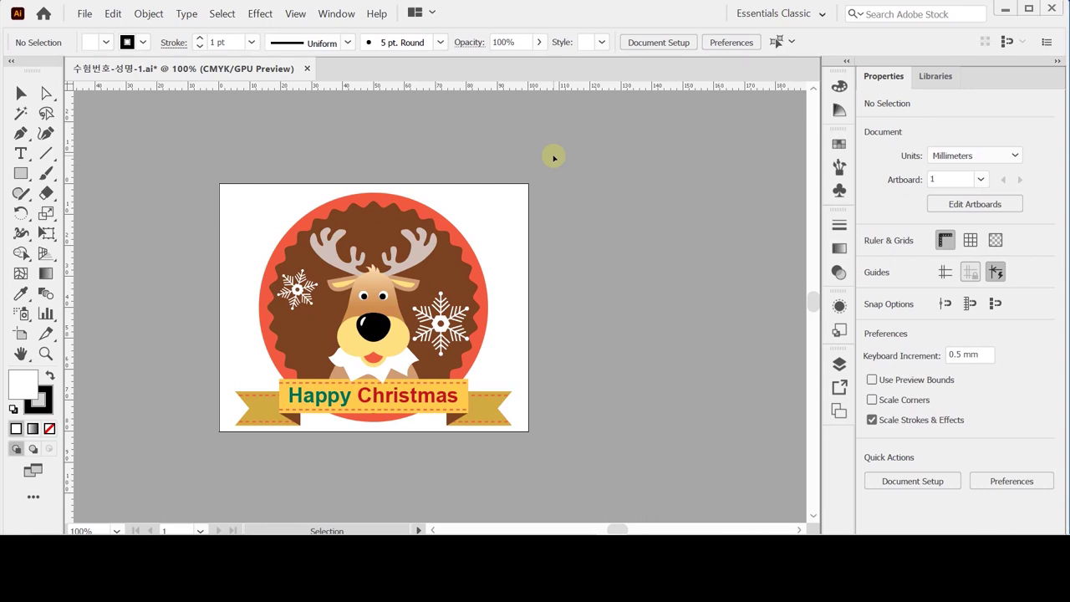
Create a new landscape document 100 mm wide and 80 mm high, using millimetres, CMYK colour and 300 ppi raster effects.
key("ctrl+n")
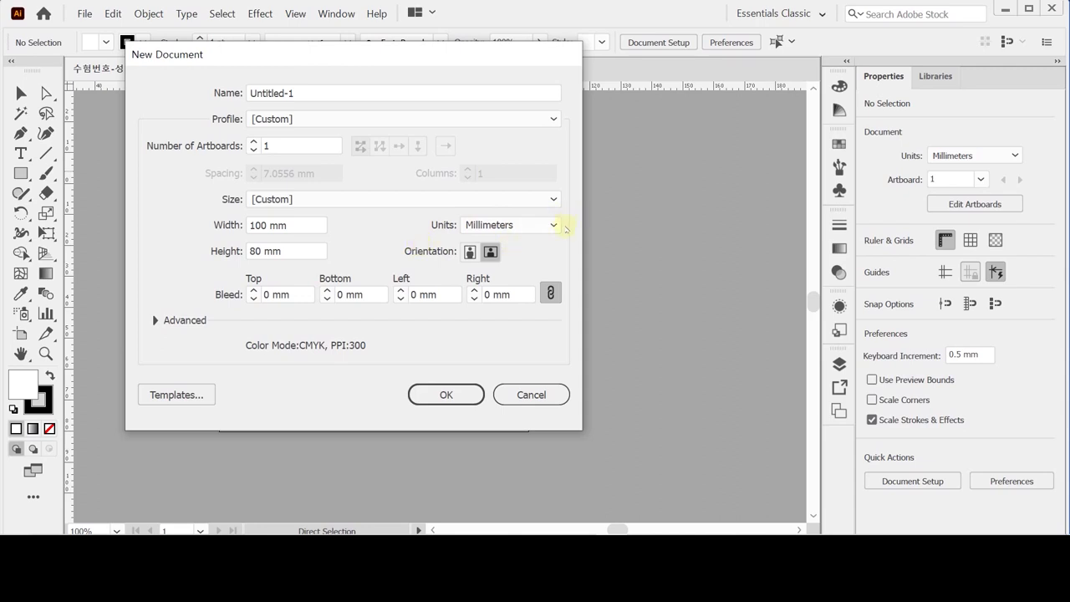
left_click(553, 225)
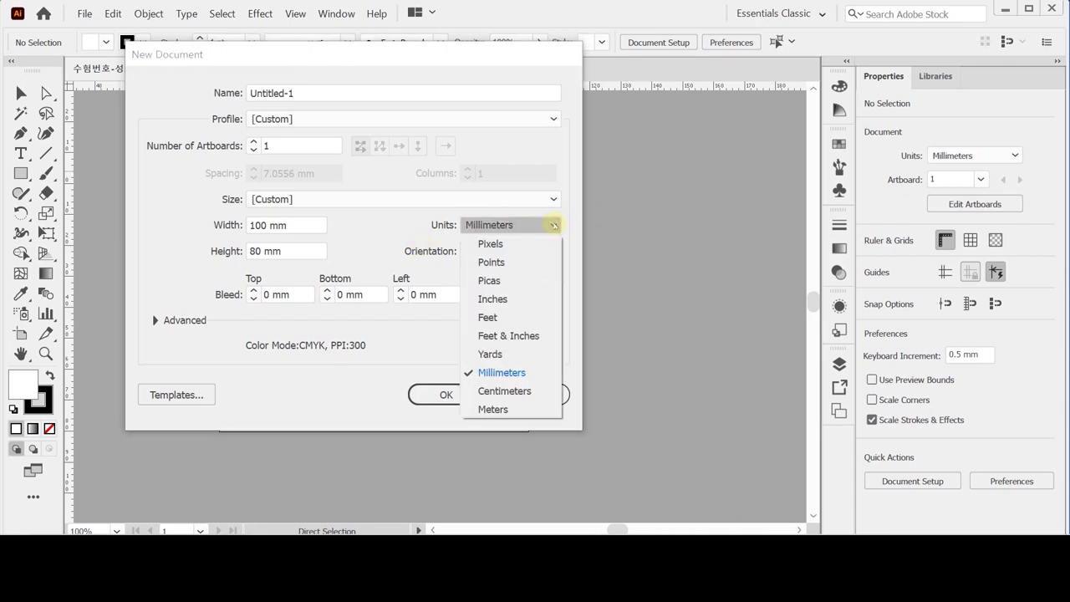
left_click(530, 374)
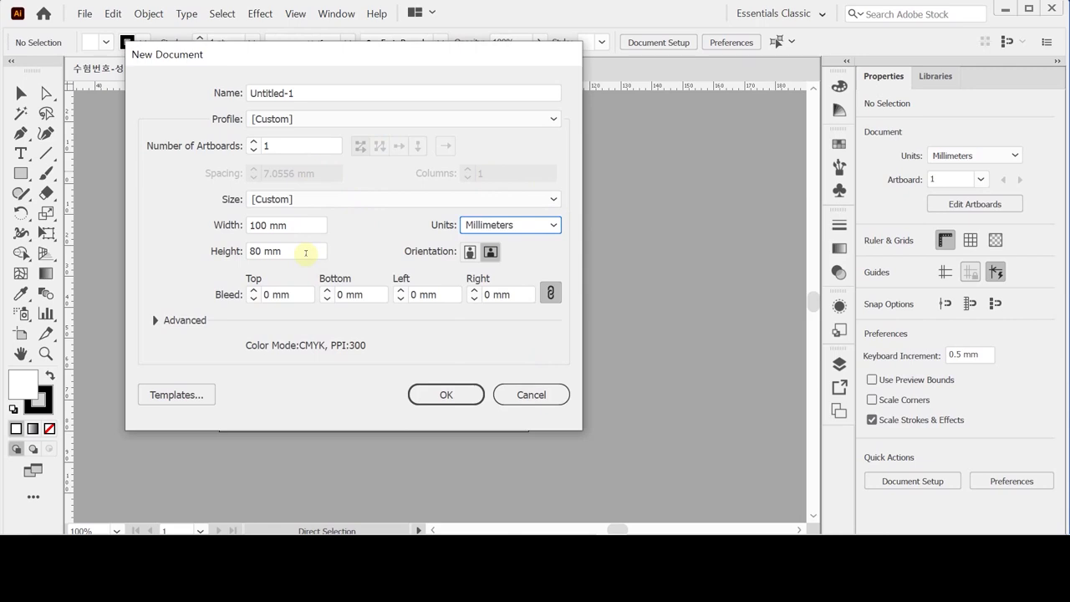
left_click(155, 320)
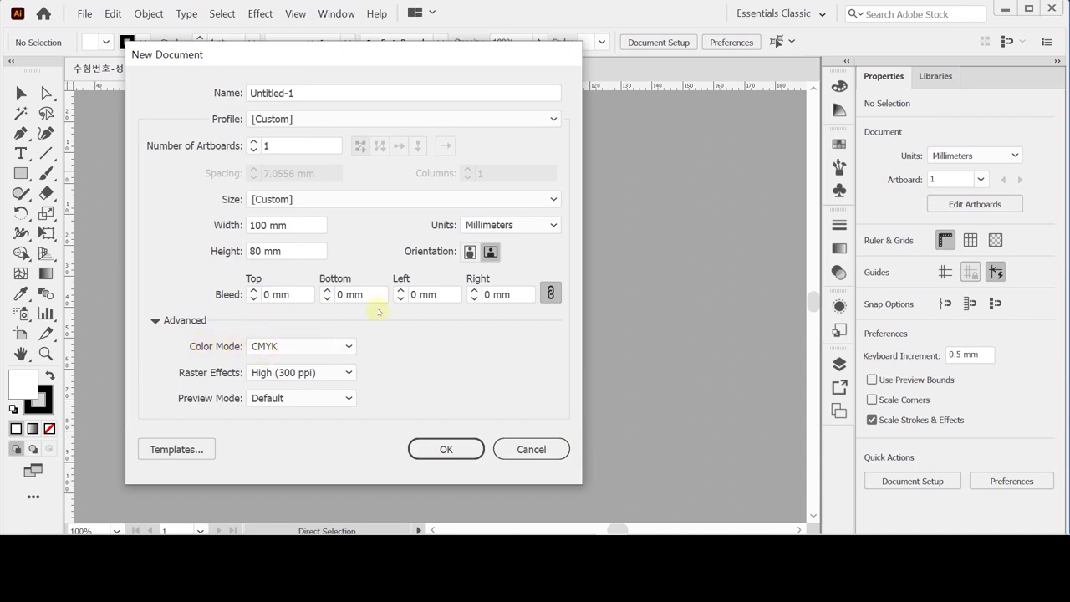
key("Return")
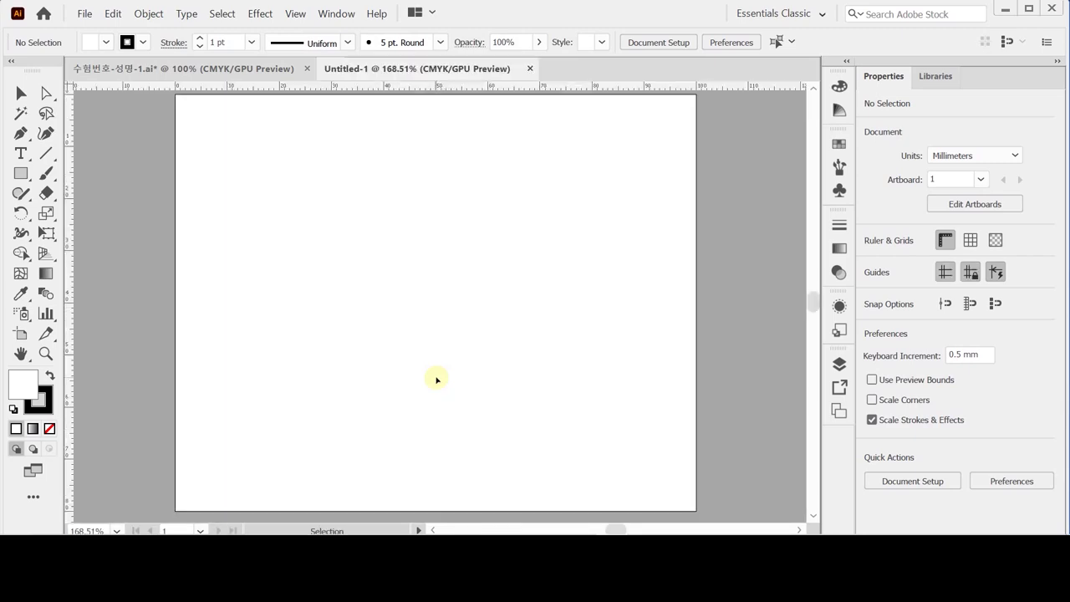
Place a vertical guide at 50 mm and horizontal guides at 40 mm and about 63 mm on the artboard.
key("ctrl+r")
key("ctrl+r")
key("ctrl+r")
key("ctrl+r")
key("ctrl+r")
key("ctrl+r")
left_click_drag(71, 240, 437, 257)
left_click_drag(414, 88, 425, 287)
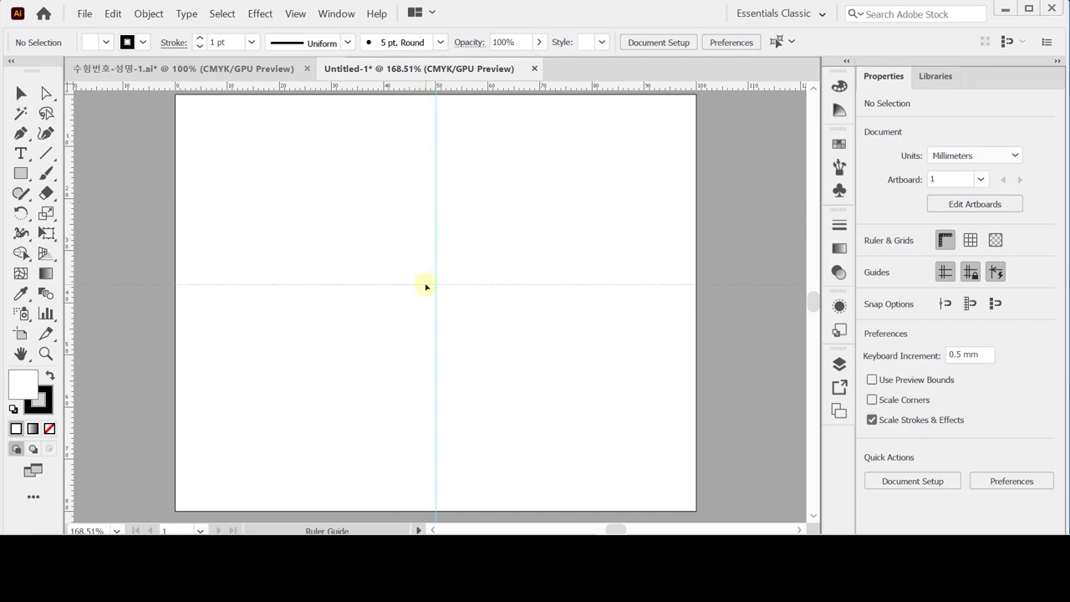
left_click_drag(425, 287, 422, 306)
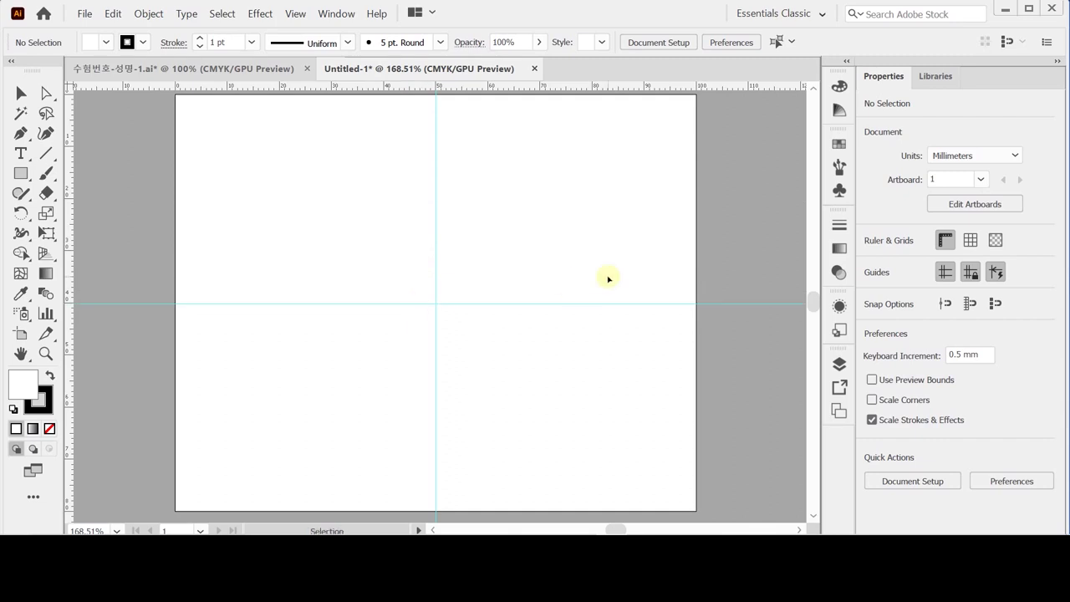
left_click_drag(324, 86, 296, 425)
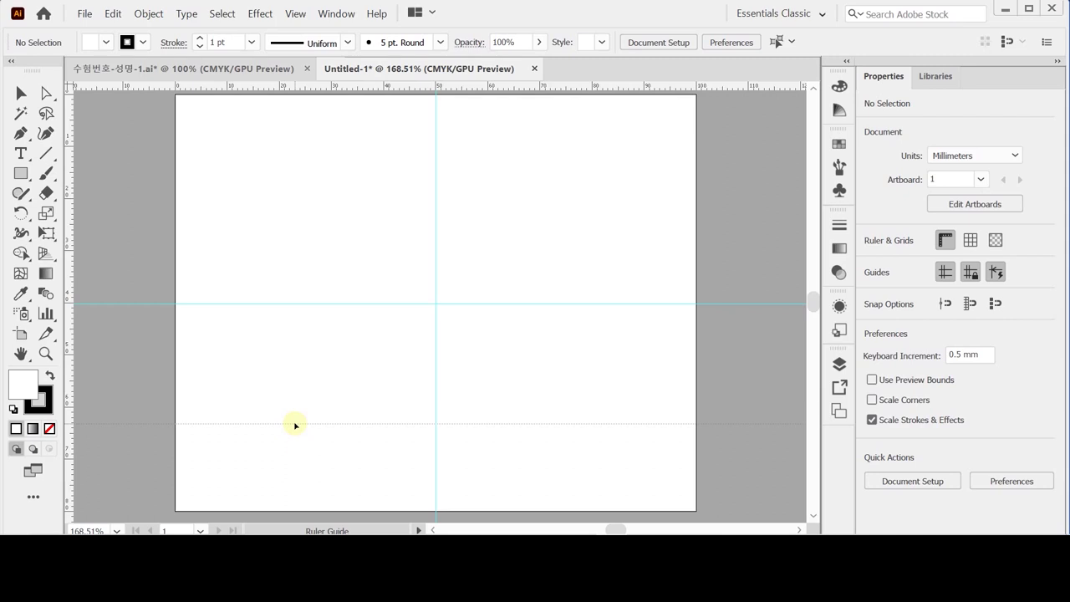
left_click_drag(295, 424, 296, 424)
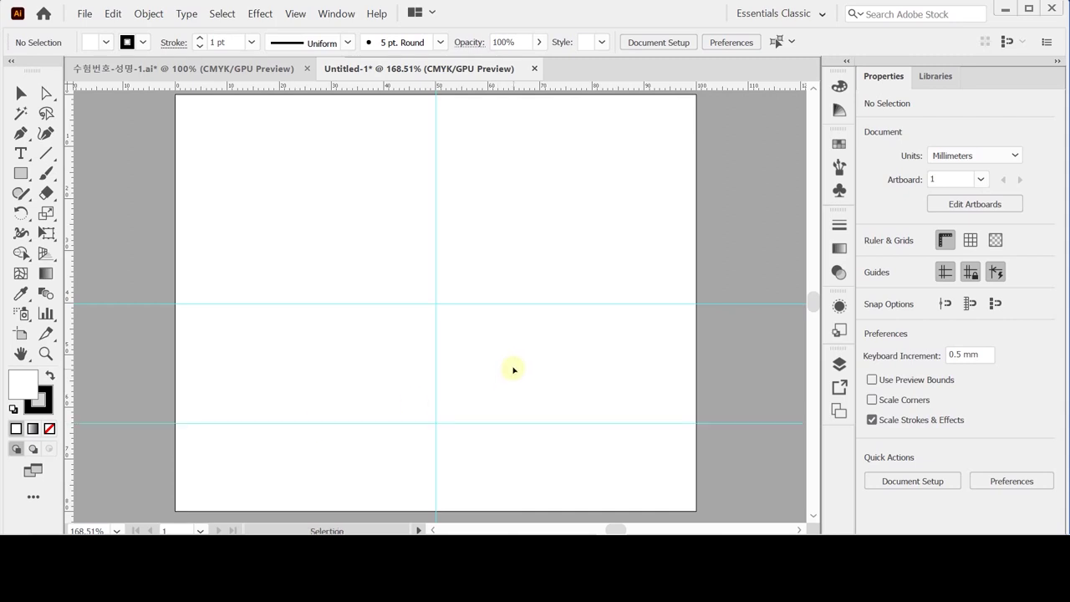
Start saving the document and choose the GTQ folder inside the 문서 folder as the destination.
key("a")
key("ctrl+s")
left_click_drag(61, 0, 119, 26)
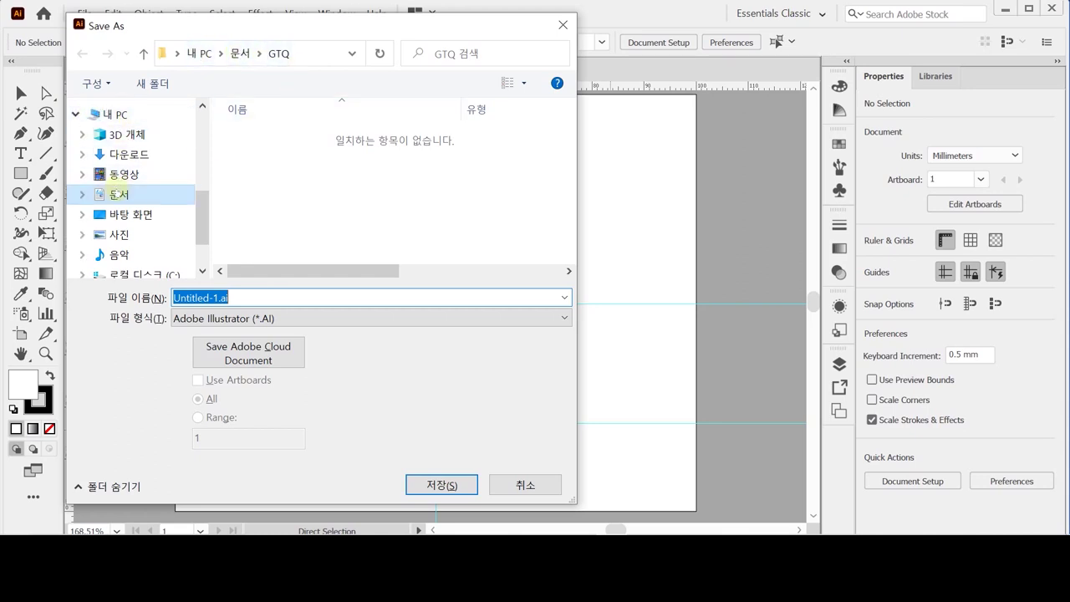
left_click(113, 195)
scroll(359, 209, "down", 1)
double_click(251, 258)
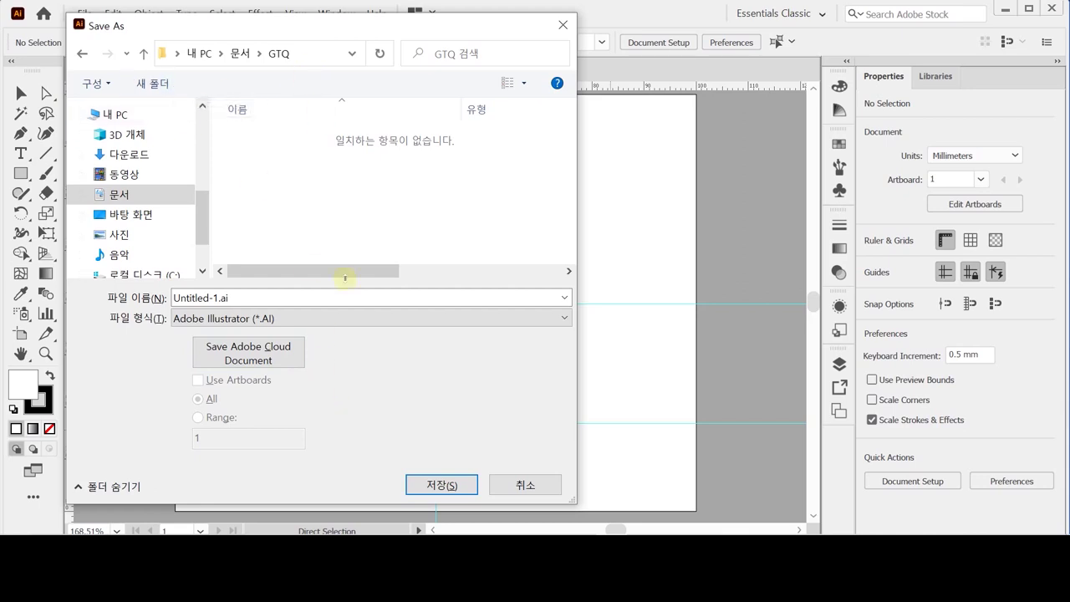
Name the file 수험번호-성명-1 and save it in Adobe Illustrator (*.AI) format.
left_click(209, 298)
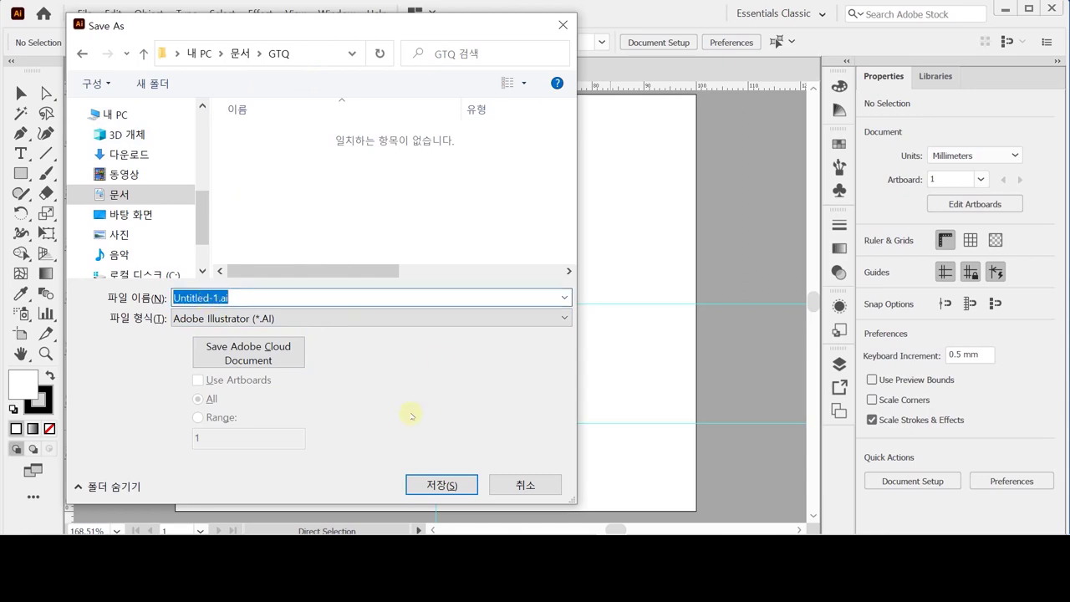
type("스ㅎ")
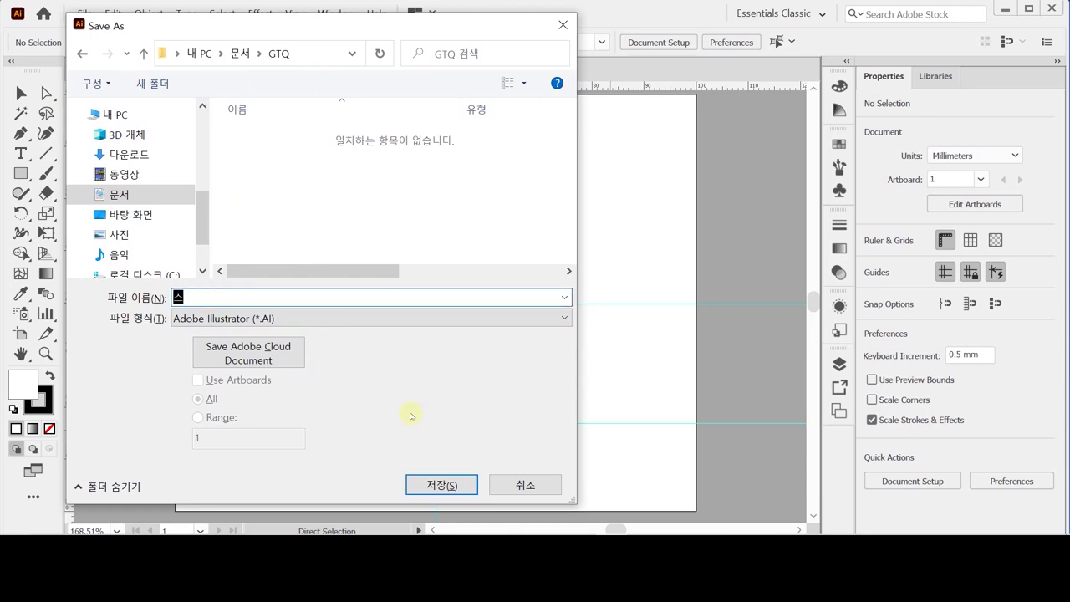
key("BackSpace")
key("BackSpace")
type("수험번호-")
type("성명-1")
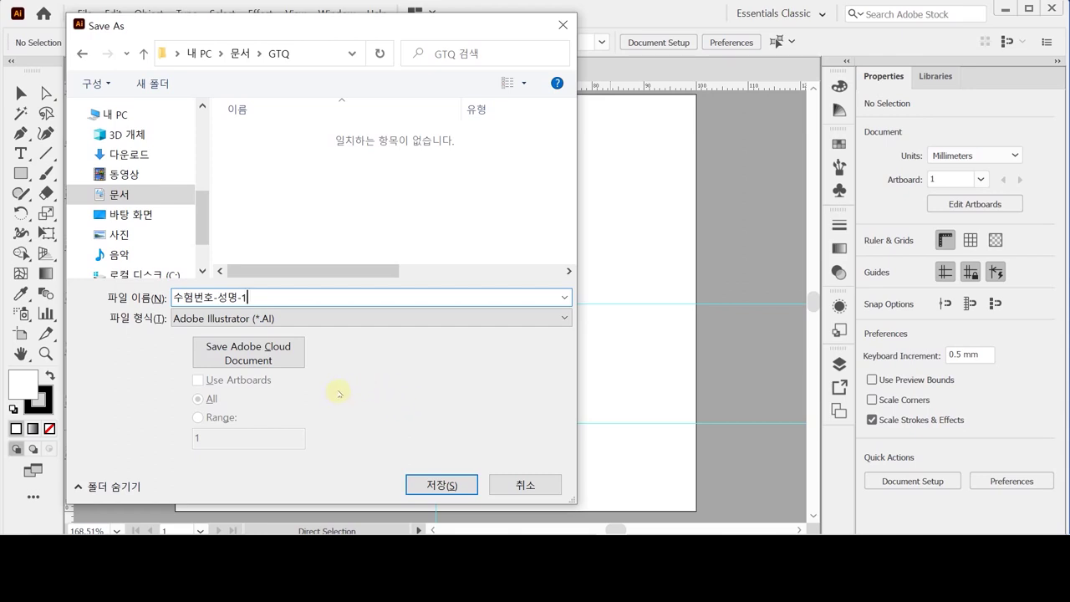
key("Return")
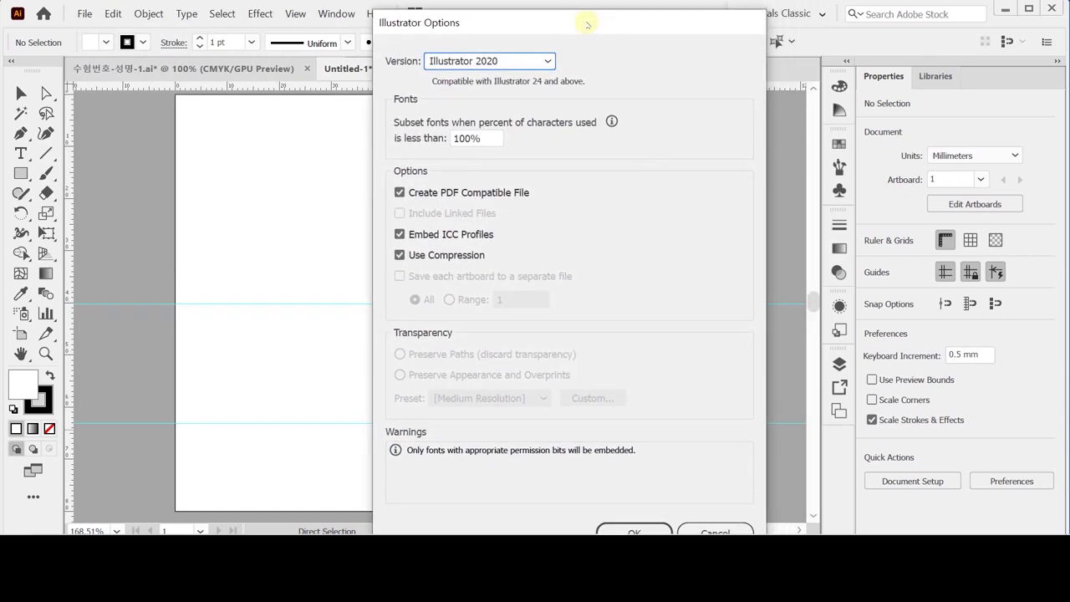
Accept the Illustrator save options with the Illustrator 2020 version.
left_click_drag(587, 24, 588, 17)
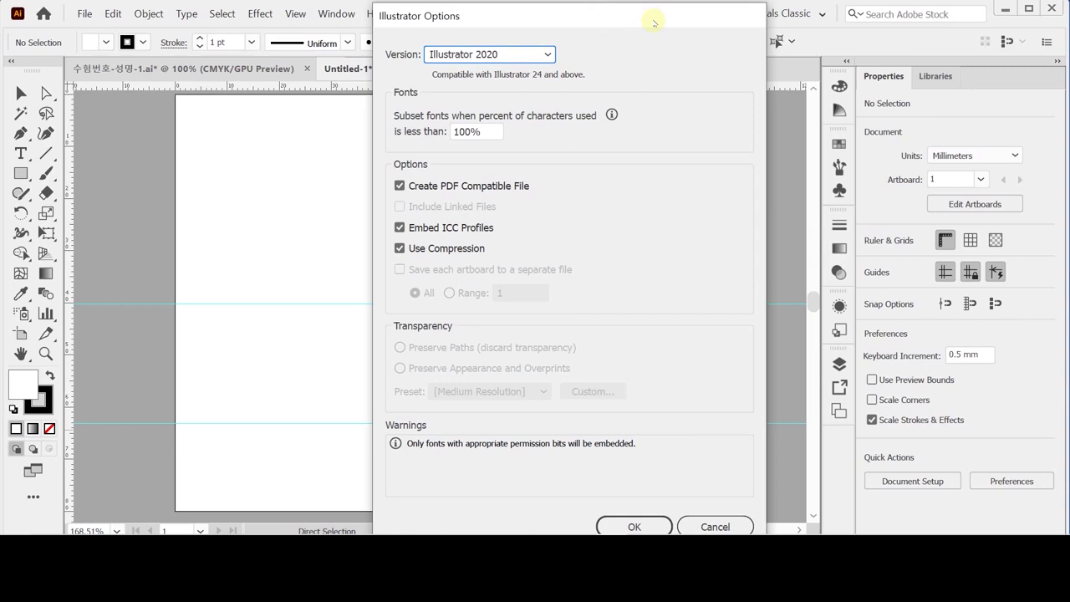
left_click_drag(654, 23, 715, 0)
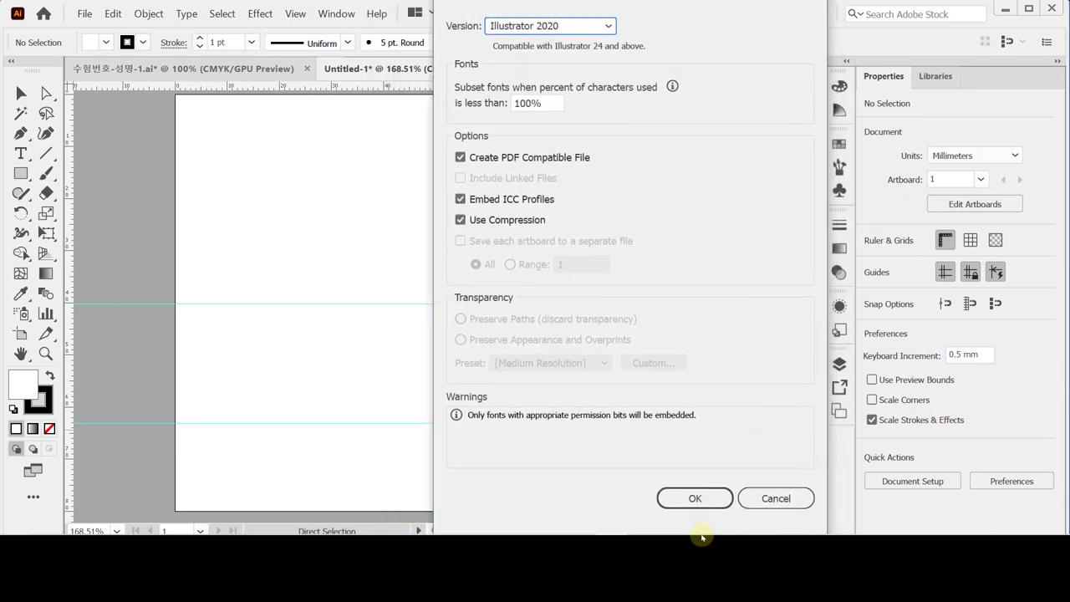
left_click(710, 495)
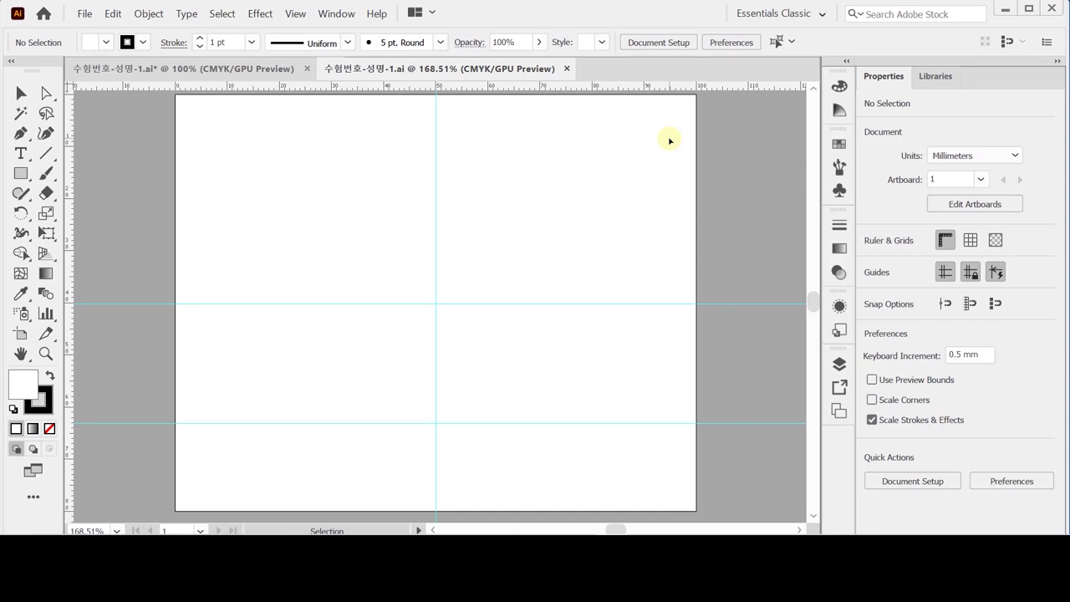
key("shift")
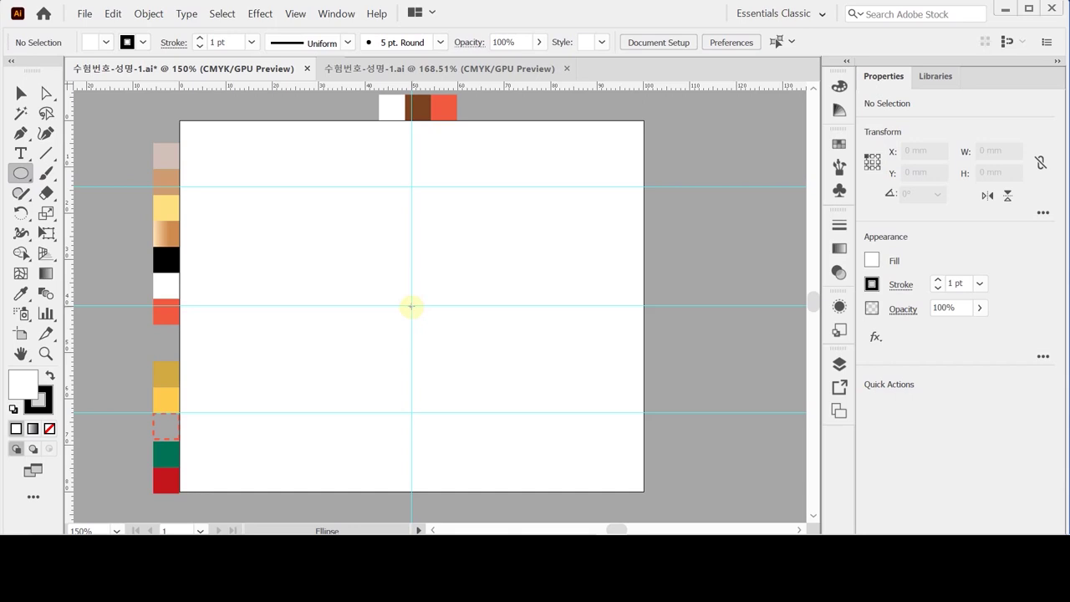
left_click(410, 306)
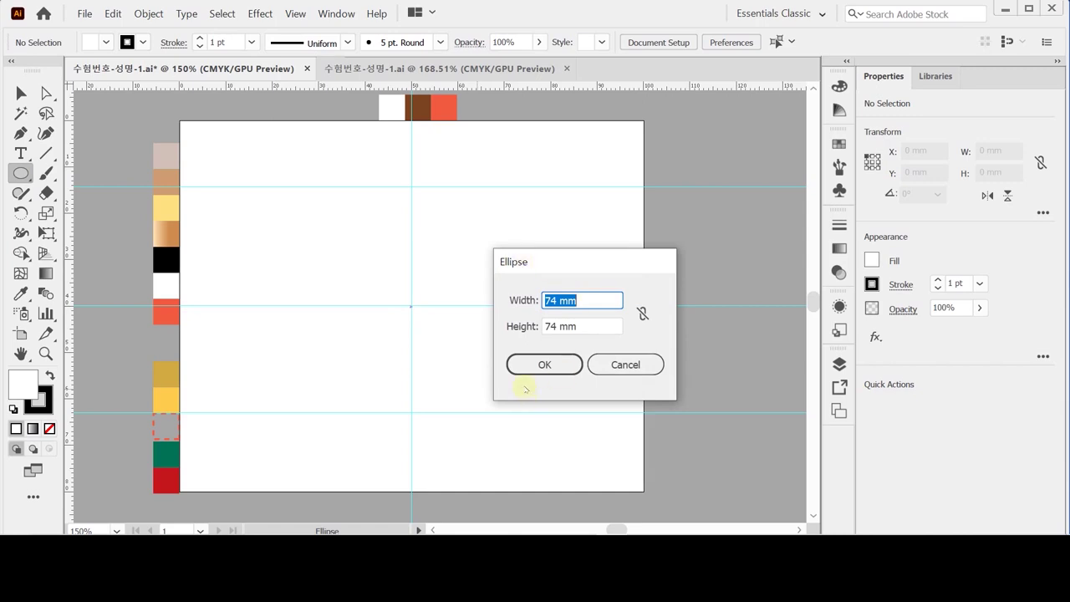
left_click(540, 372)
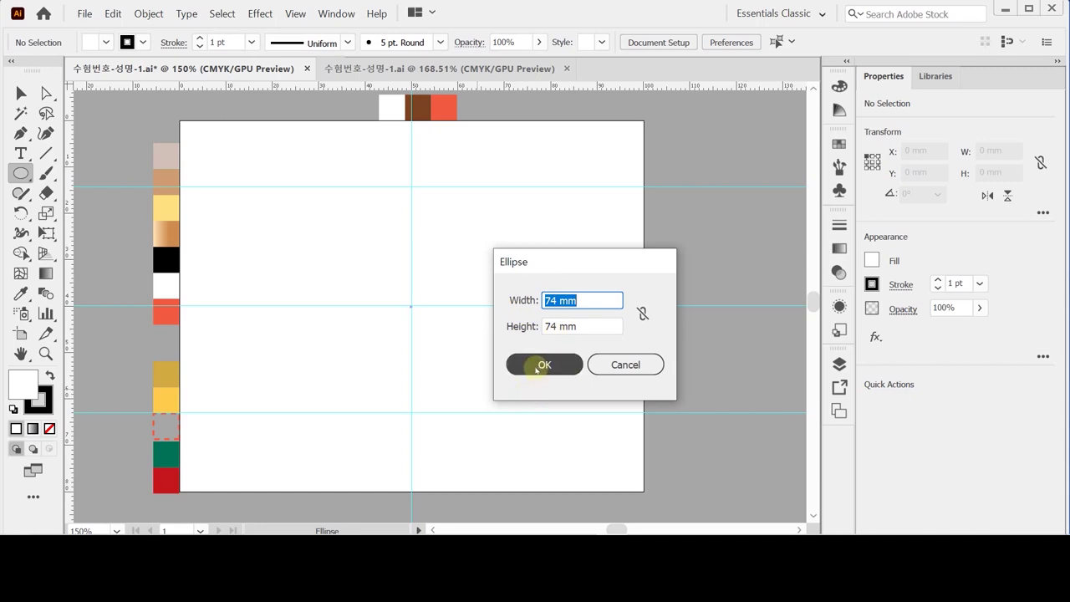
left_click(539, 373)
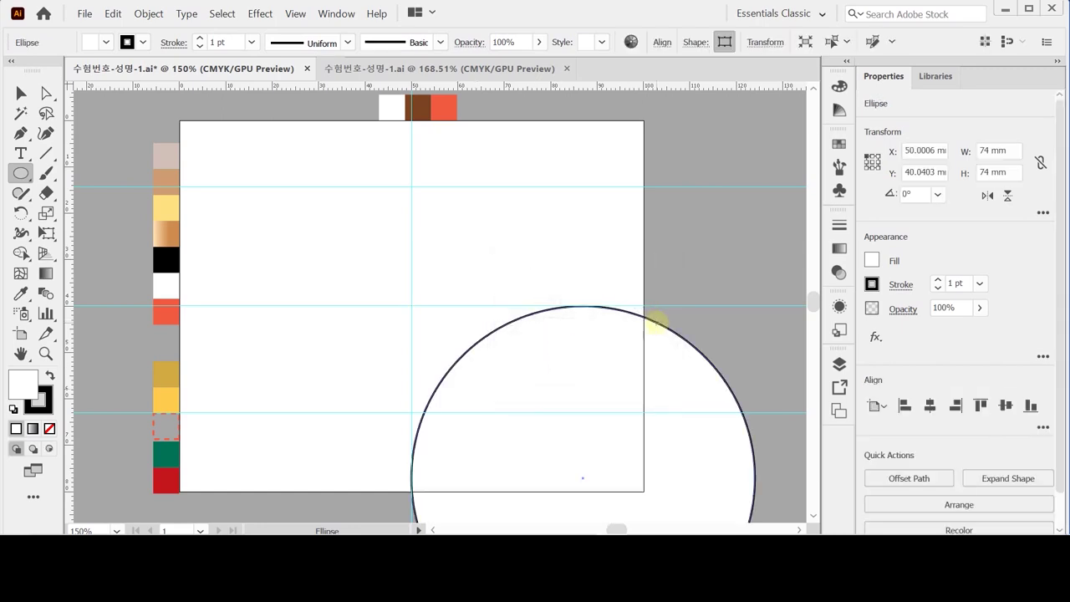
key("ctrl+shift+a")
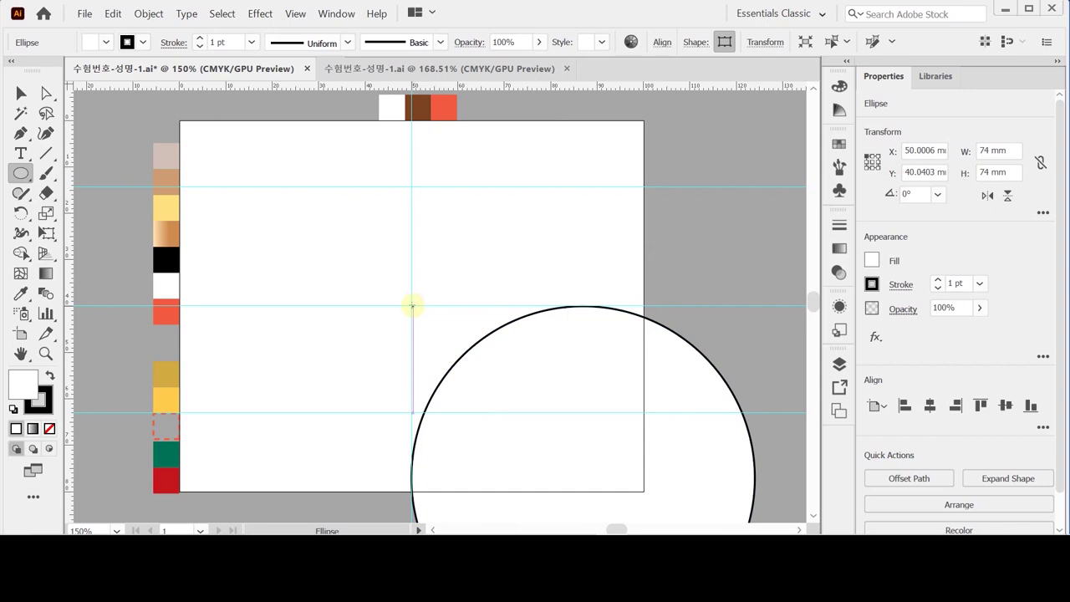
key("Delete")
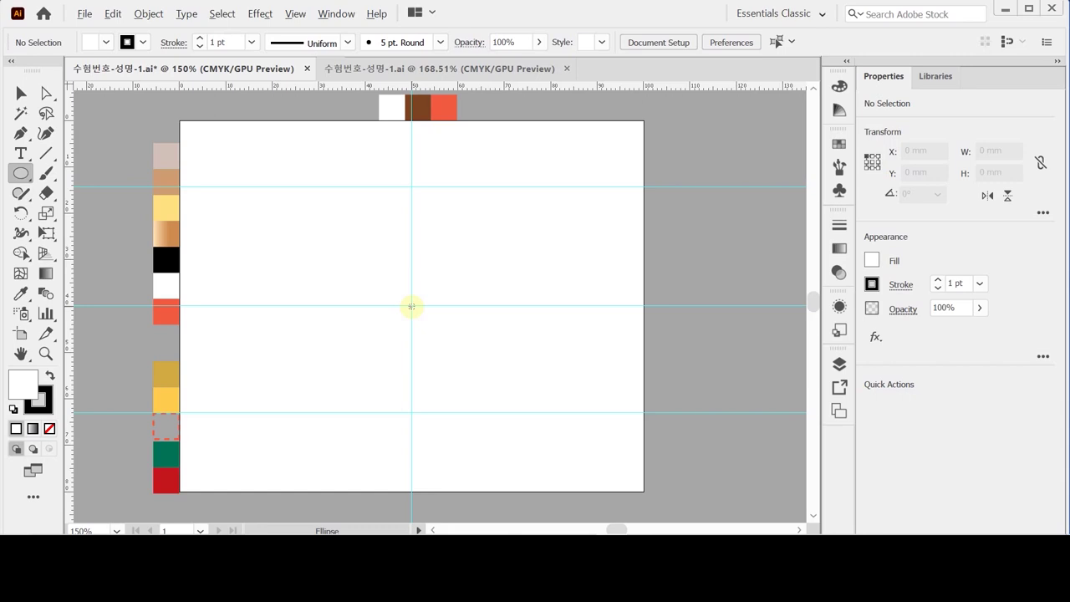
Draw a 74 mm circle centred on the artboard's middle guide intersection and fill it with the orange-red swatch above the artboard.
left_click(411, 306)
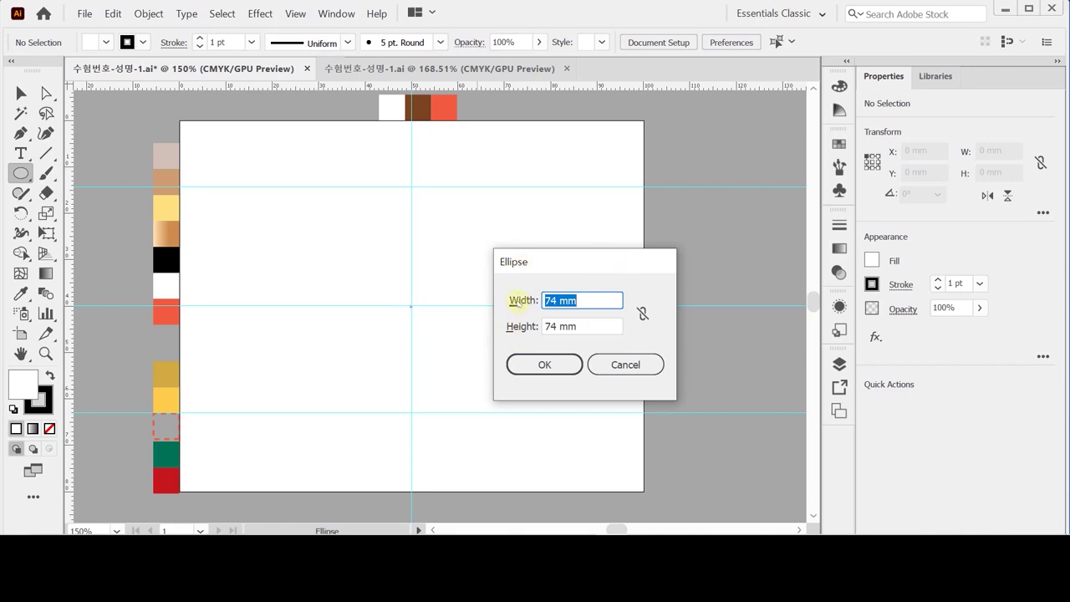
left_click(544, 364)
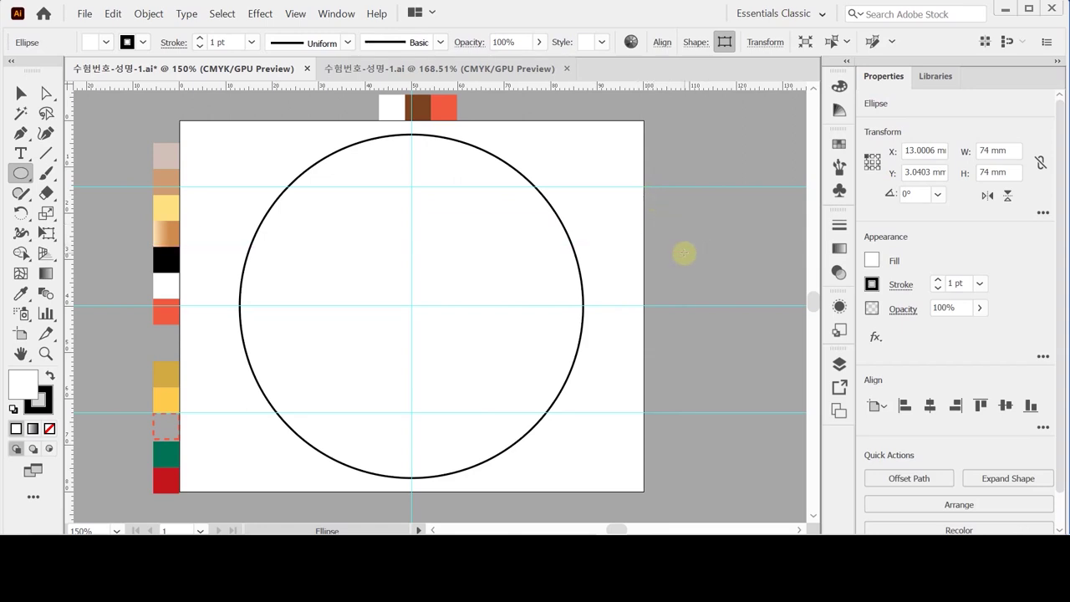
left_click(585, 305, "ctrl")
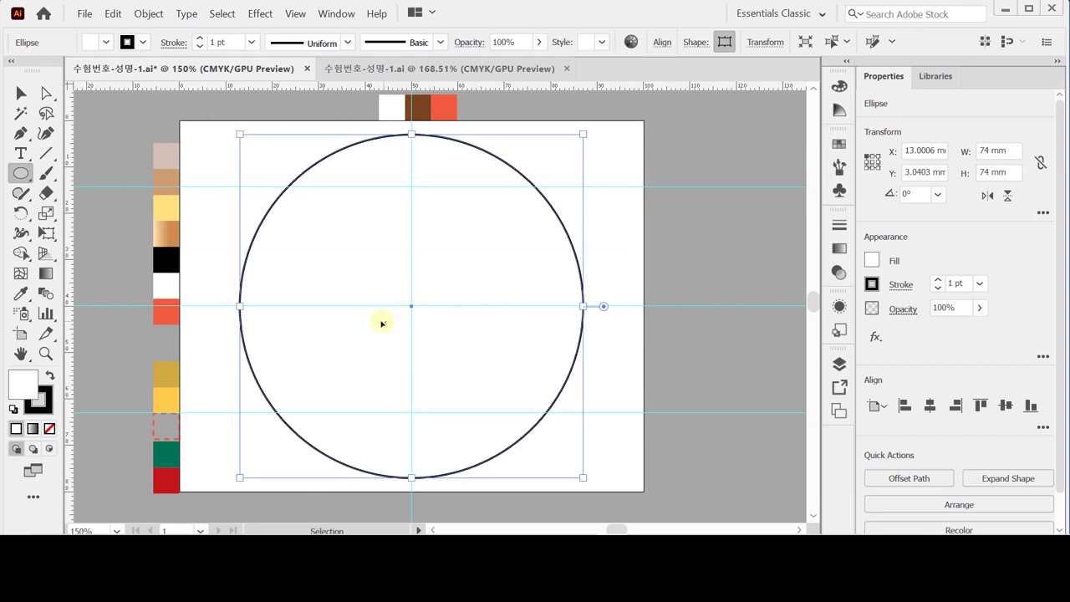
left_click(729, 260, "ctrl")
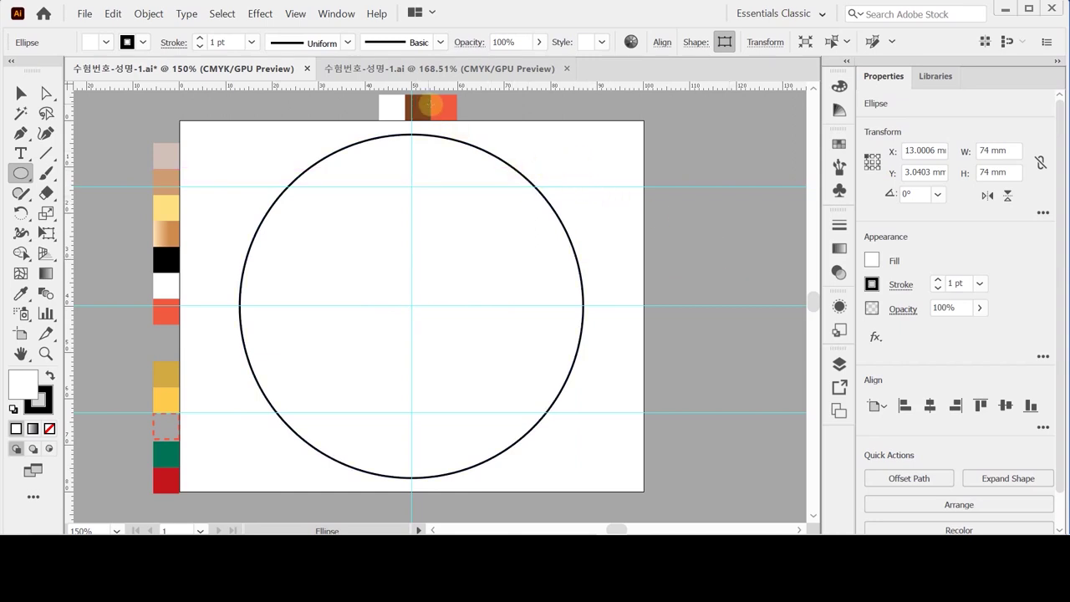
key("i")
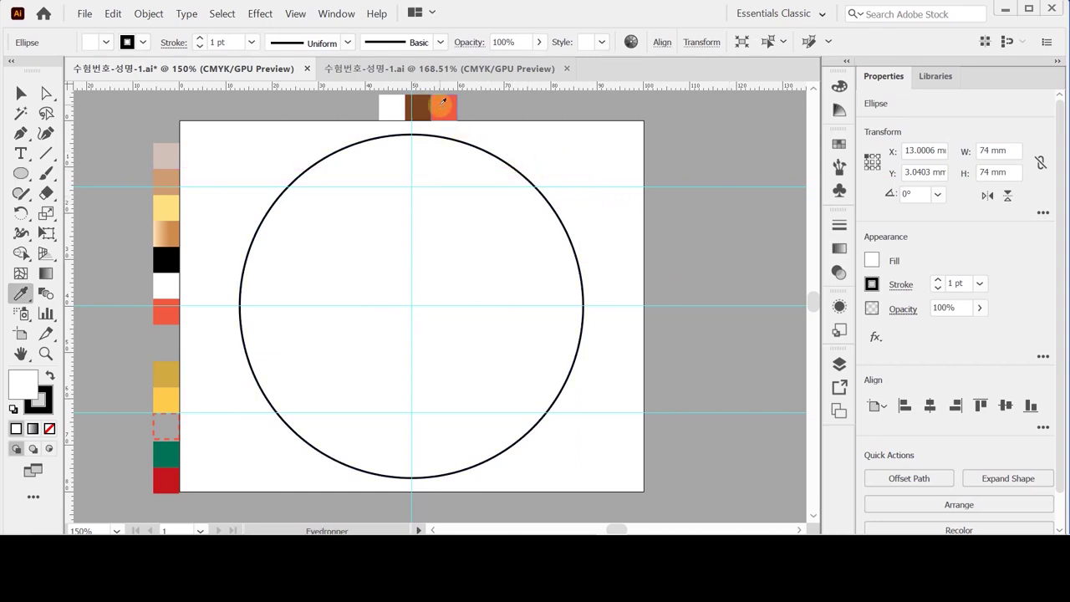
left_click(440, 106)
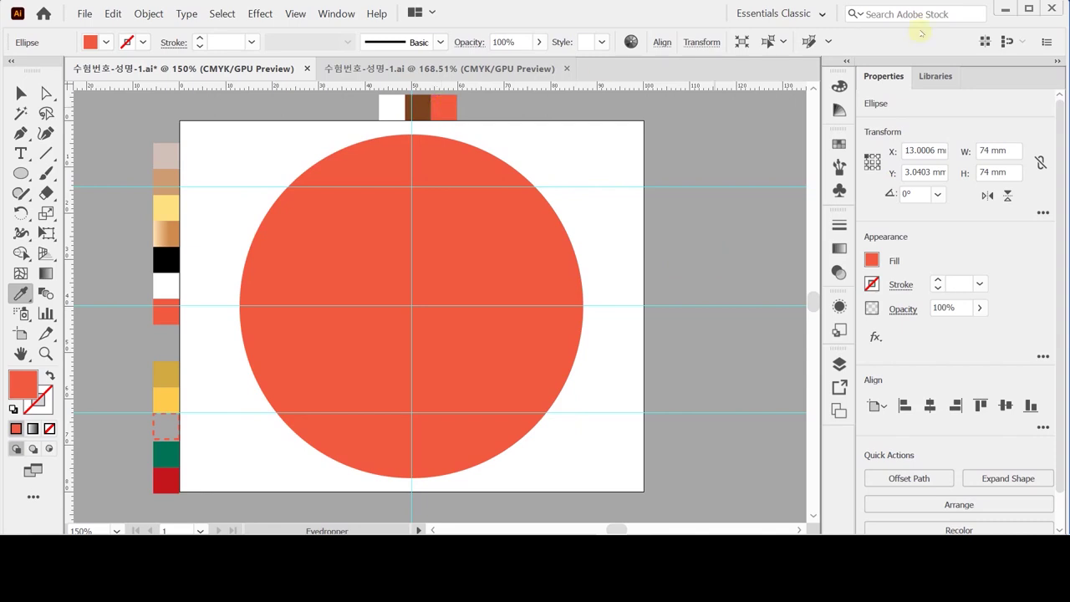
Detach the Color panel over the canvas and expand it to show the circle's CMYK fill values.
left_click_drag(839, 86, 655, 131)
double_click(655, 130)
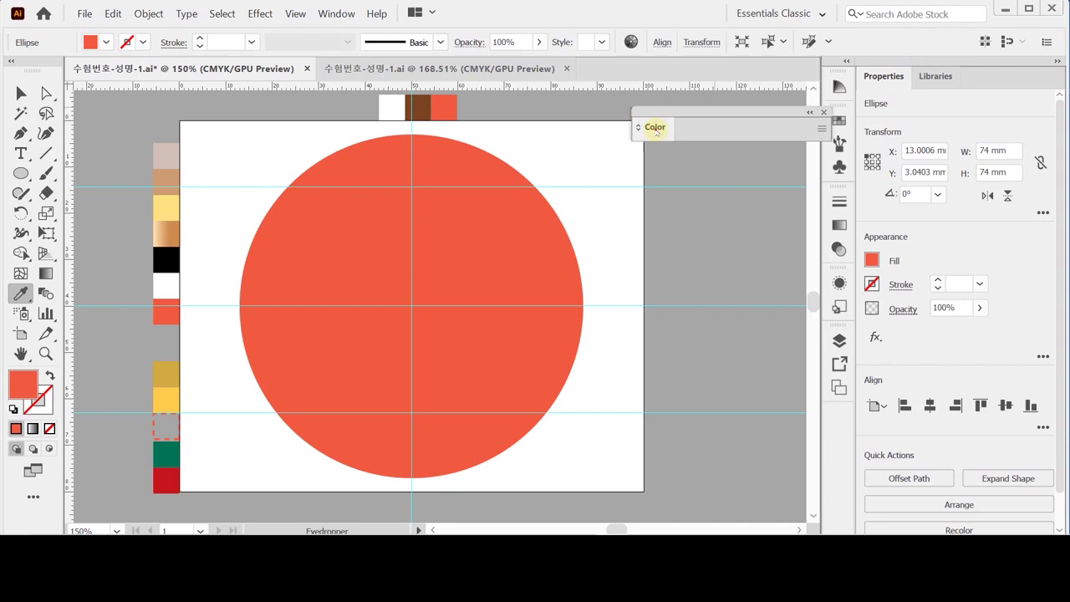
double_click(654, 127)
left_click_drag(648, 111, 649, 107)
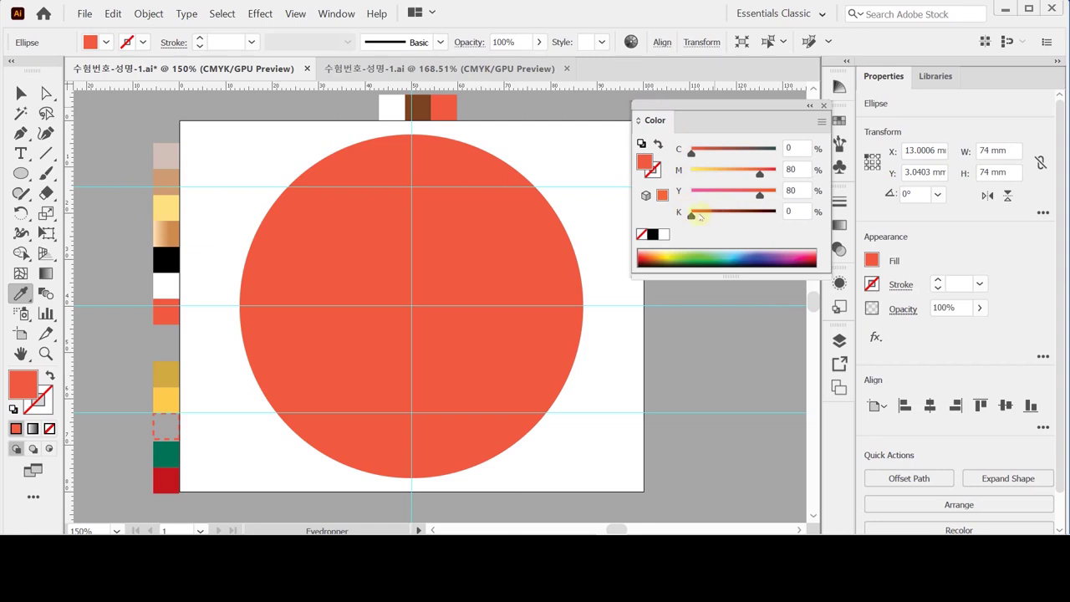
left_click(797, 170)
Switch the Color panel's colour model to RGB and back to CMYK.
left_click(821, 122)
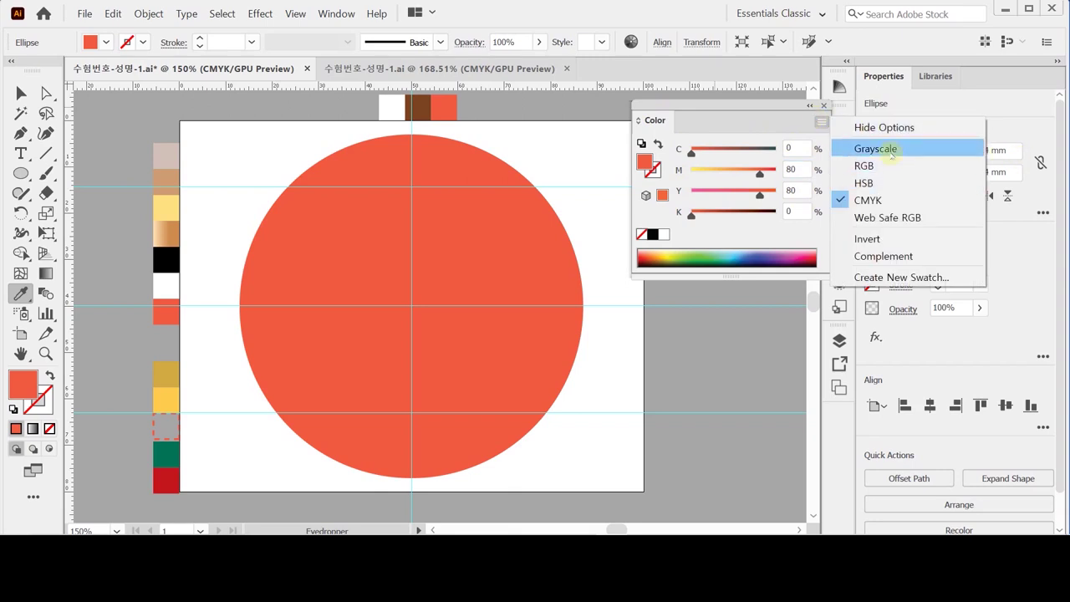
left_click(888, 168)
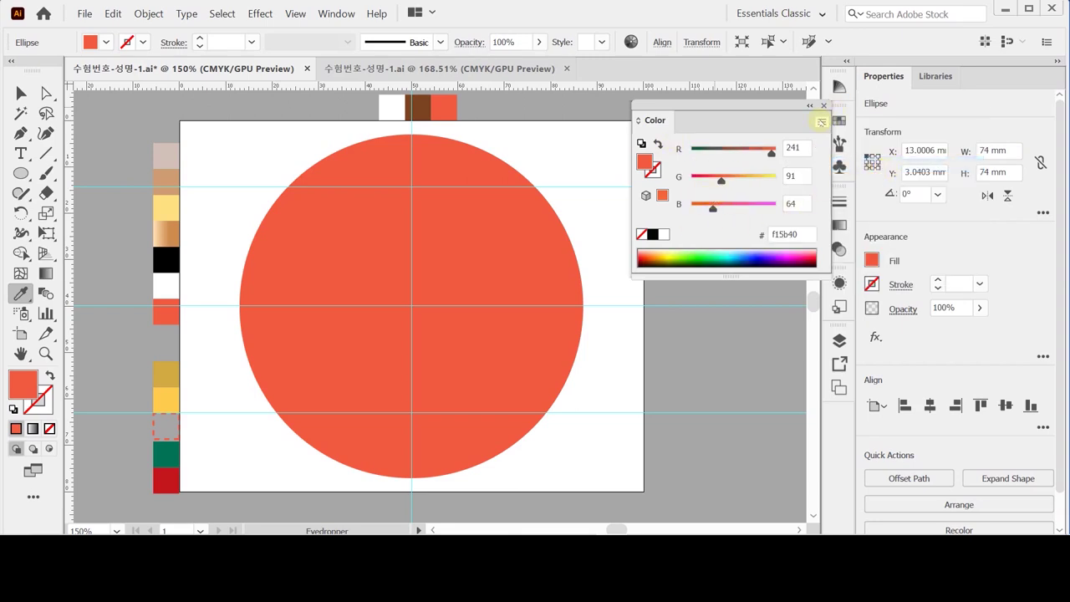
left_click(821, 122)
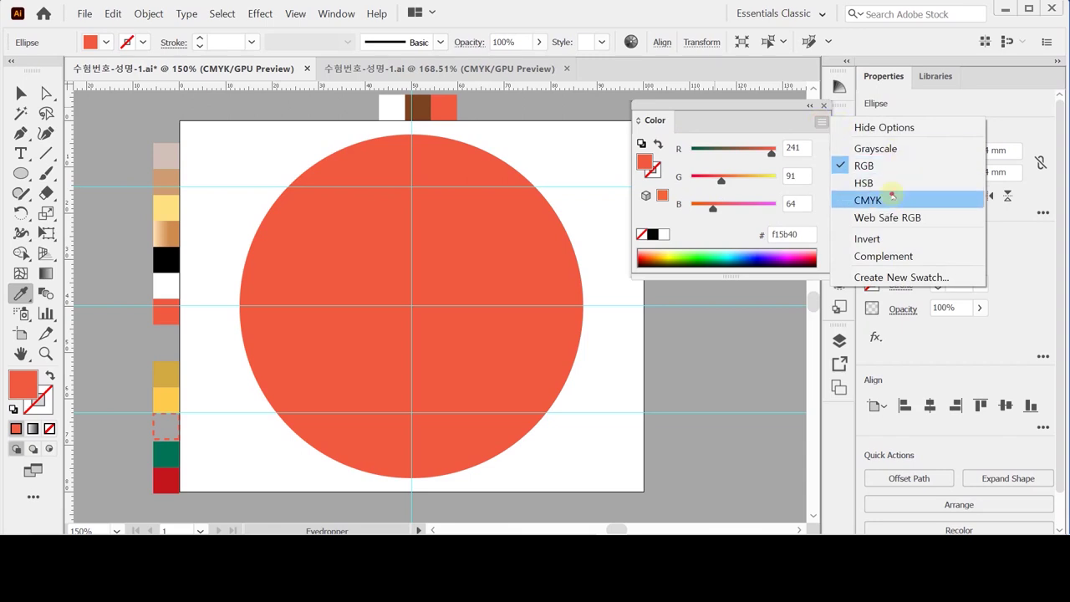
left_click(891, 198)
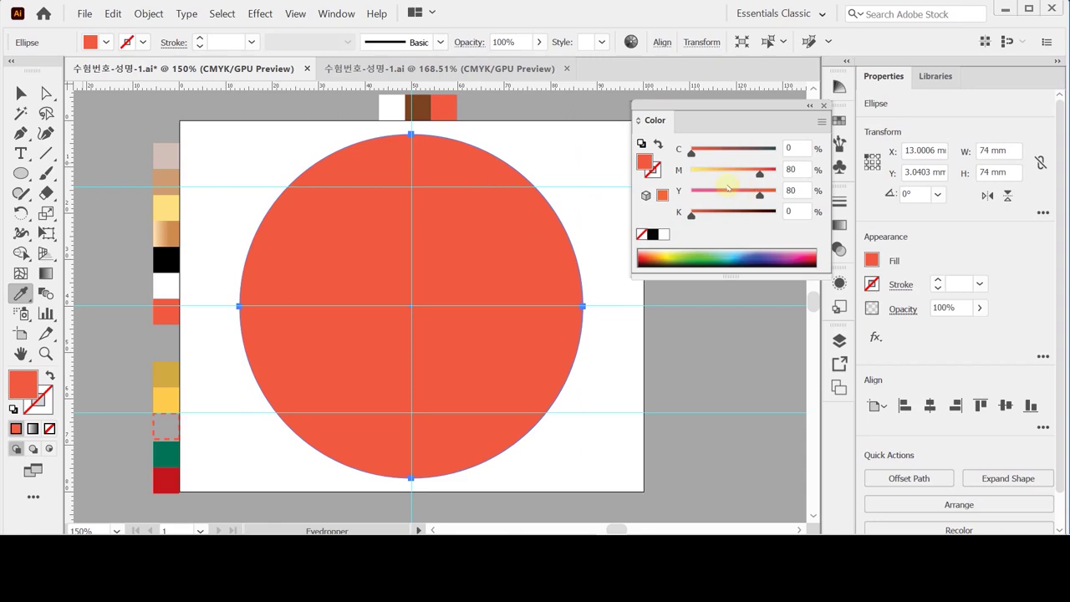
left_click_drag(656, 106, 657, 101)
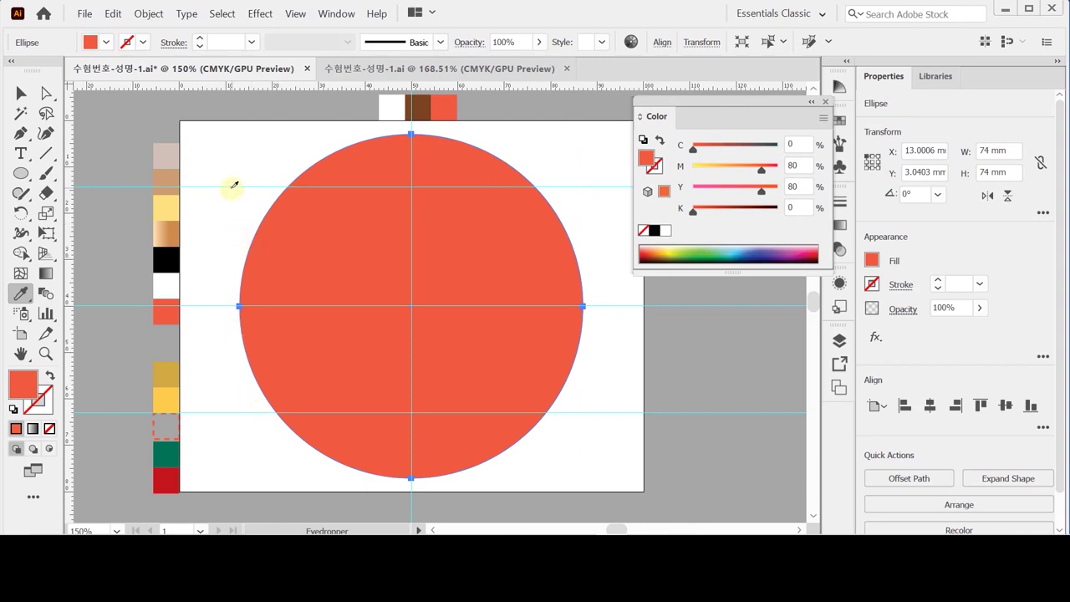
Make a 90% uniformly scaled copy of the orange-red circle about its centre and fill it with the brown swatch above the artboard.
key("ctrl")
left_click(47, 214)
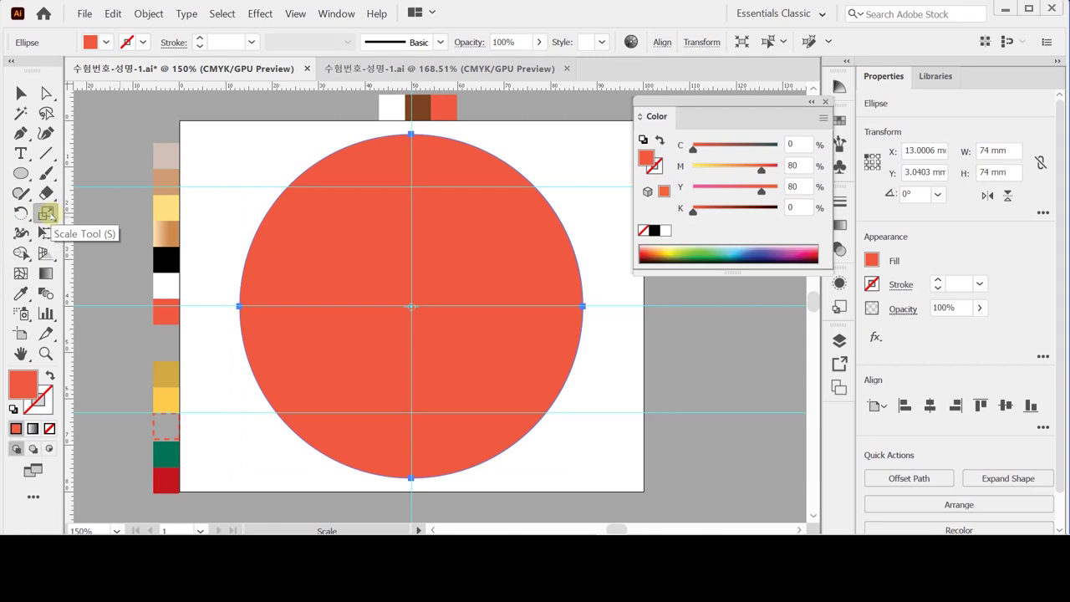
double_click(48, 214)
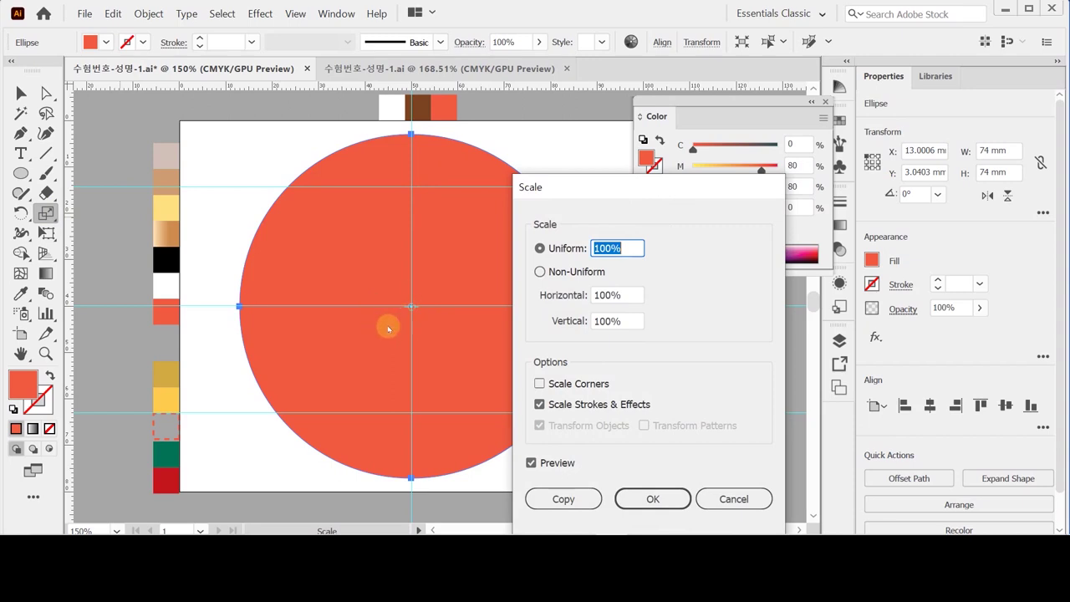
left_click_drag(558, 189, 520, 132)
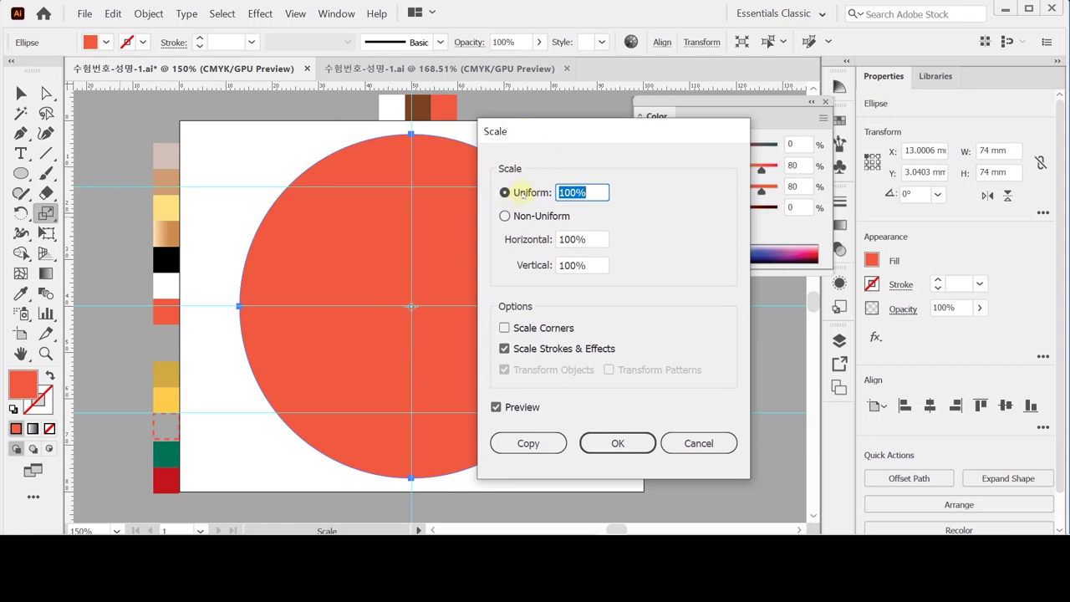
type("90")
left_click(522, 193)
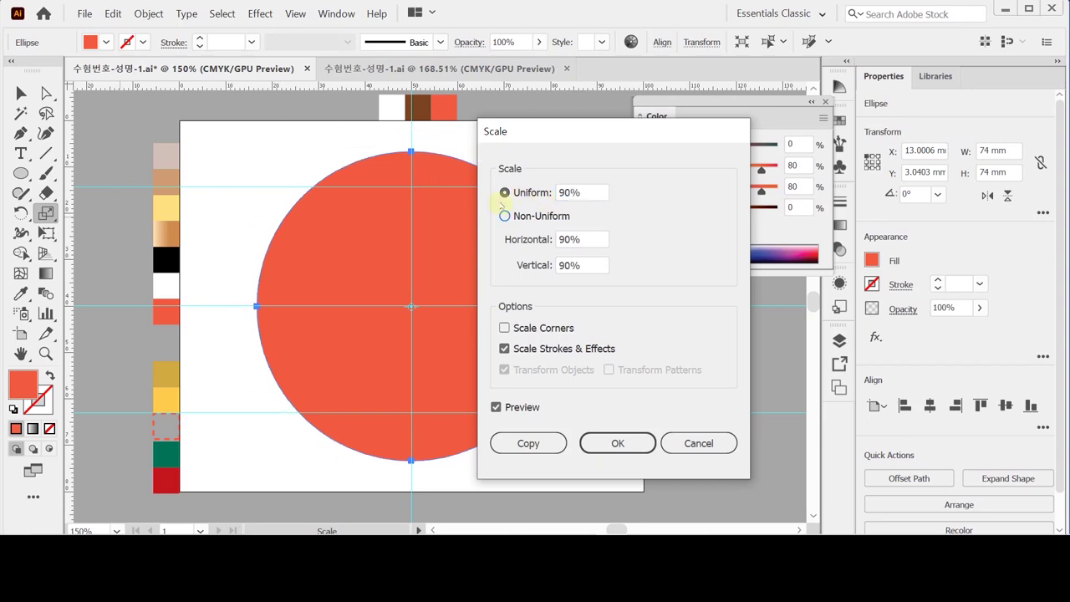
left_click(521, 407)
left_click(521, 407)
left_click(543, 444)
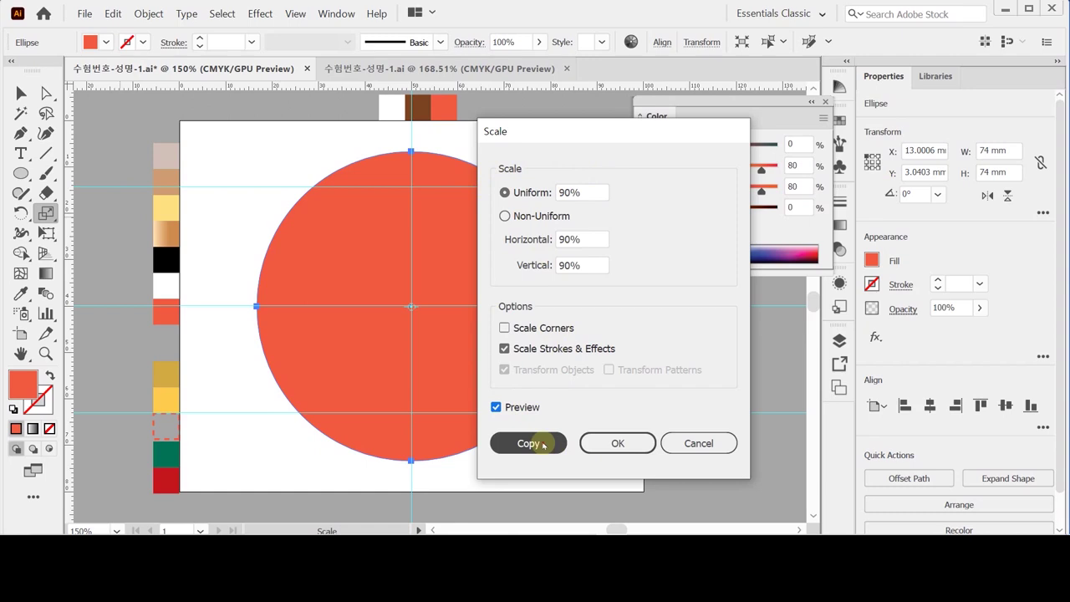
key("i")
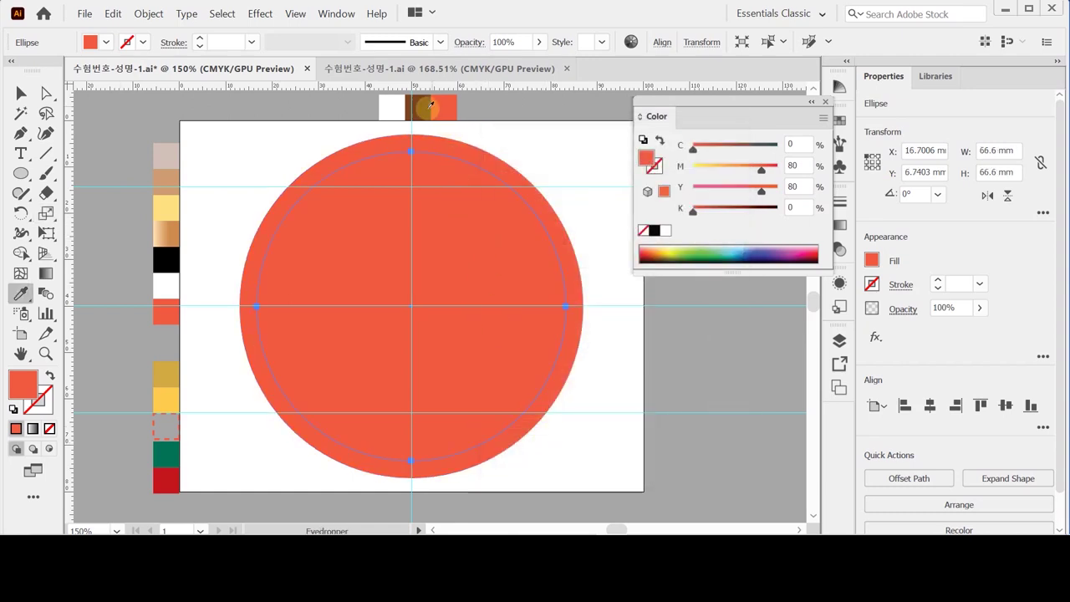
left_click(429, 103)
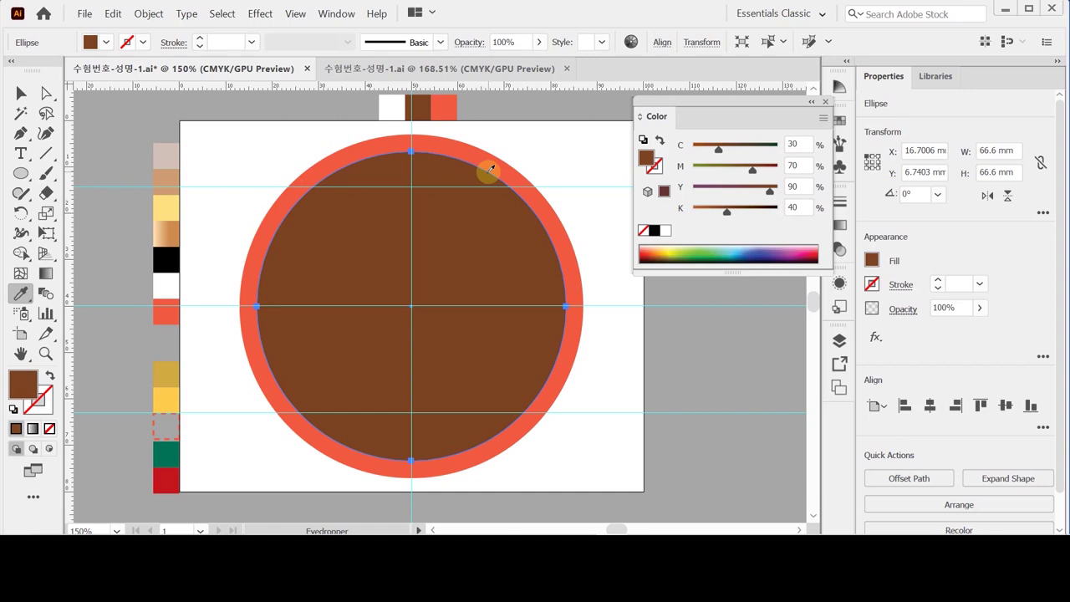
key("ctrl")
left_click(260, 14)
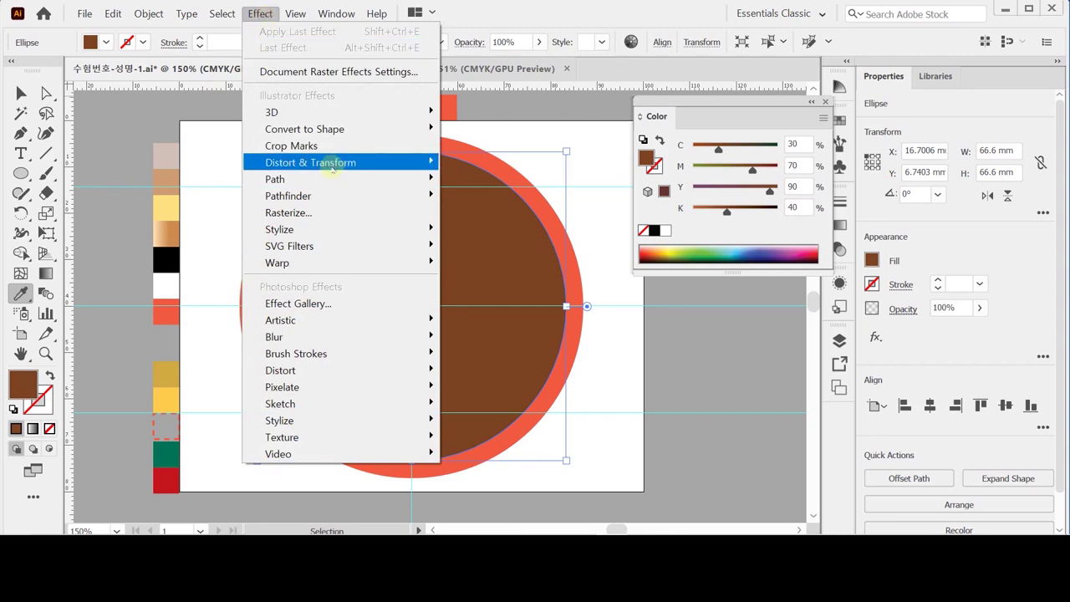
mouse_move(332, 170)
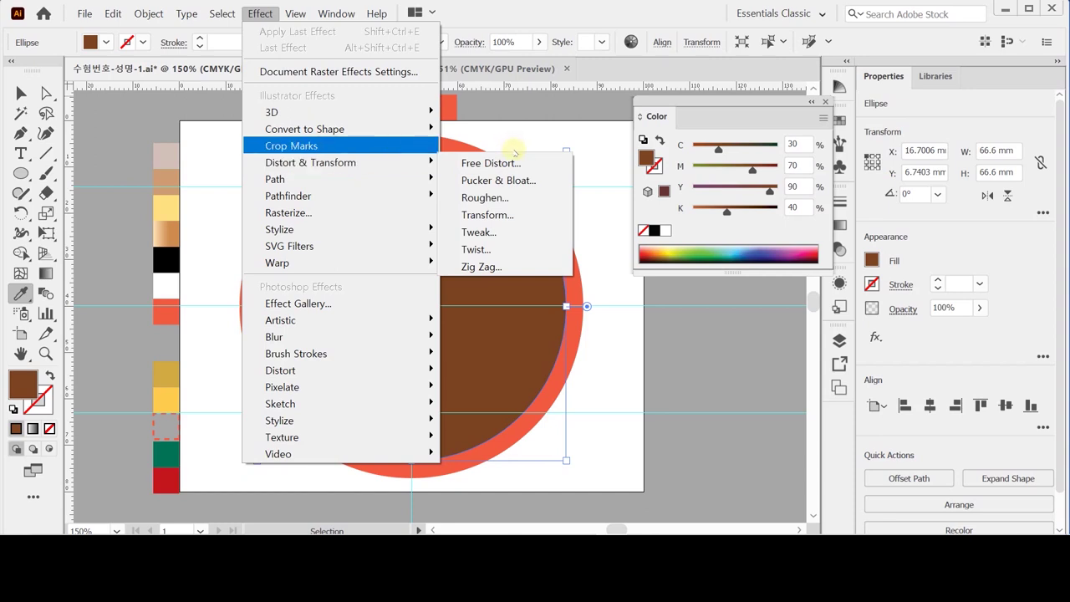
mouse_move(418, 160)
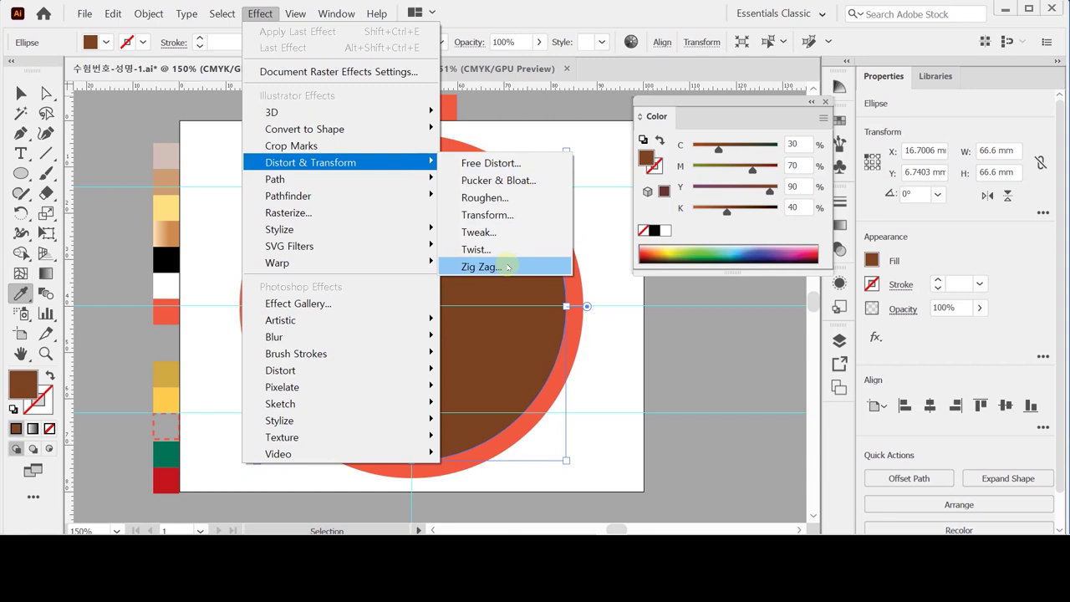
left_click(990, 252)
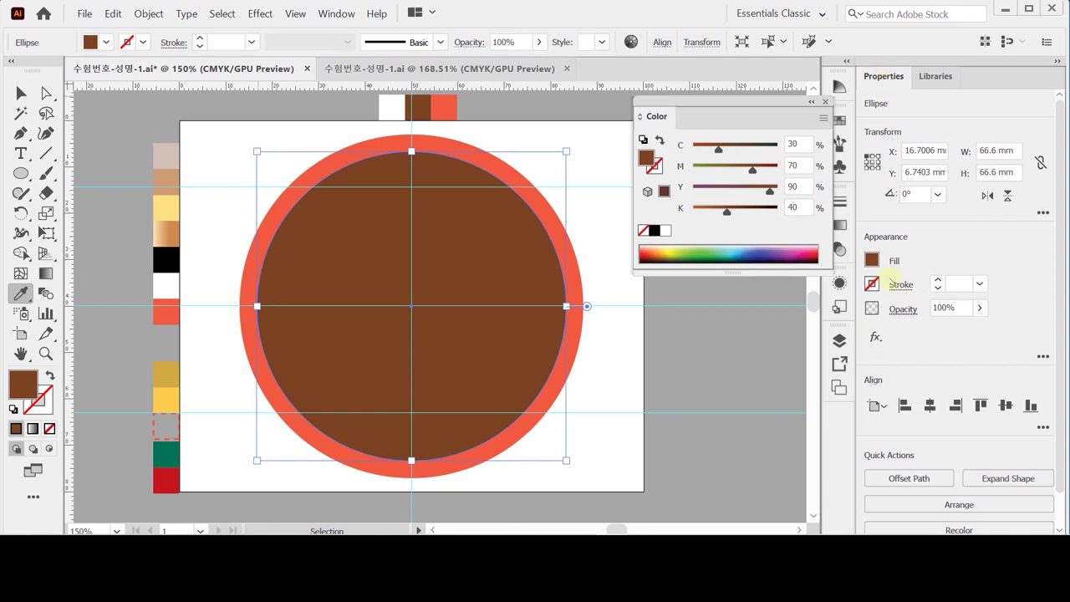
Apply a Zig Zag effect to the brown circle with 1 mm absolute size, 15 ridges per segment and smooth points.
left_click(876, 337)
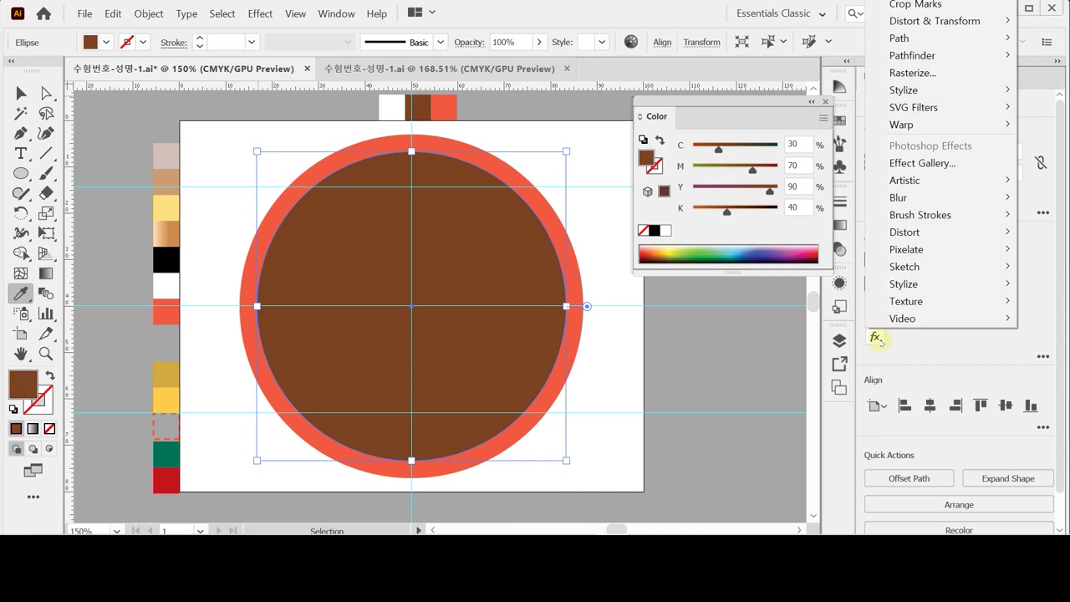
mouse_move(985, 25)
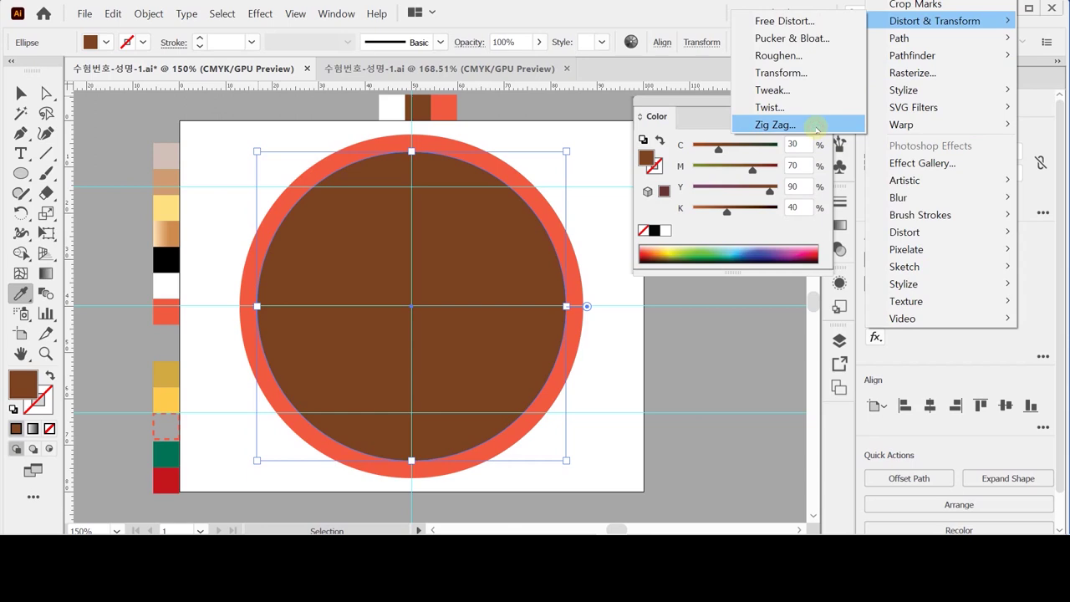
left_click(816, 128)
left_click_drag(526, 145, 618, 115)
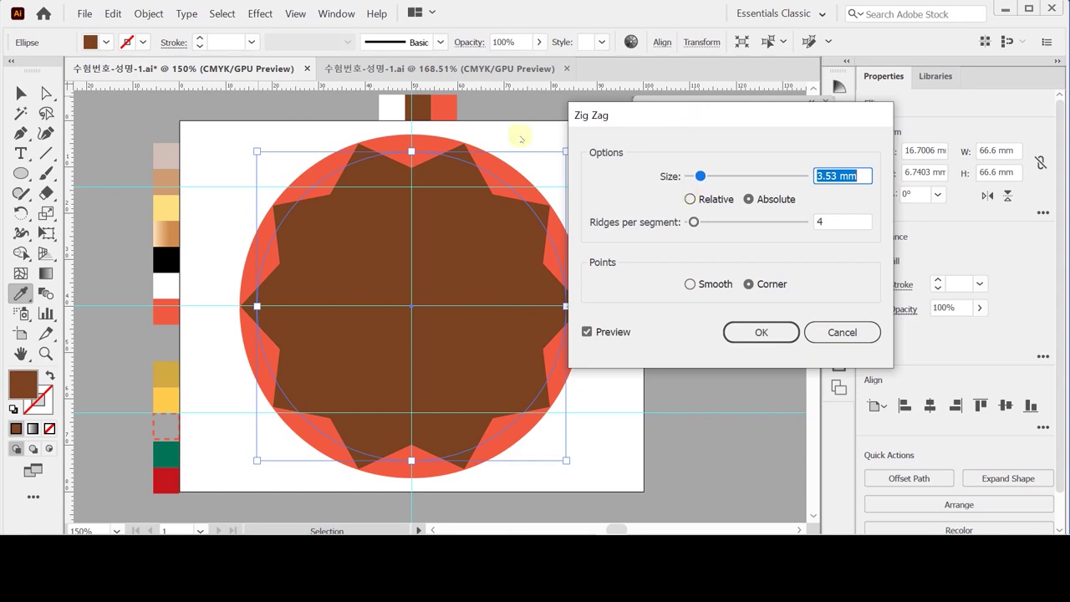
left_click(689, 284)
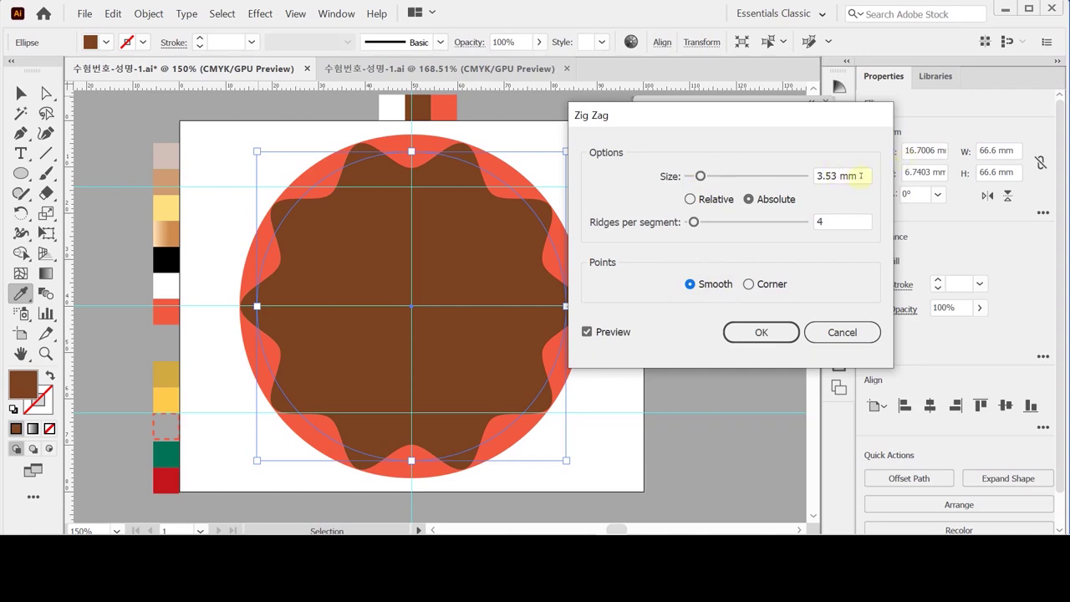
left_click(861, 175)
type("1")
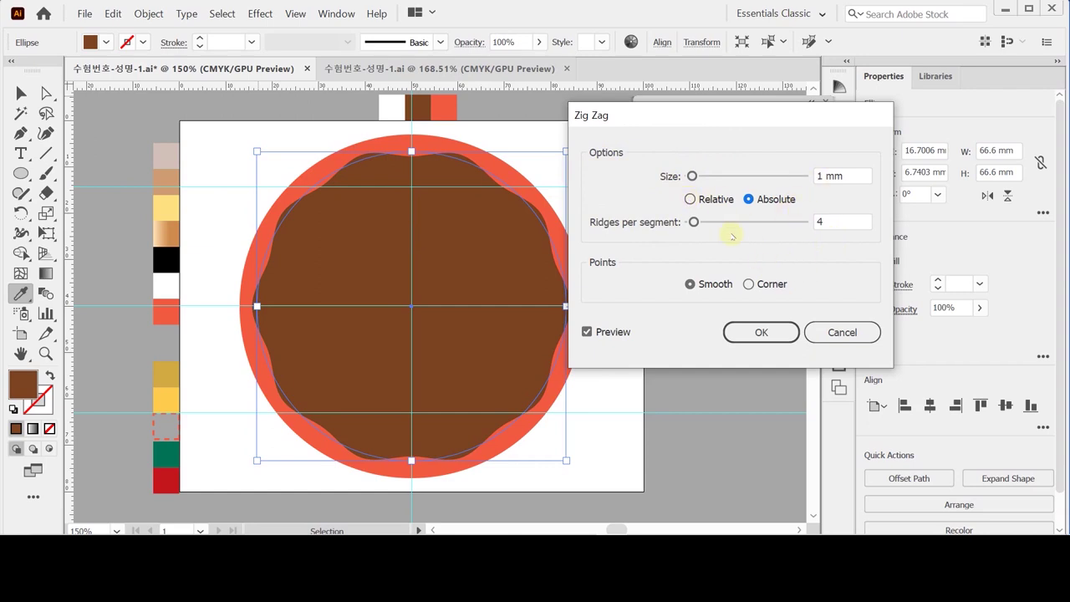
mouse_move(696, 223)
left_mouse_down()
mouse_move(736, 220)
mouse_move(696, 219)
mouse_move(704, 222)
left_mouse_up()
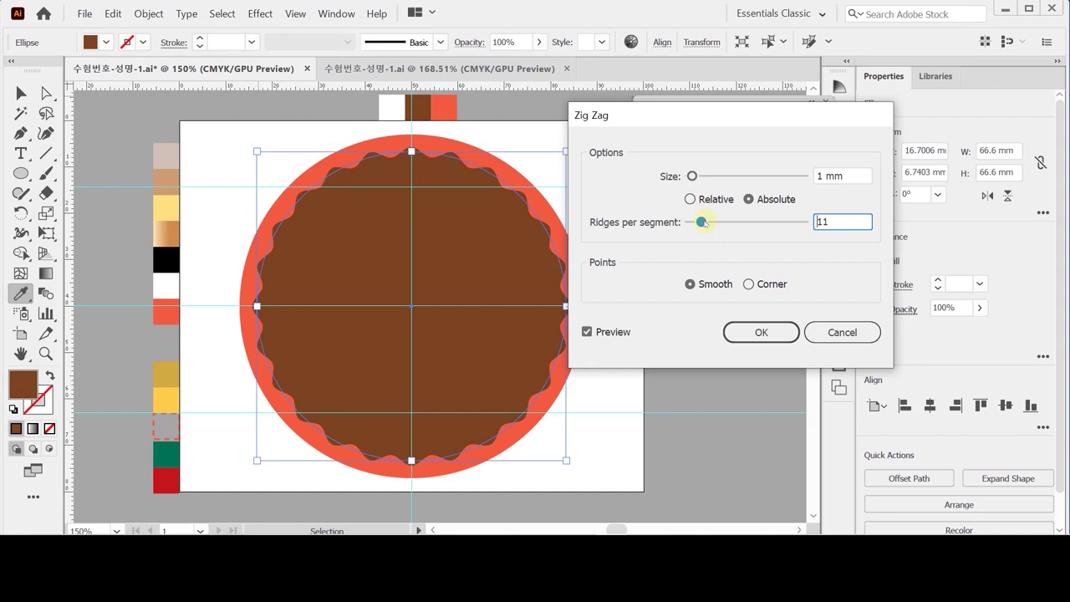
double_click(844, 222)
type("15")
left_click(892, 251)
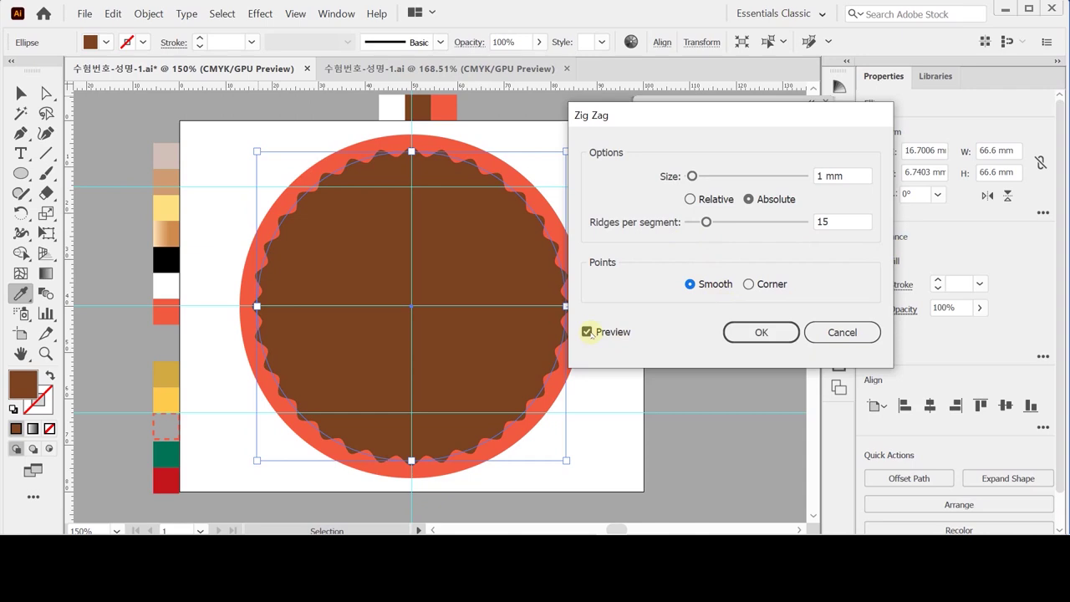
left_click(729, 332)
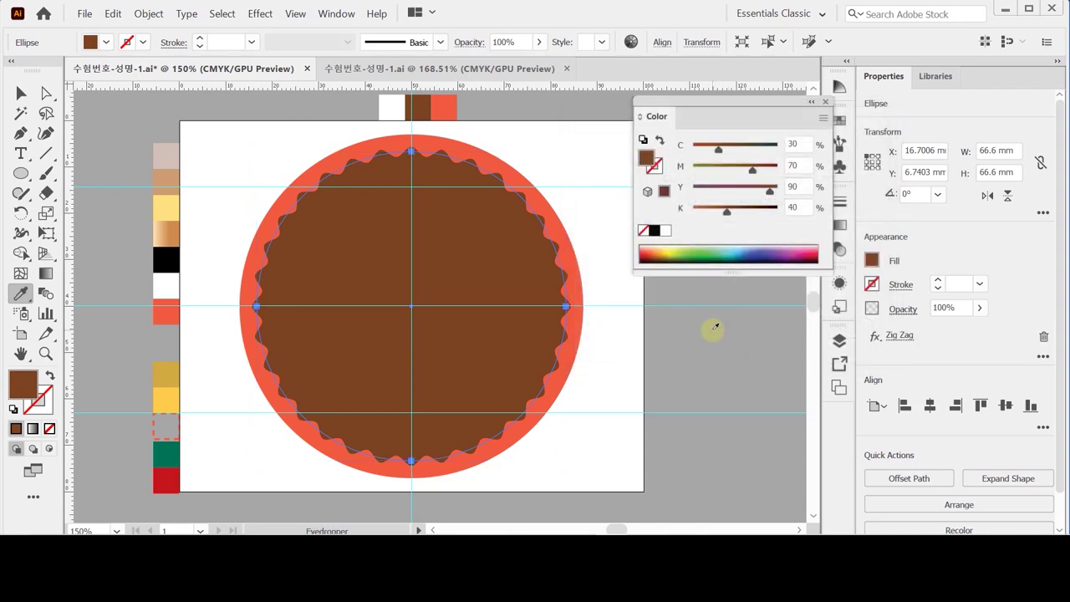
Expand the brown circle's Zig Zag appearance into a real path, checking it in outline view before and after.
key("ctrl+y")
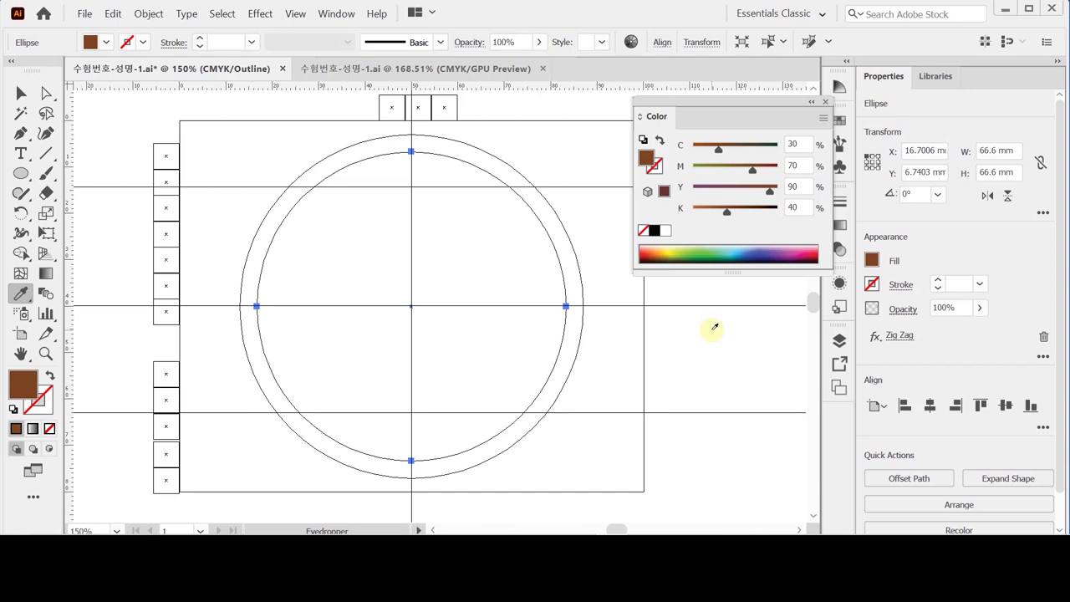
key("ctrl+y")
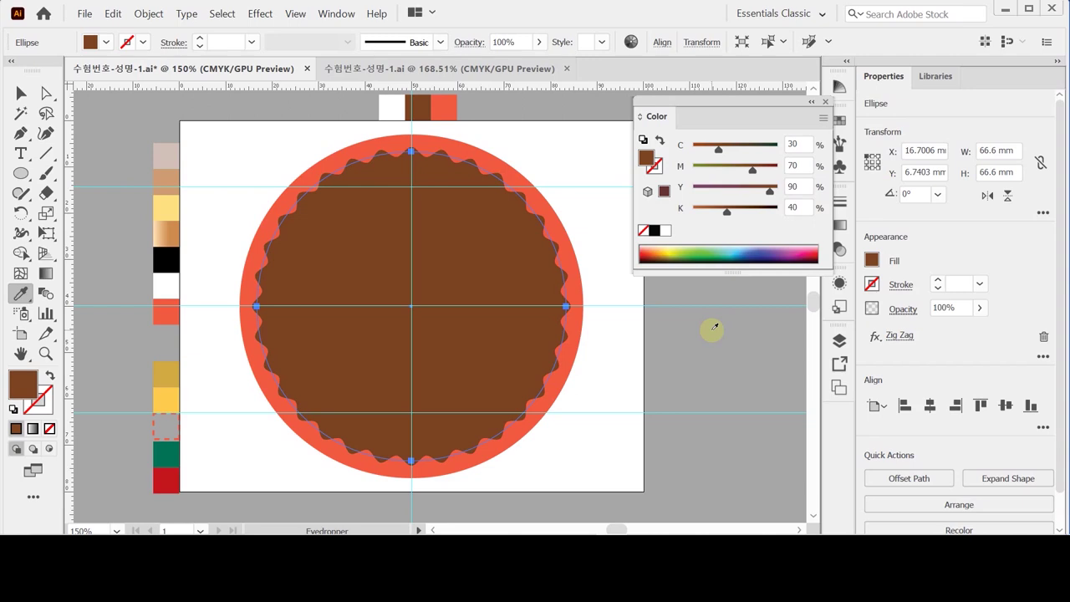
left_click(148, 13)
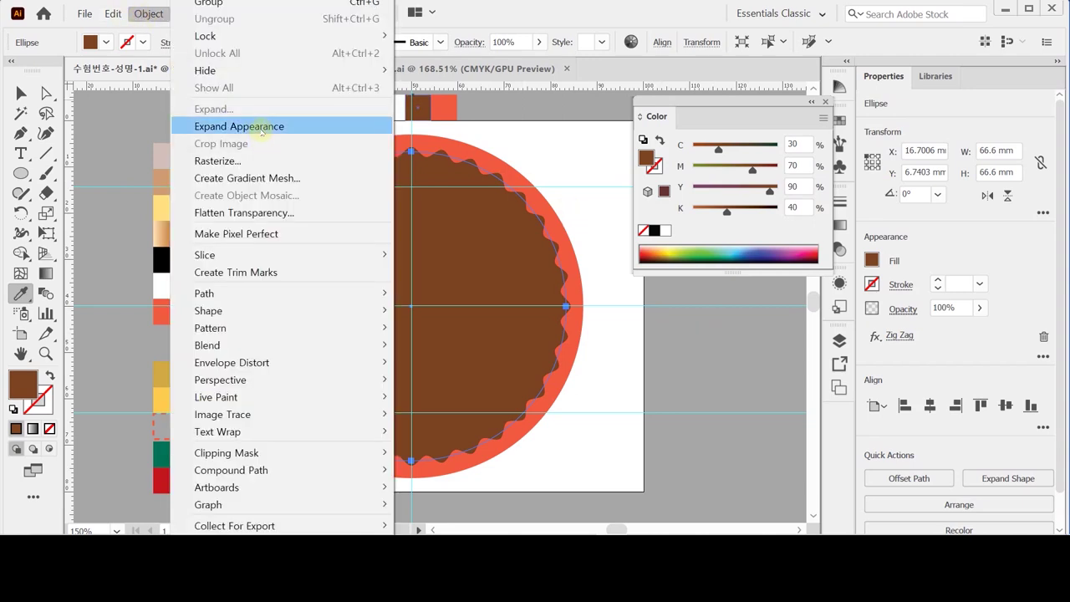
left_click(261, 127)
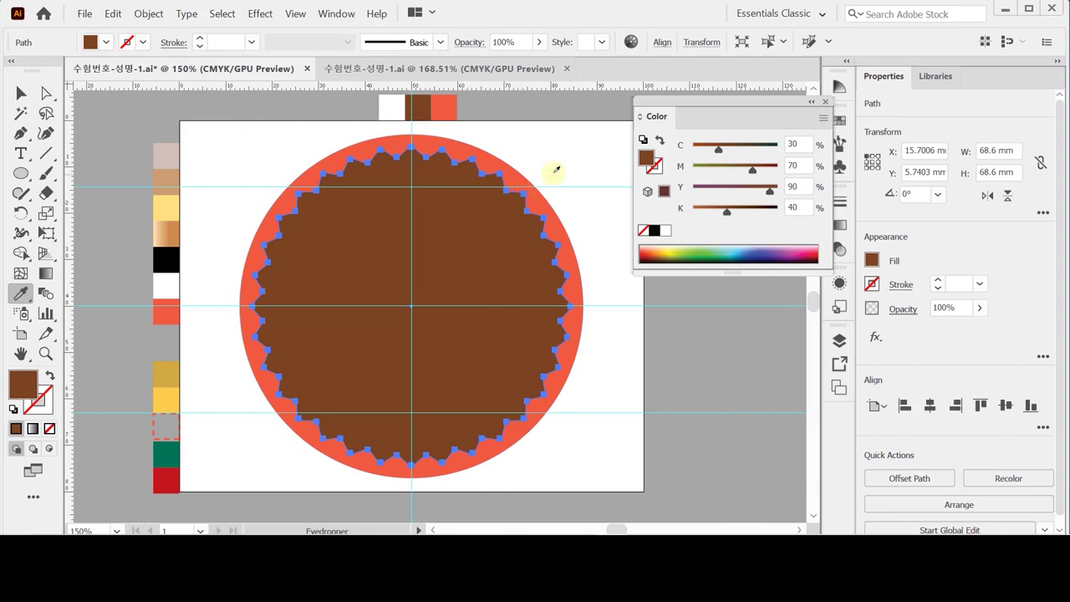
key("ctrl+y")
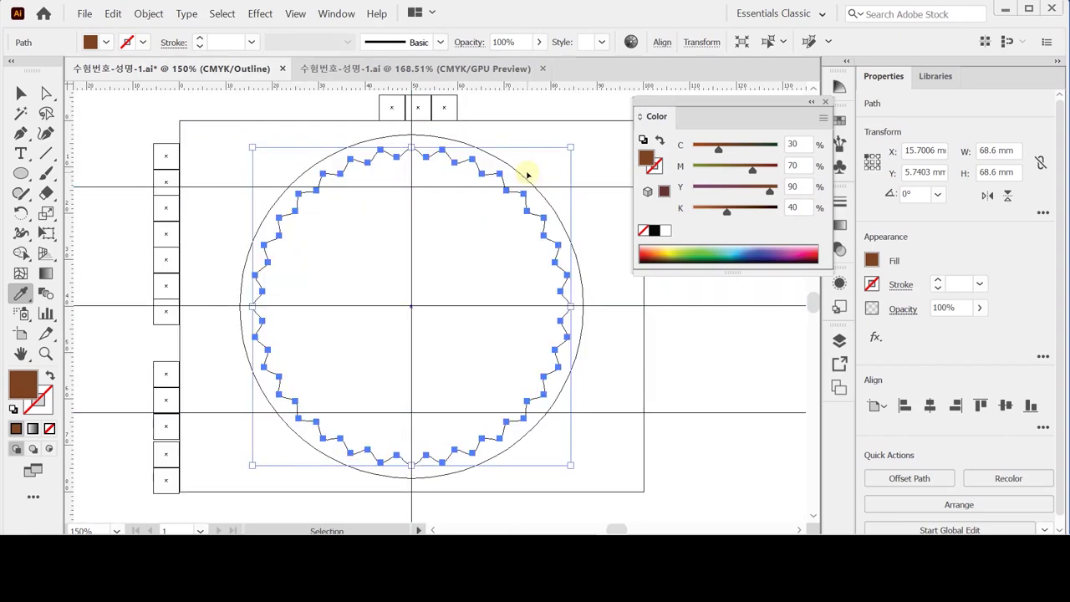
key("ctrl+y")
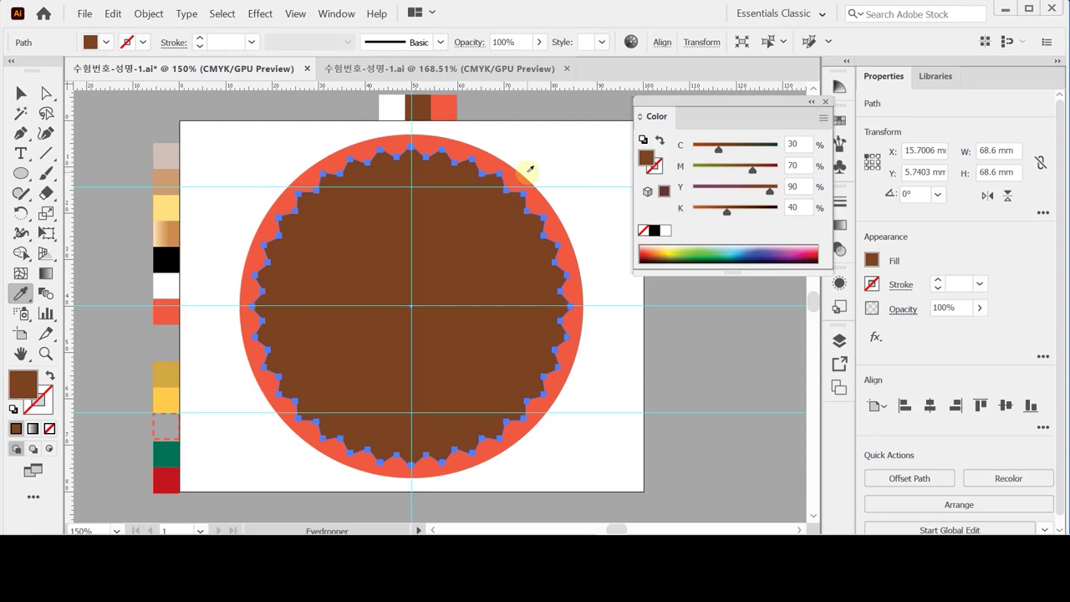
Save the document with the expanded scalloped circle.
key("v")
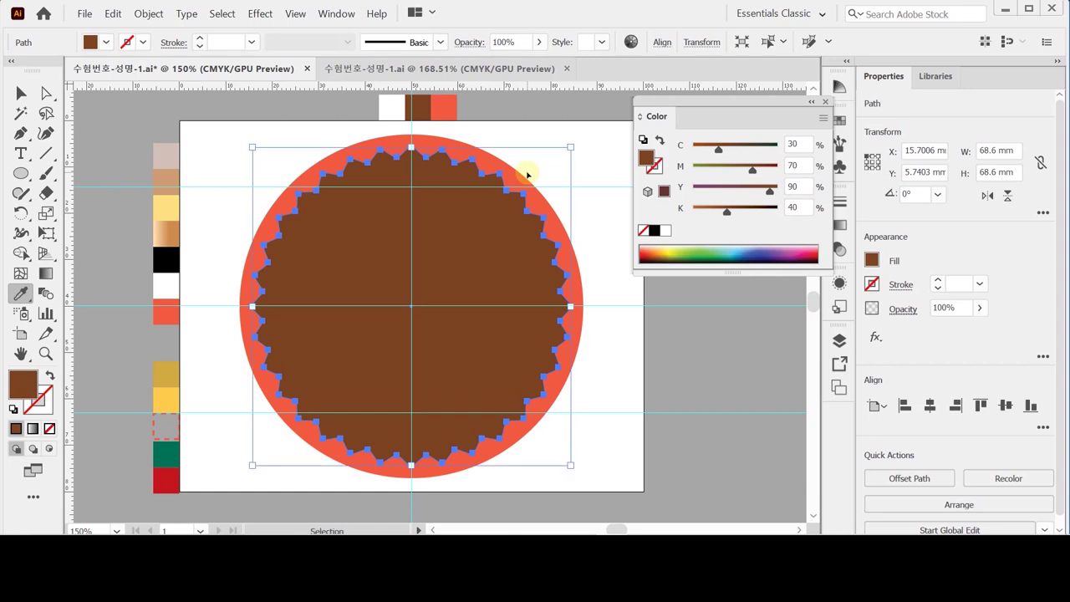
key("i")
key("ctrl+s")
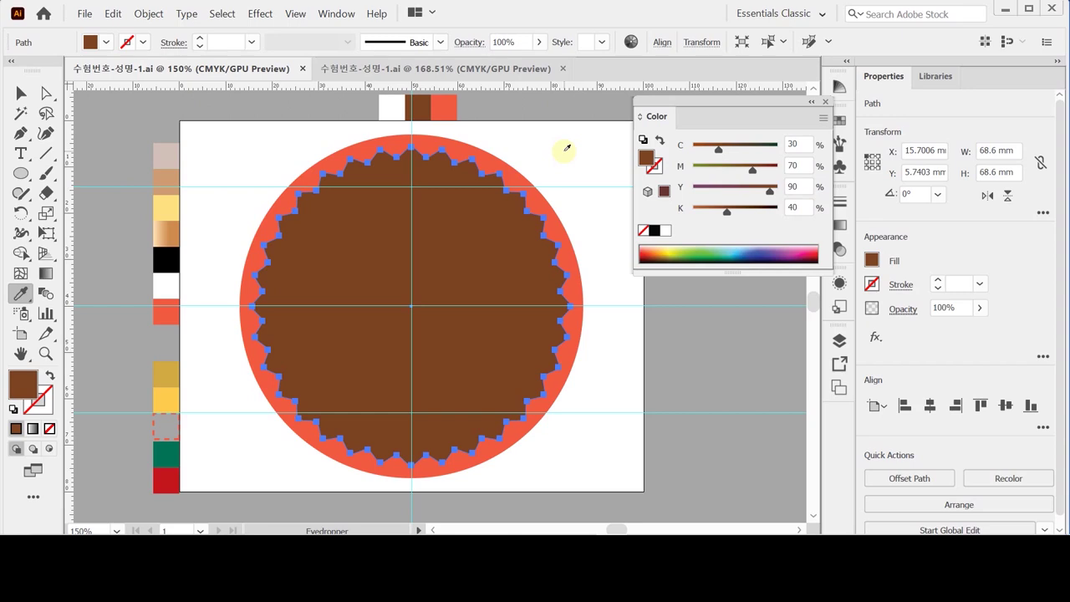
Trace the left side of the reindeer's head with the Pen tool, curving from the forehead centre down to the left end of the muzzle line.
left_click(21, 213)
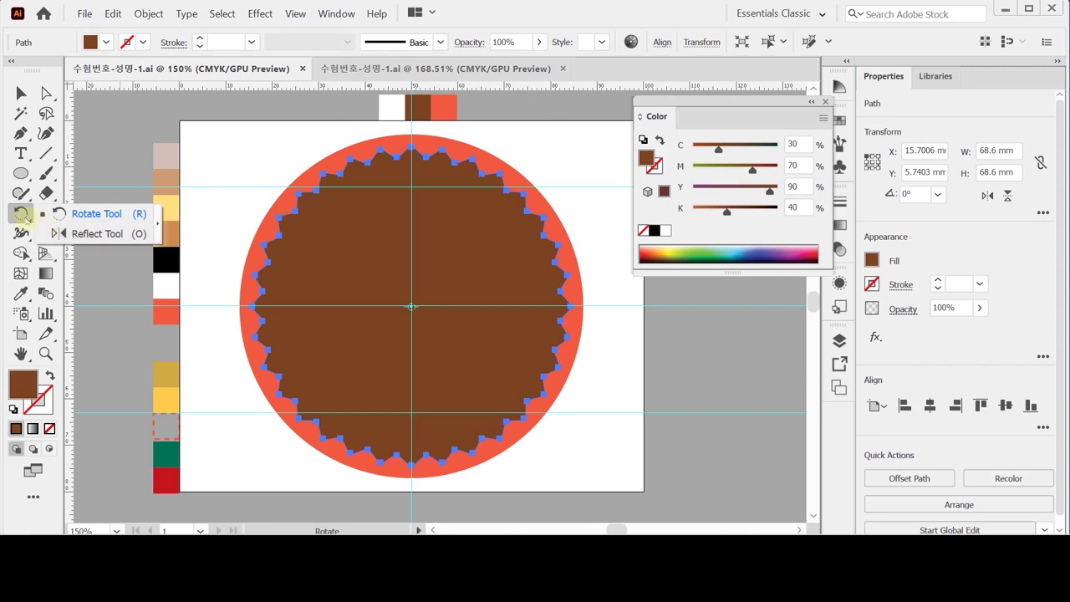
left_click(21, 214)
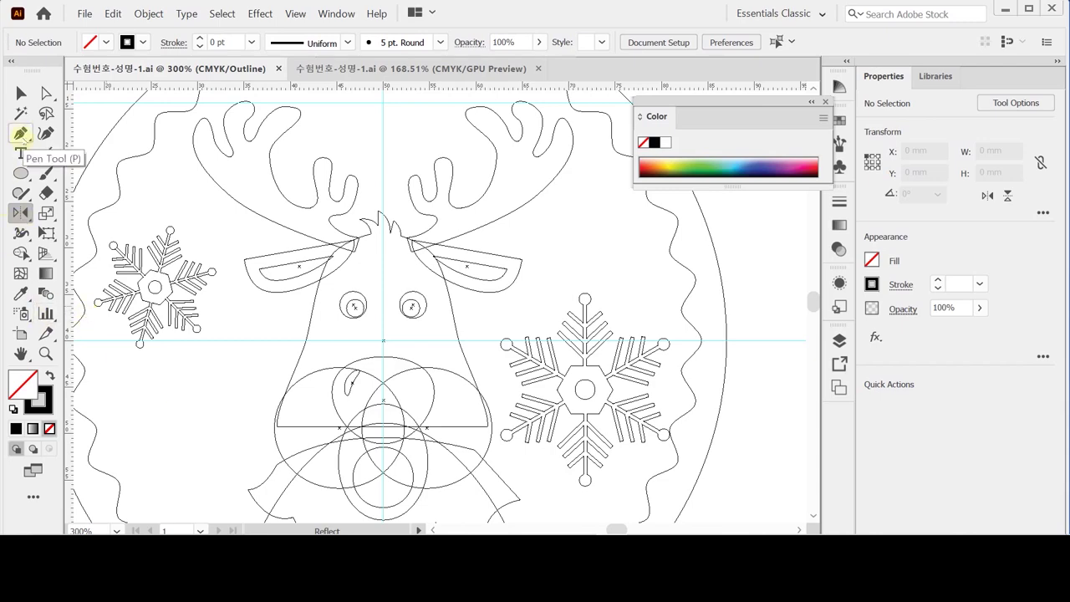
left_click(20, 133)
scroll(377, 275, "up", 1)
left_click_drag(401, 288, 378, 248)
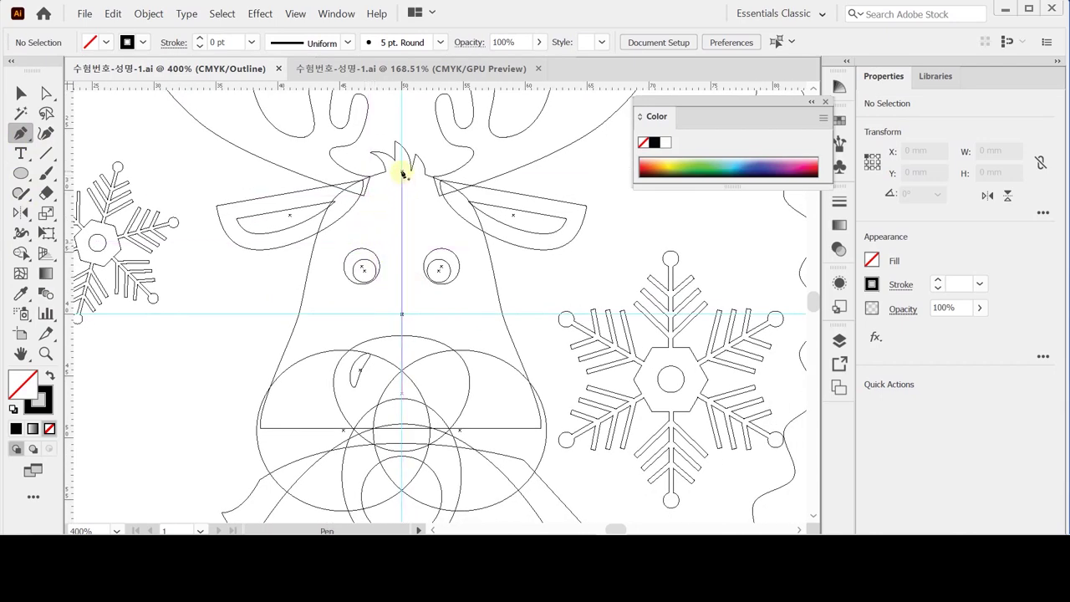
left_click(401, 171)
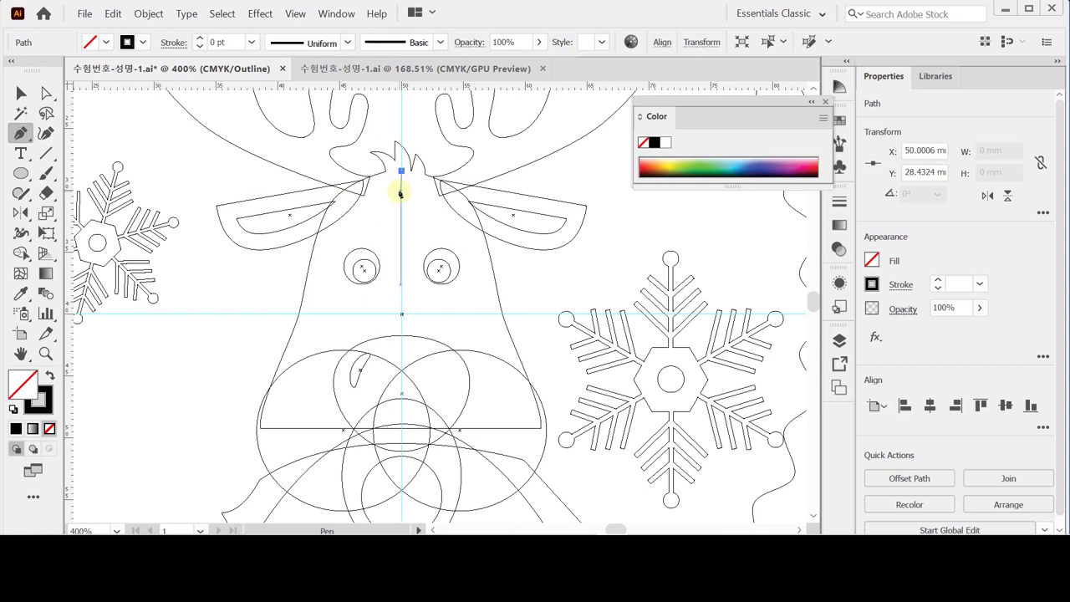
left_click_drag(323, 217, 304, 260)
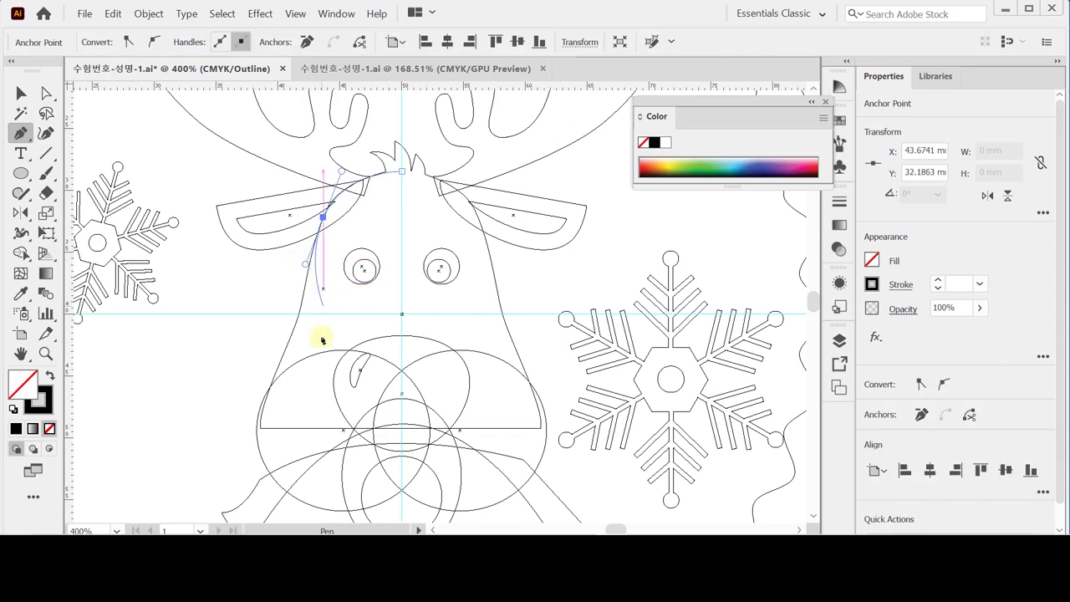
left_click(299, 316)
left_click_drag(298, 316, 319, 235)
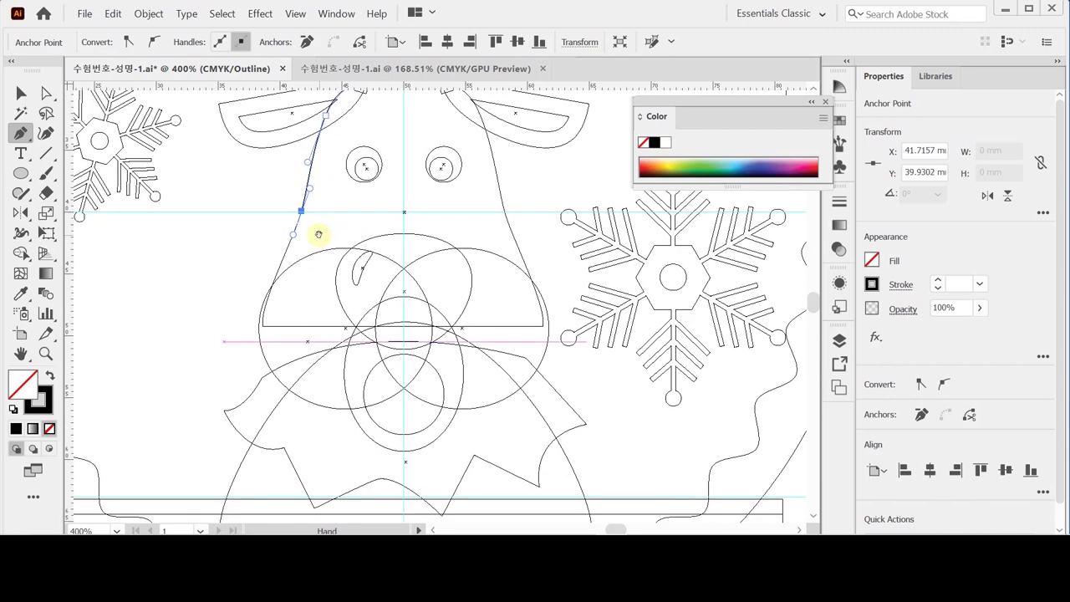
left_click(262, 329)
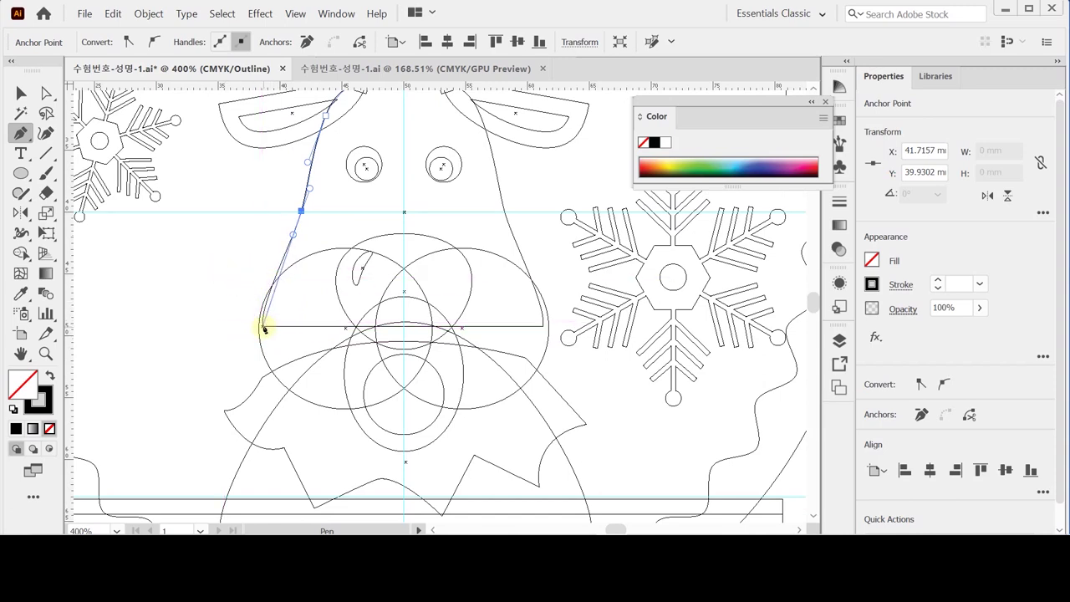
left_click_drag(265, 329, 258, 369)
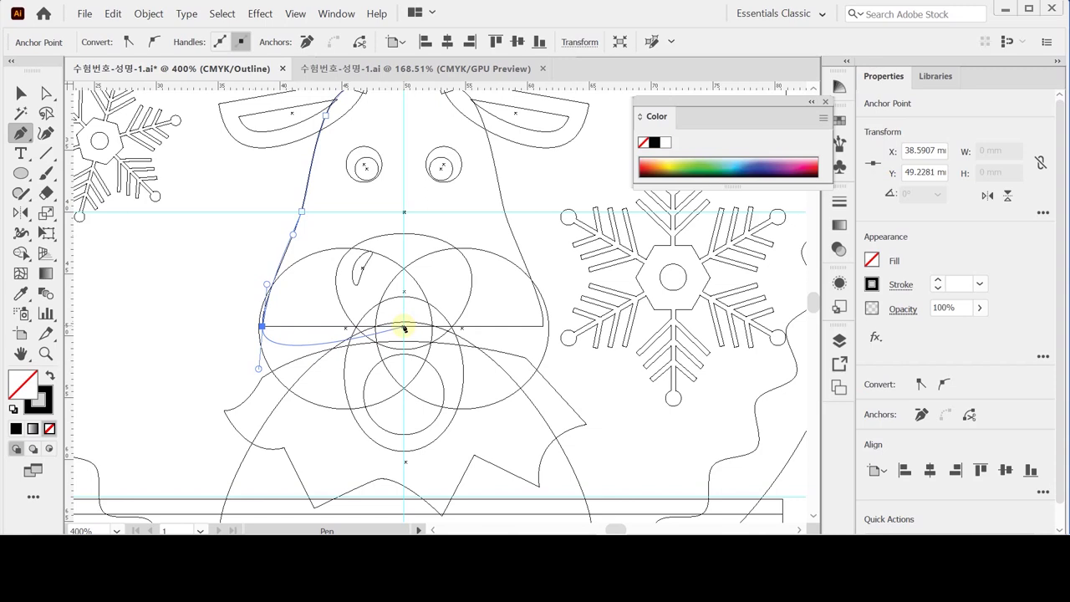
left_click(403, 326)
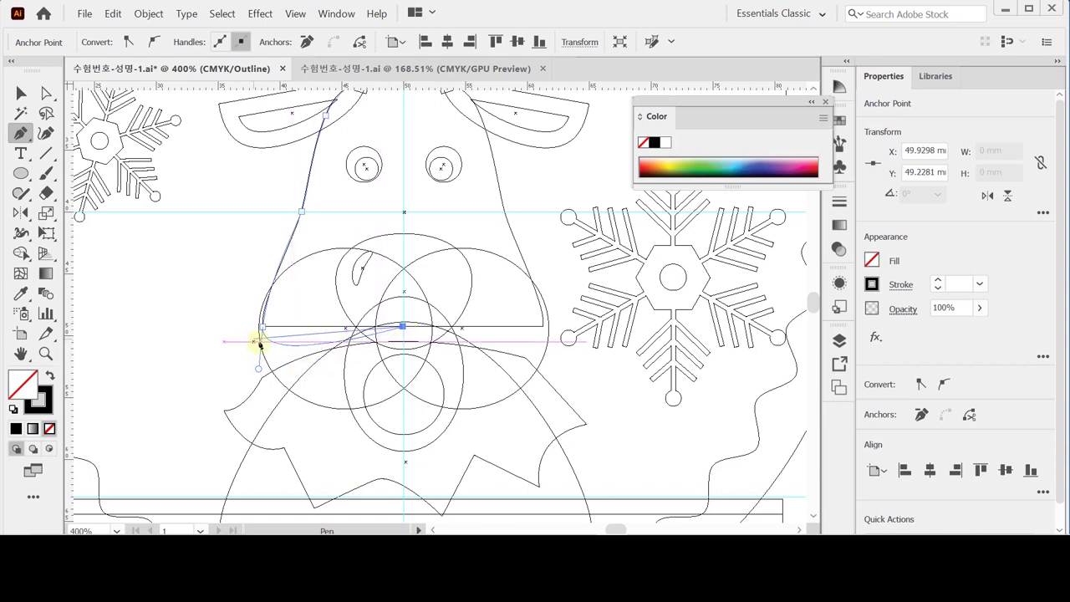
key("ctrl+z")
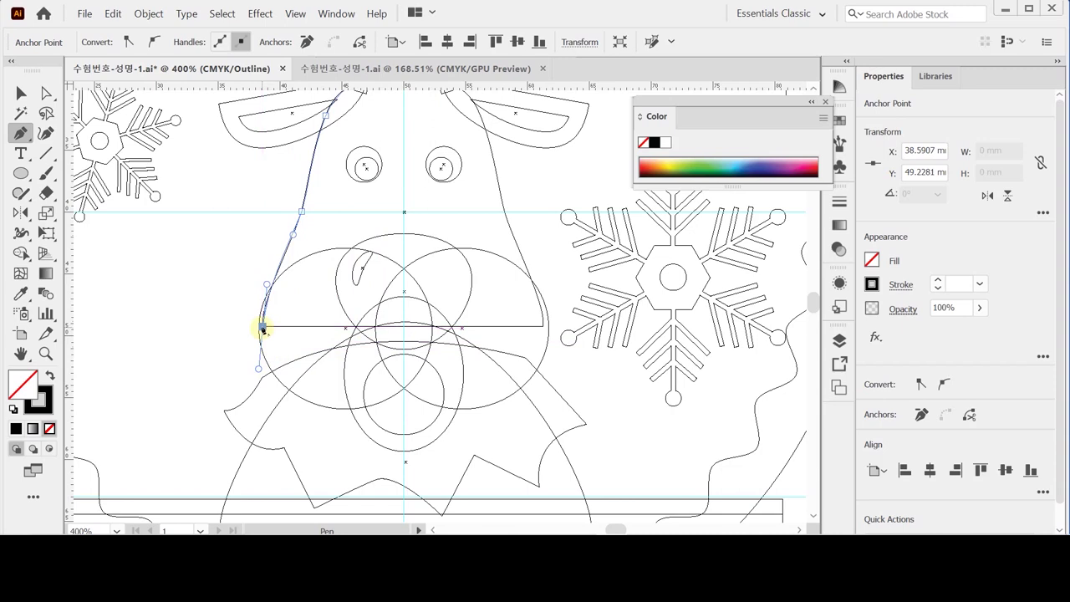
mouse_move(262, 329)
left_mouse_down()
mouse_move(289, 341)
mouse_move(262, 318)
mouse_move(262, 331)
left_mouse_up()
key("Caps_Lock")
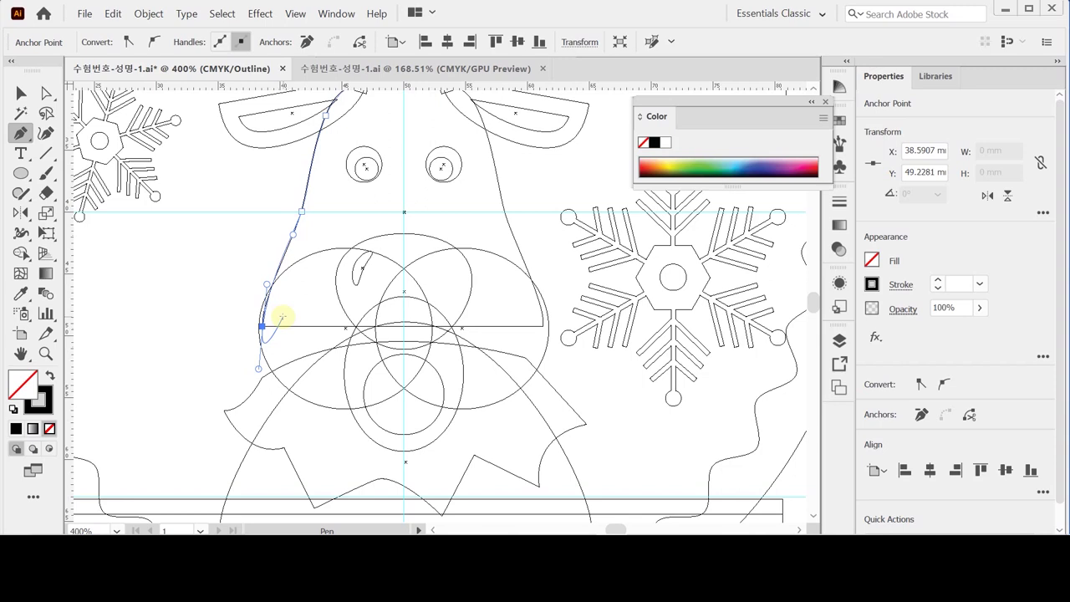
key("Caps_Lock")
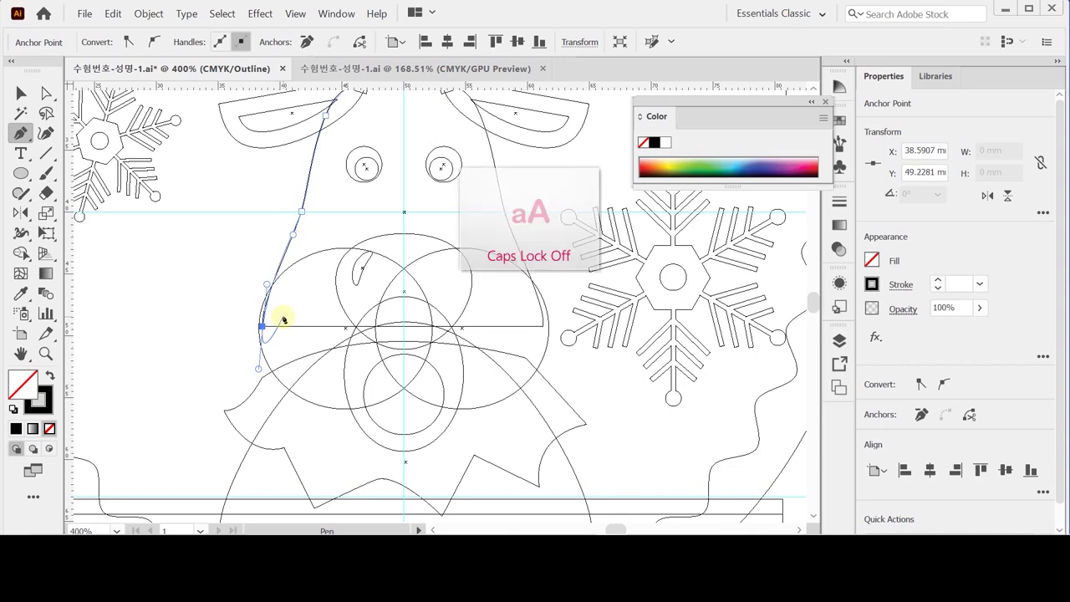
Remove the outgoing handle of the lower-left head anchor and draw a straight base edge to the vertical centre guide.
left_click(262, 327)
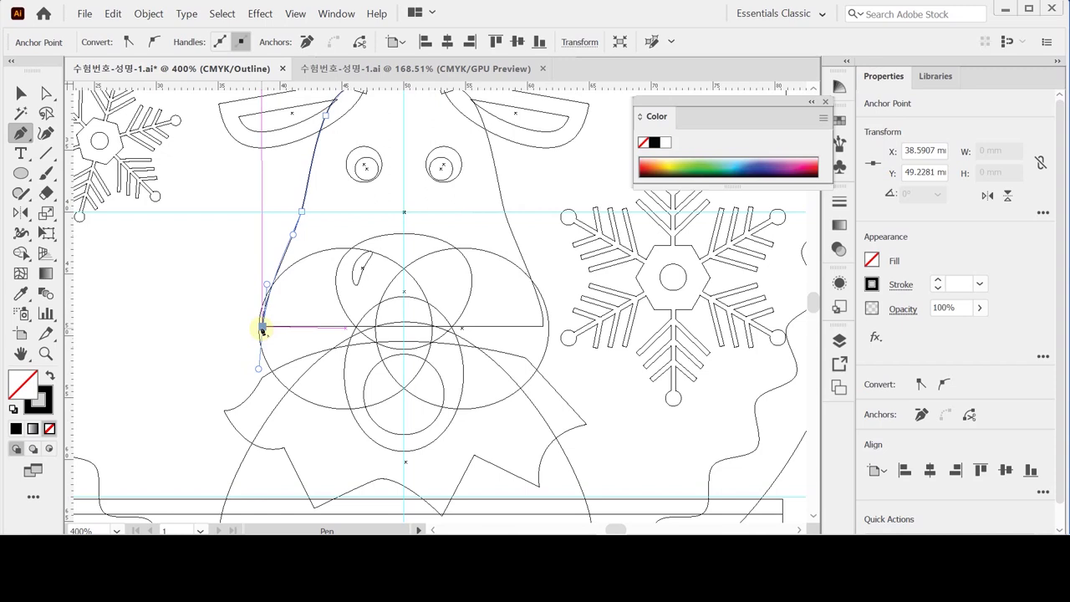
left_click(262, 328)
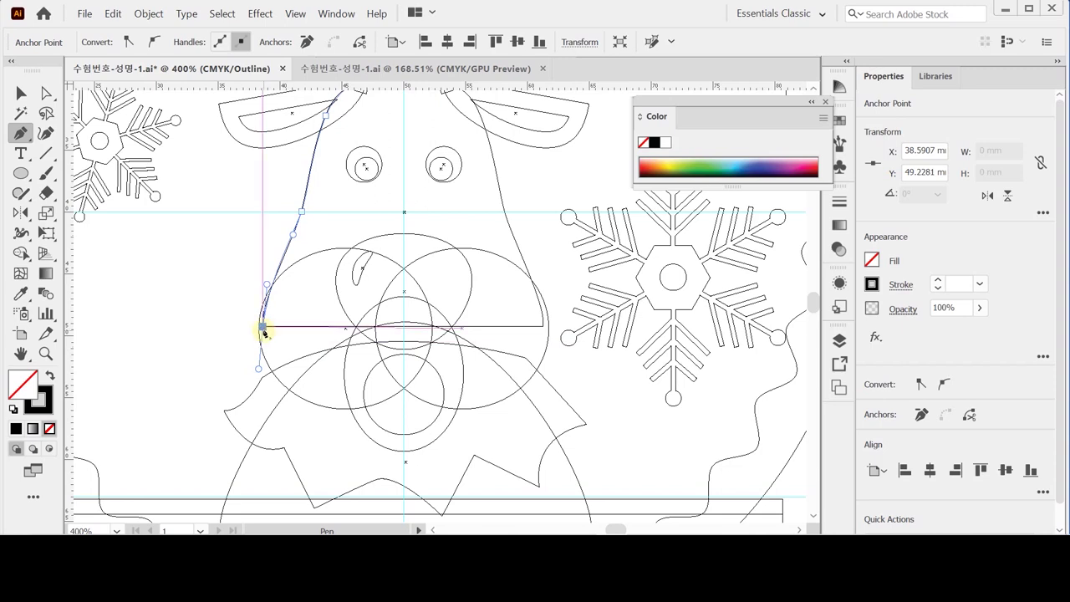
left_click(263, 329)
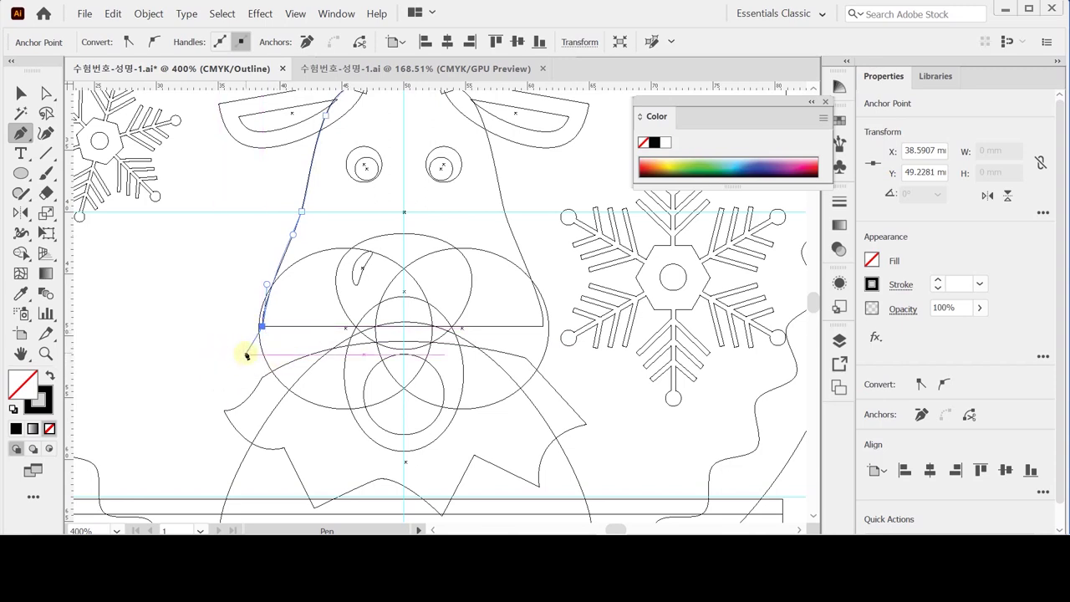
left_click(403, 328)
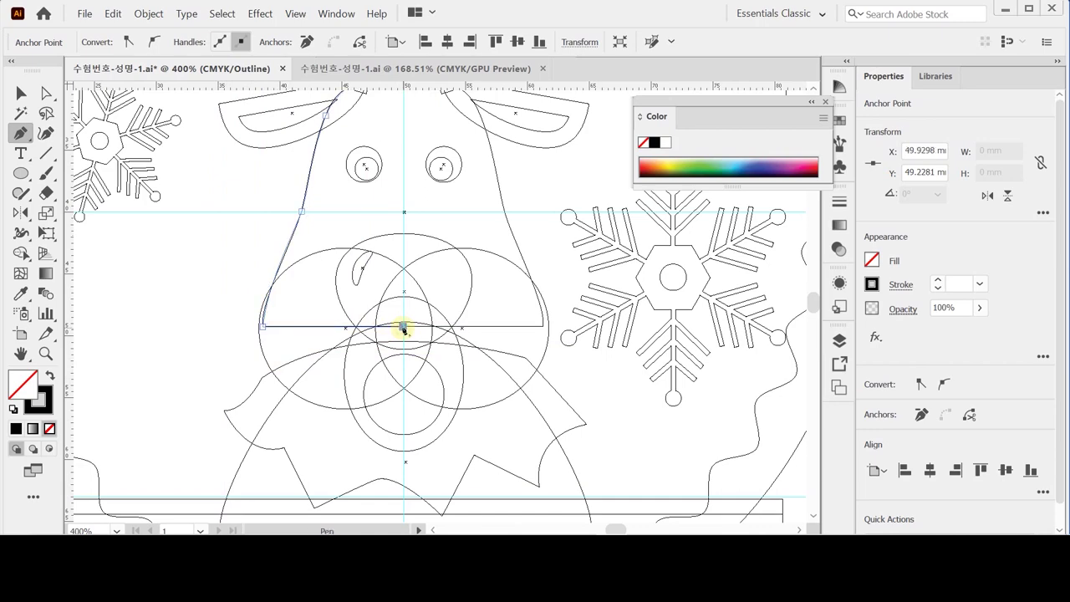
Close the half-head path with a straight edge up the centre guide to the forehead starting anchor.
left_click_drag(401, 253, 398, 362)
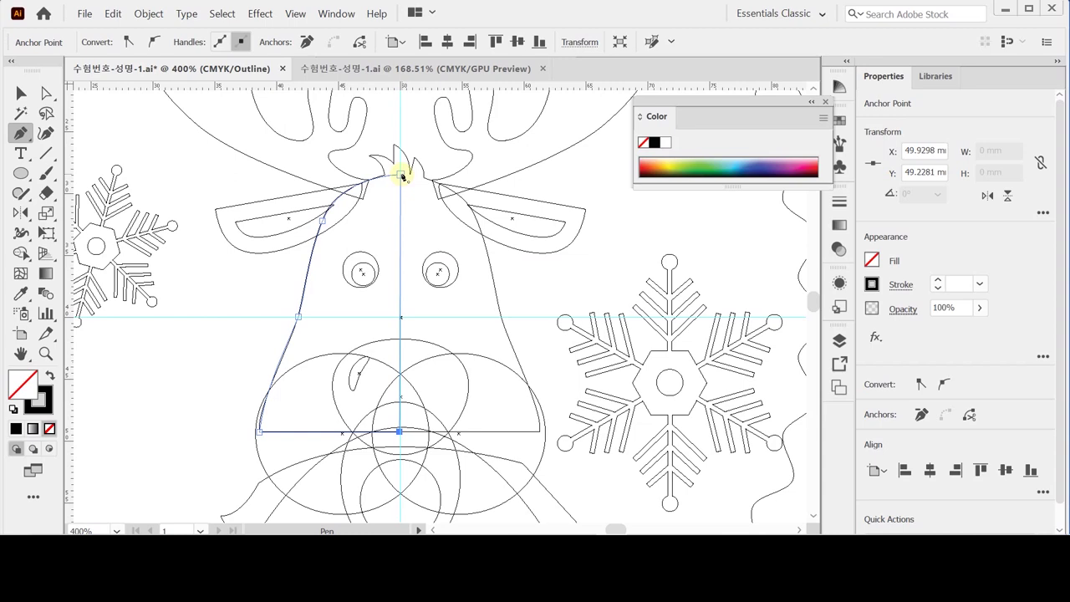
left_click_drag(403, 176, 424, 191)
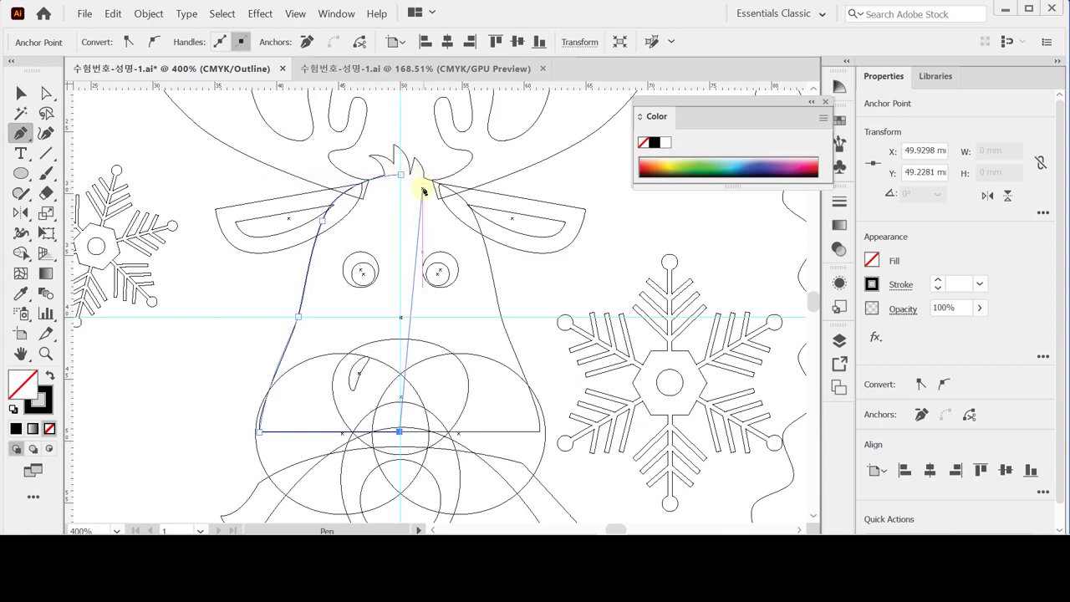
left_click_drag(424, 192, 401, 177)
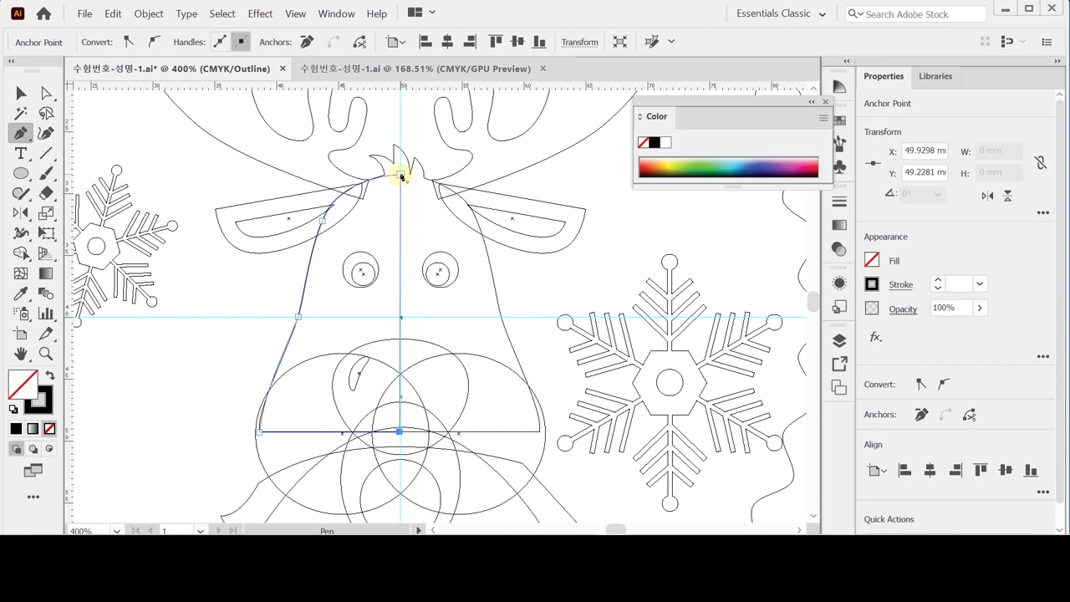
left_click(401, 176)
left_click(402, 175)
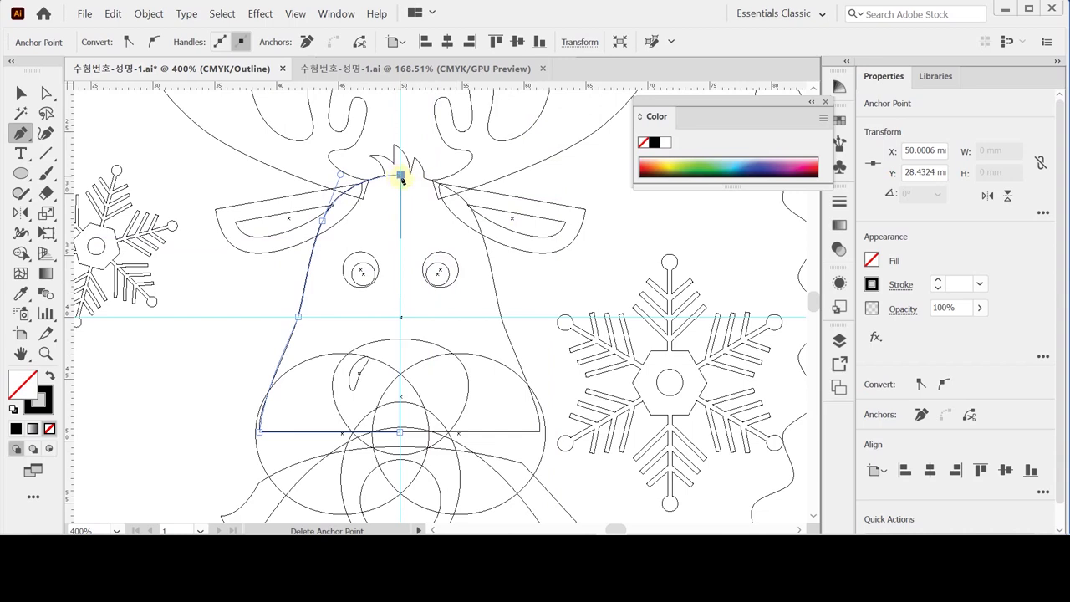
left_click_drag(400, 175, 403, 178)
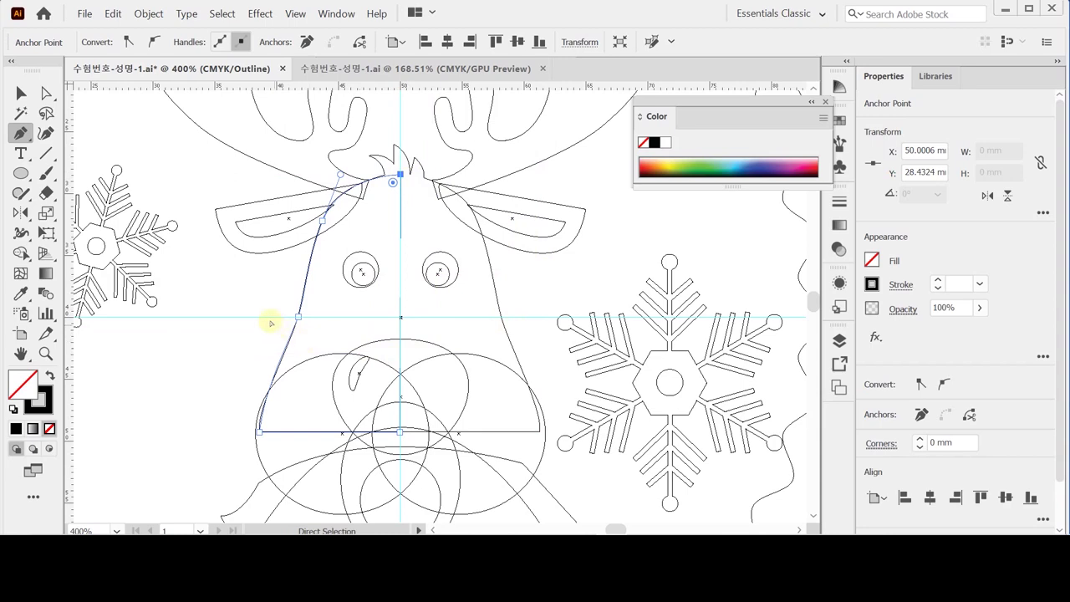
Select the whole half-head path, switch from outline to preview view and activate the Reflect tool.
left_click(21, 93)
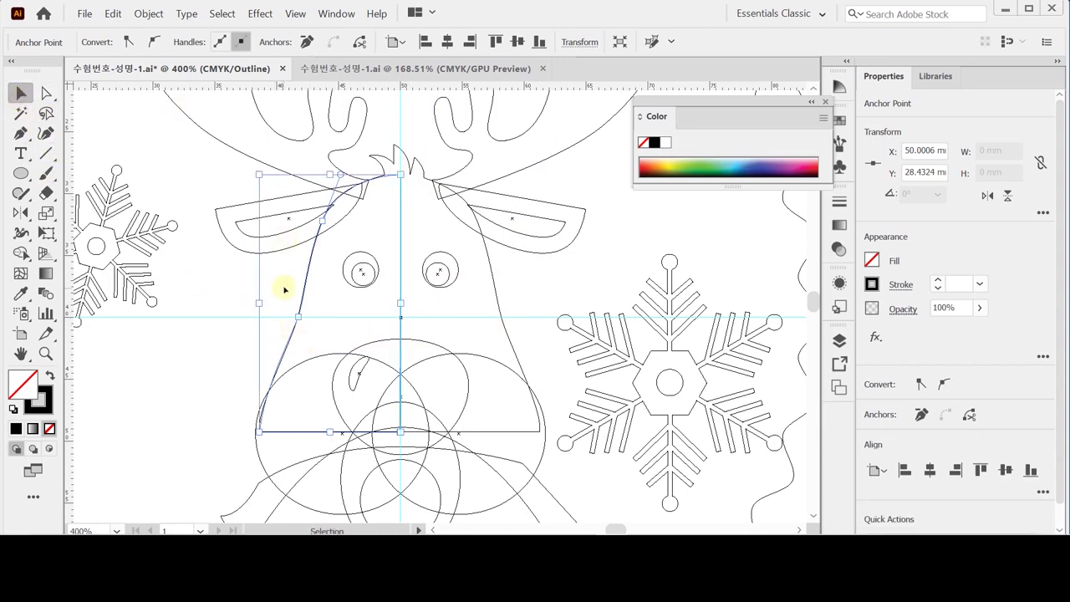
left_click(315, 312)
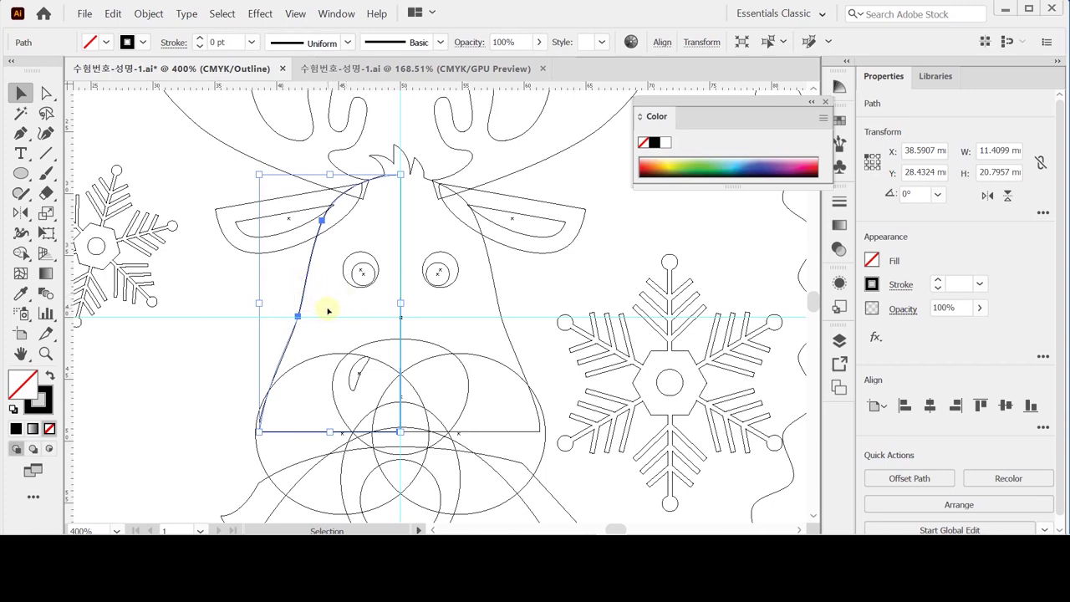
key("ctrl+y")
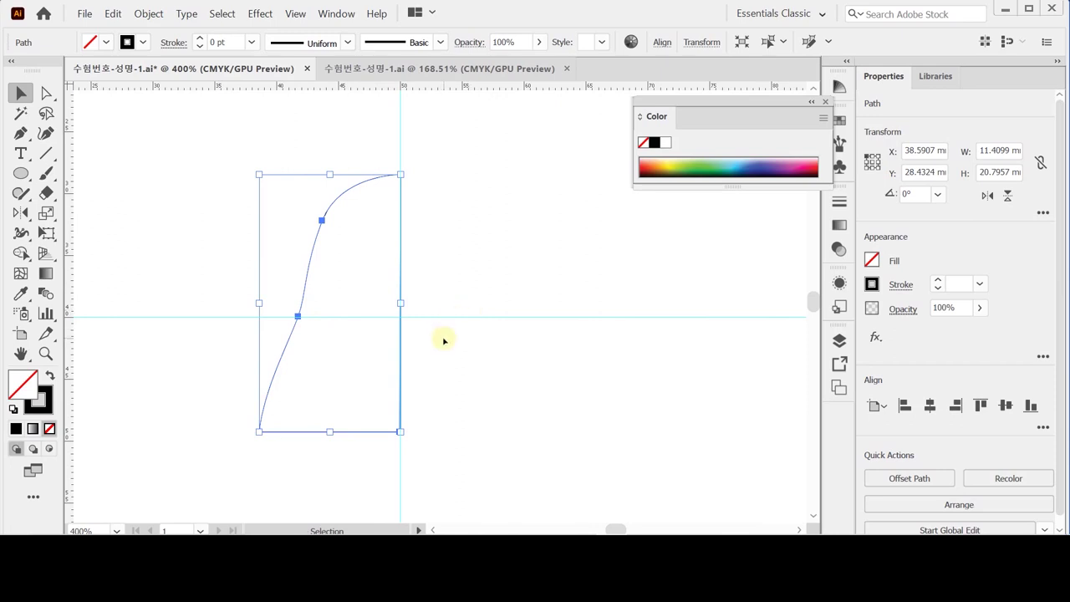
left_click(263, 222)
left_click(334, 244)
left_click(20, 213)
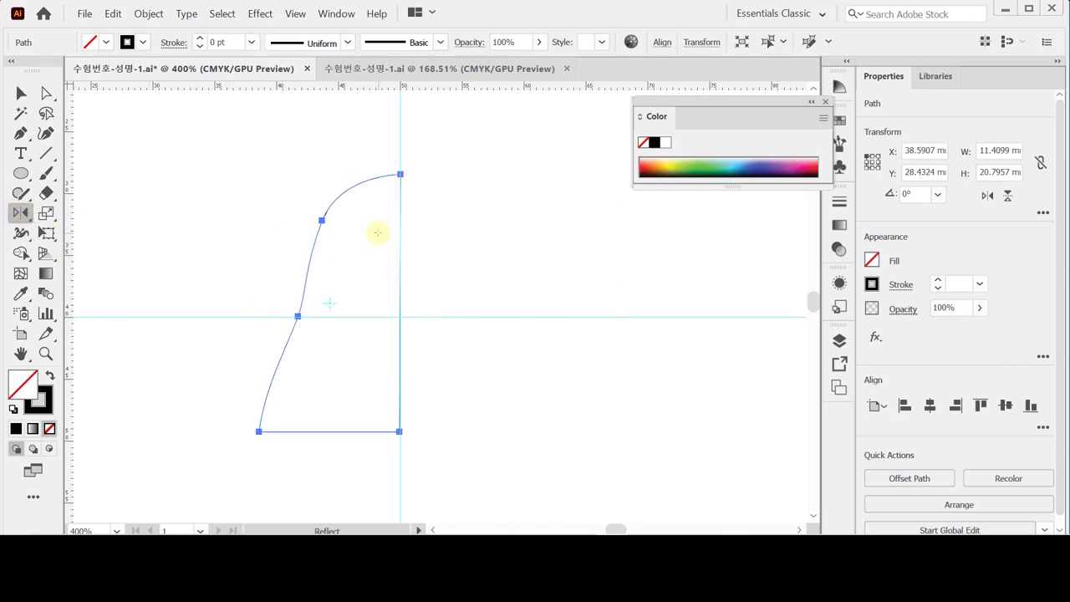
Try reflecting the half-head about a vertical axis through its own centre.
double_click(20, 213)
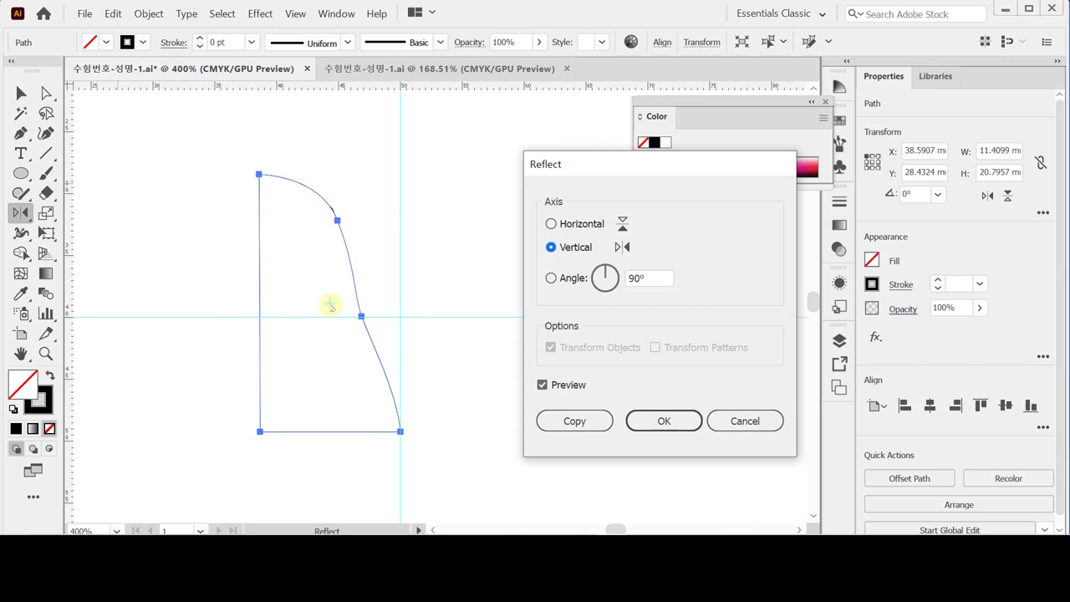
left_click(577, 224)
left_click(570, 248)
key("Return")
key("ctrl+z")
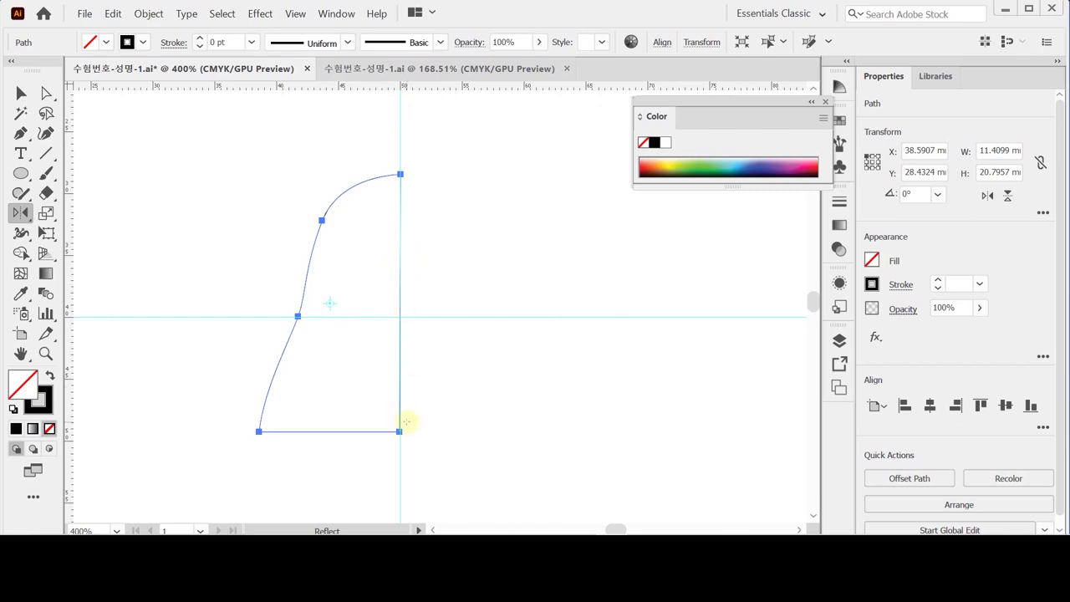
Create a reflected copy of the half-head across a vertical axis on the centre guide and deselect it.
left_click(400, 147, "alt")
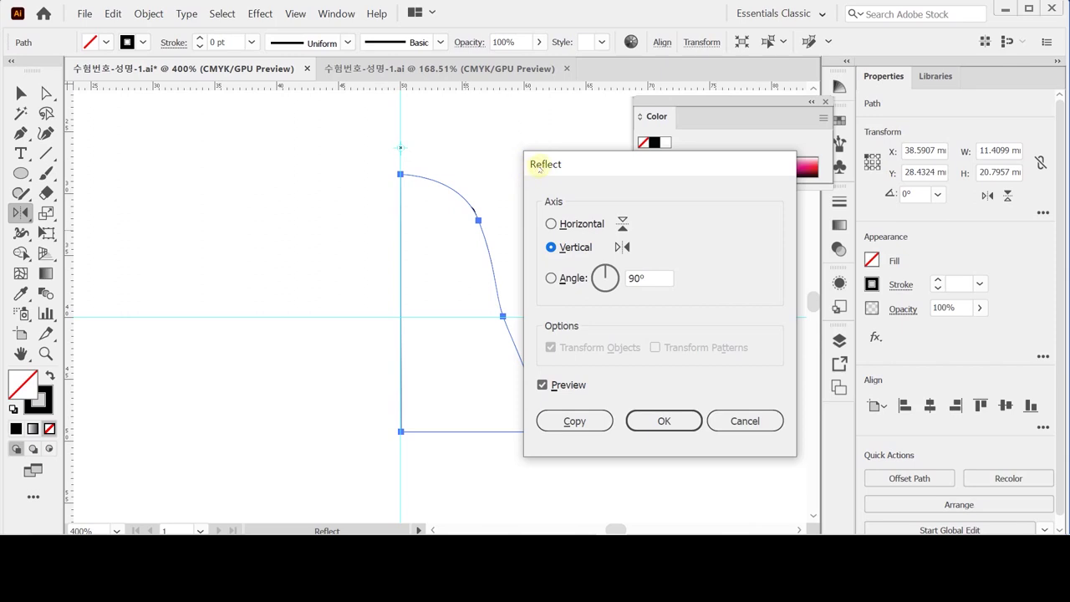
left_click_drag(577, 164, 555, 155)
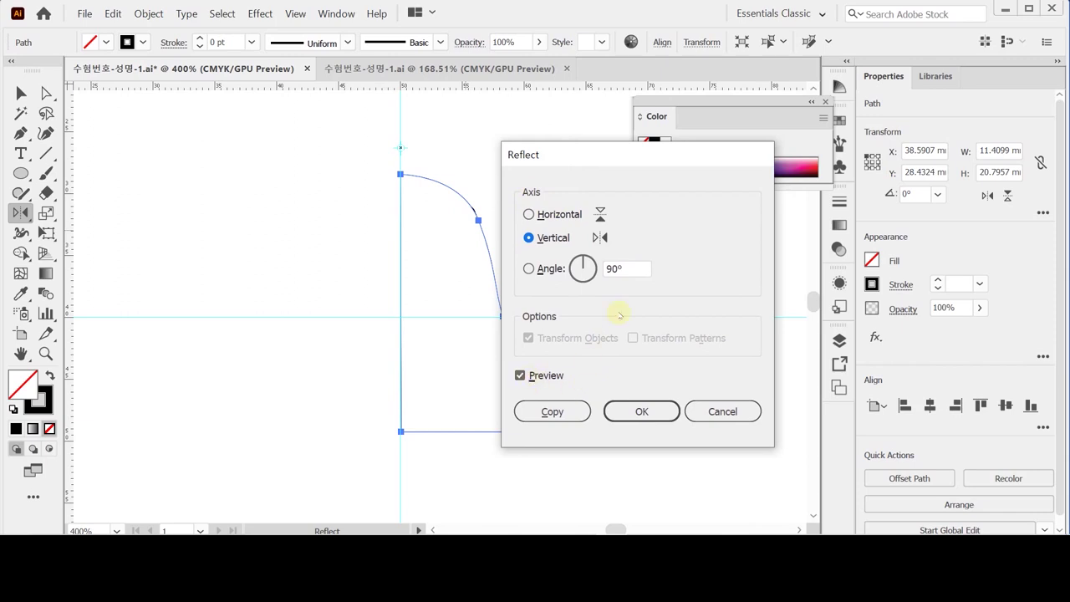
left_click(535, 215)
left_click(551, 237)
left_click(544, 412)
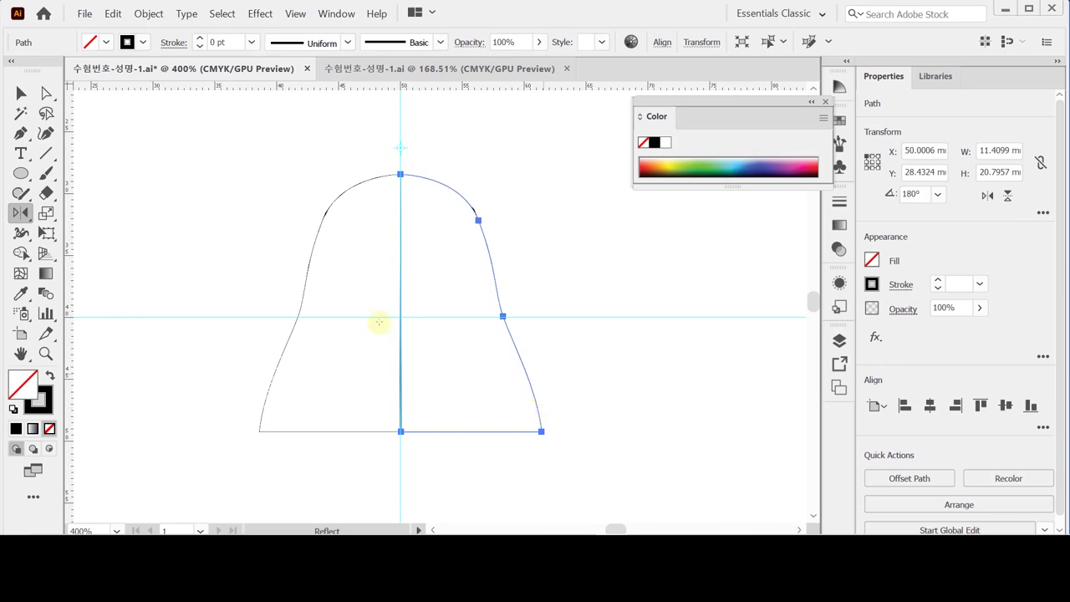
key("ctrl")
left_click(203, 164, "ctrl")
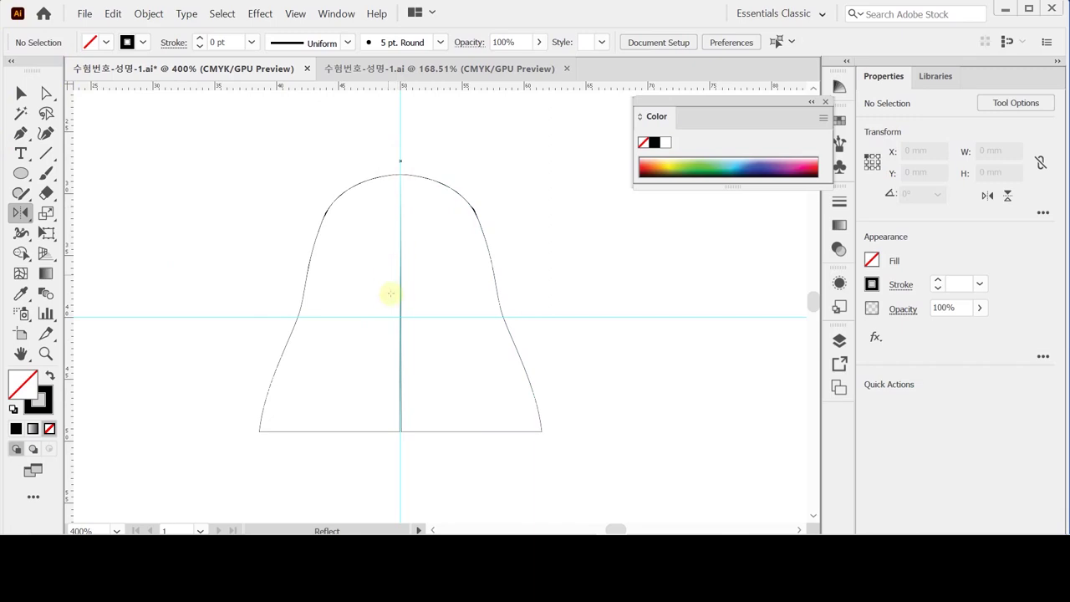
Examine the seam between the two head halves along the centre guide, from the base to the forehead.
left_click(406, 438)
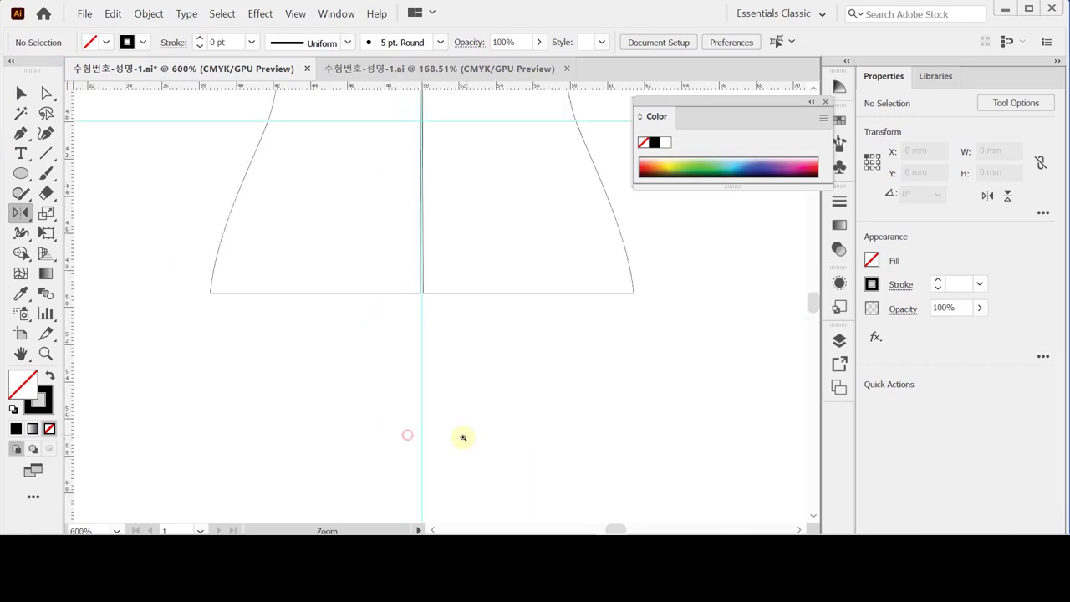
left_click(437, 308)
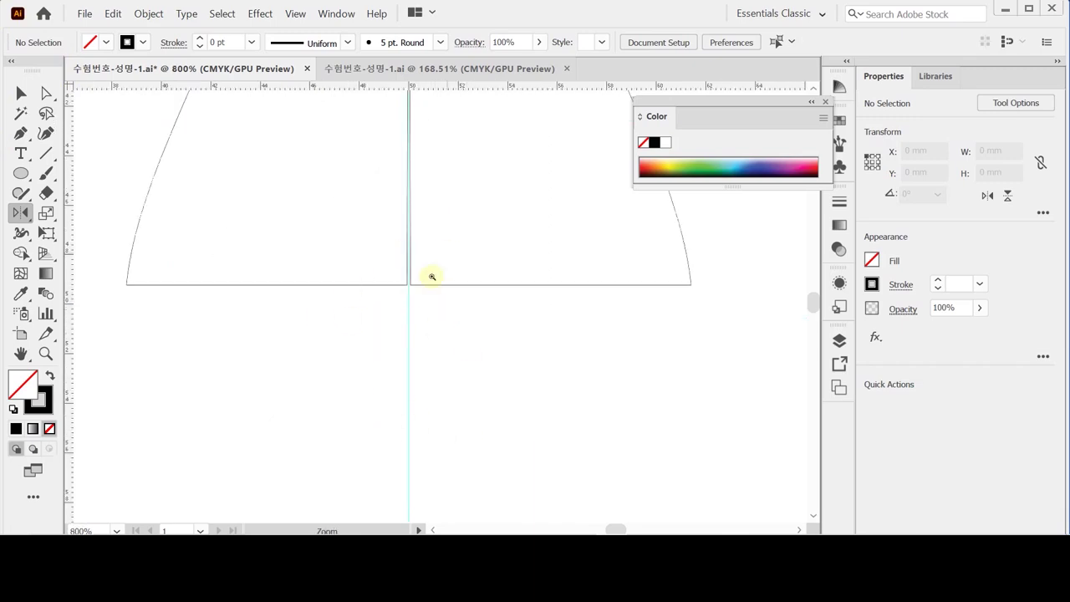
left_click_drag(418, 189, 407, 288)
left_click_drag(398, 176, 413, 403)
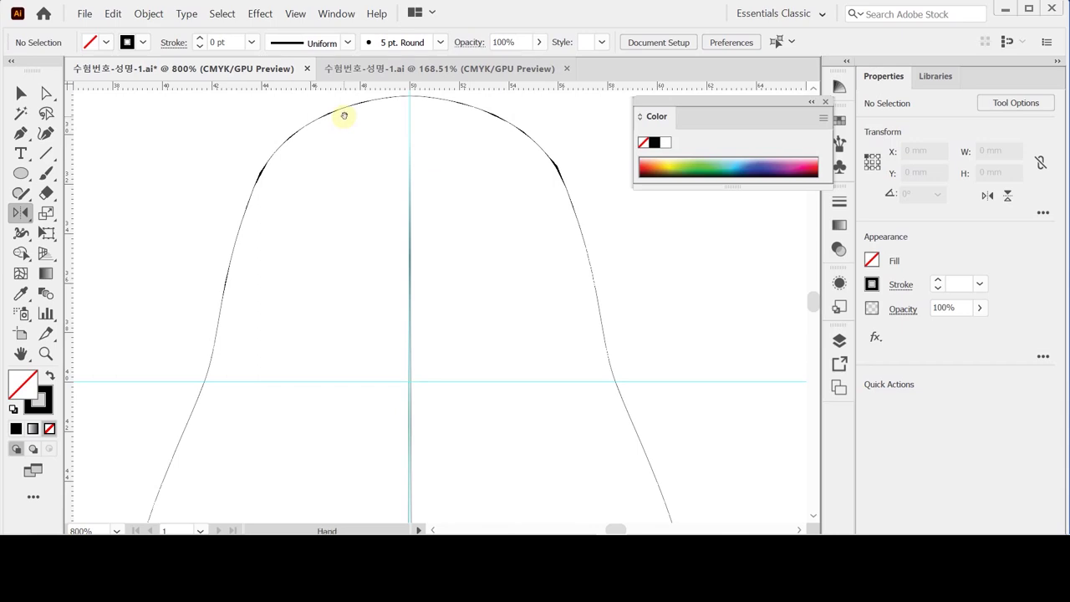
left_click_drag(426, 322, 428, 222)
left_click(429, 222, "ctrl+alt")
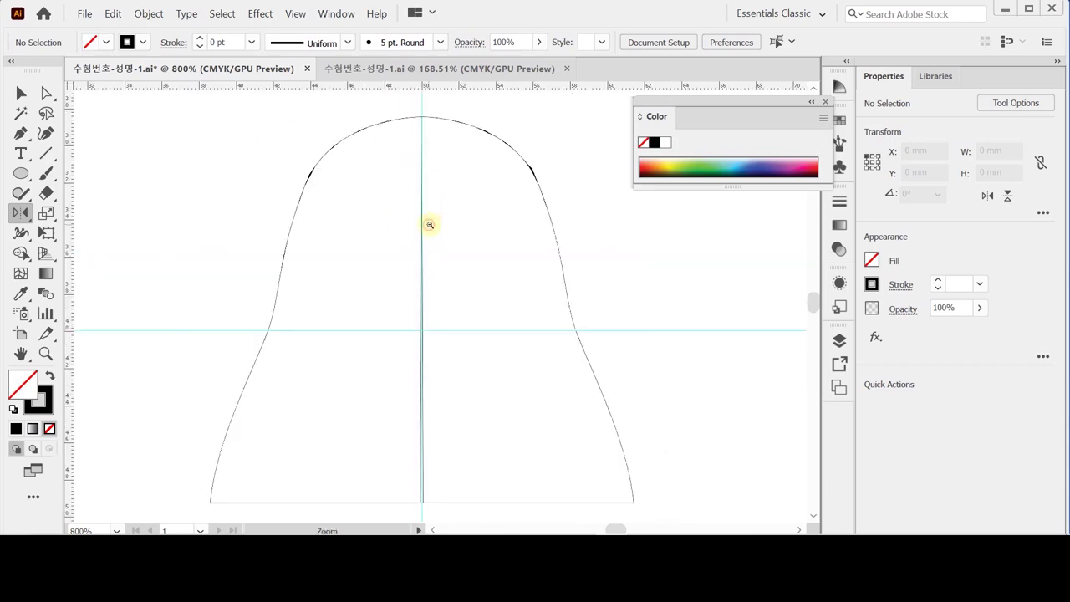
Select the forehead and base anchor points along the centre seam of both head halves and average them on the Vertical axis.
left_click(44, 92)
left_click_drag(411, 98, 439, 509)
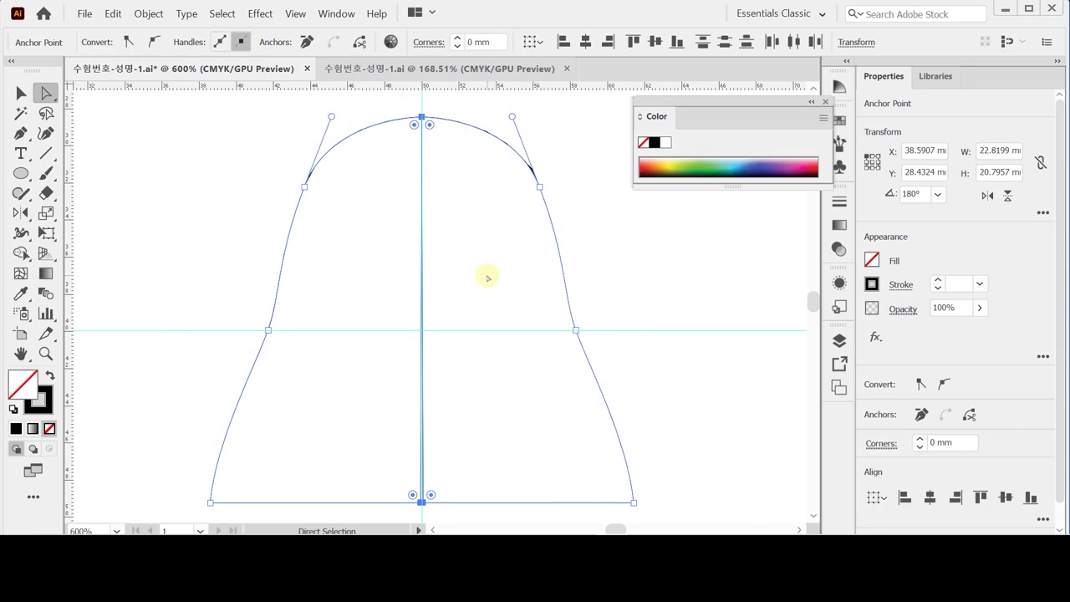
left_click_drag(407, 102, 447, 513)
right_click(468, 185)
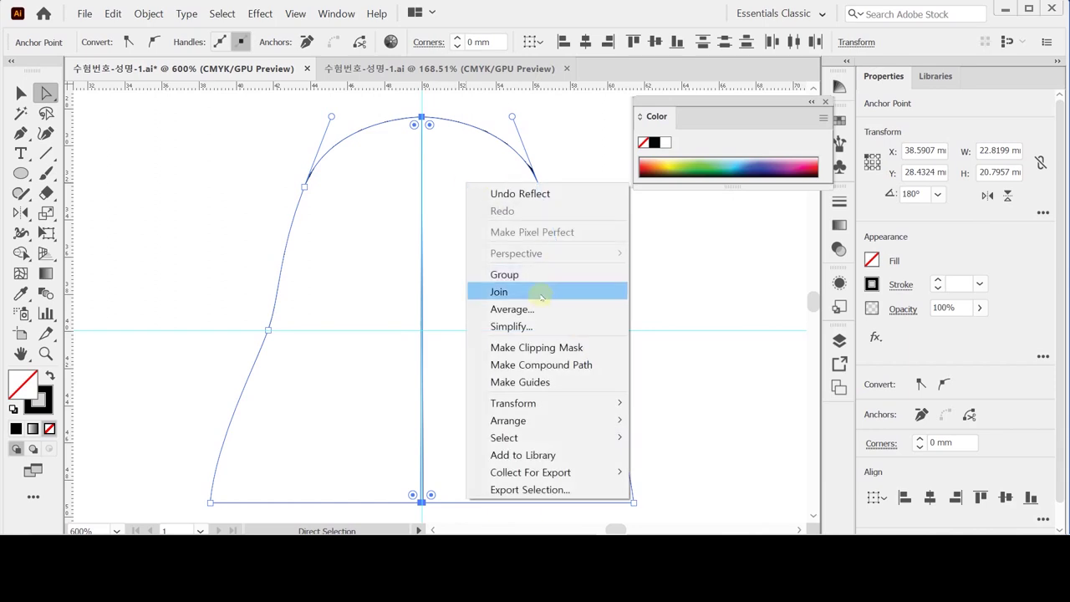
left_click(506, 310)
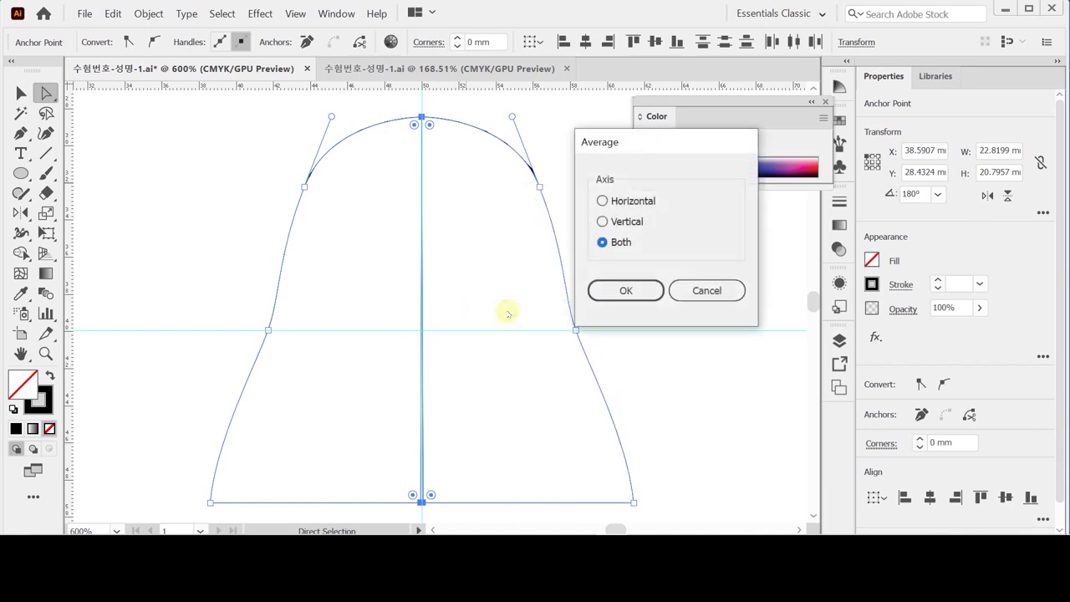
left_click(617, 222)
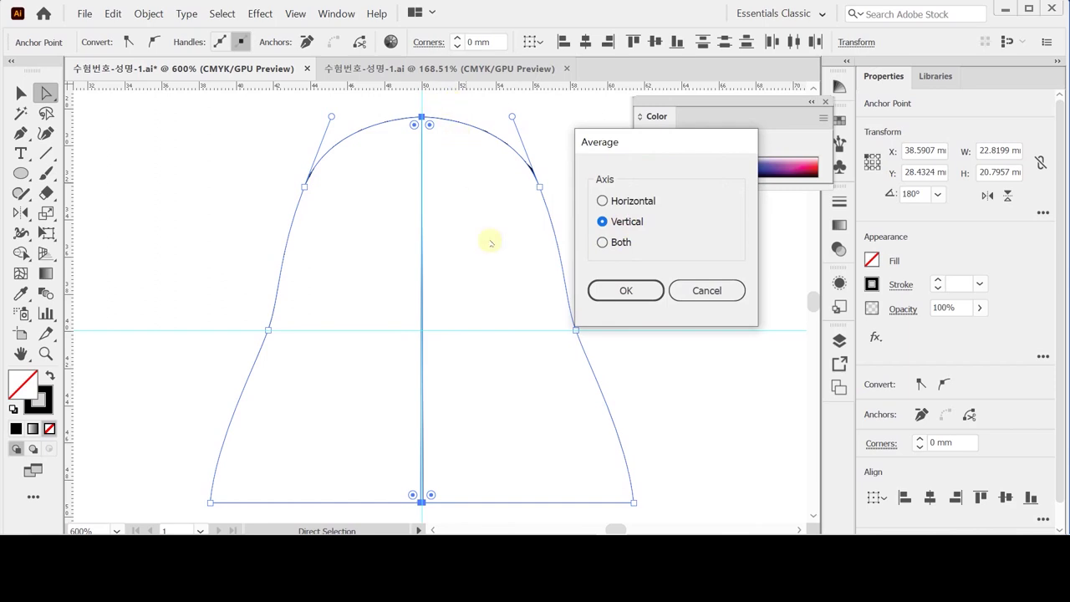
left_click(601, 292)
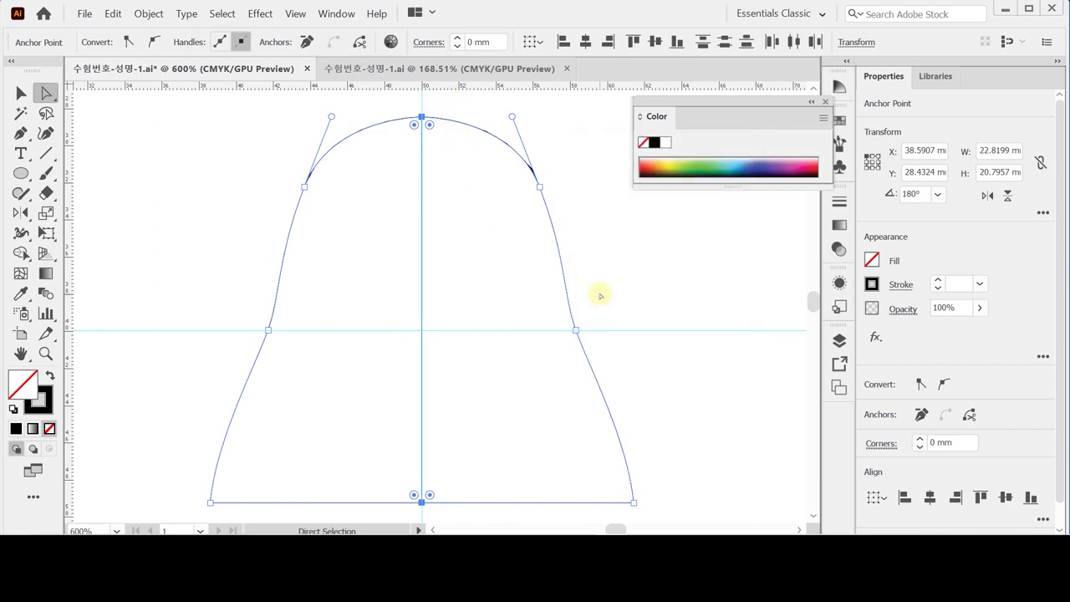
left_click(509, 345)
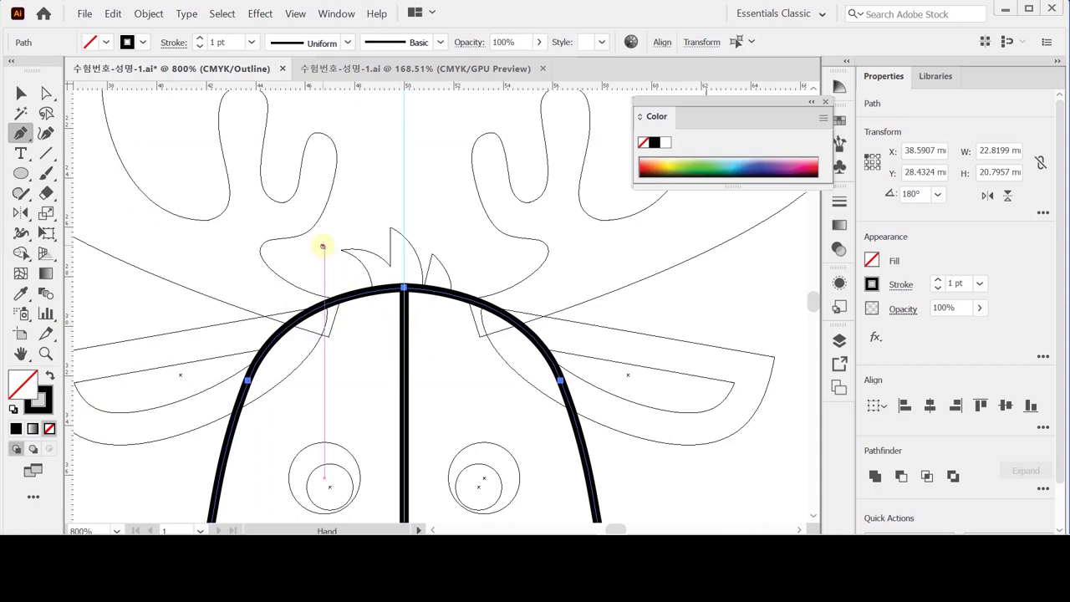
With the Pen tool, trace the template's leftmost hair tuft from just inside the head's top edge to the notch beside the middle tuft.
left_click_drag(322, 242, 301, 232)
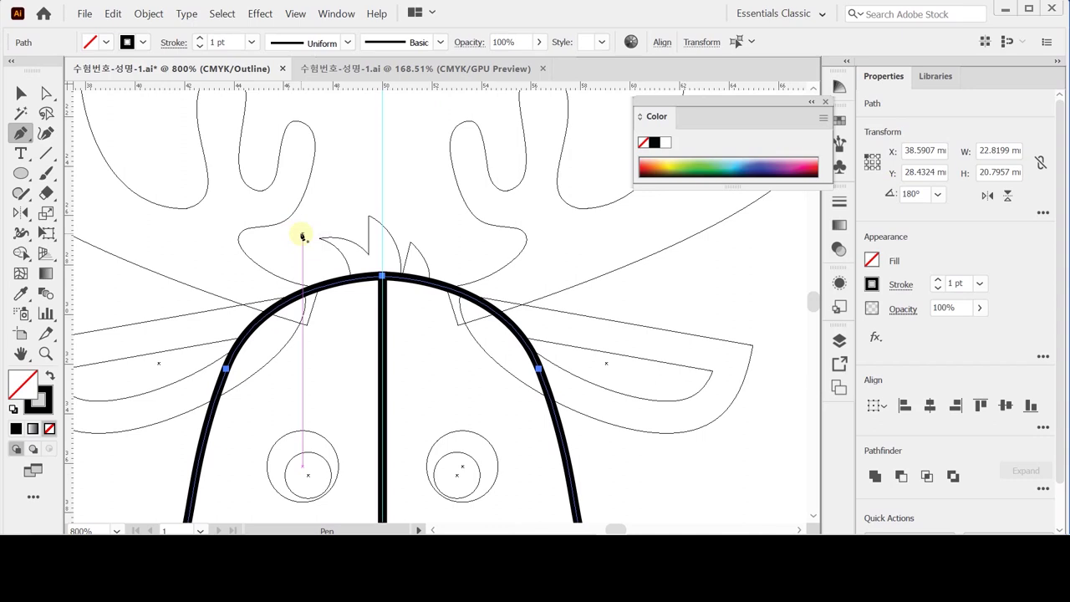
key("ctrl+equal")
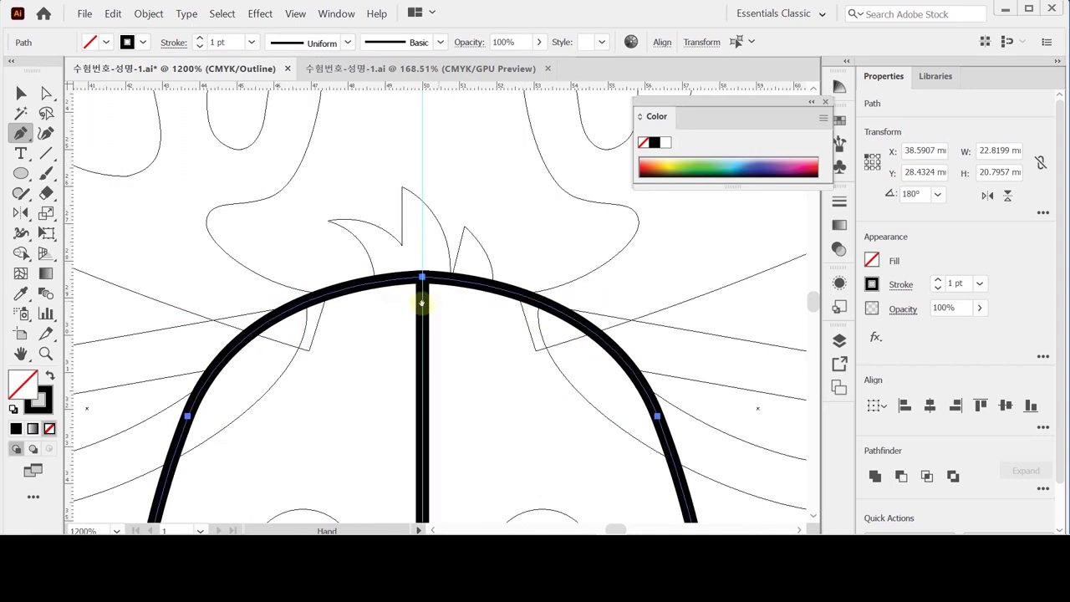
left_click(377, 300)
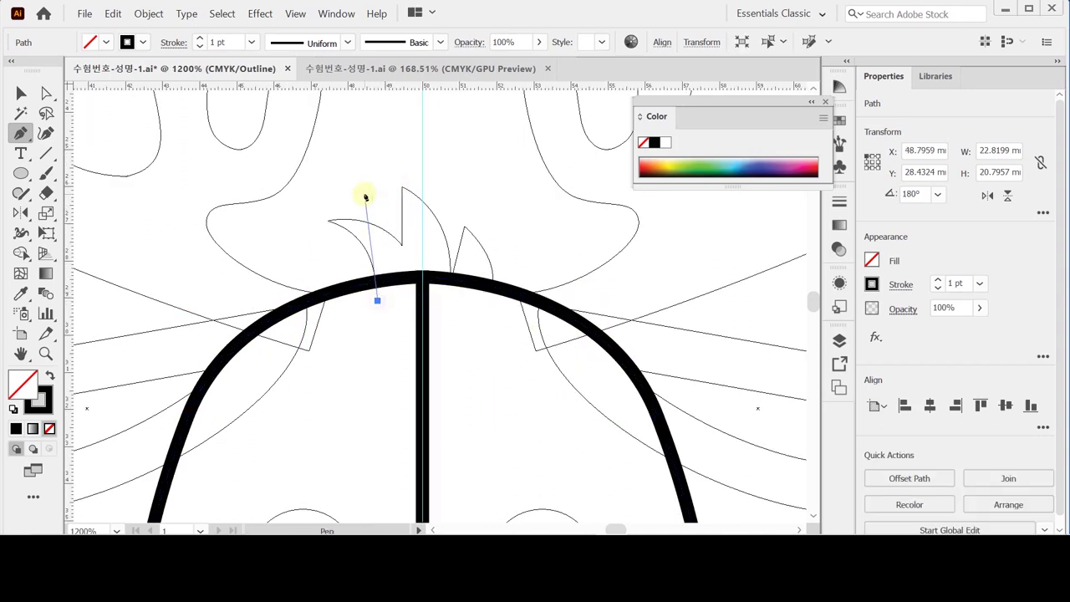
left_click_drag(328, 222, 276, 212)
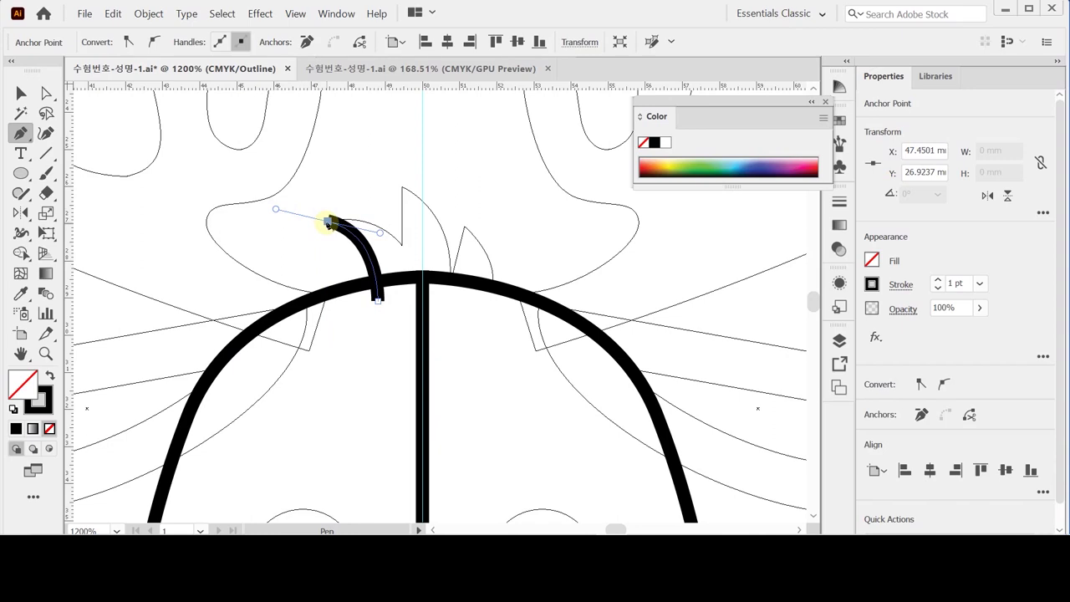
left_click(328, 222)
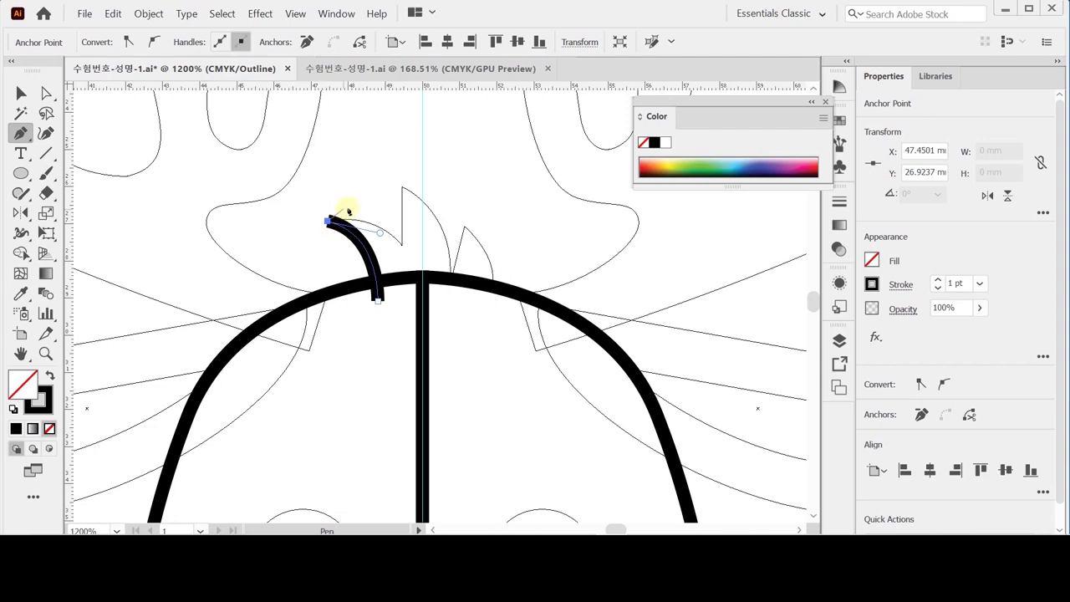
mouse_move(402, 247)
left_mouse_down()
mouse_move(446, 281)
mouse_move(437, 282)
left_mouse_up()
left_click(401, 247)
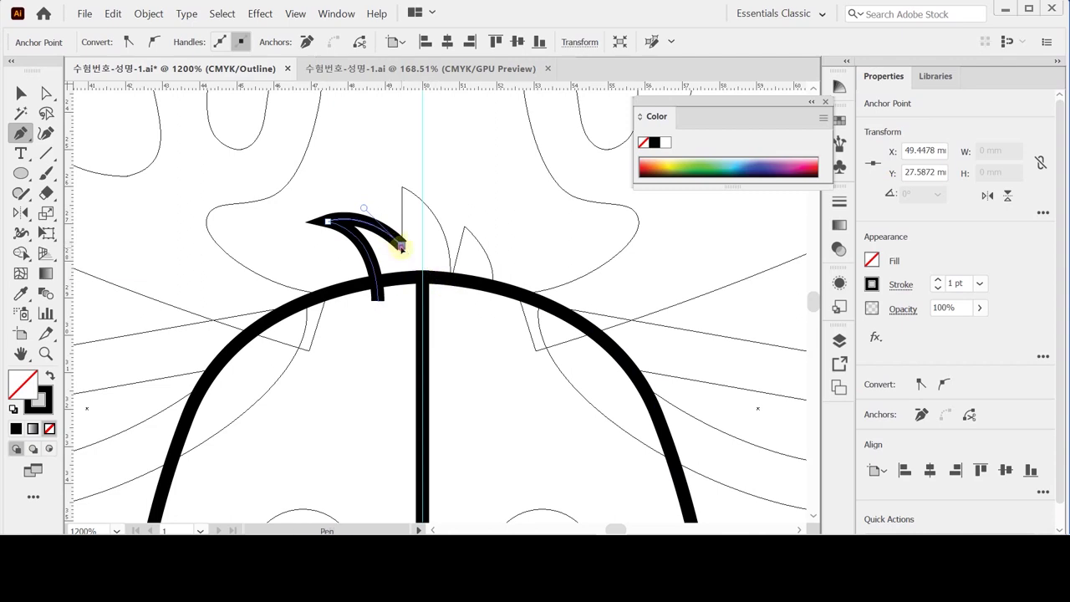
Trace the middle and right hair tufts with corner points and close the hair path just below the head's top edge.
mouse_move(402, 187)
left_mouse_down()
mouse_move(451, 225)
mouse_move(471, 262)
mouse_move(449, 282)
mouse_move(453, 370)
mouse_move(443, 355)
left_mouse_up()
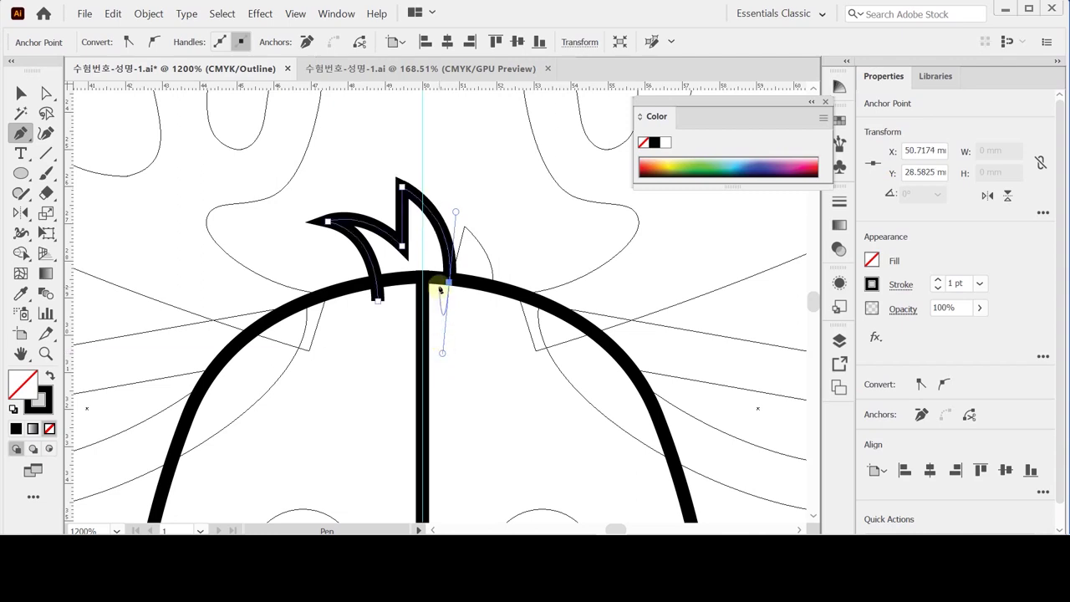
left_click(450, 283)
left_click(466, 229)
mouse_move(493, 305)
left_mouse_down()
mouse_move(487, 368)
mouse_move(482, 357)
left_mouse_up()
left_click(493, 304)
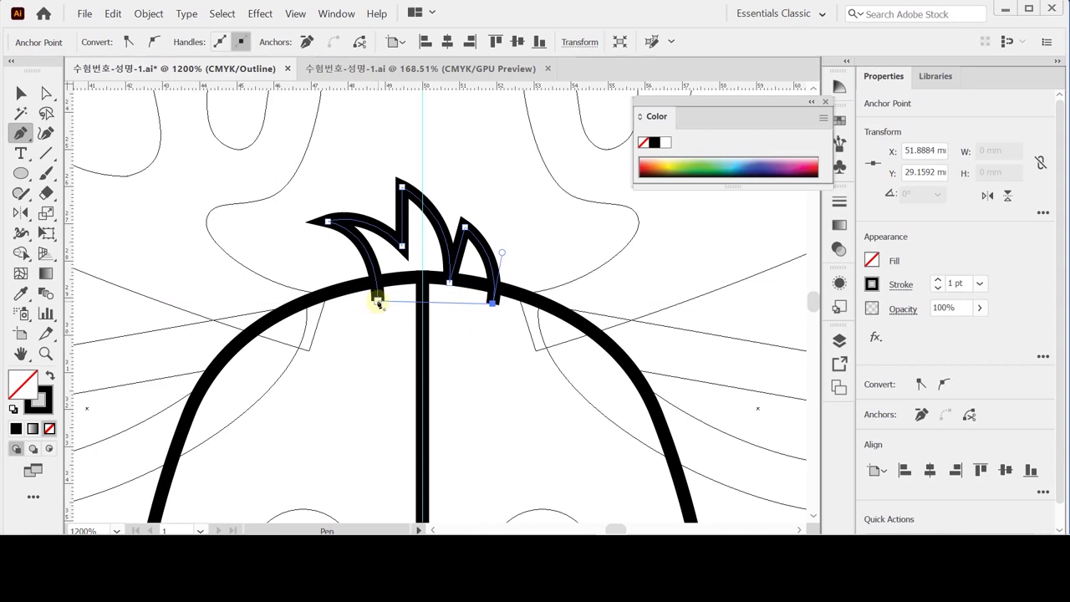
left_click(377, 301)
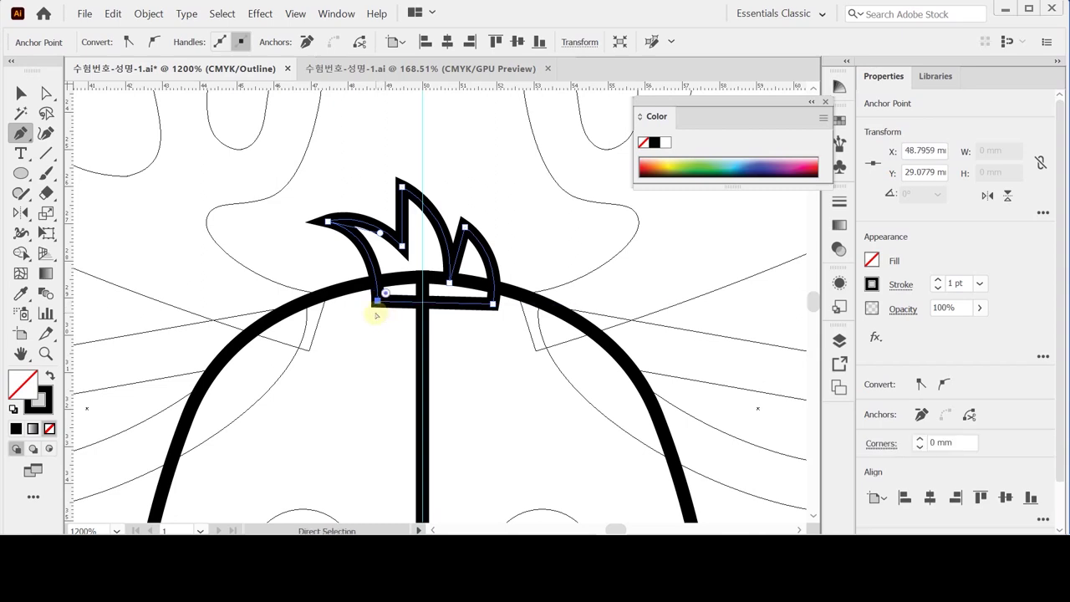
Select all the head and hair paths, unite them into one silhouette and switch from outline to preview view.
key("ctrl+a")
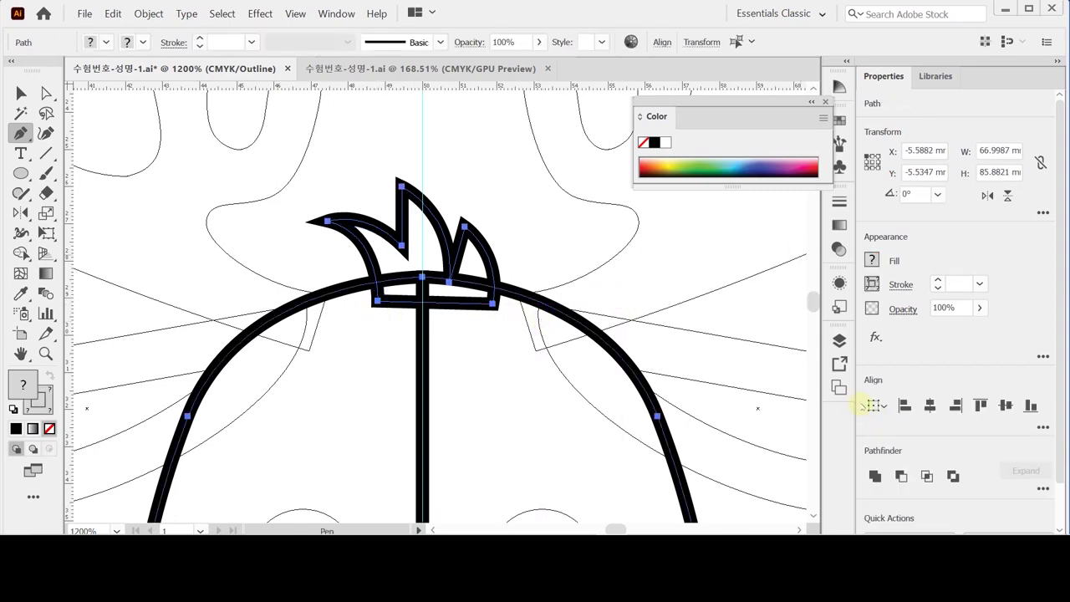
left_click_drag(1060, 321, 1060, 374)
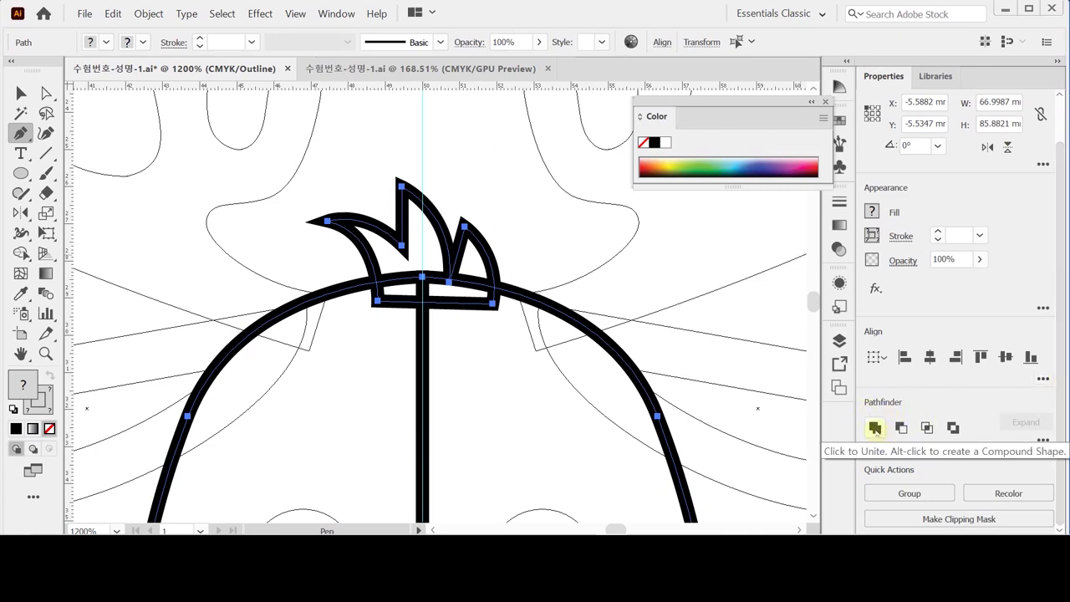
left_click(874, 428)
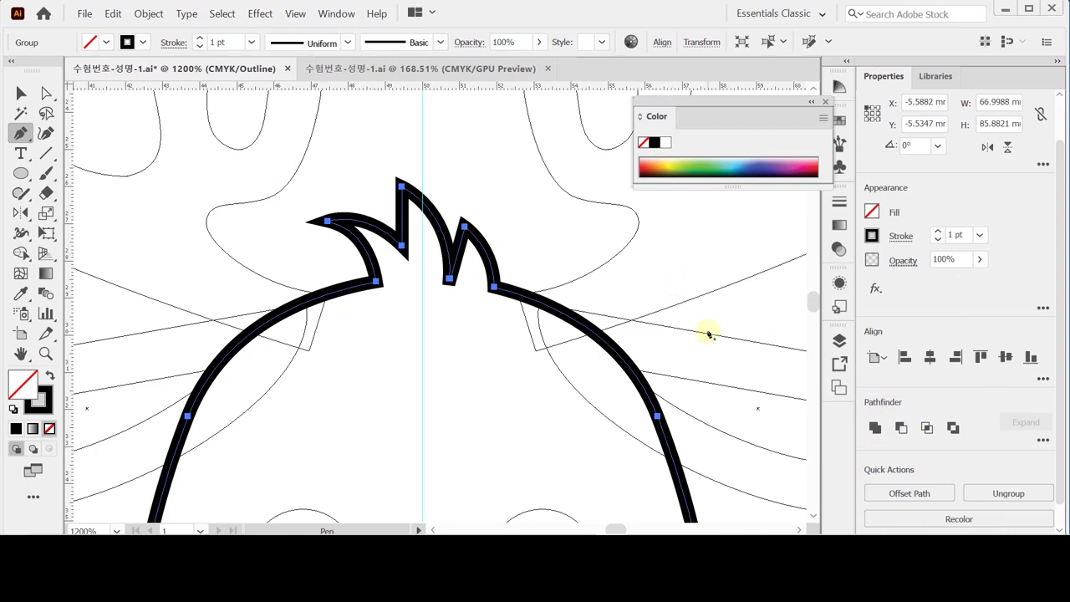
key("ctrl+space")
left_click(485, 359, "alt")
left_click(427, 351, "alt")
left_click_drag(428, 352, 415, 310)
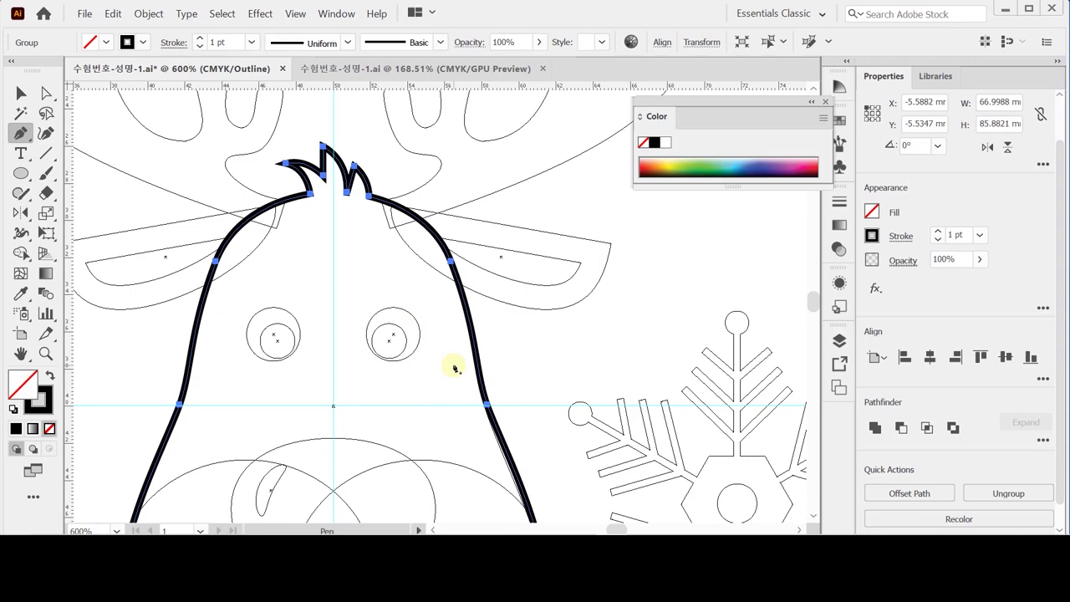
key("ctrl+y")
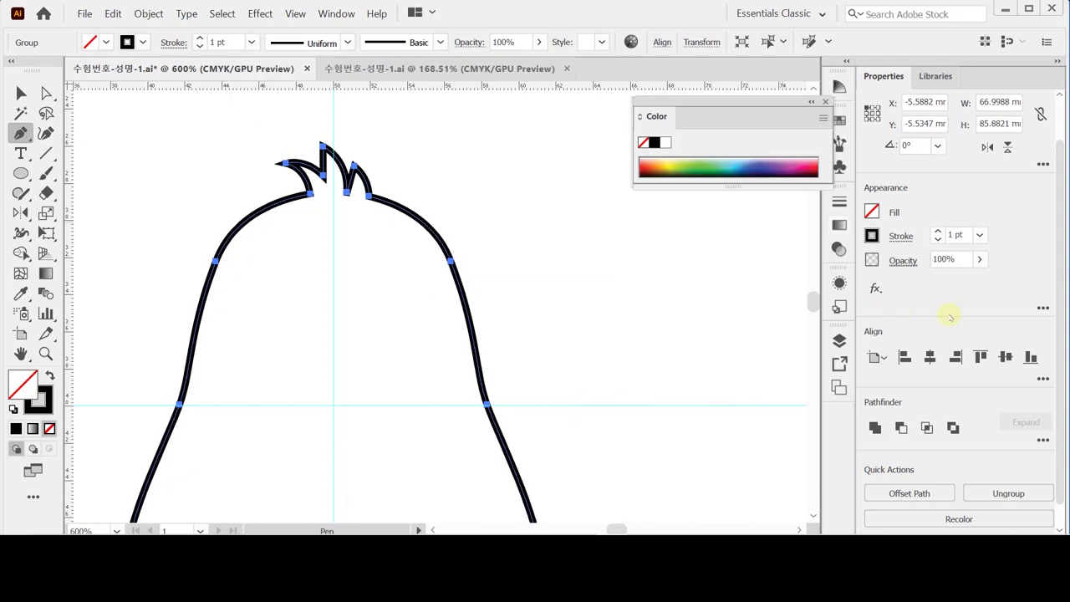
Apply the default white-to-black linear gradient as the fill of the united head shape.
left_click(839, 225)
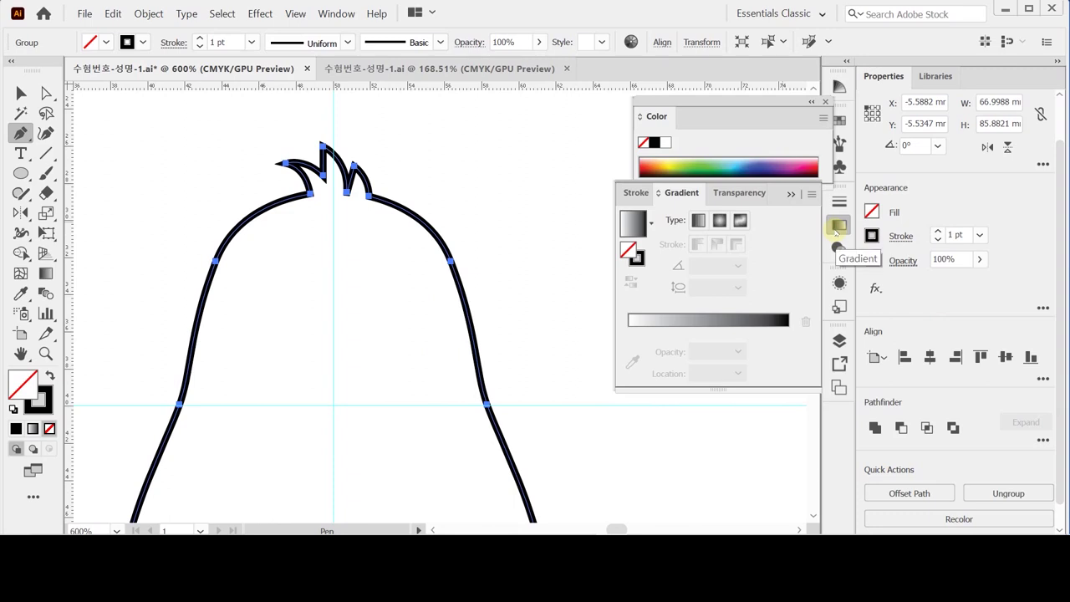
left_click(638, 228)
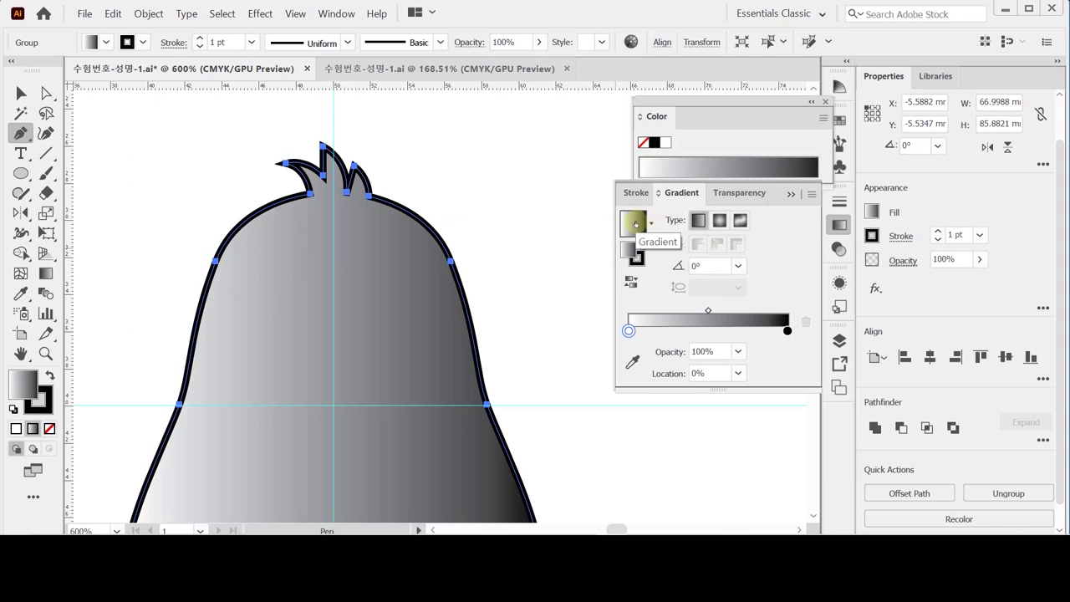
key("ctrl")
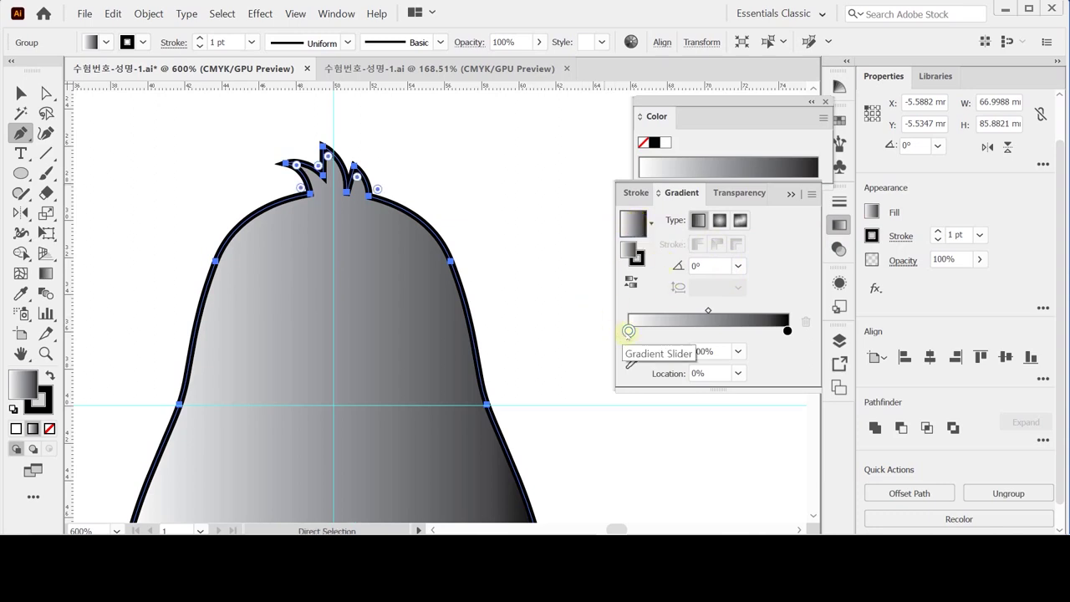
Switch the gradient's starting colour stop to CMYK and set it to C 0, M 10, Y 30, K 0.
double_click(629, 331)
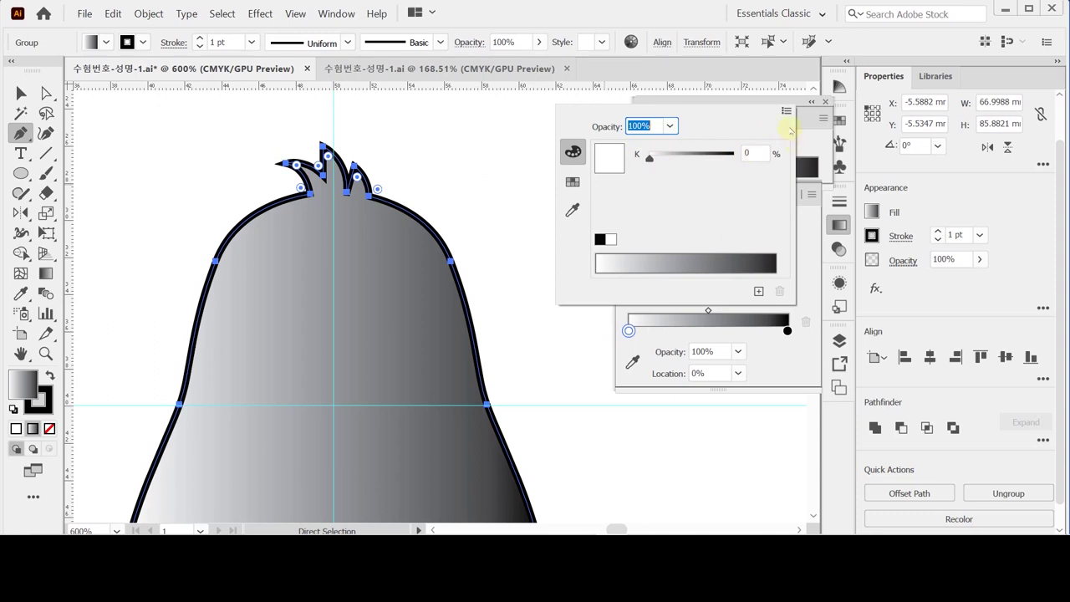
left_click(786, 111)
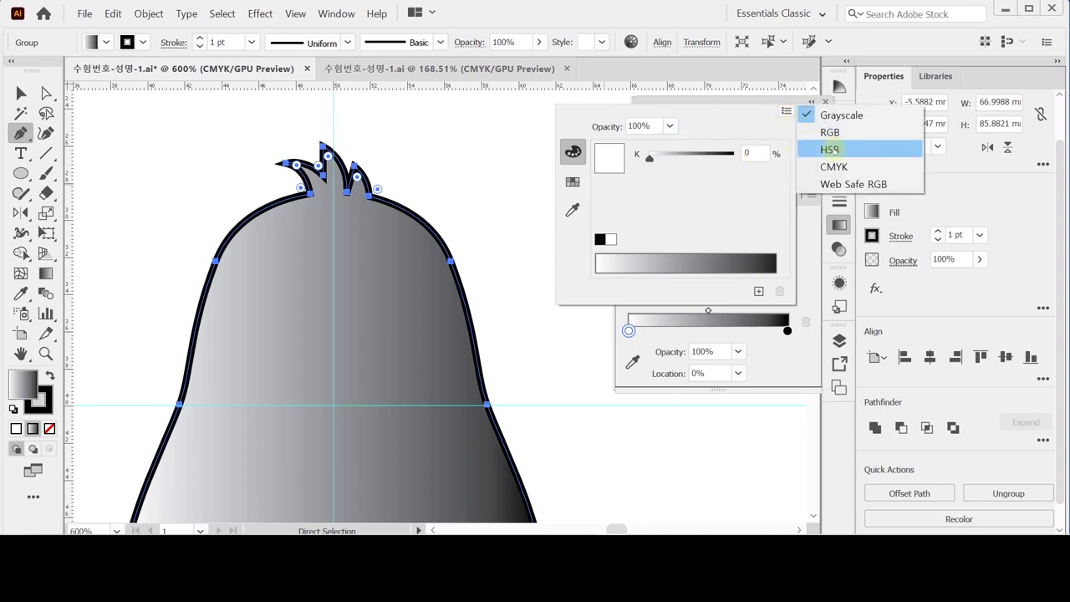
left_click(836, 165)
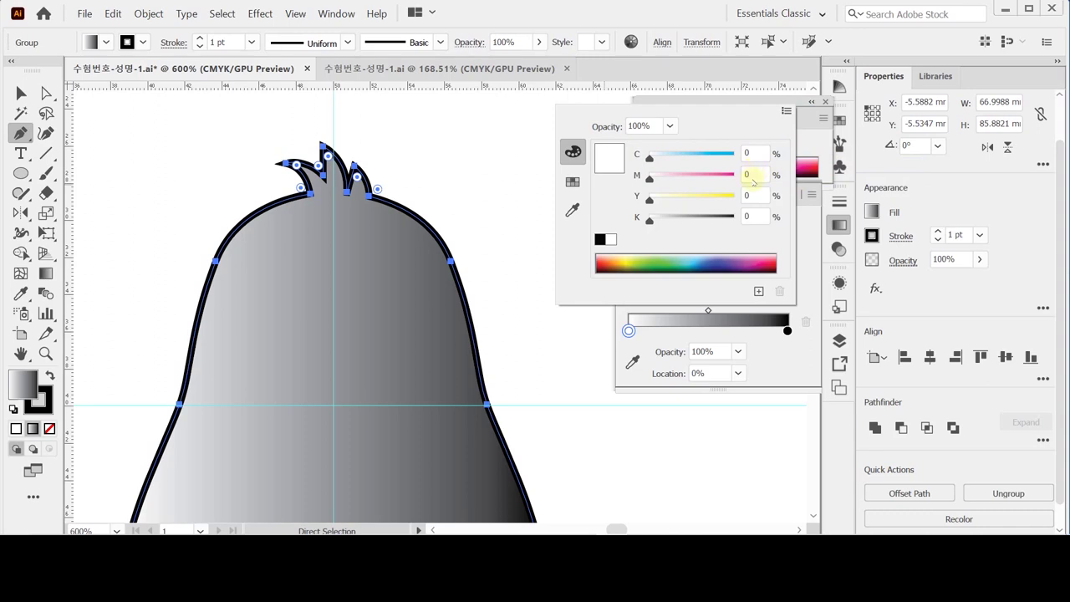
left_click(749, 174)
type("10")
key("Tab")
key("Tab")
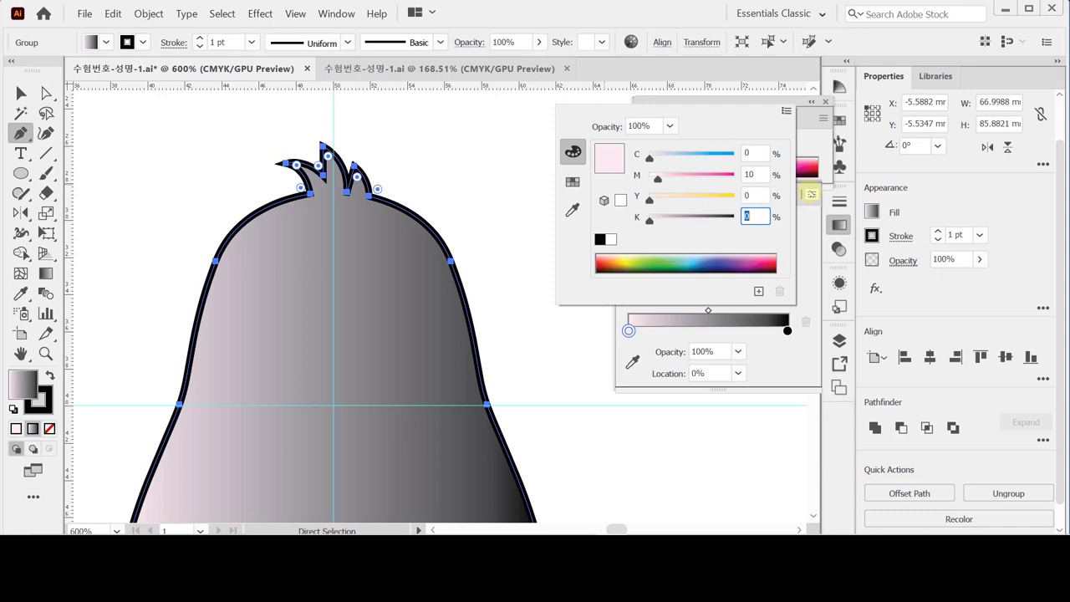
left_click(755, 195)
type("30")
key("Return")
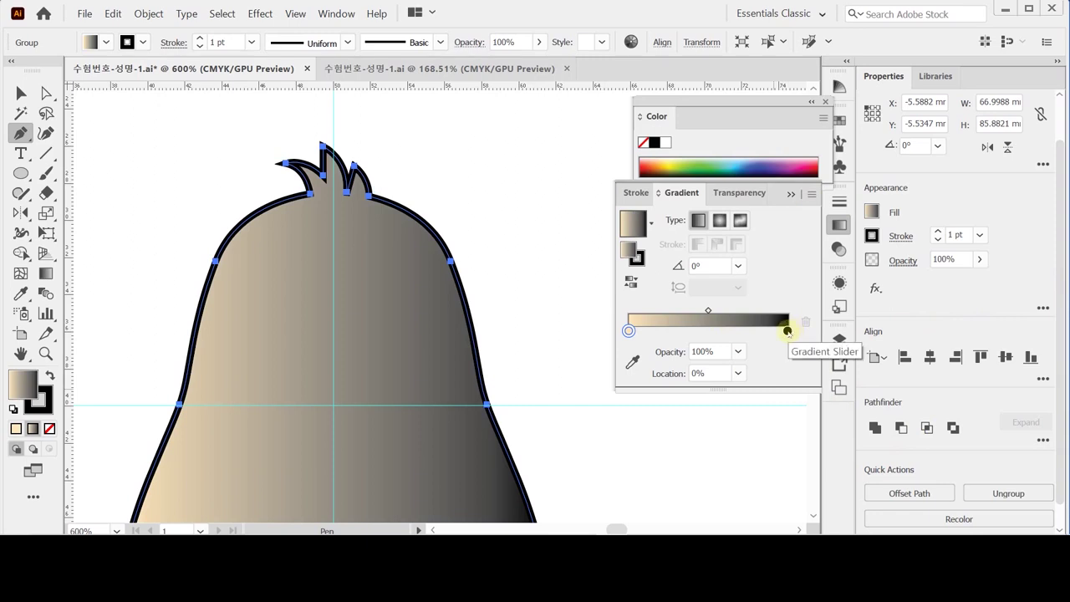
Switch the gradient's end colour stop to CMYK and set it to C 20, M 50, Y 80, K 0.
double_click(787, 331)
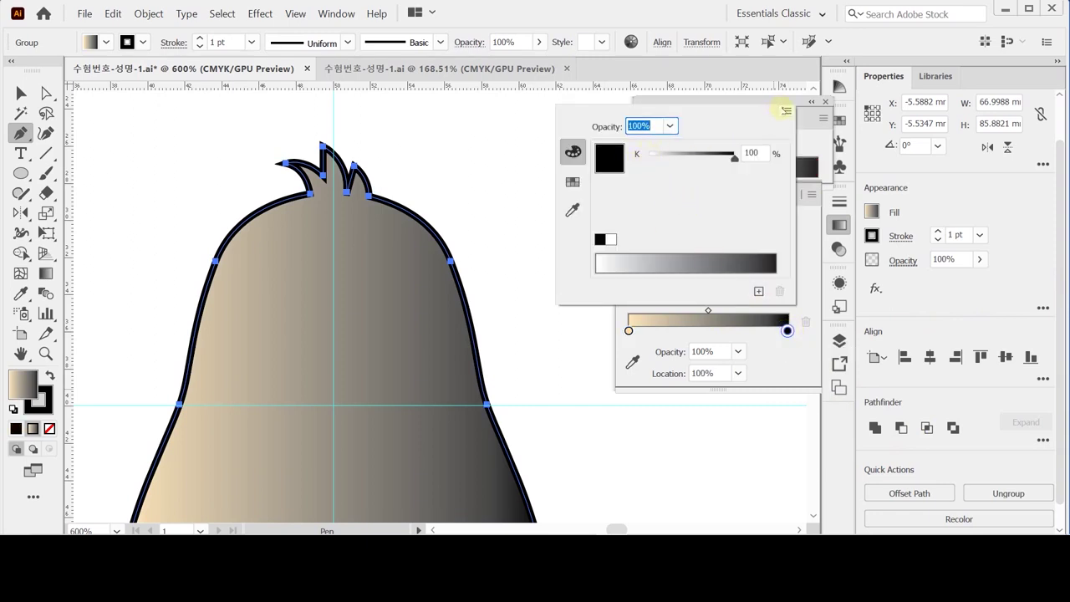
left_click(786, 111)
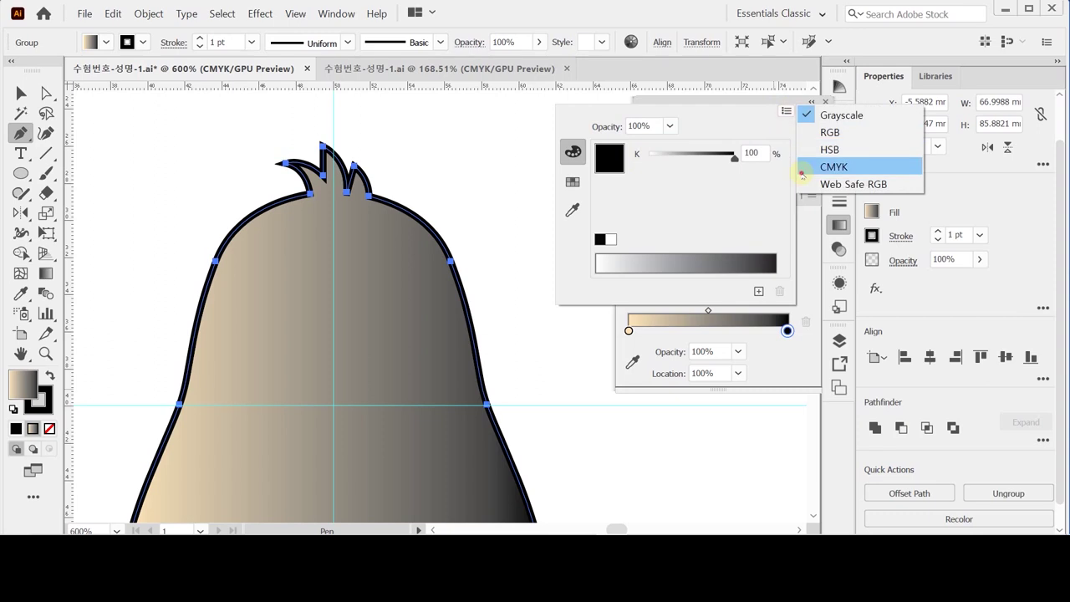
left_click(828, 167)
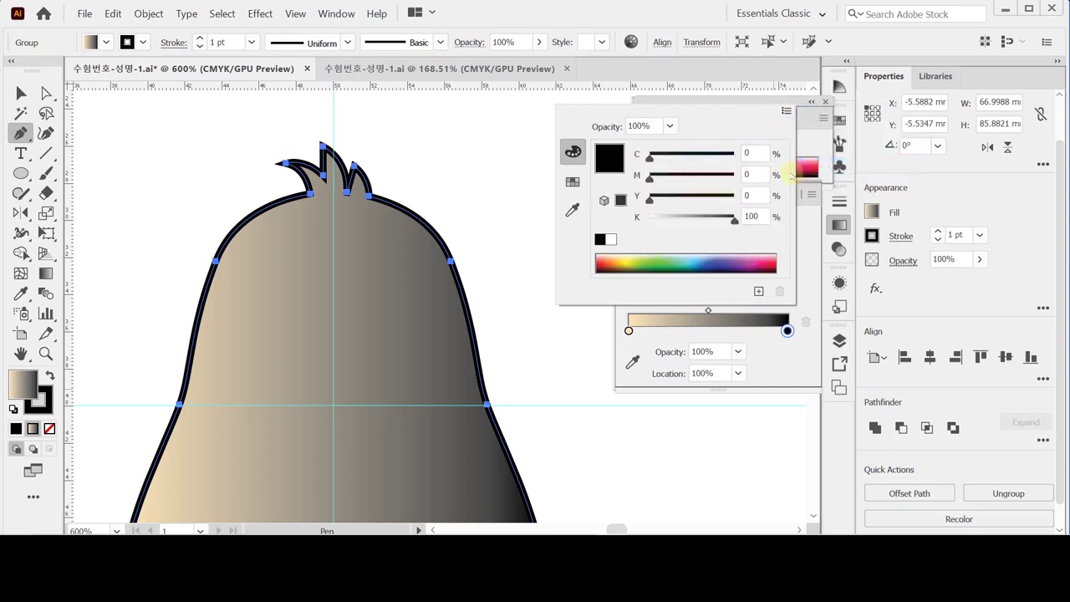
left_click(610, 240)
left_click(757, 153)
type("20")
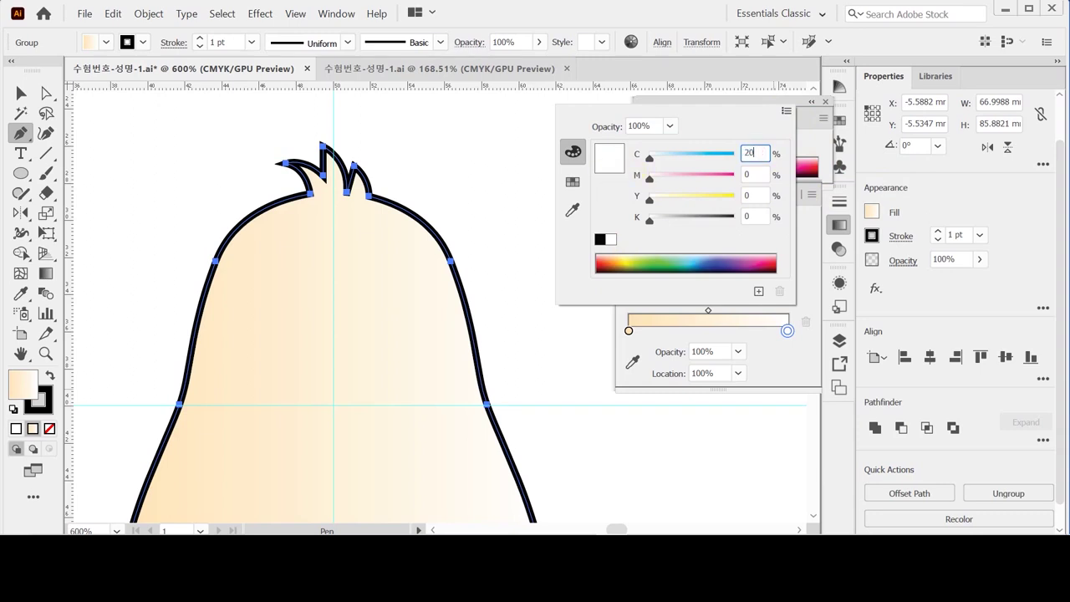
key("Tab")
type("50")
key("Tab")
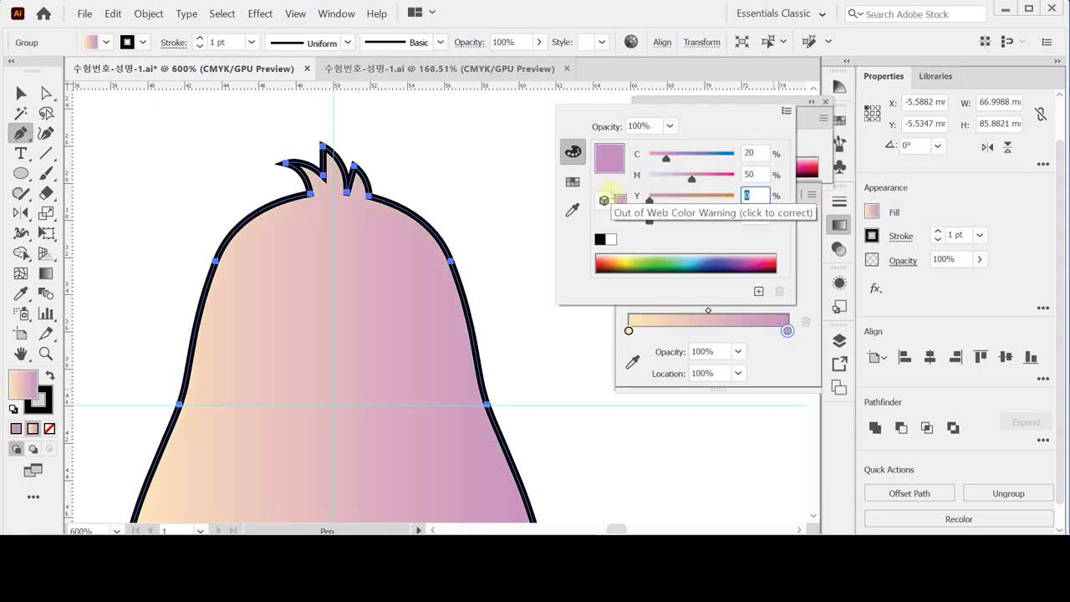
type("80")
key("Tab")
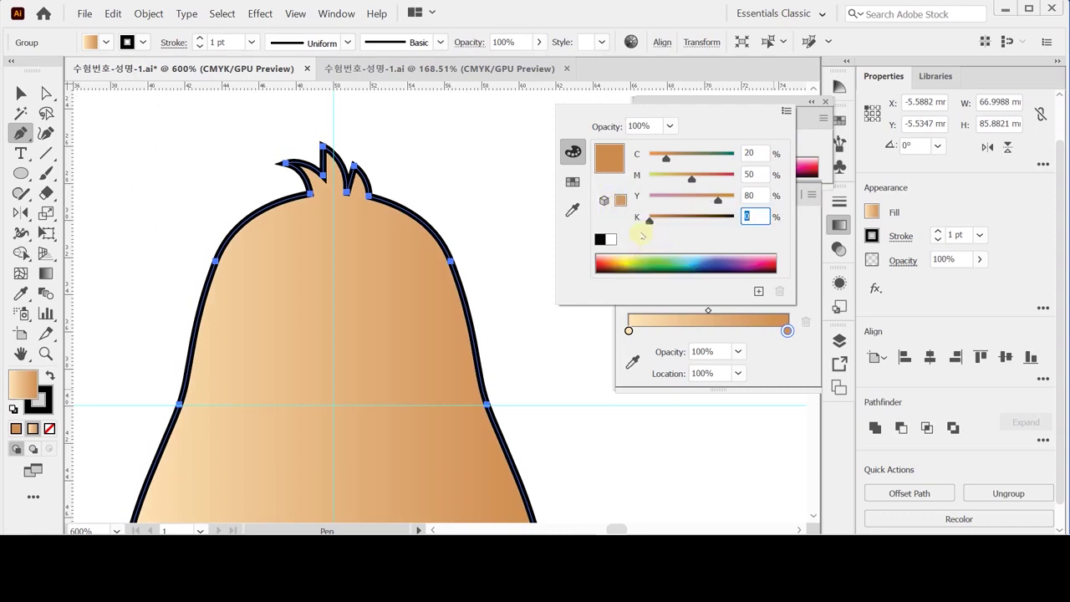
left_click(818, 138)
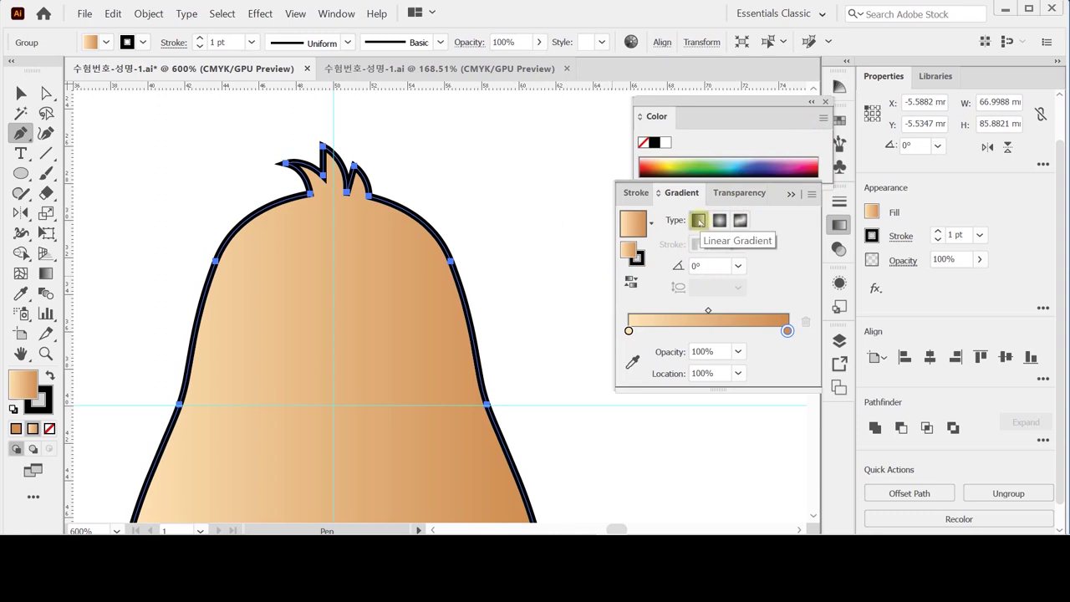
Set the head gradient's angle to -90° so it runs vertically from light to dark brown.
key("ctrl+minus")
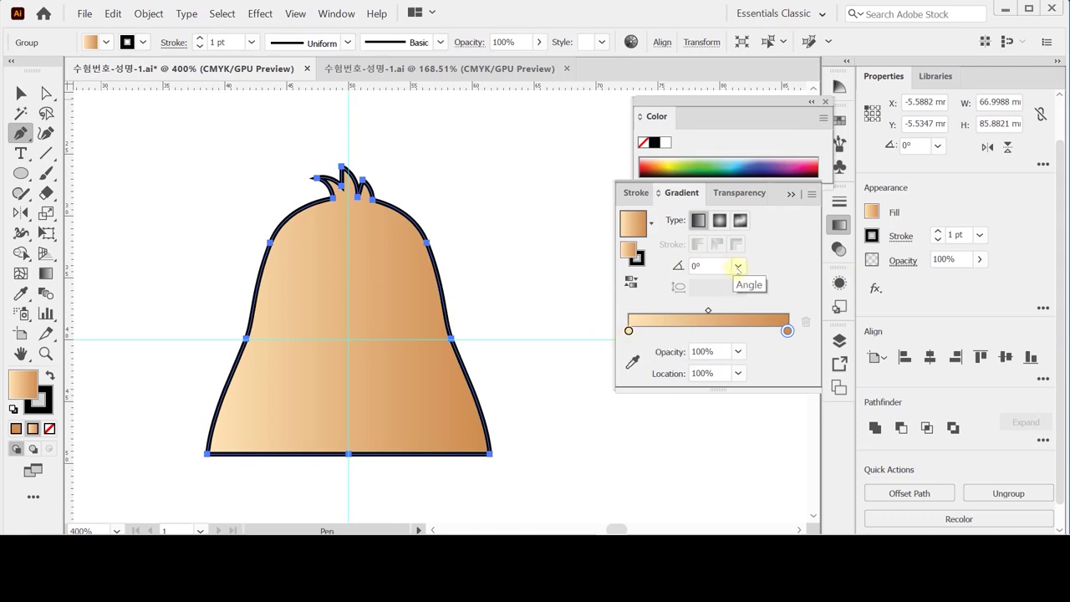
left_click(738, 265)
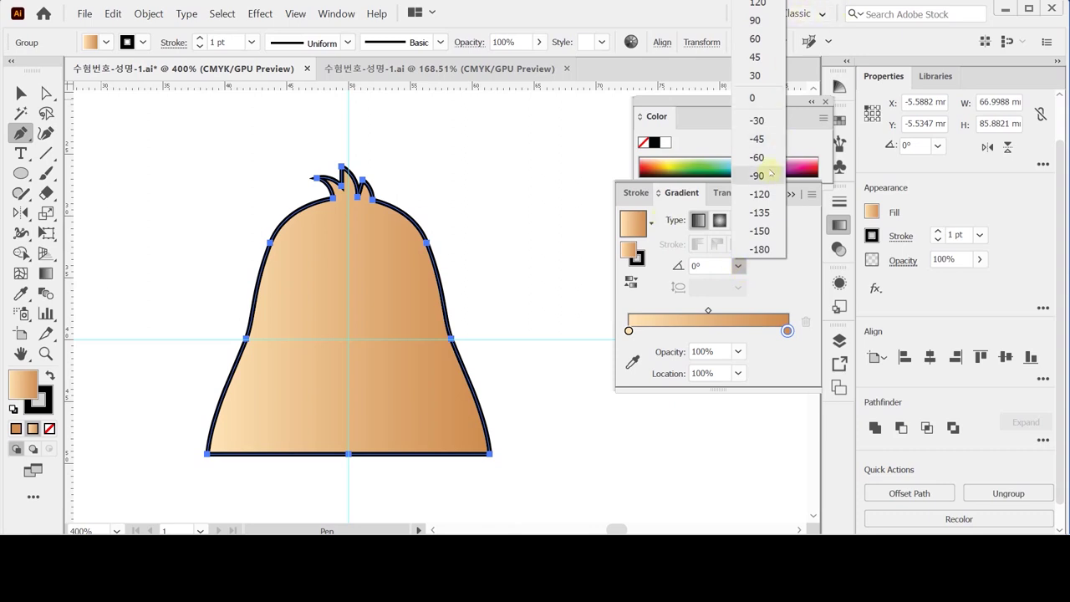
key("Escape")
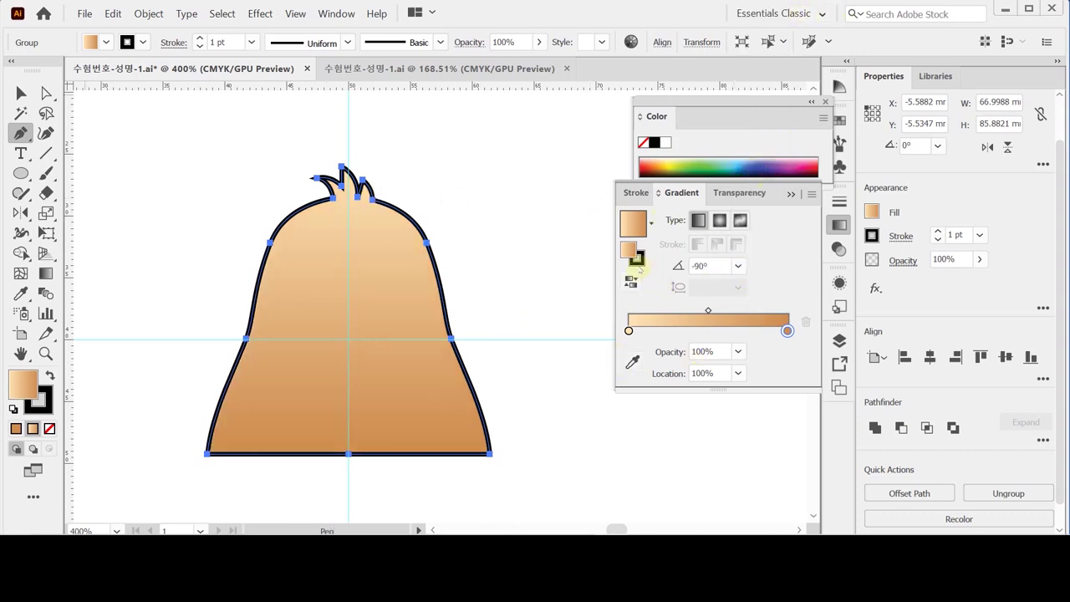
Remove the stroke from the reindeer head and move the floating colour controls clear of the artwork.
left_click(656, 117)
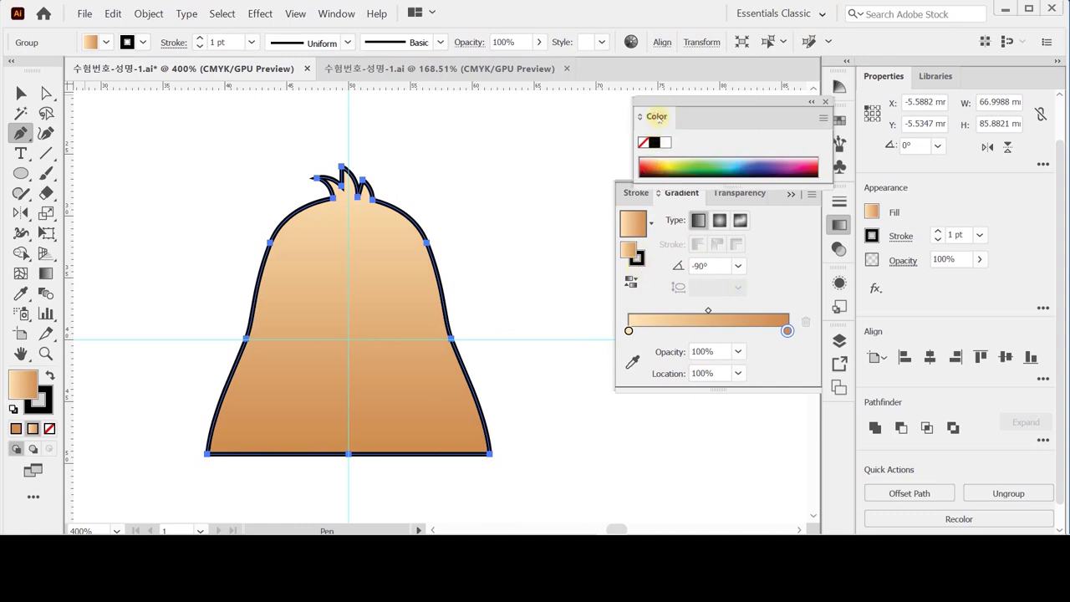
left_click(657, 117)
left_click(652, 114)
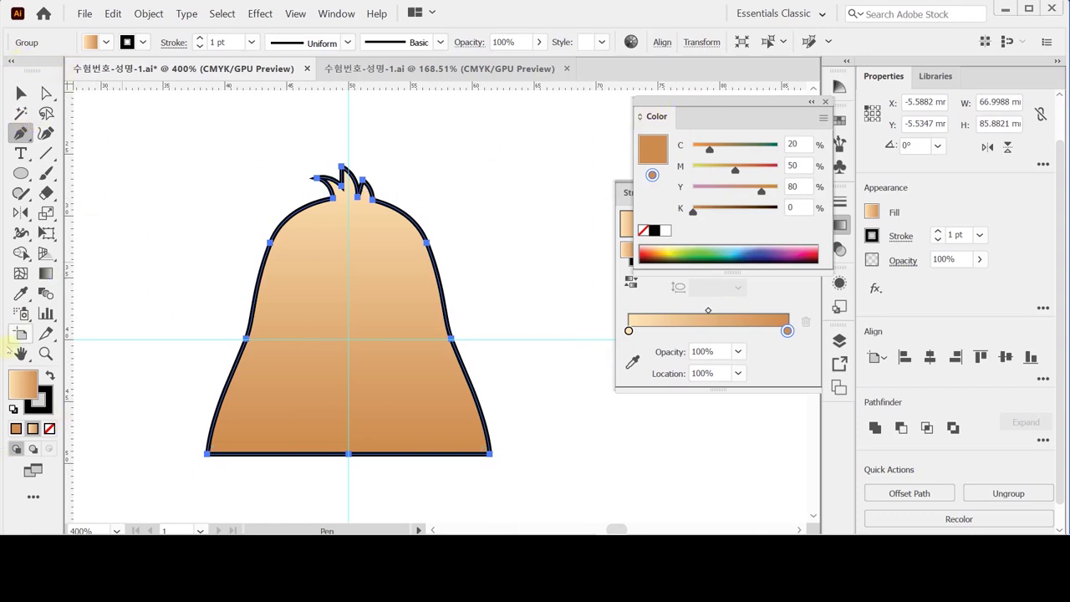
left_click(47, 406)
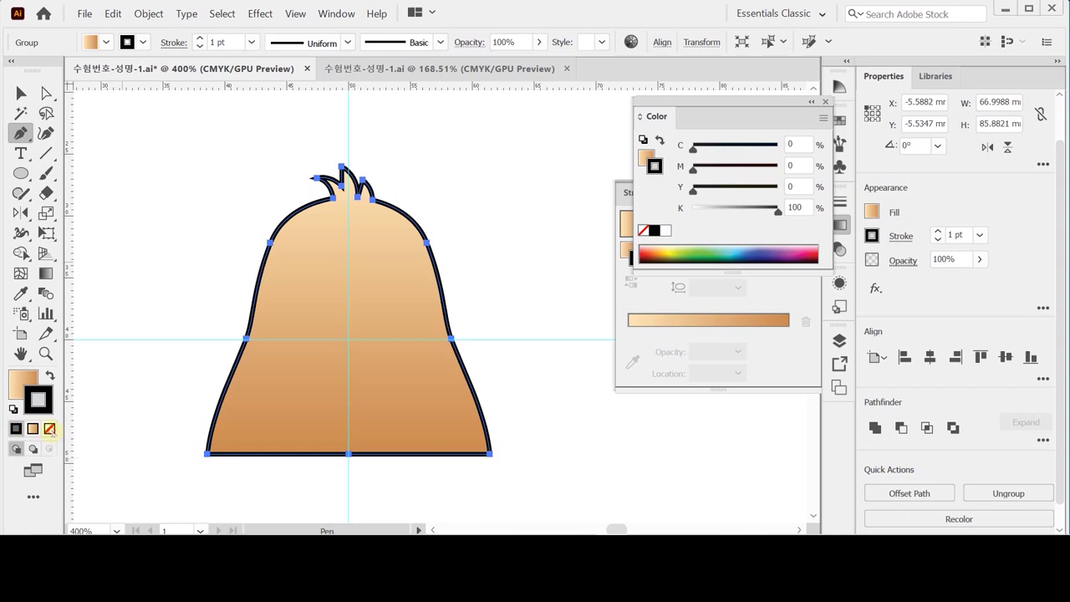
left_click(49, 428)
left_click_drag(702, 106, 694, 67)
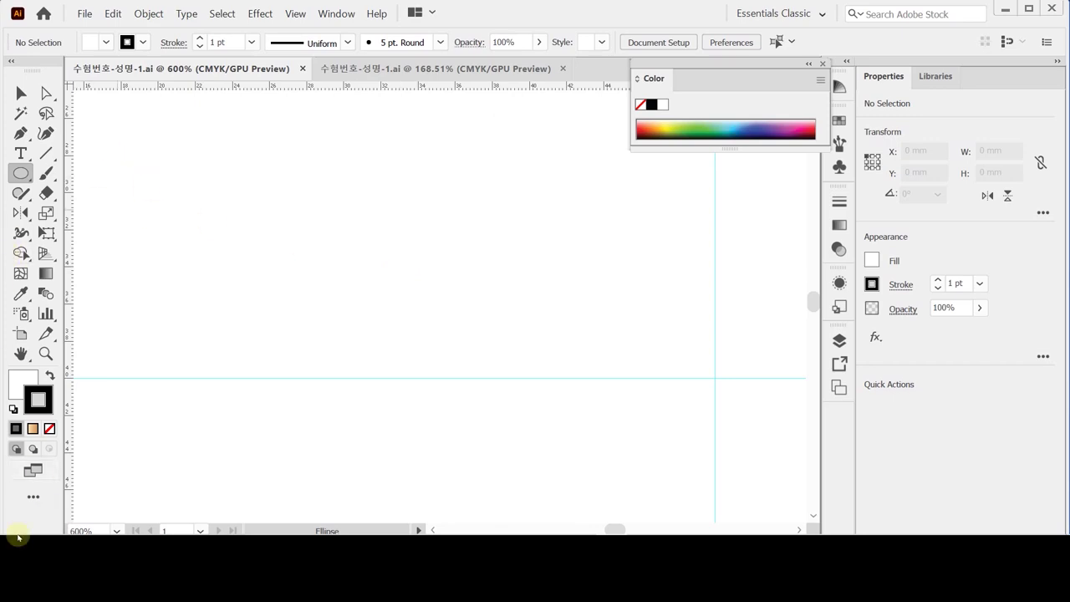
Create an ellipse 12 mm wide and 8 mm high in the empty area beside the vertical centre guide.
left_click(220, 270)
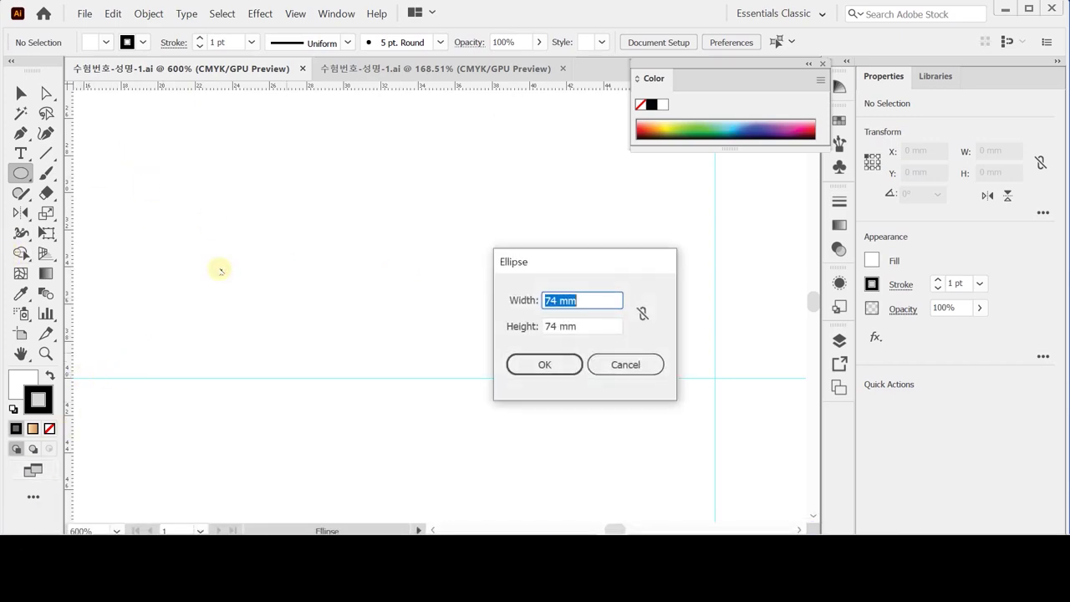
type("12")
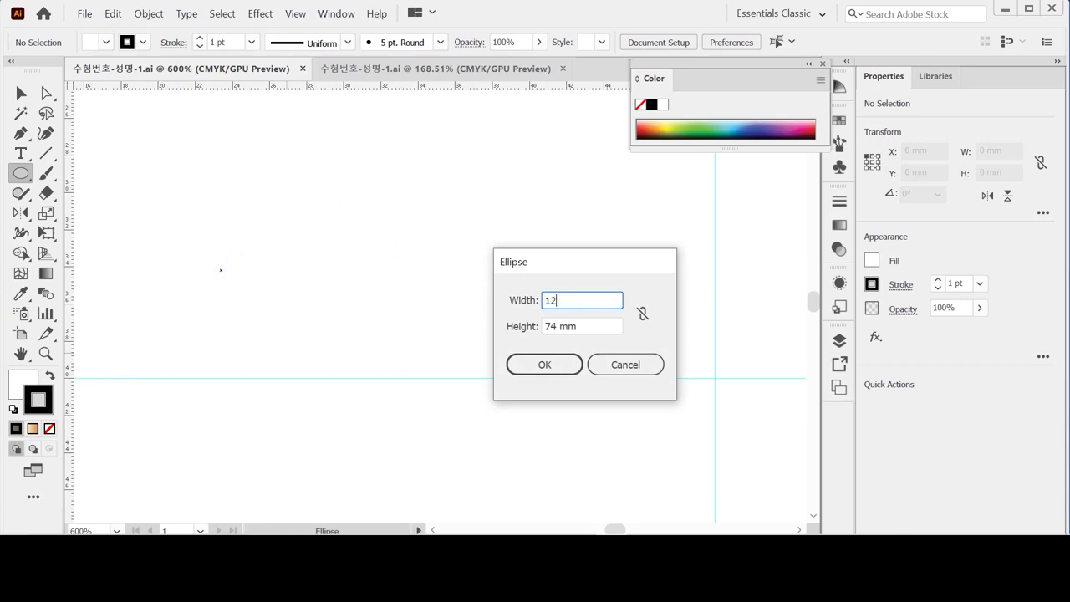
key("Tab")
type("8")
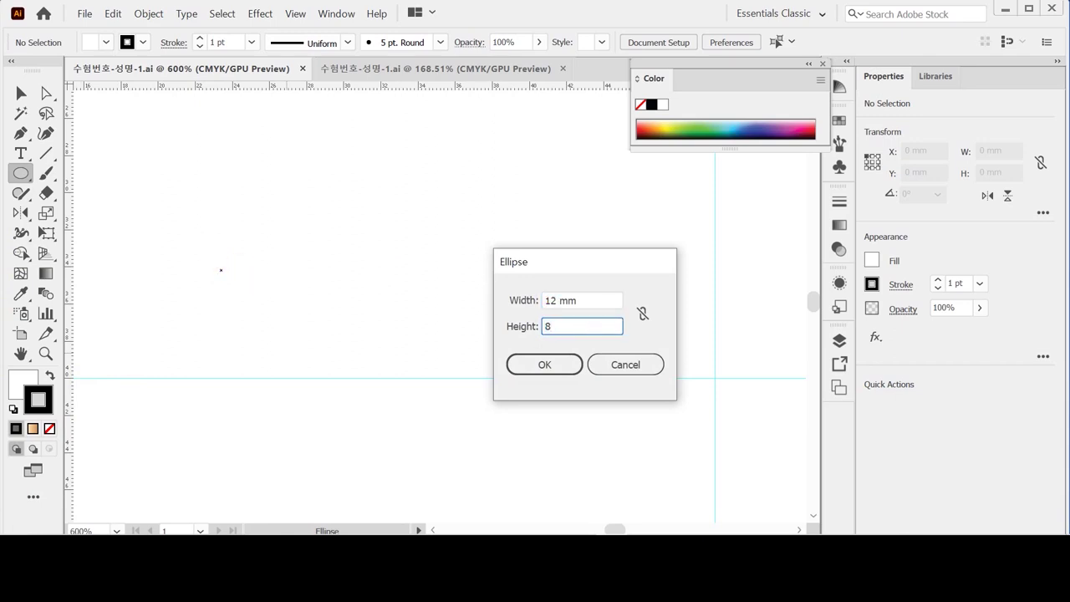
key("Return")
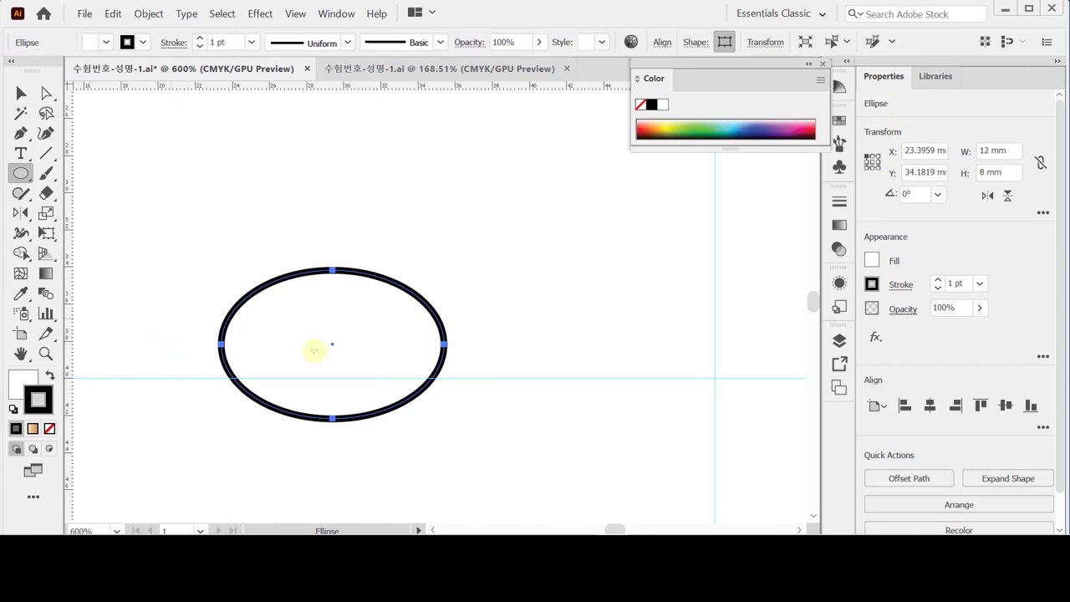
Delete the ellipse's top anchor point to leave only its lower half as an open arc.
left_click(382, 377, "ctrl")
left_click_drag(383, 315, 381, 334)
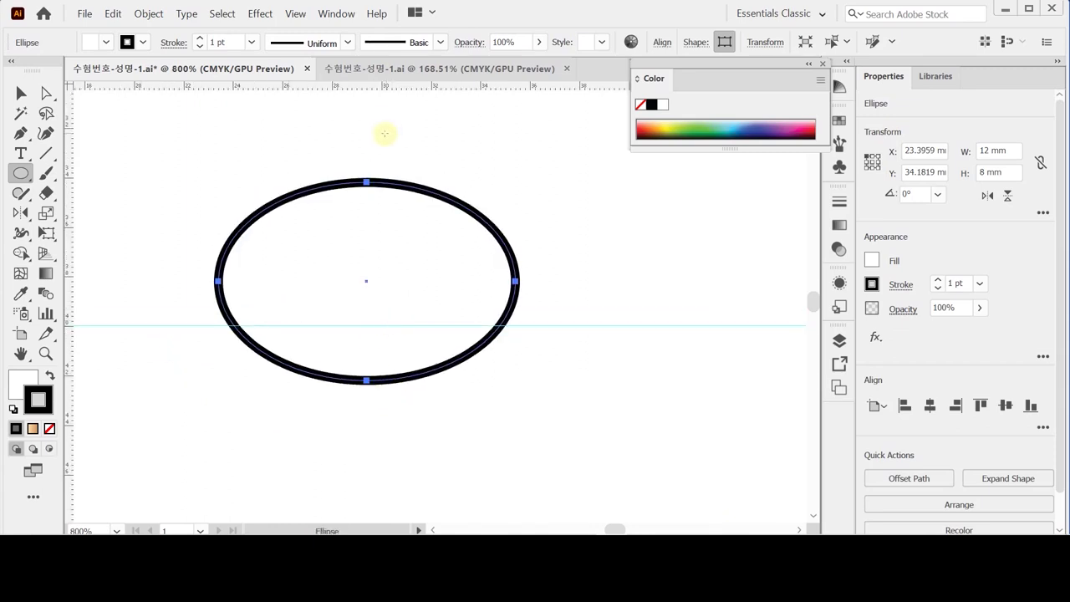
left_click_drag(348, 145, 390, 195)
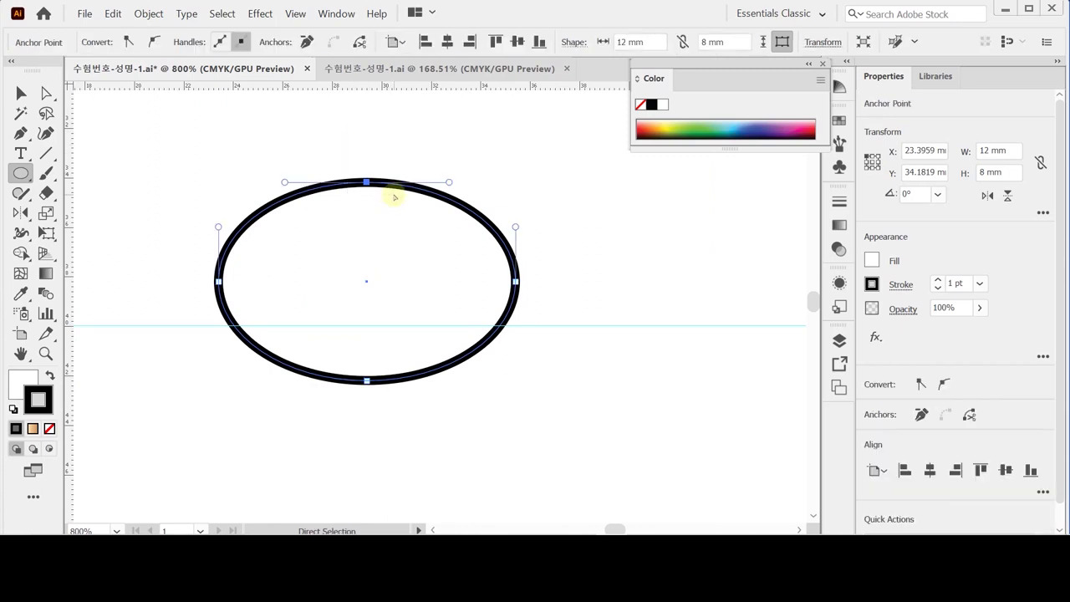
key("Delete")
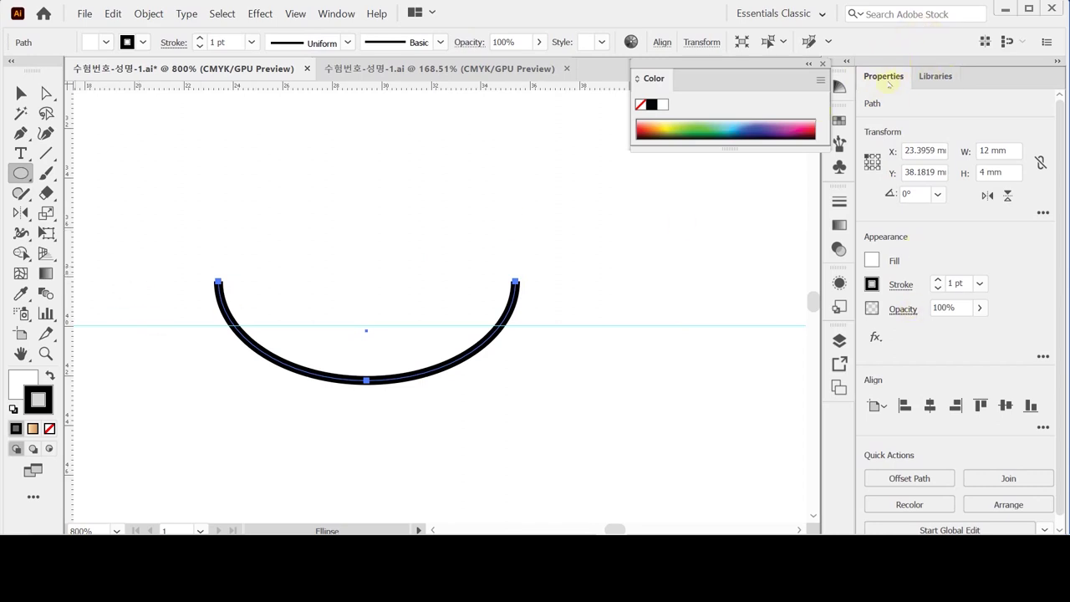
scroll(1060, 284, "down", 1)
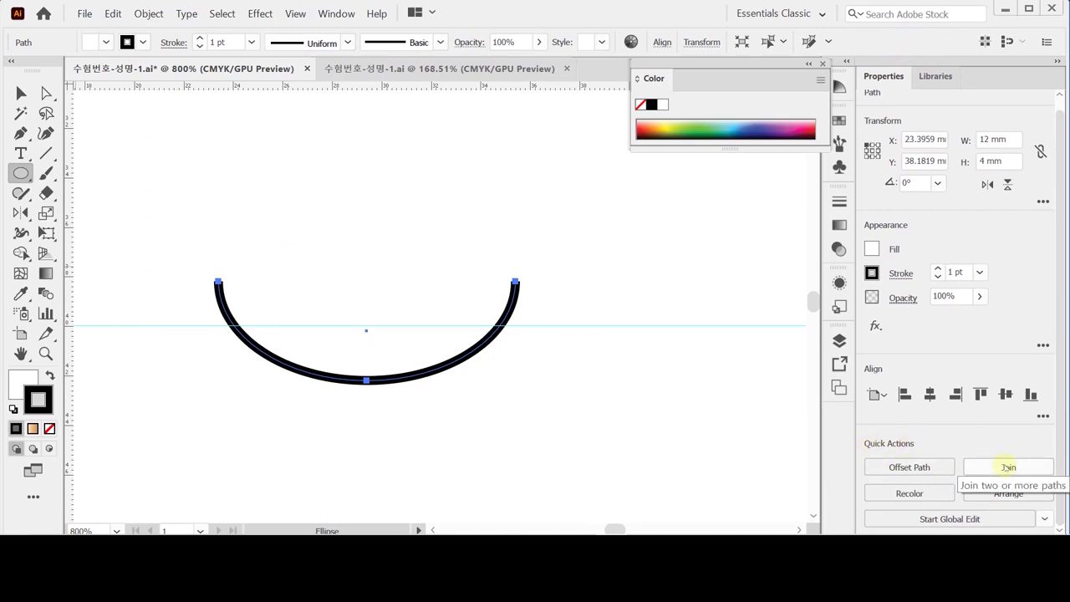
left_click(1008, 467)
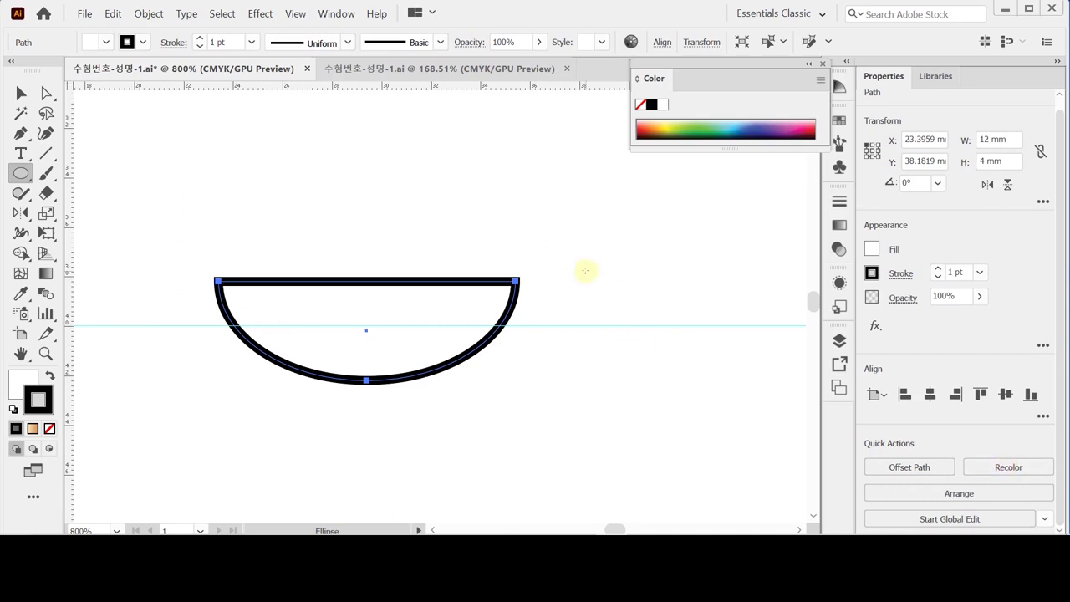
key("ctrl+z")
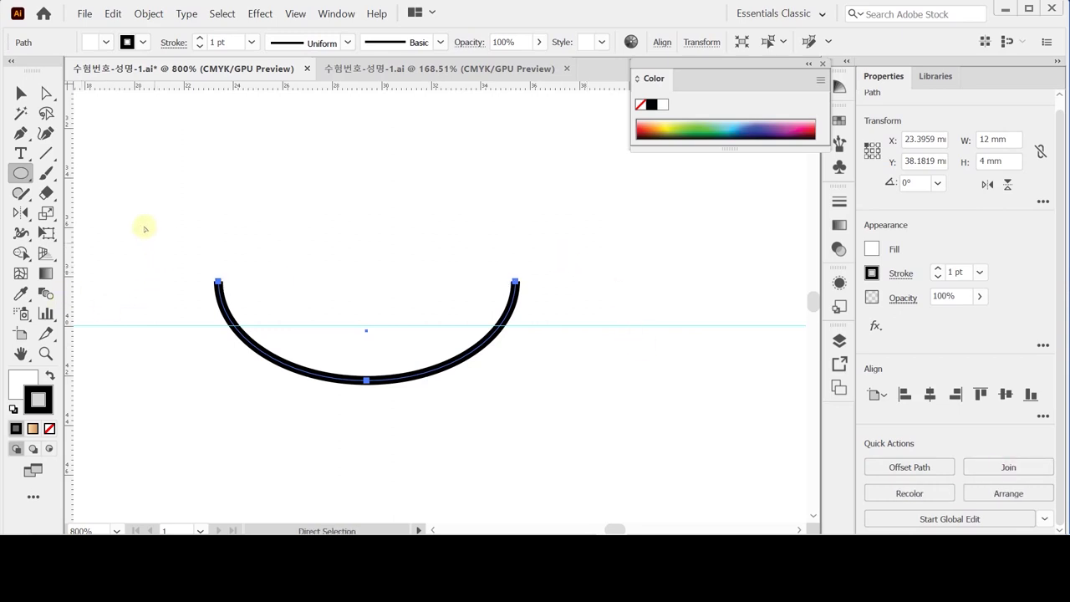
Select the two open end points of the half ellipse and join them with a straight edge.
left_click_drag(142, 224, 574, 295)
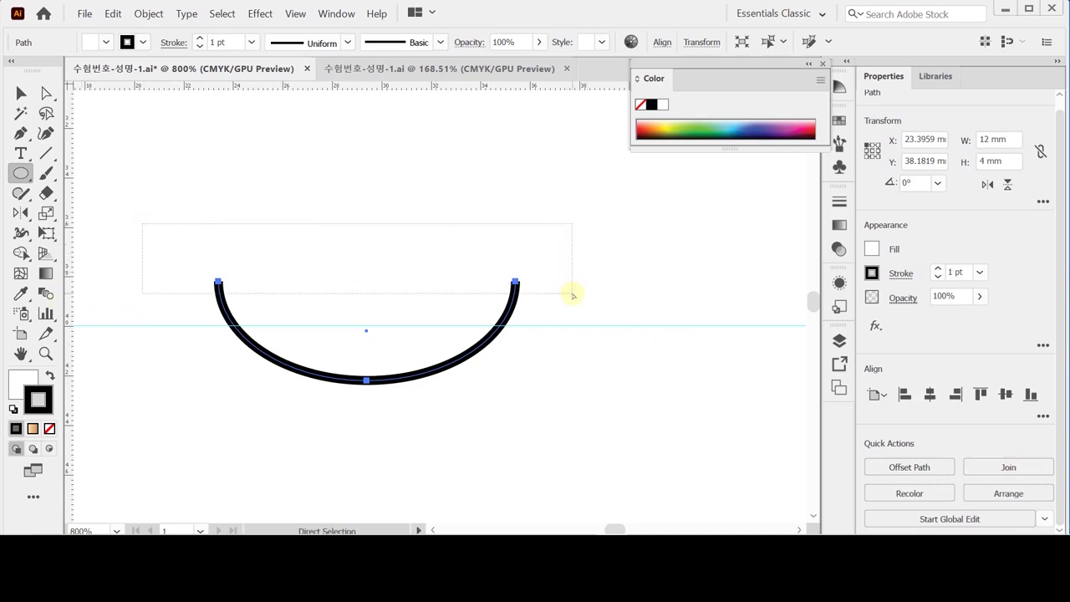
mouse_move(573, 295)
left_mouse_down()
mouse_move(565, 296)
mouse_move(577, 296)
left_mouse_up()
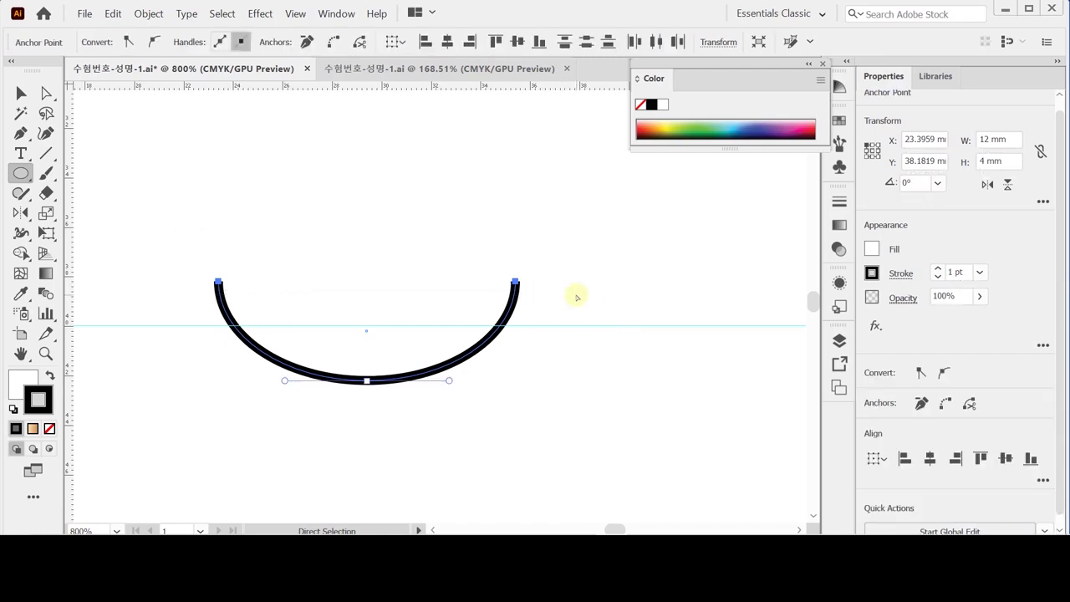
right_click(385, 236)
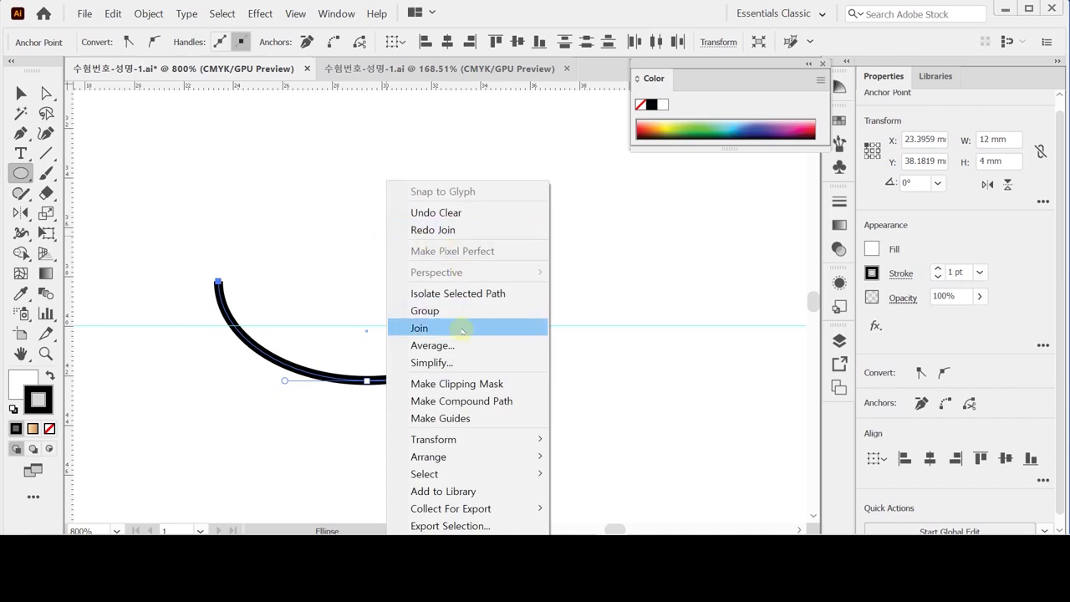
left_click(462, 331)
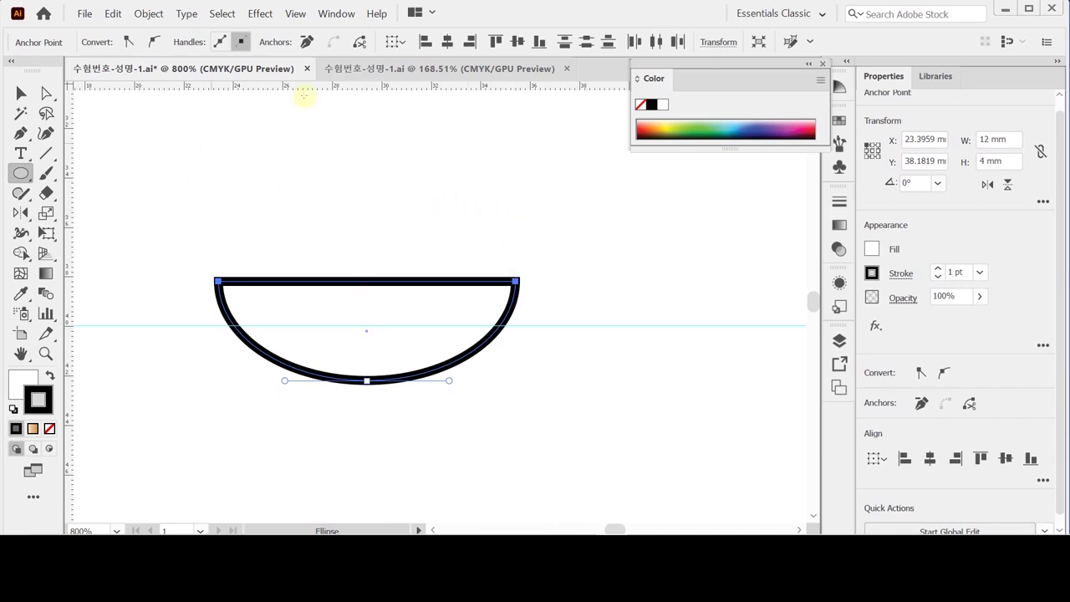
Move the bottom anchor point of the half ellipse horizontally about 1.8 mm to the left.
left_click_drag(358, 416, 355, 338)
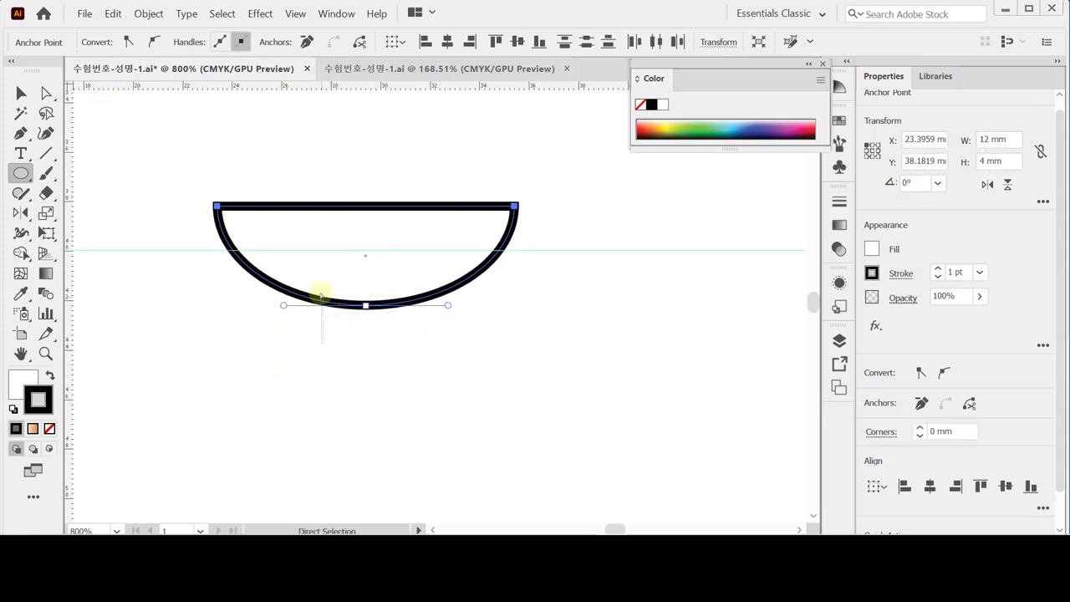
left_click(366, 306)
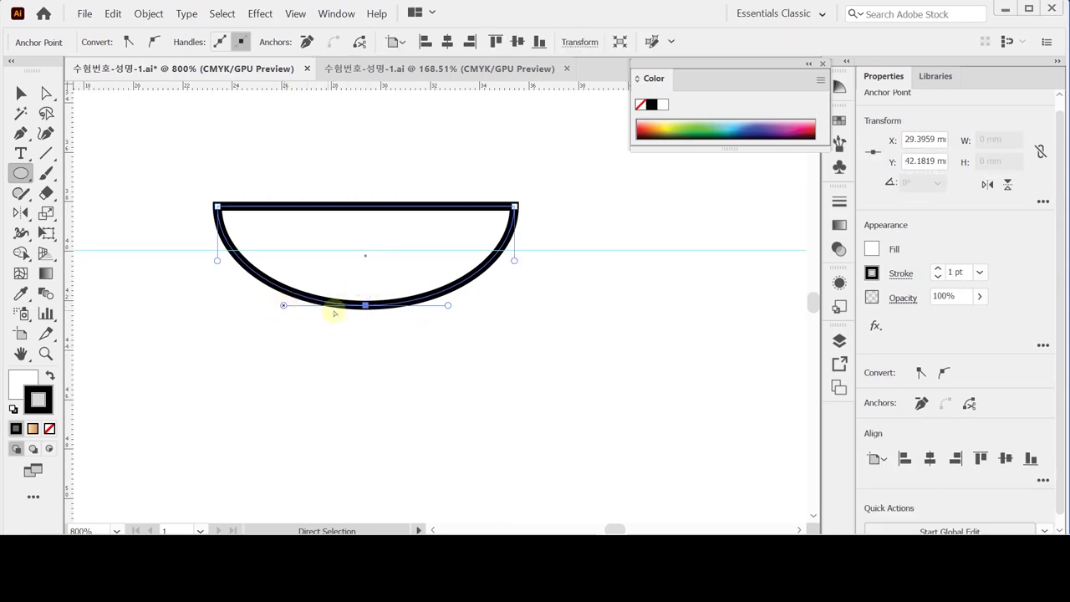
left_click_drag(369, 308, 320, 309)
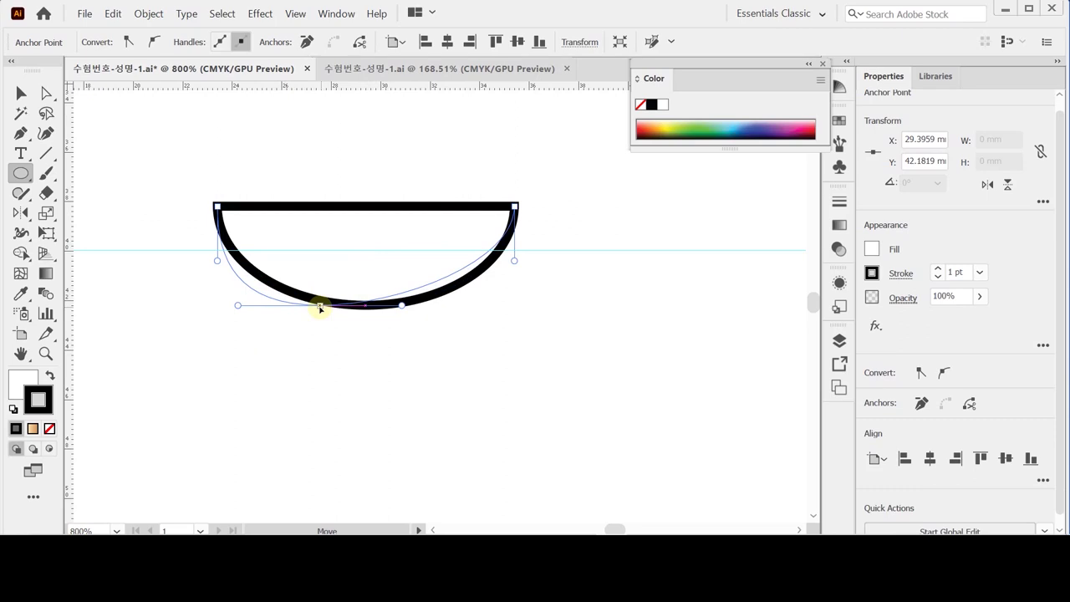
left_click_drag(320, 308, 320, 306)
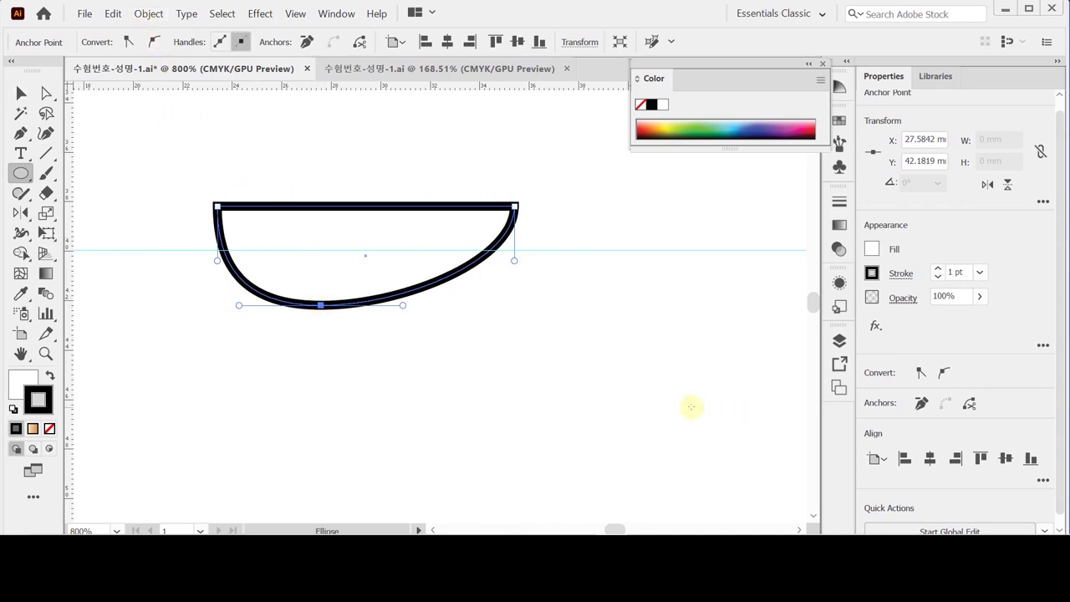
Offset the ear path by -1.3 mm with miter joins to create a smaller inner shape.
left_click(144, 14)
mouse_move(375, 292)
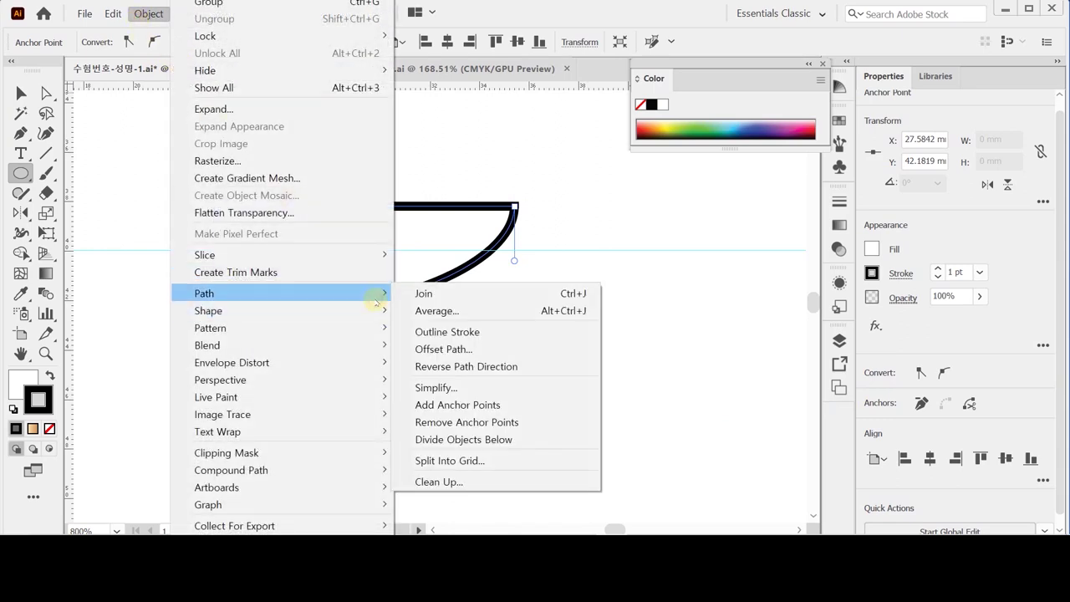
left_click(507, 346)
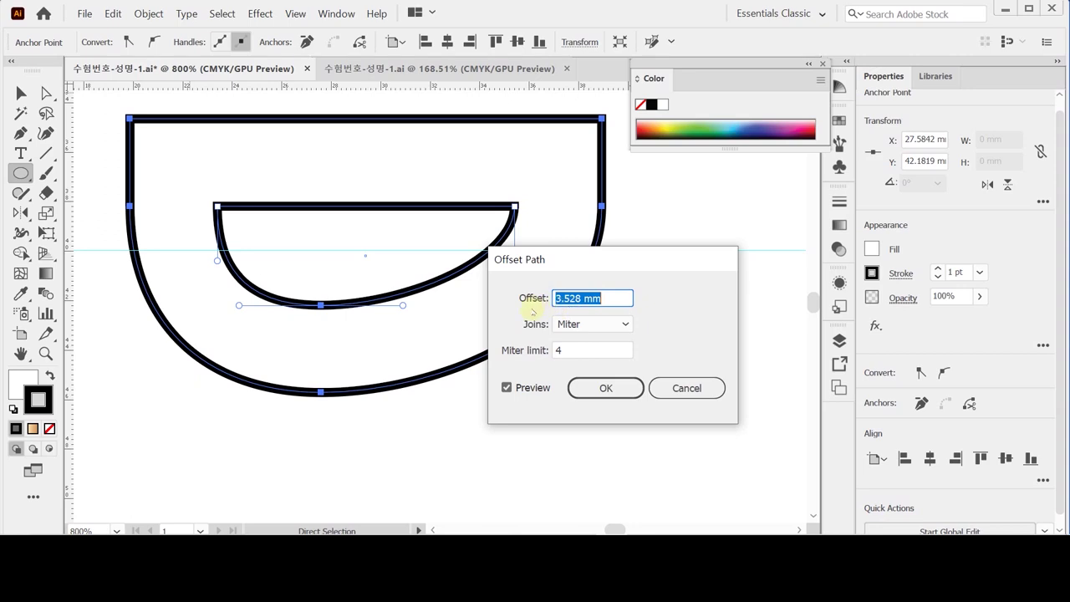
key("BackSpace")
key("Tab")
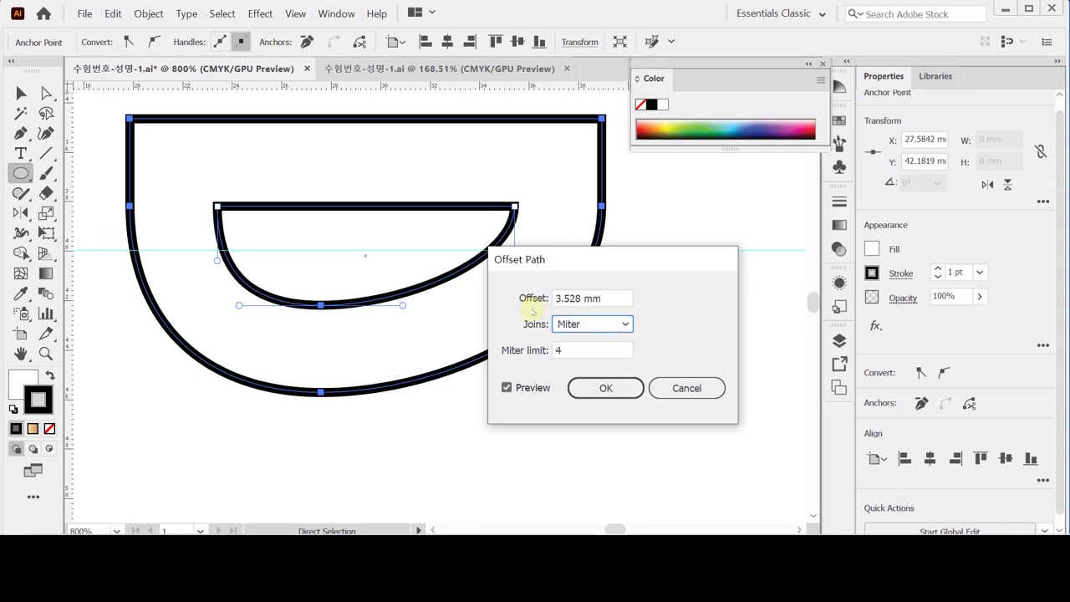
key("shift+Tab")
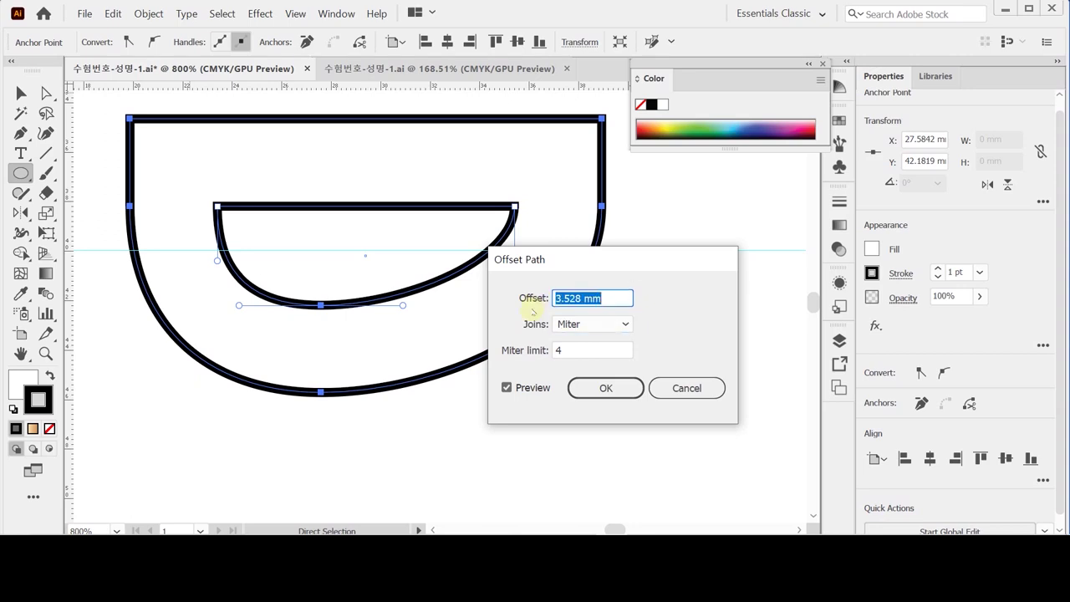
key("BackSpace")
type("-1.")
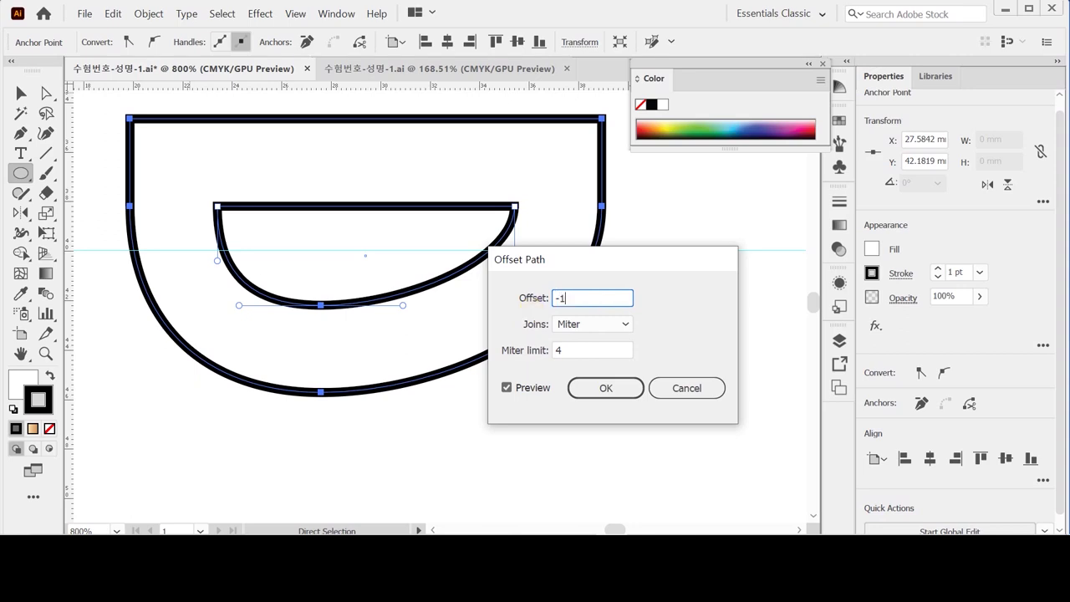
type("3")
key("Tab")
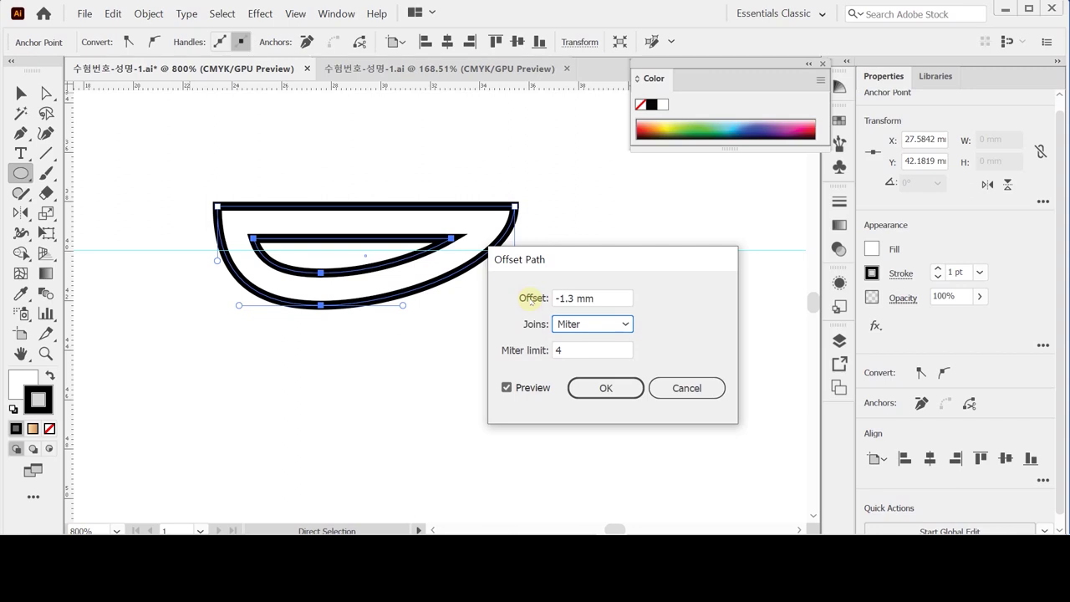
left_click(597, 388)
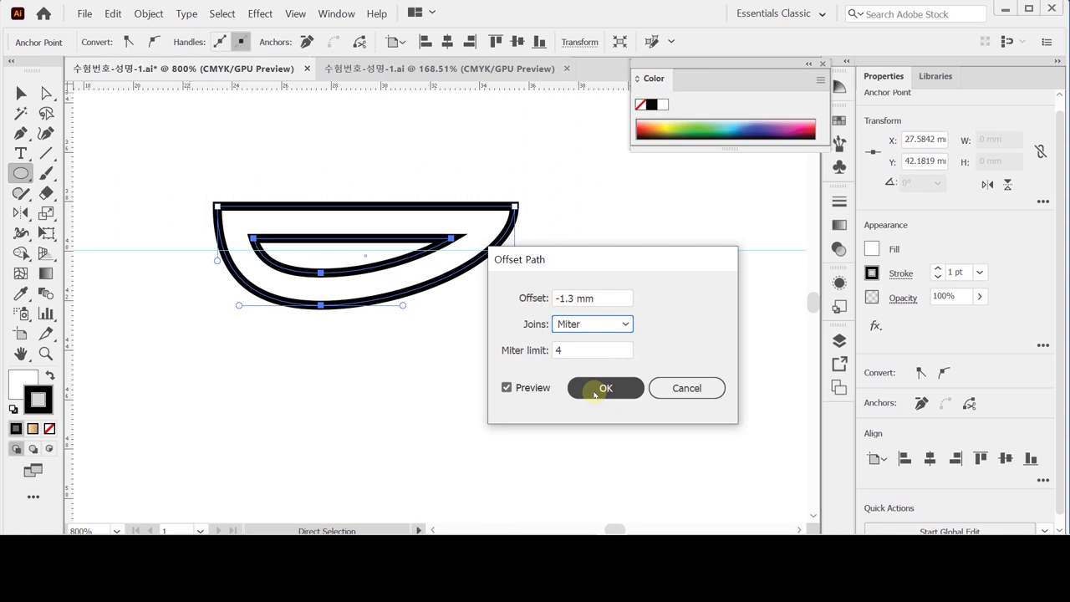
left_click(595, 389)
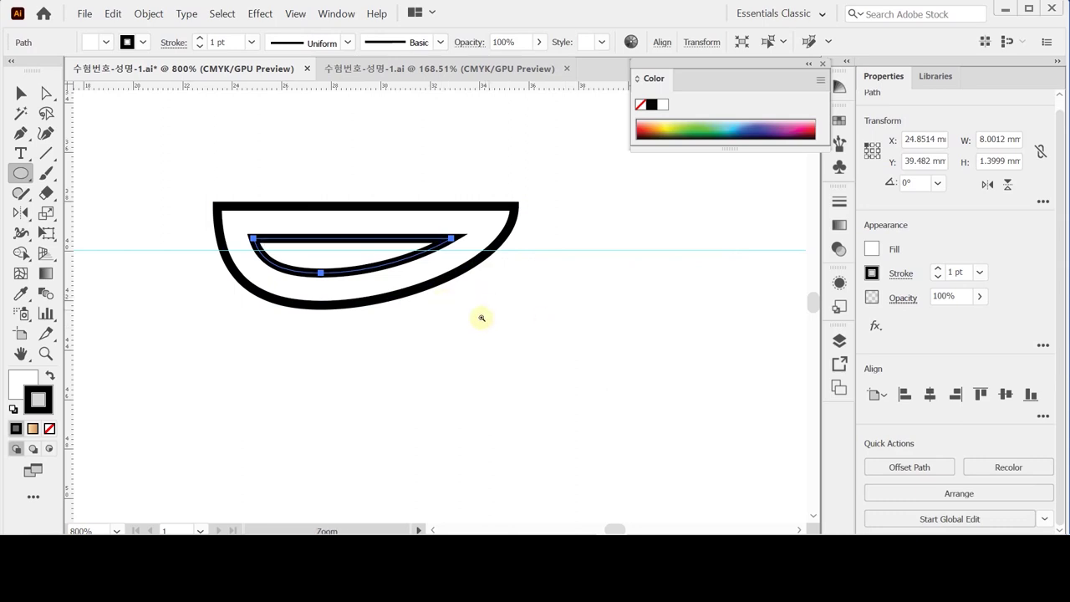
Move both ear shapes to the head so the ear's inner end overlaps the head's upper left edge.
left_click(447, 296, "ctrl+alt")
left_click(497, 259, "ctrl+alt")
left_click_drag(432, 239, 341, 224)
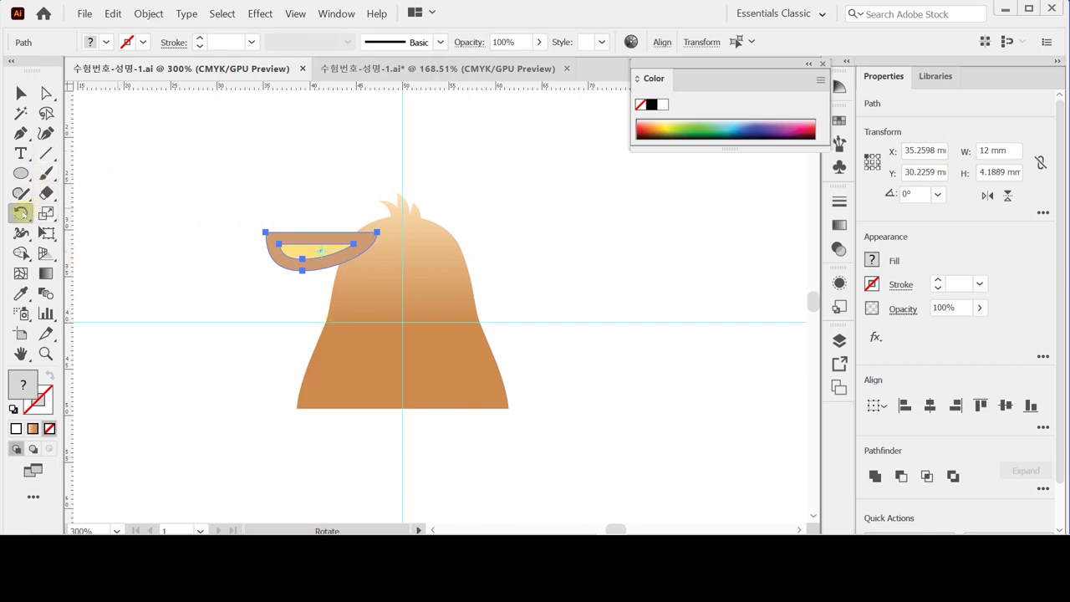
Rotate the selected ear shapes by 10° about their centre.
double_click(21, 212)
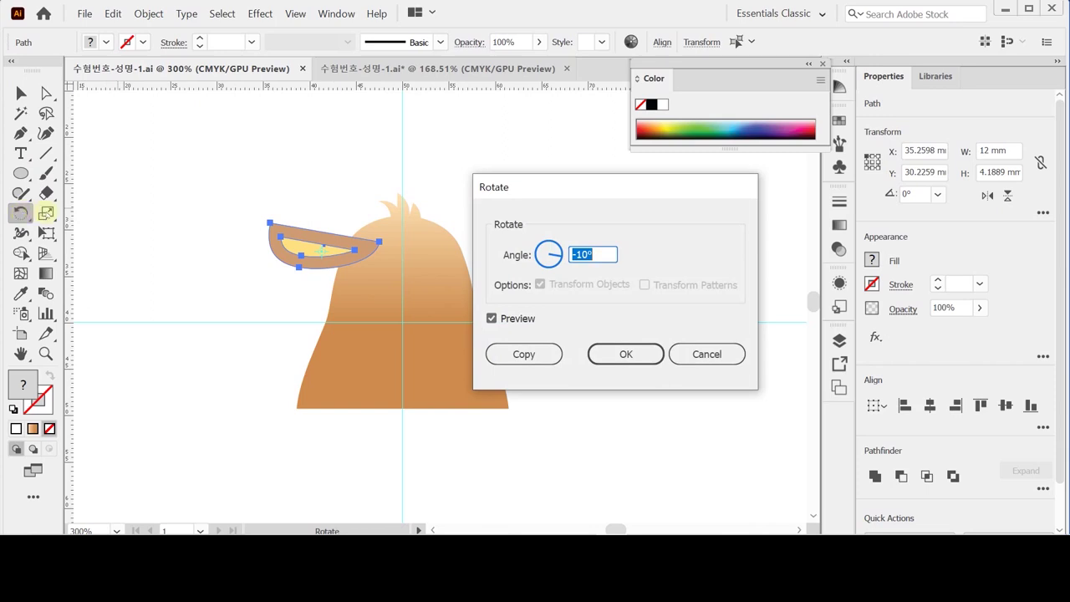
type("10")
key("Tab")
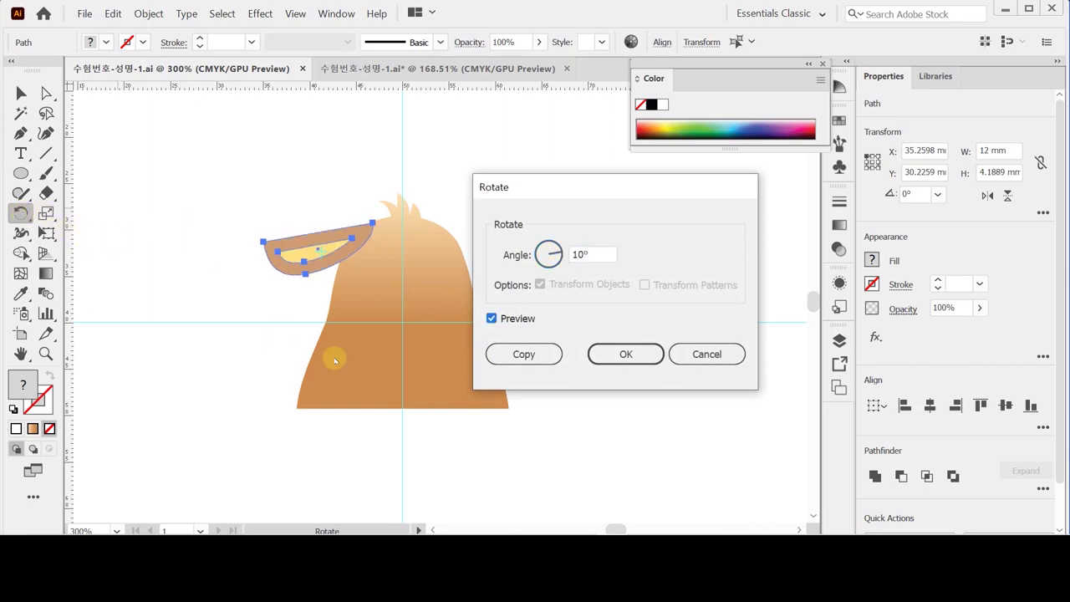
left_click(626, 356)
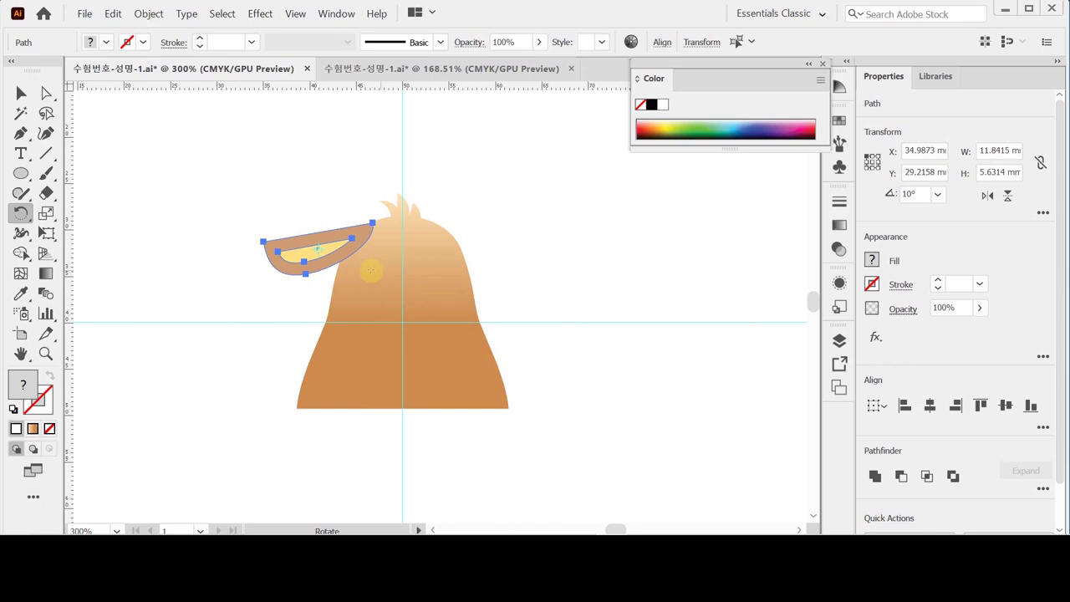
Send the selected ear shapes backward behind the head and save the document.
right_click(311, 256)
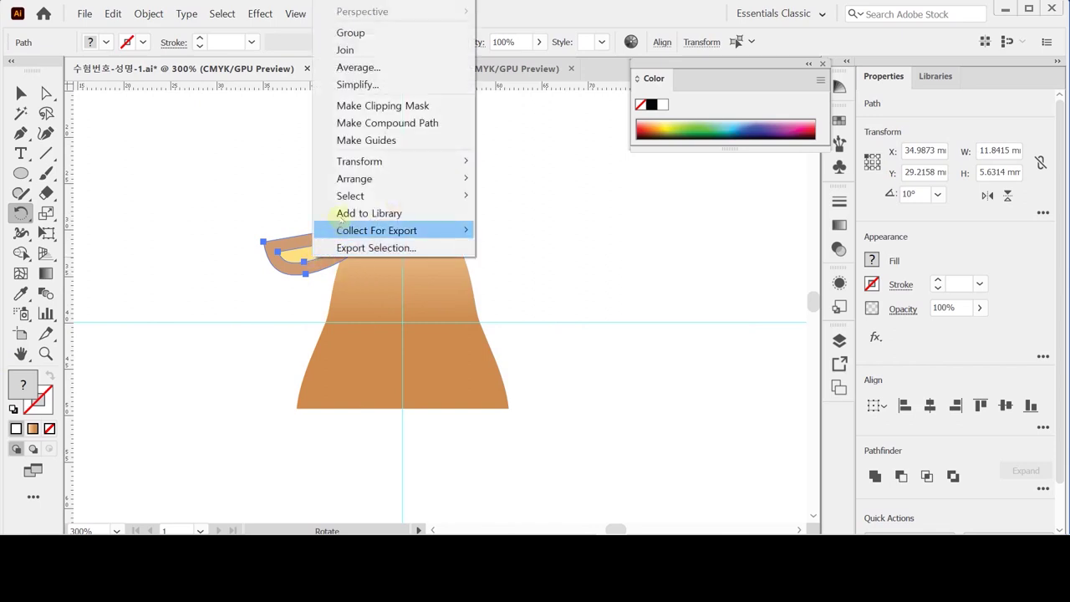
mouse_move(343, 178)
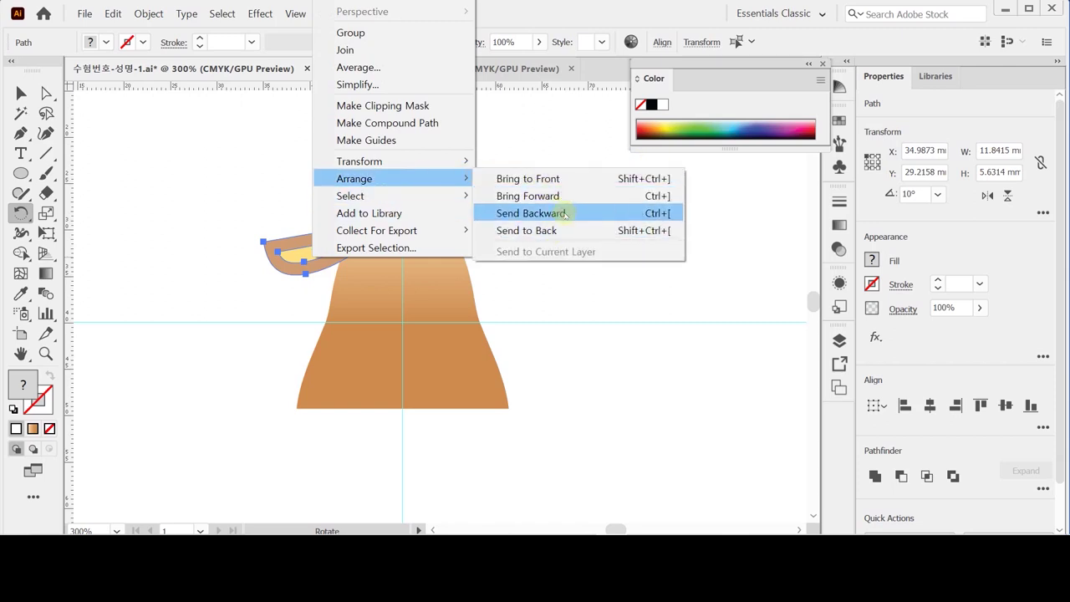
left_click(565, 214)
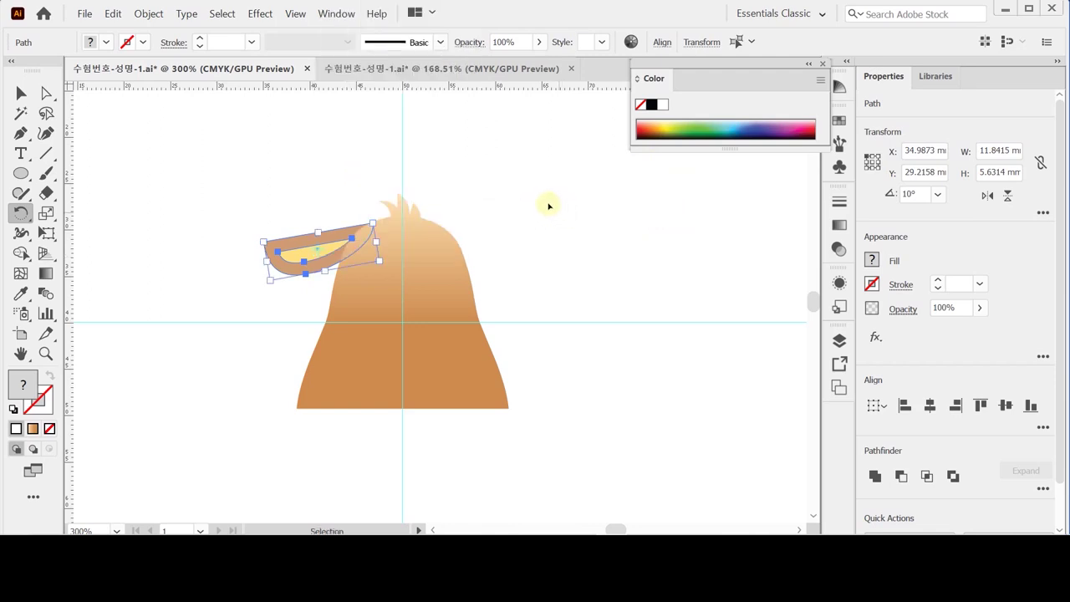
key("ctrl+s")
key("r")
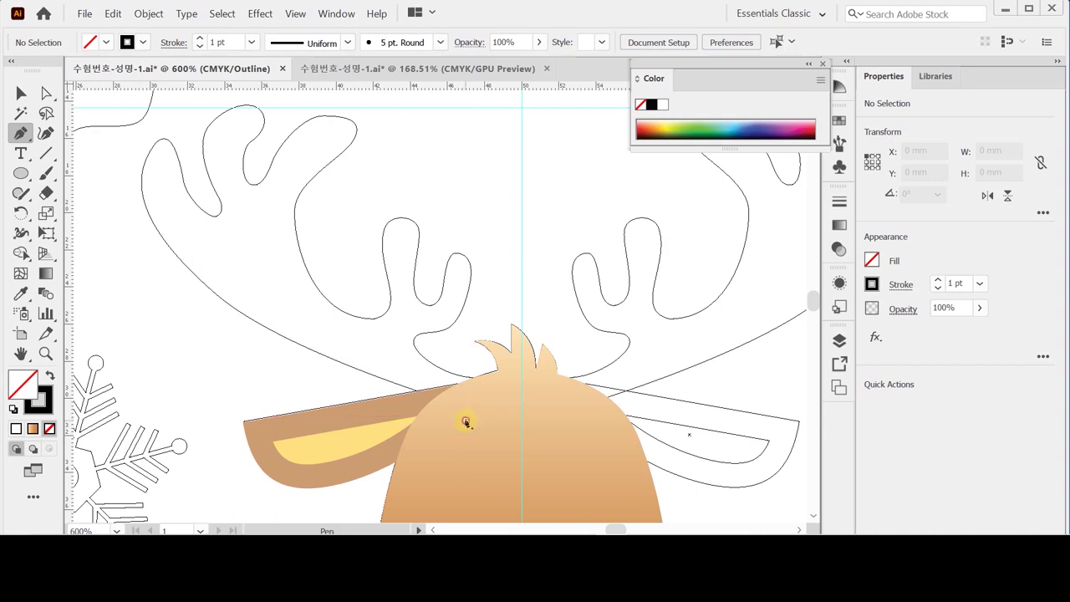
Start a Pen path inside the head and trace the left antler's lower edge up to its outermost tine.
left_click(465, 420)
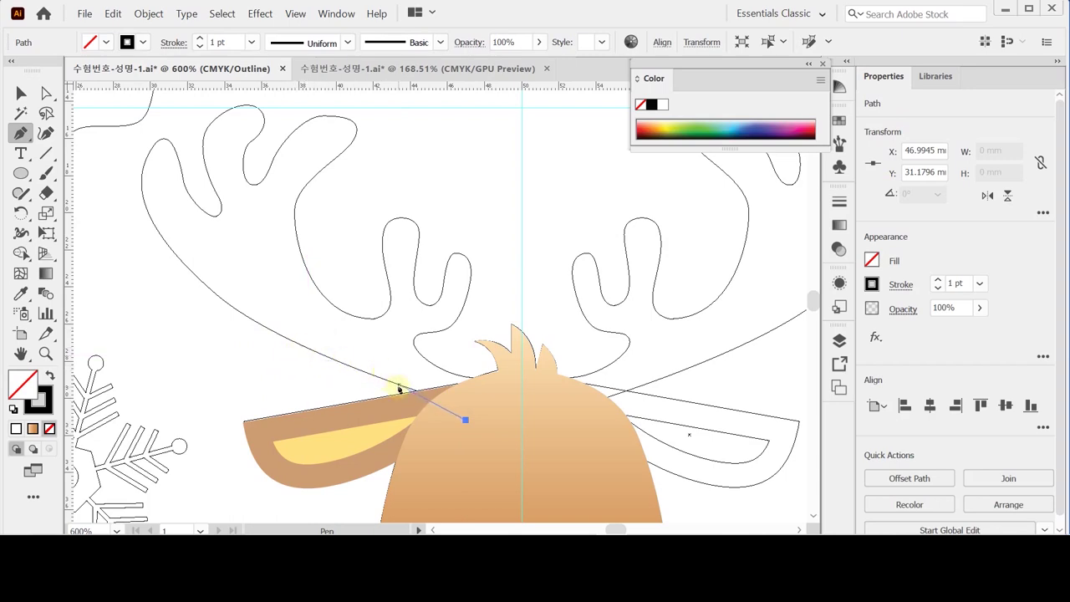
left_click_drag(399, 386, 374, 380)
scroll(239, 318, "down", 2)
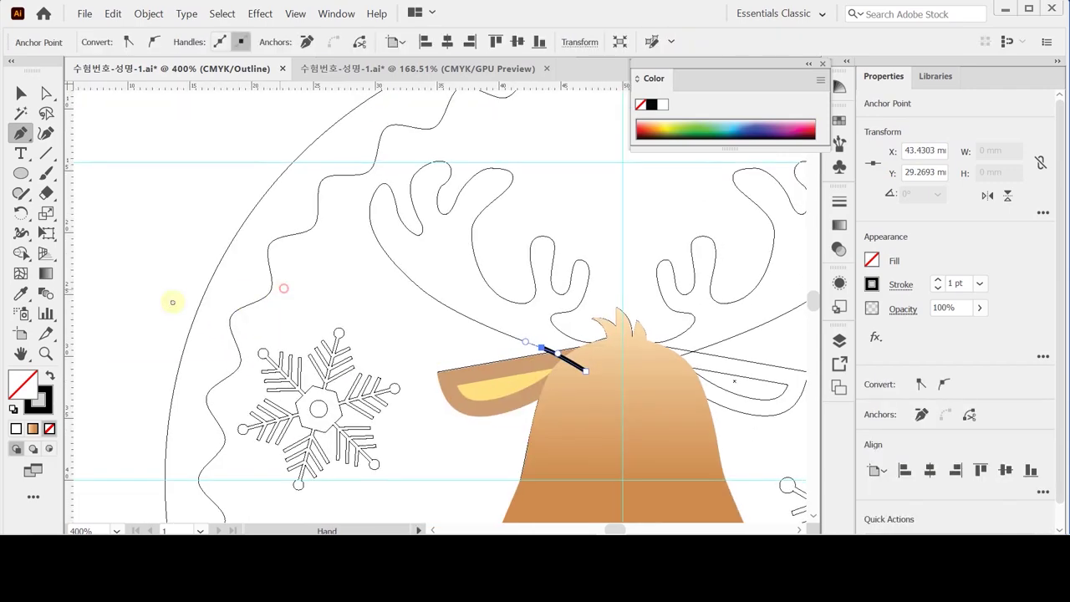
scroll(172, 301, "up", 1)
left_click_drag(172, 301, 139, 294)
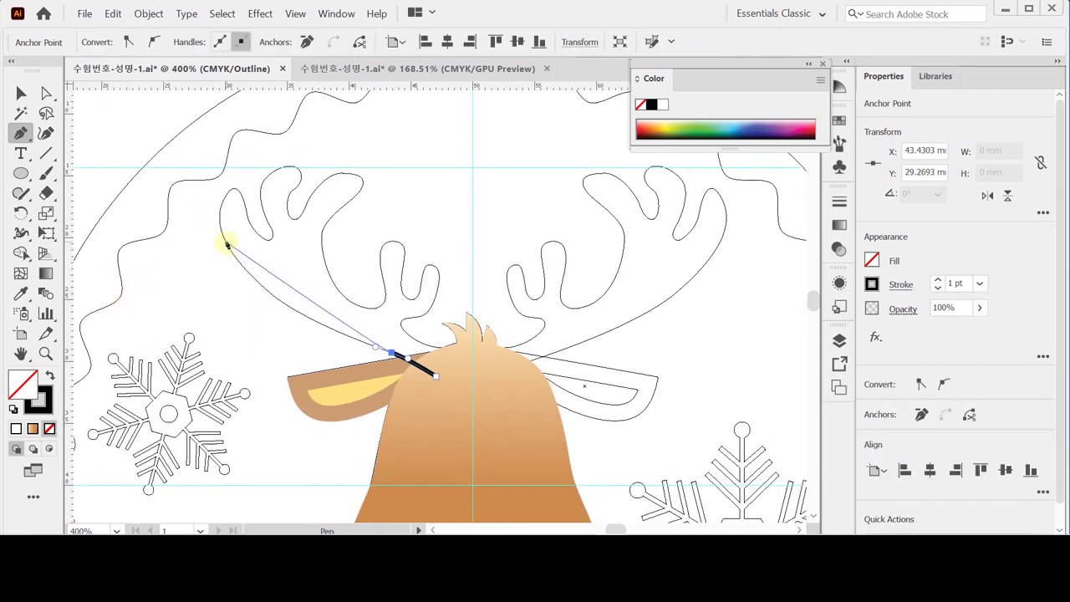
left_click_drag(226, 243, 207, 180)
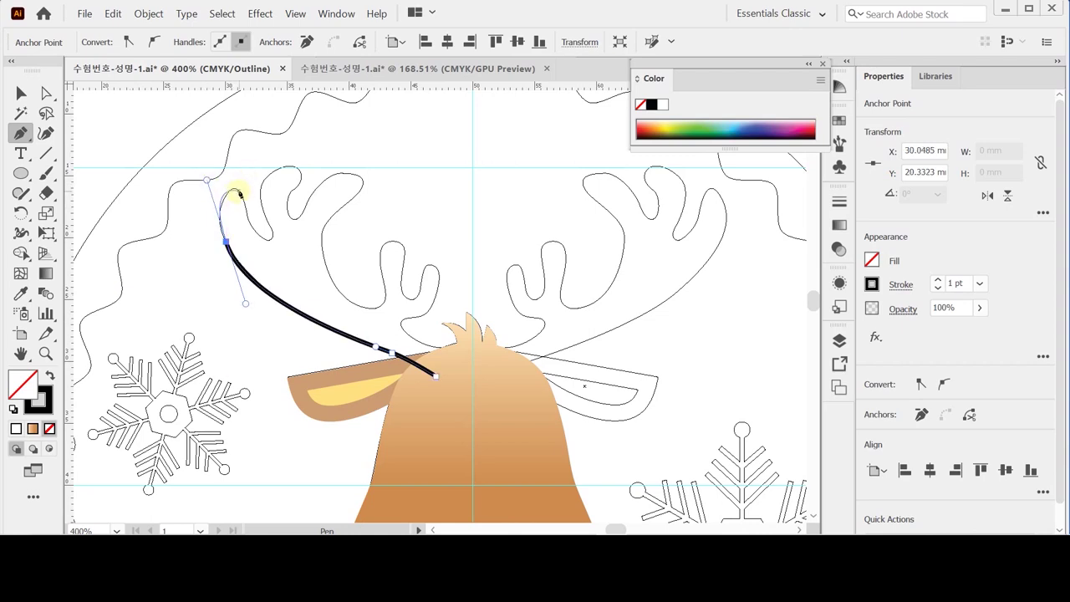
Trace around the left antler's outermost tine and adjust its handles and end point to match the guide outline.
left_click_drag(243, 205, 278, 240)
left_click(268, 240, "ctrl")
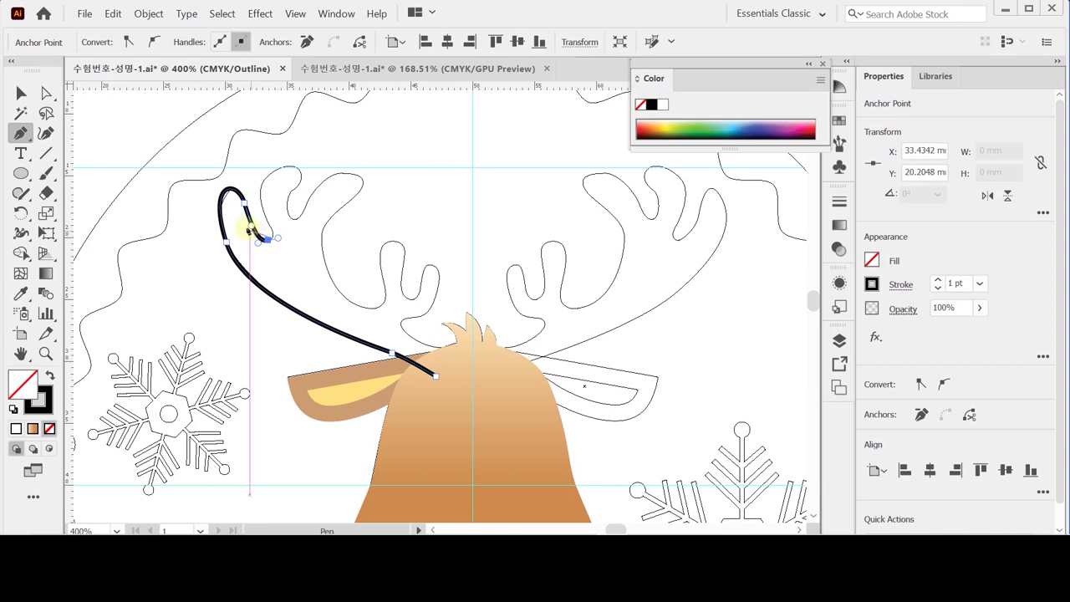
left_click(209, 186, "ctrl")
left_click_drag(206, 179, 212, 187, "ctrl")
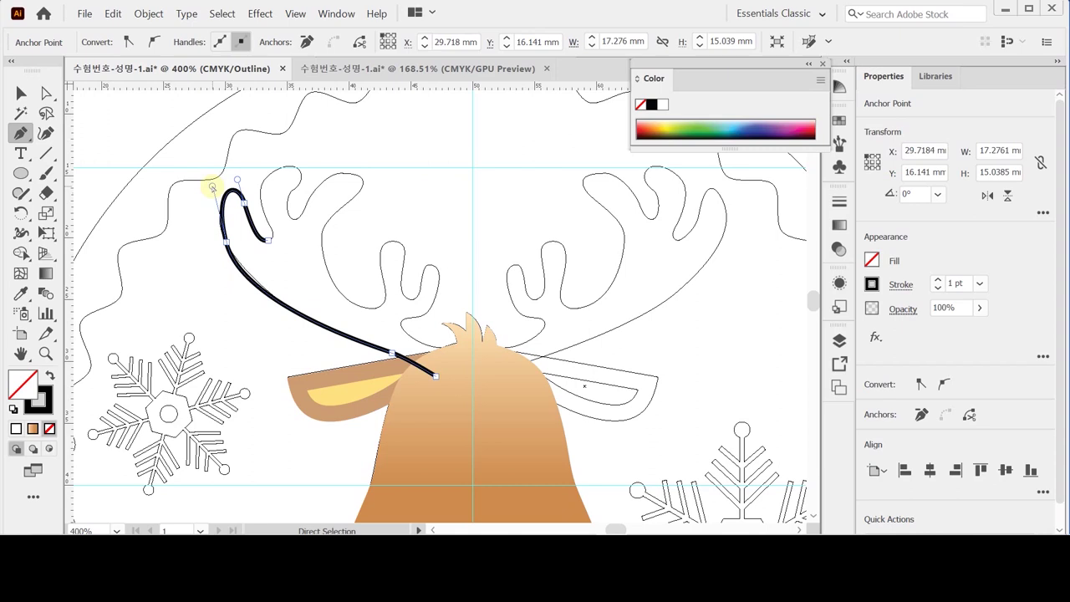
left_click(271, 242)
left_click(272, 242, "ctrl")
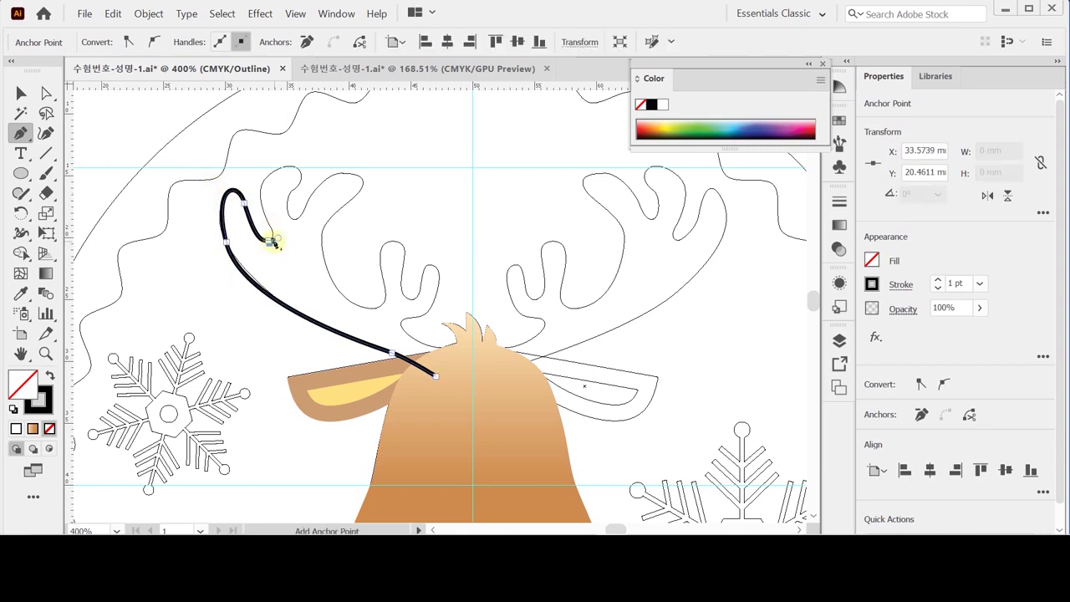
Continue the path around the left antler's next two large tines and down its inner edge to the small tines.
left_click_drag(270, 241, 276, 173)
left_click_drag(275, 171, 304, 210)
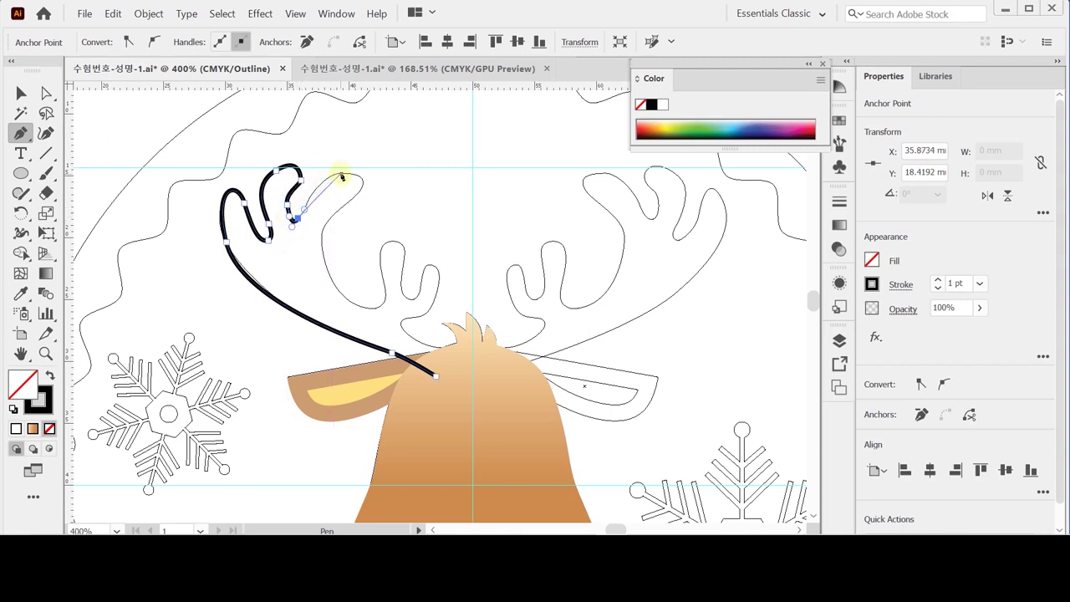
left_click_drag(343, 174, 353, 203)
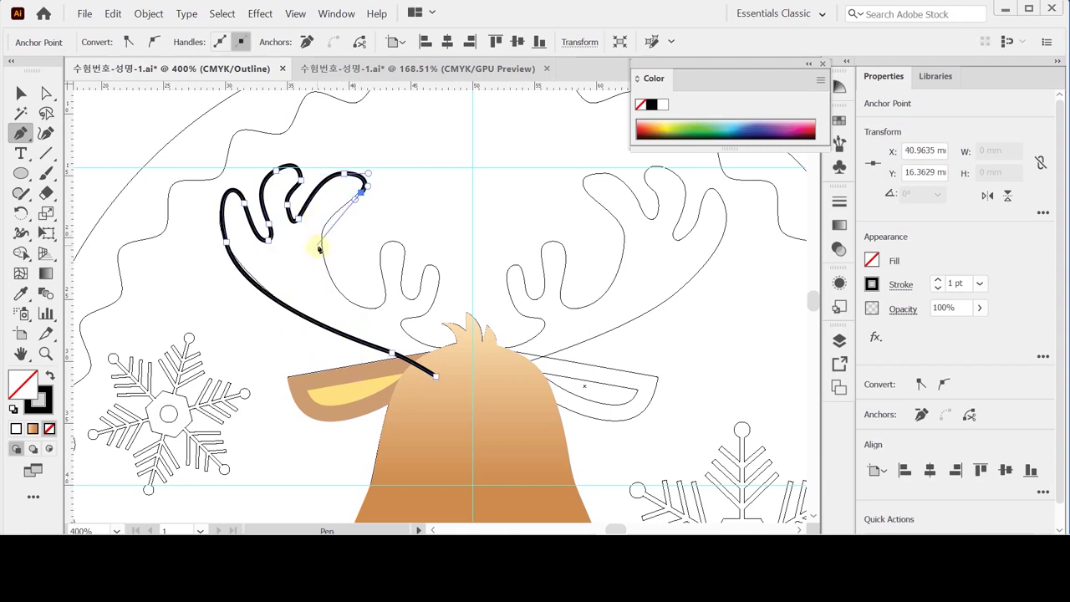
left_click_drag(320, 243, 327, 271)
left_click_drag(374, 308, 413, 310)
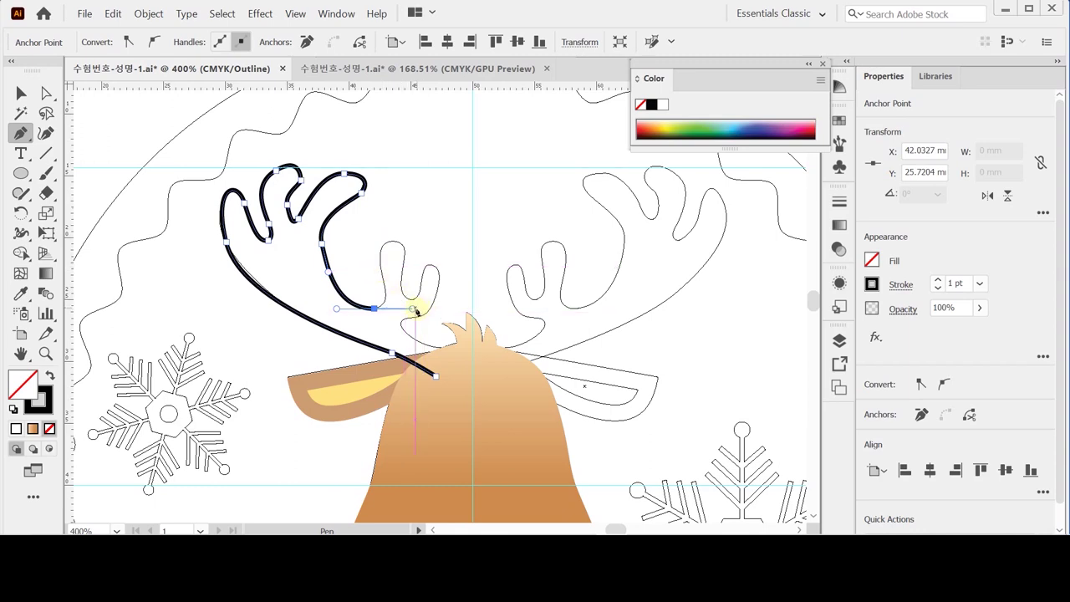
Shorten the outgoing direction handle of the path's last anchor point, keeping it horizontal.
left_click_drag(415, 310, 413, 310)
key("alt")
left_click_drag(412, 310, 395, 309)
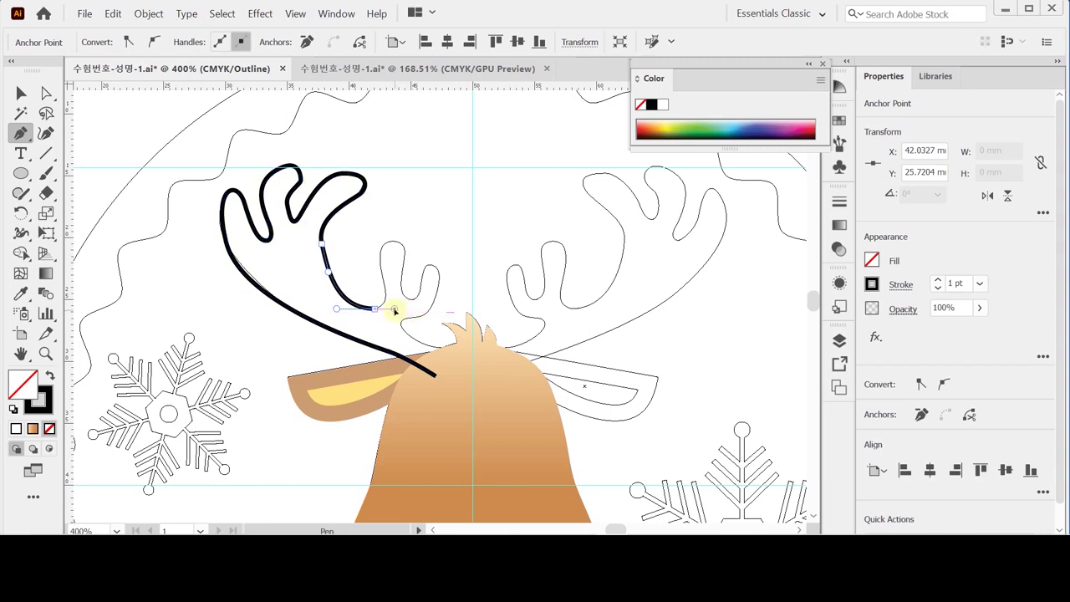
left_click_drag(394, 309, 394, 308)
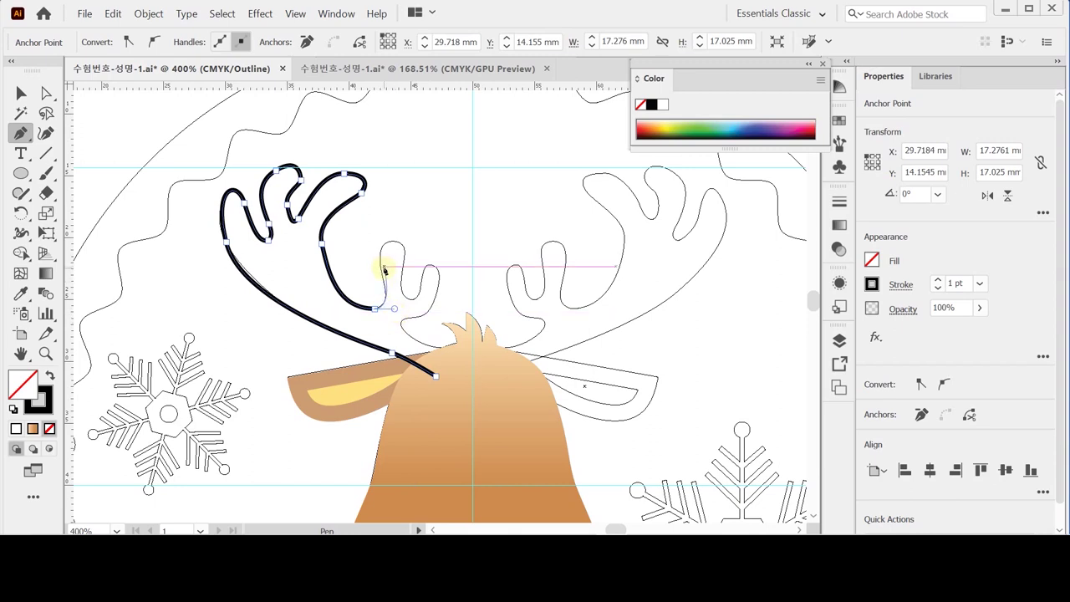
Trace the left antler's two small tines and base, and close the path at its starting point inside the head.
left_click_drag(382, 266, 426, 348)
key("ctrl+z")
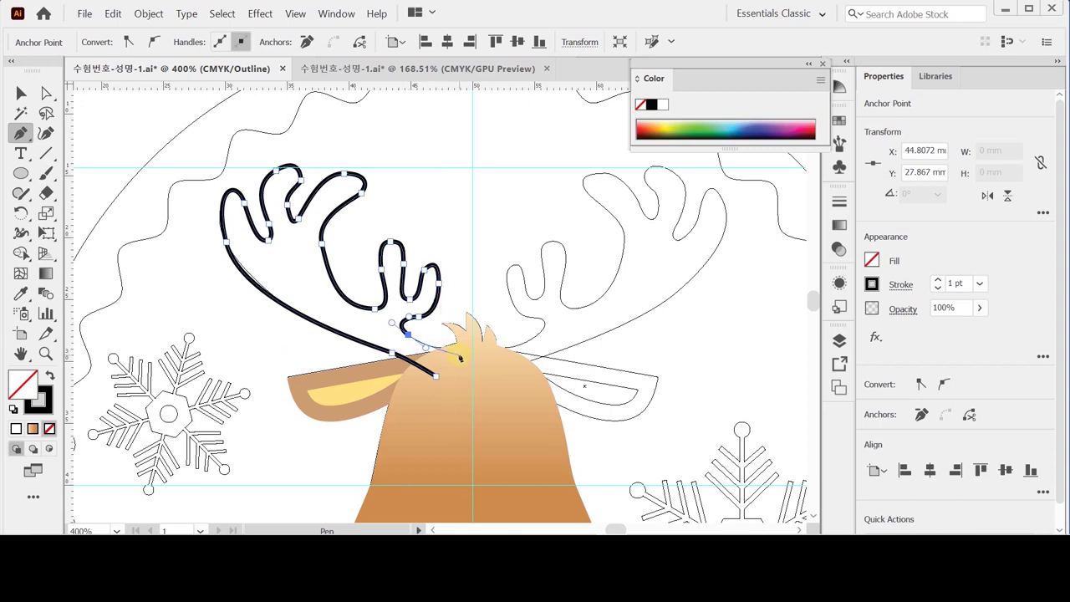
left_click(462, 355, "ctrl")
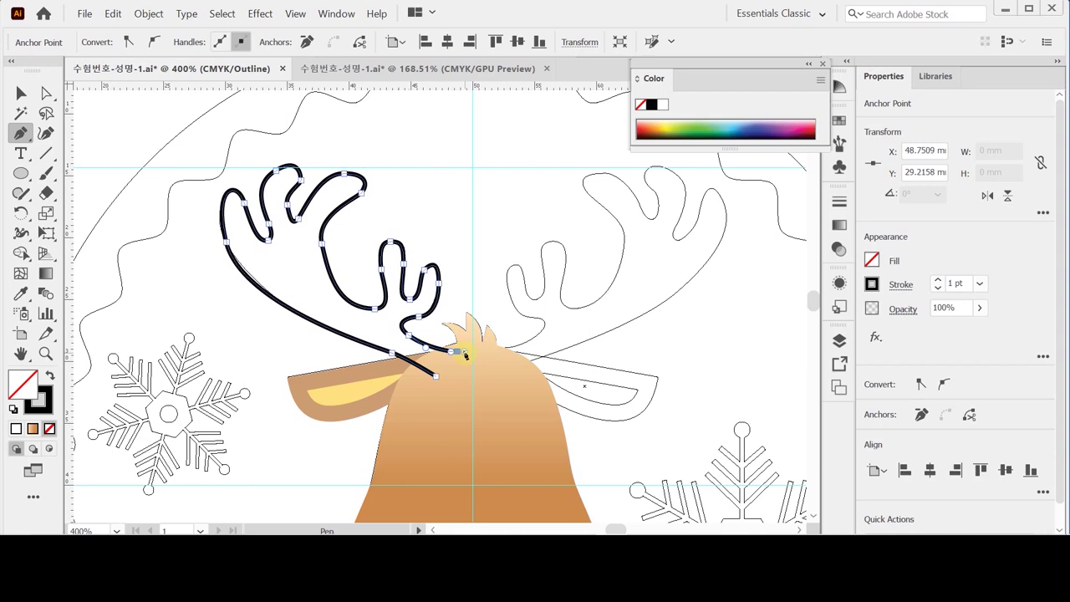
left_click_drag(456, 353, 435, 380)
left_click(435, 376)
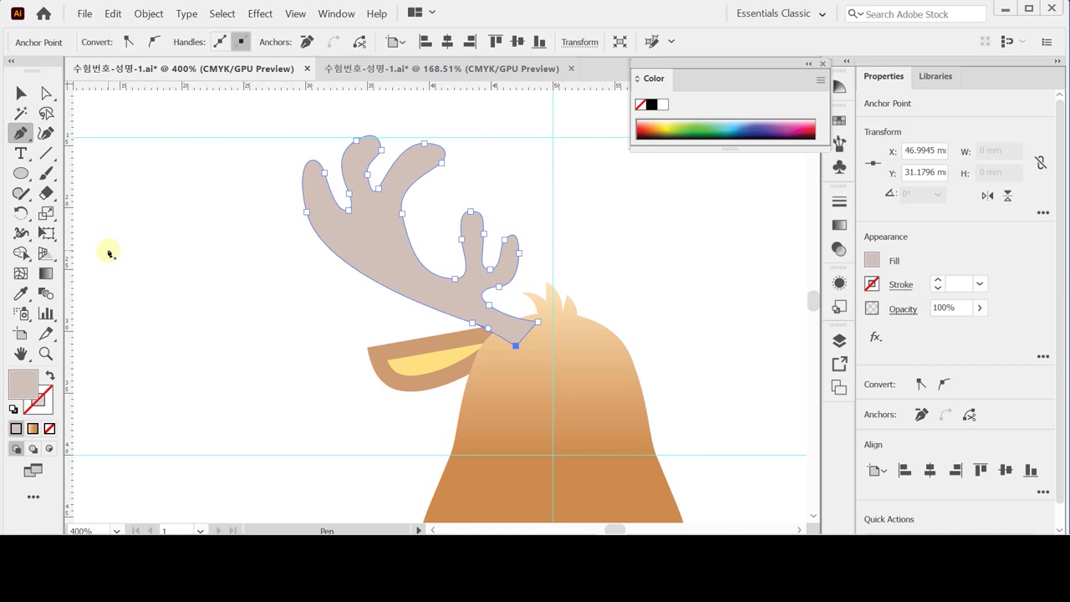
Send the filled left antler behind the head and deselect it.
key("ctrl")
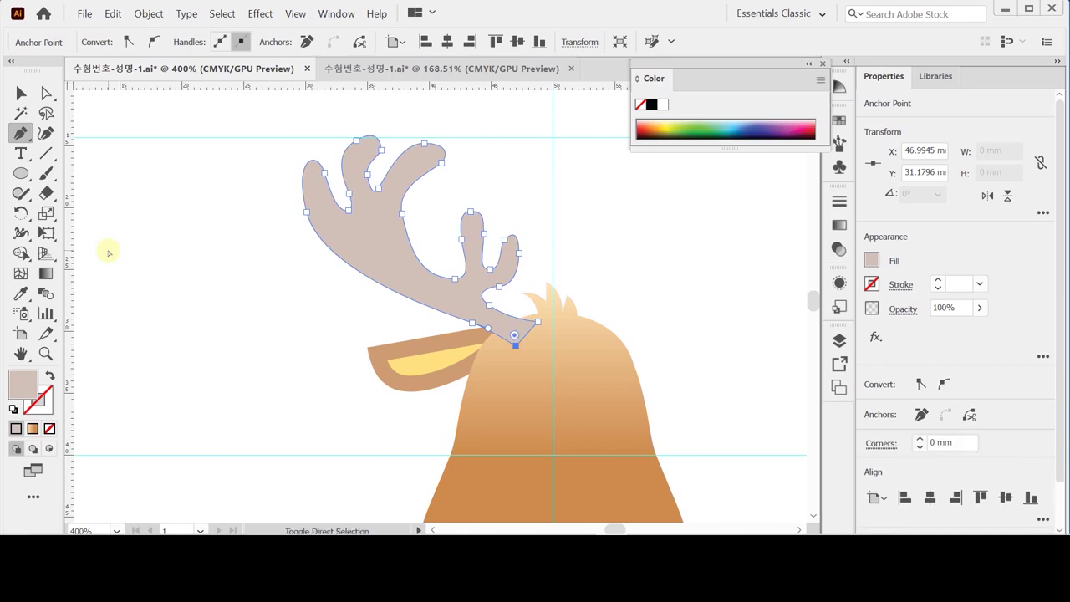
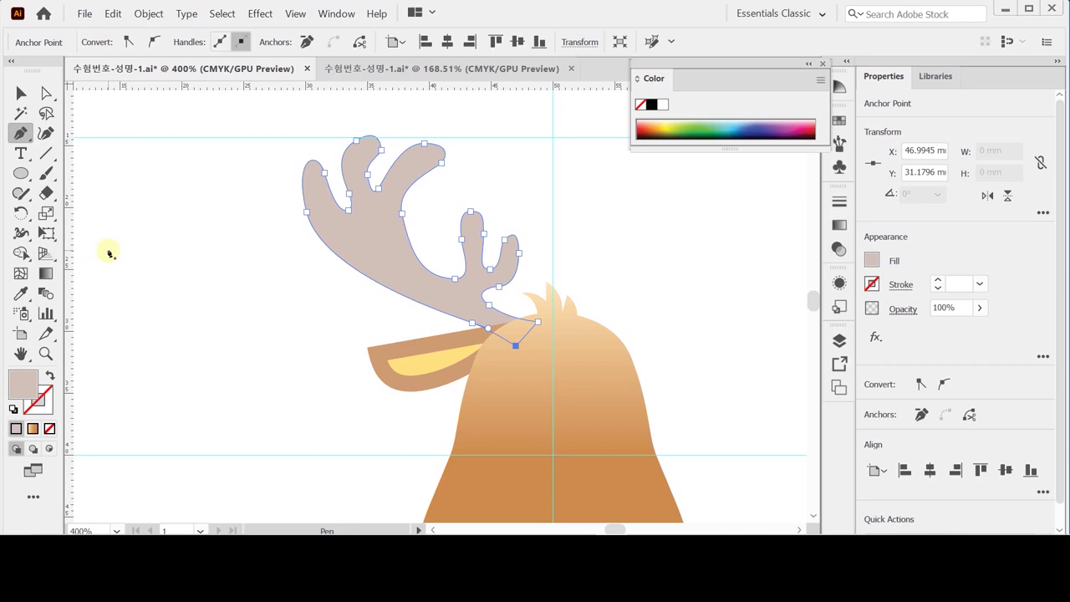
left_click_drag(356, 368, 138, 96)
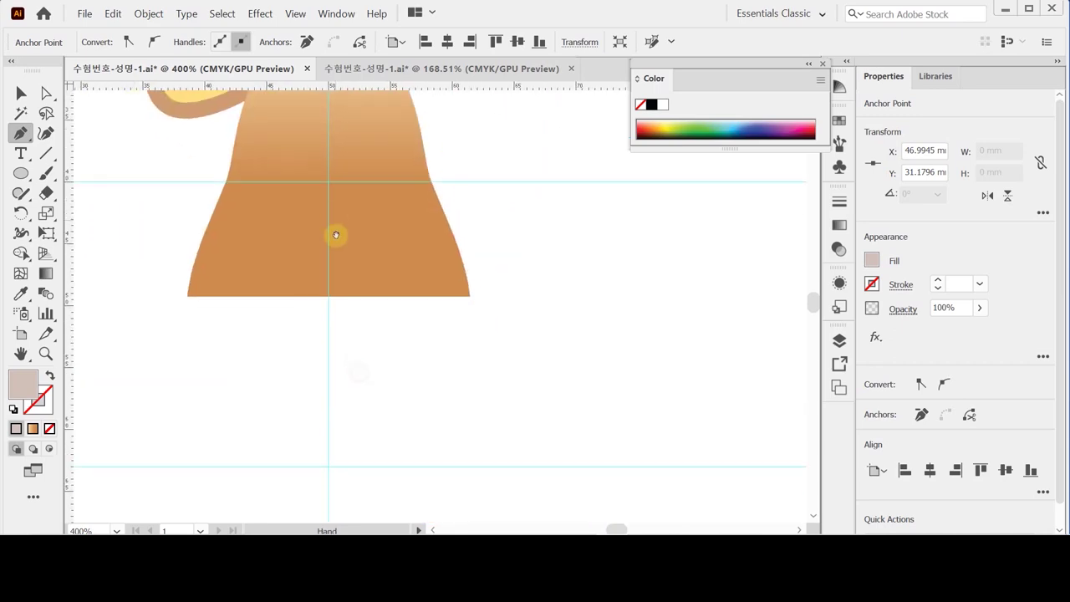
left_click_drag(334, 234, 401, 299)
left_click(243, 303, "ctrl")
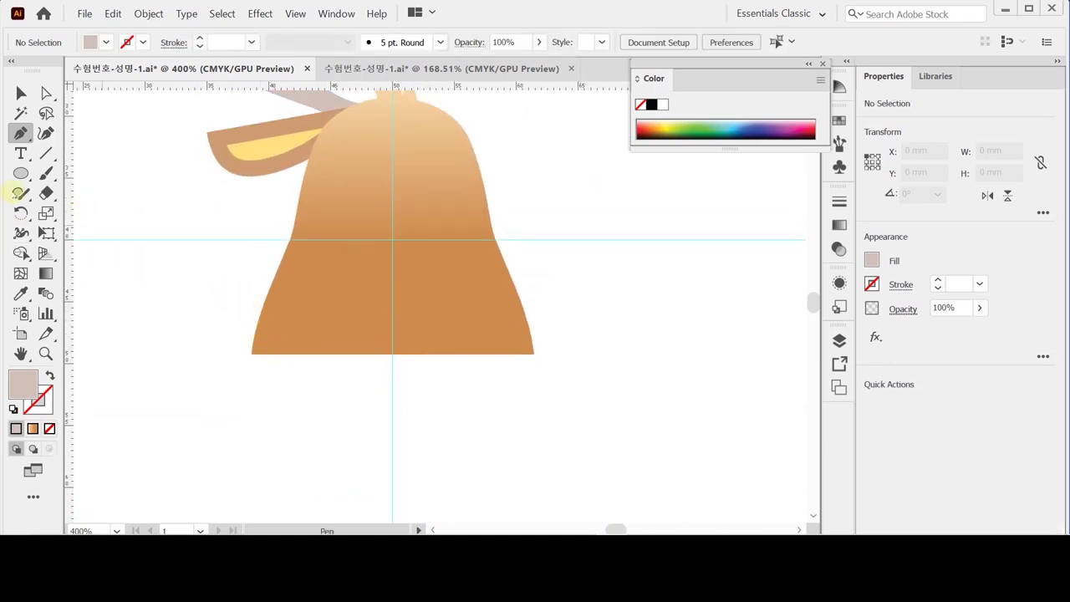
Draw a 14 mm wide, 13 mm high ellipse centred just below the head's lower edge, left of the vertical guide.
left_click(21, 174)
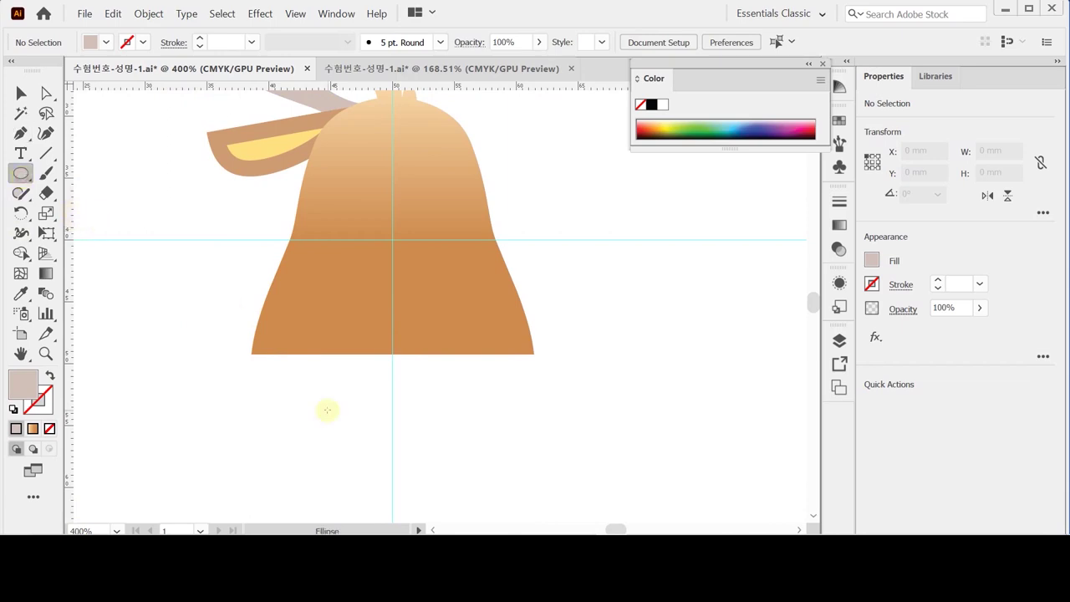
left_click(325, 367)
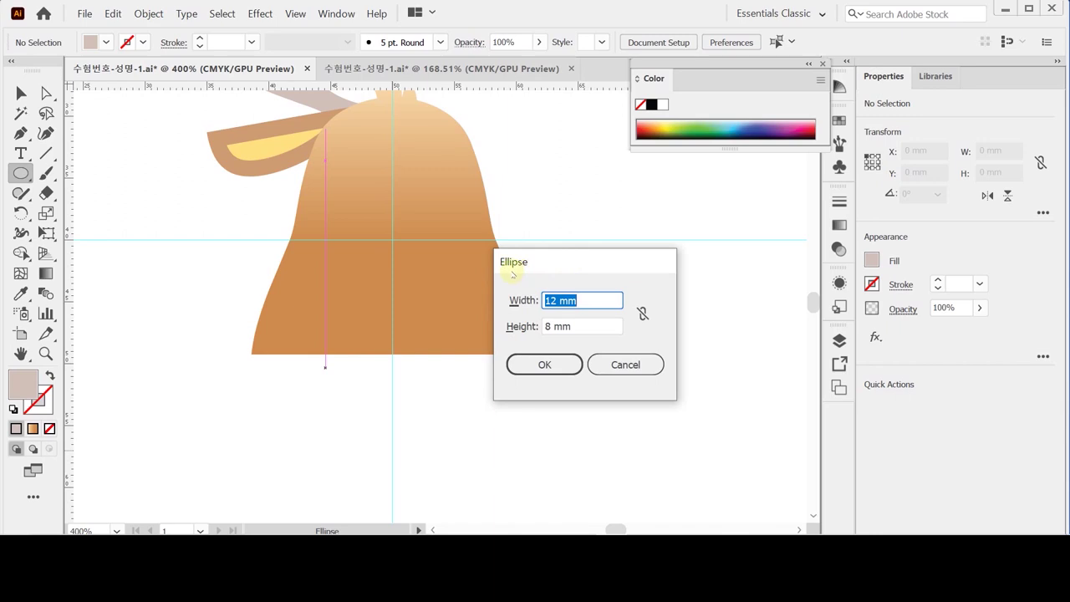
type("14")
key("Tab")
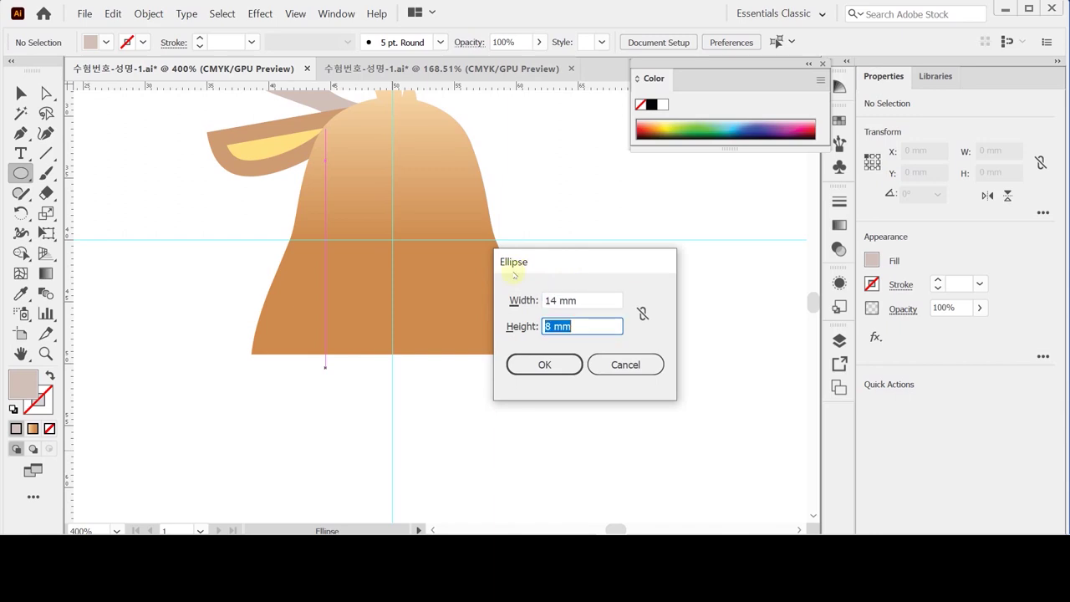
type("13")
key("Return")
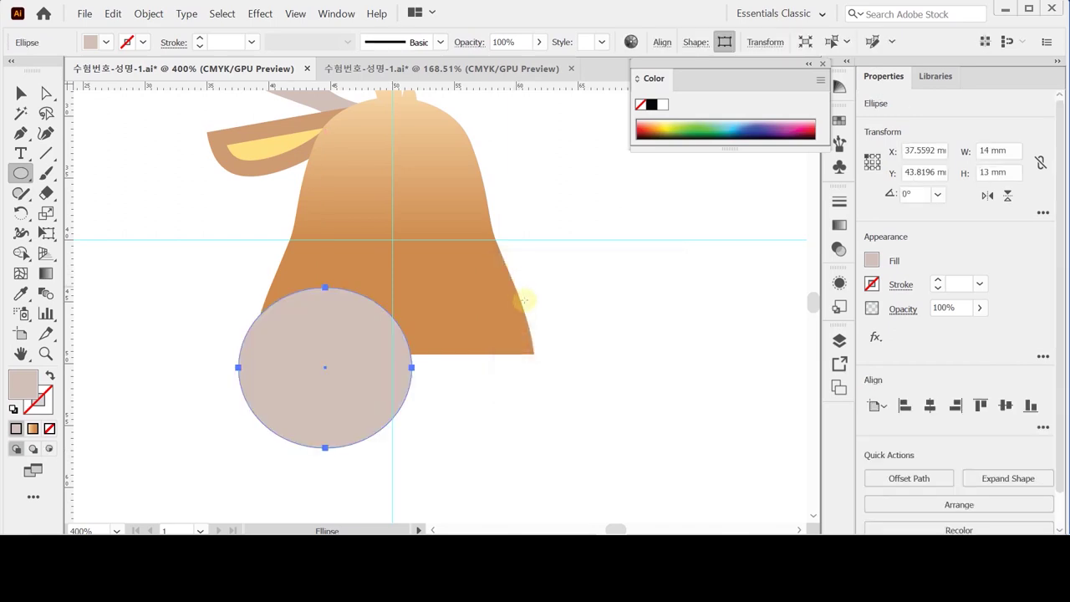
Fill the new ellipse with the CMYK colour C 0, M 10, Y 6, K 0.
double_click(652, 78)
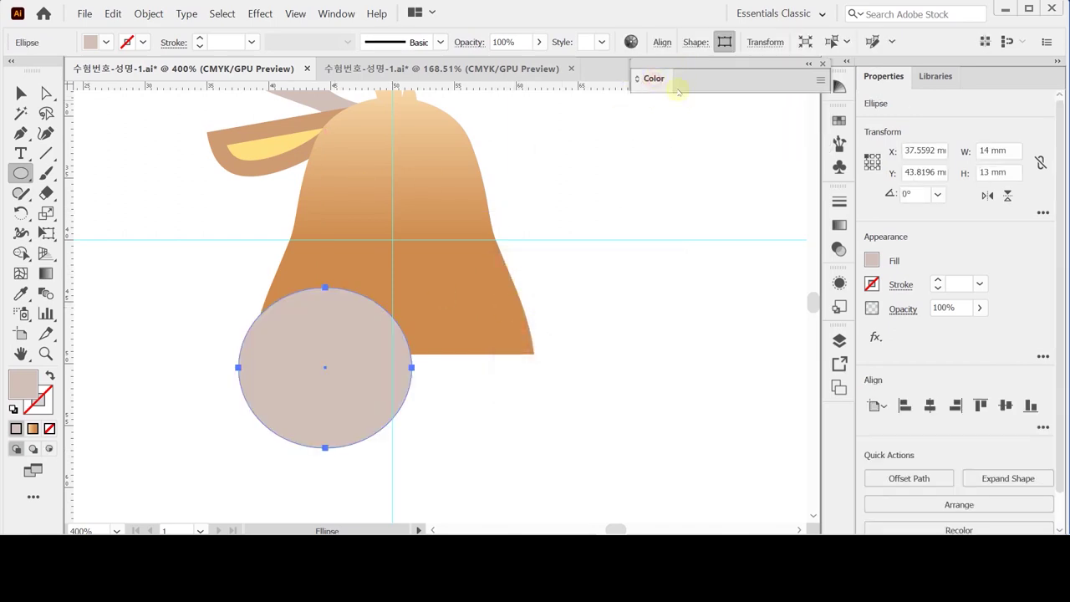
double_click(651, 78)
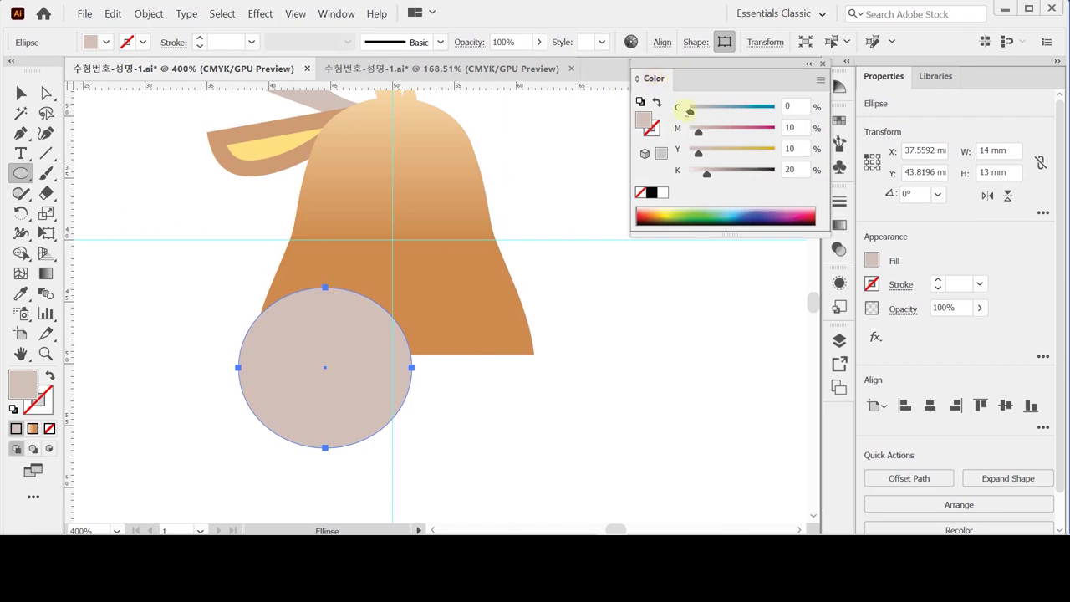
left_click(662, 193)
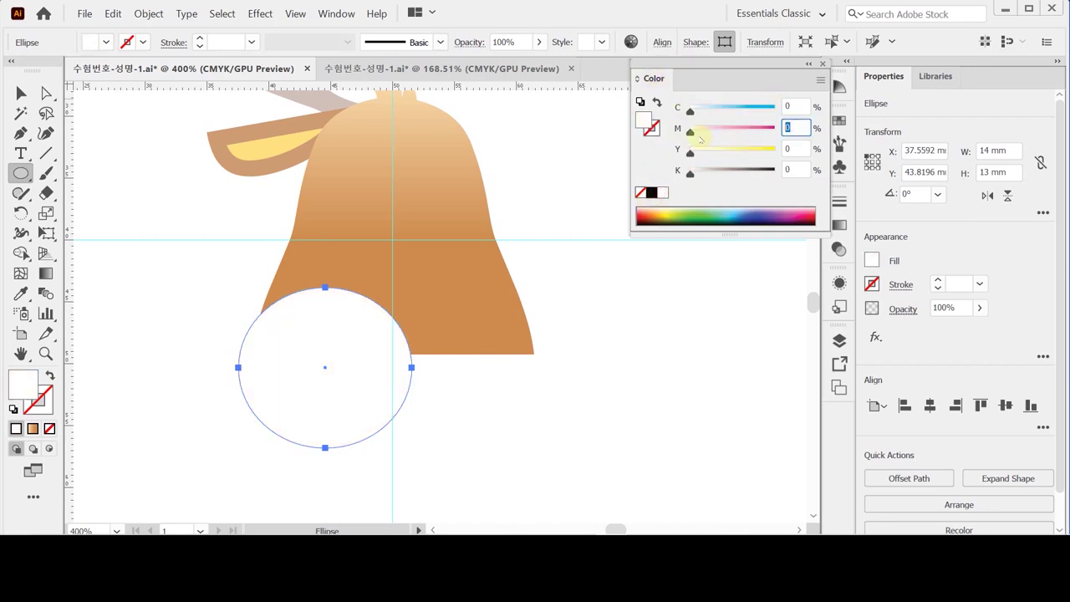
type("10")
key("Tab")
type("6")
key("Return")
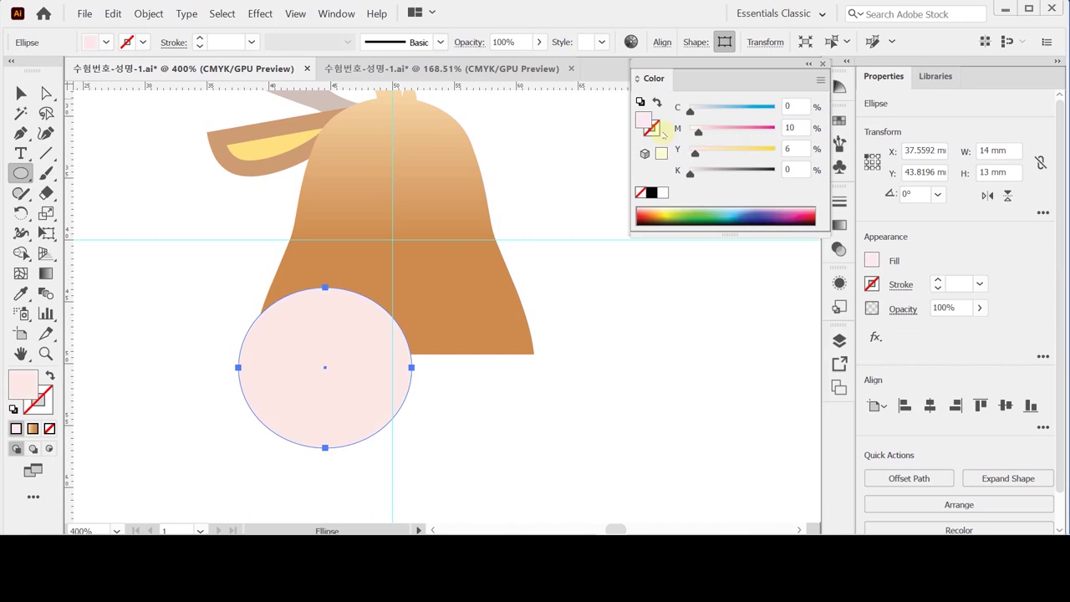
Change the muzzle ellipse's fill to the CMYK colour C 0, M 10, Y 60, K 0.
key("shift+Tab")
key("shift+Tab")
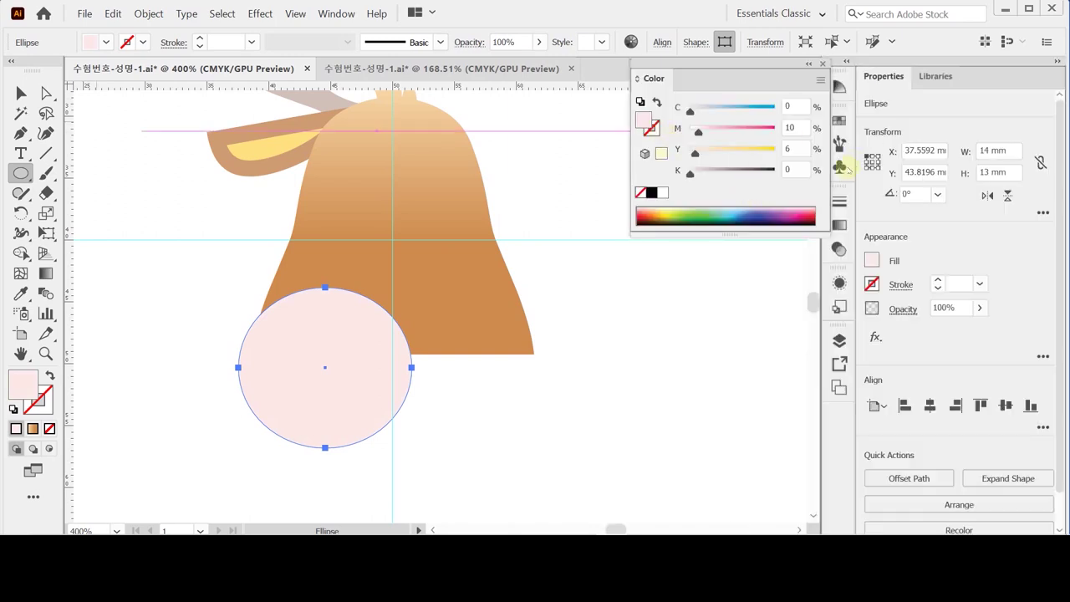
type("0")
key("Return")
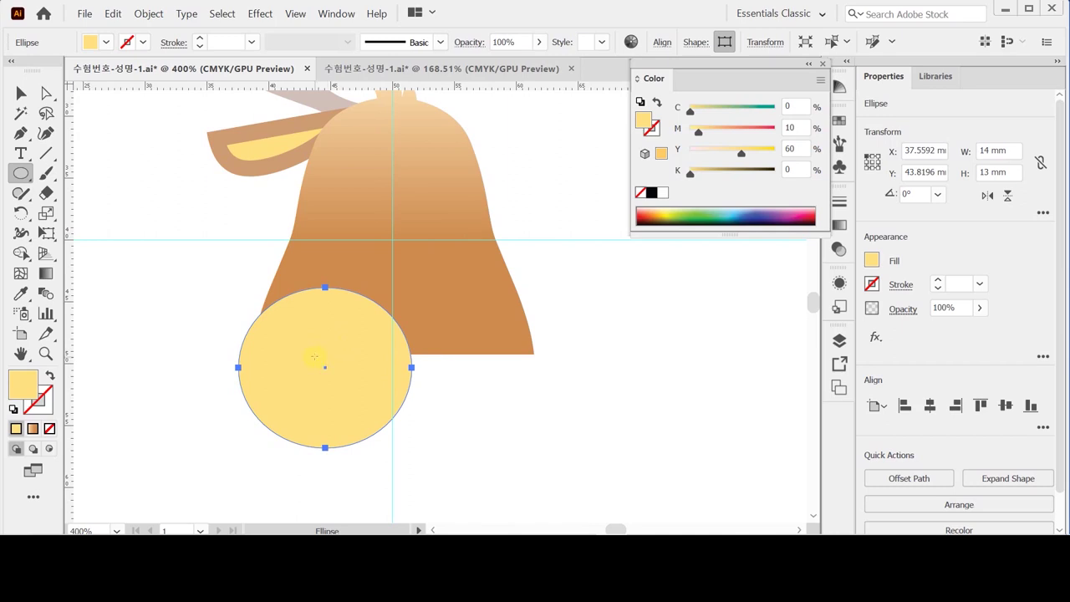
scroll(292, 338, "up", 2)
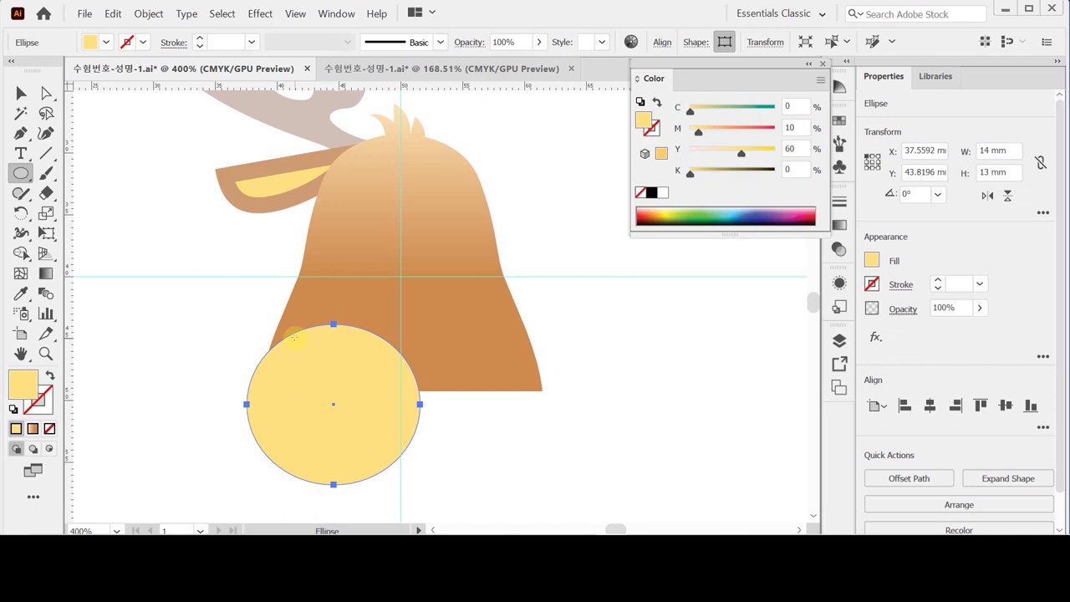
key("ctrl+z")
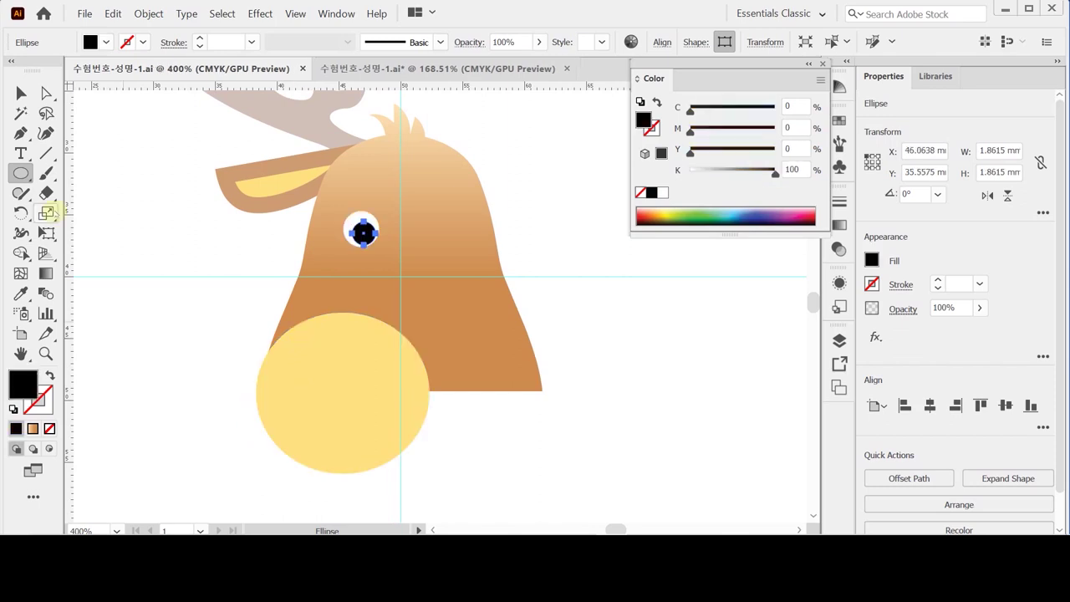
Reflect a copy of the left antler, ear, eye and muzzle ellipse, without the head, vertically across the vertical guide, and deselect it.
left_click(20, 92)
scroll(212, 265, "up", 3)
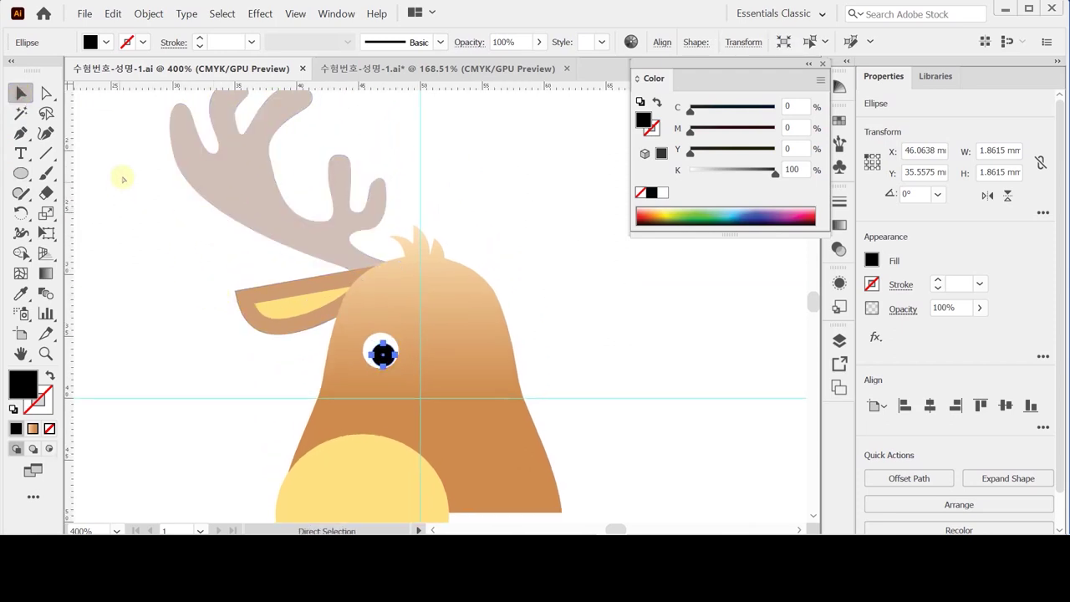
left_click_drag(127, 136, 298, 351)
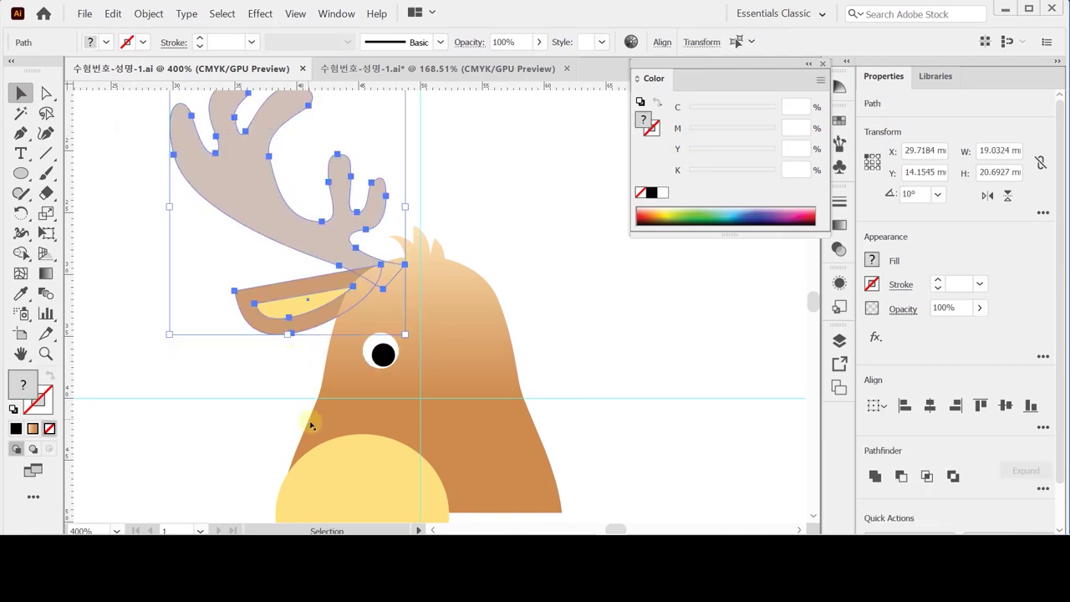
scroll(311, 426, "down", 3)
left_click(363, 421, "shift")
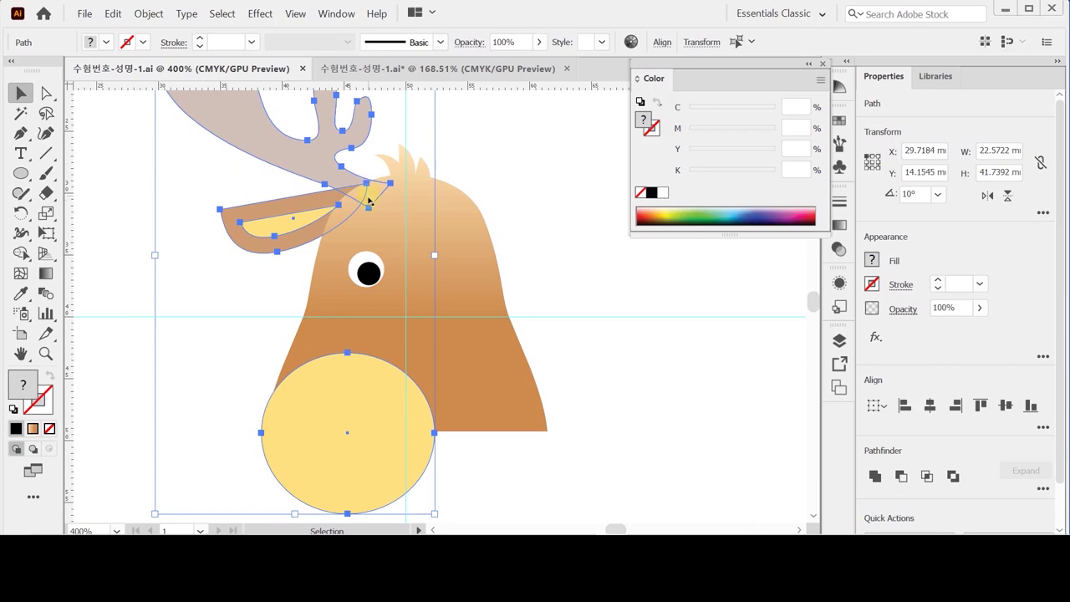
left_click(369, 272, "shift")
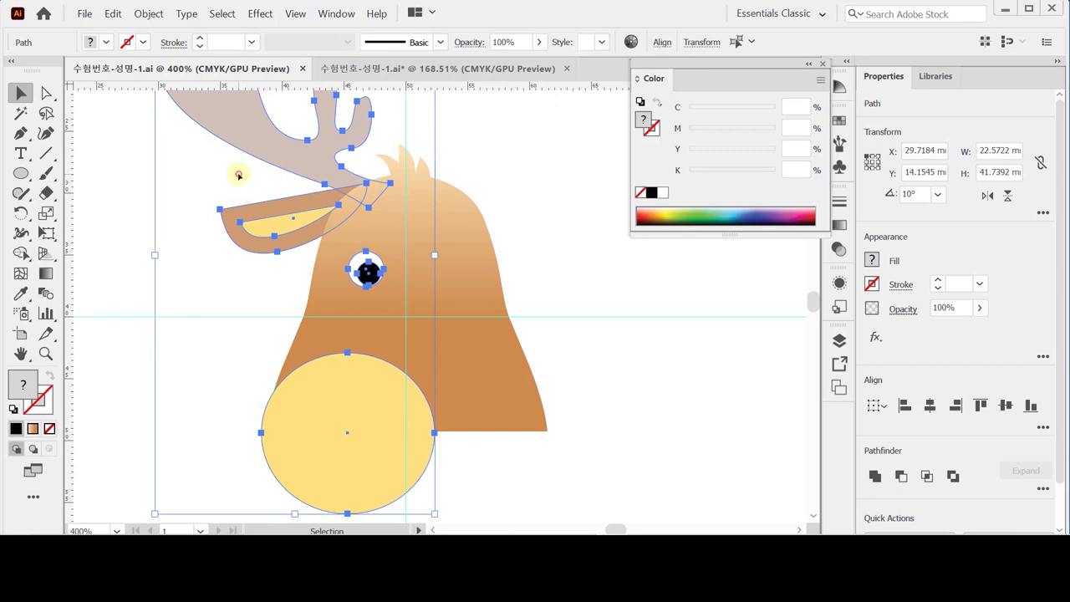
left_click(468, 422, "shift")
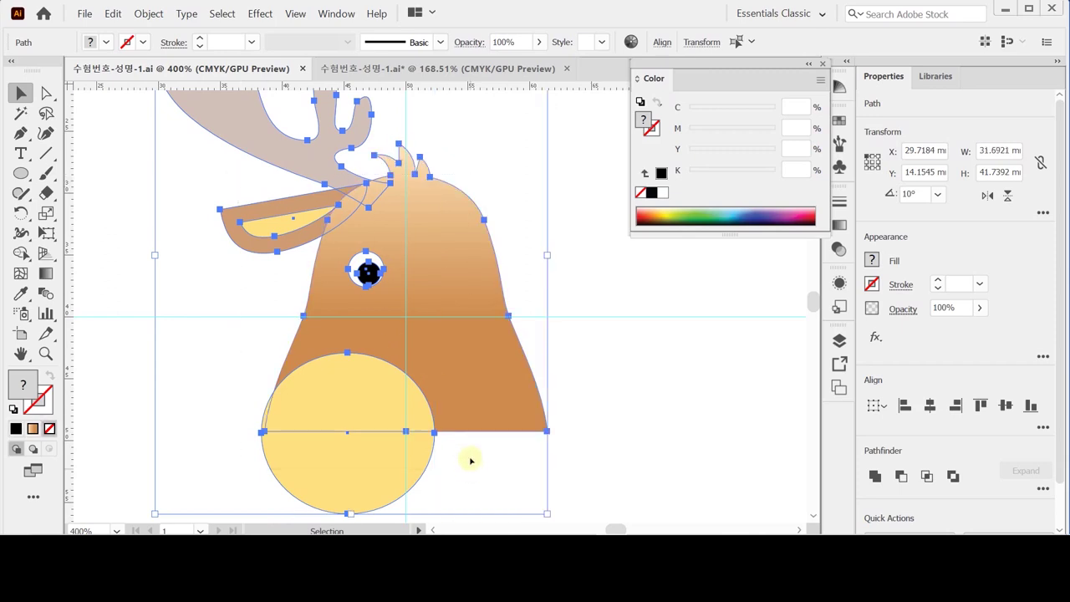
left_click(456, 254, "shift")
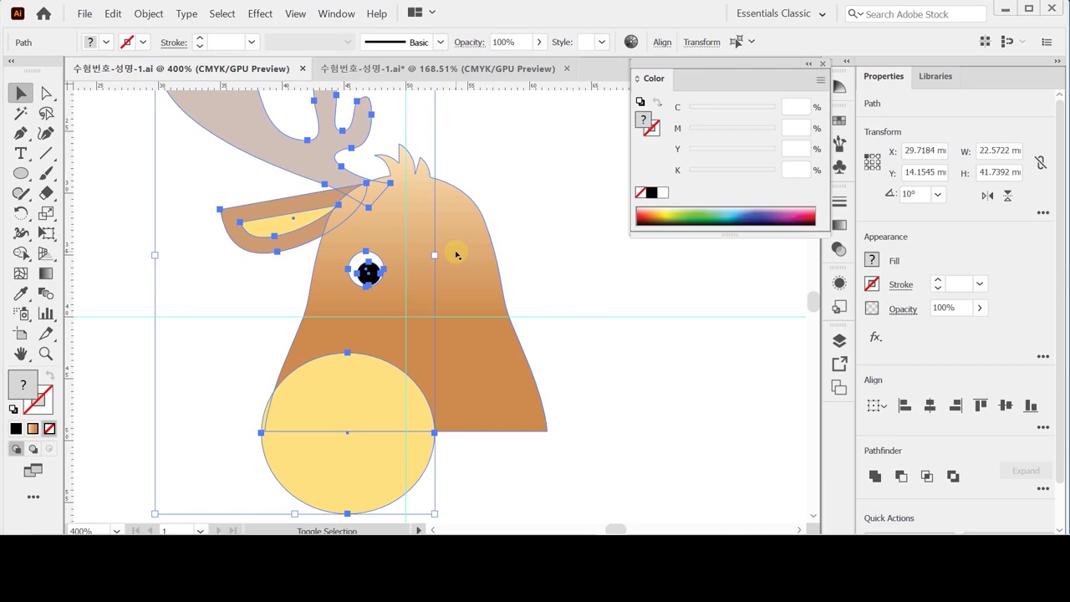
key("ctrl+minus")
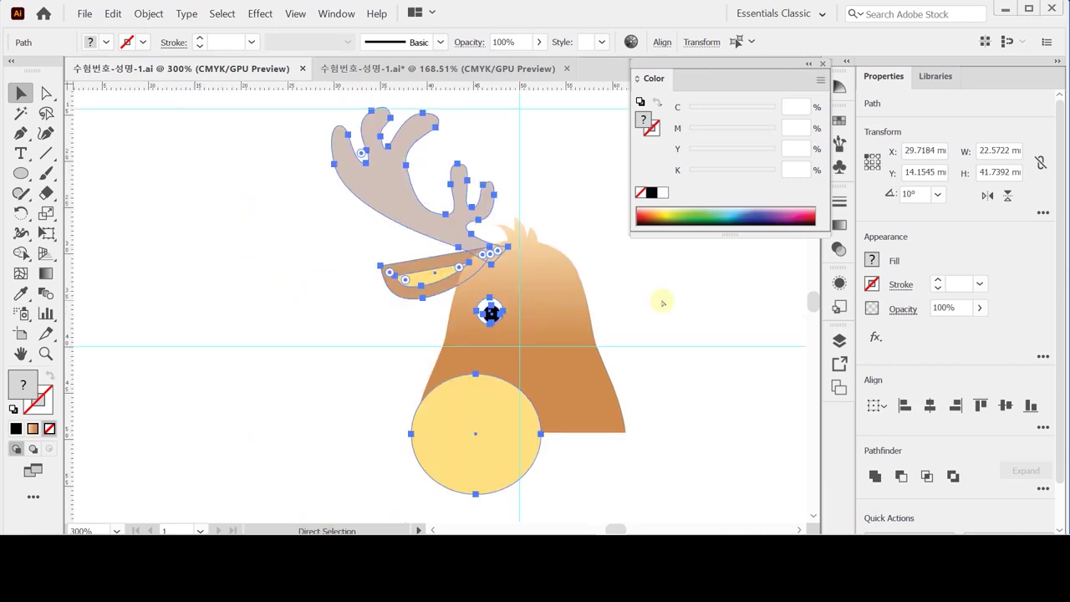
left_click_drag(520, 201, 370, 191)
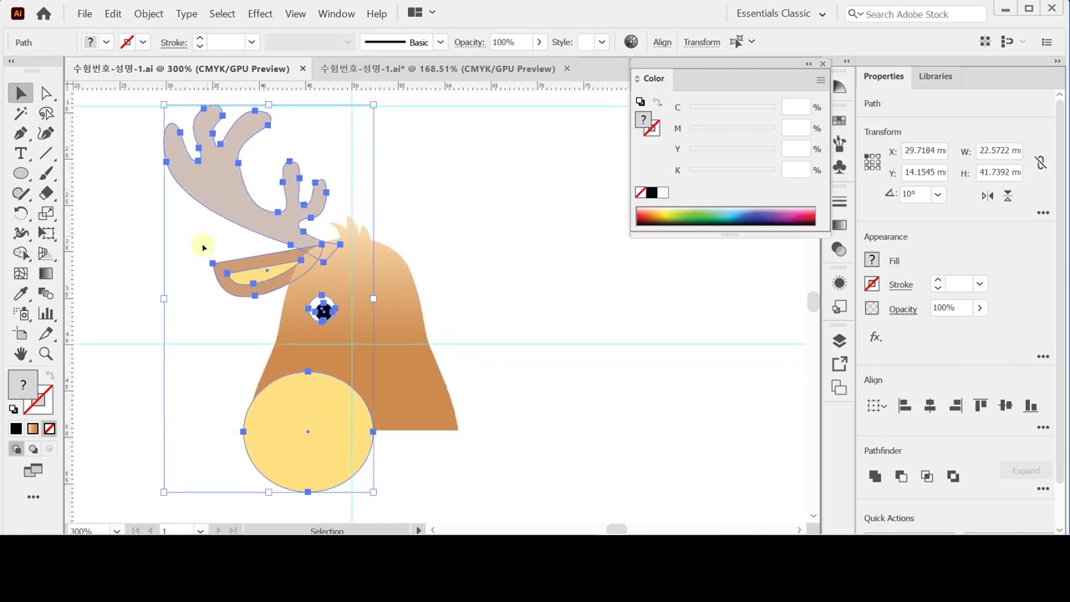
left_click_drag(21, 212, 92, 232)
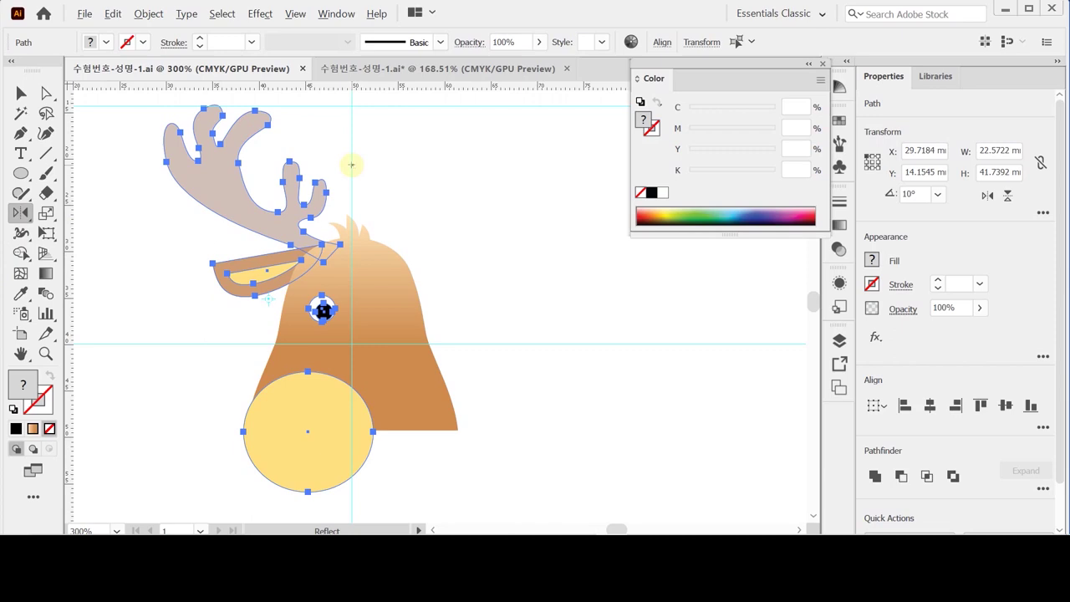
left_click(351, 165, "alt")
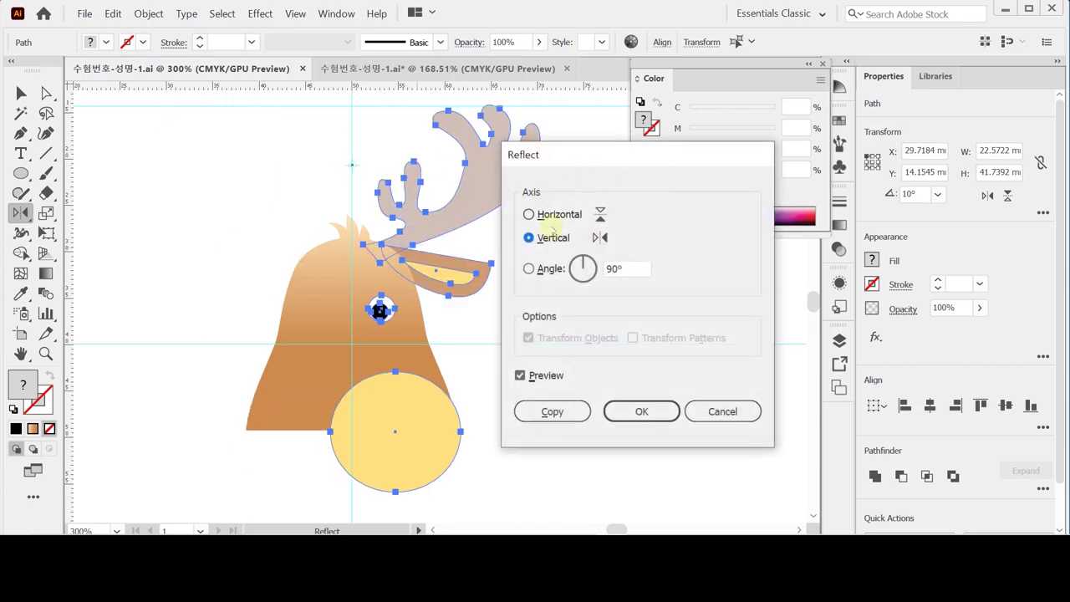
left_click(552, 411)
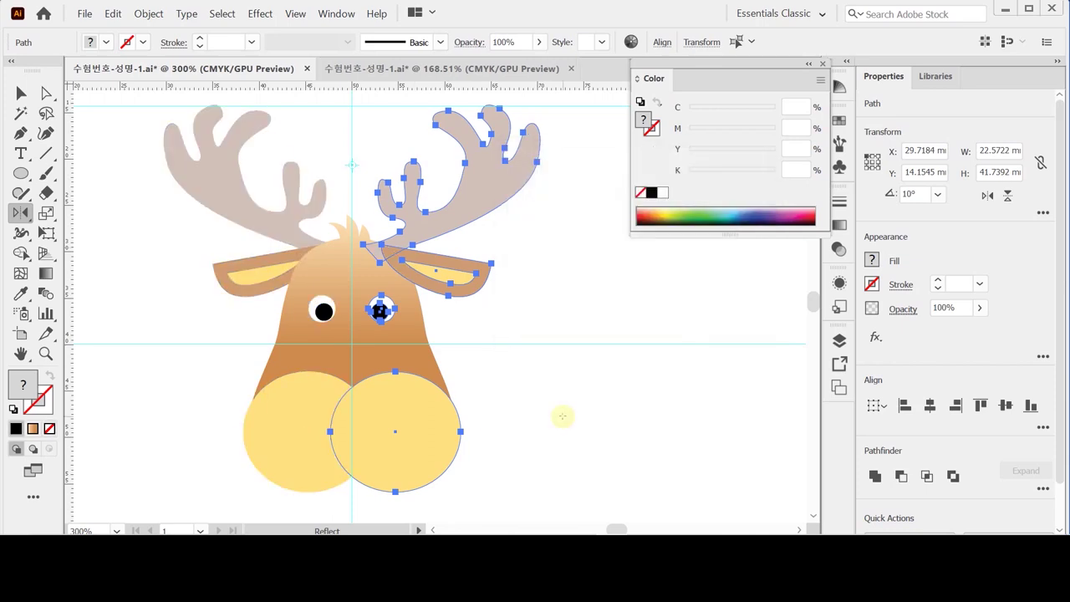
left_click(568, 352, "ctrl")
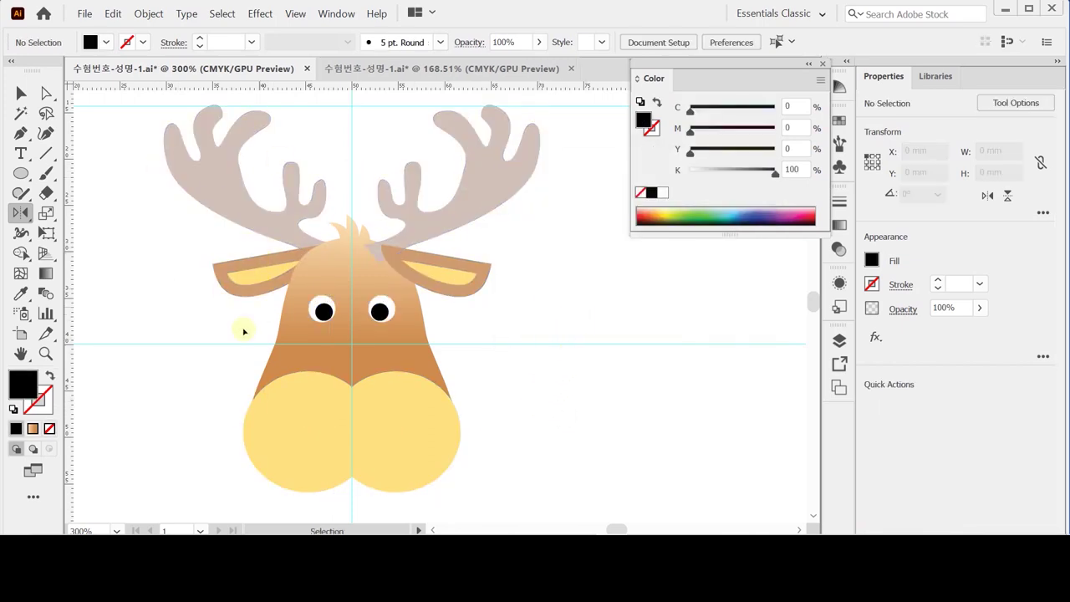
Send the mirrored right antler and ear to the back, behind the head, and deselect them.
left_click(490, 269, "ctrl")
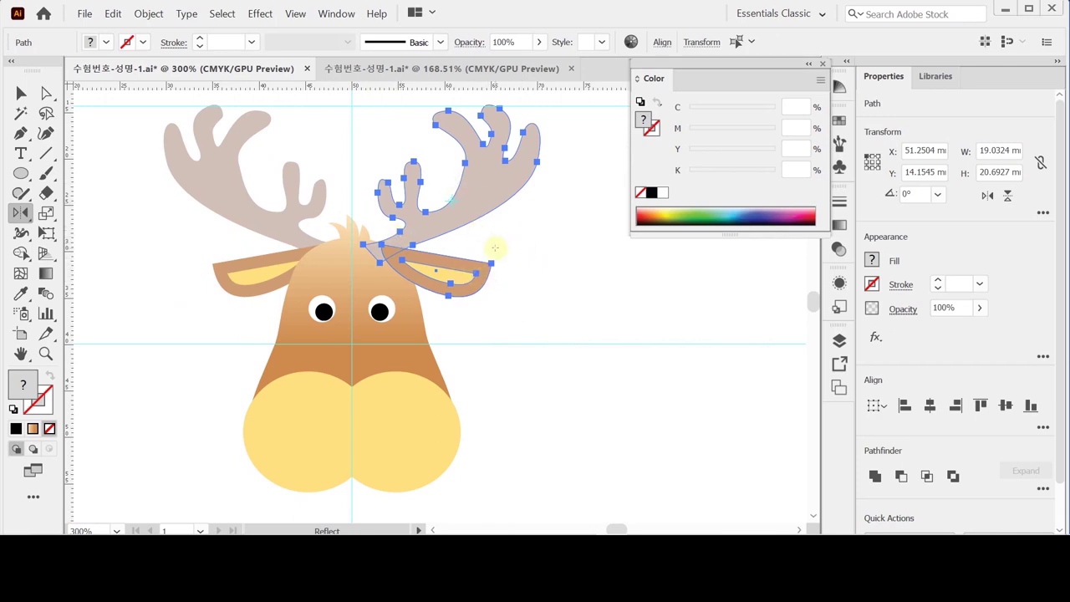
left_click_drag(1062, 331, 1064, 408)
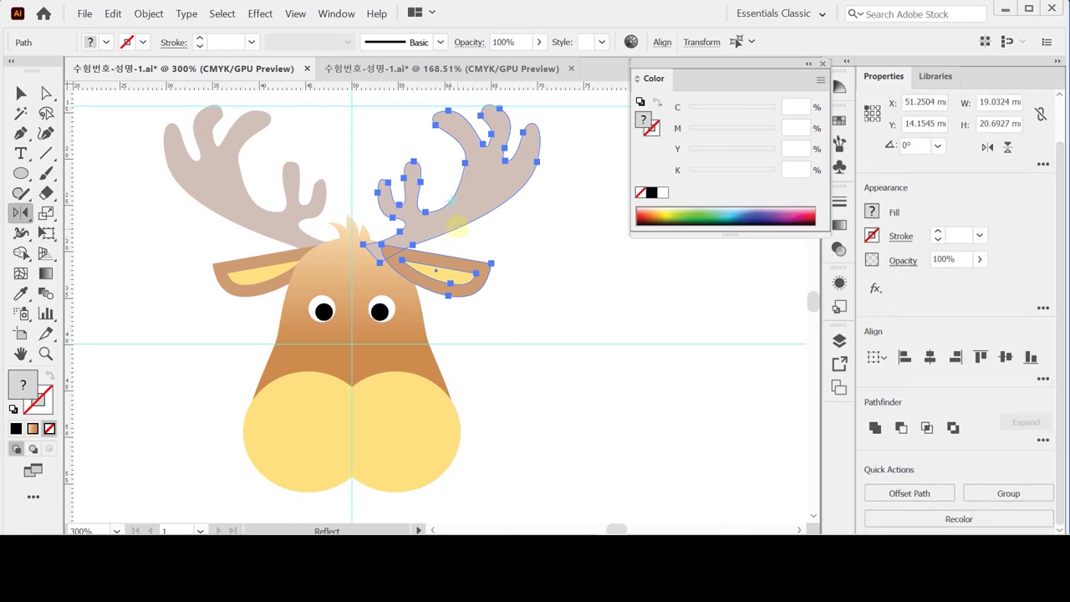
right_click(449, 243)
mouse_move(515, 423)
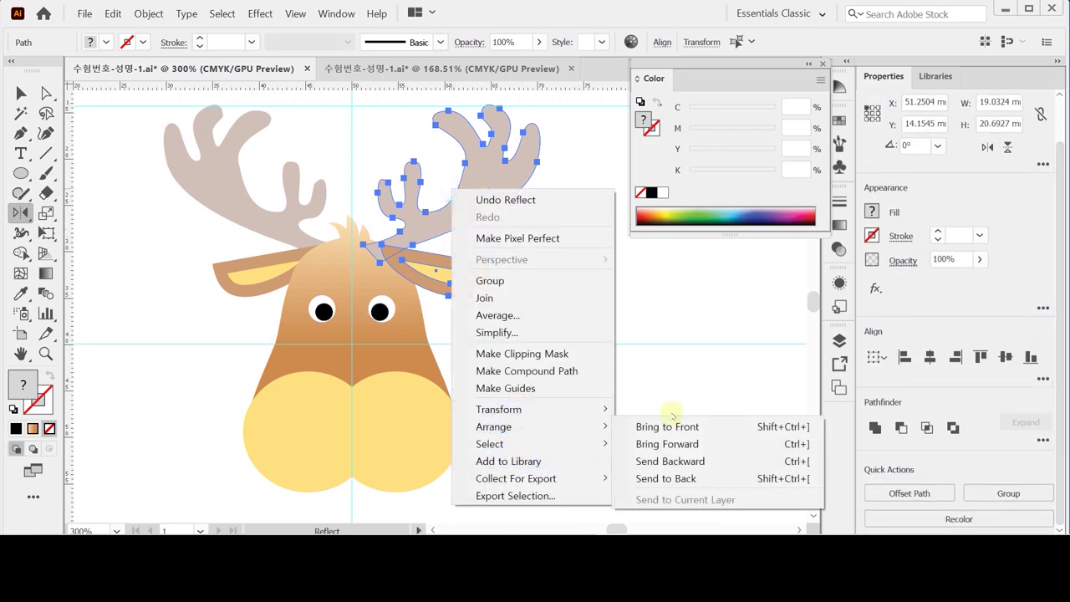
left_click(665, 479)
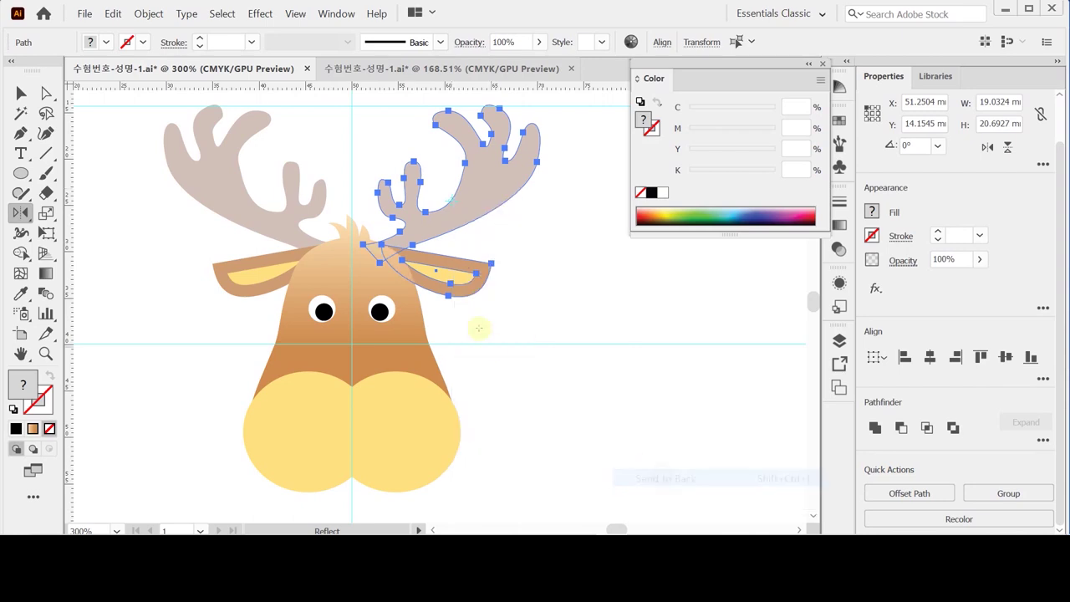
left_click(570, 291)
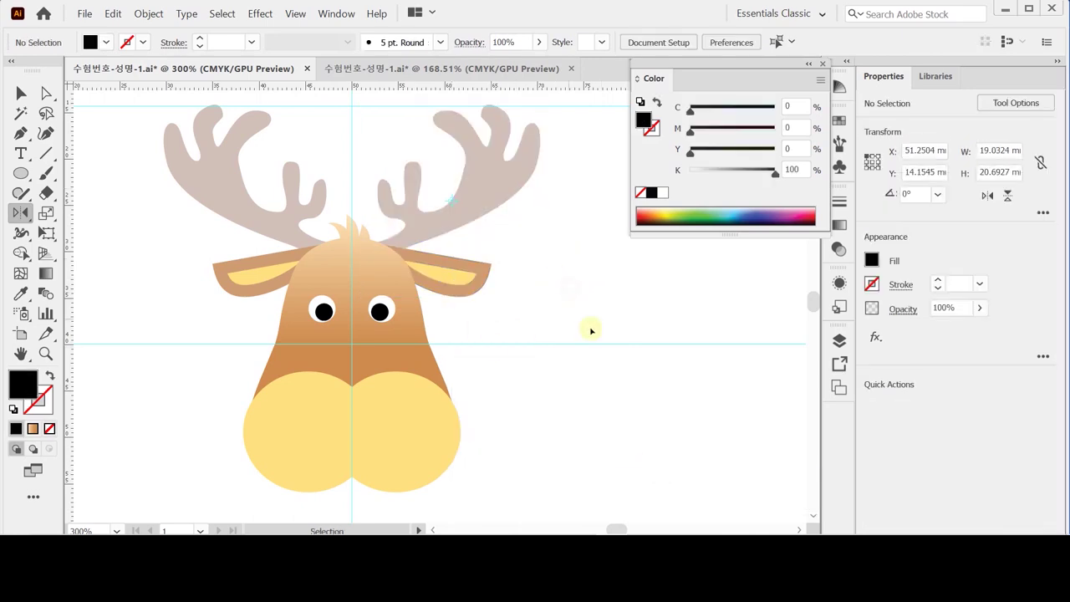
Send both ears with their inner shapes to the back, behind the antlers, and save the document.
left_click(224, 274)
left_click_drag(458, 316, 489, 250)
right_click(488, 250)
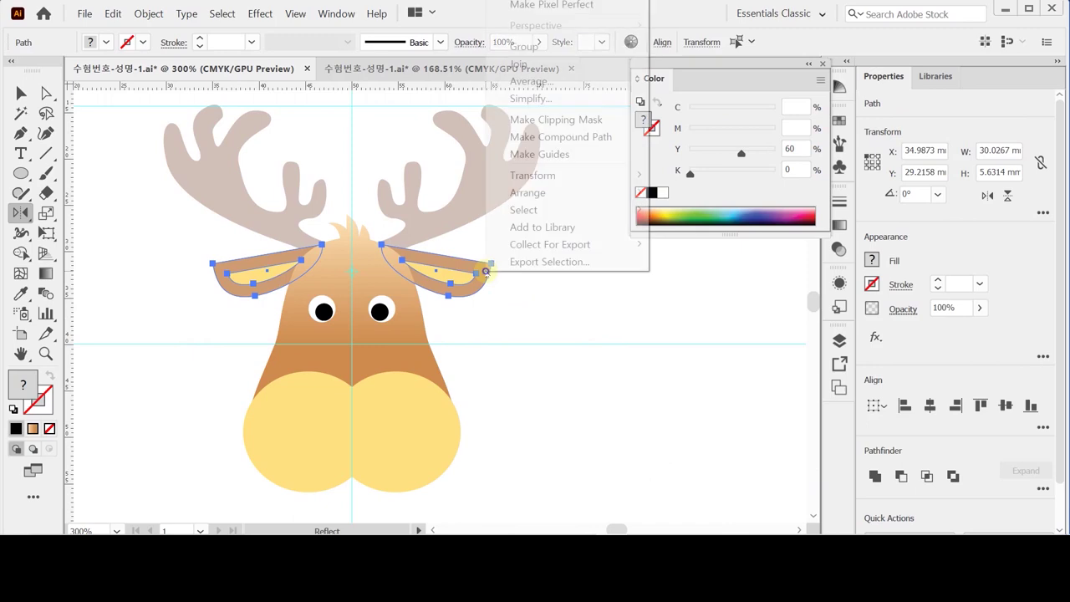
mouse_move(617, 191)
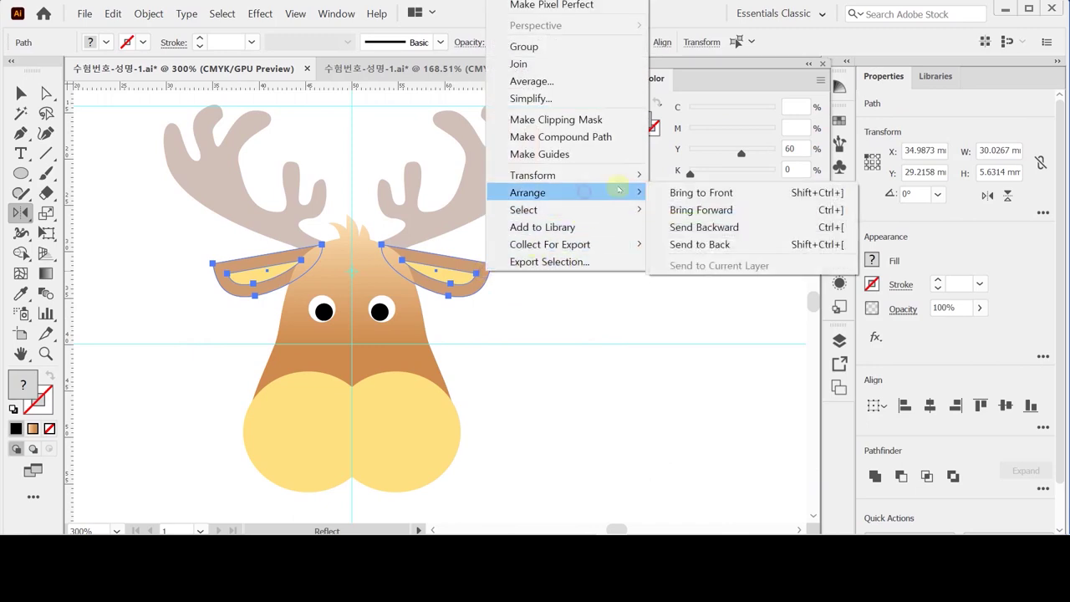
left_click(708, 239)
left_click(551, 369)
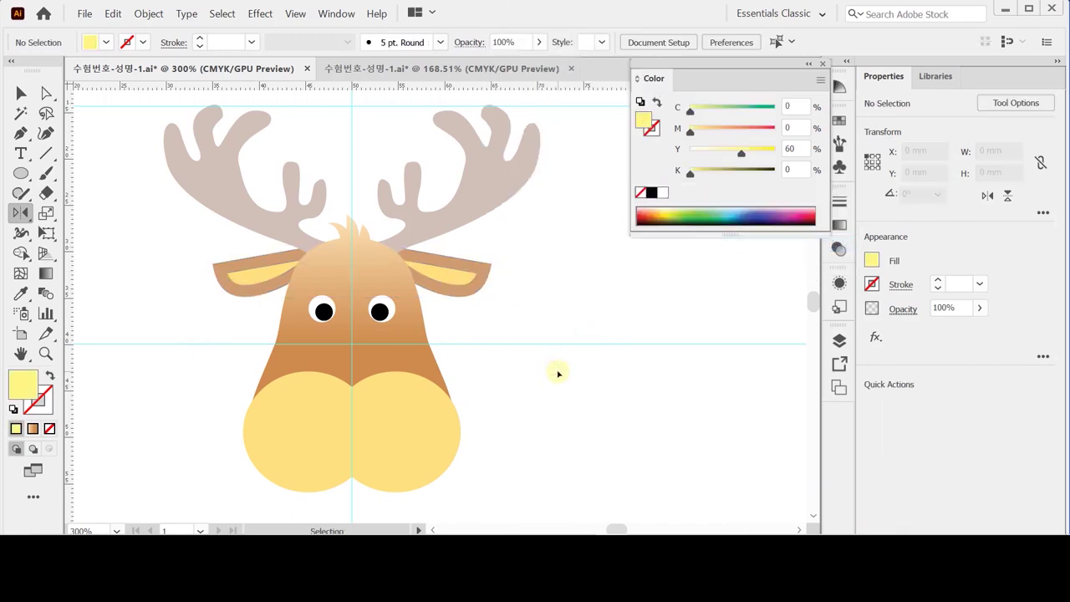
left_click_drag(540, 365, 544, 313)
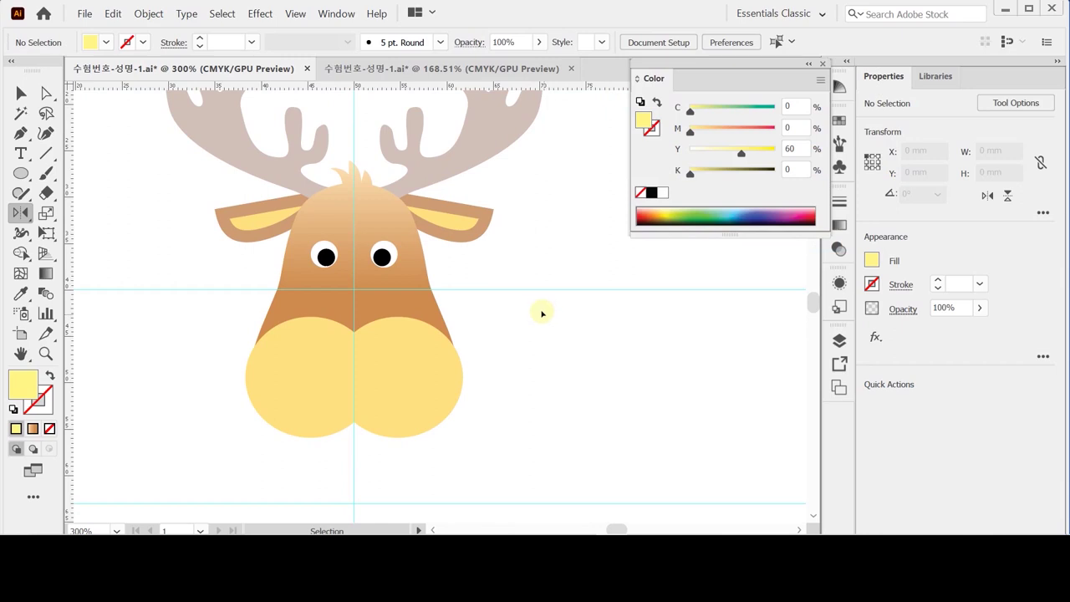
key("ctrl+s")
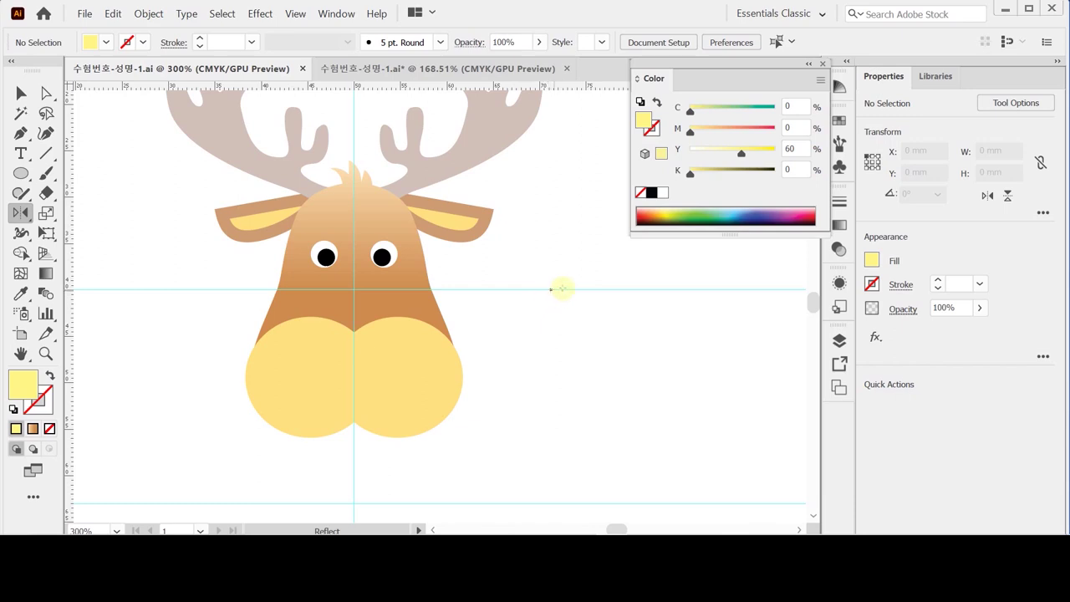
Prepare the Ellipse tool with a black fill and no stroke.
left_click(21, 173)
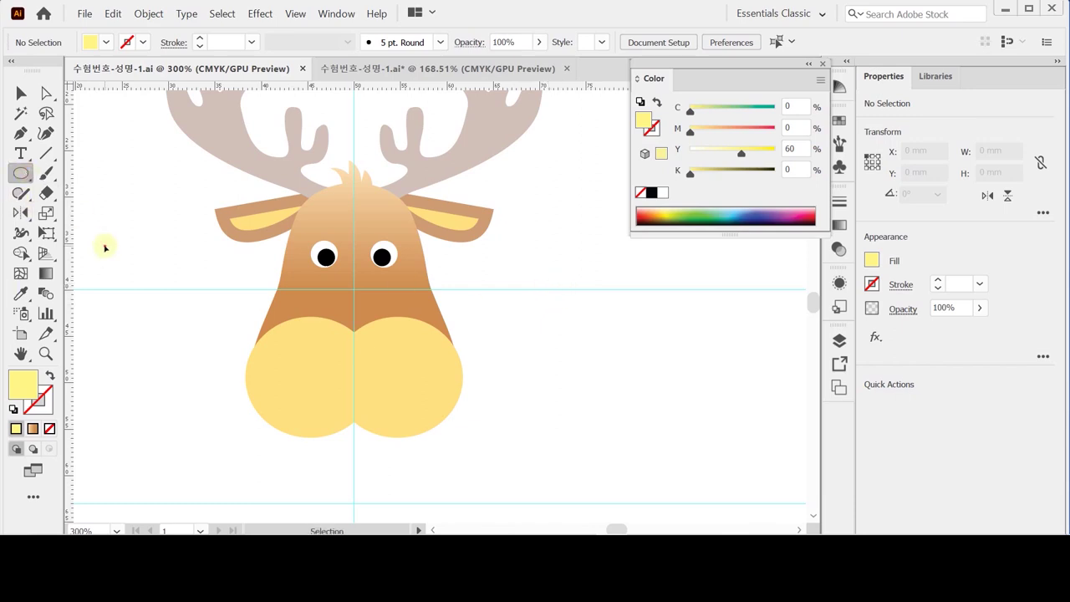
left_click(13, 409)
left_click(49, 375)
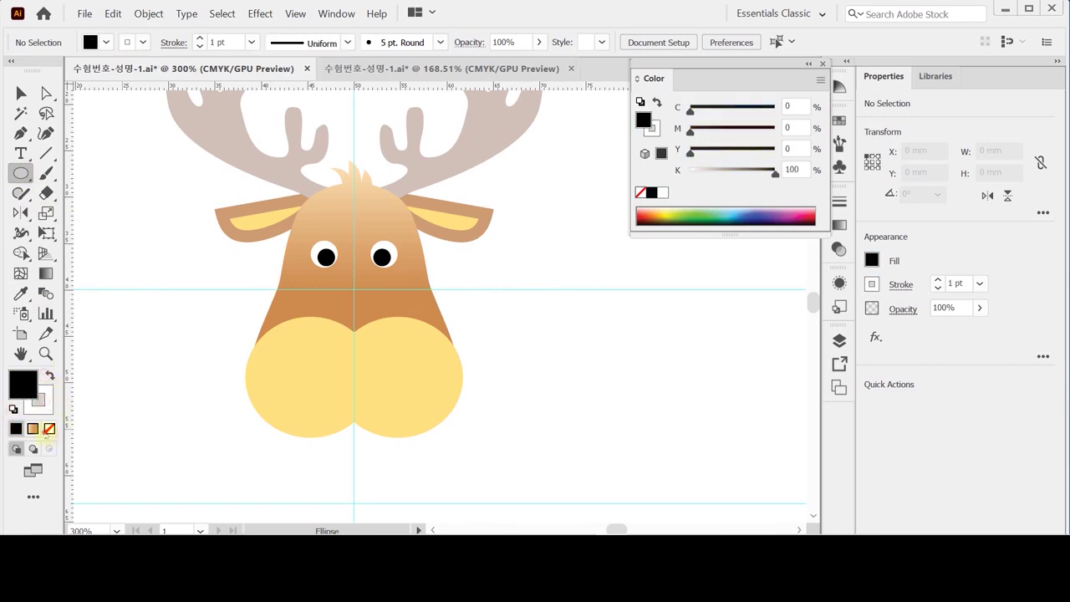
left_click(49, 429)
left_click(13, 409)
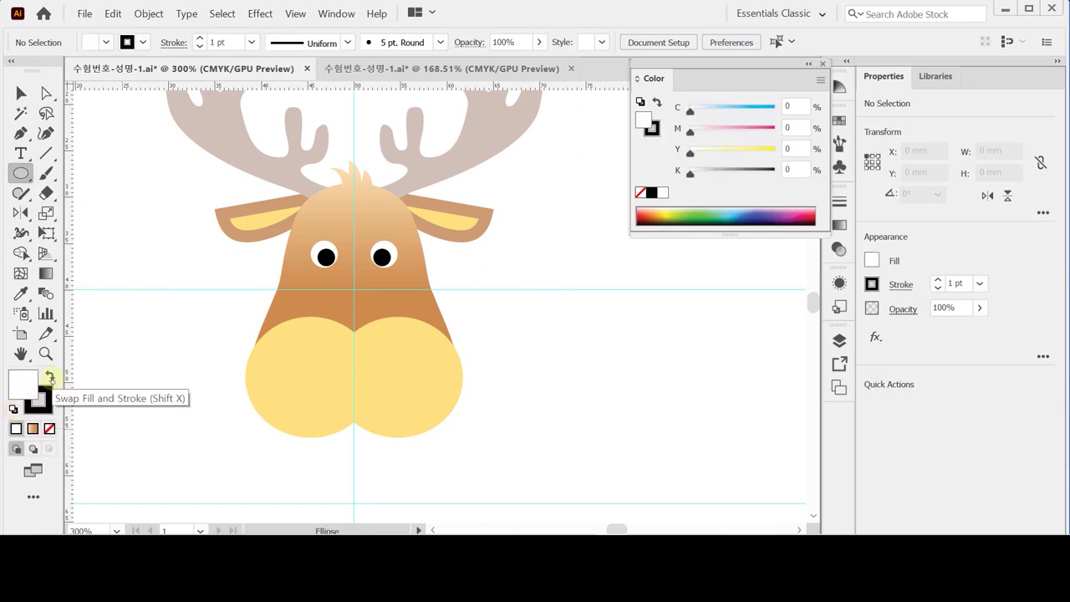
left_click(50, 377)
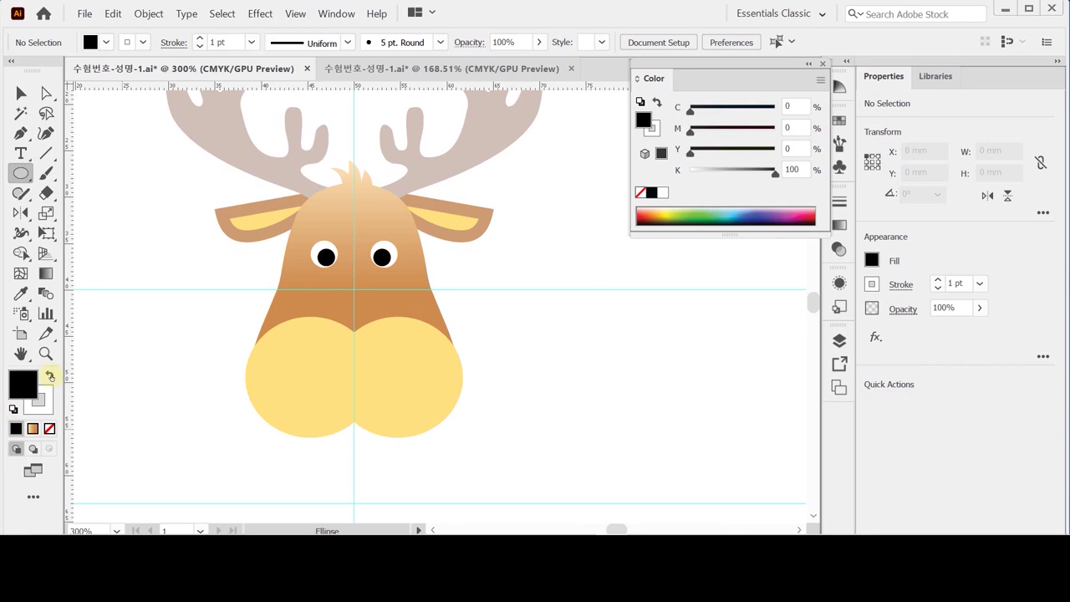
left_click(45, 406)
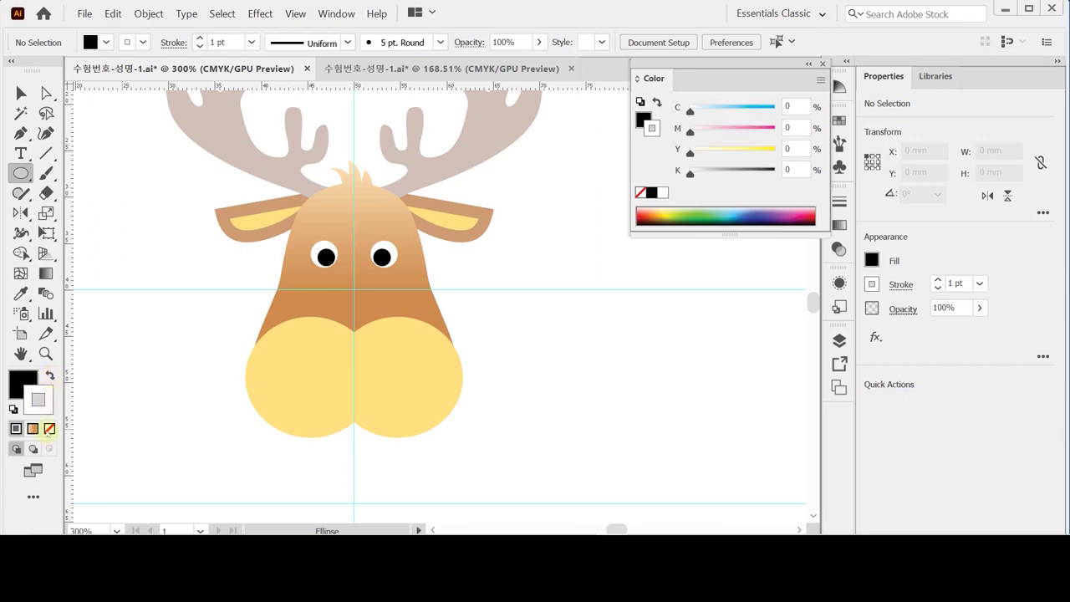
left_click(49, 429)
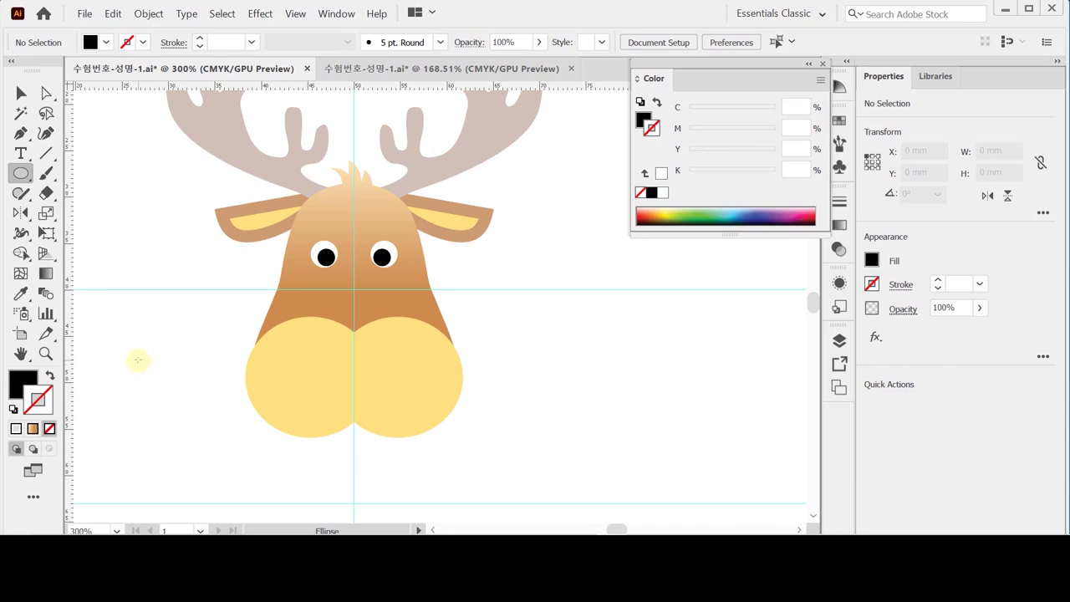
Create an 11 × 9 mm black nose ellipse centred on the vertical guide over the muzzle and nudge it up 0.5 mm.
left_click(353, 357)
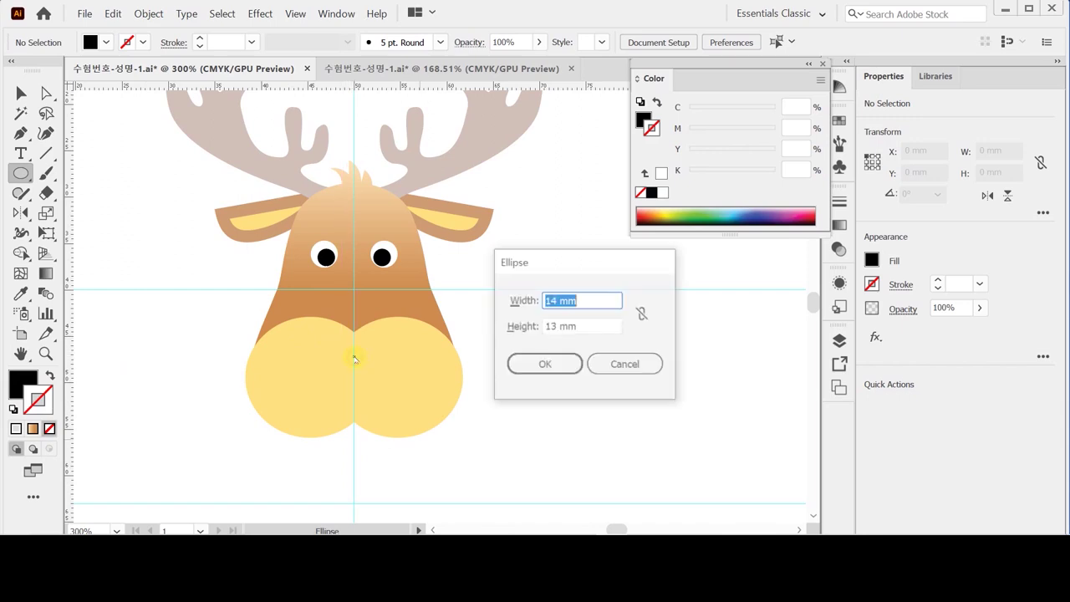
type("11")
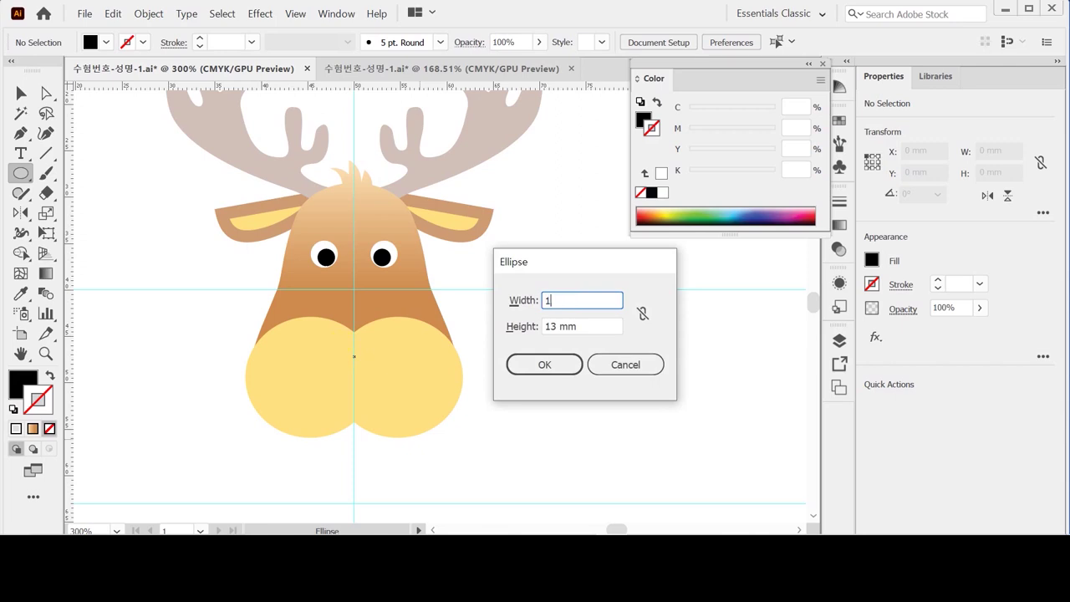
key("Tab")
type("9")
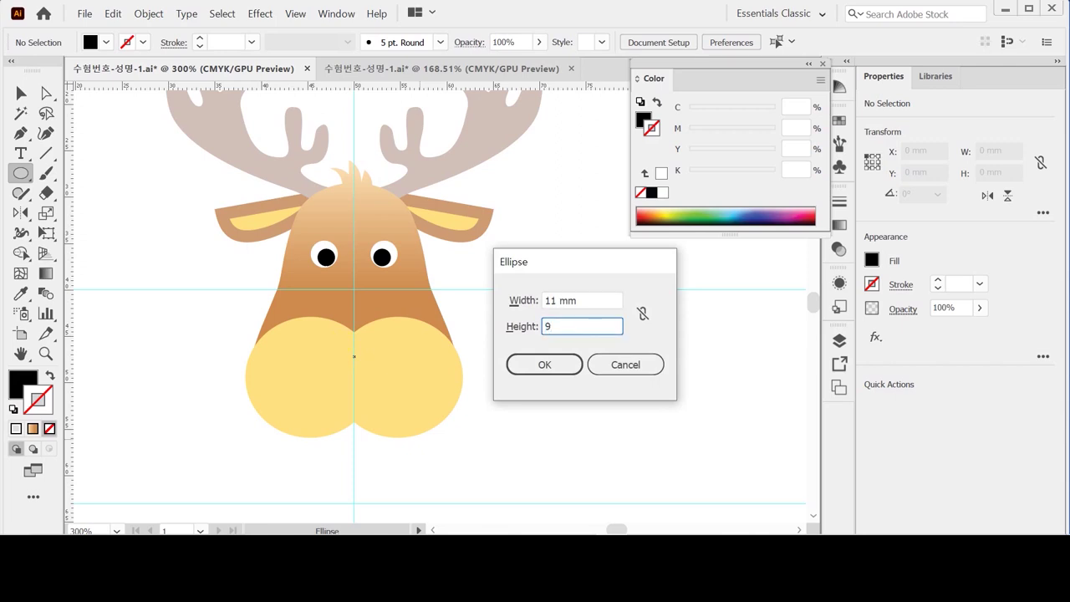
key("Return")
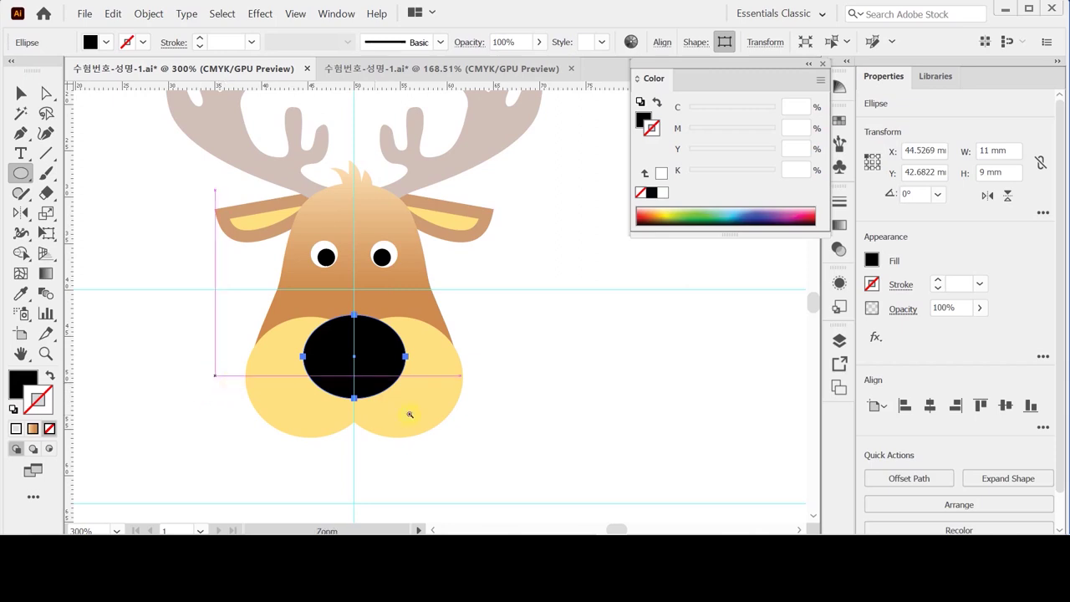
left_click_drag(409, 413, 406, 327)
scroll(382, 286, "up", 1)
left_click_drag(382, 287, 372, 292)
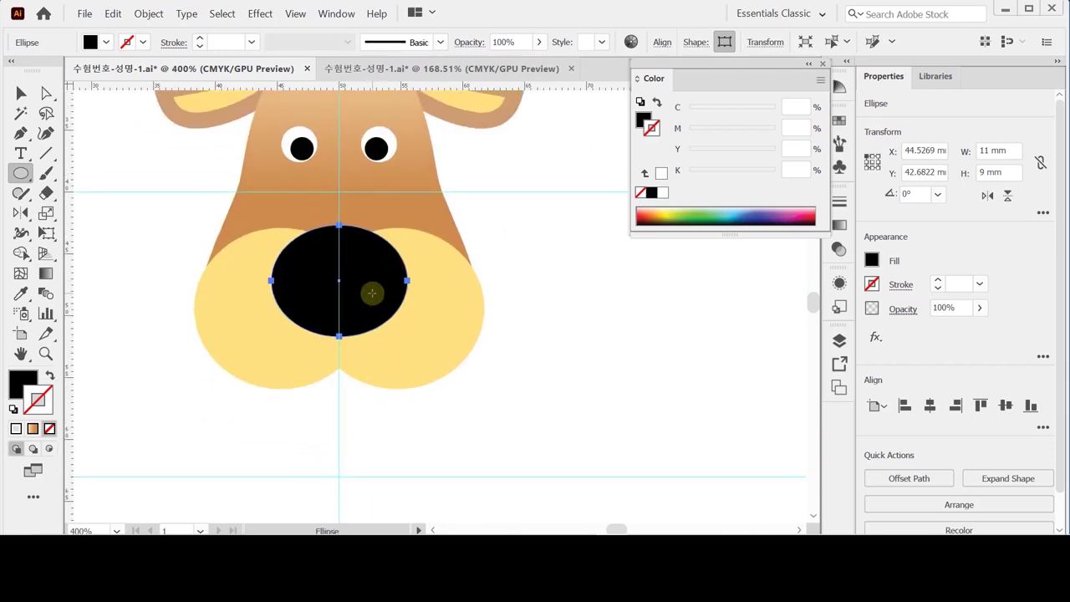
key("Up")
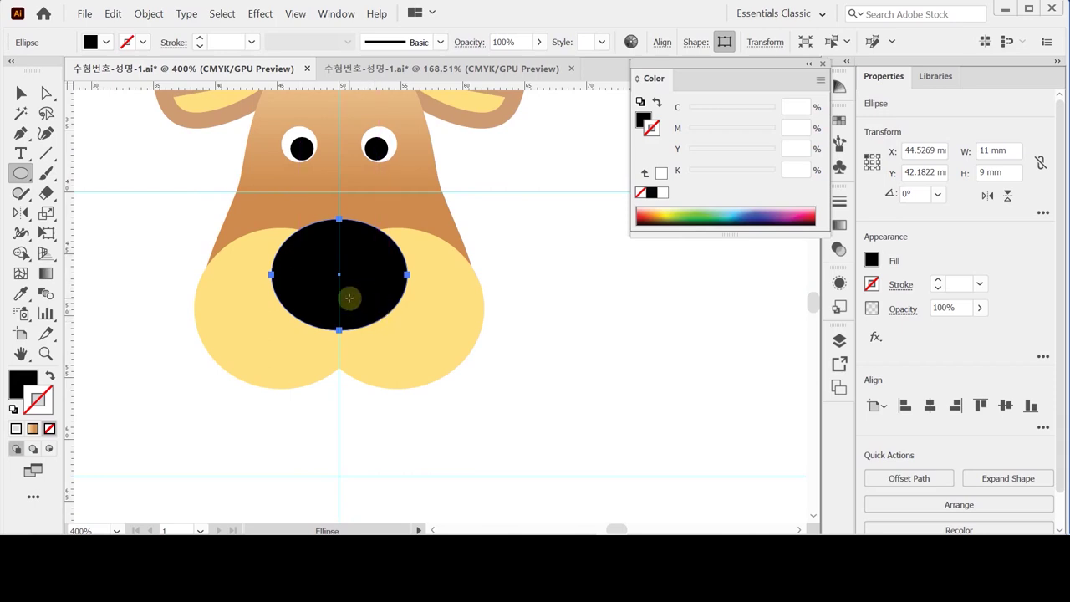
Lower the nose ellipse's top anchor point by 0.5 mm and move the whole shape up slightly.
key("a")
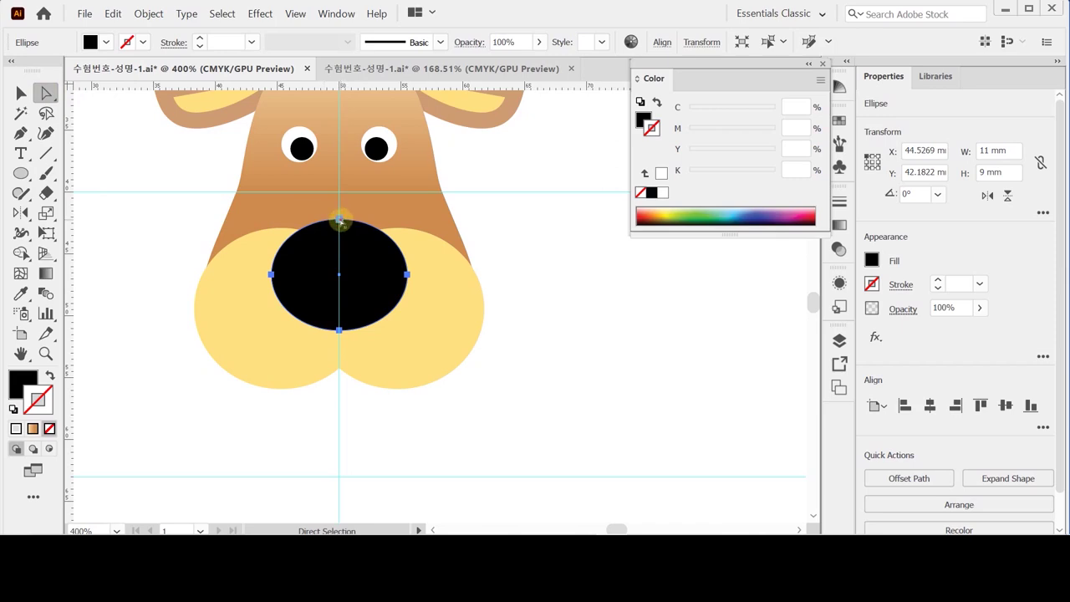
left_click(338, 220)
key("Down")
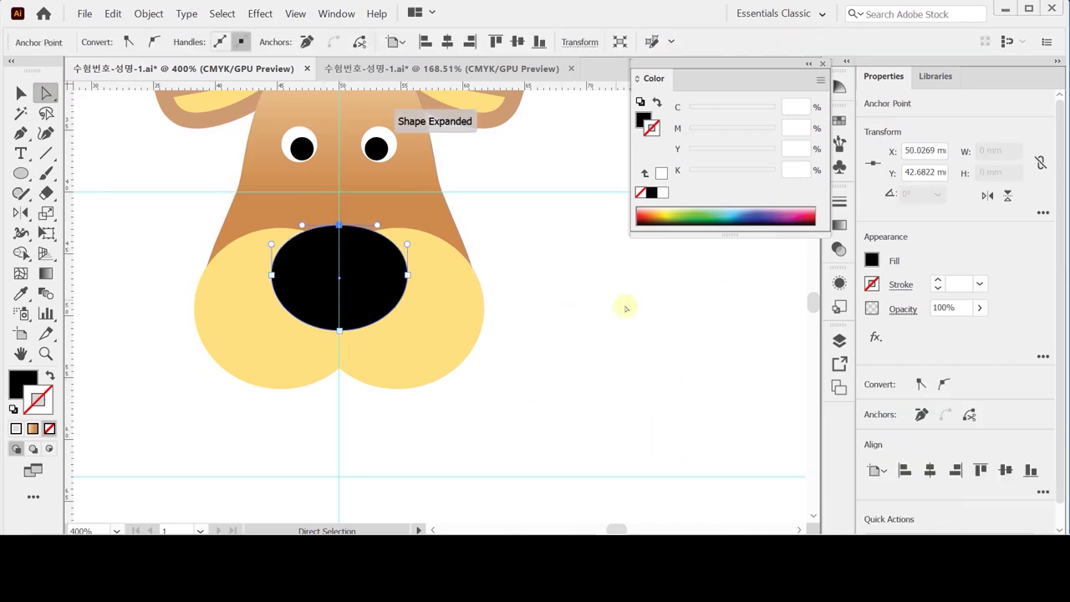
left_click_drag(358, 283, 356, 264)
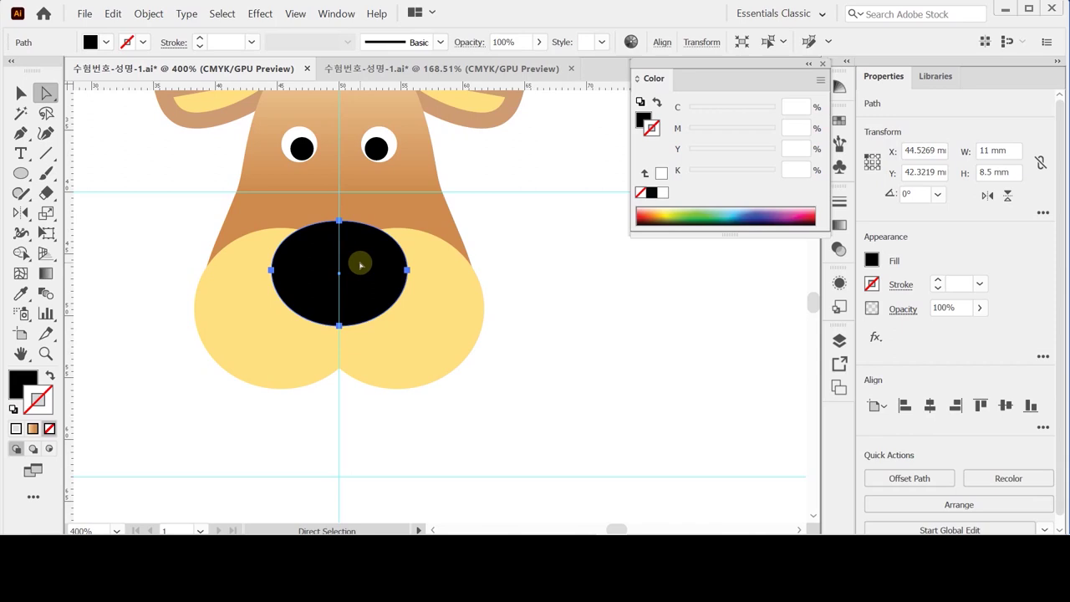
Lower the nose's bottom anchor point by 1 mm to taper the shape, and deselect it.
left_click(338, 326)
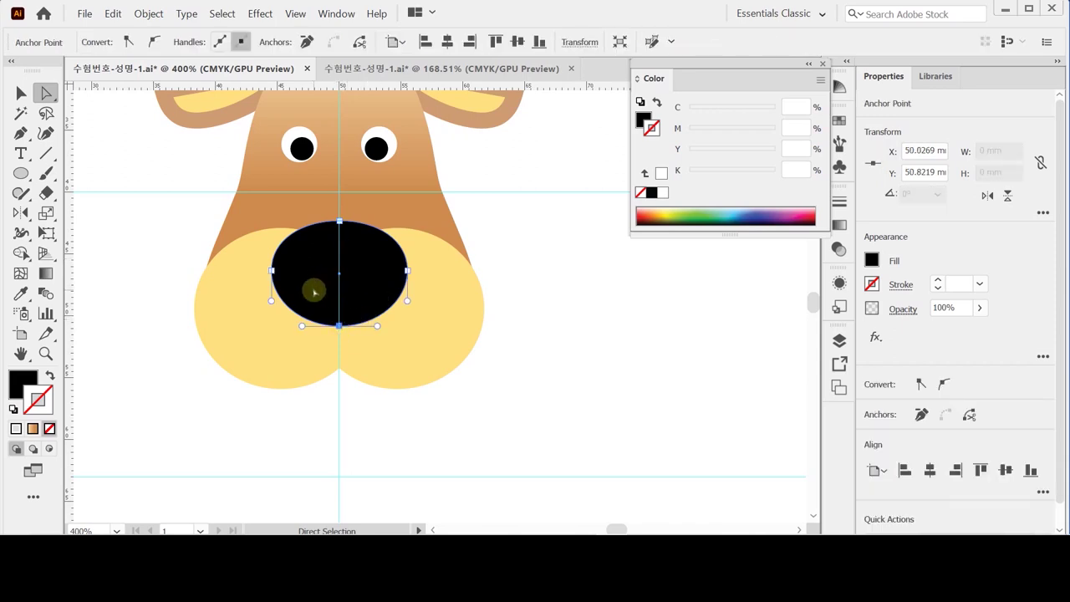
key("Down")
key("Down")
key("Down")
key("Down")
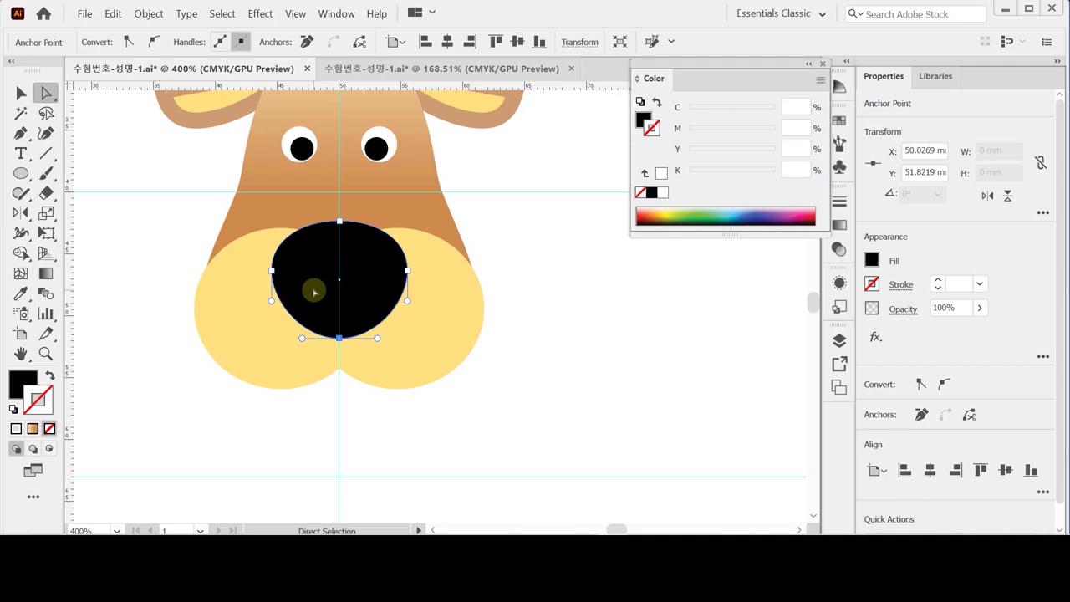
left_click(502, 204)
Draw a white ellipse without stroke, about 1.2 × 2.8 mm, as a highlight near the nose's upper left edge.
left_click(21, 173)
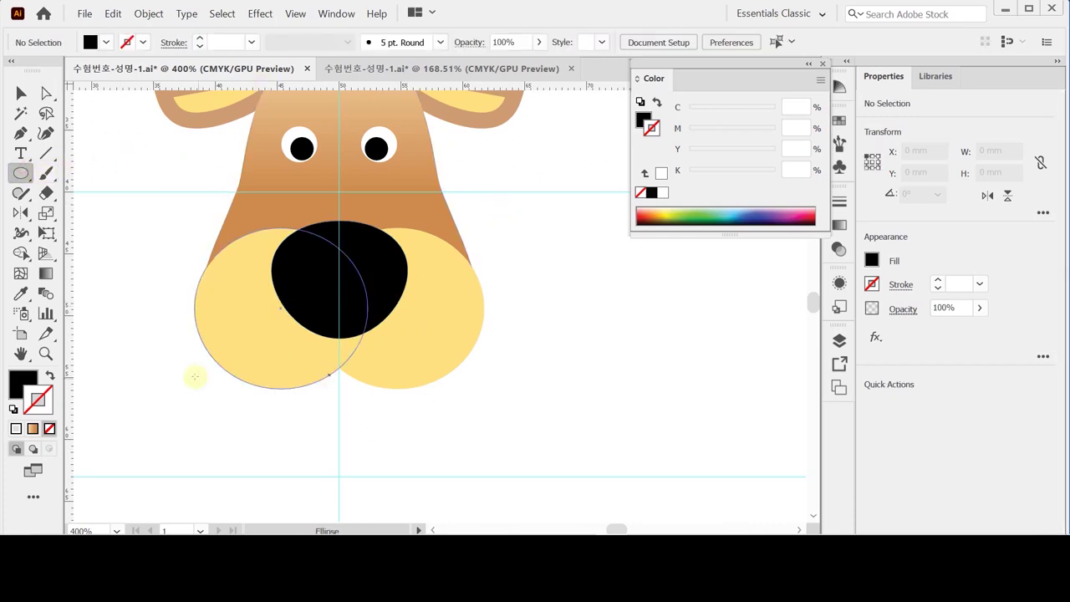
left_click(13, 409)
left_click(50, 375)
left_click(50, 376)
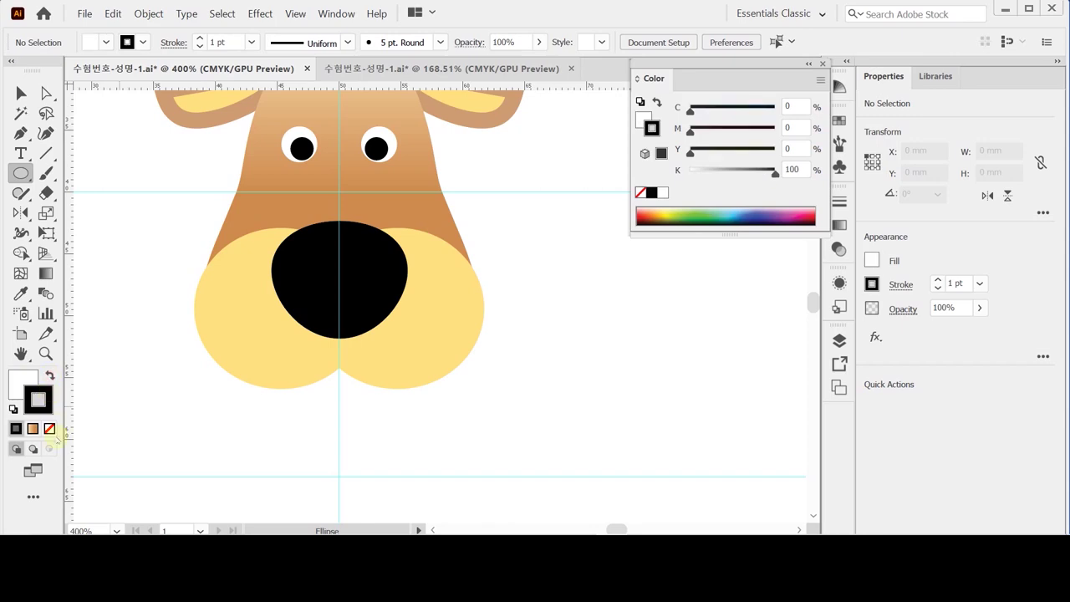
left_click(50, 428)
scroll(322, 280, "up", 3)
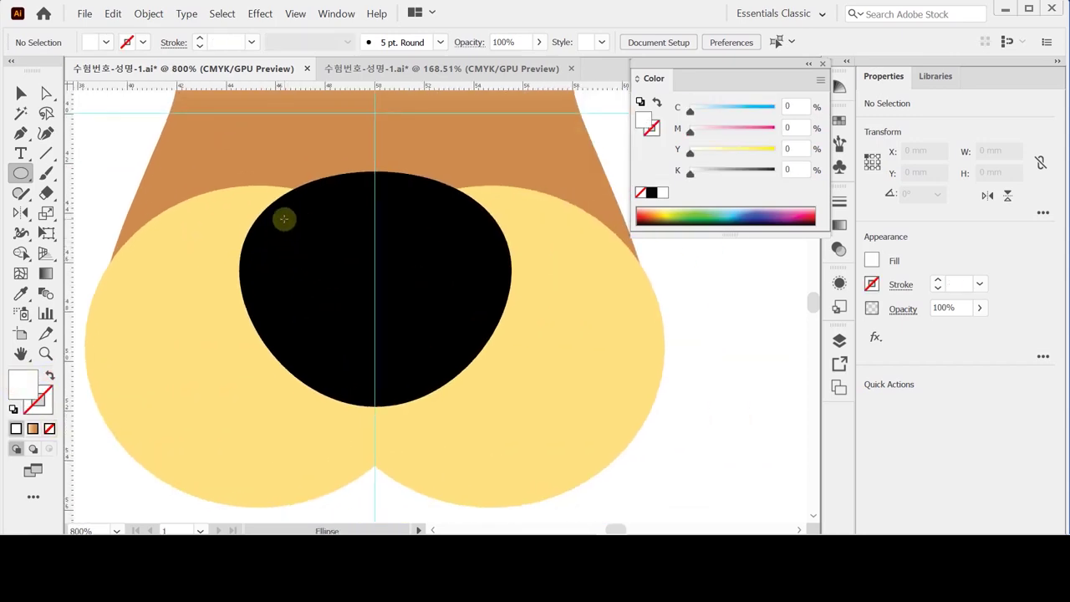
left_click_drag(282, 215, 309, 284)
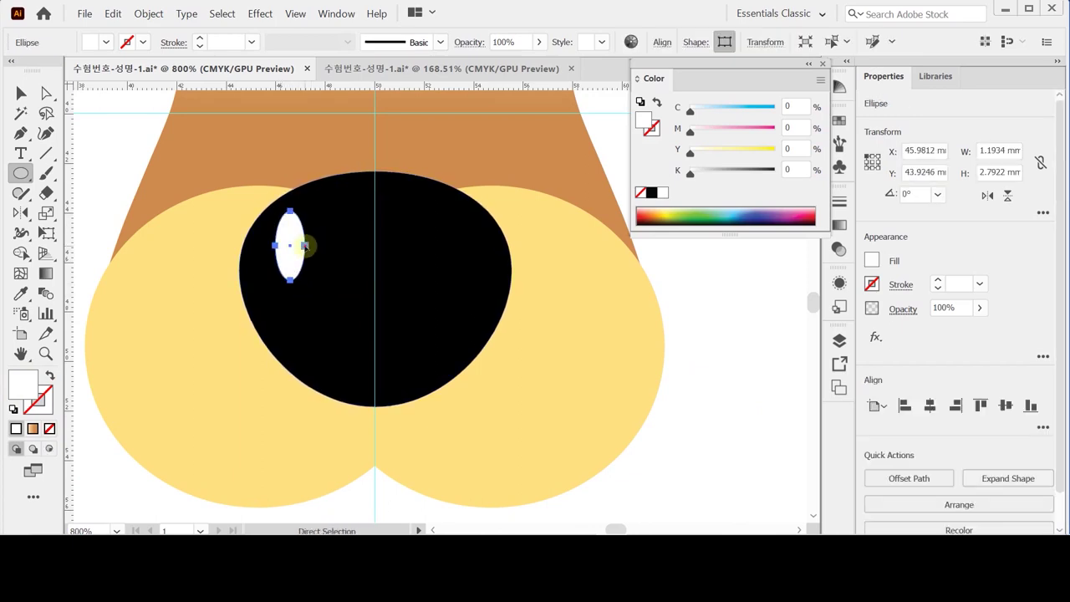
Pull the highlight ellipse's right anchor point inward to shape a crescent, and select the whole shape.
left_click(306, 246, "ctrl")
left_click_drag(306, 246, 291, 248)
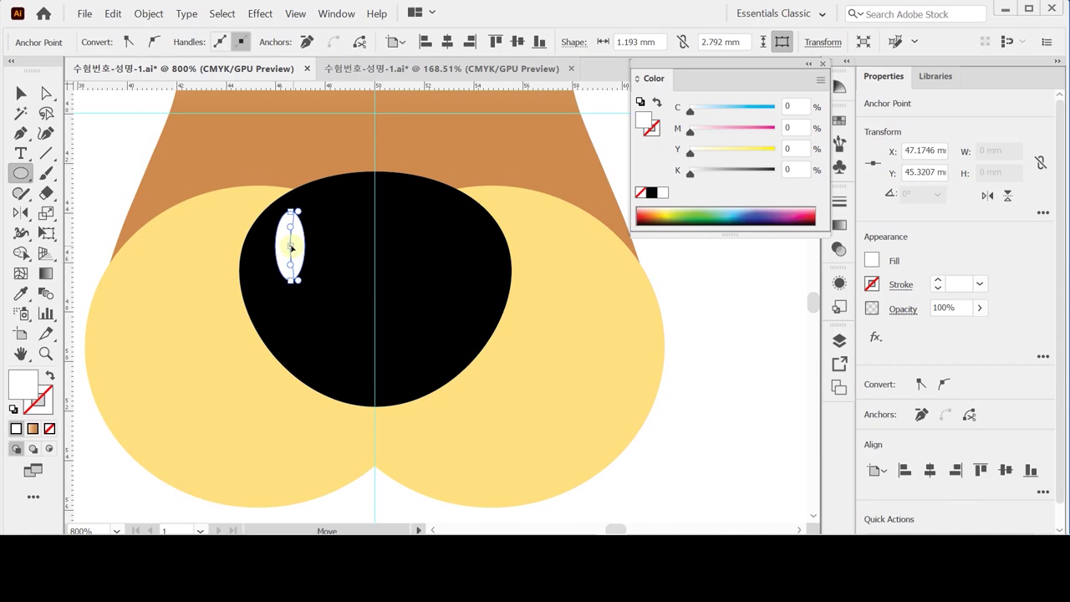
left_click_drag(291, 247, 285, 245)
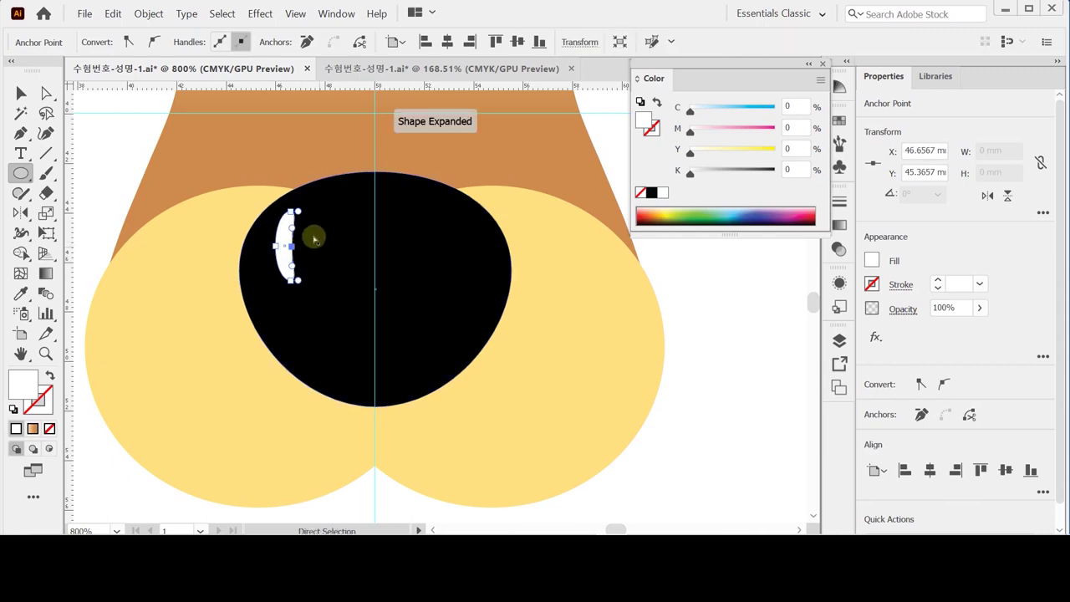
left_click(282, 241)
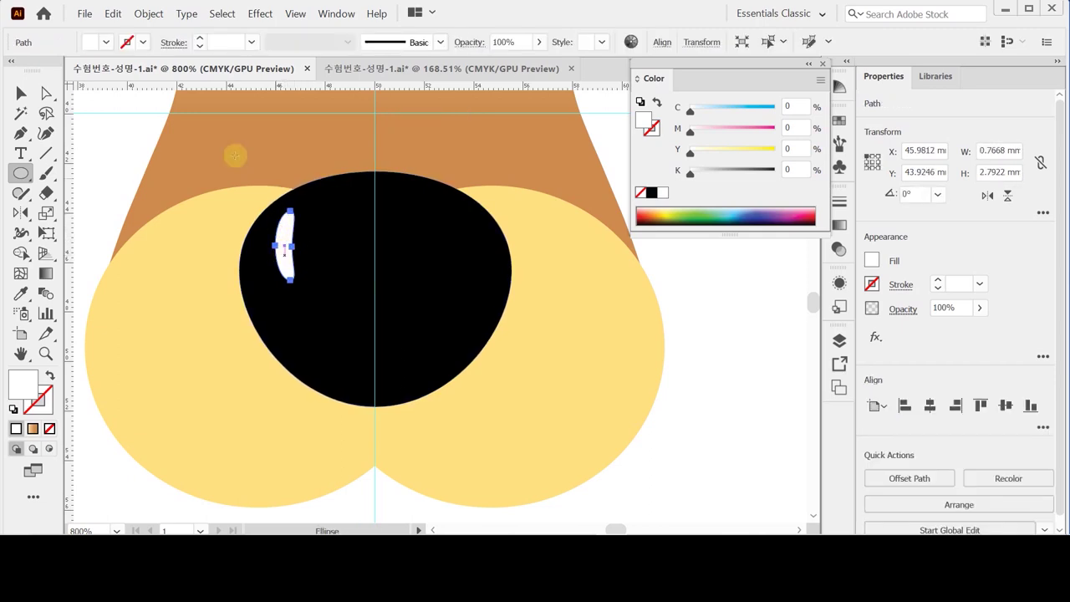
Rotate the white highlight about 22° clockwise and shift it slightly left along the nose's edge.
left_click(21, 93)
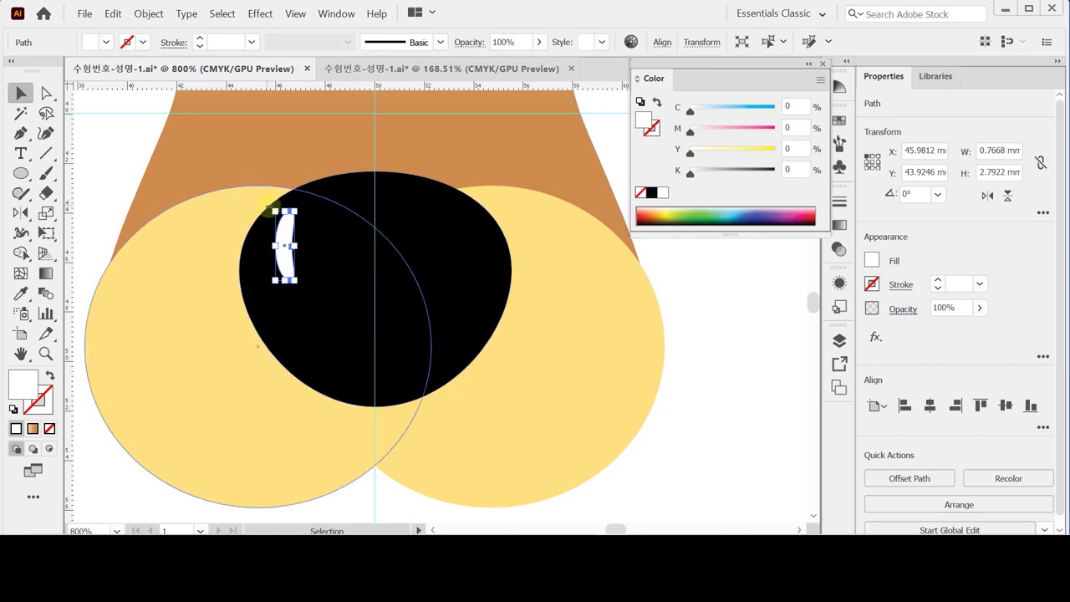
mouse_move(274, 209)
left_mouse_down()
mouse_move(264, 210)
mouse_move(287, 206)
left_mouse_up()
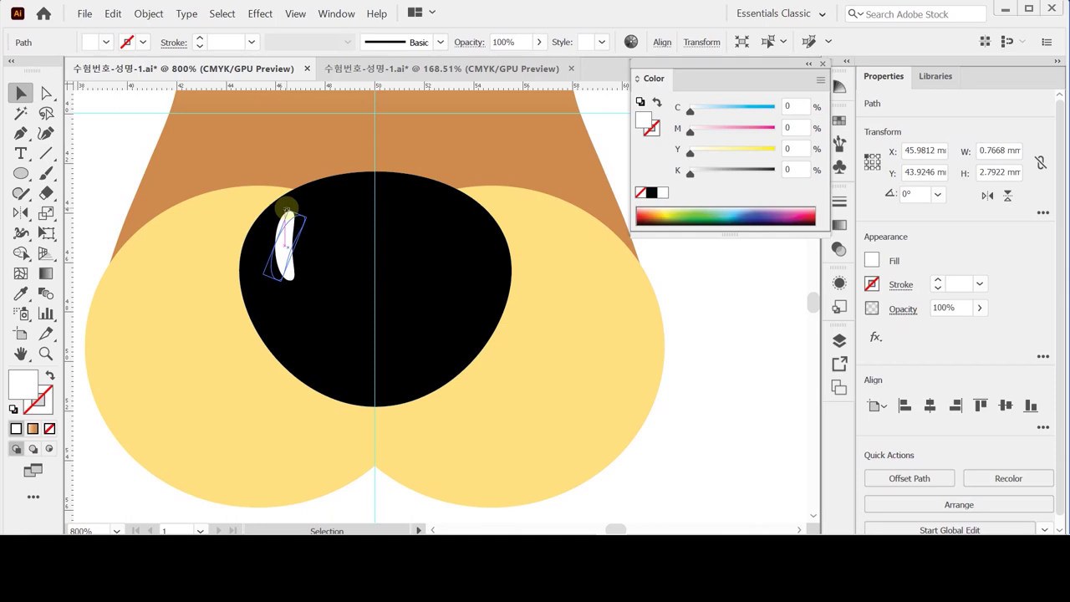
left_click_drag(286, 209, 325, 187)
left_click(298, 232)
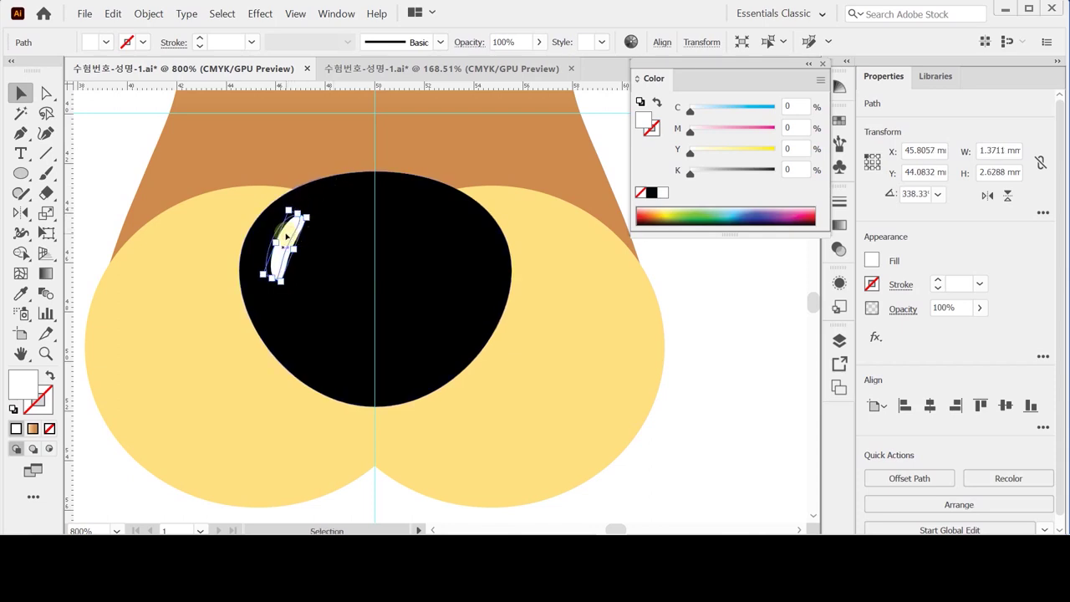
left_click_drag(291, 236, 287, 237)
left_click(285, 210)
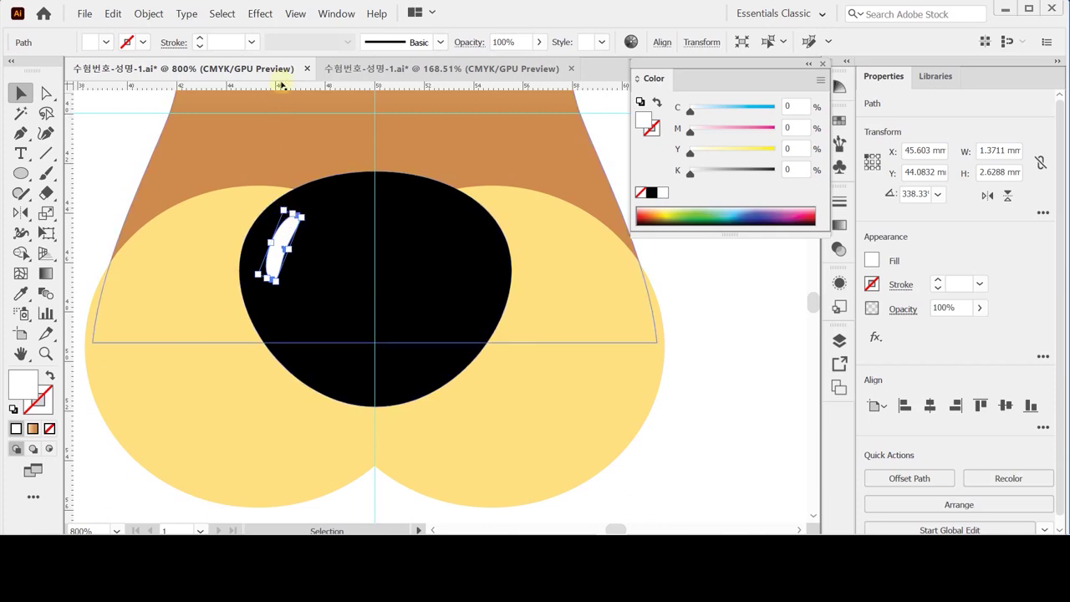
Check the bounding box display option, try rotating the nose highlight further, and undo that rotation.
left_click(296, 15)
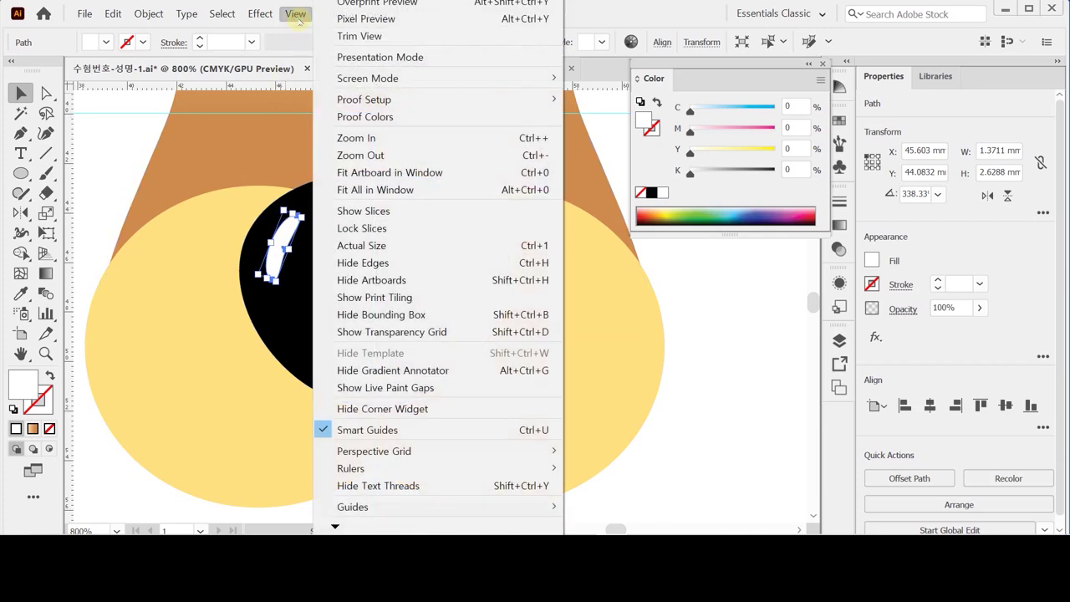
left_click(424, 316)
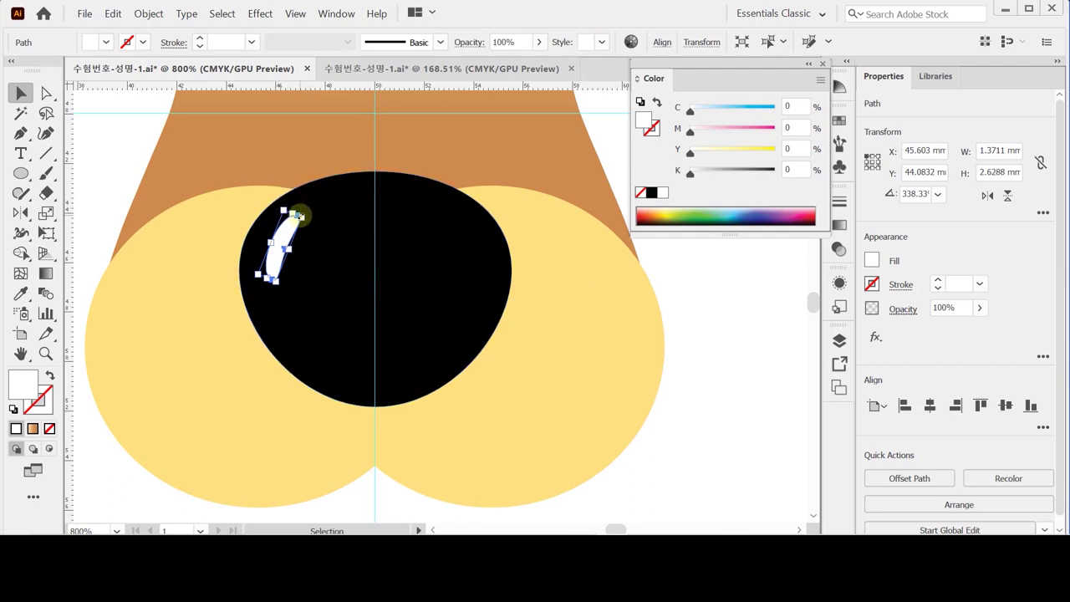
left_click_drag(299, 216, 311, 210)
key("ctrl+z")
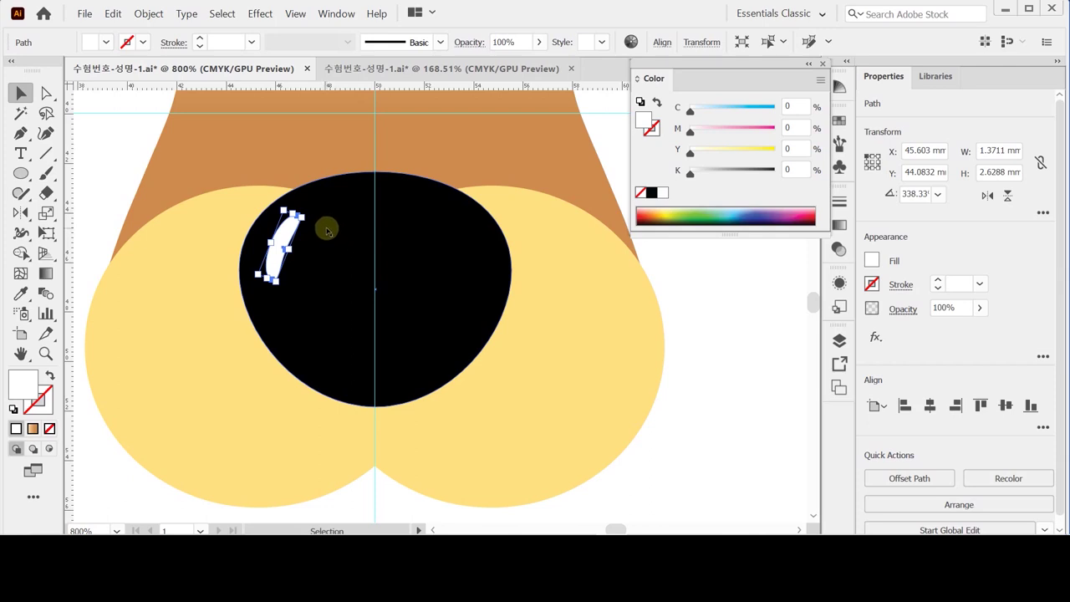
key("a")
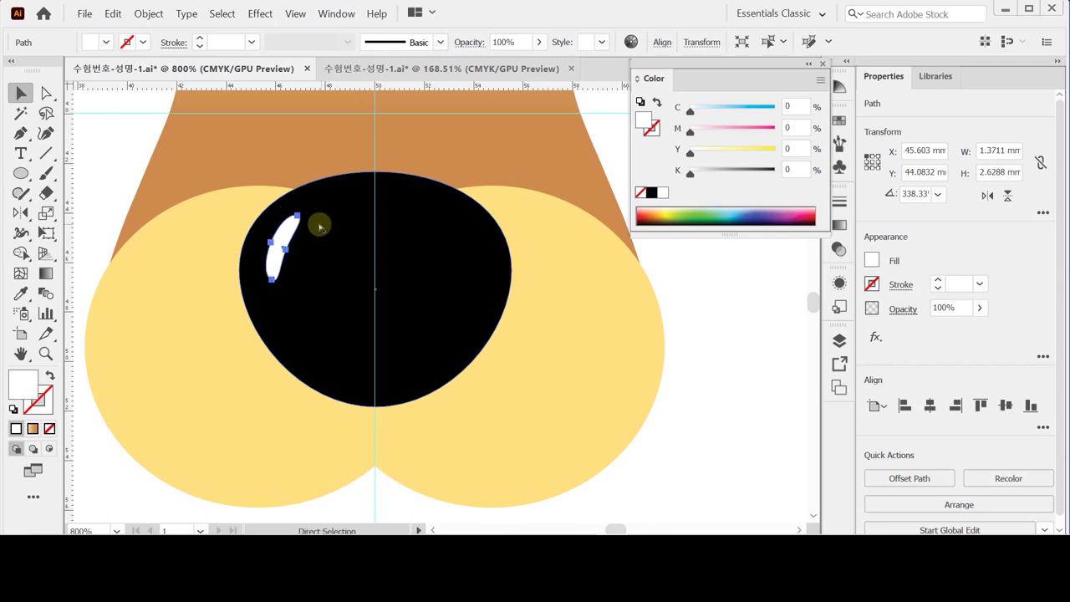
Save the document and deselect the nose highlight.
key("ctrl+s")
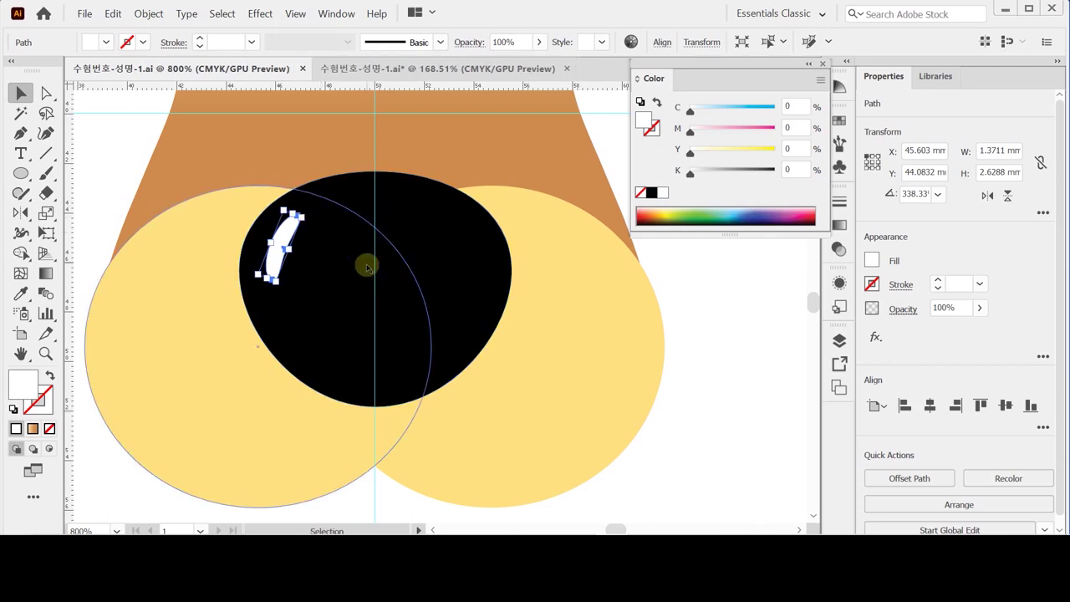
key("ctrl+minus")
left_click_drag(443, 327, 308, 263)
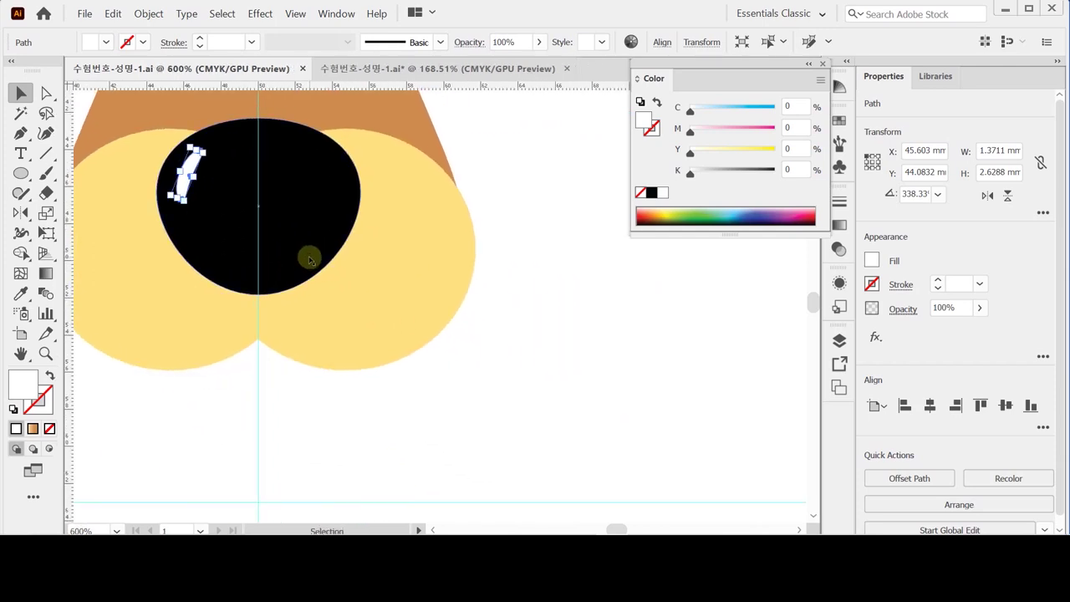
key("a")
left_click_drag(306, 330, 394, 301)
left_click(323, 427)
Draw an ellipse about 6.5 × 7.8 mm over the muzzle's lower centre, using the muzzle's yellow fill and no stroke.
key("l")
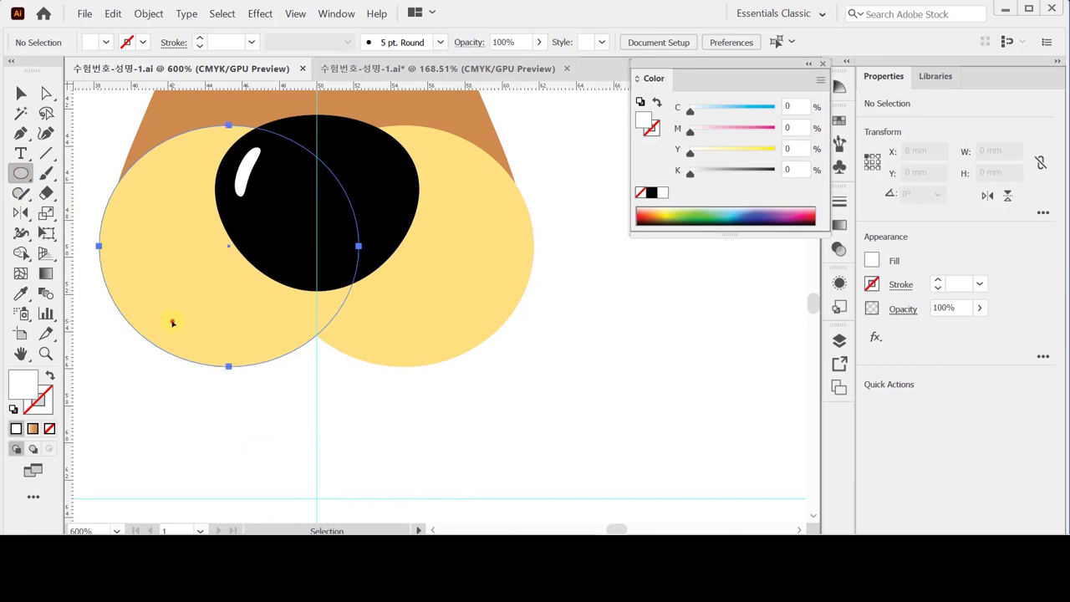
left_click(173, 323, "ctrl")
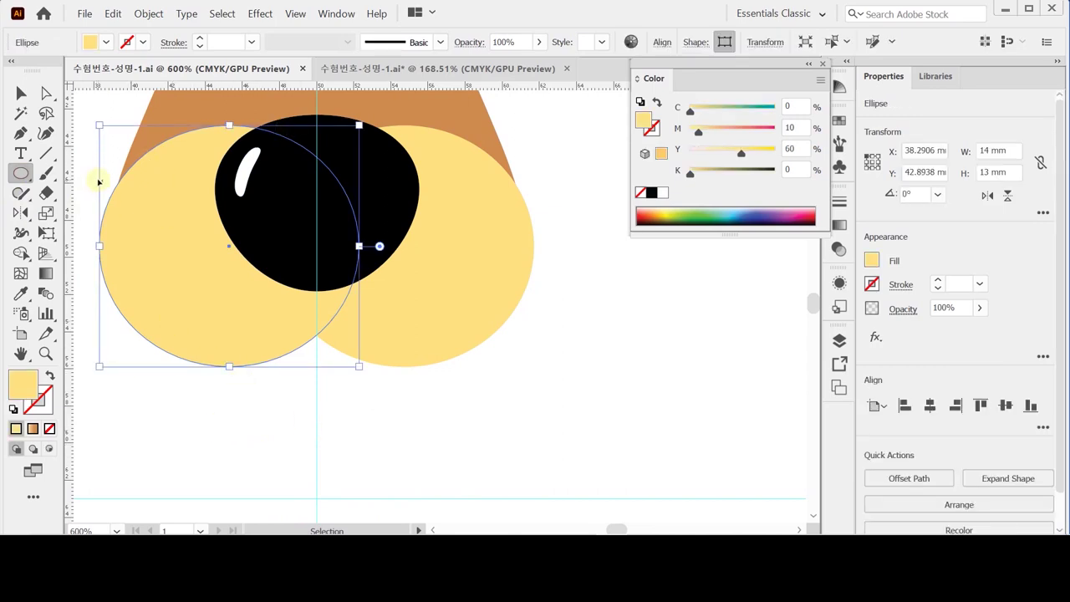
left_click(240, 475, "ctrl")
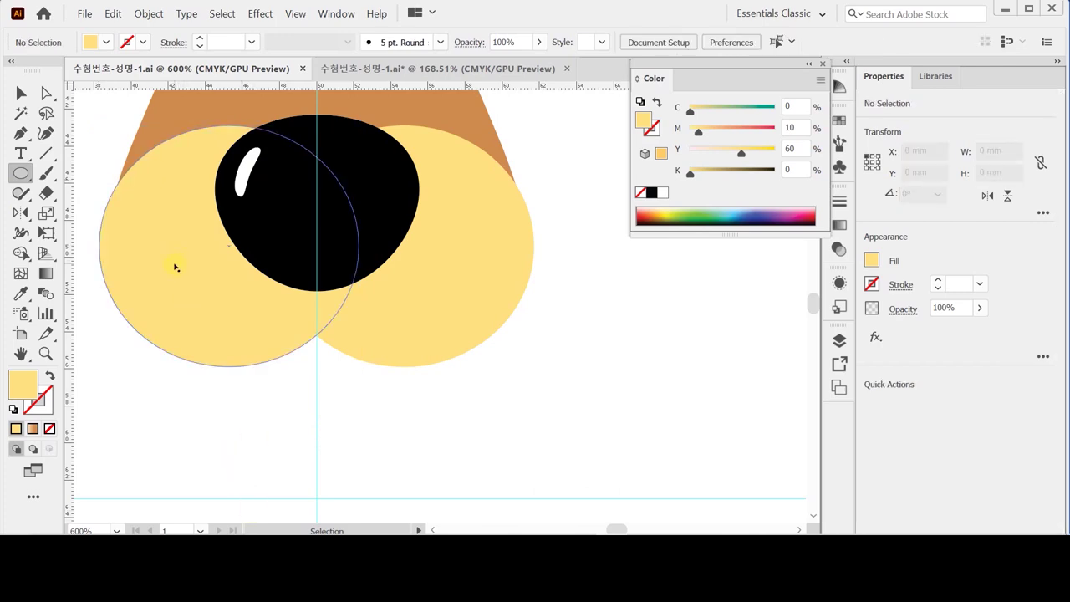
left_click(175, 267, "ctrl")
left_click(165, 418, "ctrl")
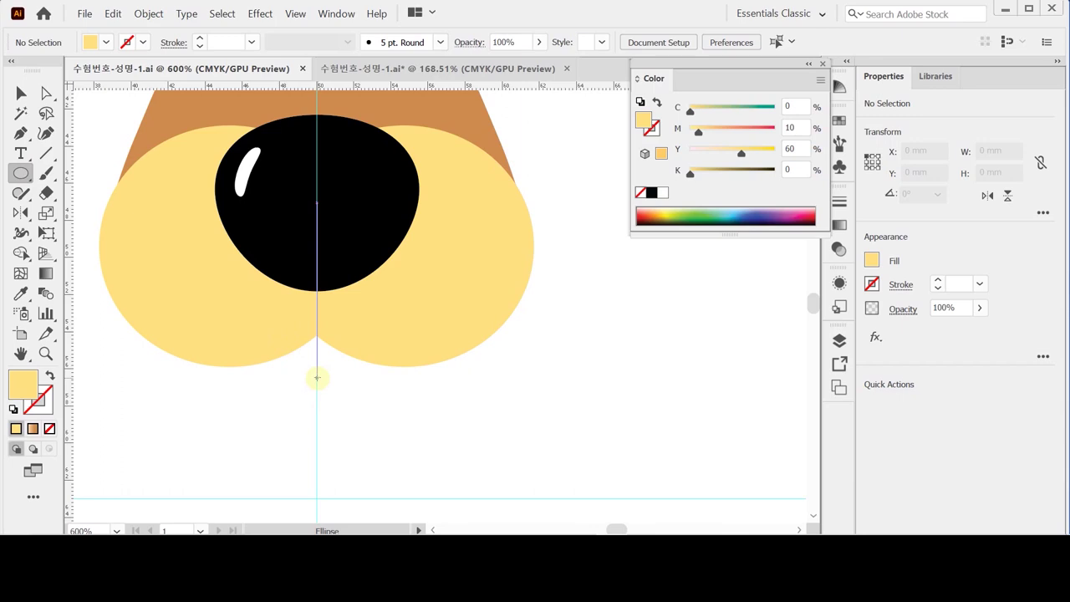
left_click_drag(316, 377, 375, 449)
left_click_drag(347, 409, 335, 359)
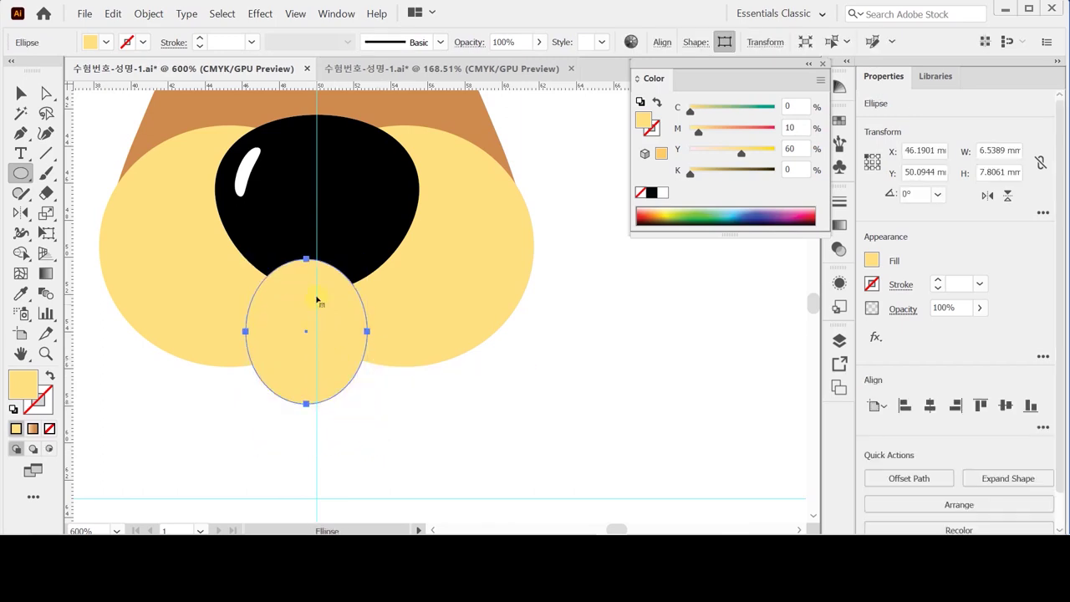
Enlarge the new yellow ellipse to about 7.6 mm wide, adjust its position near the vertical guide, and stretch its top further up over the nose.
left_click_drag(306, 259, 306, 215)
left_click_drag(350, 365, 355, 371)
left_click_drag(260, 318, 249, 318)
left_click_drag(382, 319, 390, 318)
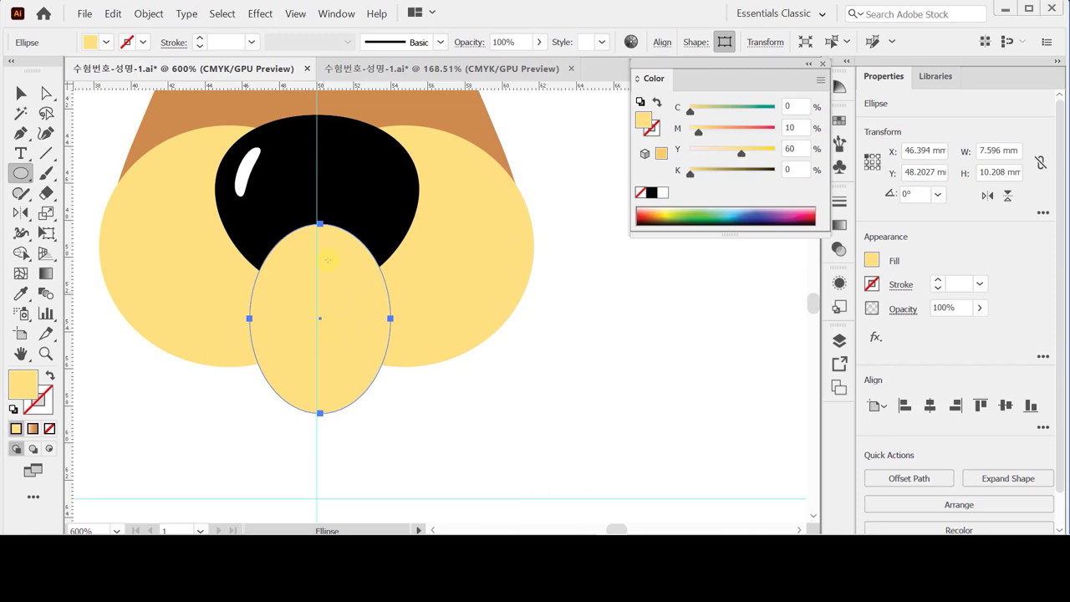
left_click_drag(319, 222, 320, 202)
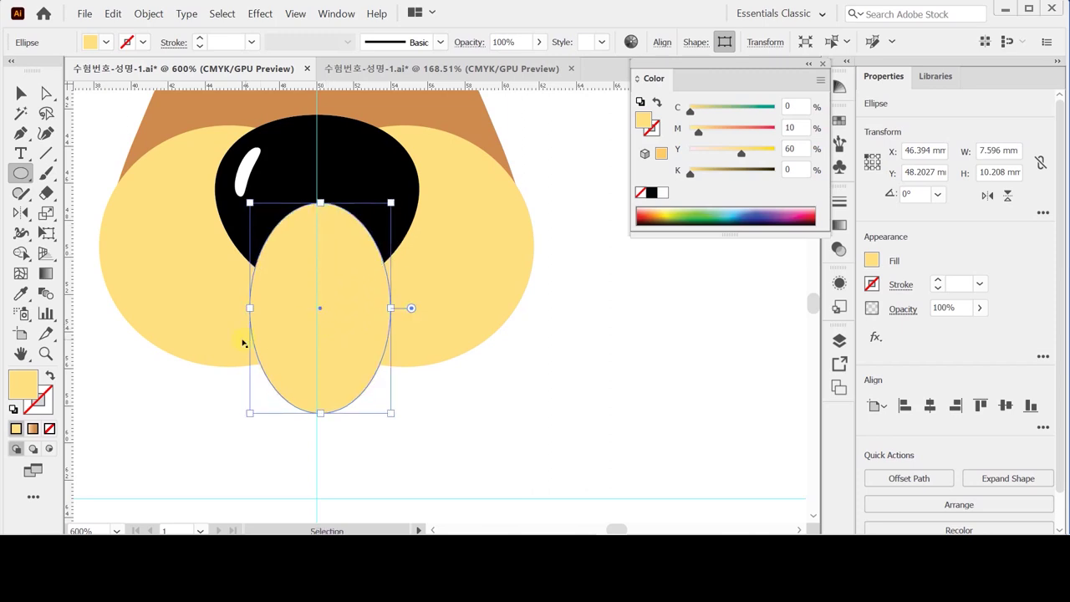
Widen the yellow ellipse on both sides to about 8.9 × 11.3 mm and centre it on the vertical guide.
left_click_drag(249, 308, 242, 307)
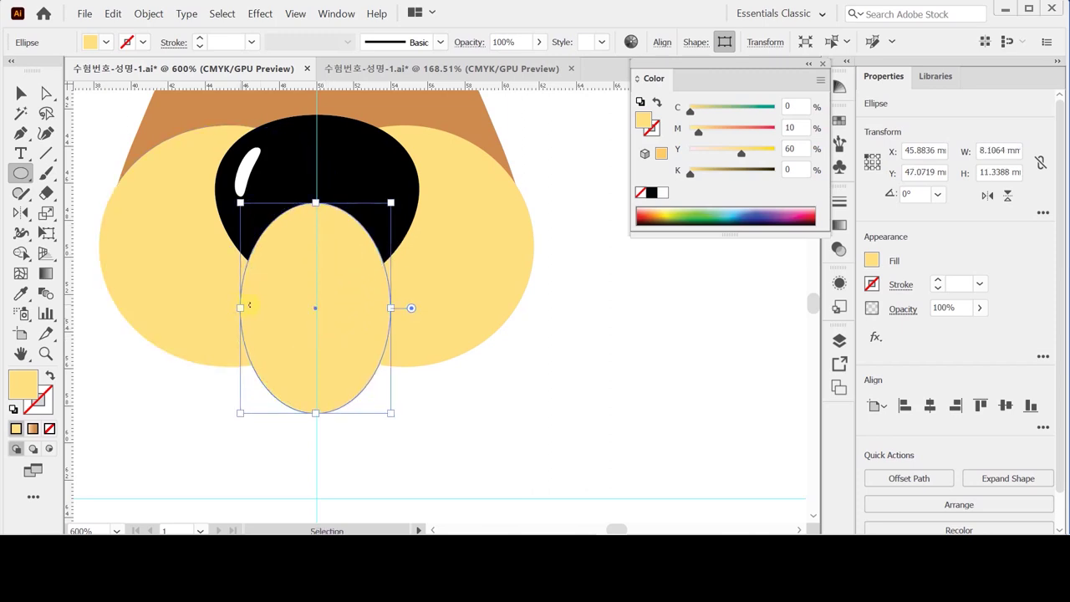
left_click_drag(390, 308, 406, 307)
left_click_drag(377, 352, 359, 350)
left_click(458, 394)
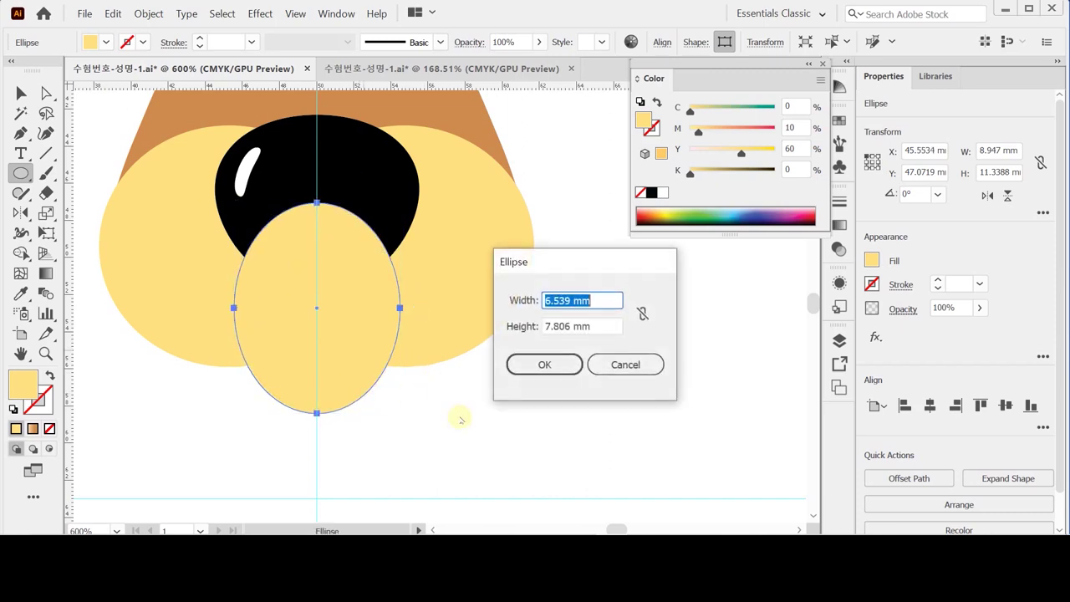
key("Escape")
Draw a smaller ellipse about 5.1 × 6.3 mm, centred on the guide inside the yellow ellipse's lower half.
key("ctrl")
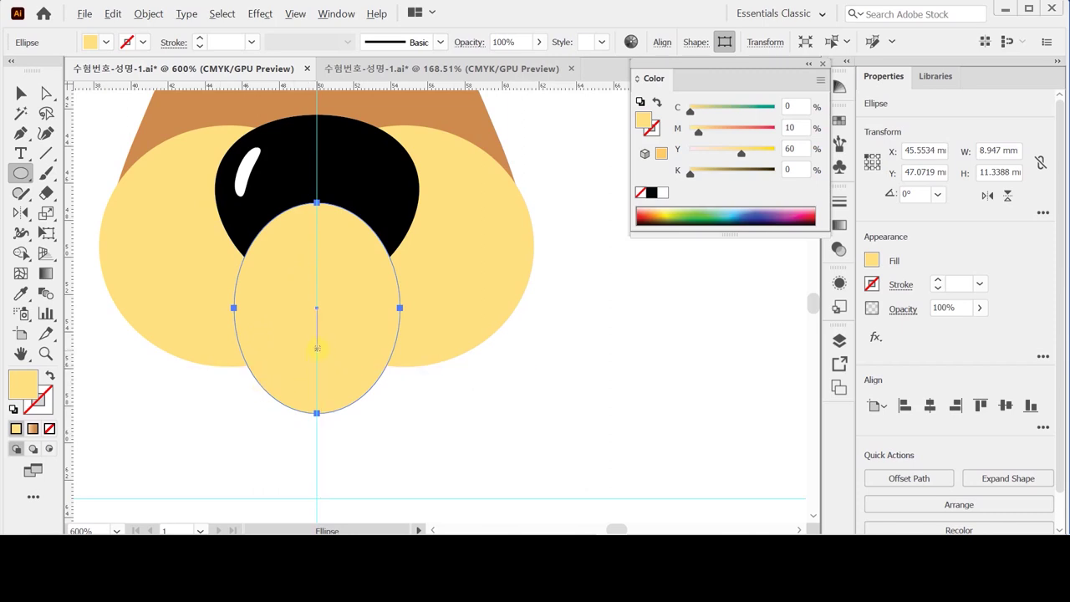
left_click_drag(315, 343, 357, 393)
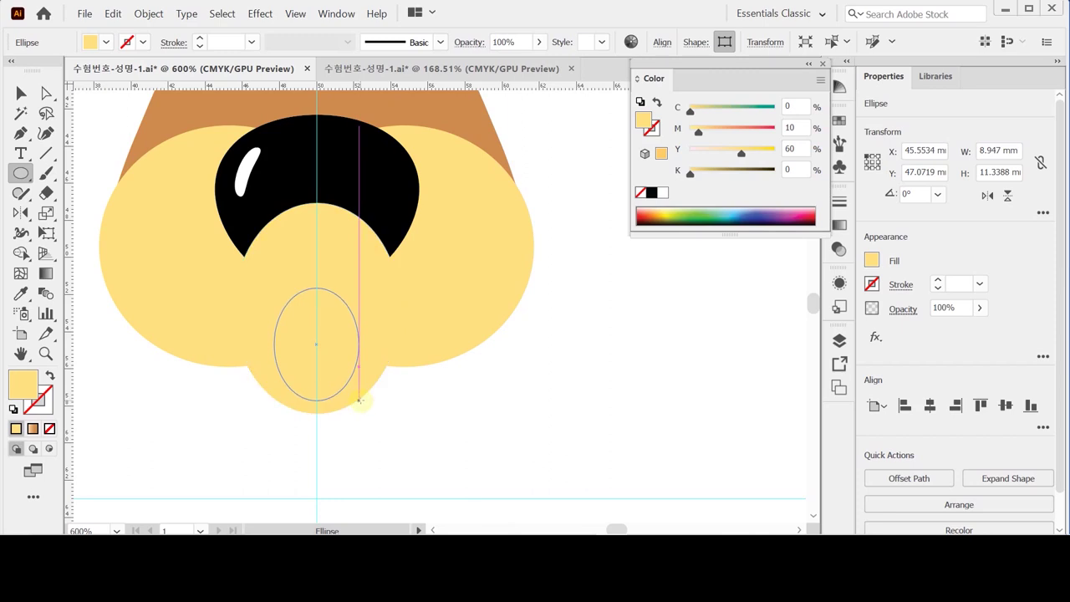
left_click_drag(359, 401, 364, 386)
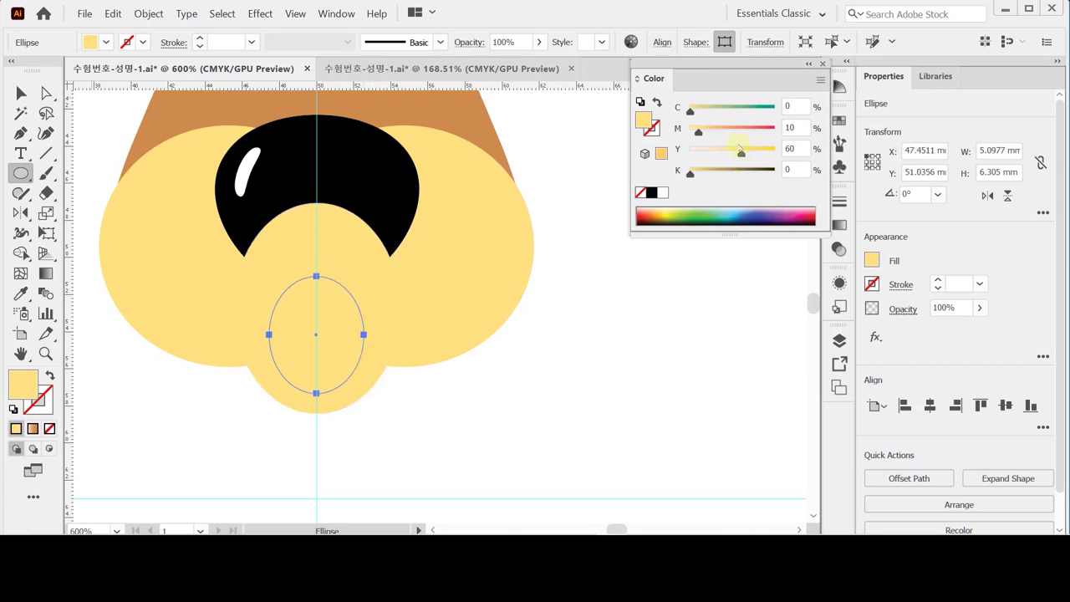
Fill the small inner ellipse with red using M 80 and Y 80.
double_click(791, 127)
type("80")
key("Tab")
key("Tab")
key("shift+Tab")
type("80")
key("Return")
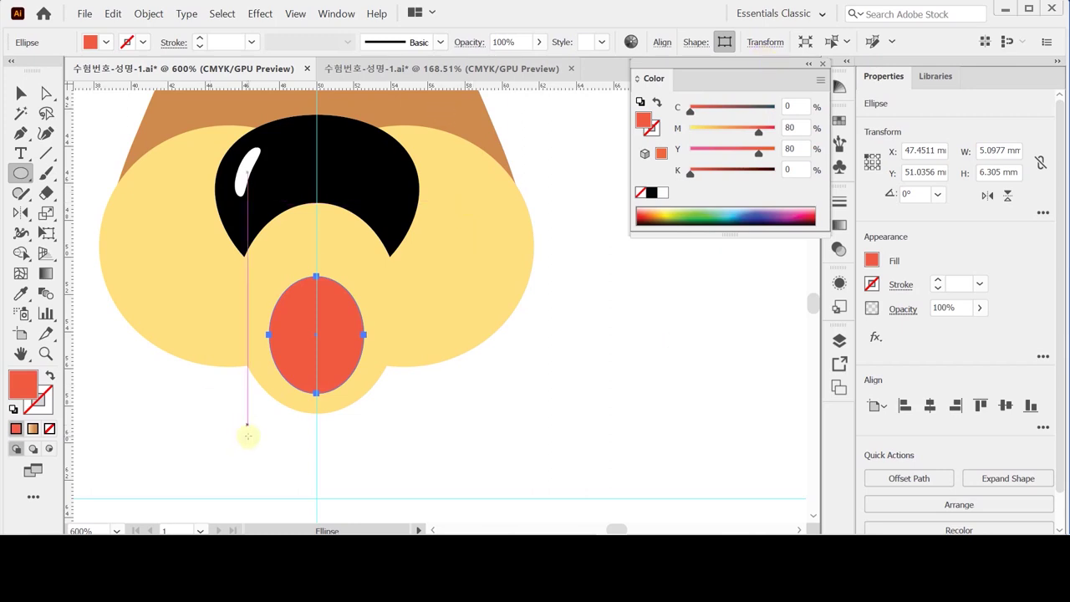
Send the yellow and red mouth ellipses to the back behind the muzzle and save the document.
left_click_drag(272, 443, 330, 378)
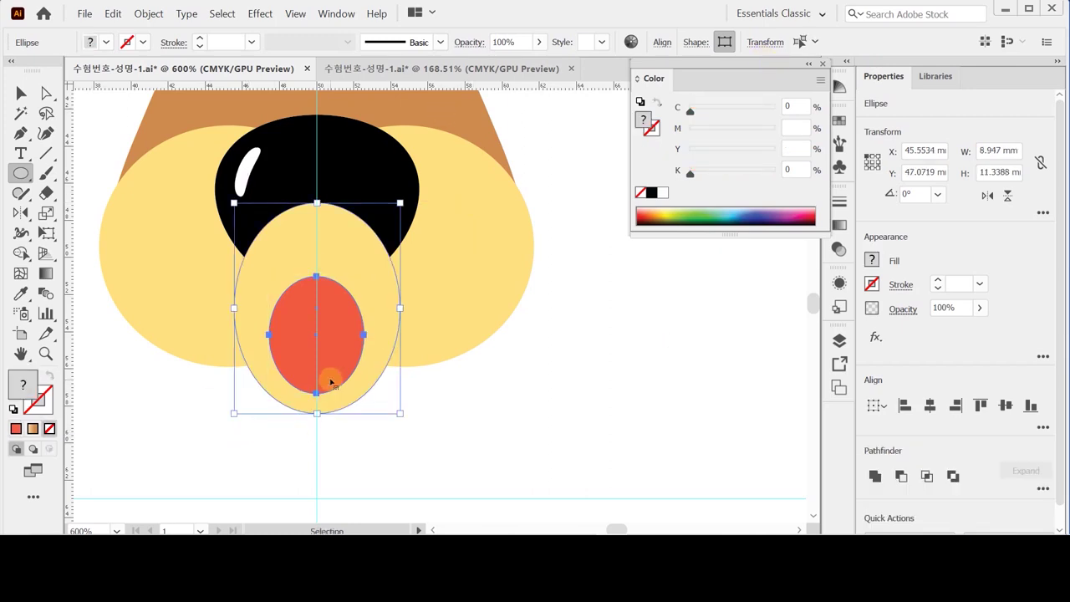
key("ctrl+shift+bracketleft")
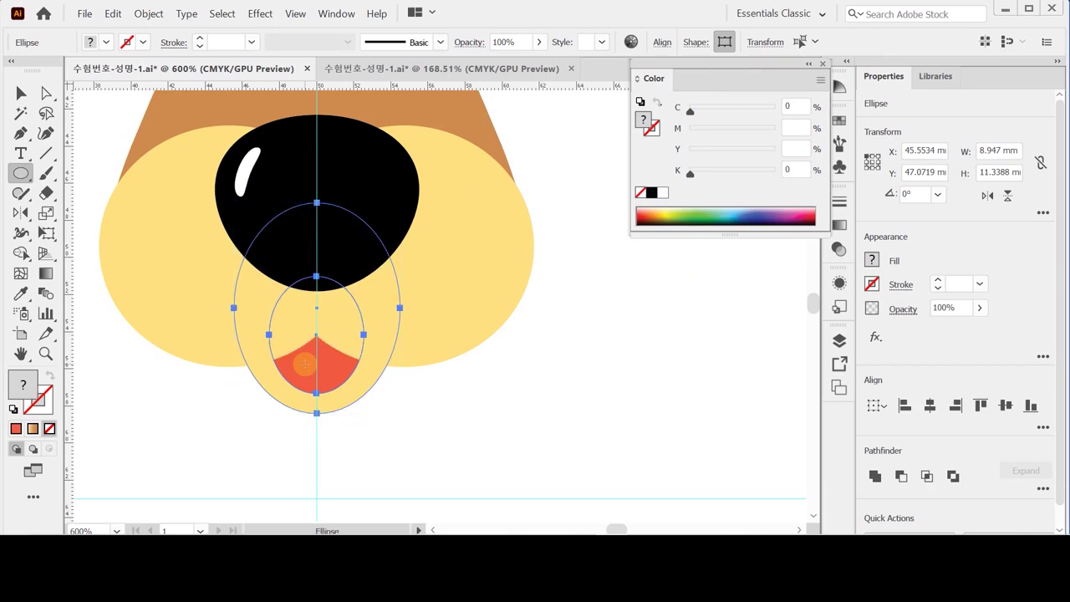
left_click(342, 460, "ctrl+alt")
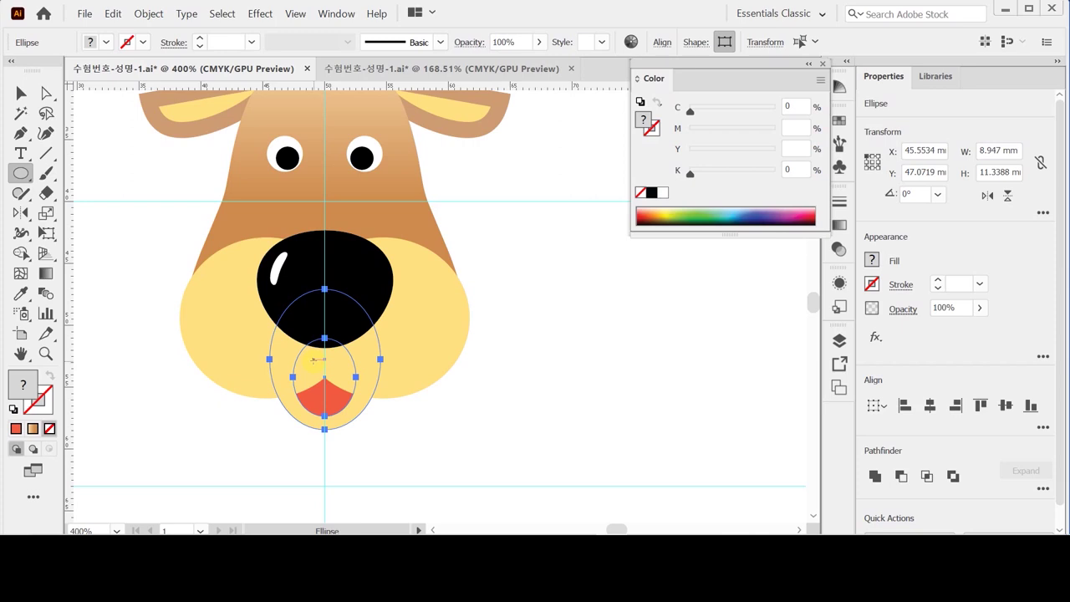
key("ctrl")
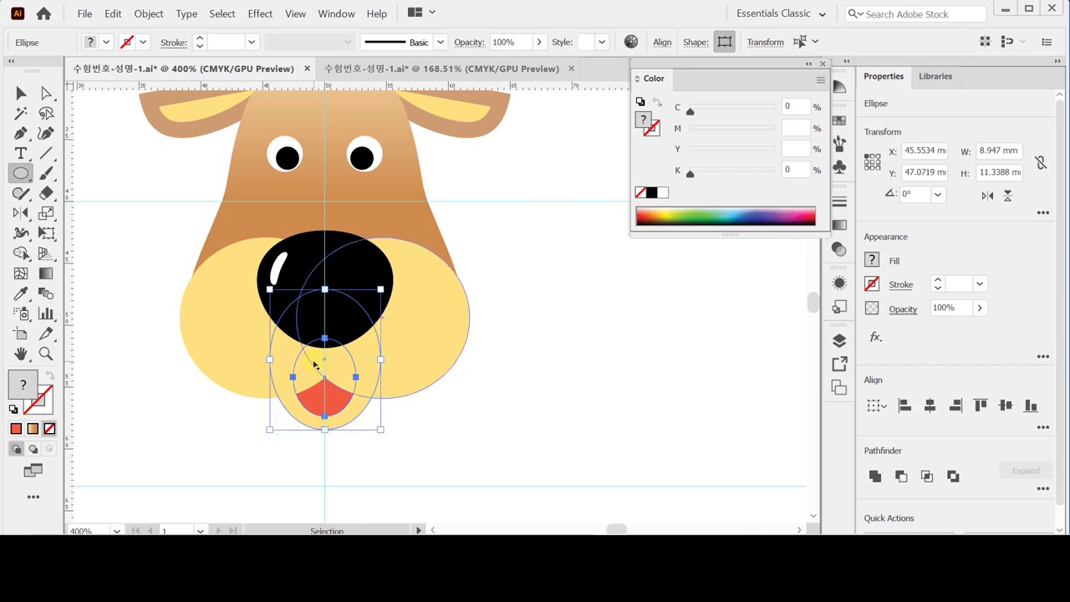
key("ctrl+minus")
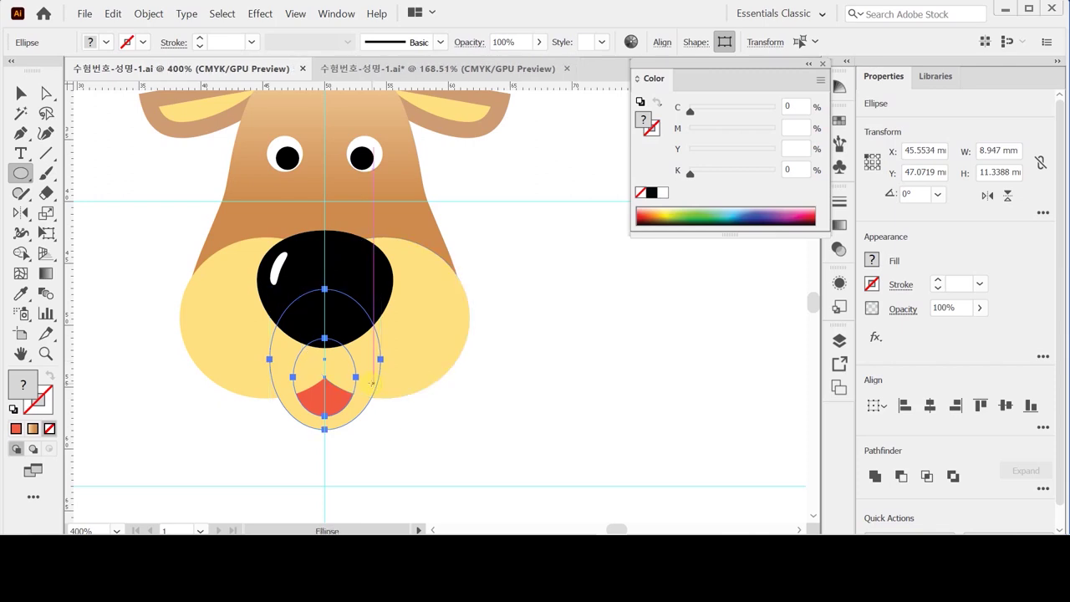
key("ctrl+shift+a")
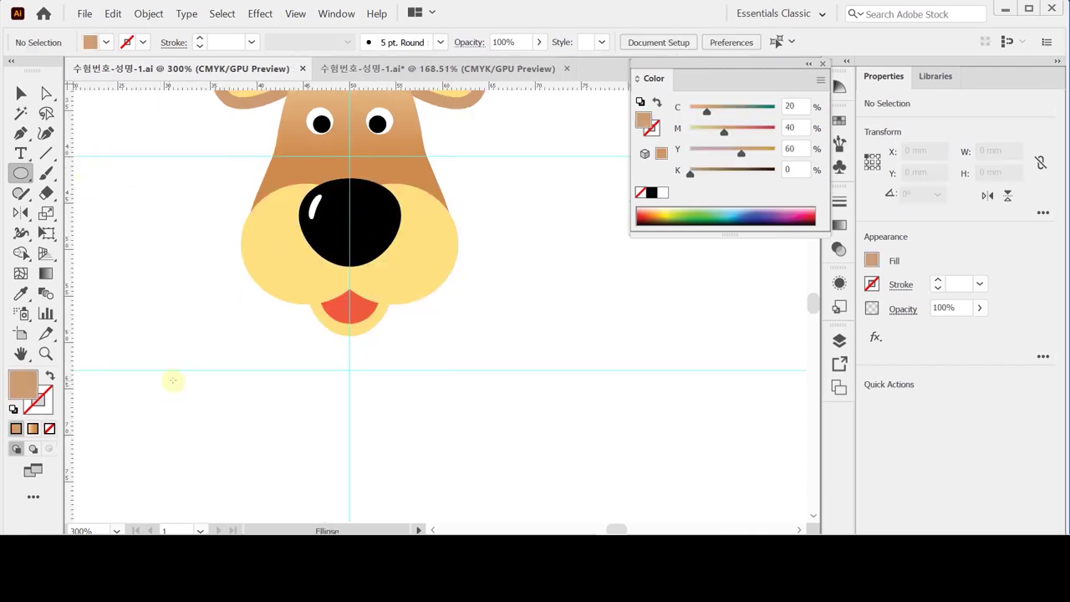
Create a 30 × 12 mm light-brown ellipse centred on the vertical guide and nudge it up to just below the chin.
left_click(348, 425)
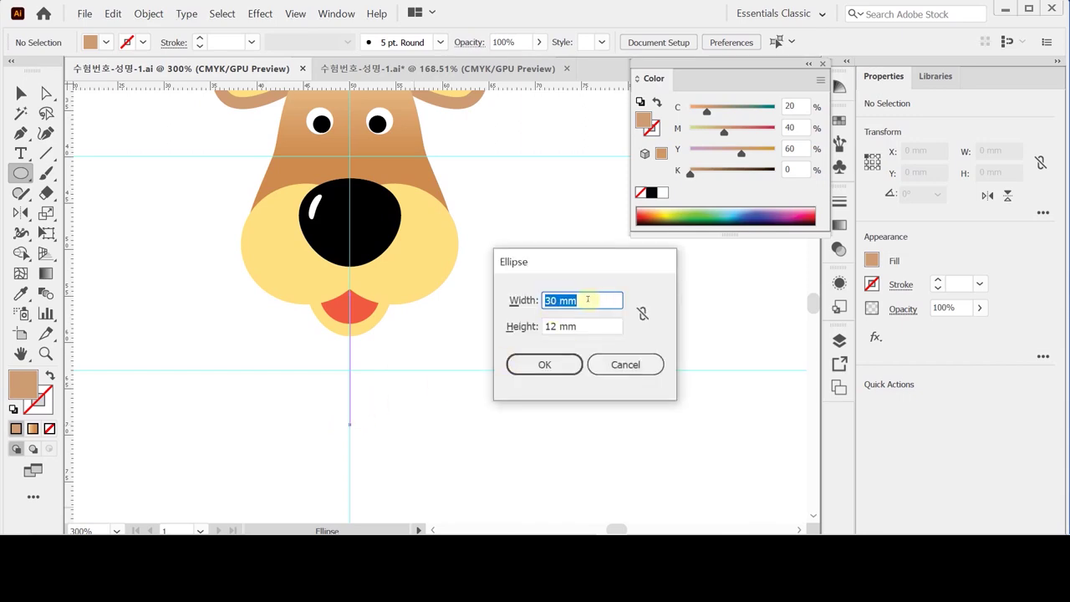
left_click(554, 365)
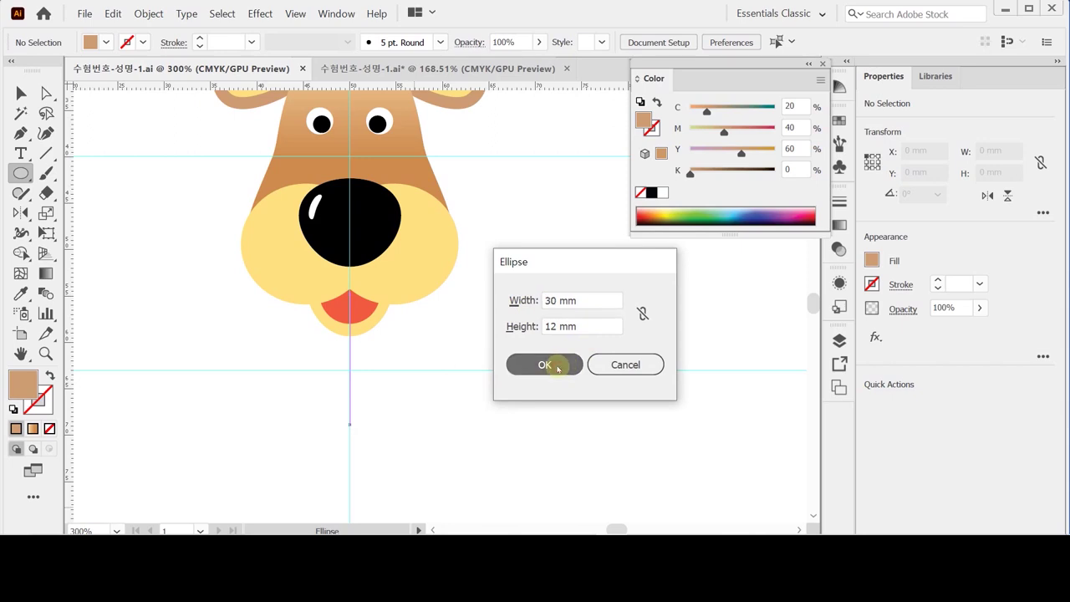
key("Up")
key("Up")
key("Up")
key("Up")
key("Up")
key("Up")
key("Up")
key("Up")
key("Up")
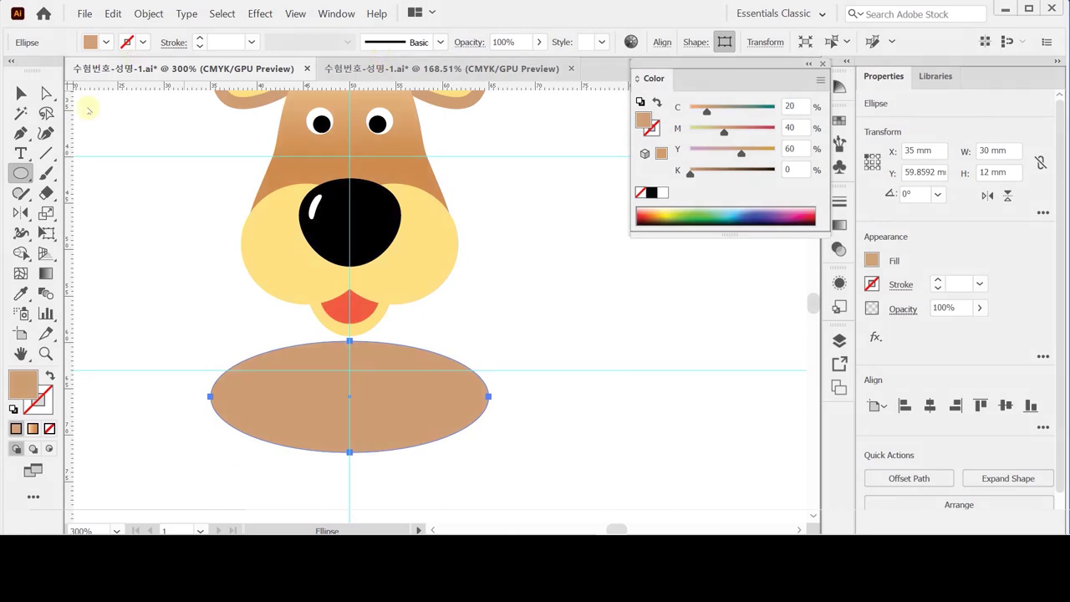
Raise the light-brown ellipse's top anchor point straight up to the lower part of the nose to form the body.
left_click(46, 93)
left_click(322, 393)
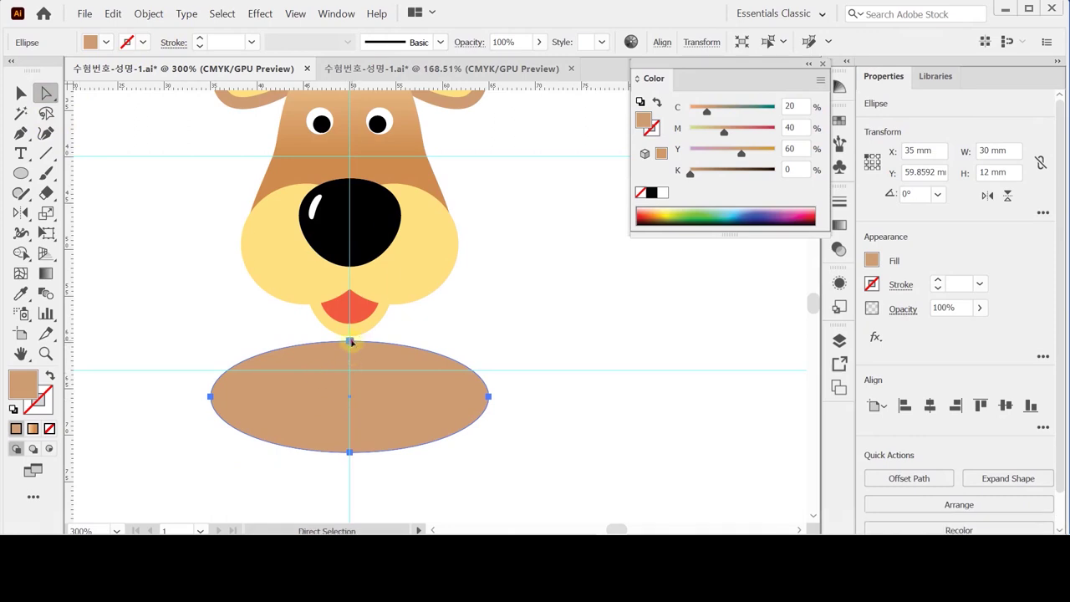
left_click(351, 342)
left_click_drag(351, 342, 350, 243)
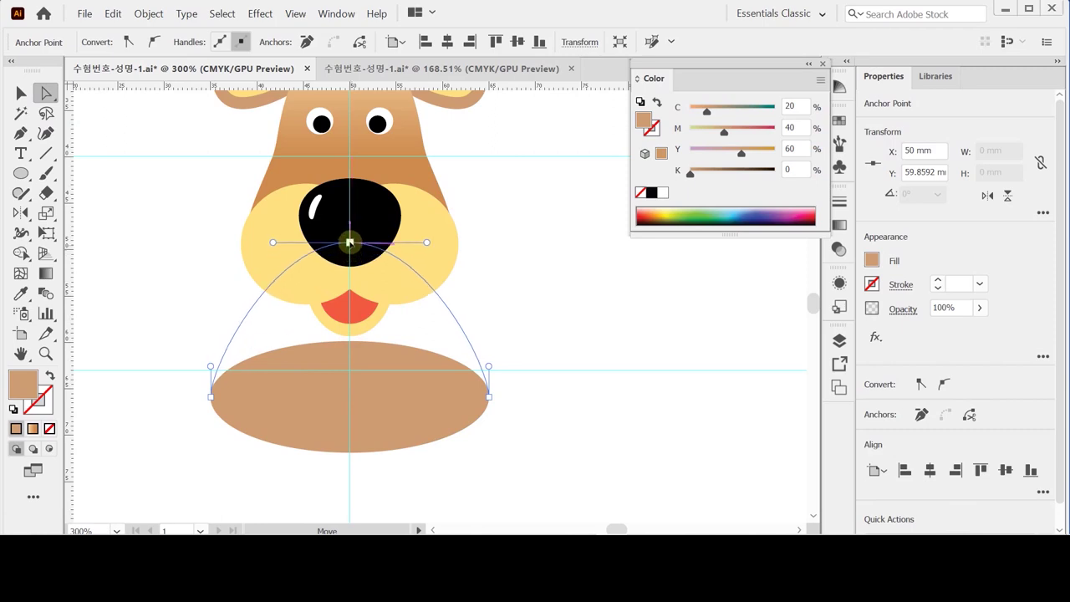
key("shift")
left_click_drag(349, 243, 349, 243)
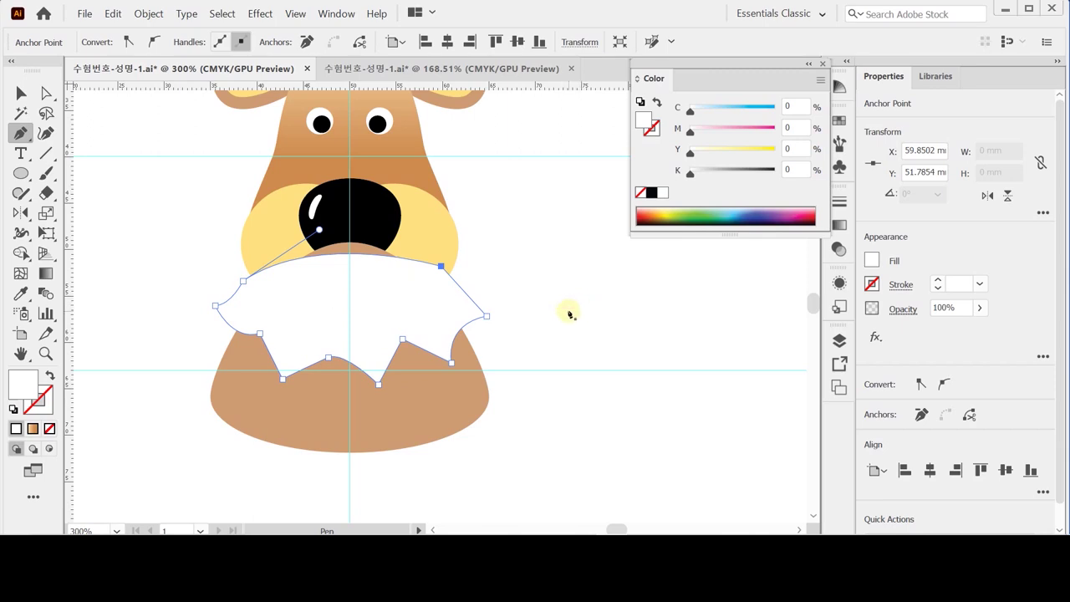
Send the white jagged fur shape and the light-brown body to the back behind the face, and save the document.
left_click(20, 93)
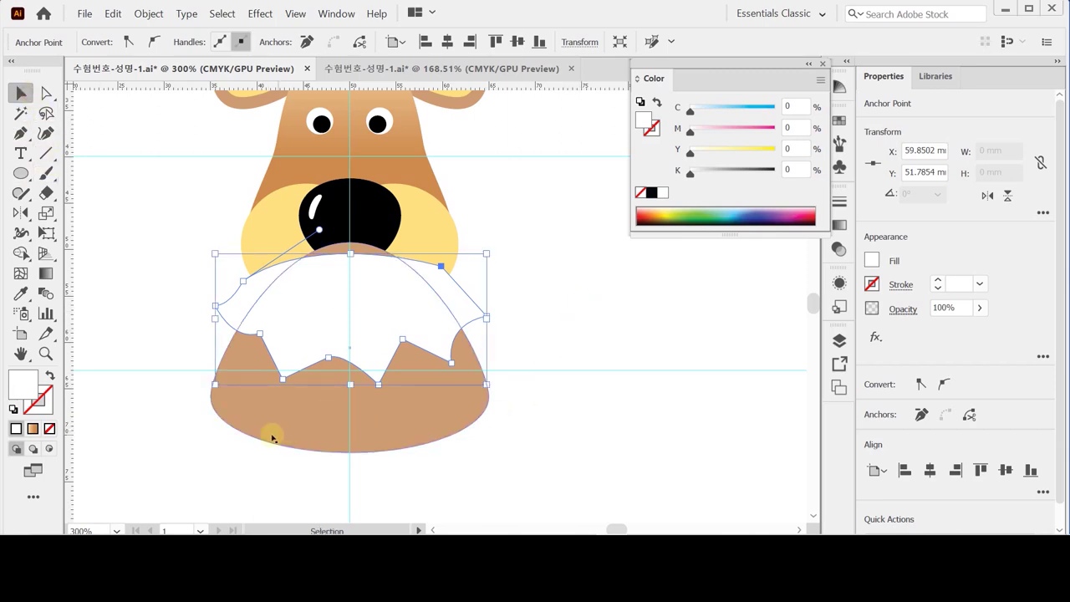
left_click_drag(223, 463, 305, 367)
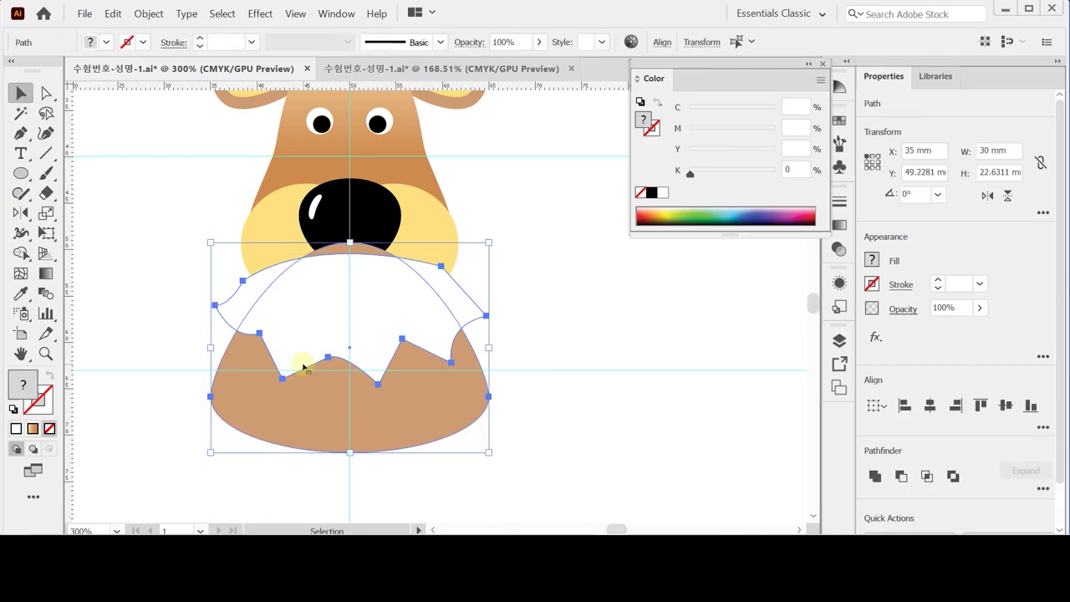
right_click(303, 366)
mouse_move(365, 286)
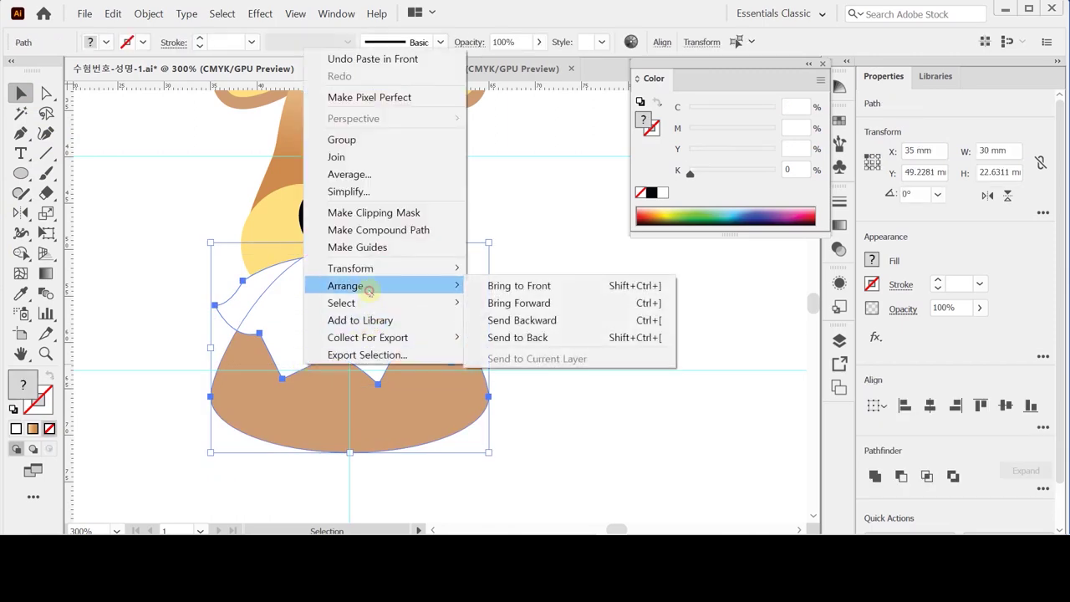
left_click(555, 328)
key("a")
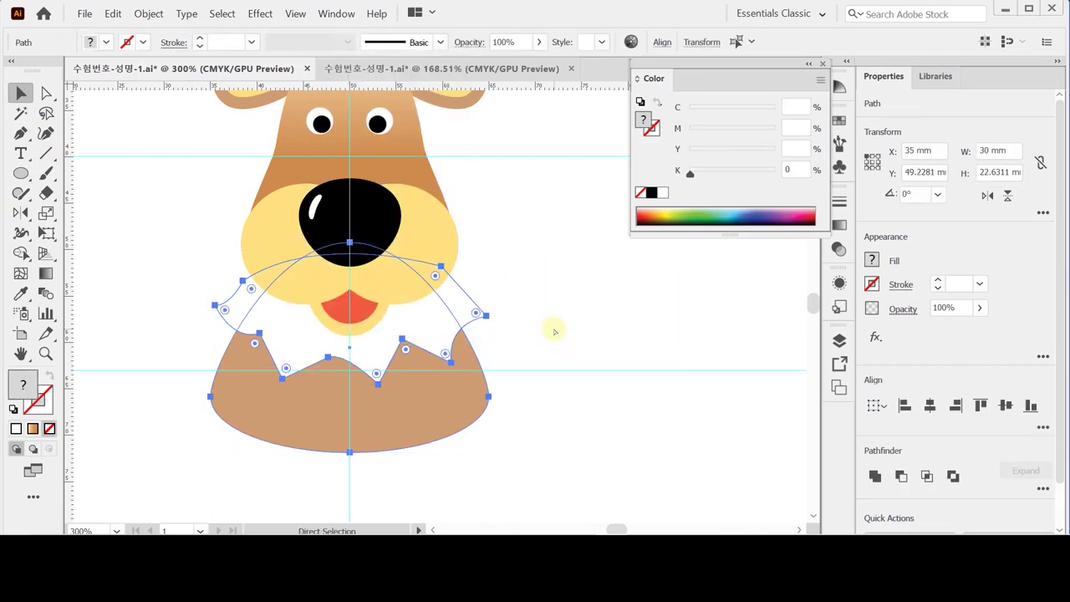
key("v")
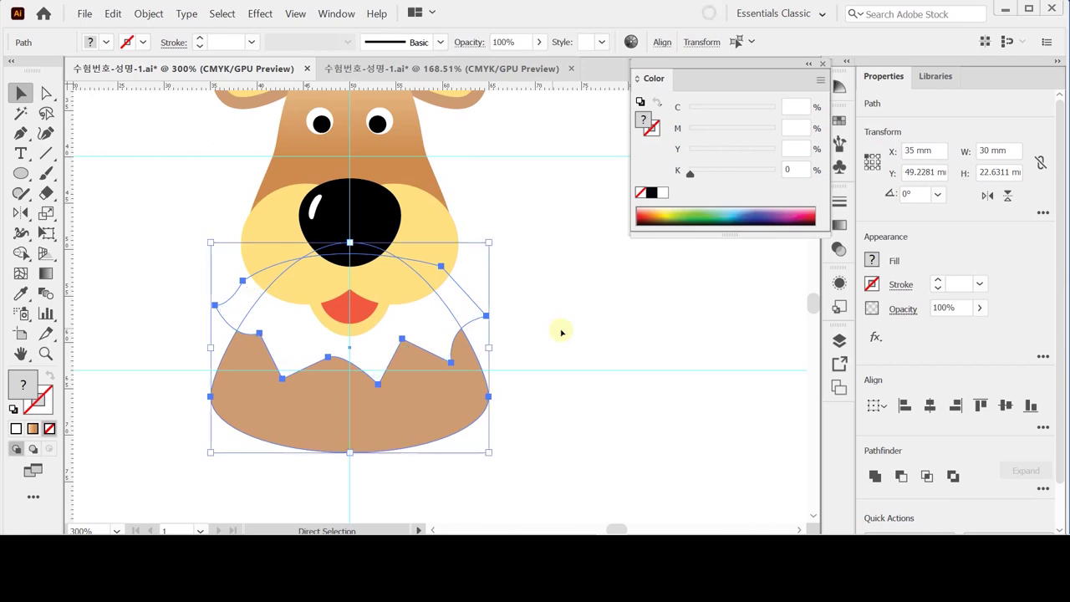
key("ctrl+s")
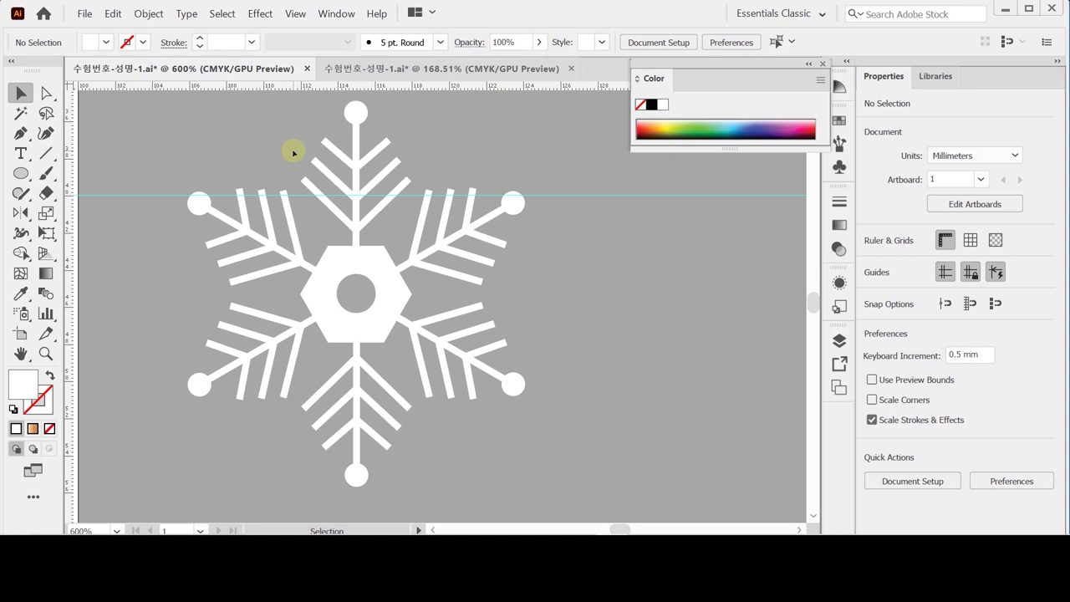
Create a white hexagon with a 3 mm radius and 6 sides on the grey area as the snowflake's centre.
key("l")
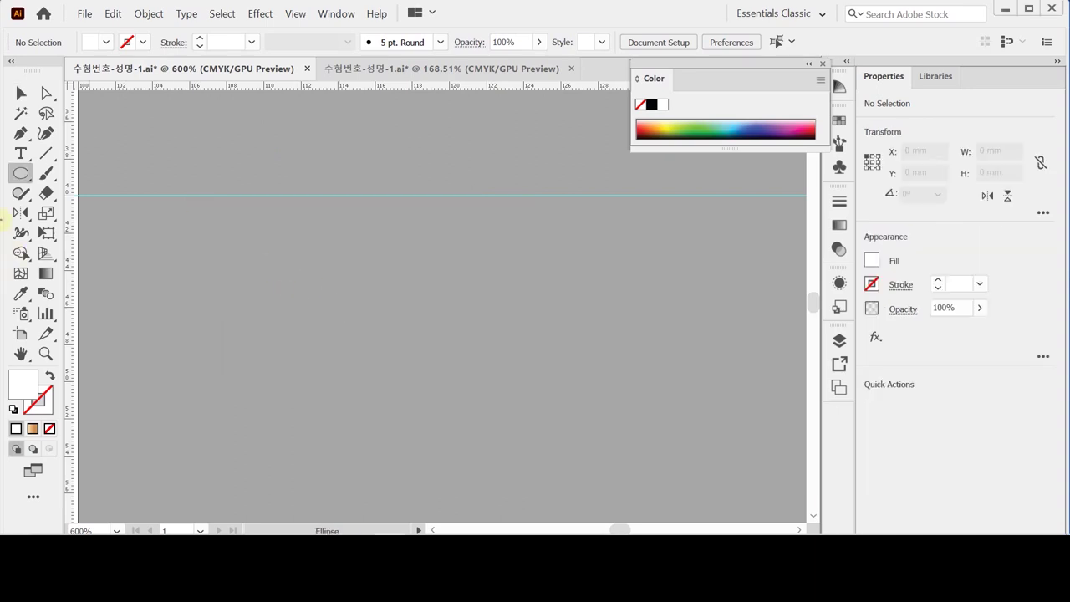
left_click_drag(21, 173, 126, 236)
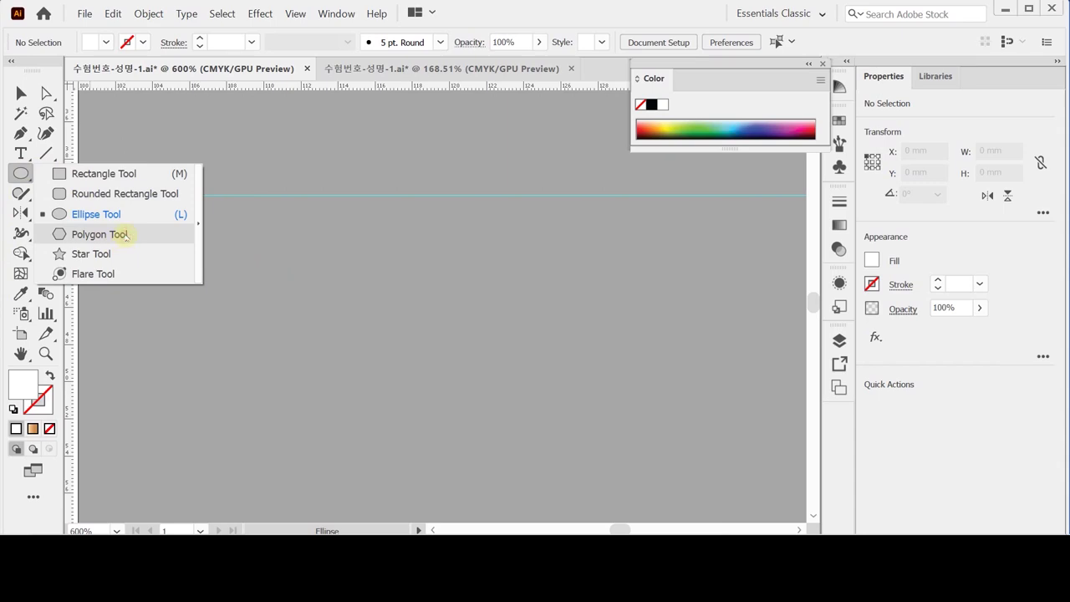
left_click_drag(126, 236, 124, 236)
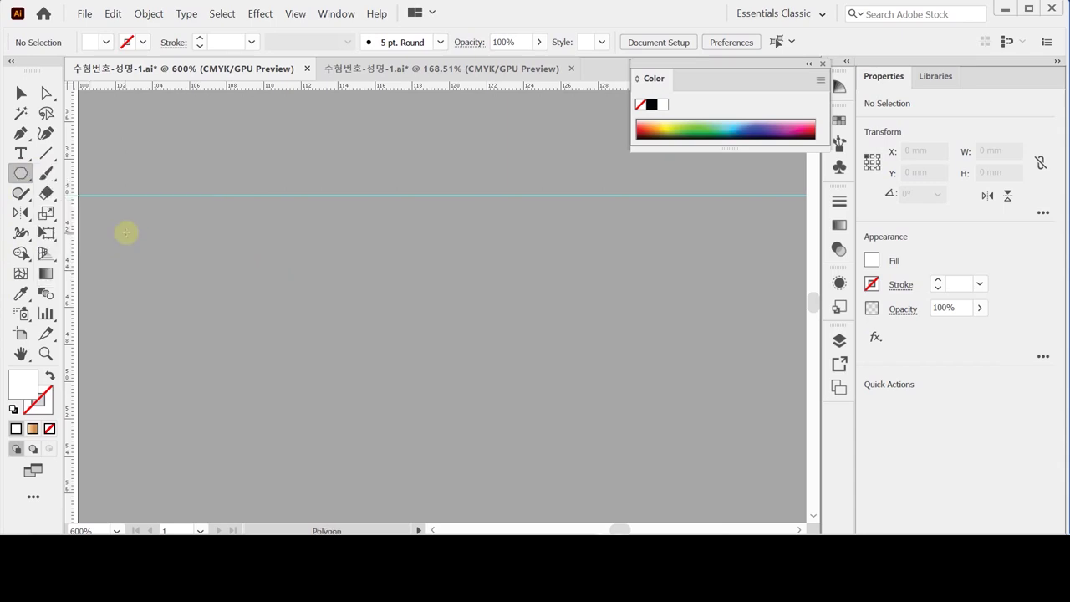
left_click(442, 322)
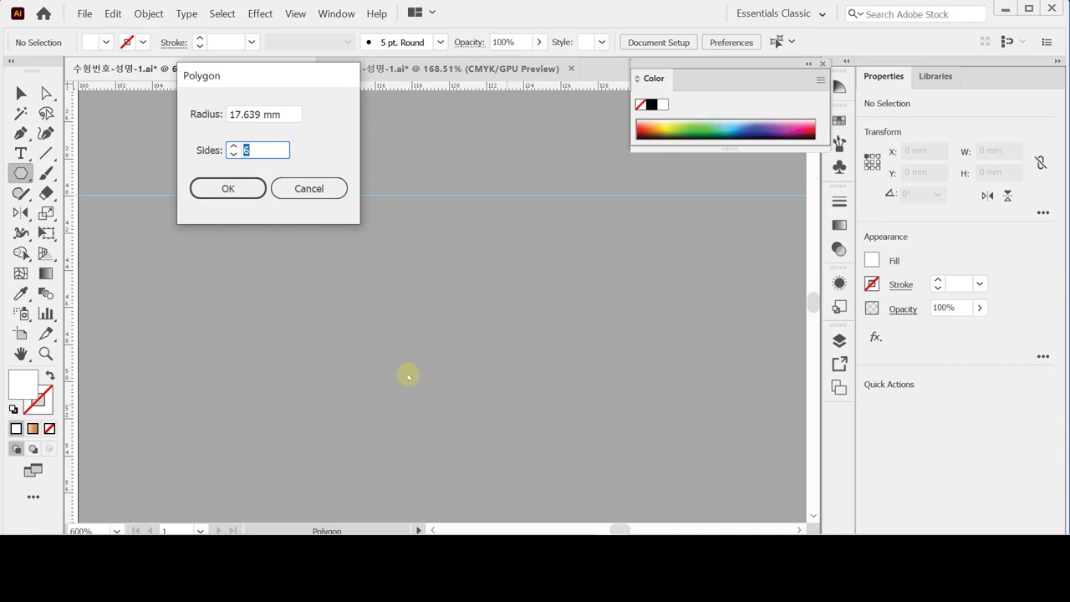
type("3")
key("Tab")
type("3")
key("Tab")
type("6")
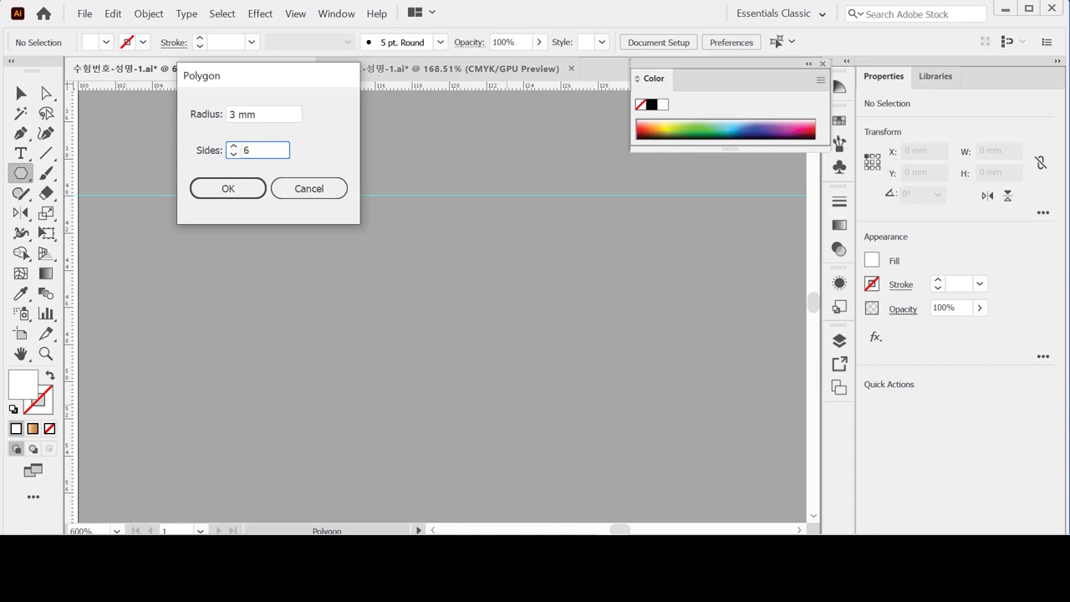
key("Return")
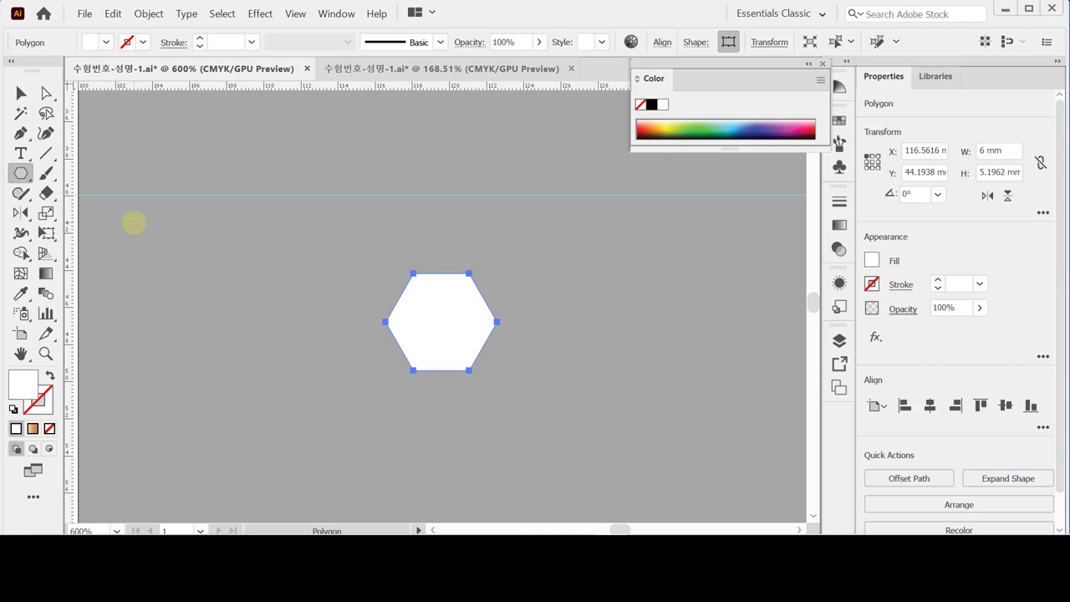
Draw a white circle about 1.2 mm across above the hexagon and nudge it 0.5 mm right and 0.5 mm down.
left_click(21, 173)
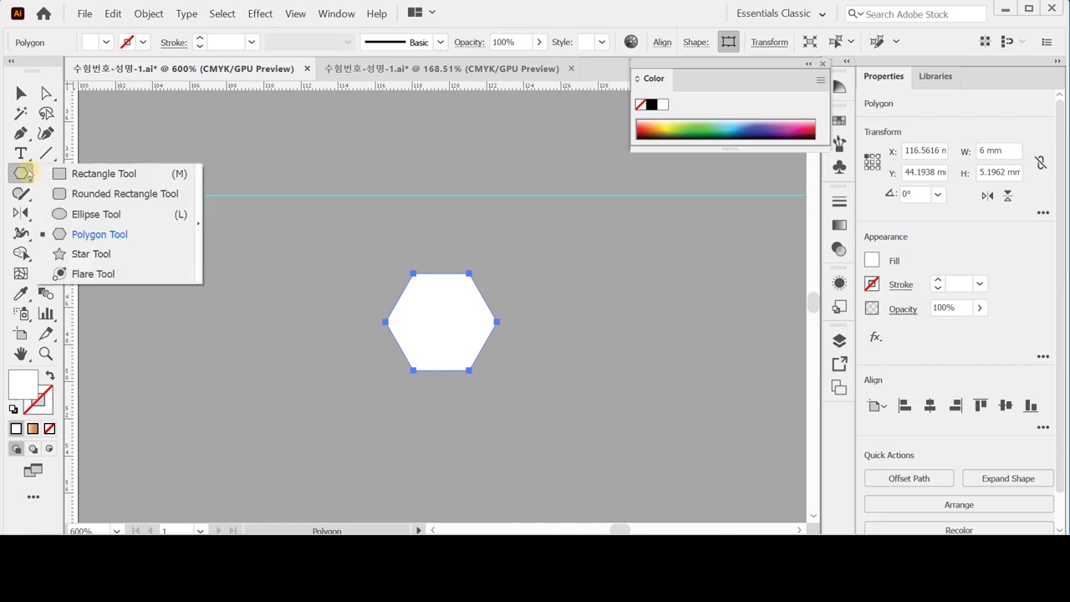
left_click(72, 216)
left_click_drag(418, 119, 441, 135)
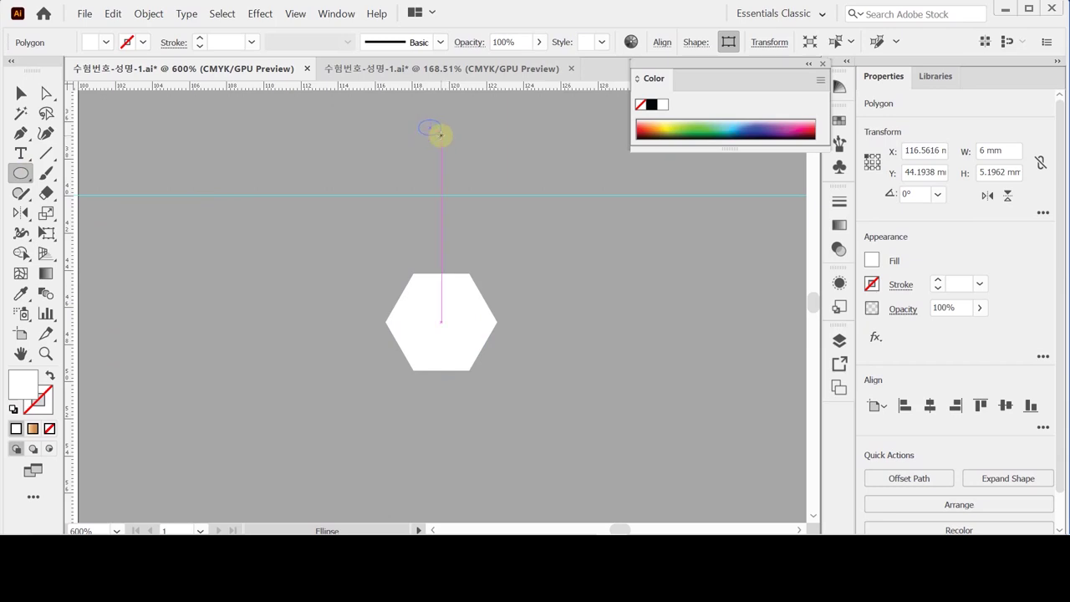
left_click_drag(441, 134, 440, 135)
left_click_drag(441, 135, 441, 135)
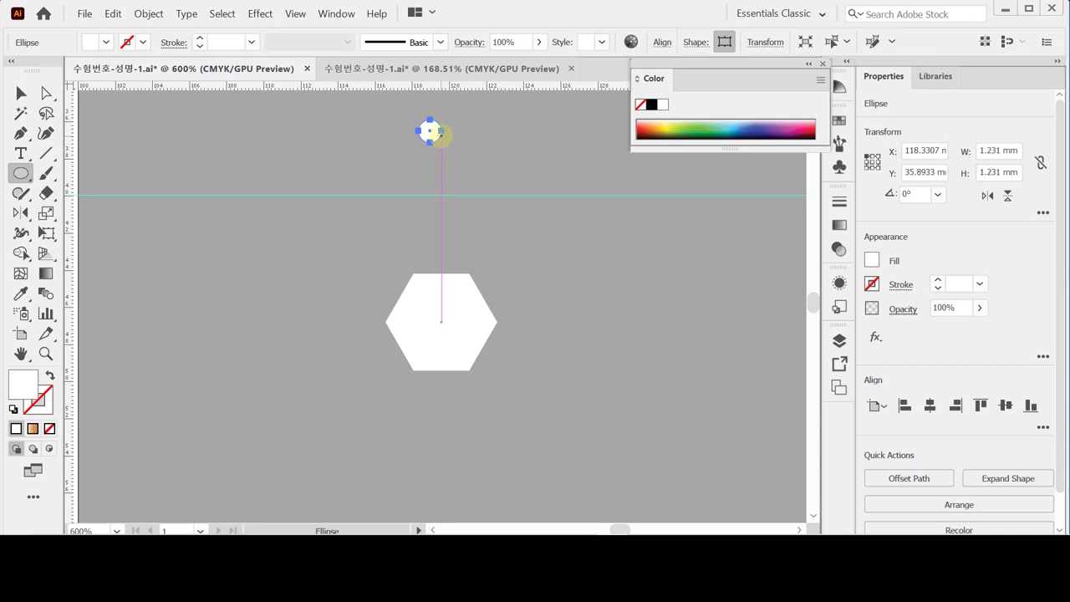
key("Right")
key("Down")
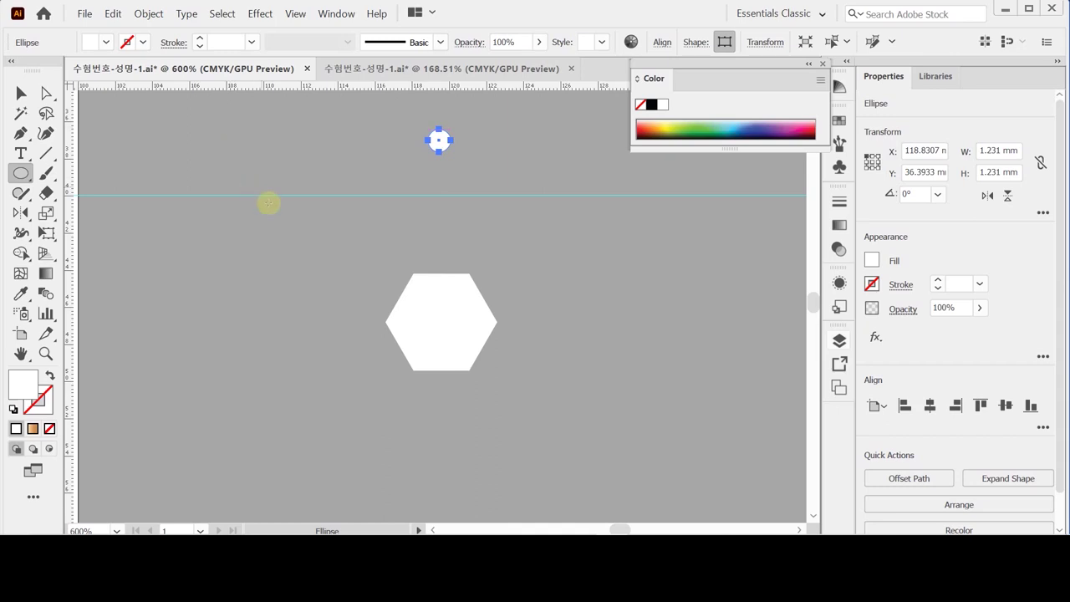
key("ctrl")
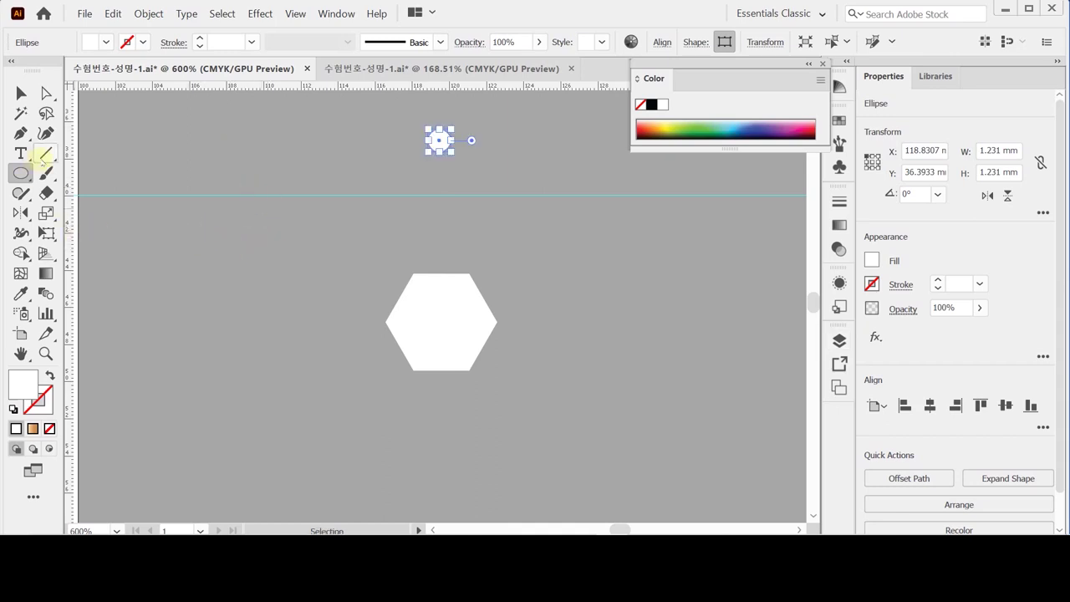
Draw a vertical line about 8.4 mm long from the small circle's centre into the hexagon, with a white 1 pt stroke.
left_click(42, 158)
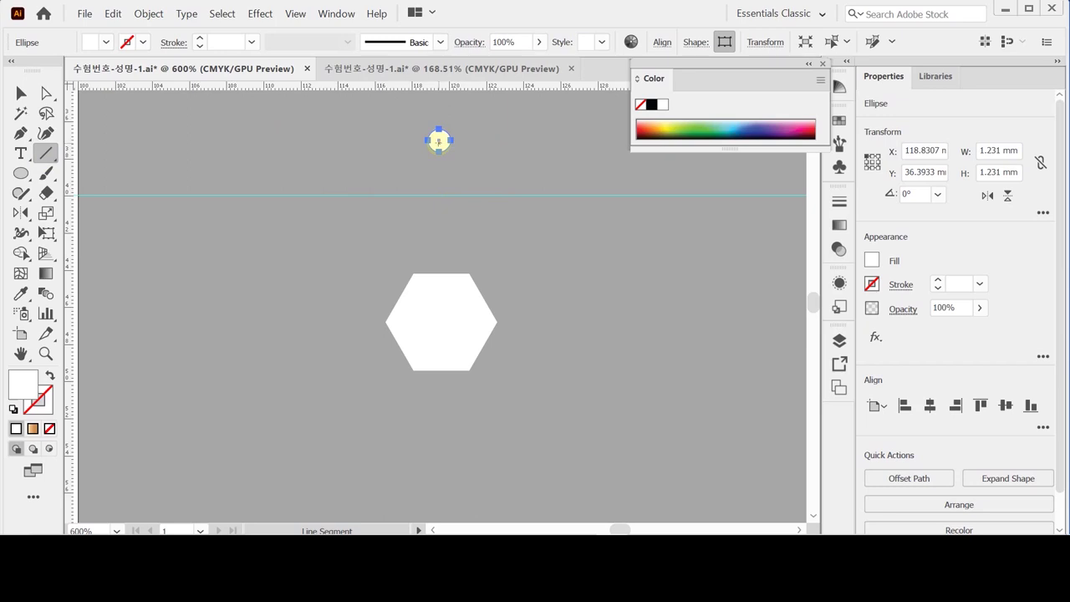
mouse_move(438, 141)
left_mouse_down()
mouse_move(454, 303)
mouse_move(439, 310)
mouse_move(439, 299)
left_mouse_up()
left_click_drag(439, 299, 439, 299)
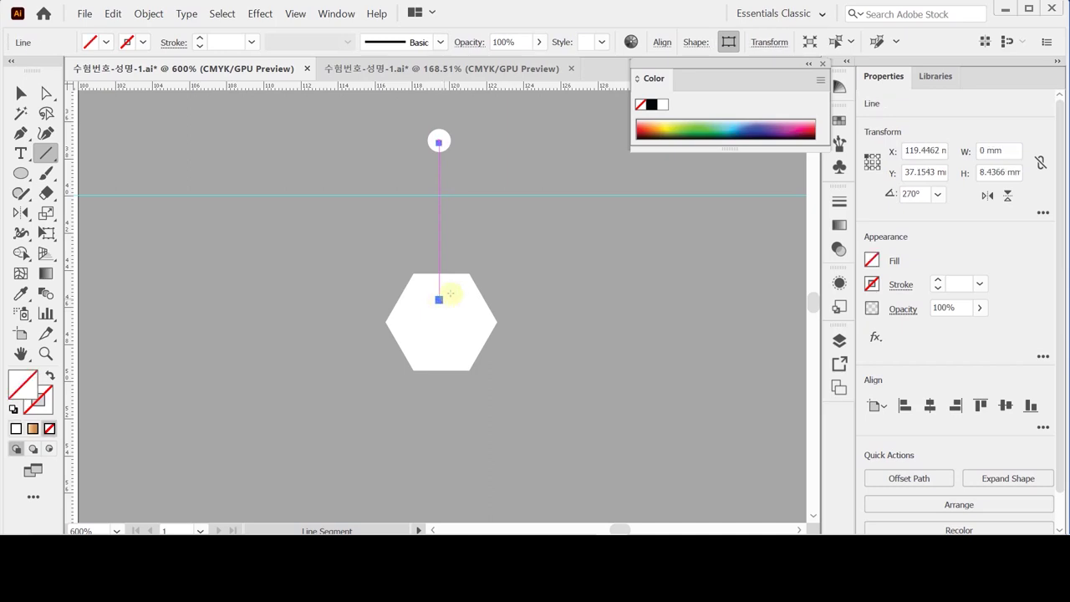
left_click(38, 400)
left_click(664, 104)
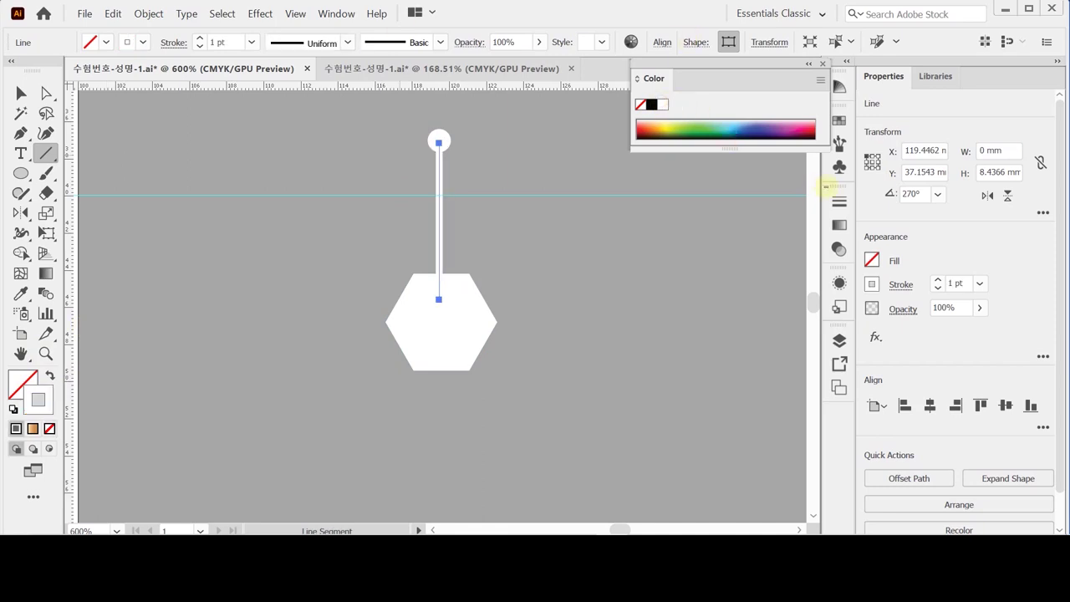
left_click(900, 285)
left_click(900, 284)
Align the small circle, the vertical line and the hexagon on their horizontal centres, and clear the selection.
left_click_drag(389, 129, 574, 380)
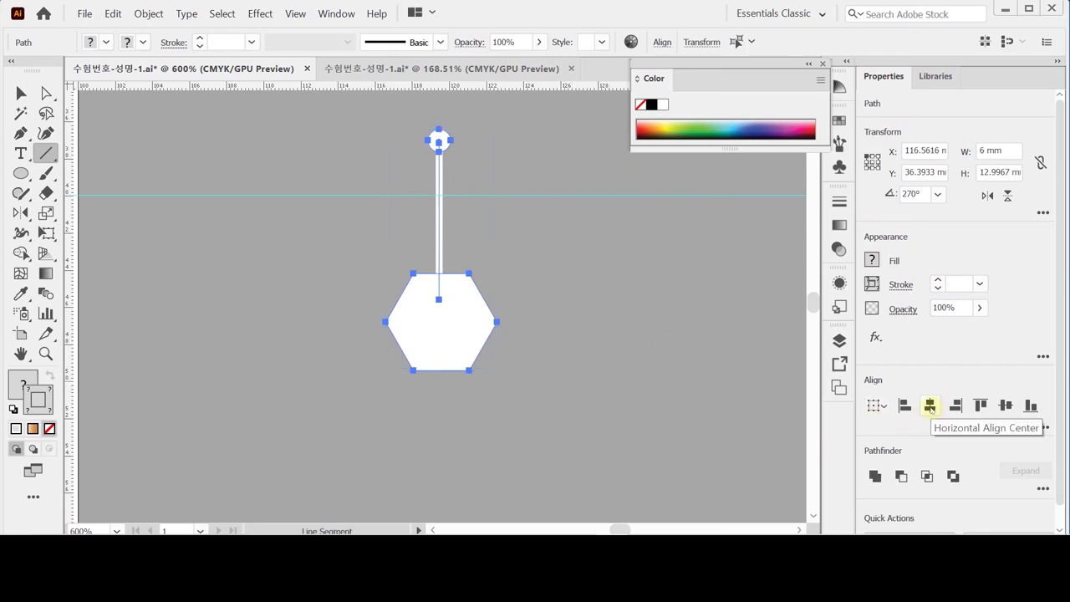
left_click(930, 406)
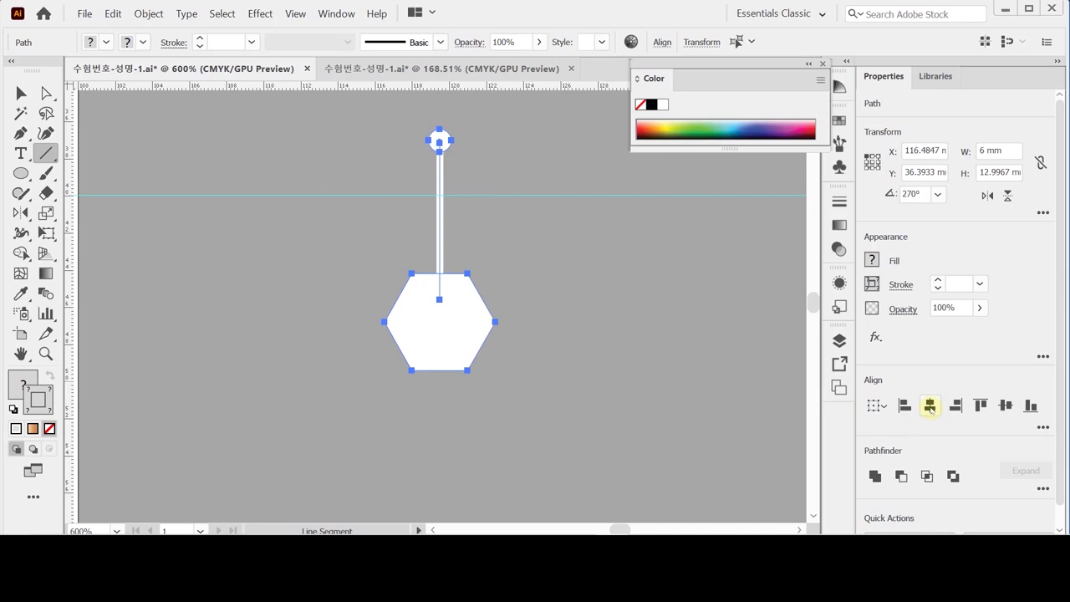
left_click(543, 242, "ctrl")
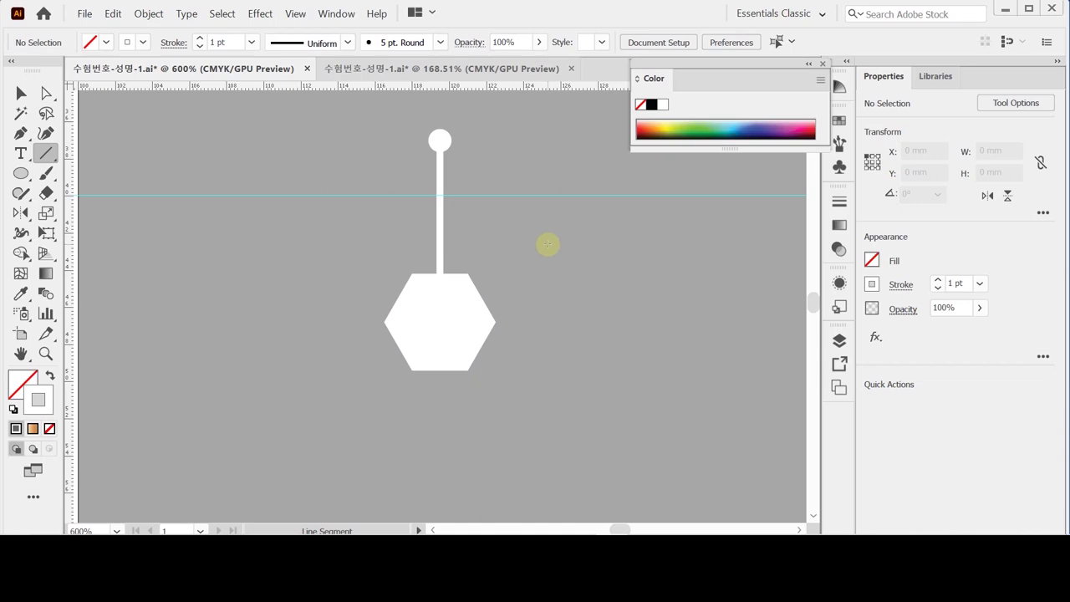
left_click(520, 221, "ctrl")
Draw two white diagonal branches ending on the stem's left side, the upper about 1.6 × 1.2 mm and the lower about 2.5 × 2.4 mm.
left_click(45, 152)
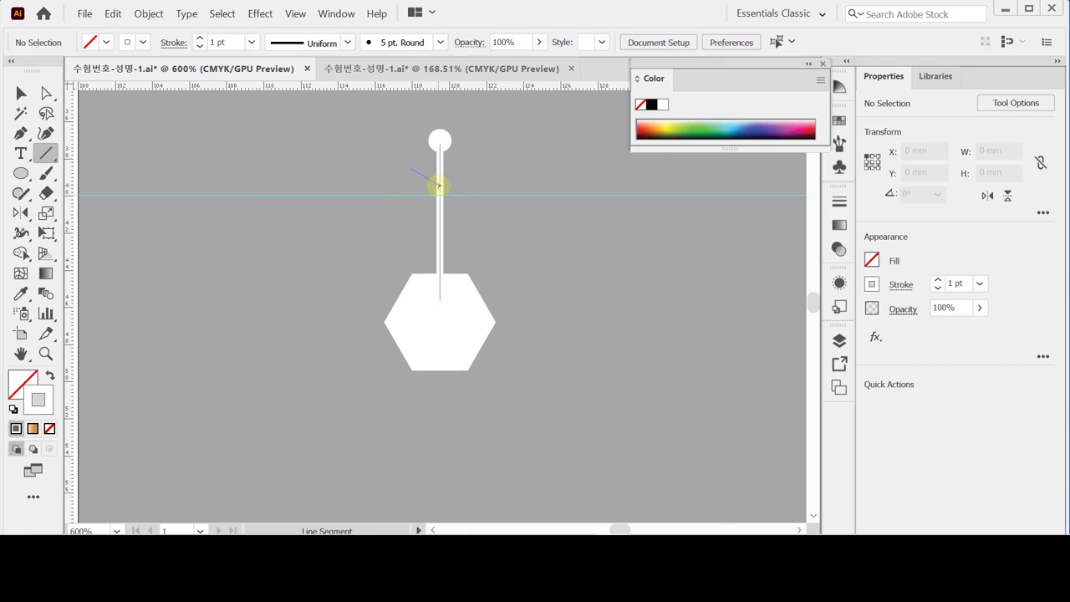
left_click_drag(439, 186, 439, 190)
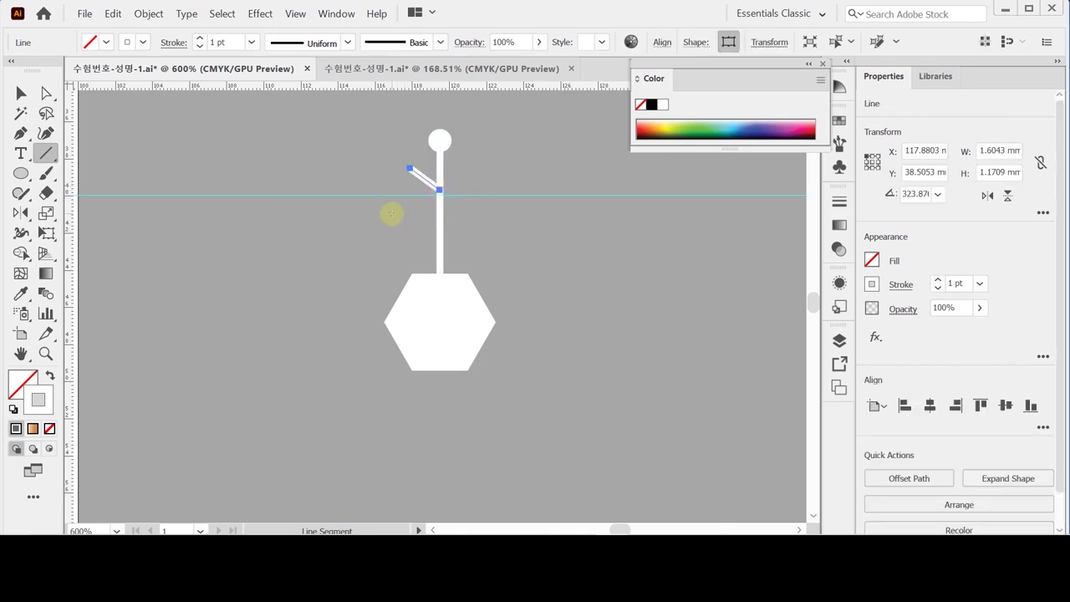
left_click_drag(393, 214, 438, 260)
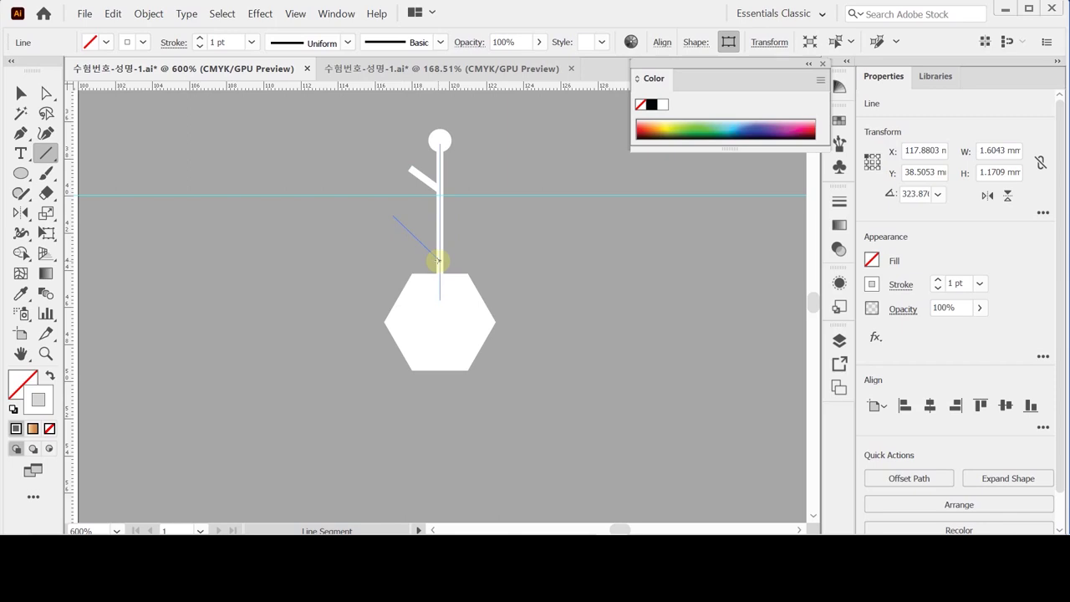
left_click_drag(438, 260, 440, 261)
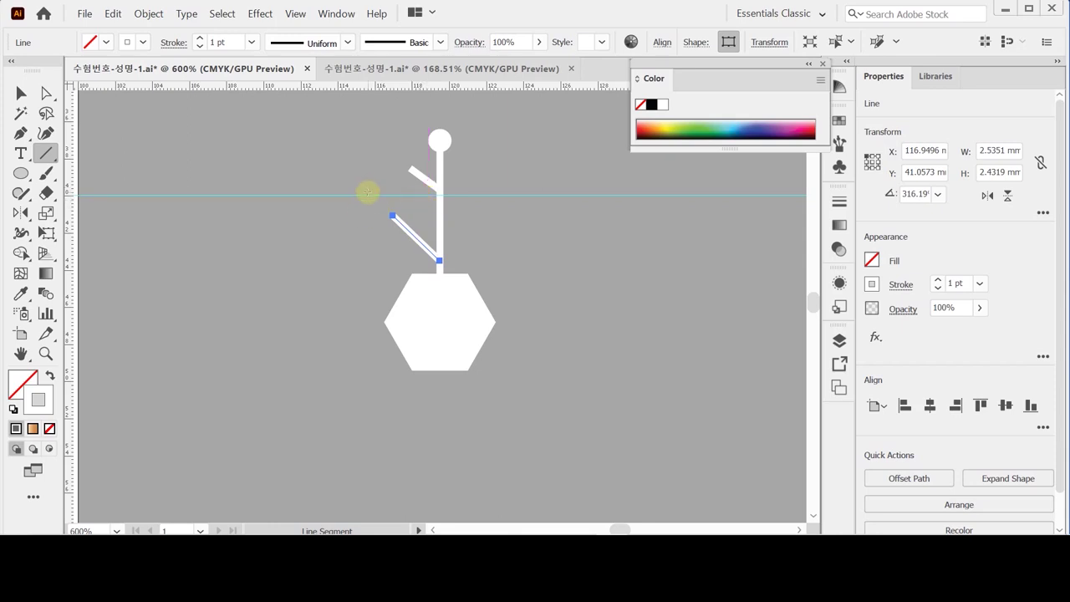
Select both diagonal branch lines and make a blend between them.
left_click_drag(371, 136, 382, 191)
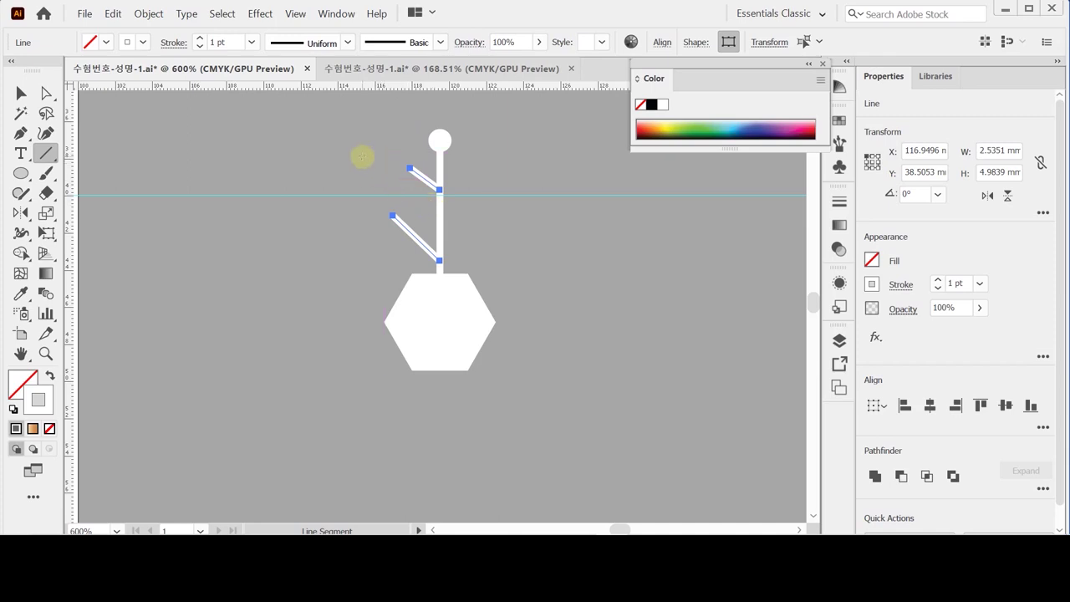
left_click(149, 13)
mouse_move(282, 346)
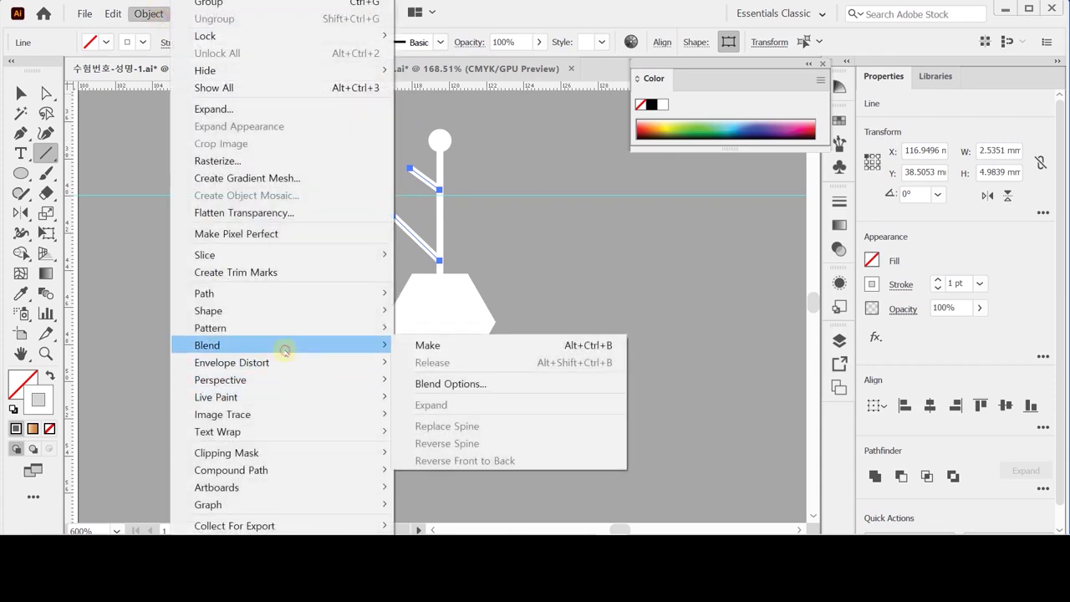
left_click(428, 345)
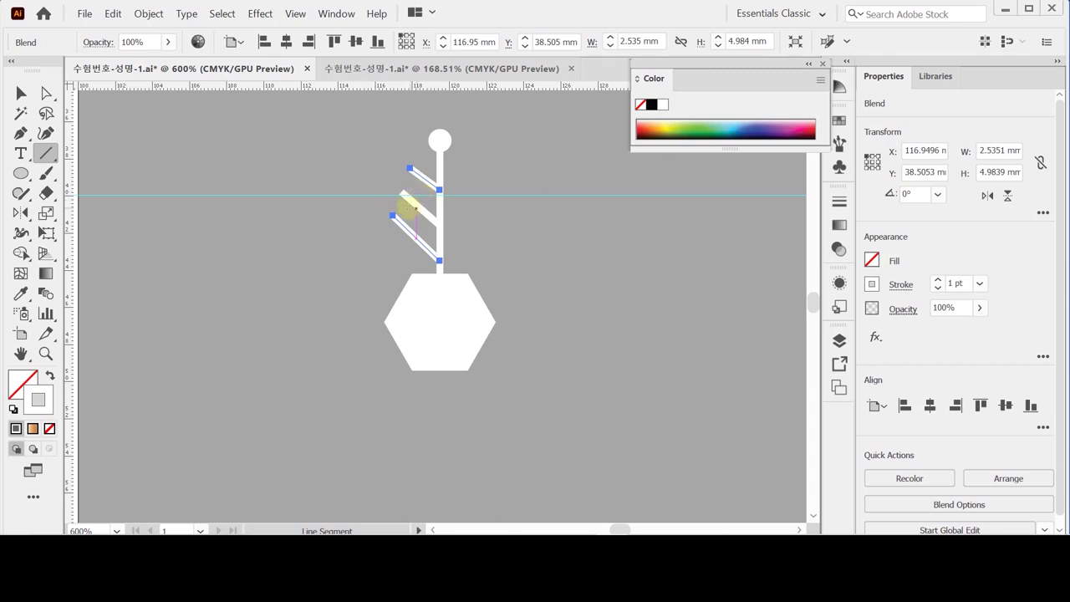
Set the branch blend's spacing to Specified Steps with 1 step.
double_click(45, 294)
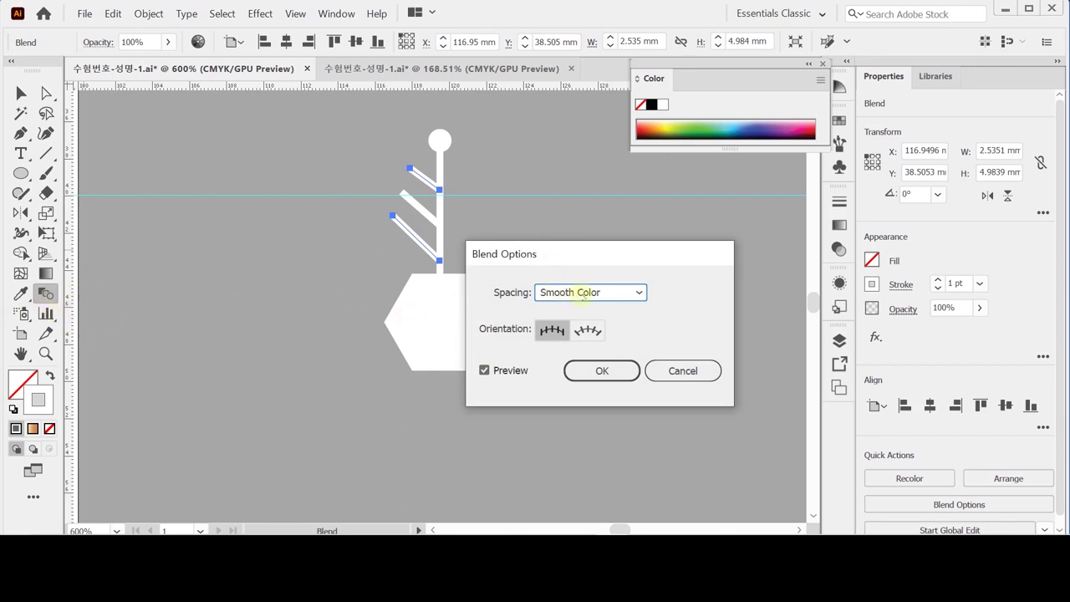
left_click(582, 291)
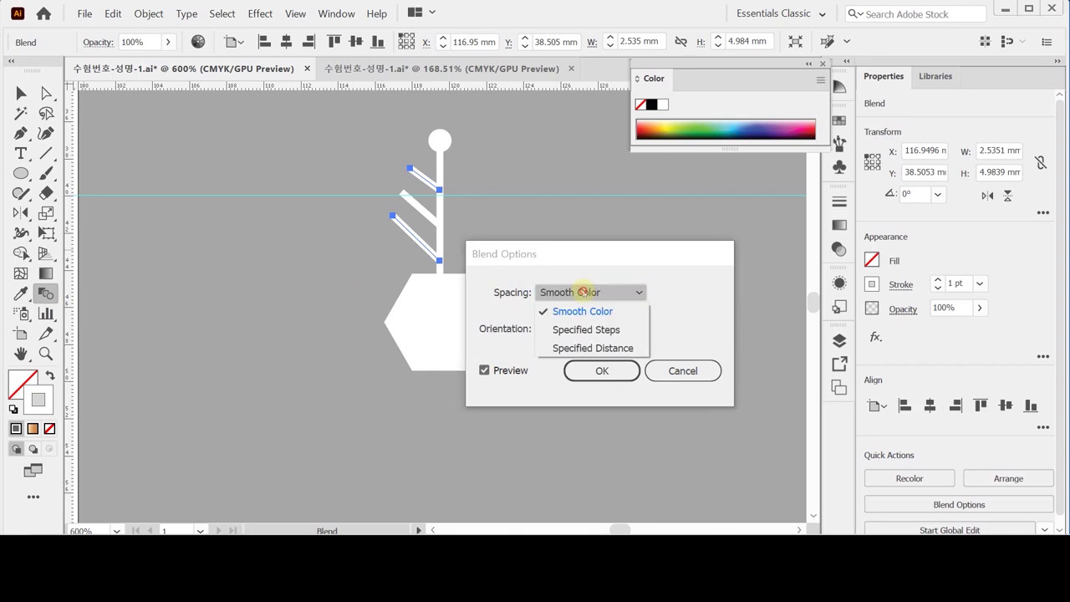
left_click(610, 331)
type("2")
key("Tab")
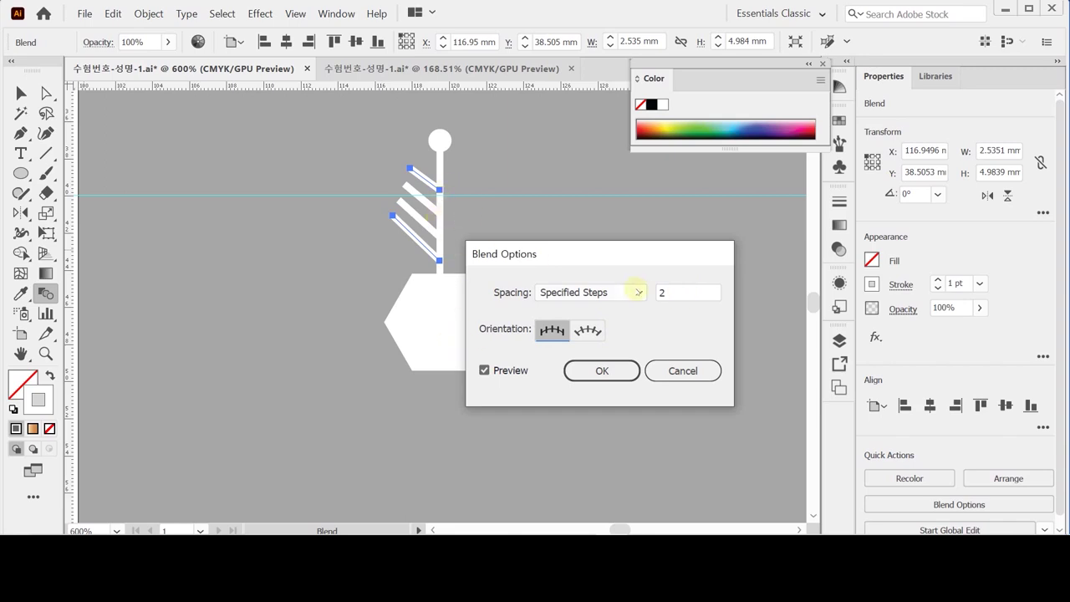
double_click(670, 293)
type("1")
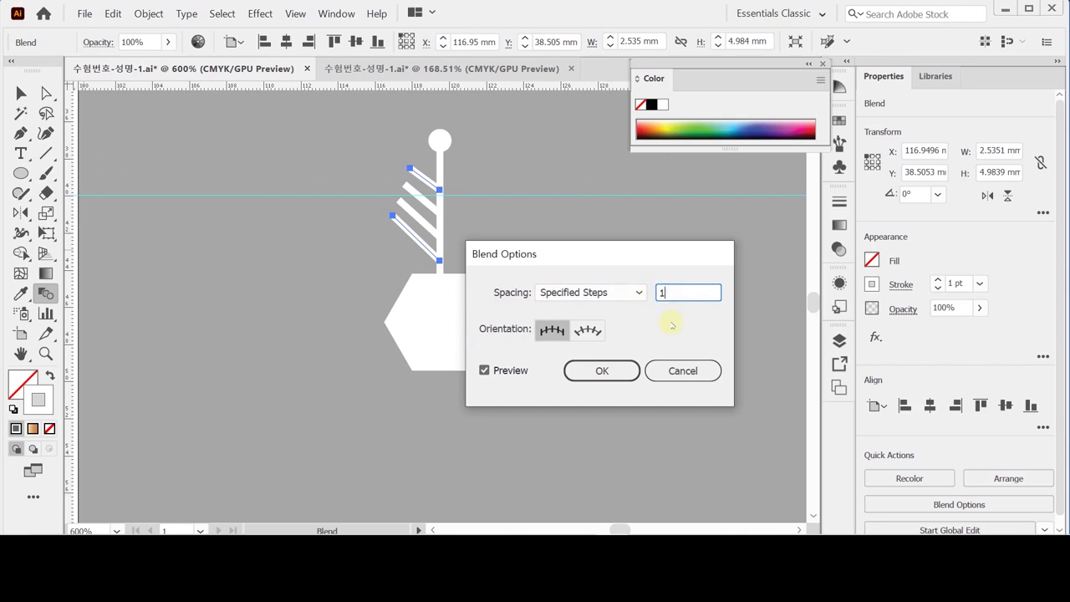
left_click(598, 378)
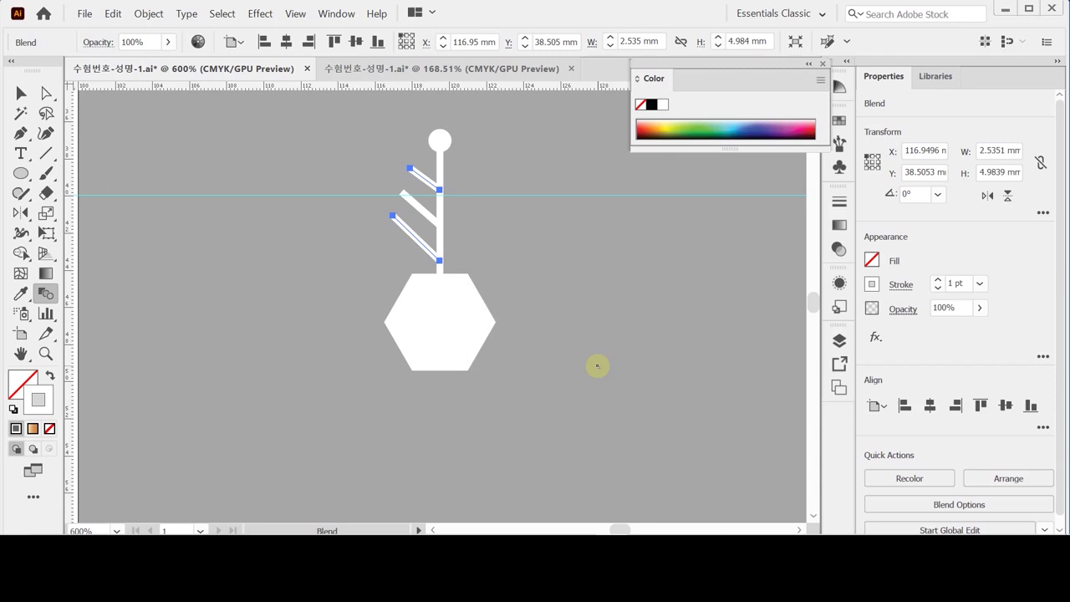
Expand the blend into separate branch lines and move the group up 0.5 mm along the stem.
key("ctrl")
key("ctrl+y")
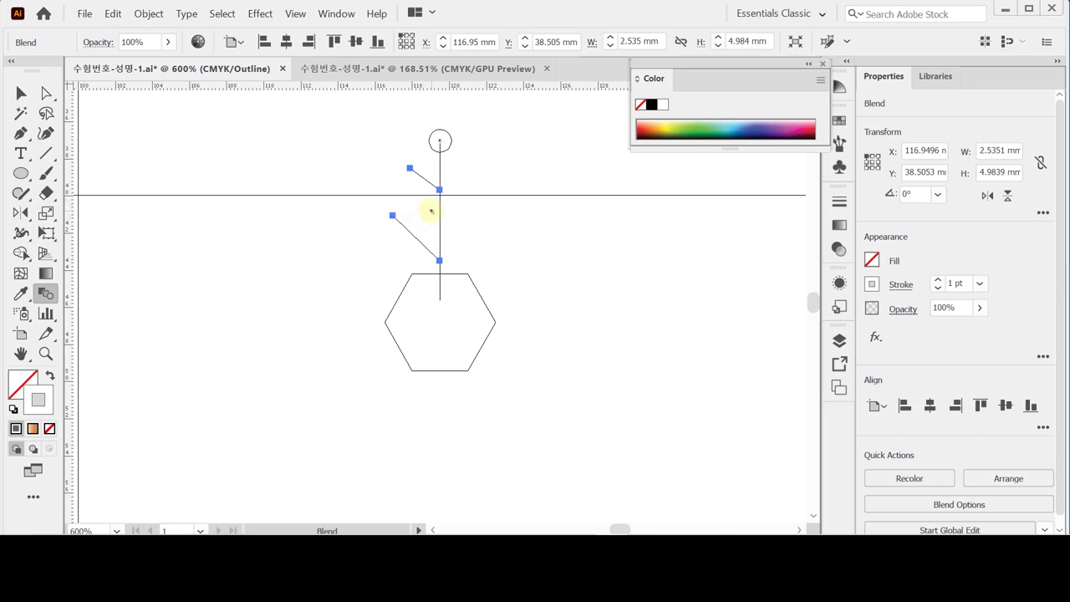
key("v")
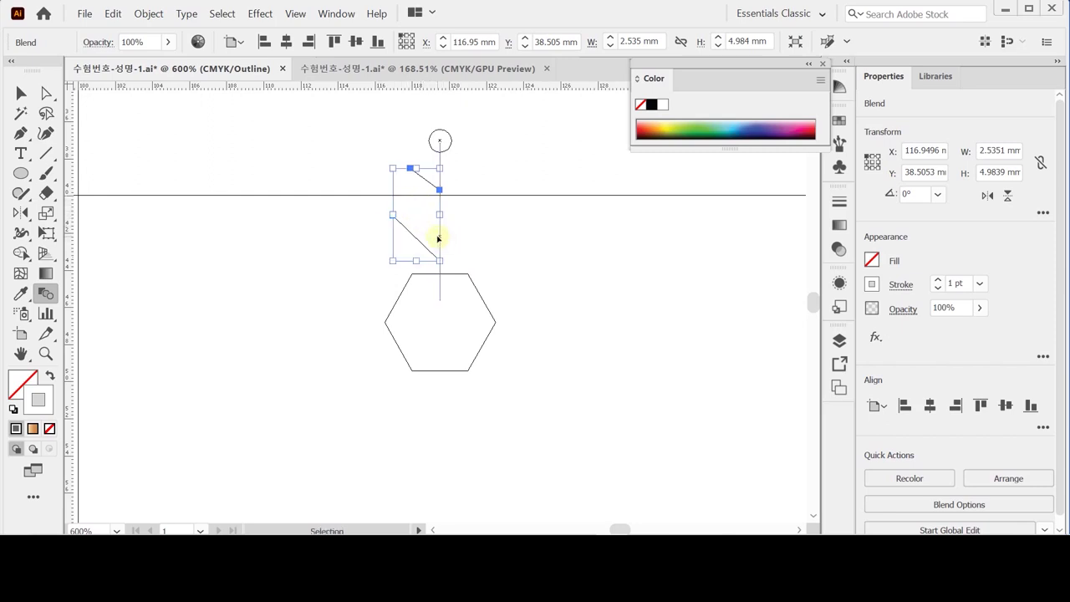
key("ctrl+y")
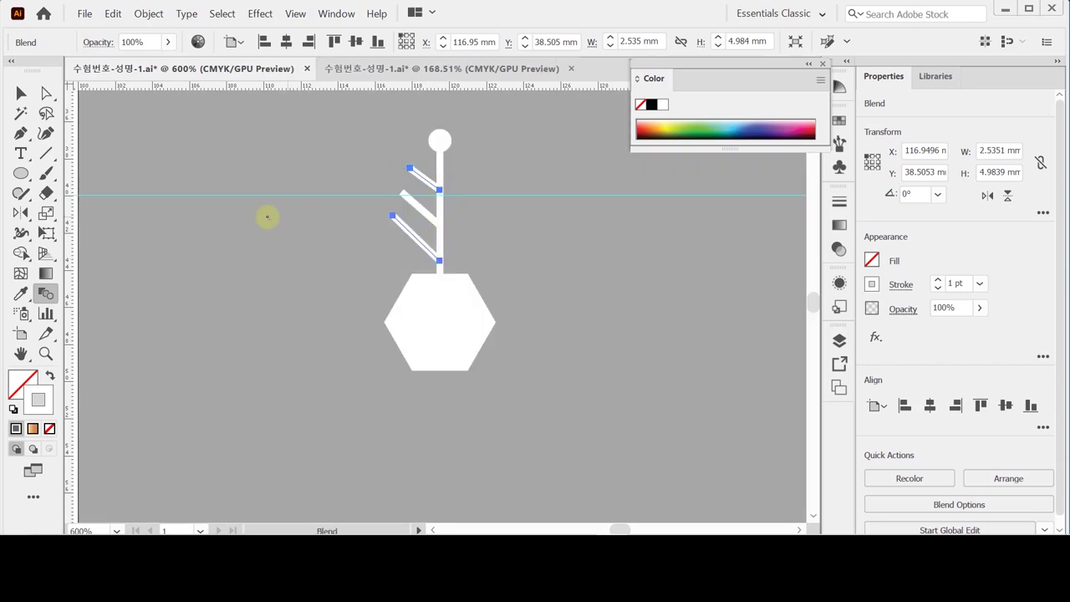
left_click(149, 13)
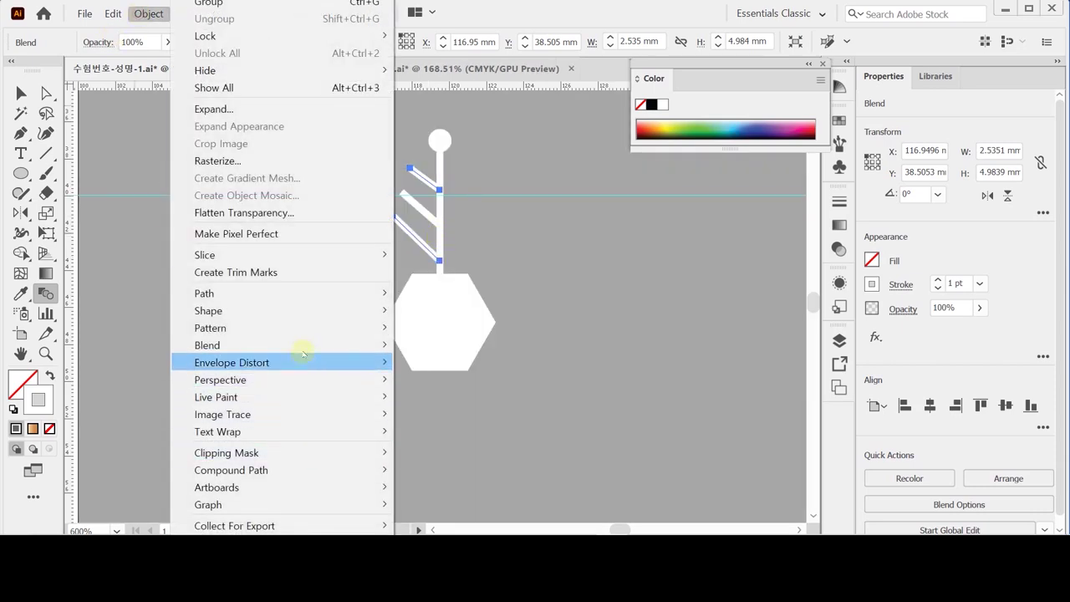
mouse_move(304, 349)
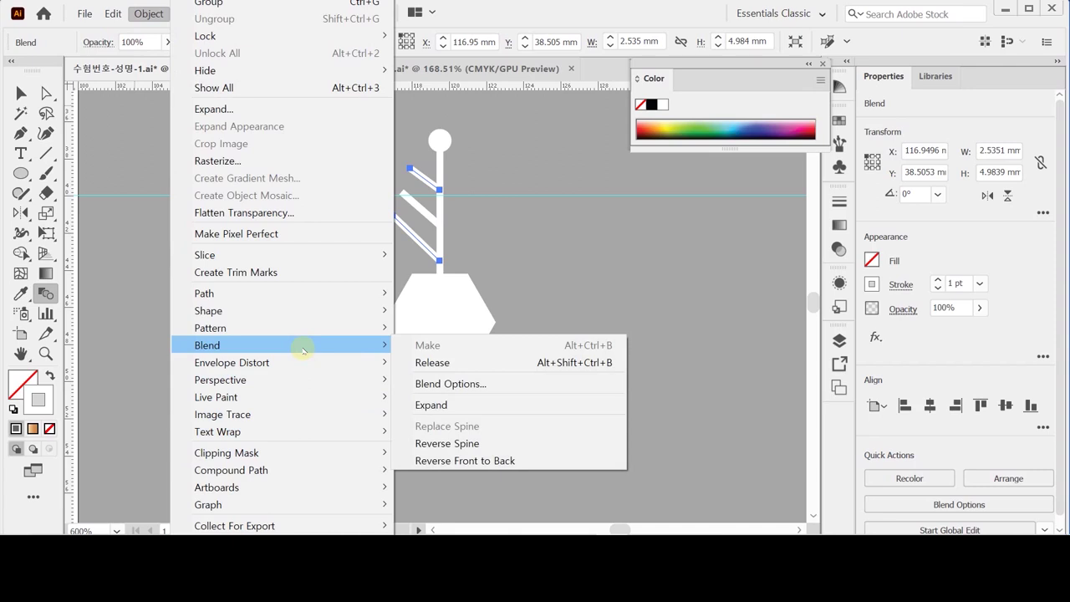
left_click(411, 405)
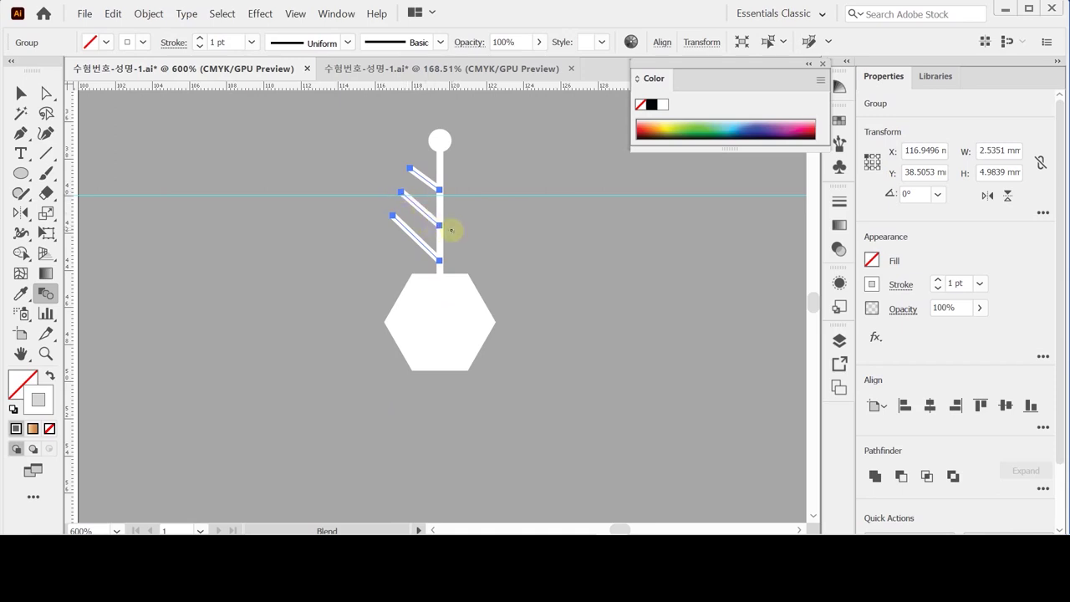
key("Up")
key("Up")
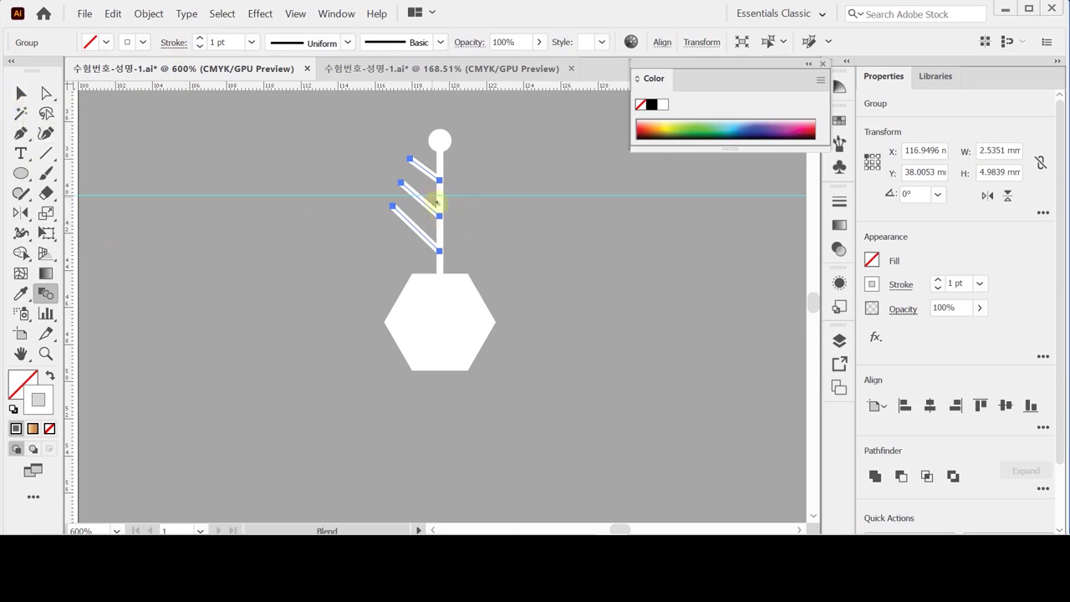
Reflect a copy of the three branches across the vertical axis of the stem.
left_click(17, 214)
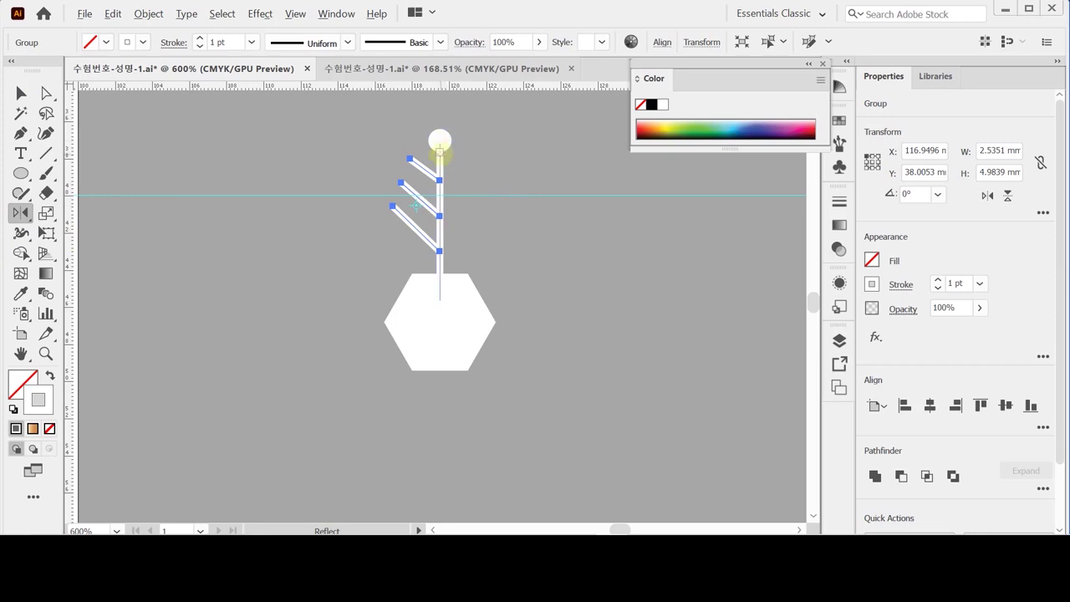
left_click(440, 152, "alt")
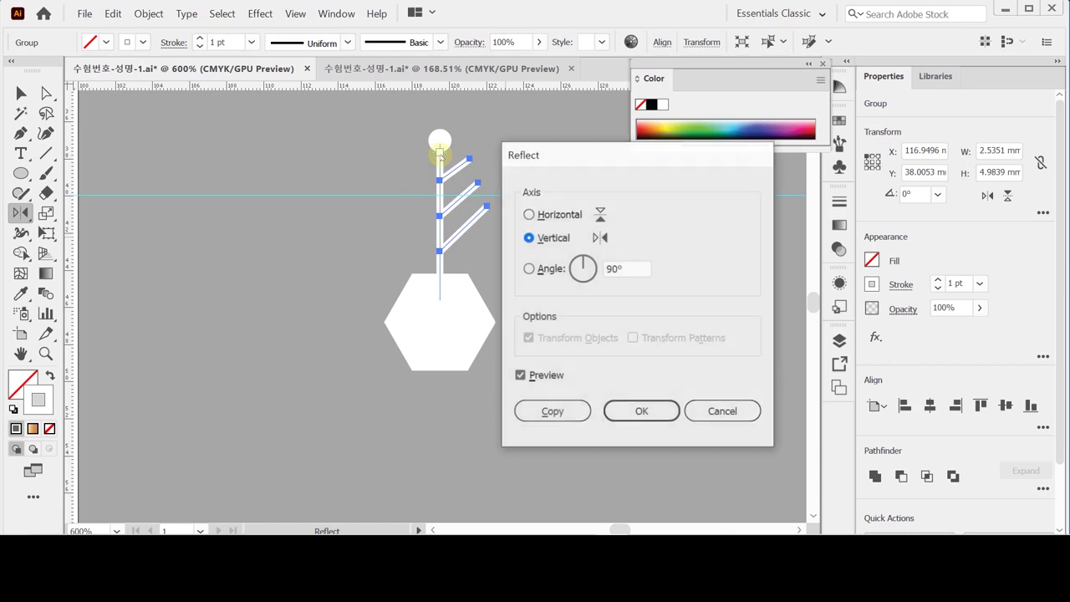
left_click(565, 411)
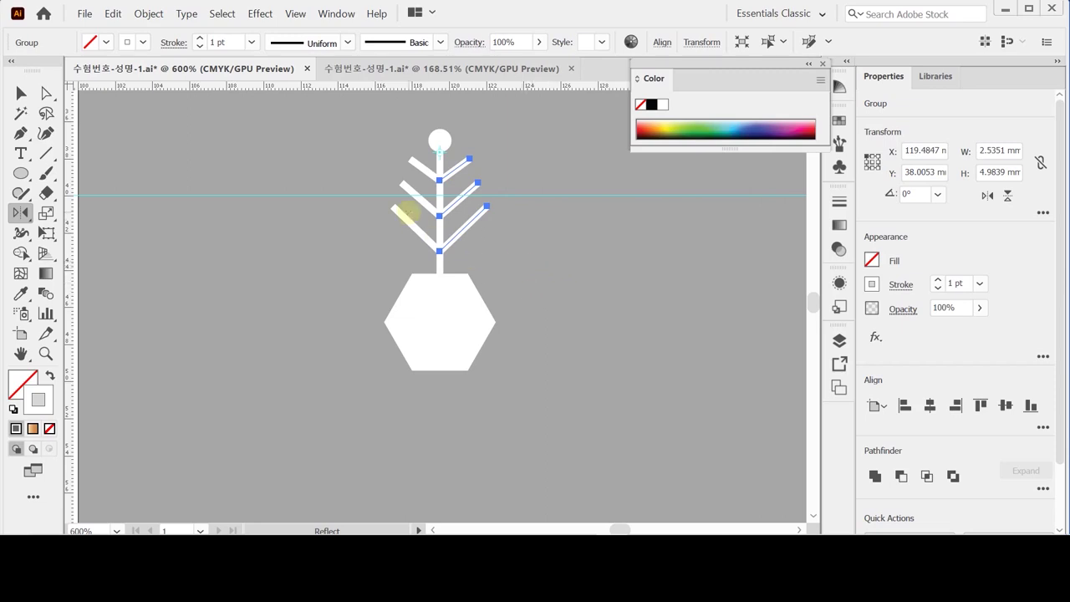
Select the stem and all branches on both sides and convert their strokes to filled shapes with Outline Stroke.
key("v")
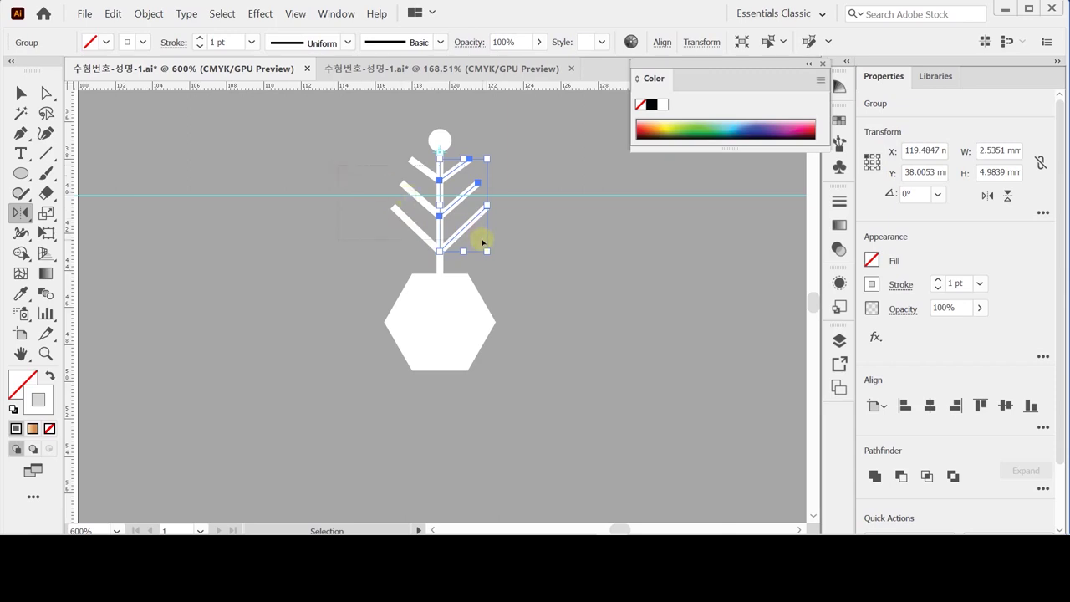
key("ctrl+a")
key("o")
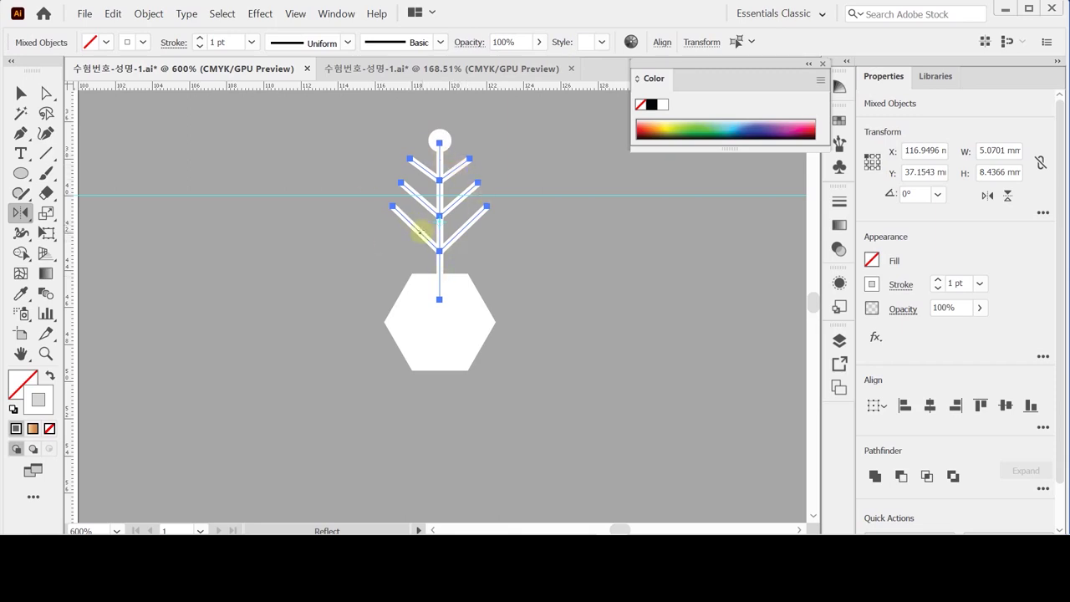
key("v")
left_click(149, 14)
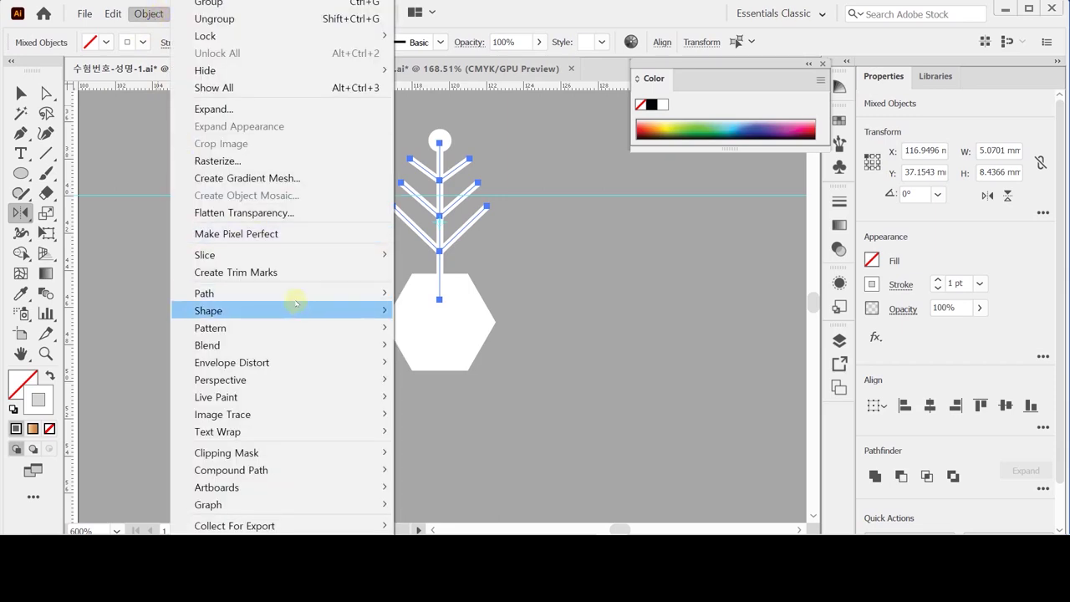
mouse_move(295, 295)
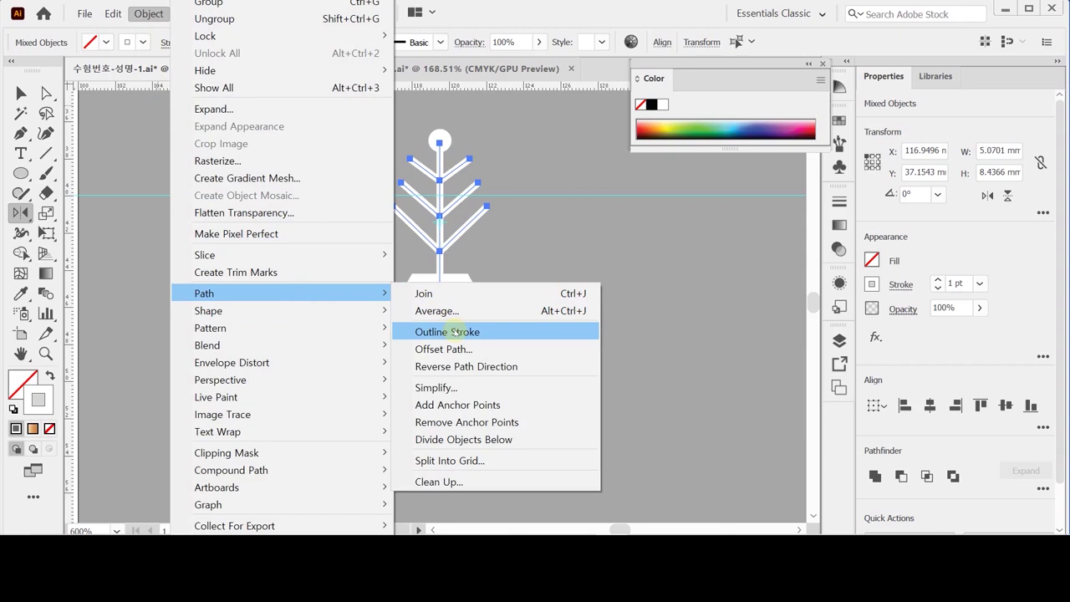
left_click(456, 332)
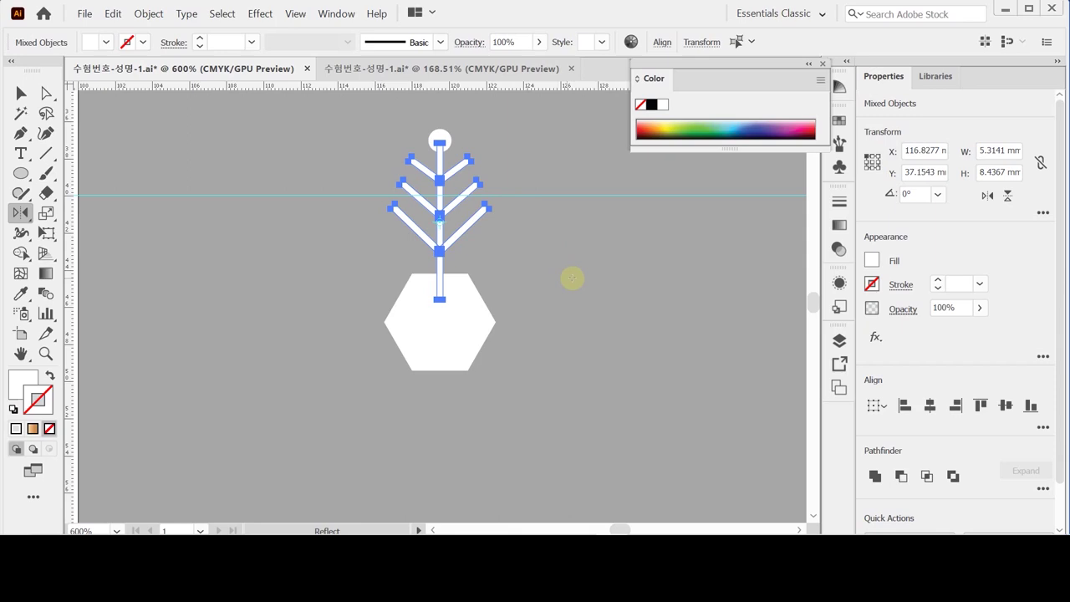
key("ctrl")
left_click(458, 381, "ctrl")
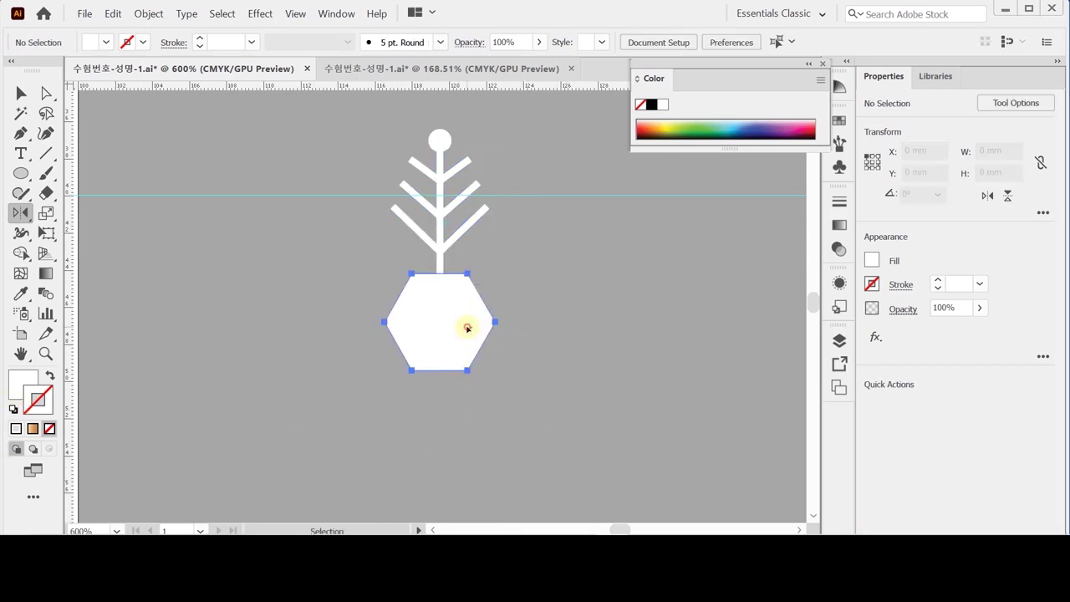
left_click(462, 330, "ctrl")
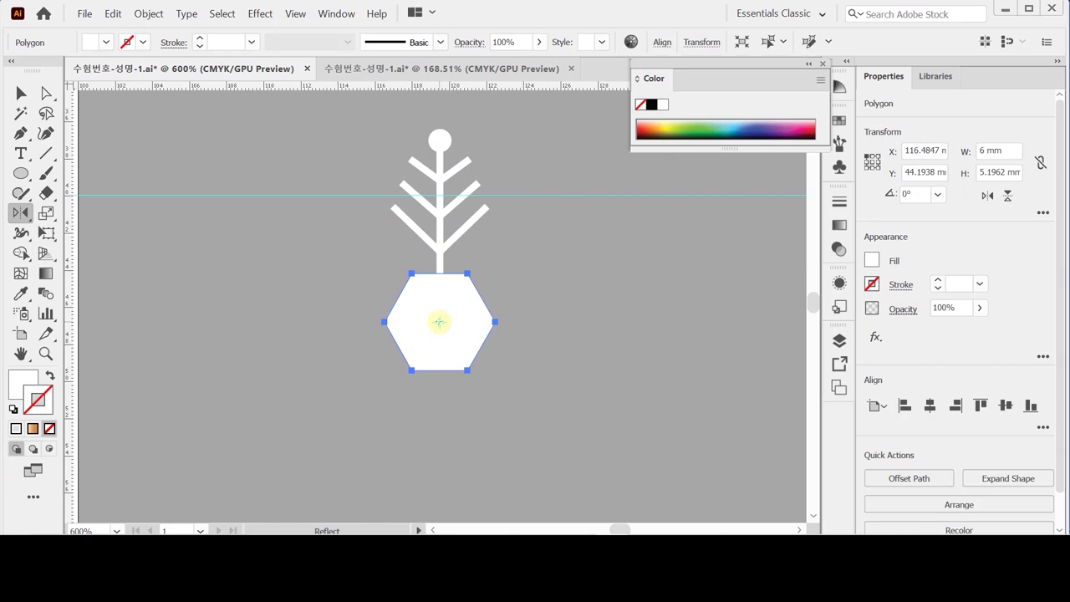
left_click(338, 143, "ctrl")
left_click(486, 243, "ctrl")
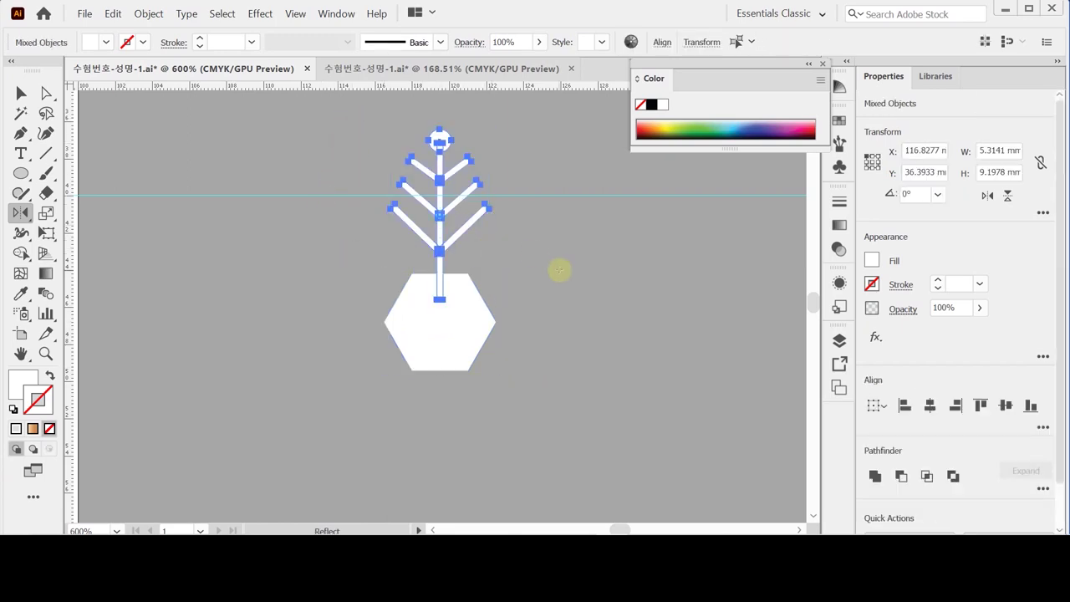
left_click_drag(21, 212, 88, 215)
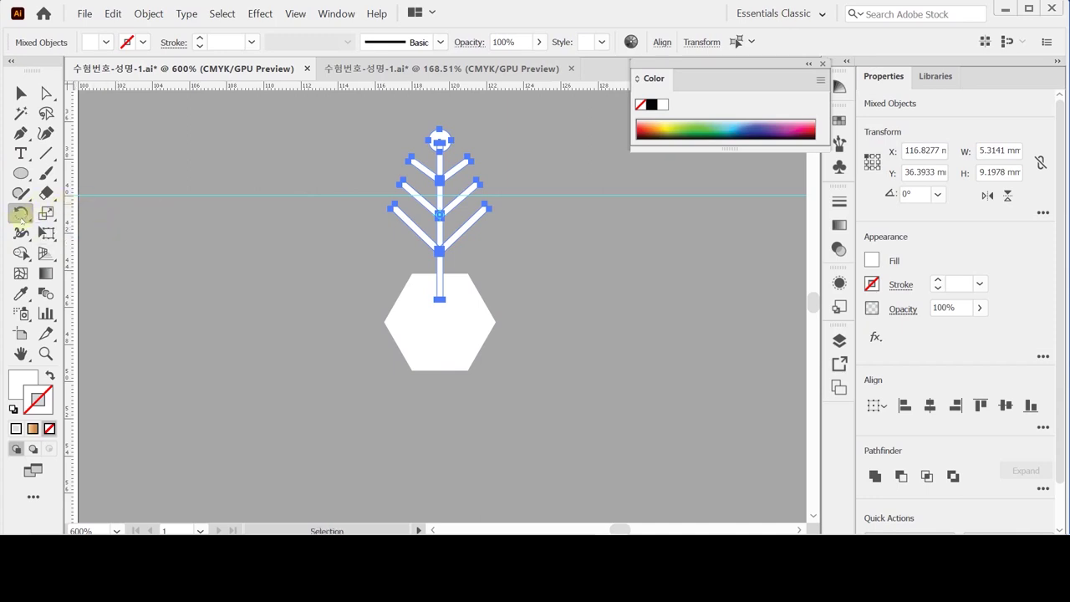
double_click(21, 213)
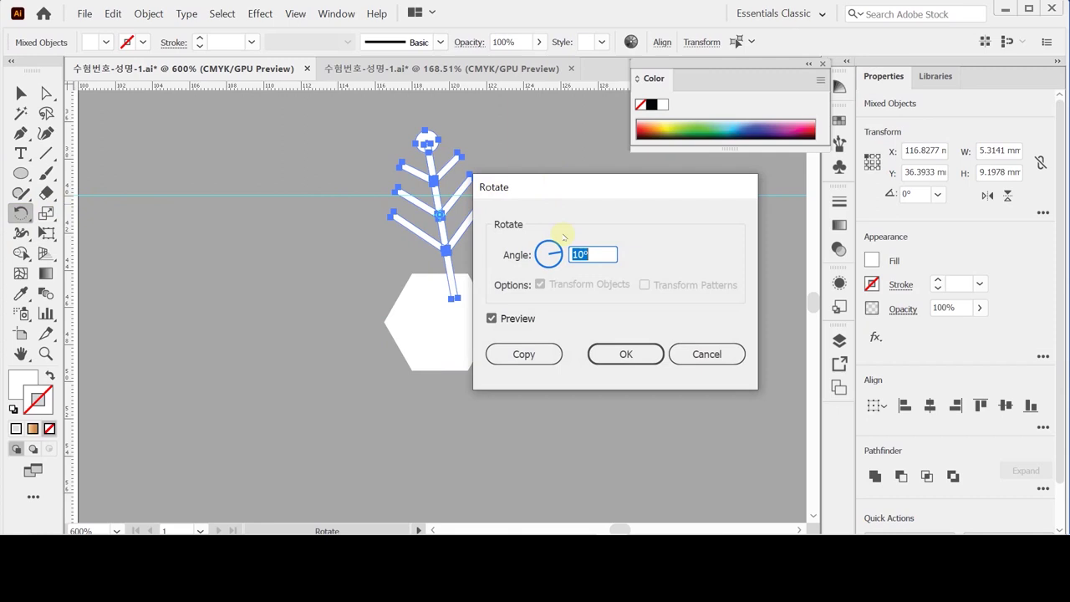
type("60")
key("Tab")
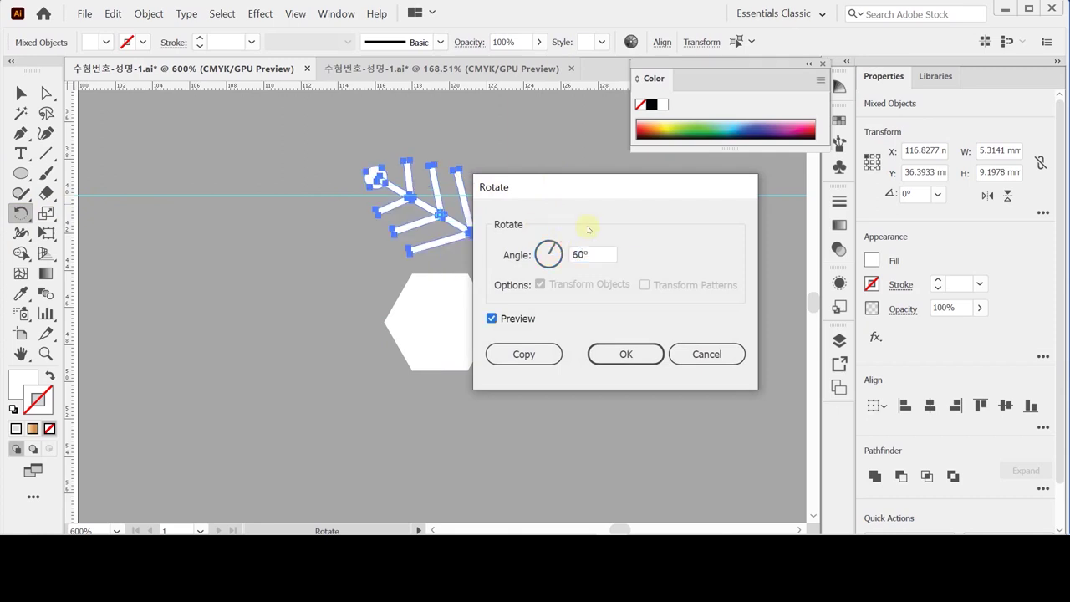
left_click_drag(572, 189, 681, 216)
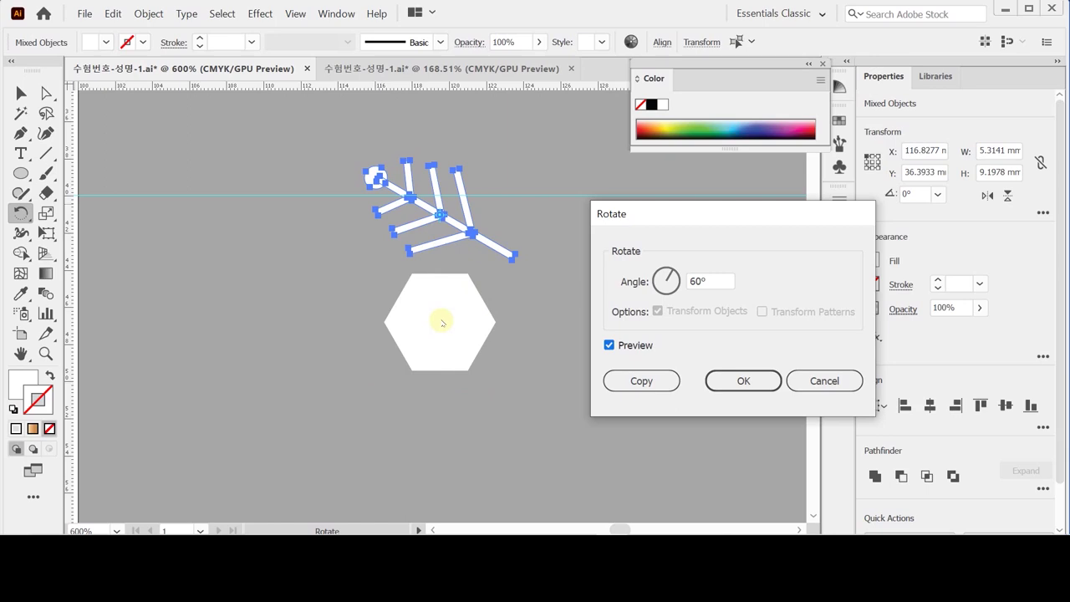
key("Return")
left_click_drag(443, 323, 485, 293)
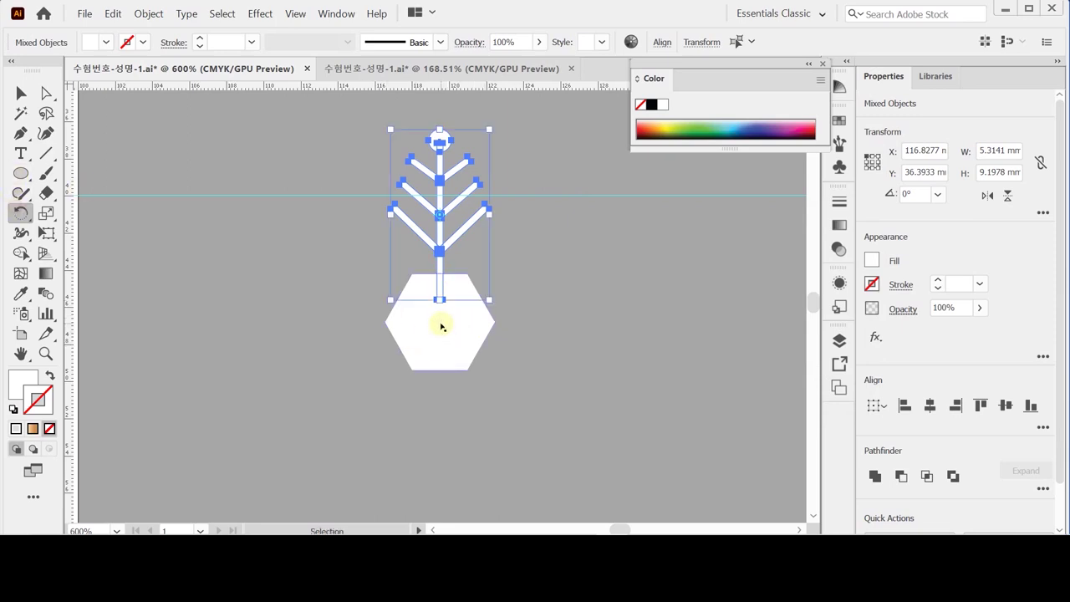
Place a horizontal and a vertical ruler guide crossing at the hexagon's centre point.
left_click(440, 323, "ctrl")
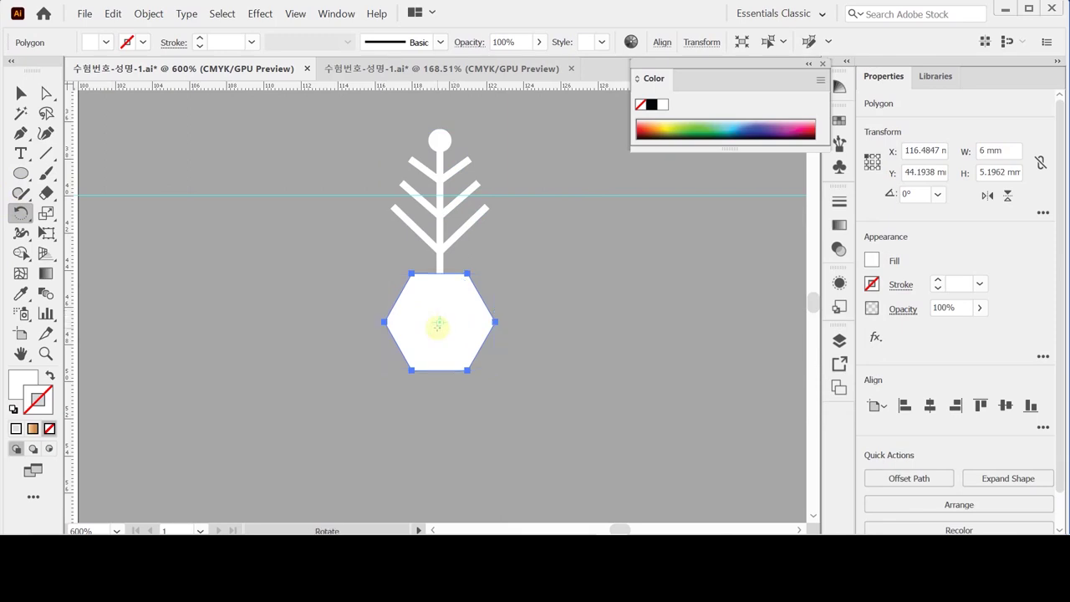
left_click_drag(426, 84, 472, 322)
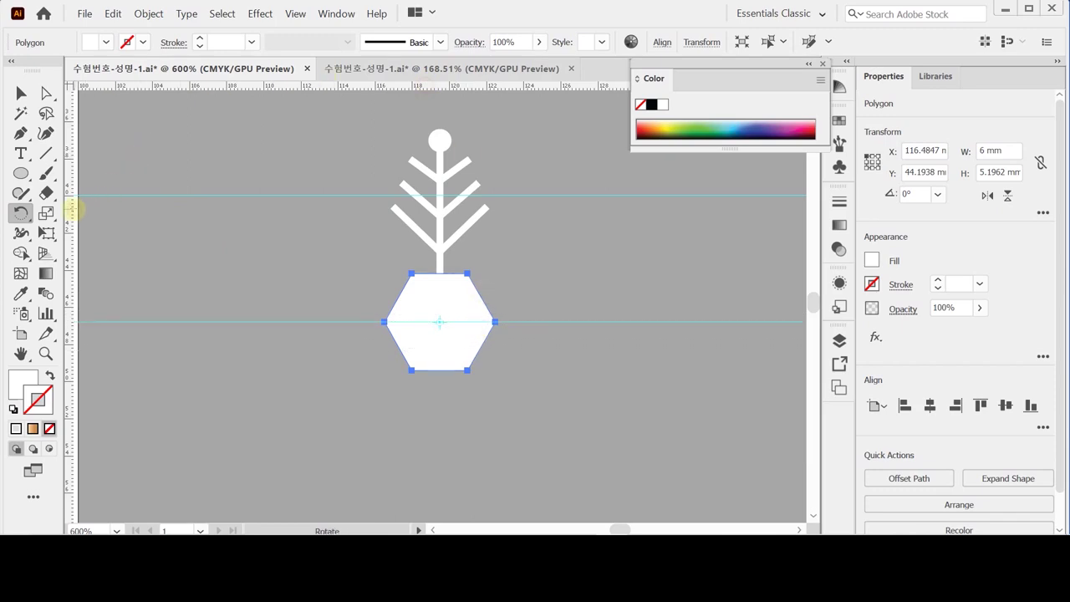
key("ctrl+z")
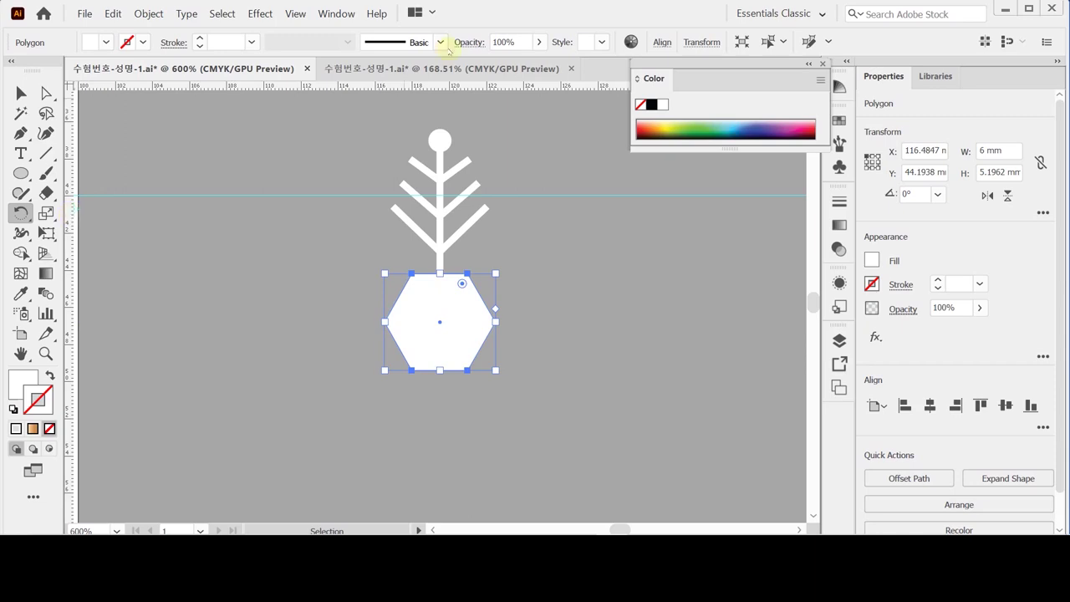
key("ctrl+shift+z")
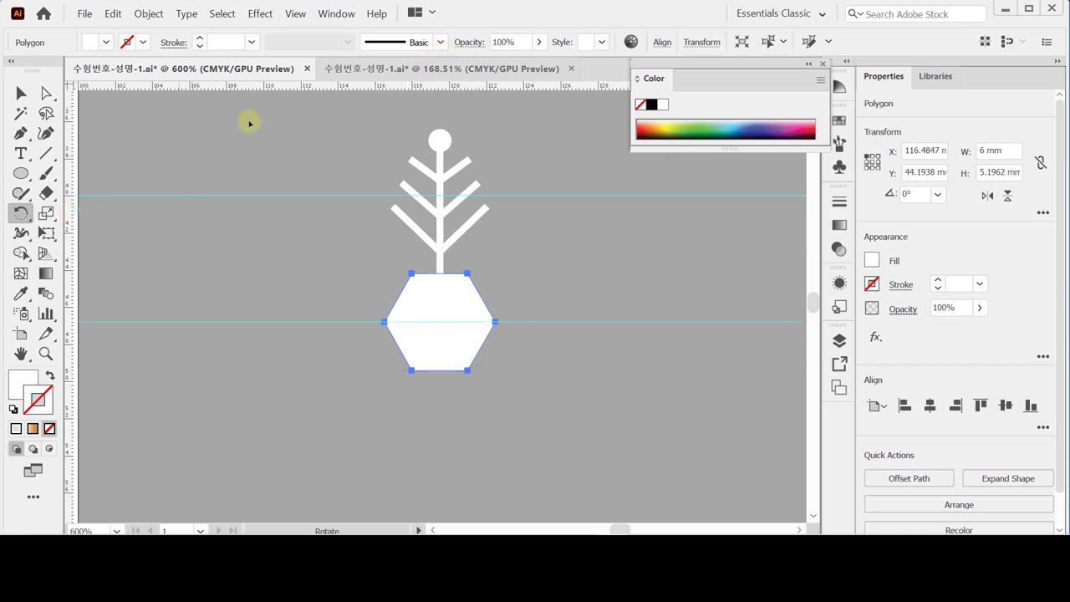
left_click_drag(72, 262, 441, 280)
Rotate a copy of the whole branched arm with its tip circle by 60° around the hexagon's centre.
left_click_drag(382, 107, 496, 252)
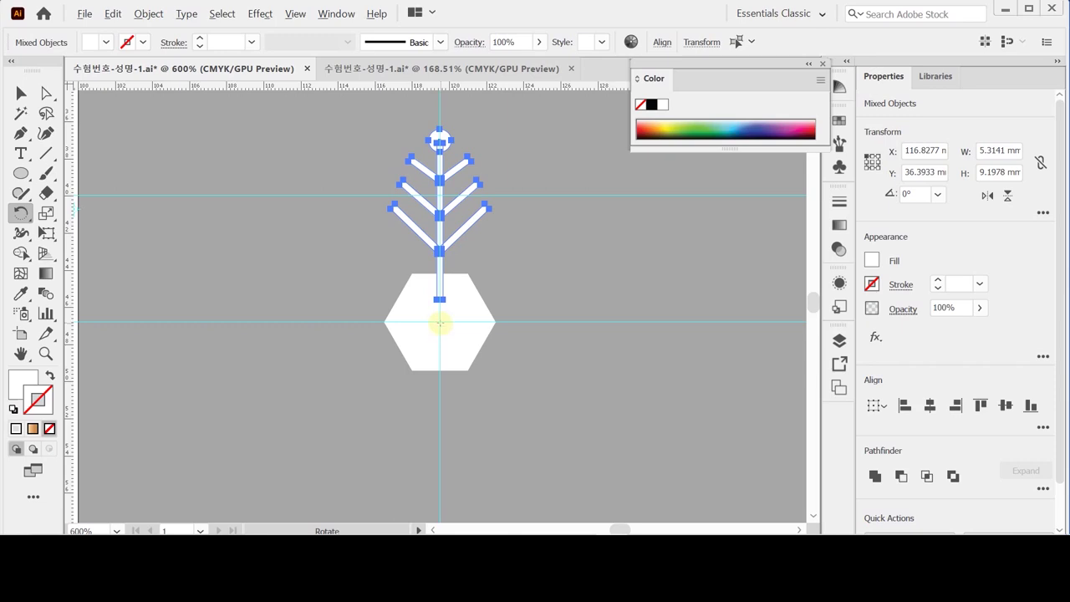
left_click(439, 323, "alt")
type("60")
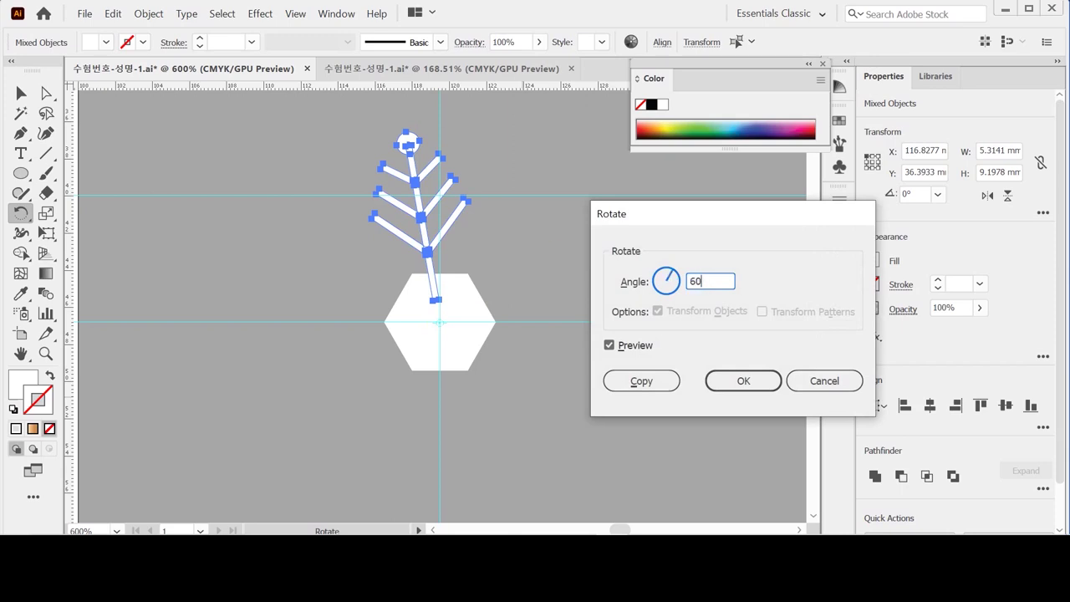
key("Tab")
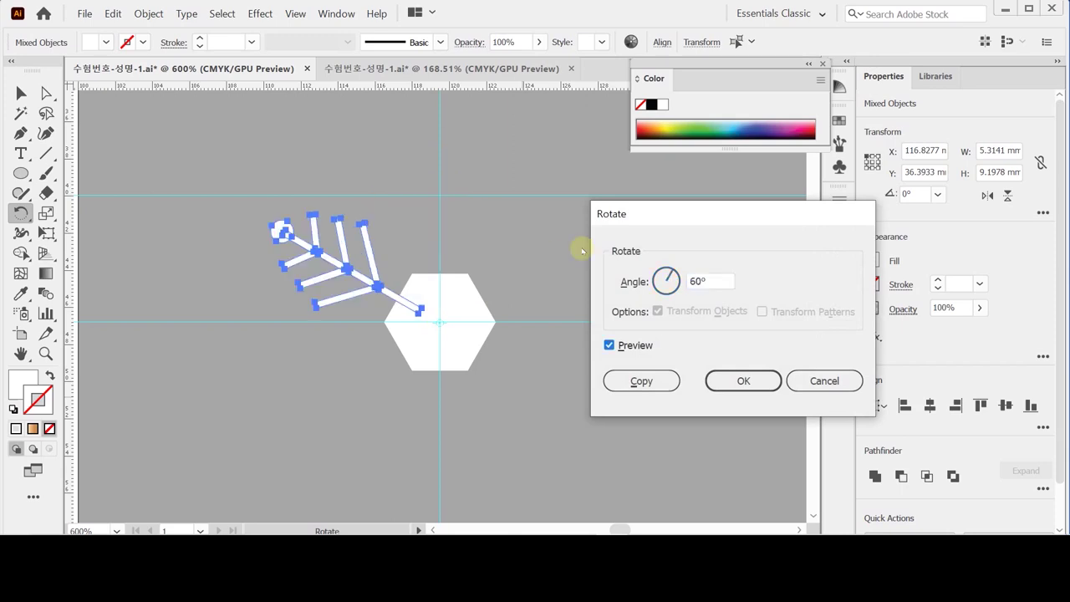
left_click(645, 382)
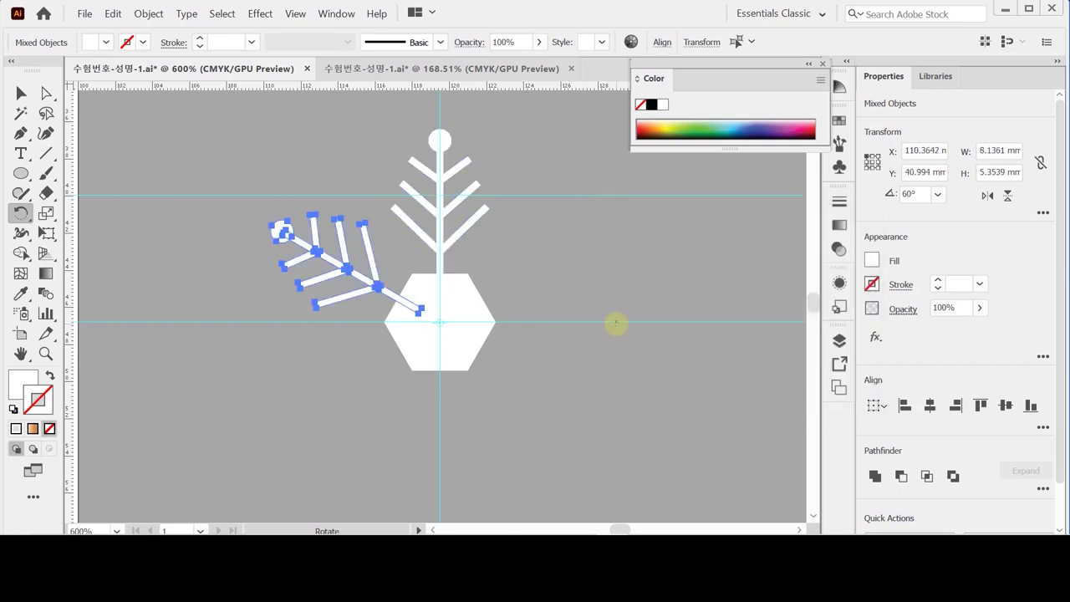
Repeat the rotated copy four more times to complete the six arms around the hexagon.
key("ctrl+d")
key("ctrl+d")
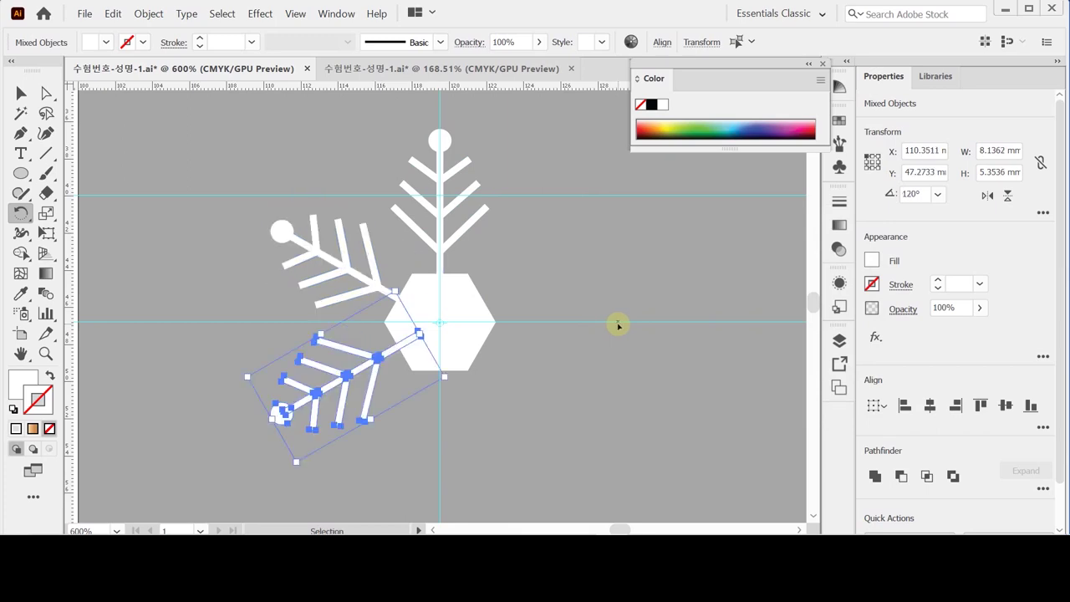
key("ctrl+d")
key("ctrl+d")
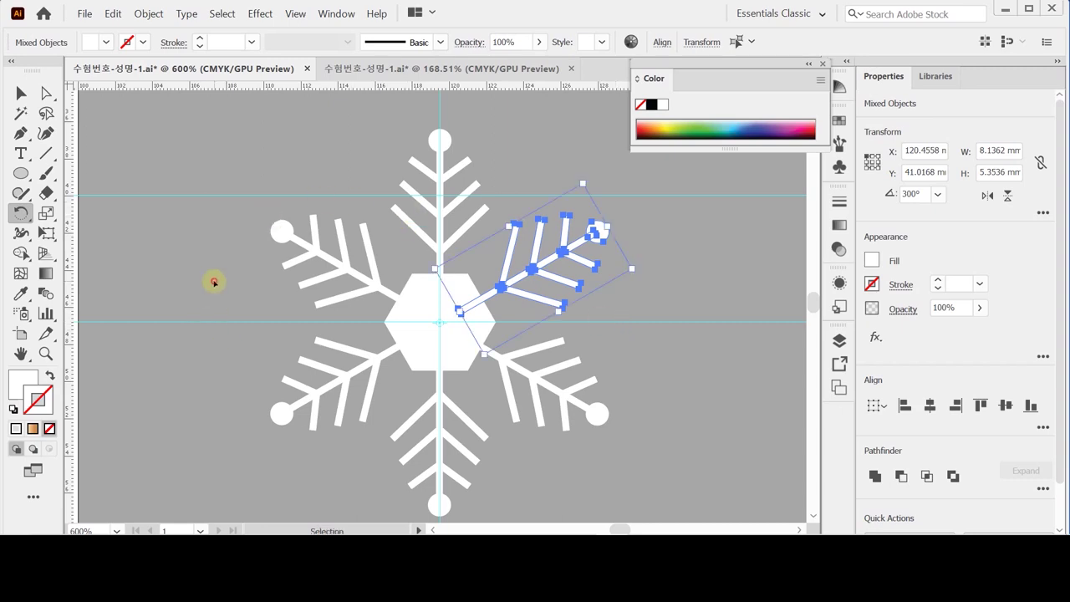
Unite all arms, tip circles and the hexagon into a single snowflake shape.
left_click(212, 282, "ctrl")
key("ctrl+a")
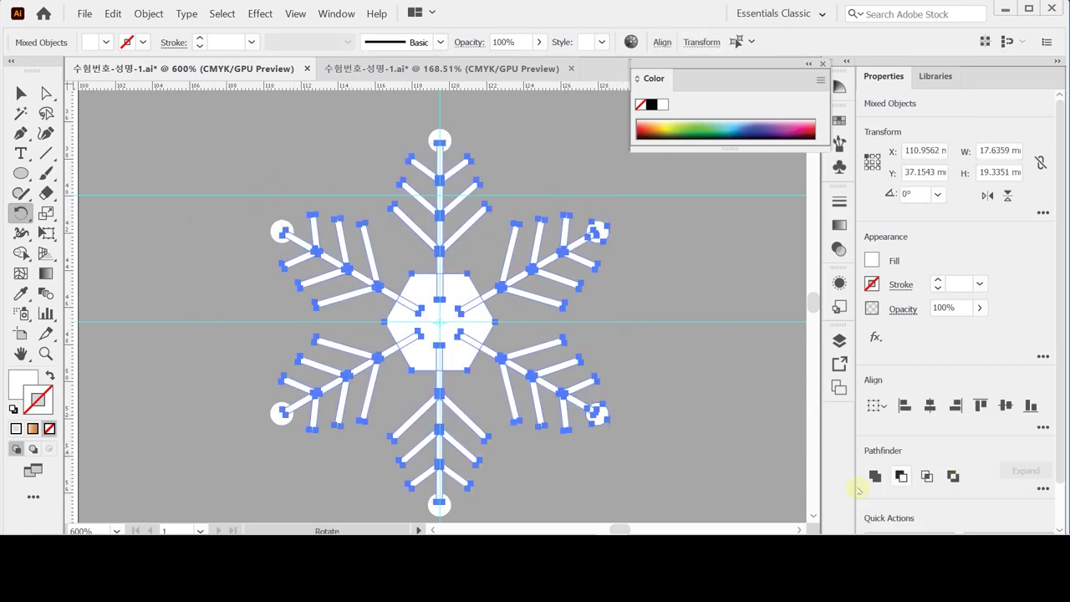
left_click(875, 475)
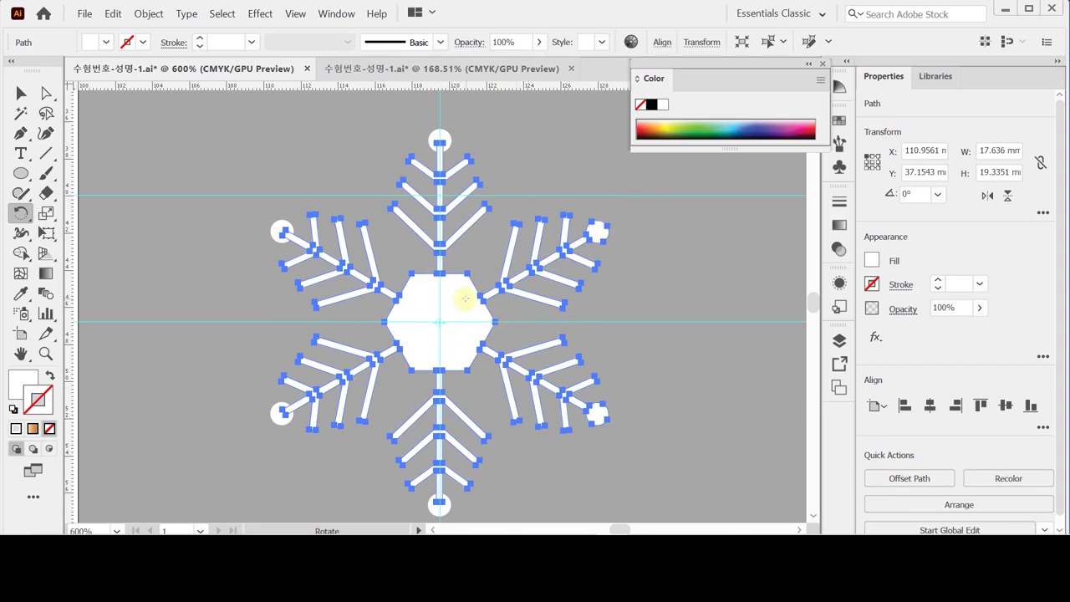
key("v")
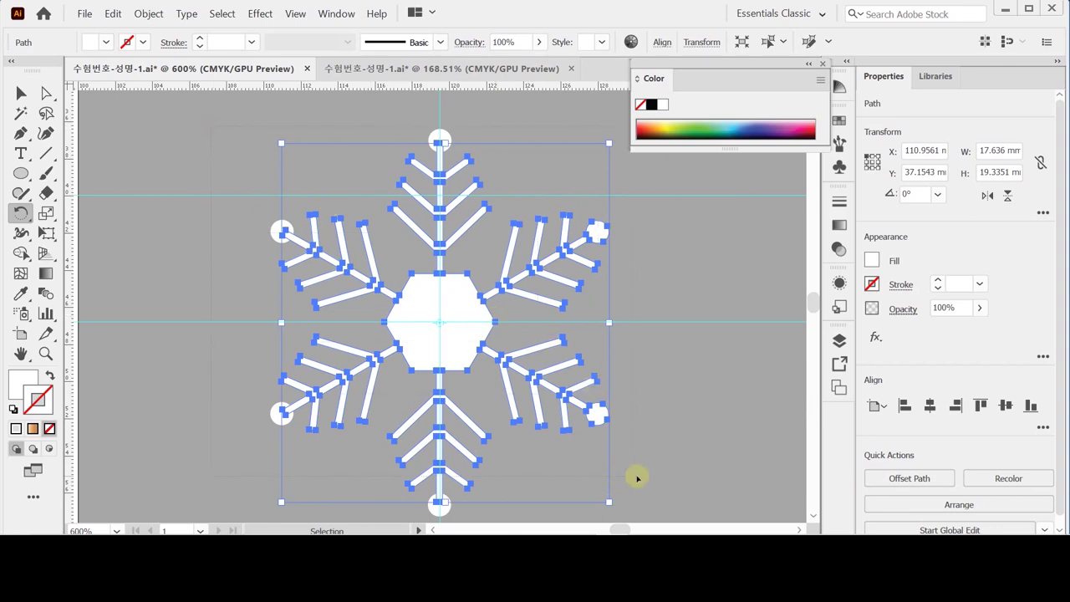
key("ctrl+a")
left_click(875, 477)
key("r")
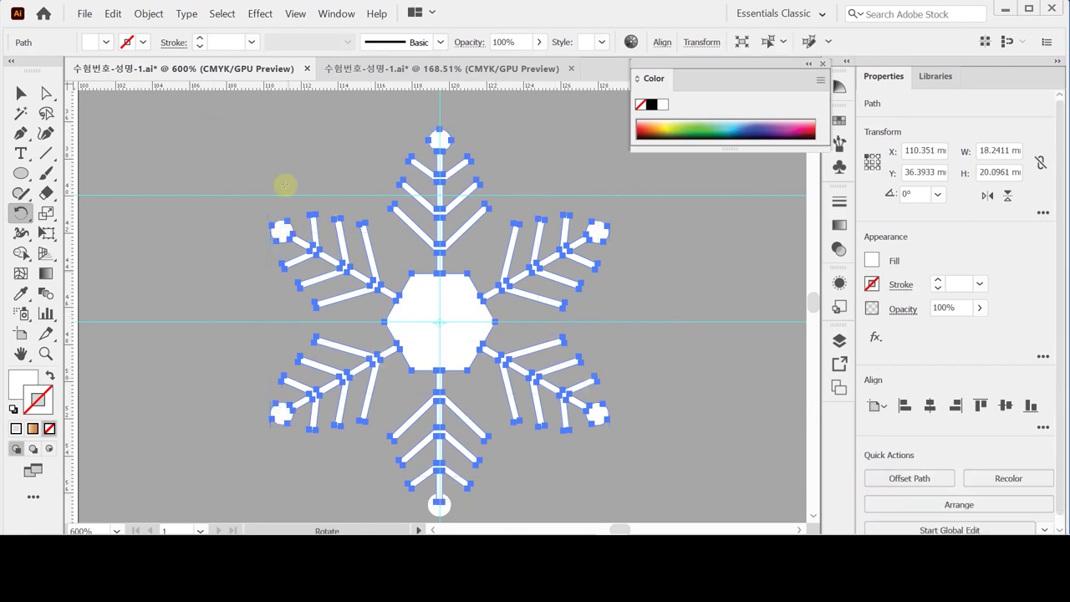
key("v")
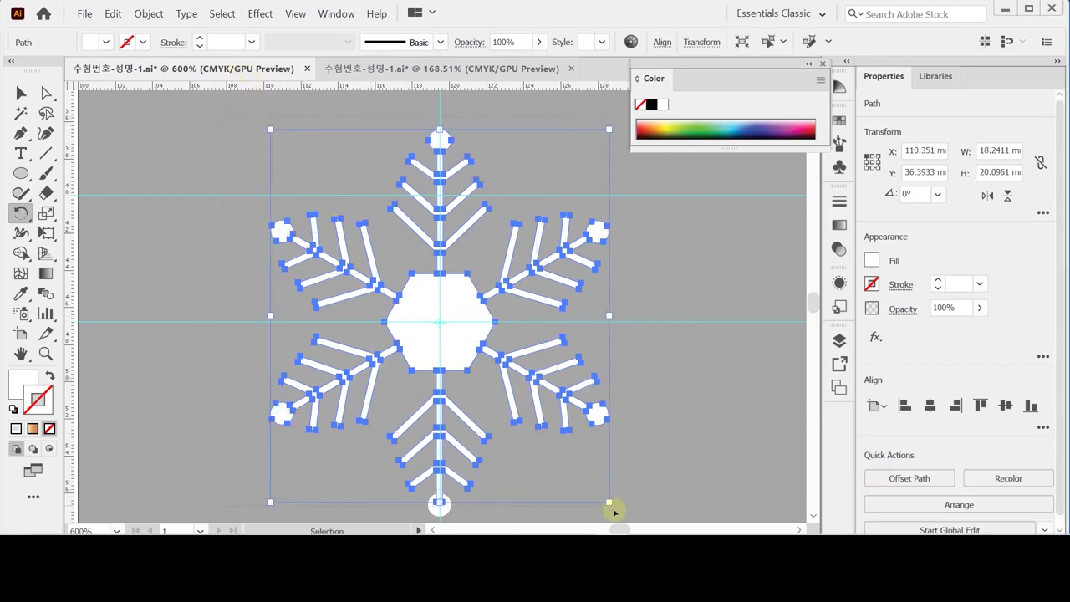
key("ctrl+a")
left_click(875, 476)
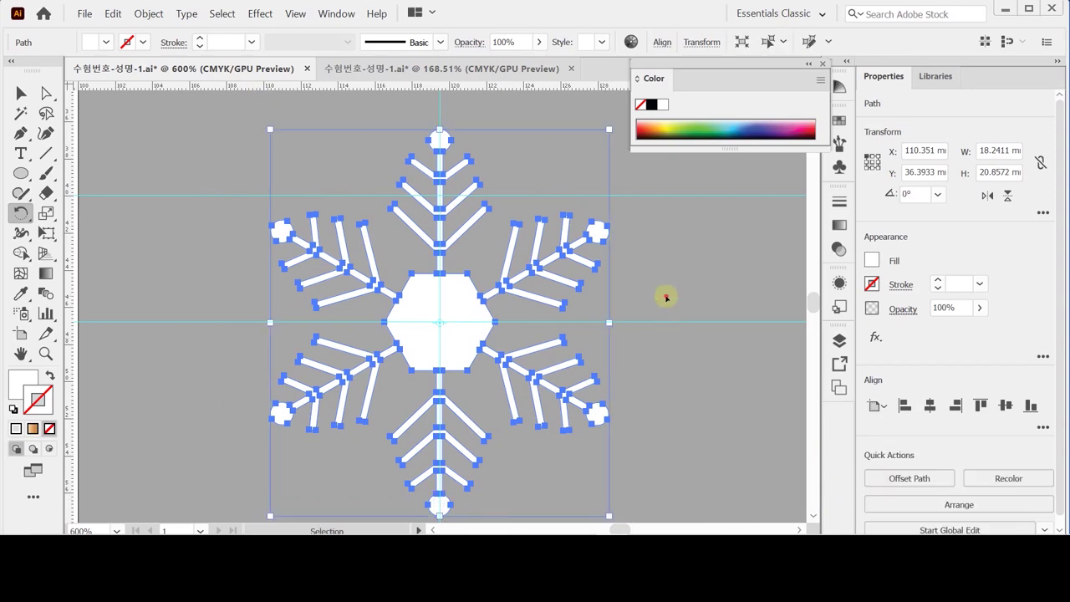
left_click(666, 298)
Activate the Ellipse tool for drawing at the centre of the snowflake's hexagon.
left_click_drag(382, 362, 378, 322)
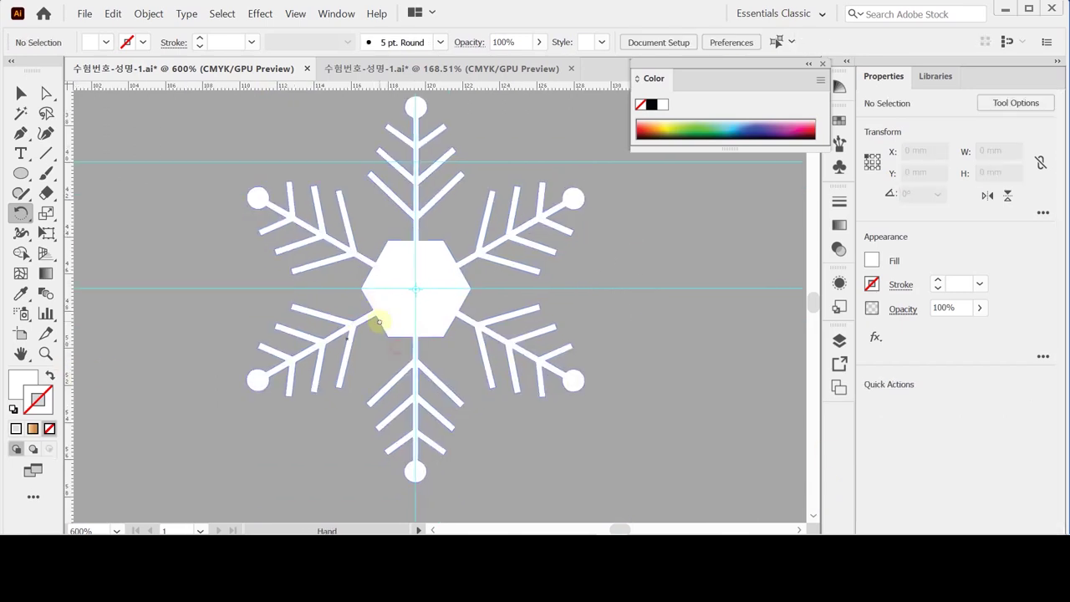
left_click(20, 173)
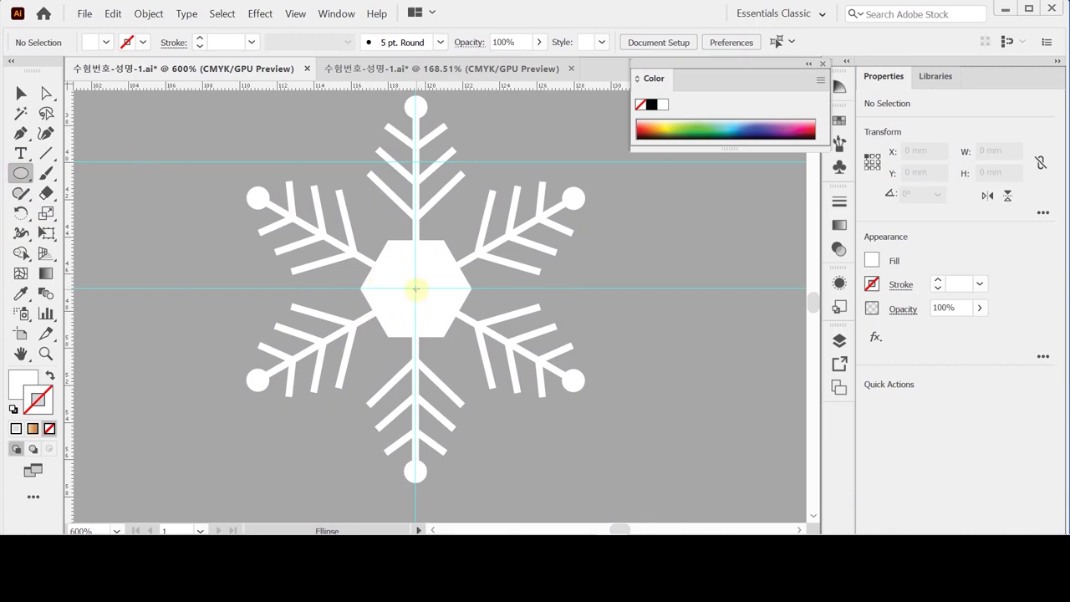
Punch a circular hole about 2.3 mm wide through the centre of the snowflake's hexagon and save the document.
left_click_drag(415, 289, 436, 310)
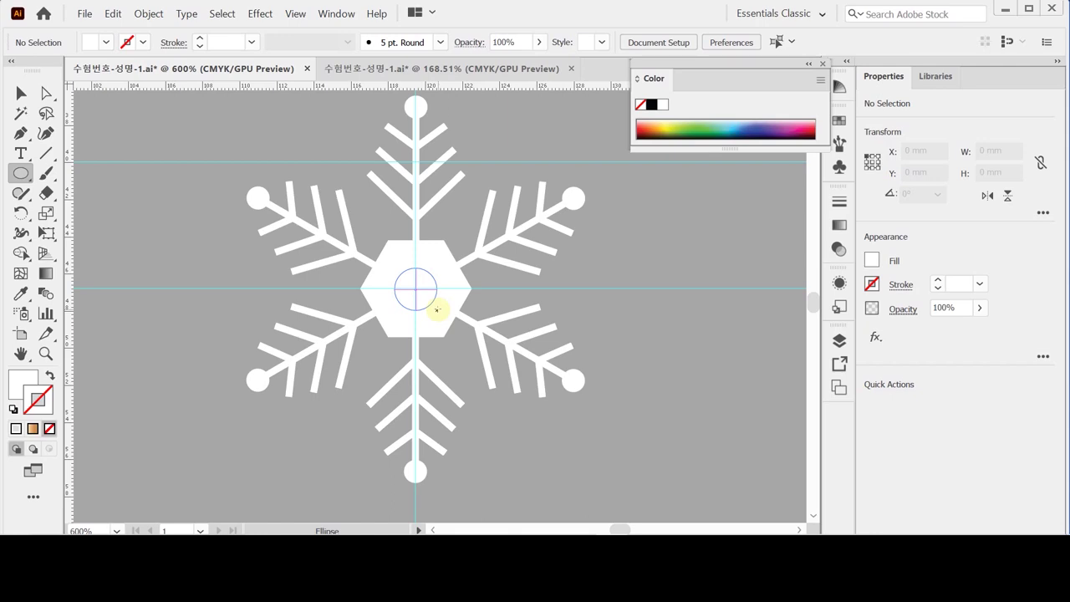
left_click_drag(437, 309, 437, 309)
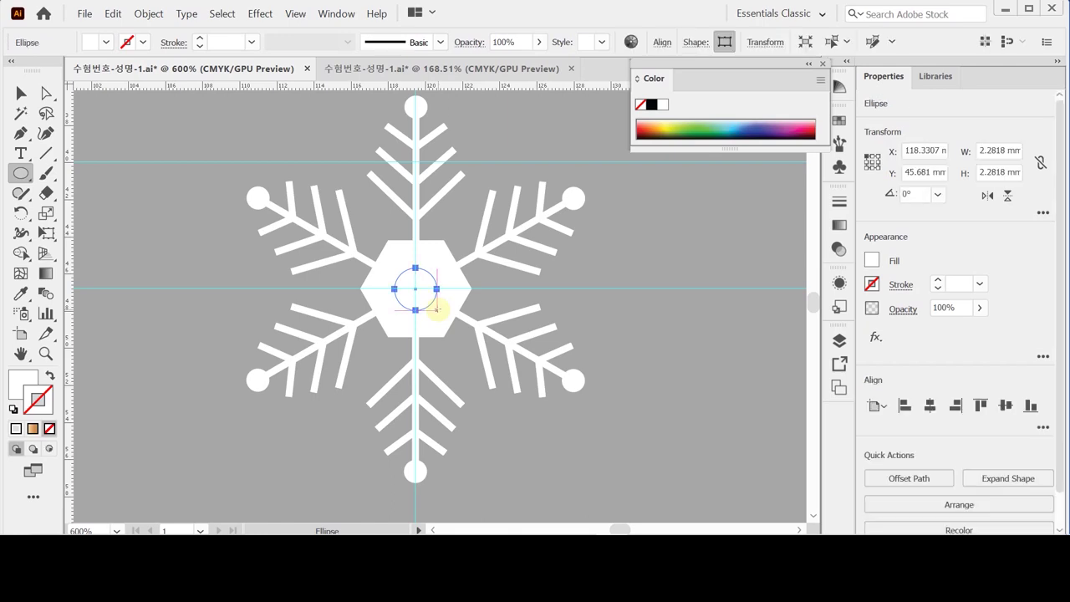
key("ctrl+a")
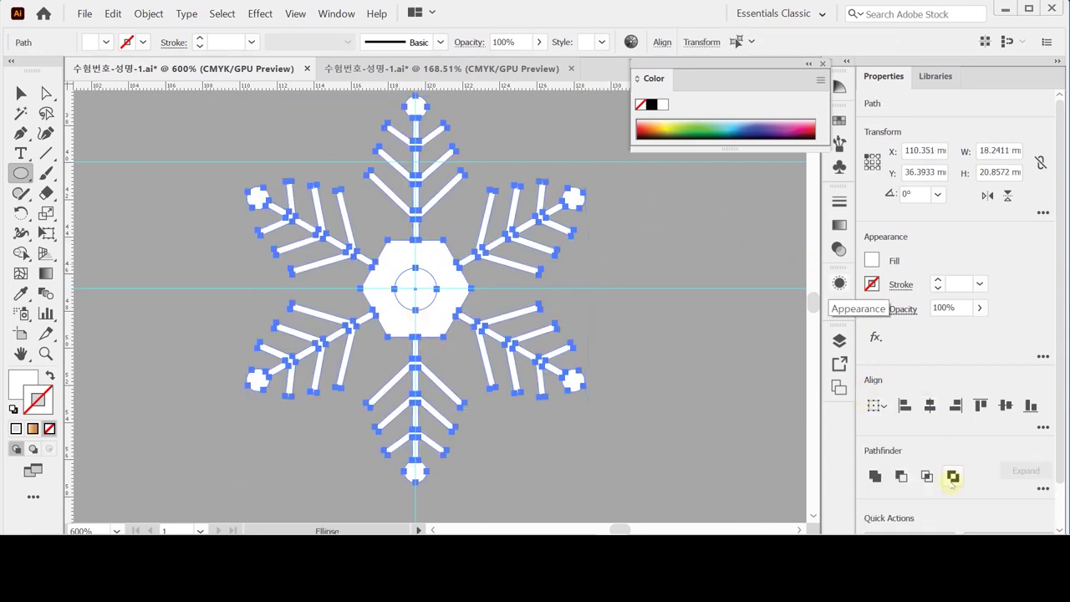
left_click(901, 476)
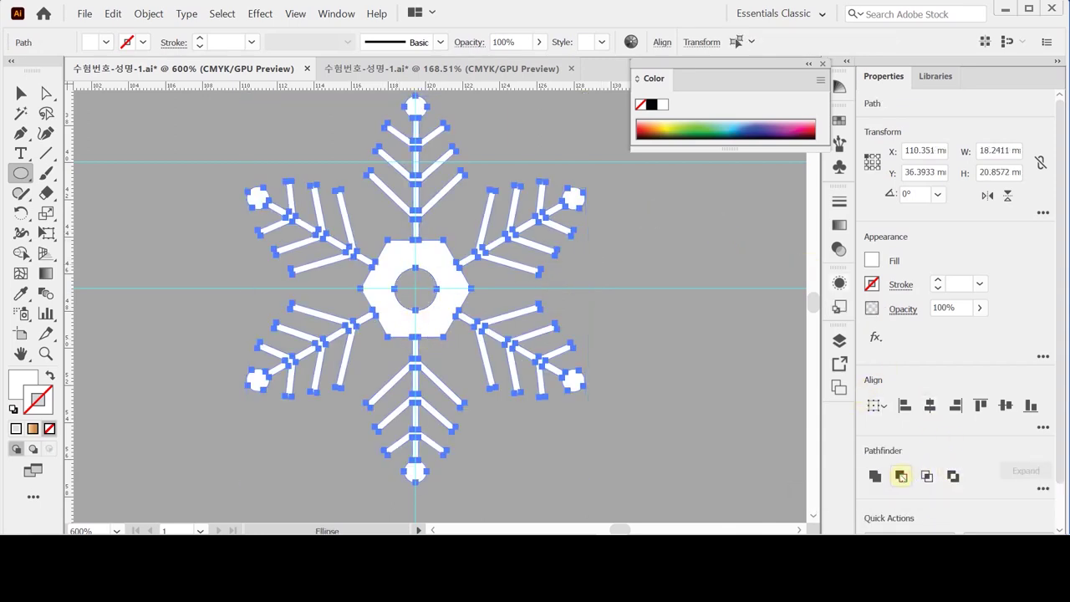
left_click(907, 478)
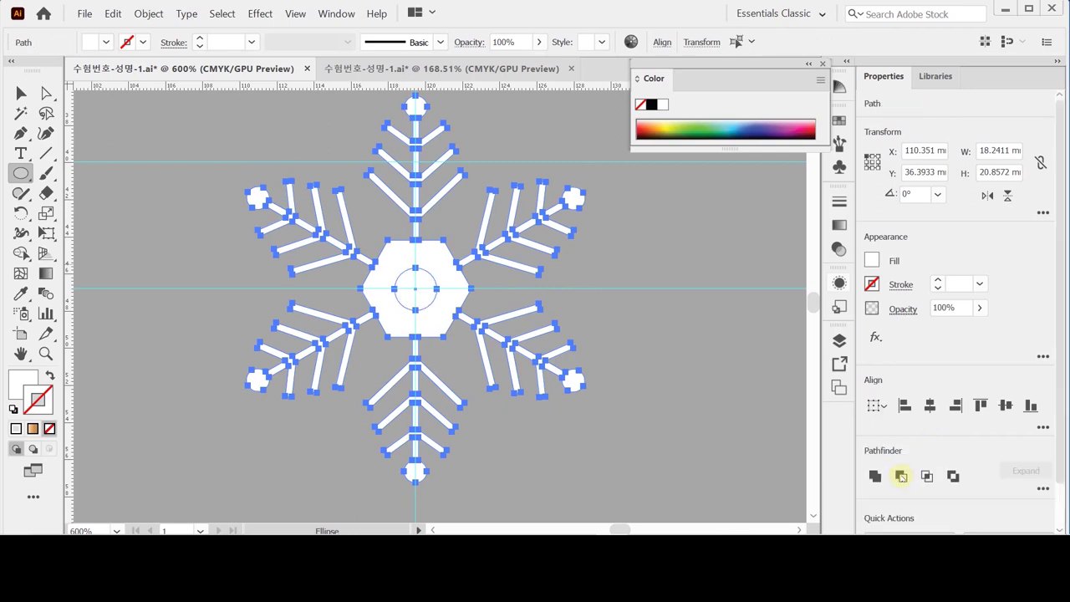
left_click(952, 476)
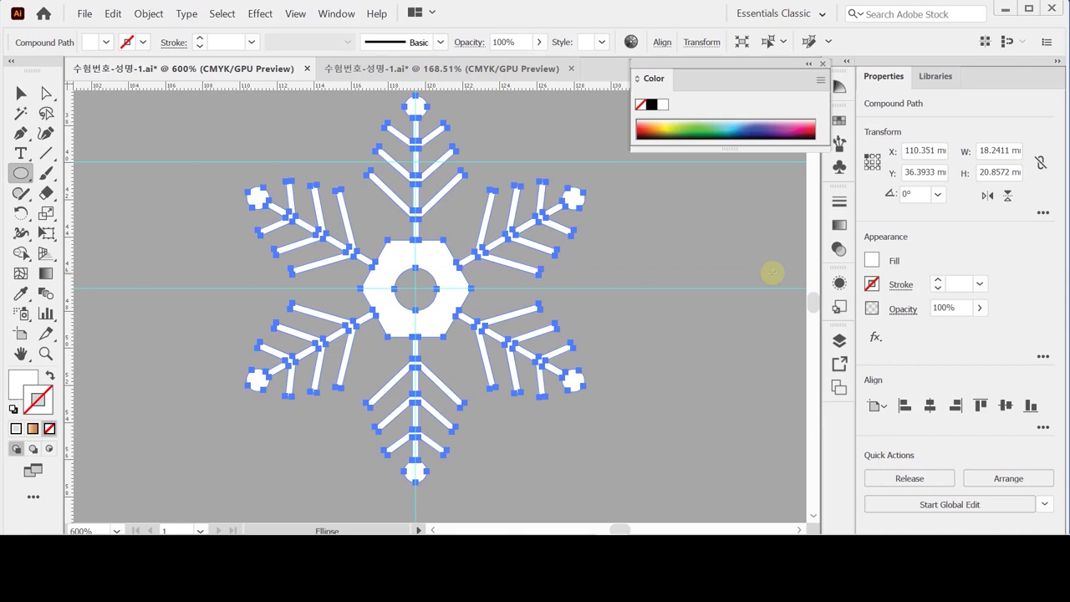
key("v")
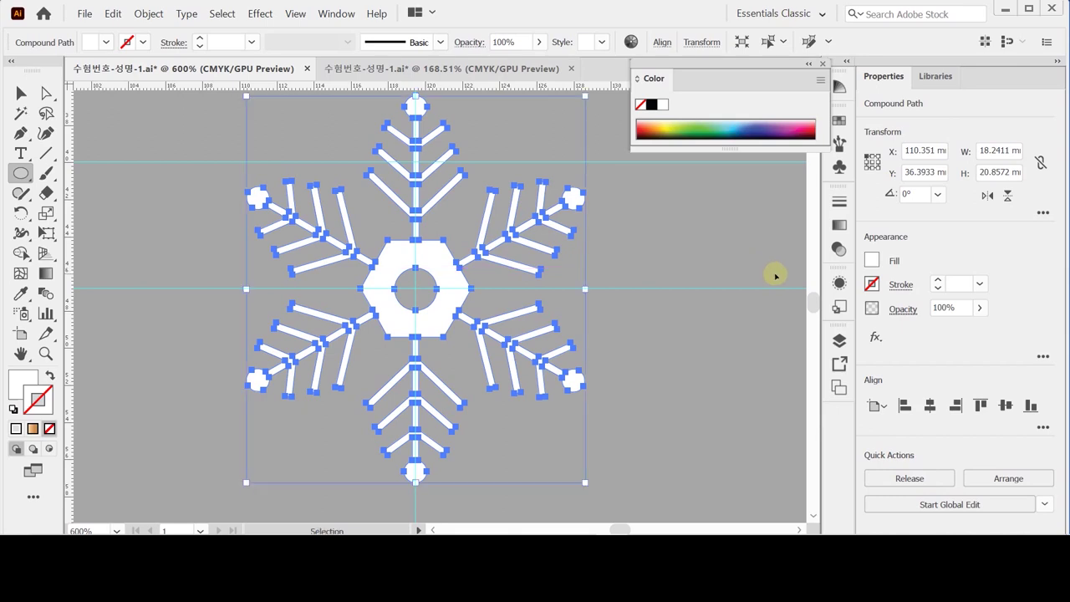
key("ctrl+s")
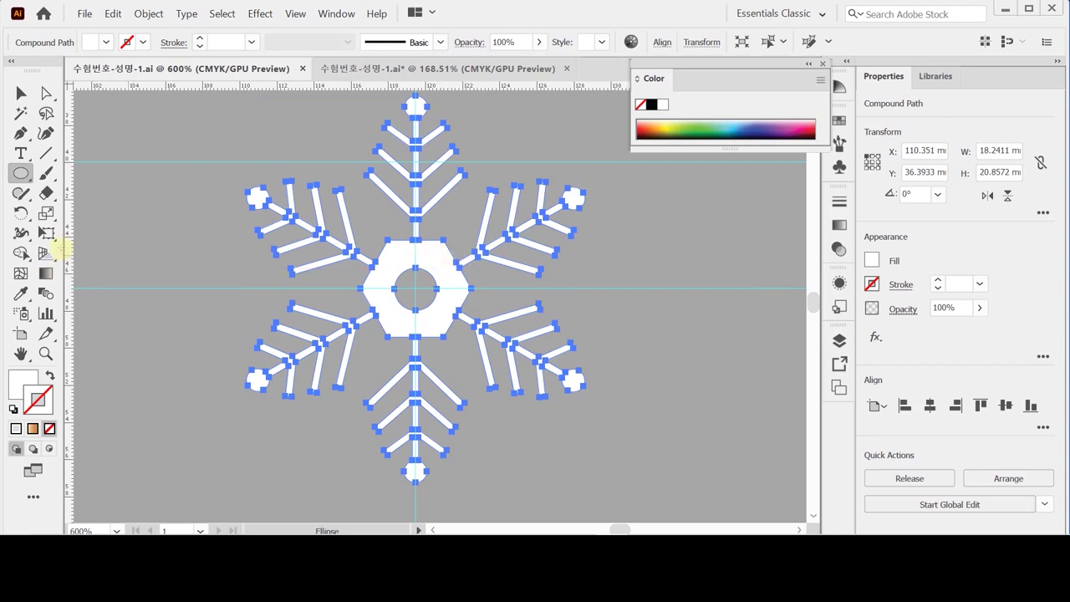
Make a copy of the whole snowflake scaled uniformly to 65%.
left_click(49, 214)
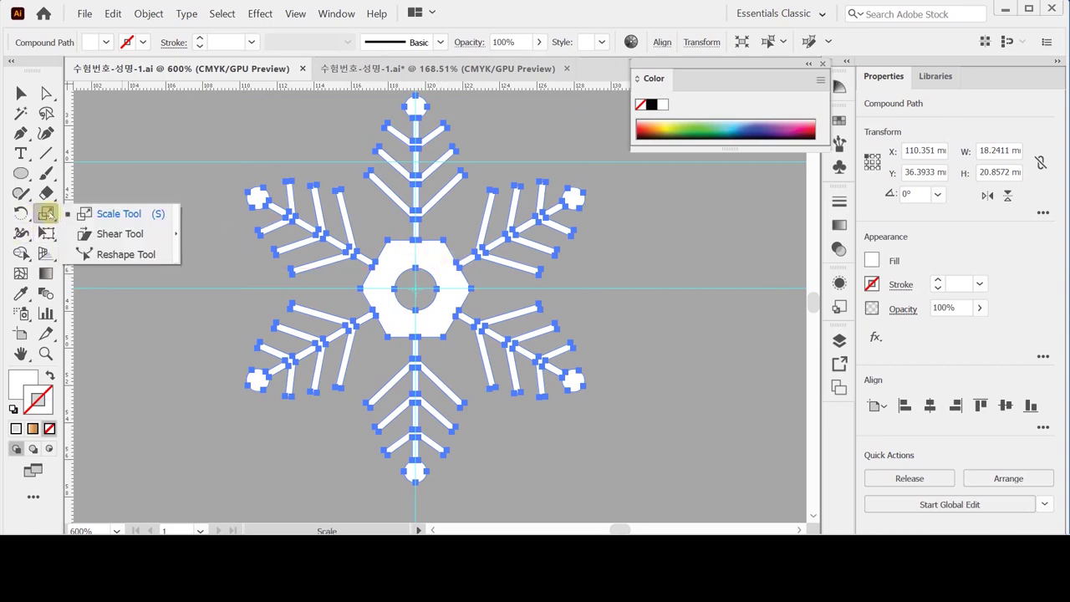
double_click(47, 214)
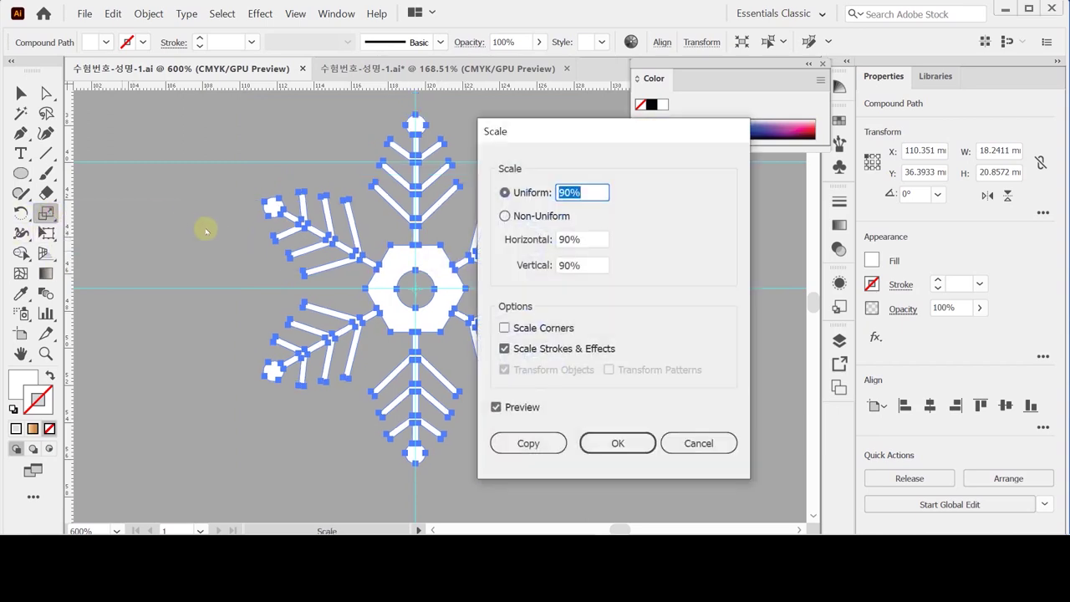
type("6")
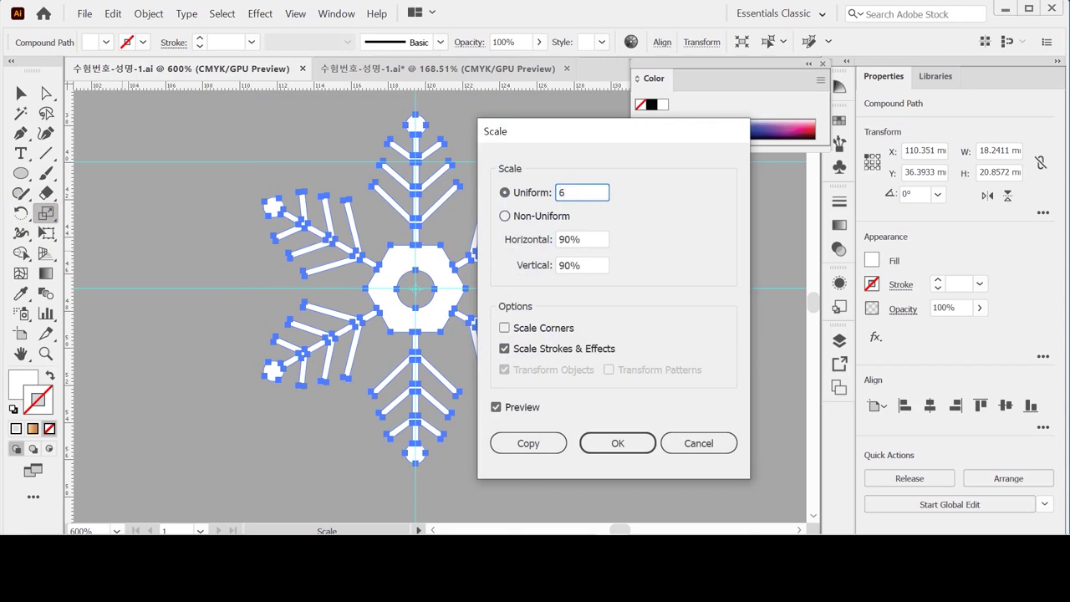
type("5")
key("Tab")
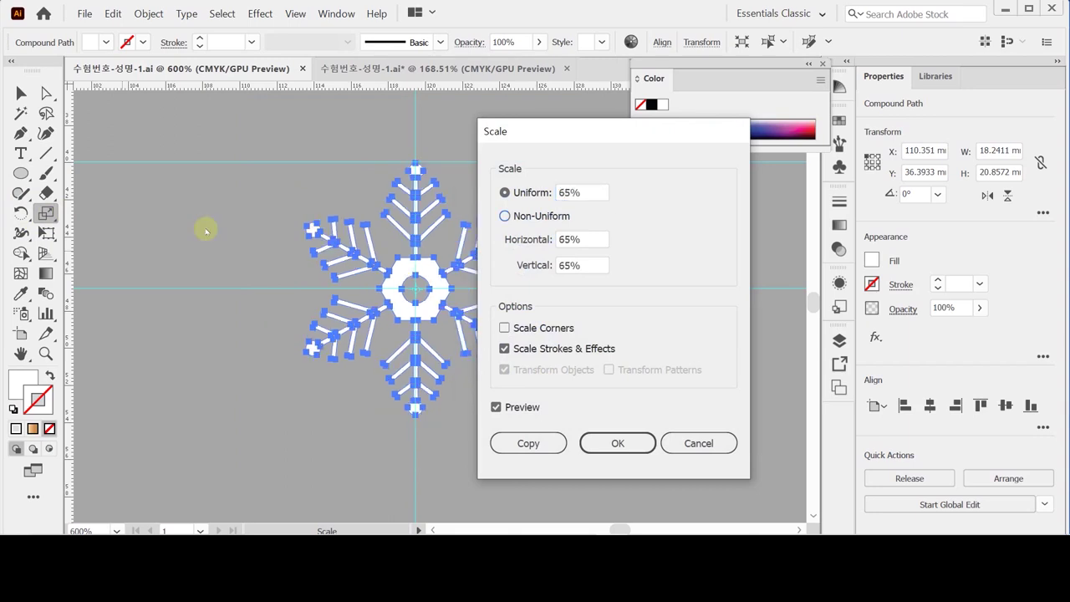
left_click(526, 443)
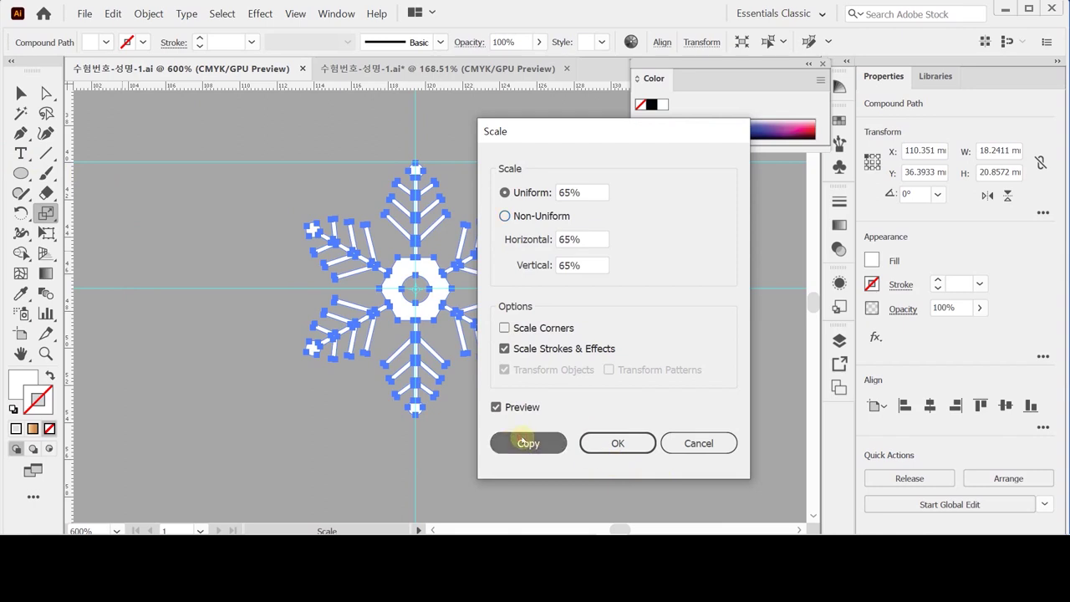
left_click(526, 444)
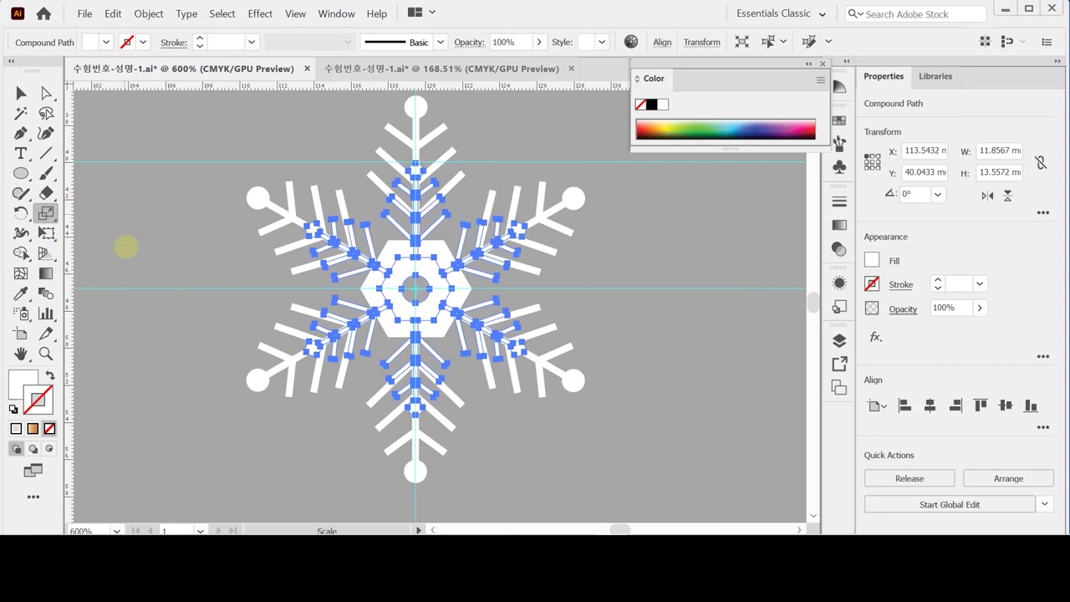
Rotate the smaller snowflake copy by 45°.
double_click(21, 214)
type("45")
key("Return")
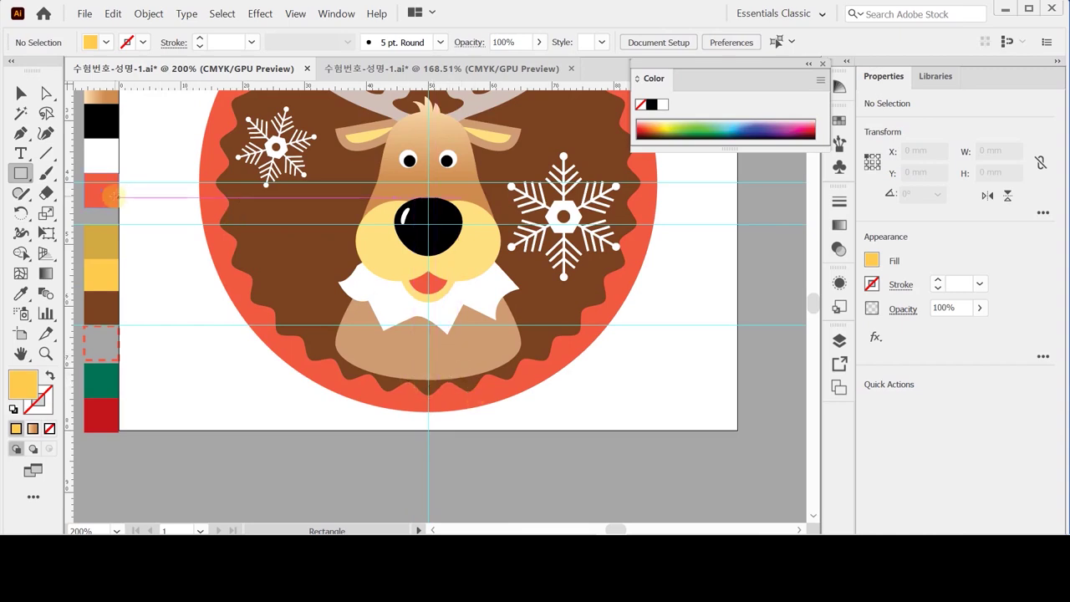
Draw a 61 by 11 mm yellow rectangle centred on the vertical guide over the lower part of the badge.
left_click(427, 382)
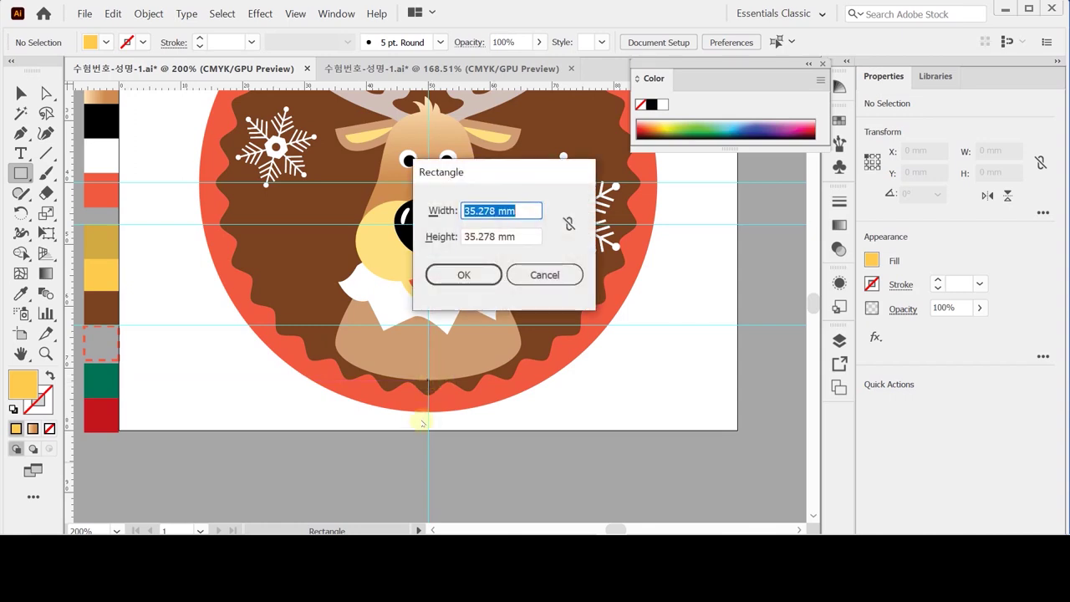
type("61")
key("Tab")
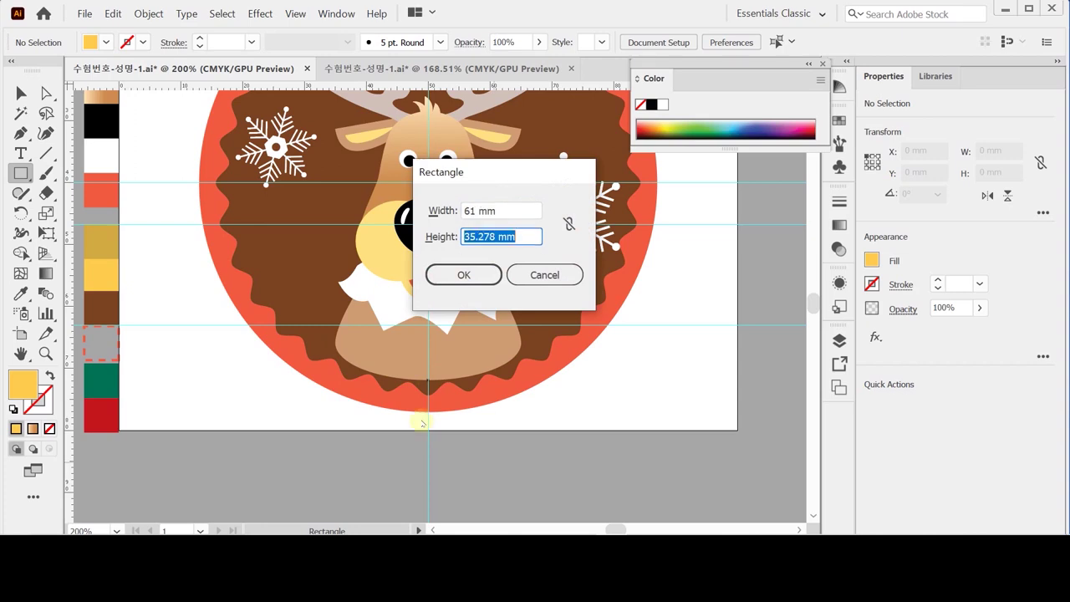
type("11")
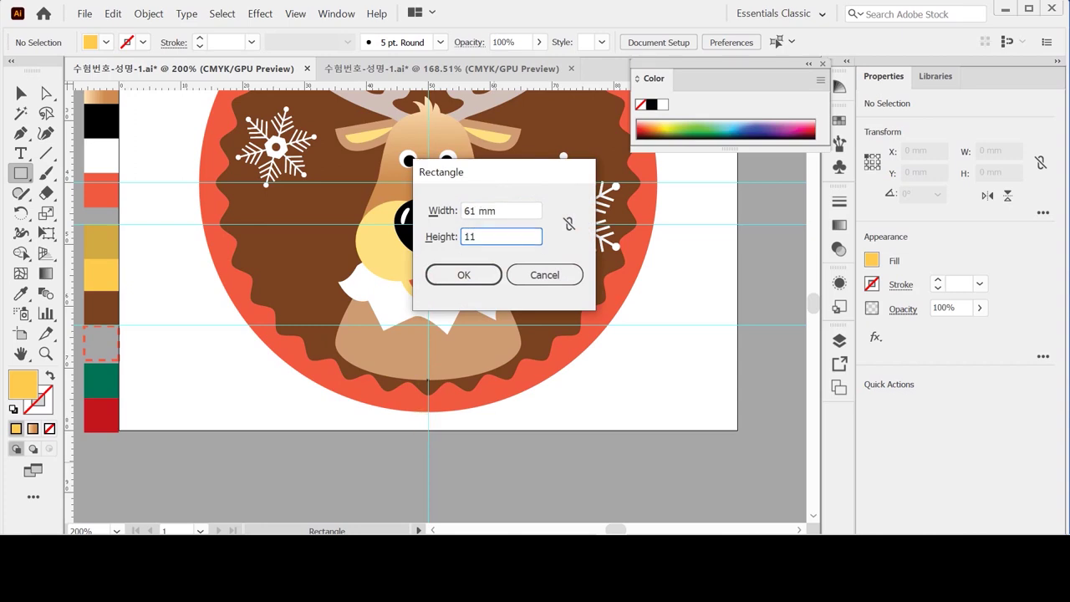
key("Return")
Nudge the long yellow rectangle upward until its top edge meets the lowest horizontal guide.
key("Up")
key("Up")
key("Up")
key("Up")
key("Up")
key("Up")
key("Up")
key("Up")
key("Up")
key("Up")
key("Up")
key("Up")
key("Up")
key("Up")
key("Up")
key("Up")
key("Up")
key("Up")
key("Up")
key("Up")
key("Up")
key("Up")
key("Up")
key("Up")
key("Up")
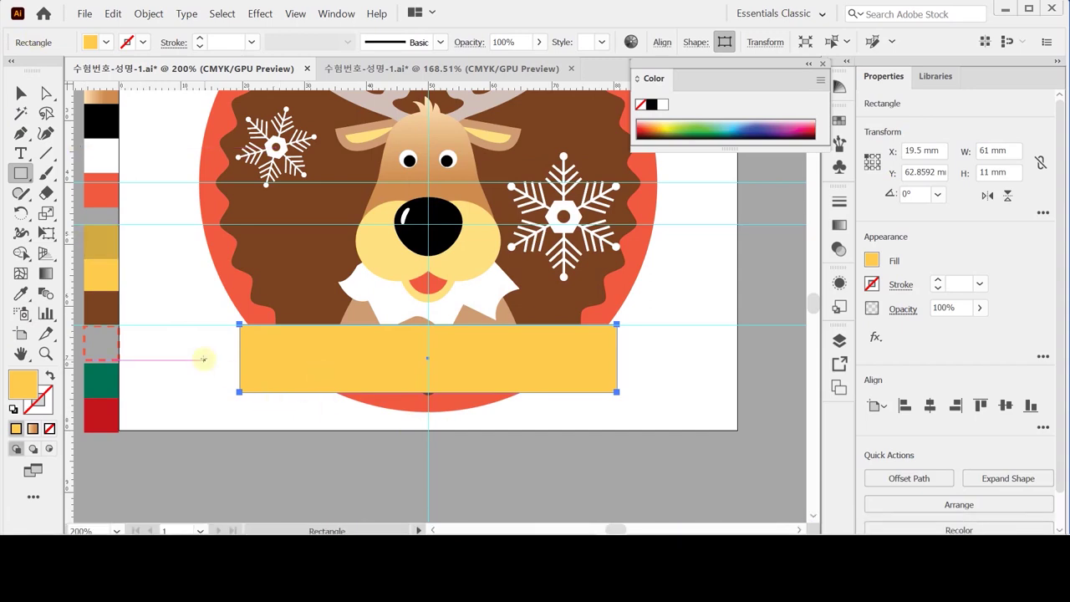
Draw a 21 by 11 mm rectangle overlapping the lower left end of the long yellow banner.
left_click(158, 346)
type("21")
key("Tab")
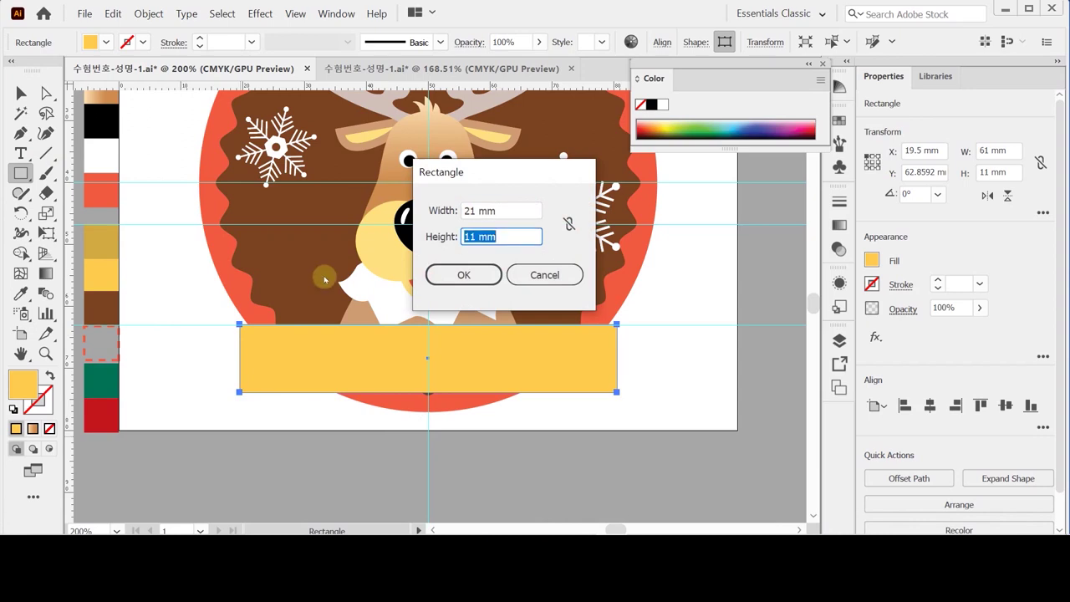
key("Return")
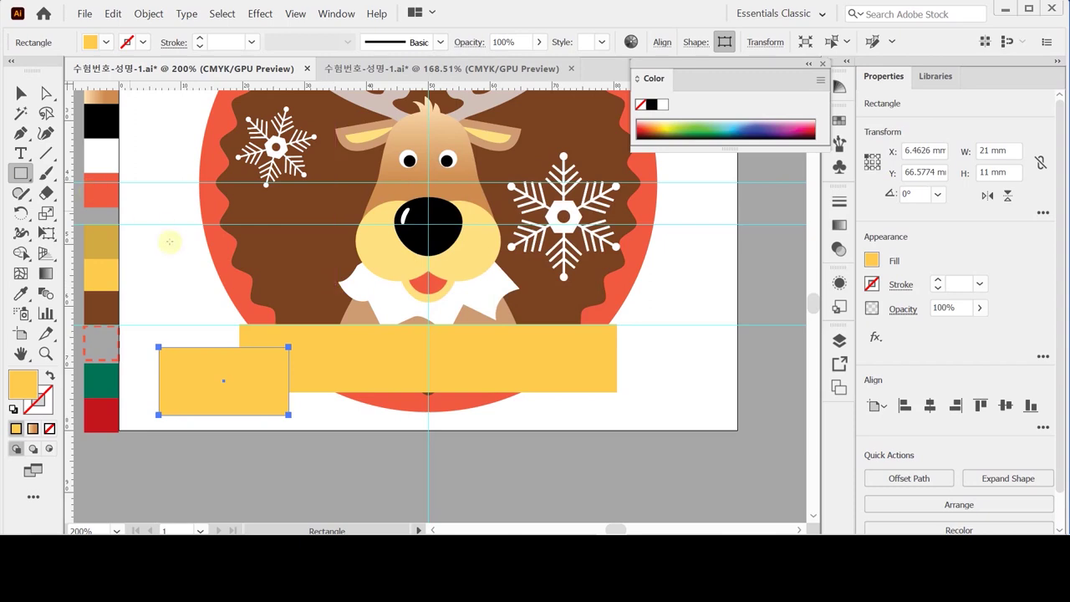
Fill the small rectangle with the dark gold sampled from the colour squares beside the artboard.
key("i")
left_click(101, 244)
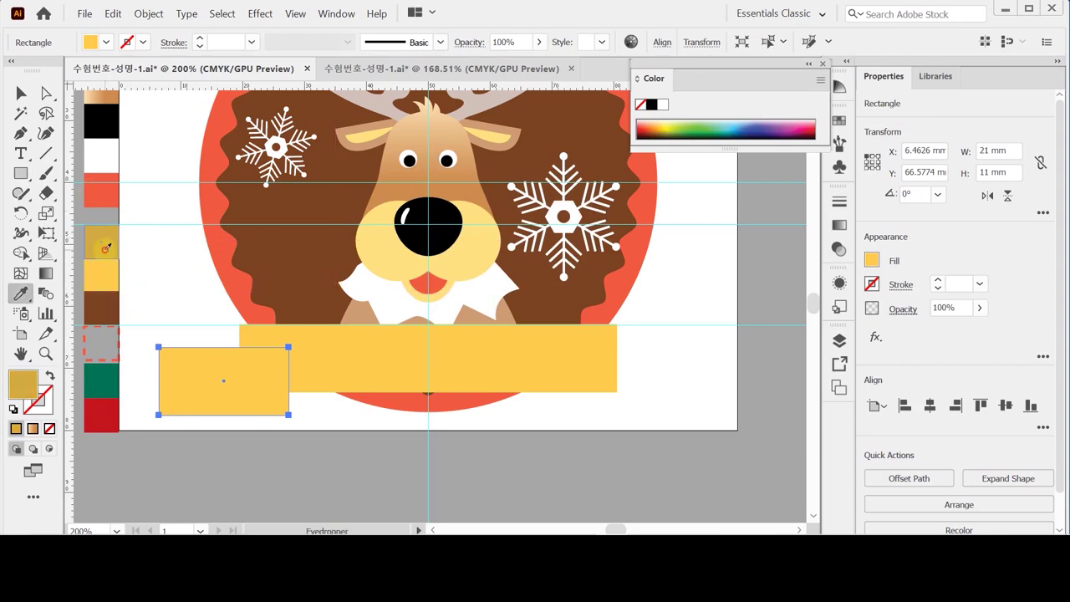
left_click(110, 254)
Shift the dark gold rectangle 1.5 mm left and send it behind the long yellow banner.
key("Left")
key("Left")
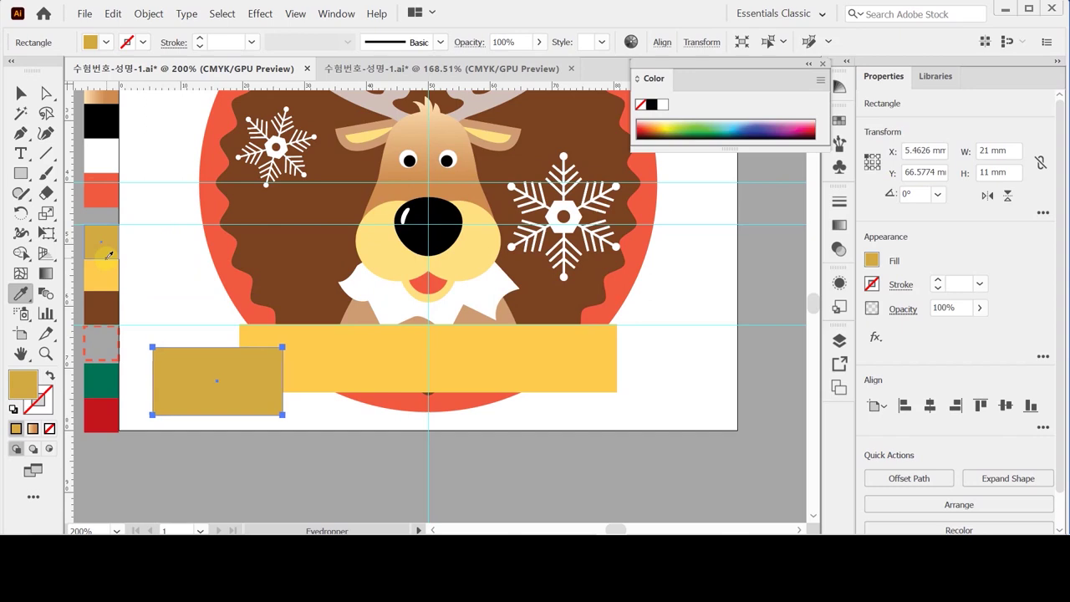
key("ctrl+bracketleft")
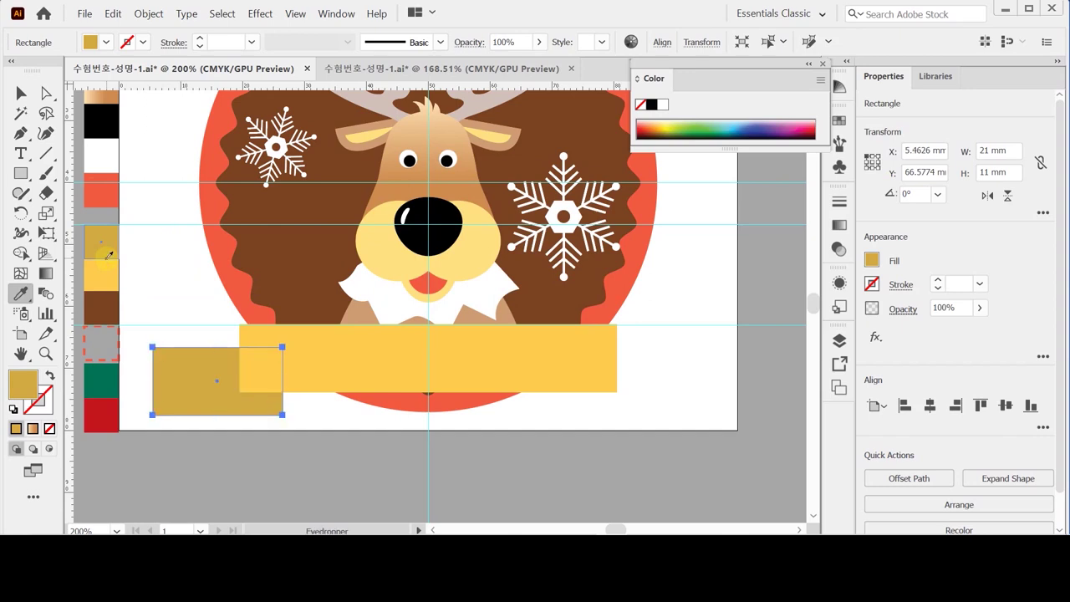
key("Left")
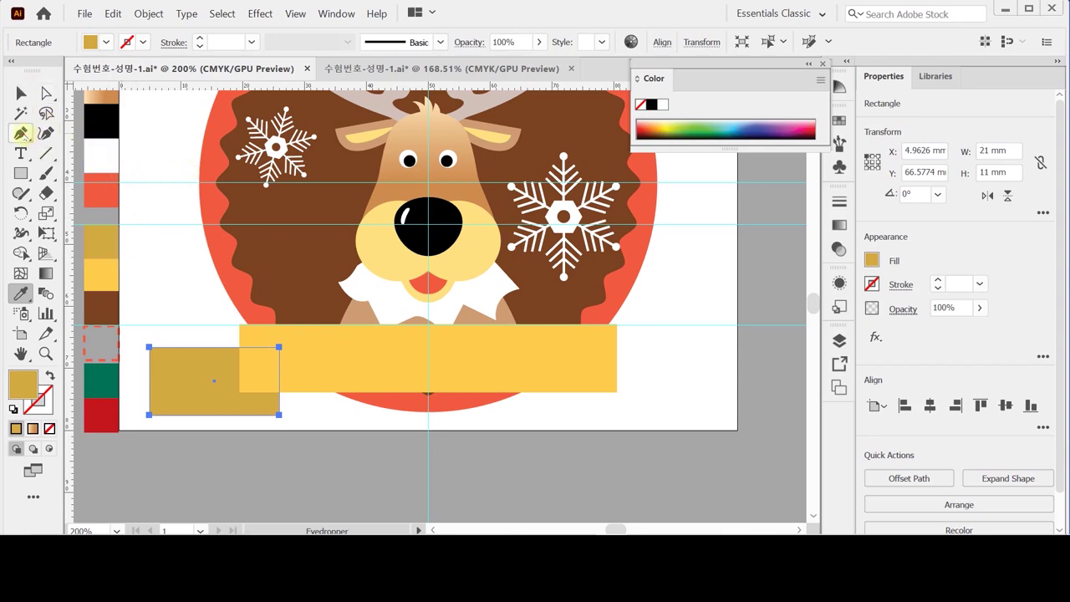
Add an anchor point midway on the dark gold rectangle's left edge and move it 4.5 mm inward to form a ribbon notch.
left_click(20, 134)
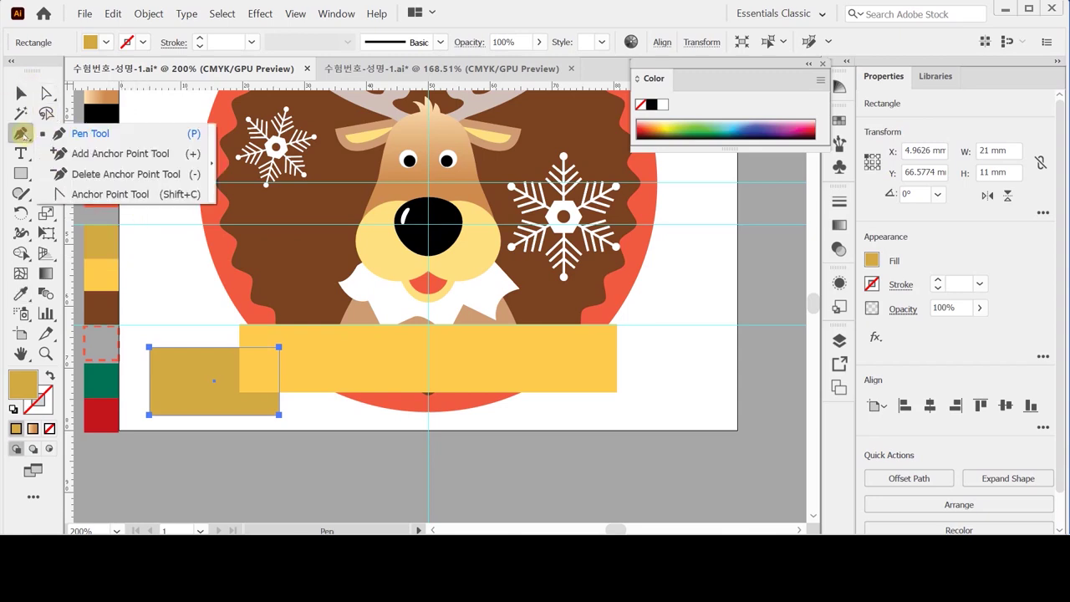
left_click(74, 157)
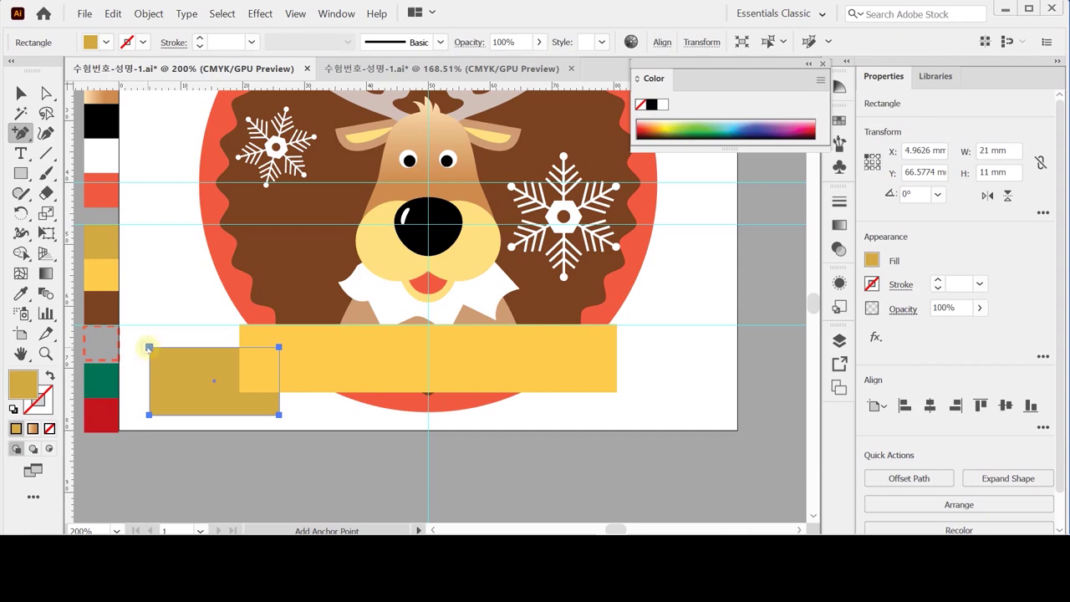
left_click(149, 349)
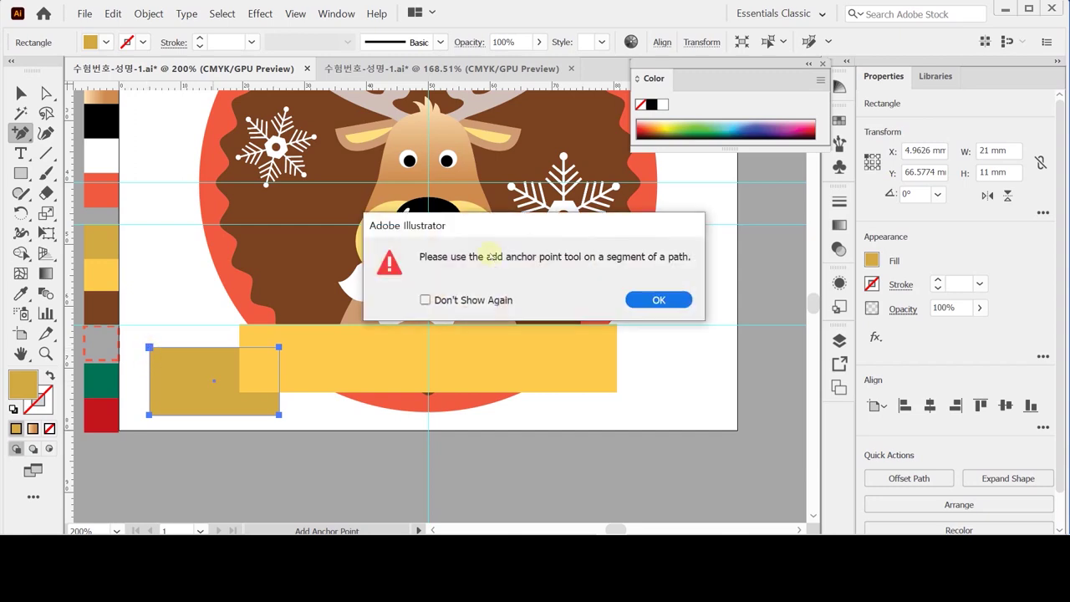
left_click(658, 299)
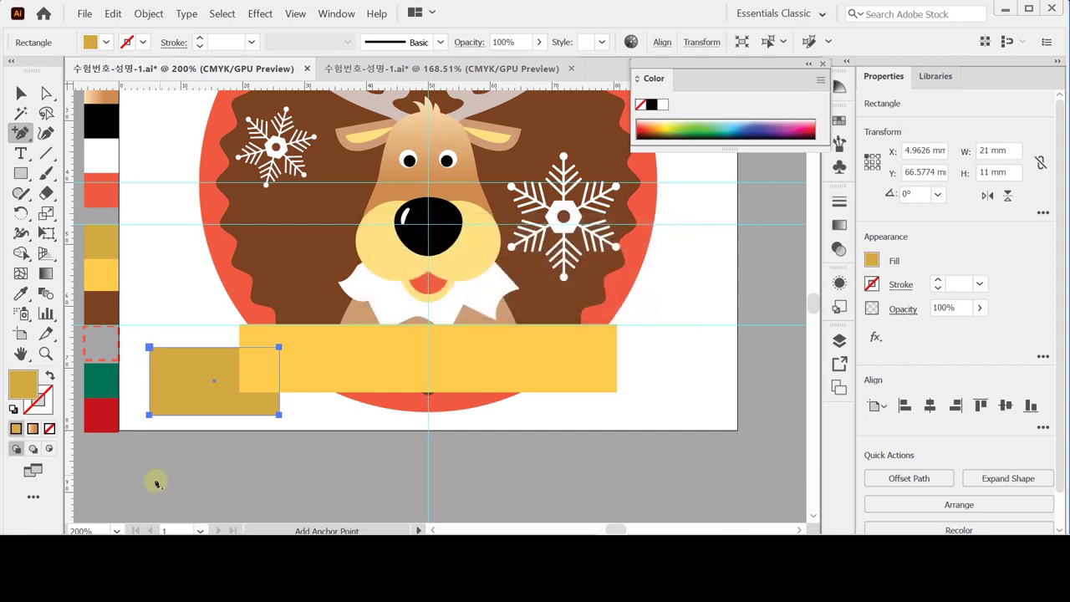
left_click(149, 381)
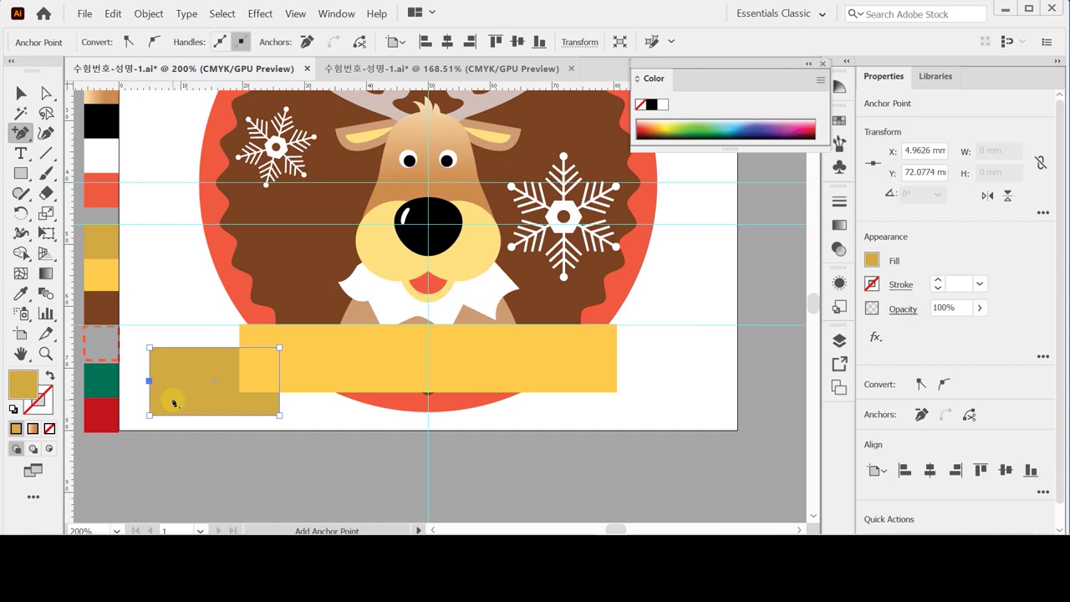
key("Right")
key("Right")
key("Right")
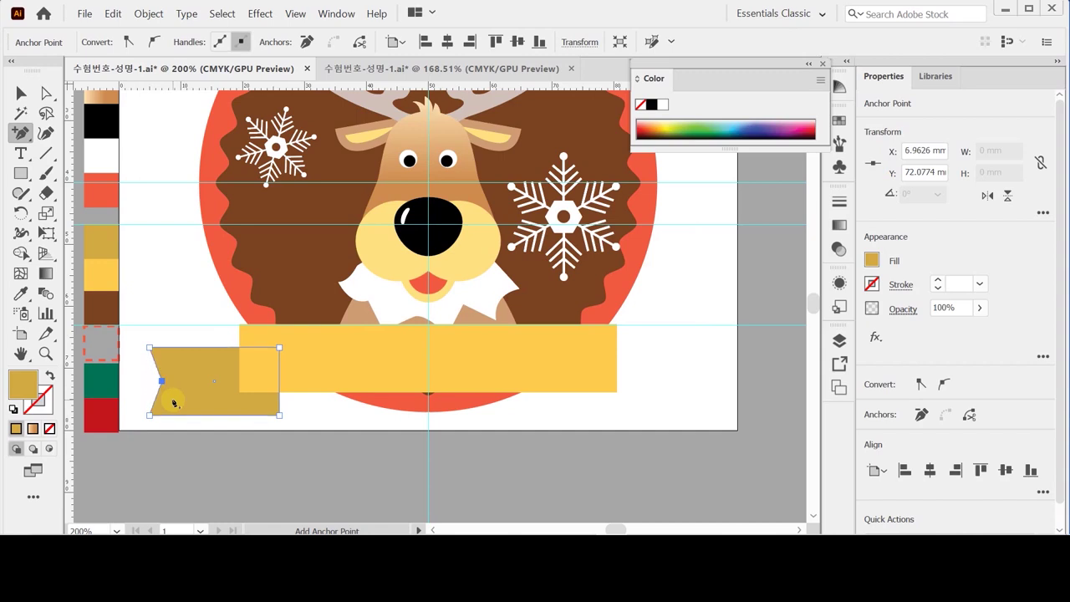
key("Right")
key("Right")
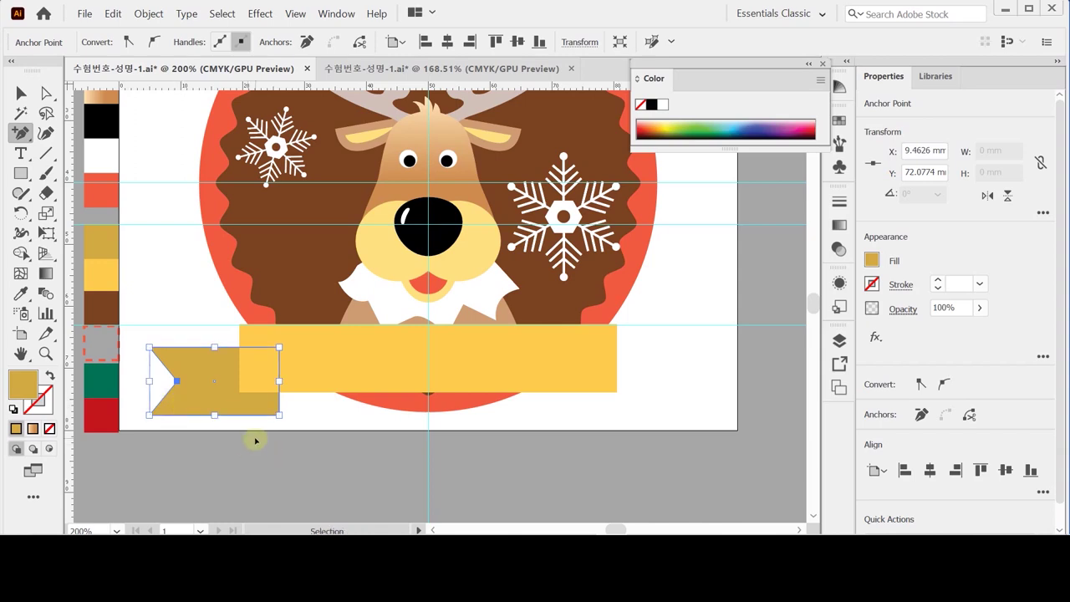
left_click(257, 440)
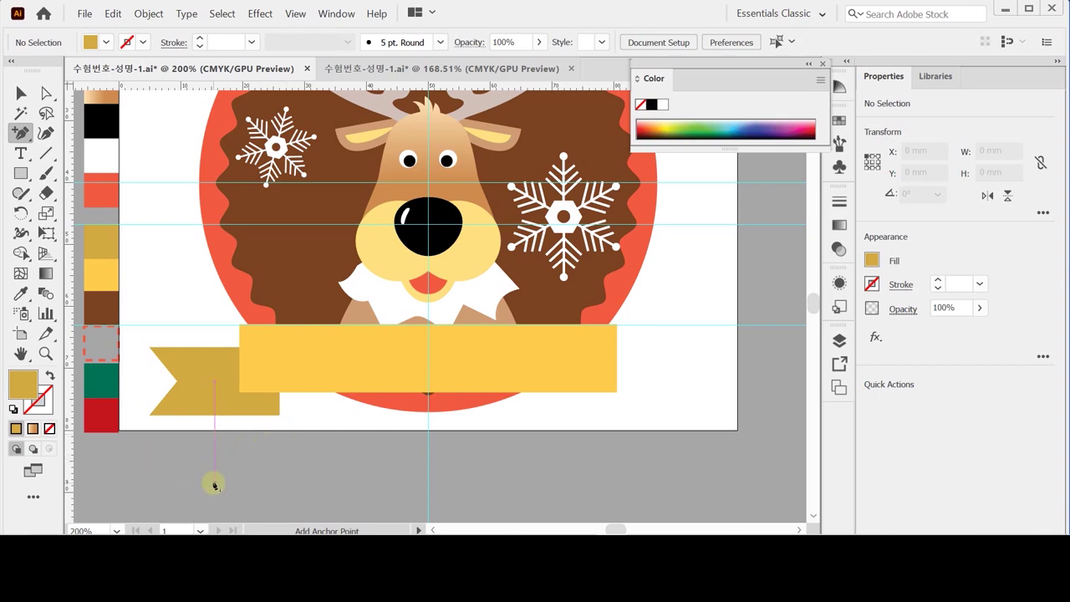
Draw a brown triangular fold with the Pen tool between the long banner's lower left corner and the tail's lower right corner, behind the yellow banner.
left_click(100, 307, "ctrl")
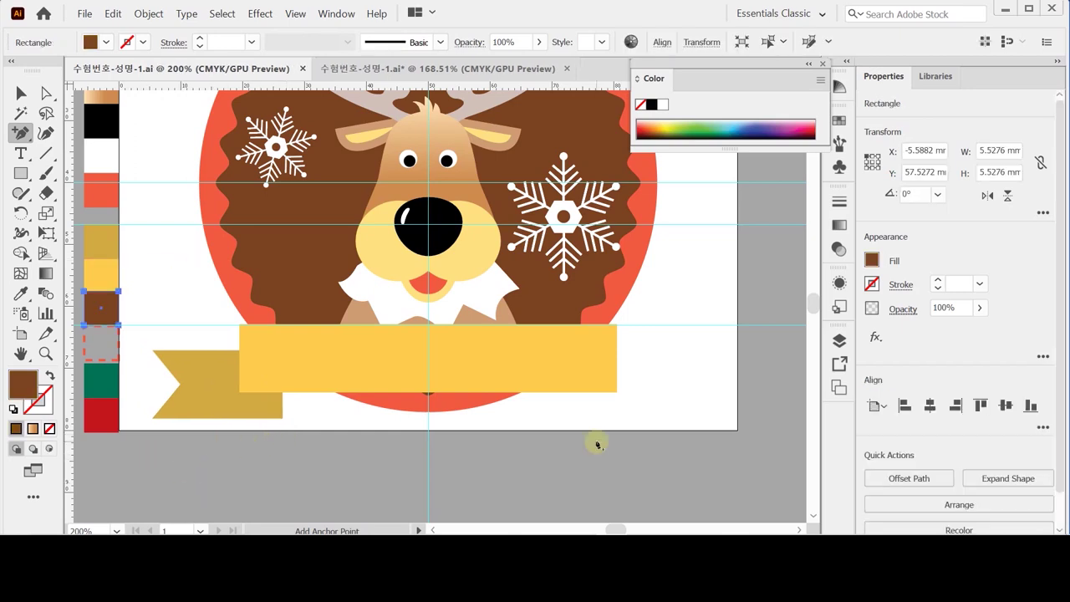
left_click(319, 424)
left_click_drag(379, 292, 268, 257)
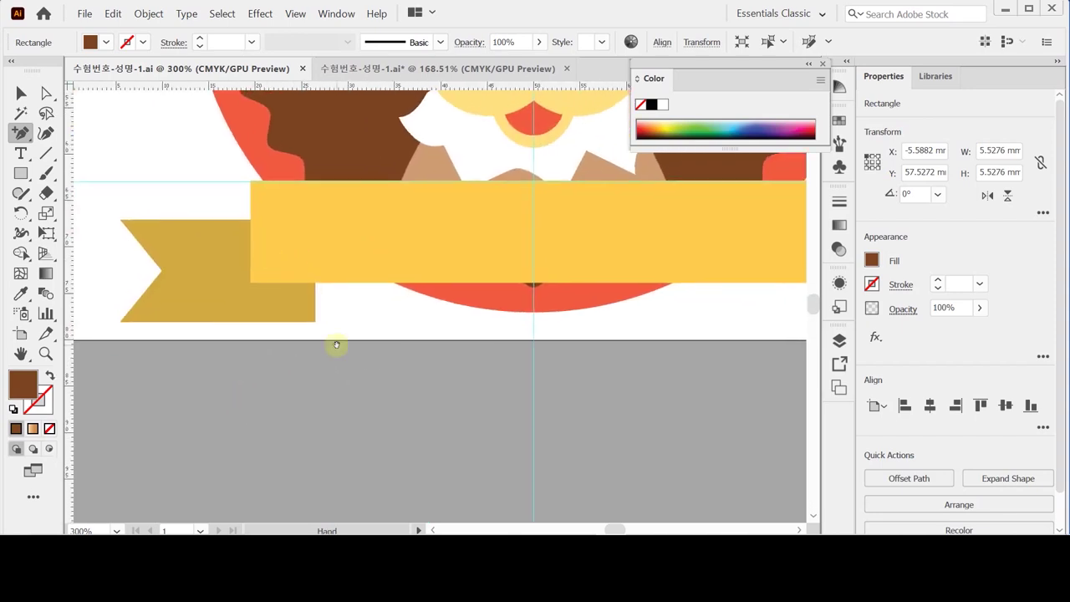
left_click_drag(21, 132, 59, 133)
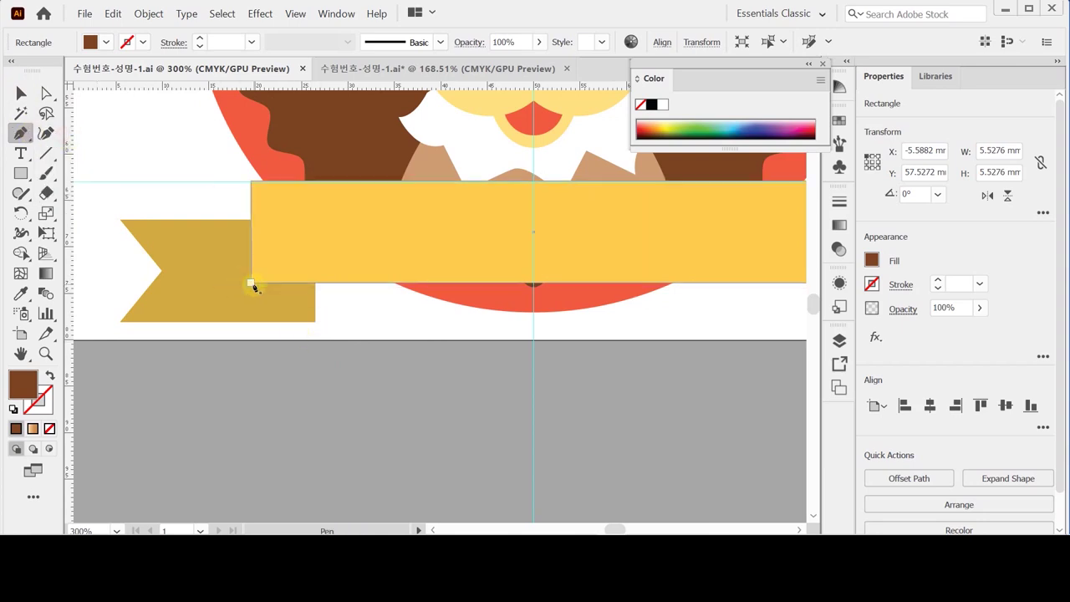
left_click(250, 283)
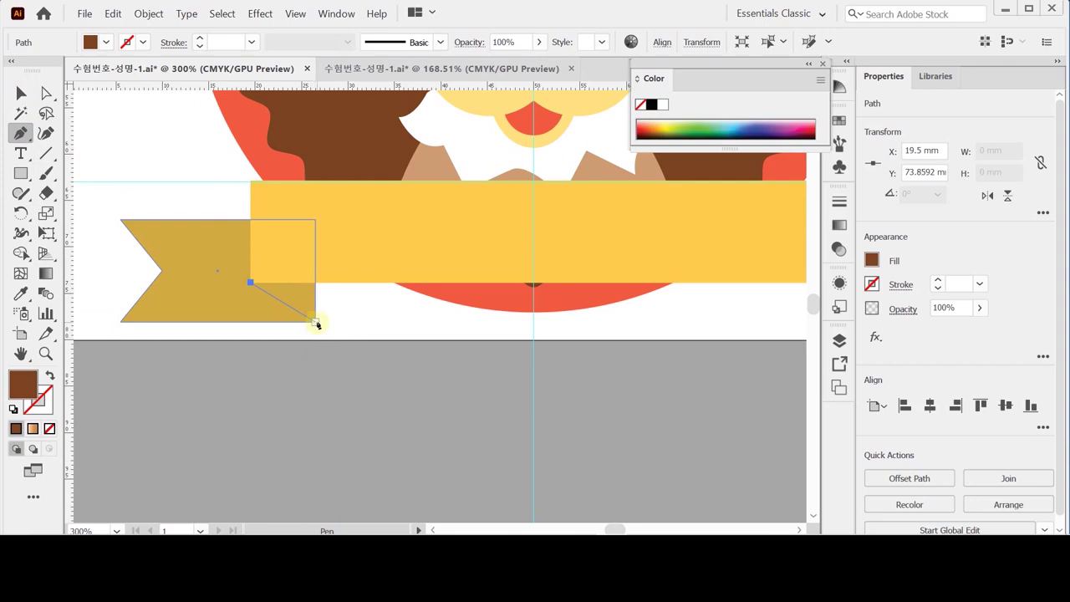
left_click(314, 322)
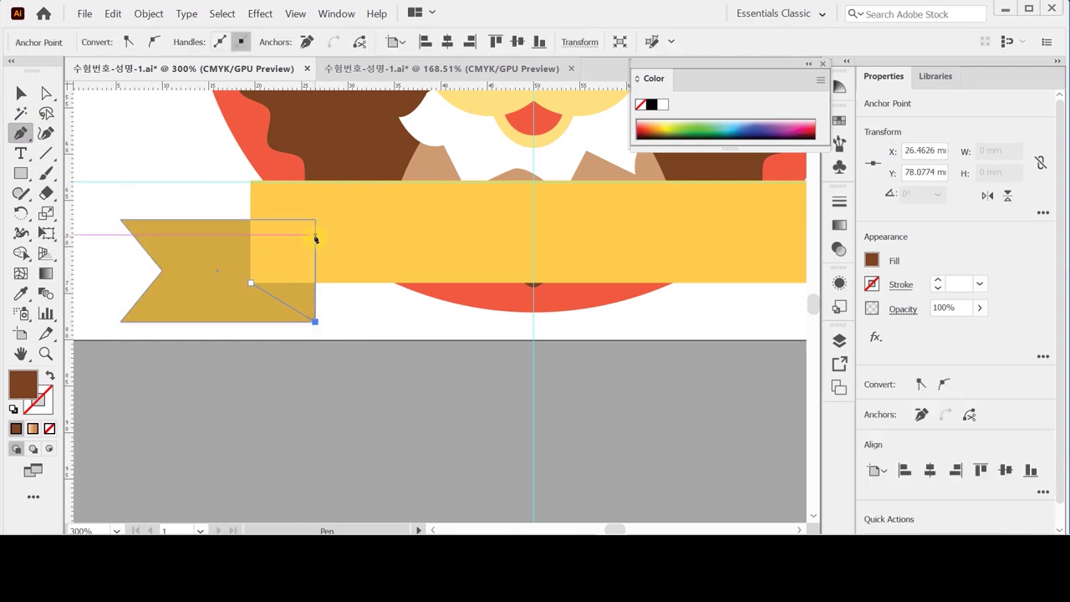
left_click(316, 242)
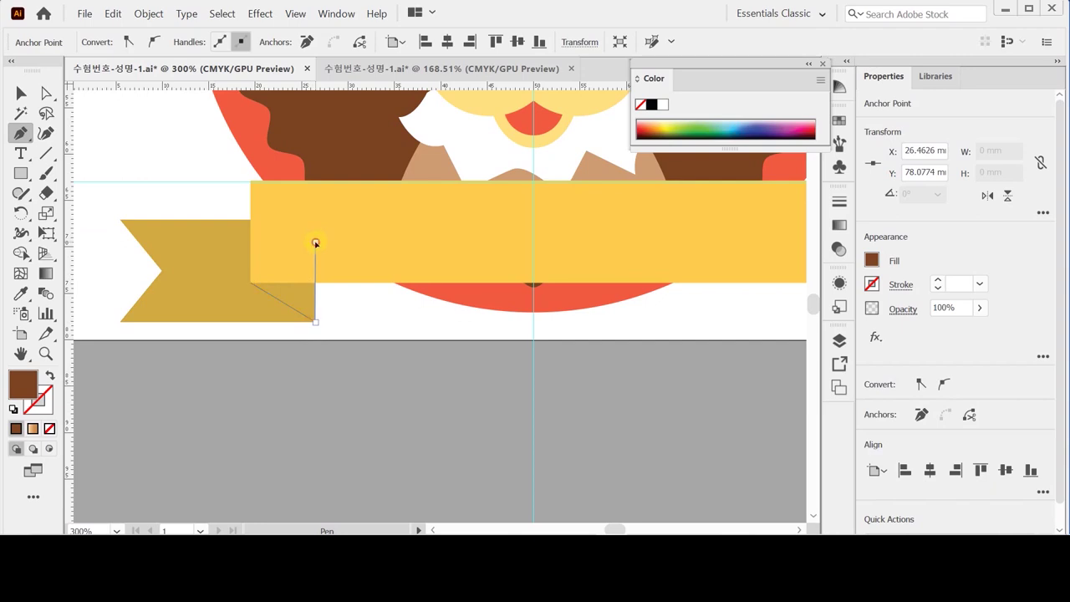
left_click(251, 285)
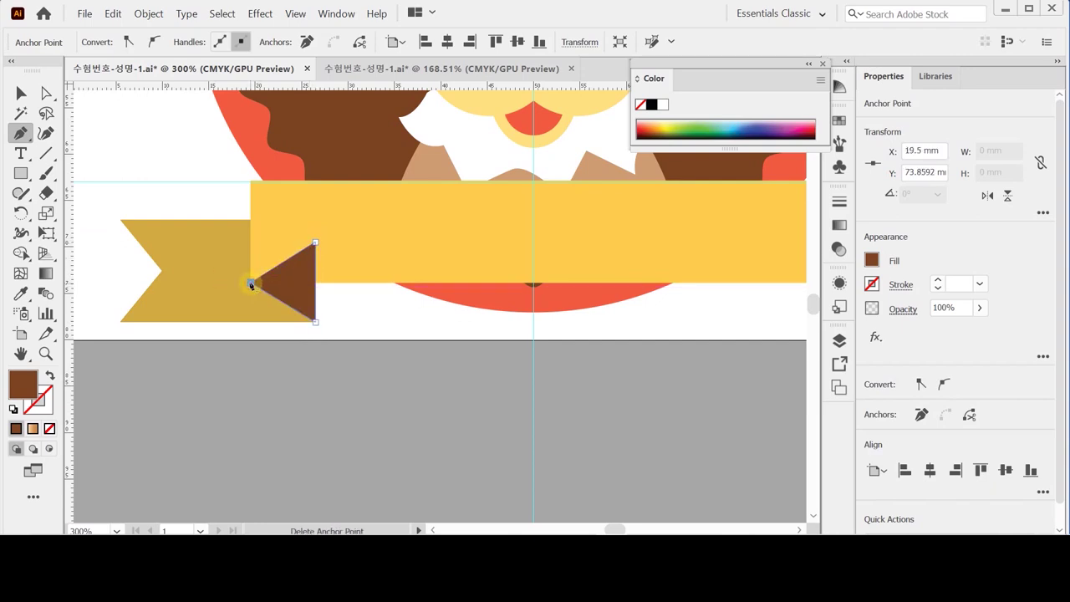
key("ctrl")
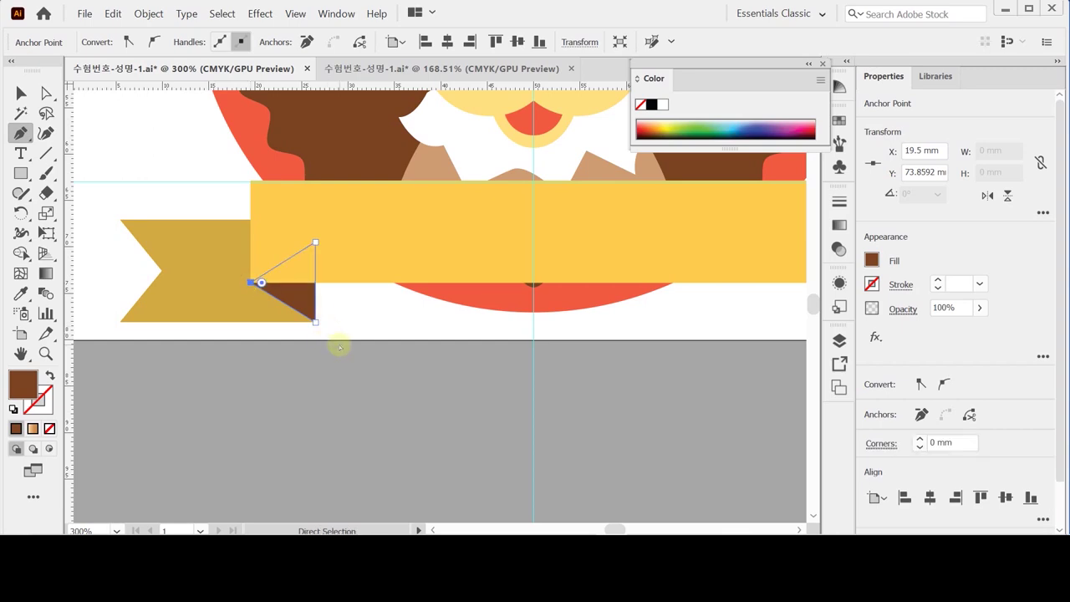
left_click(374, 382, "ctrl")
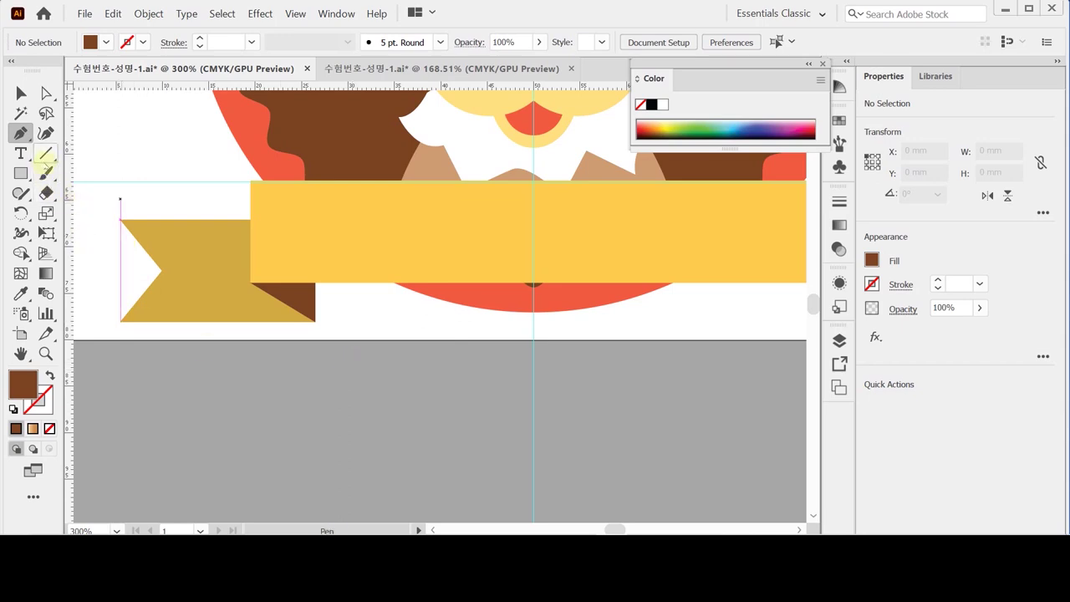
Draw a horizontal line about 19 mm long just below the upper edge of the dark gold ribbon tail.
left_click(46, 154)
key("v")
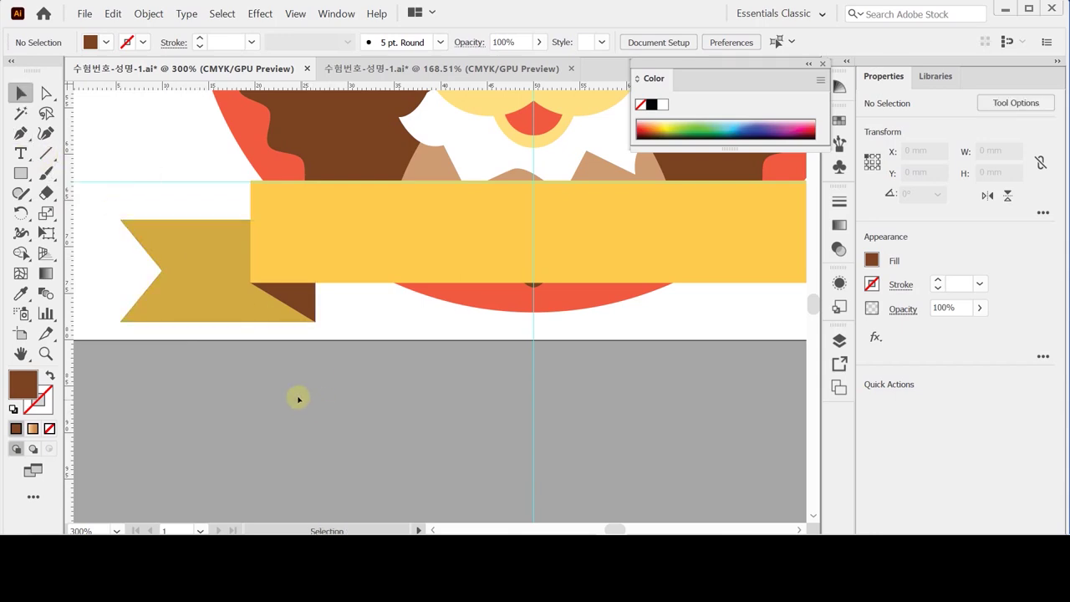
key("space")
left_click_drag(295, 390, 294, 400)
scroll(294, 401, "up", 2)
scroll(294, 400, "left", 3)
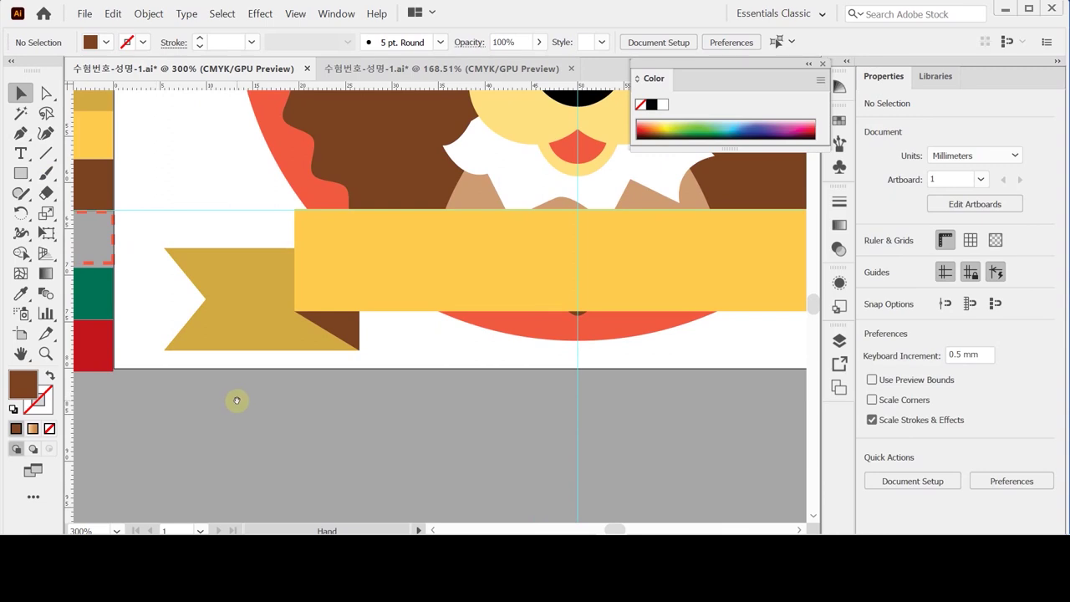
left_click(45, 154)
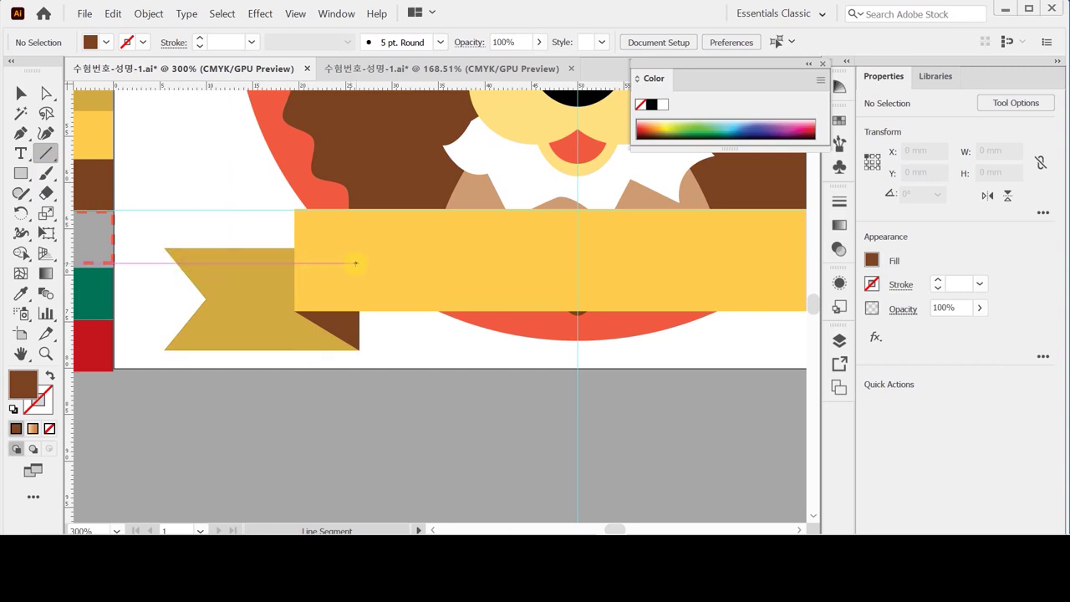
left_click_drag(355, 263, 355, 263)
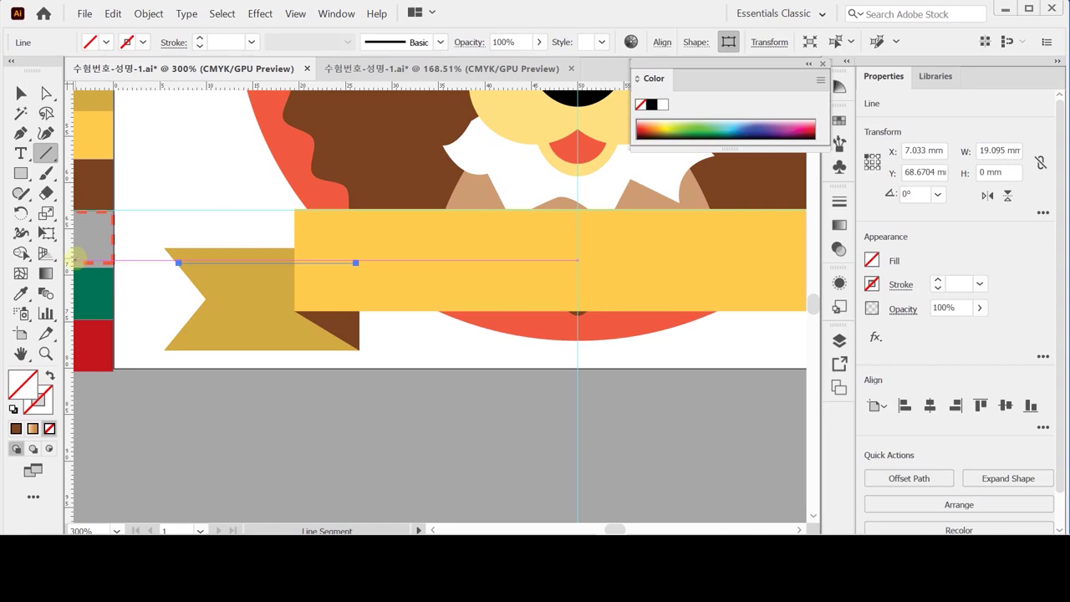
Apply the red dashed stroke sampled from the dashed square beside the artboard to the line and check its dash settings.
key("i")
left_click(106, 222)
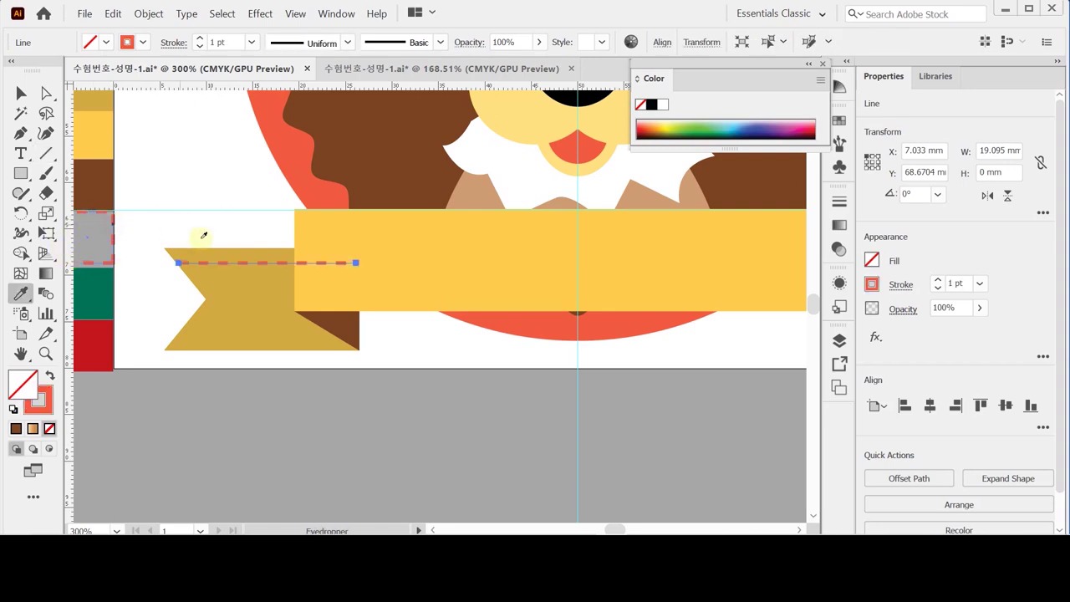
left_click(900, 283)
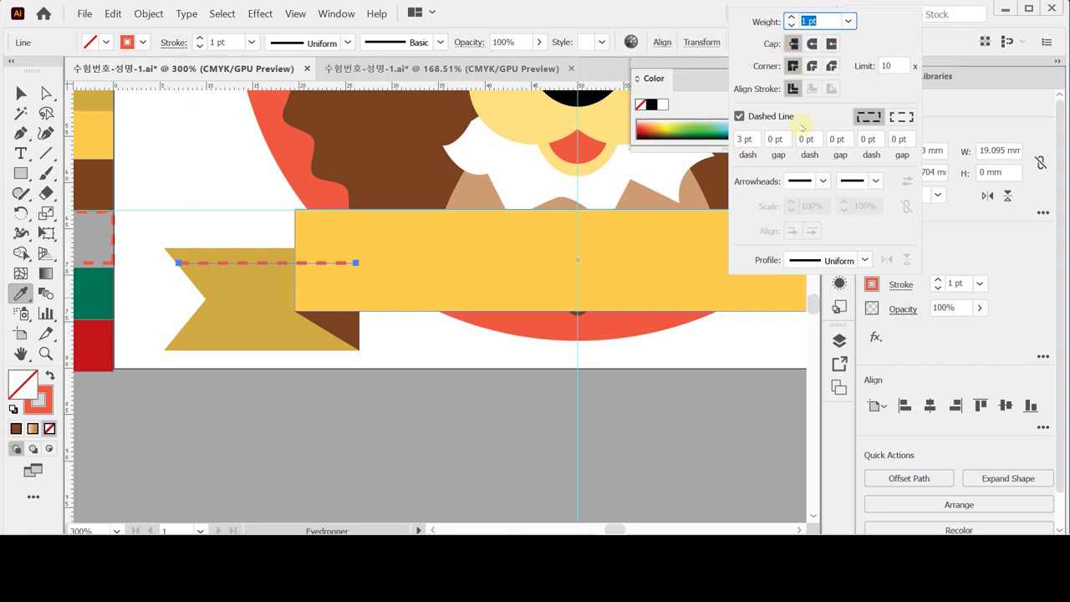
left_click(609, 401)
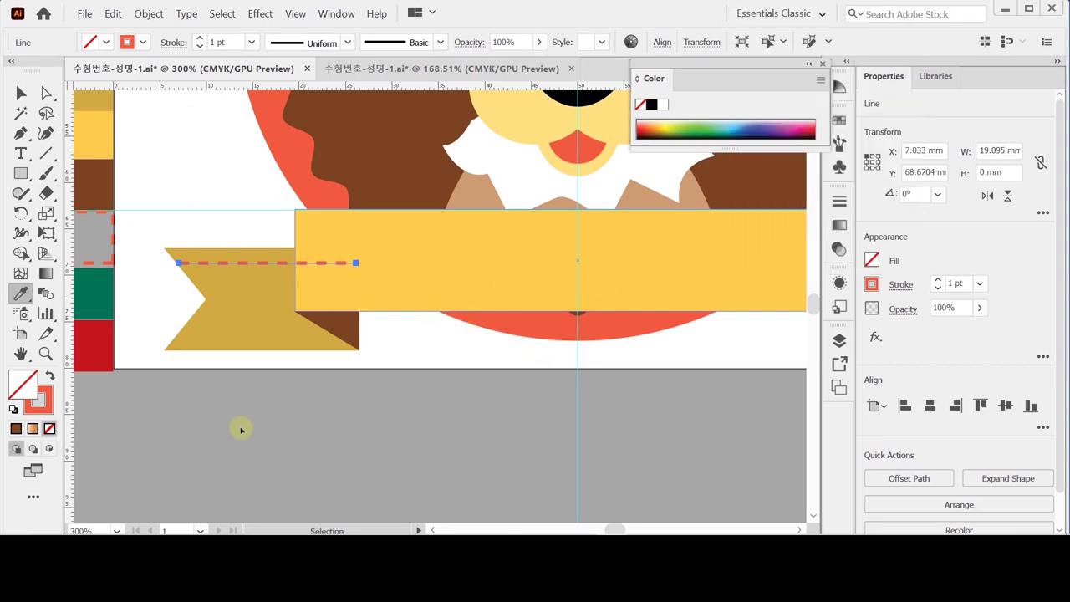
key("ctrl+shift+a")
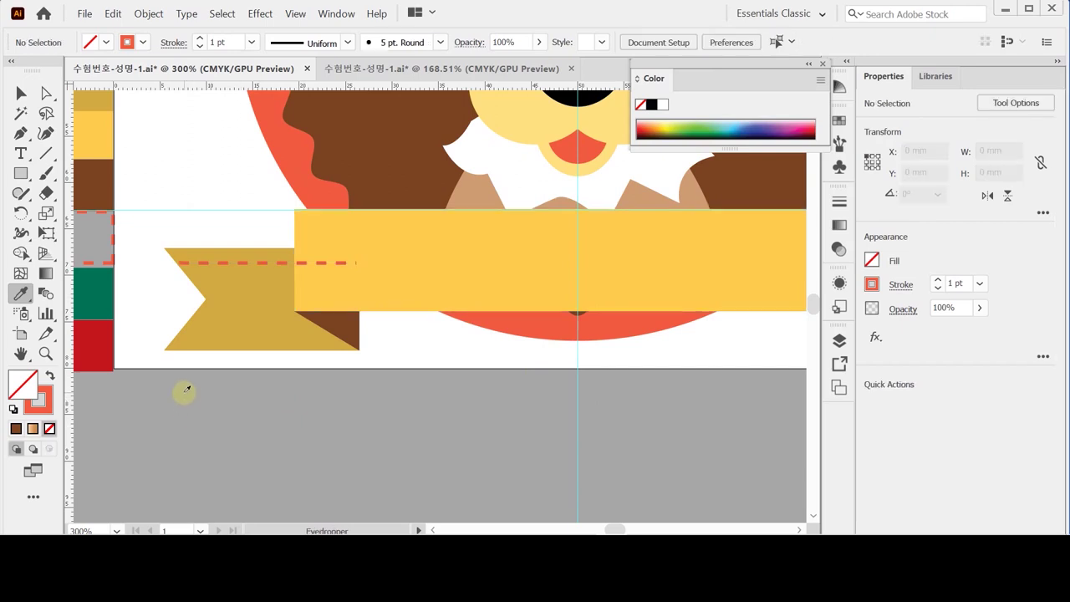
Copy the dashed line straight down about 8 mm, placing it just above the ribbon tail's lower edge.
key("ctrl")
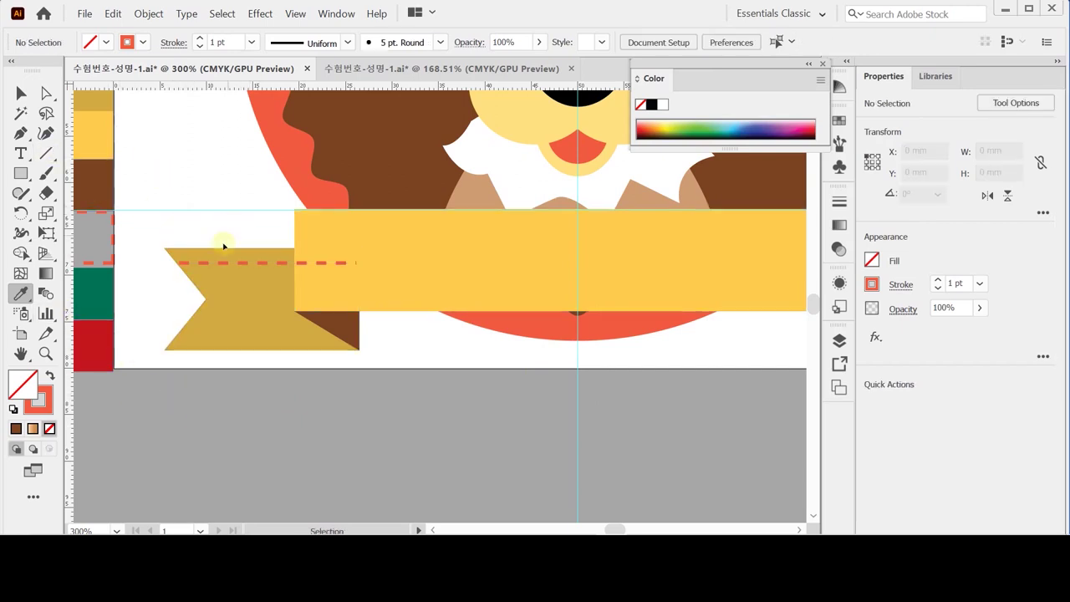
left_click(224, 263, "ctrl")
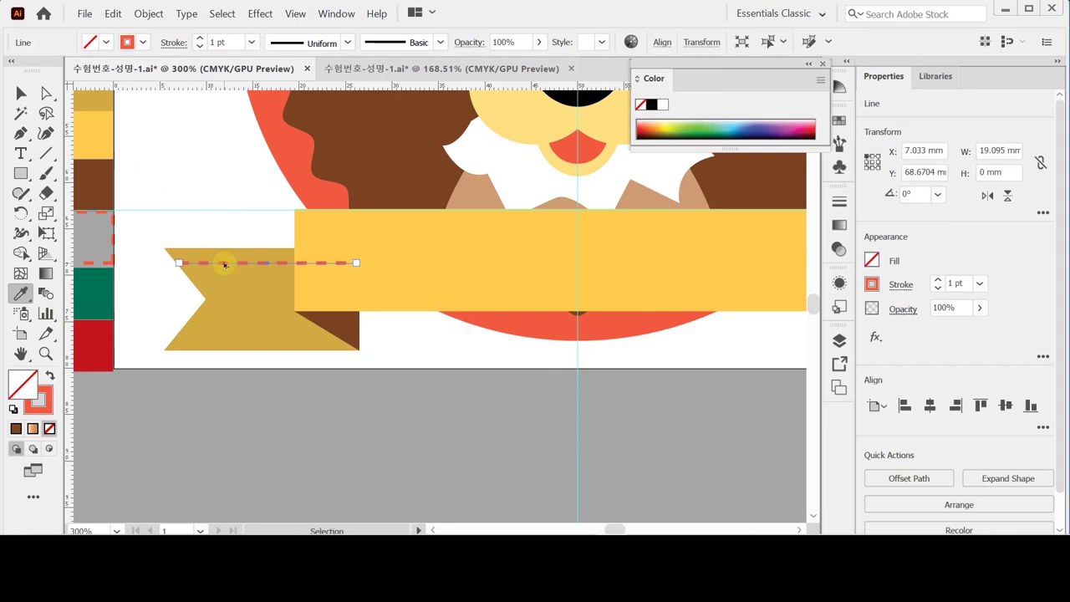
left_click_drag(224, 264, 225, 335)
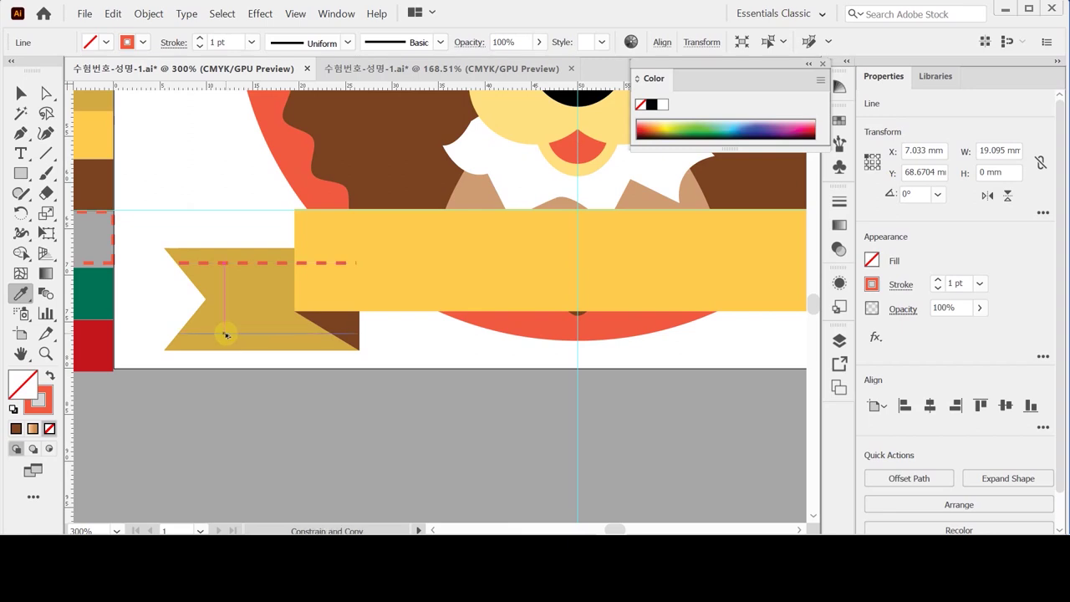
left_click_drag(225, 334, 225, 338)
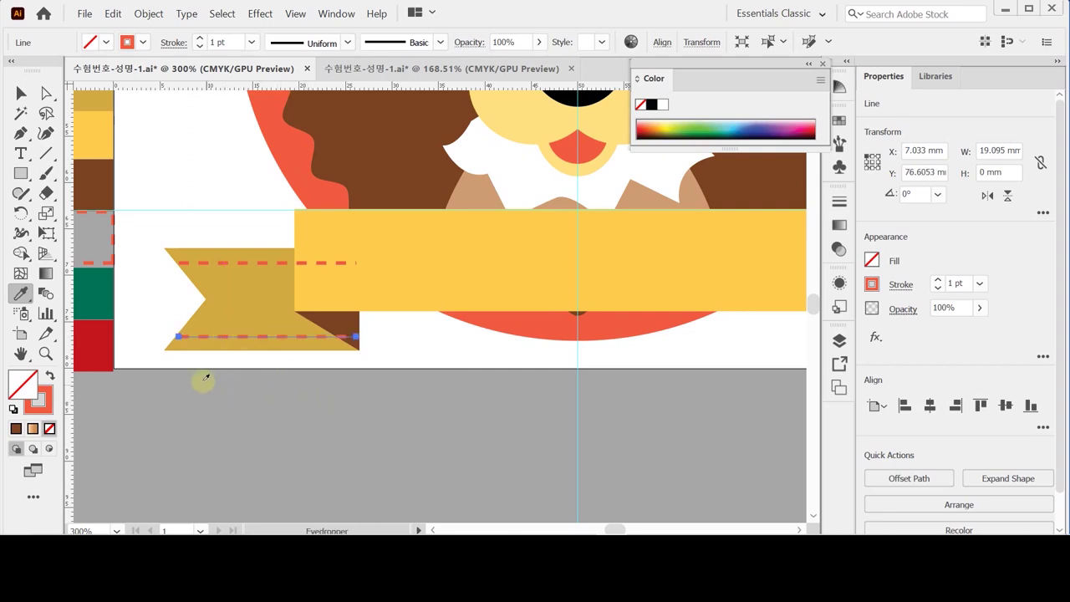
Send the dark gold ribbon tail and its two dashed lines to the back.
key("v")
left_click_drag(160, 218, 255, 383)
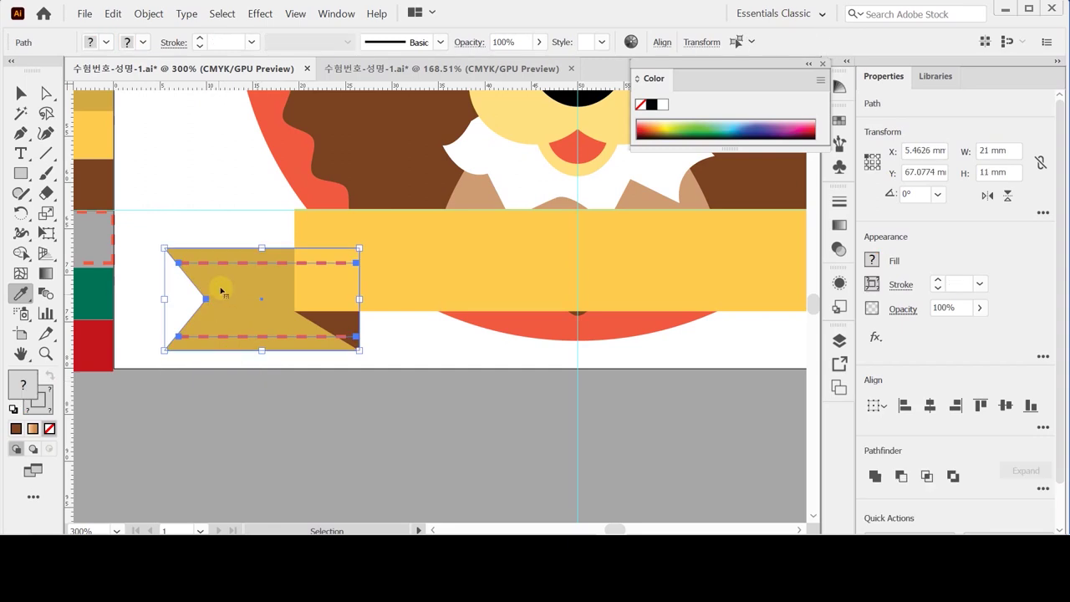
right_click(221, 290)
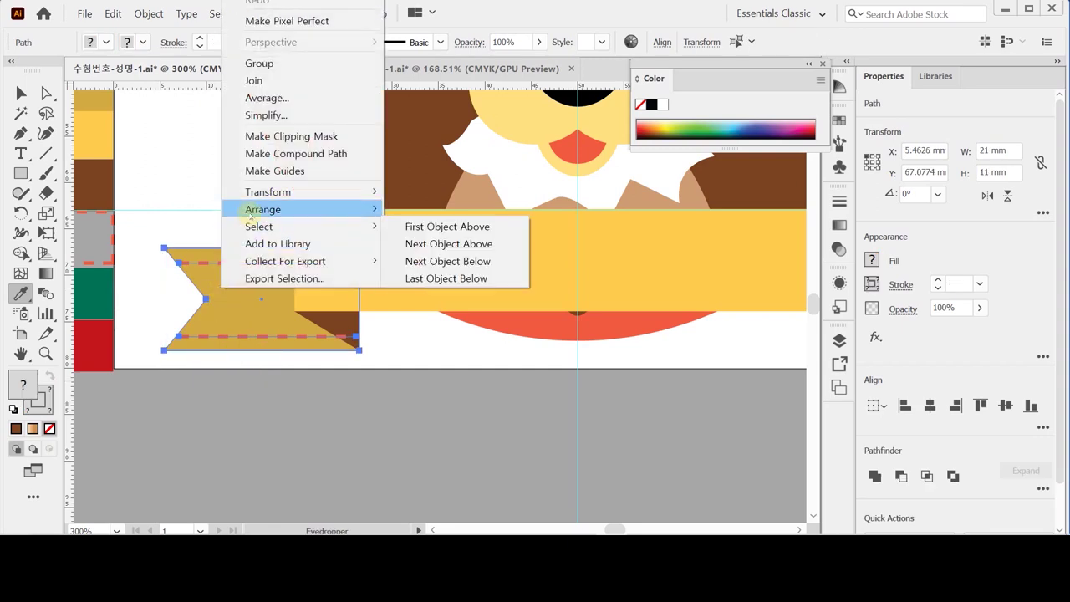
mouse_move(252, 211)
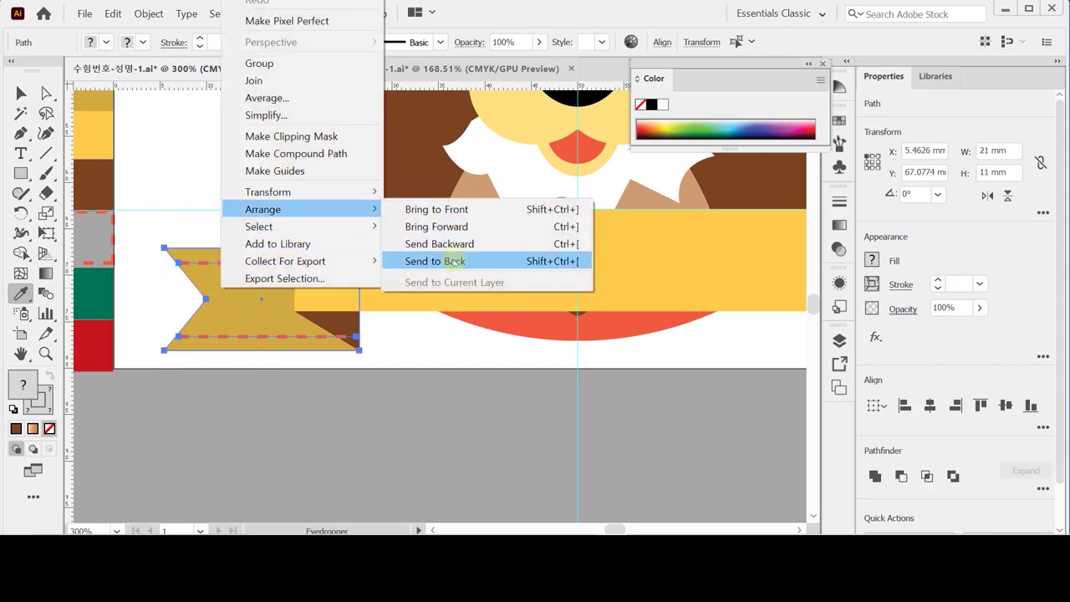
left_click(457, 262)
left_click(432, 401)
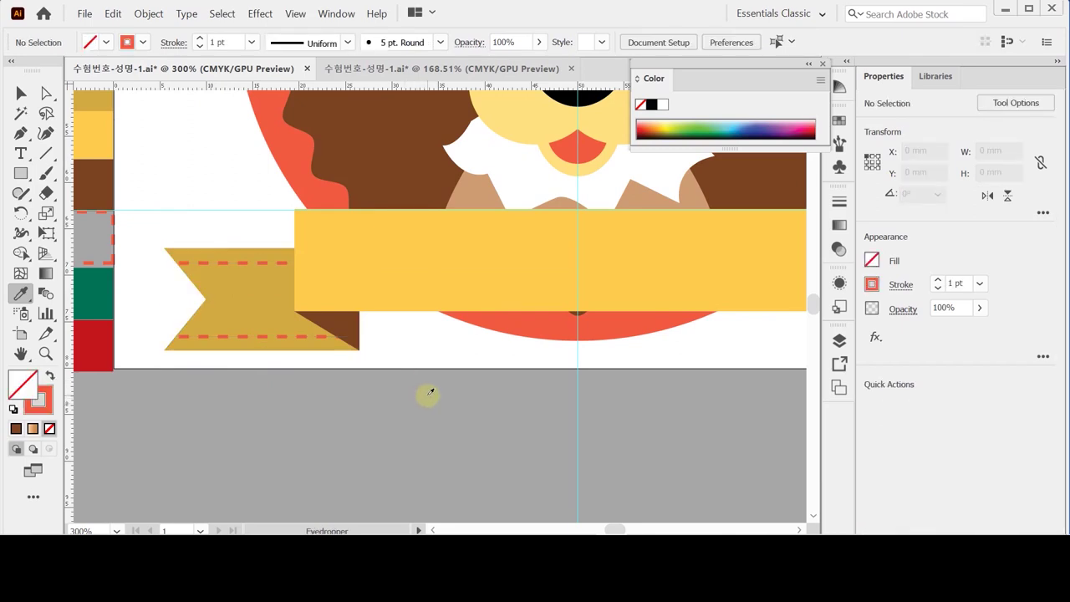
Reflect a copy of the ribbon tail, its dashed lines and the brown fold across the vertical centre guide.
left_click_drag(150, 287, 280, 448)
left_click(226, 261, "ctrl")
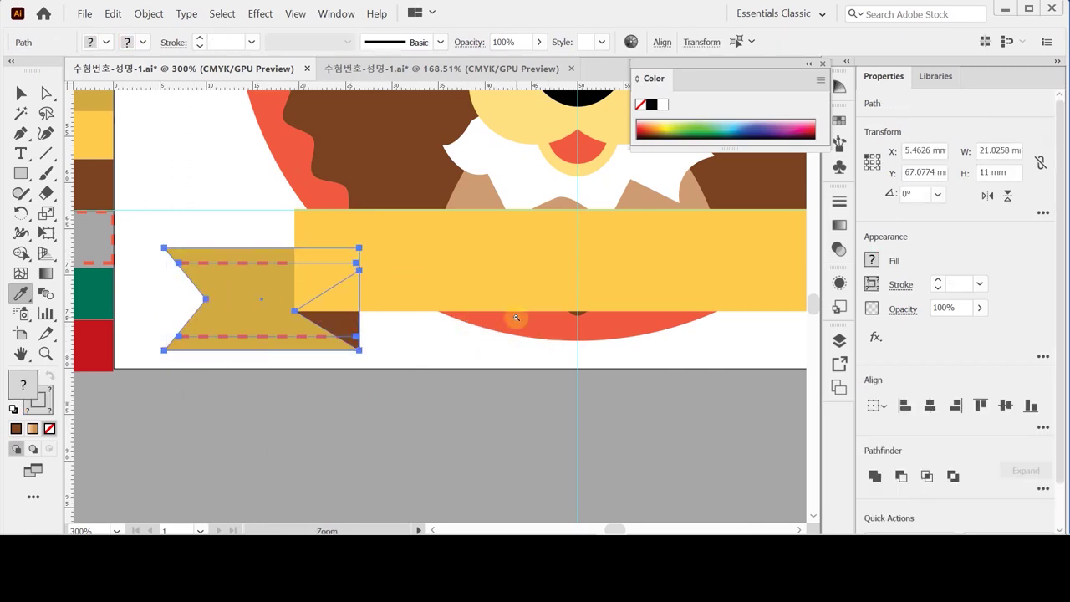
key("ctrl+minus")
left_click_drag(501, 281, 434, 299)
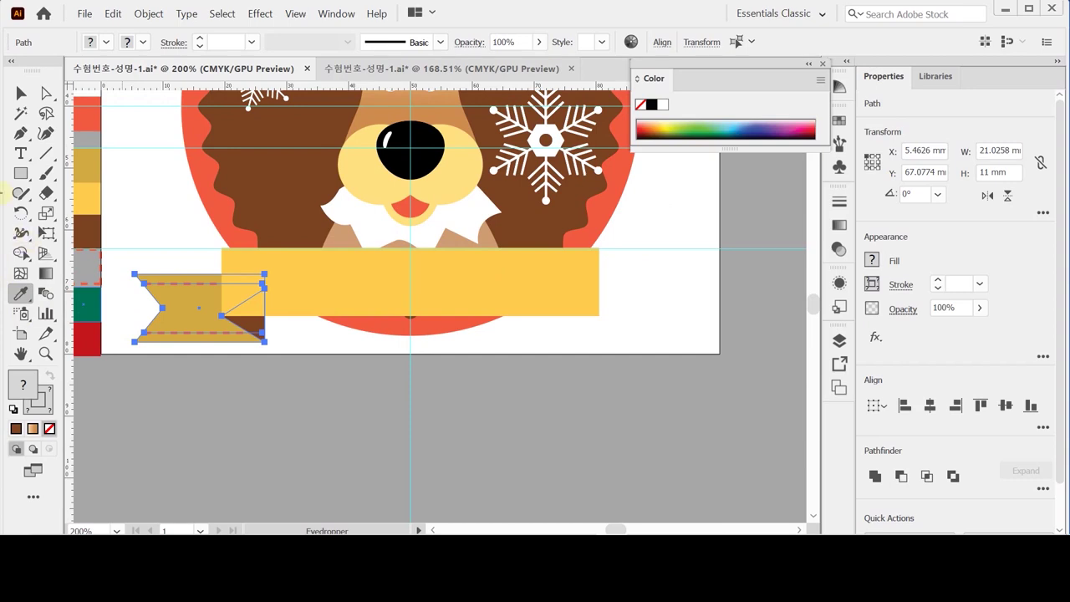
left_click_drag(20, 212, 77, 233)
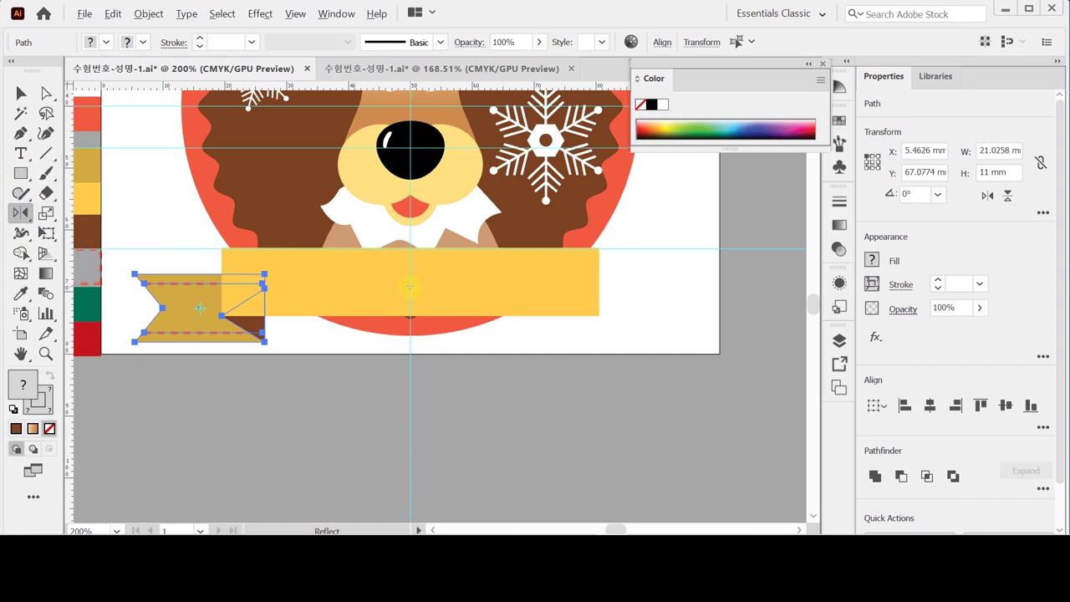
left_click(409, 286, "alt")
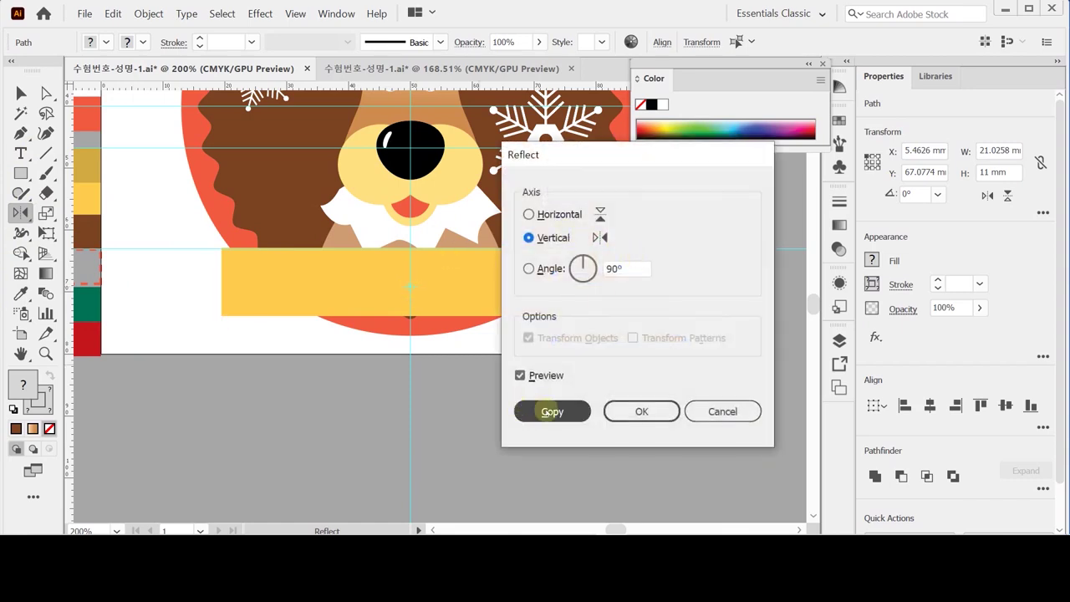
left_click(551, 411)
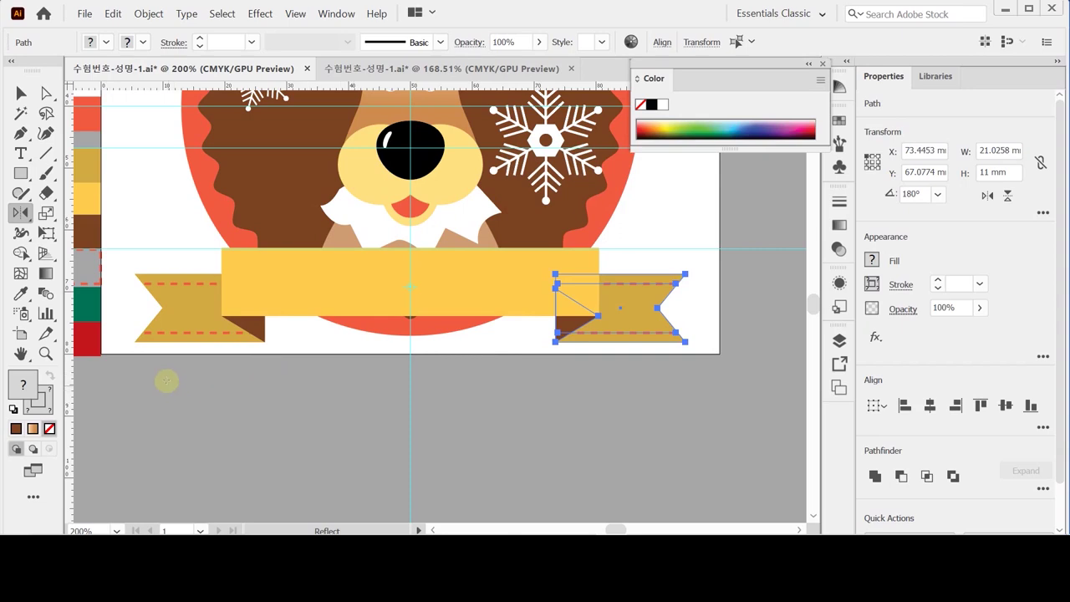
Move the whole ribbon, with the banner, both tails, folds and dashed lines, down 0.5 mm and save the document.
left_click(176, 278, "ctrl")
left_click(361, 289, "shift")
left_click(560, 330, "shift")
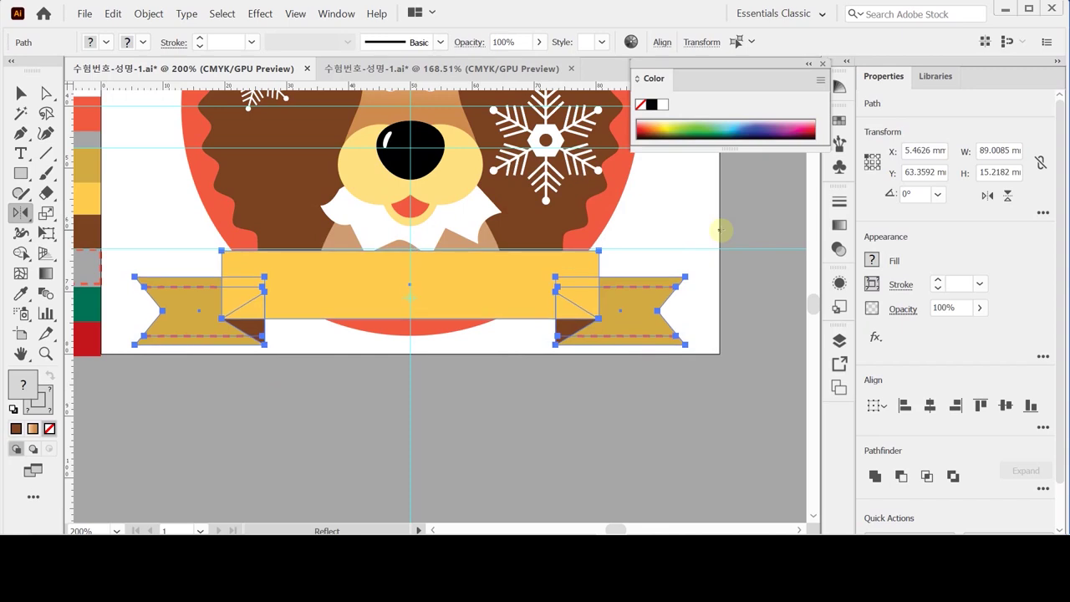
key("v")
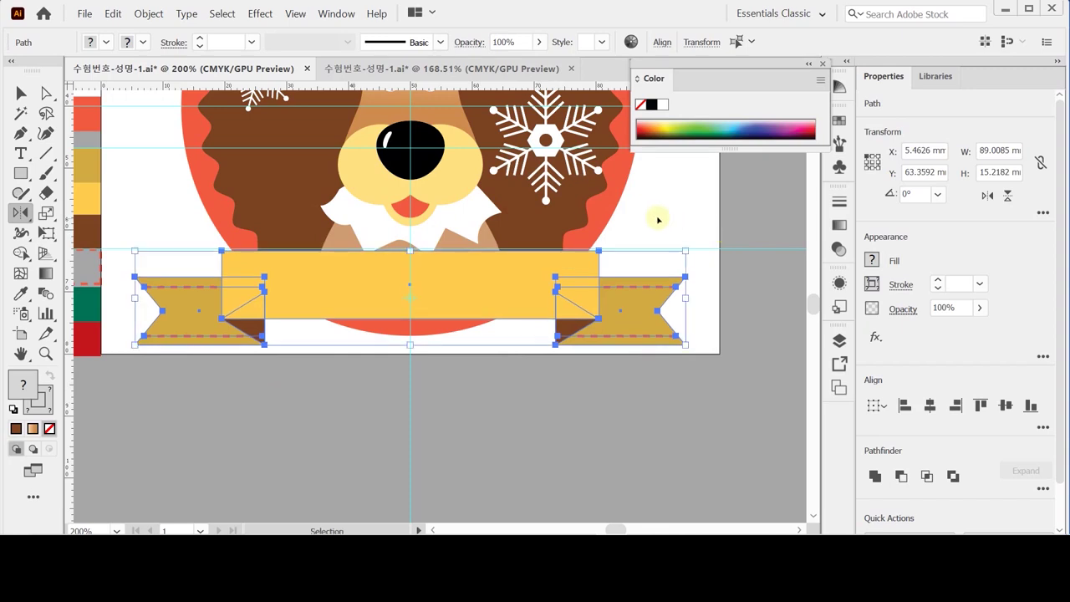
key("o")
key("ctrl+s")
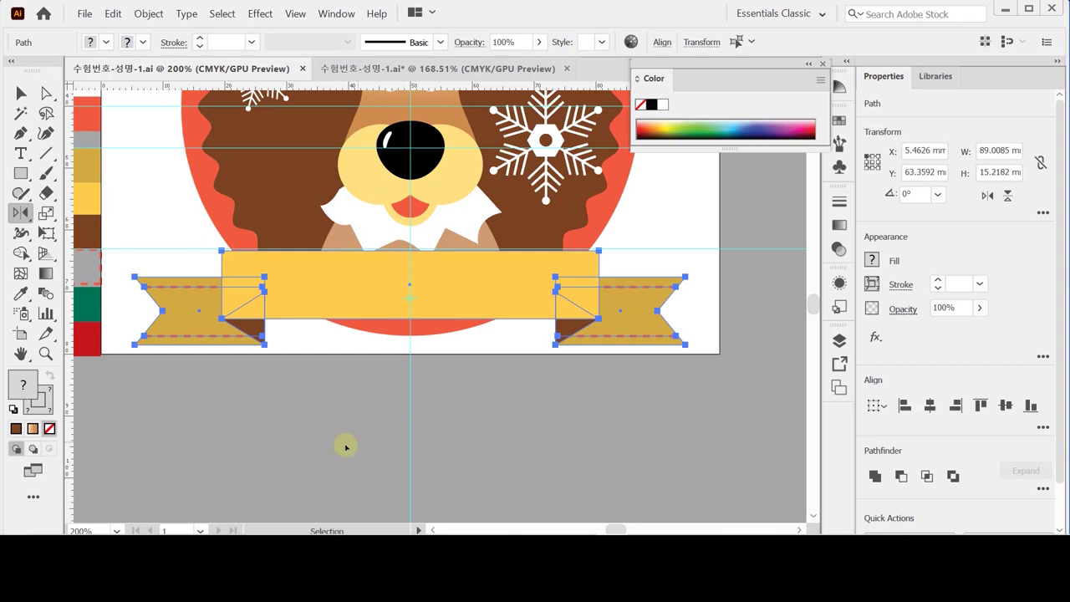
Draw a 61 mm red dashed horizontal line across the yellow banner just below its upper edge.
key("ctrl+shift+a")
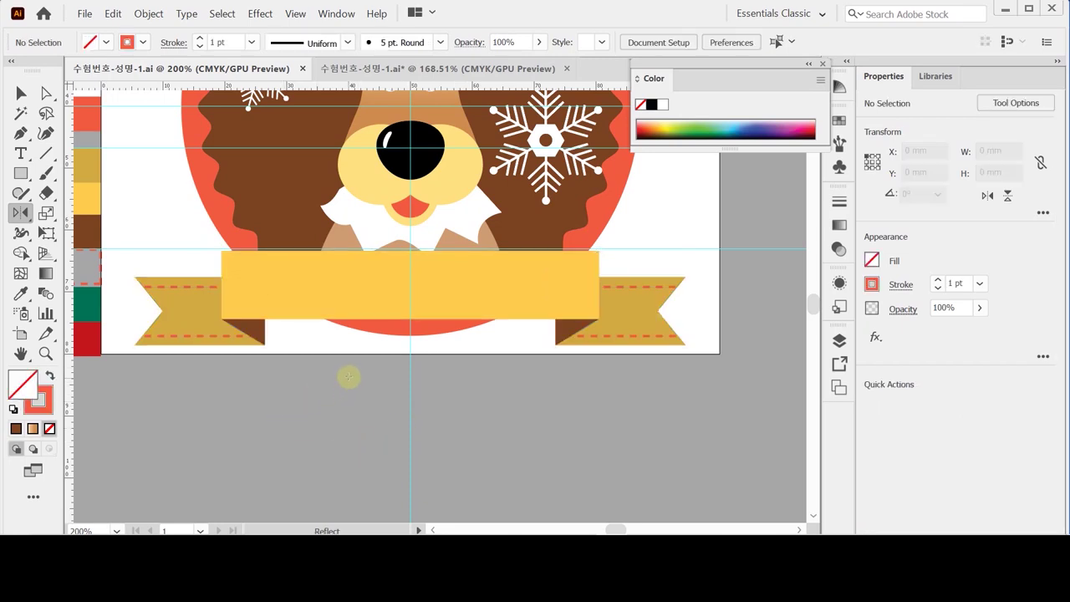
left_click(46, 152)
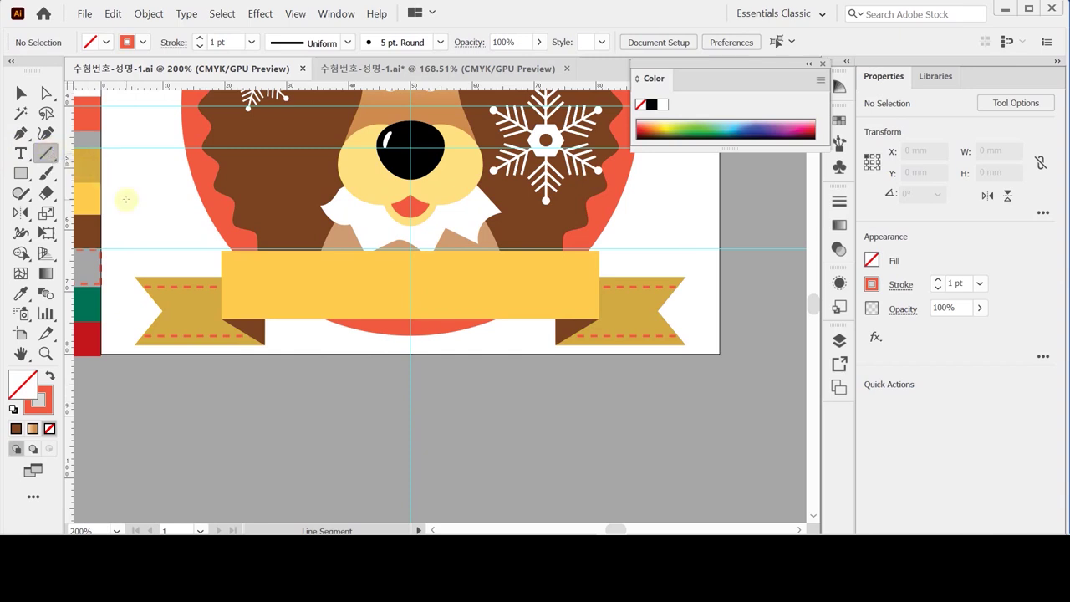
left_click(223, 261)
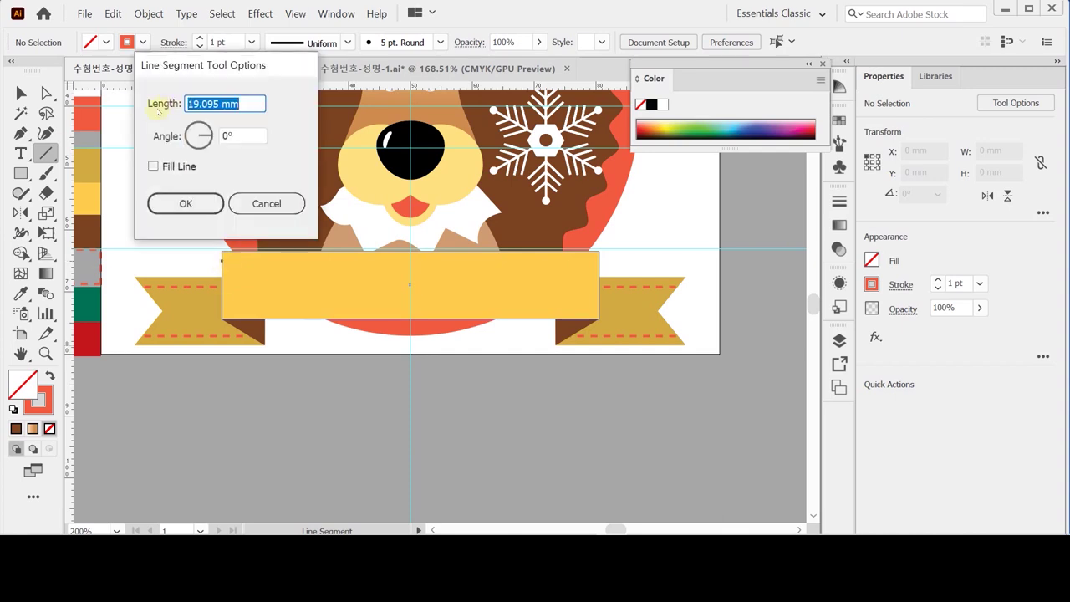
left_click_drag(177, 67, 177, 111)
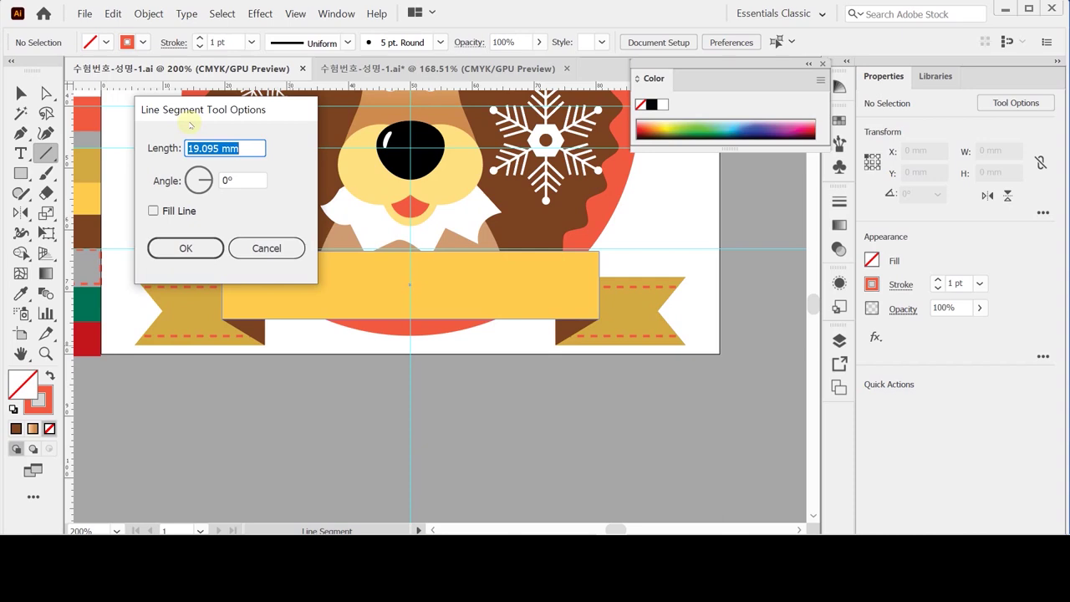
type("60")
key("BackSpace")
type("1")
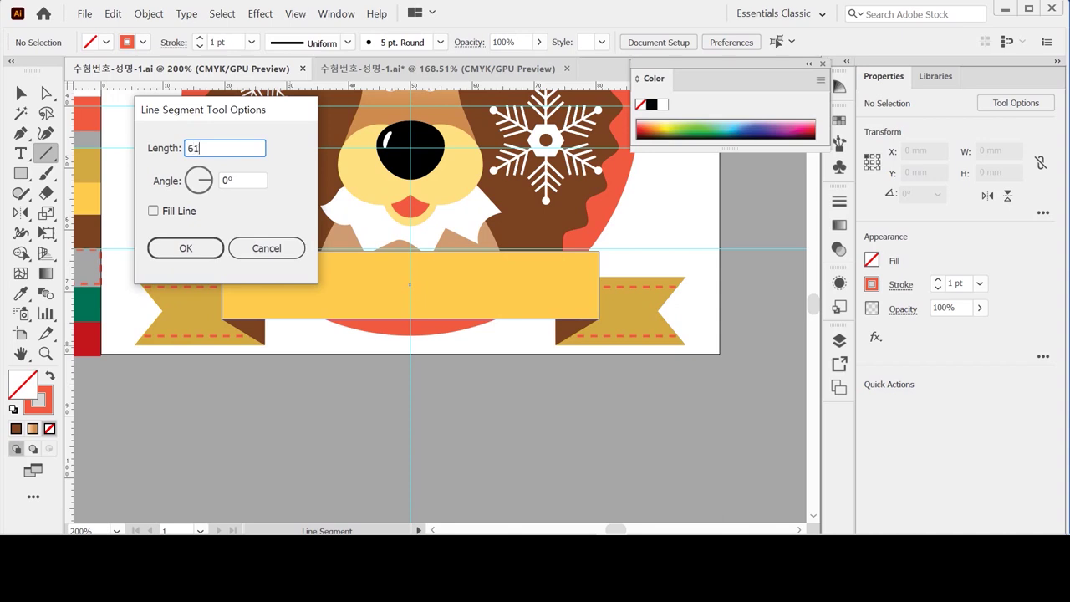
key("Tab")
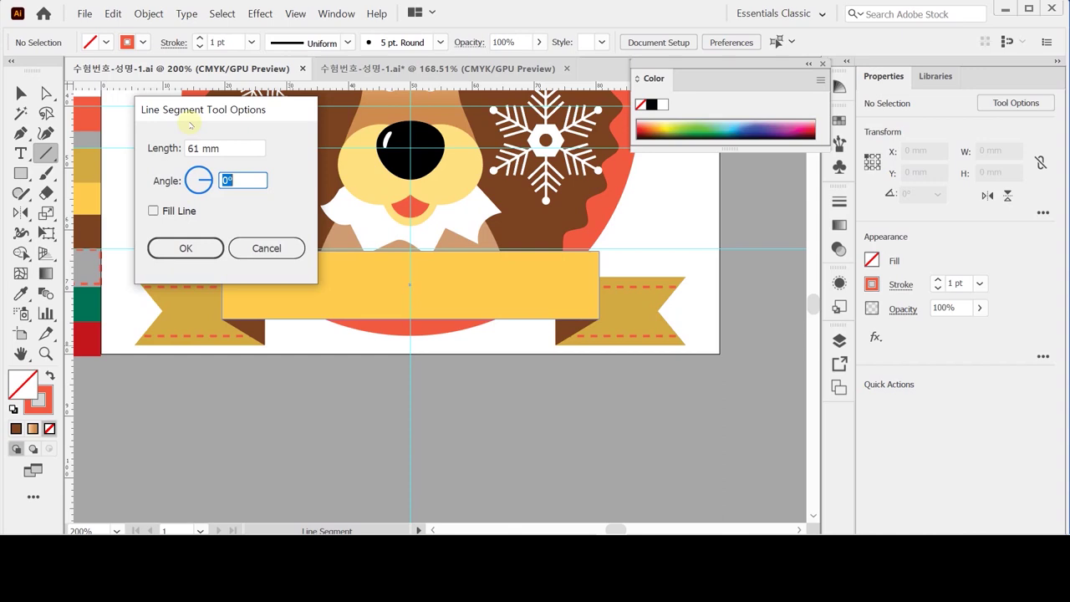
key("Escape")
key("ctrl+f")
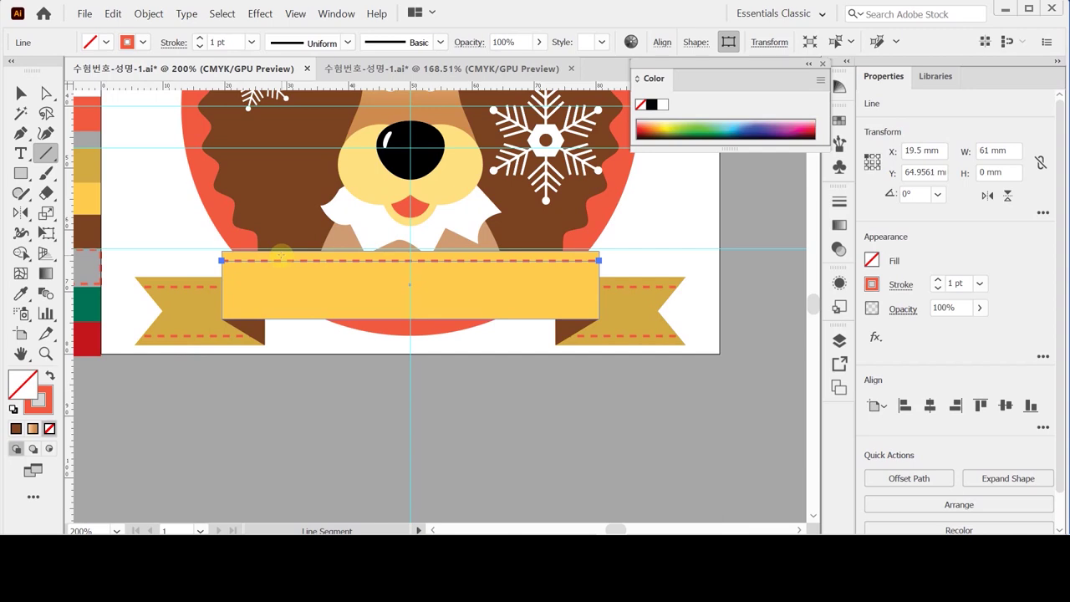
Copy the banner's dashed line straight down about 7.7 mm, just above the banner's lower edge, and save the document.
key("ctrl")
left_click_drag(372, 262, 374, 309)
key("shift")
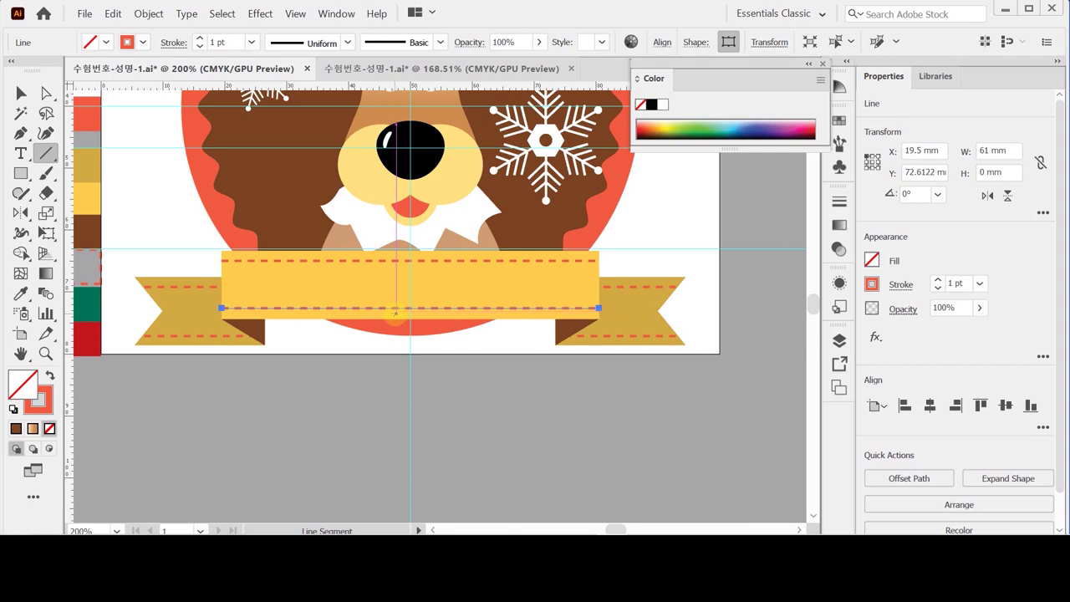
key("ctrl")
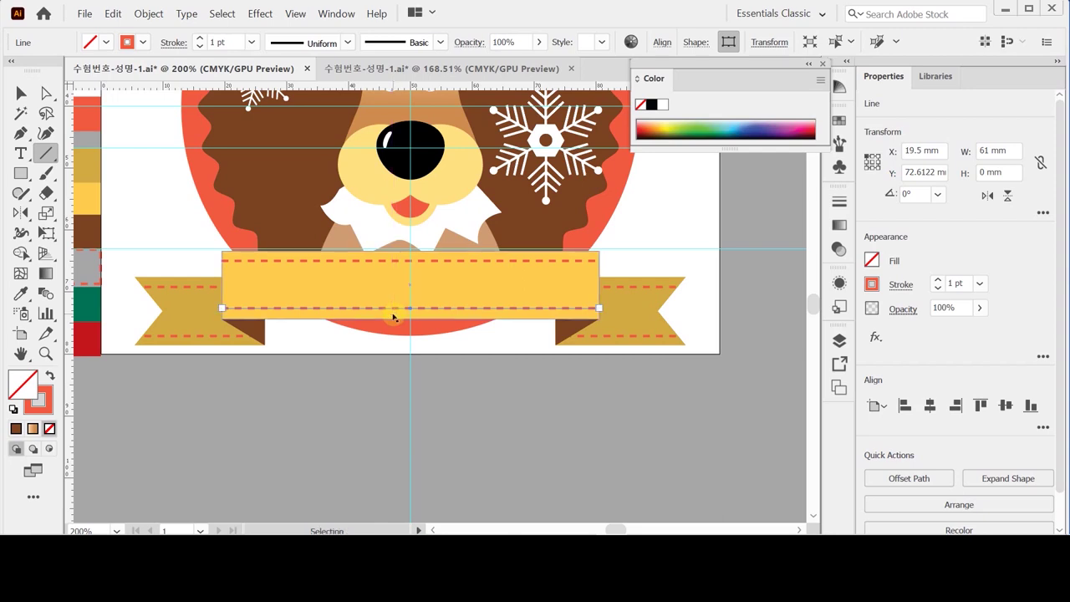
key("ctrl+s")
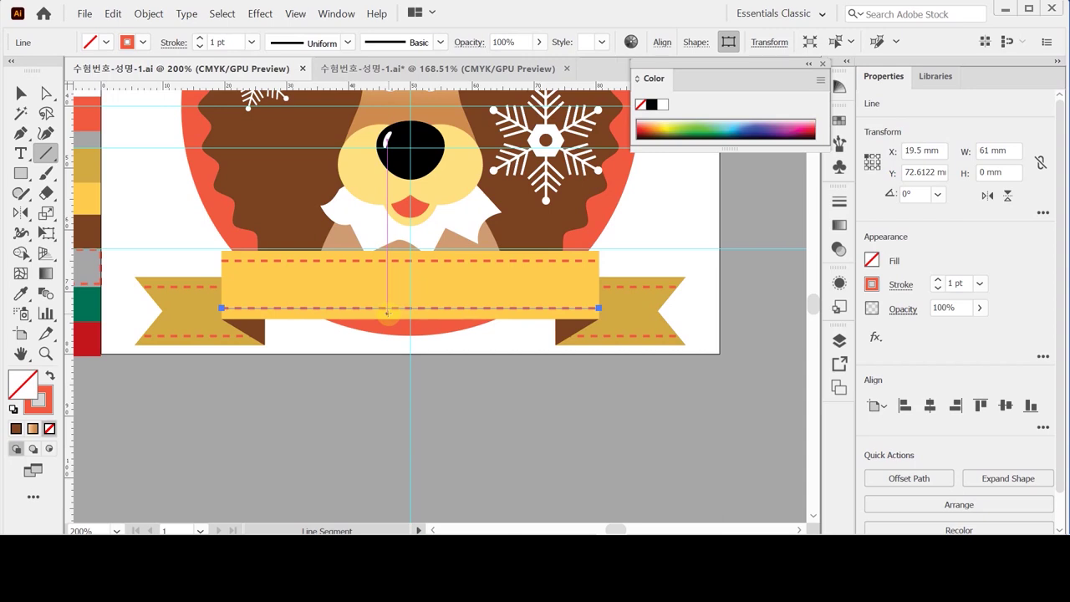
Add the green text "Happy Christmas" in Arial Bold 19 pt, centred on the yellow banner.
key("t")
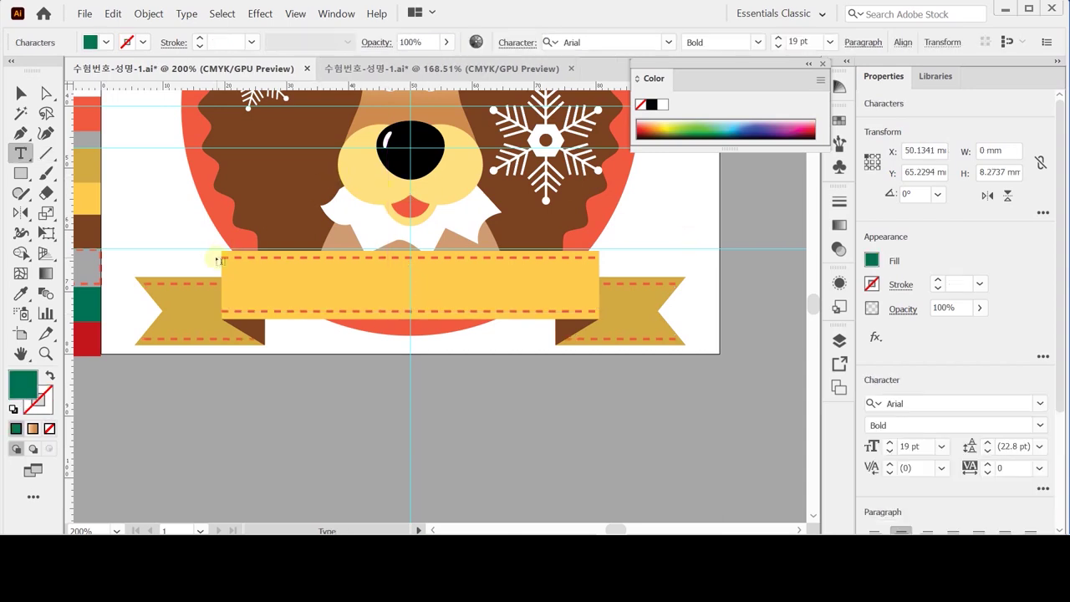
left_click(20, 153)
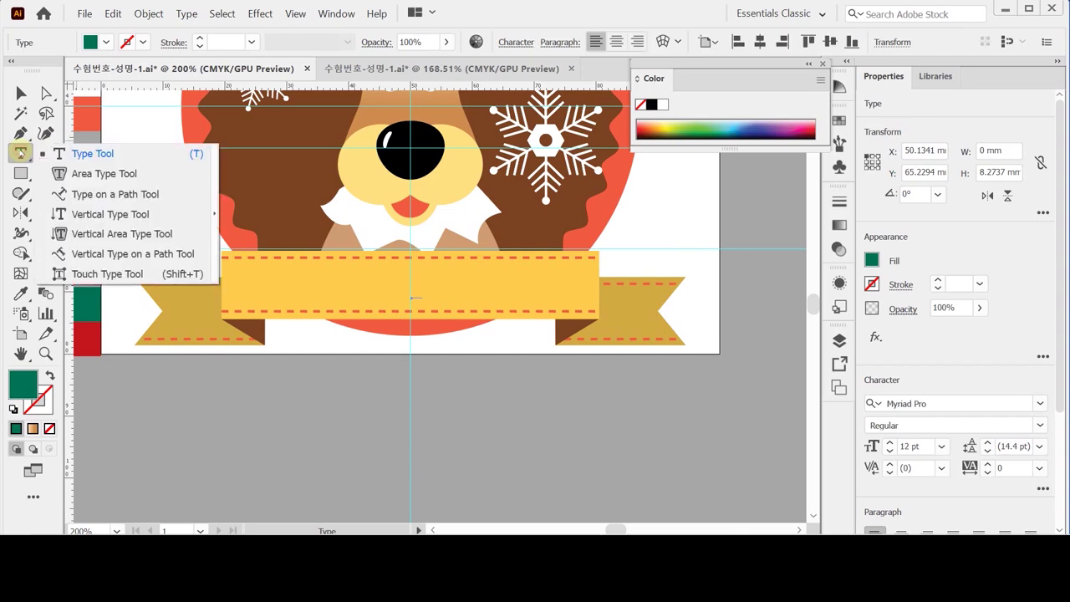
left_click(20, 152)
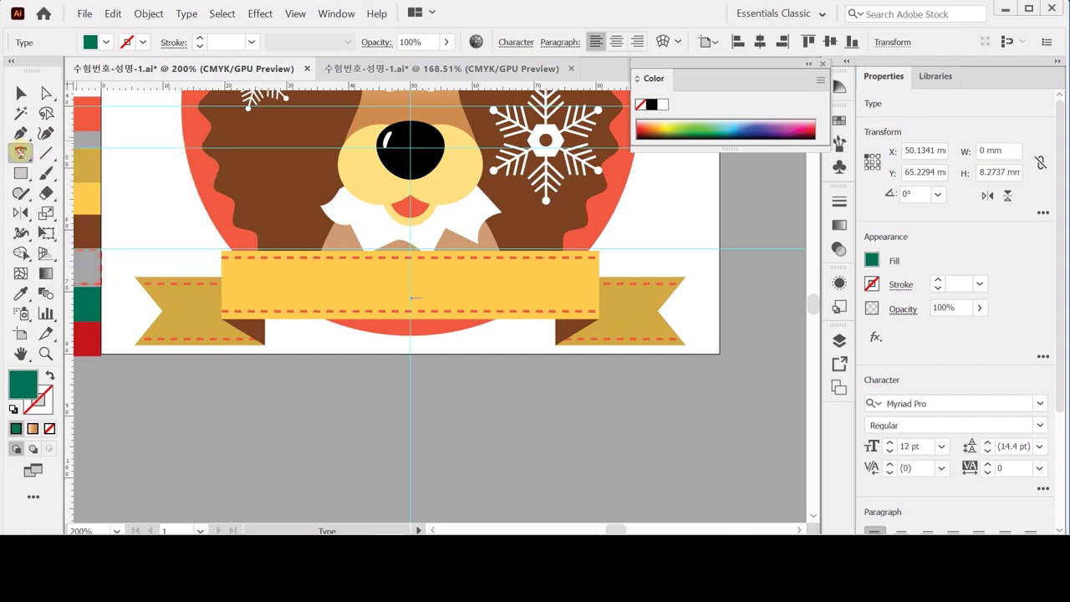
left_click(412, 282)
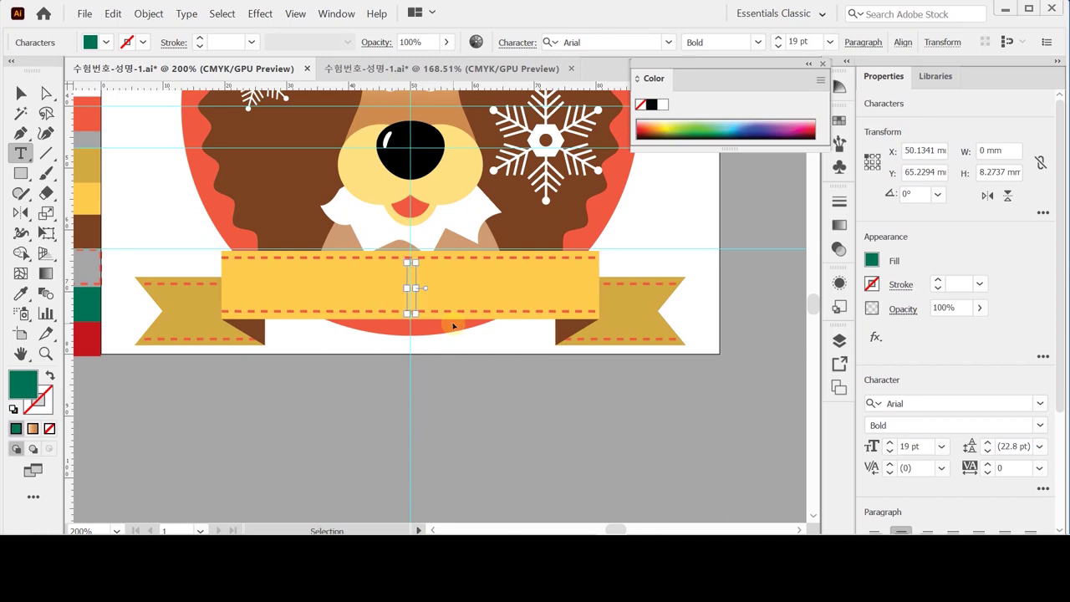
key("ctrl+t")
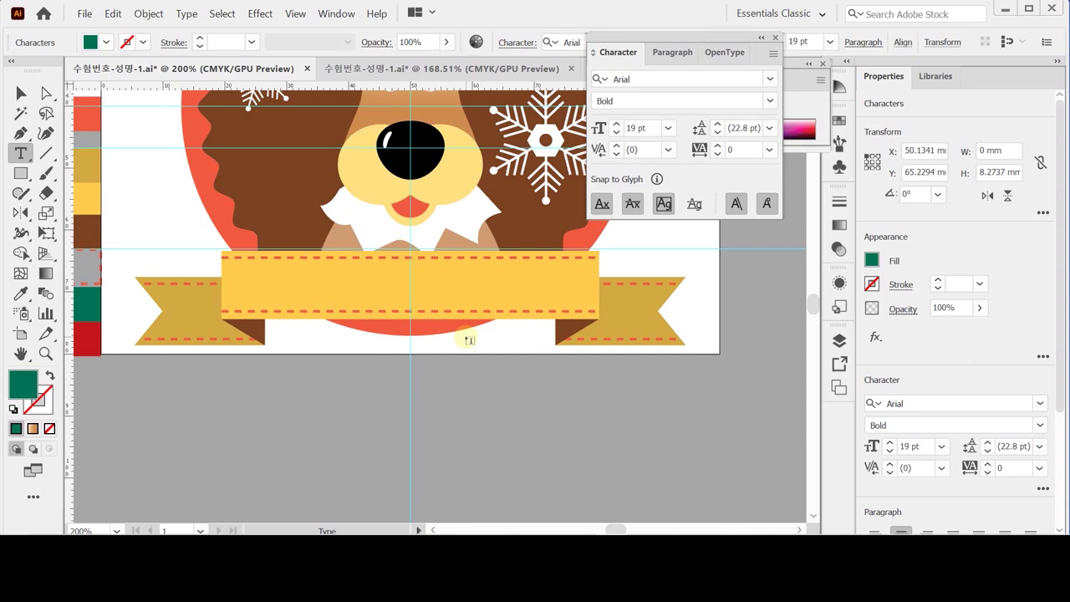
type("Happy Christmas")
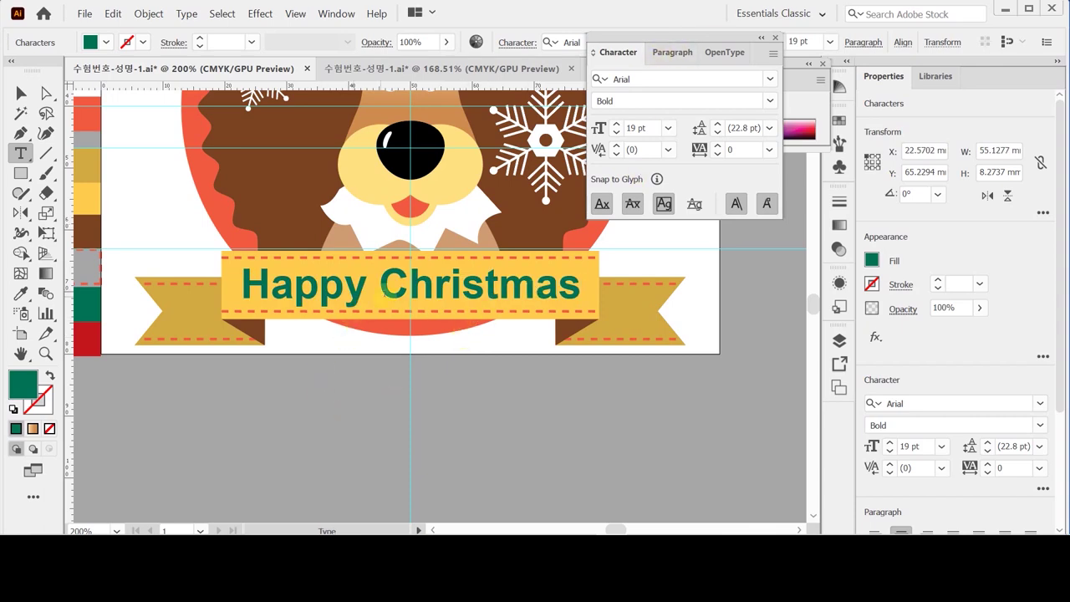
Recolour the word "Christmas" with the dark red sampled from the colour swatches beside the artboard and save the document.
double_click(485, 285)
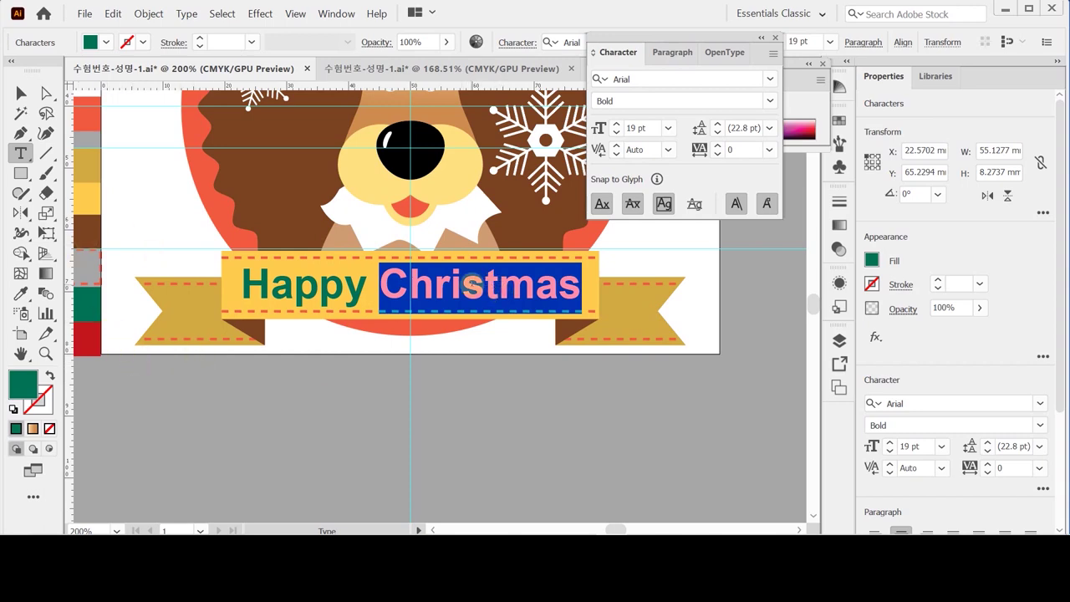
double_click(468, 289)
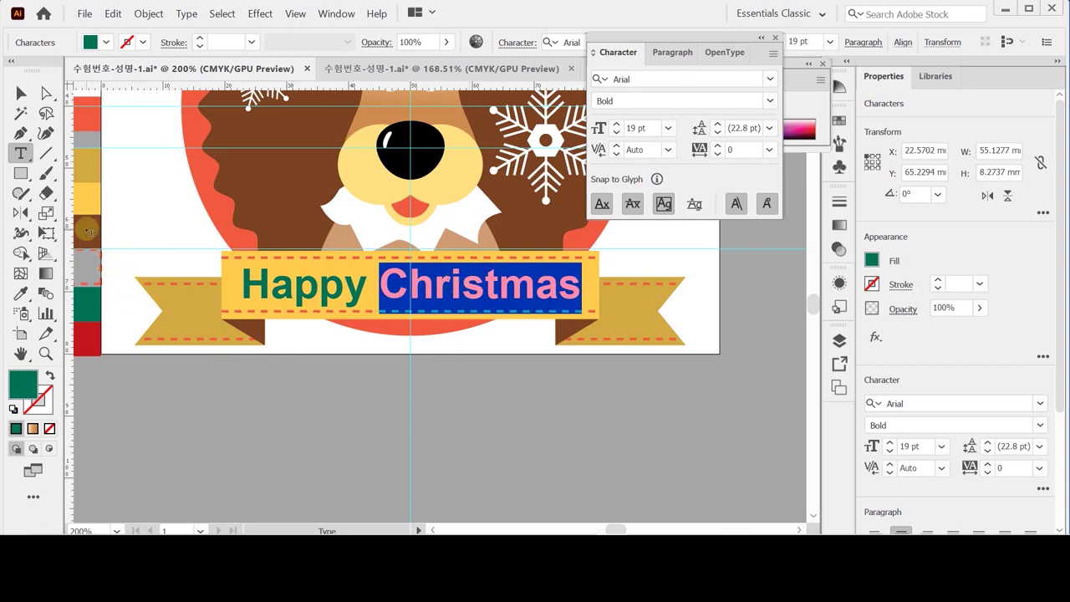
type("i")
key("ctrl+z")
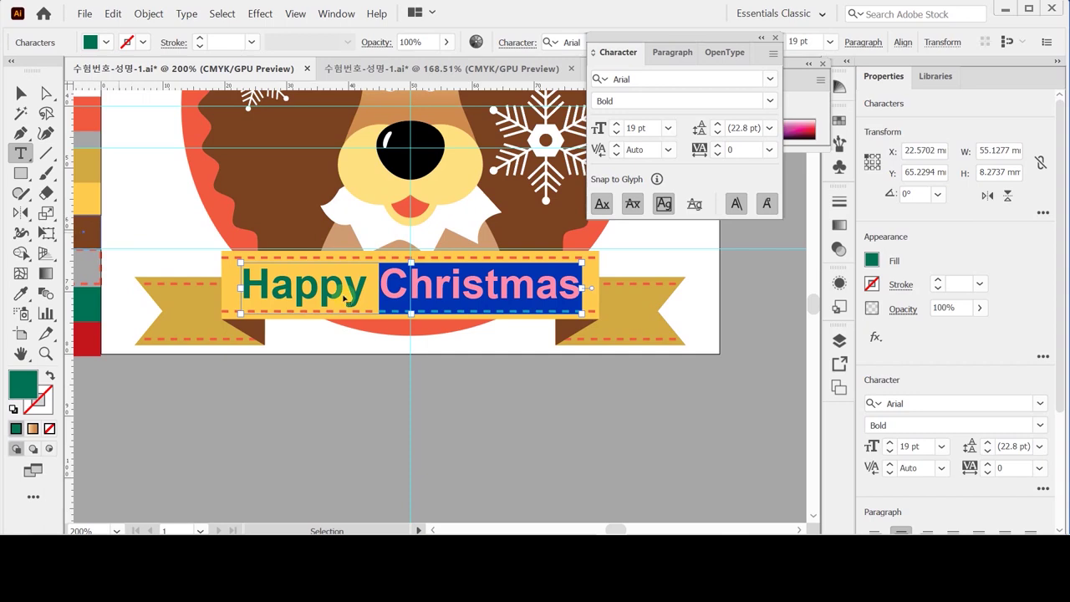
left_click(20, 293)
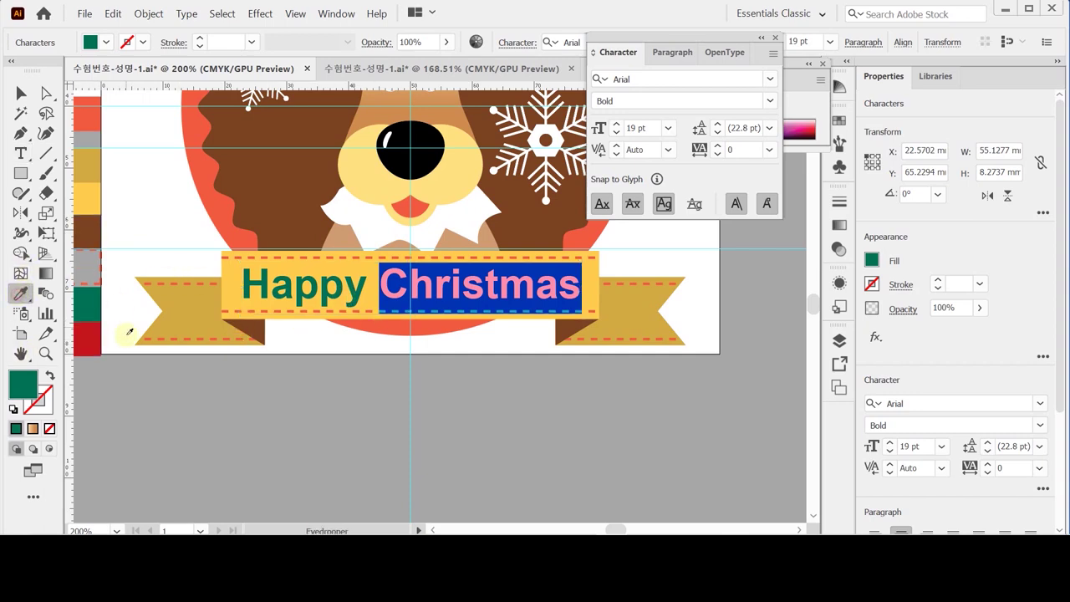
left_click(88, 339)
left_click(21, 153)
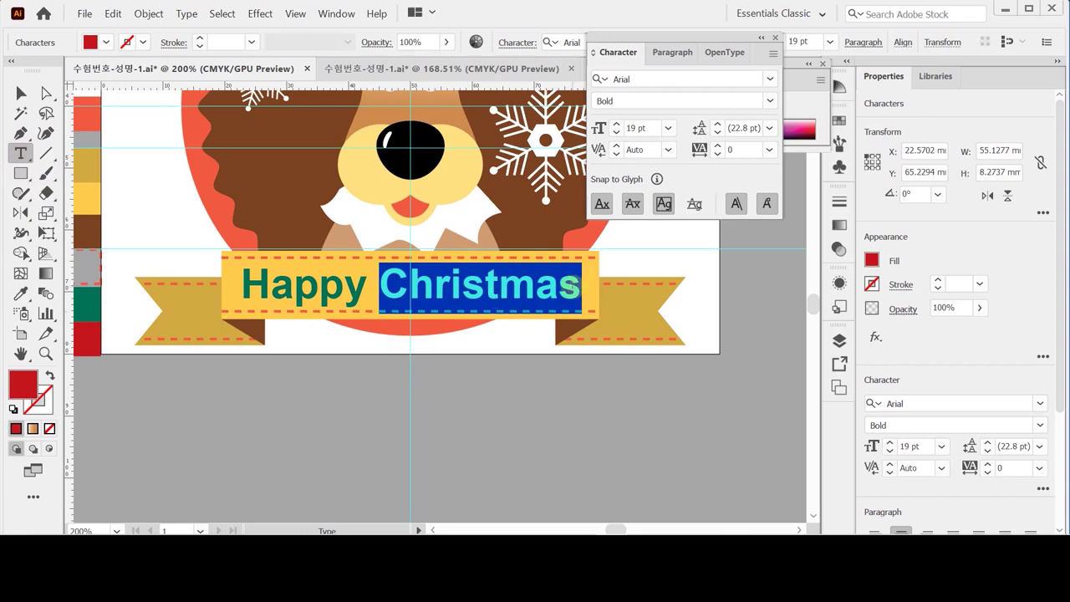
left_click(575, 289)
key("ctrl")
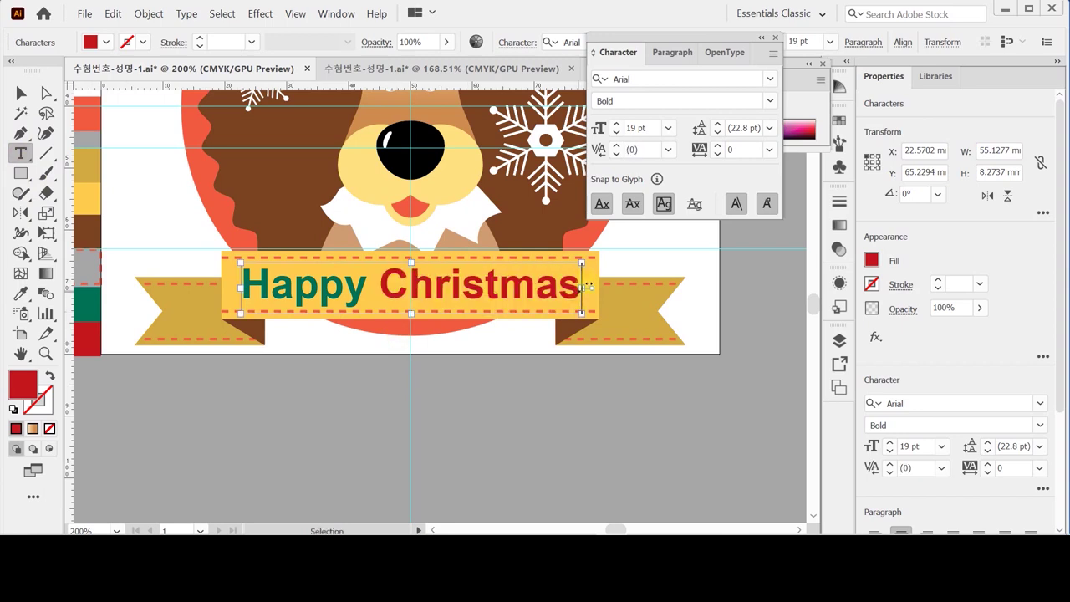
key("ctrl+s")
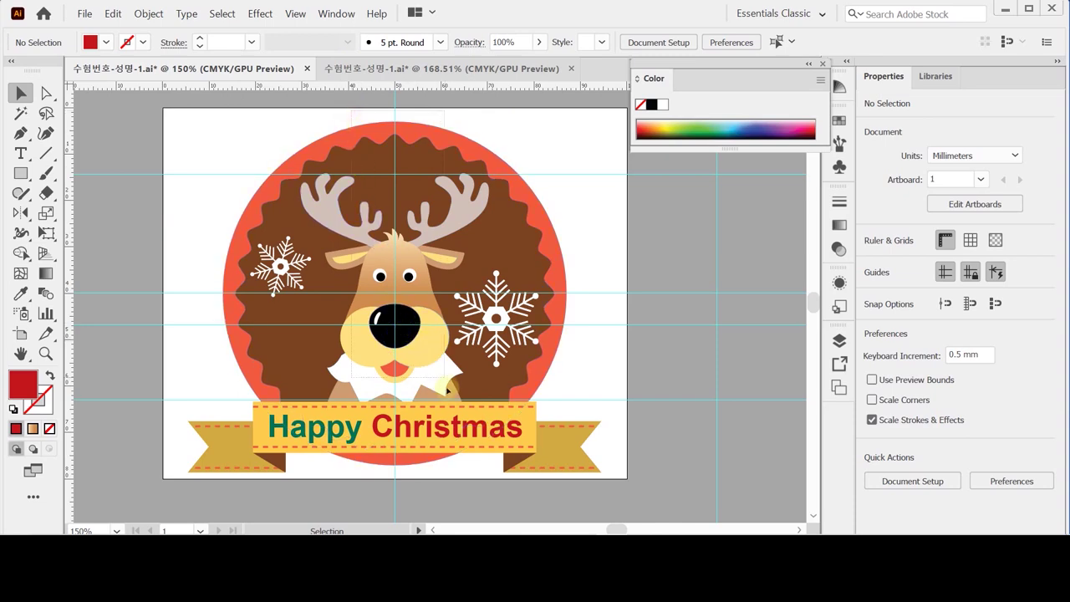
Try to select the reindeer's shapes in outline view and return to the colour preview.
key("ctrl+a")
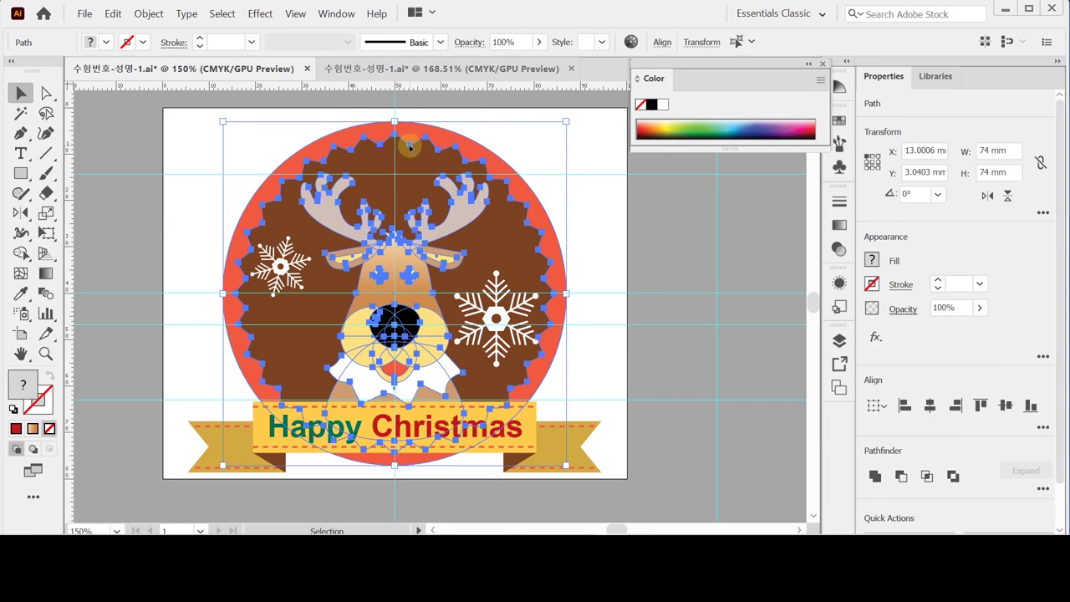
left_click(270, 142)
key("ctrl+y")
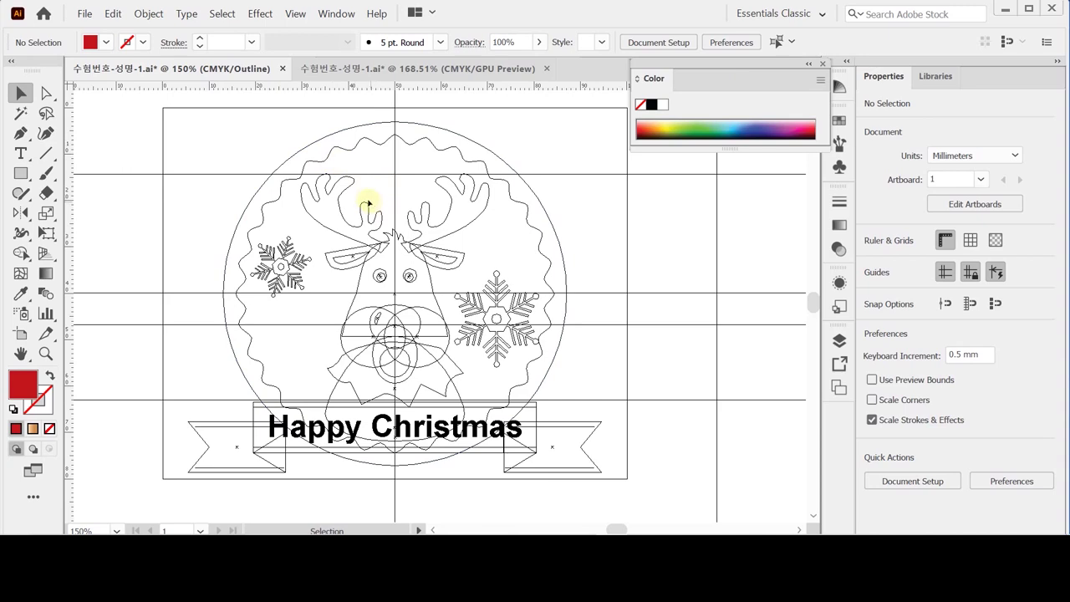
left_click_drag(356, 186, 436, 368)
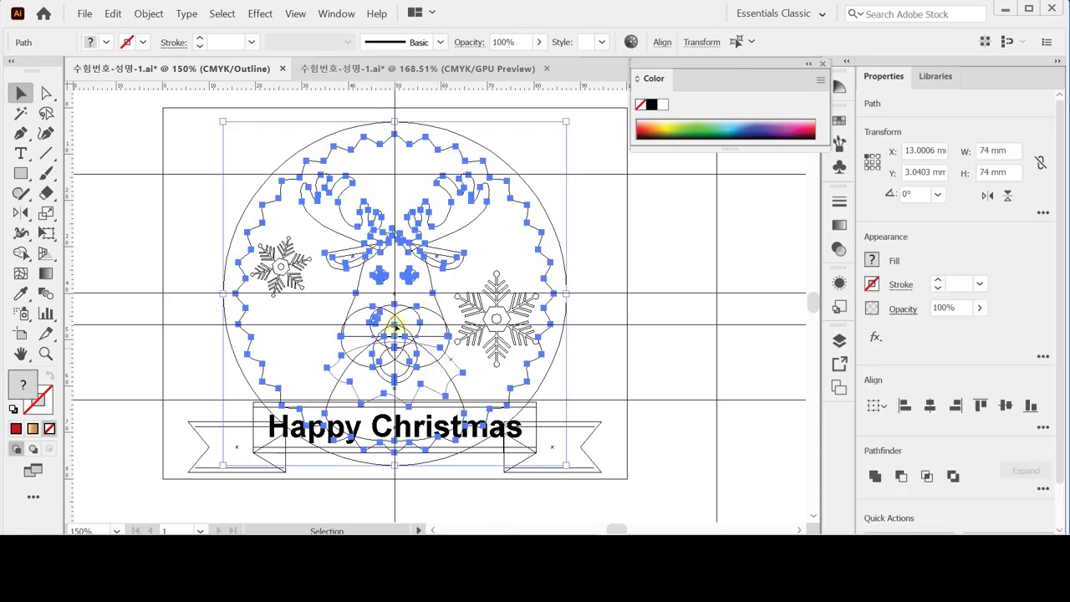
left_click(378, 182)
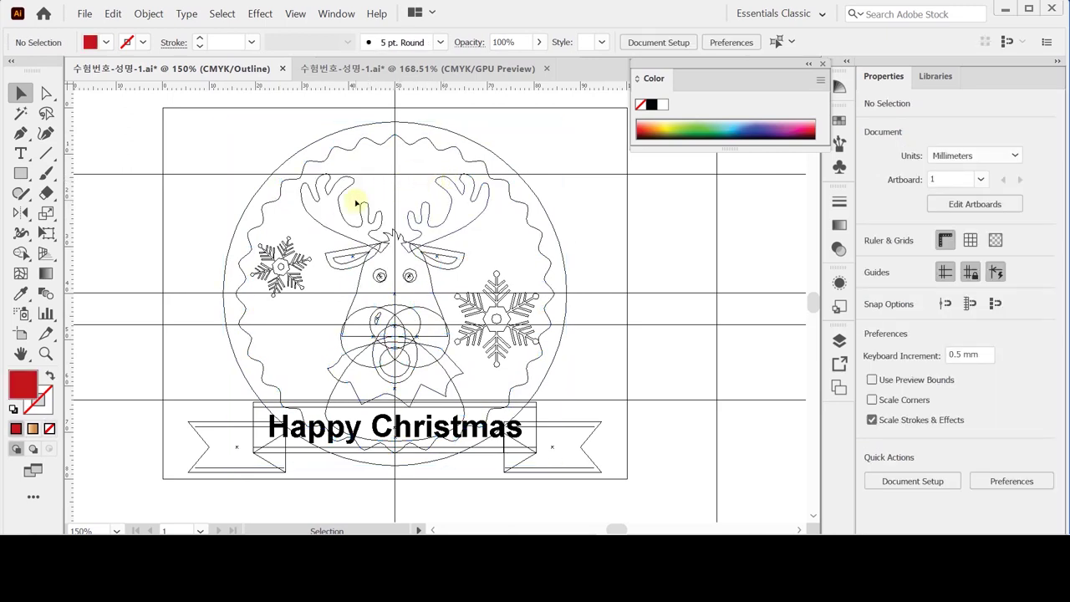
left_click(358, 195)
key("ctrl+y")
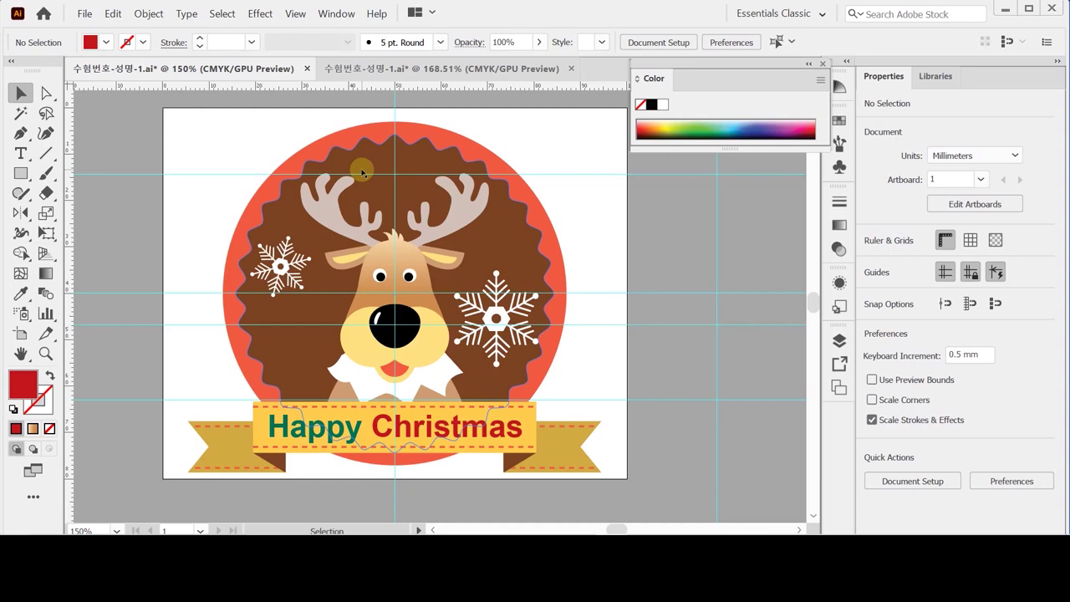
Try selecting only the reindeer's shapes, excluding the scalloped brown background and the red circle, and clear the selection.
left_click_drag(363, 146, 436, 373)
left_click(401, 171, "shift")
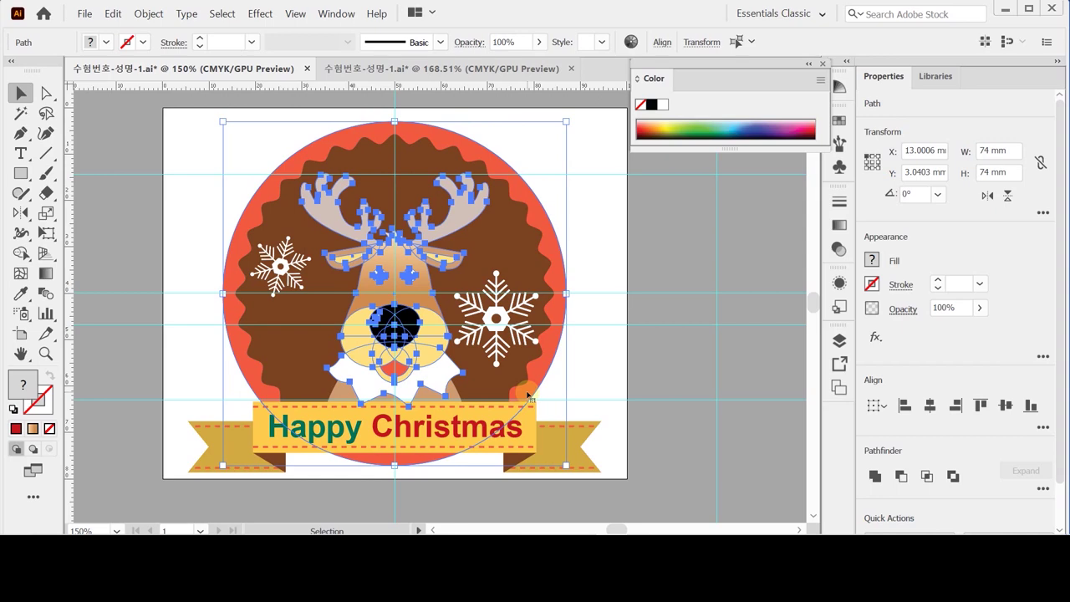
key("ctrl")
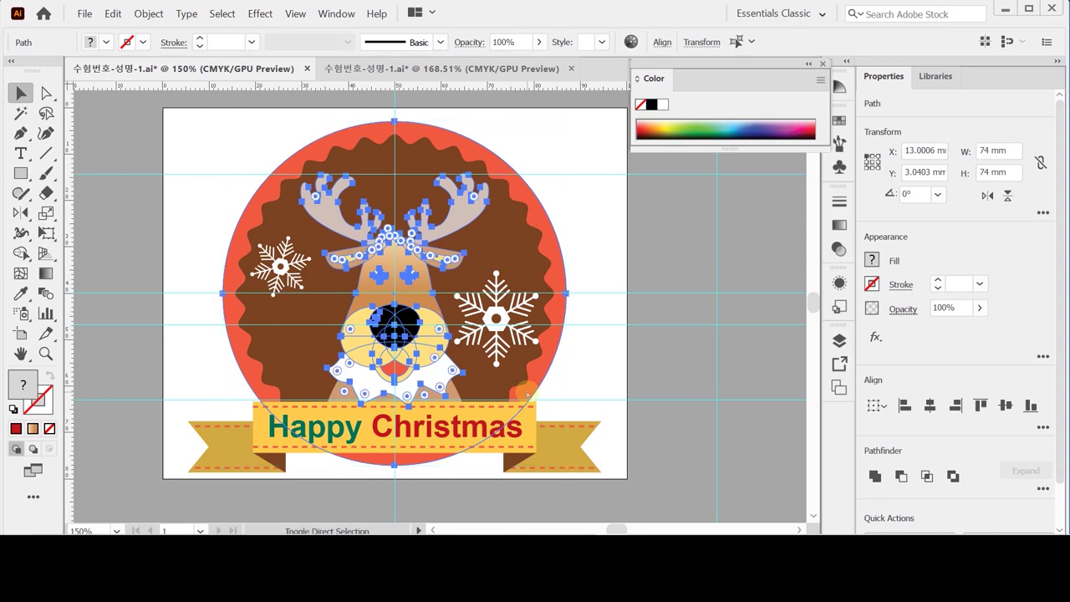
key("ctrl+shift+]")
key("ctrl+z")
left_click(417, 135)
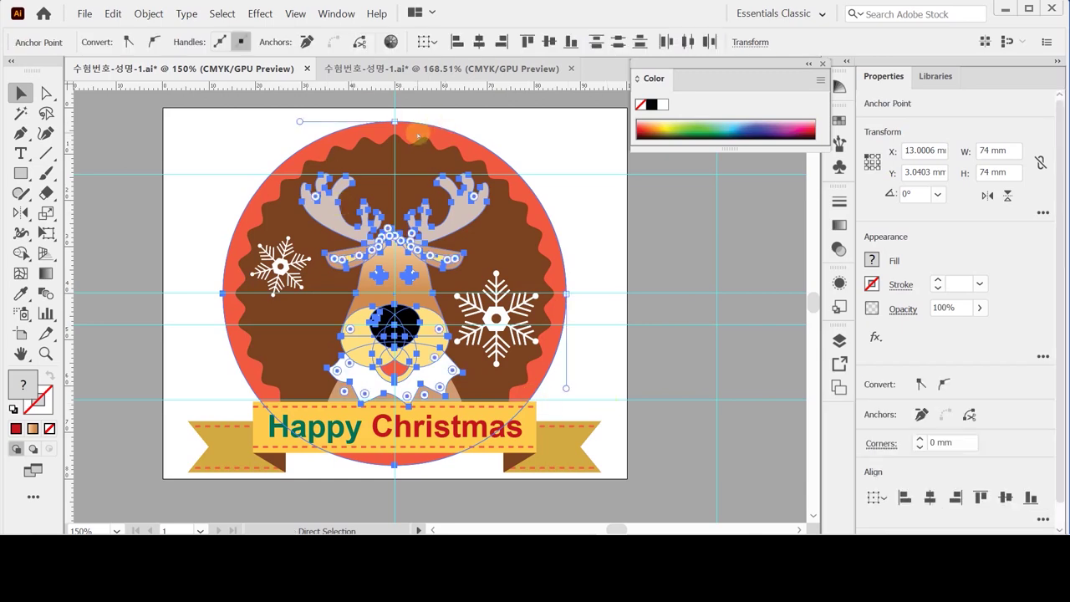
key("v")
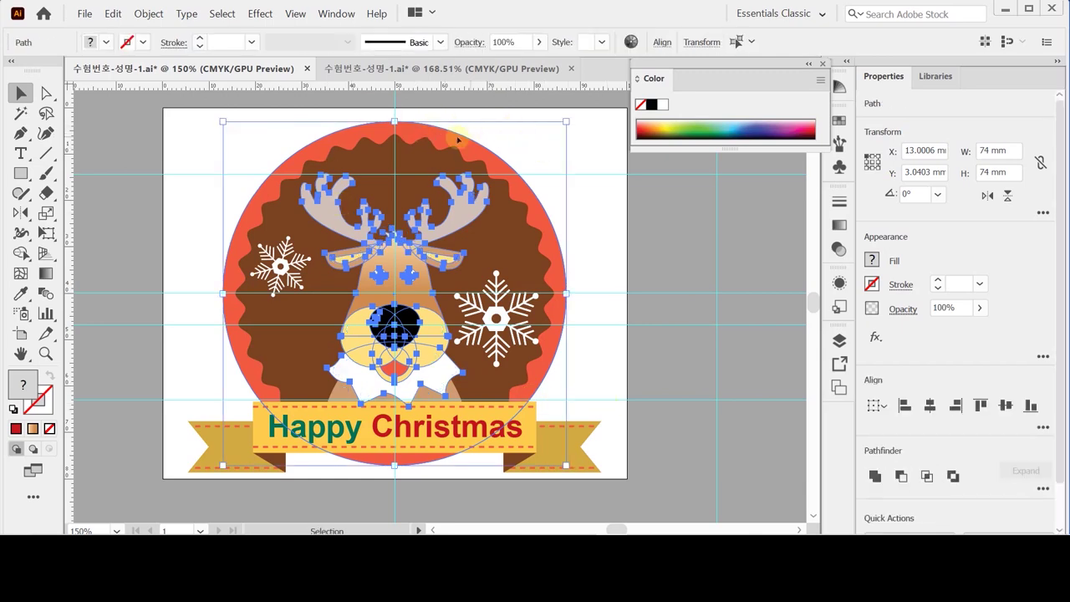
left_click_drag(458, 140, 575, 175)
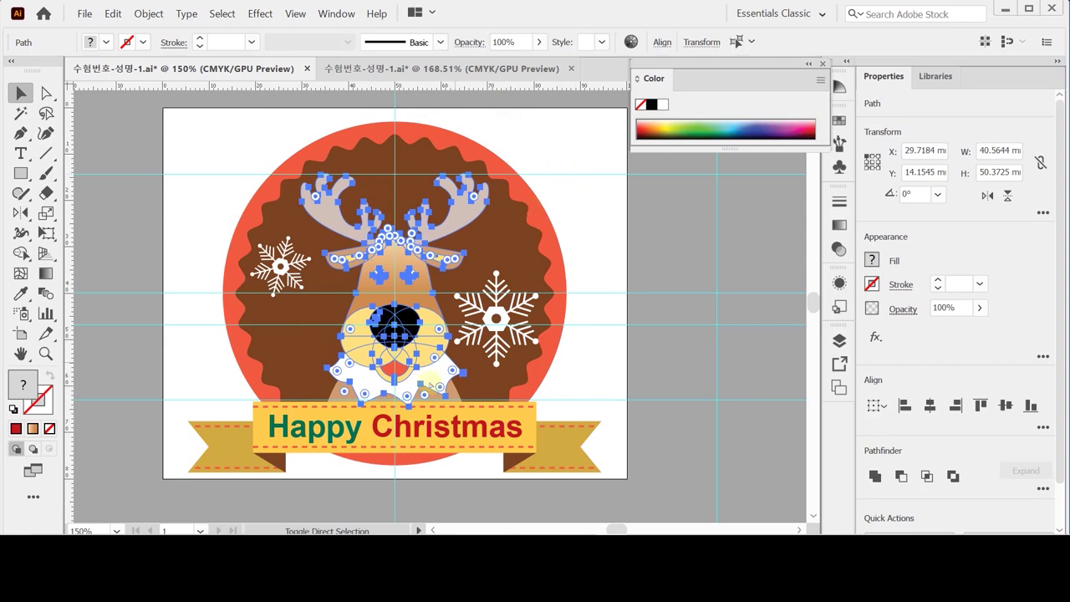
left_click(410, 398, "shift")
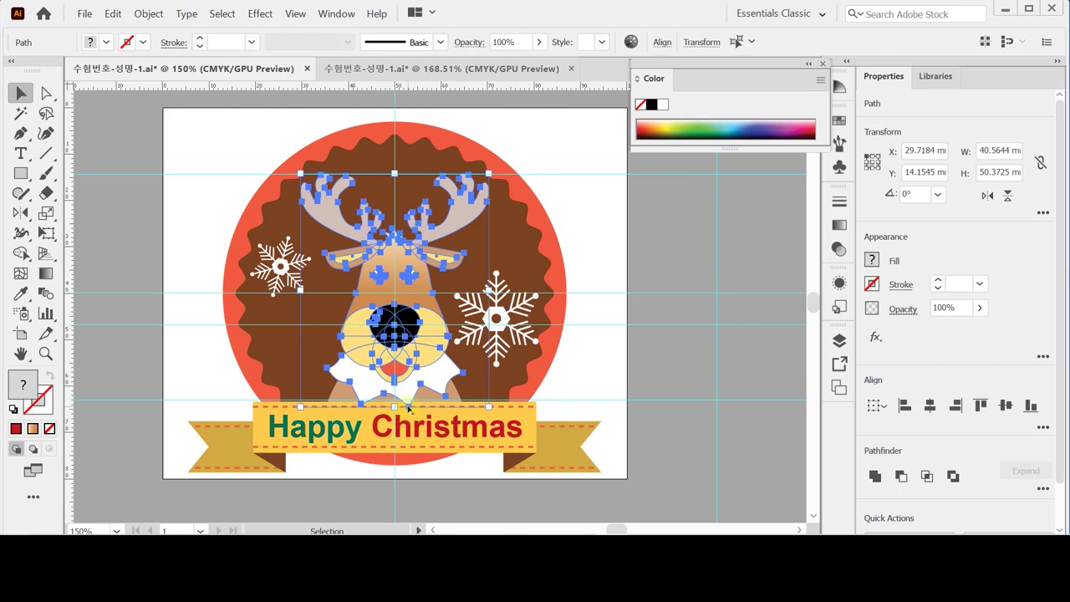
left_click(650, 359)
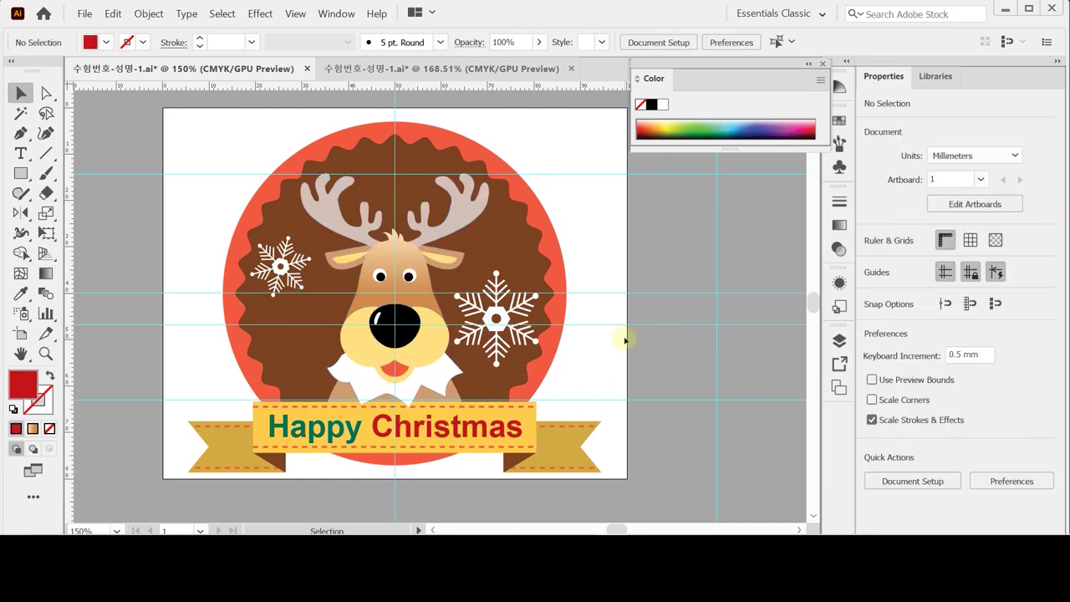
left_click(436, 376)
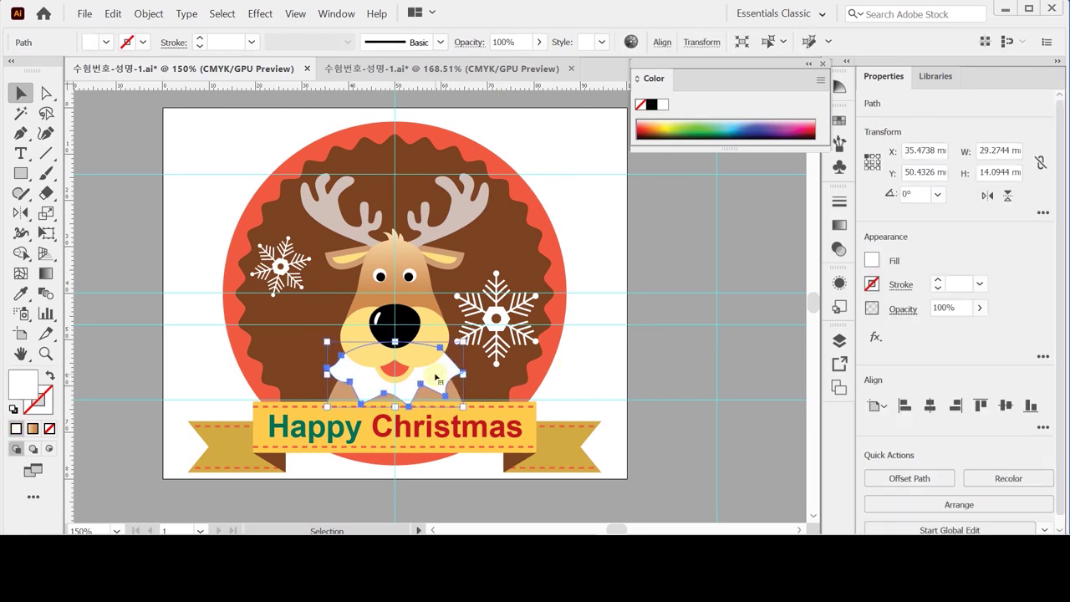
left_click(704, 304)
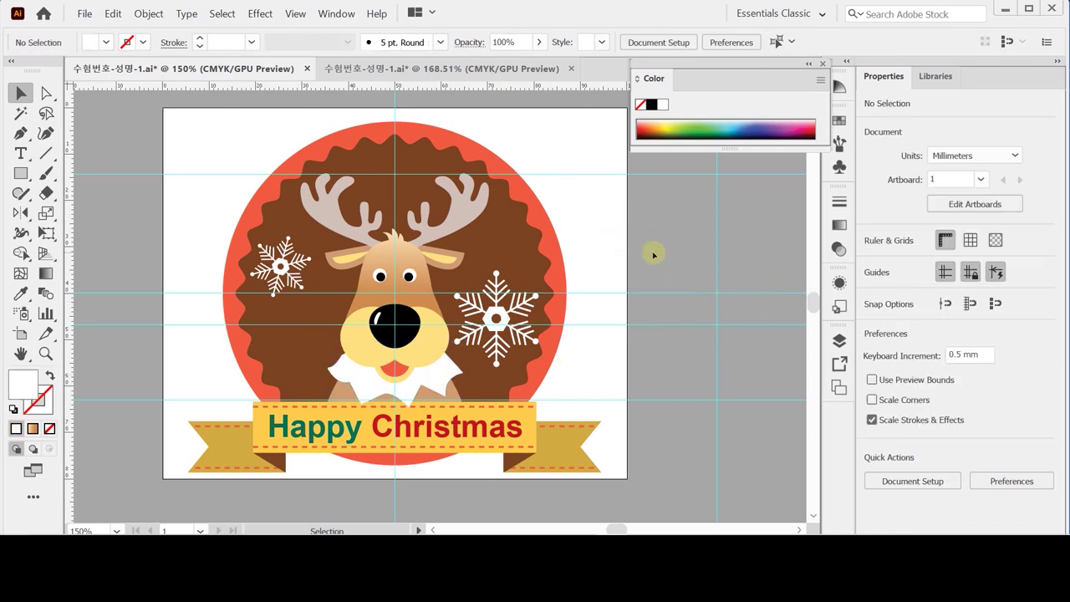
key("a")
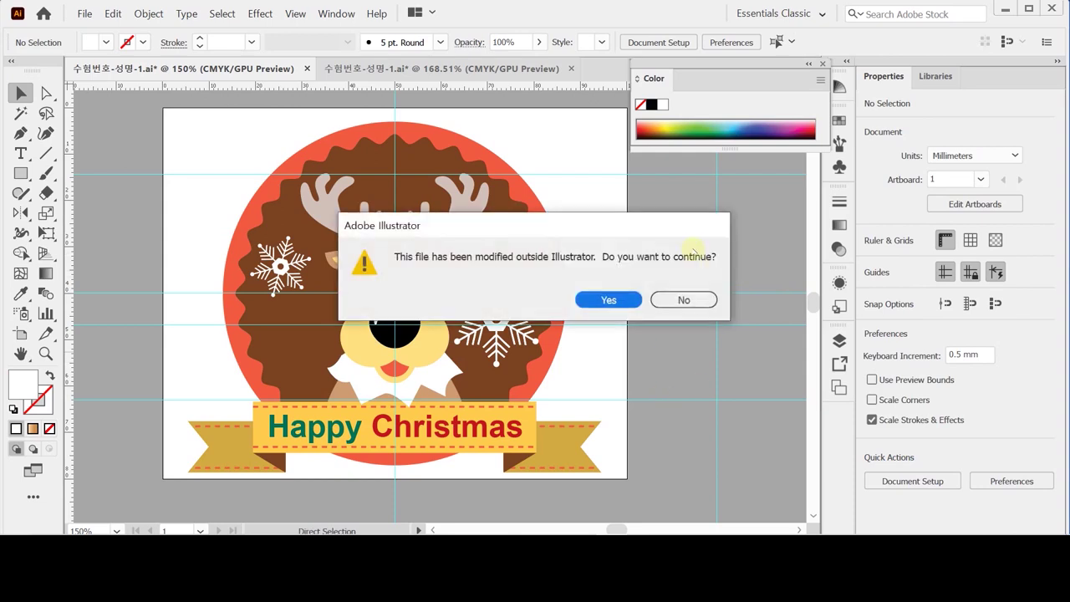
left_click(687, 303)
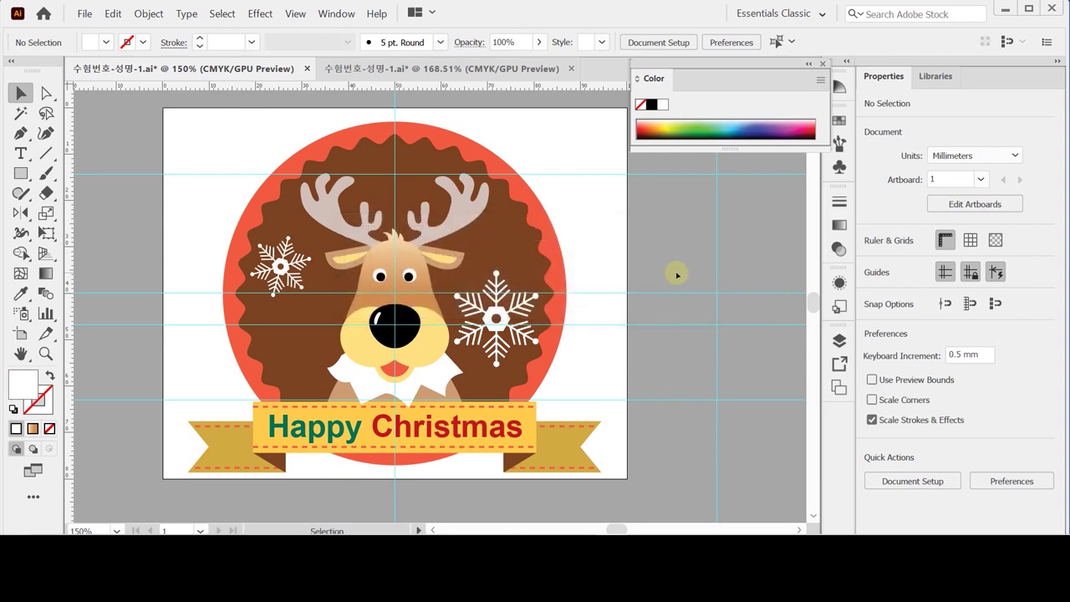
Hide the guides in the reindeer badge document.
key("a")
key("ctrl+semicolon")
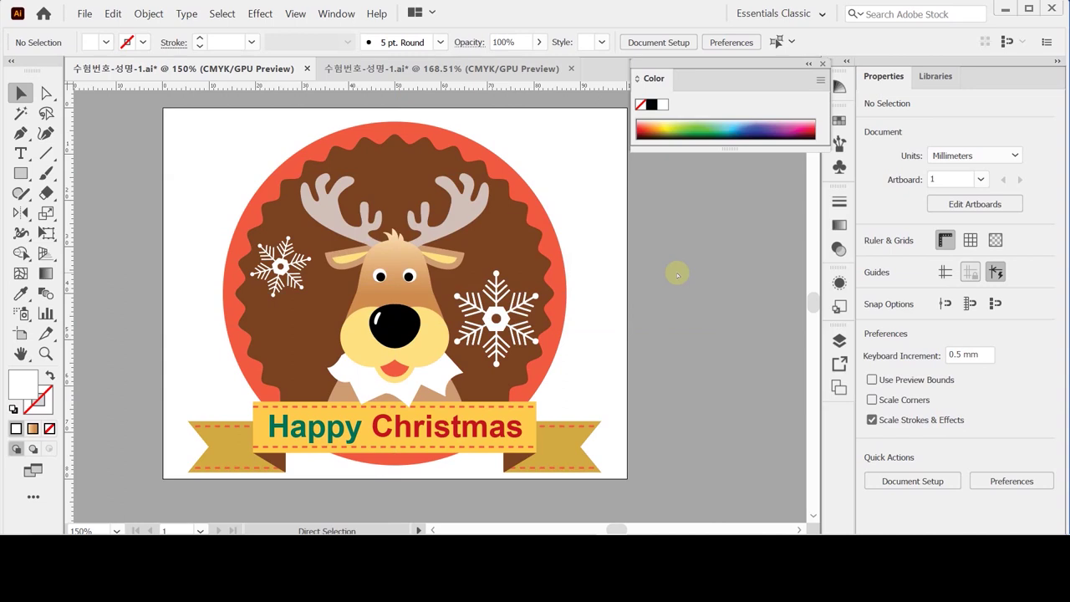
key("v")
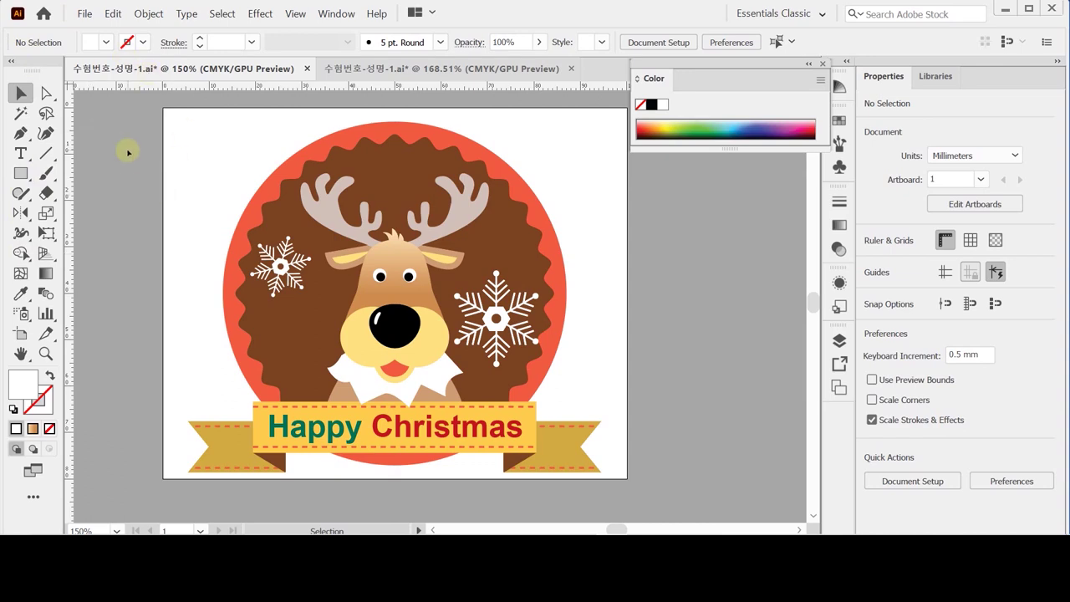
Save the badge over the existing 수험번호-성명-1.ai in the GTQ folder, in Illustrator 2020 format.
left_click(85, 14)
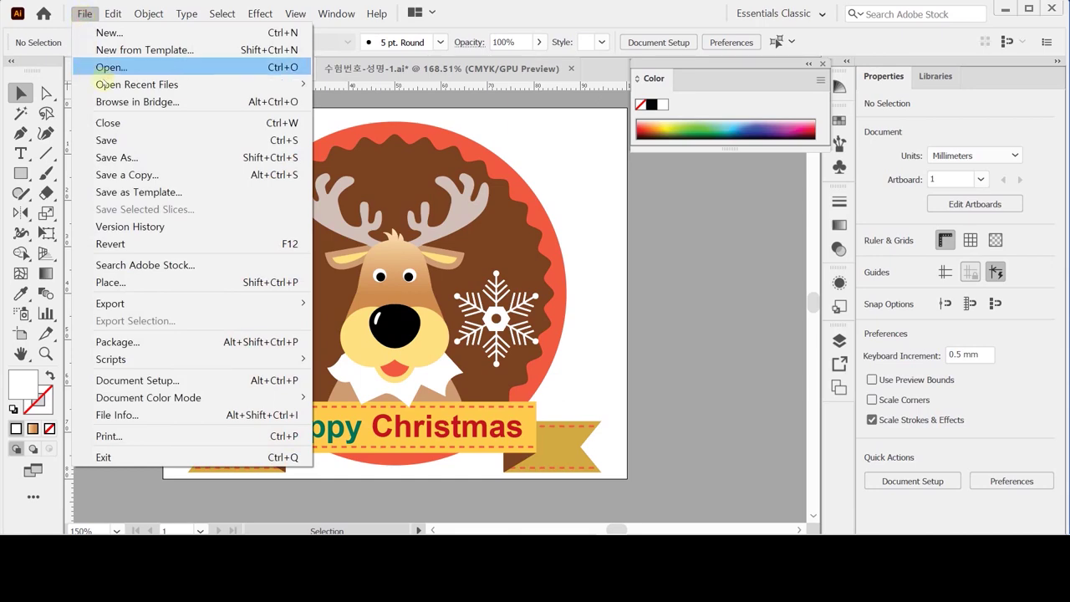
left_click(116, 157)
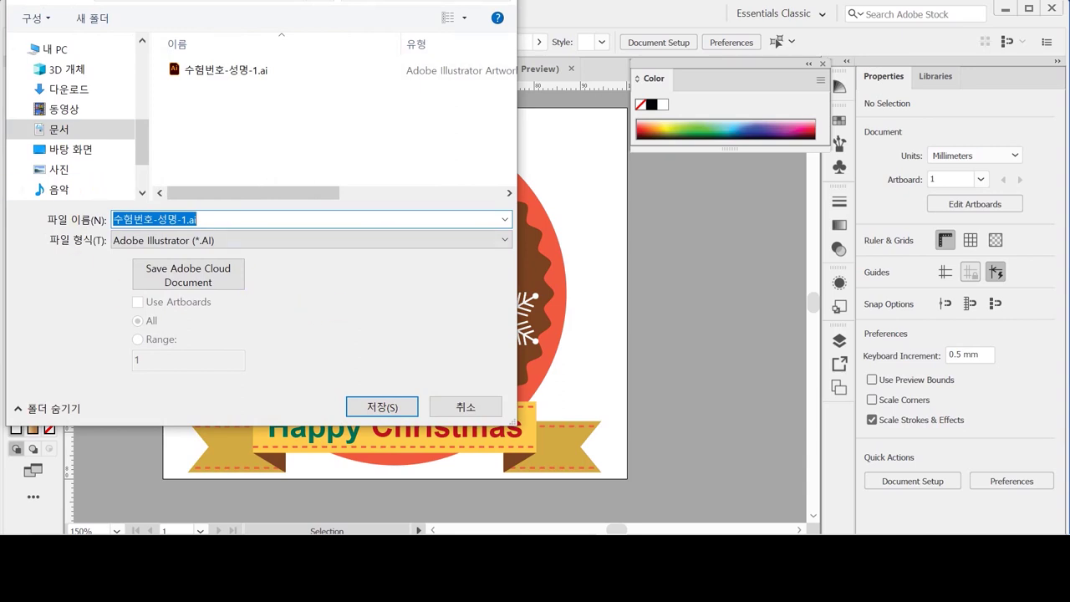
left_click_drag(134, 0, 247, 47)
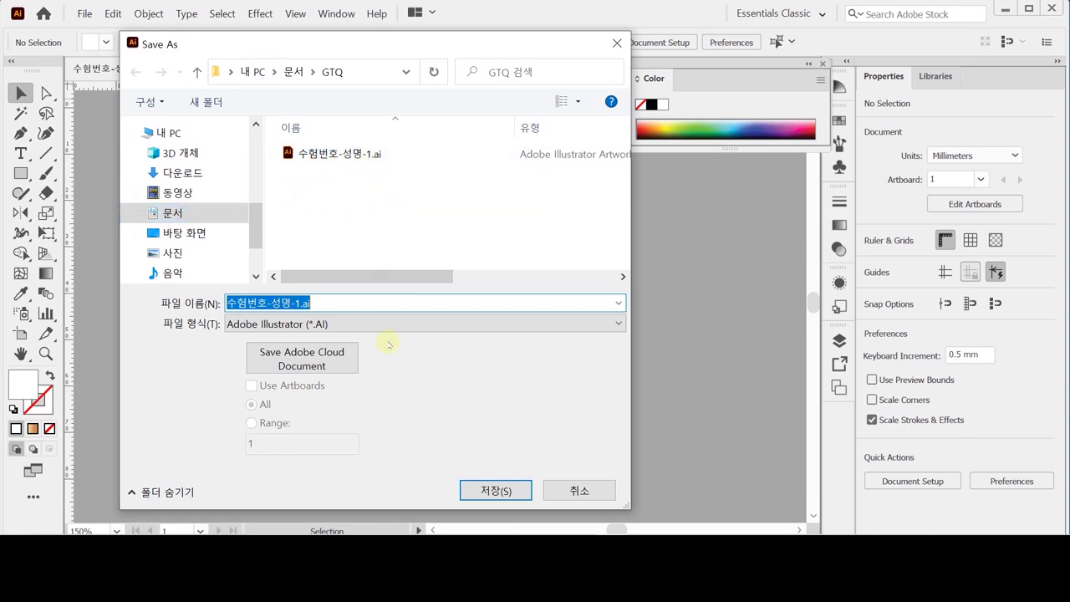
left_click(510, 488)
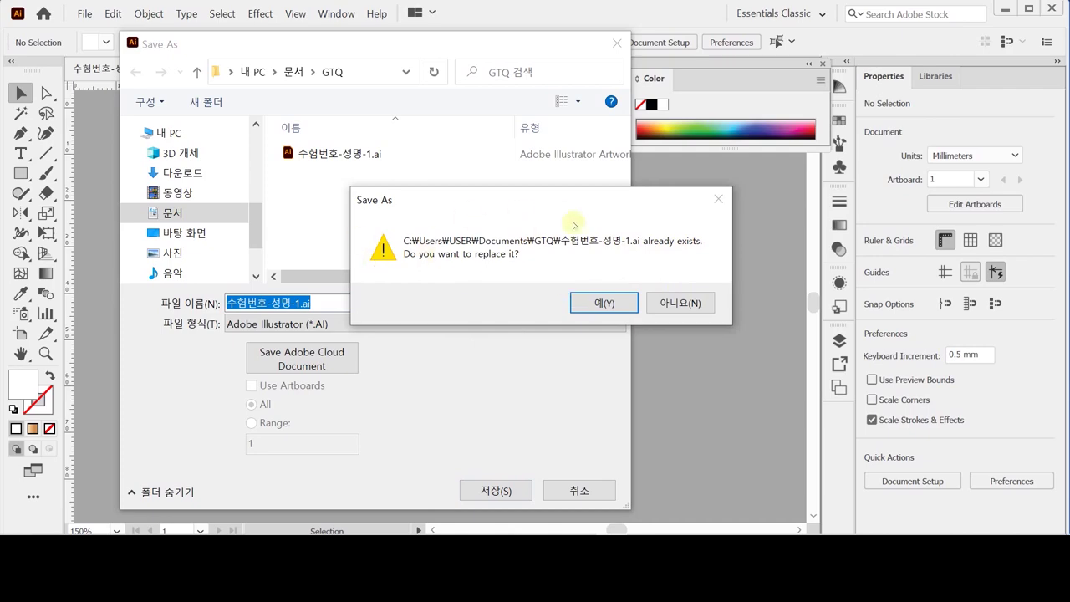
left_click(586, 301)
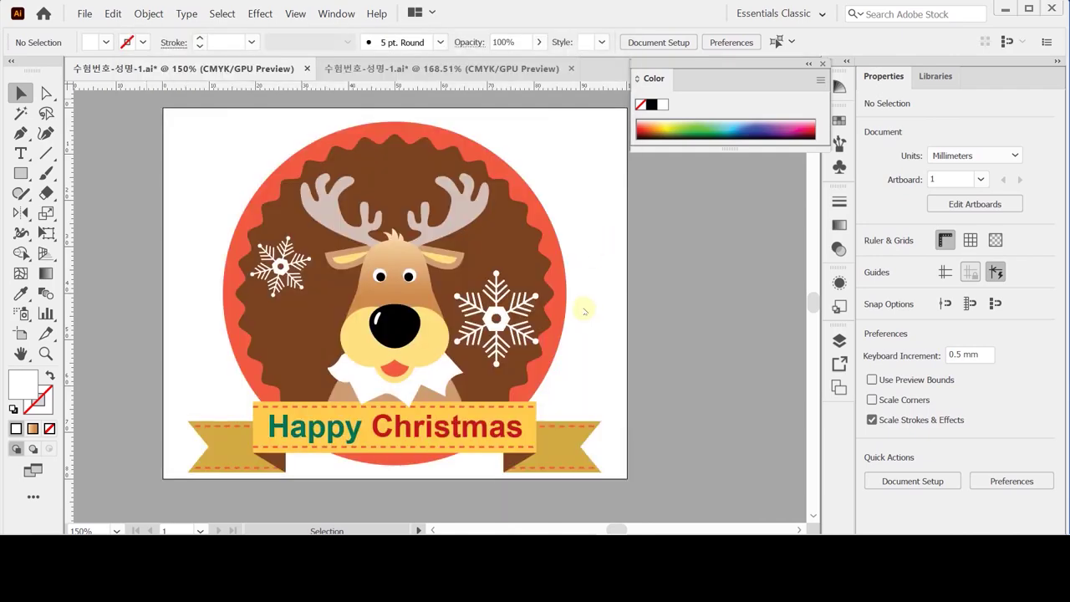
left_click(691, 499)
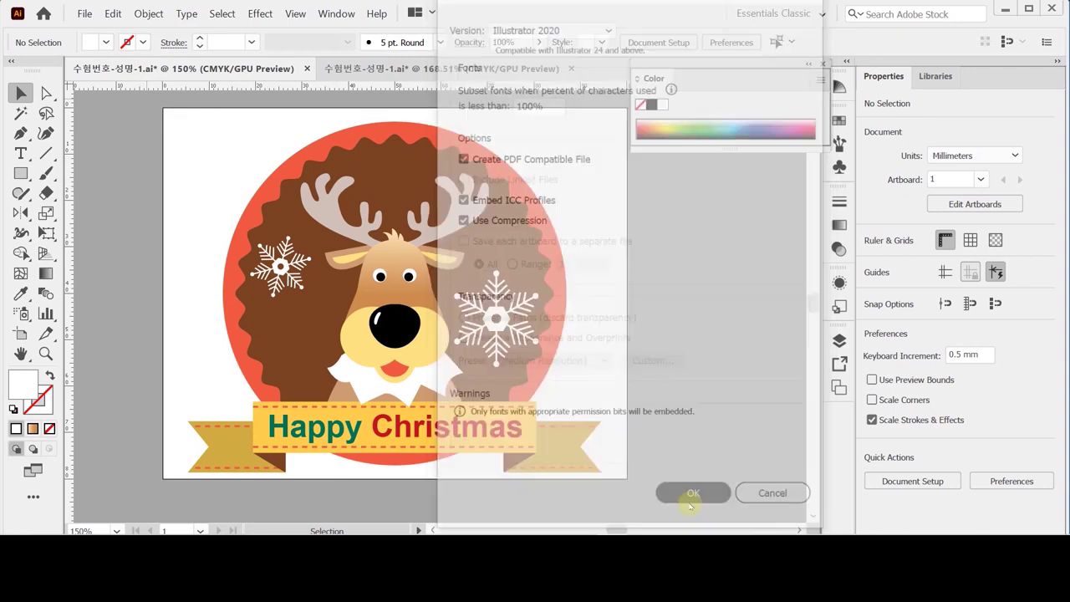
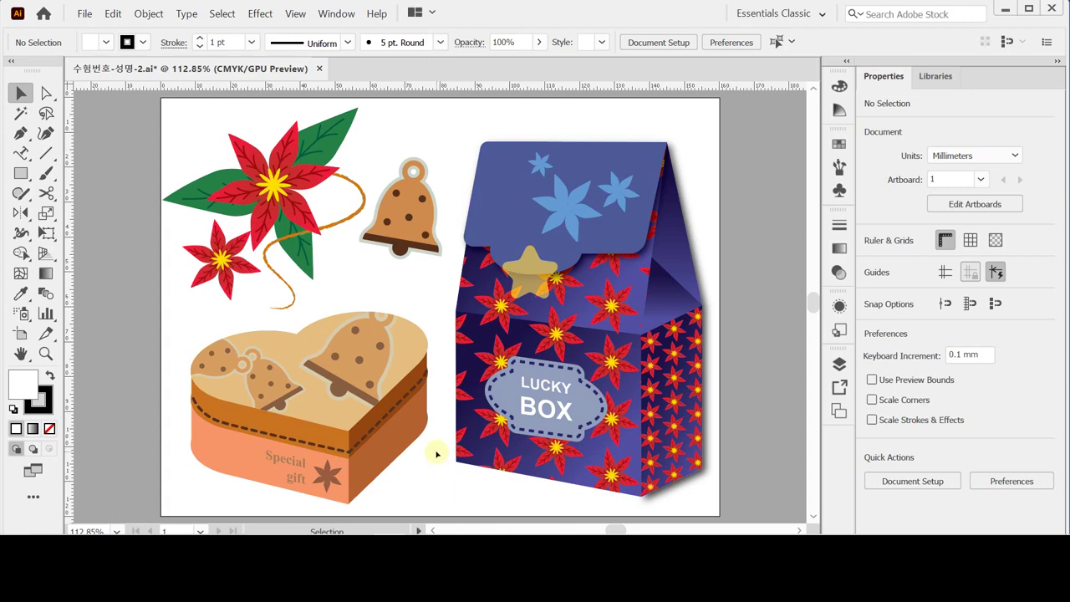
Create a new CMYK document 160 mm wide and 120 mm high, with millimetres as the units.
key("ctrl+n")
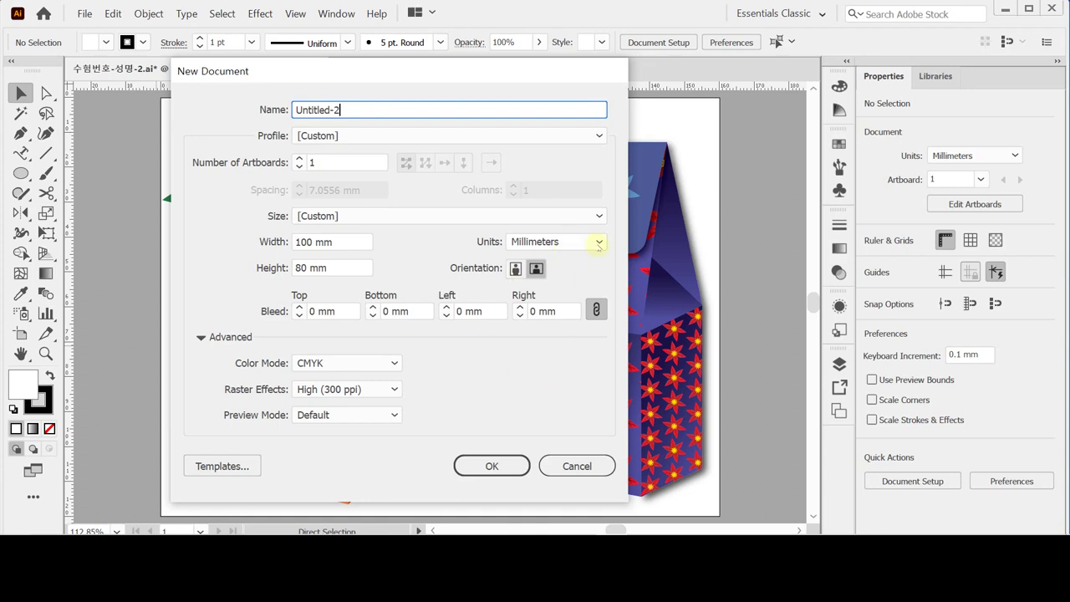
left_click(596, 241)
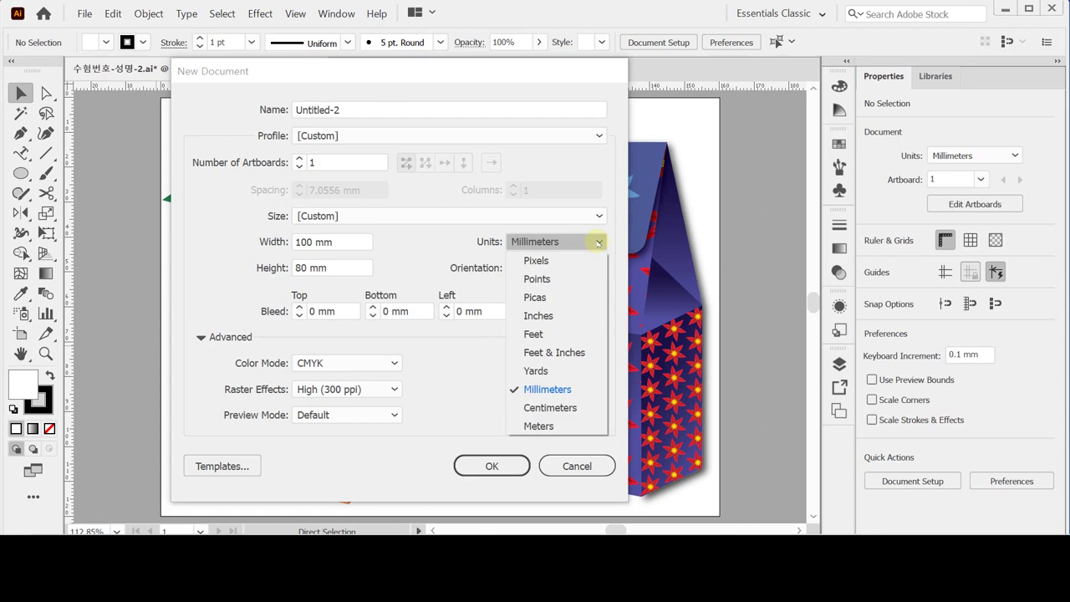
left_click(578, 391)
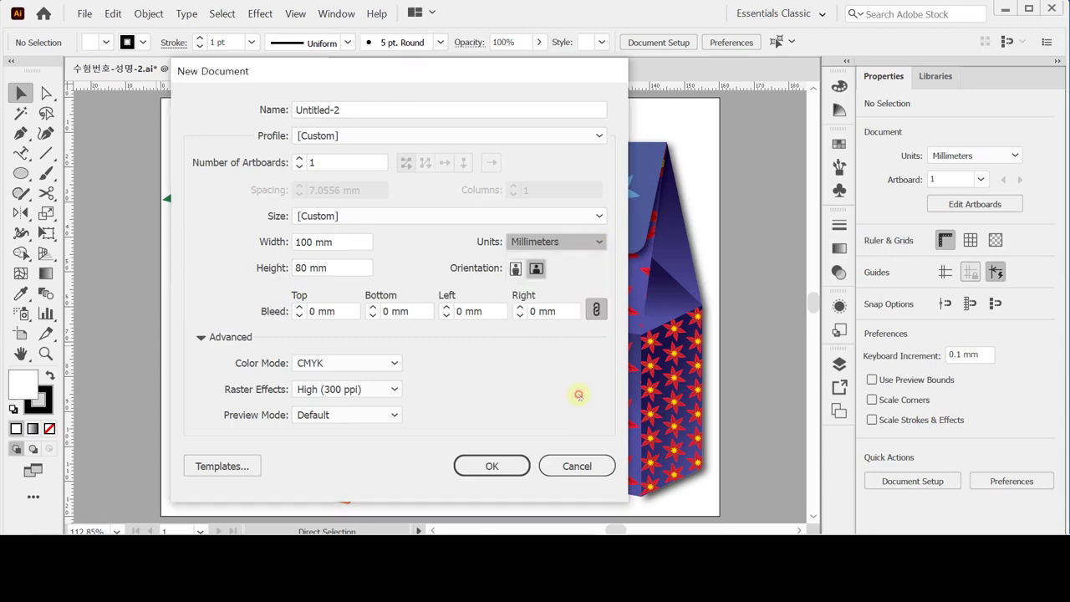
left_click(340, 242)
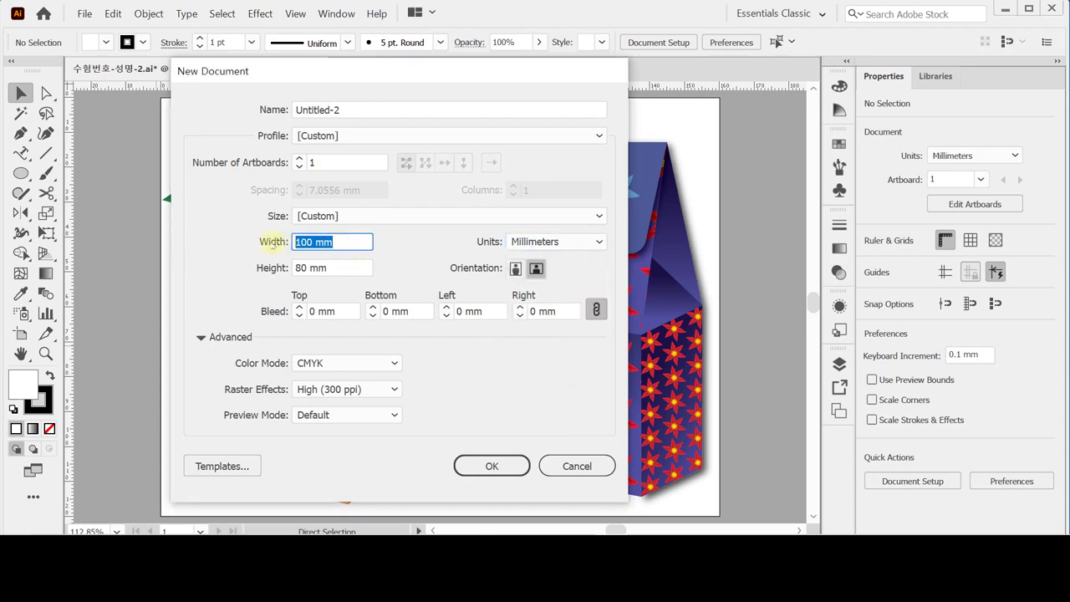
type("160")
key("Tab")
type("120")
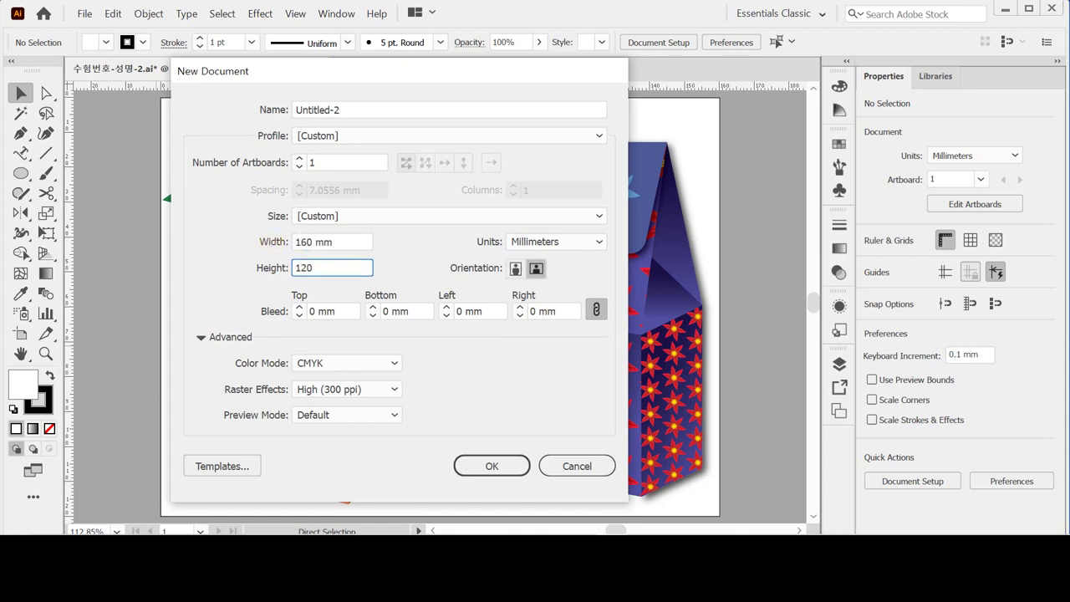
left_click(260, 373)
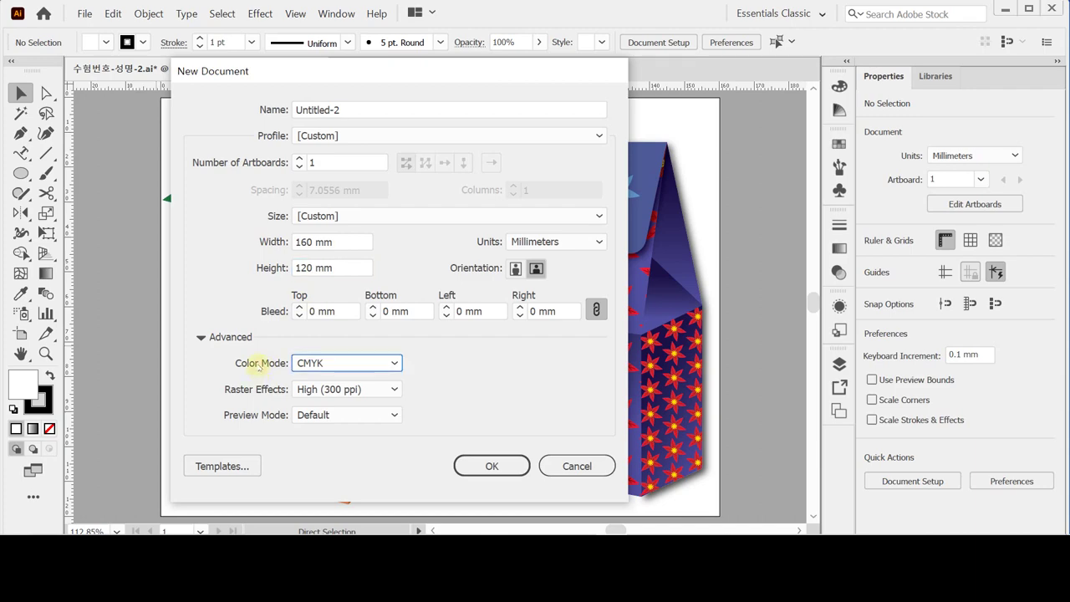
left_click(491, 468)
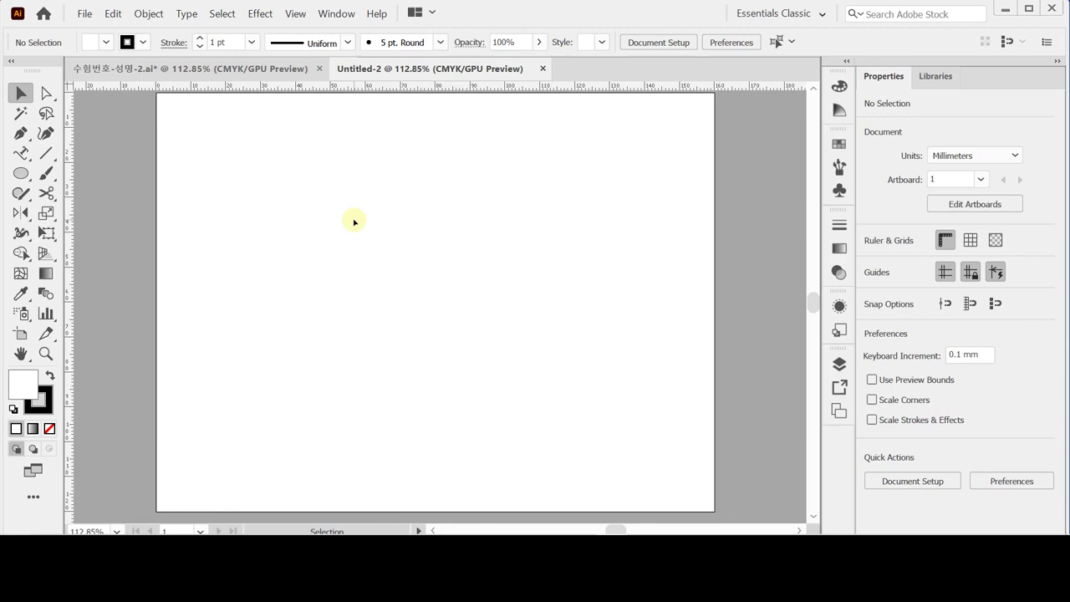
Paste the layout guides in place on the empty artboard and save the document as 수험번호-성명-2 in the GTQ folder.
key("ctrl+shift+v")
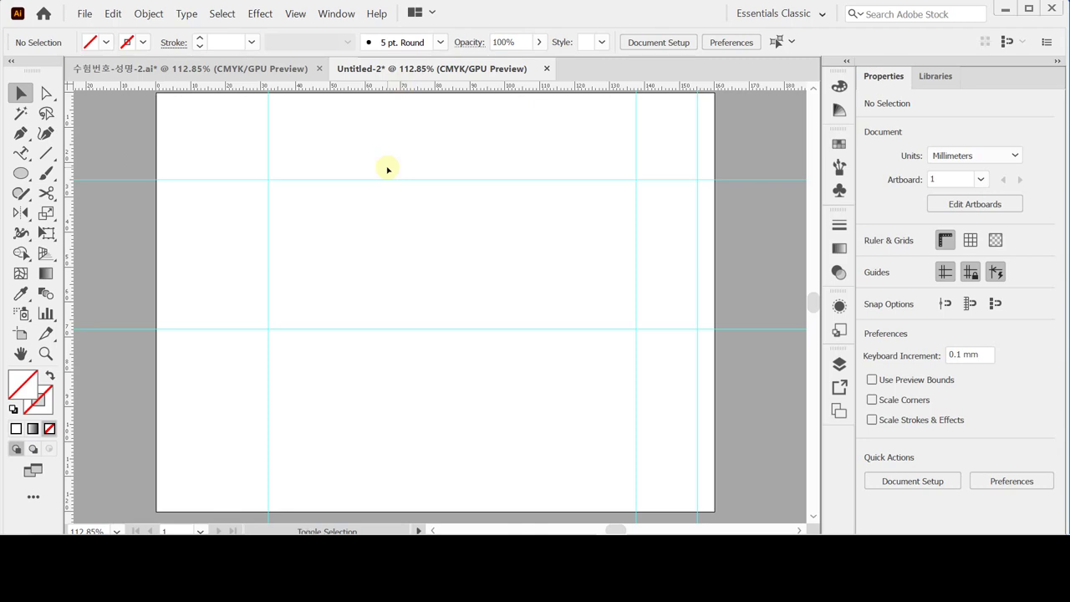
key("ctrl+s")
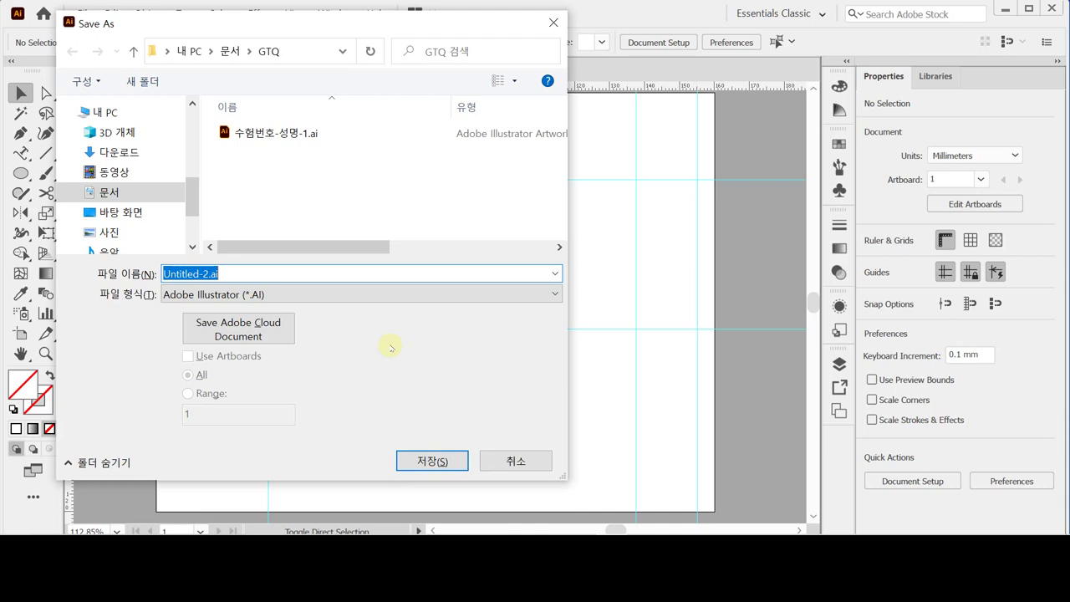
left_click(251, 134)
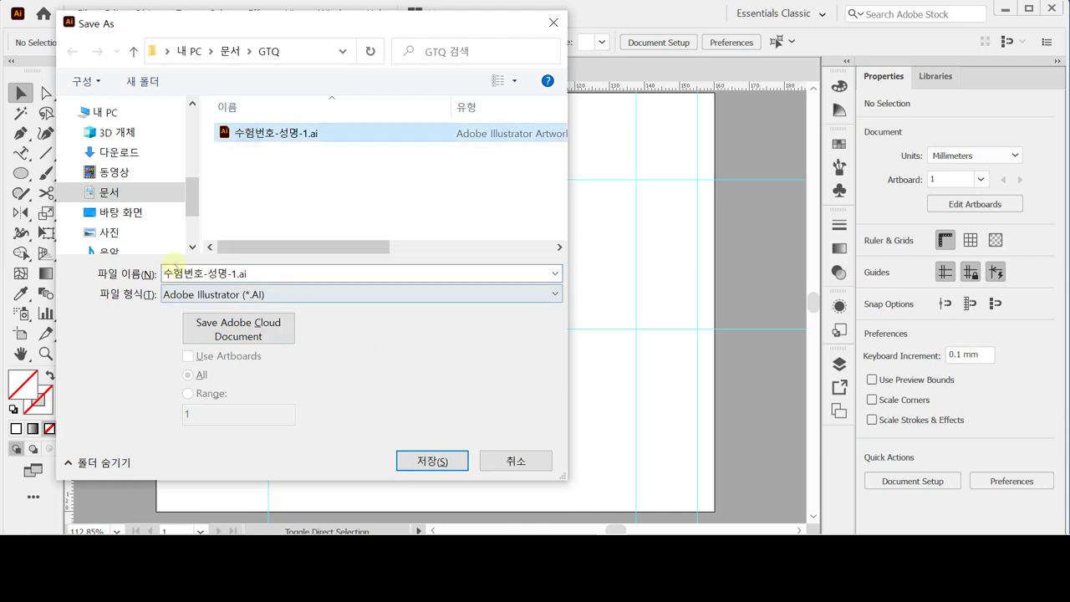
double_click(238, 269)
left_click_drag(232, 274, 265, 274)
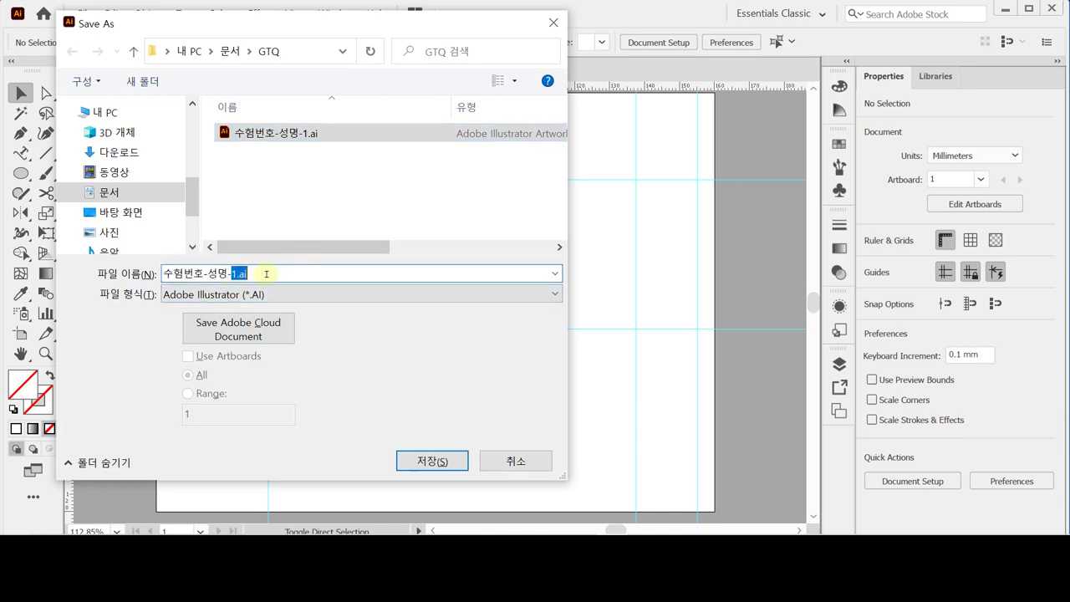
type("2")
left_click(440, 460)
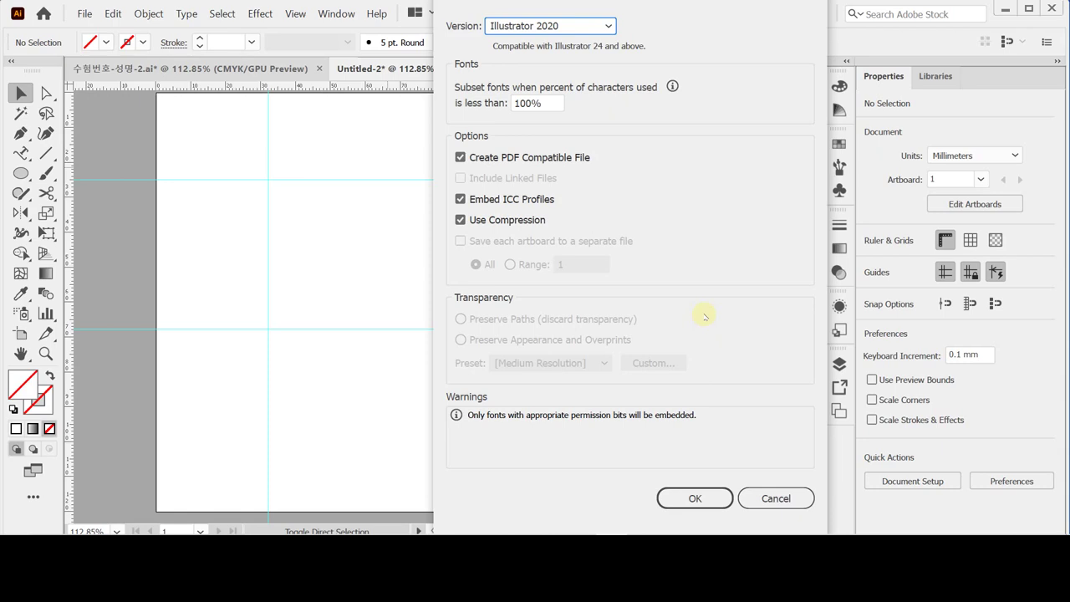
left_click(688, 497)
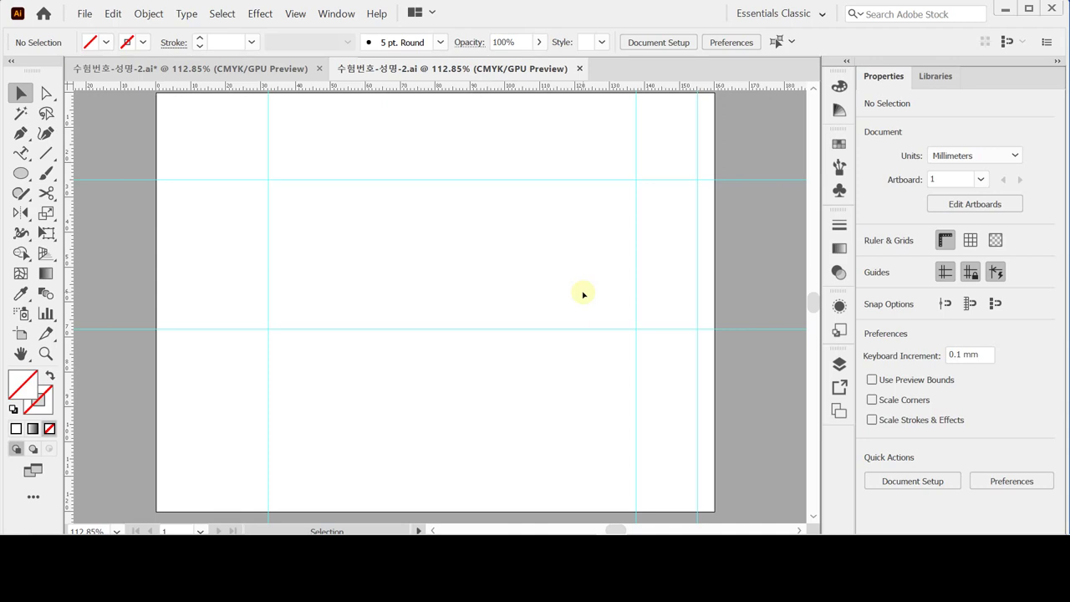
Close the newly saved document and, in the one with colour swatches, draw a 7 by 19 mm ellipse centred on the first vertical guide.
key("ctrl+w")
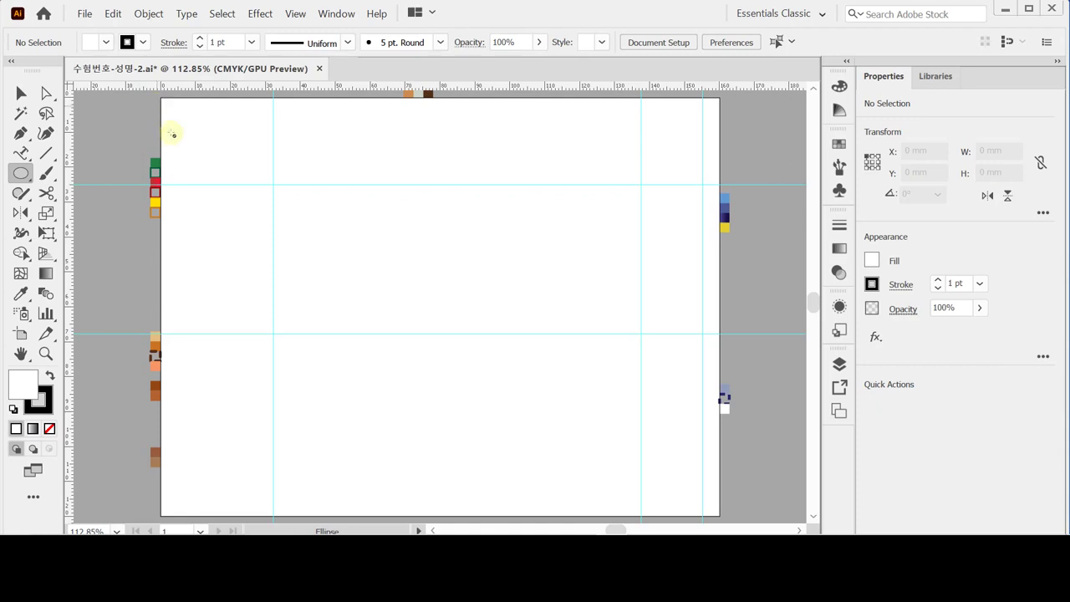
left_click(273, 152)
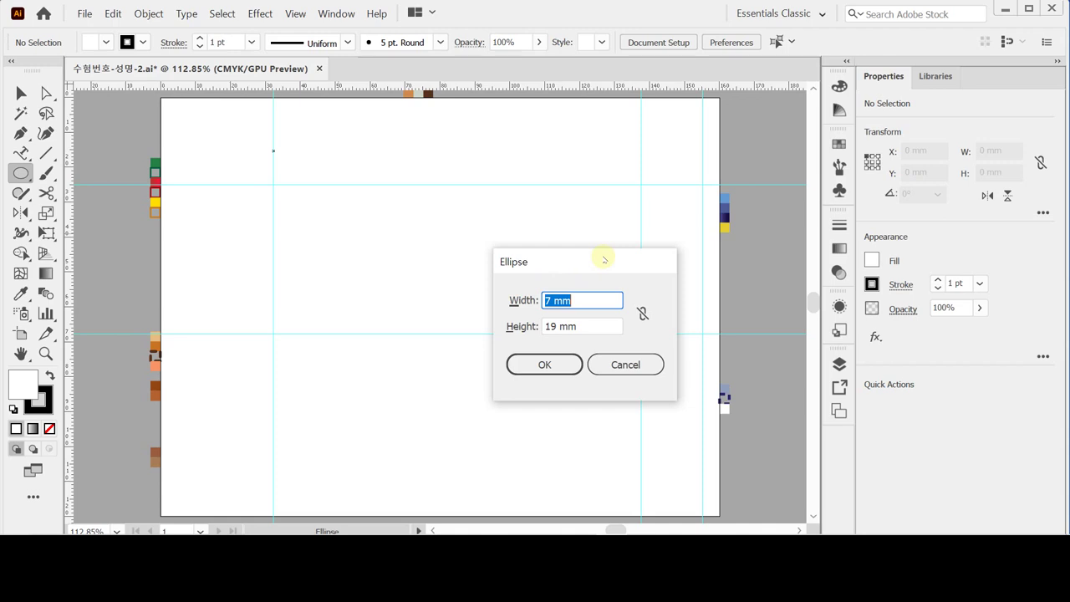
left_click(555, 365)
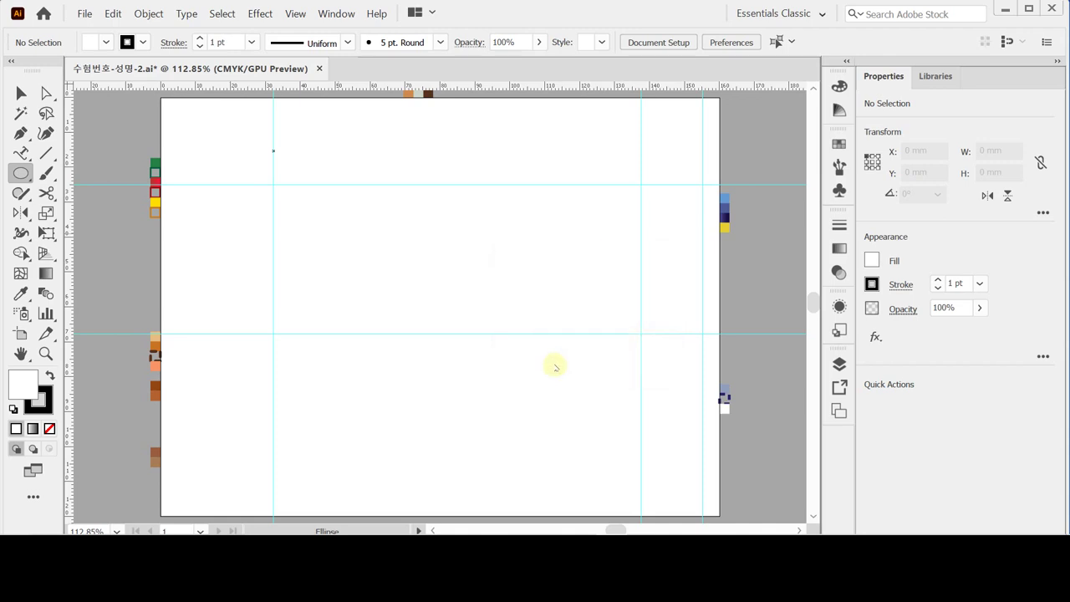
Nudge the ellipse up 1.4 mm along the vertical guide, leaving a gap above the upper horizontal guide.
key("ctrl")
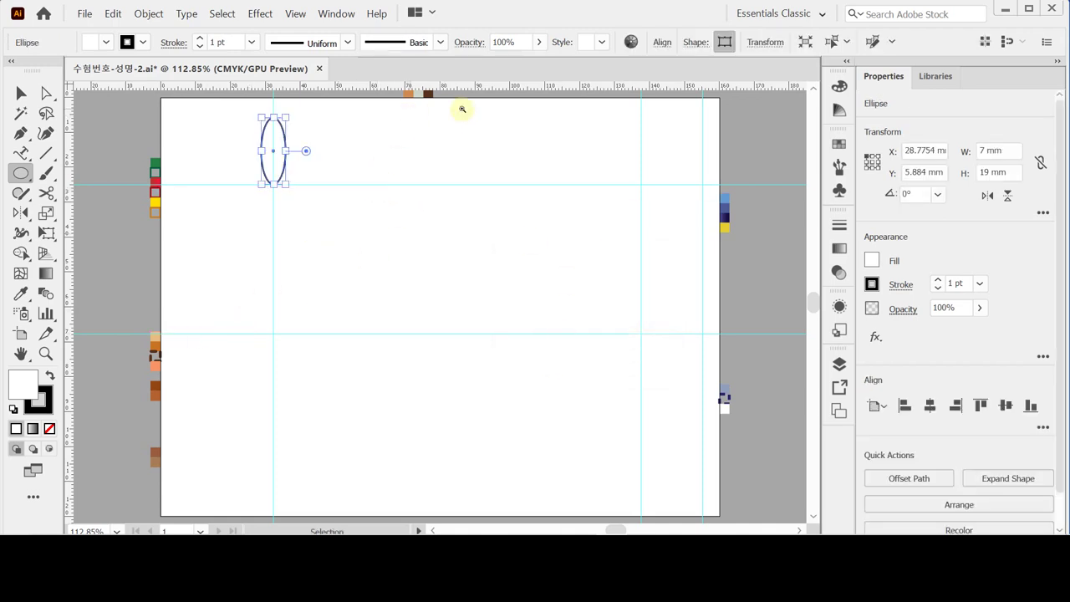
left_click(272, 189)
left_click(463, 269)
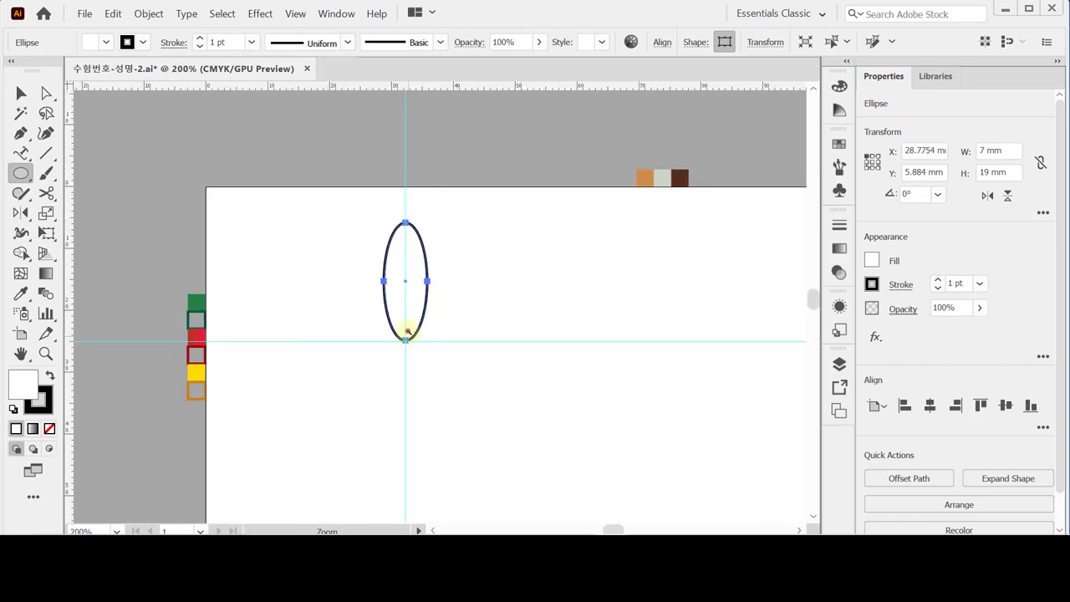
left_click(407, 332)
left_click_drag(452, 258, 349, 256)
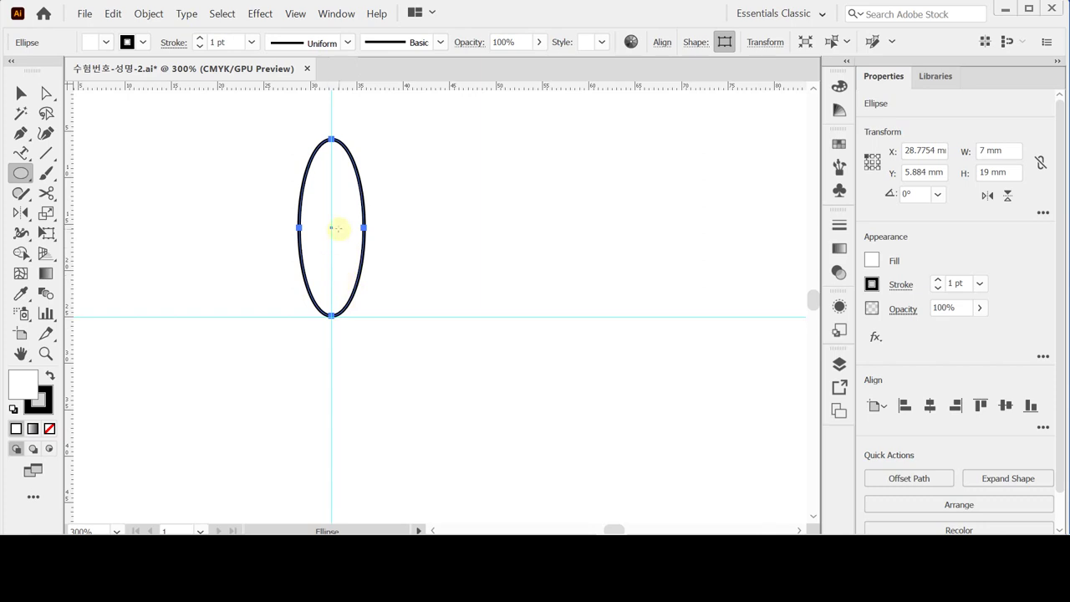
key("Up")
key("Up")
key("Up")
key("Up")
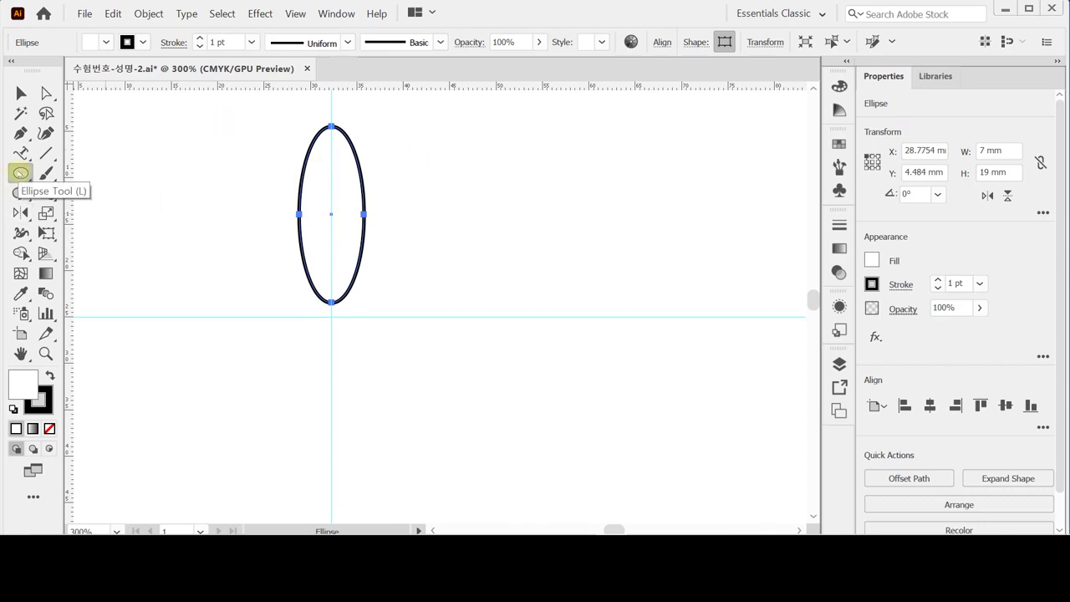
Convert the ellipse's top anchor point to a sharp corner to form a petal tip.
left_click_drag(20, 133, 184, 194)
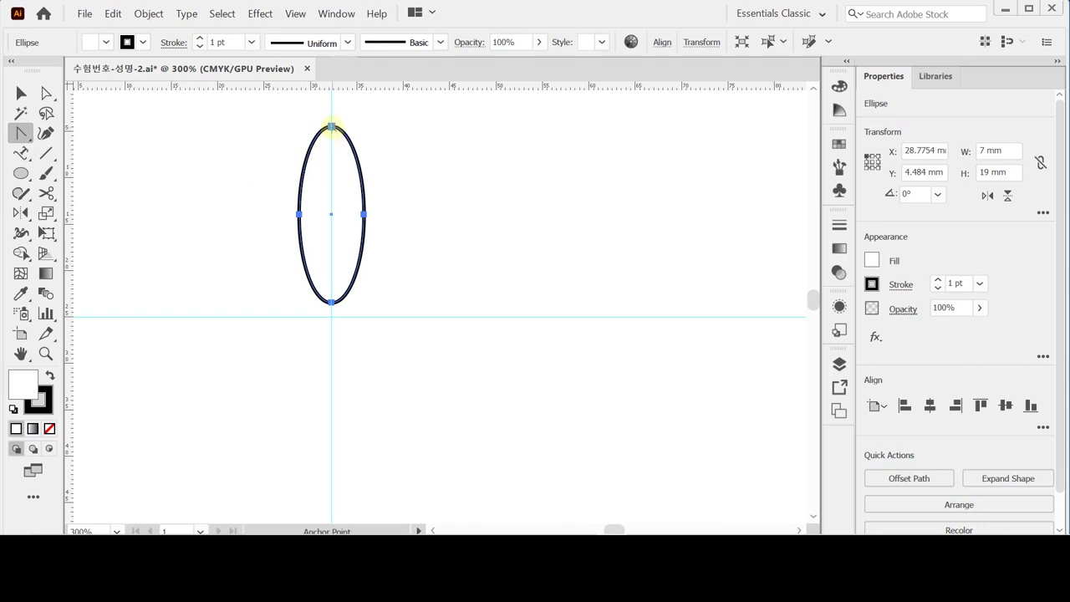
left_click(331, 127)
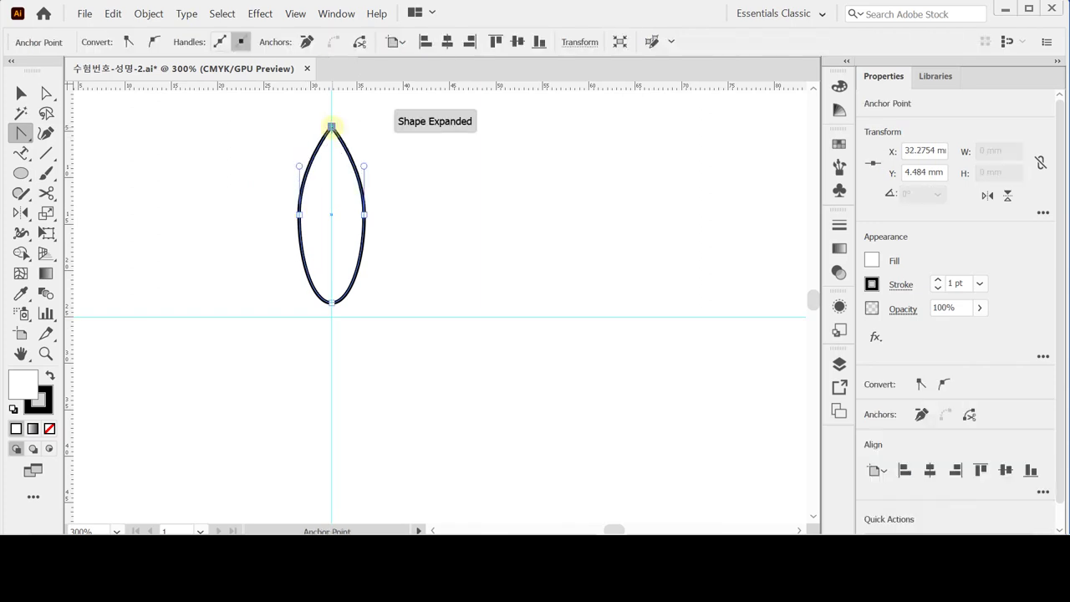
Convert the petal's bottom anchor point to a sharp corner.
left_click(331, 302)
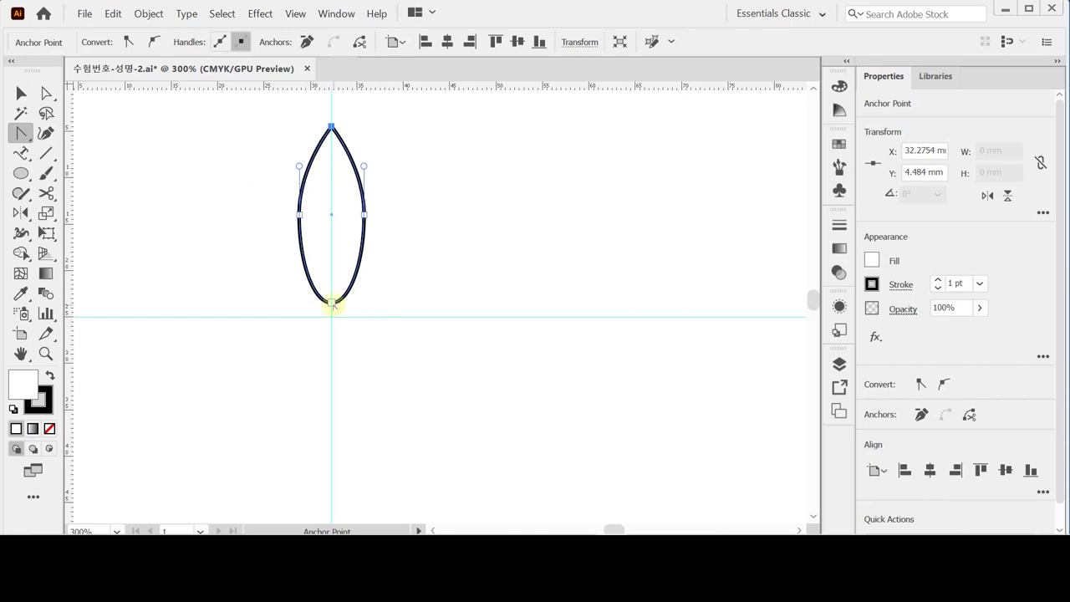
left_click(332, 303)
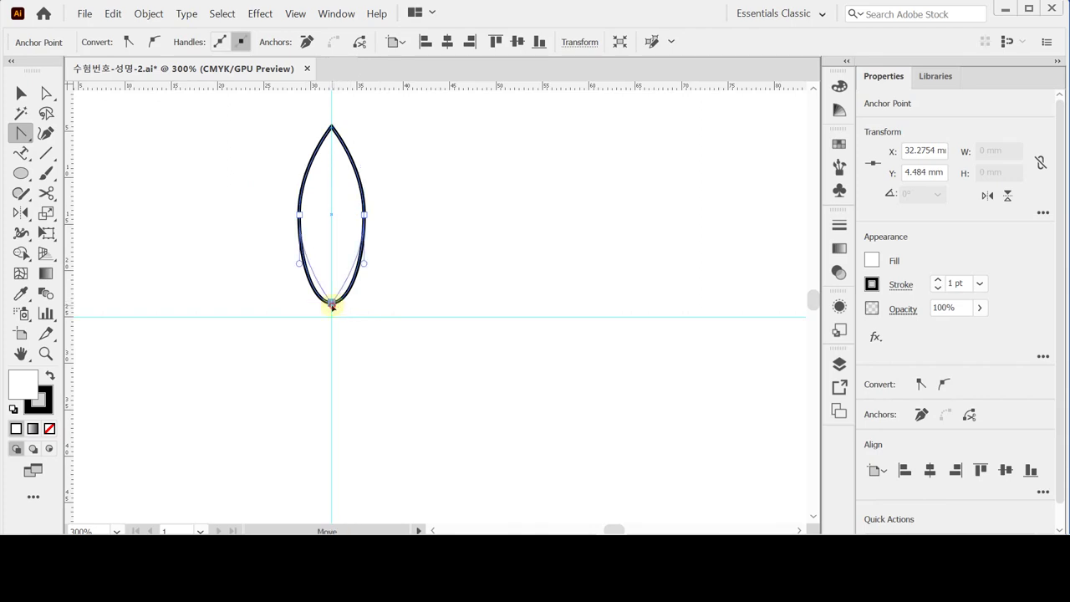
left_click_drag(332, 304, 267, 305)
key("ctrl+z")
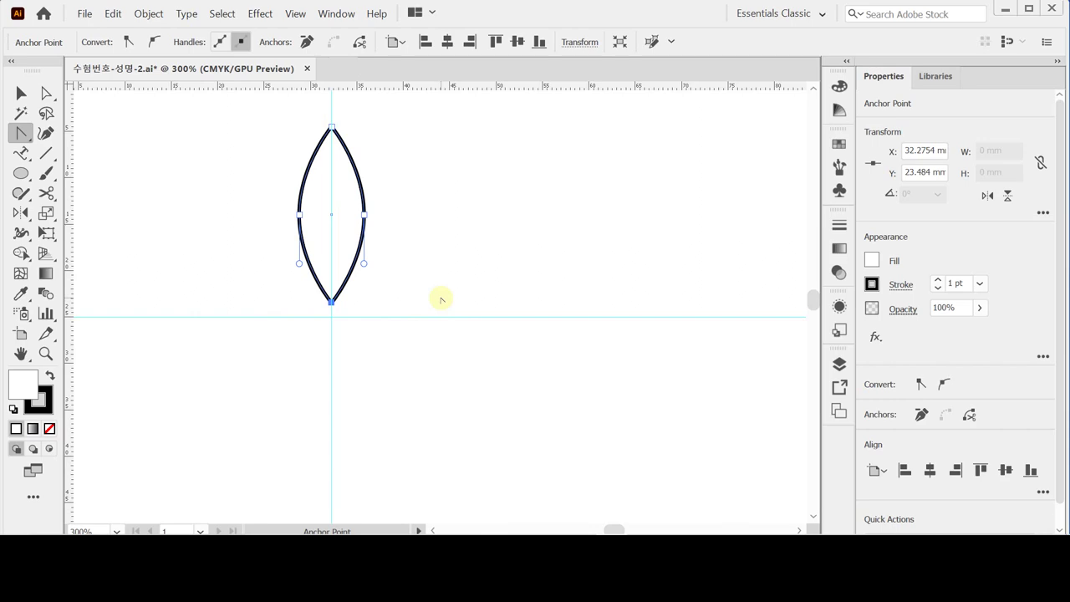
Pull the upper handles of both side anchors inward to narrow the petal's upper half, and shift the right anchor up about 1.8 mm.
left_click(47, 93)
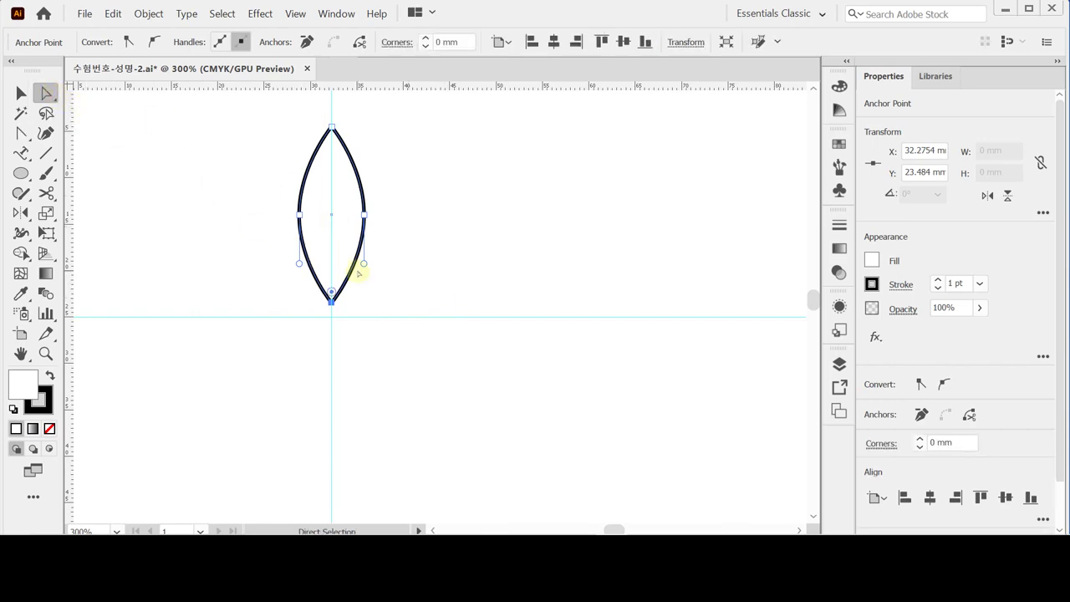
left_click(300, 215)
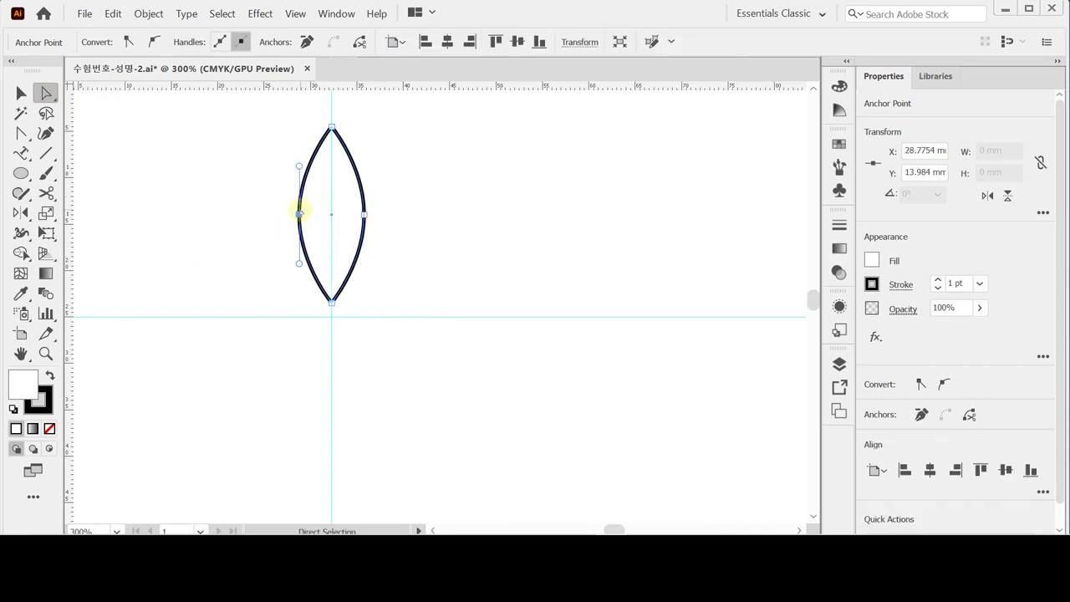
left_click_drag(298, 165, 314, 148)
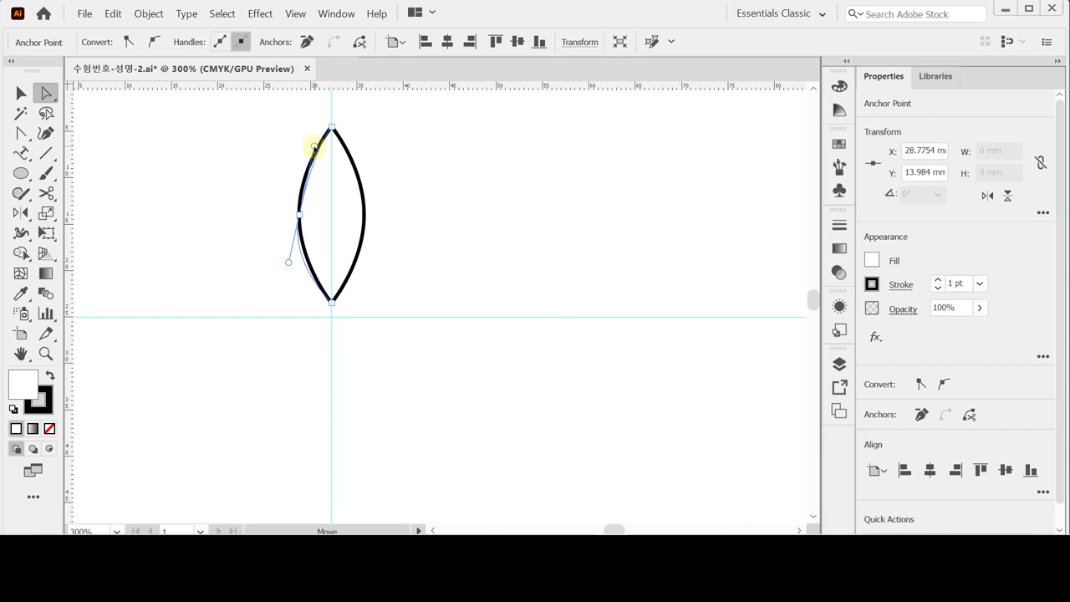
left_click_drag(314, 148, 314, 147)
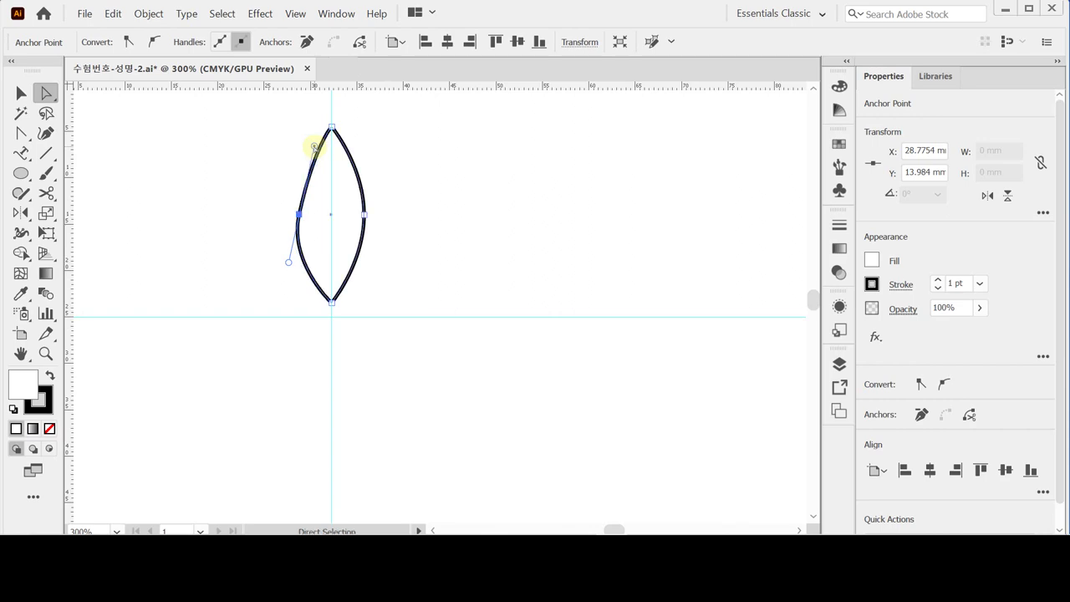
left_click_drag(314, 148, 318, 153)
left_click(363, 214)
left_click_drag(363, 167, 347, 153)
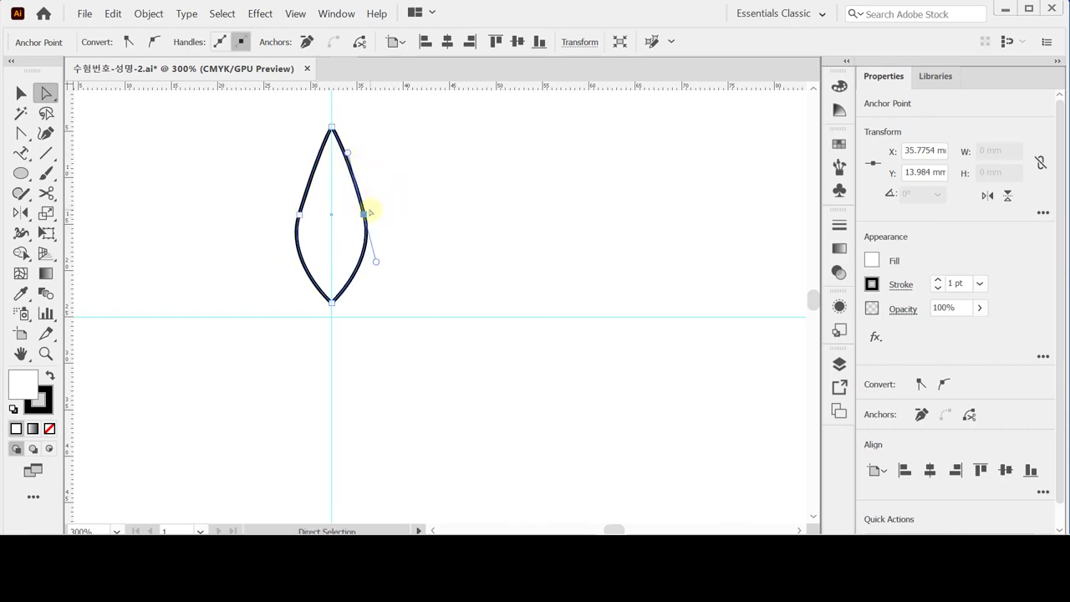
left_click_drag(363, 215, 360, 198)
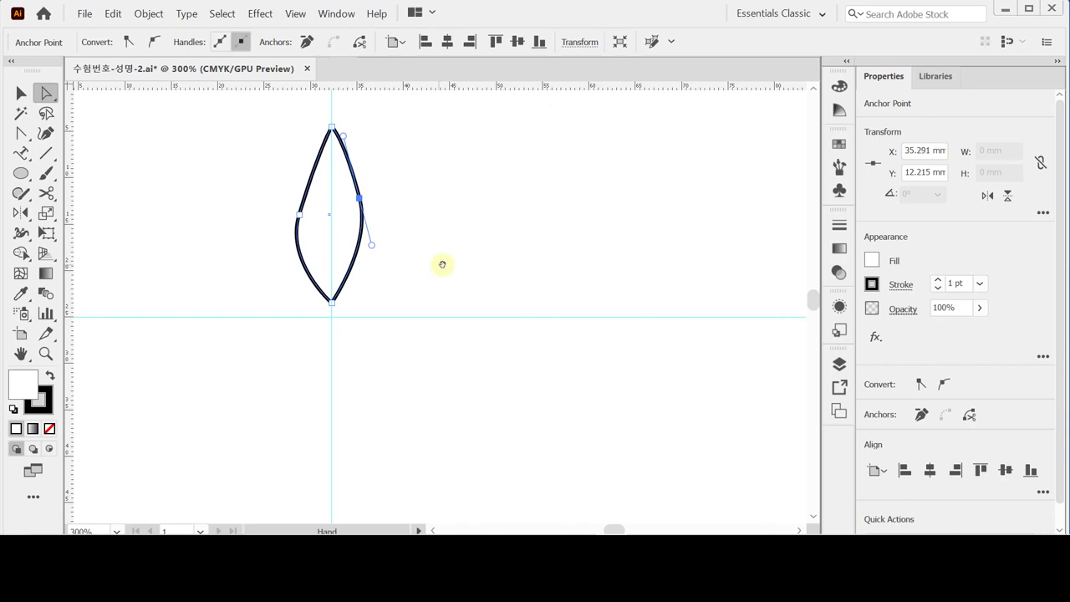
Fill the petal with a linear gradient.
scroll(447, 255, "down", 2)
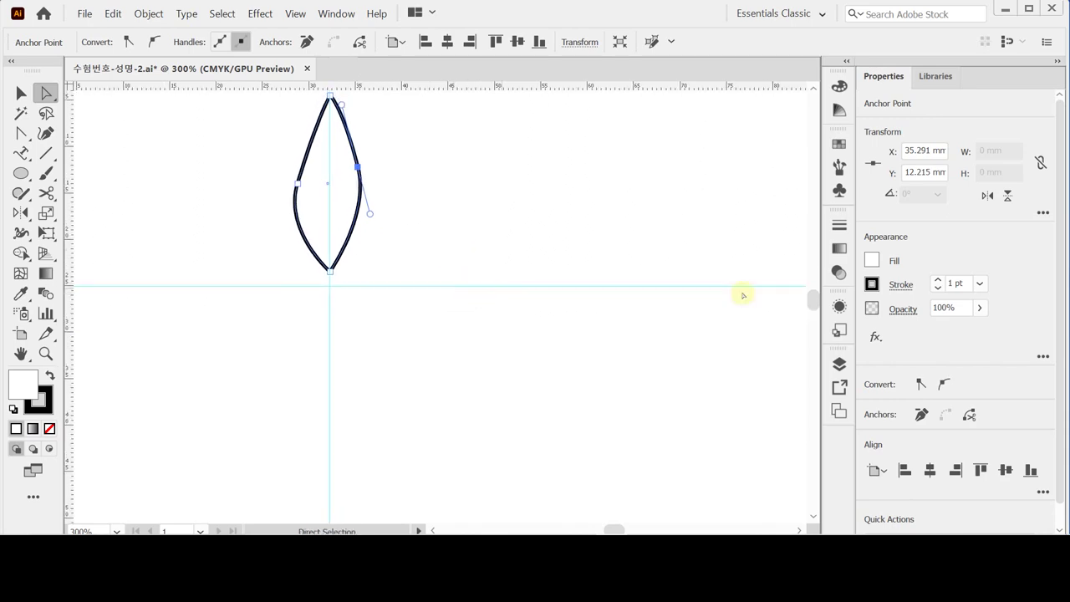
left_click(840, 251)
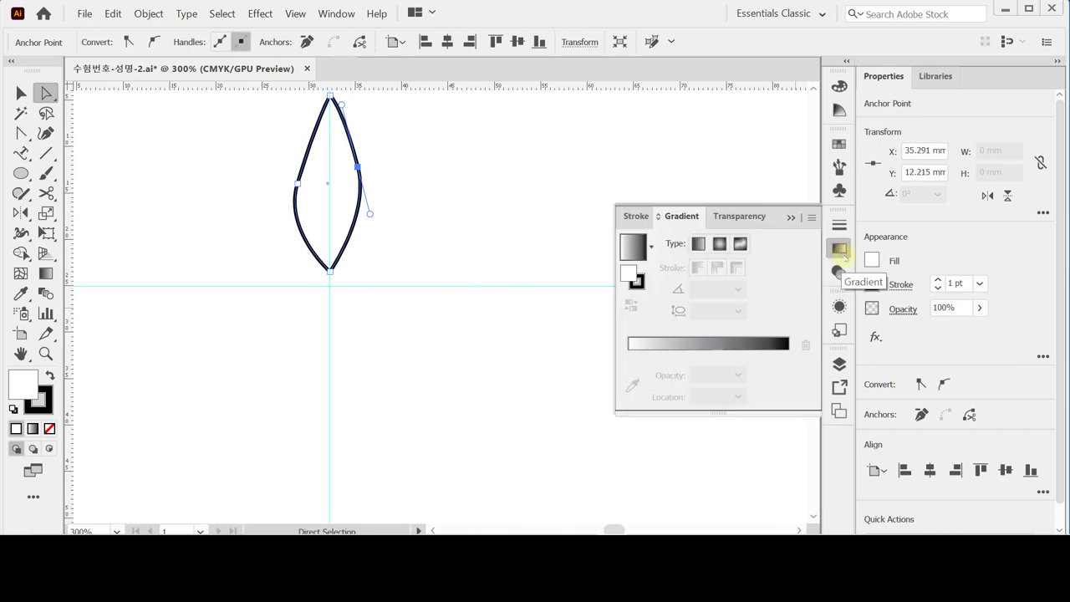
left_click(633, 247)
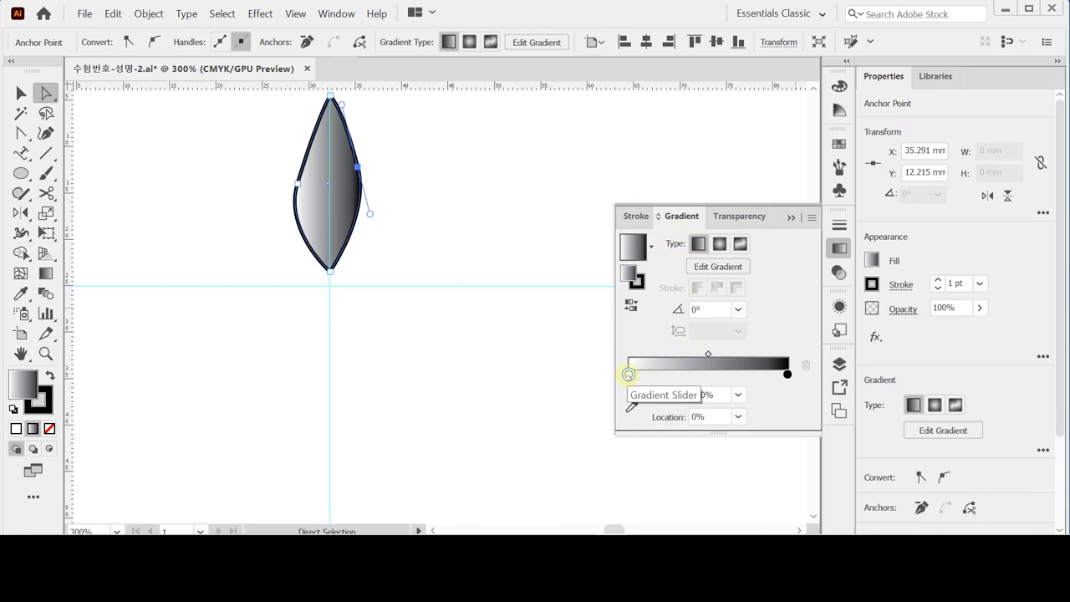
Switch the gradient's starting stop to CMYK and set its colour to C10 M90 Y90 K20.
double_click(629, 373)
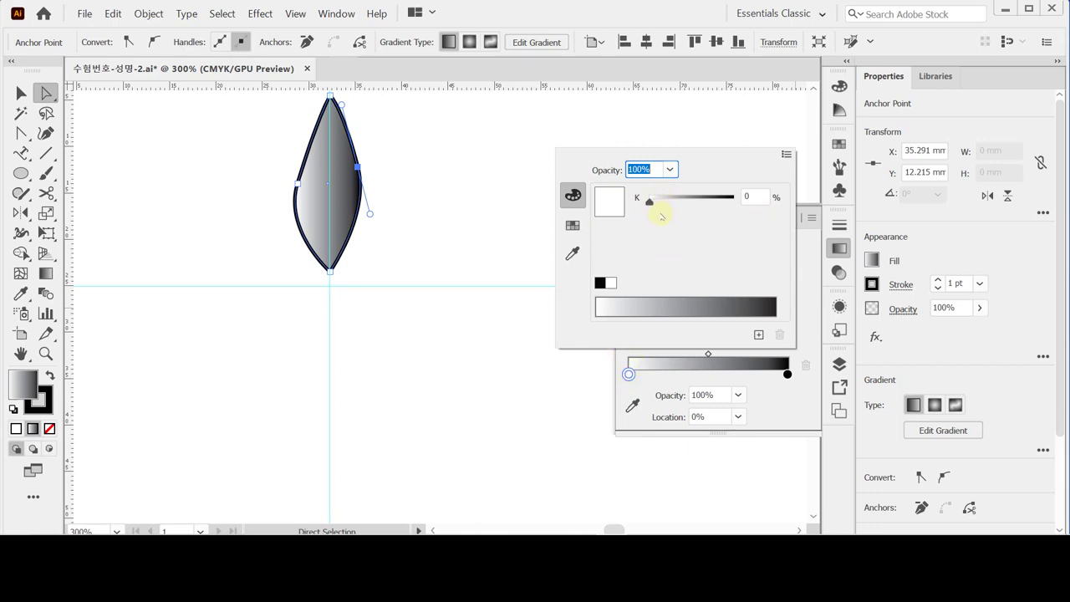
left_click(786, 154)
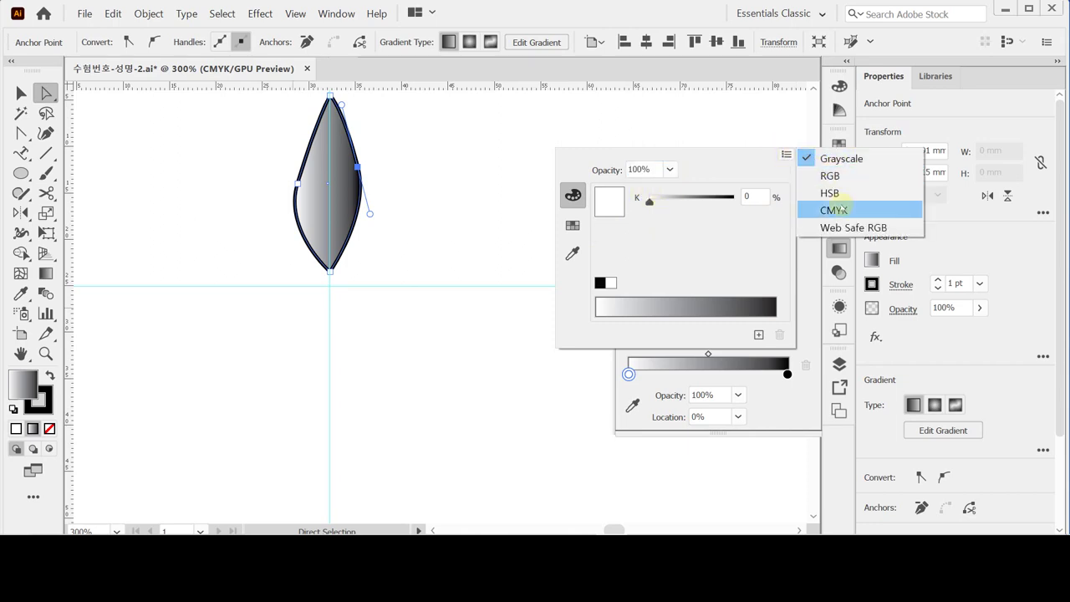
left_click(832, 209)
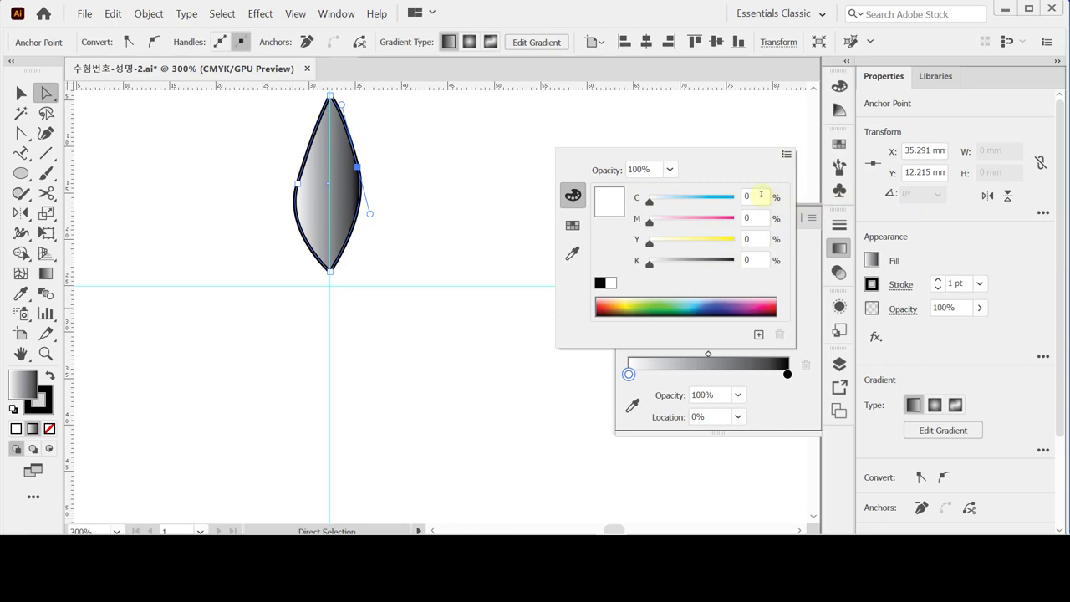
left_click(756, 191)
type("10")
key("Tab")
type("90")
key("Tab")
type("90")
key("Tab")
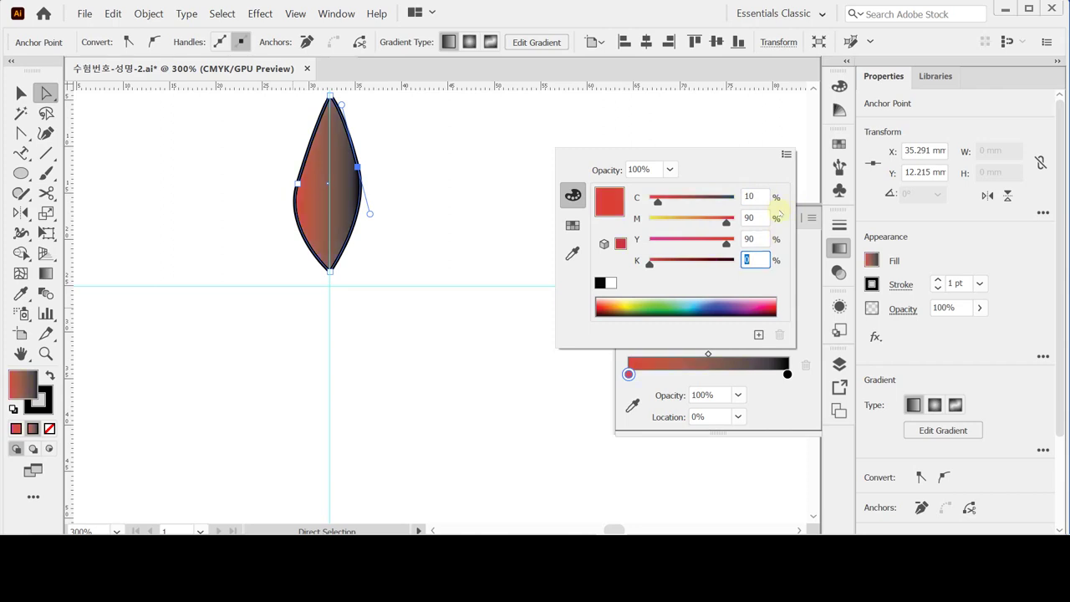
type("20")
key("Tab")
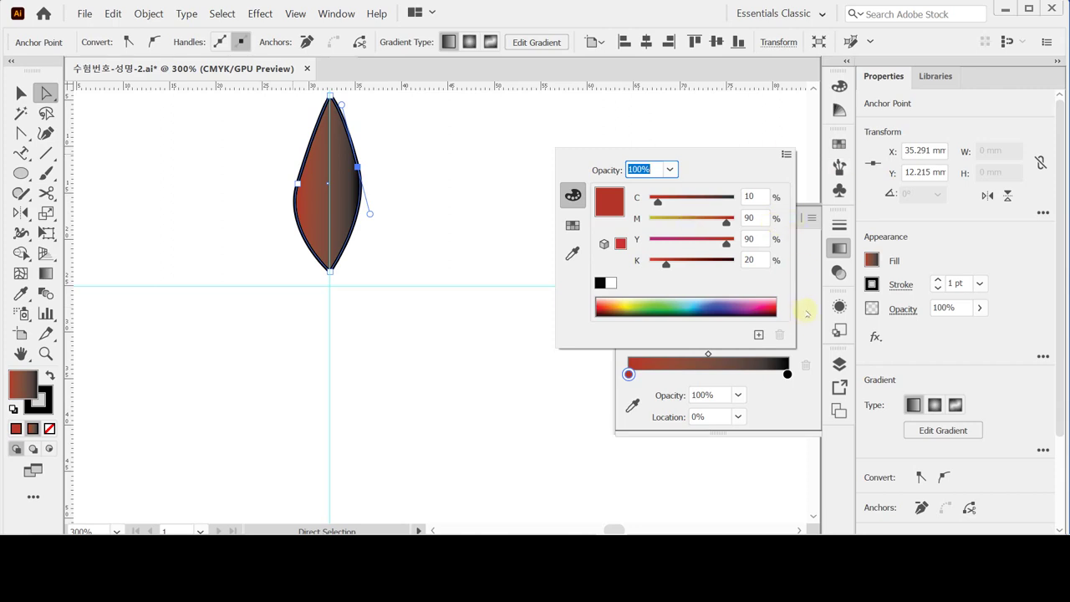
left_click(804, 311)
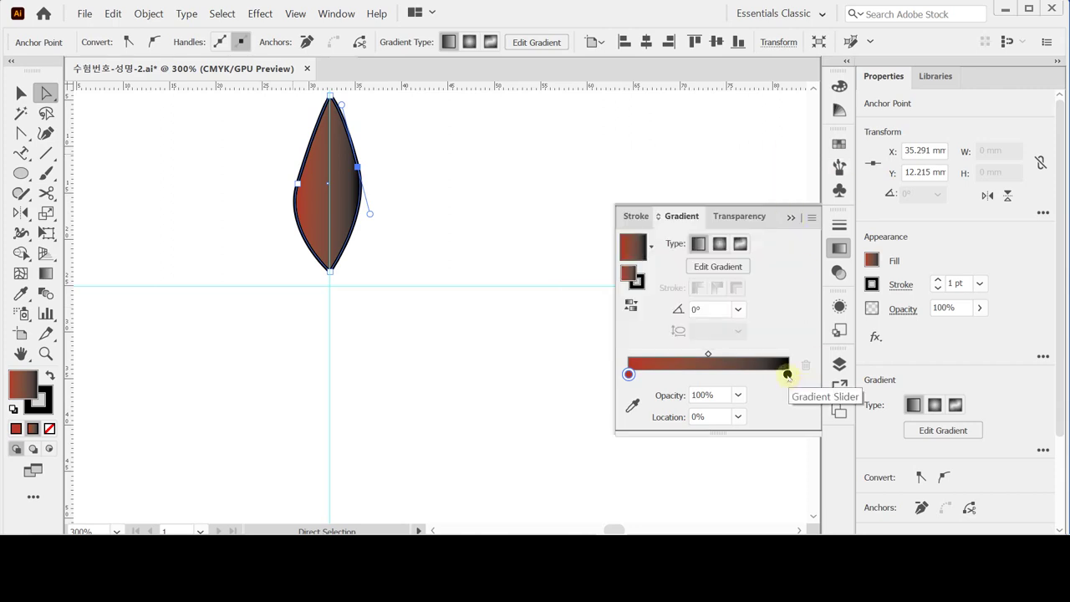
Switch the gradient's end stop to CMYK and set its colour to C0 M100 Y80 K0.
left_click(785, 370)
double_click(785, 371)
left_click(786, 155)
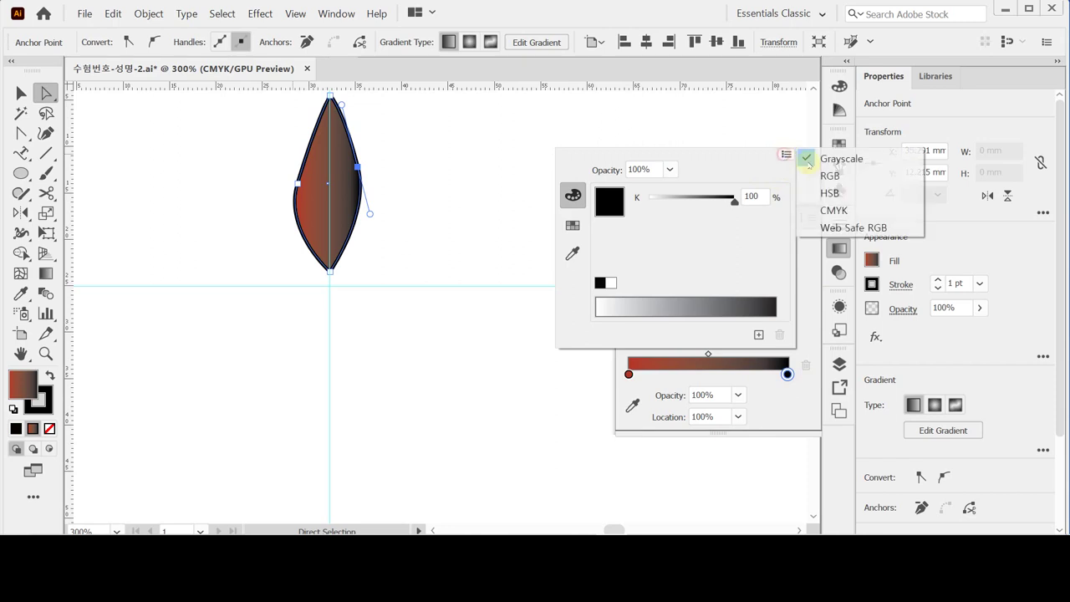
left_click(826, 210)
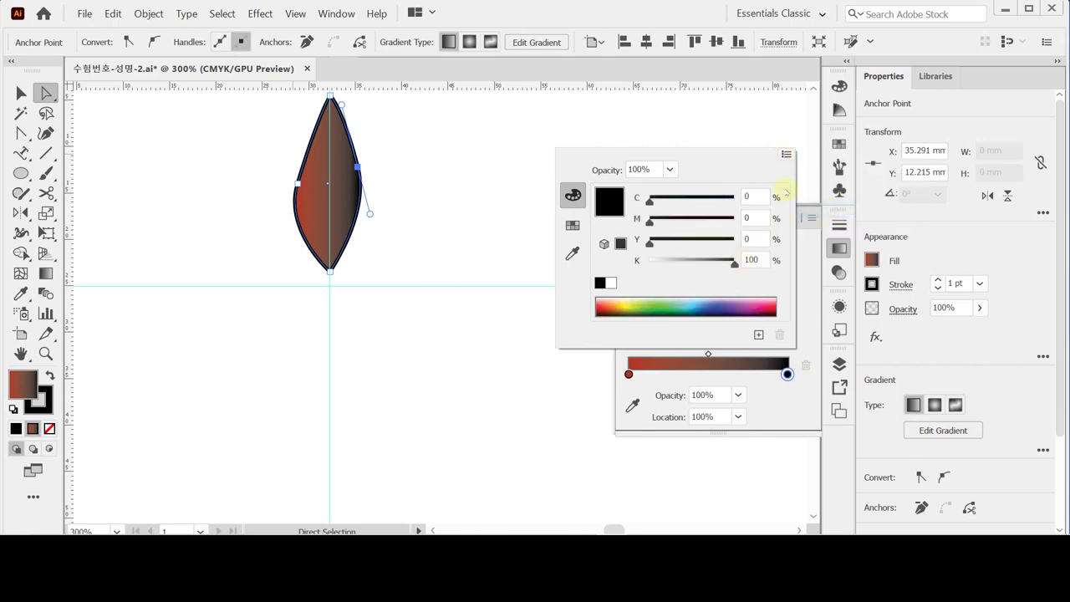
left_click(754, 218)
type("100")
key("Tab")
type("80")
key("Tab")
type("0")
key("Return")
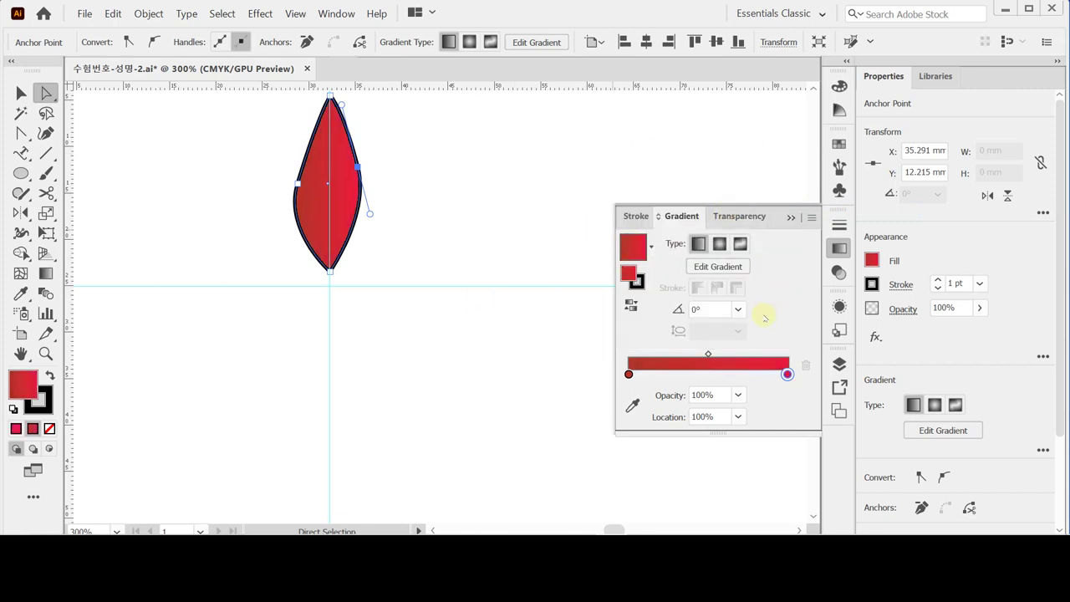
Set the location of the gradient's end stop to 80%.
left_click(667, 417)
left_click(628, 374)
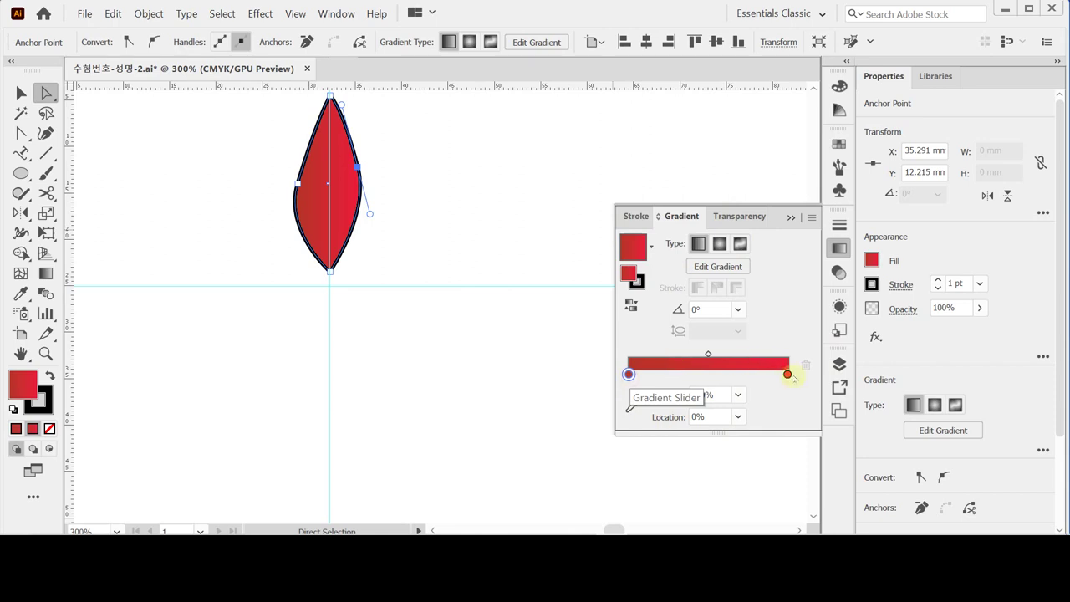
left_click(788, 375)
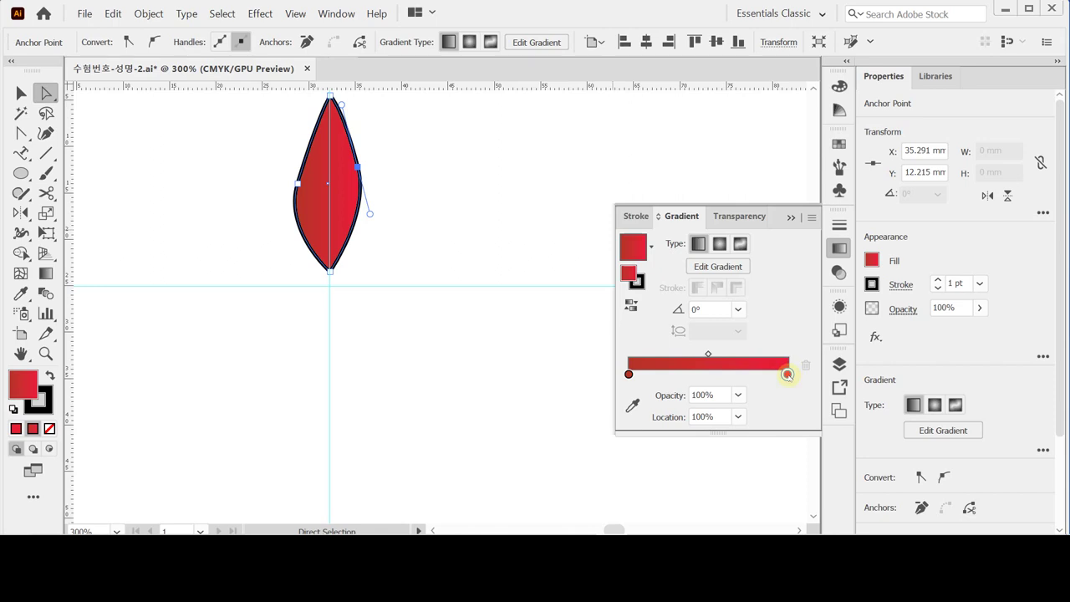
left_click_drag(788, 374, 752, 374)
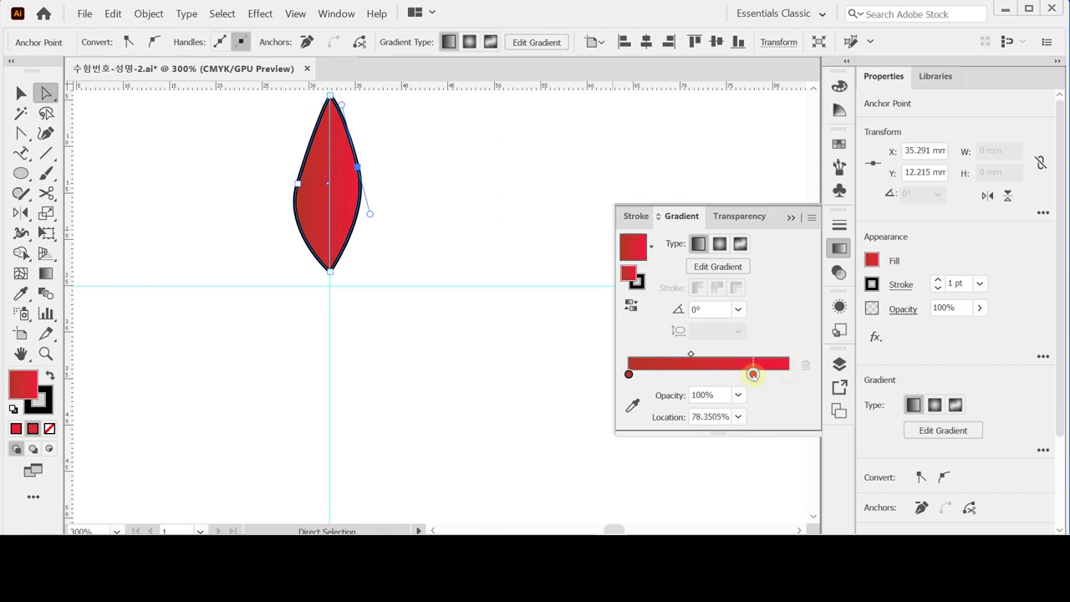
left_click(670, 417)
type("80")
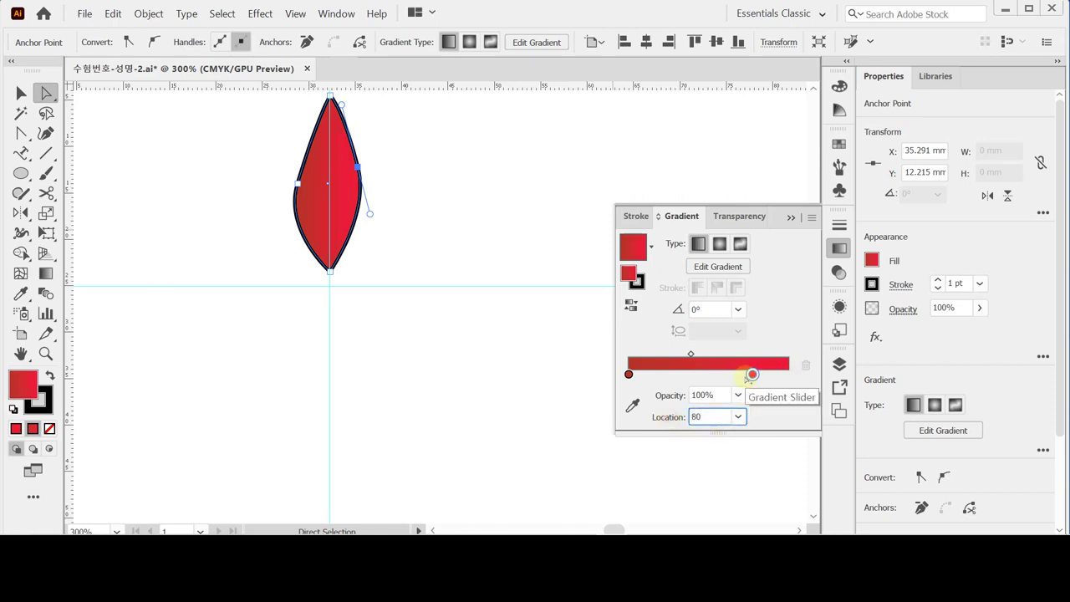
key("Return")
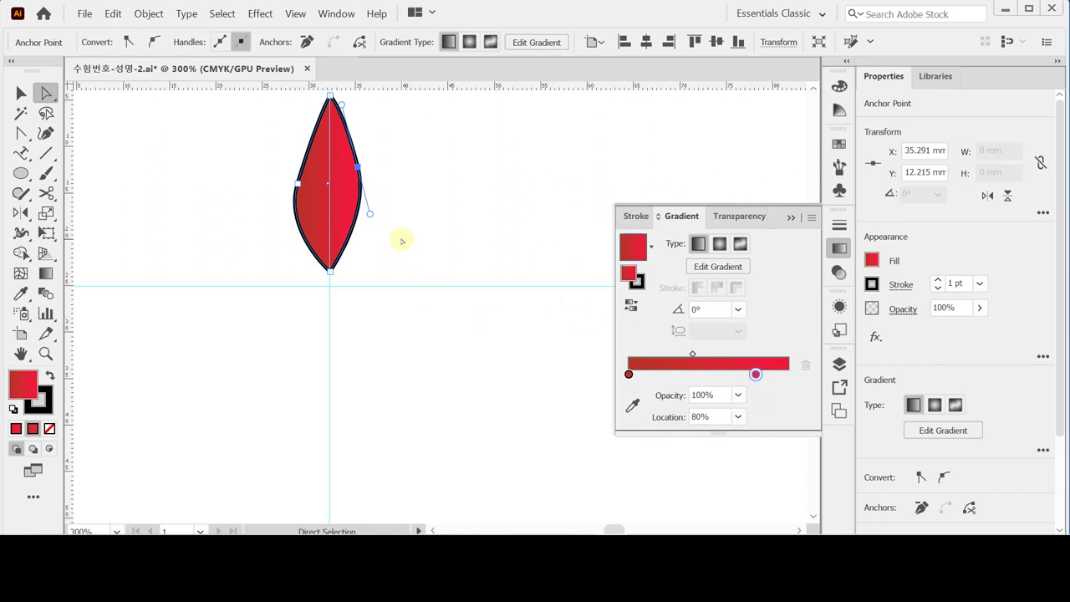
Set the petal's gradient angle to 90° and remove its stroke.
scroll(470, 320, "up", 2)
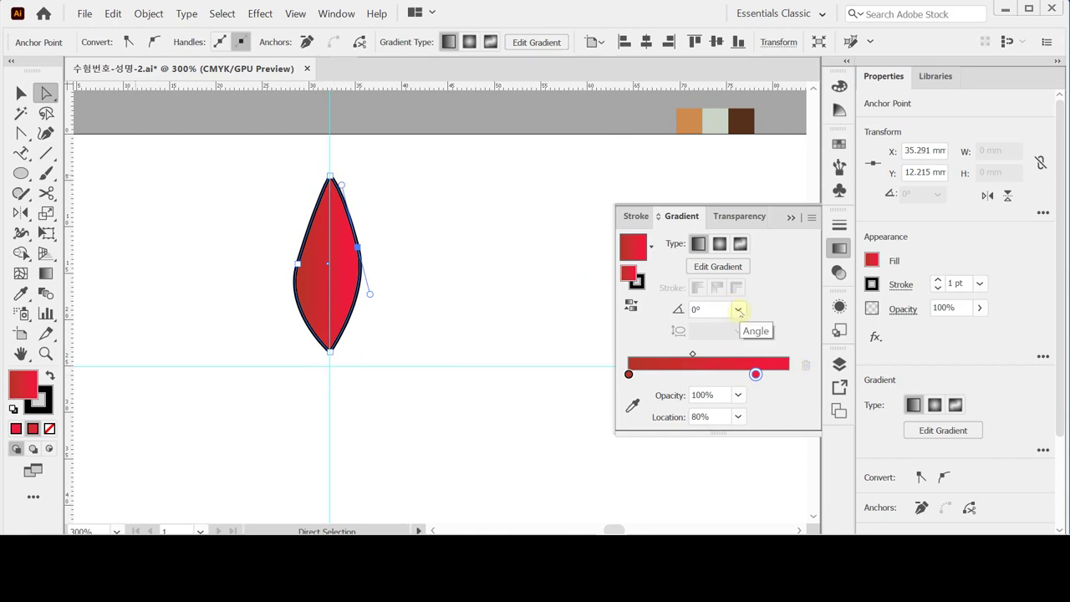
left_click(739, 311)
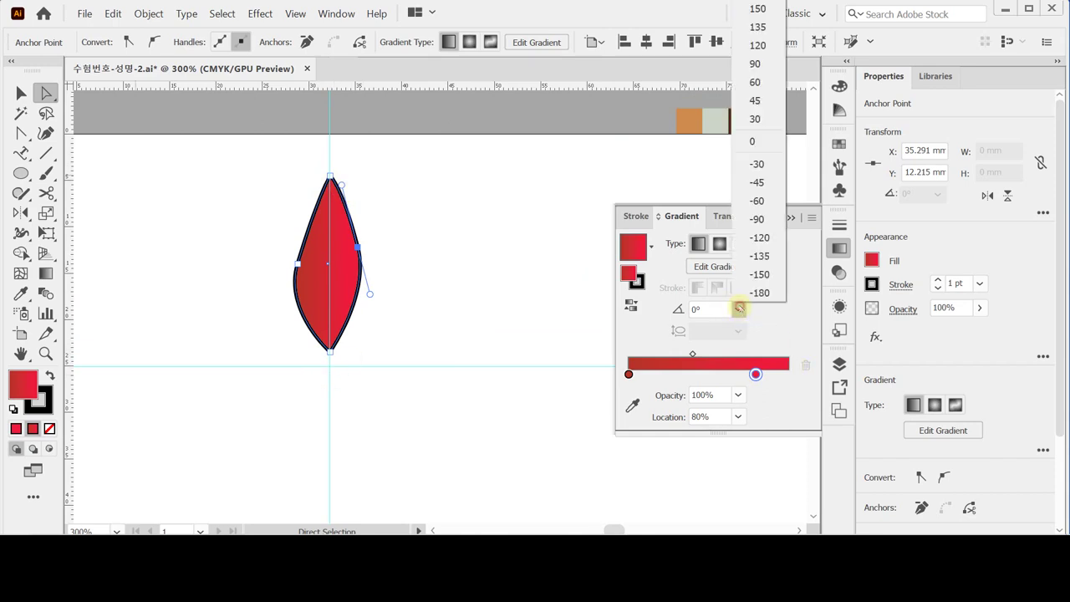
left_click(755, 64)
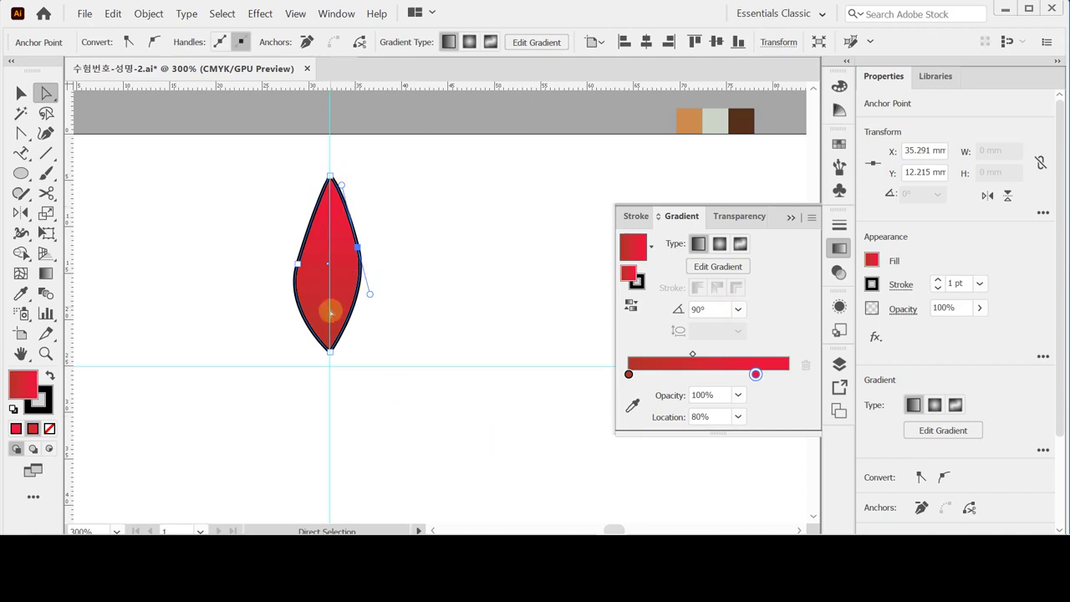
left_click(39, 406)
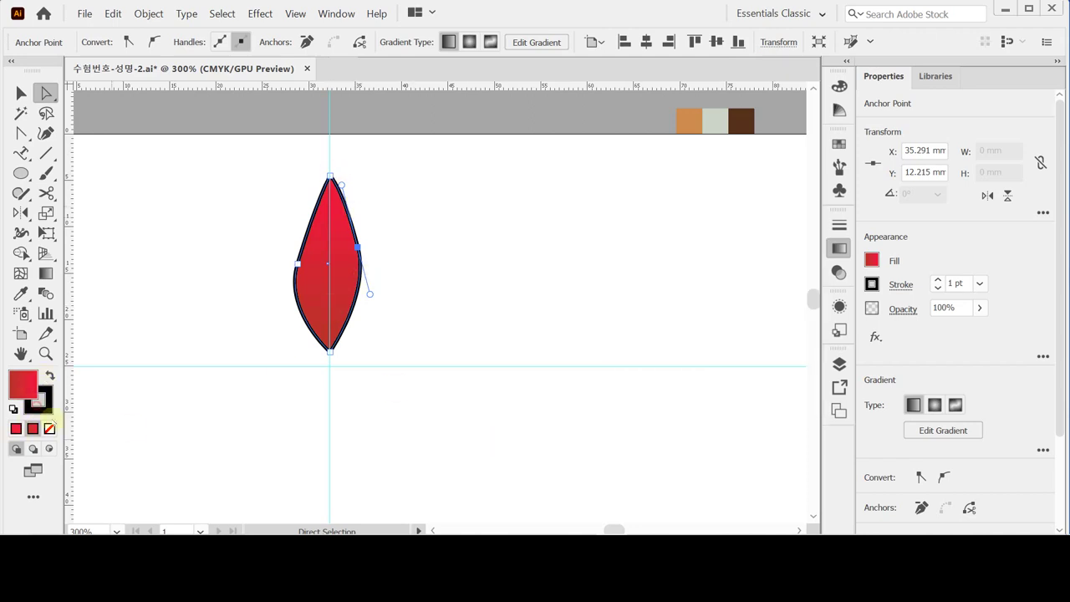
left_click(50, 428)
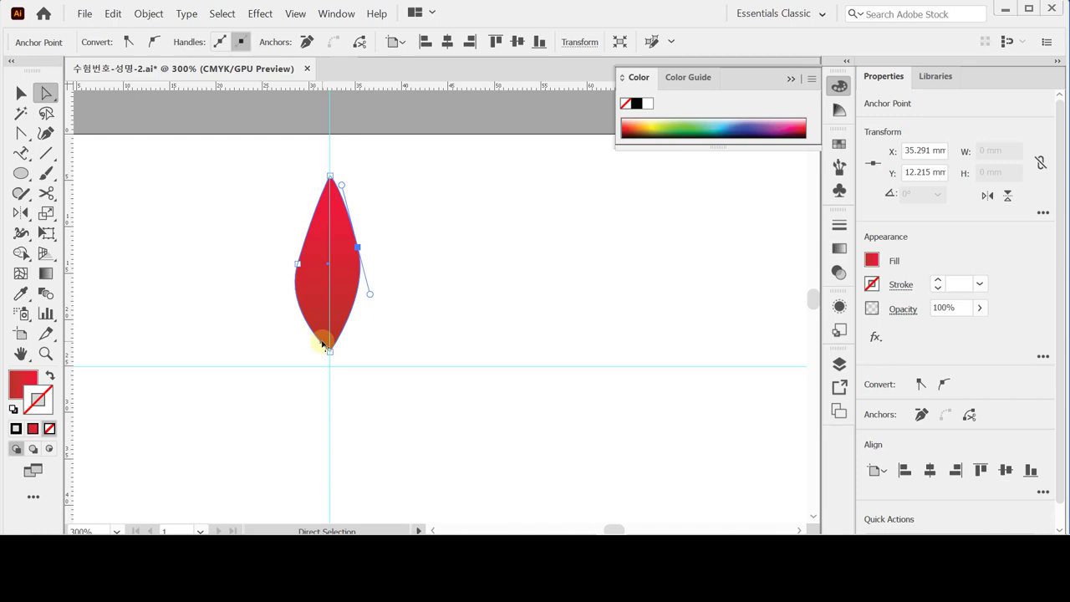
Deselect the petal and save the document.
left_click(469, 287)
left_click_drag(390, 292, 432, 308)
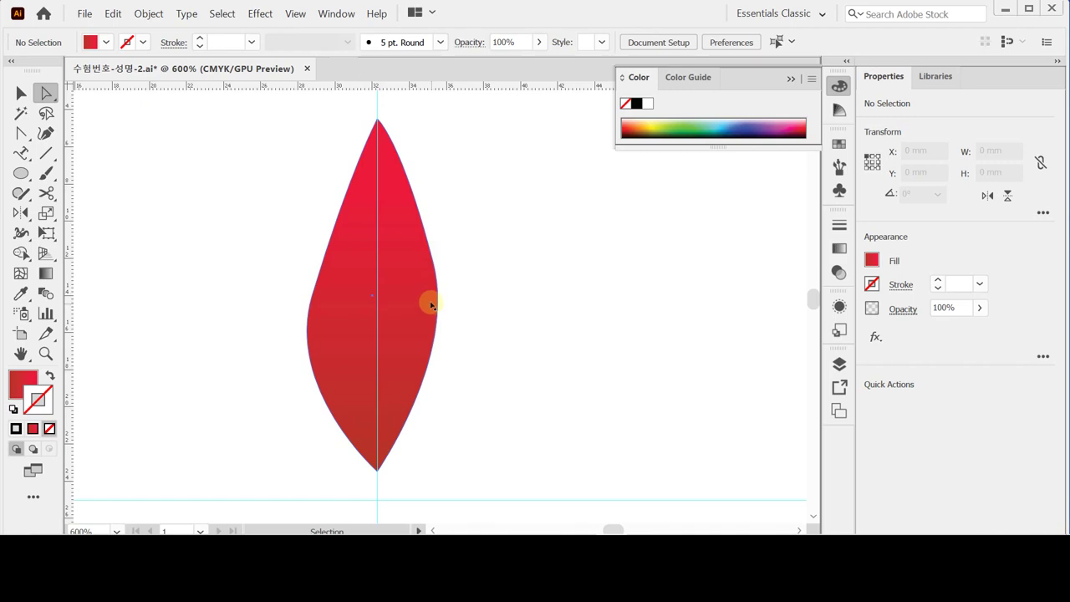
key("ctrl+s")
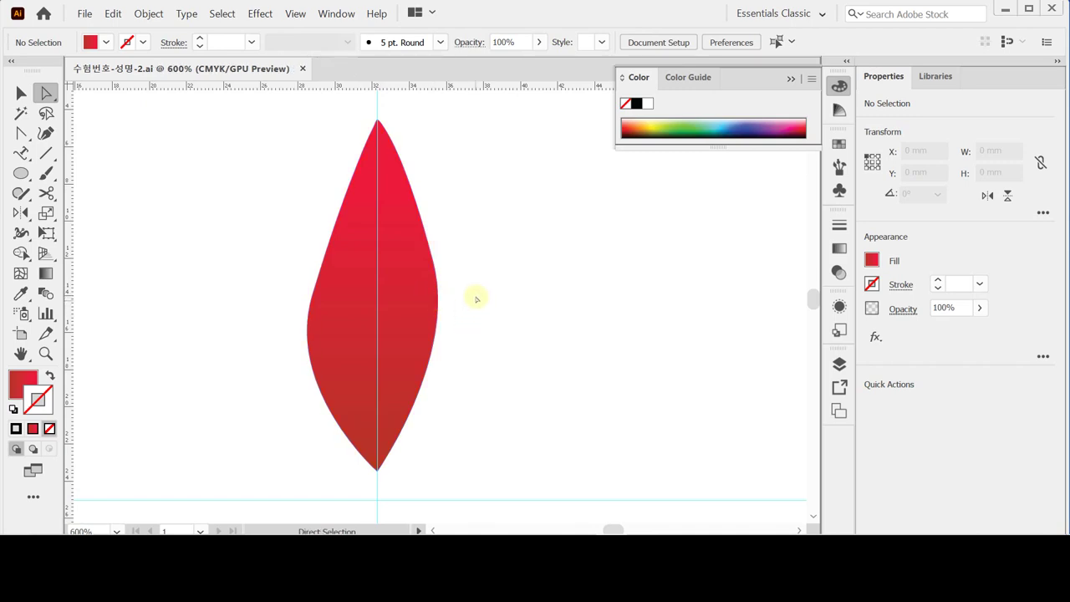
Reset the drawing colours to the default fill and stroke, remove the fill, and make the stroke colour active for editing.
key("ctrl")
left_click(14, 409)
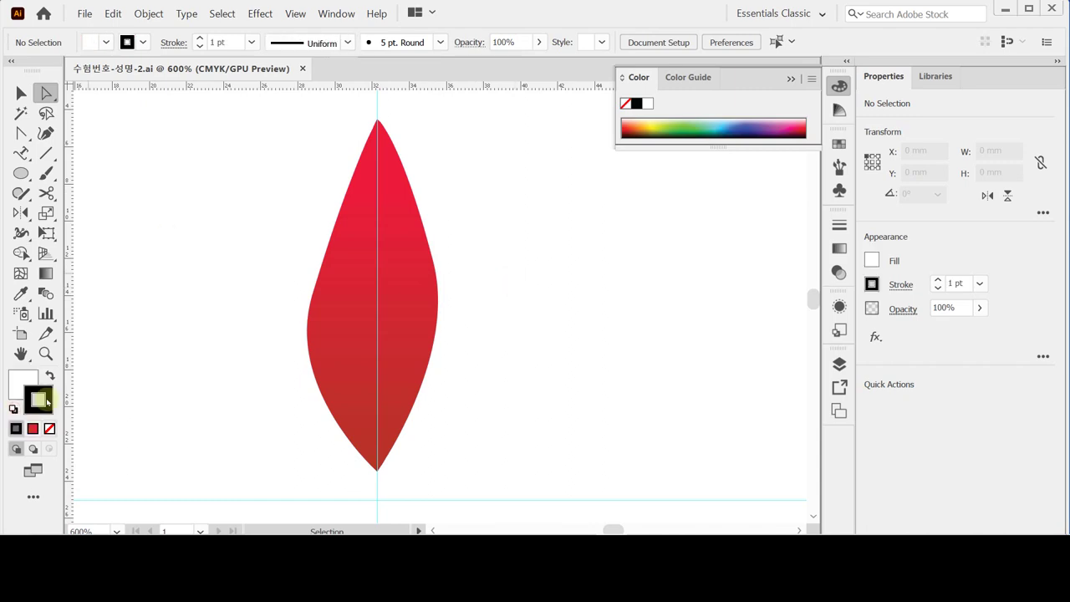
left_click(50, 428)
left_click(38, 402)
left_click(871, 284)
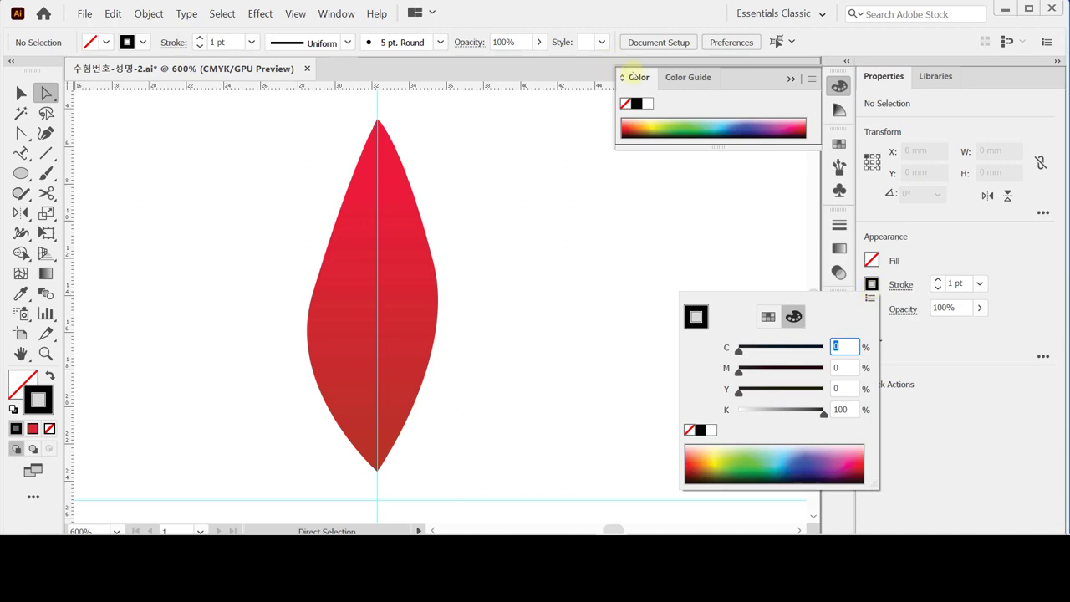
Float the Color controls beside the petal and expand them to show the CMYK sliders.
left_click(635, 77)
left_click_drag(636, 77, 583, 121)
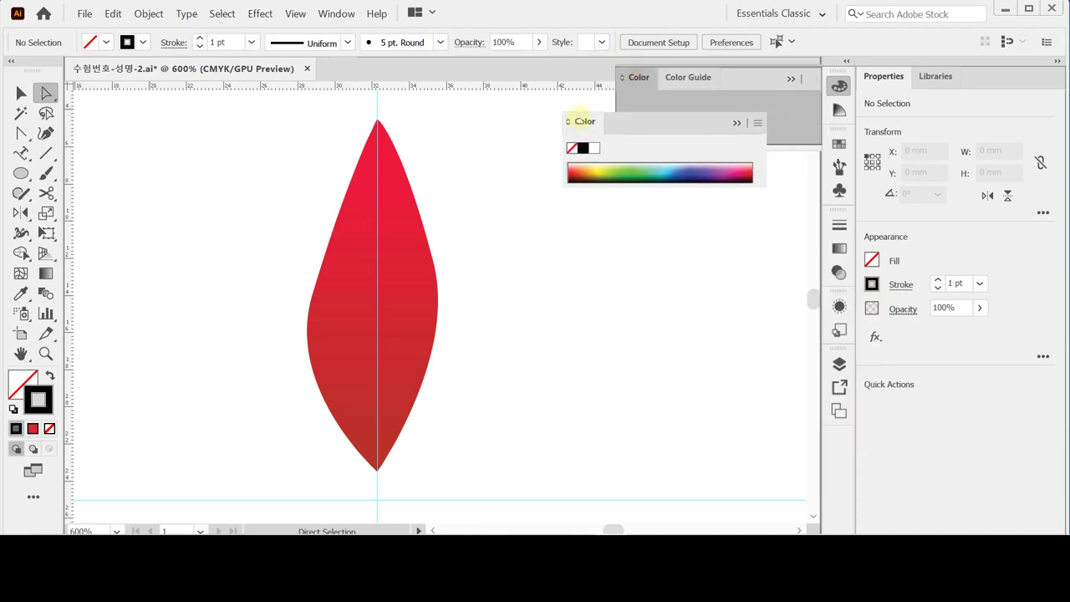
left_click(595, 150)
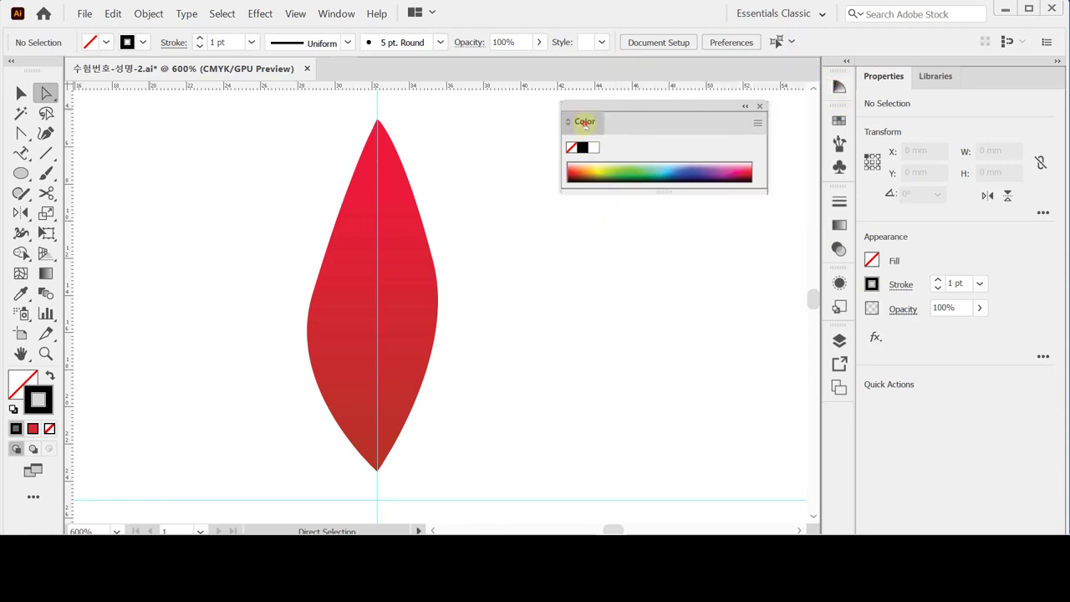
double_click(584, 121)
double_click(584, 121)
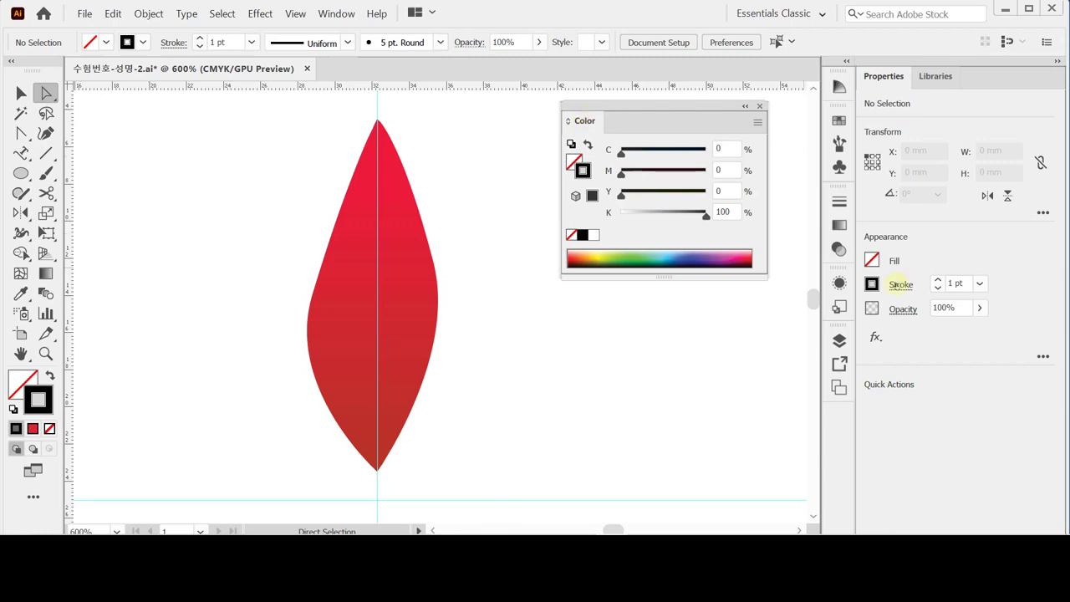
Set the stroke colour for new paths to C0 M100 Y100 K40.
left_click(872, 284)
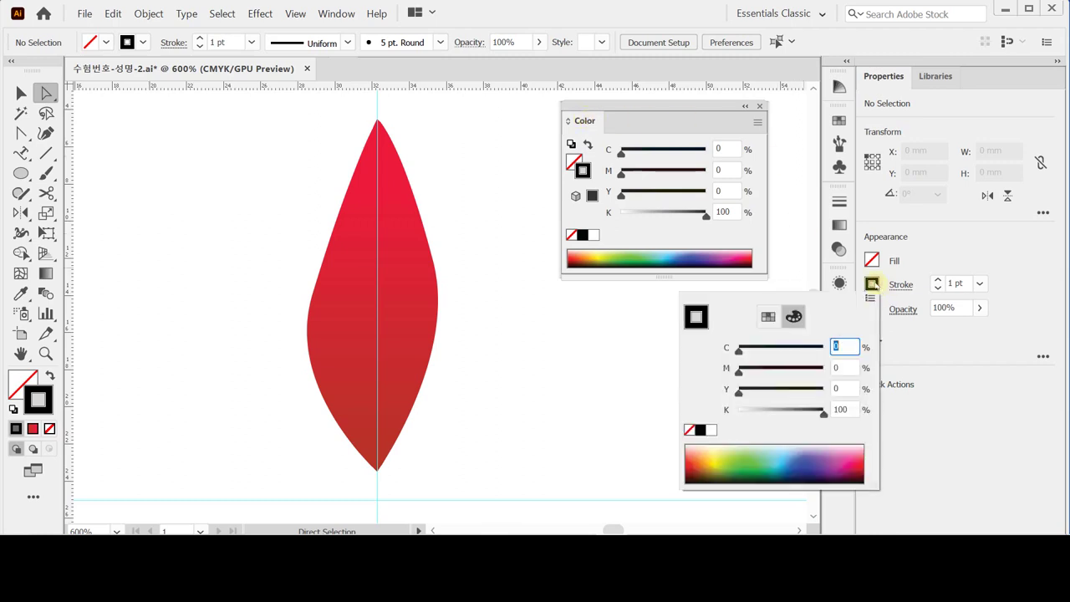
left_click(767, 316)
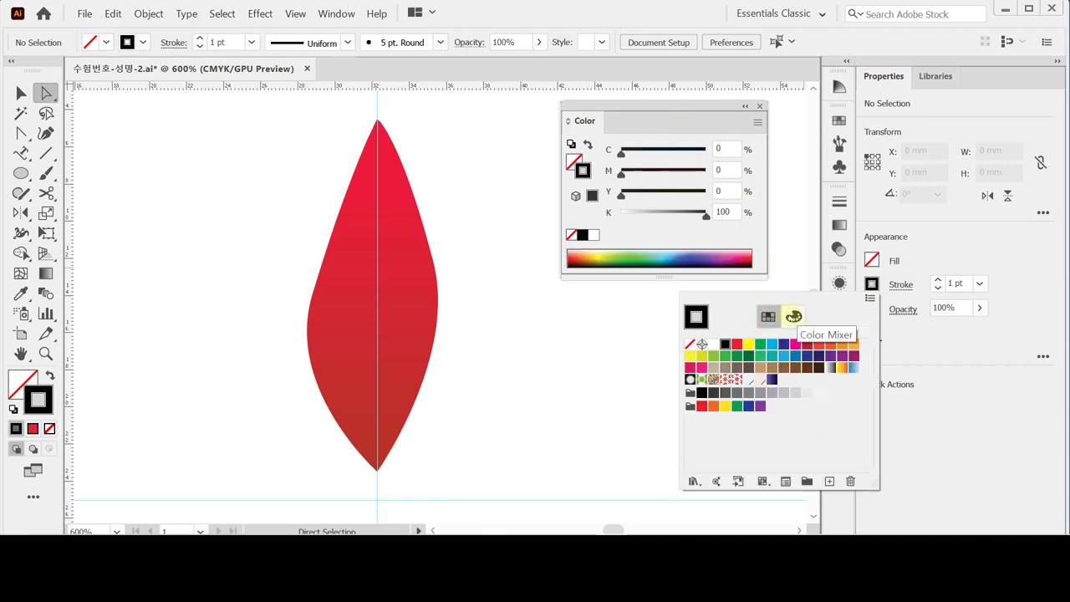
left_click(794, 316)
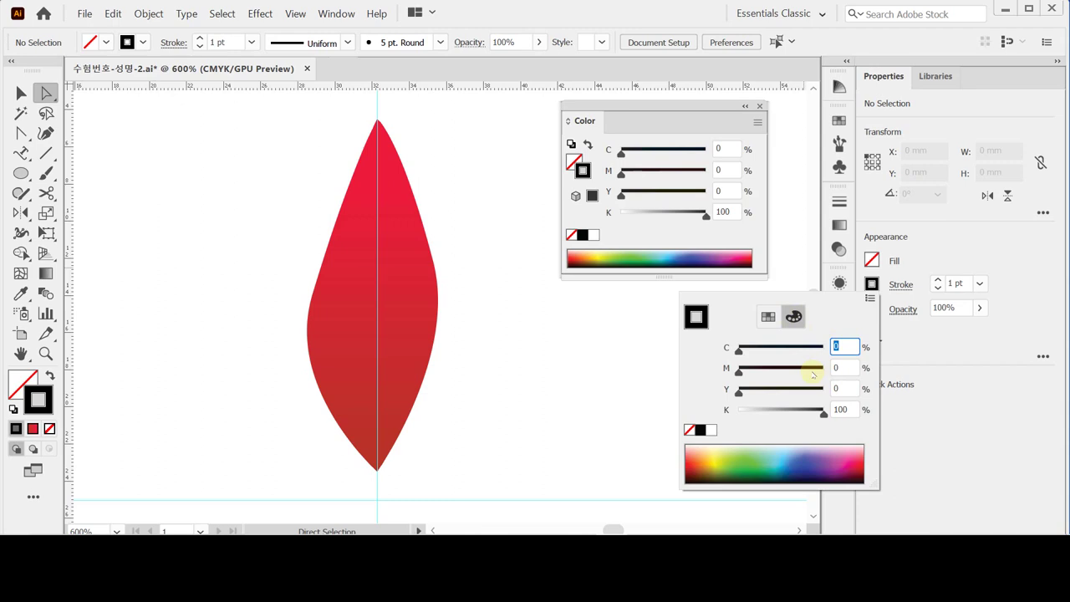
left_click(842, 366)
type("10")
key("Tab")
key("shift+Tab")
type("100")
key("Tab")
type("1000")
key("BackSpace")
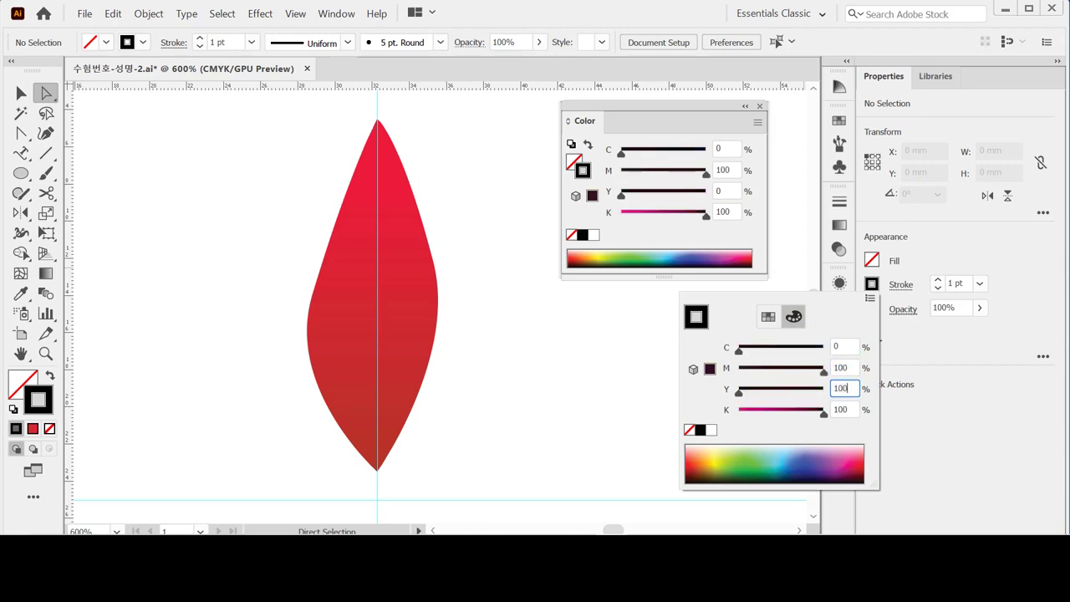
key("Tab")
type("40")
key("Return")
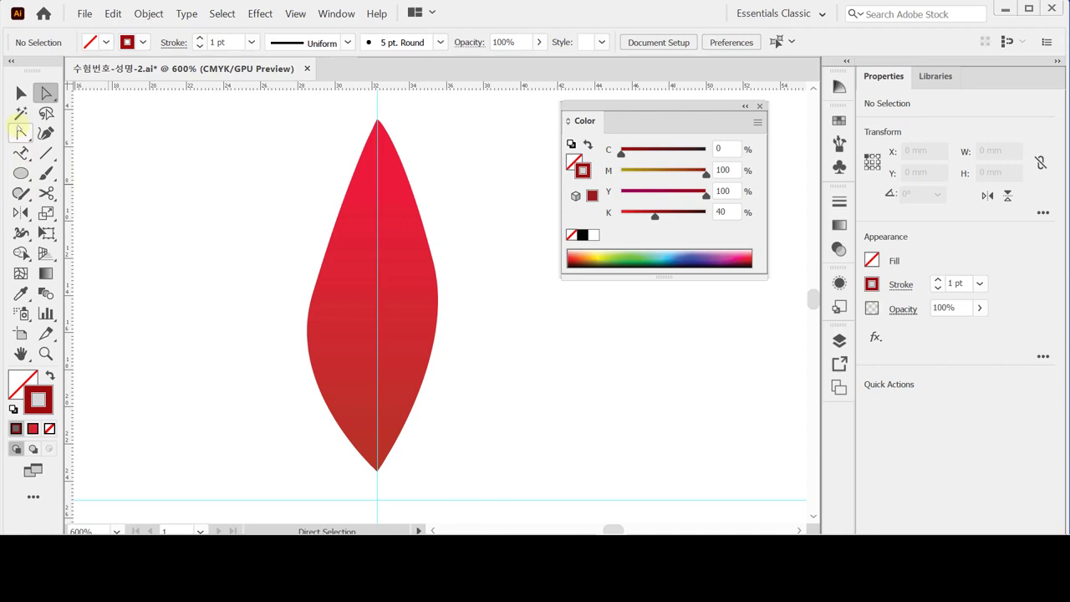
Draw a slightly curved central vein about 15.5 mm long with the Pen tool, from the petal's lower tip up along the vertical guide.
left_click(21, 133)
left_click(75, 134)
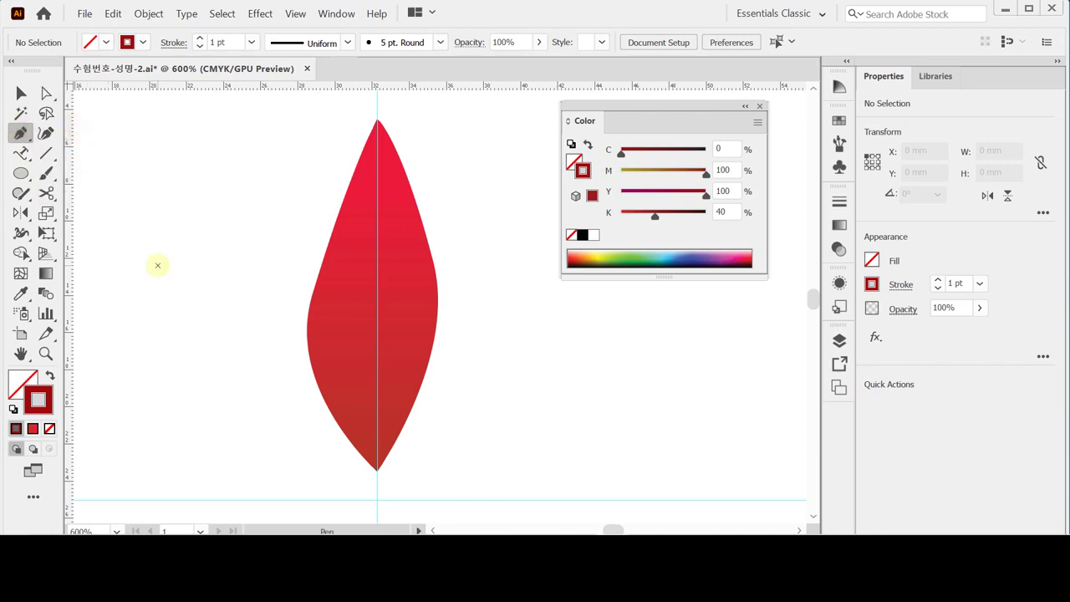
left_click(157, 265)
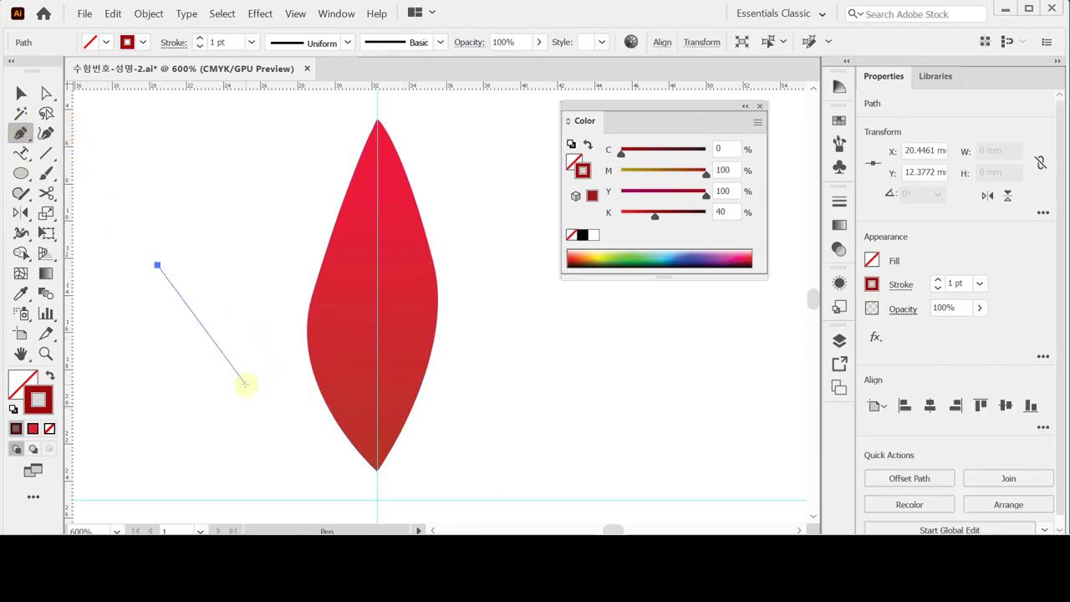
key("Escape")
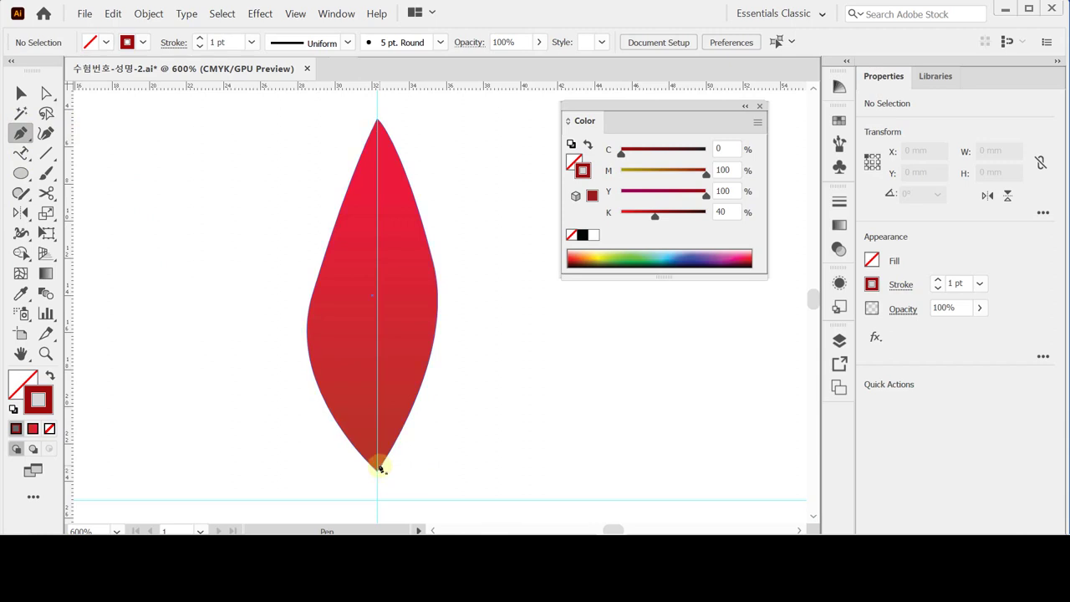
key("Caps_Lock")
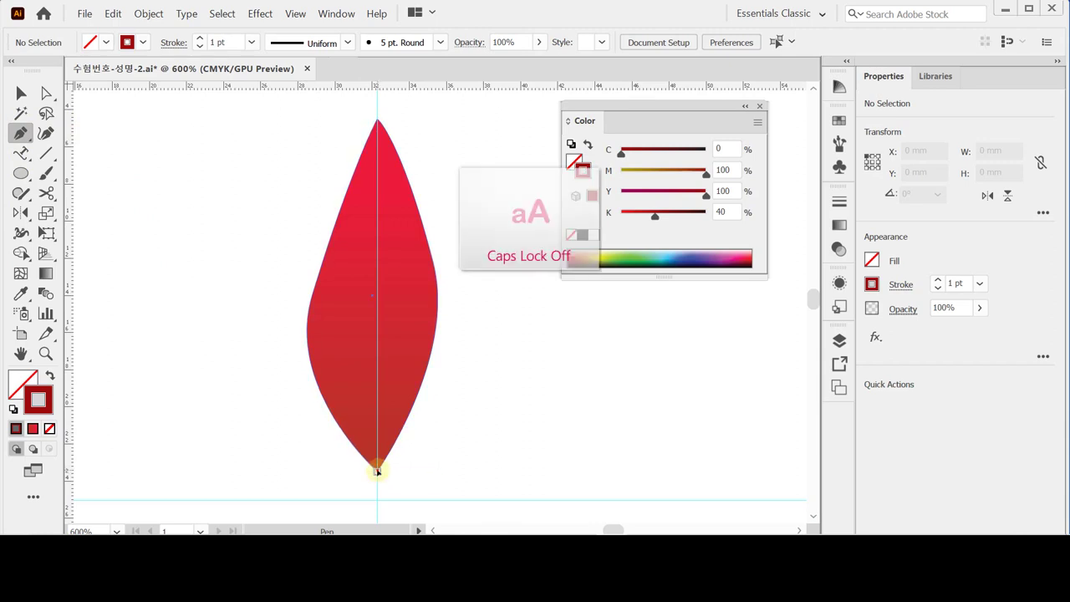
left_click(377, 470)
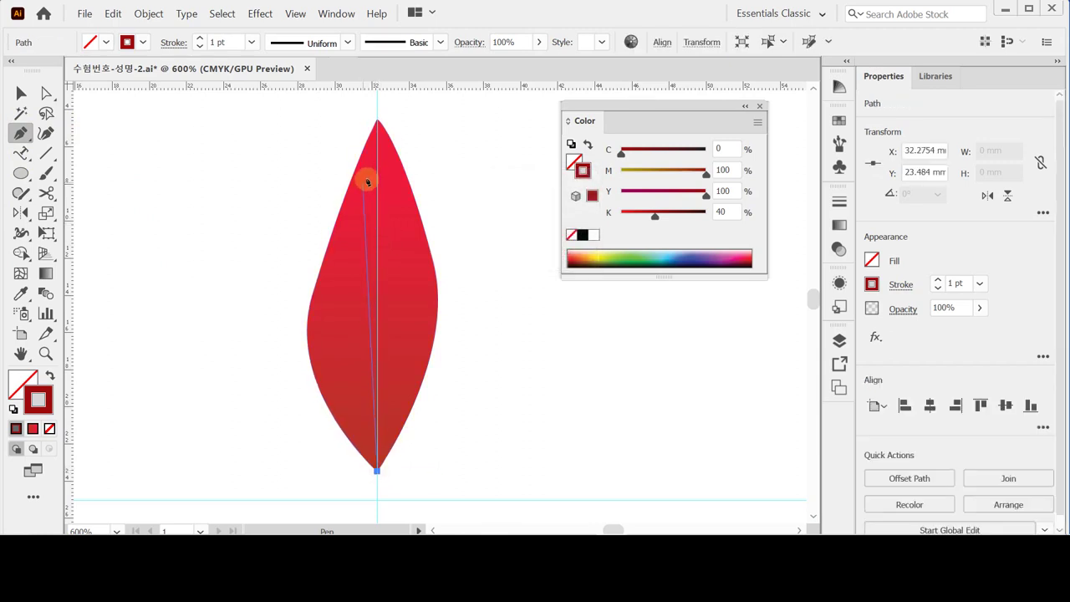
mouse_move(377, 186)
left_mouse_down()
mouse_move(399, 125)
mouse_move(389, 94)
mouse_move(392, 107)
left_mouse_up()
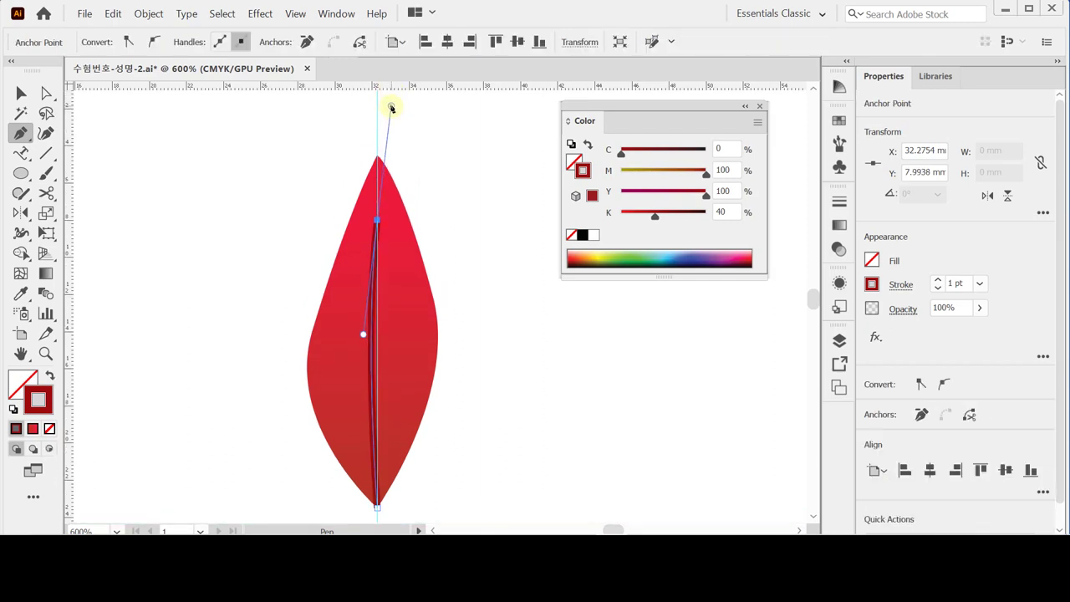
mouse_move(361, 352)
left_mouse_down()
mouse_move(345, 282)
mouse_move(399, 277)
mouse_move(370, 310)
mouse_move(338, 249)
left_mouse_up()
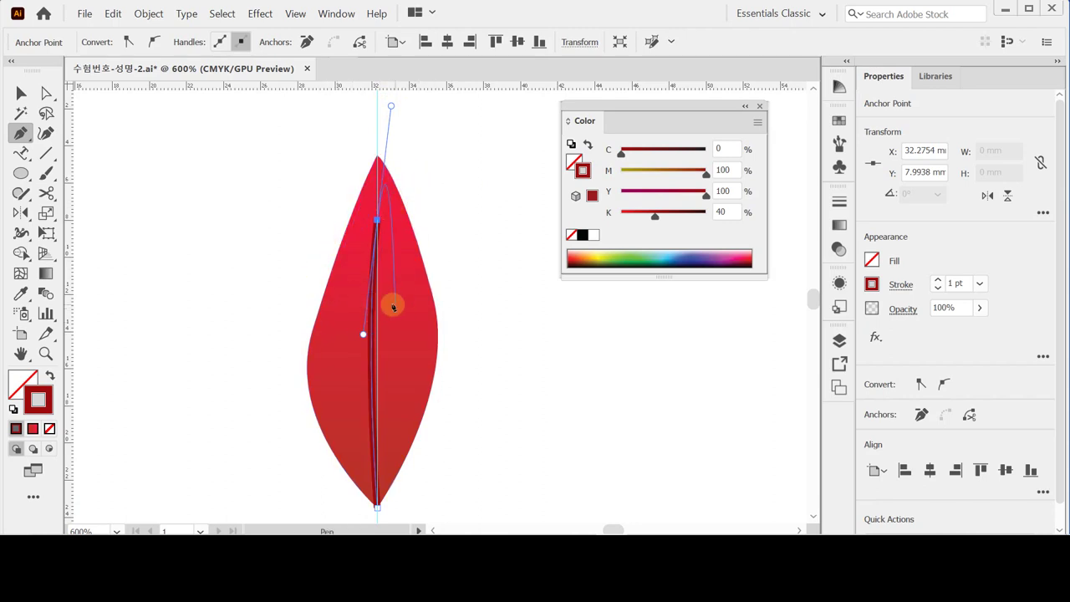
left_click(400, 277)
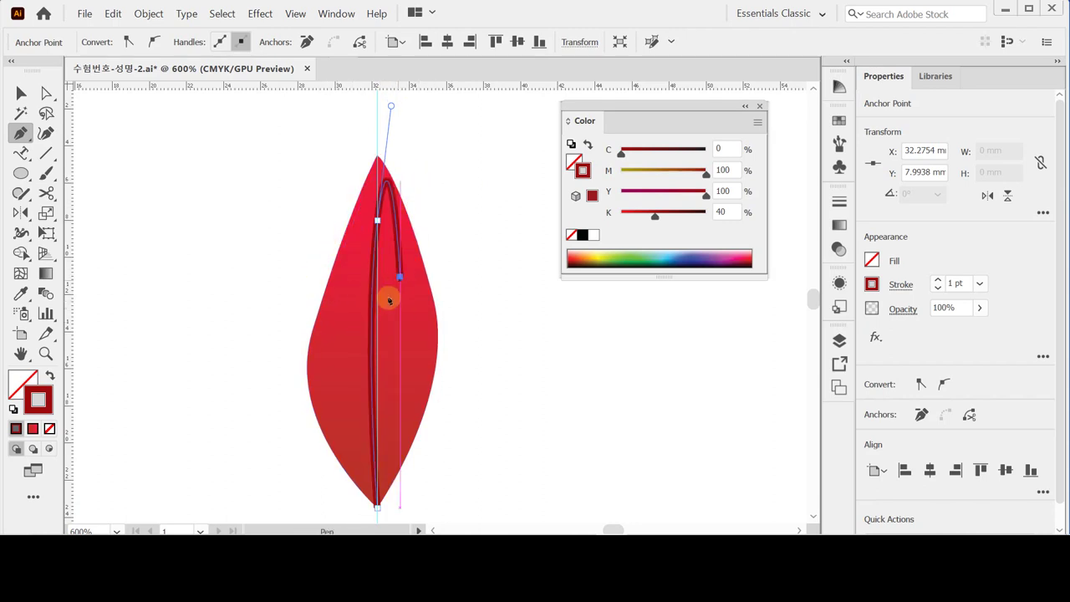
left_click_drag(377, 305, 427, 321)
key("ctrl+z")
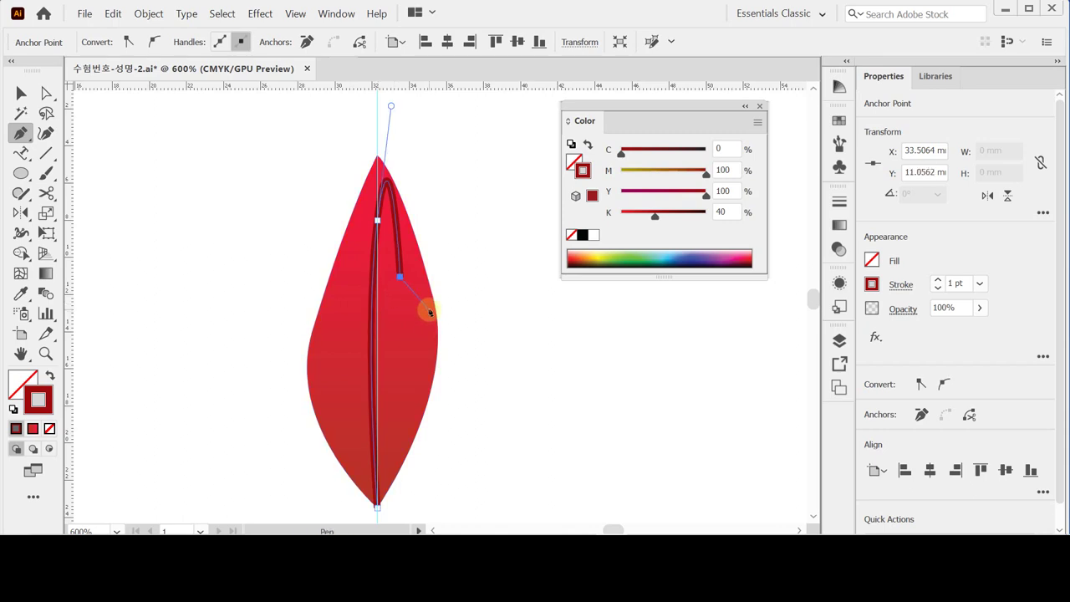
key("ctrl+z")
key("ctrl")
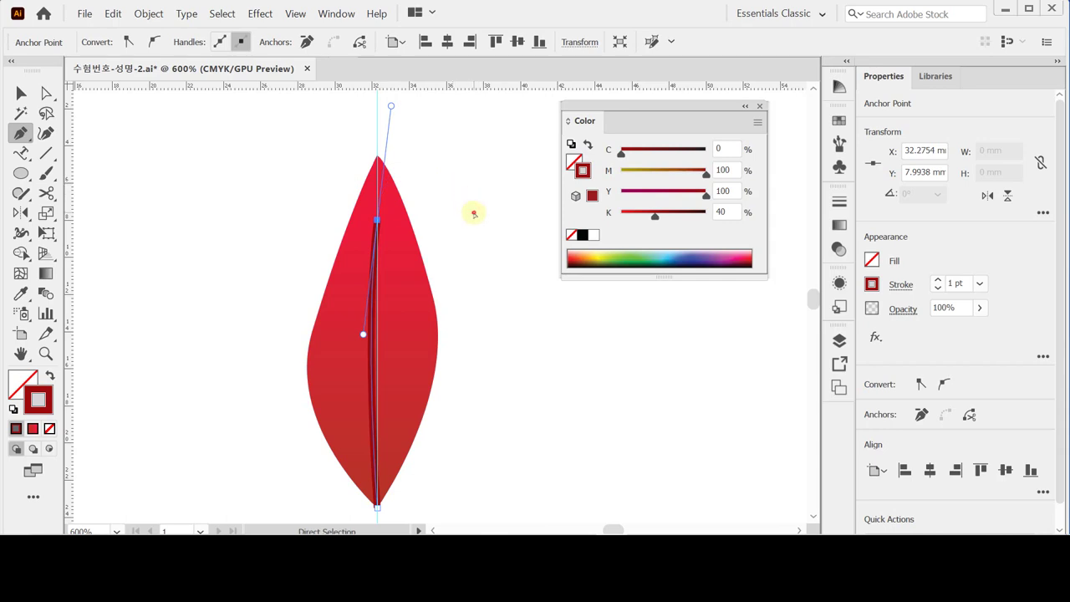
Draw a V-shaped pair of side veins meeting on the upper central vein, and raise the central vein's upper end to Y about 7.3 mm.
left_click(473, 214, "ctrl")
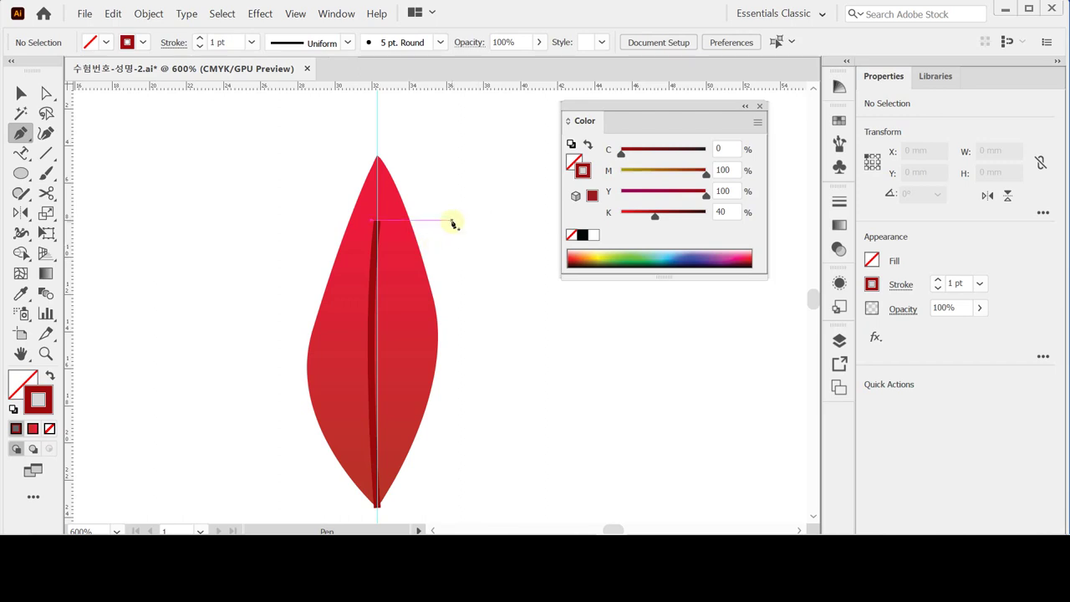
left_click(349, 256)
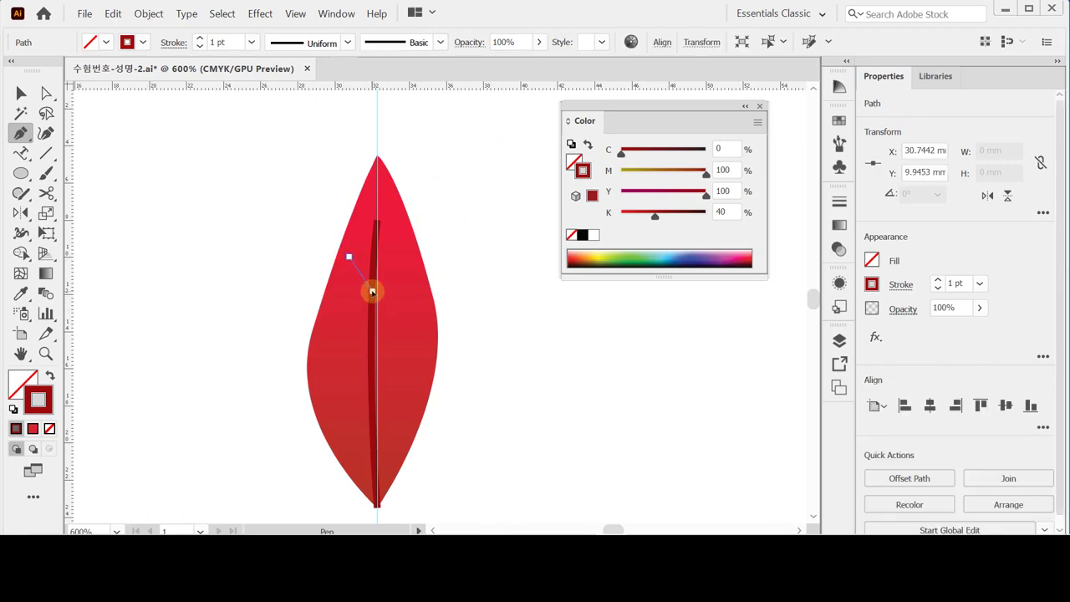
left_click(373, 291)
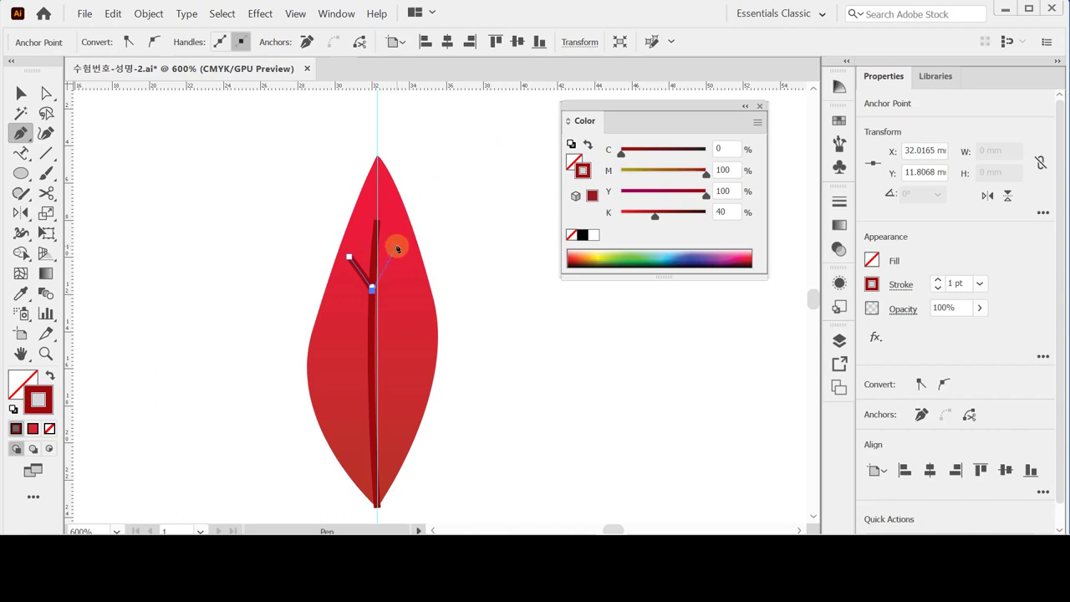
left_click_drag(397, 246, 376, 207)
left_click(450, 201, "ctrl")
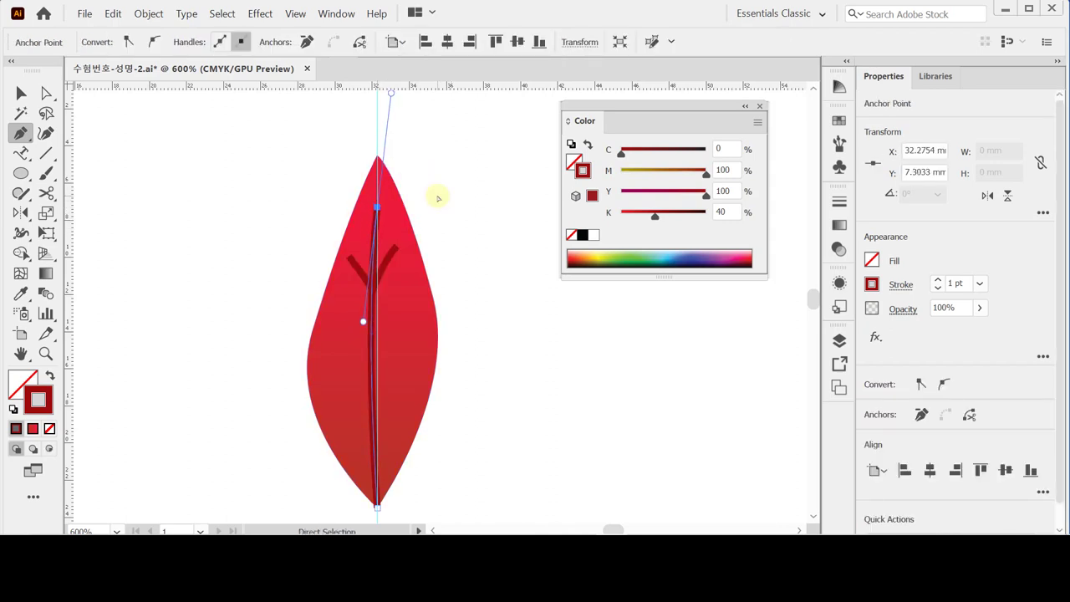
Reposition the right side vein's end anchor to about X 33.27 mm, Y 9.15 mm, and deselect the path.
left_click(390, 326, "ctrl")
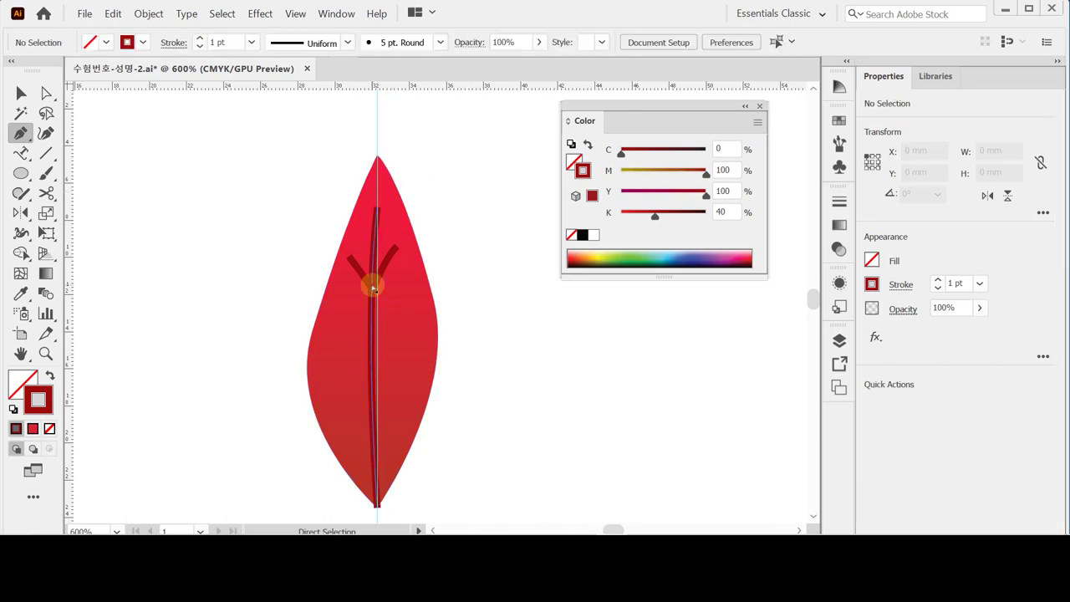
left_click(394, 245, "ctrl")
left_click_drag(397, 249, 416, 240)
left_click(392, 240, "ctrl")
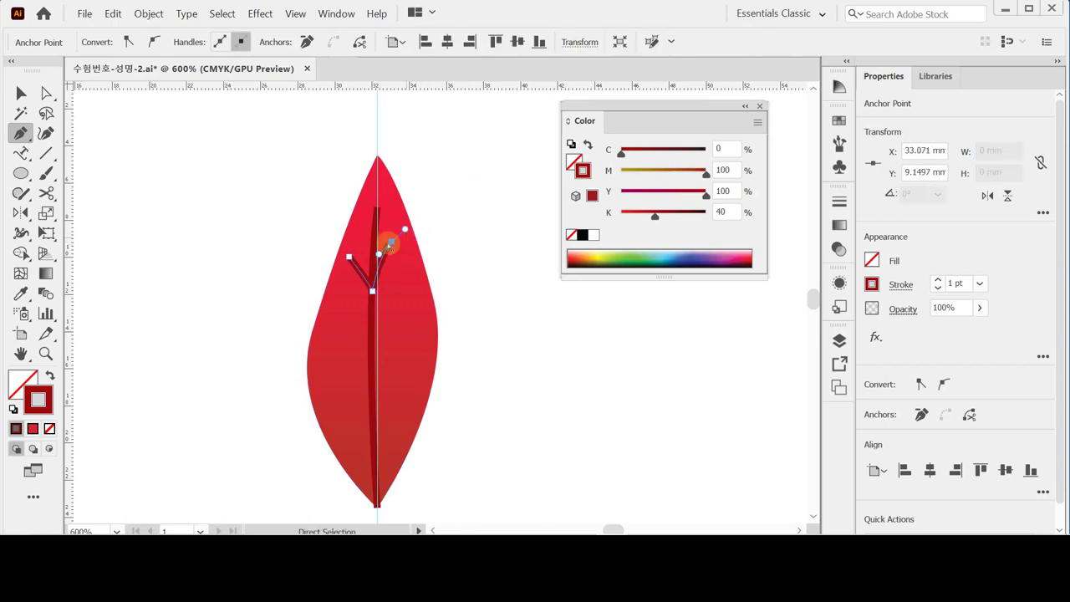
key("Right")
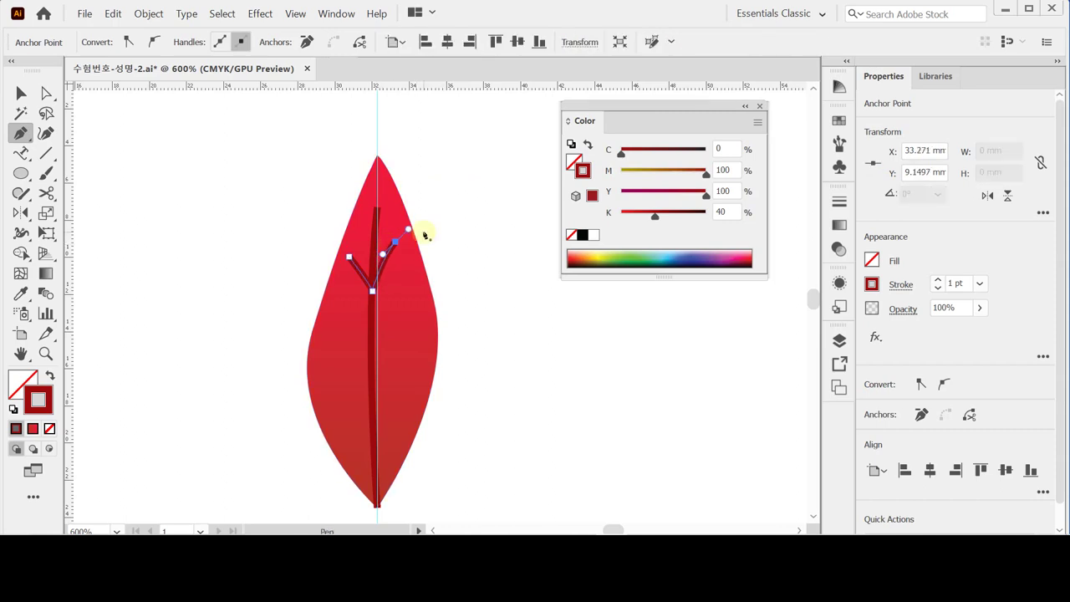
left_click(411, 224, "ctrl")
left_click(415, 229, "ctrl")
left_click(397, 241, "ctrl")
left_click(408, 228, "ctrl")
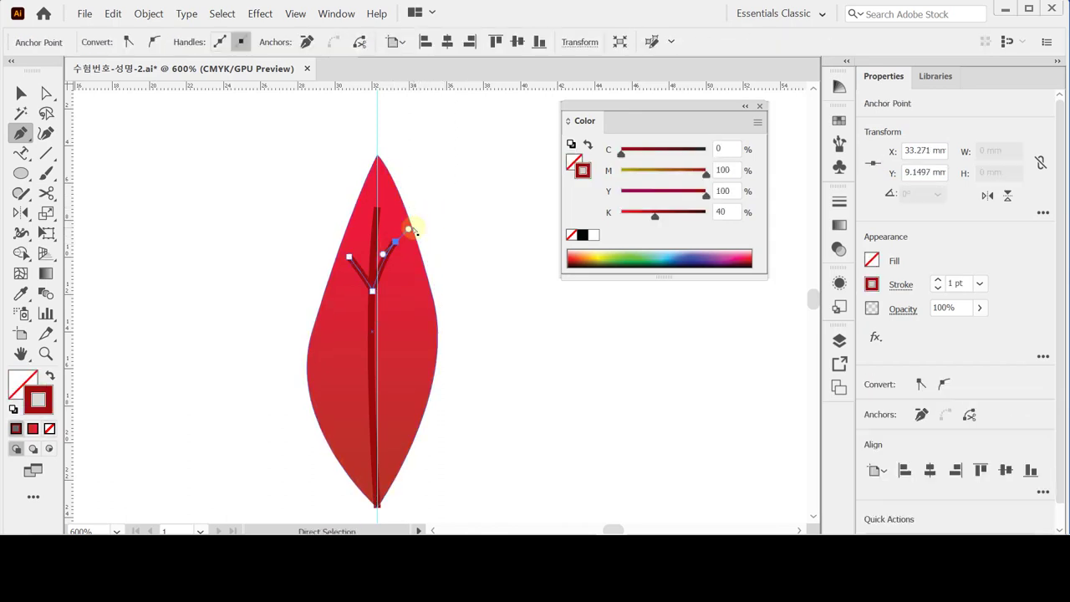
left_click(457, 215, "ctrl")
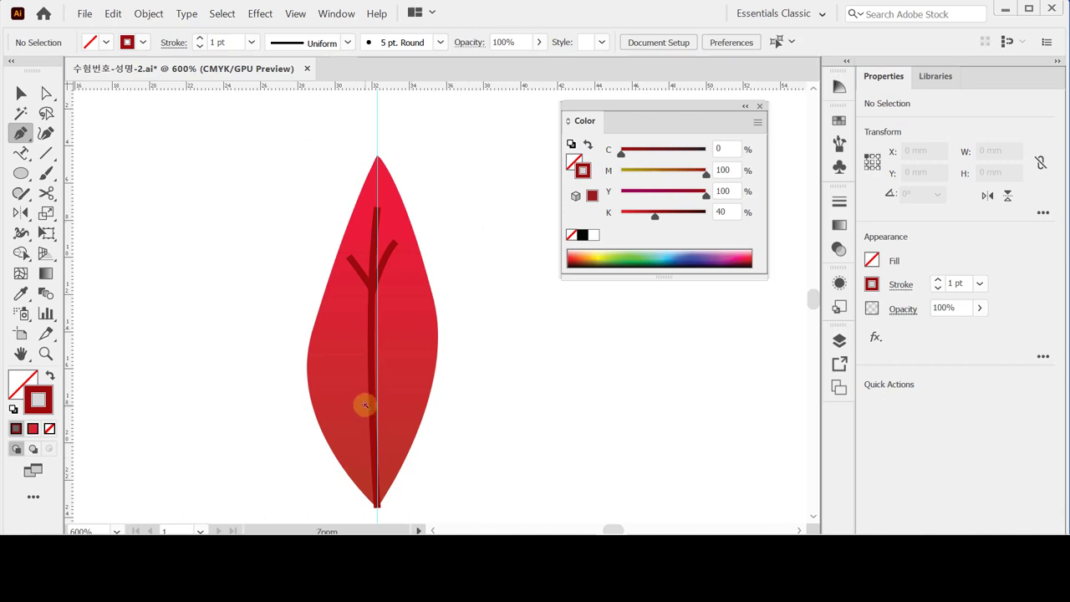
Give the strokes of the petal's central vein and upper V-shaped side veins a round cap, and deselect them.
scroll(368, 401, "up", 1)
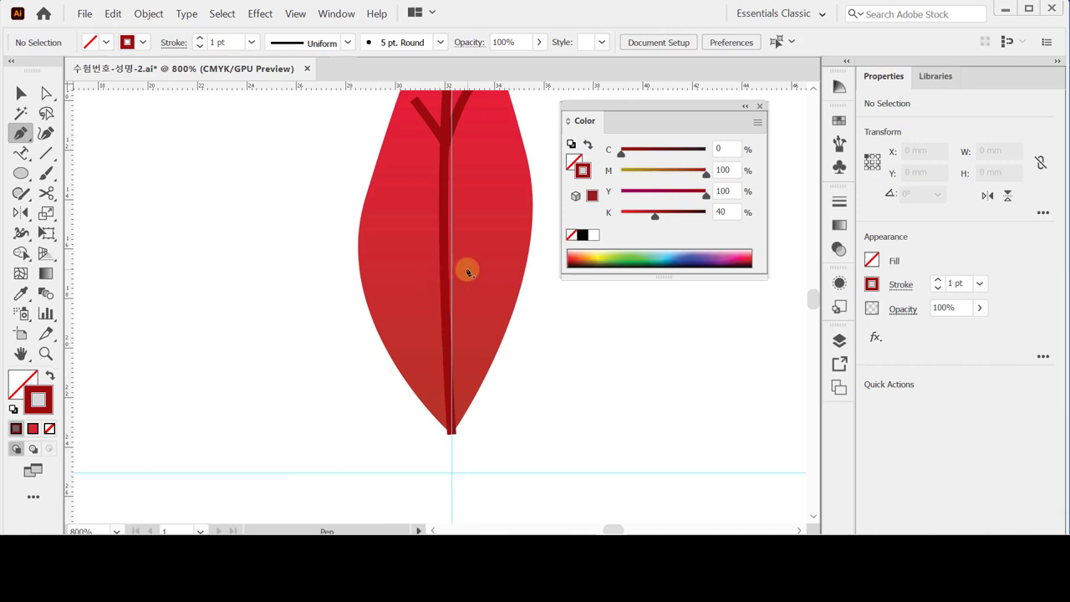
left_click_drag(444, 222, 373, 351)
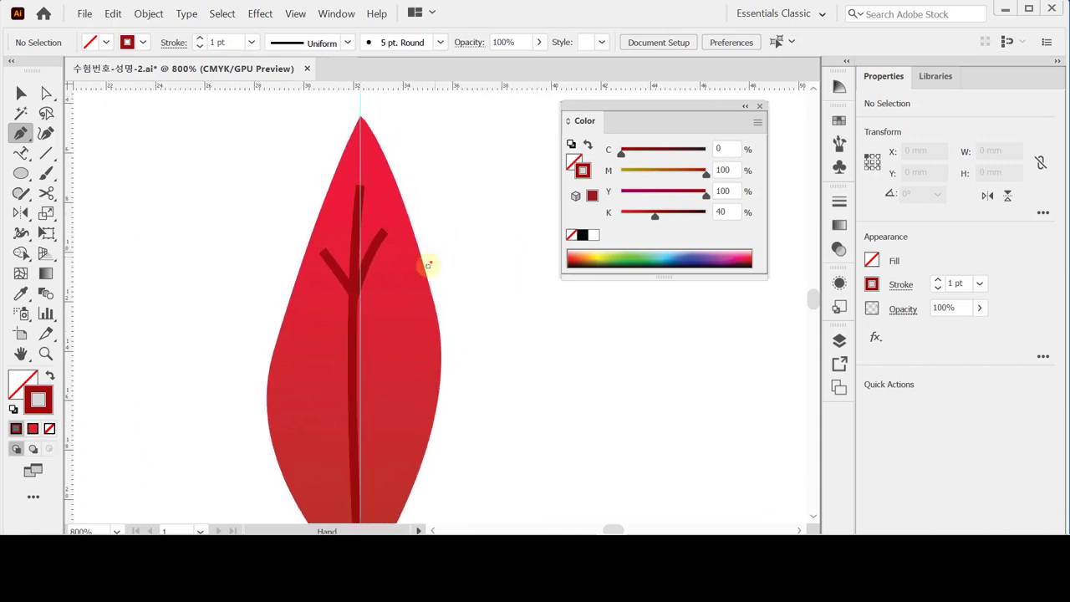
key("ctrl")
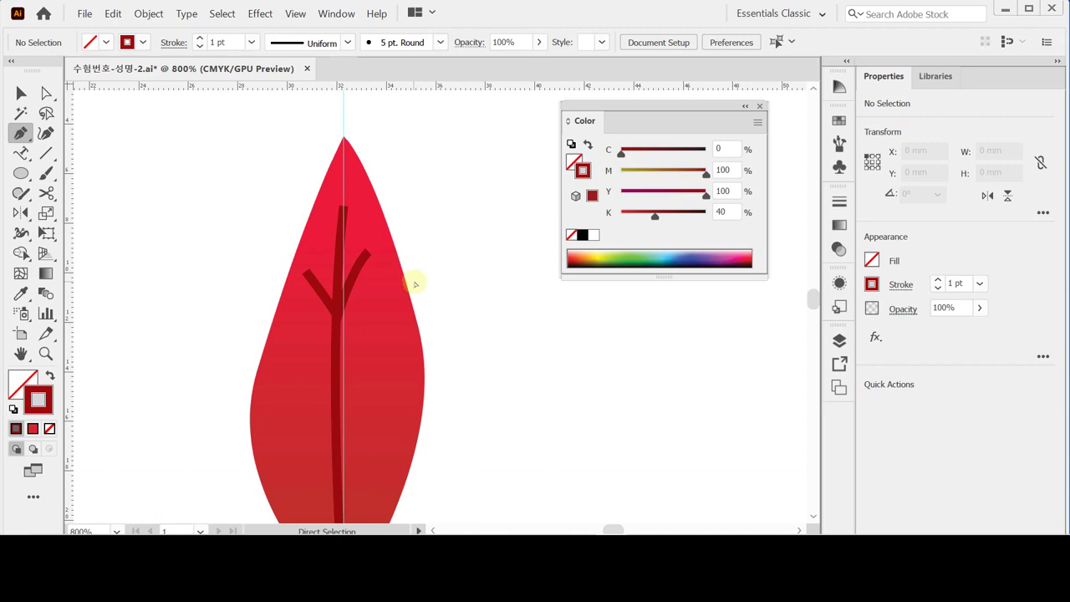
left_click(332, 291, "ctrl")
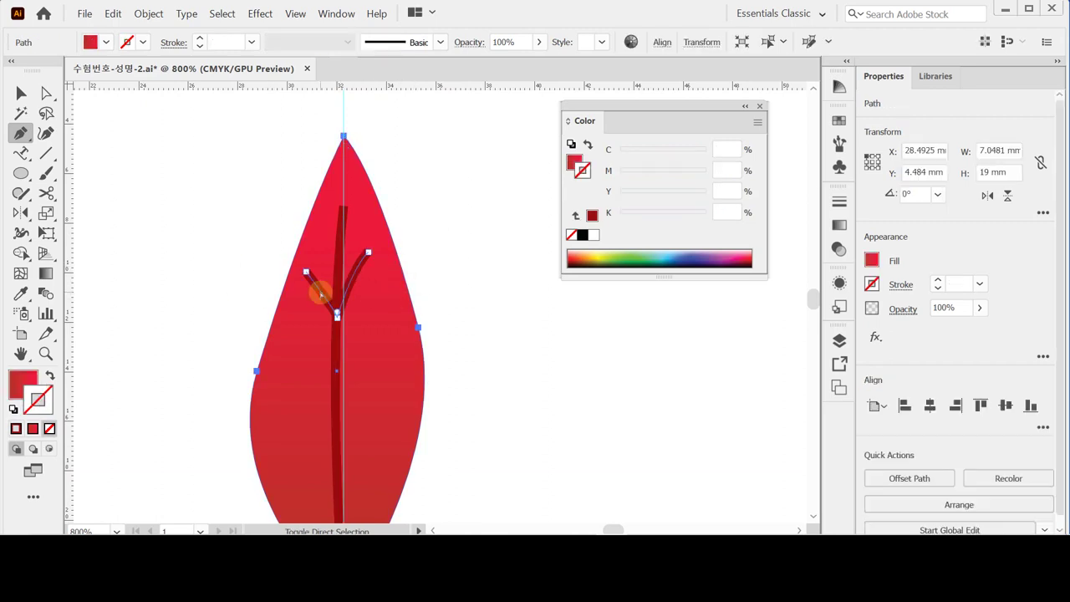
left_click(362, 216, "ctrl")
left_click(254, 208, "ctrl")
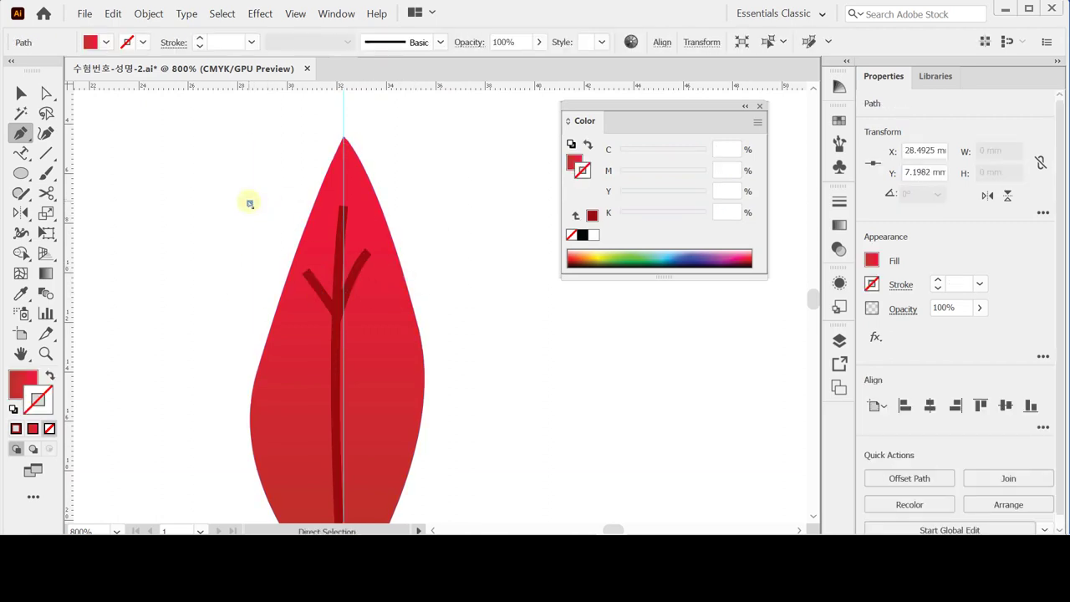
left_click(326, 293, "ctrl")
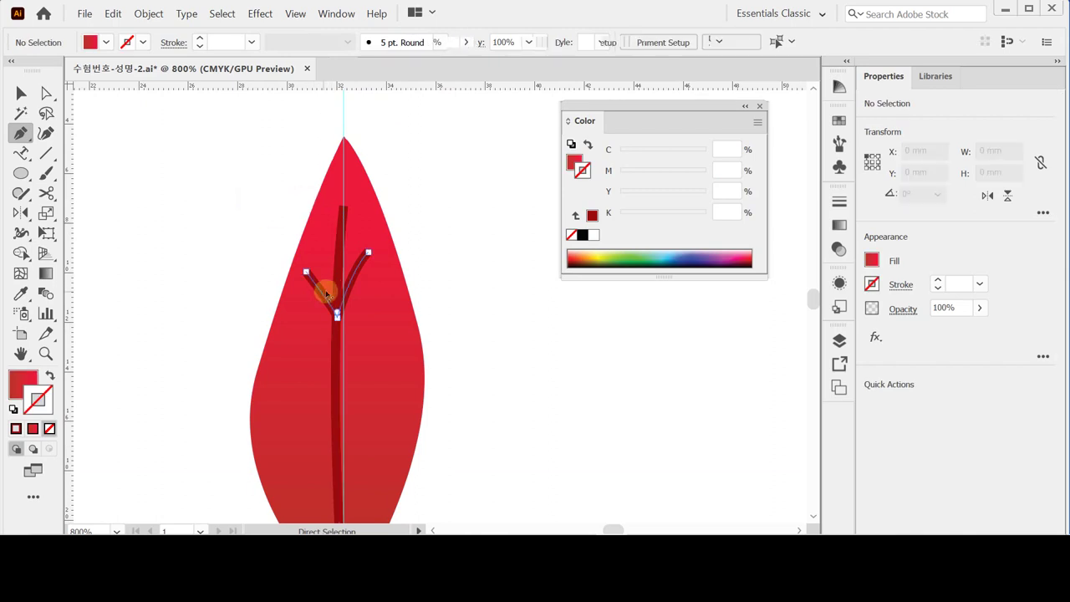
left_click(336, 269, "ctrl")
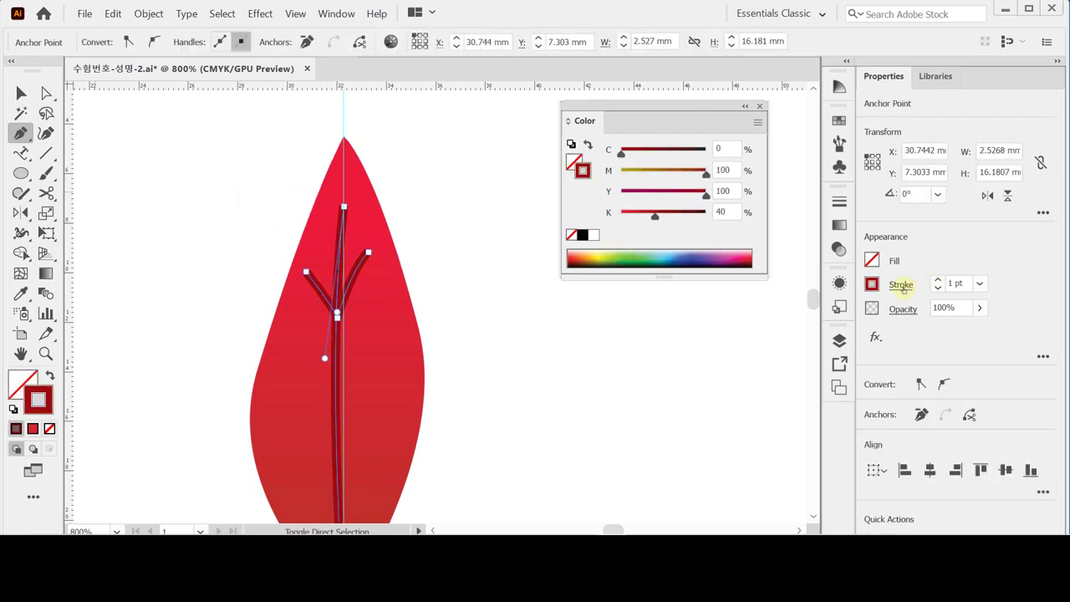
left_click(901, 285)
left_click(813, 44)
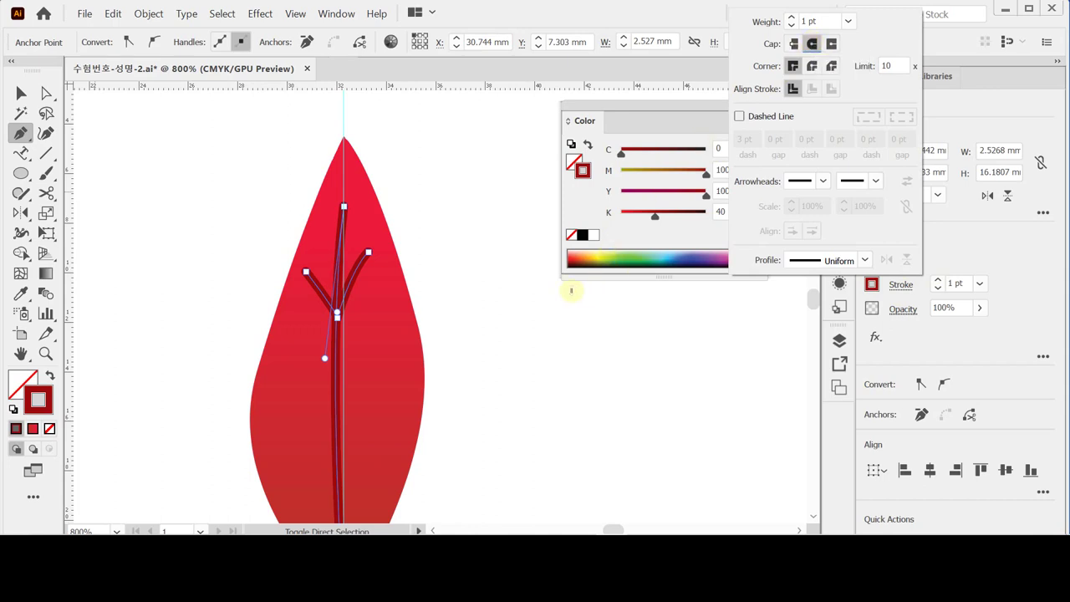
left_click(459, 263)
left_click(456, 264, "ctrl")
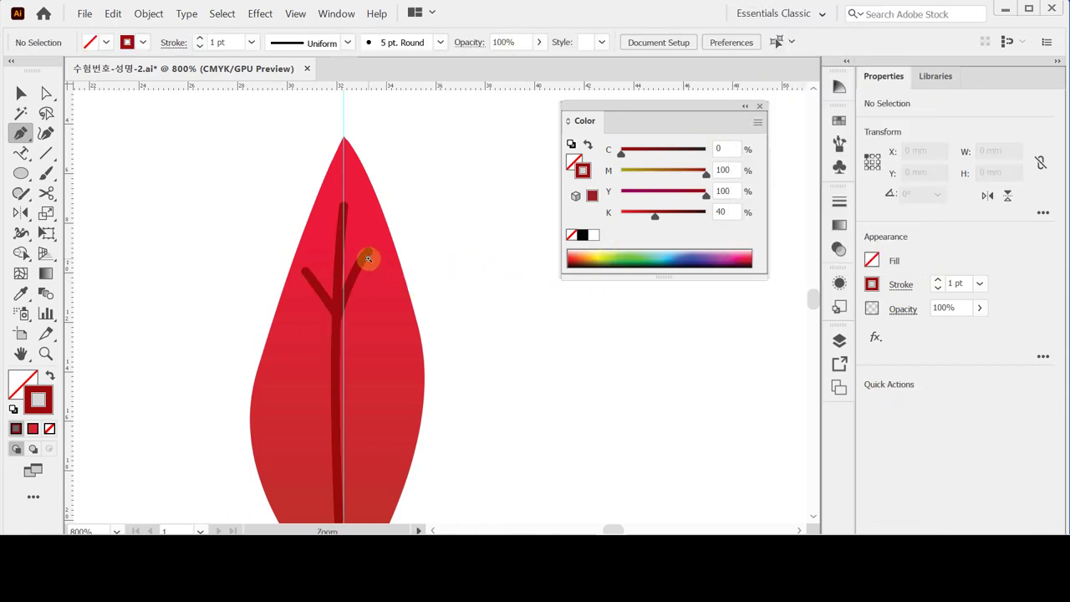
Draw a second V-shaped pair of curved side veins about 3.7 mm wide, meeting on the central vein near the petal's lower tip.
left_click(371, 266, "ctrl+space")
left_click_drag(417, 291, 402, 205)
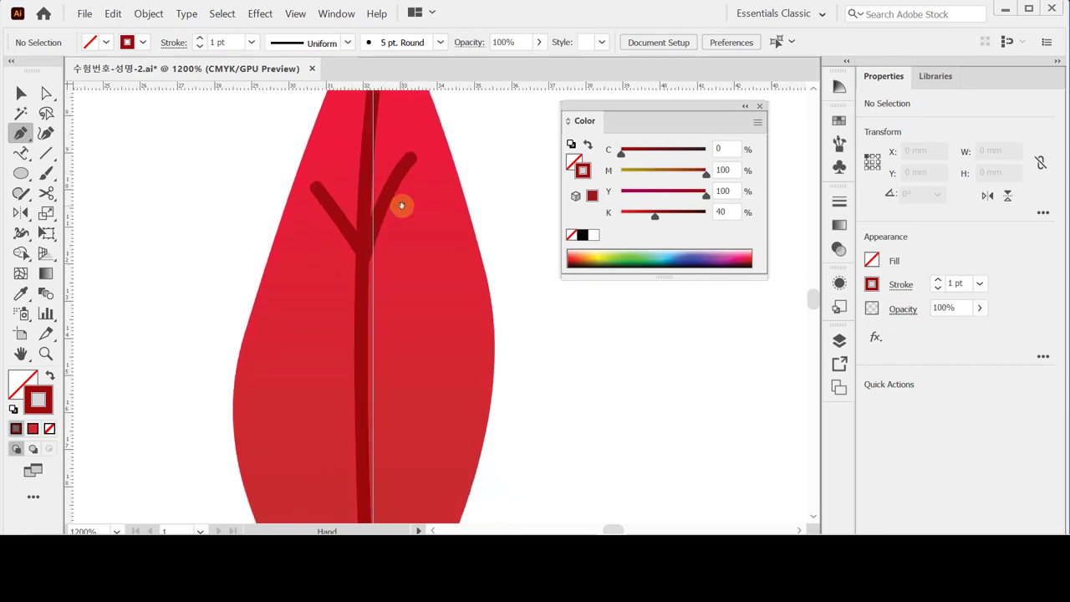
left_click(542, 396, "ctrl+alt+space")
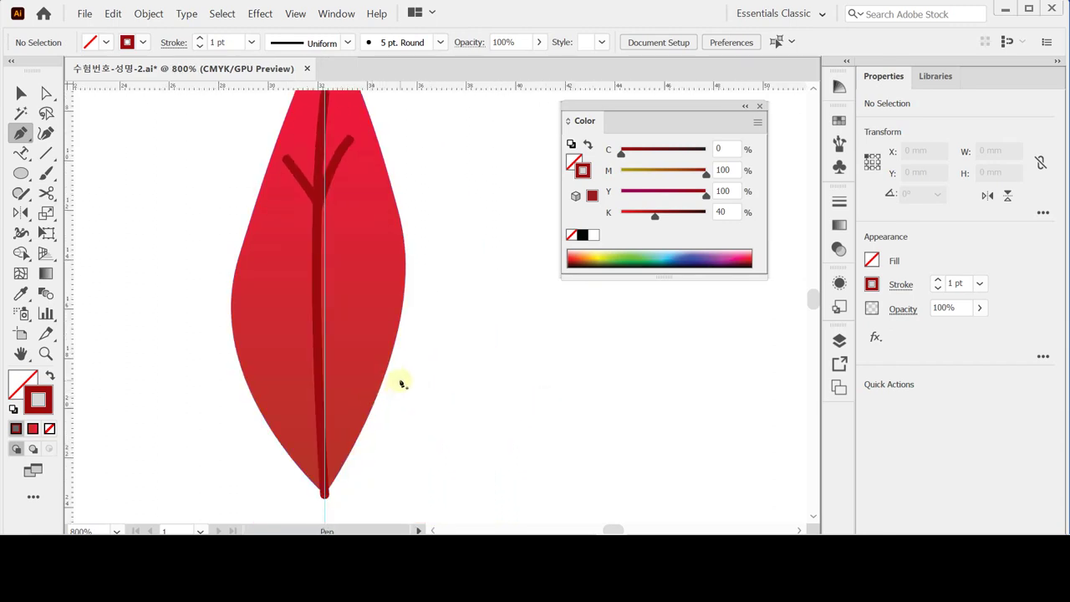
left_click(271, 381)
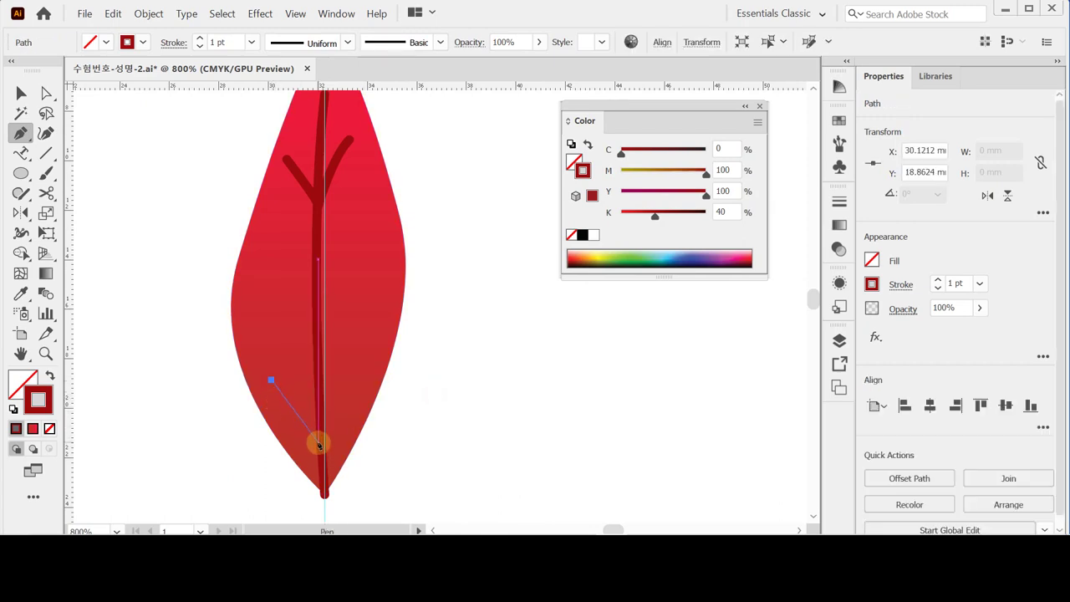
left_click_drag(322, 446, 327, 462)
left_click(321, 445)
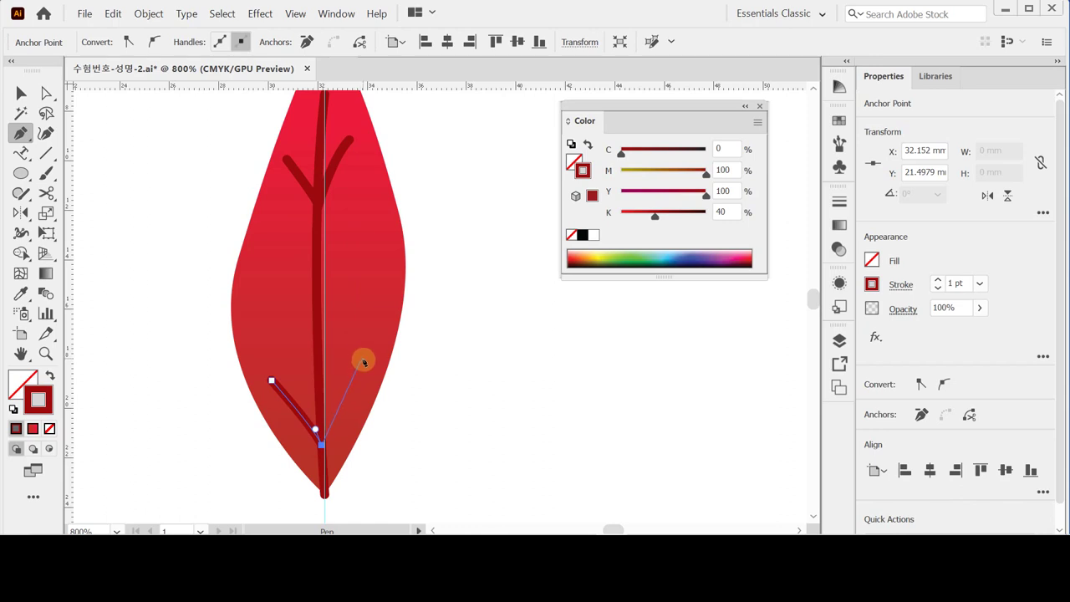
left_click_drag(363, 360, 386, 337)
left_click(465, 385, "ctrl")
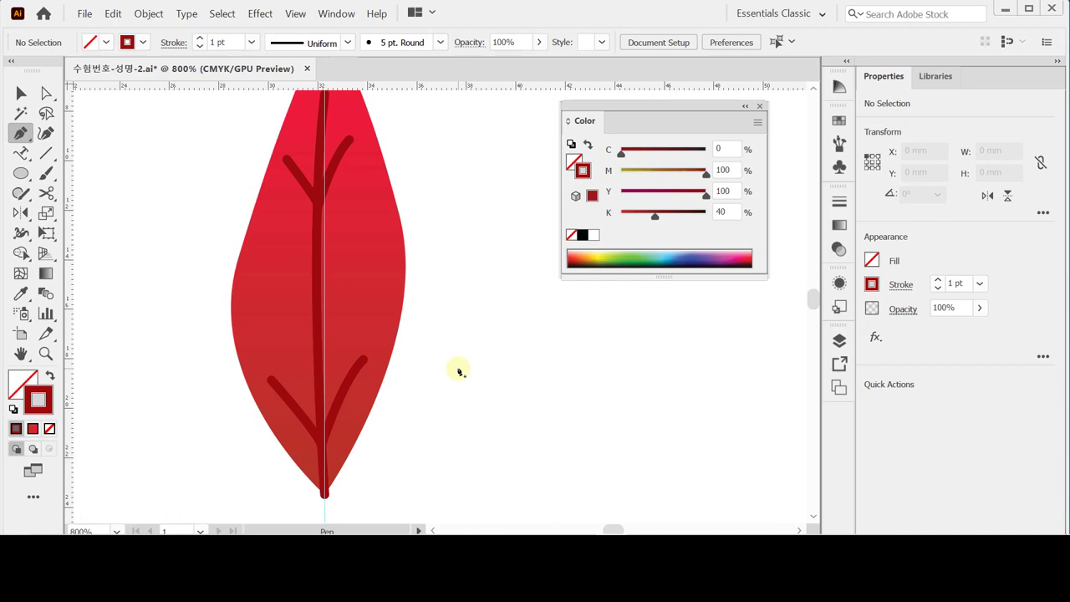
Make a blend between the upper and lower V-shaped side veins, leaving the petal itself out of the selection.
left_click(306, 268)
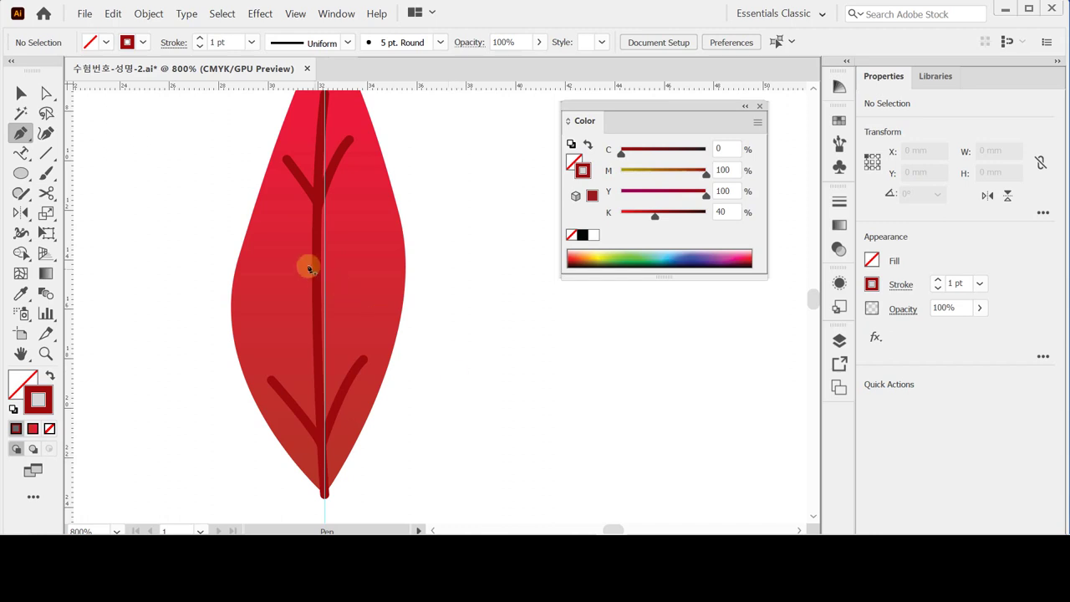
left_click(22, 92)
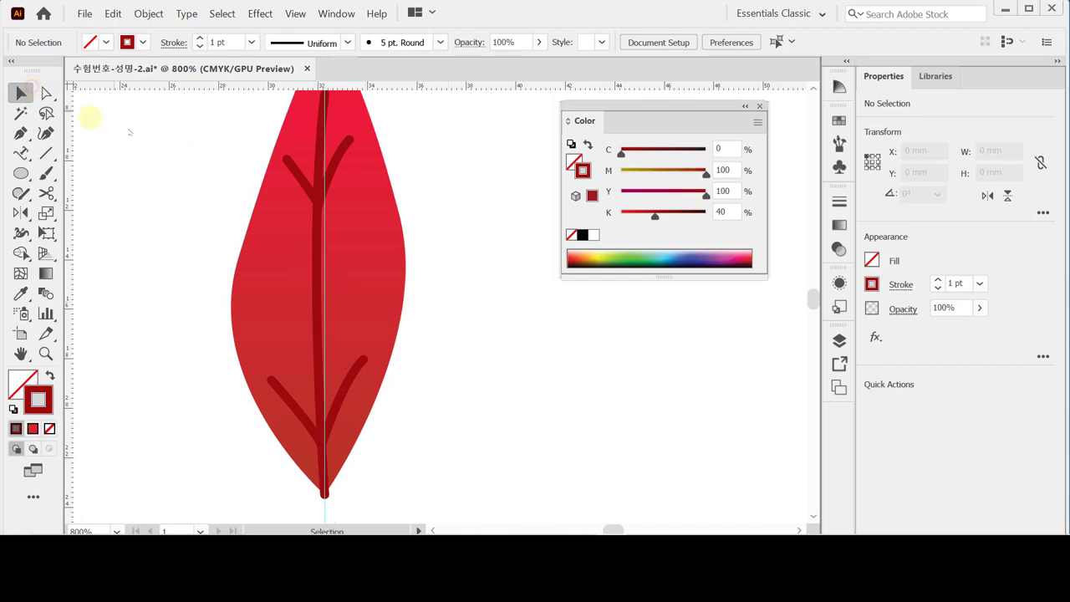
left_click(342, 144)
left_click(348, 151)
left_click(349, 400, "shift")
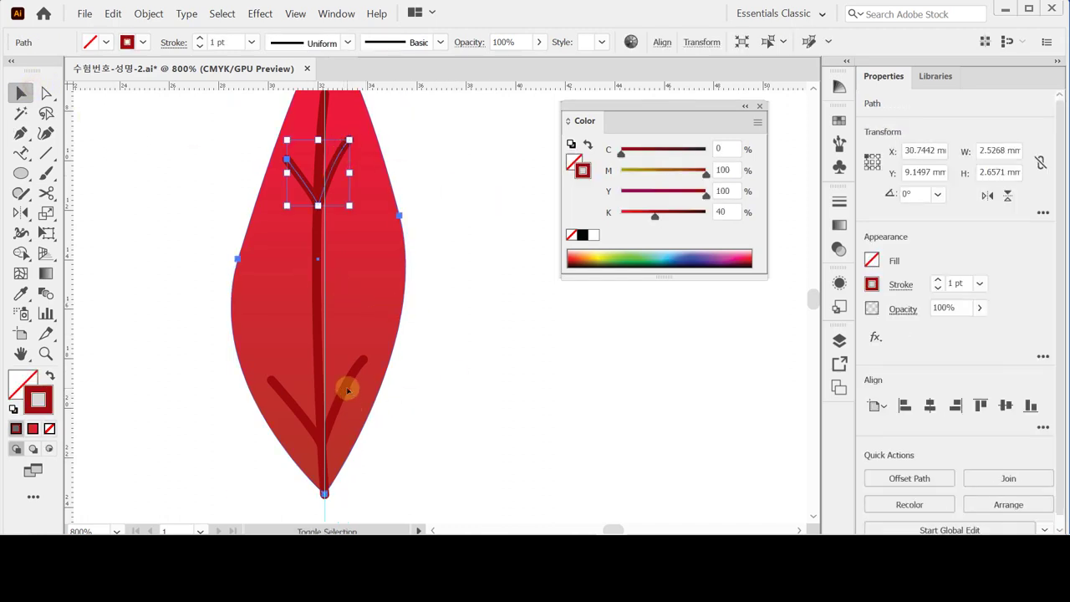
left_click(347, 388, "shift")
left_click(376, 281, "shift")
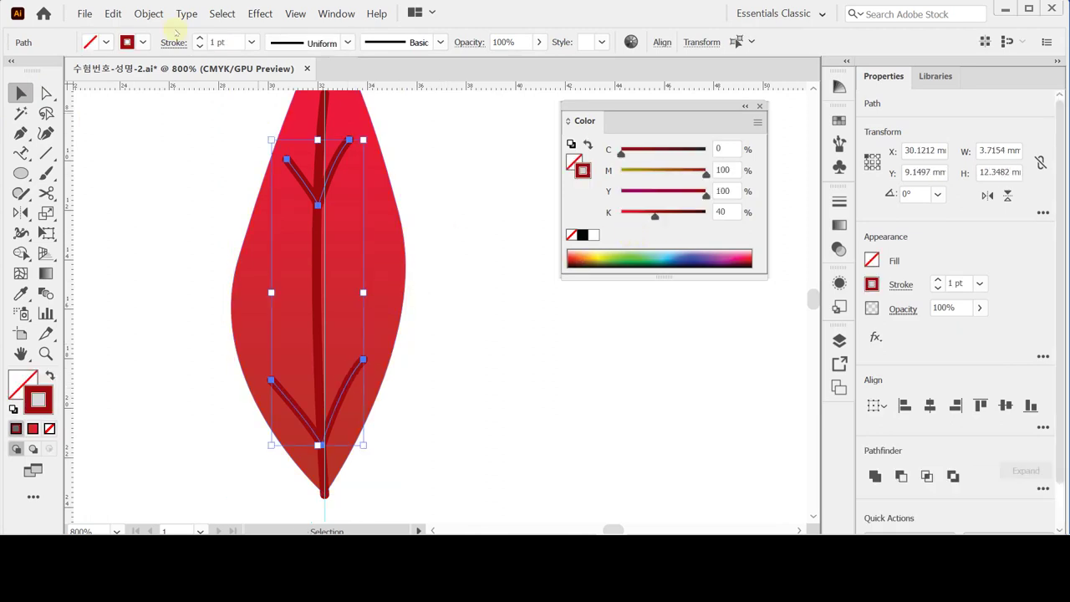
left_click(148, 13)
mouse_move(283, 343)
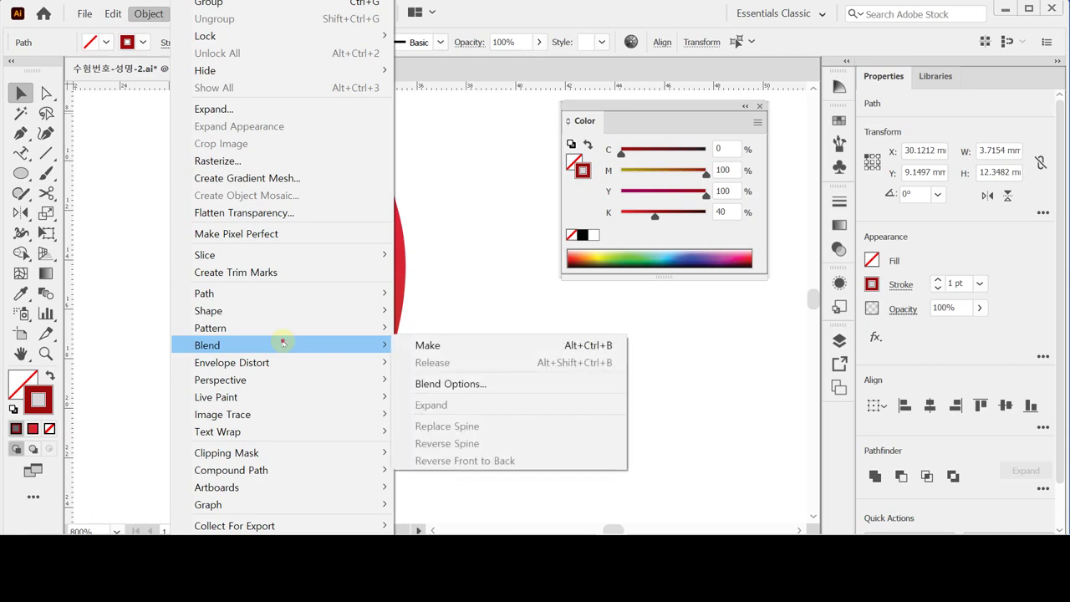
left_click(428, 344)
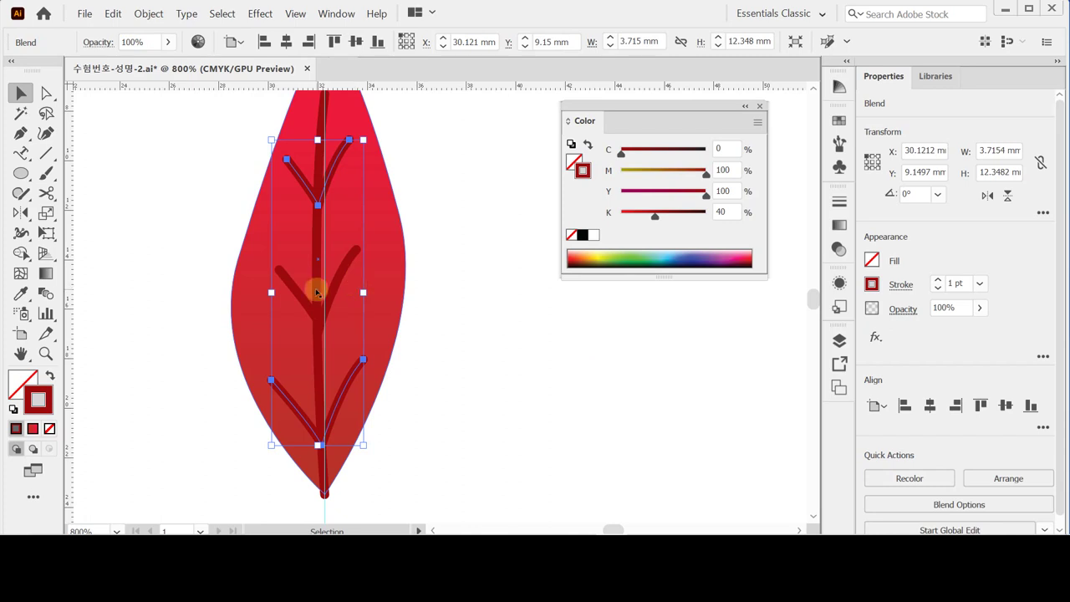
Set the side-vein blend's spacing to Specified Steps with 1 step.
double_click(46, 293)
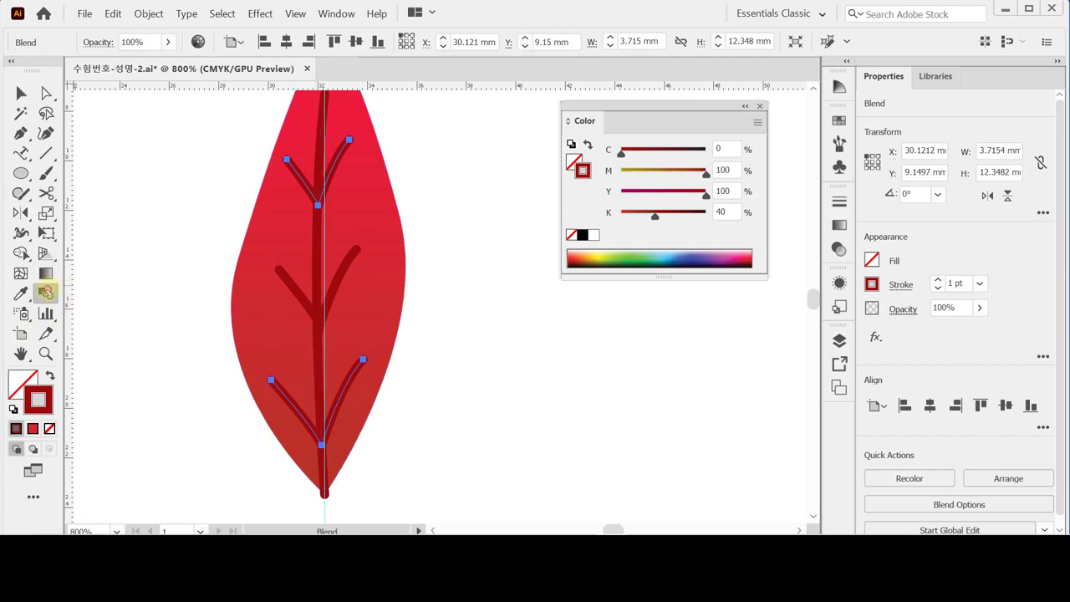
left_click(623, 292)
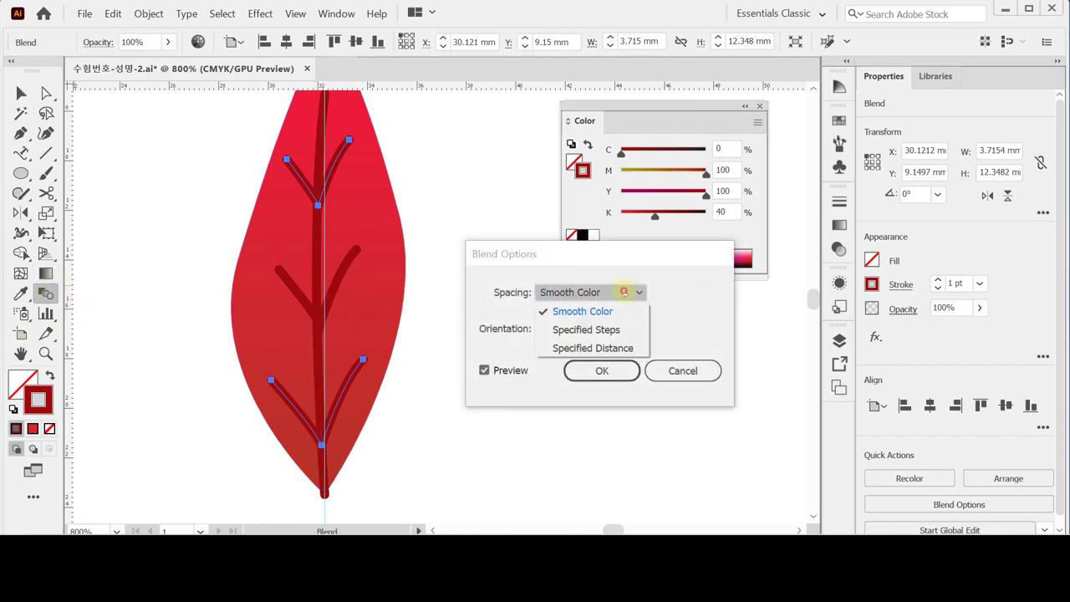
left_click(586, 329)
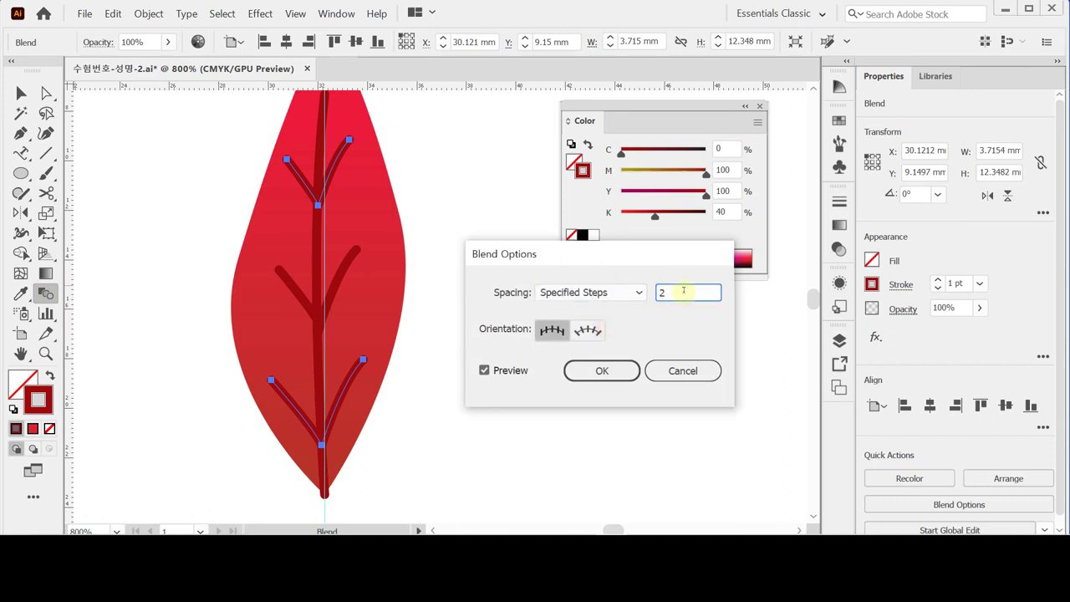
key("Tab")
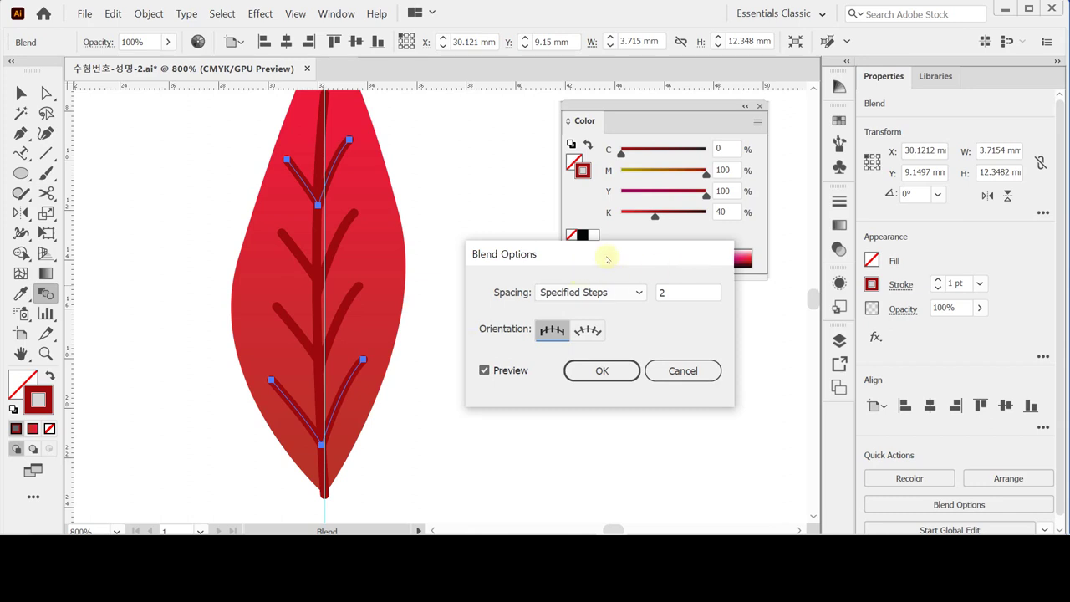
double_click(673, 290)
type("1")
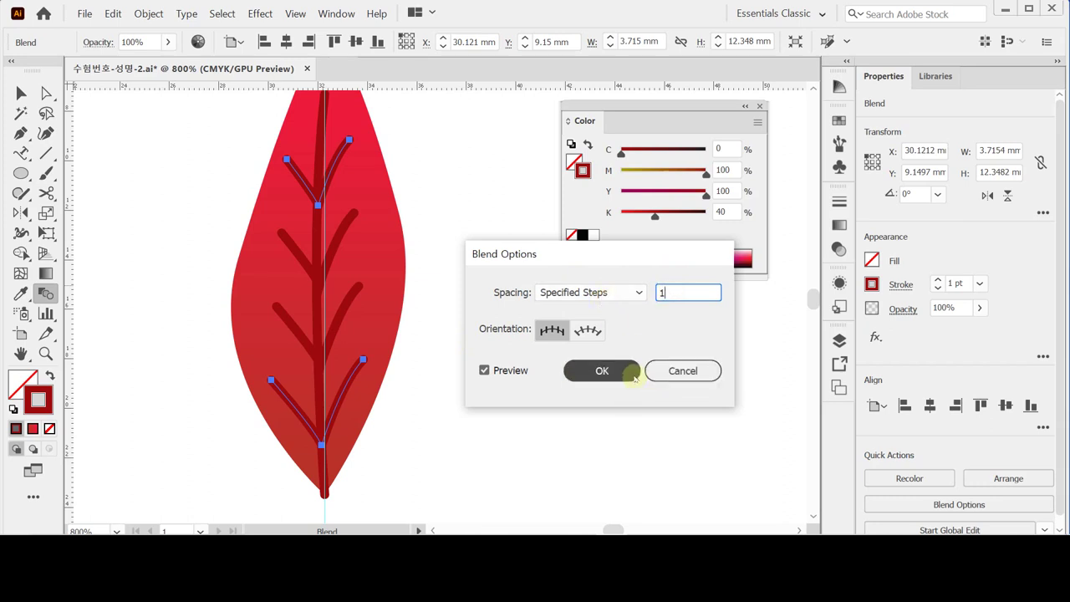
left_click(602, 372)
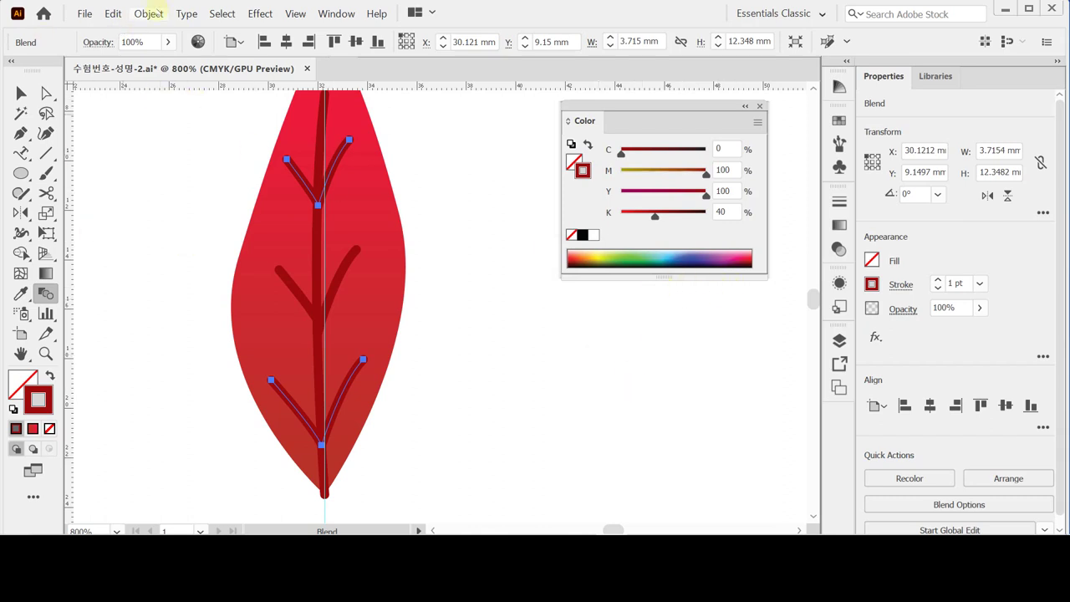
Expand the side-vein blend into separate editable paths.
left_click(151, 13)
mouse_move(274, 343)
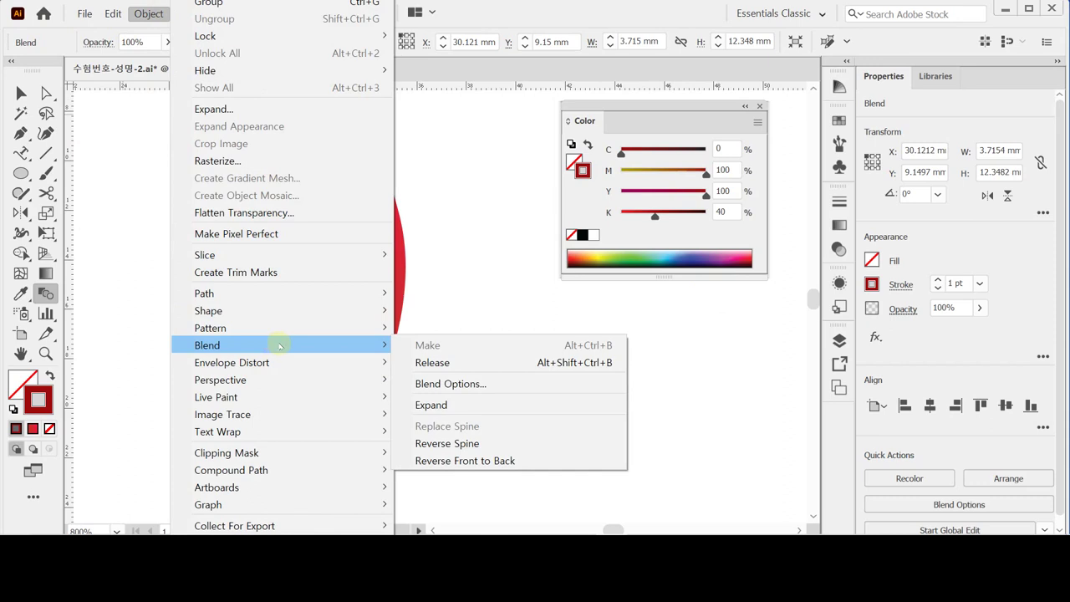
left_click(461, 405)
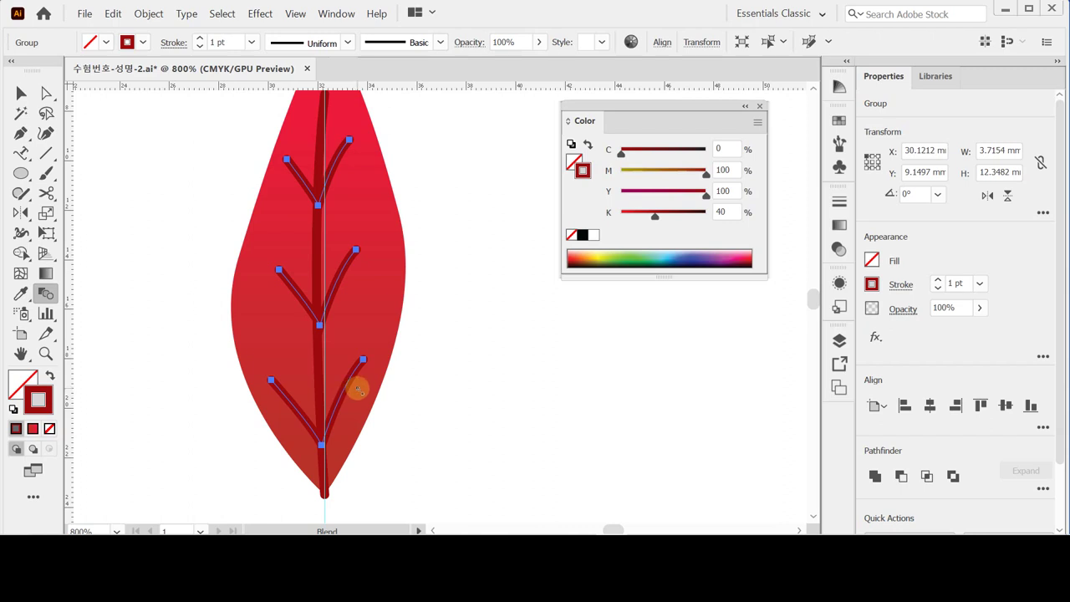
Group the petal with its central vein and all three pairs of side veins.
scroll(257, 360, "up", 2)
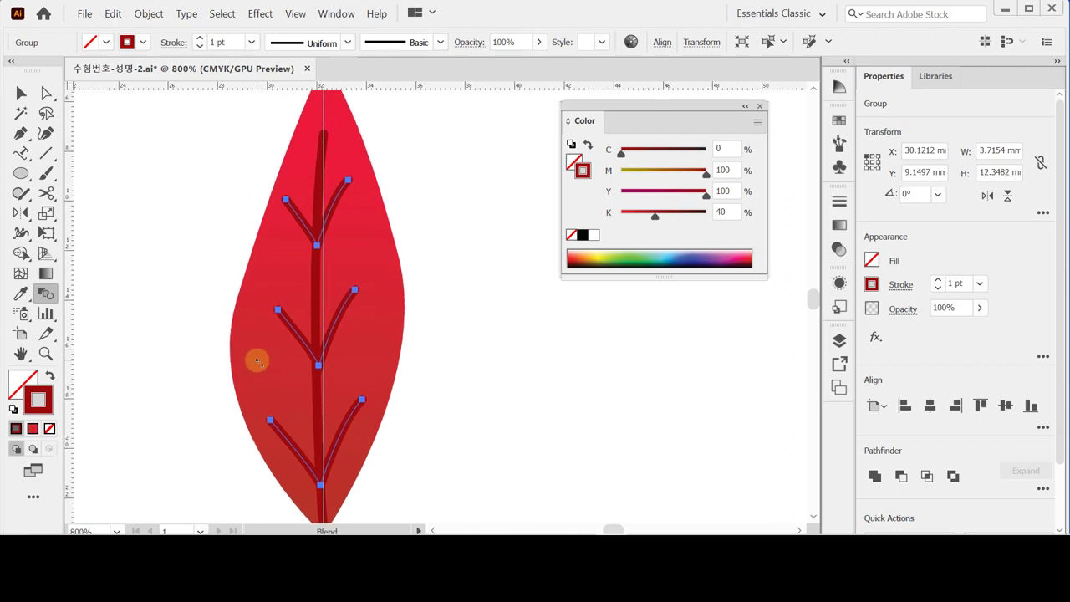
scroll(334, 323, "down", 2)
left_click_drag(335, 322, 162, 353)
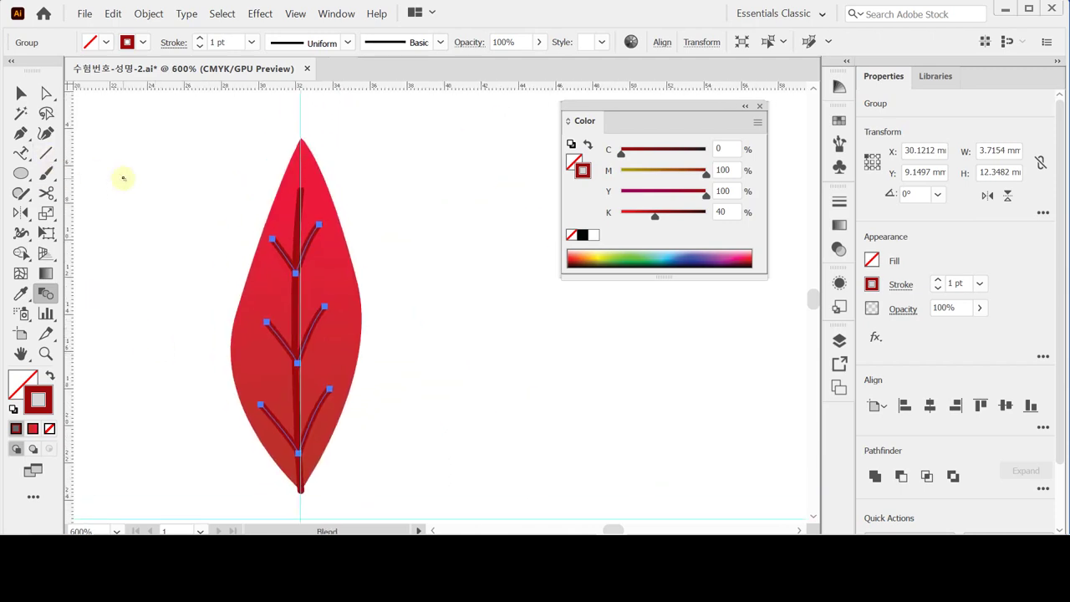
left_click_drag(162, 154, 378, 470)
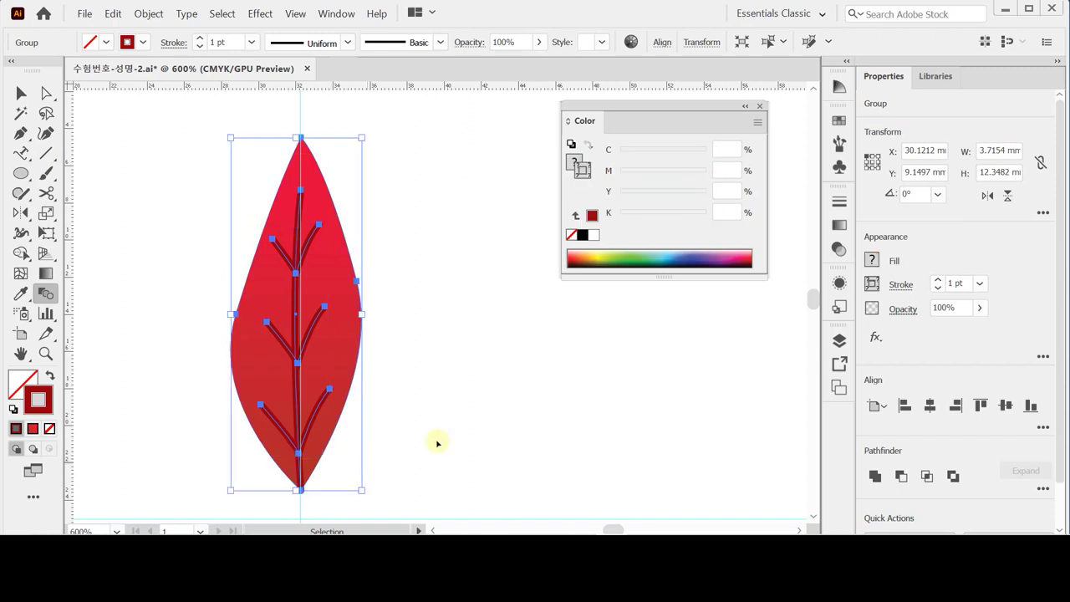
key("ctrl+shift+g")
key("w")
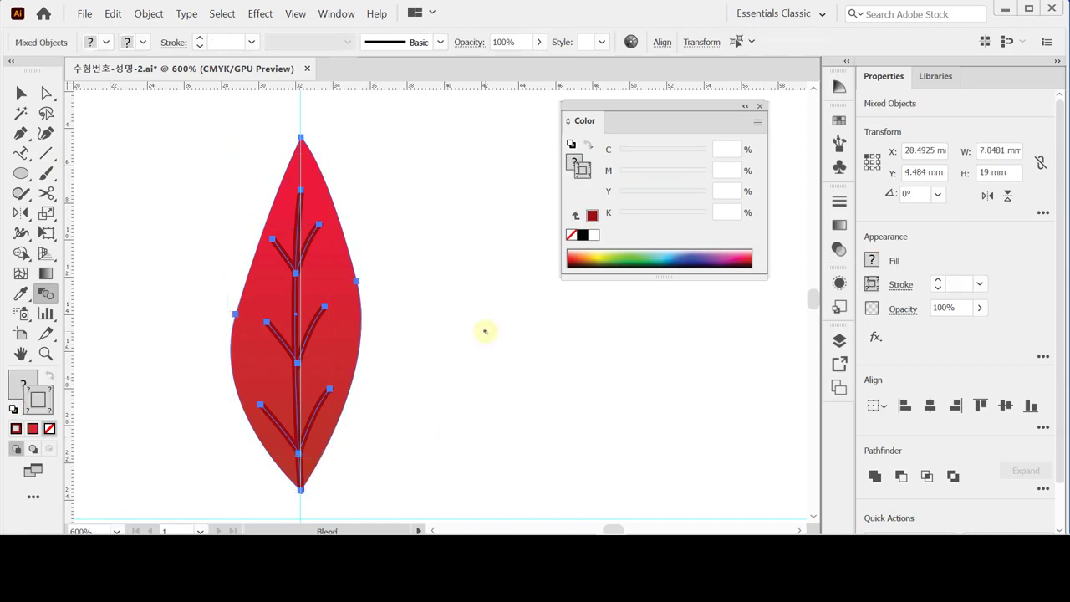
key("v")
key("ctrl+g")
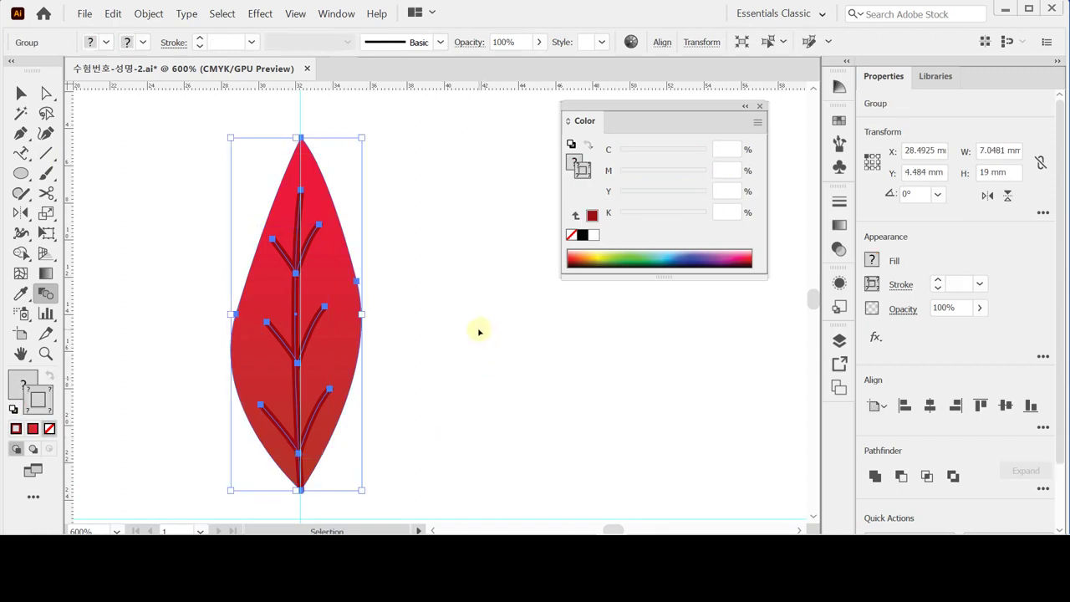
key("w")
key("v")
left_click(478, 329)
left_click(335, 273)
left_click(342, 158)
left_click(315, 167)
left_click(330, 297)
double_click(330, 297)
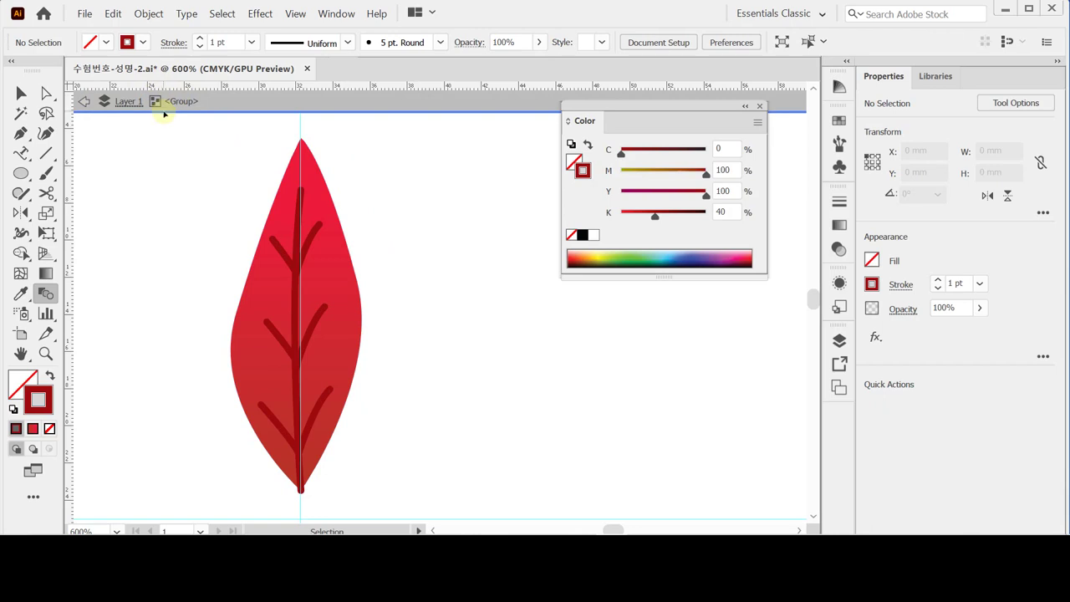
left_click(346, 311)
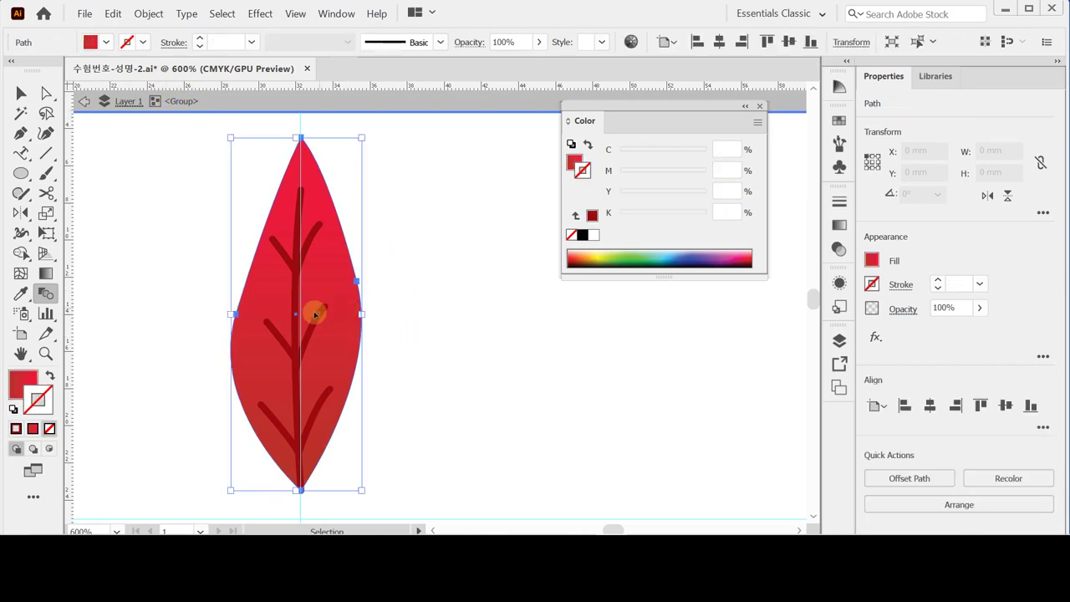
left_click(316, 312)
left_click(415, 295)
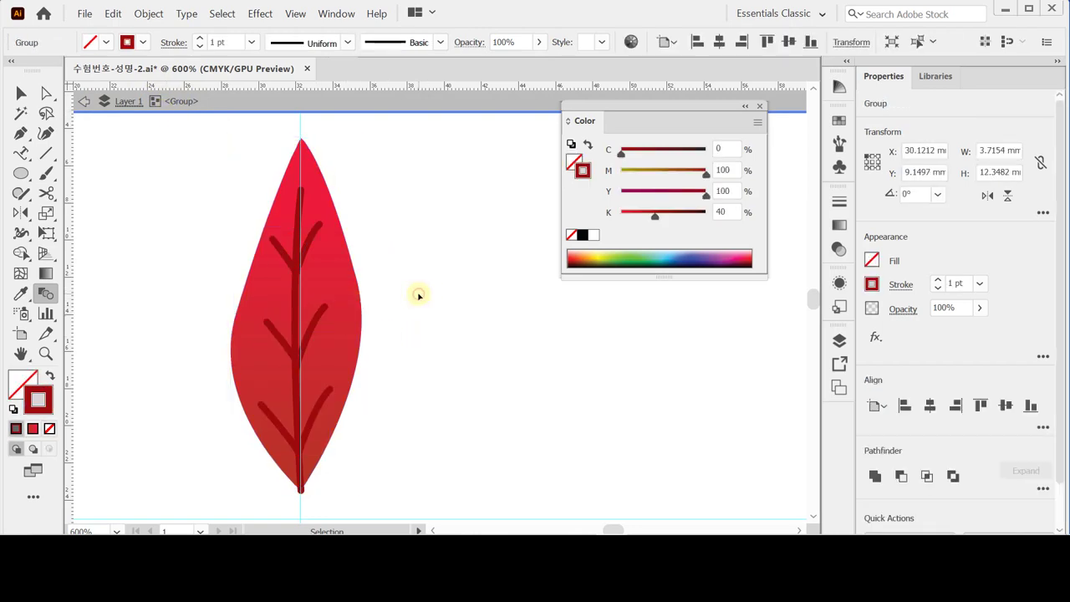
key("w")
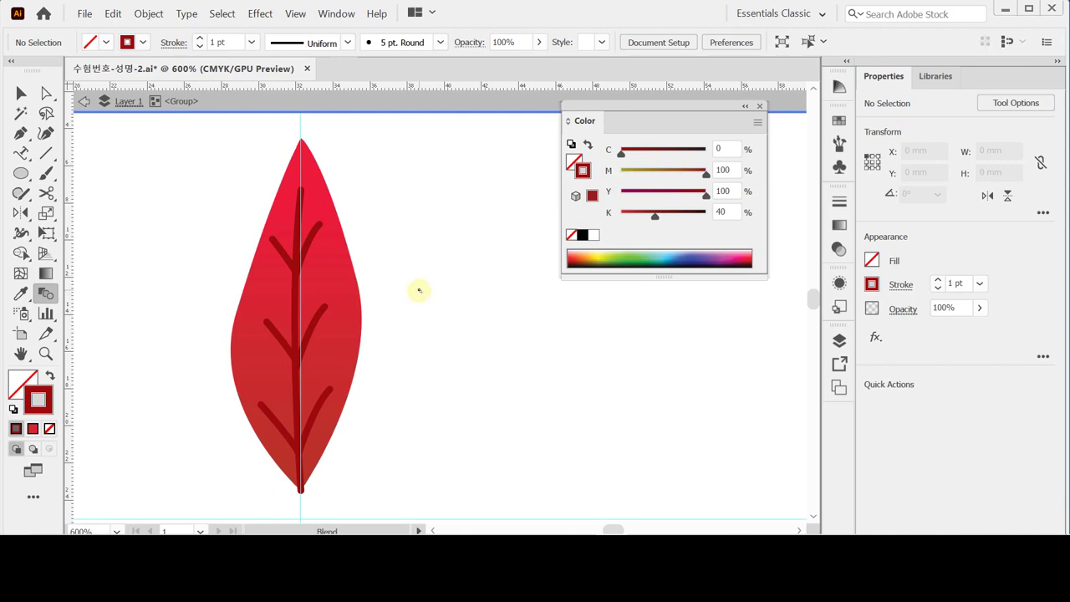
key("Escape")
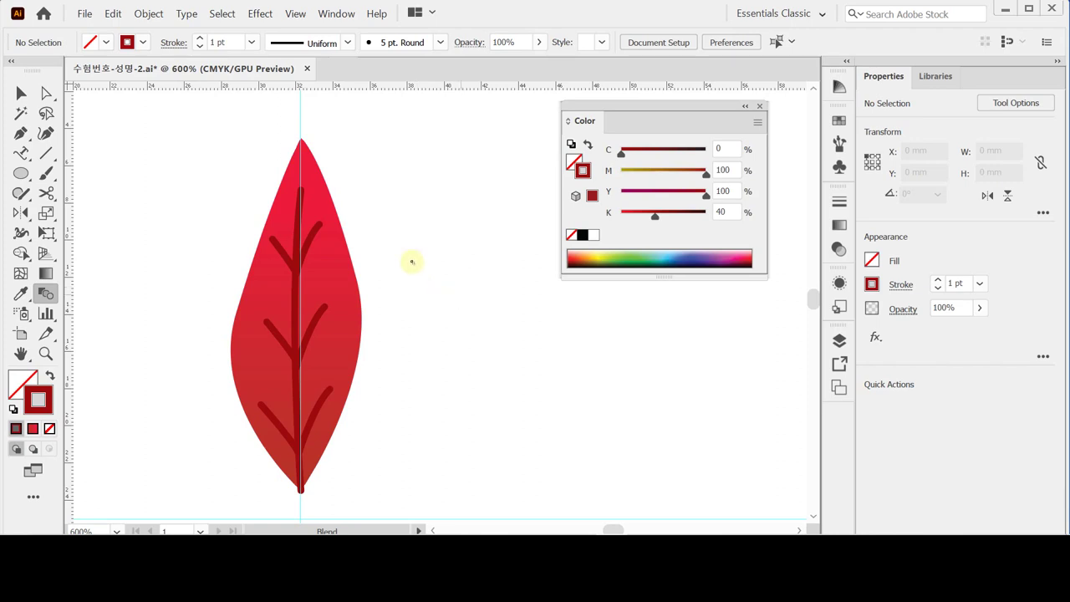
Select the whole veined petal group and activate the Rotate tool for it.
left_click(21, 92)
left_click(284, 281)
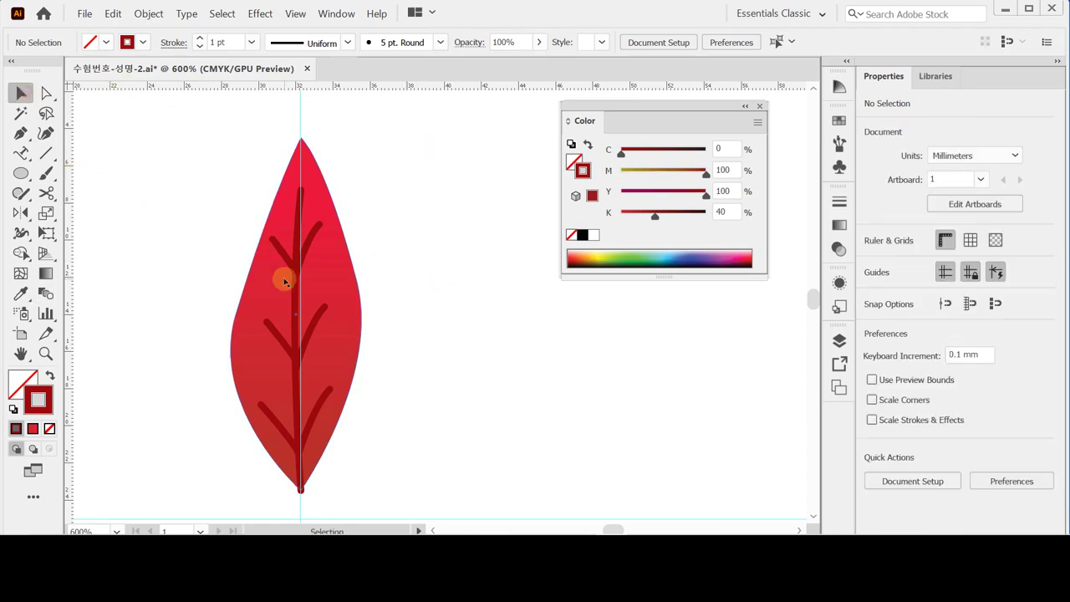
scroll(337, 384, "down", 3)
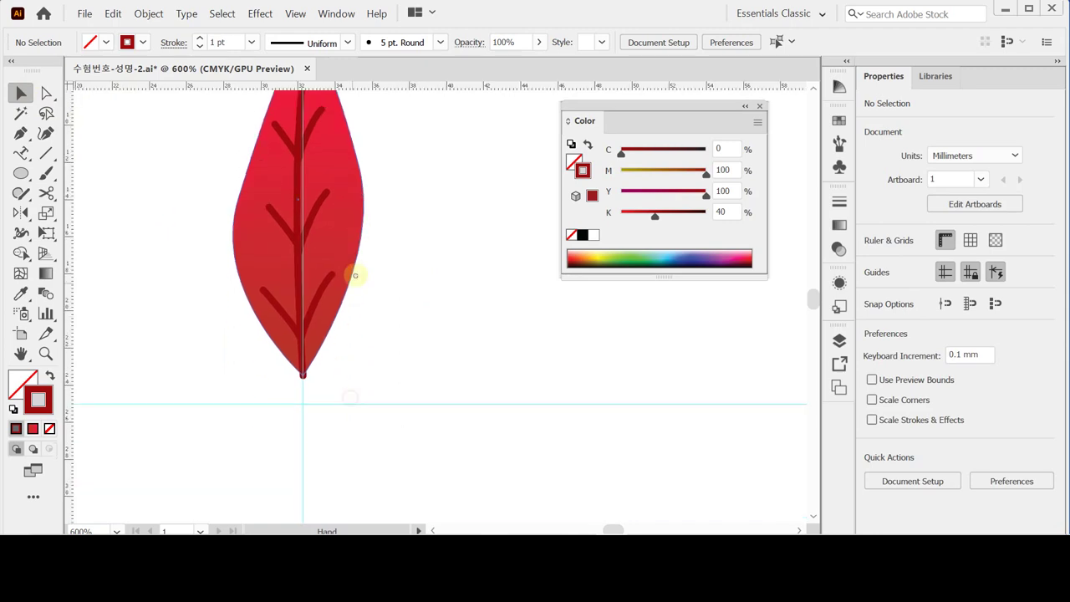
left_click(386, 306, "ctrl+alt")
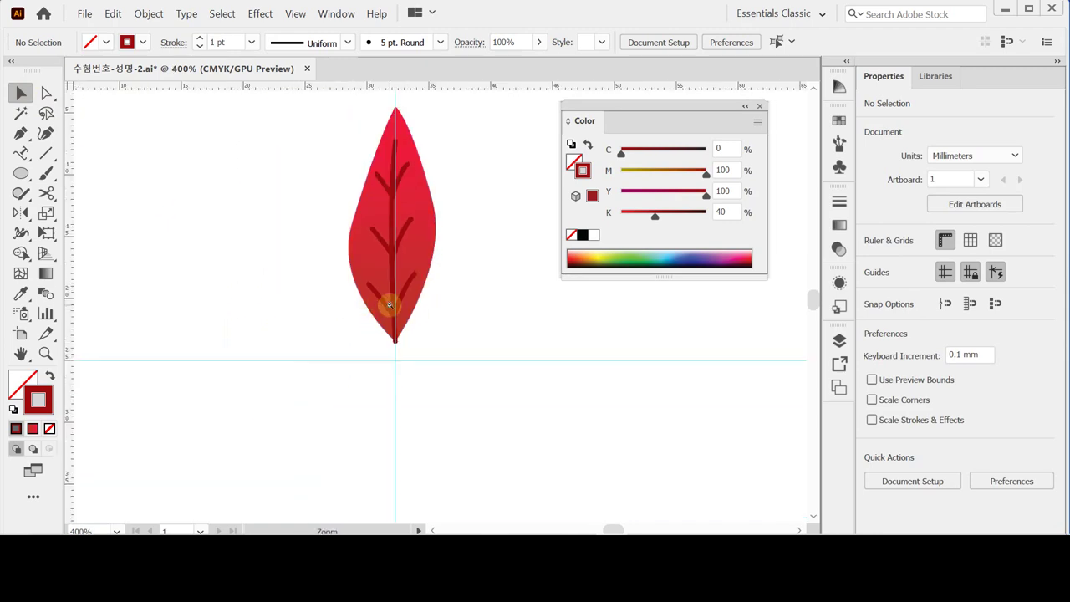
left_click(420, 256, "ctrl+alt")
left_click_drag(420, 255, 288, 251)
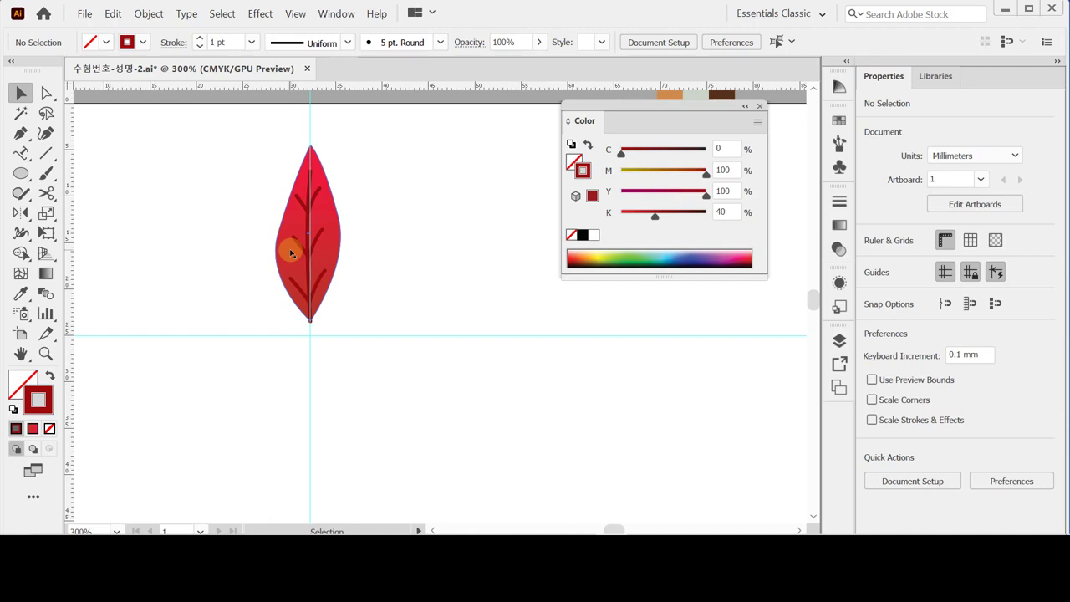
left_click(287, 250)
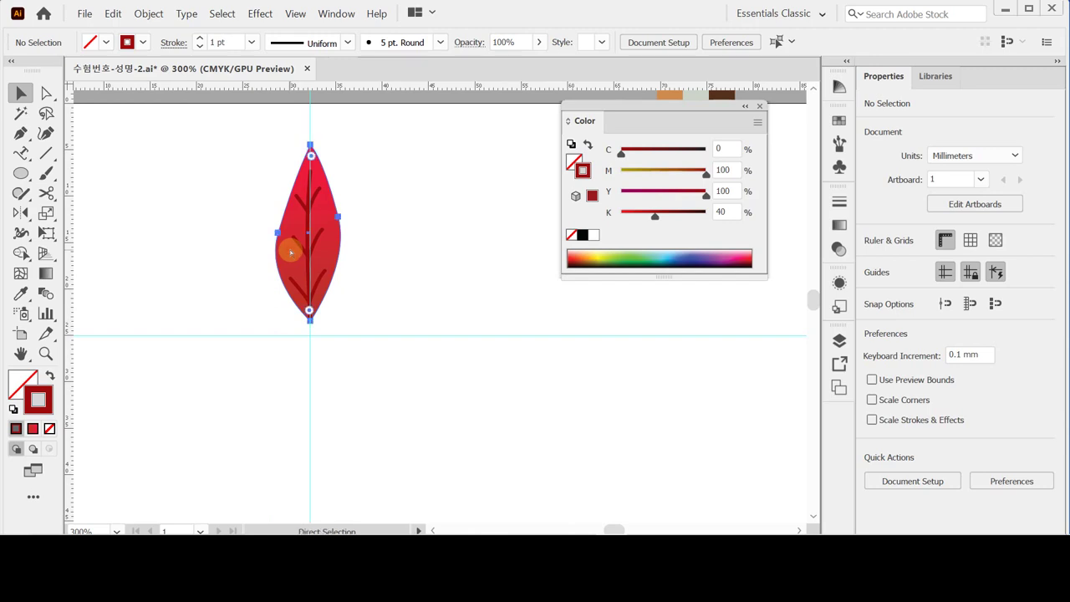
left_click(250, 232)
left_click(310, 269)
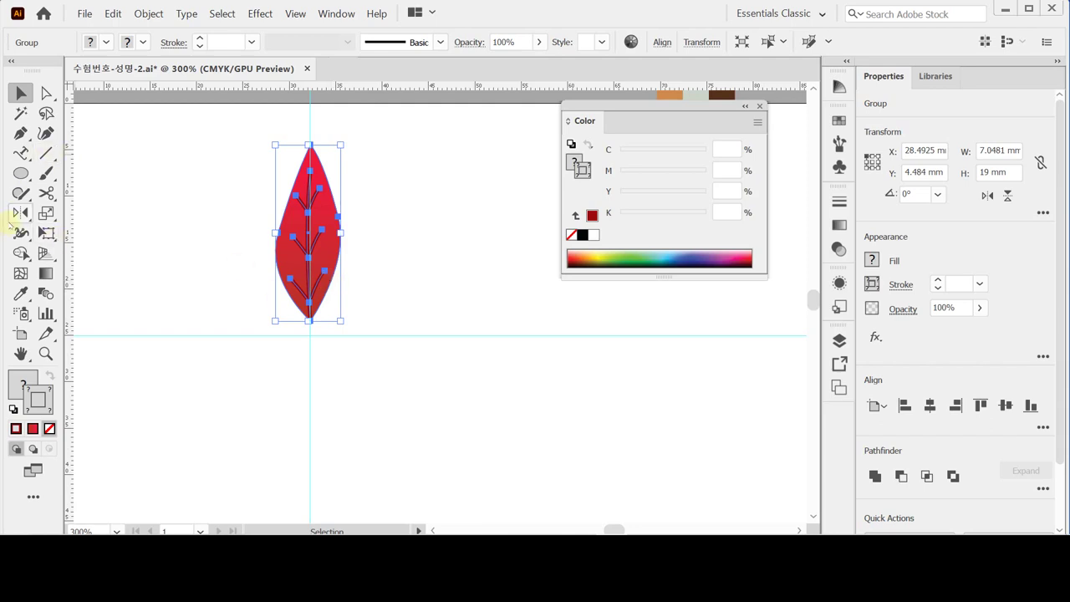
left_click(21, 213)
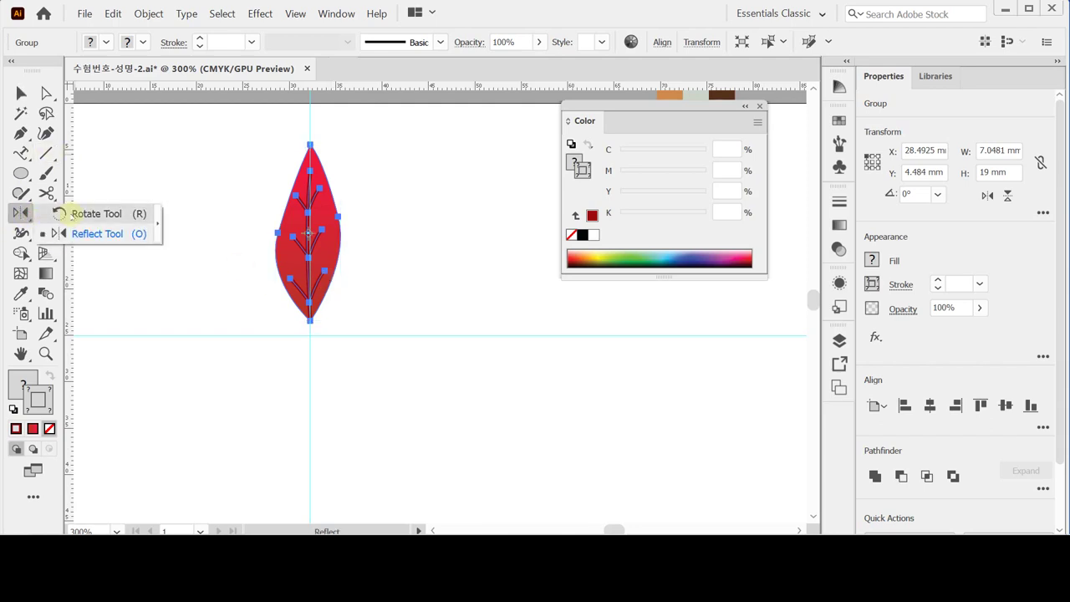
left_click(71, 213)
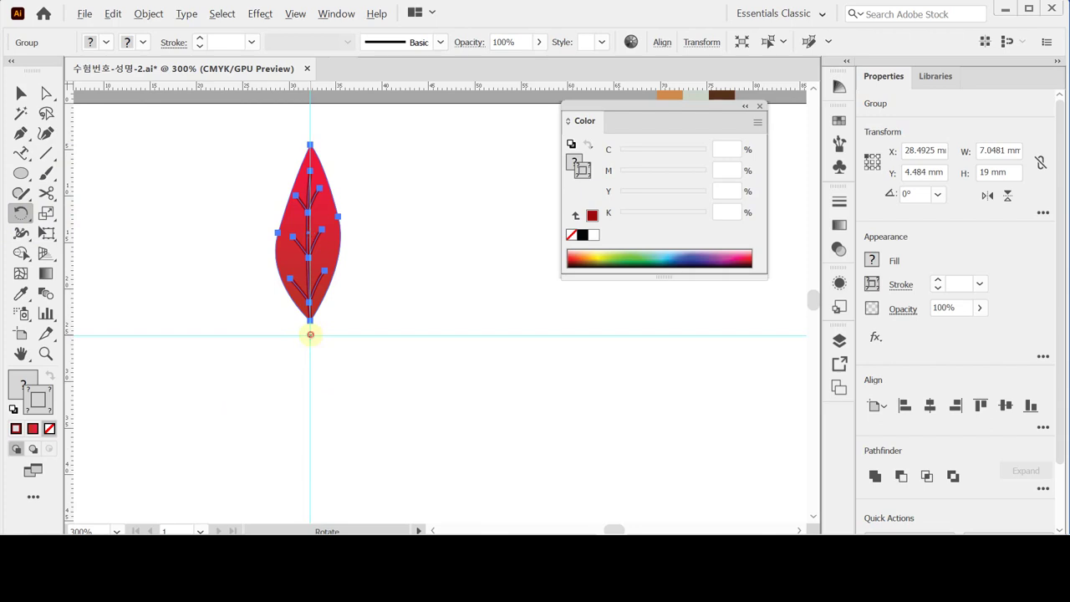
Try copying the petal around the guide intersection in 61° rotations, repeating the copy four times to form a six-petal ring.
left_click(311, 335, "alt")
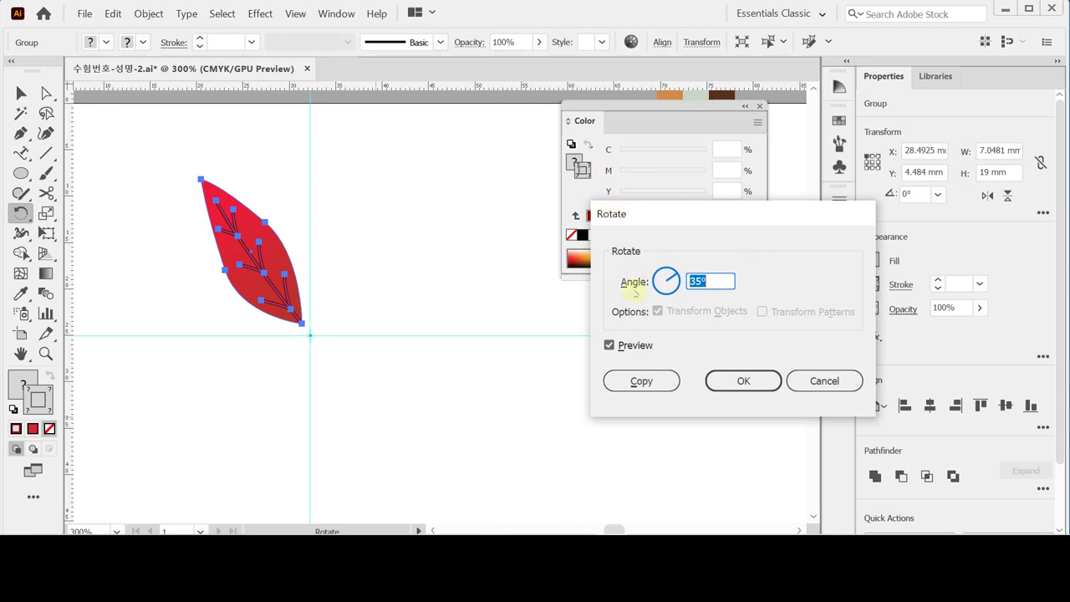
type("61")
left_click(657, 381)
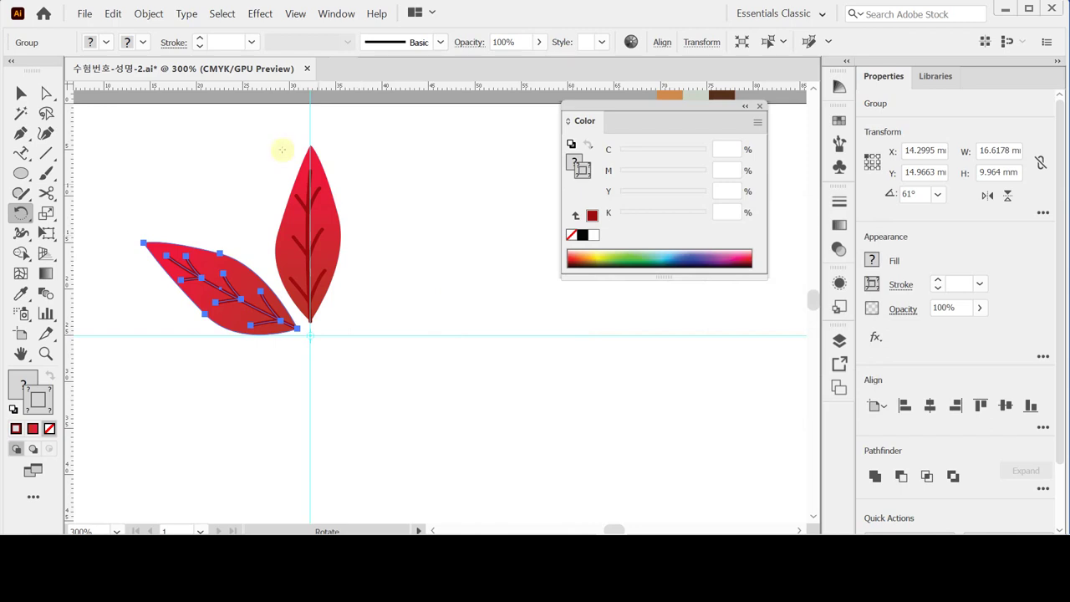
left_click(201, 266)
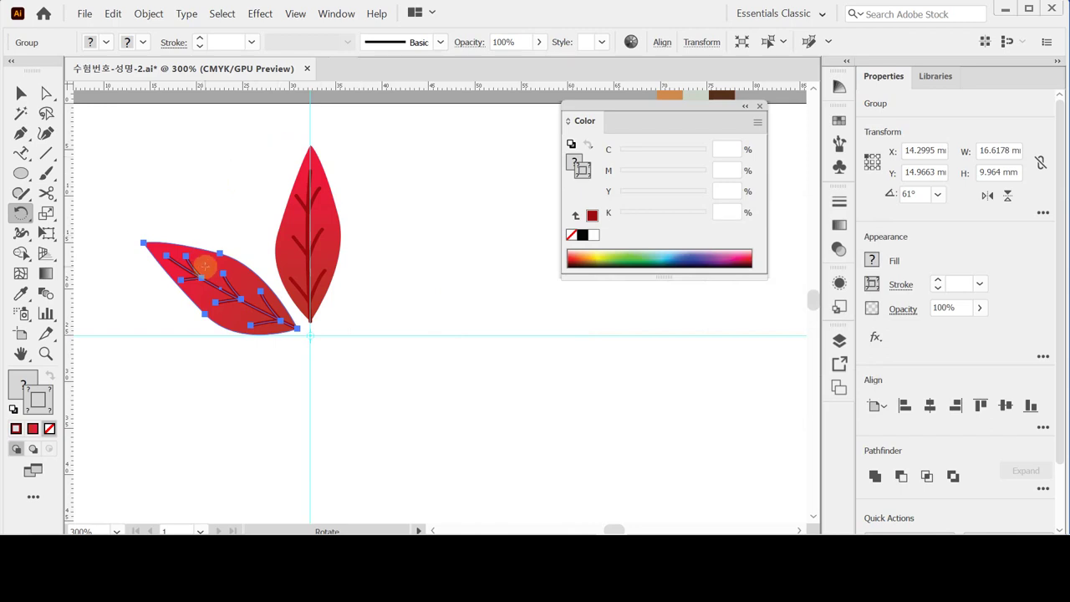
key("ctrl")
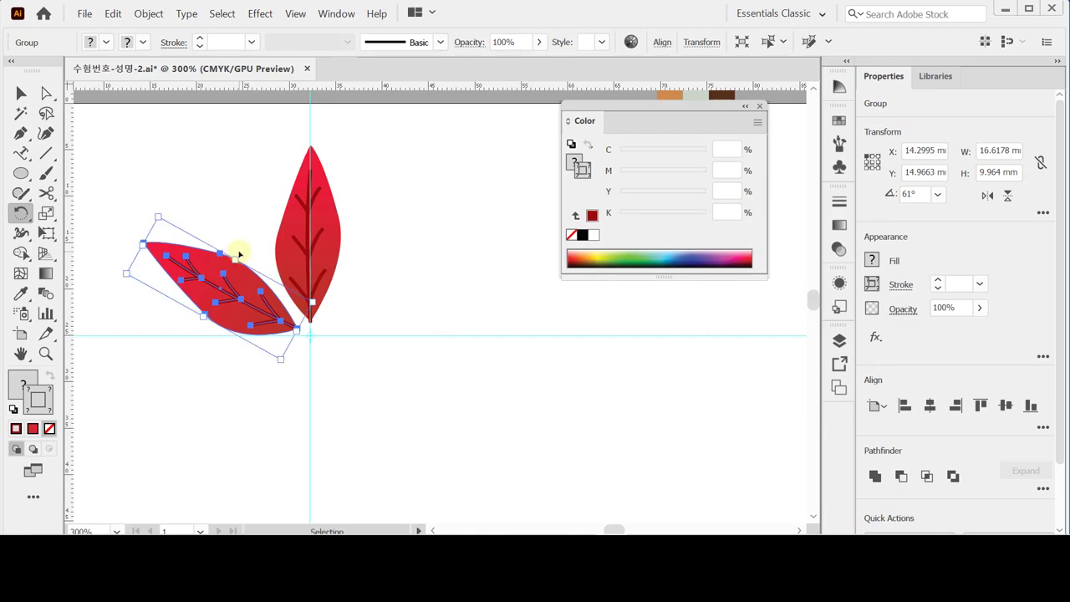
key("ctrl+d")
key("ctrl+d")
key("ctrl+d")
key("ctrl+d")
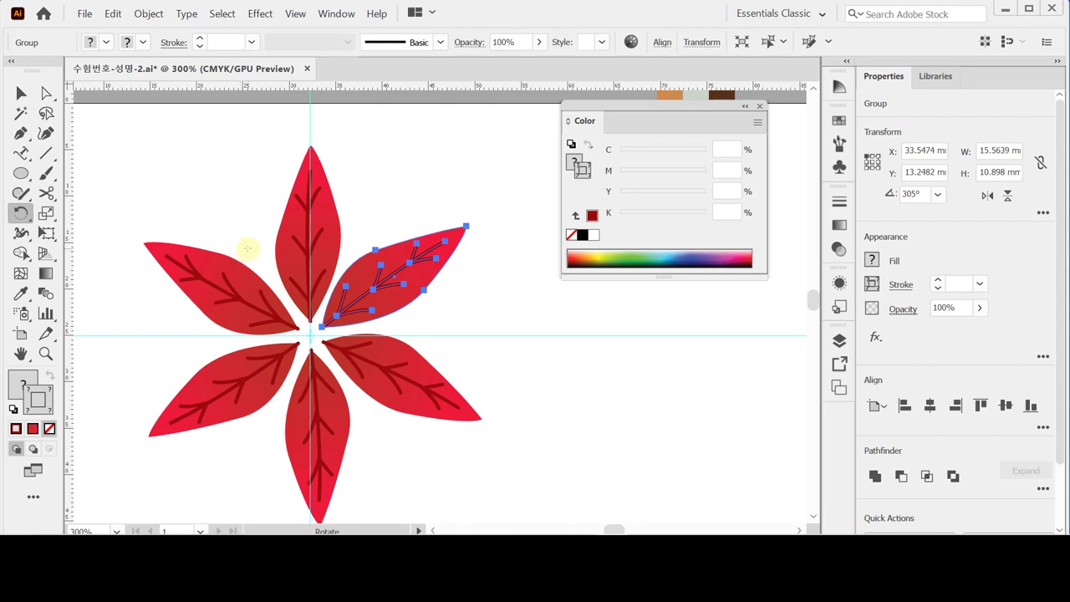
Undo all the rotated petal copies so that only the original petal is left.
key("ctrl+z")
key("ctrl+z")
key("ctrl+z")
key("ctrl+z")
key("ctrl+z")
Nudge the petal down about 0.9 mm along the vertical guide to Y 5.384 mm, closer to the horizontal guide.
left_click(306, 219)
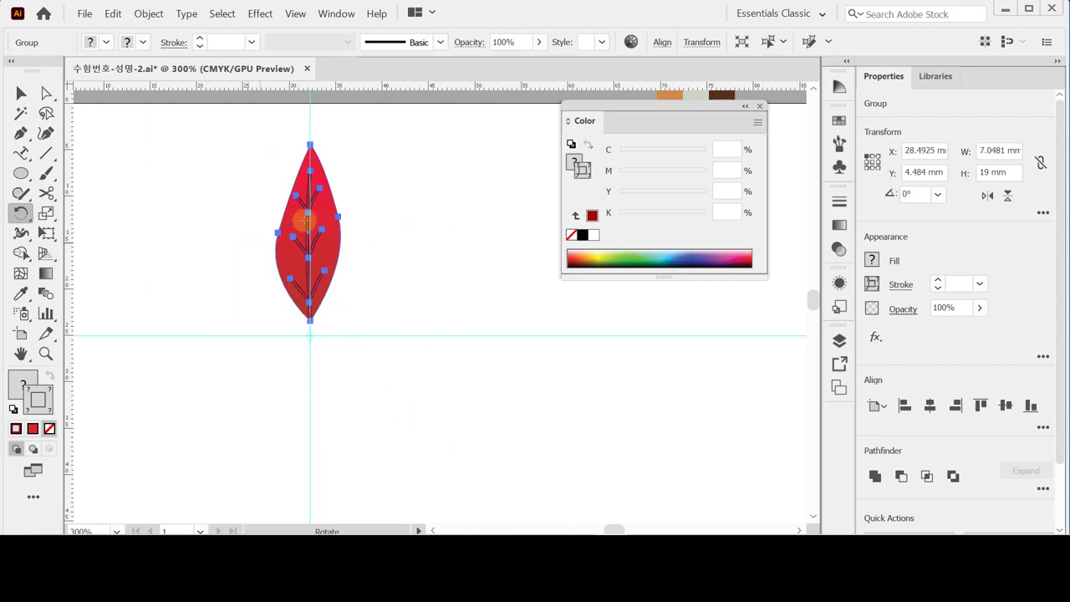
key("Down")
key("Down")
key("Down")
key("Down")
key("Down")
key("Down")
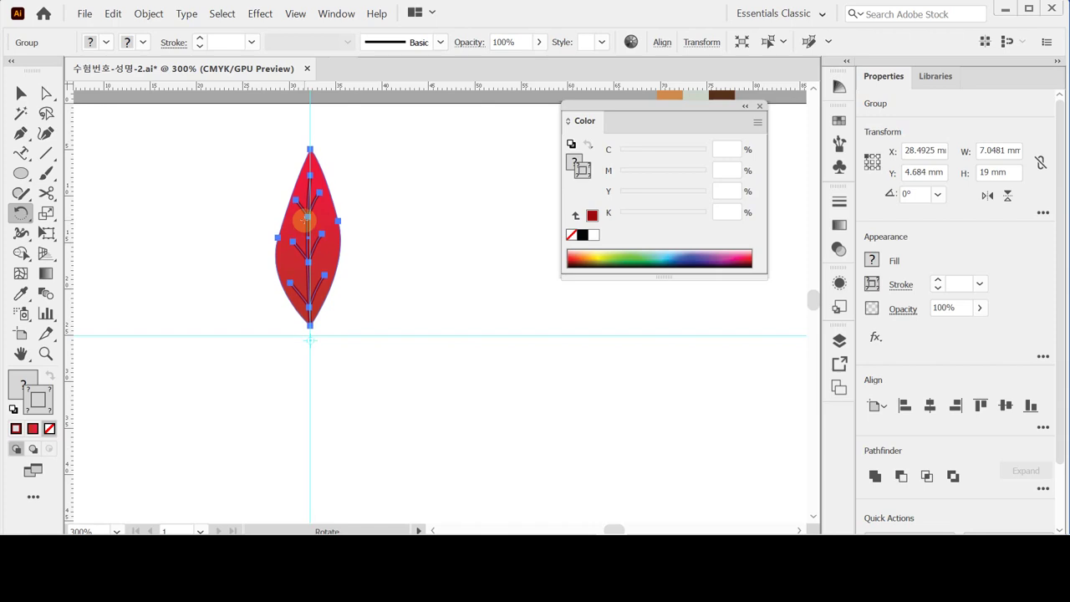
key("Down")
key("Down")
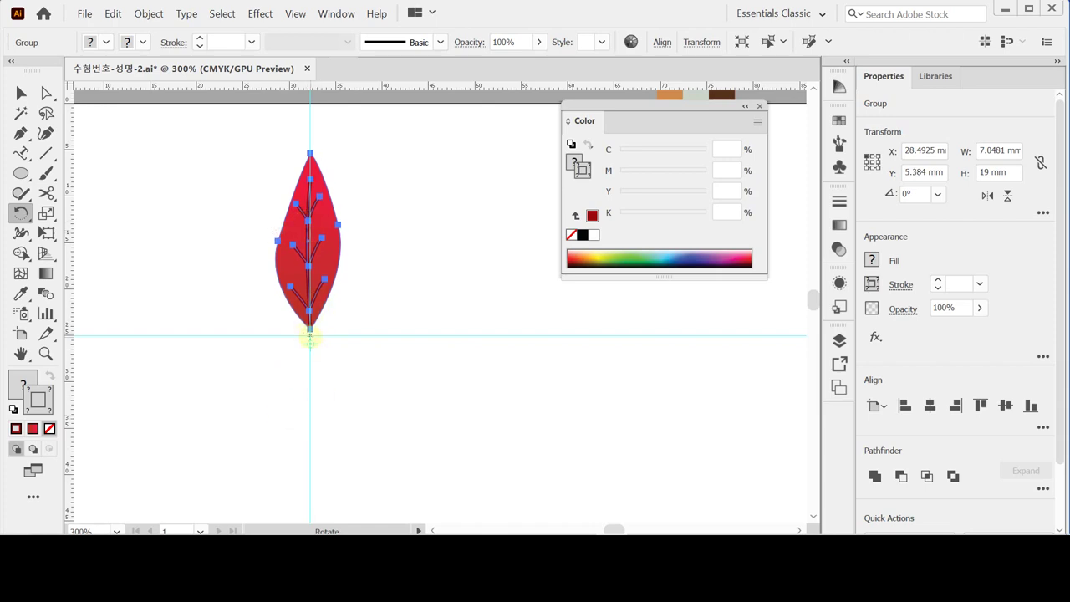
left_click_drag(410, 195, 508, 297)
key("ctrl+z")
Make a 61° rotated copy of the petal around the guide intersection and repeat it four times for a six-petal flower.
left_click(310, 335, "alt")
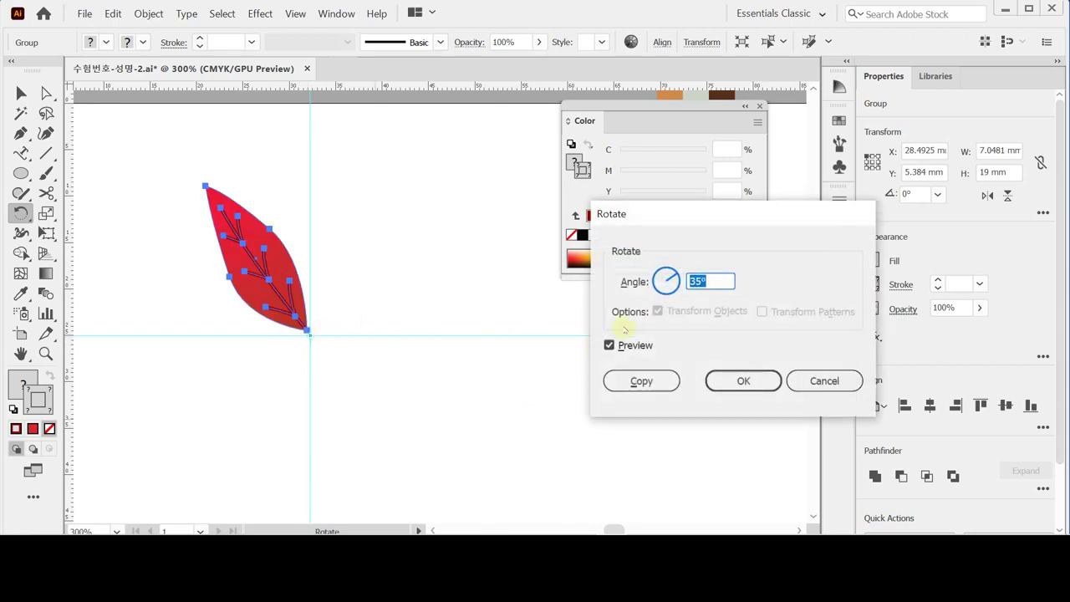
type("61")
left_click(640, 380)
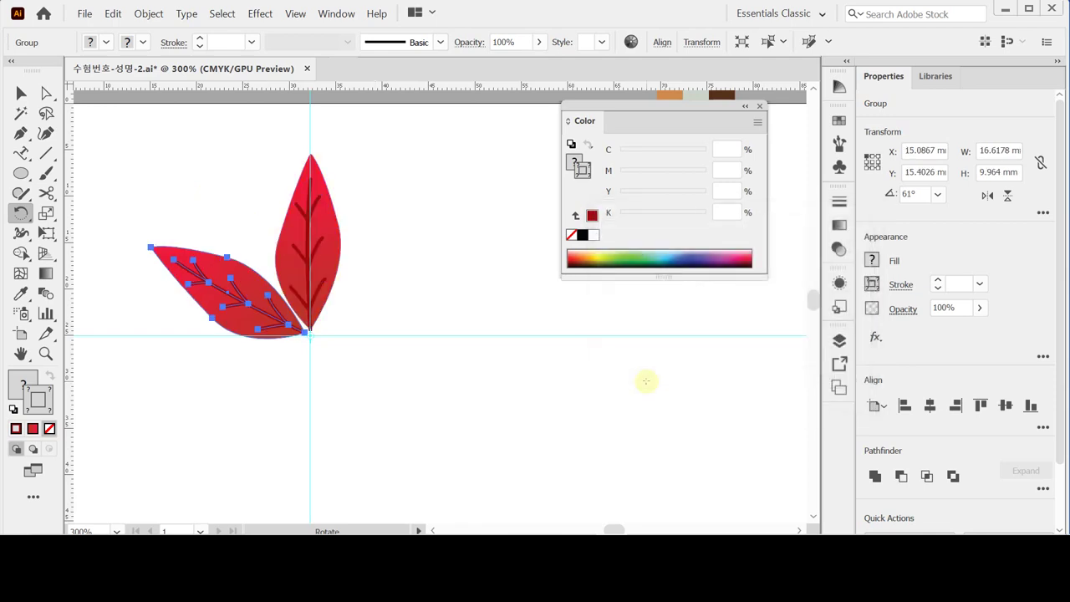
key("ctrl+d")
key("ctrl+d")
key("ctrl+d")
key("ctrl+d")
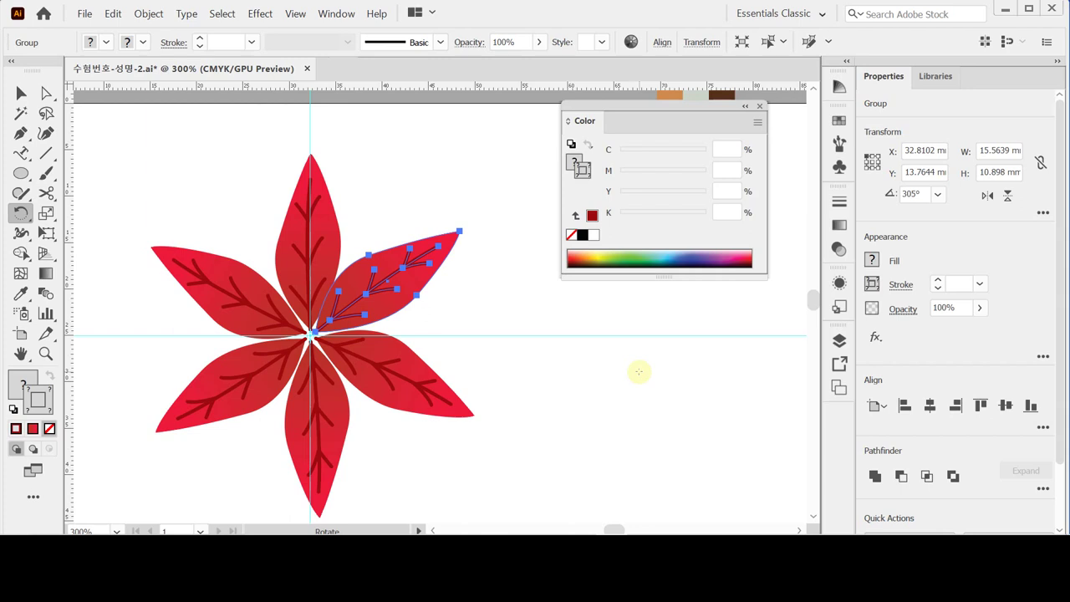
Save the document and close the floating Color panel.
left_click(323, 373)
left_click(390, 286)
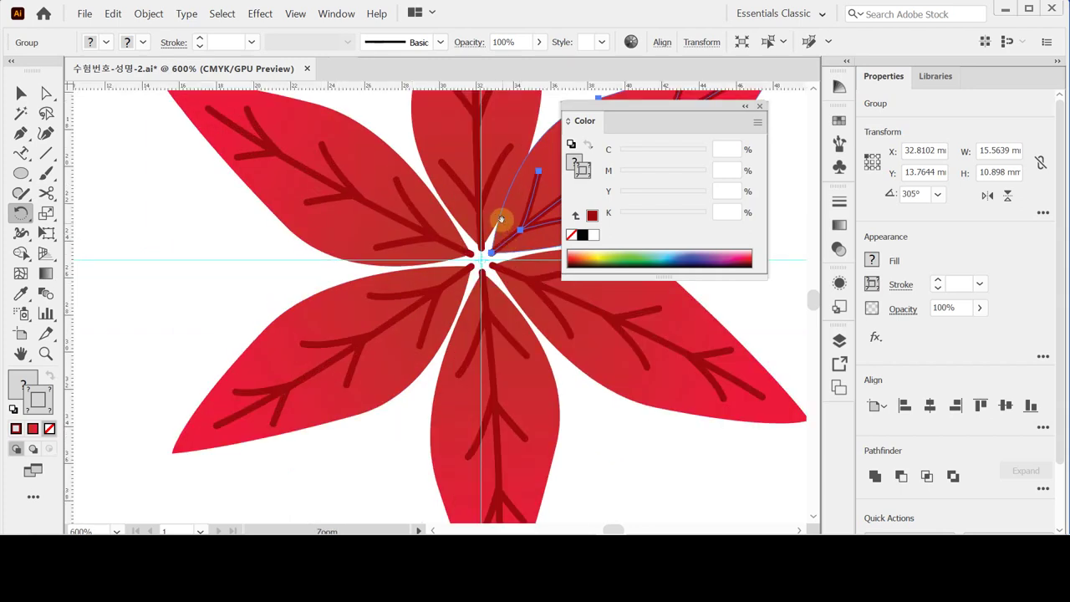
left_click_drag(502, 221, 365, 307)
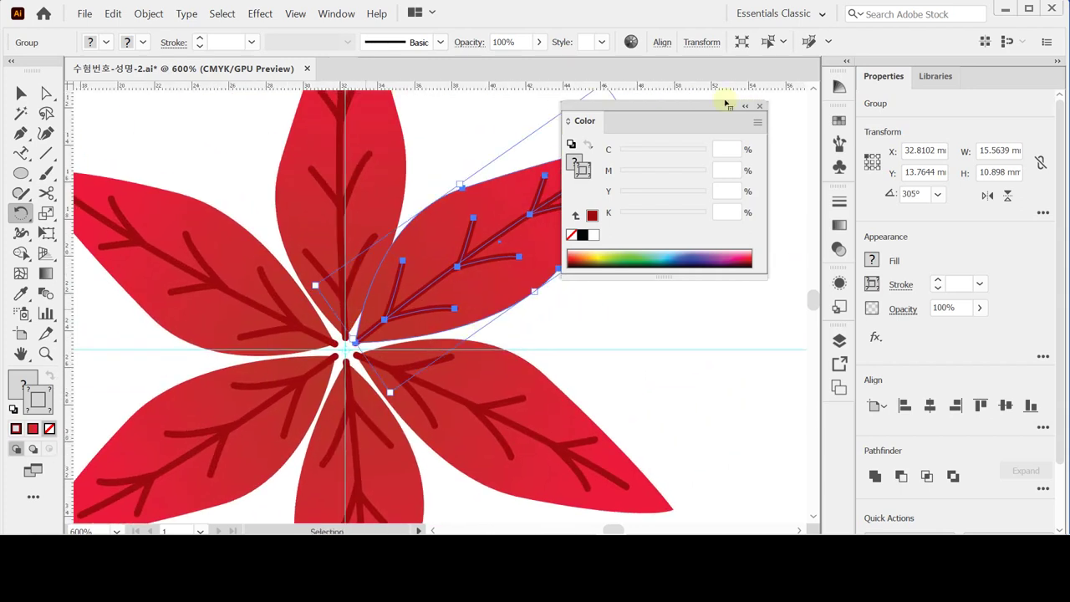
key("ctrl+s")
left_click(759, 105)
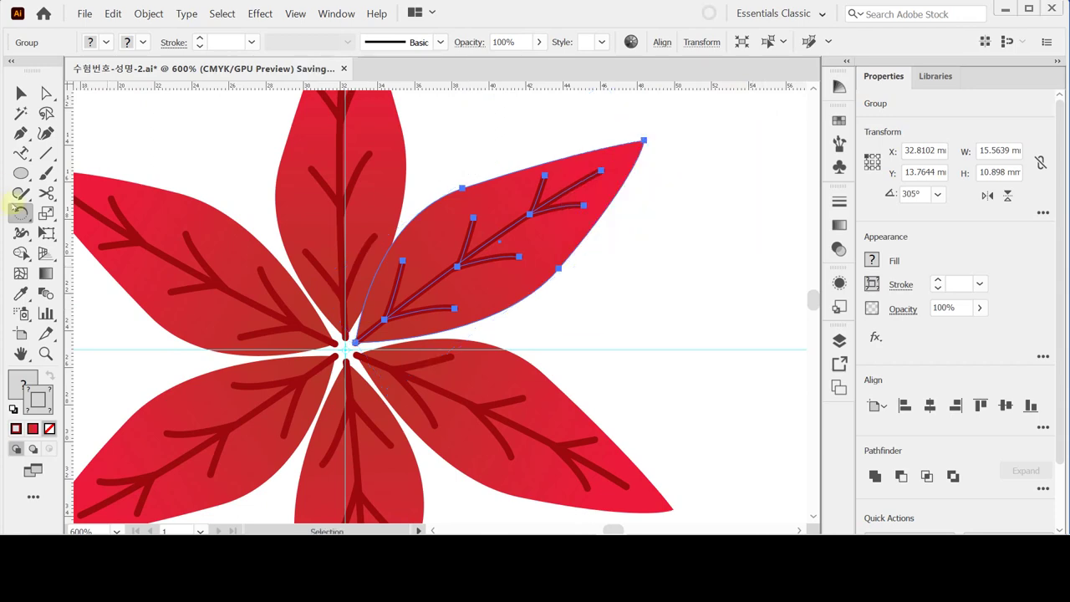
Choose the Ellipse tool, deselect the petal, and pick the yellow sample beside the artboard as fill with no stroke.
left_click(21, 173)
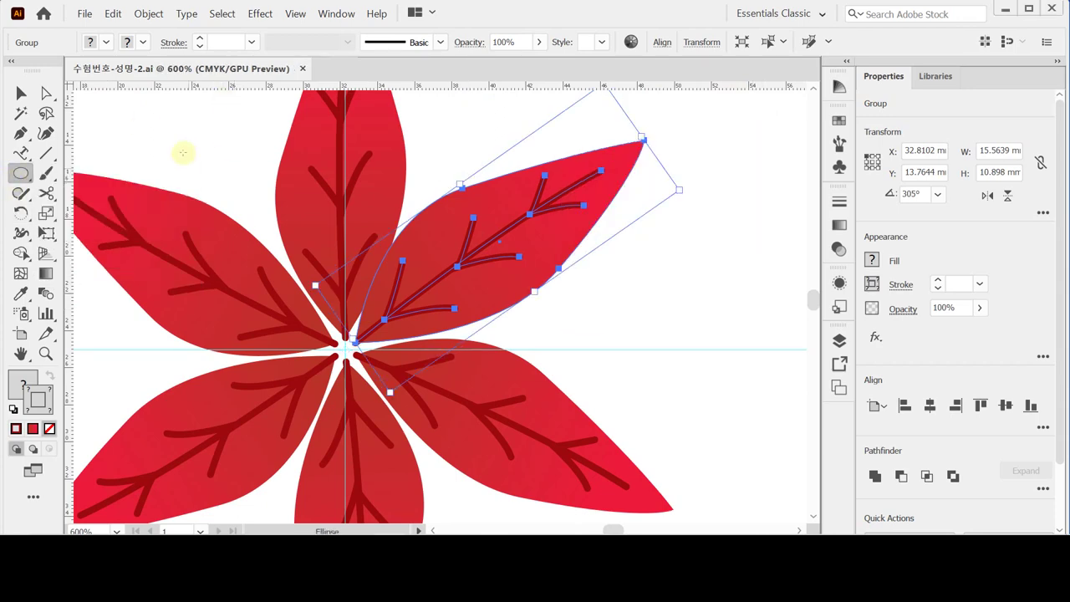
key("ctrl+minus")
key("ctrl+minus")
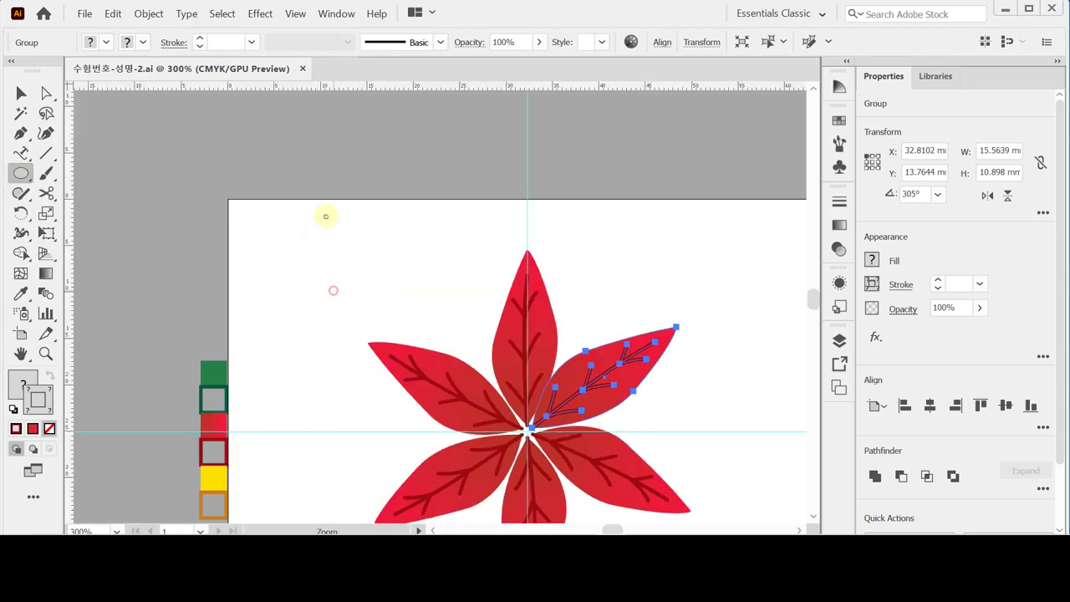
scroll(326, 217, "down", 3)
key("ctrl+shift+a")
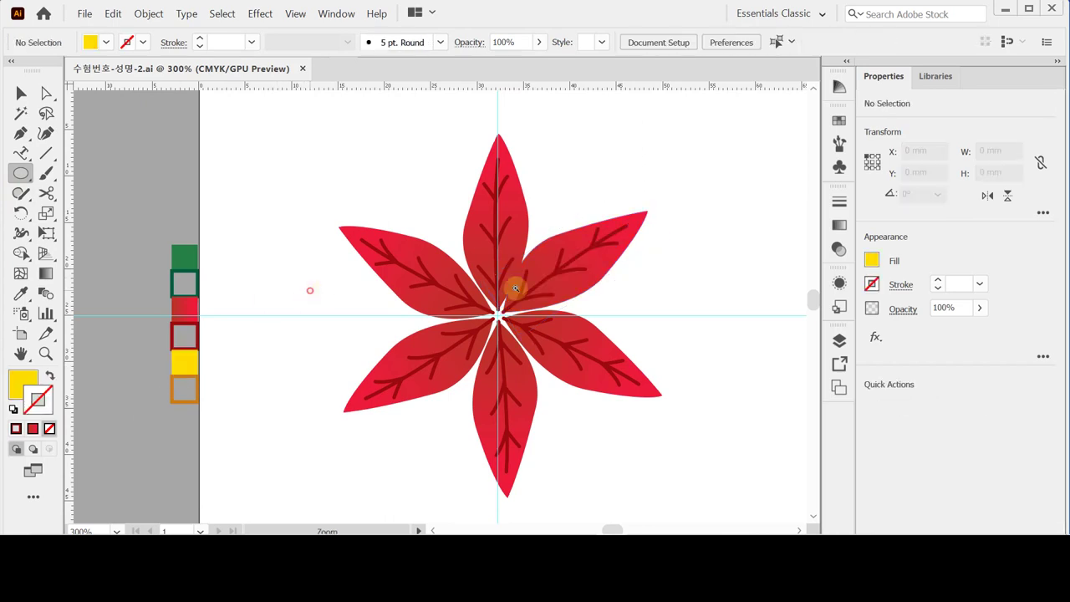
key("ctrl+plus")
key("ctrl+plus")
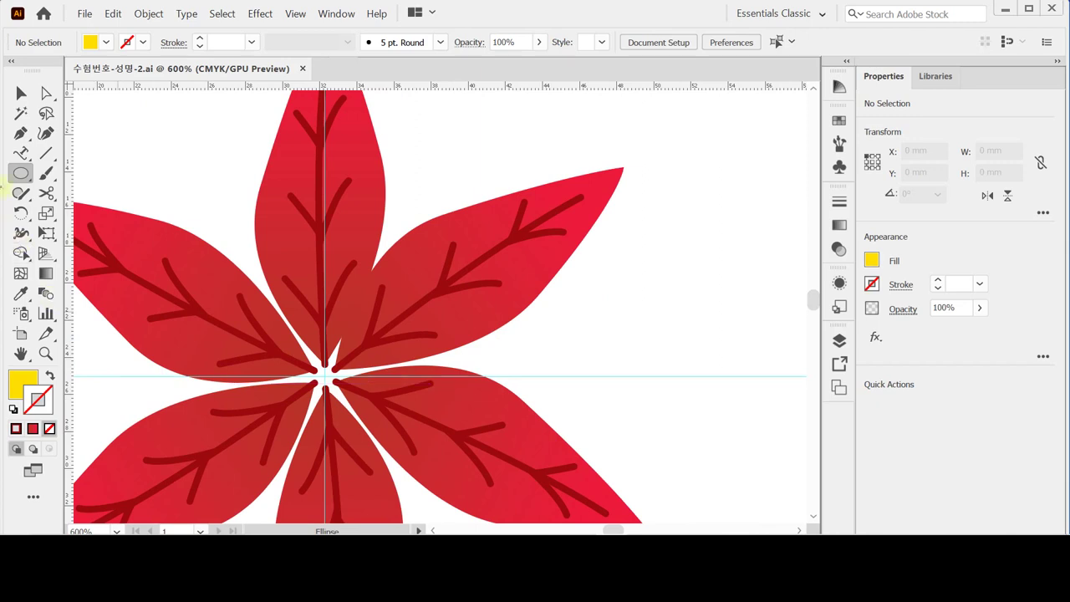
Create a 1 × 5 mm yellow ellipse on the vertical guide over the lower part of the upper petal.
left_click(325, 298)
left_click_drag(526, 261, 533, 245)
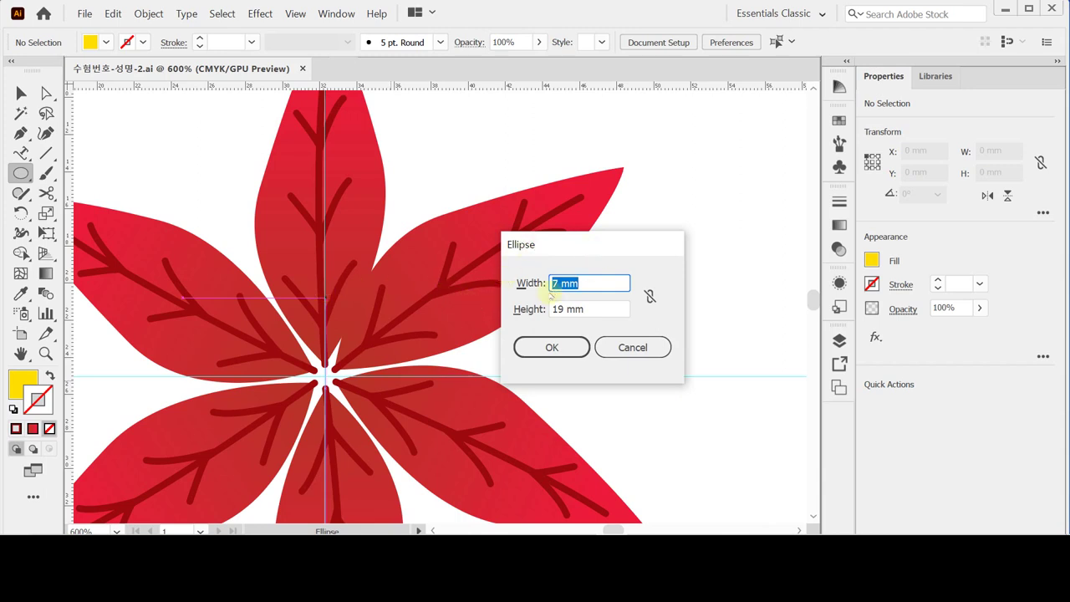
type("1")
key("Tab")
type("5")
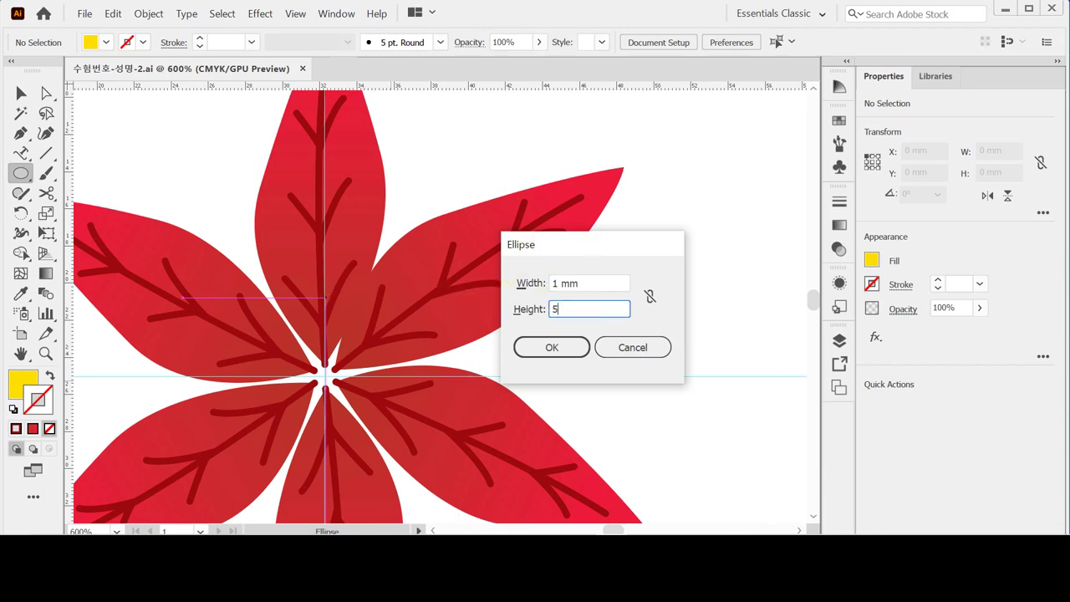
key("Return")
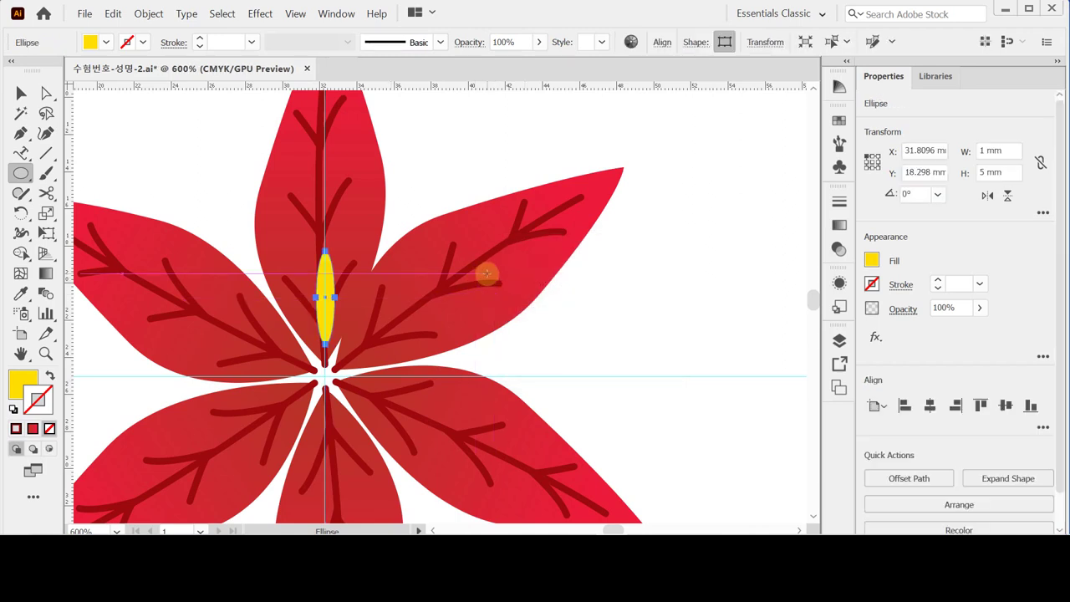
Nudge the yellow ellipse down about 0.5 mm toward the flower's center, to Y 18.798 mm.
key("Down")
key("Down")
key("Down")
key("Down")
key("Down")
key("Down")
key("Down")
key("Down")
key("Down")
key("Down")
key("Down")
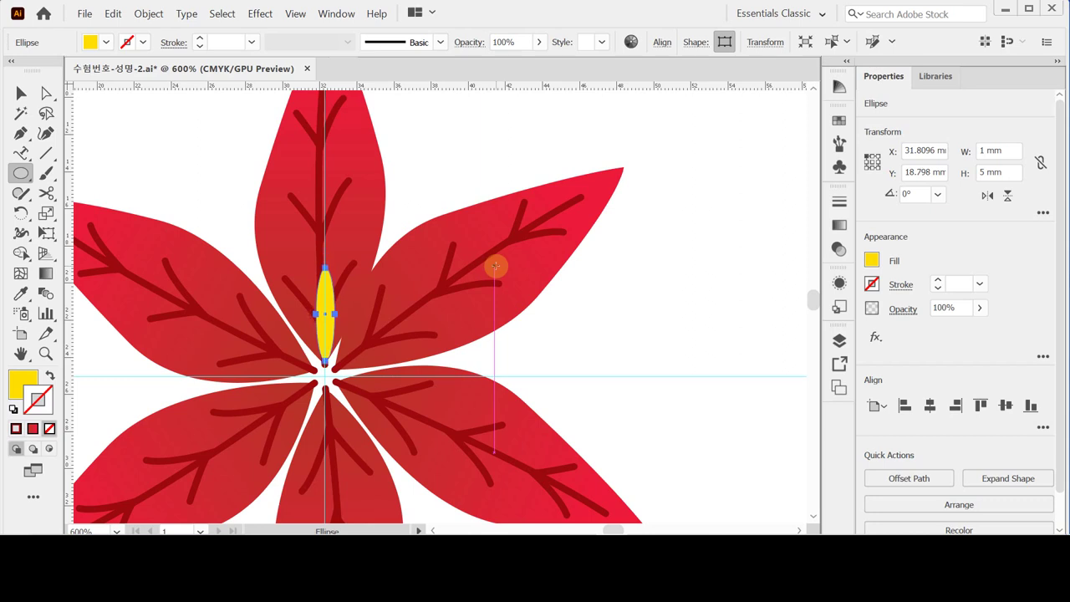
Nudge the yellow ellipse further down toward the flower's center, to Y 19.898 mm.
key("Down")
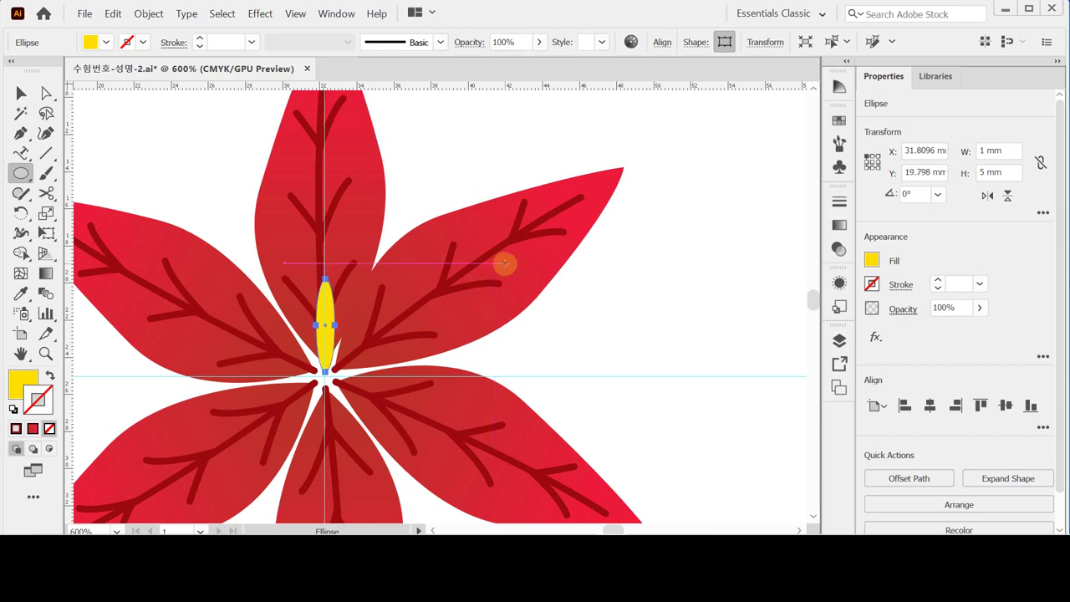
key("Down")
key("Down")
key("Up")
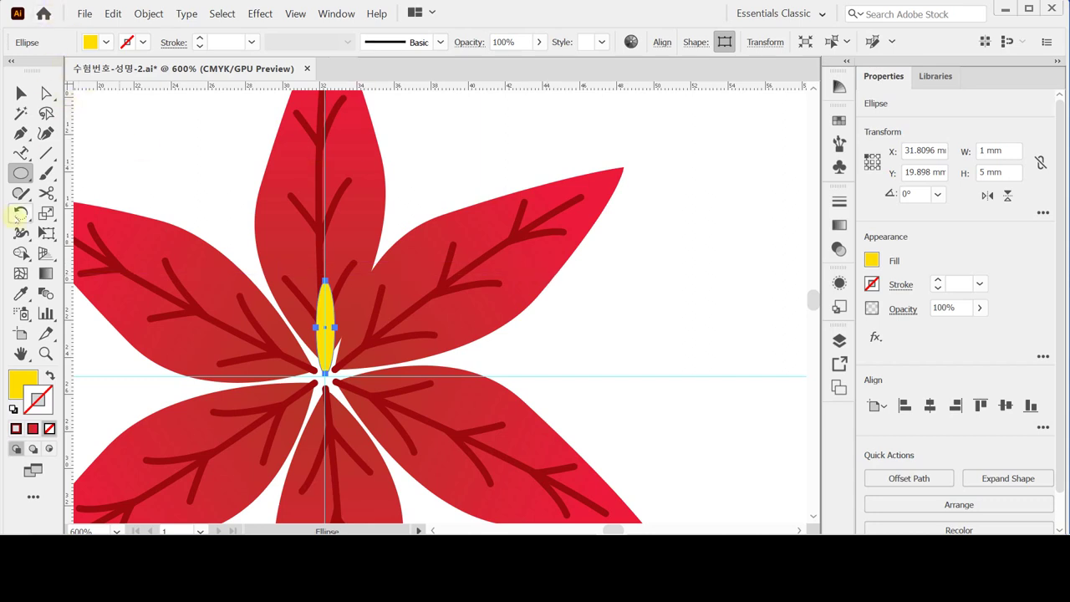
Rotate a copy of the yellow ellipse by 36° about the flower's center, near the crossing of the guides.
left_click(20, 214)
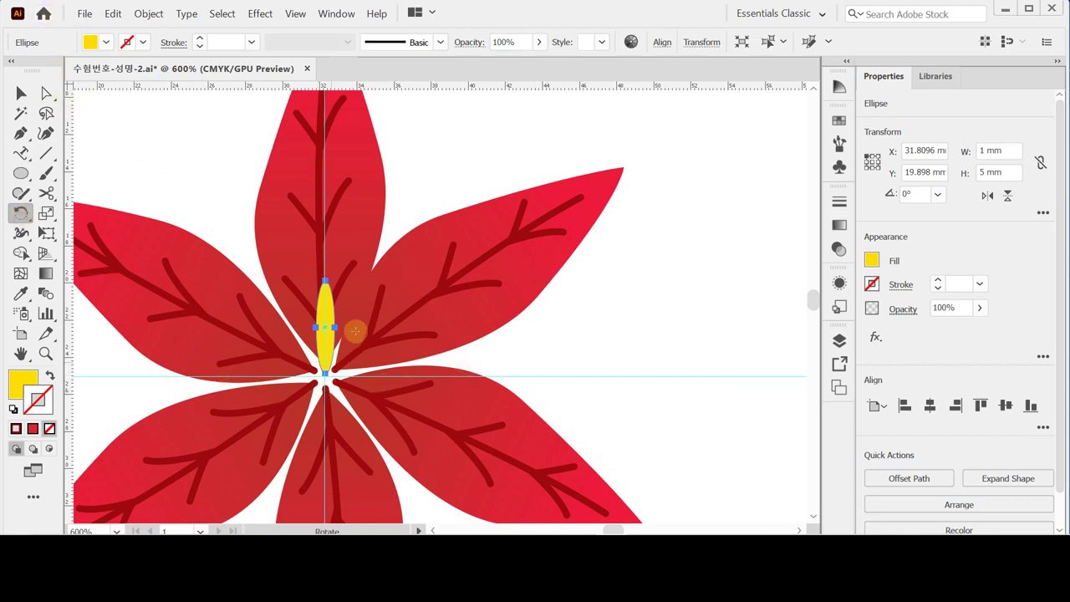
double_click(20, 214)
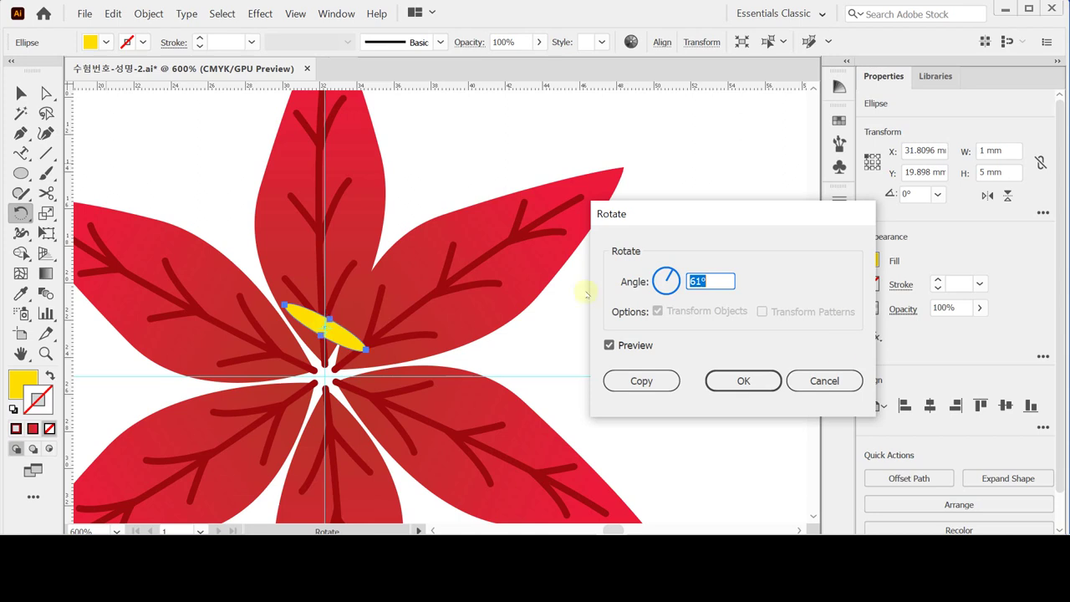
left_click(824, 380)
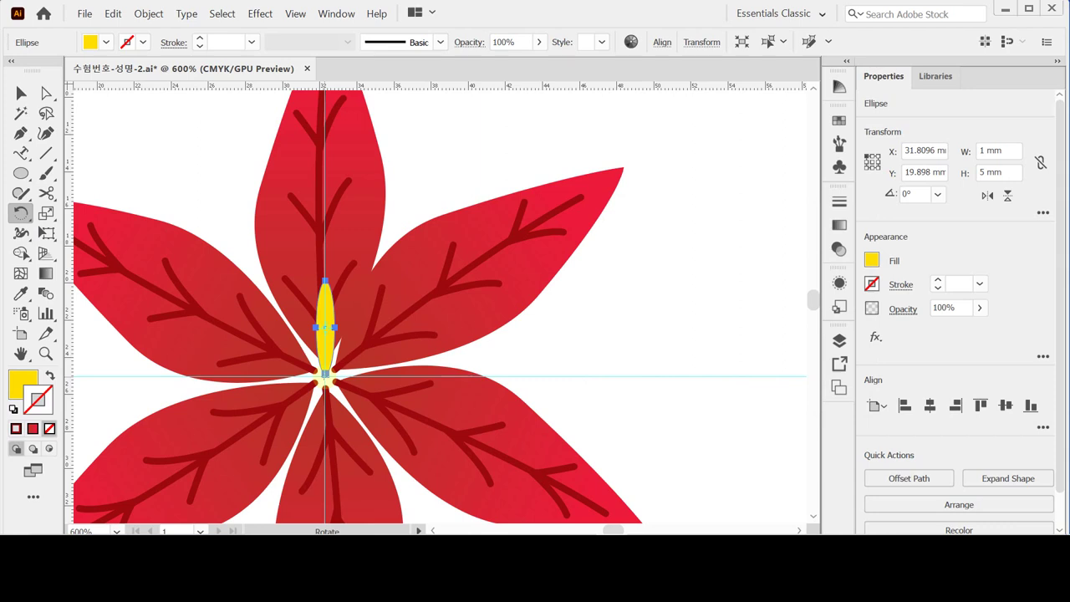
left_click(326, 376, "alt")
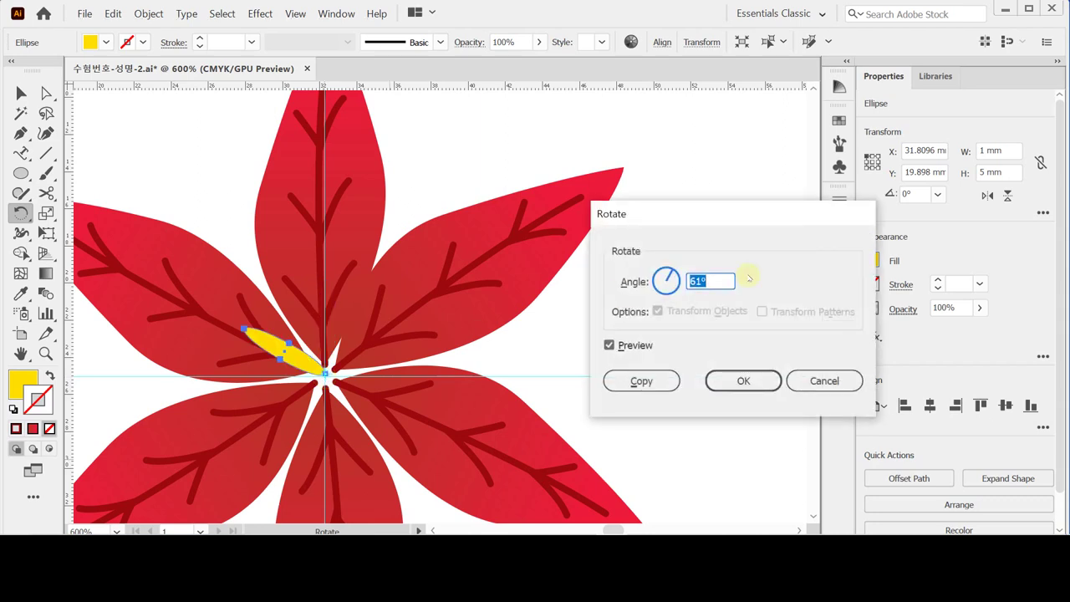
type("36")
left_click(665, 381)
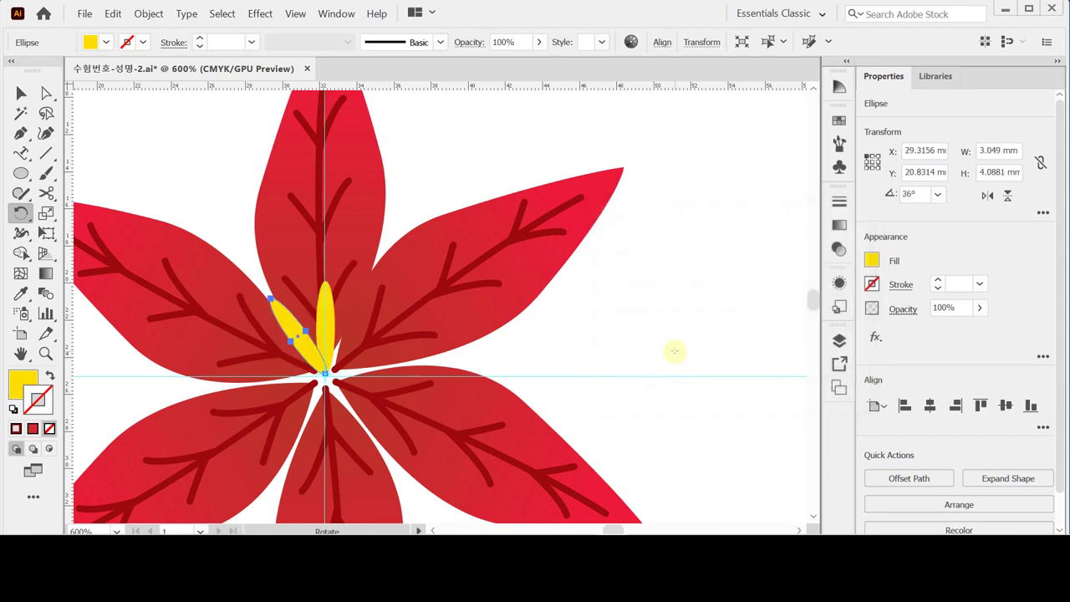
Repeat the 36° rotated copy eight more times to complete a ring of ten yellow ellipses.
key("ctrl+d")
key("ctrl+d")
key("ctrl+d")
key("ctrl+d")
key("ctrl+d")
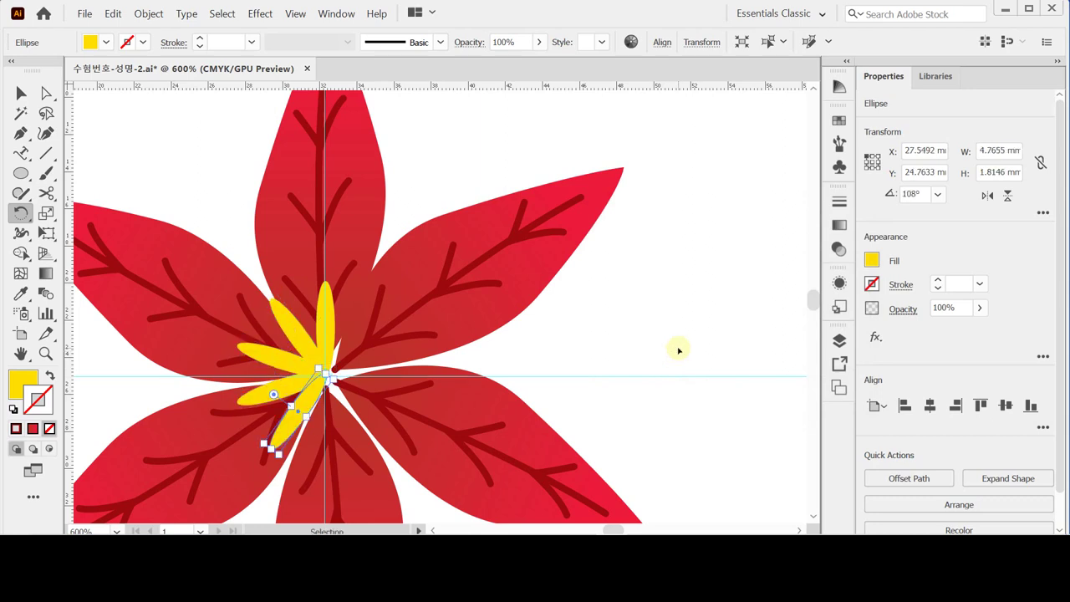
key("ctrl+d")
key("ctrl+d")
key("ctrl+d")
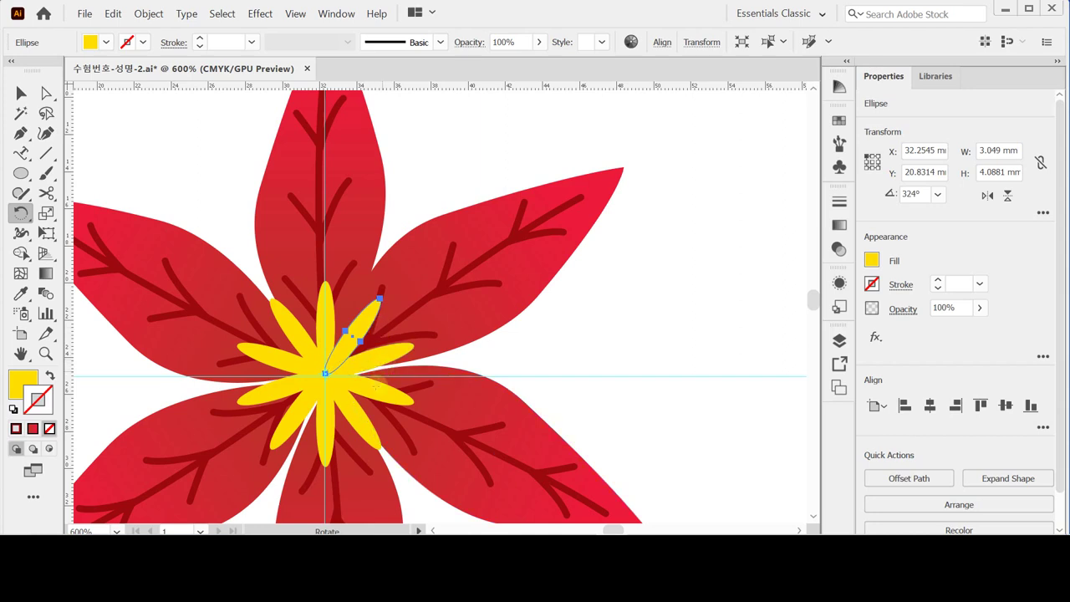
Select all yellow ellipses by their matching fill and stroke, and unite them into one center shape.
scroll(376, 386, "down", 1)
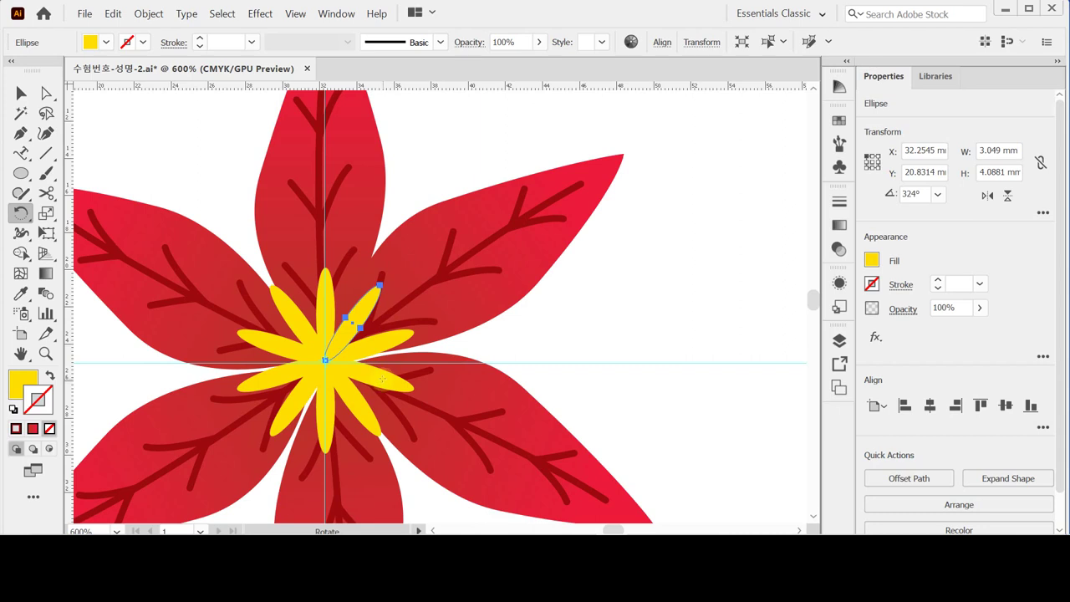
left_click_drag(385, 371, 390, 372)
left_click_drag(389, 372, 351, 165)
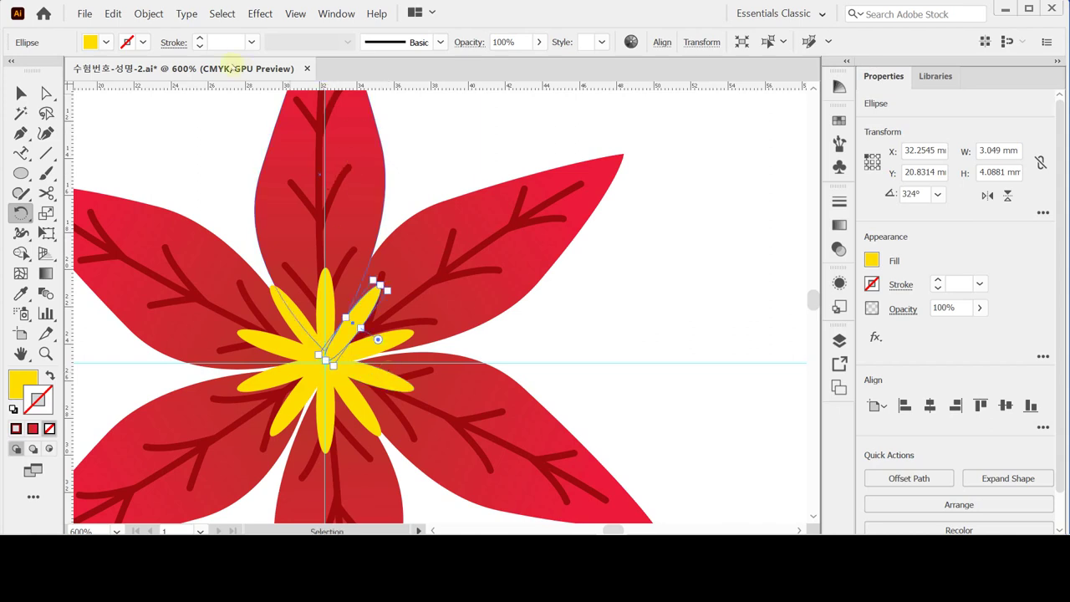
left_click(222, 14)
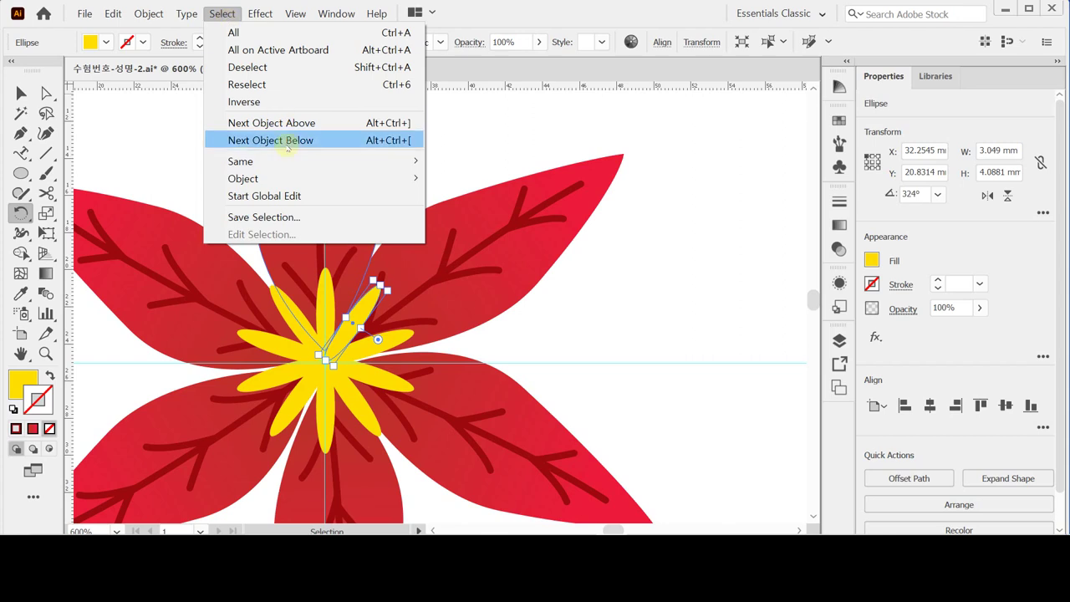
mouse_move(286, 161)
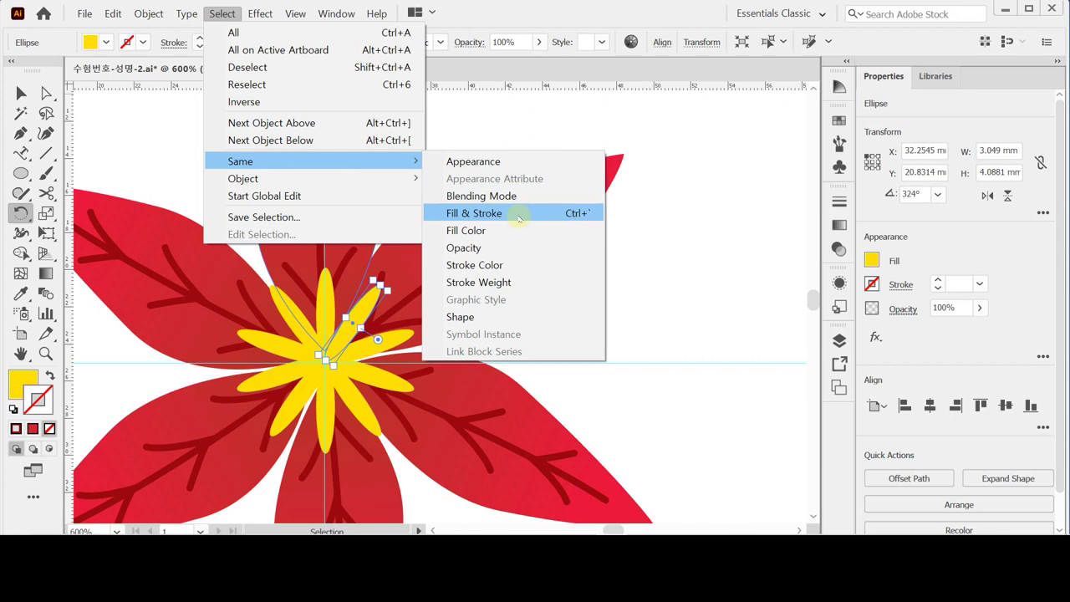
left_click(518, 215)
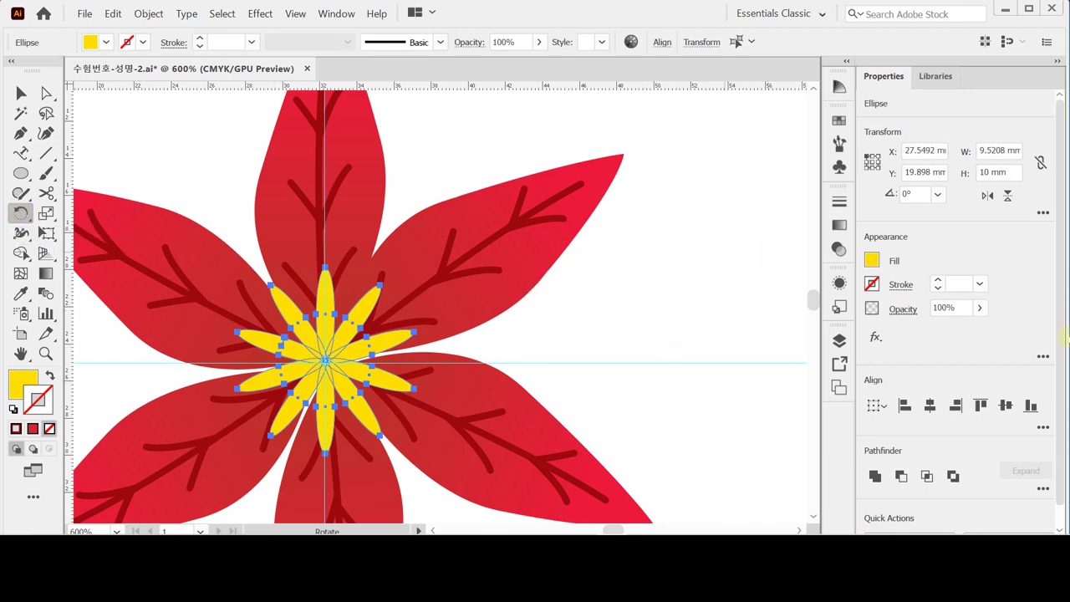
left_click_drag(1061, 436, 1061, 465)
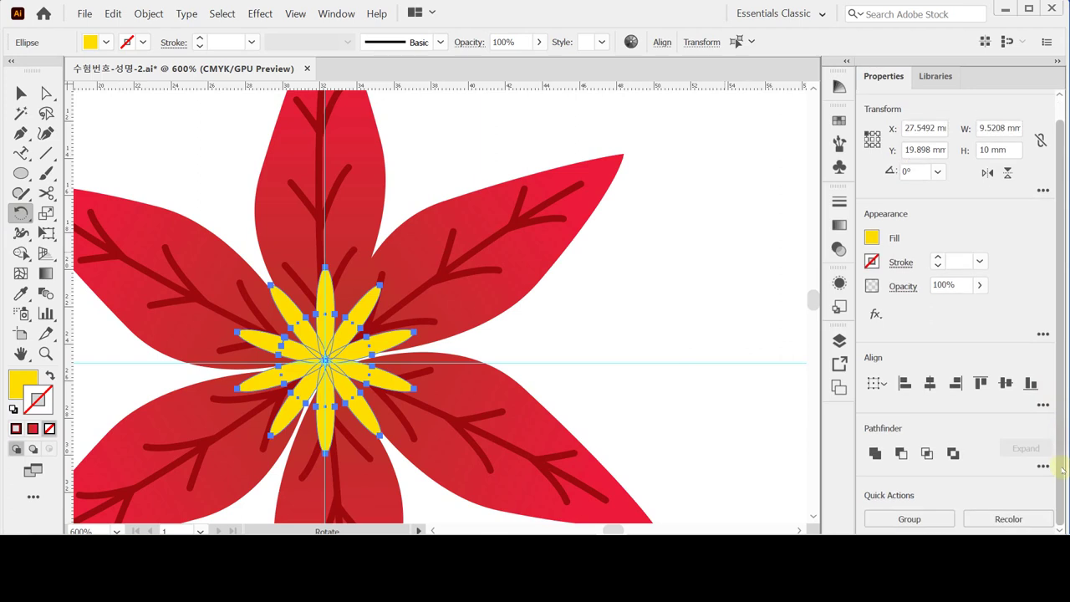
left_click(874, 453)
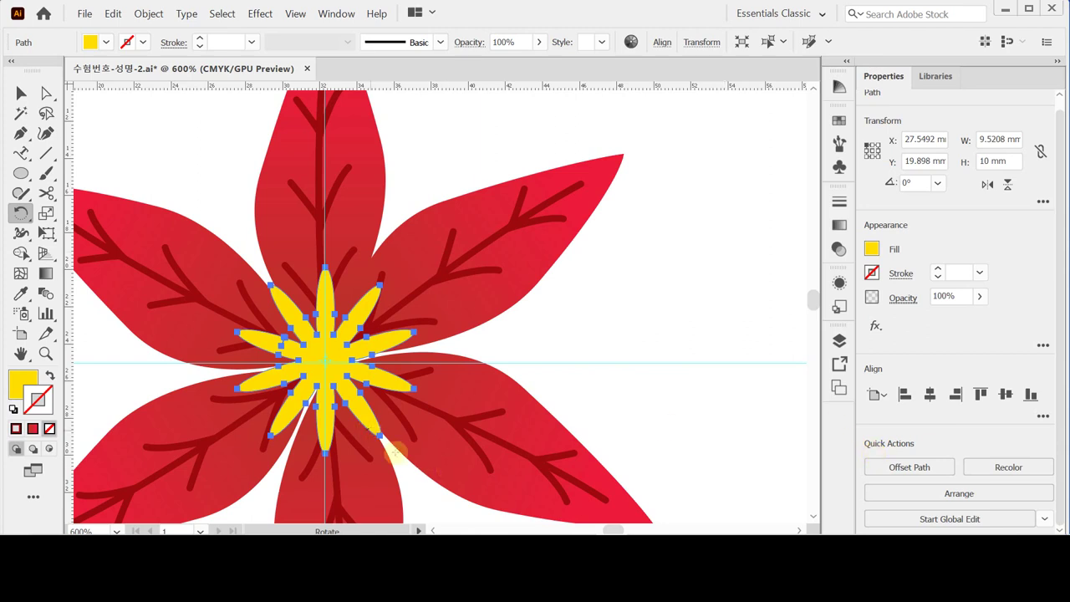
Select the whole poinsettia with its yellow center, rotate it by -20°, and save the document.
key("ctrl+minus")
left_click_drag(298, 171, 555, 373)
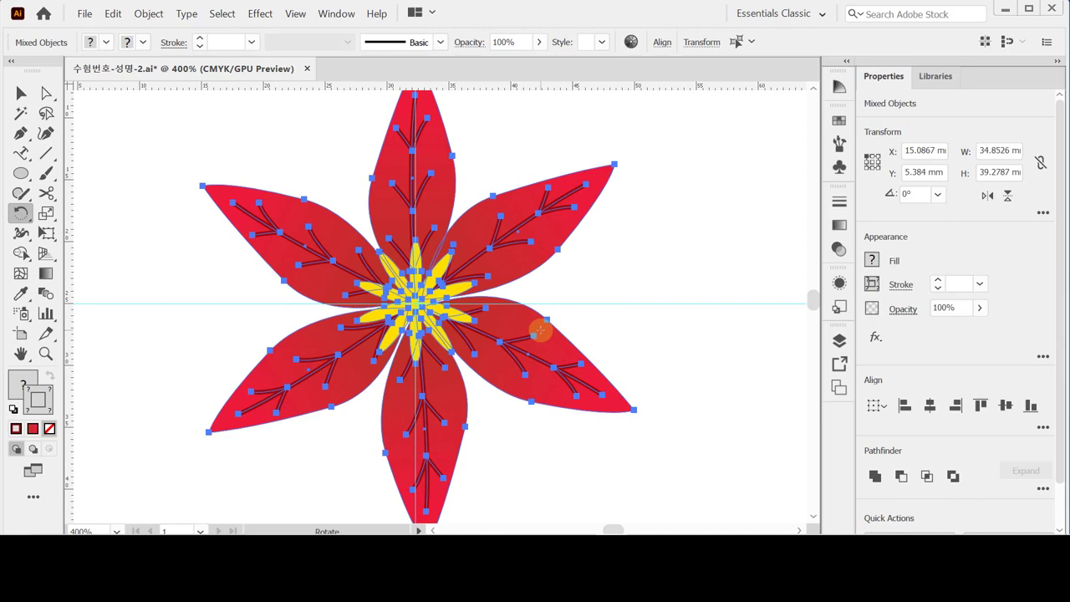
left_click(20, 213)
double_click(21, 212)
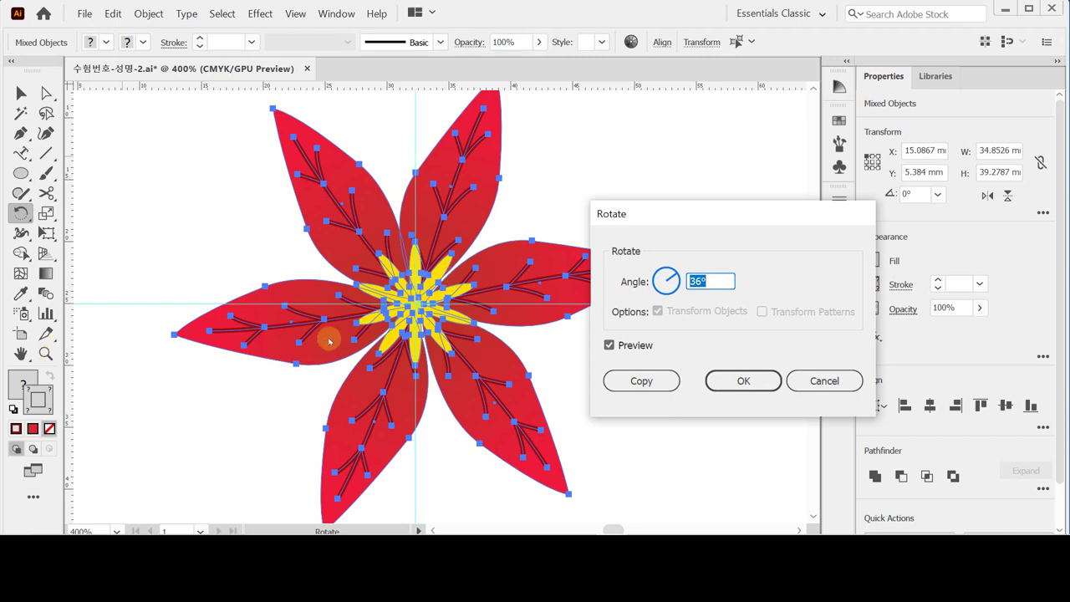
type("-20")
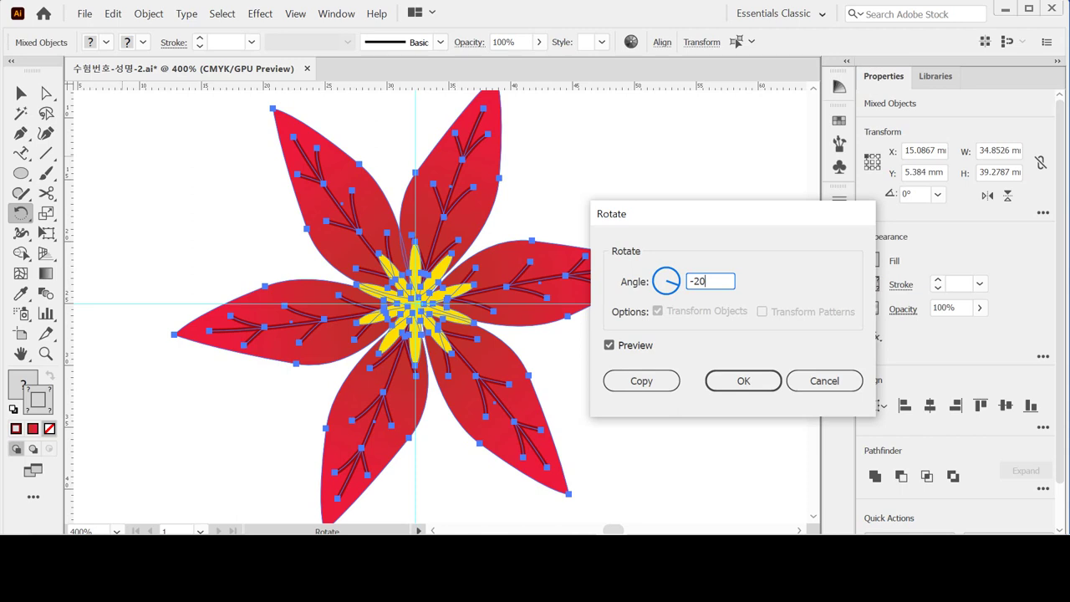
key("Return")
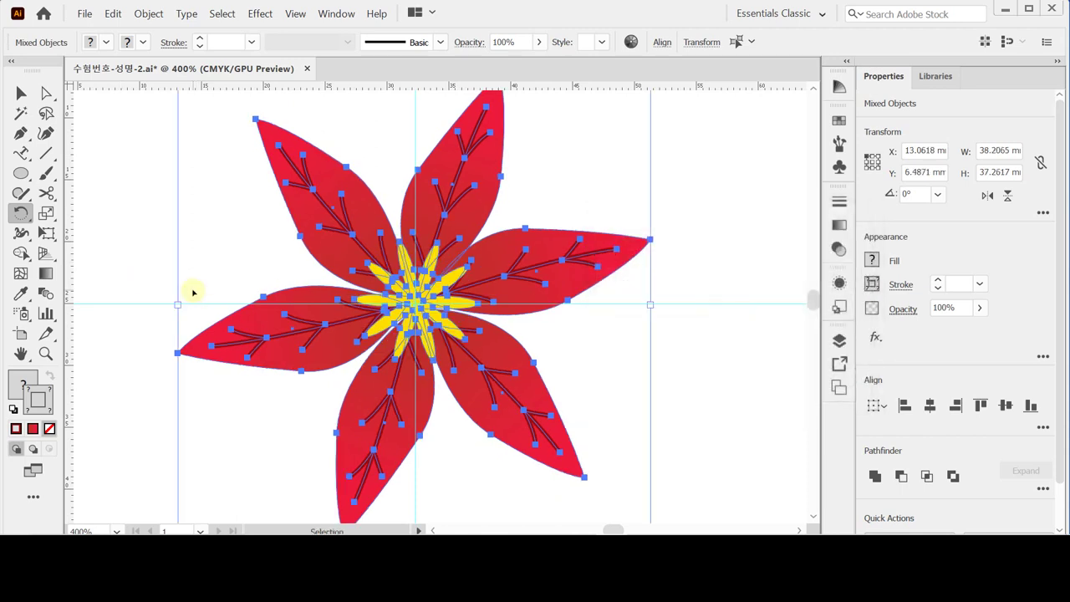
key("ctrl+s")
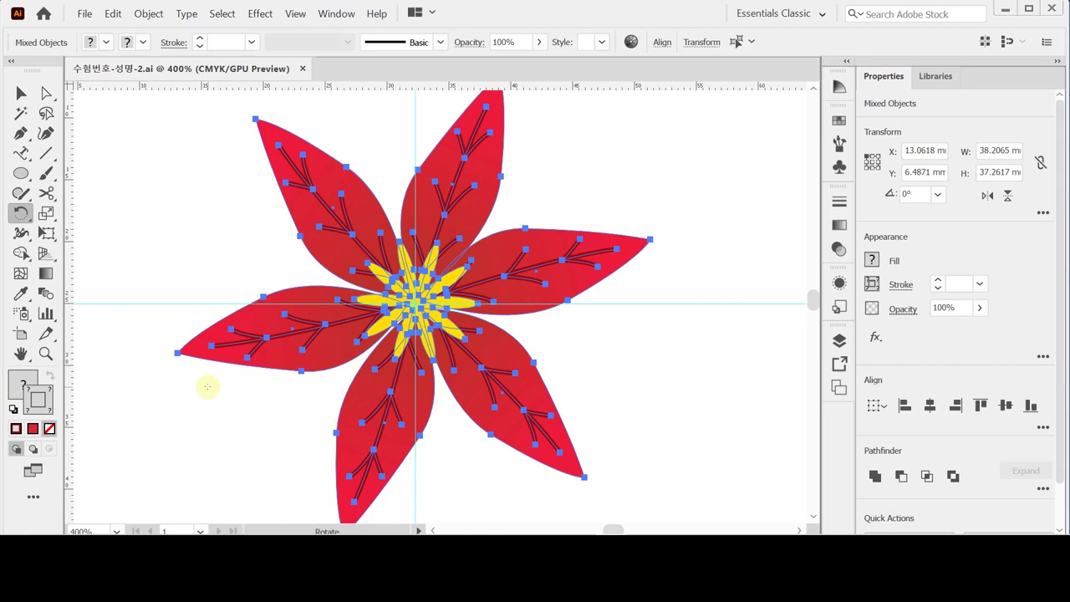
Make a copy of the upper right petal group scaled uniformly to 170%, with Scale Strokes & Effects off.
left_click(21, 93)
left_click(173, 177)
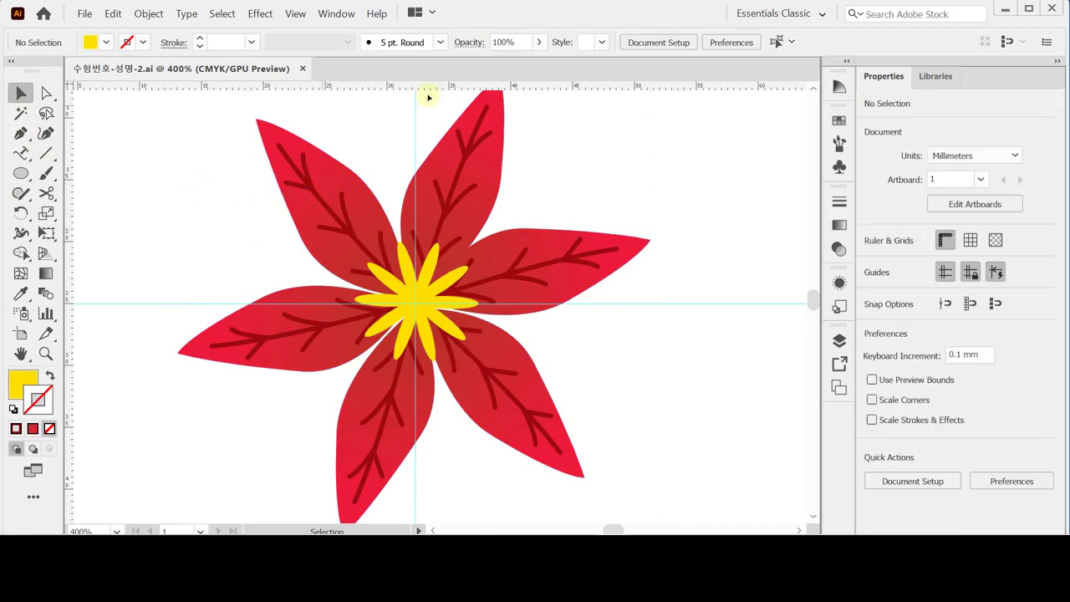
left_click(493, 125)
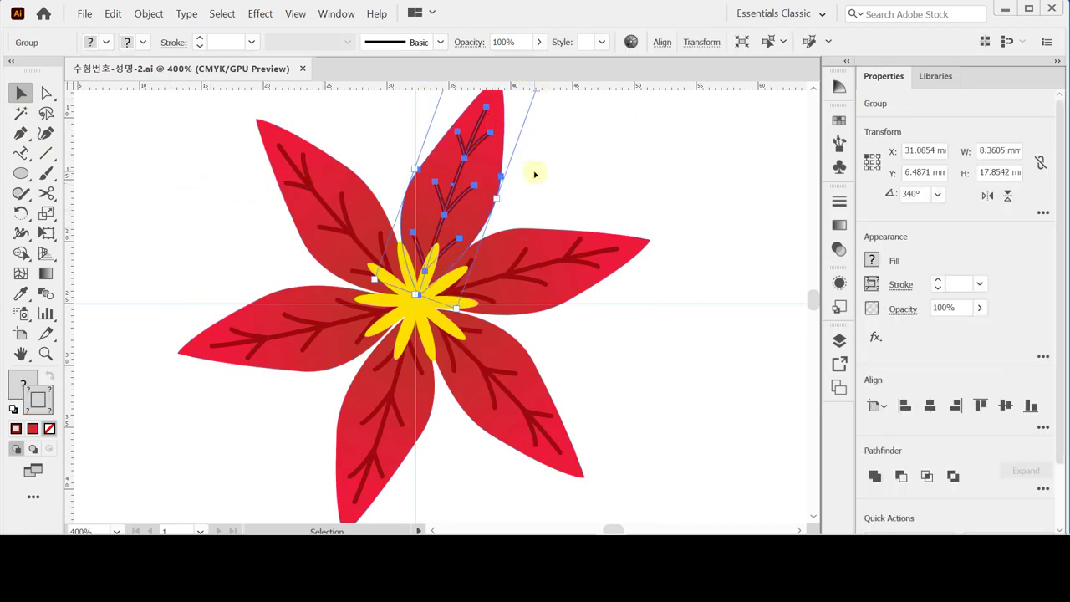
left_click_drag(586, 142, 494, 223)
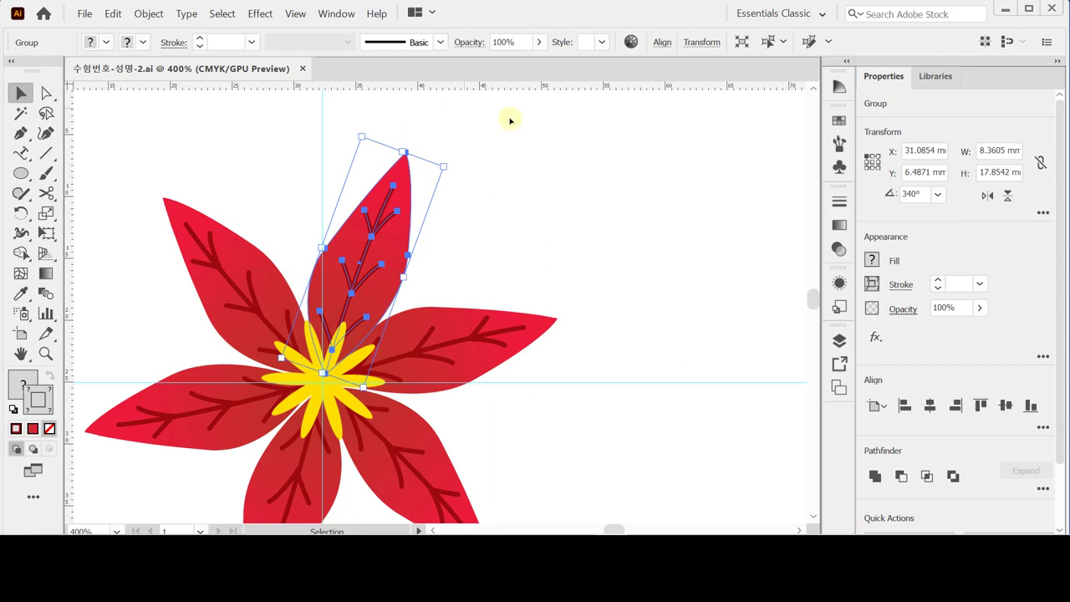
double_click(46, 213)
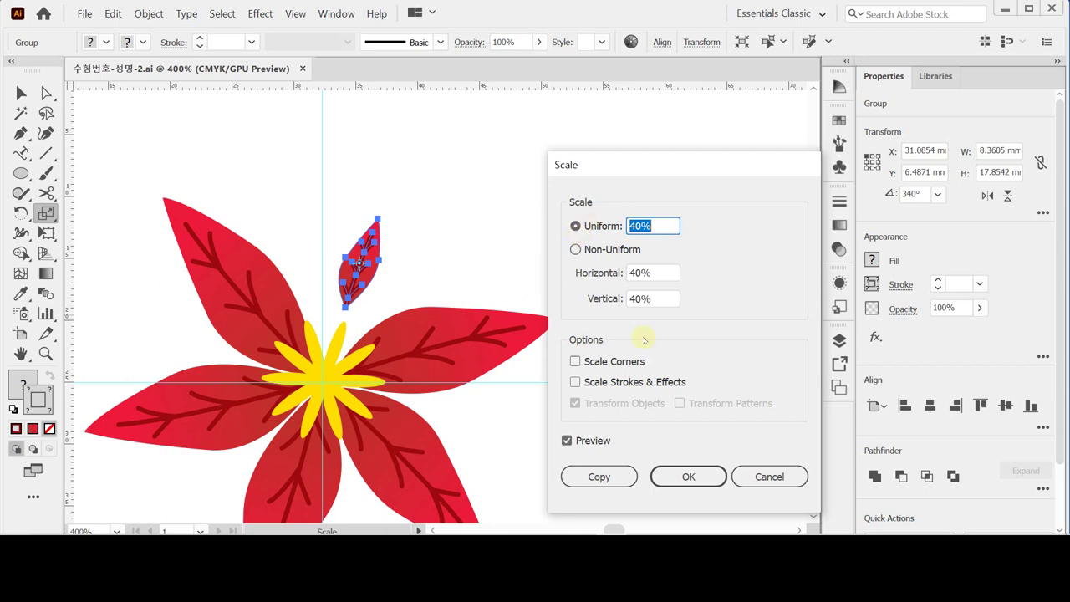
type("70")
key("Tab")
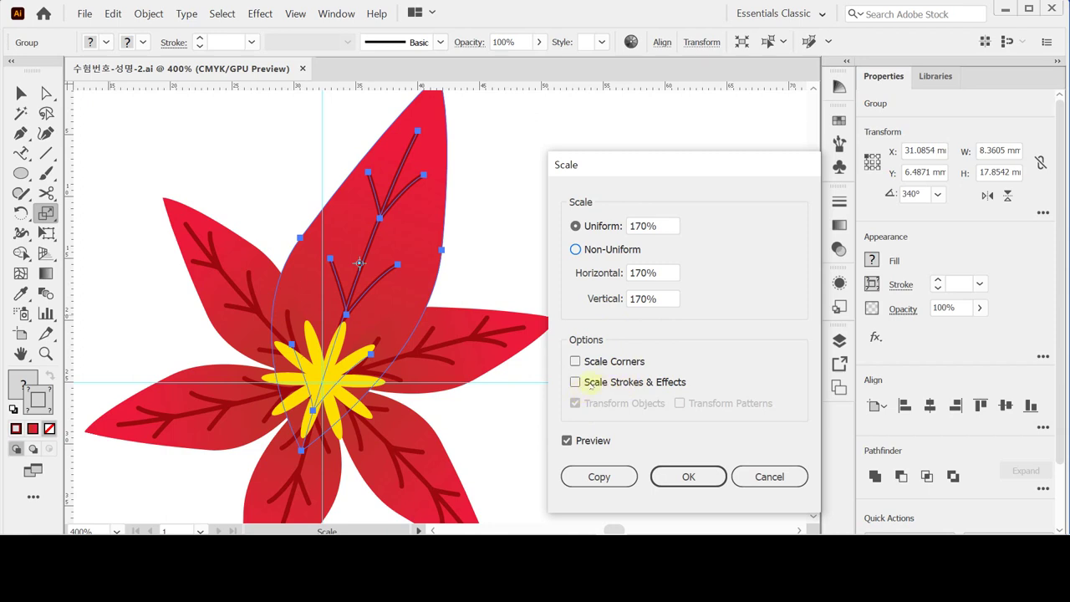
left_click(574, 383)
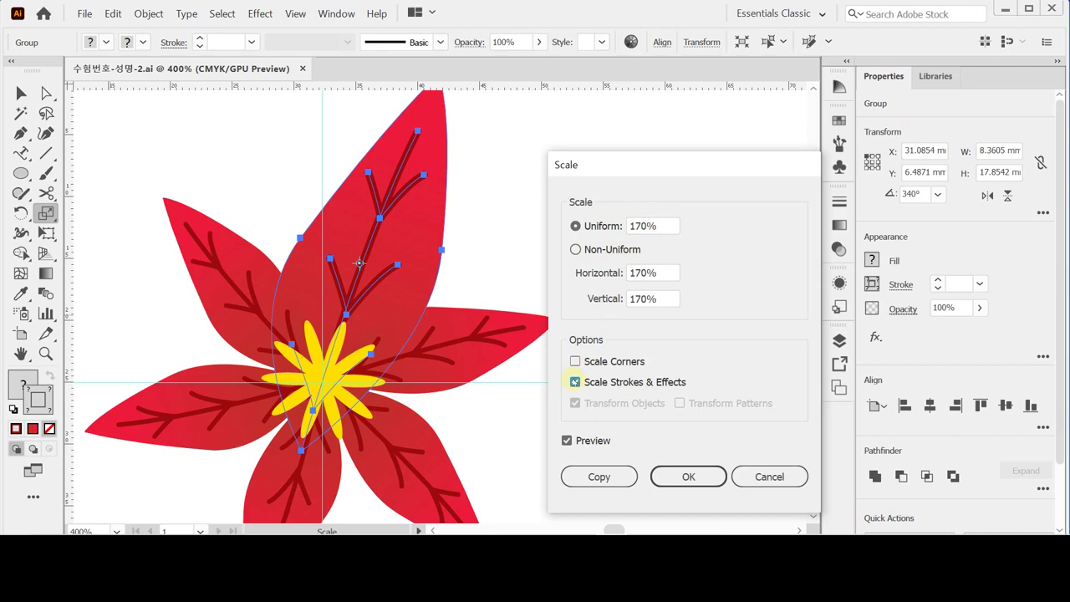
left_click(576, 382)
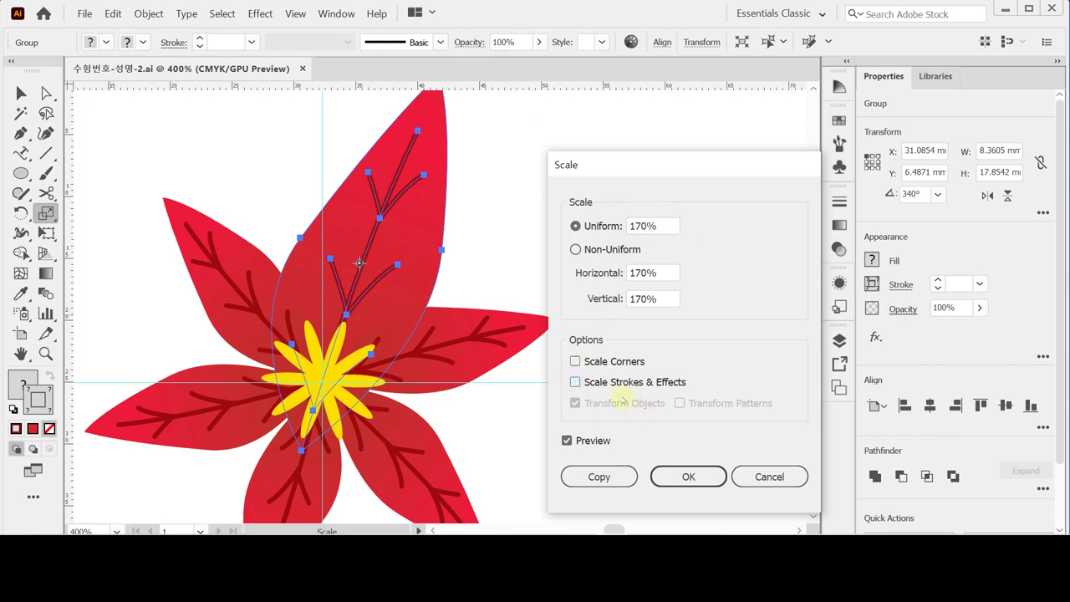
left_click(599, 477)
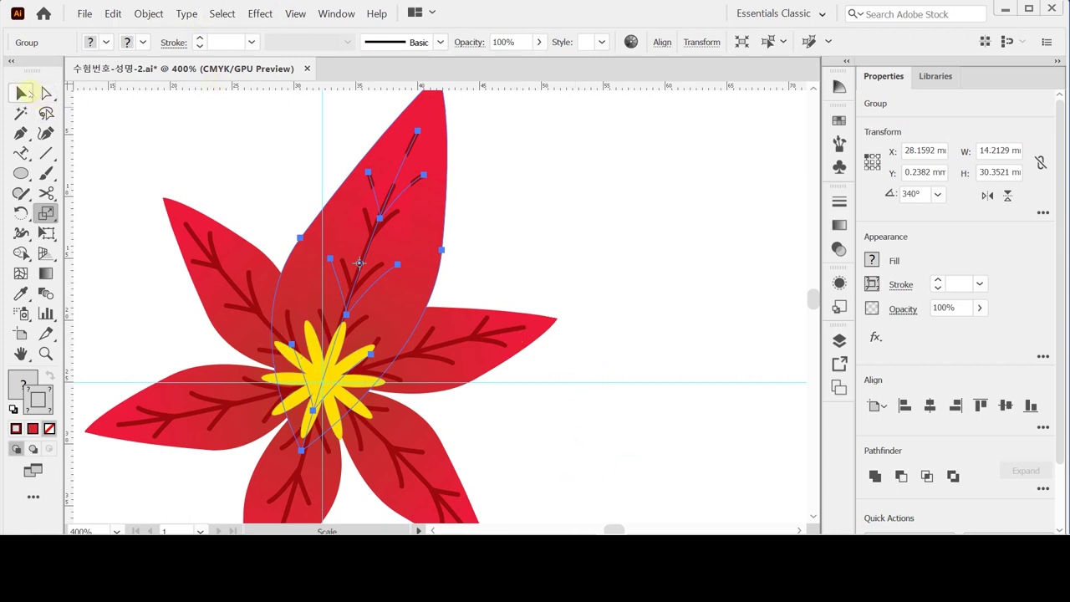
Isolate the enlarged petal group and reset its petal shape to the default white fill and 1 pt black stroke.
left_click(21, 93)
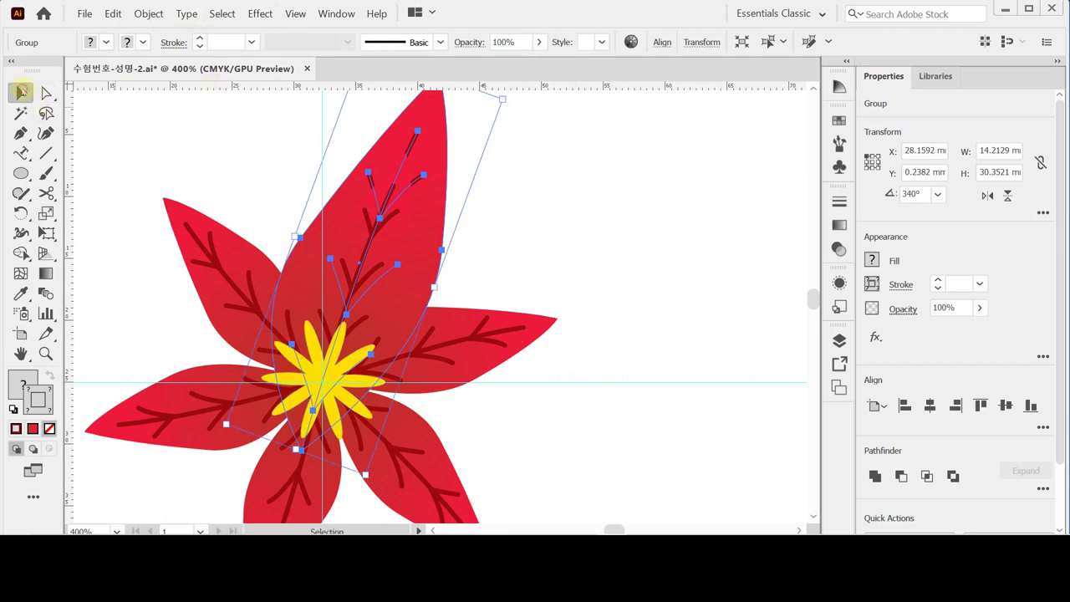
double_click(439, 106)
scroll(602, 249, "up", 1)
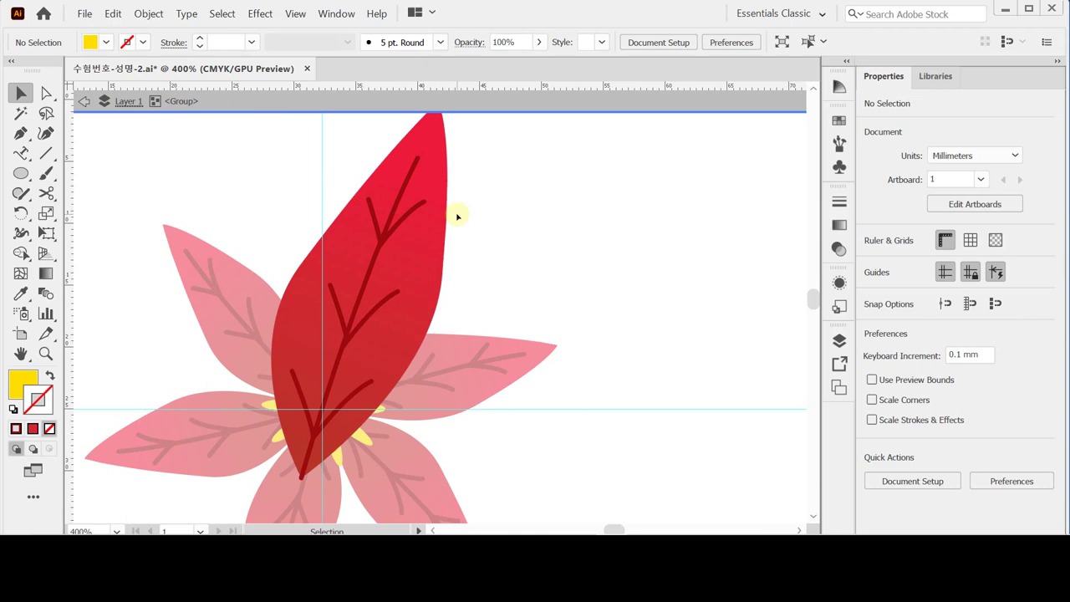
left_click_drag(465, 229, 415, 243)
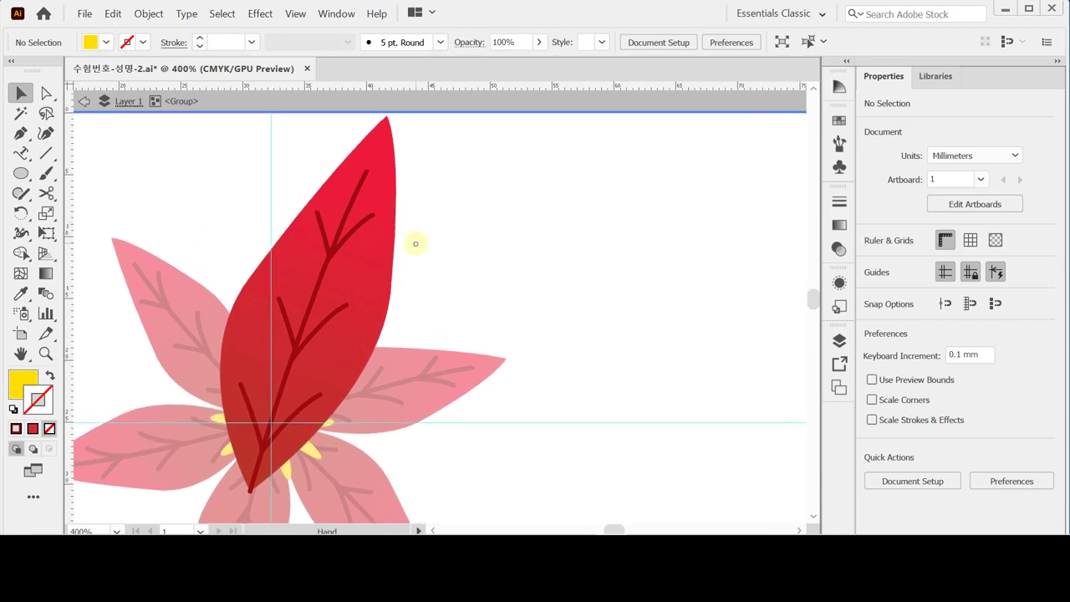
left_click(395, 197)
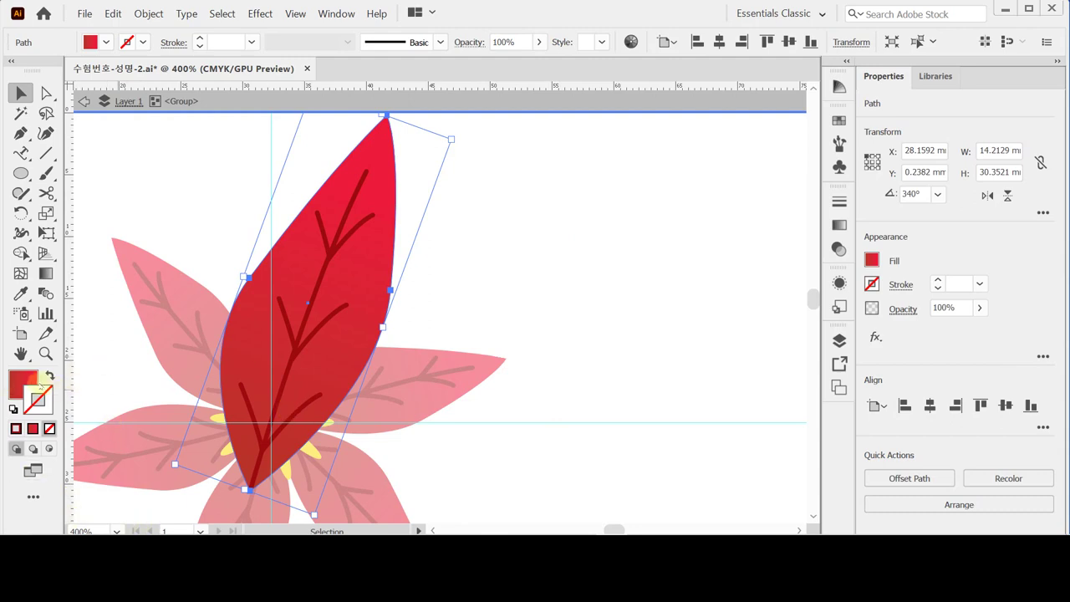
left_click(22, 382)
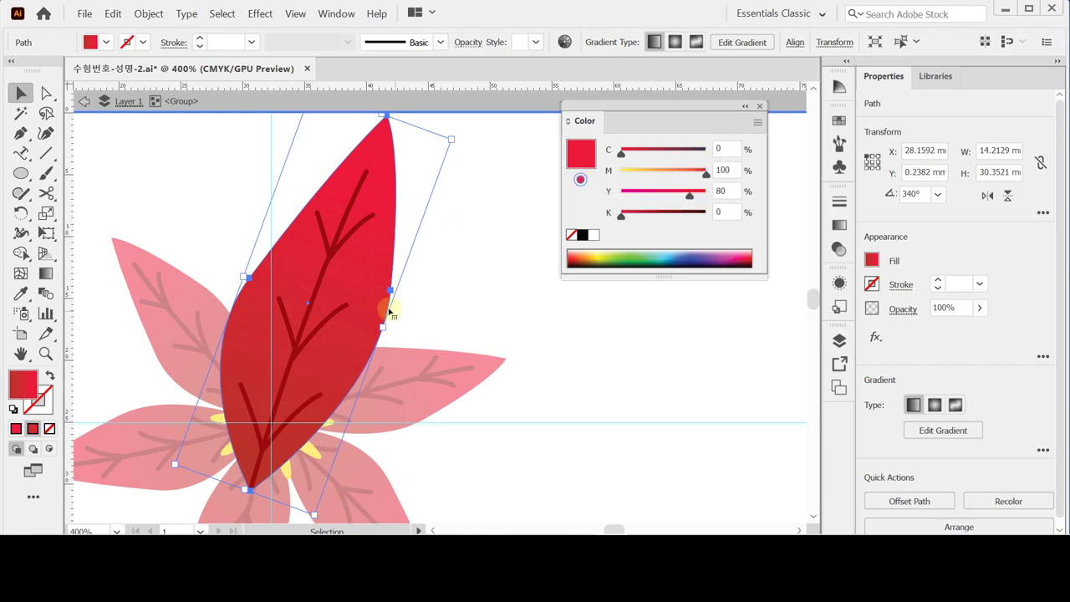
left_click(13, 409)
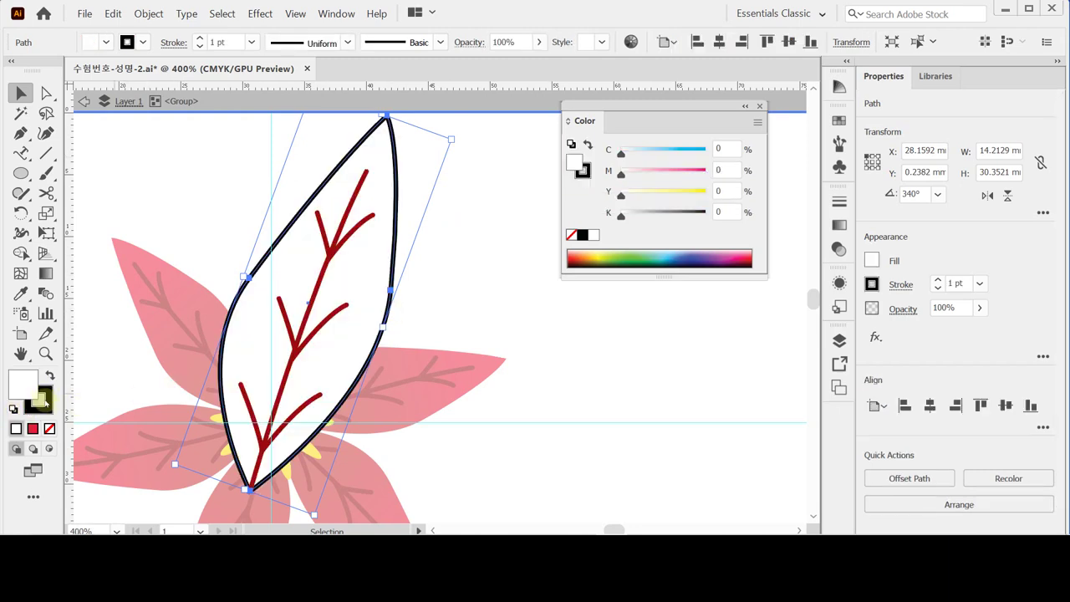
Remove the stroke from the enlarged petal shape and set its fill to C80 M20 Y90 K20.
left_click(40, 404)
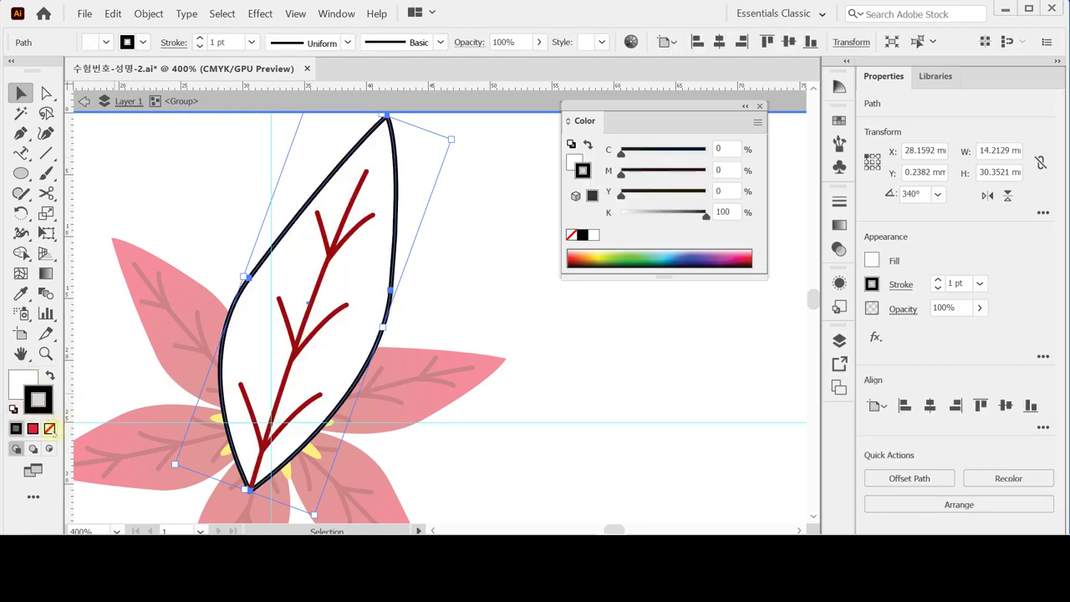
left_click(49, 428)
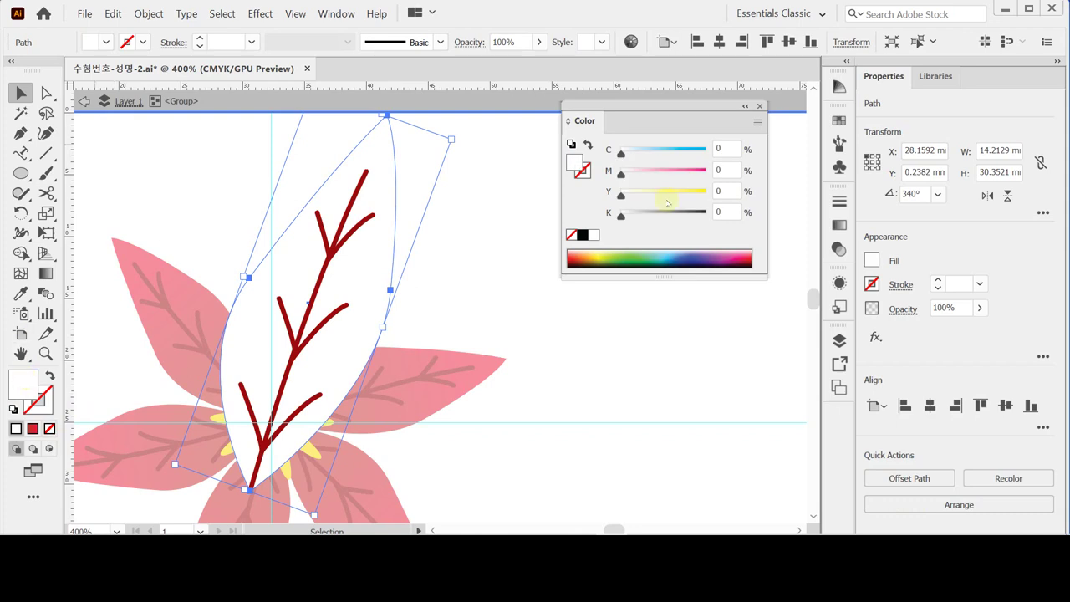
left_click(718, 147)
type("80")
key("Tab")
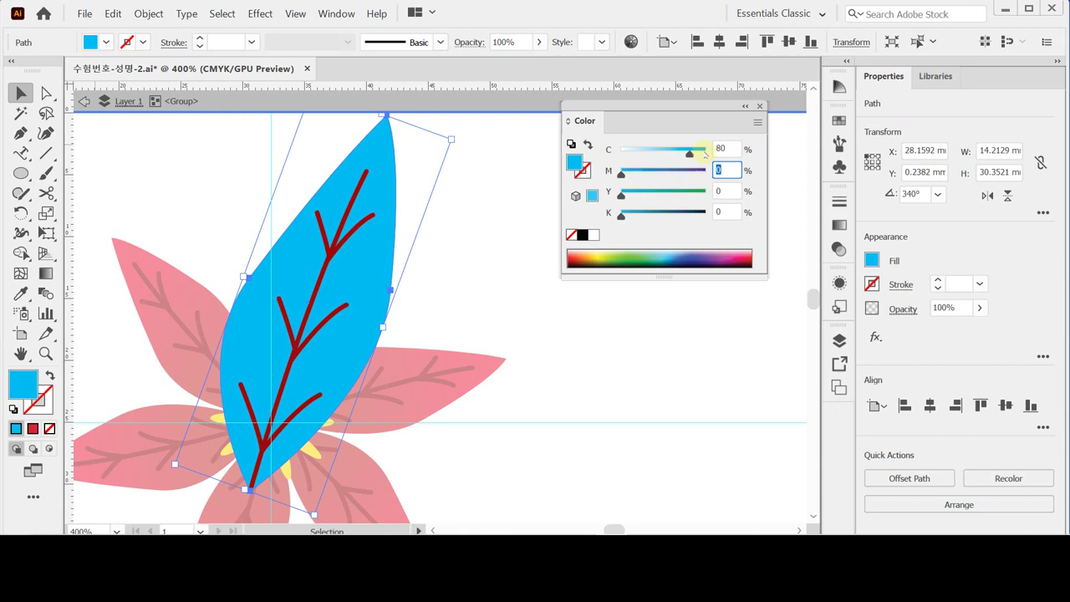
type("20")
key("Tab")
type("90")
key("Tab")
type("20")
key("Tab")
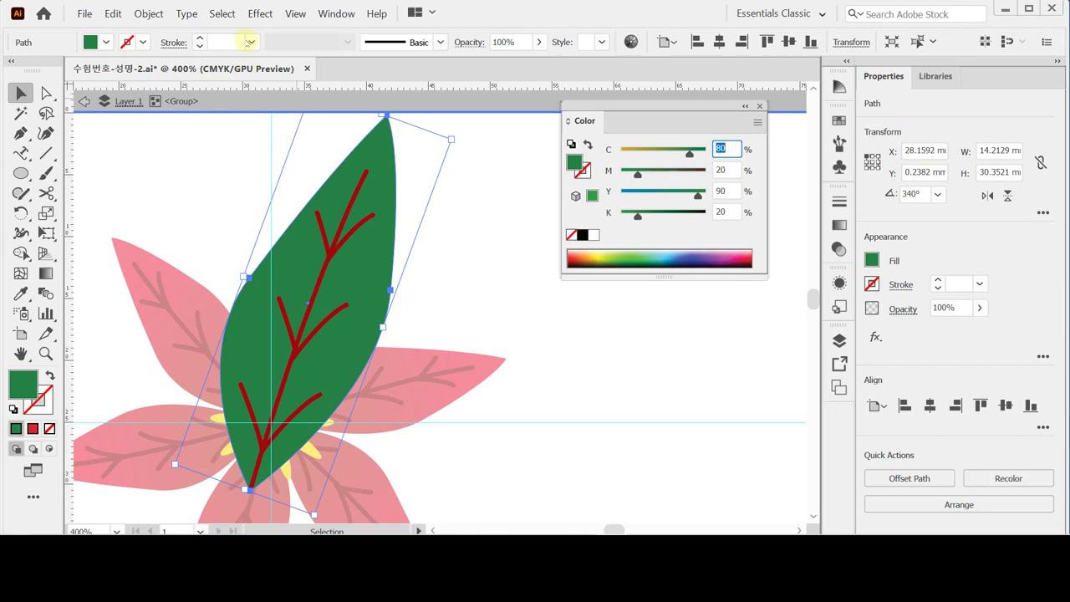
Invert the selection to the leaf's veins, set their stroke color to C90 M30 Y80 K40, and exit isolation mode.
left_click(222, 14)
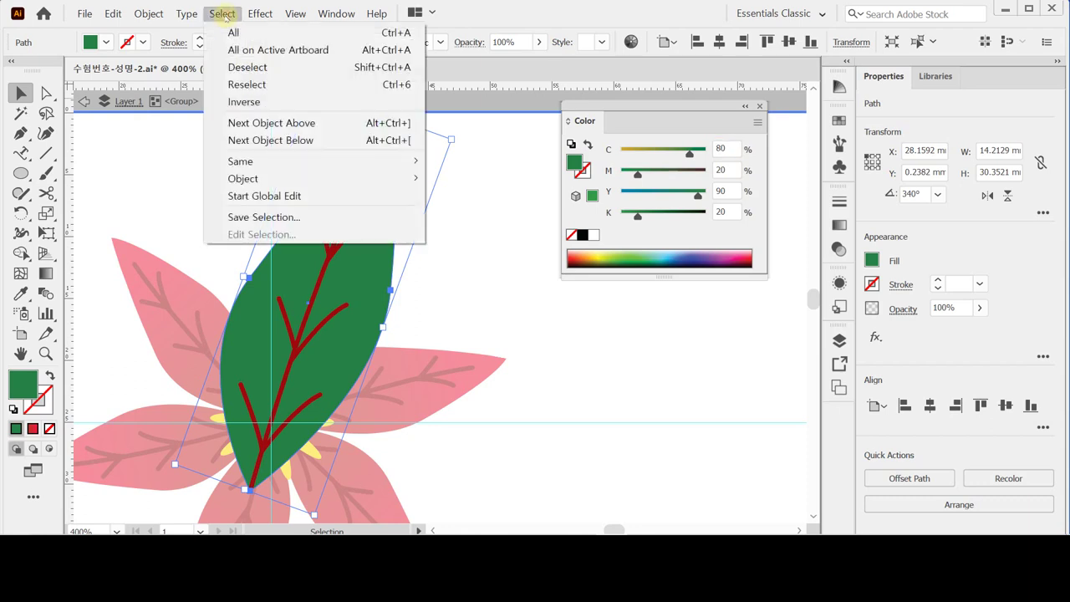
left_click(244, 101)
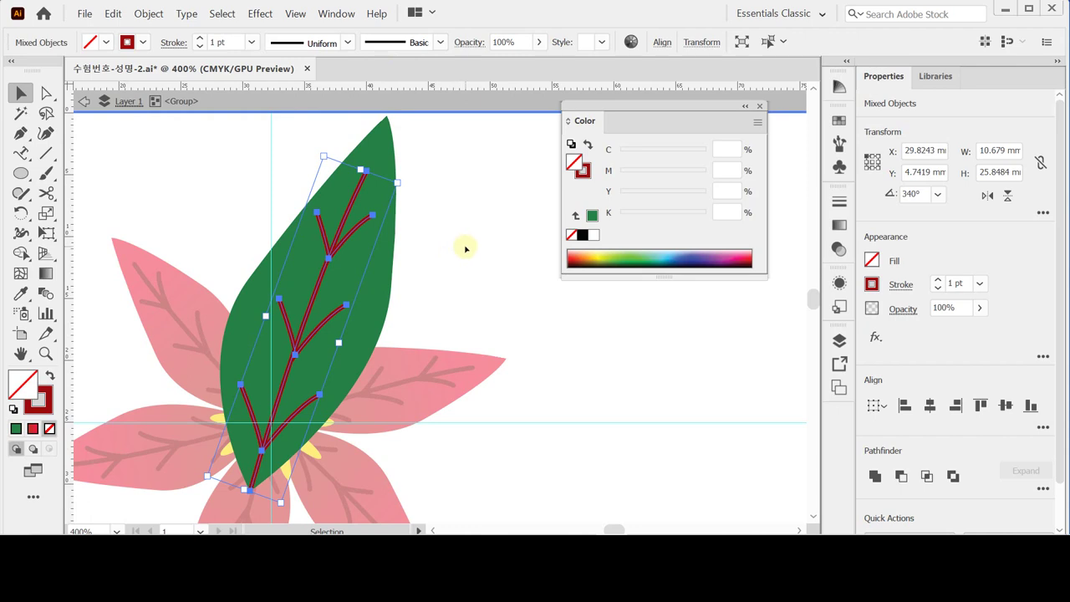
left_click(583, 171)
left_click(583, 170)
left_click(720, 169)
key("shift+Tab")
type("90")
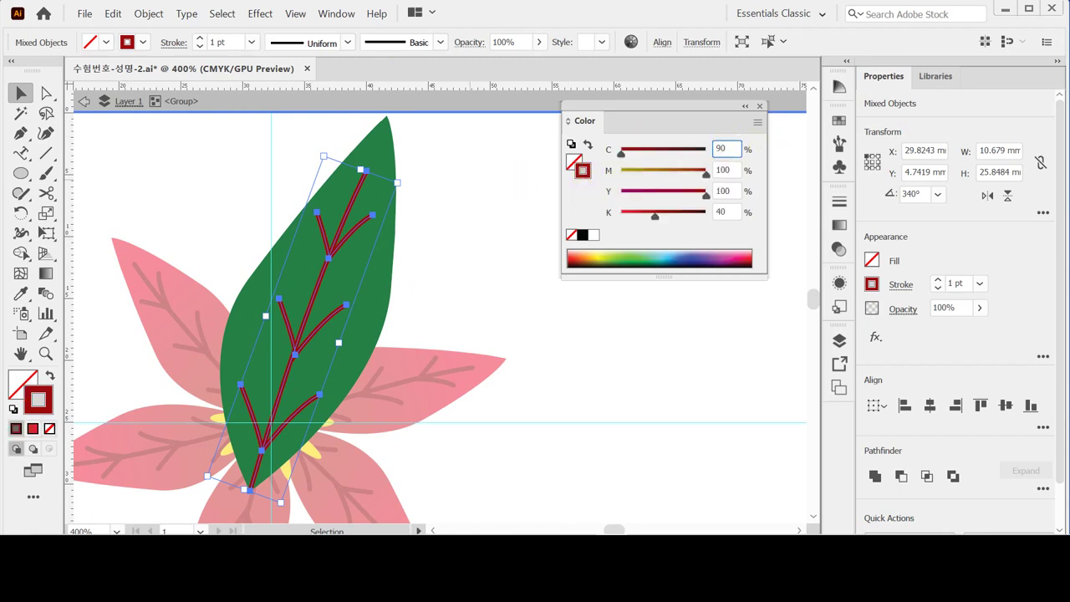
key("Tab")
type("30")
key("Tab")
type("80")
key("Tab")
key("Return")
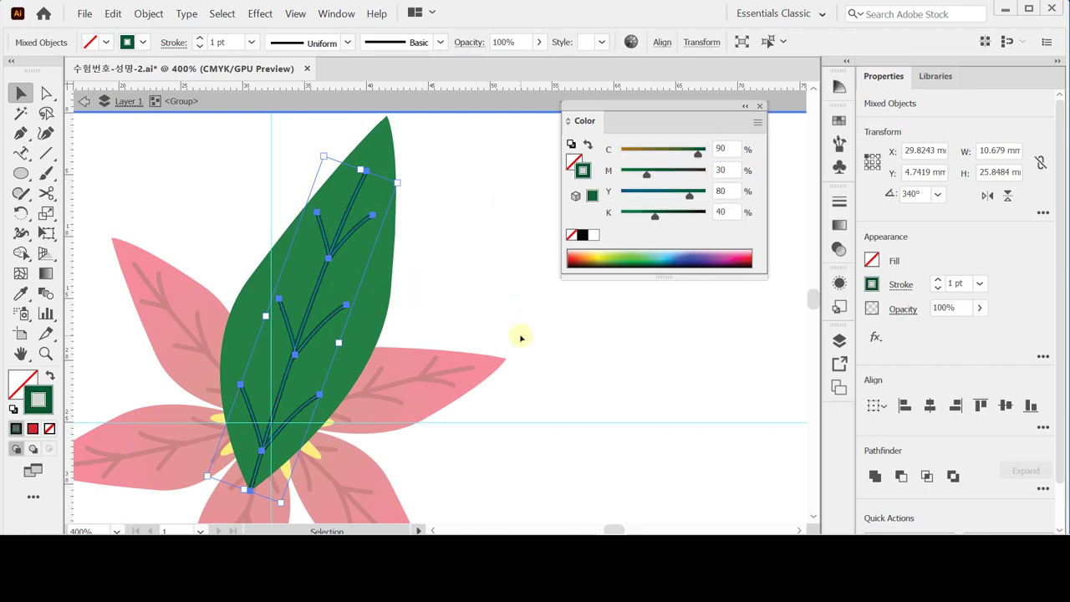
double_click(619, 388)
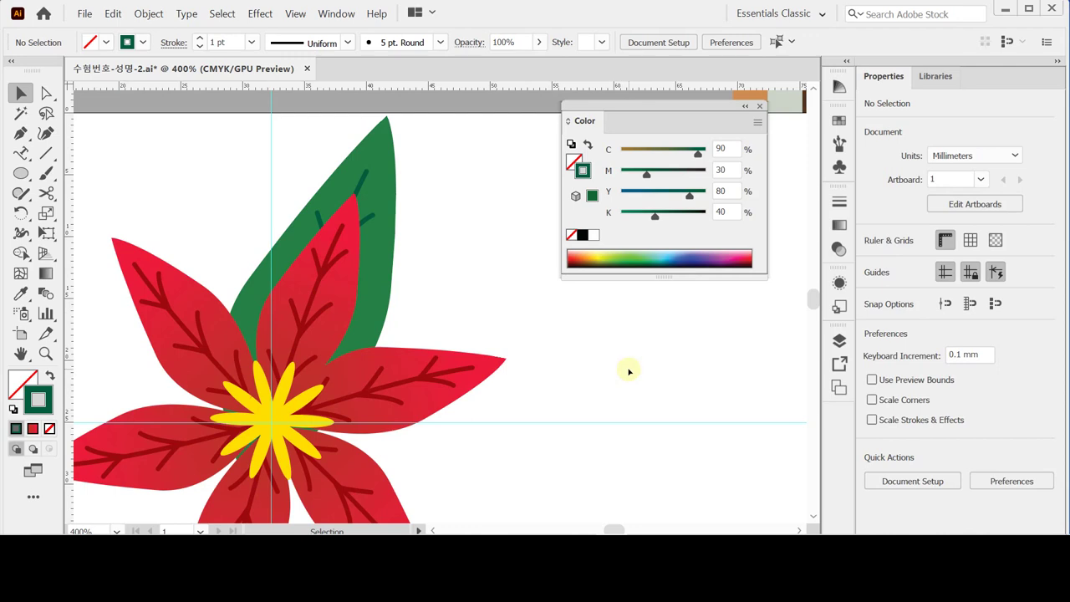
Move the green leaf group up so that its base sits at the center of the poinsettia.
left_click(378, 212)
left_click_drag(380, 215, 398, 232)
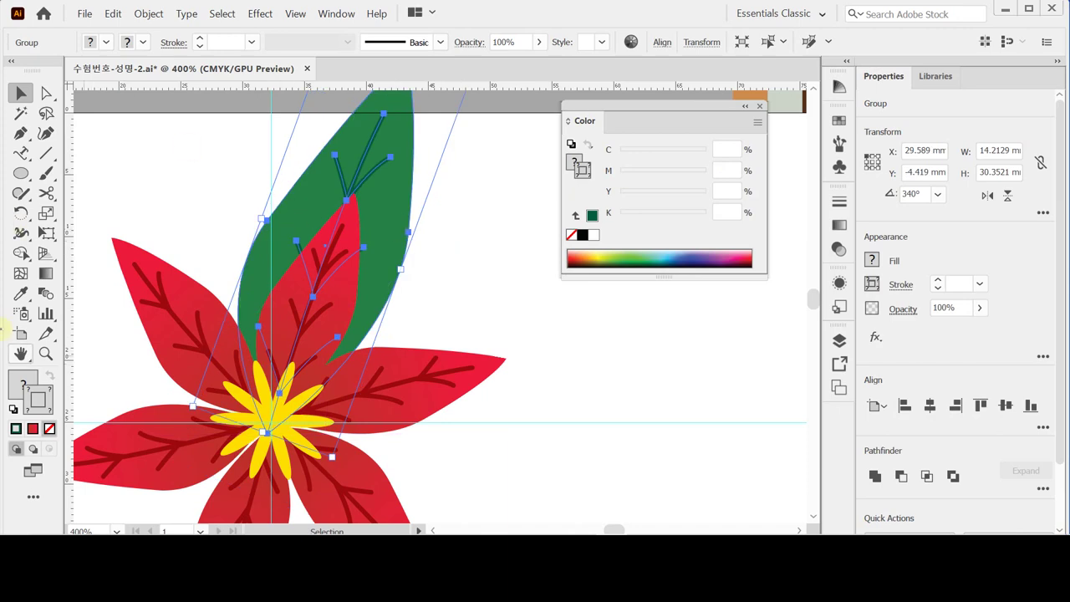
left_click_drag(387, 269, 389, 259)
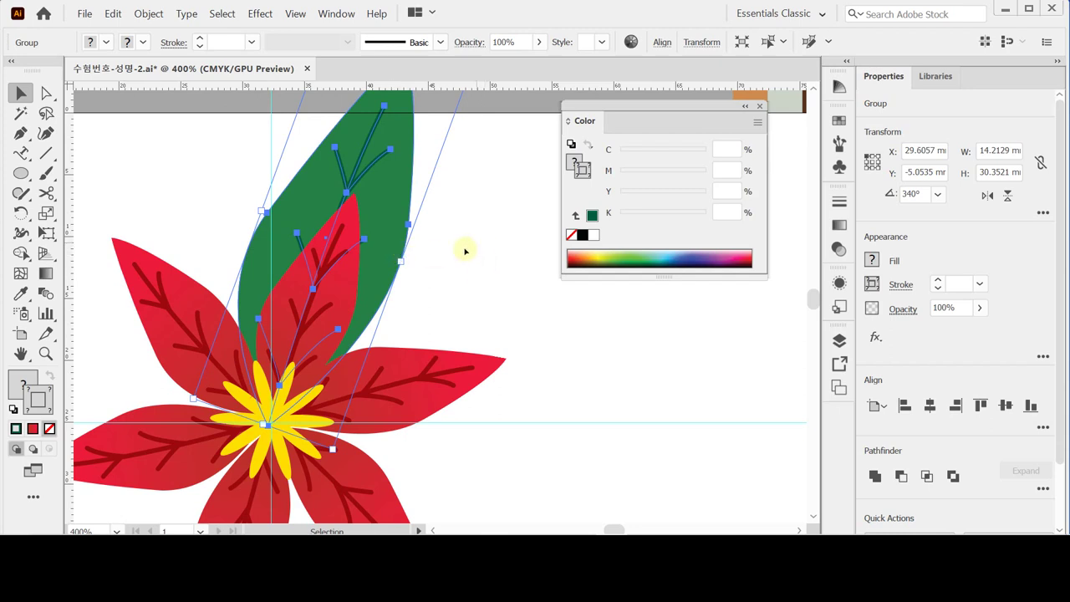
Nudge the green leaf slightly right and rotate it by -28° around its base at the flower's center.
left_click(21, 212)
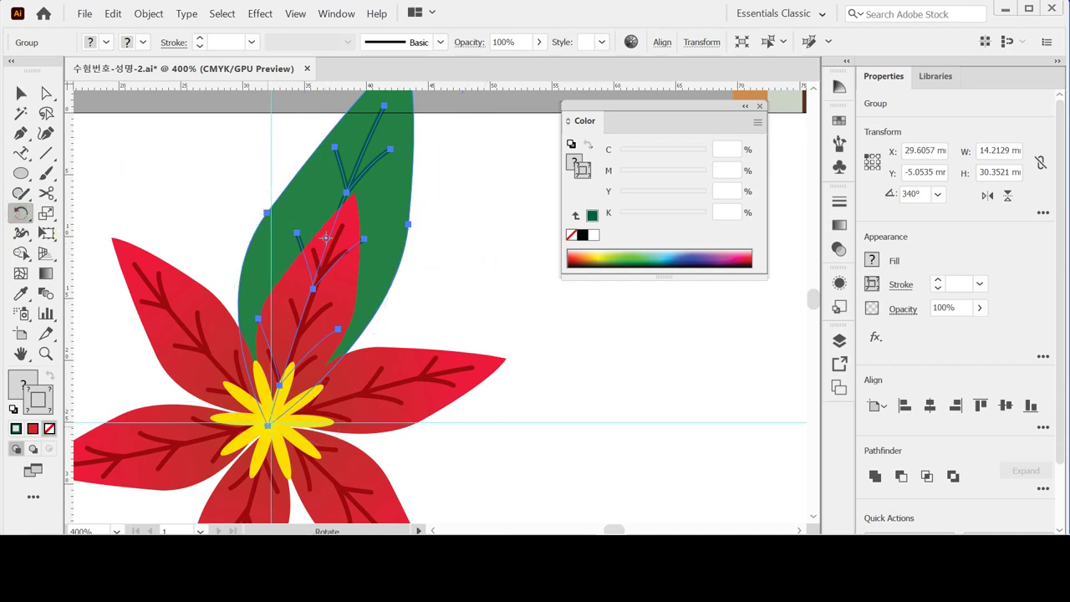
key("Right")
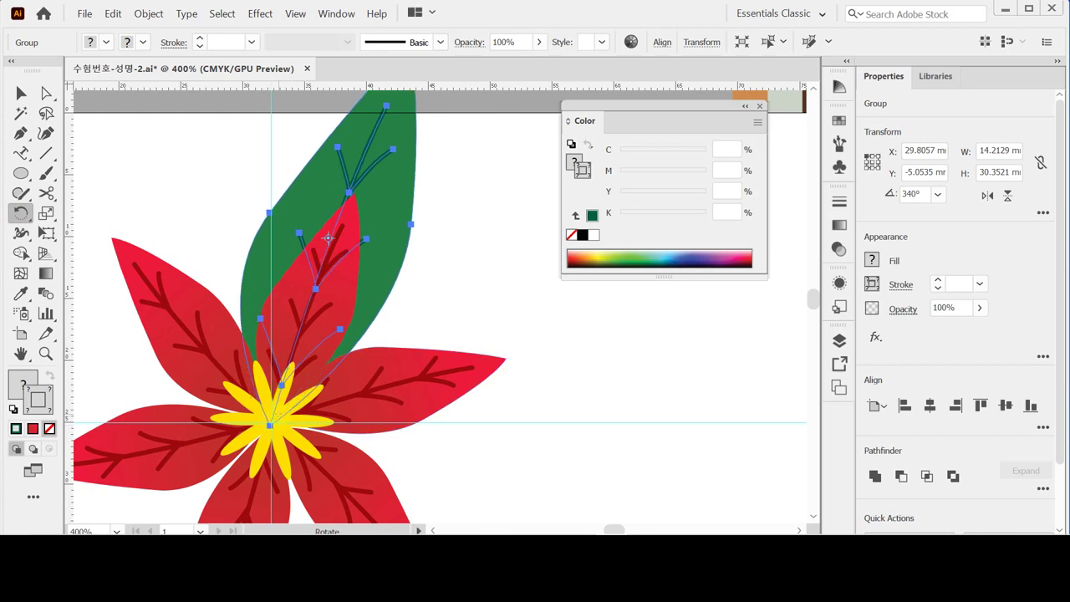
left_click(269, 426, "alt")
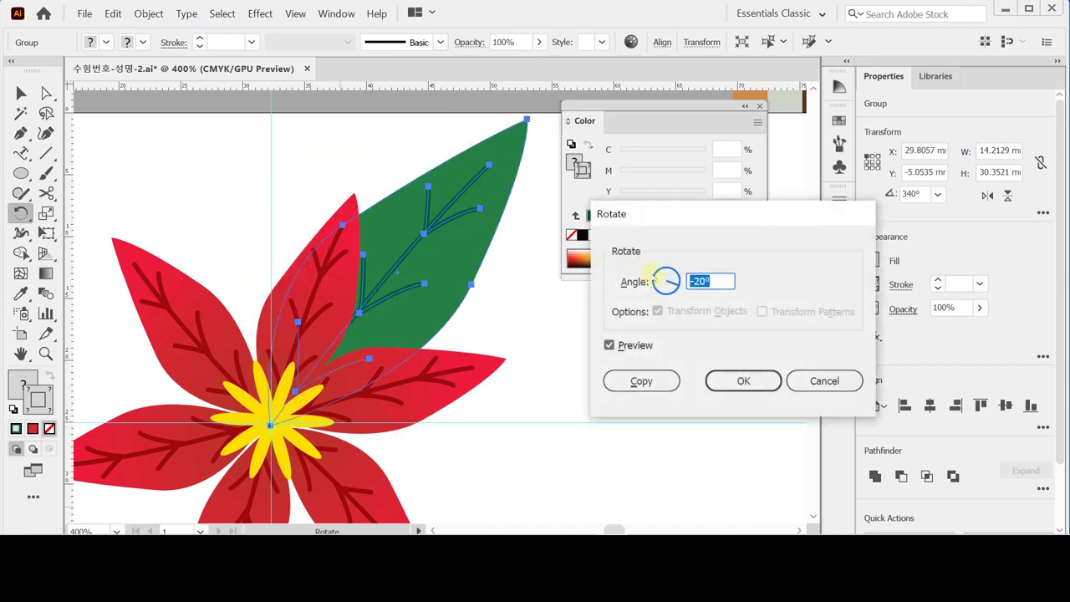
type("-28")
key("Tab")
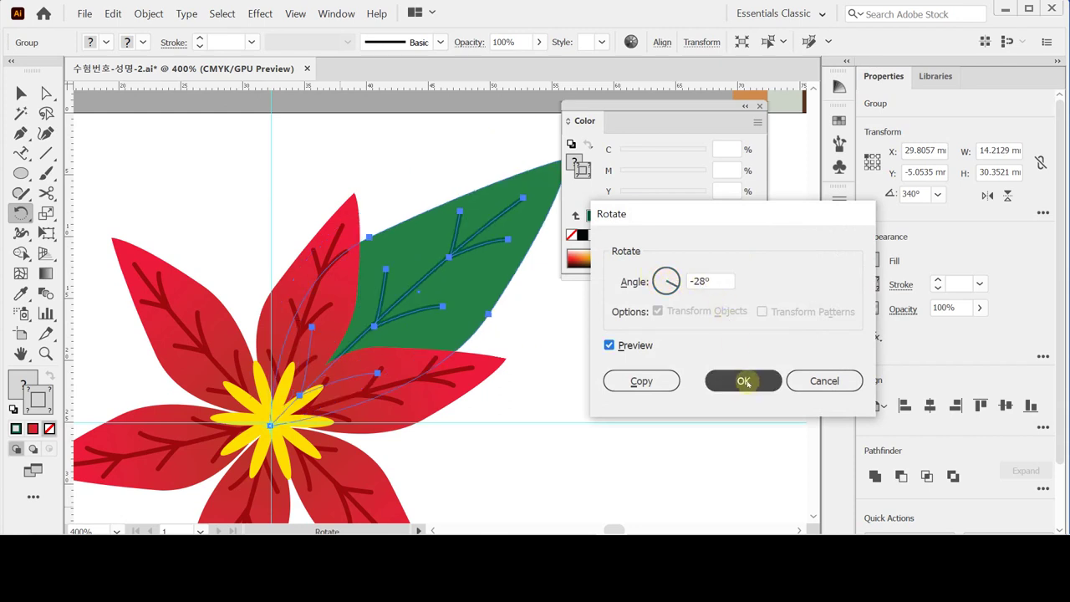
left_click(743, 381)
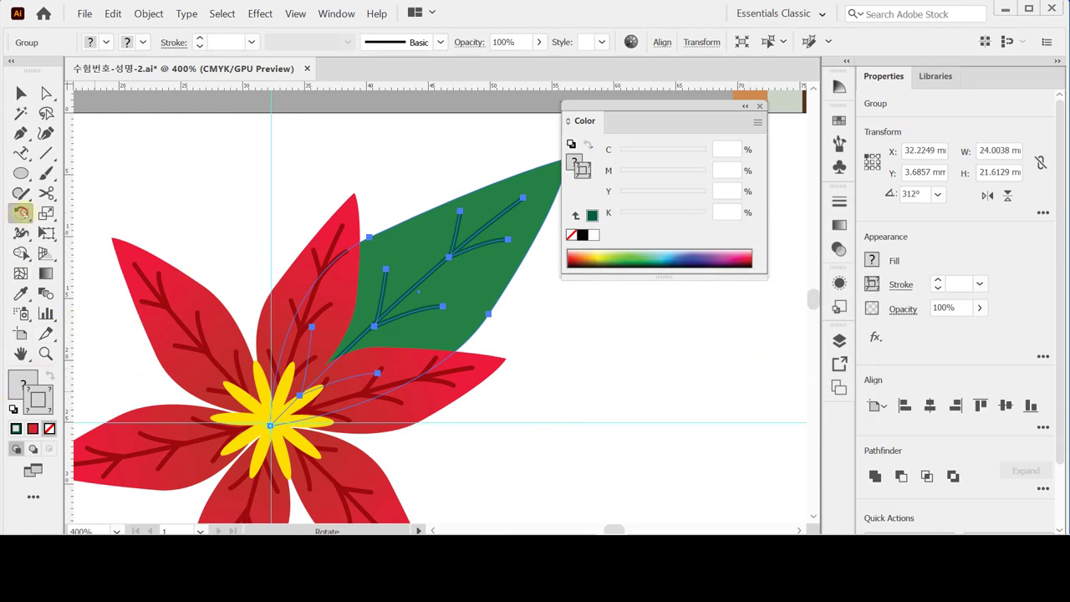
Make a copy of the green leaf rotated by -110° around the flower's center.
left_click_drag(423, 449, 361, 350)
left_click_drag(303, 354, 303, 352)
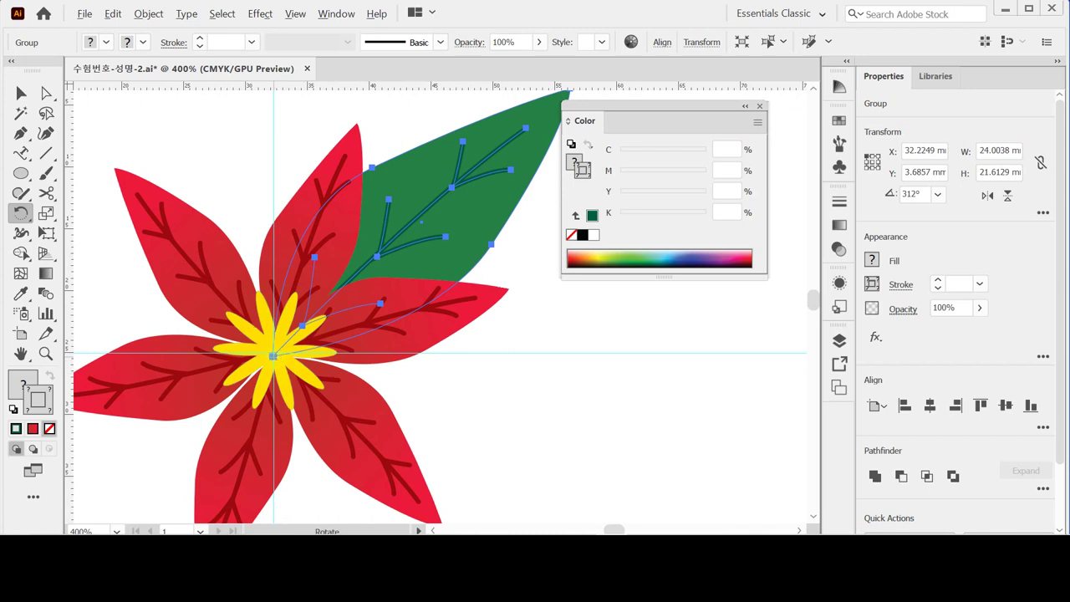
left_click(273, 356, "alt")
type("-110")
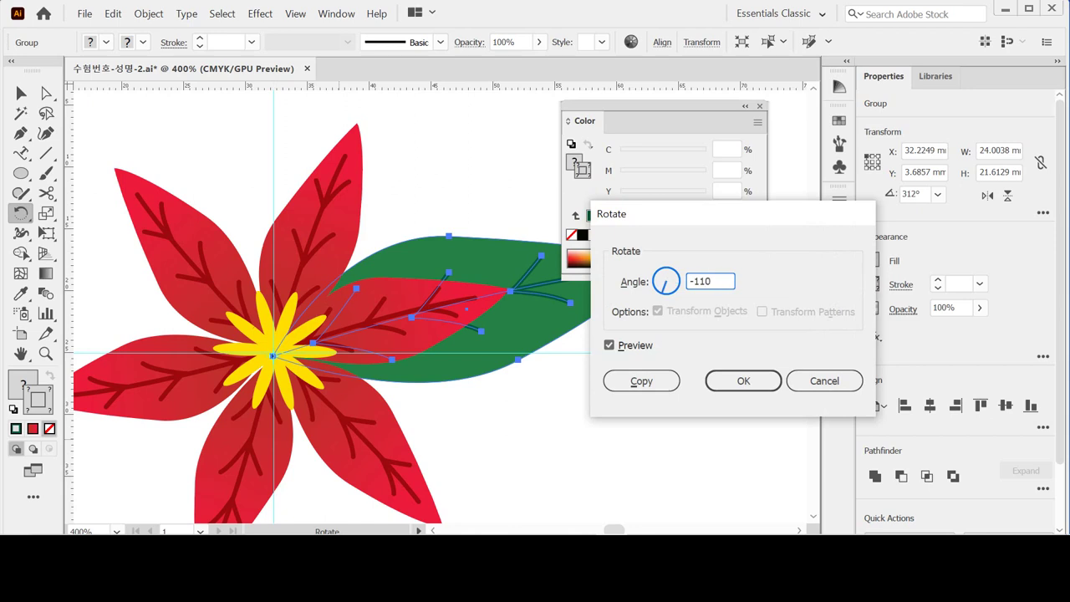
key("Tab")
left_click(641, 381)
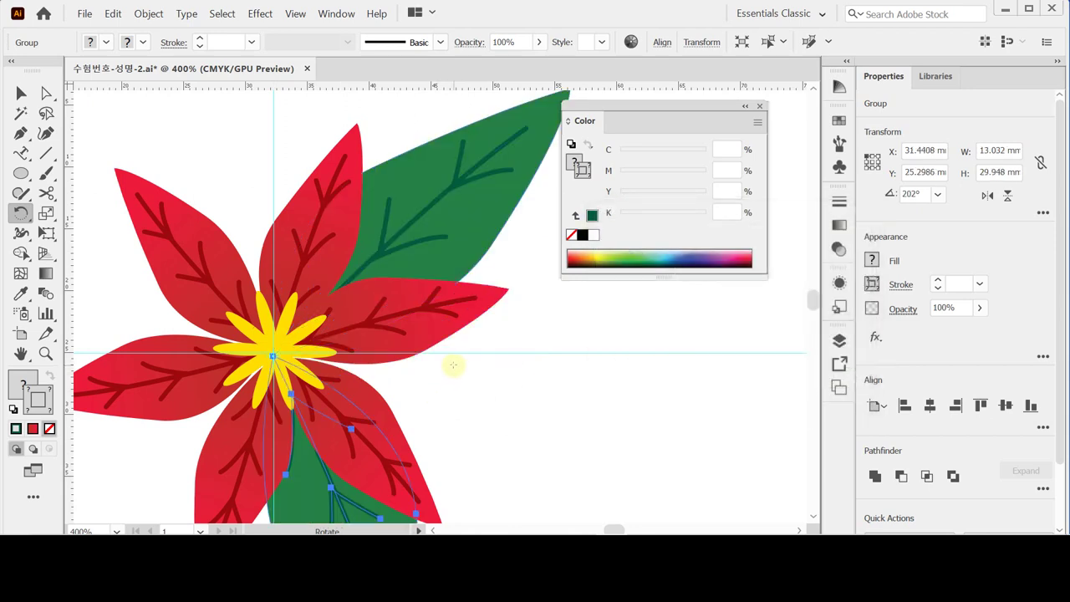
Scale the lower green leaf uniformly to 85% from the flower's center, with Scale Strokes & Effects off.
key("ctrl+minus")
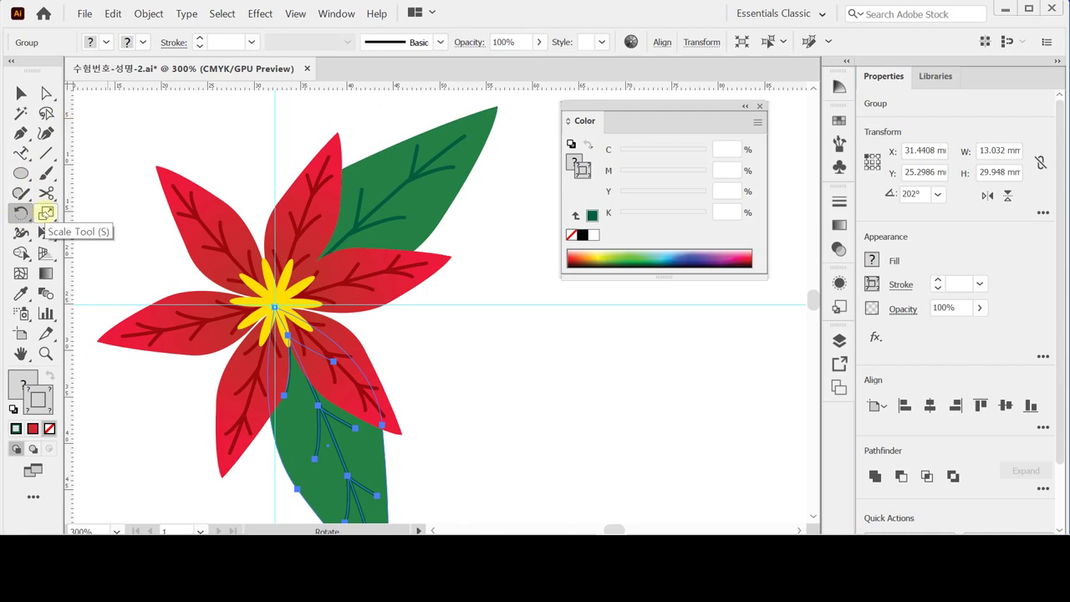
left_click(45, 213)
left_click(330, 445, "alt")
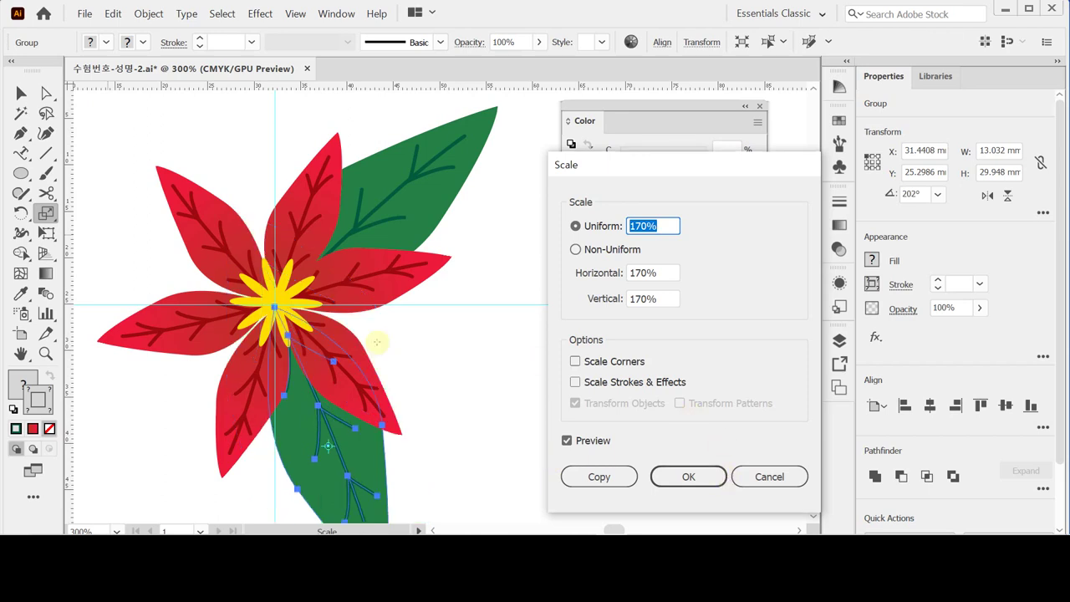
key("Return")
scroll(355, 292, "down", 2)
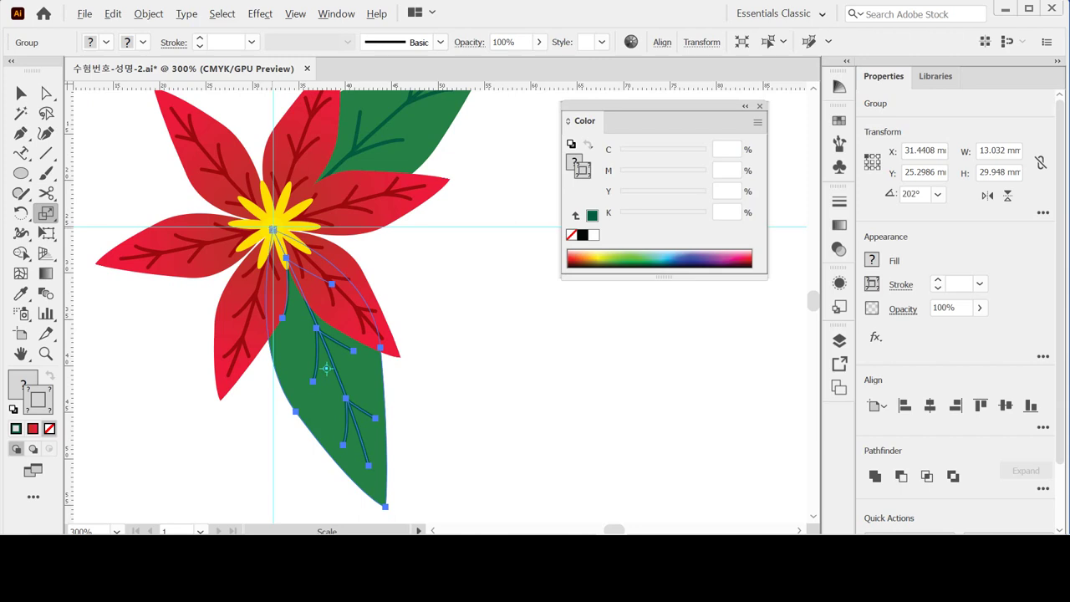
key("Return")
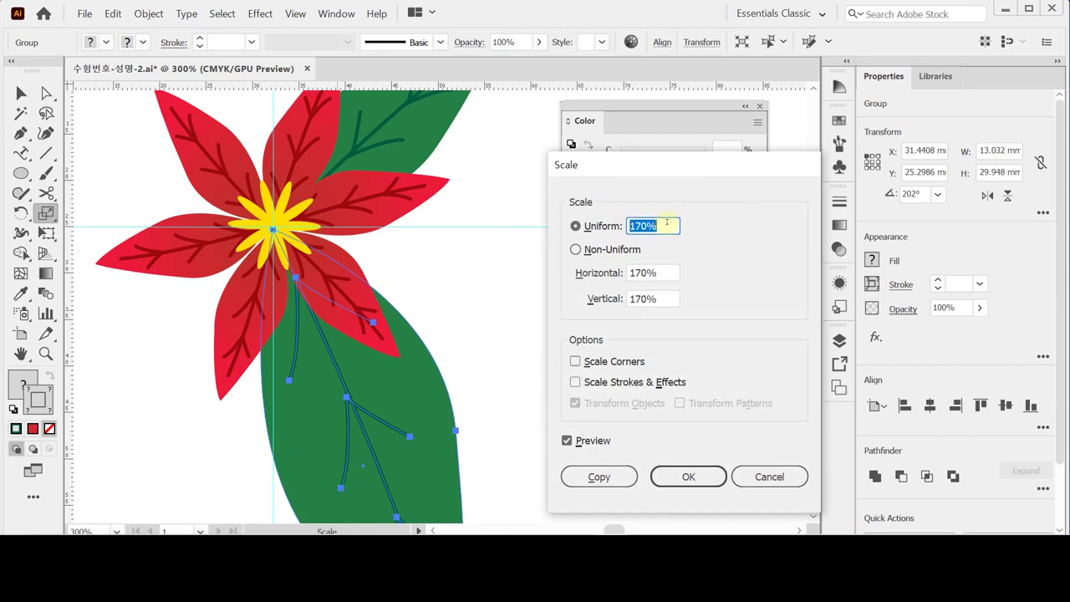
type("85")
left_click(678, 483)
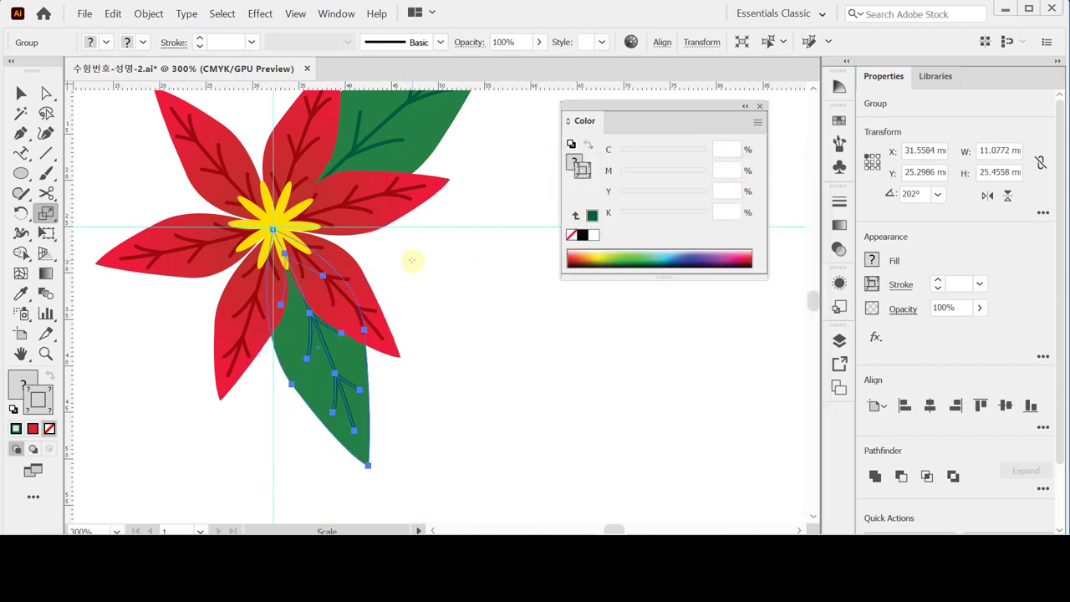
Make a copy of the lower green leaf scaled uniformly to 130% about its own center.
double_click(46, 212)
type("130")
key("Tab")
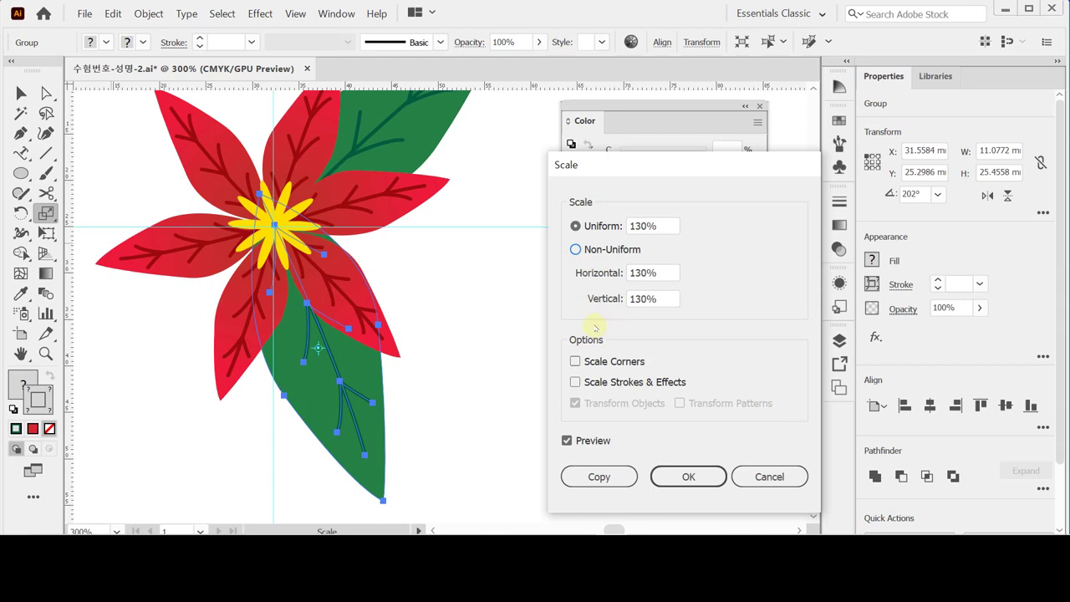
left_click(597, 475)
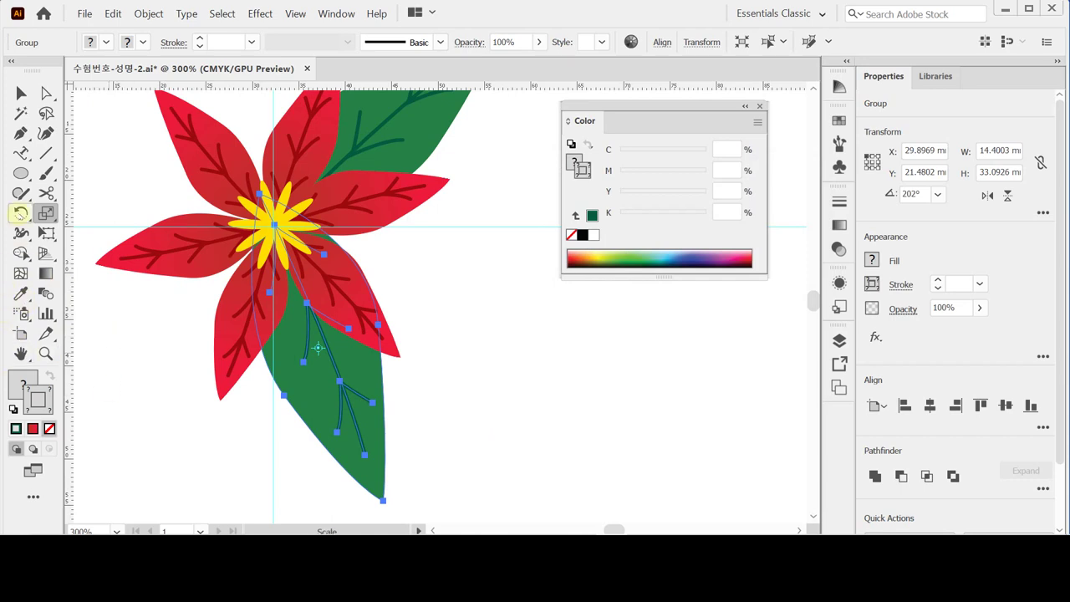
Rotate the enlarged leaf copy by -105° about its own center.
left_click(21, 213)
double_click(21, 212)
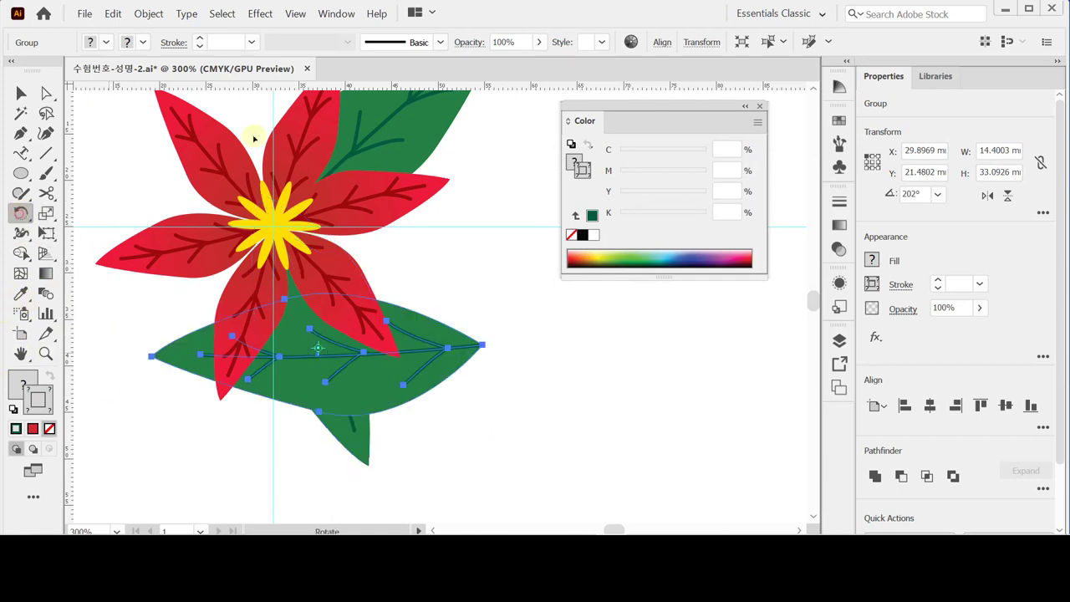
type("-105")
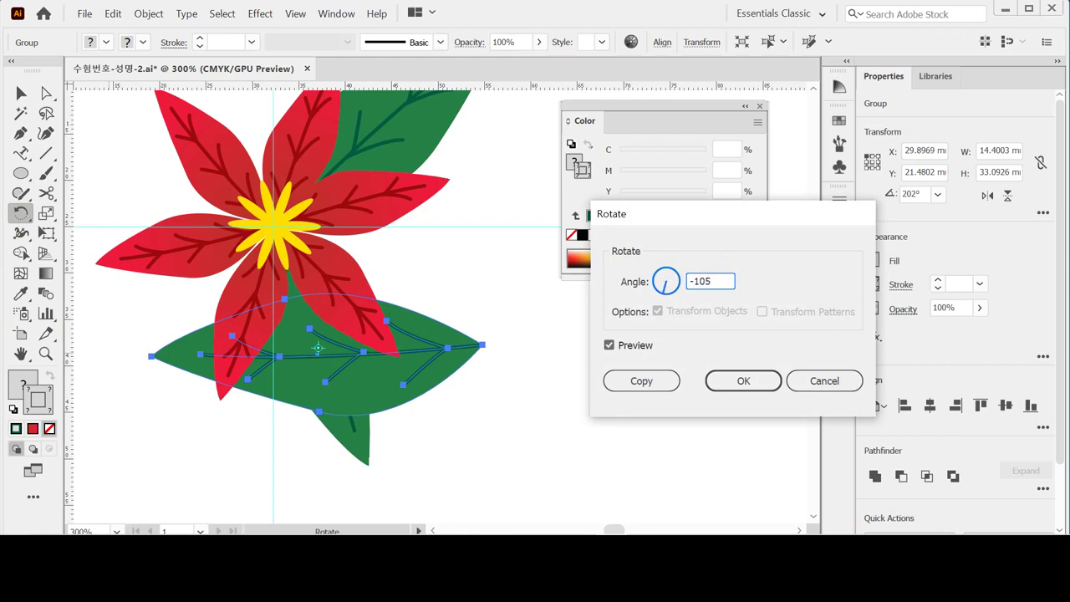
key("Return")
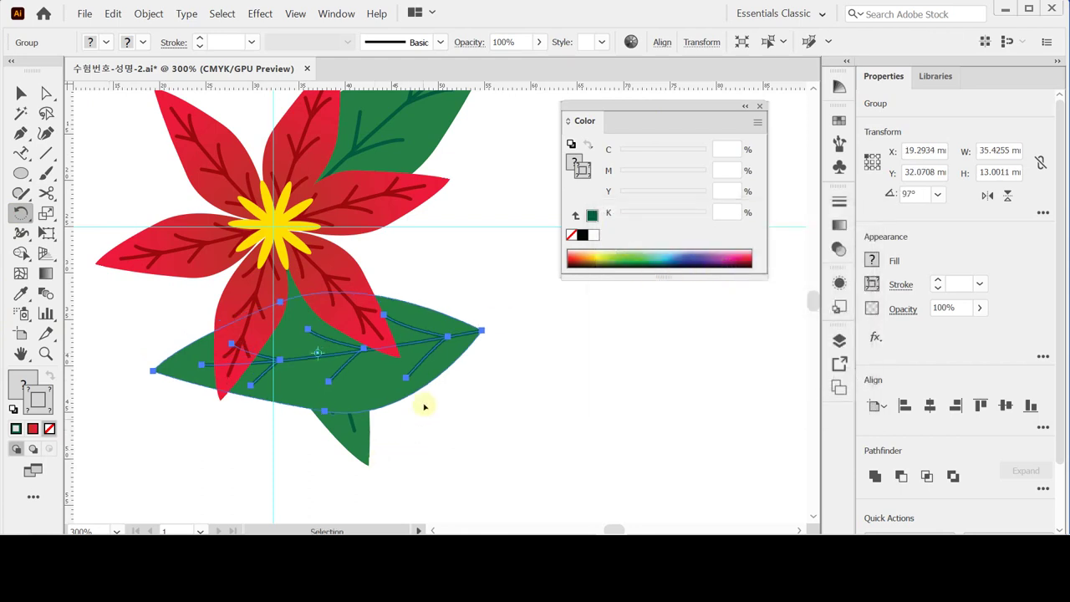
Position the rotated leaf behind the left petal, with its base at the flower's center and its tip near the artboard's left edge.
left_click_drag(317, 346, 102, 242)
left_click_drag(407, 239, 512, 240)
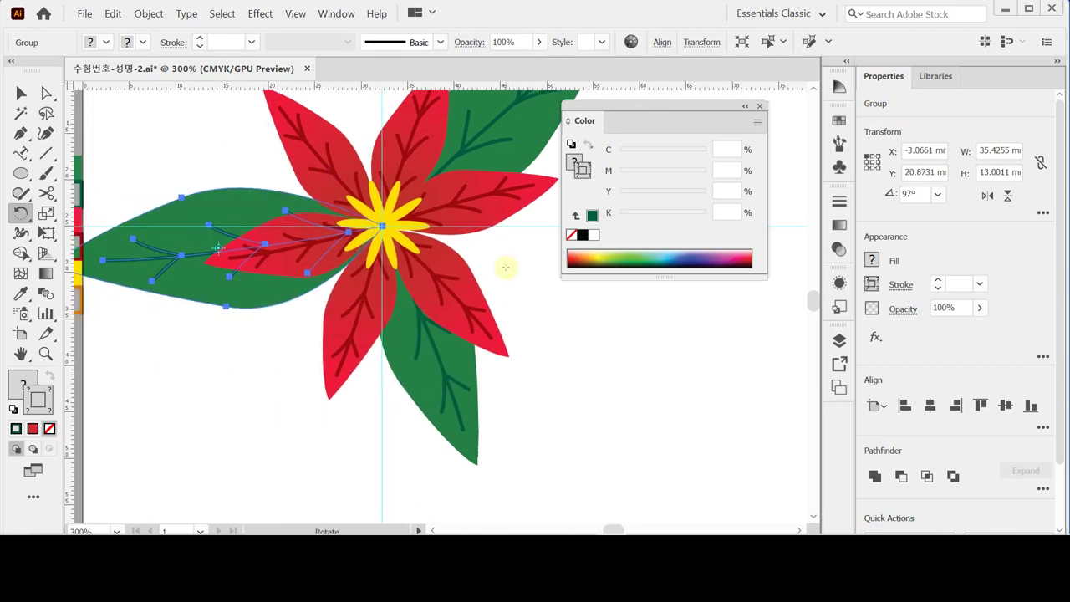
left_click_drag(147, 219, 203, 219)
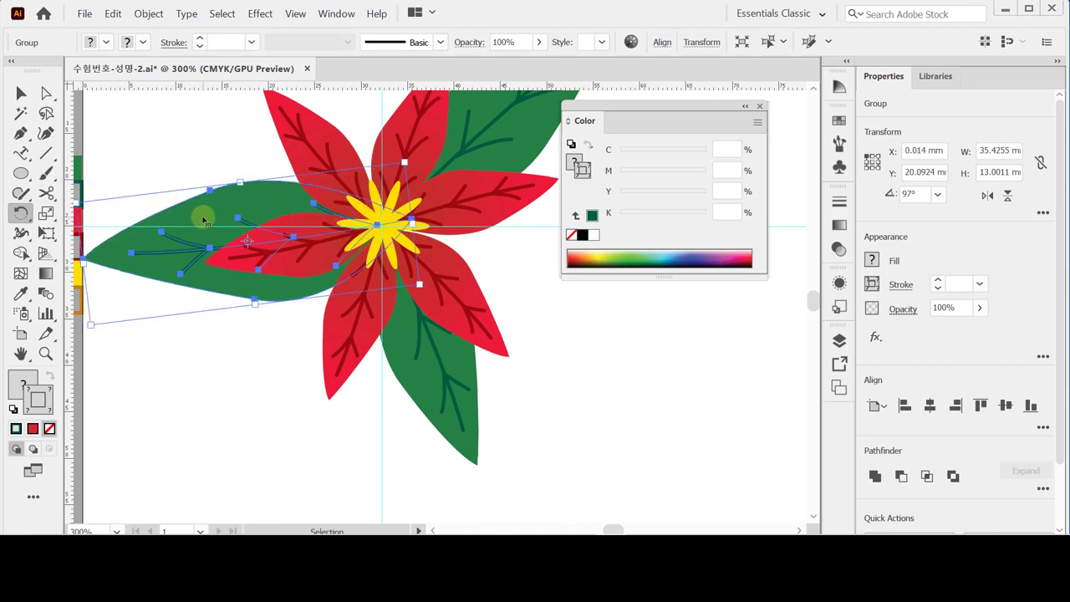
left_click_drag(203, 212, 203, 212)
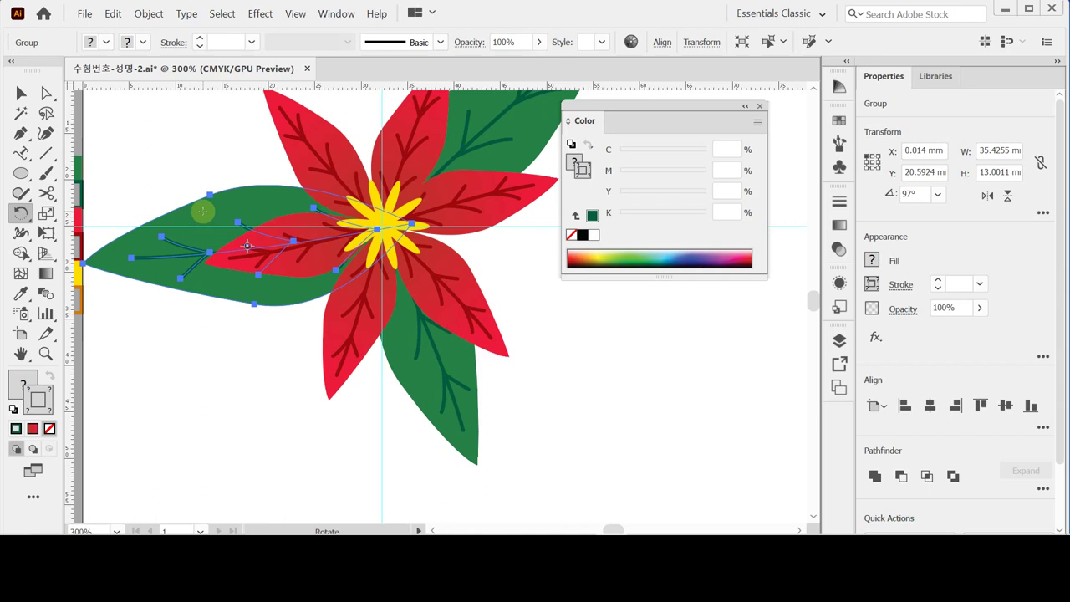
left_click_drag(248, 245, 250, 248)
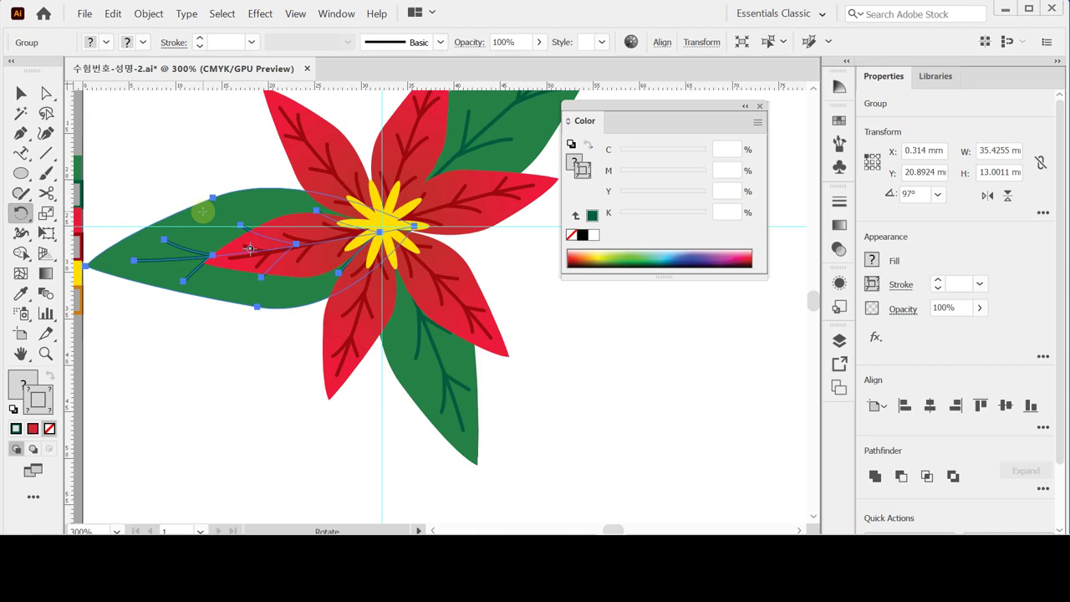
left_click_drag(203, 212, 203, 212)
key("ctrl+minus")
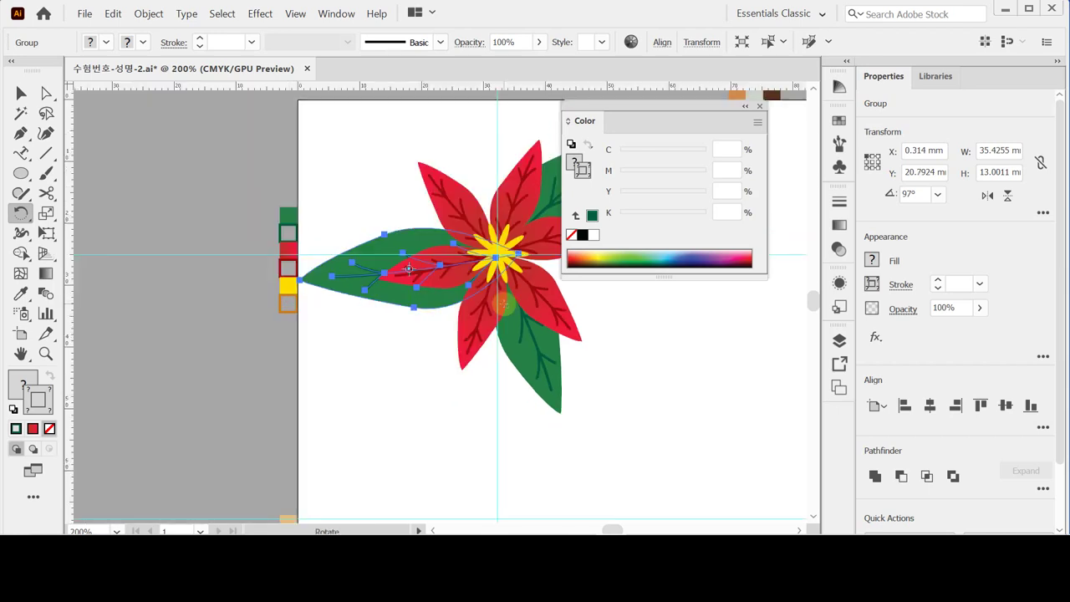
key("ctrl")
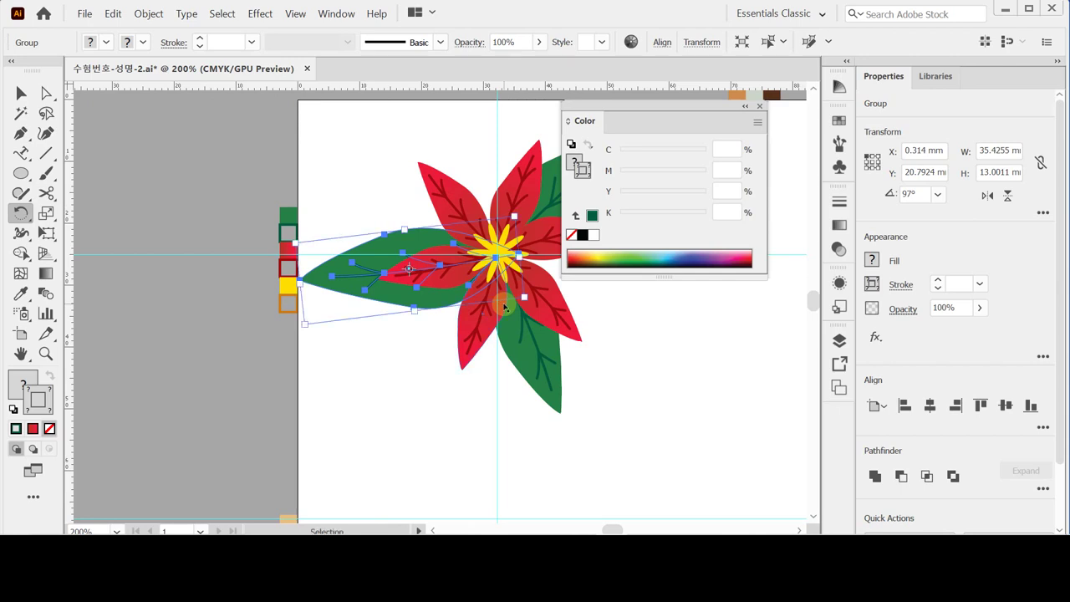
Save the document and make a copy of the whole red flower with its yellow center, without the green leaves, rotated by 30°.
key("ctrl+s")
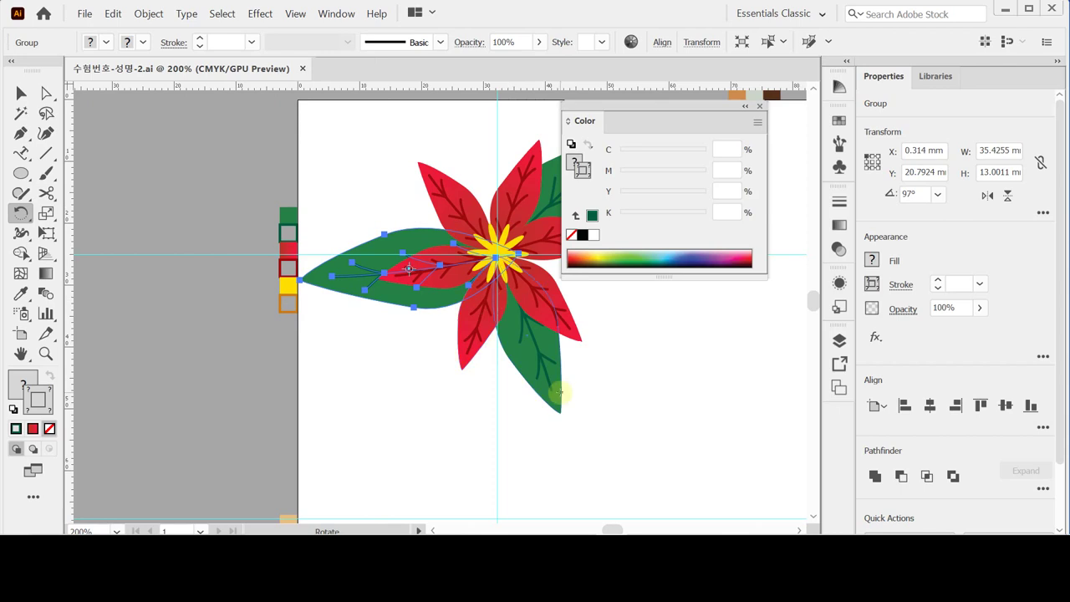
left_click_drag(478, 280, 330, 319)
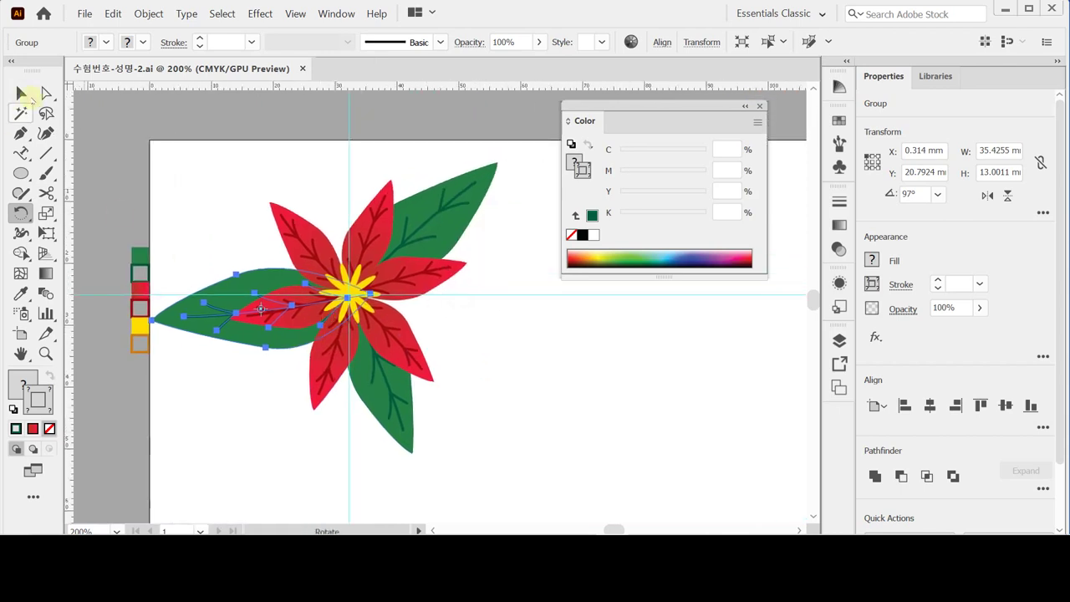
left_click(21, 92)
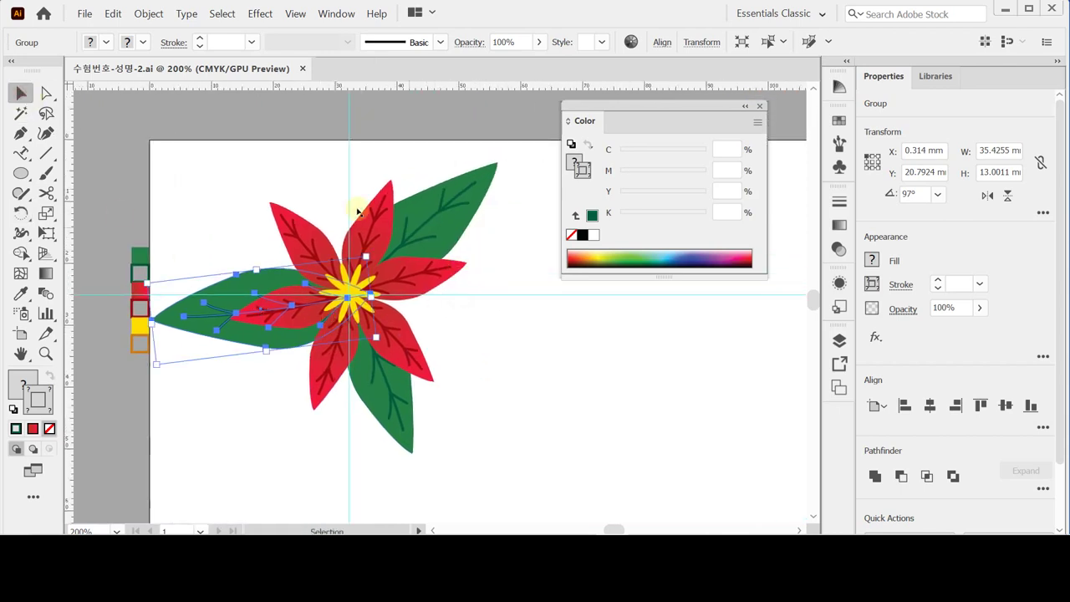
left_click(288, 170)
left_click_drag(310, 160, 426, 378)
left_click(232, 306, "shift")
left_click(468, 188, "shift")
left_click(400, 417, "shift")
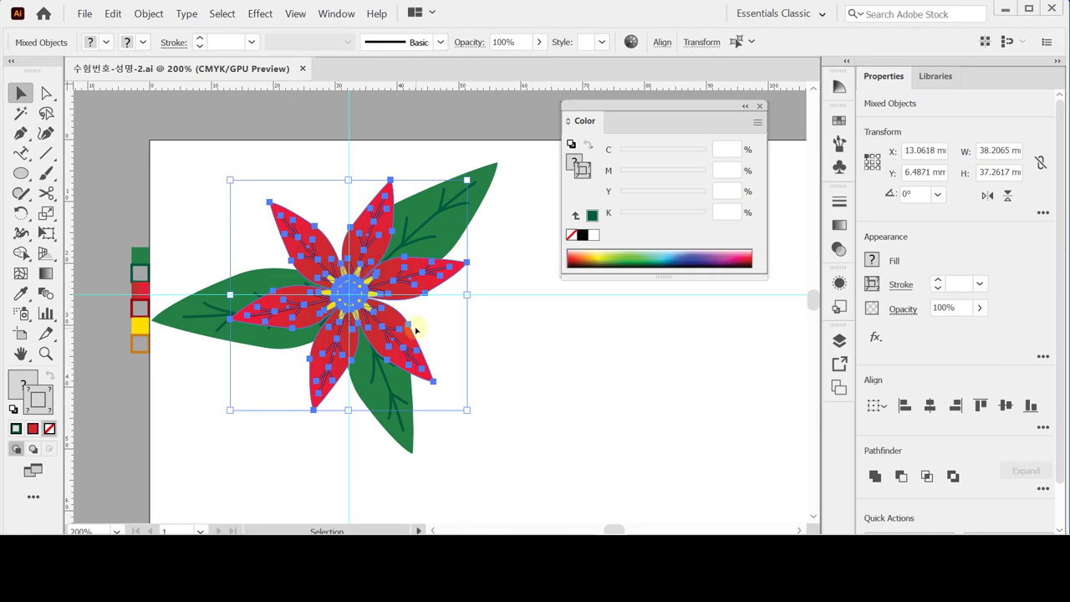
double_click(21, 214)
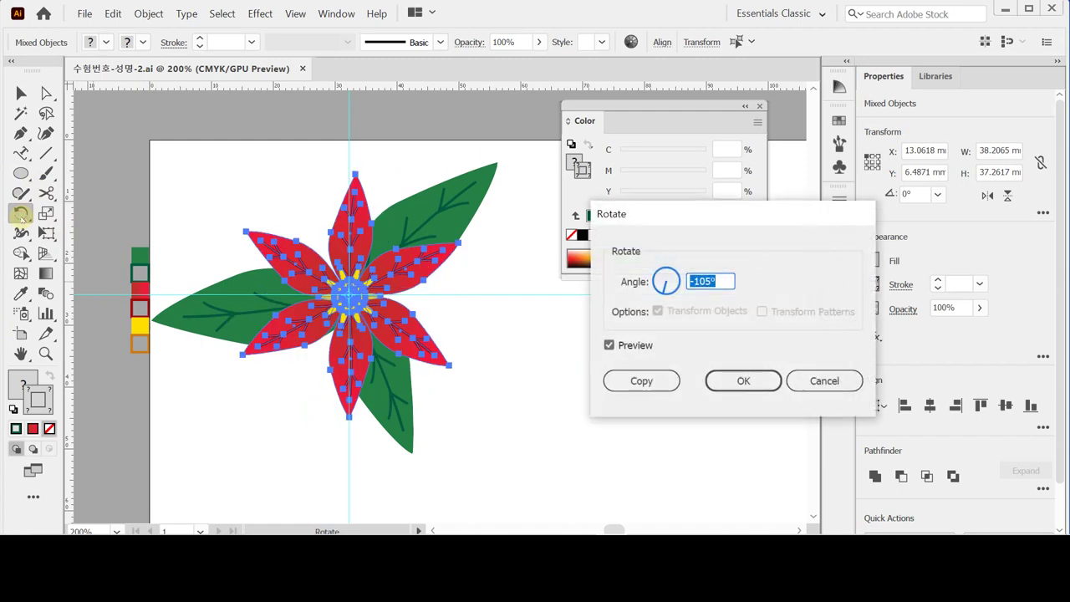
type("30")
left_click(640, 381)
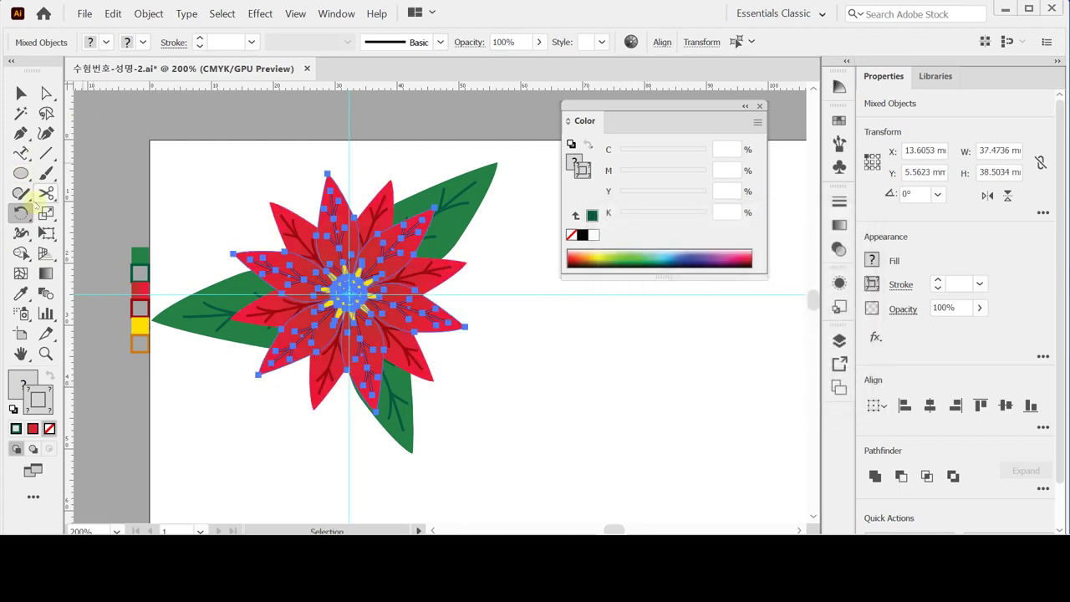
Scale the rotated flower copy uniformly to 60% with Scale Strokes & Effects on.
left_click(45, 214)
double_click(45, 214)
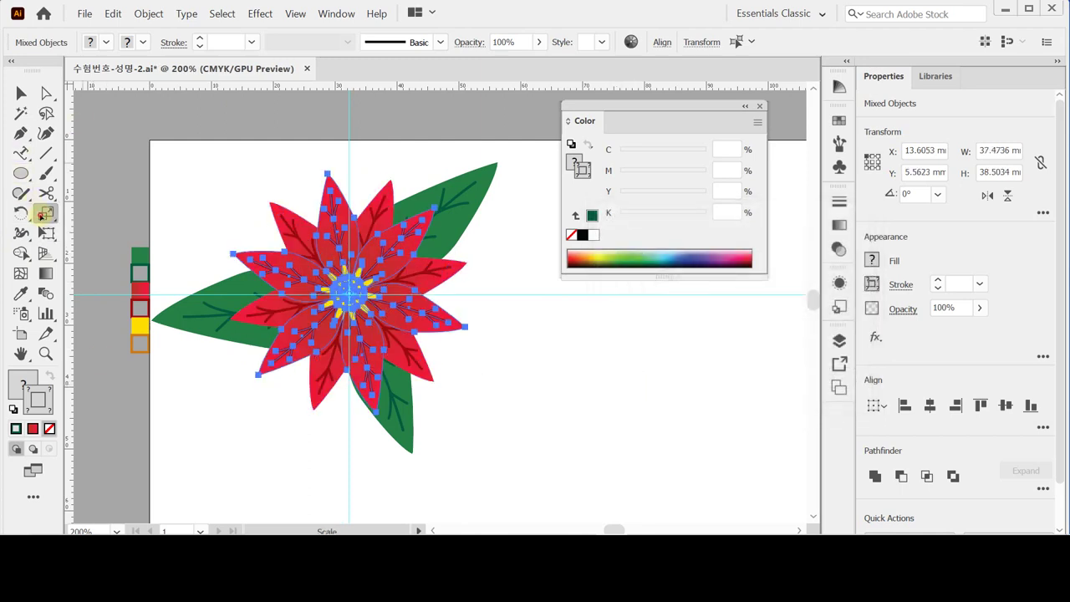
type("60")
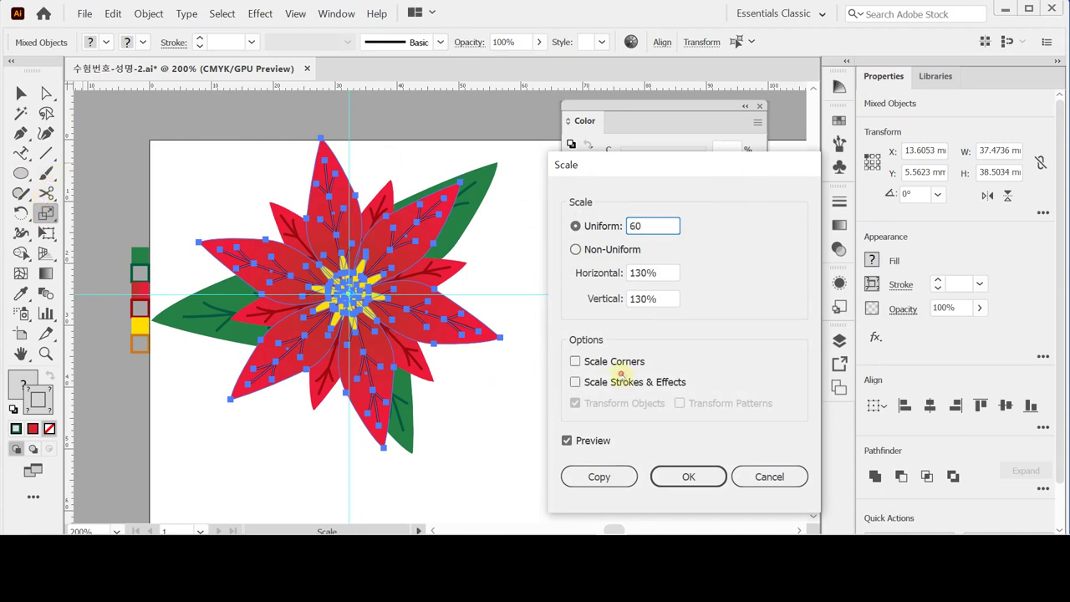
left_click(626, 382)
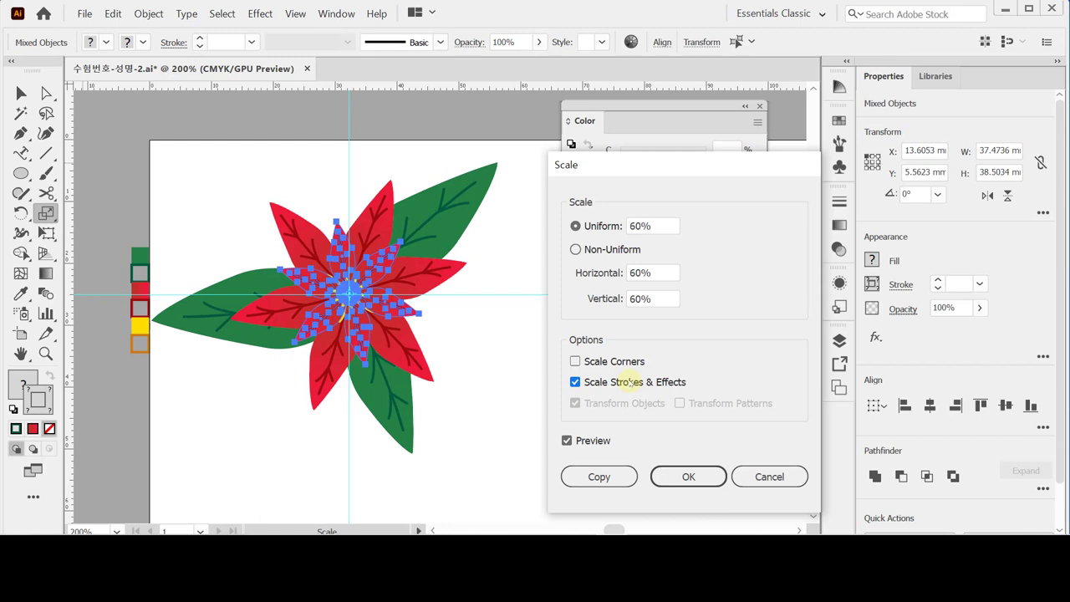
left_click(688, 476)
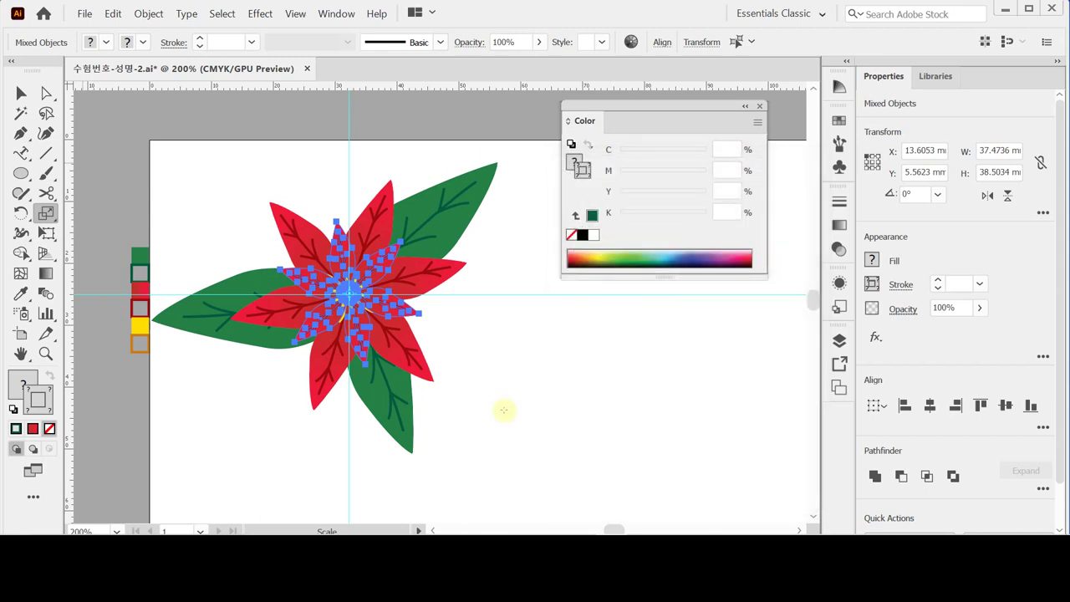
Position the small flower below the left green leaf at about X 4.7 mm, Y 34.5 mm, deselect it and save the document.
key("v")
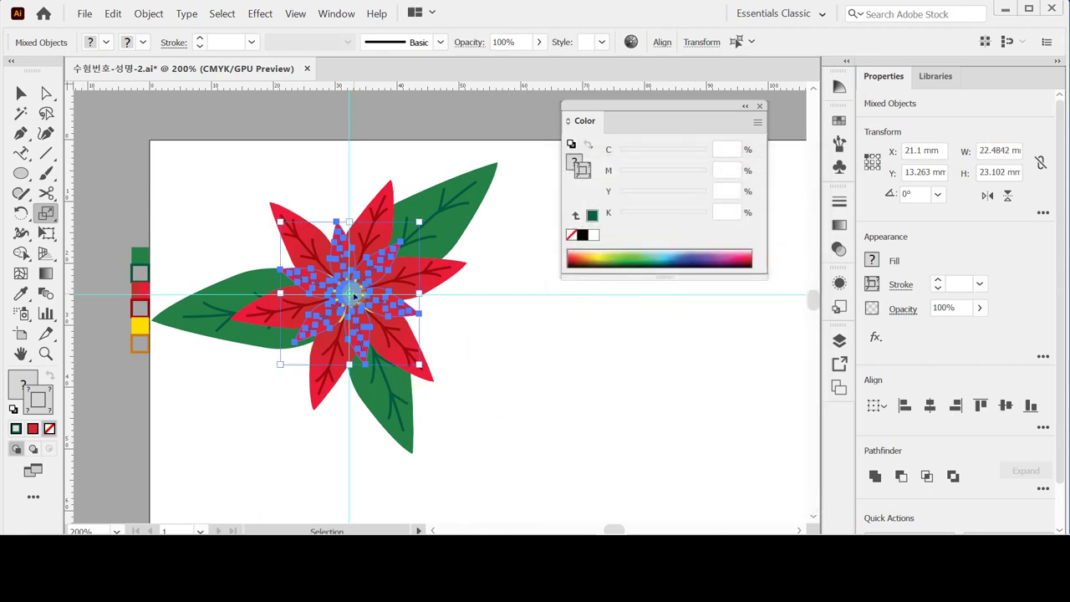
left_click_drag(355, 294, 251, 428)
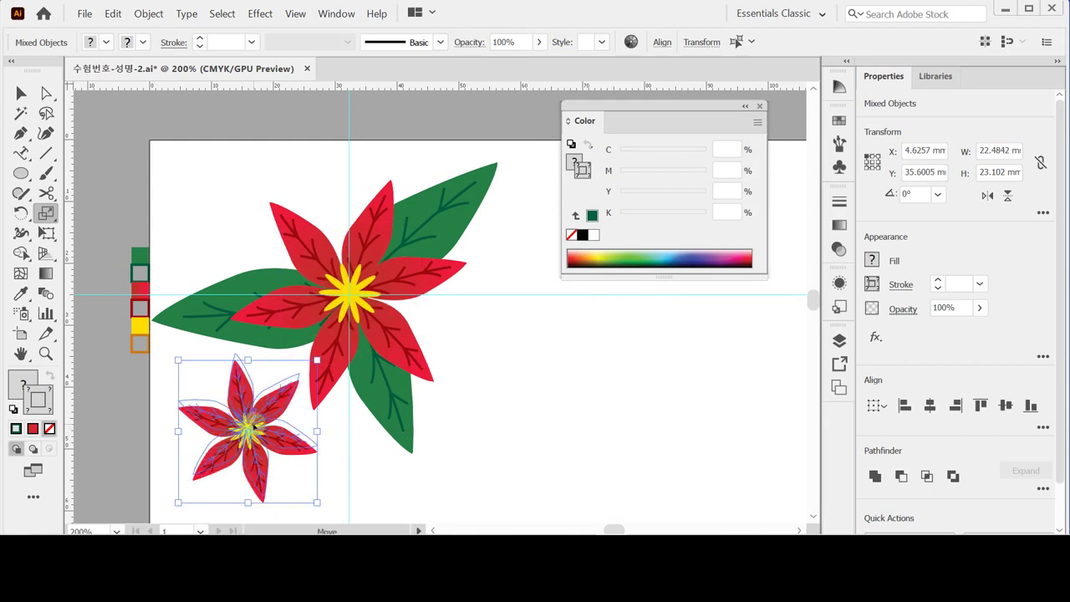
left_click_drag(250, 428, 250, 421)
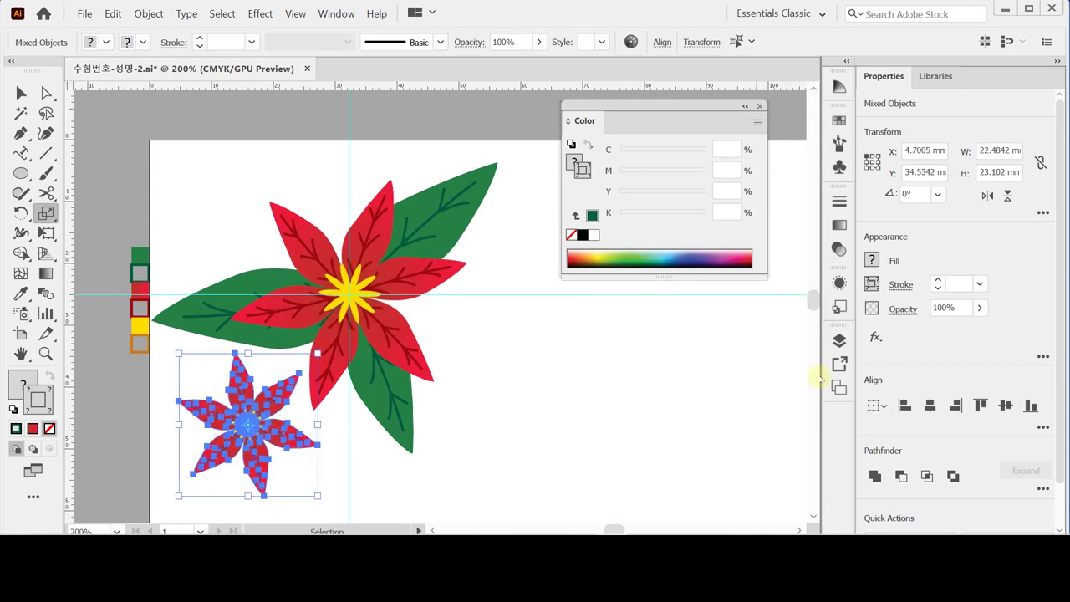
key("s")
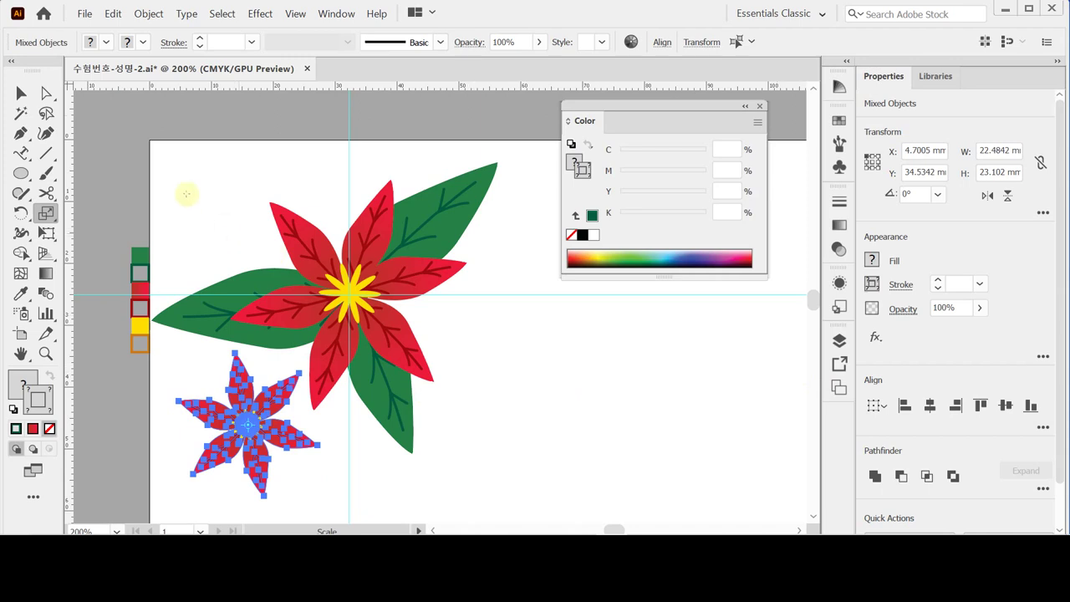
left_click(222, 15)
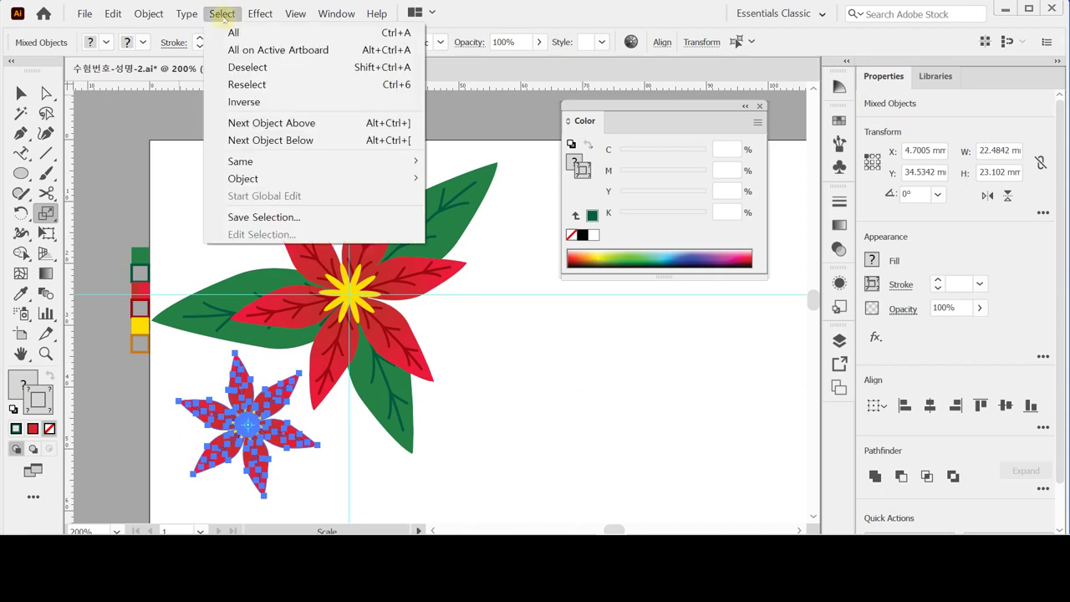
left_click(230, 69)
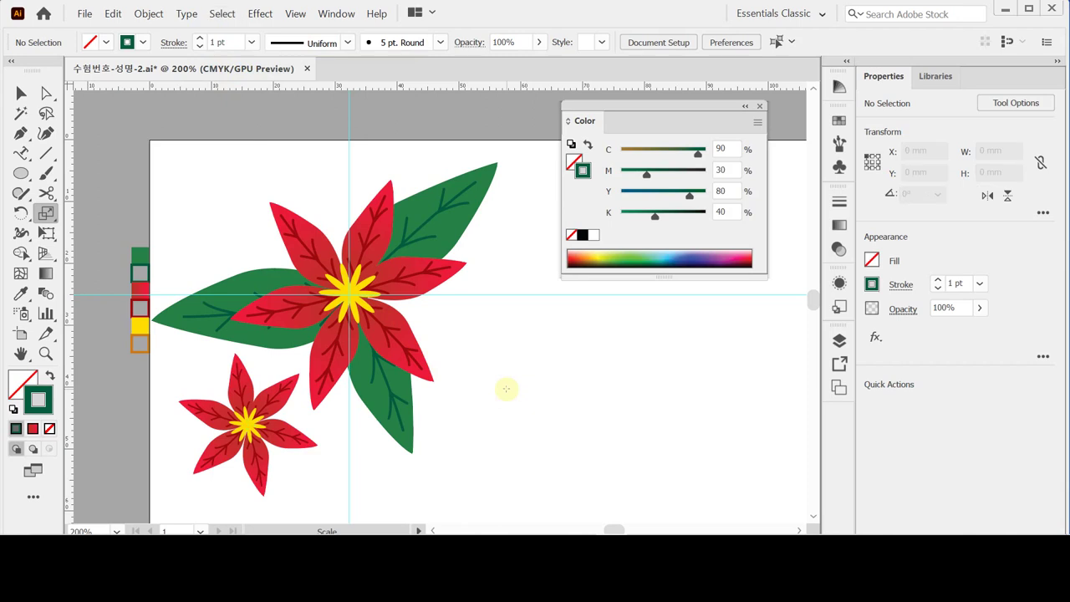
key("ctrl")
key("ctrl+s")
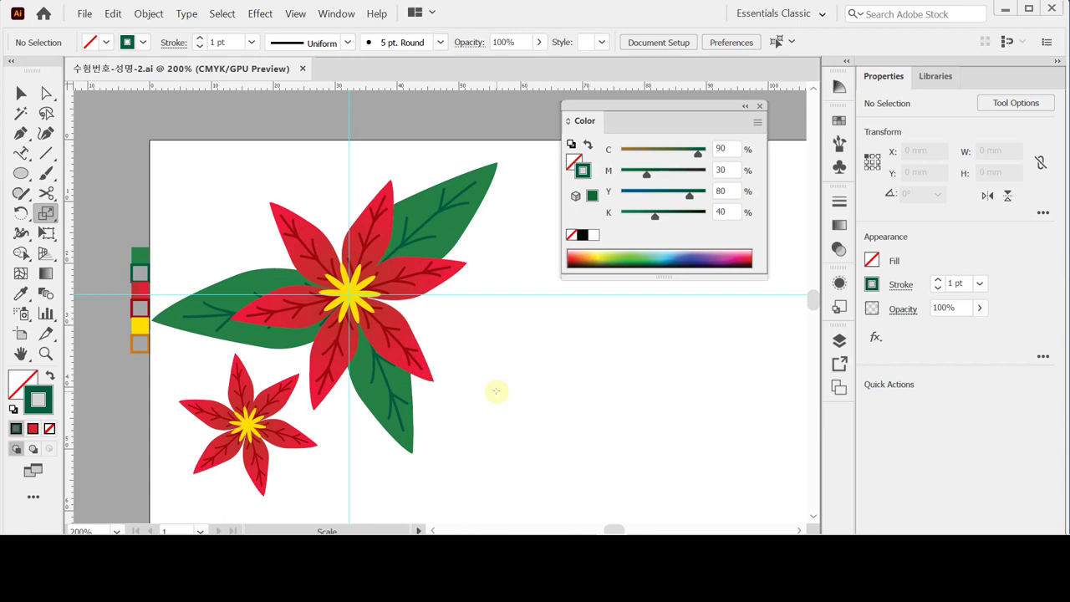
Clear the selection, close the floating color controls and save the document.
left_click(251, 427, "ctrl")
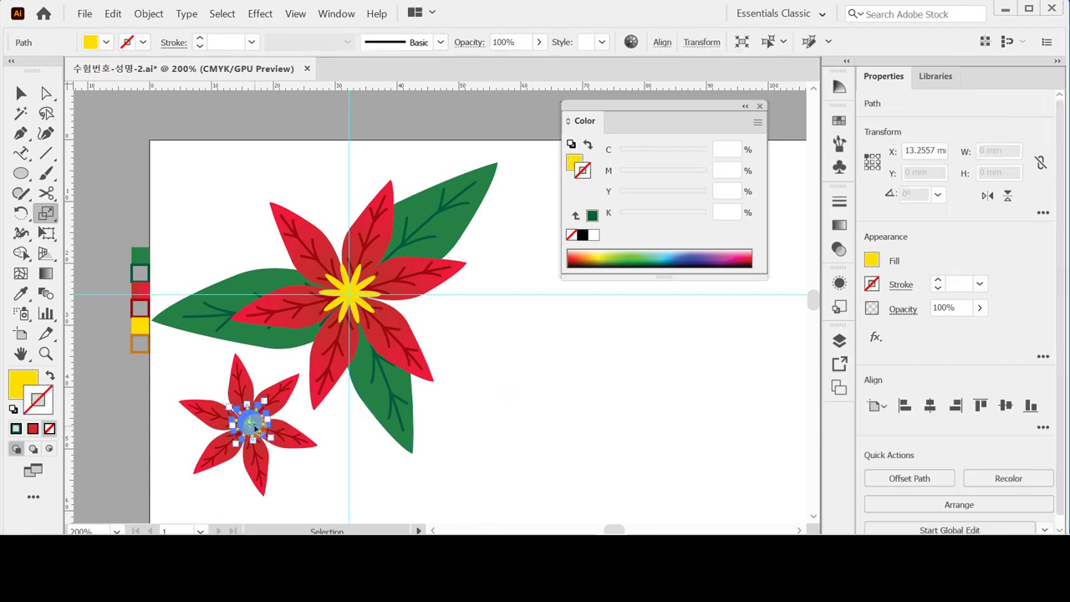
left_click(162, 494, "ctrl")
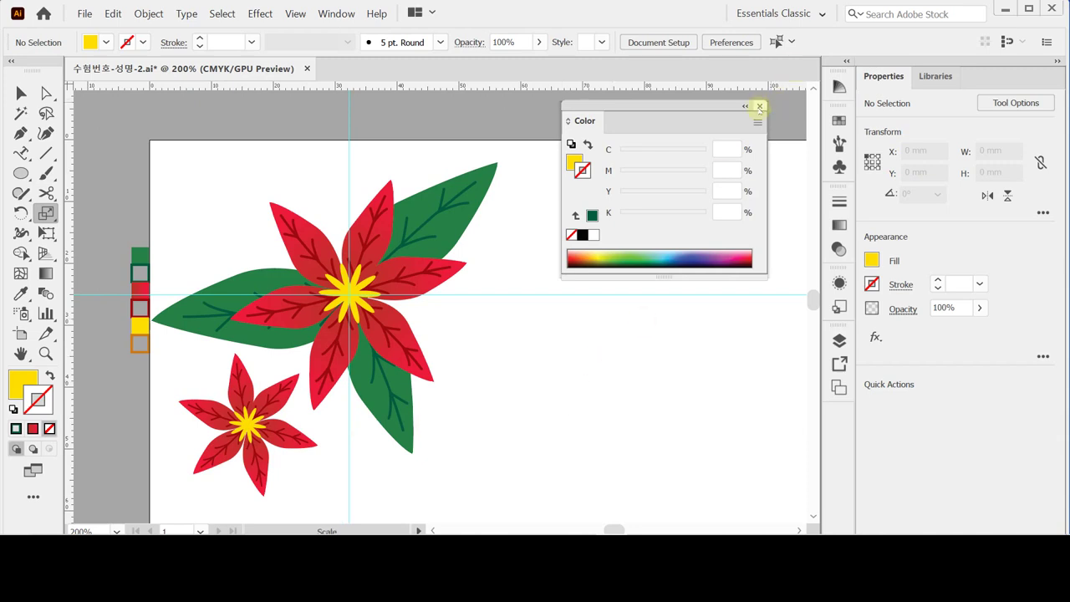
left_click(760, 106)
key("v")
left_click(19, 92)
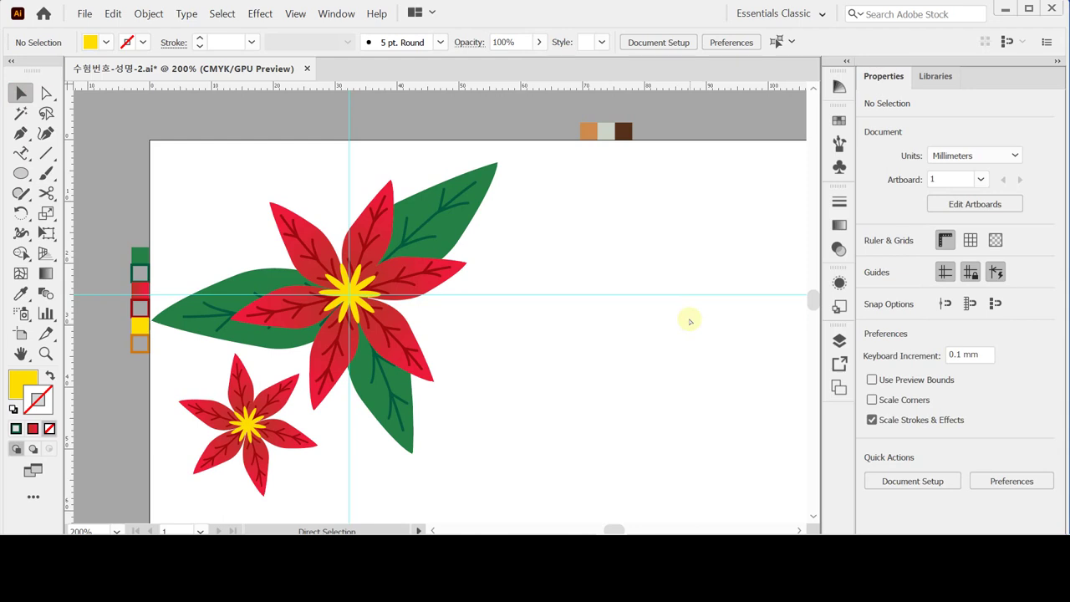
key("ctrl+s")
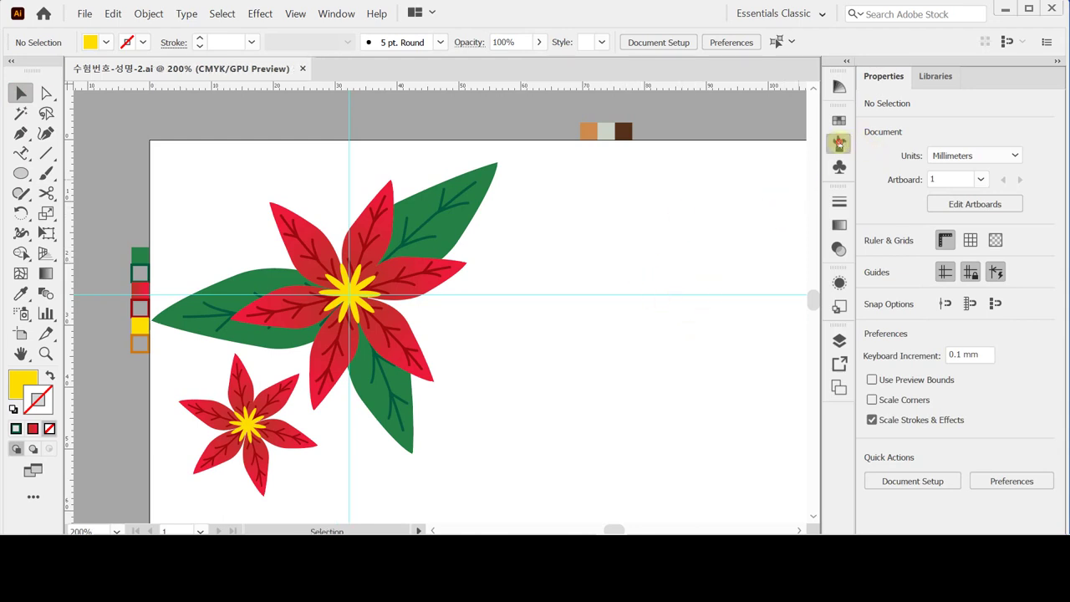
Load the Artistic_ChalkCharcoalPencil brush library, enlarge its list and choose the very thin, smooth brush seventh in it.
left_click(839, 144)
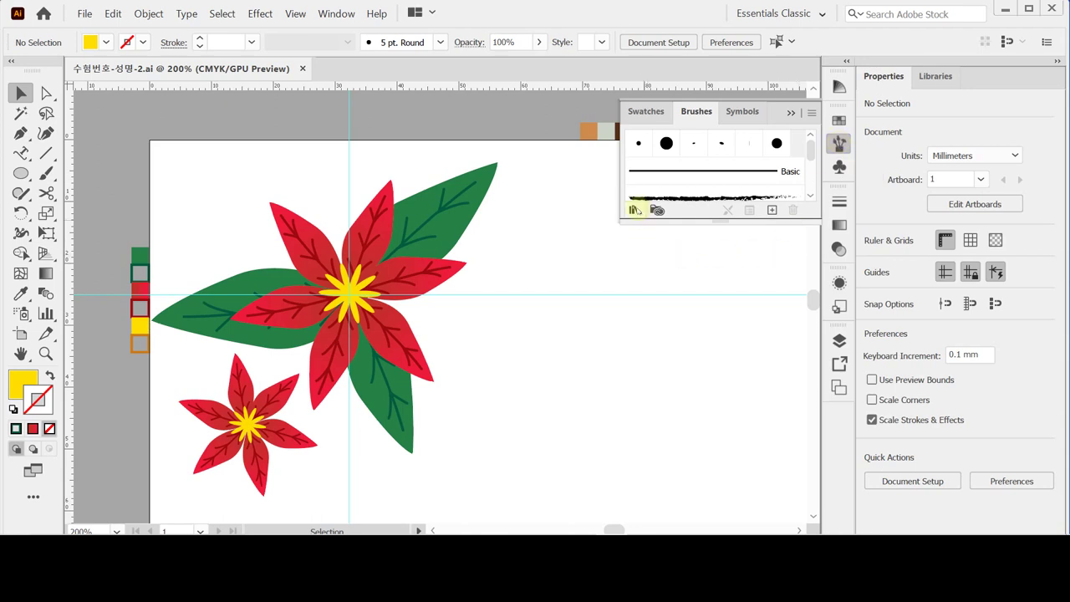
left_click(635, 209)
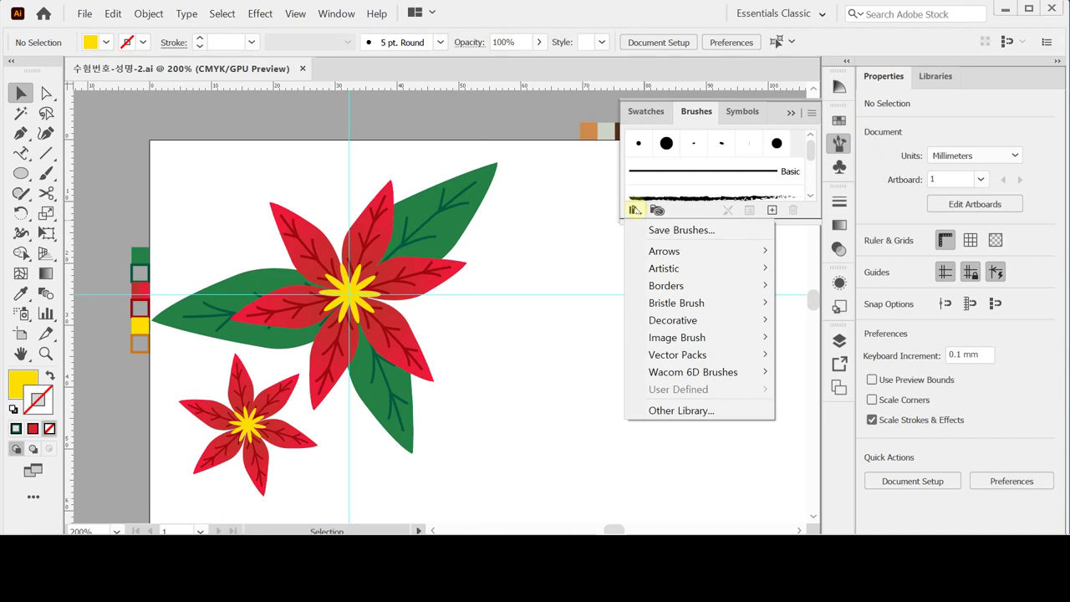
mouse_move(687, 271)
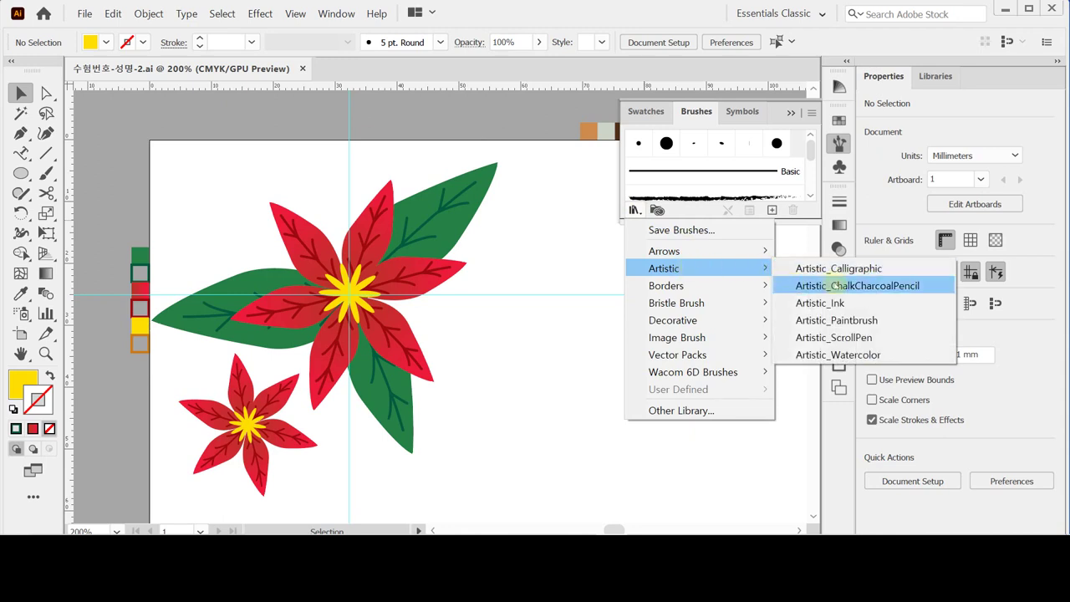
left_click(836, 285)
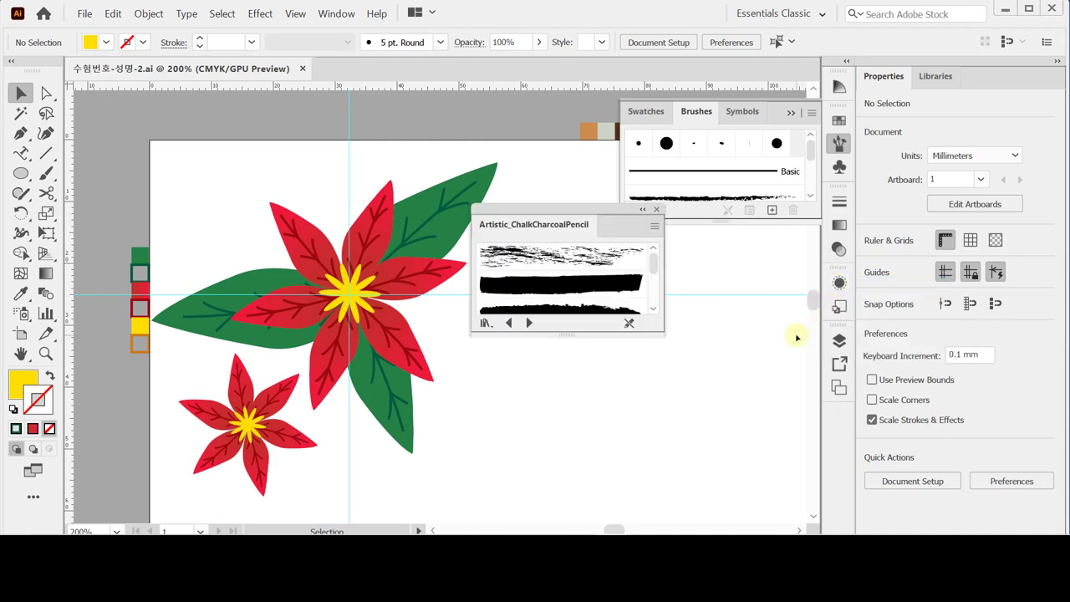
left_click_drag(663, 333, 676, 508)
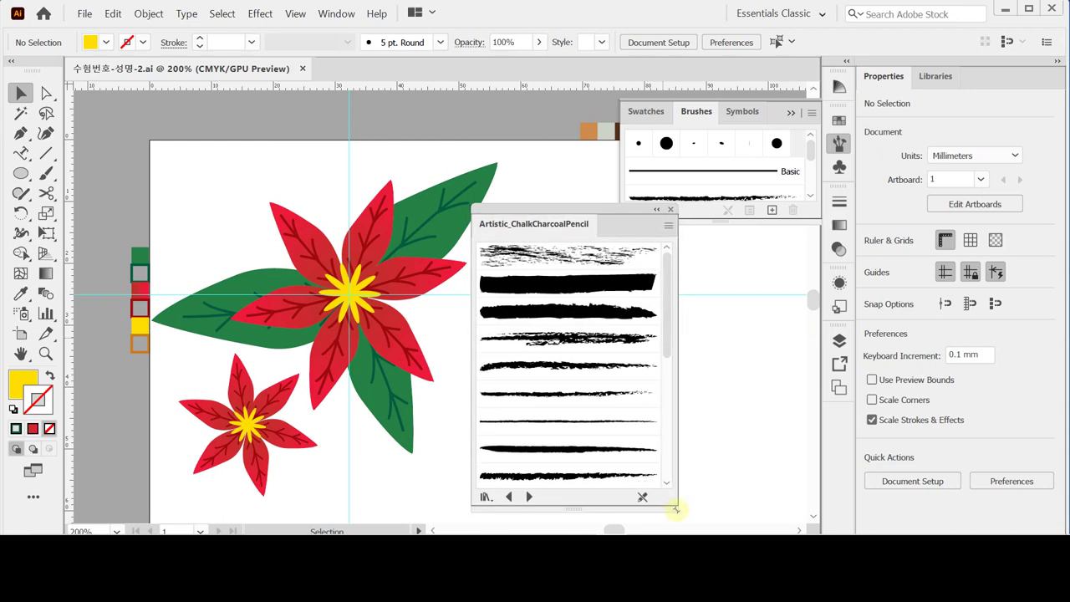
left_click_drag(535, 221, 490, 157)
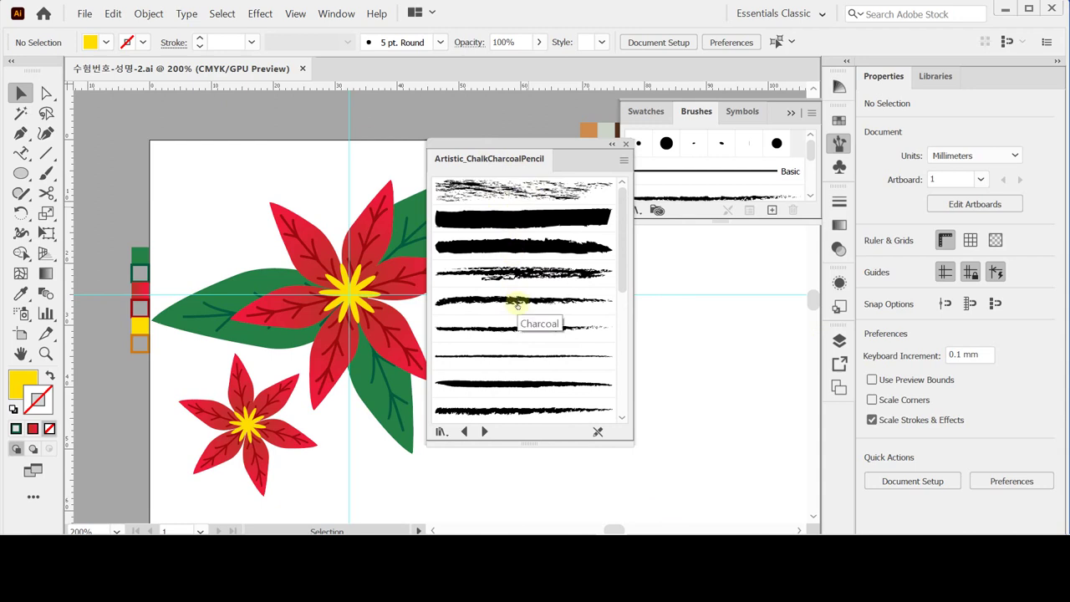
left_click(483, 360)
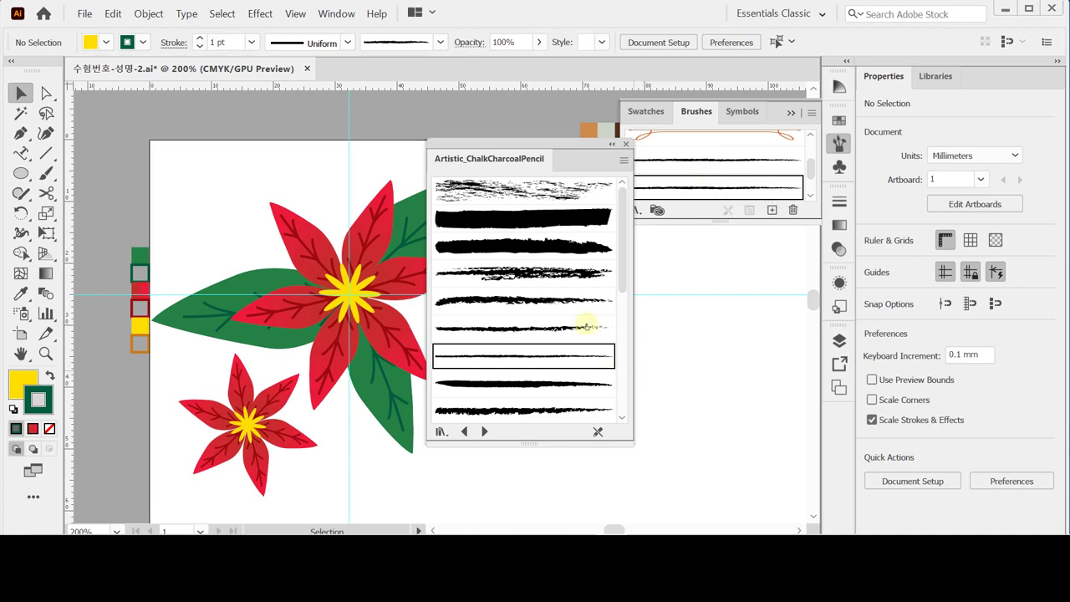
Show the Artistic_ChalkCharcoalPencil brush library as a named list and move it clear of the artwork.
left_click(624, 159)
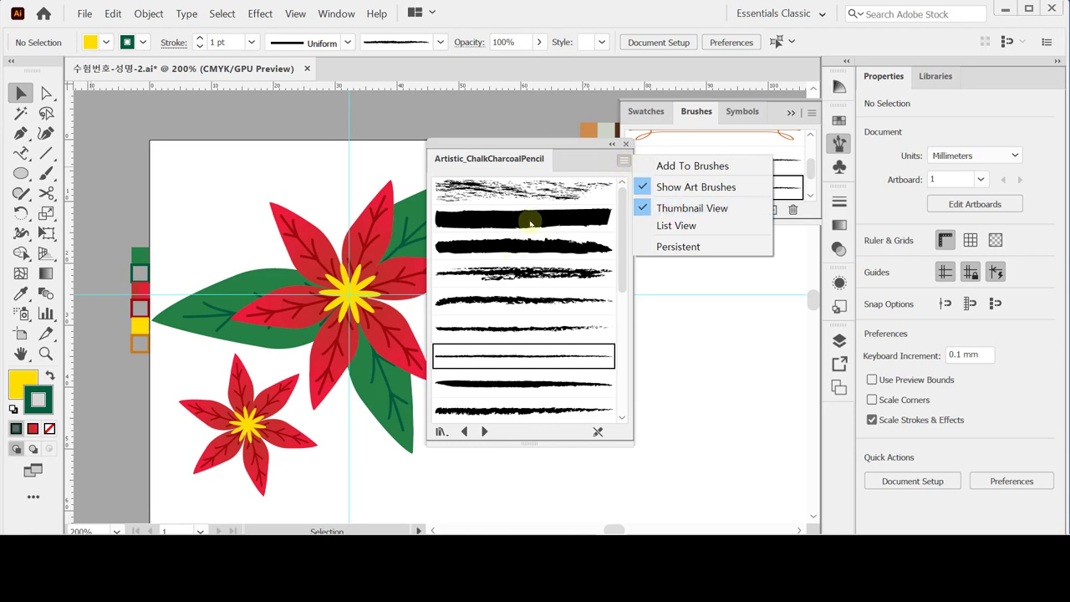
left_click(669, 225)
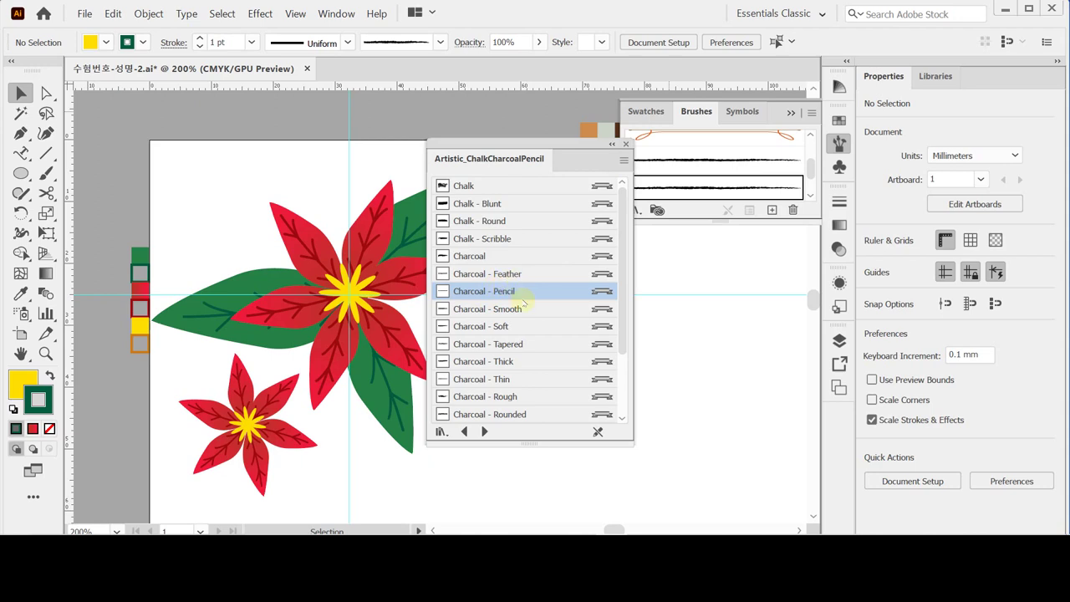
mouse_move(519, 150)
left_mouse_down()
mouse_move(892, 334)
mouse_move(801, 303)
mouse_move(729, 307)
left_mouse_up()
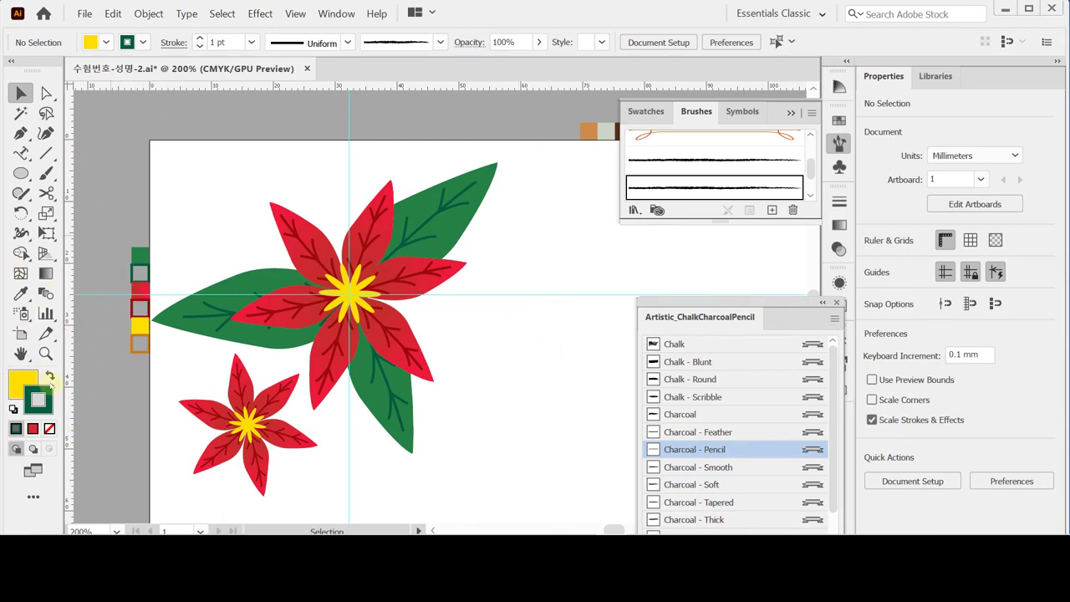
Set the fill to none and sample the orange-brown stroke color C0 M50 Y100 K20 from the outlined square beside the artboard.
left_click(25, 378)
left_click(50, 428)
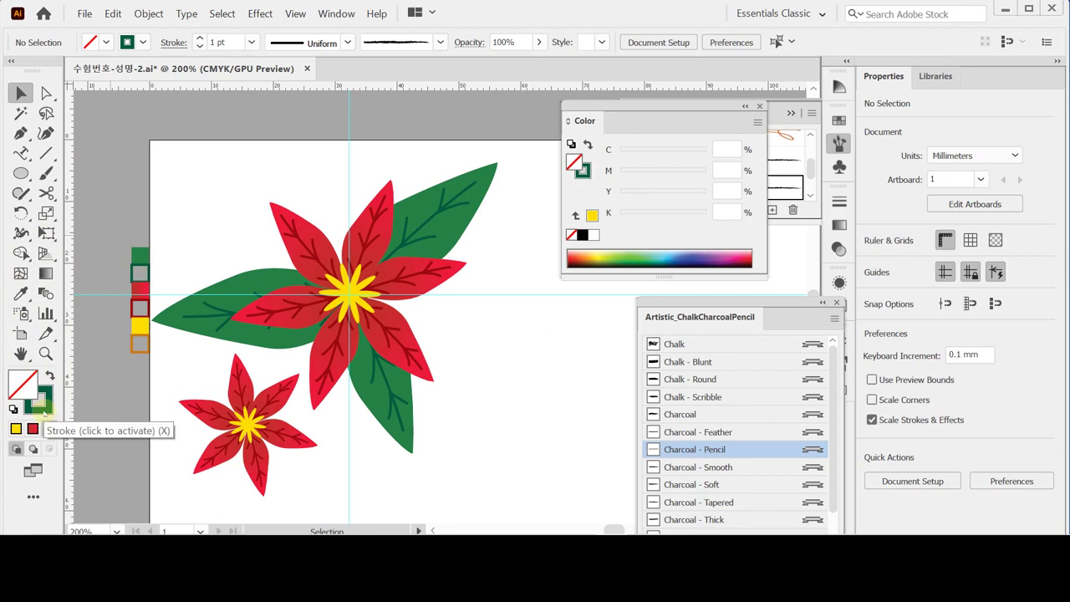
left_click(138, 343)
left_click(127, 385)
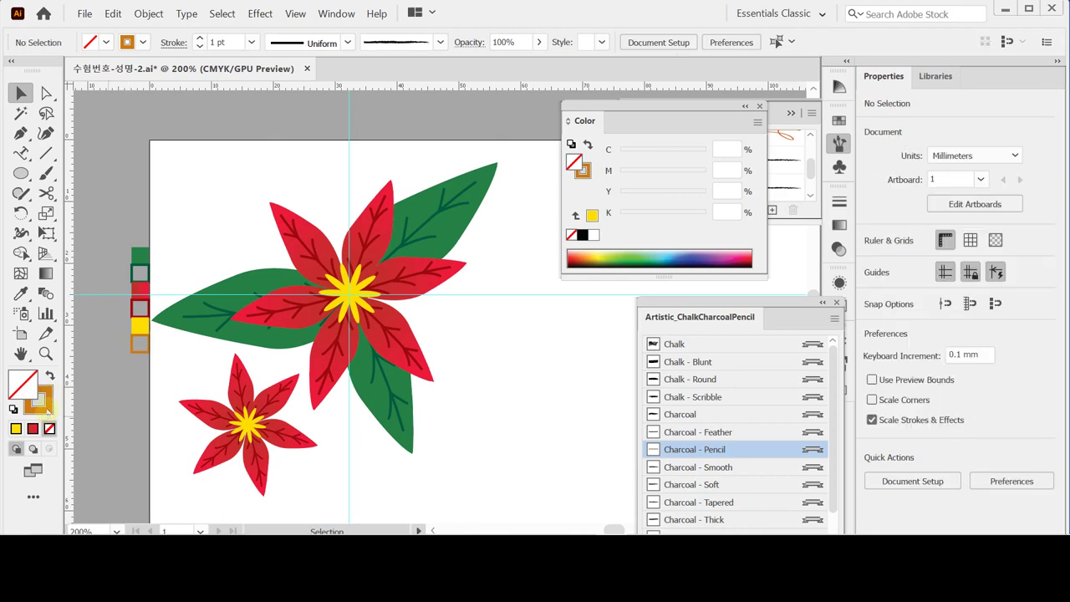
left_click(46, 410)
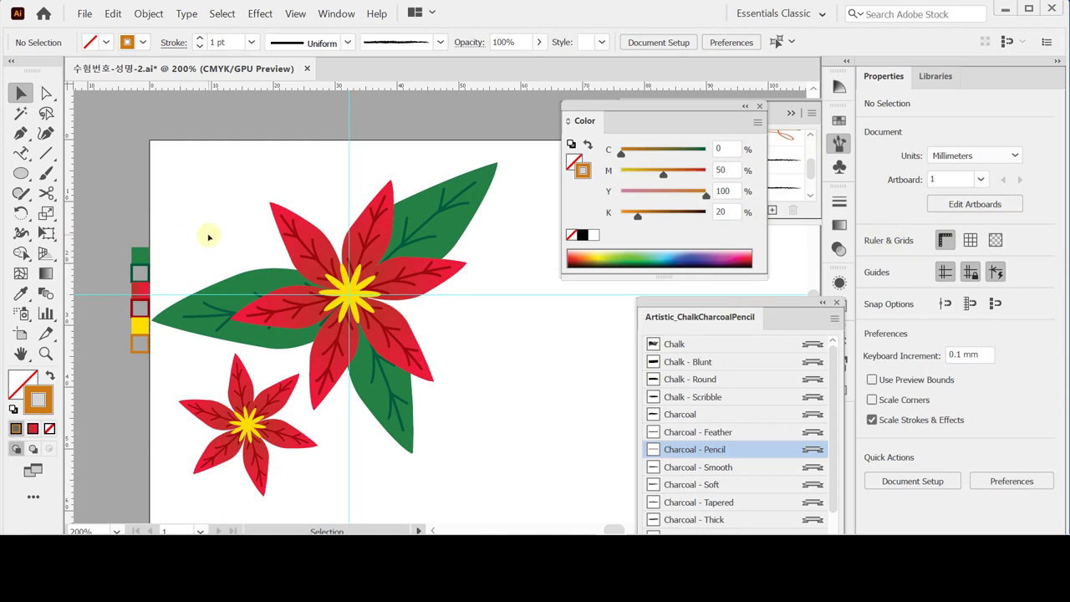
left_click_drag(232, 302, 222, 247)
scroll(218, 237, "down", 1)
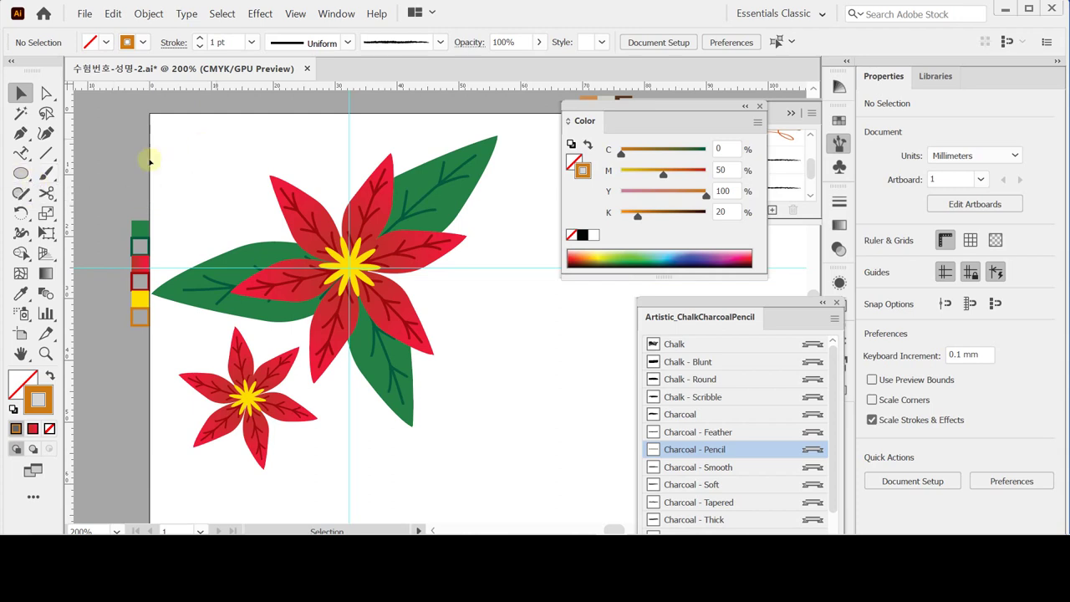
Paint a winding vine about 23 by 37 mm with the Paintbrush, from the large flower's right petals down past the lower leaf.
left_click(46, 173)
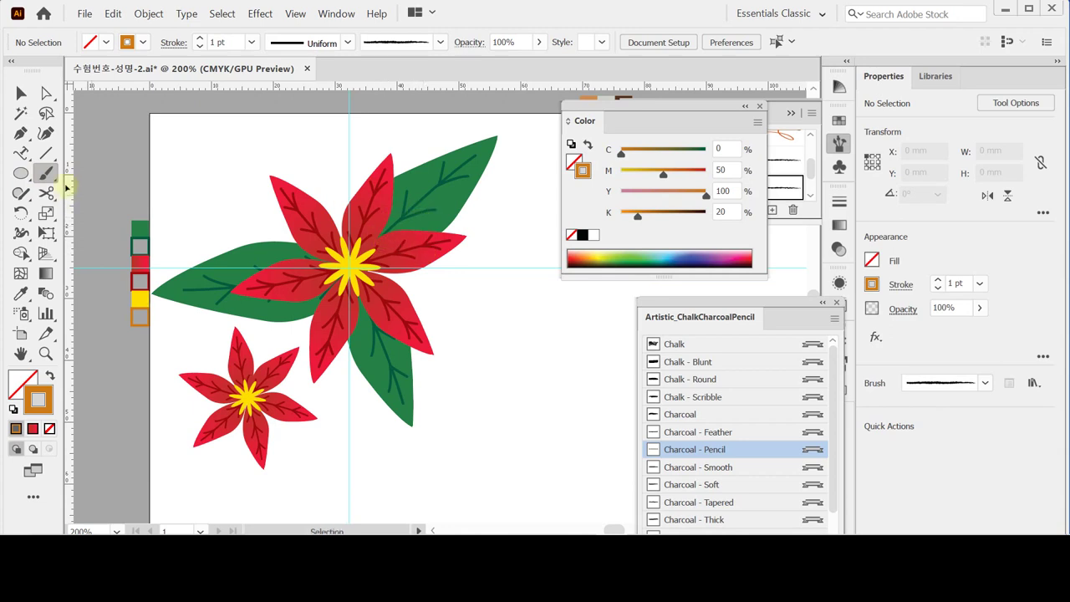
left_click(46, 173)
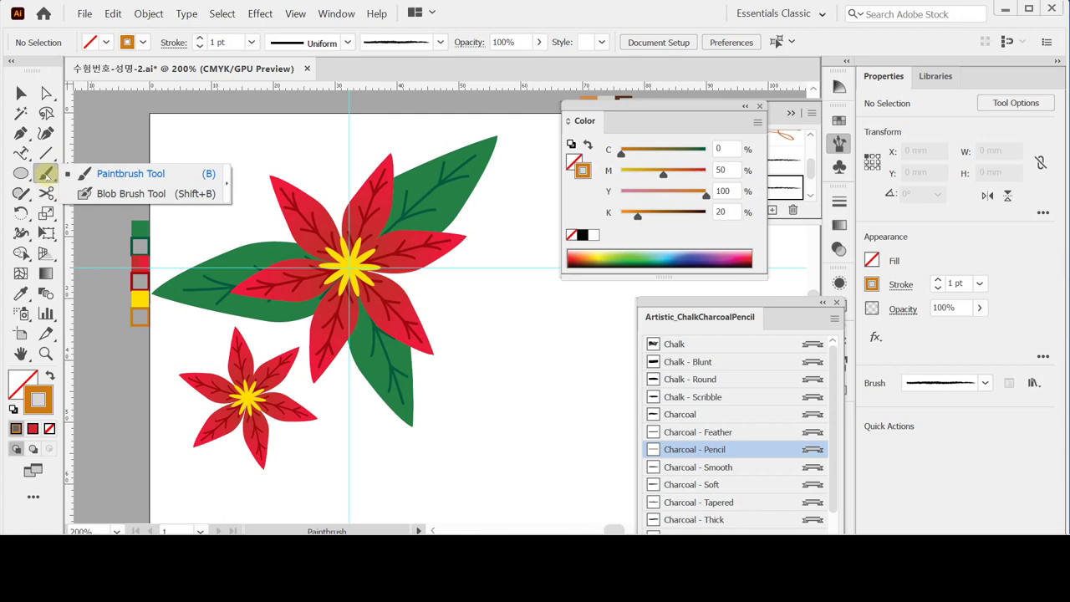
left_click(407, 226)
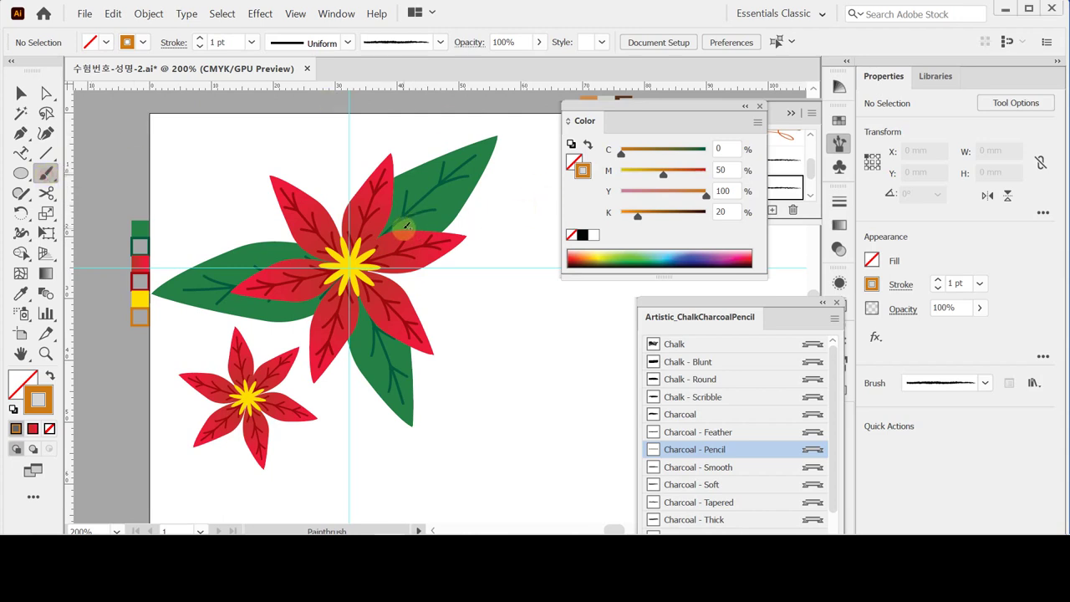
left_click(400, 327)
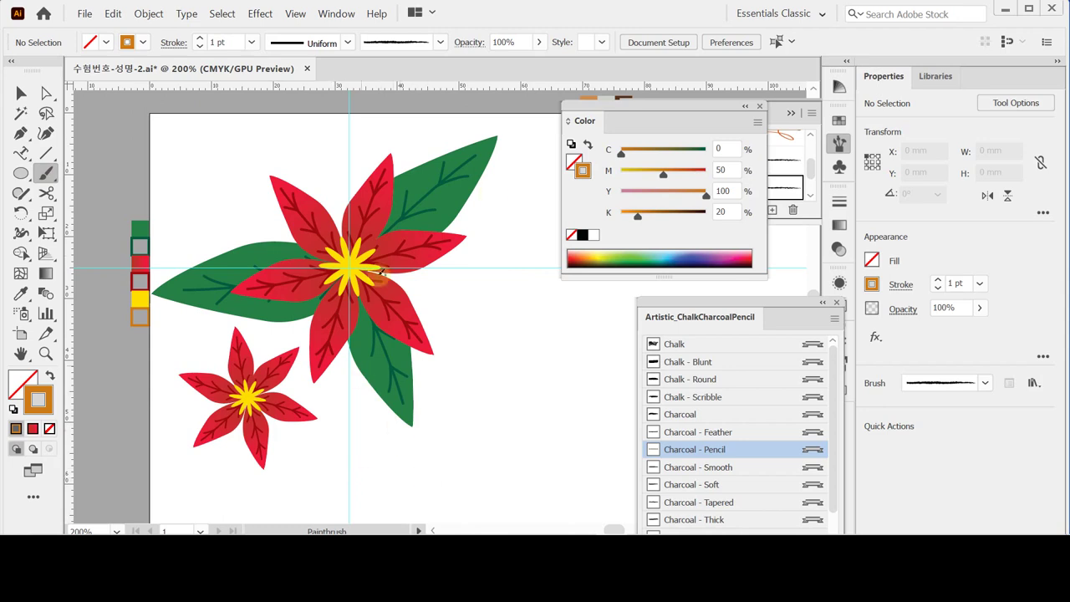
mouse_move(458, 238)
left_mouse_down()
mouse_move(479, 273)
mouse_move(398, 334)
mouse_move(361, 443)
mouse_move(334, 455)
left_mouse_up()
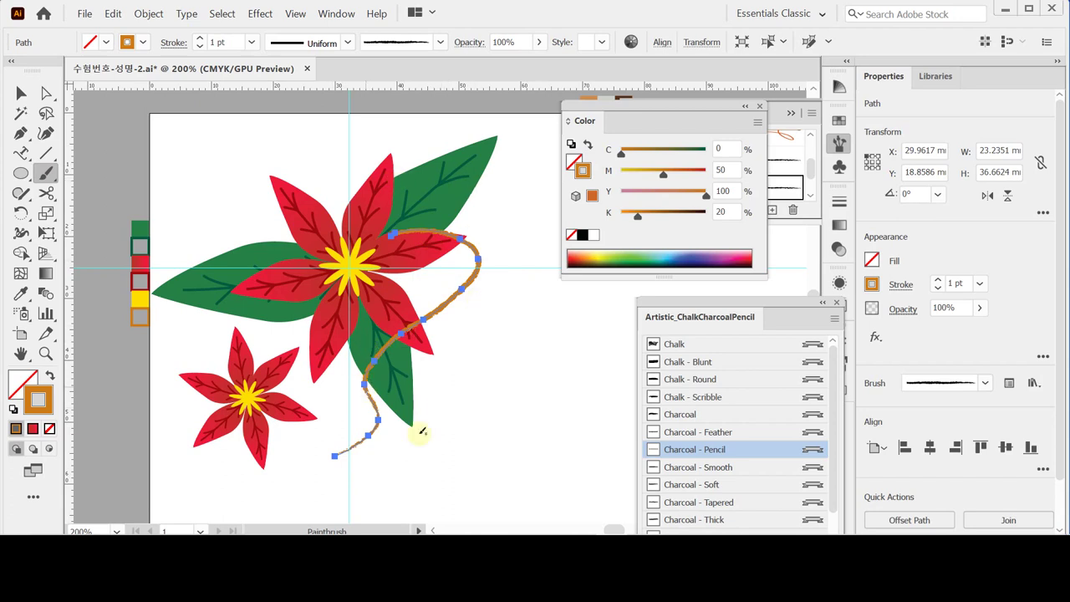
left_click_drag(411, 240, 412, 231)
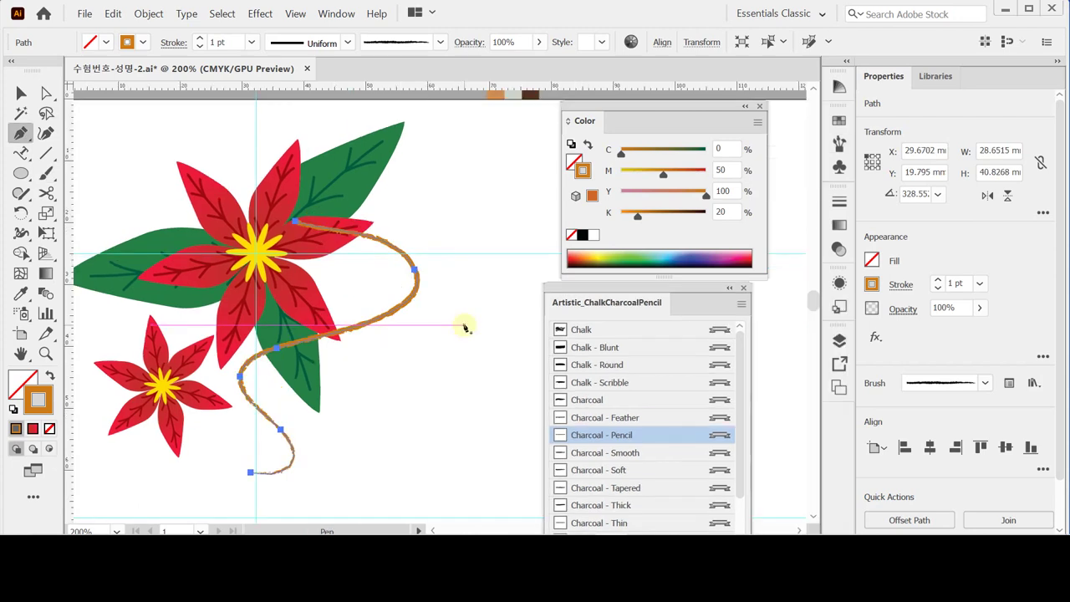
Return the brush library to thumbnail view and arrange it below the shortened Color panel, clear of the vine.
key("ctrl+equal")
left_click_drag(425, 288, 355, 283)
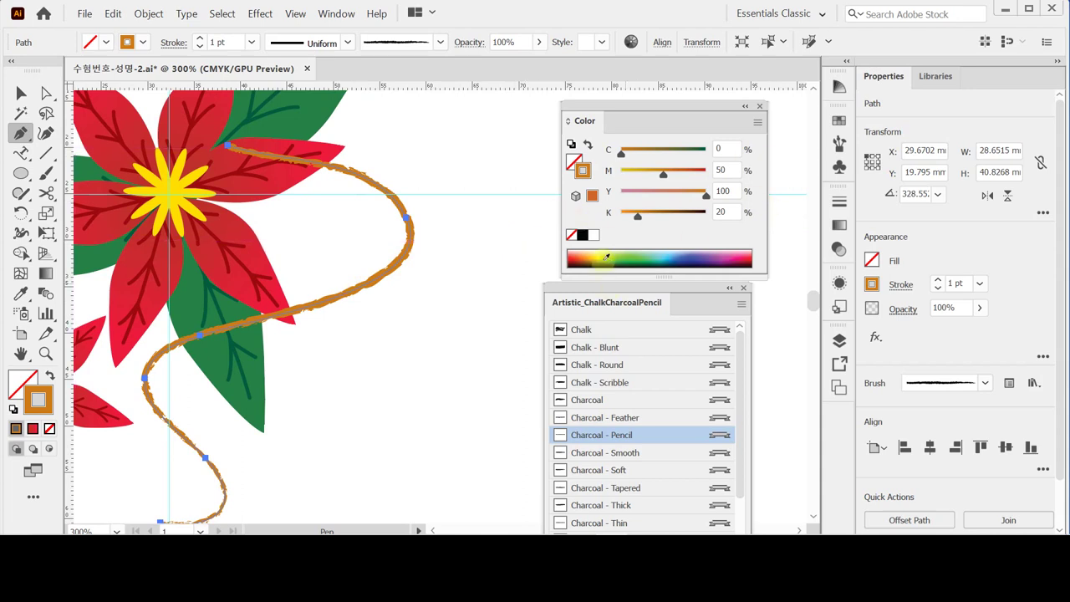
left_click_drag(613, 110, 612, 85)
left_click_drag(640, 295, 663, 279)
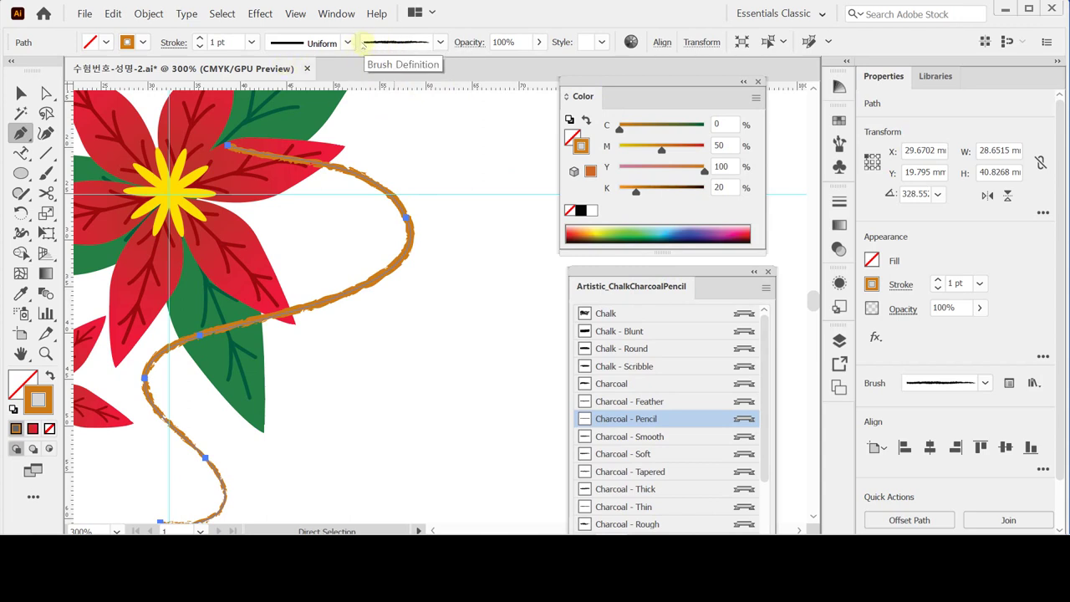
left_click(766, 287)
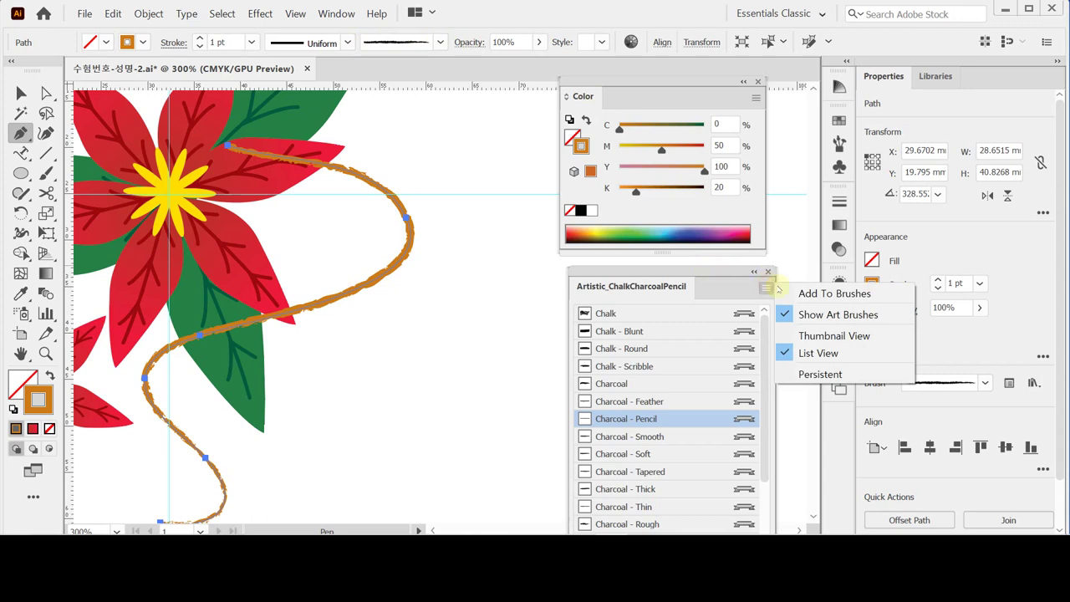
left_click(811, 335)
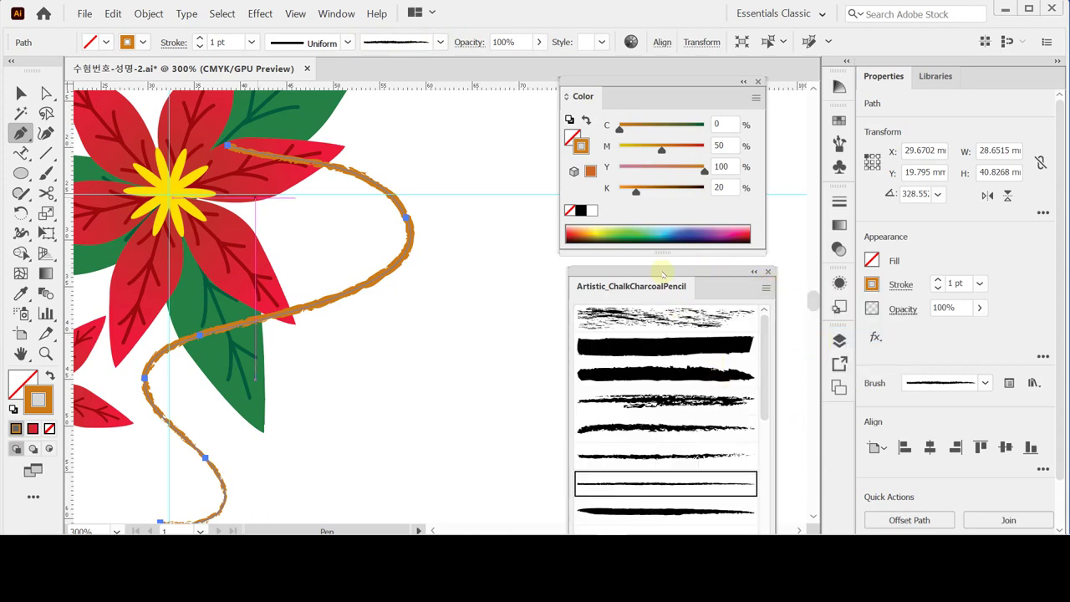
mouse_move(657, 285)
left_mouse_down()
mouse_move(648, 246)
mouse_move(644, 277)
mouse_move(649, 177)
left_mouse_up()
double_click(584, 96)
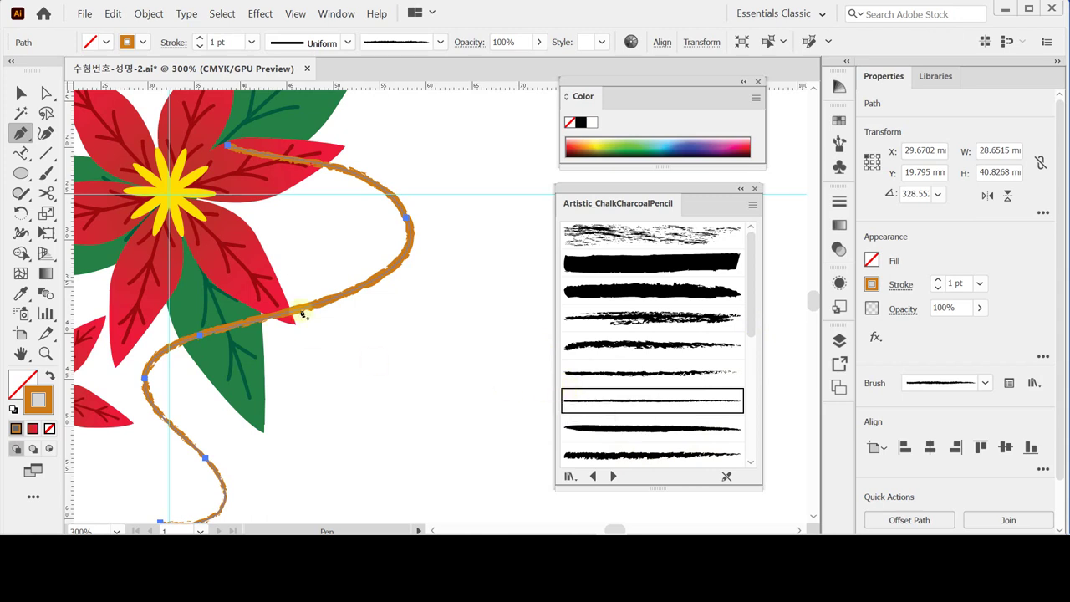
Try the Charcoal - Pencil brush on an S-shaped Pen path drawn from top to bottom beside the vine.
left_click(434, 141)
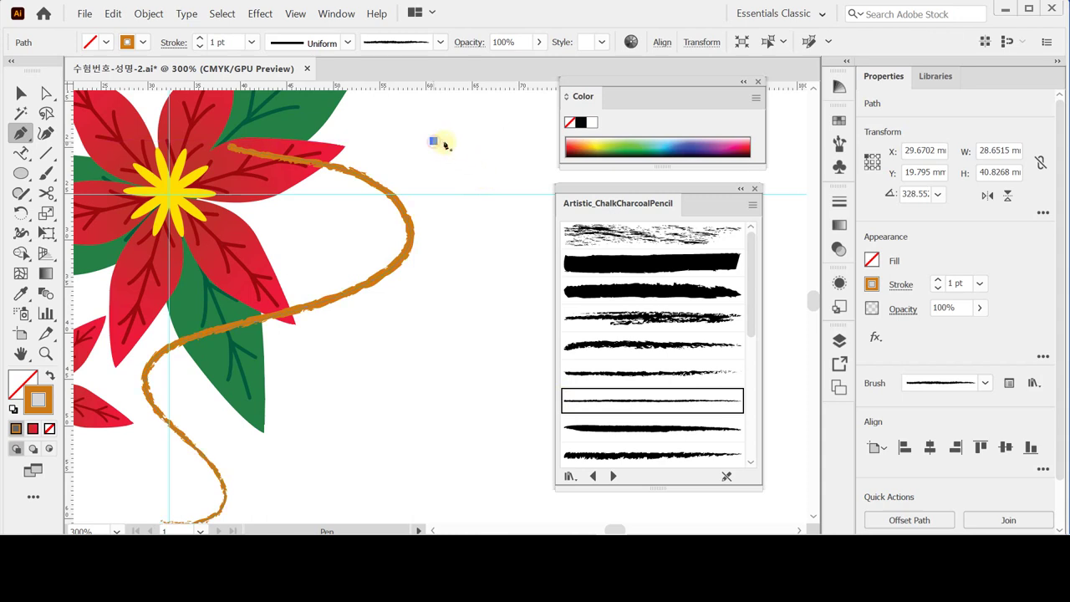
left_click_drag(493, 224, 482, 310)
left_click_drag(356, 345, 338, 403)
left_click_drag(448, 450, 504, 460)
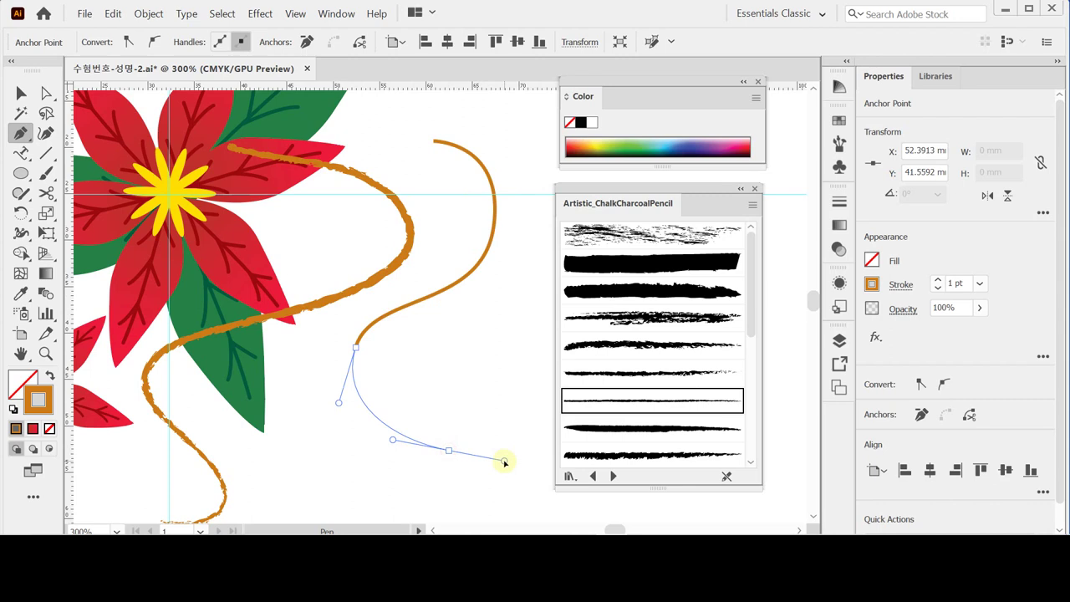
left_click(599, 406)
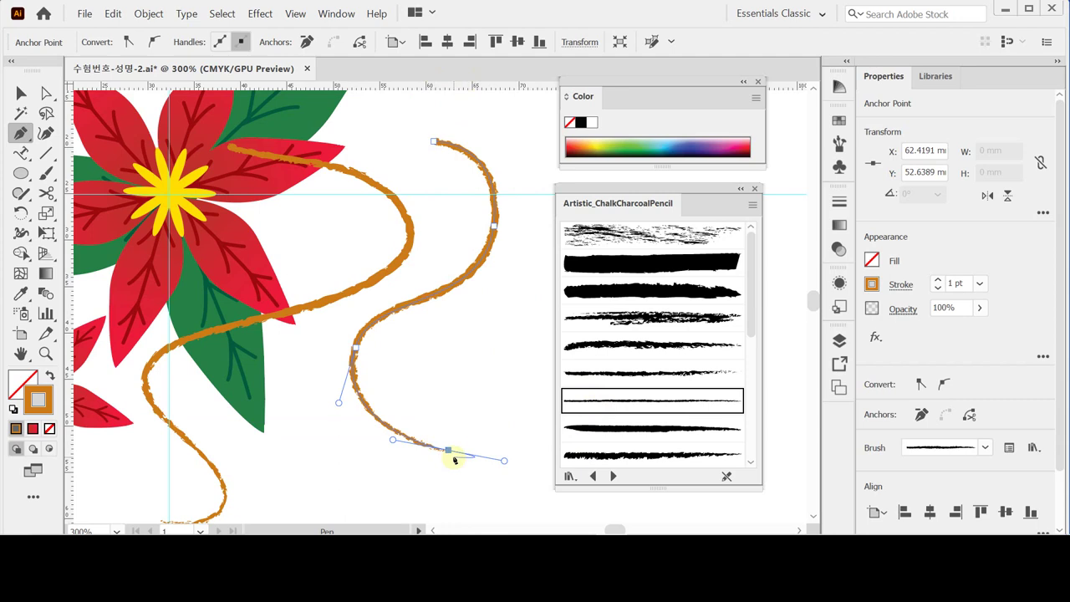
key("ctrl+z")
key("Delete")
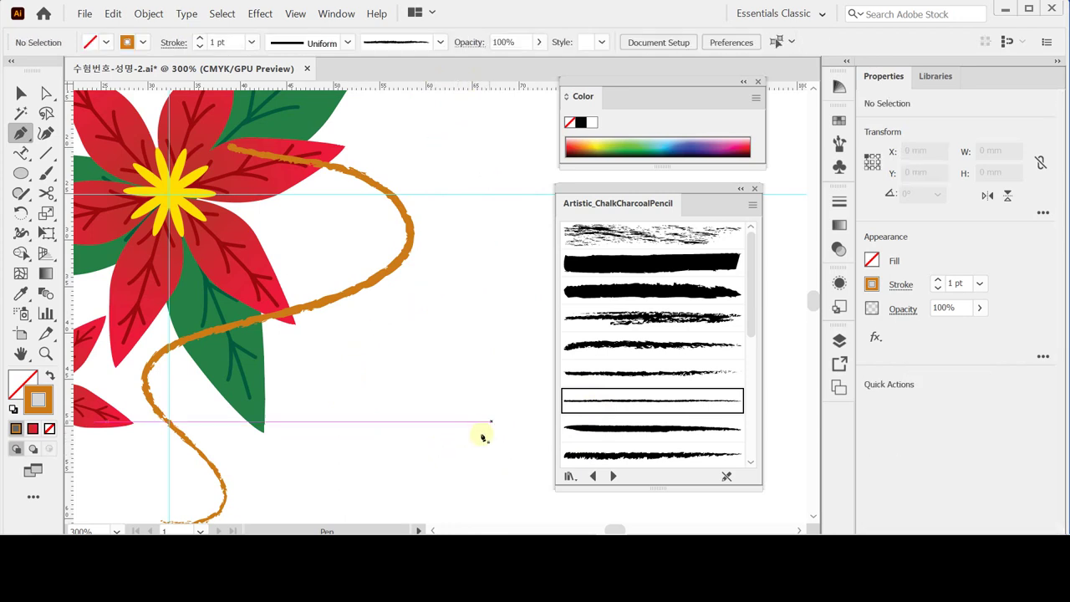
Try the Charcoal - Pencil brush on a winding Pen path drawn in the opposite direction, from bottom to top.
left_click(468, 436)
left_click_drag(416, 343, 493, 267)
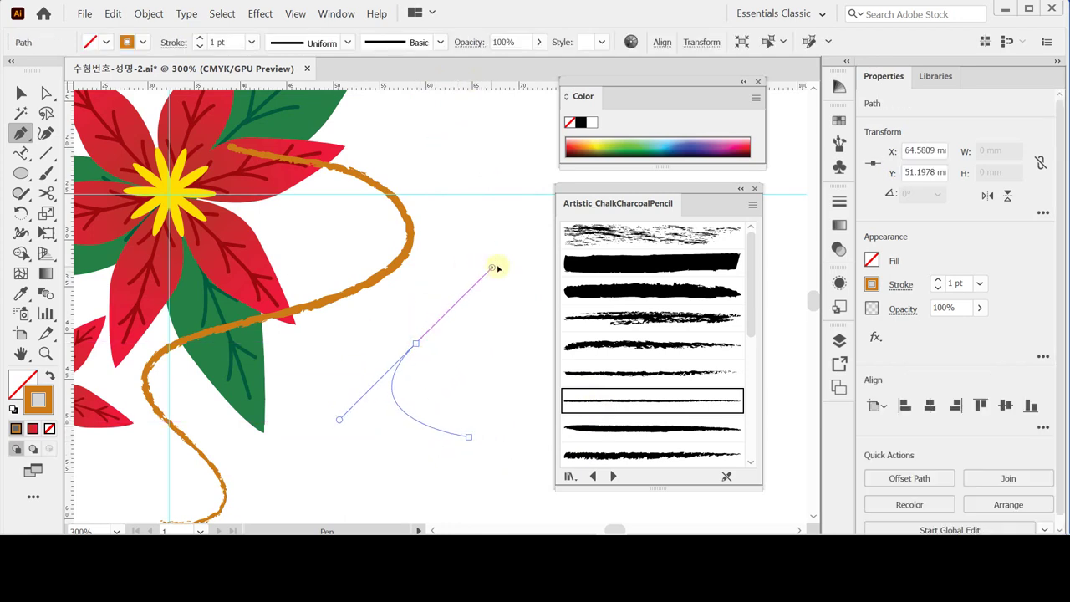
mouse_move(508, 220)
left_mouse_down()
mouse_move(466, 179)
mouse_move(402, 175)
mouse_move(389, 134)
left_mouse_up()
left_click(381, 140)
left_click(641, 405)
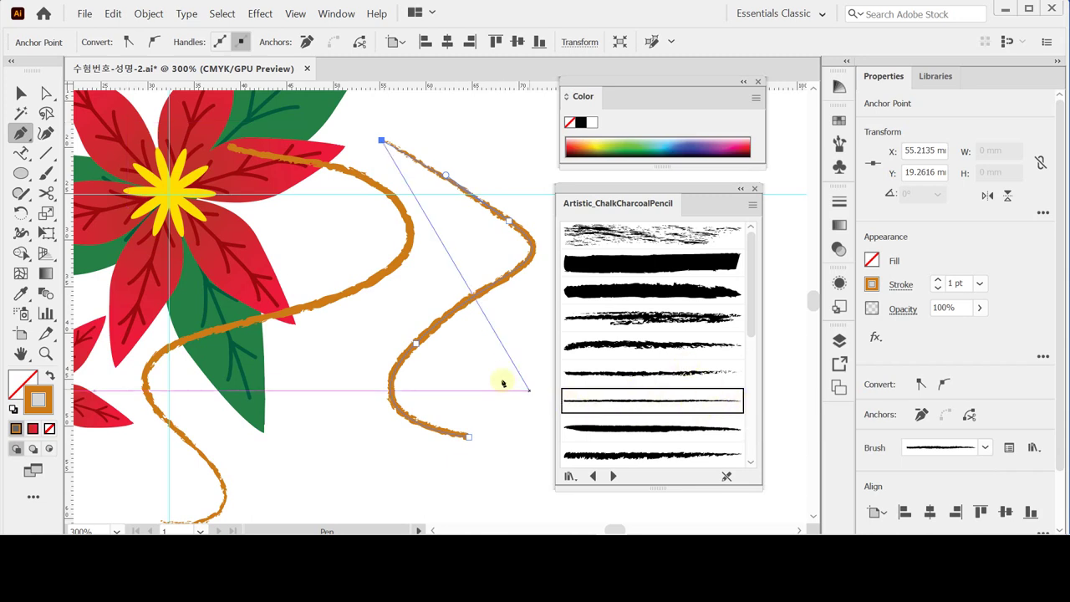
key("Delete")
key("Delete")
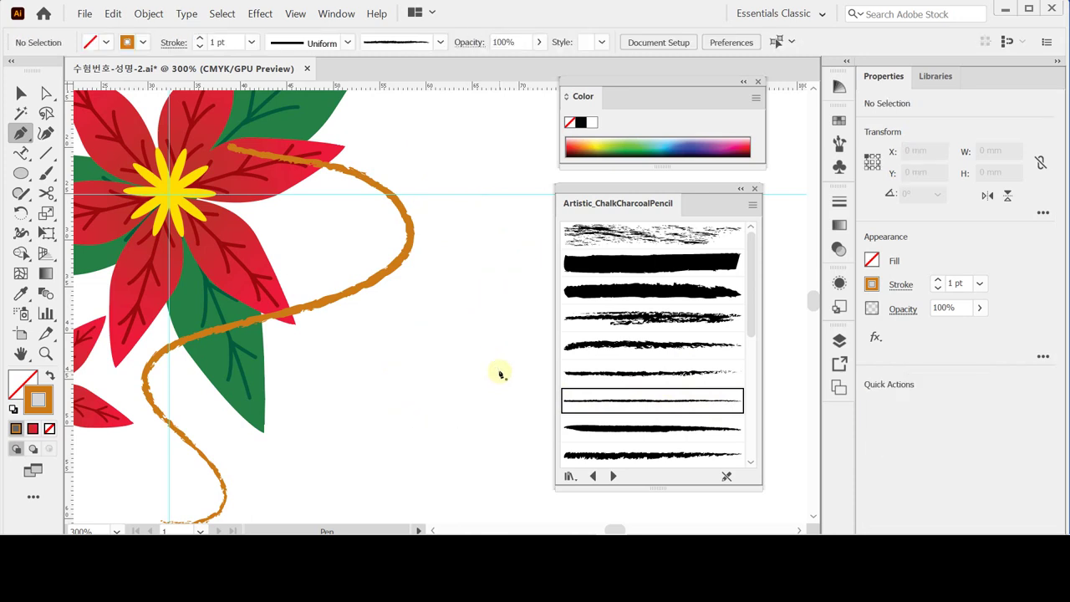
Send the orange-brown vine behind the large flower's right petal and save the document.
left_click_drag(357, 346, 409, 347)
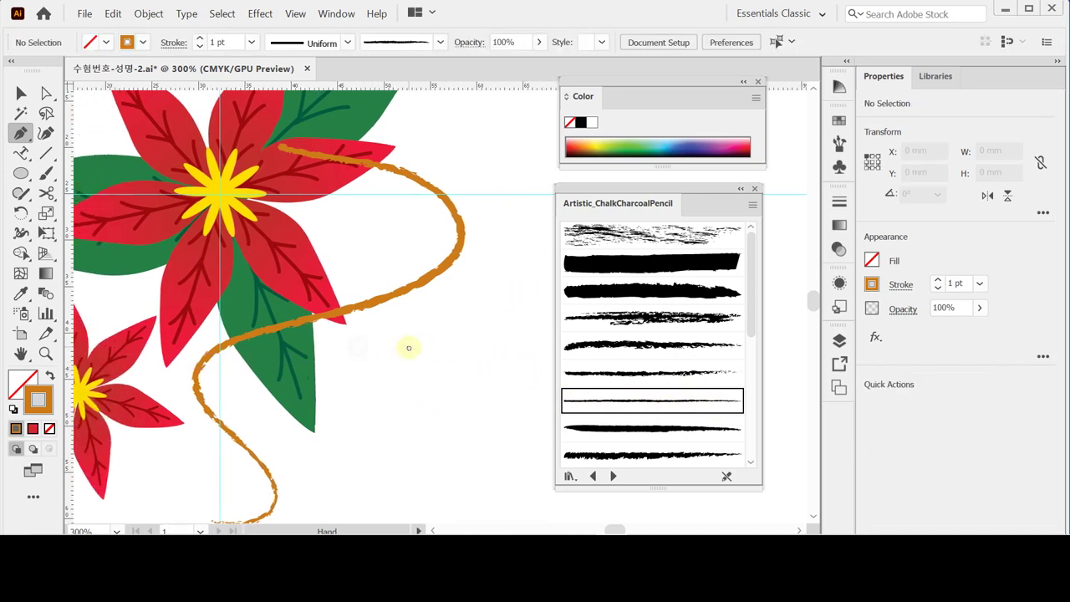
key("ctrl+minus")
key("v")
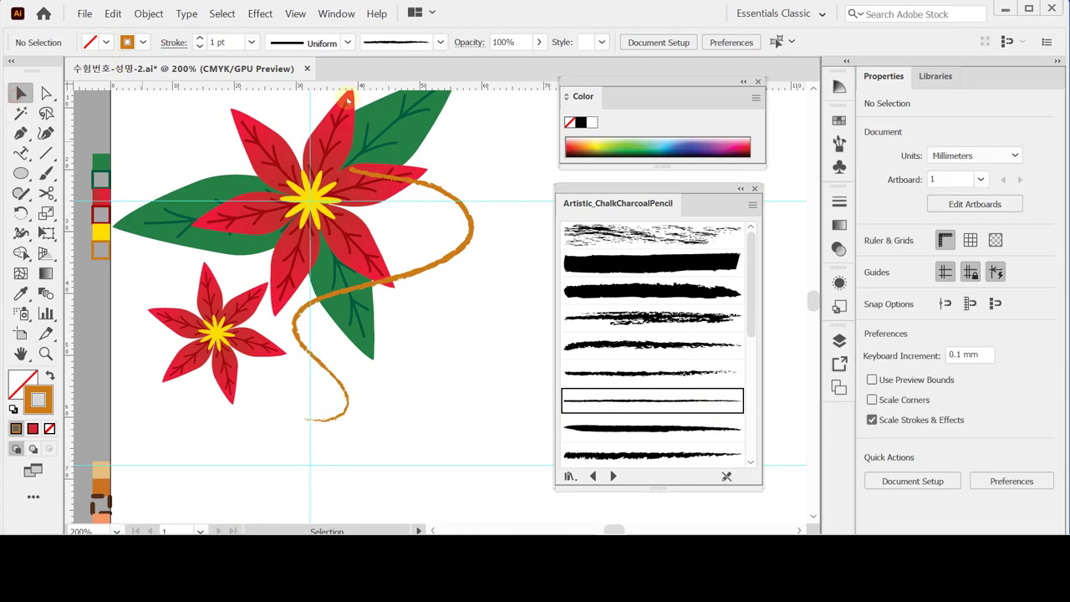
left_click(450, 263)
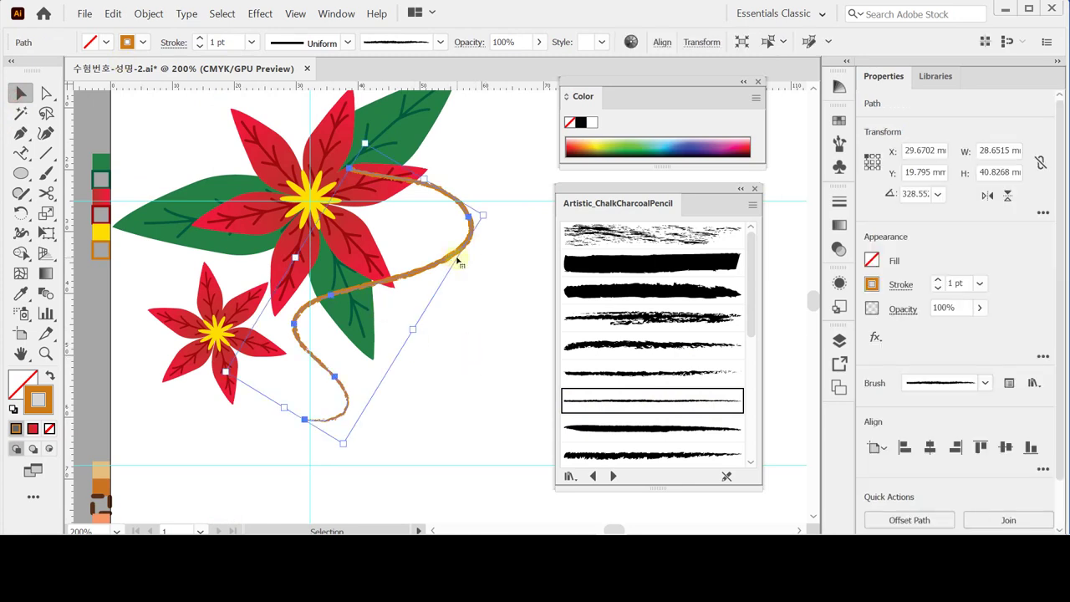
left_click_drag(414, 261, 398, 293)
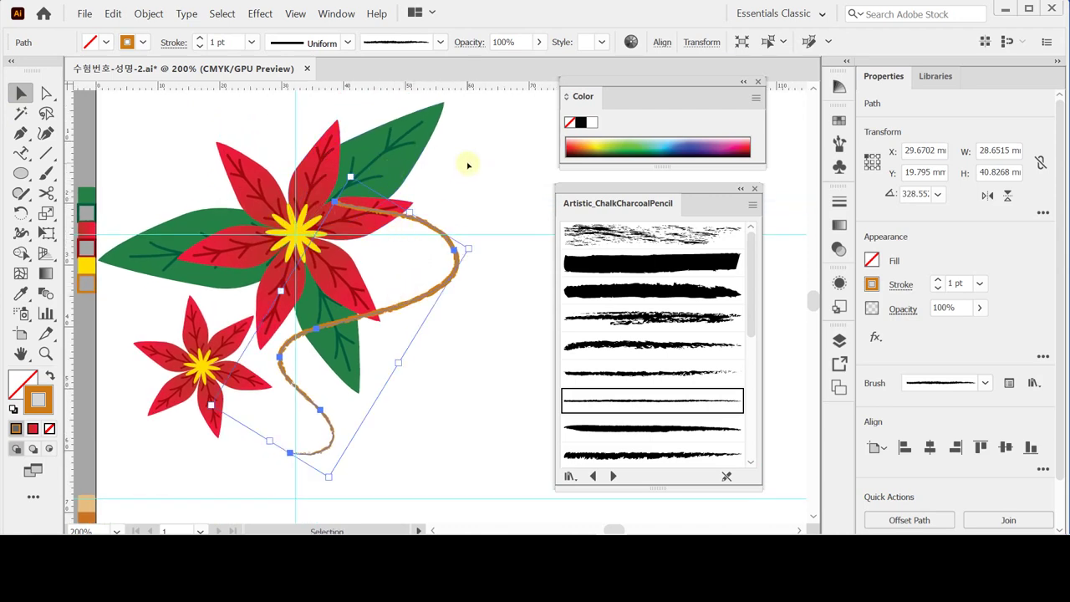
key("a")
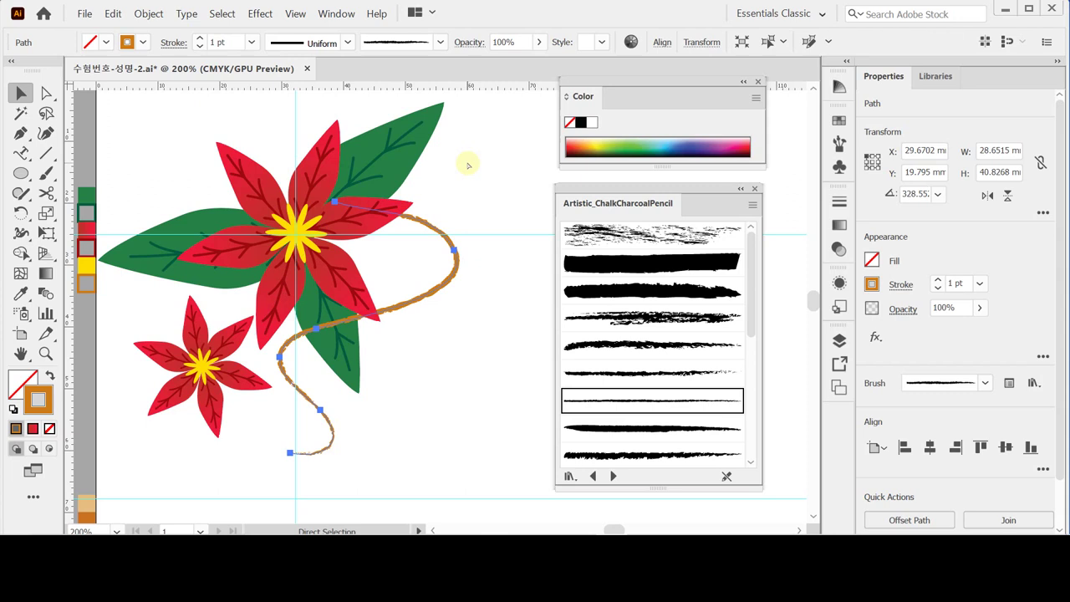
key("v")
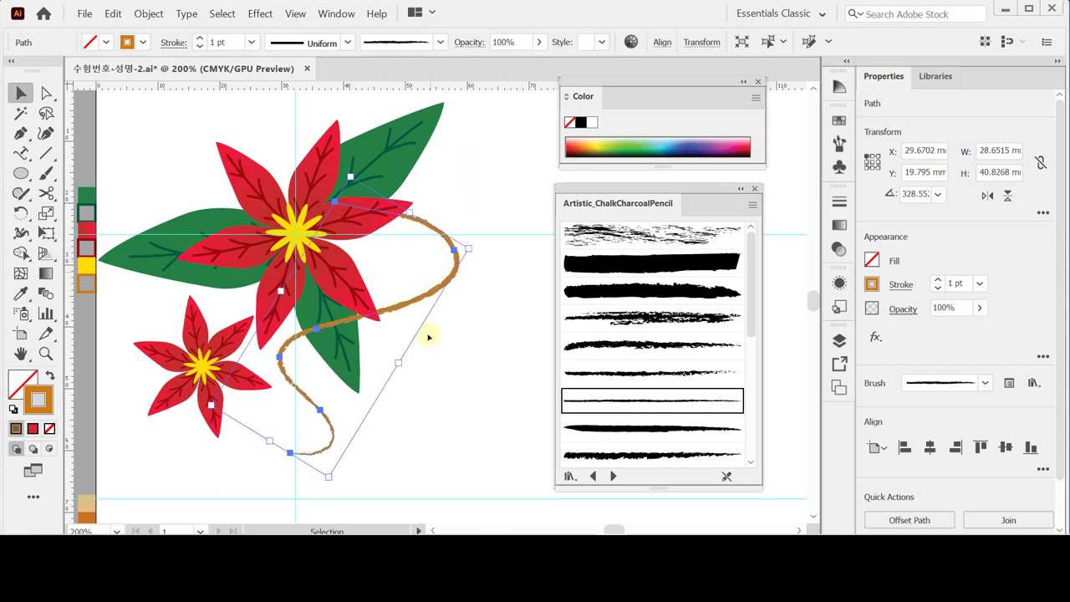
left_click(448, 365)
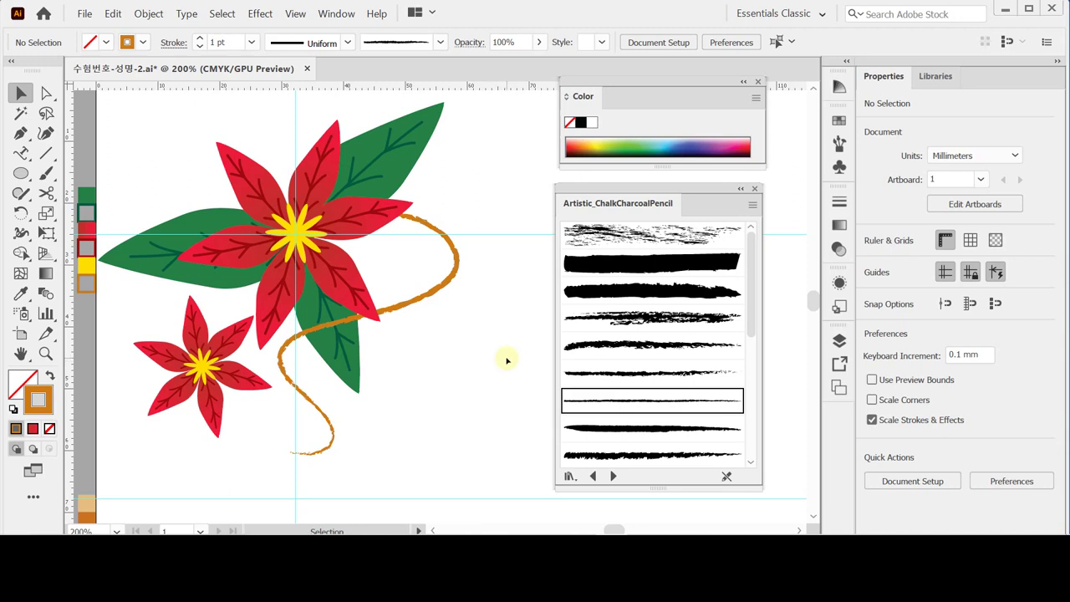
key("a")
key("ctrl+s")
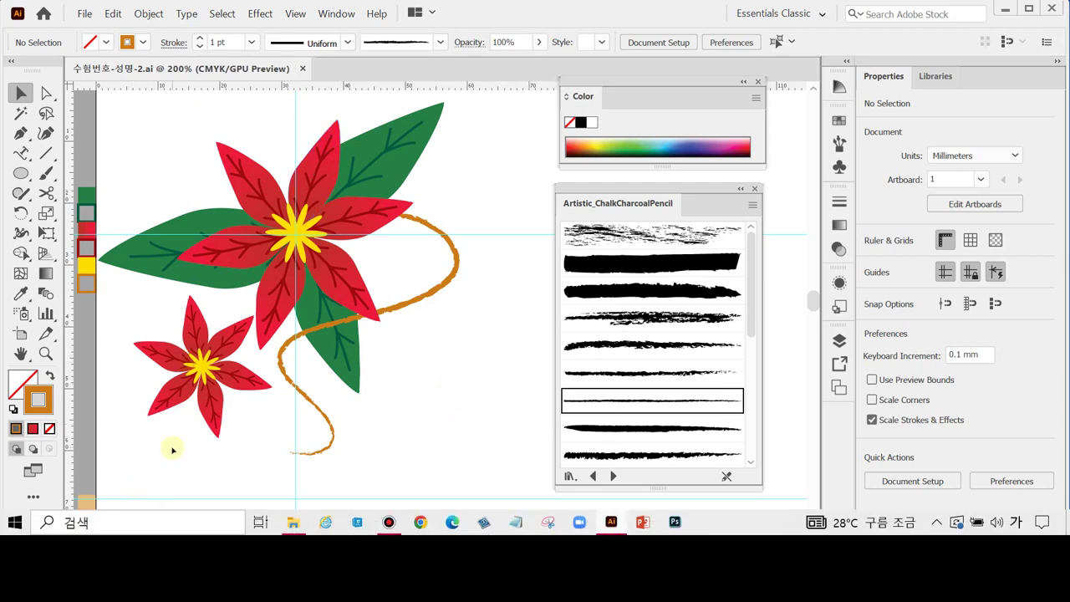
left_click(215, 411)
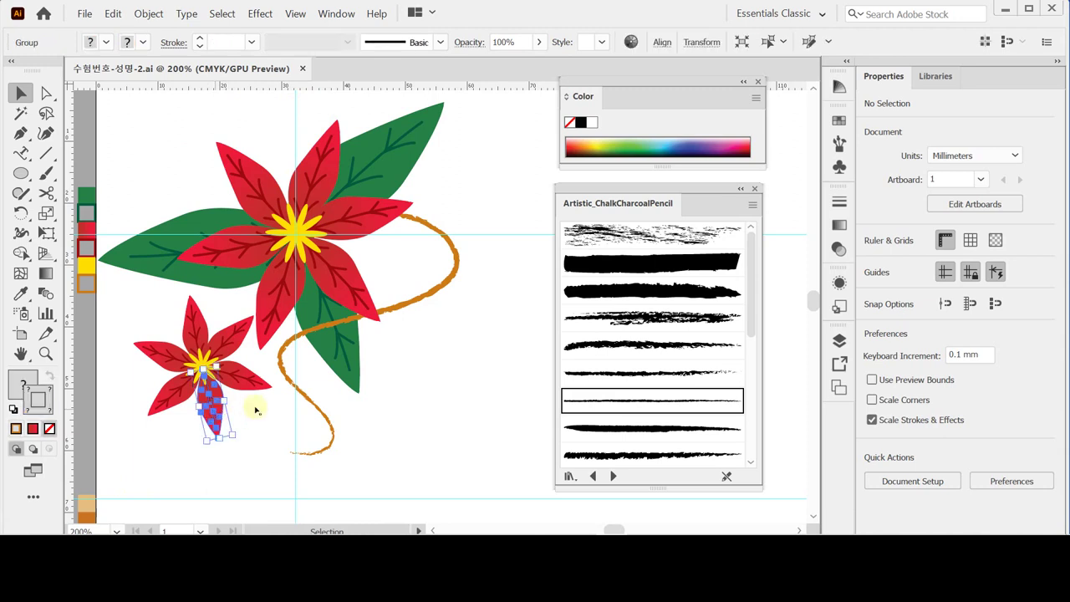
left_click(256, 408)
scroll(306, 329, "down", 1)
left_click(260, 417)
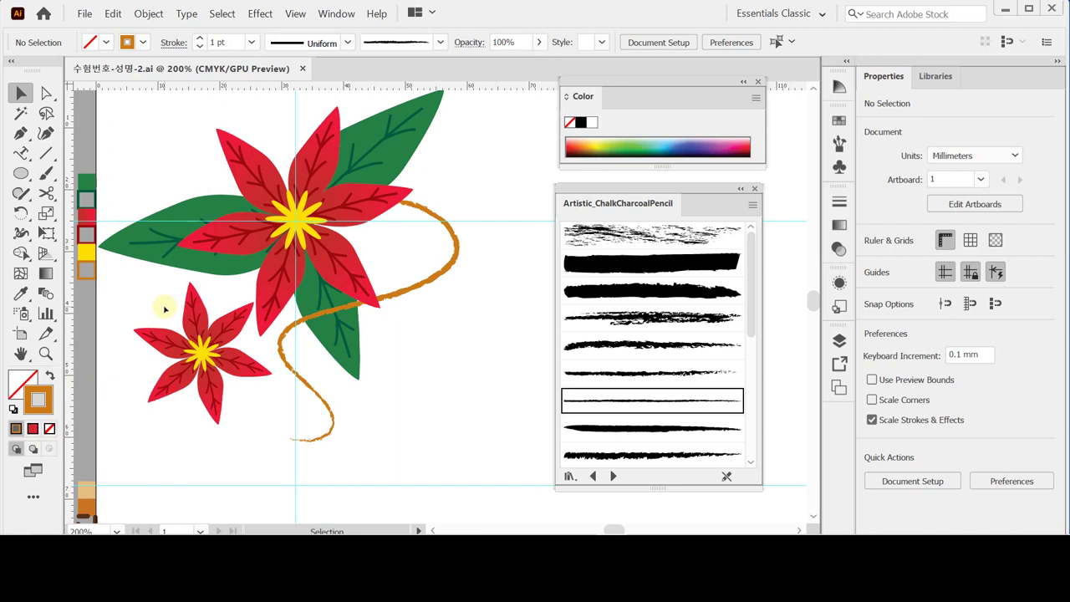
Make a new pattern from the small poinsettia and place its options clear of the pattern editing bar.
left_click(225, 402)
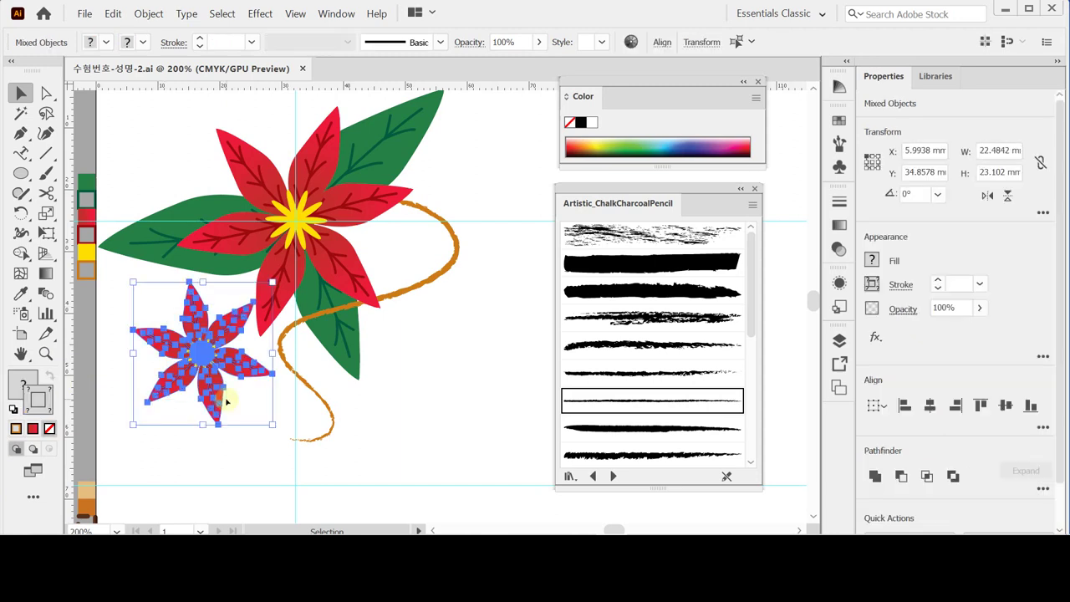
left_click(754, 188)
left_click(148, 15)
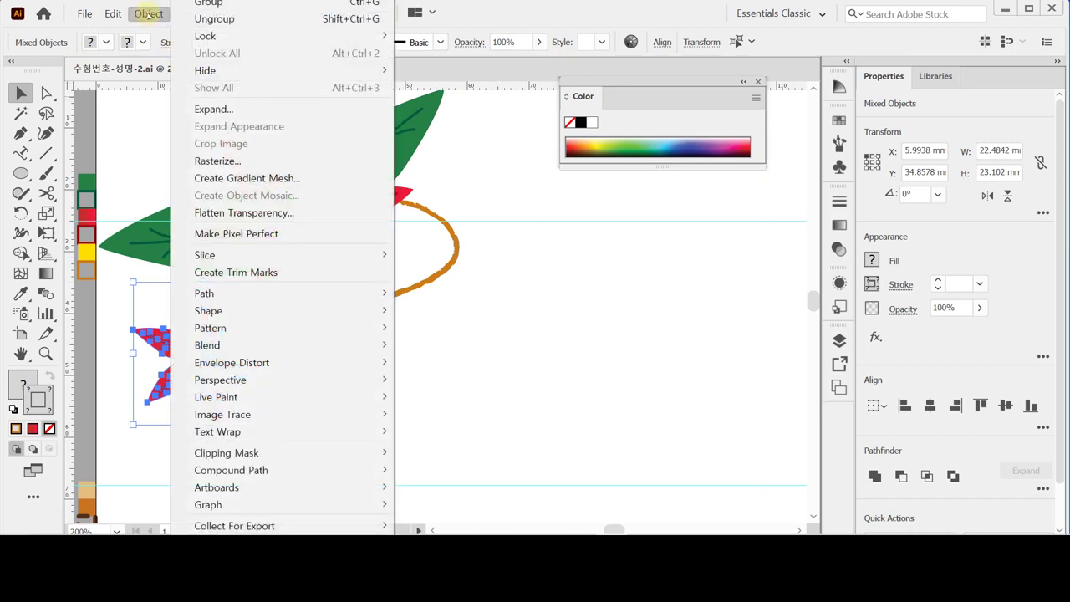
mouse_move(280, 323)
mouse_move(354, 323)
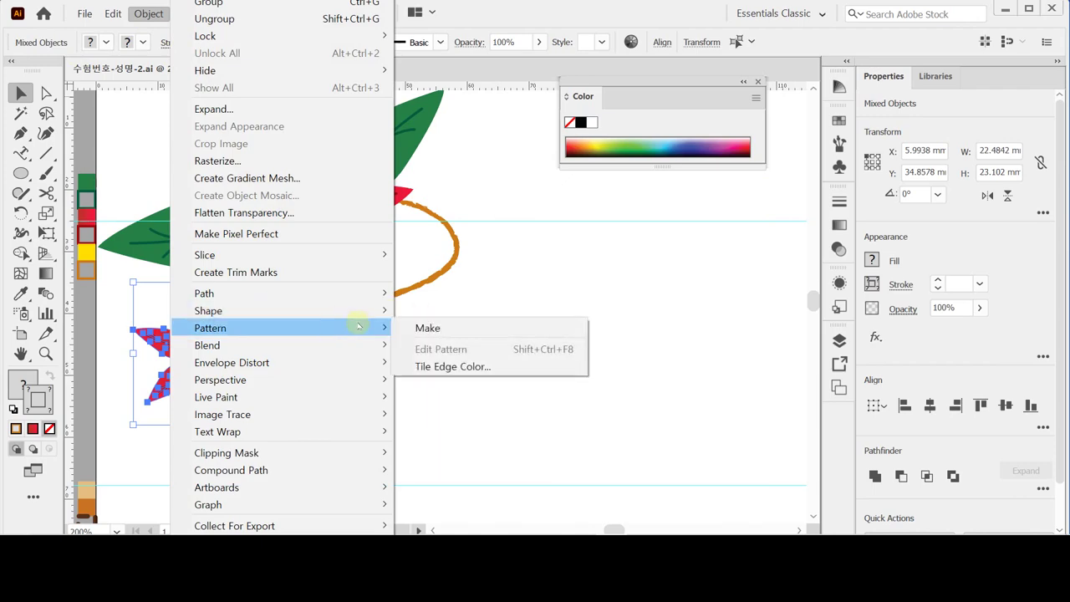
left_click(425, 328)
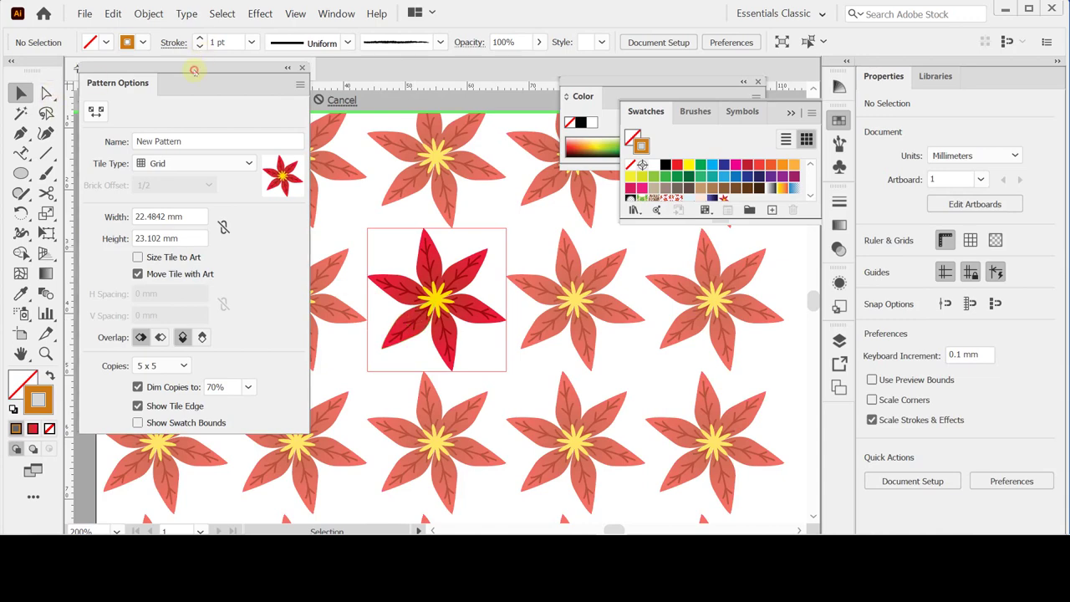
left_click_drag(194, 72, 203, 123)
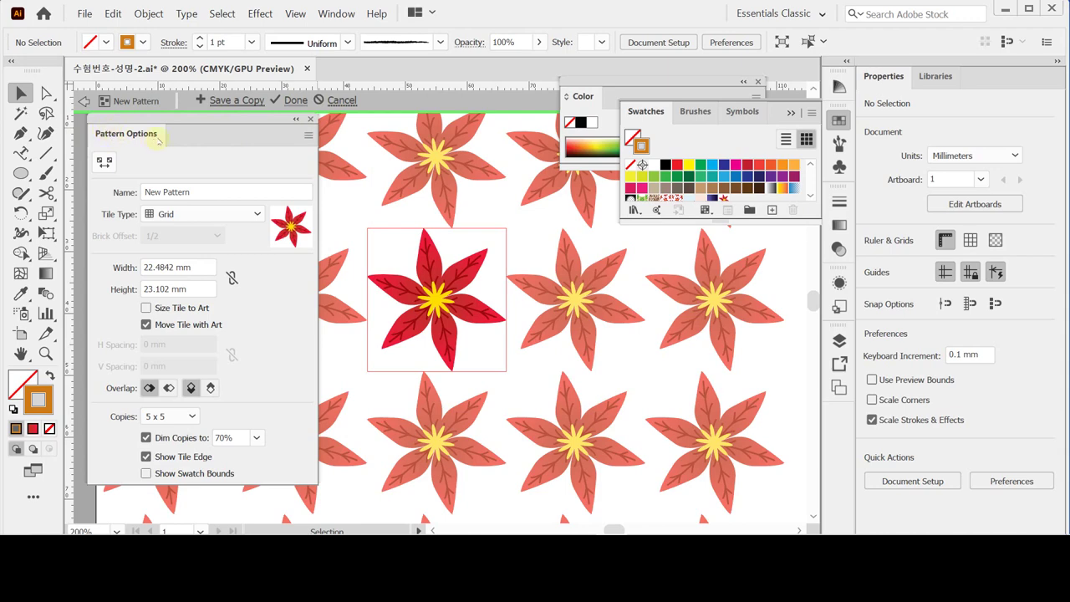
Name the new pattern 포인세티아.
left_click_drag(191, 192, 107, 186)
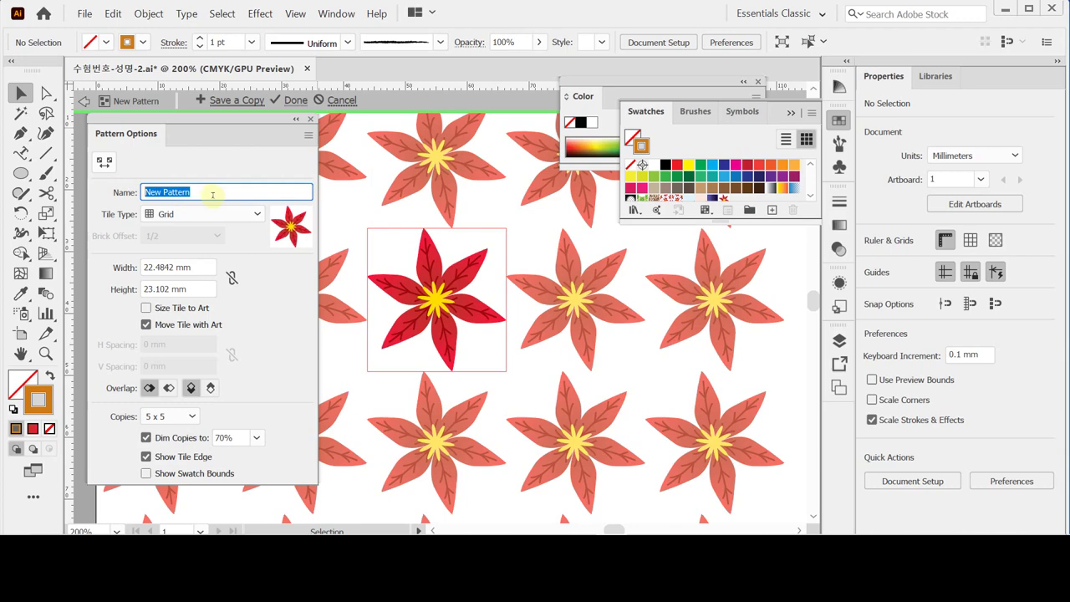
type("vhd")
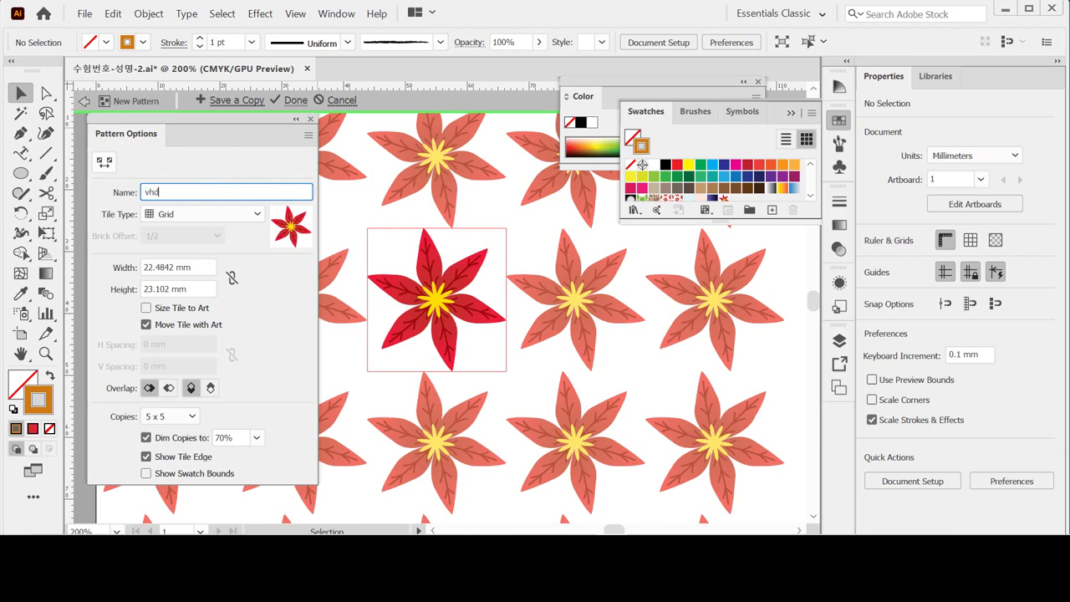
type("dlstpxldk")
key("BackSpace")
key("BackSpace")
key("BackSpace")
key("BackSpace")
key("BackSpace")
key("BackSpace")
key("BackSpace")
key("BackSpace")
key("BackSpace")
key("BackSpace")
key("BackSpace")
key("BackSpace")
type("포")
type("인ㅅ")
type("세티아")
Try the Brick by Row, Brick by Column, Hex by Column and Hex by Row tile types on the poinsettia pattern.
left_click(259, 214)
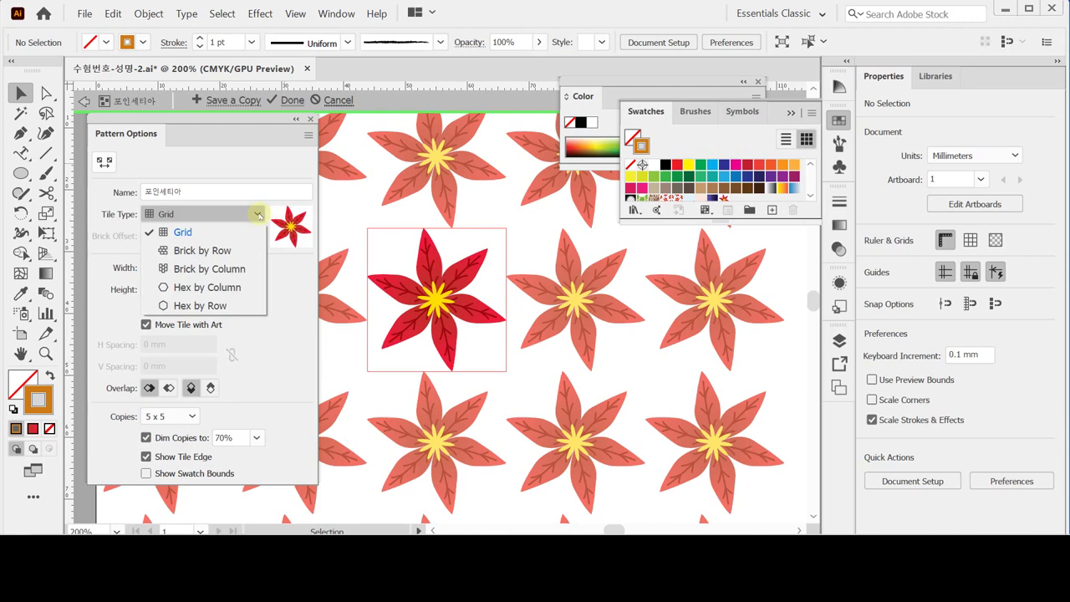
left_click(238, 252)
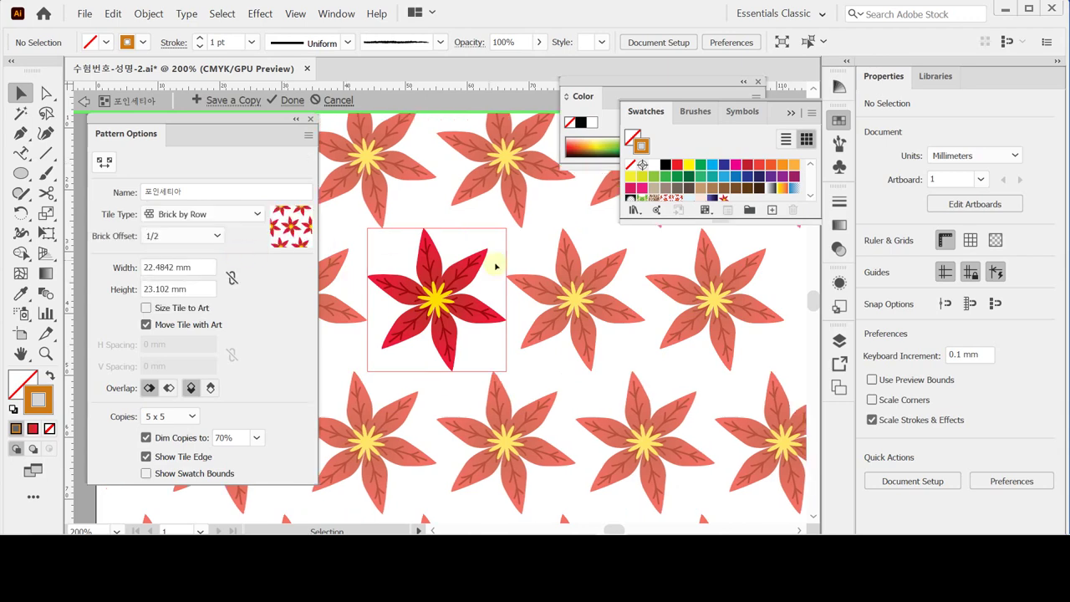
left_click(213, 222)
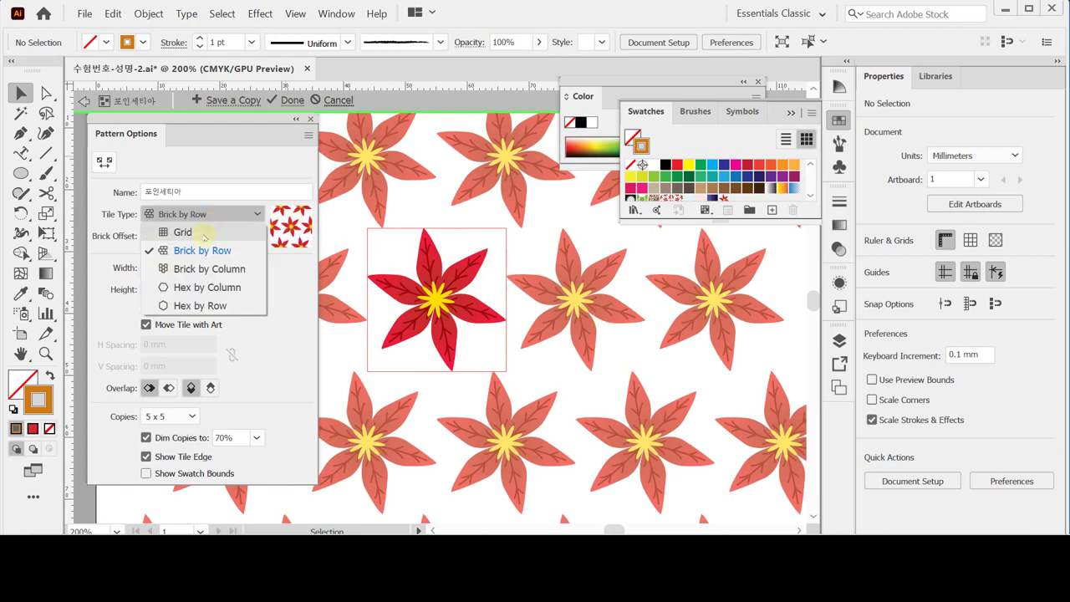
left_click(207, 271)
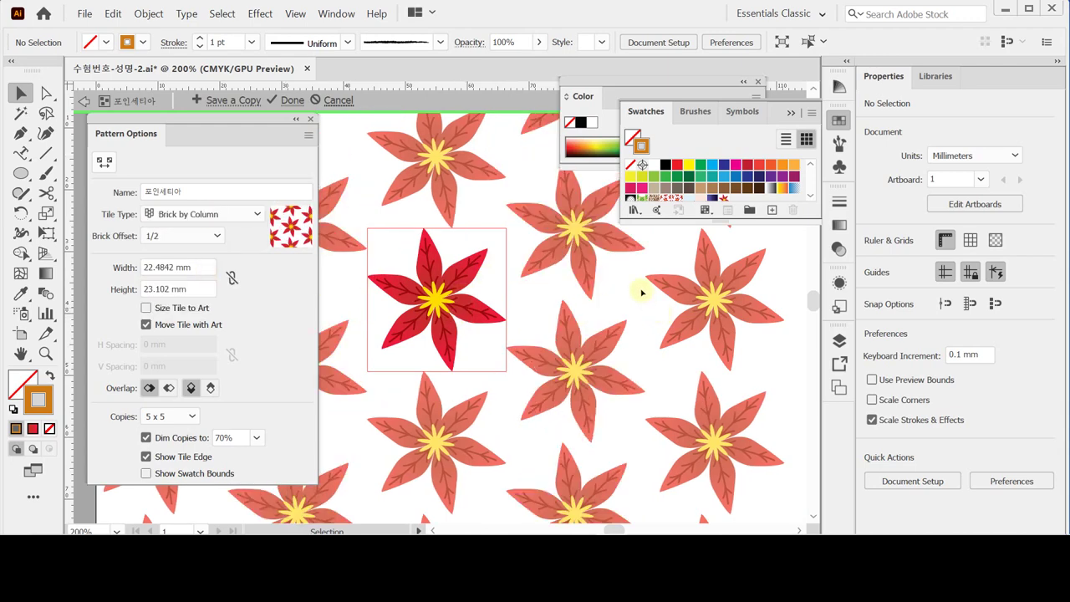
left_click(245, 213)
left_click(202, 250)
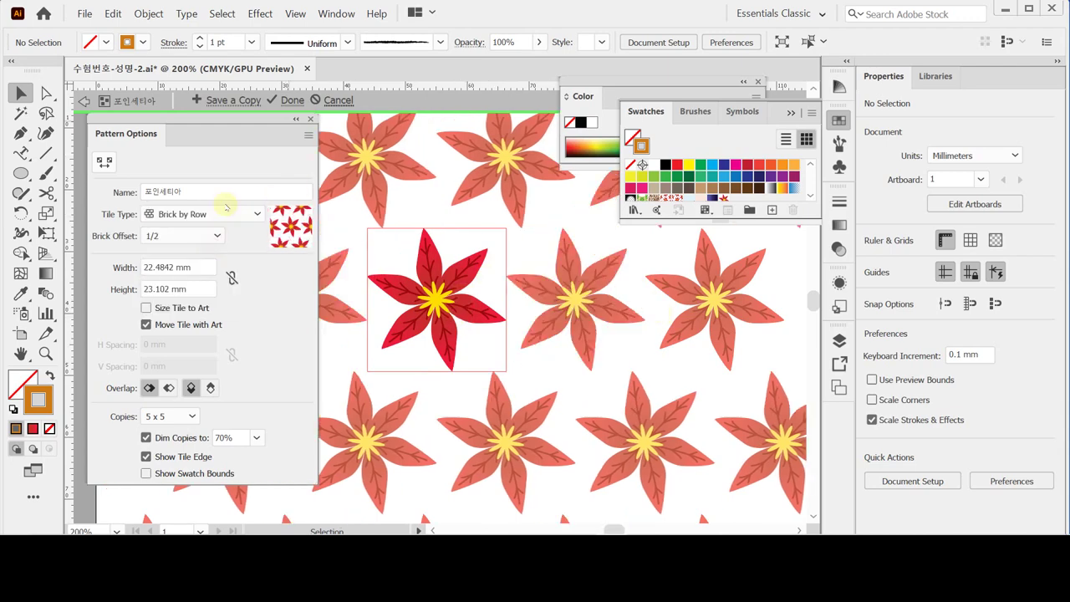
left_click(217, 214)
left_click(215, 250)
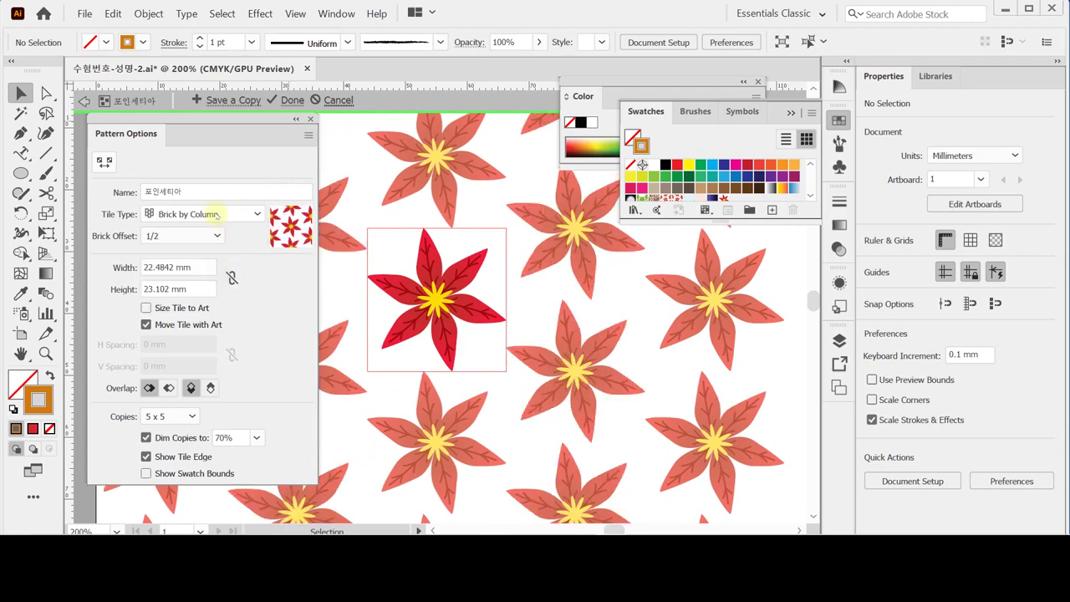
left_click(216, 215)
left_click(216, 287)
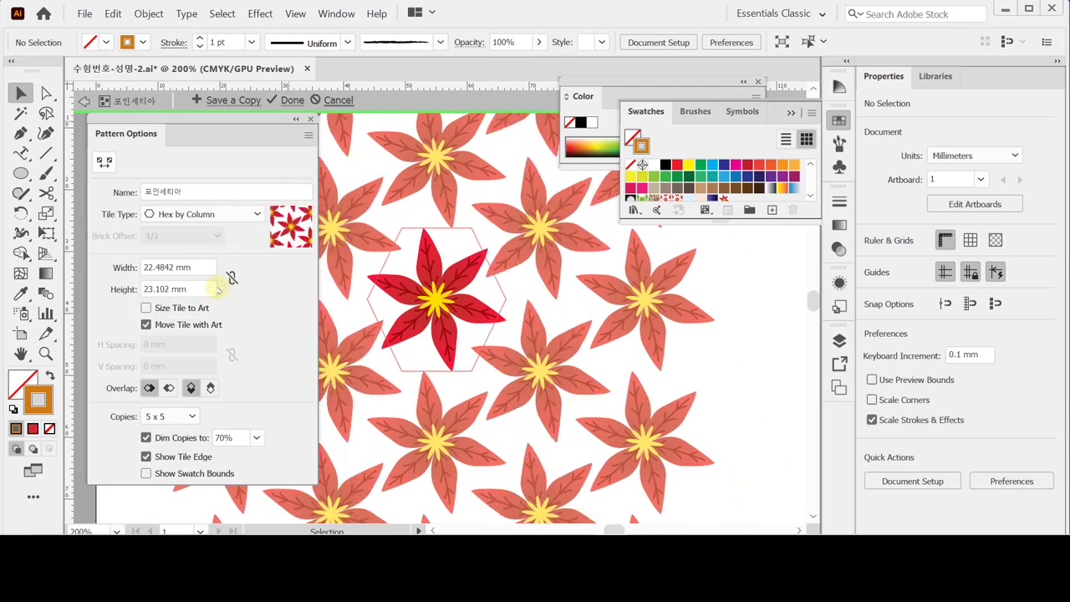
left_click(201, 214)
left_click(214, 306)
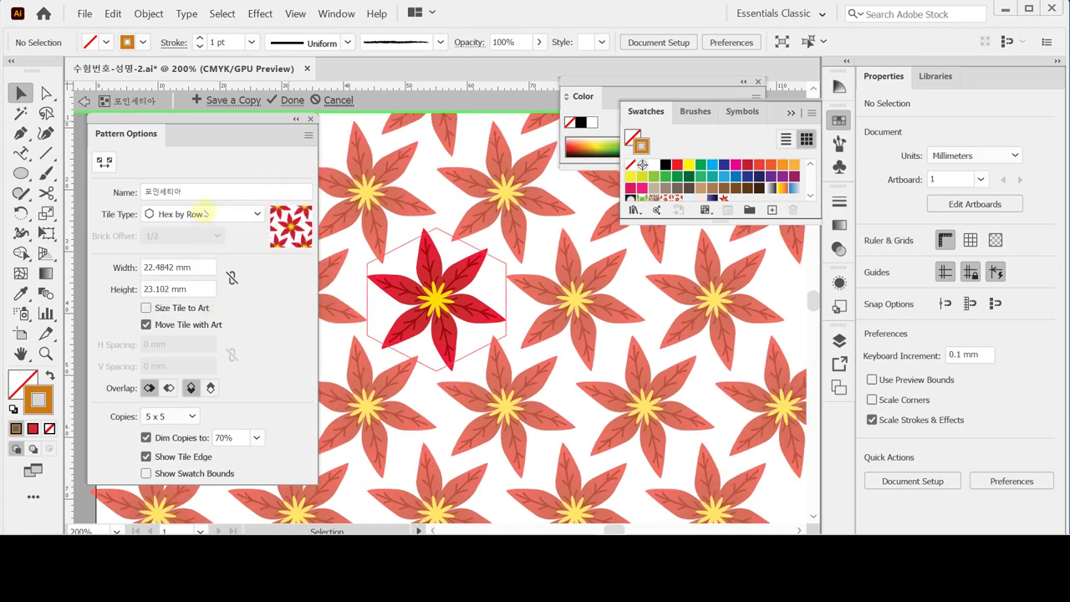
Set the poinsettia pattern's tile type to Brick by Column.
left_click(205, 214)
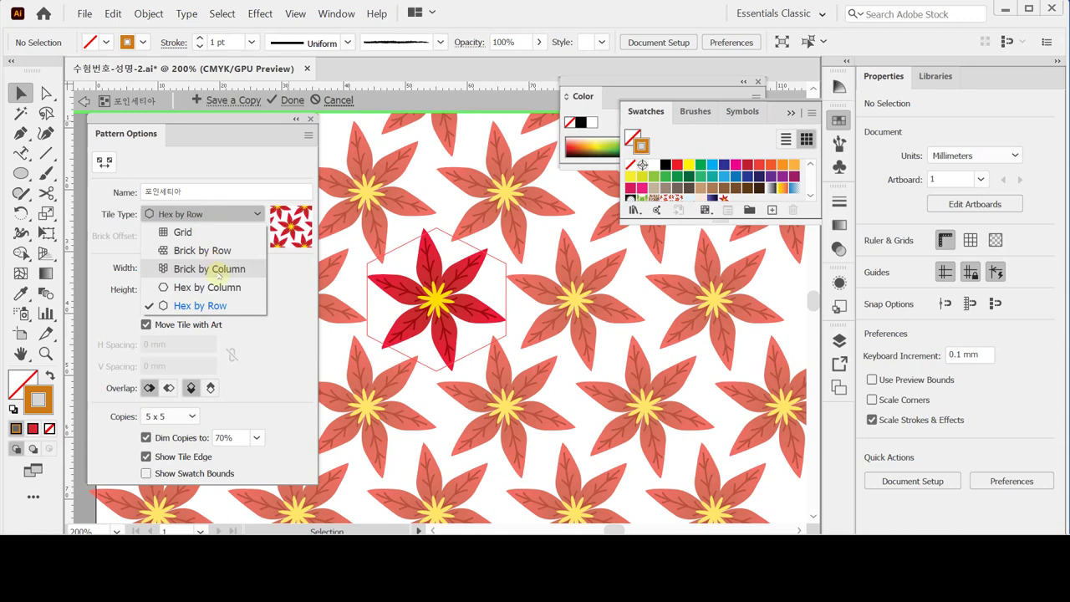
left_click(219, 270)
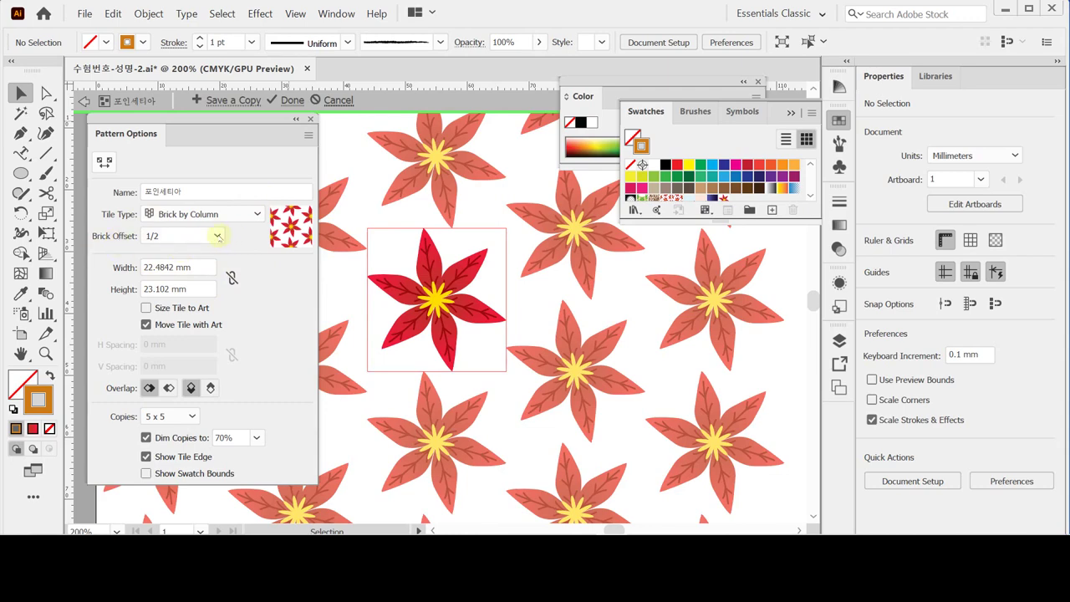
Try brick offsets of 1/4, 1/3, 1/2 and 2/3 on the Brick by Column pattern.
left_click(217, 236)
left_click(209, 253)
left_click(215, 236)
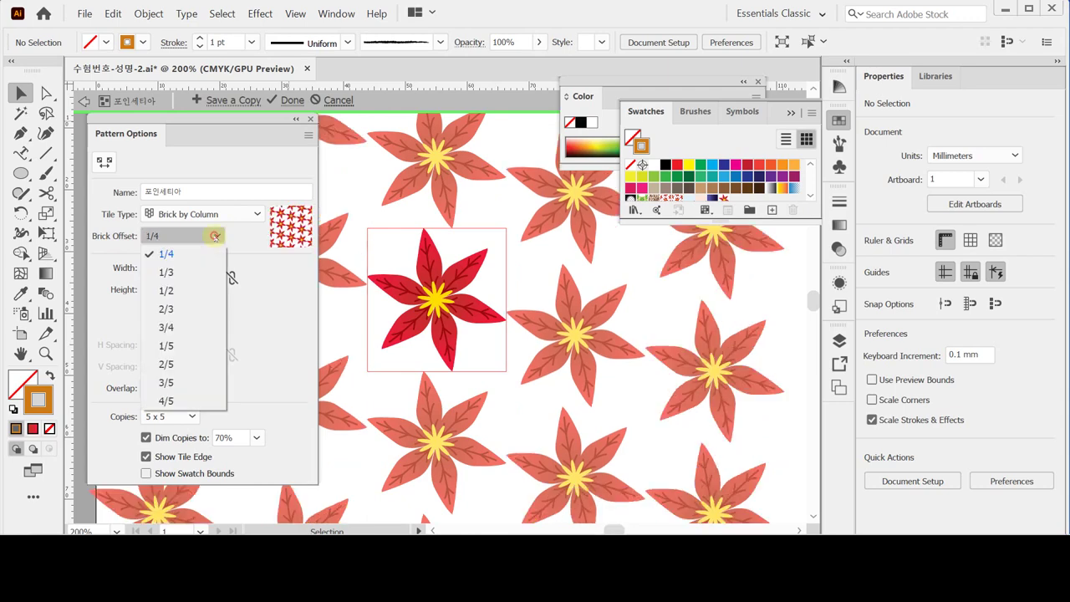
left_click(193, 272)
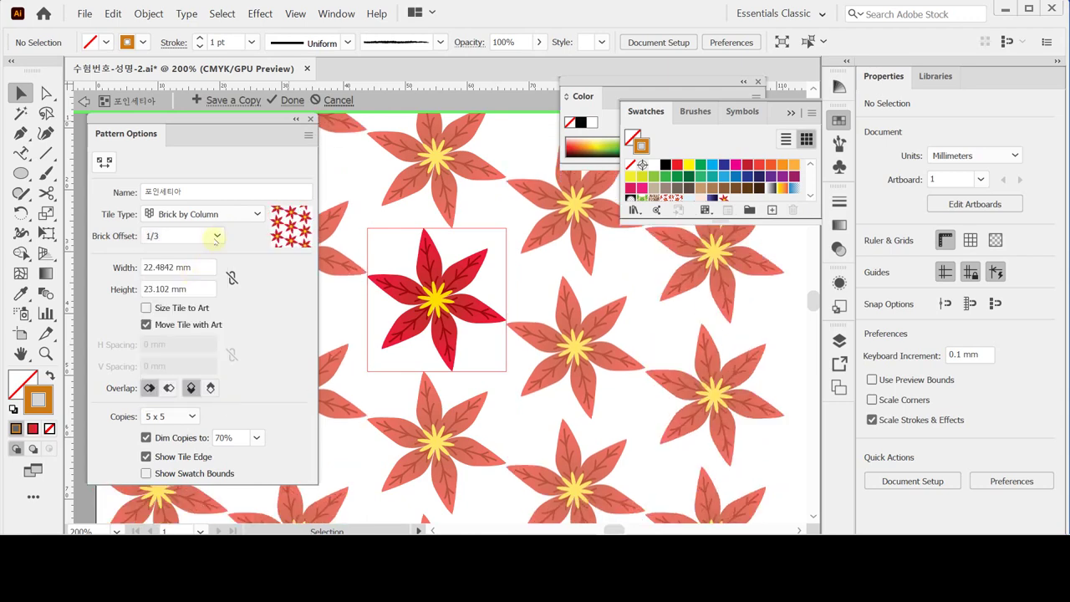
left_click(216, 236)
left_click(201, 290)
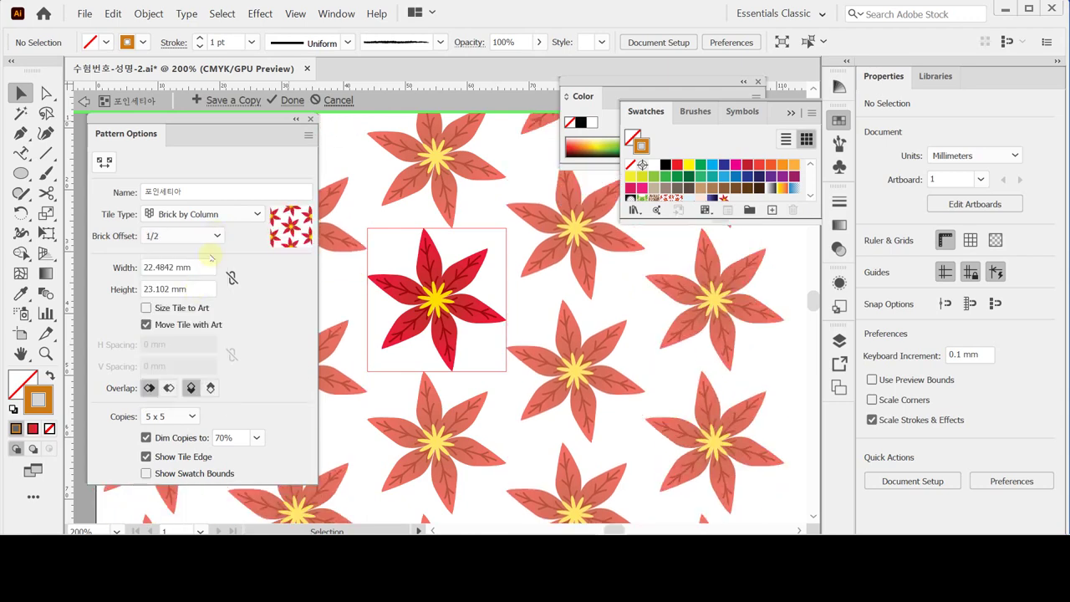
left_click(216, 236)
left_click(191, 306)
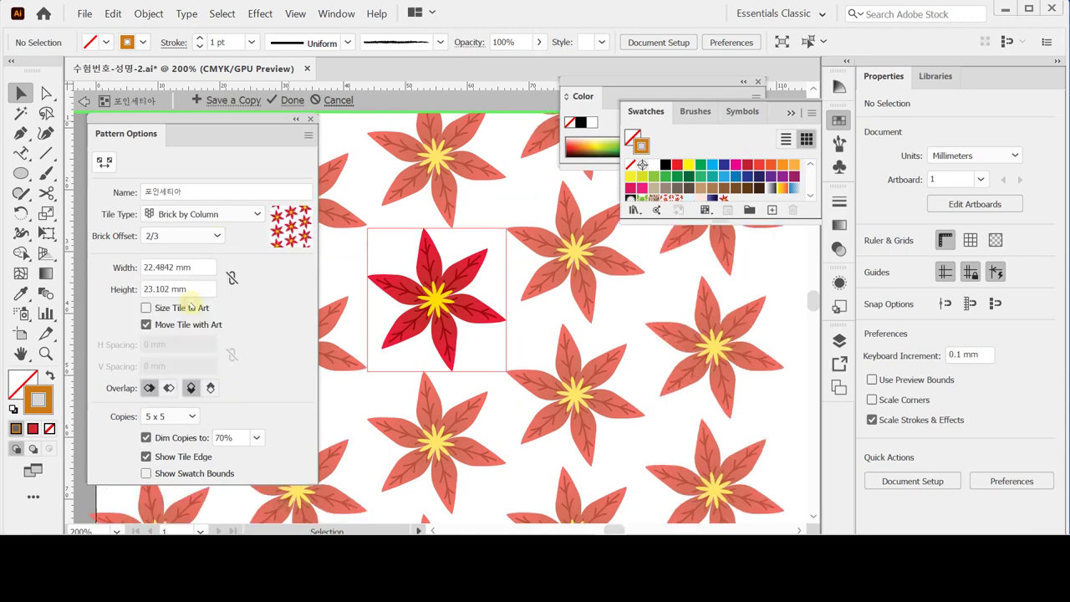
Set the brick offset to 1/2 and finish editing the poinsettia pattern.
left_click(210, 236)
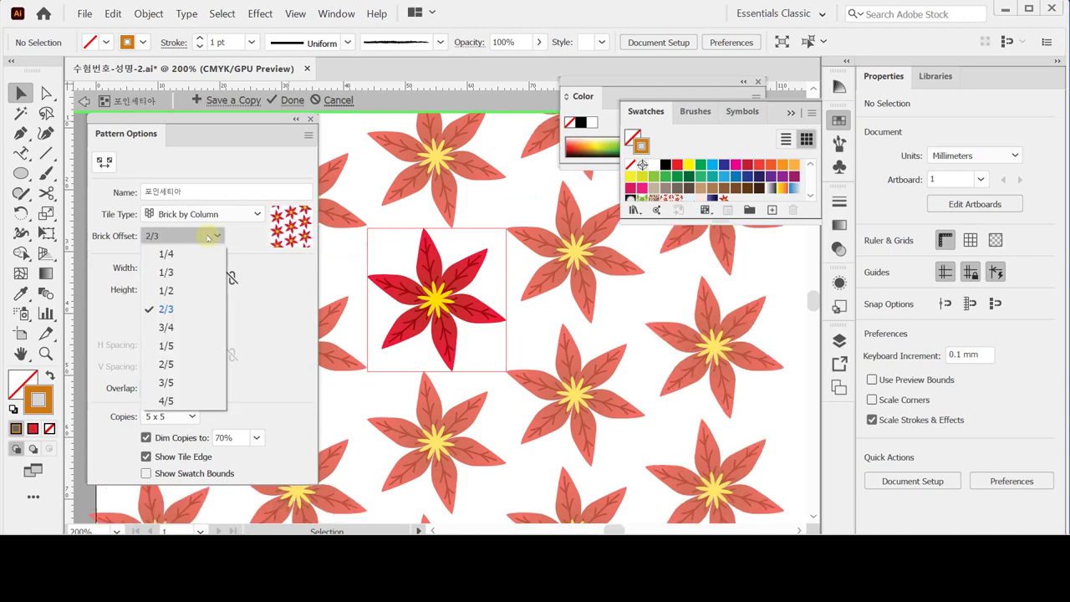
left_click(190, 288)
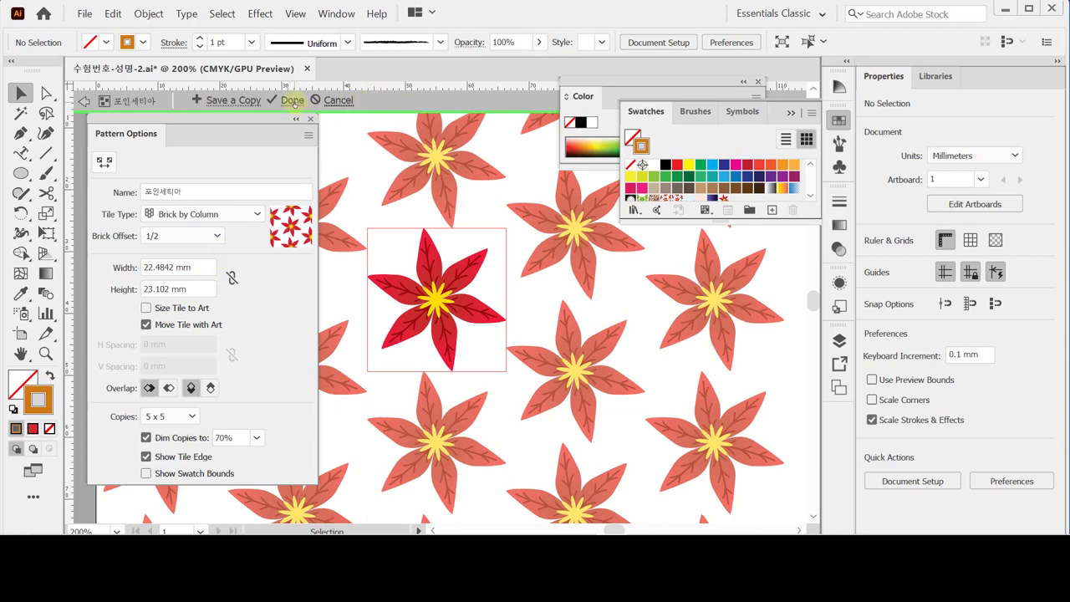
left_click(83, 103)
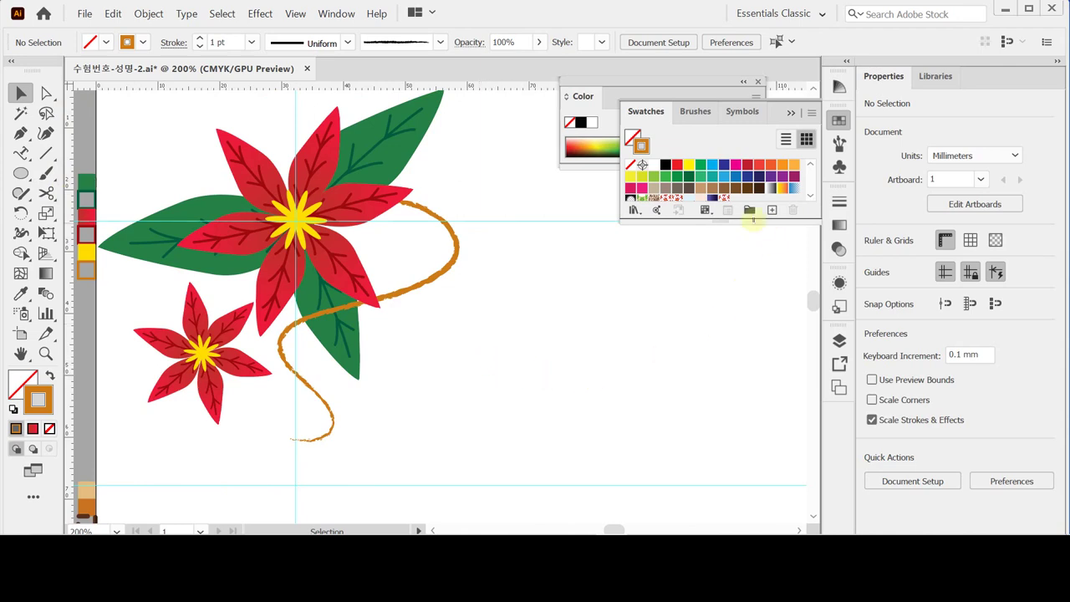
Enlarge the swatch list, reopen the 포인세티아 pattern swatch to review its options, and leave pattern editing.
left_click_drag(751, 221, 748, 254)
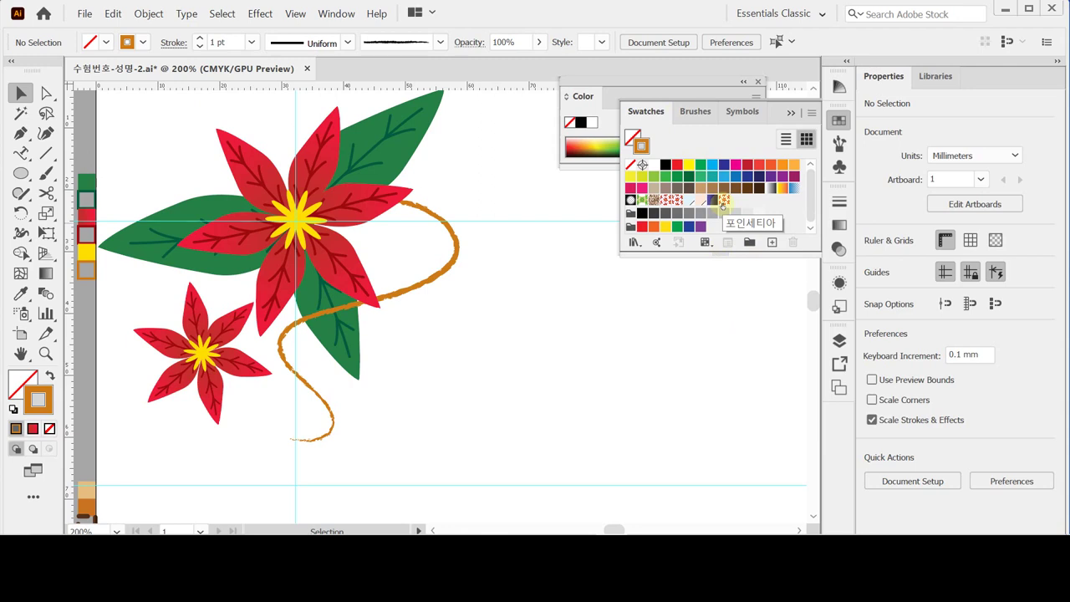
double_click(724, 202)
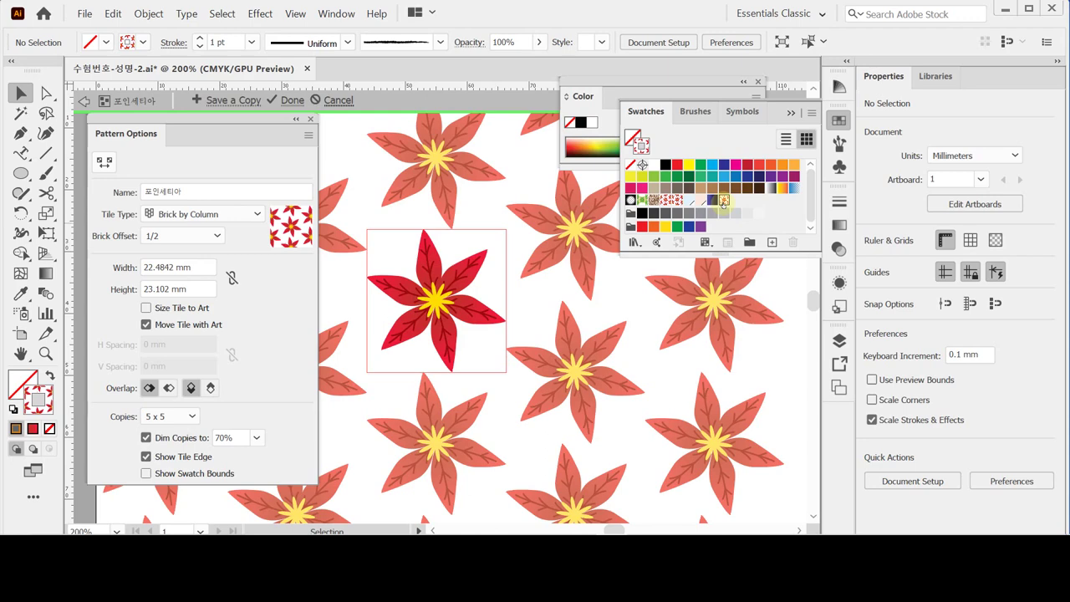
key("Escape")
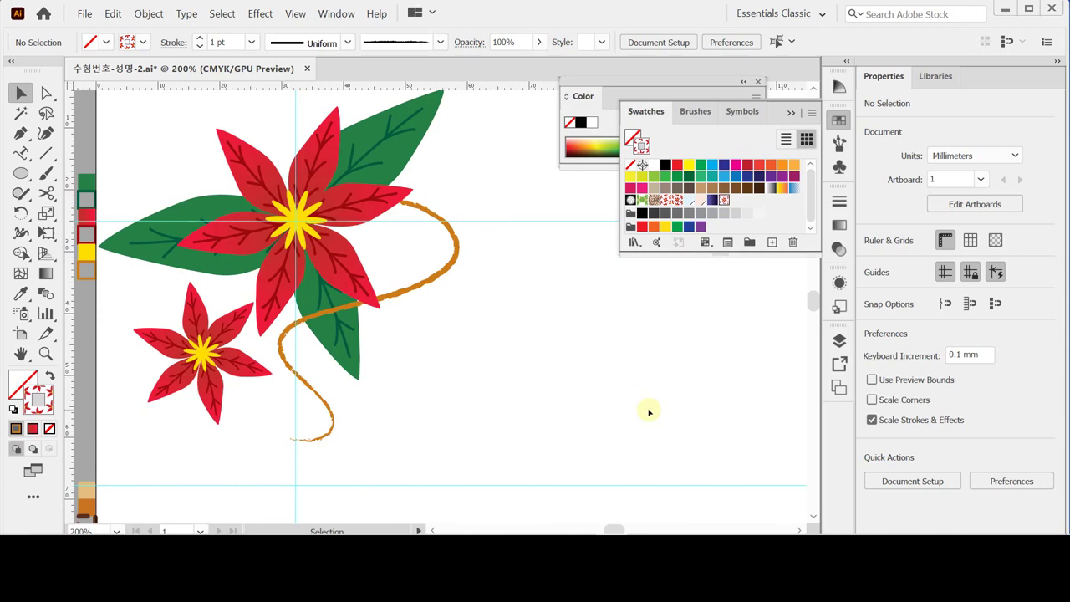
Save the document with the new poinsettia pattern swatch.
key("a")
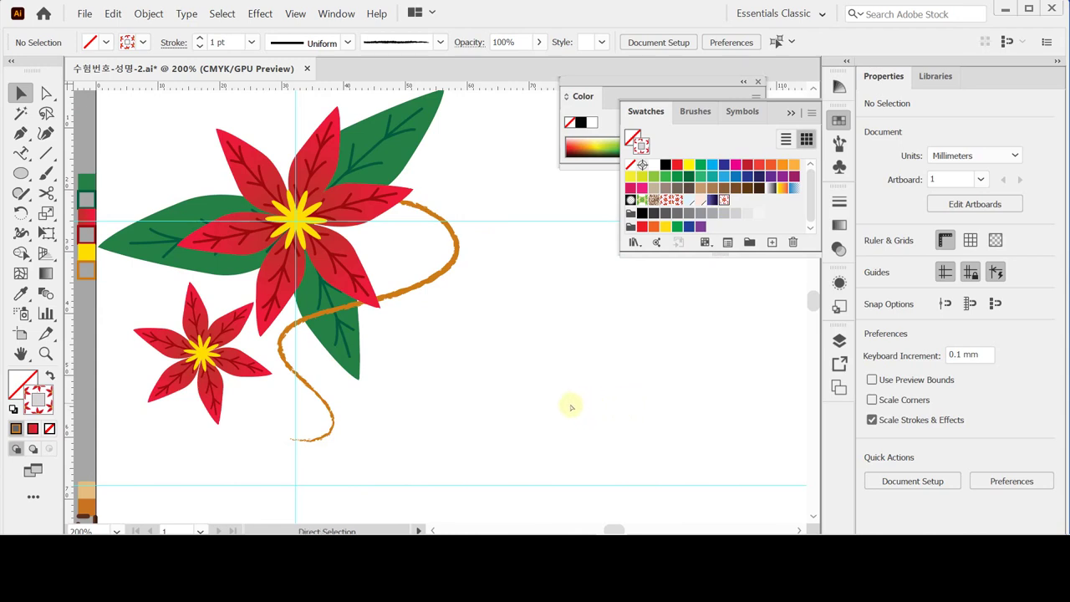
key("ctrl+s")
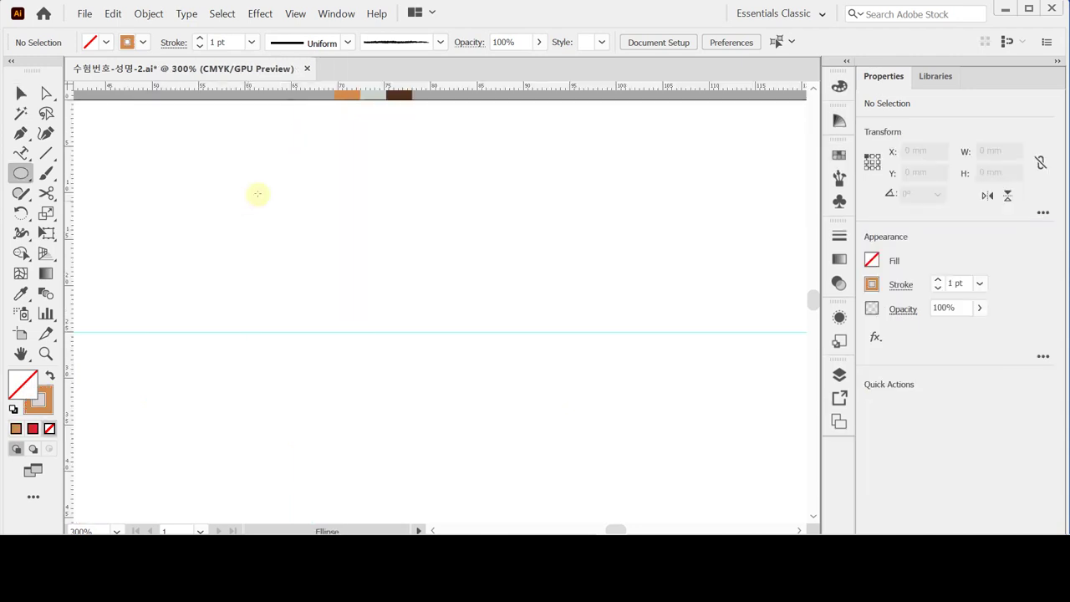
Draw a 5 × 5 mm circle above the horizontal guide and set its stroke weight to 4 pt.
left_click(353, 244)
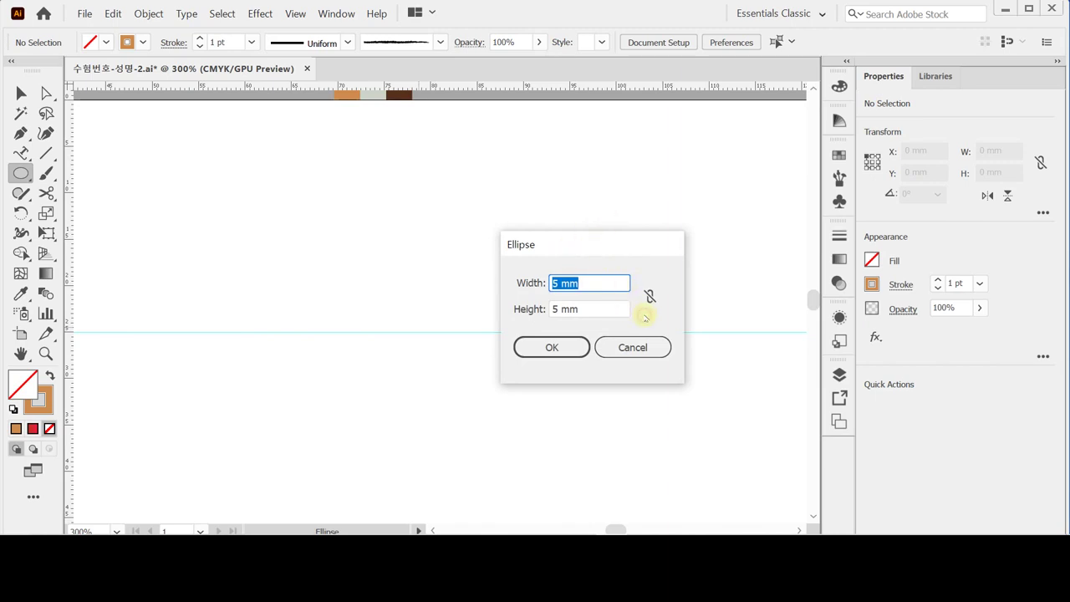
left_click(576, 352)
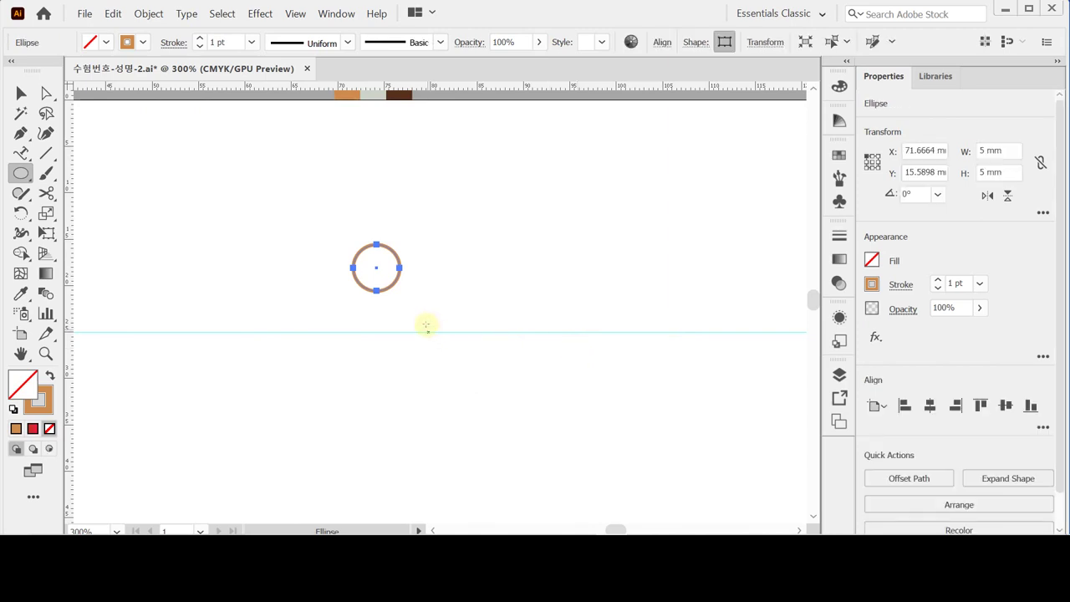
left_click(40, 404)
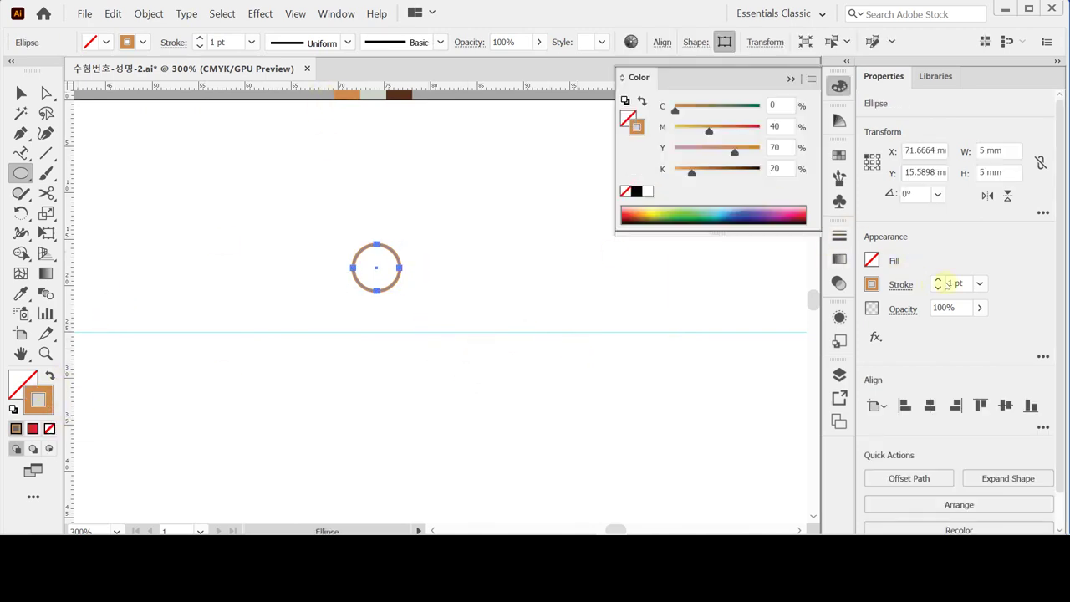
left_click(980, 284)
left_click(1000, 2)
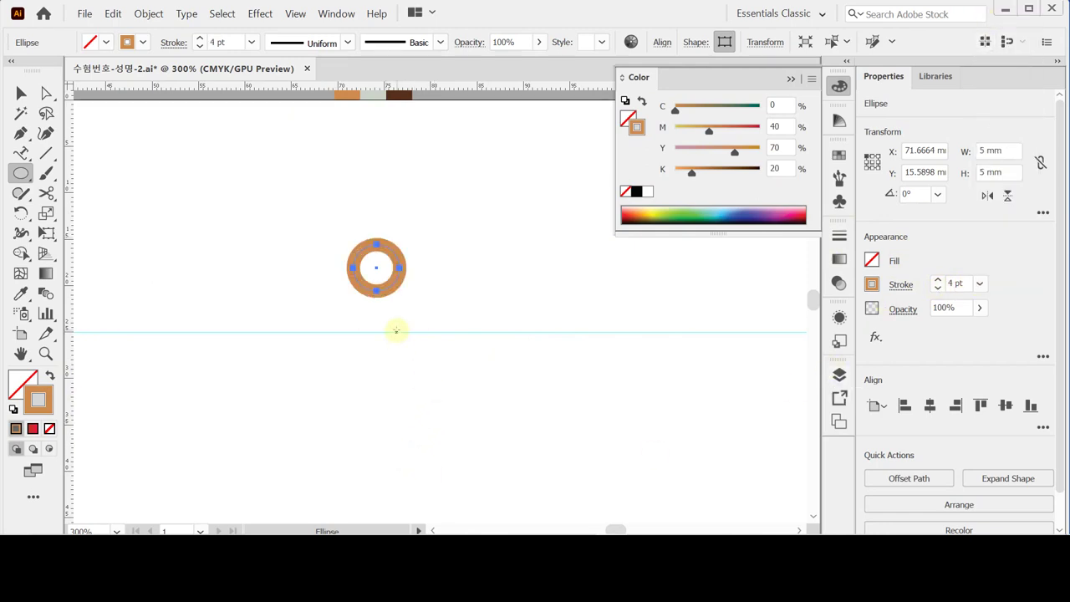
Convert the orange-brown ring's stroke into a filled shape with Outline Stroke.
key("ctrl+equal")
key("ctrl+equal")
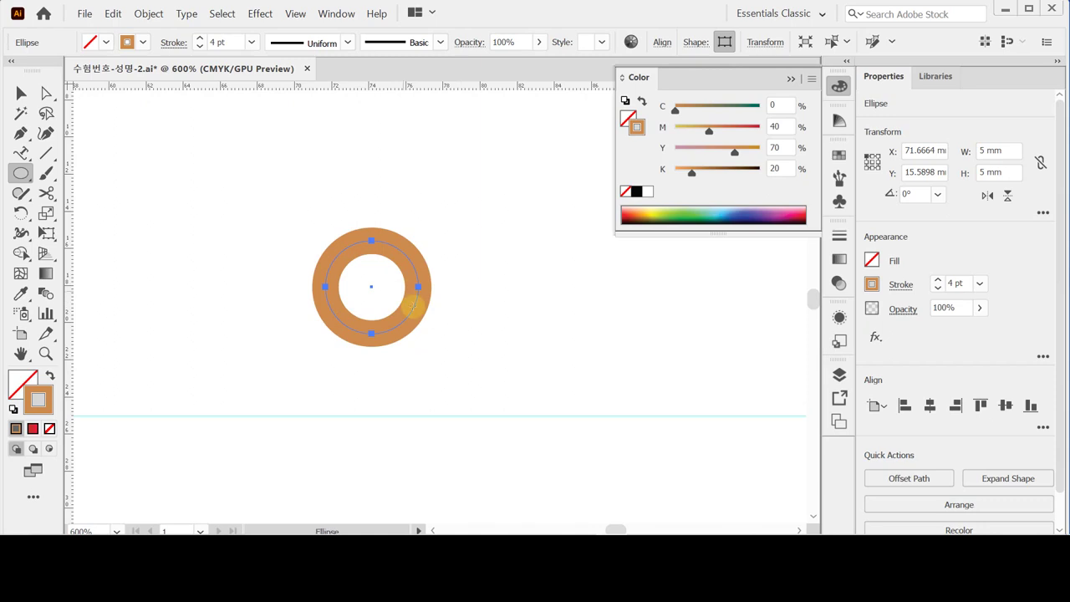
left_click(148, 14)
mouse_move(240, 299)
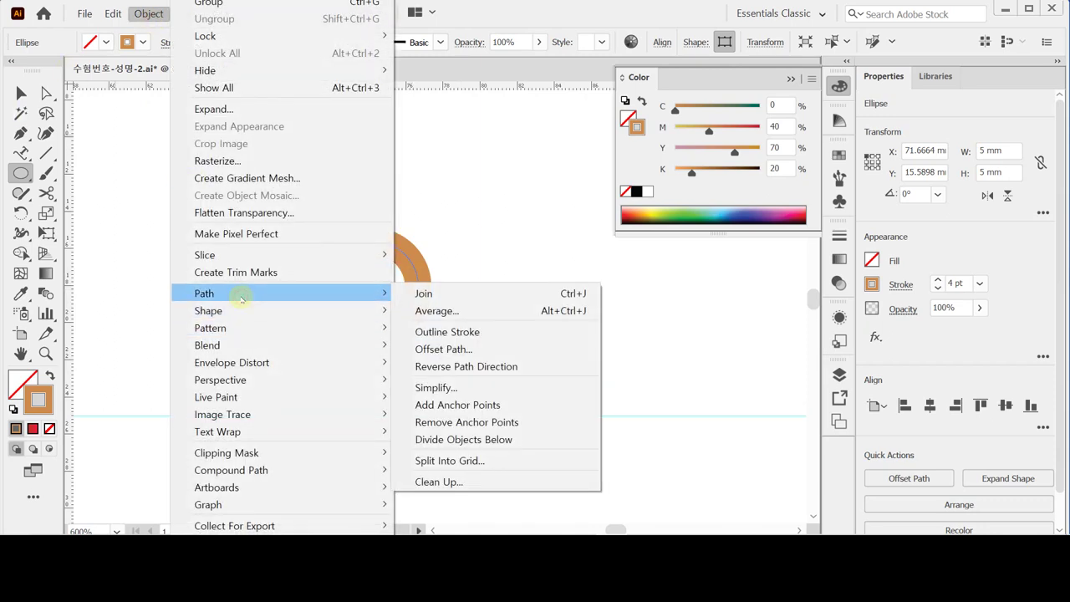
left_click(477, 332)
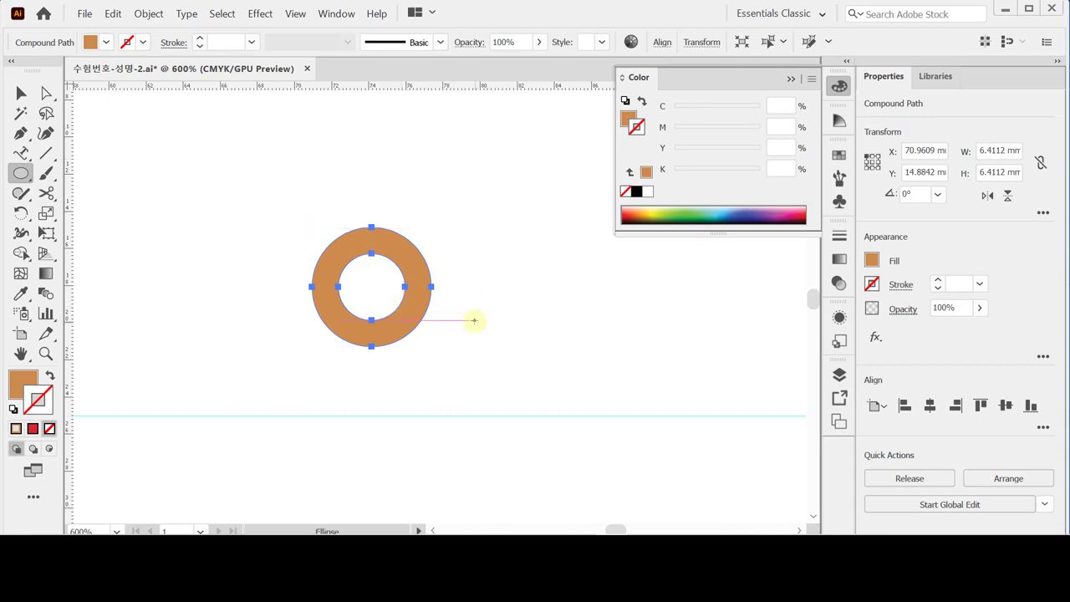
Draw a 16 × 23 mm ellipse and move it up so its top overlaps the lower part of the ring.
scroll(474, 342, "down", 3)
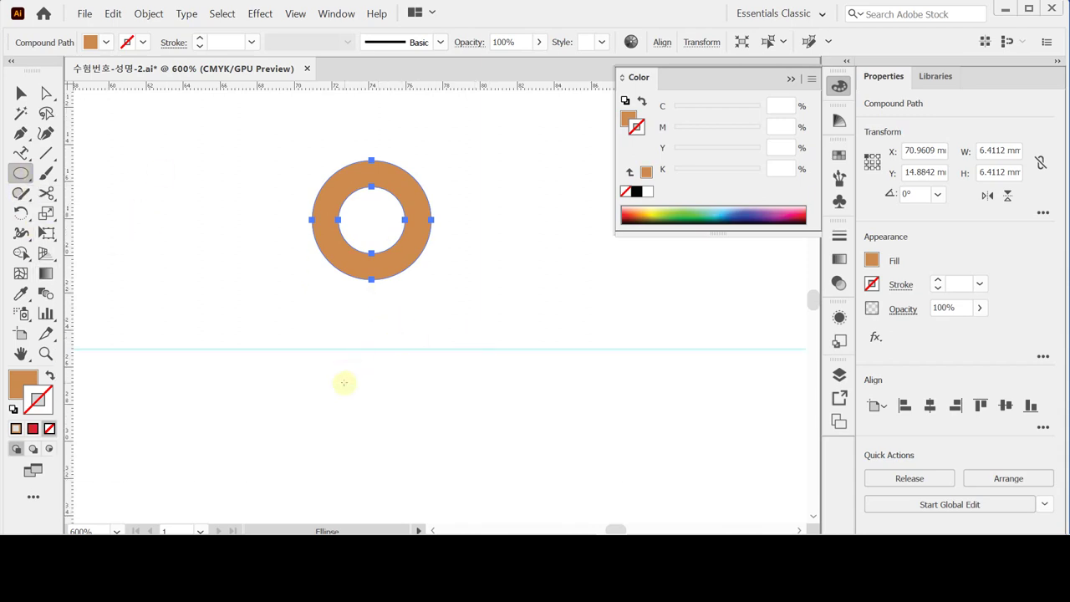
left_click(302, 317)
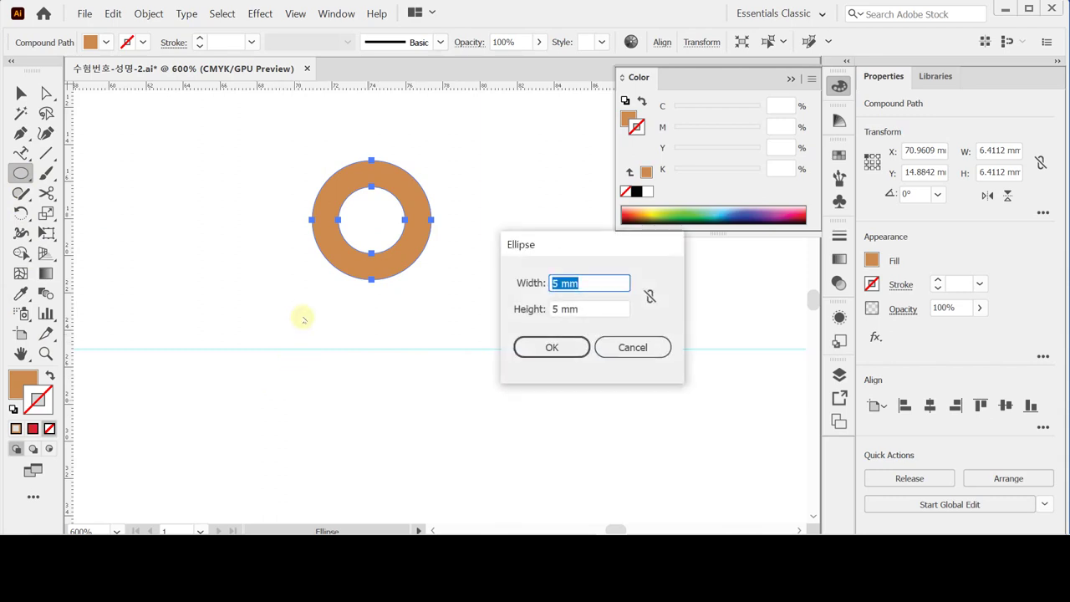
type("16")
key("Tab")
type("23")
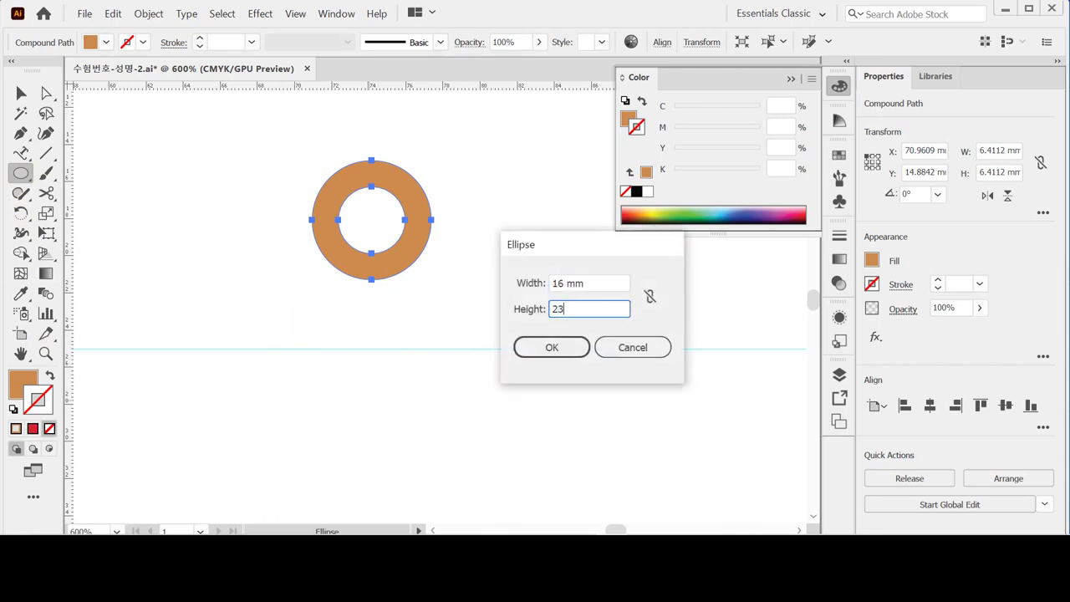
key("Return")
key("ctrl")
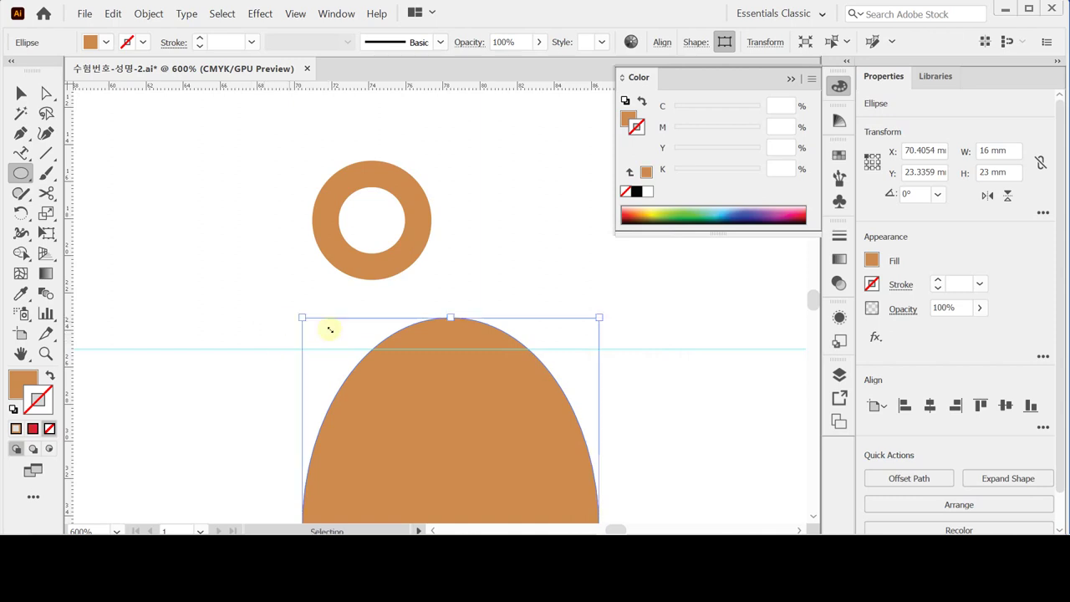
left_click_drag(445, 418, 372, 344)
Give the tall ellipse the default black 1 pt stroke with no fill and nudge it into line beneath the ring.
left_click(14, 410)
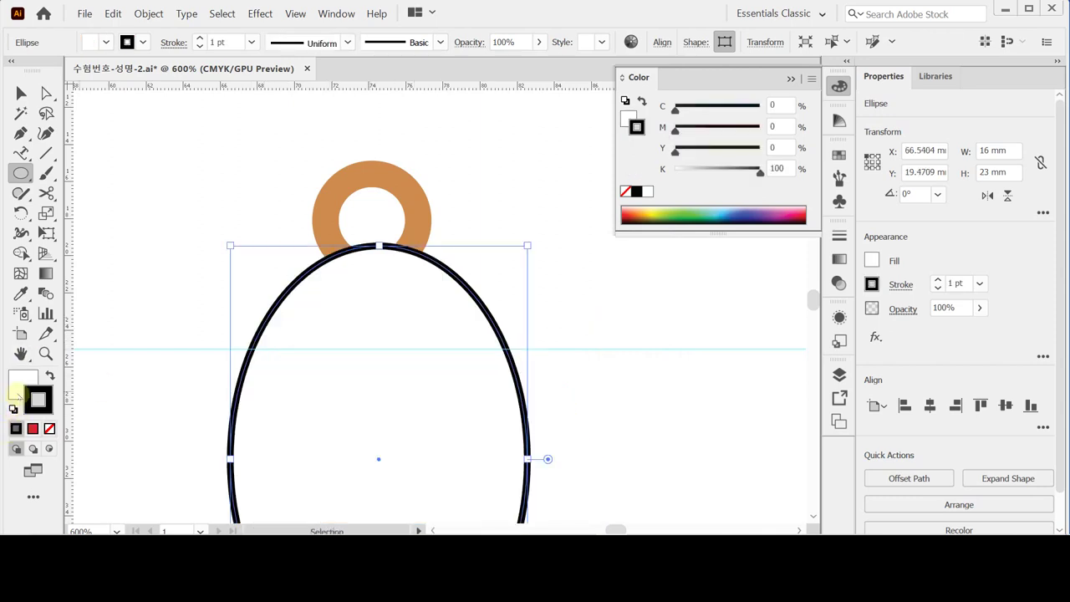
left_click(18, 386)
left_click(49, 428)
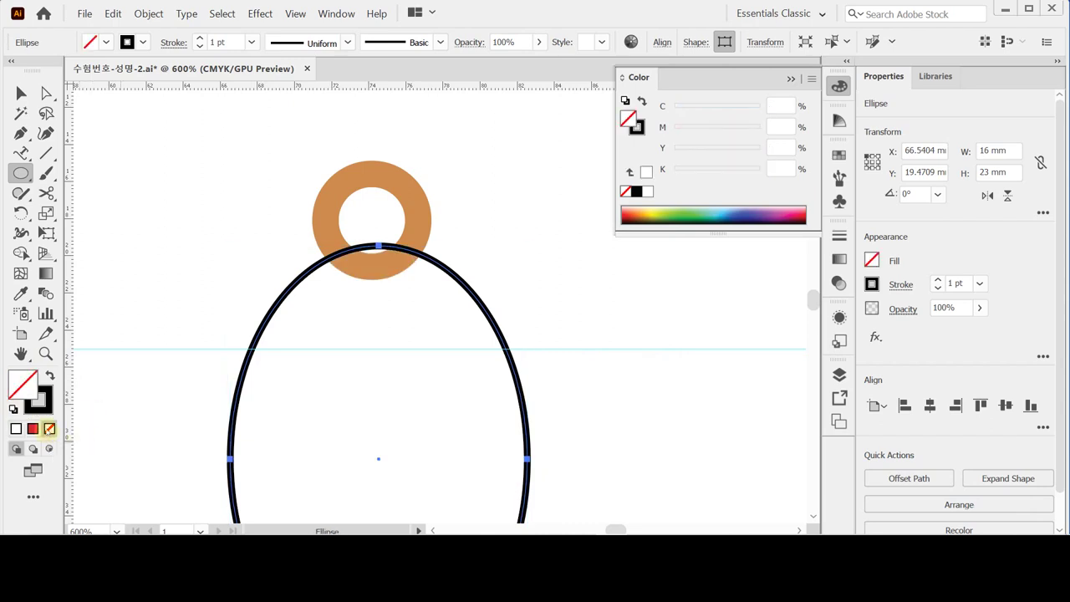
scroll(430, 368, "down", 1)
key("Left")
key("Left")
key("Left")
key("shift+Down")
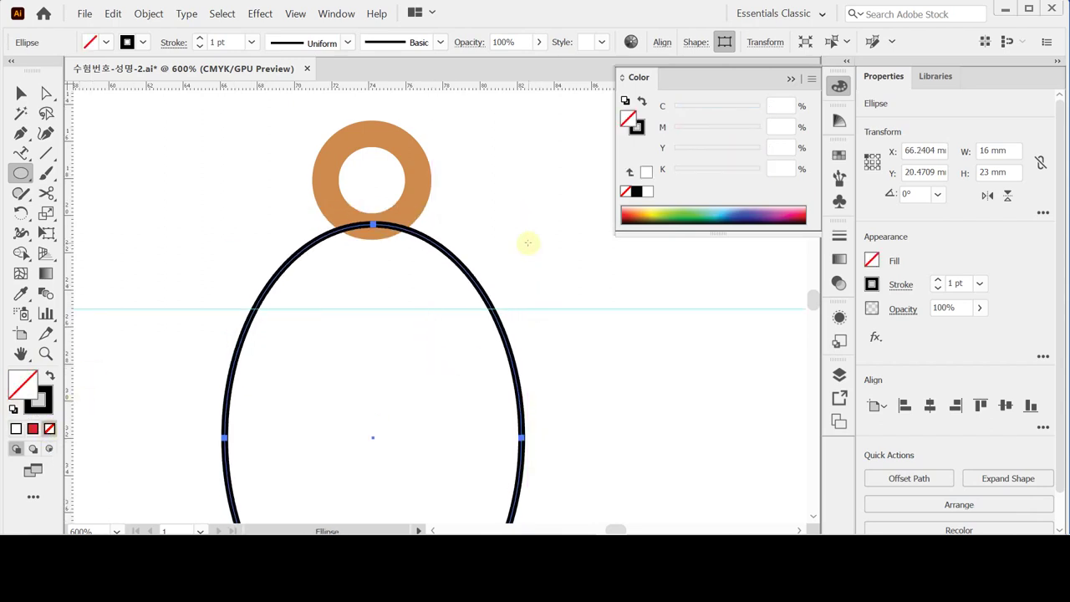
key("Up")
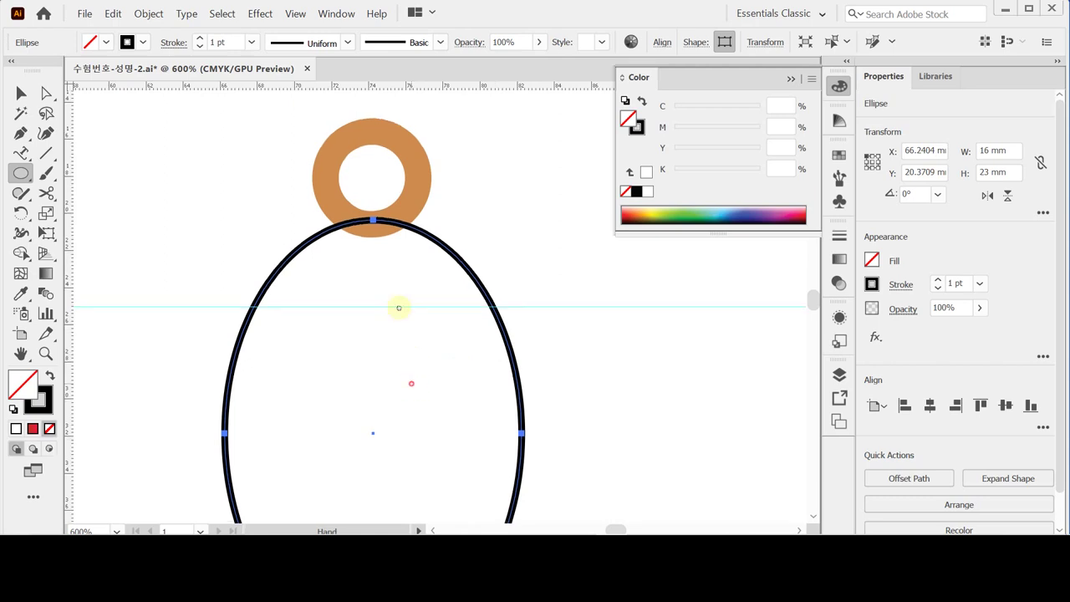
Draw a 22 × 12 mm ellipse across the lower part of the tall ellipse and move it down 2 mm.
scroll(399, 306, "down", 3)
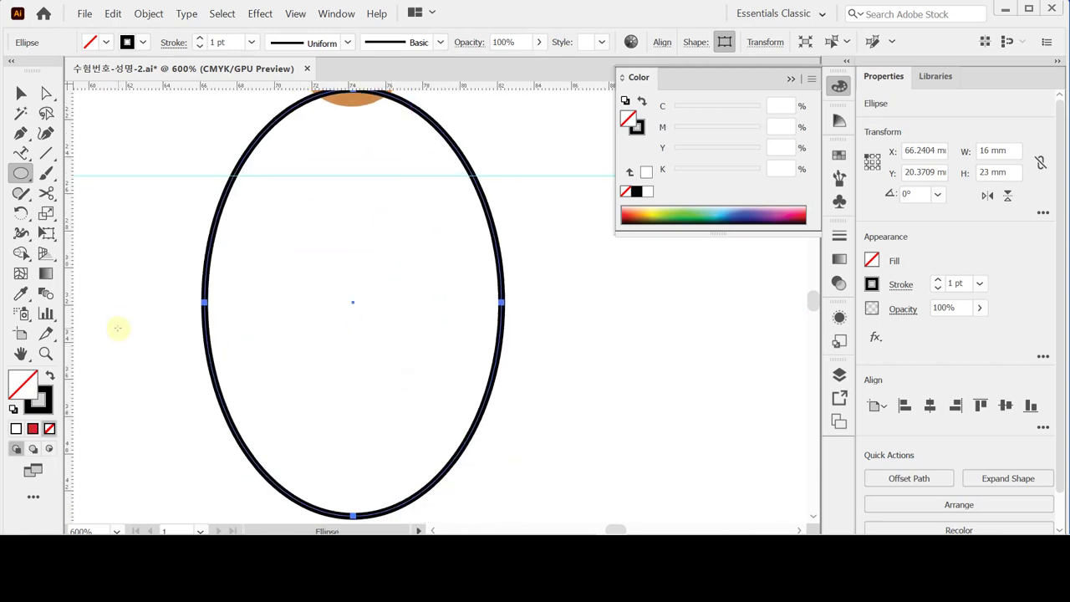
left_click(160, 326)
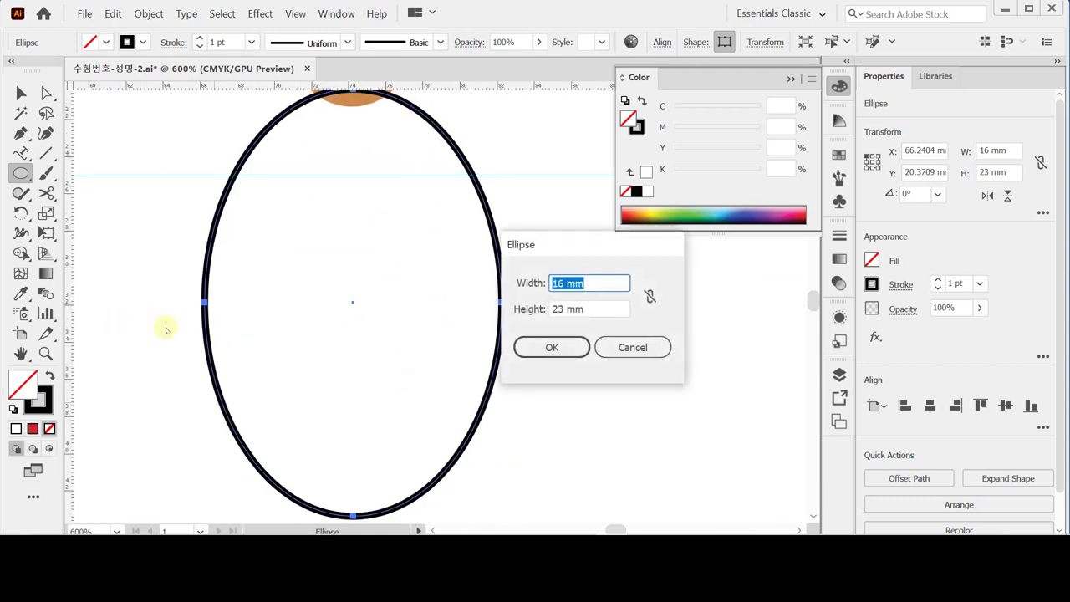
type("22")
key("Tab")
type("12")
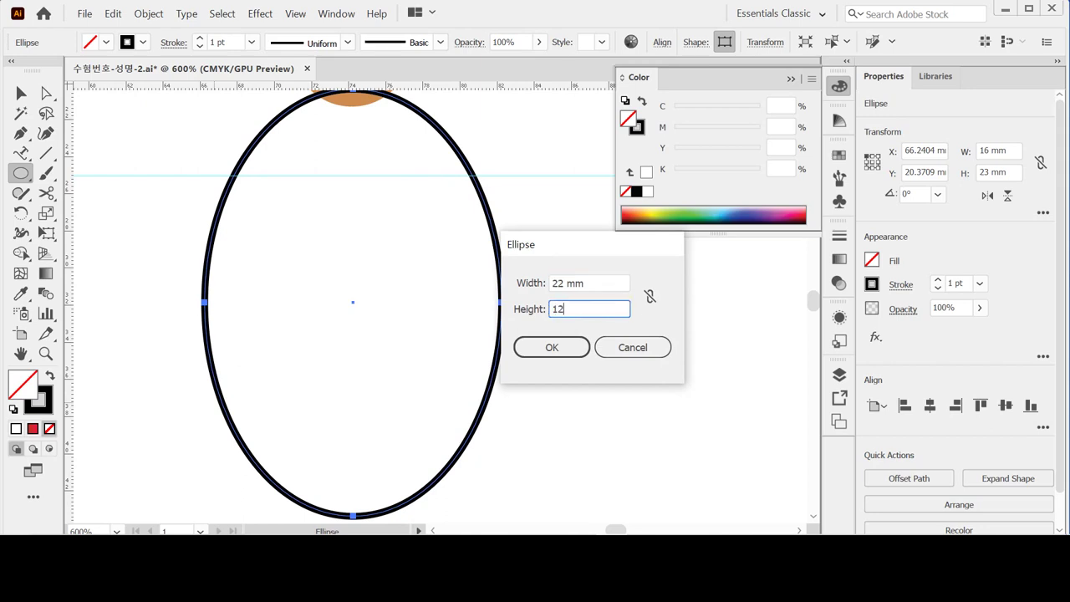
key("Return")
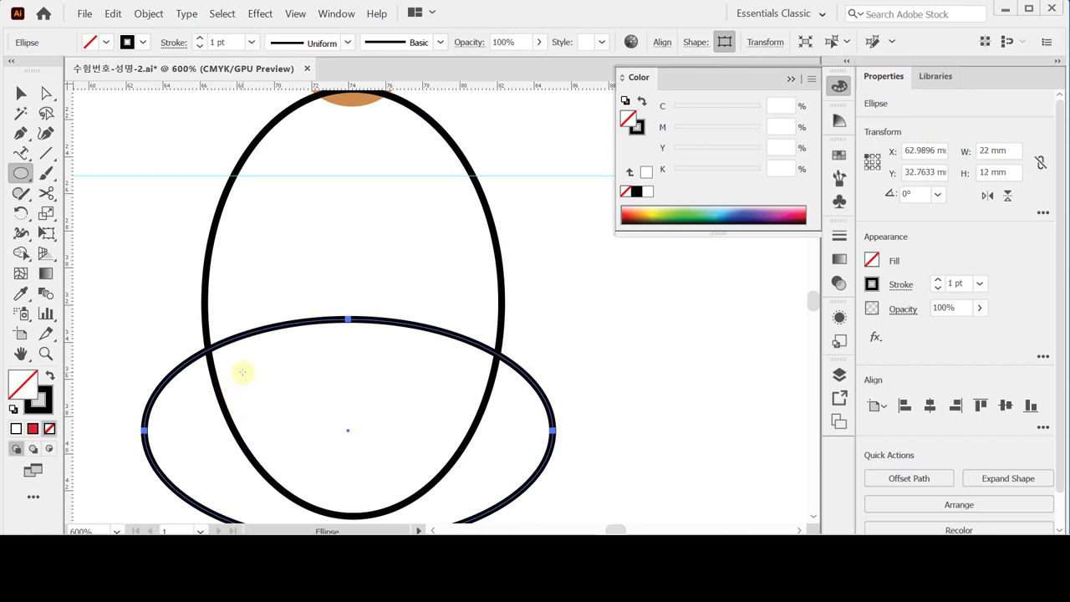
key("ctrl+minus")
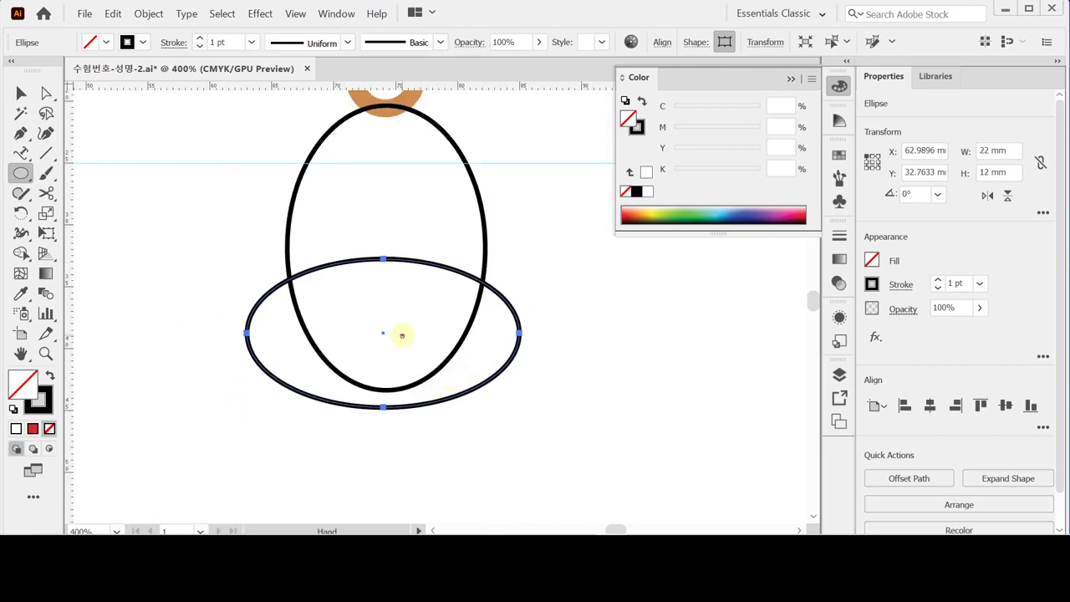
left_click_drag(402, 334, 401, 341)
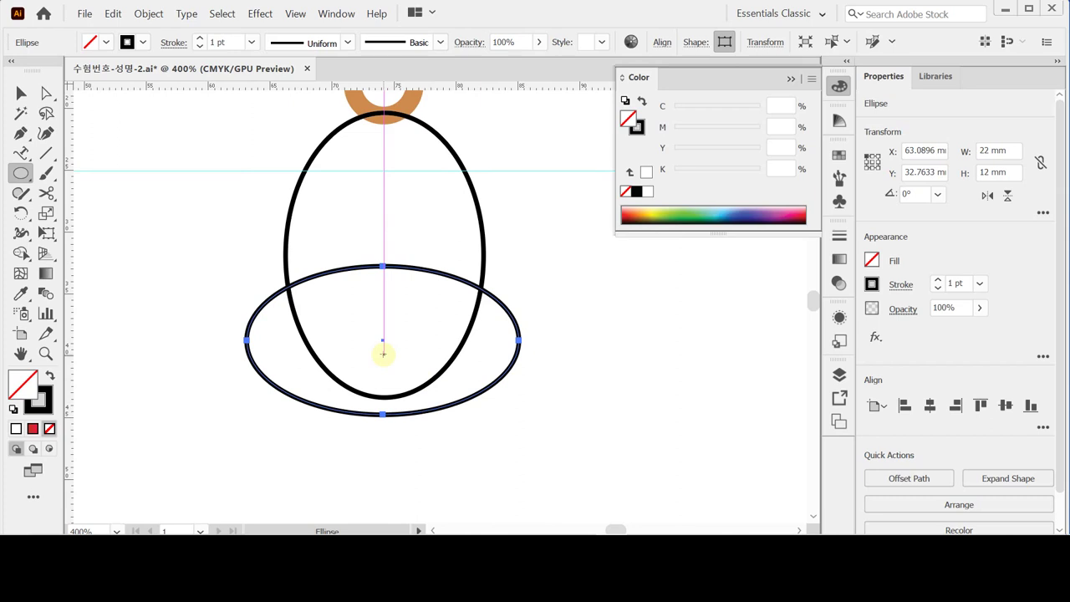
key("Down")
key("Down")
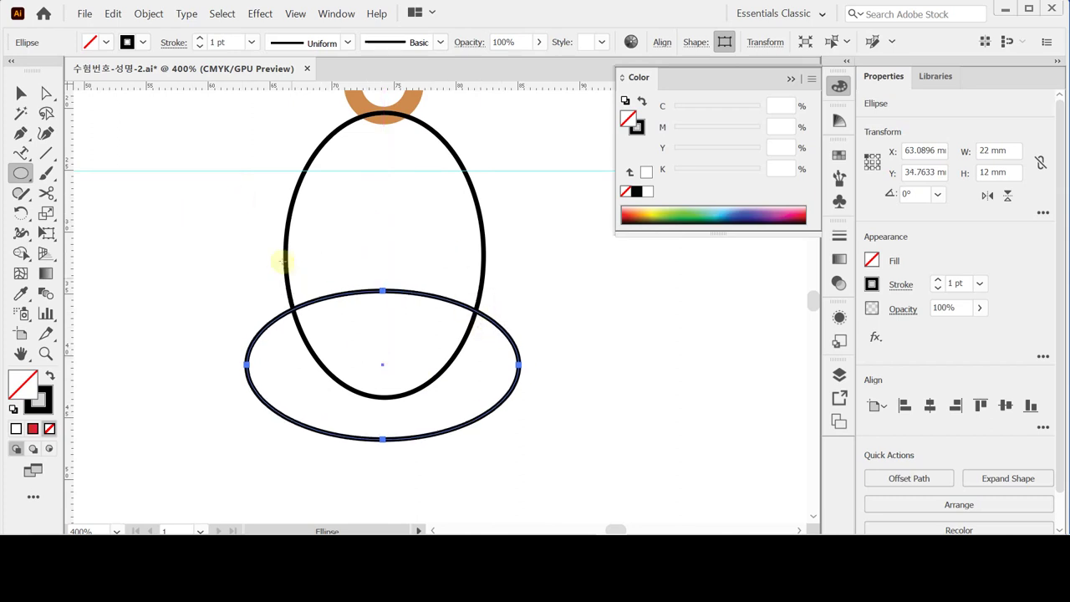
Align the ring and both ellipses on their horizontal centres and unite them into one bell outline.
left_click_drag(263, 203, 261, 244)
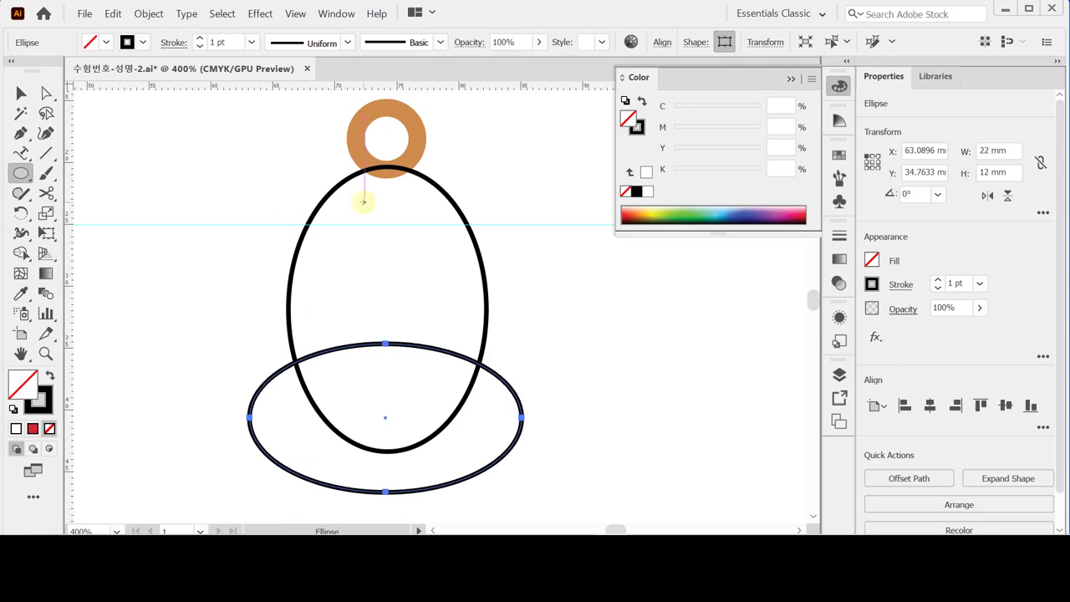
key("v")
left_click_drag(339, 106, 484, 481)
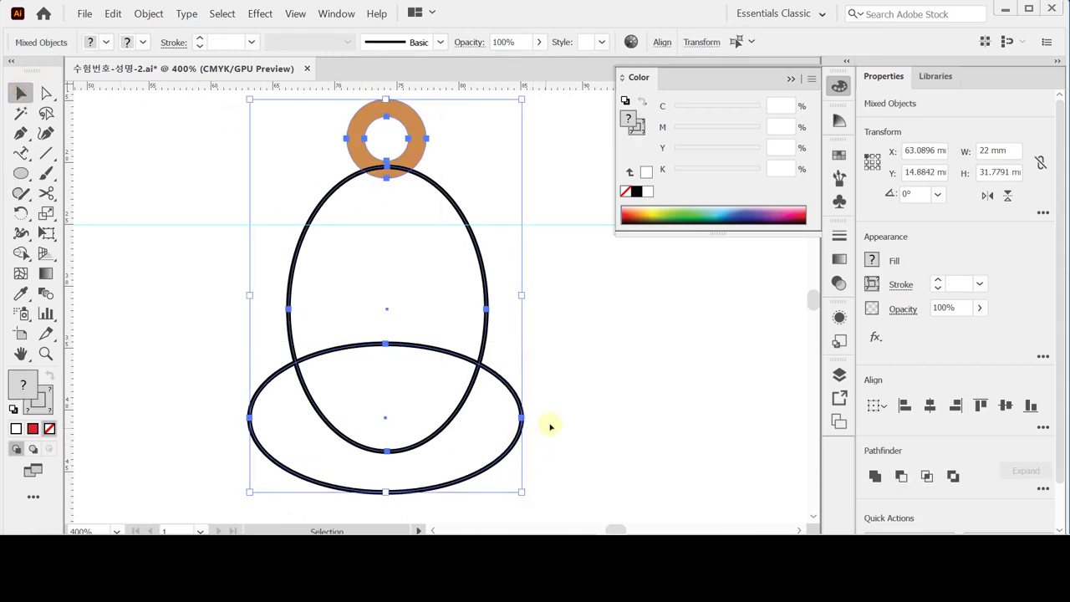
left_click(930, 406)
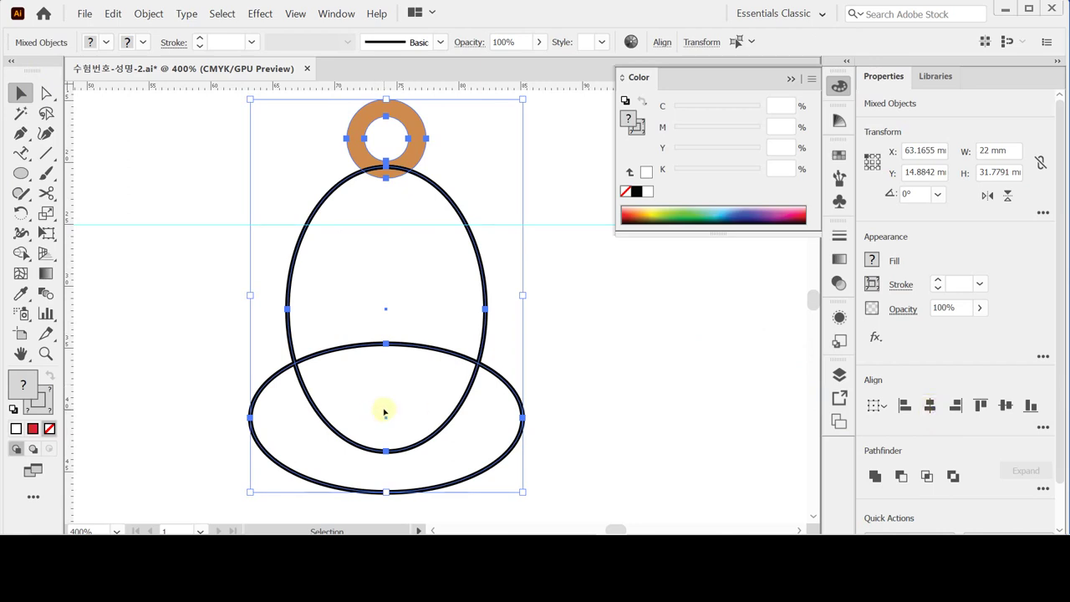
left_click(875, 476)
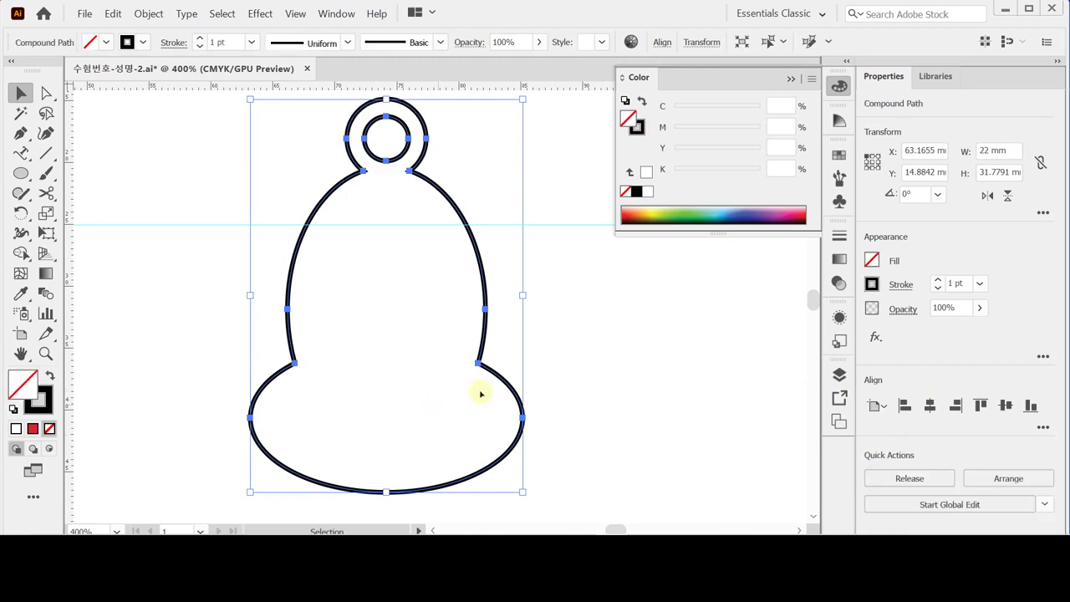
left_click(584, 415)
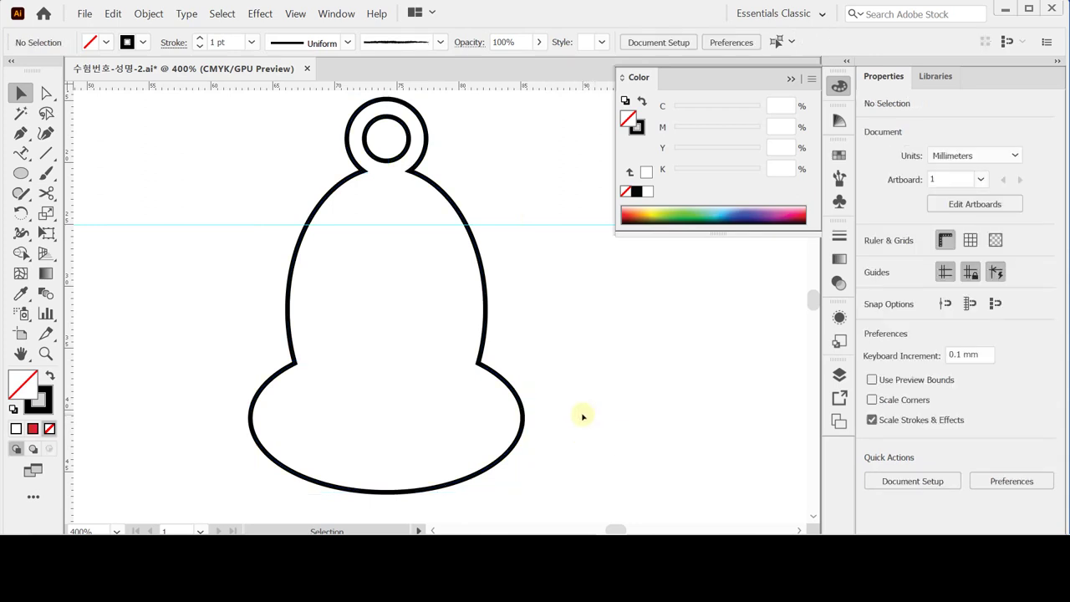
Draw a rectangle about 34.6 × 9.3 mm covering the lower half of the bell's wide base.
scroll(586, 411, "down", 2)
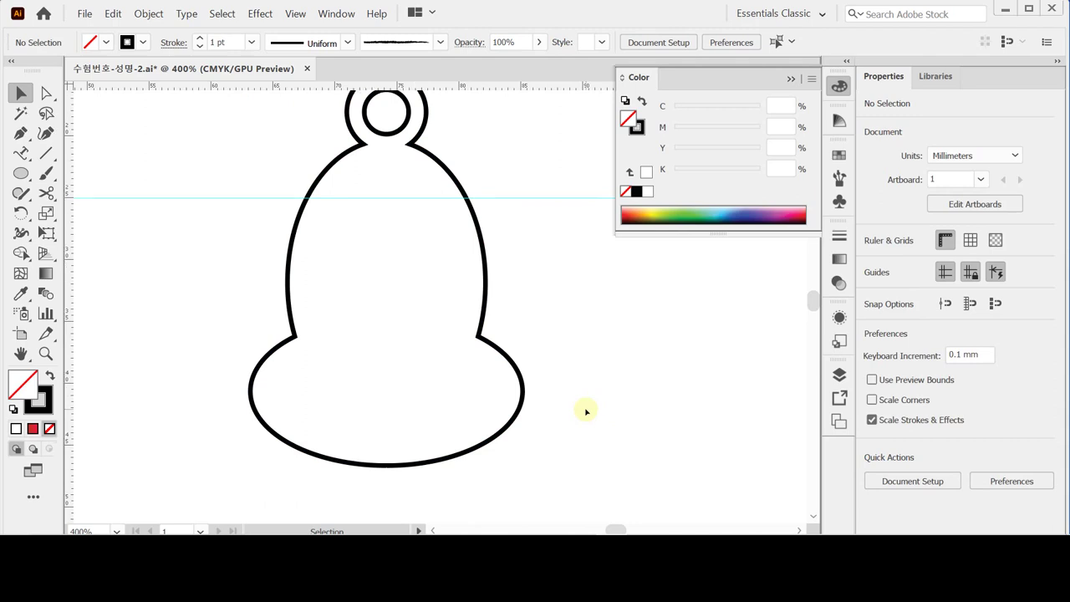
scroll(588, 410, "down", 2)
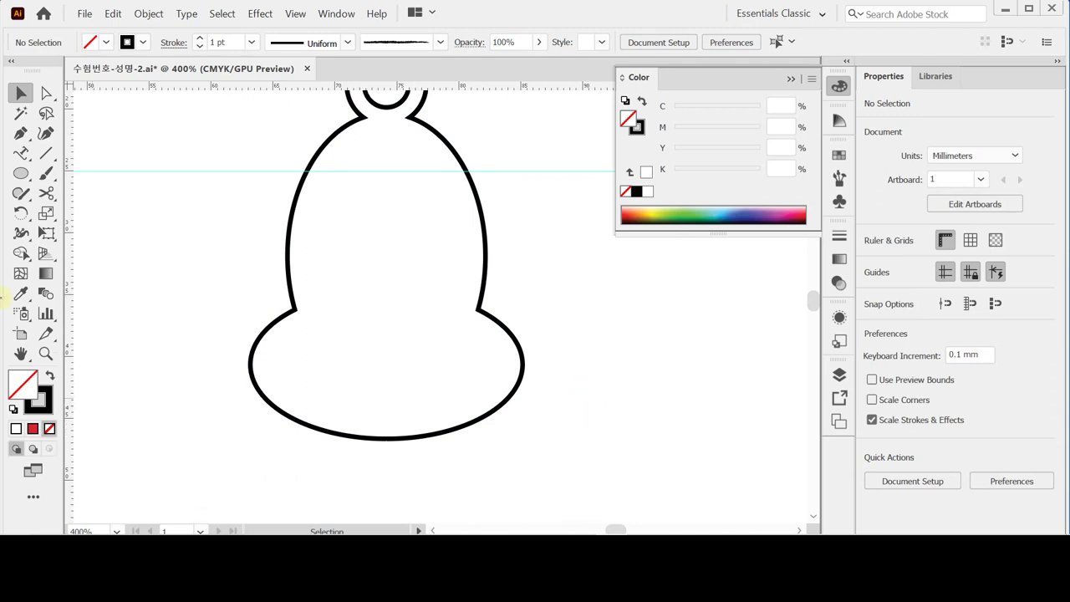
left_click_drag(20, 171, 132, 173)
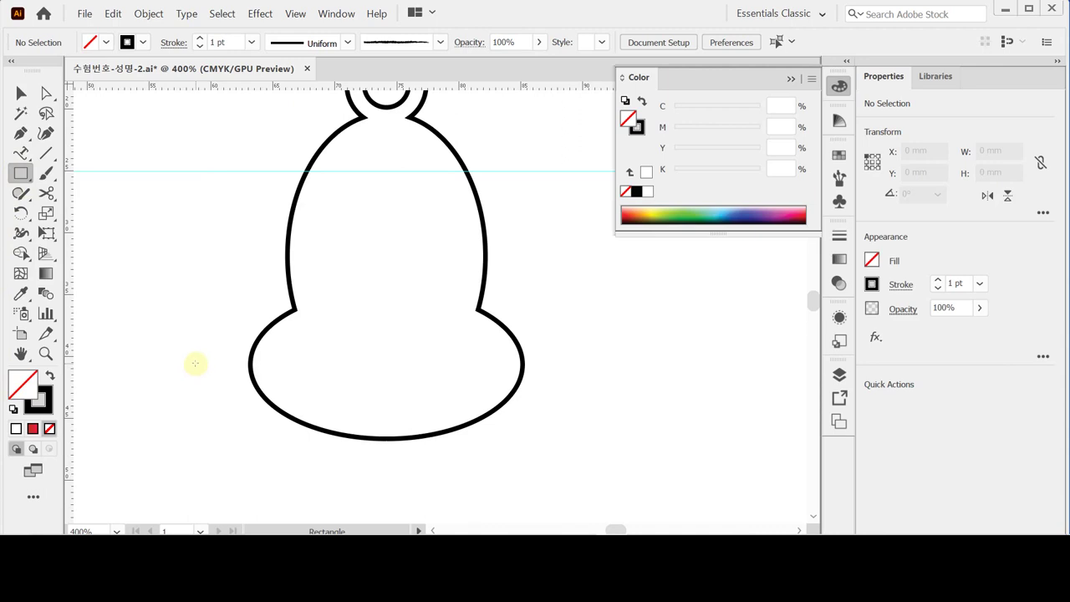
mouse_move(180, 356)
left_mouse_down()
mouse_move(509, 425)
mouse_move(609, 470)
left_mouse_up()
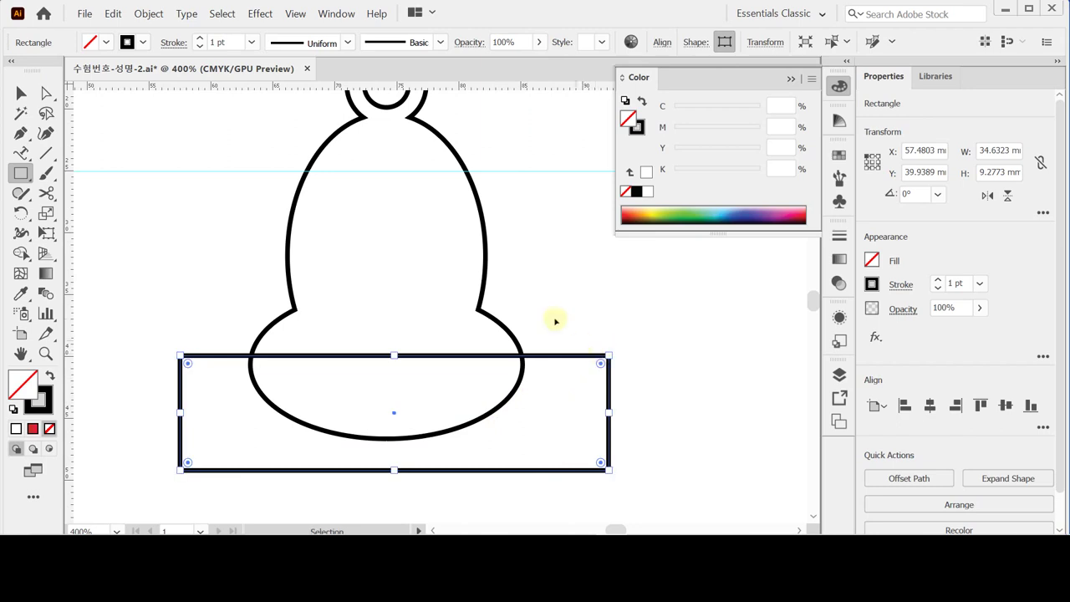
Try cutting the bell's base with the rectangle using Minus Front, and undo the cut.
left_click(491, 399, "ctrl+shift")
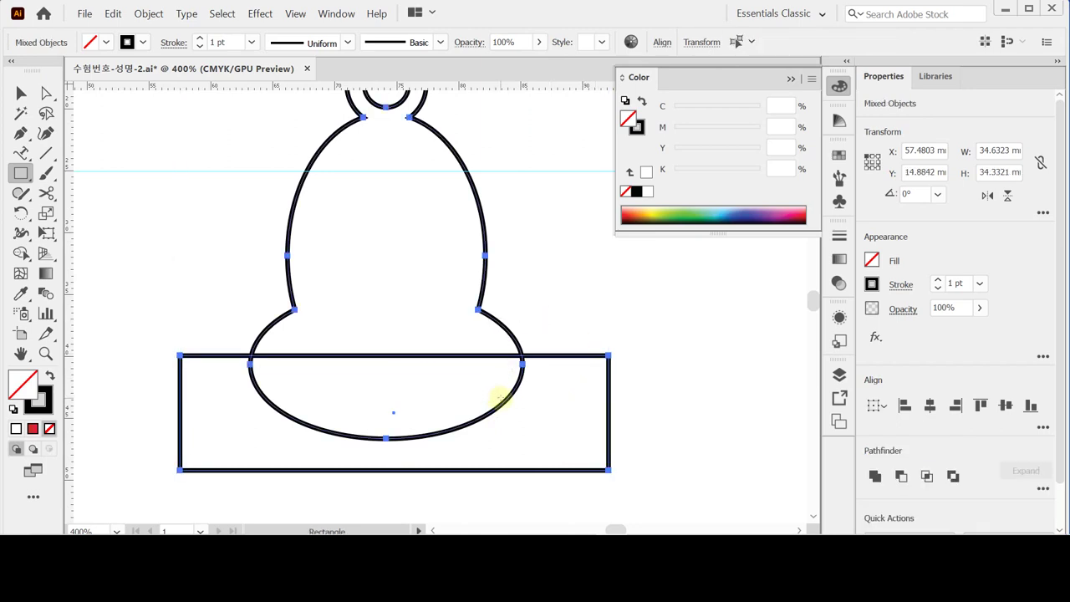
left_click(902, 475)
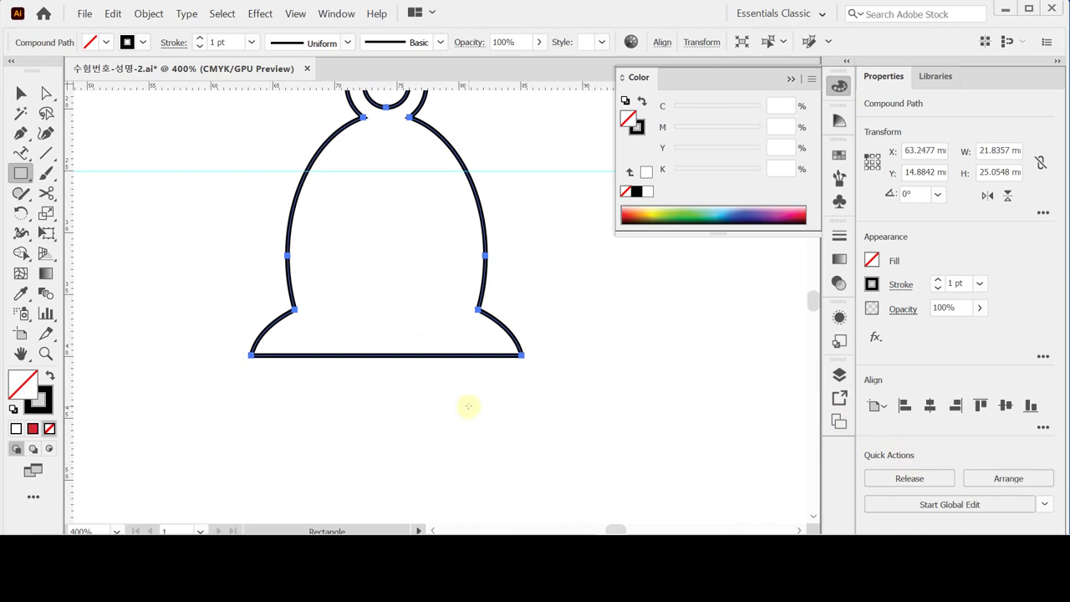
key("ctrl+z")
Lower the rectangle by 0.3 mm and subtract it from the bell with Minus Front to leave a flat base.
left_click_drag(564, 319, 580, 370)
key("ctrl+z")
key("ctrl+z")
key("ctrl+z")
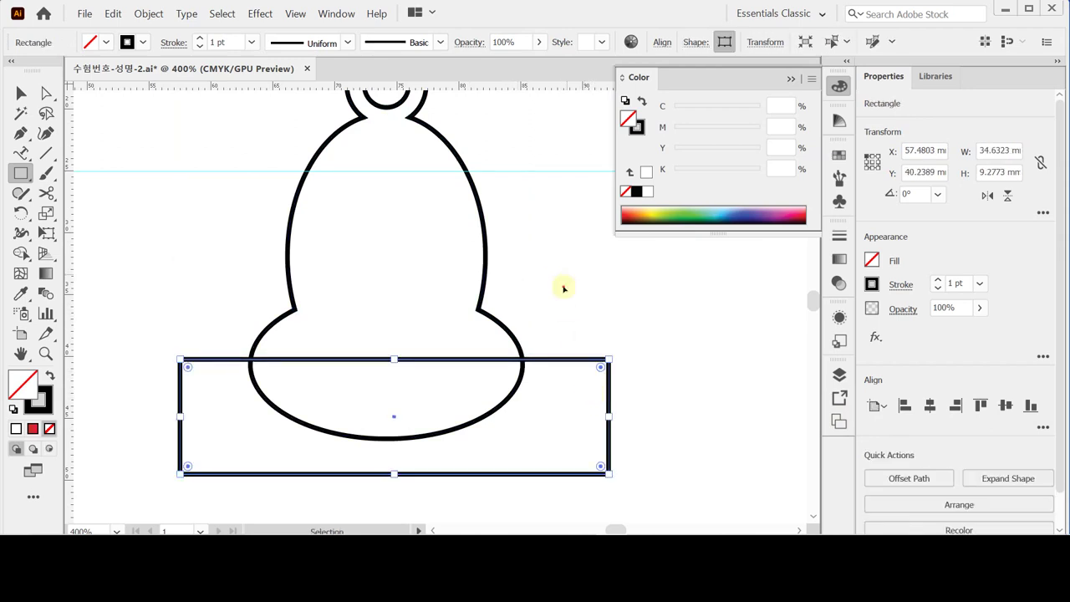
key("ctrl+a")
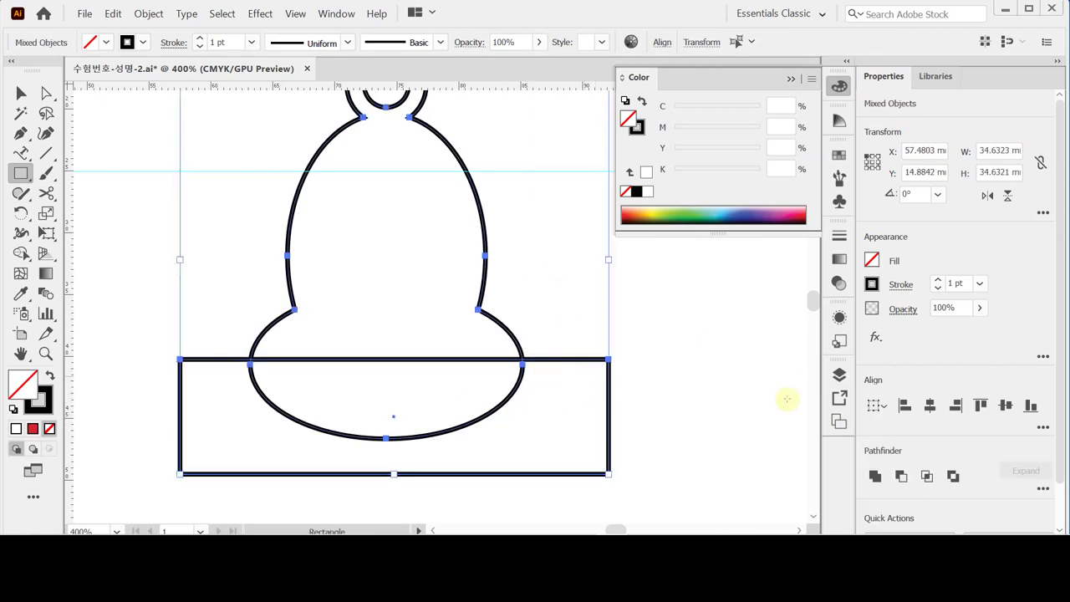
left_click(901, 476)
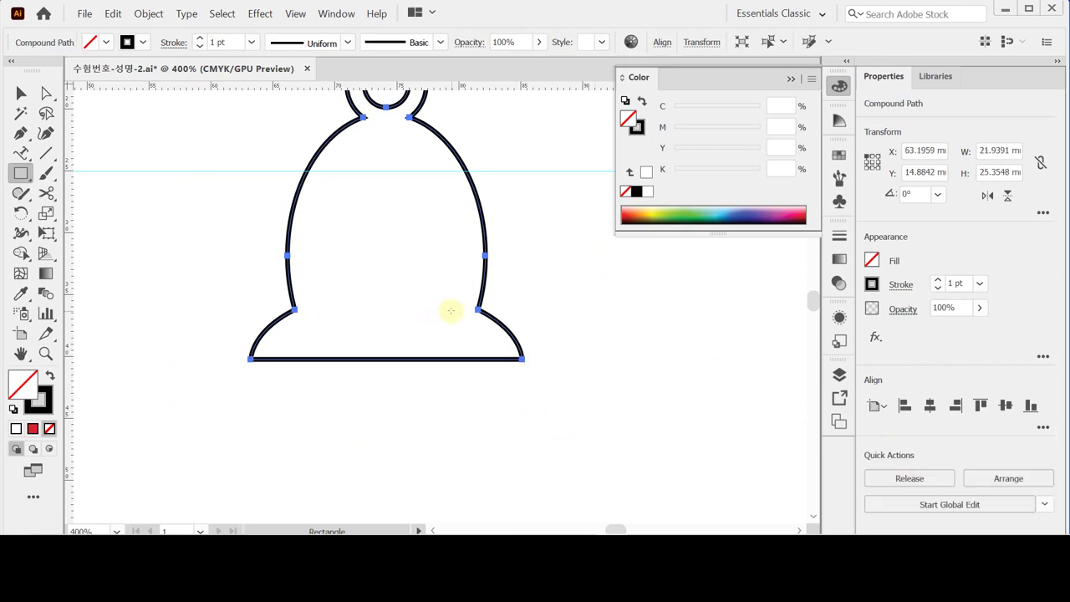
Fill the bell outline with the orange-brown colour sampled from the first reference swatch above the artboard, using the Eyedropper.
left_click_drag(397, 196, 382, 340)
scroll(389, 222, "down", 1)
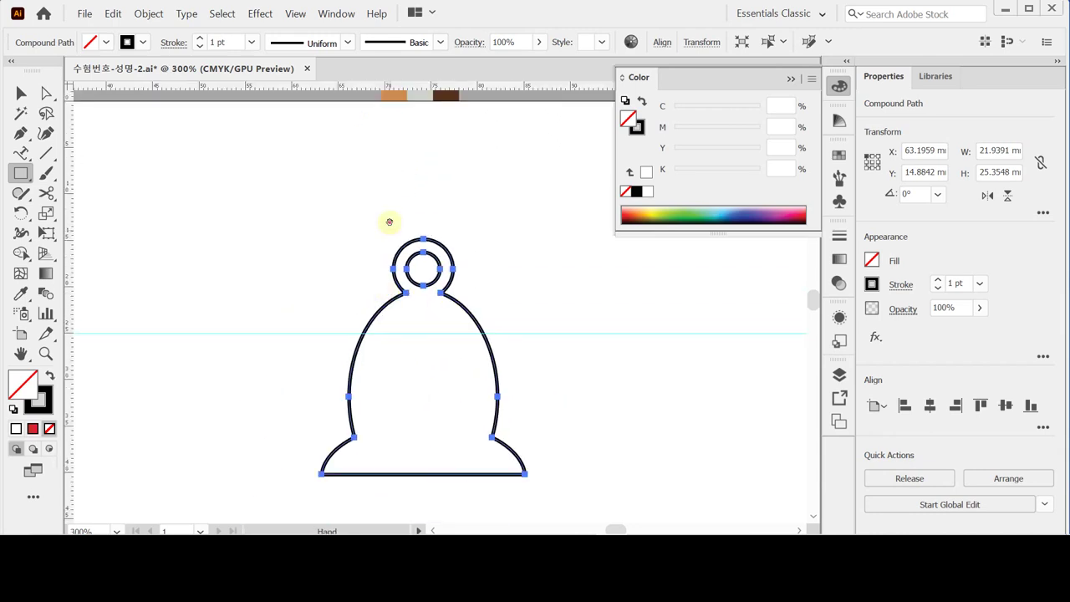
left_click_drag(390, 222, 363, 254)
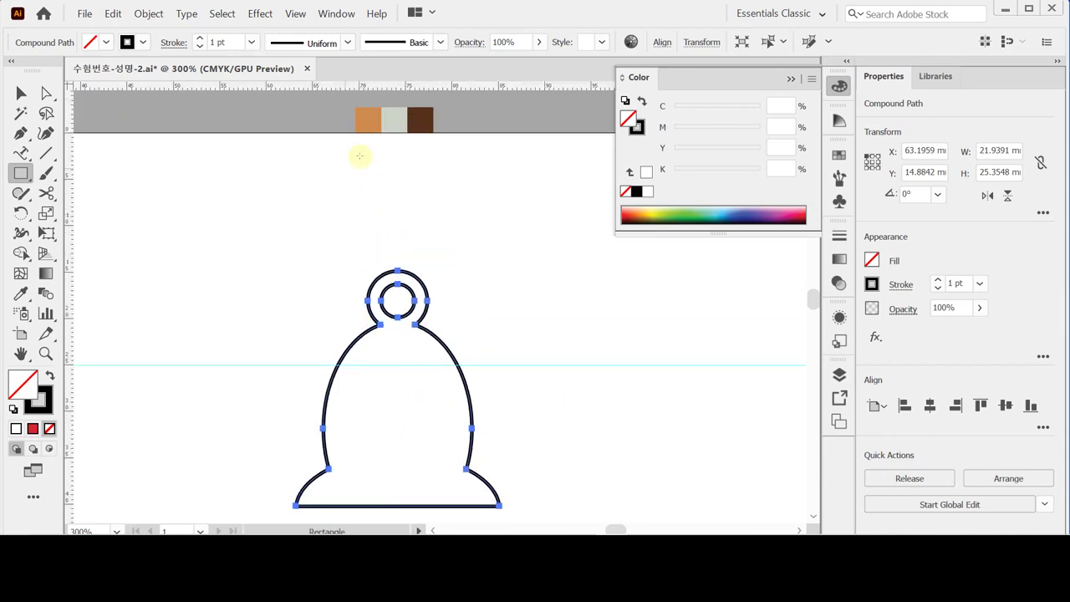
key("minus")
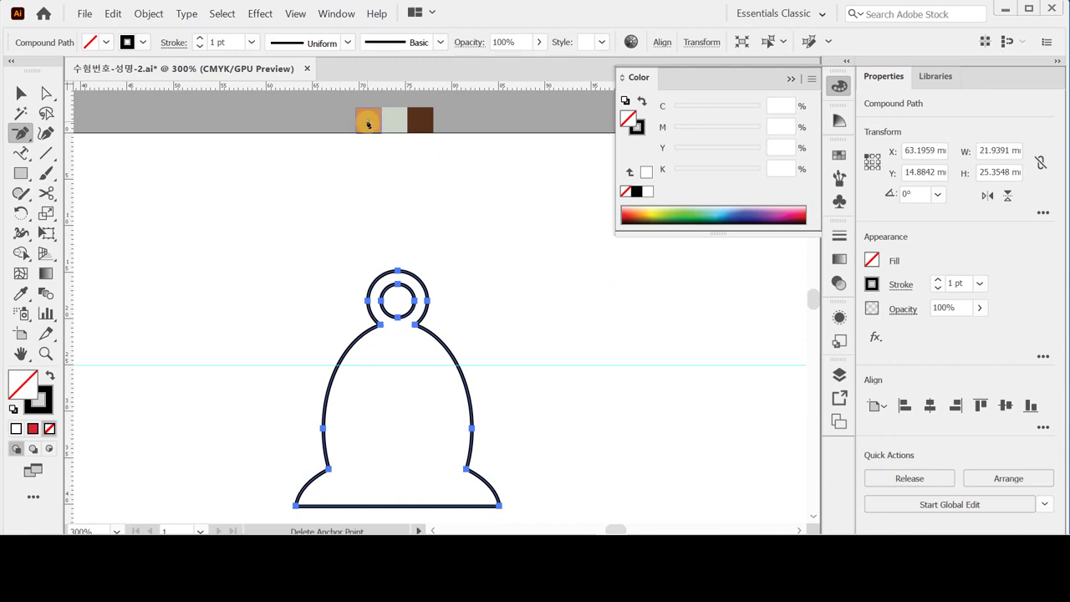
key("i")
left_click(371, 118)
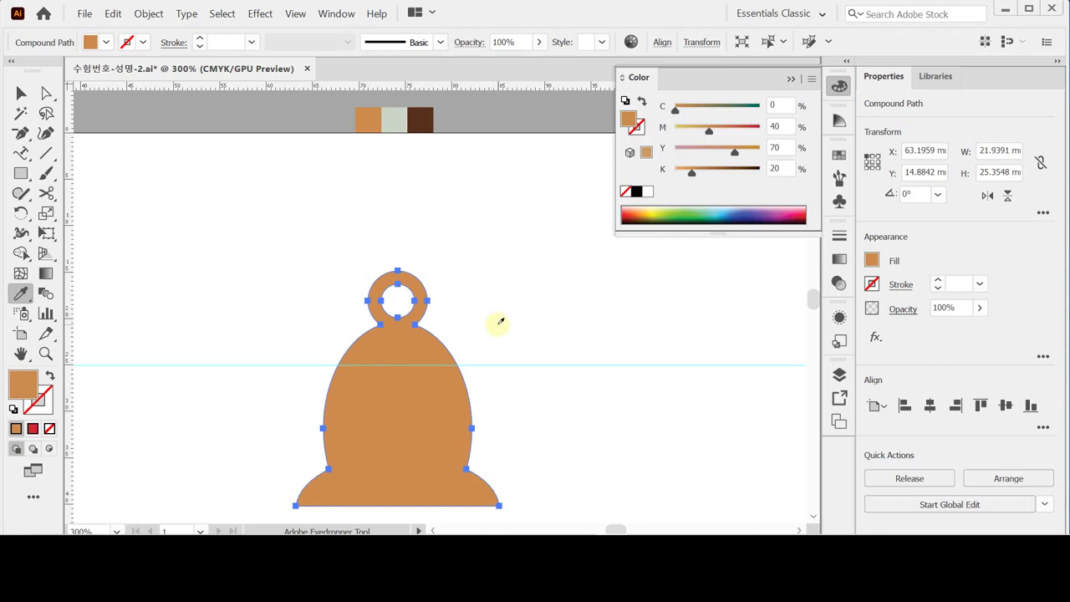
Round the two inward corners where the bell's body meets its flared base to a radius of about 5 mm.
scroll(432, 459, "up", 1)
left_click_drag(432, 459, 414, 323)
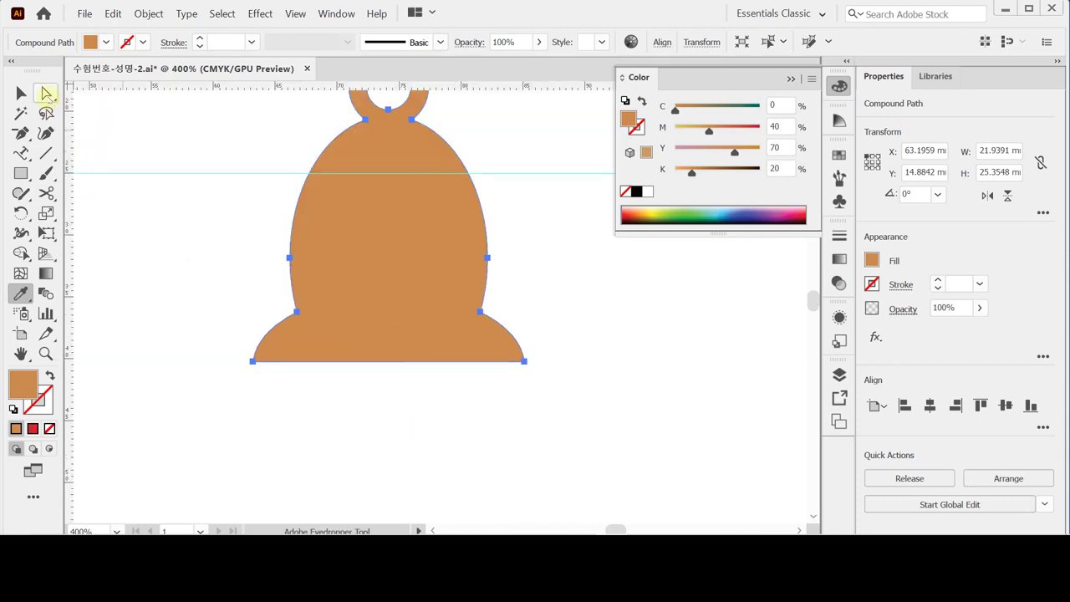
left_click(46, 93)
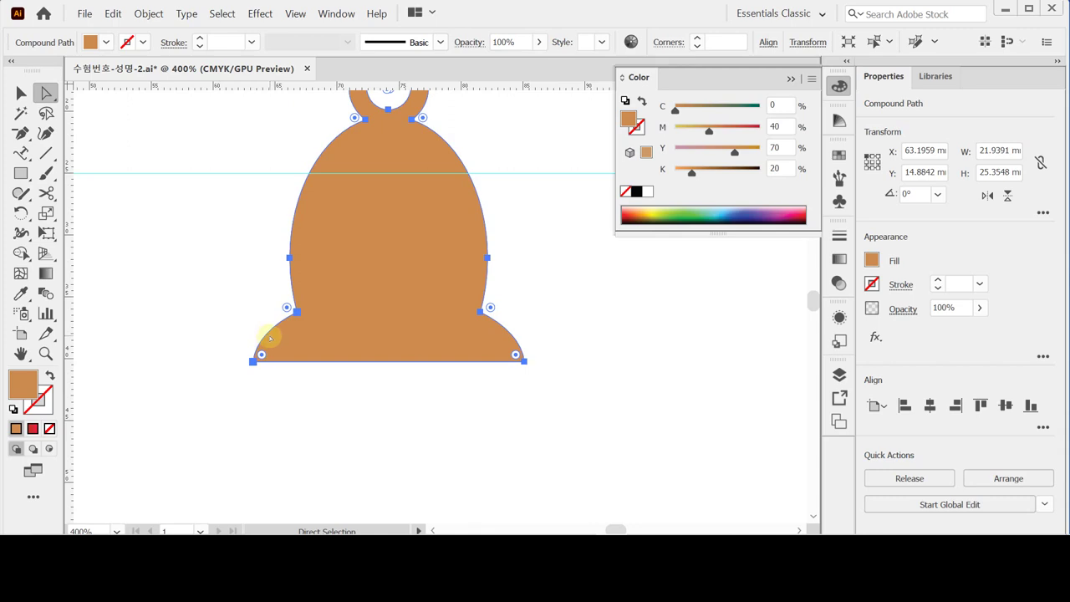
left_click_drag(252, 290, 521, 327)
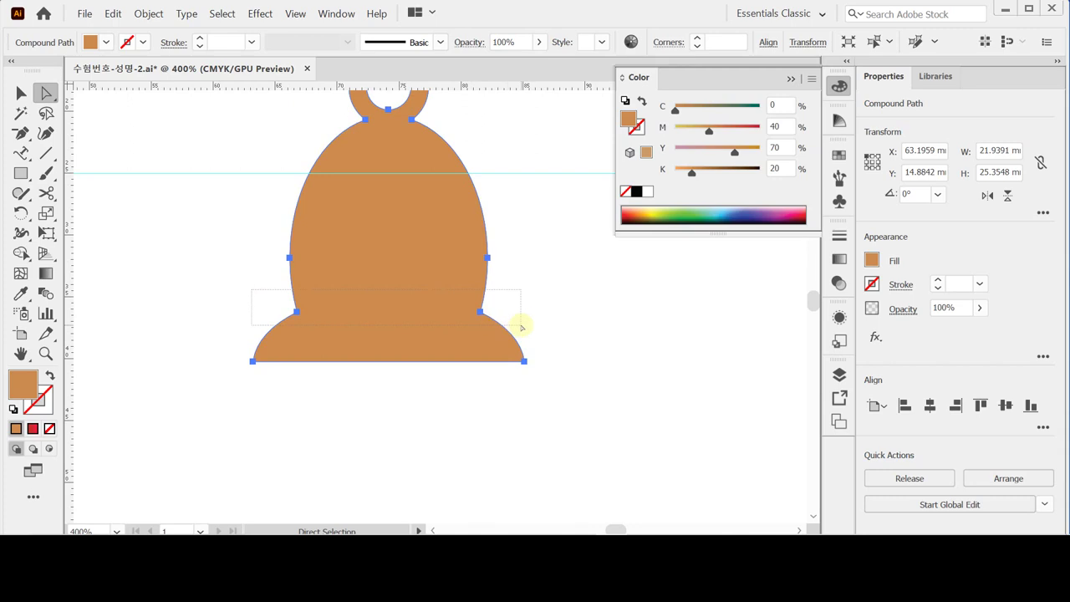
left_click_drag(522, 327, 522, 326)
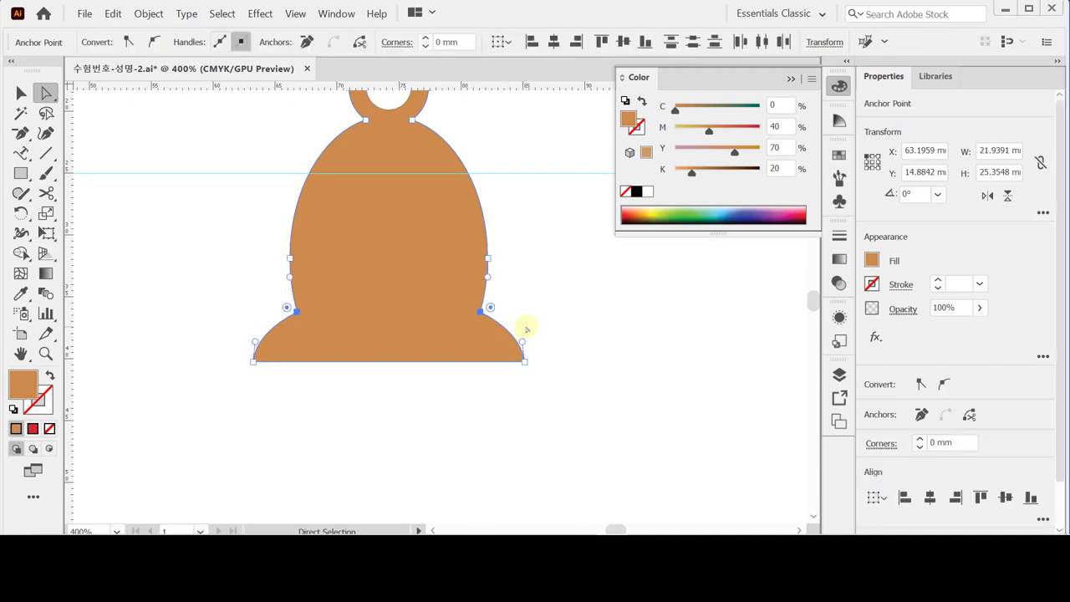
left_click_drag(491, 308, 520, 296)
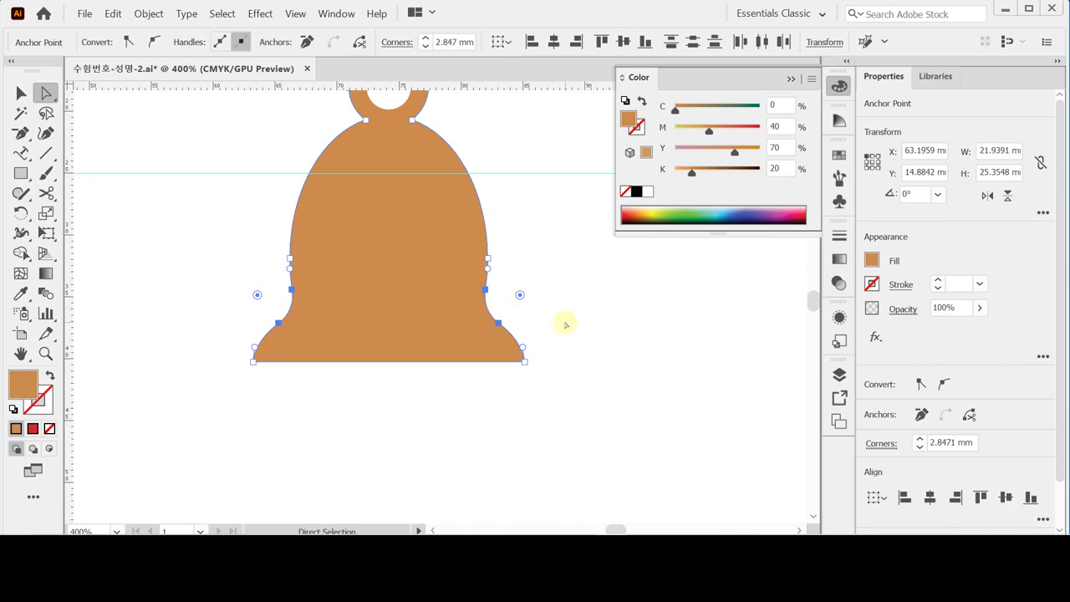
left_click_drag(520, 295, 548, 285)
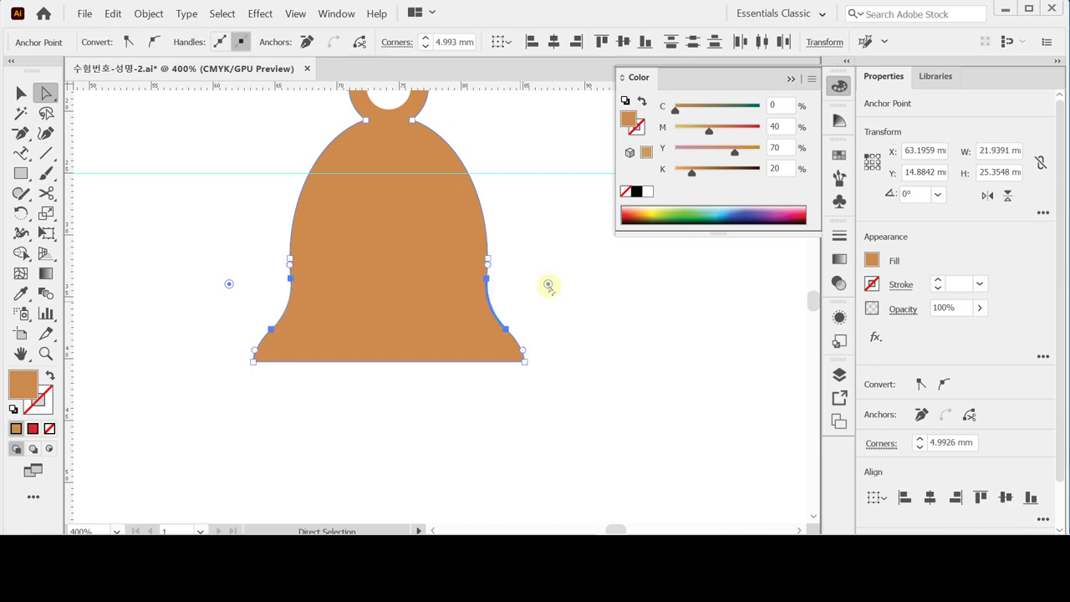
key("ctrl+minus")
scroll(564, 303, "up", 3)
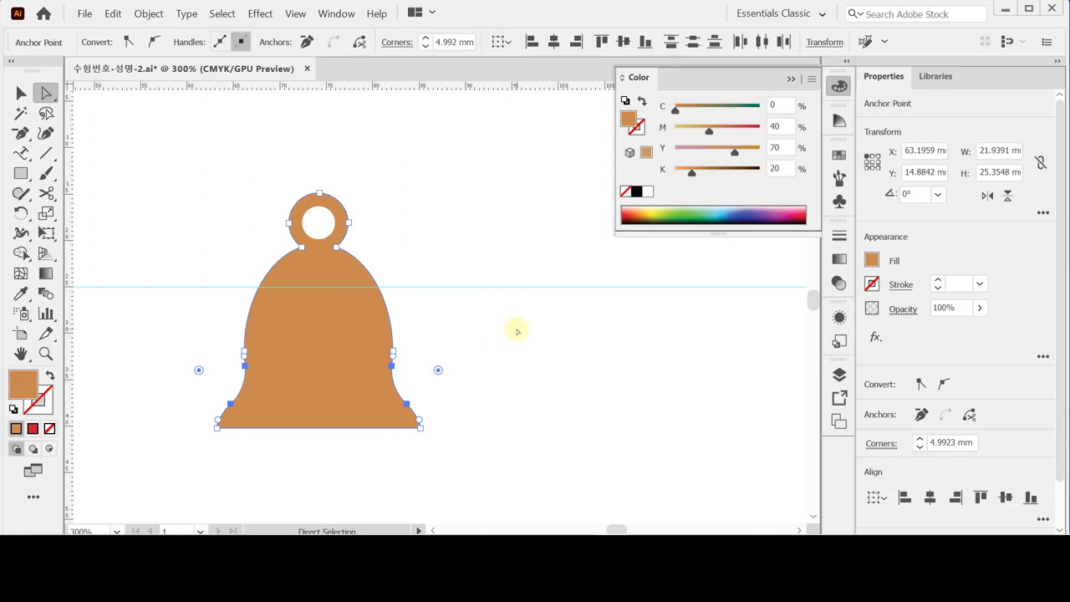
Save the document with the rounded bell shape.
key("ctrl")
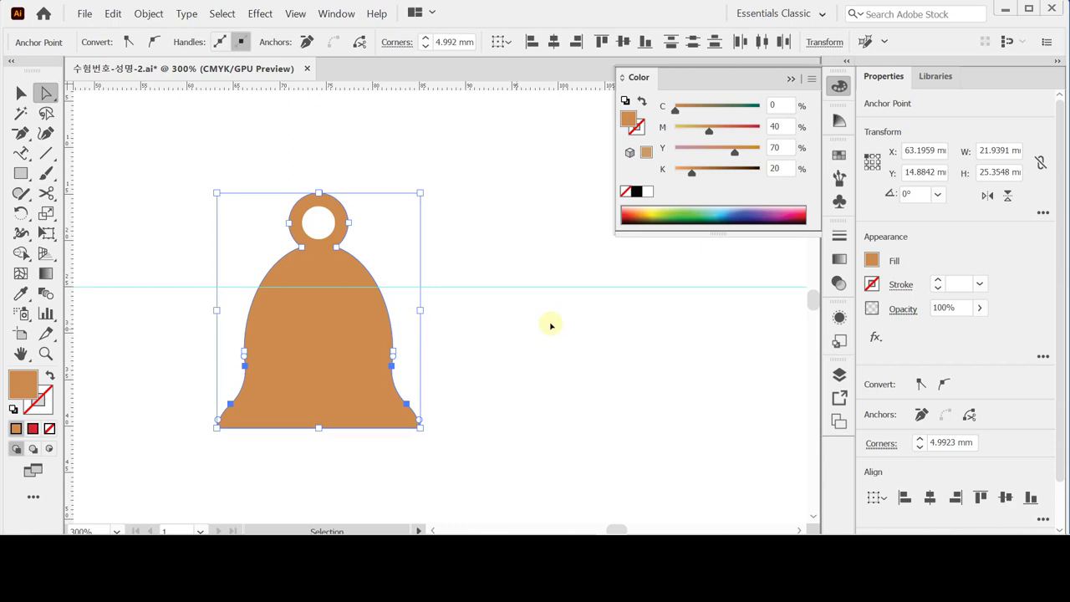
key("ctrl+s")
scroll(470, 380, "down", 1)
scroll(470, 380, "down", 1)
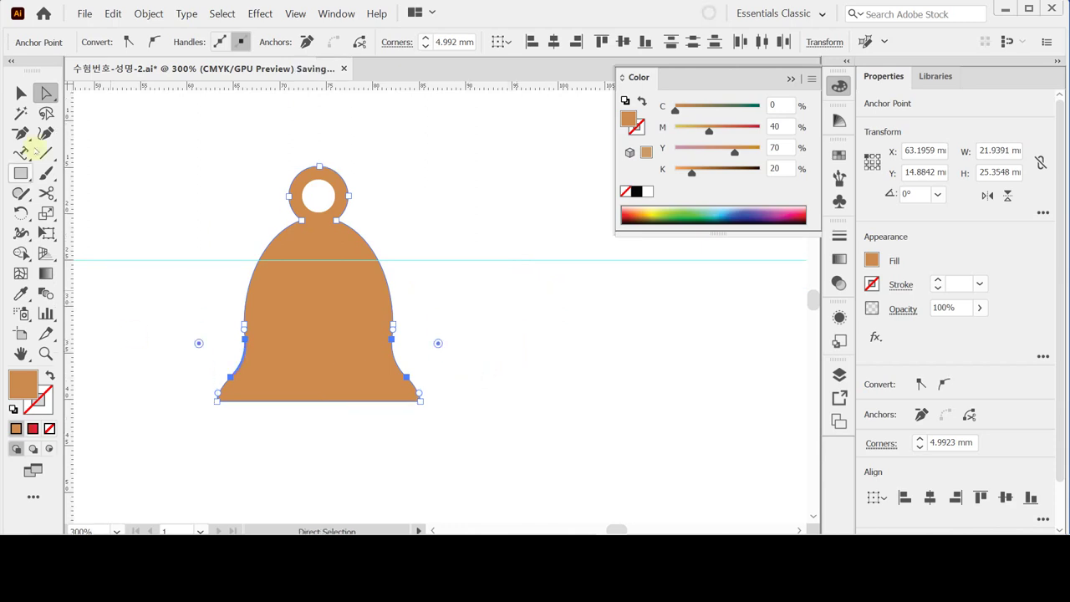
Create a 4.5 × 4.5 mm circle with the Ellipse tool and place it overlapping the middle of the bell's base as the clapper.
left_click_drag(21, 174, 95, 214)
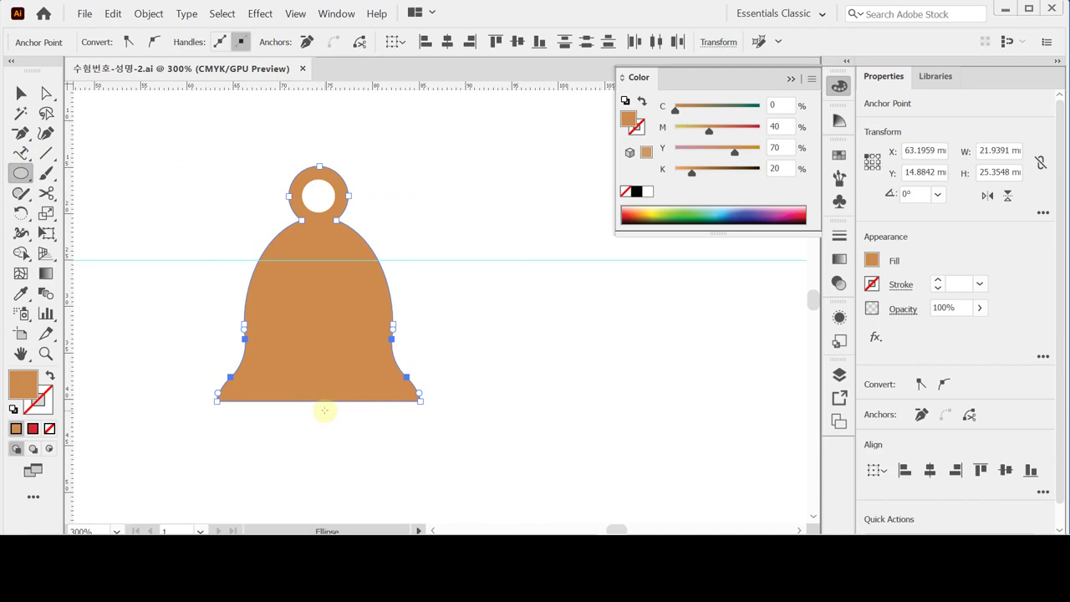
left_click(362, 347)
type("4.5")
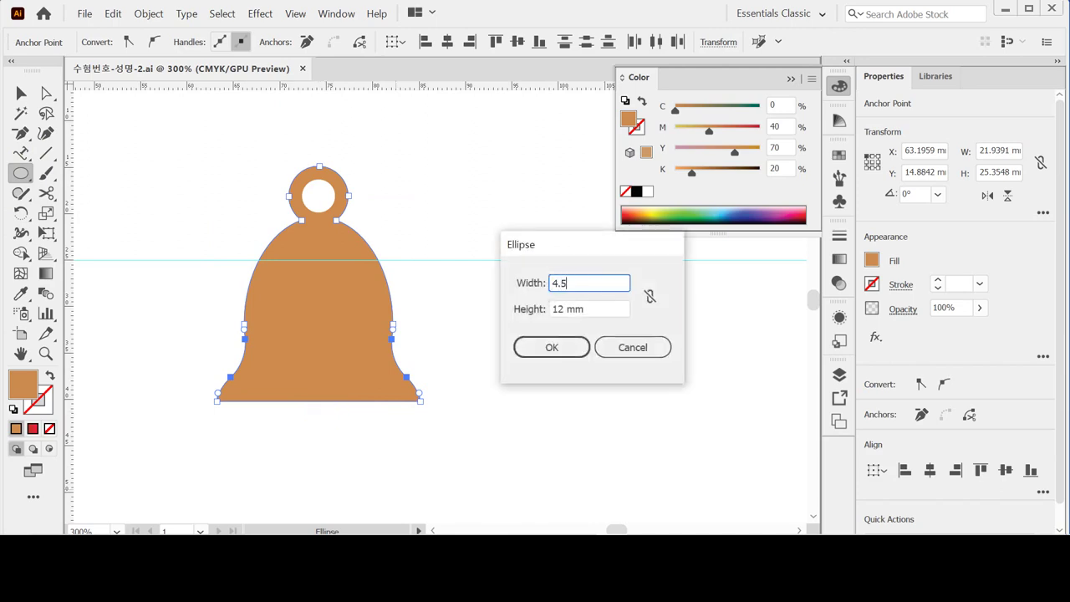
key("Tab")
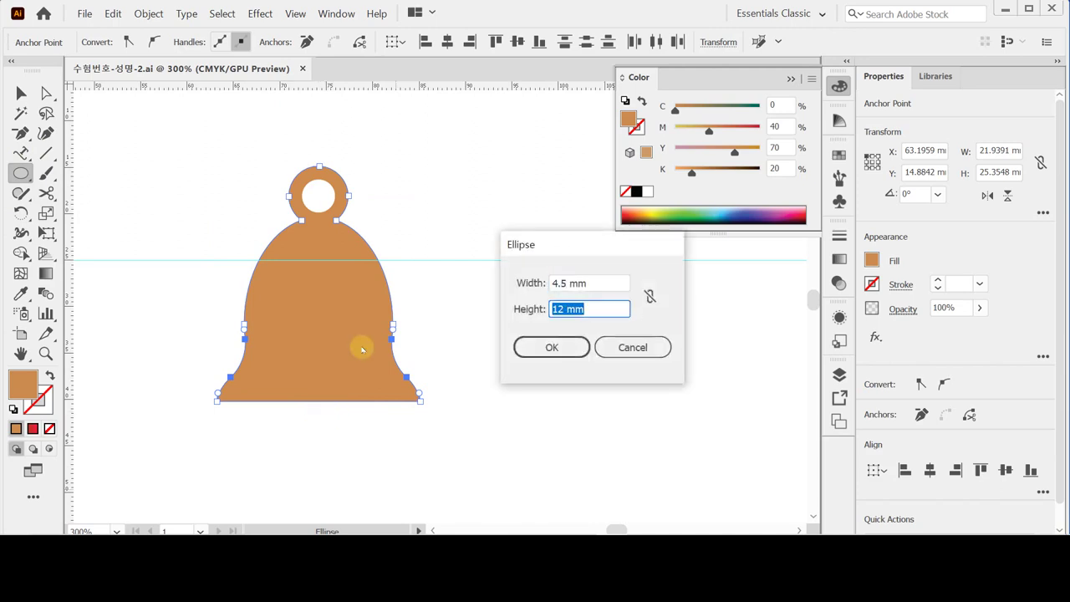
type("4")
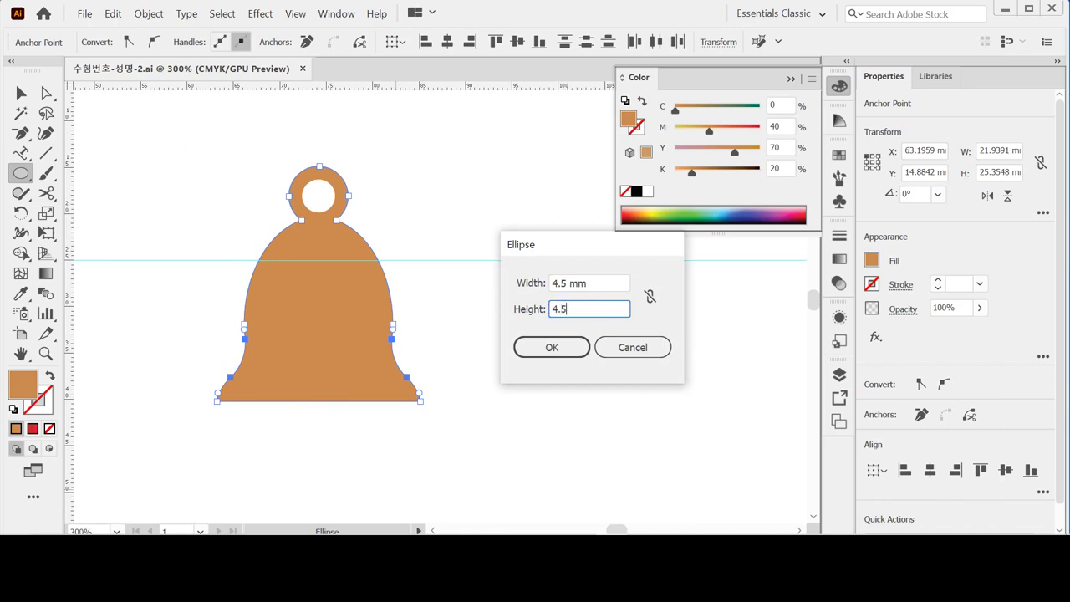
type(".5")
key("Return")
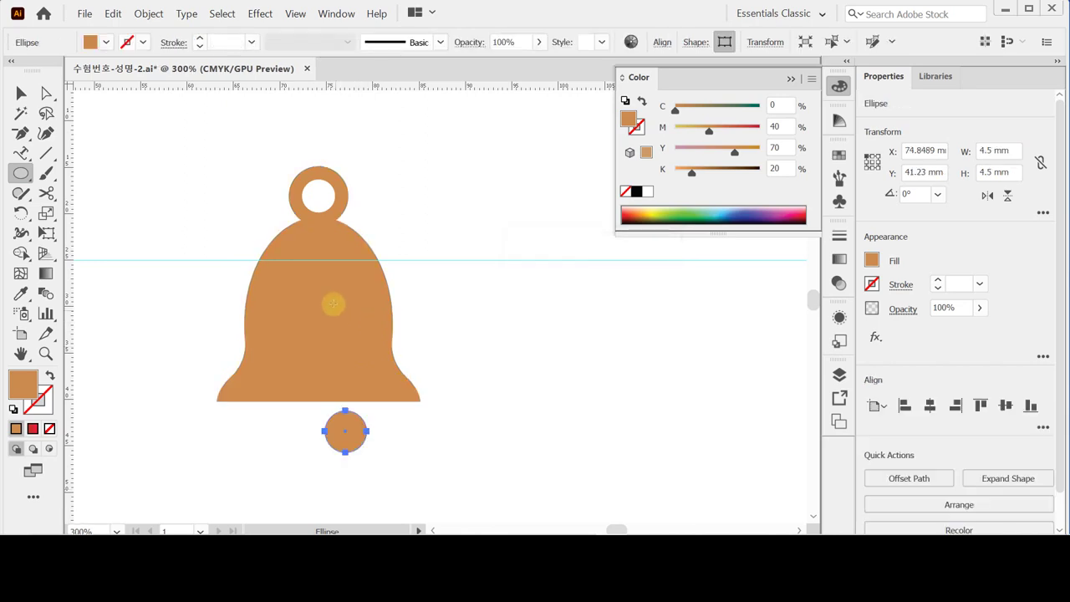
left_click_drag(346, 430, 317, 408)
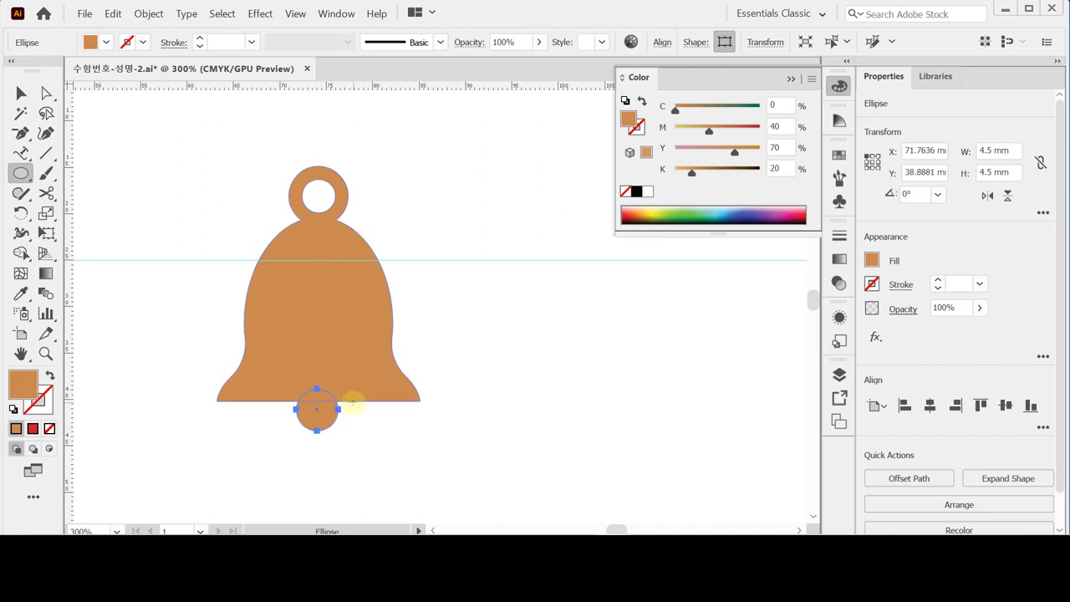
Align the bell and the clapper circle on their horizontal centres and raise the circle by 0.1 mm.
left_click(20, 93)
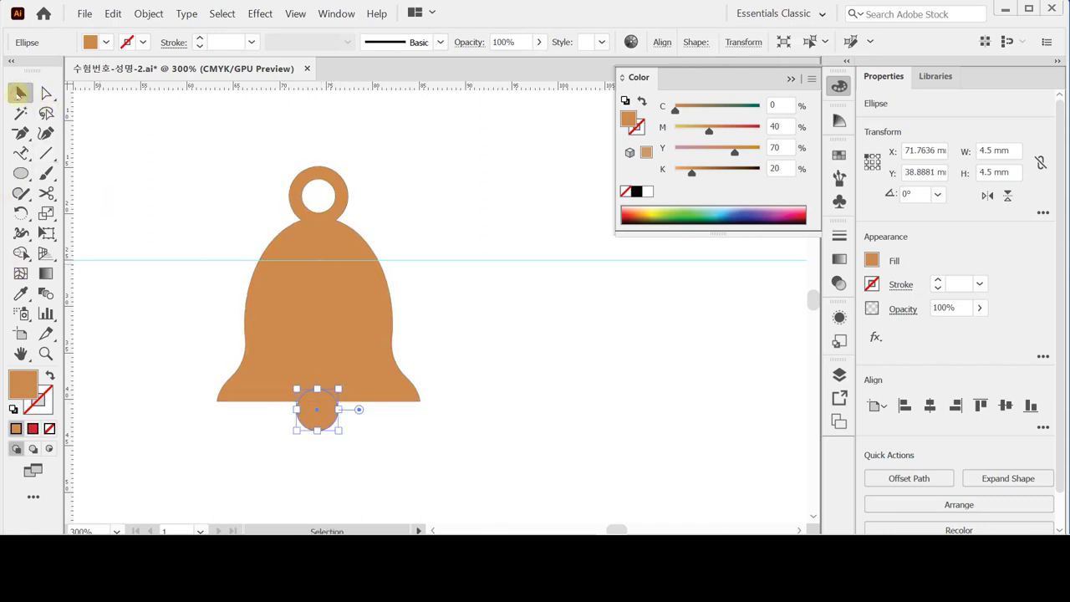
left_click_drag(240, 181, 361, 456)
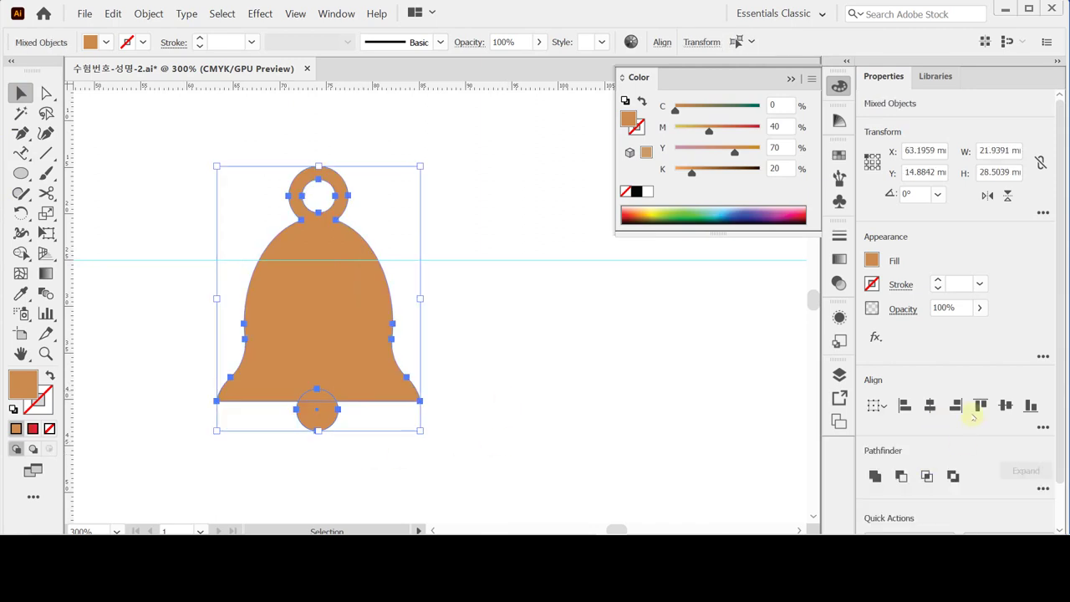
left_click(930, 405)
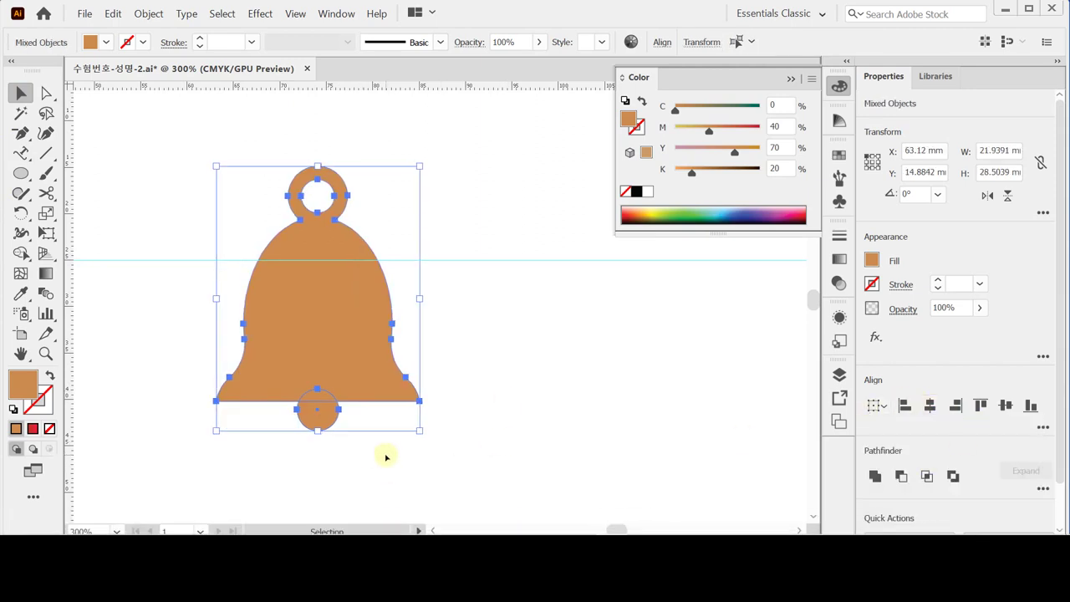
left_click(358, 446)
left_click(322, 412)
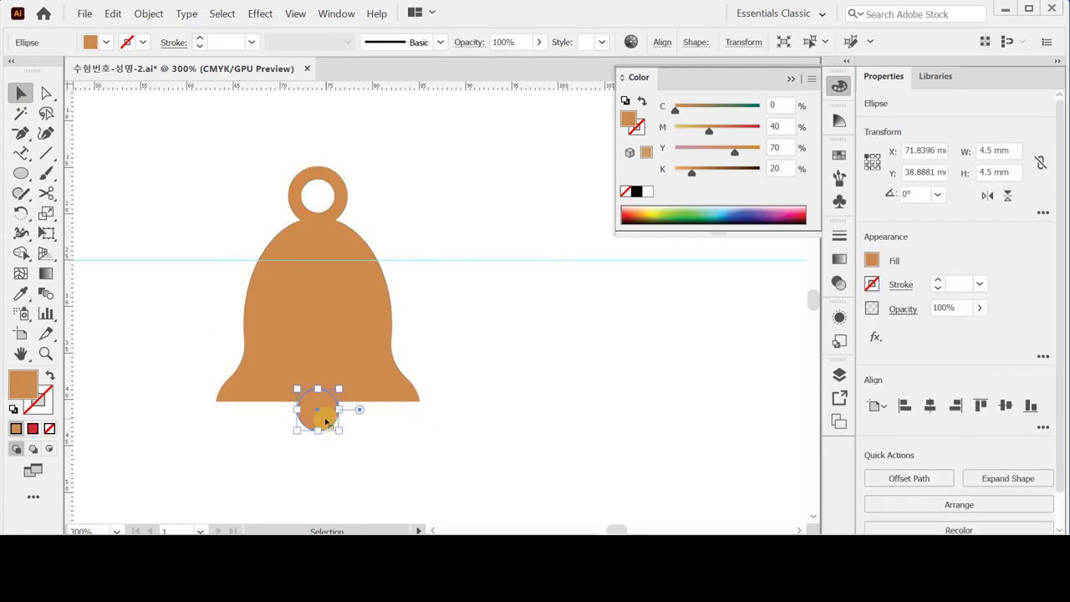
left_click(365, 443)
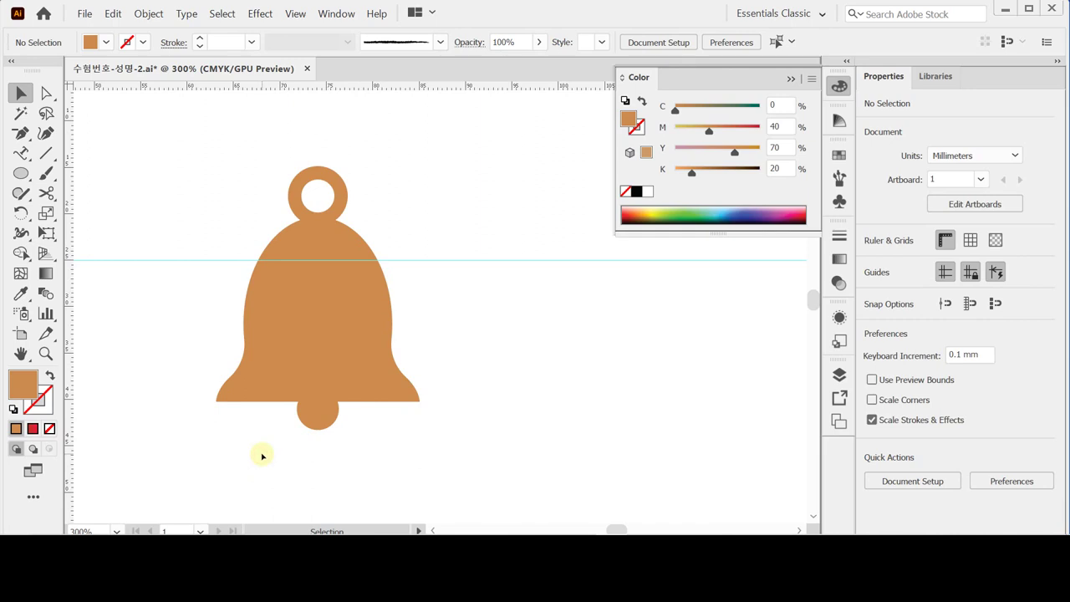
Raise the clapper circle by another 0.1 mm and unite it with the bell into one shape.
key("ctrl+a")
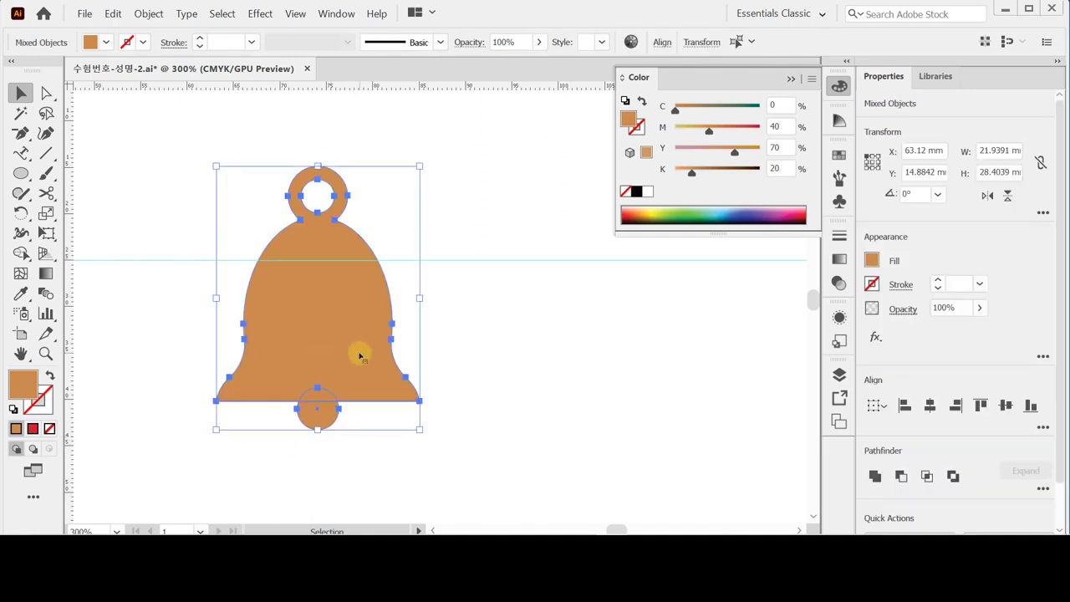
left_click(394, 444)
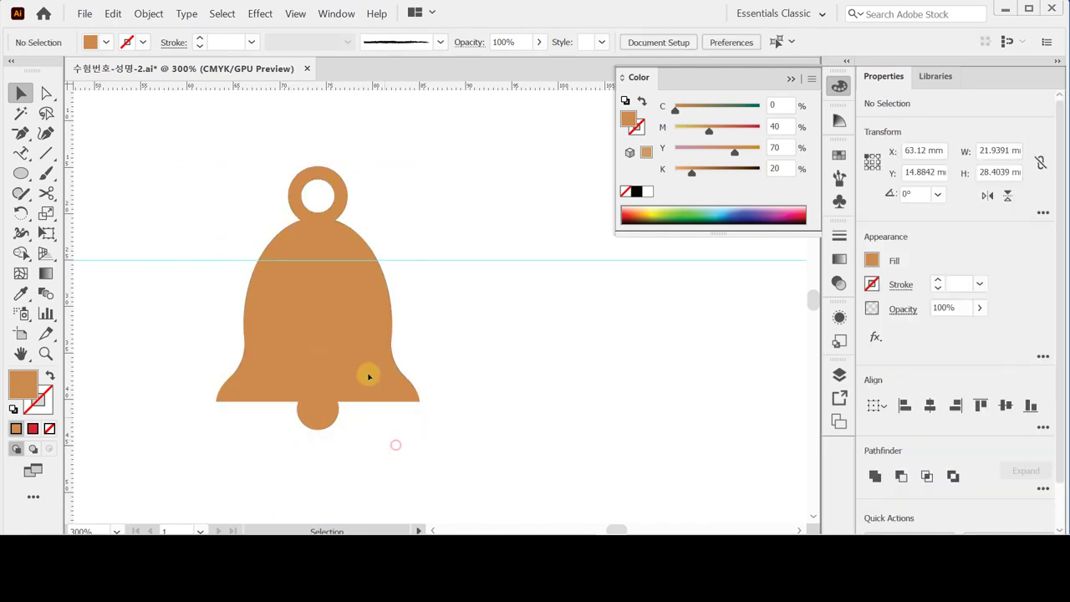
left_click(319, 420)
left_click(270, 449)
key("ctrl+a")
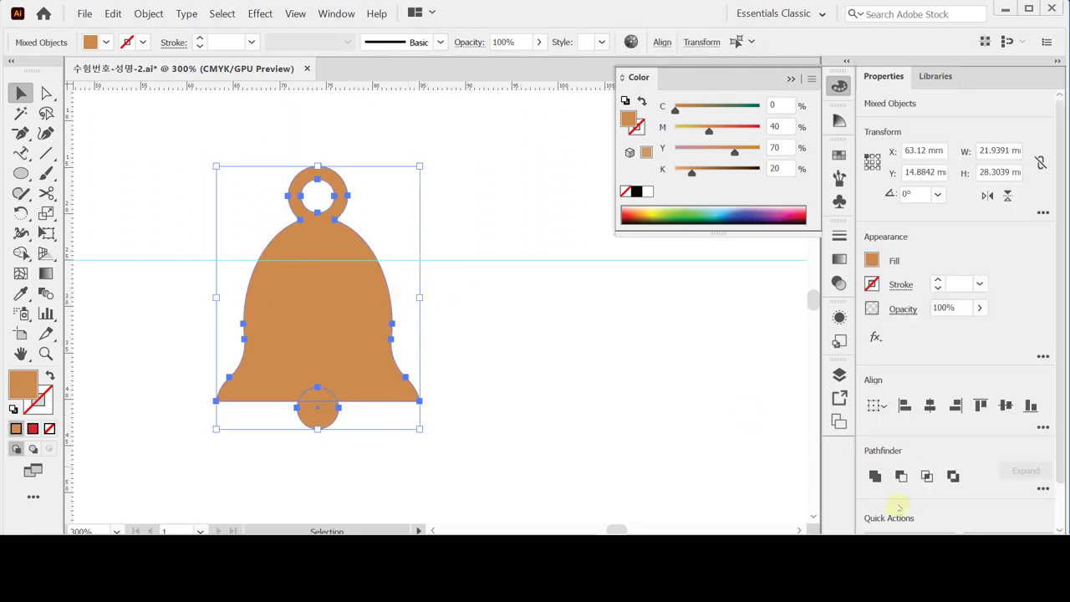
left_click(875, 476)
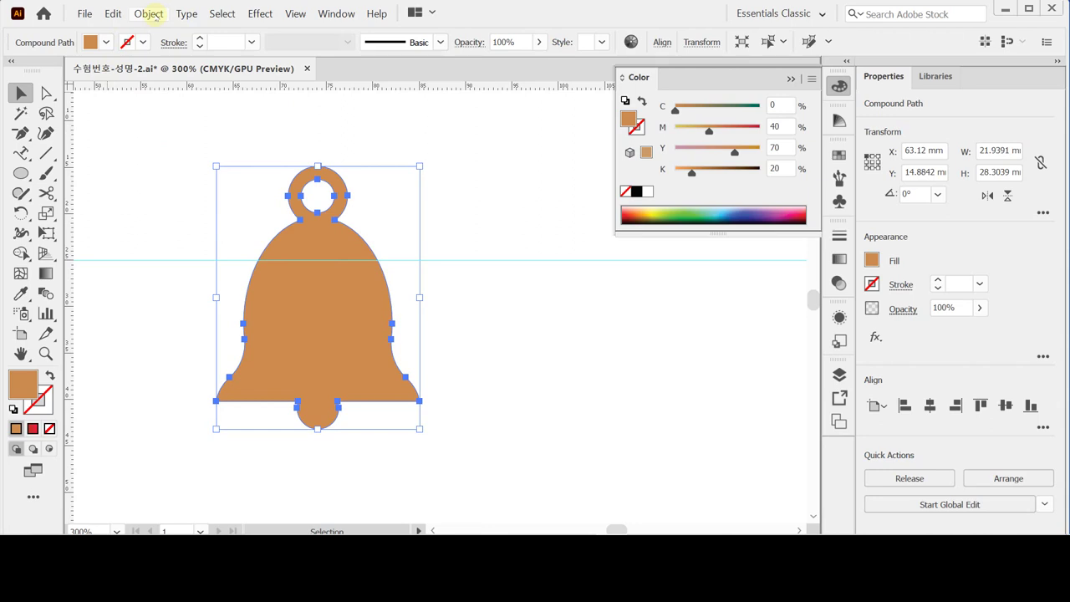
Offset the united bell's path outward by 1 mm with miter joins and a miter limit of 4.
left_click(149, 15)
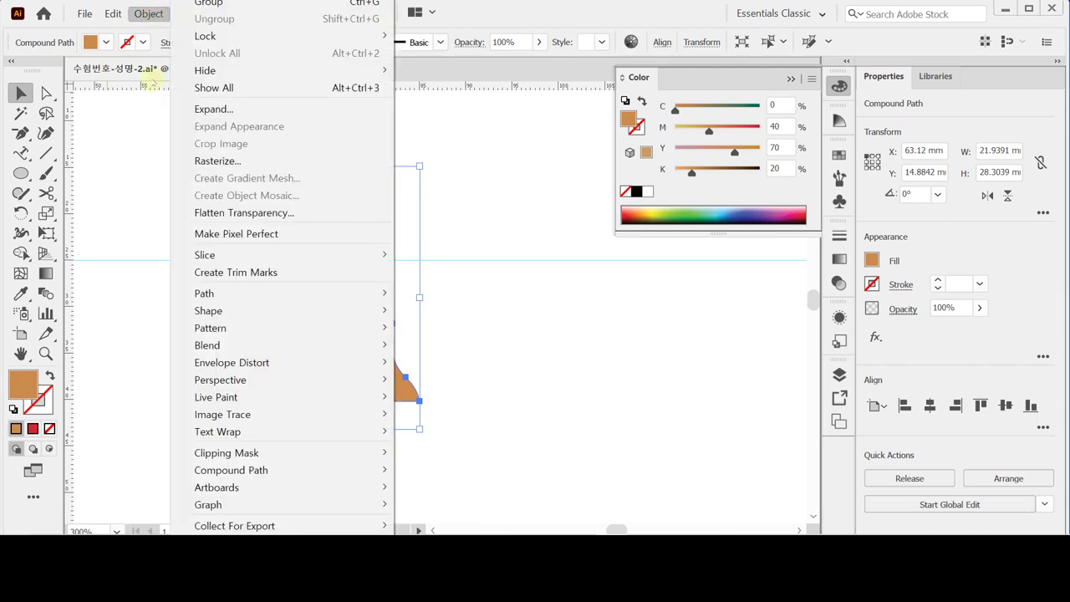
mouse_move(238, 300)
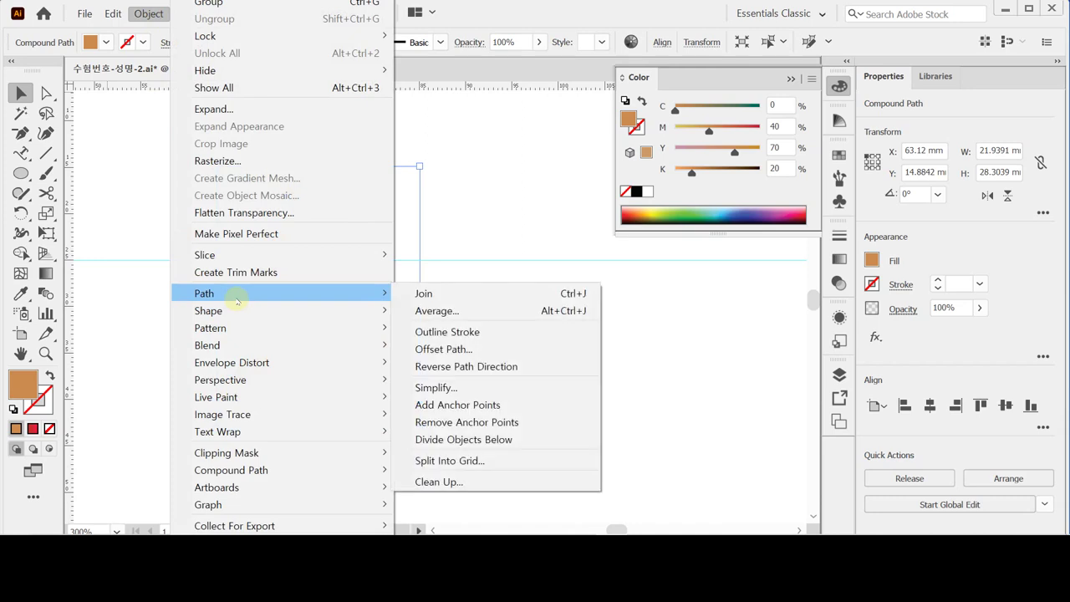
left_click(477, 350)
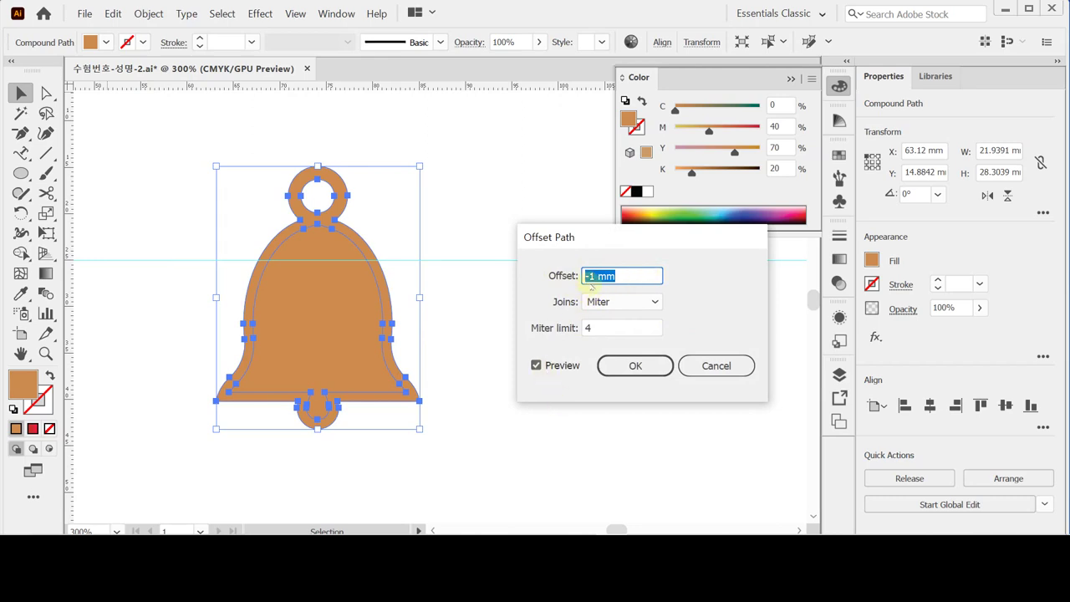
left_click(590, 276)
key("BackSpace")
key("Tab")
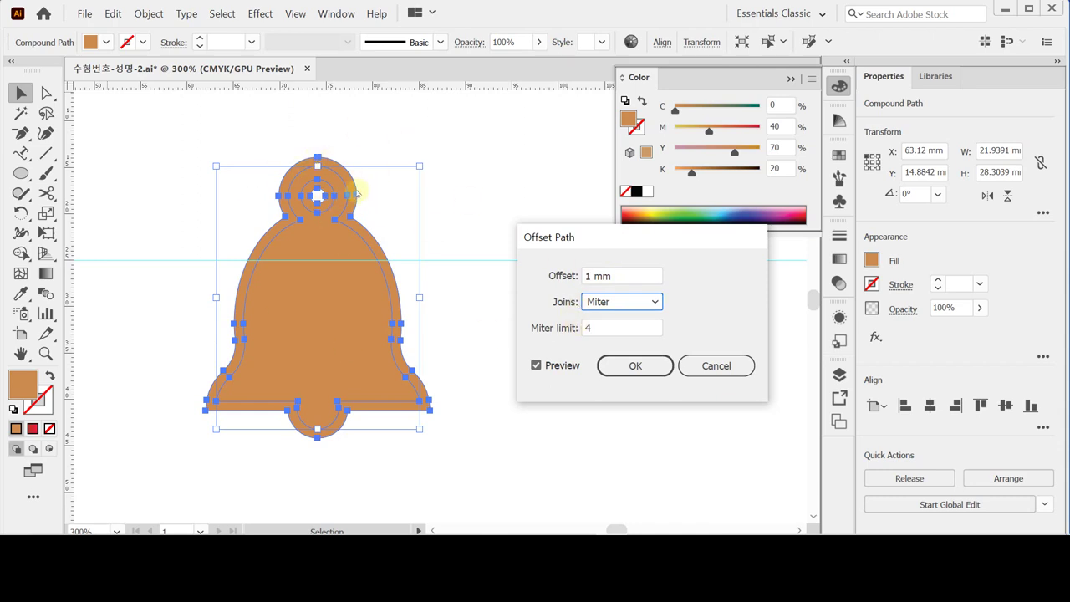
left_click(629, 367)
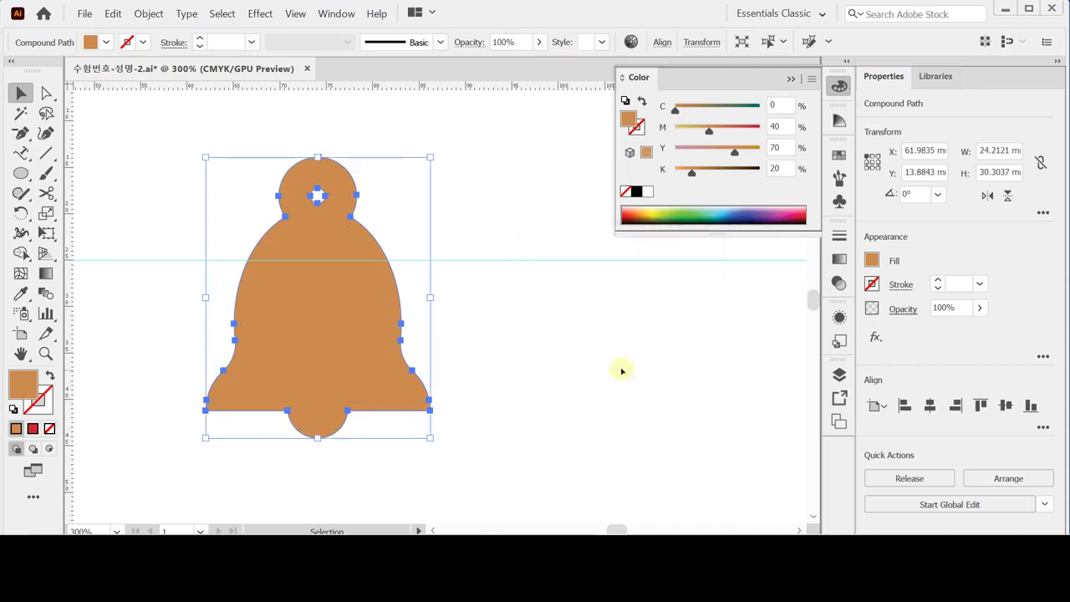
Fill the enlarged offset bell with the light grey-green colour sampled from the middle reference swatch, using the Eyedropper.
key("space")
left_click_drag(494, 262, 528, 351)
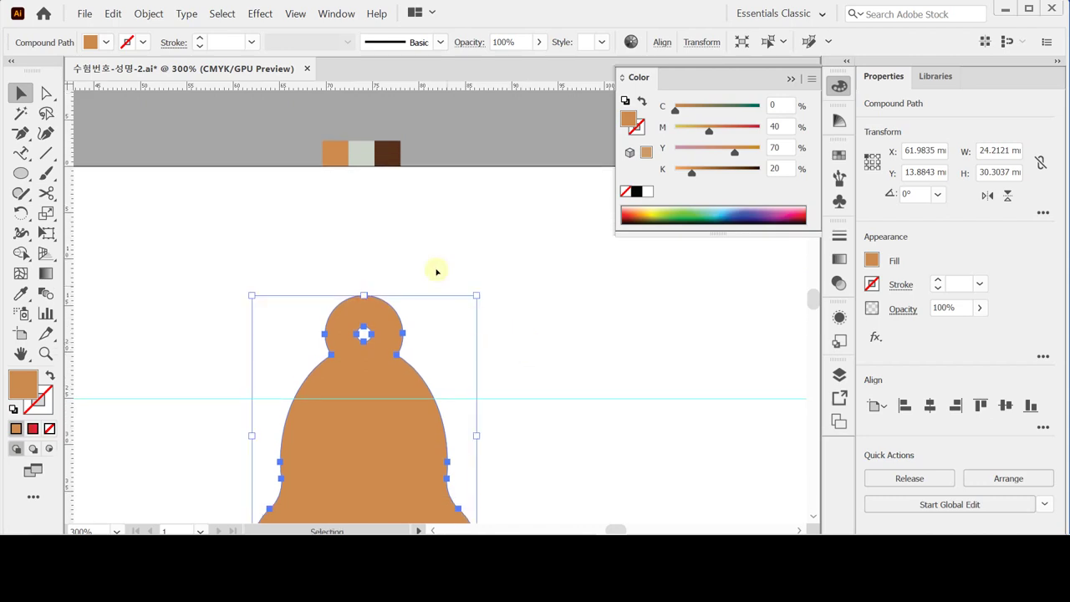
key("i")
left_click(362, 153)
key("space")
left_click_drag(502, 401, 499, 277)
left_click_drag(524, 395, 525, 374)
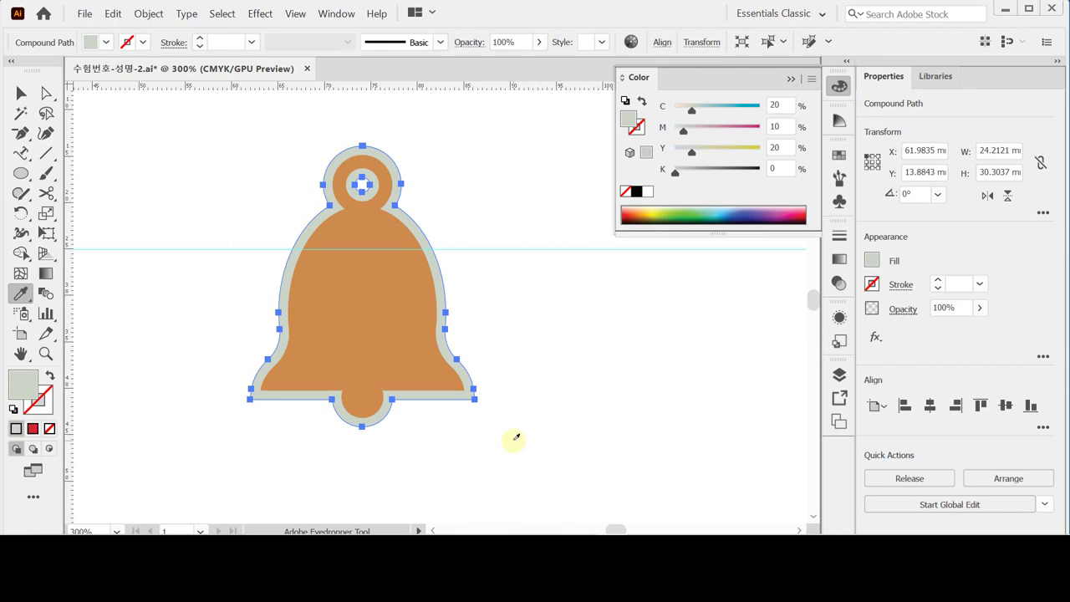
Draw a horizontal line about 35 mm long across the bell's lower part with a 1 pt black stroke and no fill, and nudge it slightly down and left.
left_click(502, 277, "ctrl")
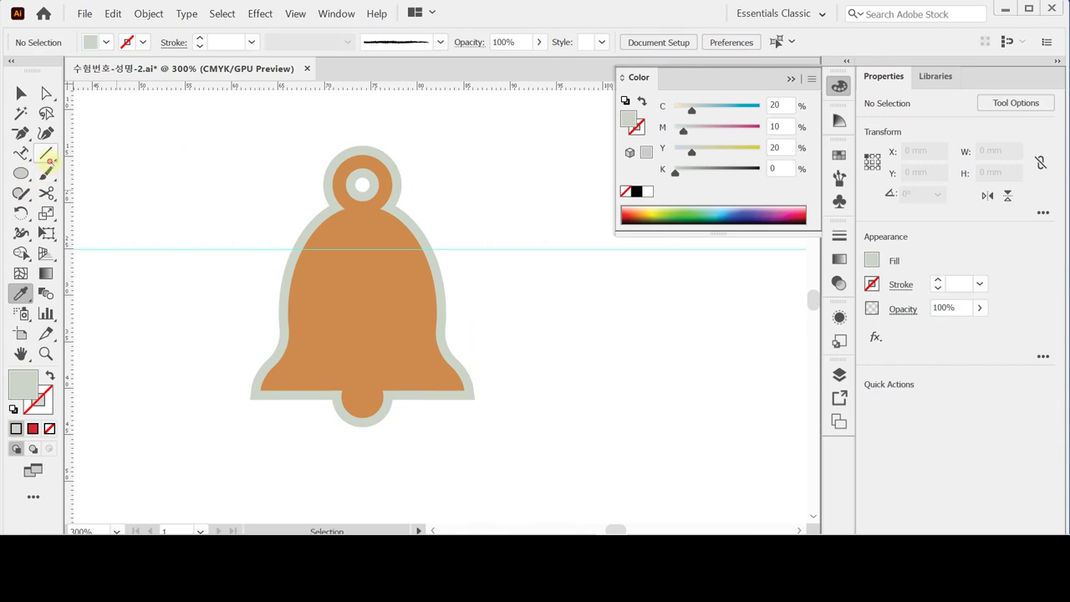
left_click(47, 156)
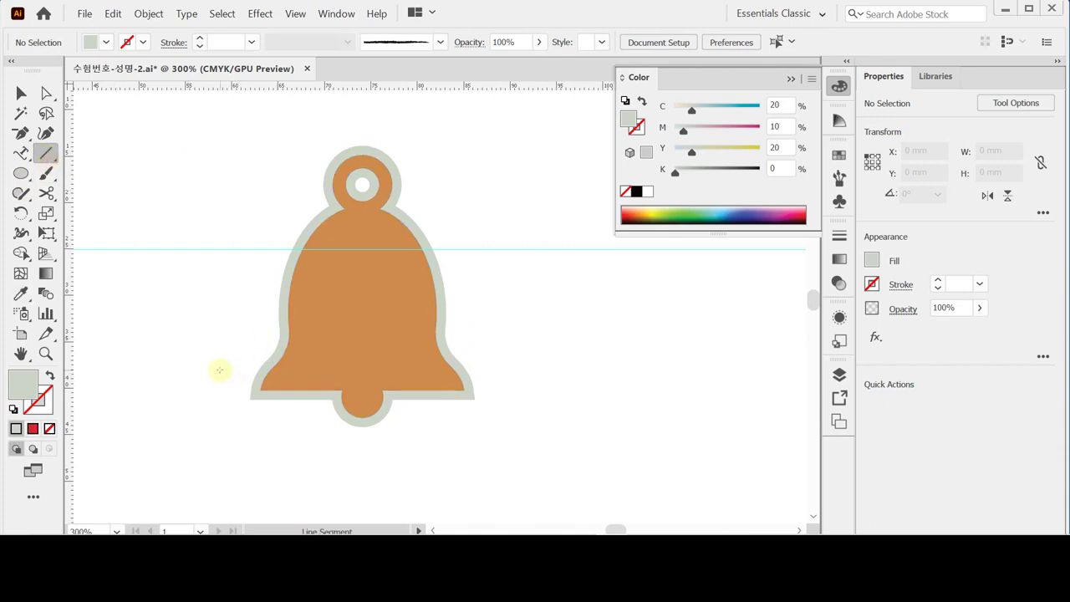
mouse_move(221, 368)
left_mouse_down()
mouse_move(504, 348)
mouse_move(613, 354)
mouse_move(547, 373)
left_mouse_up()
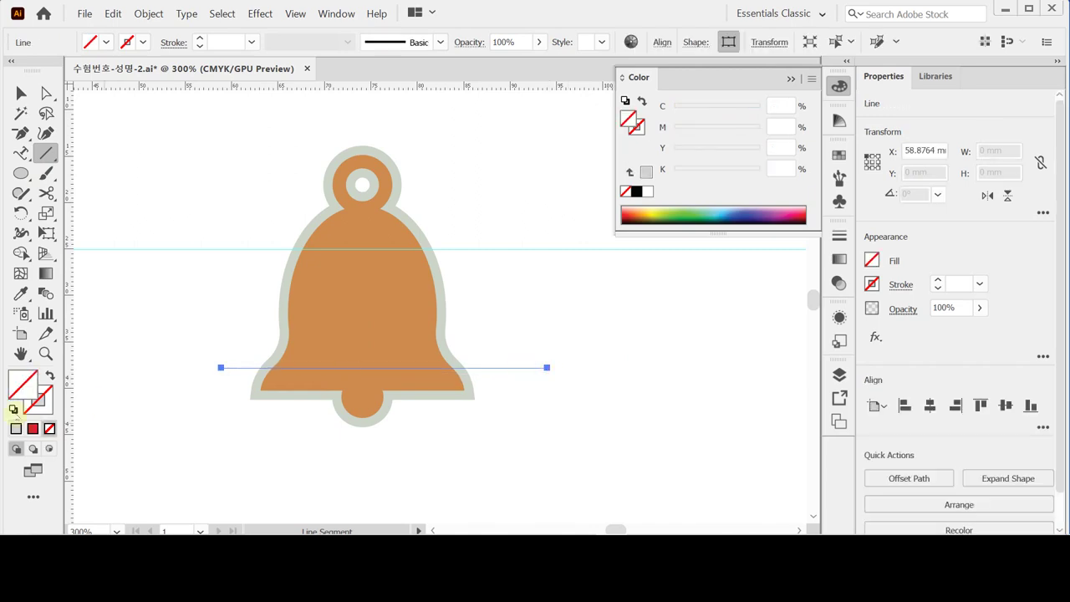
left_click(14, 409)
left_click(49, 428)
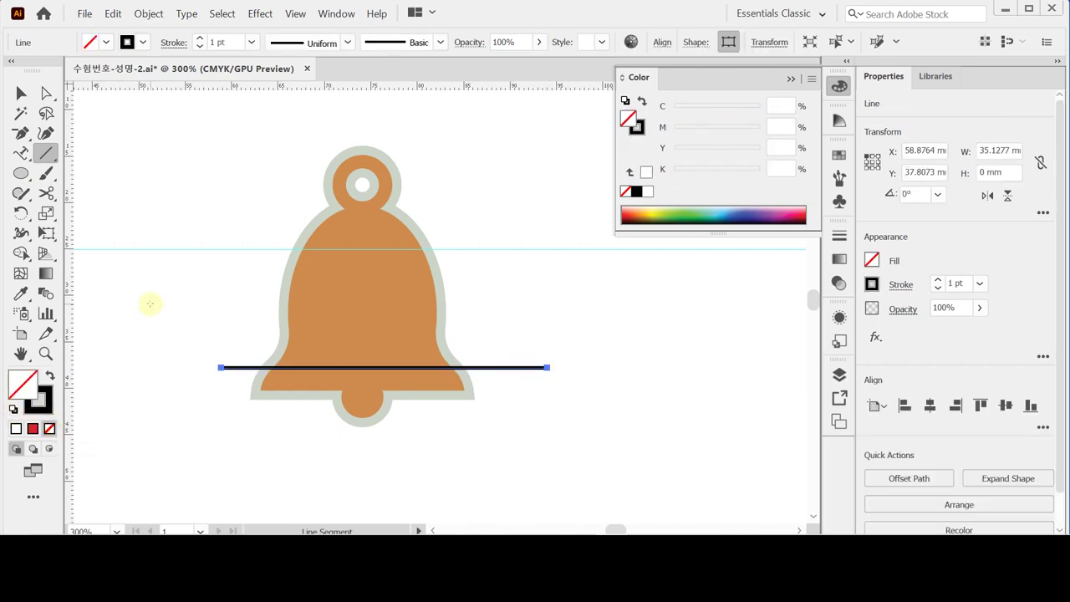
key("Down")
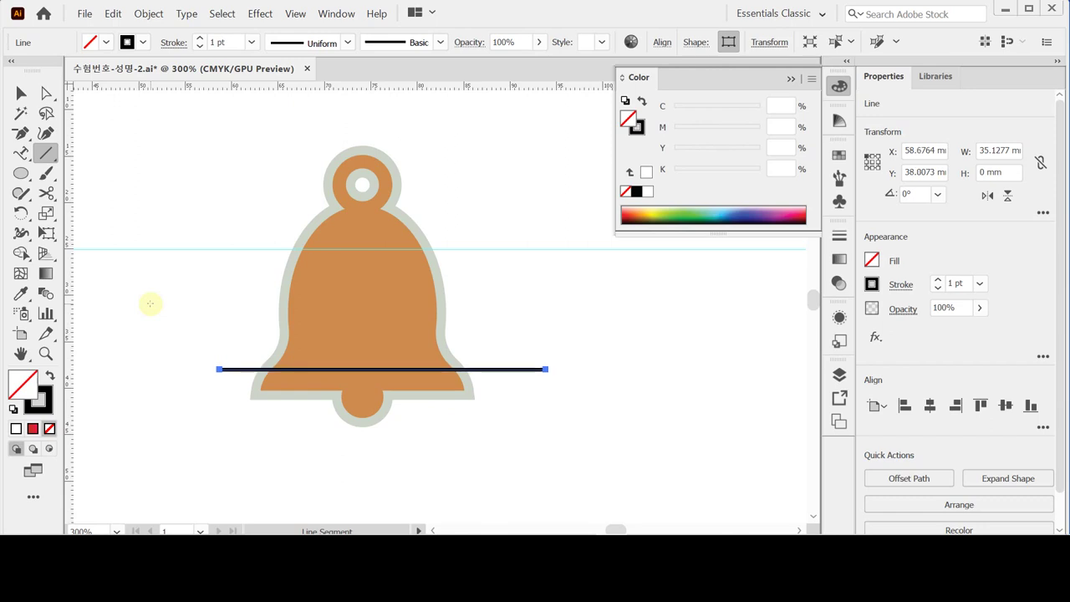
key("Down")
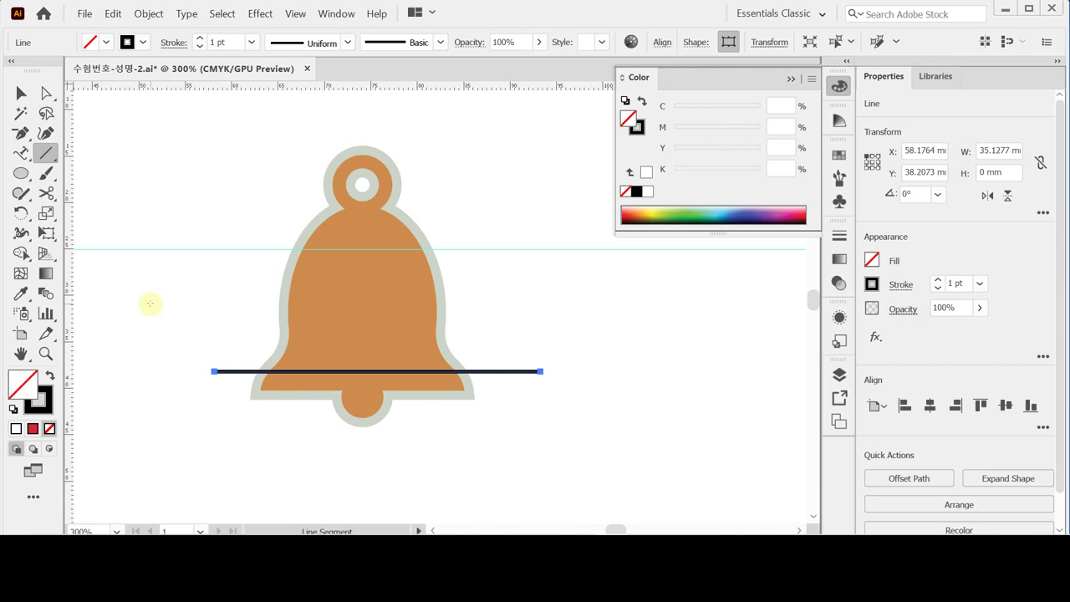
Divide the orange-brown bell along the horizontal line using the Divide pathfinder, and clear the selection.
key("v")
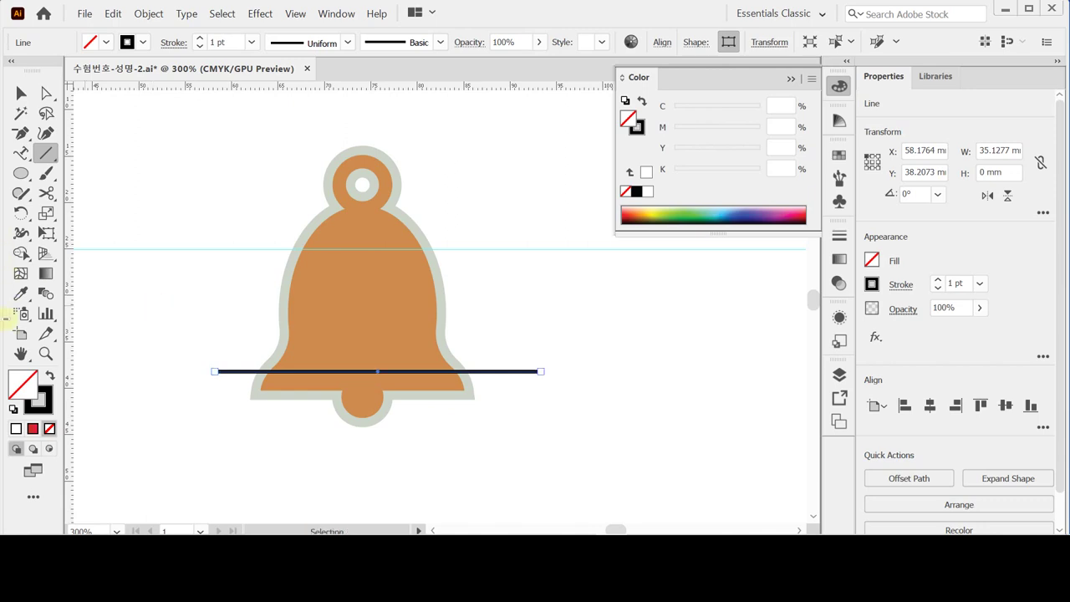
left_click(381, 314, "shift")
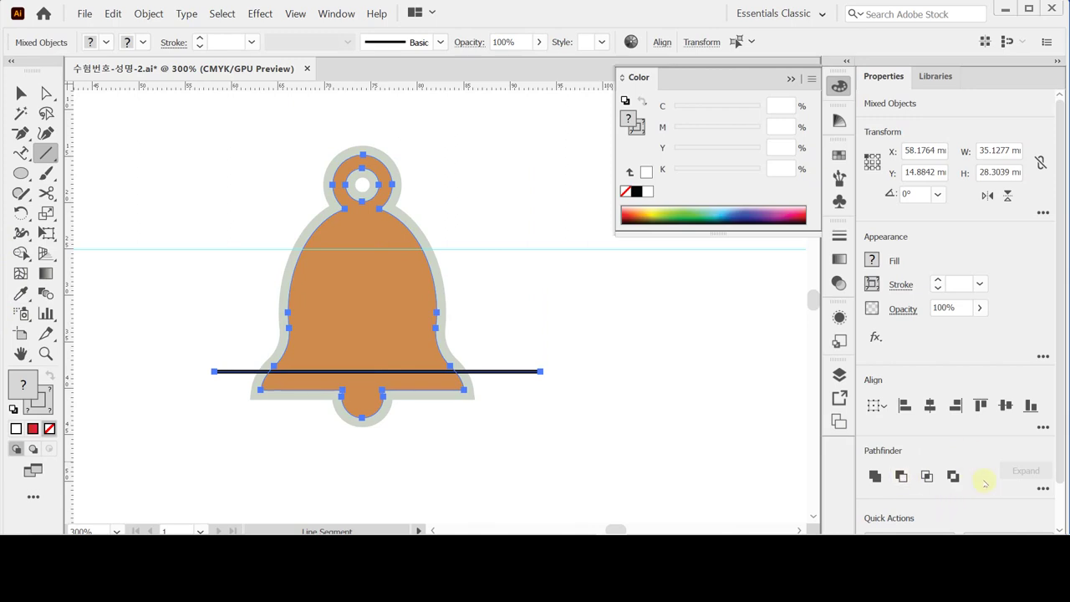
left_click_drag(1058, 467, 1059, 495)
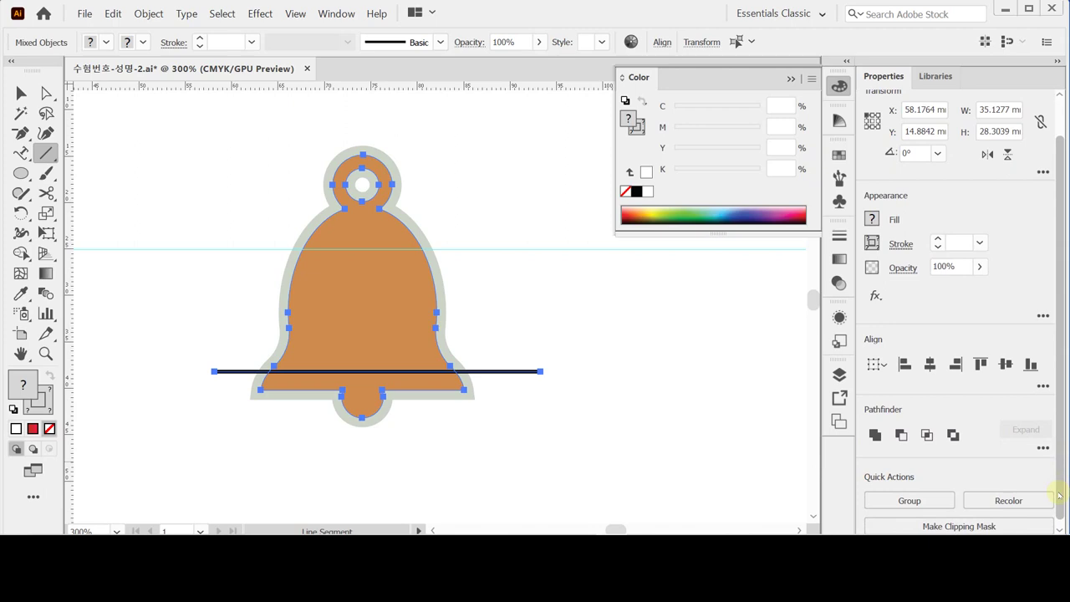
left_click(1042, 449)
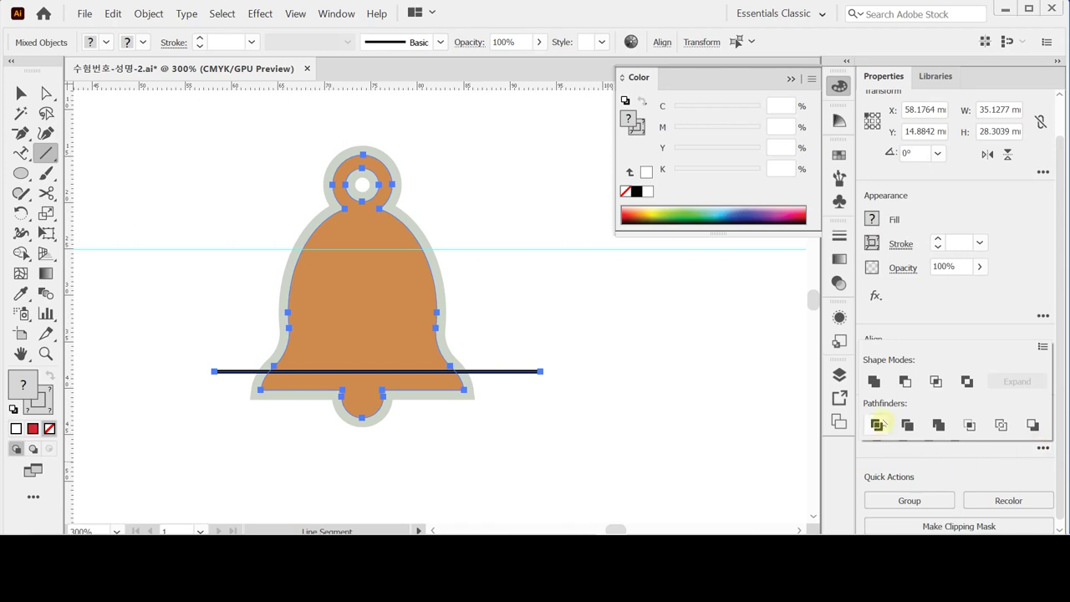
left_click(878, 424)
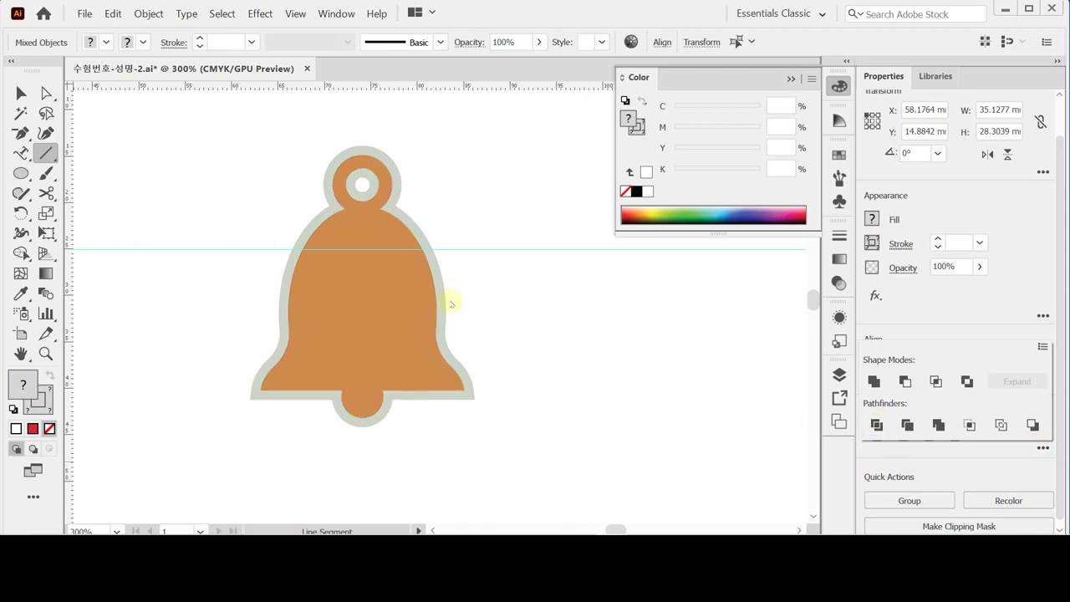
key("ctrl+shift+a")
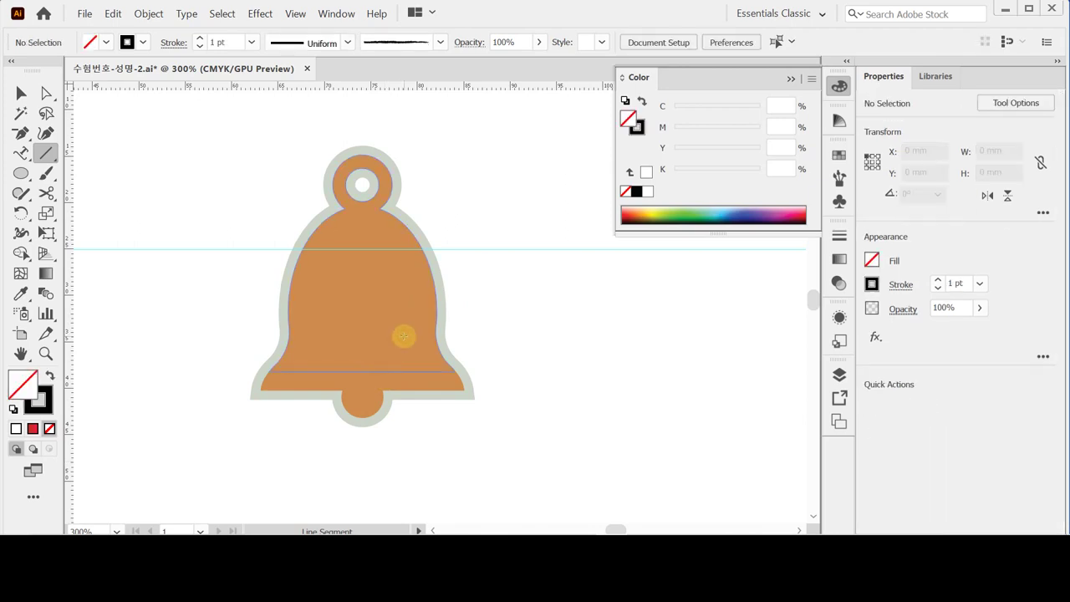
Isolate the divided bell group and fill its bottom band and clapper with the dark brown sampled from the third reference swatch.
left_click(403, 336)
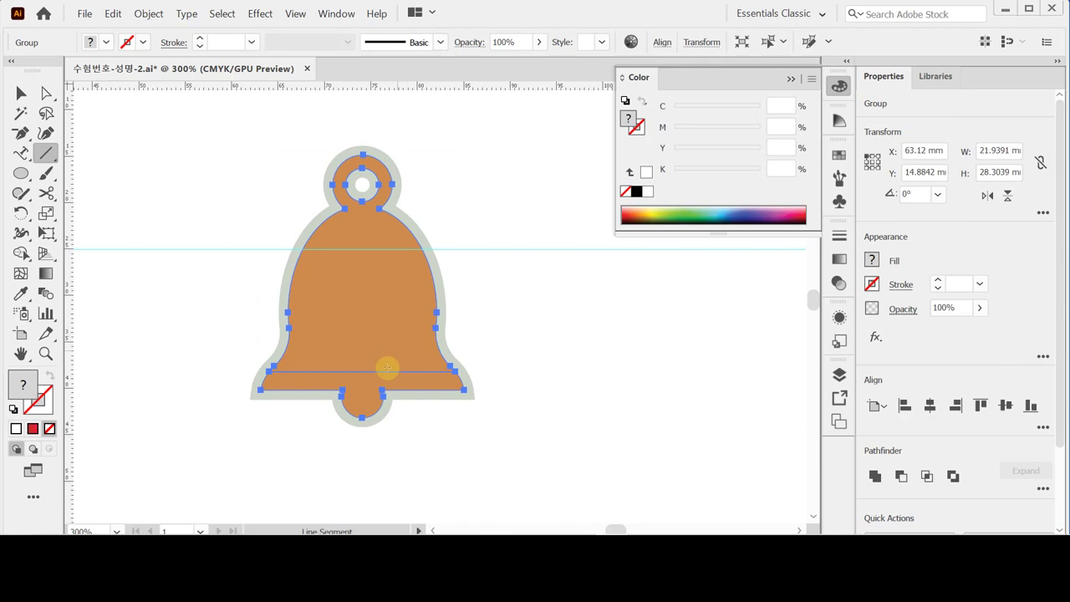
key("ctrl")
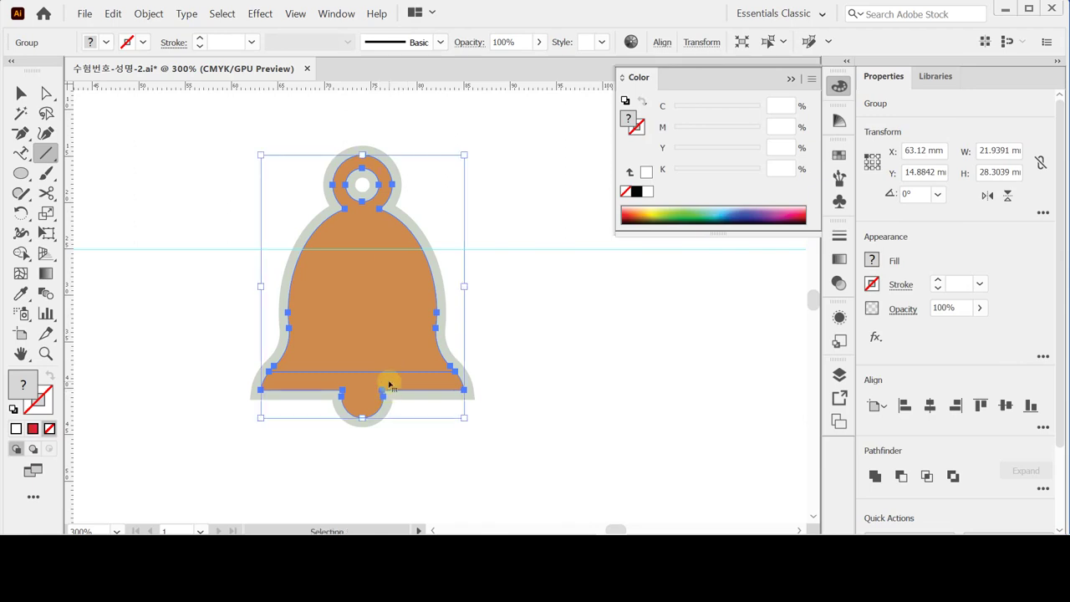
double_click(389, 384, "ctrl")
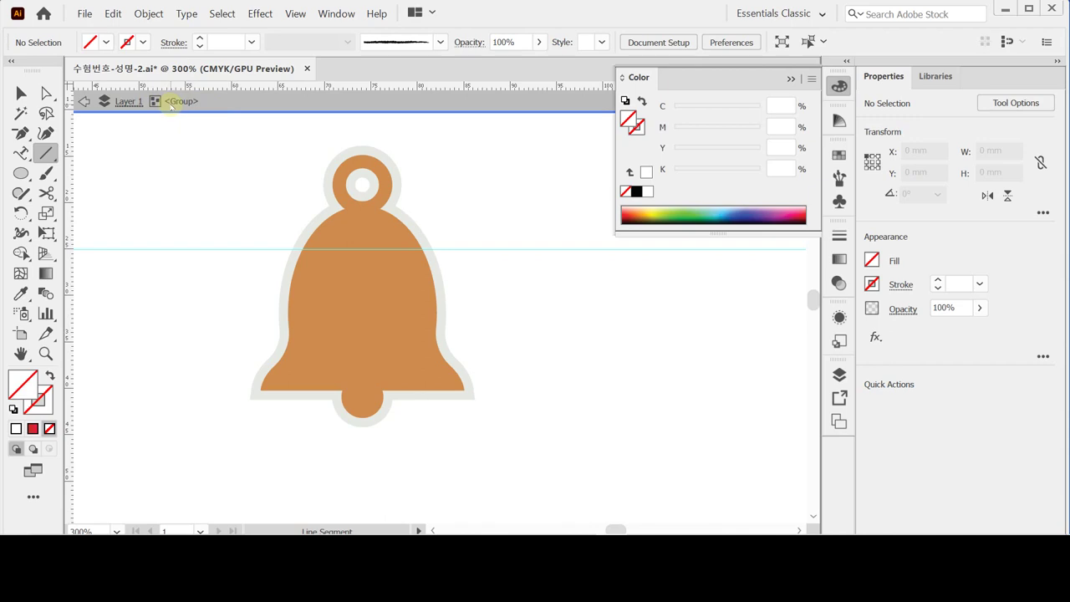
left_click(363, 390, "ctrl")
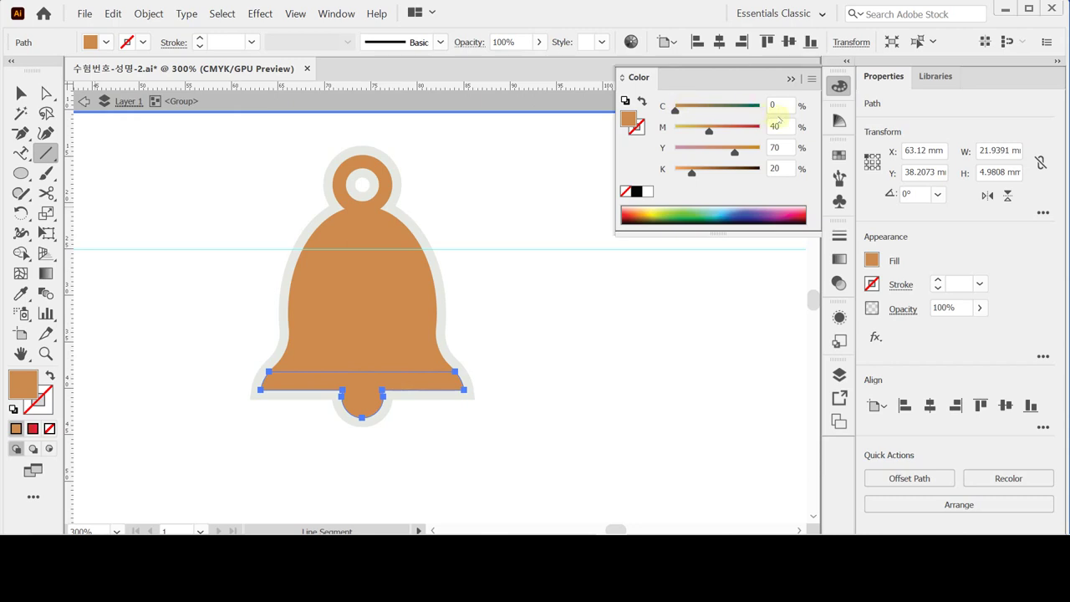
scroll(538, 285, "up", 3)
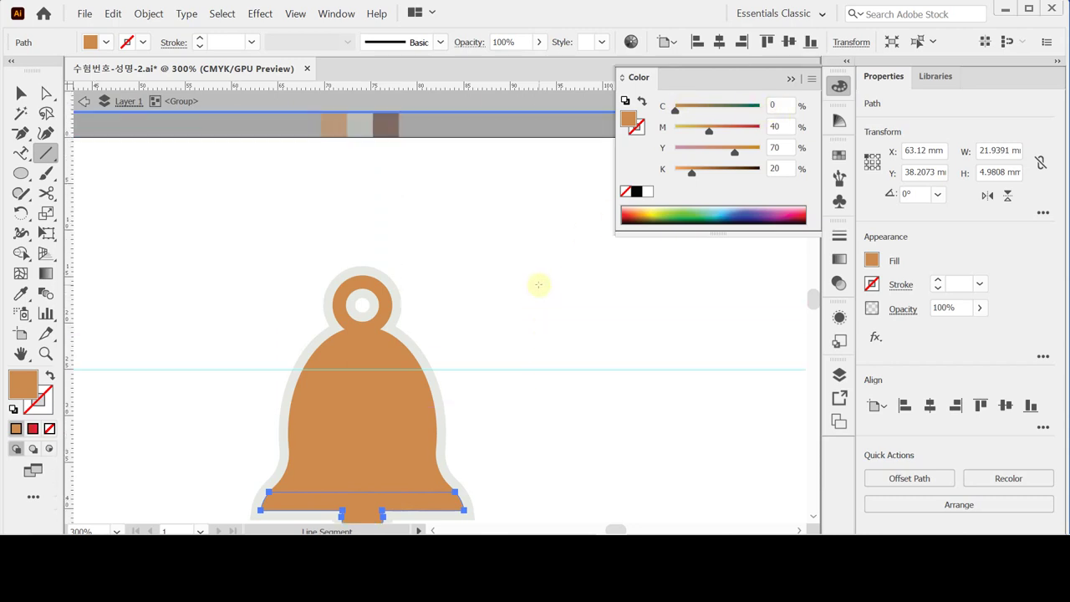
key("i")
left_click(389, 127)
scroll(591, 364, "down", 1)
scroll(591, 364, "down", 1)
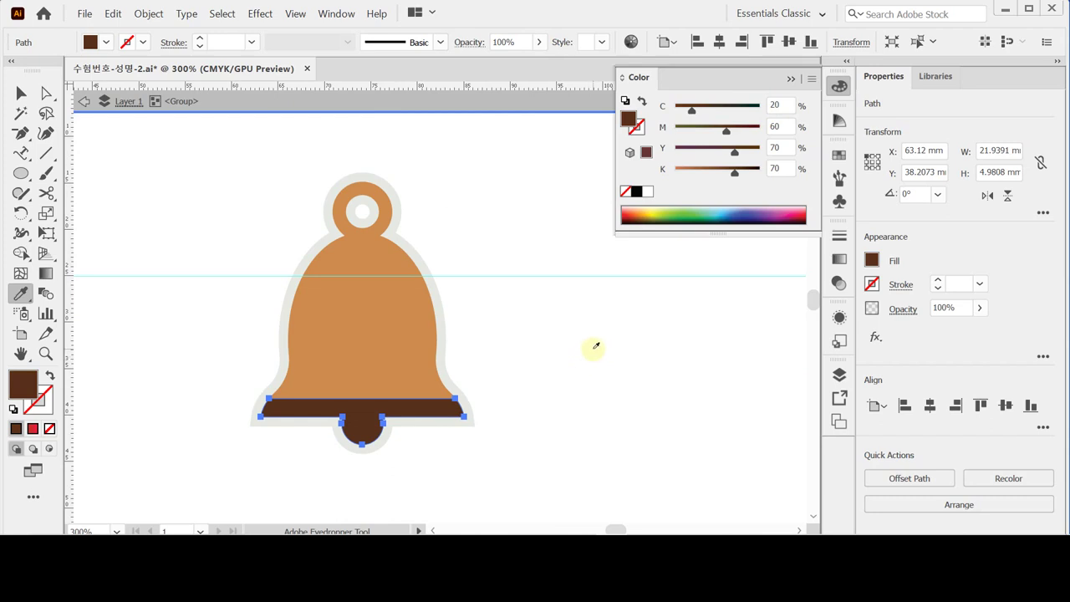
left_click(554, 310, "ctrl")
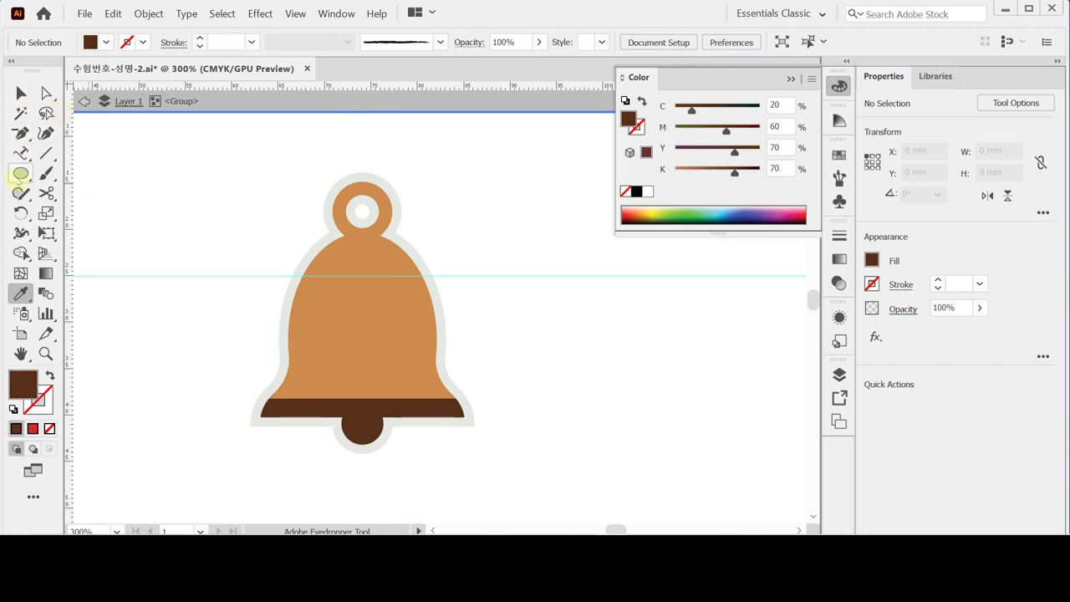
Draw a dark brown circle about 1.9 mm in diameter on the upper left of the bell body.
left_click(19, 175)
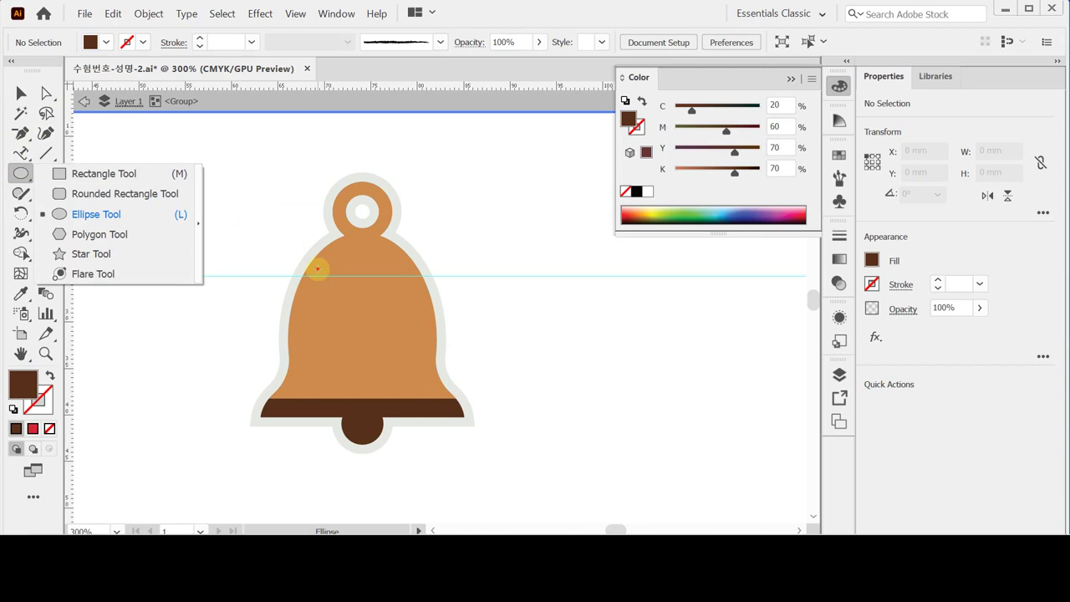
left_click(317, 268)
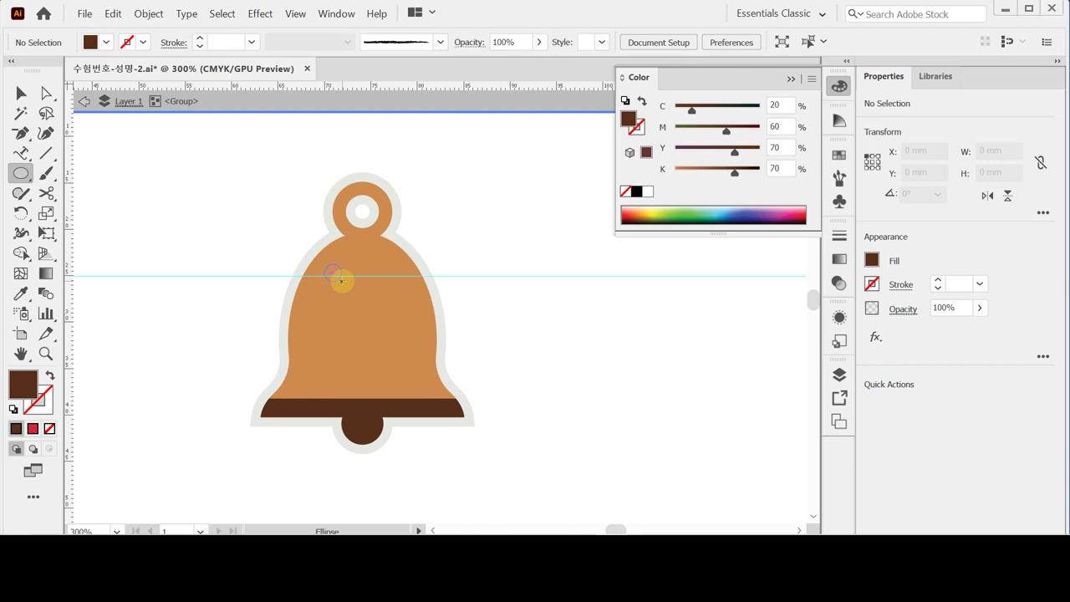
left_click_drag(341, 281, 343, 282)
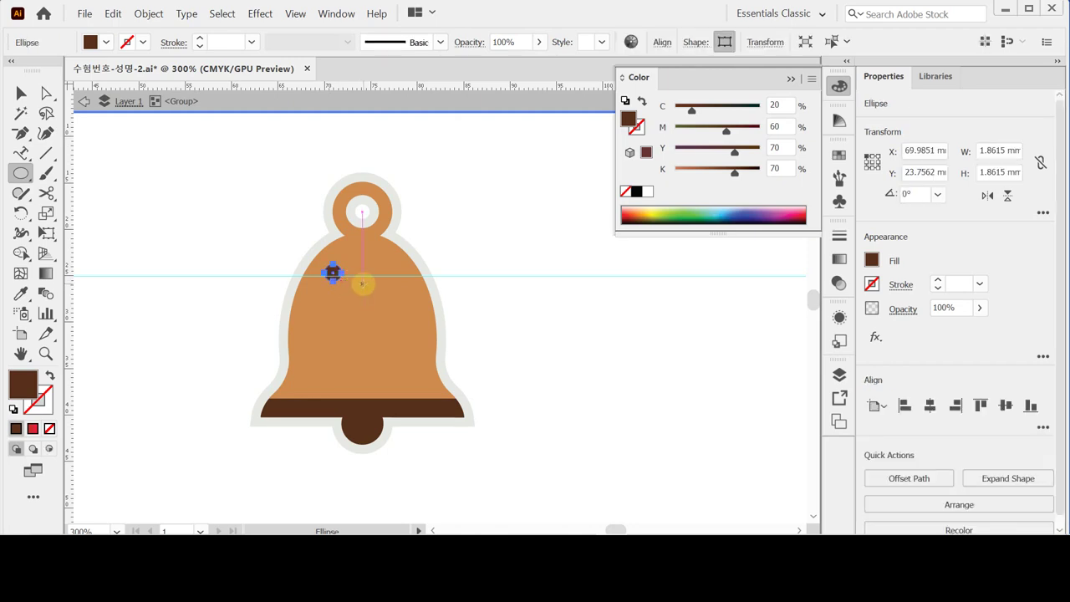
key("ctrl")
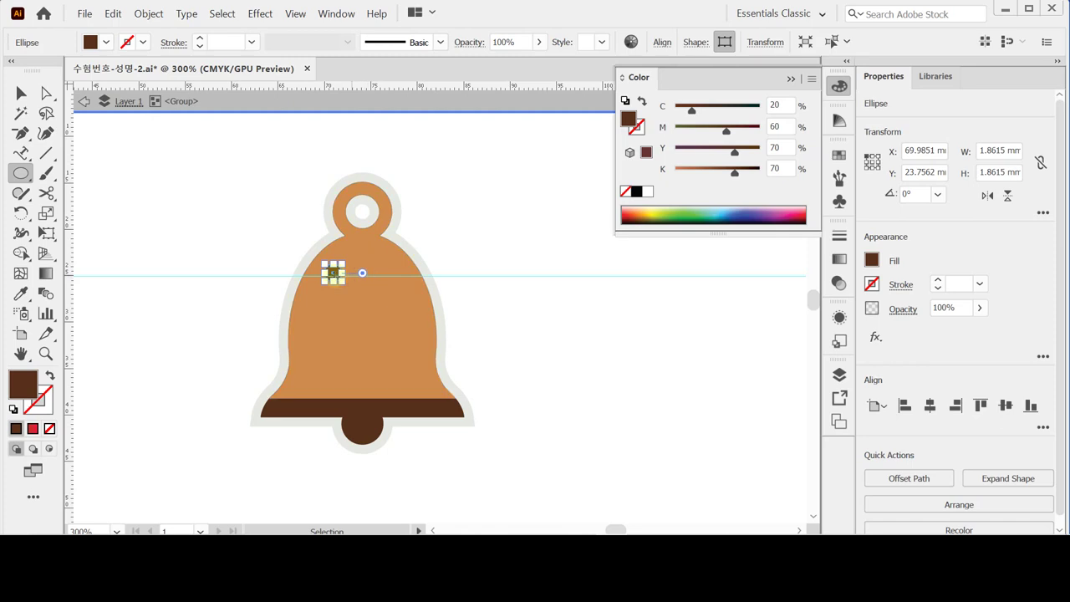
Duplicate the small brown circle four times, scattering the copies at the upper right, centre, lower left and lower right of the bell body.
left_click(423, 334)
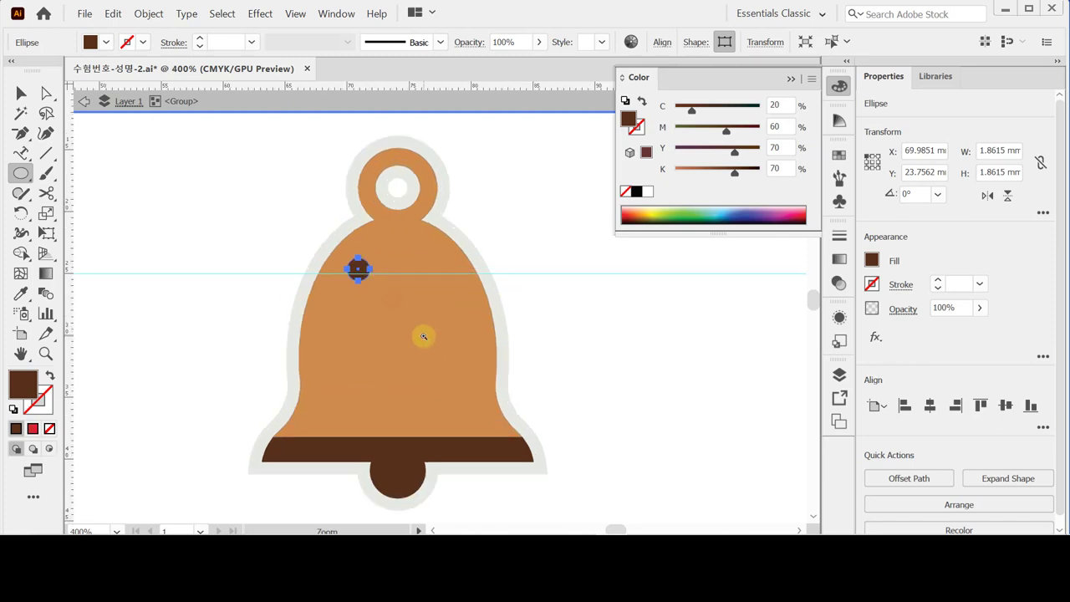
scroll(418, 270, "up", 1)
scroll(418, 270, "right", 2)
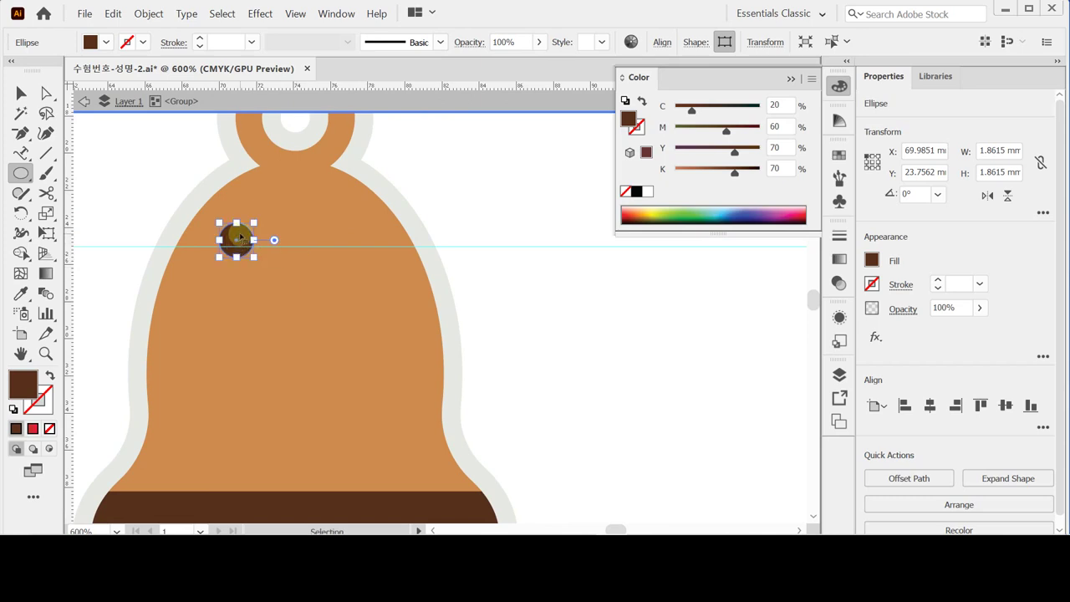
left_click_drag(241, 236, 254, 232)
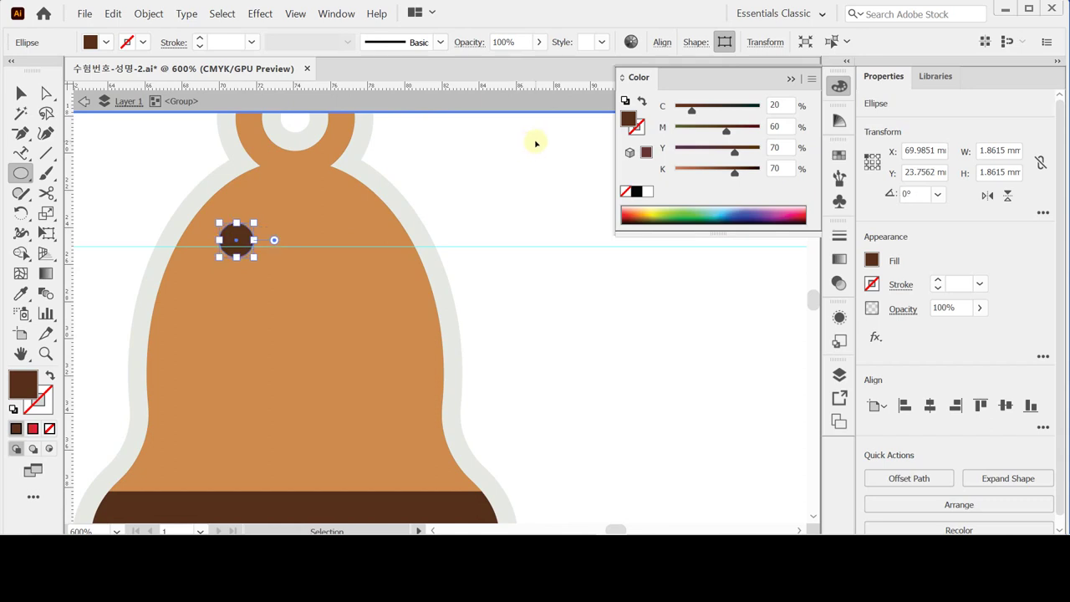
left_click(499, 170)
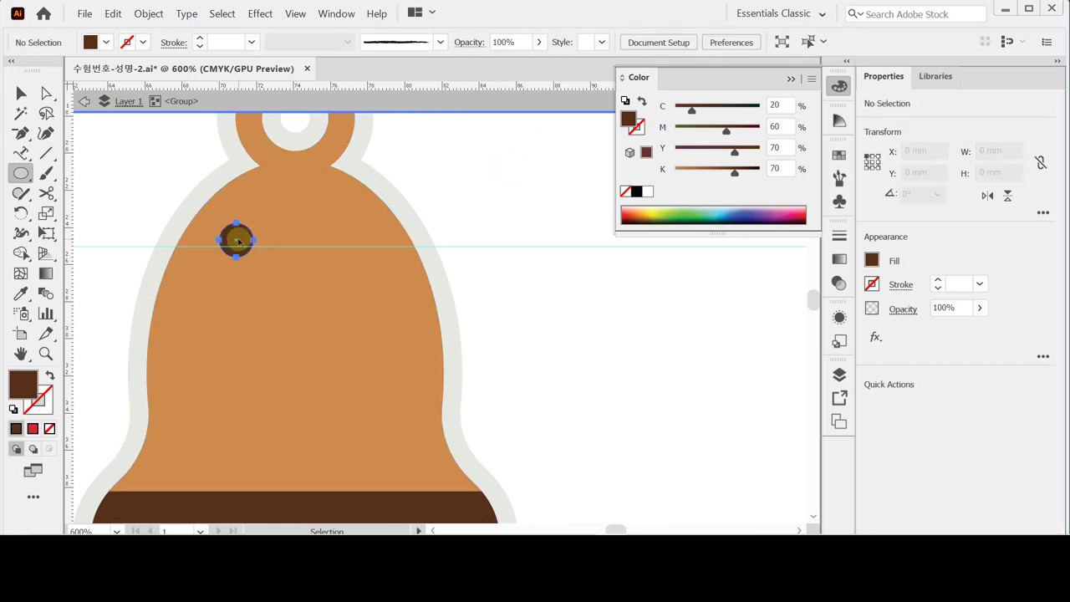
left_click_drag(237, 241, 406, 452)
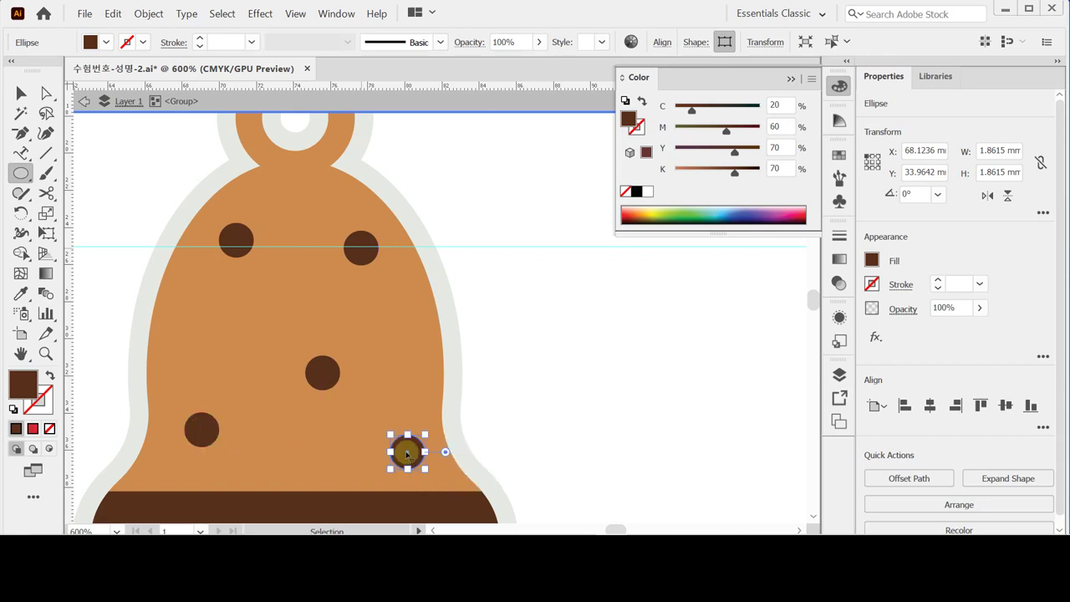
Leave isolation mode and group the bell, its spots and the grey-green border together.
left_click(508, 301, "ctrl+alt")
left_click(510, 316, "ctrl+alt")
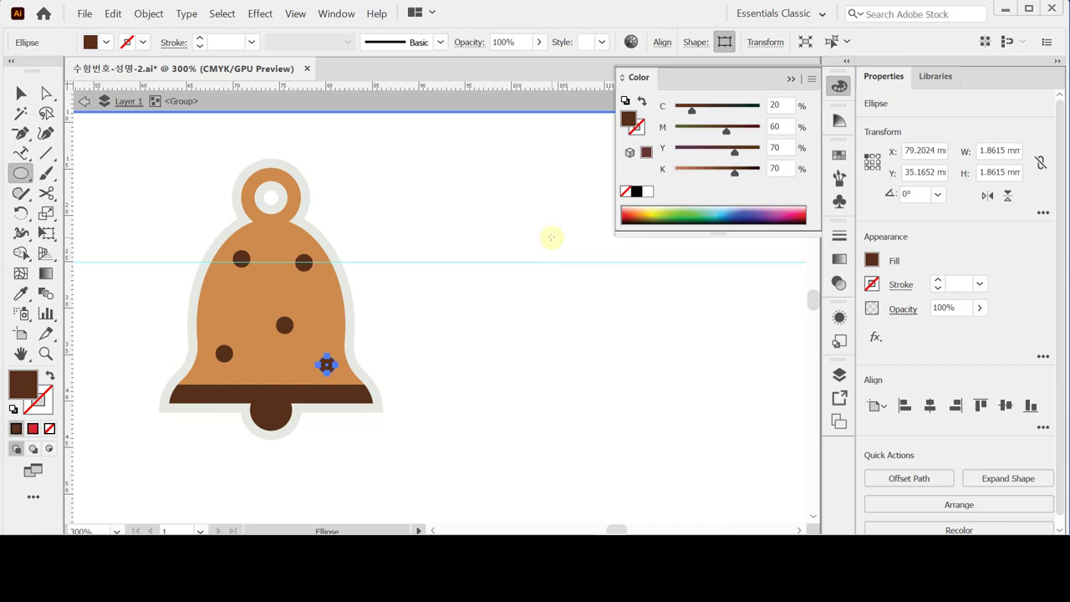
key("Escape")
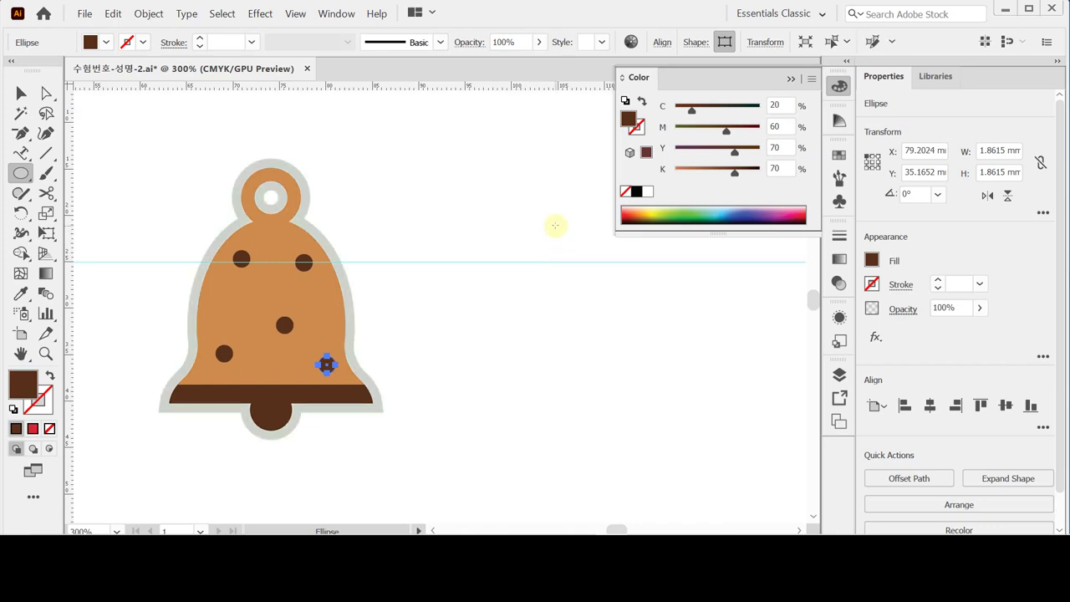
left_click(167, 195, "ctrl")
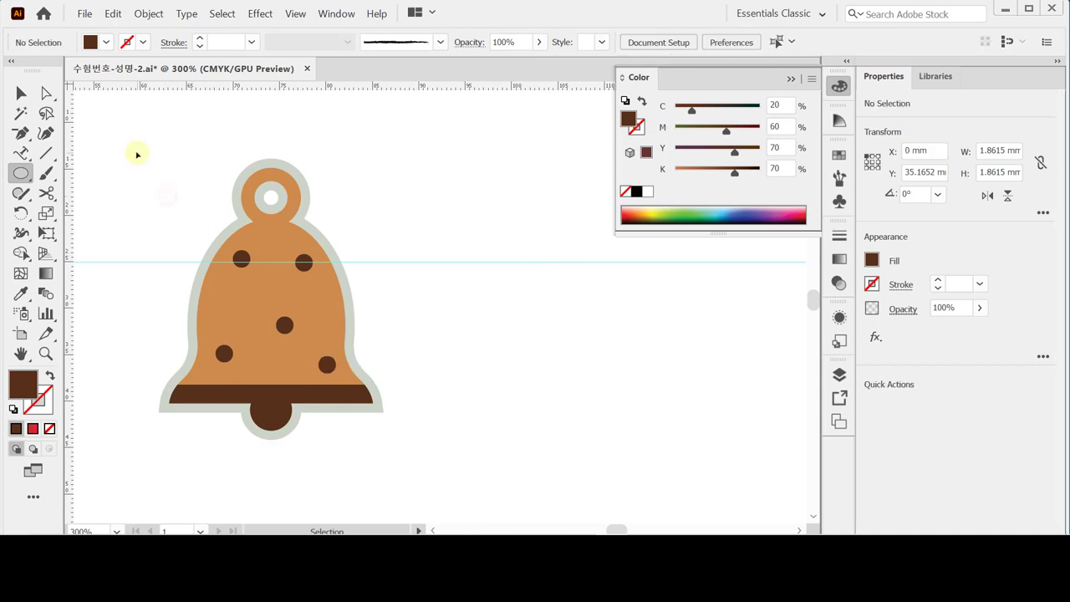
left_click_drag(129, 144, 456, 447)
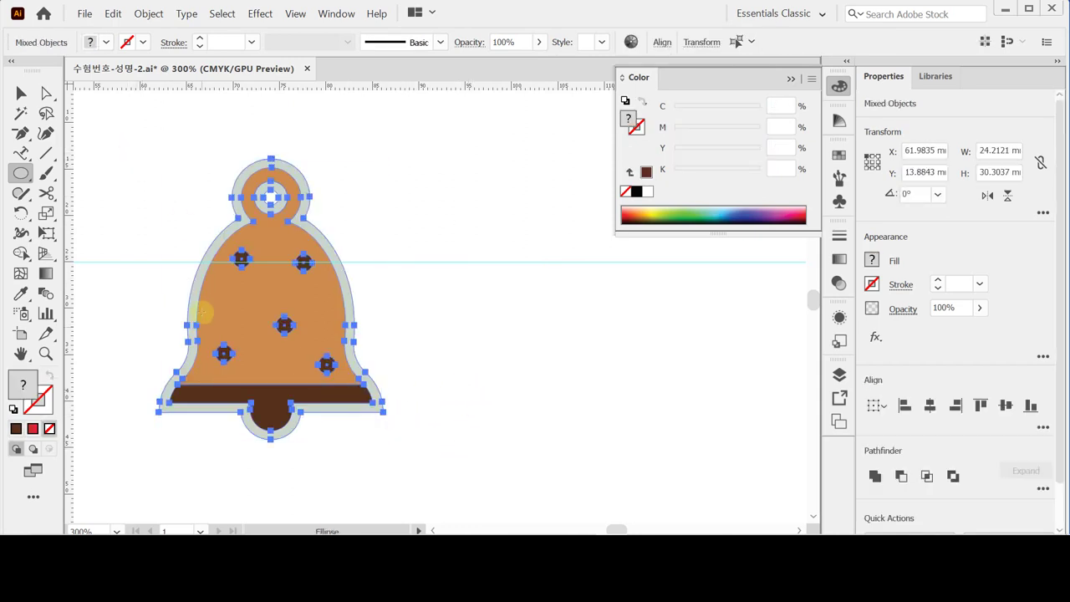
key("ctrl+g")
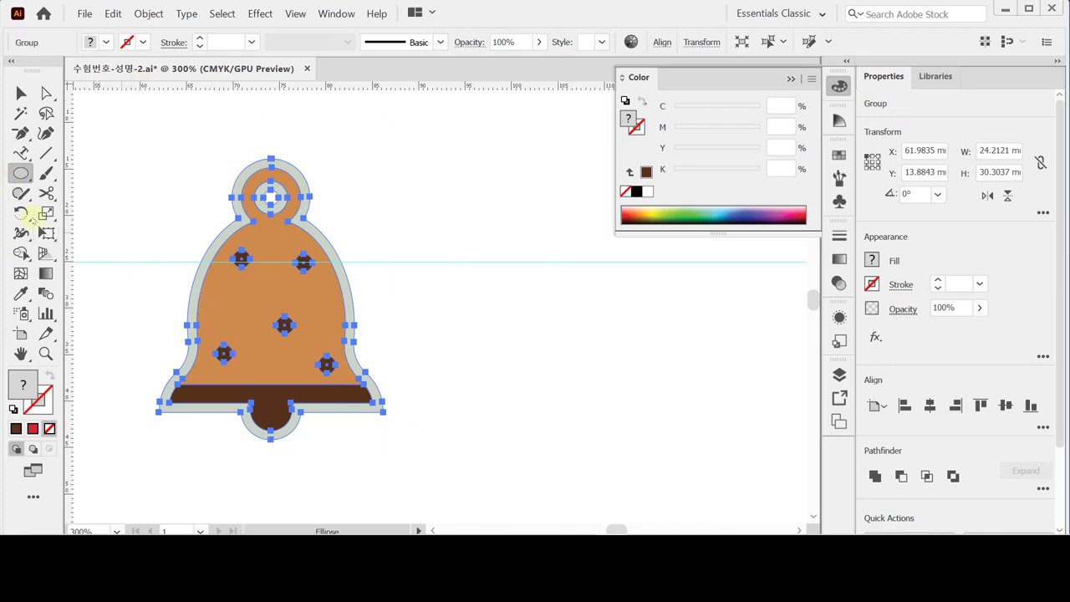
Rotate the grouped bell artwork by -10° about its centre.
left_click(20, 212)
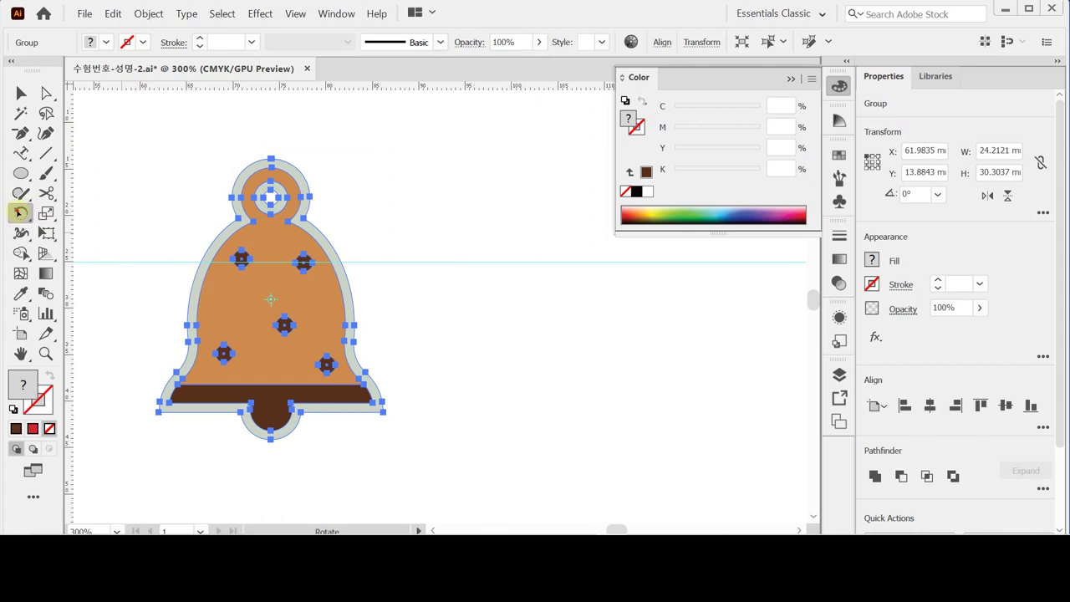
double_click(20, 213)
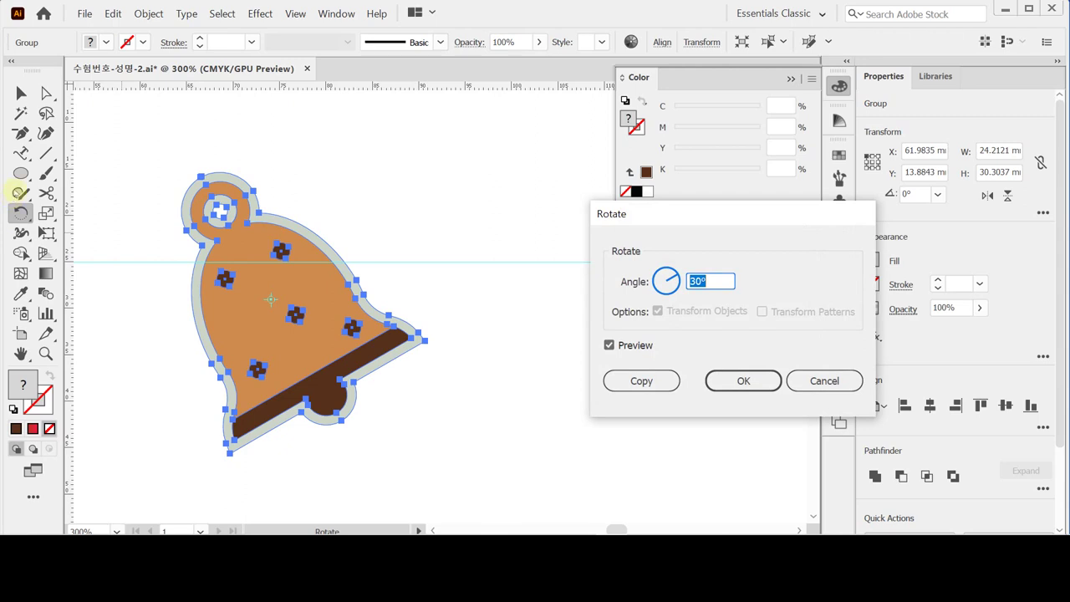
type("-10")
key("Return")
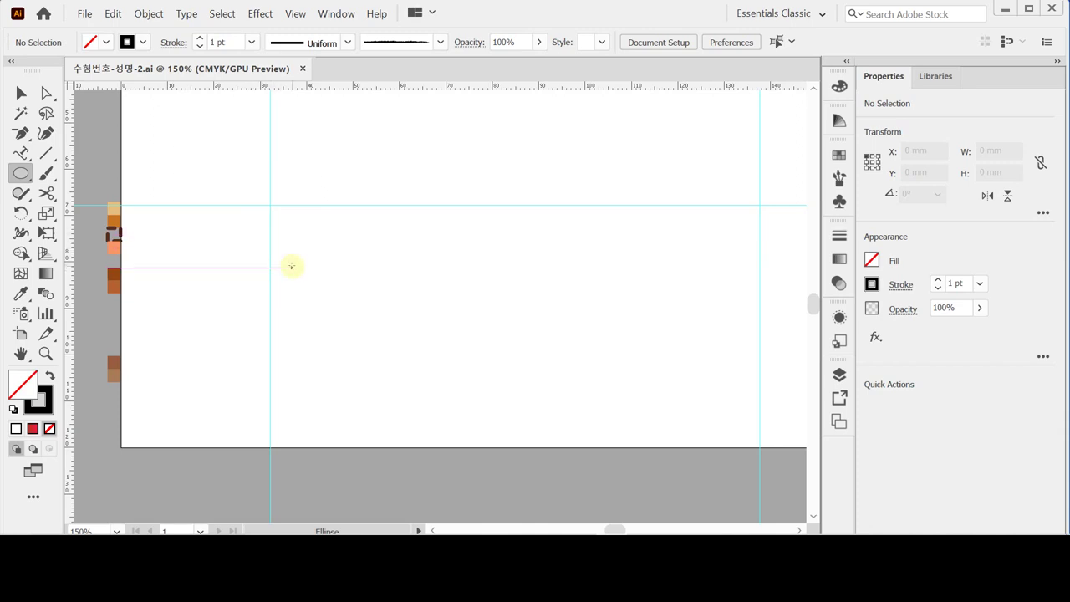
Draw an unfilled 40 mm circle with a 1 pt black stroke and place it across the crossing of the guides.
left_click(282, 202)
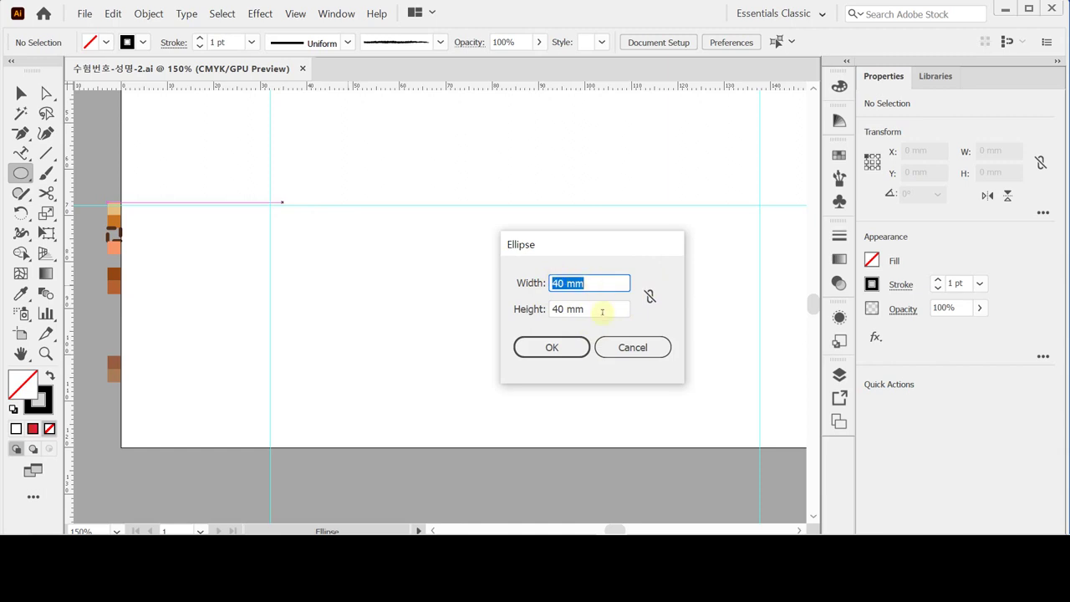
left_click(551, 350)
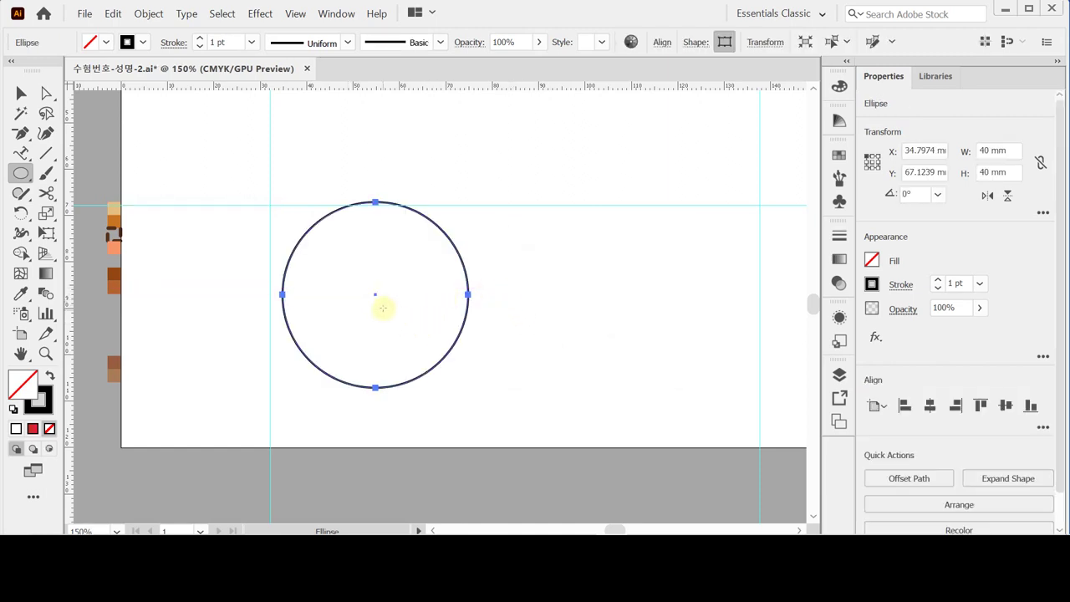
left_click_drag(375, 293, 324, 199)
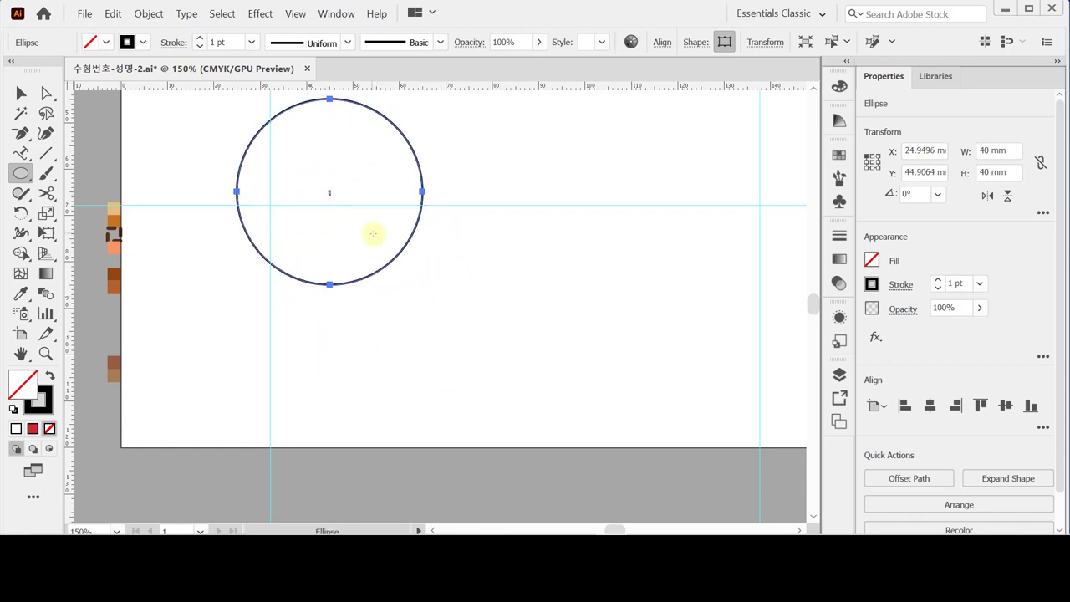
left_click_drag(376, 234, 399, 310)
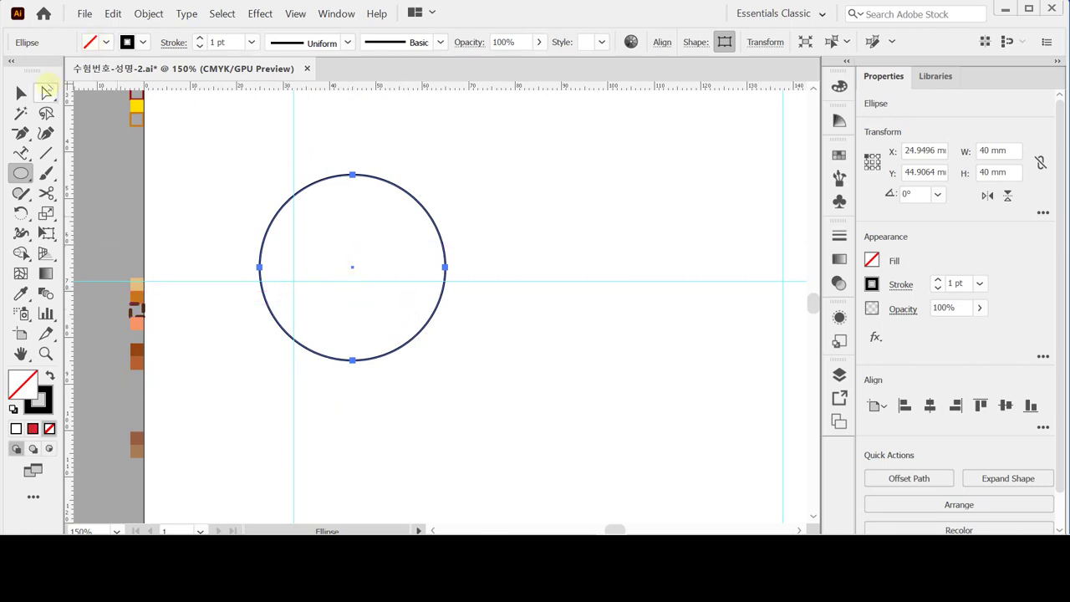
Copy the circle with the Move command at a 29 mm horizontal and 0 mm vertical offset, overlapping the original.
double_click(46, 92)
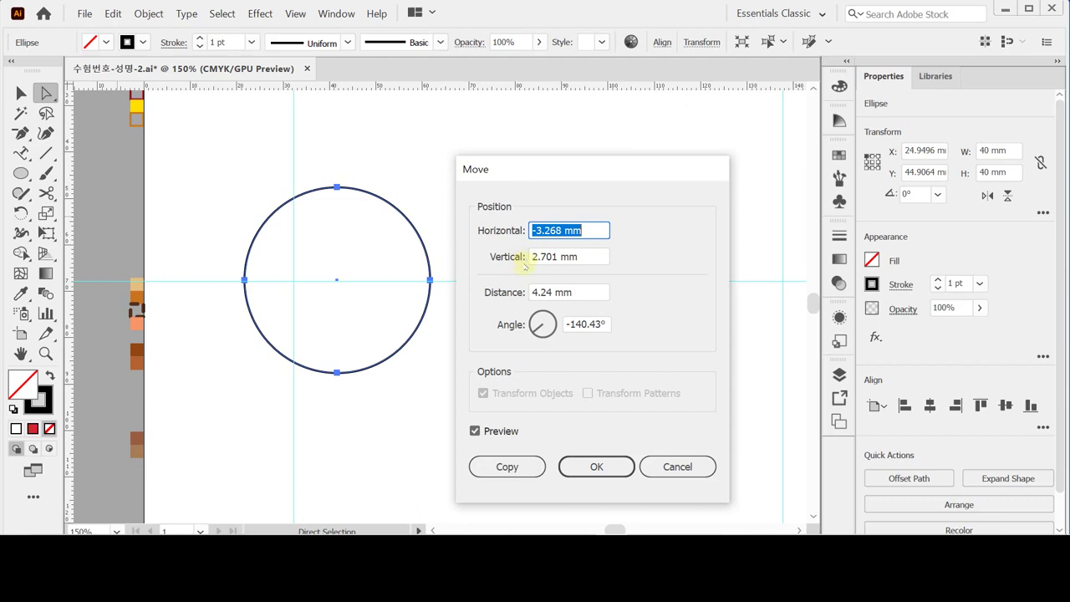
type("29")
key("Tab")
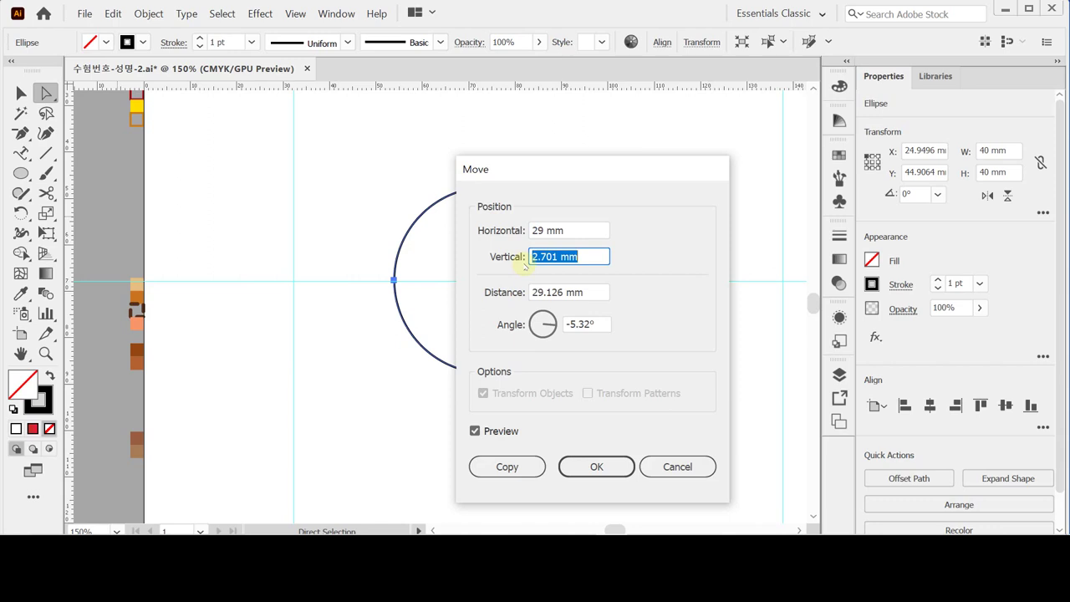
type("0")
key("Tab")
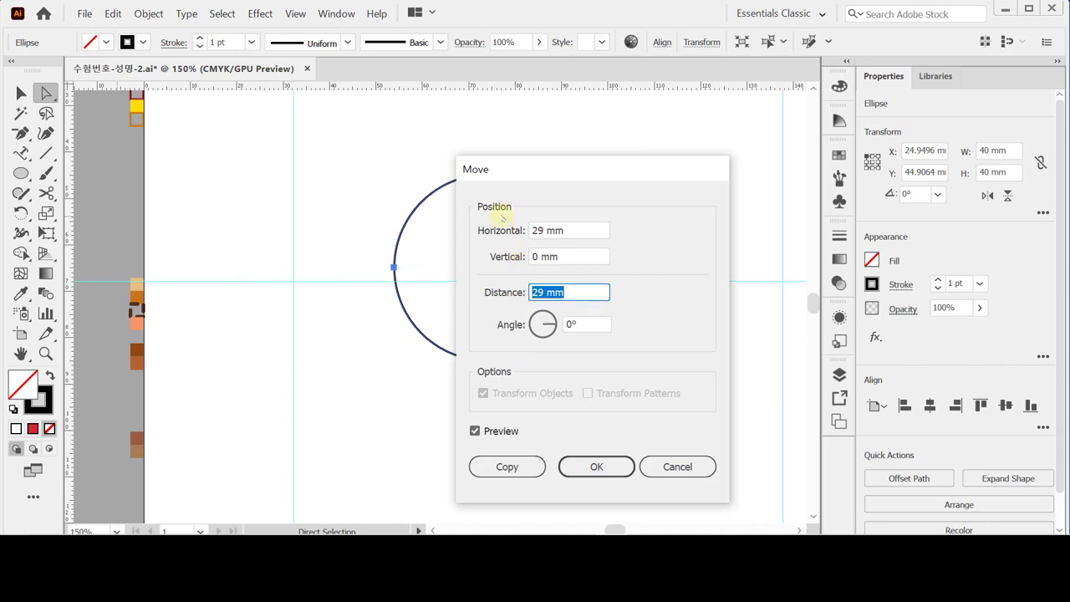
left_click_drag(540, 173, 618, 166)
left_click(553, 424)
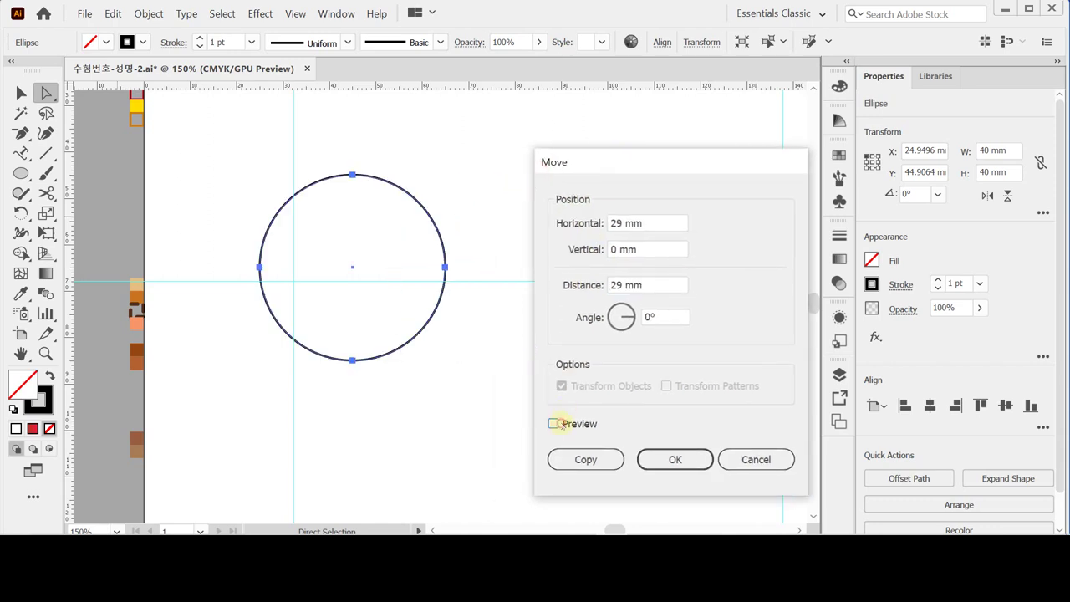
left_click(554, 424)
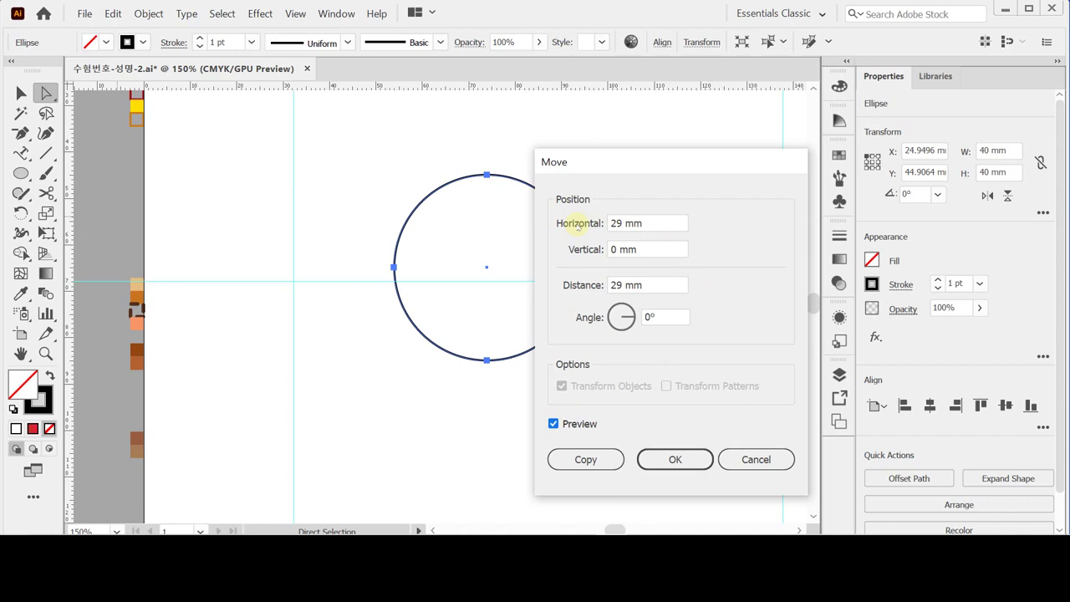
left_click(598, 459)
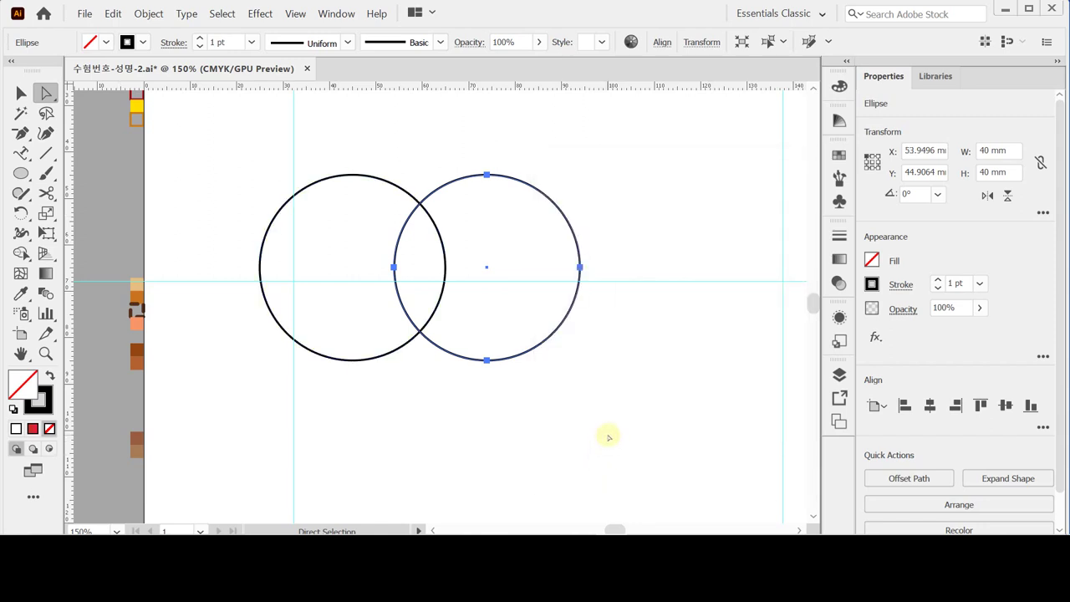
Draw a 41 × 41 mm unfilled square centred below the overlap of the two circles.
scroll(607, 439, "down", 1)
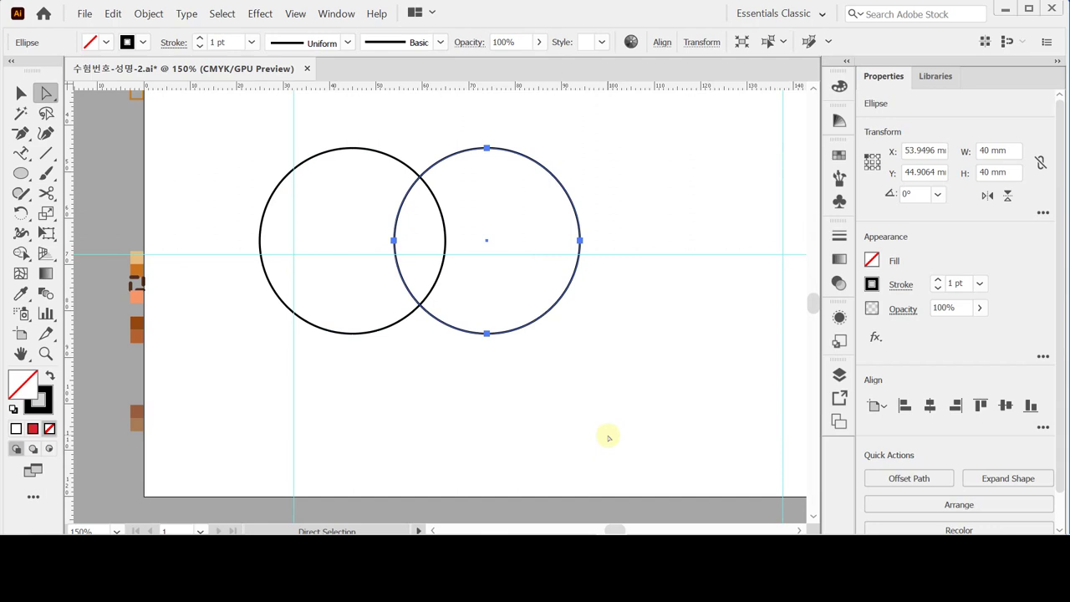
left_click(21, 173)
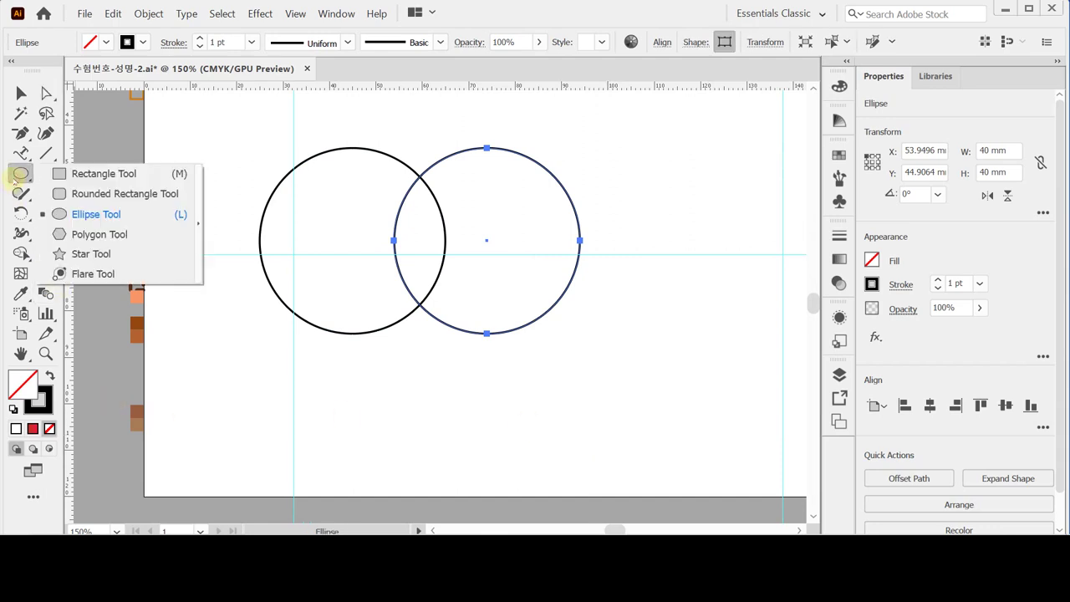
left_click(73, 173)
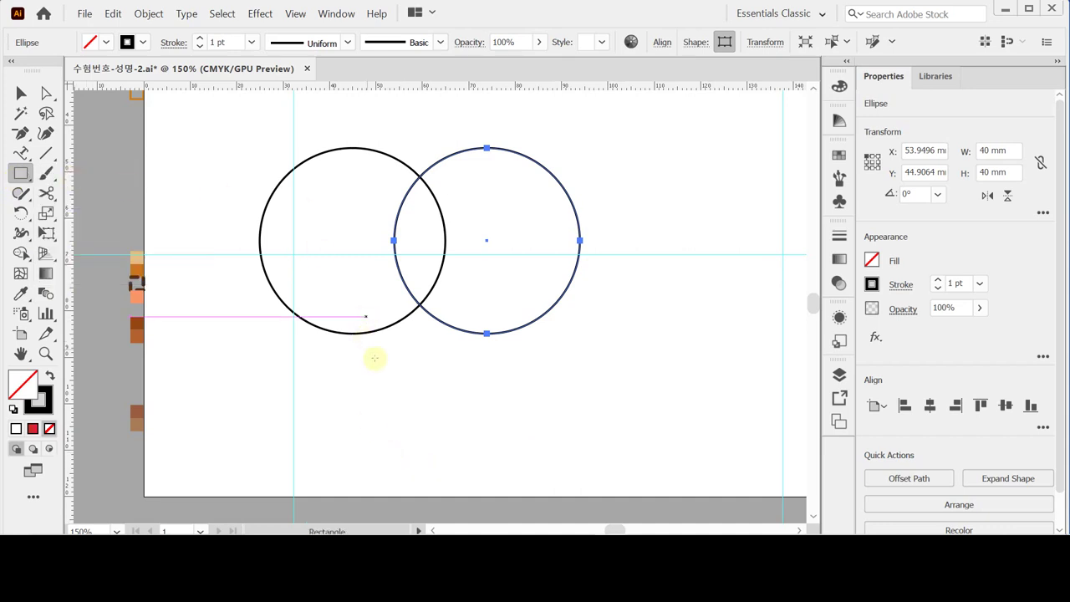
left_click(425, 369)
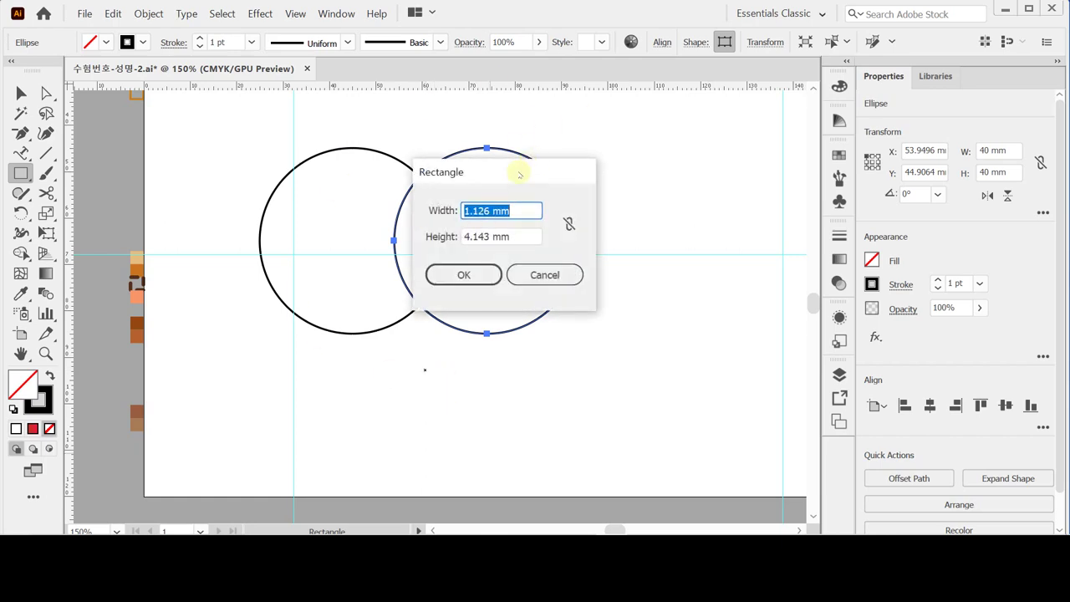
type("41")
key("Tab")
type("41")
key("Return")
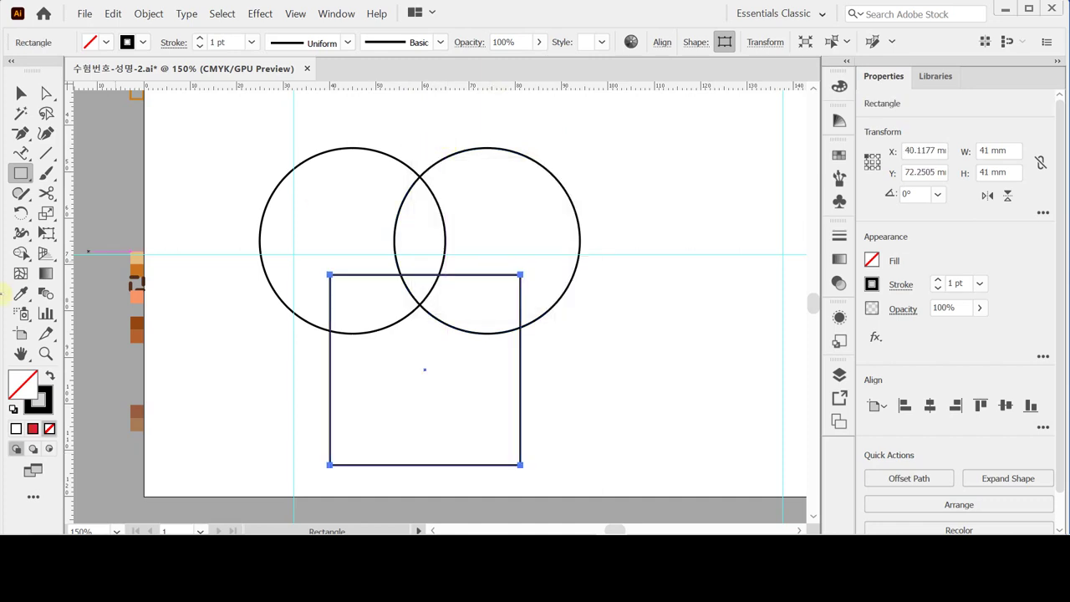
Rotate the 41 mm square by 45° into a diamond.
key("ctrl")
double_click(21, 213)
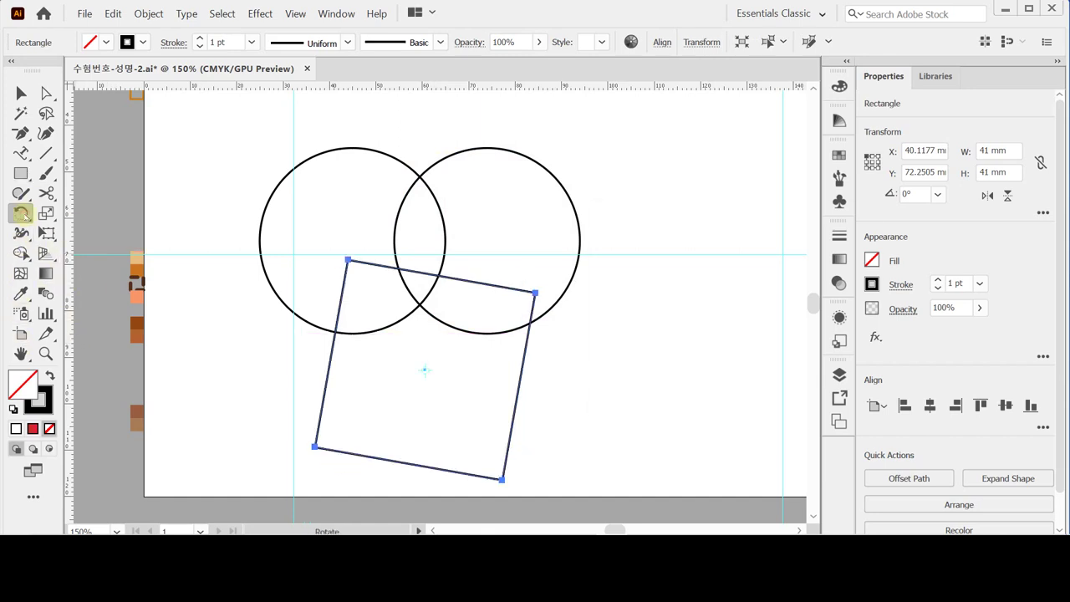
type("45")
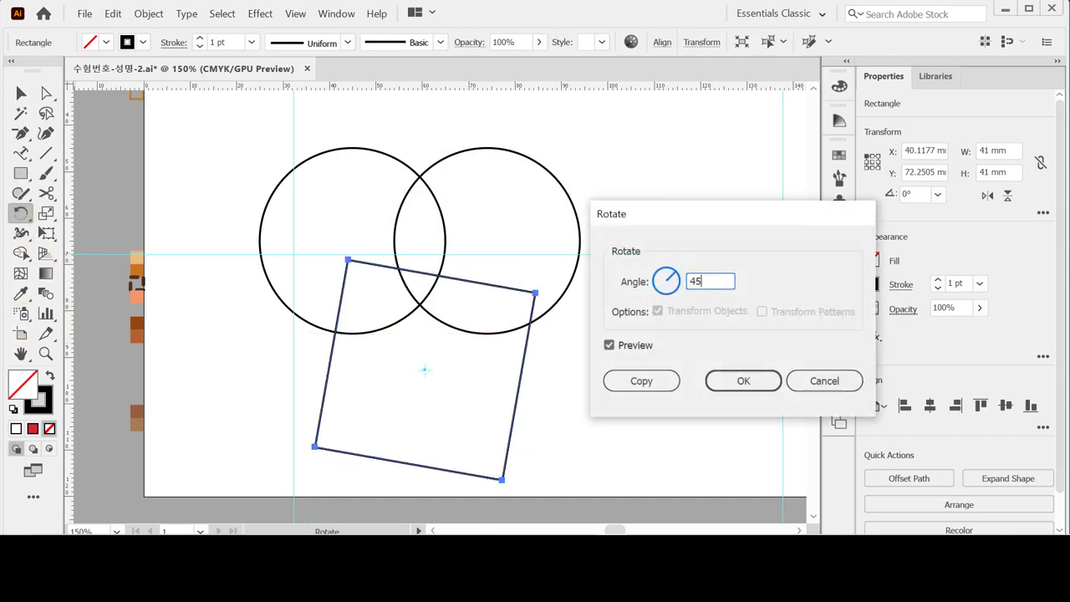
key("Return")
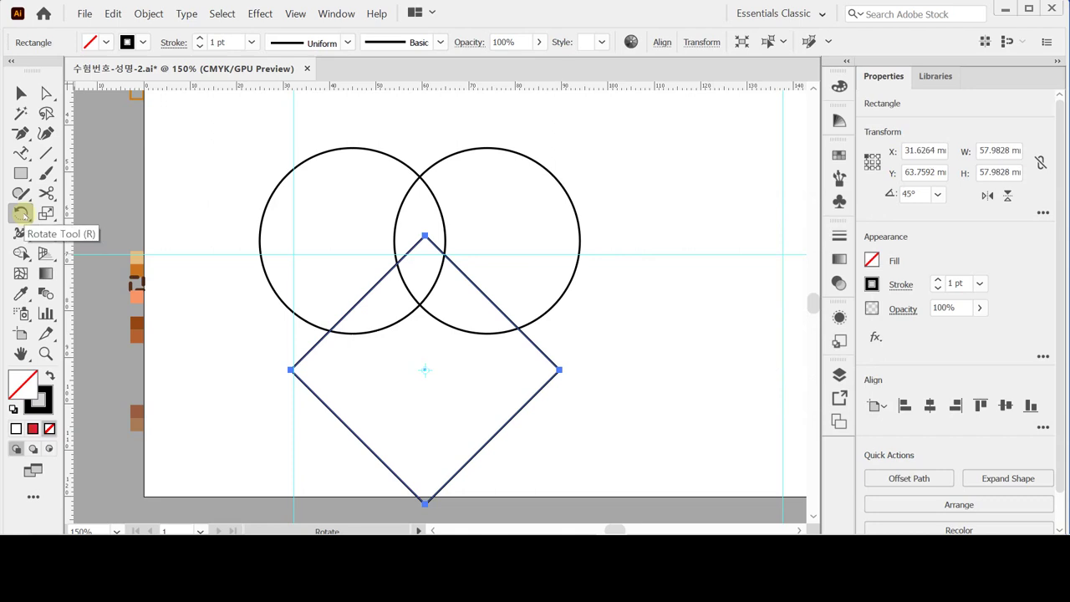
Nudge the diamond up and slightly left, aligning it in outline view so its lower edges continue the circles' outer curves, and save the document.
key("Up")
key("Up")
key("Up")
key("Up")
key("Up")
key("Up")
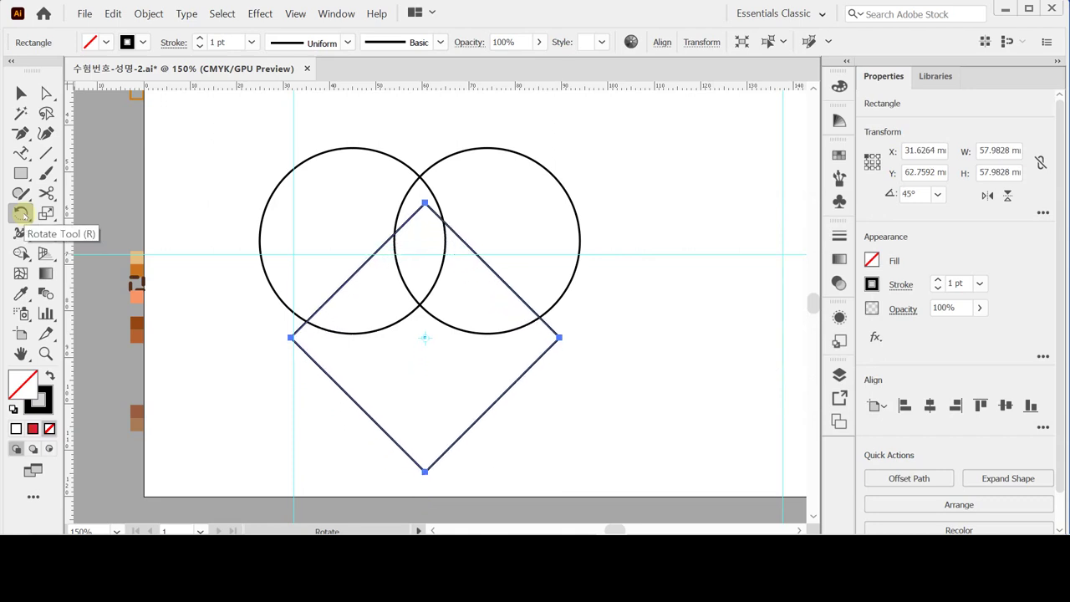
key("Up")
key("Up")
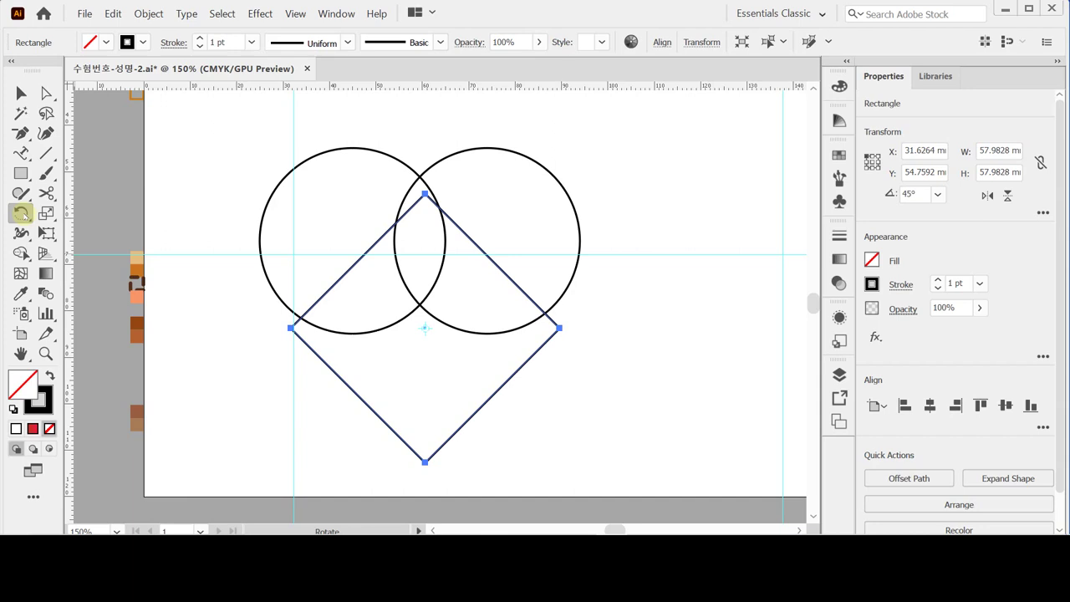
key("ctrl+y")
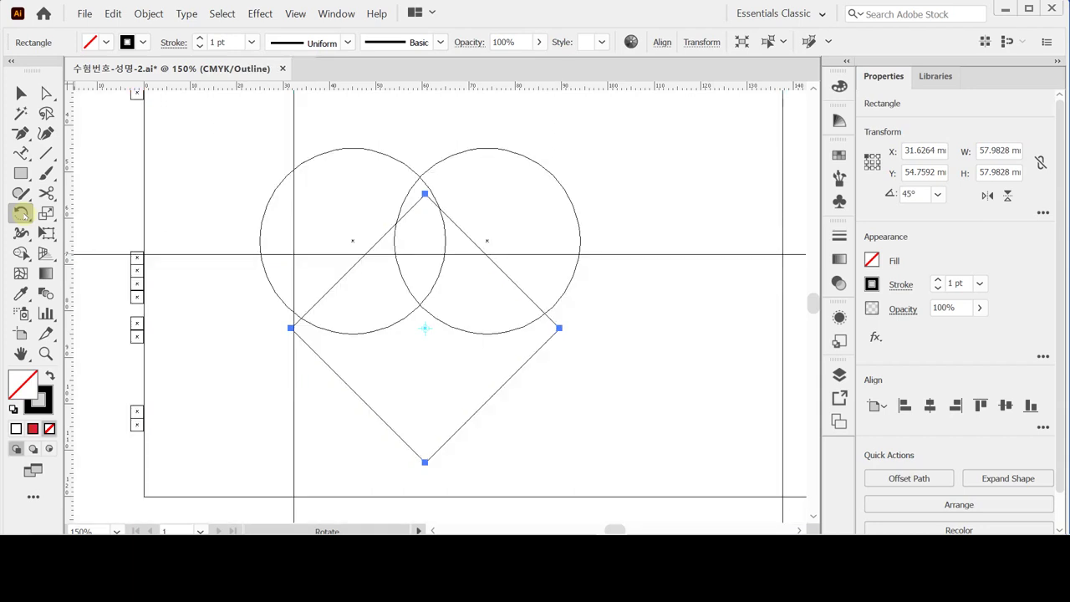
key("Up")
key("Up")
key("Up")
key("Up")
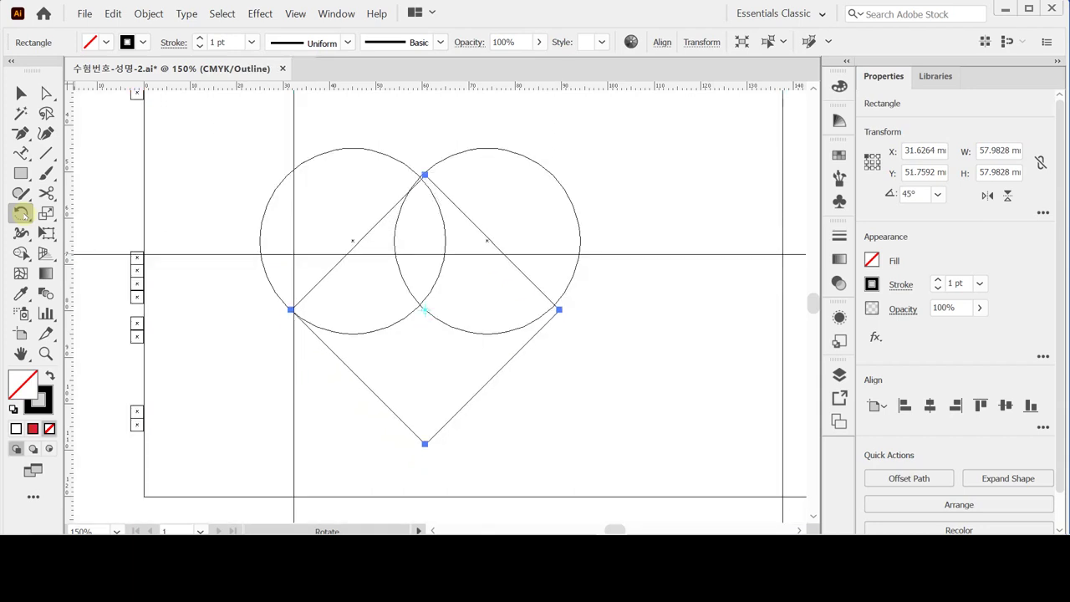
key("Left")
key("Up")
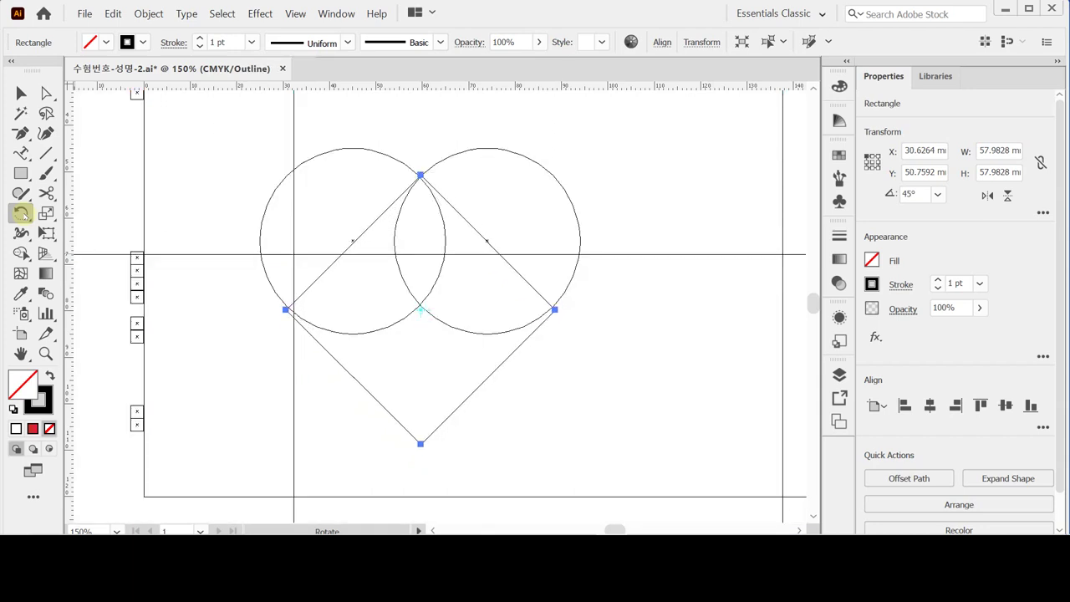
key("Up")
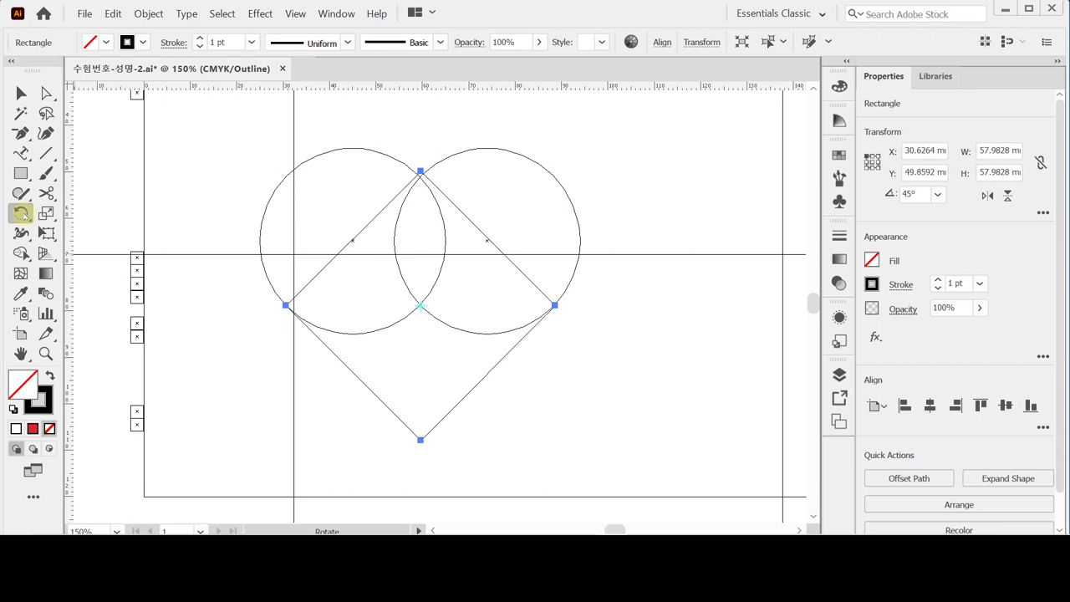
key("Up")
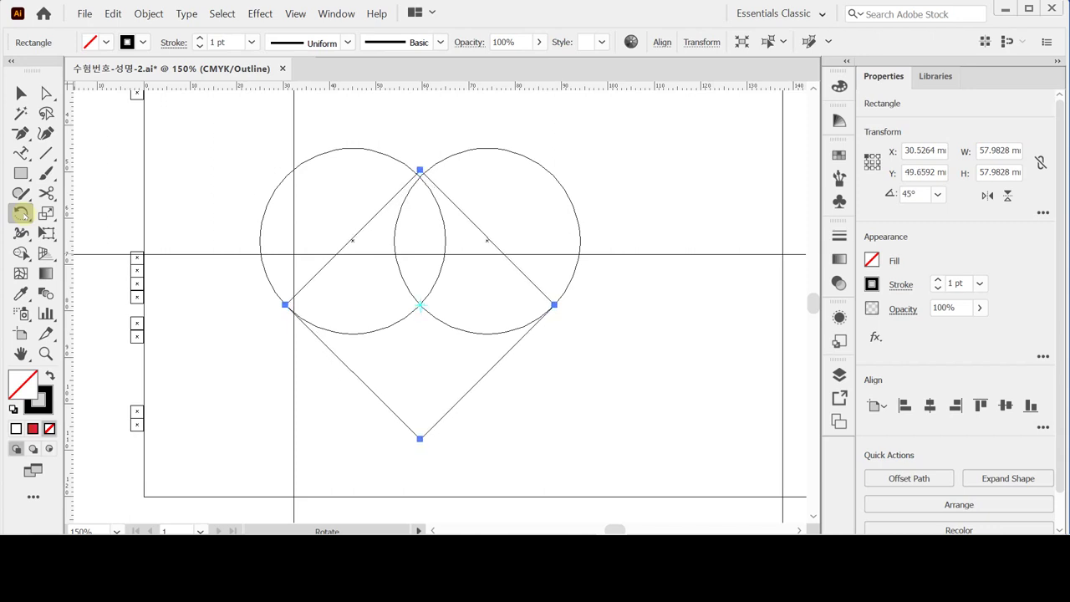
key("Left")
key("Right")
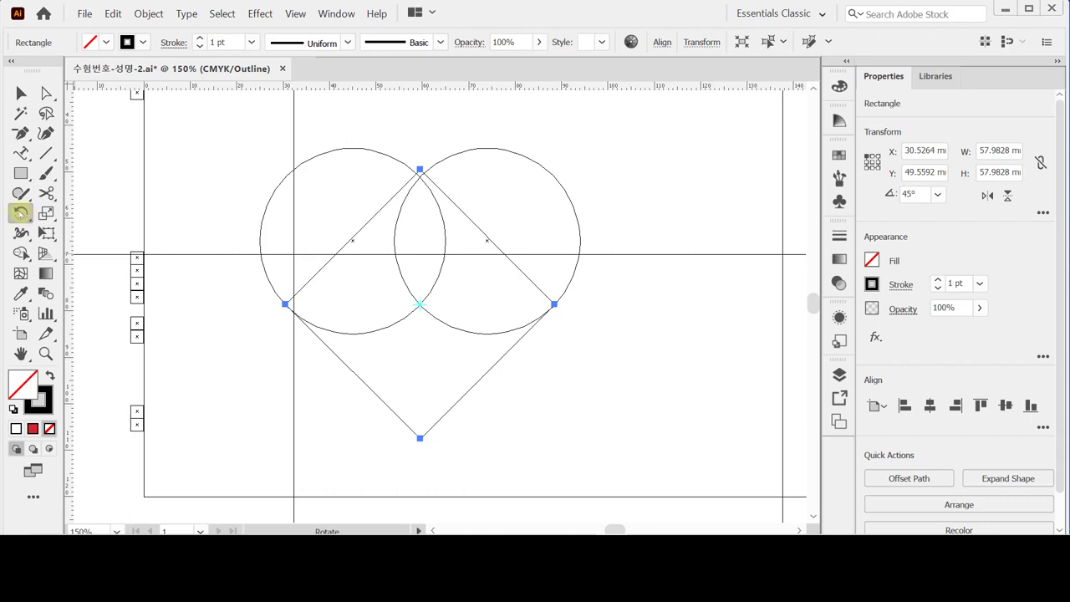
key("ctrl+y")
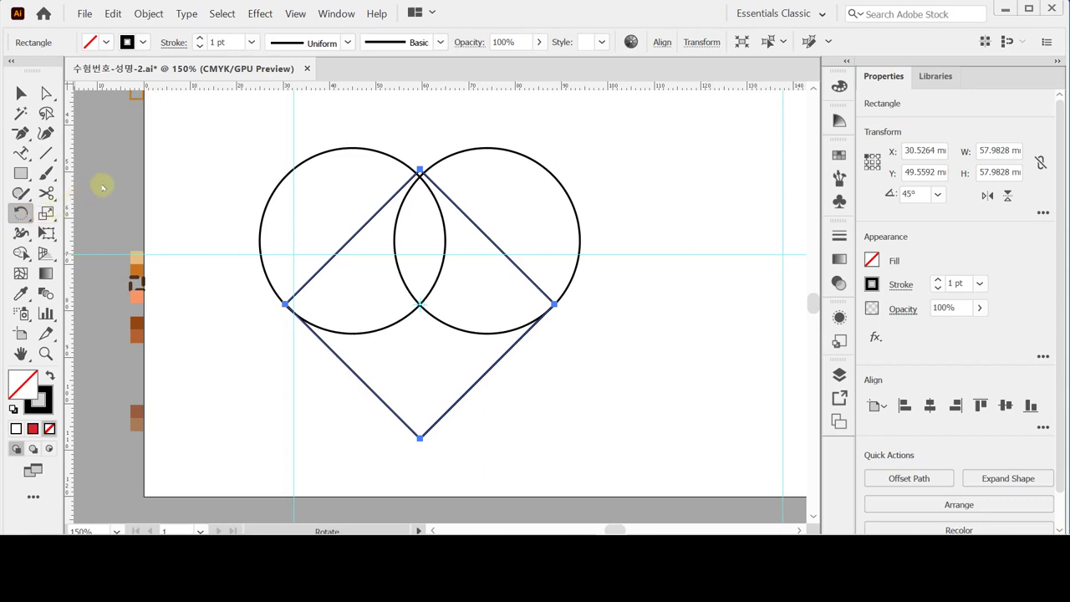
key("ctrl+s")
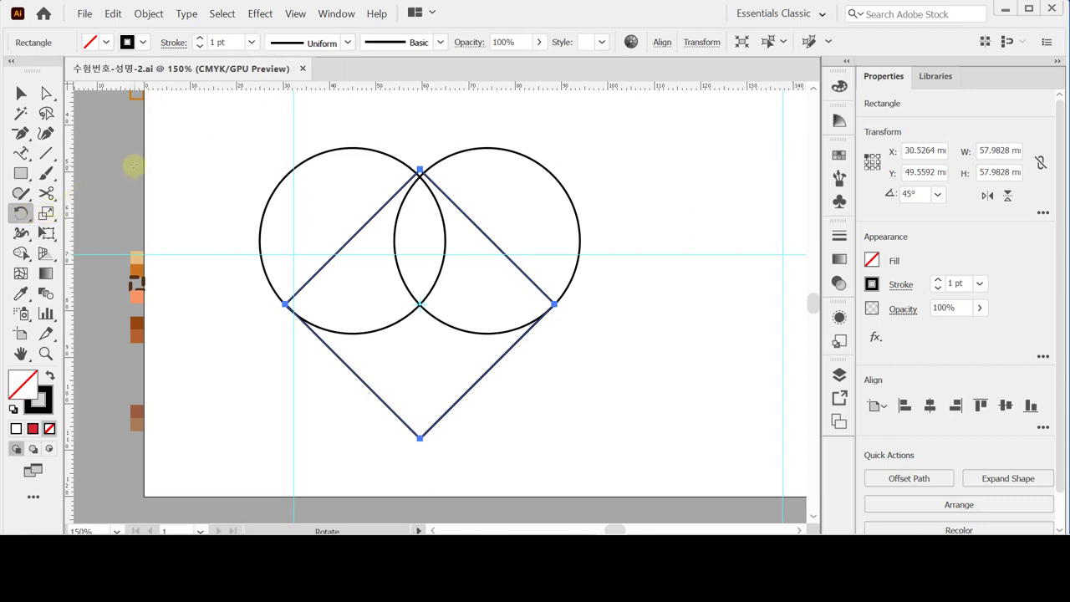
Lower only the diamond's top anchor point by 5 mm, into the overlap of the two circles.
key("ctrl")
left_click(46, 92)
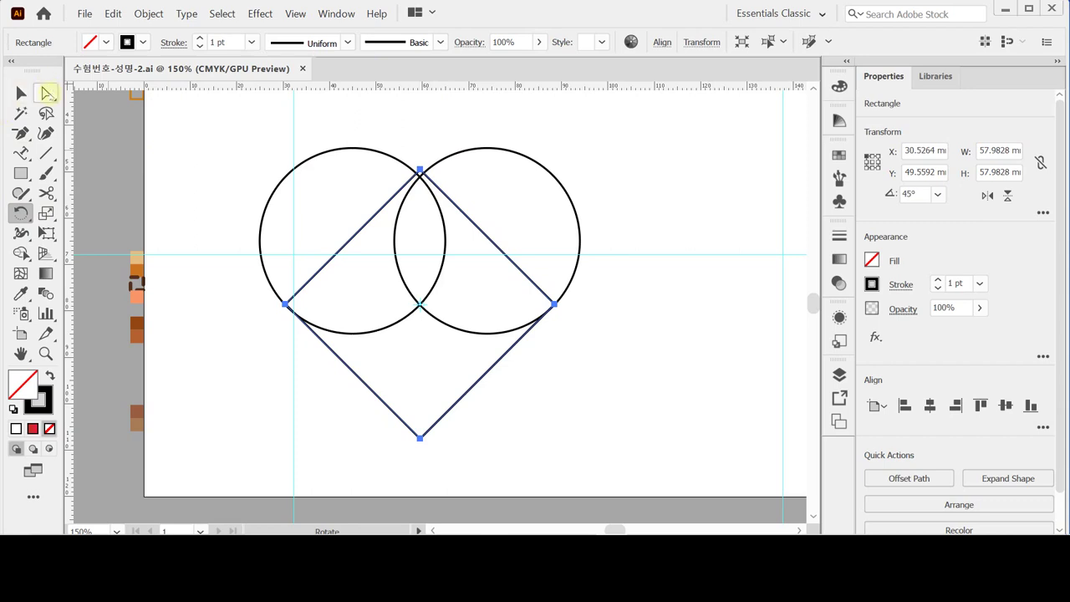
left_click(420, 171)
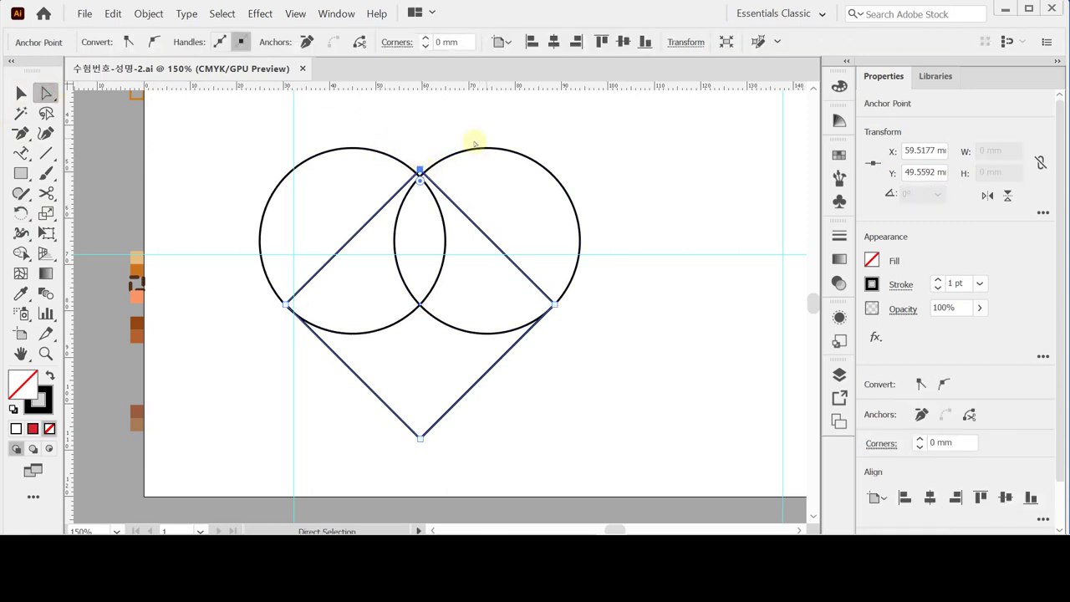
key("Down")
key("Down")
key("Down")
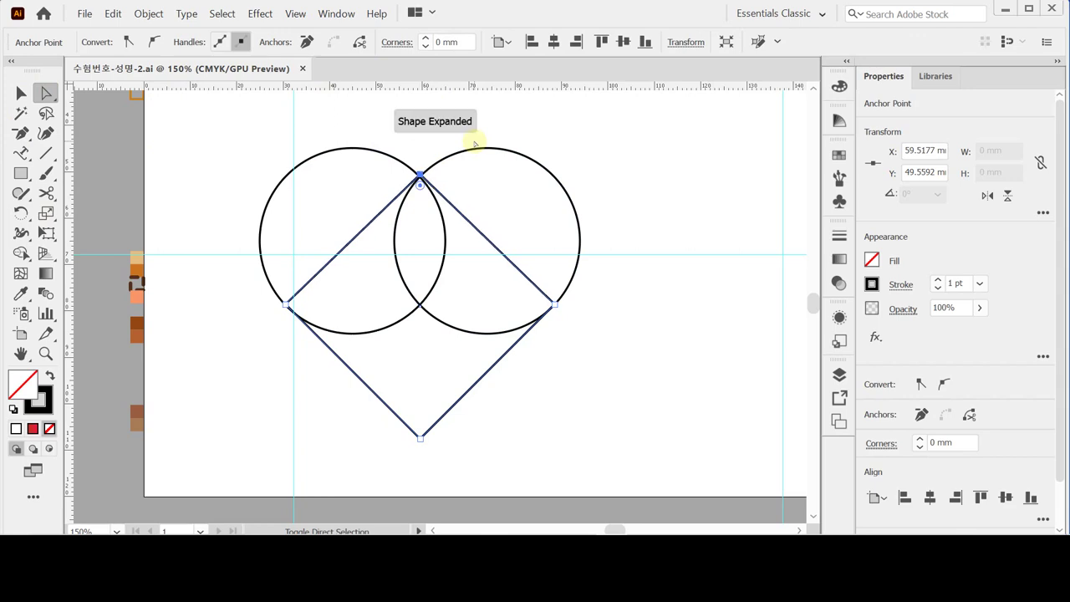
key("Down")
key("Down")
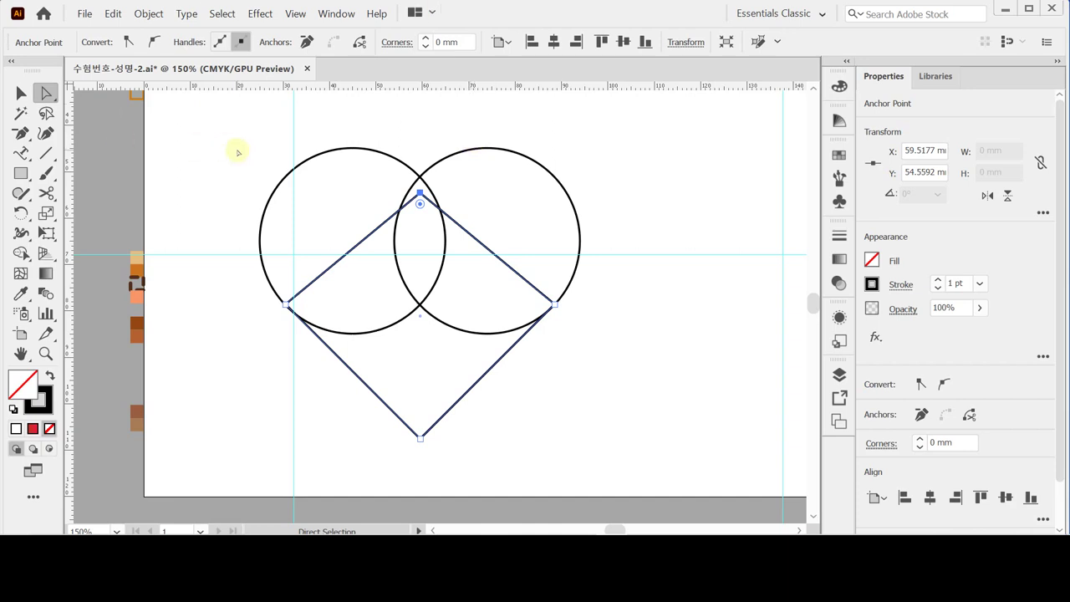
Unite the two circles and the diamond into a single heart outline, and save the document.
left_click_drag(239, 153, 502, 326)
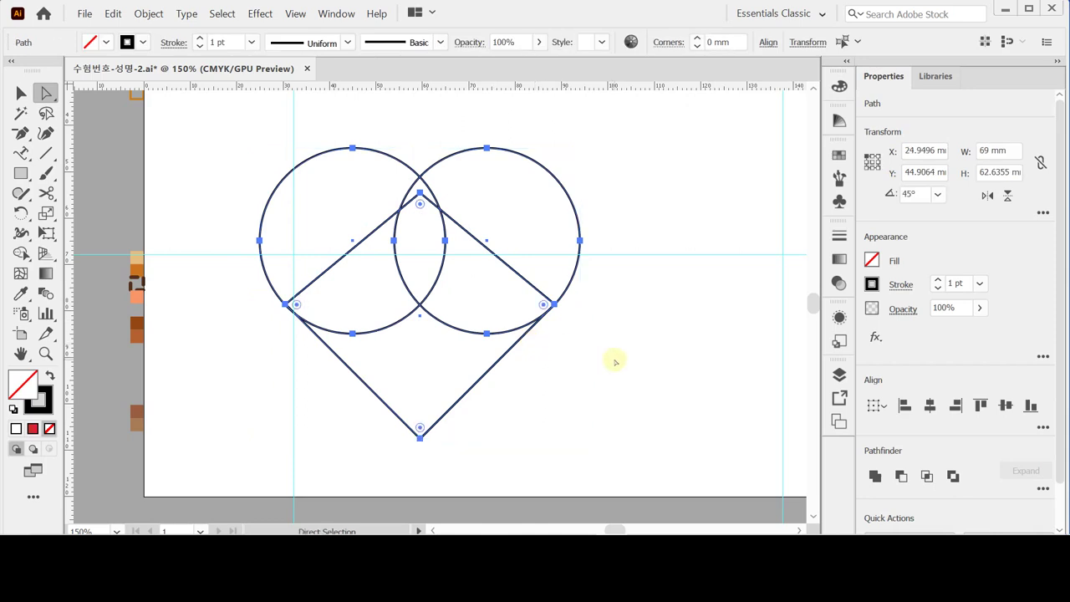
left_click(875, 476)
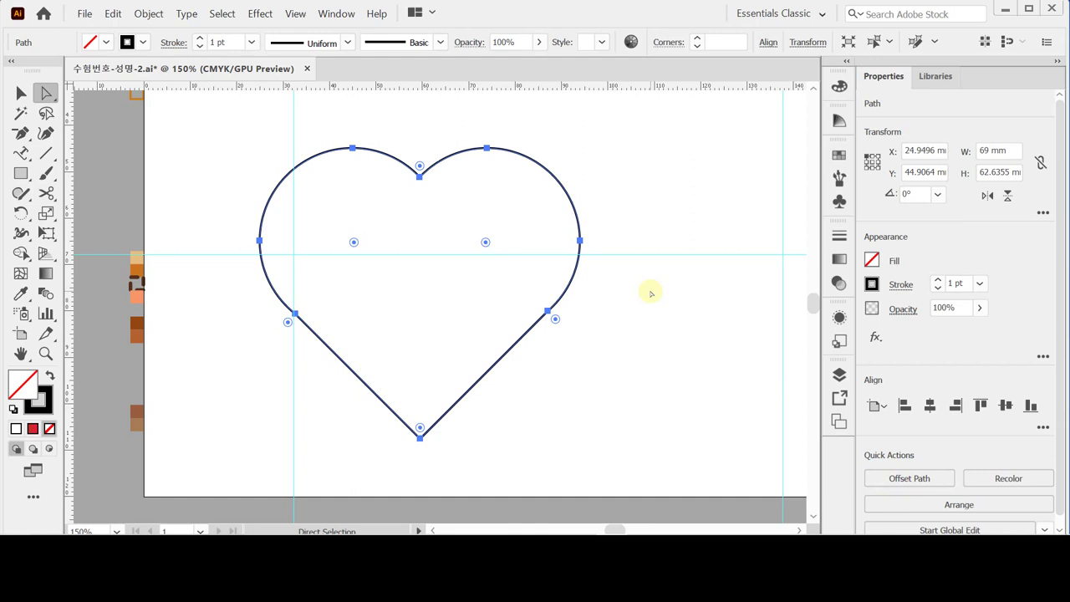
key("v")
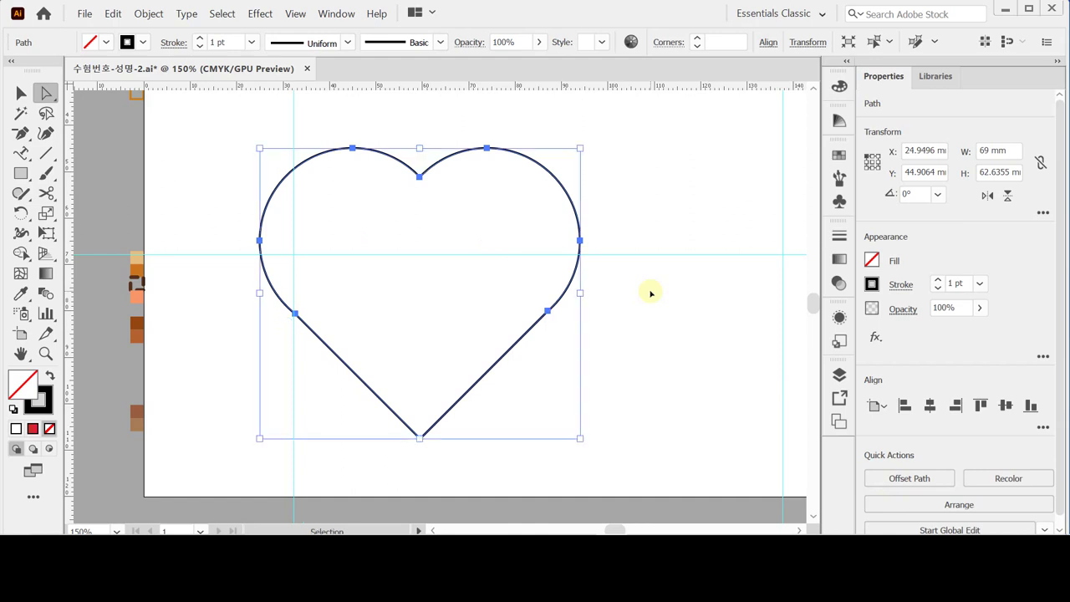
key("a")
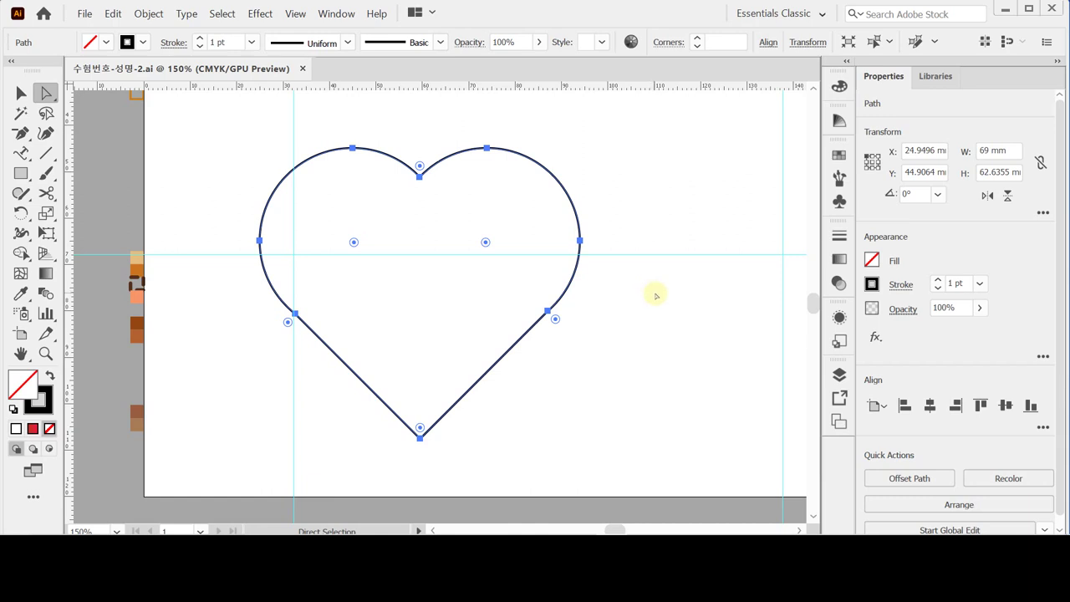
key("ctrl")
Swap the heart's stroke and fill colours, recolour the fill light yellow with no stroke, and save the document.
left_click(840, 88)
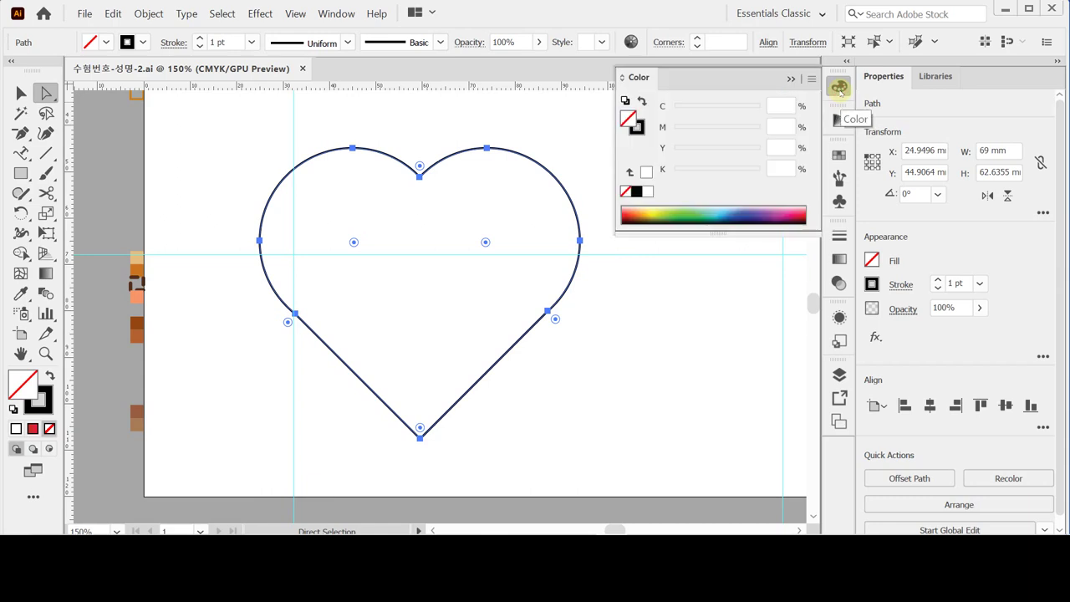
left_click(642, 101)
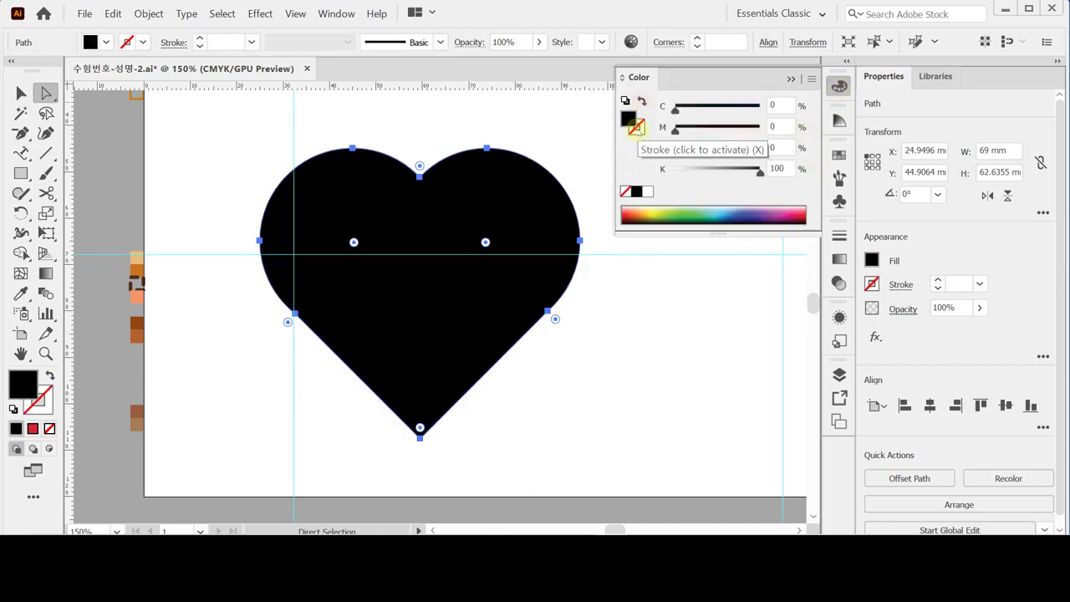
left_click(650, 211)
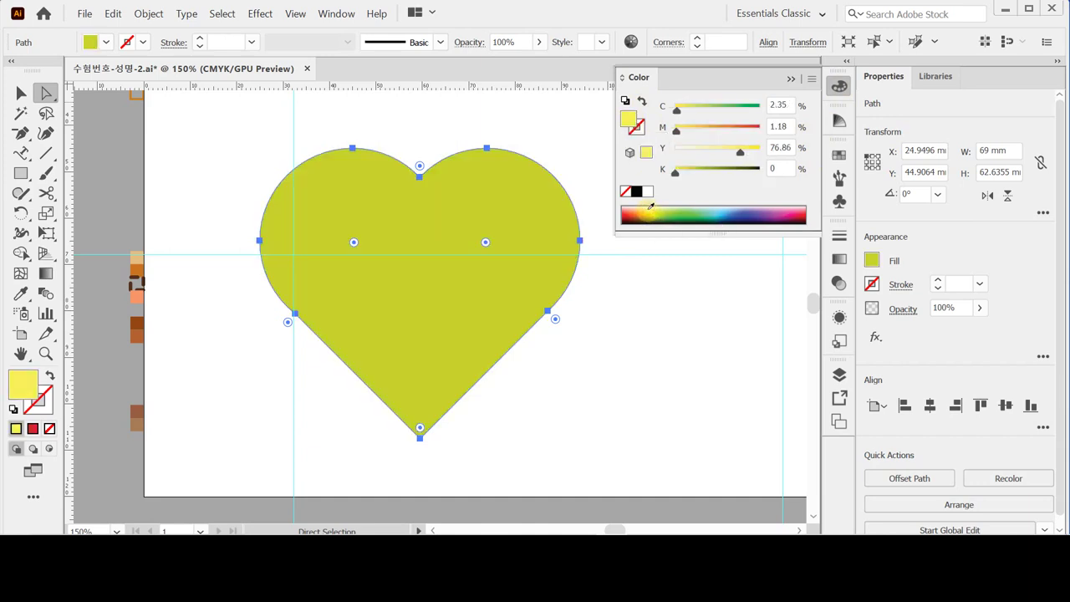
left_click(651, 207)
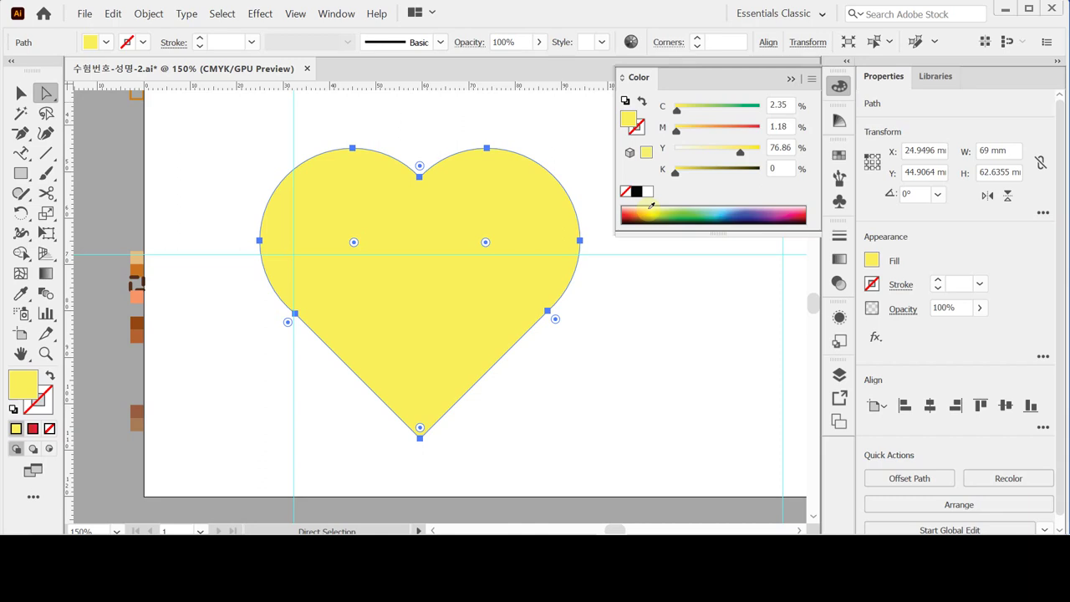
left_click(650, 208)
left_click(839, 86)
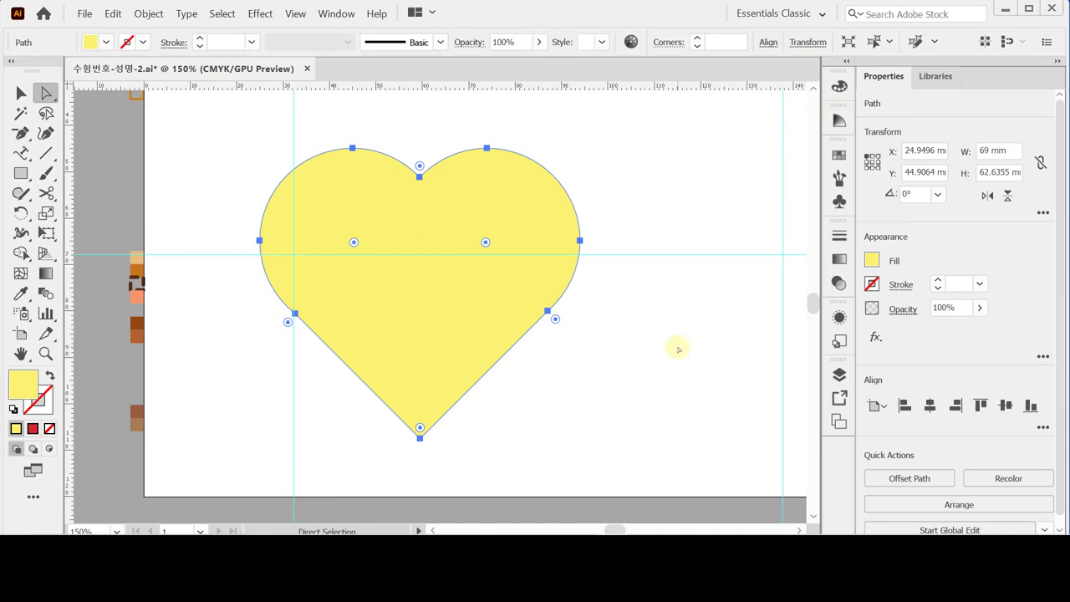
key("v")
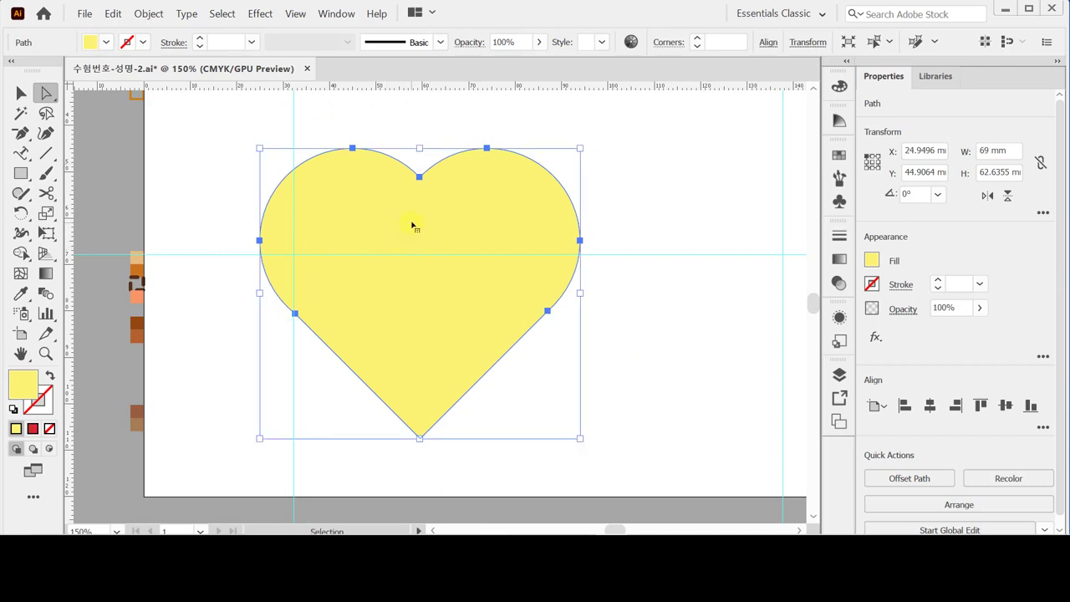
key("a")
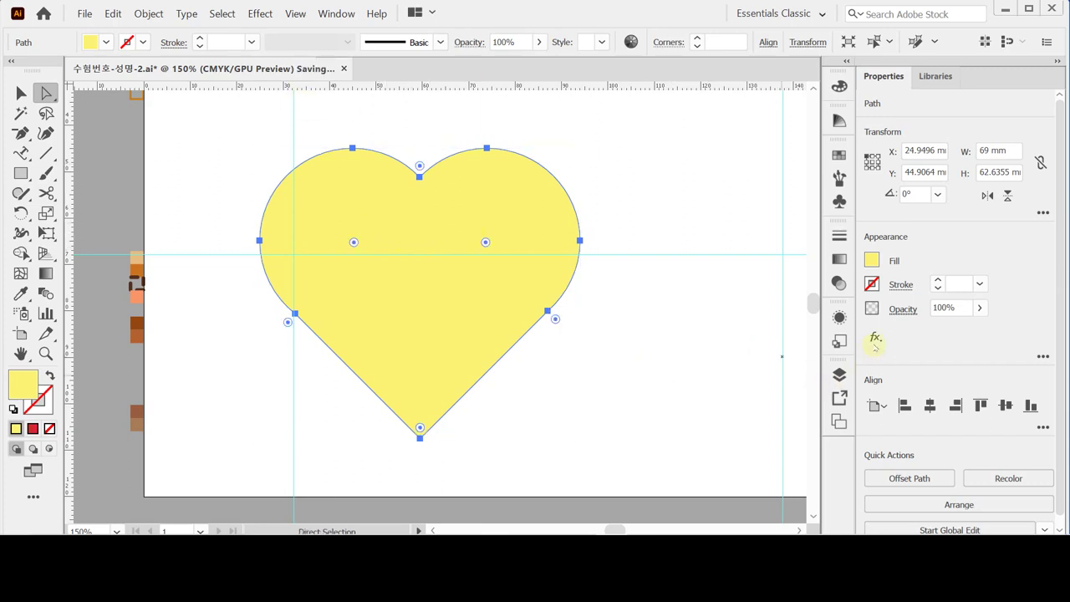
Apply a 3D Rotate effect to the heart with X 58°, Y -11°, Z 11°, 0° perspective and no shading.
left_click(875, 337)
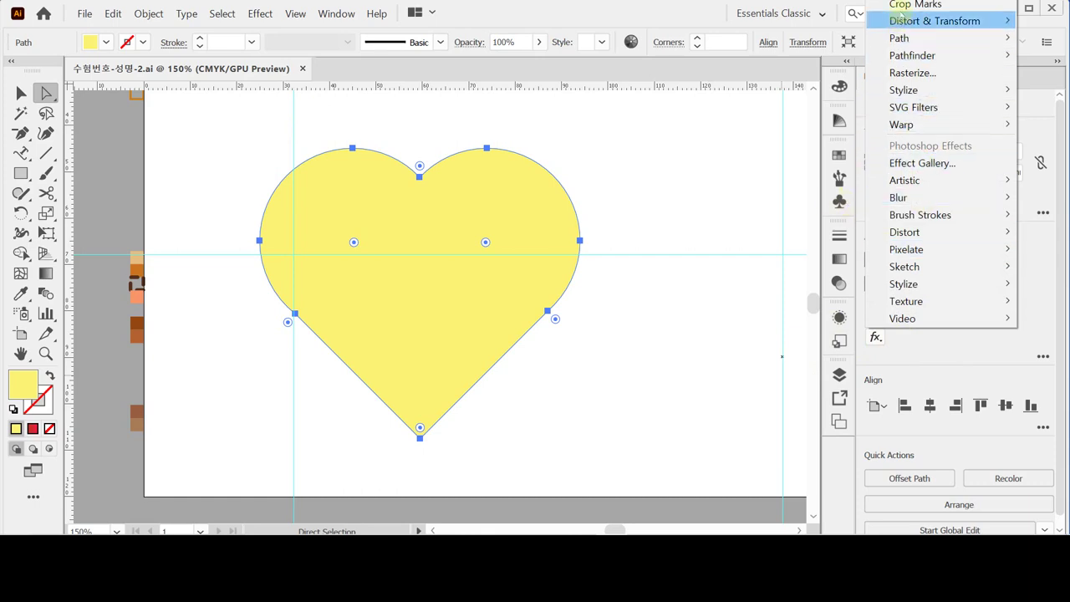
mouse_move(928, 21)
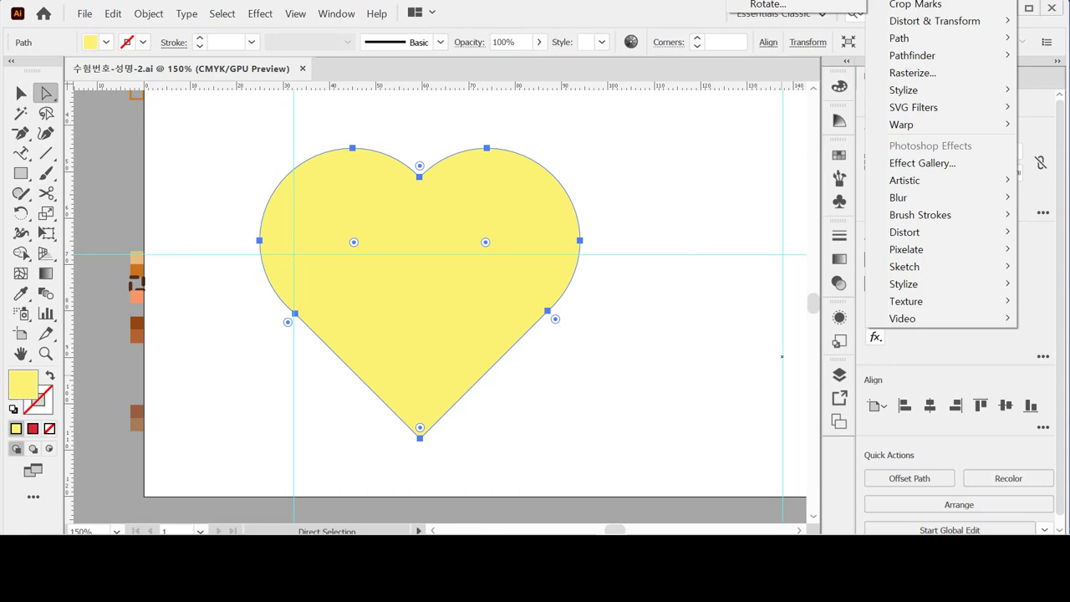
left_click(795, 5)
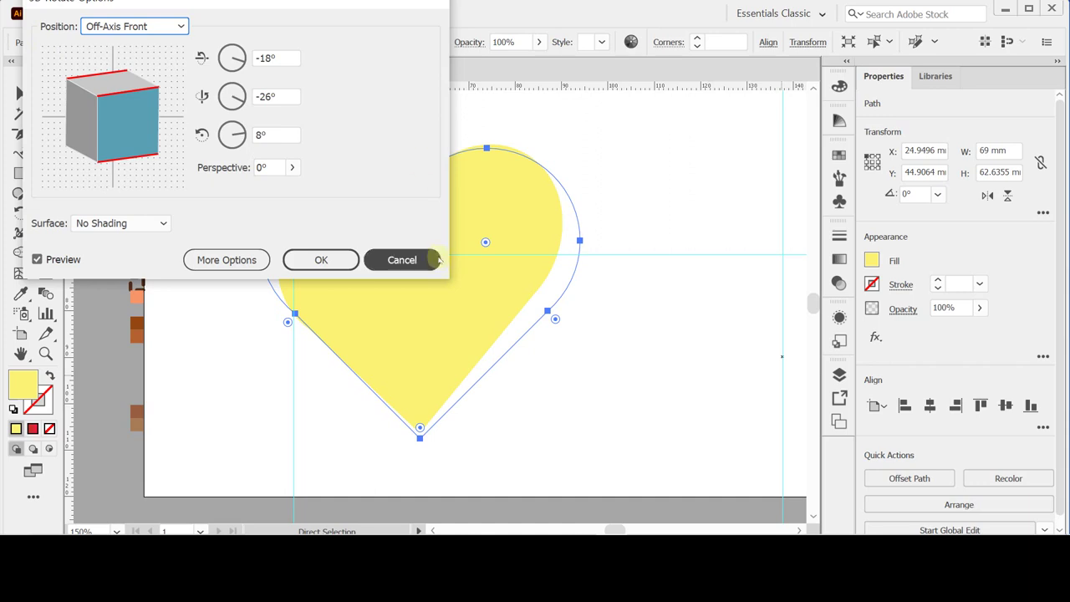
left_click_drag(141, 131, 116, 95)
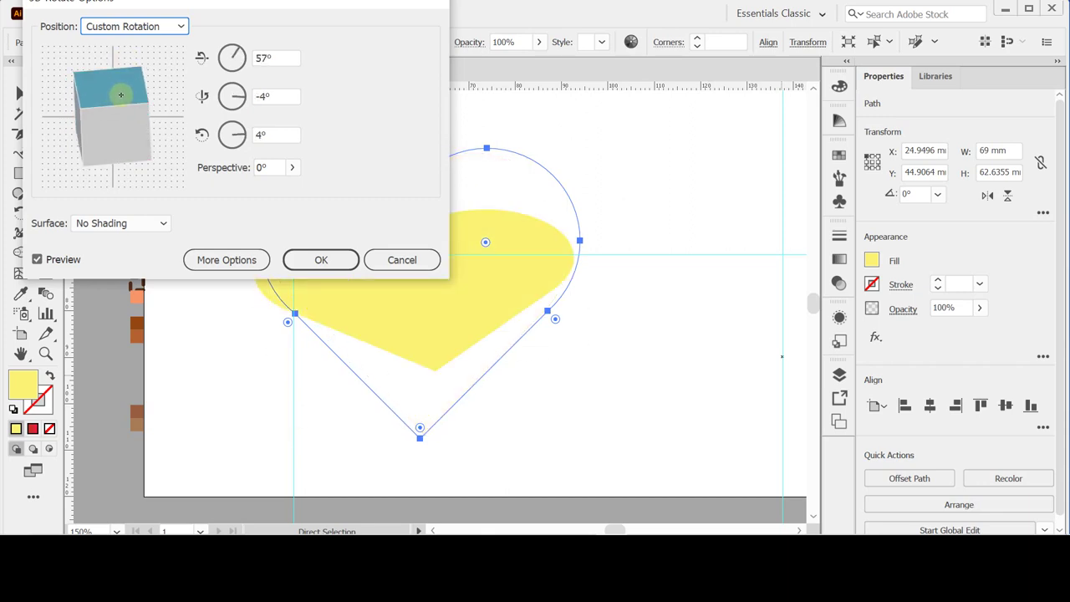
left_click(279, 58)
type("58")
key("Tab")
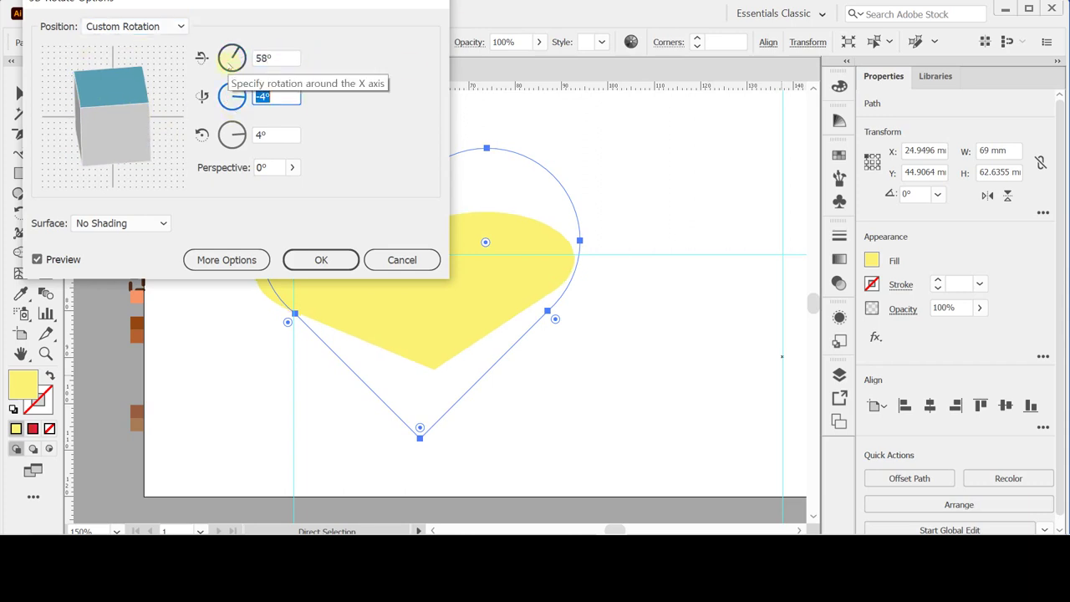
type("-11")
key("Tab")
type("11")
key("Tab")
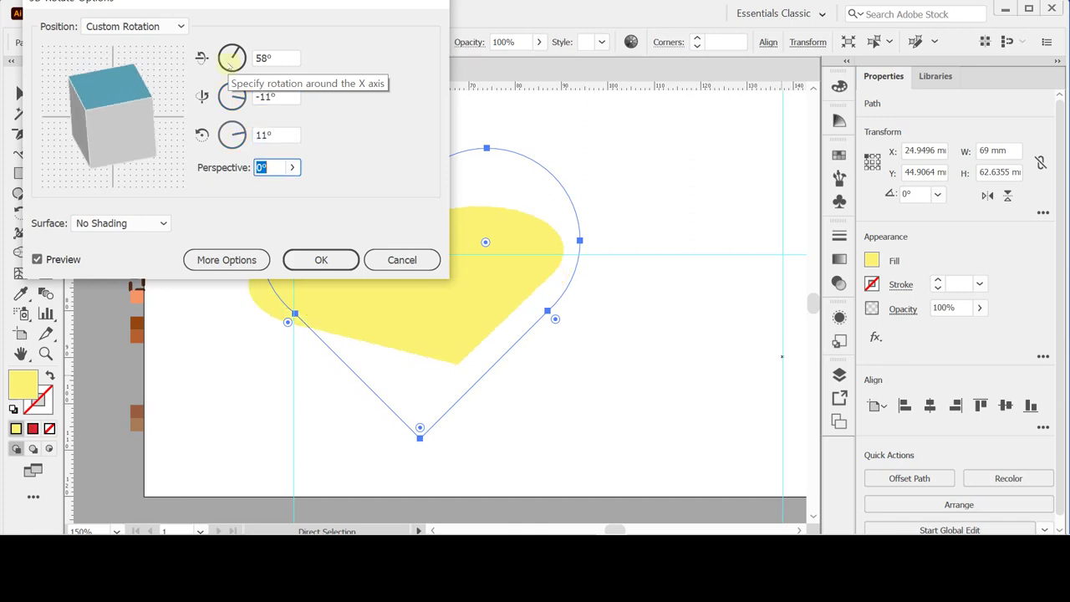
key("Tab")
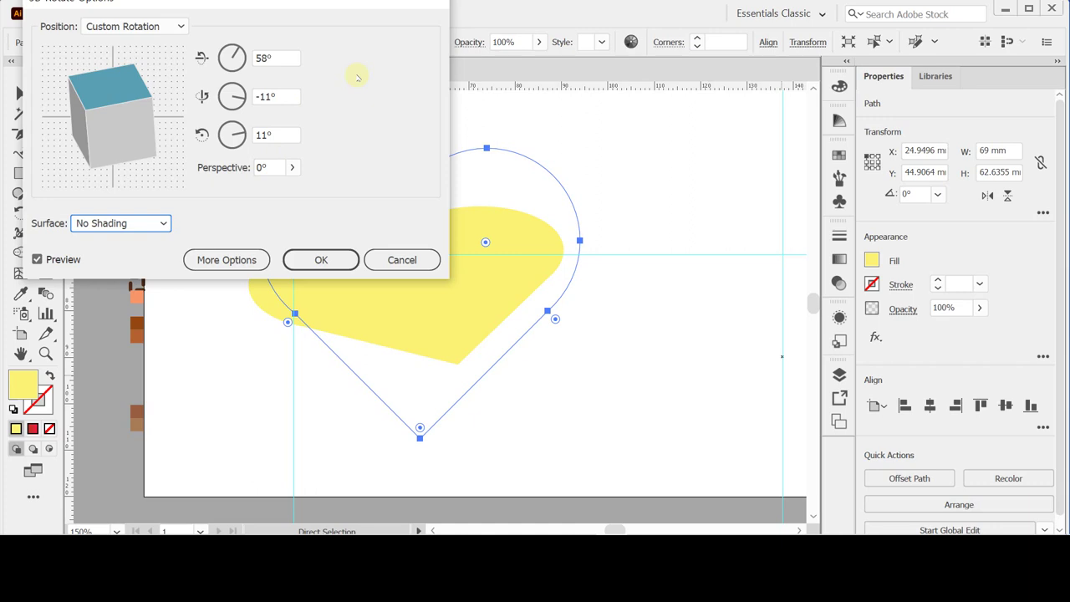
left_click(322, 259)
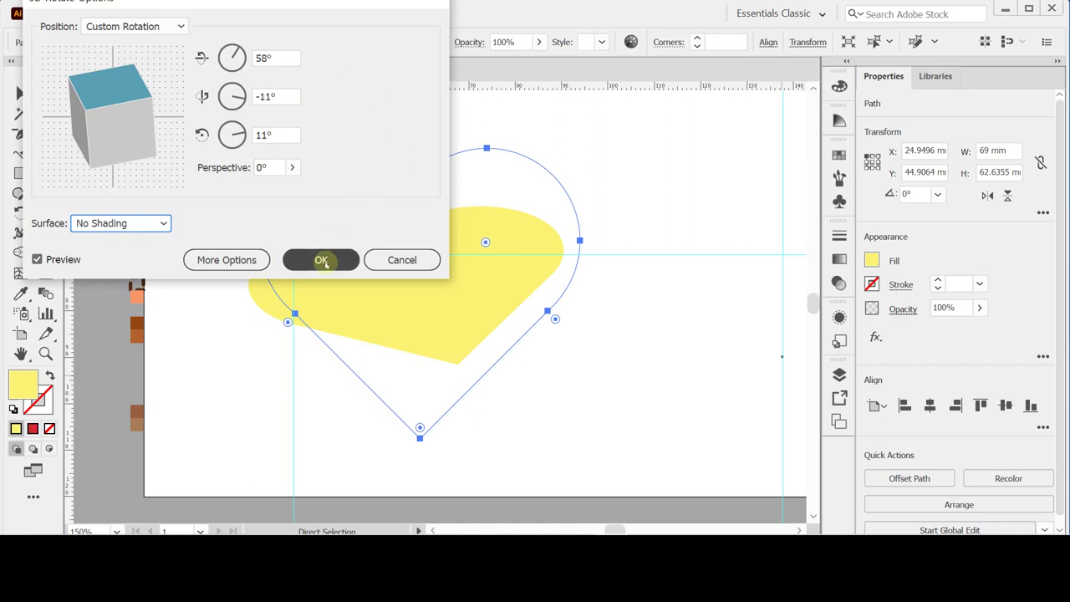
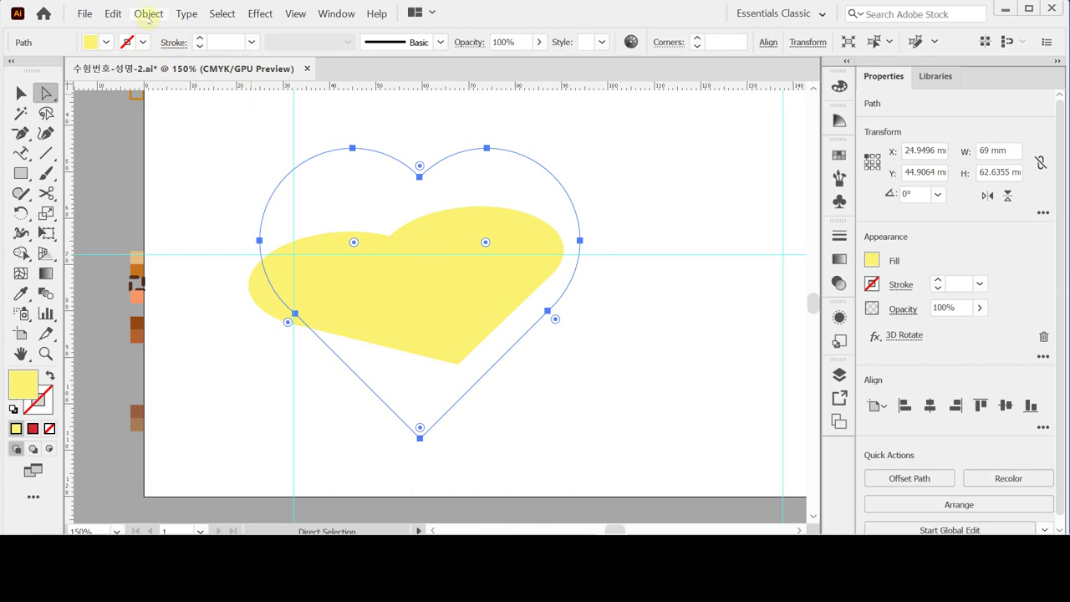
Expand the rotated heart's appearance and examine its clipping frame in outline view.
left_click(149, 14)
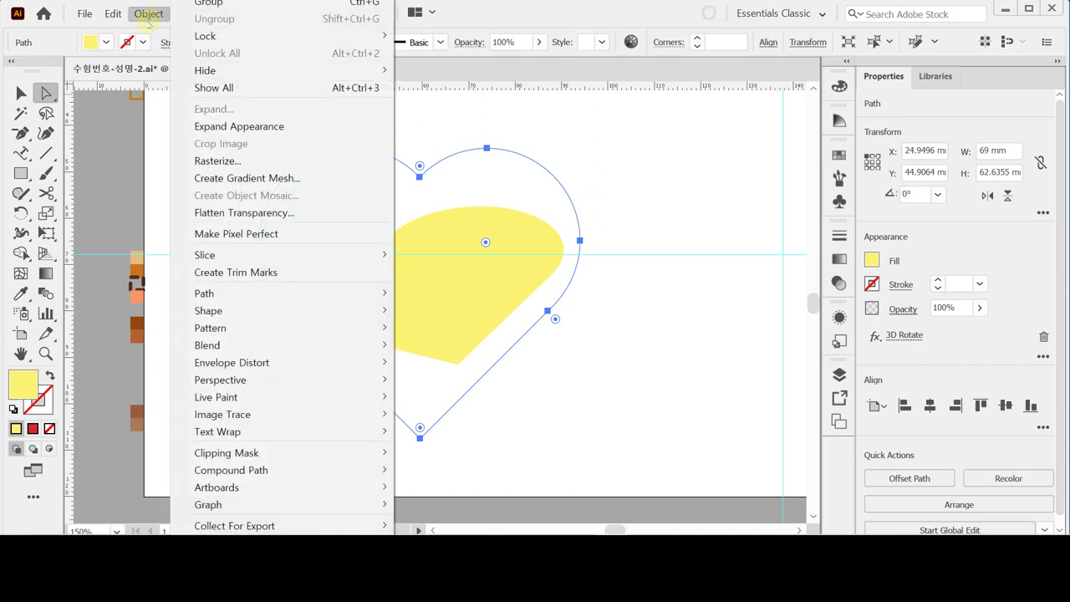
left_click(204, 126)
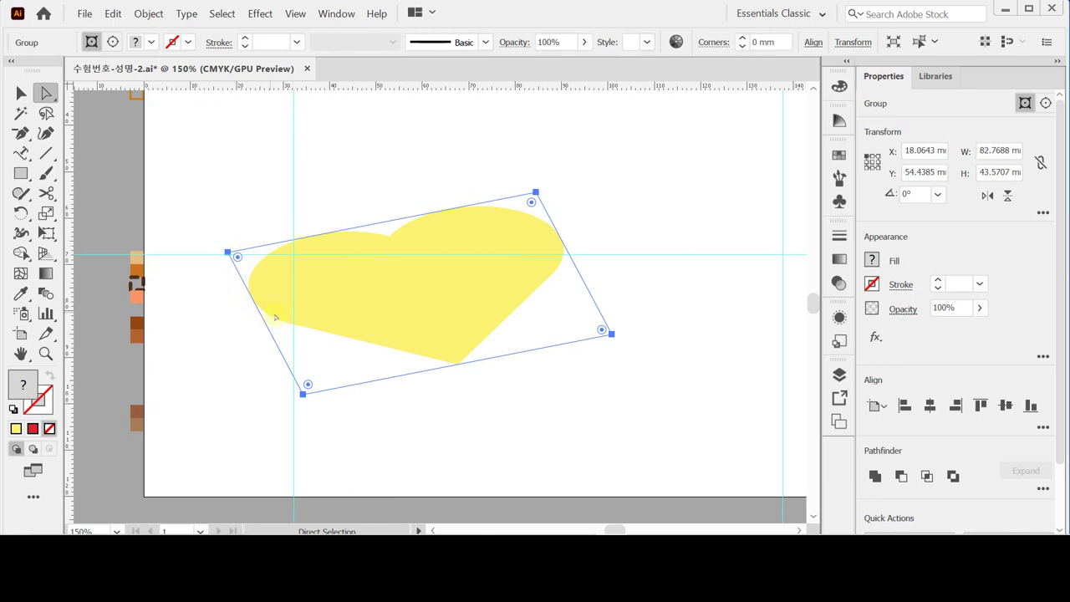
left_click(448, 364)
key("ctrl")
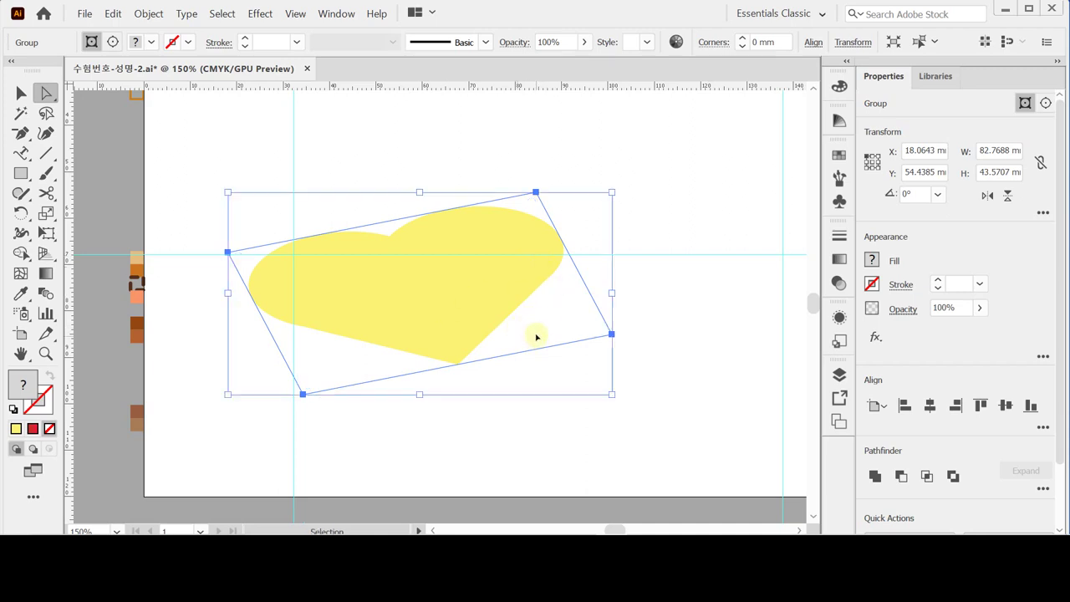
key("ctrl+y")
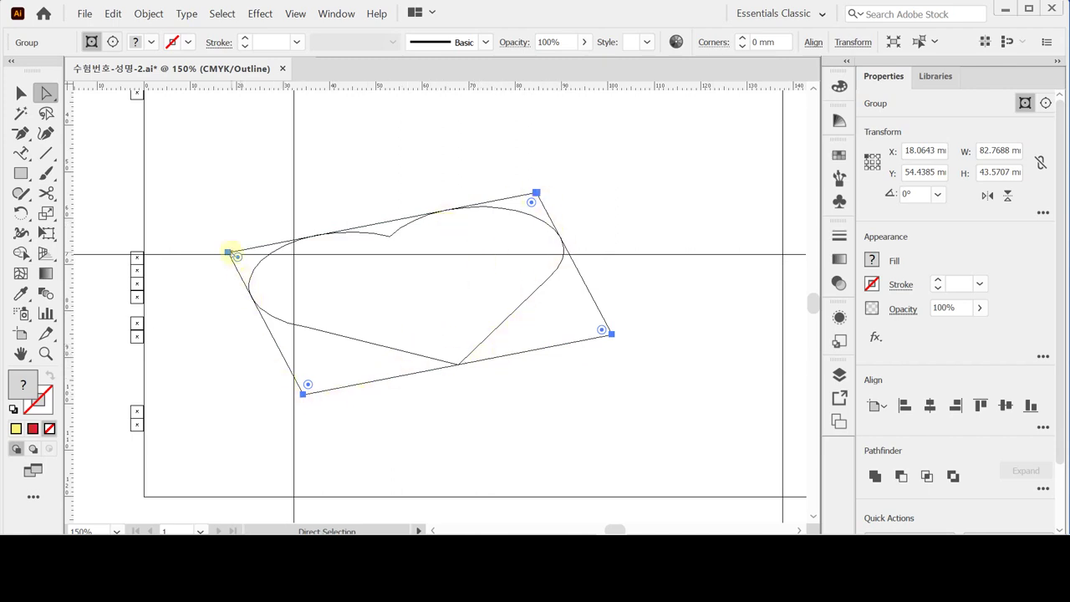
key("ctrl+y")
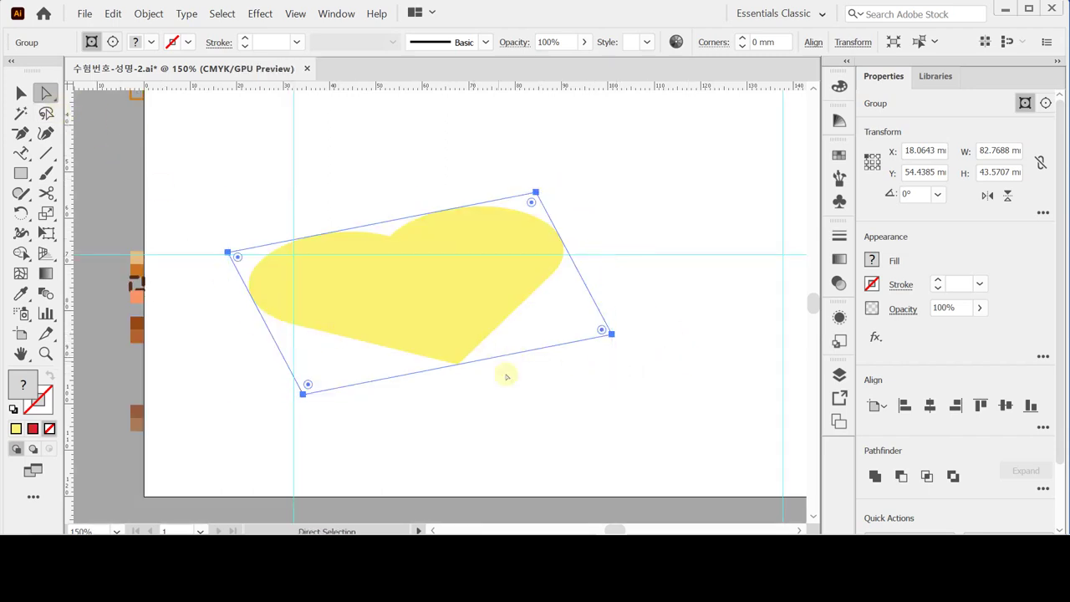
key("alt")
left_click(595, 369)
left_click(595, 338)
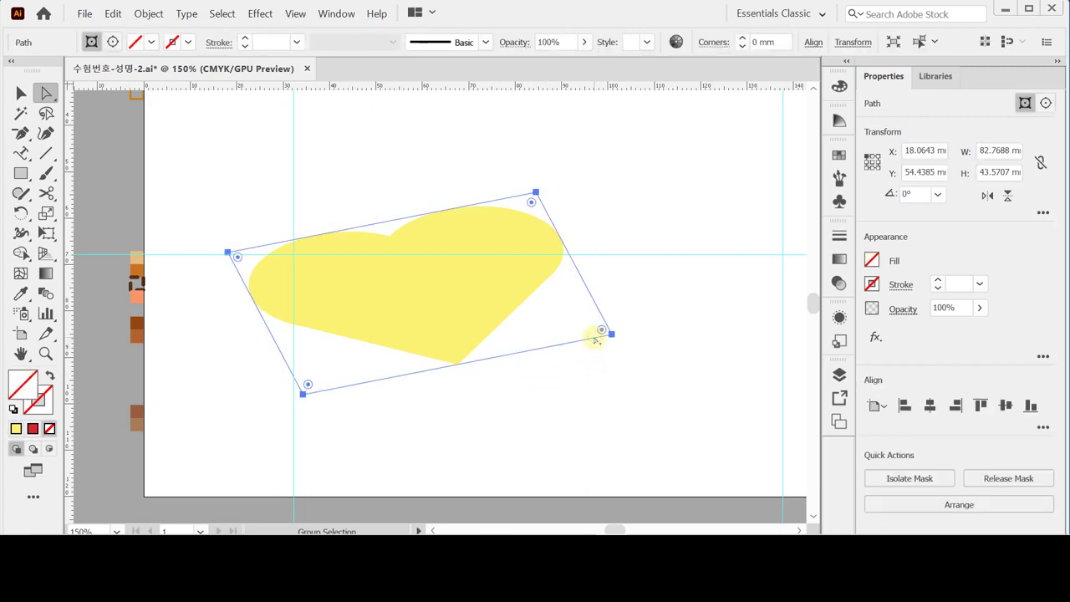
key("a")
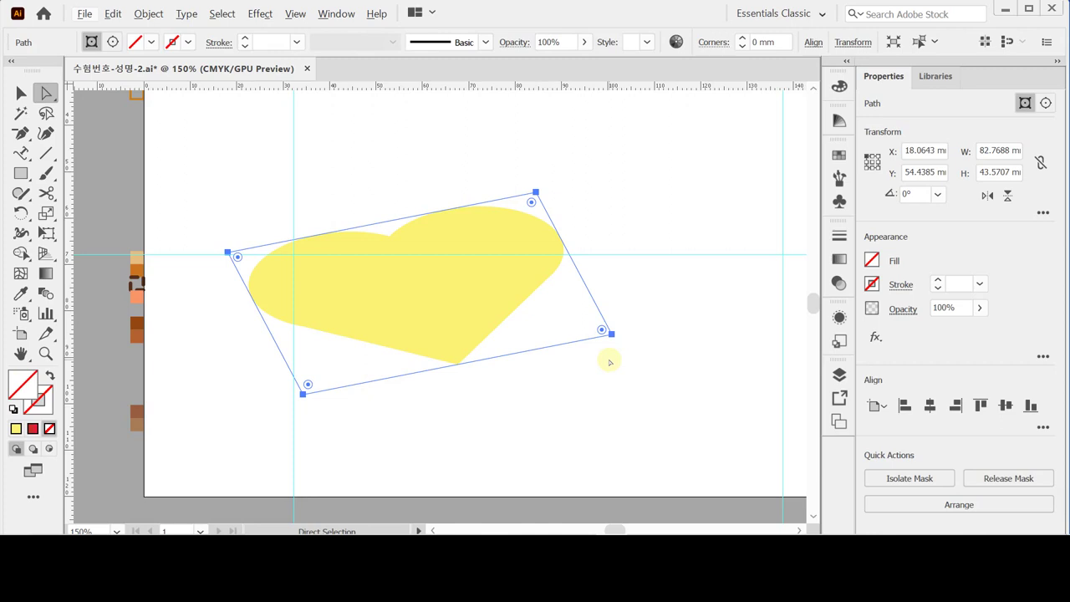
left_click(610, 361)
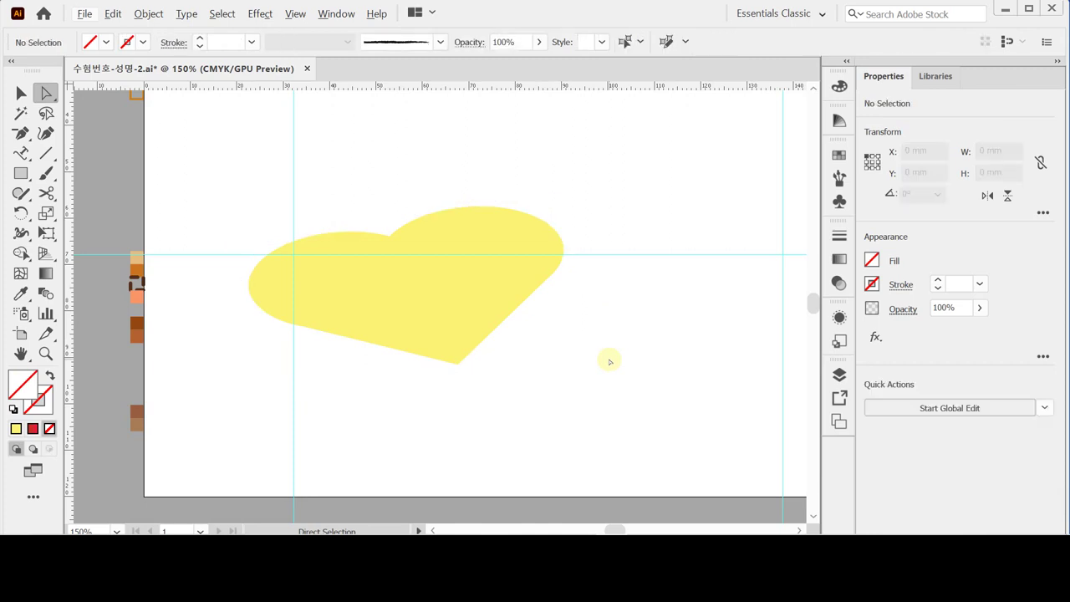
Give the expanded yellow heart a 1 pt black stroke and save the document.
left_click(530, 274)
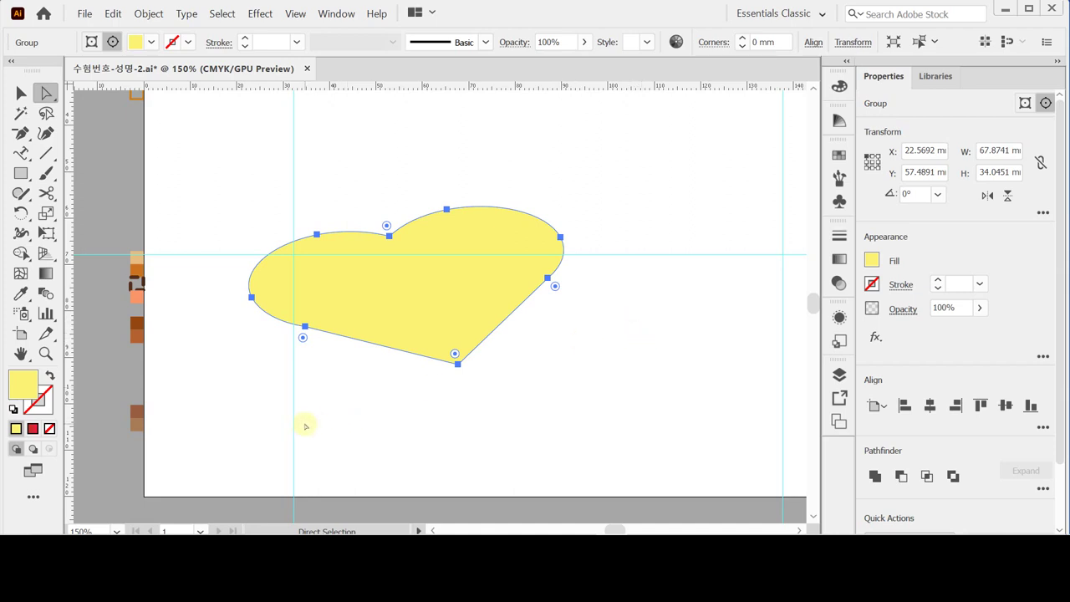
left_click(35, 406)
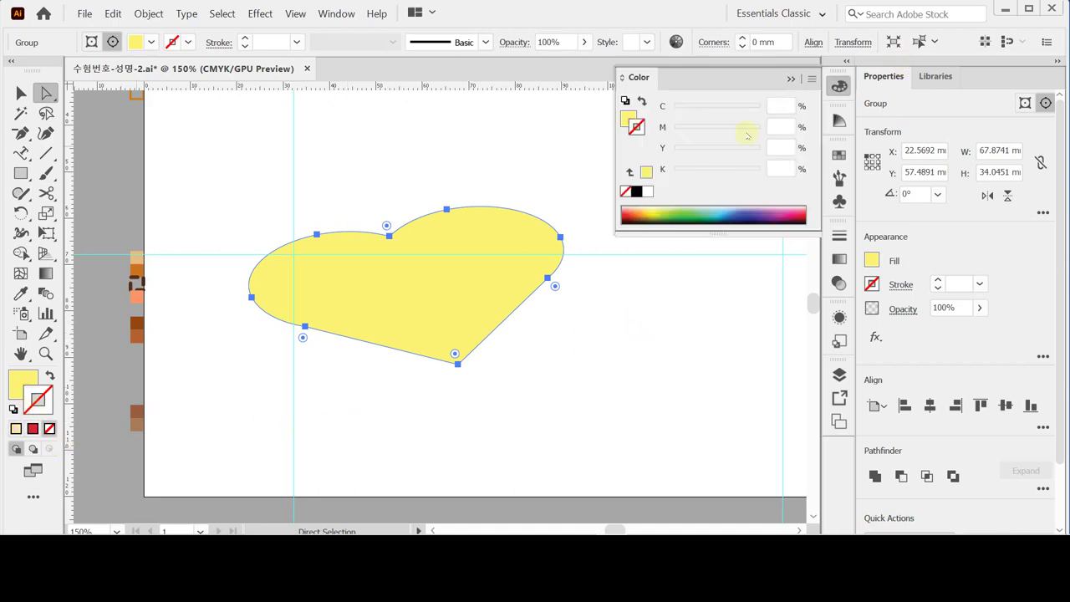
left_click(636, 192)
left_click(839, 86)
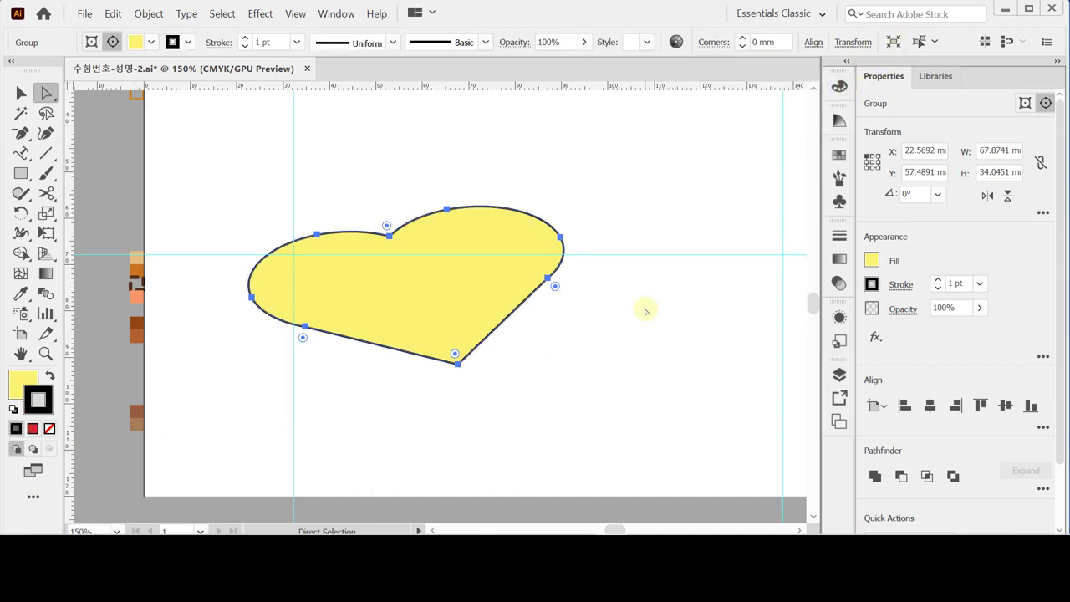
key("ctrl")
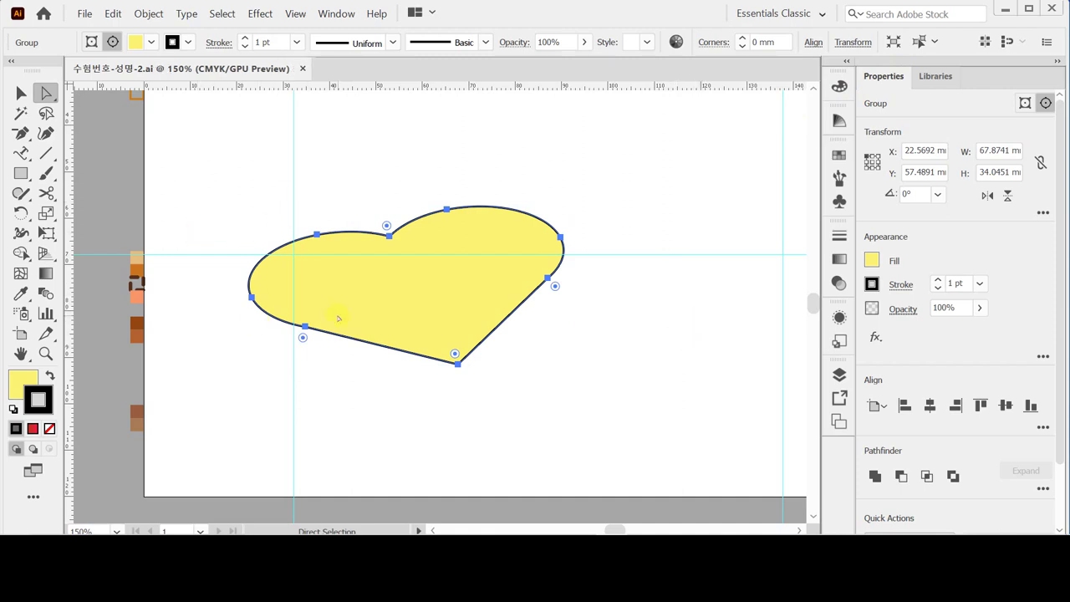
Reposition the outlined heart lower on the artboard and make a moved copy with 0 mm horizontal and -13 mm vertical offset.
left_click_drag(401, 295, 388, 360)
double_click(48, 92)
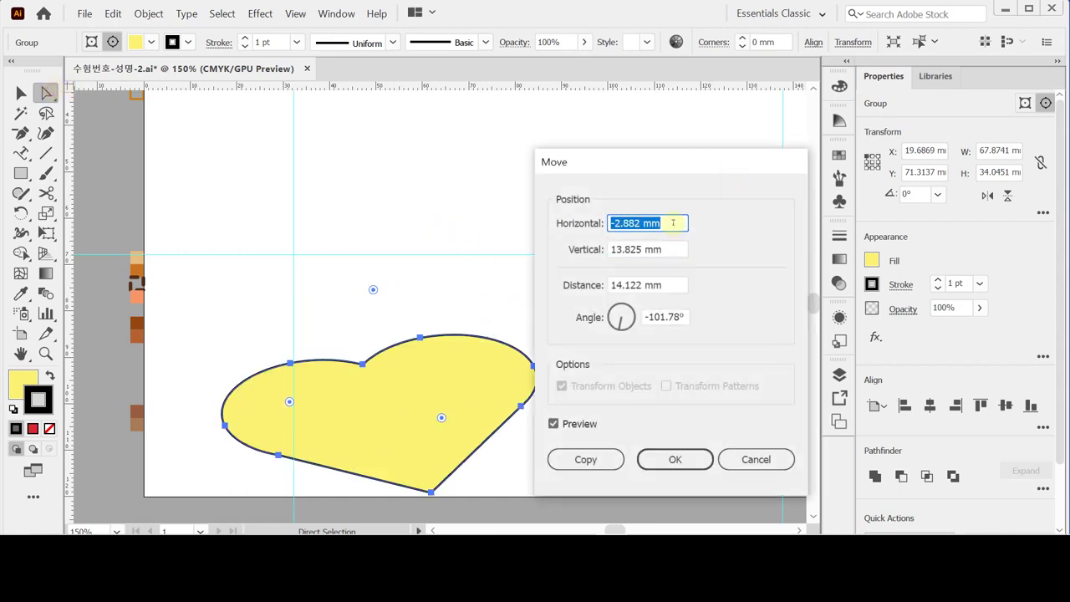
type("0")
key("Tab")
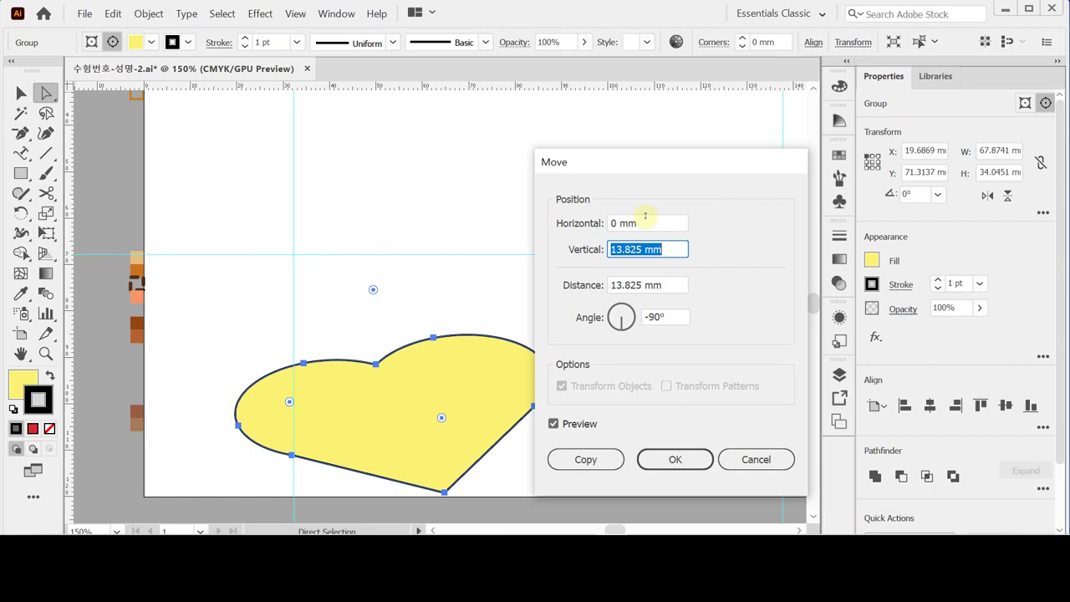
type("-13")
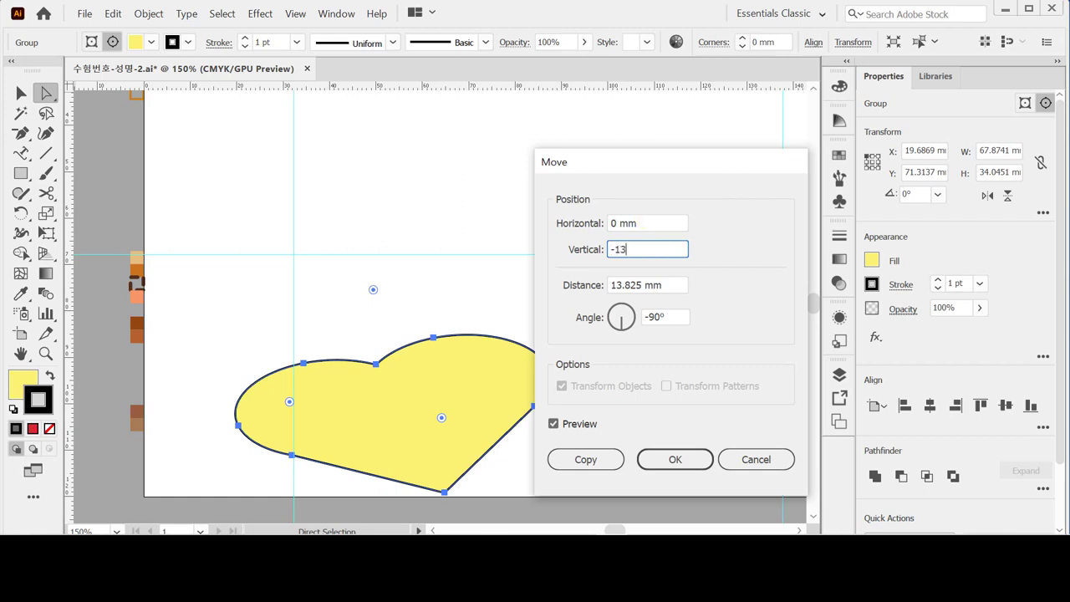
key("Tab")
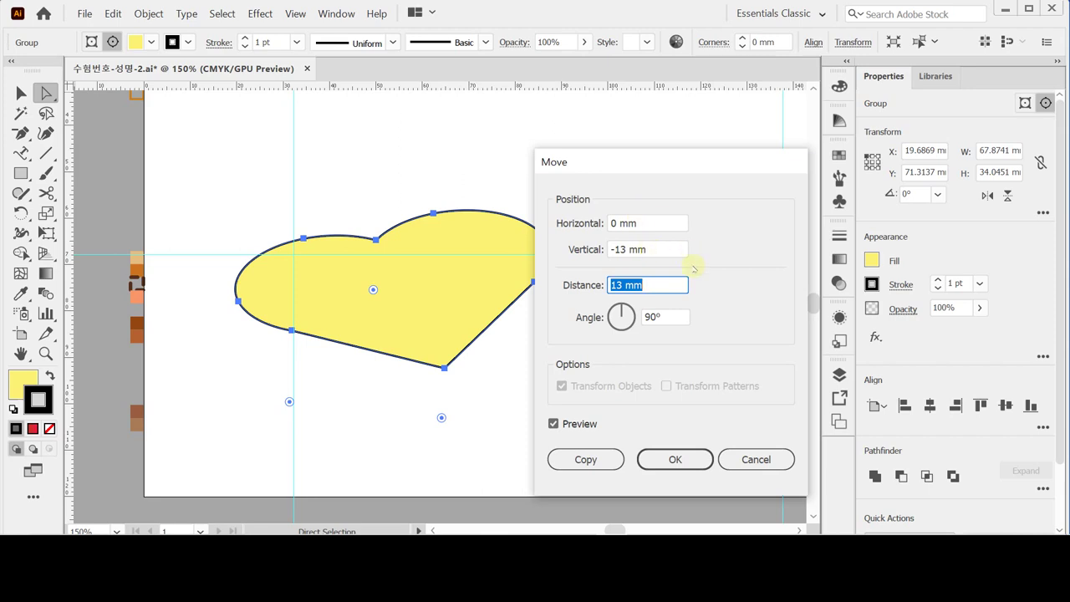
left_click(585, 459)
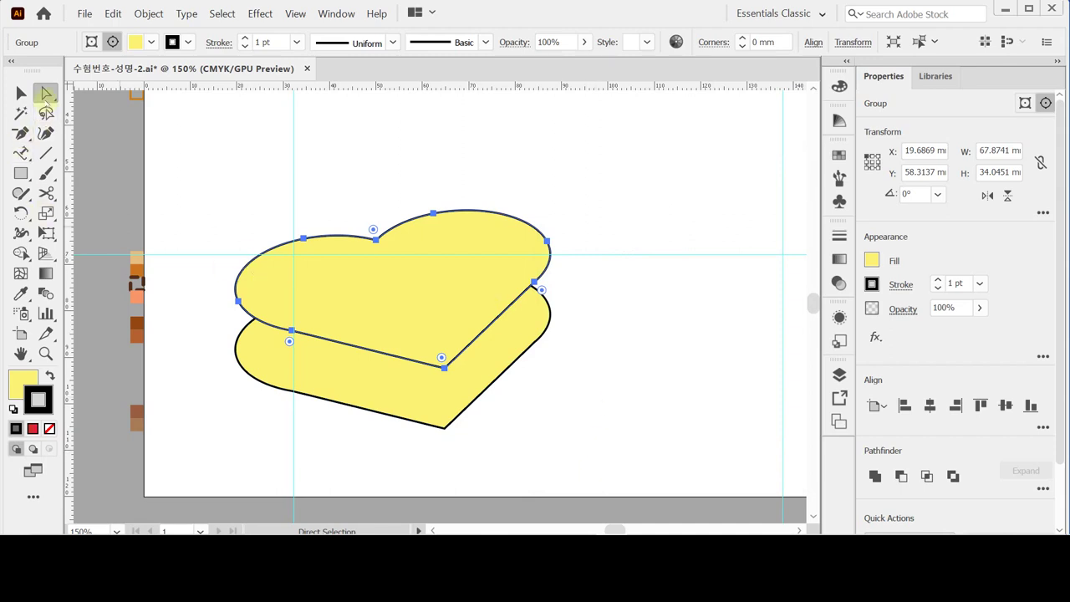
Make another moved copy of the upper heart with 0 mm horizontal and -8 mm vertical offset.
double_click(46, 93)
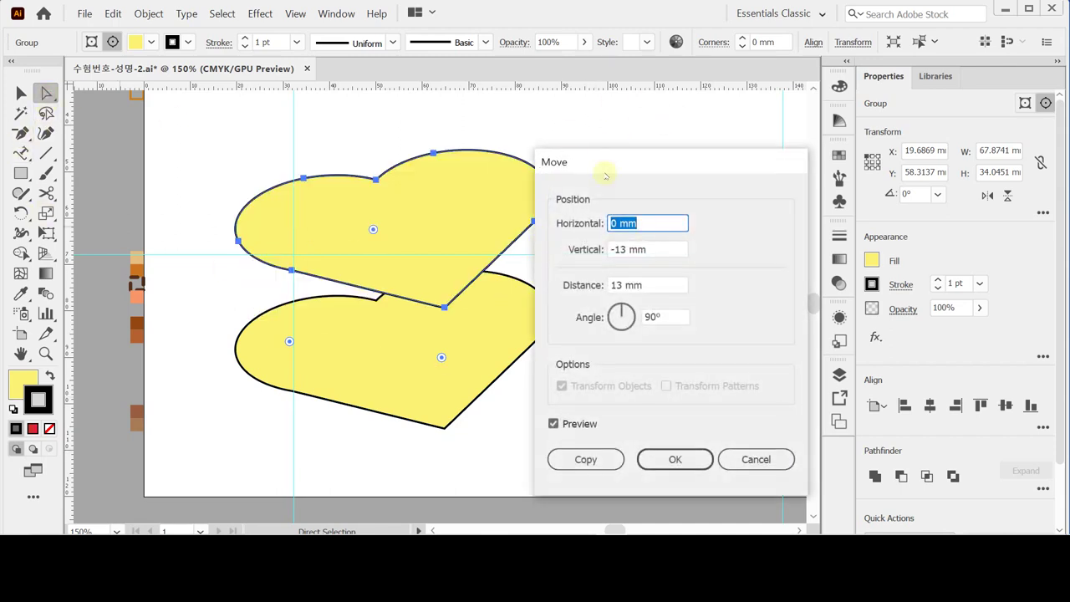
left_click(627, 249)
left_click_drag(626, 249, 617, 249)
type("8")
left_click(606, 460)
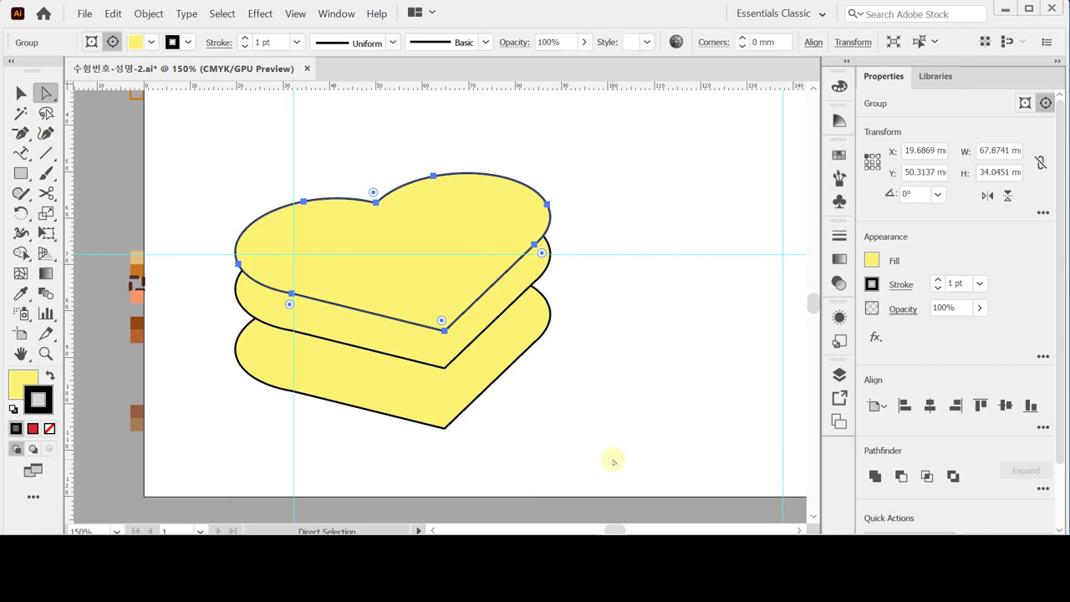
left_click(204, 411)
Draw a vertical line segment about 35 mm long along the left edges of the three stacked hearts.
left_click(45, 93)
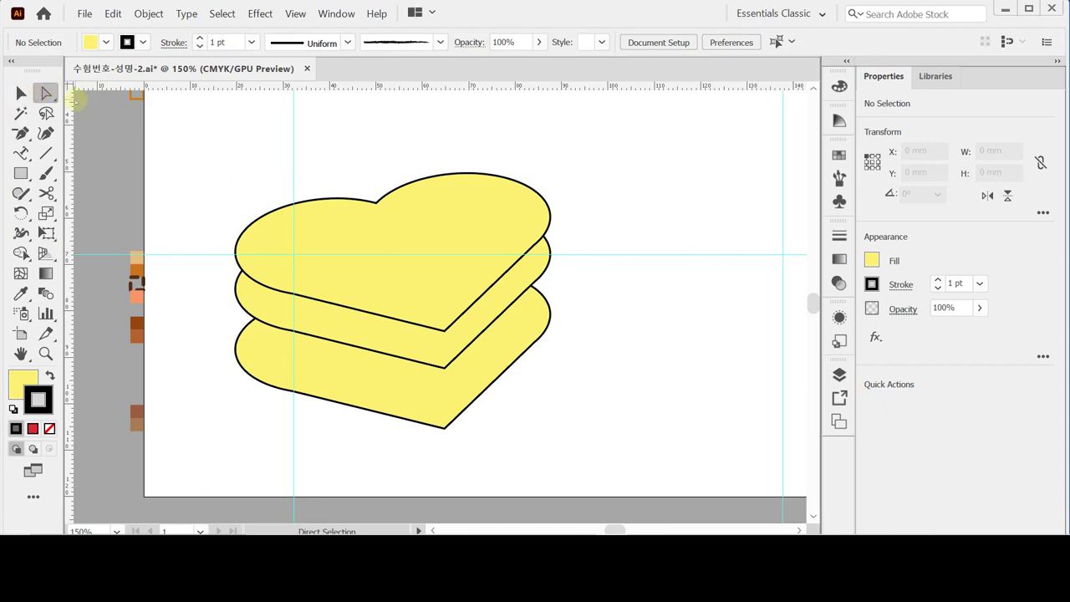
left_click(46, 153)
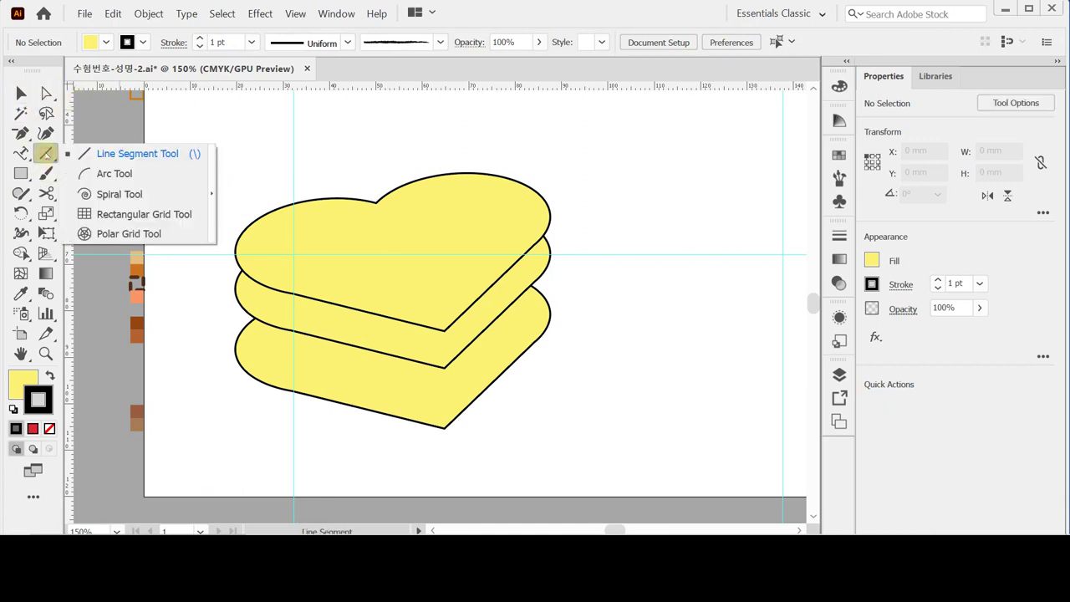
left_click(98, 153)
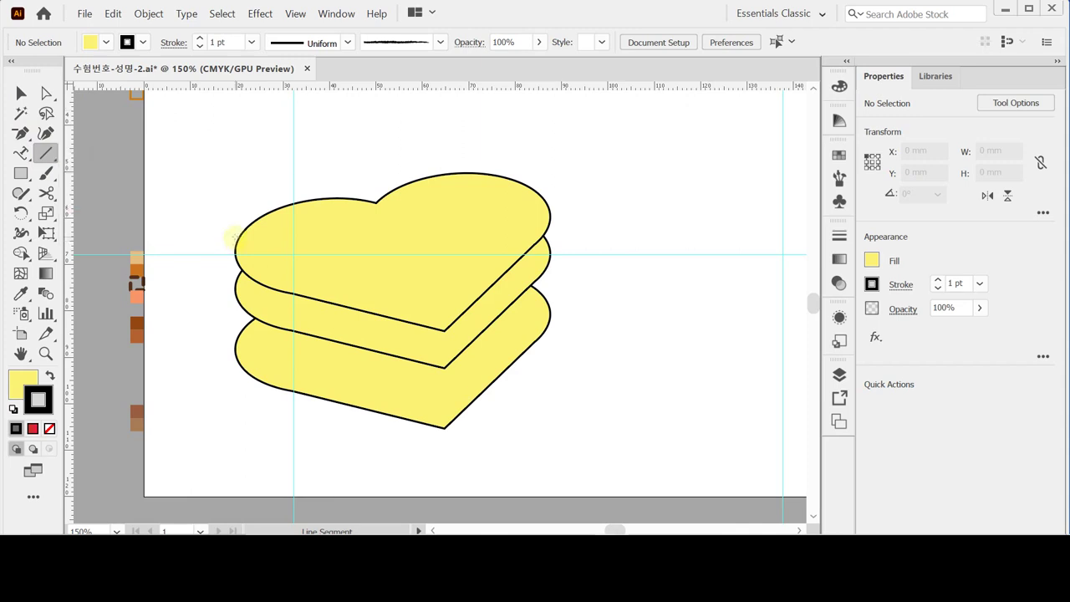
left_click_drag(236, 237, 237, 400)
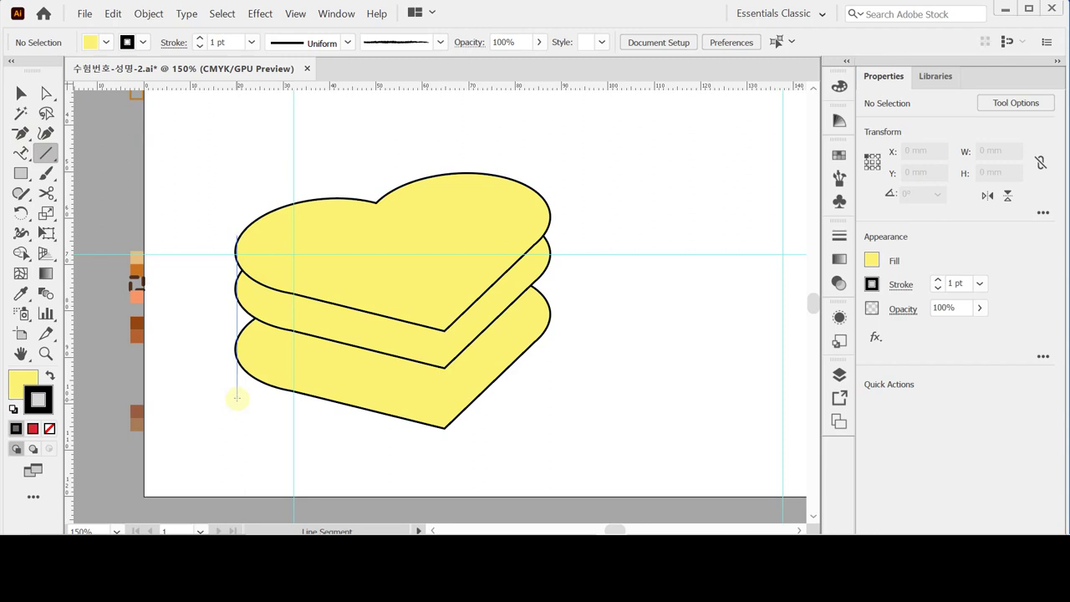
left_click_drag(237, 399, 236, 398)
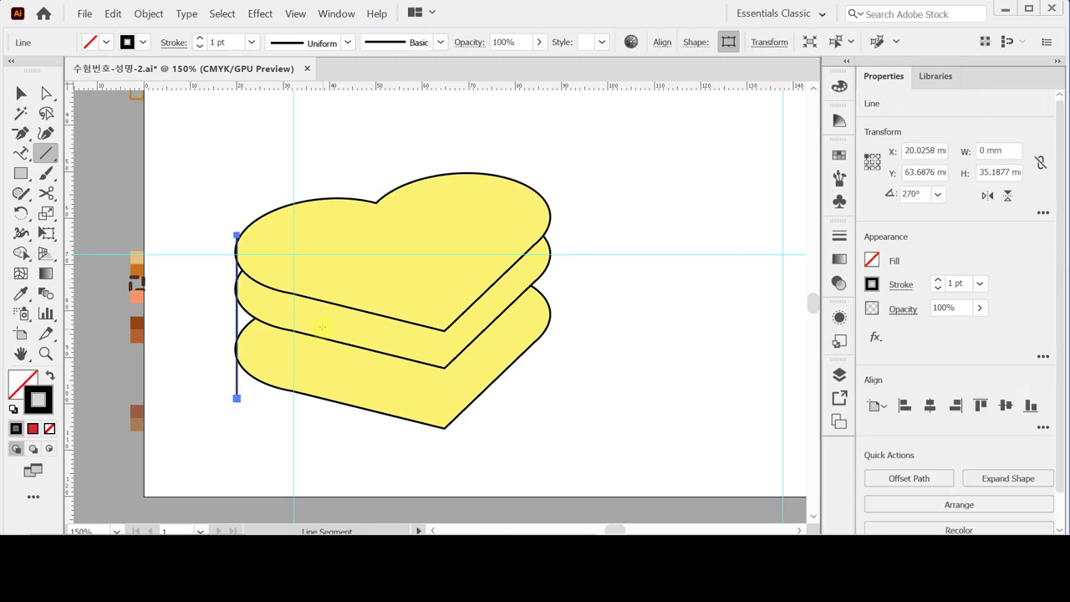
Nudge the vertical line slightly left in outline view so it touches the hearts' leftmost curves.
key("ctrl+y")
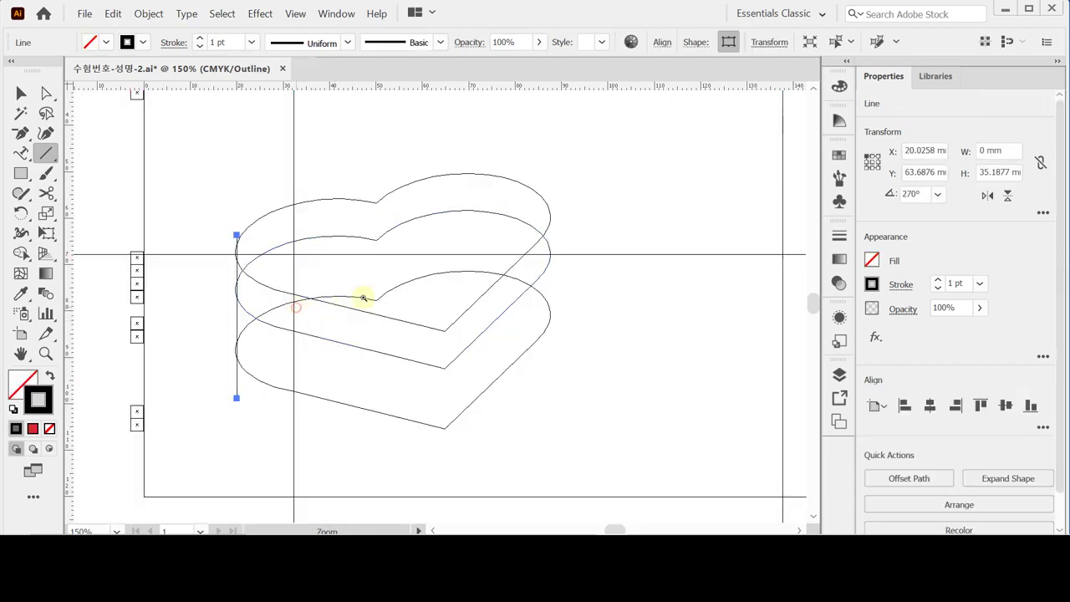
key("ctrl+equal")
key("ctrl+equal")
left_click_drag(434, 266, 392, 218)
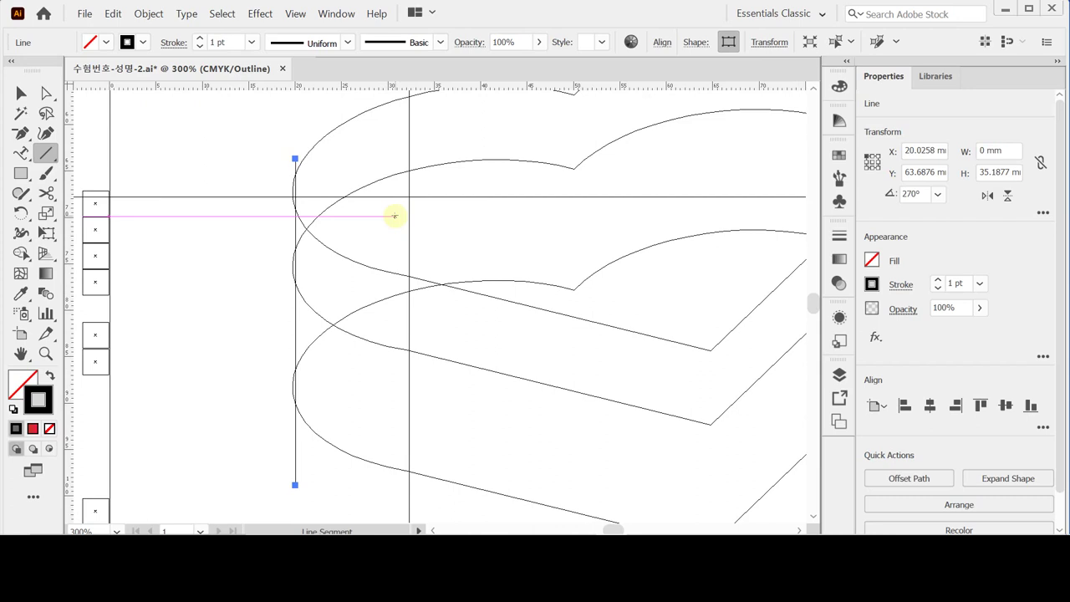
key("Left")
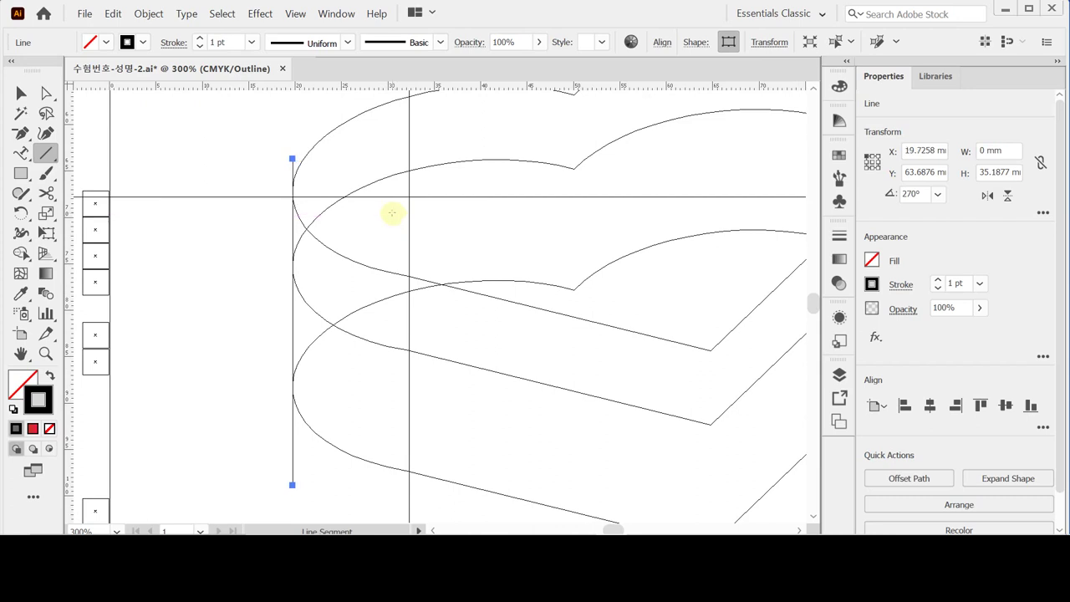
Draw vertical lines through the hearts' pointed tips and along their right edges, the right one about 41 mm long.
key("ctrl+space")
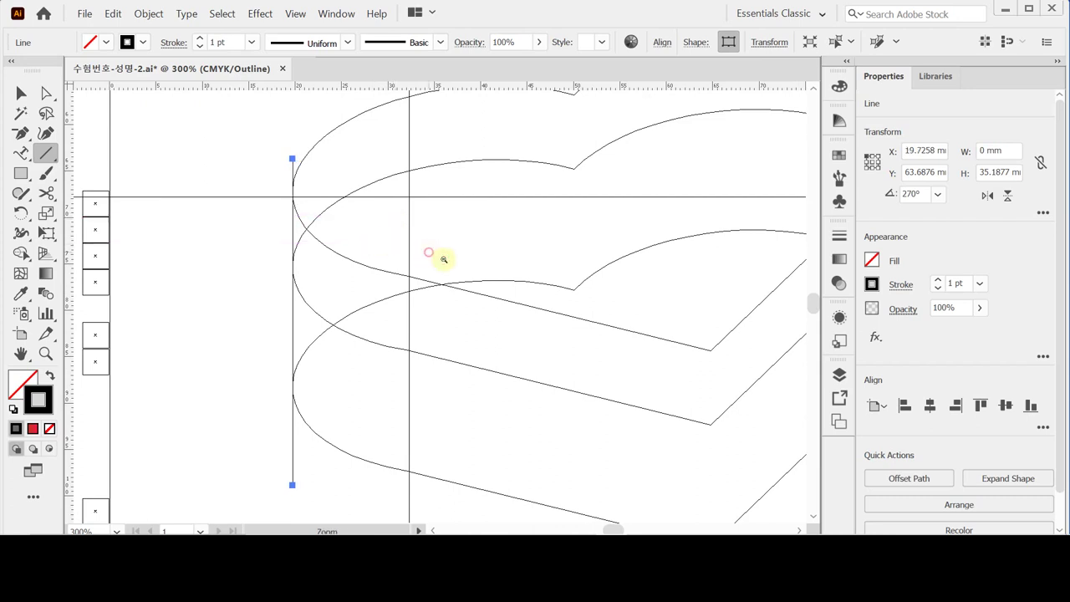
left_click(443, 259, "ctrl+alt")
left_click_drag(500, 313, 375, 280)
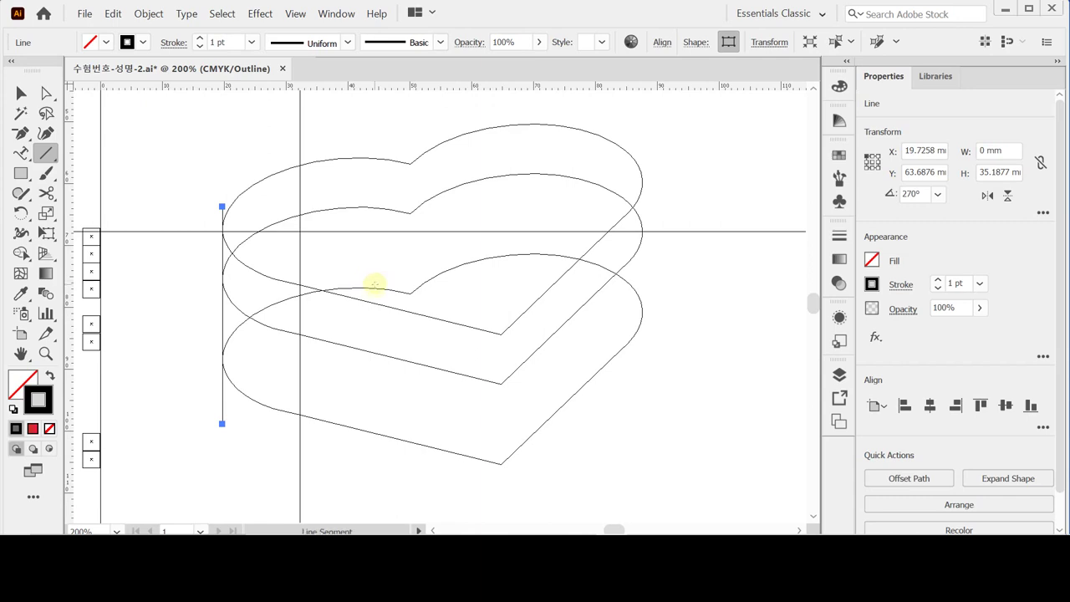
left_click_drag(500, 277, 501, 485)
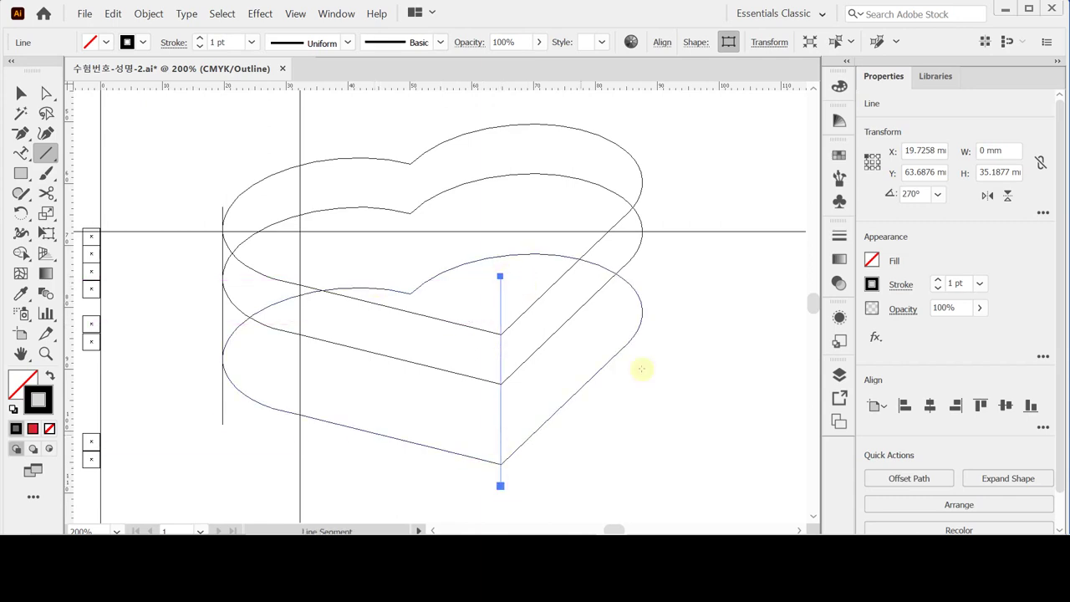
left_click_drag(640, 129, 643, 381)
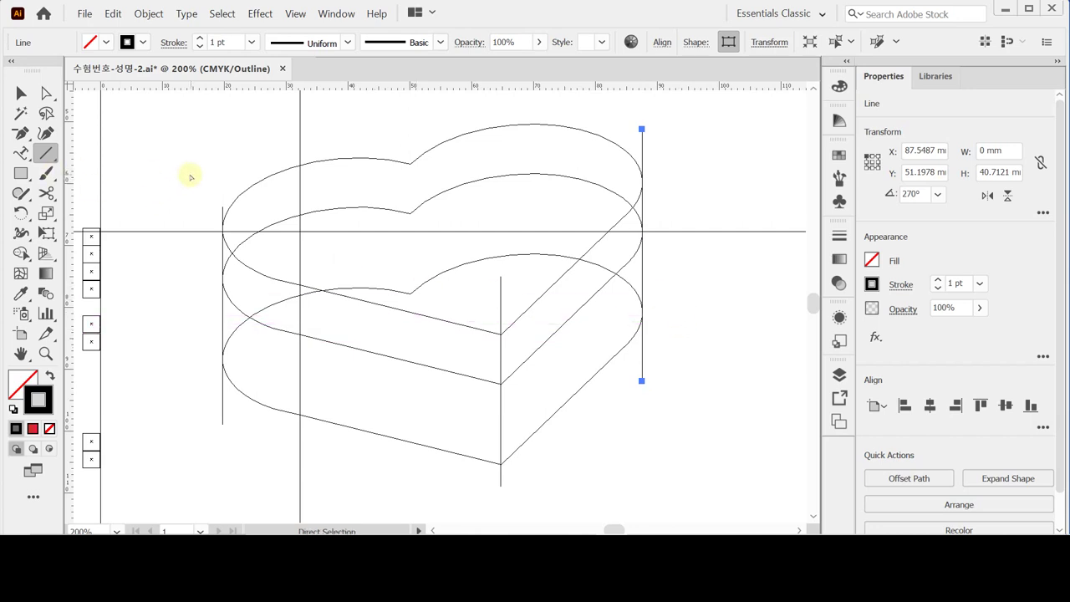
Select all three hearts and the vertical lines in preview mode and split them with Pathfinder Divide.
key("ctrl+y")
key("v")
left_click_drag(190, 140, 684, 459)
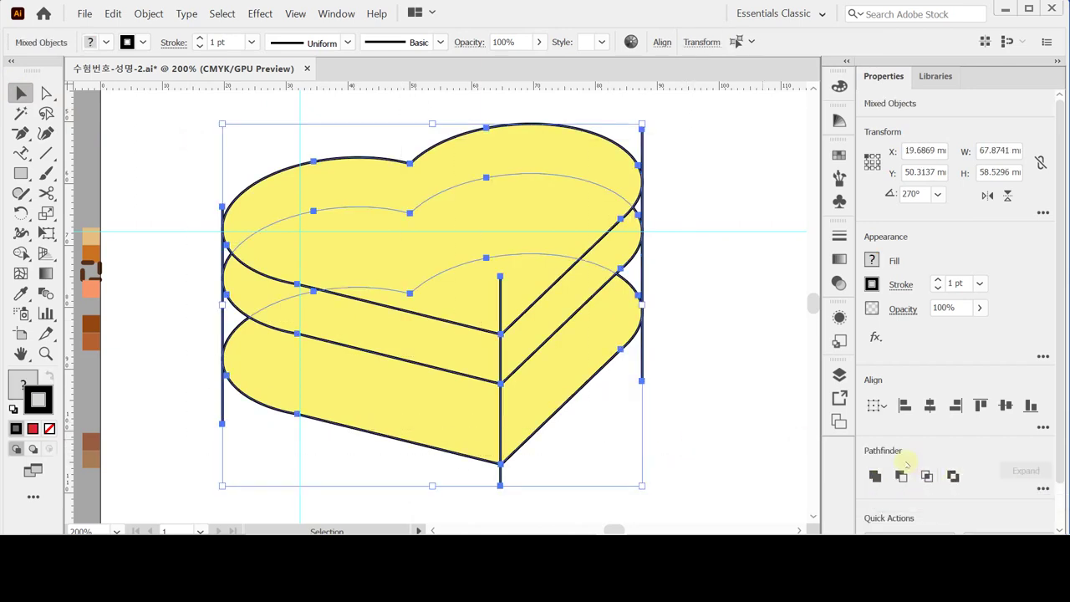
scroll(1055, 468, "down", 2)
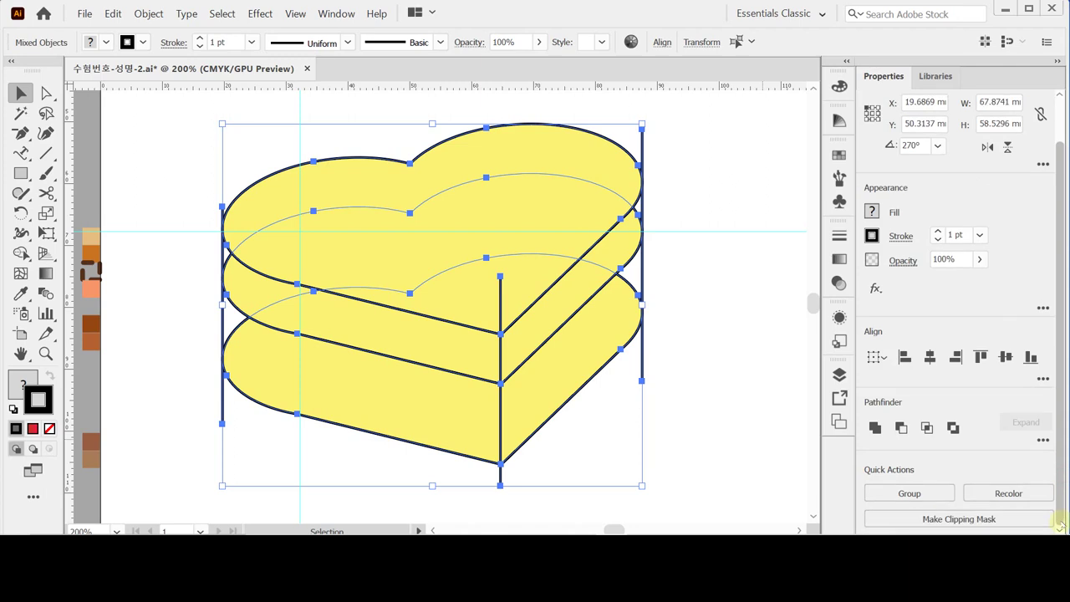
left_click(1043, 440)
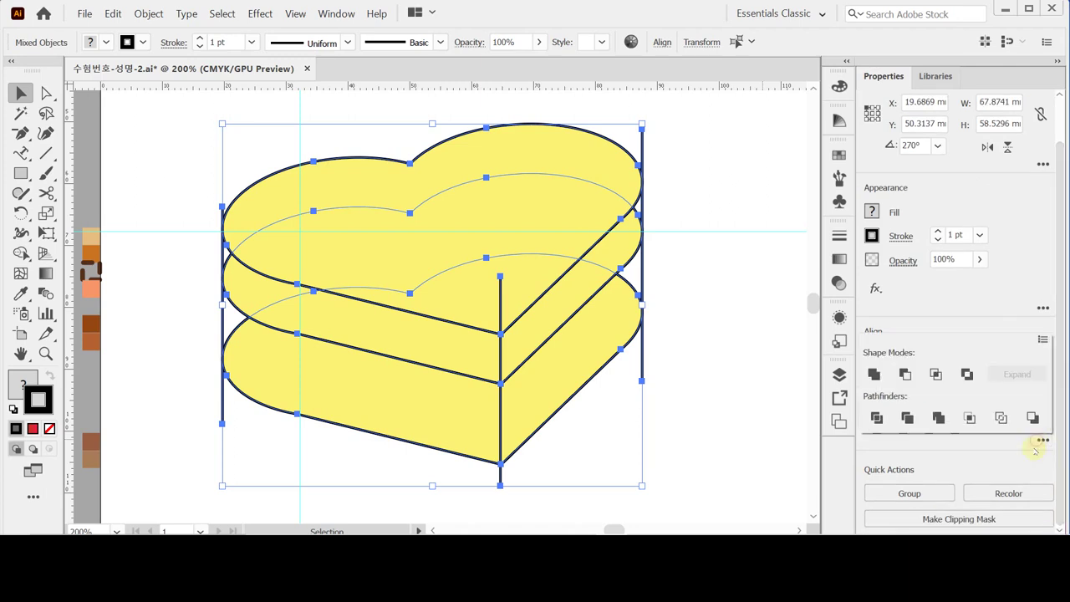
left_click(876, 418)
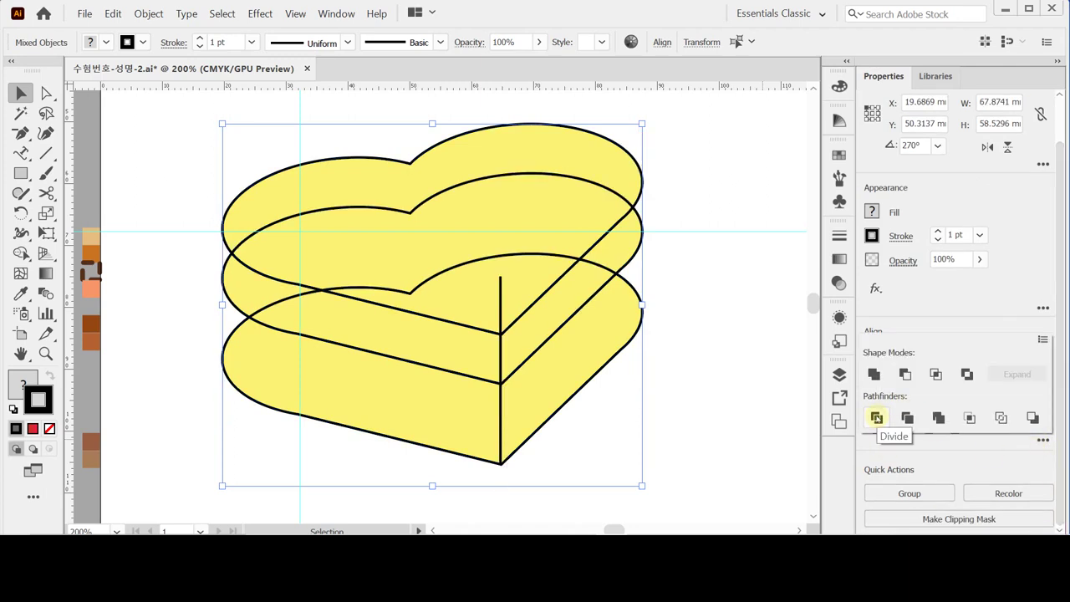
left_click(675, 231)
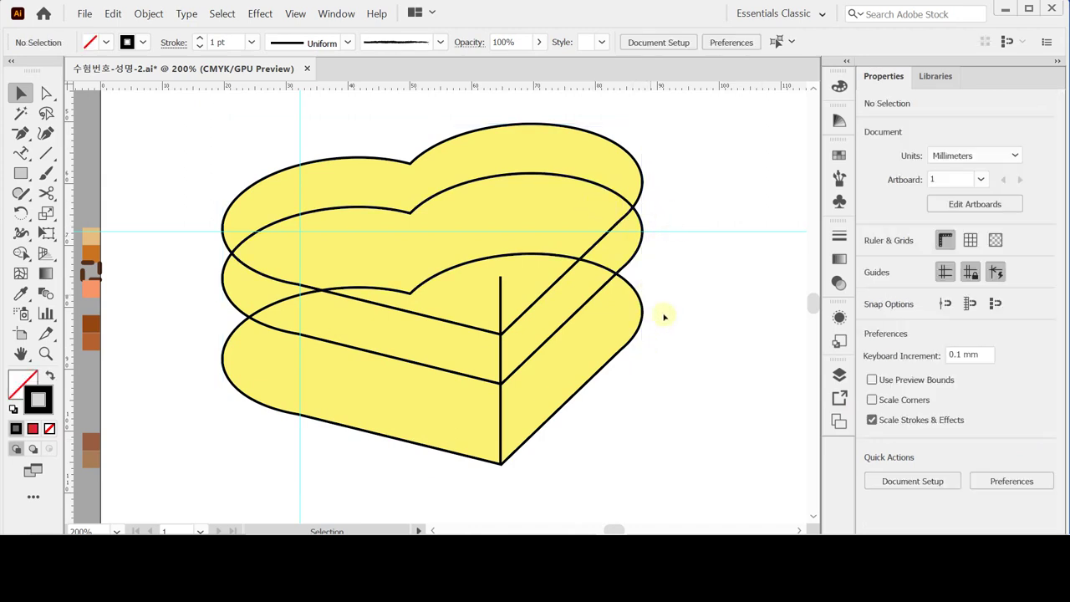
Reset the divided heart group to the default white fill and 1 pt black stroke.
left_click(642, 200)
left_click(698, 322)
key("ctrl+y")
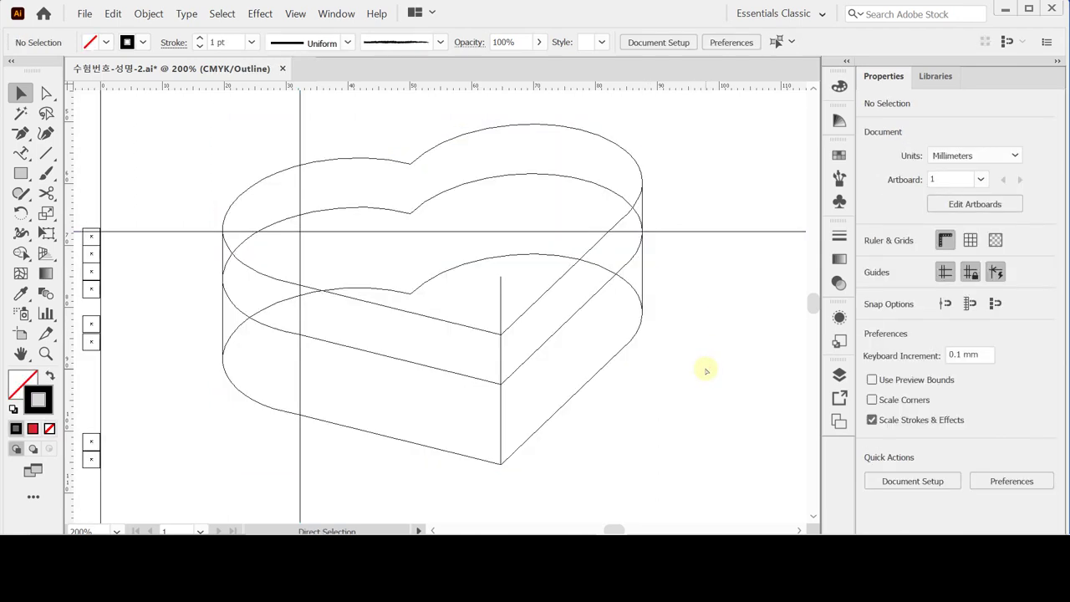
key("ctrl+y")
key("ctrl+y")
key("ctrl+y")
left_click(623, 204)
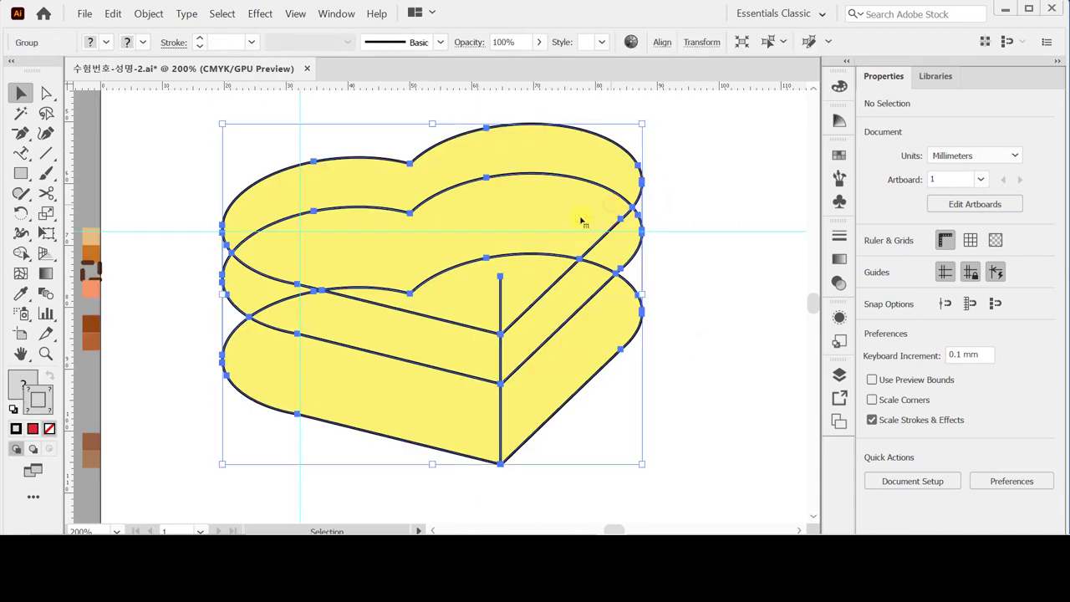
left_click(13, 409)
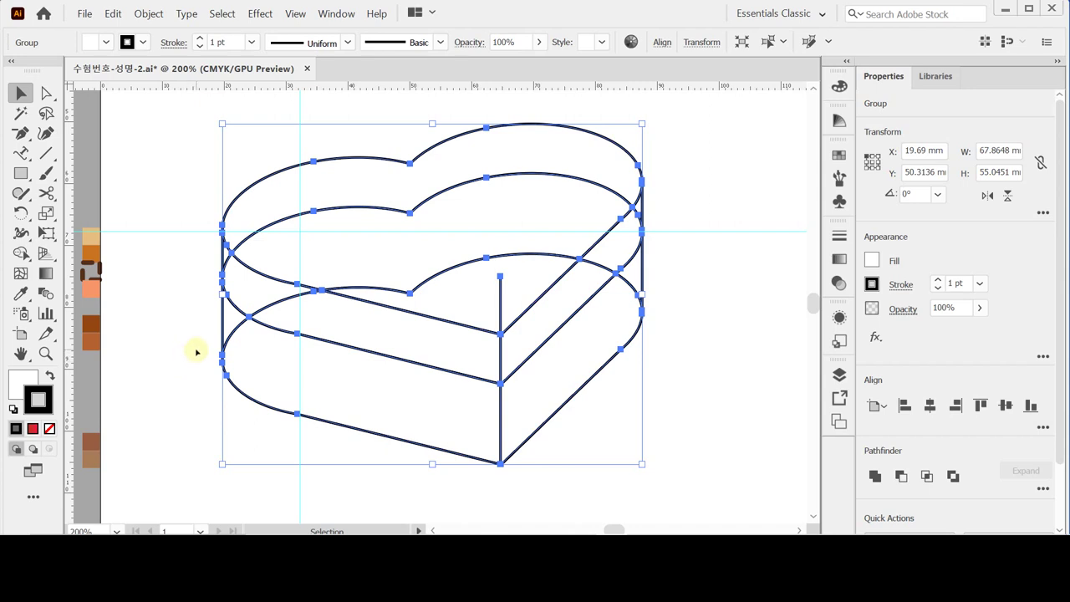
left_click(205, 193)
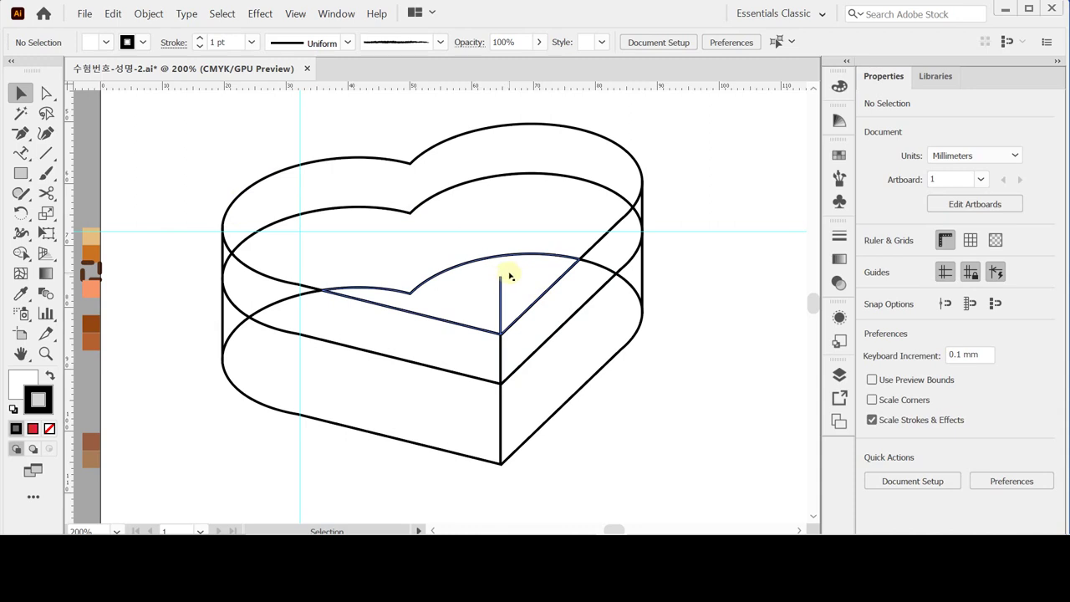
Isolate the divided group and unite the pieces inside the top heart into a single shape.
left_click(467, 222)
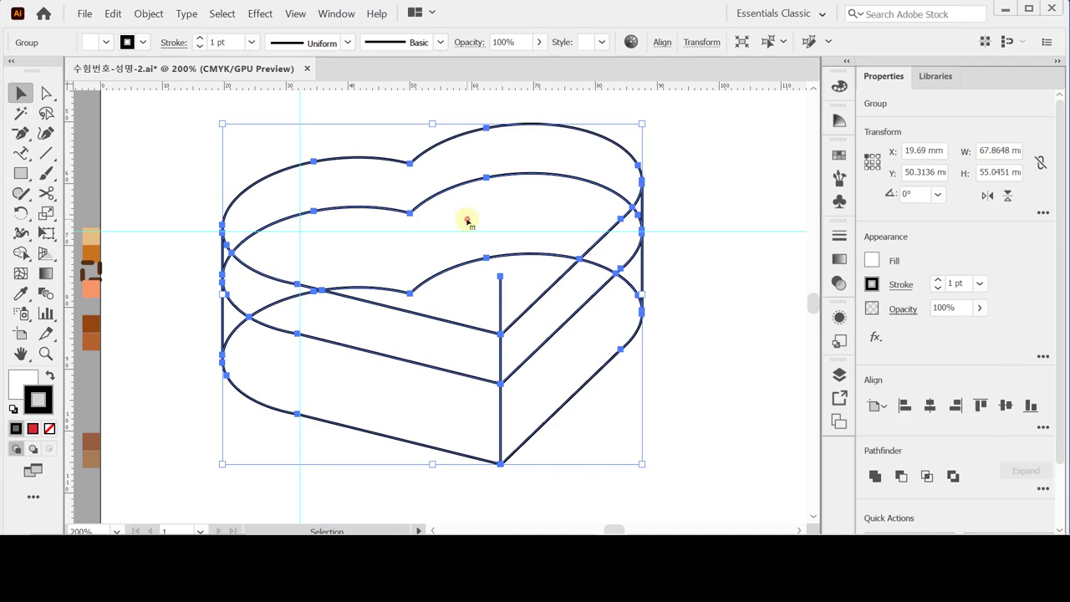
double_click(467, 221)
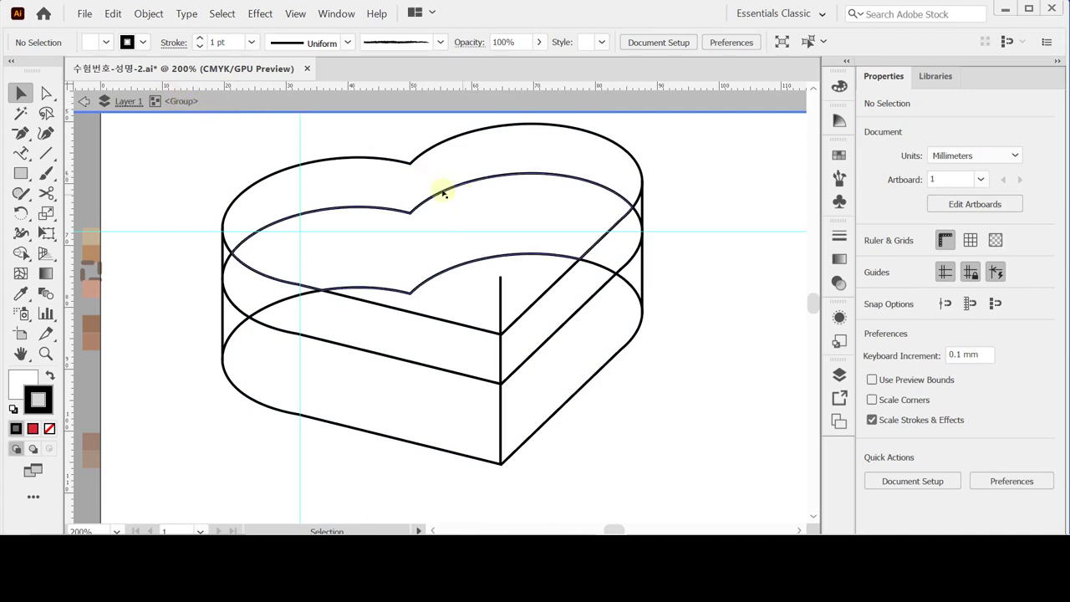
left_click_drag(398, 137, 516, 296)
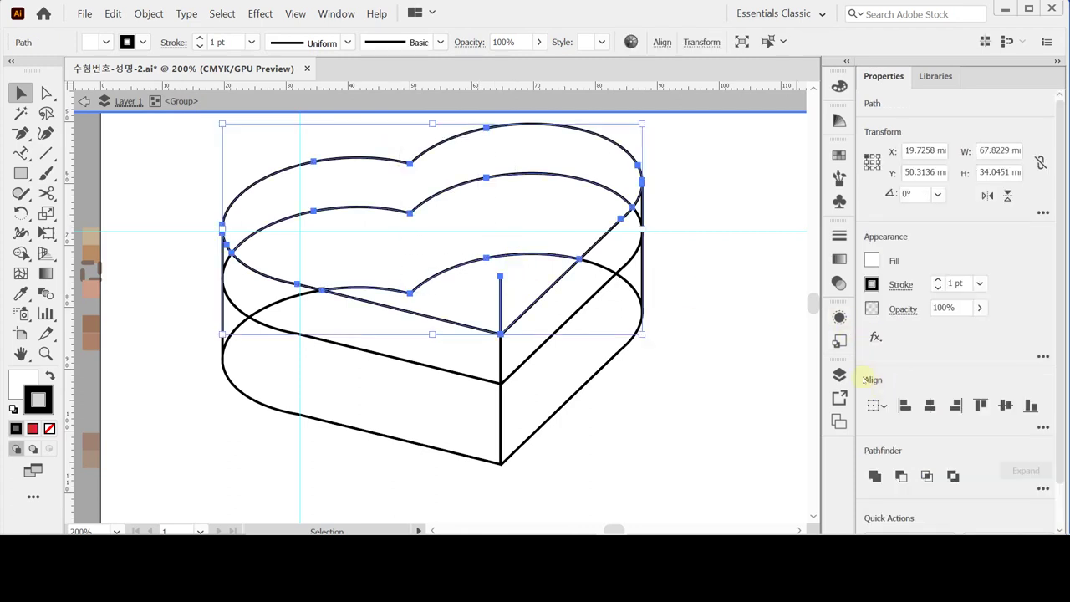
left_click(873, 474)
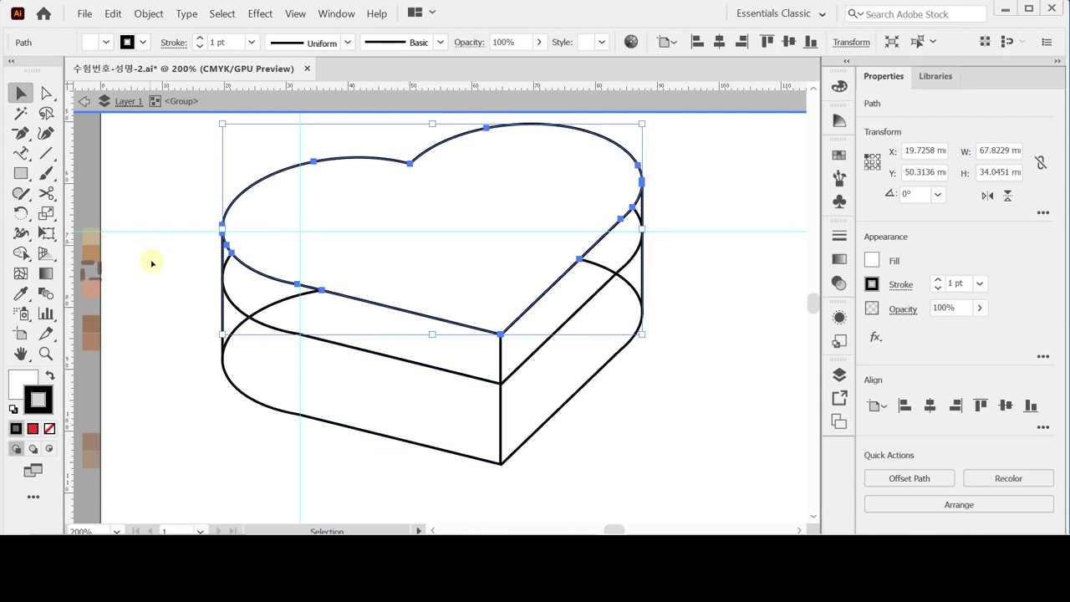
left_click(194, 250)
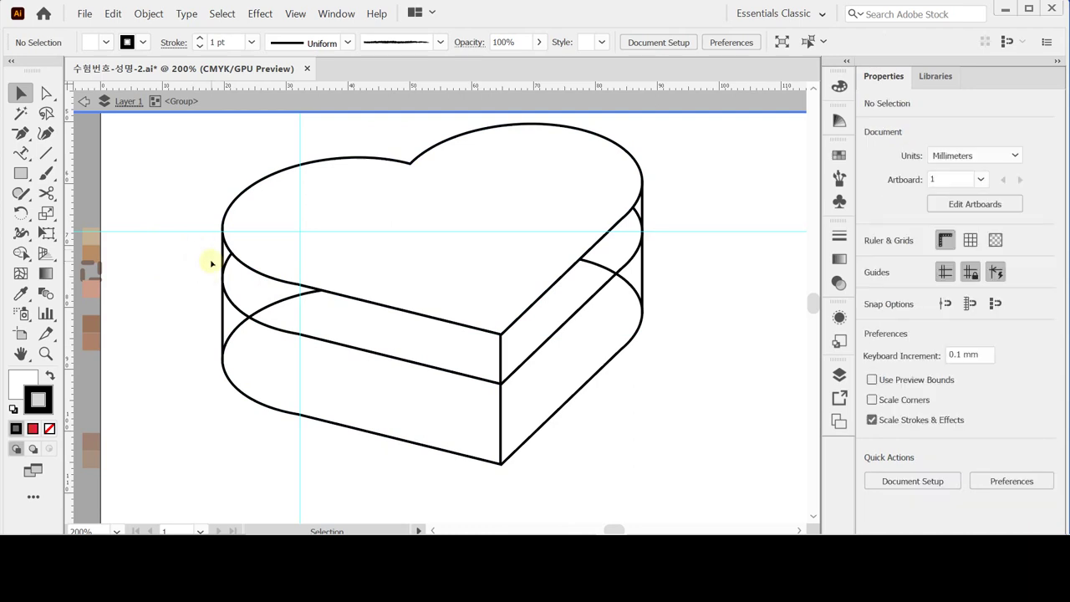
Unite the pieces of the lid's left side band into a single shape with Pathfinder Unite.
left_click(225, 272)
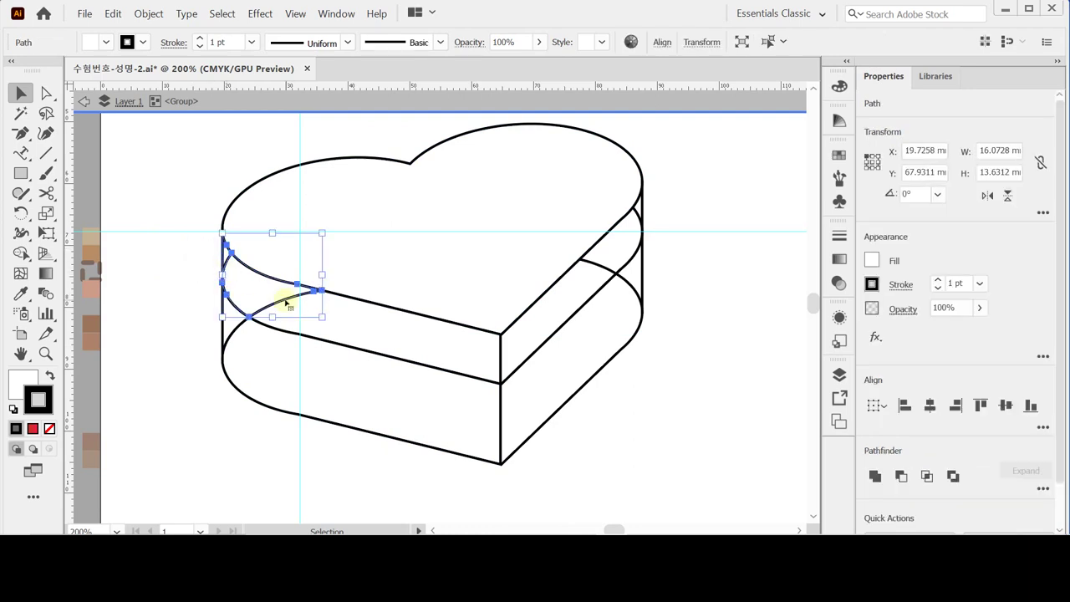
left_click(298, 313, "shift")
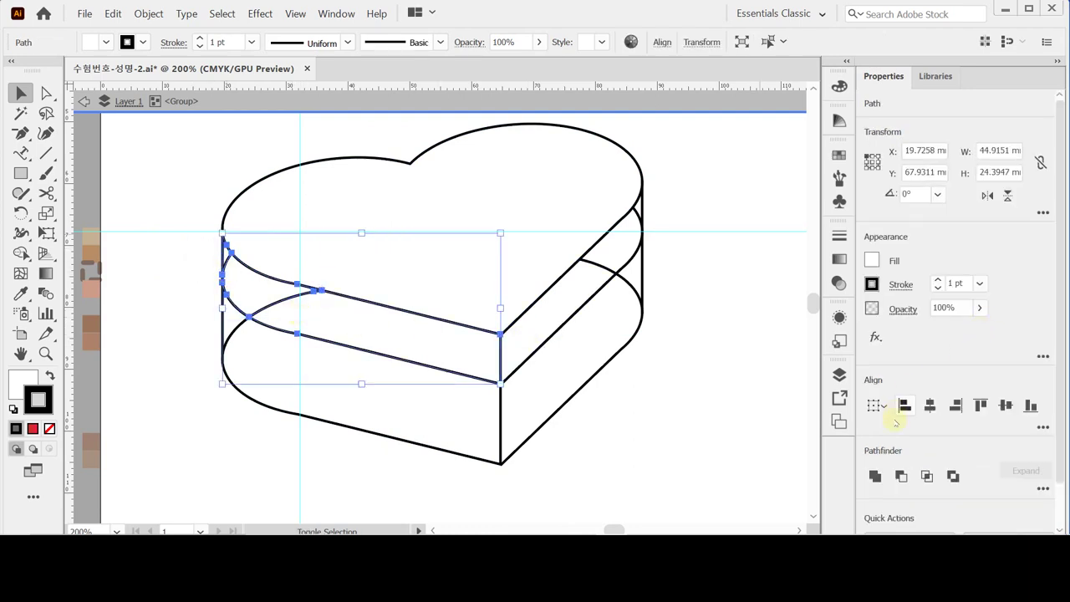
left_click(874, 476)
Unite the pieces of the lid's right side band, including the sliver at the right edge, into one shape.
left_click(578, 284)
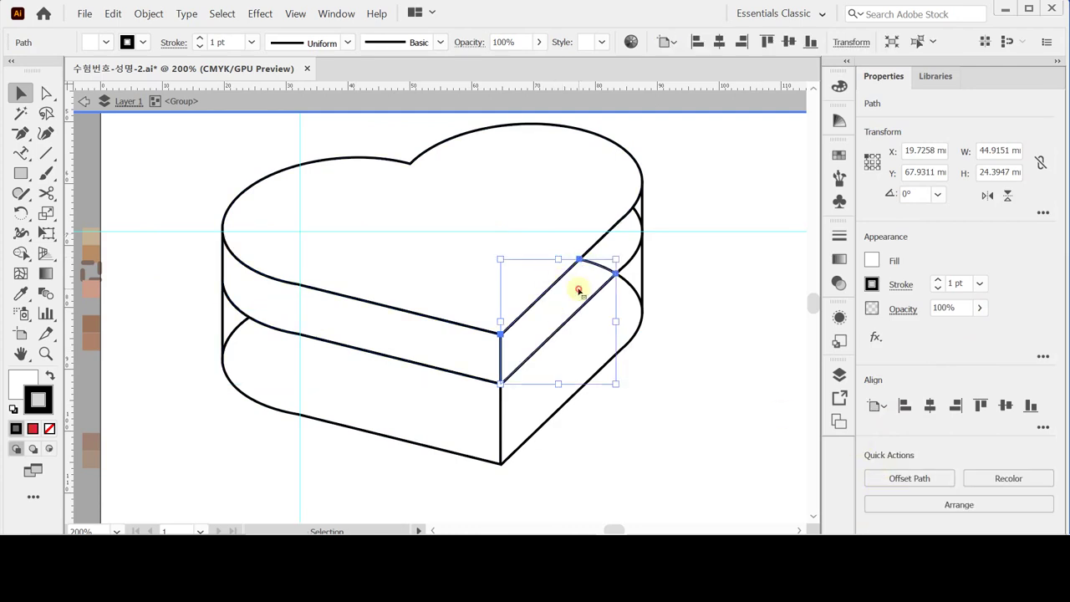
left_click(641, 211, "shift")
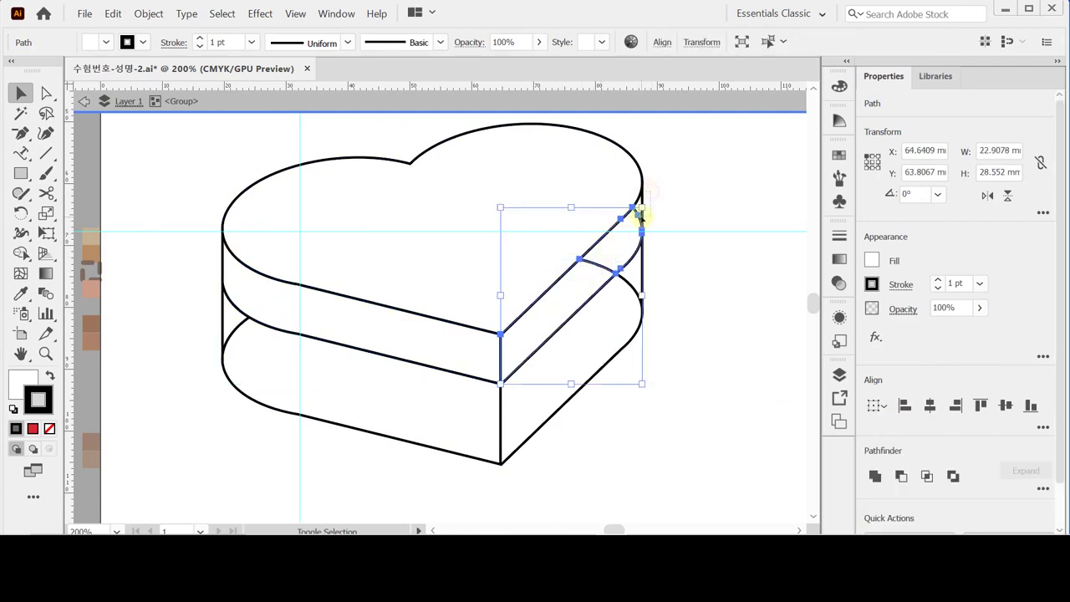
left_click(660, 216)
left_click(637, 230)
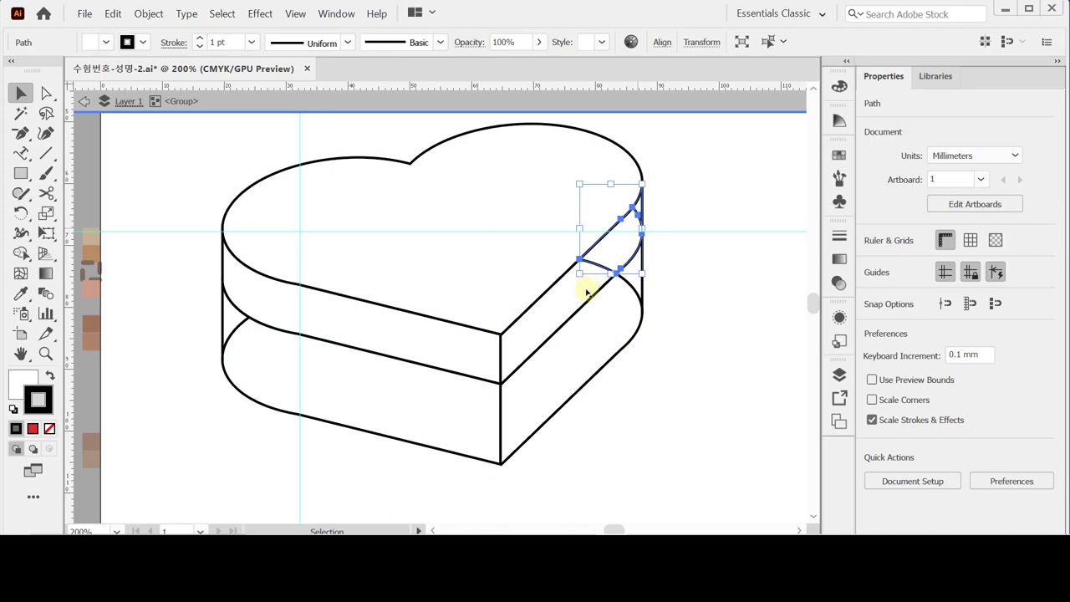
left_click(585, 297, "shift")
left_click(874, 476)
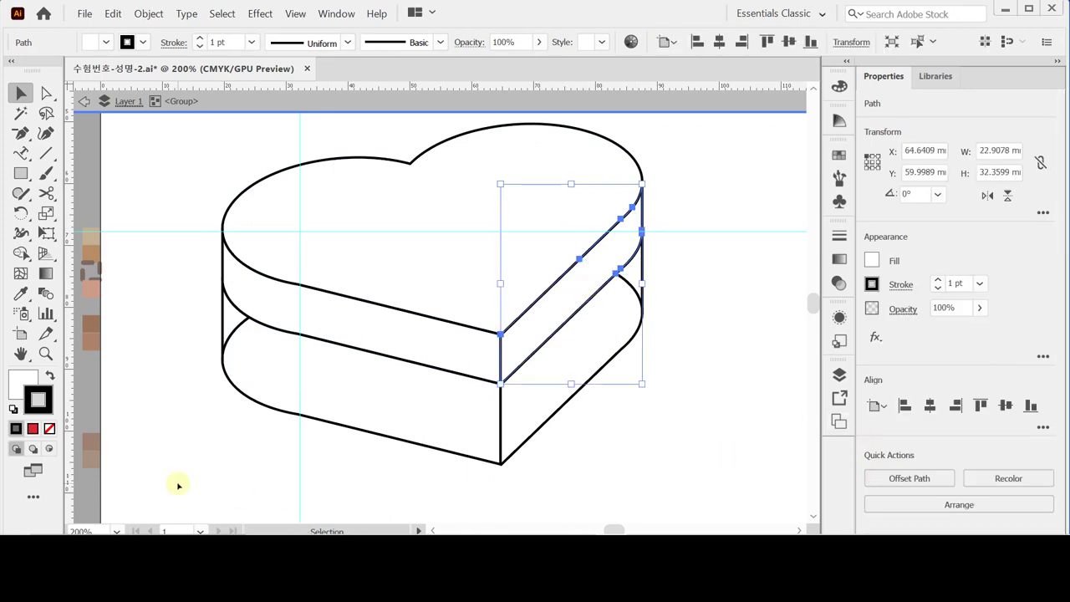
Unite the pieces of the box's lower left side into one face and those of the lower right side into another.
left_click(167, 468)
left_click(223, 359)
left_click(874, 475)
left_click(617, 351)
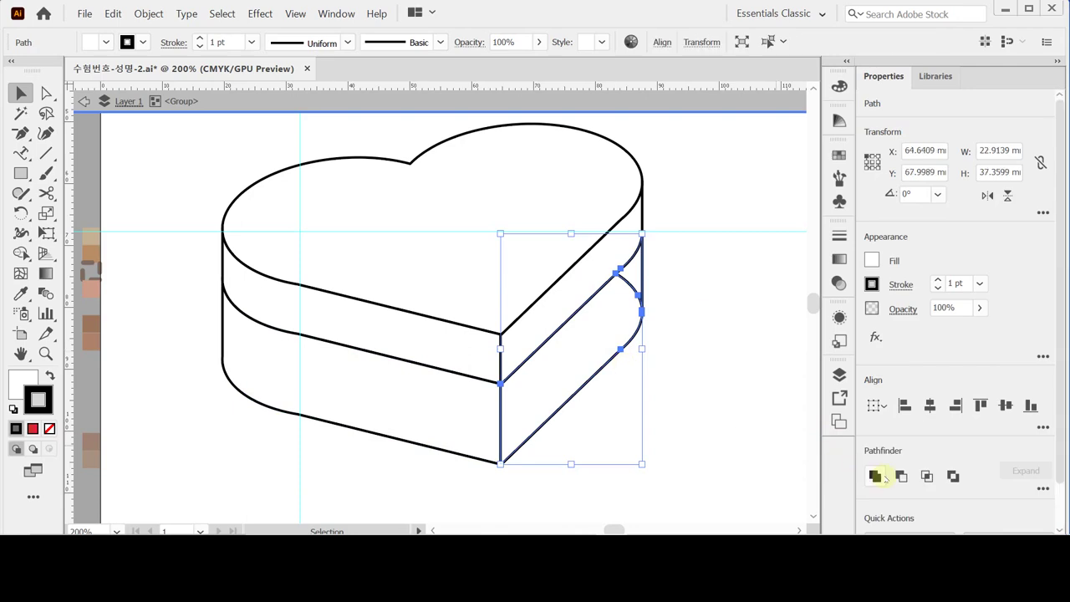
left_click(875, 476)
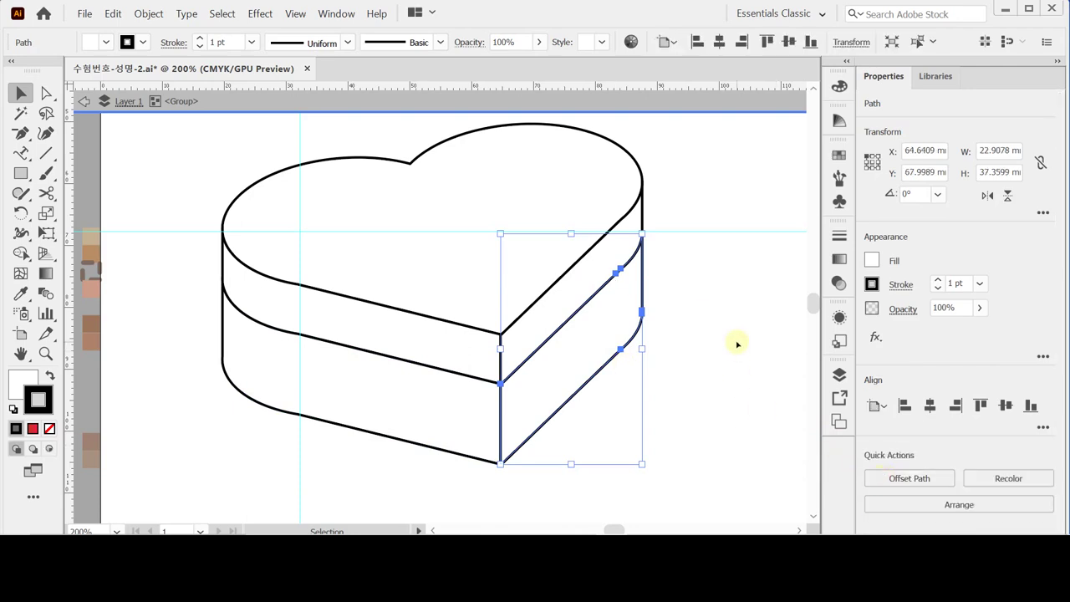
left_click(722, 370)
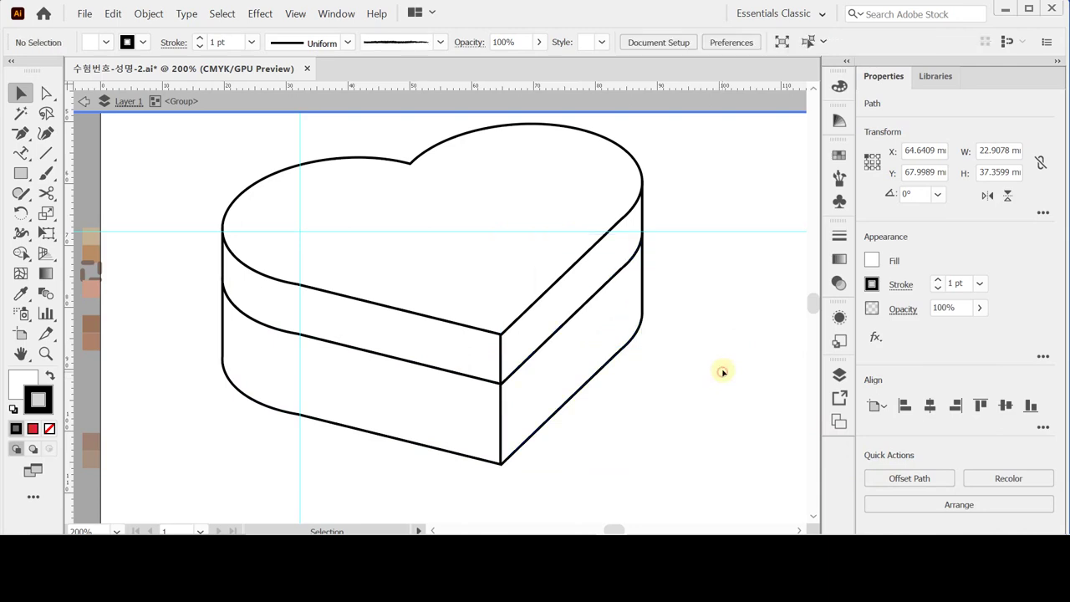
Fill the lid top tan, the lid sides light and dark brown, and the base sides salmon and reddish brown, all without stroke.
left_click(521, 211)
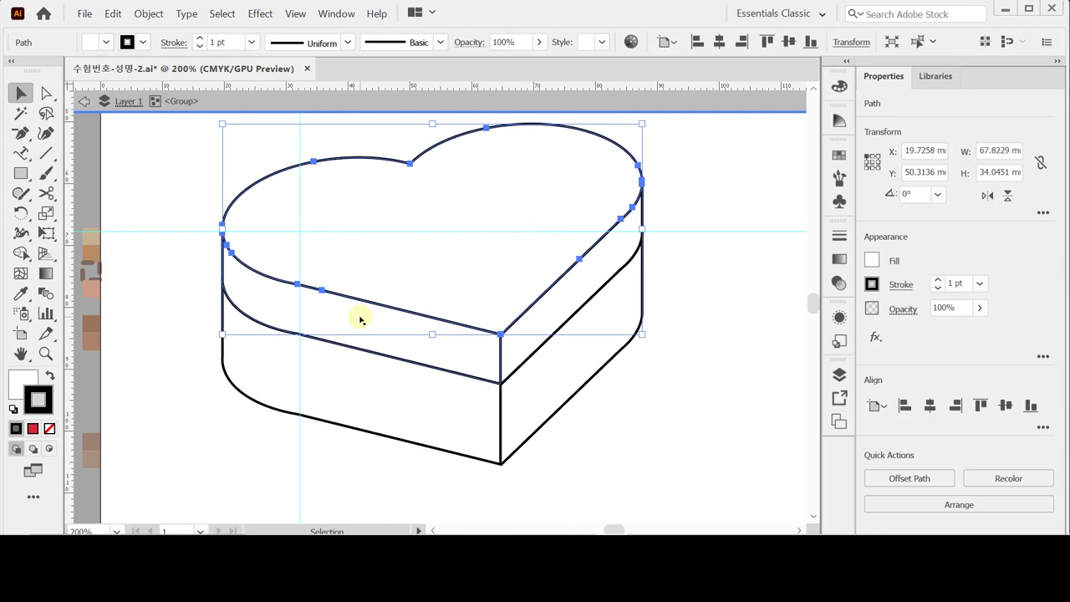
scroll(360, 319, "up", 1)
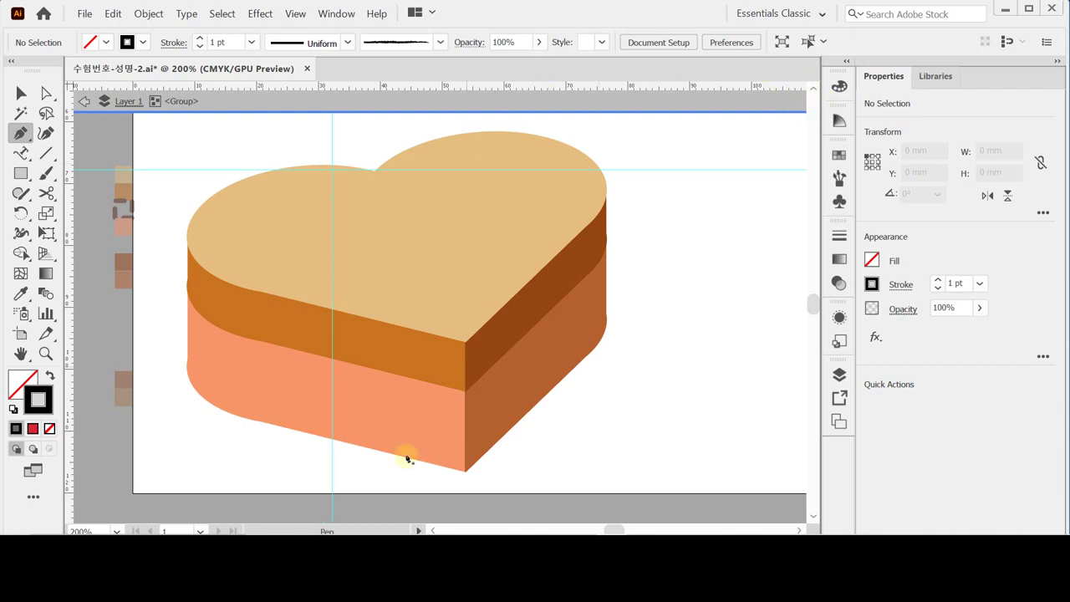
Draw an unfilled Pen path just above the lid's lower edge, curving around both rounded ends and cornering at the front edge.
scroll(351, 335, "up", 1)
left_click_drag(379, 323, 330, 291)
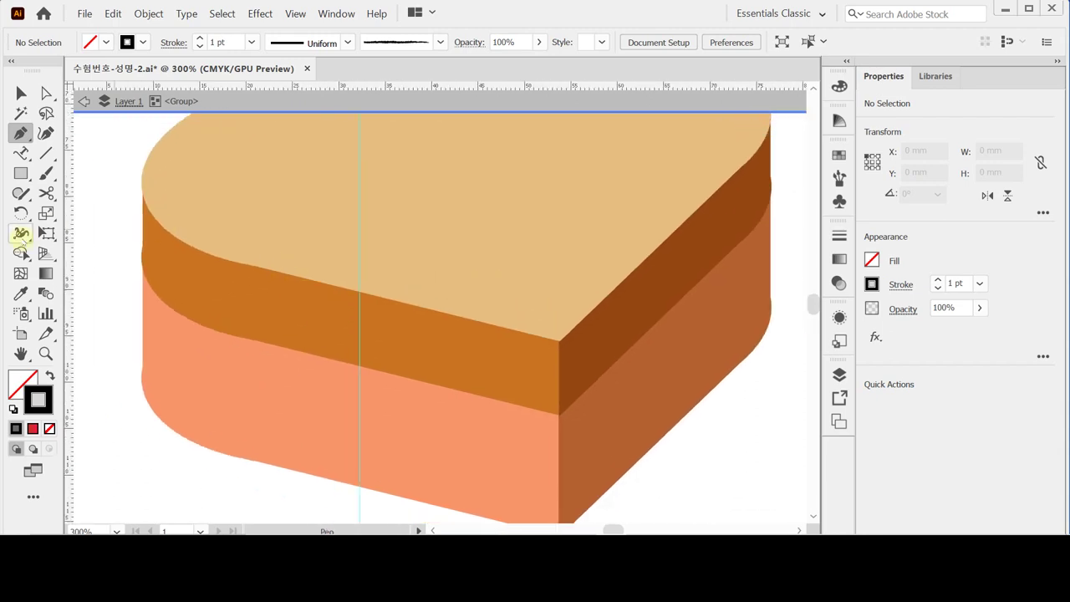
left_click(143, 246)
left_click_drag(201, 312, 244, 333)
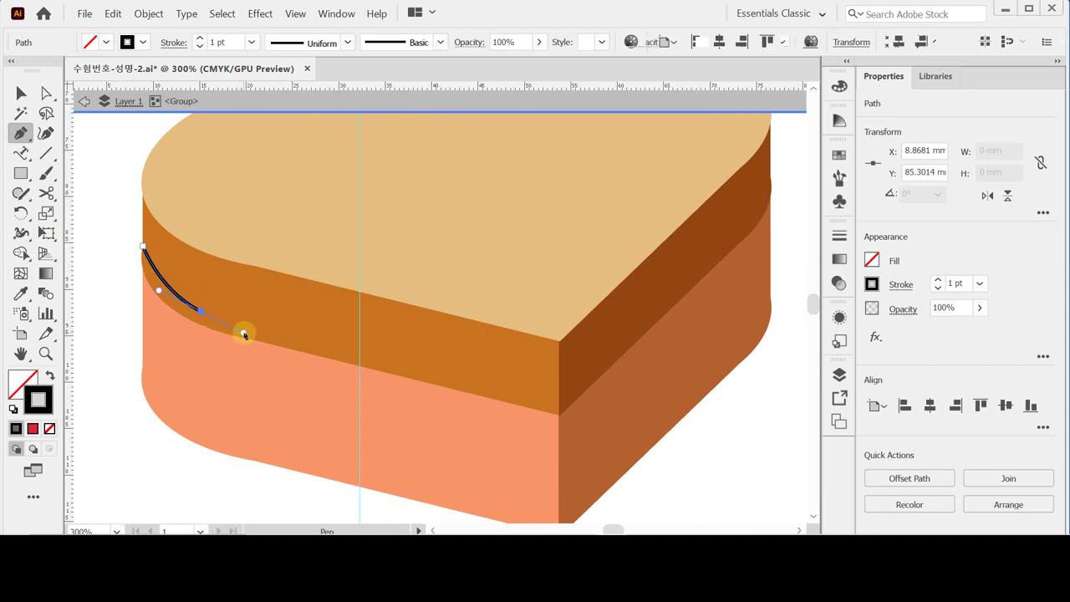
left_click(552, 405)
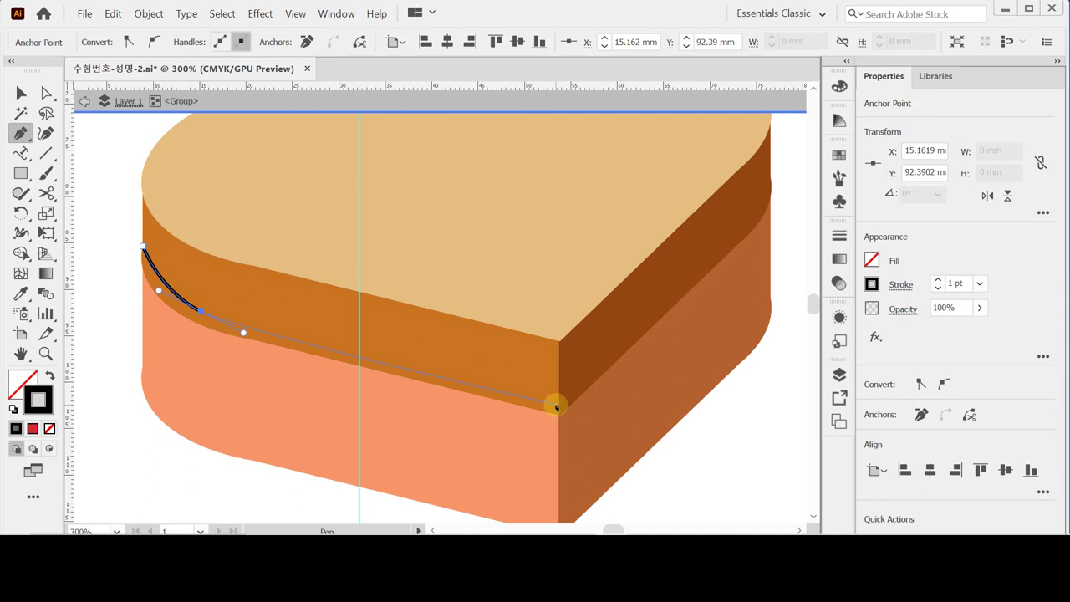
left_click(556, 406)
left_click_drag(609, 330, 444, 387)
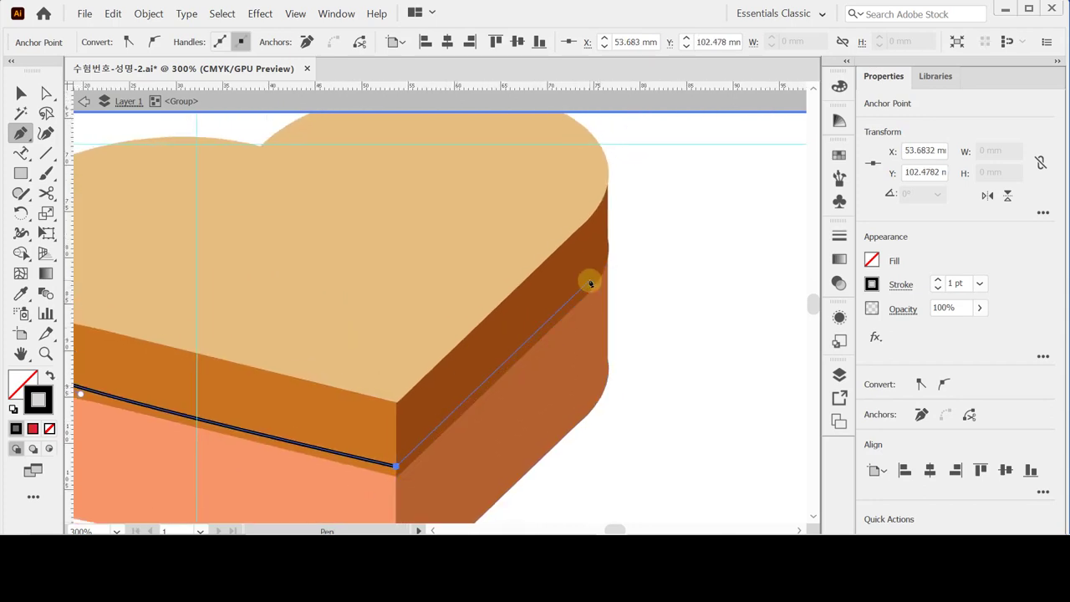
left_click(589, 281)
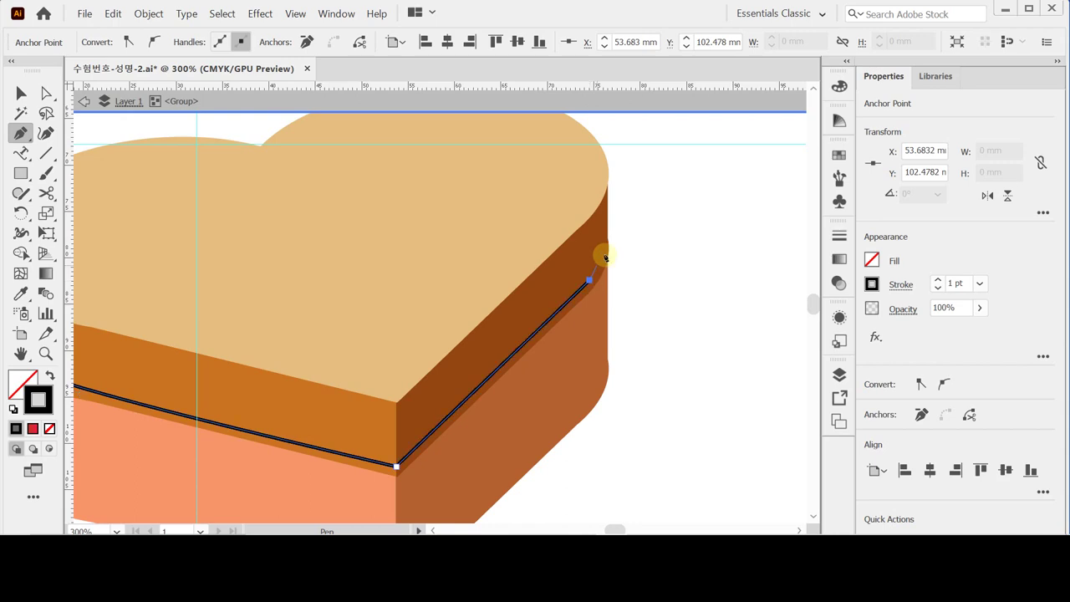
left_click_drag(607, 237, 611, 224)
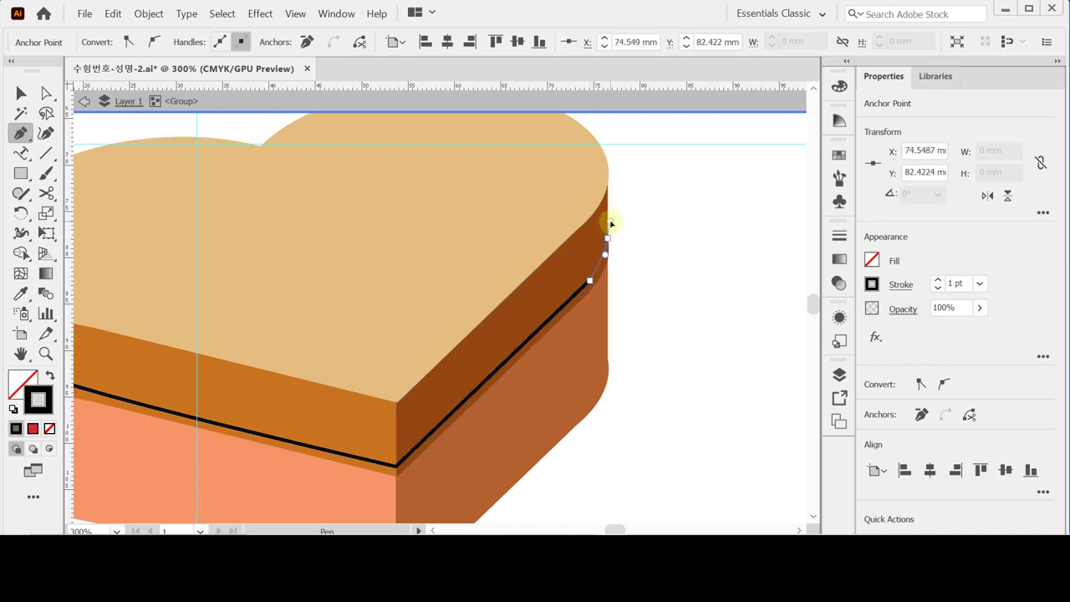
left_click_drag(444, 370, 640, 287)
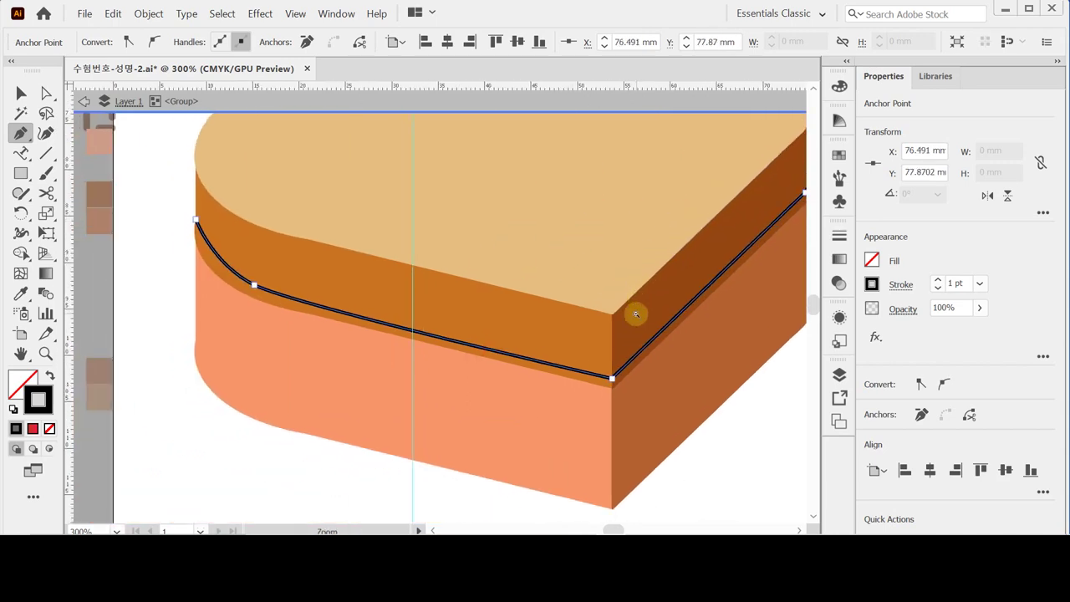
left_click(635, 313, "alt")
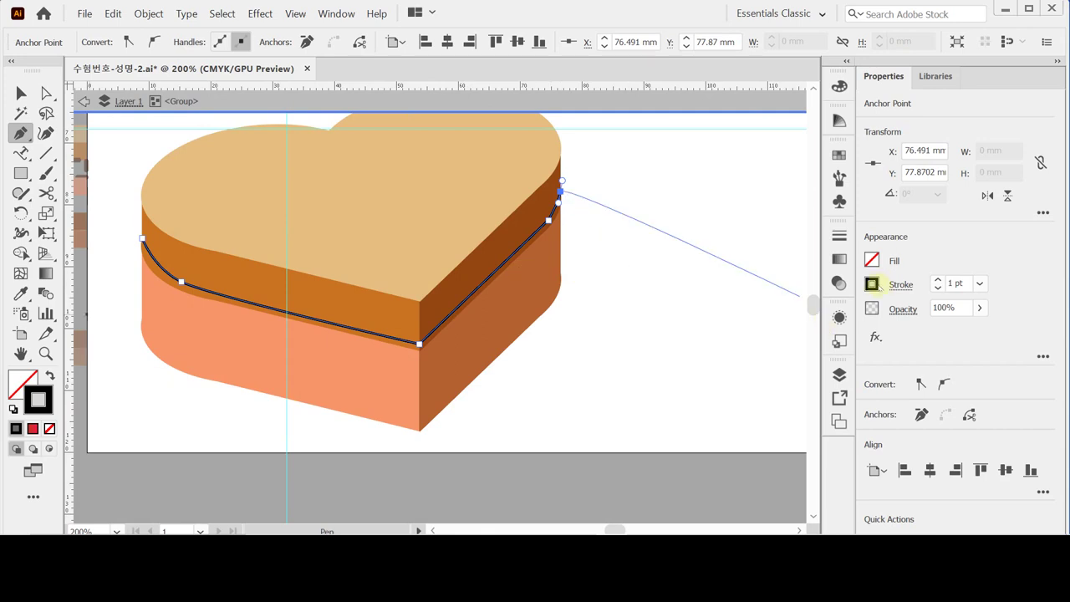
Give the lid path a 2 pt stroke with round caps and a 4 pt dashed line.
left_click(901, 283)
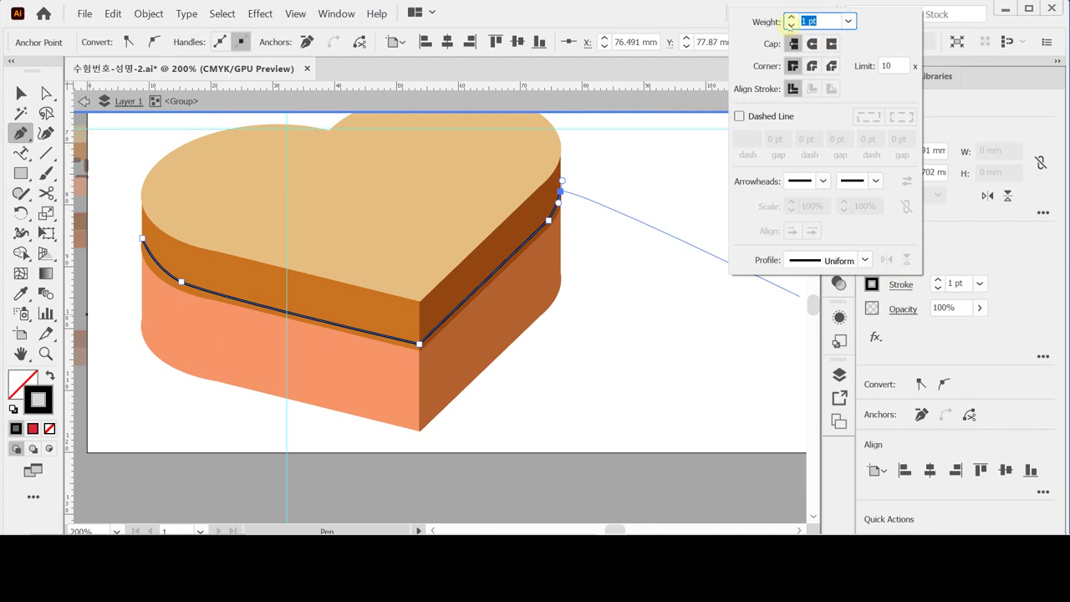
left_click(790, 17)
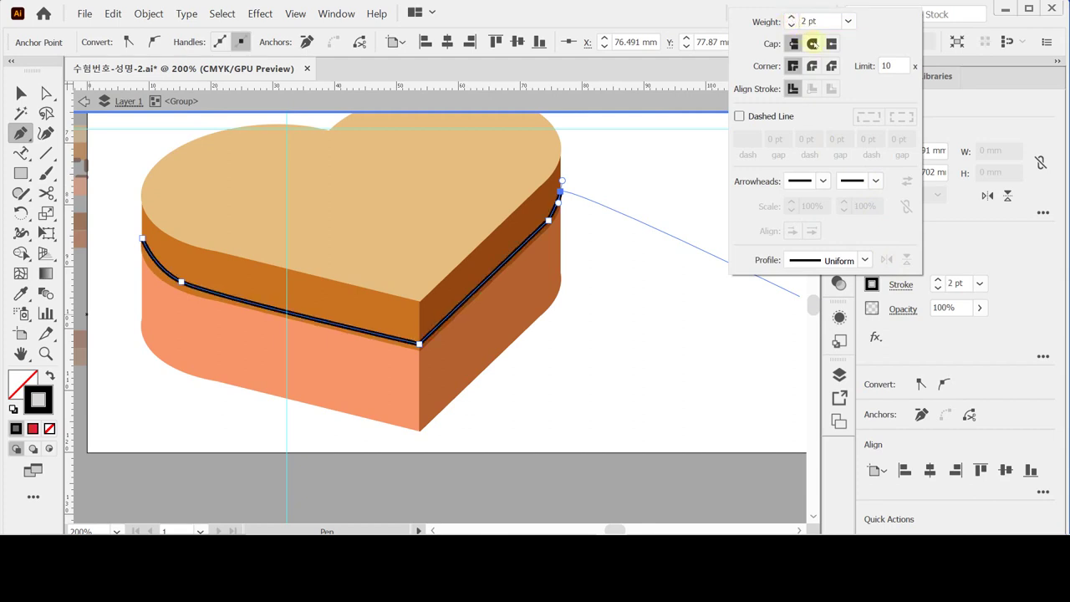
left_click(813, 43)
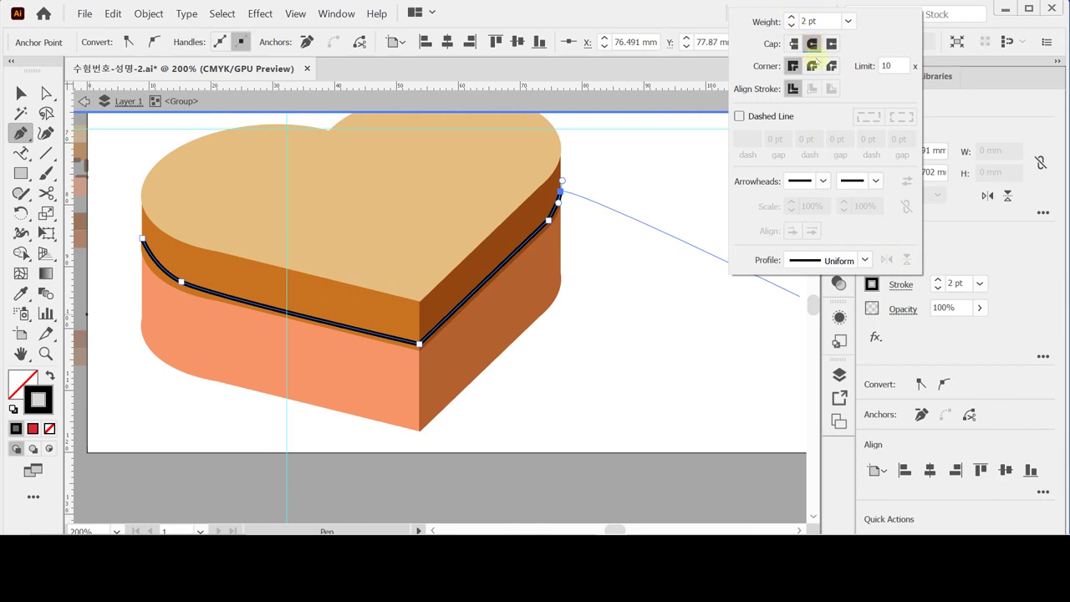
left_click(761, 117)
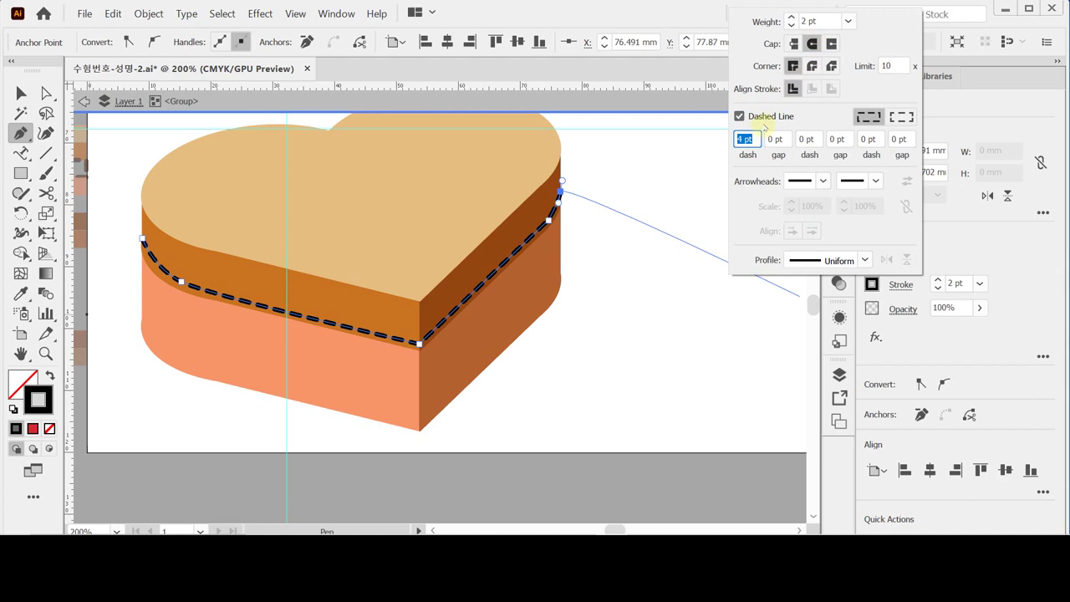
key("Escape")
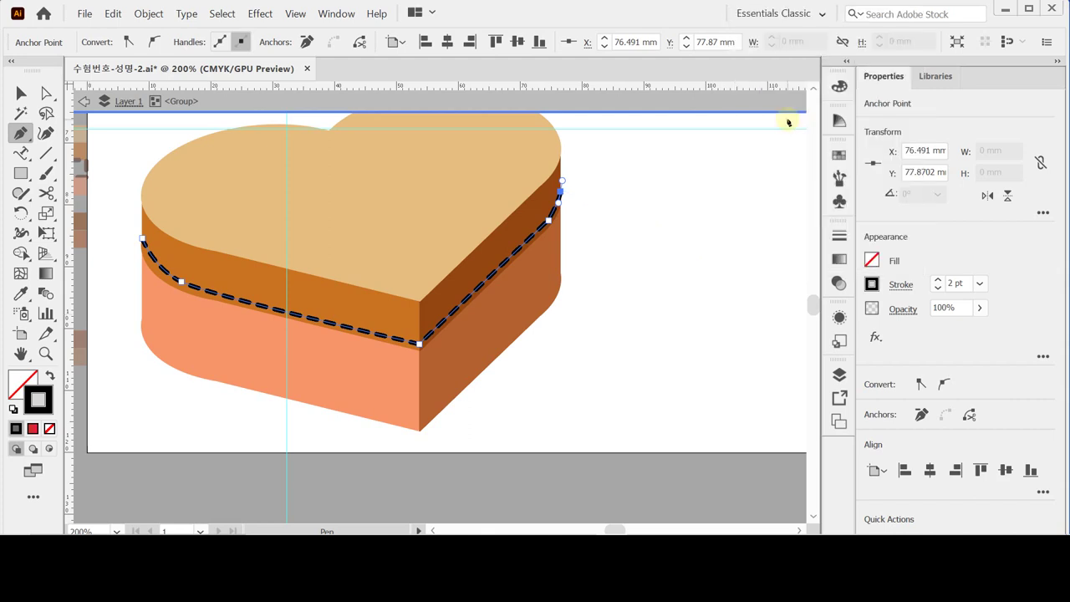
Finish the path, leave group isolation and save the document.
key("Escape")
key("Escape")
key("ctrl")
key("ctrl+s")
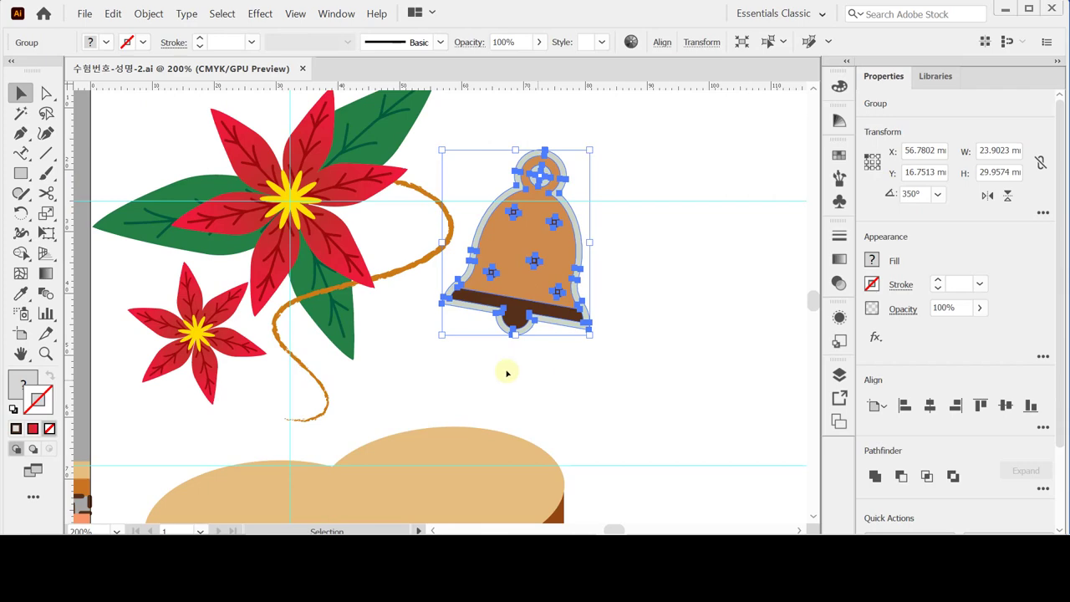
Copy the bell group beside the flowers and paste it onto the heart-shaped box.
left_click(746, 294)
left_click(553, 254)
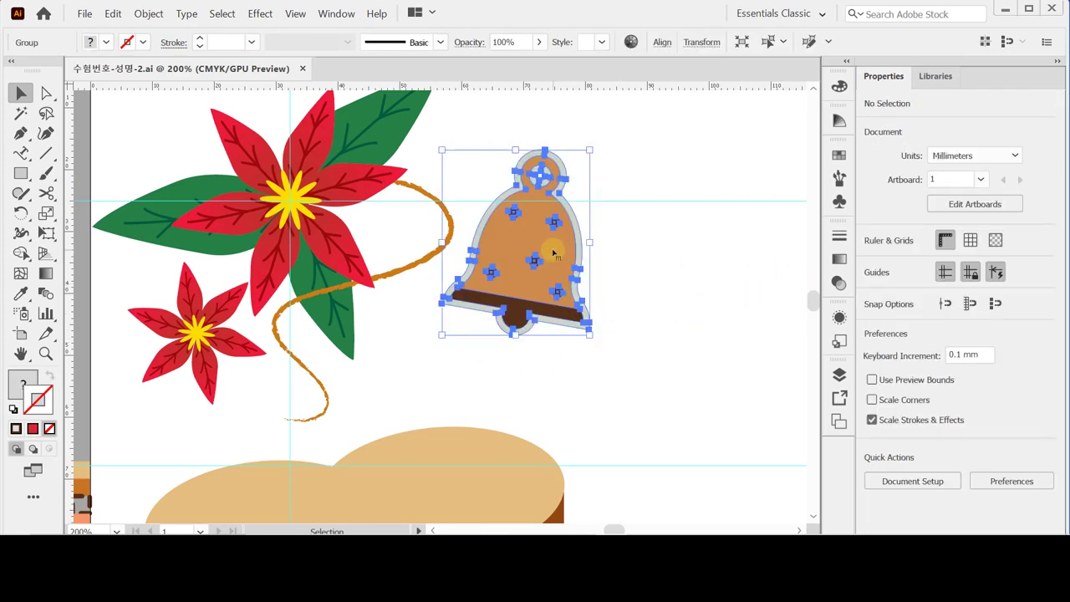
key("a")
left_click(499, 392)
left_click_drag(499, 392, 566, 220)
key("ctrl+v")
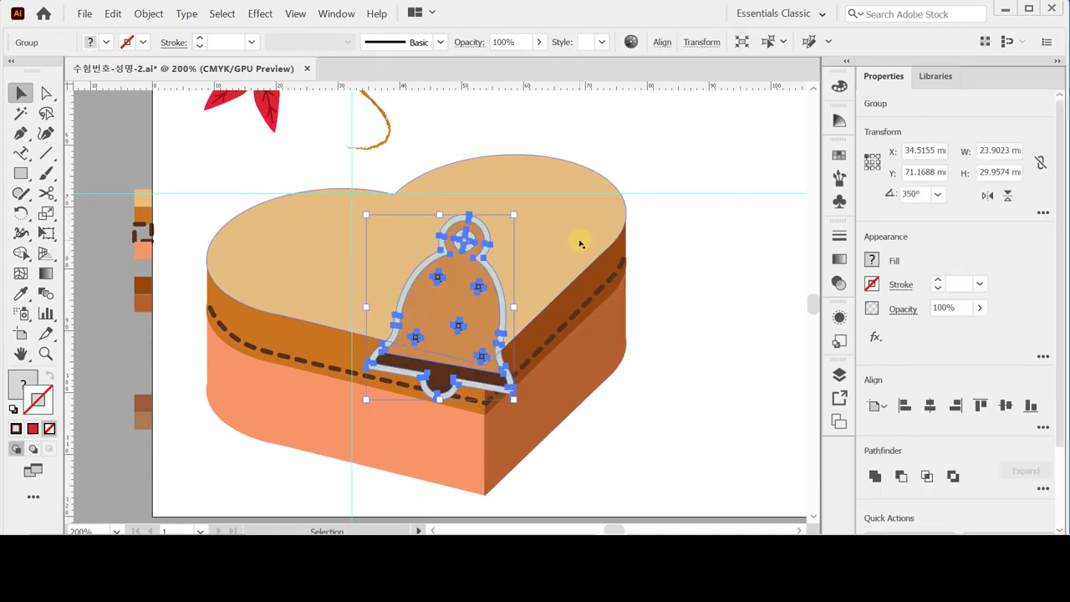
Scale the pasted bell uniformly to 110% and rotate it by -20°.
double_click(46, 212)
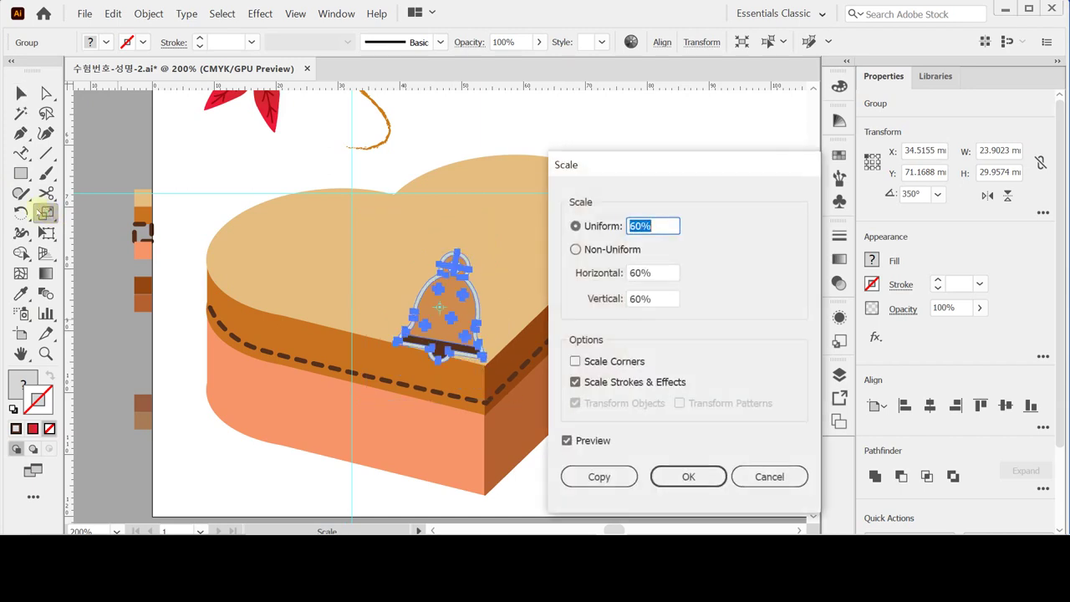
type("110")
left_click(688, 476)
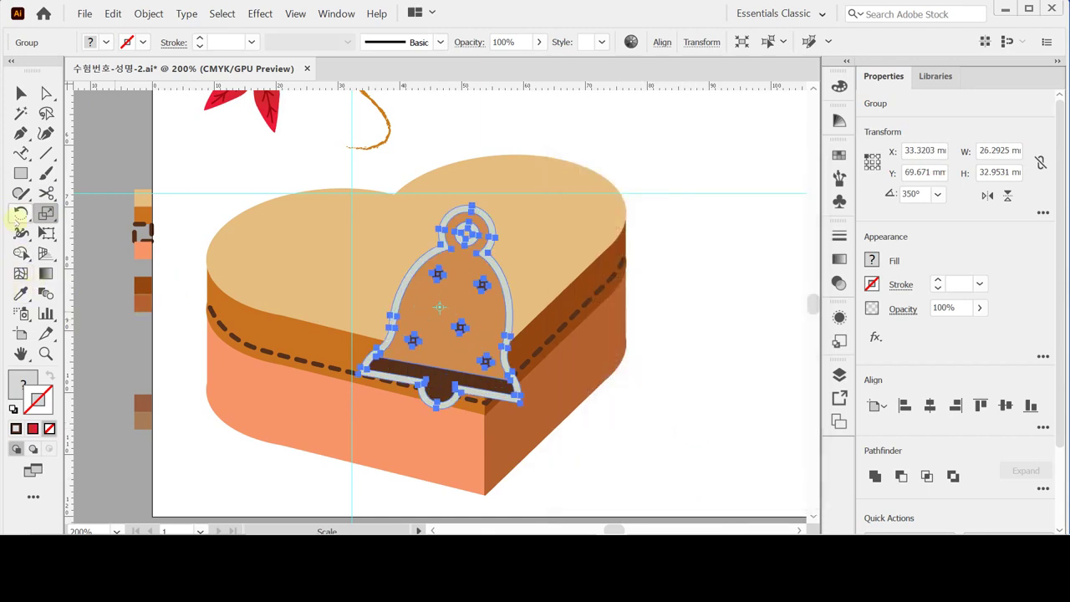
double_click(20, 214)
type("-20")
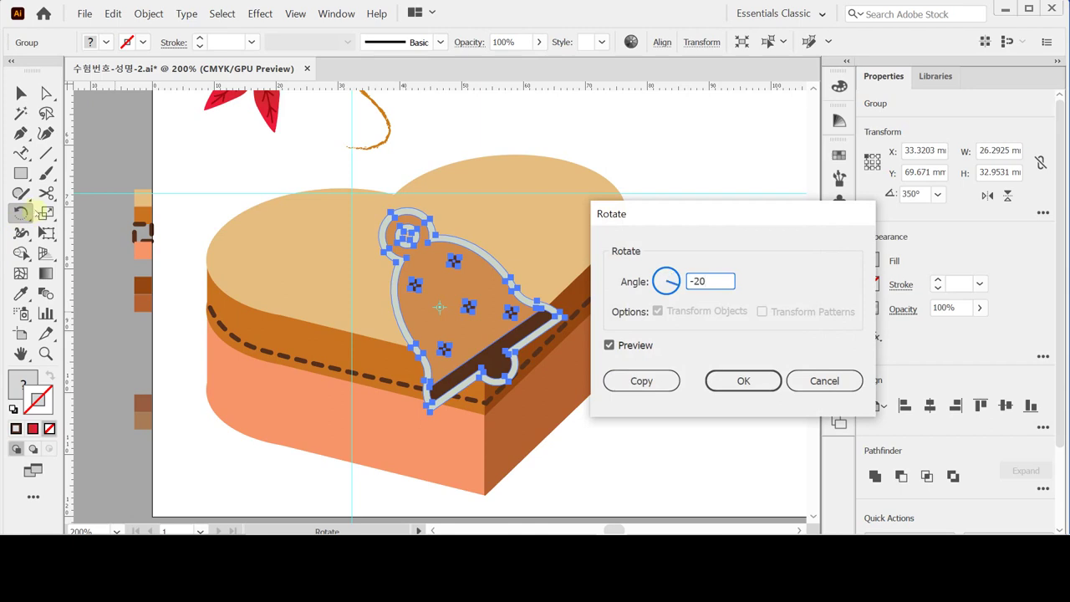
left_click(747, 381)
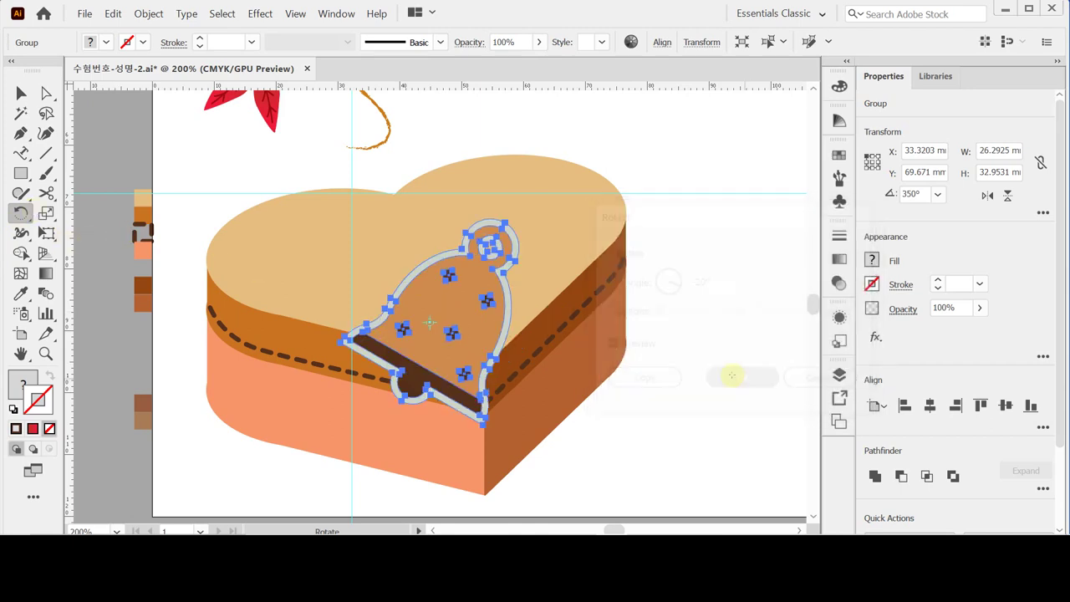
Move the bell copy onto the right half of the lid top, at about X 40.2 mm, Y 55.5 mm.
left_click_drag(431, 326, 514, 199)
left_click(610, 262, "ctrl")
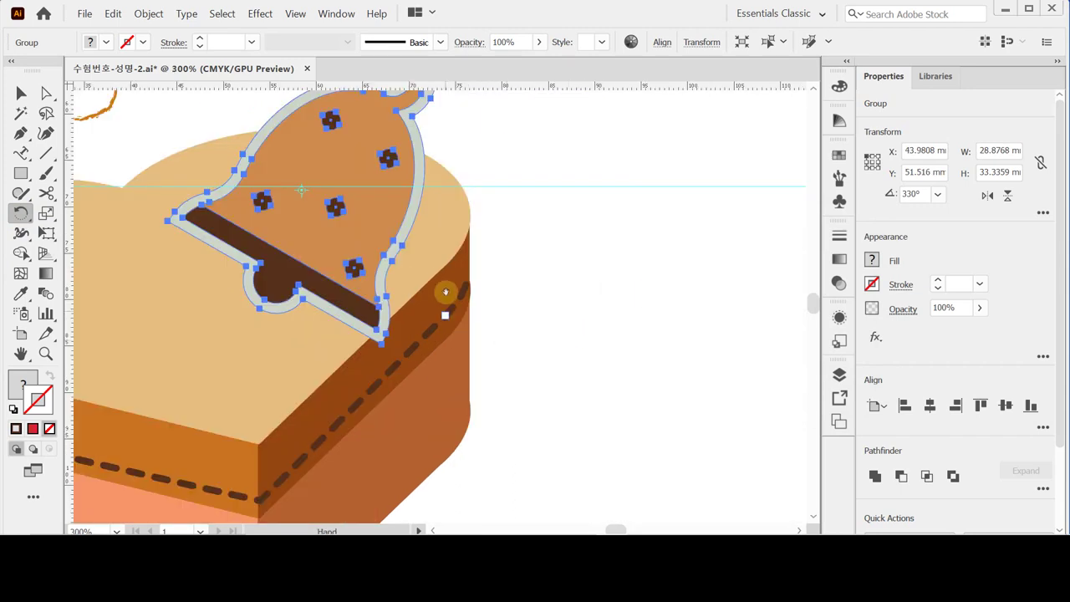
left_click_drag(413, 268, 496, 242)
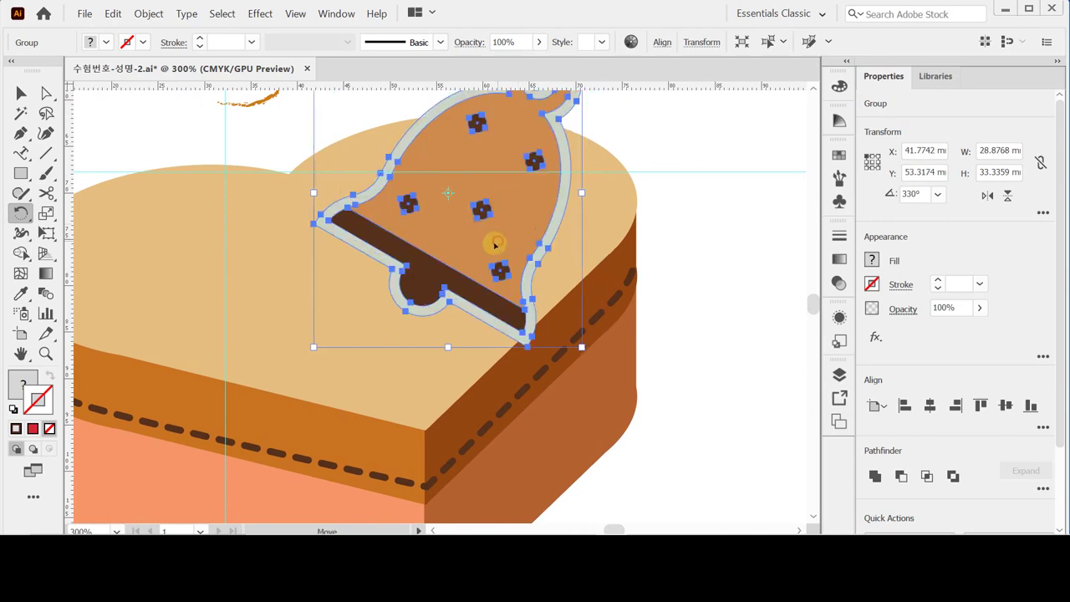
left_click(506, 255, "ctrl+alt")
left_click_drag(445, 274, 466, 257)
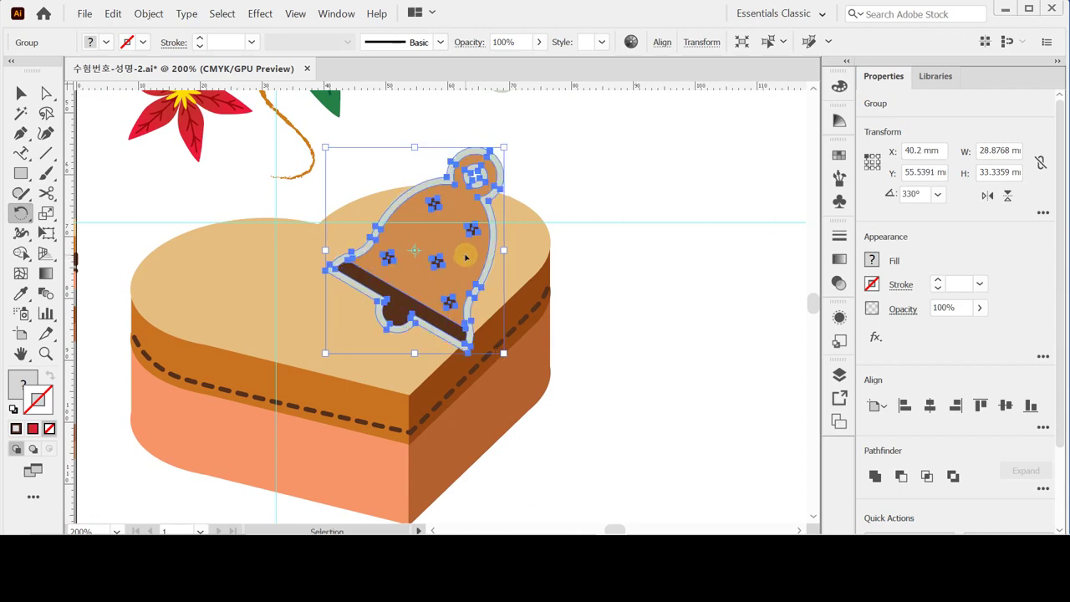
key("ctrl")
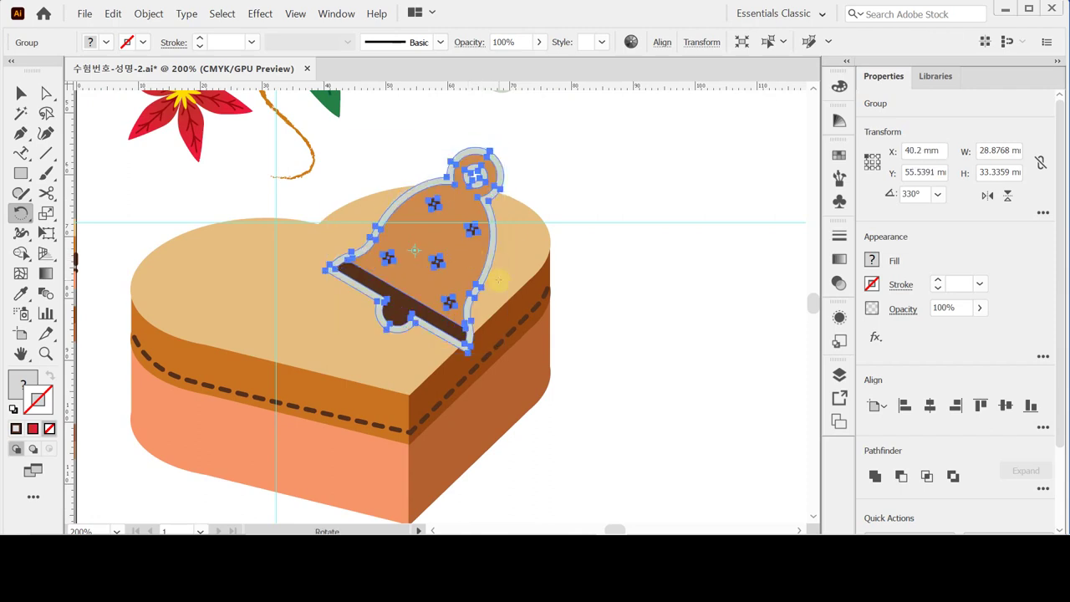
Save the document and open the scale options for the bell on the lid.
key("ctrl")
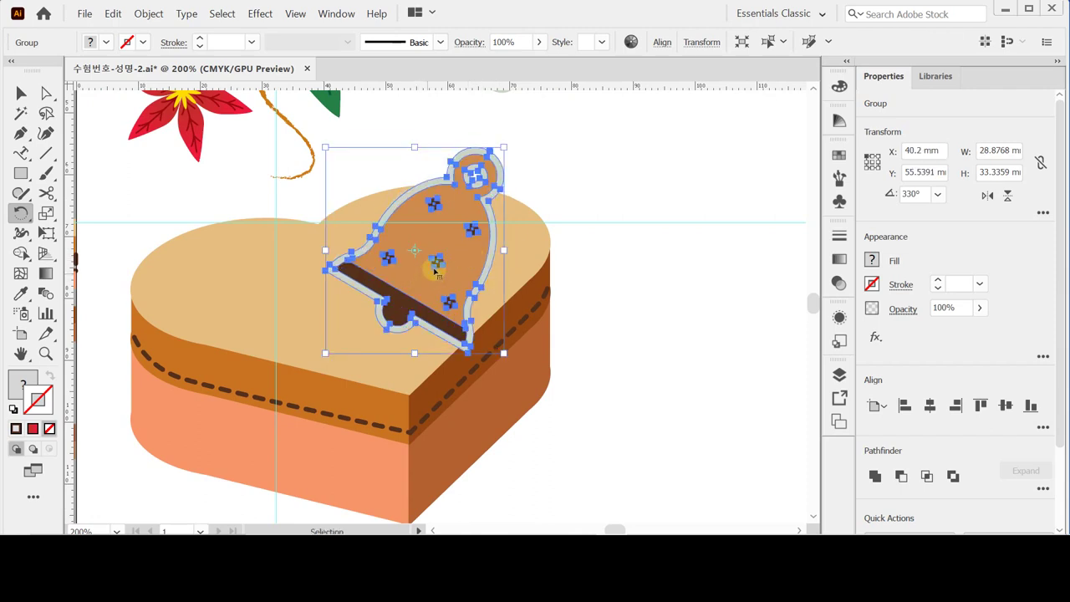
key("ctrl+s")
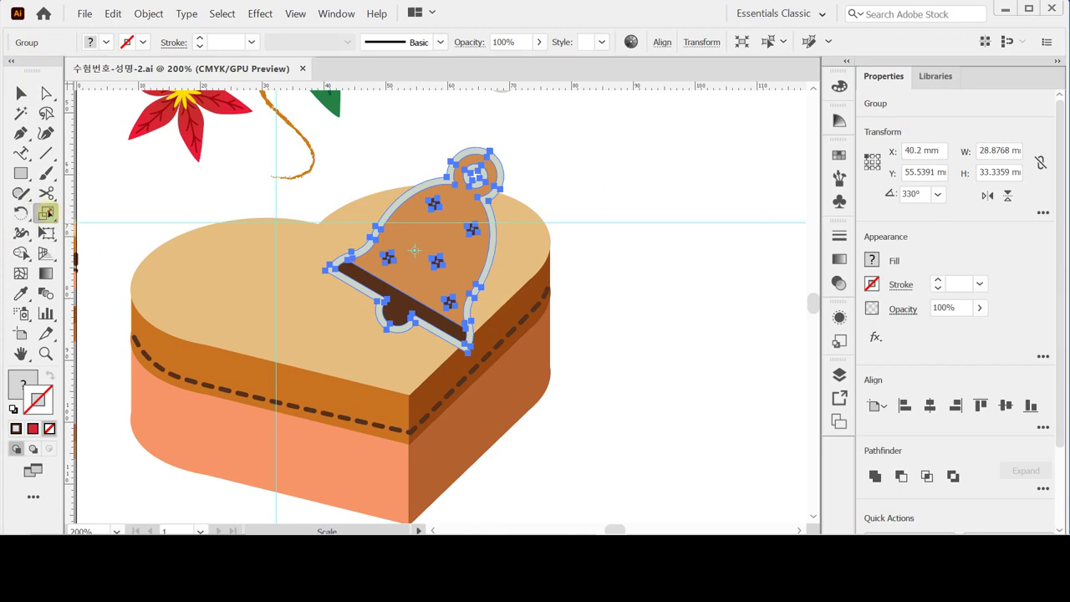
double_click(46, 213)
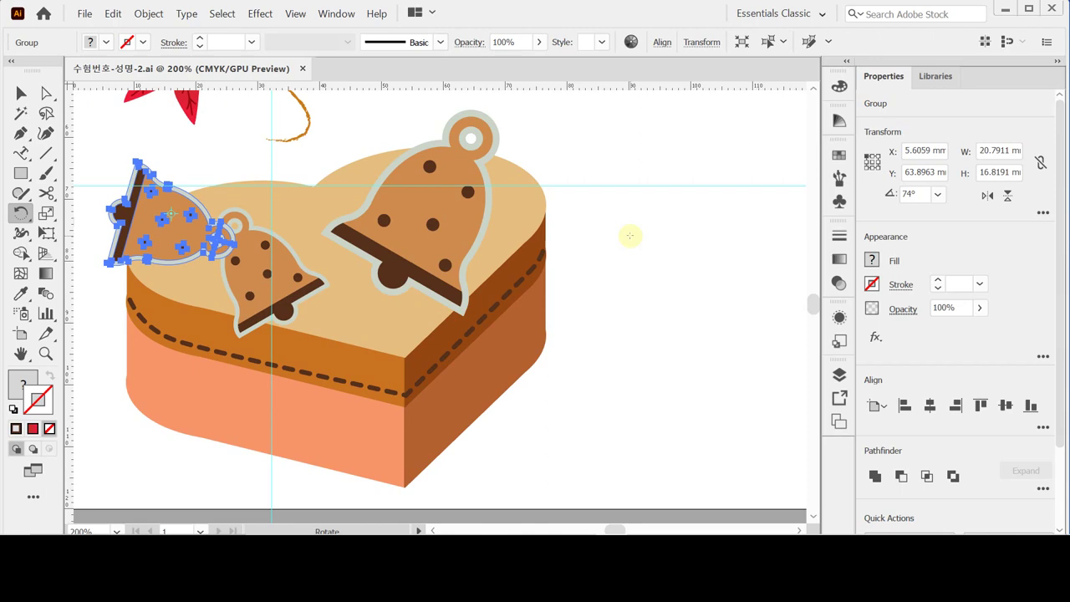
Deselect the small bell copy and enter isolation mode for the heart-shaped box group.
left_click(20, 94)
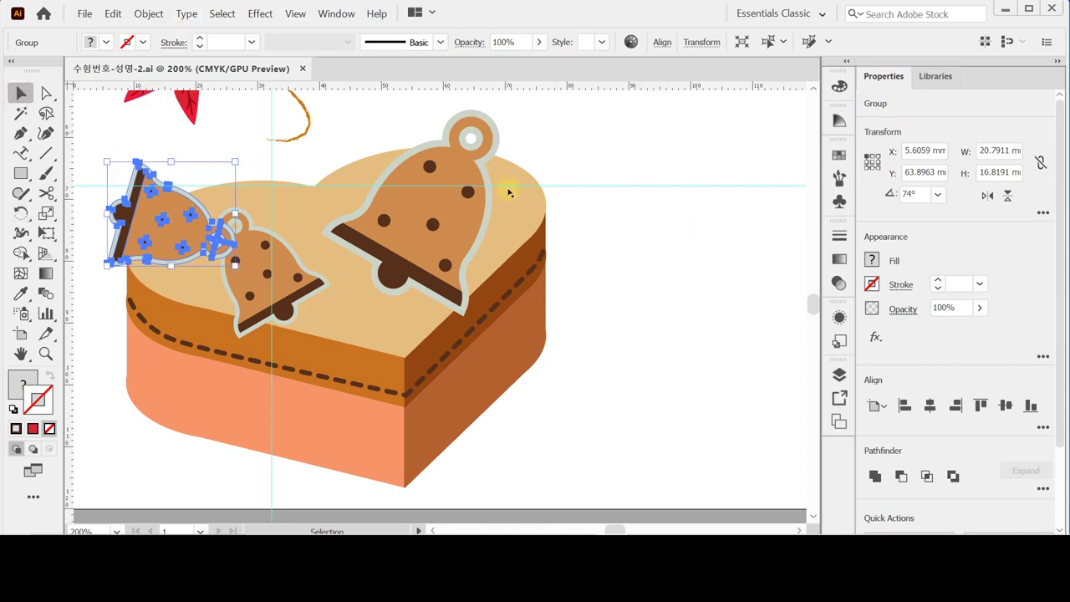
left_click(568, 192)
left_click(530, 189)
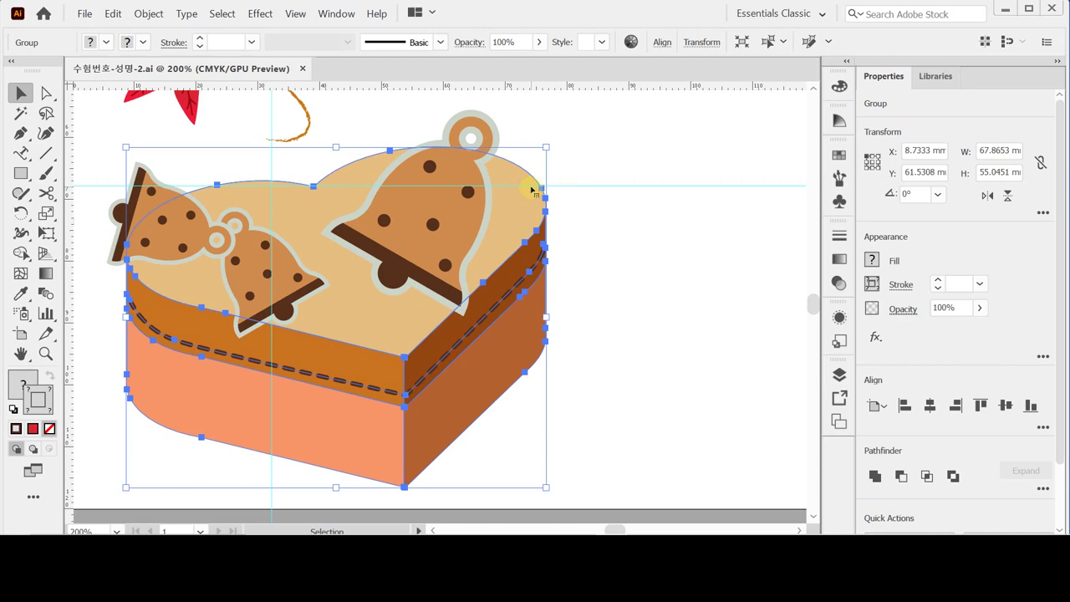
left_click(616, 190)
left_click(514, 191)
double_click(515, 193)
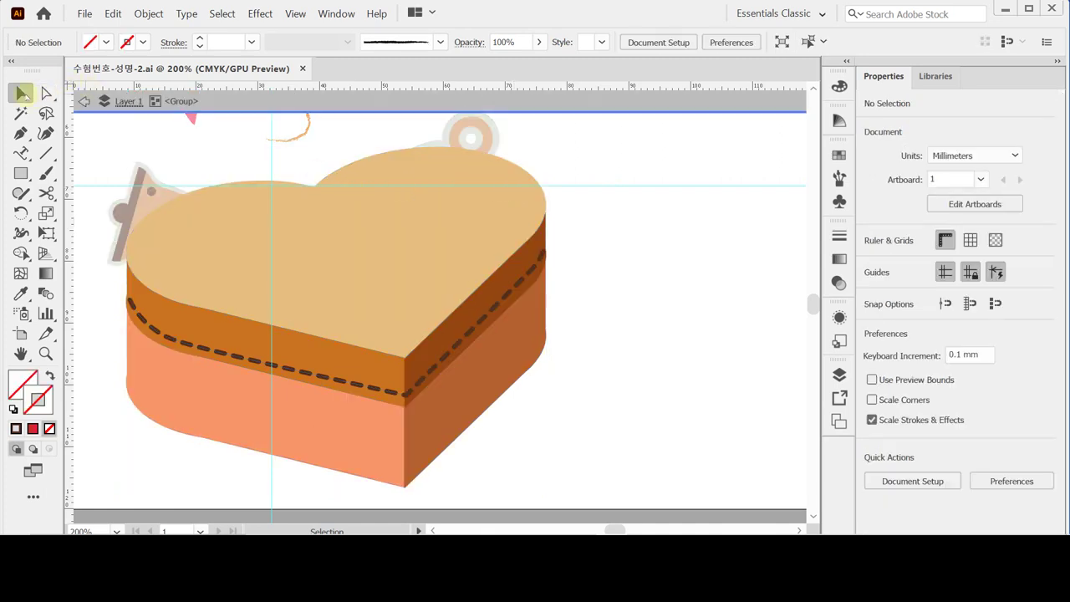
Copy the lid's heart-shaped top face, leave group isolation and paste the copy in front of the bells.
left_click(493, 202)
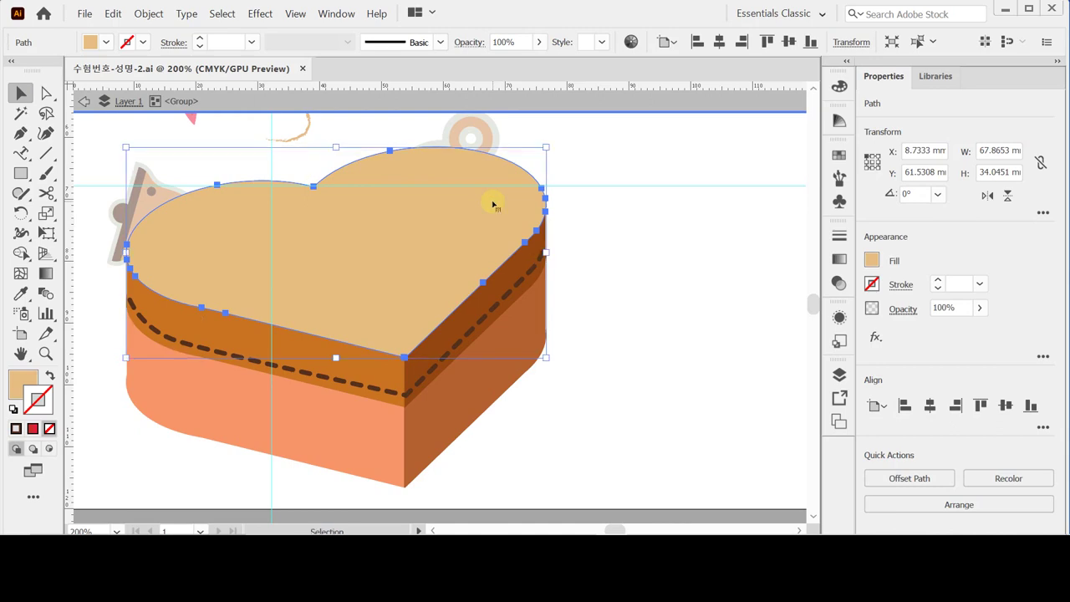
key("Escape")
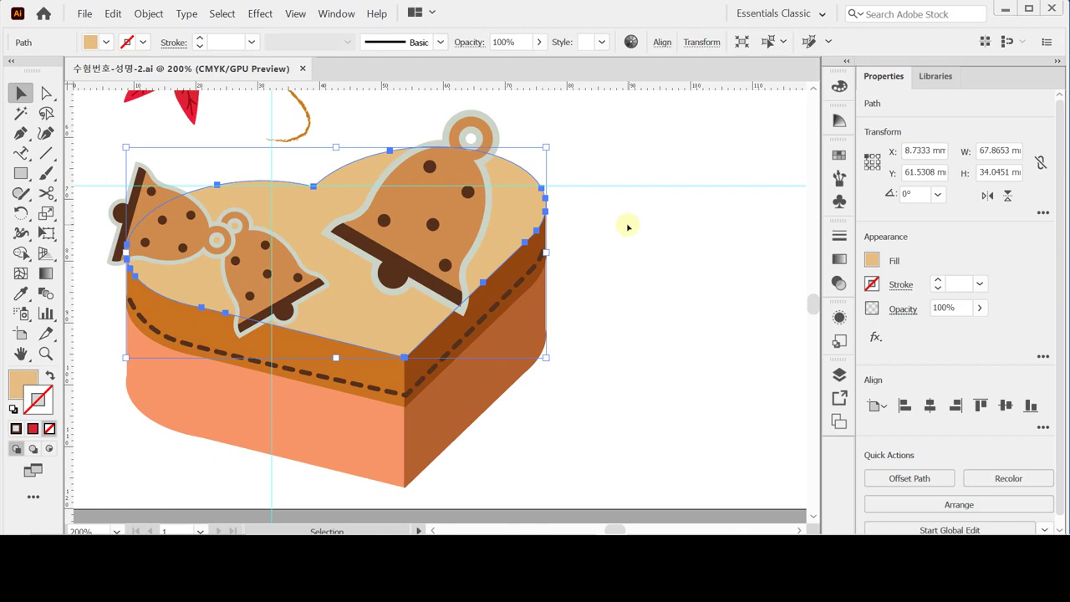
left_click(628, 226)
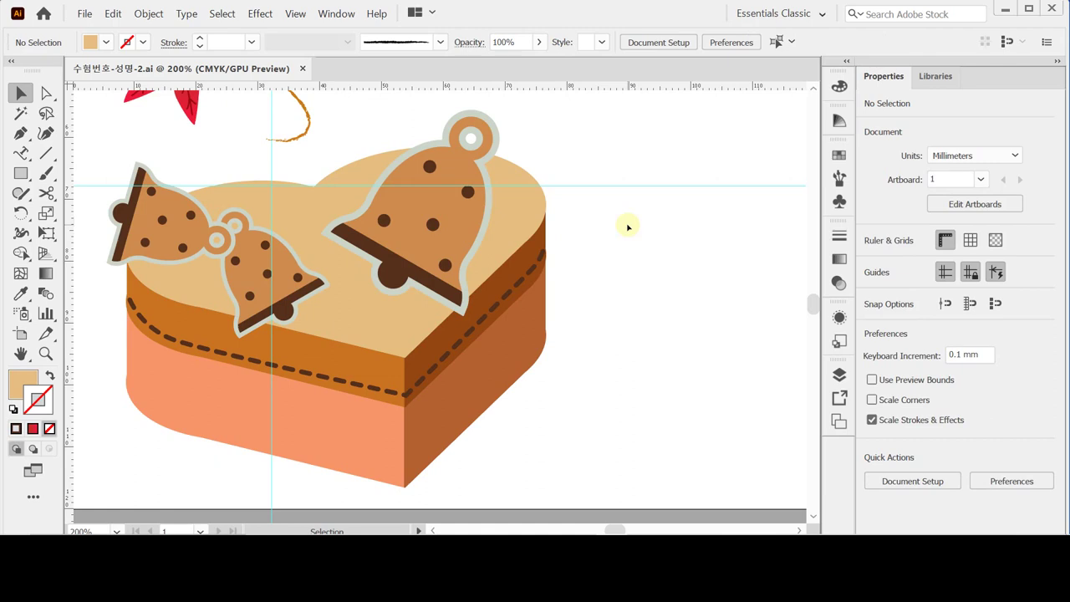
key("a")
key("ctrl+z")
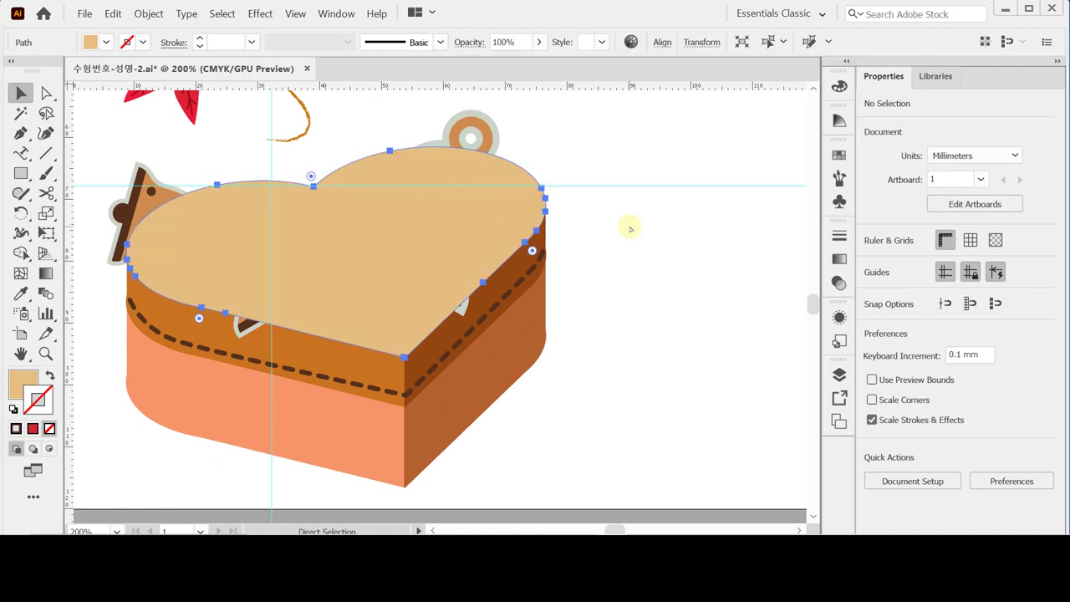
key("v")
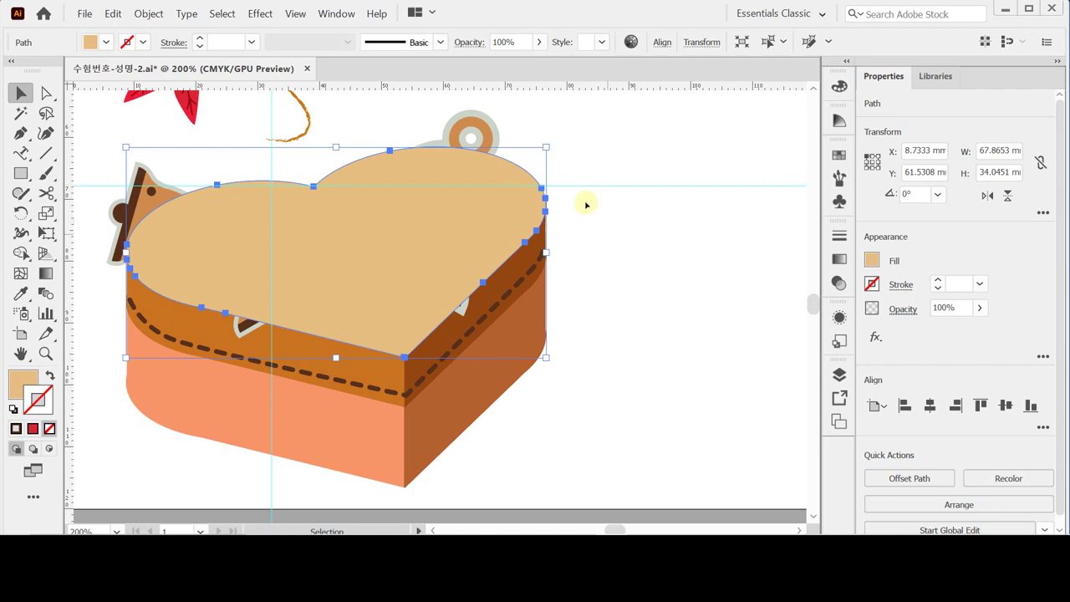
Clip the three bell copies to the pasted heart shape with a clipping mask.
left_click(139, 198, "shift")
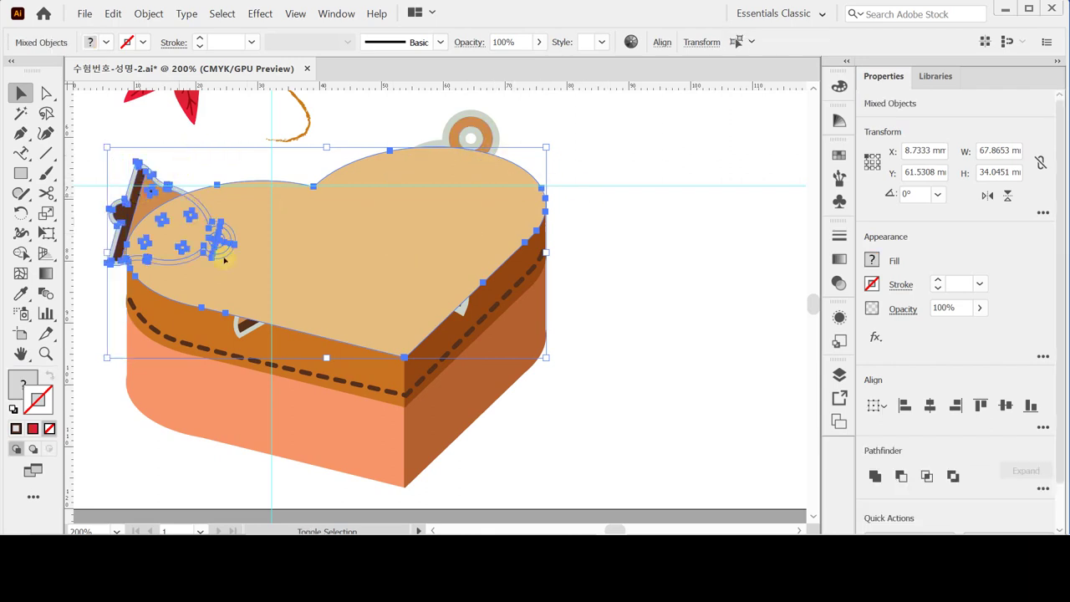
left_click(237, 321, "shift")
left_click(493, 125, "shift")
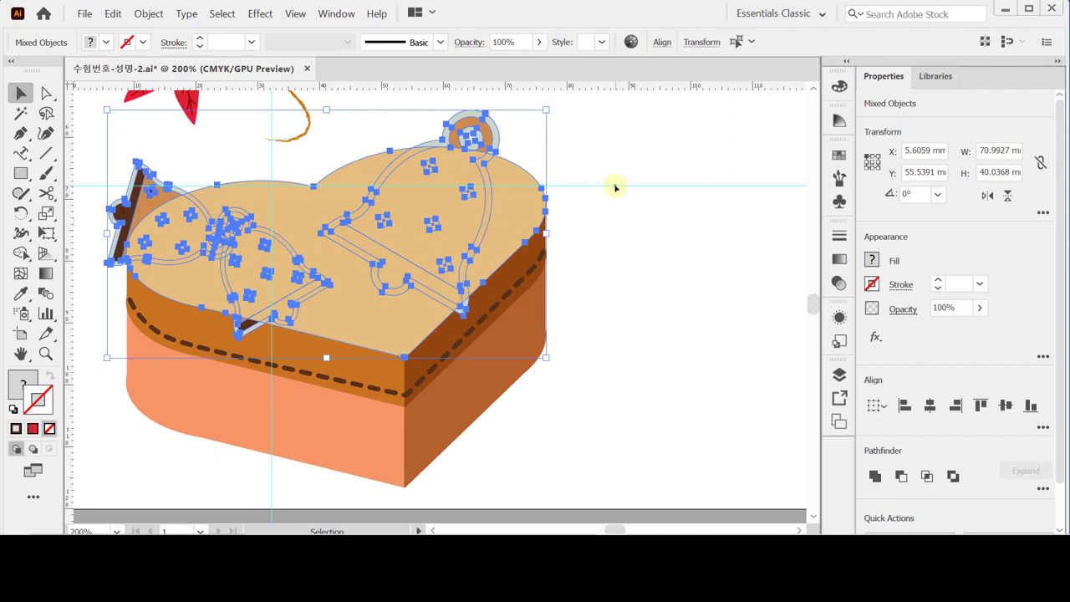
right_click(531, 206)
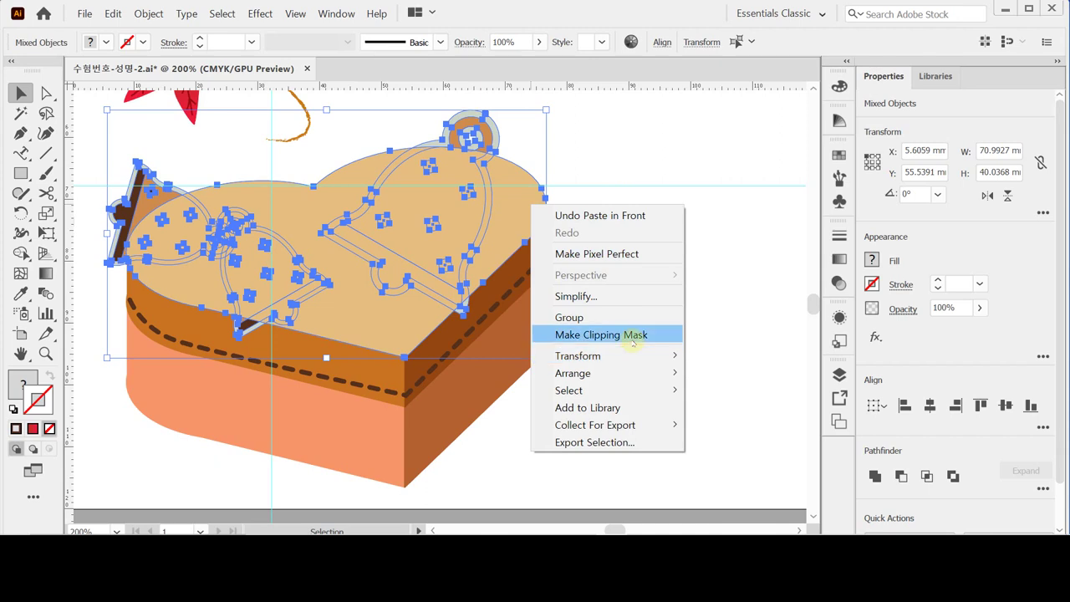
left_click(633, 336)
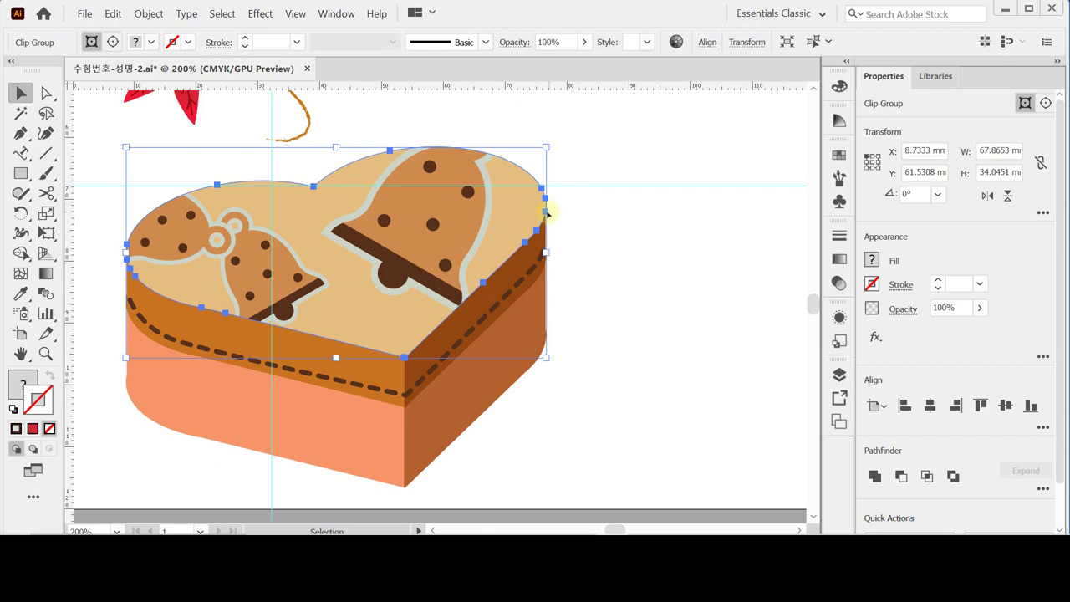
left_click_drag(547, 214, 703, 201)
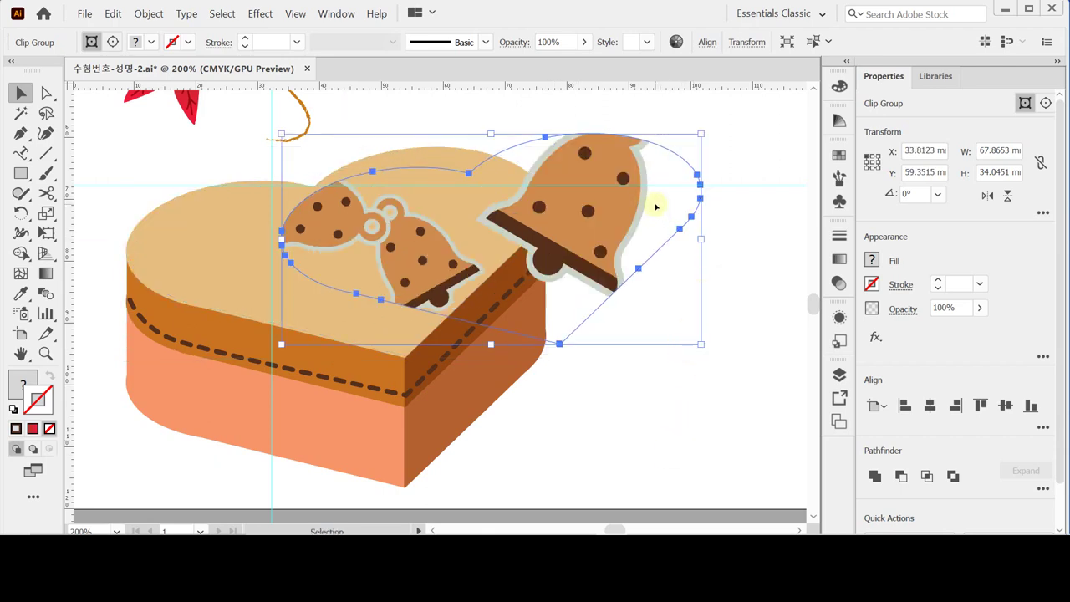
key("ctrl+z")
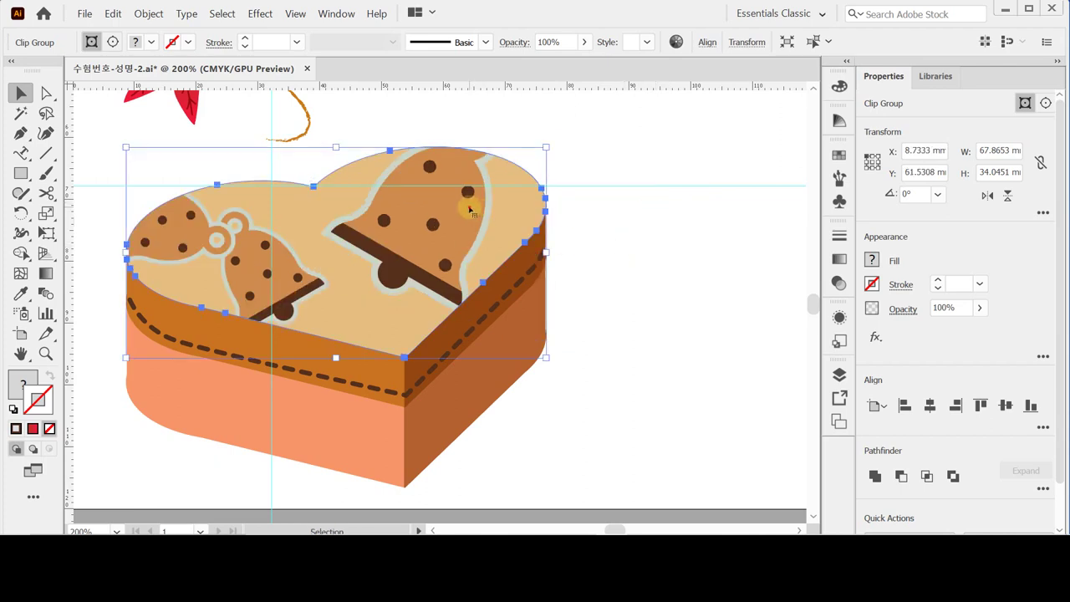
Inside the clip group, shift the large bell slightly down and to the left, and leave isolation.
double_click(470, 211)
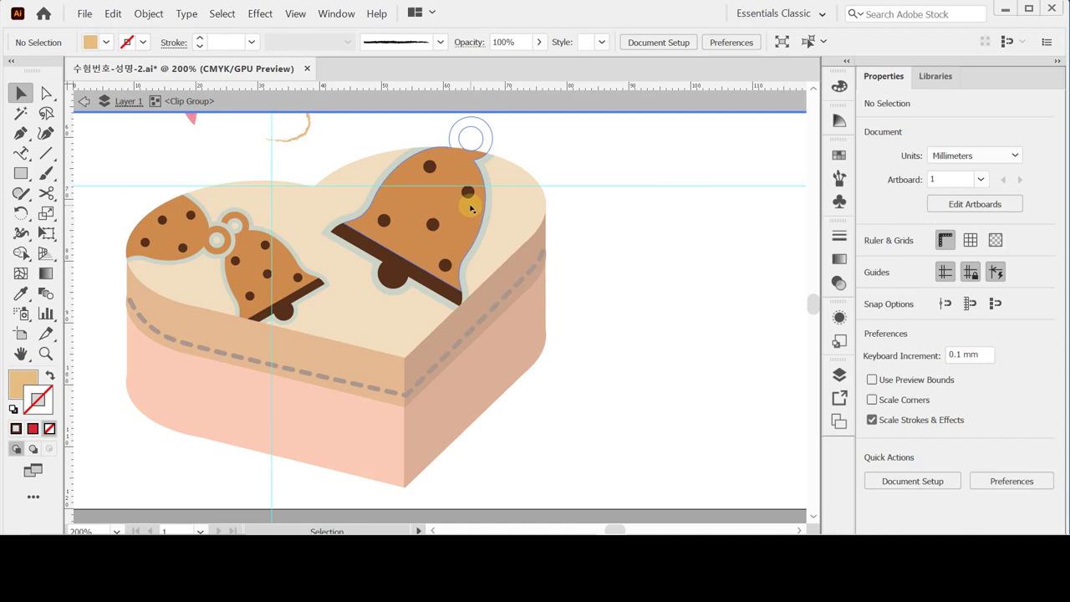
left_click(472, 206)
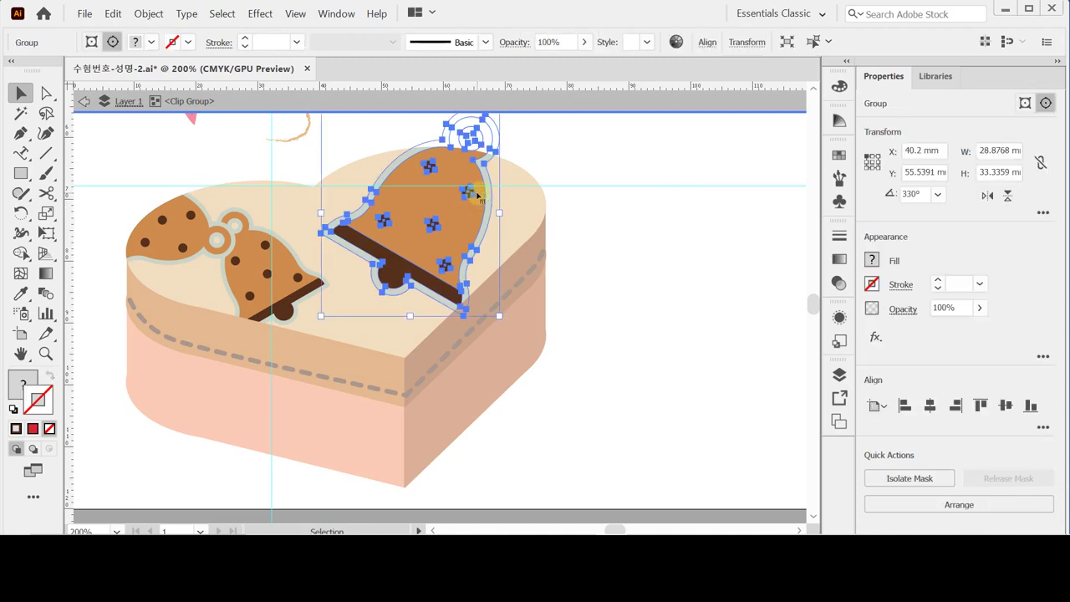
left_click_drag(477, 196, 469, 208)
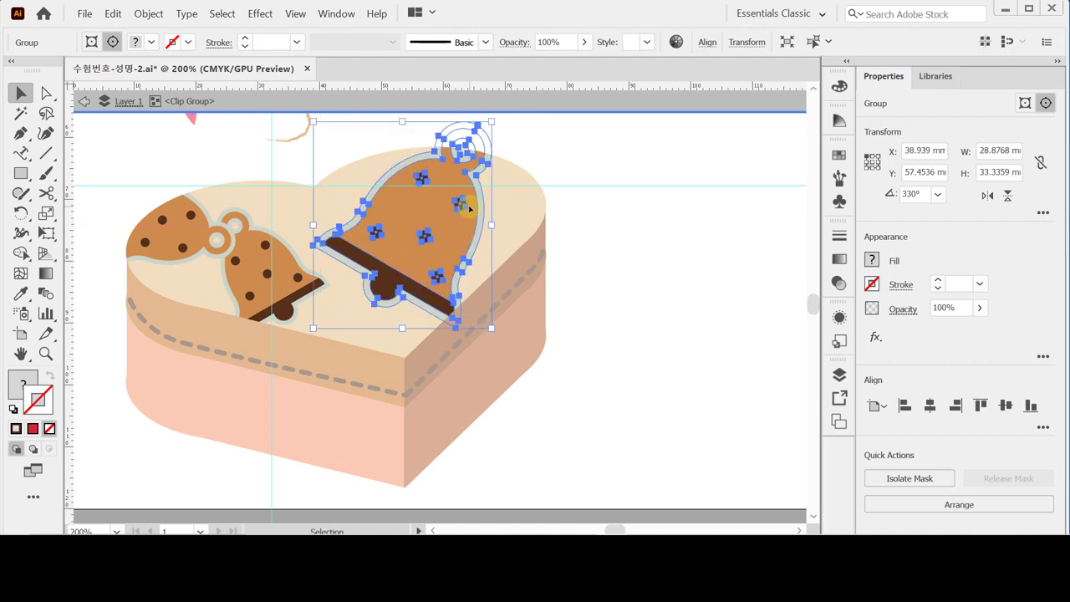
left_click_drag(469, 208, 471, 212)
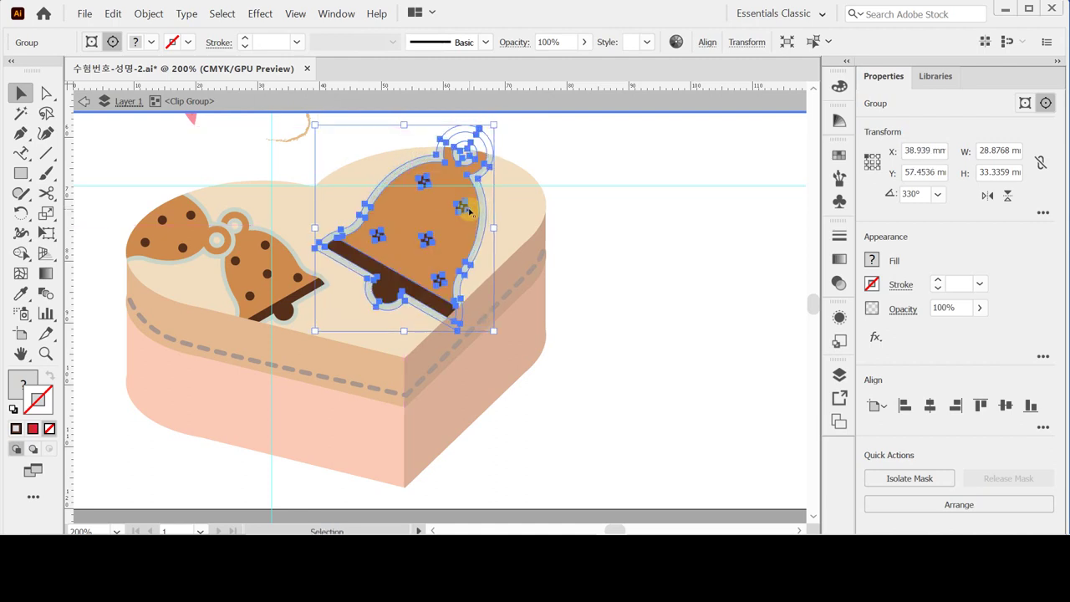
left_click(616, 186)
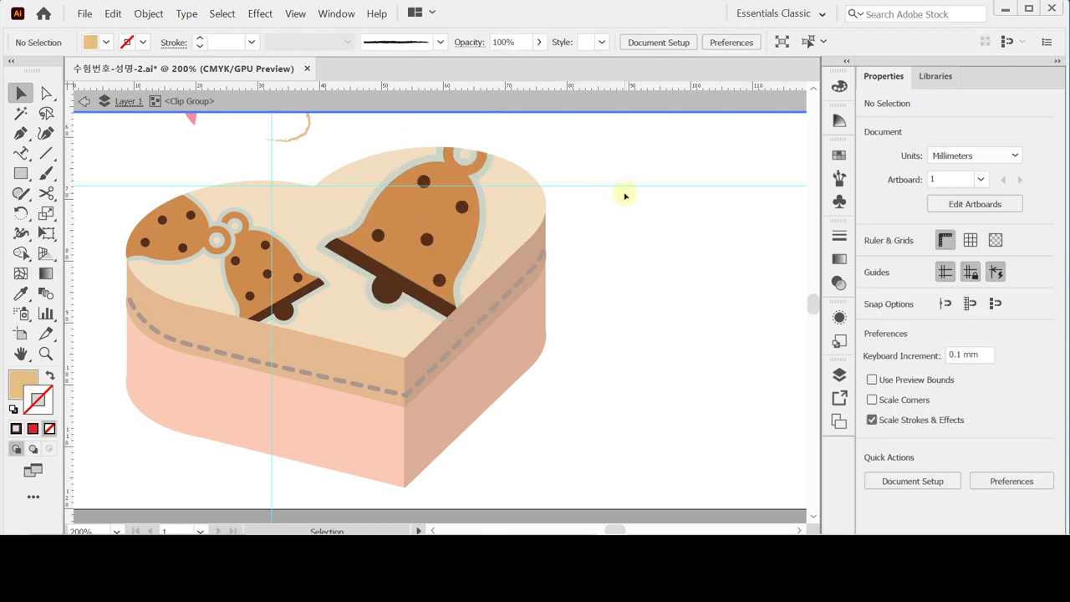
double_click(623, 187)
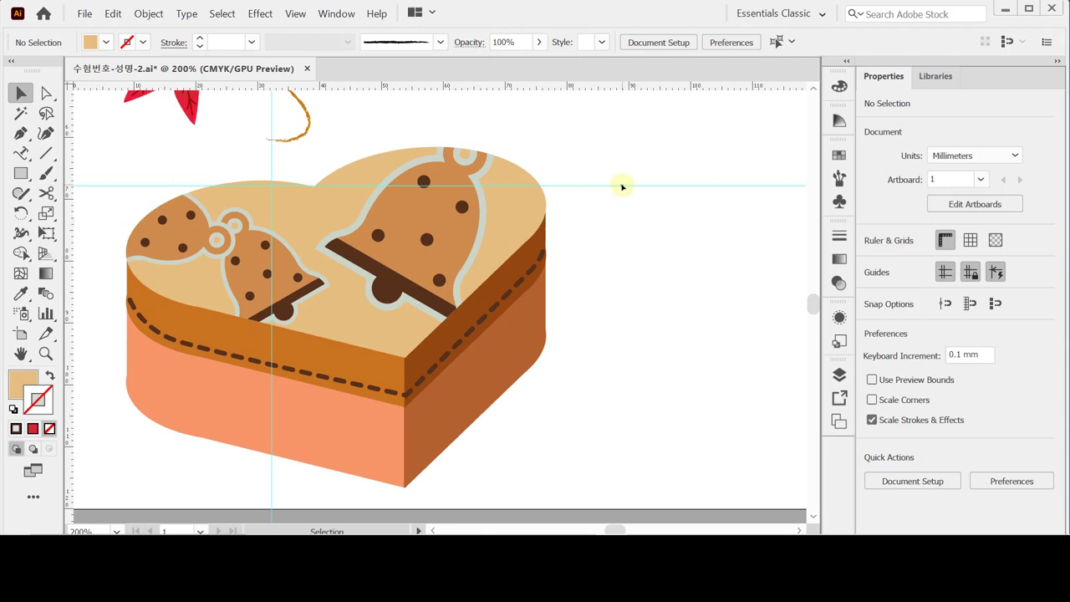
Set the opacity of the clipped bell group on the lid to 60%.
left_click(447, 168)
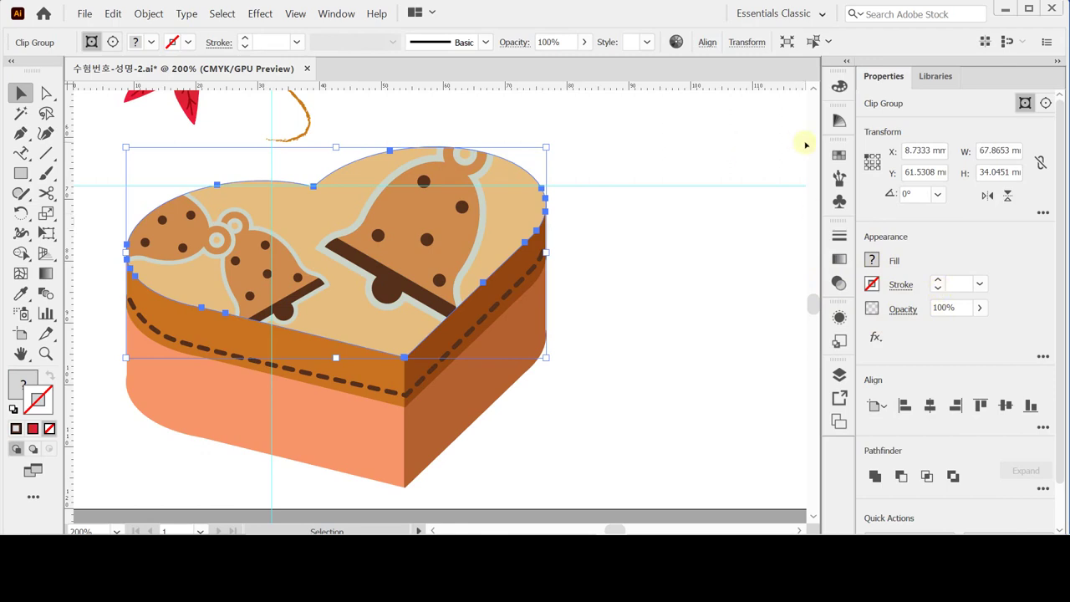
left_click(953, 308)
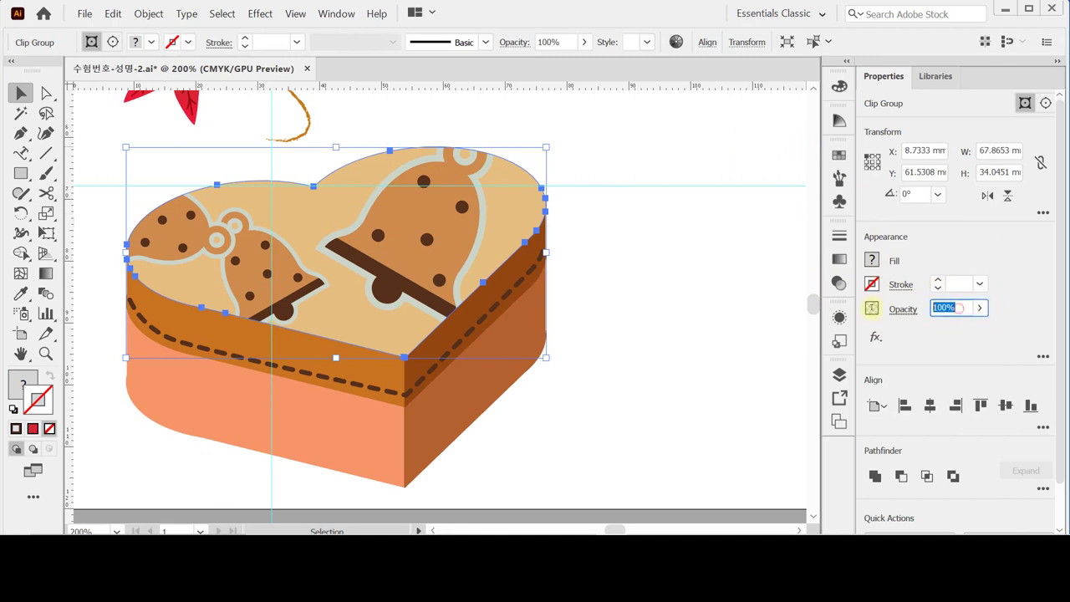
type("60")
key("Return")
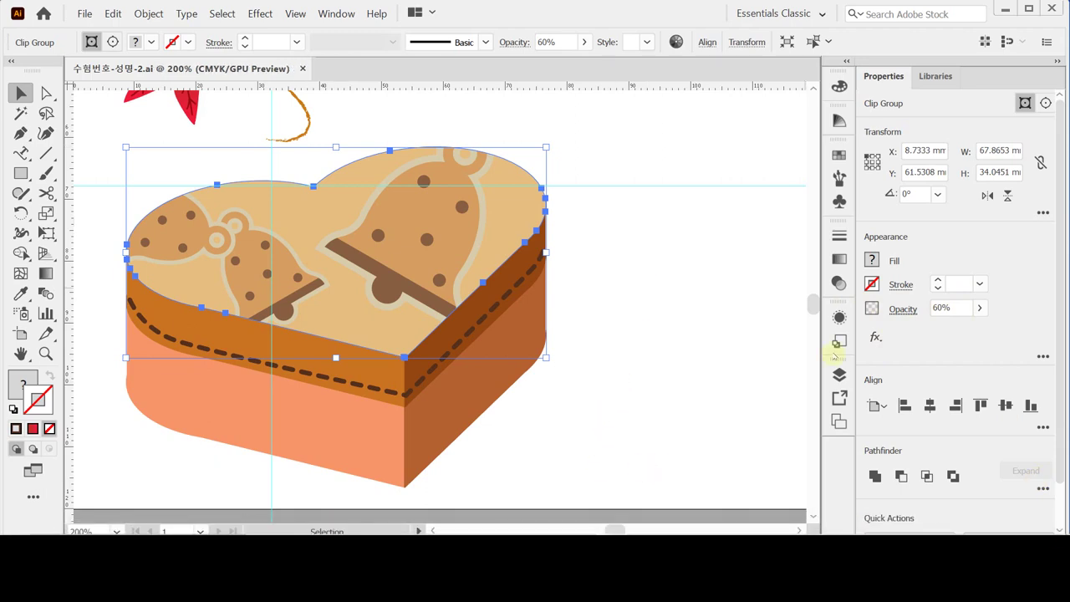
Copy the whole small red flower above the box and paste it onto the heart-shaped box.
left_click_drag(211, 201, 246, 356)
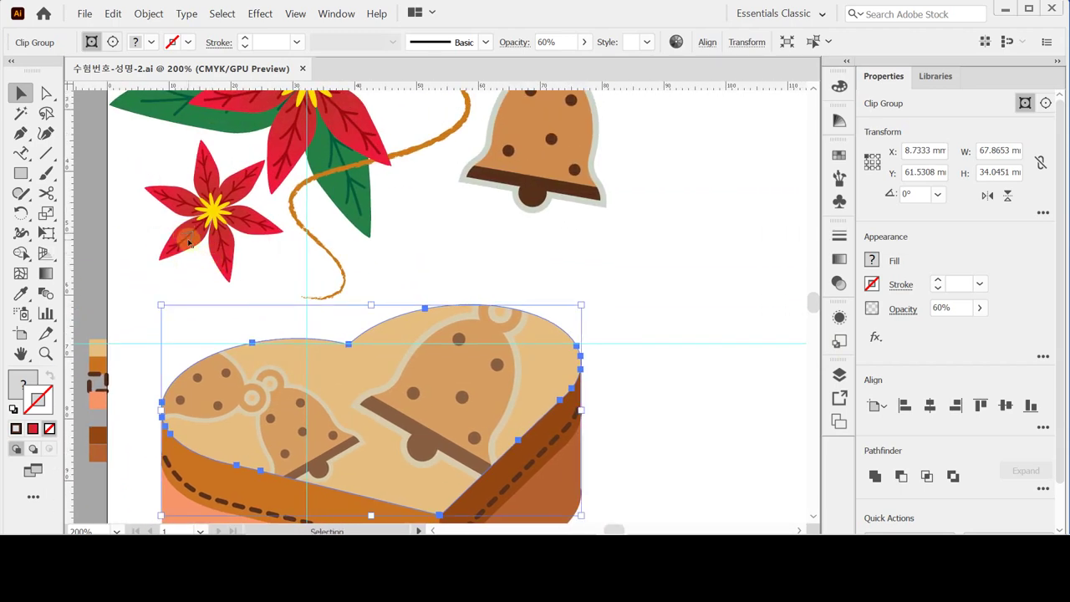
left_click(189, 242)
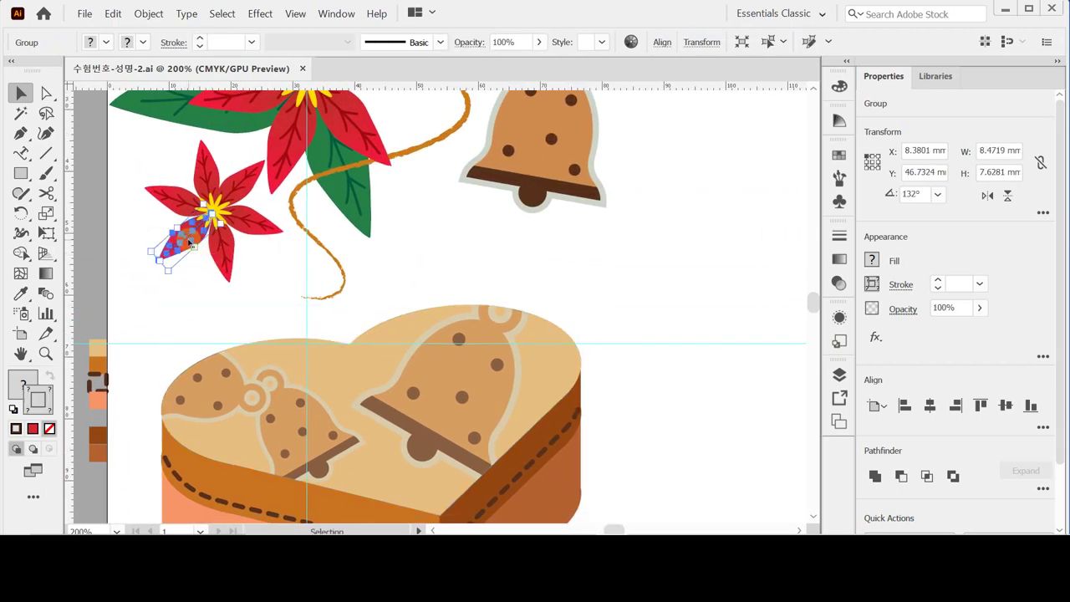
left_click(165, 164)
left_click_drag(162, 166, 244, 278)
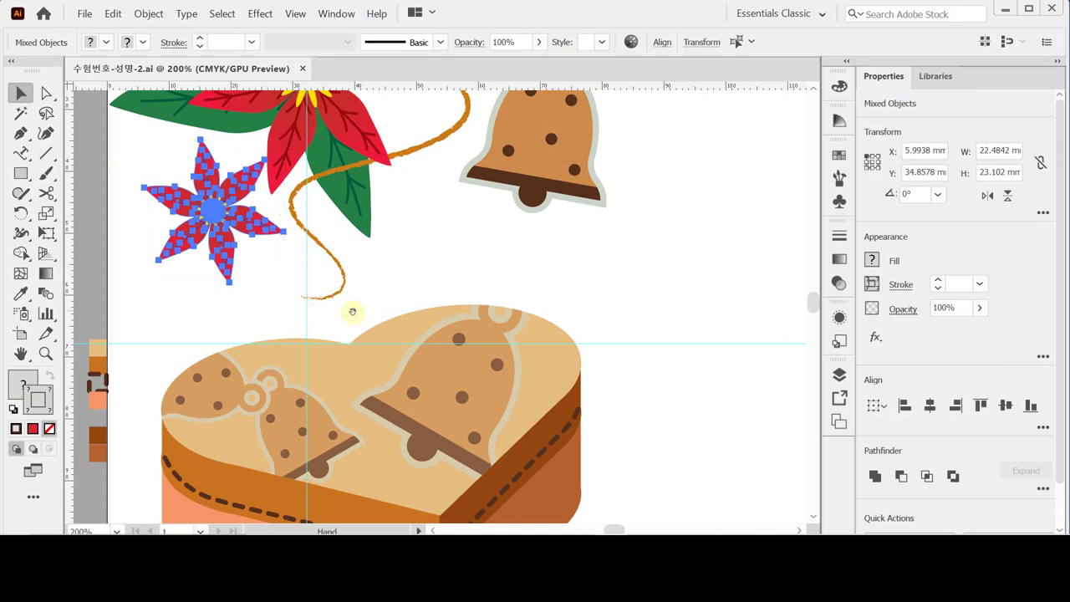
left_click_drag(351, 310, 304, 194)
key("ctrl+c")
key("ctrl+v")
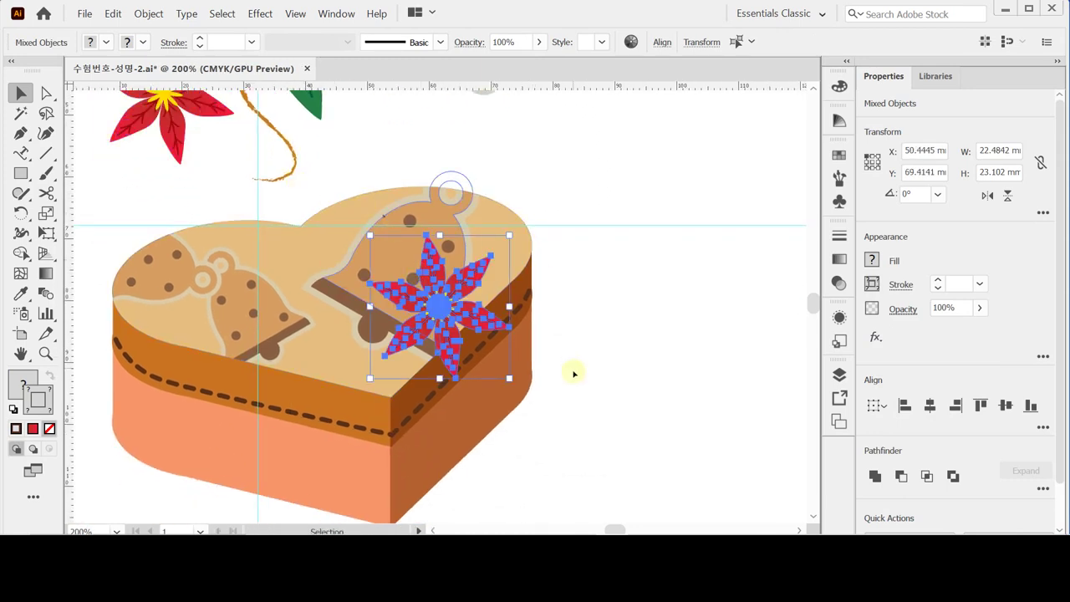
Unite the pasted flower's parts into one shape and fill it with a sampled brown.
left_click(876, 476)
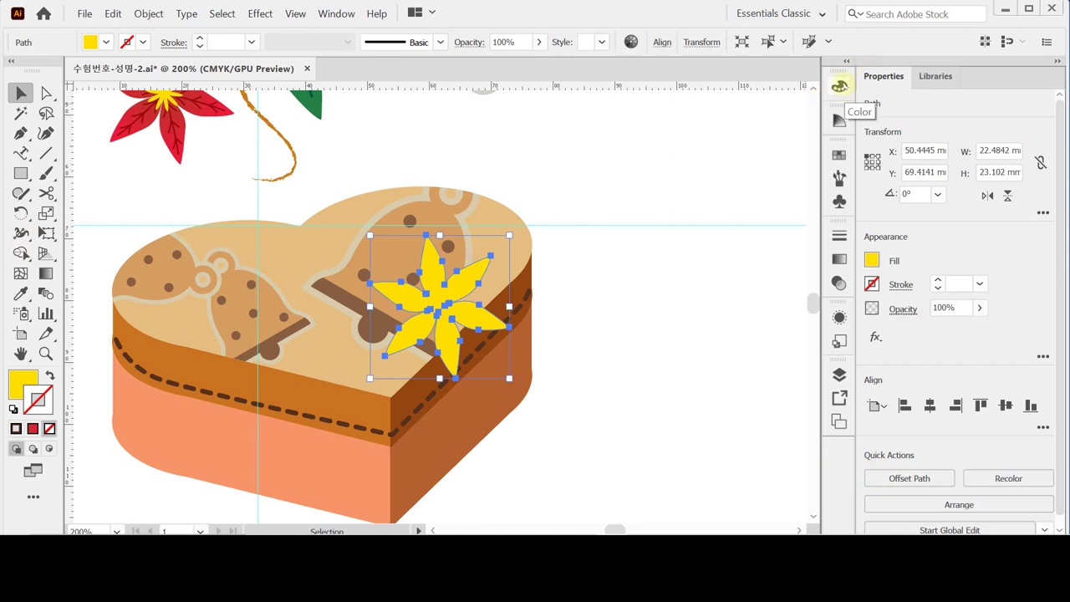
key("i")
left_click(339, 293)
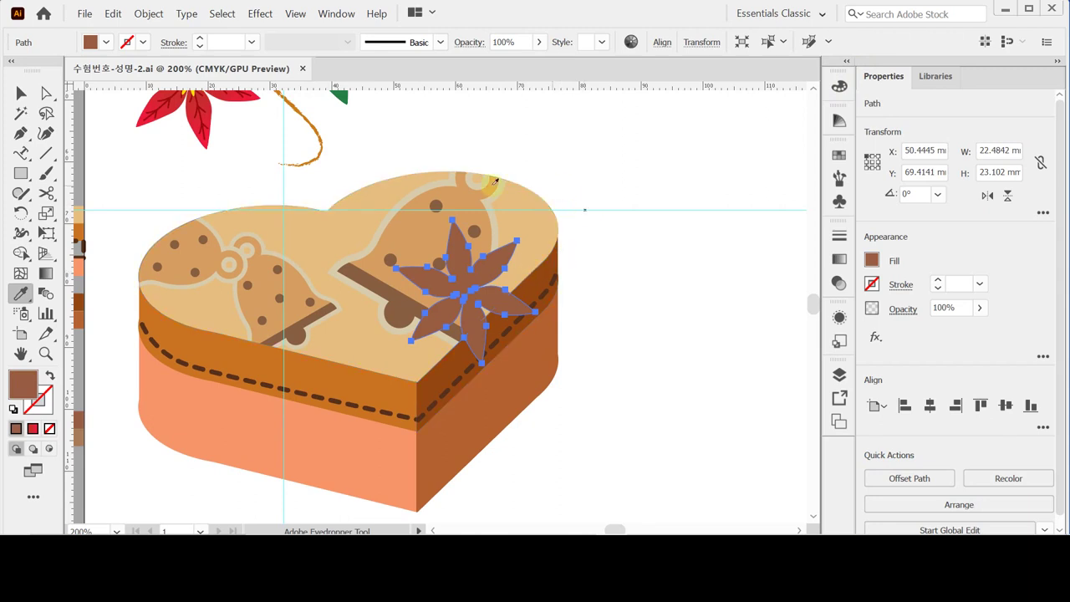
Scale the brown flower uniformly to 40% and rotate it by 45°.
double_click(46, 216)
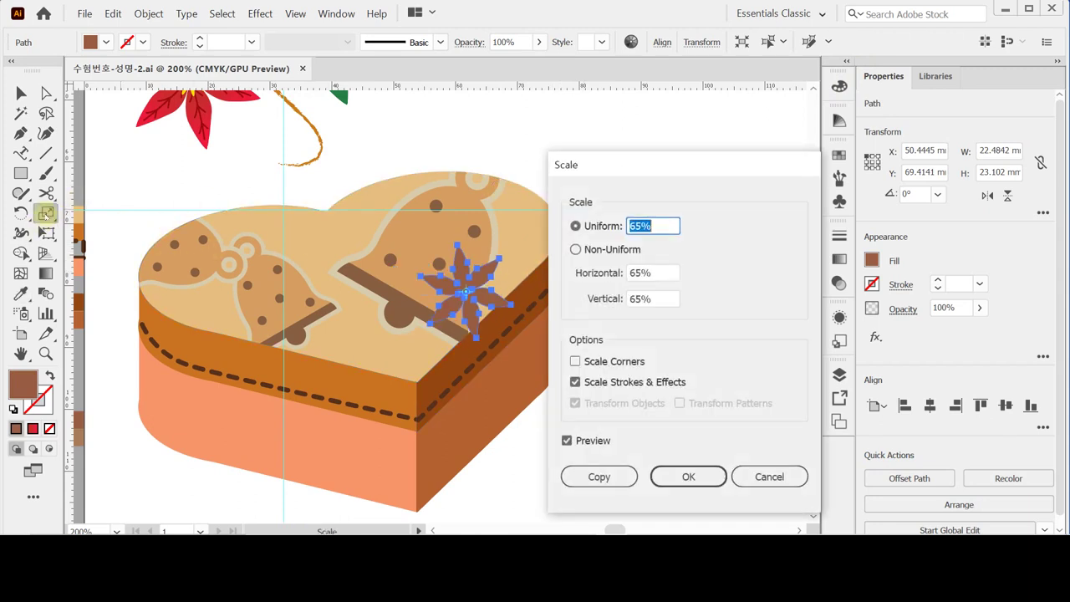
type("40")
key("Return")
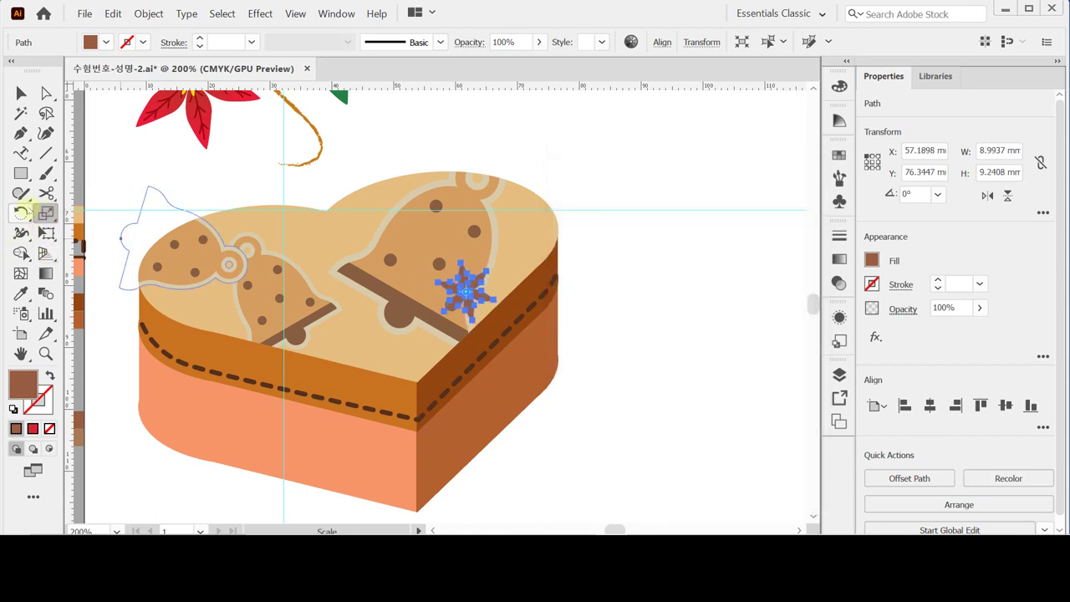
double_click(23, 211)
type("45")
key("Return")
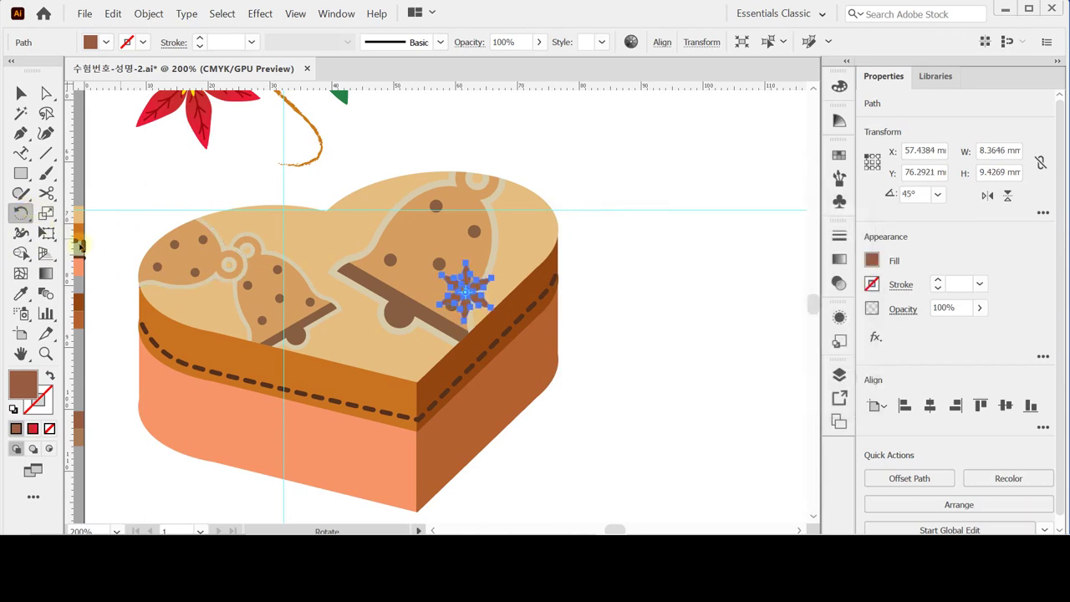
Move the brown flower onto the box's pink front face near the front corner and save the document.
left_click_drag(478, 296, 392, 472)
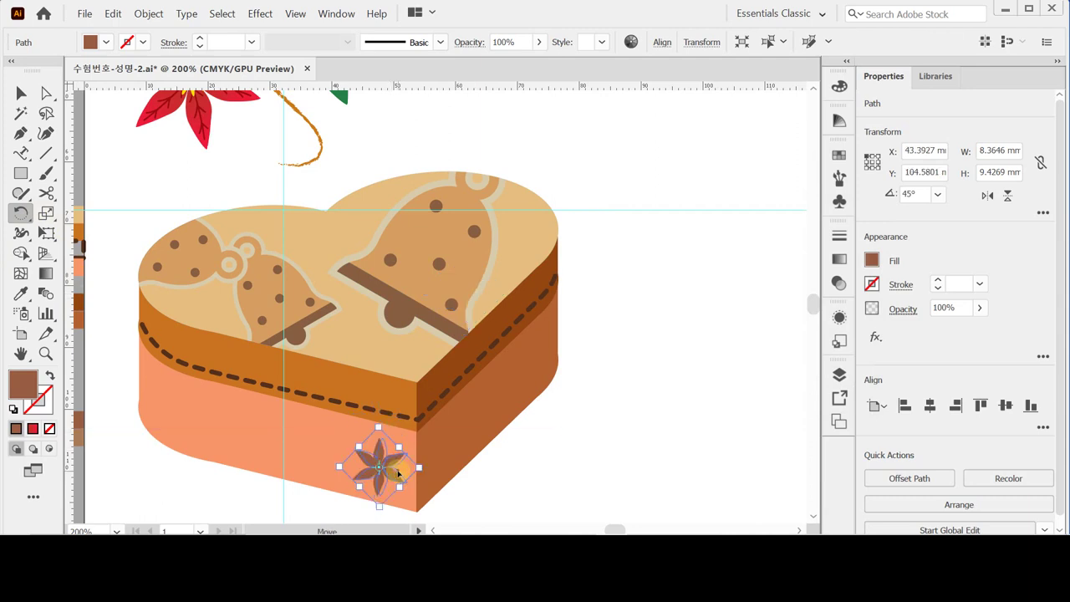
left_click_drag(398, 473, 402, 473)
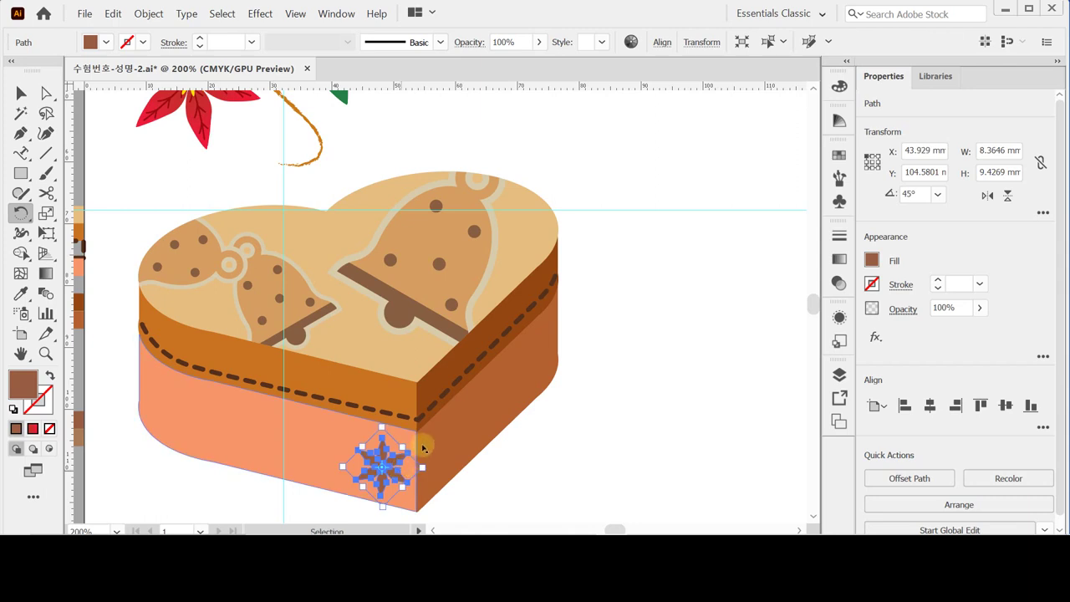
key("ctrl+s")
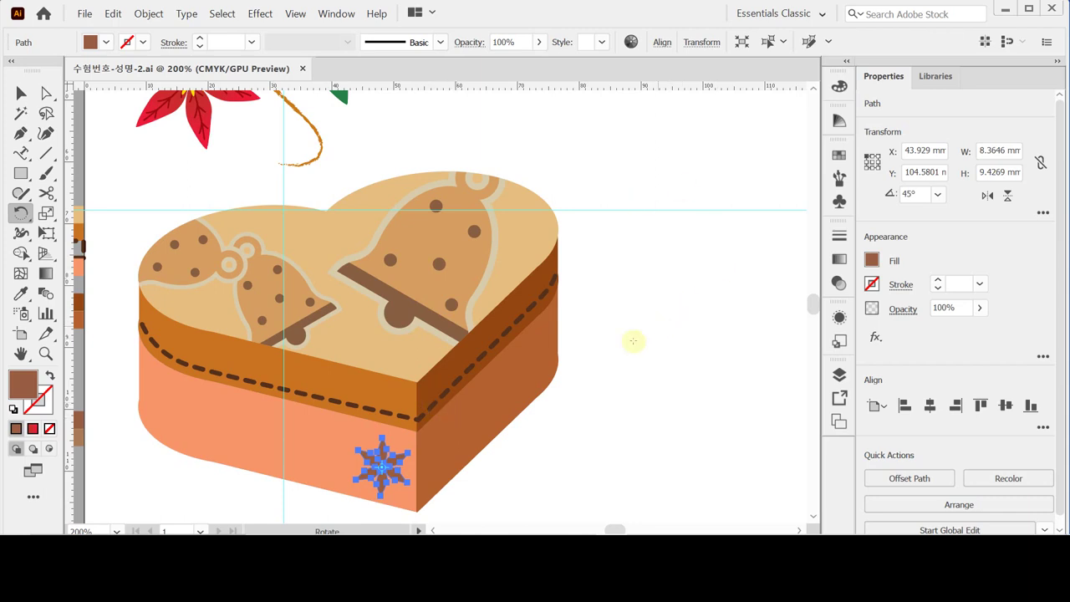
Start a new point text beside the box's lower right side and set its font to Times New Roman Bold.
key("space")
left_click_drag(638, 355, 640, 256)
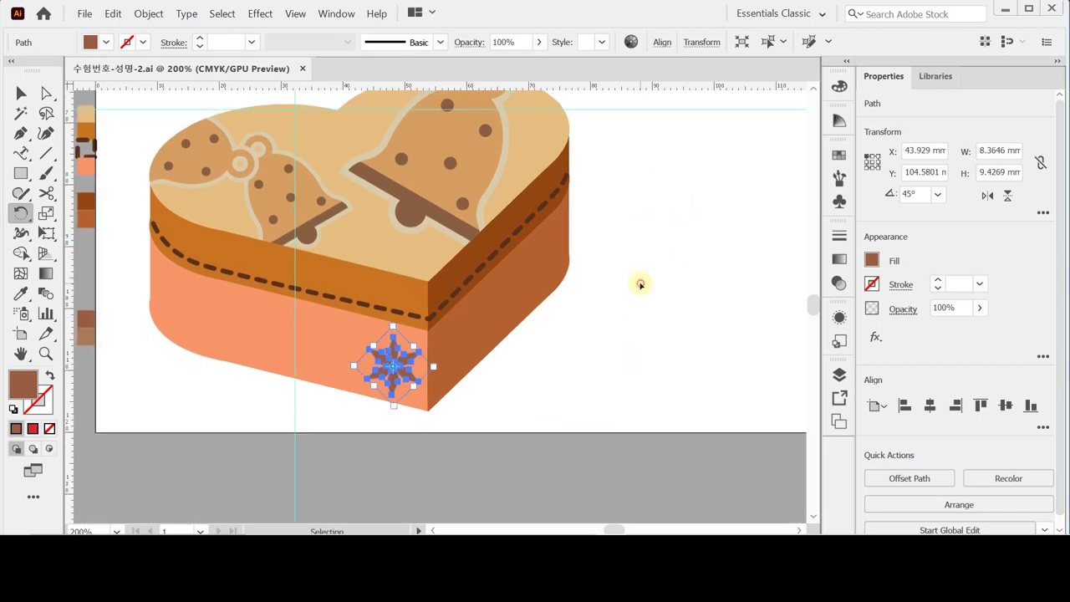
key("ctrl+shift+a")
left_click_drag(21, 153, 75, 151)
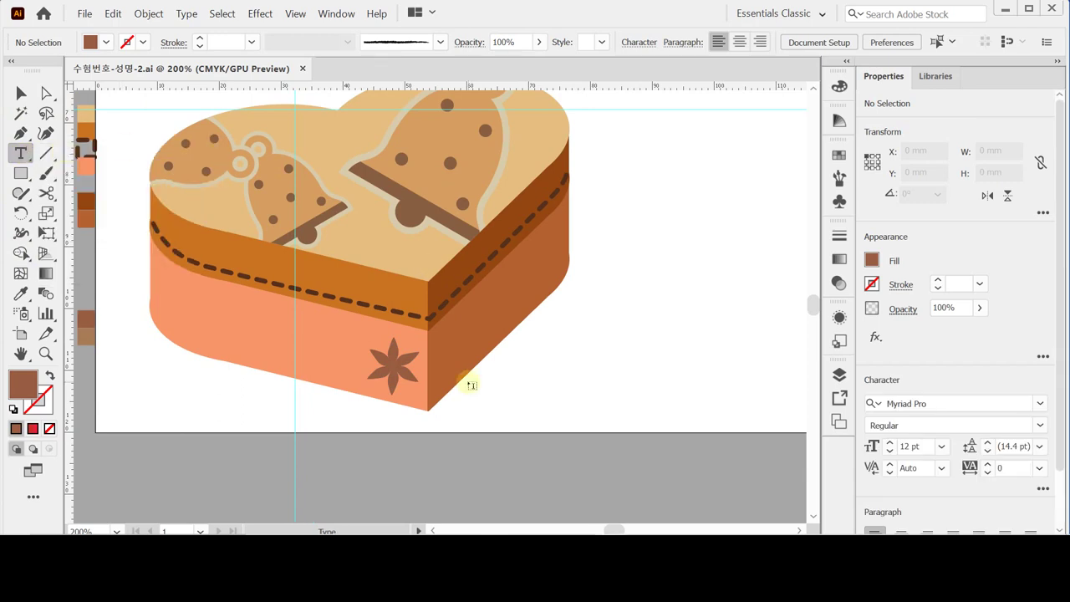
left_click(548, 347)
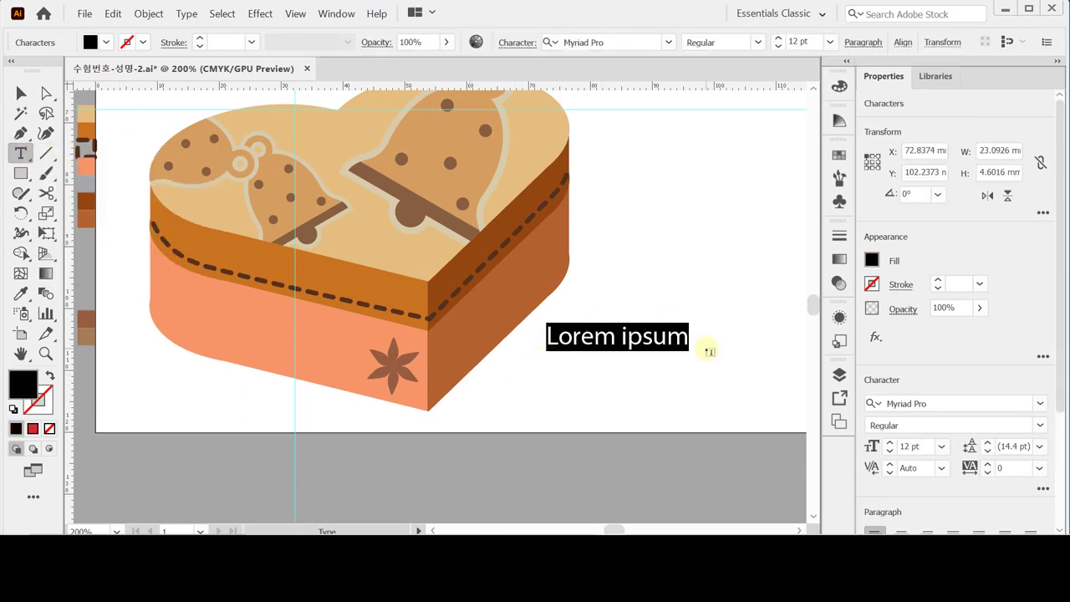
scroll(1058, 376, "down", 1)
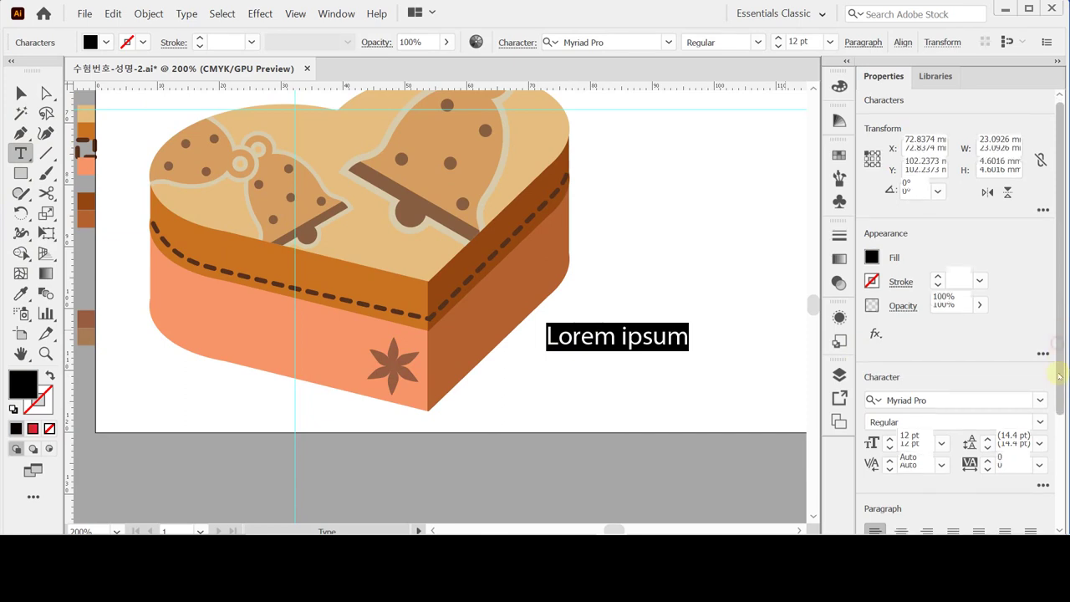
scroll(1057, 393, "down", 5)
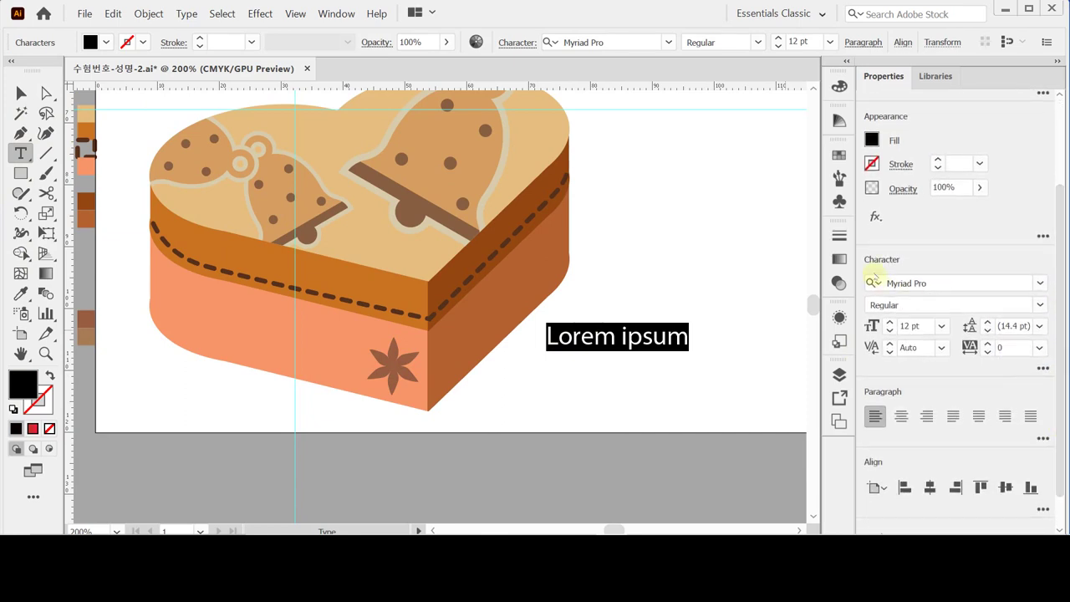
left_click(920, 281)
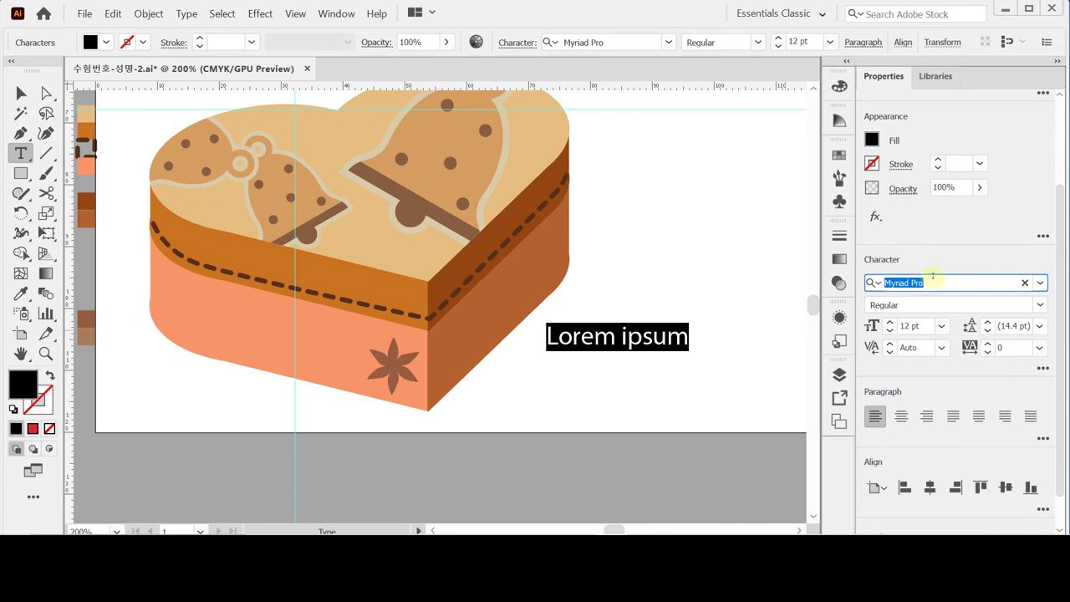
type("t")
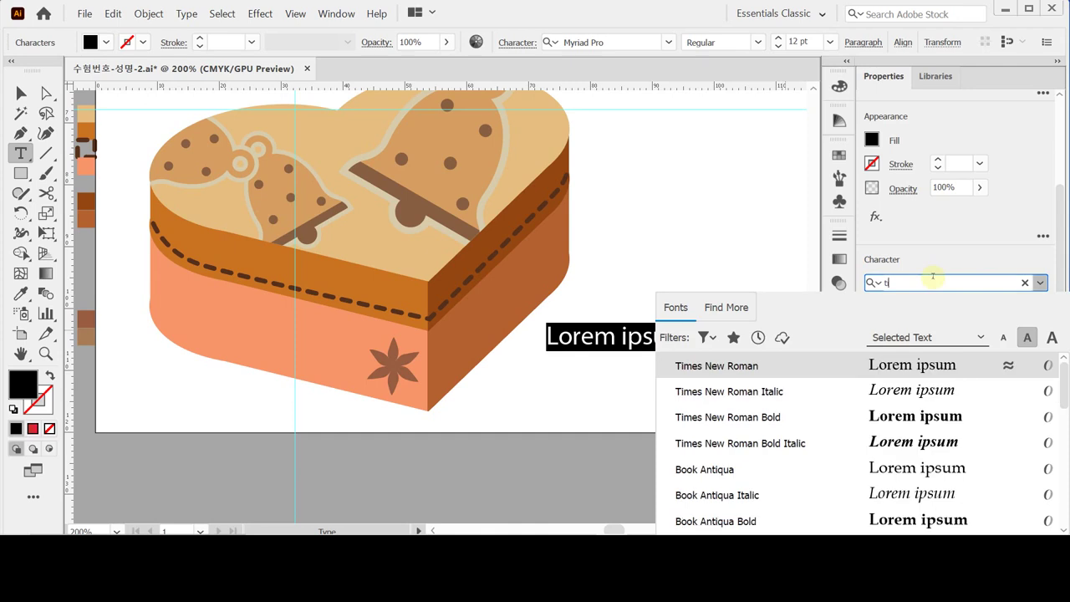
type("i")
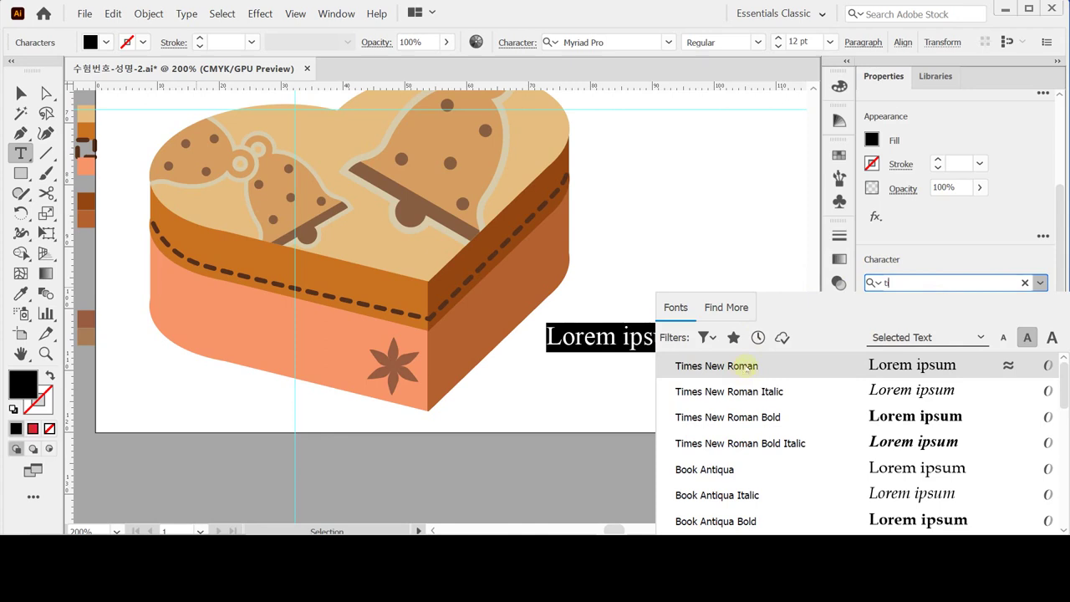
left_click(765, 416)
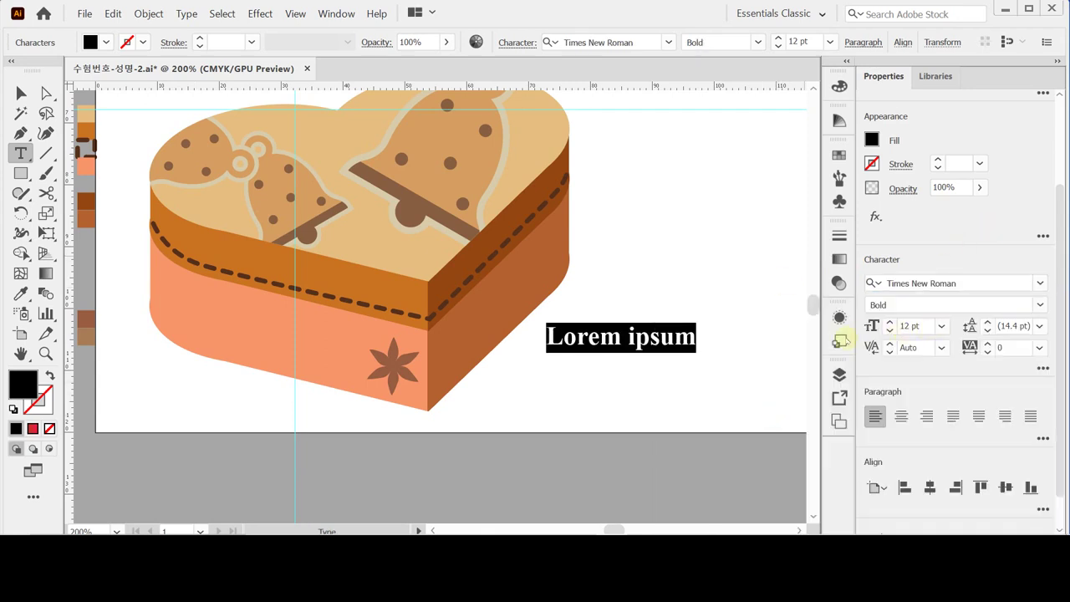
Set the placeholder text's size to 11 pt and align its paragraph right.
left_click(890, 331)
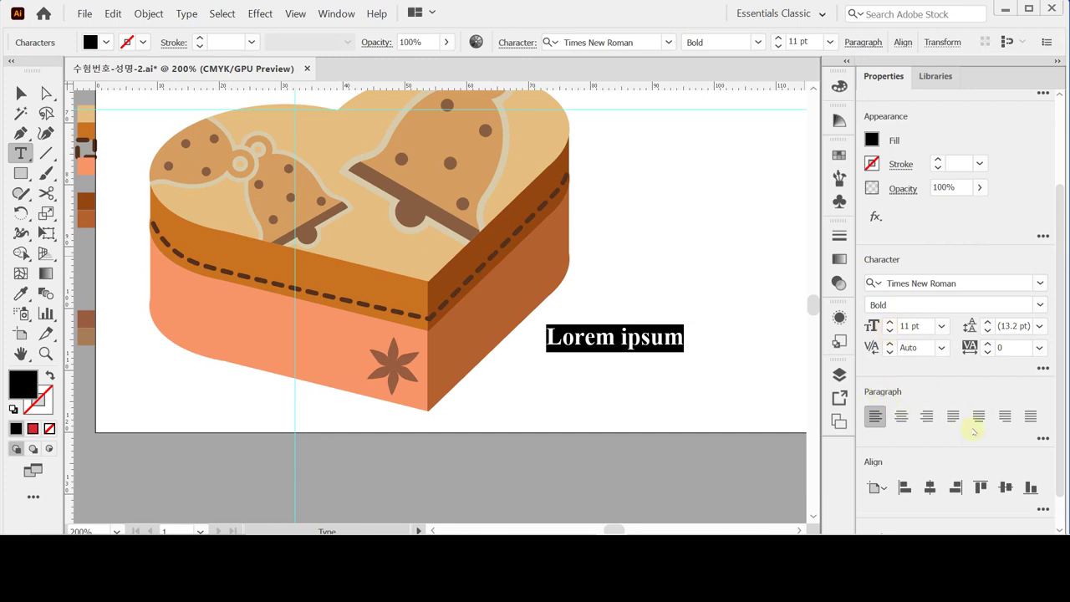
left_click(903, 418)
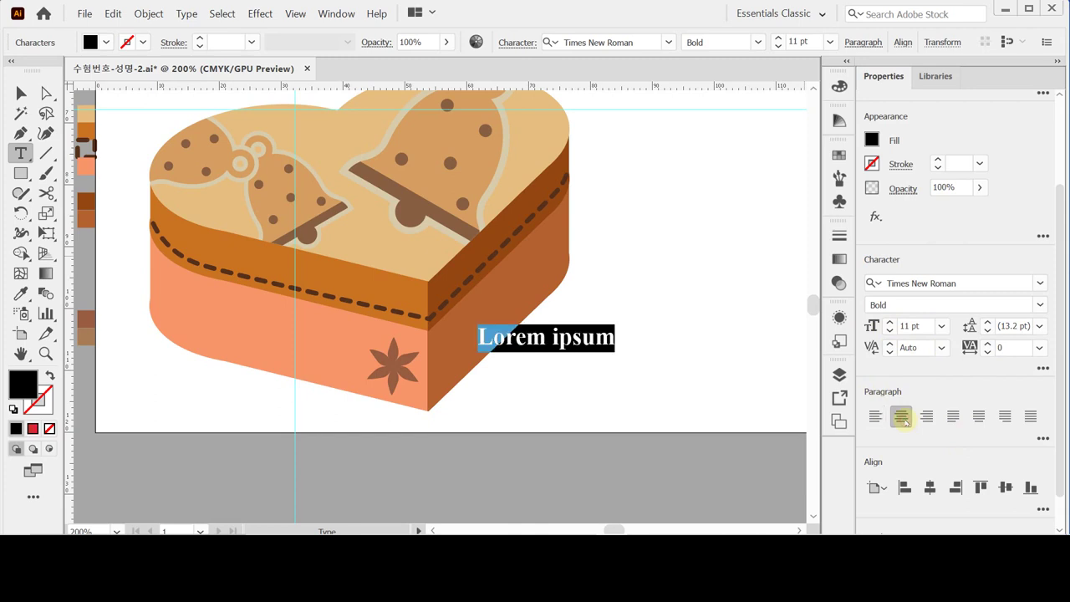
left_click(926, 417)
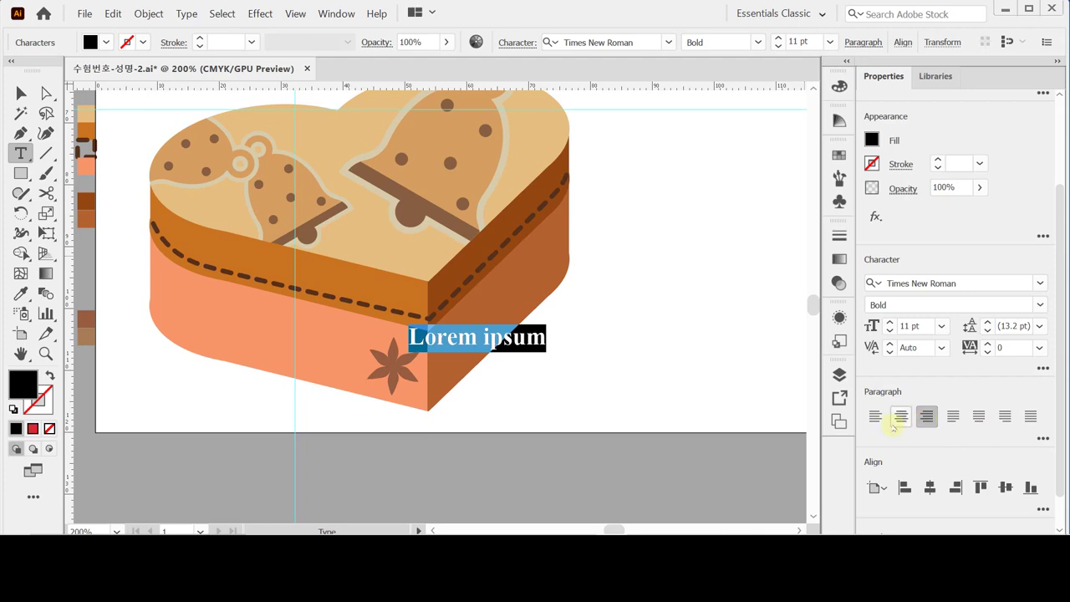
Set the text's fill colour to C 30, M 50, Y 70, K 10.
left_click(838, 86)
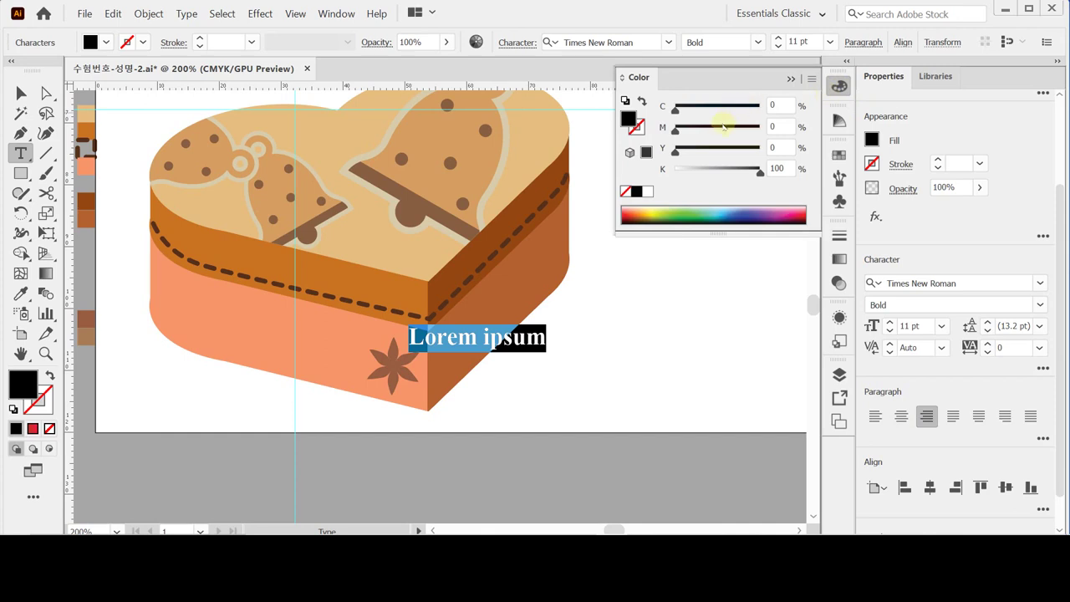
left_click(778, 106)
type("30")
key("Tab")
type("50")
key("Tab")
type("70")
key("Tab")
type("10")
key("Tab")
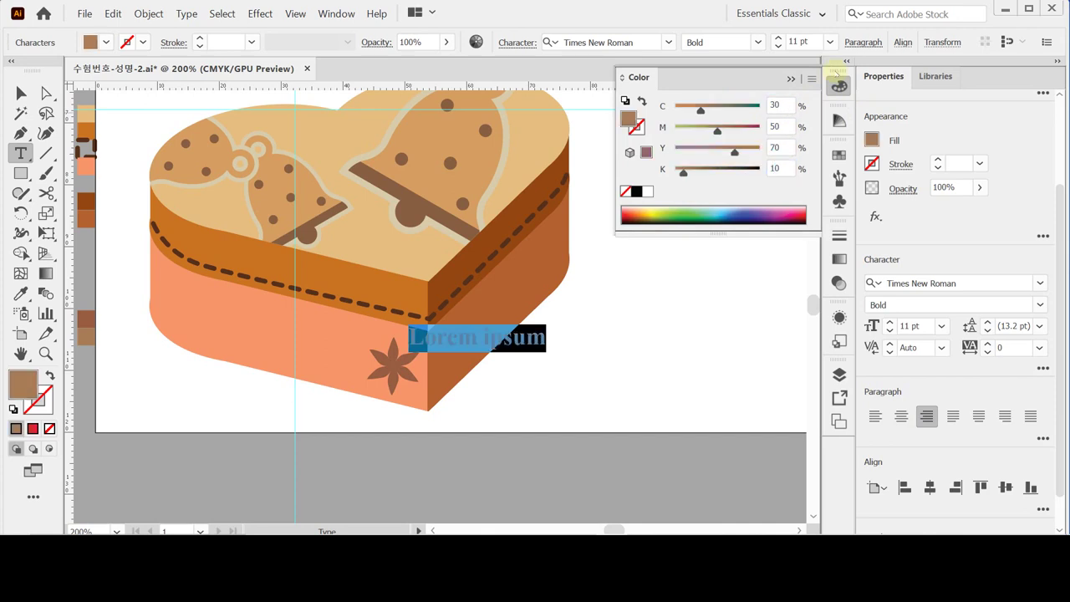
Replace the placeholder text with "Special gift", broken into two lines after "Special".
type("S")
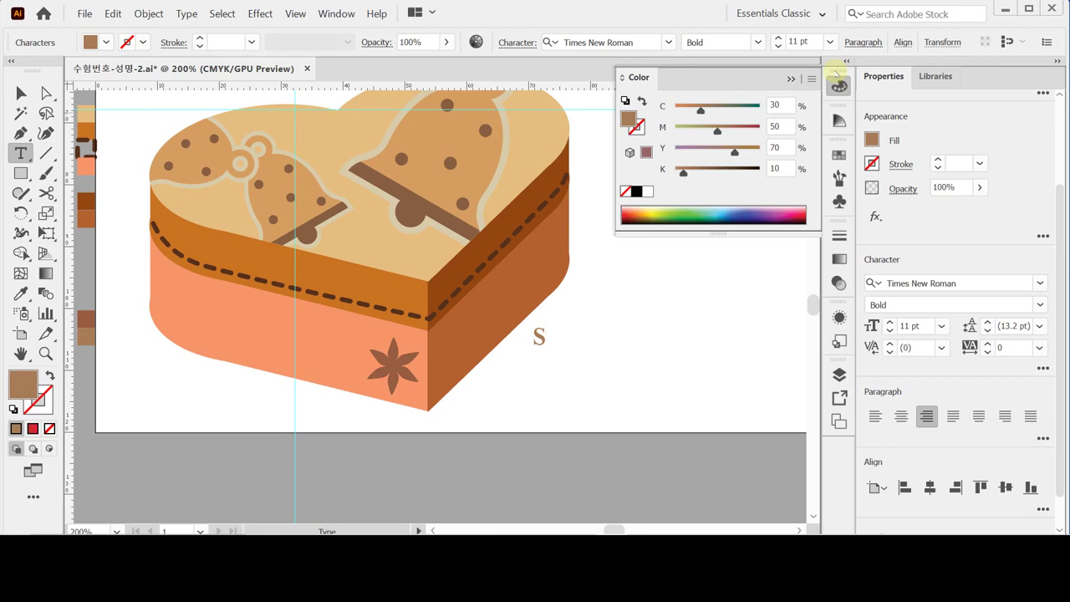
type("pecial ")
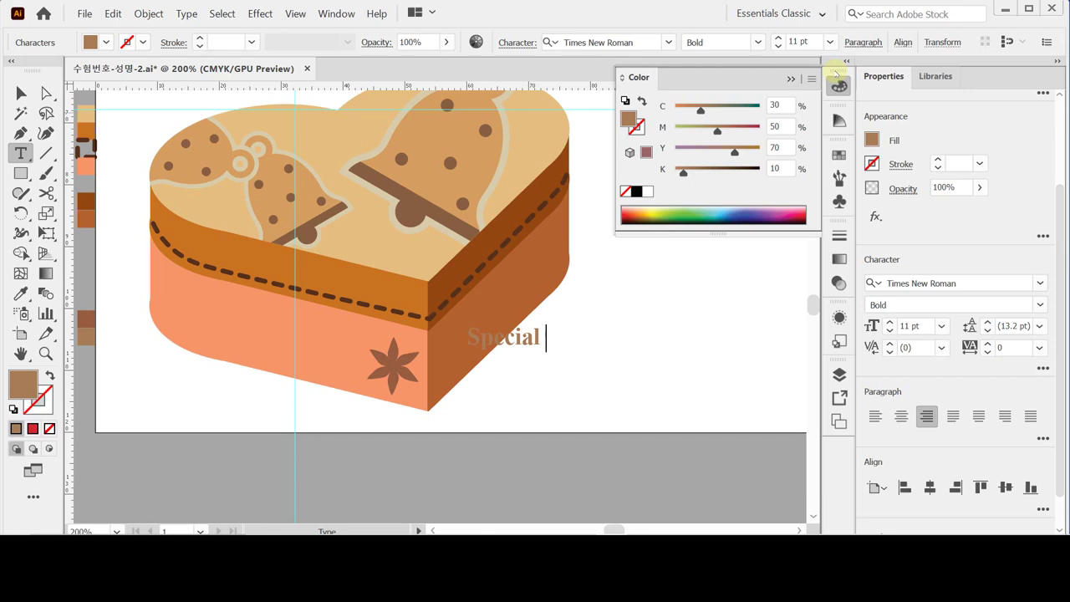
type("gift")
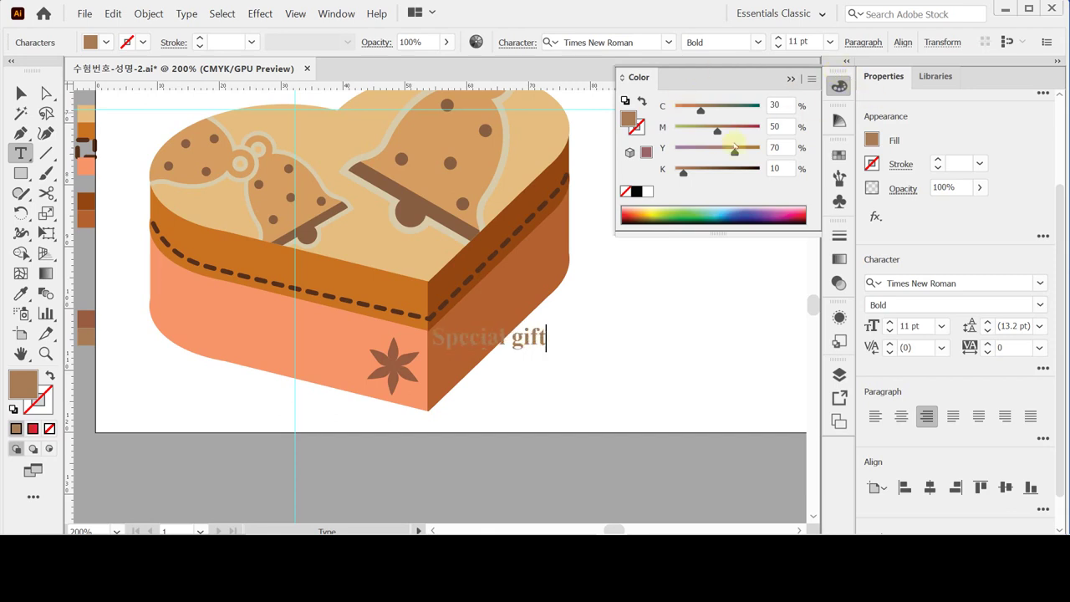
left_click(507, 338)
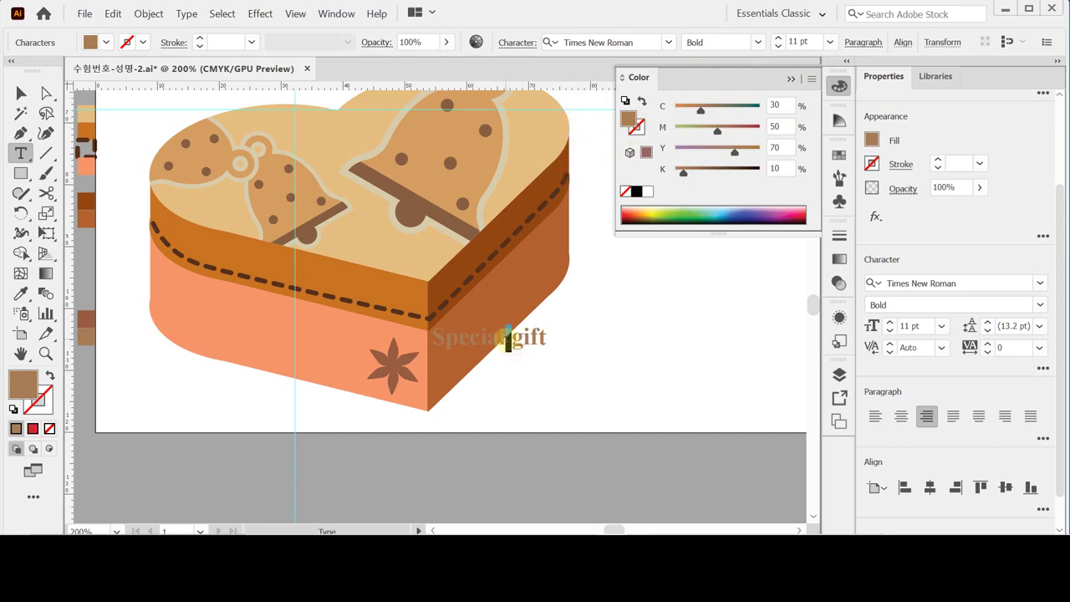
key("Return")
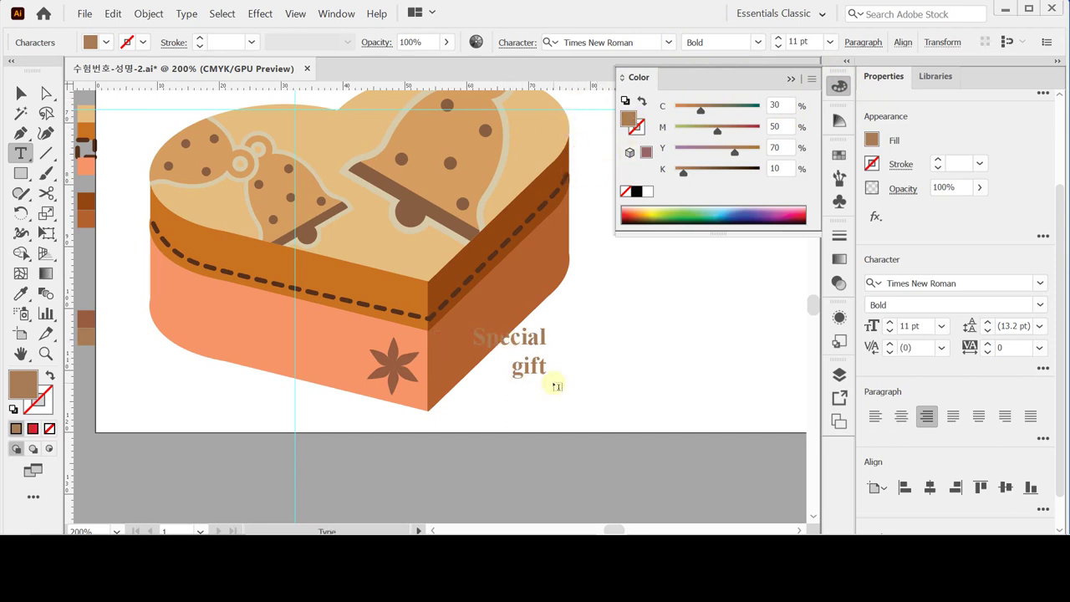
Move the "Special gift" text onto the pink front face just left of the brown flower and save the document.
key("Escape")
left_click_drag(531, 375, 348, 377)
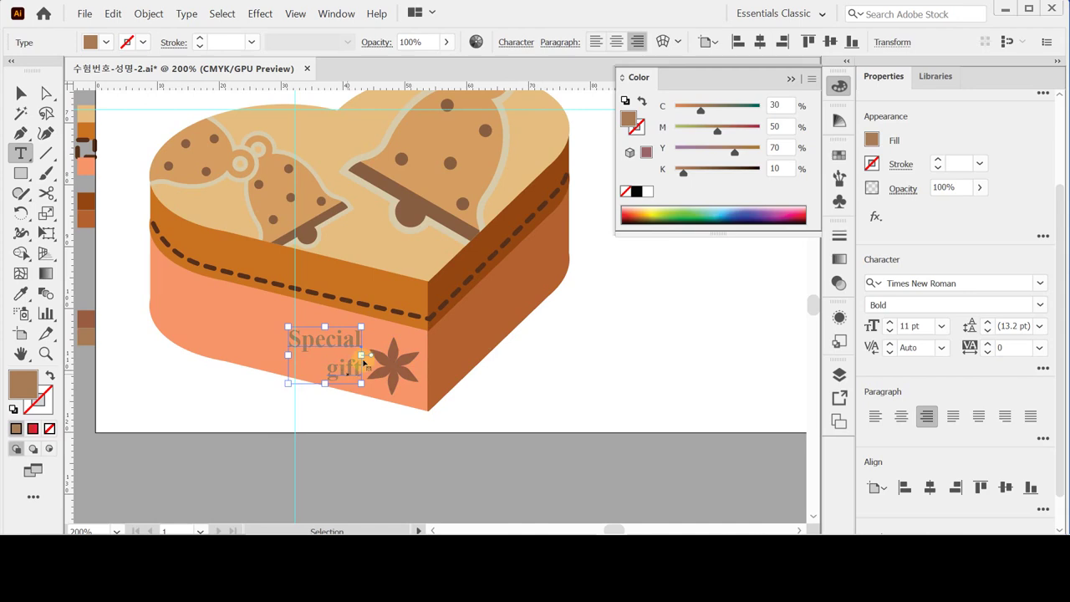
key("ctrl+shift+a")
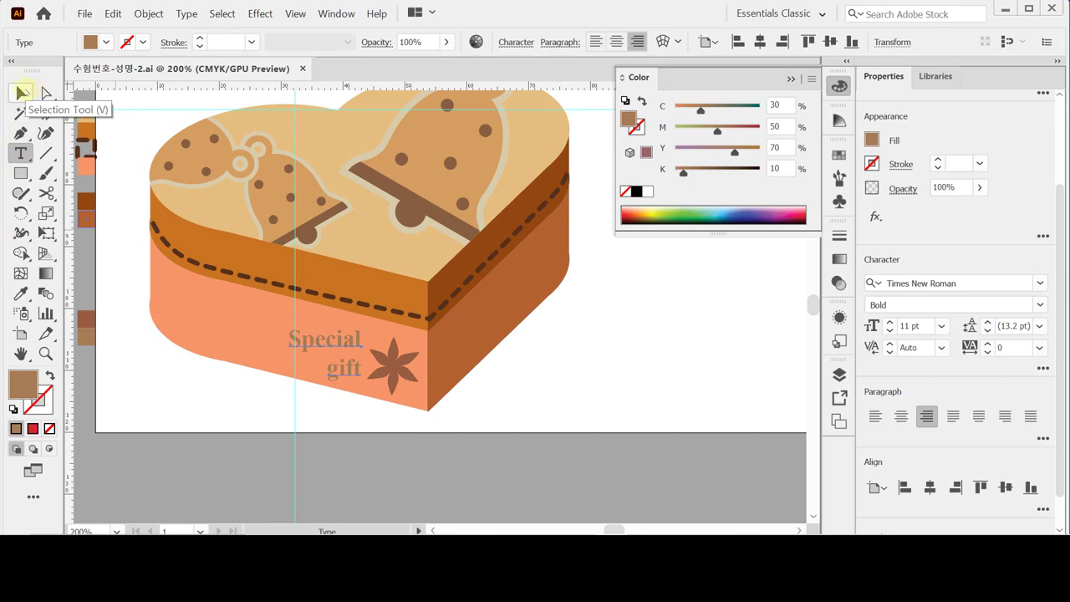
left_click(22, 92)
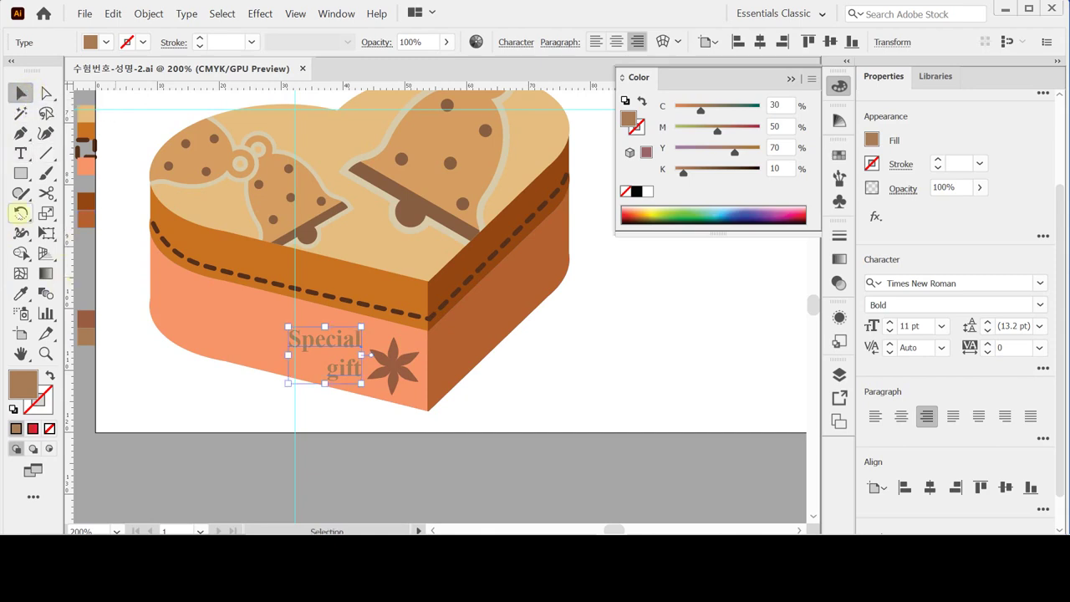
Shear the "Special gift" text with a shear angle of -167° along an axis angled at -100°.
left_click(46, 214)
left_click(47, 214)
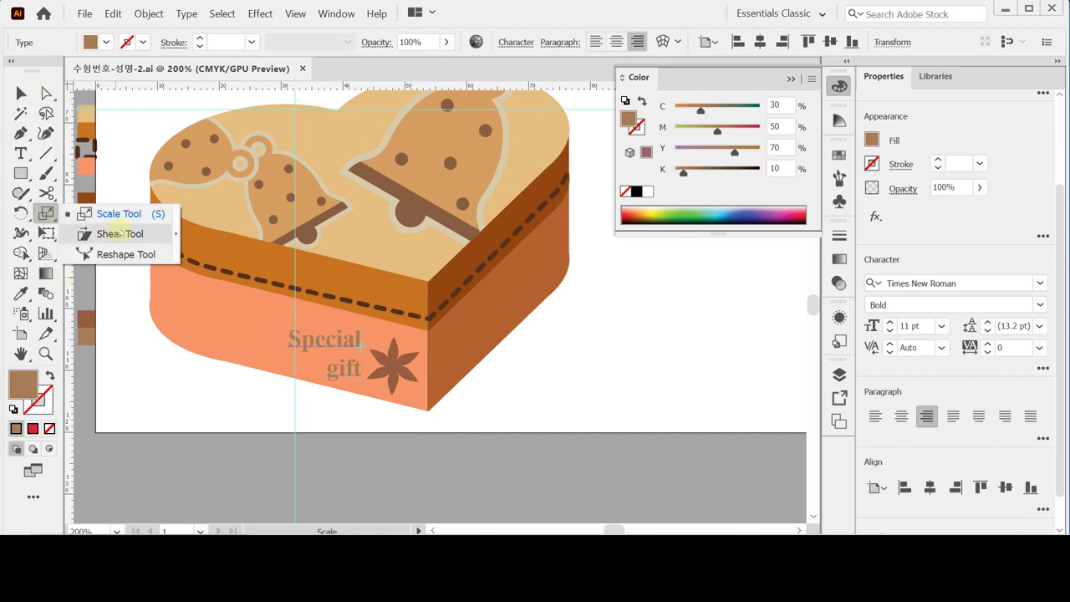
left_click(120, 234)
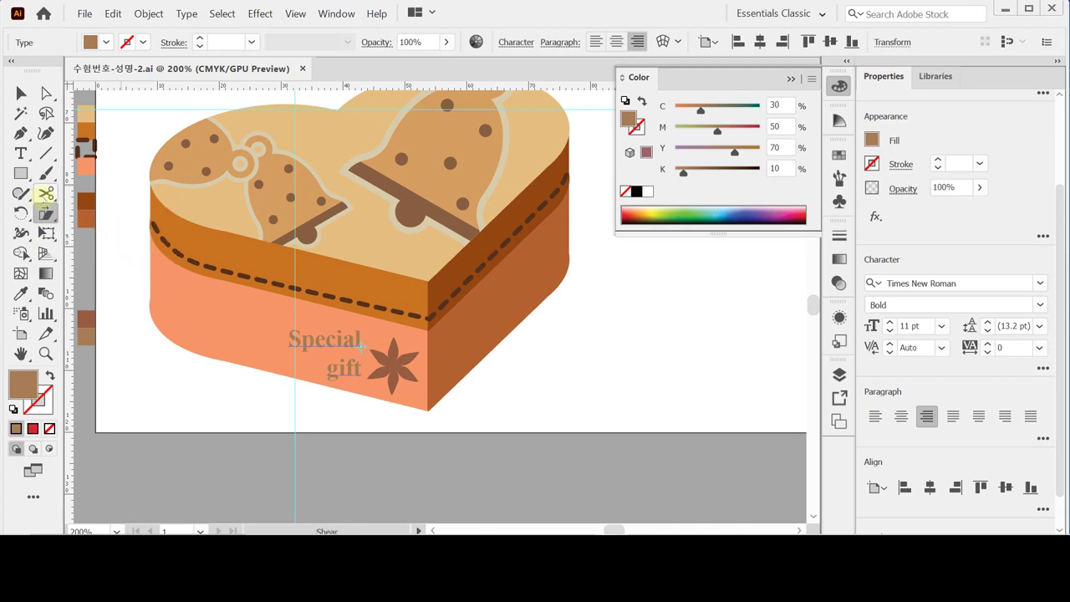
double_click(46, 214)
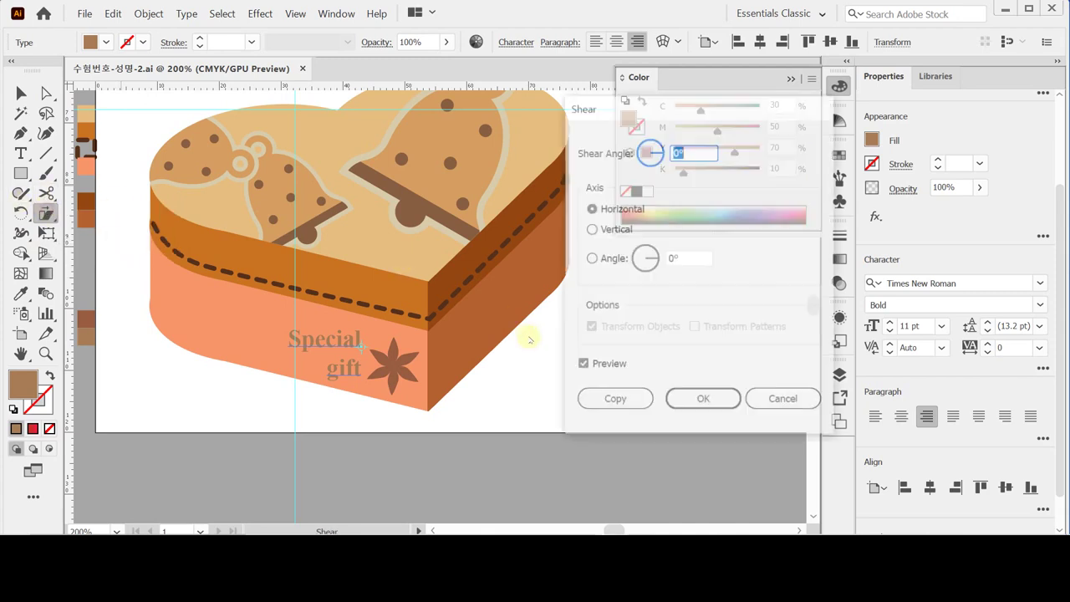
left_click_drag(668, 102, 611, 203)
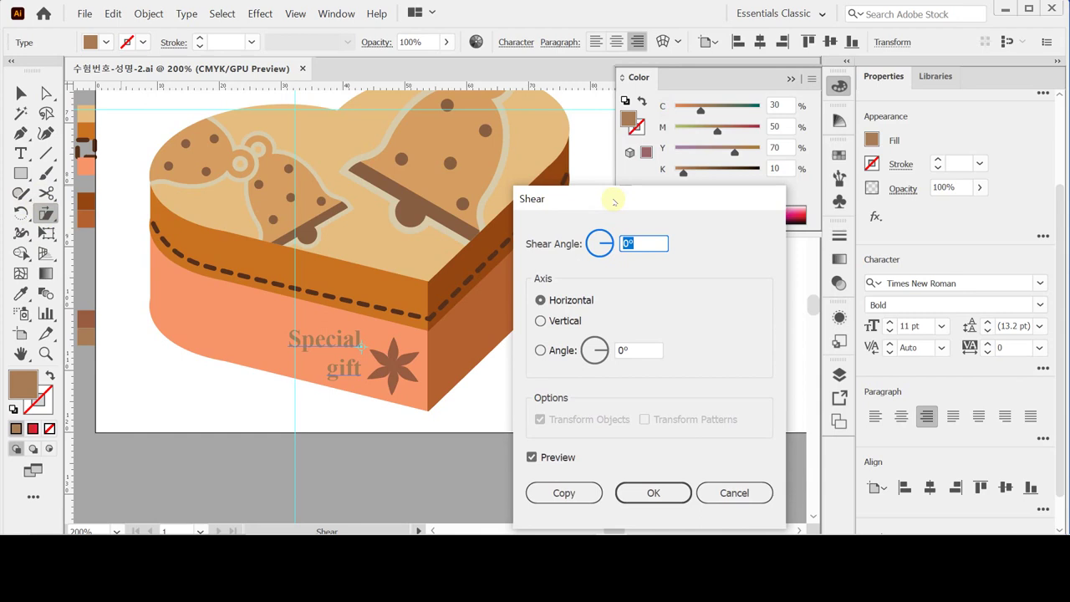
type("-167")
key("Tab")
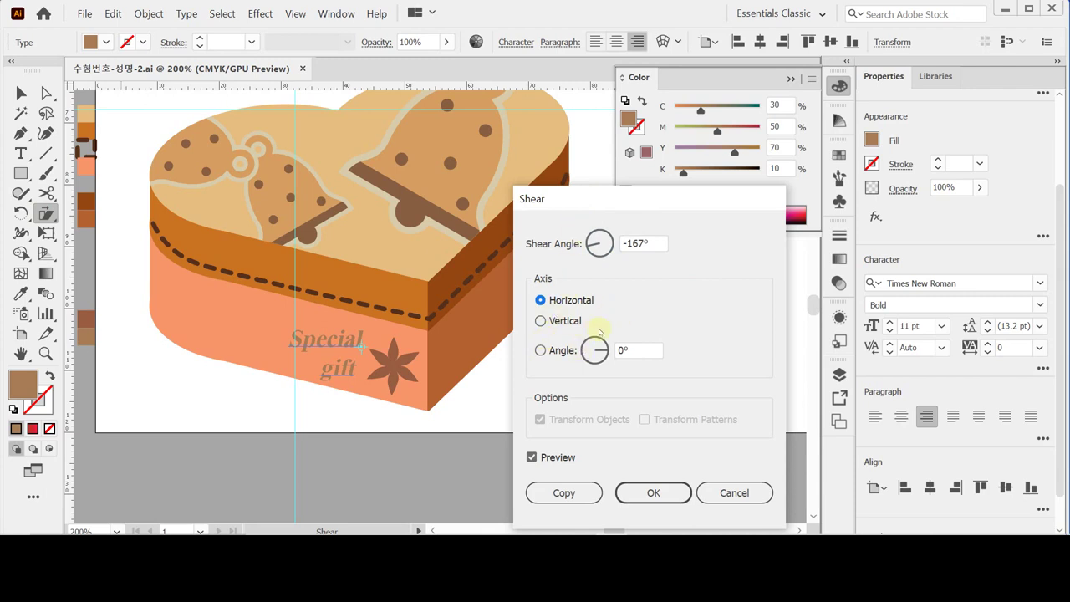
left_click(556, 350)
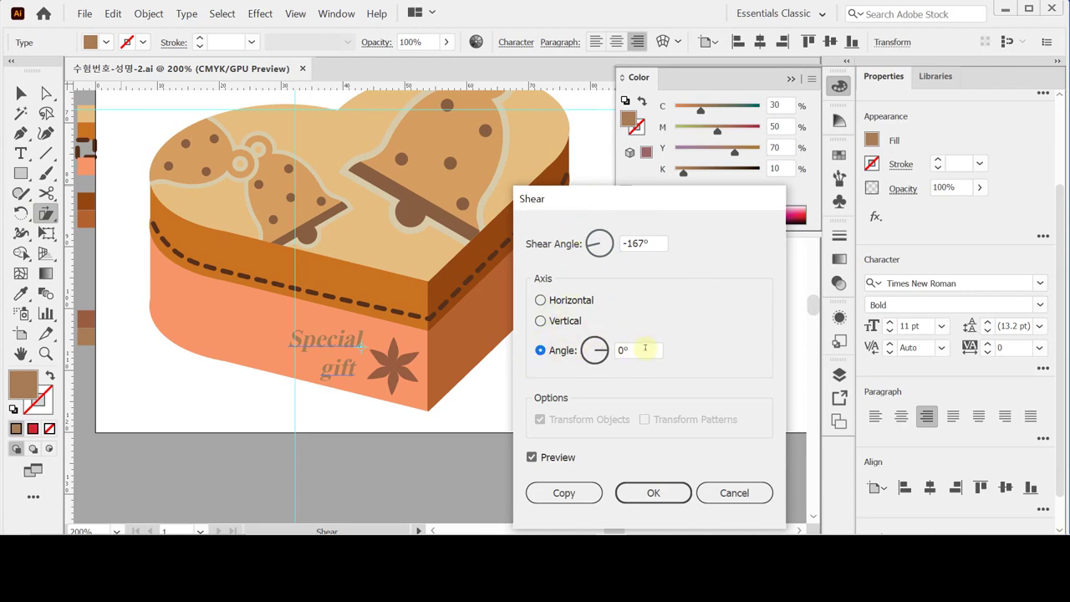
type("-100")
left_click(577, 352)
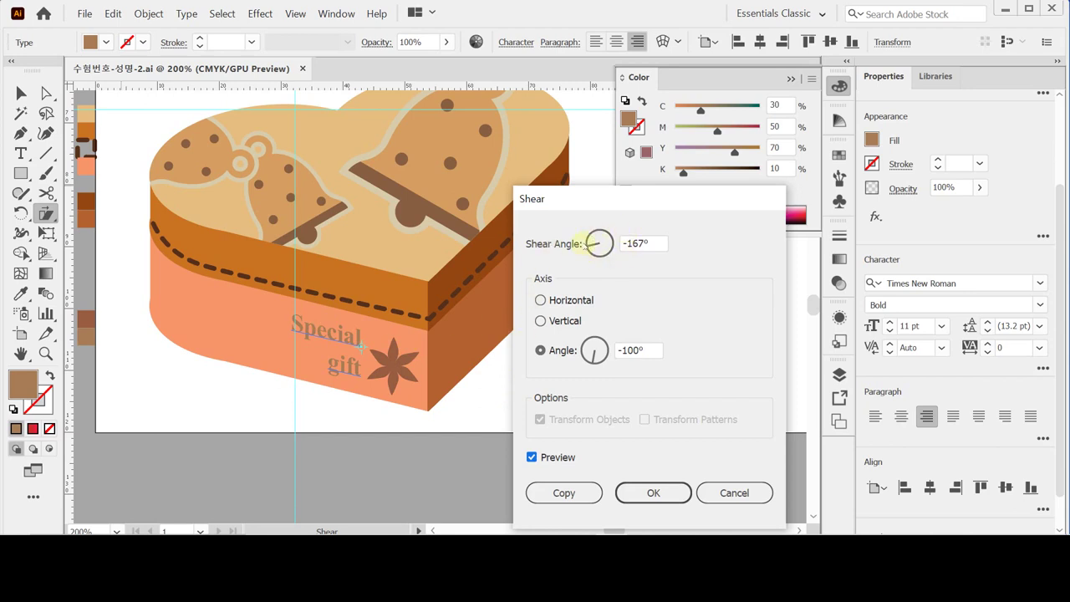
left_click(649, 493)
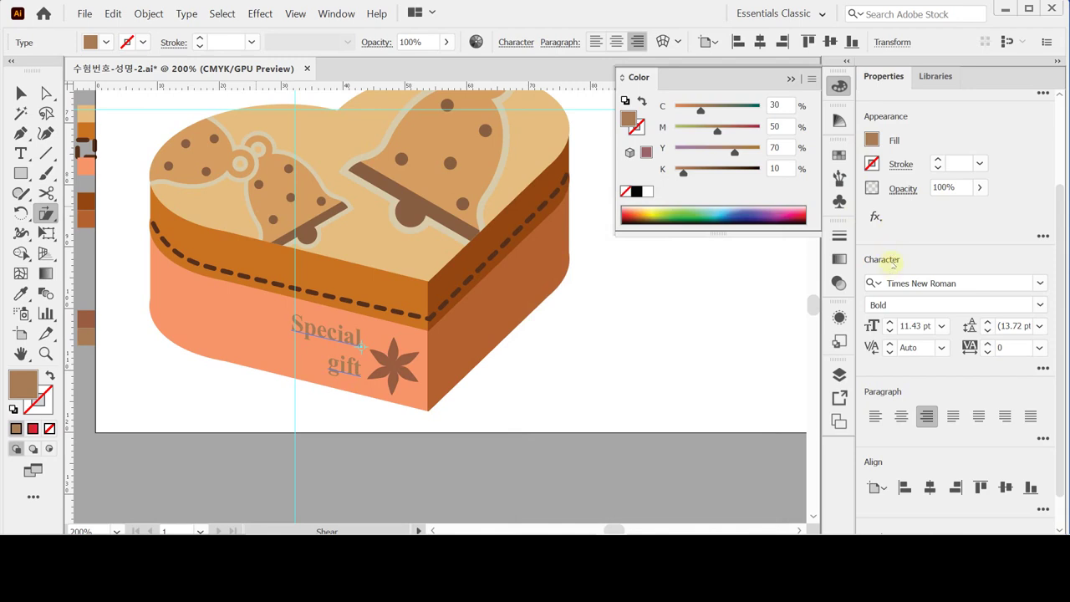
Set the sheared text's font size to 11 pt and its horizontal scale to 100%.
left_click(1042, 368)
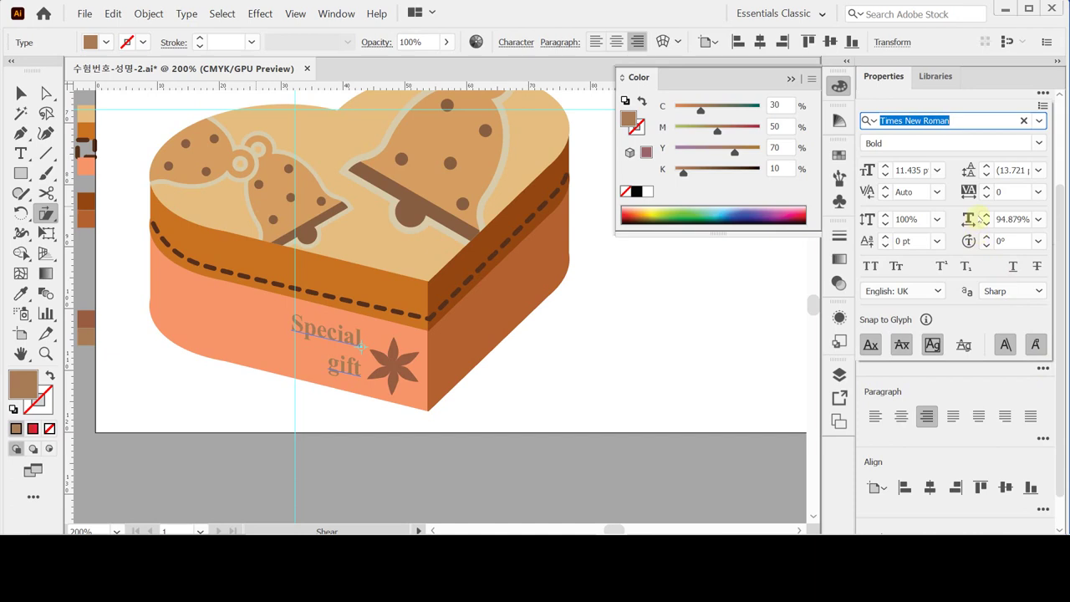
left_click(967, 219)
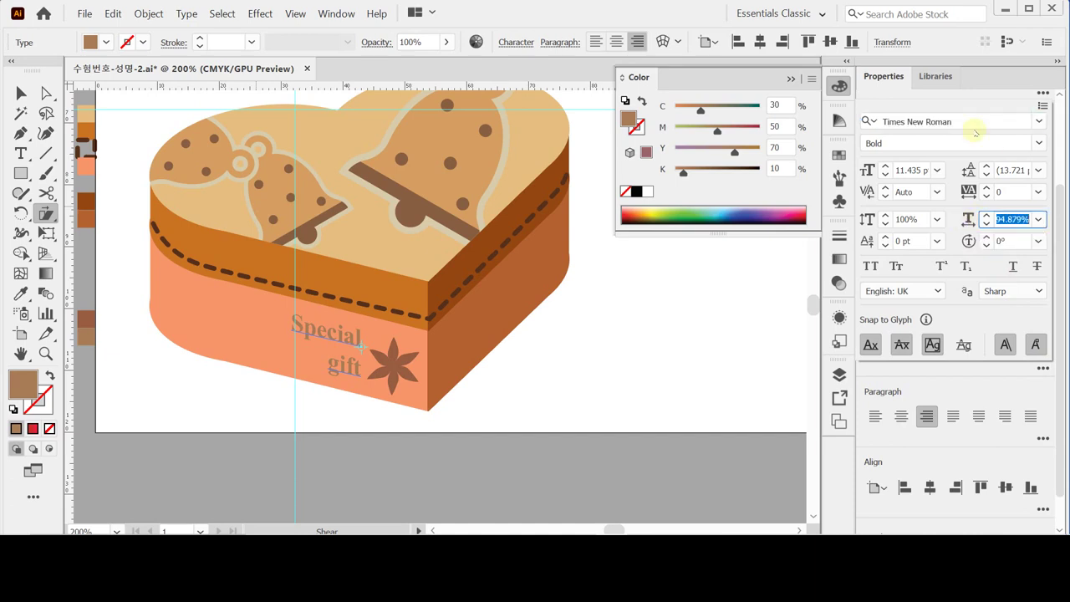
left_click(885, 174)
left_click(884, 174)
left_click(885, 167)
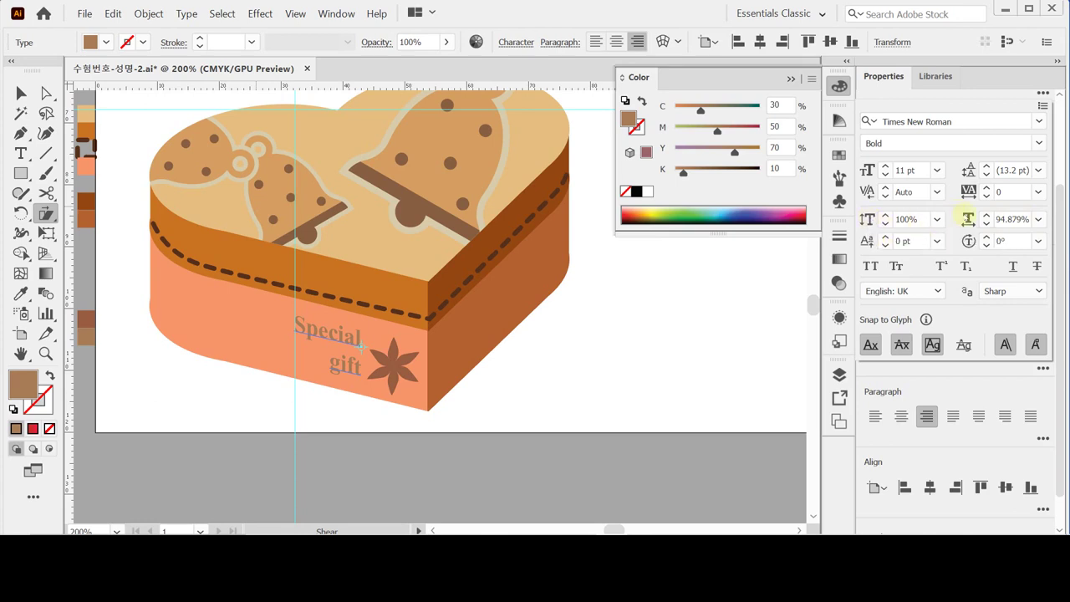
left_click(1039, 220)
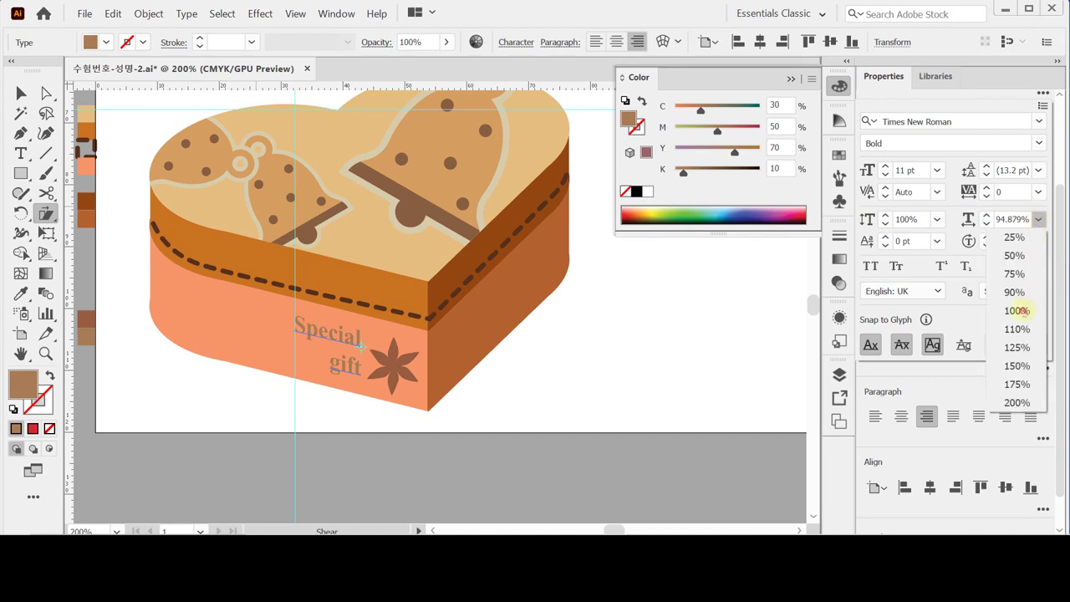
left_click(1018, 310)
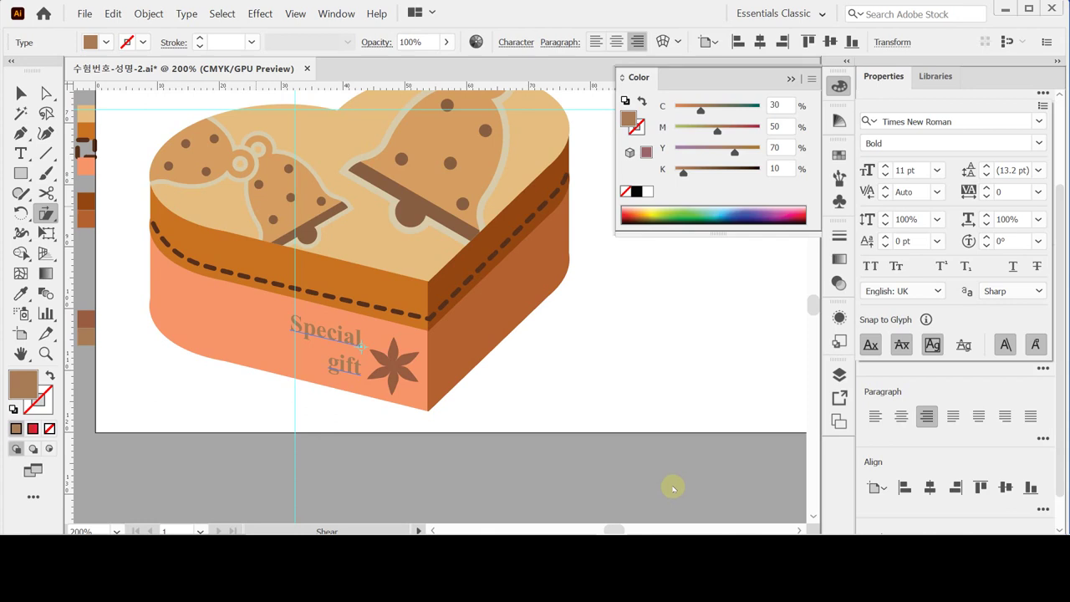
left_click(370, 397)
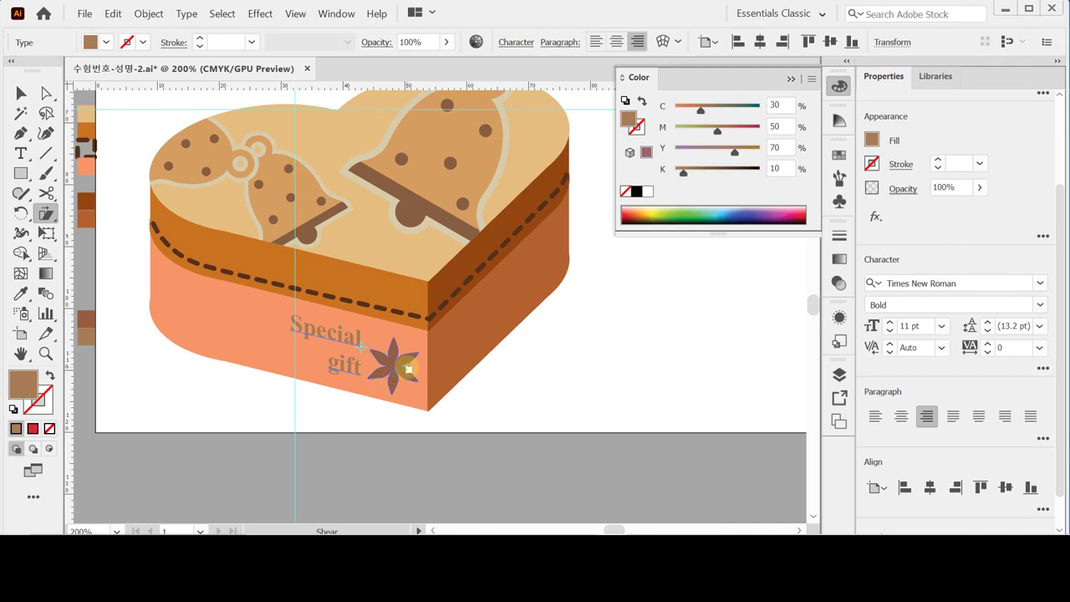
key("v")
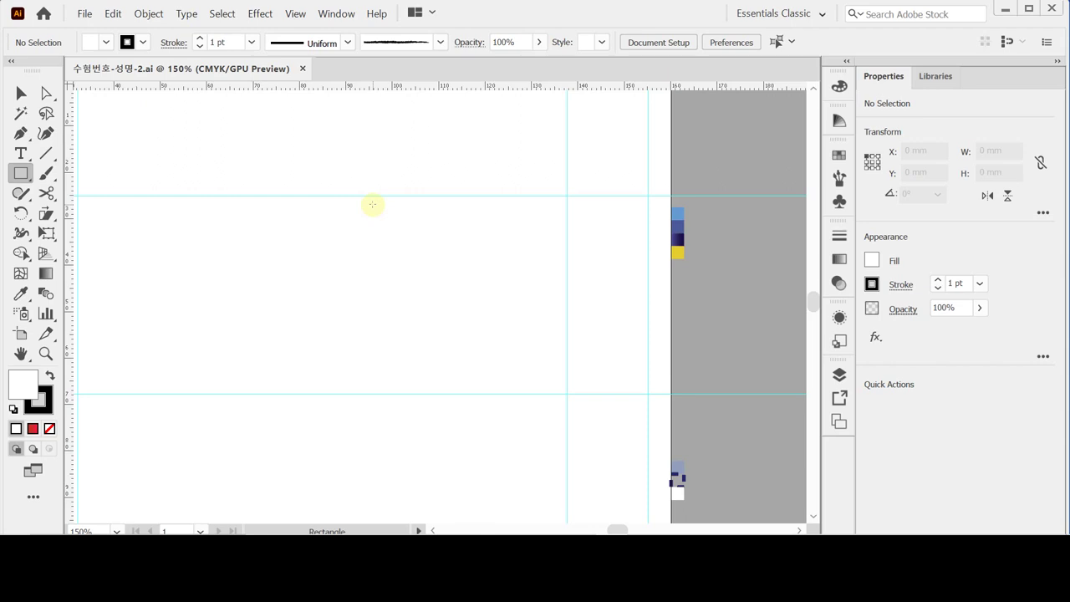
Create a rectangle 53 mm wide and 48 mm high near the upper horizontal guide.
left_click(298, 193)
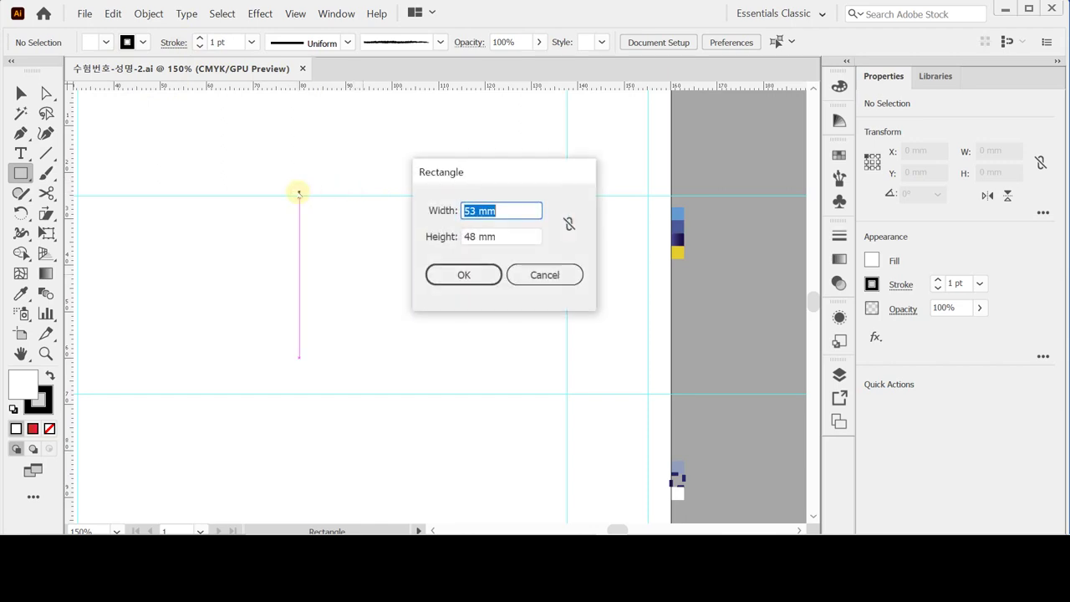
left_click(527, 237)
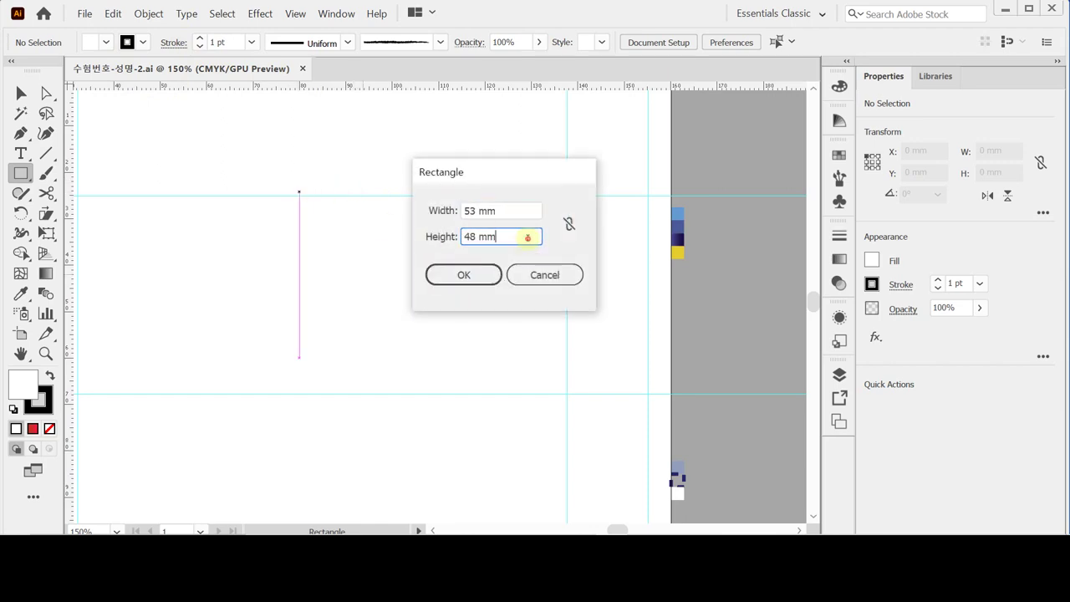
left_click(465, 280)
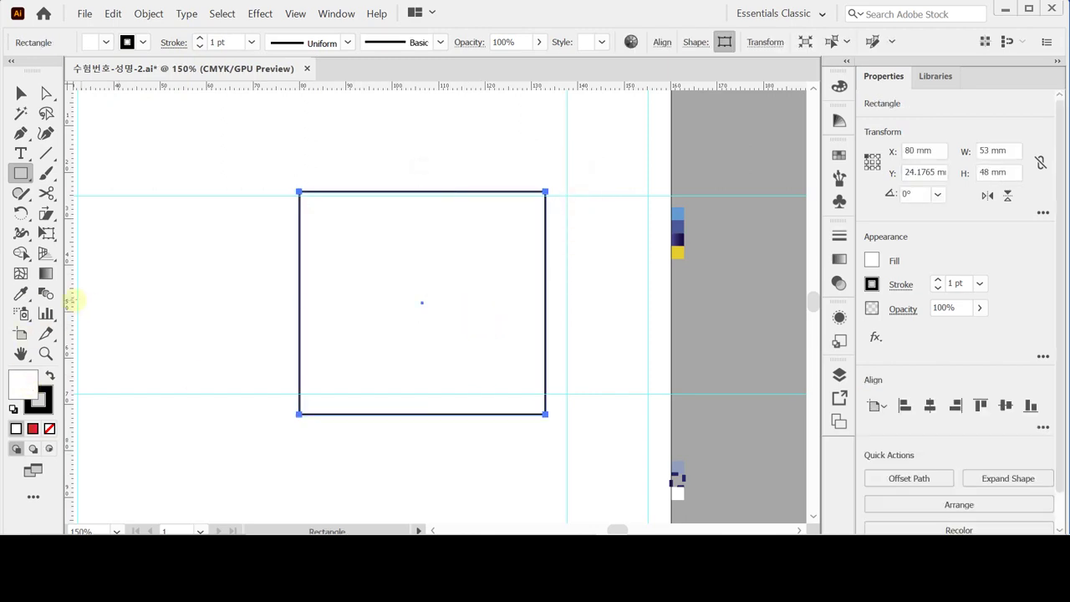
Shear the rectangle by 9° along the horizontal axis to form a parallelogram.
left_click_drag(46, 214, 67, 215)
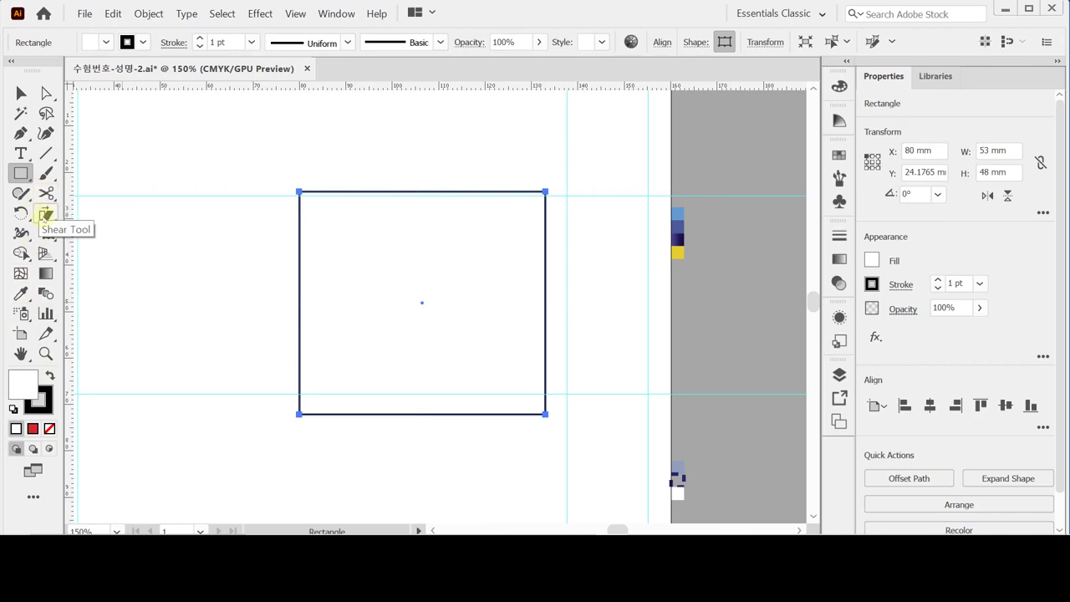
double_click(46, 214)
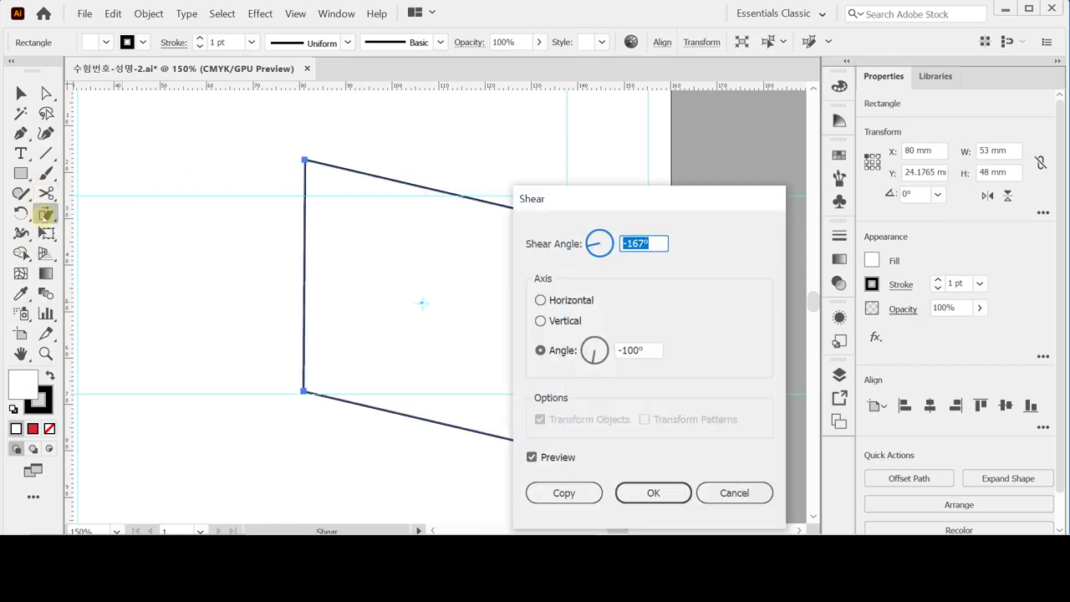
type("9")
key("Tab")
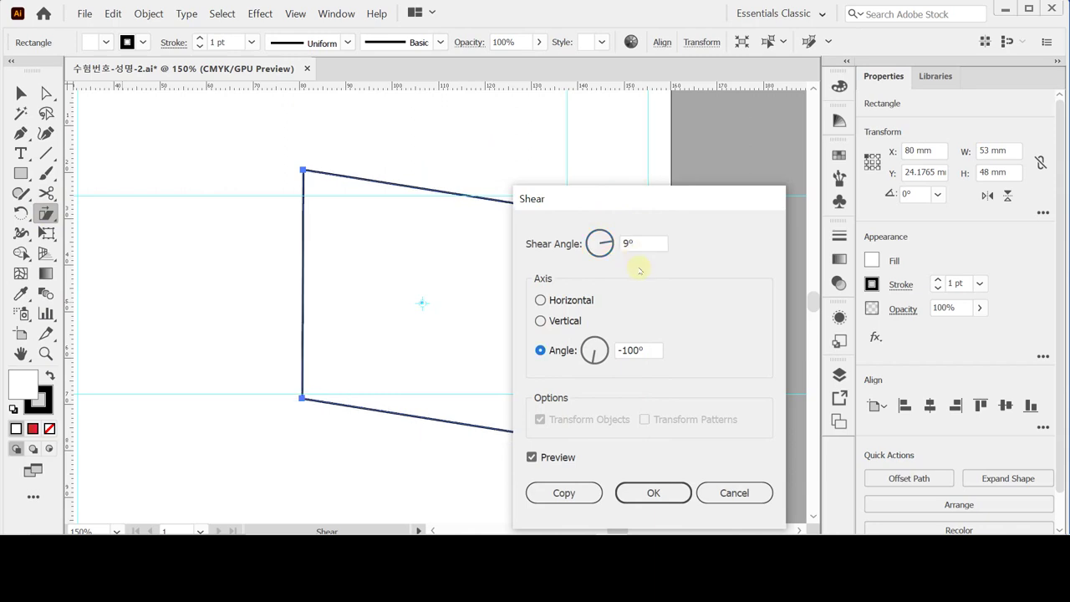
left_click(575, 303)
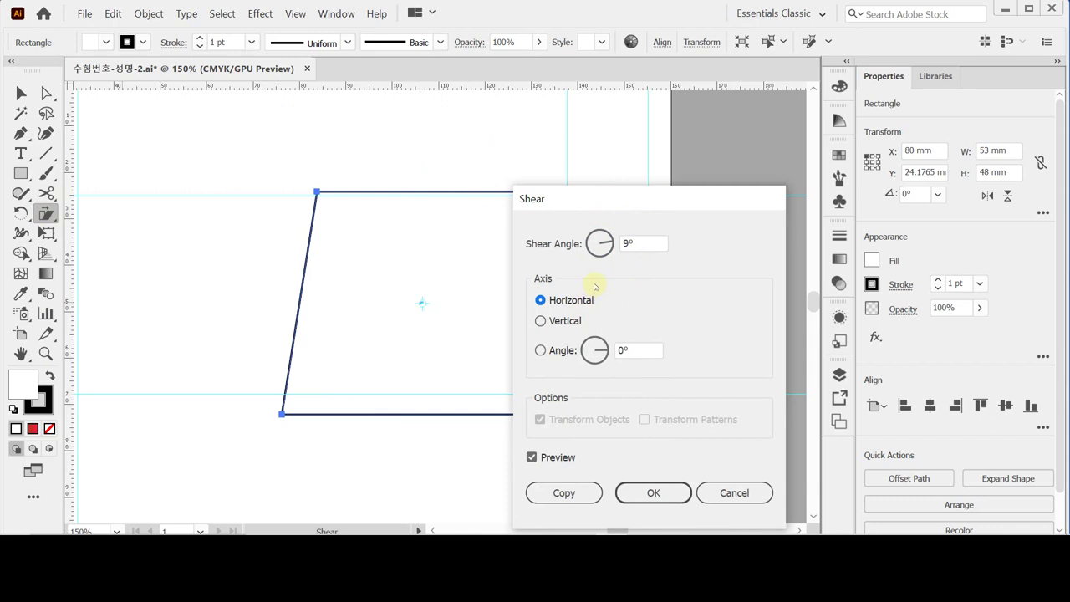
left_click(651, 493)
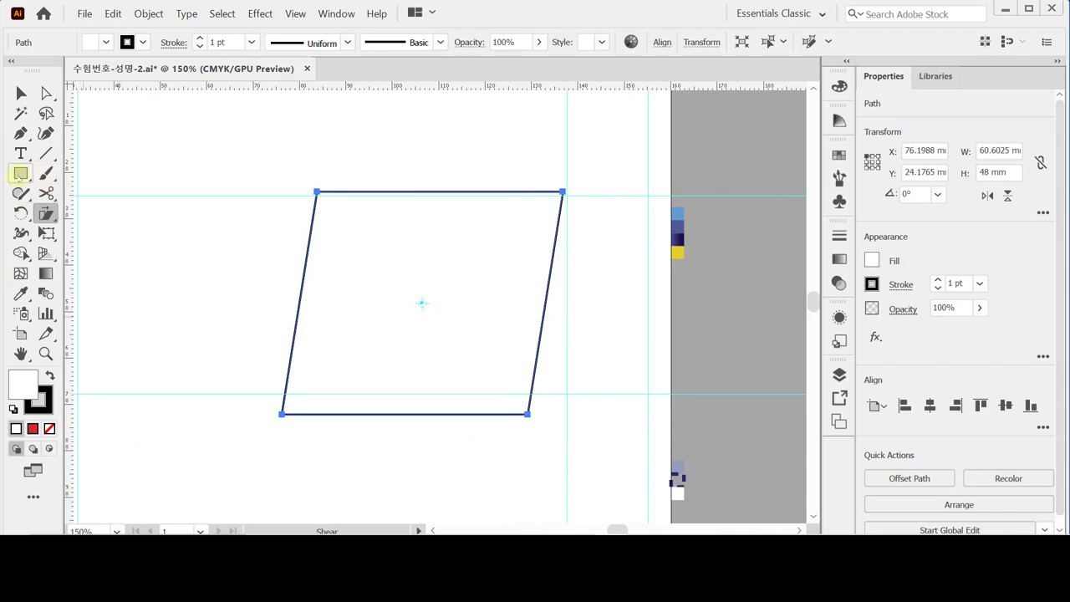
Create a rectangle 53 mm wide and 32 mm high overlapping the upper part of the parallelogram.
left_click(21, 173)
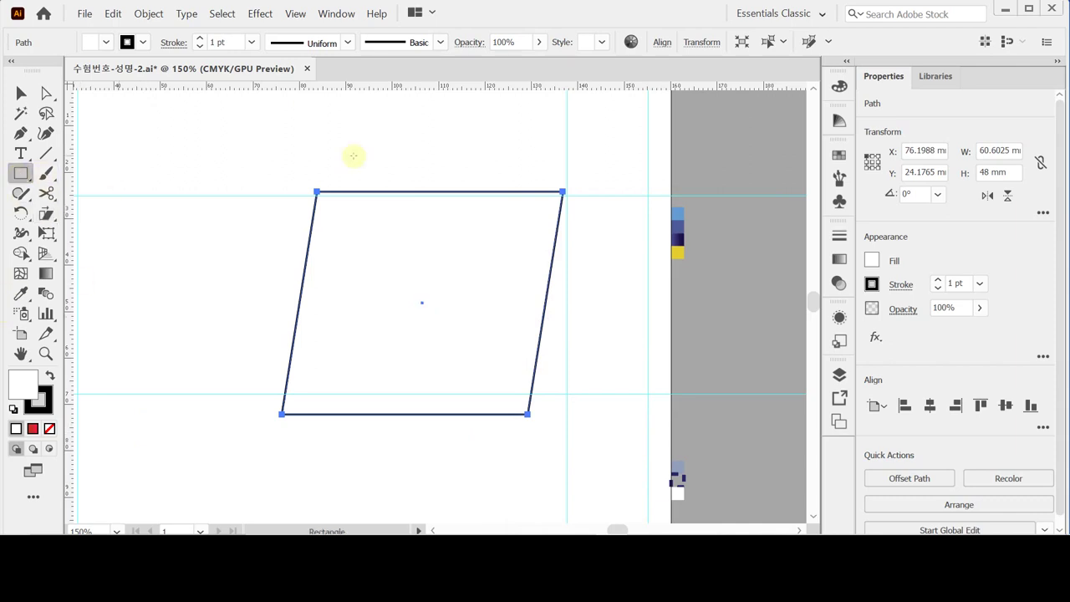
left_click(309, 149)
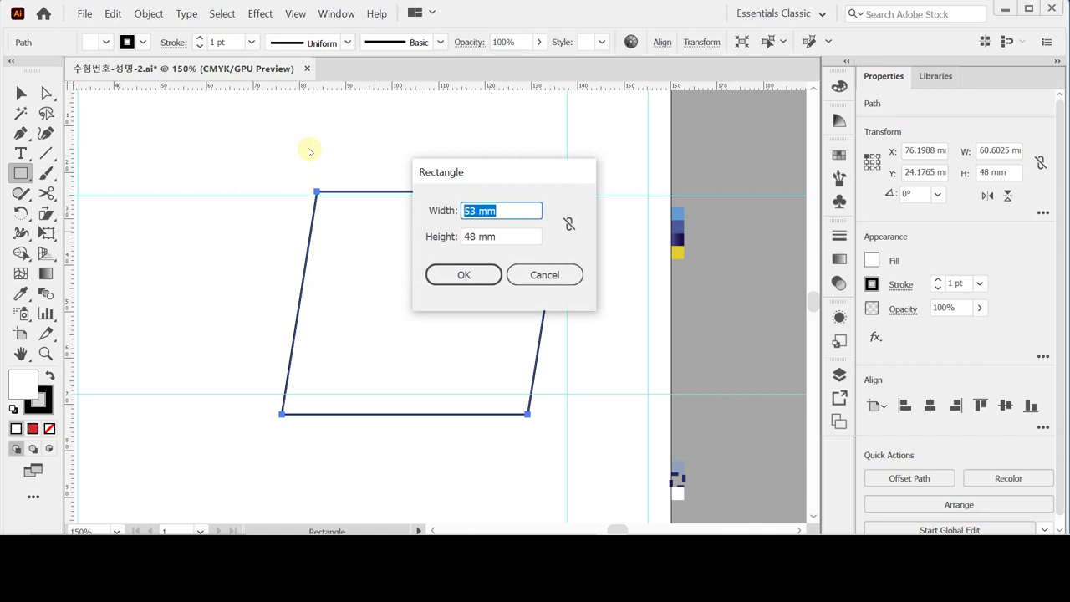
key("Tab")
type("23")
key("BackSpace")
key("BackSpace")
type("32")
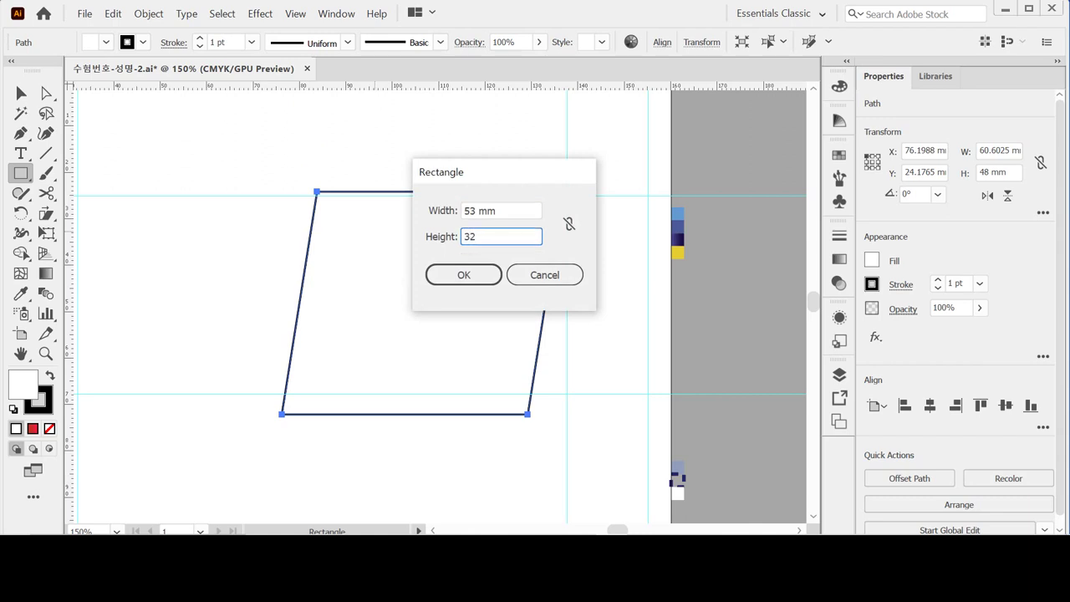
key("Return")
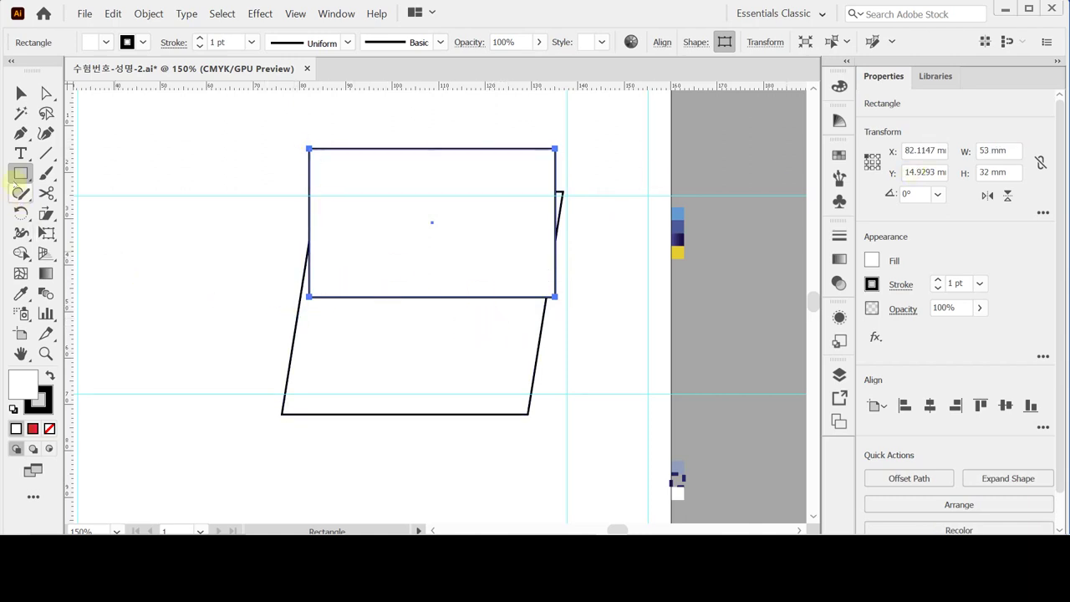
Create an ellipse 27 mm wide and 16 mm high centred on the lower edge of the front rectangle.
left_click(18, 173)
left_click(97, 214)
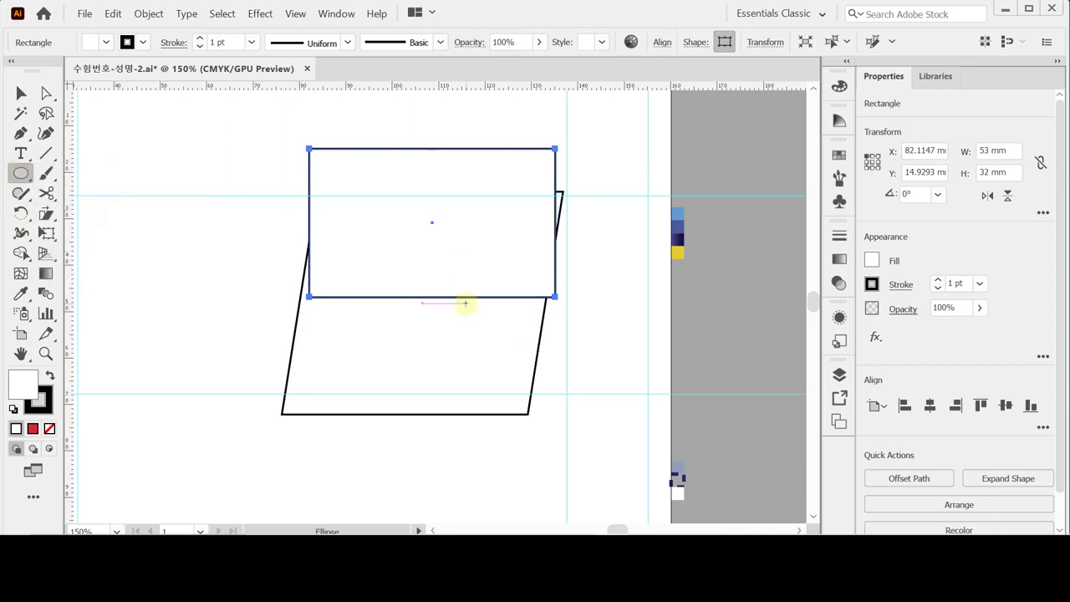
left_click(422, 299)
type("27")
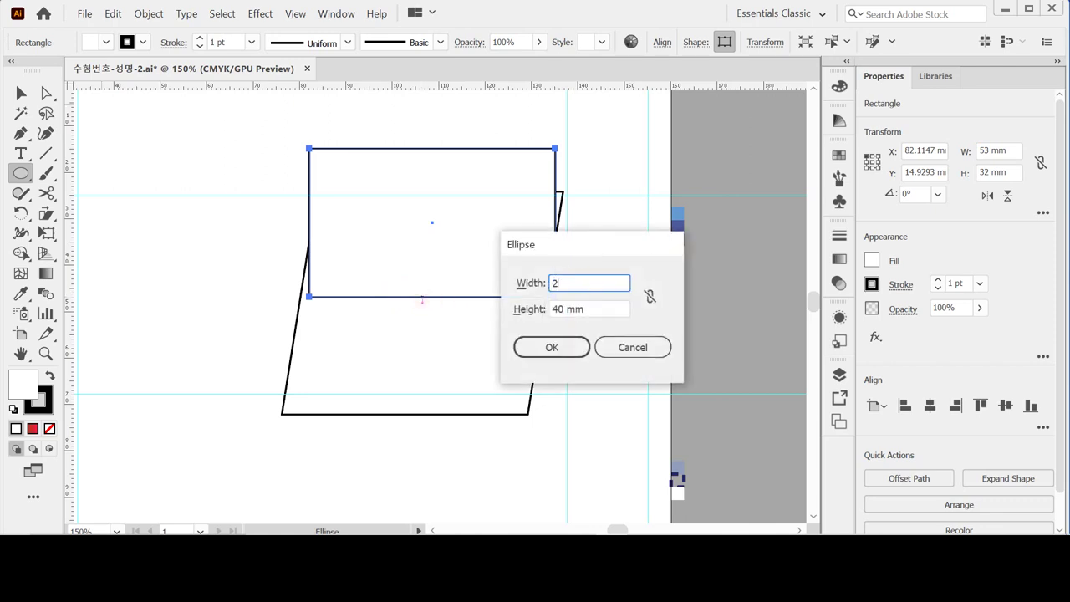
key("Tab")
type("16")
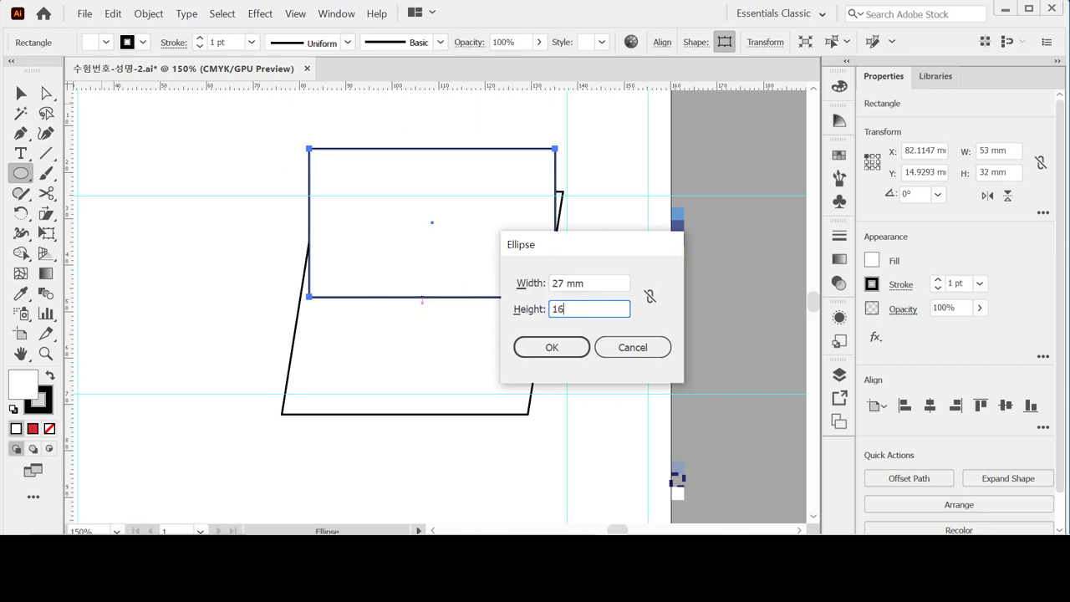
key("Return")
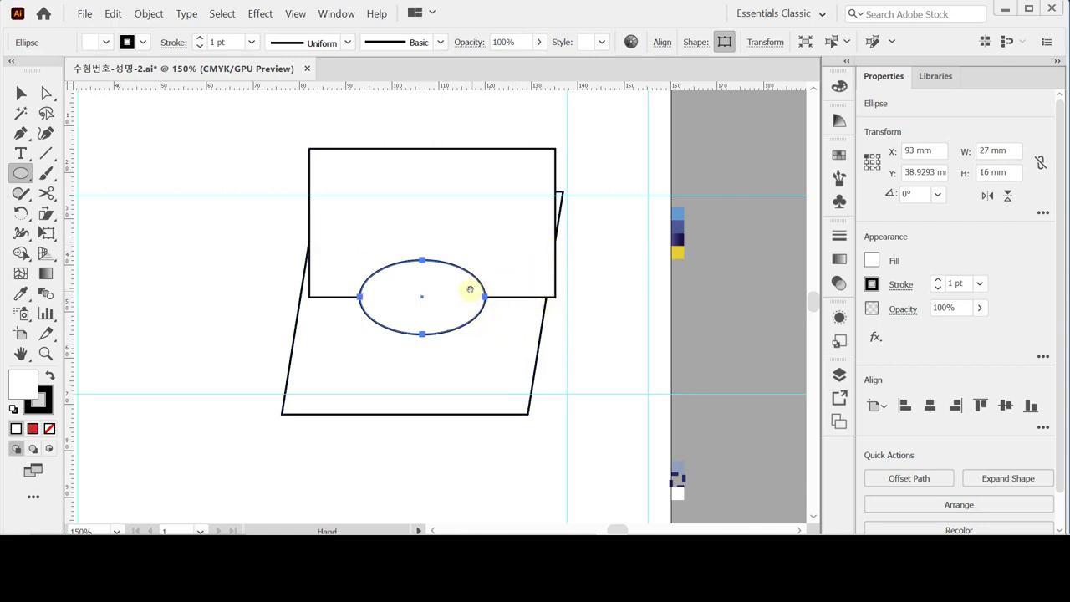
Move the front rectangle down to meet the parallelogram's upper edge, and reposition the ellipse on the rectangle's lower edge.
left_click_drag(470, 289, 452, 254)
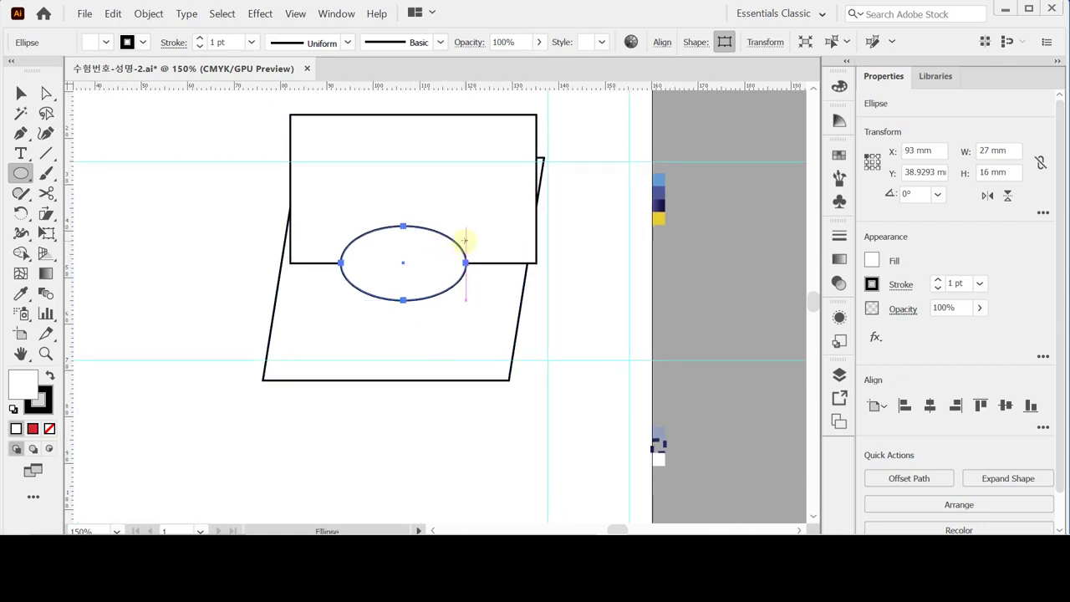
scroll(493, 284, "up", 3)
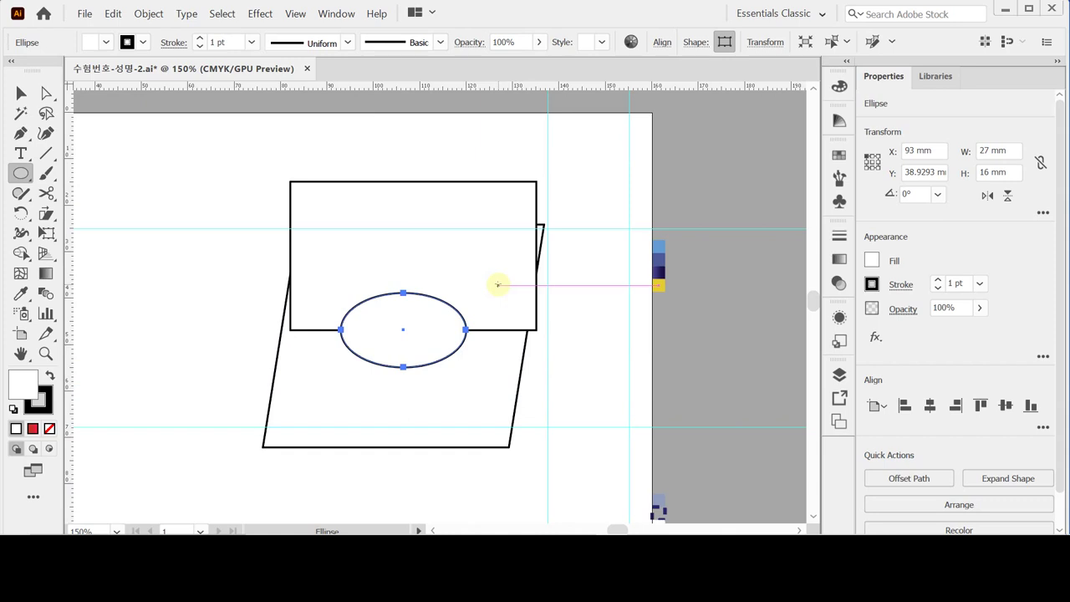
key("ctrl+z")
key("v")
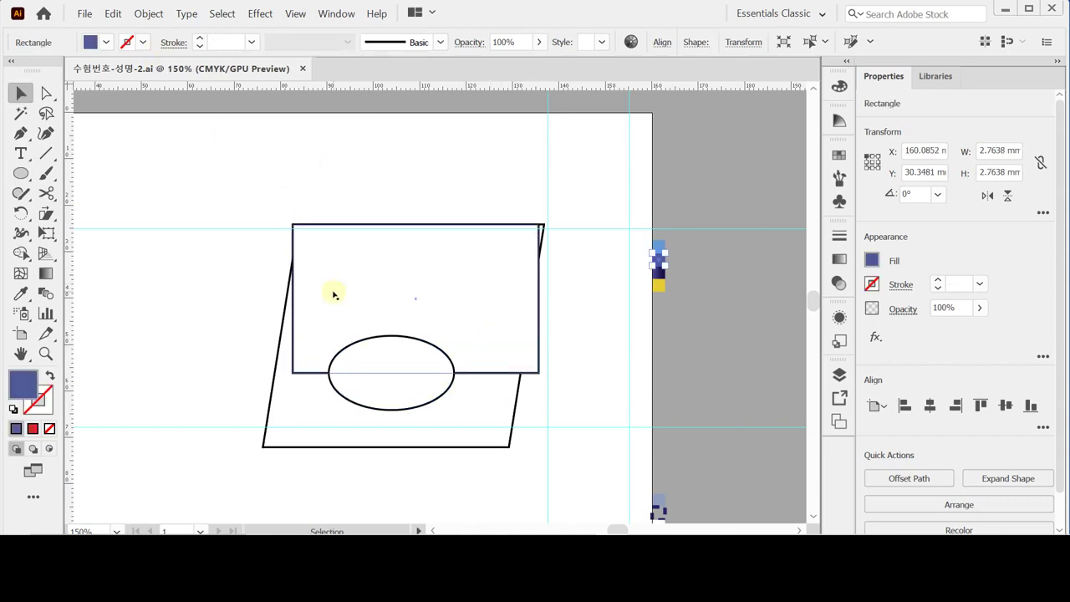
Unite the front rectangle and ellipse into one shape and fill it with the medium blue sample colour, without a stroke.
left_click(373, 298)
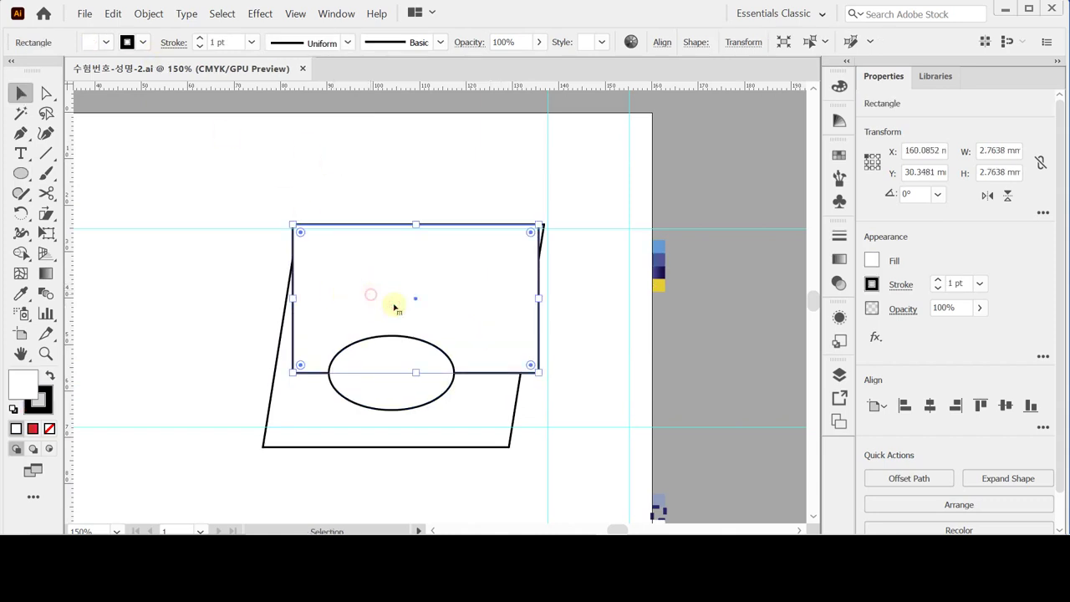
left_click(396, 376)
left_click(382, 298)
left_click(411, 393, "shift")
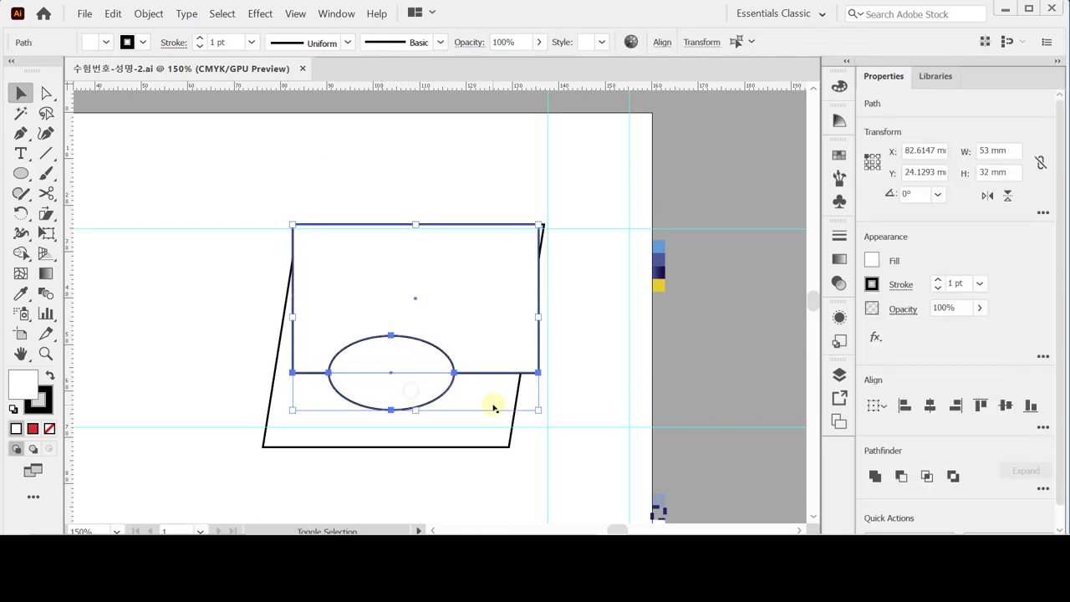
left_click(873, 475)
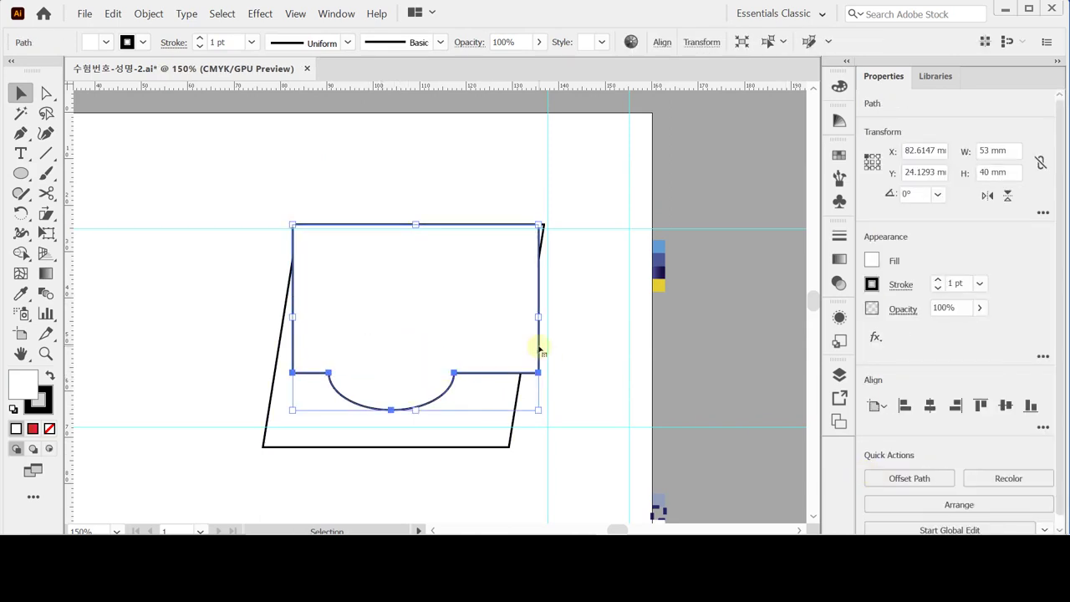
key("i")
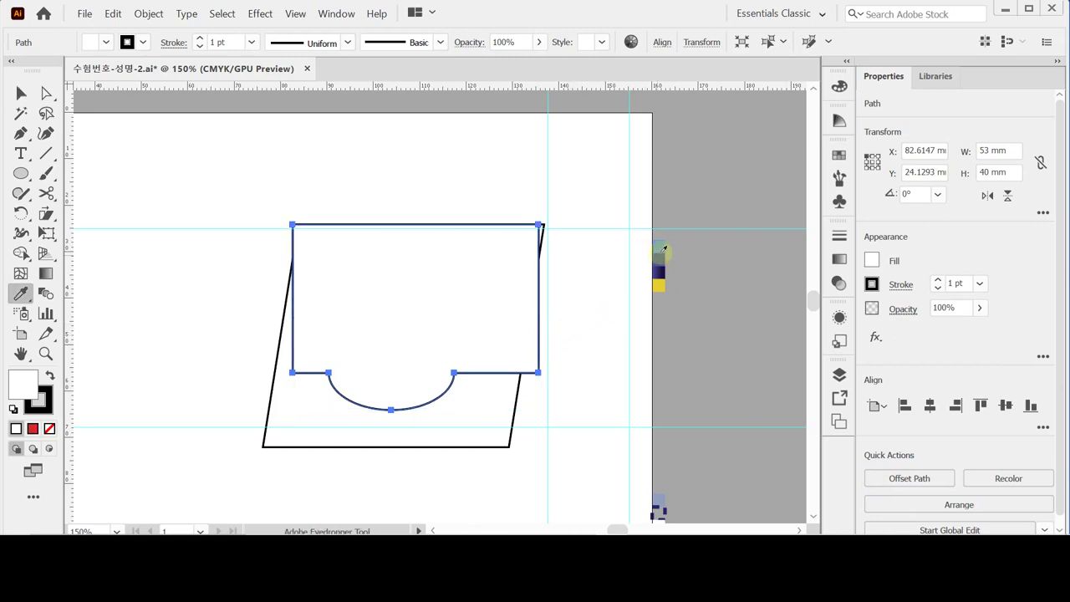
left_click(659, 266)
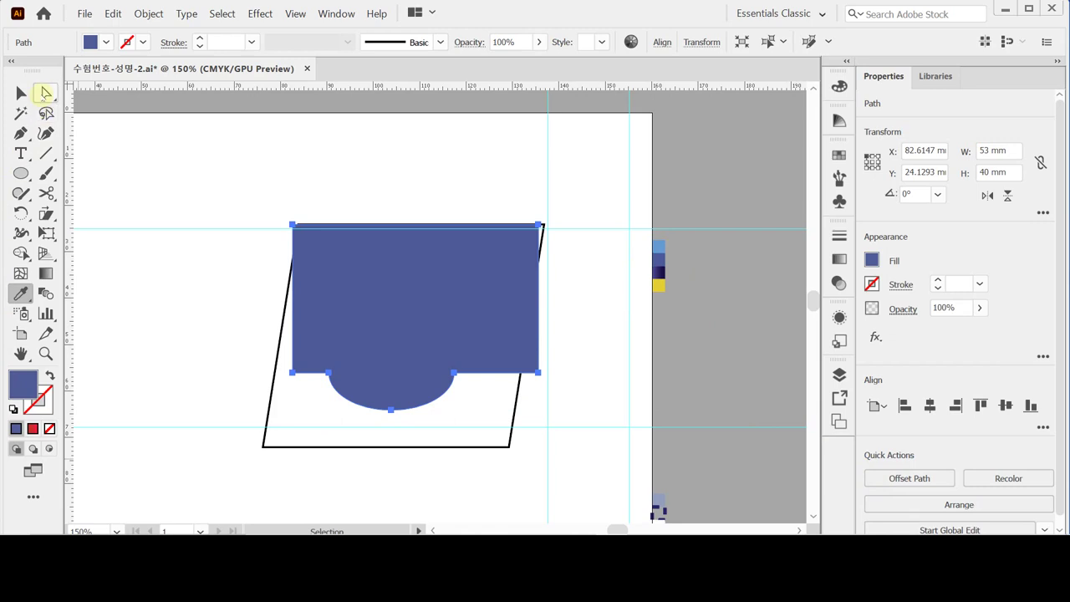
Round the two outer lower corners of the blue shape to a radius of about 3.6 mm.
left_click(45, 93)
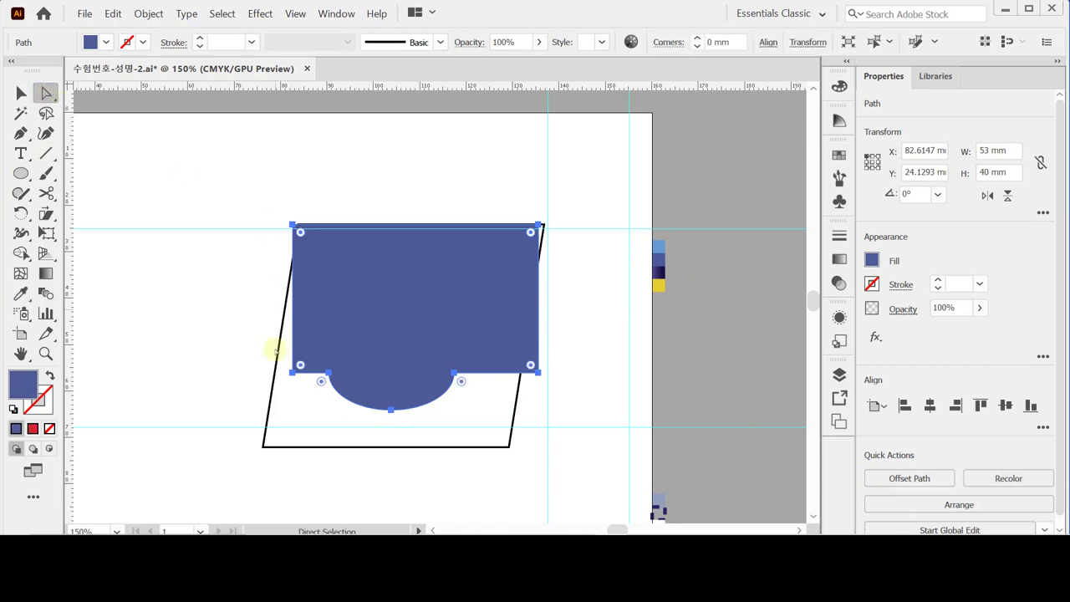
left_click(450, 368, "ctrl")
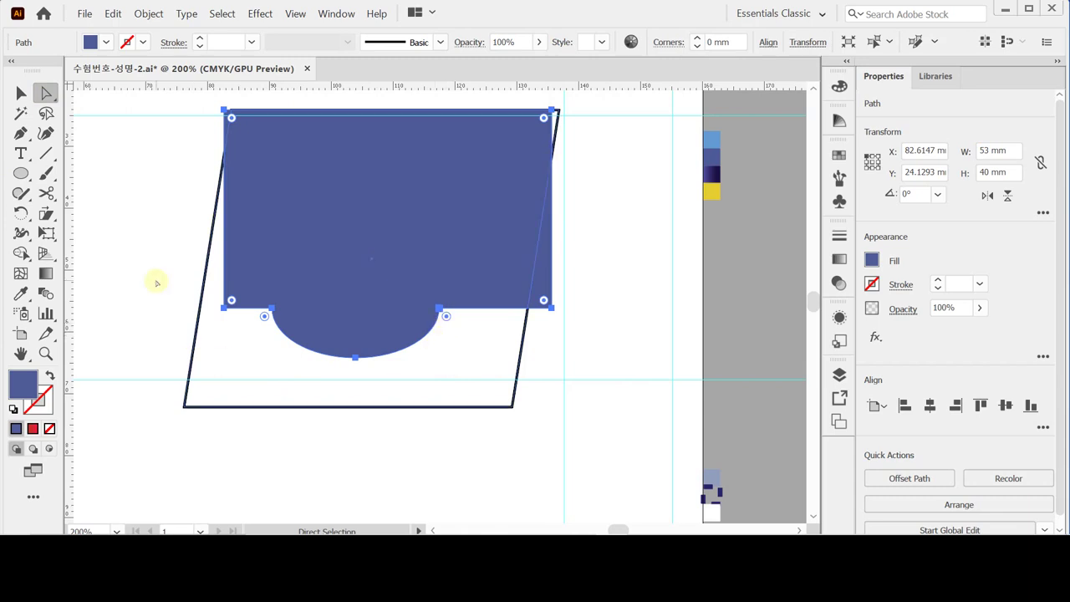
left_click(223, 308)
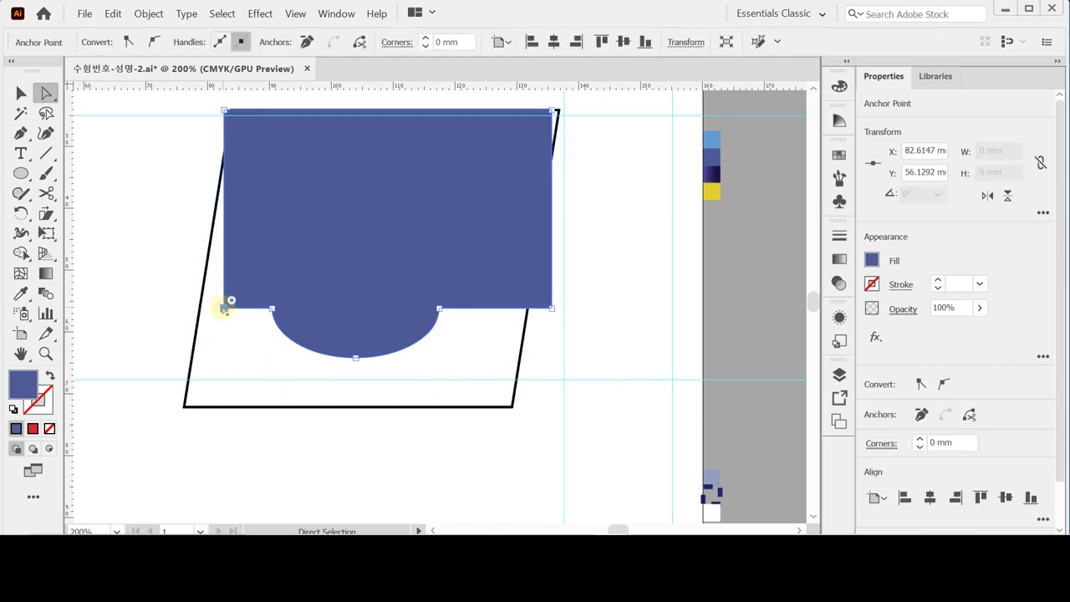
left_click(552, 308, "shift")
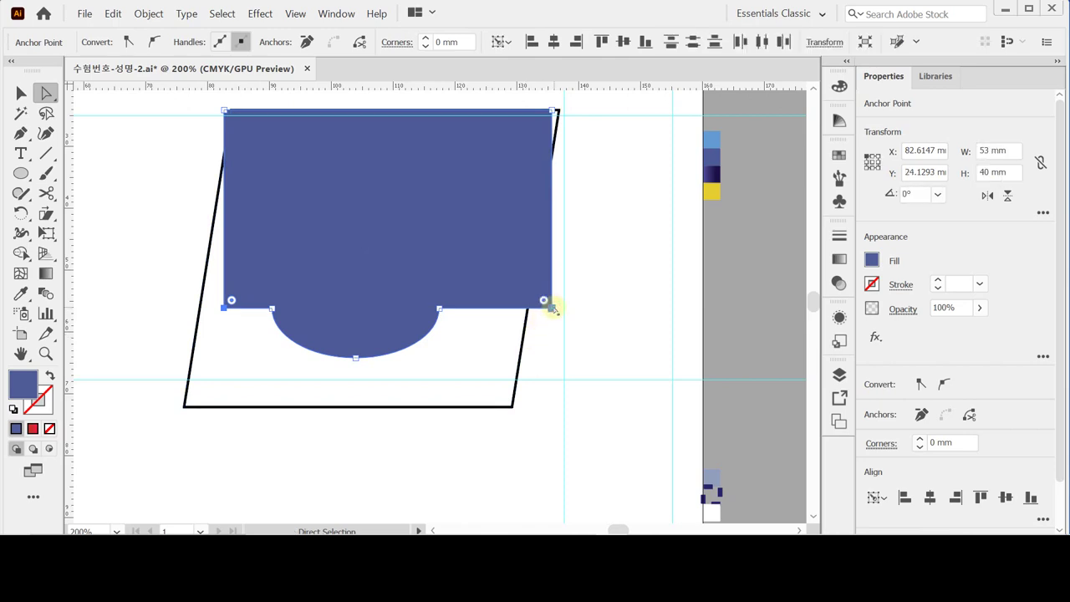
key("ctrl+equal")
scroll(554, 318, "left", 5)
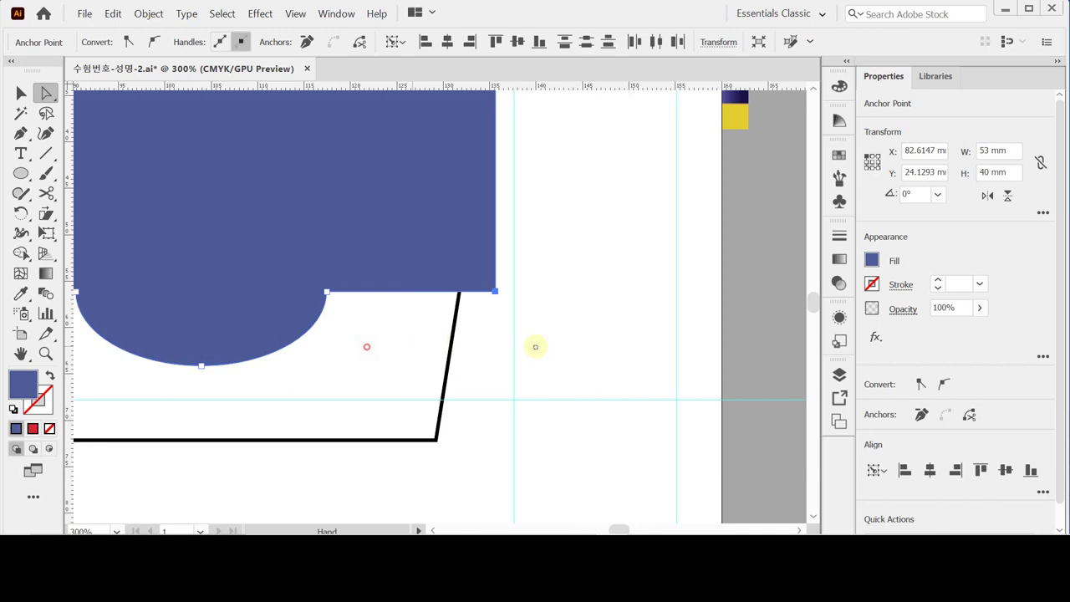
left_click_drag(570, 356, 568, 360)
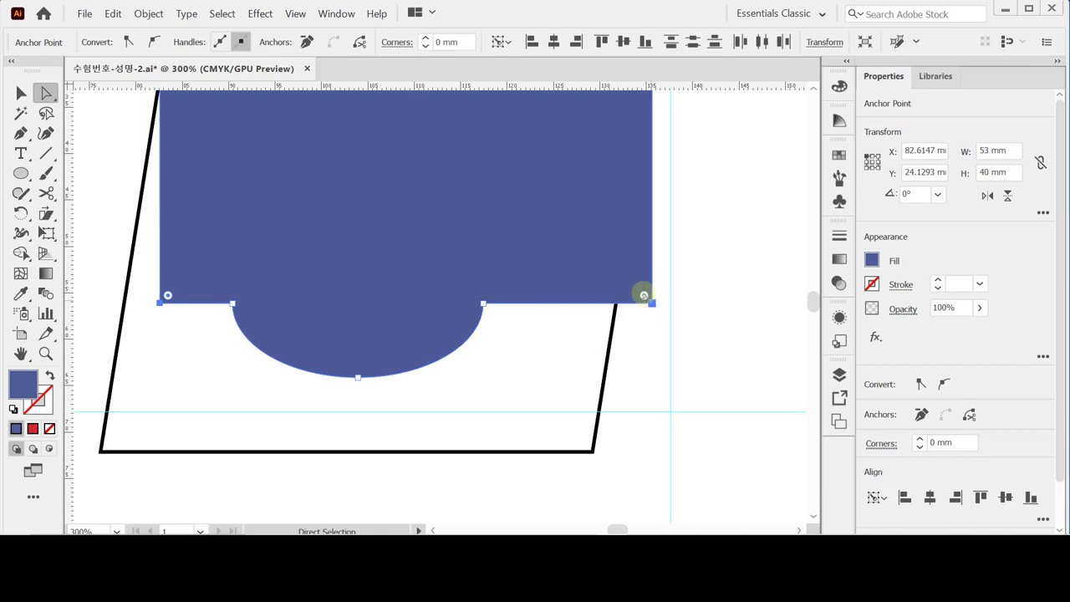
left_click_drag(643, 295, 613, 264)
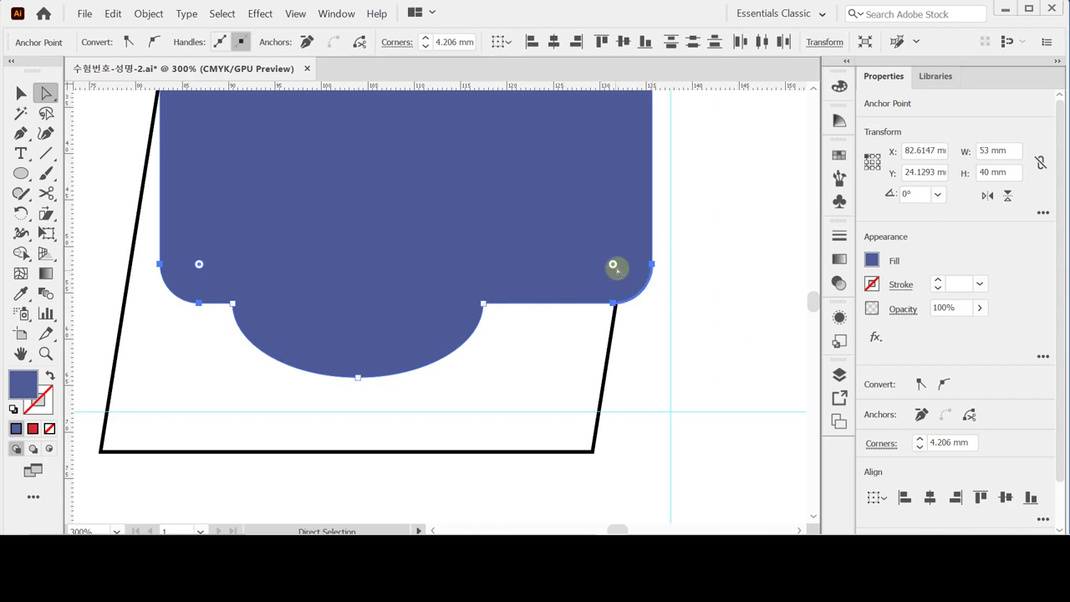
left_click_drag(613, 265, 618, 270)
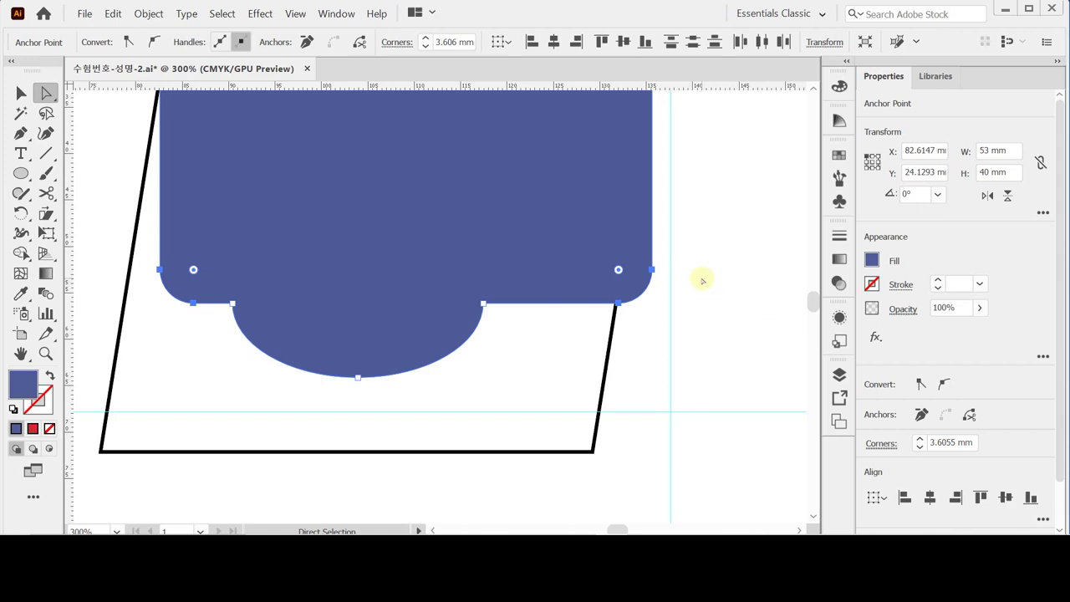
left_click(422, 233)
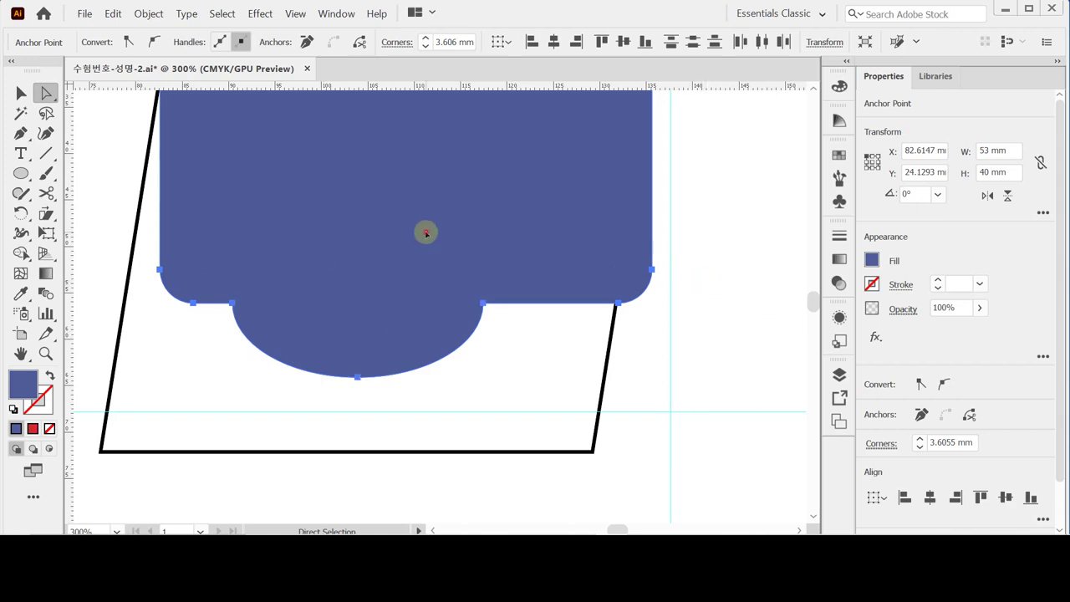
key("ctrl+minus")
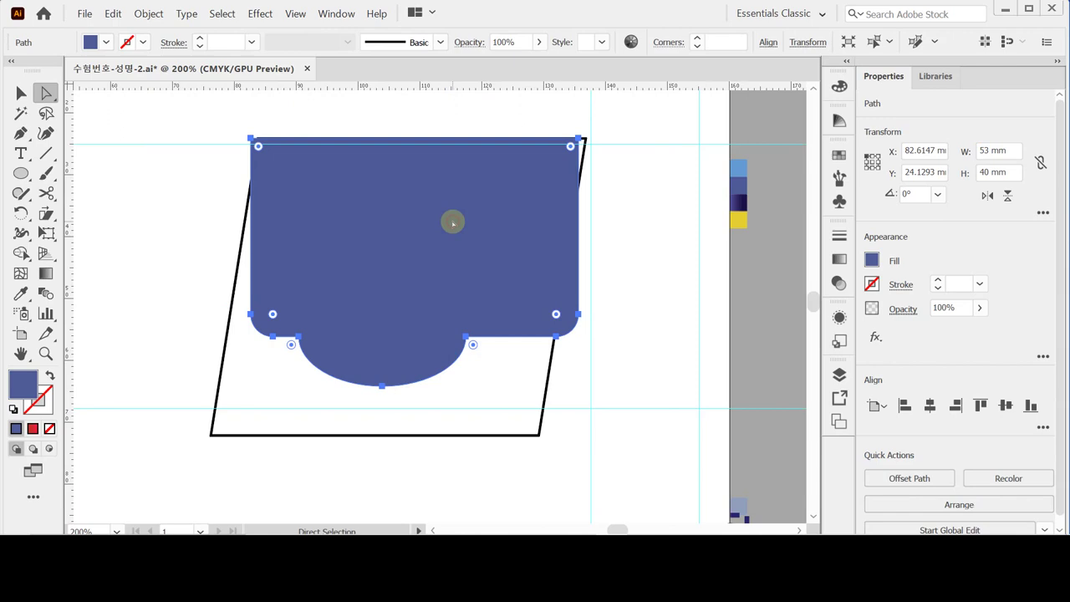
left_click(625, 214)
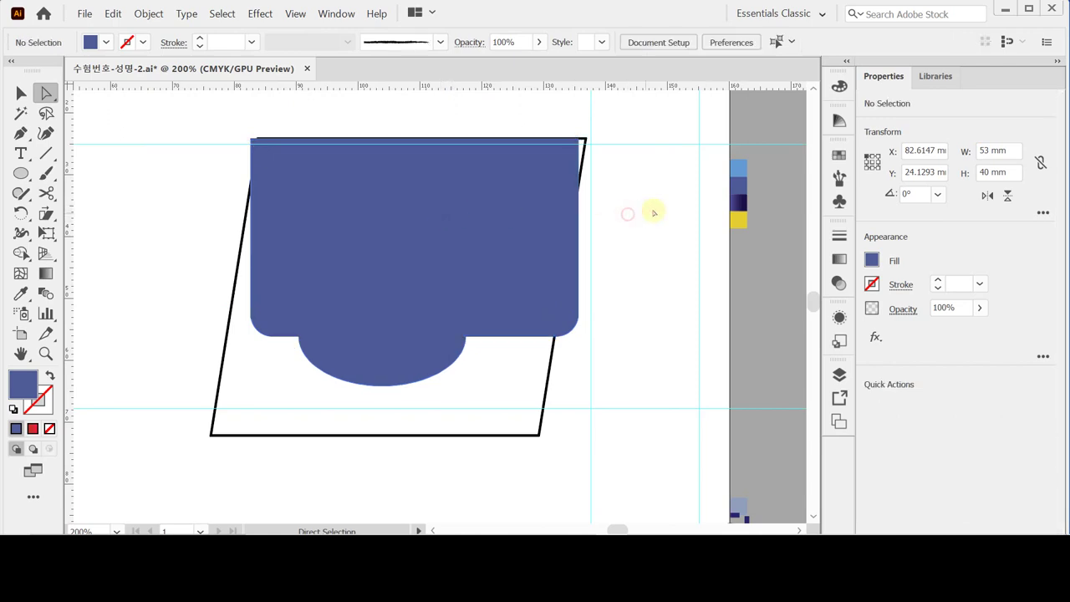
Shear the blue shape by 12° along the horizontal axis.
left_click(372, 227)
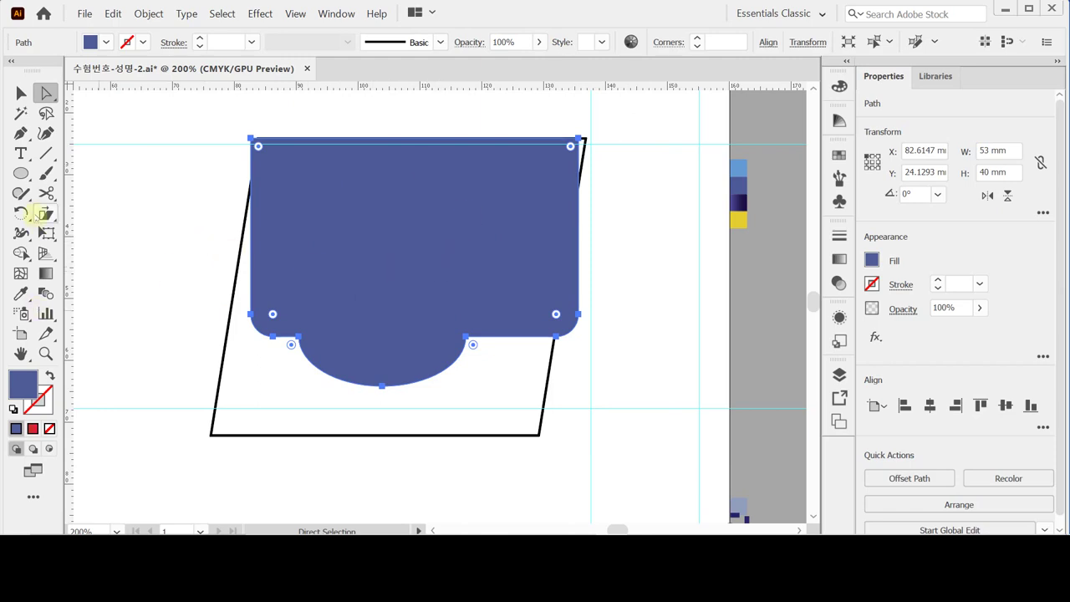
double_click(45, 212)
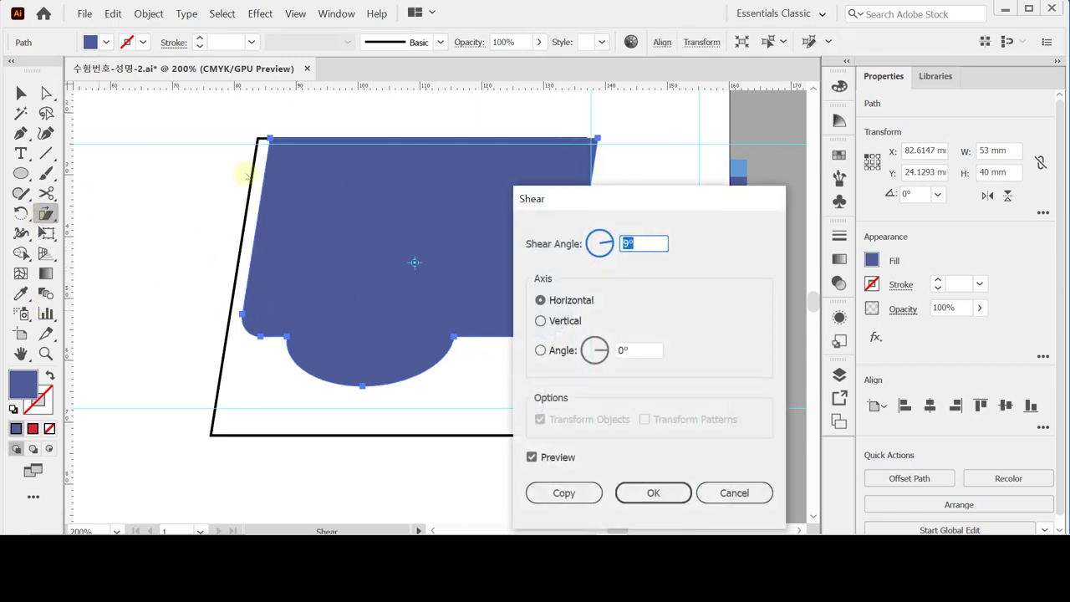
type("12")
key("Tab")
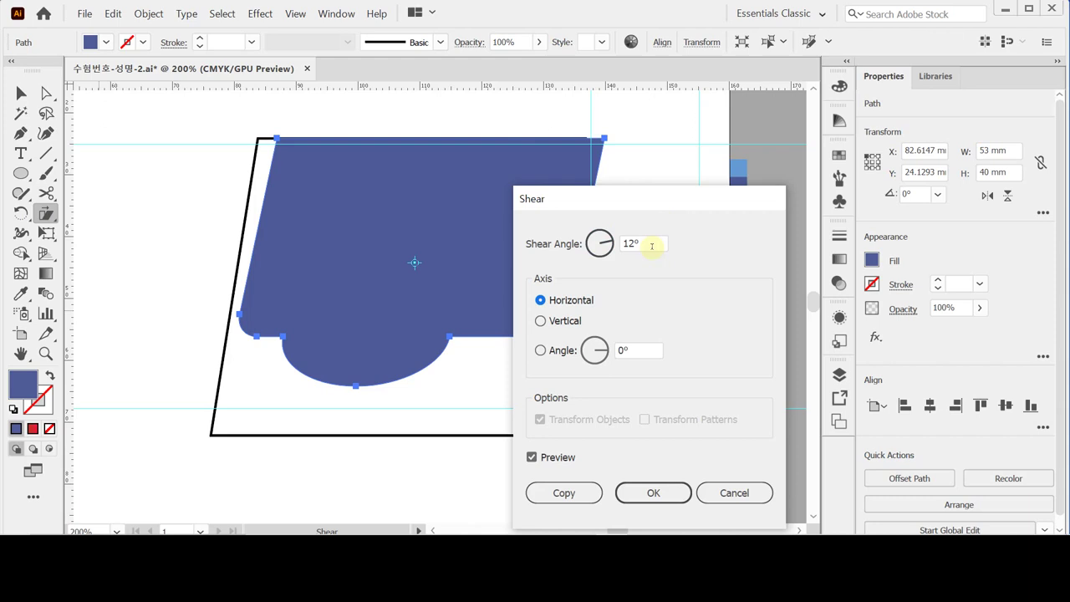
left_click(639, 494)
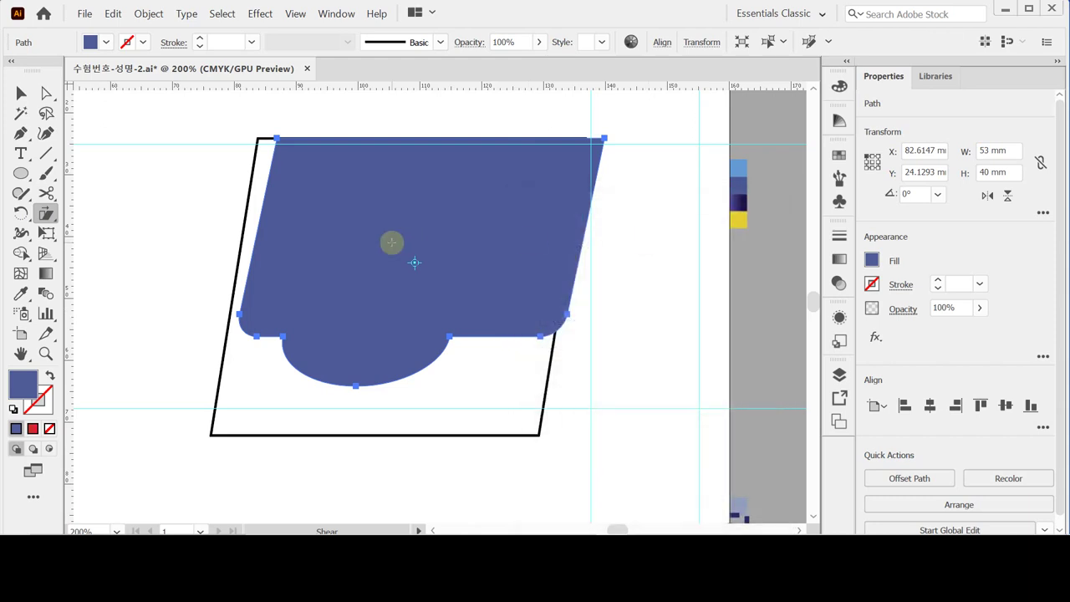
Nudge the sheared blue shape left until its upper-right corner meets the parallelogram's corner, and save the document.
left_click_drag(391, 243, 444, 227)
key("Left")
key("Left")
key("Left")
key("Left")
key("Left")
key("Left")
key("Left")
key("Left")
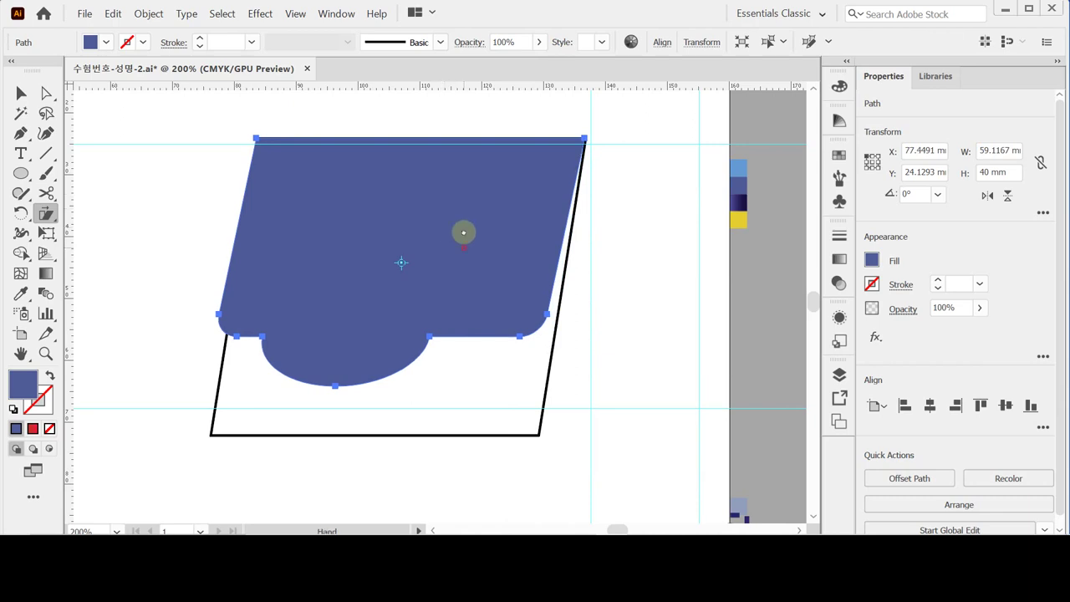
scroll(465, 219, "down", 1)
key("ctrl")
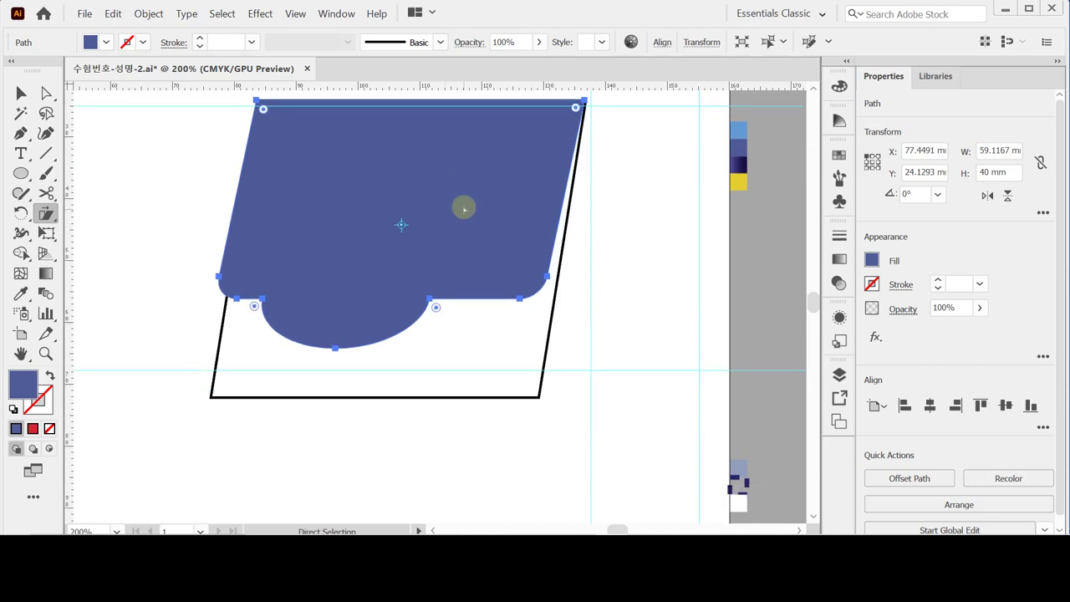
key("ctrl+s")
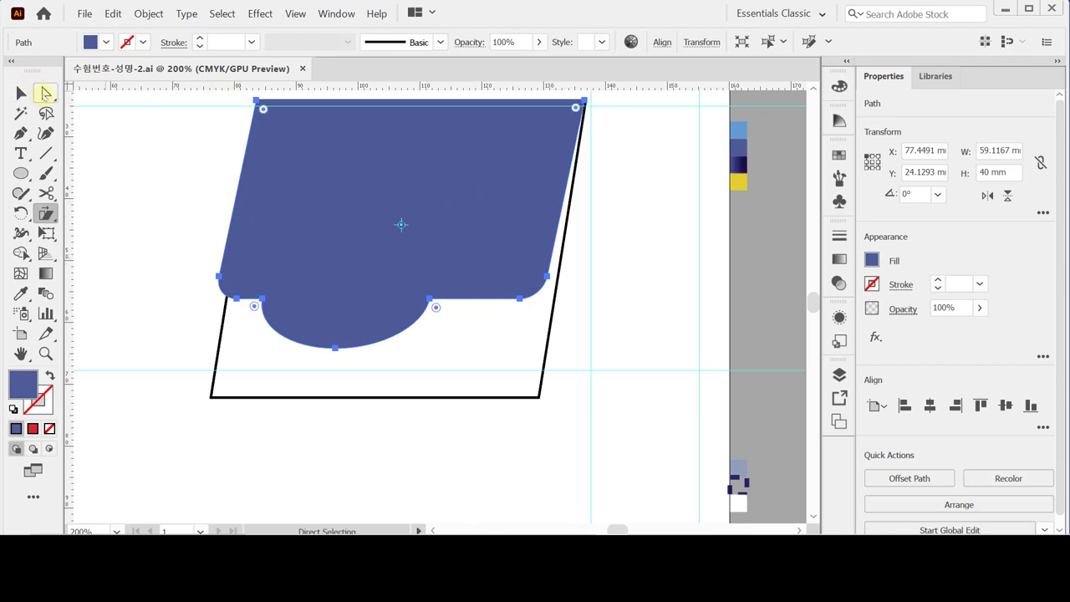
Round the upper-left corner of the blue shape to a radius of about 1.8 mm.
left_click(46, 93)
left_click(256, 102)
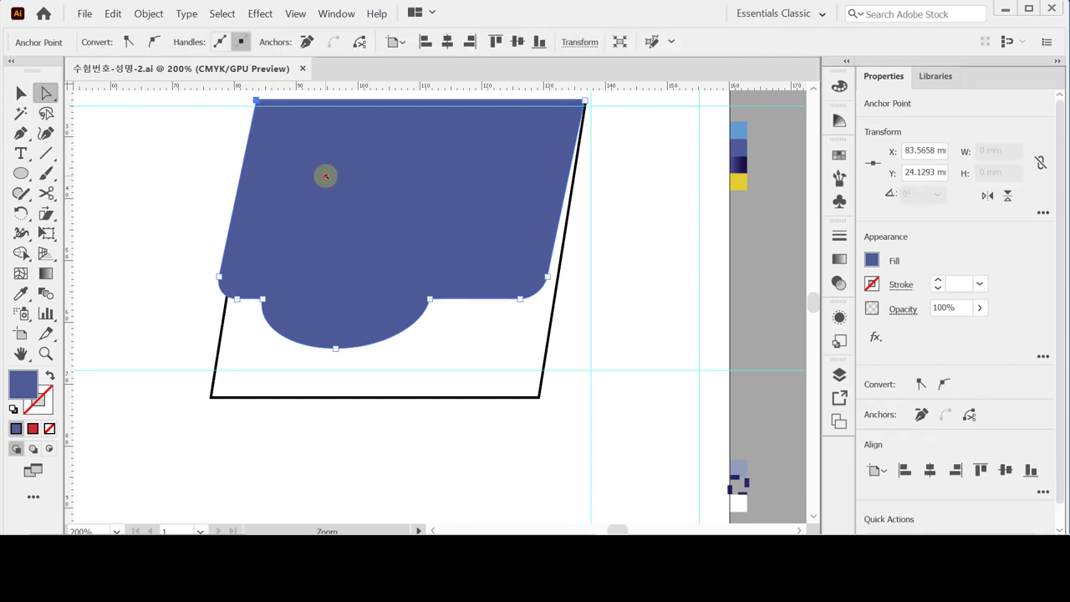
left_click(382, 222)
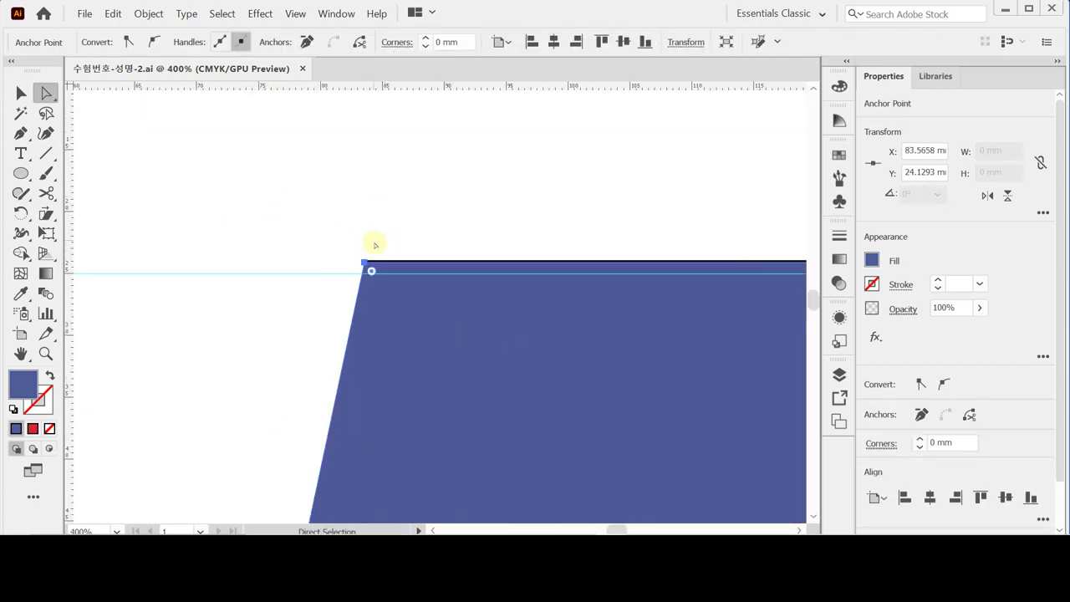
left_click_drag(368, 269, 382, 284)
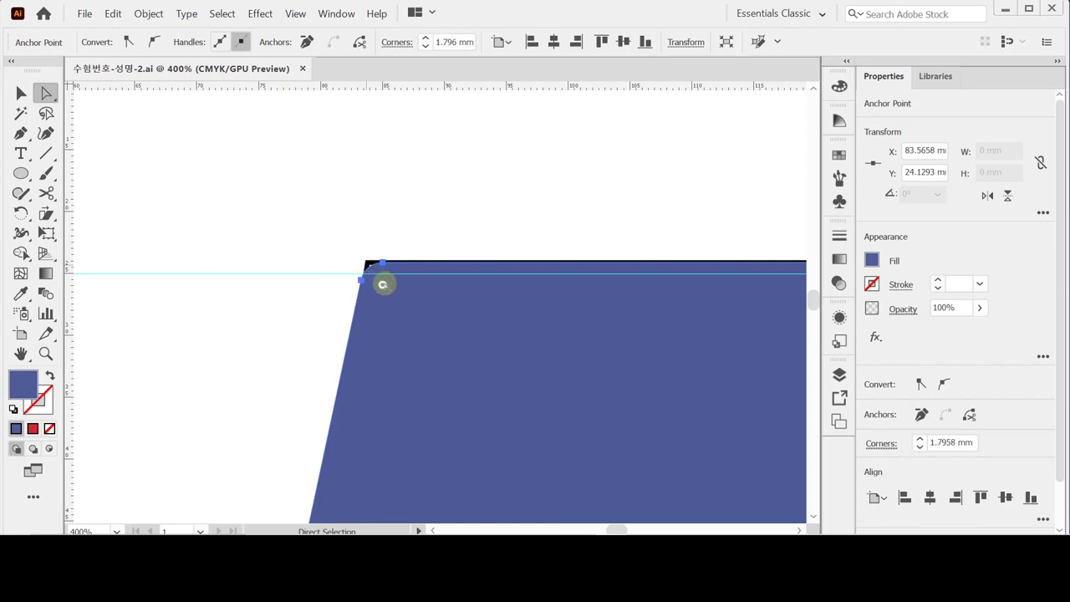
Nudge the blue shape 0.4 mm left and 0.4 mm up to cover the parallelogram's upper-left corner.
left_click(464, 348)
key("Up")
key("Left")
key("Left")
key("Left")
key("Left")
key("Up")
key("Up")
key("Up")
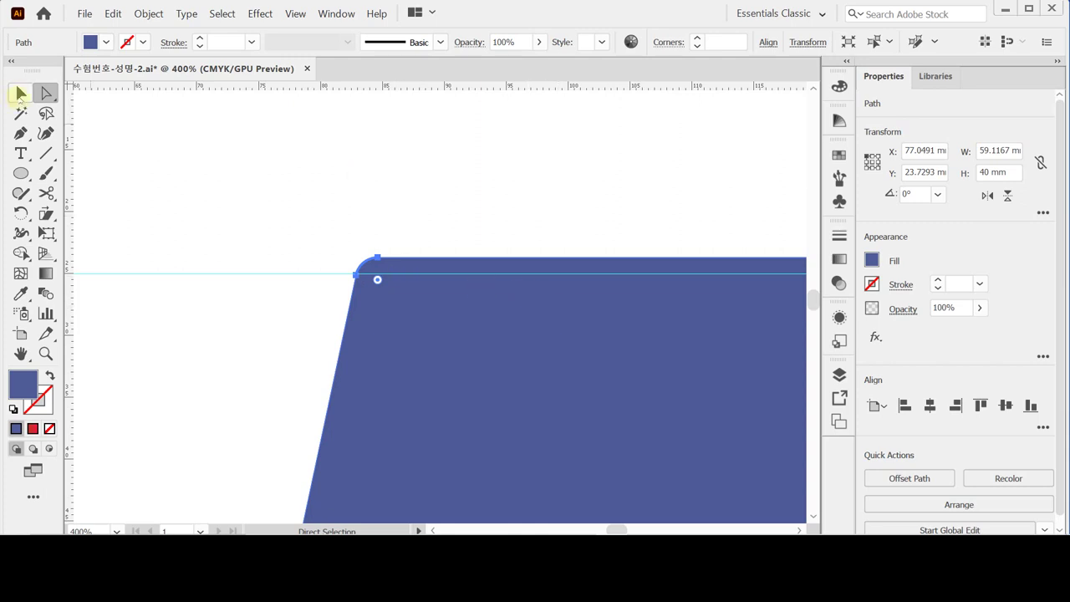
Isolate the blue shape and move its lower-left anchor points, including the curve's lowest point, by 1 mm horizontally and -2 mm vertically.
left_click(20, 94)
key("ctrl+minus")
left_click_drag(505, 354, 410, 232)
double_click(411, 234)
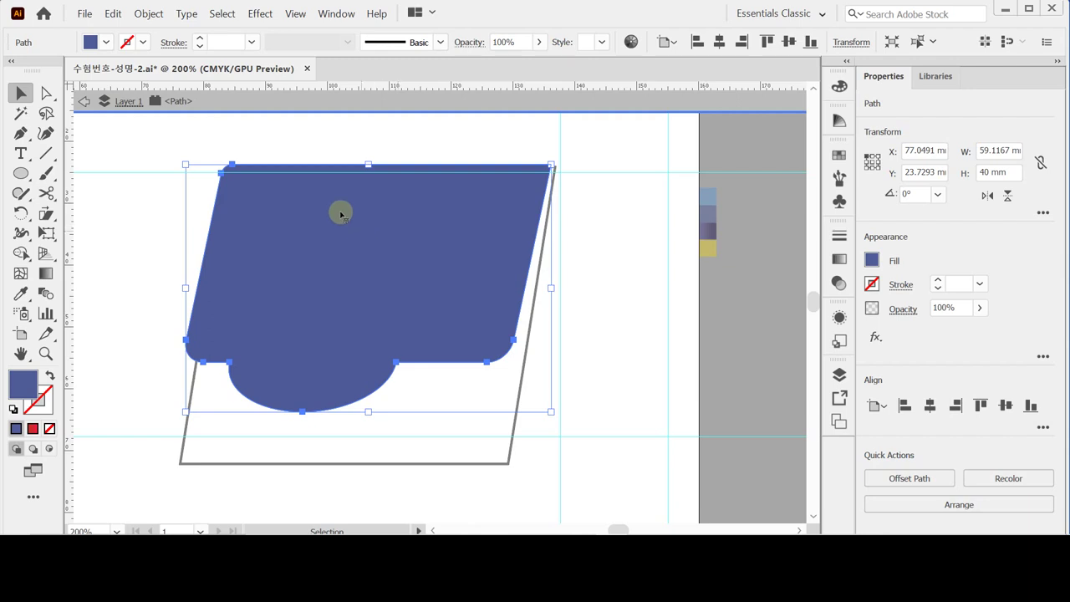
left_click(46, 93)
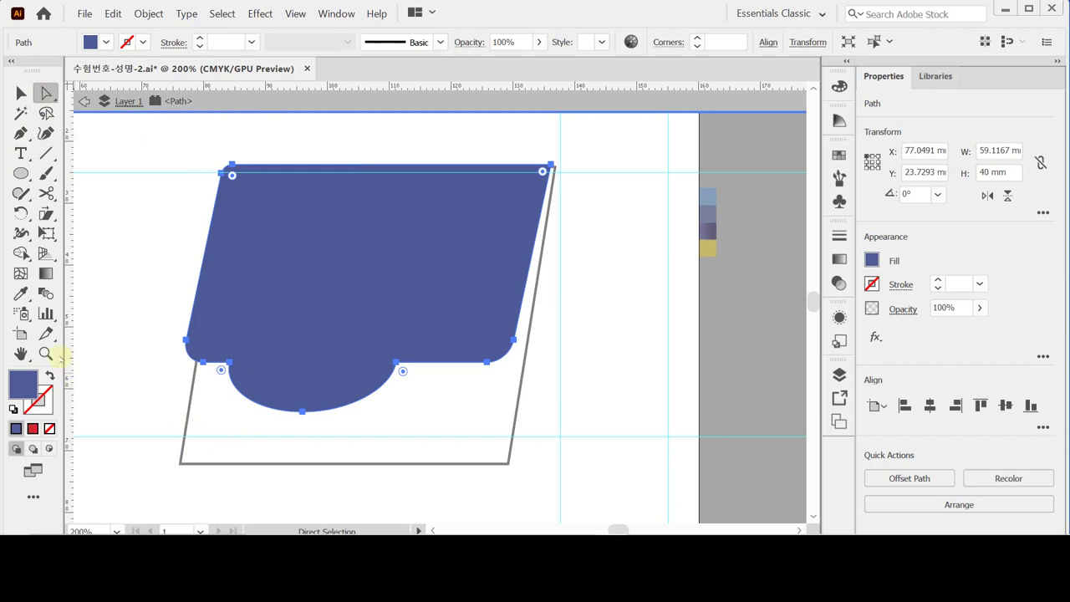
left_click_drag(138, 283, 318, 429)
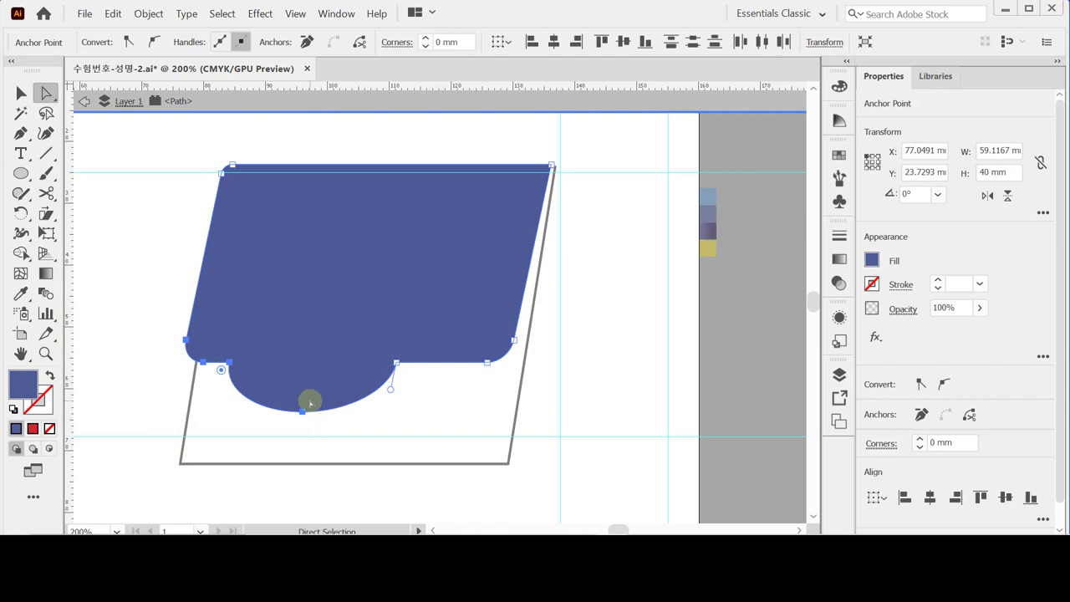
double_click(45, 93)
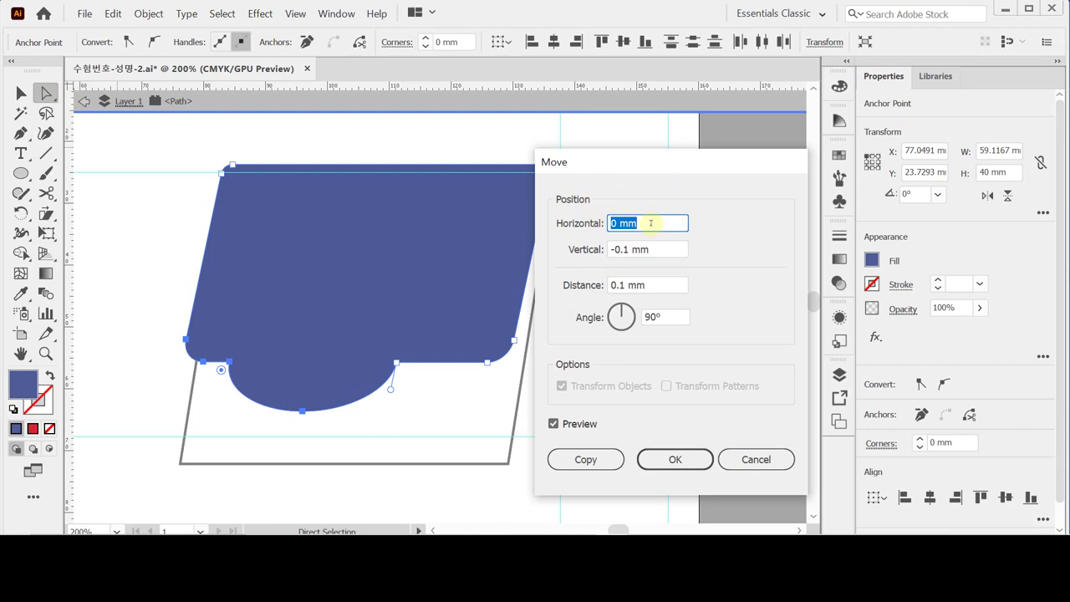
type("1")
key("Tab")
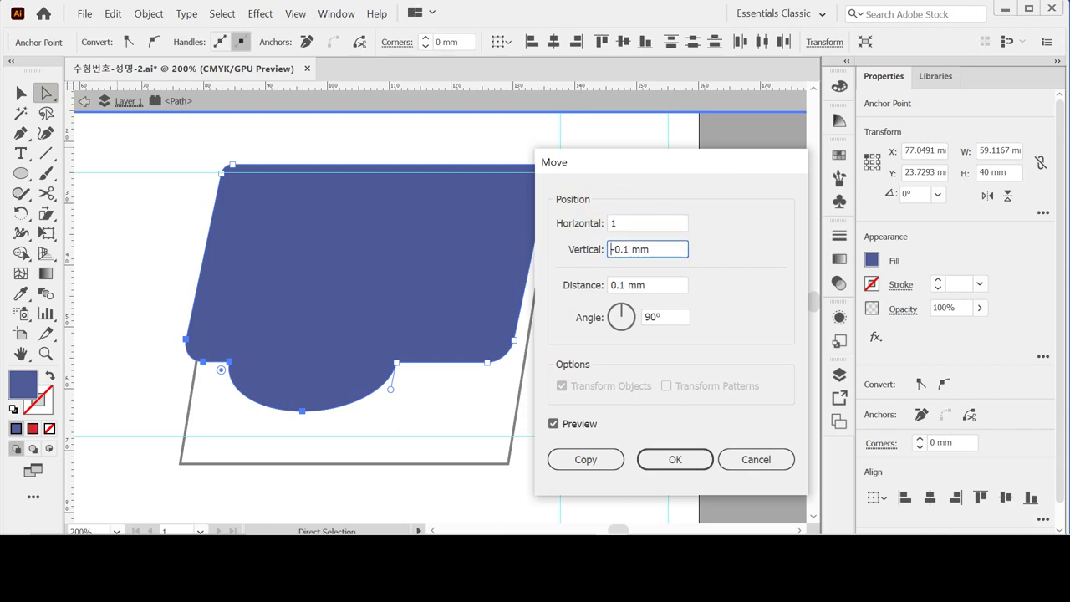
type("-2")
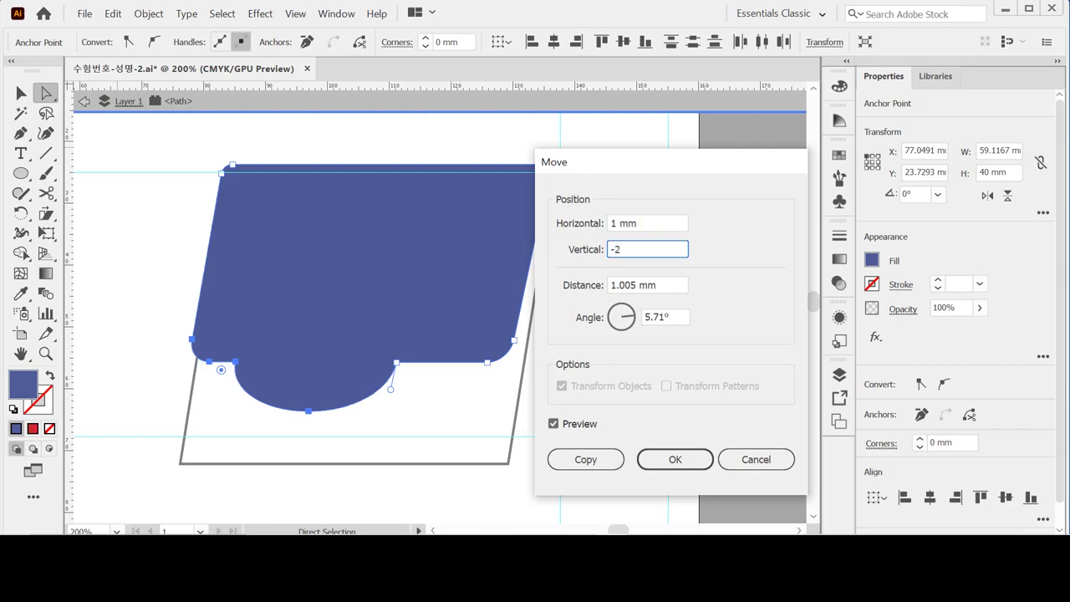
key("Tab")
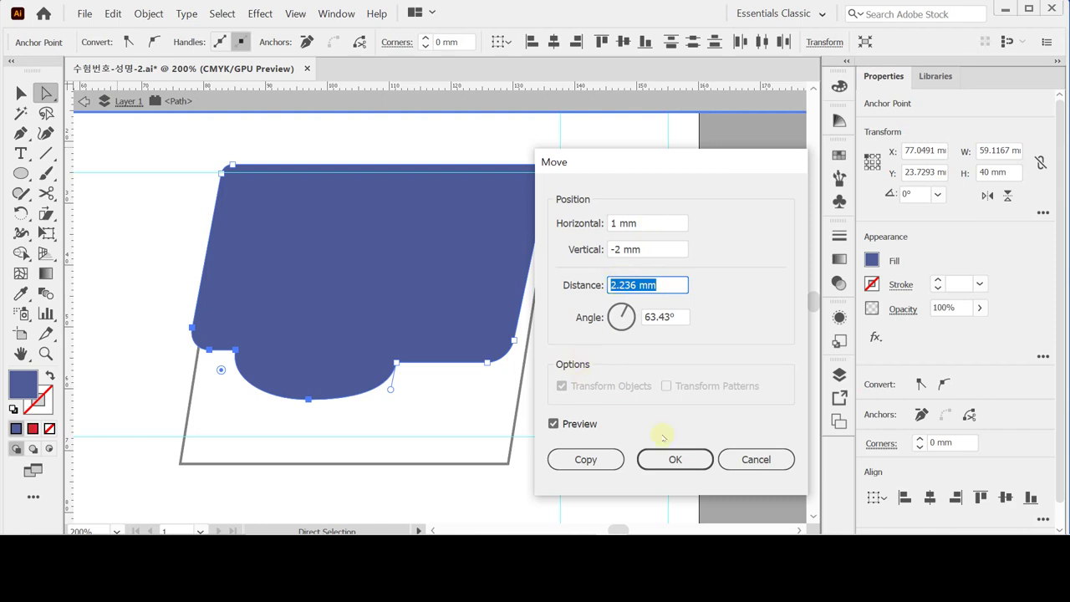
left_click(675, 460)
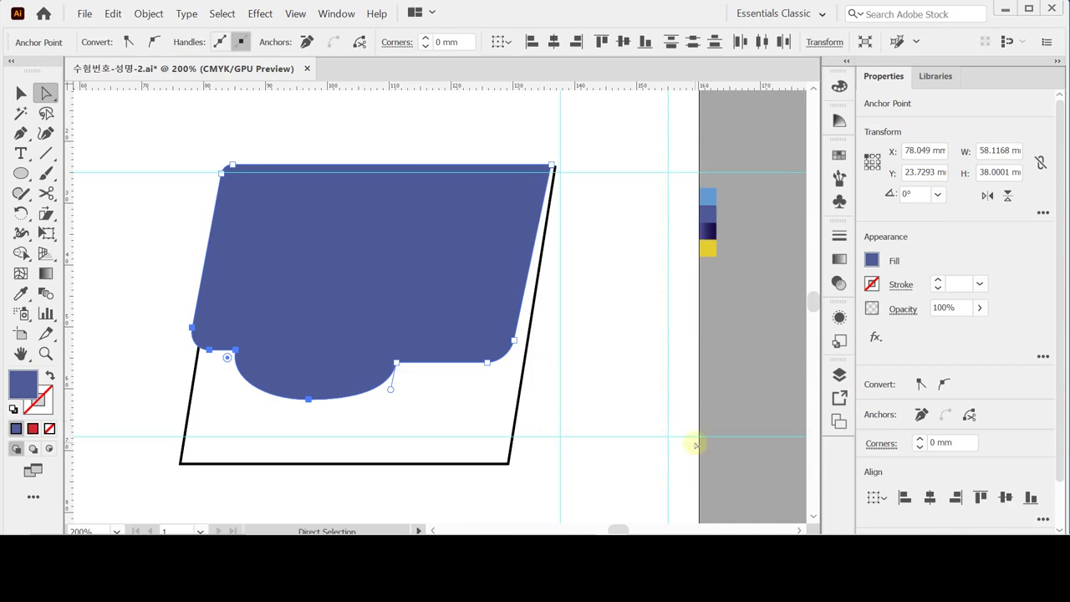
Nudge the whole blue shape 0.4 mm right and 0.3 mm down, and save the document.
left_click(390, 262)
key("Right")
key("Right")
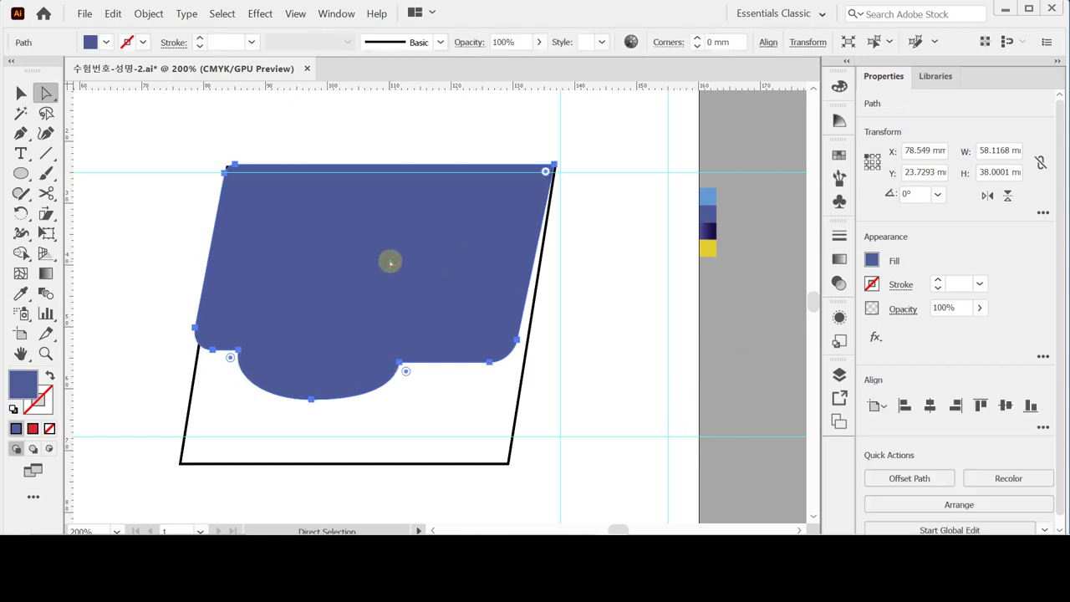
key("Down")
key("Down")
key("Down")
key("Left")
key("ctrl")
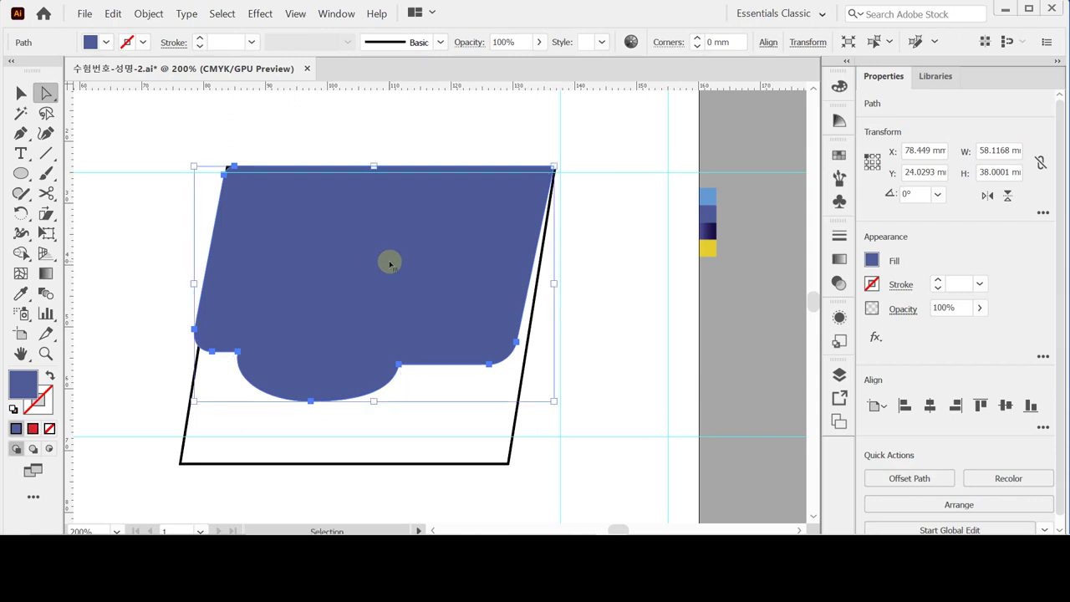
key("ctrl+s")
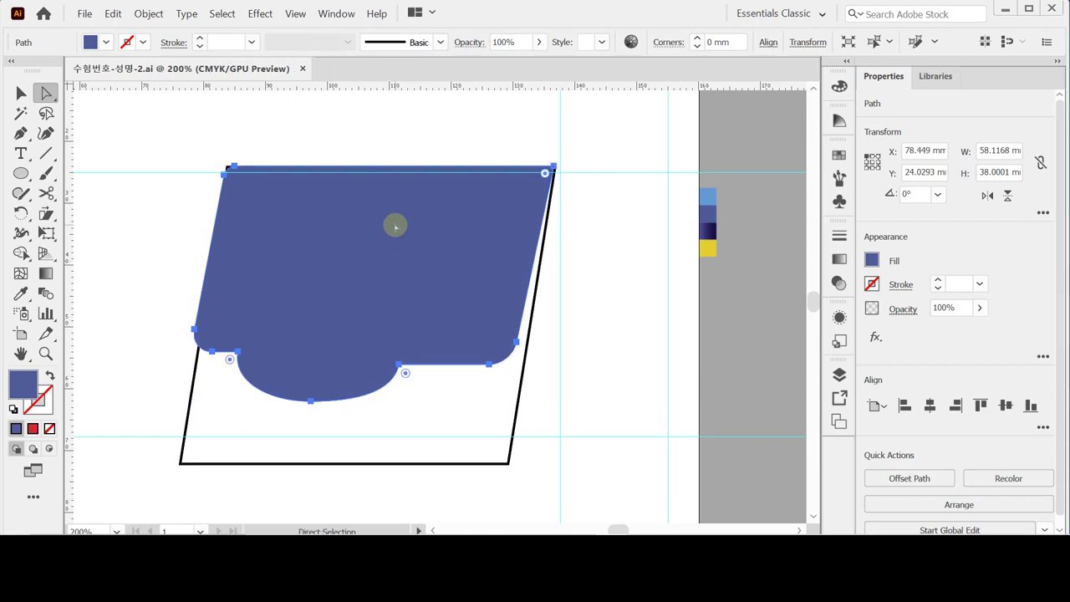
Nudge the blue shape 0.3 mm up and 0.1 mm left, and save the document again.
key("Up")
key("Up")
key("Up")
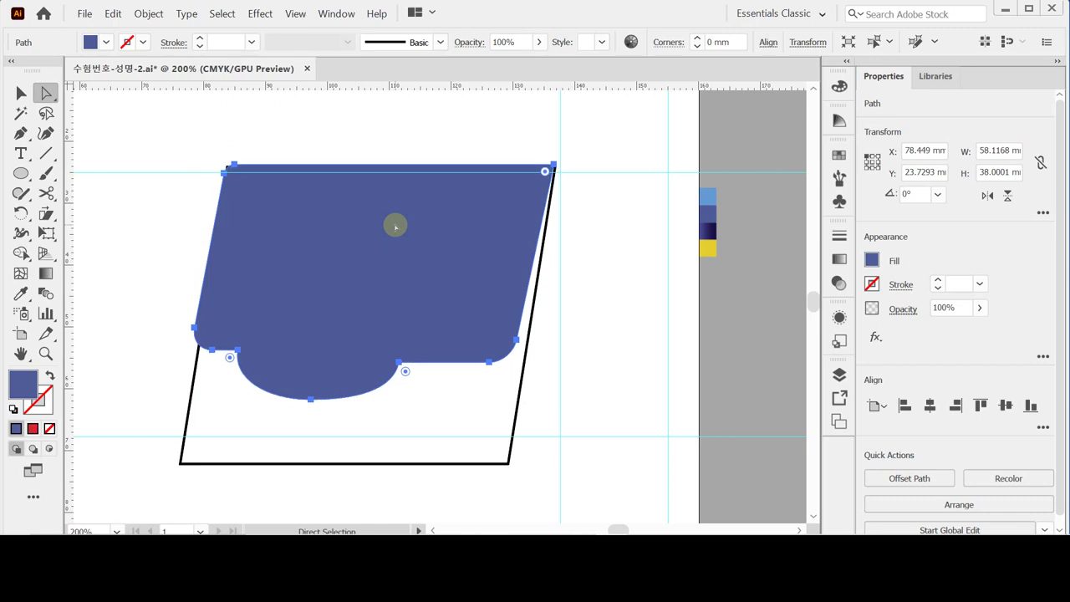
key("Left")
key("v")
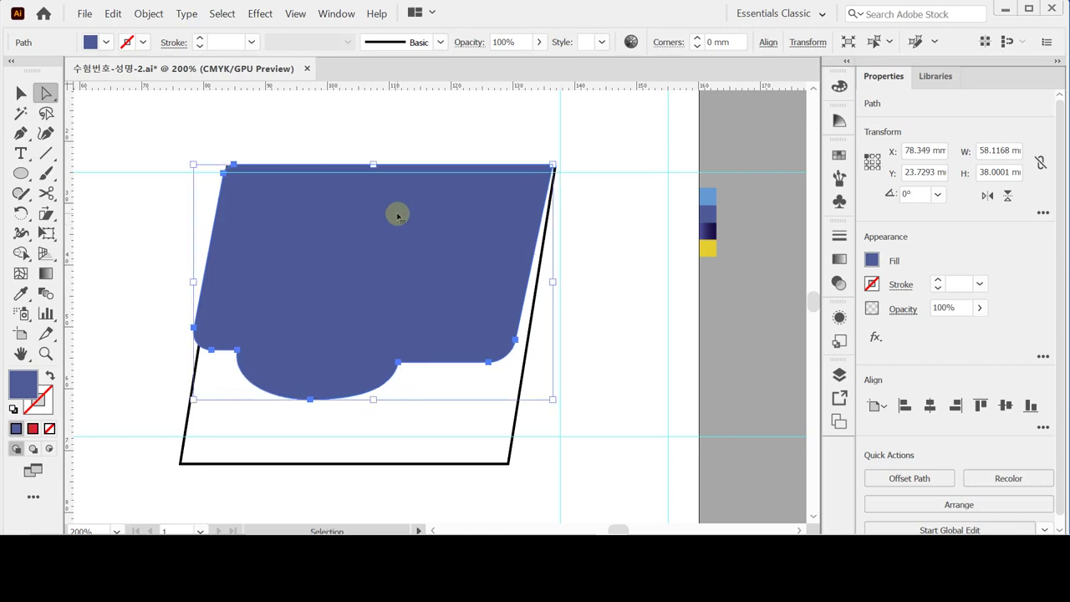
key("a")
key("ctrl+s")
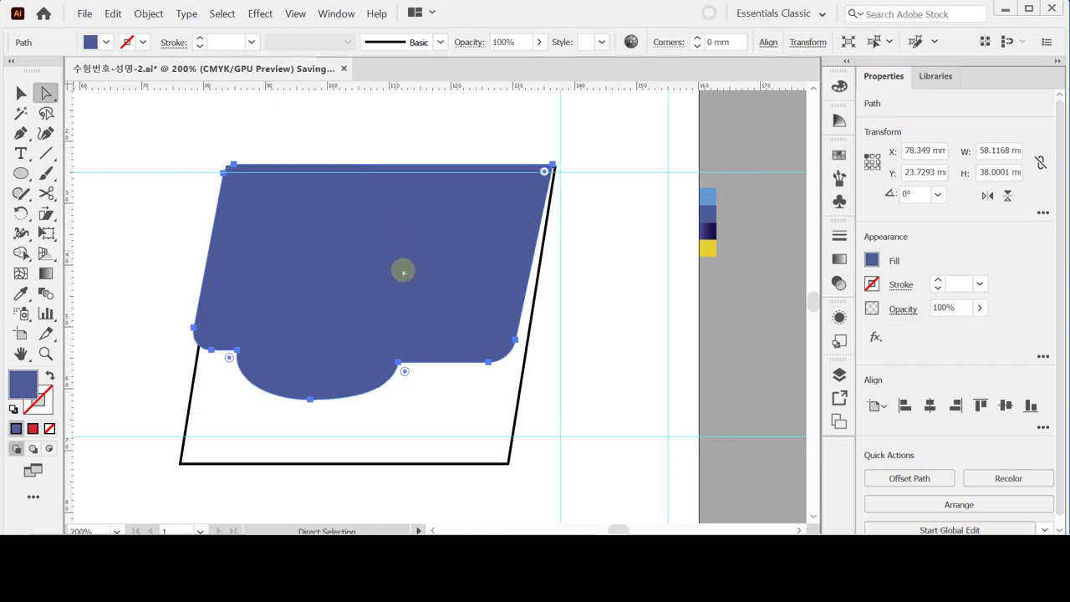
Create a 53 × 43 mm rectangle from the parallelogram's lower-left corner and give it the default white fill and black stroke.
scroll(412, 284, "down", 1)
scroll(411, 283, "down", 5)
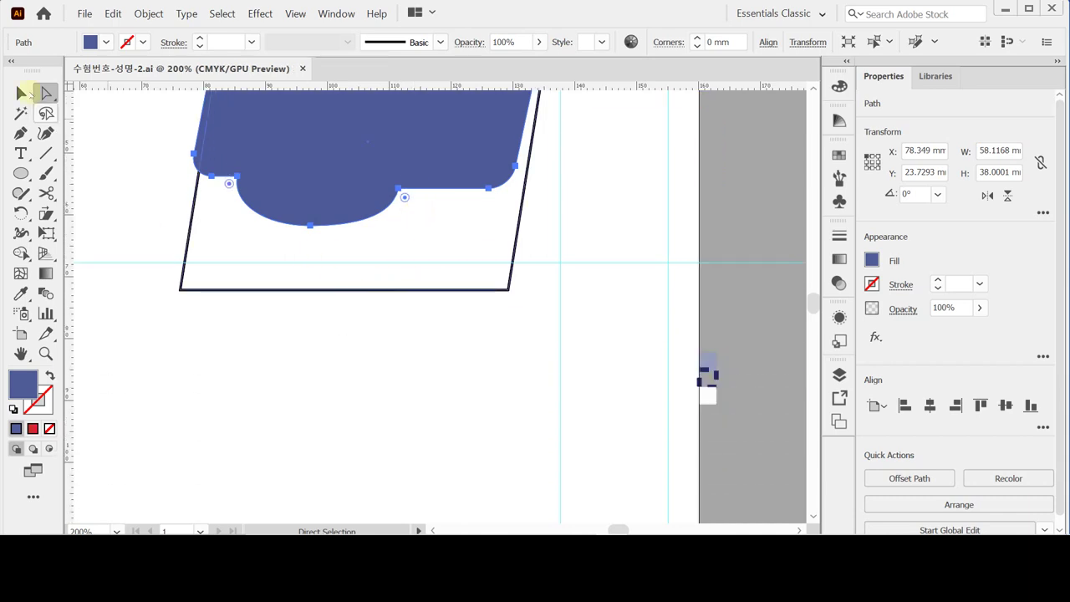
left_click_drag(16, 179, 84, 172)
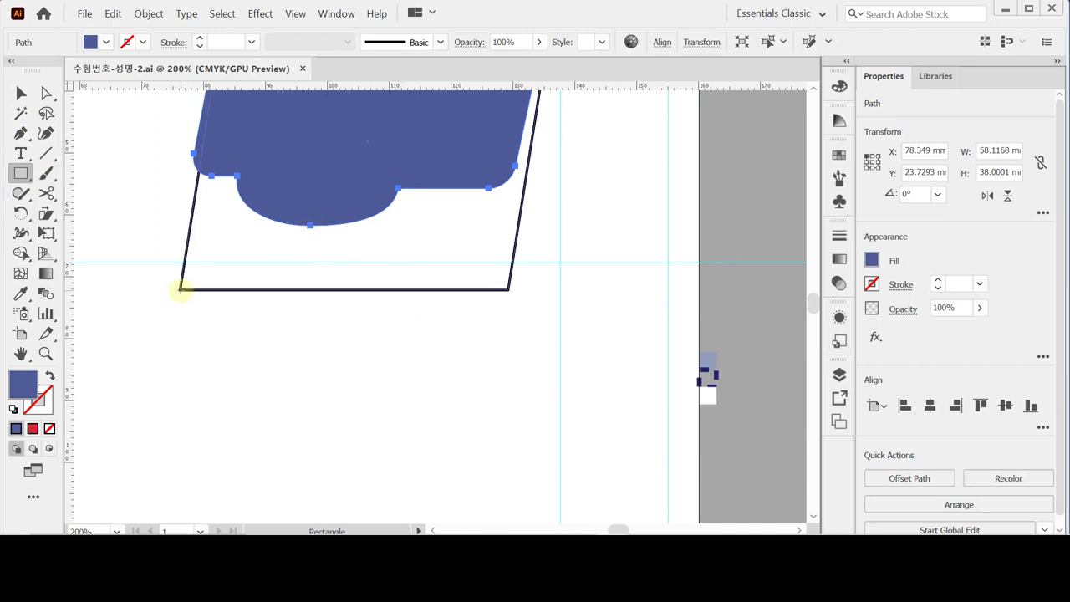
left_click(180, 290)
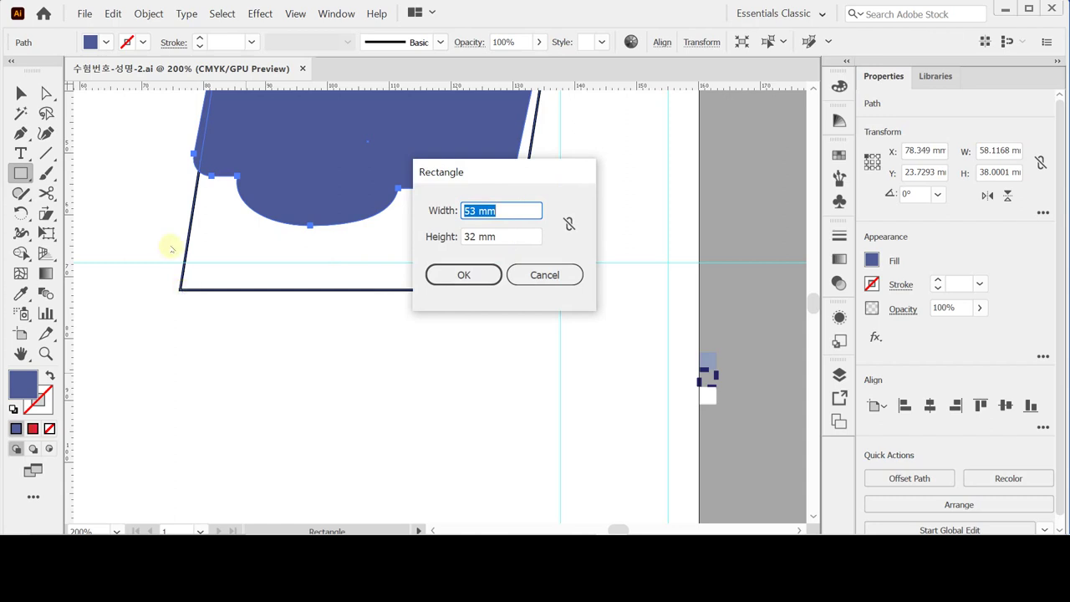
key("Tab")
type("43")
key("Return")
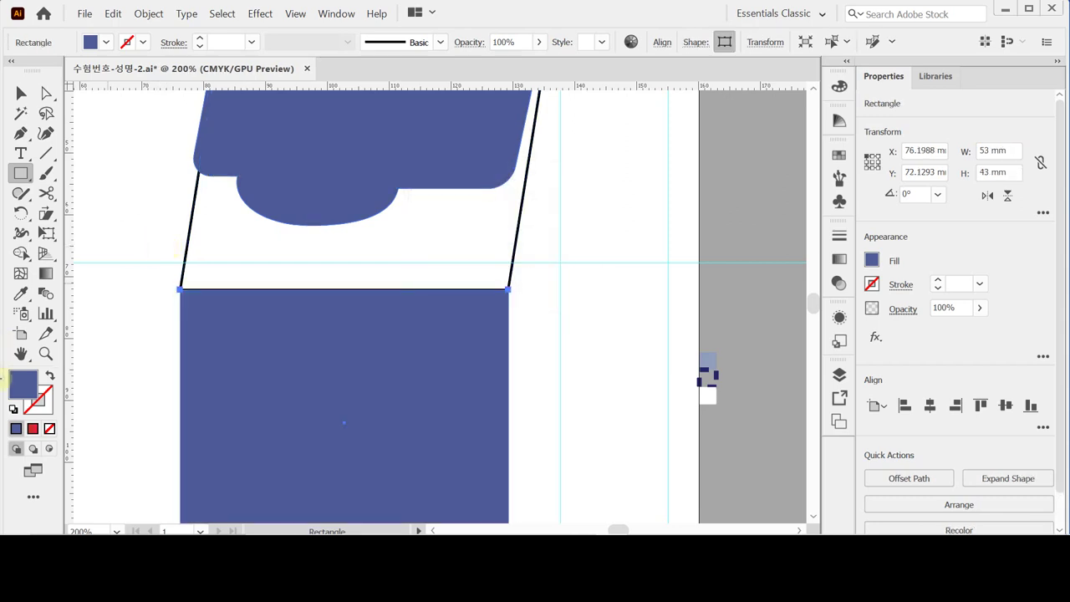
left_click(13, 409)
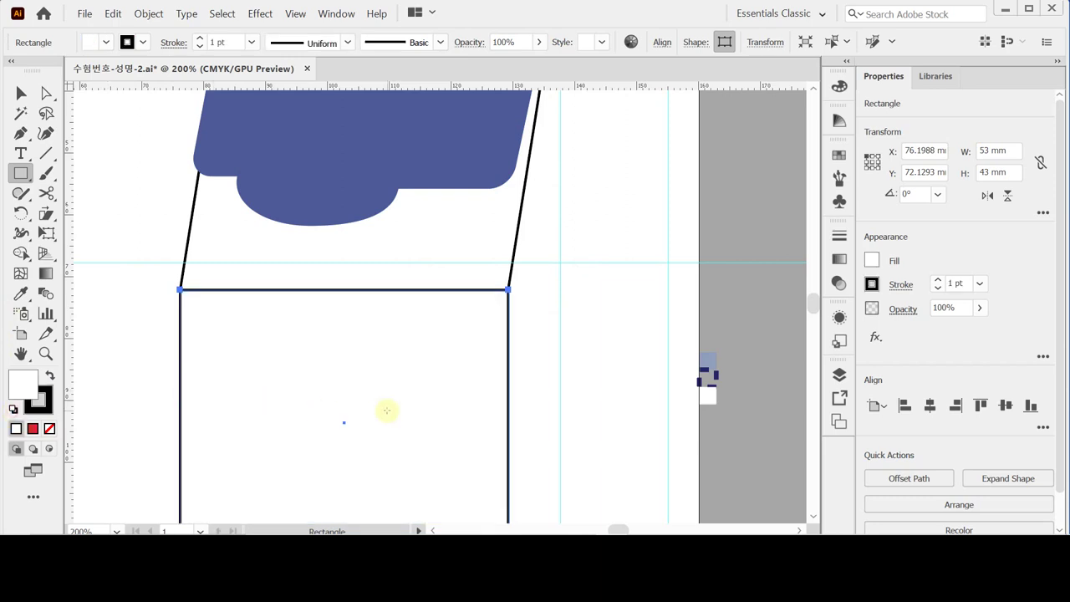
Move the rectangle's two right anchor points and the parallelogram's adjoining lower-right corner by 0 mm horizontally and 7 mm vertically.
scroll(391, 407, "down", 3)
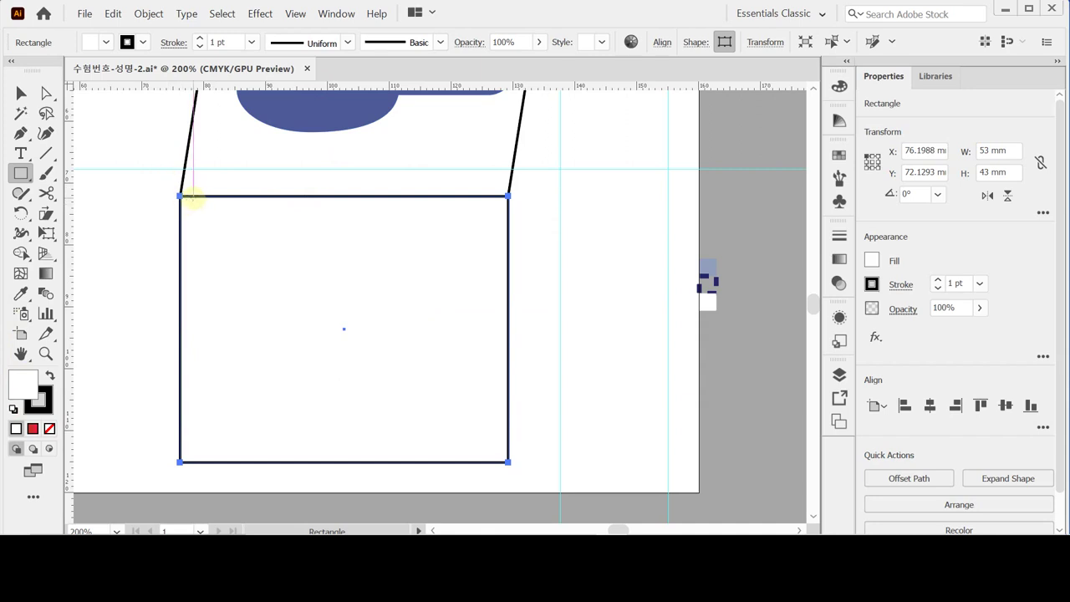
left_click(46, 93)
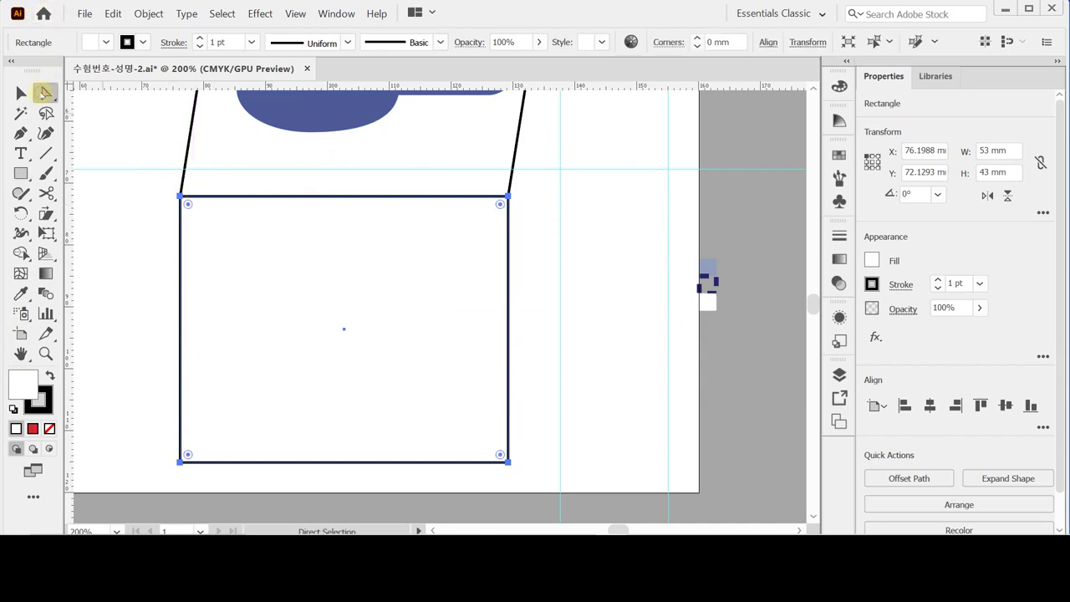
left_click_drag(554, 164, 473, 500)
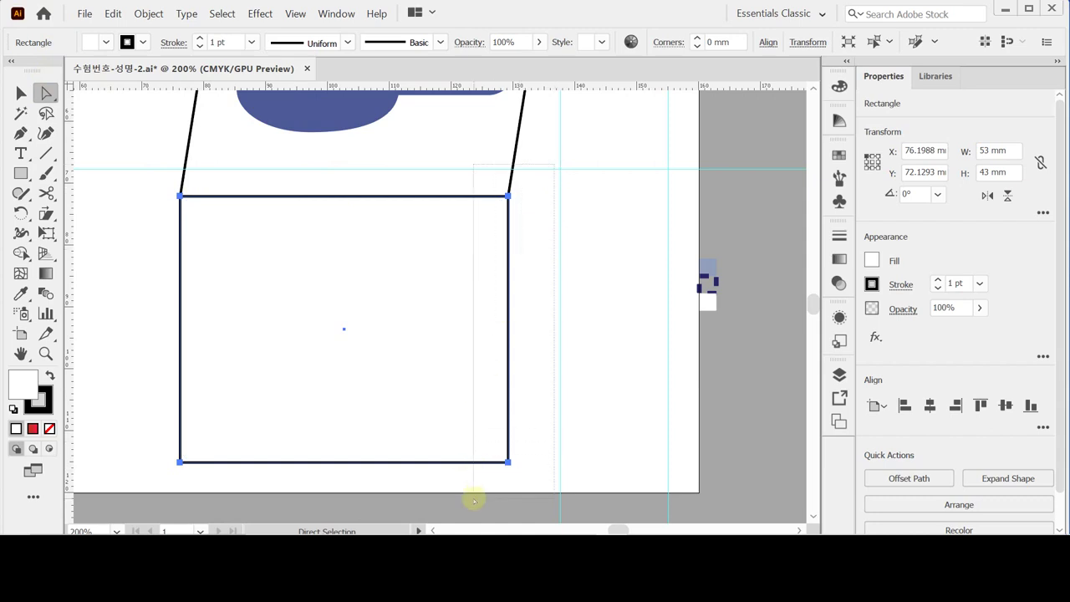
left_click_drag(474, 499, 470, 485)
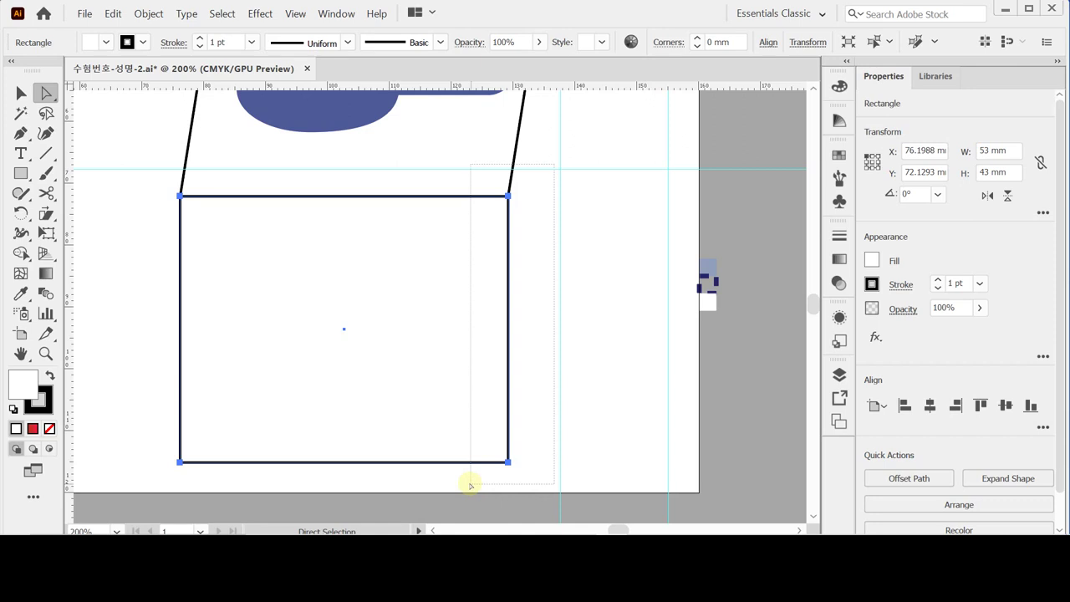
left_click_drag(470, 485, 470, 482)
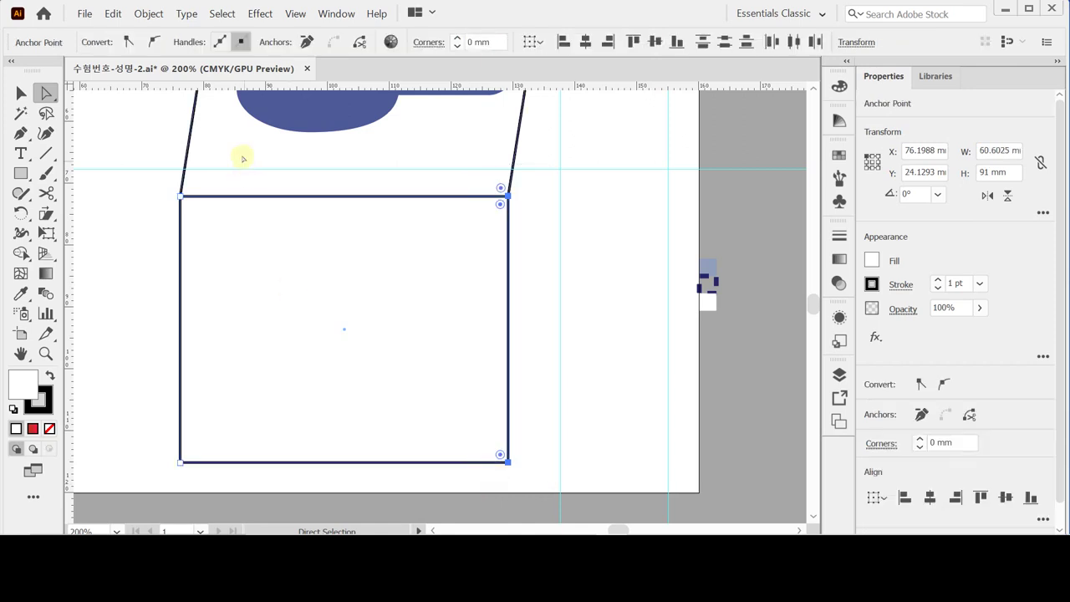
double_click(46, 92)
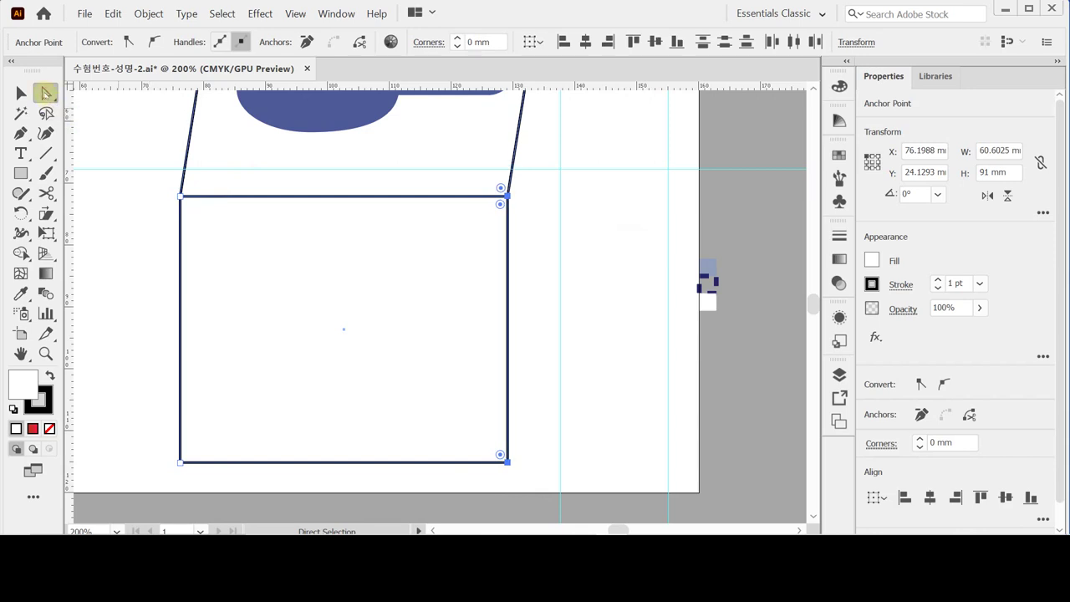
left_click_drag(623, 164, 683, 163)
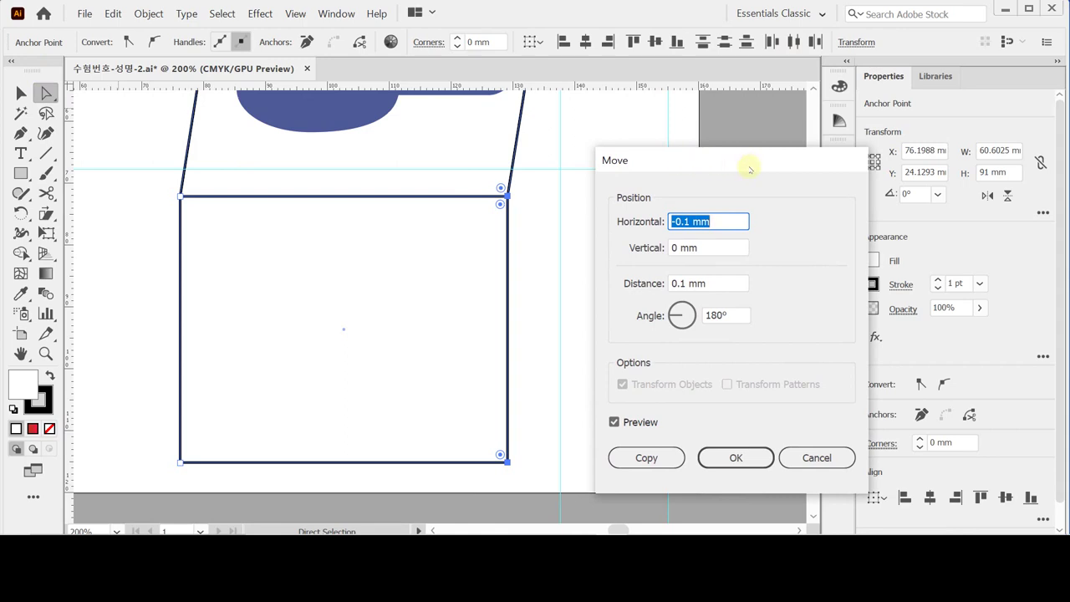
type("0")
key("Tab")
type("7")
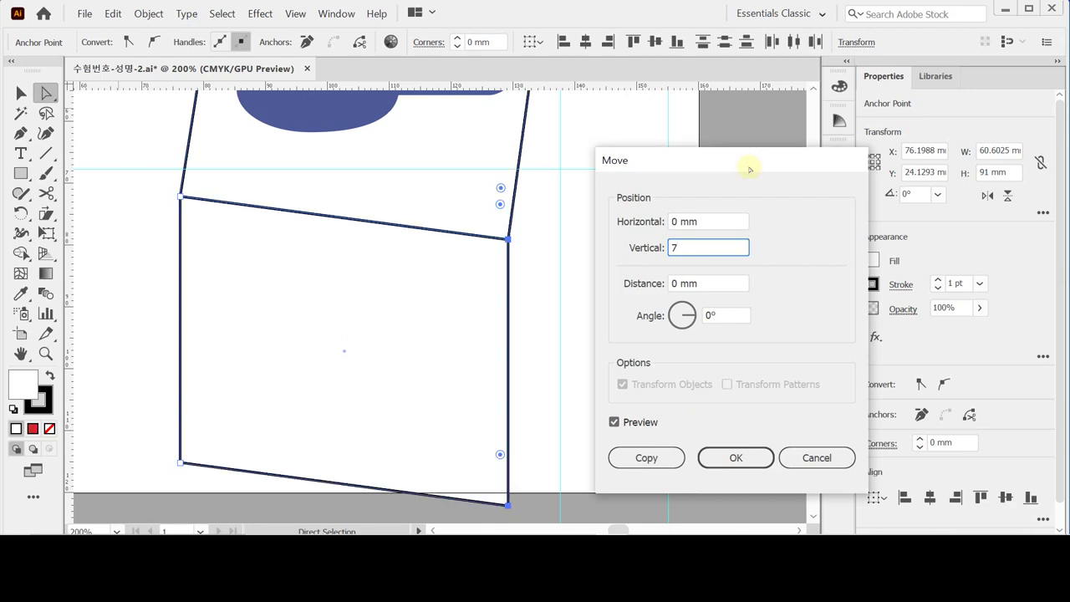
key("Return")
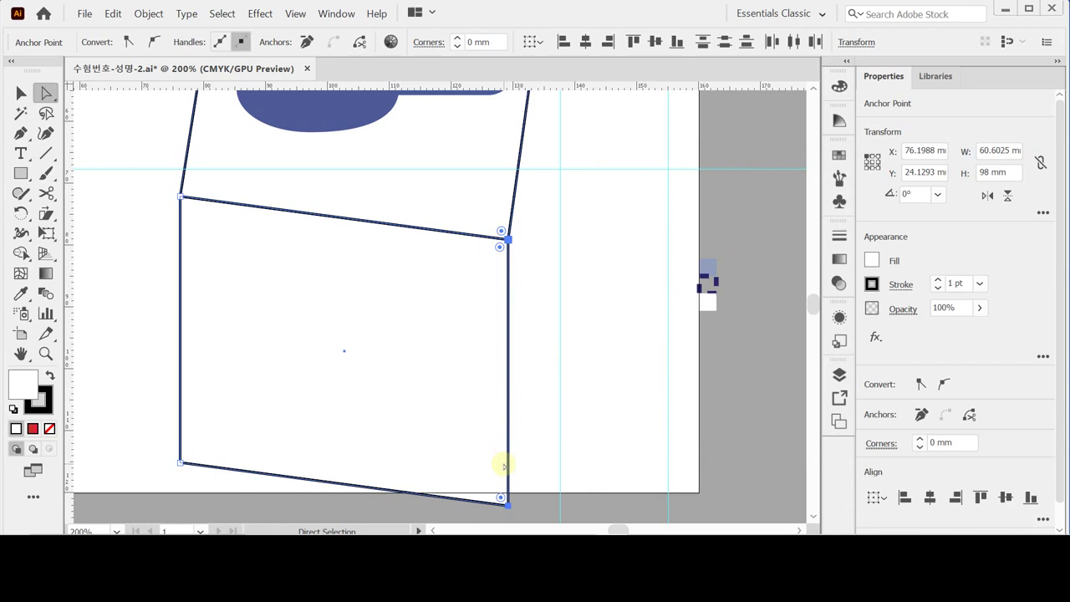
Nudge only the lower quadrilateral's bottom-right anchor point down 3.7 mm, and save the document.
scroll(502, 464, "down", 1)
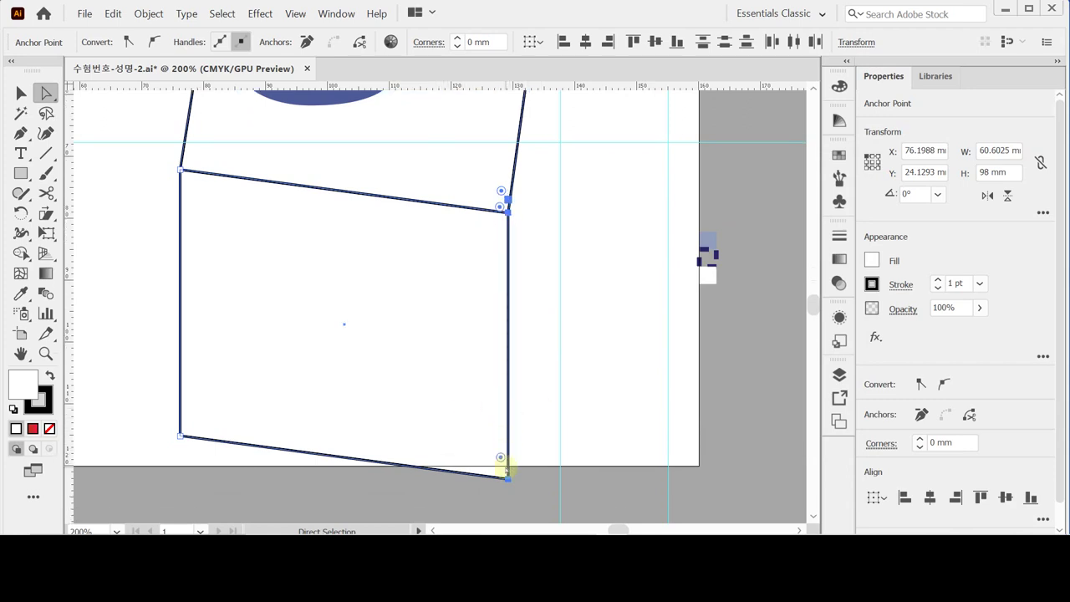
left_click_drag(577, 468, 487, 504)
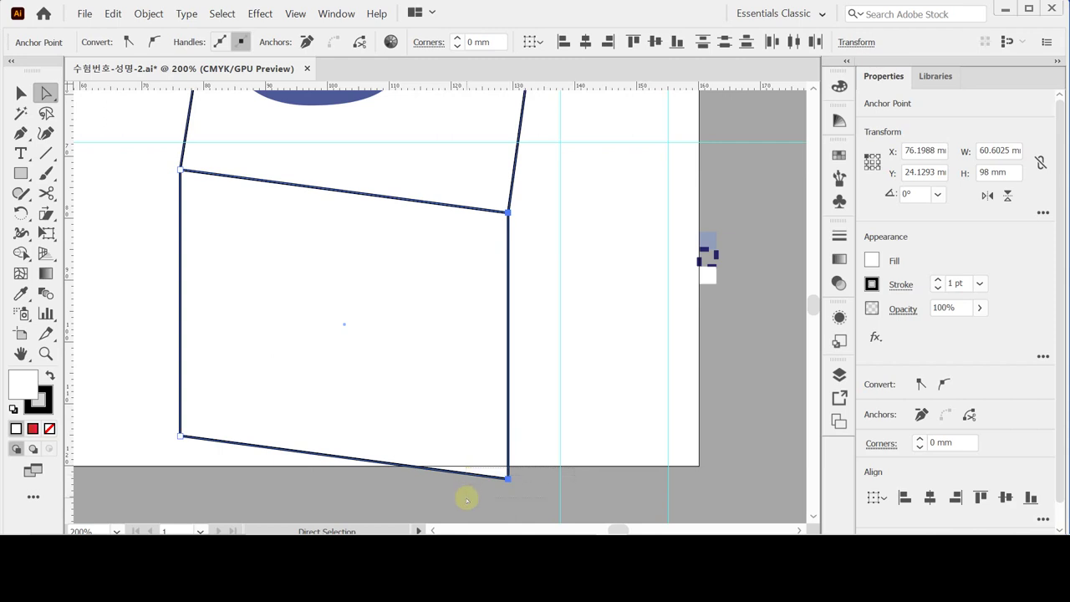
key("Down")
key("Down")
key("Down")
key("Down")
key("Down")
key("Down")
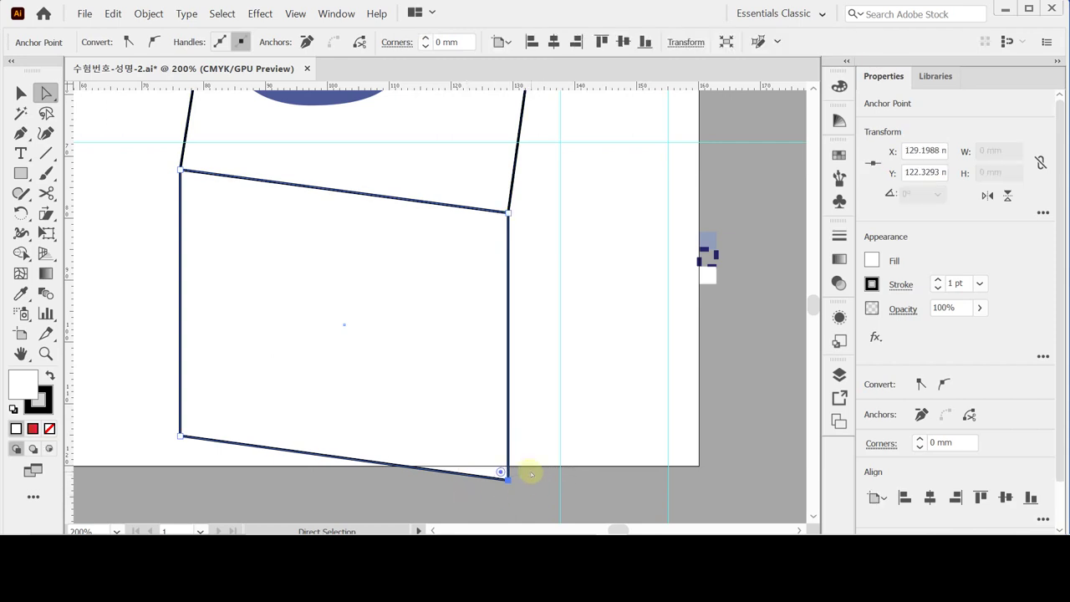
key("Down")
key("Down")
key("Down")
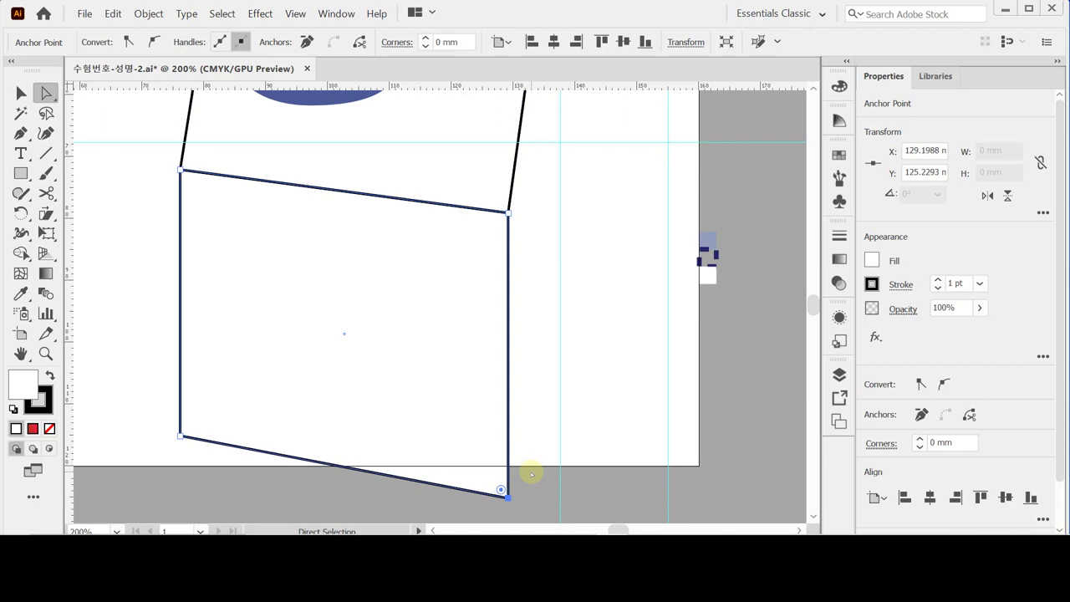
key("Down")
key("Down")
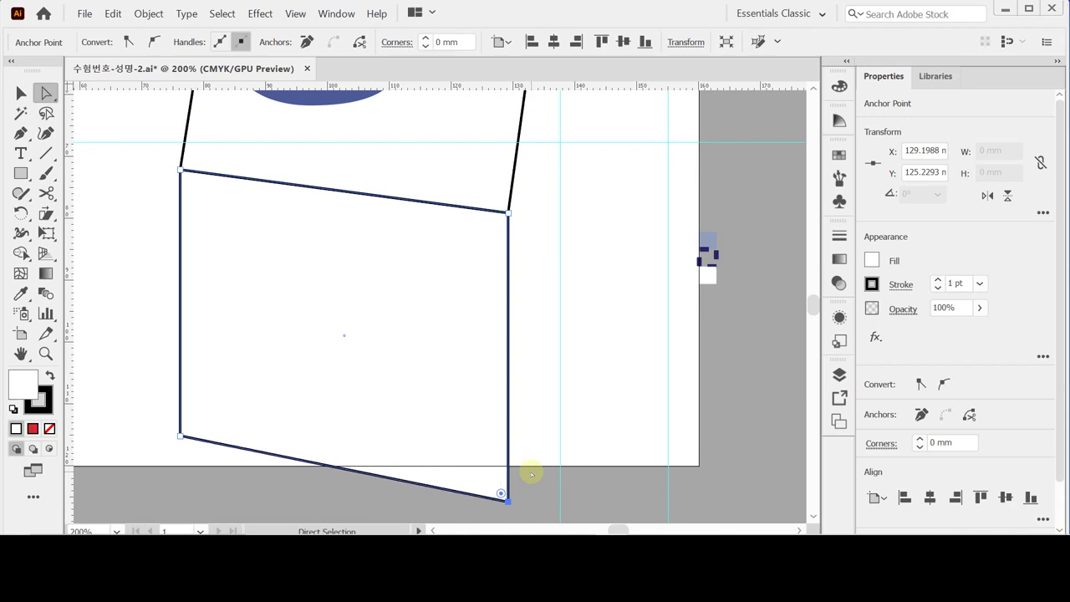
key("ctrl")
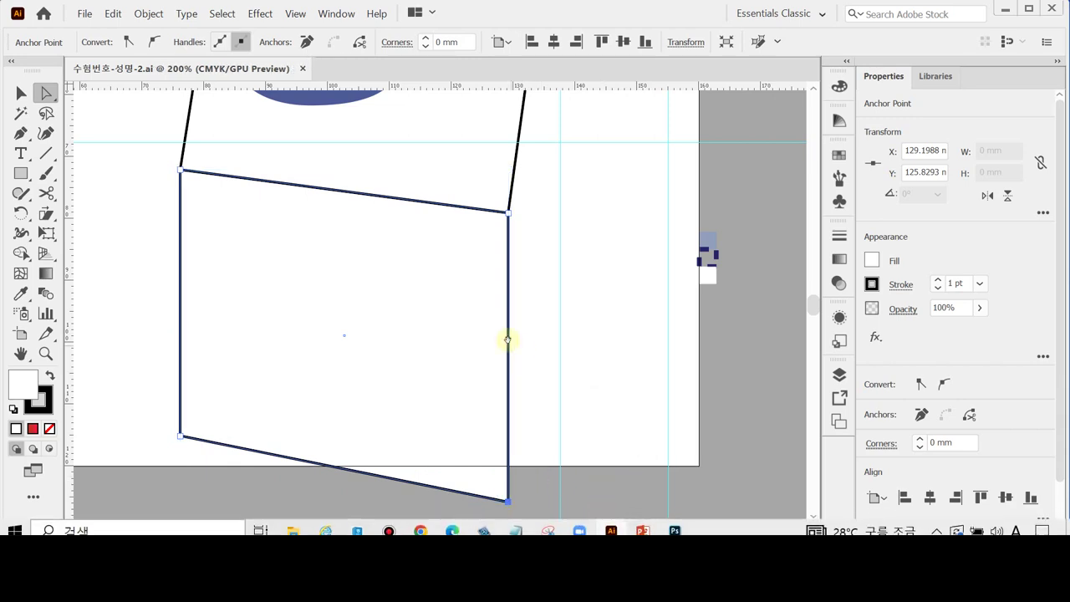
left_click_drag(461, 329, 413, 312)
key("ctrl")
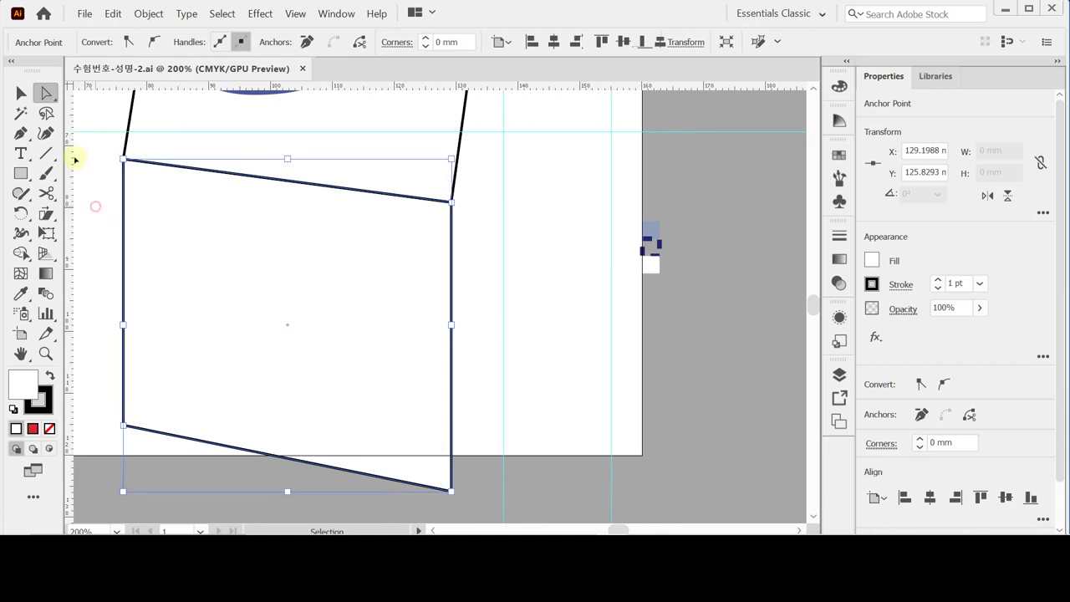
Draw a rectangle about 14 × 46.7 mm along the lower quadrilateral's right edge, starting at its upper-right corner.
left_click(74, 158)
left_click(21, 173)
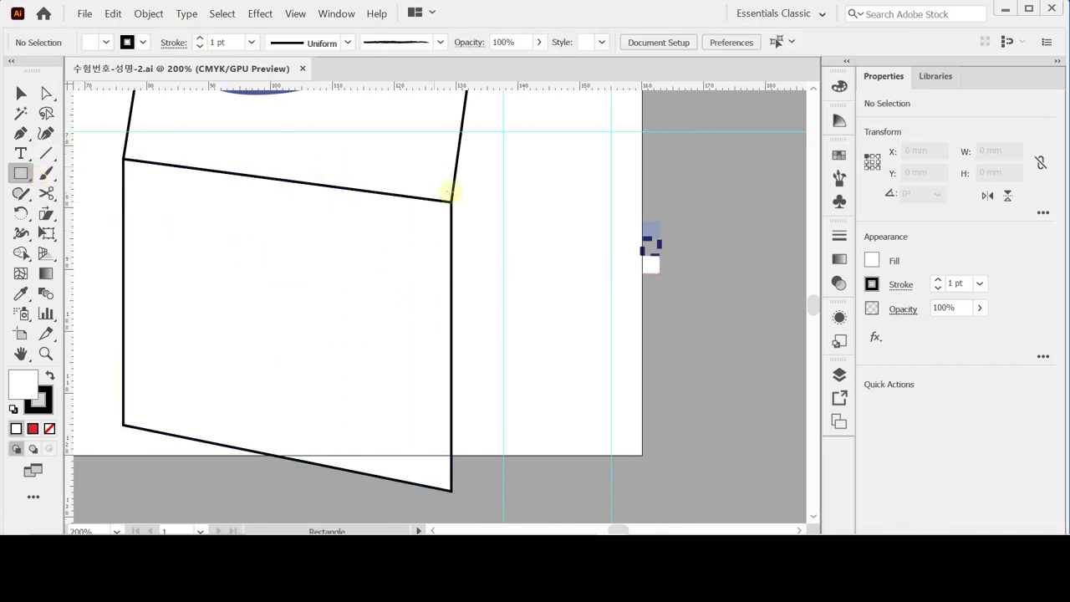
left_click(450, 201)
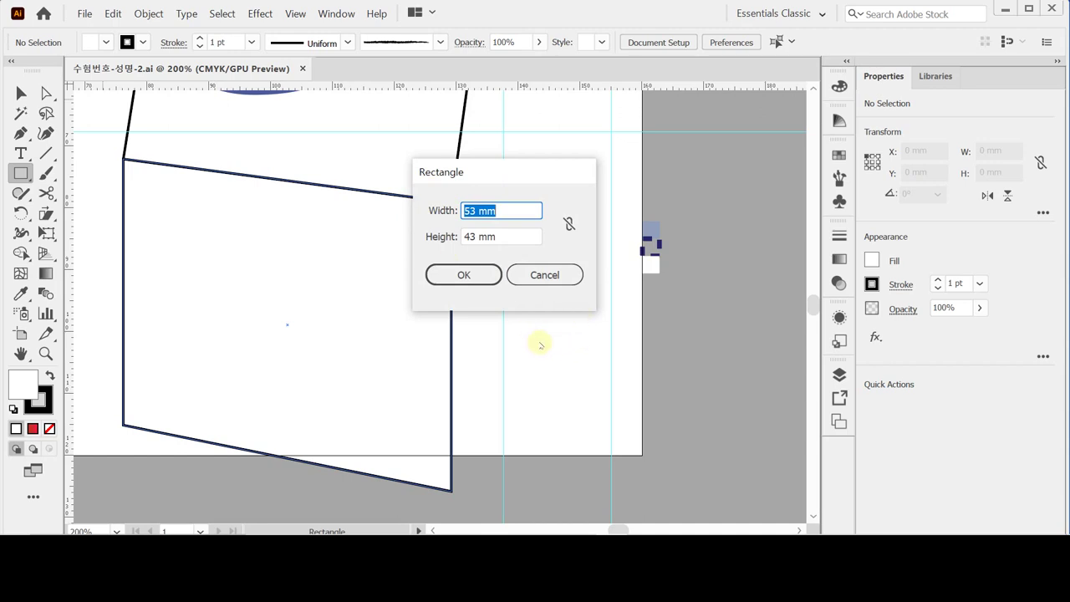
left_click(522, 275)
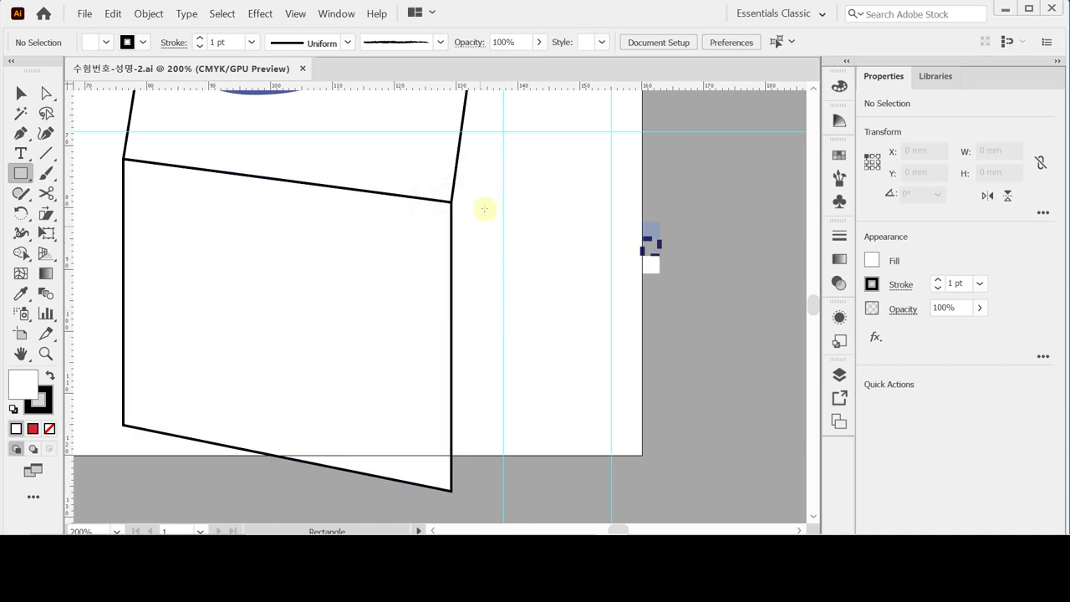
left_click_drag(452, 201, 538, 491)
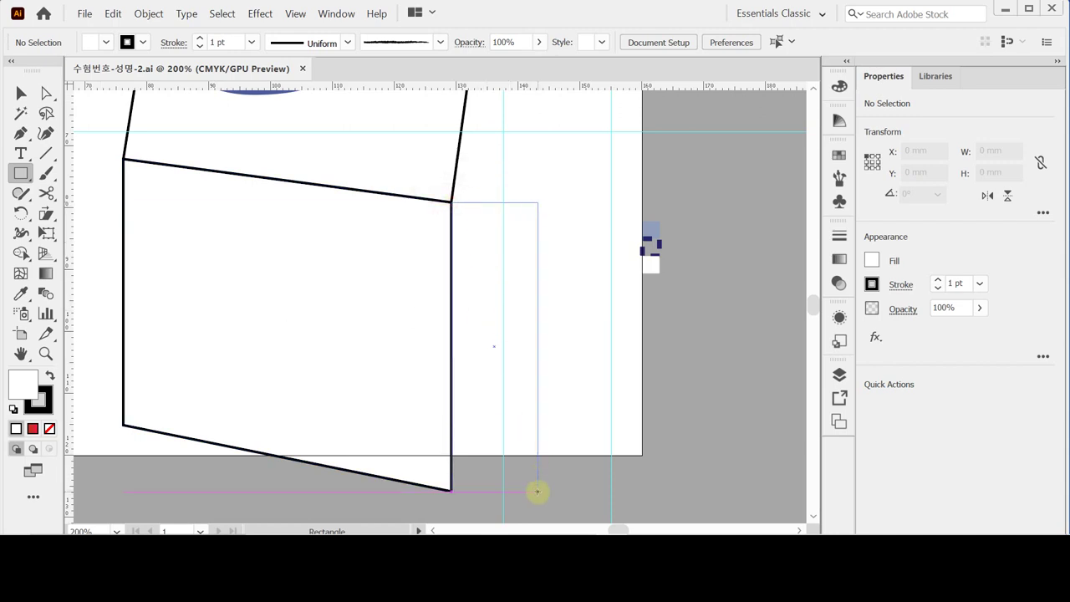
left_click_drag(538, 491, 538, 492)
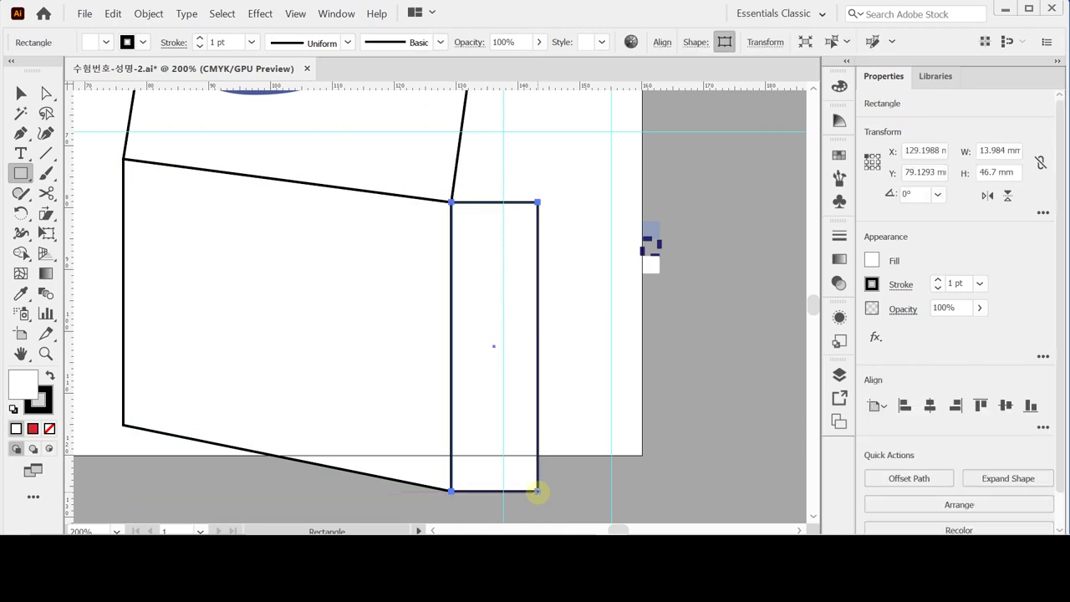
Shear the narrow rectangle by -25° along the vertical axis, using its upper-left corner as the reference point.
key("a")
left_click(21, 212)
left_click(46, 214, "alt")
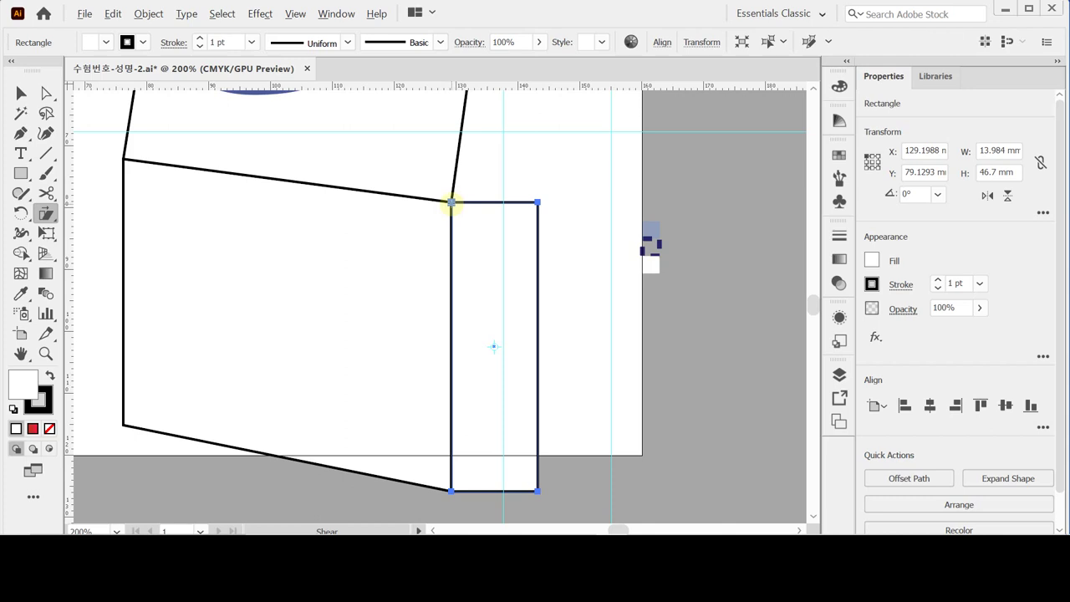
left_click(452, 203, "alt")
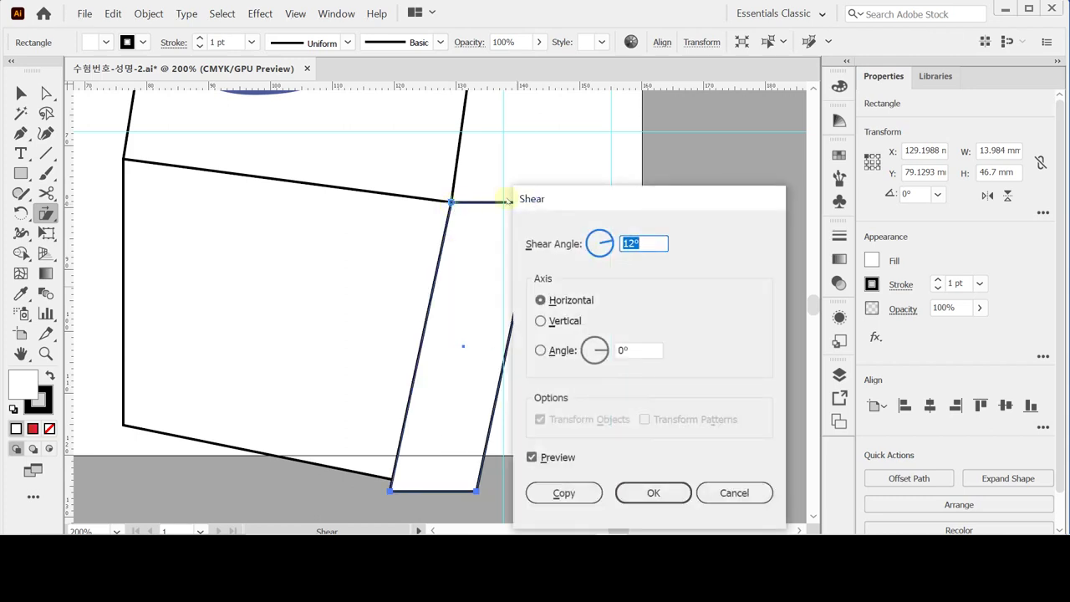
type("-25")
key("Tab")
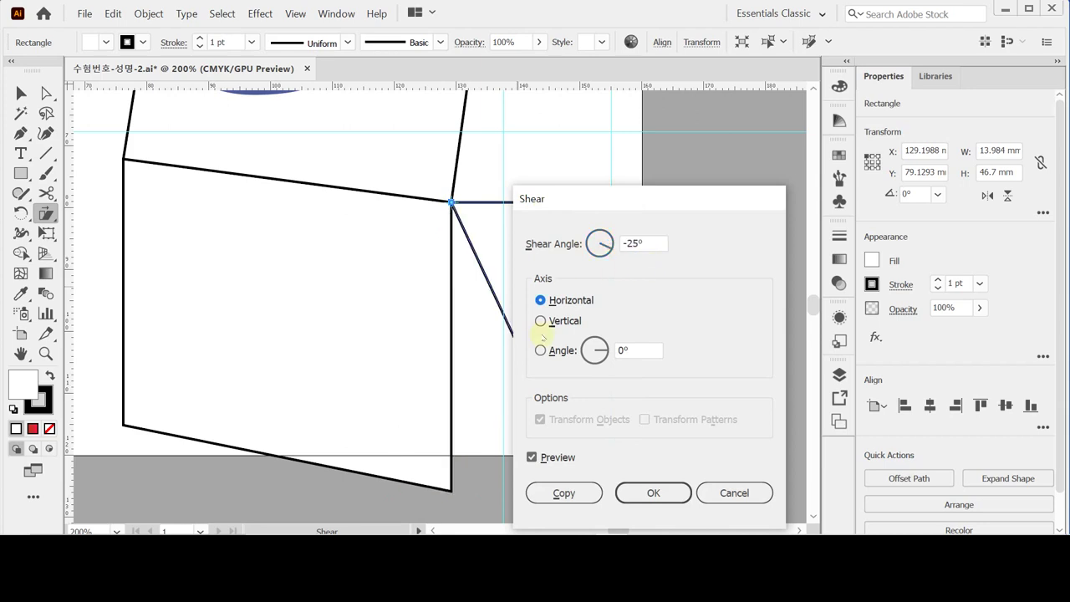
left_click(553, 323)
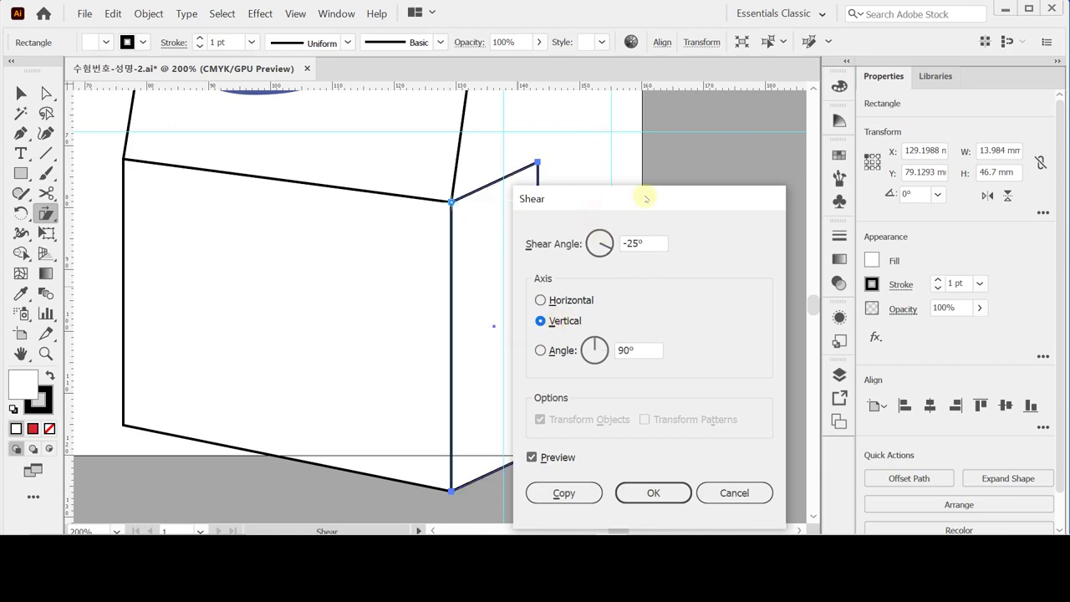
left_click(651, 493)
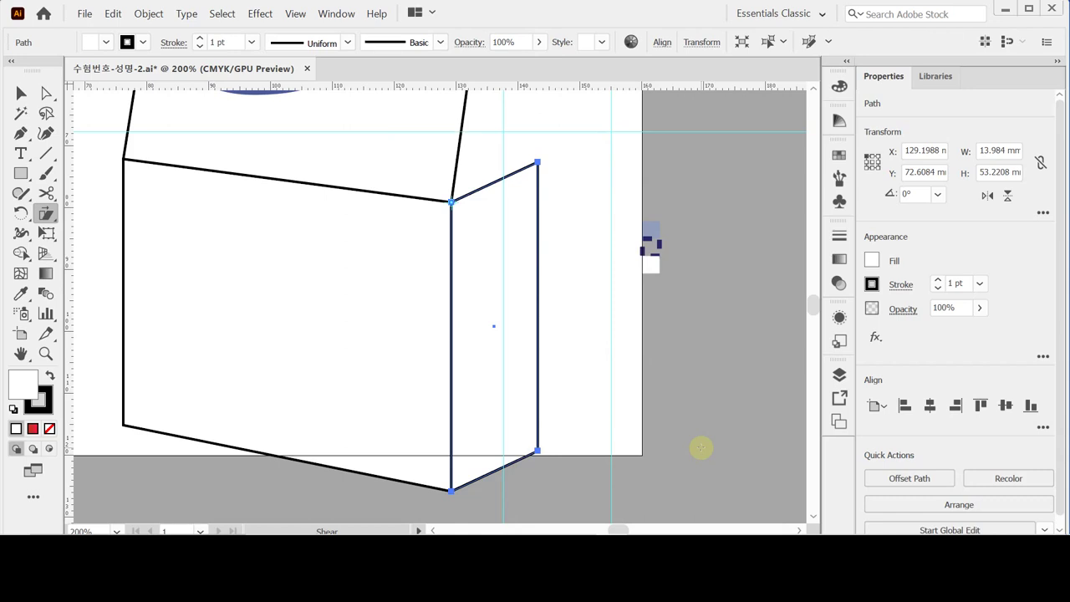
Examine the parallelogram, the blue flap and the corner where the sheared side panel meets them.
scroll(609, 322, "up", 3)
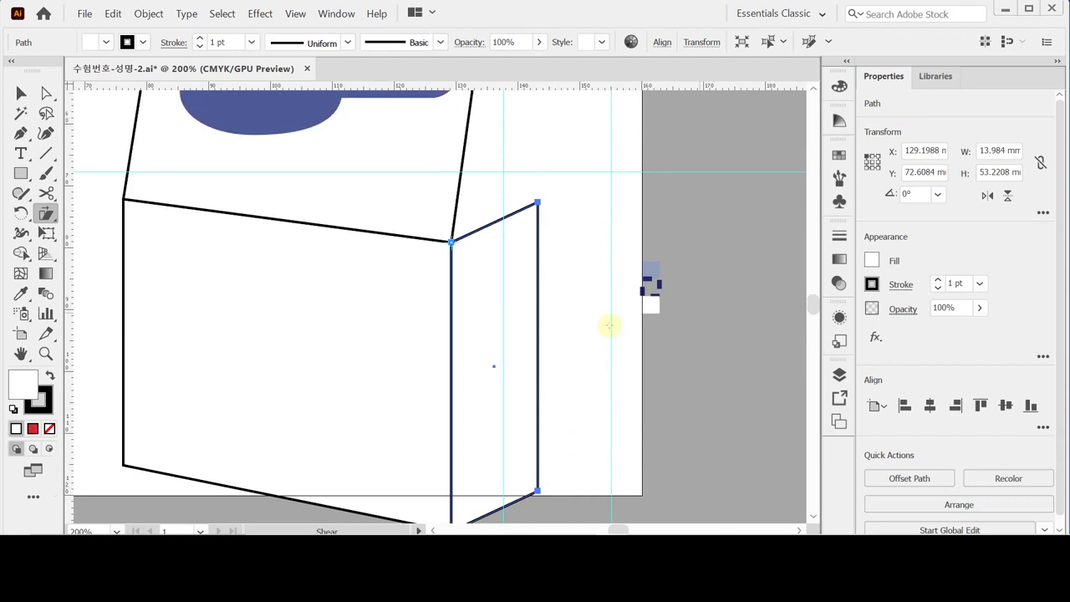
scroll(551, 359, "up", 5)
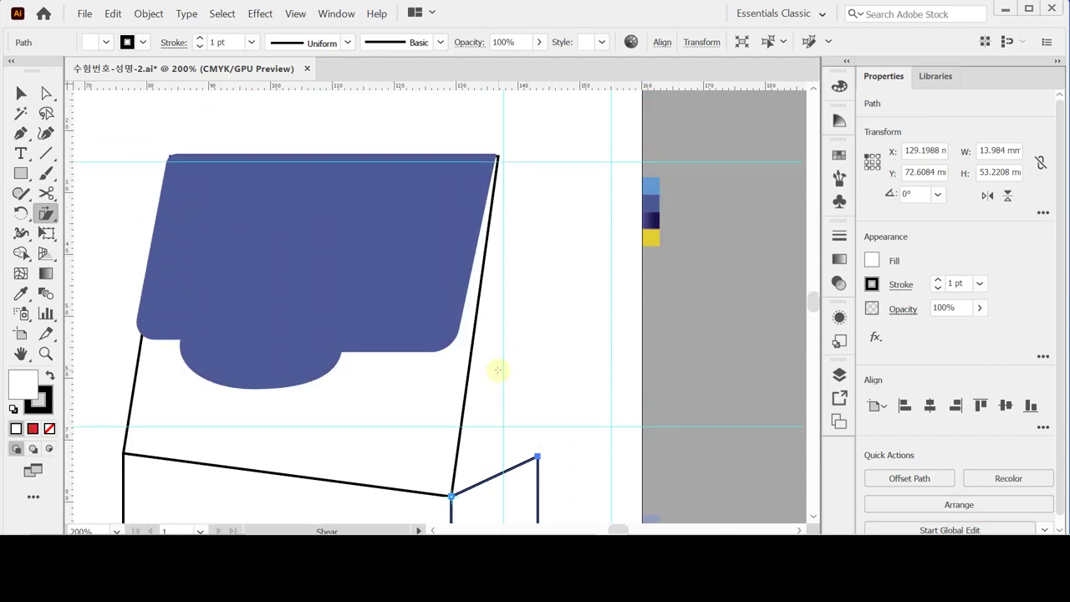
key("ctrl")
scroll(199, 399, "down", 1)
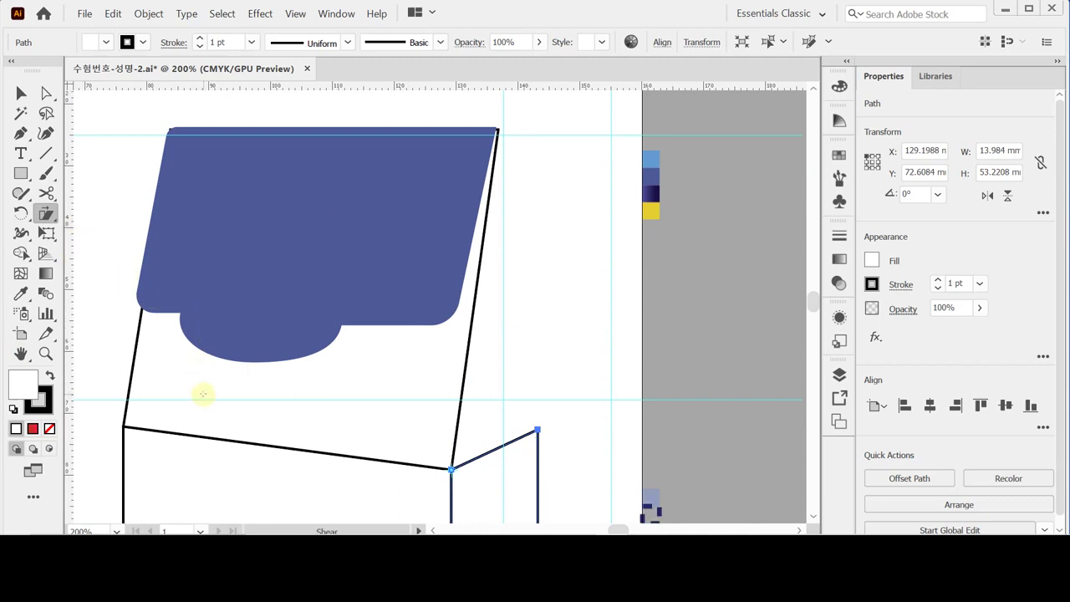
scroll(206, 391, "down", 1)
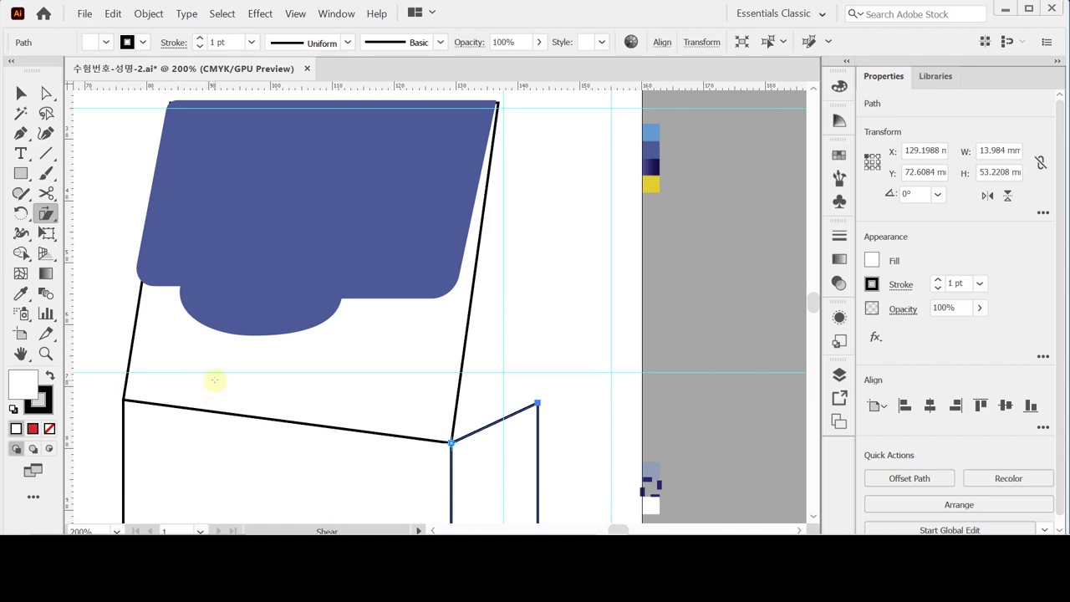
scroll(215, 380, "down", 2)
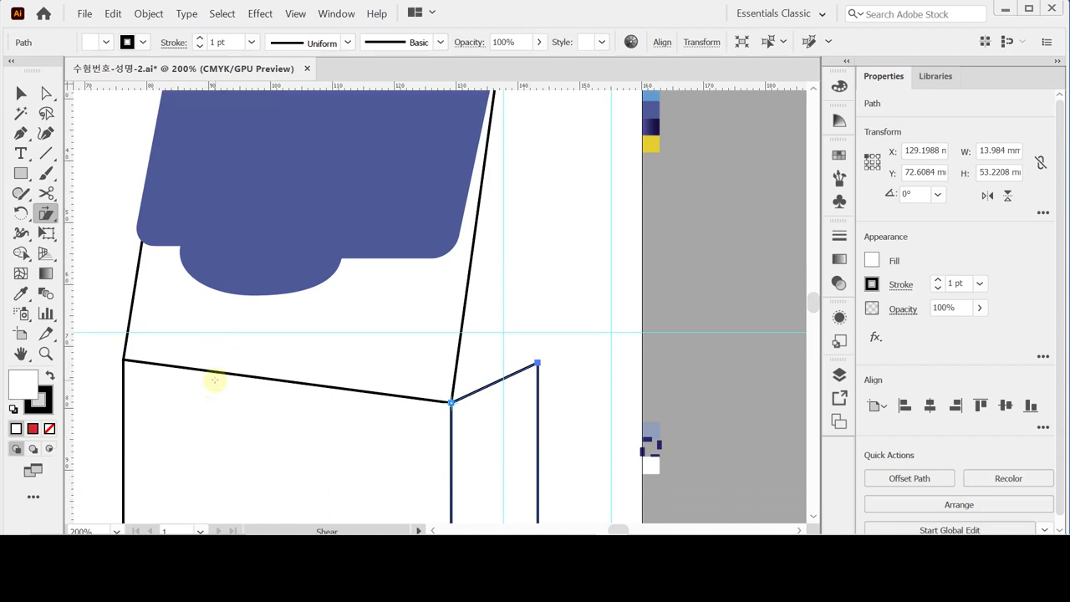
scroll(214, 380, "down", 2)
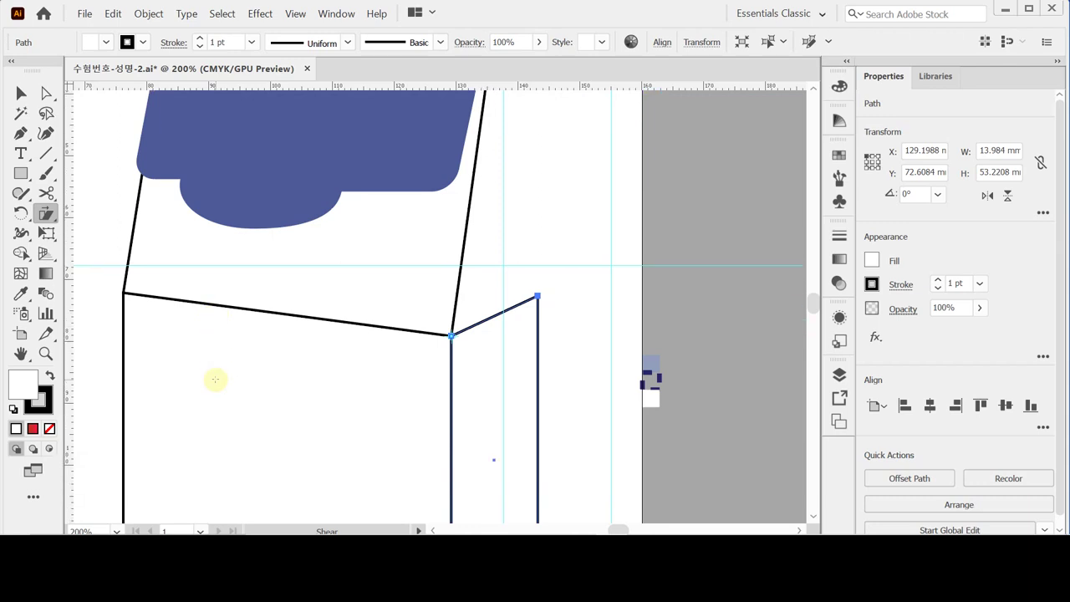
scroll(218, 383, "up", 7)
scroll(218, 389, "down", 1)
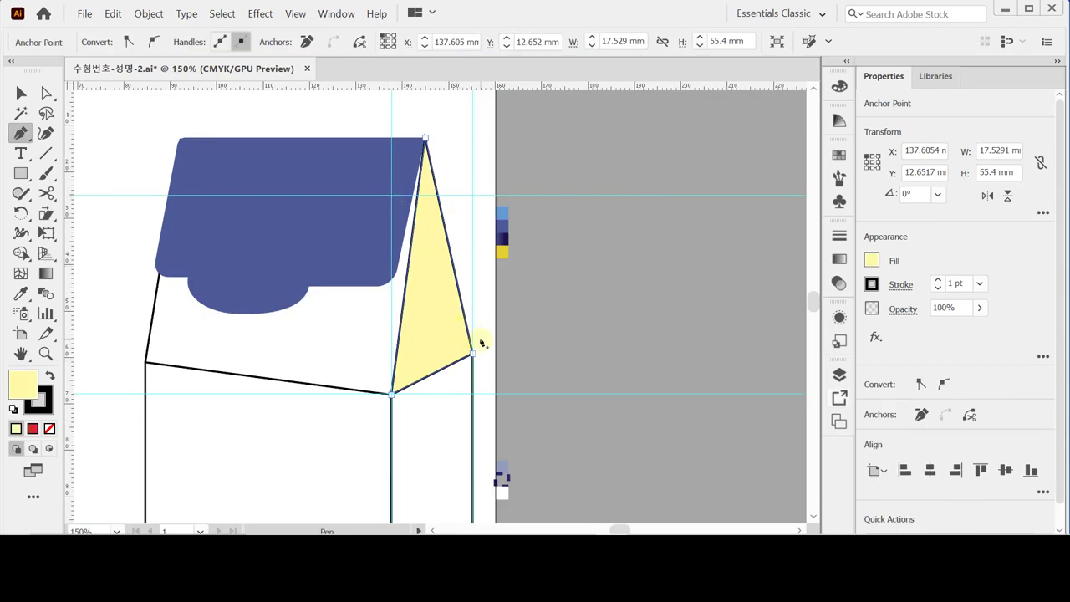
Draw a straight diagonal path across the yellow triangle through its lower-right corner, extending beyond both sides and ending over the blue flap.
left_click(546, 313, "ctrl")
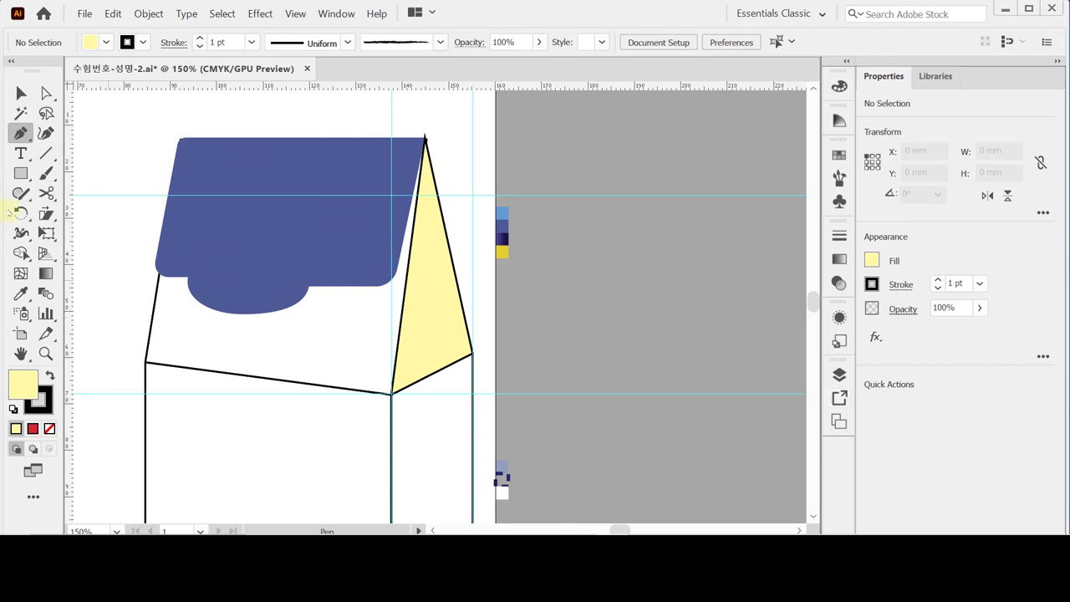
left_click(46, 154)
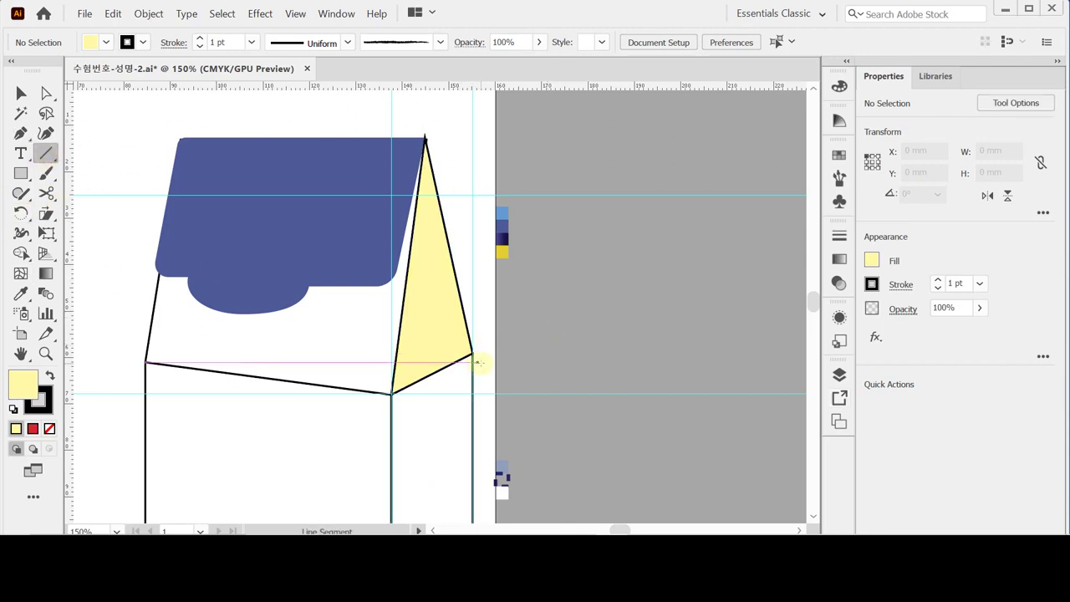
left_click(21, 132)
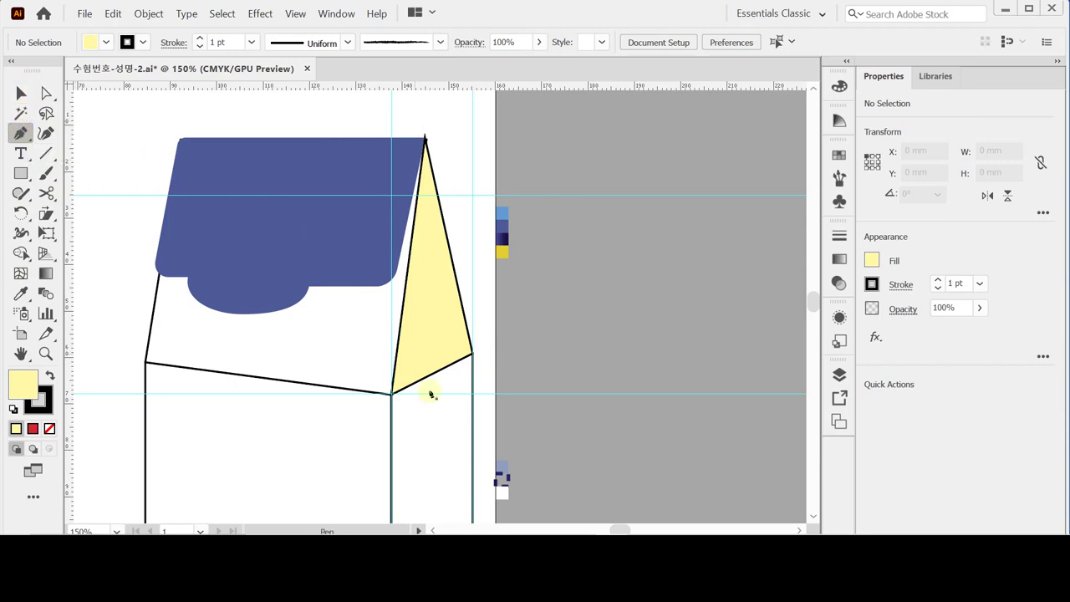
left_click(494, 370)
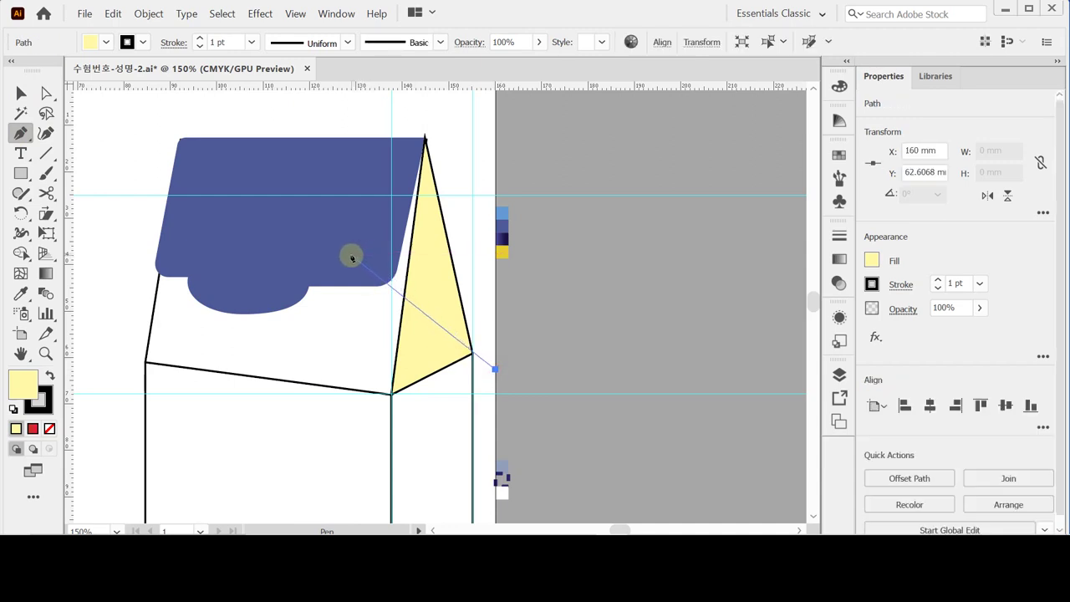
left_click(352, 256)
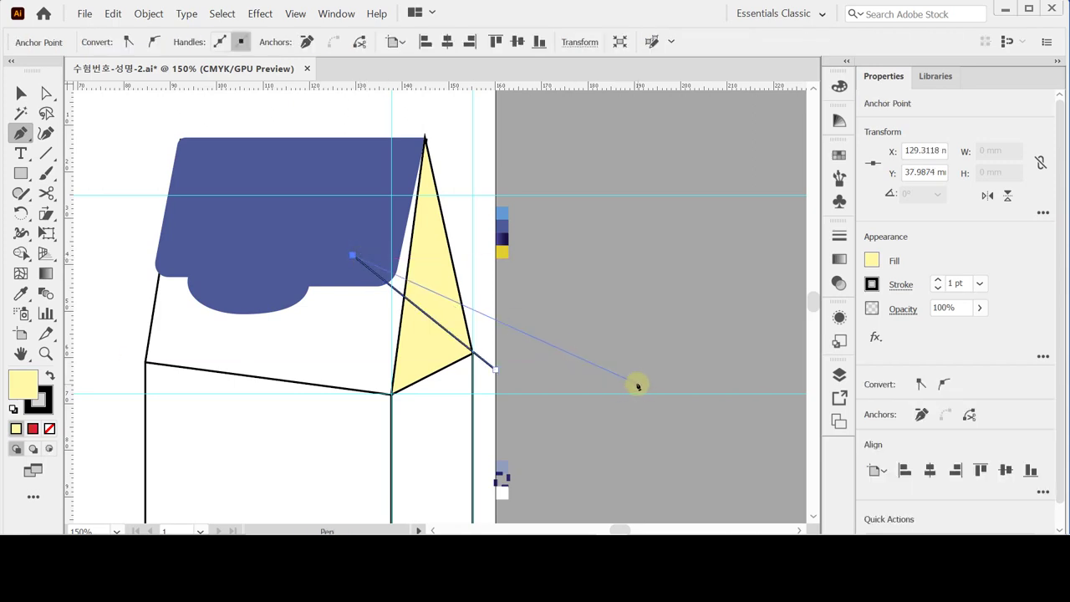
scroll(597, 379, "down", 2)
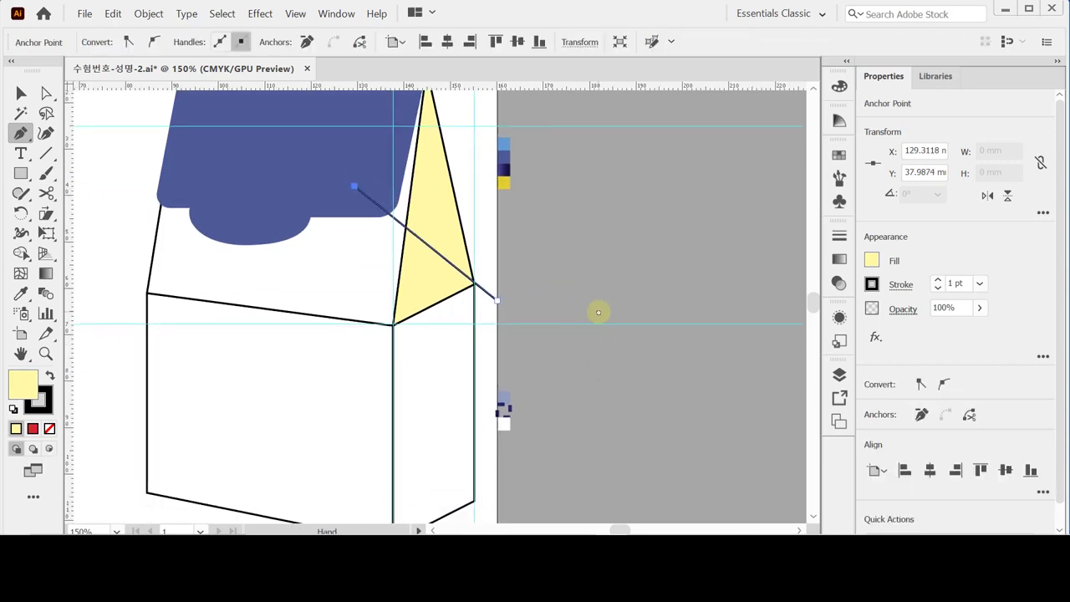
Divide the yellow triangle along the diagonal path using the Divide pathfinder.
left_click(441, 248, "ctrl")
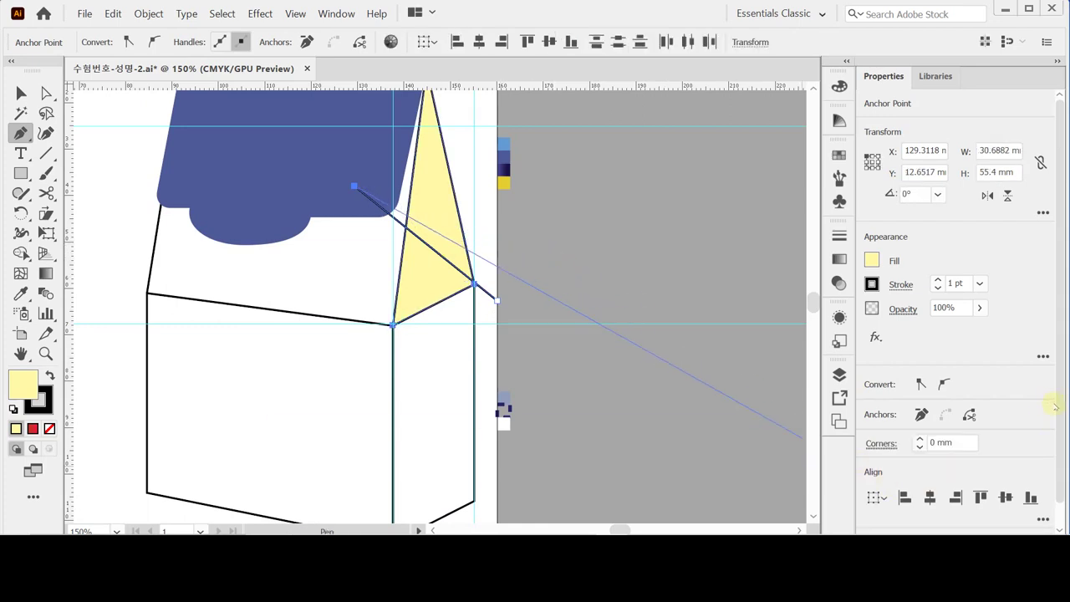
key("v")
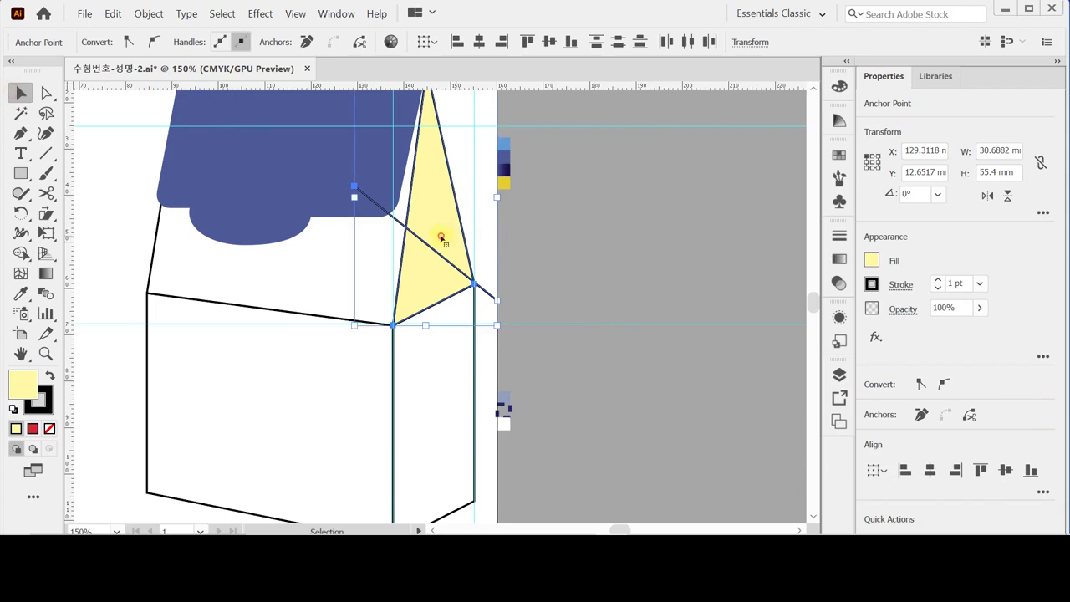
key("Caps_Lock")
left_click(566, 299)
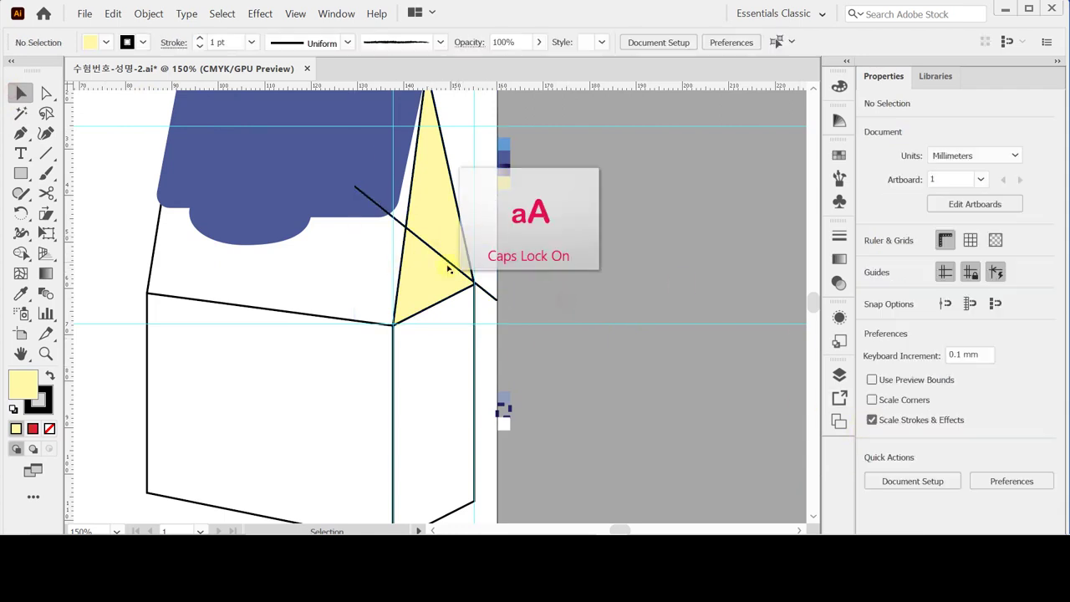
key("Caps_Lock")
left_click(436, 274)
left_click(436, 259, "shift")
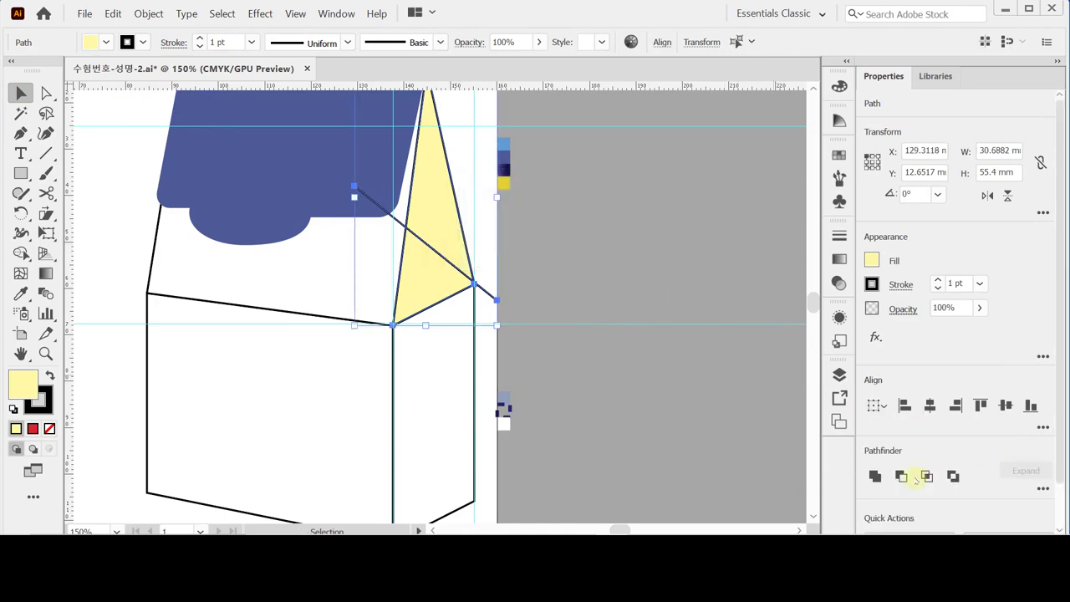
scroll(1055, 468, "down", 1)
left_click(1043, 474)
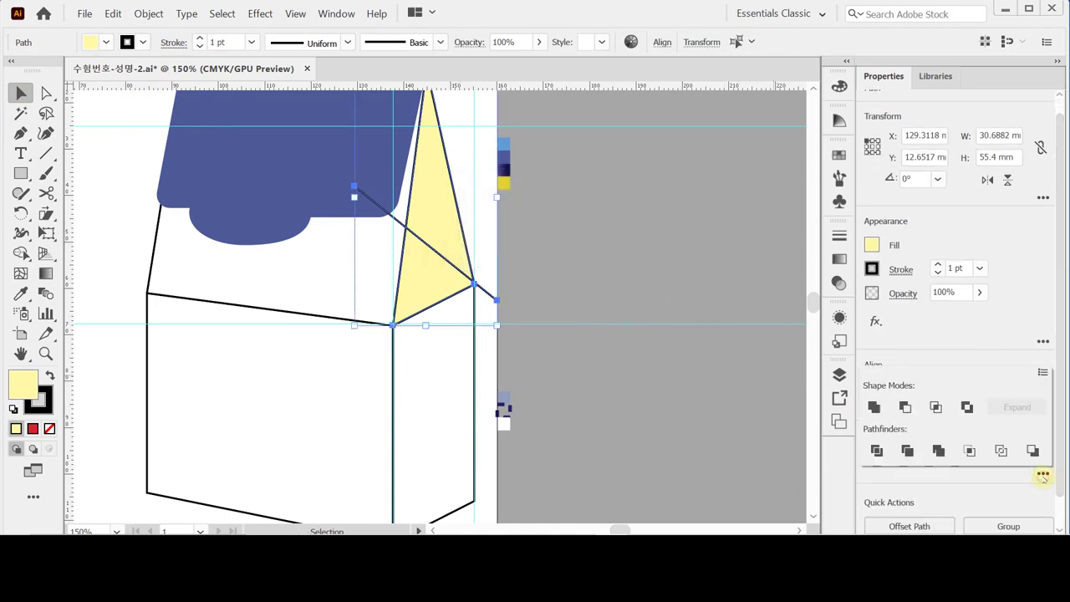
left_click(876, 451)
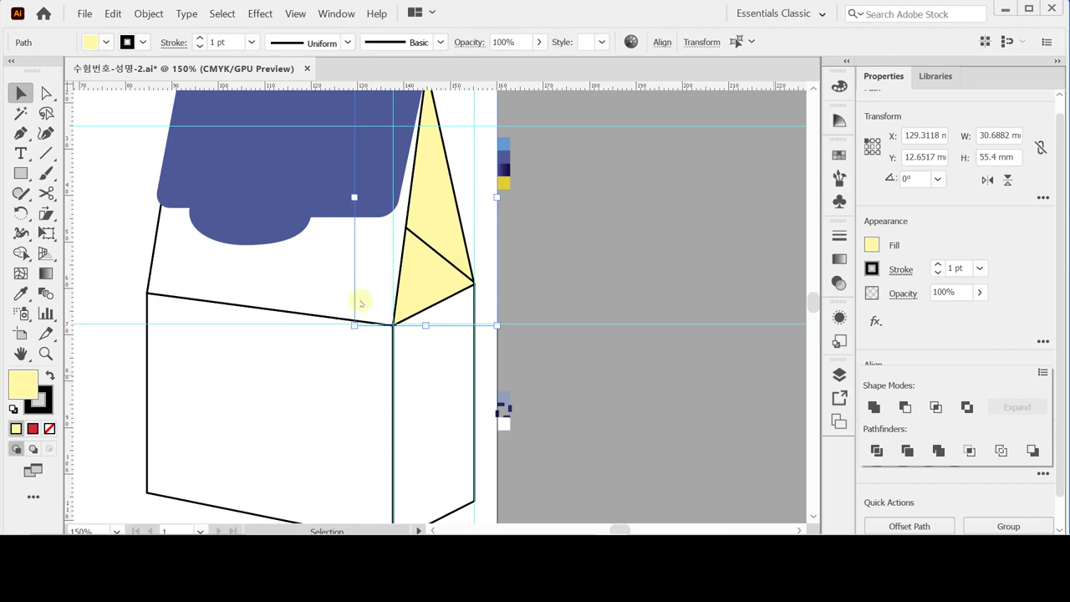
Ungroup the divided pieces of the yellow triangle.
left_click(450, 254)
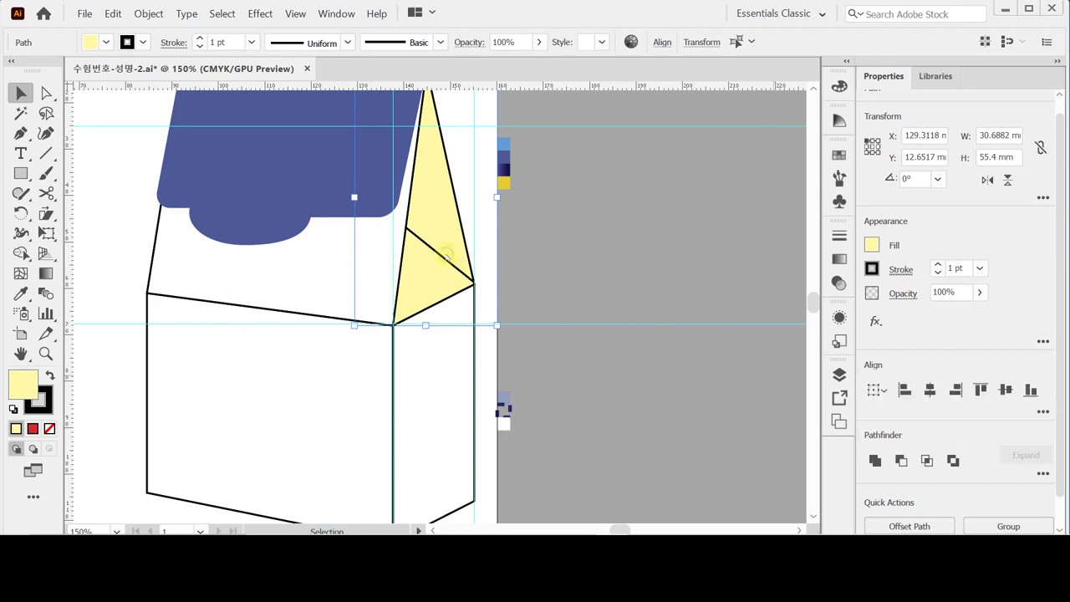
right_click(428, 214)
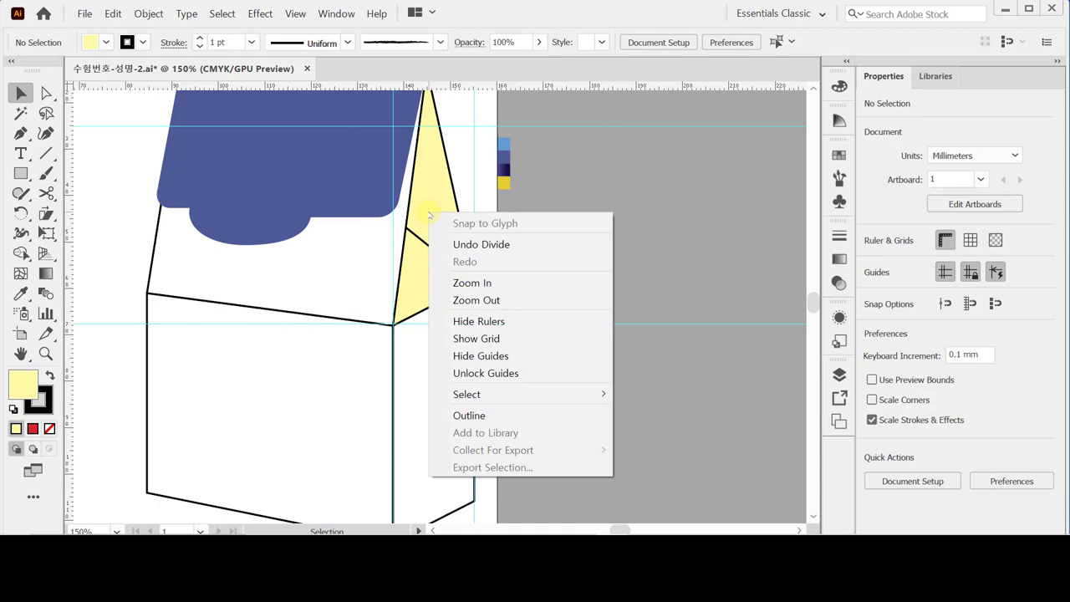
left_click(429, 210)
left_click(429, 211)
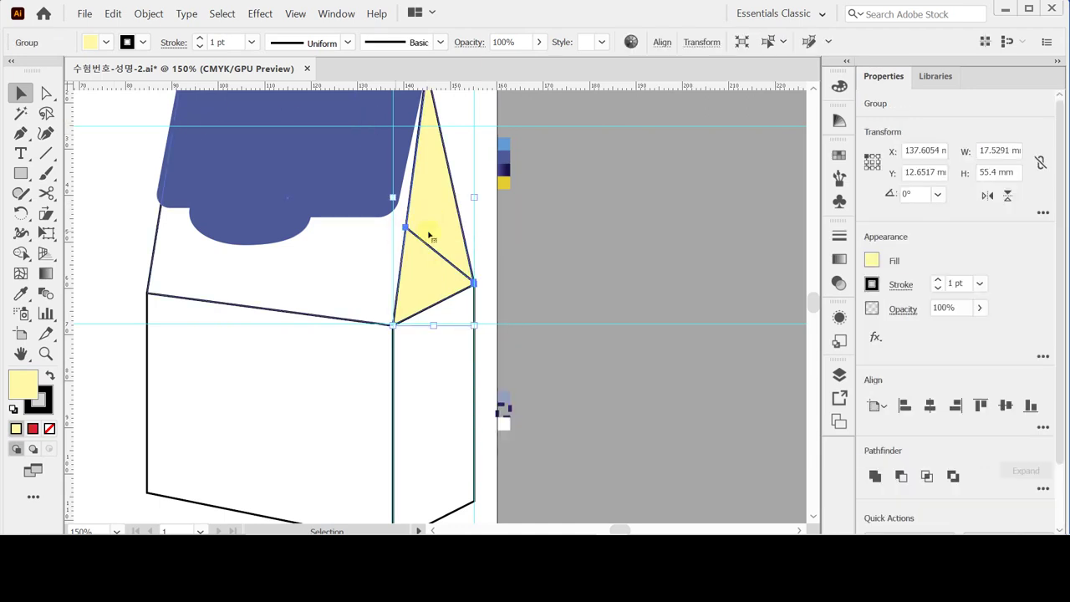
left_click(532, 264)
left_click(445, 290)
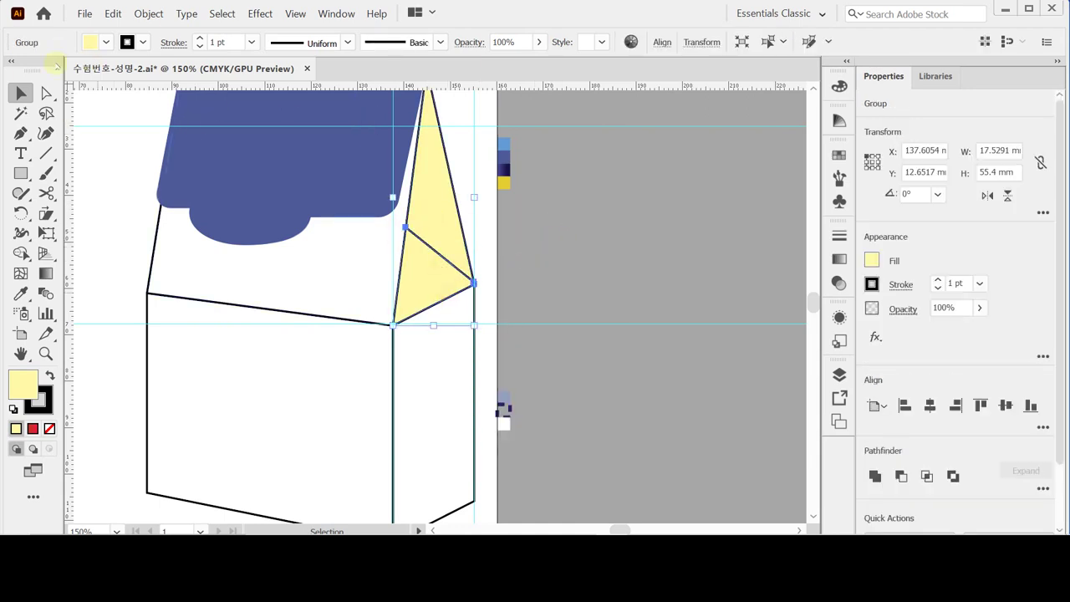
left_click(148, 13)
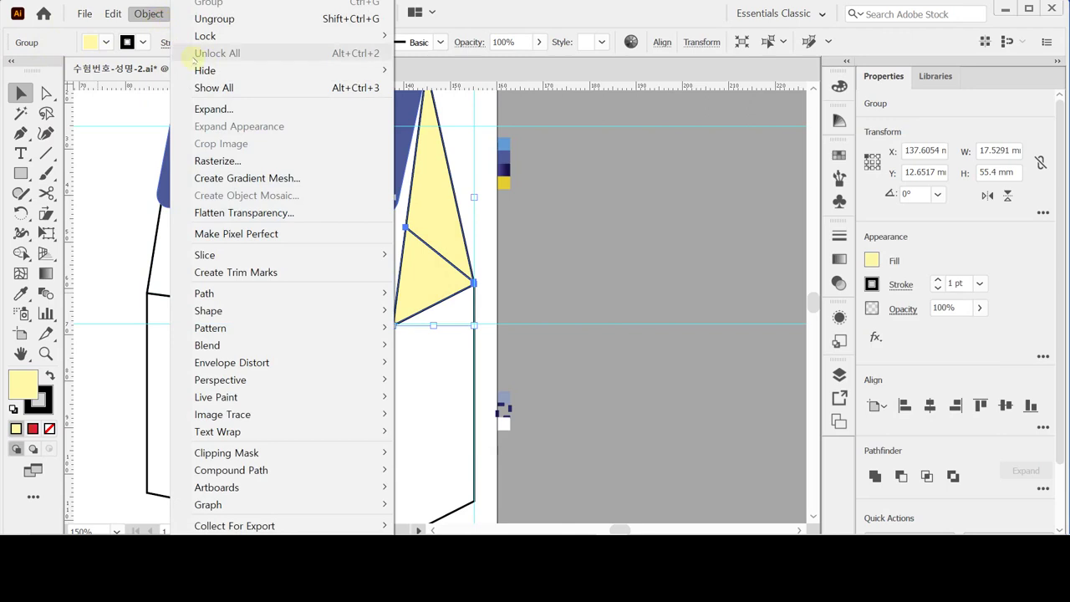
left_click(239, 20)
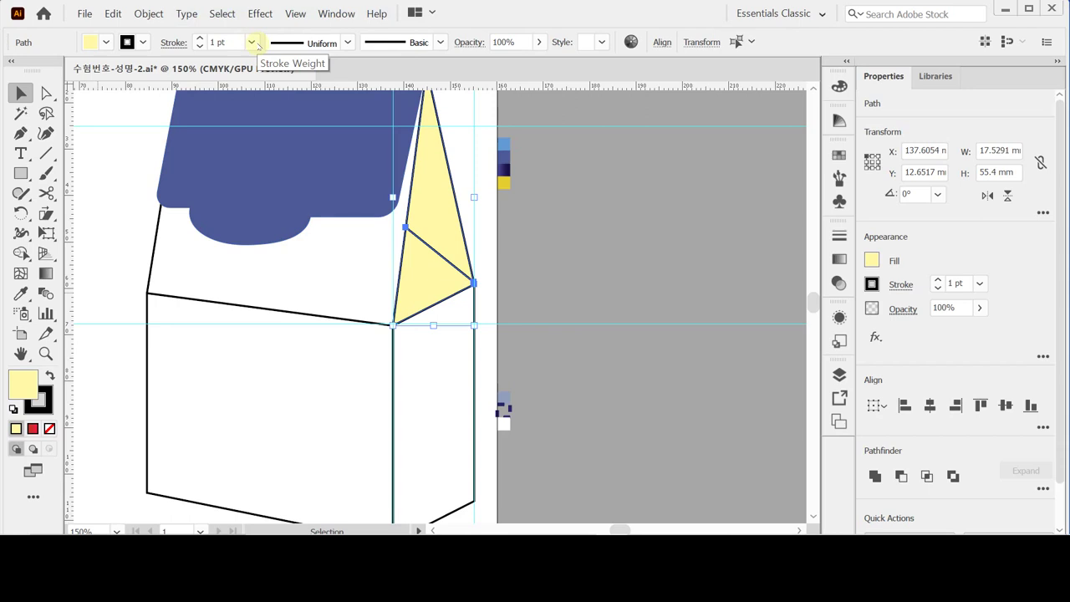
Average the overlapping anchor points on both axes where the two yellow pieces meet the side panel's upper outer corner.
left_click(549, 322)
key("ctrl+space")
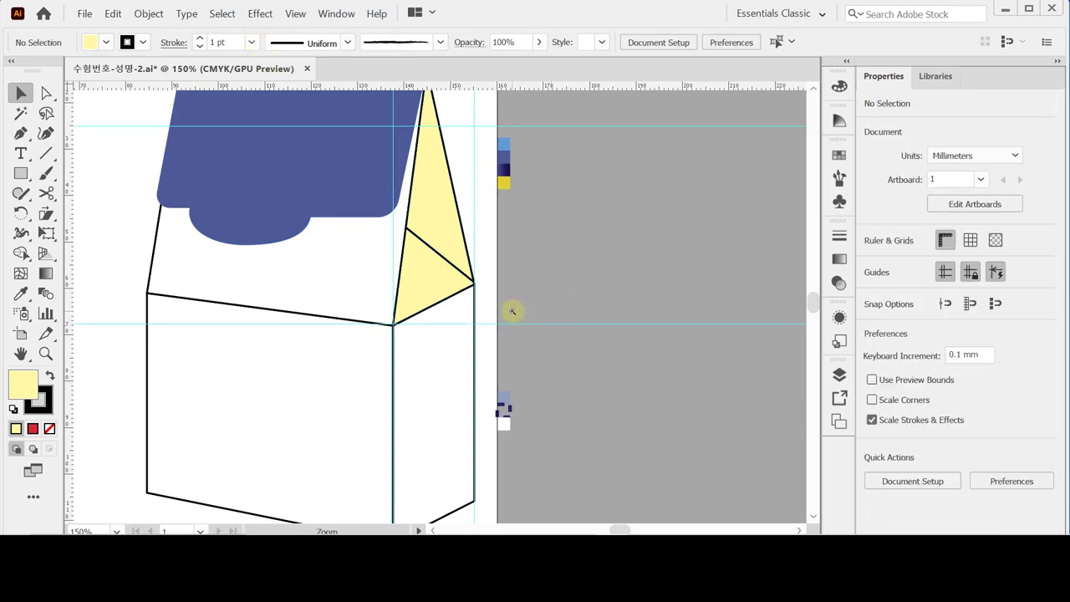
left_click(512, 311)
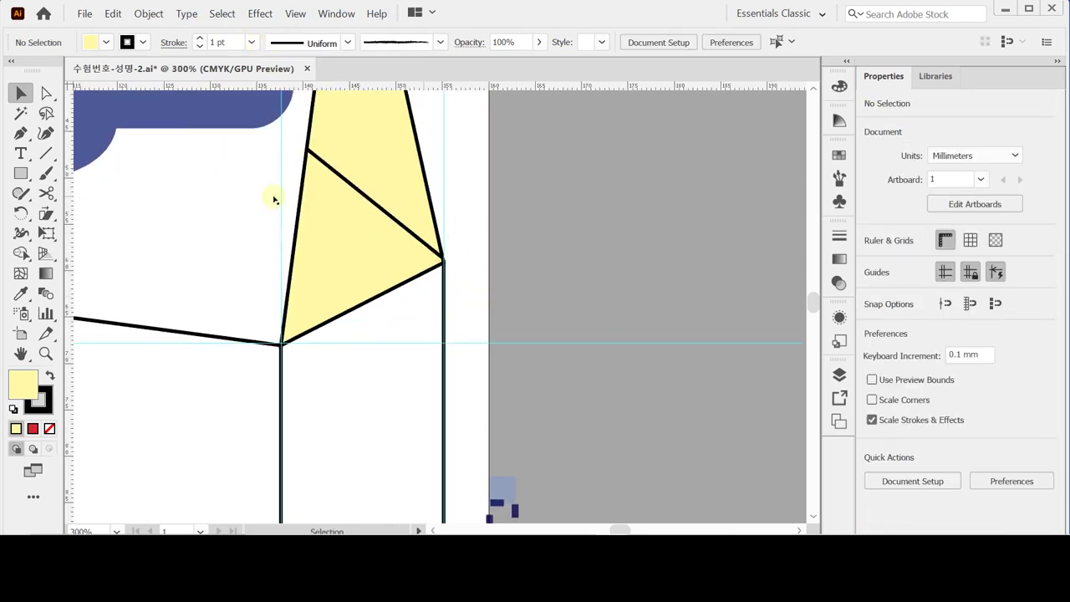
left_click(46, 93)
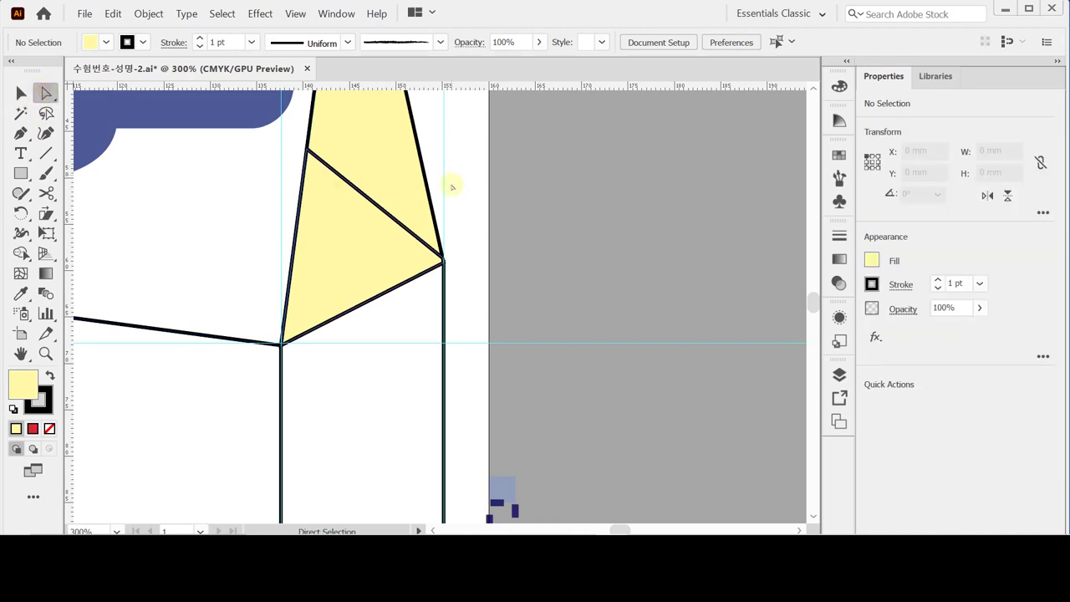
left_click_drag(466, 239, 423, 294)
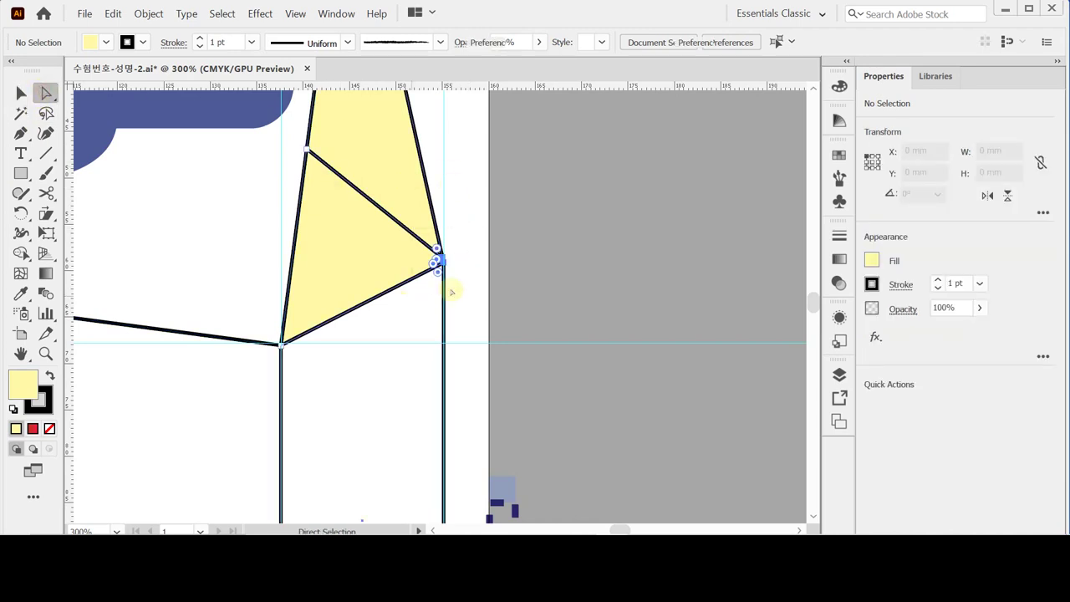
right_click(478, 251)
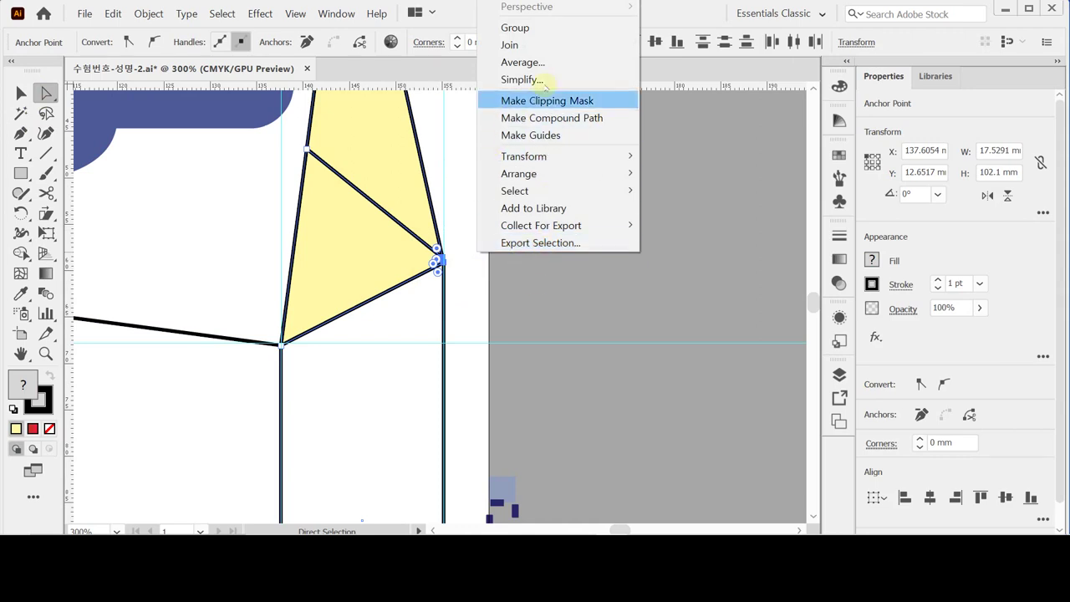
left_click(465, 205)
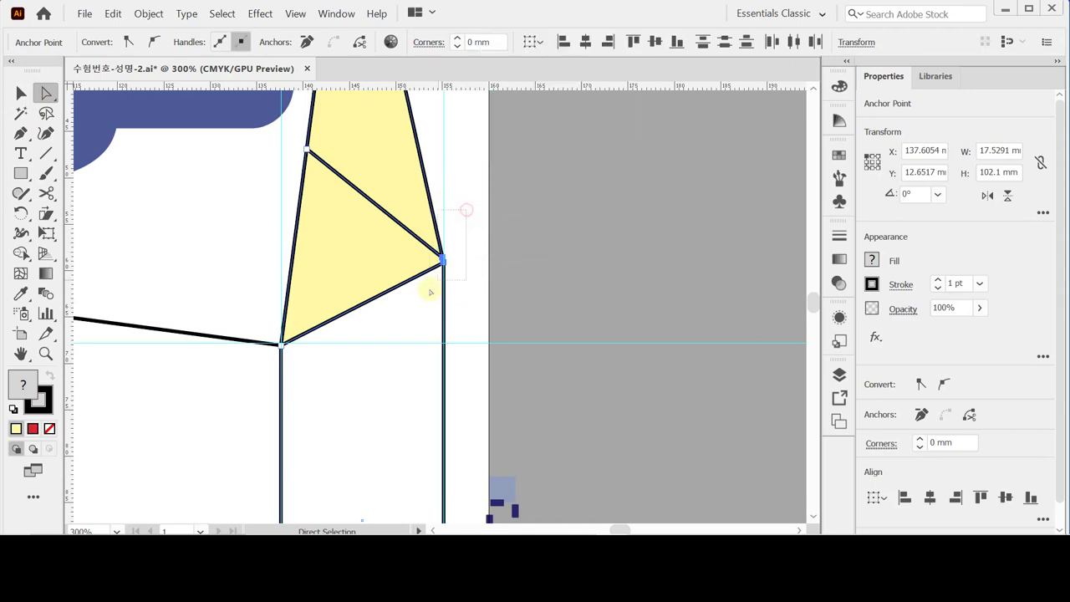
right_click(577, 240)
left_click(663, 344)
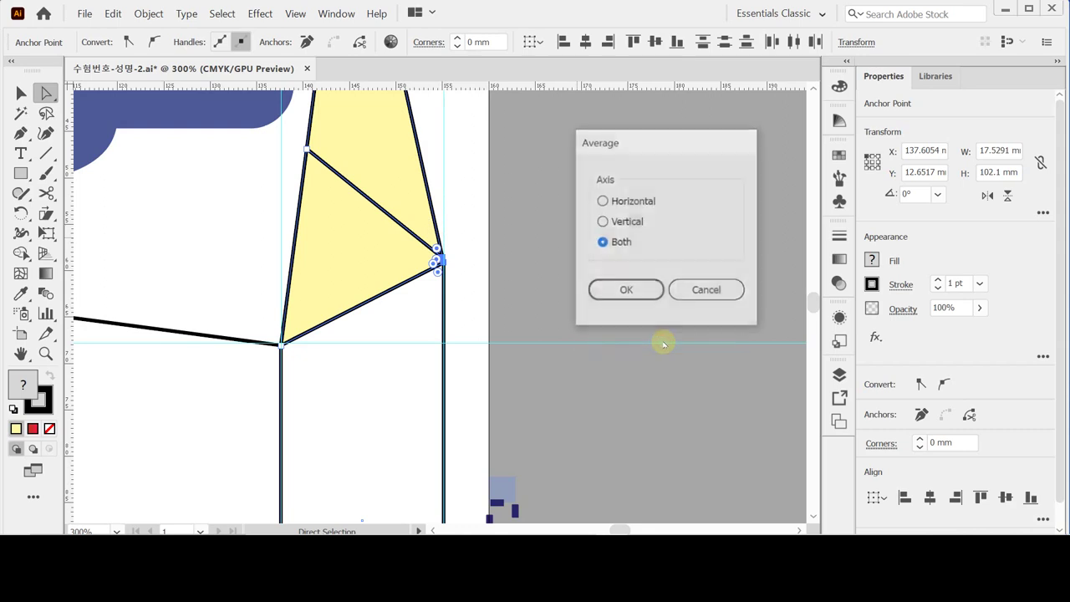
left_click(616, 293)
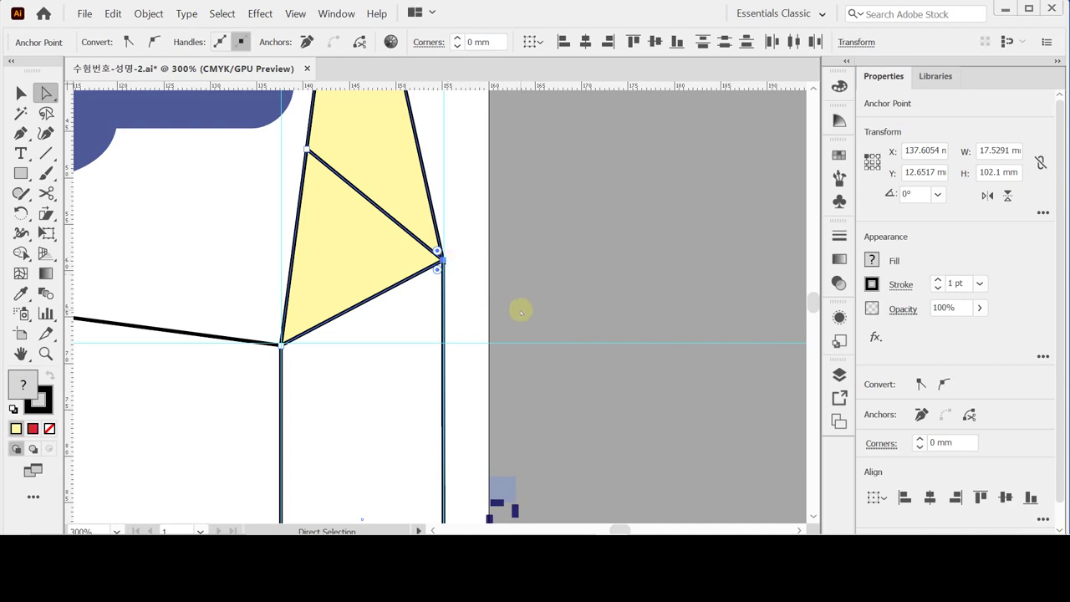
Average the anchor points on both axes at the yellow triangle's apex, where it meets the blue flap and upper front panel.
scroll(500, 312, "up", 6)
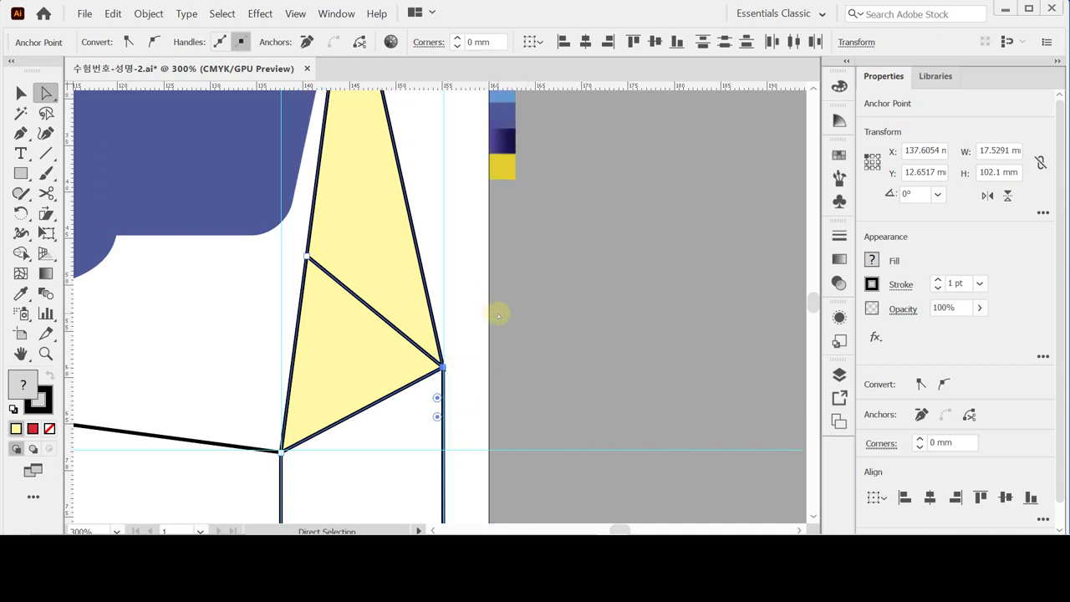
scroll(500, 311, "up", 2)
left_click_drag(374, 115, 338, 170)
right_click(382, 162)
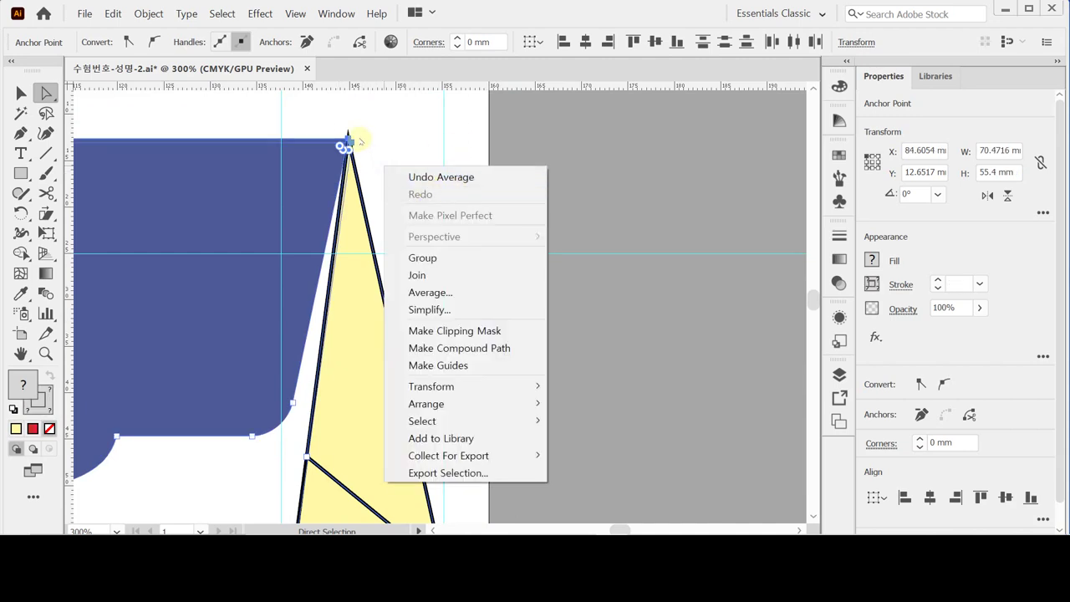
left_click(327, 174)
right_click(397, 162)
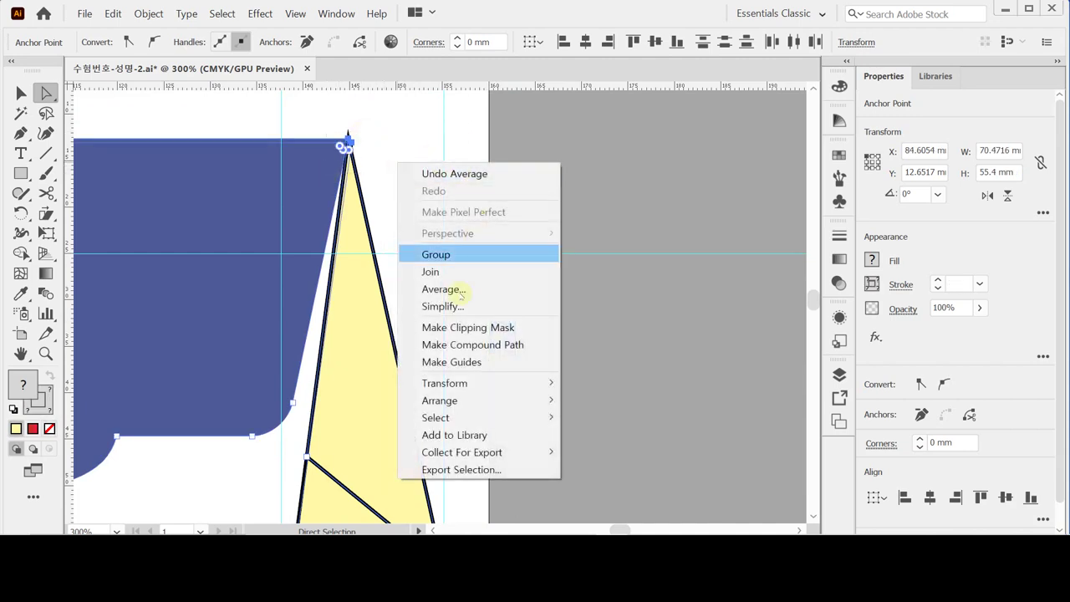
left_click(455, 290)
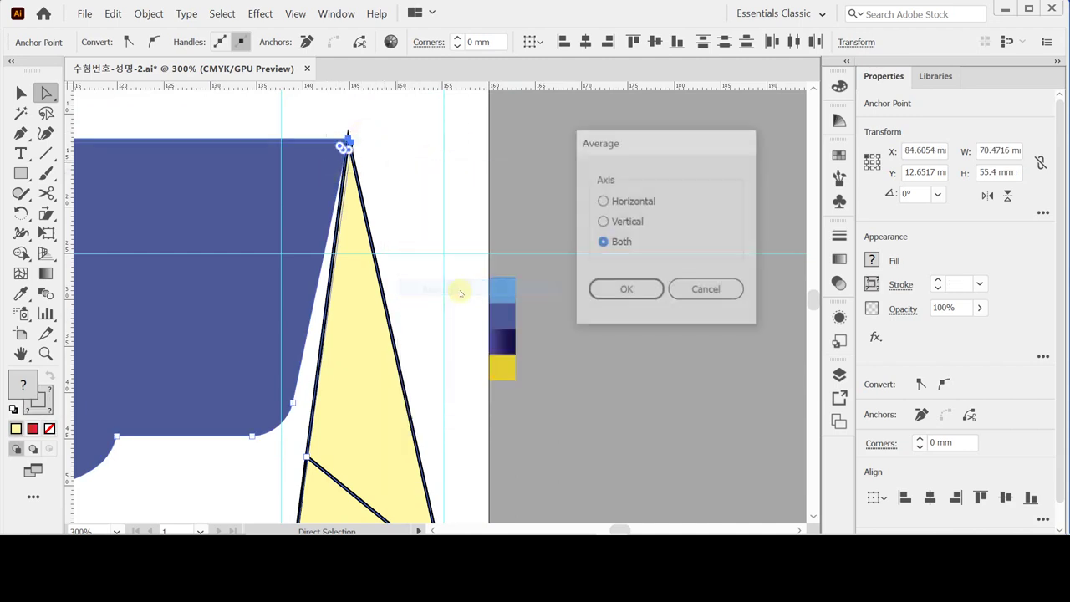
left_click(596, 288)
left_click(411, 179)
left_click(413, 173)
left_click(350, 143)
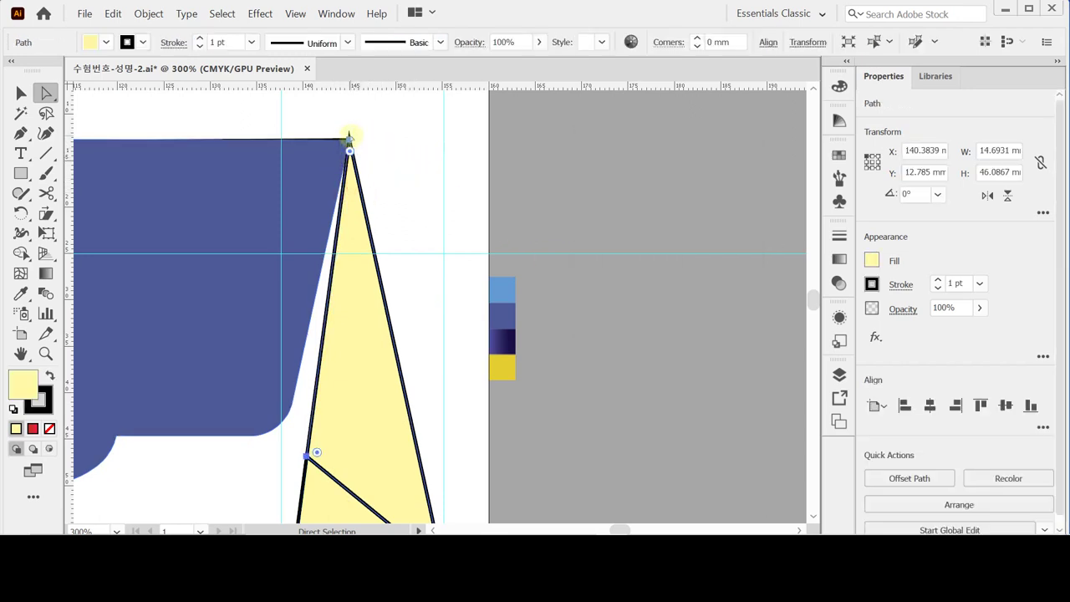
left_click(409, 176)
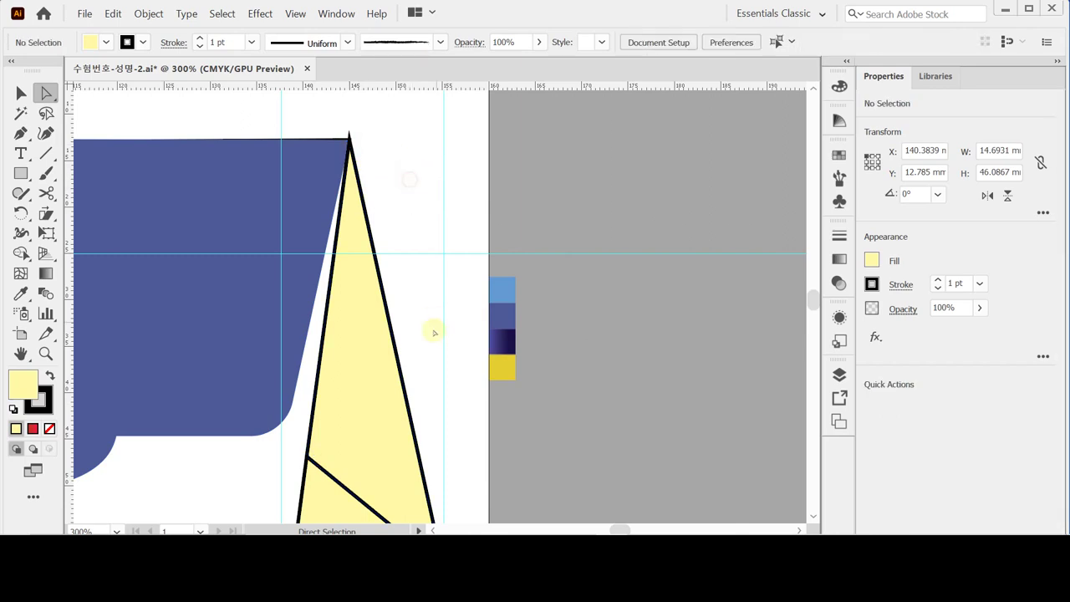
Fill the front, side and triangular panels, but not the flap, with the dark blue gradient sampled from the colour swatches beside the artboard.
scroll(434, 333, "down", 1)
scroll(434, 332, "down", 4)
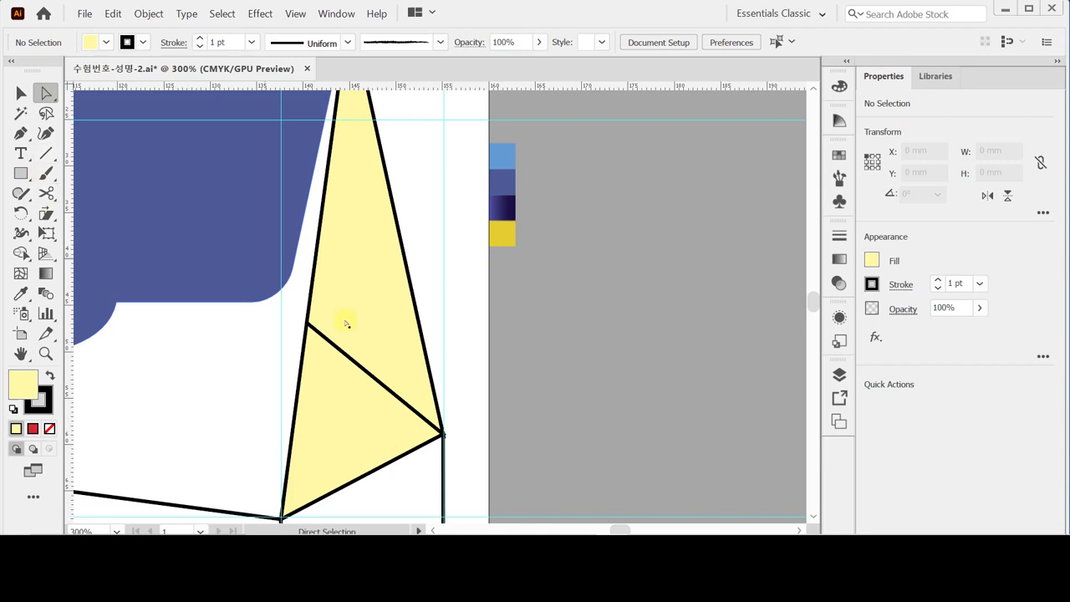
scroll(360, 394, "down", 2)
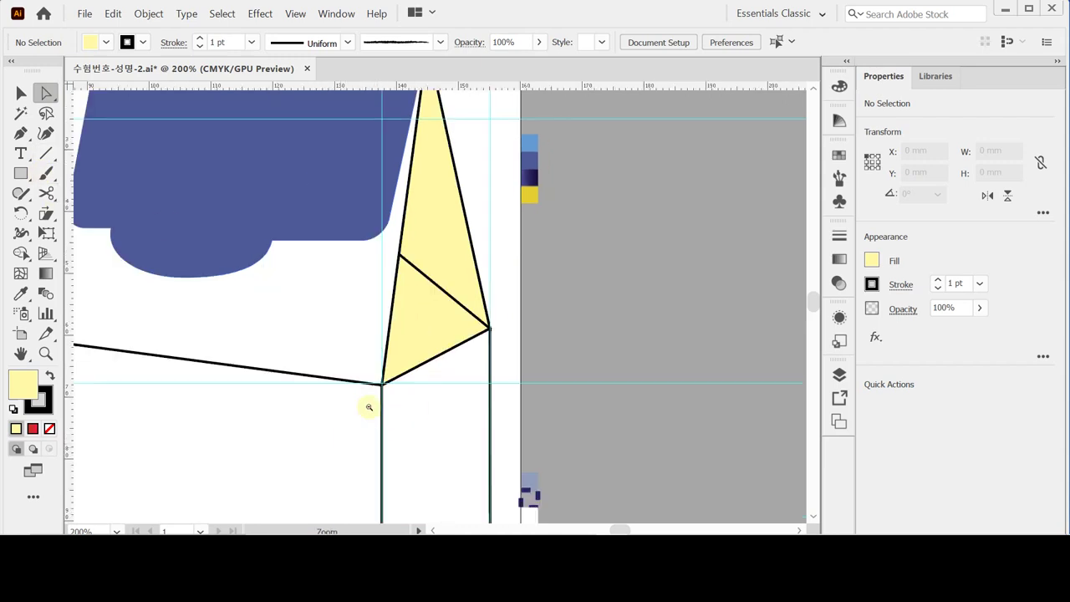
left_click_drag(415, 284, 366, 298)
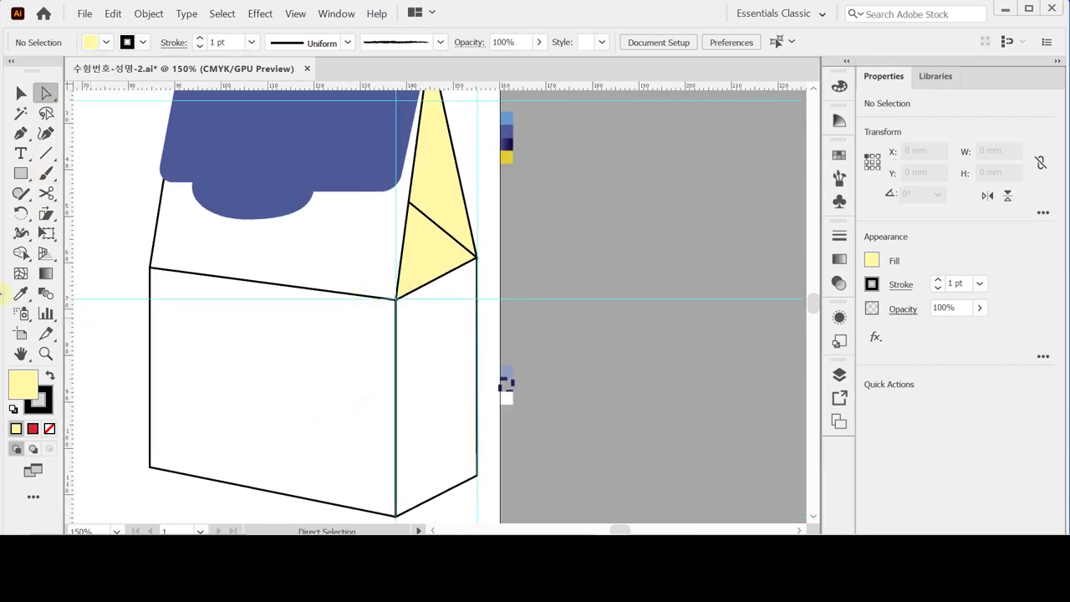
left_click(21, 94)
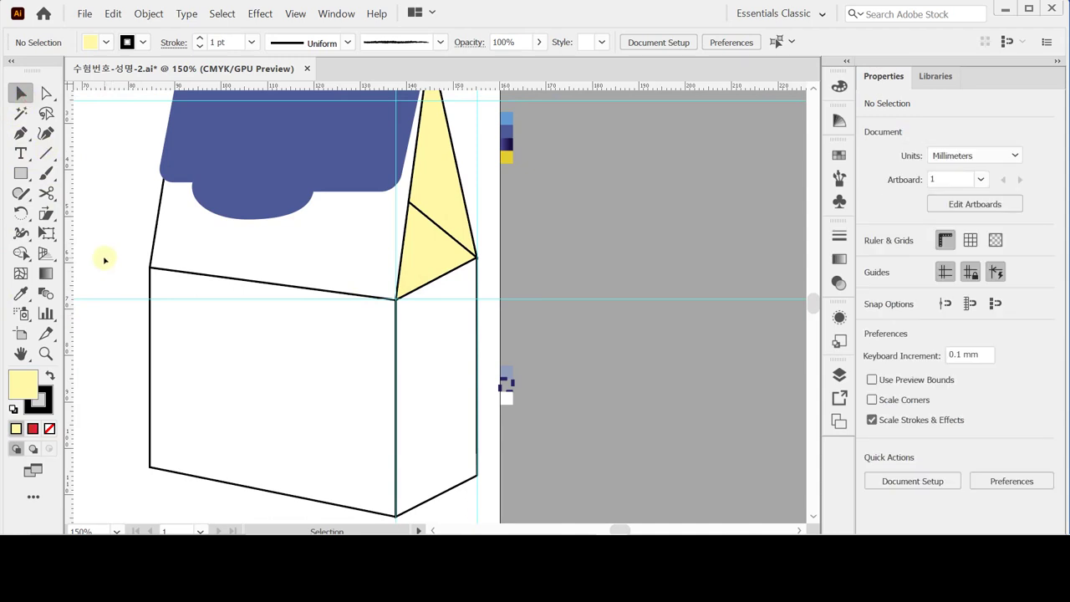
left_click_drag(111, 247, 482, 378)
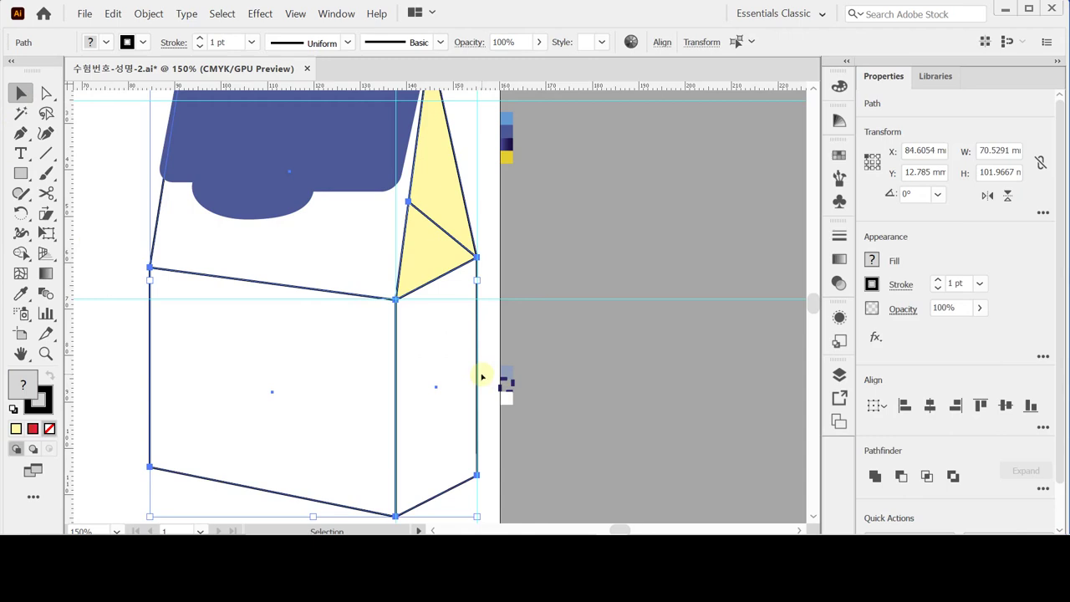
key("i")
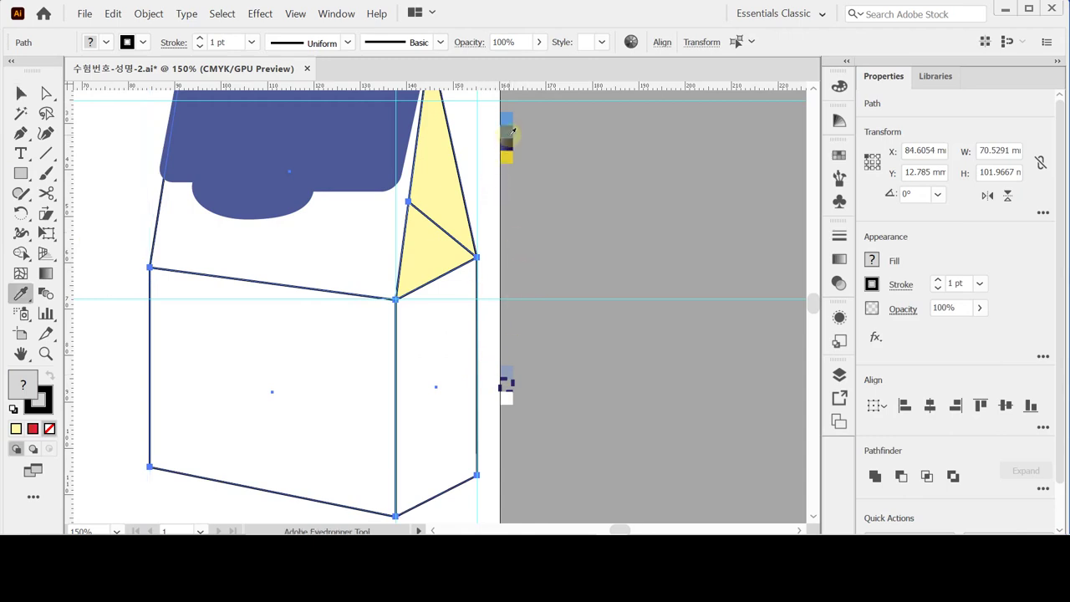
left_click(508, 141)
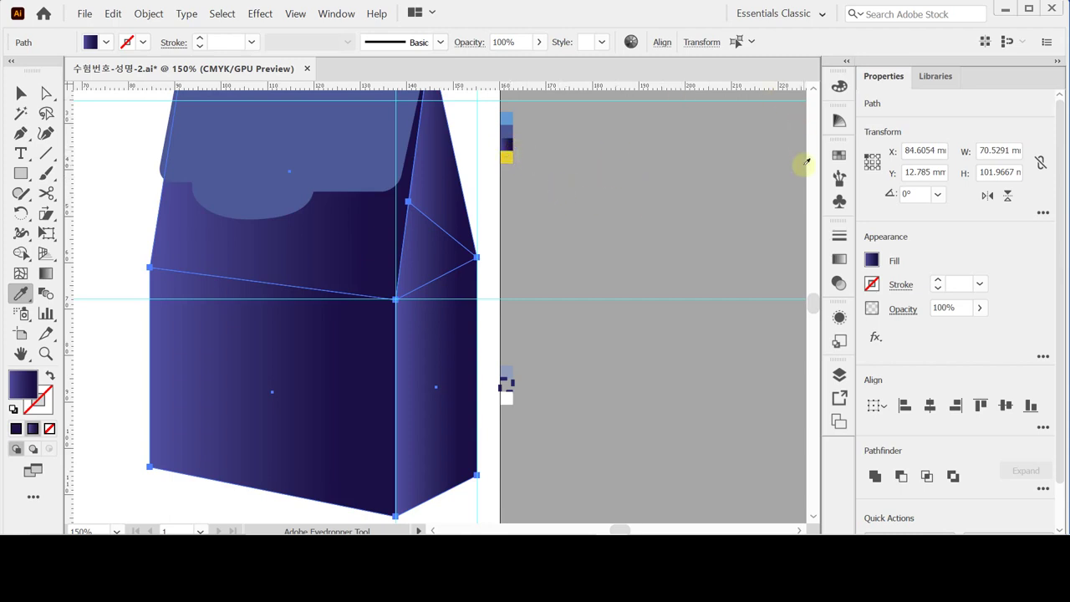
left_click(839, 258)
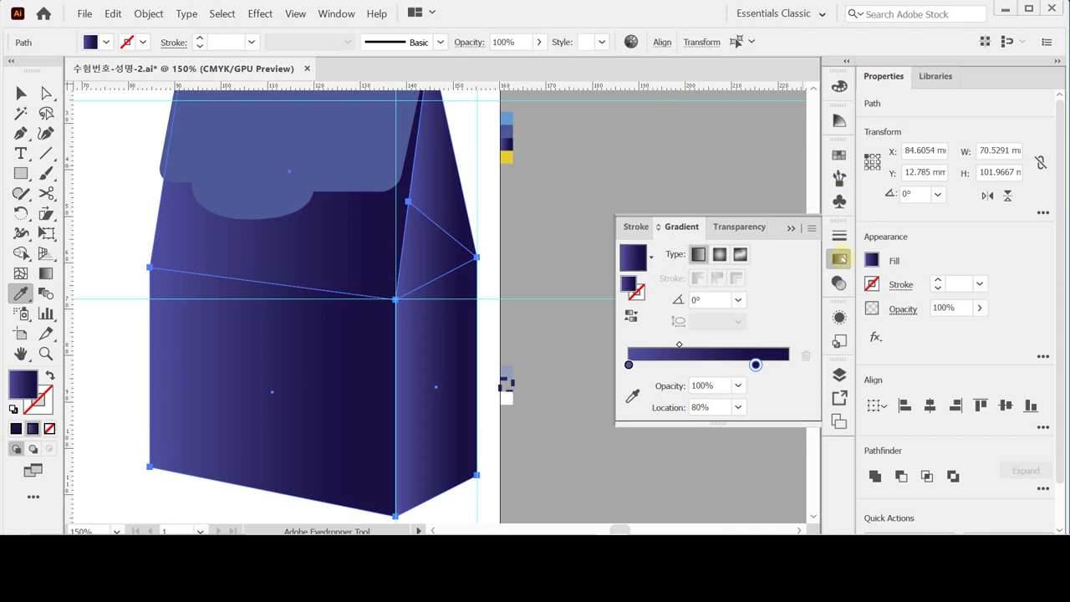
left_click(840, 258)
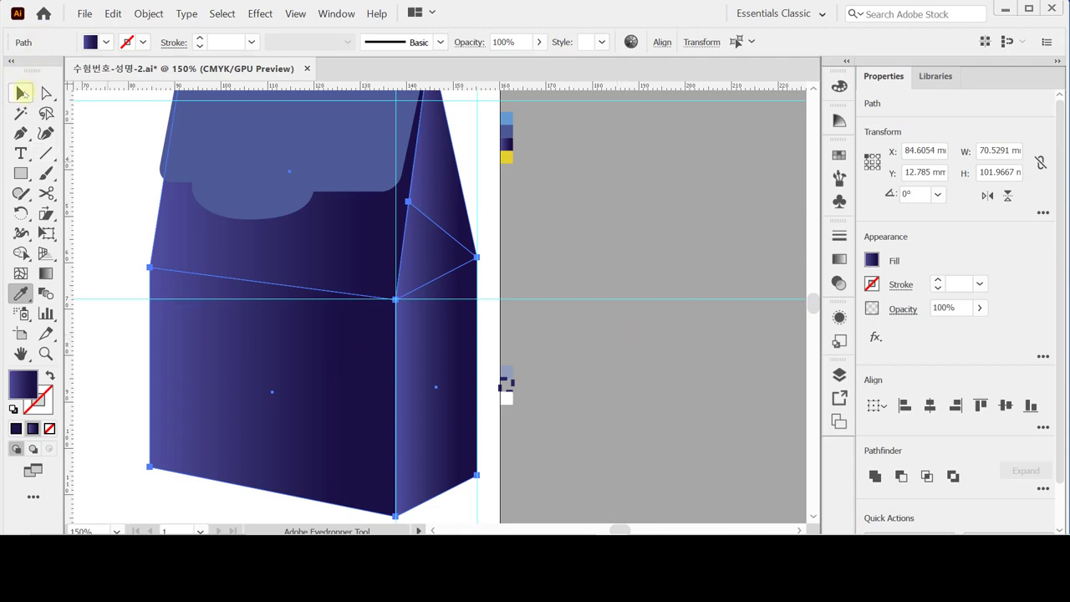
left_click(21, 92)
left_click(125, 177)
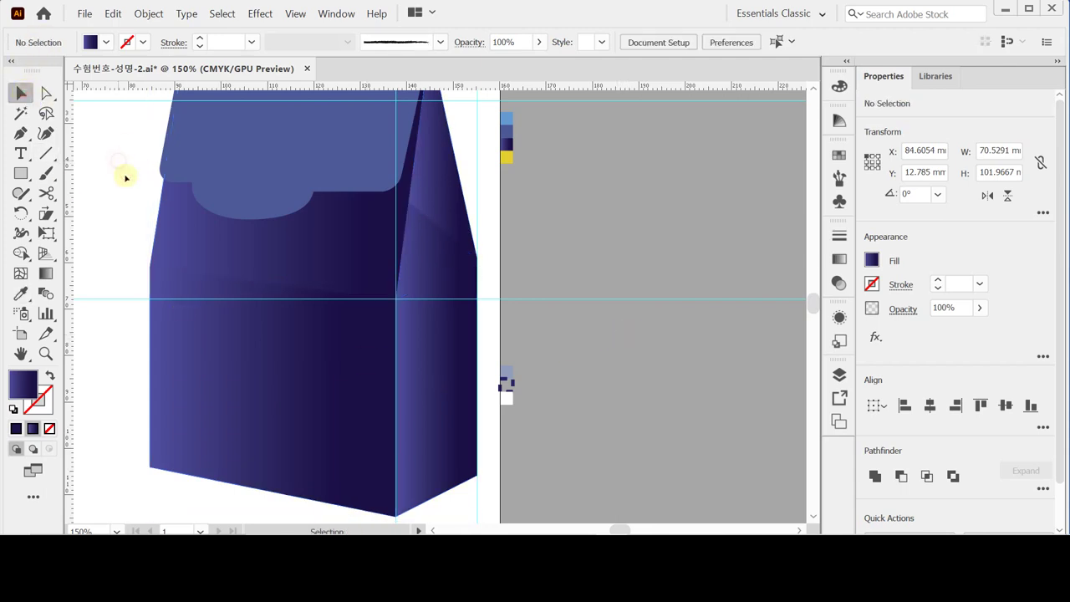
Set the gradient angle of the upper and lower front panels to 135° and move the lighter colour stop to about 18.9%.
left_click(208, 249)
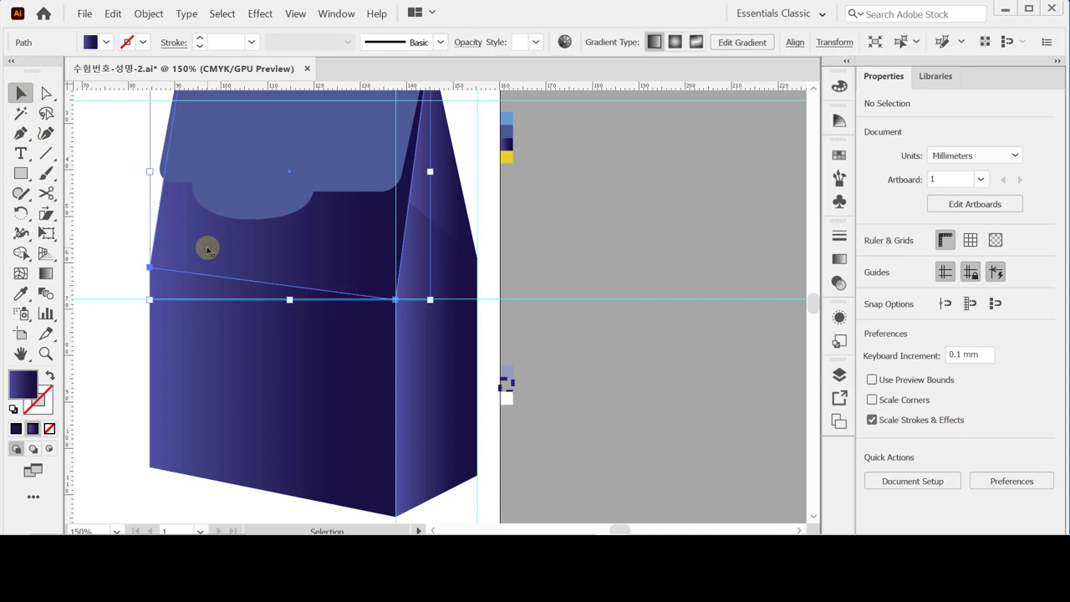
left_click(250, 383)
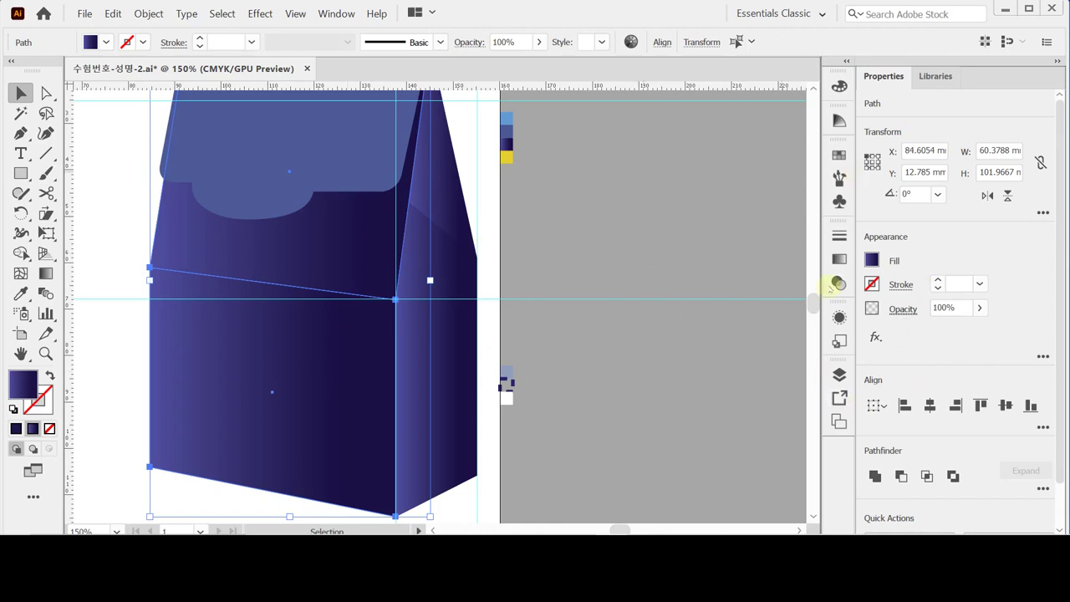
left_click(839, 260)
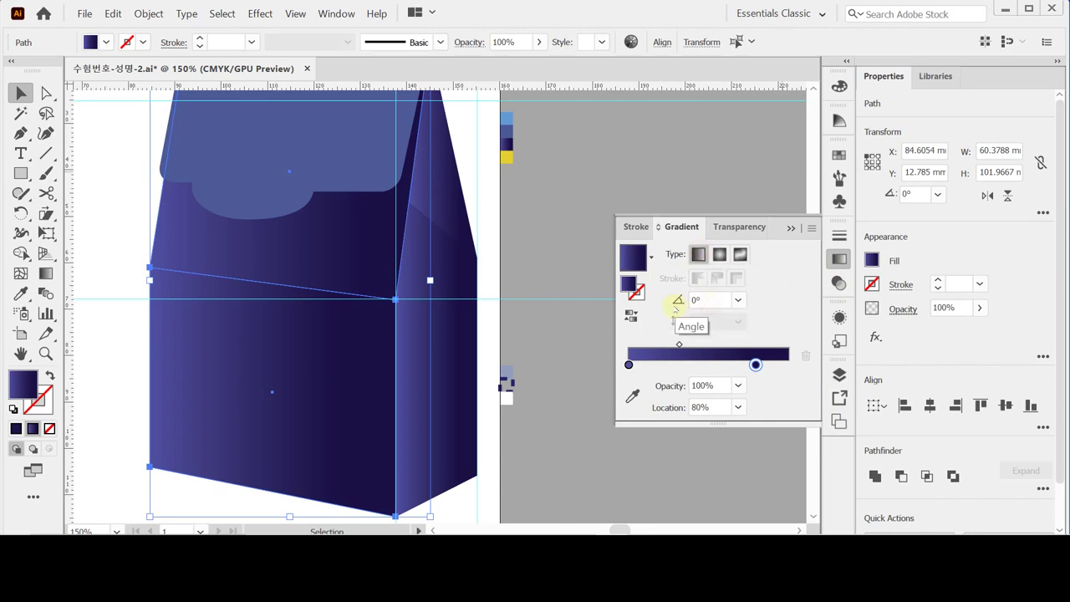
left_click(699, 299)
type("135")
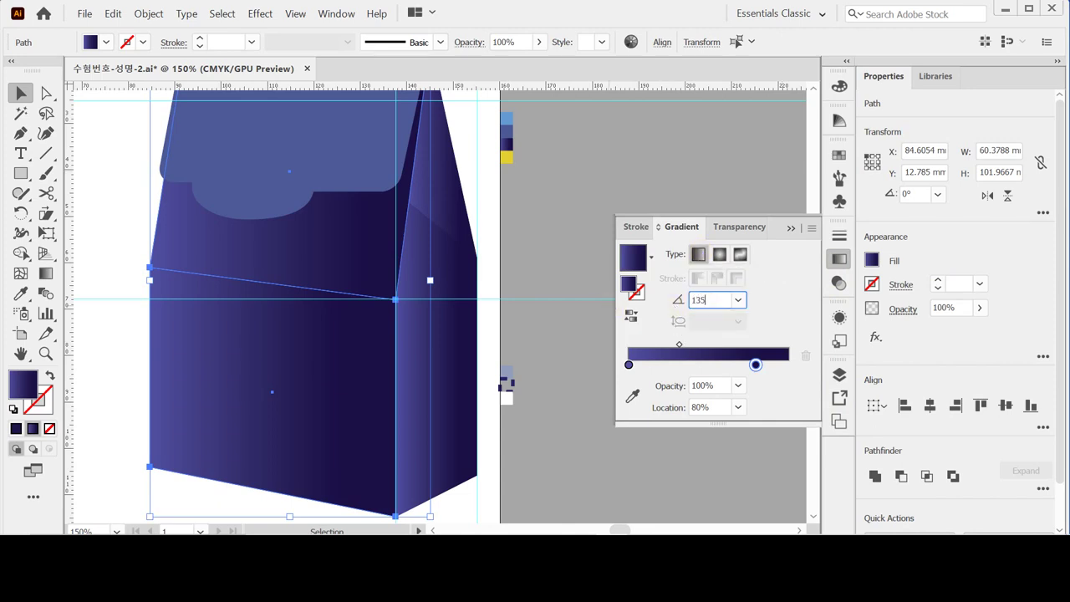
key("Return")
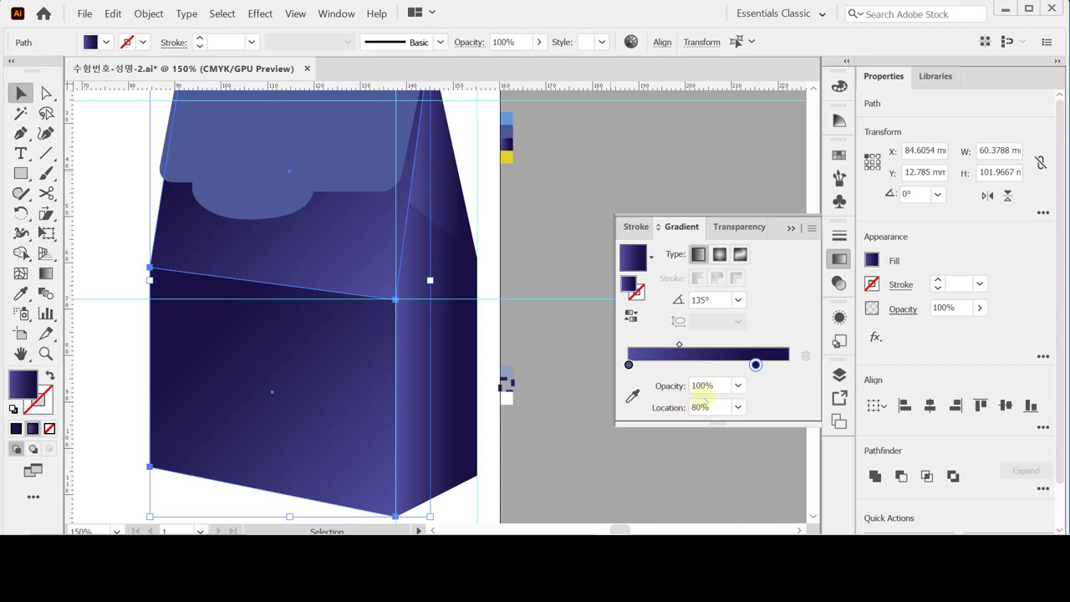
left_click_drag(629, 365, 659, 365)
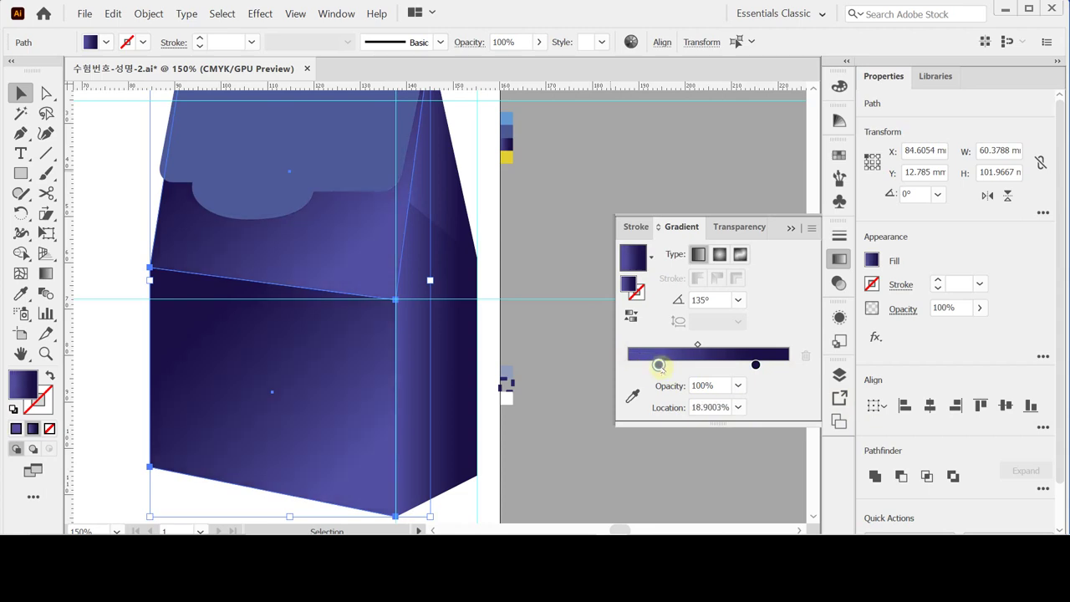
left_click(513, 455)
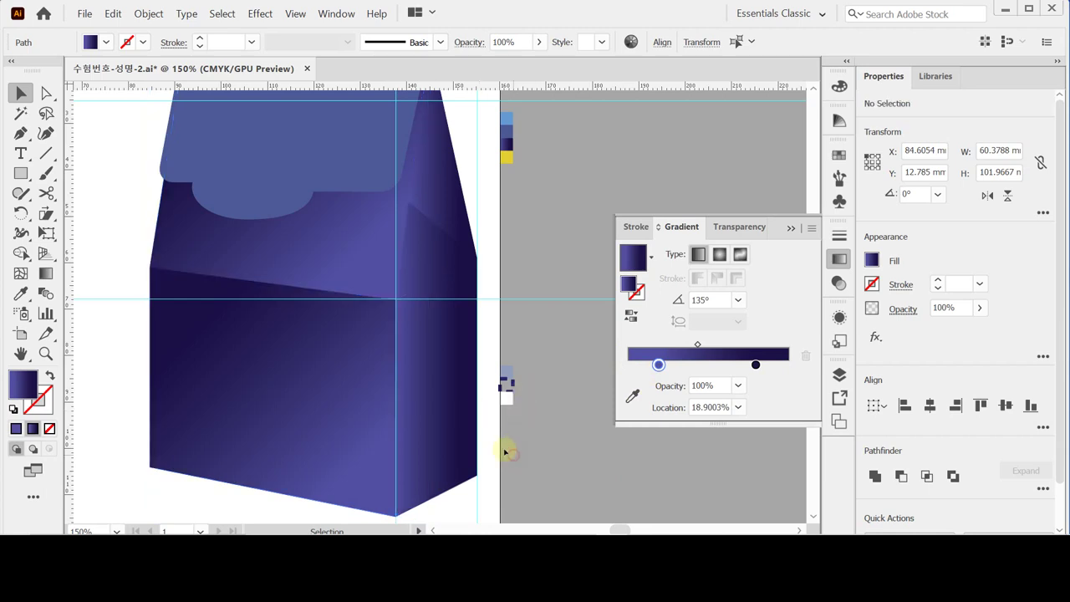
Set the gradient angle of the lower side panel to 150° and select its lighter colour stop.
left_click(462, 422)
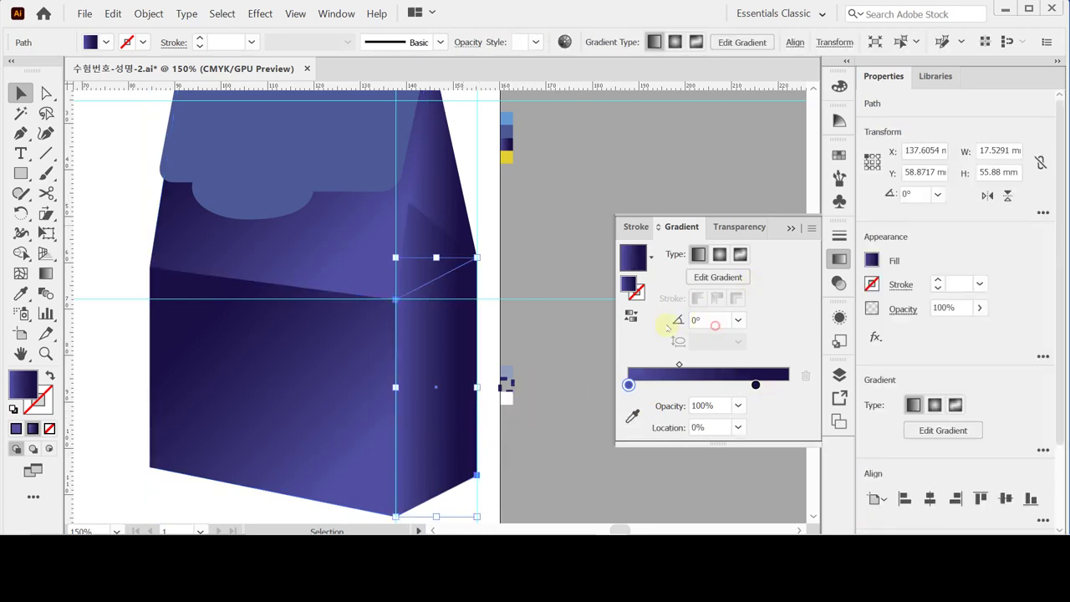
left_click(711, 319)
type("150")
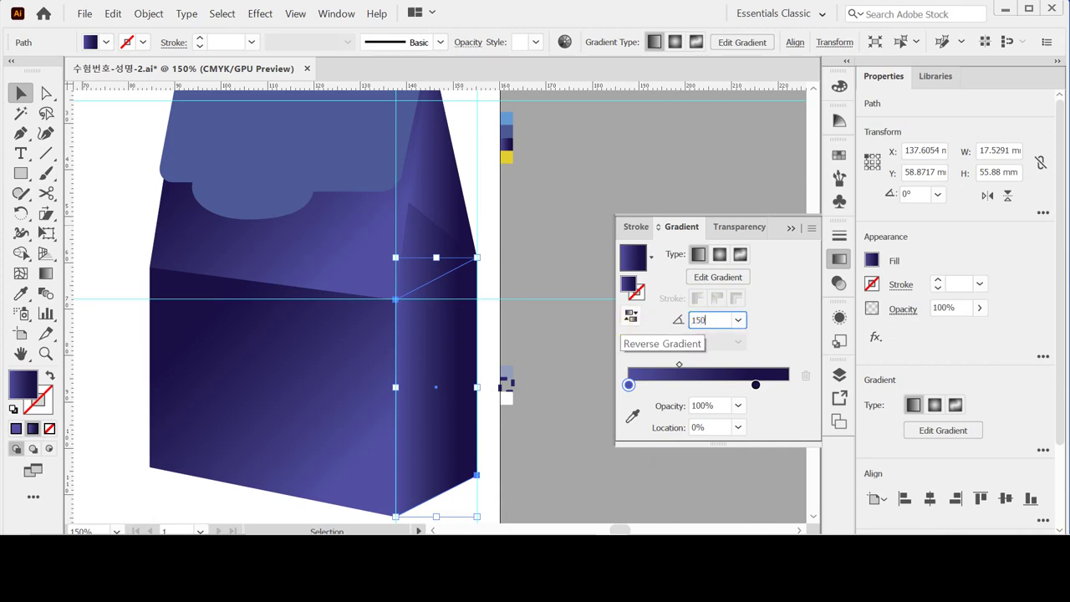
key("Return")
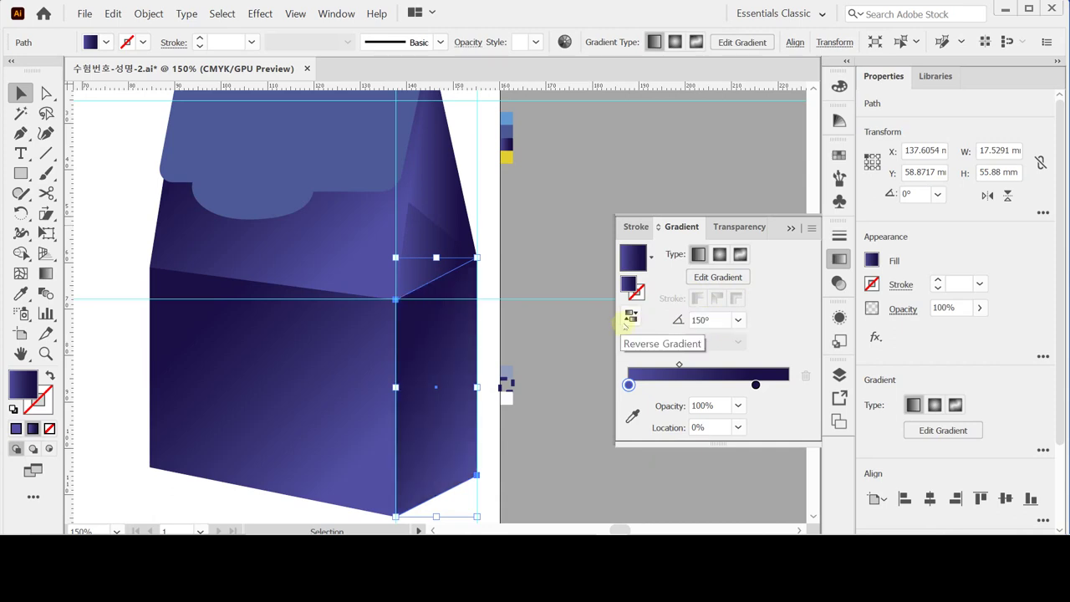
left_click(628, 385)
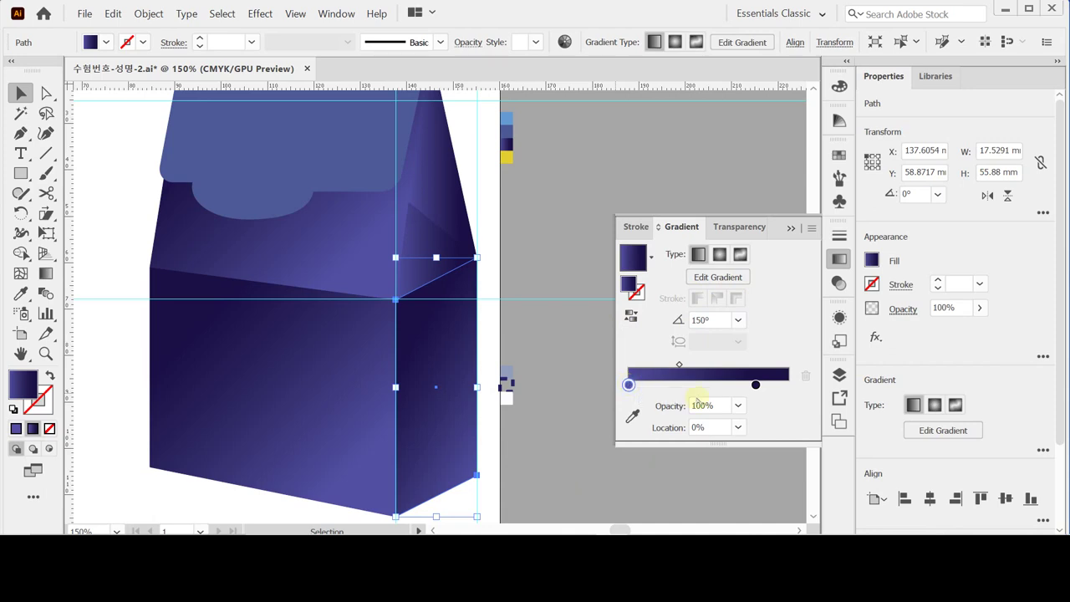
Set the gradient angle of the triangular side panel to 90° and its lighter colour stop's location to 20%.
left_click(755, 385)
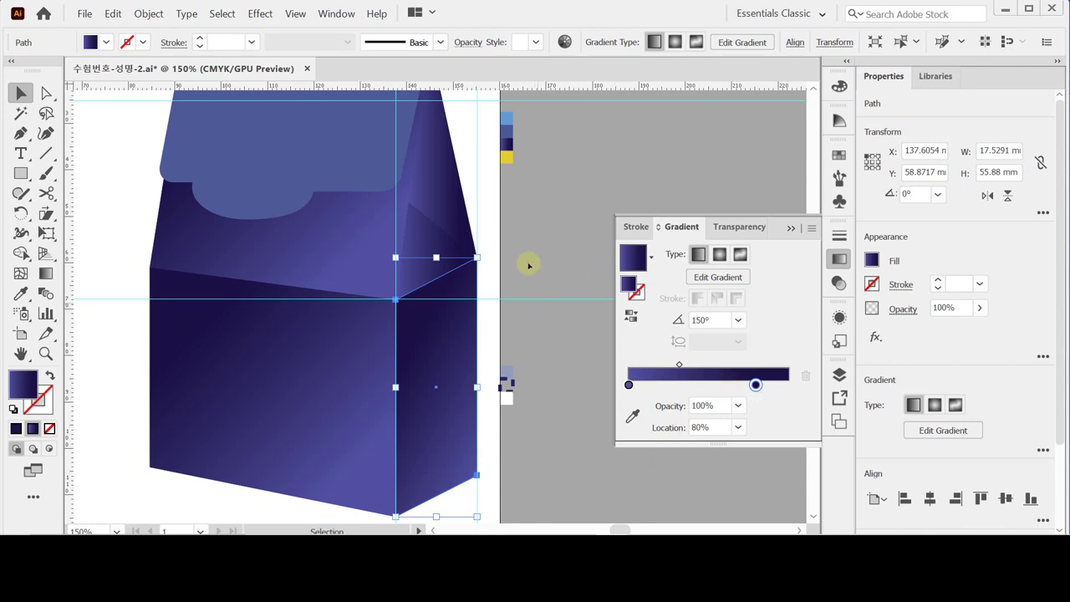
left_click(526, 230)
left_click(438, 236)
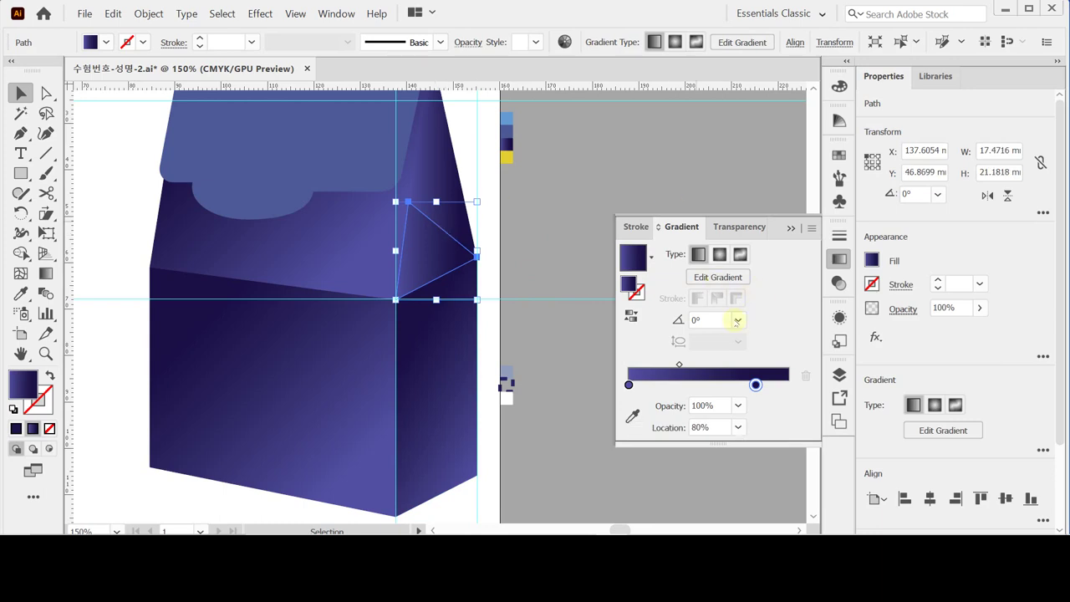
left_click(737, 319)
left_click(761, 74)
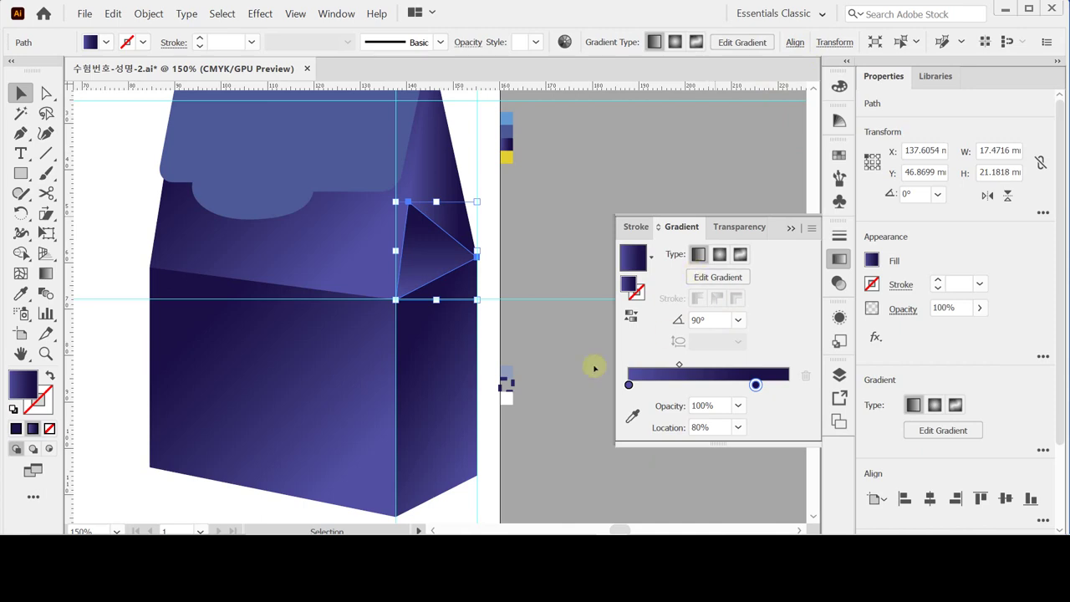
left_click(629, 385)
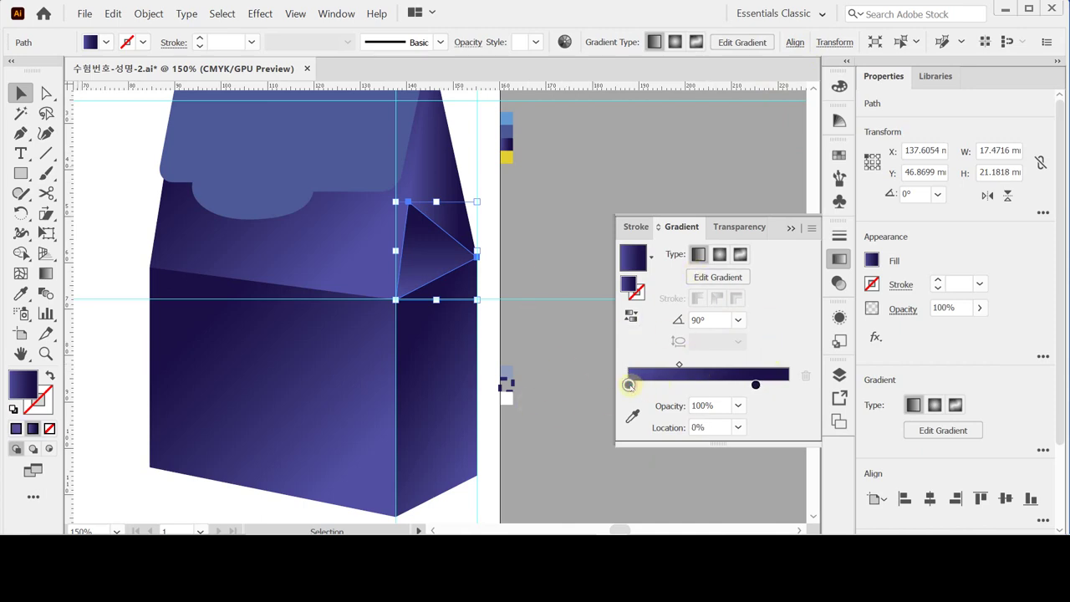
left_click(711, 320)
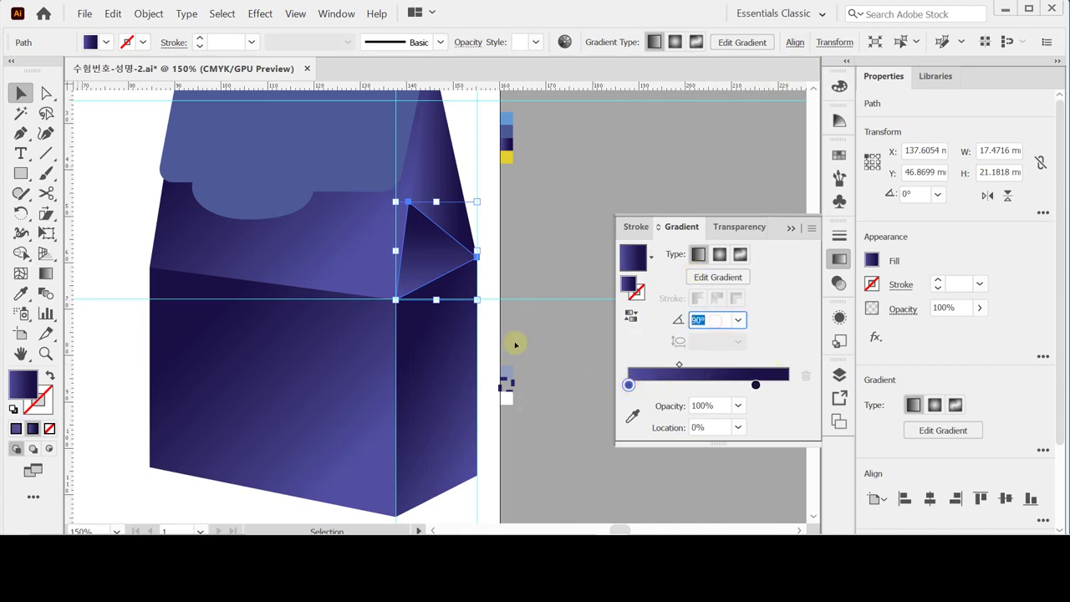
left_click(723, 427)
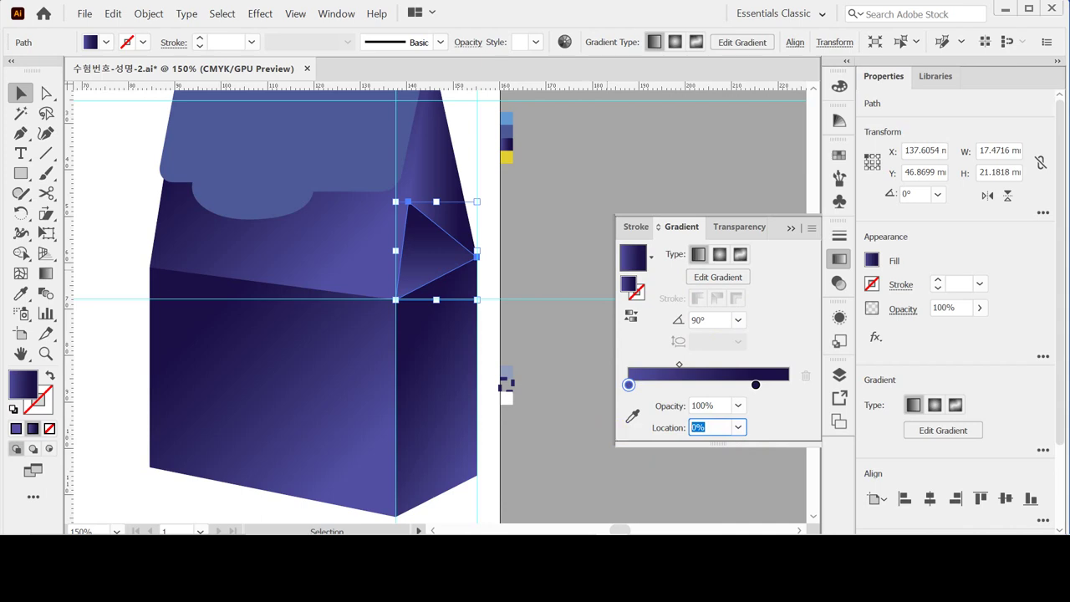
type("20")
key("Return")
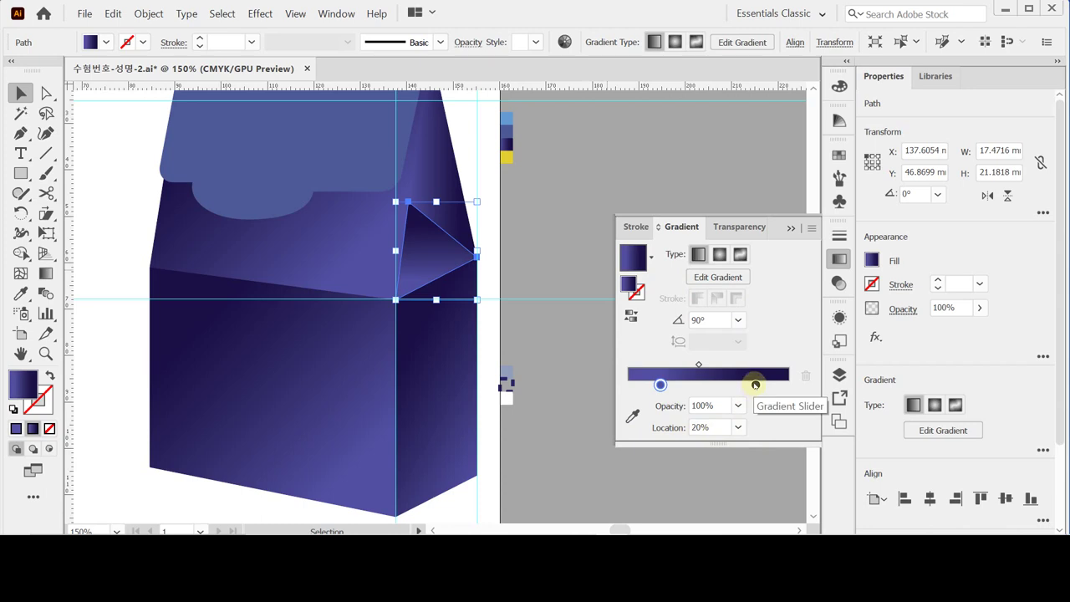
Set the gradient angle of the upper side panel above the triangle to 90° and save the document.
left_click(431, 168)
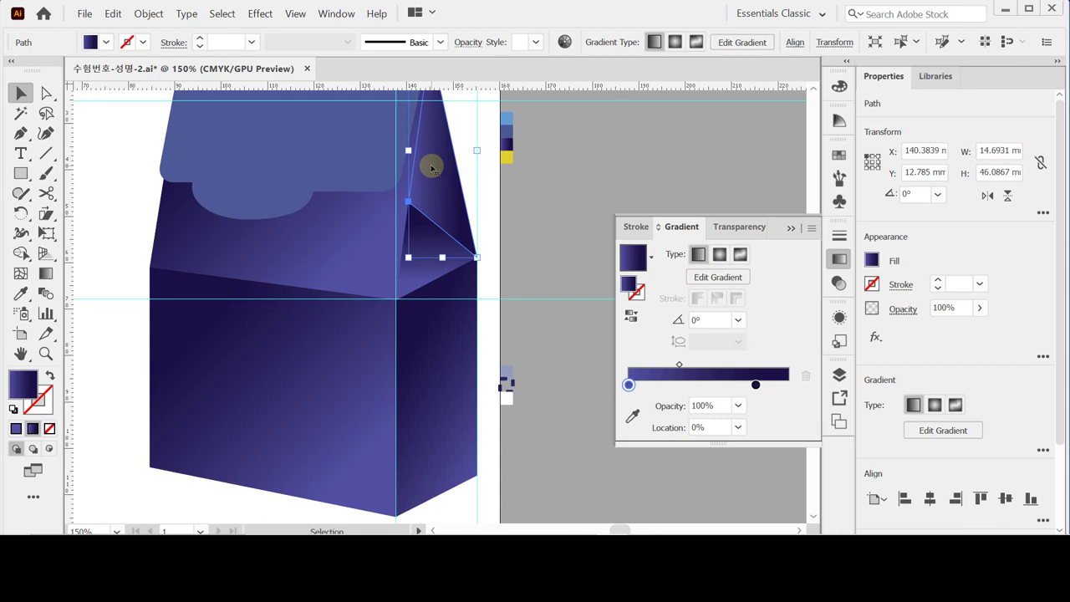
left_click(701, 321)
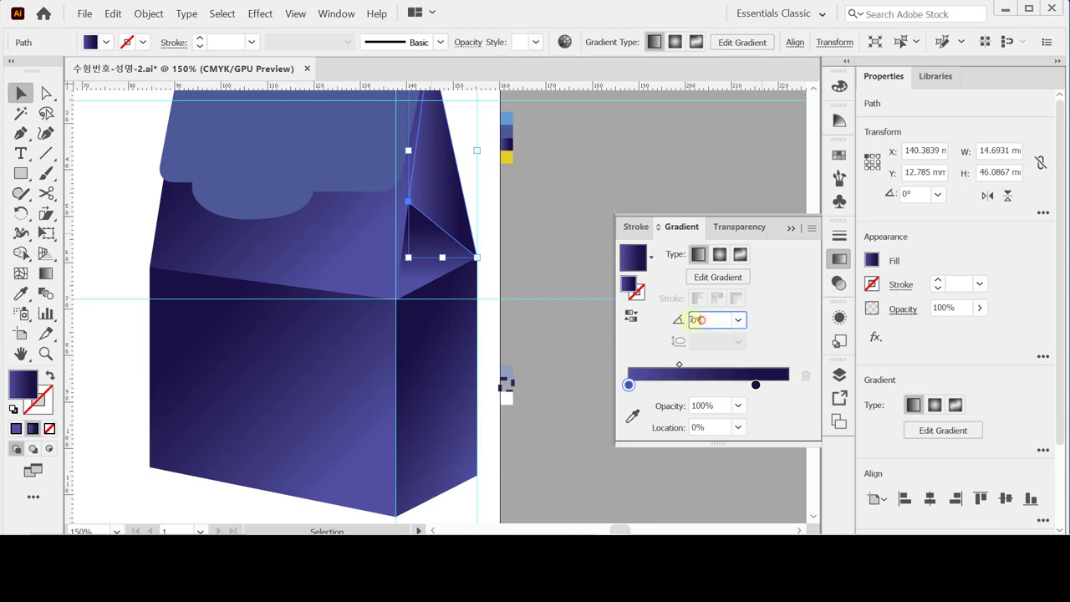
type("90")
key("Return")
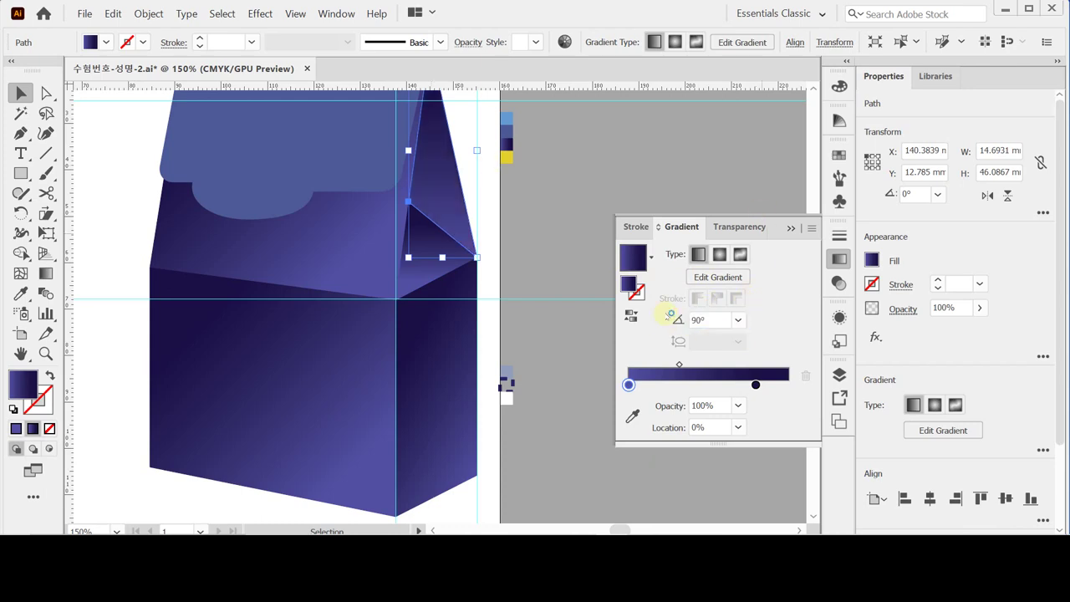
left_click(628, 384)
left_click(550, 268)
left_click_drag(454, 303, 452, 369)
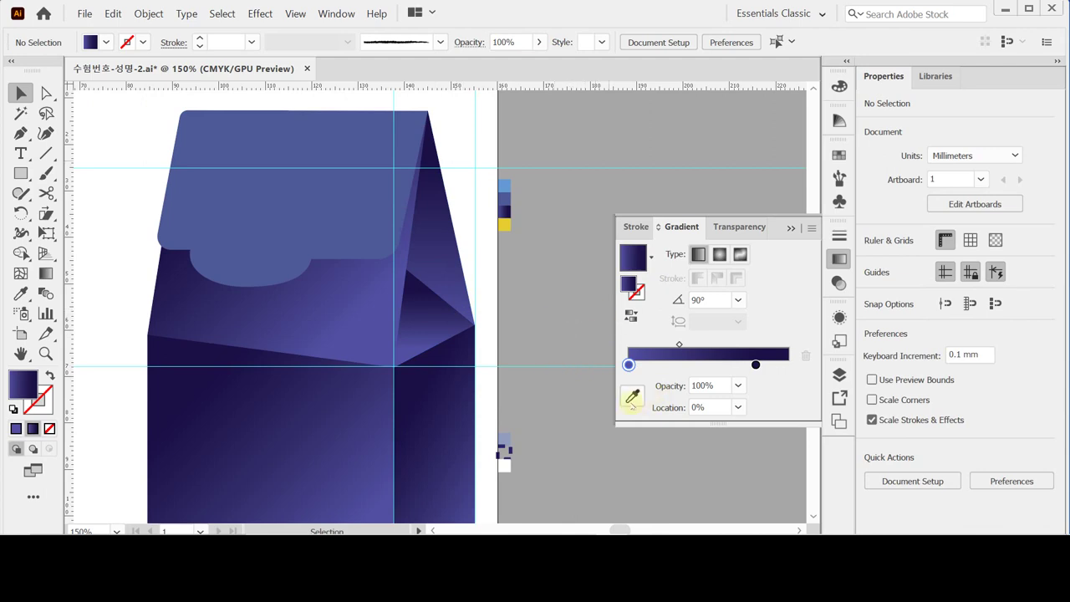
left_click_drag(556, 310, 557, 270)
key("ctrl")
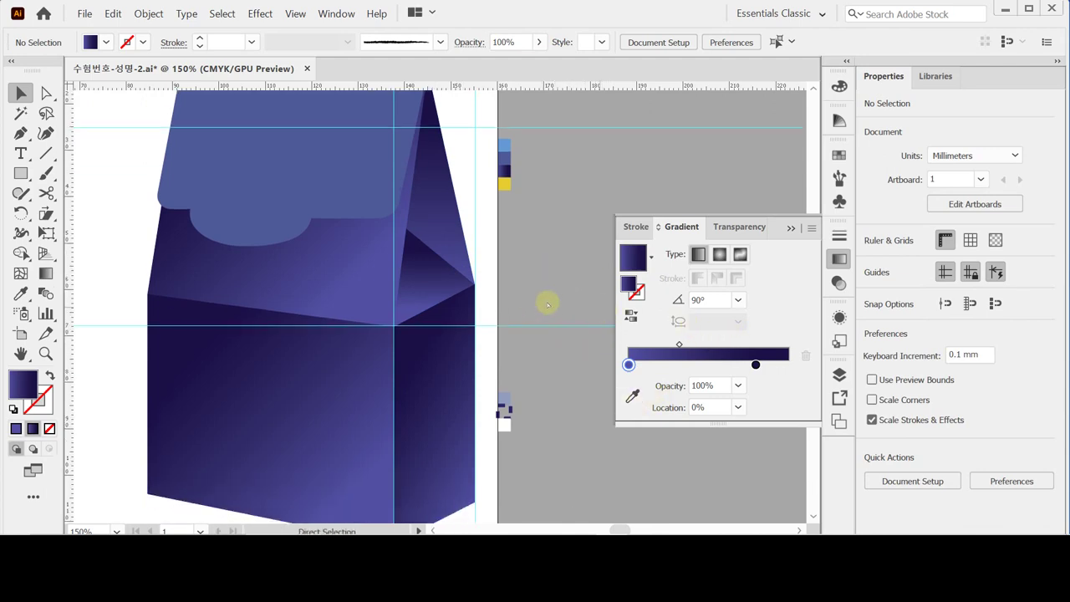
key("ctrl+s")
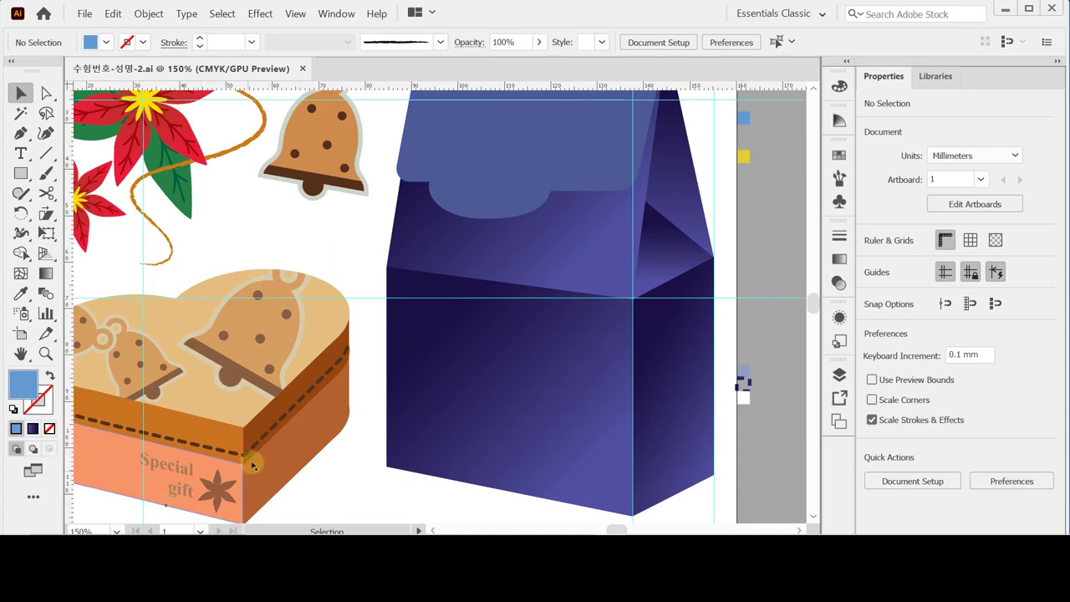
Place a copy of the brown flower from the heart box's front on the blue flap and fill it with the light blue swatch colour.
left_click(218, 487)
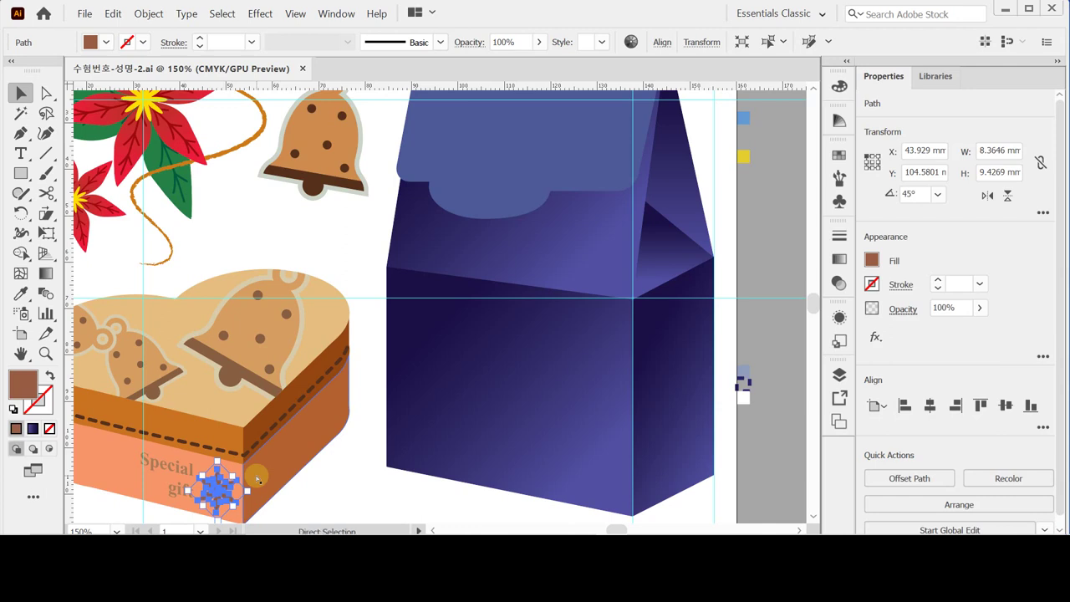
key("a")
left_click_drag(224, 491, 452, 334)
left_click_drag(458, 297, 590, 117)
left_click_drag(597, 168, 435, 335)
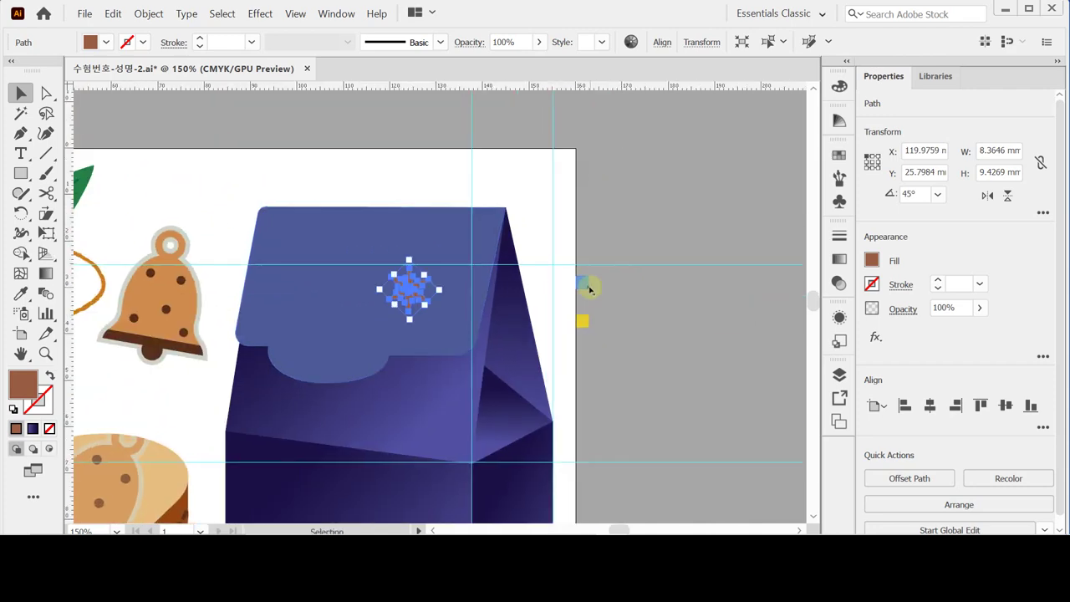
key("i")
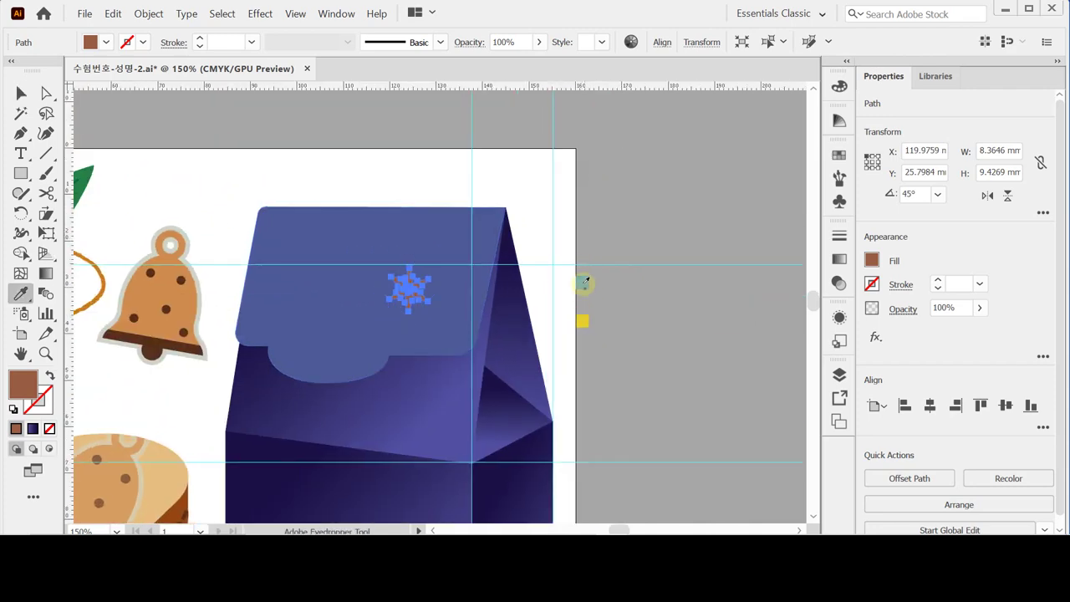
left_click(581, 283)
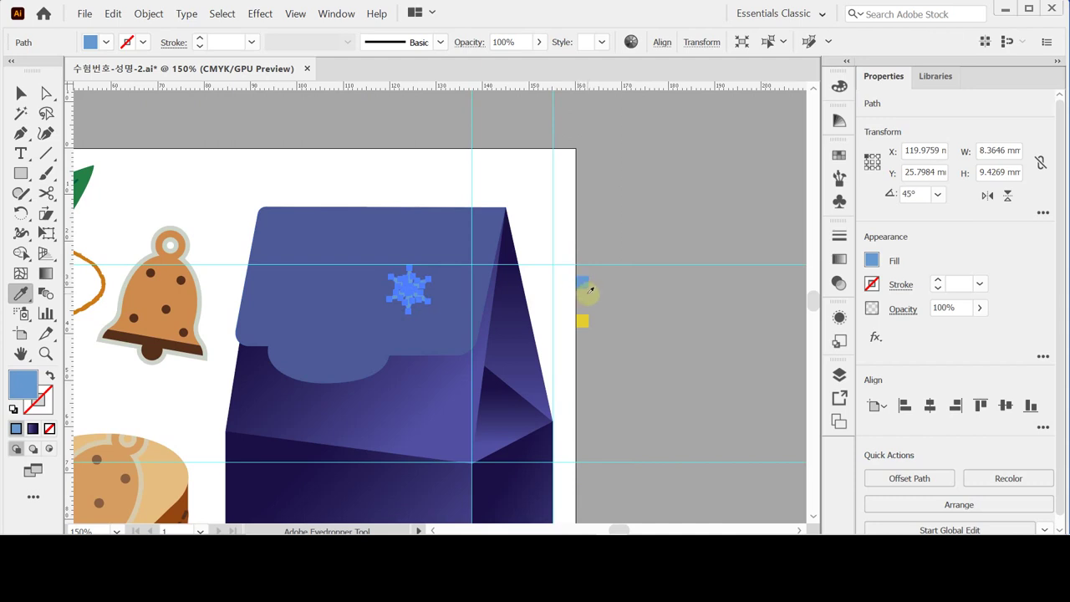
left_click_drag(680, 279, 580, 306)
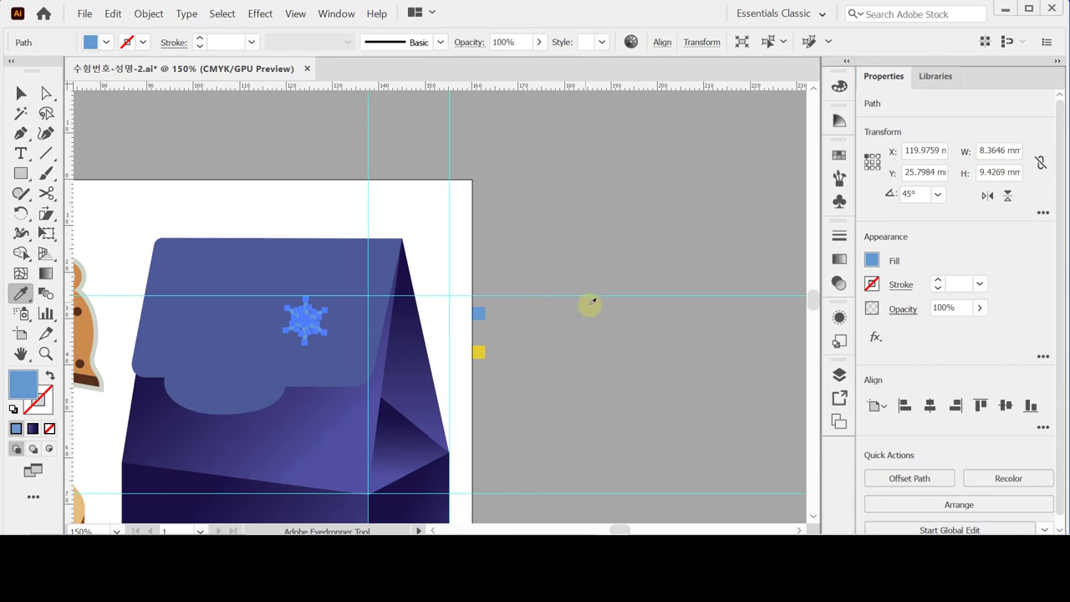
Rotate the light blue flower on the flap by 20°.
left_click(328, 337)
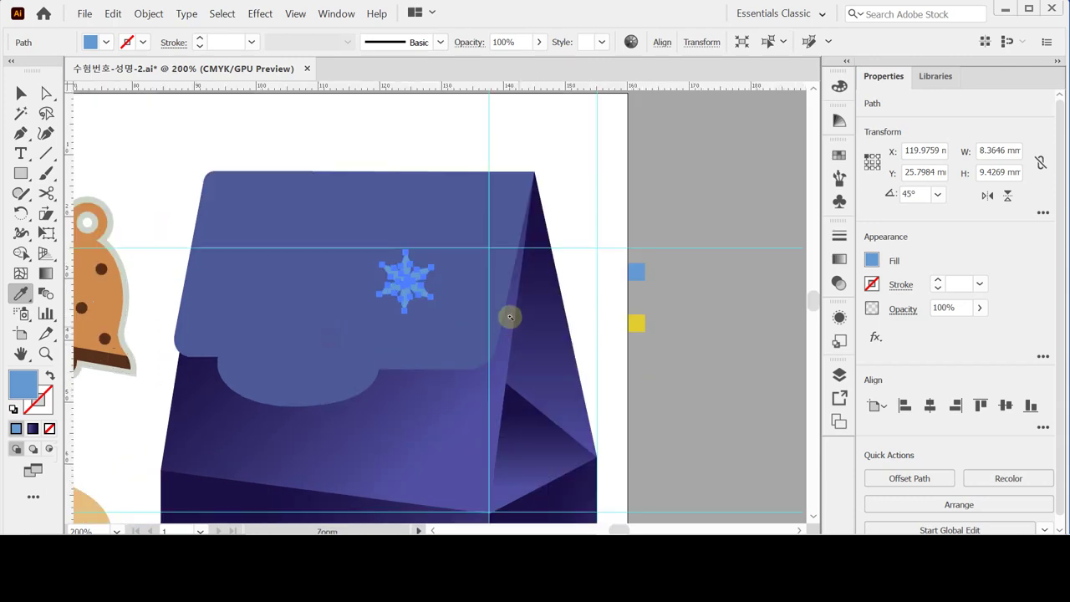
left_click(509, 315)
left_click_drag(478, 287, 604, 285)
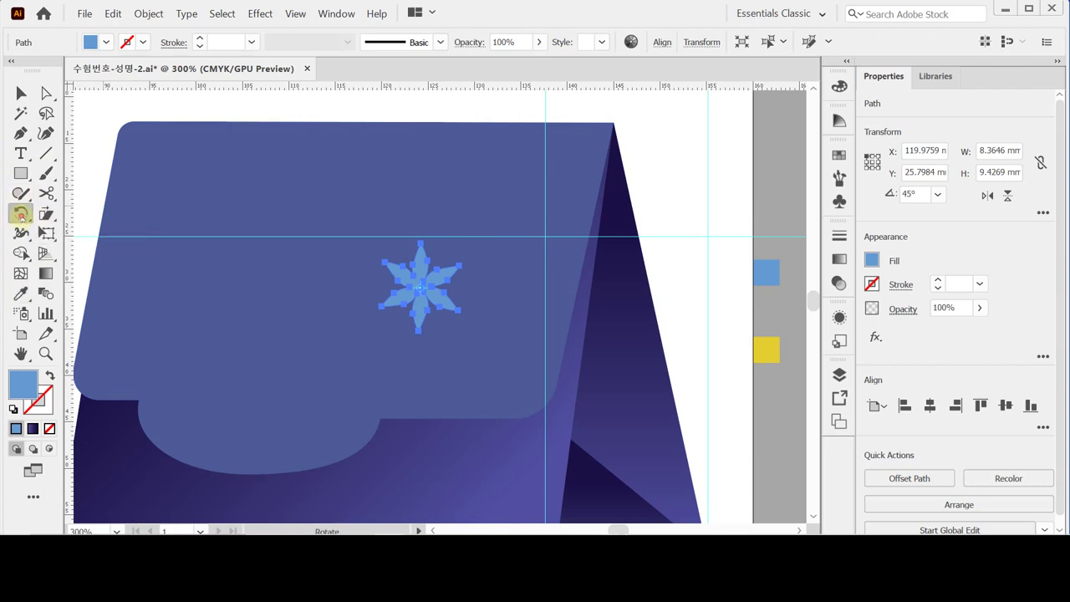
double_click(21, 213)
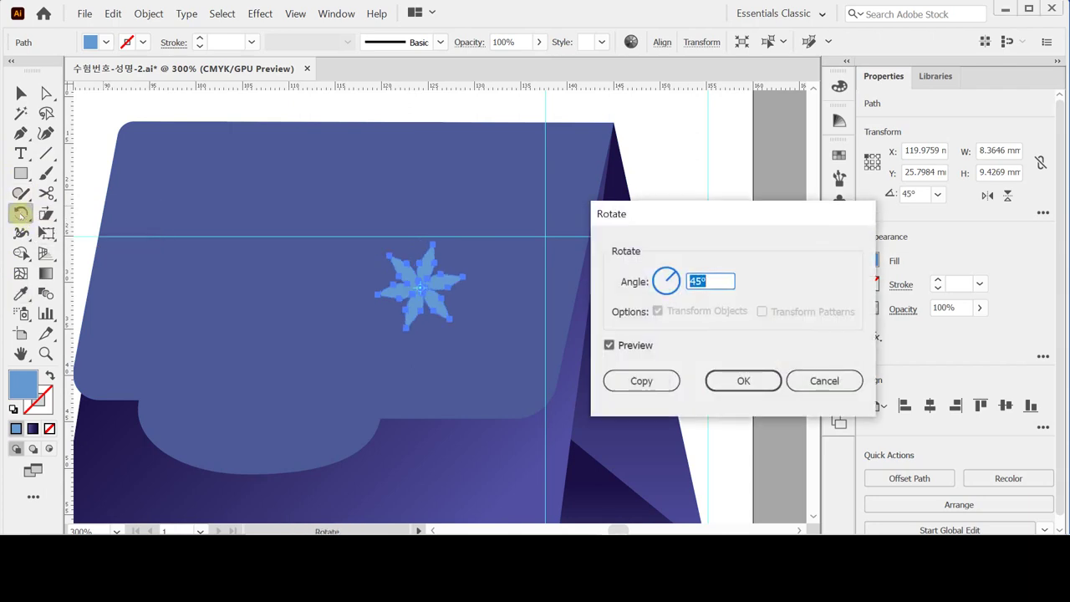
type("20")
key("Return")
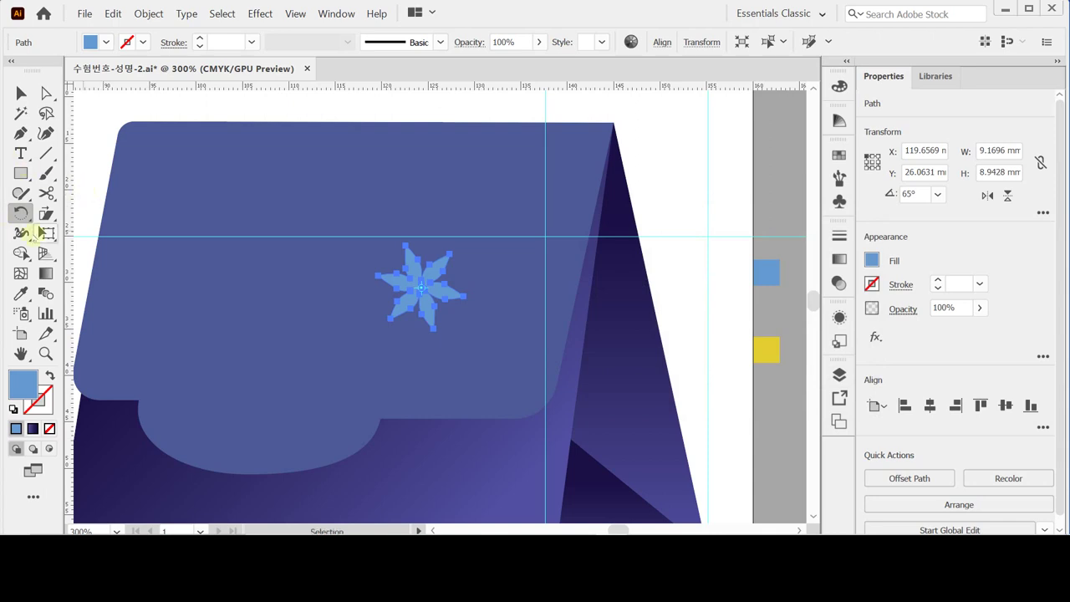
Scale the light blue flower uniformly to 220%.
left_click(20, 214)
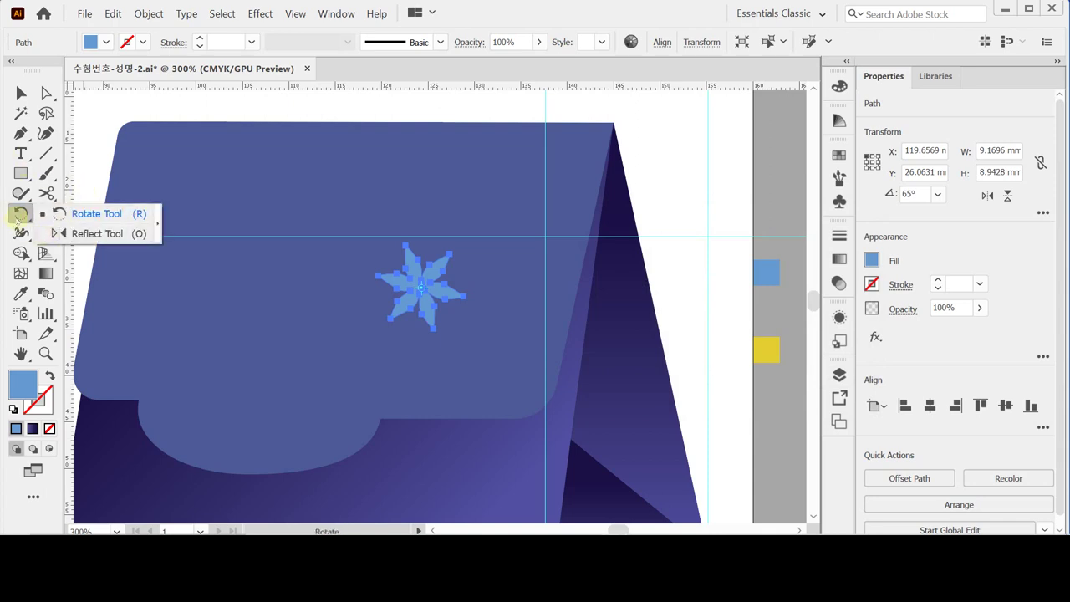
left_click(44, 214)
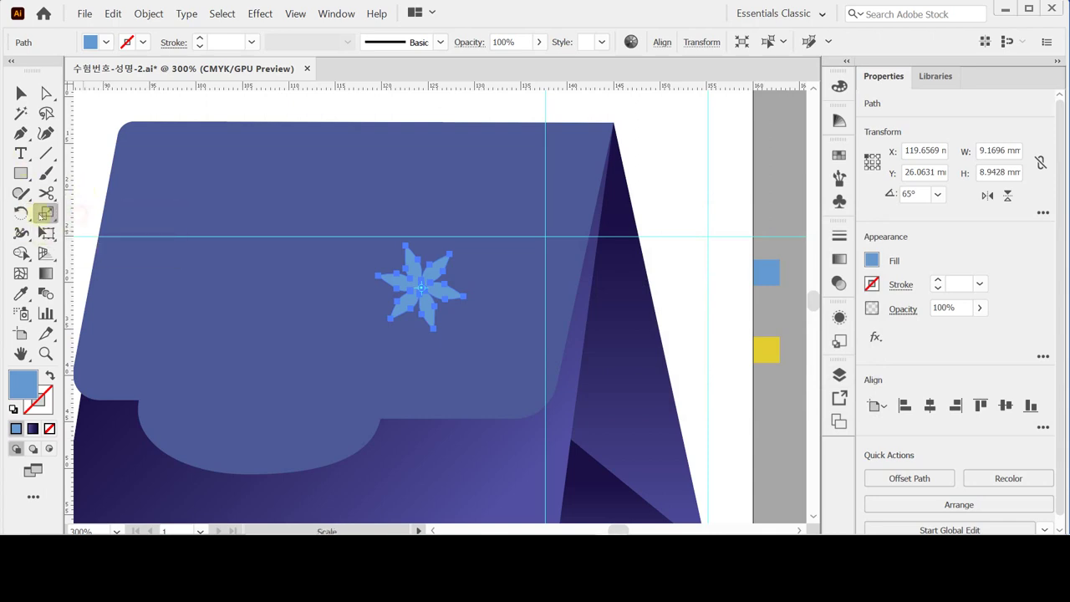
double_click(46, 213)
type("220")
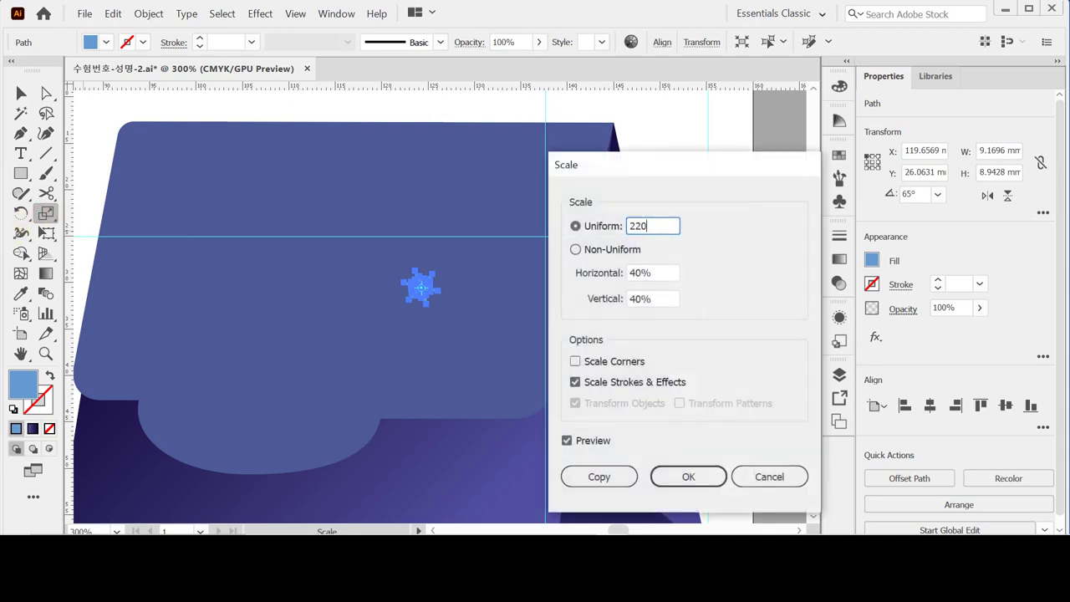
key("Return")
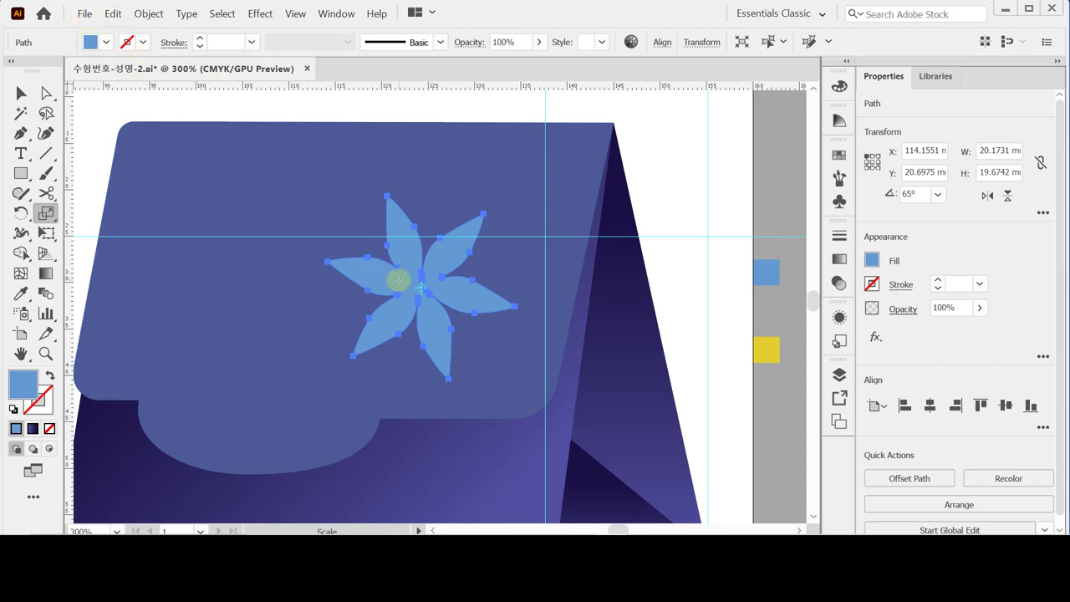
Move the enlarged flower towards the middle of the blue flap and save the document.
key("v")
left_click_drag(398, 280, 344, 284)
left_click_drag(344, 284, 349, 283)
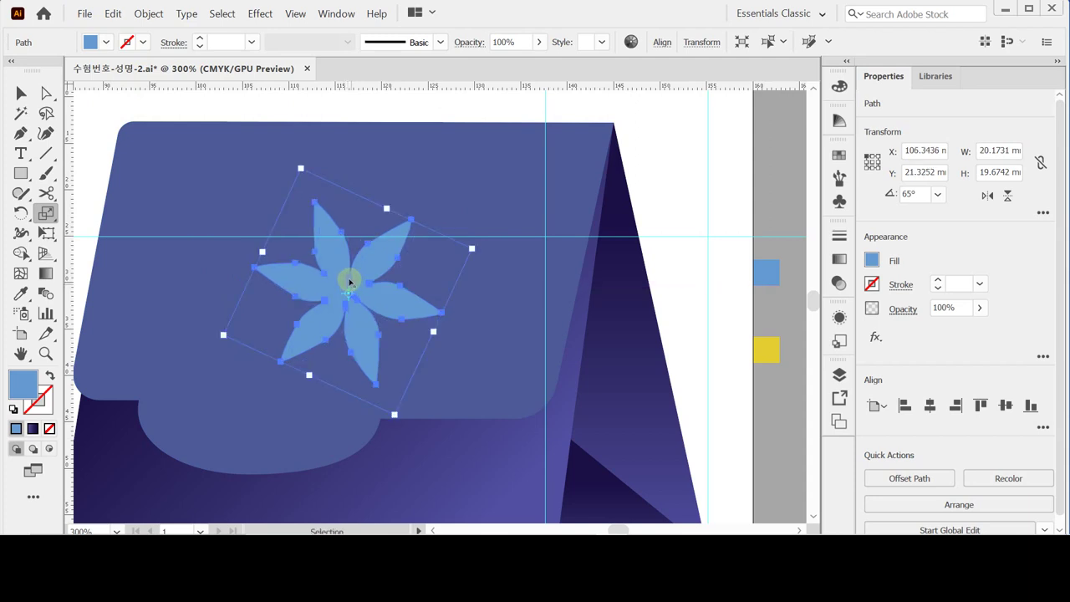
key("s")
key("ctrl+s")
Make a copy of the large flower scaled uniformly to 60% and repeat the transformation for a still smaller copy.
double_click(46, 215)
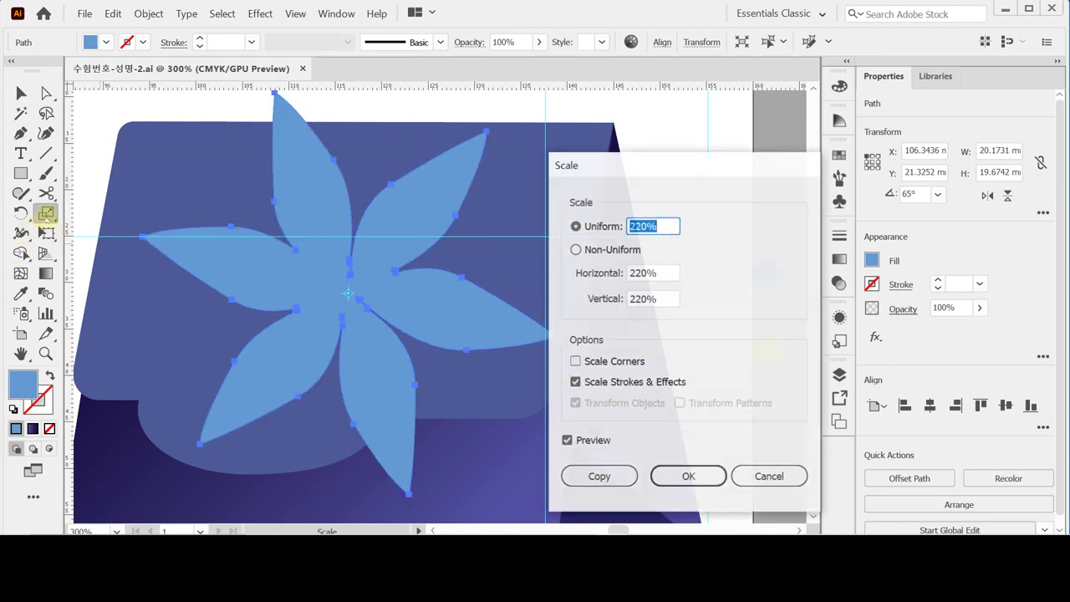
type("60")
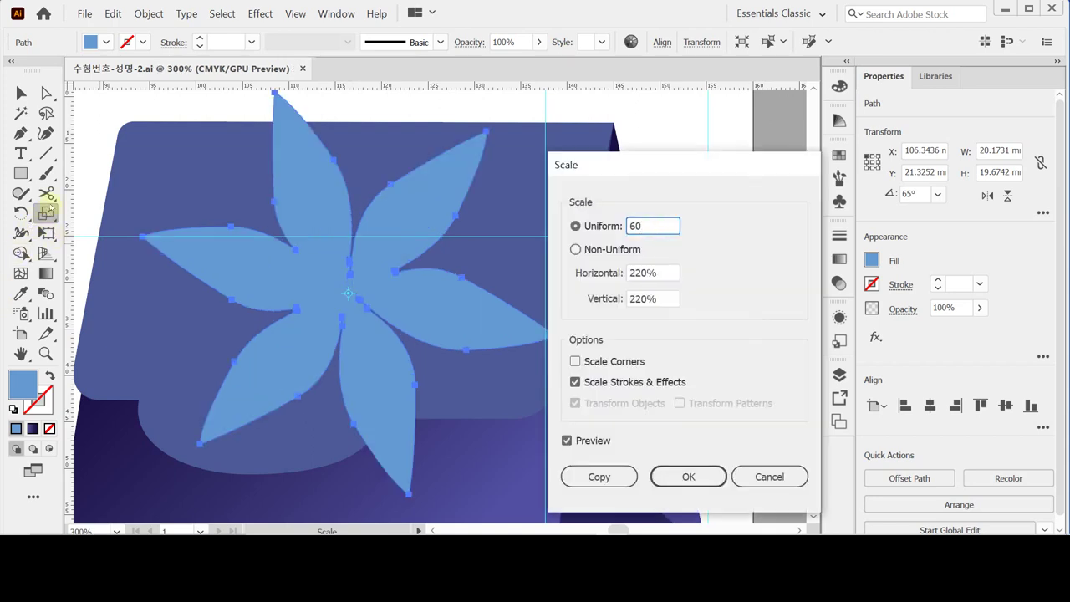
left_click(596, 475)
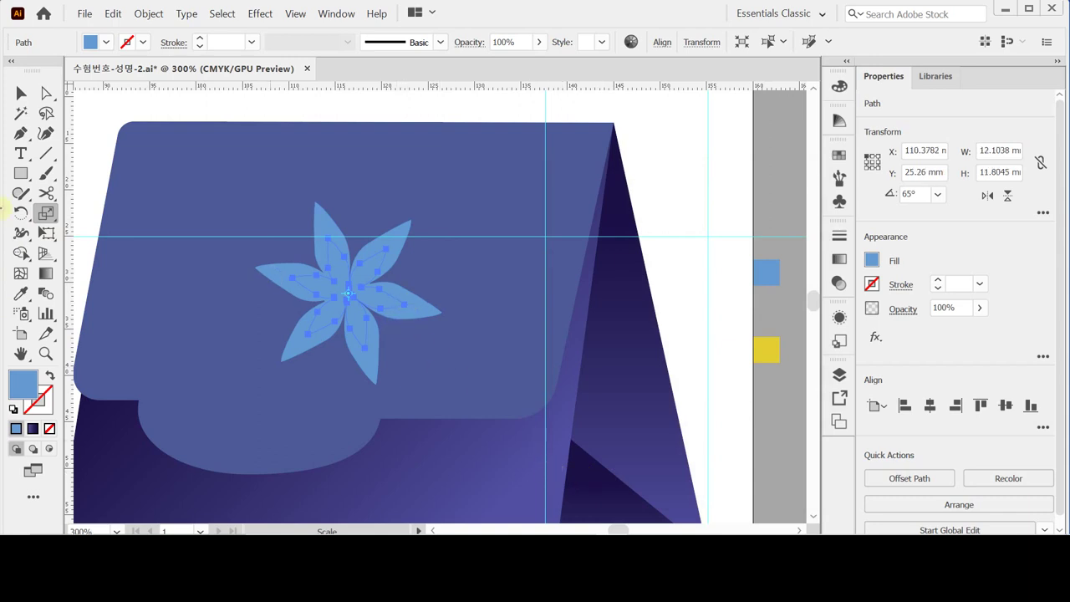
key("ctrl")
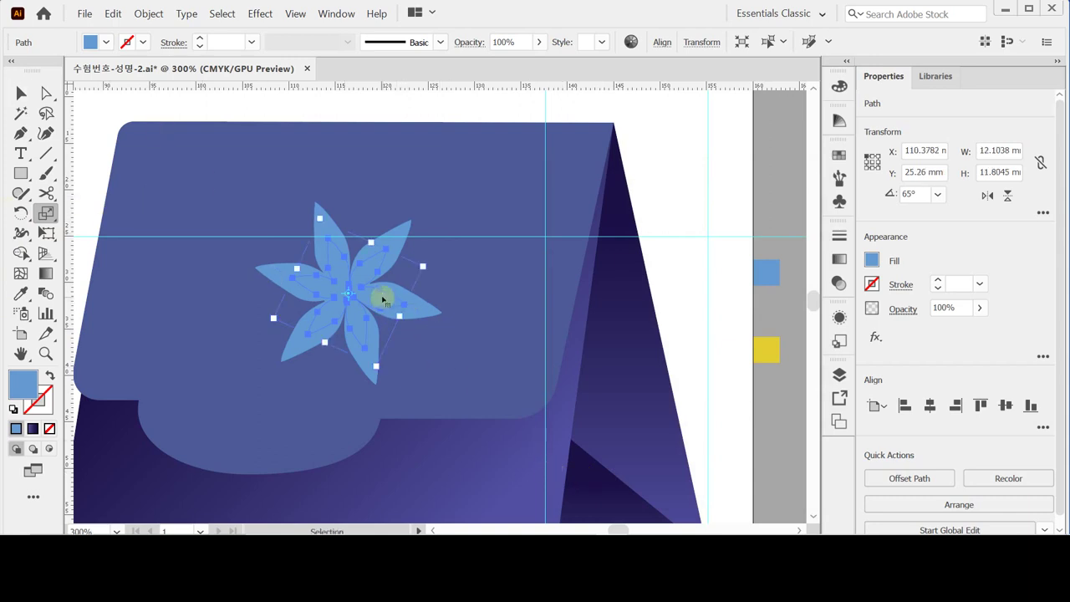
key("ctrl+d")
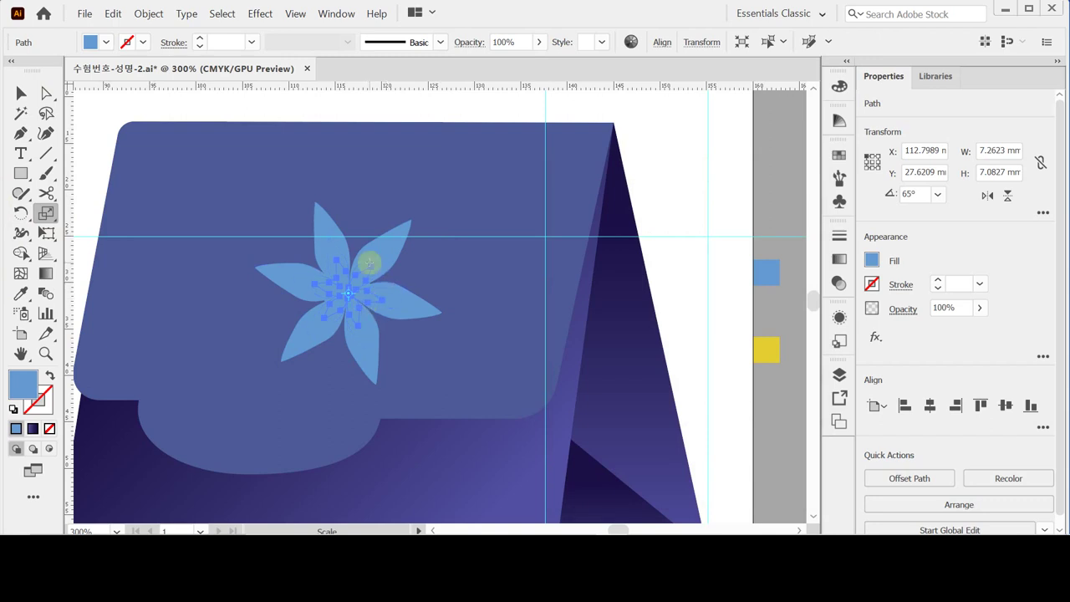
Position the smallest flower at the flap's upper left and the medium one right of the large flower, and save the document.
left_click_drag(353, 292, 262, 174)
left_click_drag(371, 282, 515, 250)
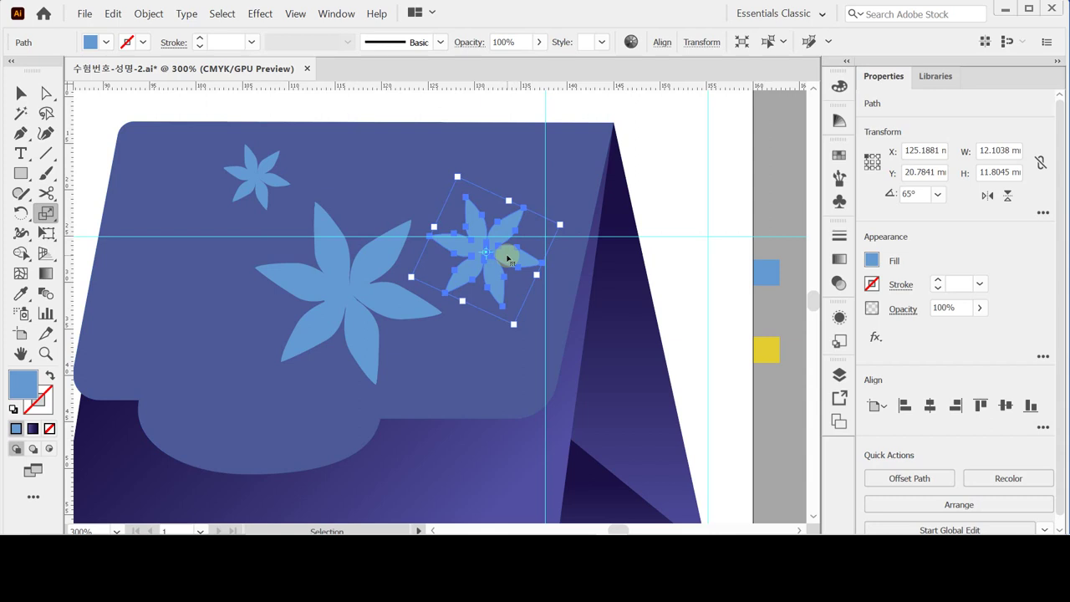
left_click_drag(507, 257, 292, 176)
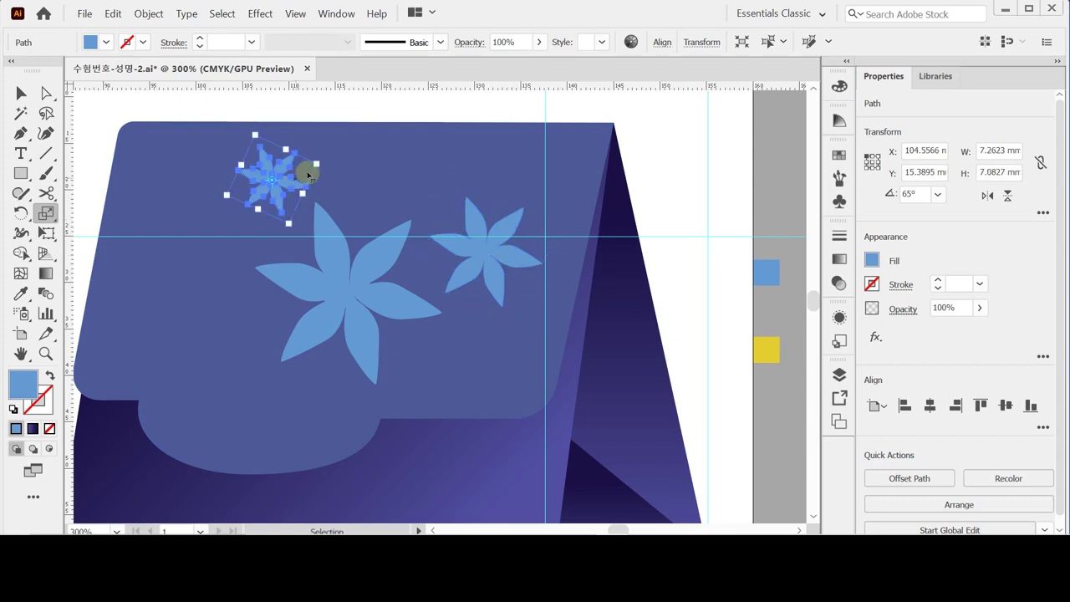
key("s")
key("ctrl+s")
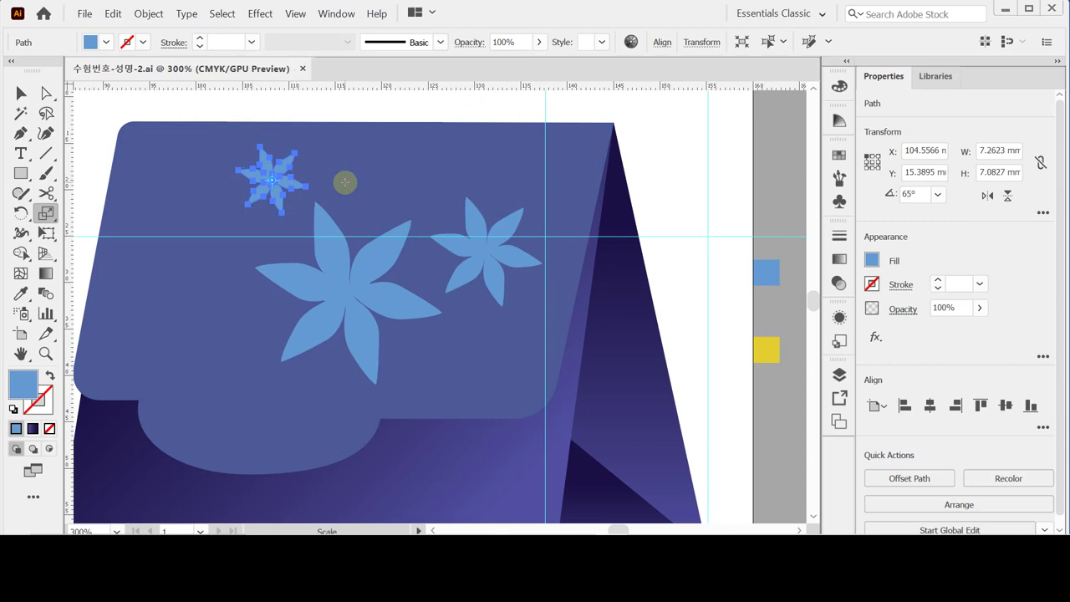
Create a five-pointed star with radii of 10 mm and 5 mm on the rounded tab of the blue flap.
key("space")
mouse_move(482, 315)
left_mouse_down()
mouse_move(497, 346)
mouse_move(478, 327)
left_mouse_up()
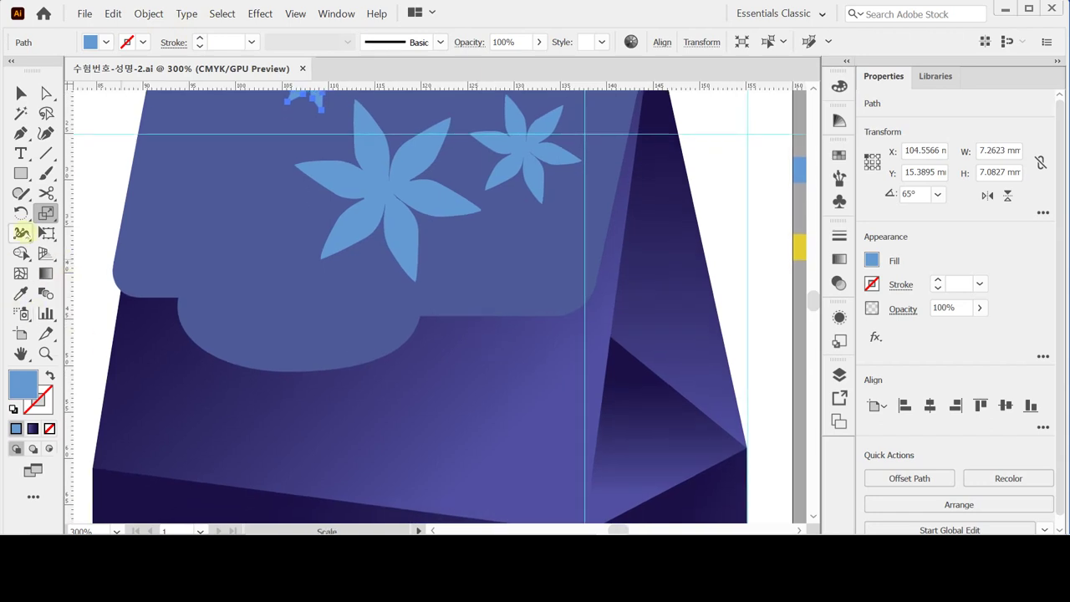
left_click(21, 173)
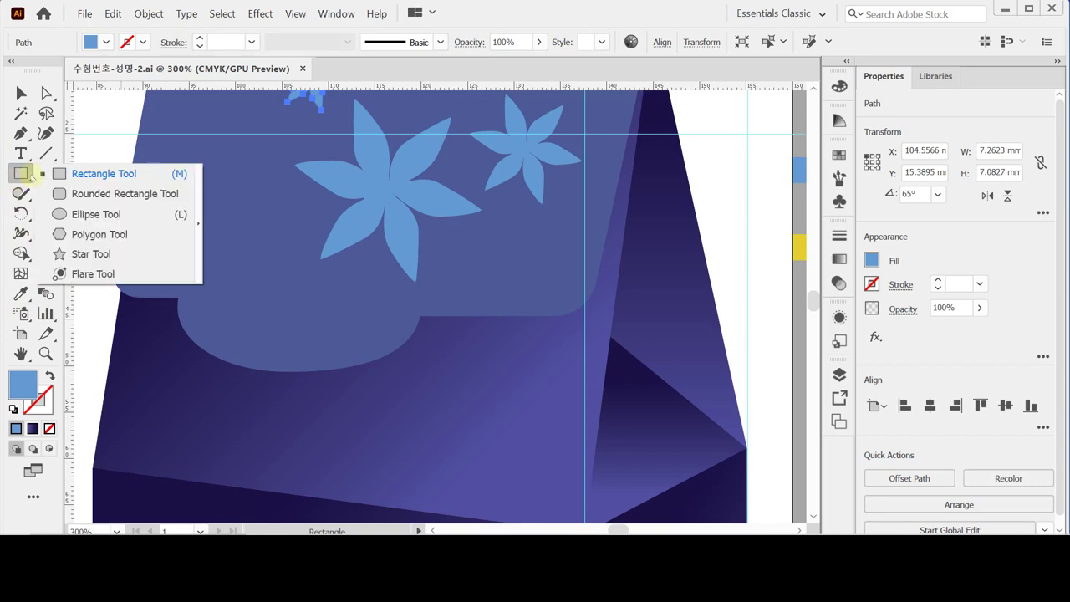
left_click(107, 253)
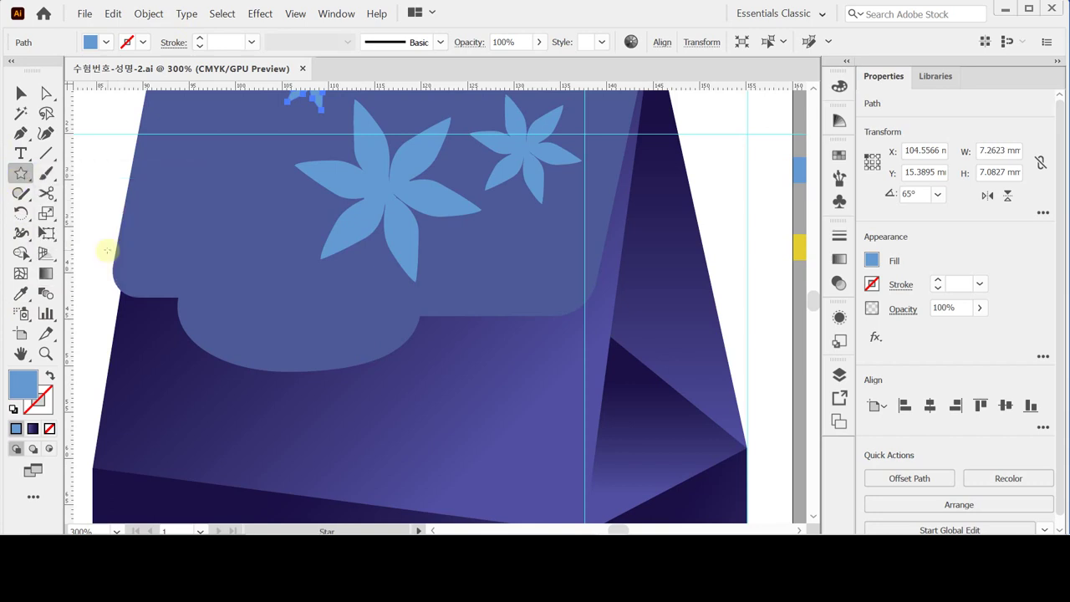
left_click(283, 330)
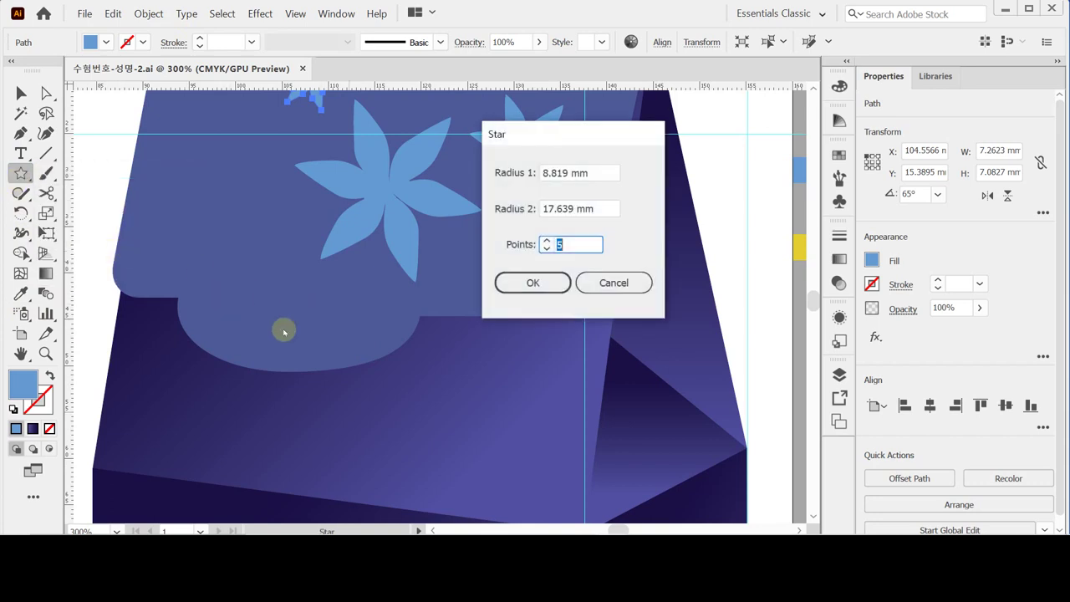
left_click(517, 174)
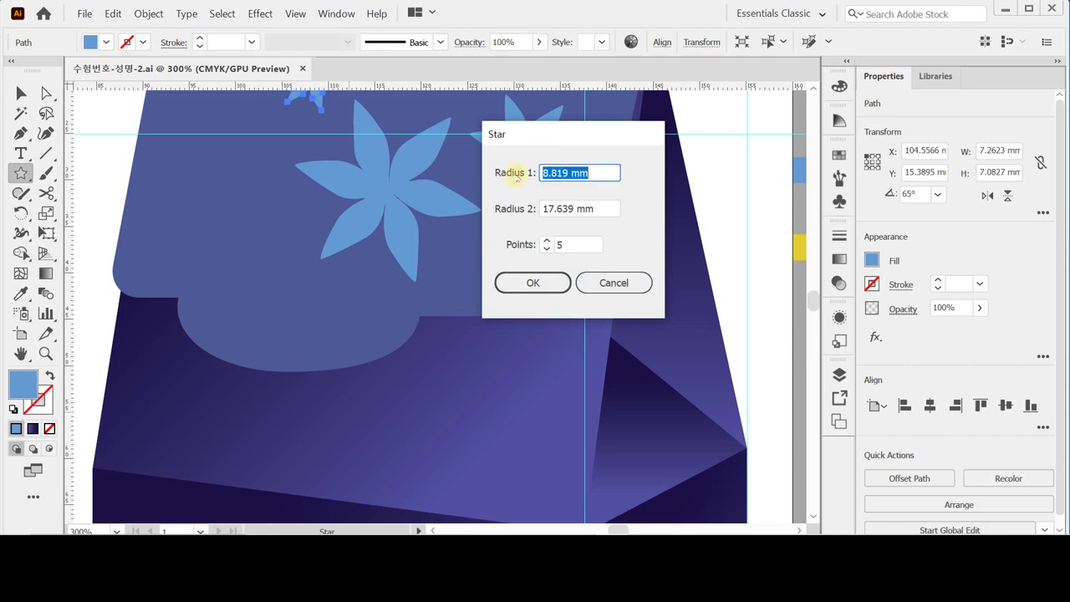
type("10")
key("Tab")
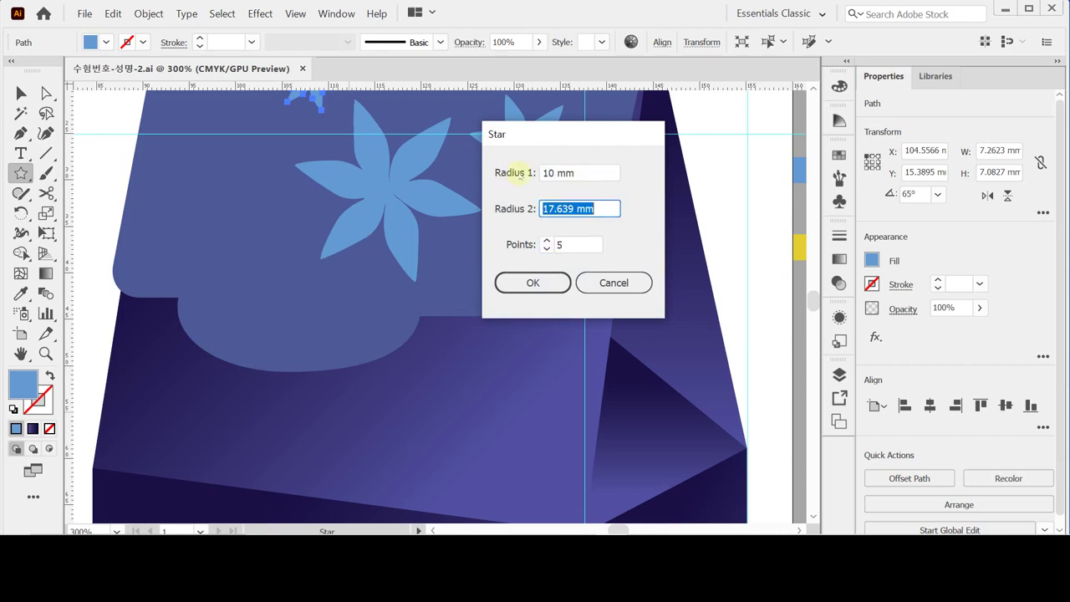
type("5")
key("Tab")
type("5")
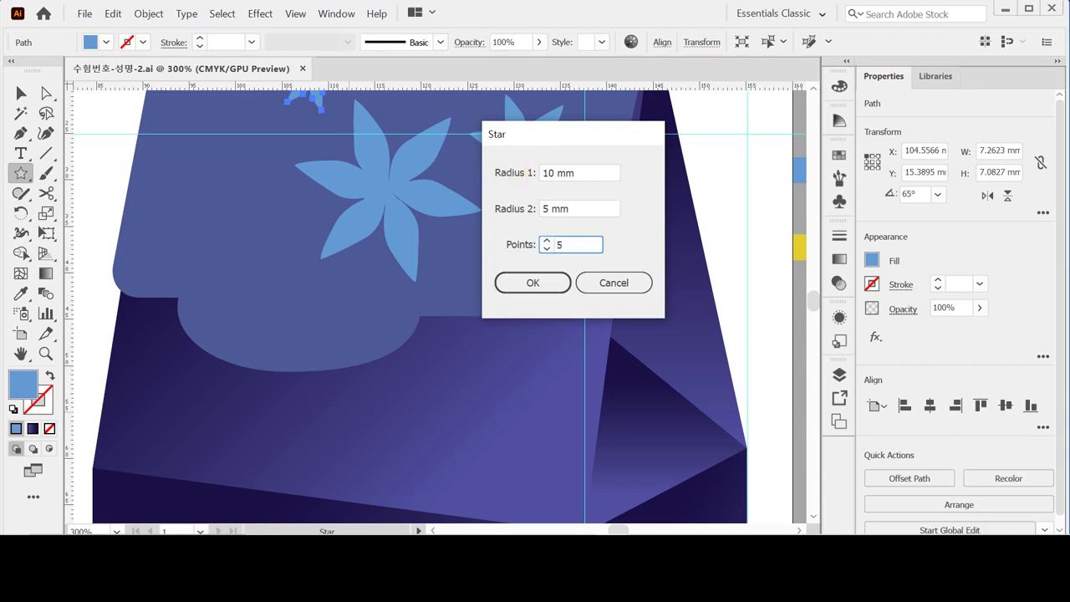
left_click(531, 284)
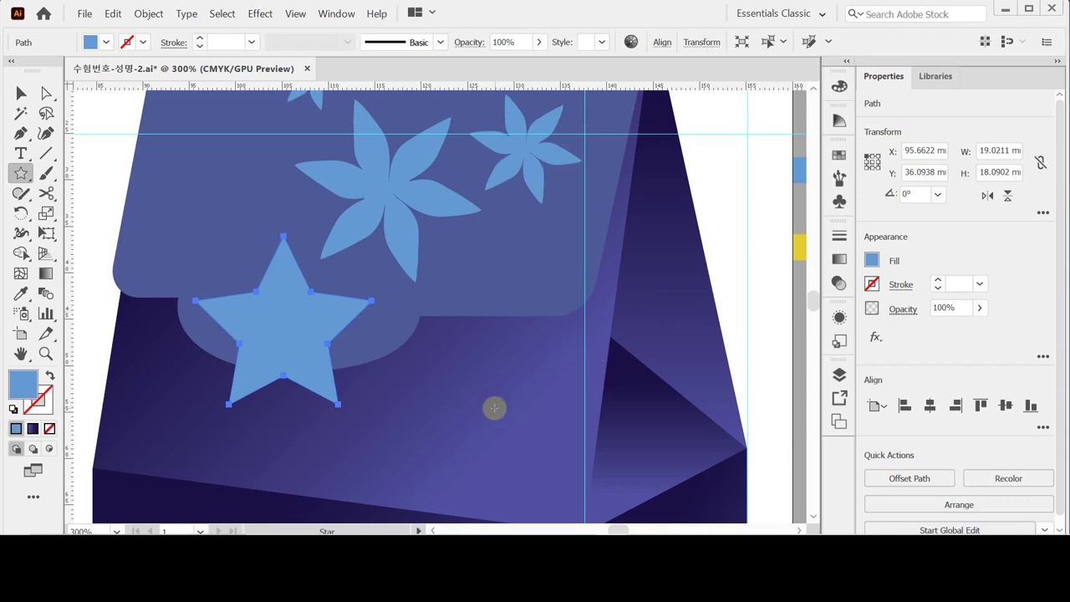
Apply the yellow sample square's fill and 70% opacity to the star and shift it slightly down and right.
key("ctrl+minus")
left_click_drag(497, 297, 460, 311)
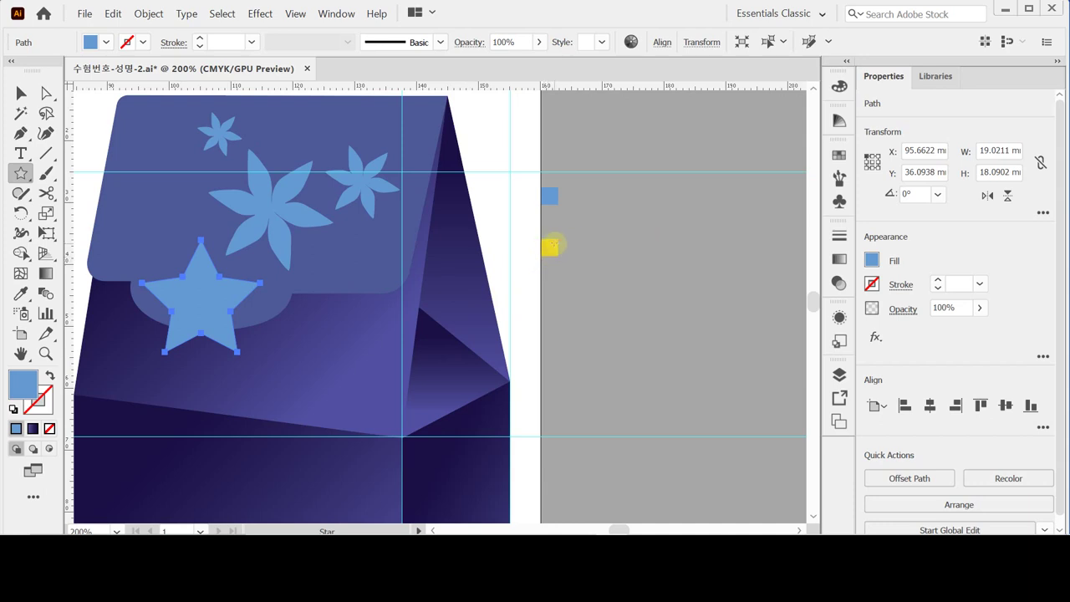
key("i")
left_click(553, 247)
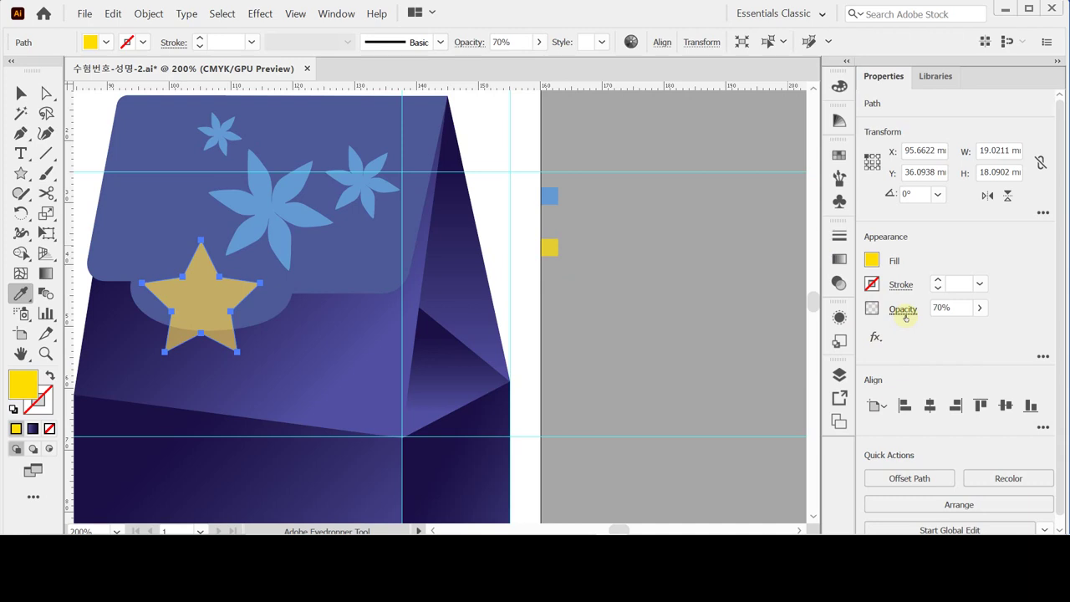
left_click_drag(219, 301, 228, 323)
key("ctrl+plus")
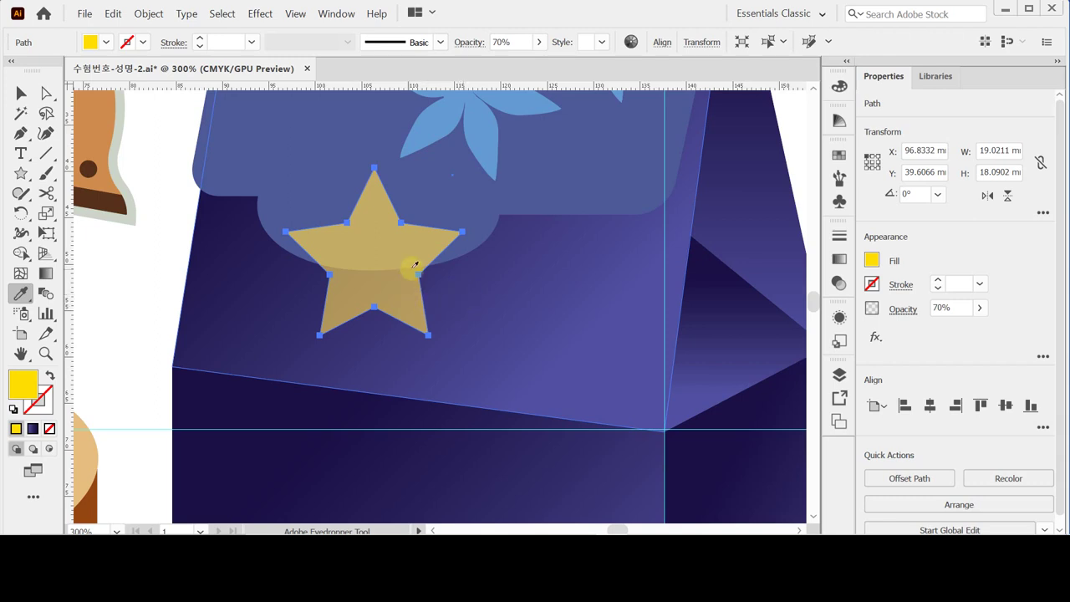
Round all of the star's corners to about 1.4 mm and save the document.
left_click(44, 93)
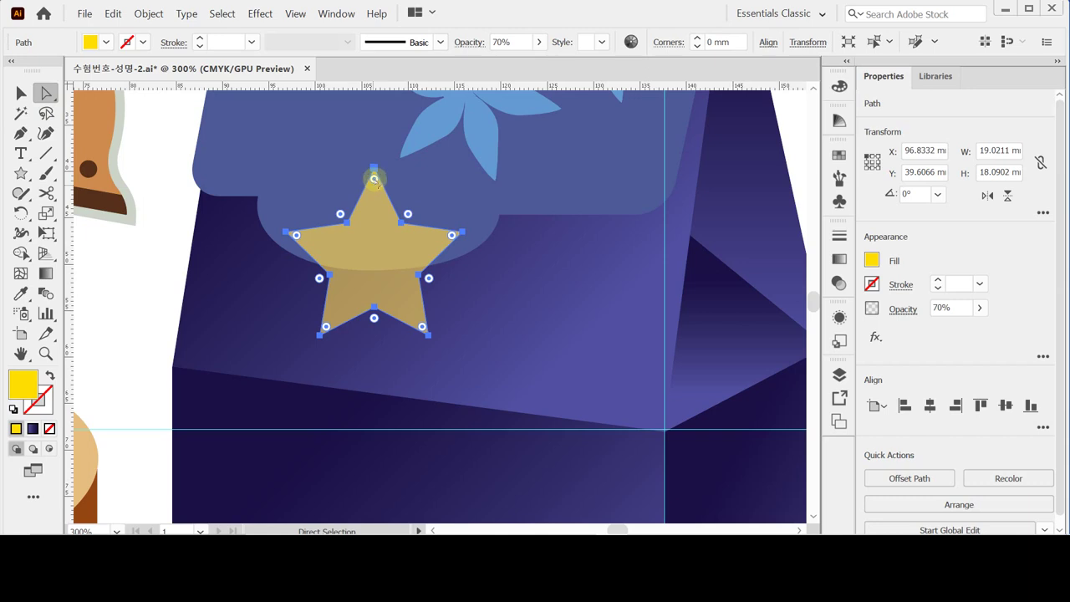
left_click_drag(373, 179, 374, 197)
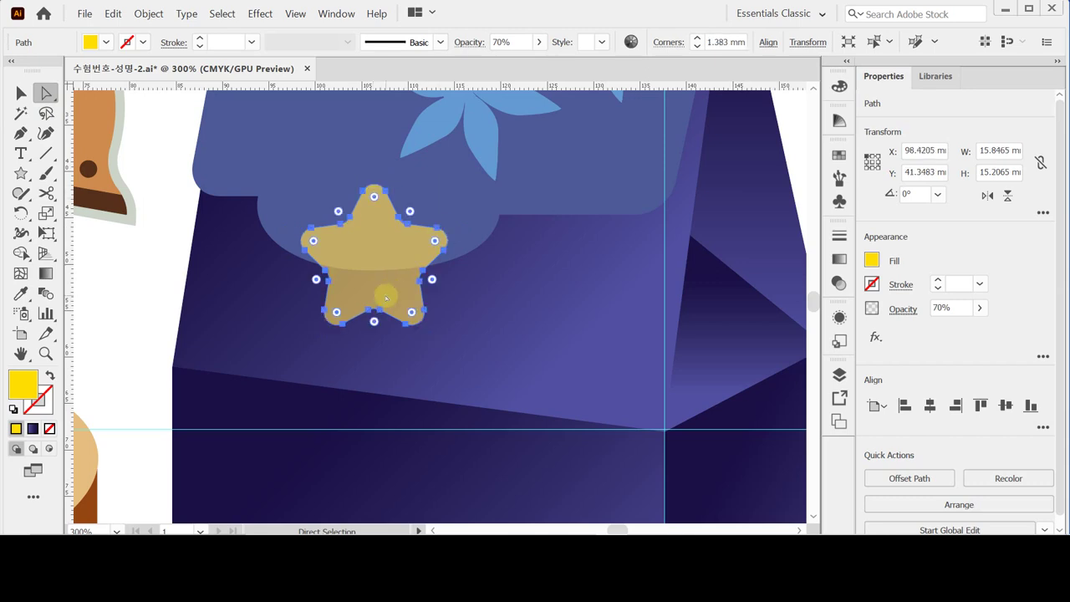
left_click(492, 282, "ctrl+alt")
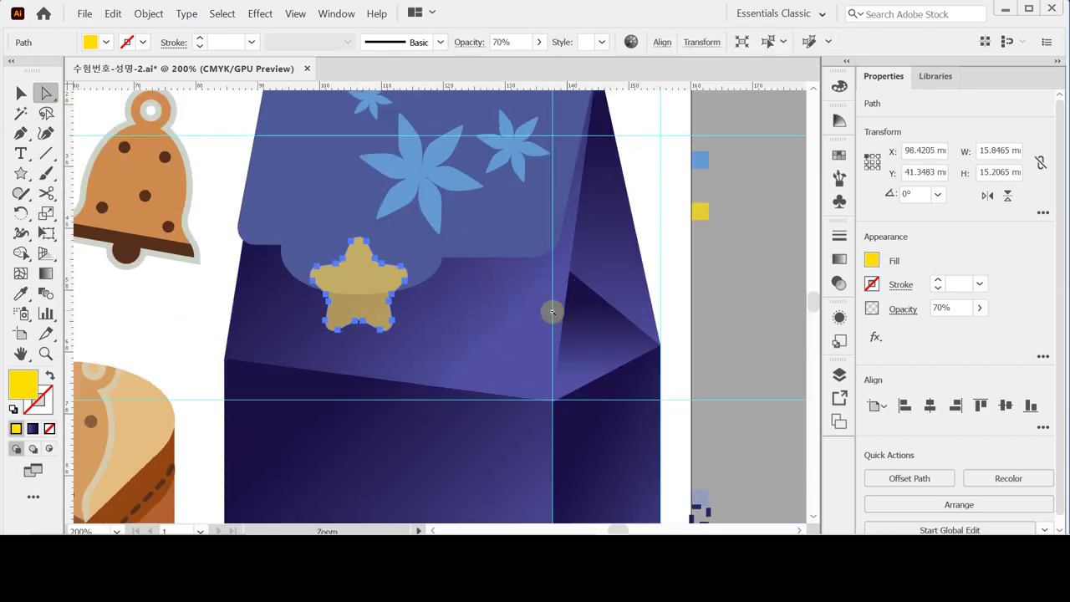
left_click(547, 296, "ctrl+alt")
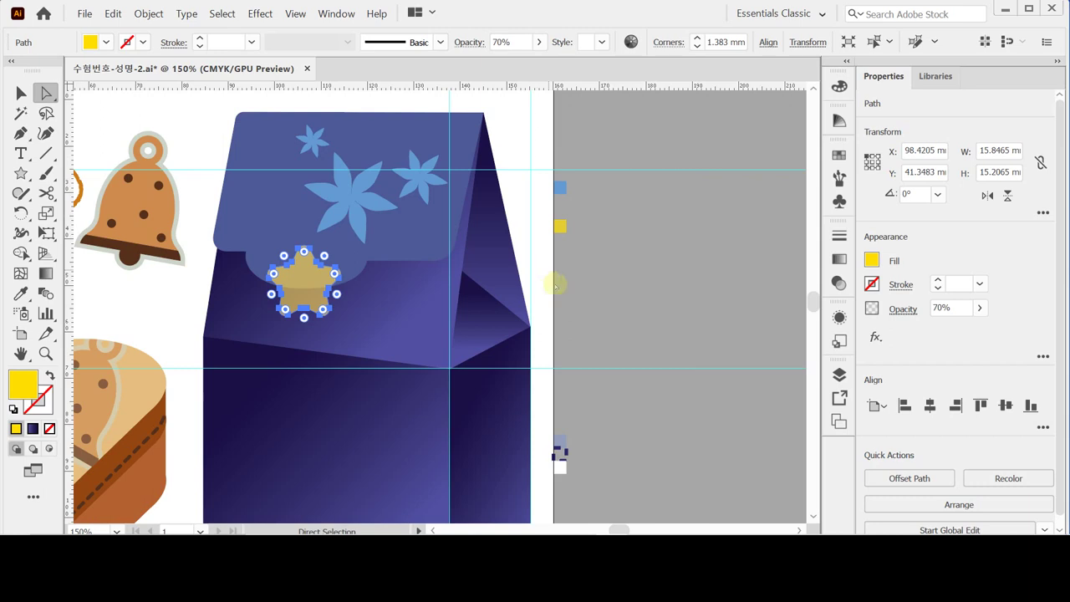
key("ctrl")
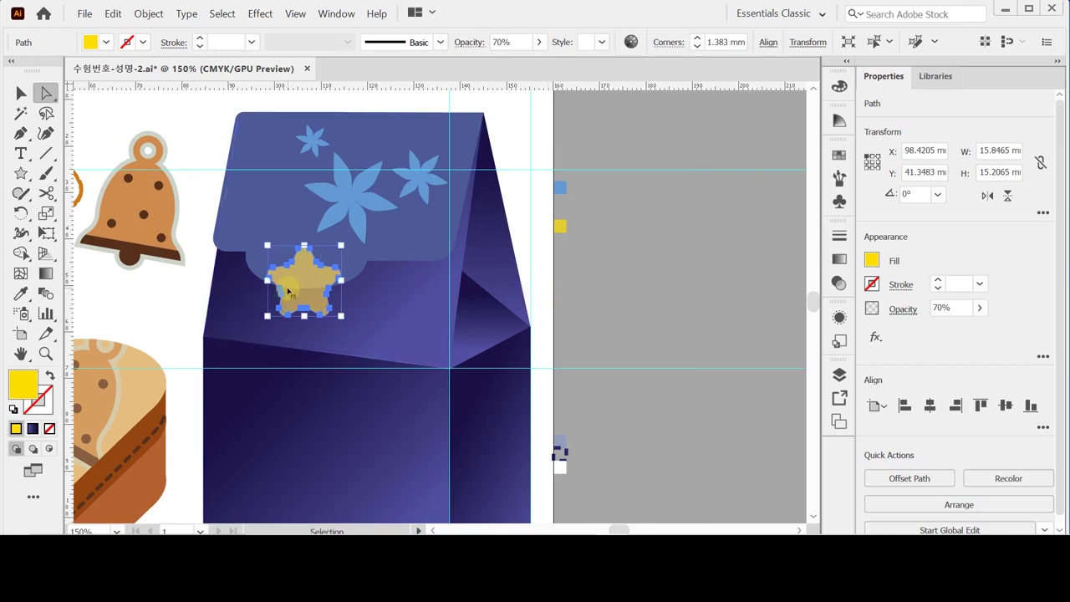
key("ctrl+s")
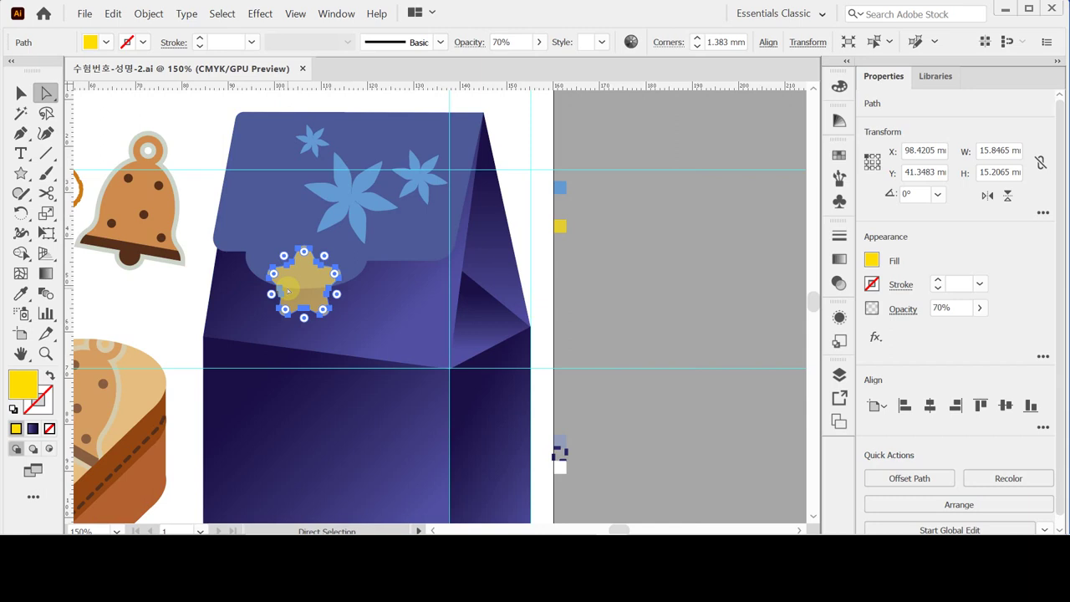
Duplicate the box's upper and lower front panels in place at the front and unite the copies into one shape.
key("v")
left_click(697, 246)
key("ctrl+1")
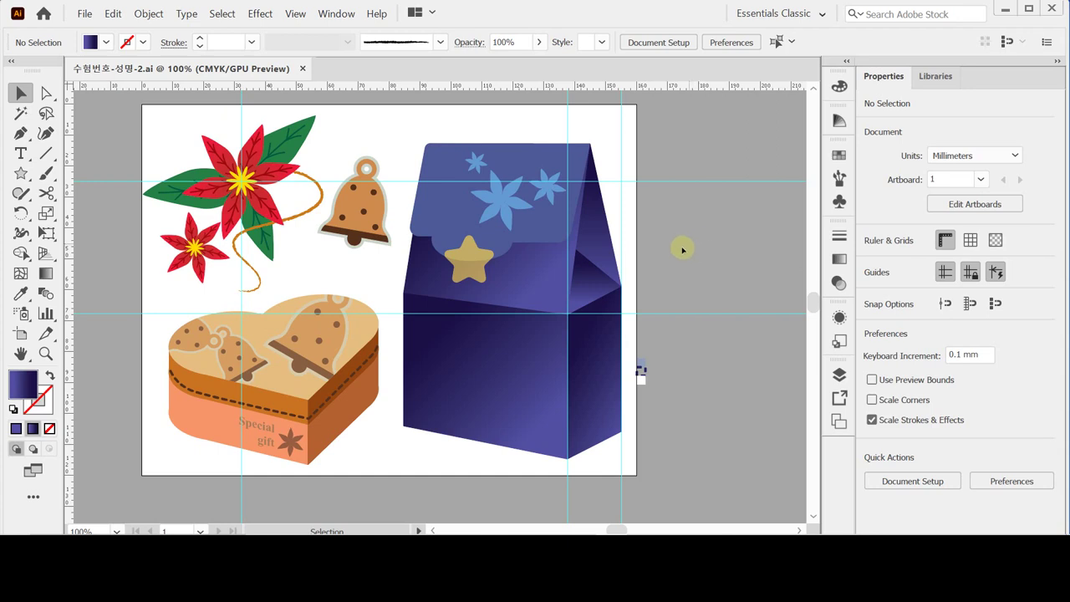
left_click_drag(389, 279, 418, 323)
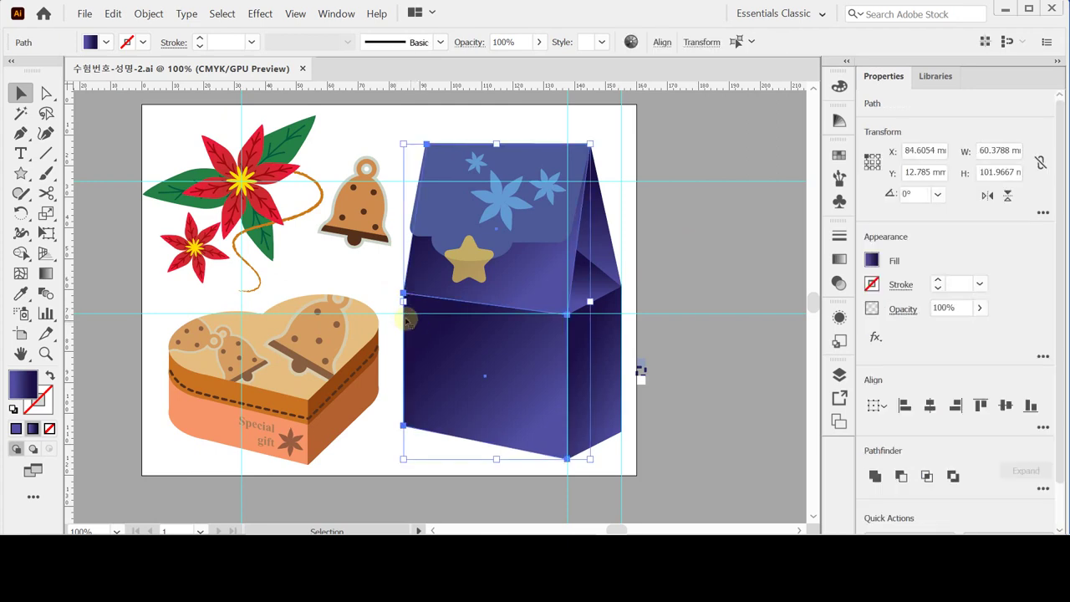
left_click_drag(388, 277, 420, 320)
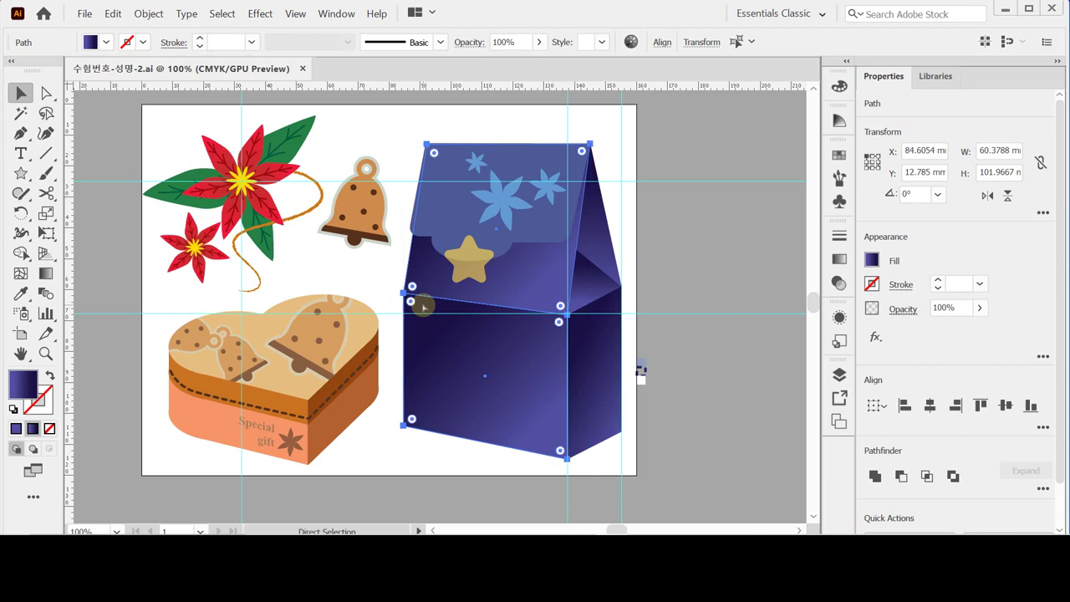
key("ctrl+z")
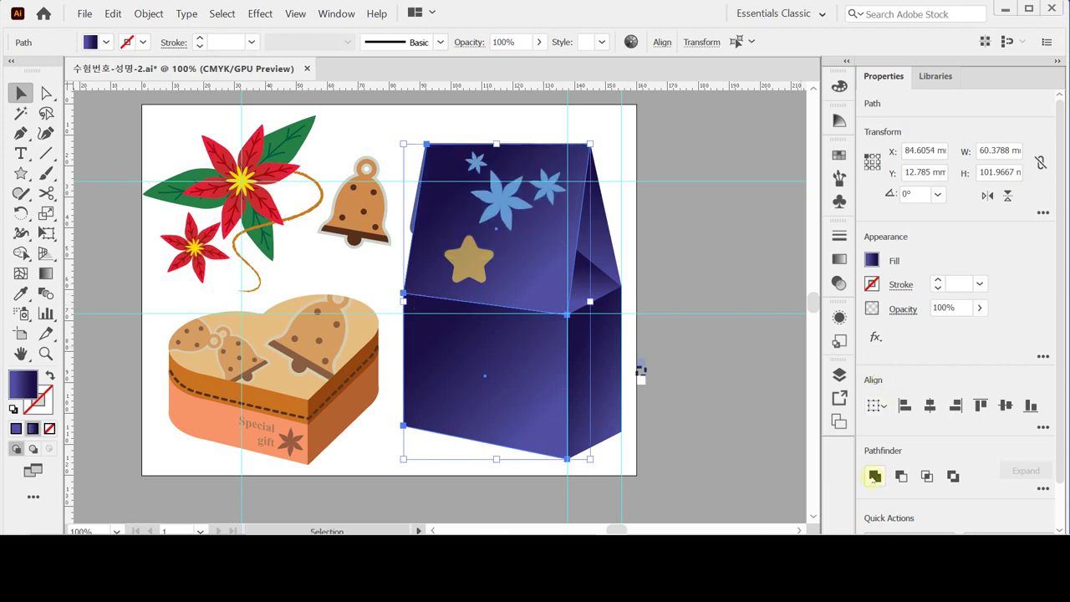
left_click(874, 476)
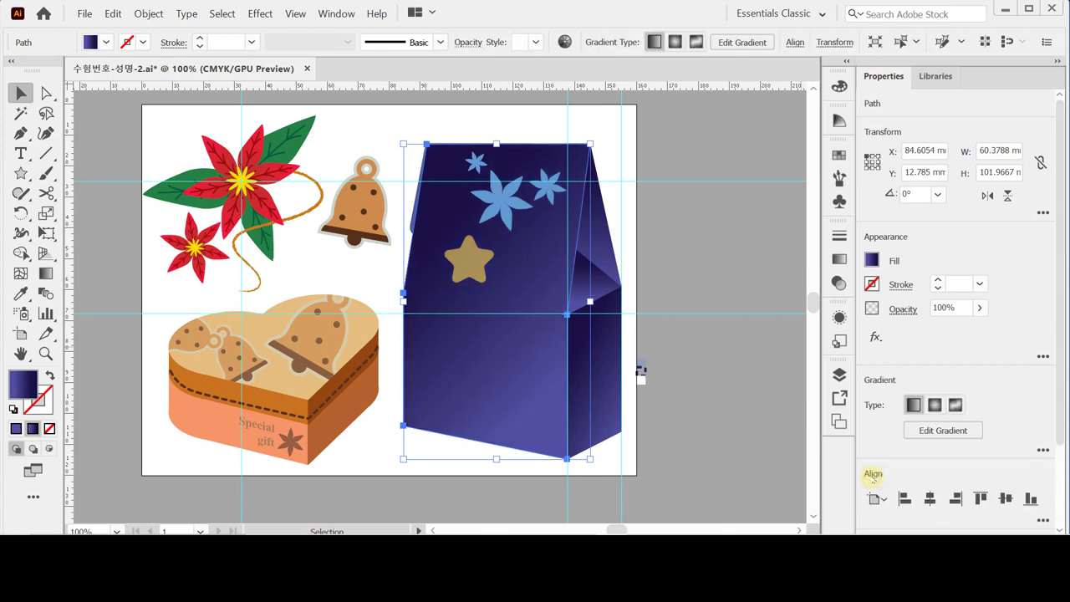
Fill the united front shape with the 포인세티아 pattern swatch.
left_click(839, 156)
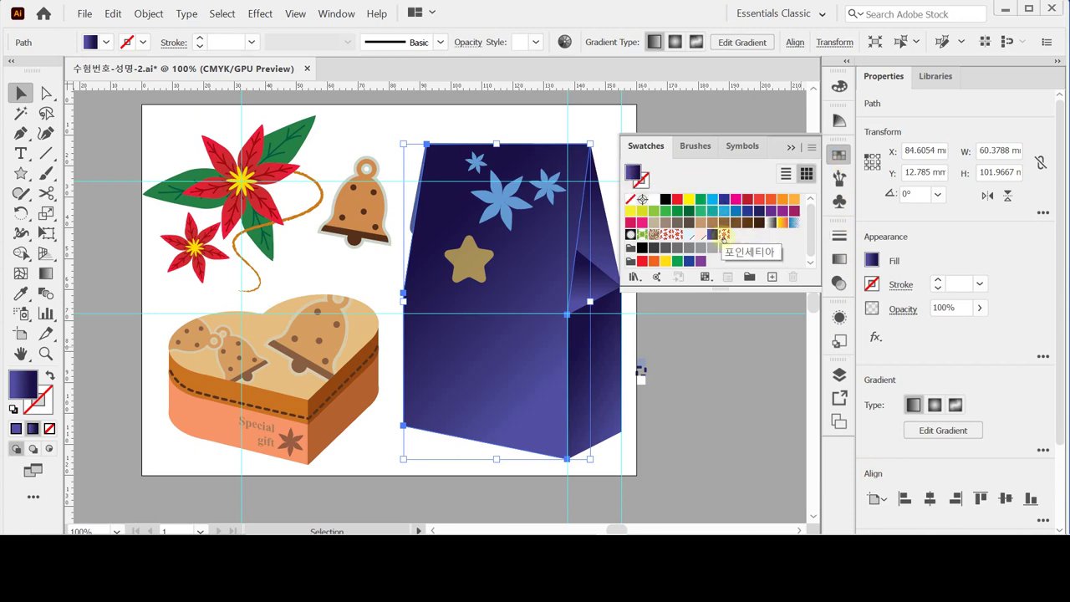
left_click(724, 237)
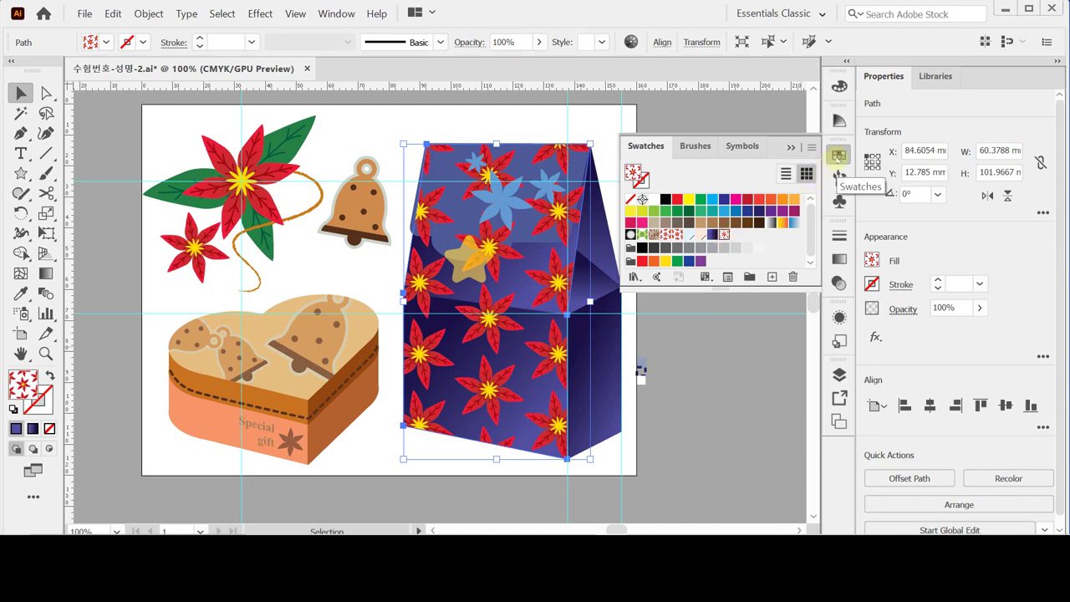
left_click(839, 157)
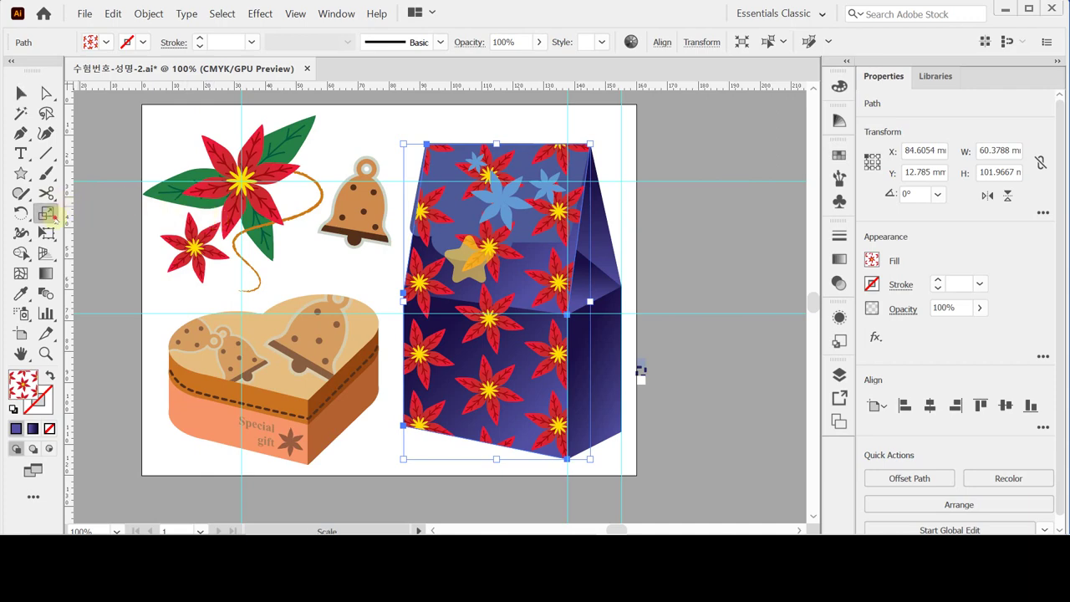
Scale only the pattern inside the front shape uniformly to 70%, leaving object transformation off.
double_click(46, 214)
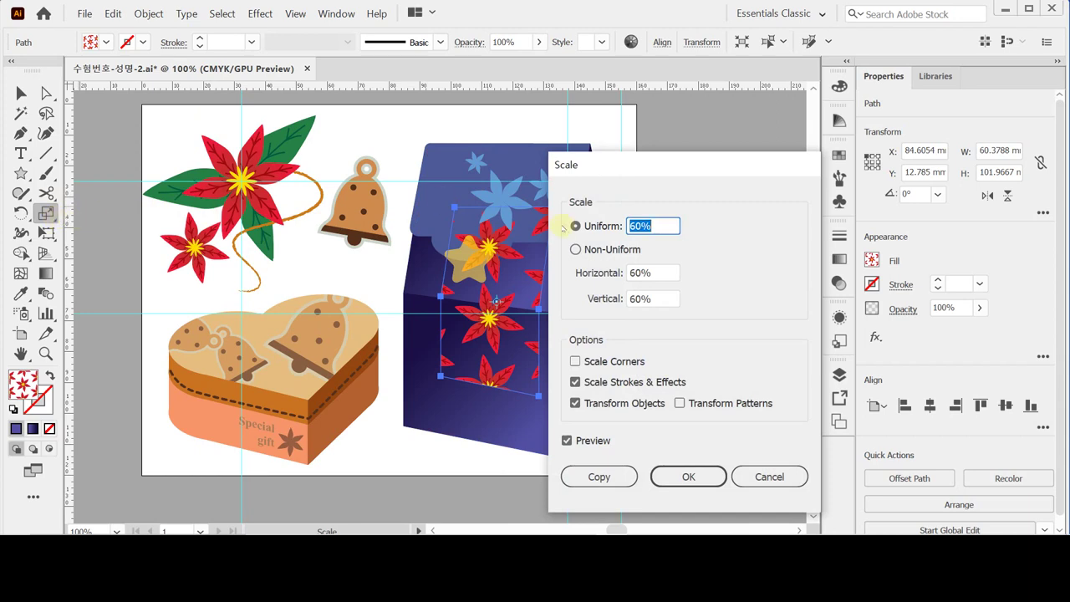
left_click_drag(615, 166, 617, 149)
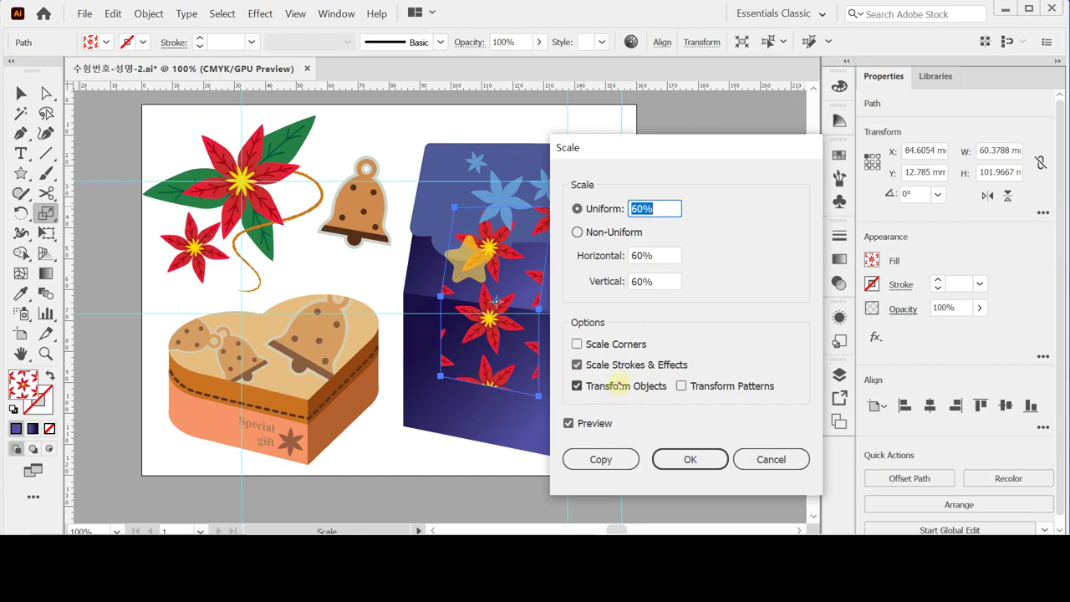
left_click(619, 385)
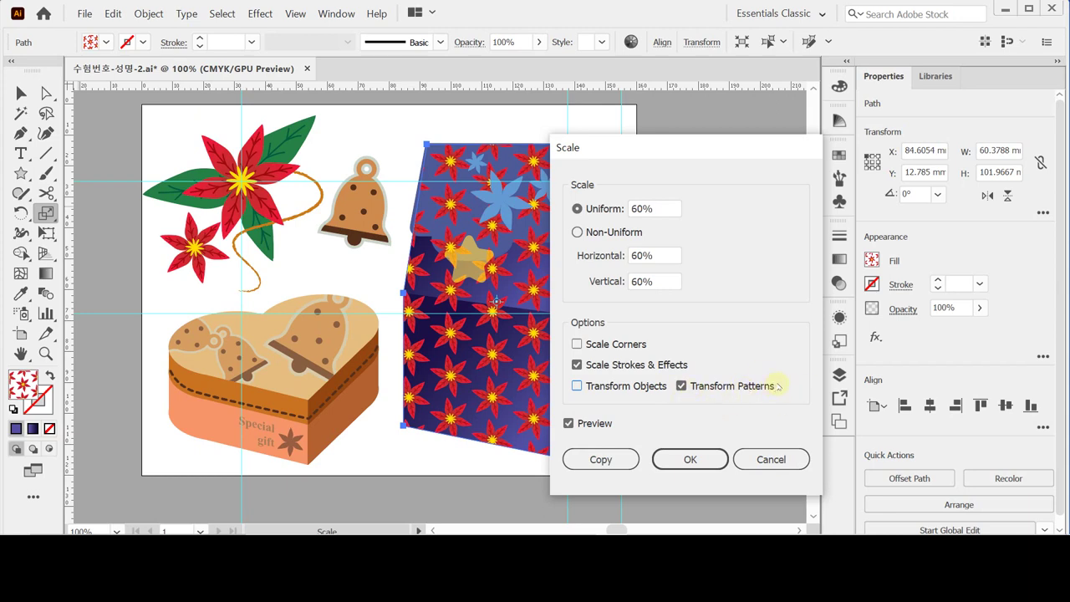
left_click_drag(669, 209, 521, 213)
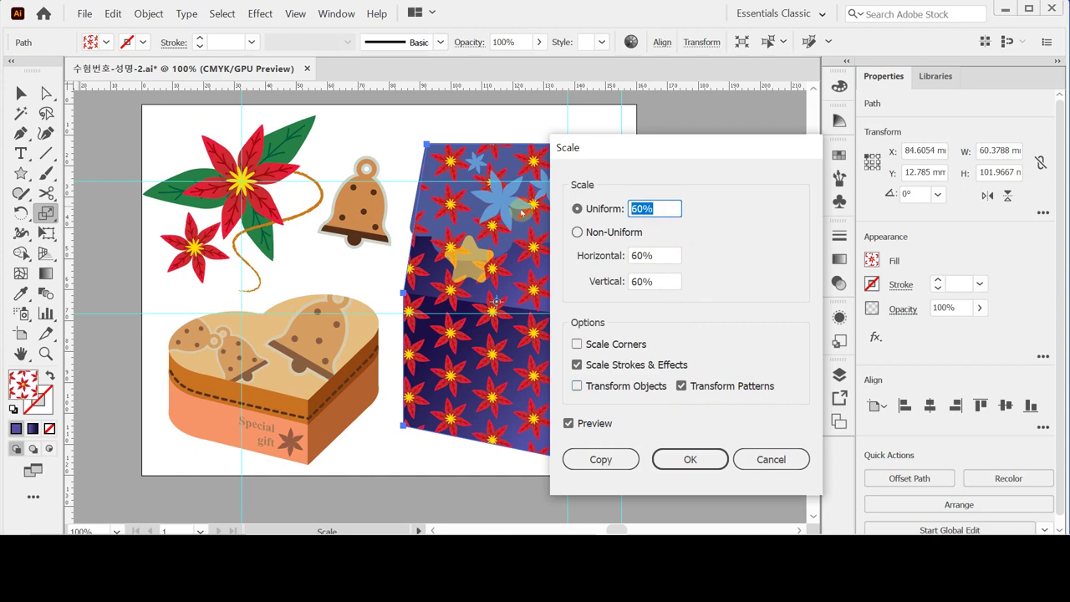
type("70")
key("Tab")
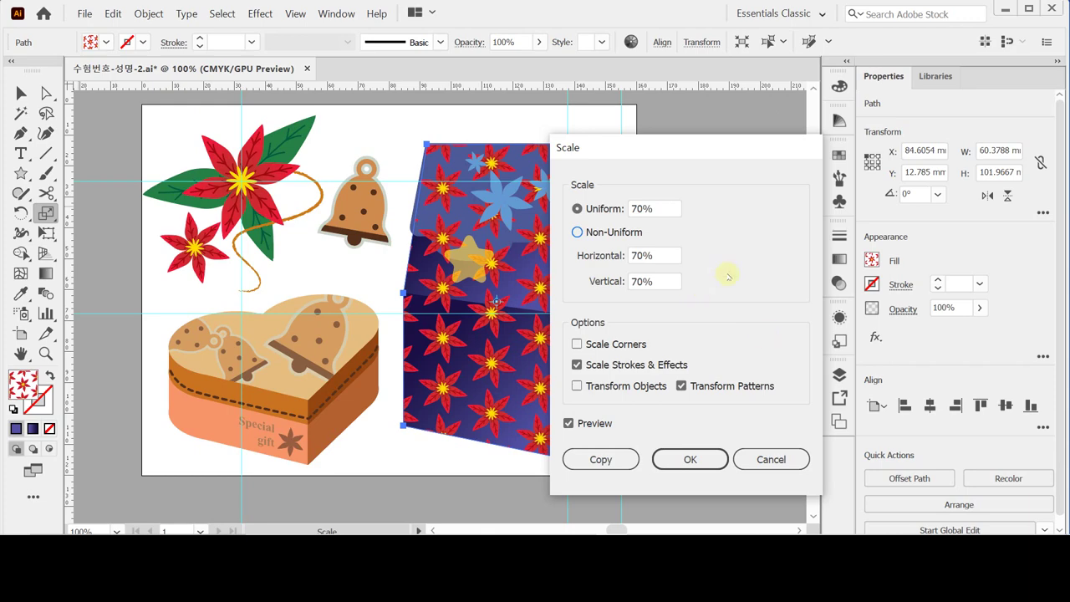
left_click(682, 467)
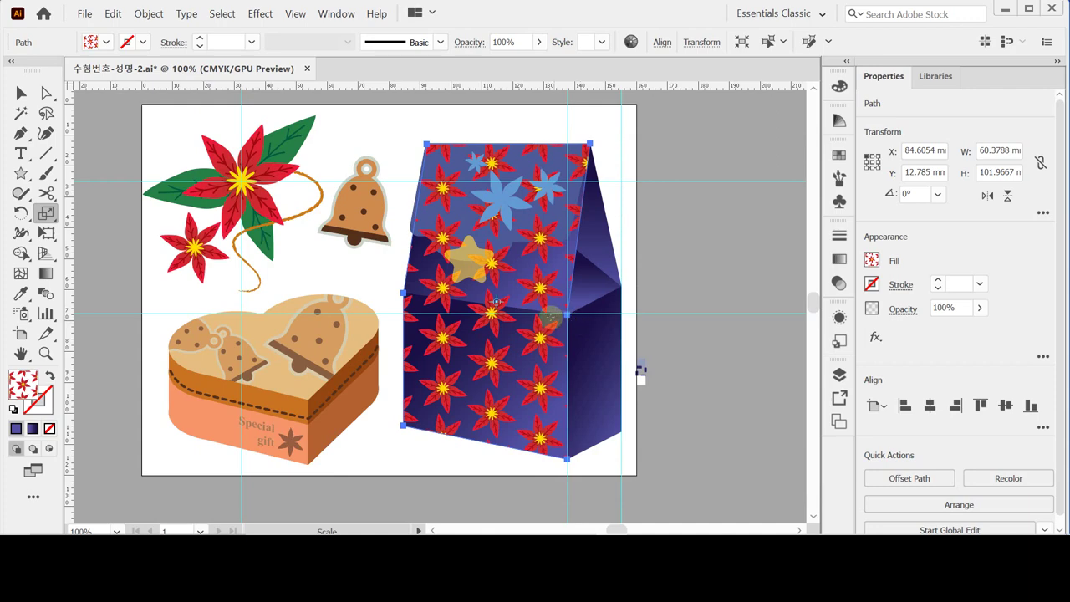
Bring the blue flap, its light blue flowers and the yellow star in front of the poinsettia-patterned shape.
key("v")
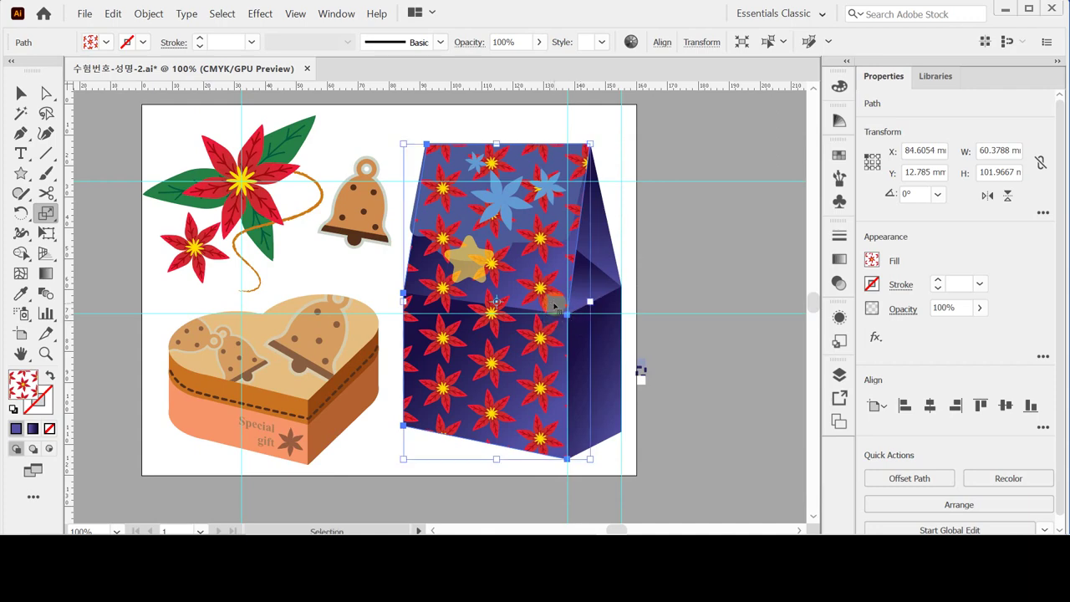
key("ctrl+z")
key("ctrl+shift+z")
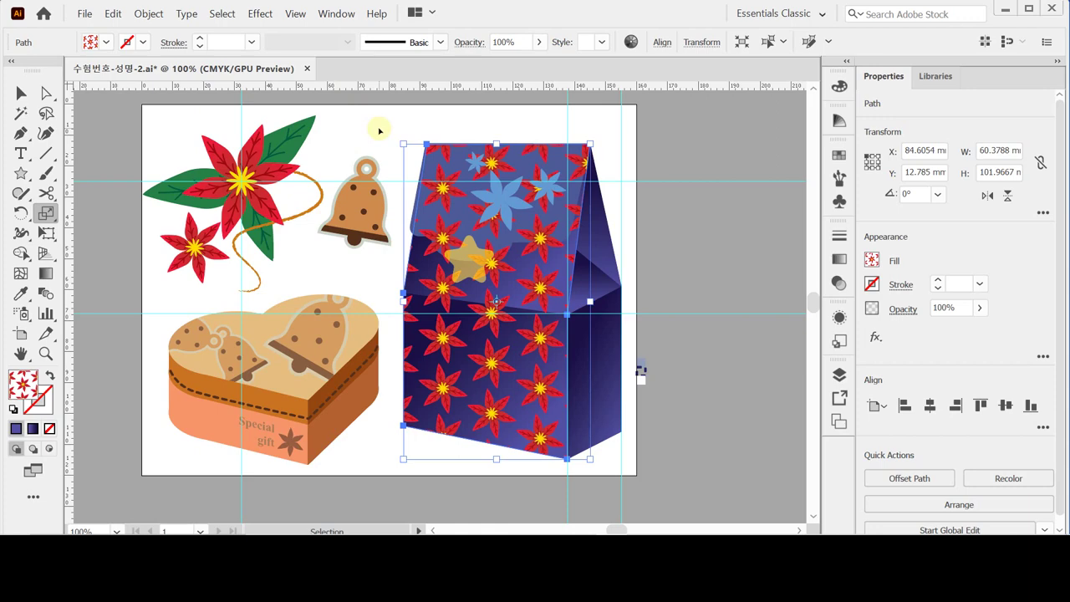
key("s")
key("ctrl+z")
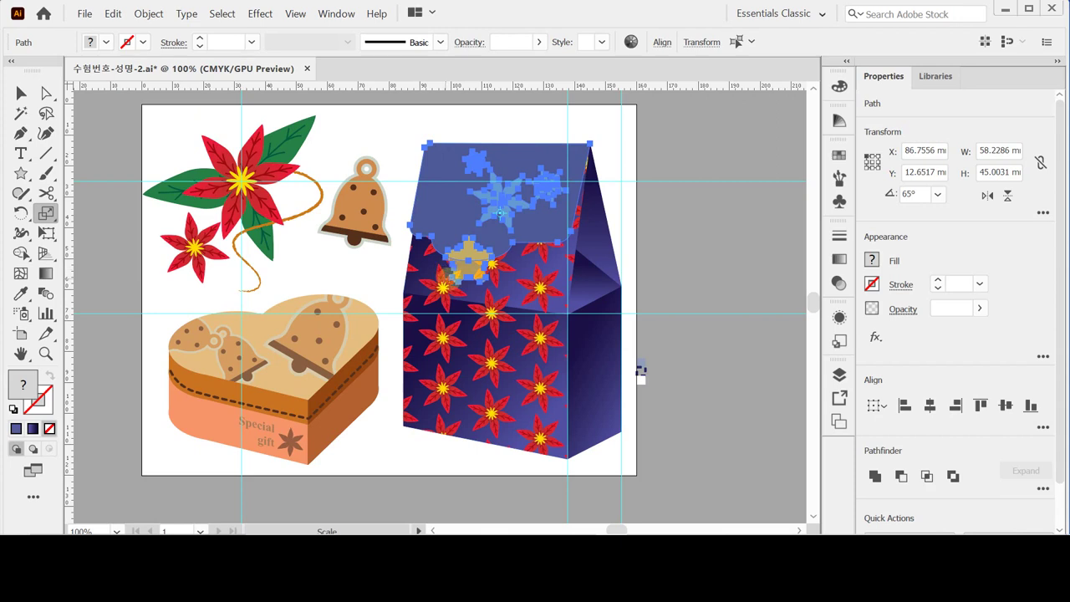
left_click_drag(618, 297, 564, 270)
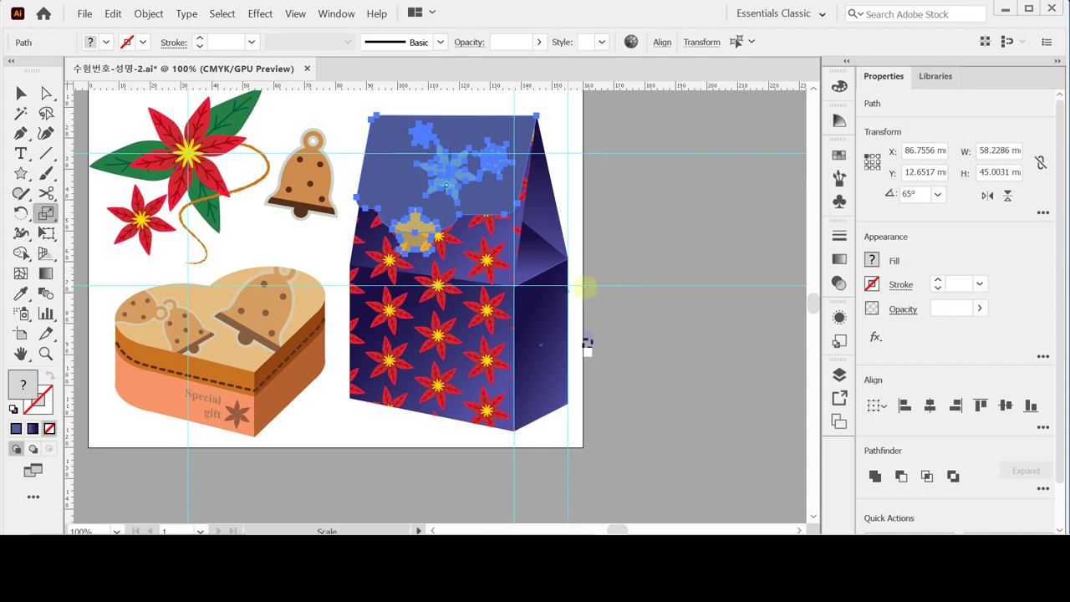
Duplicate the box's lower side panel in place at the front and fill the copy with the poinsettia pattern swatch.
key("ctrl+h")
left_click(687, 412, "ctrl")
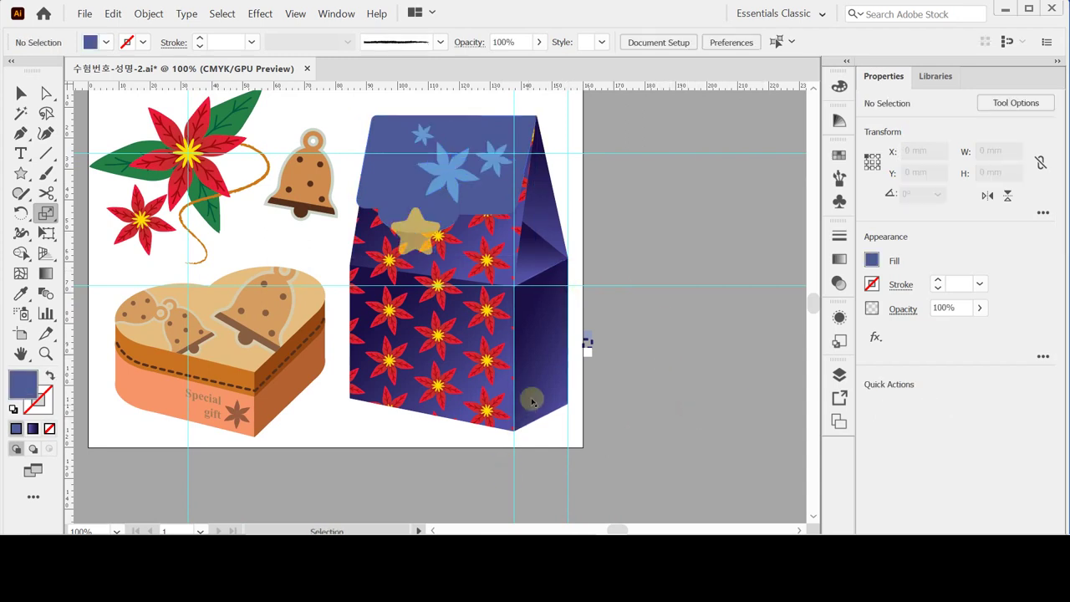
left_click(556, 368, "ctrl")
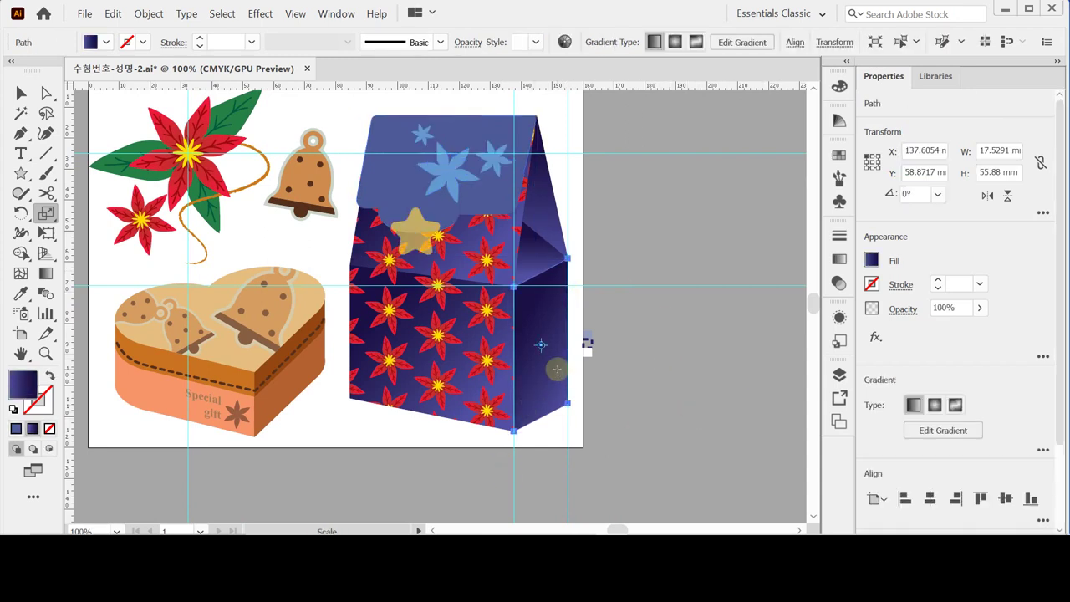
key("ctrl")
left_click(840, 156)
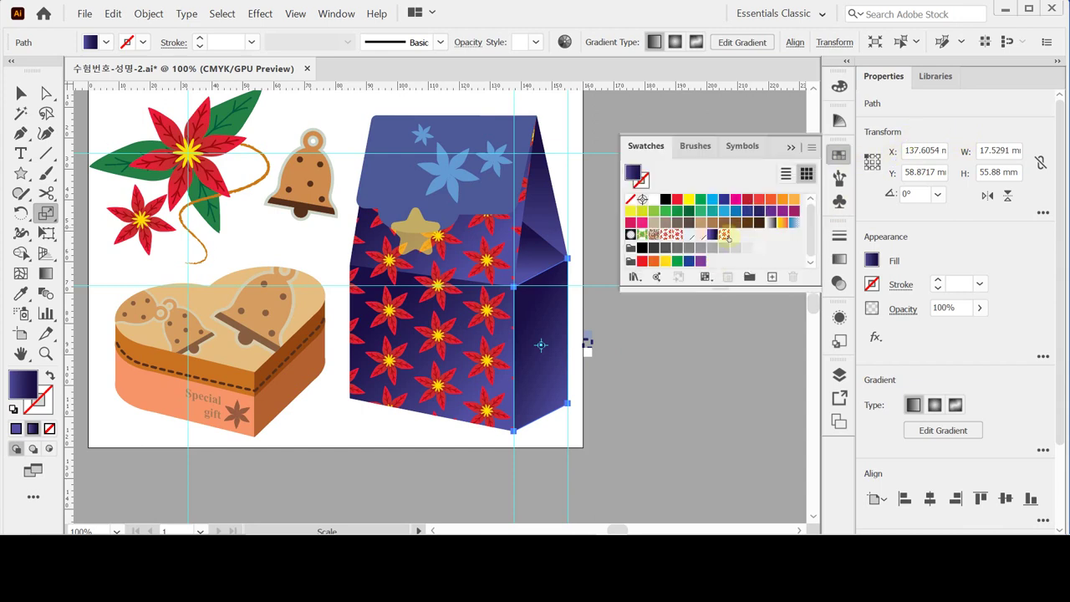
left_click(724, 235)
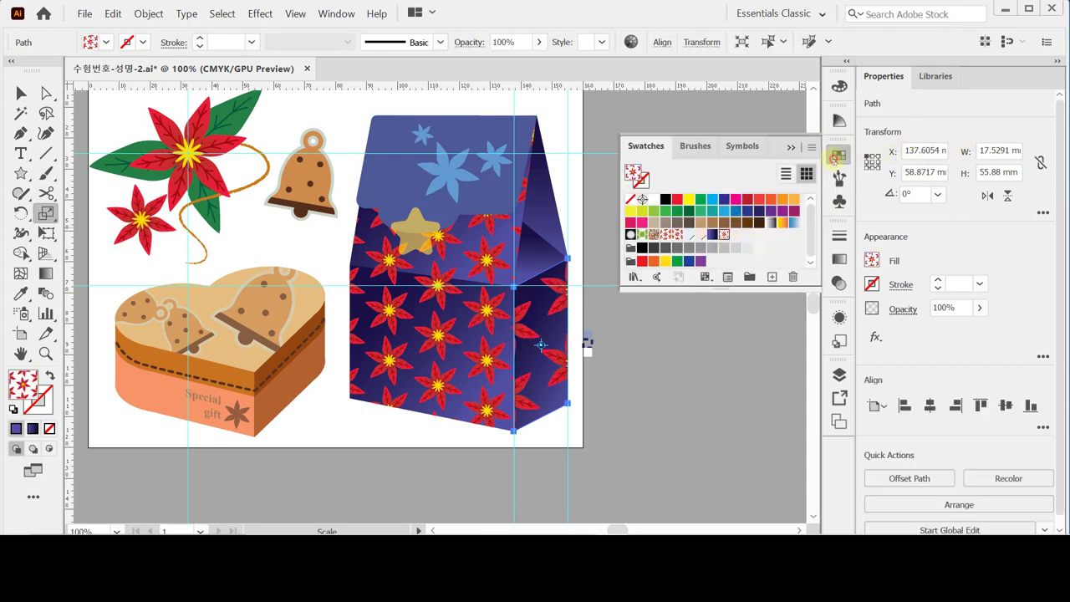
left_click(676, 242)
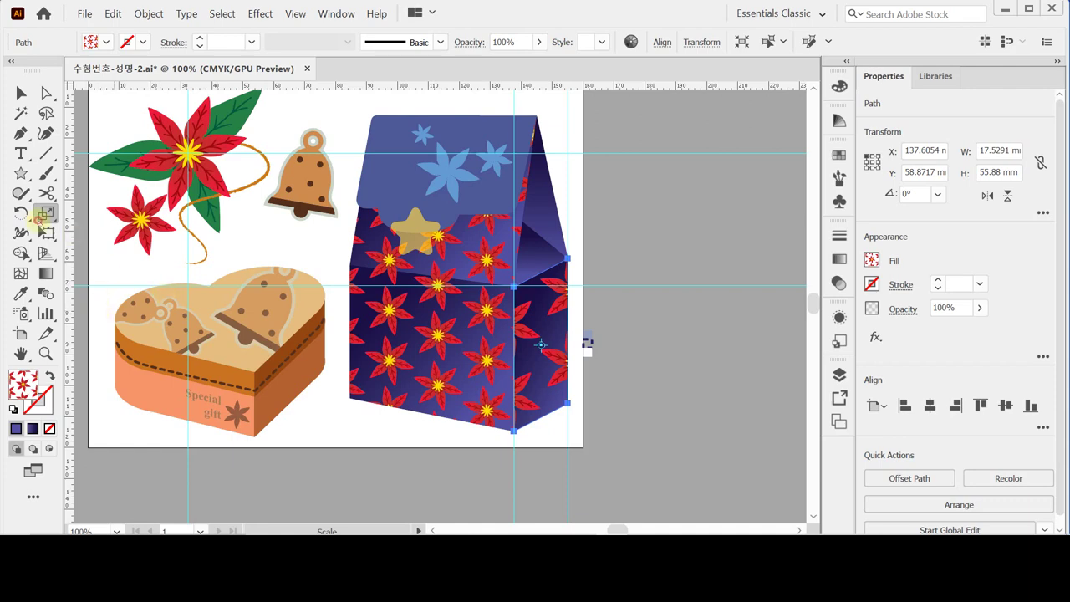
Scale only the pattern inside the lower side panel uniformly to 30%, leaving object transformation off.
double_click(45, 214)
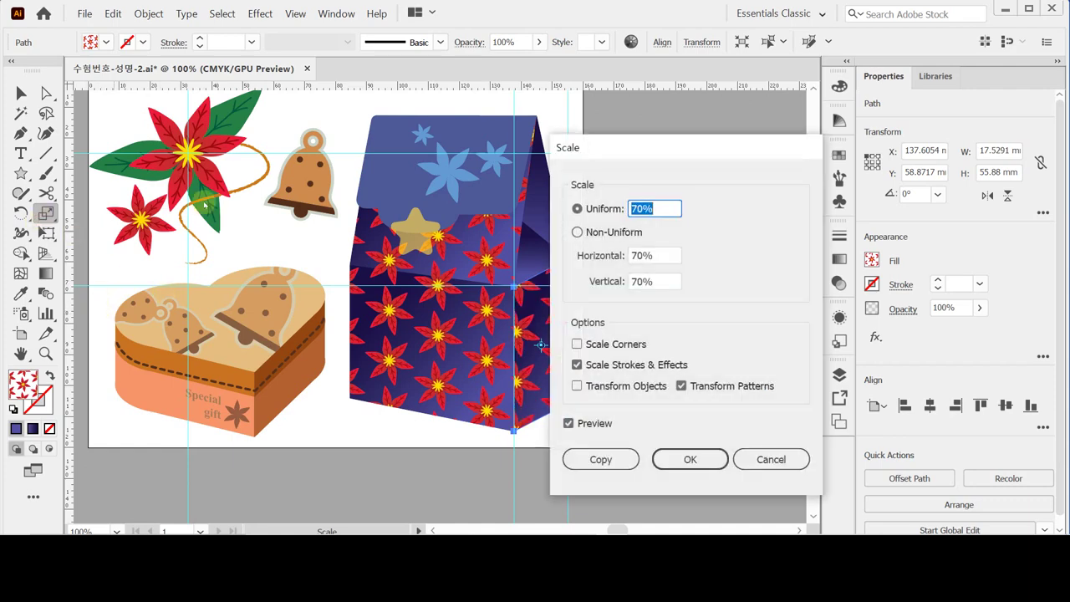
left_click_drag(662, 148, 709, 144)
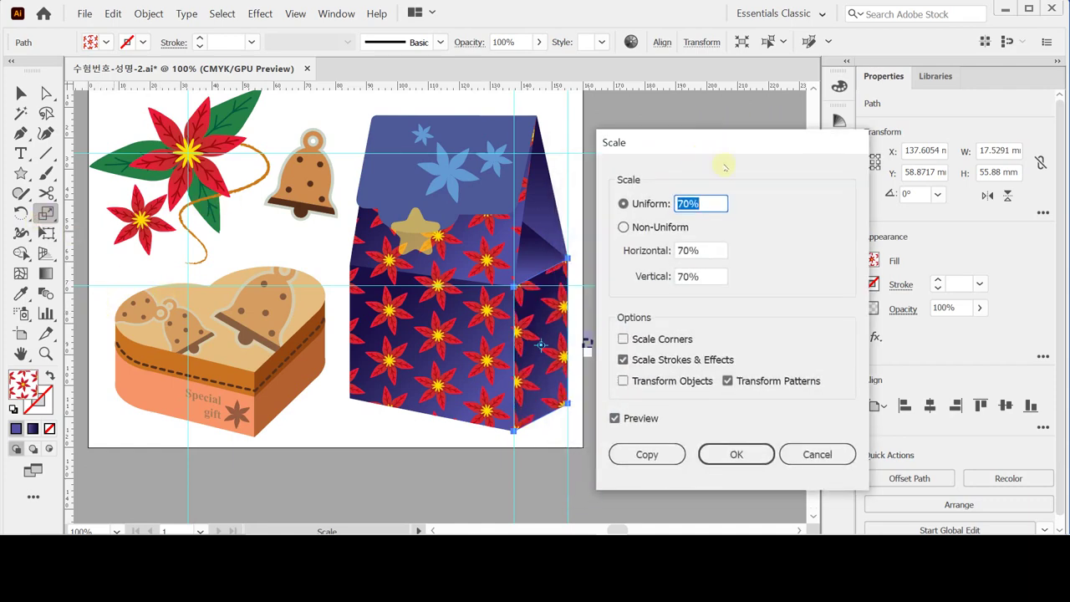
type("30")
key("Tab")
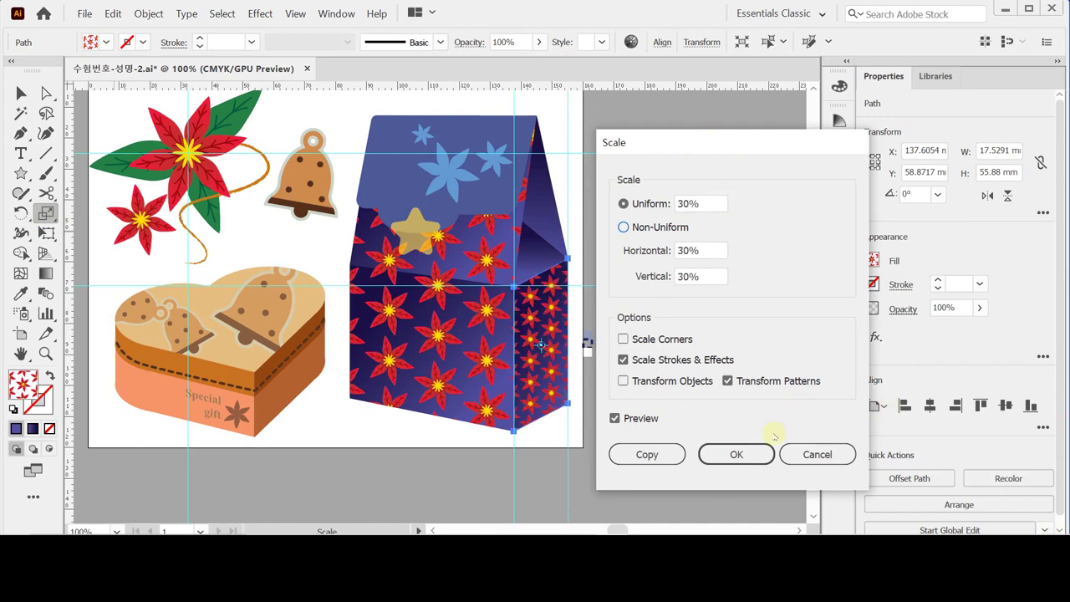
left_click(733, 458)
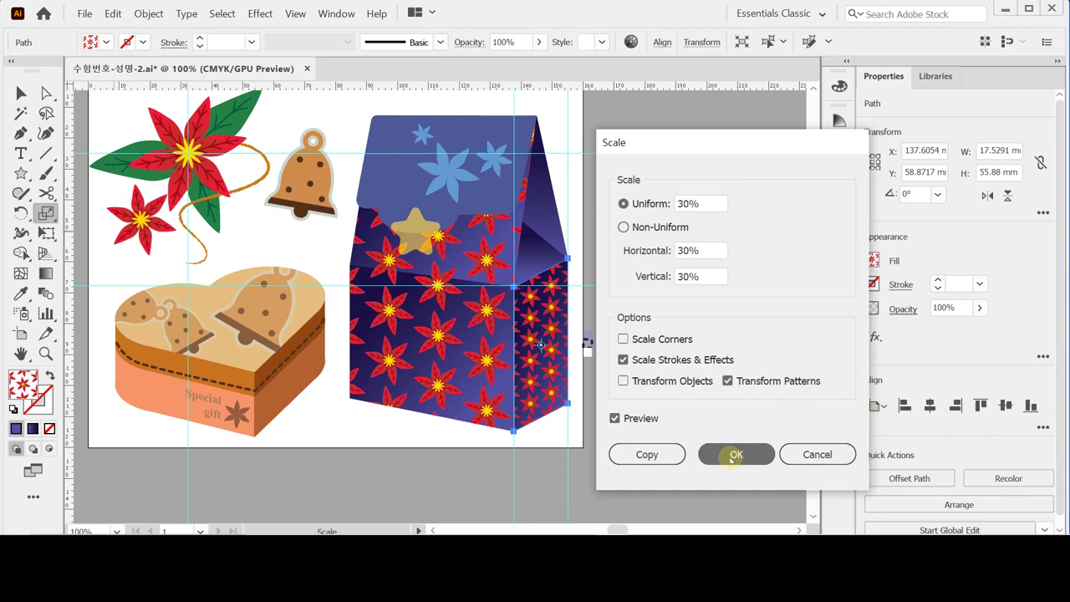
left_click(732, 458)
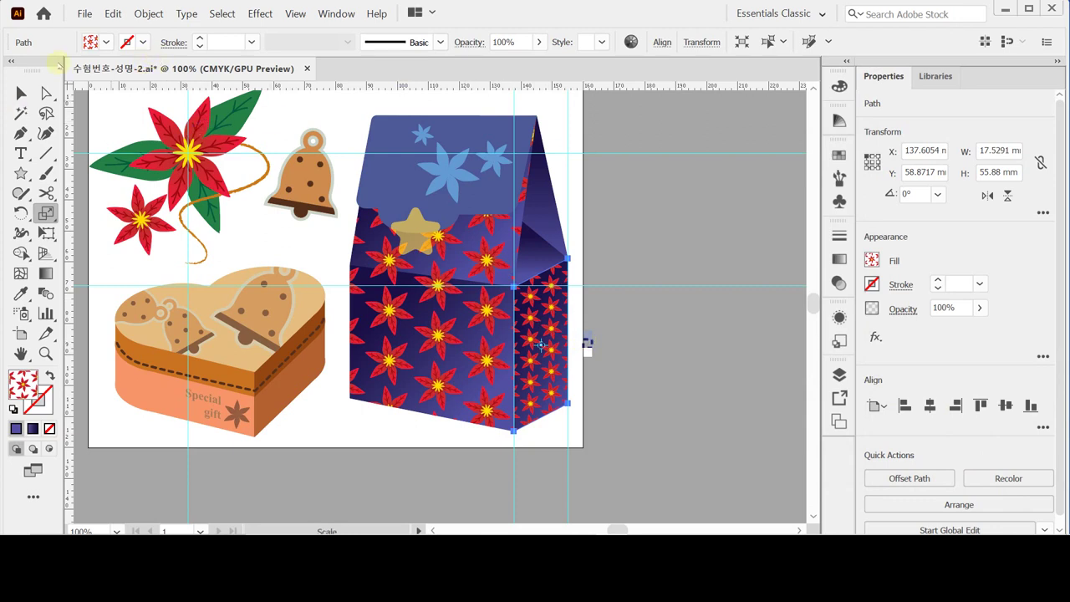
Shift only the pattern inside the lower side panel 1 mm horizontally and 3 mm vertically.
double_click(46, 93)
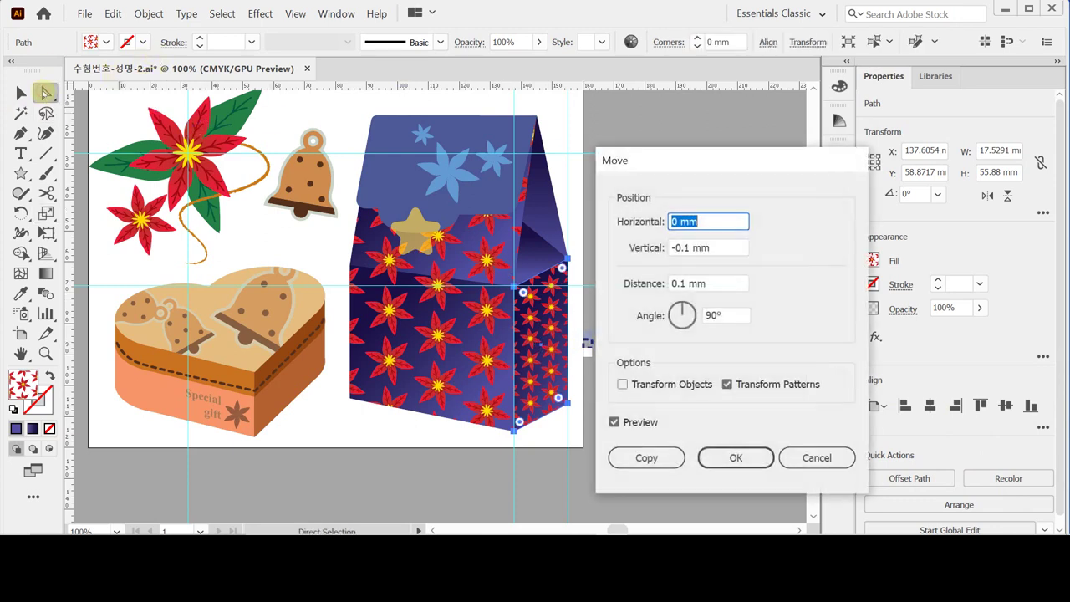
left_click_drag(788, 160, 825, 156)
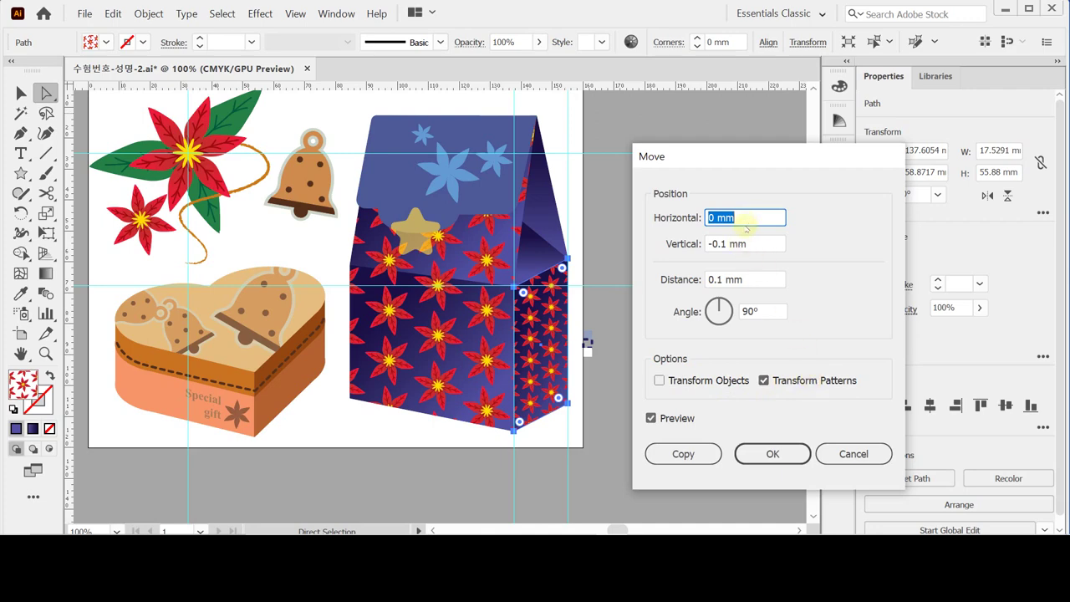
type("1")
key("Tab")
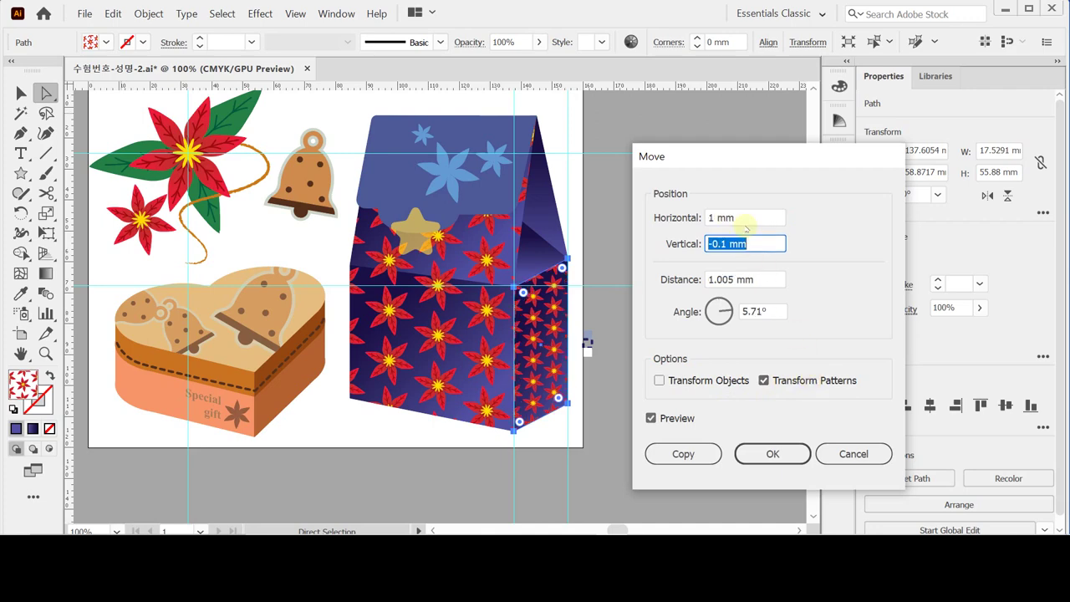
type("2")
key("Tab")
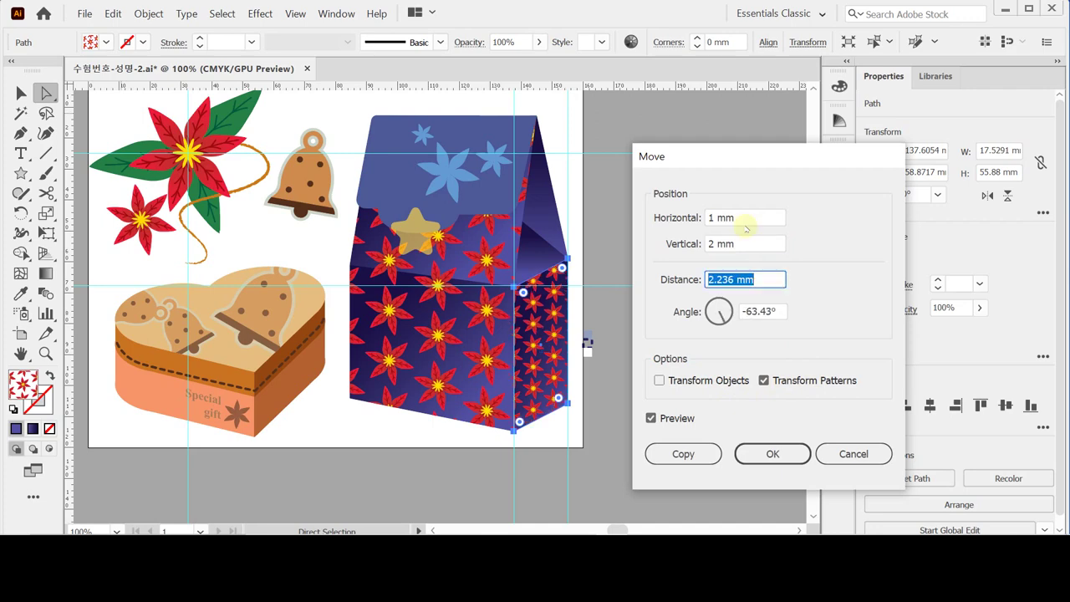
key("shift+Tab")
type("3")
key("Tab")
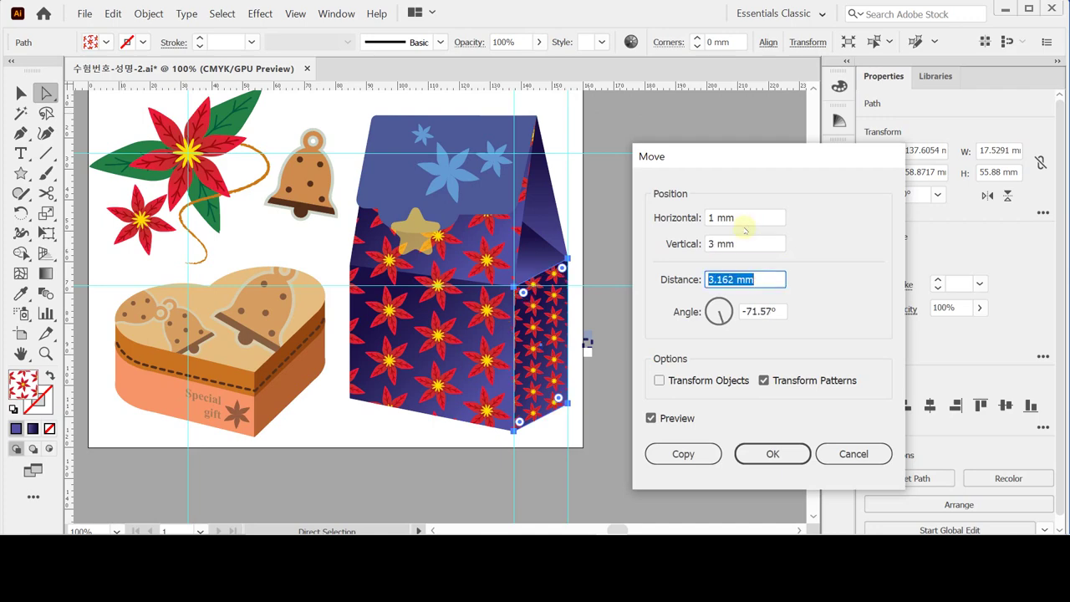
key("Return")
left_click(800, 346)
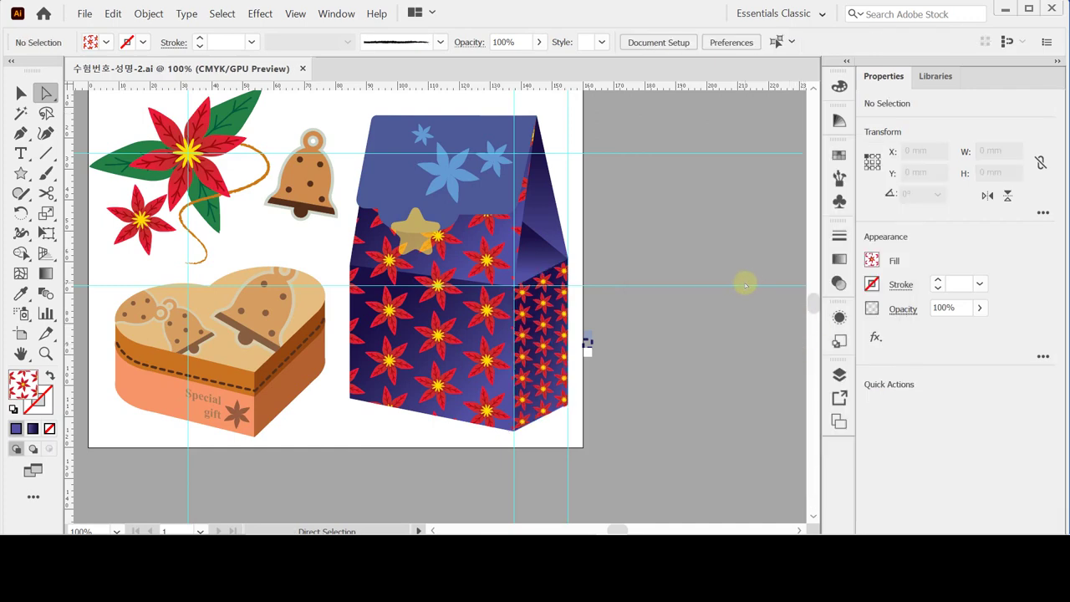
Apply a Drop Shadow to the blue flap in Multiply mode at 75% opacity with 1 mm X offset, 1 mm Y offset and 1 mm blur.
left_click(399, 174)
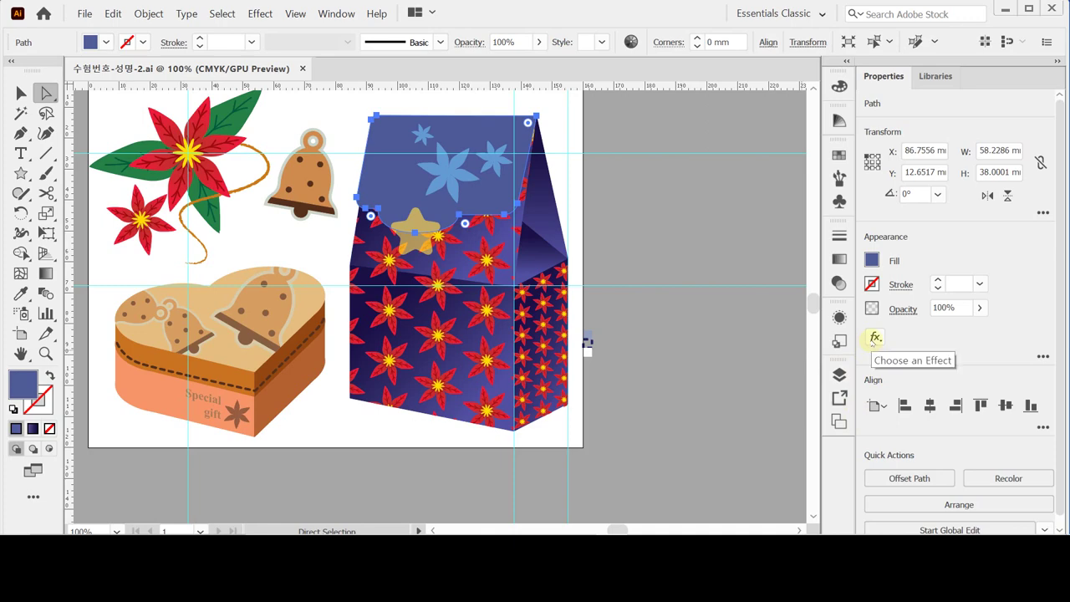
left_click(874, 337)
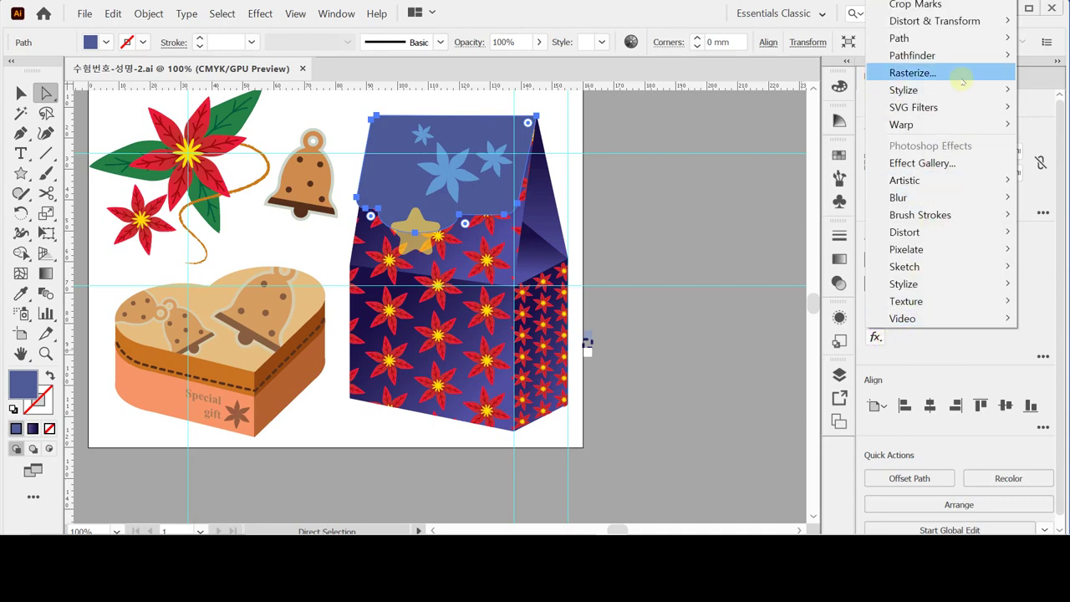
mouse_move(955, 92)
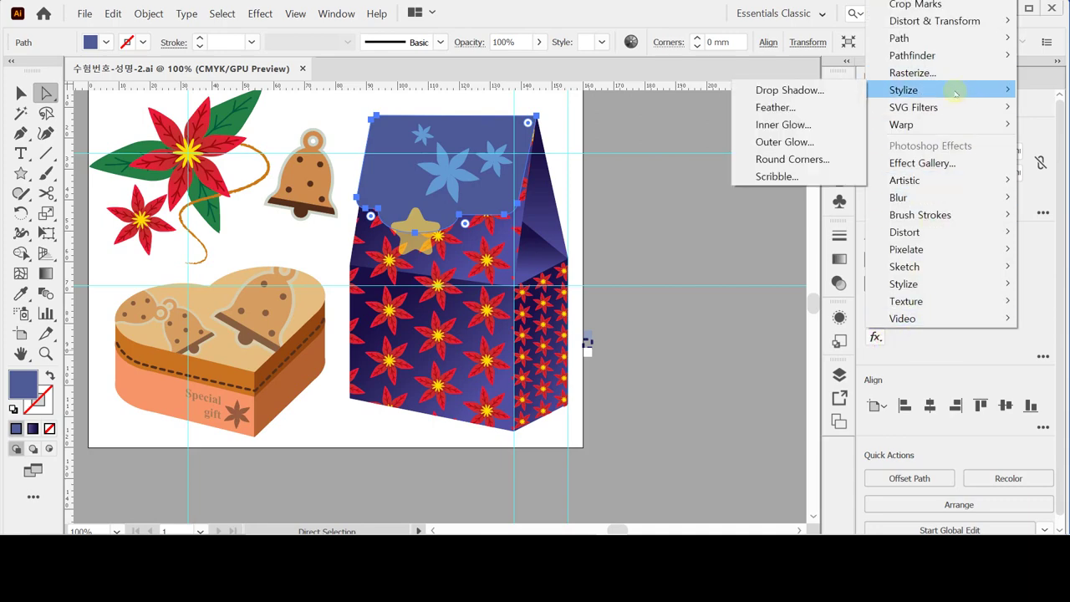
left_click(823, 90)
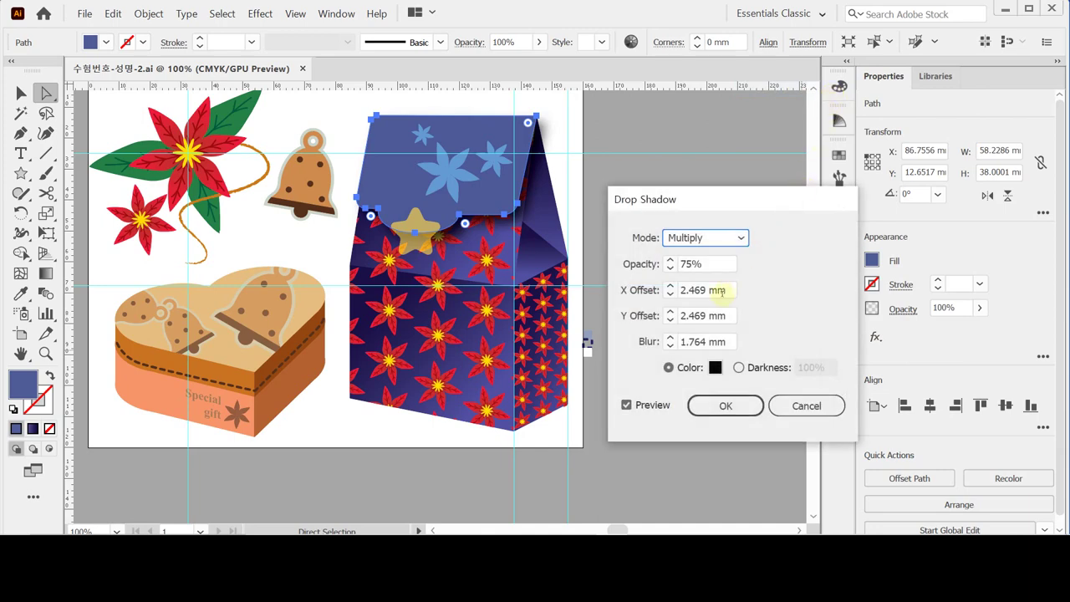
double_click(677, 290)
type("2")
left_click(669, 293)
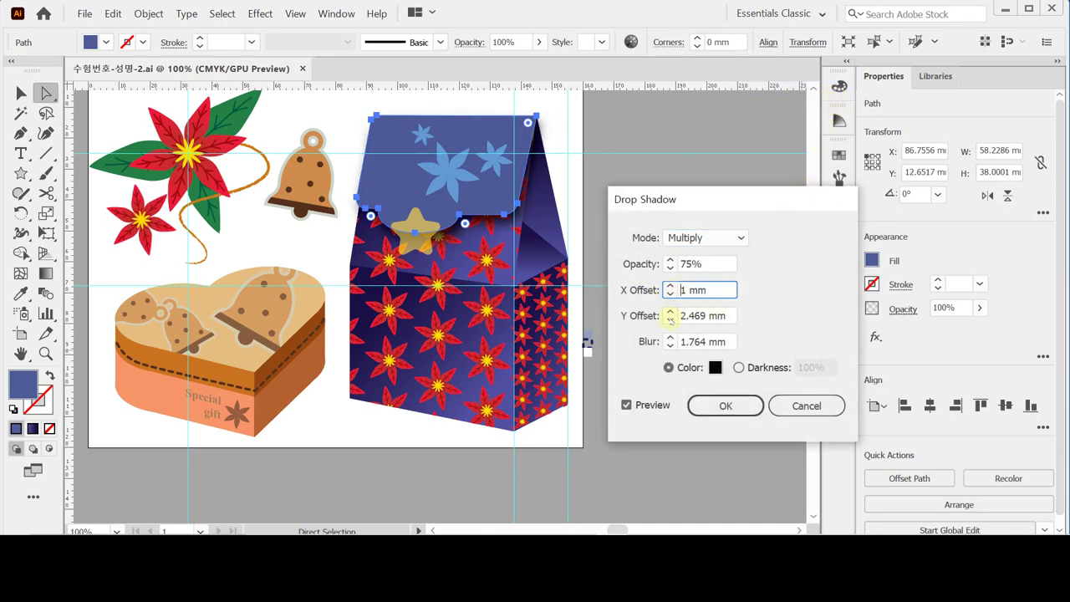
left_click(670, 320)
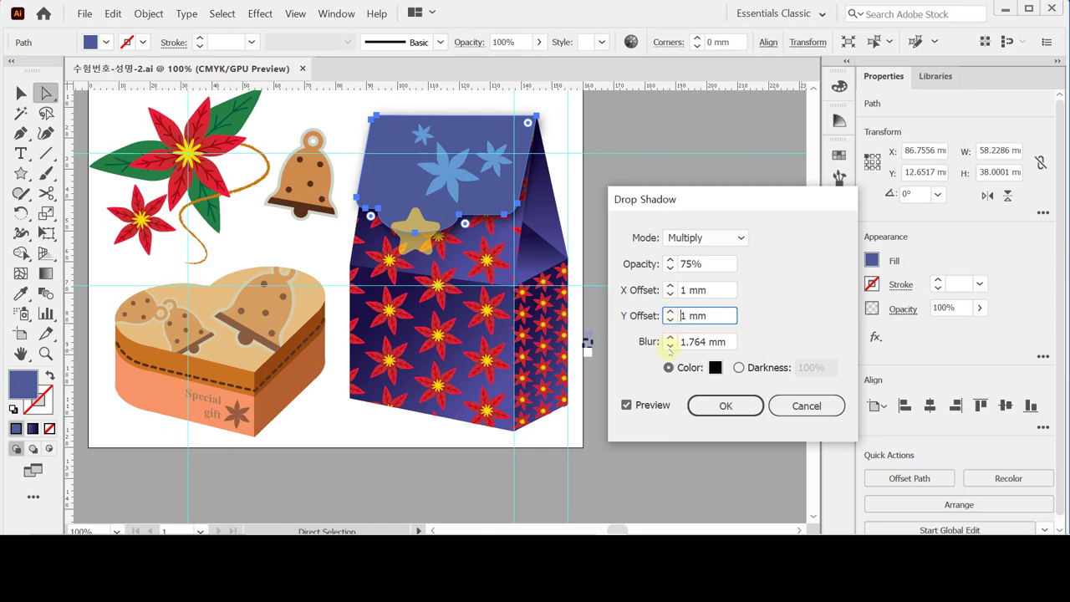
key("Tab")
left_click(670, 345)
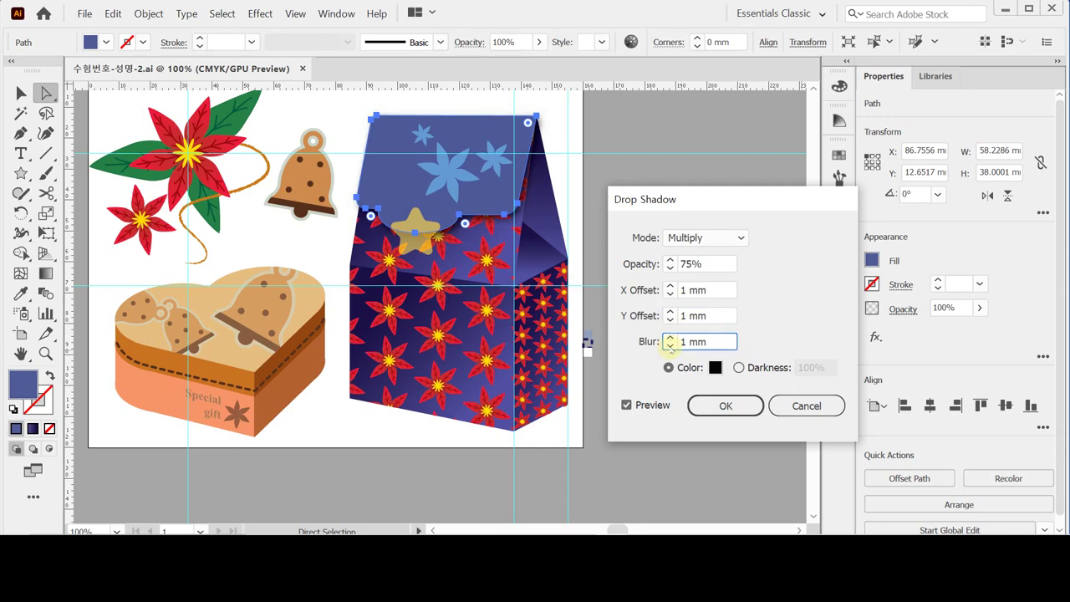
left_click(723, 406)
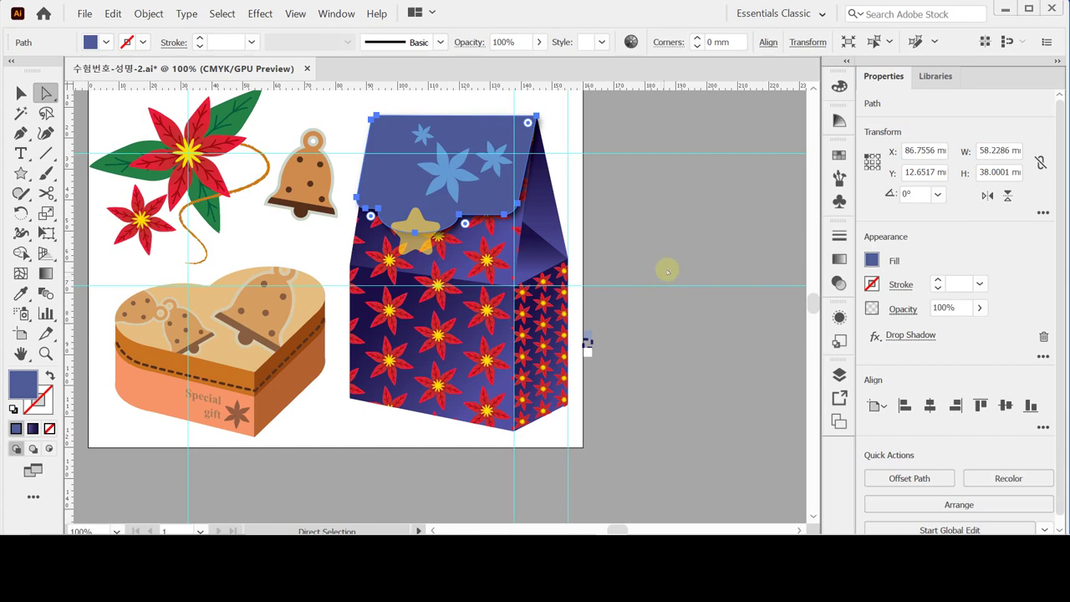
left_click(633, 316)
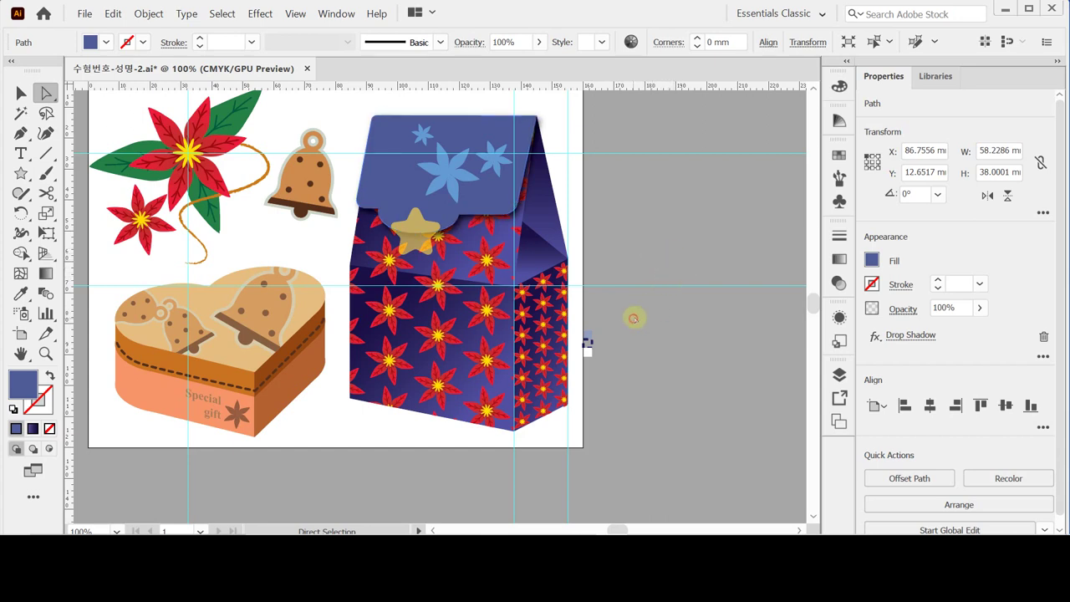
left_click(543, 345)
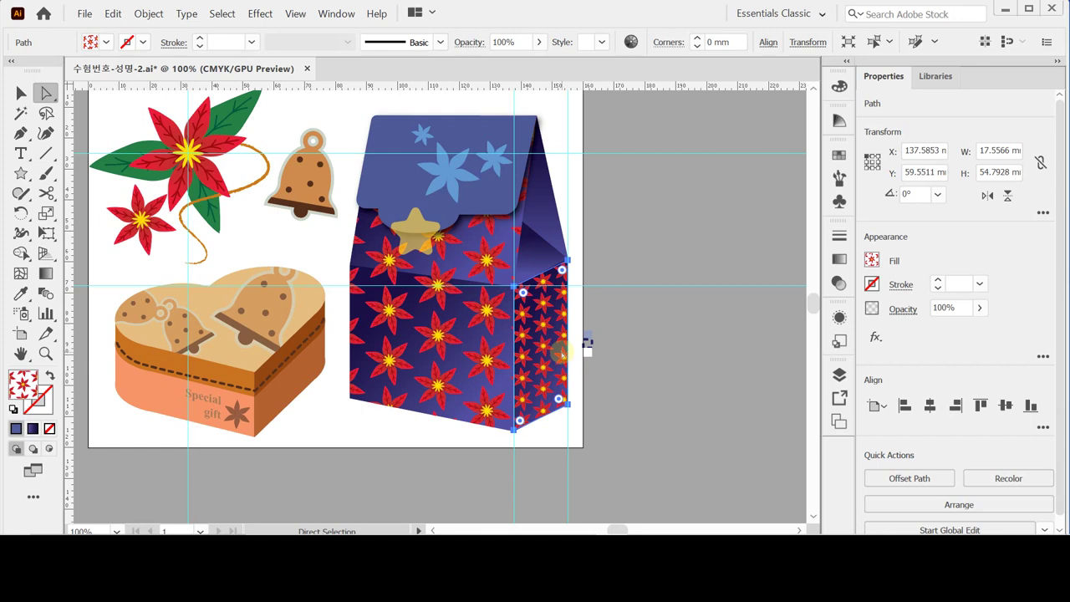
key("v")
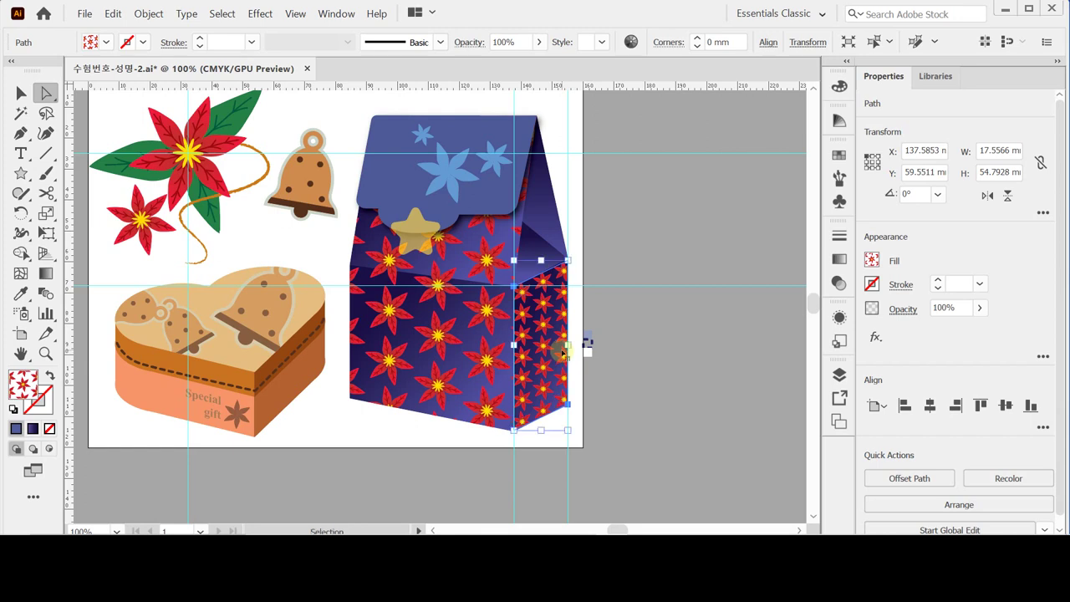
key("ctrl+shift+a")
key("a")
left_click(552, 305)
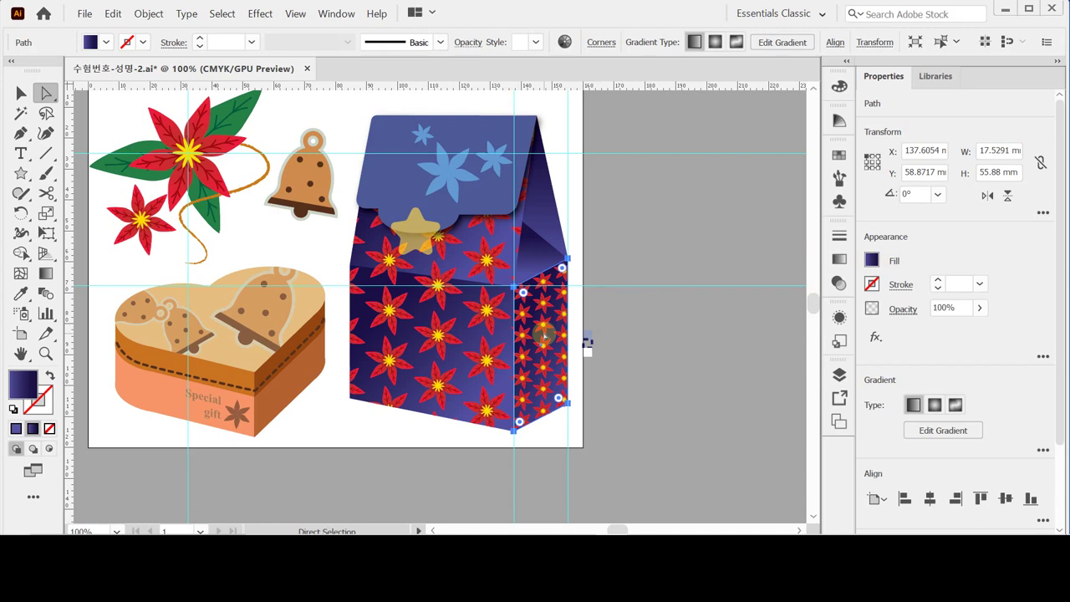
left_click(621, 270)
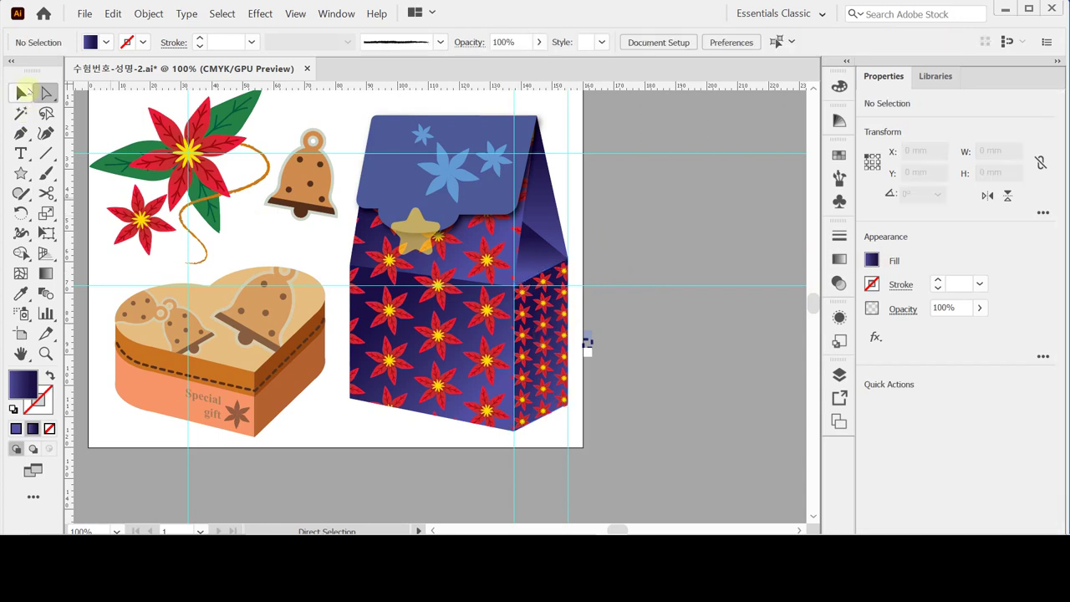
Select the box's dark blue gradient side panels and group them.
left_click(21, 93)
left_click(548, 300)
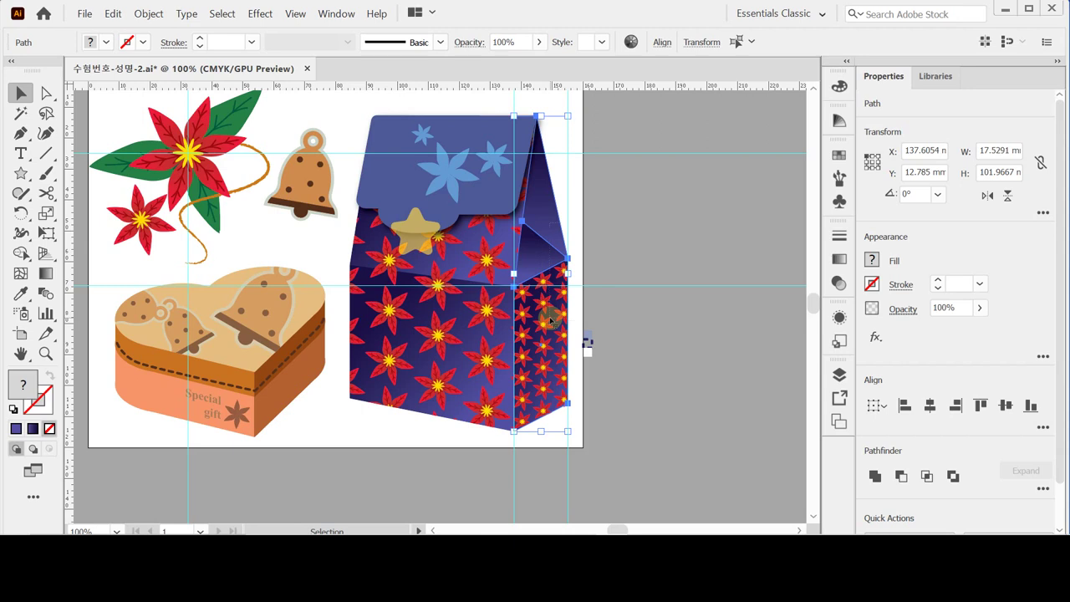
left_click(550, 320)
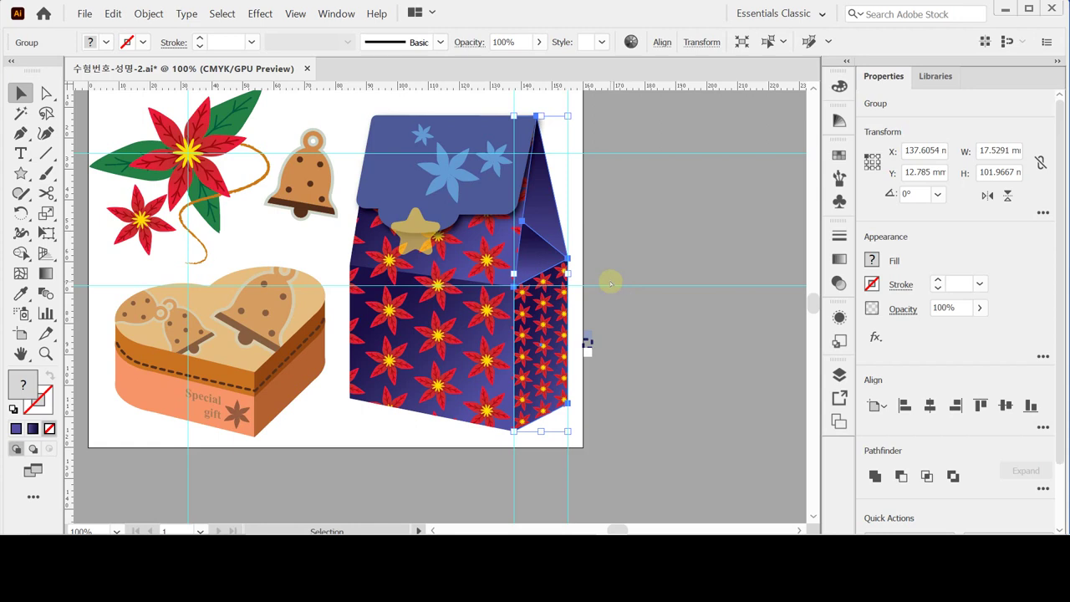
key("a")
key("v")
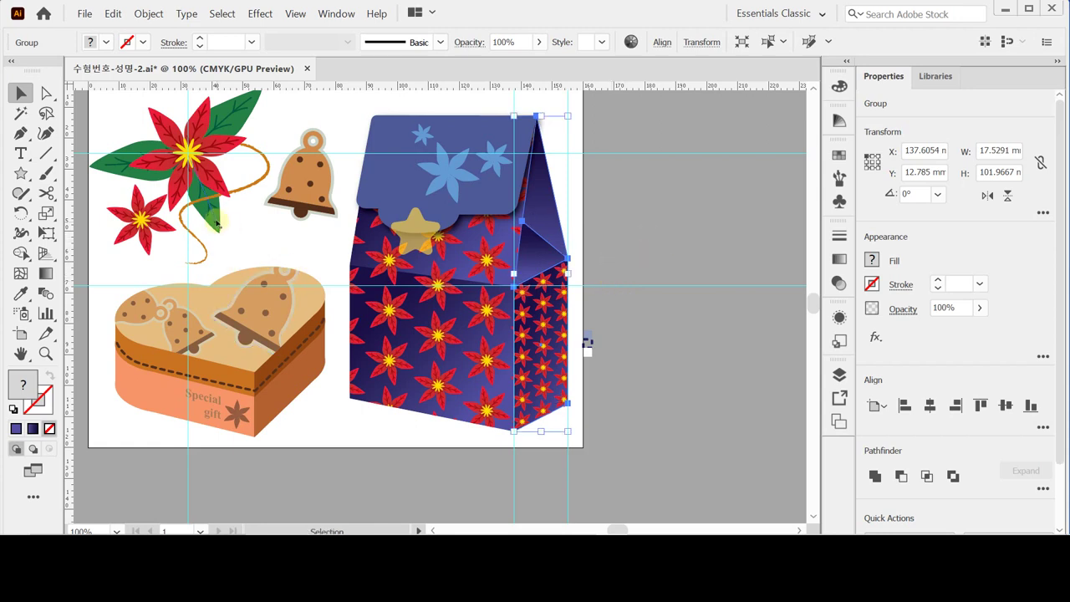
Apply the last used Drop Shadow effect to the grouped side panels.
left_click(260, 15)
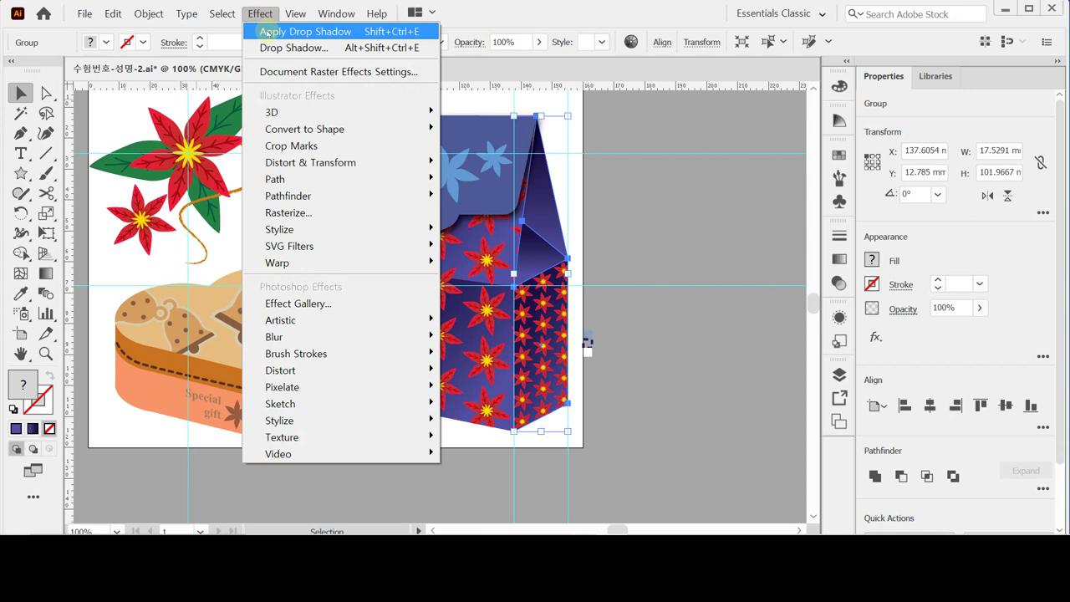
left_click(269, 31)
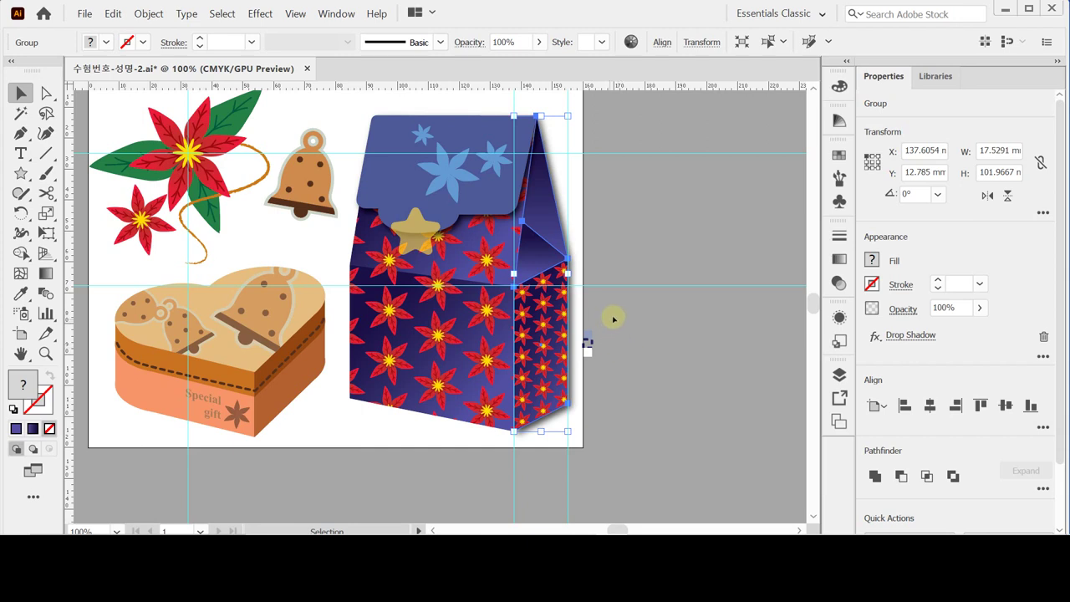
left_click(626, 267)
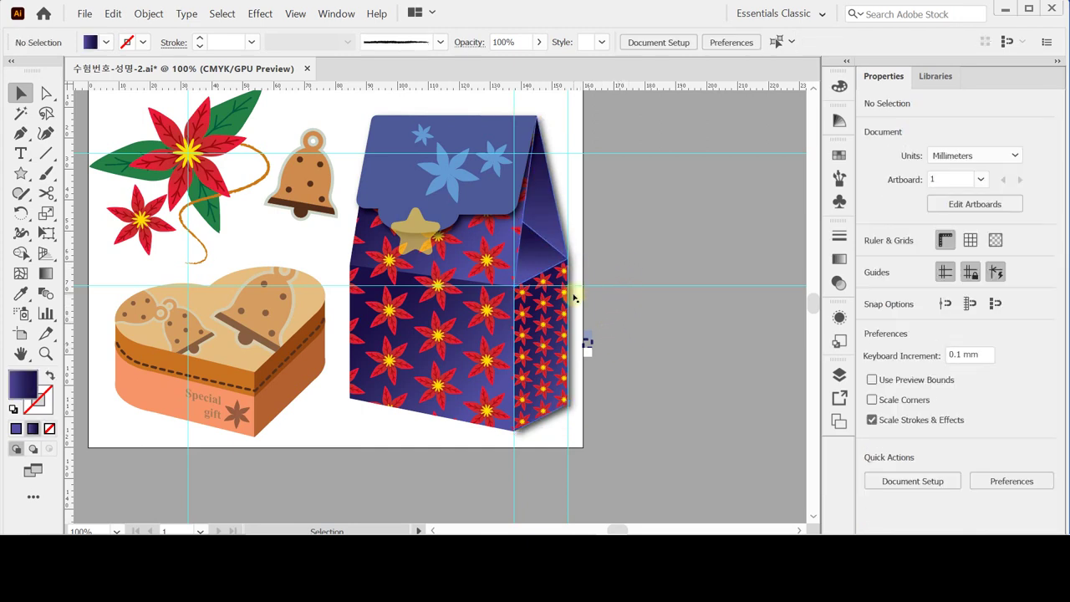
Unlock all locked objects in the artwork, clear the selection and save the document.
left_click(148, 13)
left_click(205, 55)
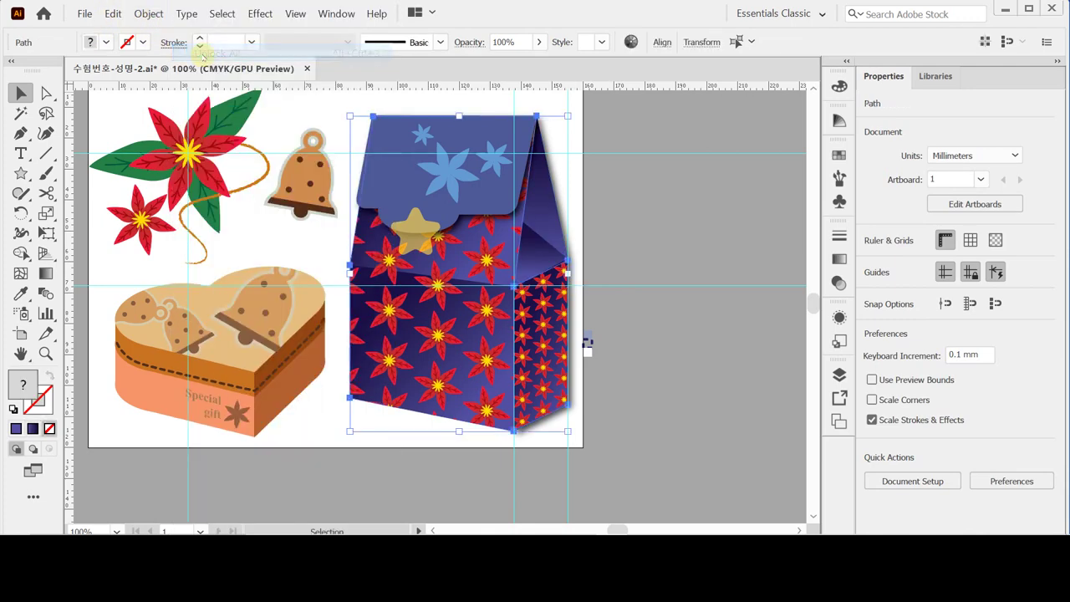
left_click(693, 256)
key("ctrl")
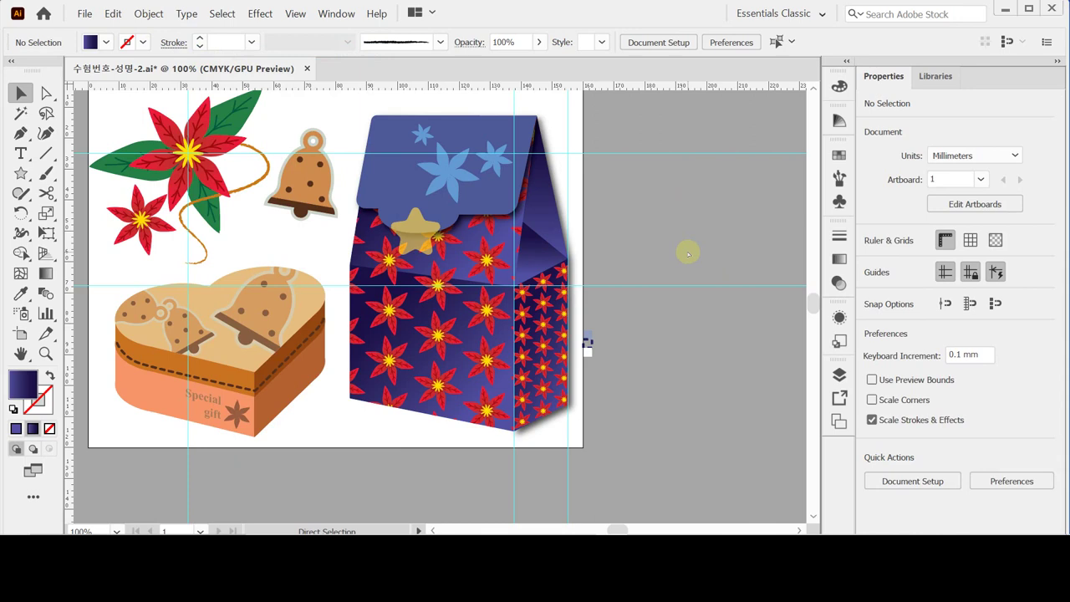
key("ctrl+s")
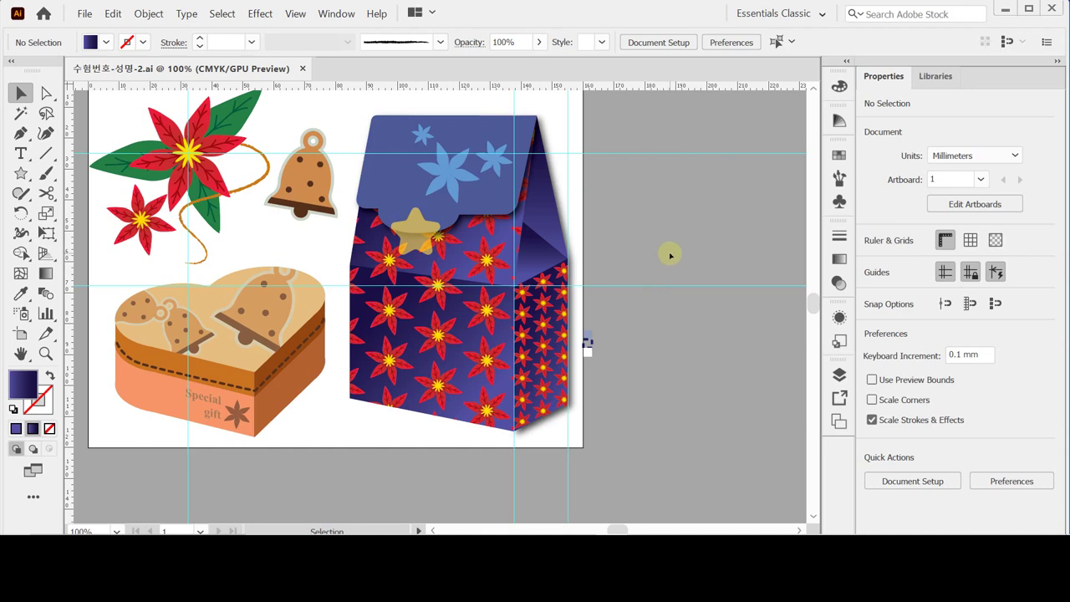
Draw a 35 mm by 19 mm ellipse over the box's lower front with the default white fill and black stroke.
key("m")
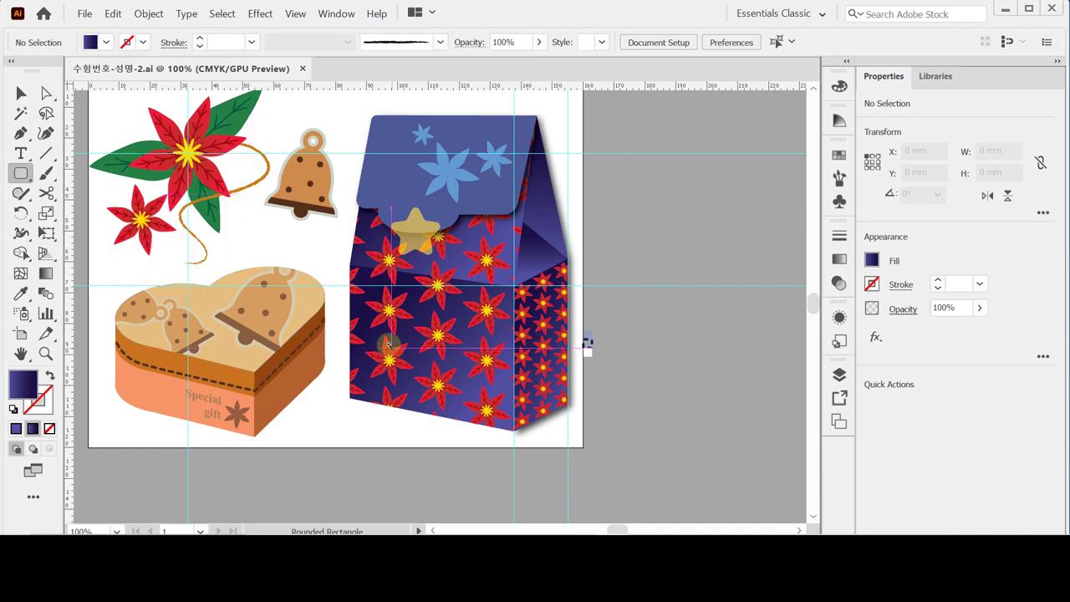
scroll(451, 351, "up", 1)
scroll(497, 320, "up", 1)
left_click_drag(471, 242, 514, 281)
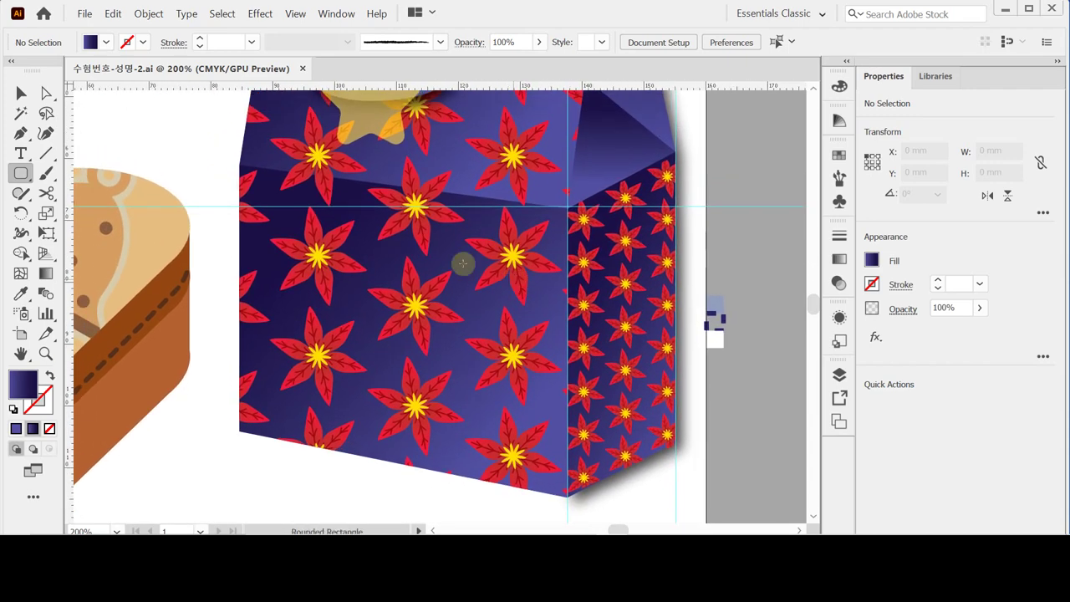
left_click(21, 173)
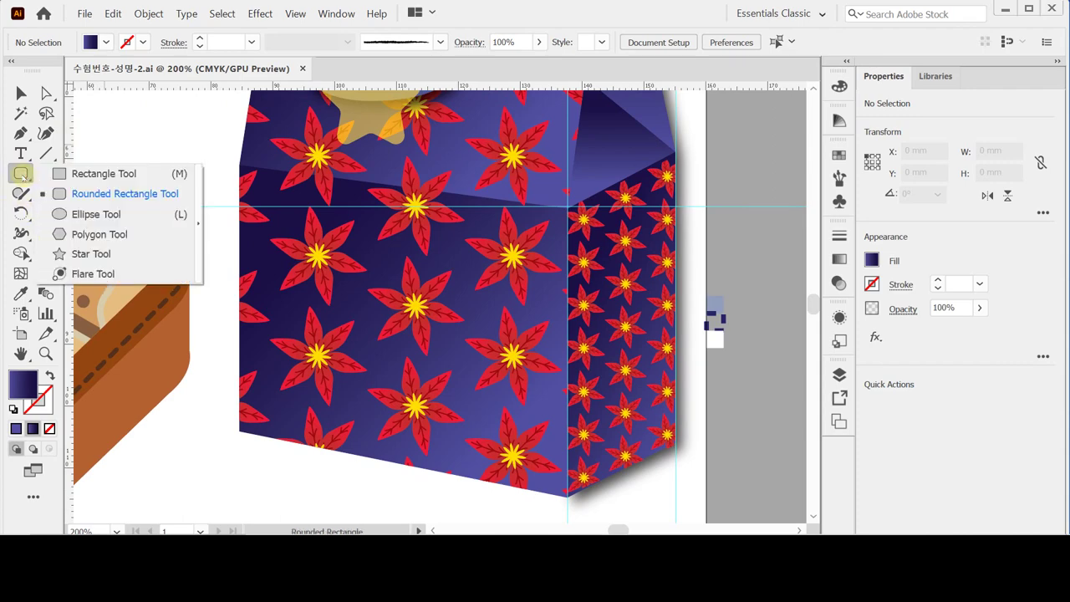
left_click(94, 214)
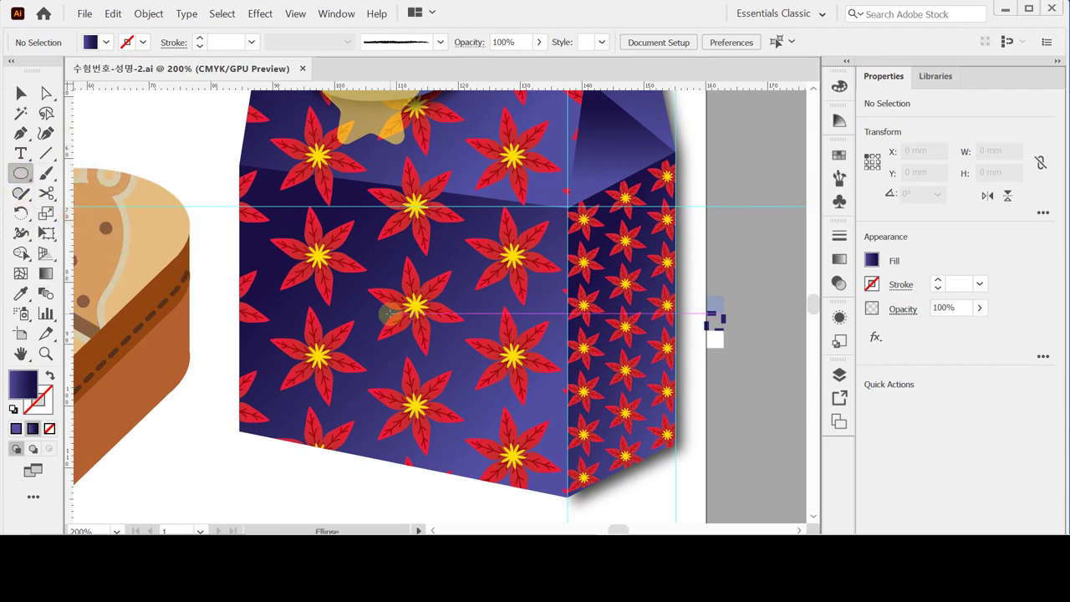
left_click(400, 320)
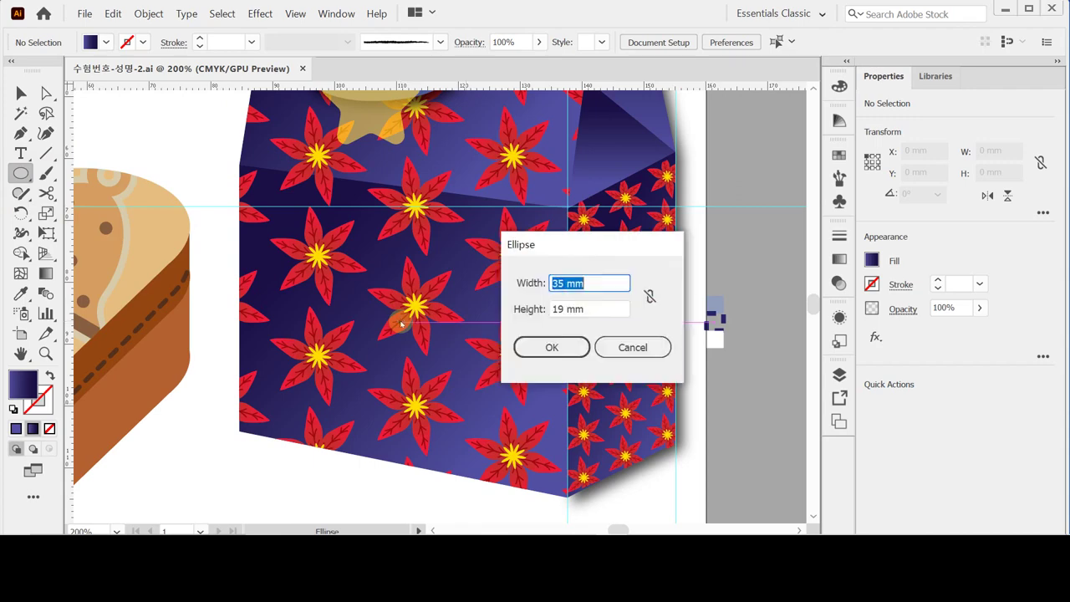
left_click(604, 284)
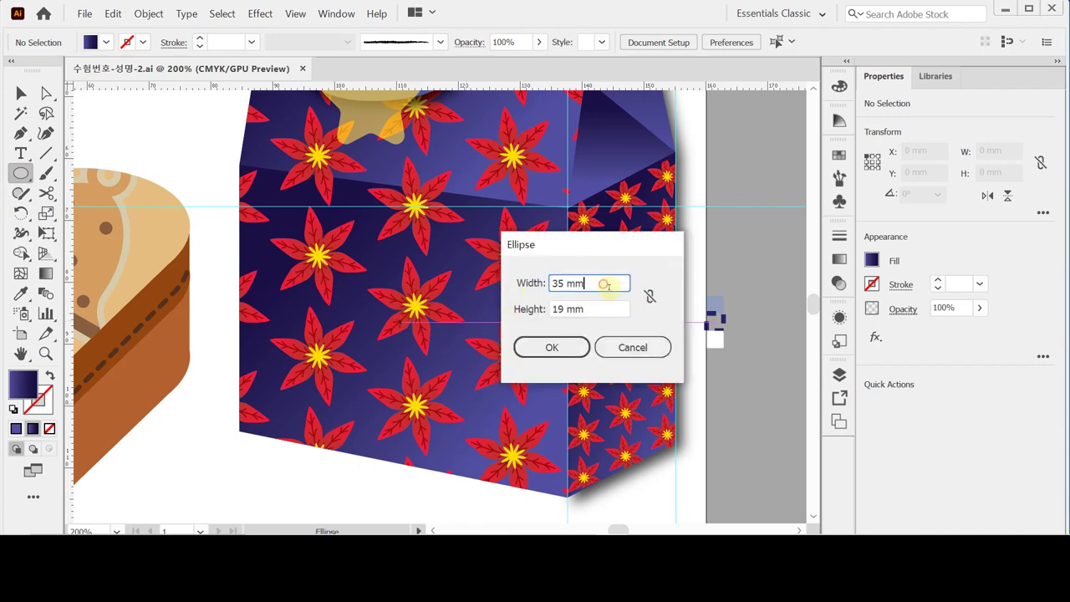
left_click(552, 348)
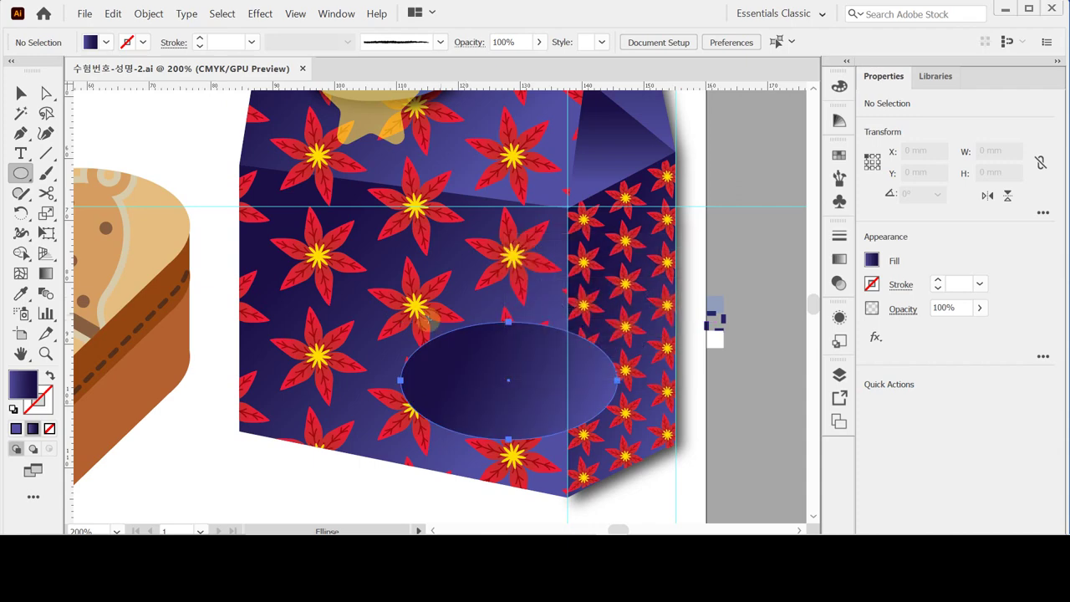
left_click(14, 409)
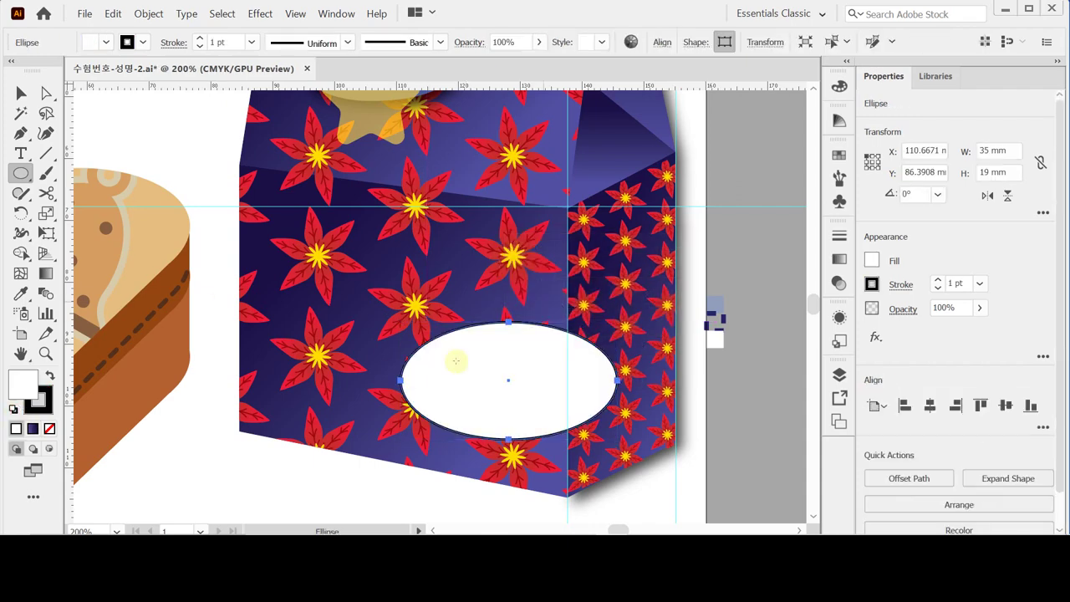
Draw a 22 mm by 22 mm rounded rectangle with a 2.5 mm corner radius over the white ellipse.
left_click_drag(21, 173, 178, 199)
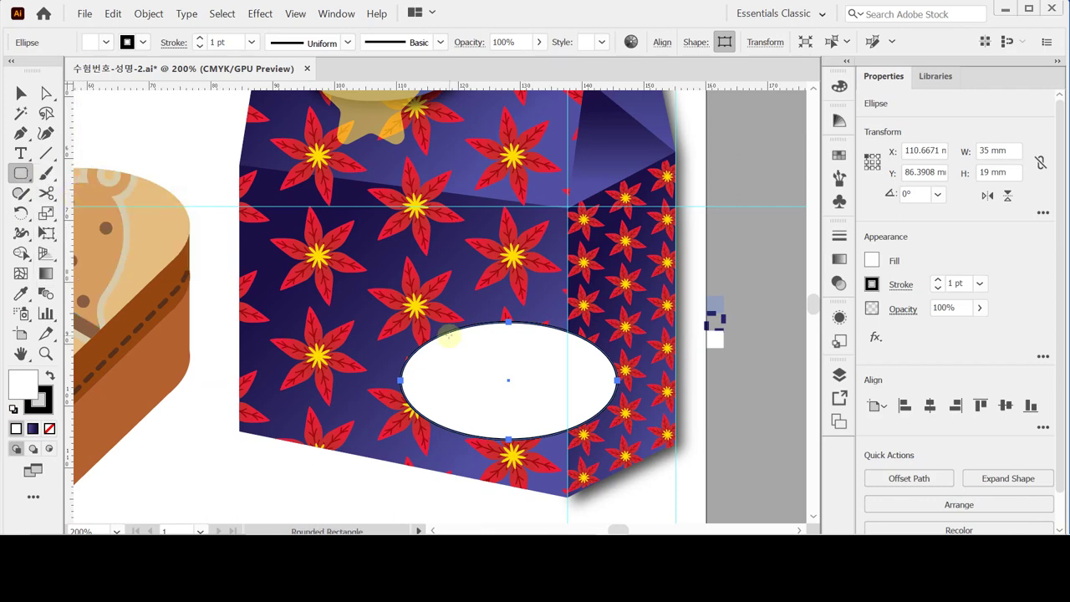
left_click(430, 319)
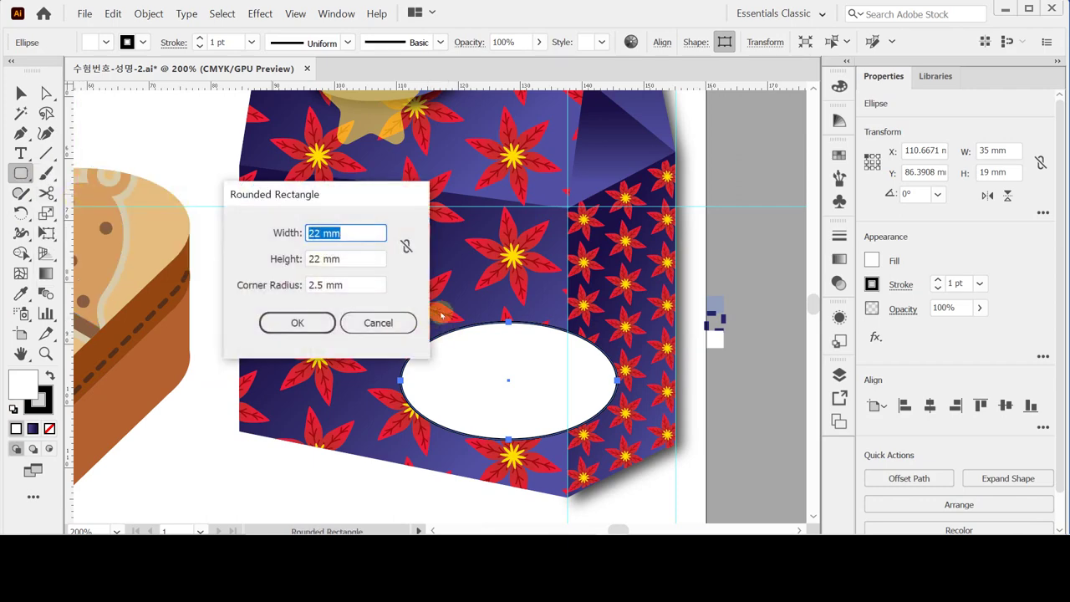
left_click(366, 281)
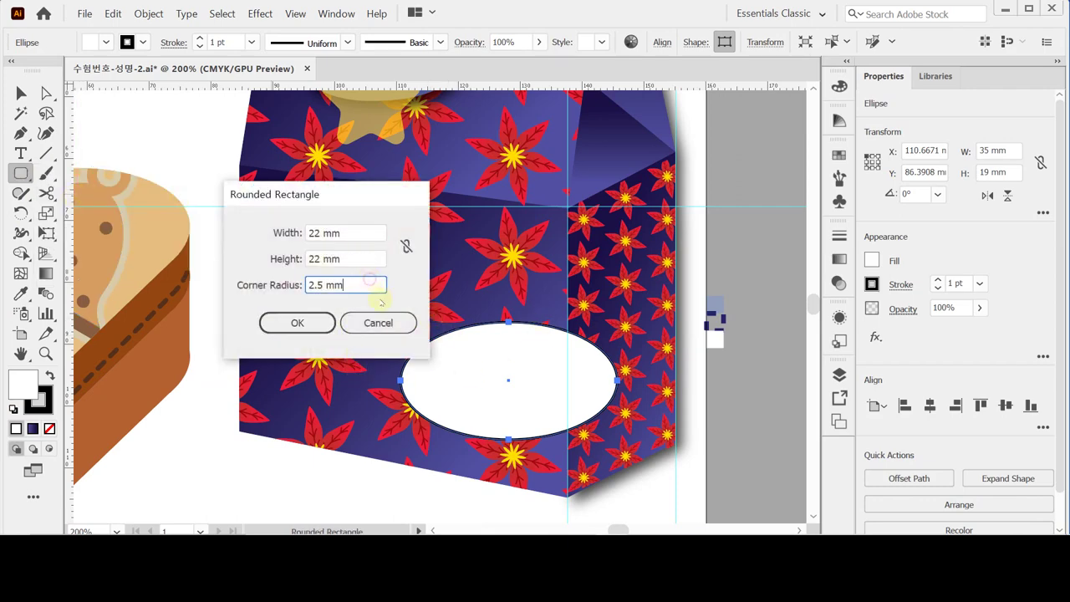
left_click(309, 325)
Centre the ellipse and rounded rectangle on each other horizontally and vertically, and unite them into one label shape.
left_click(593, 370, "ctrl+shift")
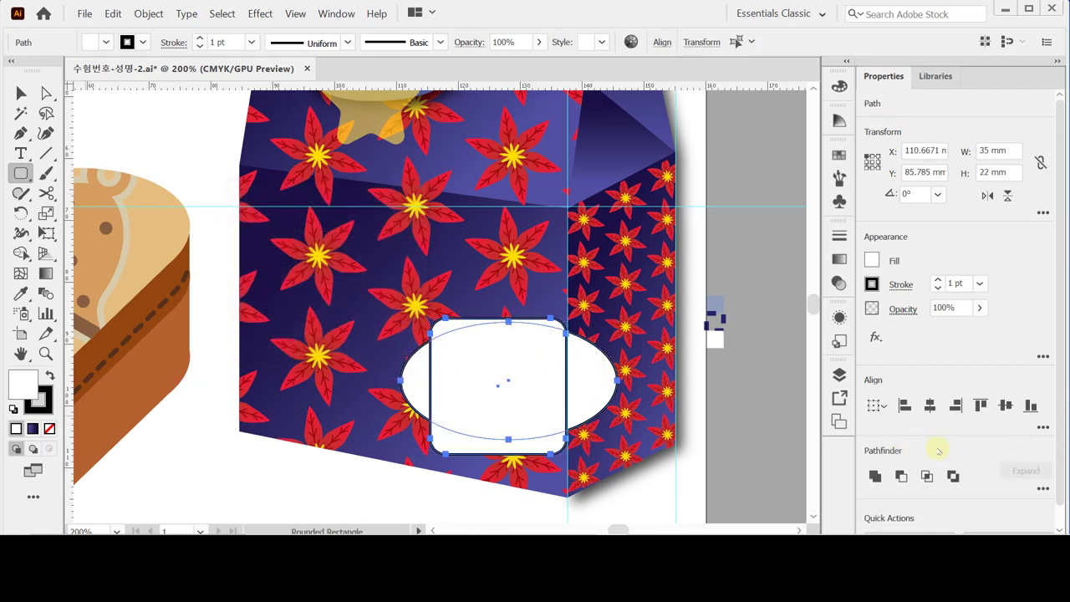
left_click(930, 406)
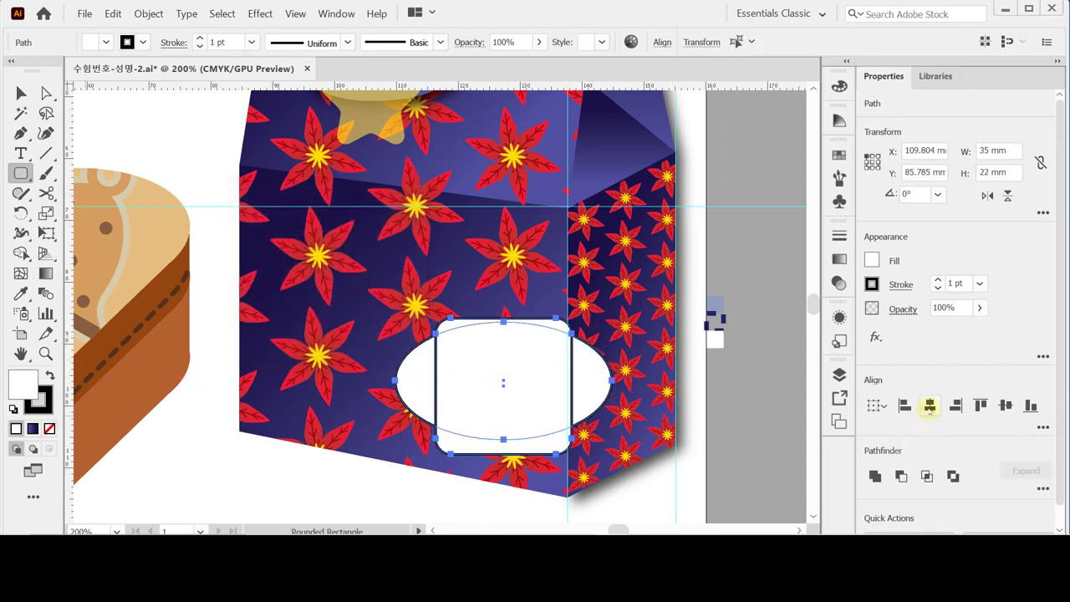
left_click(1005, 405)
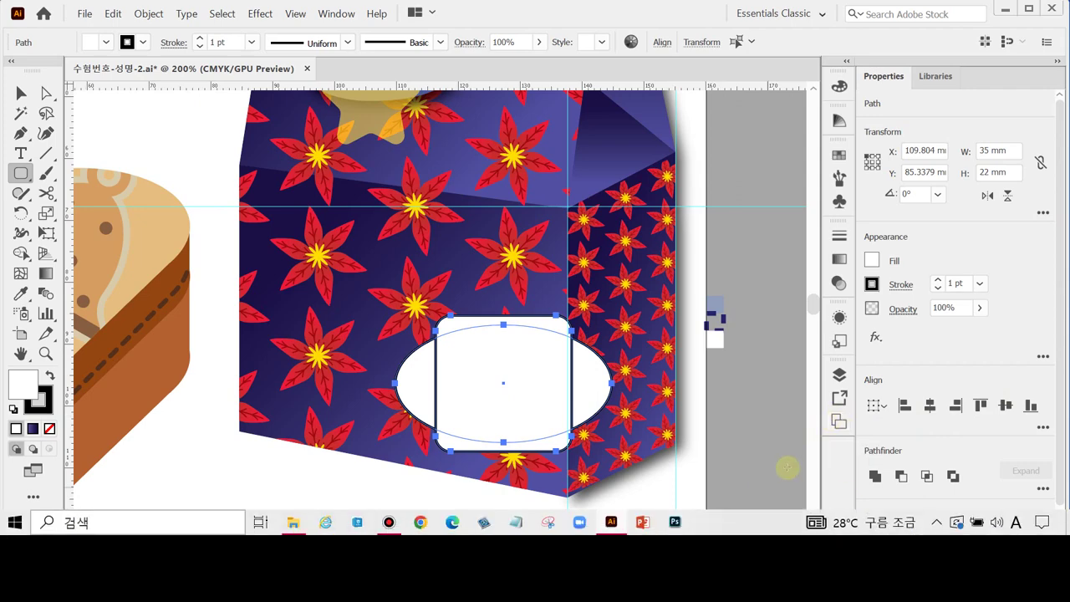
left_click(874, 473)
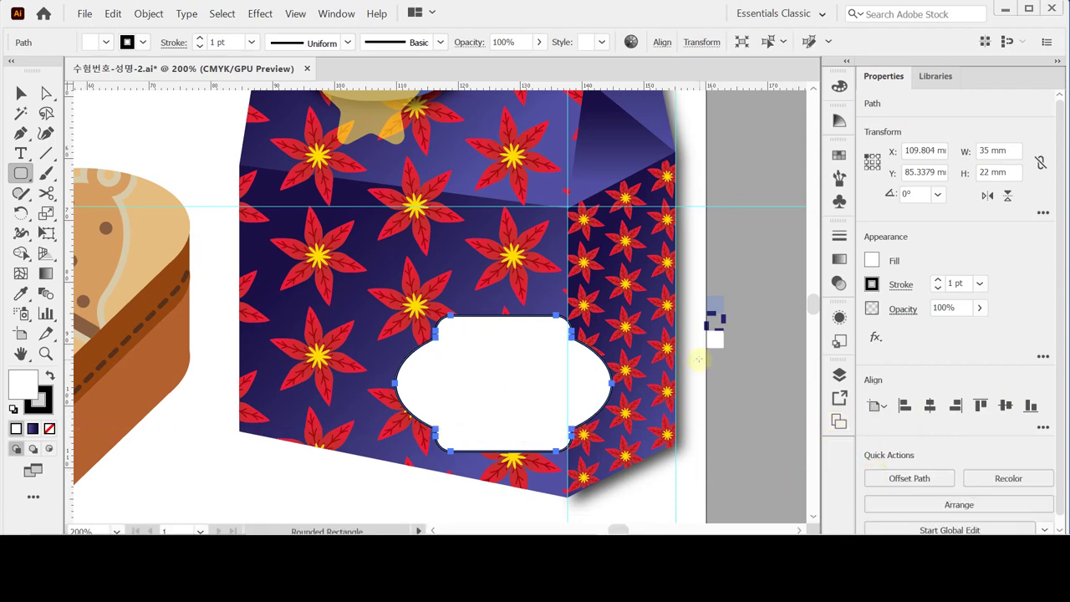
Fill the label with the greyish blue sampled from the swatch beside the artboard and move it onto the box's front panel.
key("i")
left_click(714, 304)
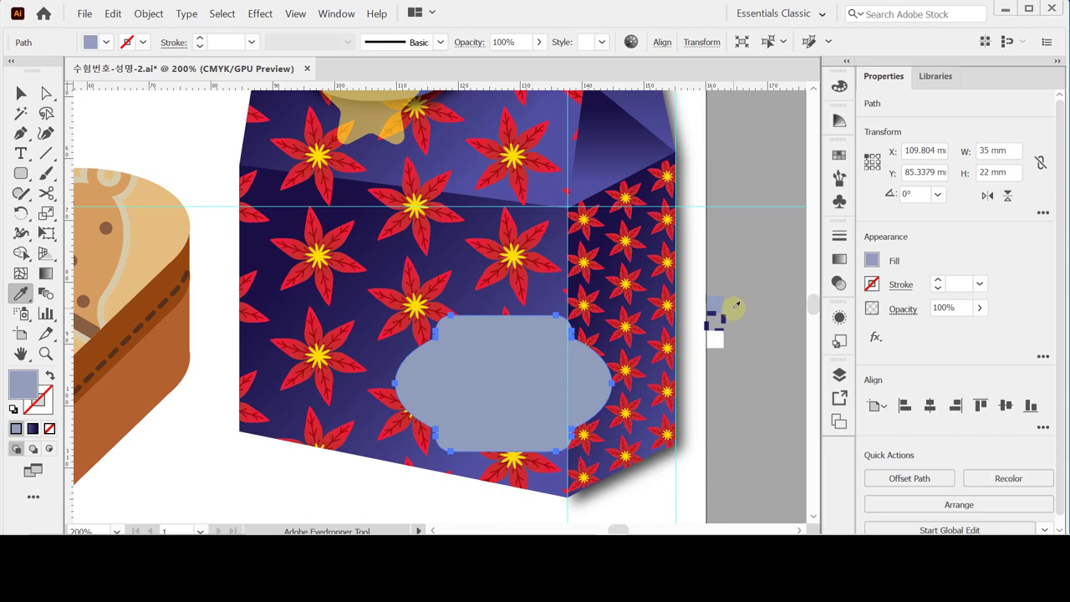
key("ctrl")
left_click_drag(498, 345, 416, 299)
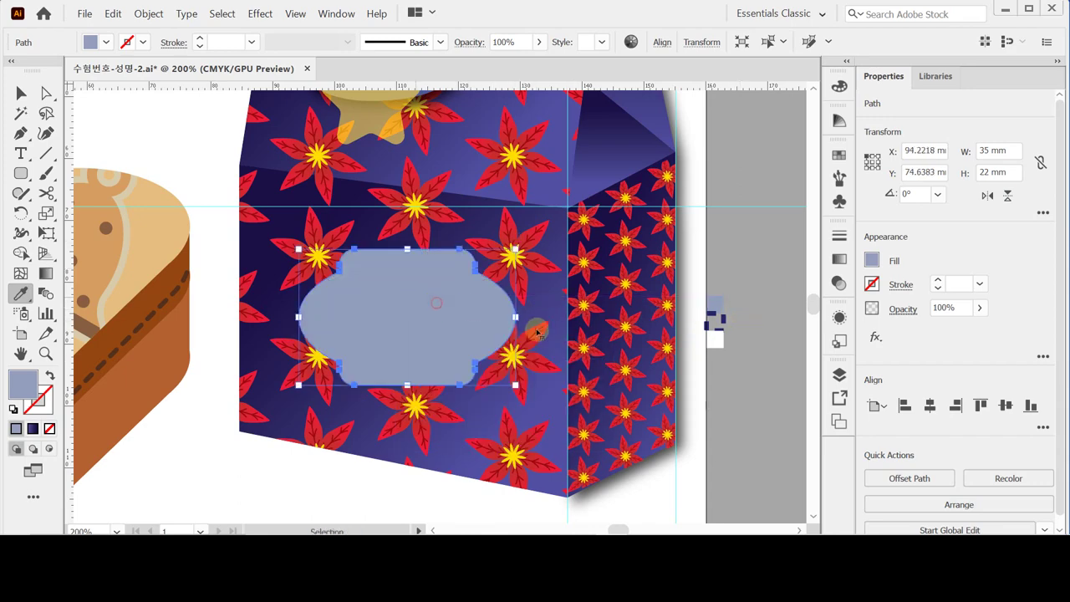
Create an inner copy of the label outline with Offset Path at -1.3 mm.
key("ctrl+equal")
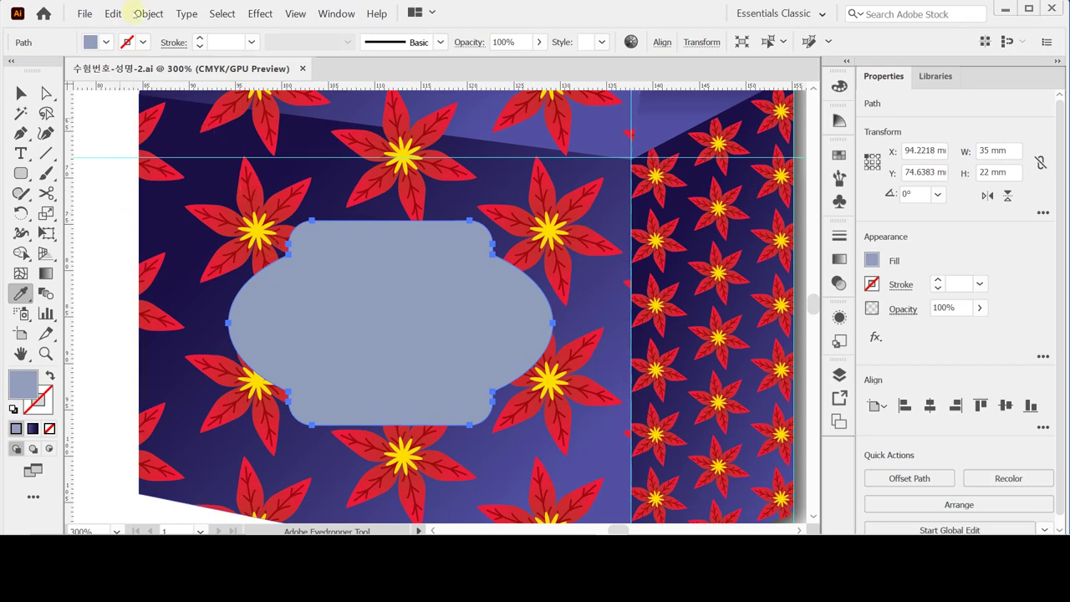
left_click(148, 13)
mouse_move(304, 293)
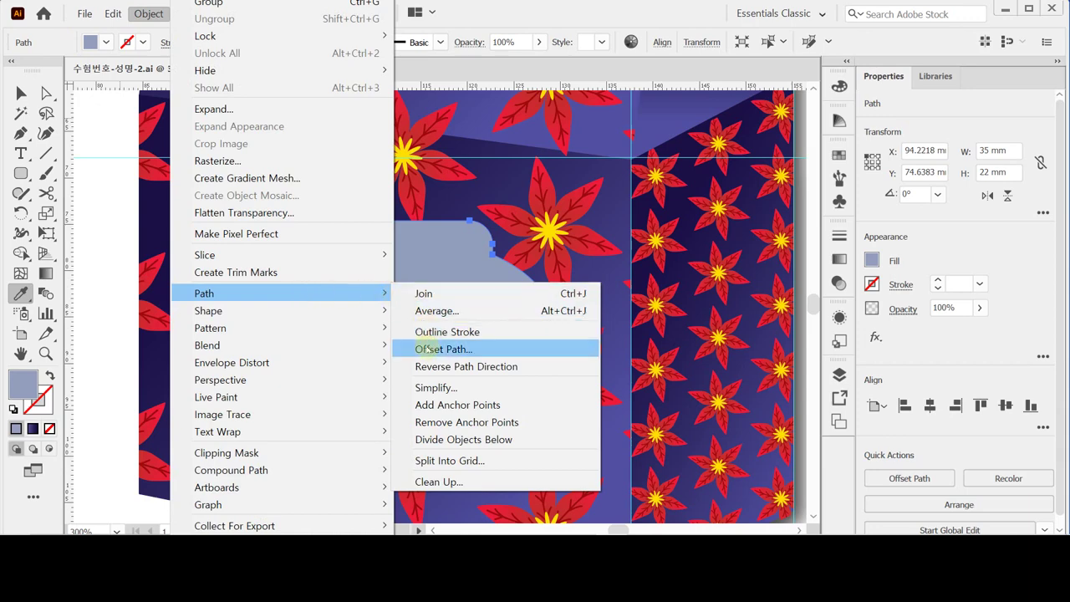
left_click(422, 349)
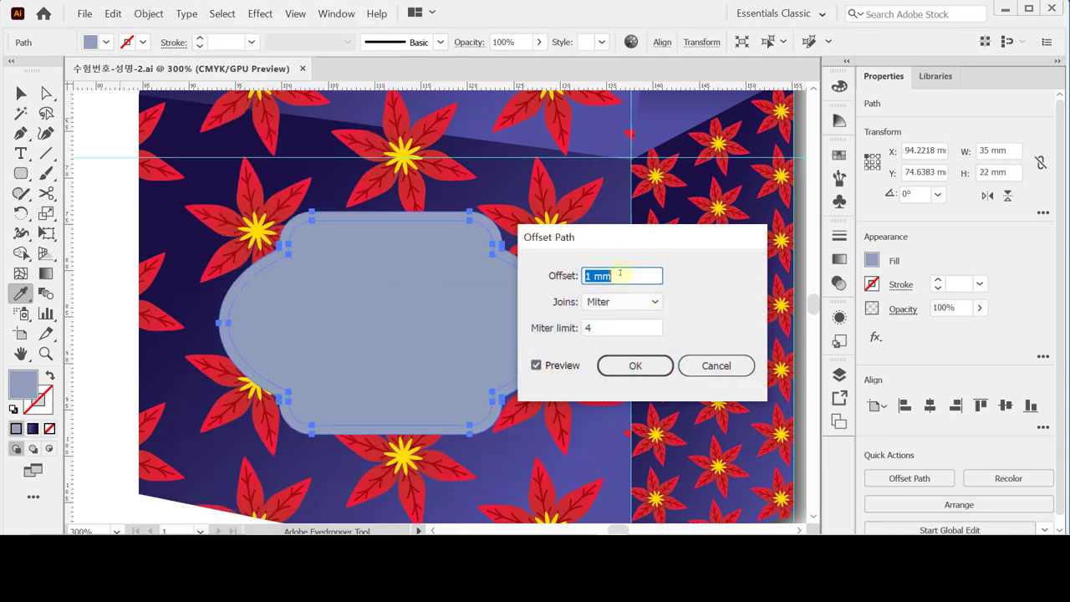
type("-1.3")
key("Return")
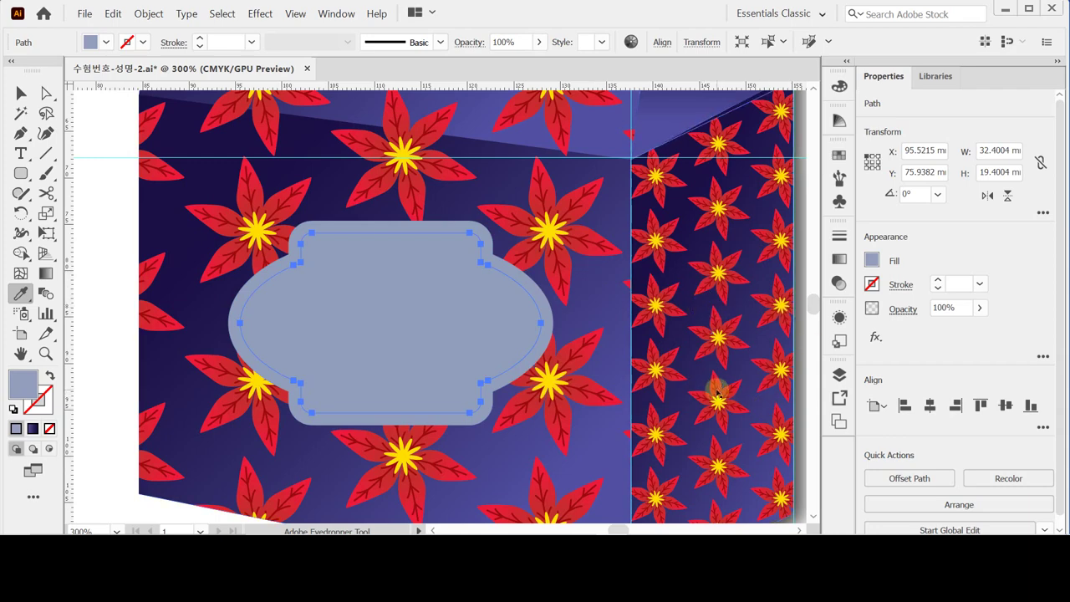
Give the inner outline the sampled 2 pt dashed dark blue stroke without fill, check its stroke settings and save the document.
key("ctrl+minus")
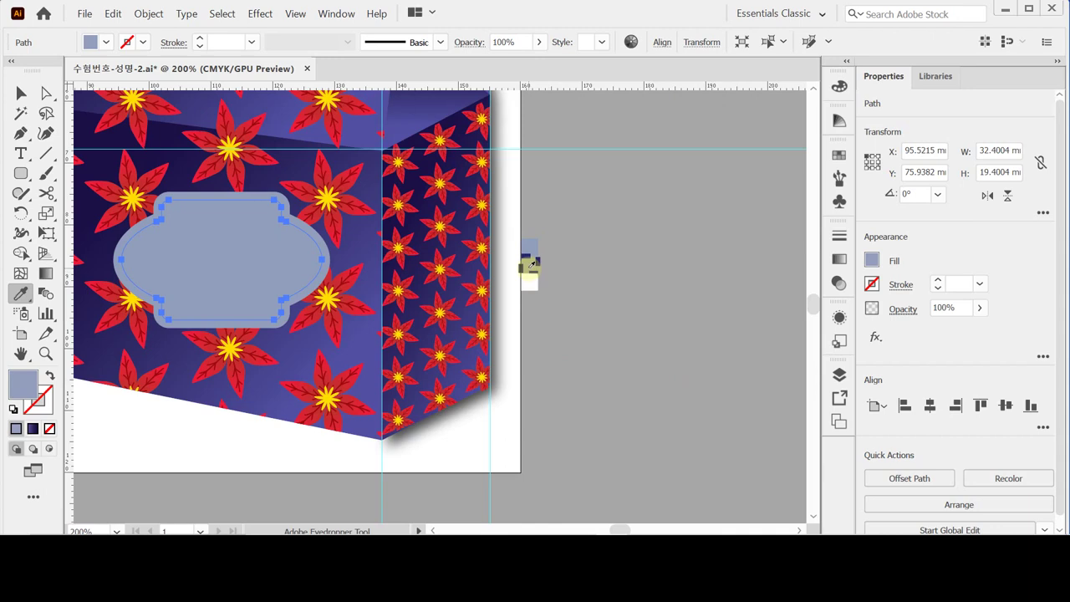
left_click(535, 264)
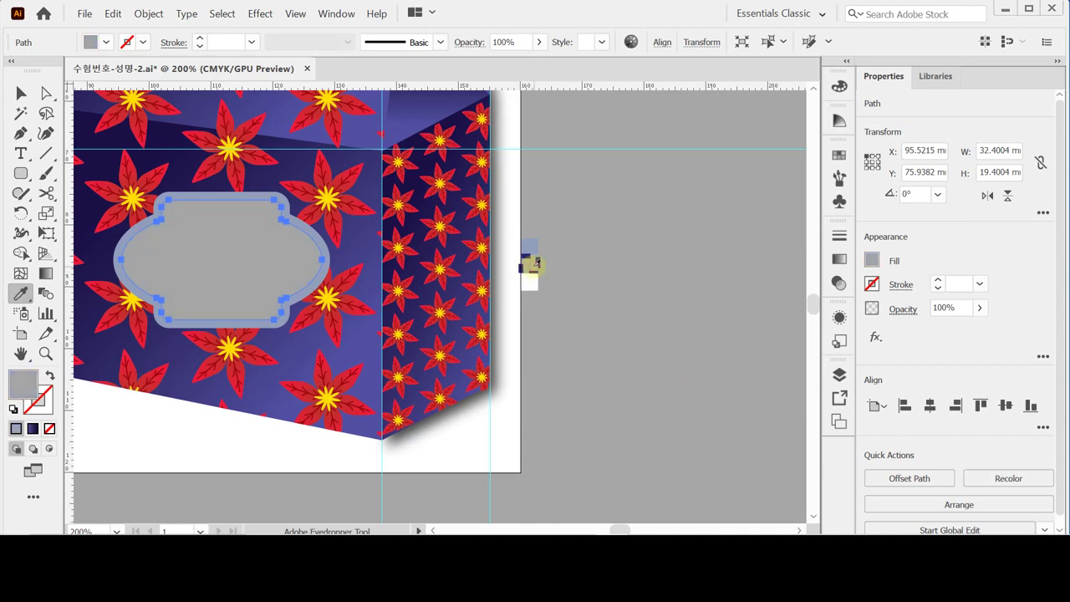
left_click(533, 264)
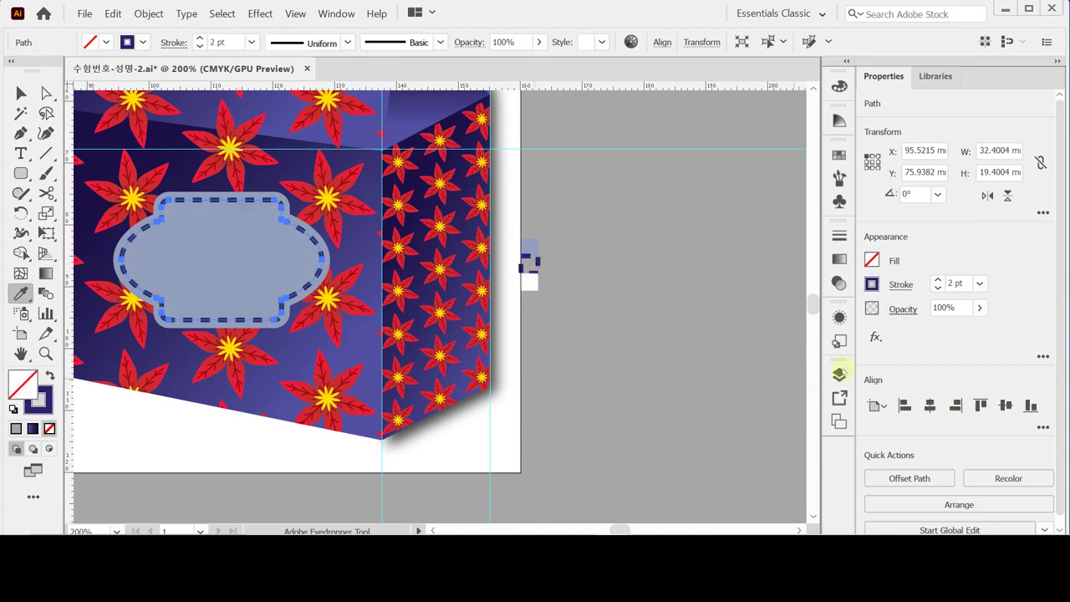
left_click(894, 285)
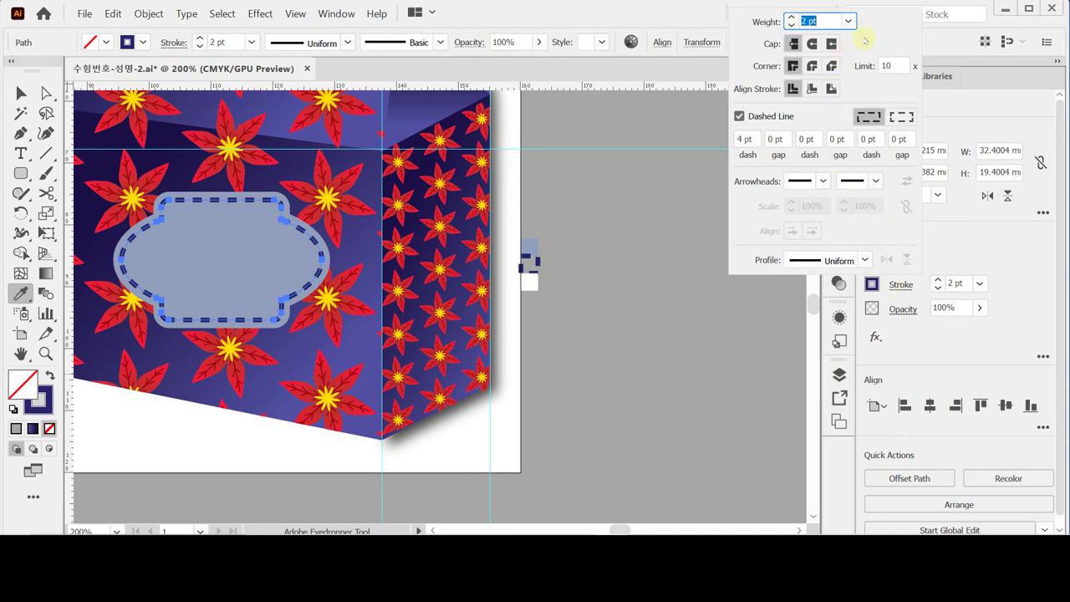
left_click(993, 276)
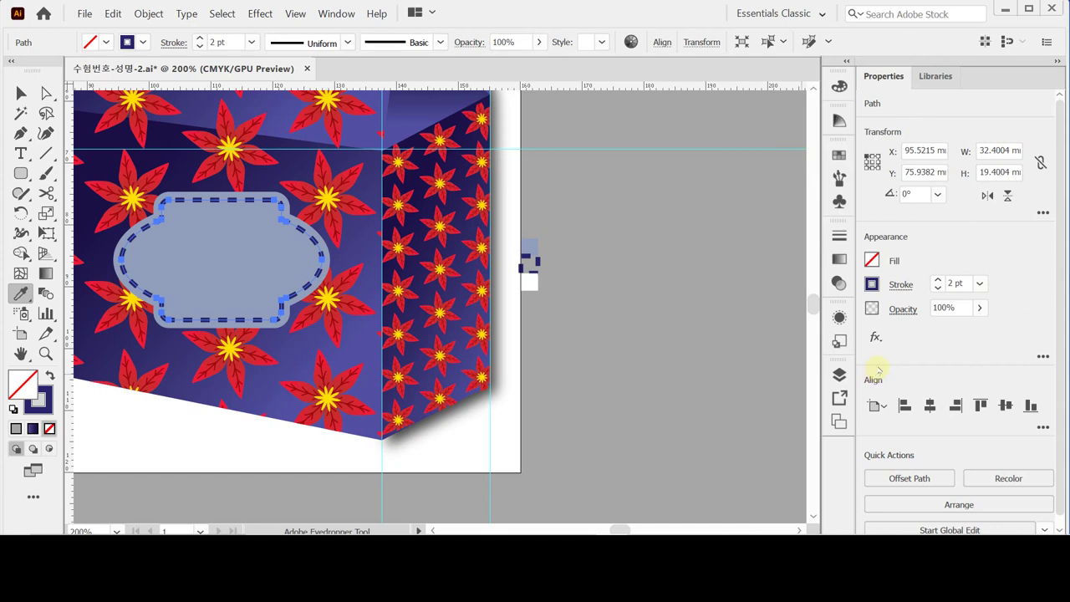
left_click(616, 316, "ctrl")
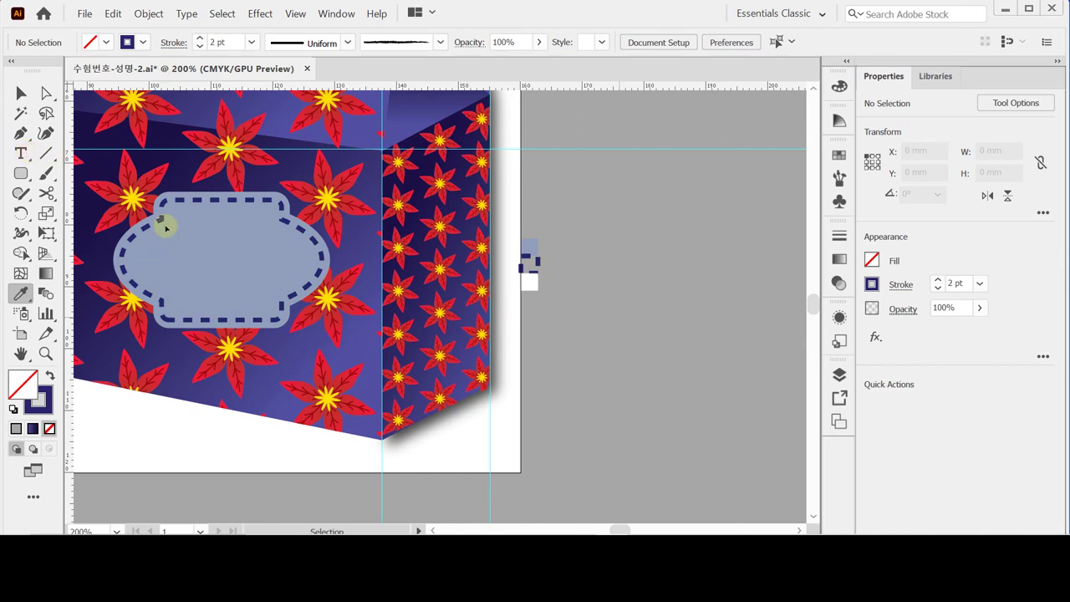
key("ctrl+s")
key("t")
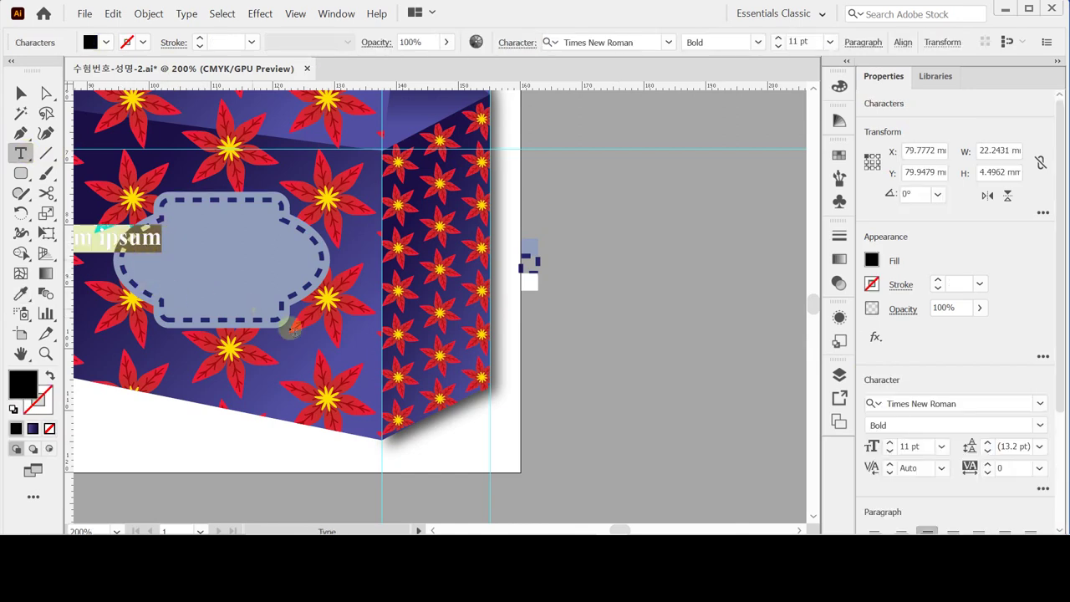
key("BackSpace")
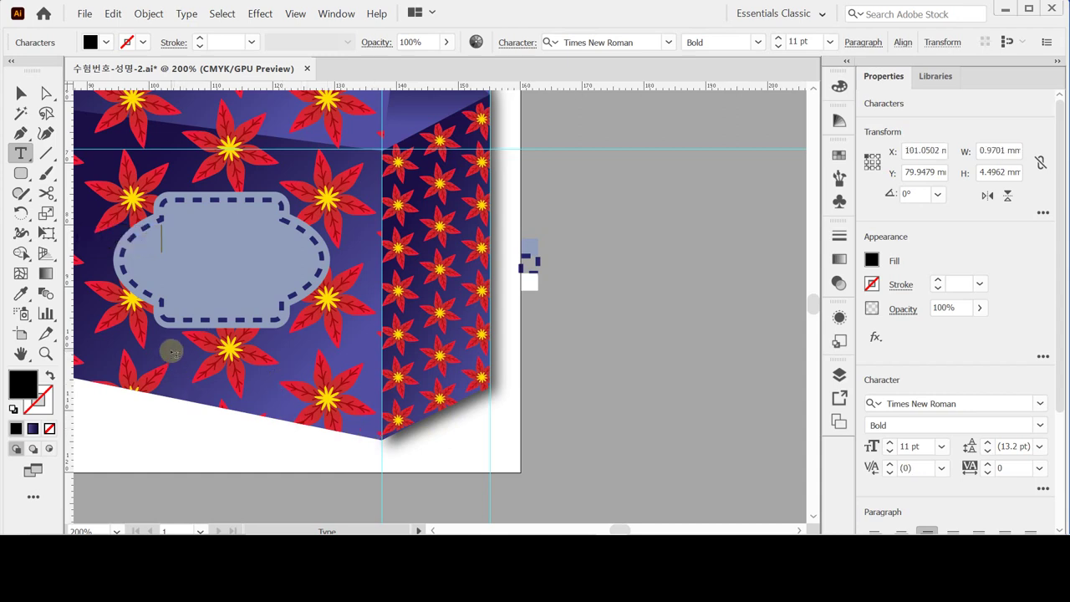
key("Escape")
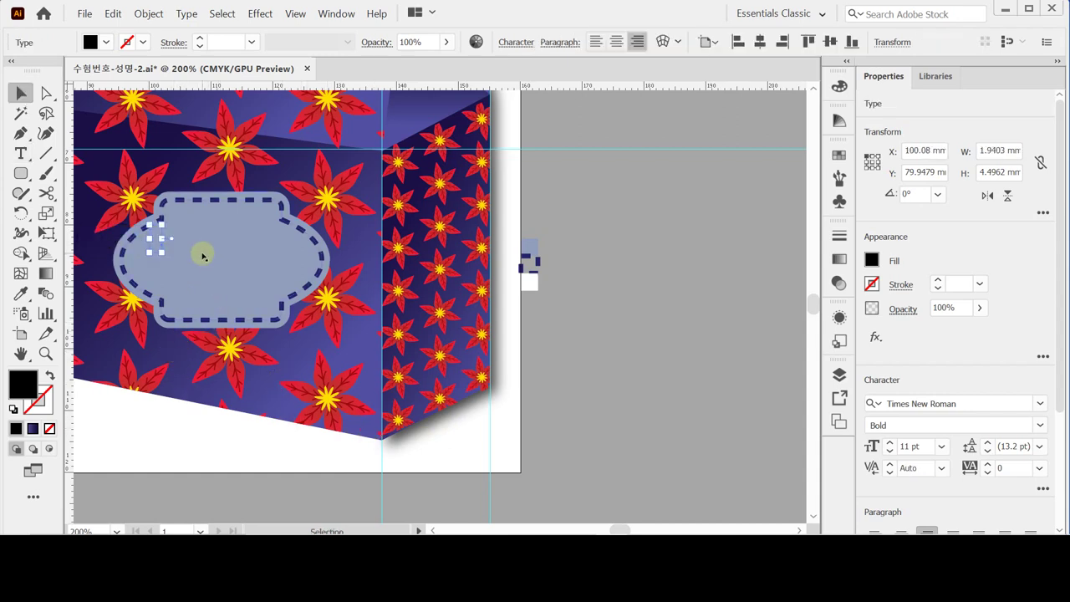
left_click(203, 250)
Start point text on the label and set it to Arial Bold, 12 pt, with centre alignment.
left_click(21, 153)
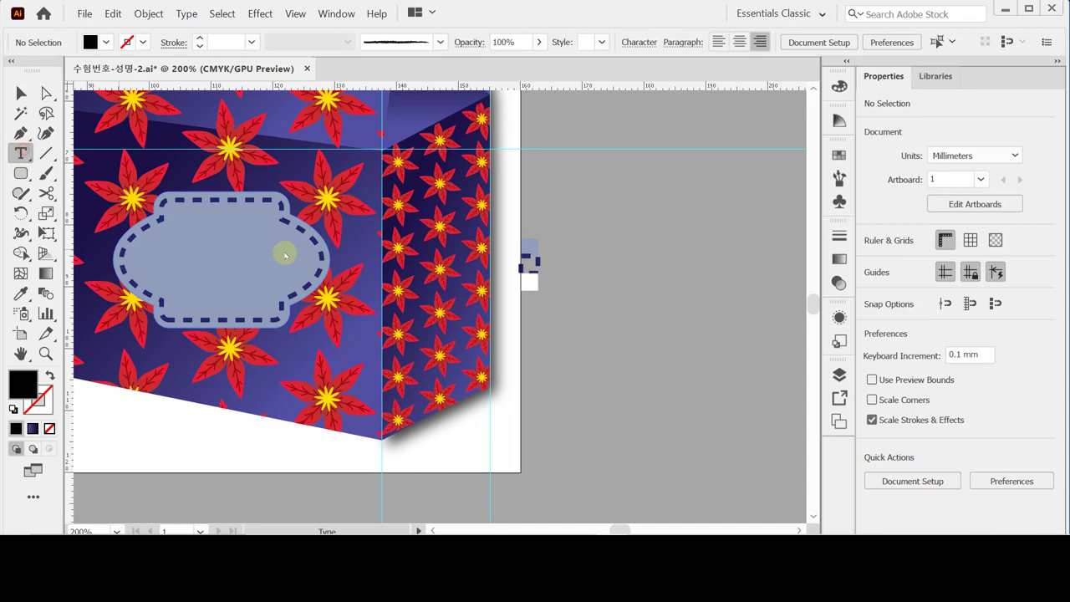
left_click(260, 287, "ctrl")
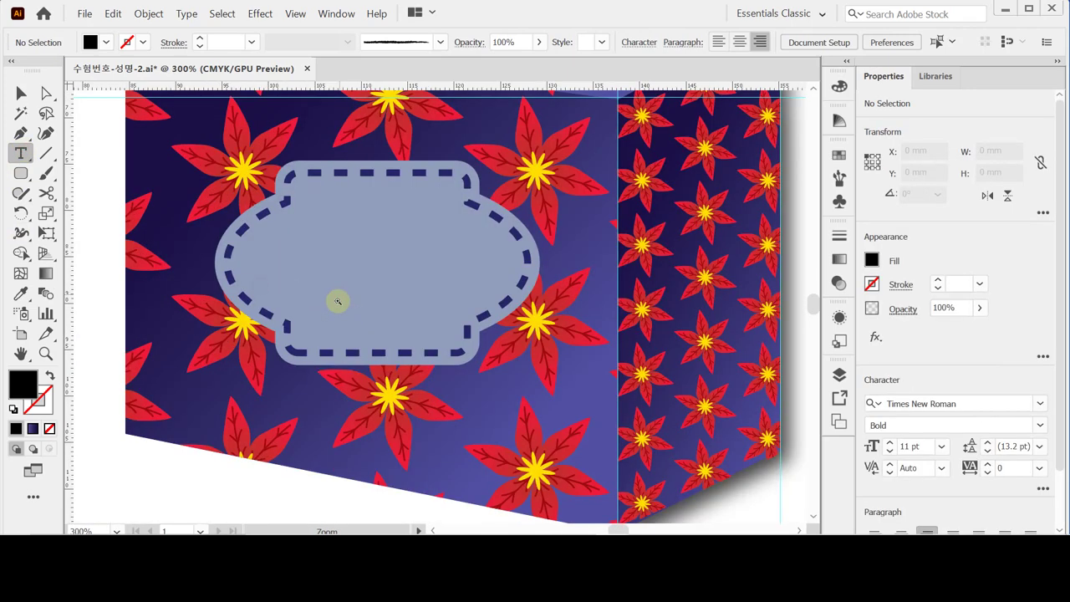
left_click(284, 251)
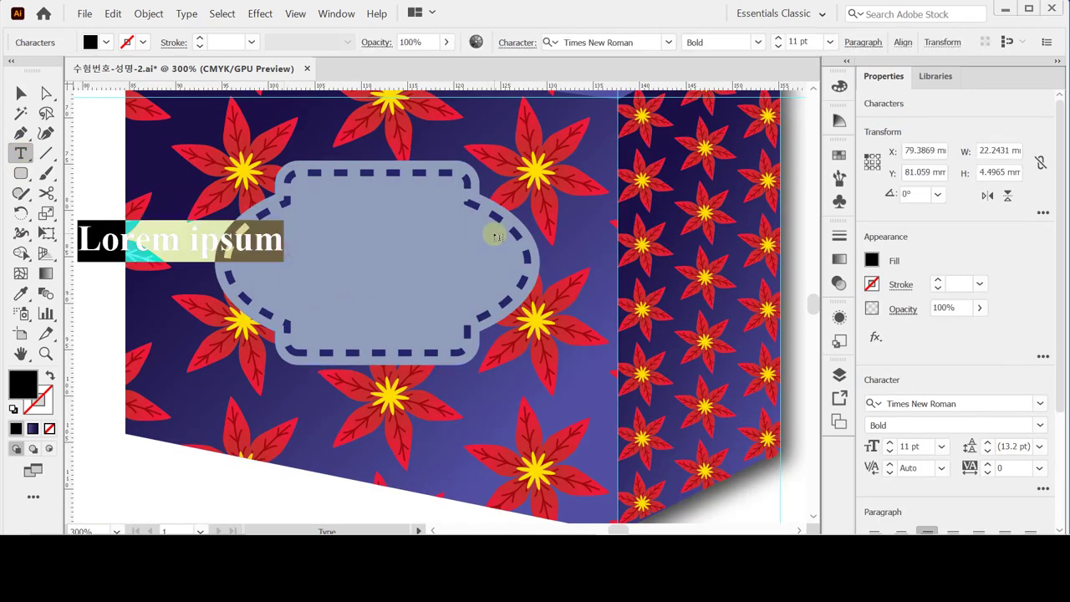
left_click_drag(1066, 372, 1066, 440)
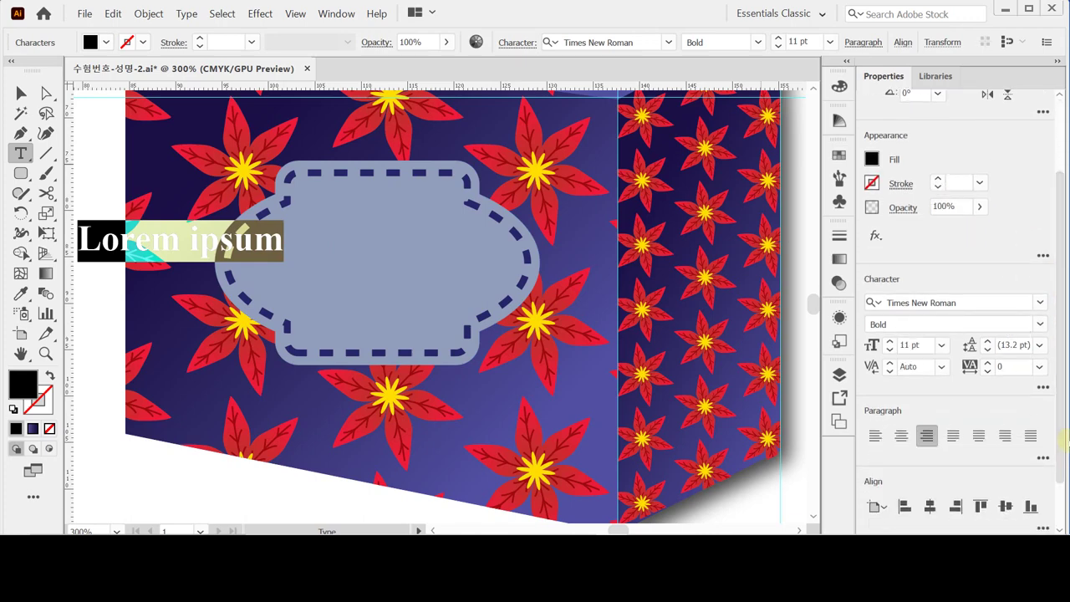
left_click(975, 304)
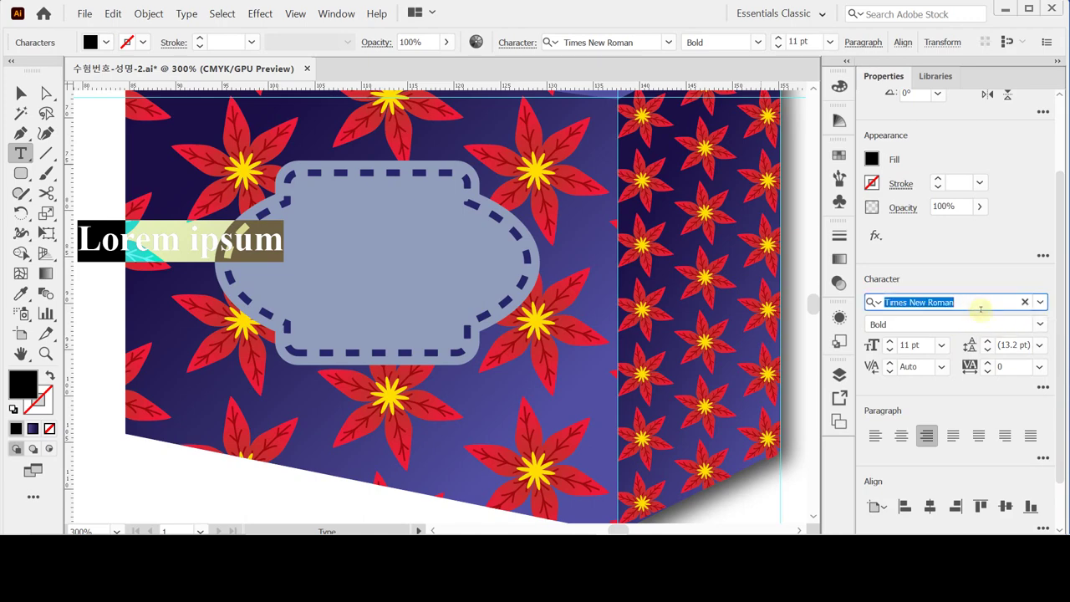
type("ar")
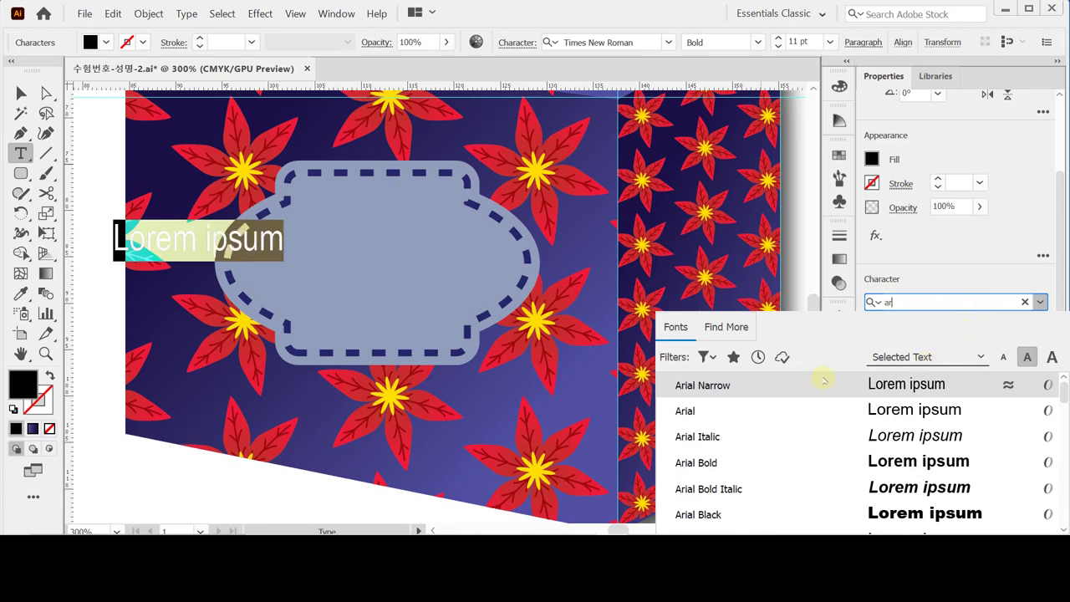
left_click(710, 463)
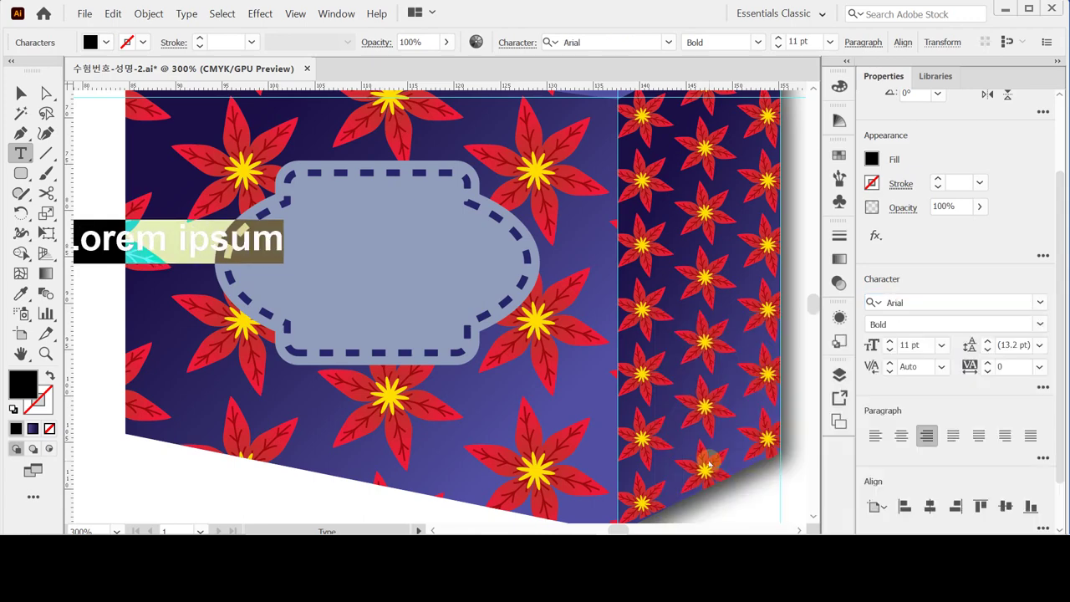
left_click(890, 341)
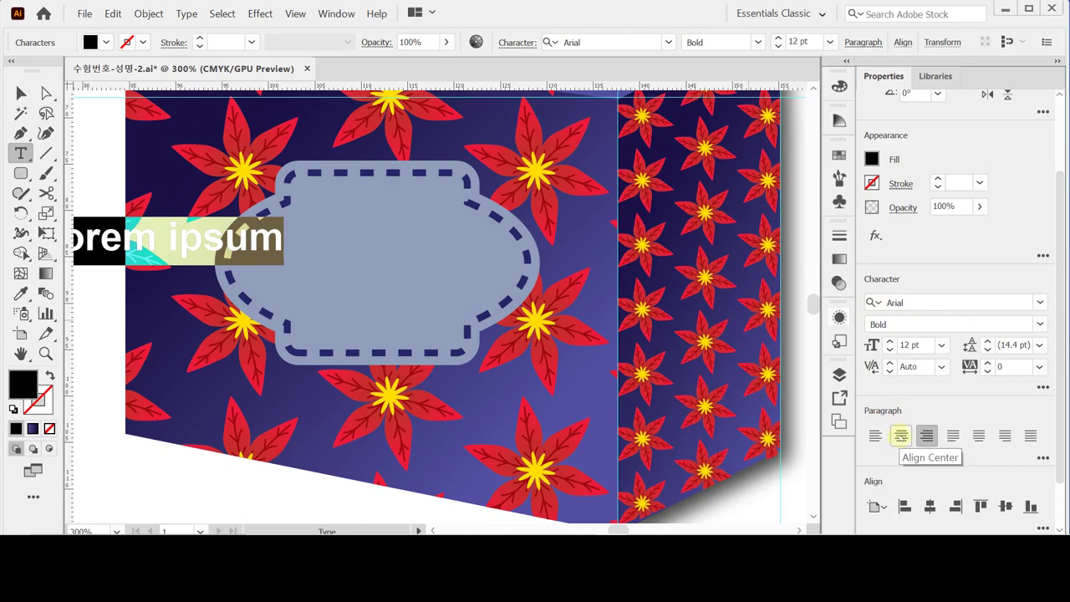
left_click(900, 436)
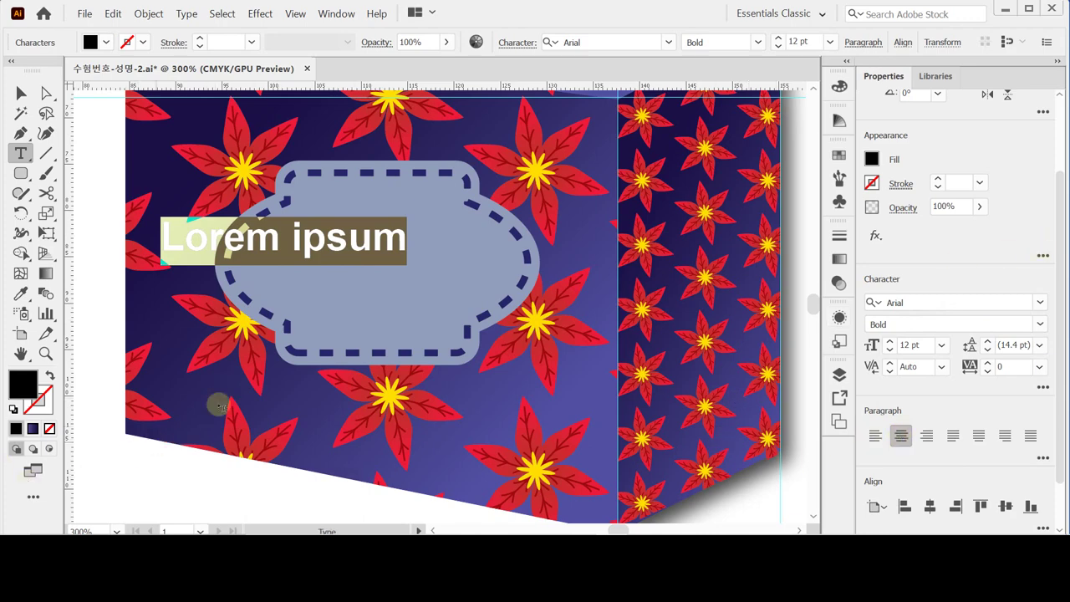
Fill the label's placeholder text with white.
left_click(839, 86)
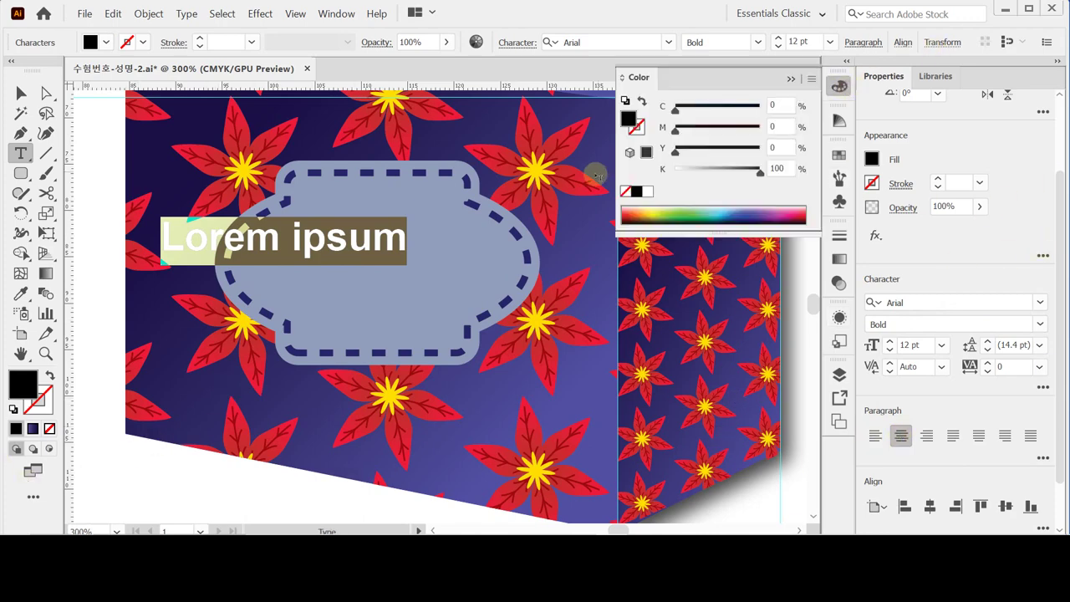
left_click(647, 192)
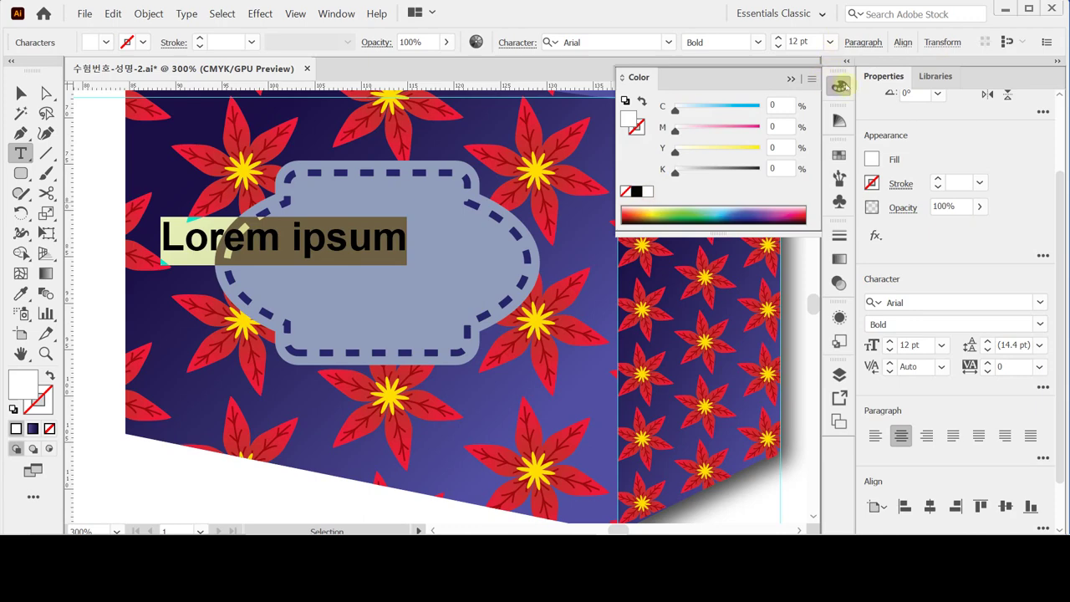
left_click(240, 239)
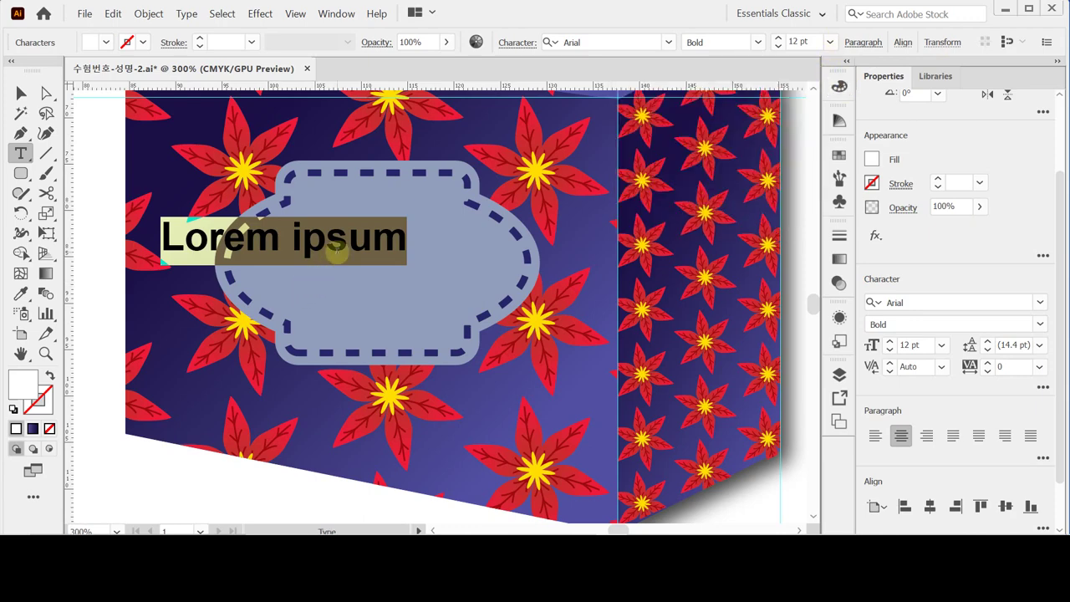
Replace the placeholder with LUCKY and BOX on two lines and move the text to the middle of the label.
key("Caps_Lock")
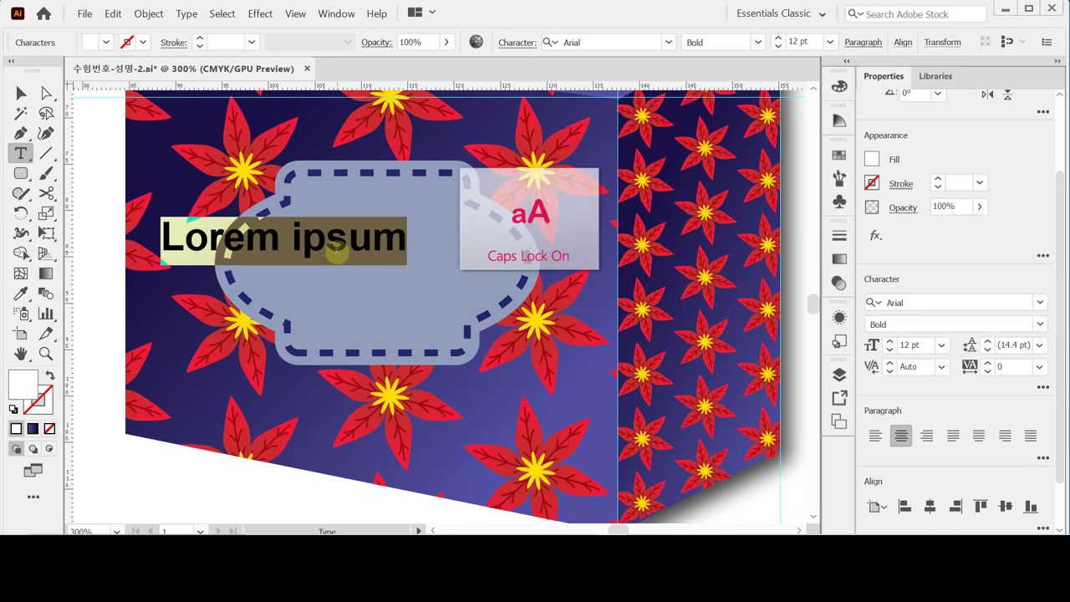
type("LUCKY")
key("Return")
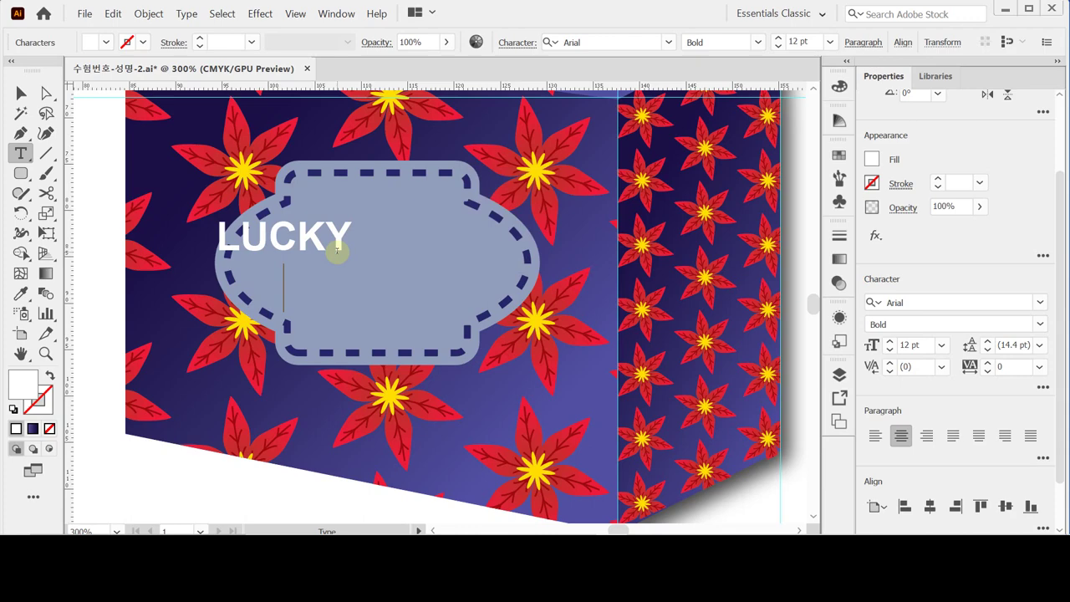
type("BOX")
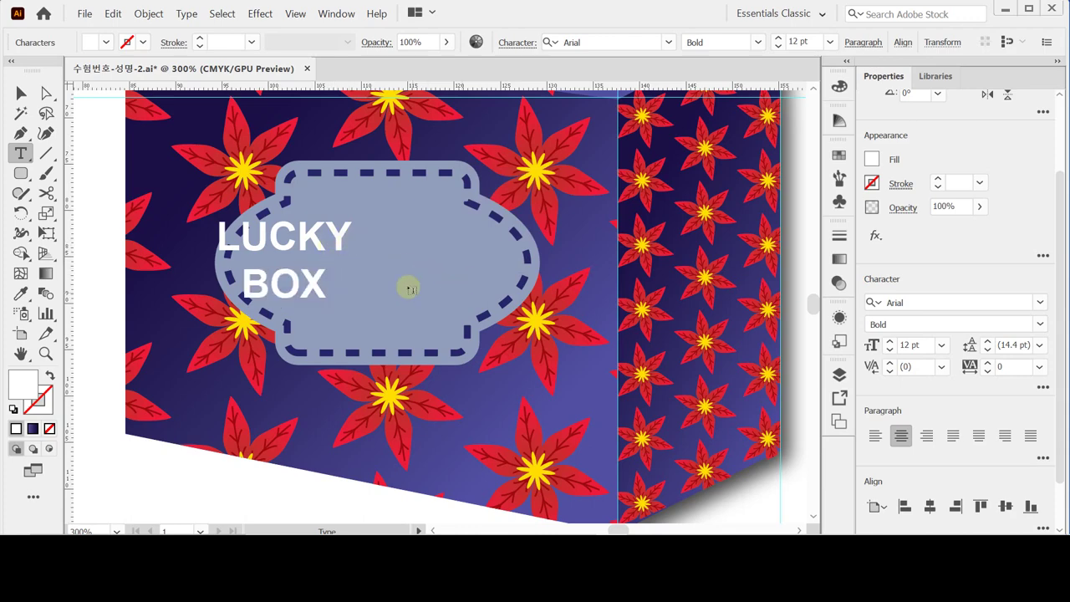
left_click(316, 285, "ctrl")
left_click_drag(316, 284, 412, 285)
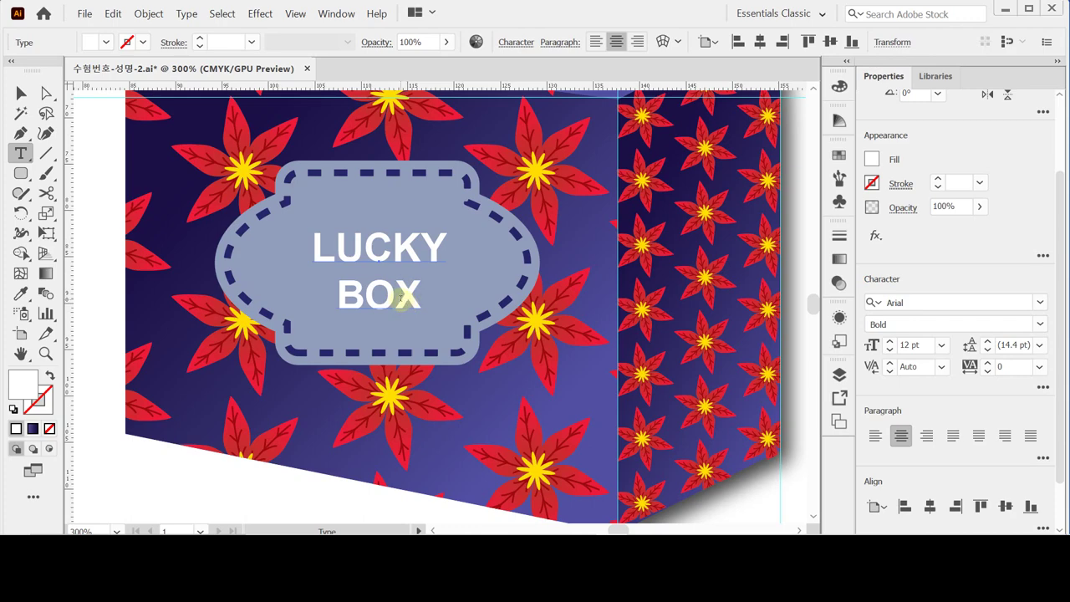
Set the font size of the word BOX to 20 pt.
double_click(391, 296)
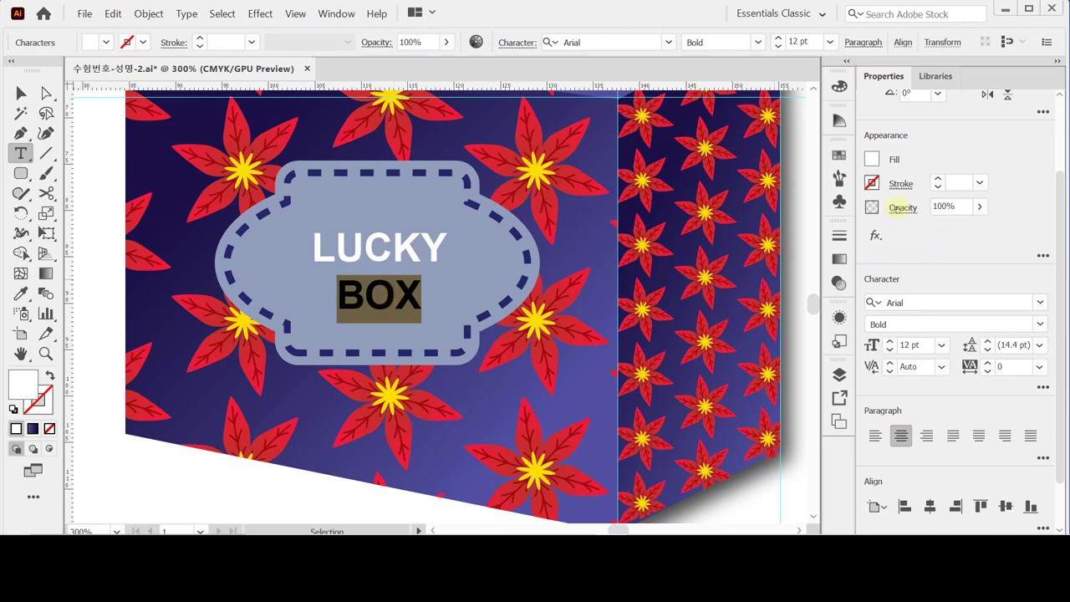
left_click(925, 350)
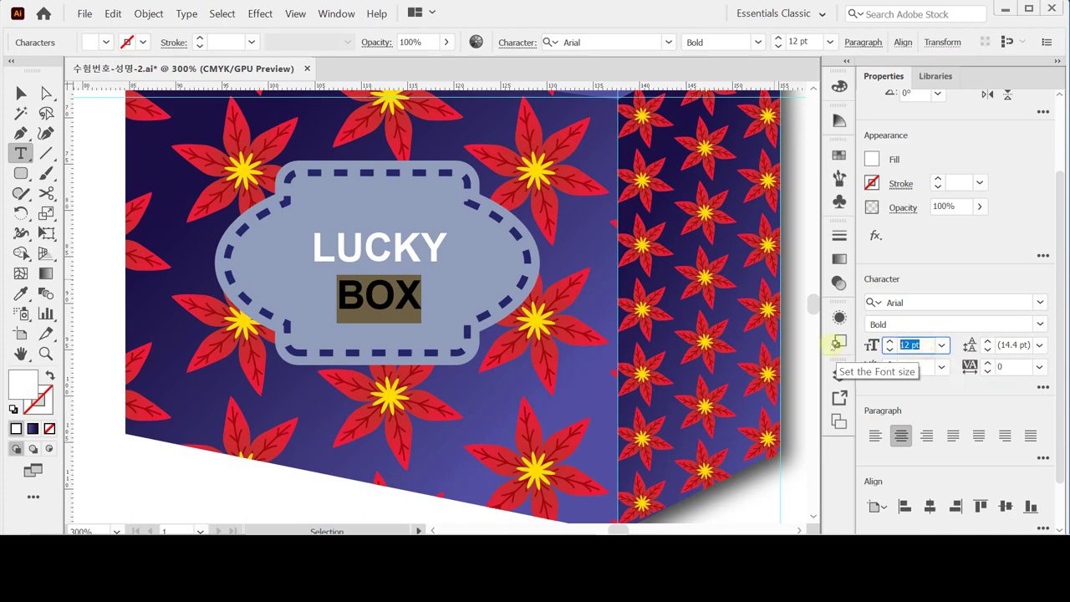
type("20")
key("Return")
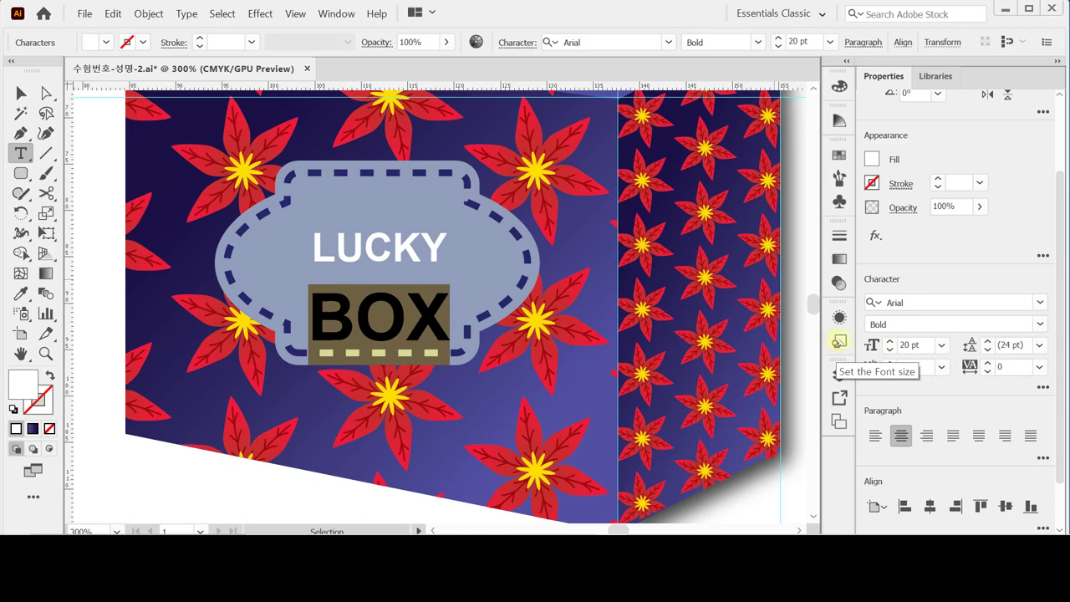
left_click(410, 336)
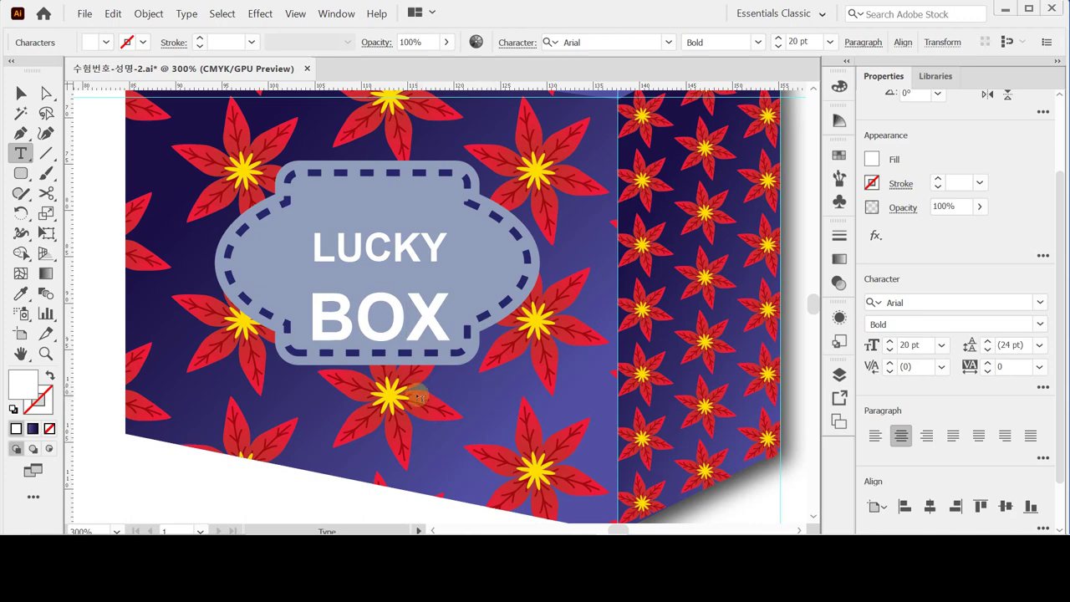
Move the two-line text slightly up within the label's dashed outline.
scroll(418, 396, "up", 1)
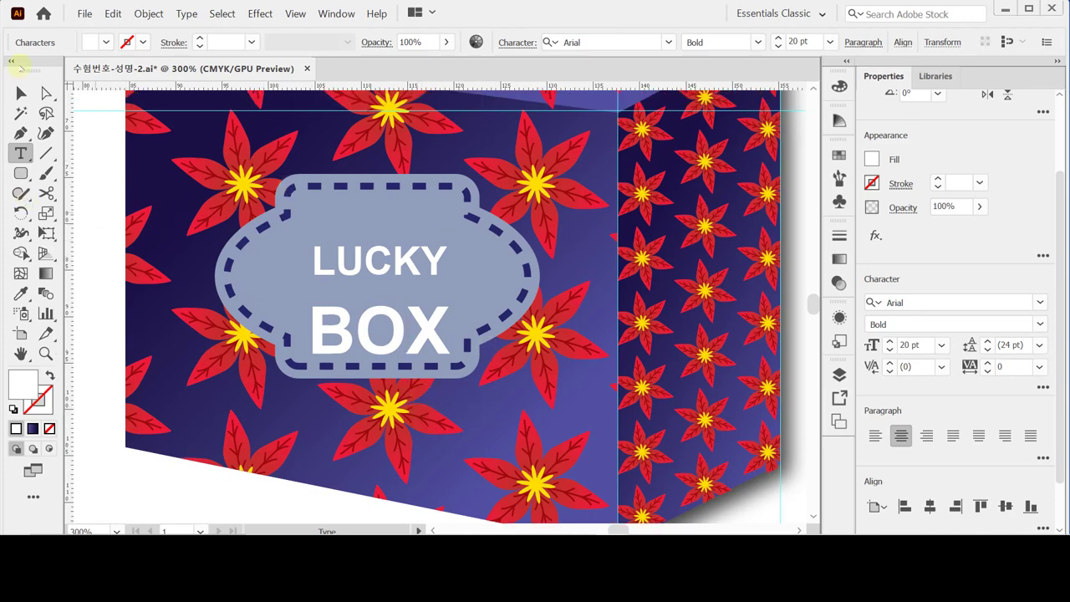
left_click(21, 94)
left_click_drag(418, 262, 422, 241)
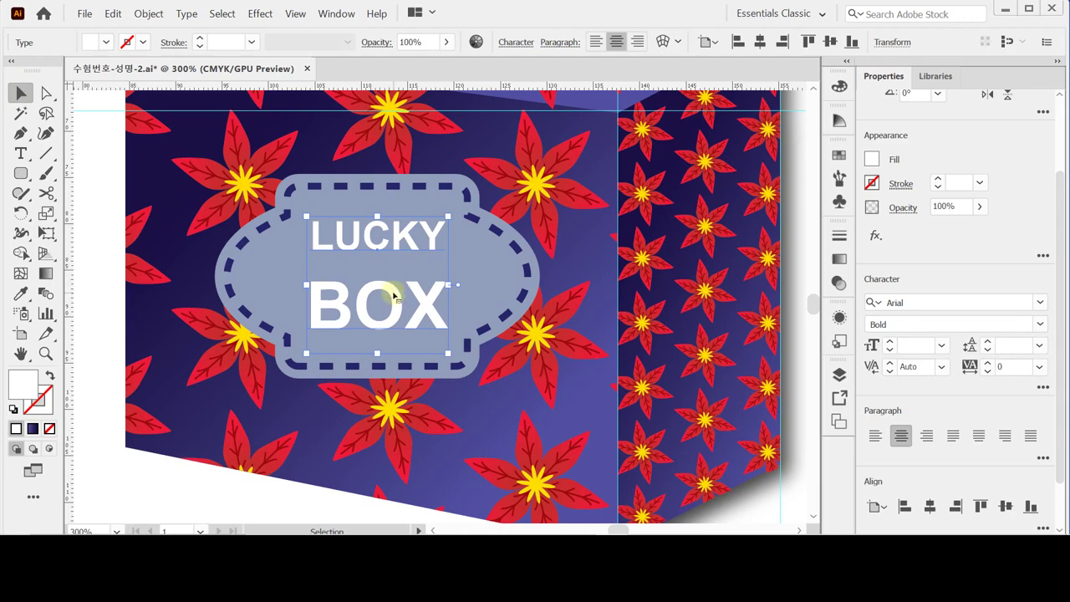
Try the Auto leading on the two-line text and check the leading of LUCKY and BOX separately.
left_click(1039, 345)
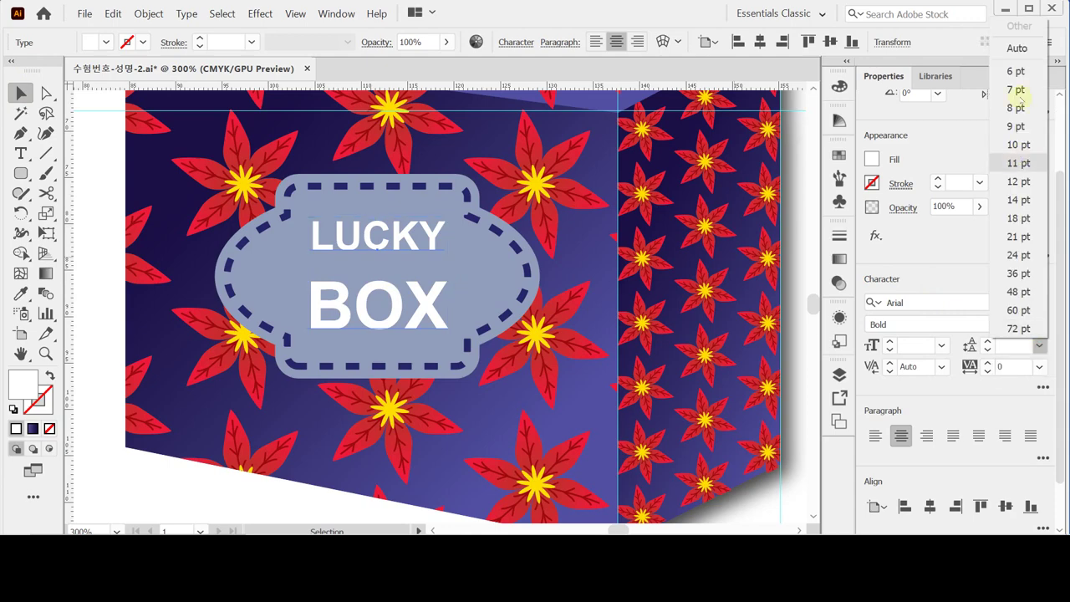
left_click(1023, 47)
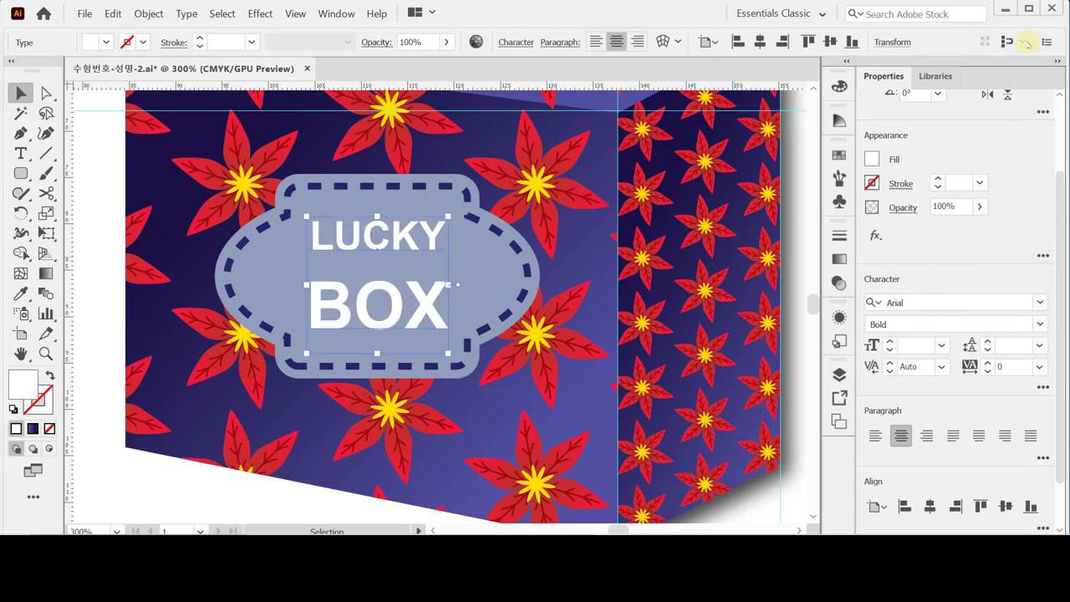
left_click(1014, 345)
double_click(380, 240)
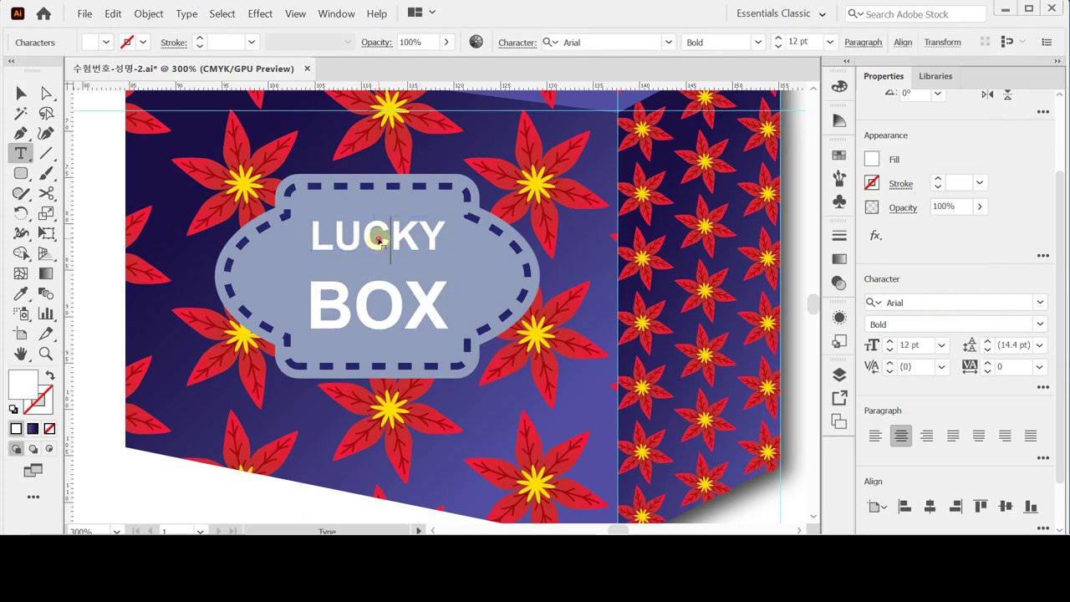
double_click(380, 240)
double_click(388, 303)
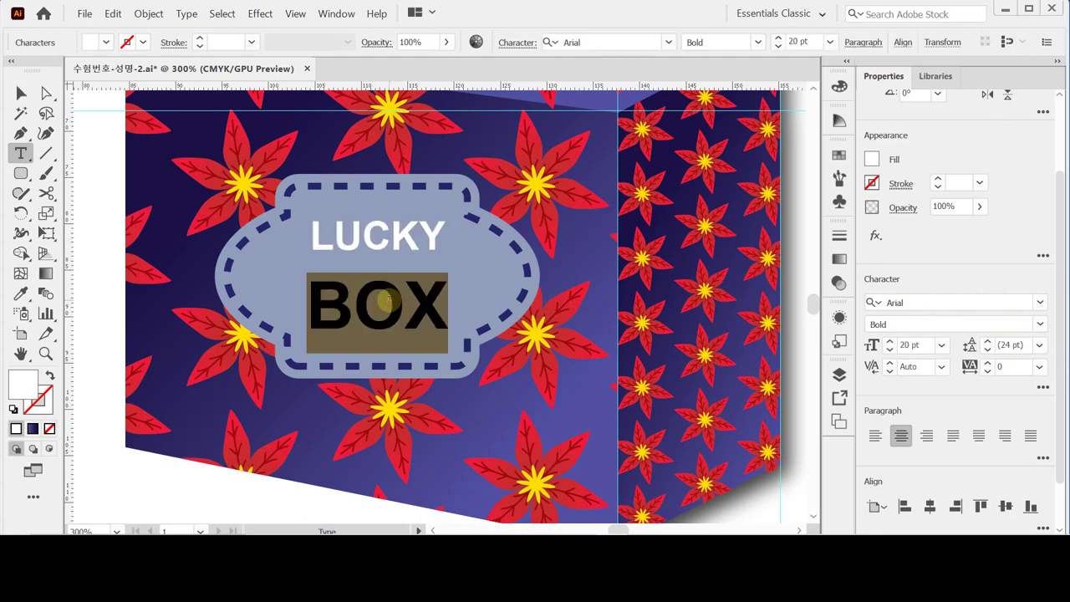
double_click(384, 244)
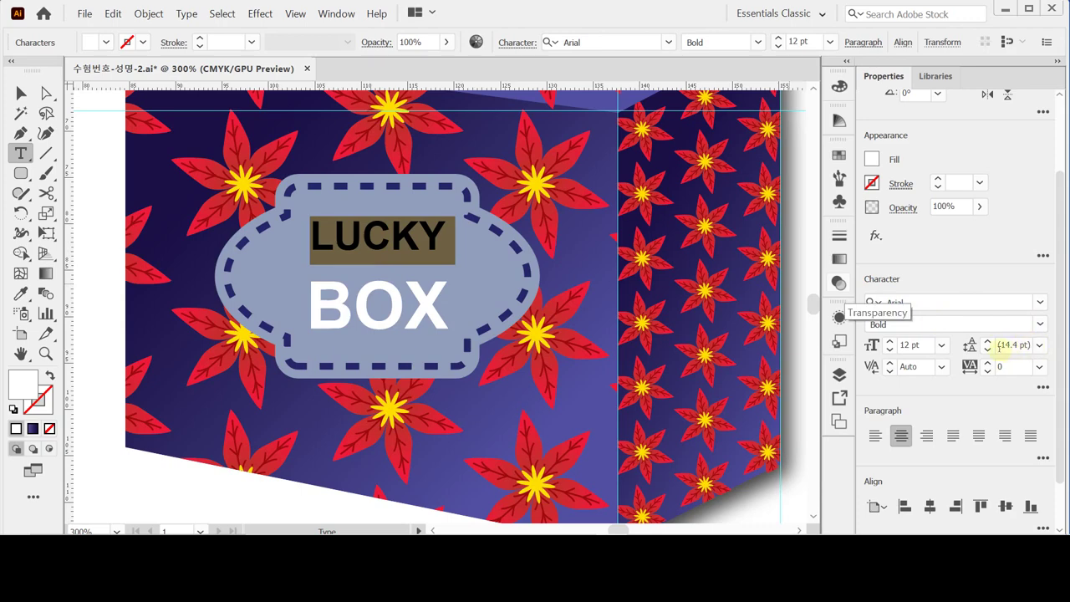
left_click(454, 243)
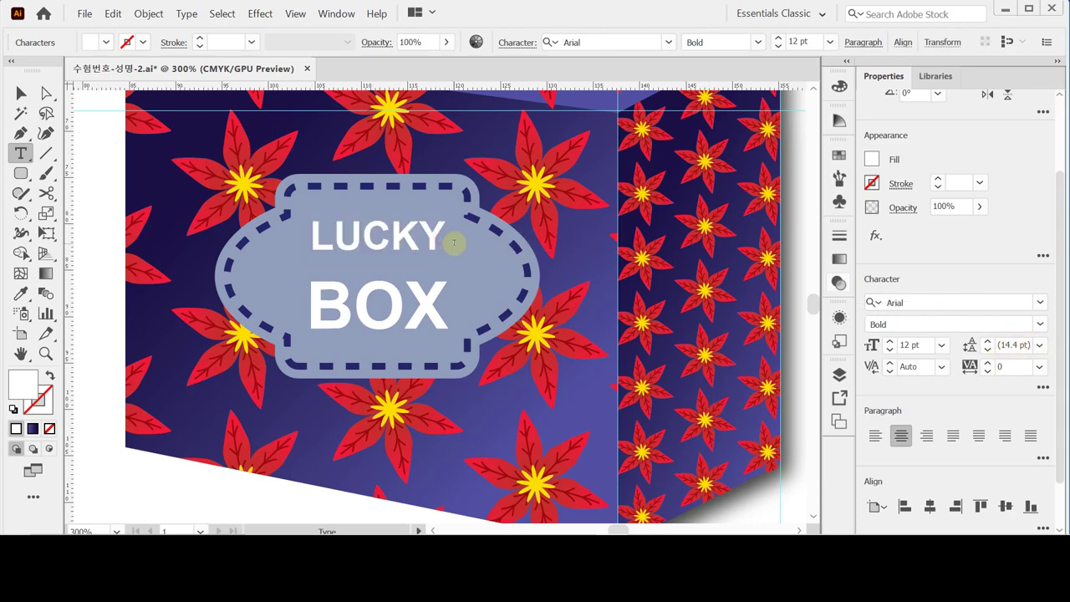
left_click(444, 238)
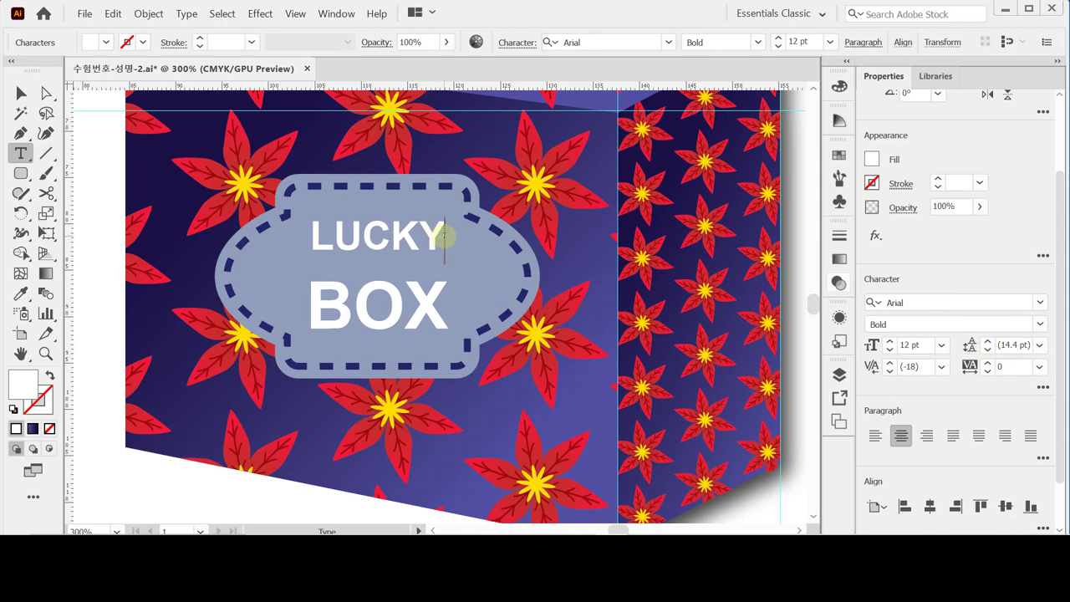
left_click(427, 241)
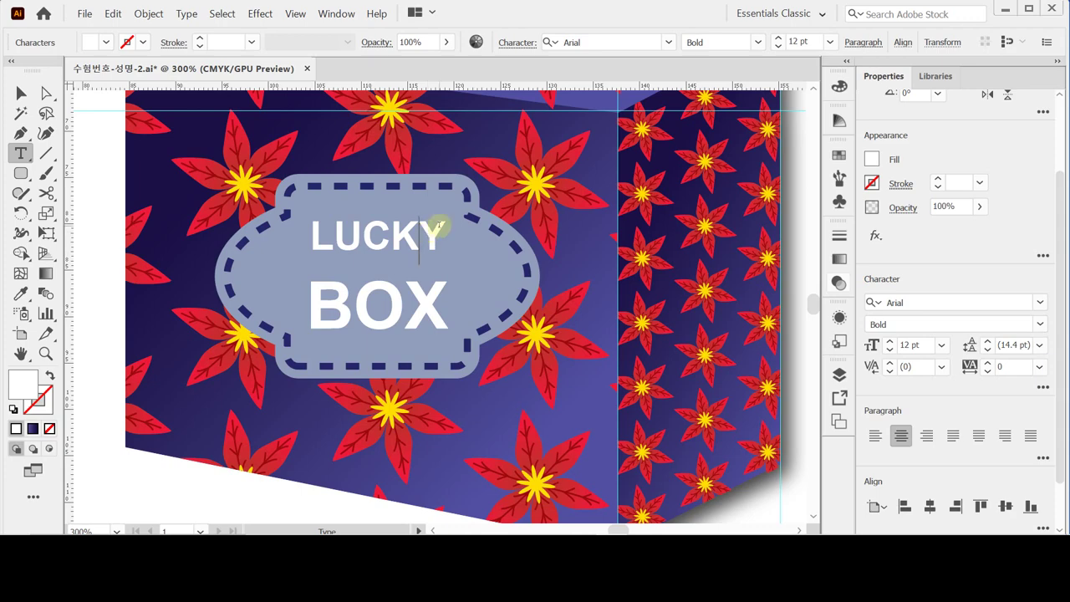
Delete the word BOX and its line break so that the text object holds only LUCKY.
double_click(410, 311)
key("BackSpace")
key("BackSpace")
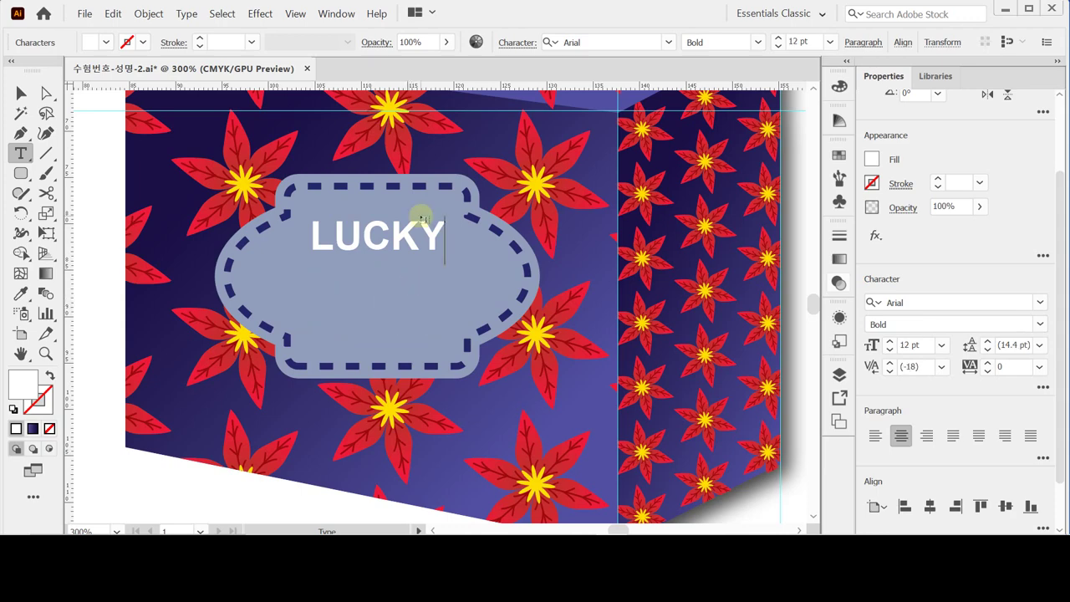
Duplicate the LUCKY text straight below itself on the label and replace the copy's wording with BOX.
left_click(411, 246, "ctrl")
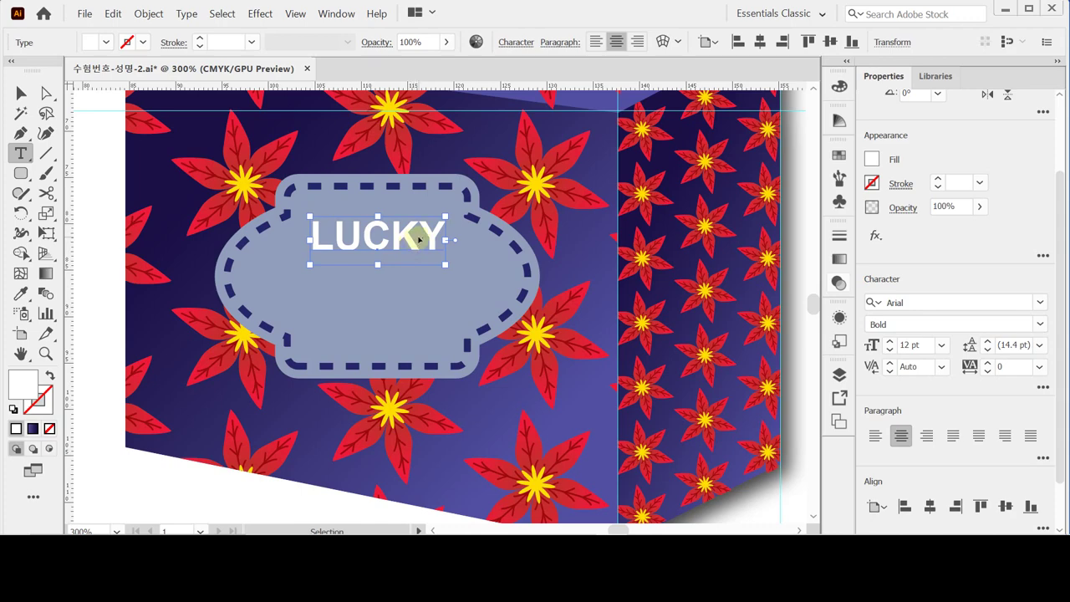
left_click_drag(418, 238, 410, 307)
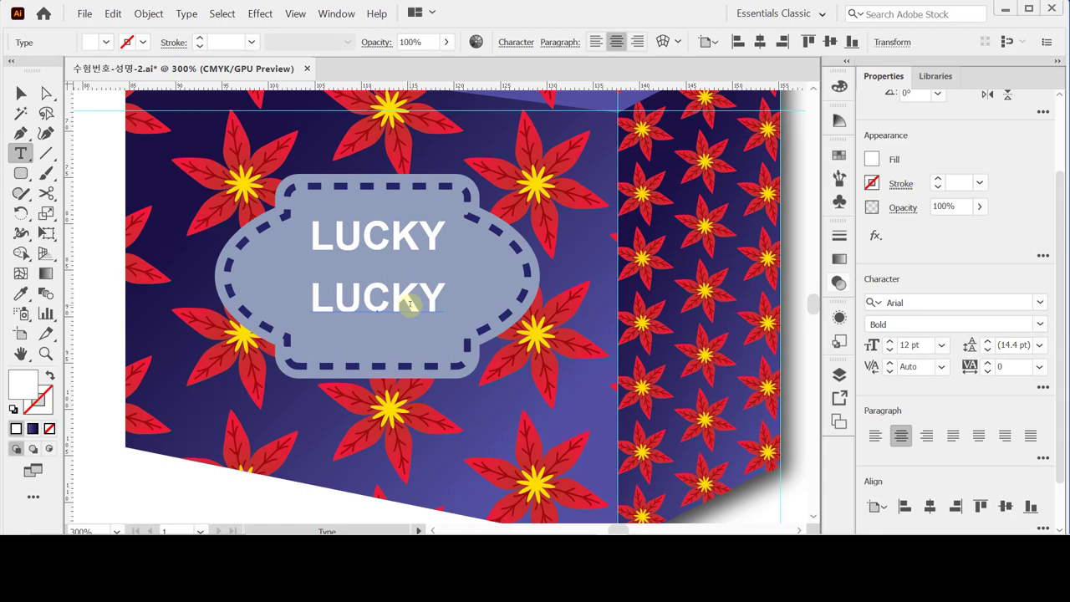
double_click(410, 306)
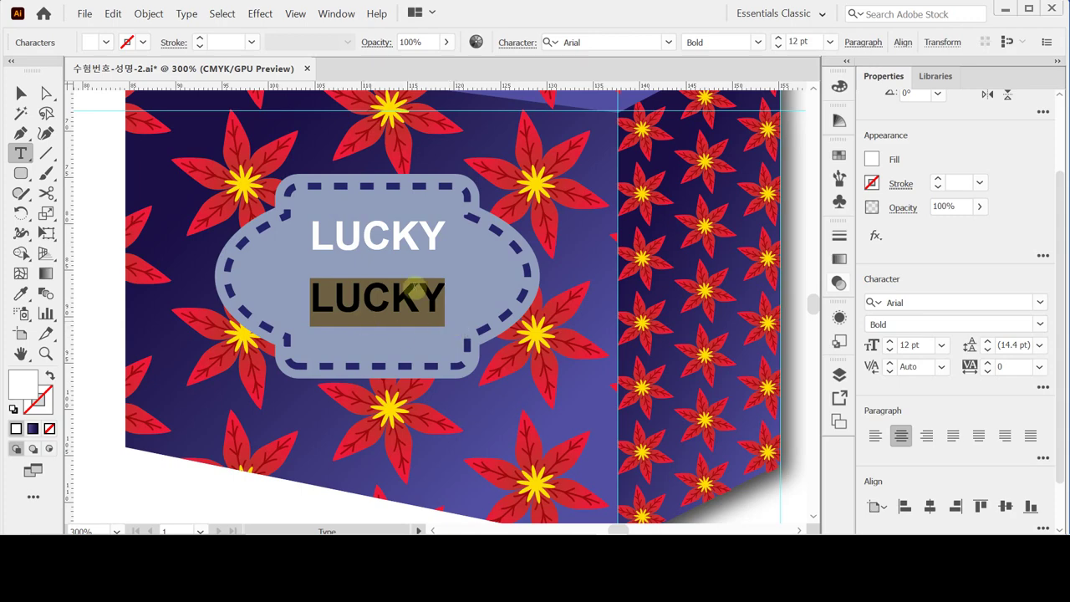
left_click(372, 318)
double_click(372, 318)
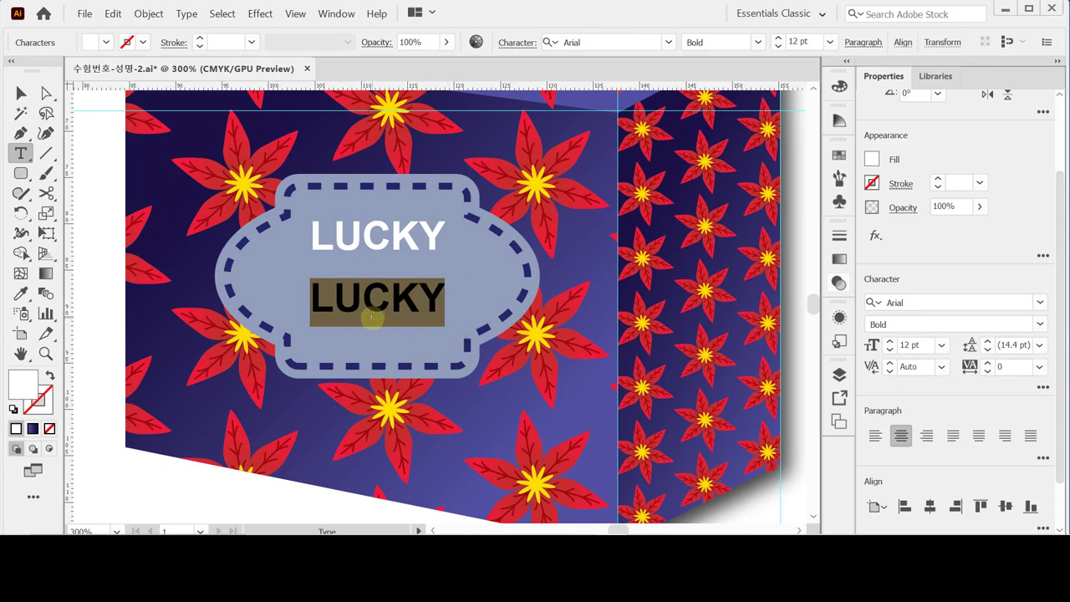
type("bo")
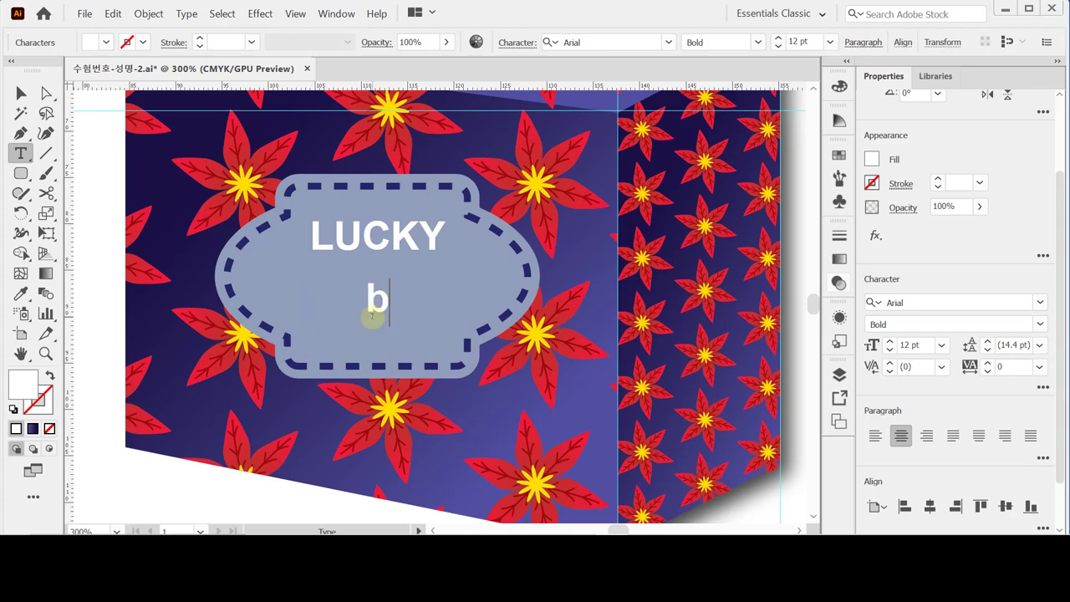
key("BackSpace")
key("BackSpace")
type("B")
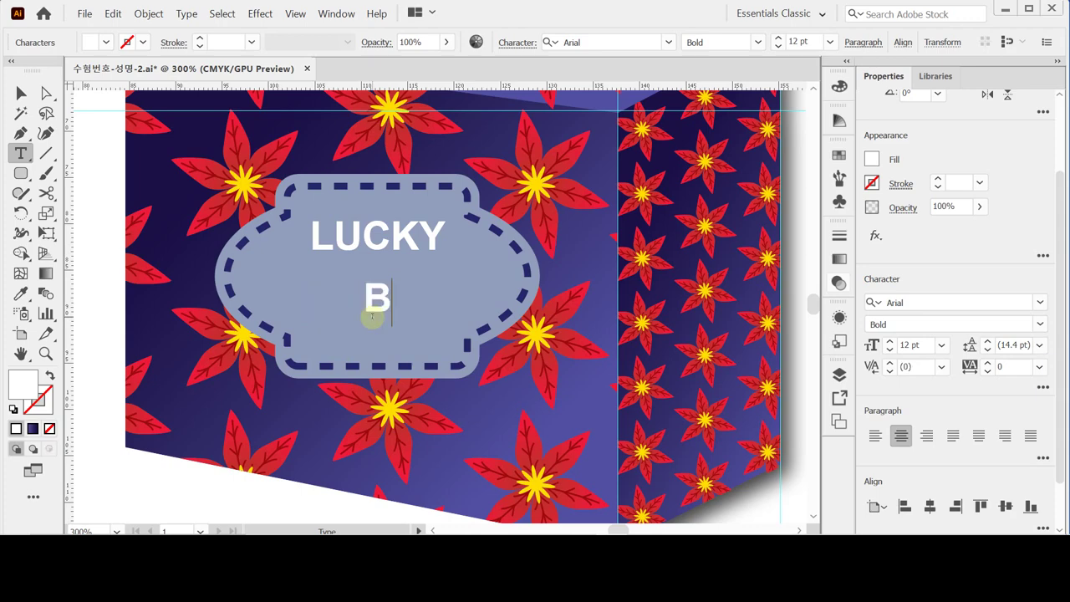
type("OX")
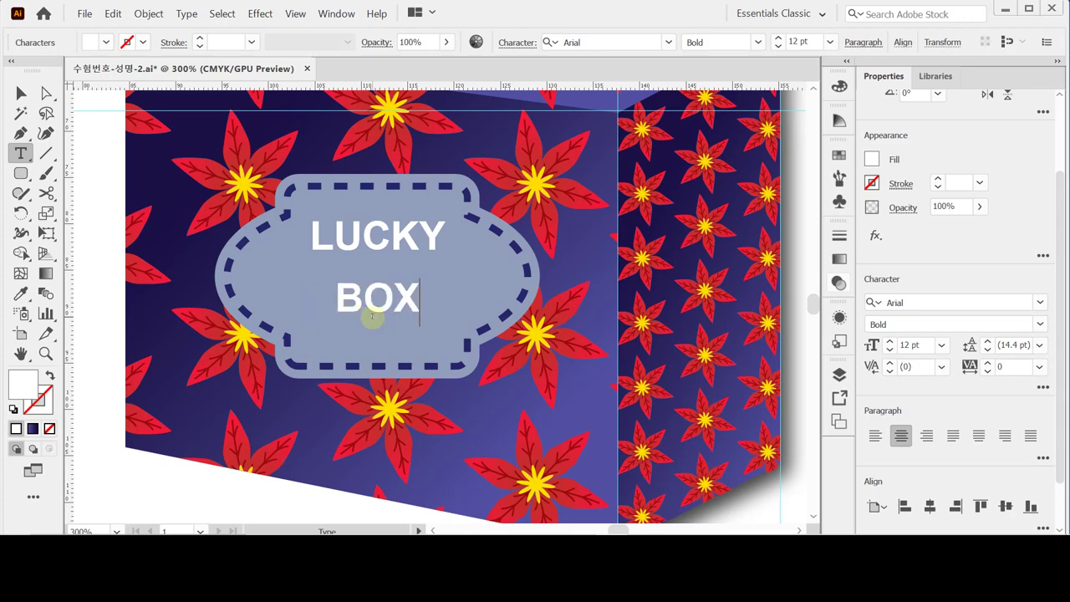
Set the font size of the separate word BOX to 20 pt.
double_click(371, 314)
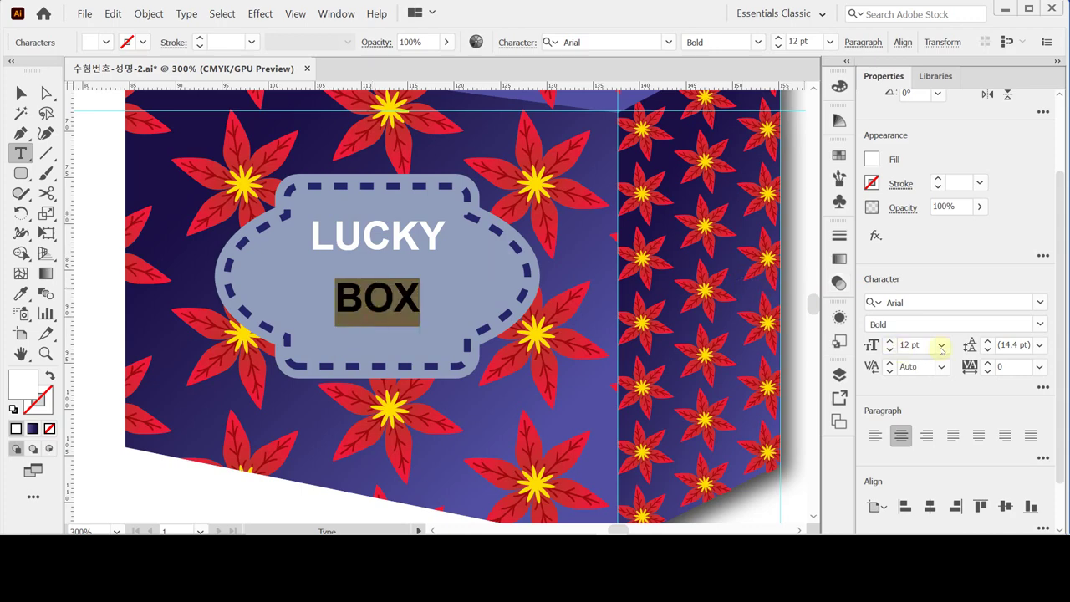
left_click(907, 345)
type("2")
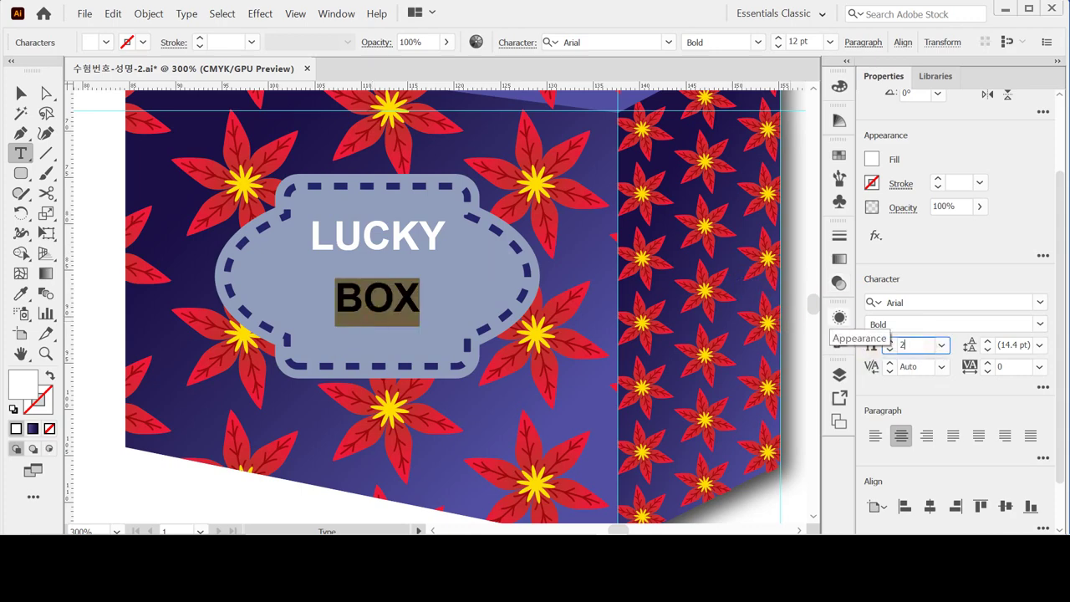
type("0")
key("Return")
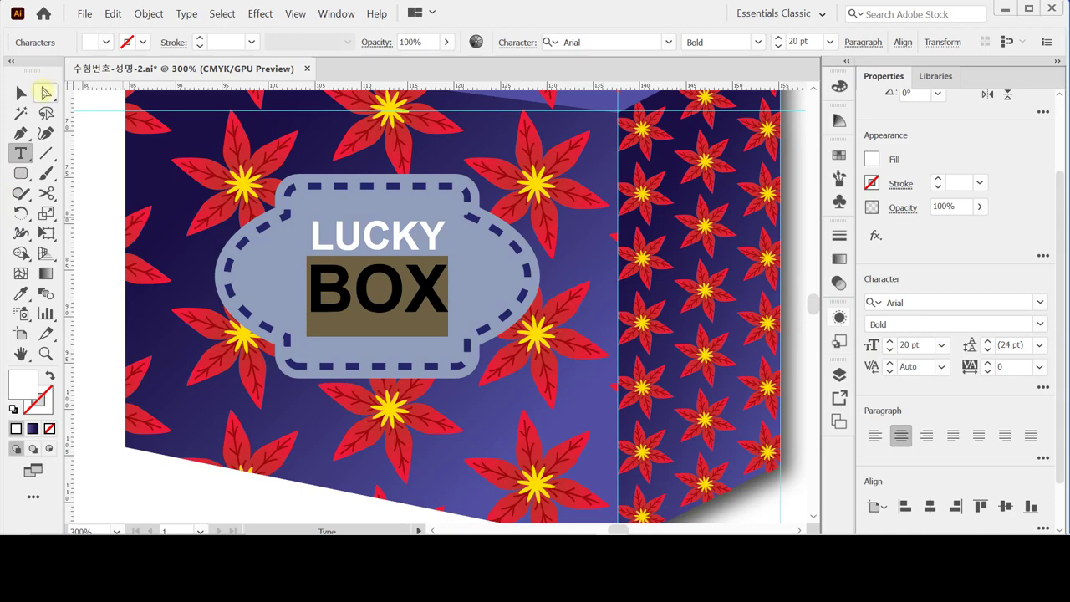
Move BOX slightly down to widen the gap below LUCKY, and nudge both words down together within the label.
left_click(21, 93)
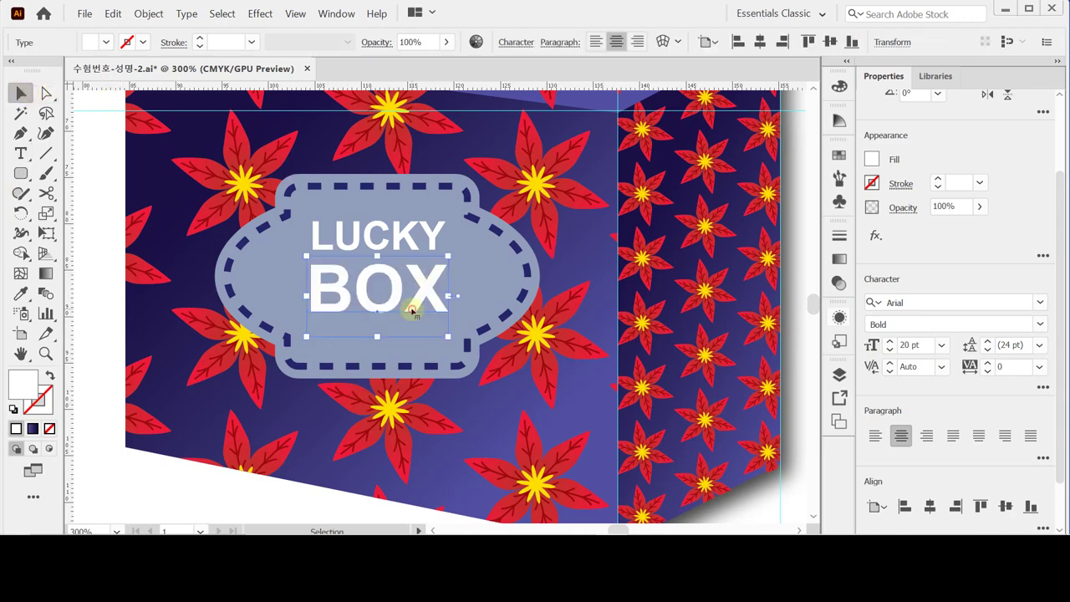
left_click_drag(413, 311, 412, 312)
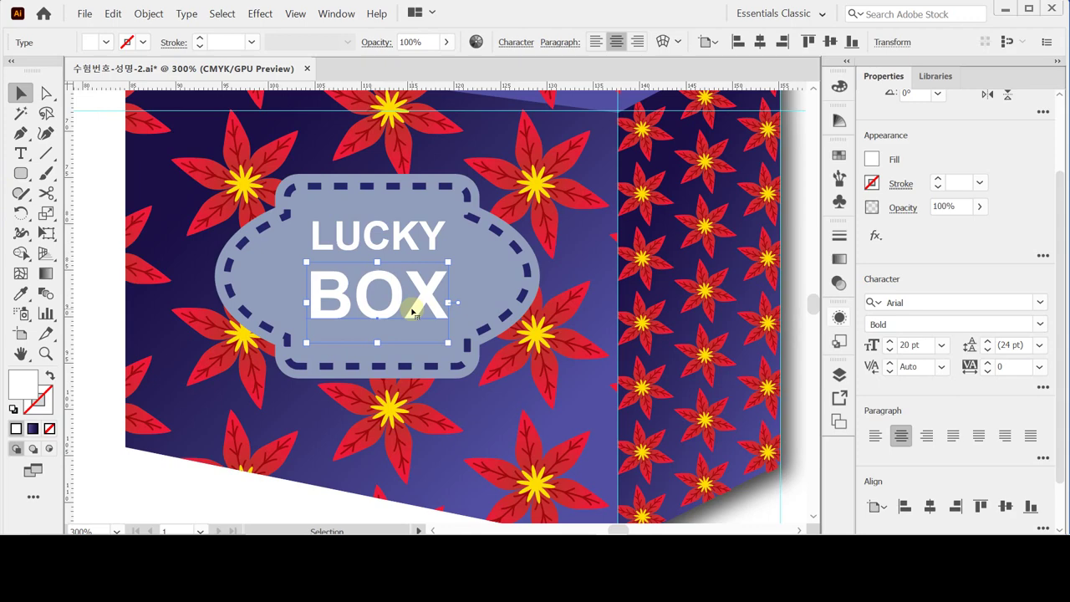
left_click(378, 243)
left_click(393, 288, "shift")
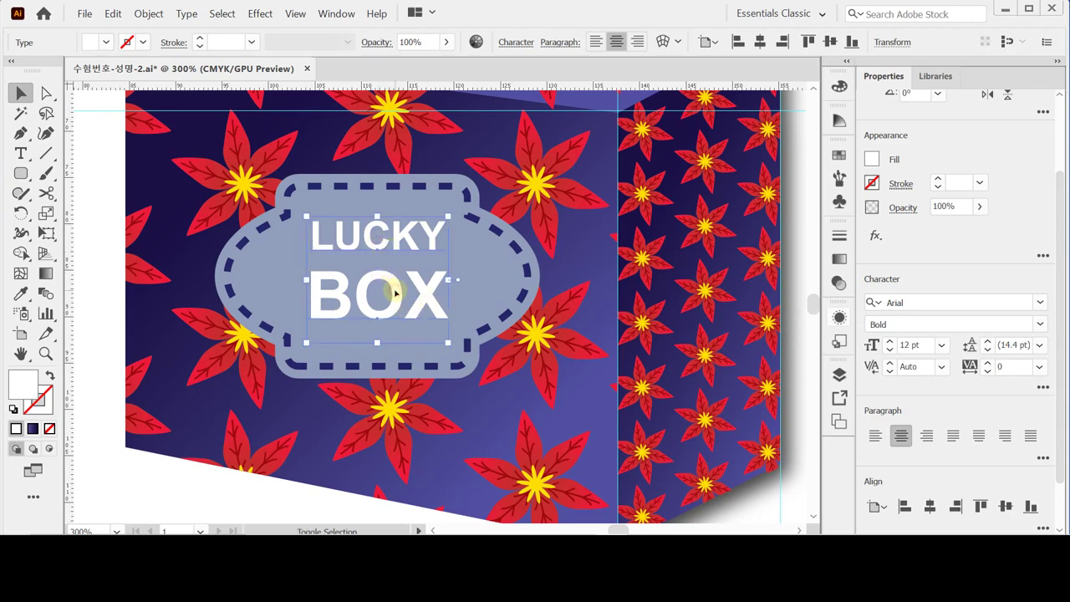
key("Down")
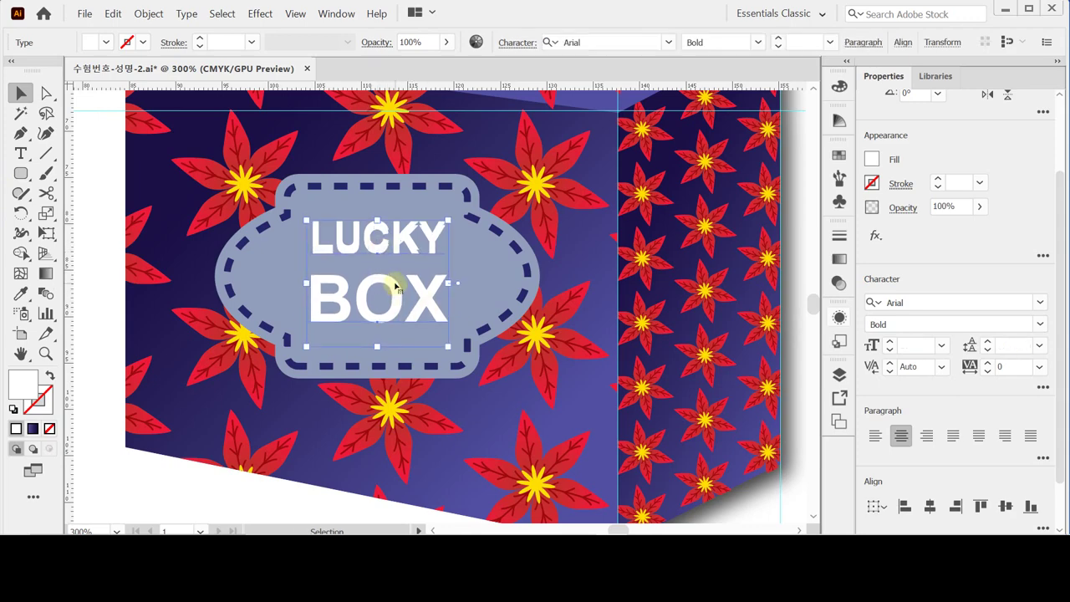
Undo the recent edits to the BOX text and redo them to restore both words on the label.
key("ctrl+z")
key("ctrl+z")
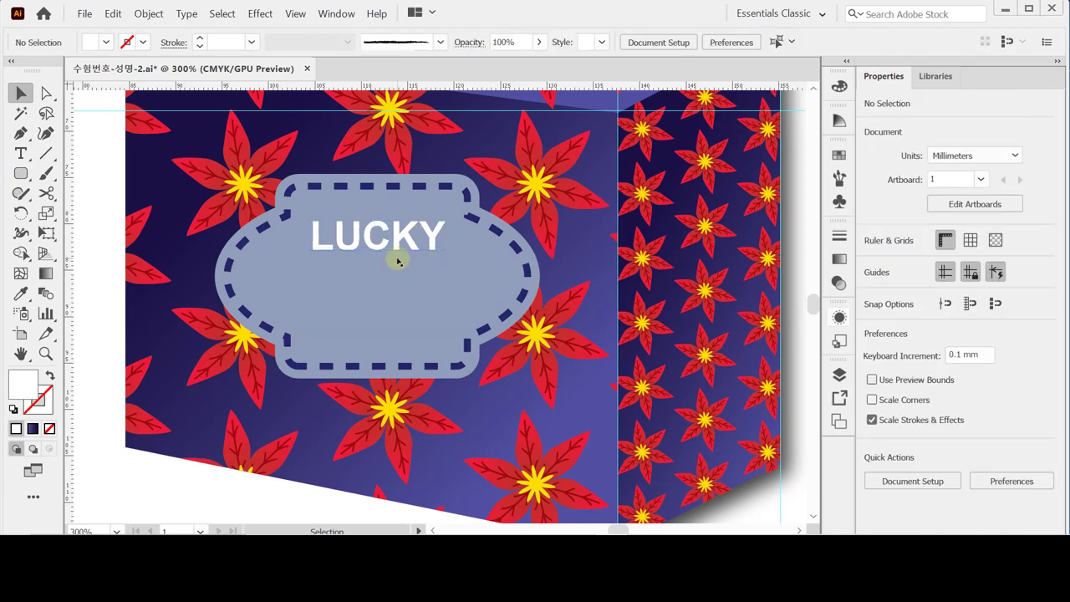
key("ctrl+shift+z")
key("v")
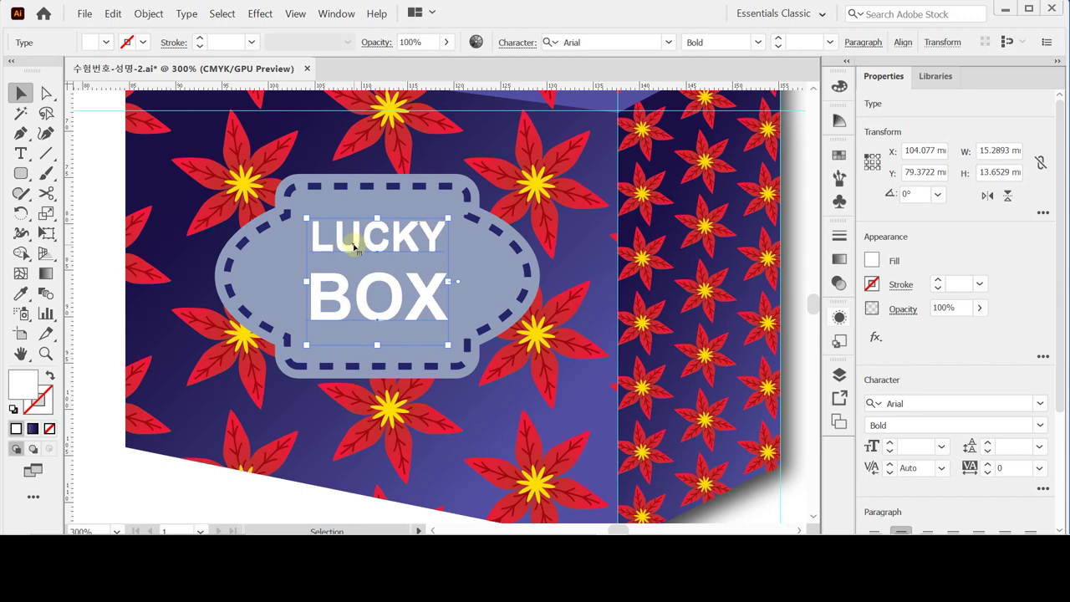
Shear the label together with the LUCKY and BOX texts by 8° along the vertical axis.
left_click(502, 267, "shift")
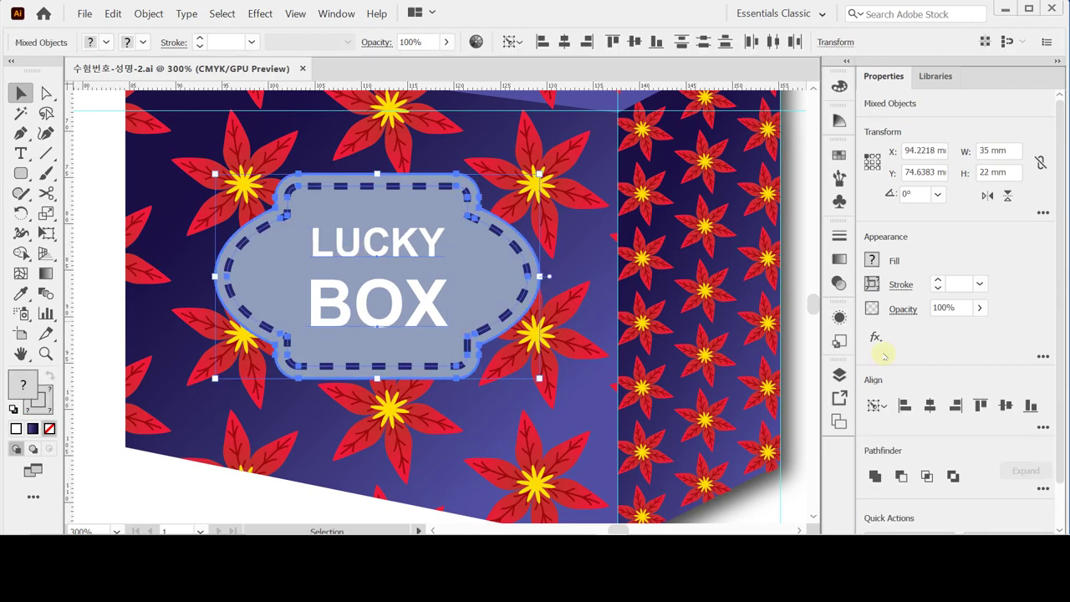
left_click(46, 214)
left_click_drag(46, 214, 96, 232)
key("Return")
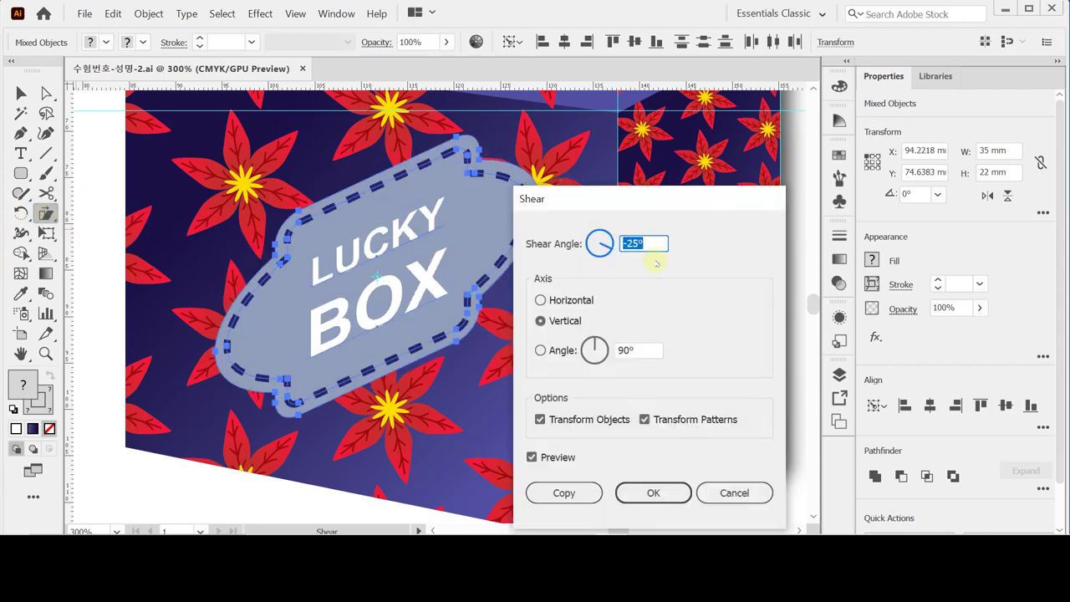
type("8")
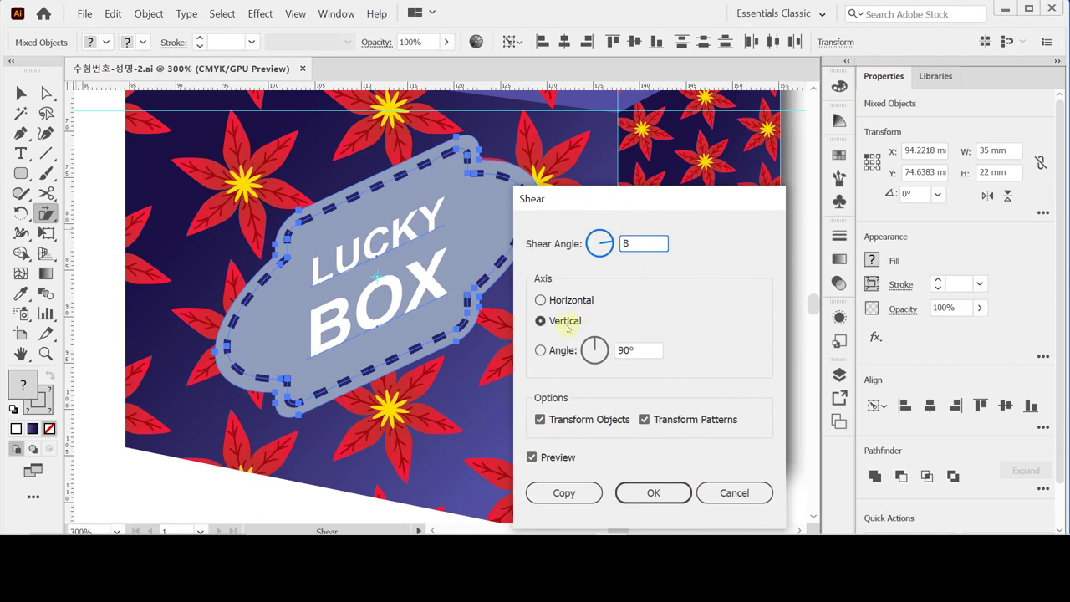
left_click(565, 320)
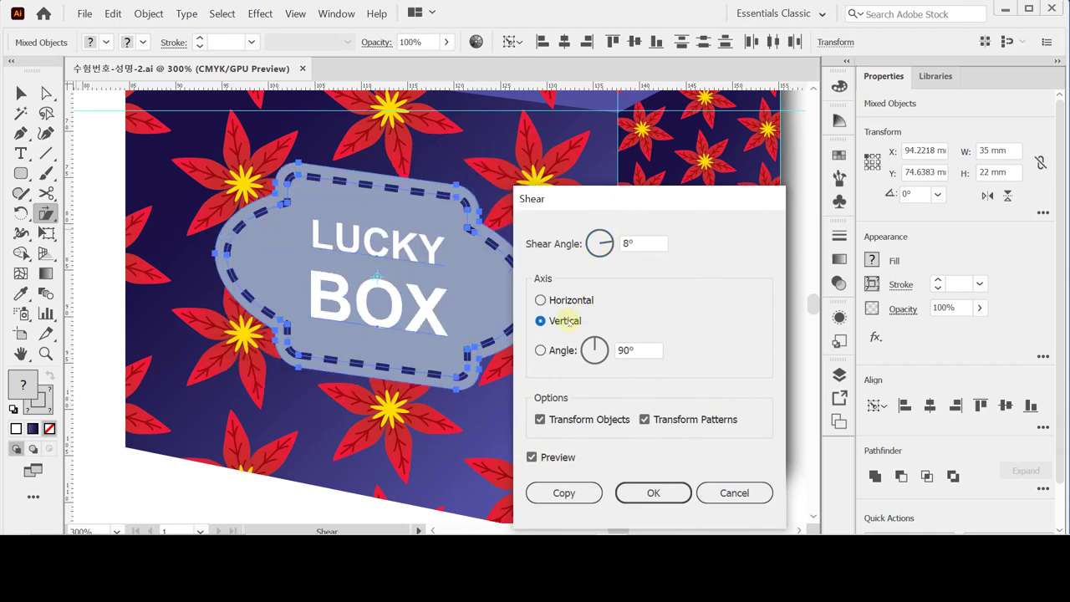
left_click(626, 492)
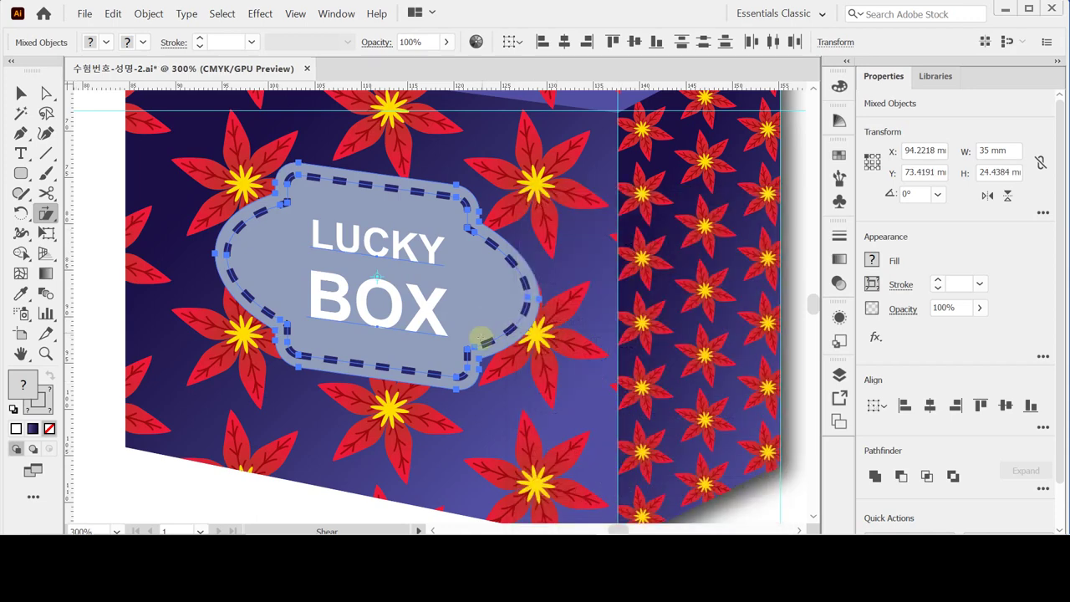
Set the horizontal scale of the word LUCKY to 100% in its extended character options.
scroll(378, 308, "left", 1)
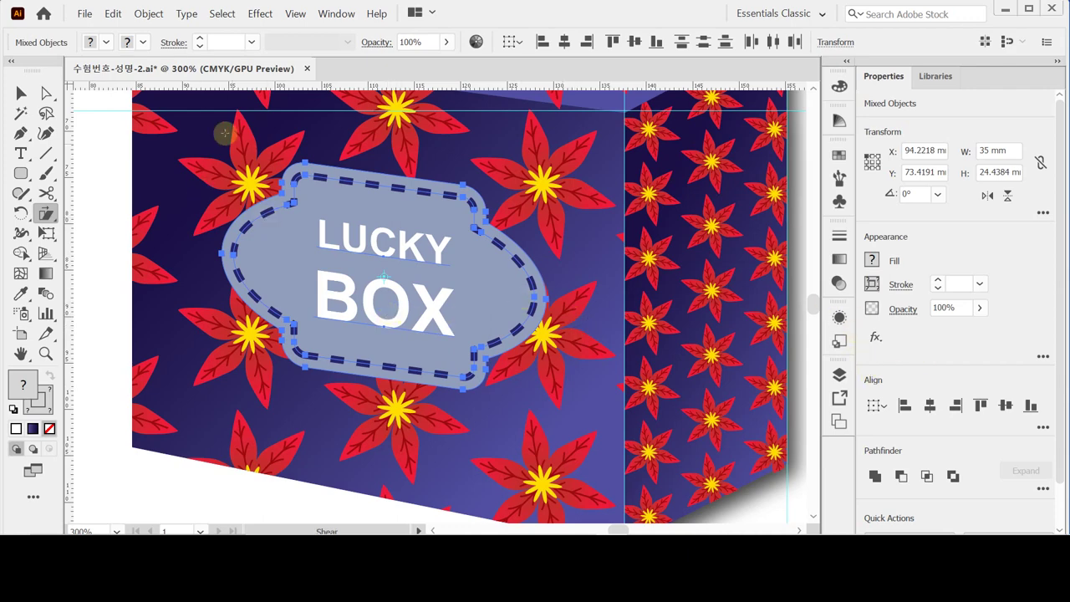
left_click(20, 93)
left_click(174, 471)
left_click(412, 245)
left_click_drag(1058, 366, 1060, 447)
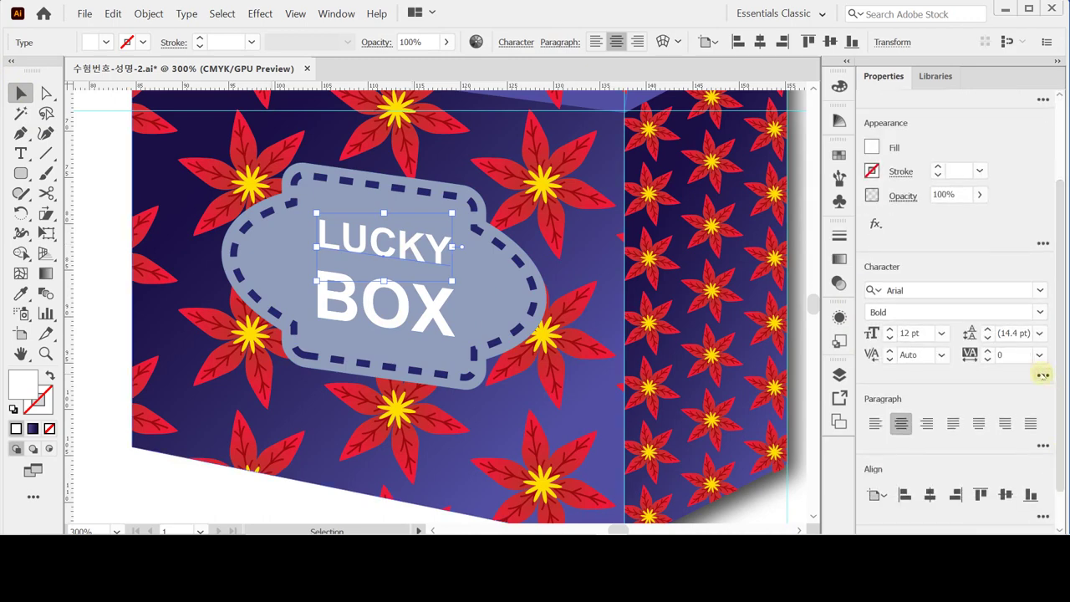
left_click(1042, 376)
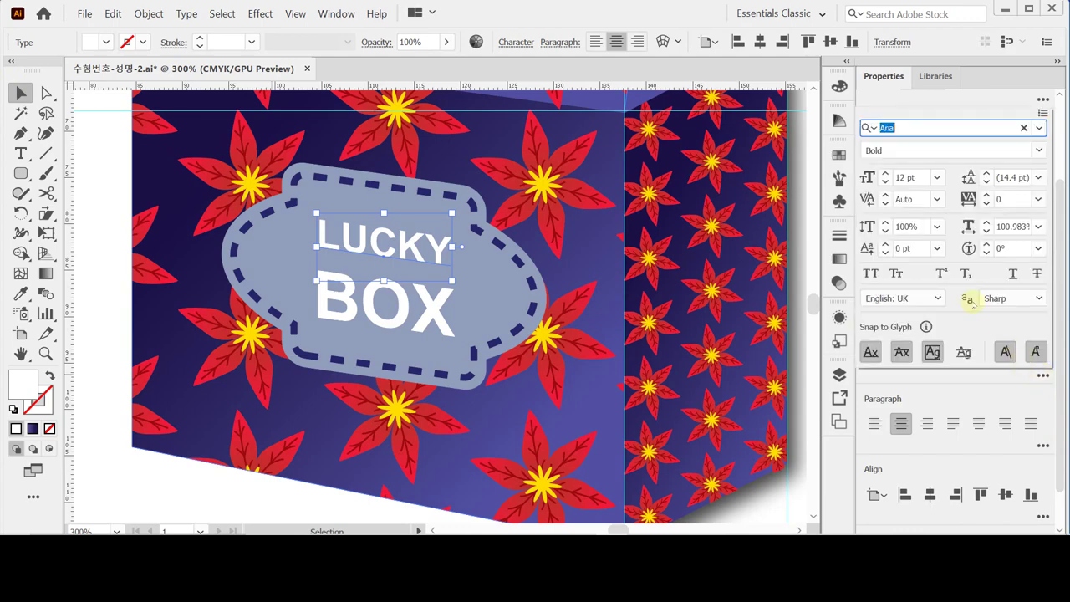
left_click(986, 232)
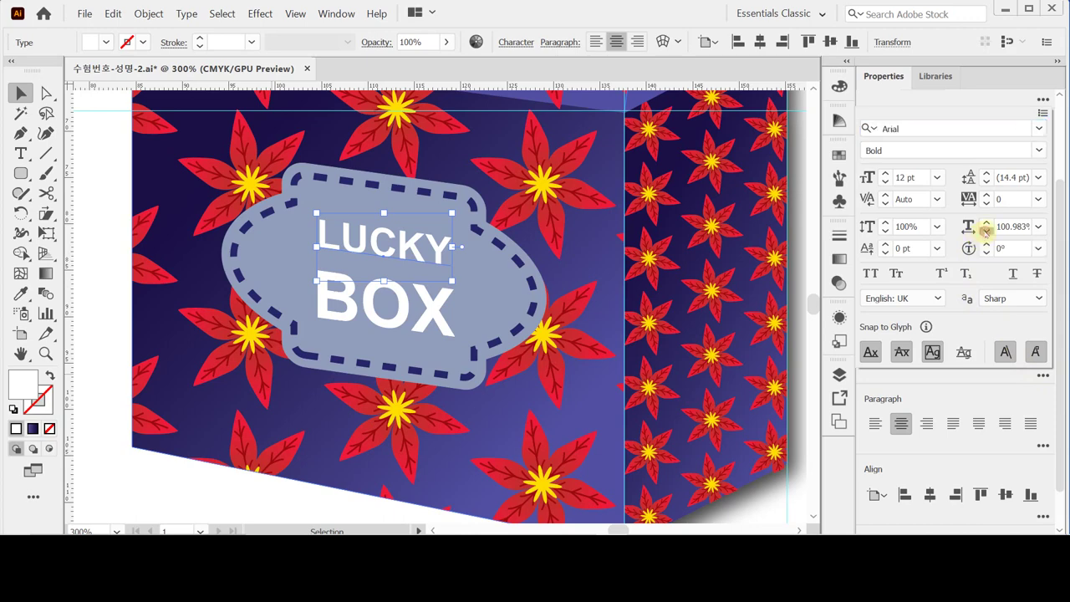
left_click(986, 231)
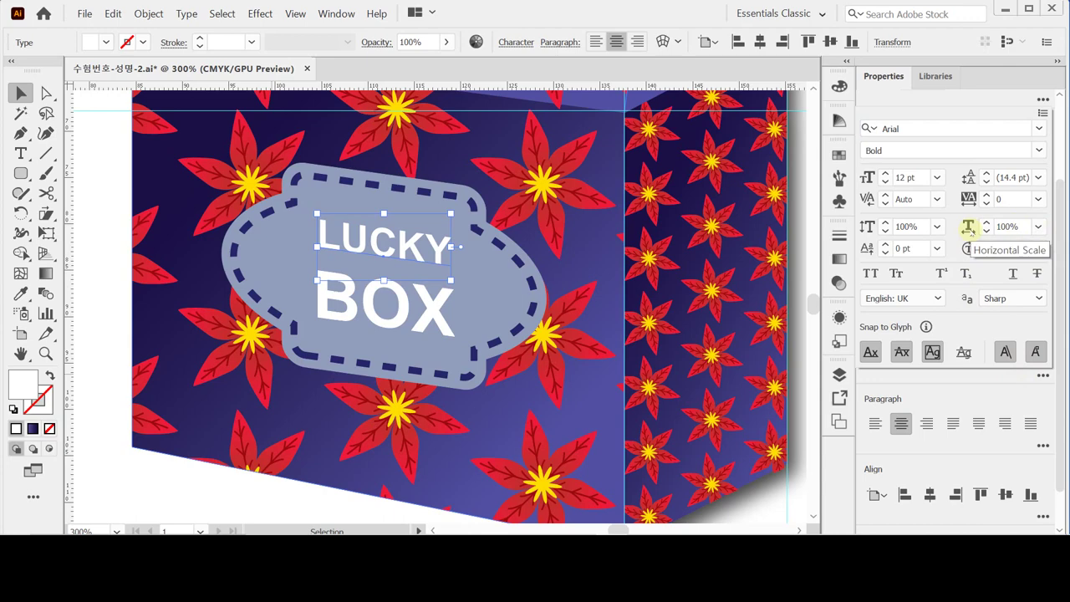
Open the extended character options for the word BOX.
left_click(436, 314)
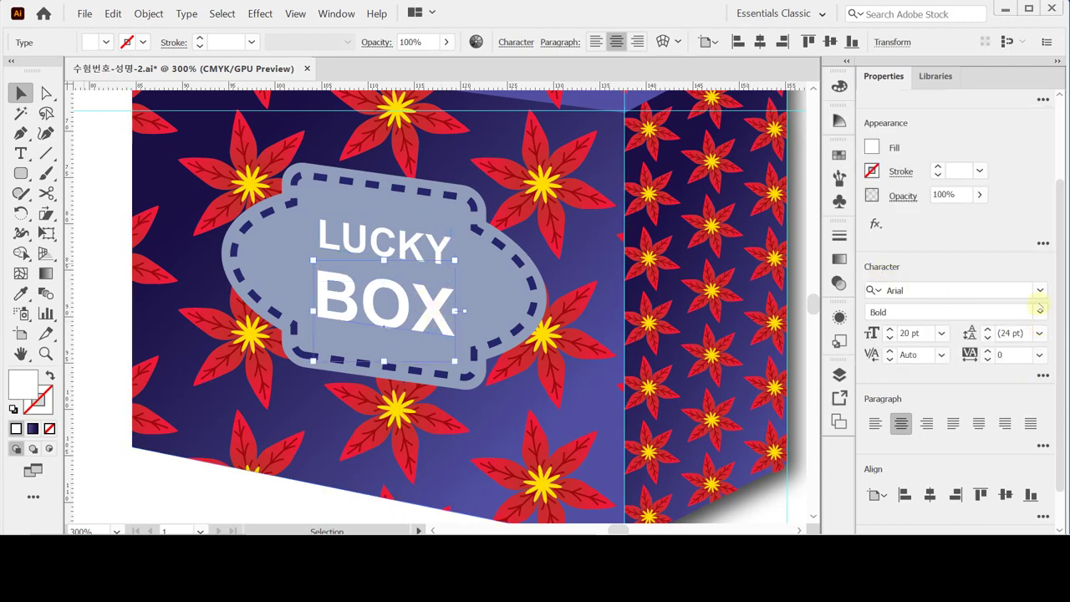
left_click(1043, 376)
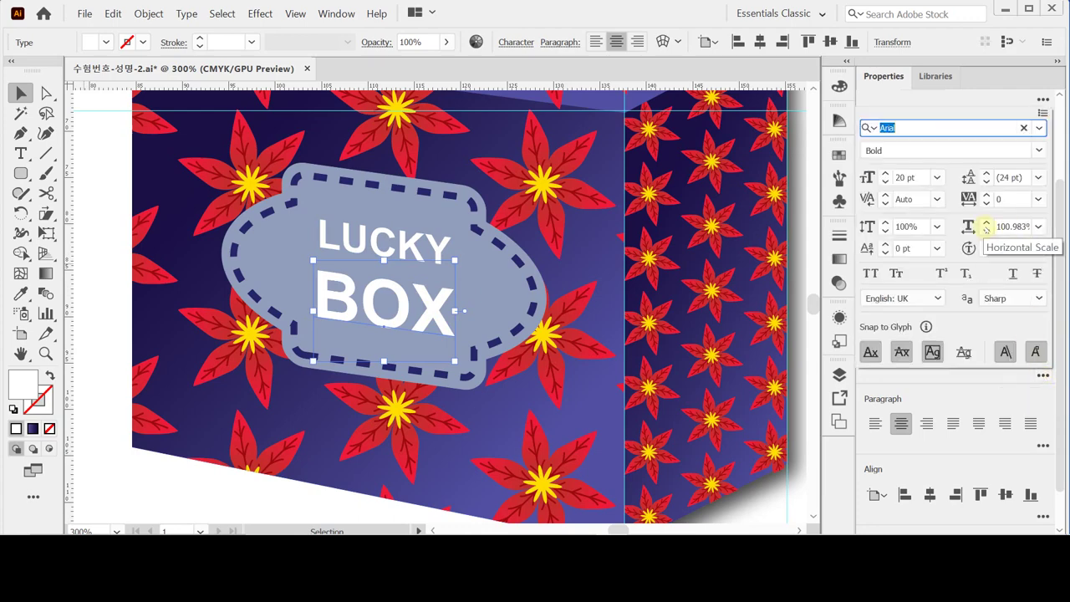
Set the horizontal scale of the word BOX on the bag's label to 100% and deselect it.
left_click(986, 231)
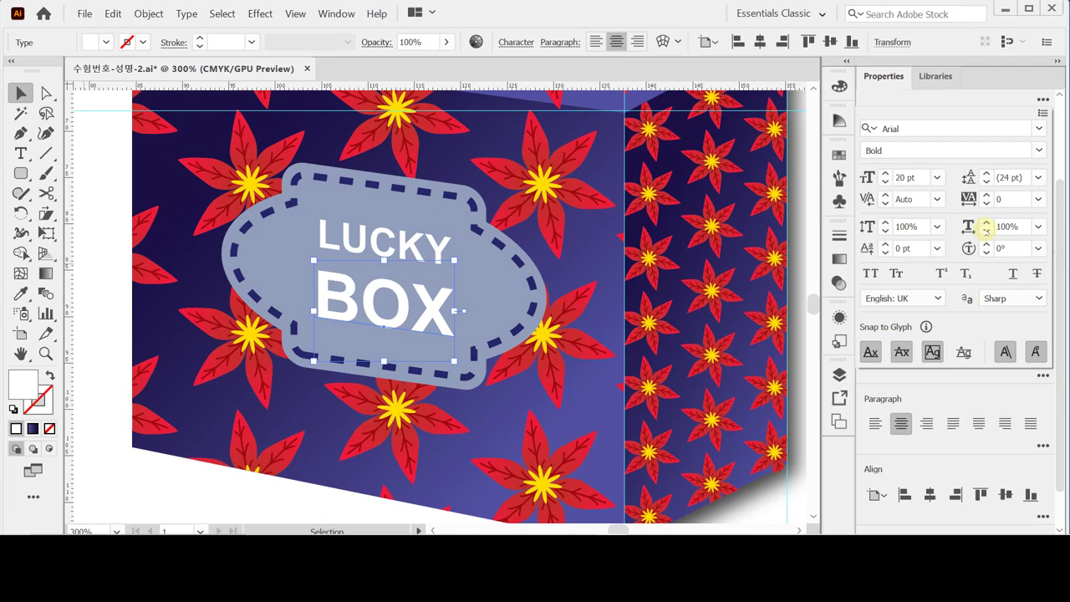
left_click(207, 487)
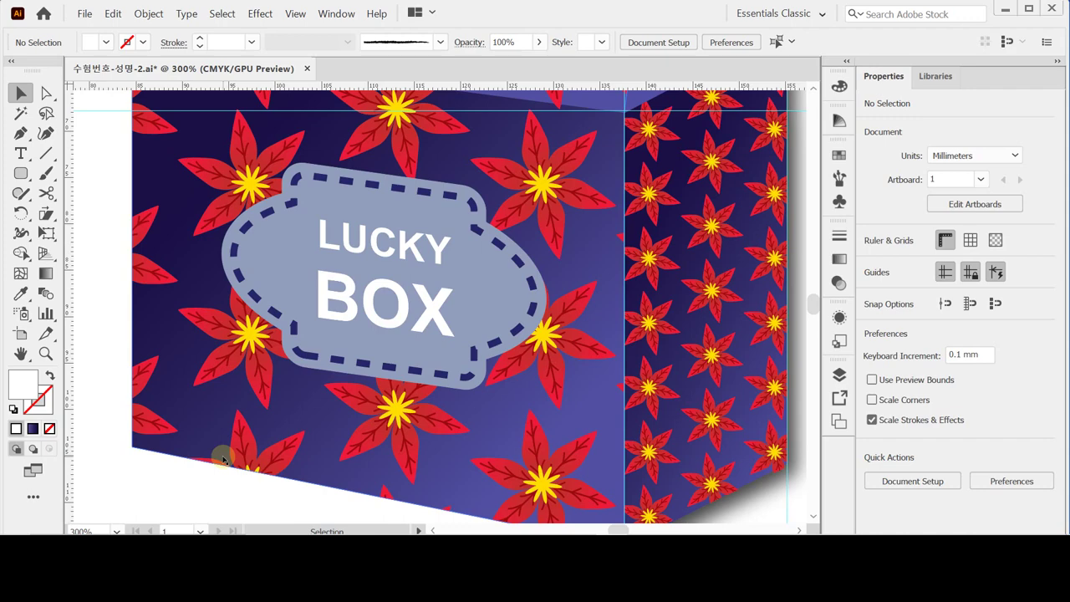
Hide the guides over the gift box and bag artwork.
key("ctrl+0")
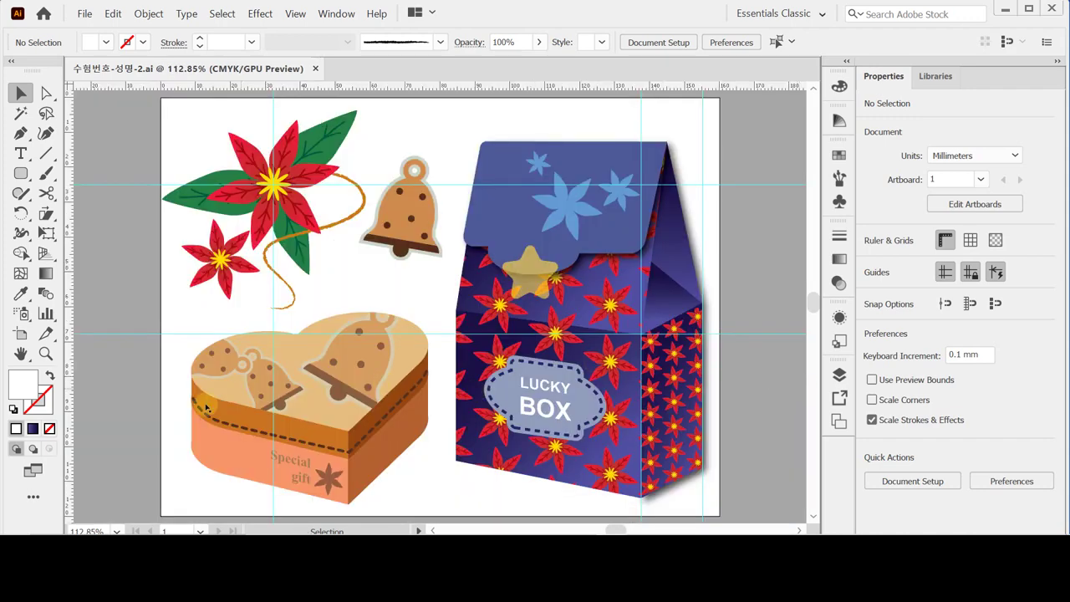
left_click(22, 354)
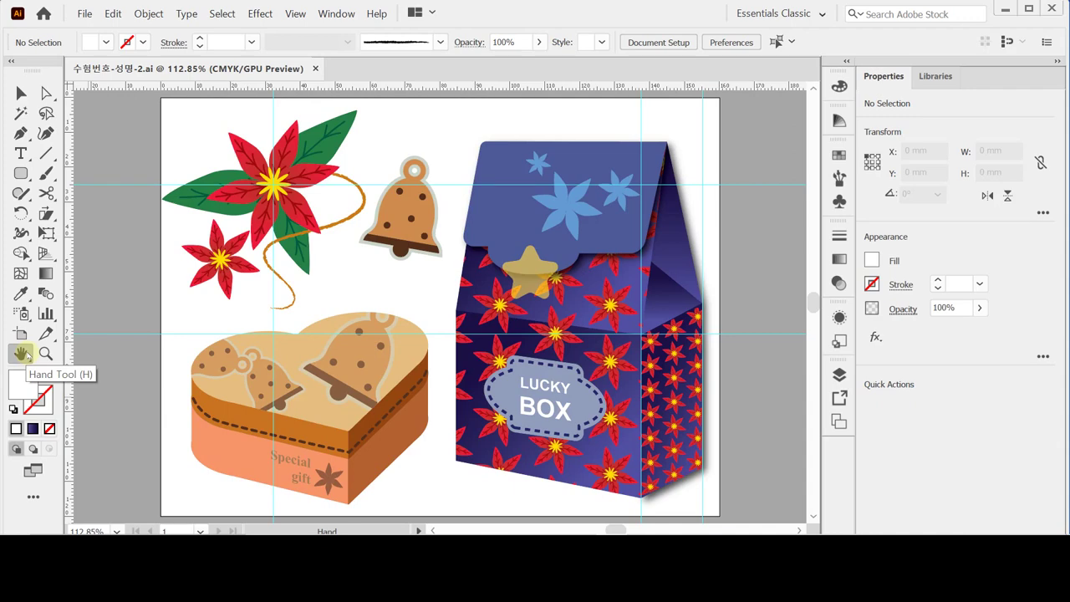
key("ctrl+semicolon")
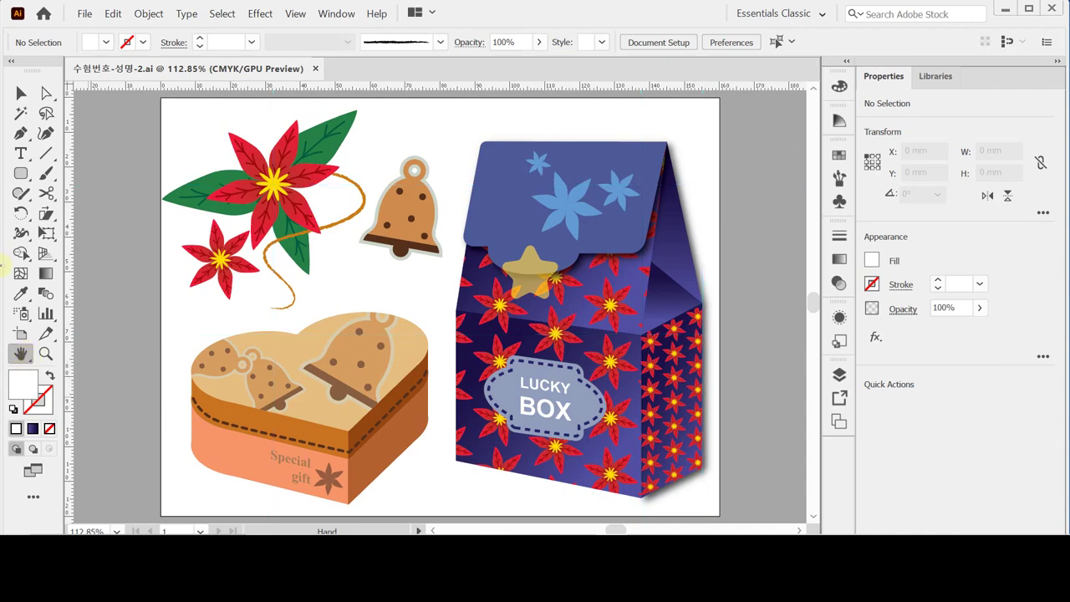
Save the artwork as 수험번호-성명-2.ai in the GTQ folder, replacing the existing Illustrator file.
left_click(84, 14)
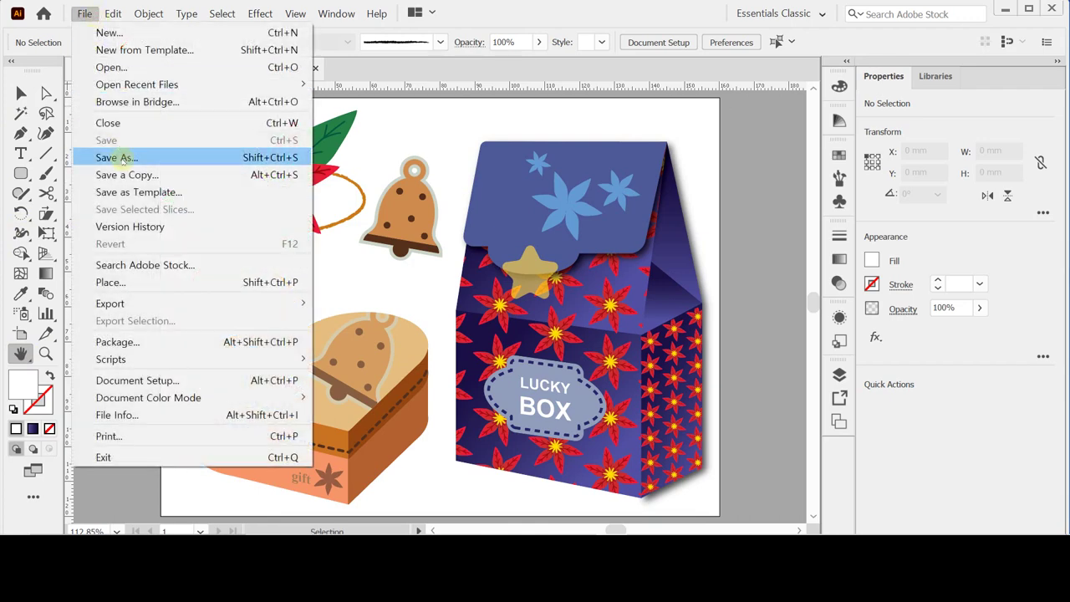
left_click(124, 158)
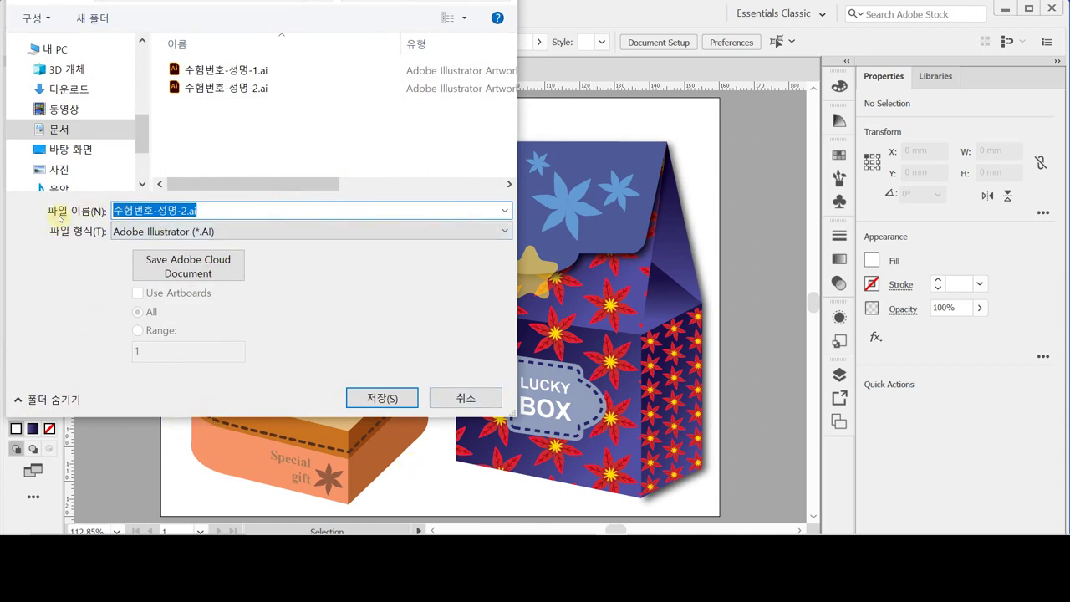
left_click_drag(88, 4, 86, 89)
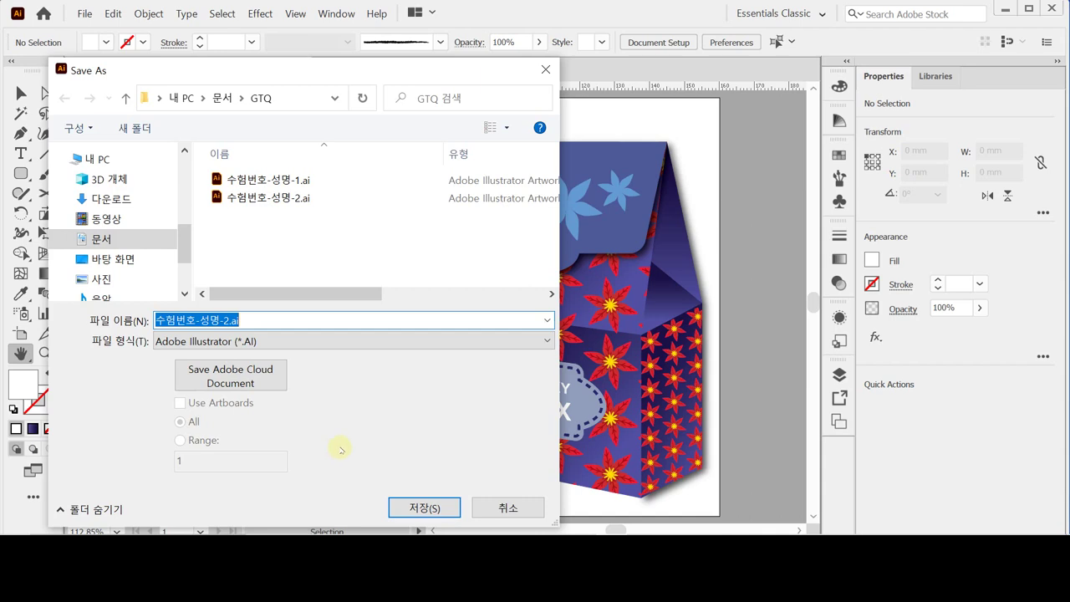
left_click(424, 506)
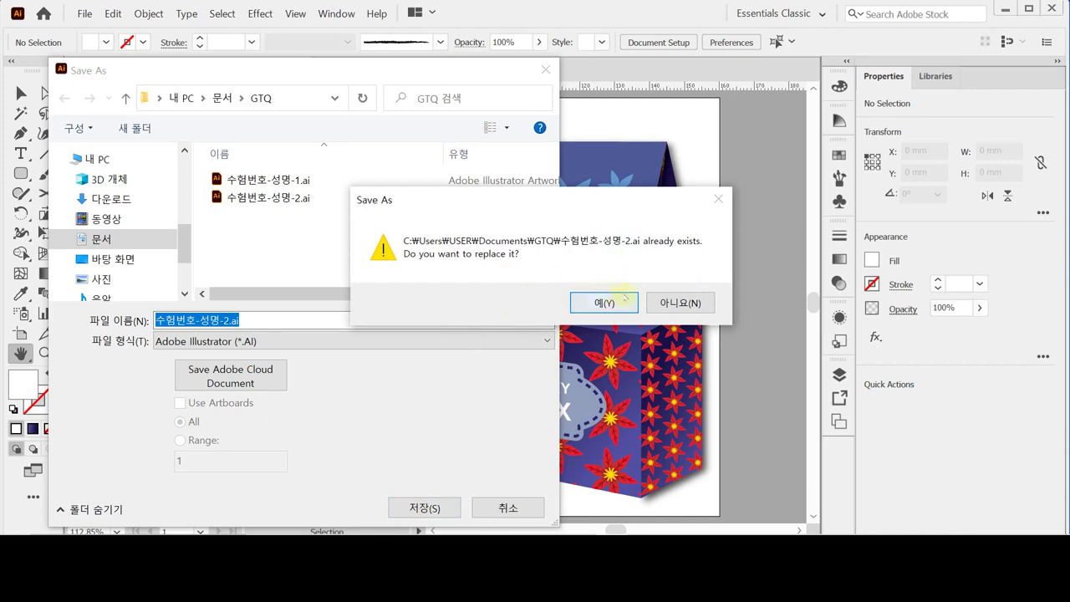
left_click(604, 303)
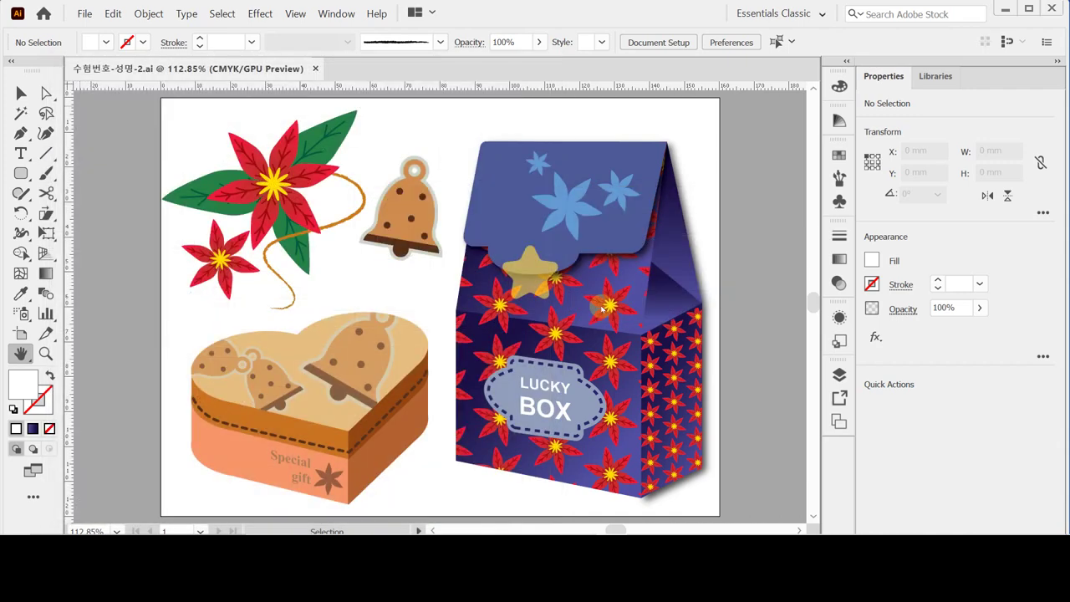
left_click(695, 498)
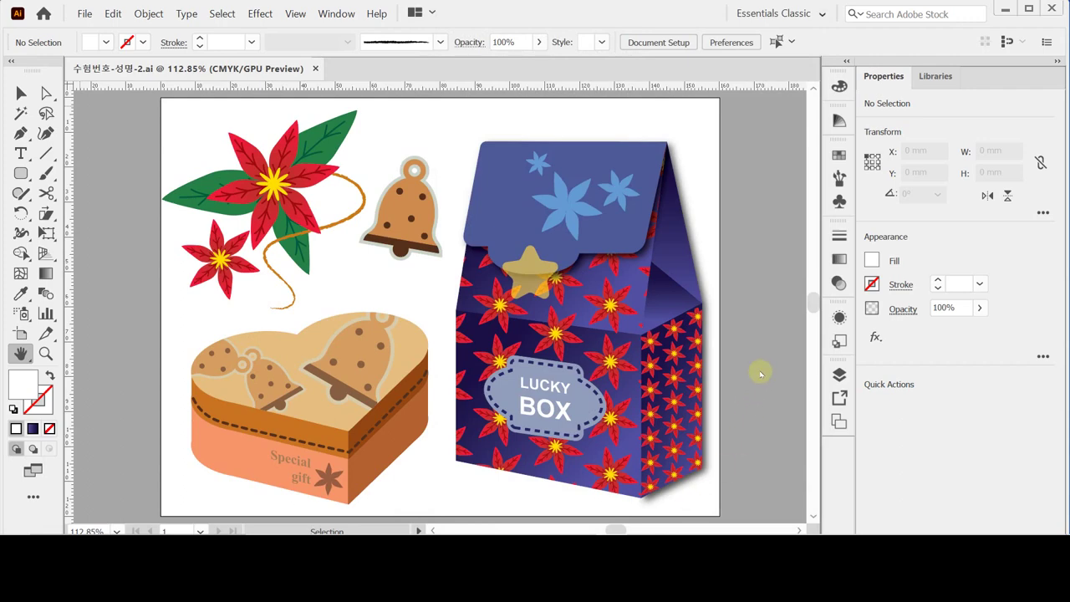
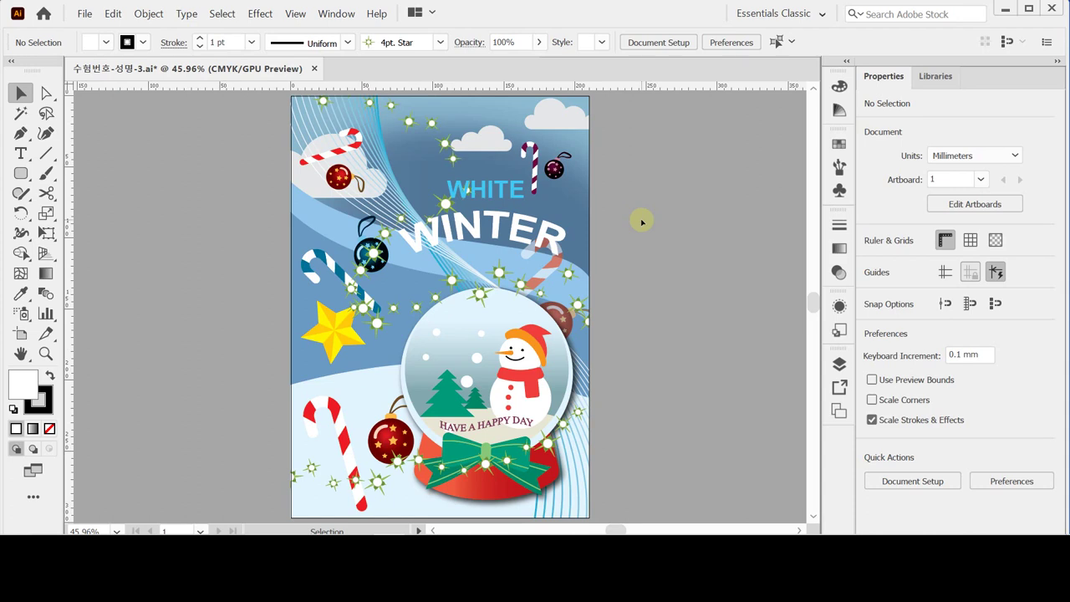
Create a new A4 portrait document, 210 x 297 mm, in CMYK mode at 300 ppi.
key("ctrl+n")
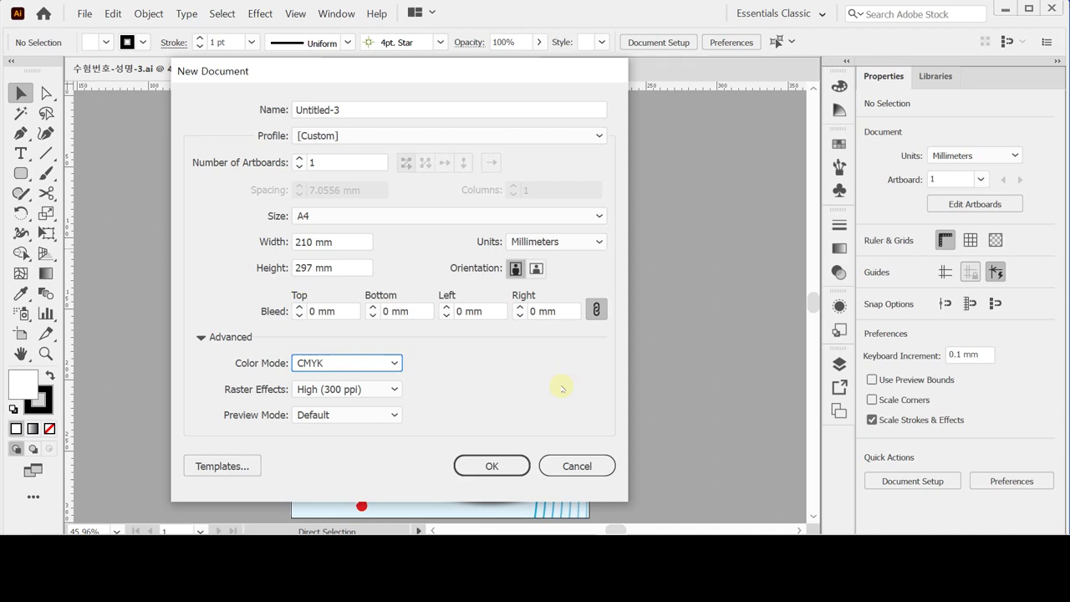
key("Return")
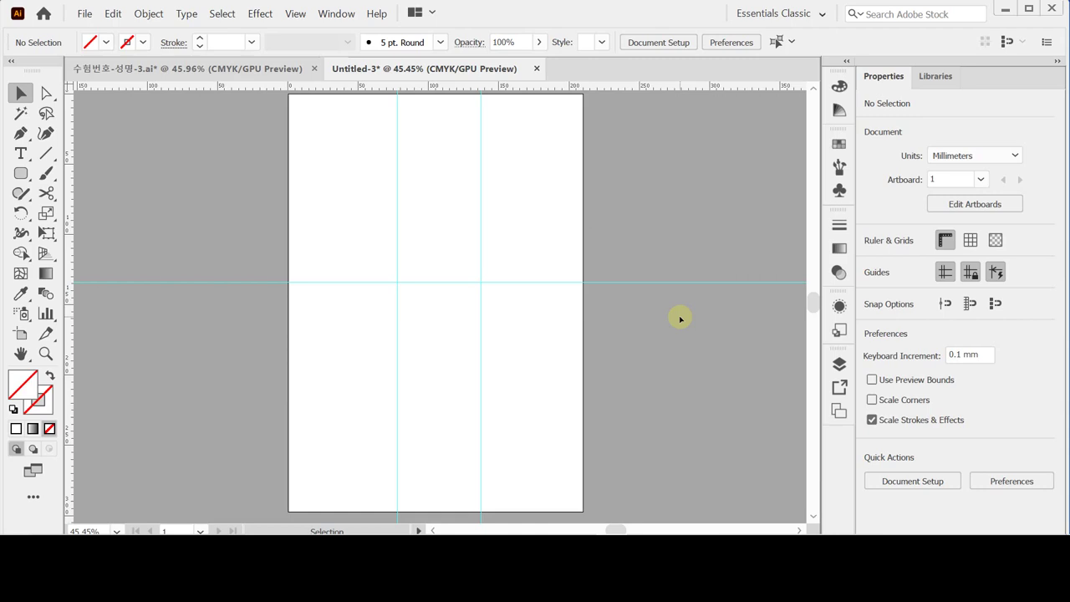
Save the new document as 수험번호-성명-3.ai in the GTQ folder.
key("a")
key("ctrl+s")
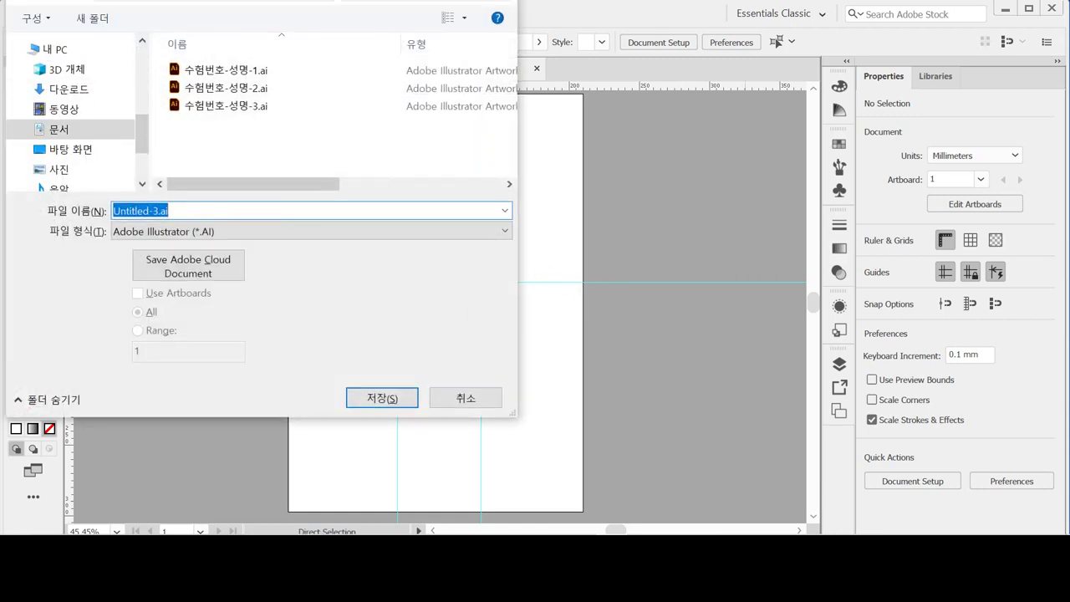
left_click_drag(103, 5, 119, 59)
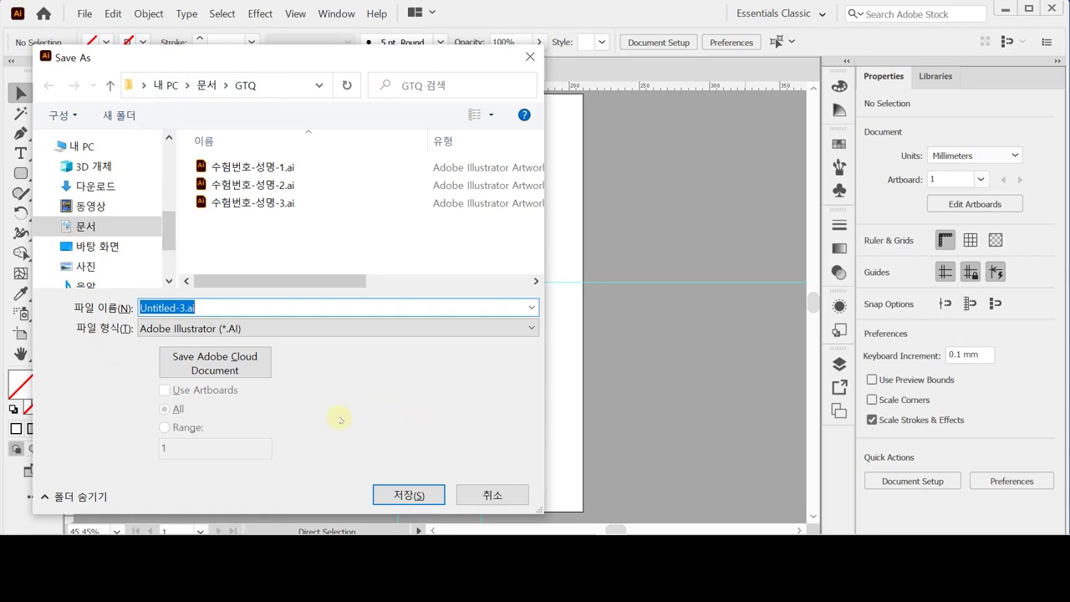
left_click(238, 203)
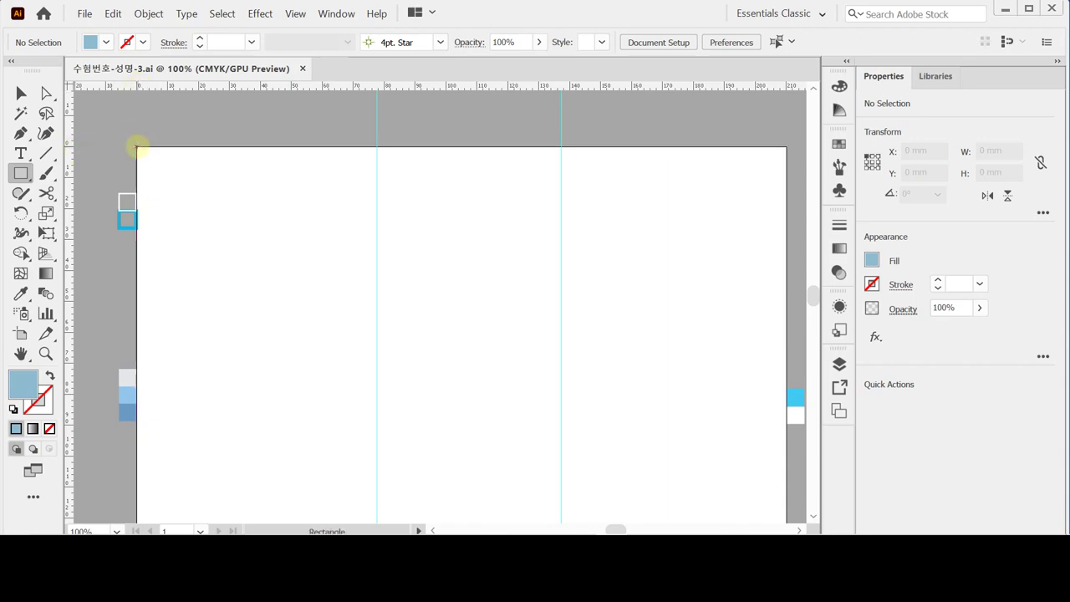
Create a 210 x 130 mm rectangle starting at the artboard's upper-left corner.
left_click(137, 148)
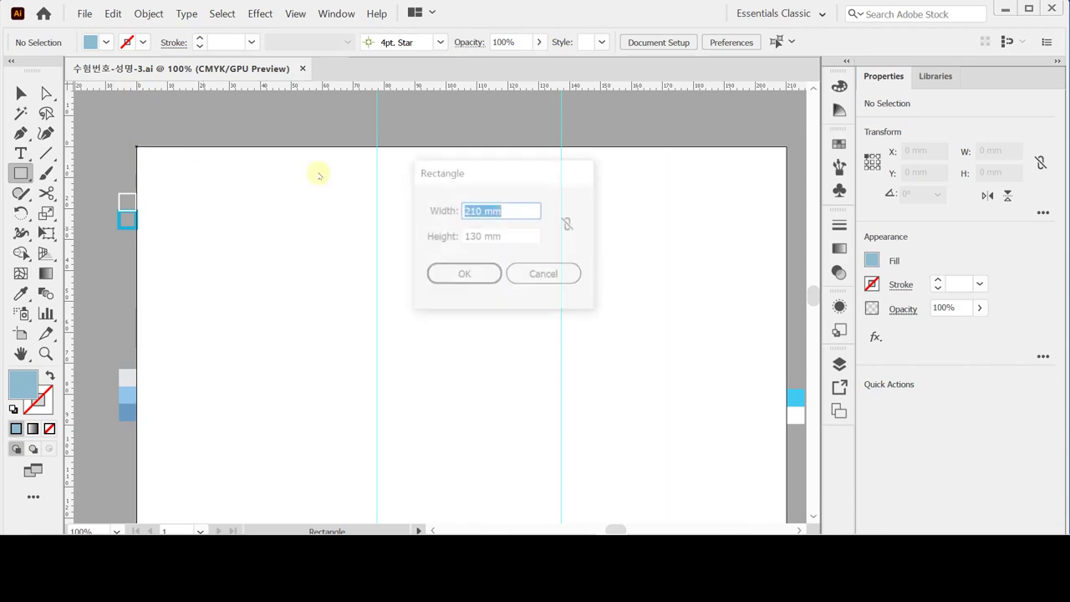
left_click(517, 210)
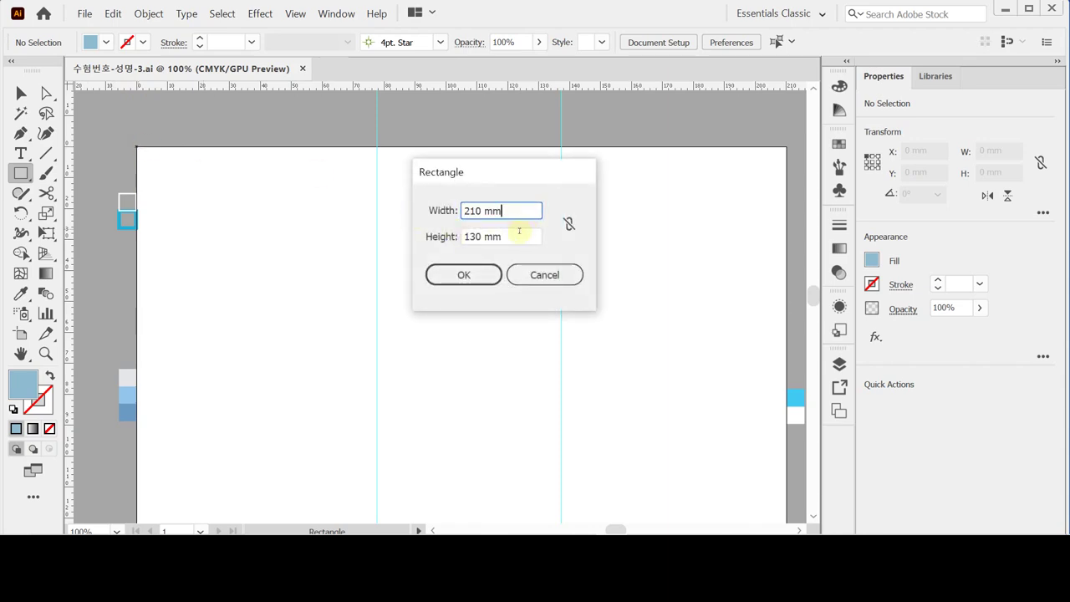
left_click(473, 275)
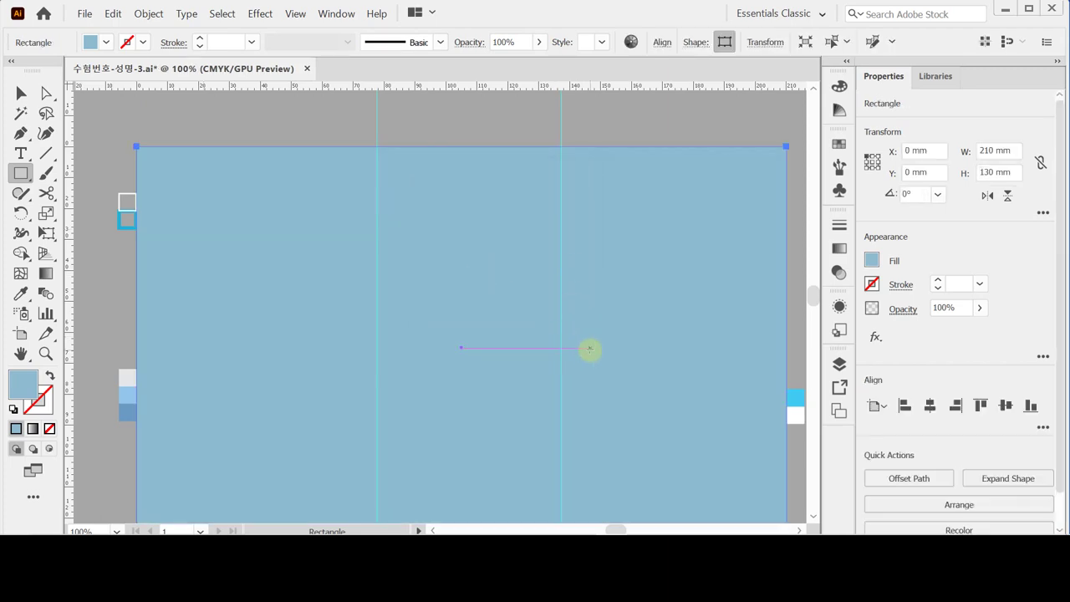
Add two gradient mesh points to the blue rectangle, at about X 87, Y 18 mm and X 120, Y 86 mm.
scroll(600, 353, "down", 1)
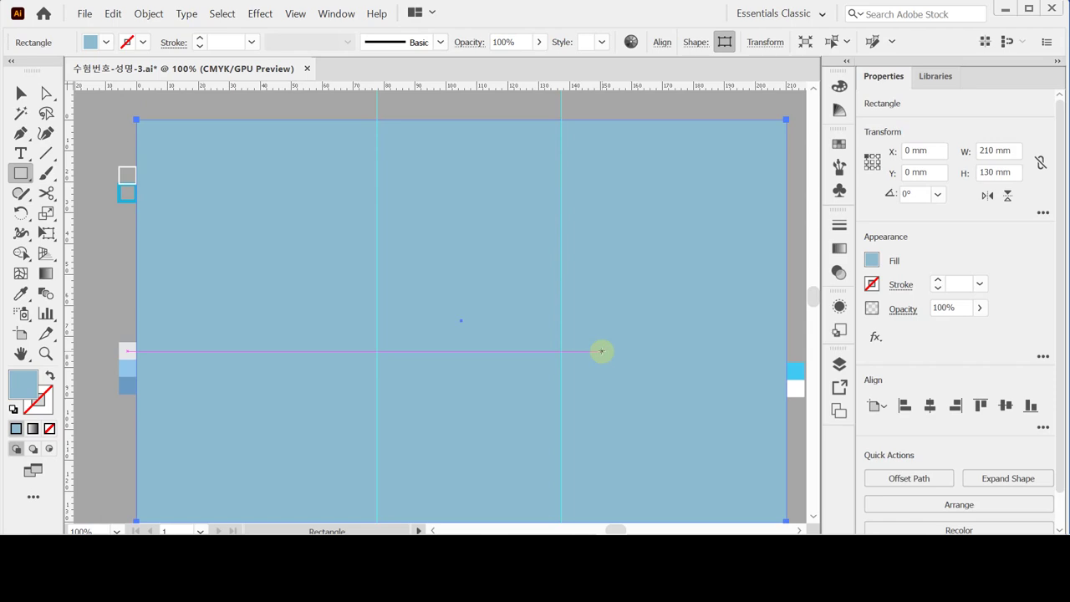
scroll(606, 348, "down", 1)
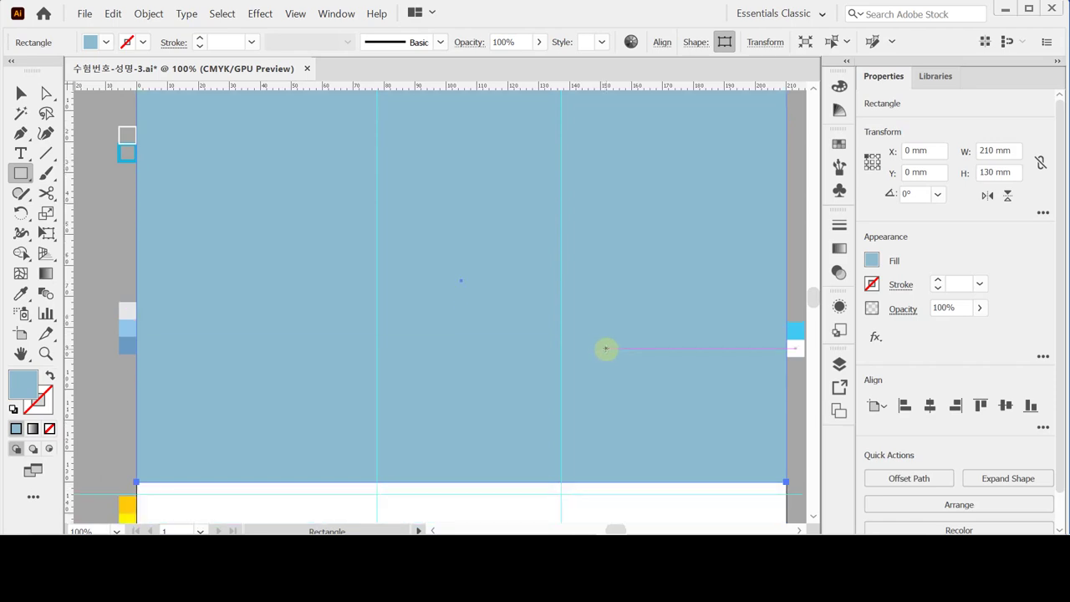
key("ctrl+minus")
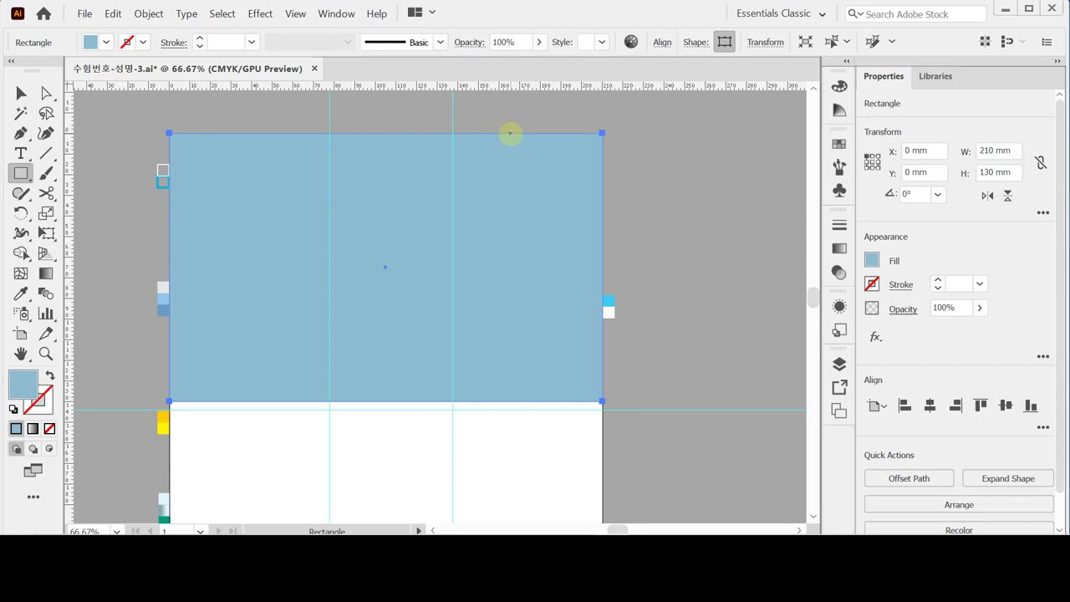
key("u")
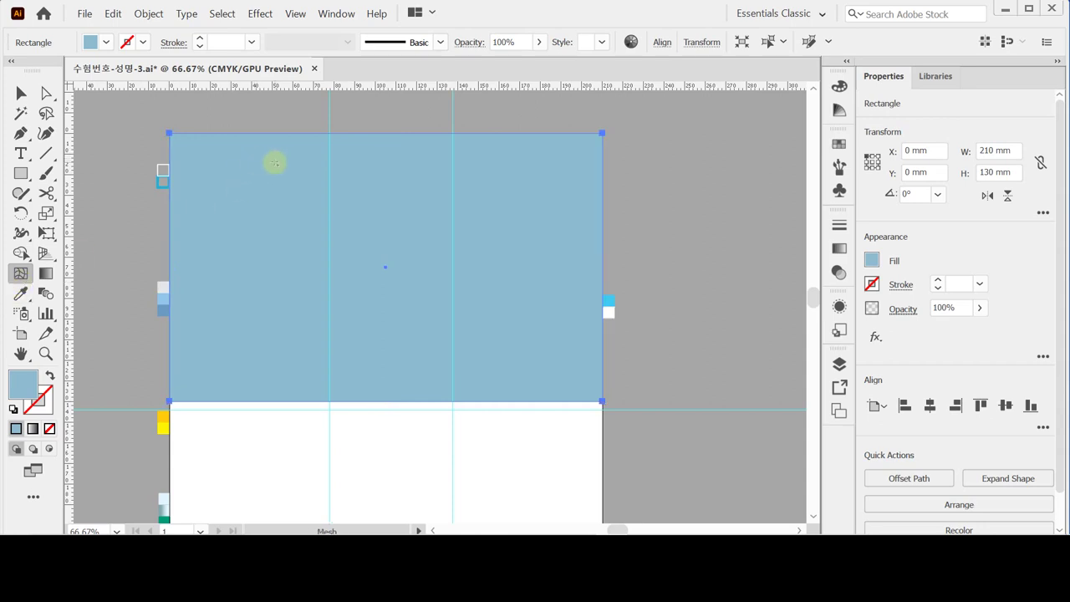
left_click(349, 170)
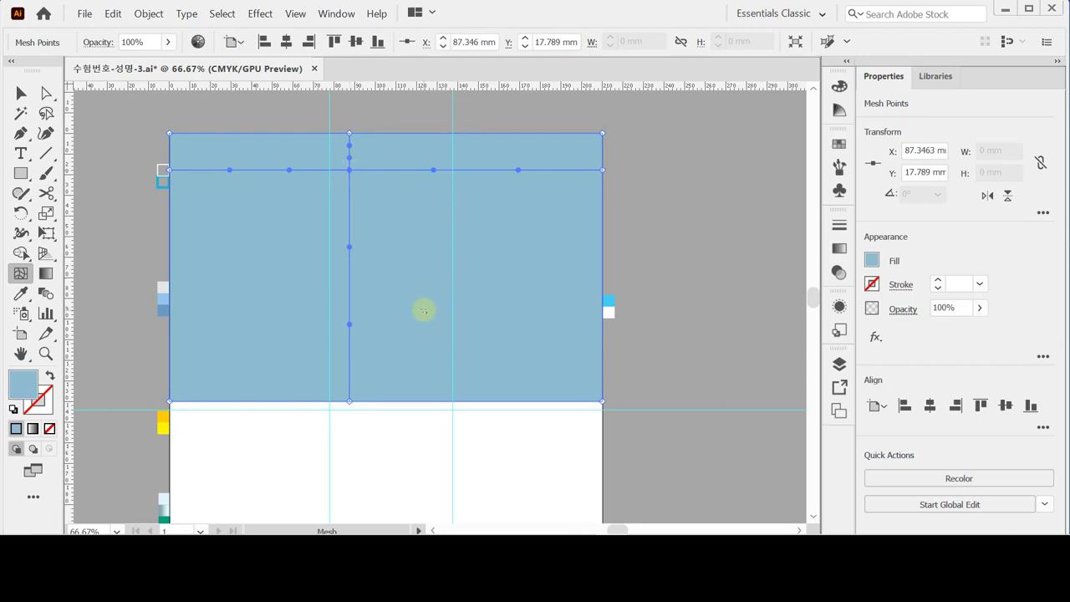
left_click(417, 310)
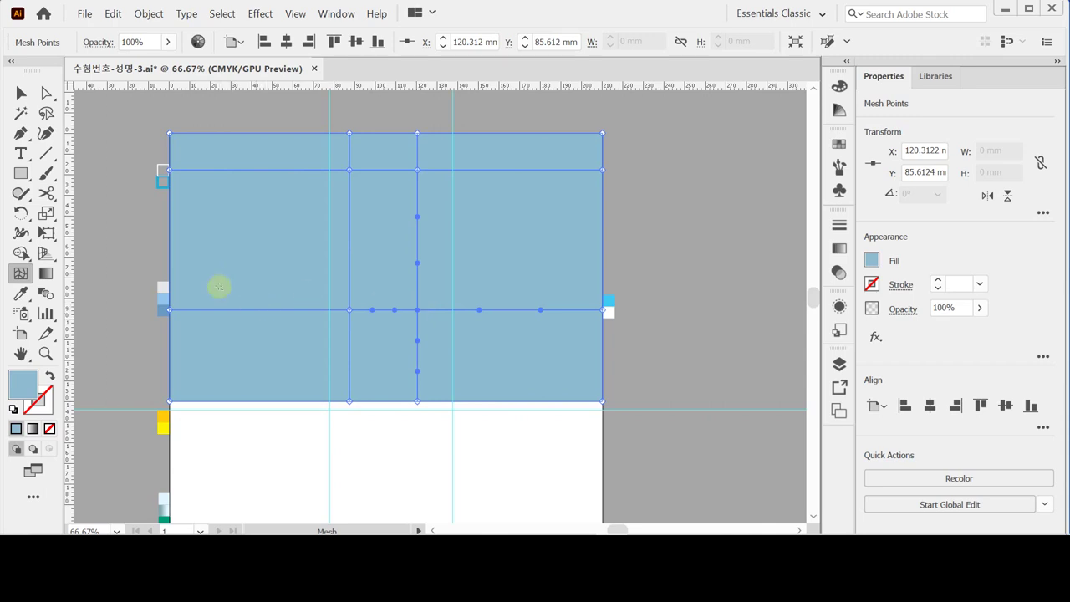
Try to select only the mesh points in the rectangle's lower-right area.
left_click(47, 94)
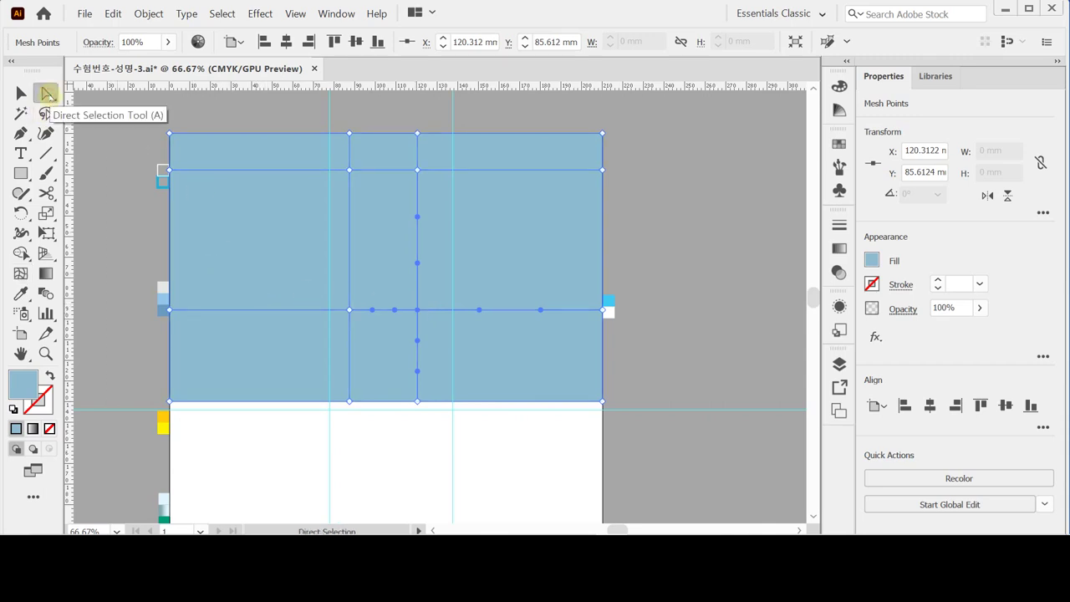
left_click_drag(335, 416, 606, 274)
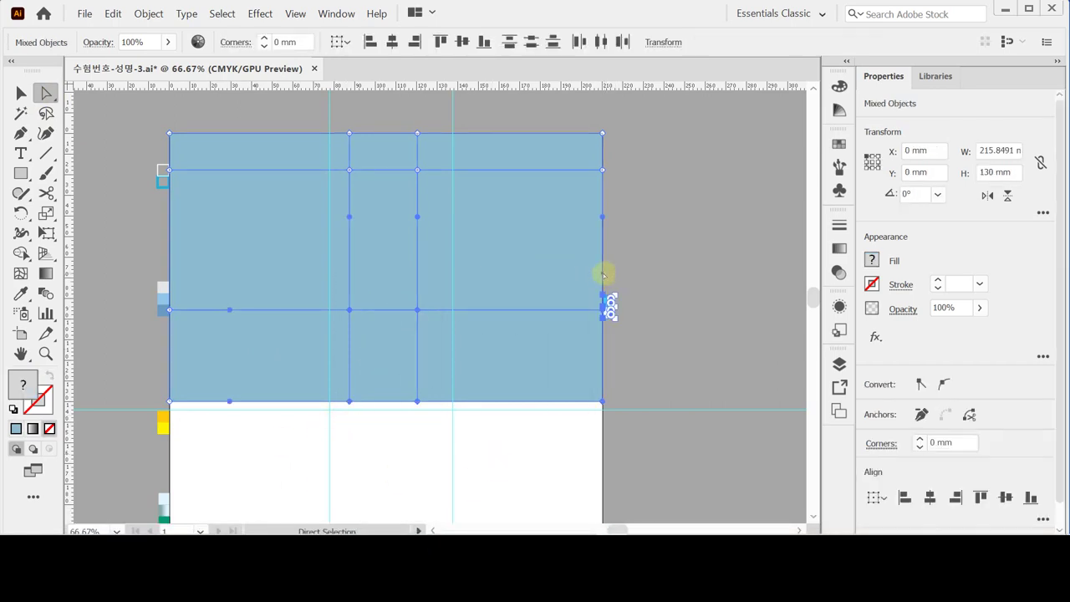
left_click(600, 275)
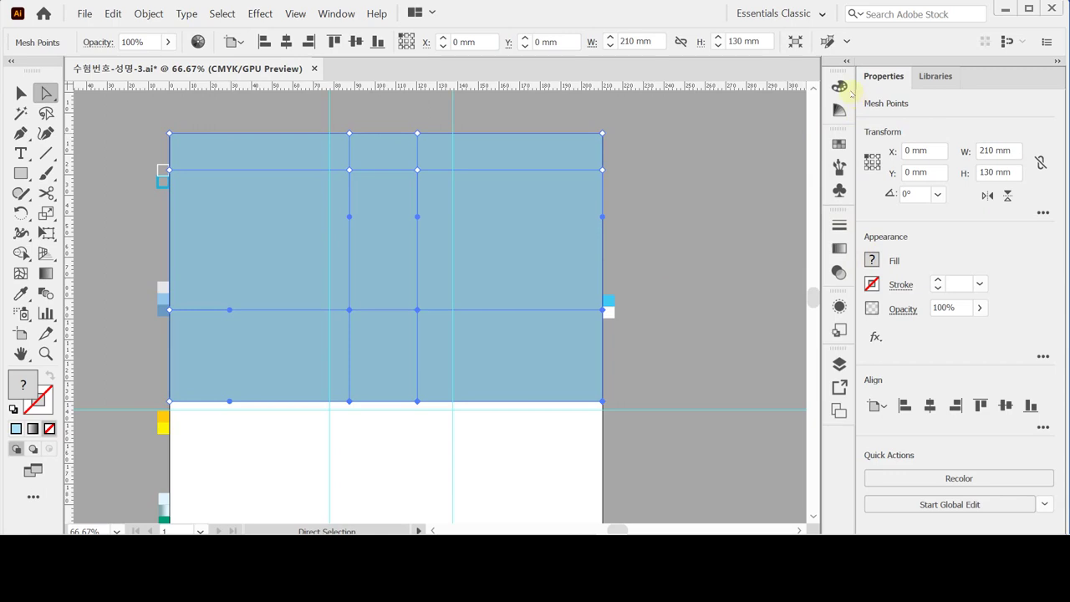
Float the colour controls beside the artboard and expand them to show the CMYK sliders.
left_click_drag(840, 85, 649, 161)
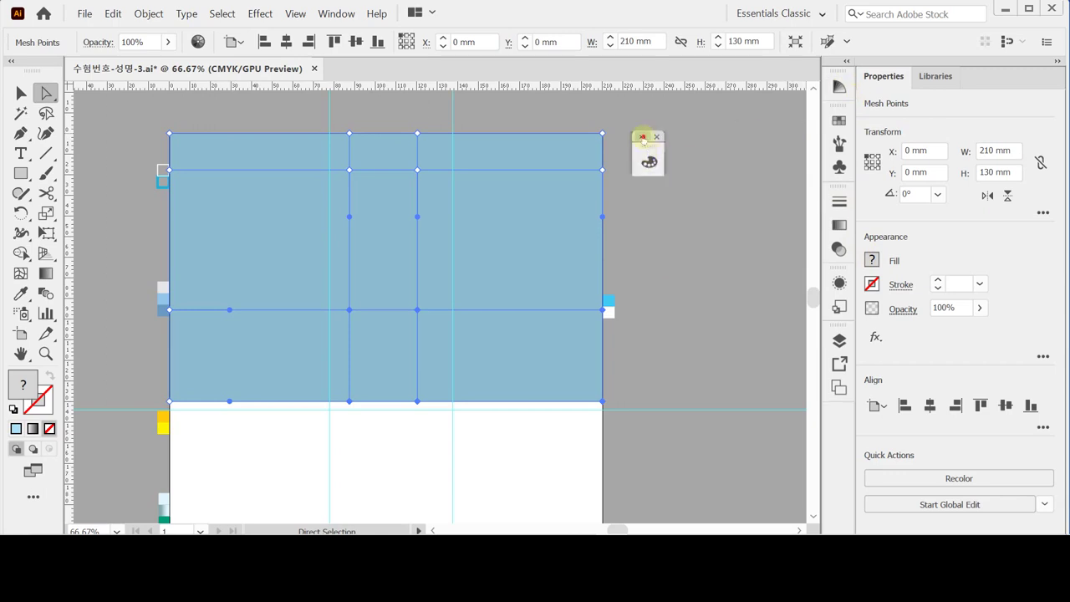
left_click(648, 160)
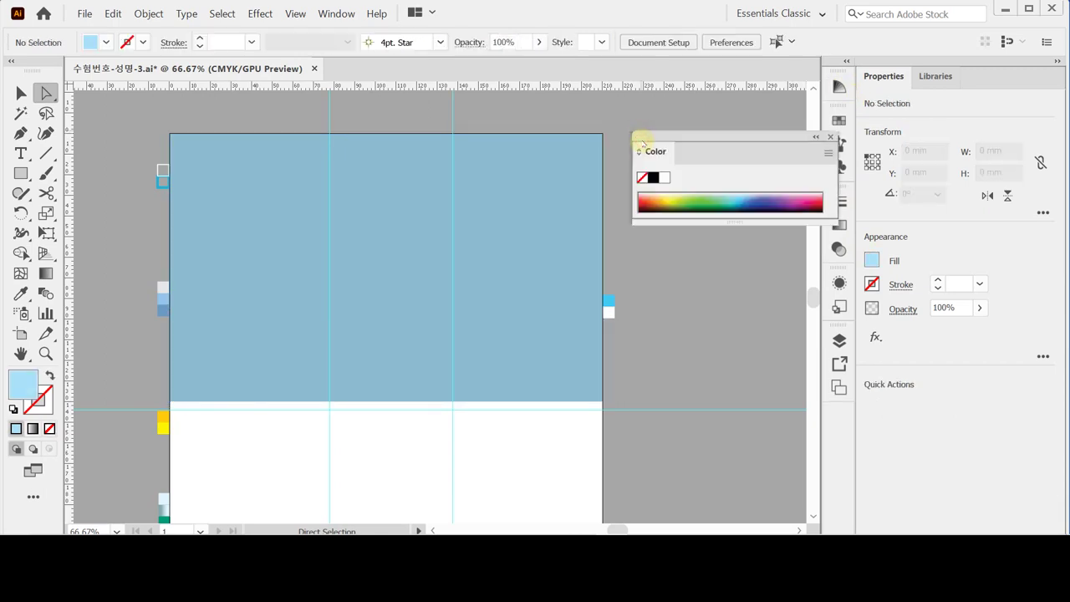
double_click(653, 152)
double_click(653, 152)
Set the fill colour to C 50, M 20, Y 0, K 40 with nothing selected.
left_click(805, 179)
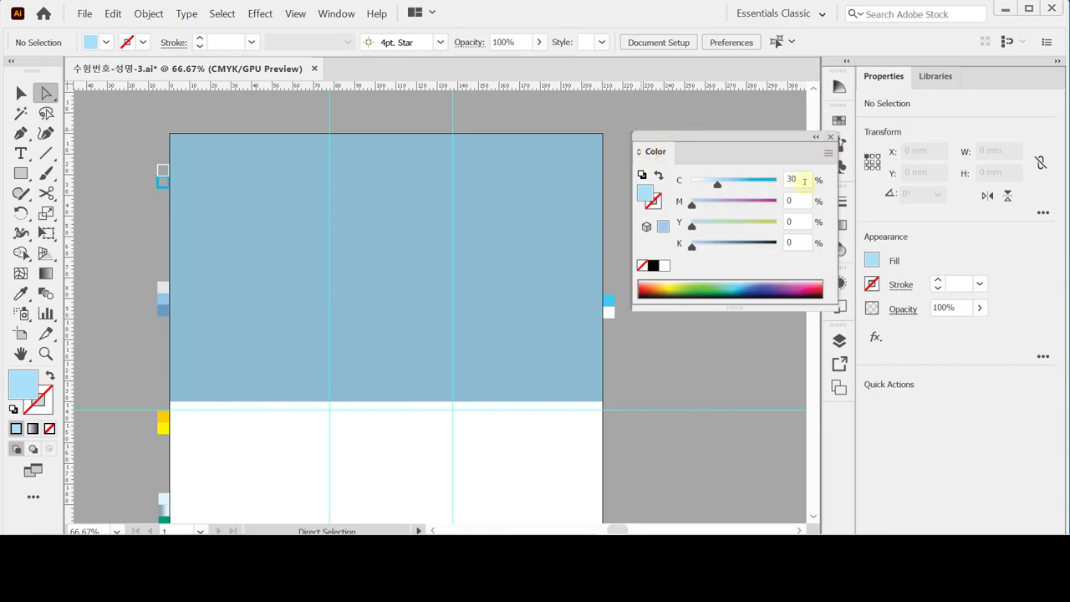
left_click_drag(805, 179, 745, 176)
type("50")
key("Tab")
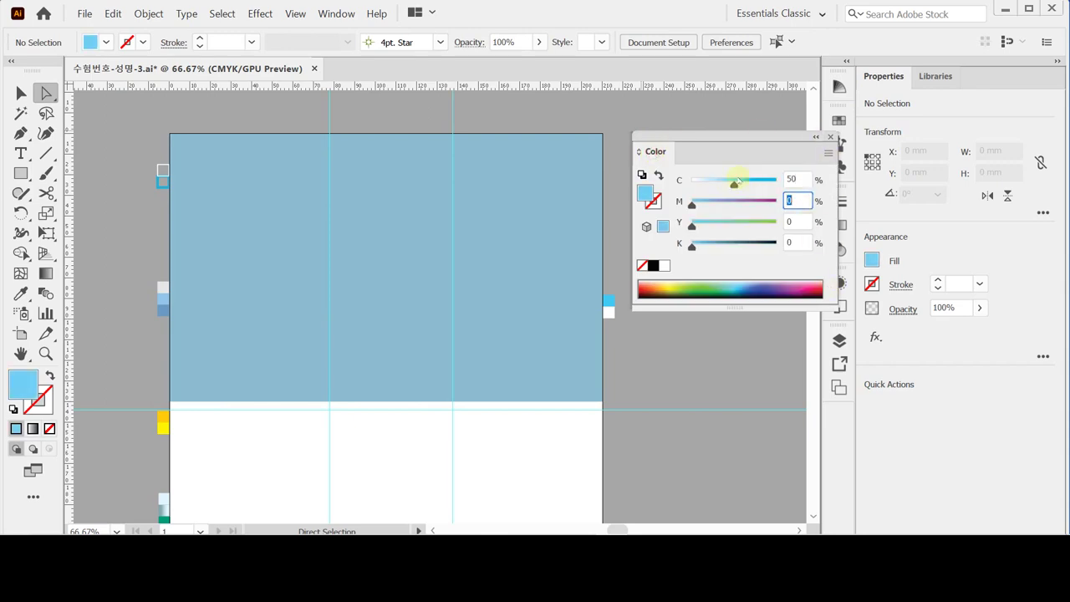
type("20")
key("Tab")
key("Tab")
type("40")
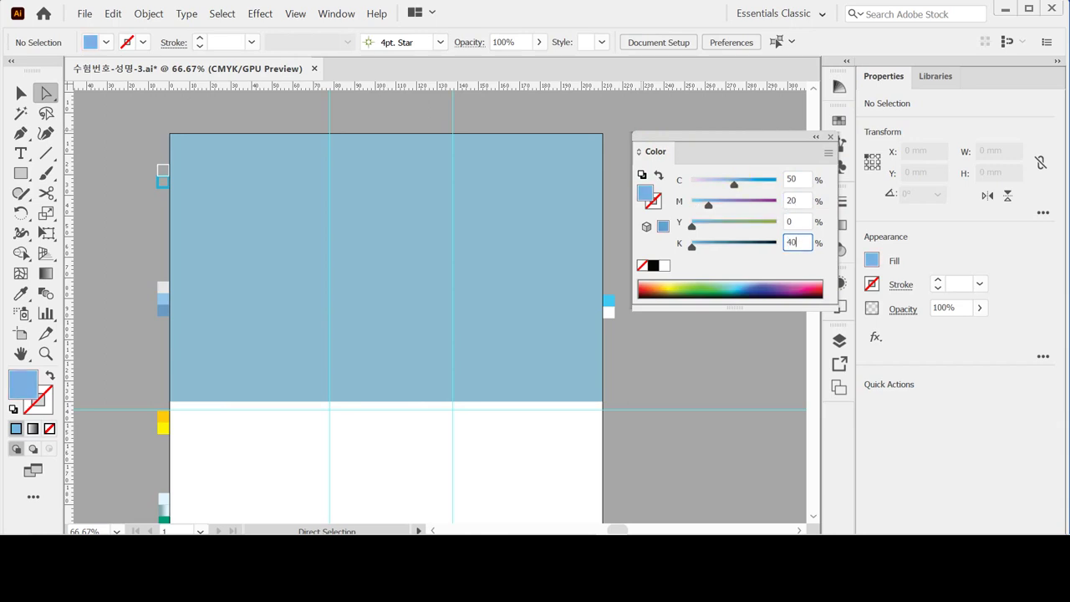
key("Return")
Recolour the six mesh points in the blue rectangle's lower-right area to C 50, M 20, Y 0, K 40.
left_click_drag(291, 446, 622, 297)
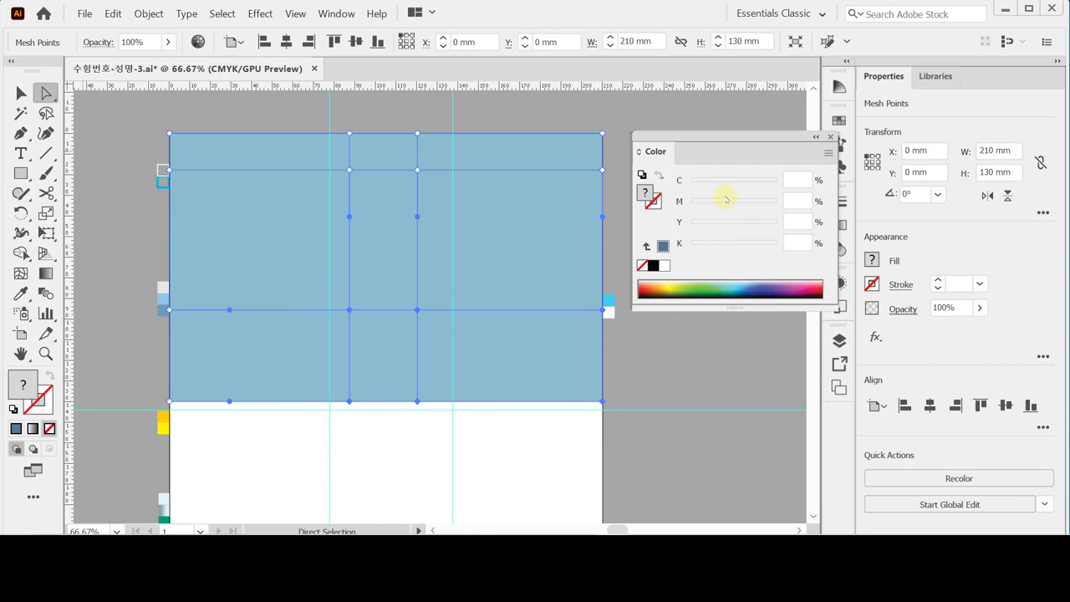
left_click(662, 246)
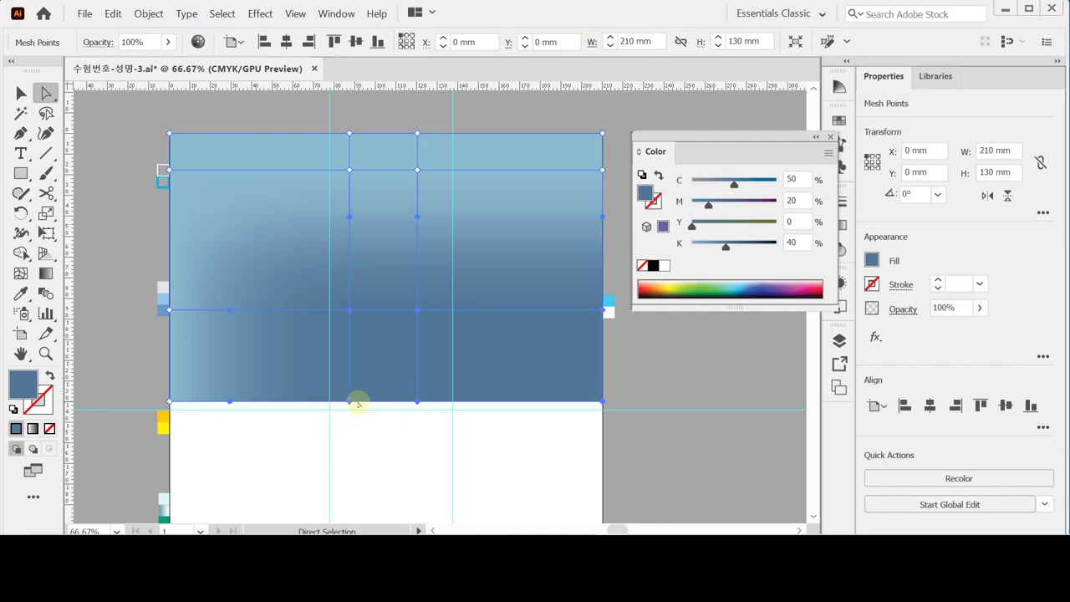
Move the two inner mesh points of the rectangle's upper mesh row up to its top edge.
left_click(350, 169)
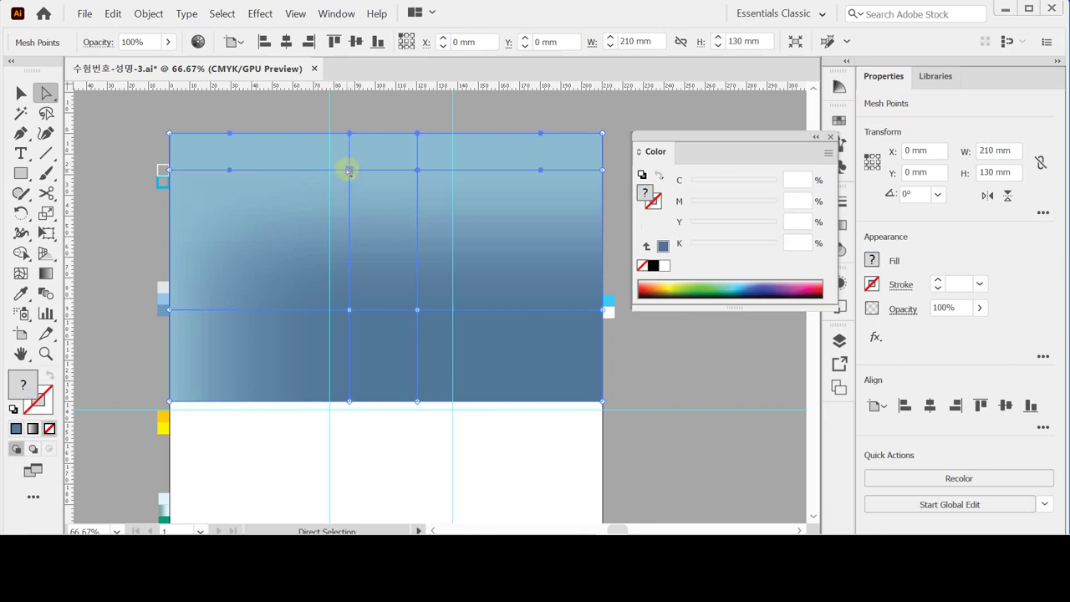
left_click(351, 170)
left_click(406, 311)
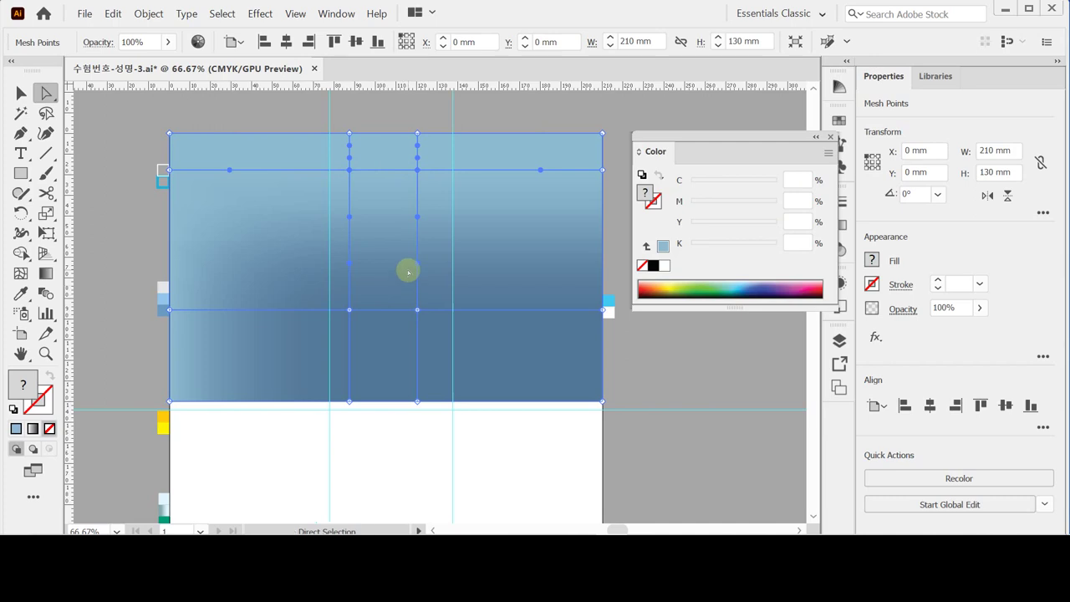
key("Up")
key("Up")
key("Up")
key("Up")
key("Up")
key("Up")
key("Up")
key("Up")
key("Up")
key("Up")
key("Up")
key("Up")
key("Up")
key("Up")
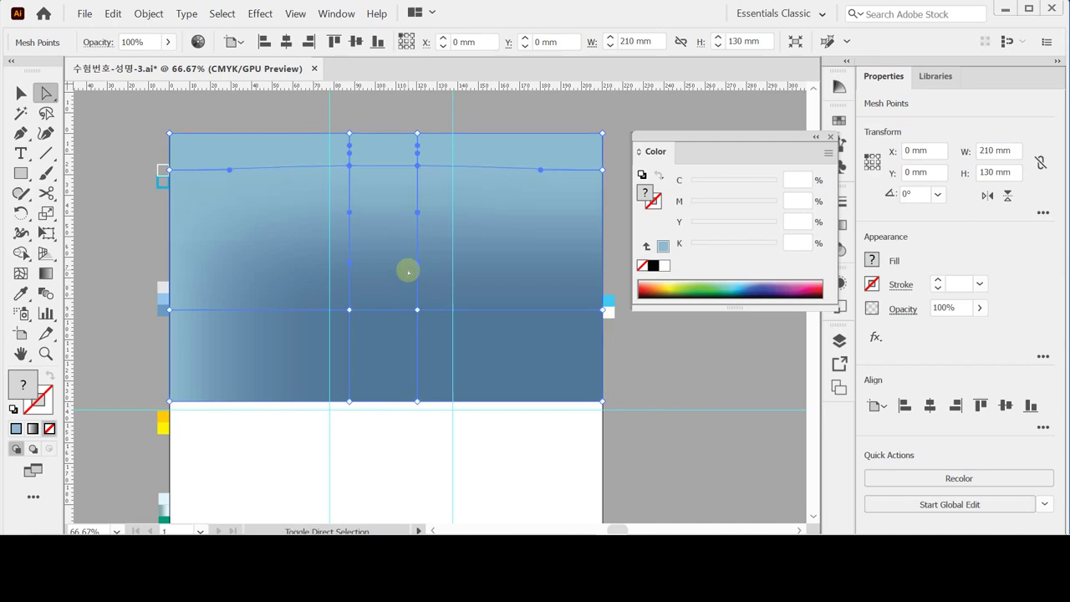
key("Up")
key("Up")
key("Up")
key("Up")
key("Up")
key("Up")
key("Up")
key("Up")
key("Up")
key("Up")
key("Up")
key("Up")
key("Up")
key("Up")
key("Up")
key("Up")
key("Up")
key("Up")
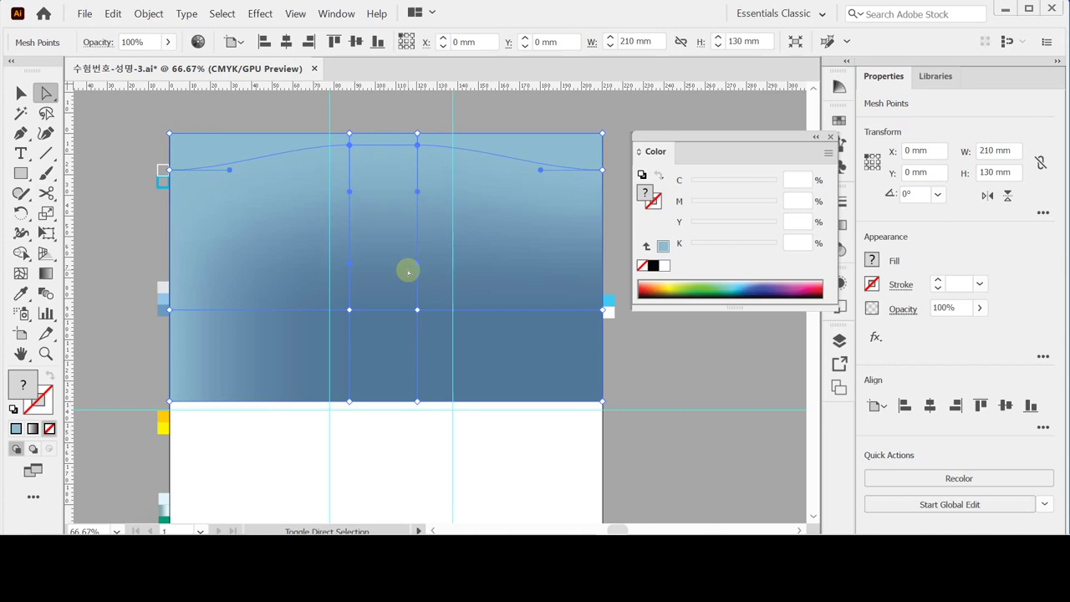
key("Up")
key("Up")
key("Up")
key("Up")
key("Up")
key("Up")
key("Up")
key("Up")
key("Up")
key("Up")
key("Up")
key("Up")
key("Up")
key("Up")
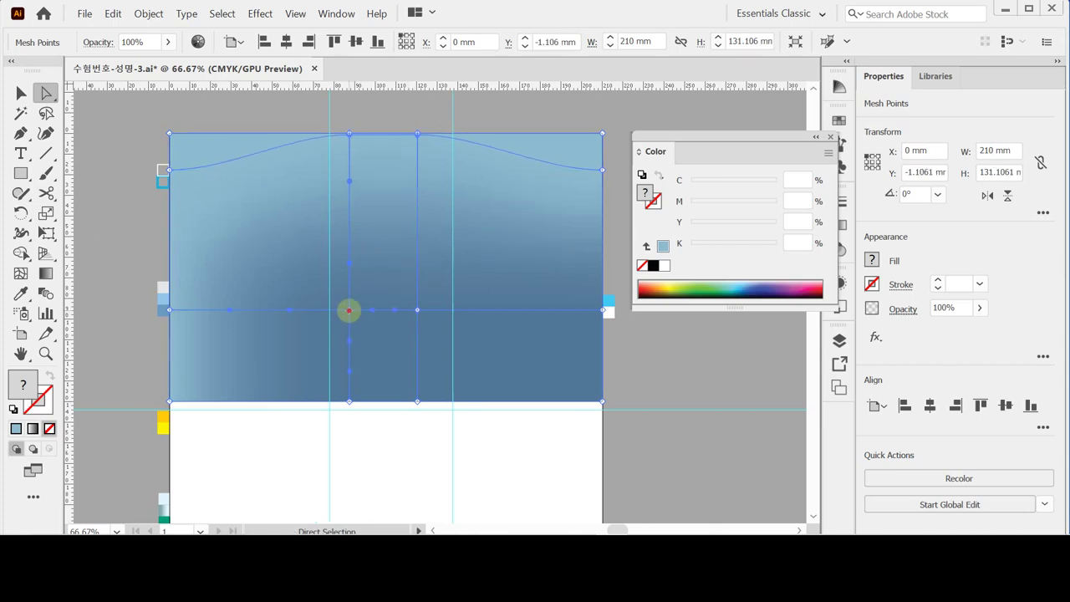
Move the two inner mesh points of the rectangle's lower mesh row up to about Y 43.6 mm.
left_click(418, 310)
left_click(487, 335)
key("ctrl")
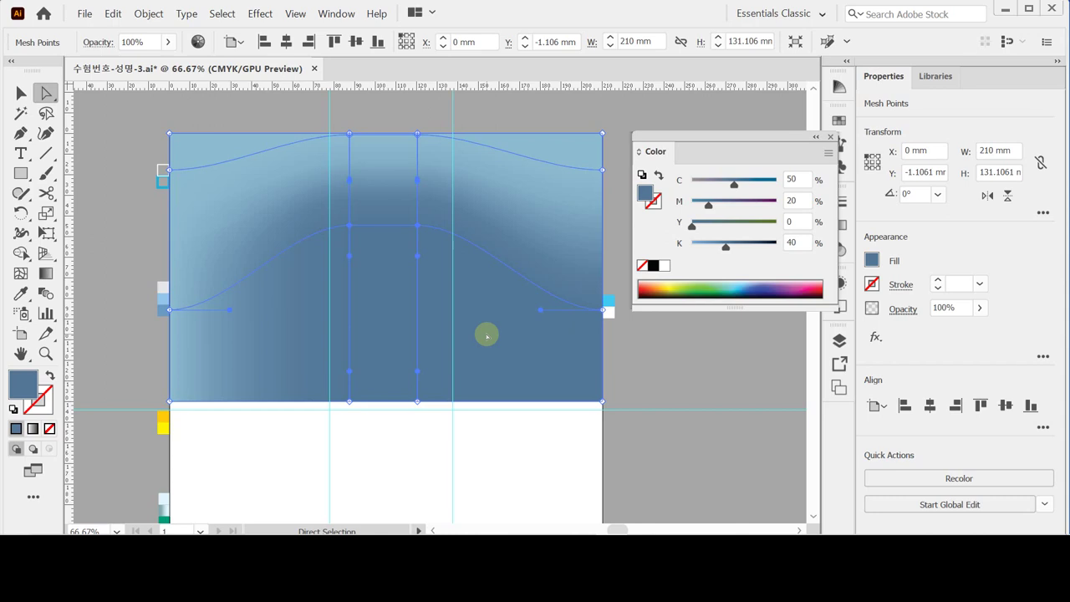
key("Up")
key("Up")
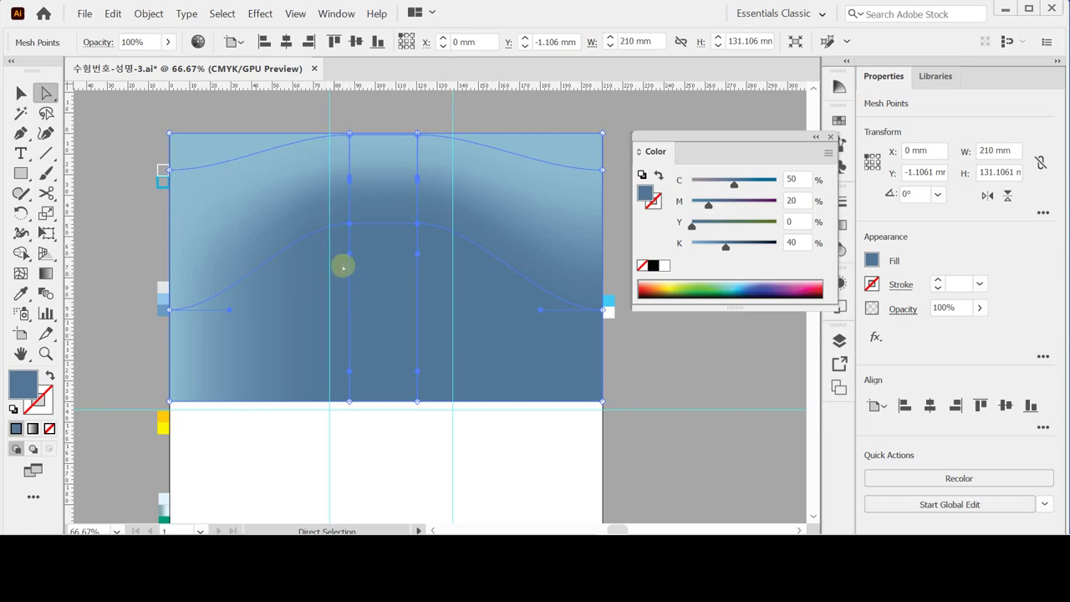
Raise the direction handle of the upper mesh row's left-edge point so that the line arches upward.
left_click(351, 225)
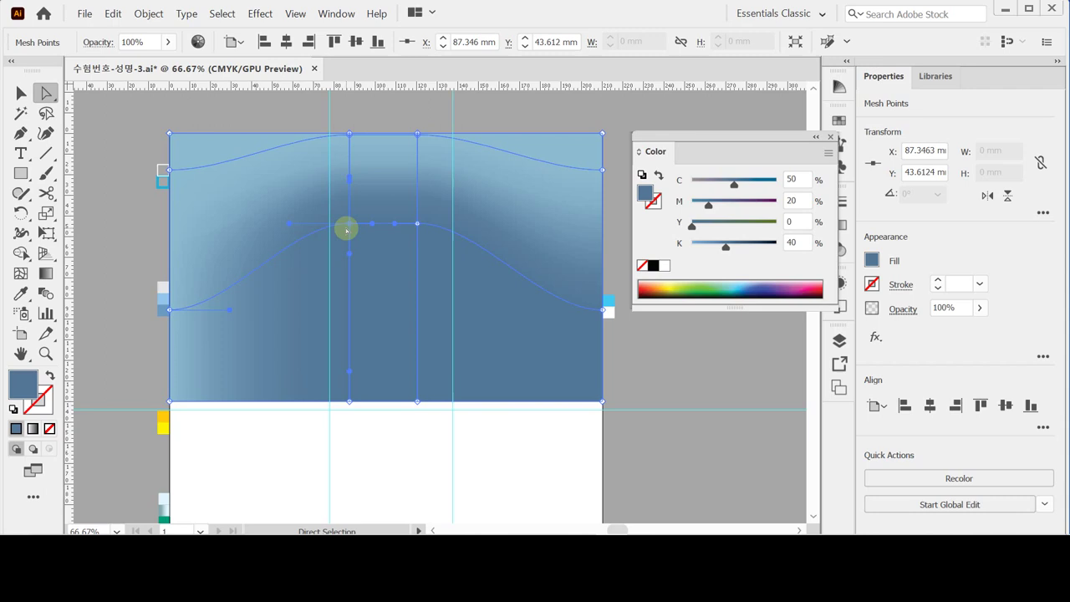
left_click(169, 170)
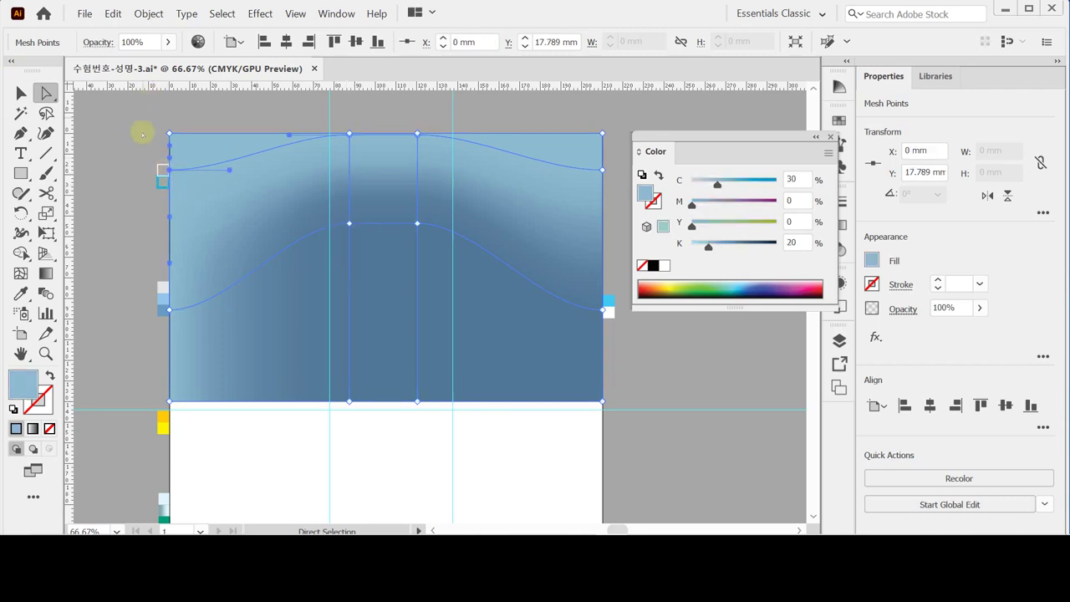
left_click_drag(231, 172, 220, 147)
left_click(169, 310)
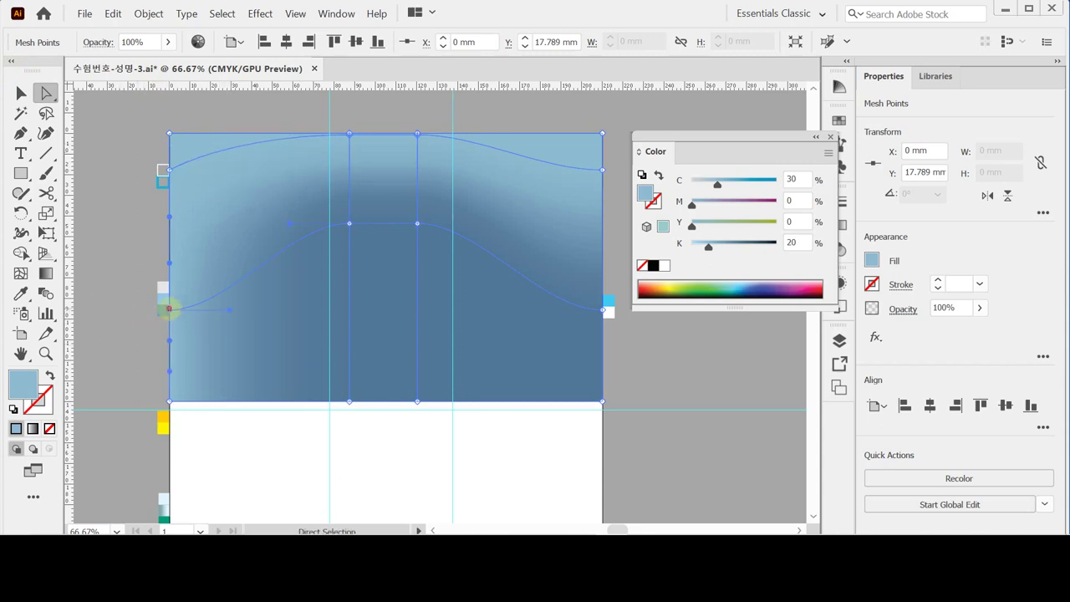
left_click_drag(231, 311, 209, 273)
key("ctrl+z")
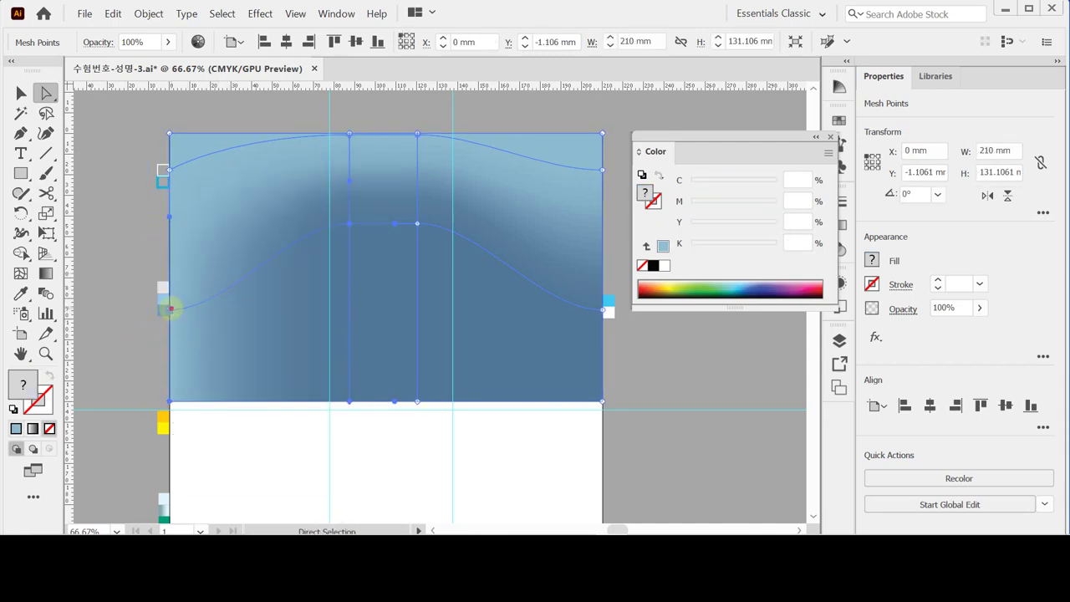
left_click(169, 309)
left_click_drag(232, 310, 222, 284)
key("ctrl+z")
Raise the direction handle of the lower mesh row's left-edge point so that the line arches upward.
left_click(234, 317, "ctrl")
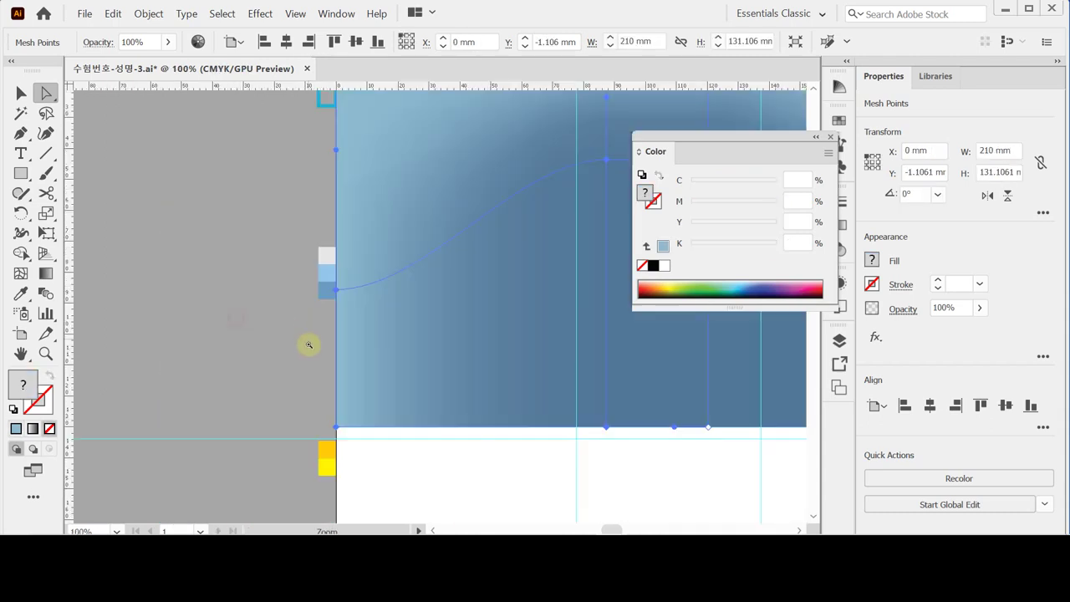
left_click(335, 290)
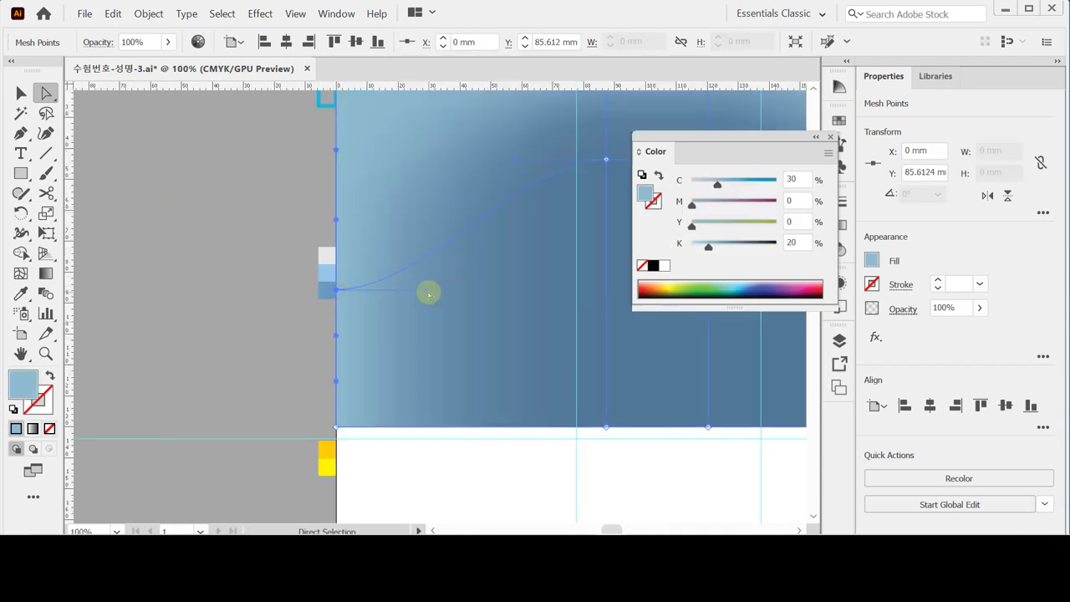
left_click_drag(426, 290, 418, 215)
Raise the direction handles of both right-edge mesh points to arch the two mesh lines, and save the document.
key("ctrl+minus")
left_click_drag(530, 268, 267, 268)
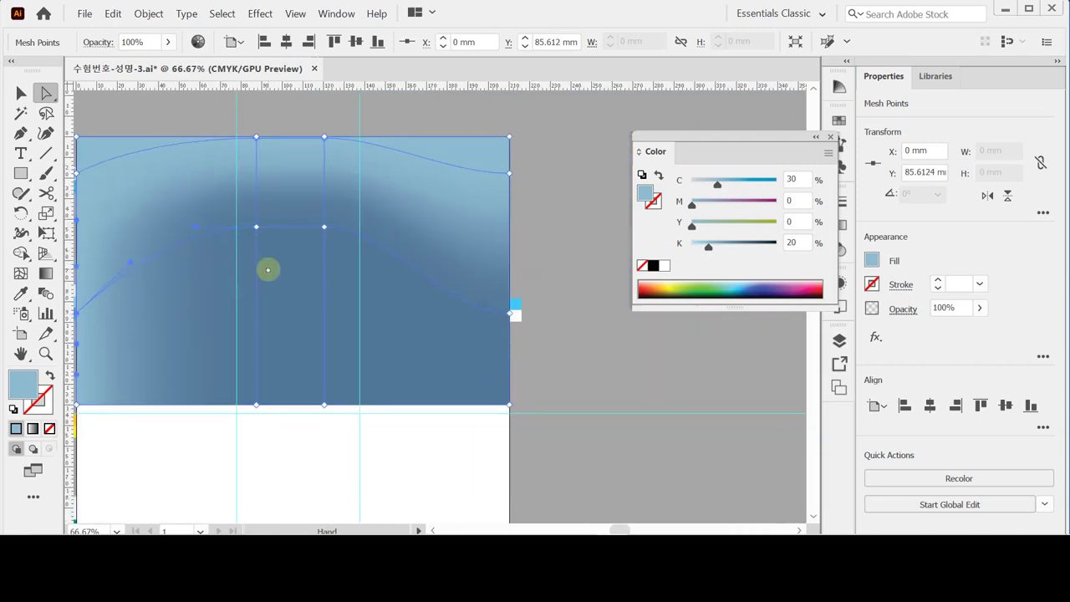
left_click(509, 173)
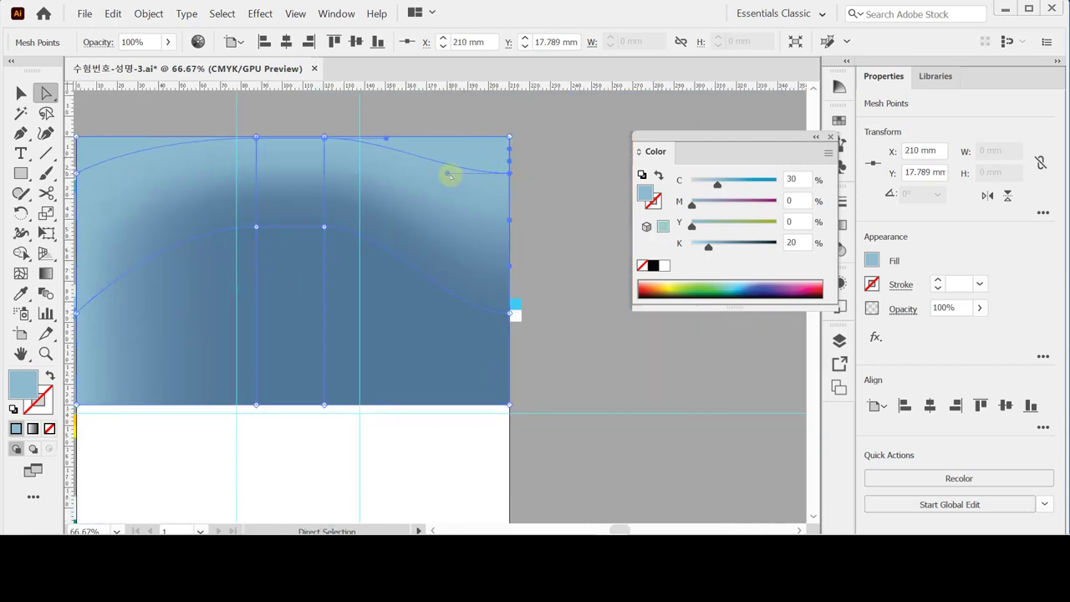
left_click_drag(448, 174, 447, 156)
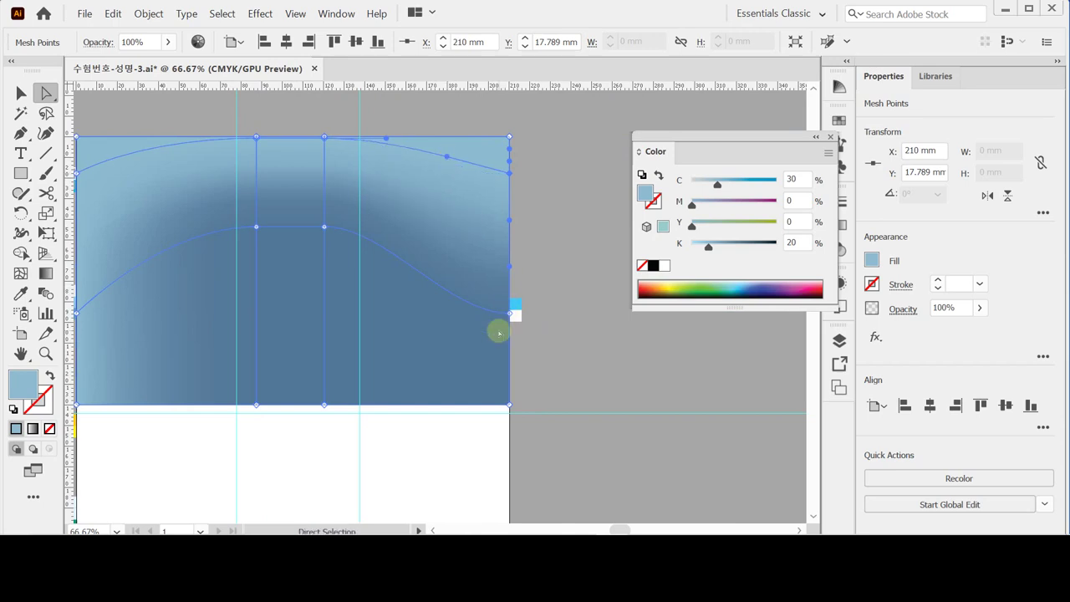
left_click(510, 312)
left_click_drag(449, 315, 456, 283)
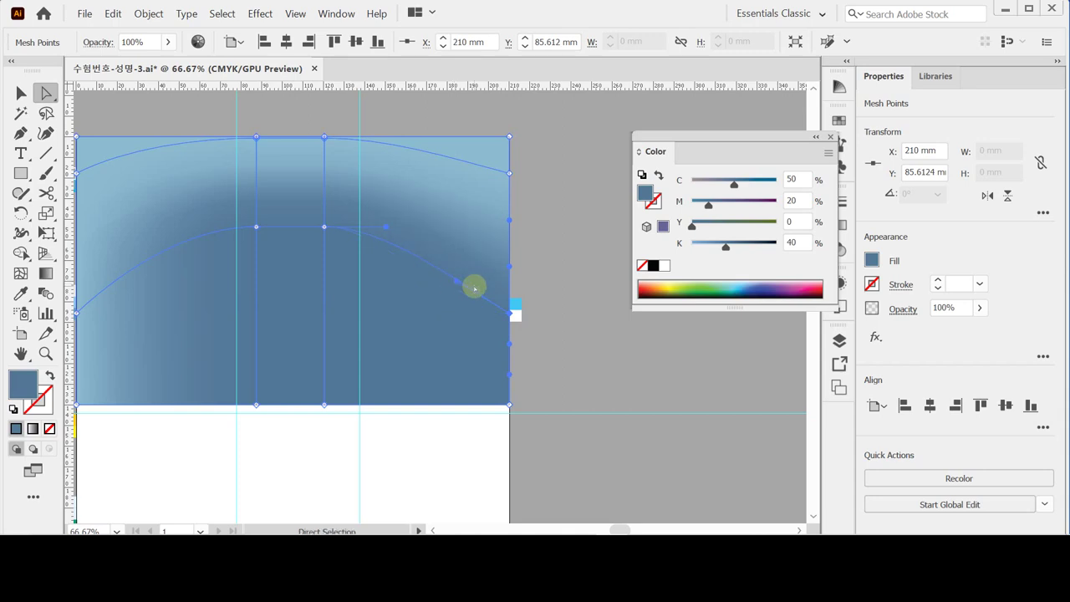
key("ctrl")
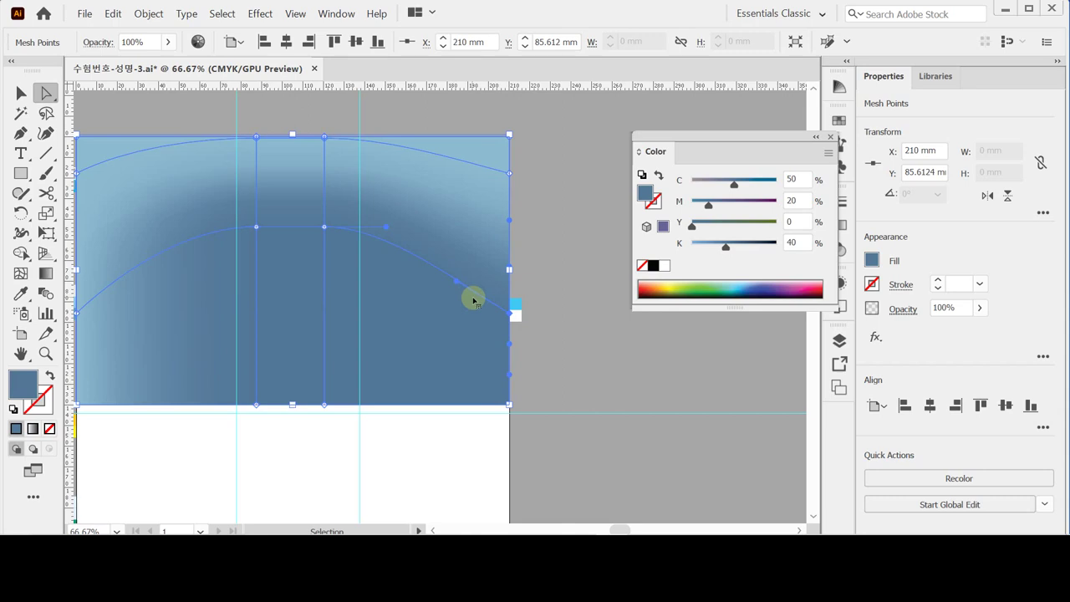
key("ctrl+s")
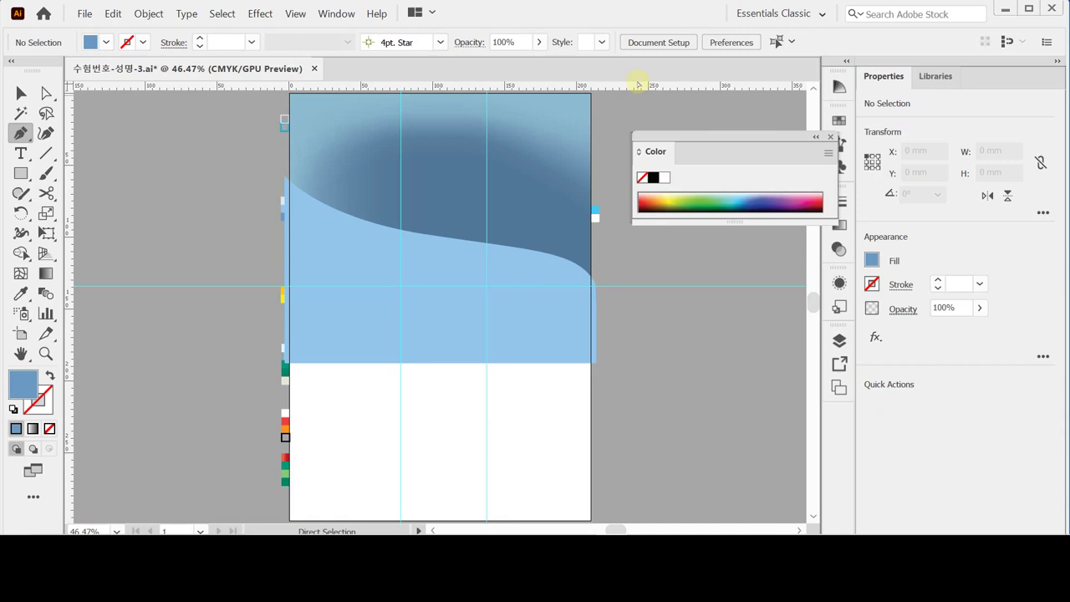
Paste the copied darker blue wave and the pale blue lower shape in front, at their original positions.
key("ctrl+f")
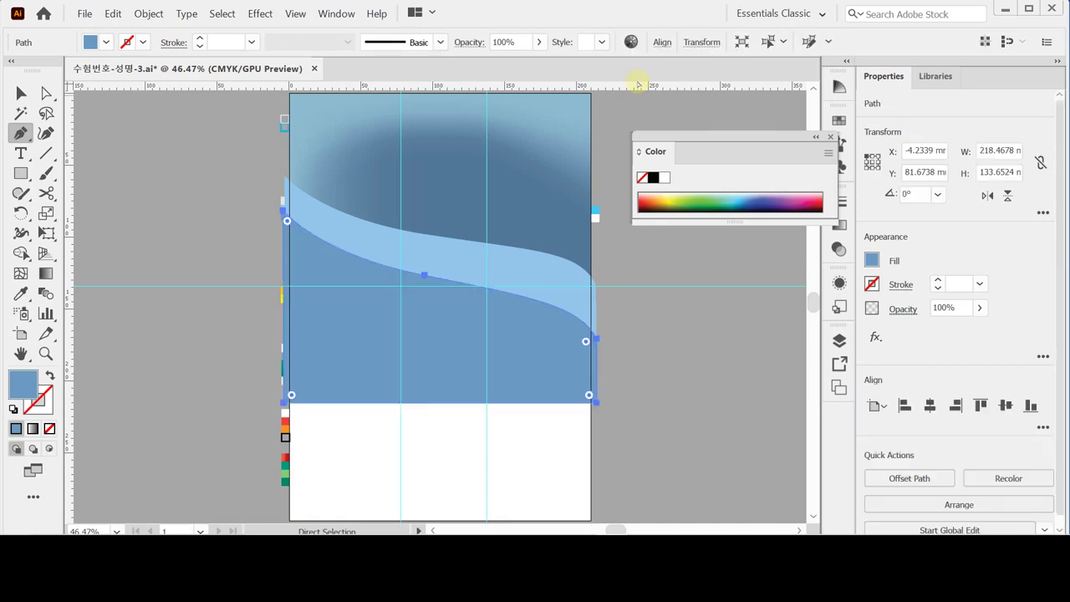
key("ctrl+f")
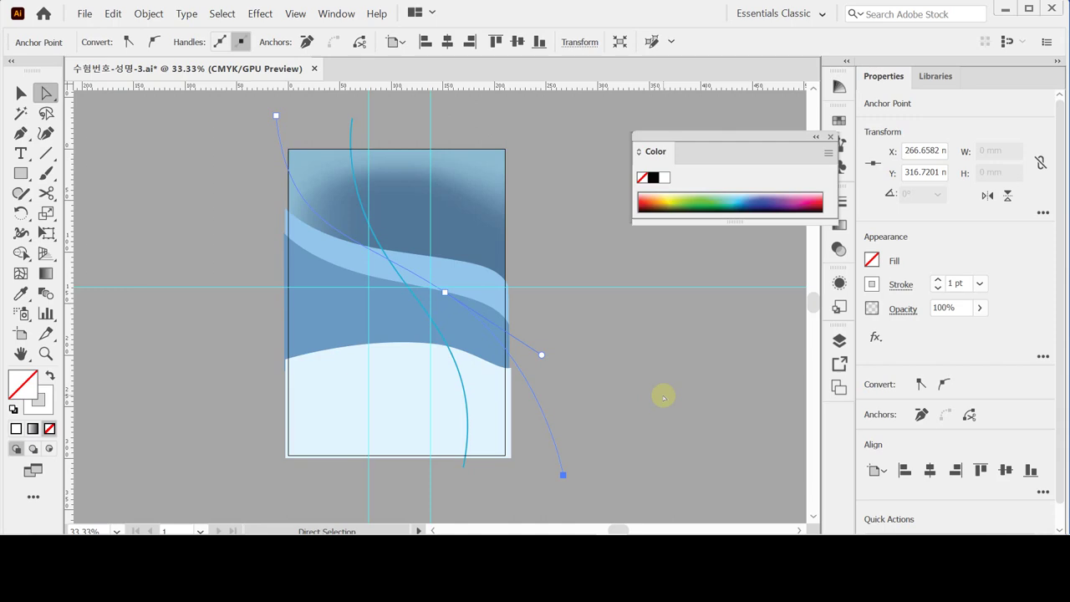
Blend the two crossing curved lines that run diagonally over the poster.
left_click(20, 92)
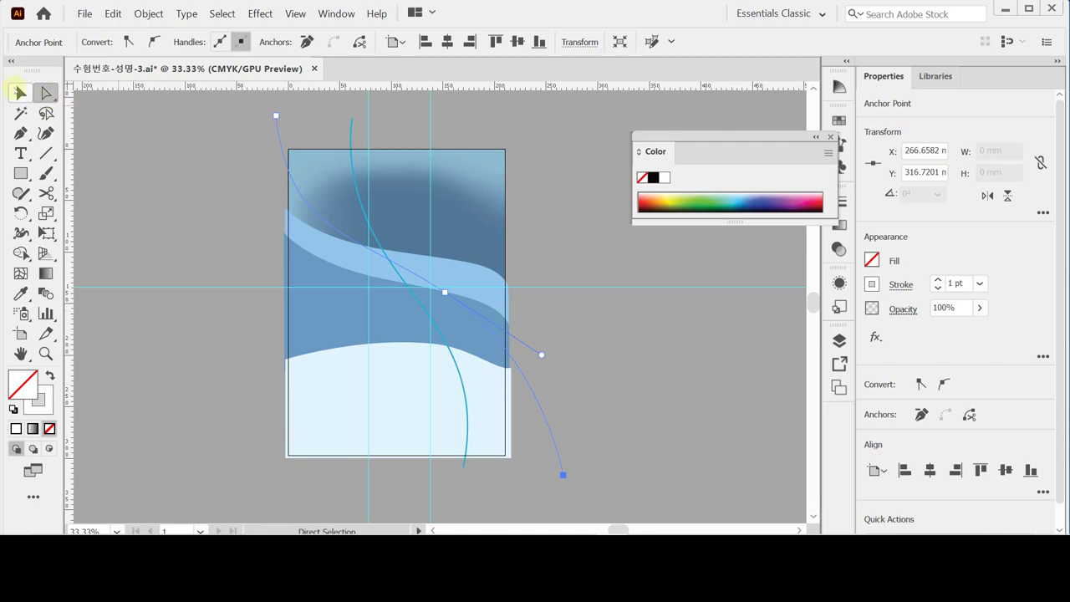
left_click(360, 135)
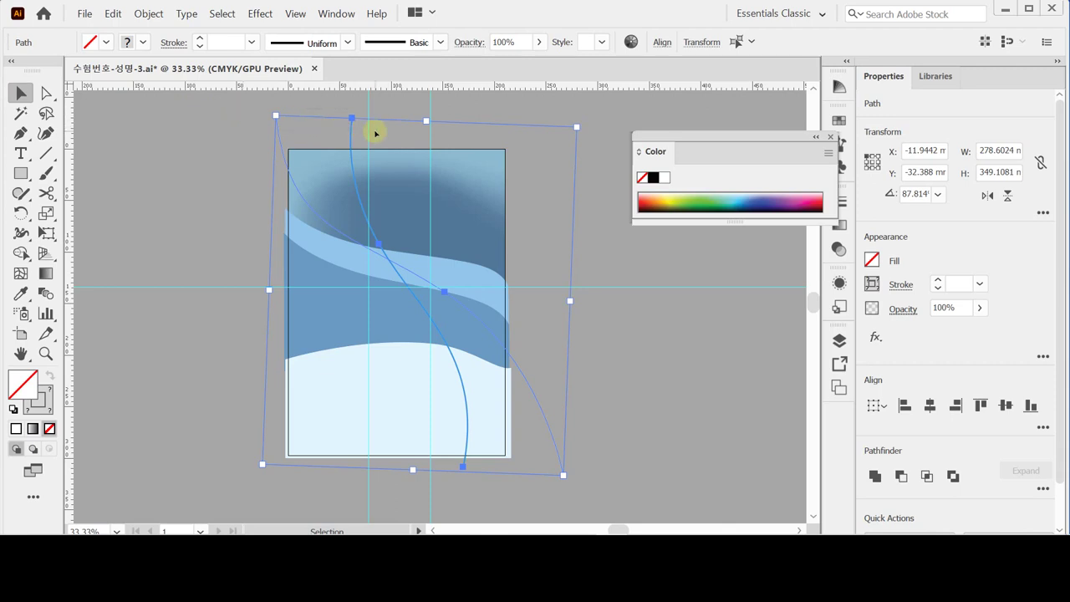
left_click(149, 14)
mouse_move(243, 365)
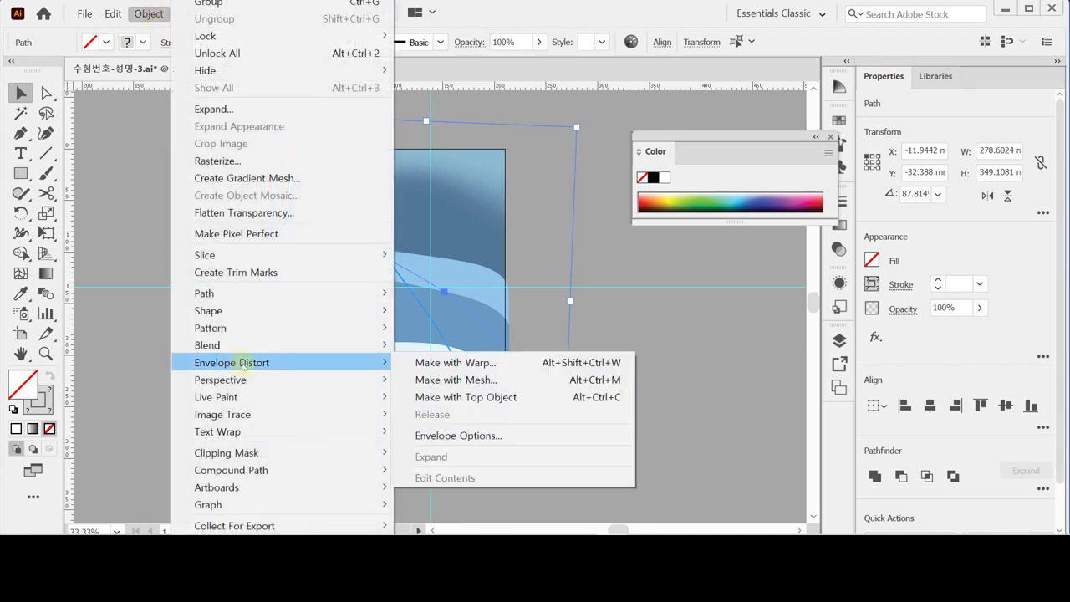
mouse_move(247, 347)
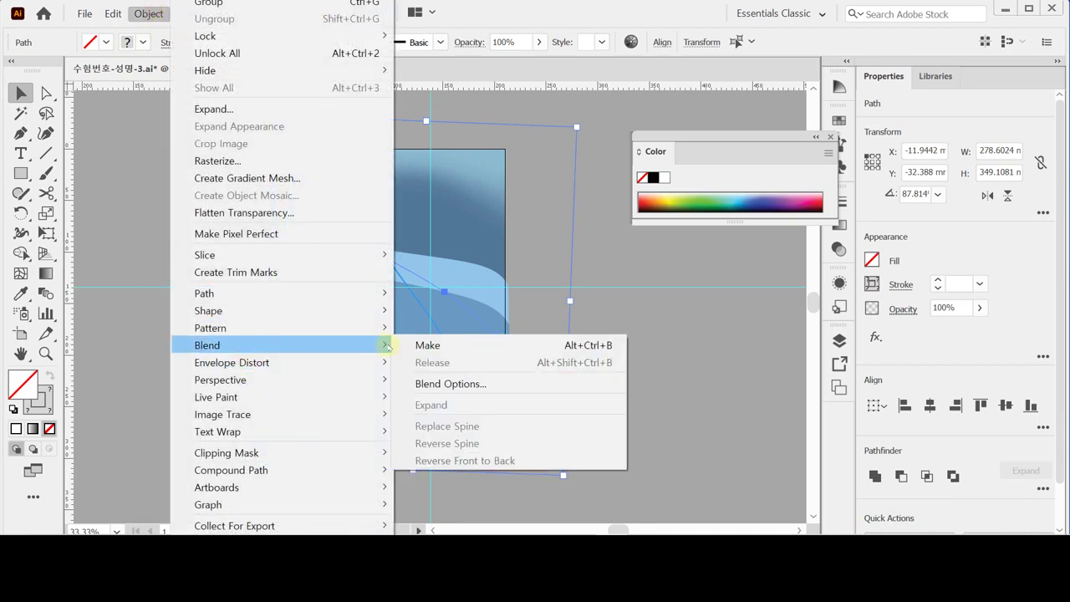
left_click(424, 345)
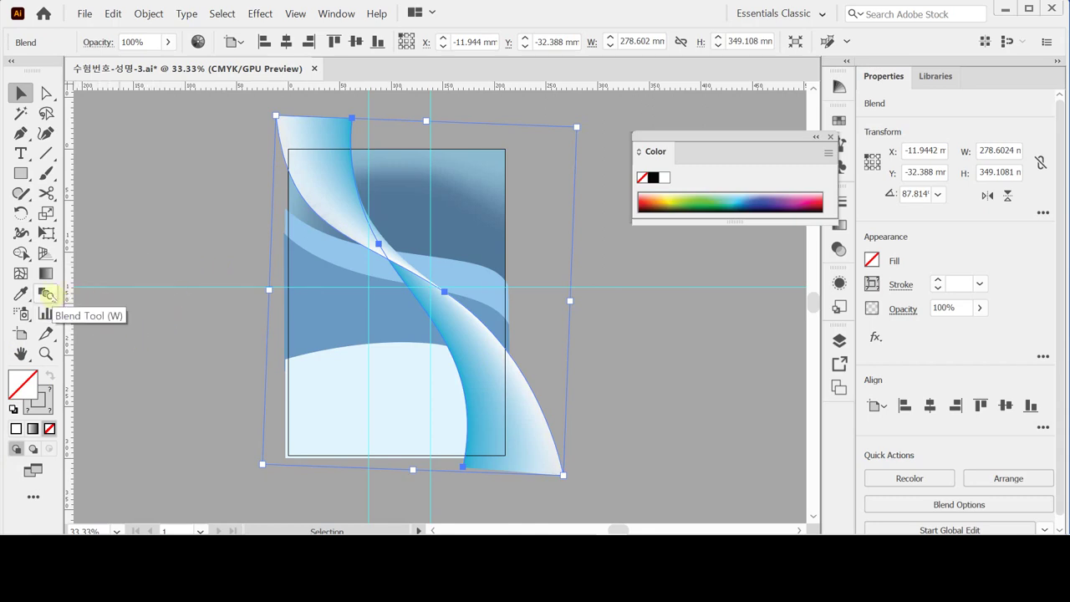
Set the blend's spacing to Specified Steps with 15 steps.
double_click(46, 295)
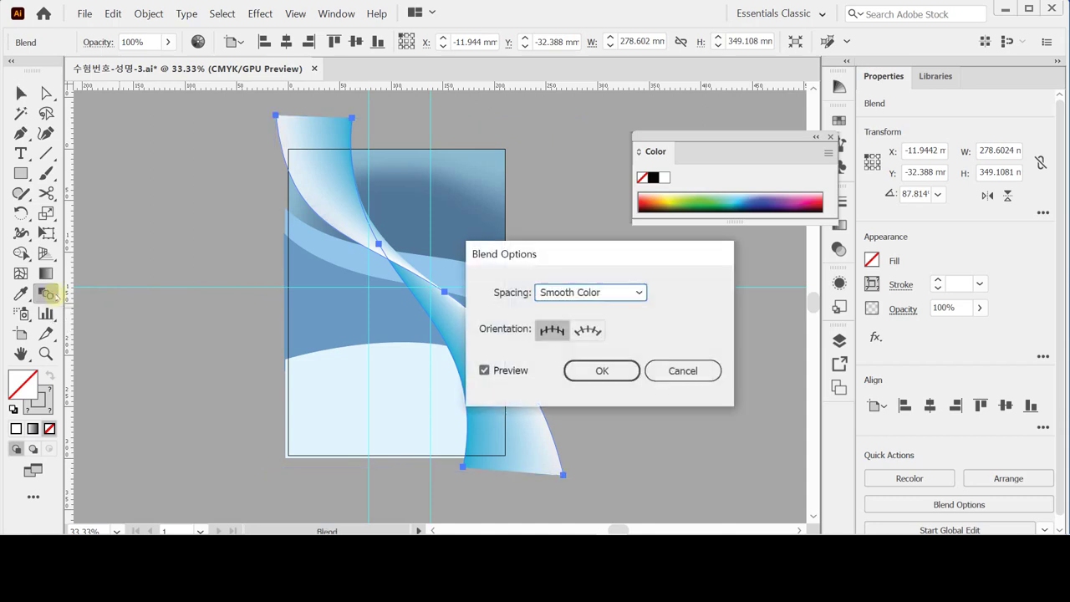
left_click(579, 294)
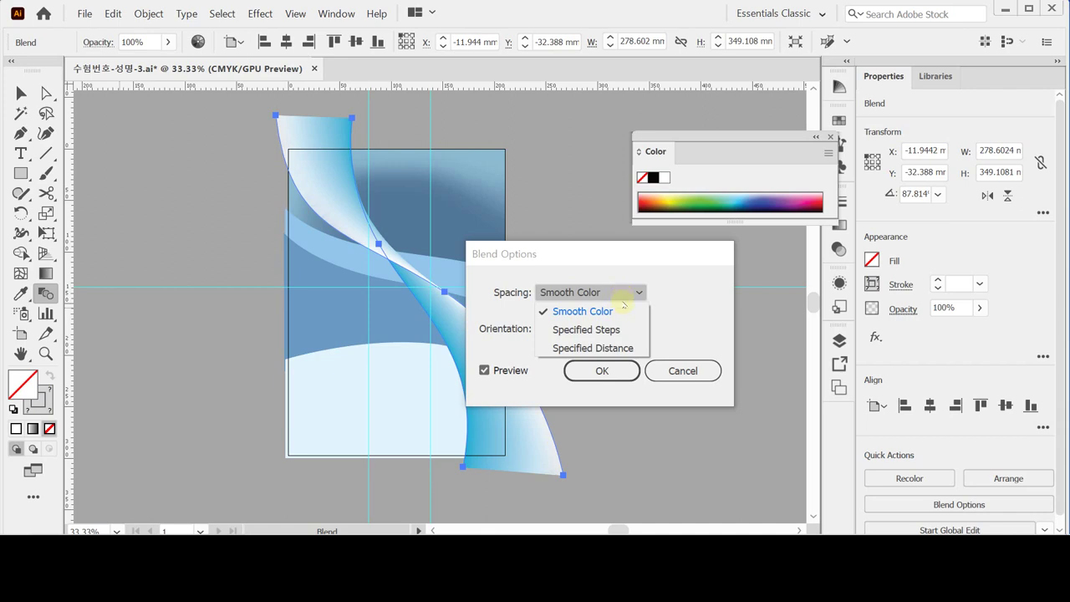
left_click(627, 328)
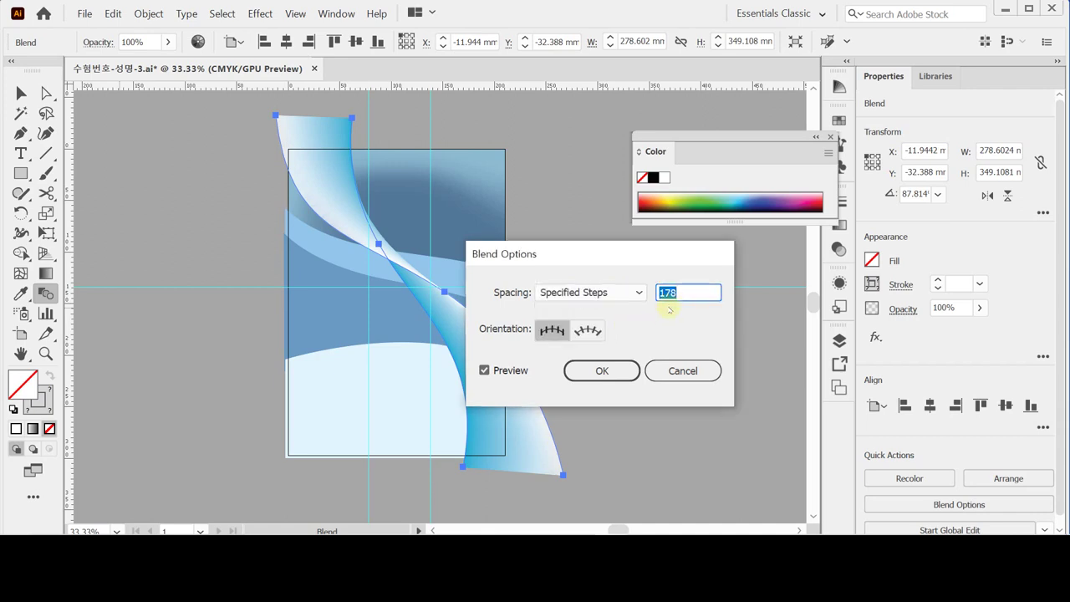
type("15")
key("Tab")
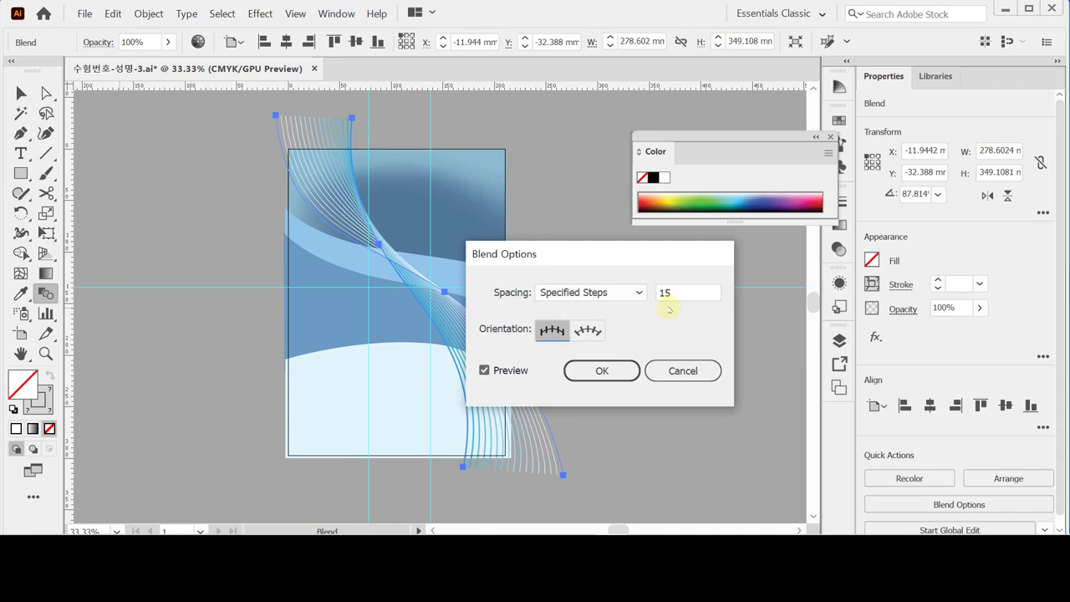
left_click(602, 374)
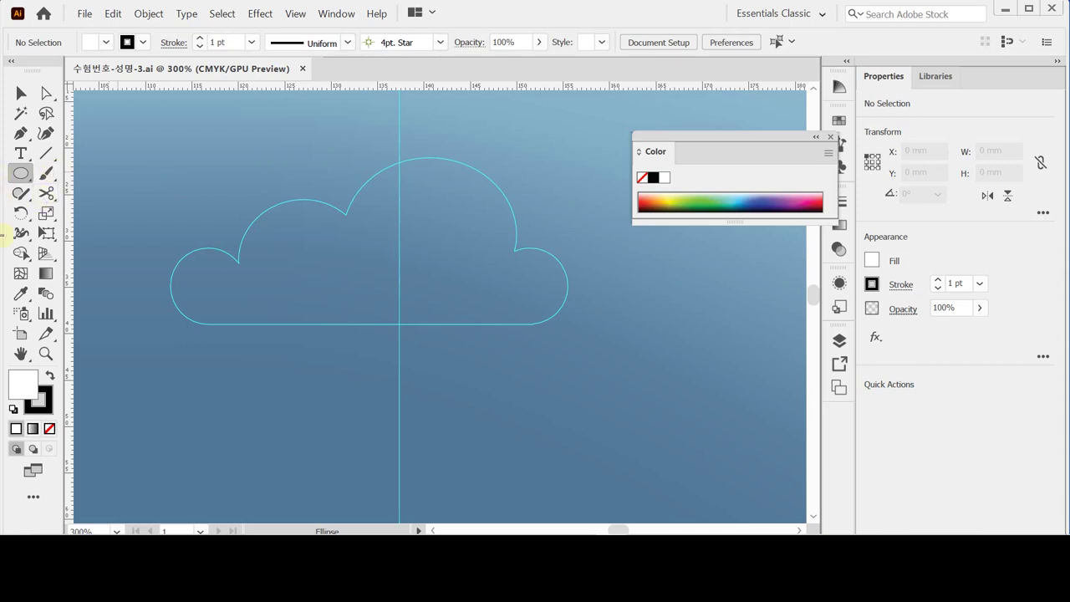
Draw a white circle about 8.3 mm wide on the cloud outline's left lobe and an ellipse about 13.8 × 13.2 mm on the second lobe.
left_click_drag(69, 235, 211, 174)
left_click_drag(169, 248, 247, 319)
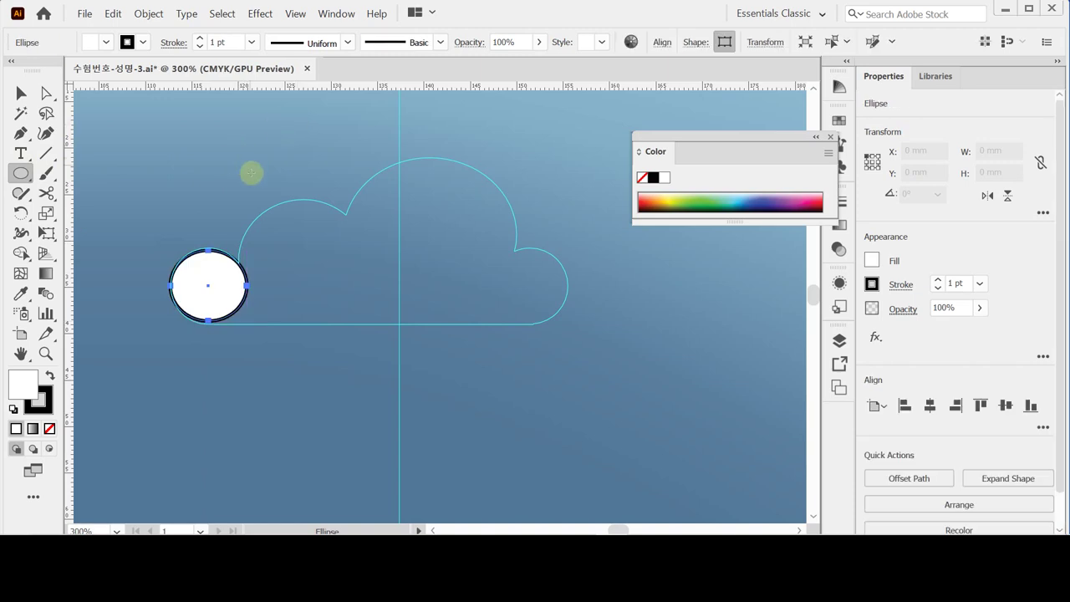
left_click_drag(233, 240, 363, 318)
left_click_drag(230, 259, 237, 260)
left_click_drag(364, 201, 364, 196)
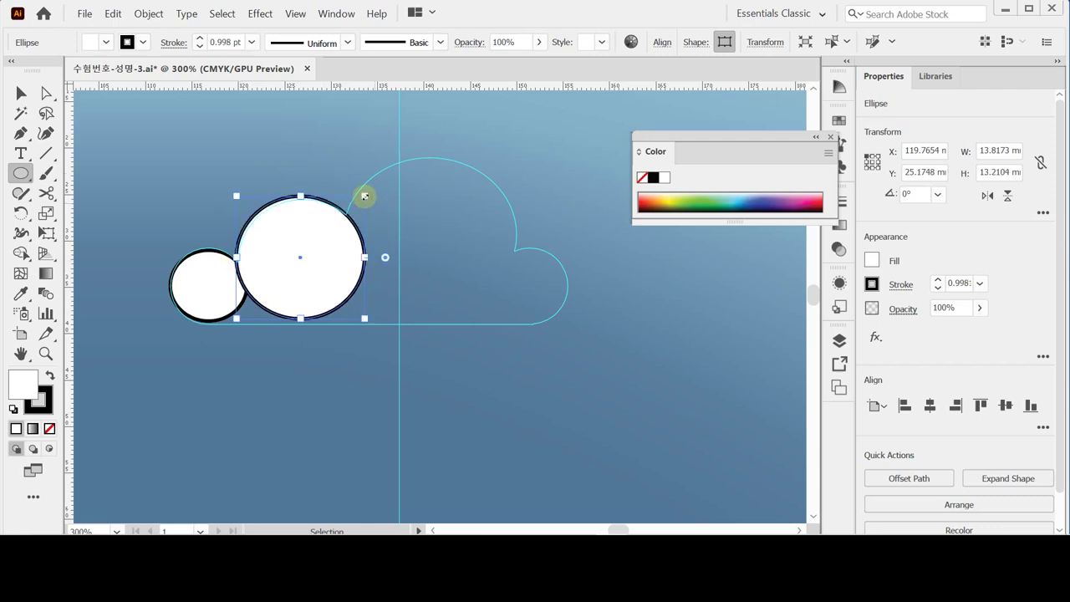
left_click(213, 272)
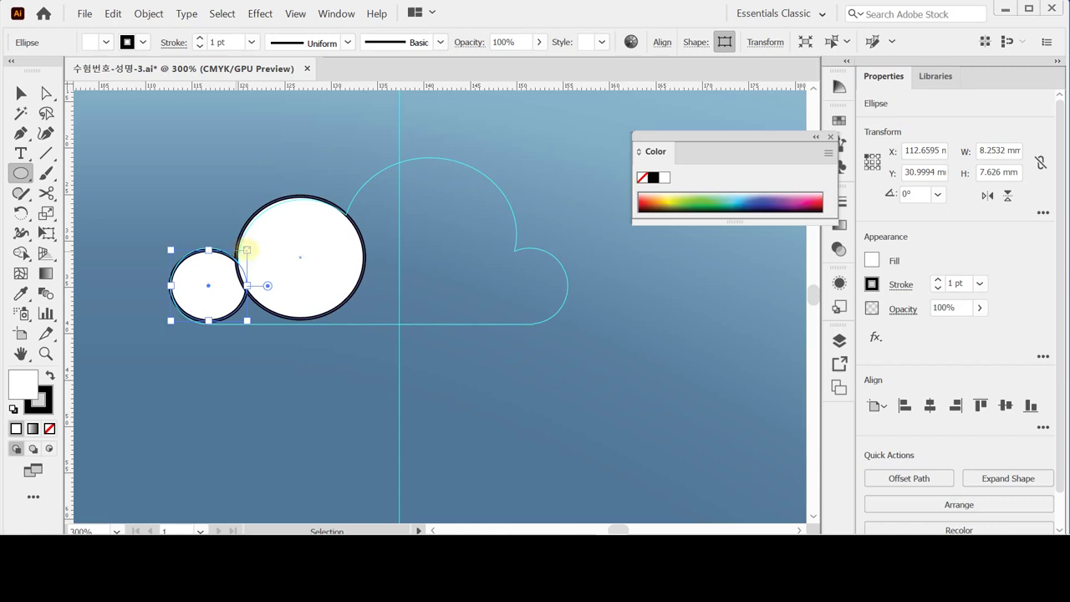
left_click_drag(246, 249, 246, 245)
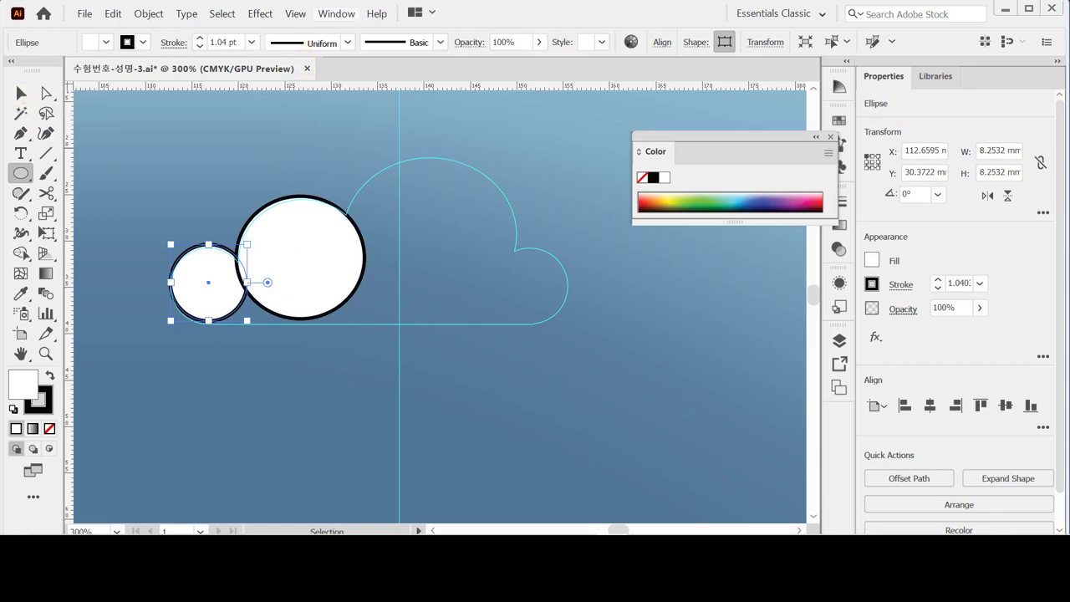
Hide and restore the bounding box, and test narrowing the second ellipse with its handles before undoing the change.
left_click(298, 18)
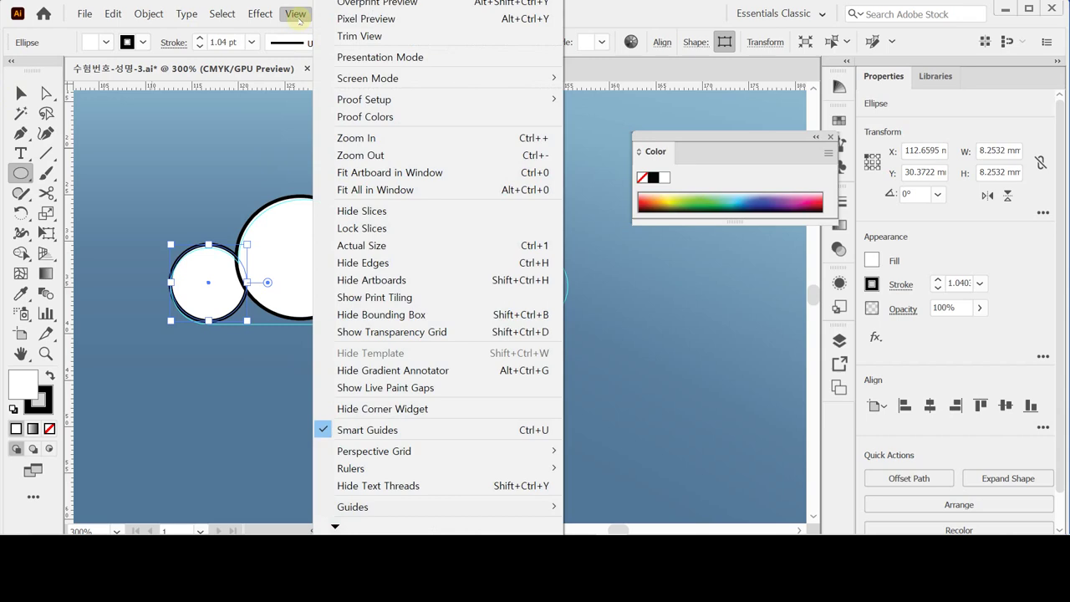
left_click(459, 317)
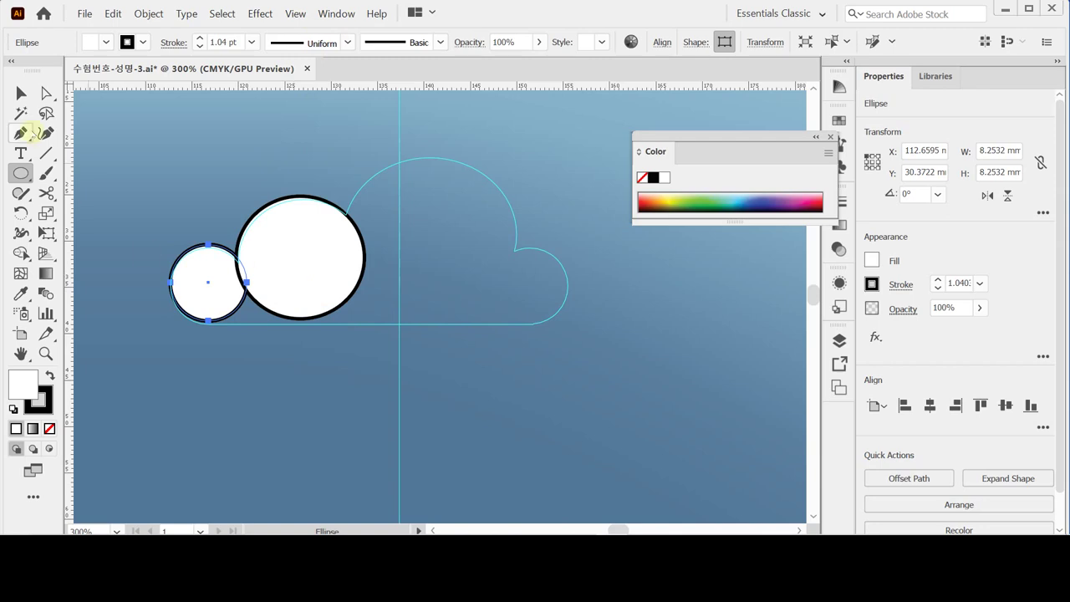
left_click(21, 93)
left_click(318, 284)
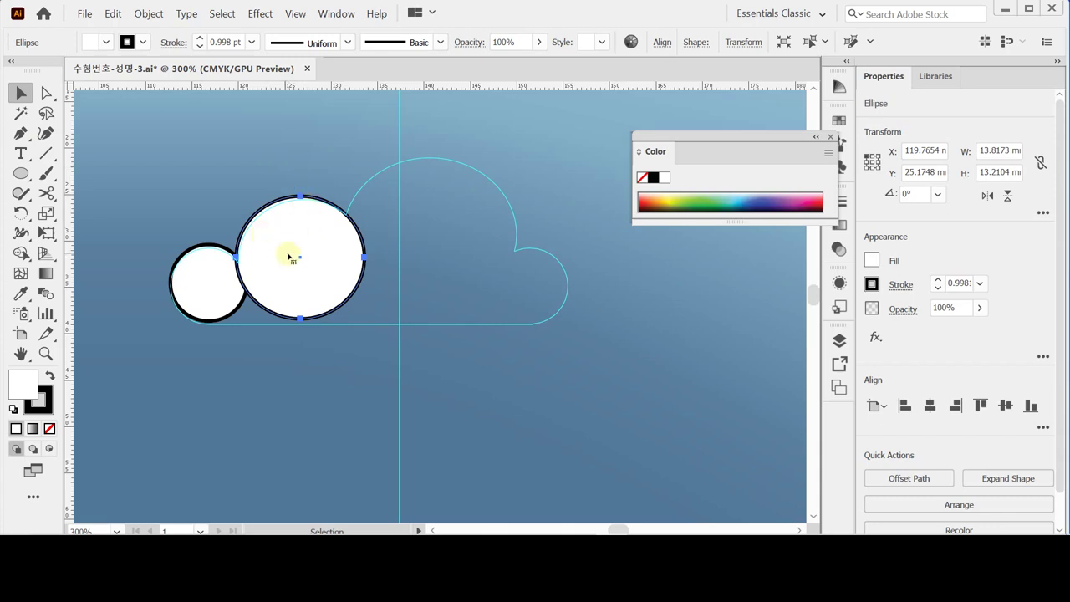
left_click(296, 14)
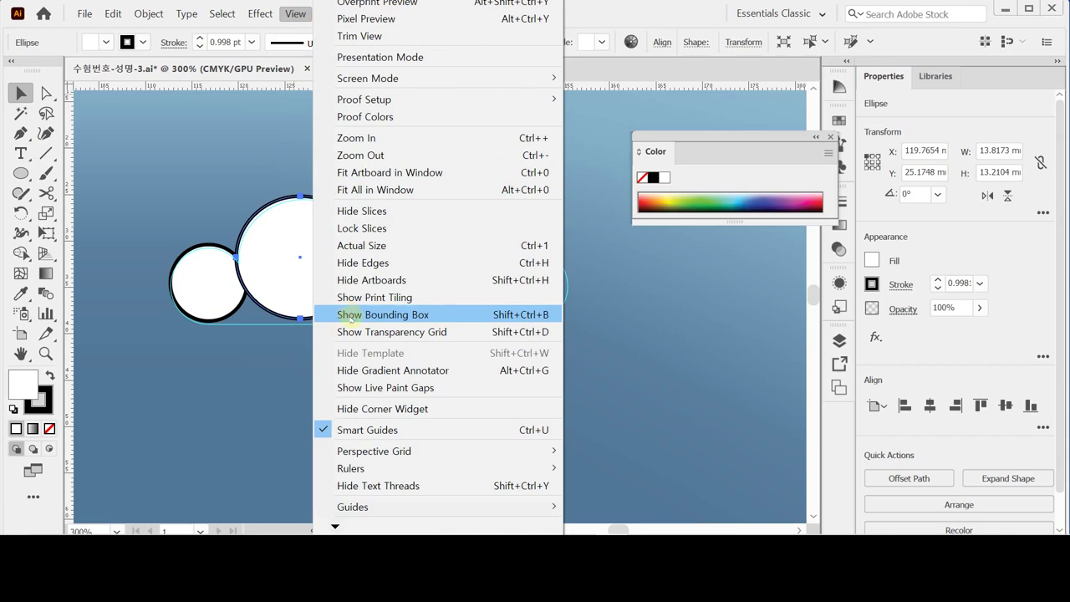
left_click(351, 316)
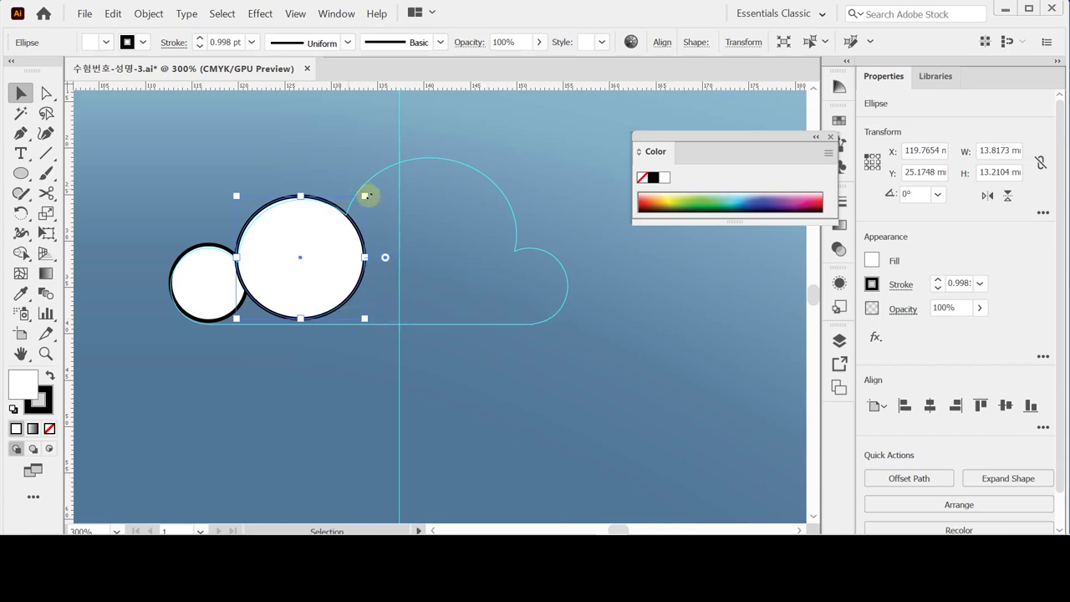
left_click_drag(336, 206, 356, 196)
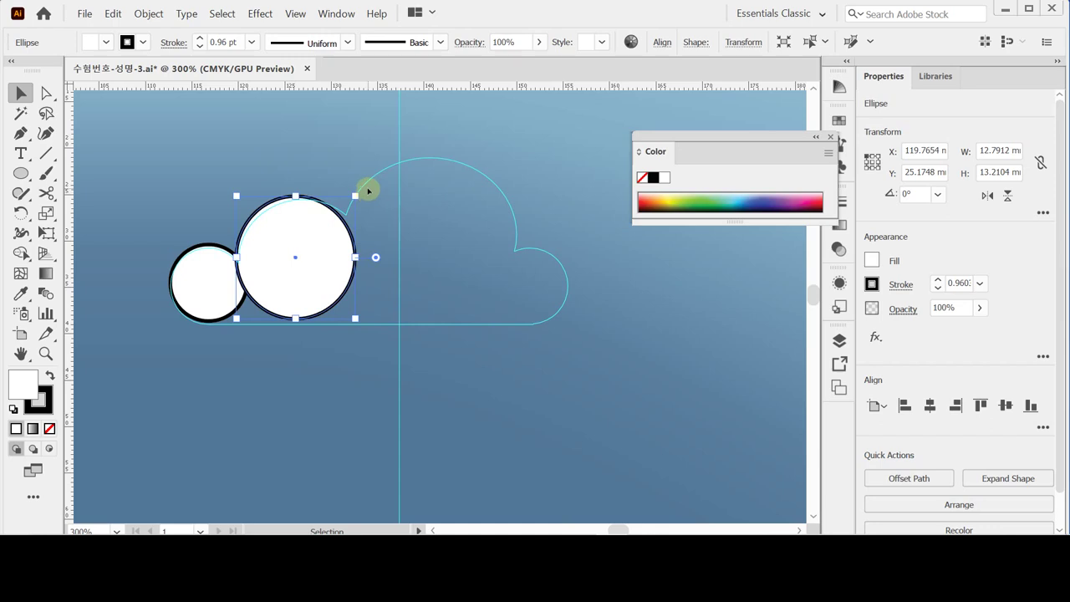
key("ctrl+z")
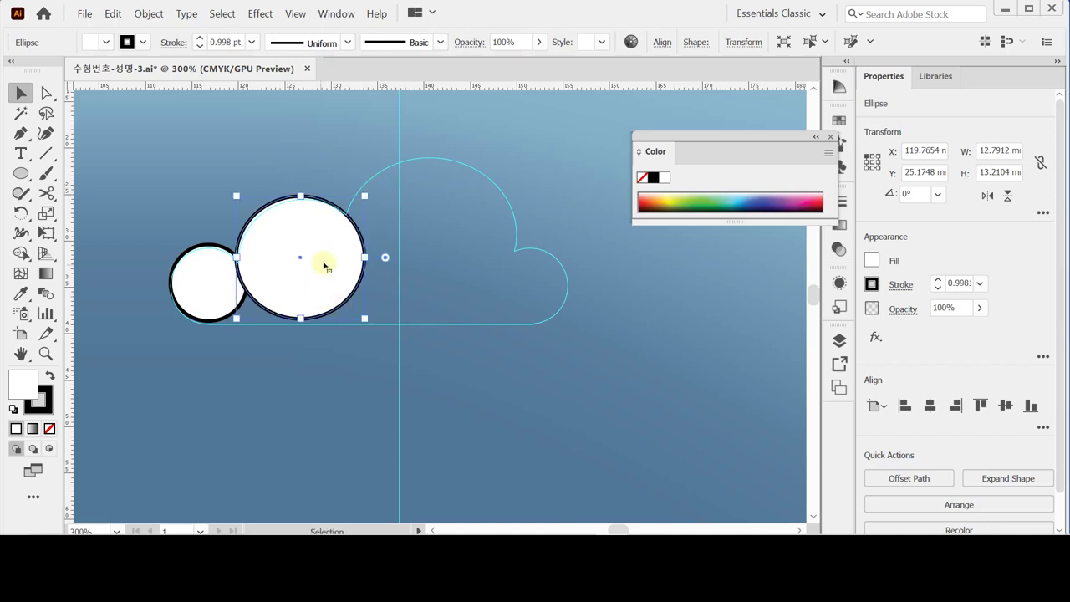
Draw ellipses of about 19.2 × 17.1 mm and 8.5 × 8.2 mm on the two remaining lobes, and lower the leftmost circle onto the baseline.
left_click(21, 173)
left_click_drag(339, 153, 516, 310)
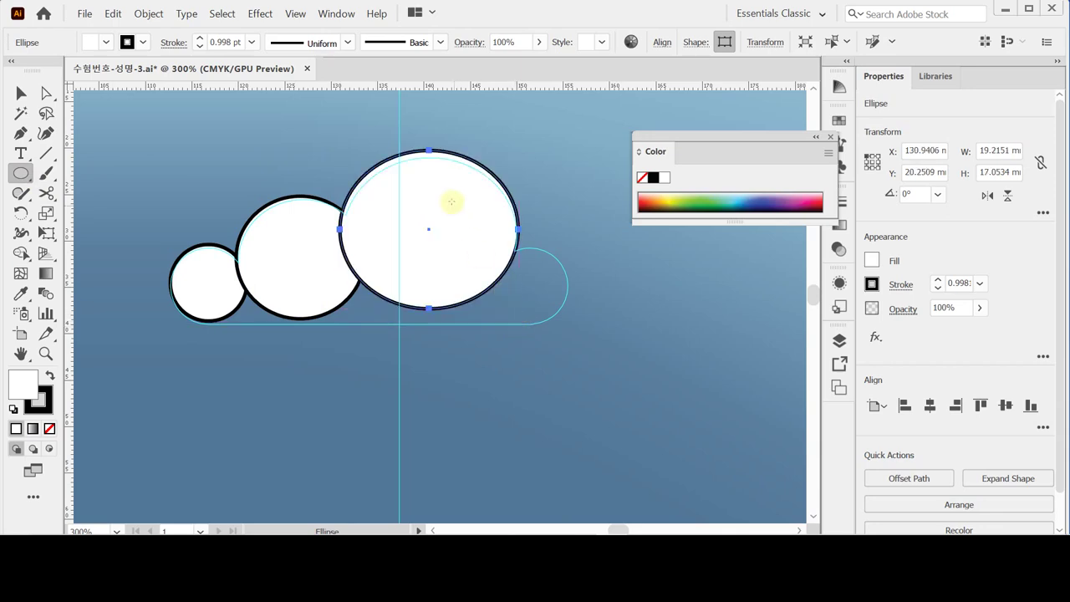
left_click_drag(479, 248, 567, 323)
left_click_drag(482, 286, 489, 287)
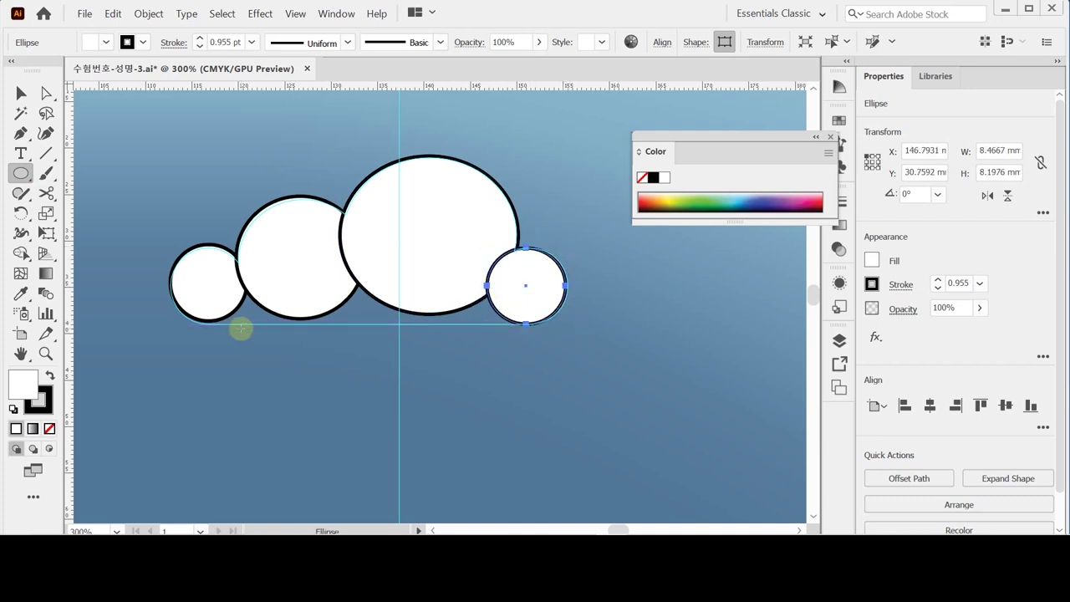
left_click(199, 309, "ctrl")
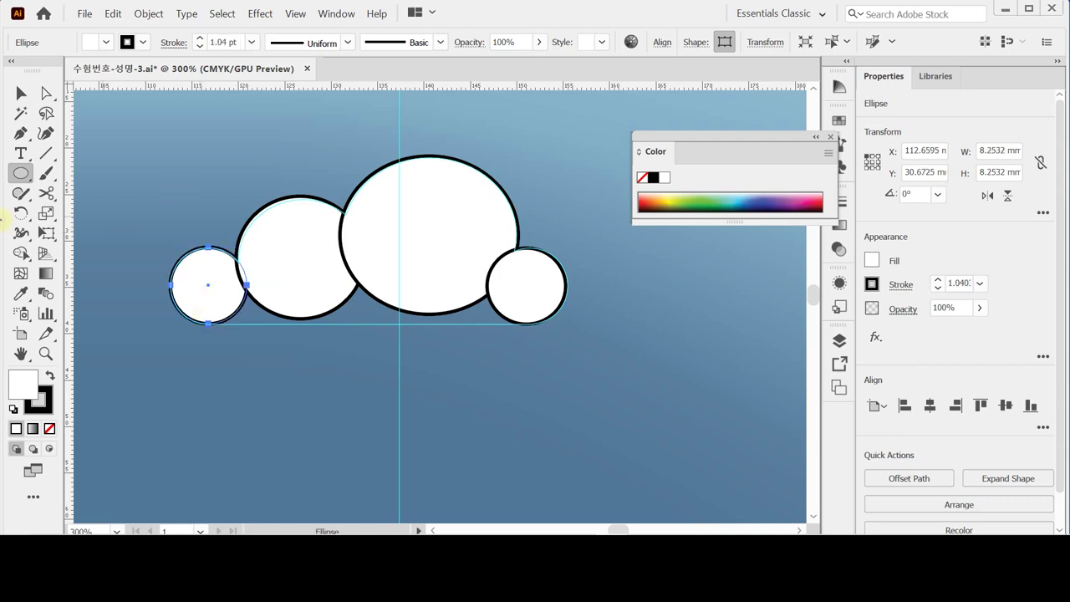
Draw a rectangle about 34.2 × 5.8 mm along the cloud's base between the end circles, and unite all the cloud shapes.
key("m")
left_click_drag(208, 271, 526, 324)
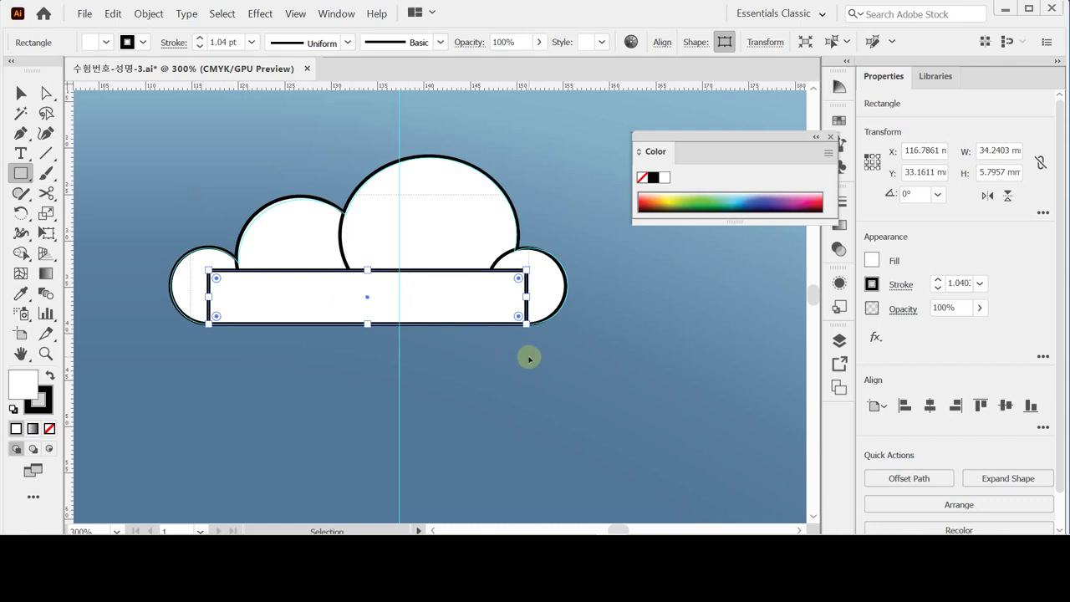
key("ctrl+a")
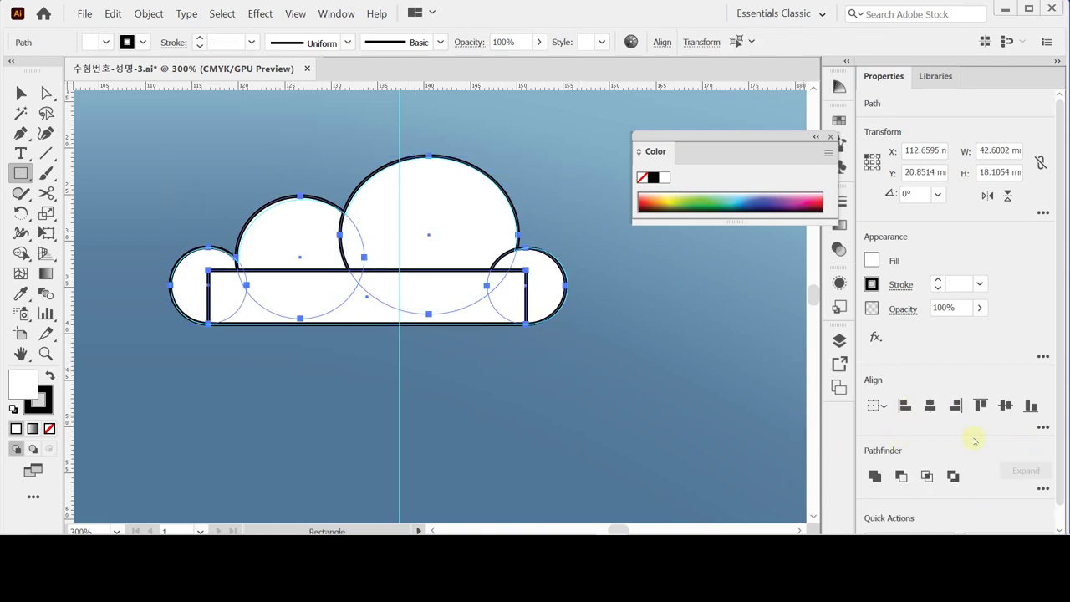
left_click(874, 475)
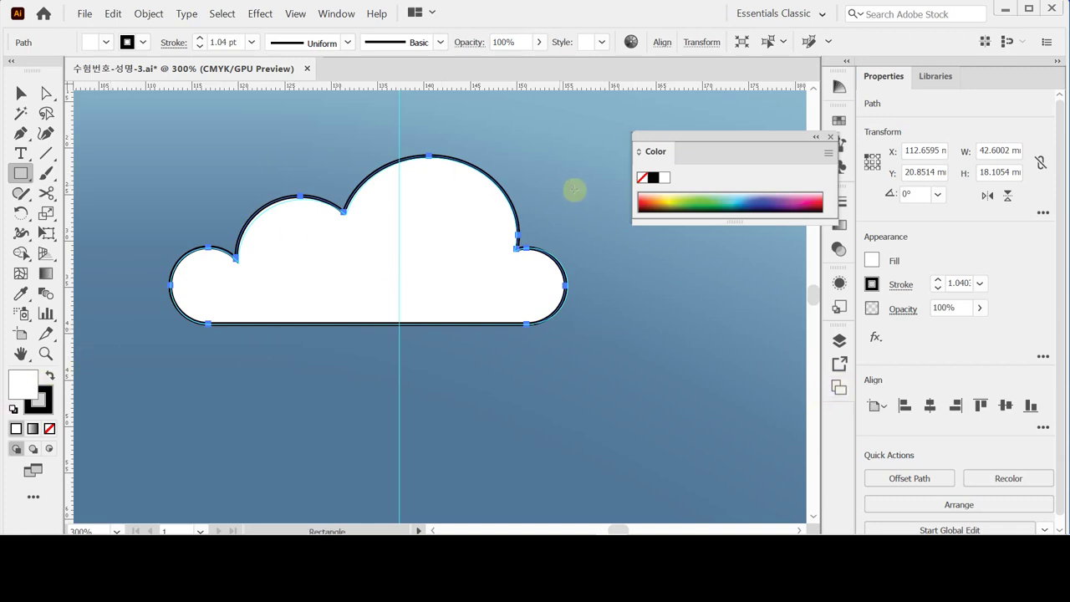
Remove the cloud's stroke, give it a light grey fill using only black, and save the document.
left_click(871, 284)
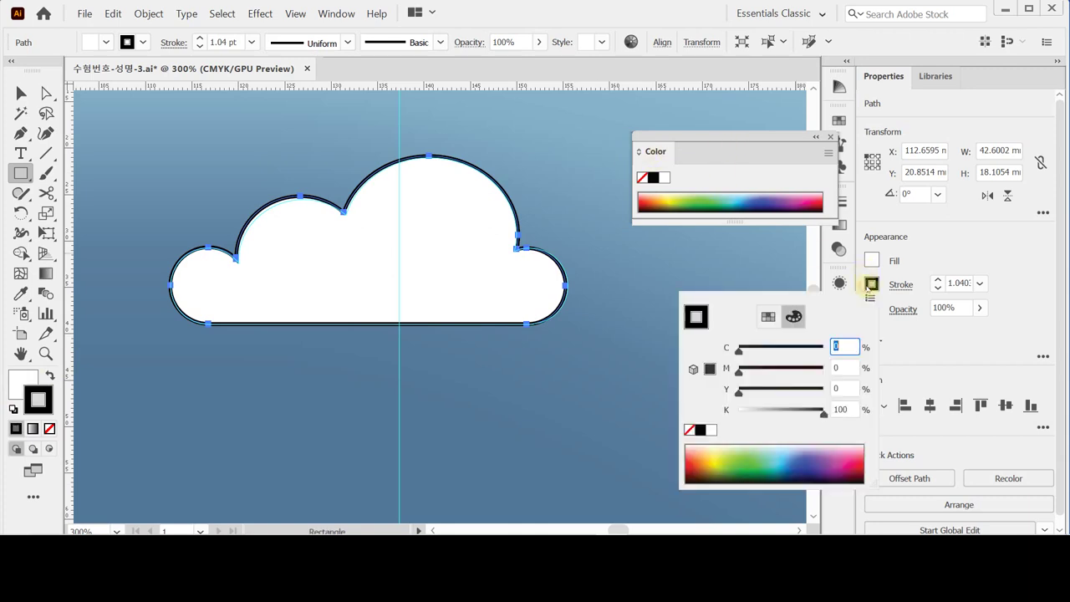
left_click(689, 429)
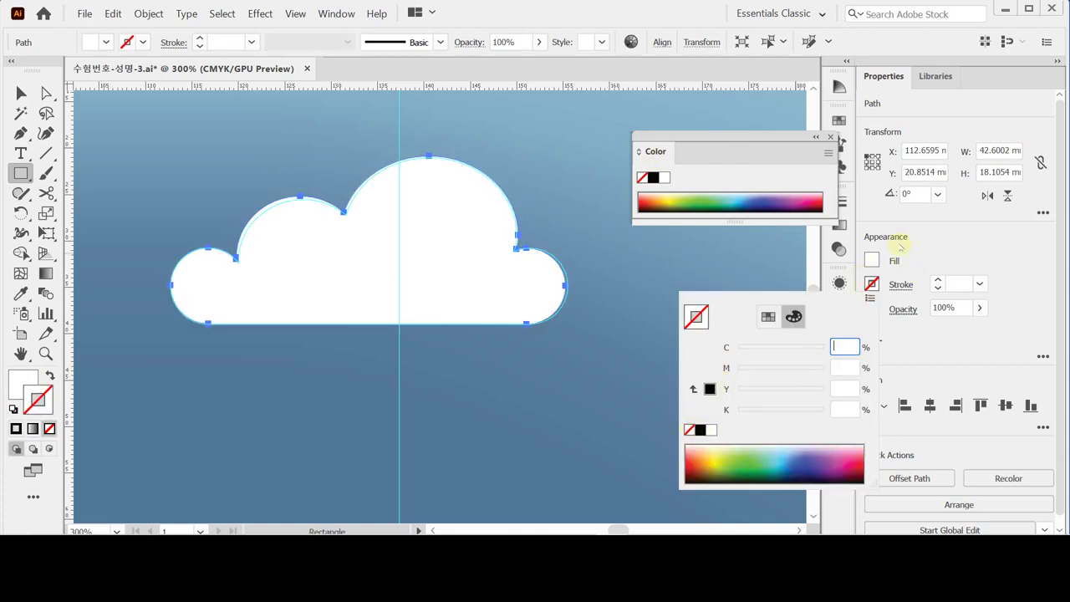
left_click(873, 261)
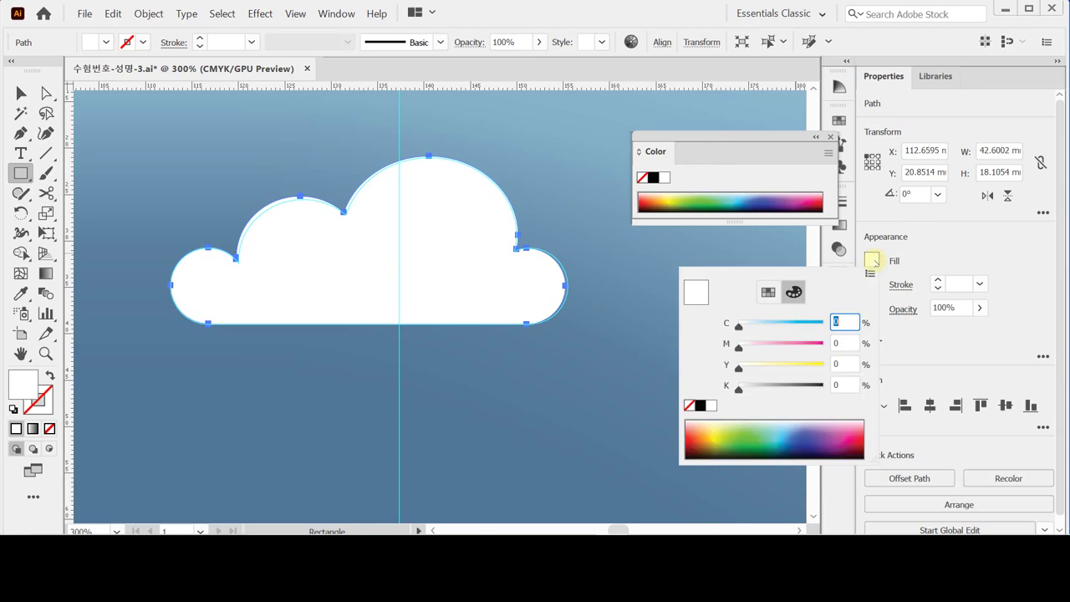
left_click(836, 385)
type("1")
key("Return")
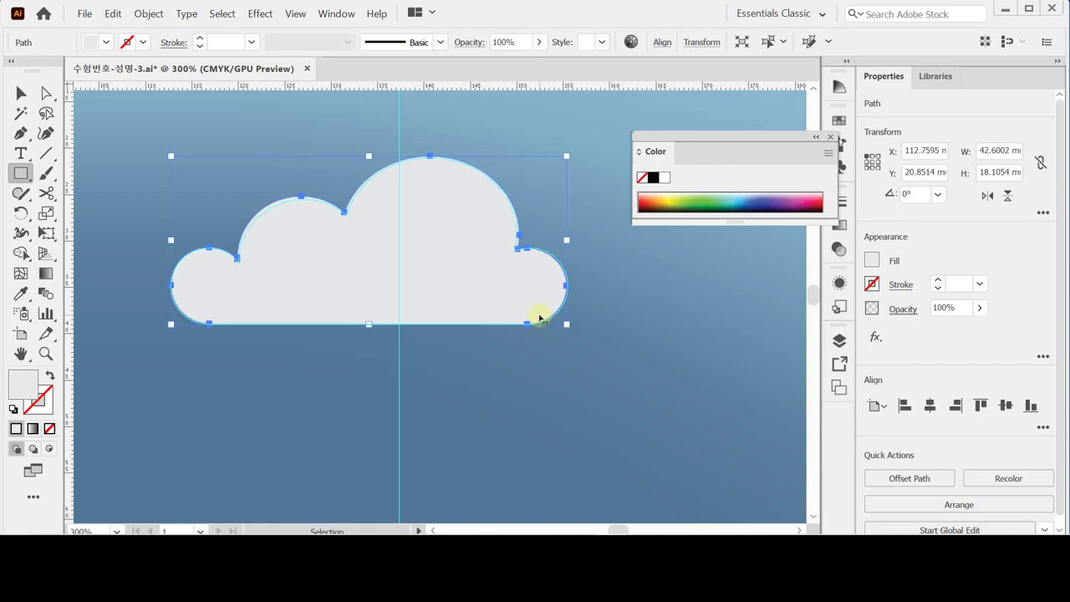
key("ctrl+s")
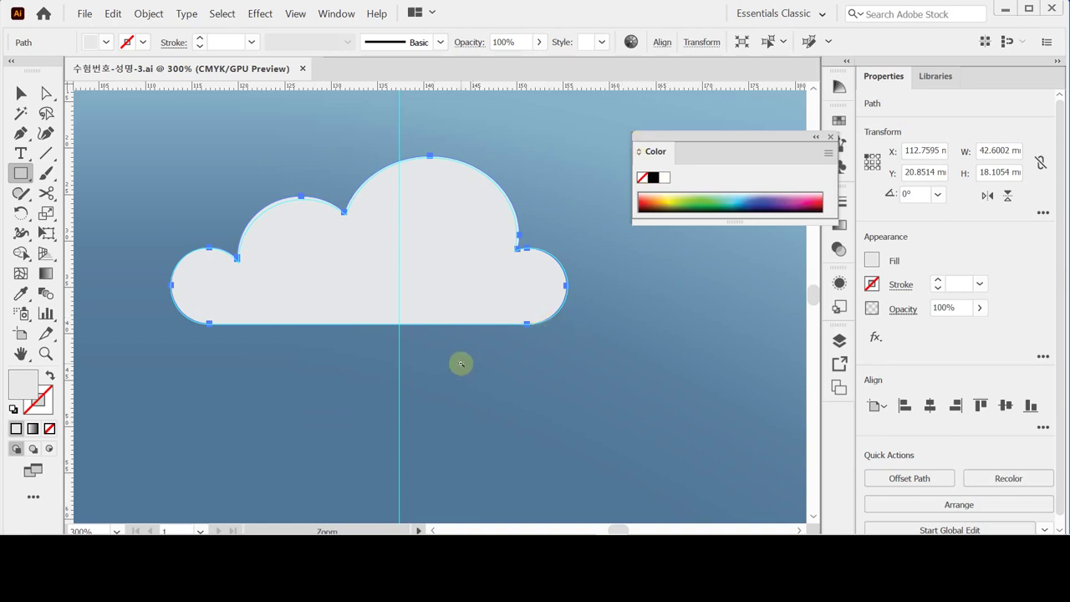
Create a mirrored copy of the cloud with Reflect across the vertical axis.
scroll(461, 365, "down", 2)
left_click_drag(447, 246, 376, 287)
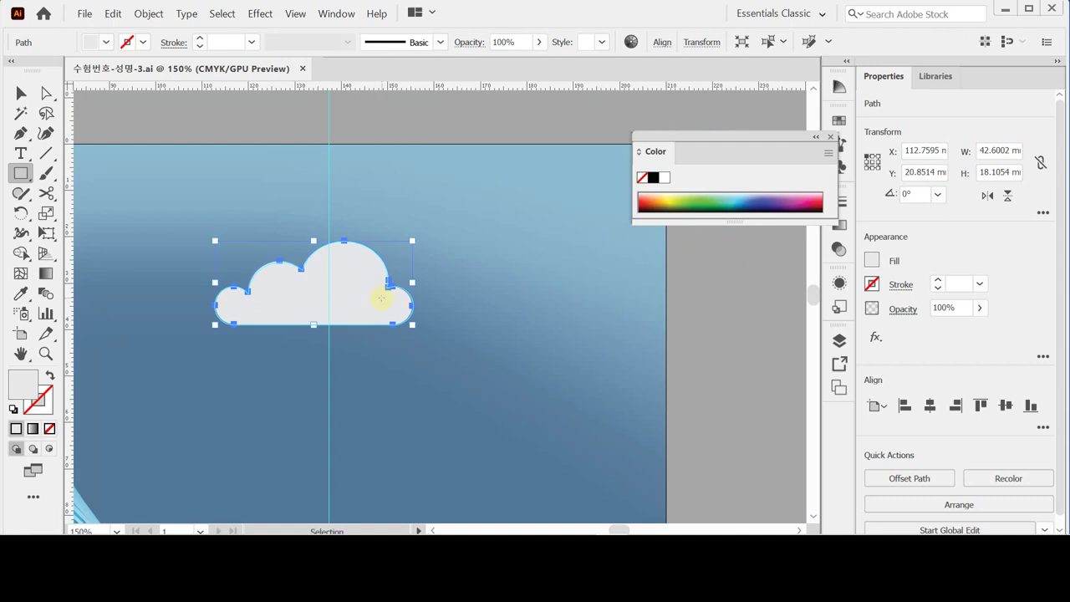
left_click(21, 213)
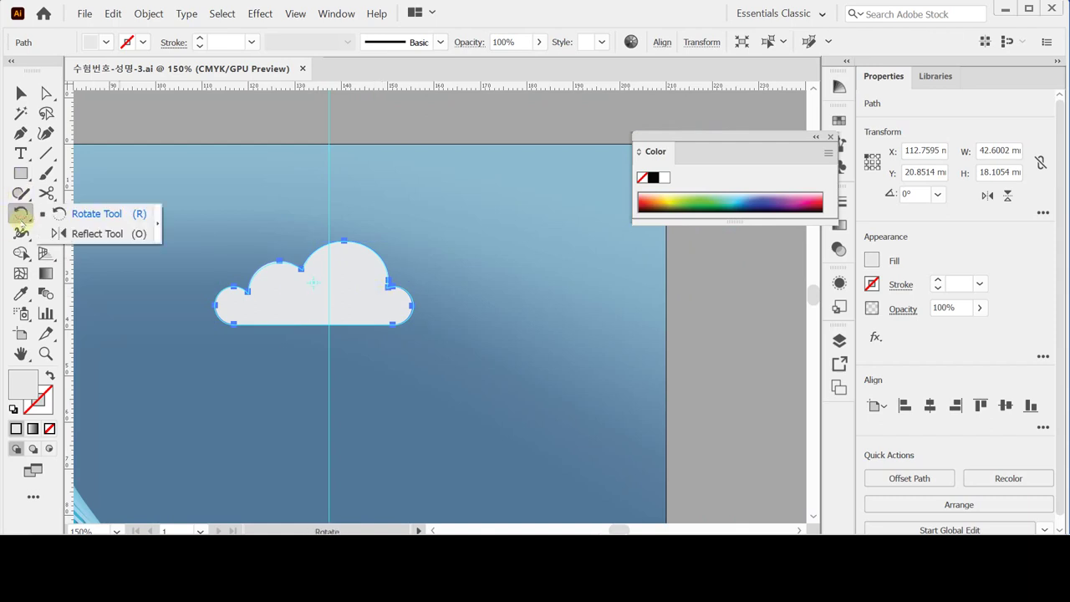
left_click(97, 233)
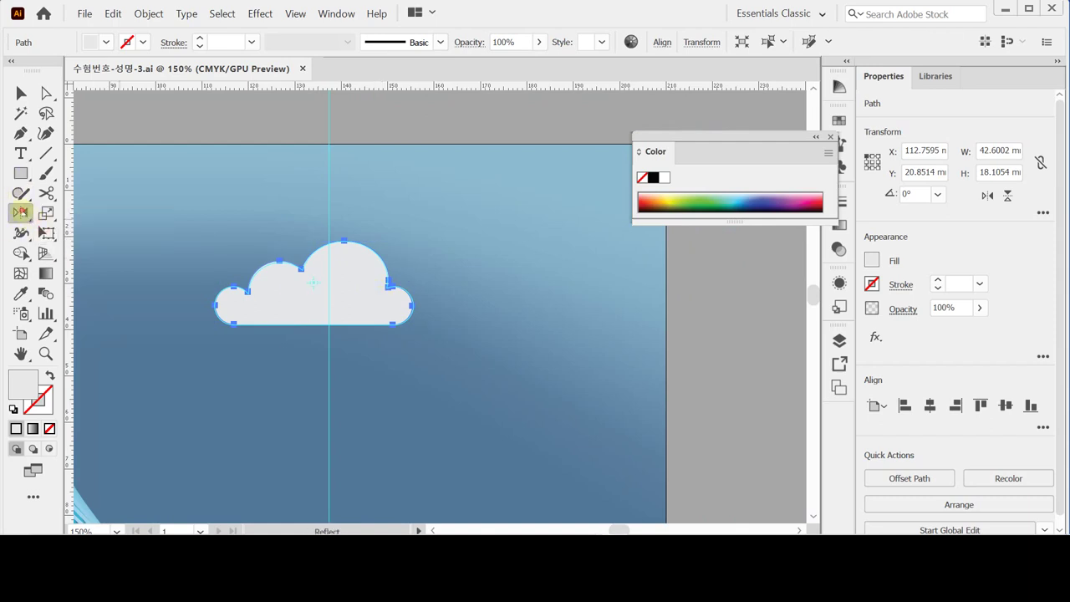
double_click(21, 213)
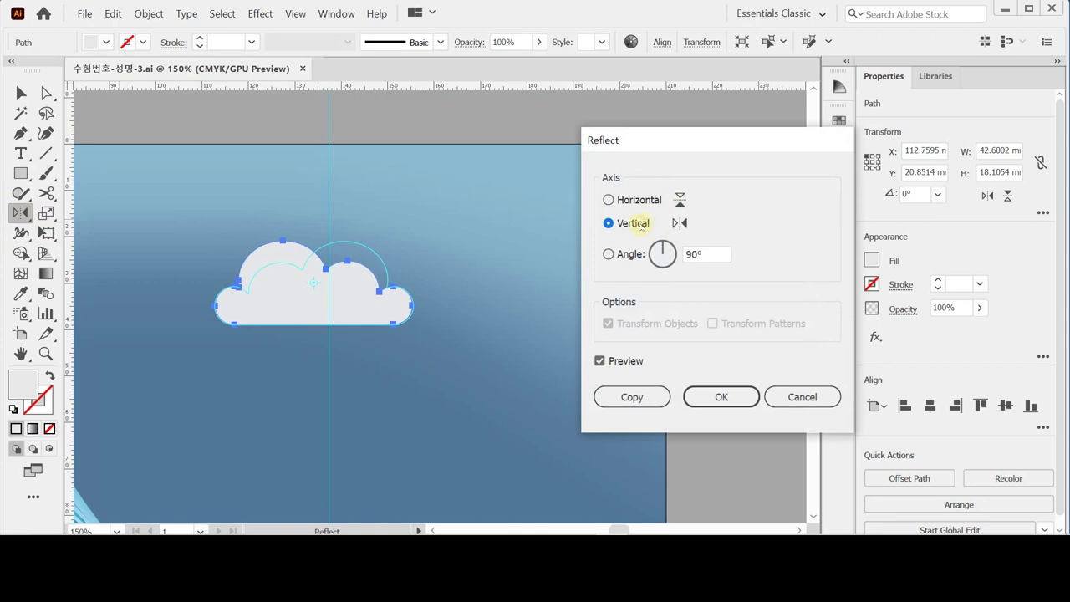
left_click(627, 396)
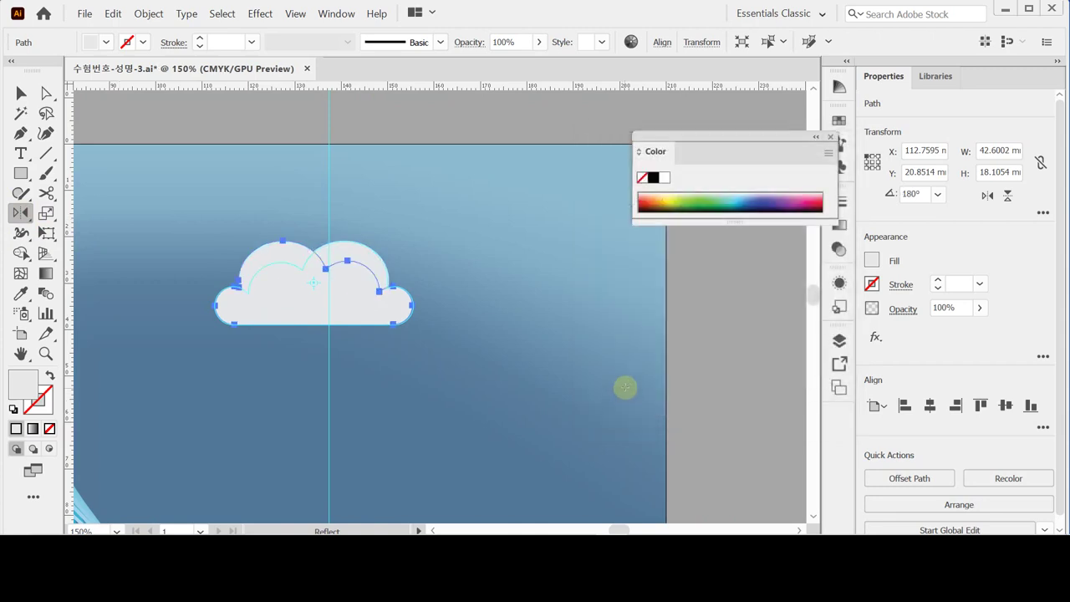
Scale the mirrored cloud uniformly to 120% and move it to the poster's upper-right corner, overlapping the right edge.
left_click(47, 214)
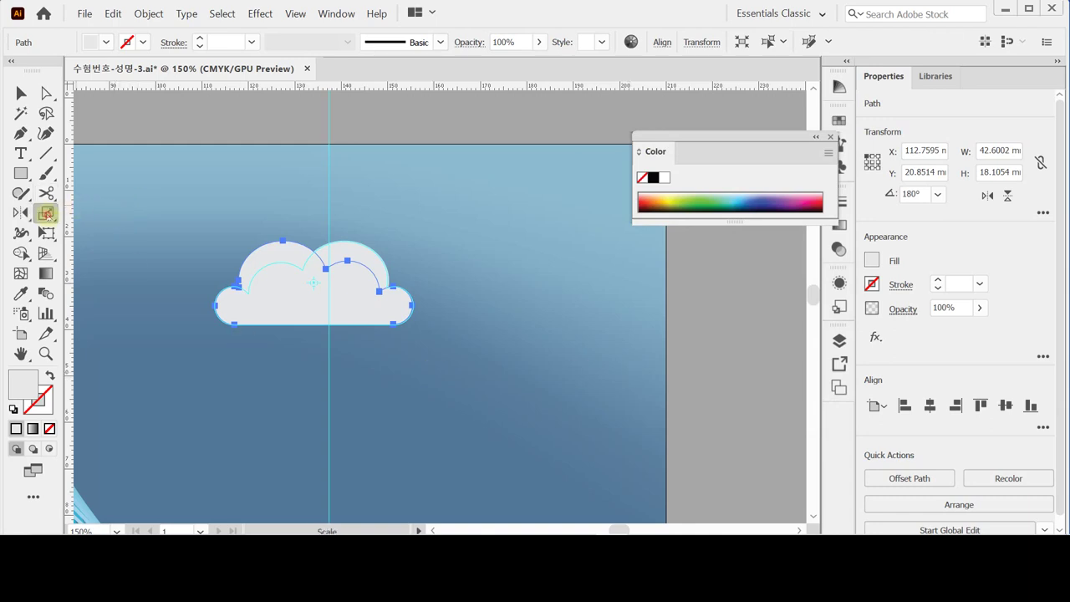
double_click(47, 214)
type("120")
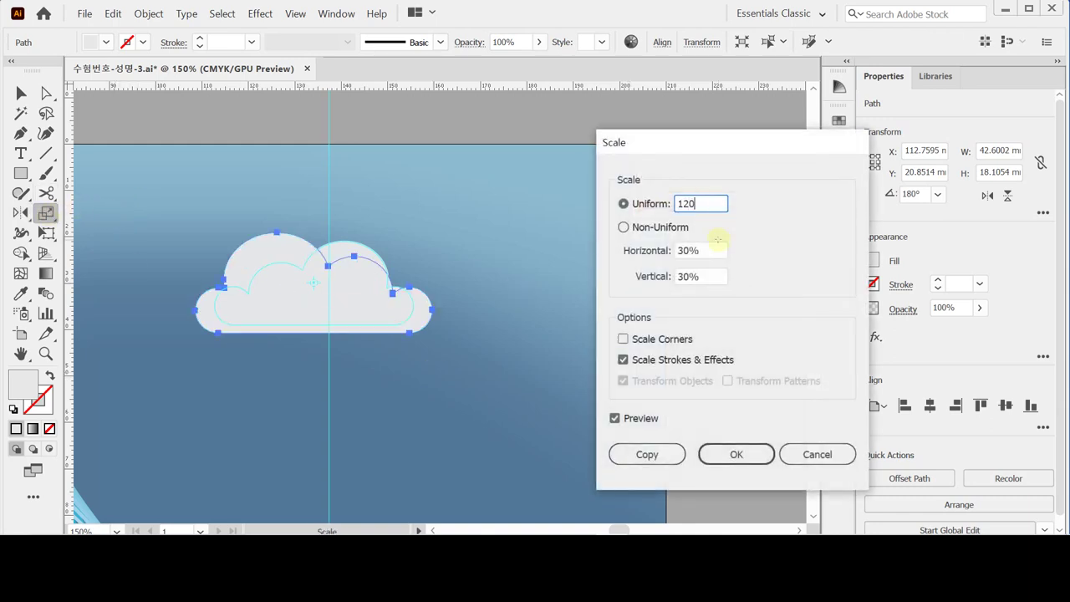
key("Return")
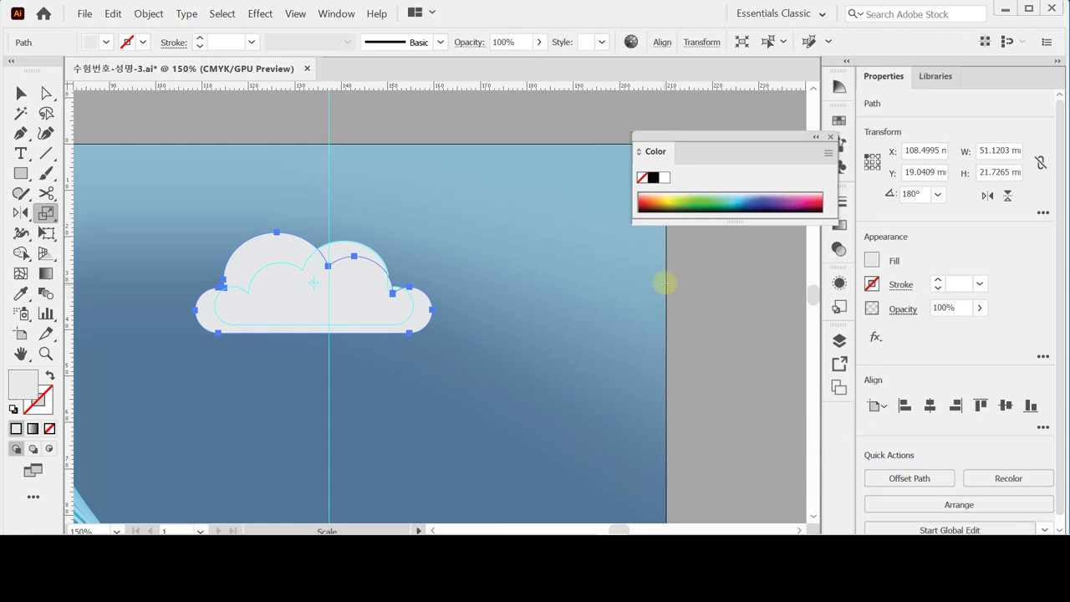
key("ctrl")
left_click_drag(314, 292, 573, 203)
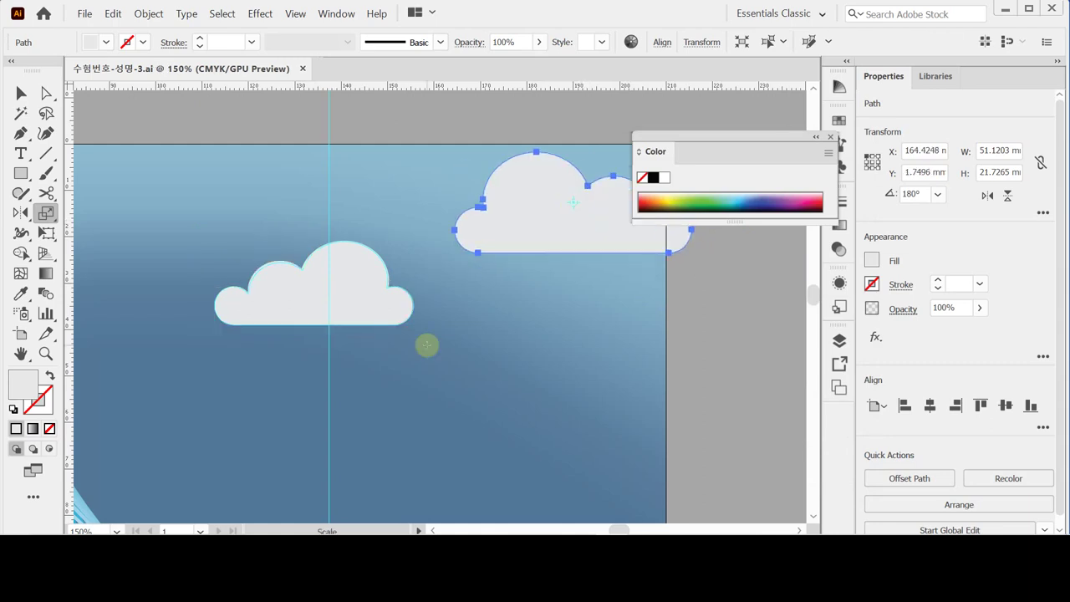
Make a uniformly scaled copy of the original cloud at 250%.
key("v")
left_click(298, 300)
key("s")
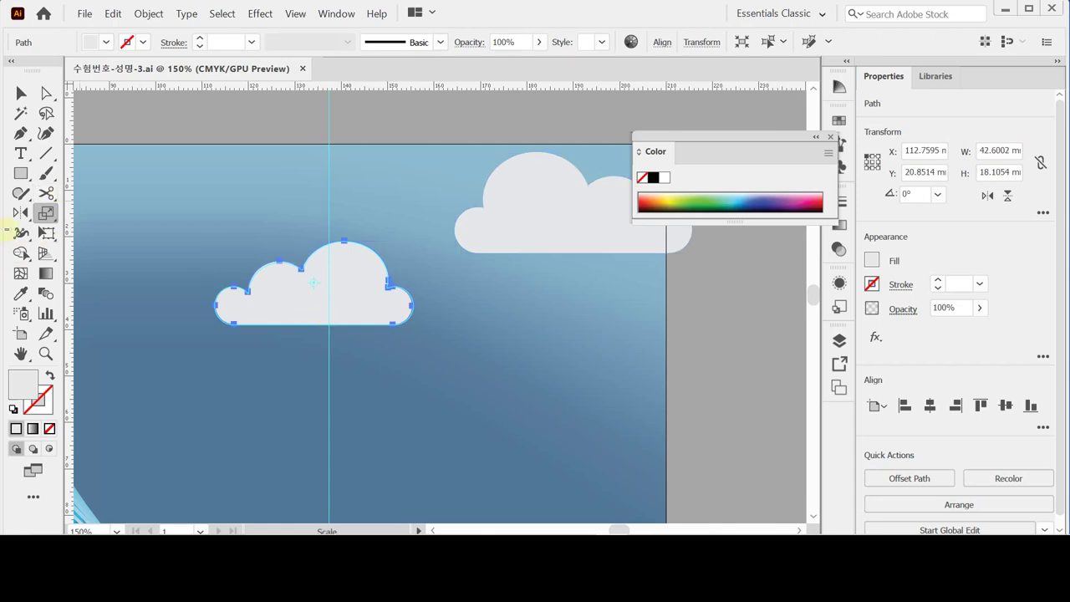
left_click_drag(405, 255, 424, 250)
key("Return")
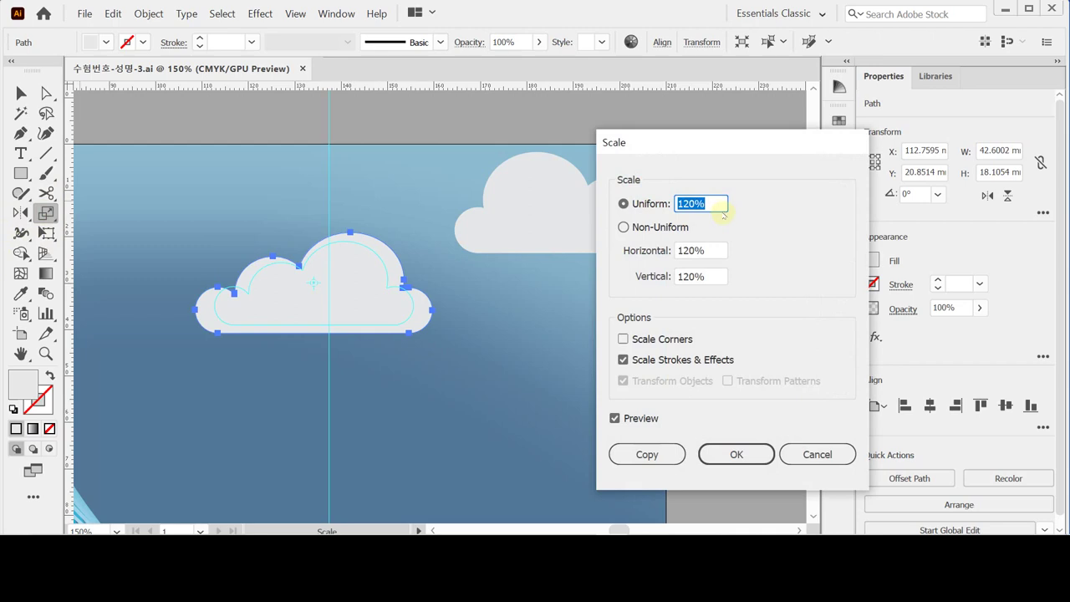
type("2500")
left_click(646, 454)
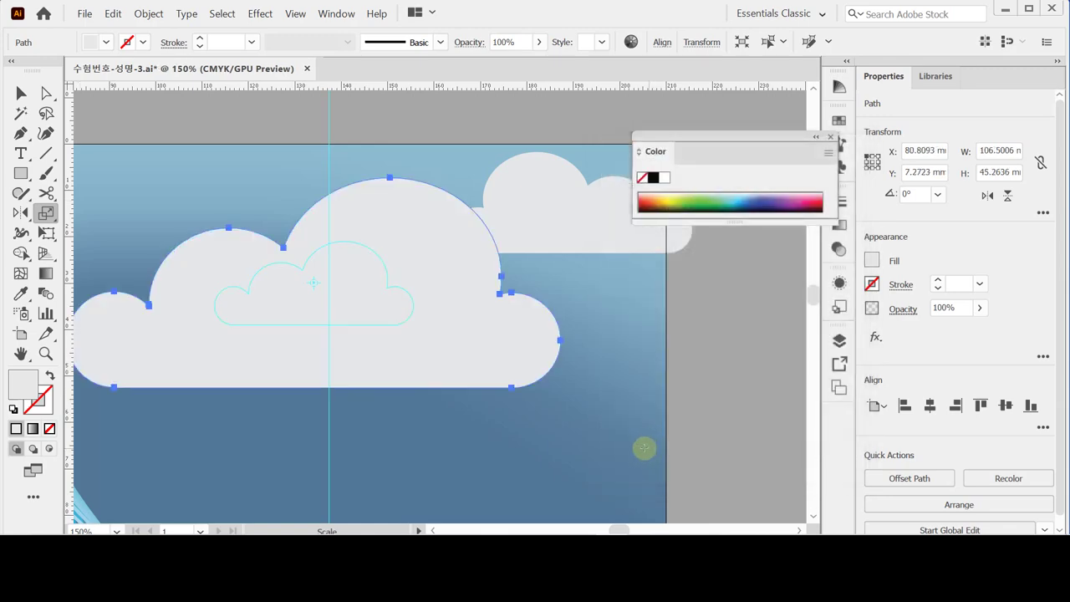
left_click_drag(281, 342, 585, 261)
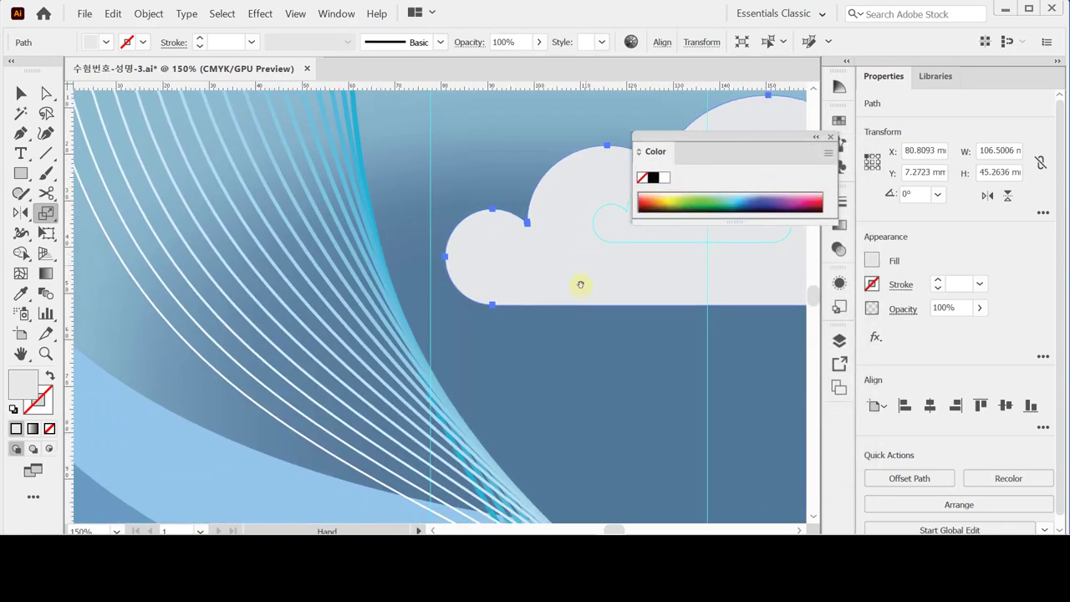
Move the 250% cloud to the poster's left side, overlapping the left edge and the blended lines, and save the document.
left_click(494, 330, "ctrl+alt")
left_click(476, 308, "ctrl+alt")
left_click_drag(436, 299, 191, 335)
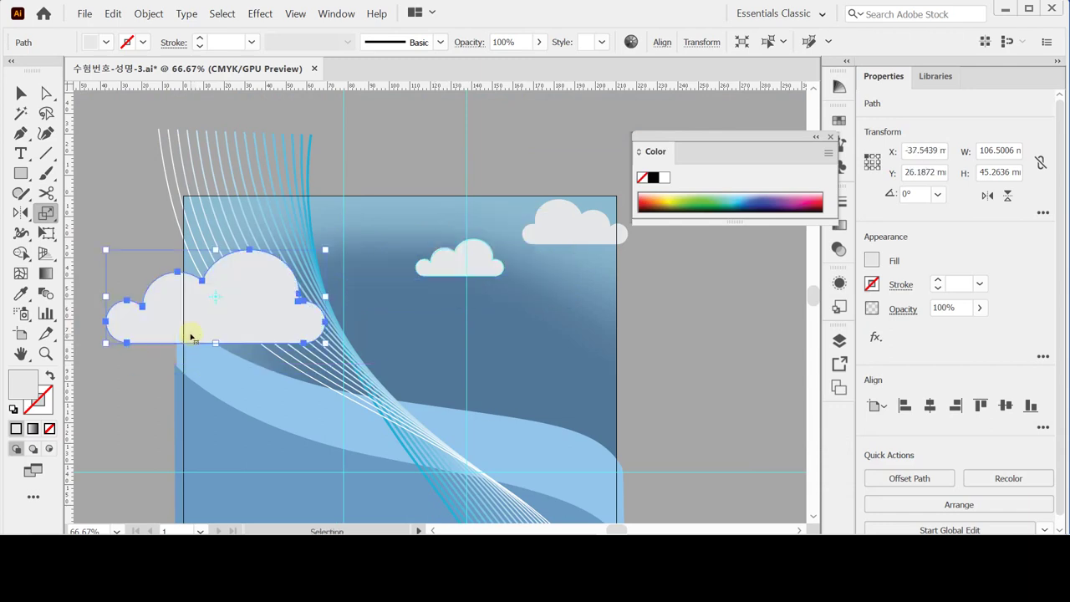
key("ctrl+z")
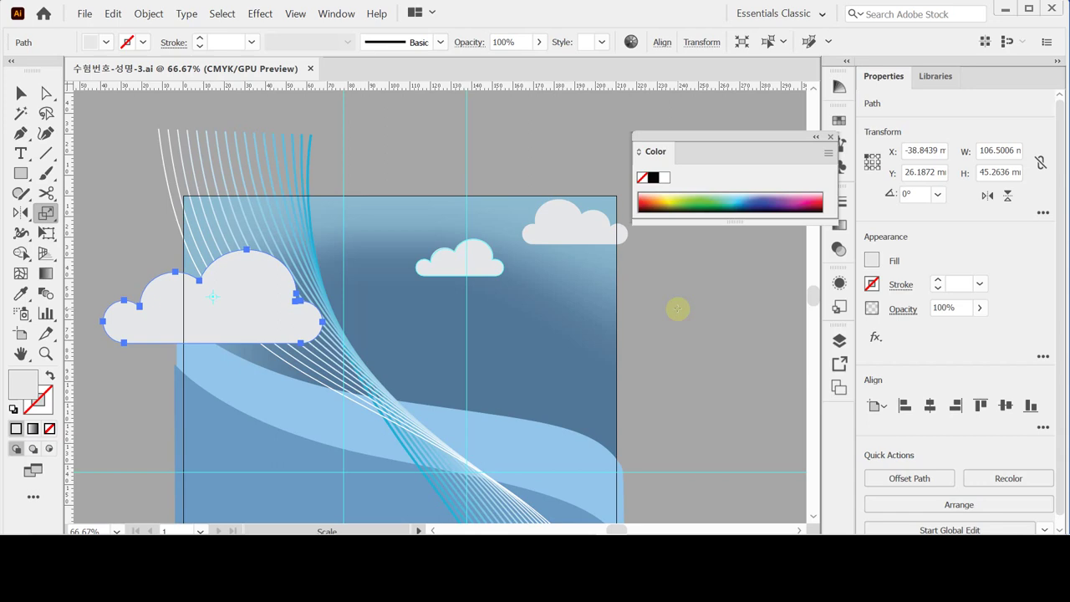
Send the large cloud backward behind the blended lines and the light blue wave, and save the document.
key("ctrl")
key("ctrl+bracketleft")
key("ctrl+bracketleft")
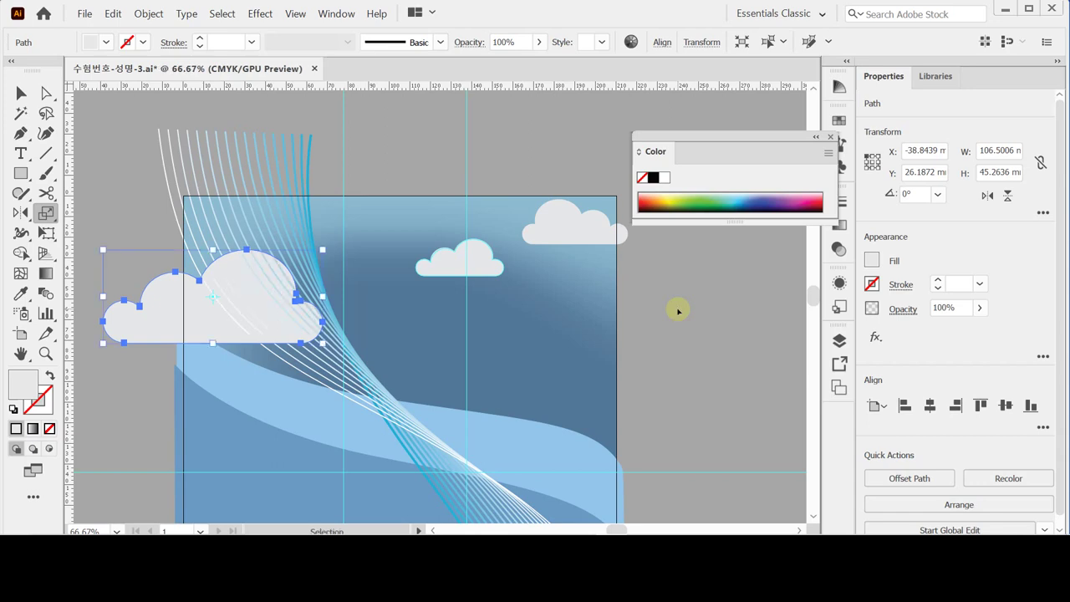
key("ctrl+bracketleft")
key("ctrl+s")
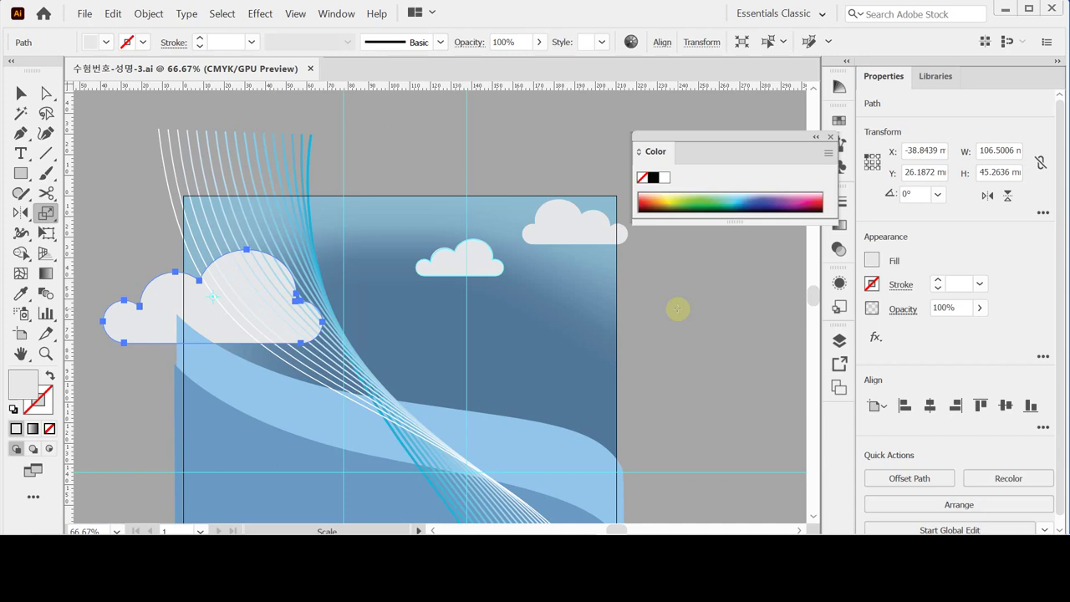
key("ctrl")
key("ctrl")
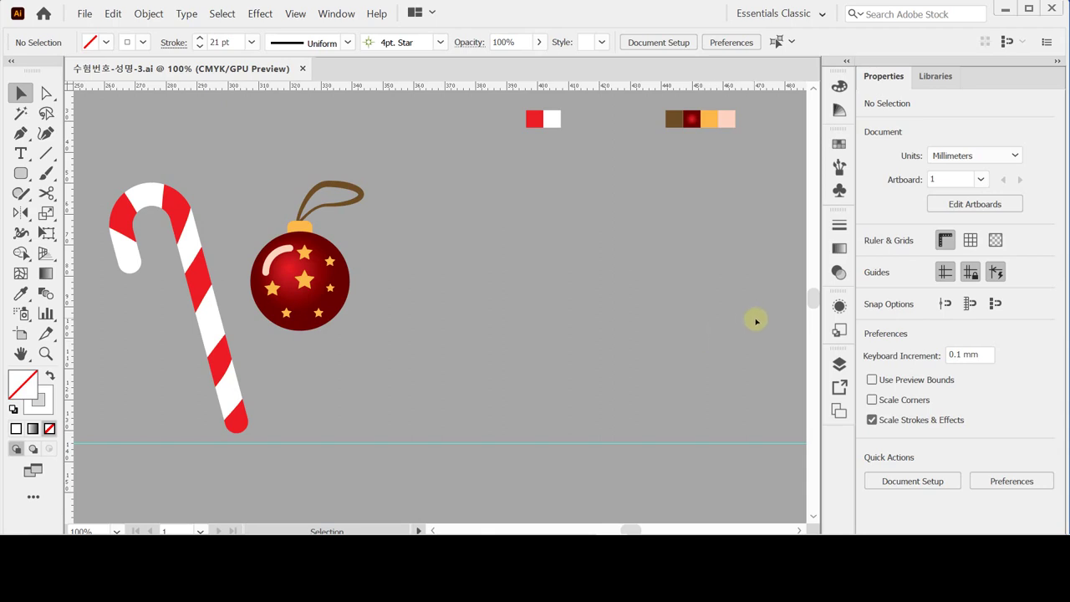
Create a 20 × 88 mm rounded rectangle with a 10 mm corner radius and a 21 pt white stroke beside the reference ornament.
left_click(22, 173)
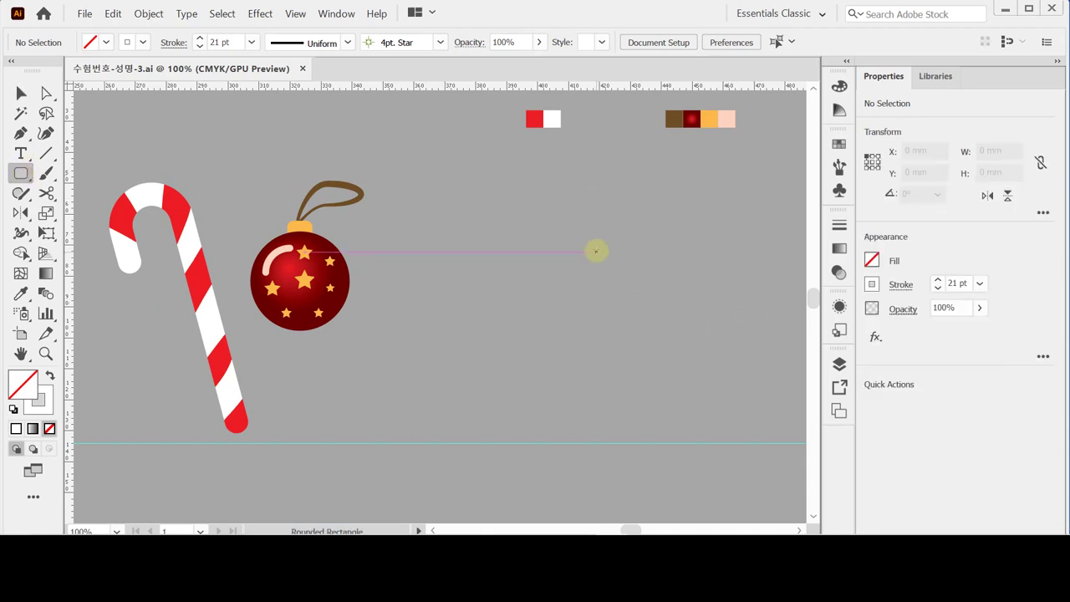
left_click(546, 227)
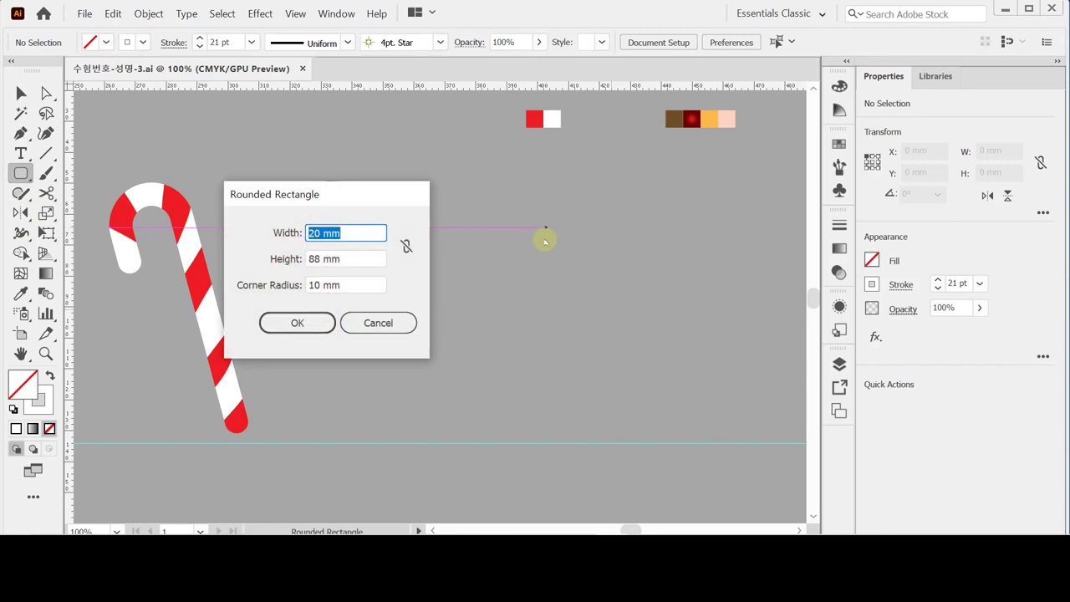
left_click(354, 233)
left_click(353, 261)
left_click(364, 286)
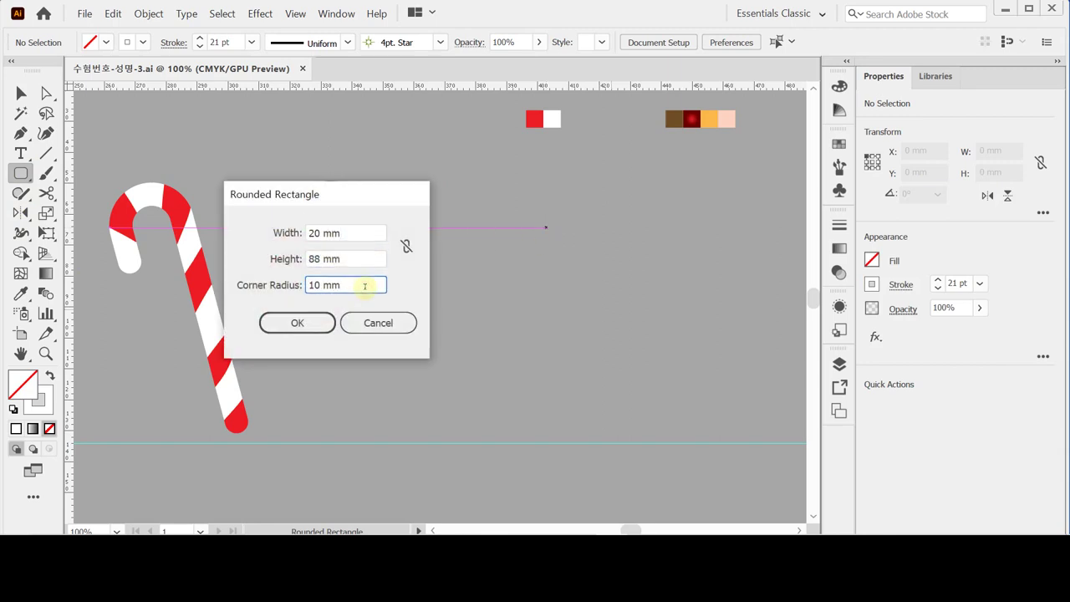
left_click(297, 323)
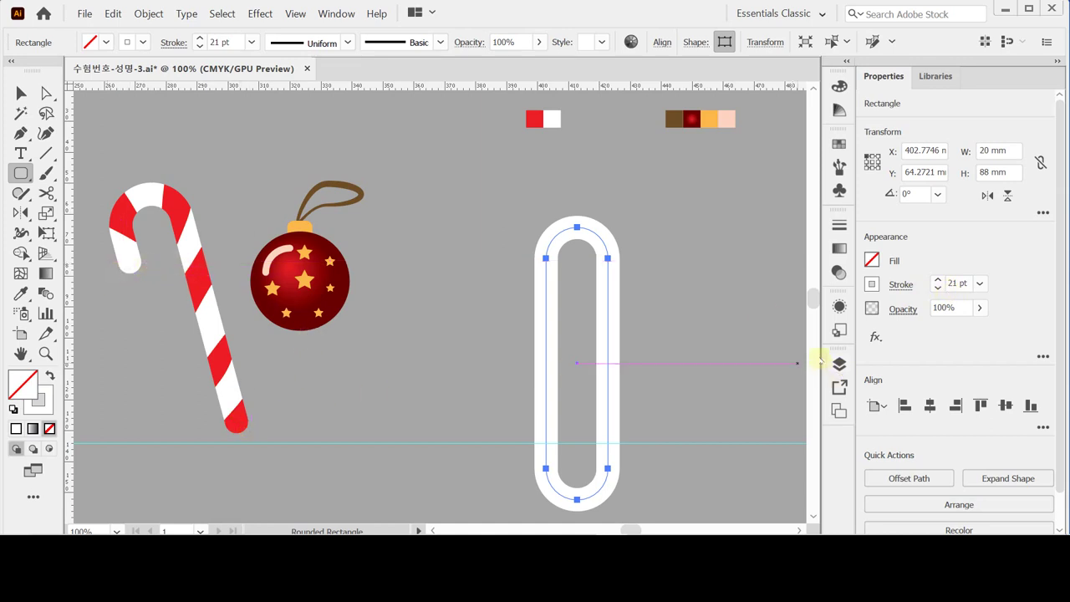
left_click(903, 286)
Add an anchor point high on the rounded rectangle's left side and delete the lower-left anchors, leaving an open cane shape.
left_click(21, 114)
left_click_drag(17, 137, 127, 152)
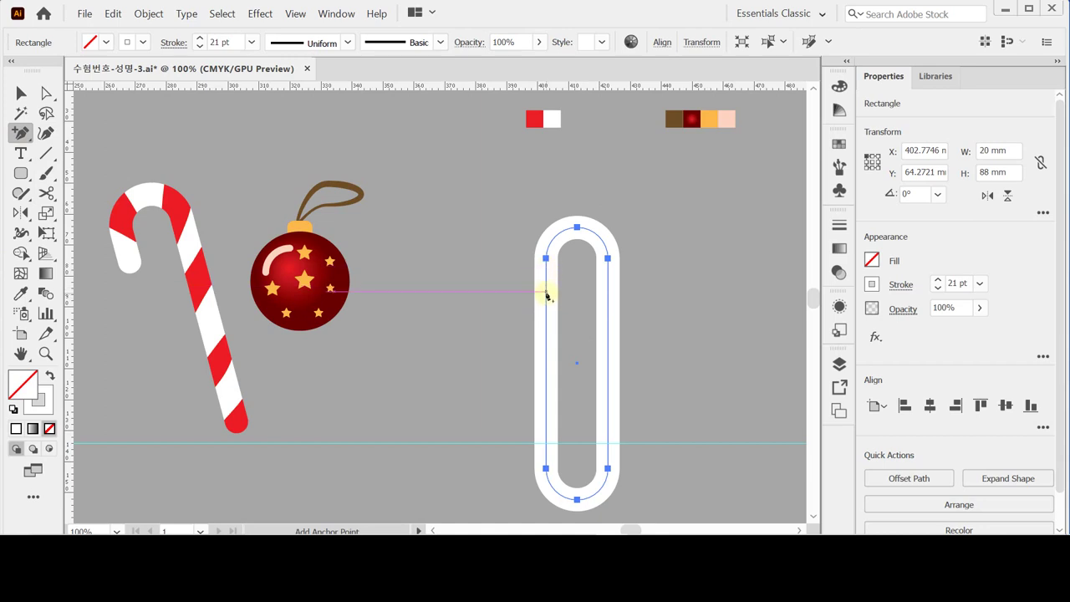
left_click(547, 298)
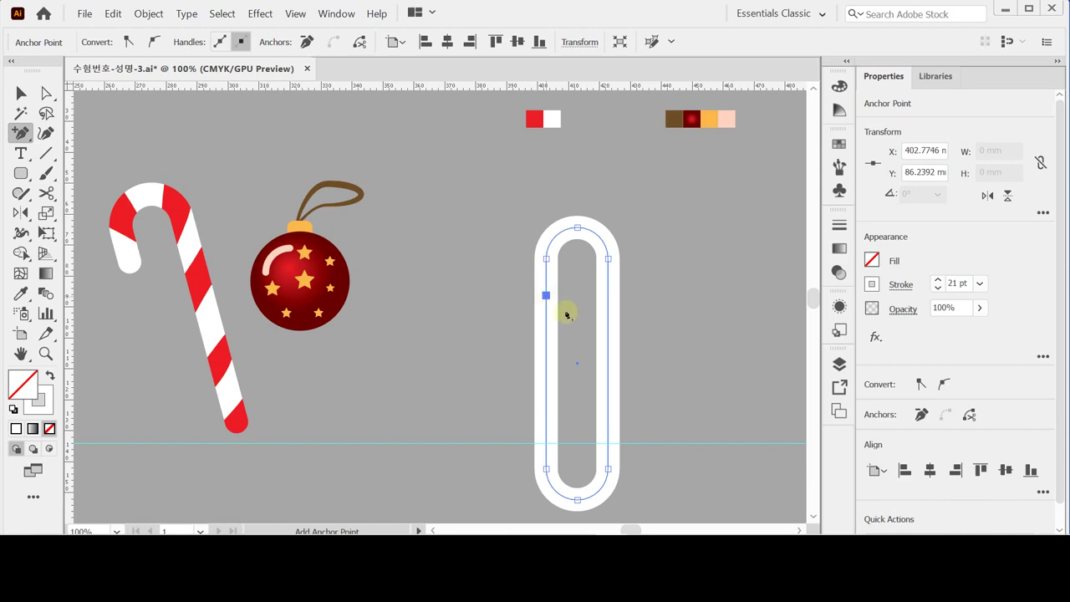
scroll(593, 330, "down", 2)
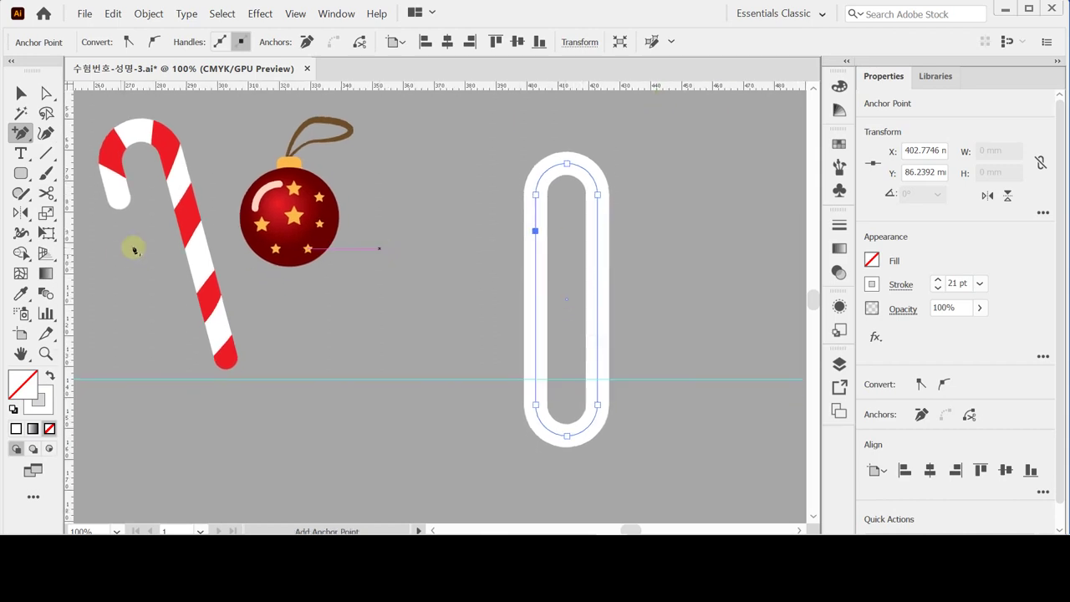
key("a")
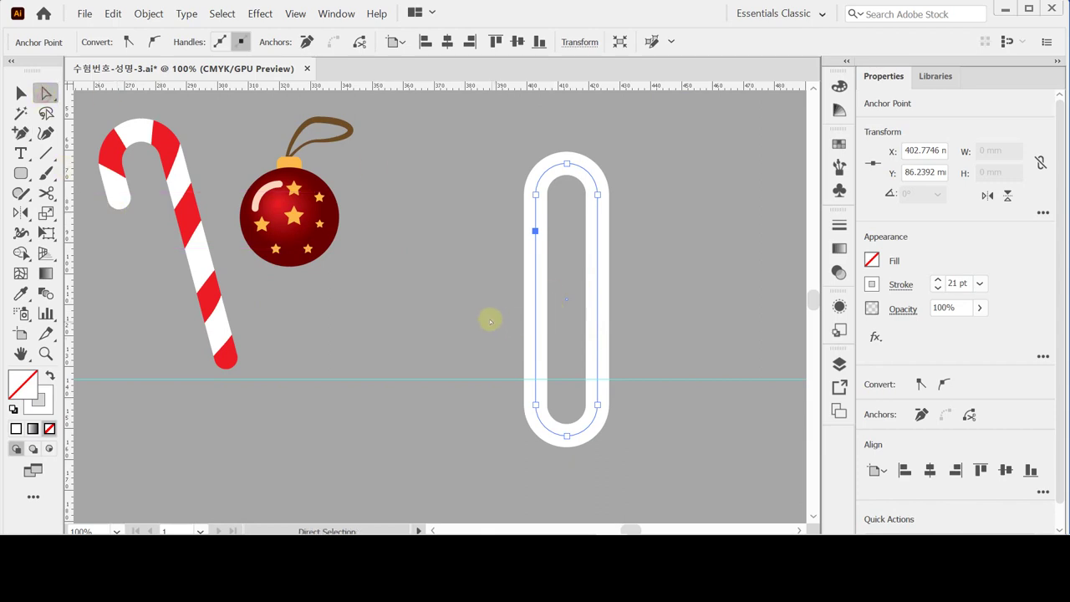
left_click_drag(485, 303, 575, 471)
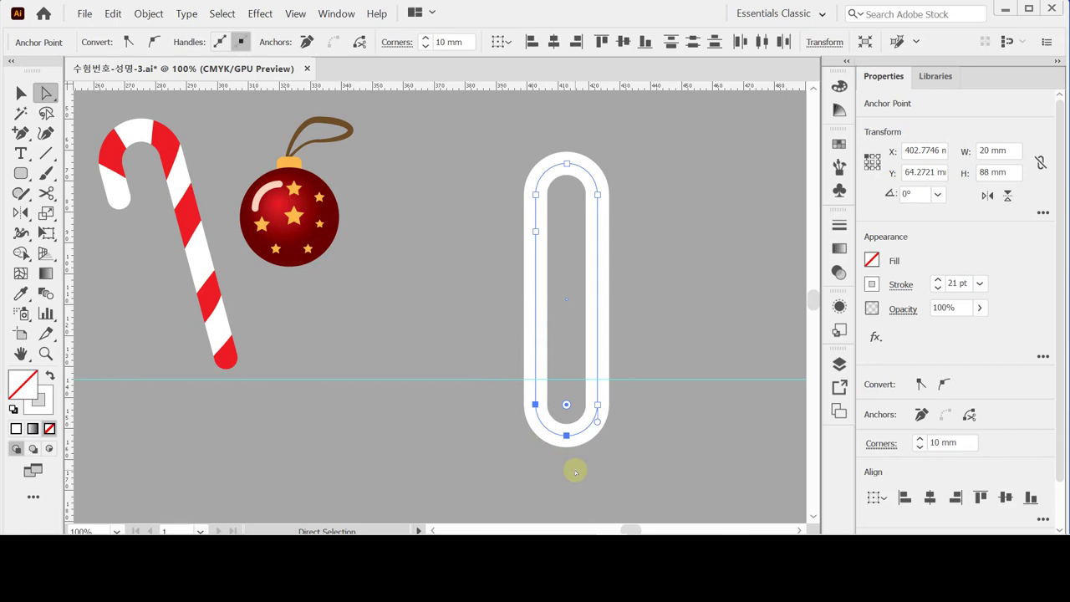
key("Delete")
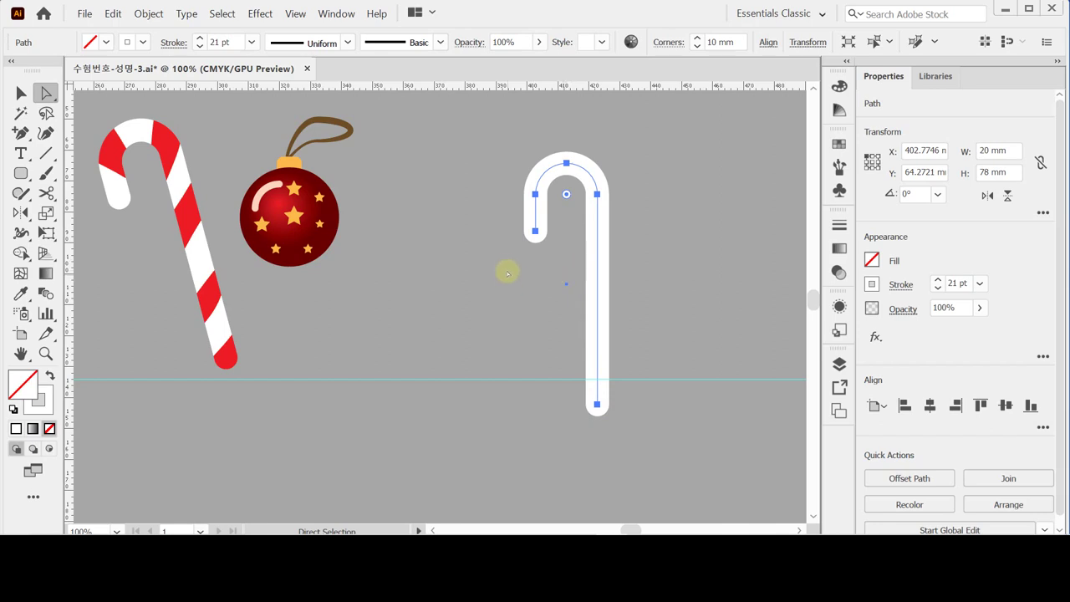
Fine-tune the height of the hook's open end and convert the cane's stroke into a filled shape with Outline Stroke.
left_click_drag(508, 261, 555, 231)
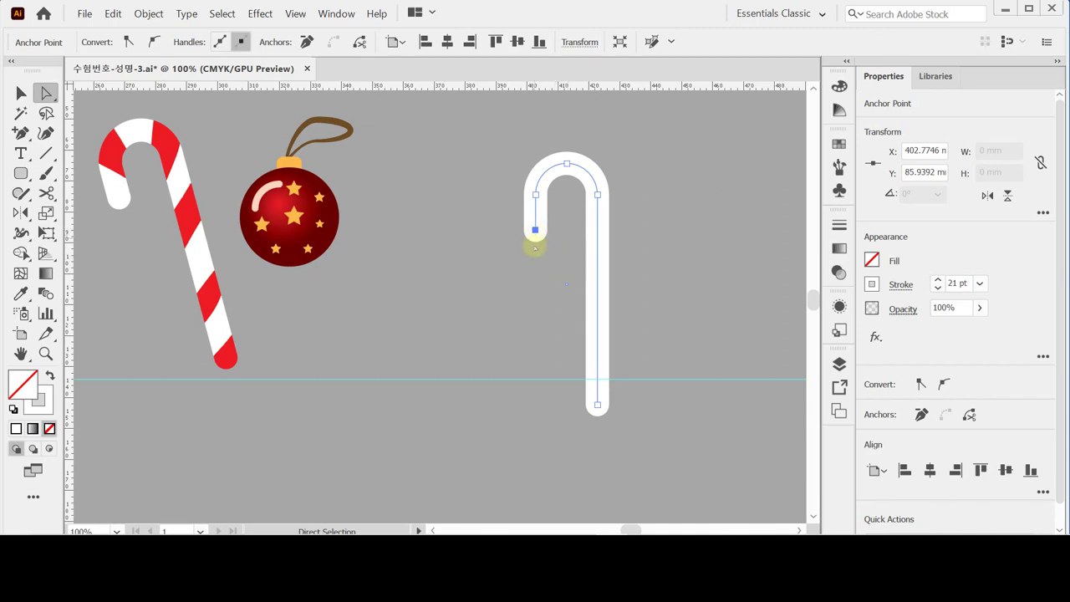
key("Down")
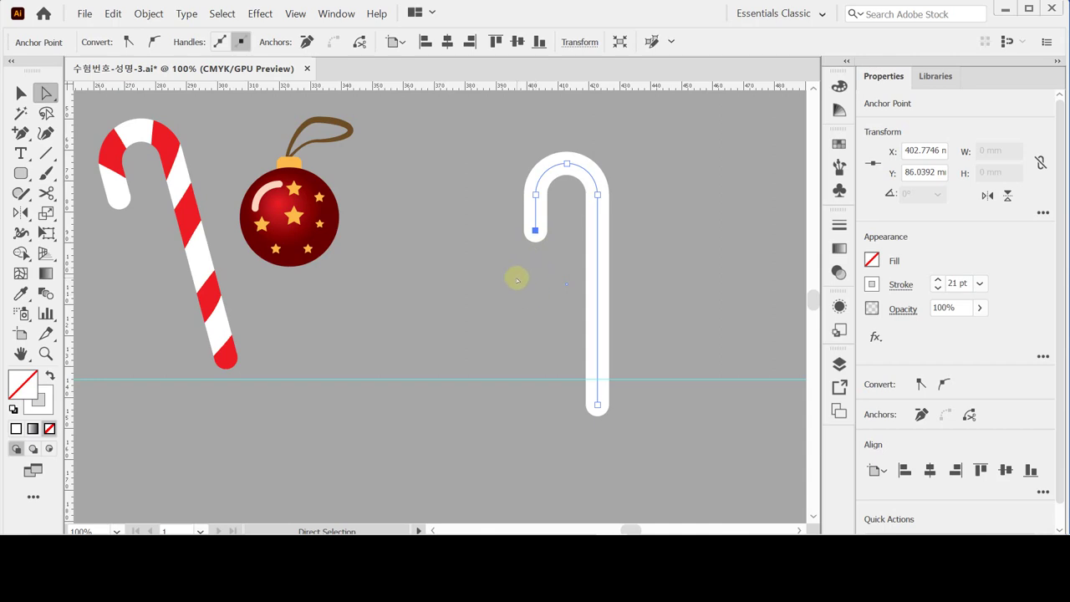
left_click(151, 14)
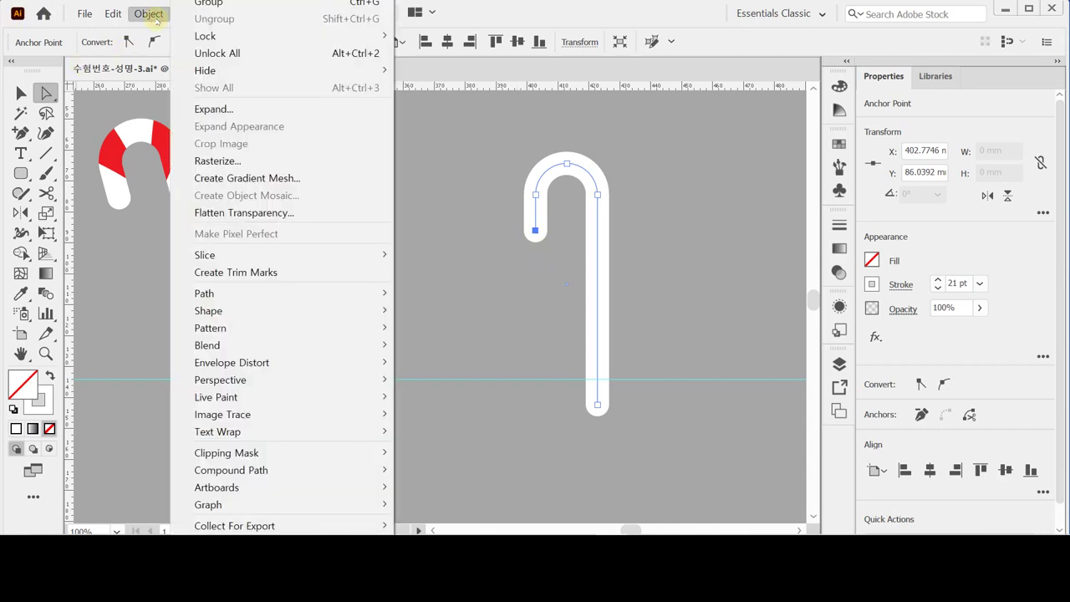
mouse_move(292, 292)
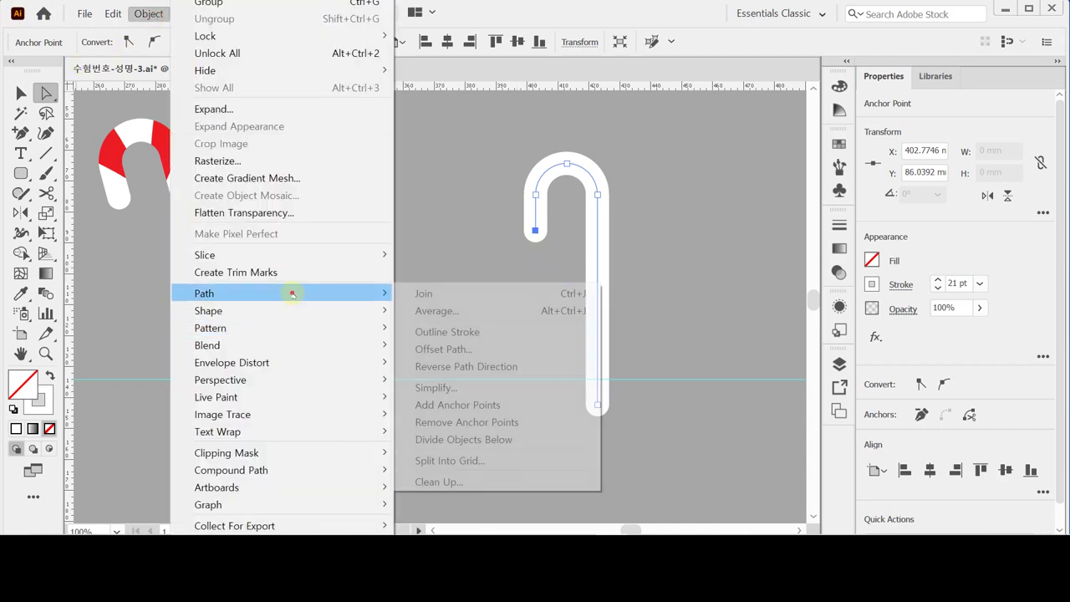
left_click(486, 333)
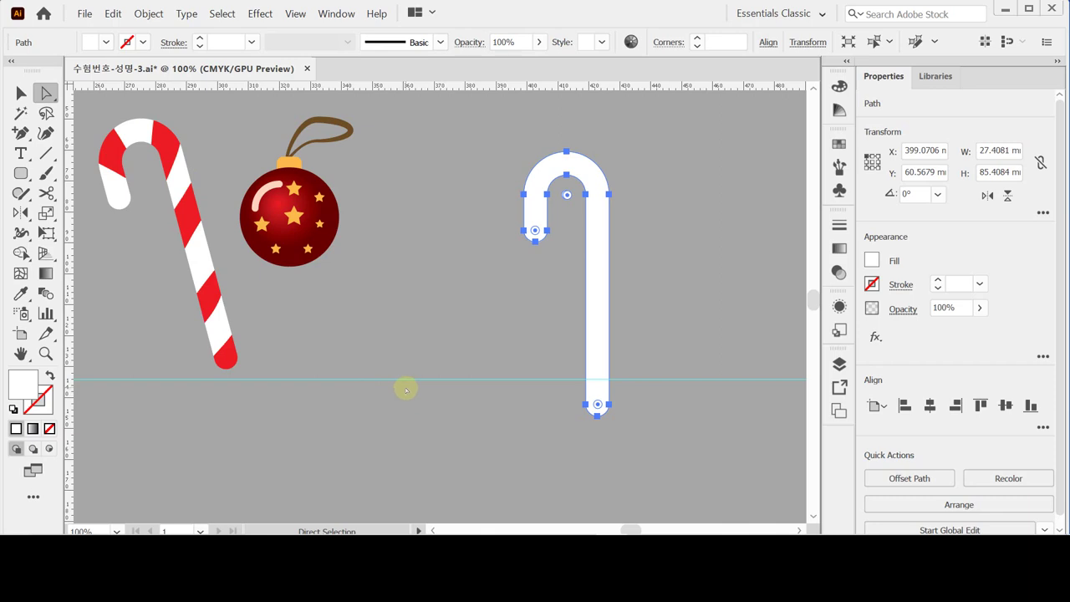
left_click(459, 335)
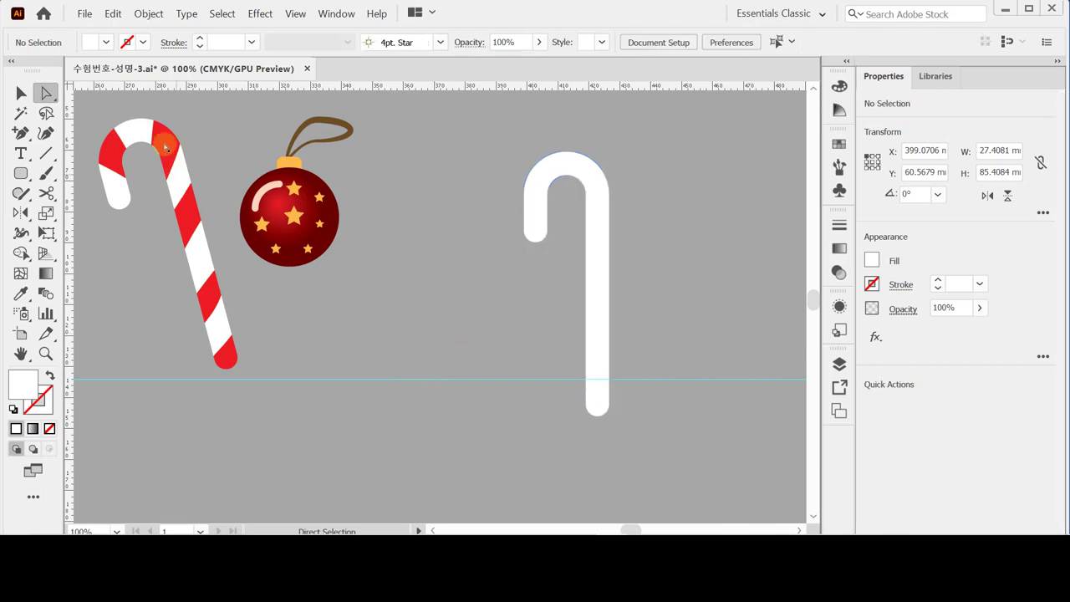
Draw nine slanted 1 pt green lines across the cane to mark its stripe boundaries, matching the reference candy cane.
left_click(46, 153)
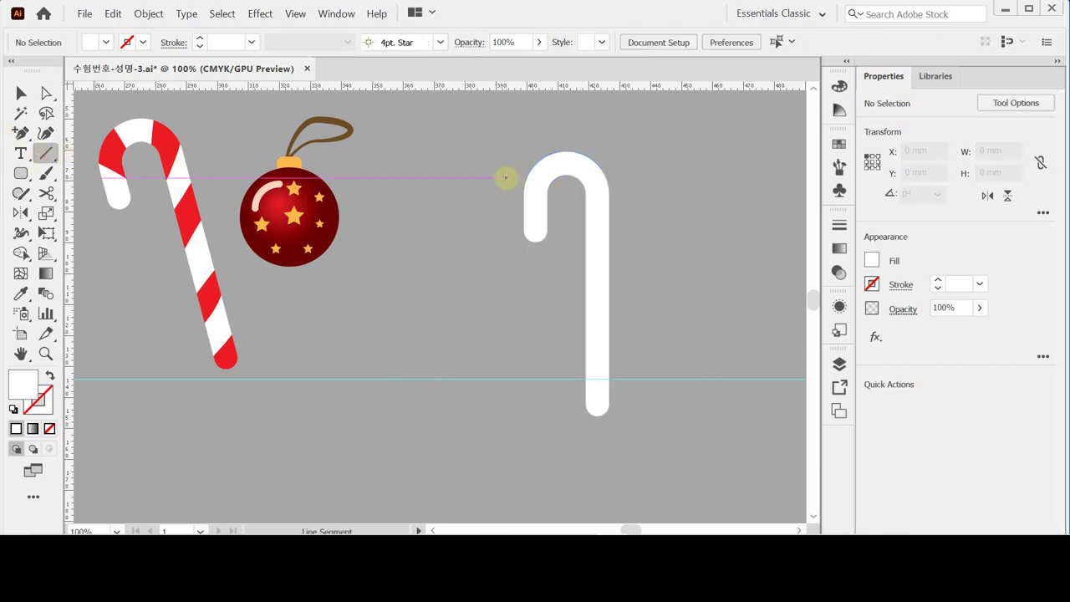
mouse_move(495, 180)
left_mouse_down()
mouse_move(555, 210)
mouse_move(561, 227)
left_mouse_up()
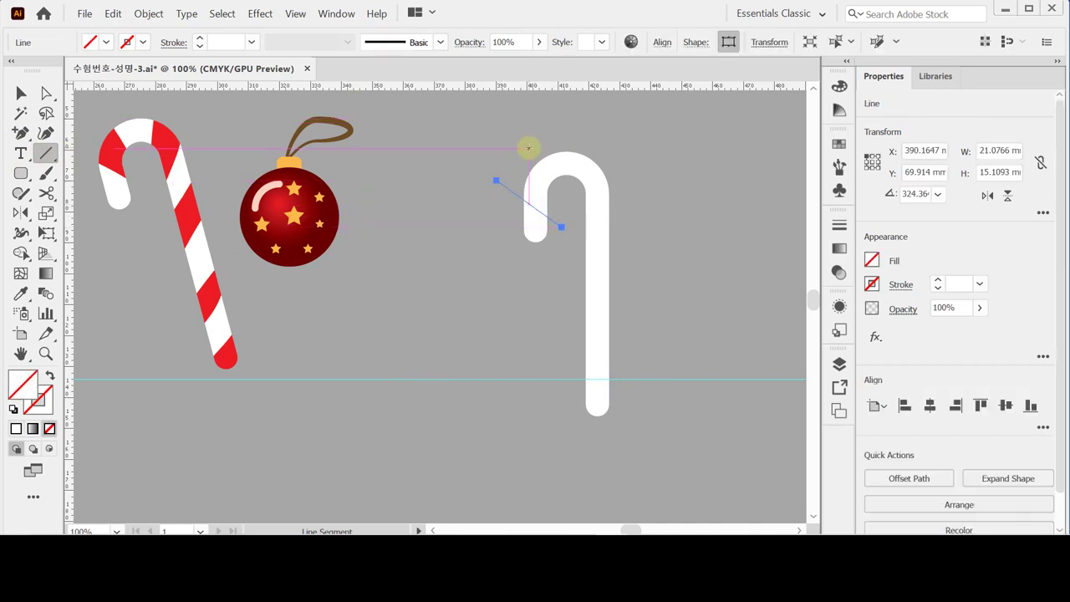
left_click(46, 407)
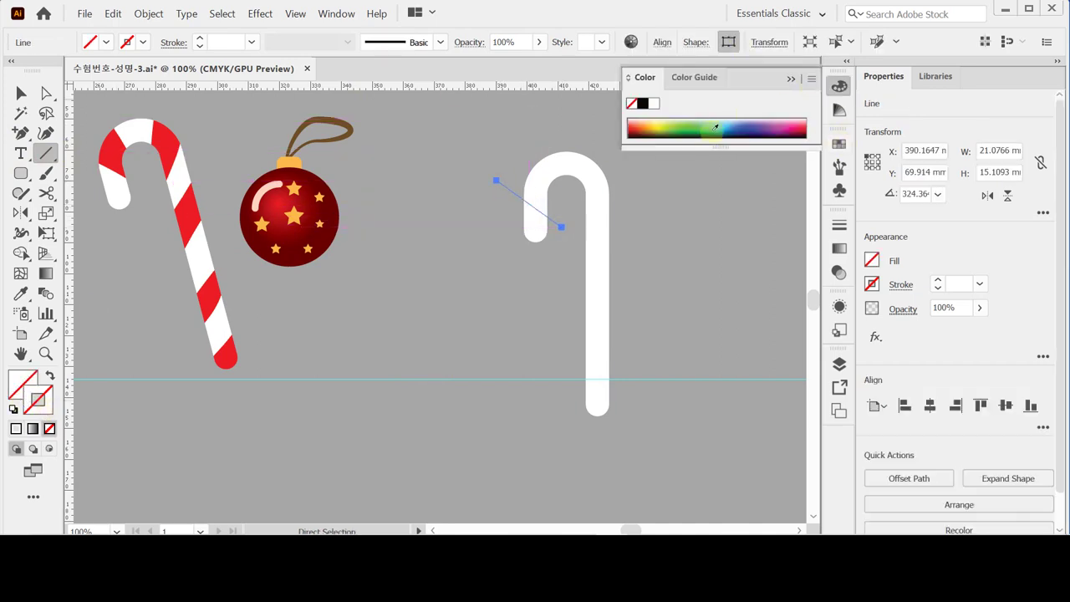
left_click(673, 129)
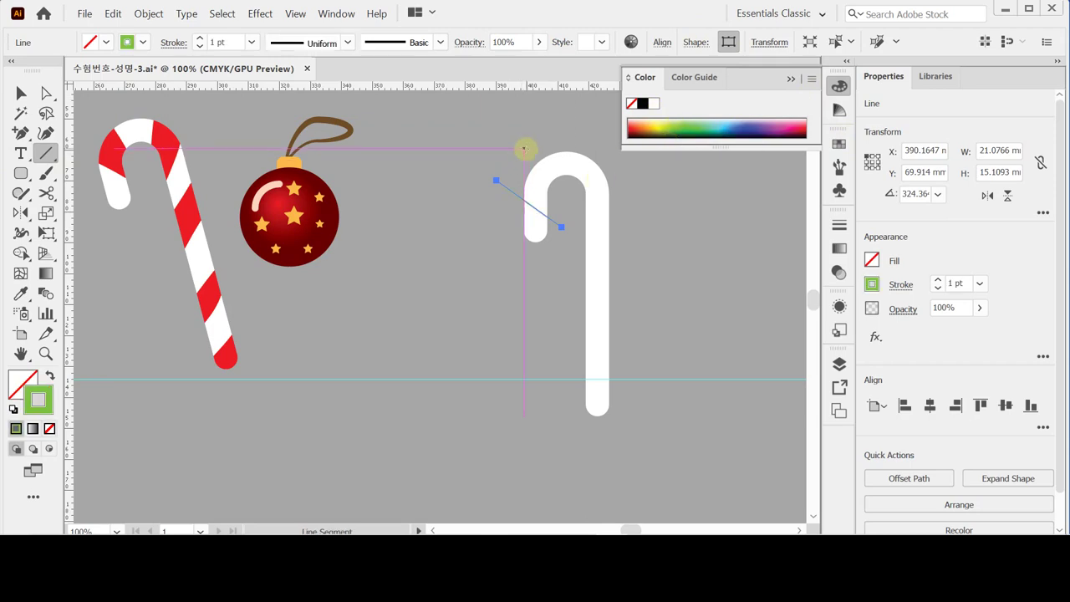
left_click_drag(524, 149, 559, 215)
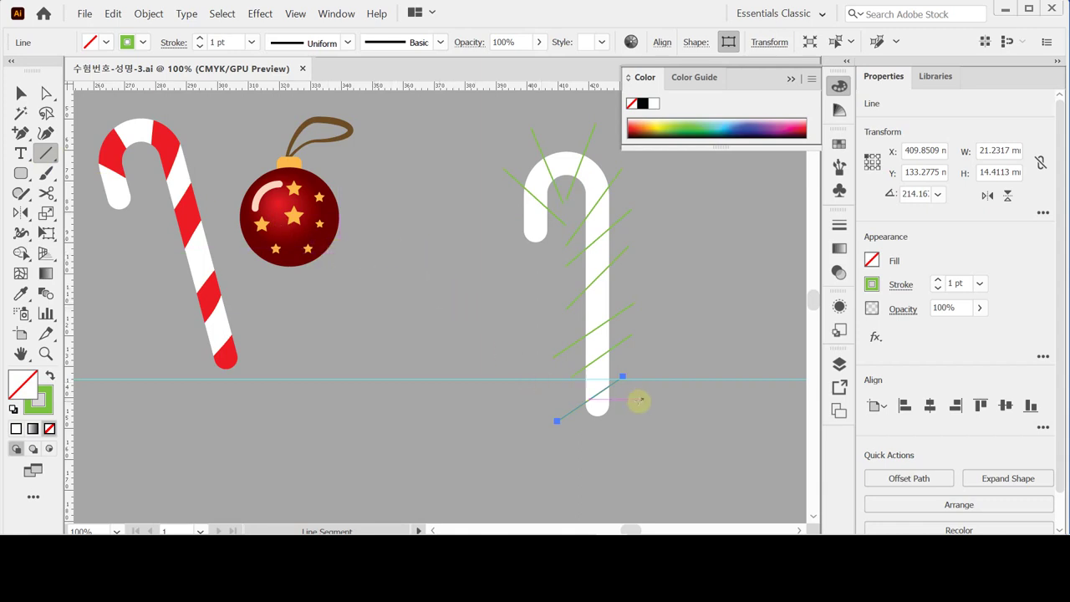
Split the cane along all the green lines using the Divide pathfinder.
key("v")
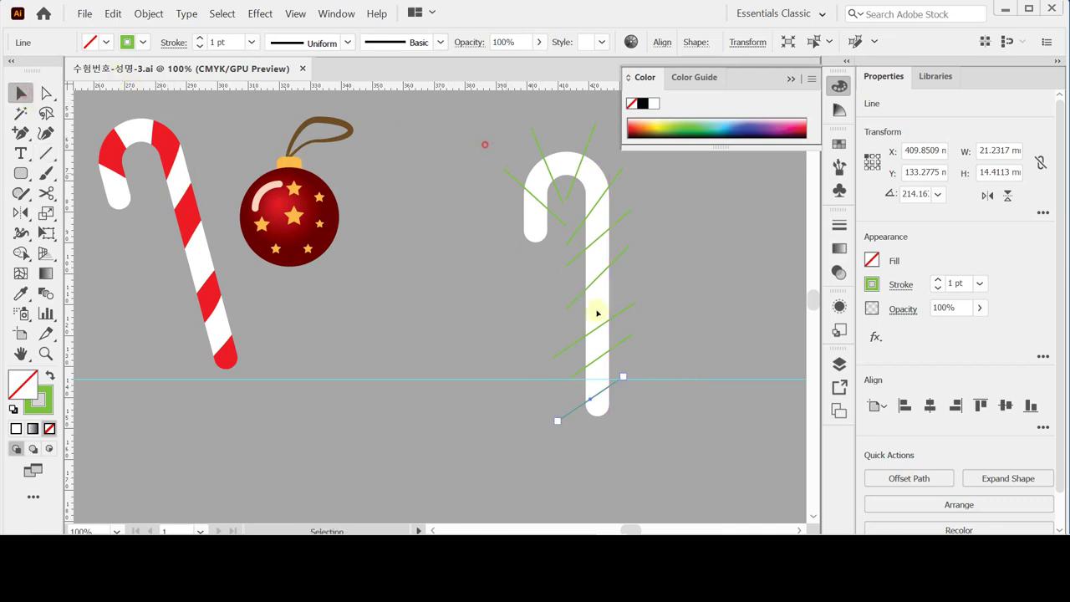
left_click(624, 382)
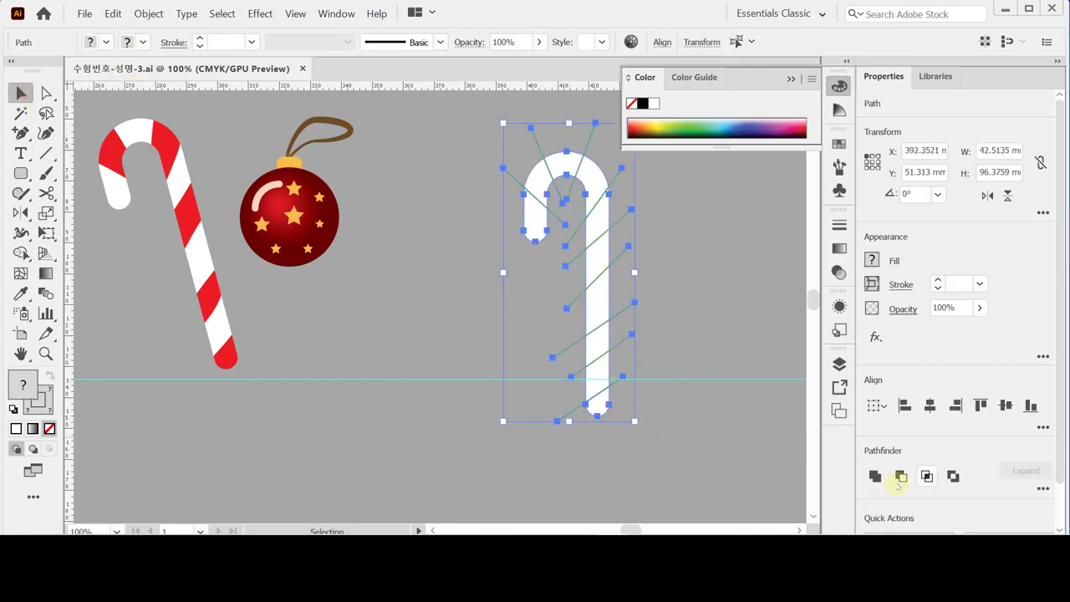
left_click(1042, 489)
left_click(876, 466)
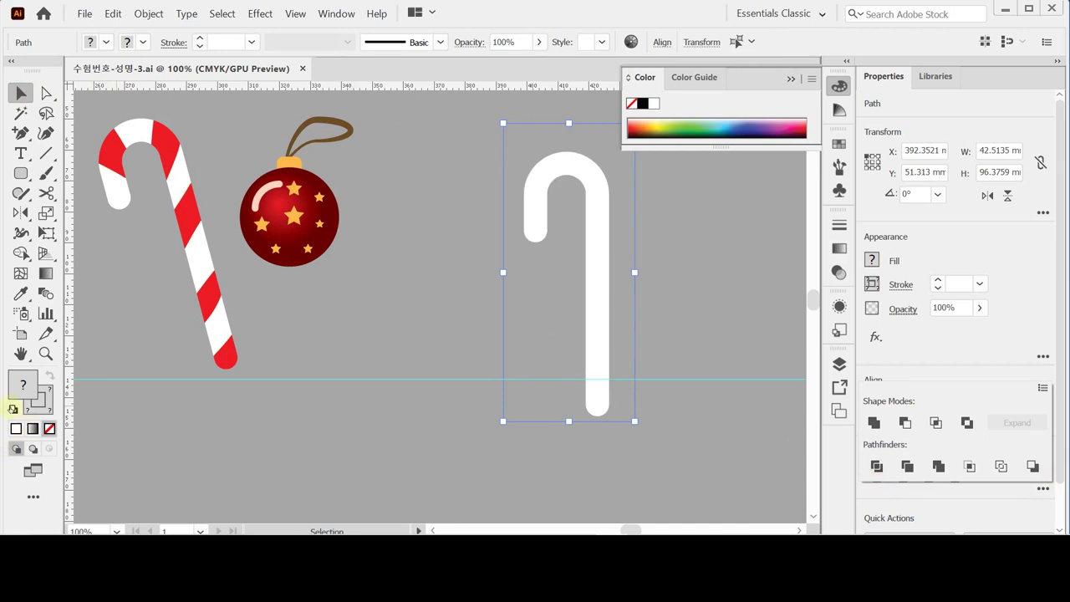
Apply the default white fill and 1 pt black stroke to the divided cane group.
left_click(12, 408)
left_click(12, 409)
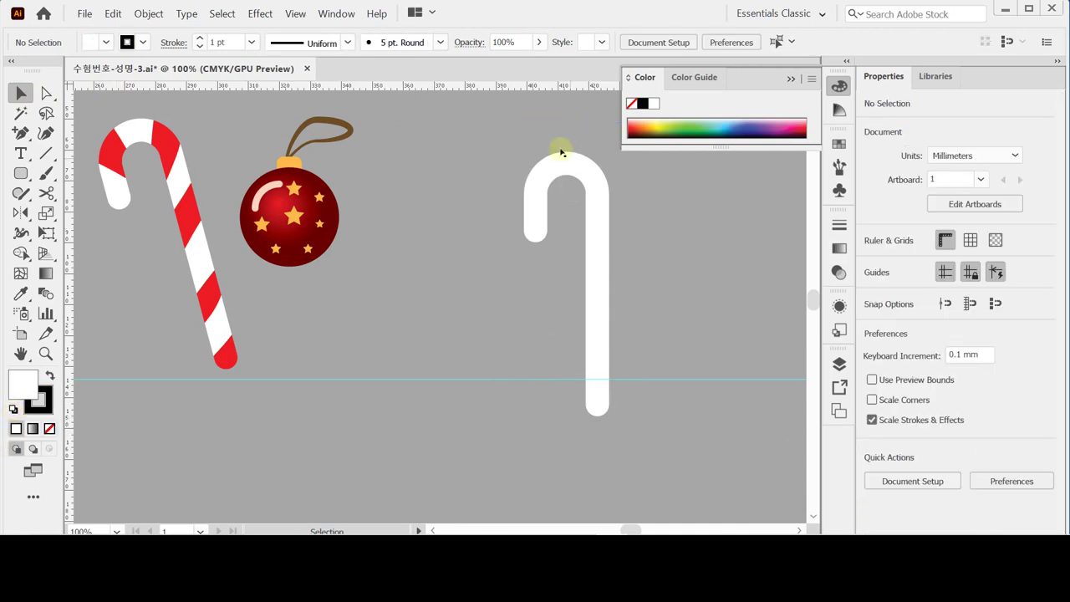
left_click(608, 280)
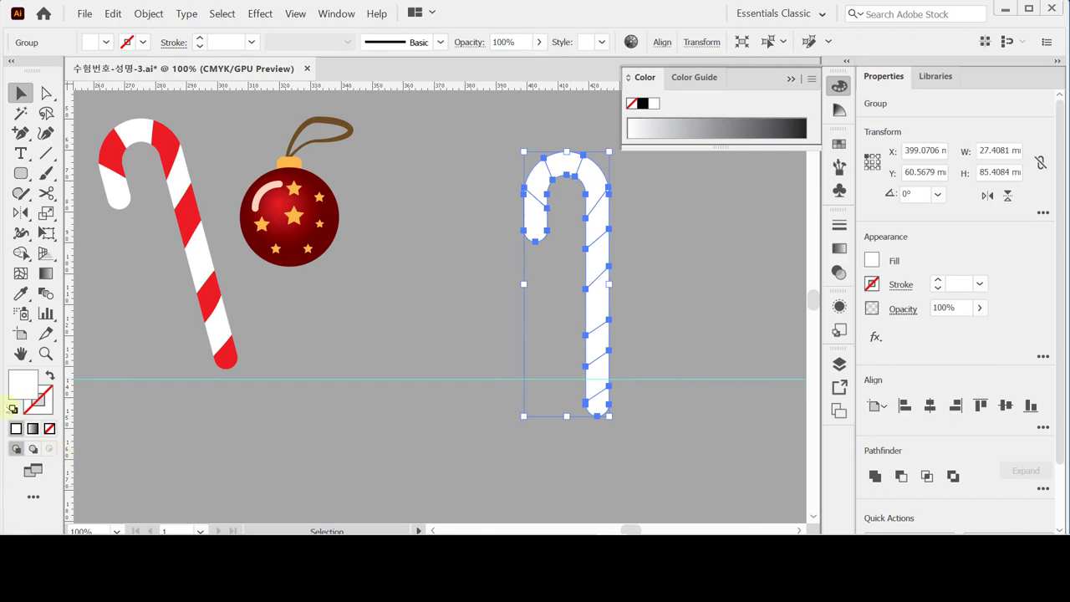
left_click(13, 408)
left_click(485, 277)
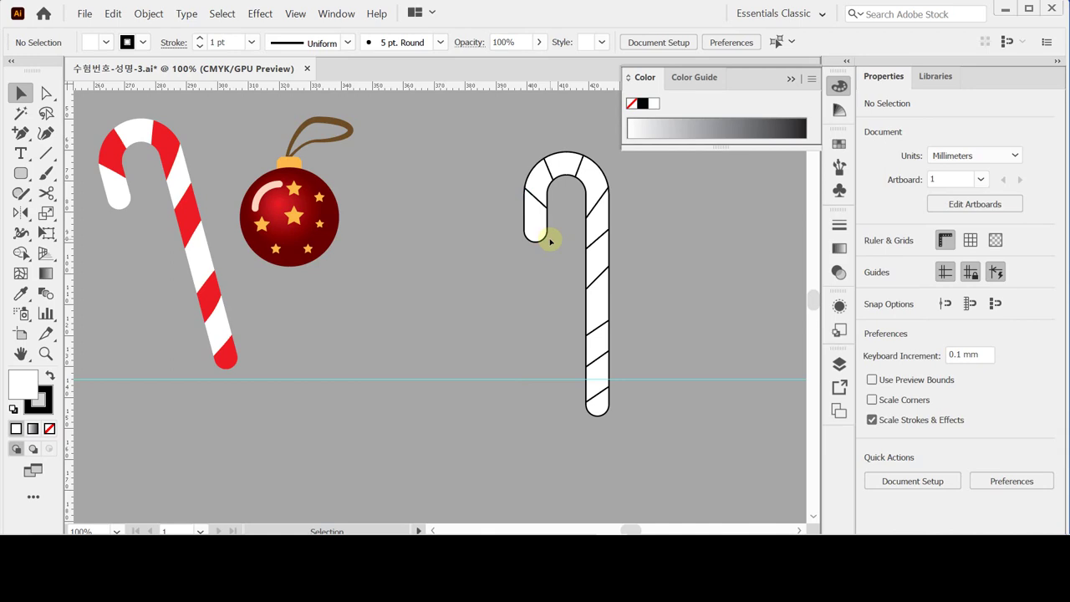
Isolate the divided cane group and give five alternate sections, including the bottom tip, the reference cane's red fill with no stroke.
left_click(595, 240)
double_click(595, 240)
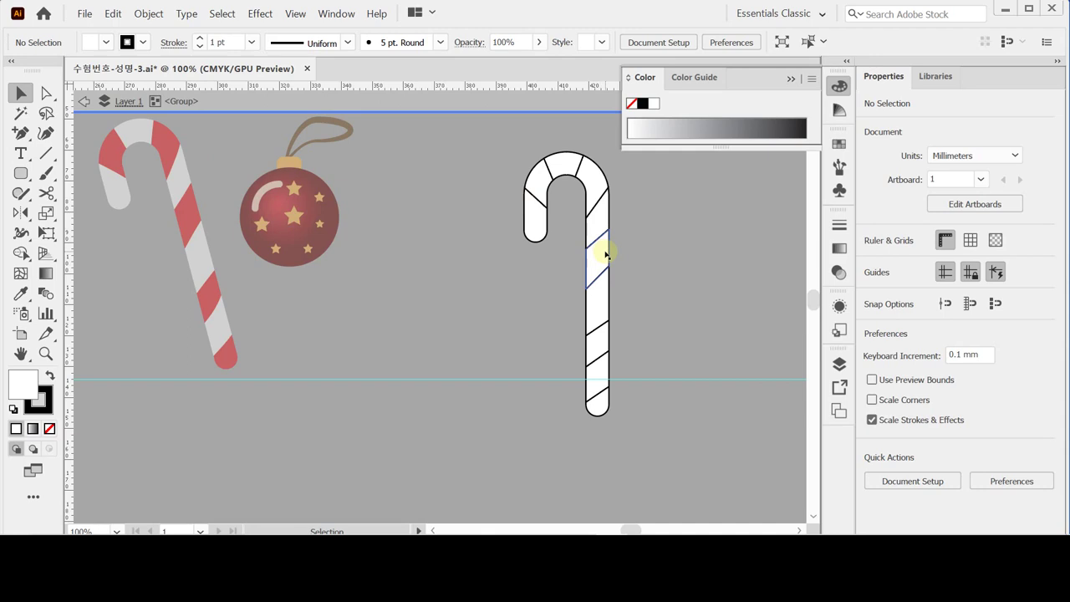
left_click(540, 177)
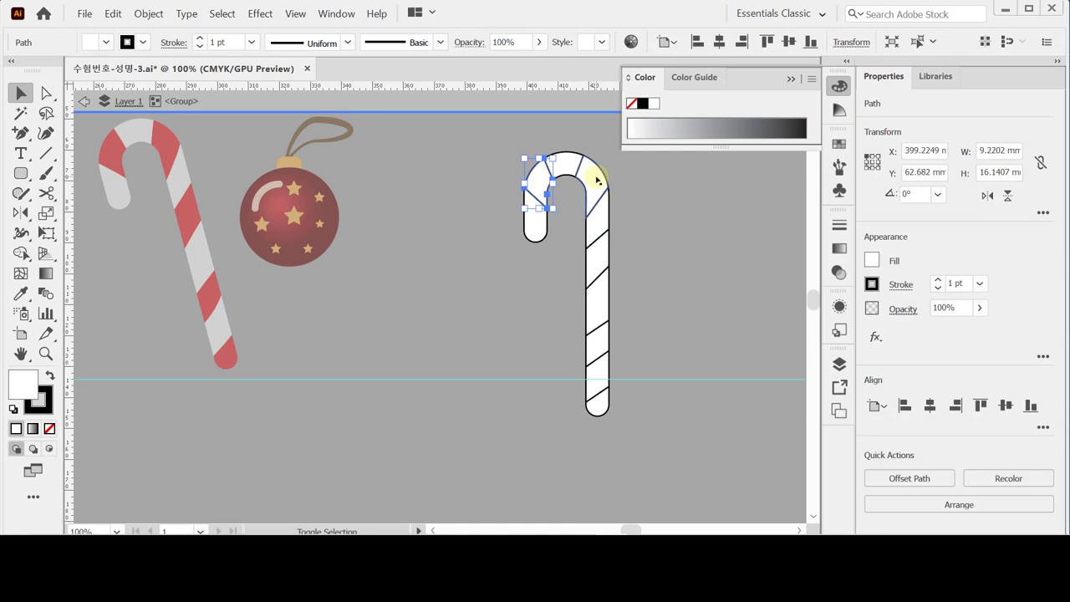
left_click(594, 177, "shift")
left_click(598, 262, "shift")
left_click(608, 341, "shift")
left_click(599, 408, "shift")
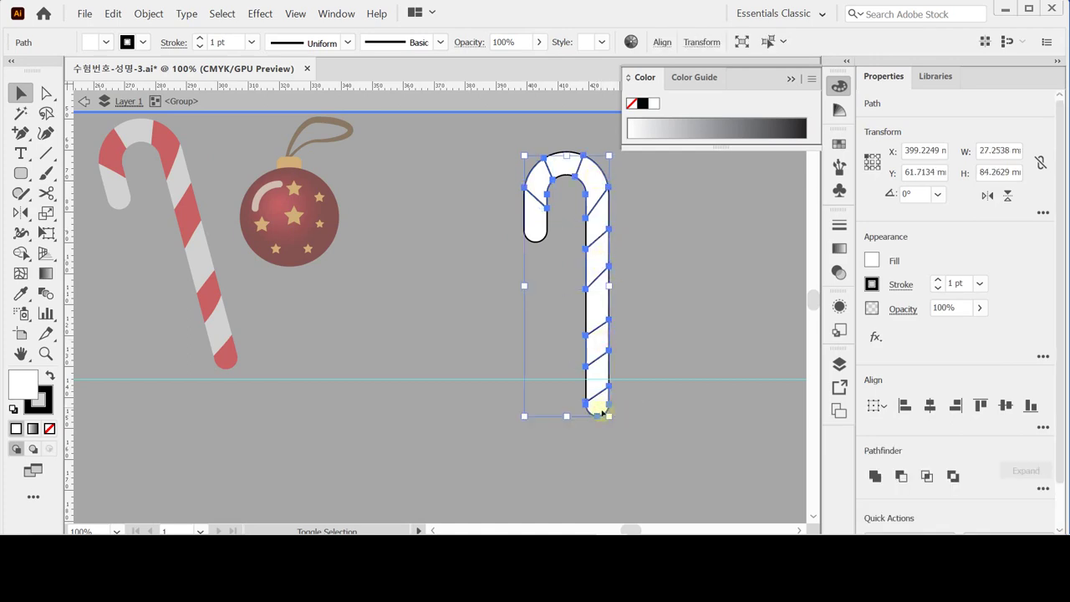
key("i")
left_click(186, 215)
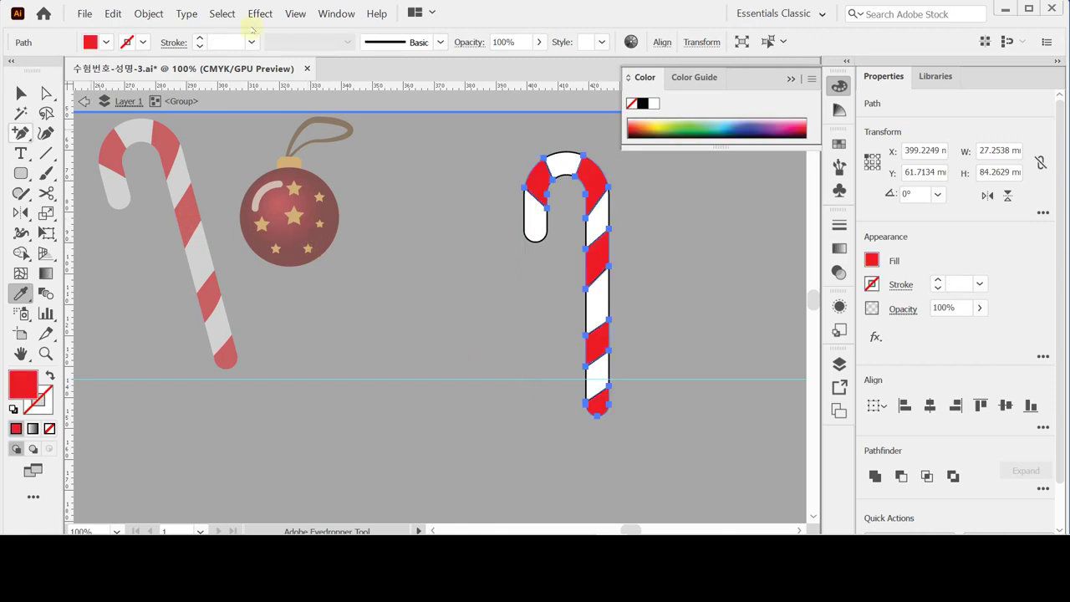
Select all the white cane sections by their shared appearance, remove their black stroke, and leave the group's isolation.
left_click(222, 14)
left_click(250, 101)
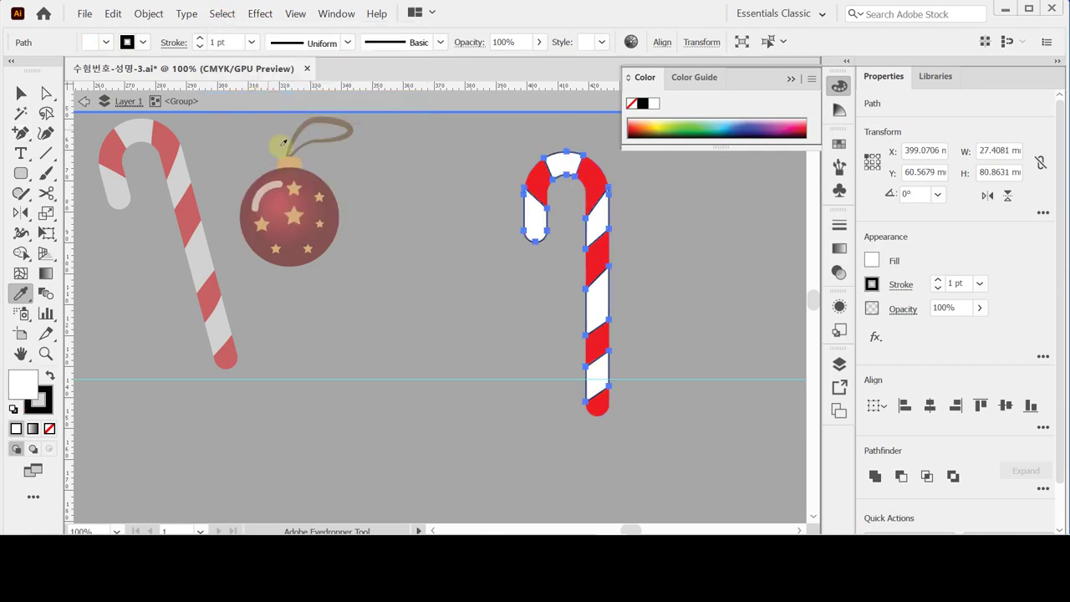
left_click(37, 402)
left_click(50, 429)
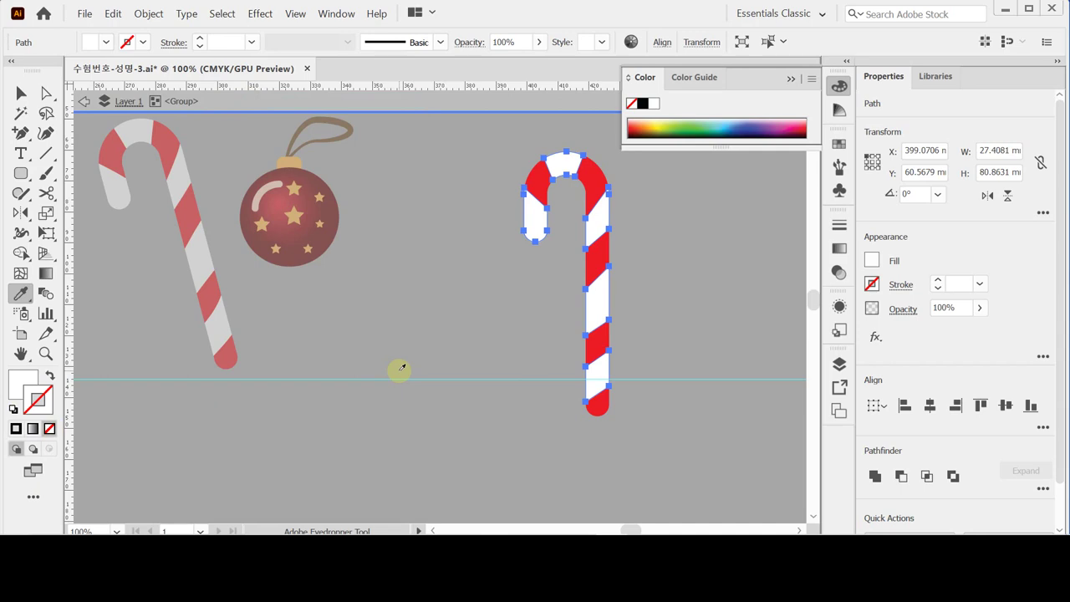
key("Escape")
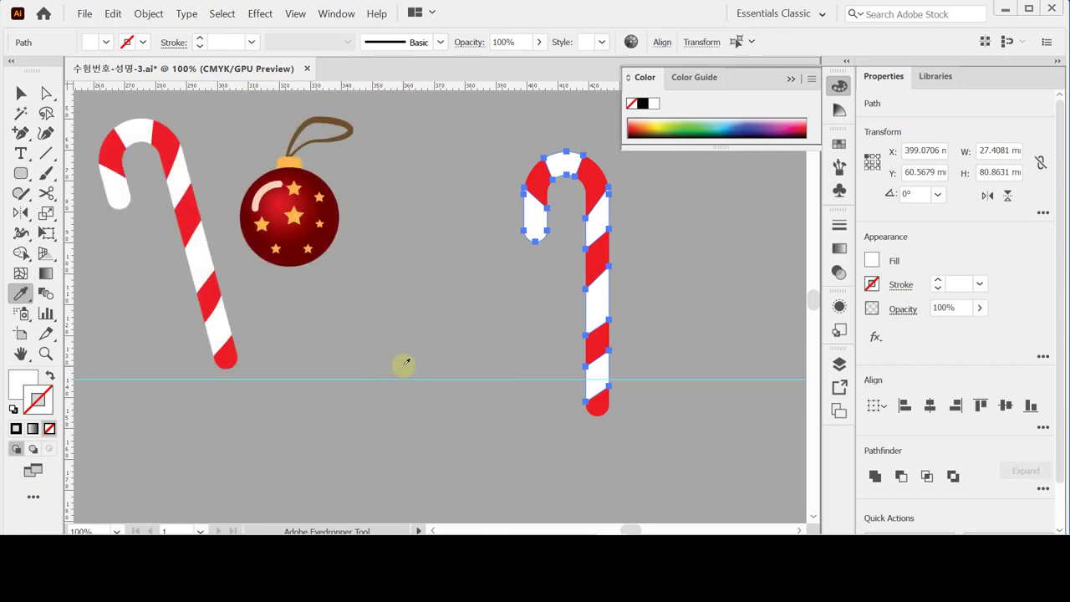
left_click(456, 343, "ctrl")
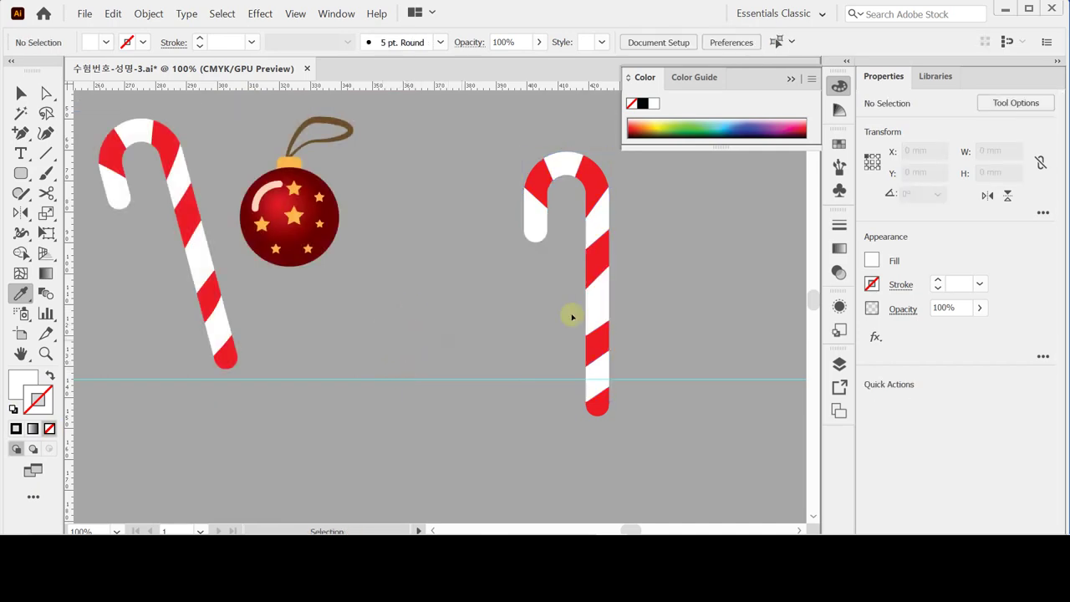
Rotate the whole striped cane group by 15°.
left_click(605, 336, "ctrl")
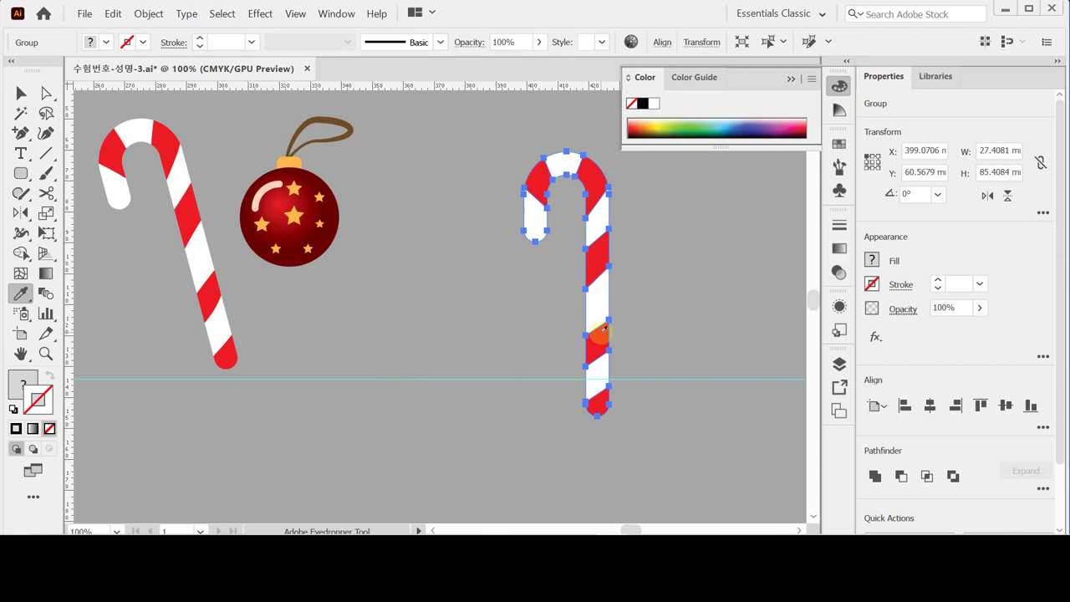
left_click(21, 213)
left_click_drag(21, 212, 80, 214)
double_click(21, 213)
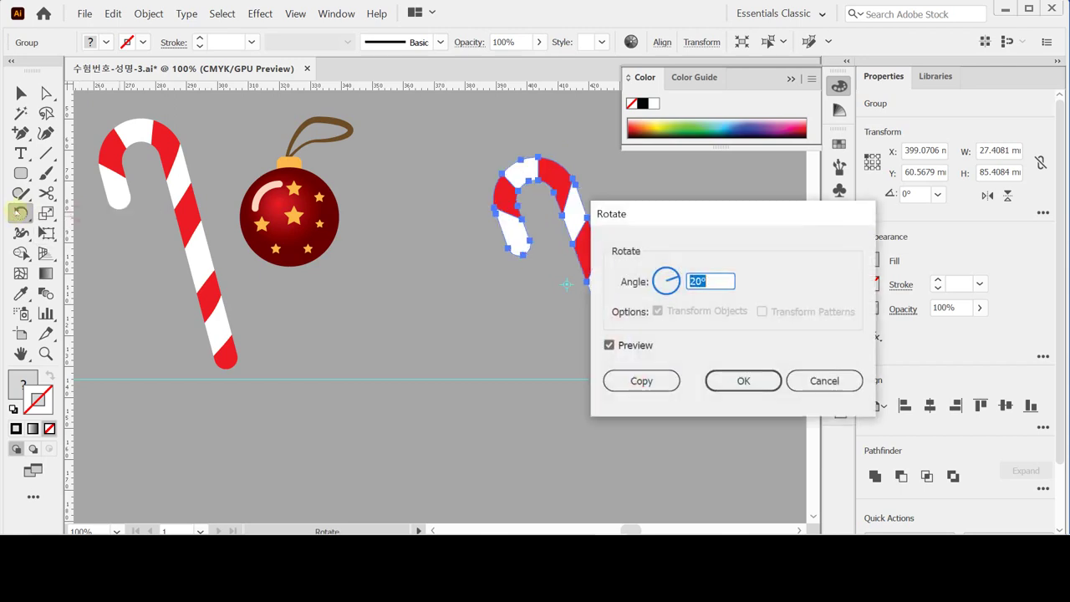
type("15")
left_click(737, 381)
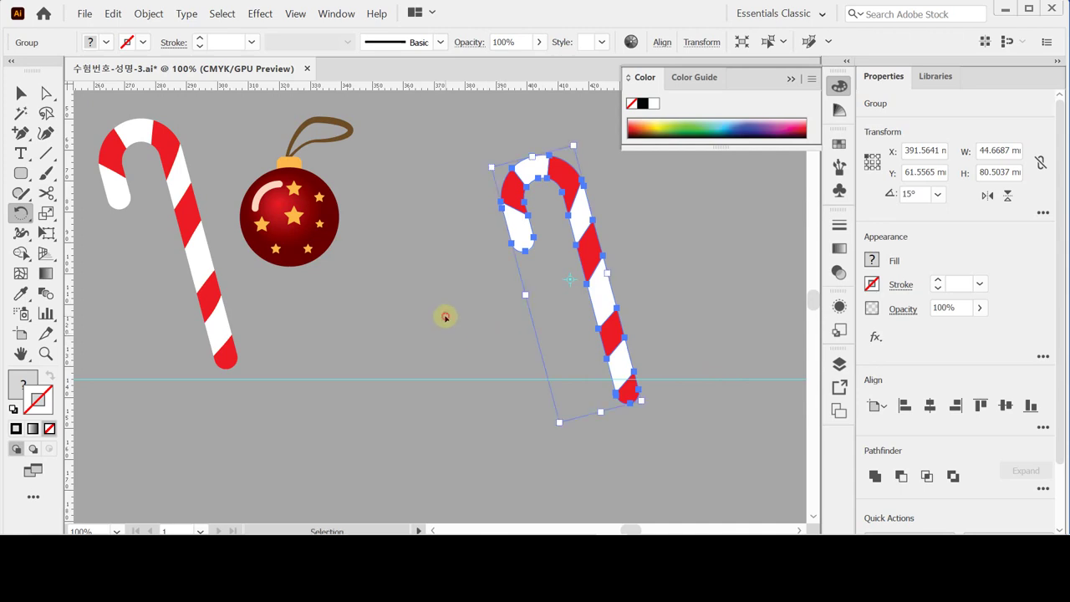
key("ctrl+shift+a")
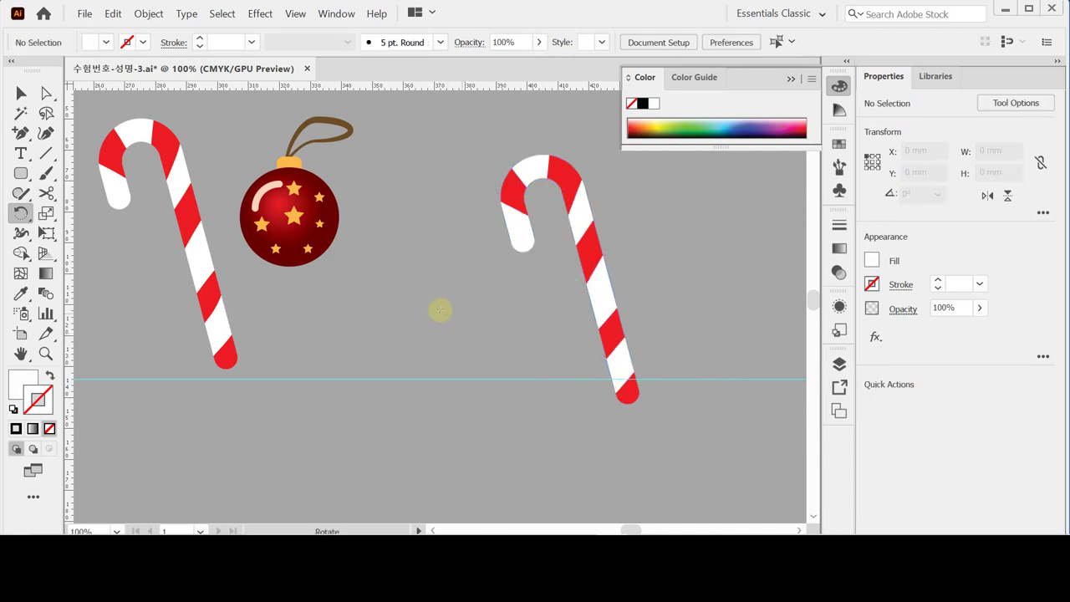
Delete the rotated practice candy cane to clear space beside the reference ornament.
left_click(21, 174)
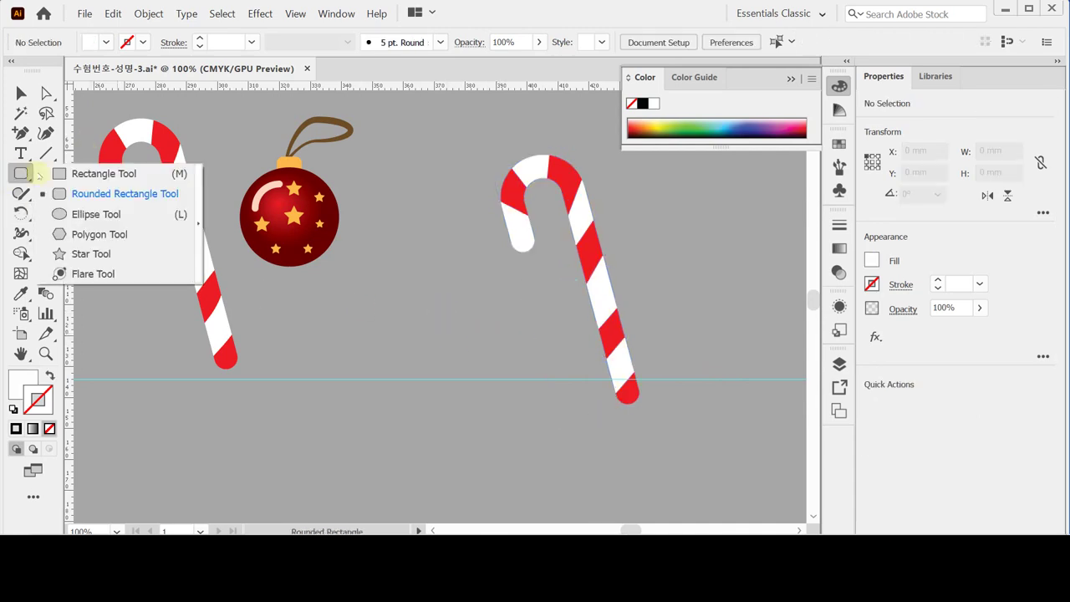
left_click(83, 214)
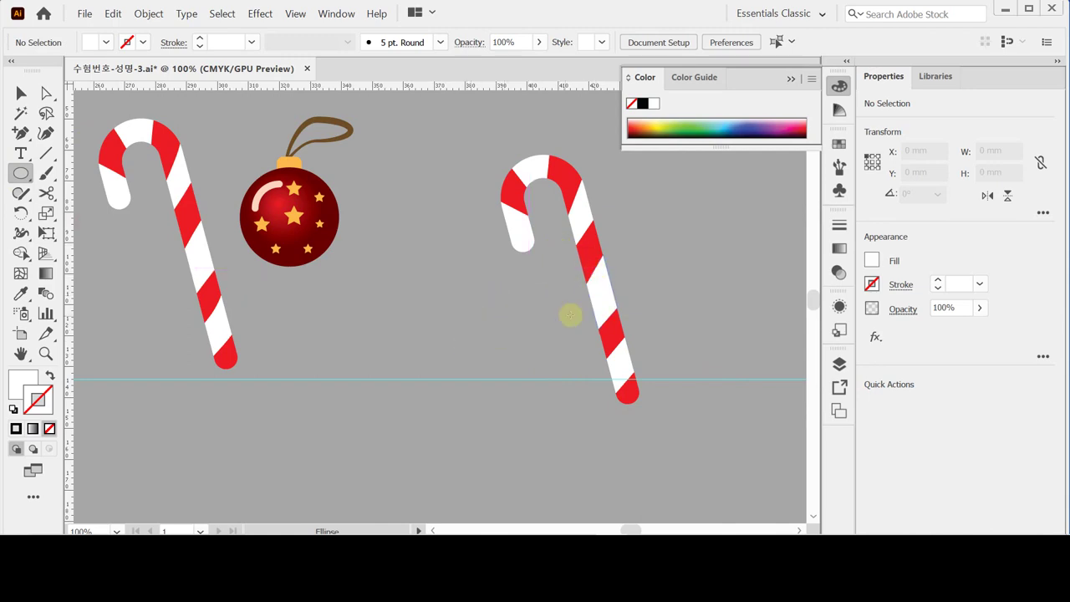
left_click_drag(605, 267, 490, 283)
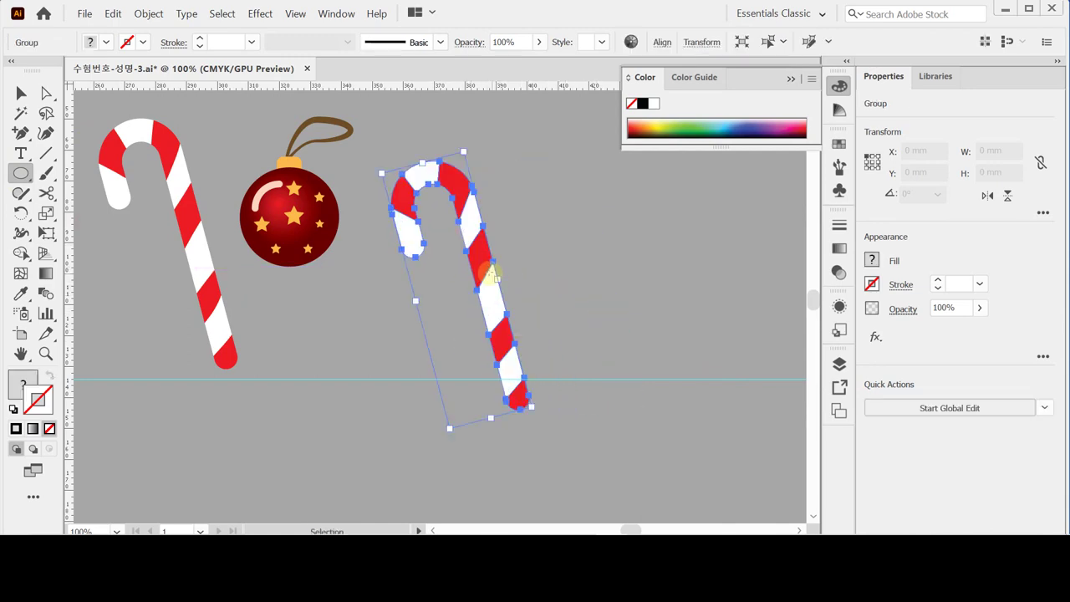
key("Delete")
Create a 32 × 32 mm circle with the Ellipse tool and place it beside the reference ornament at about the same height.
left_click(536, 241)
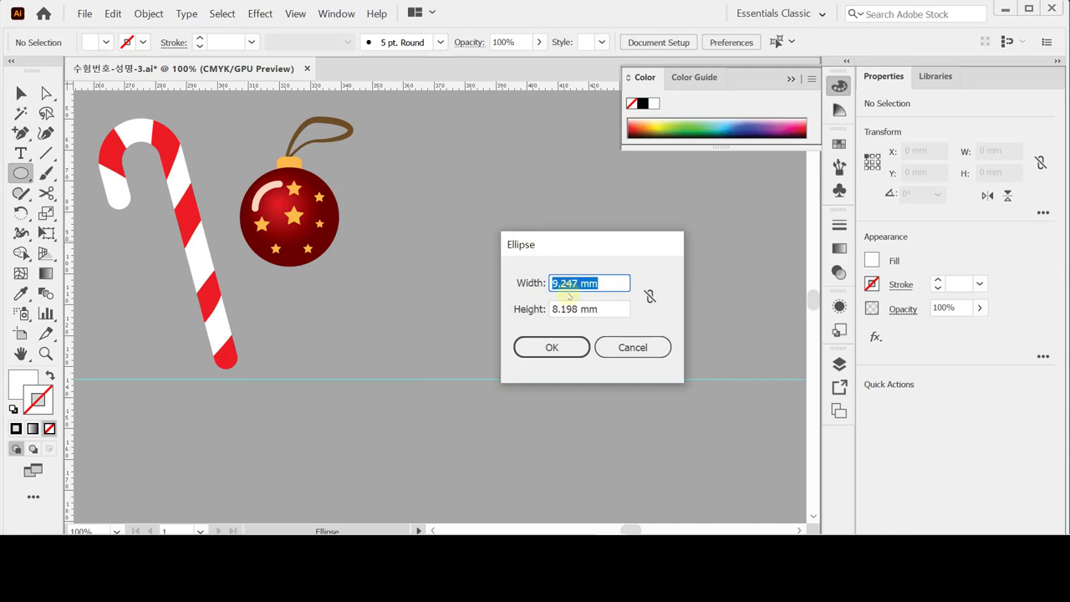
type("32")
key("Tab")
type("32")
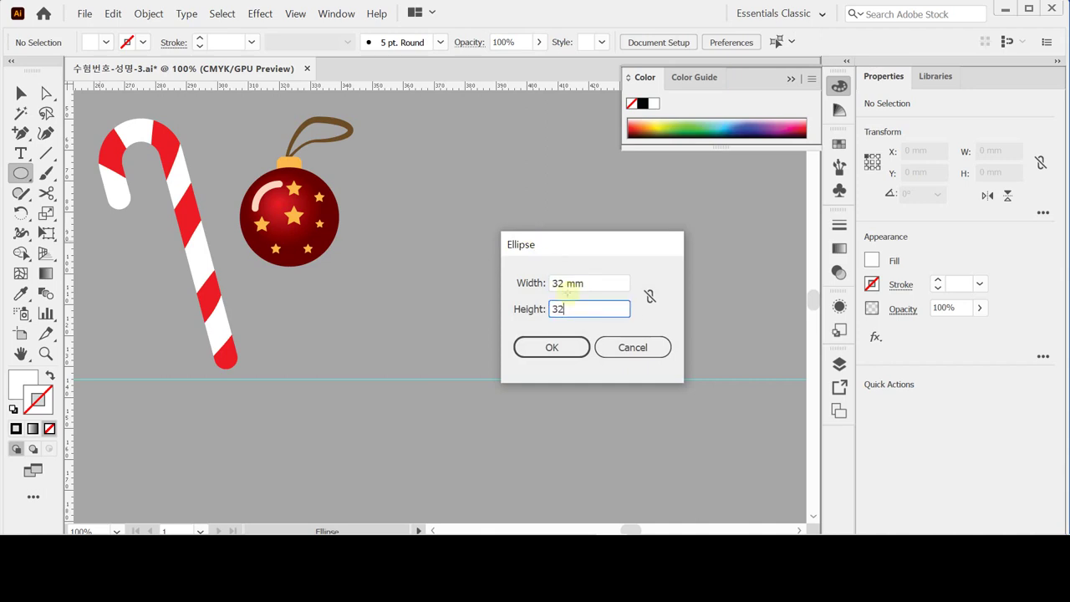
key("Return")
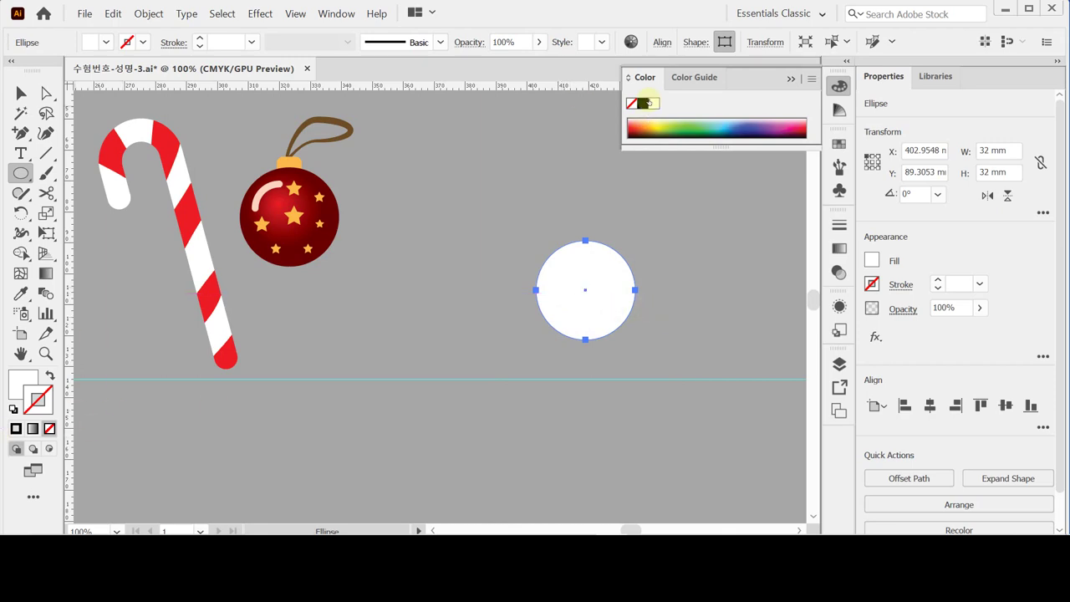
left_click_drag(593, 307, 478, 235)
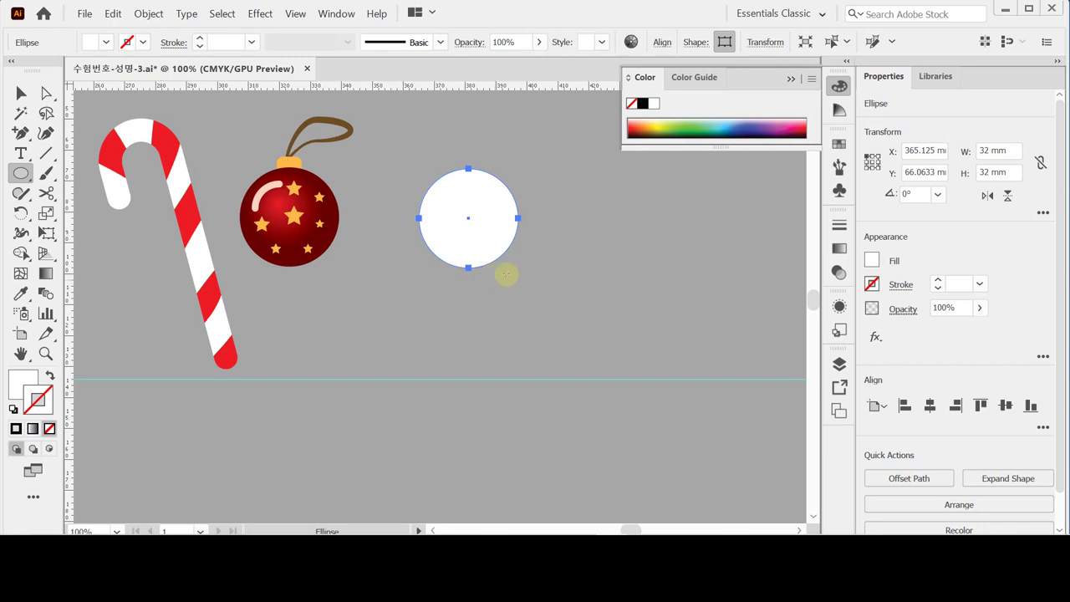
Fill the circle with the reference ornament's red radial gradient, review its gradient stops, and save the file.
key("i")
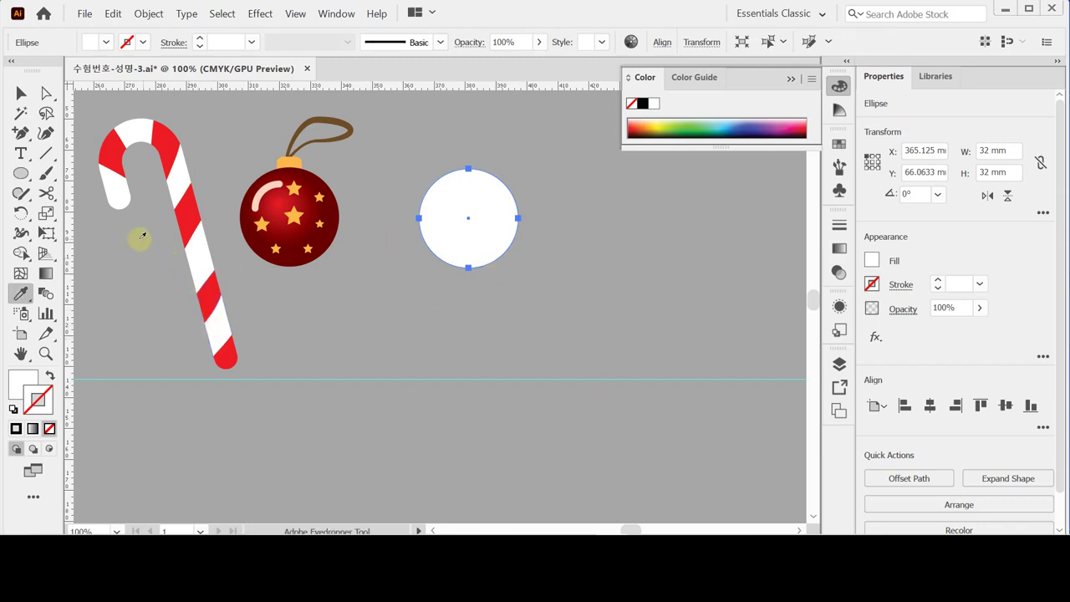
left_click(276, 210)
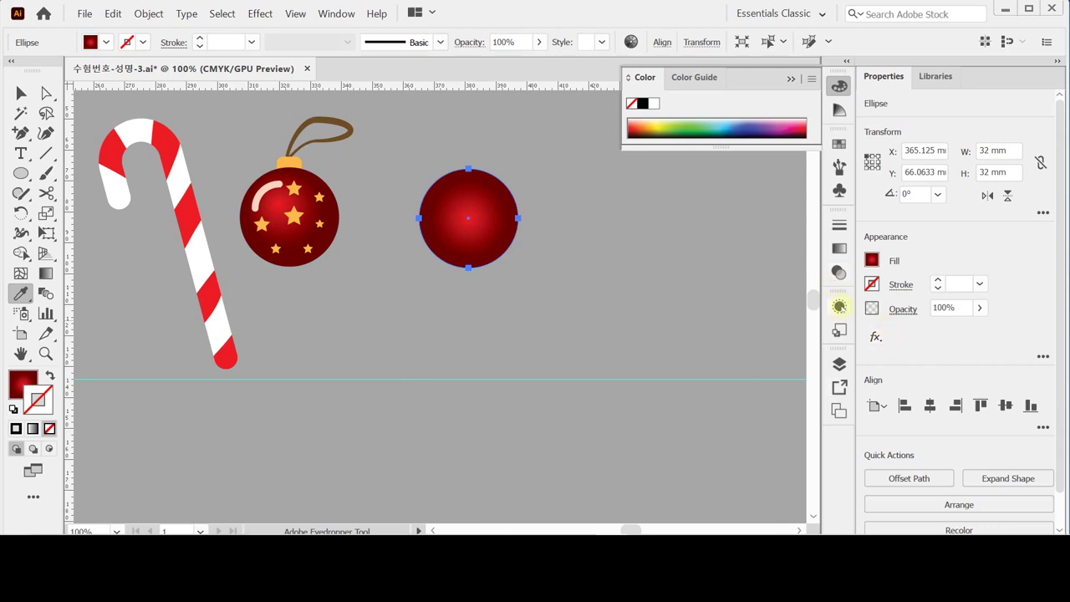
left_click(840, 249)
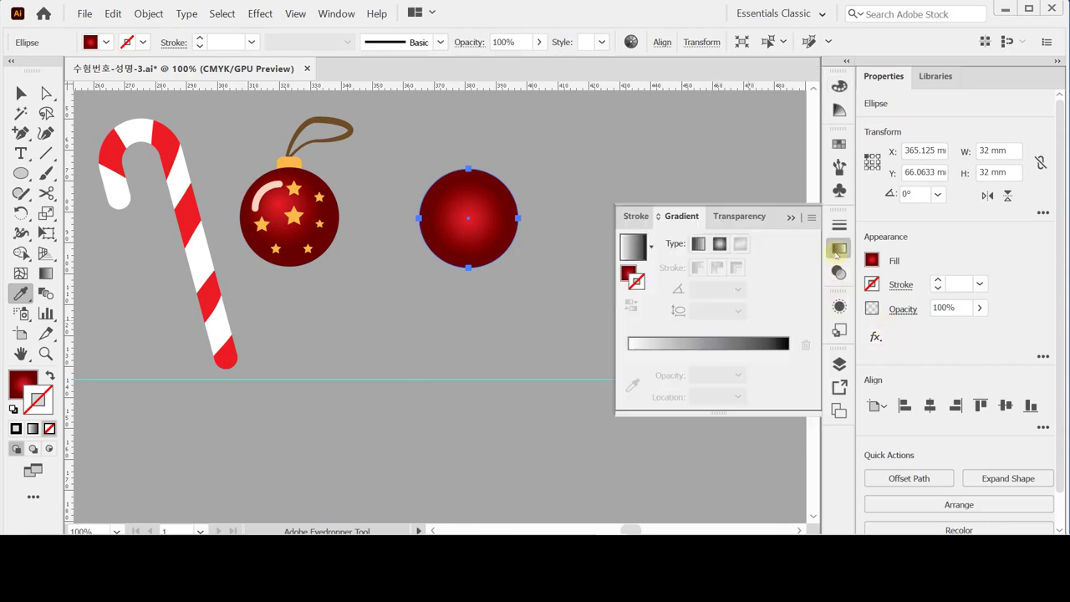
left_click(628, 275)
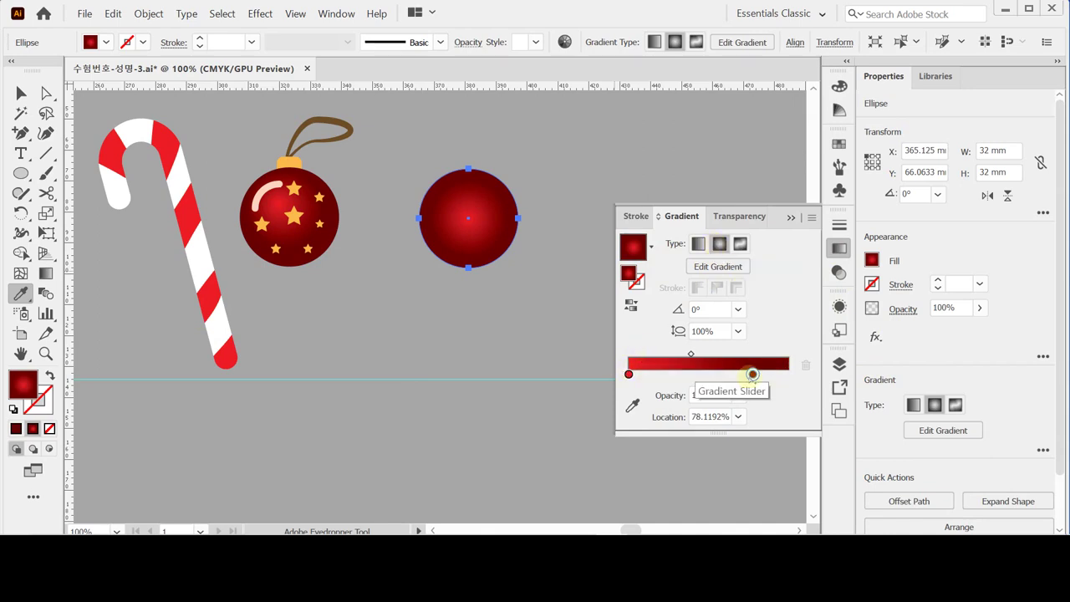
left_click(838, 249)
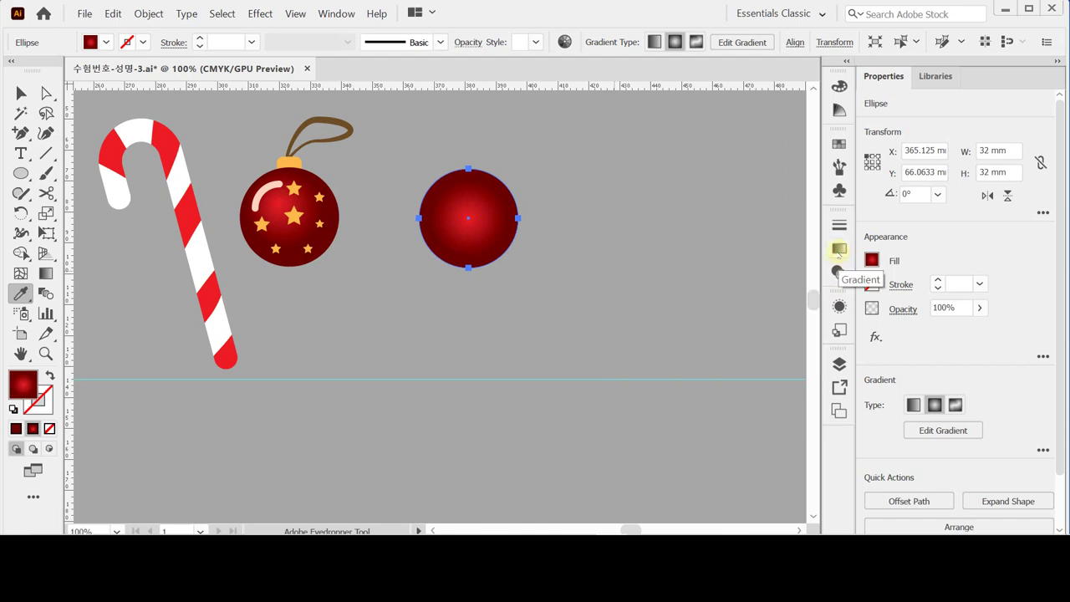
left_click(454, 112, "ctrl")
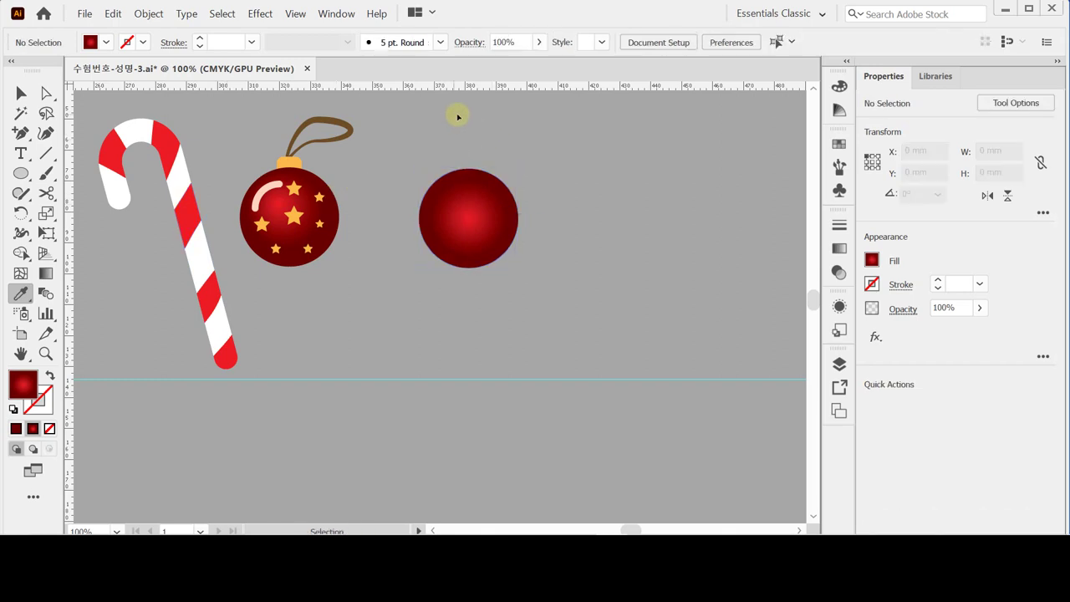
key("ctrl+s")
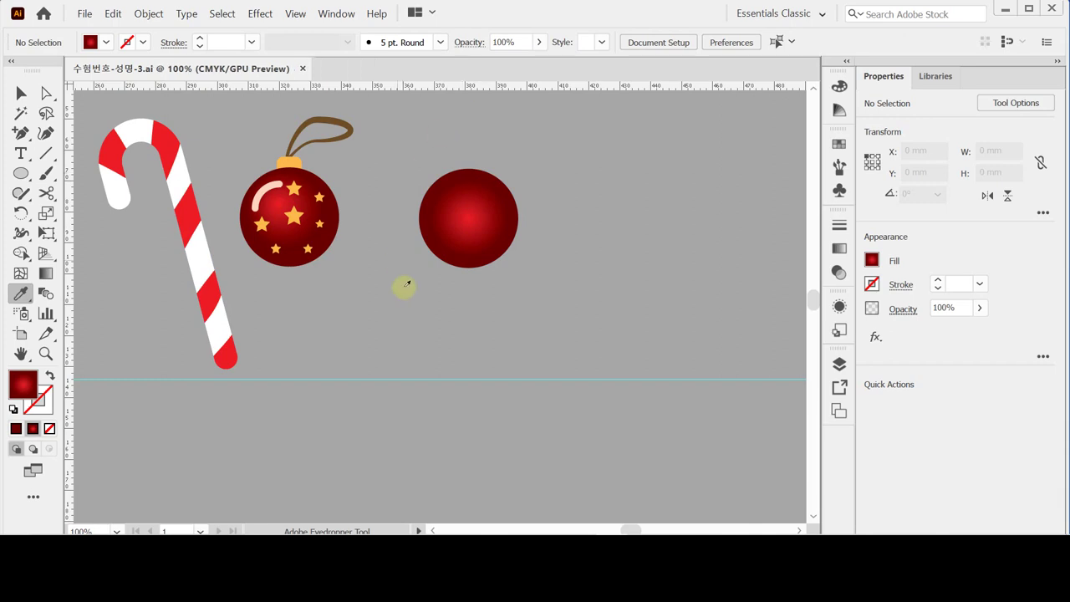
Draw a five-pointed star about 5 mm wide in the upper part of the red circle, with white fill and 1 pt black stroke.
left_click_drag(20, 172, 117, 254)
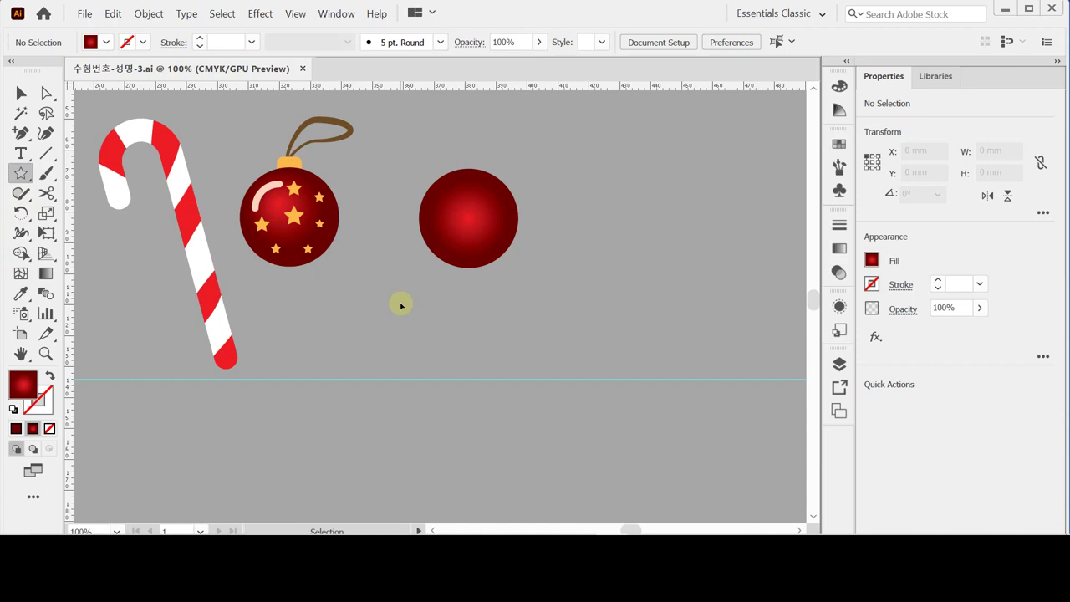
left_click(543, 272, "ctrl")
left_click_drag(433, 283, 469, 282)
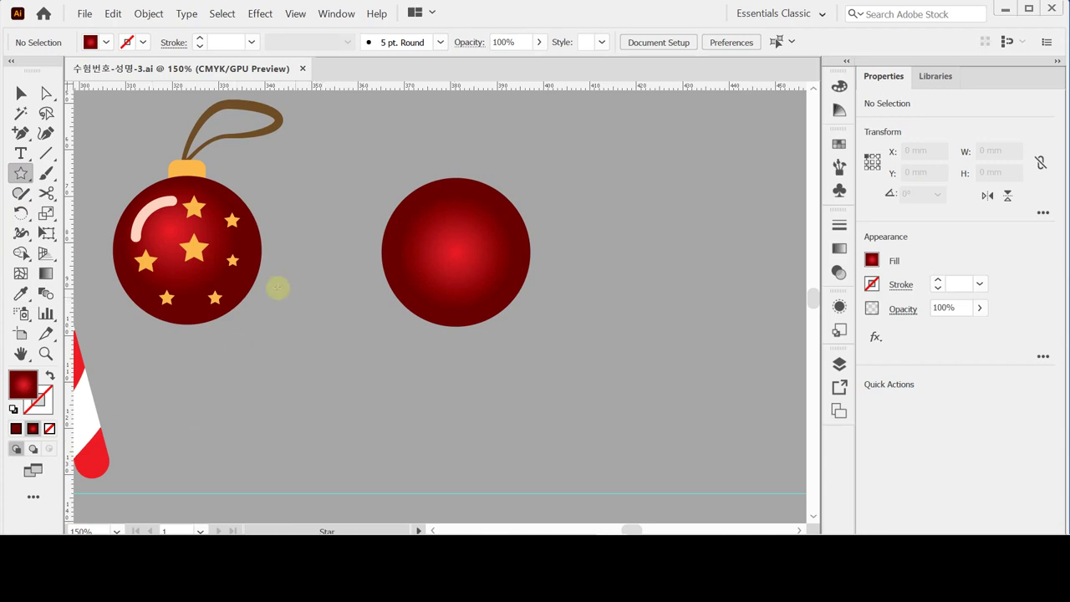
left_click(200, 253)
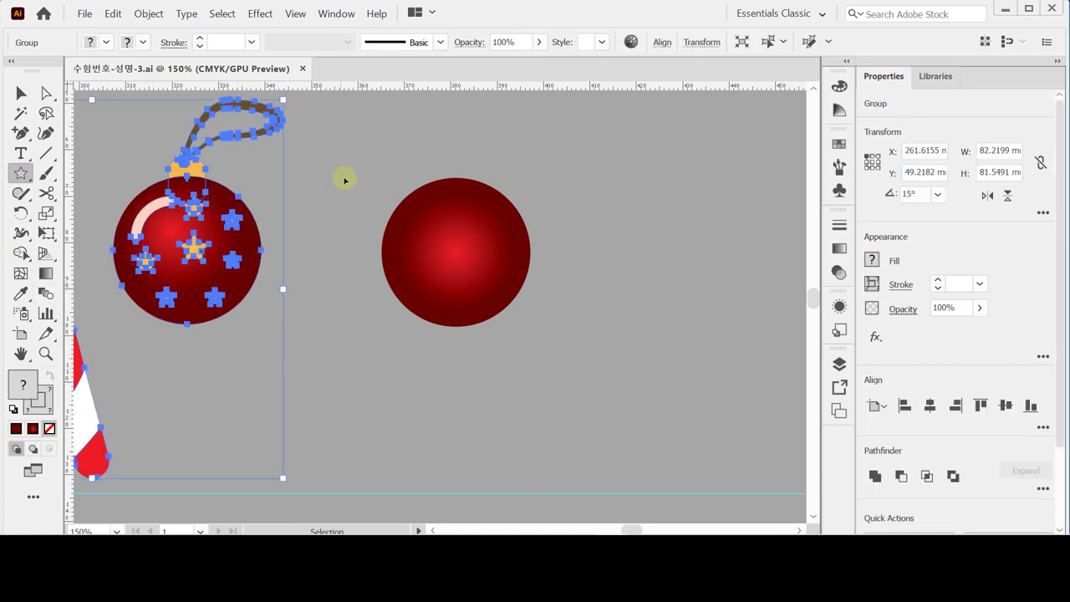
left_click(344, 176)
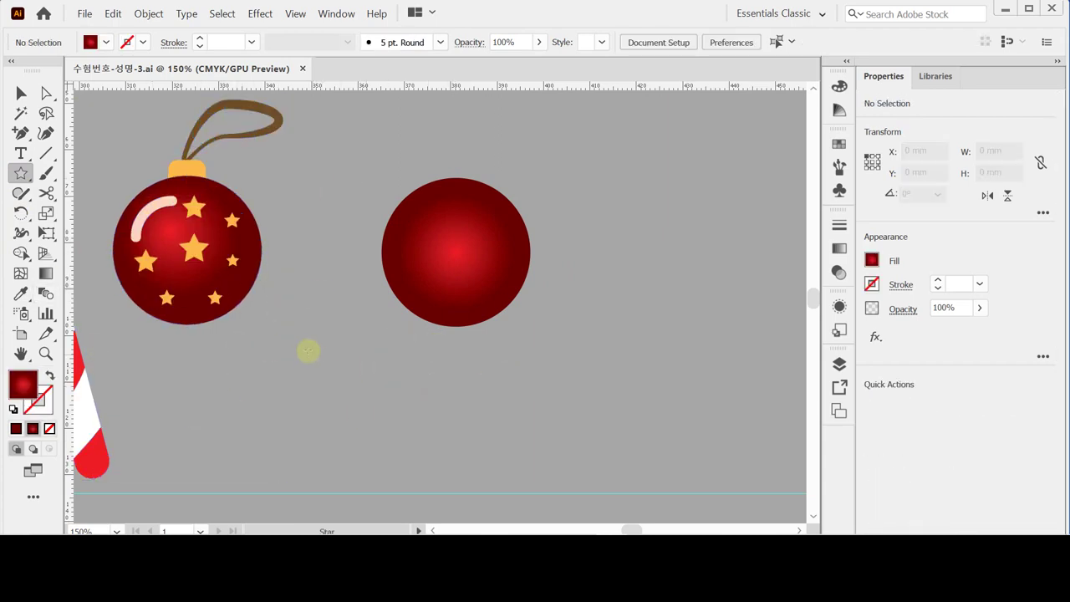
left_click(13, 409)
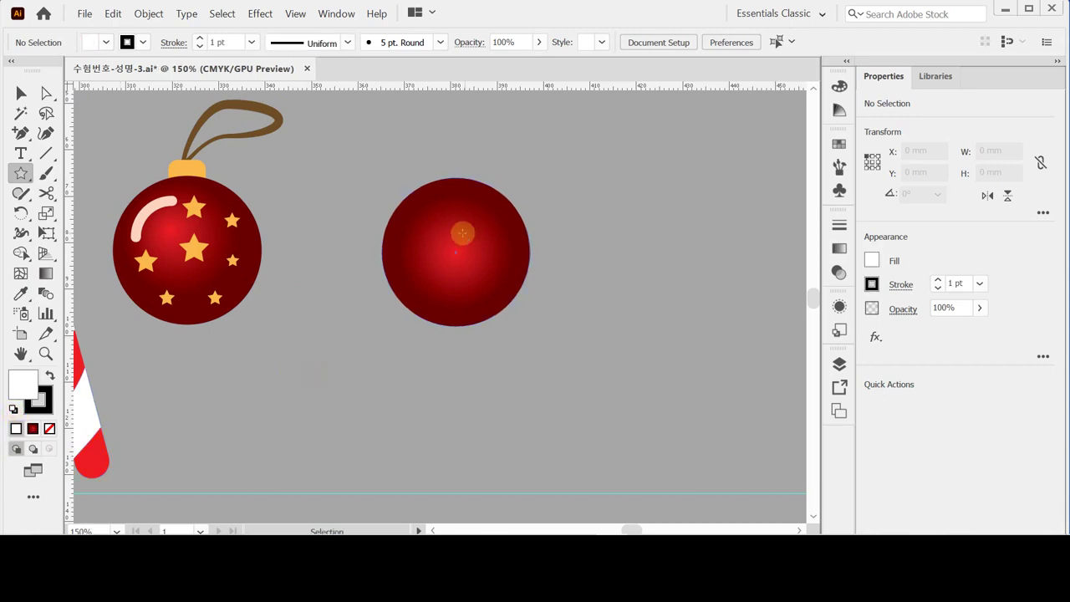
left_click_drag(449, 211, 454, 220)
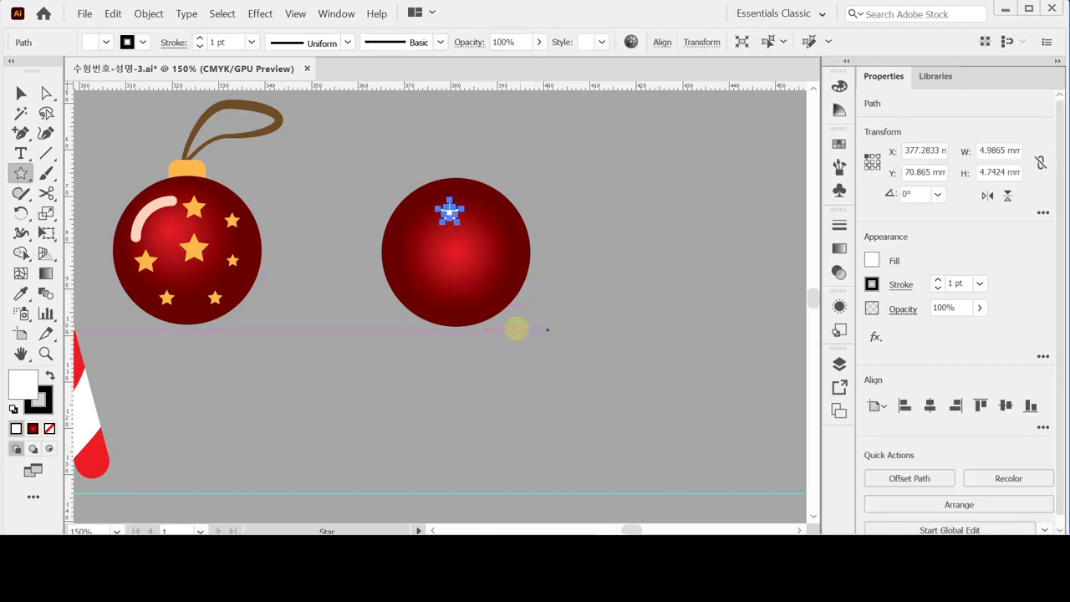
Recolor the star with the orange fill and no stroke sampled from the reference ornament's upper star.
key("ctrl+equal")
left_click_drag(413, 282, 574, 295)
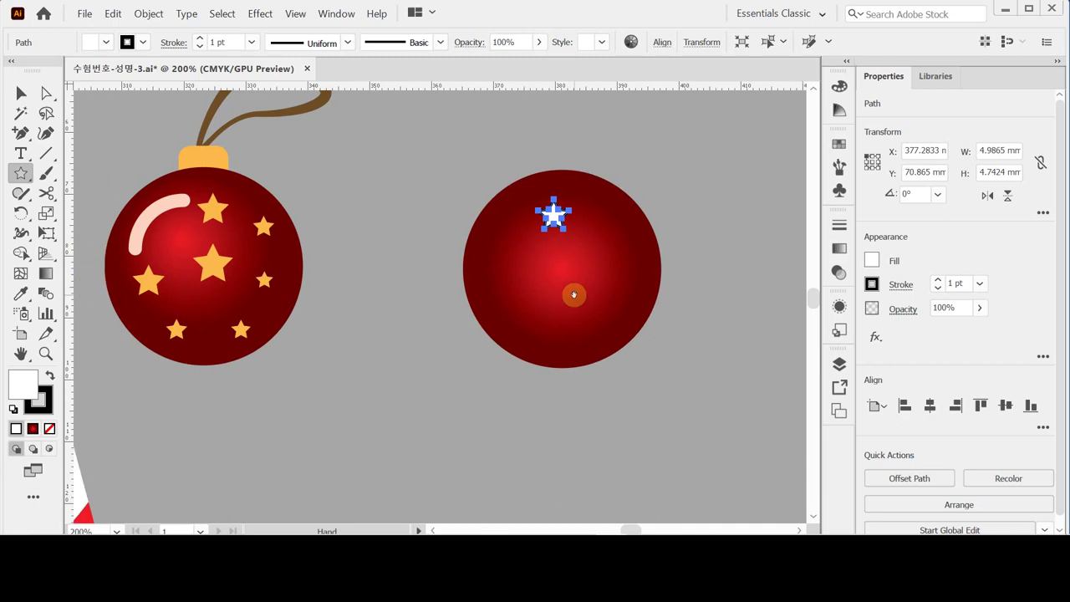
key("i")
left_click(211, 214)
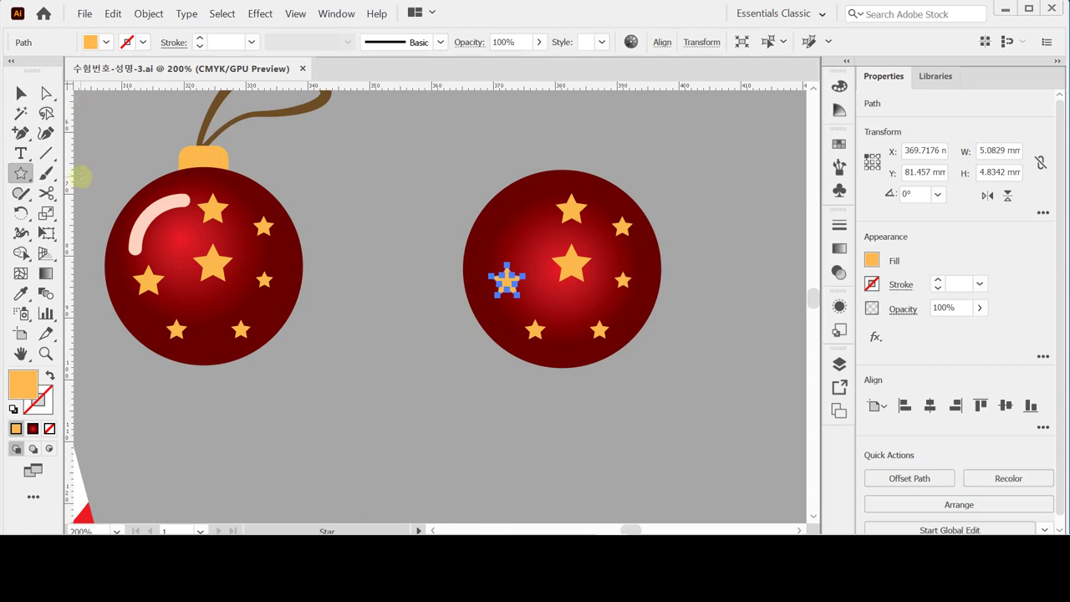
key("ctrl")
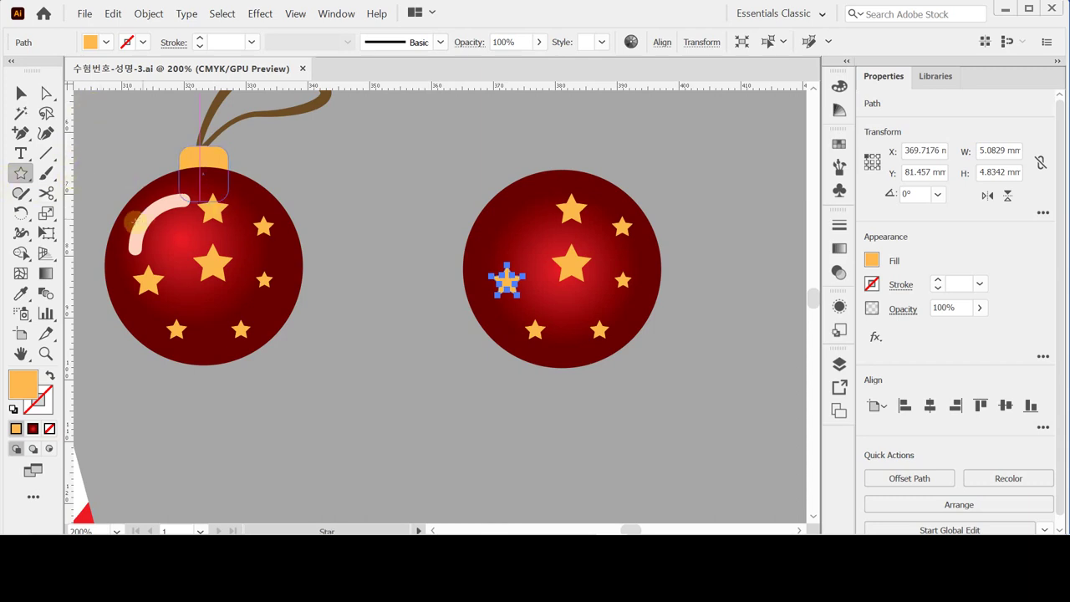
Draw a curved highlight arc with the Pen tool inside the upper-left edge of the new red circle.
left_click(345, 173, "ctrl")
left_click_drag(21, 132, 91, 129)
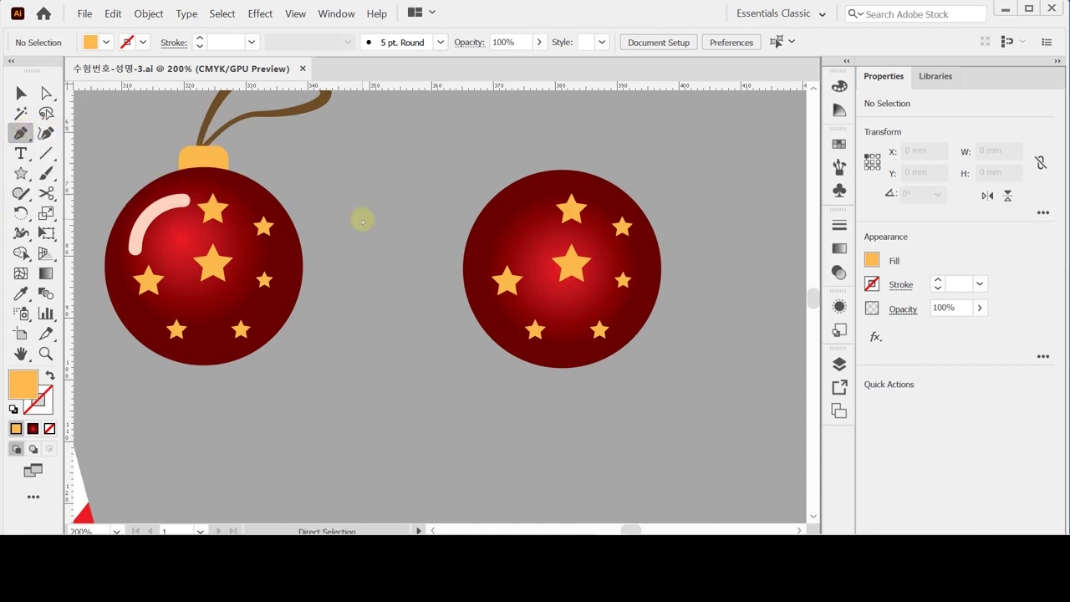
left_click(492, 247)
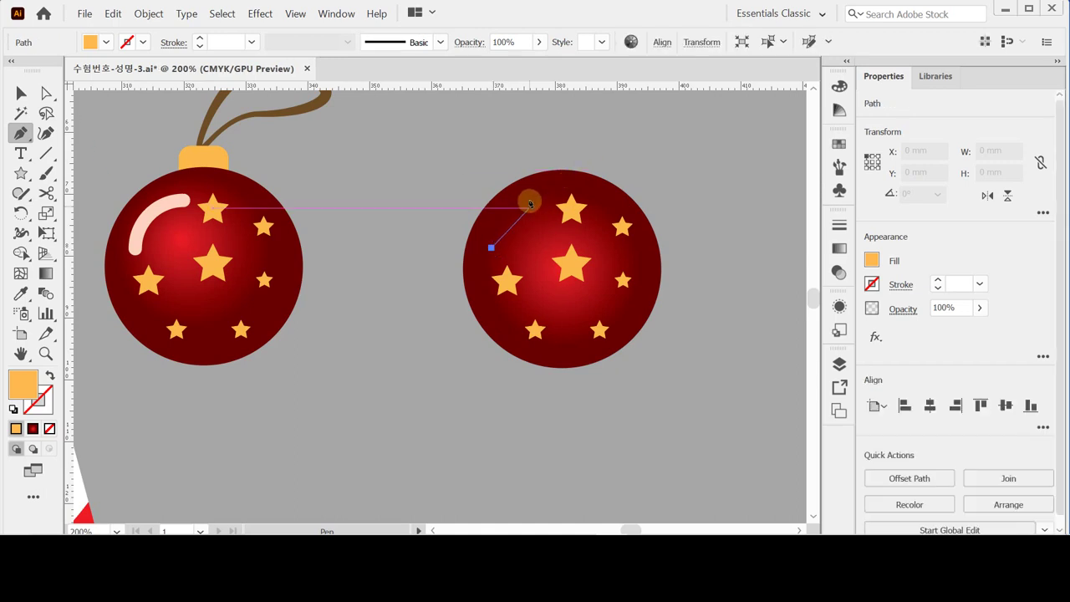
left_click_drag(529, 201, 571, 194)
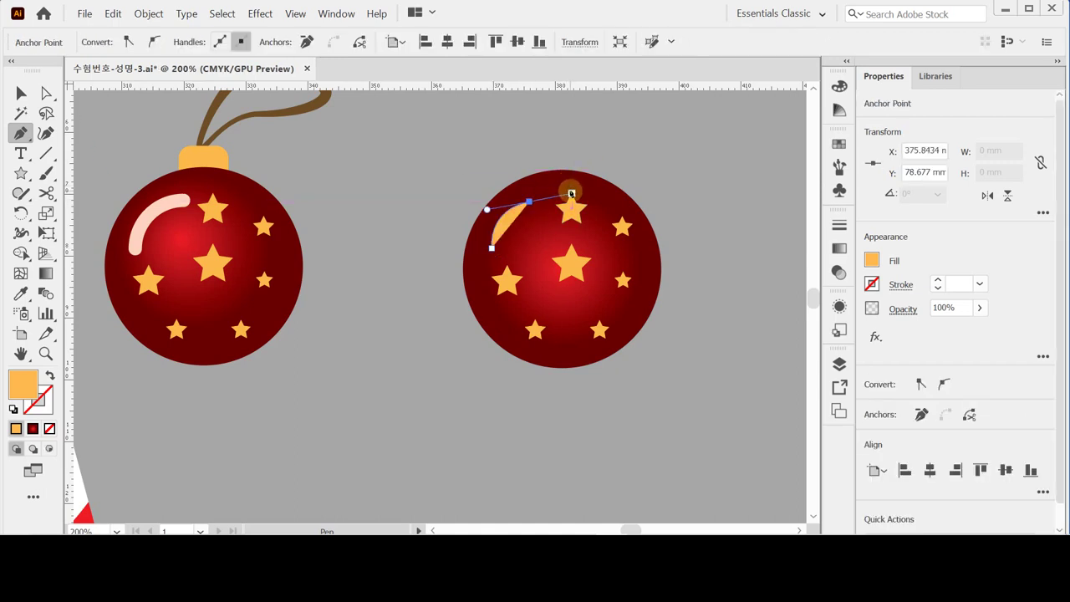
Change the highlight arc to no fill with an orange 6 pt stroke and round caps.
left_click(50, 376)
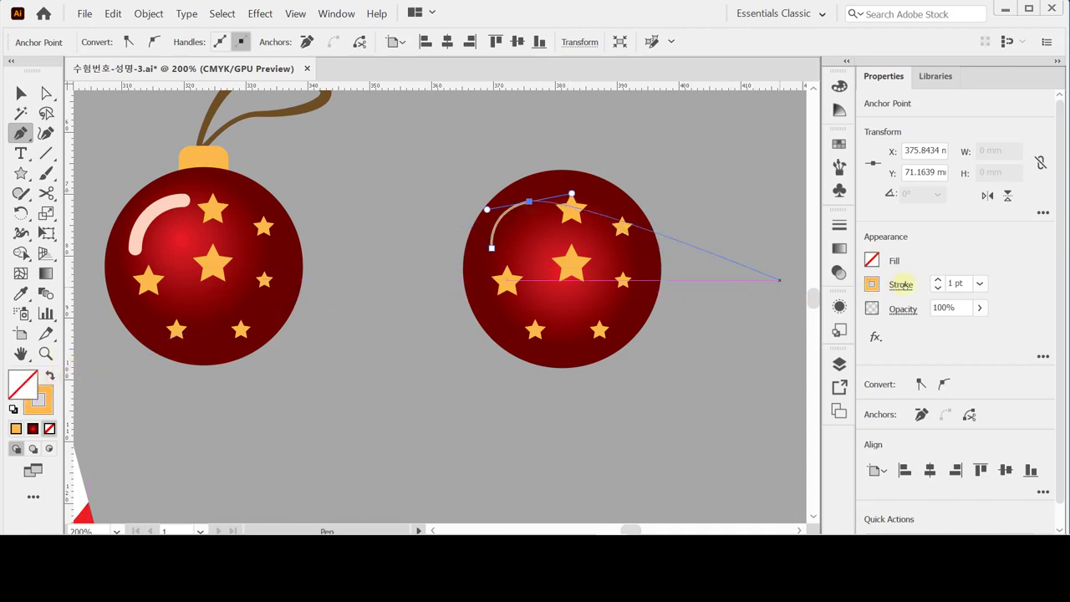
left_click(982, 285)
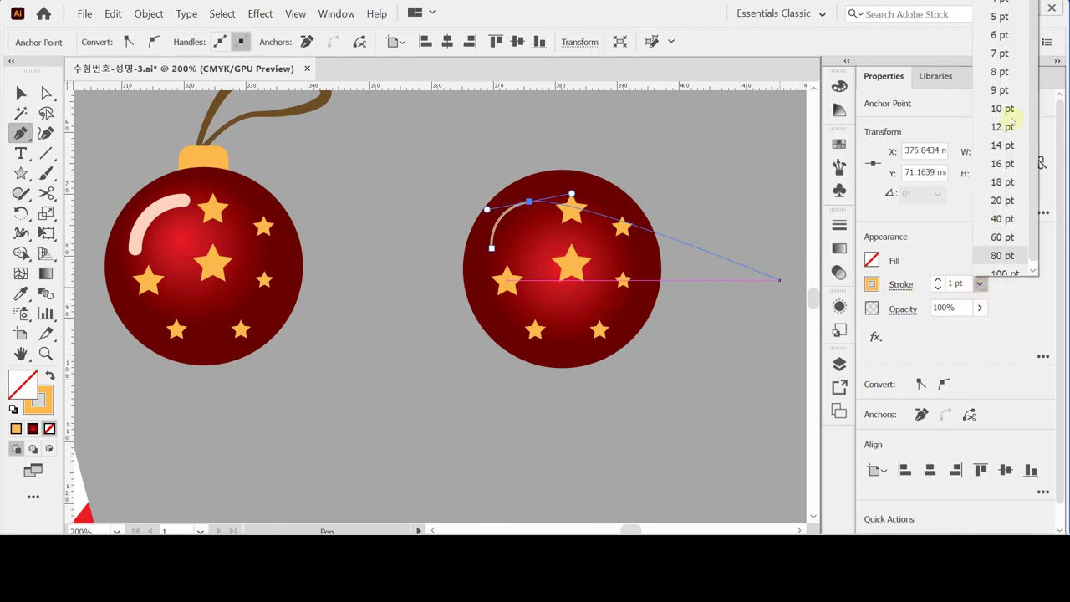
left_click(1008, 33)
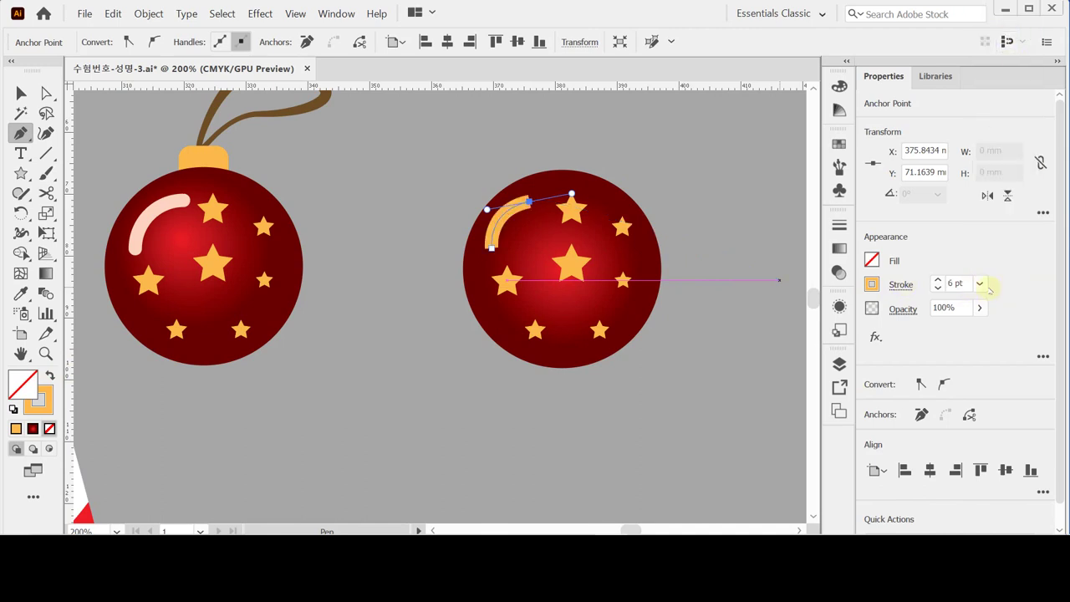
left_click(899, 289)
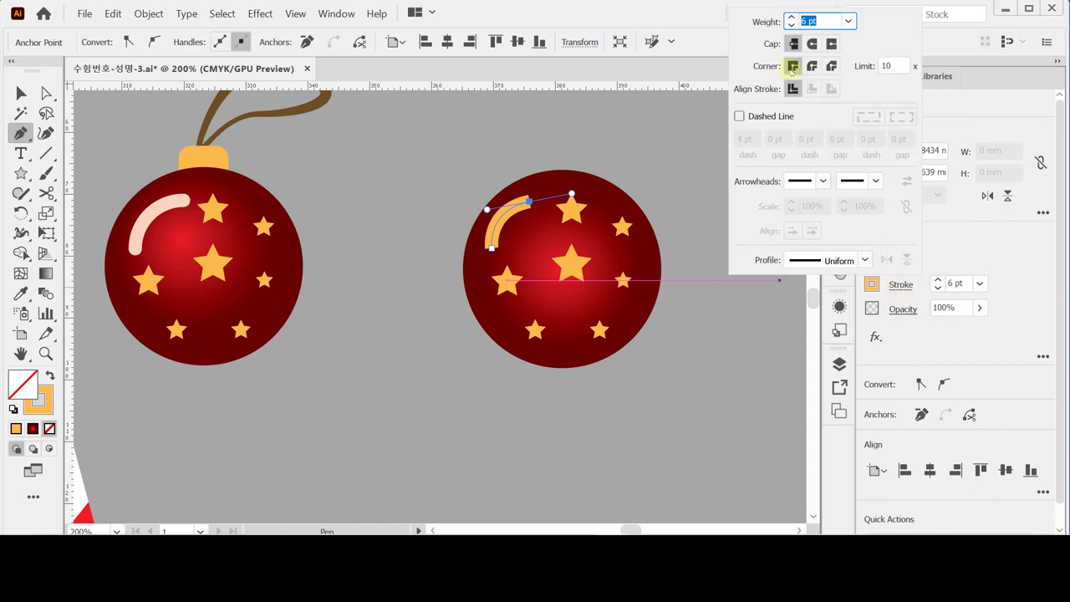
left_click(811, 44)
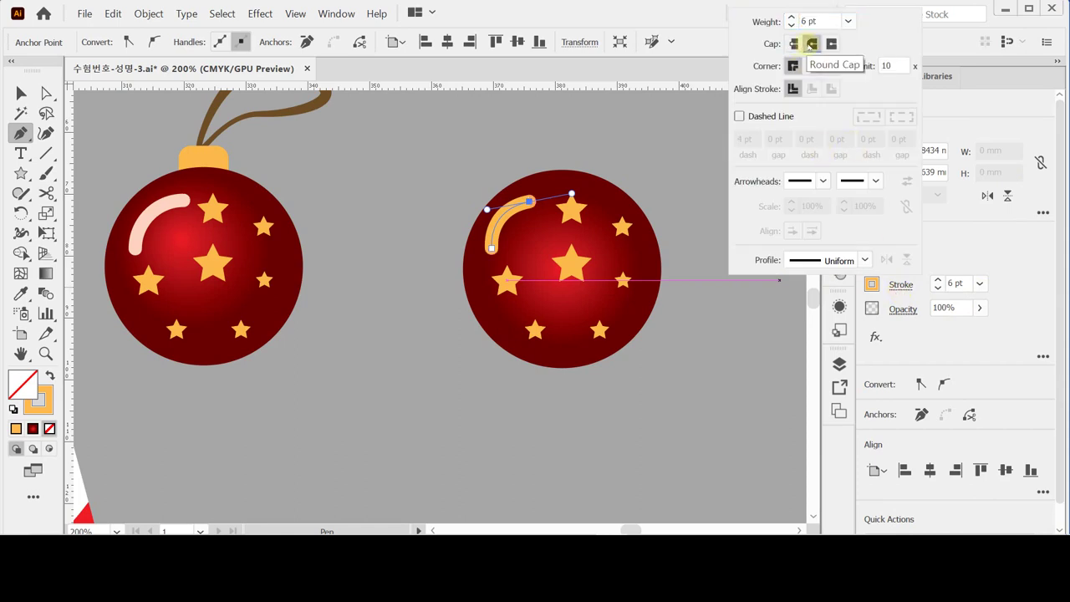
left_click(971, 247)
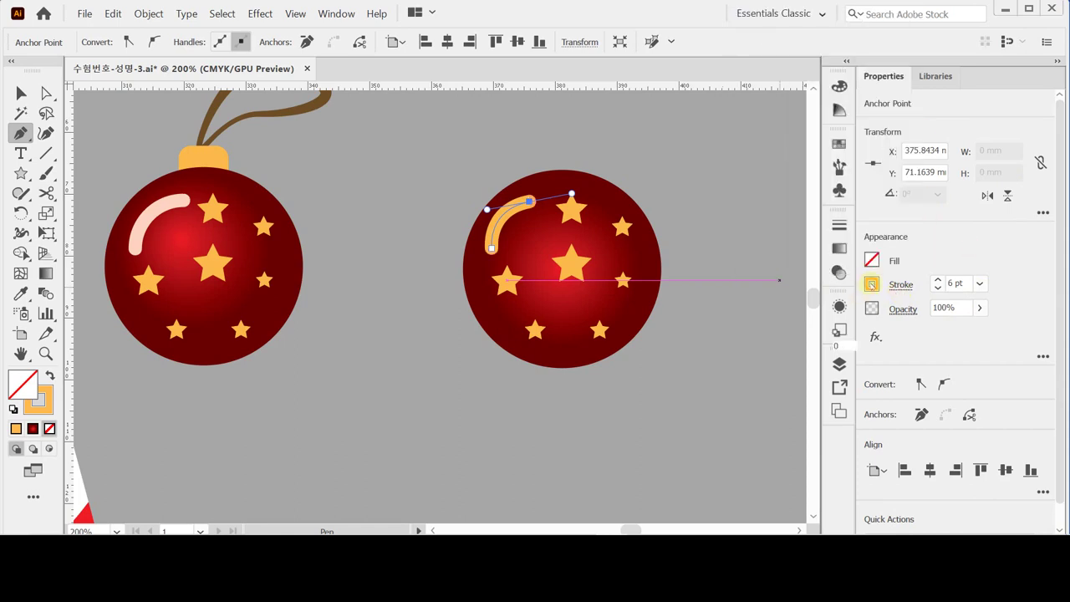
Recolor the highlight arc's stroke to the reference highlight's pale pink, entering 20% in its CMYK color mix.
left_click(871, 284)
left_click(801, 323)
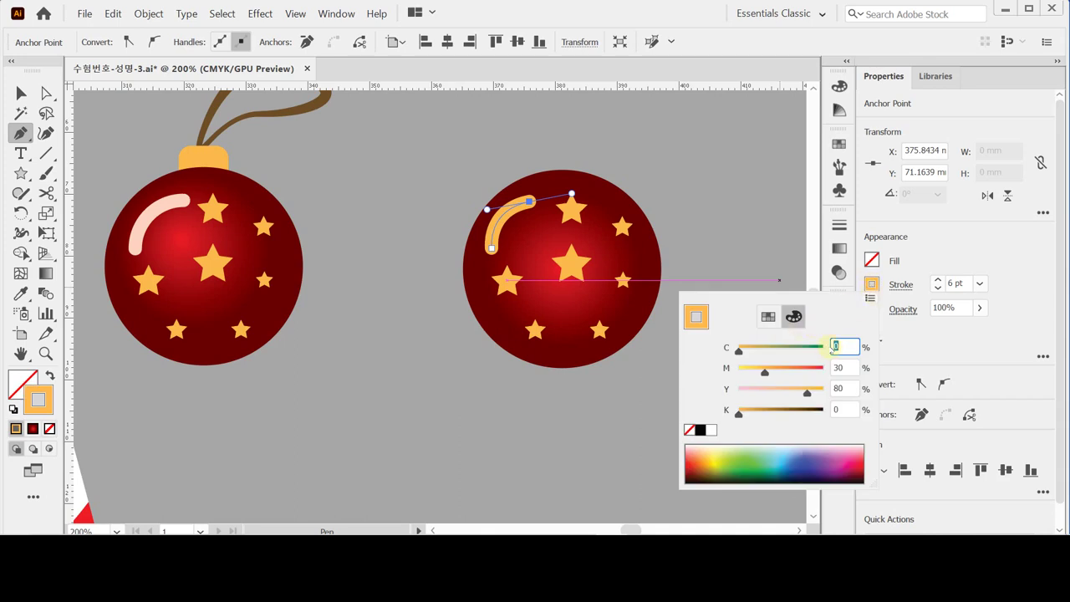
left_click(852, 367)
key("Tab")
type("20")
left_click(723, 365)
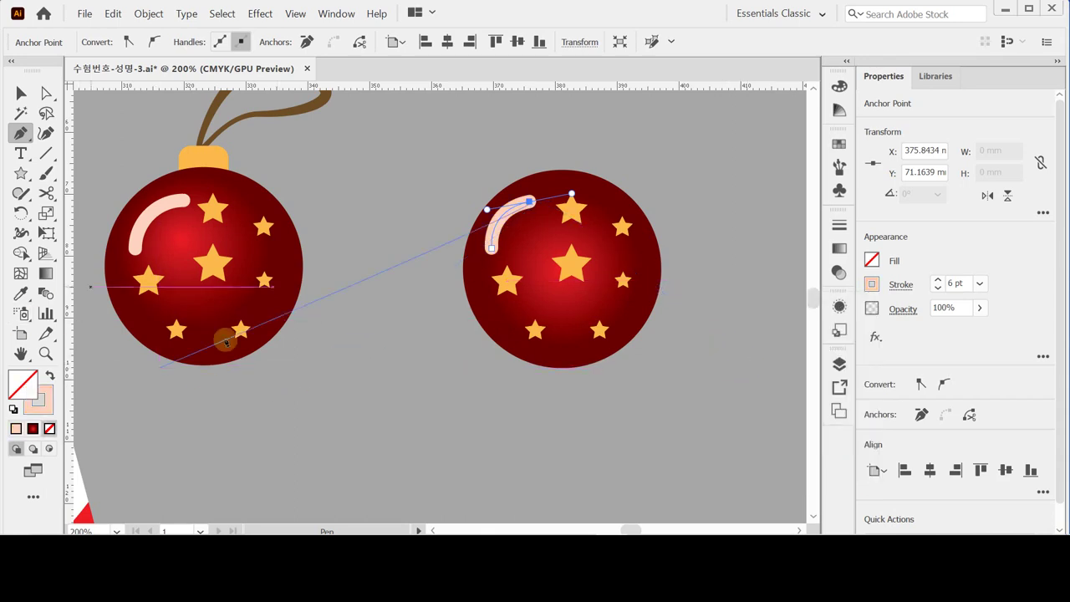
Convert the highlight arc's stroke into a filled shape with Outline Stroke and deselect it.
left_click(148, 13)
mouse_move(251, 292)
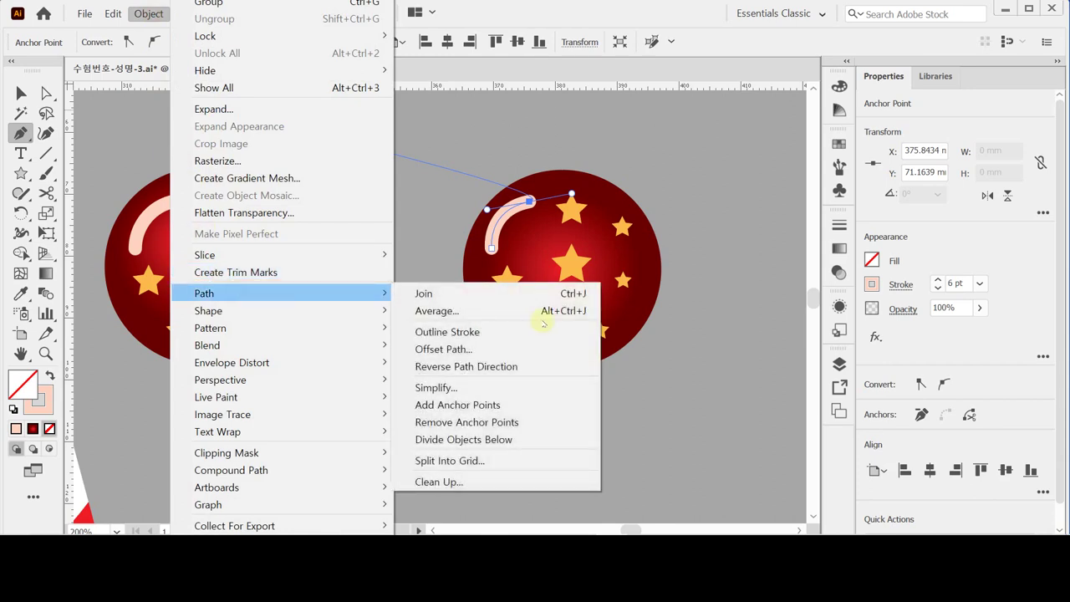
left_click(494, 333)
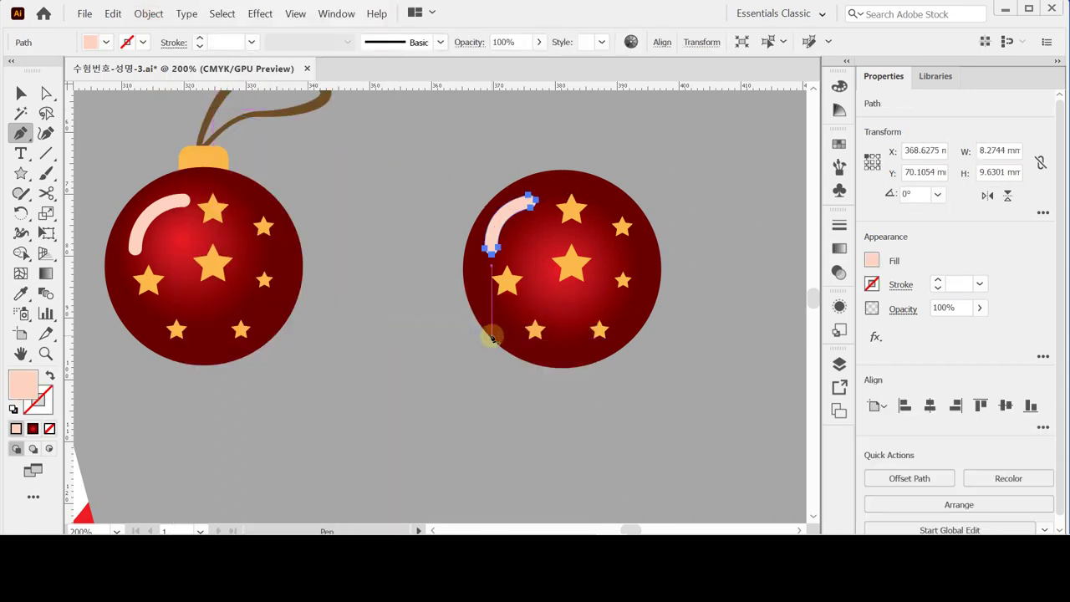
left_click(392, 299, "ctrl")
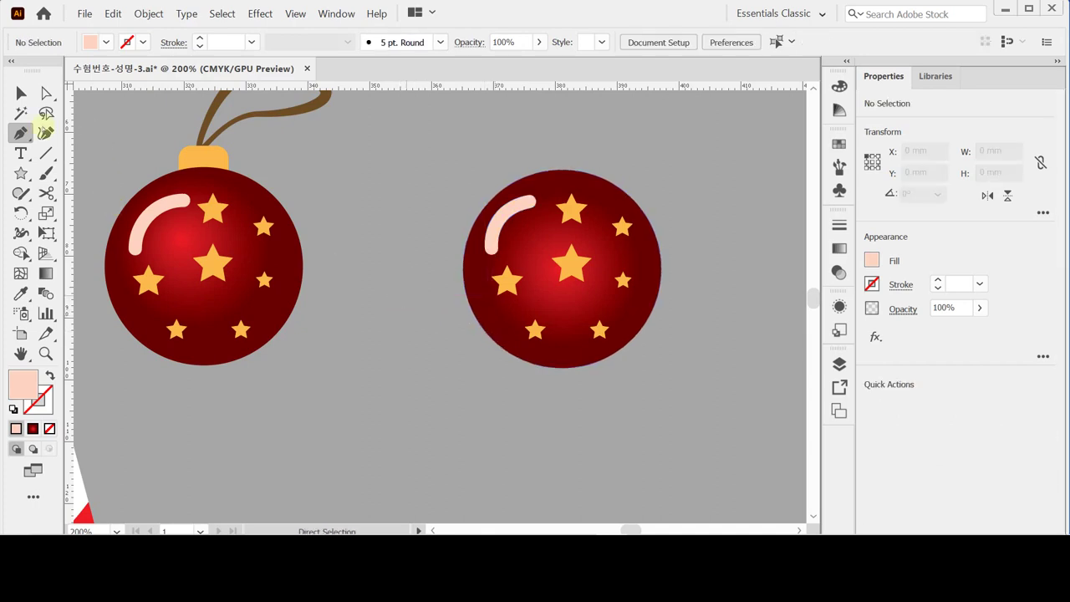
Create an 8 × 9 mm rounded rectangle with a 2 mm corner radius over the top edge of the new ornament.
left_click_drag(21, 173, 83, 195)
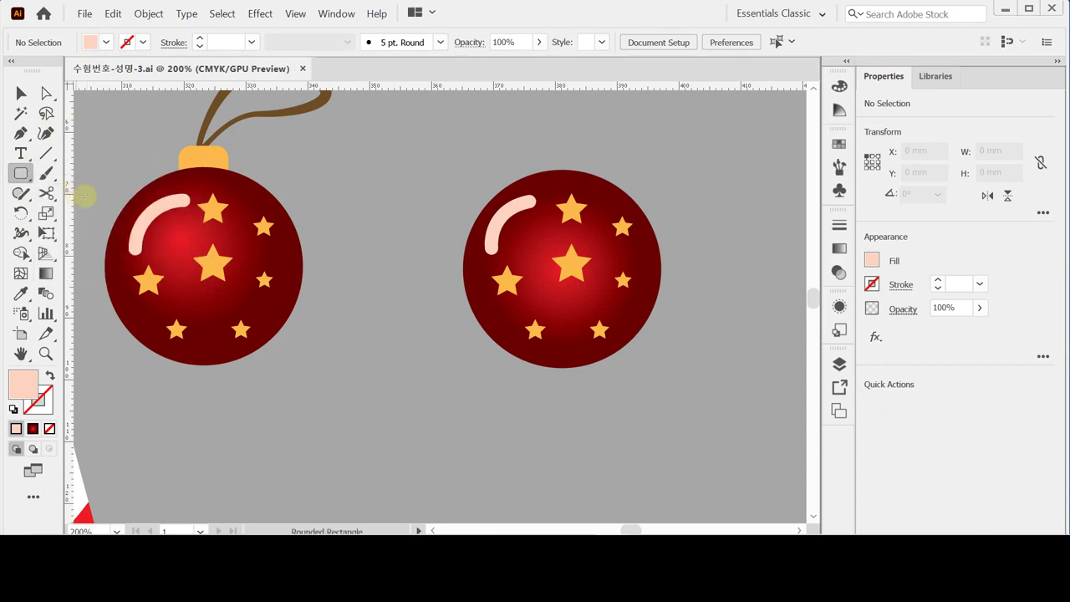
left_click(534, 154)
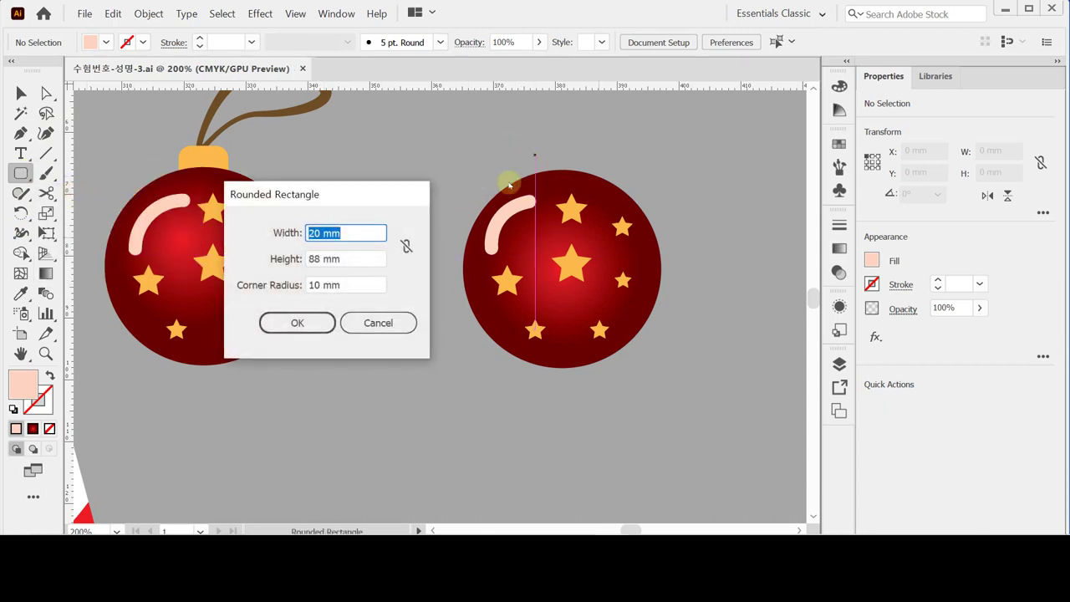
type("8")
key("Tab")
type("9")
key("Tab")
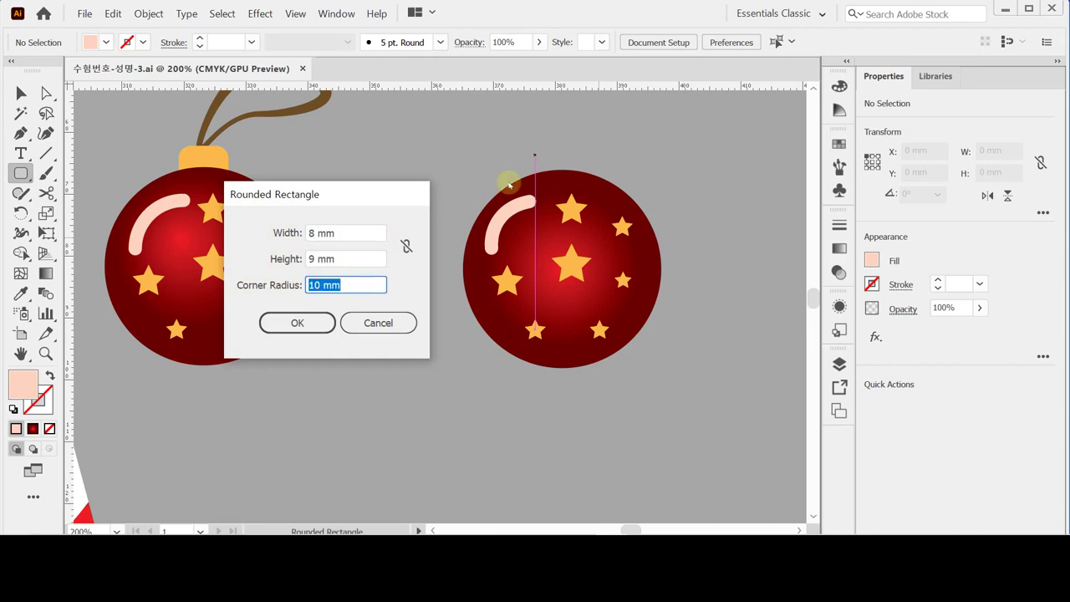
type("2")
key("Return")
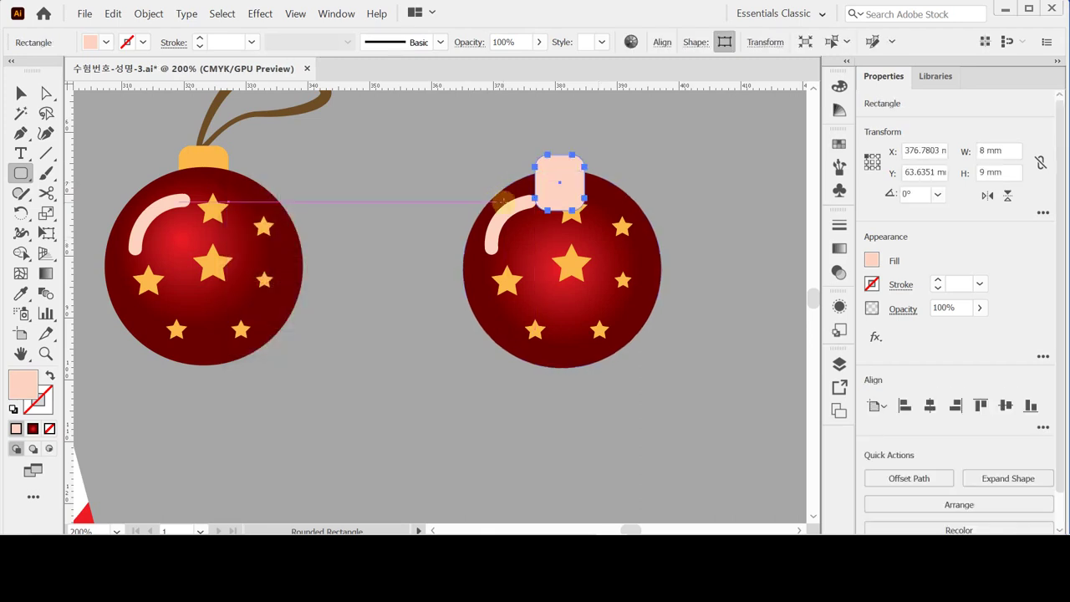
Fill the rounded rectangle with the reference cap's orange and send it behind the red circle.
key("i")
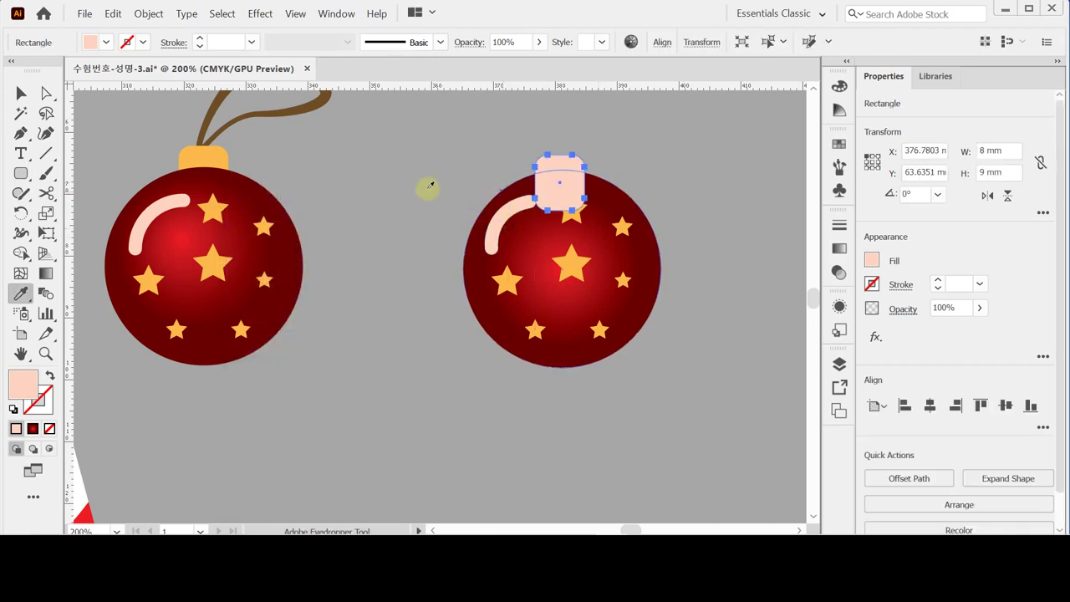
left_click(203, 159)
key("ctrl")
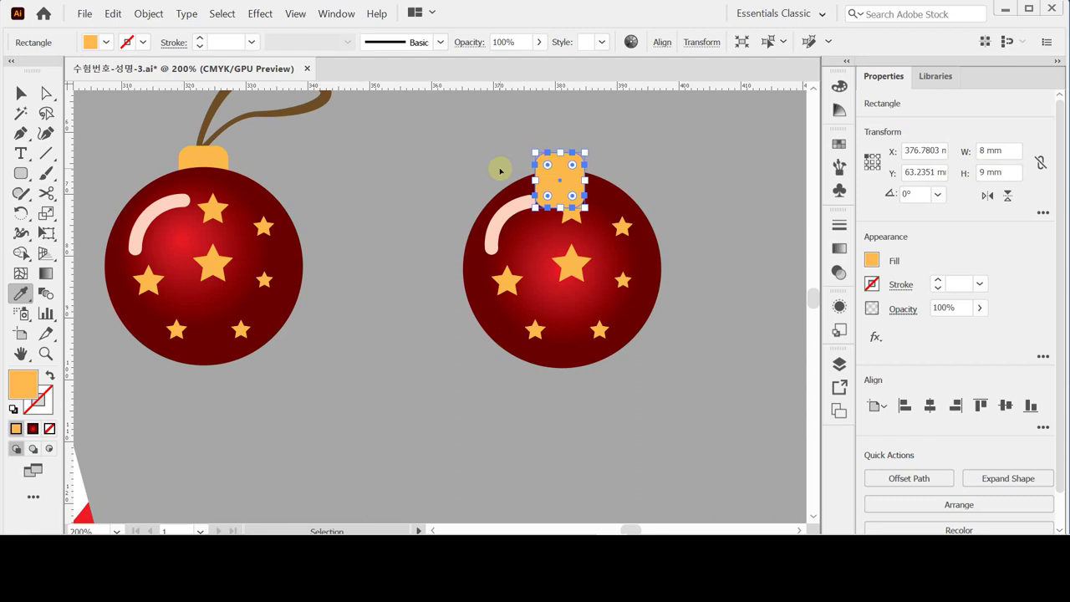
key("ctrl+shift+bracketleft")
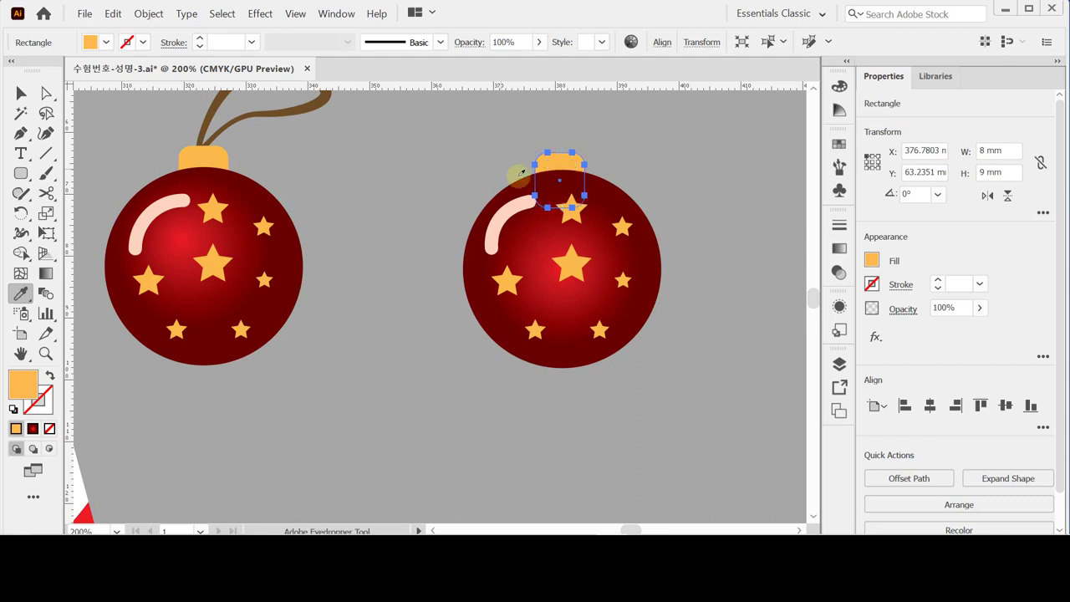
key("ctrl")
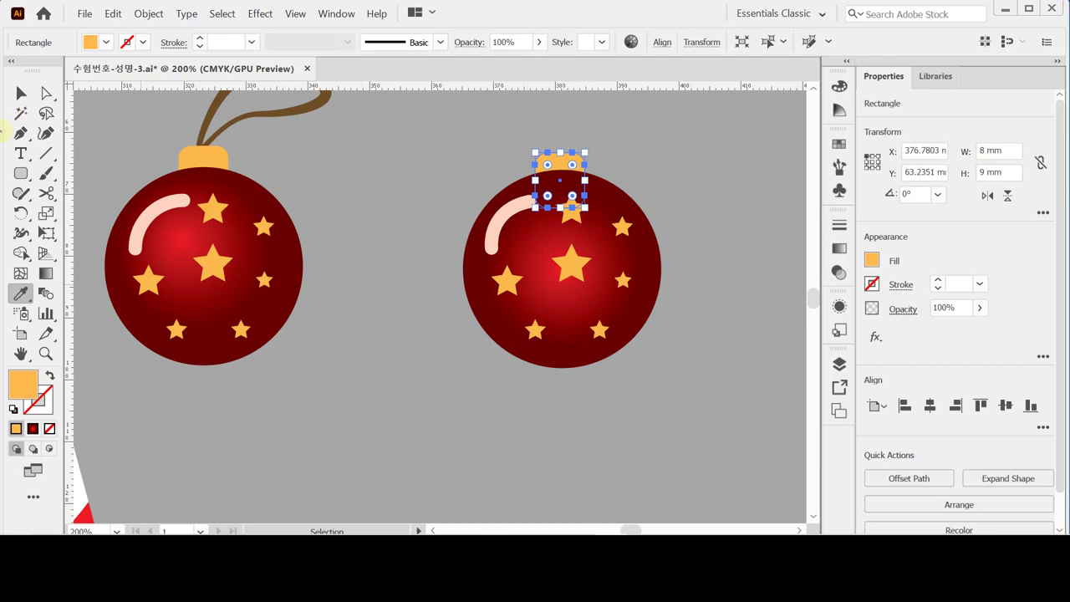
Center the orange cap and the red circle horizontally on each other.
left_click(22, 92)
left_click(556, 119)
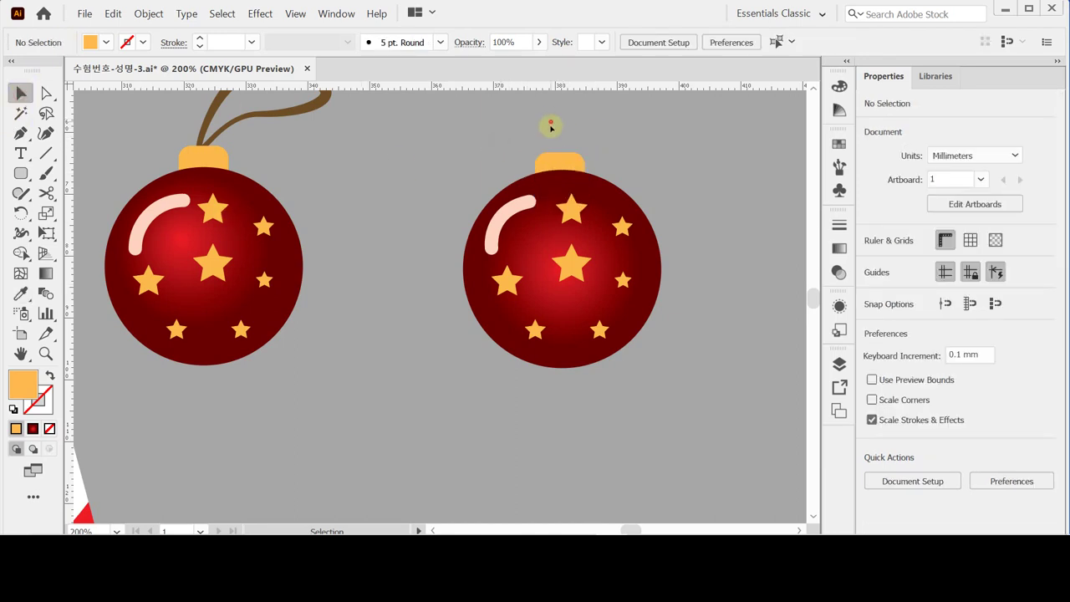
left_click_drag(569, 177, 570, 179)
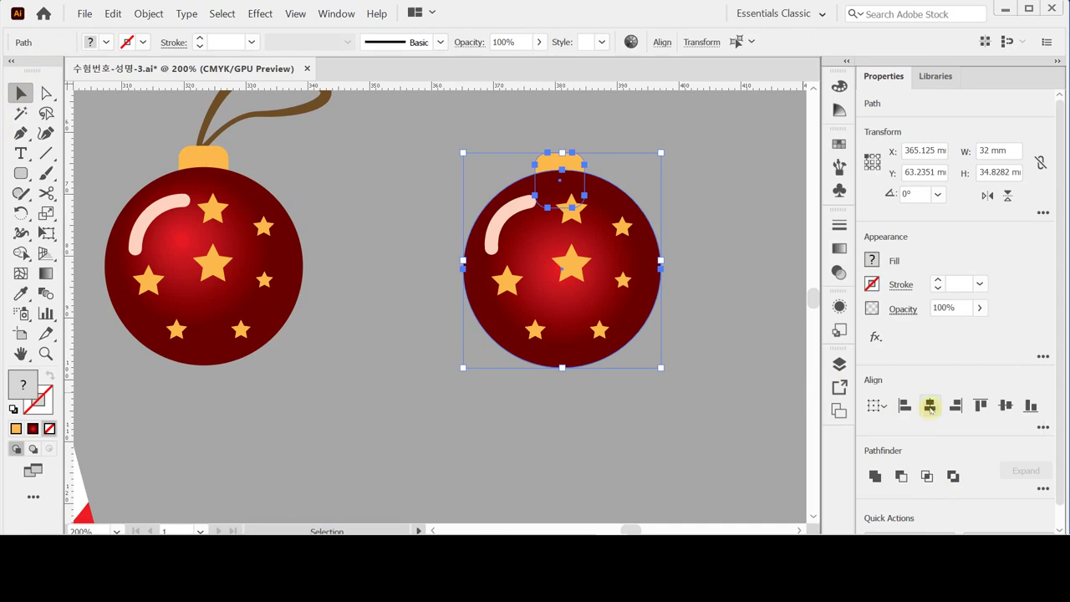
left_click(929, 405)
left_click(626, 439)
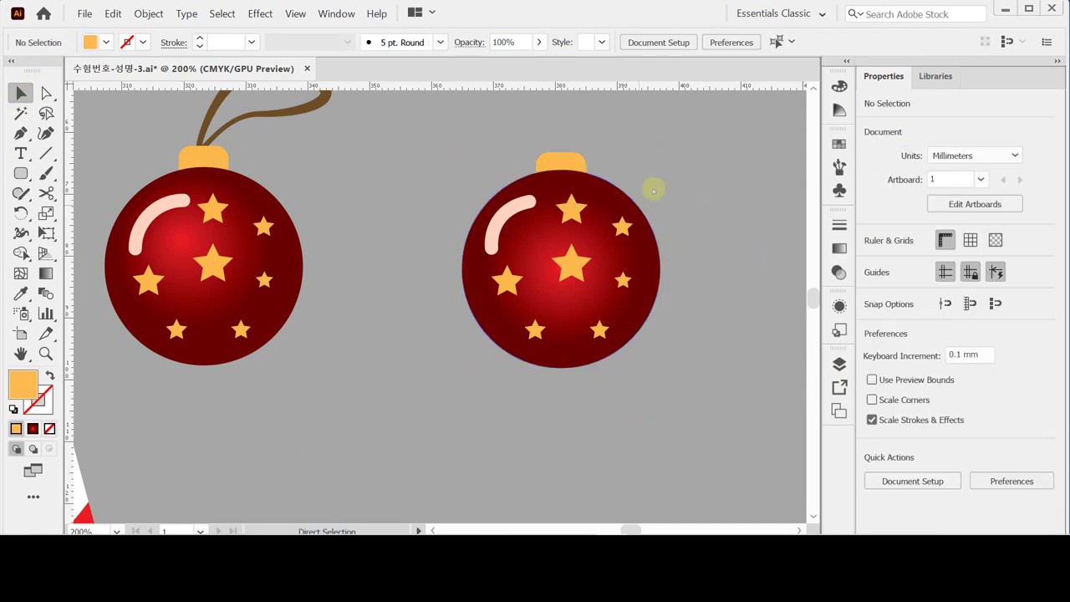
Nudge the orange cap up by 0.3 mm and save the file.
left_click(555, 163)
key("a")
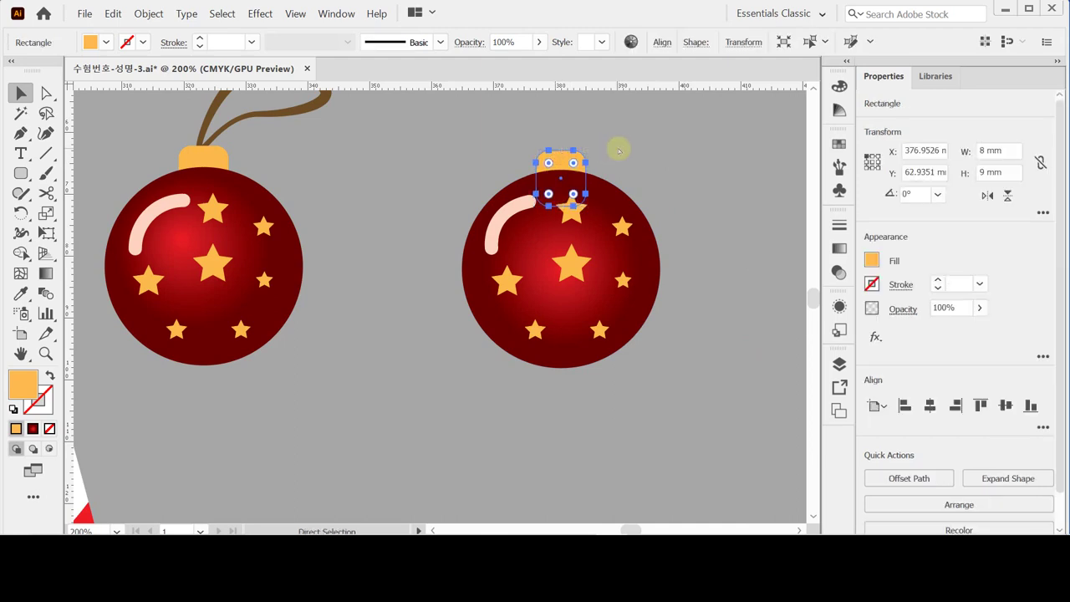
key("v")
key("ctrl+s")
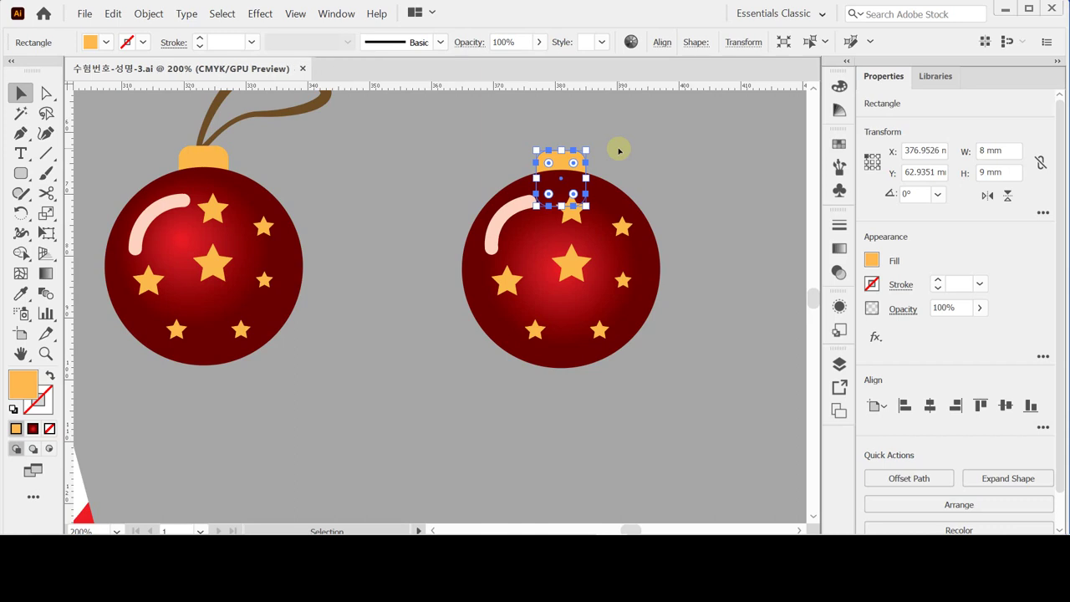
Set the Pen tool to no fill and a stroke in the brown taken from the reference ornament's hanging loop.
left_click_drag(375, 246, 374, 311)
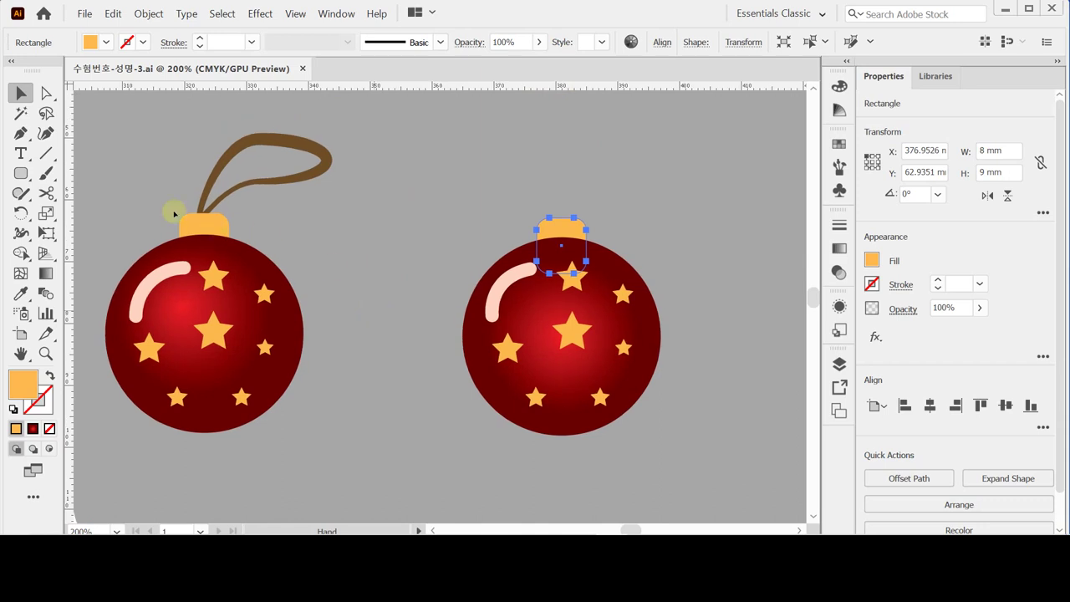
left_click(422, 136)
left_click(21, 133)
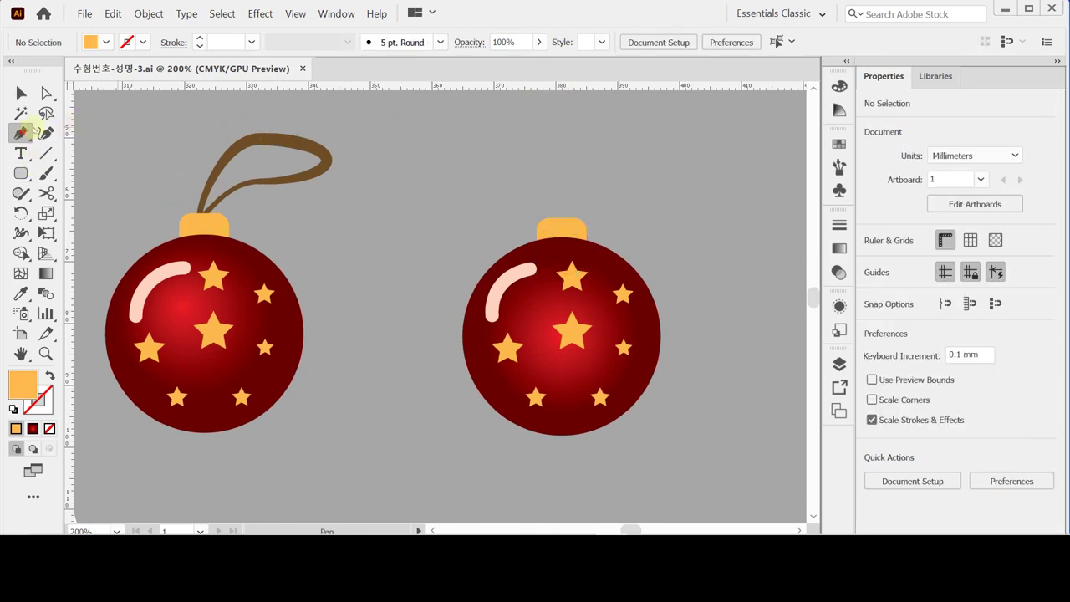
left_click_drag(565, 205, 557, 216)
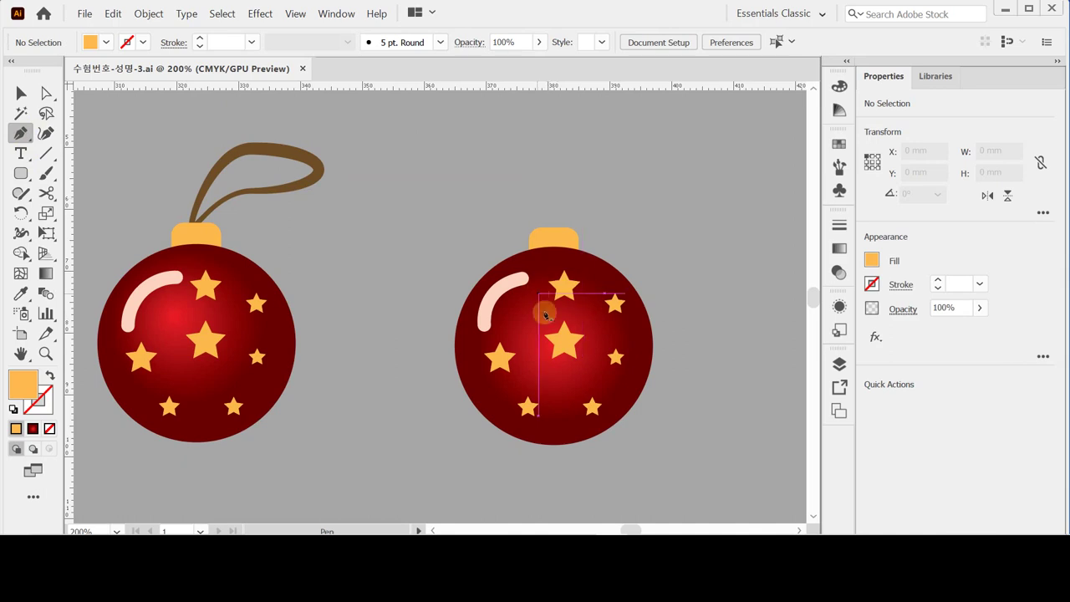
left_click(319, 173, "ctrl")
left_click(358, 262, "ctrl")
left_click(49, 375)
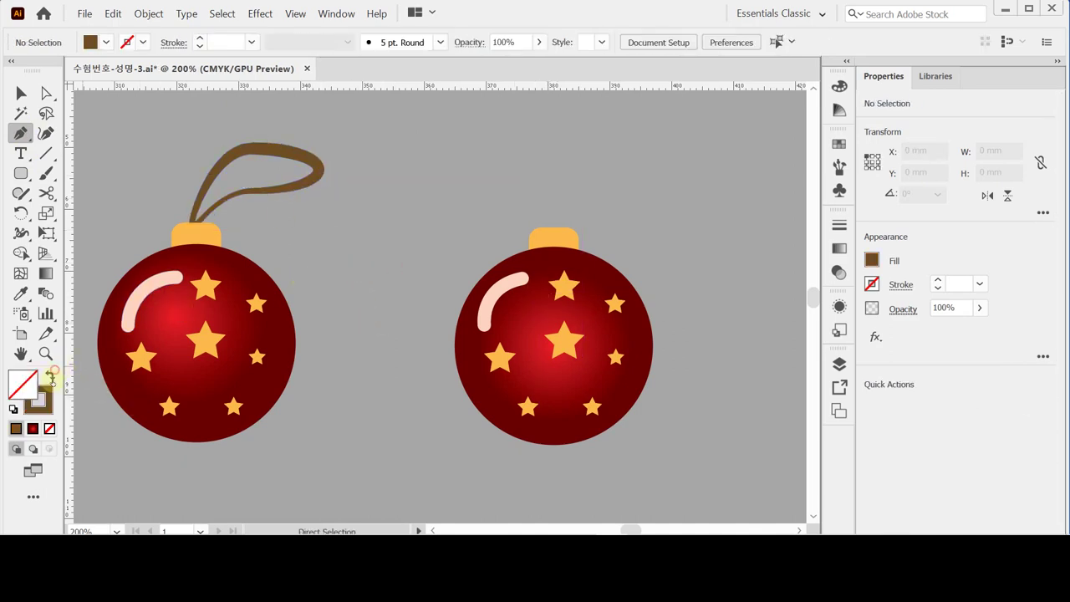
Draw a closed curved hanging loop from the new ornament's cap with a brown 1 pt stroke, adjusting its anchors to match the reference loop.
left_click(547, 240)
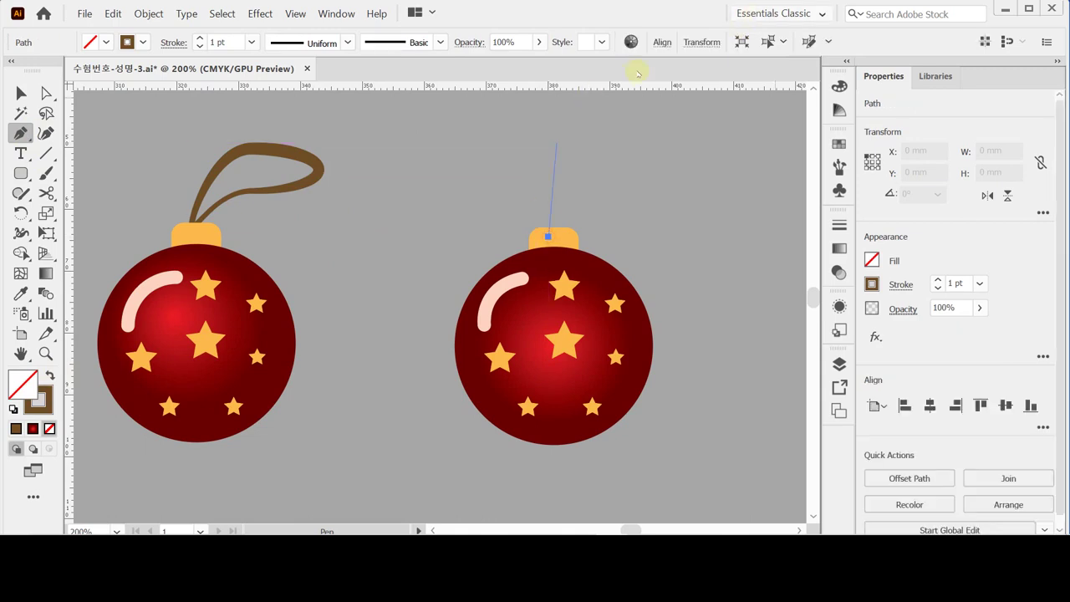
left_click_drag(583, 157, 621, 147)
left_click_drag(694, 161, 699, 175)
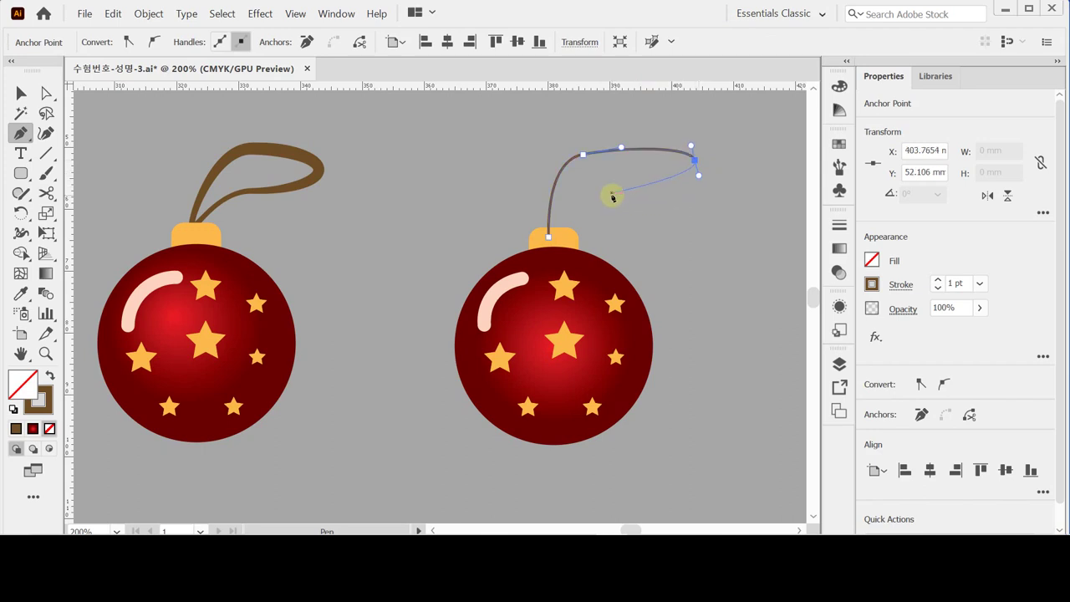
left_click_drag(608, 198, 582, 203)
left_click(549, 239)
left_click_drag(548, 240, 610, 192)
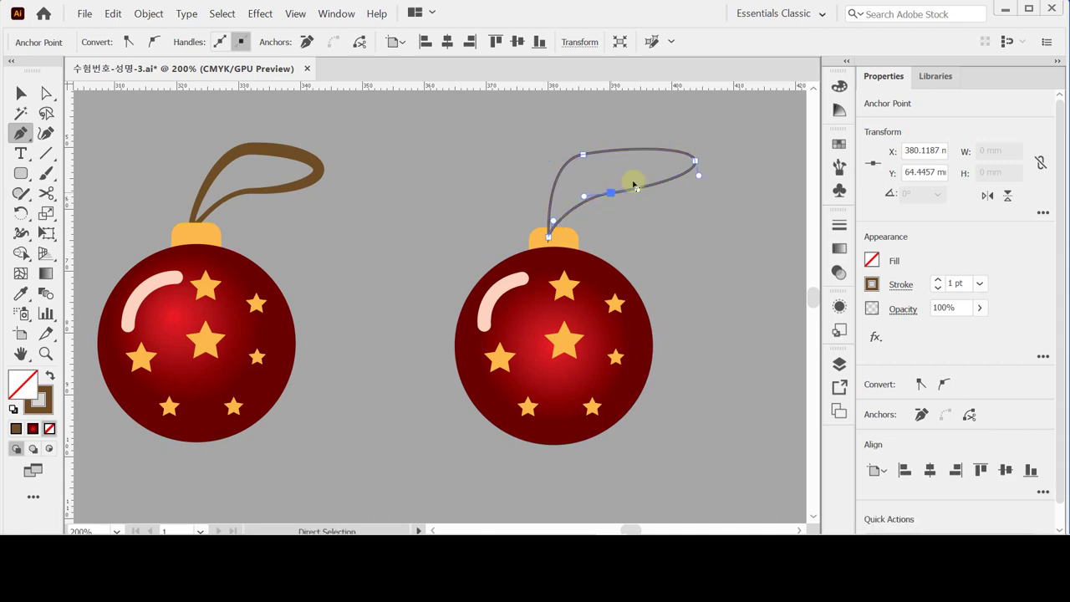
left_click_drag(584, 157, 603, 146)
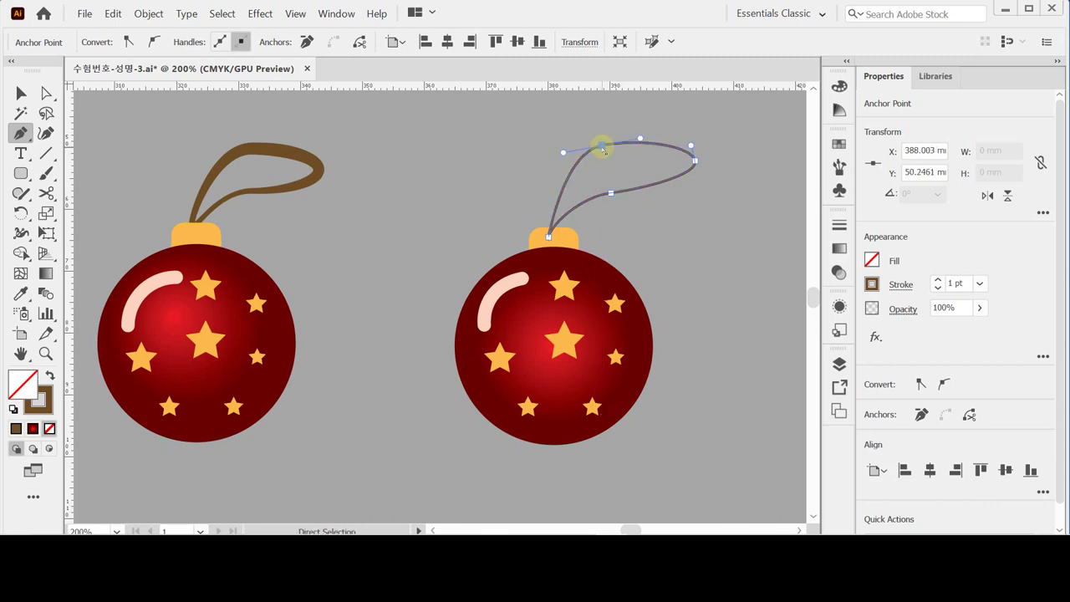
Save the file and widen the new ornament's hanging loop stroke to about 6.4 pt with the Width tool, tapering it toward the cap.
left_click(695, 160)
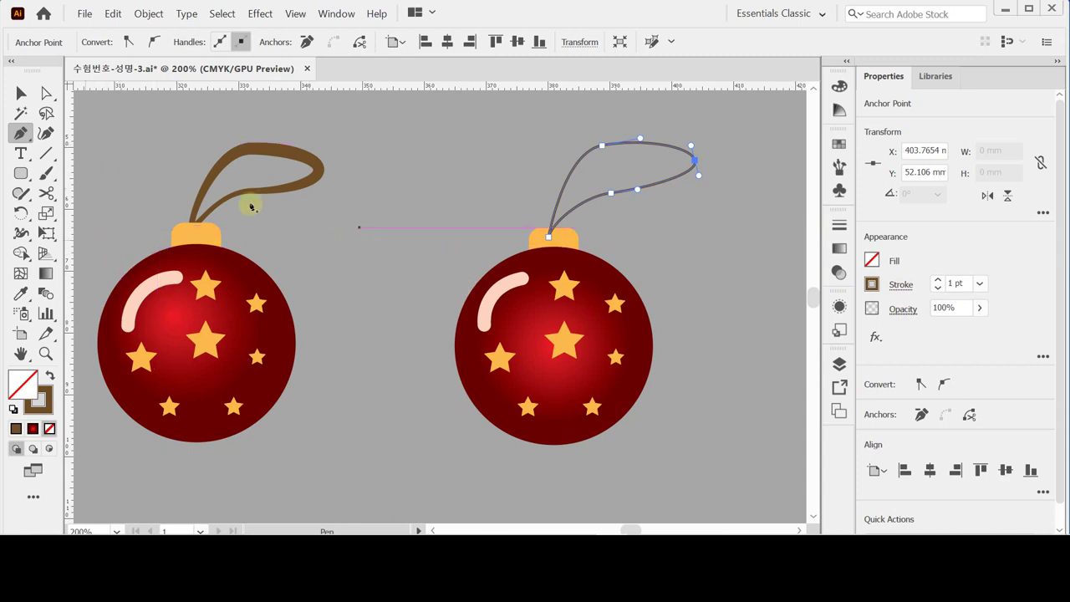
key("ctrl+s")
key("shift+w")
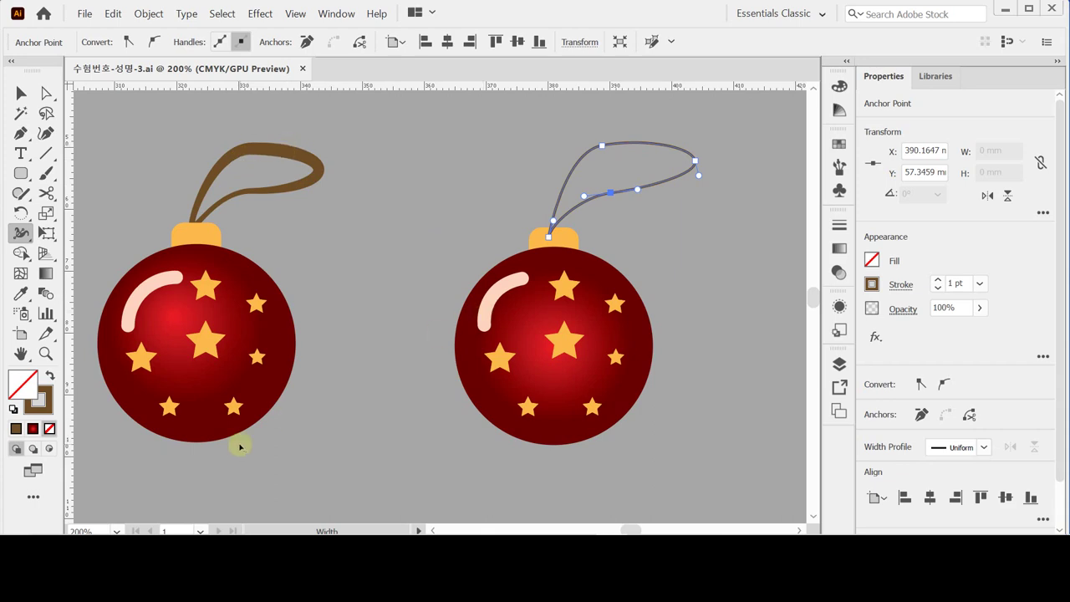
left_click(23, 234)
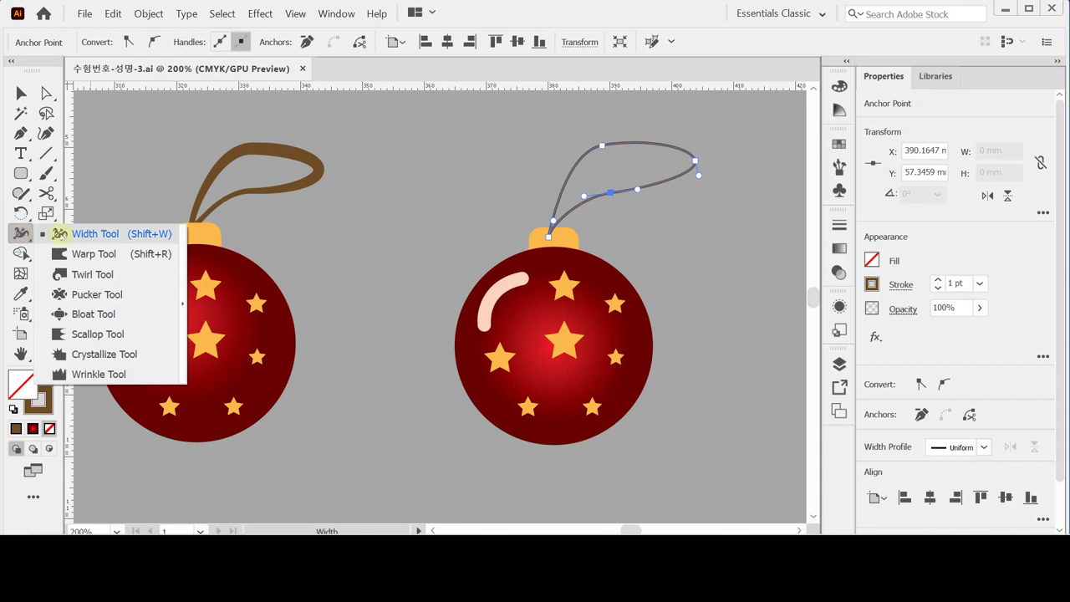
left_click(60, 234)
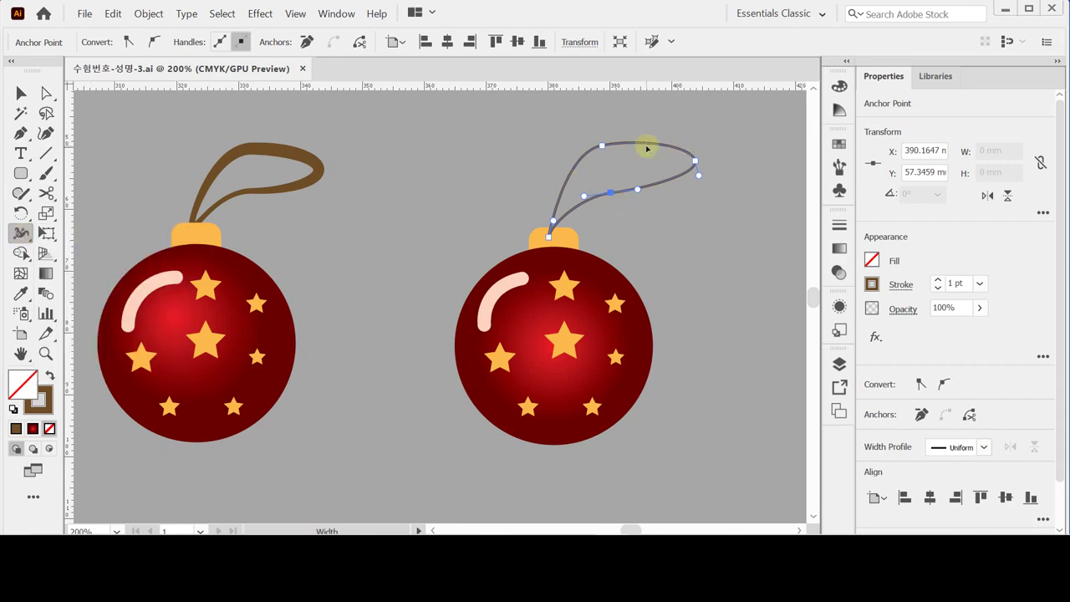
left_click_drag(646, 144, 646, 152)
left_click_drag(645, 153, 645, 151)
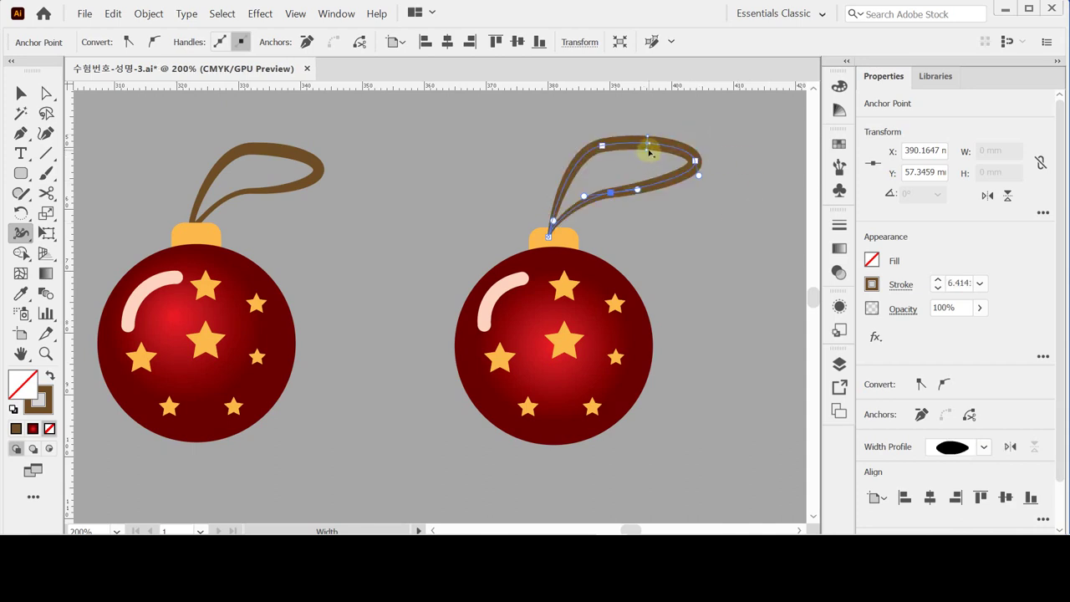
left_click_drag(685, 162, 686, 155)
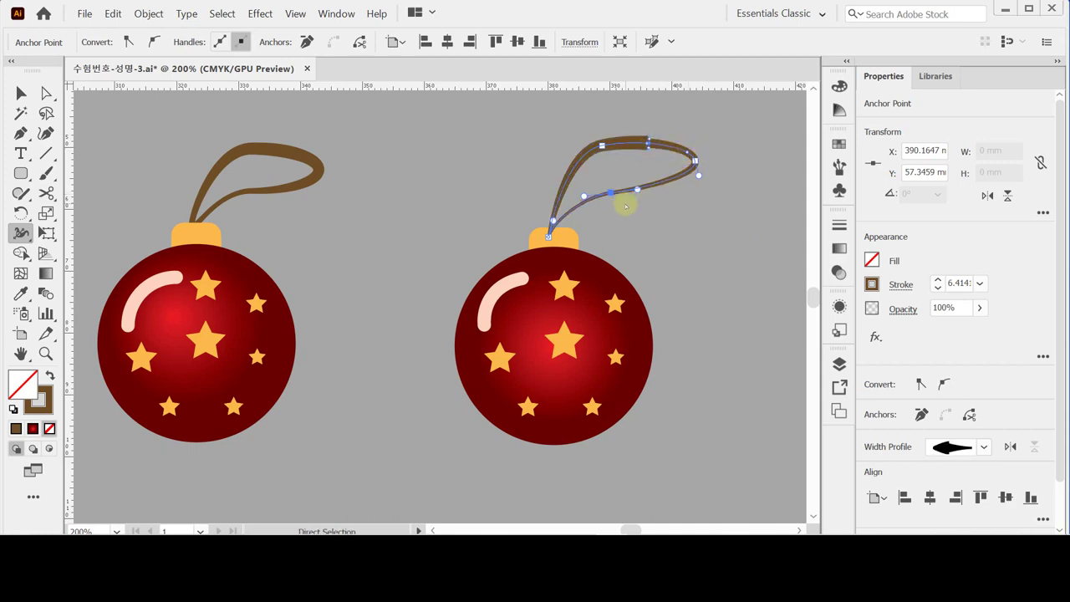
left_click_drag(625, 204, 618, 201)
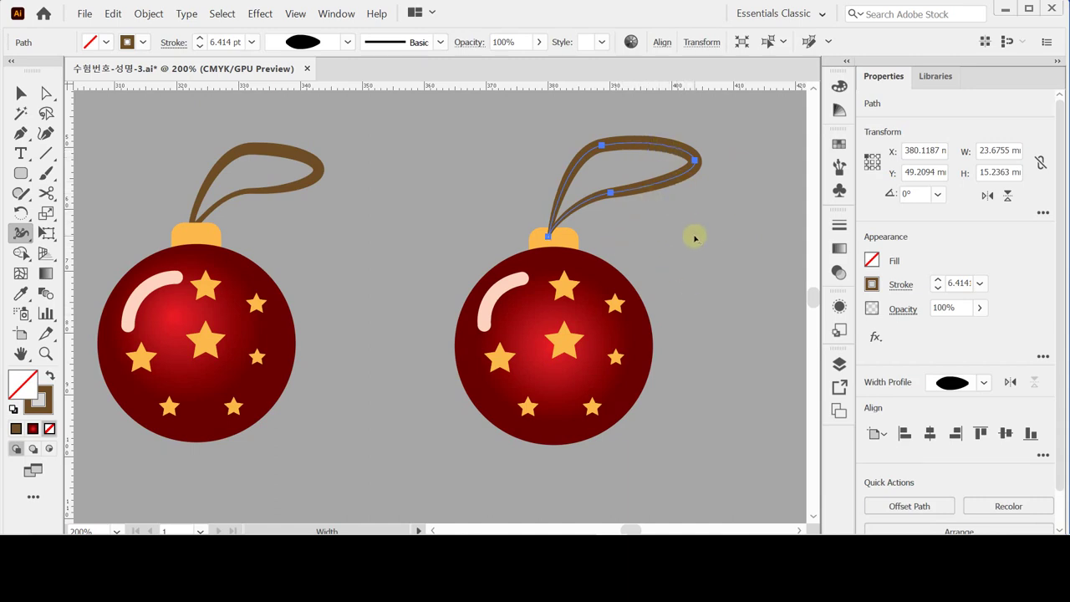
Expand the appearance of the widened hanging loop into a filled brown shape and deselect it.
left_click(149, 13)
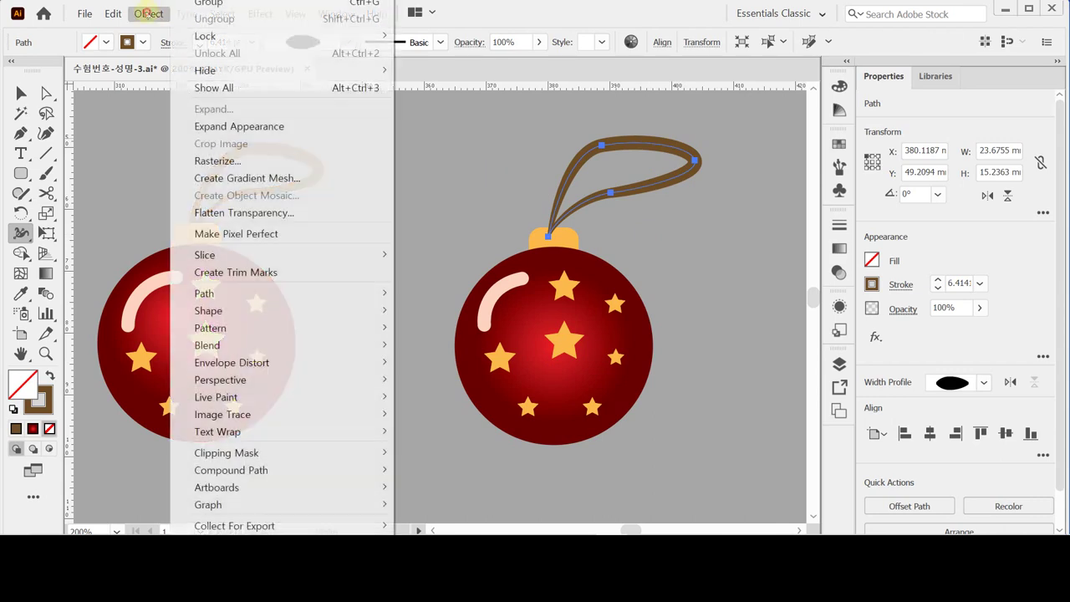
left_click(275, 126)
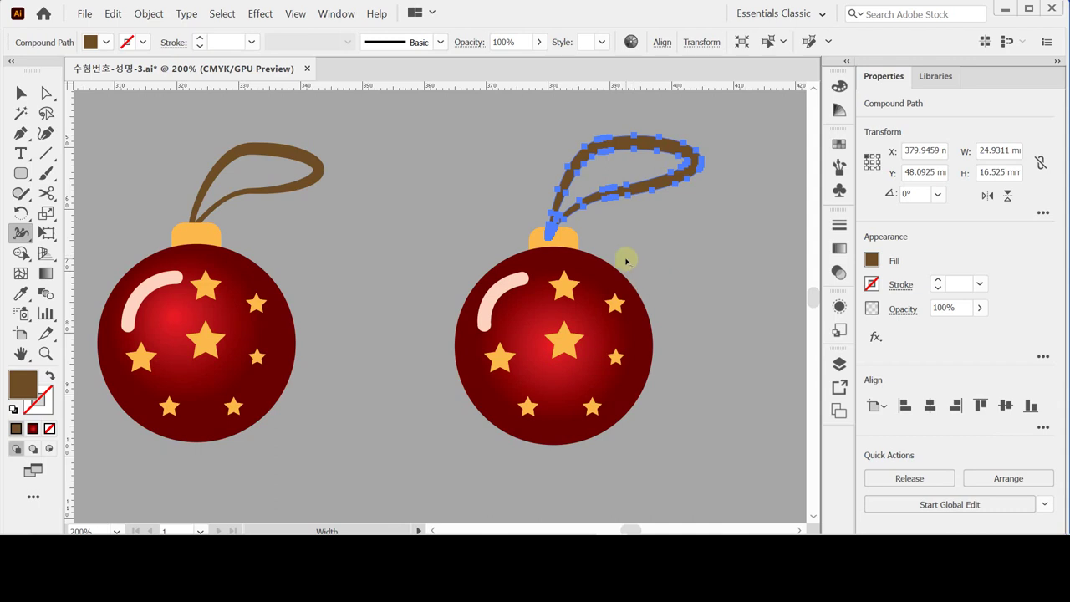
key("ctrl")
left_click(626, 261, "ctrl")
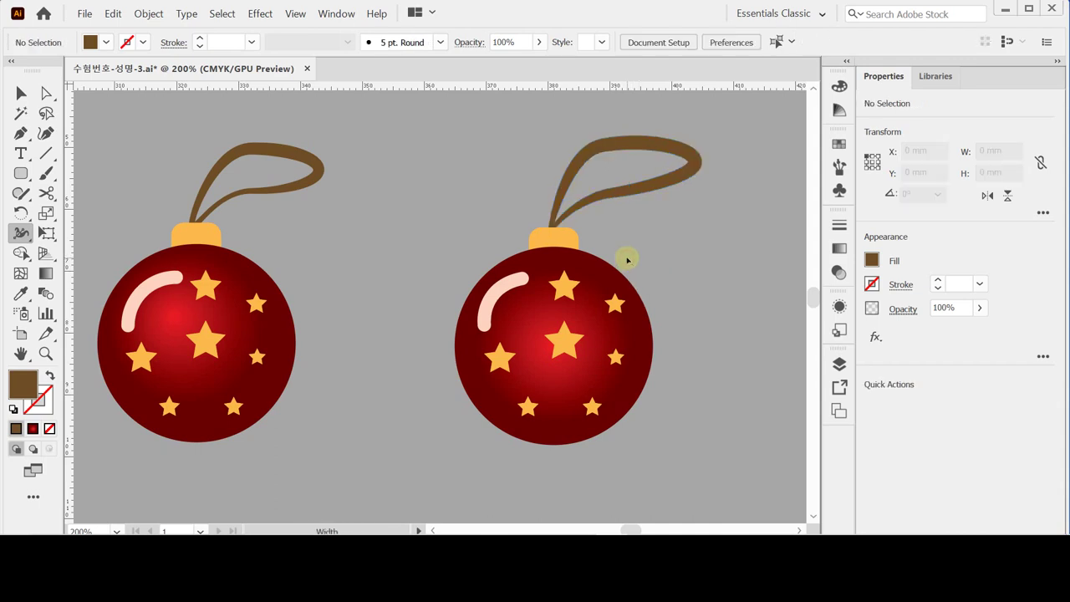
left_click(21, 93)
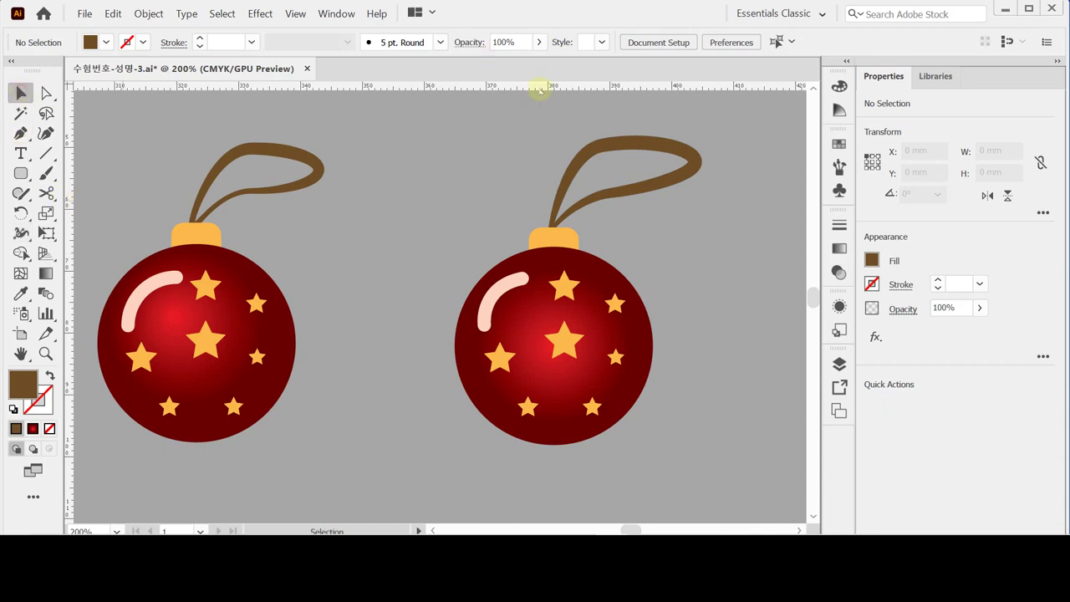
left_click(650, 193)
left_click(727, 247)
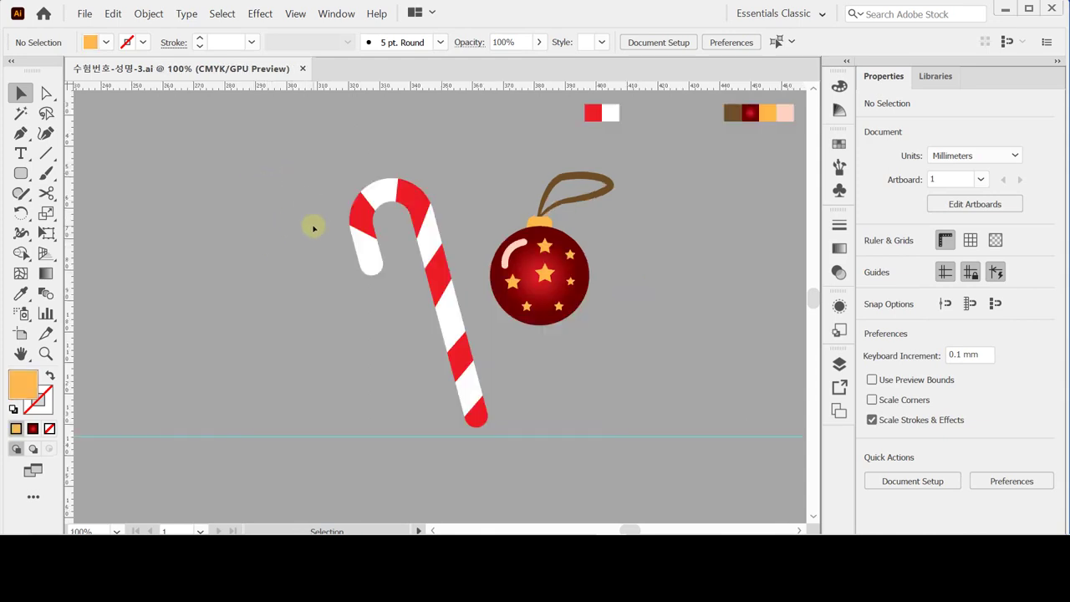
Create a dynamic symbol named 장식 with export type Graphic from the candy cane and the finished ornament.
left_click_drag(303, 159, 589, 383)
left_click_drag(539, 333, 666, 428)
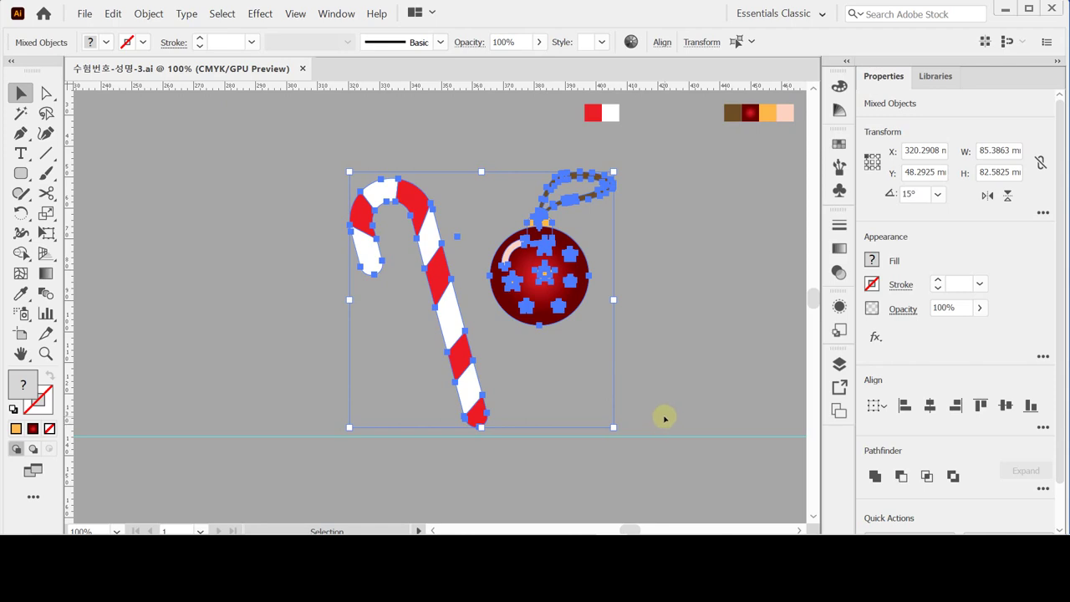
left_click(840, 190)
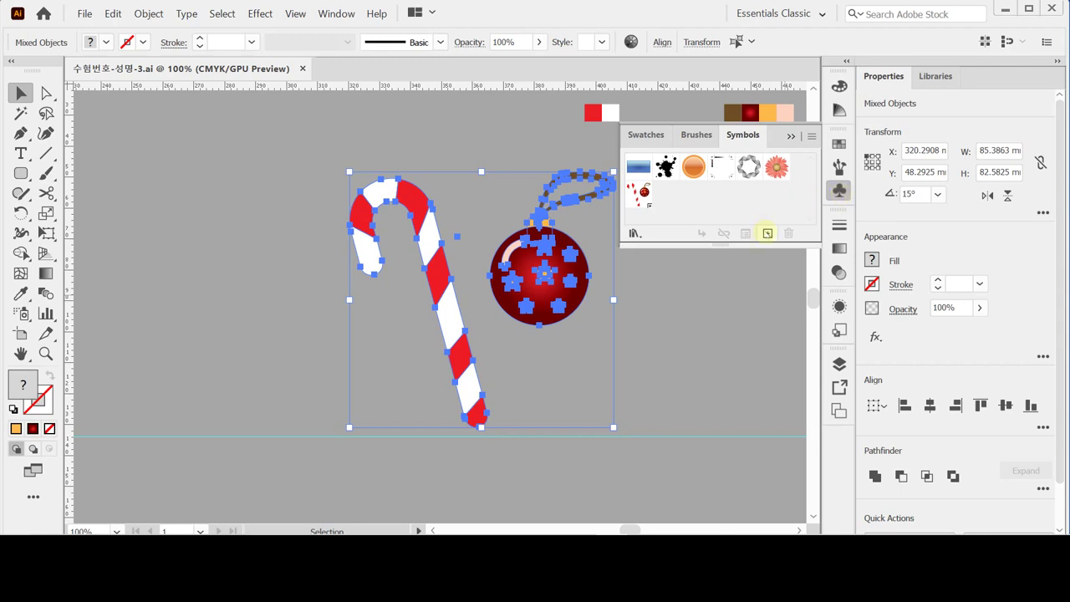
left_click(766, 233)
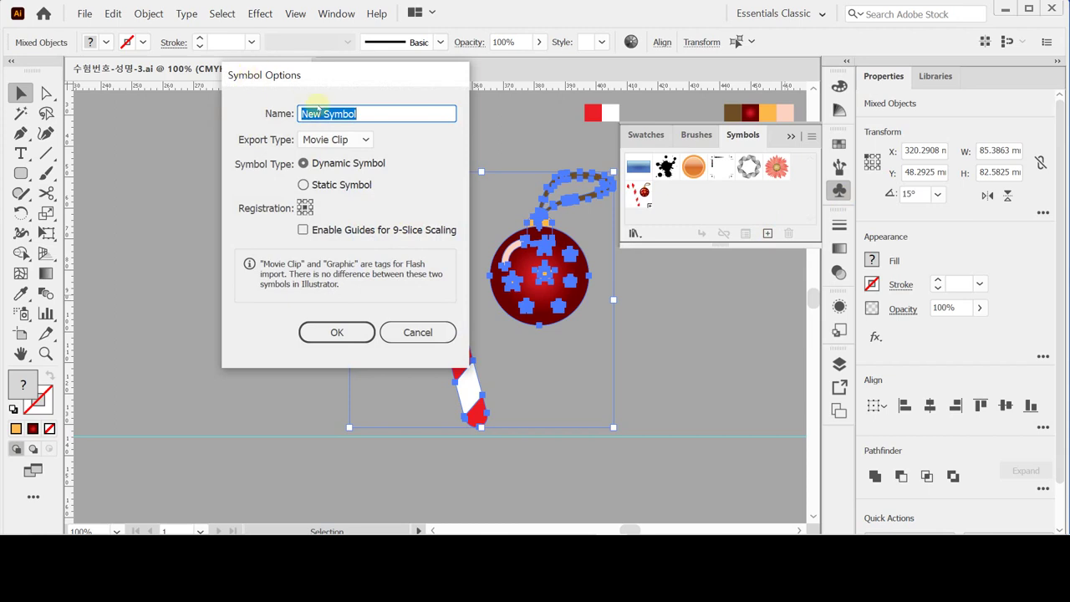
type("wkd")
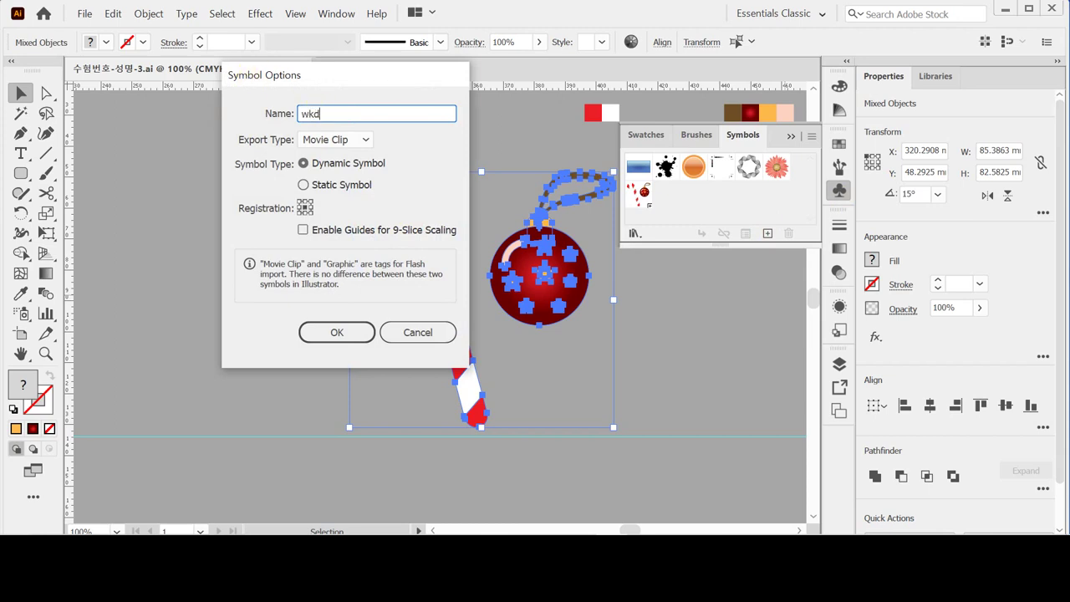
key("BackSpace")
key("BackSpace")
key("BackSpace")
type("장식")
left_click(366, 139)
left_click(342, 175)
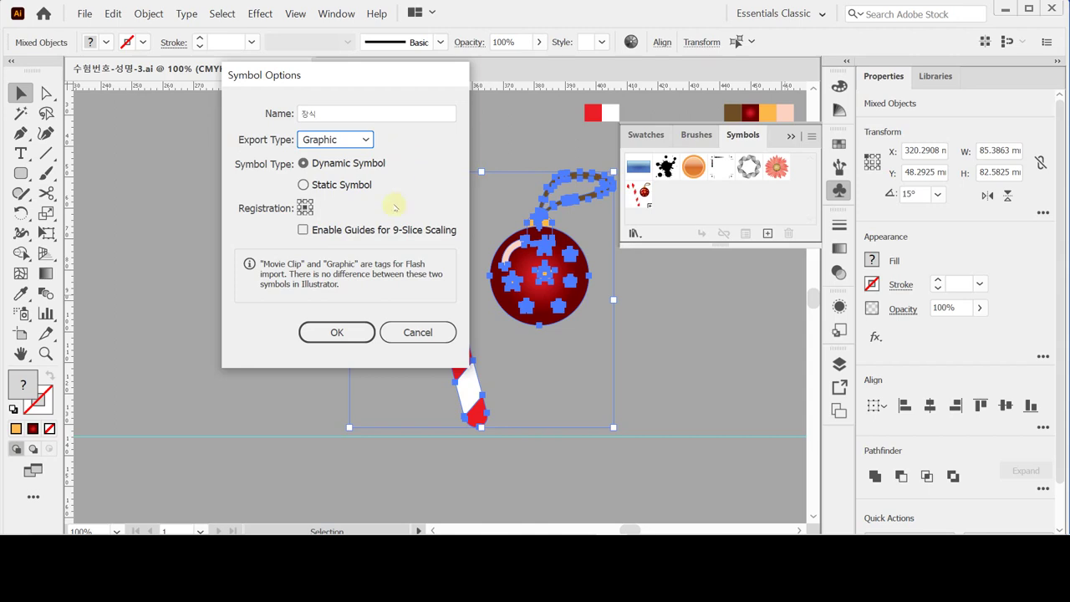
left_click(342, 332)
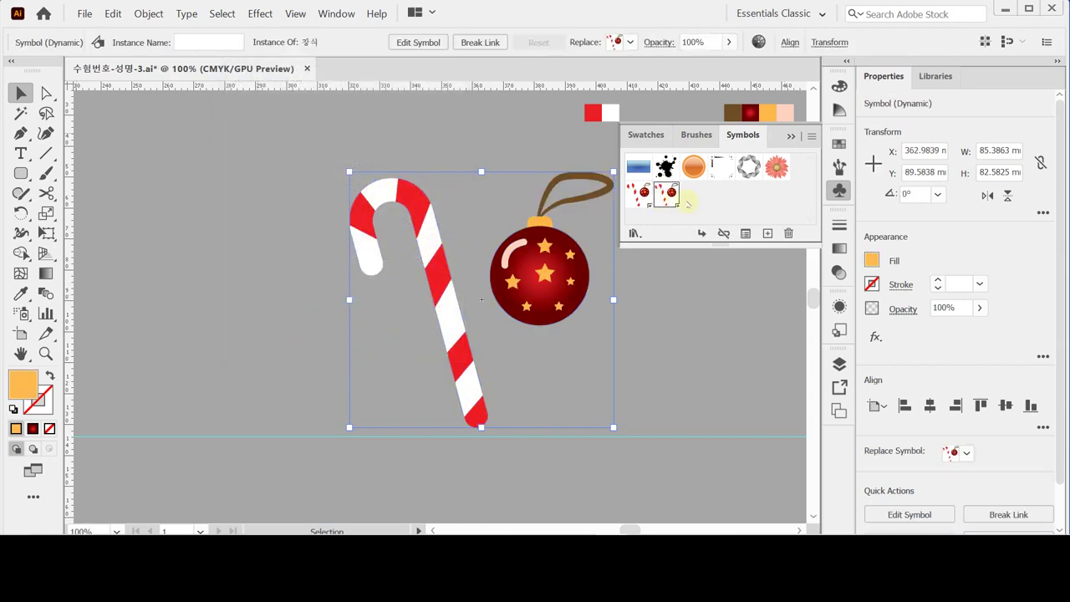
Delete the candy cane and ornament symbol instance from the pasteboard.
left_click(269, 266)
left_click(371, 218)
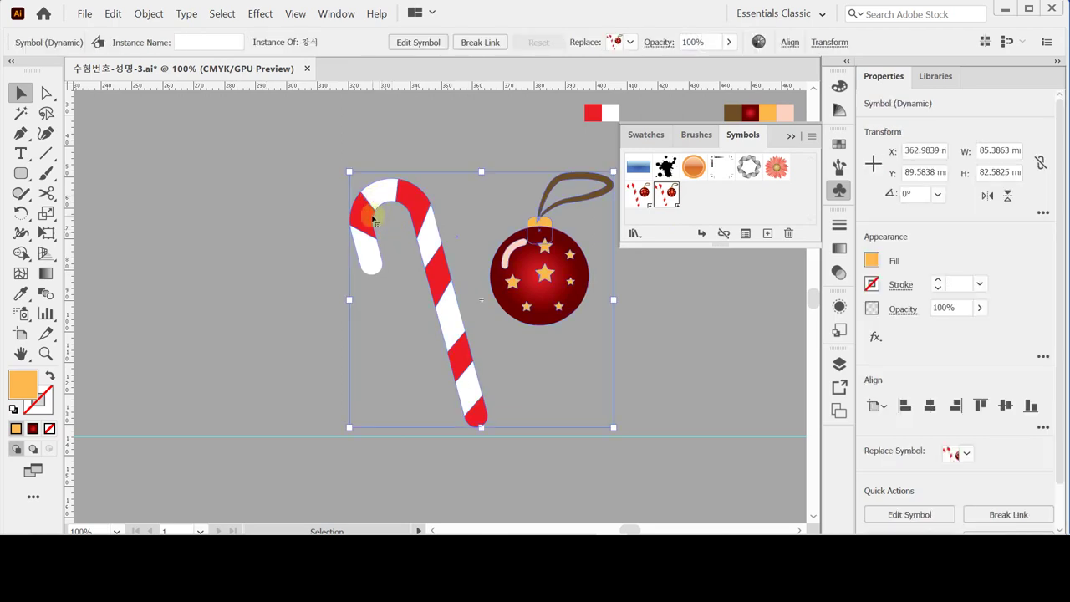
key("Delete")
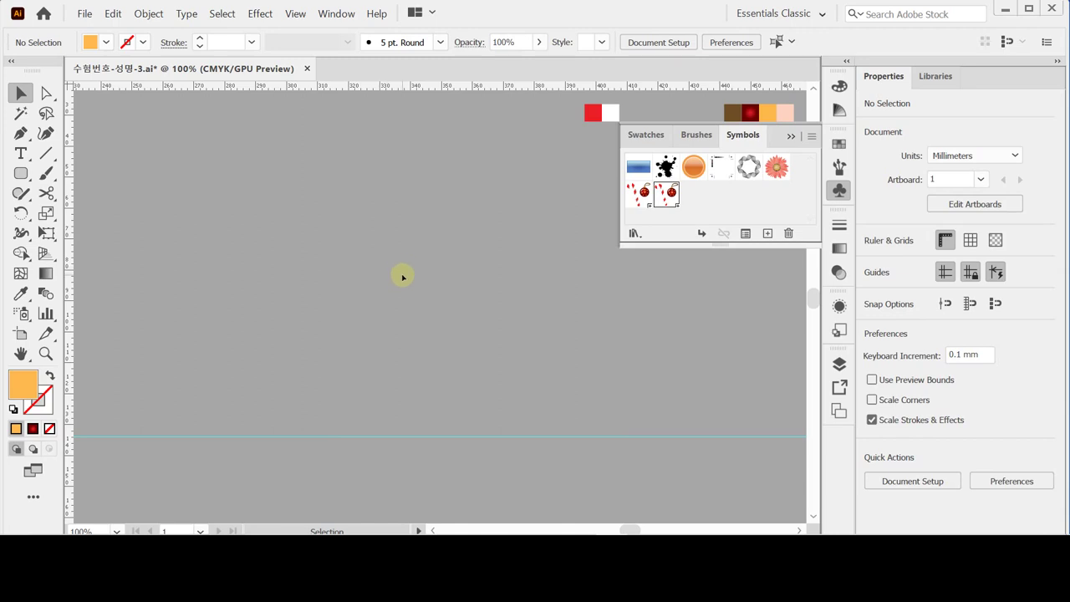
Detach the symbol tools as a floating palette and choose the Symbol Sprayer with the 장식 symbol.
key("ctrl+0")
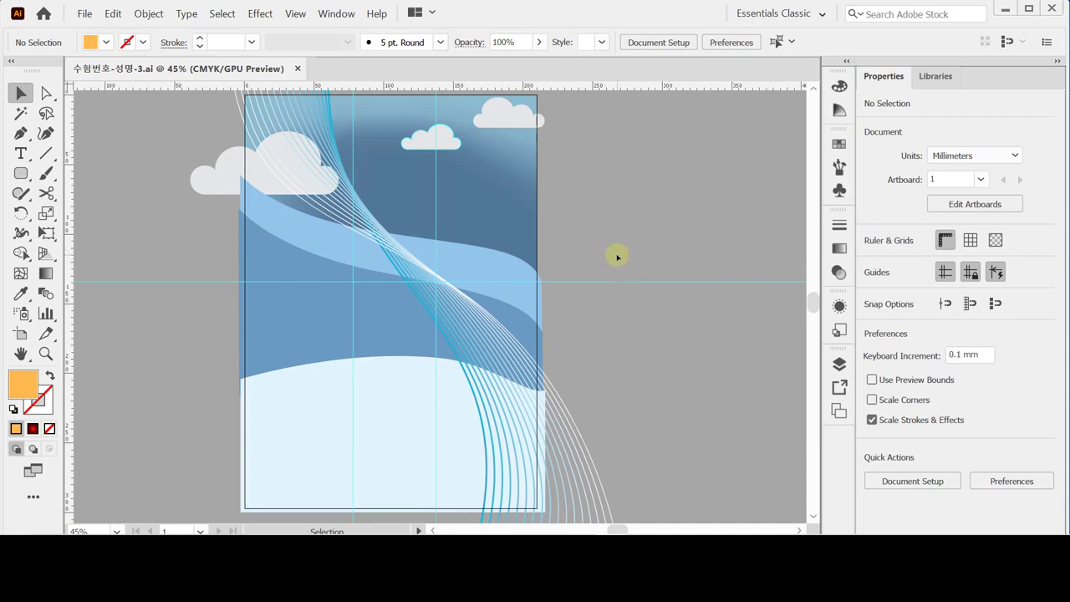
left_click(23, 314)
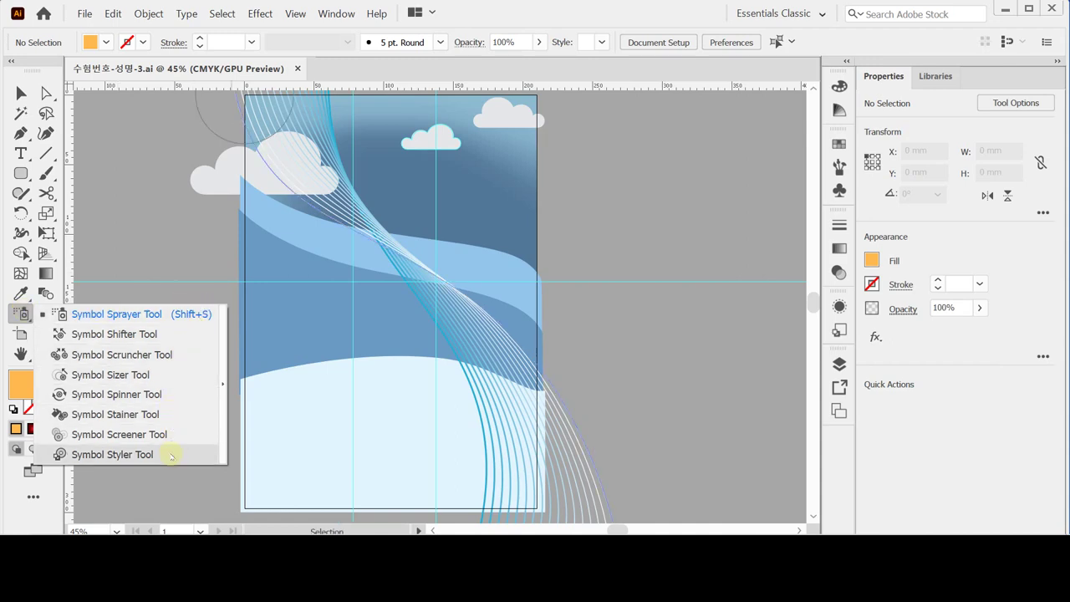
left_click(223, 413)
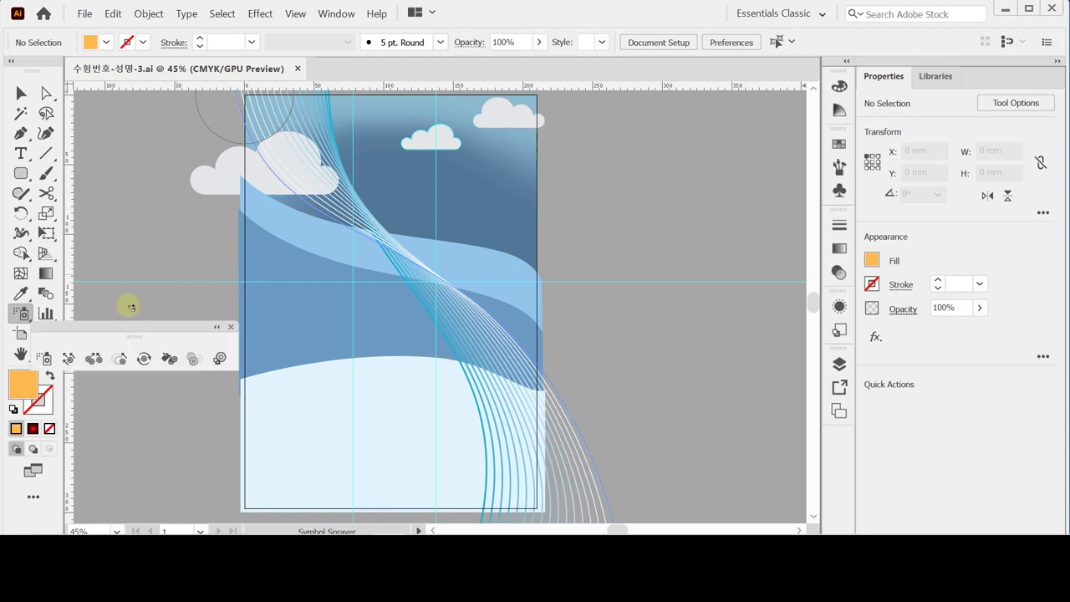
mouse_move(143, 326)
left_mouse_down()
mouse_move(191, 279)
mouse_move(198, 113)
left_mouse_up()
left_click(99, 141)
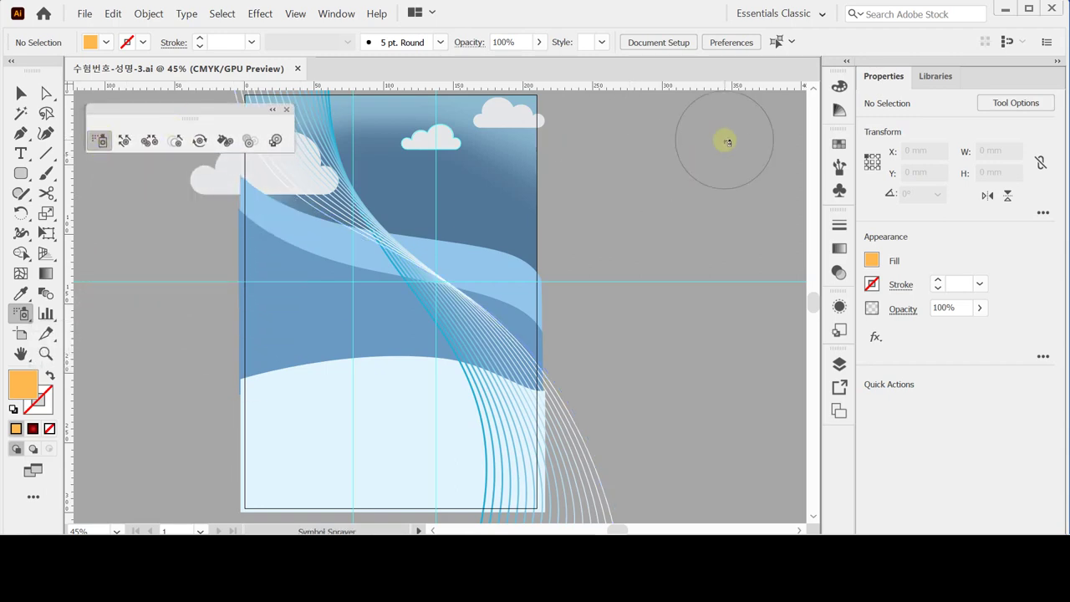
left_click(839, 190)
left_click(678, 196)
left_click(838, 191)
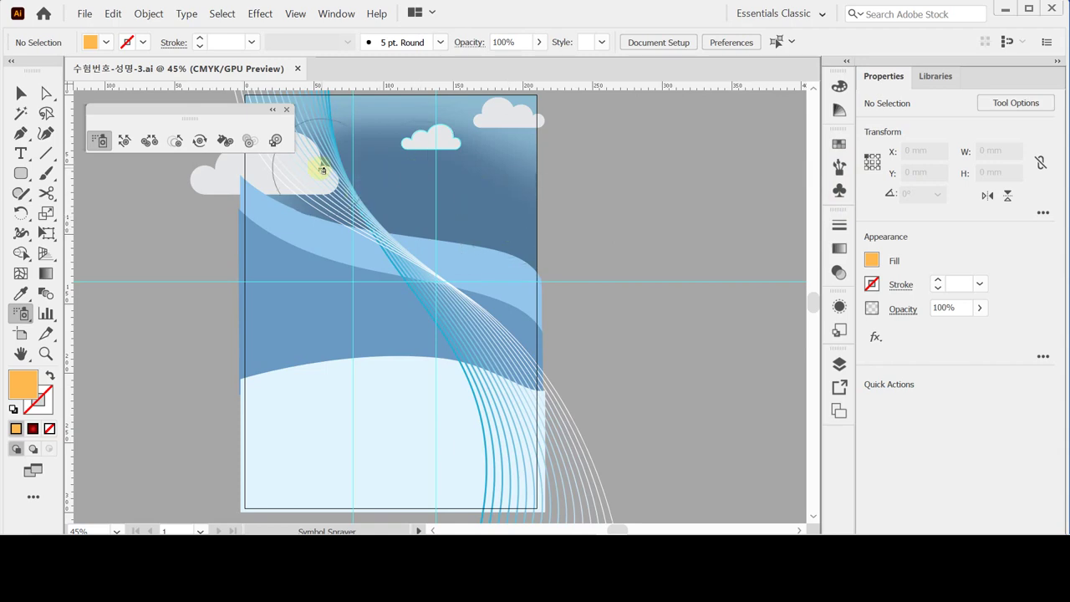
mouse_move(318, 170)
left_mouse_down()
mouse_move(363, 192)
mouse_move(423, 277)
mouse_move(313, 376)
mouse_move(546, 338)
mouse_move(586, 310)
left_mouse_up()
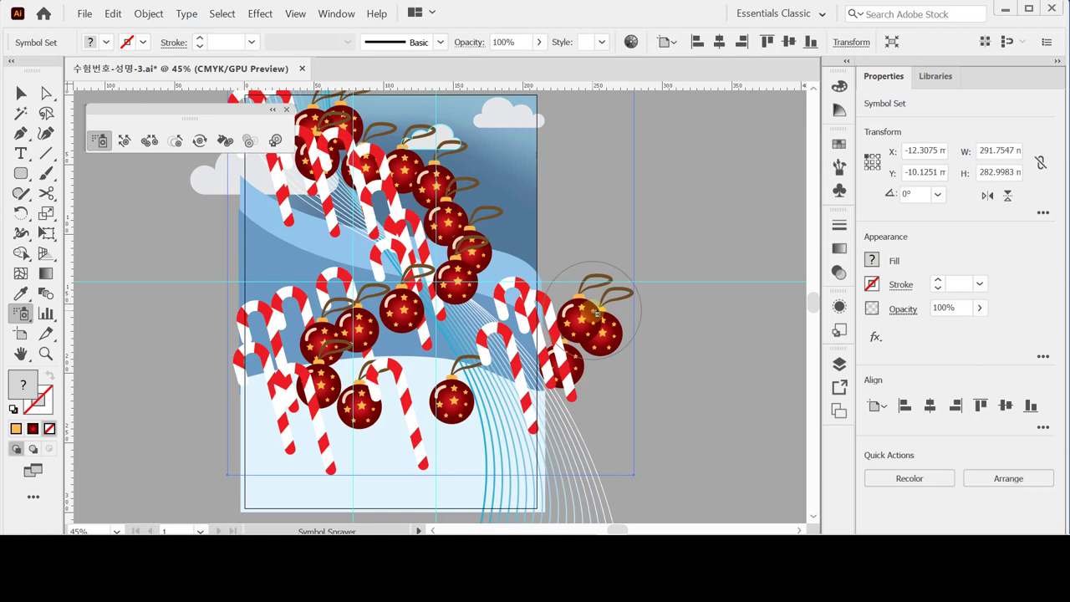
left_click_drag(597, 314, 597, 299)
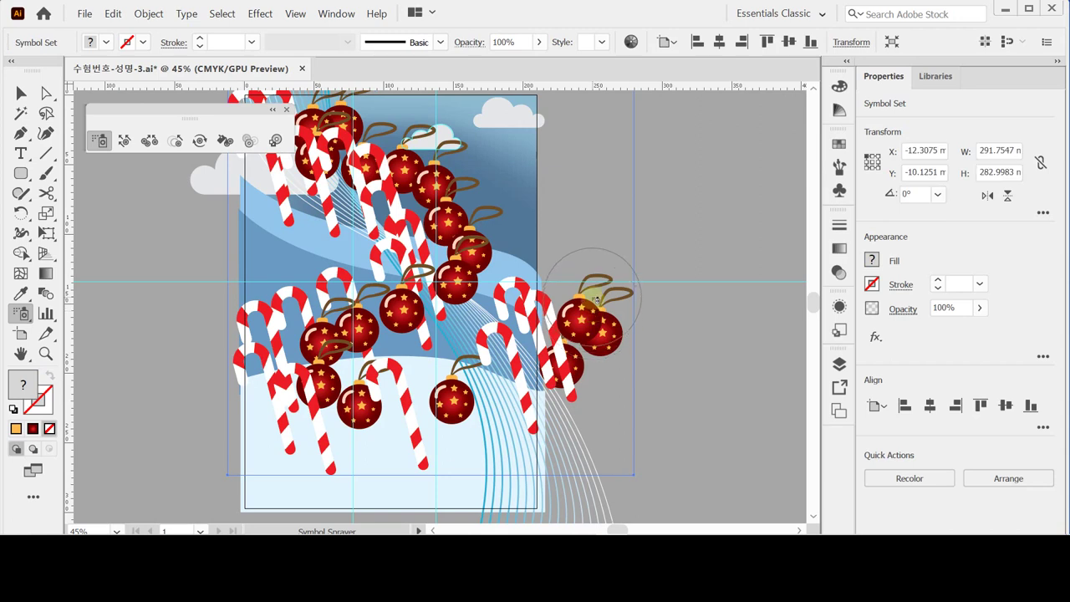
left_click_drag(596, 297, 592, 293)
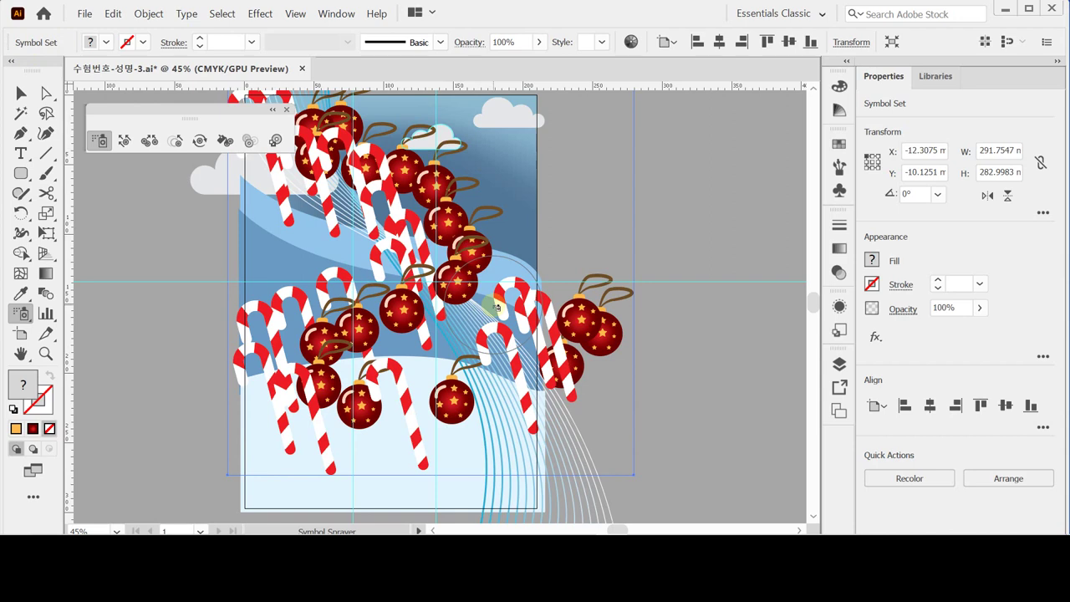
key("Delete")
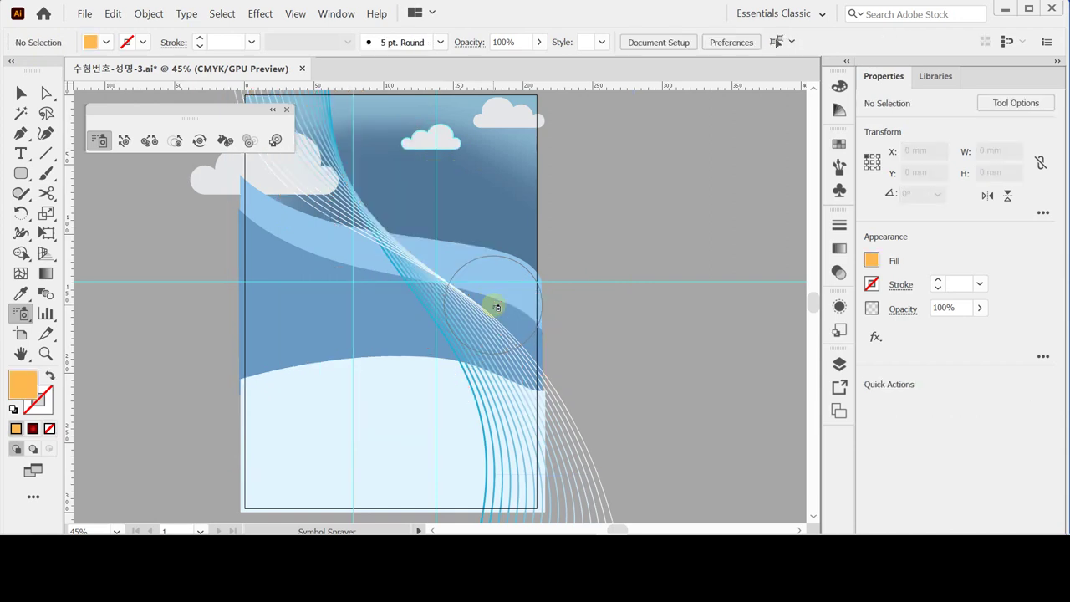
Spray six single 장식 symbol instances across the poster and remove the one below its centre from the set.
left_click(313, 149)
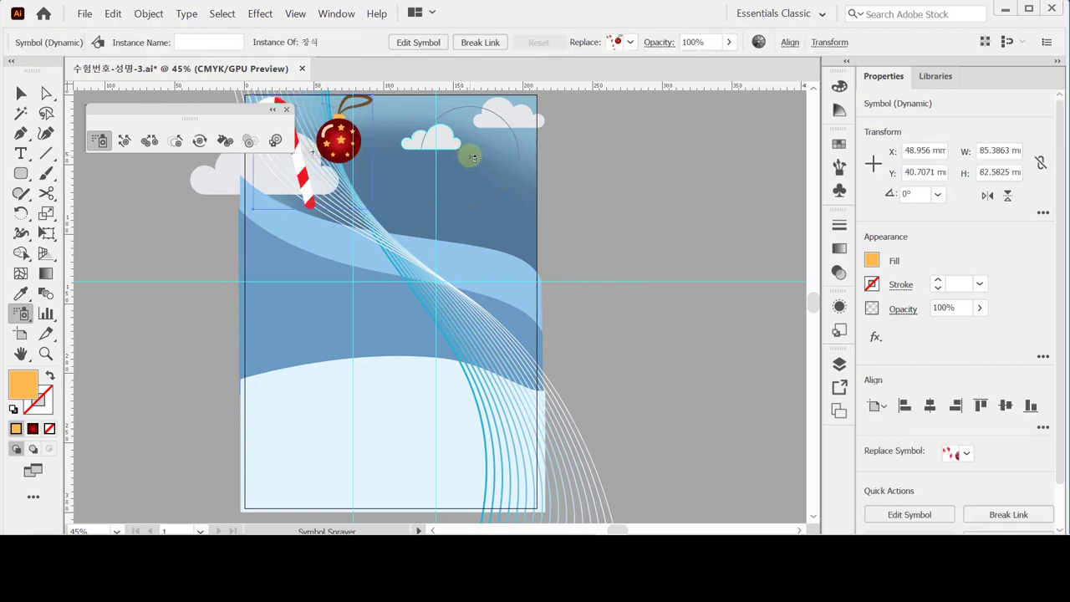
left_click(471, 156)
left_click(351, 262)
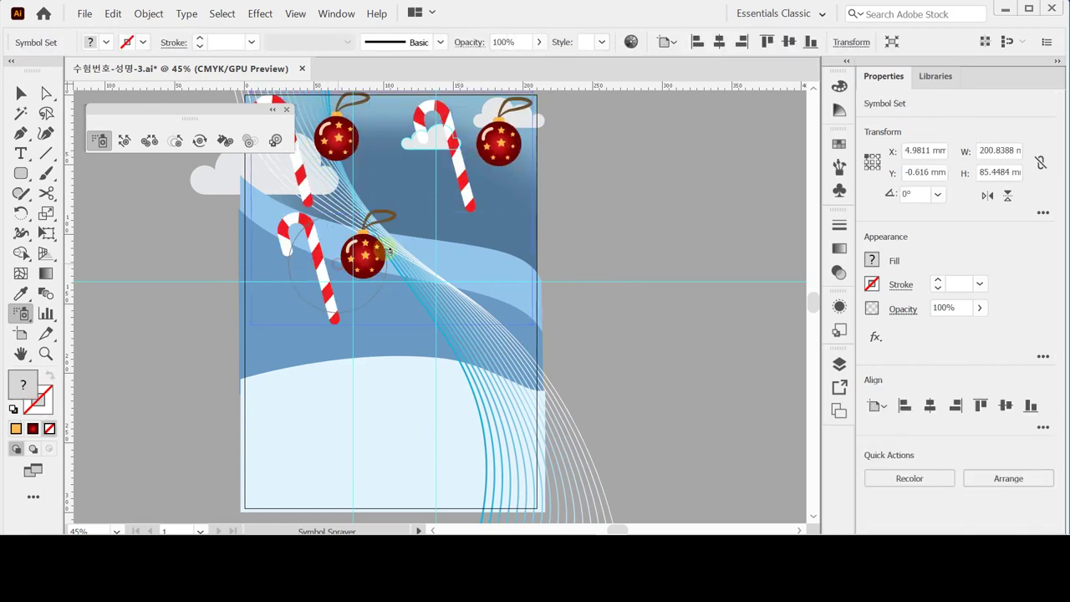
left_click(489, 292)
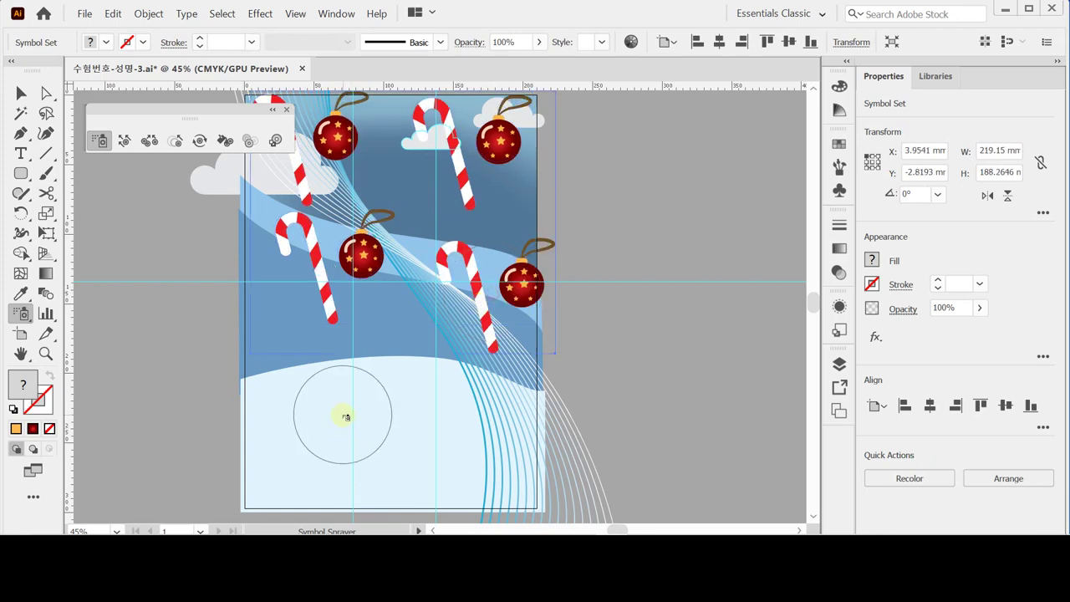
left_click(311, 437)
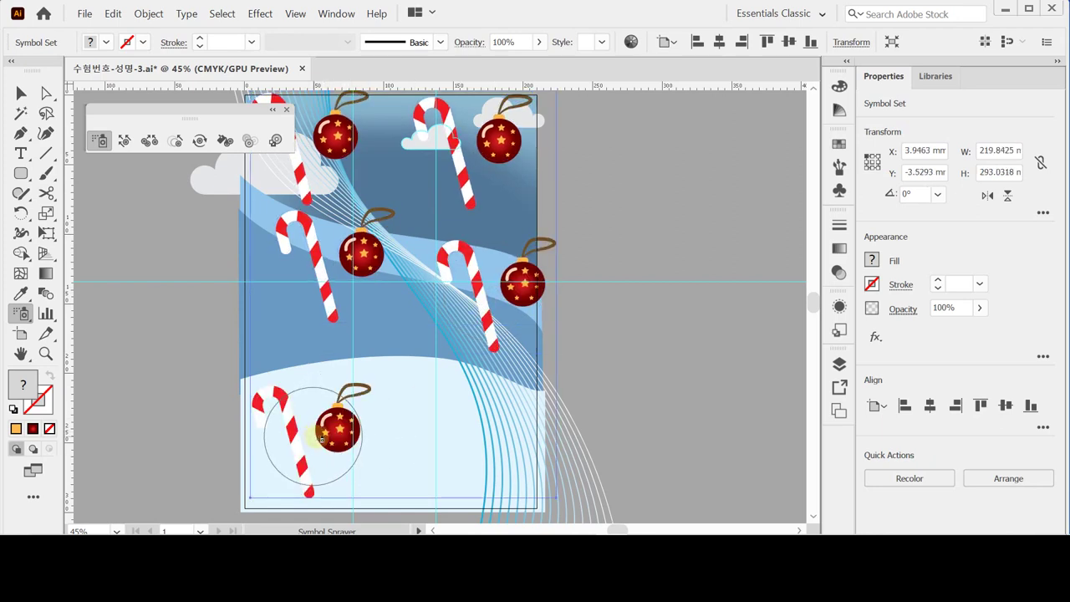
left_click(385, 349)
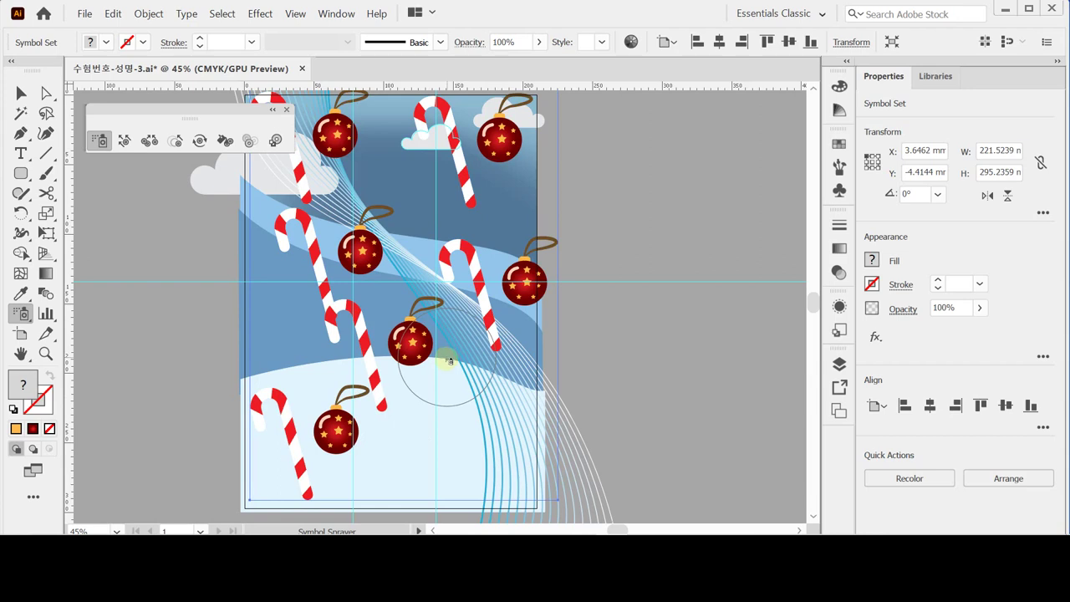
left_click(406, 360, "alt")
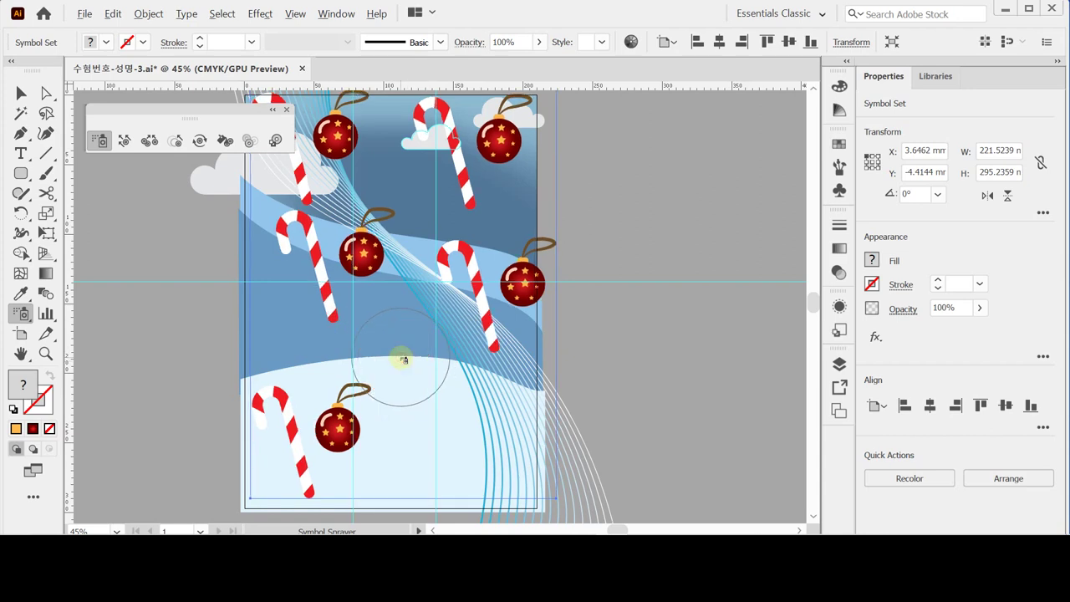
Remove and respray the 장식 instance near the small upper-right clouds, delete the surplus one, and switch to the Symbol Sizer.
left_click(471, 152, "alt")
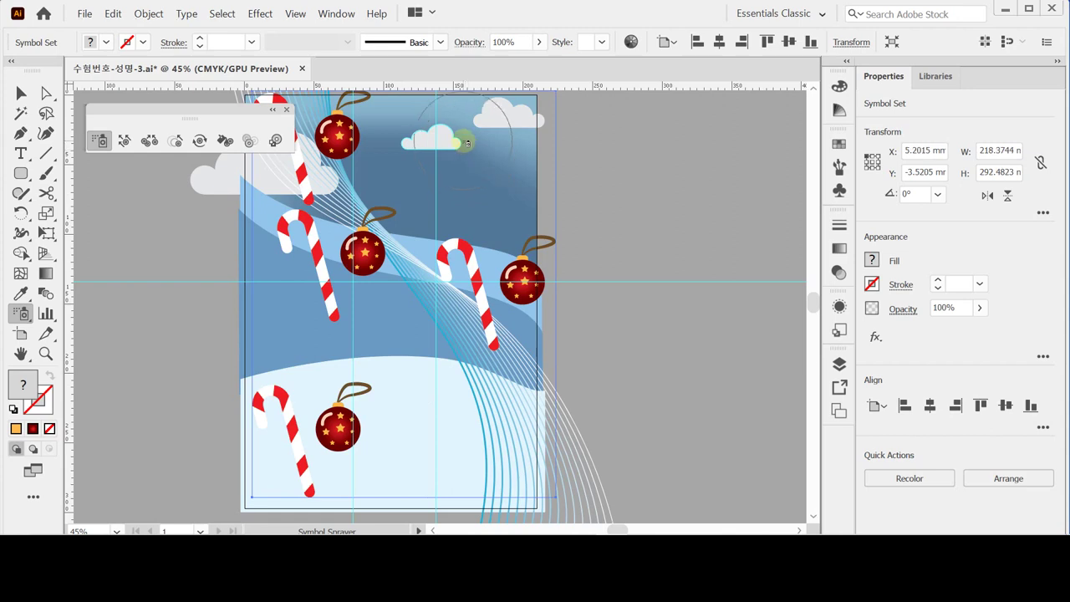
left_click(471, 152)
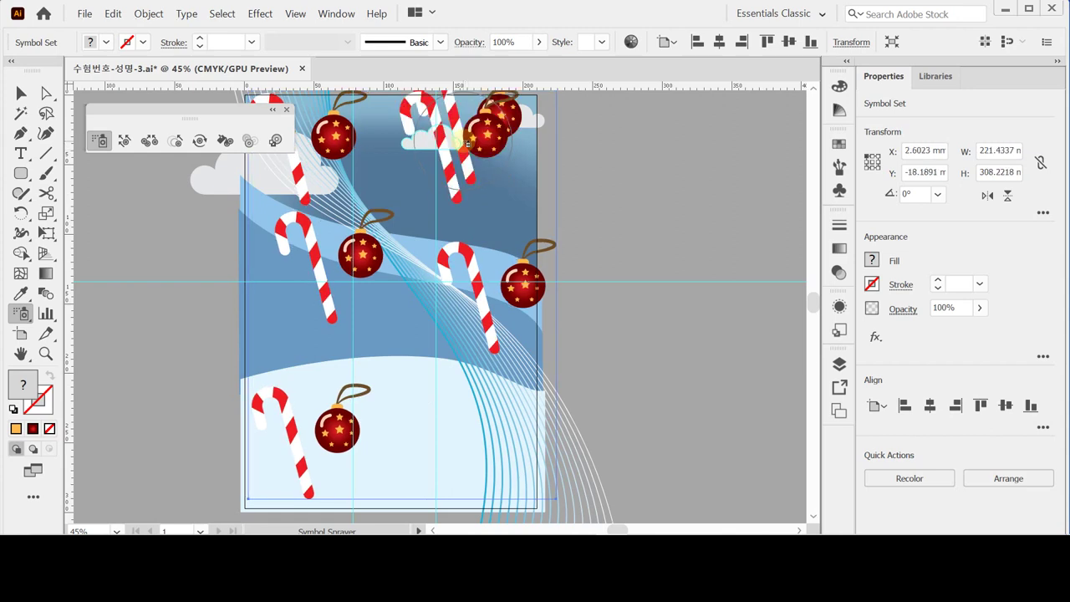
left_click(468, 144, "alt")
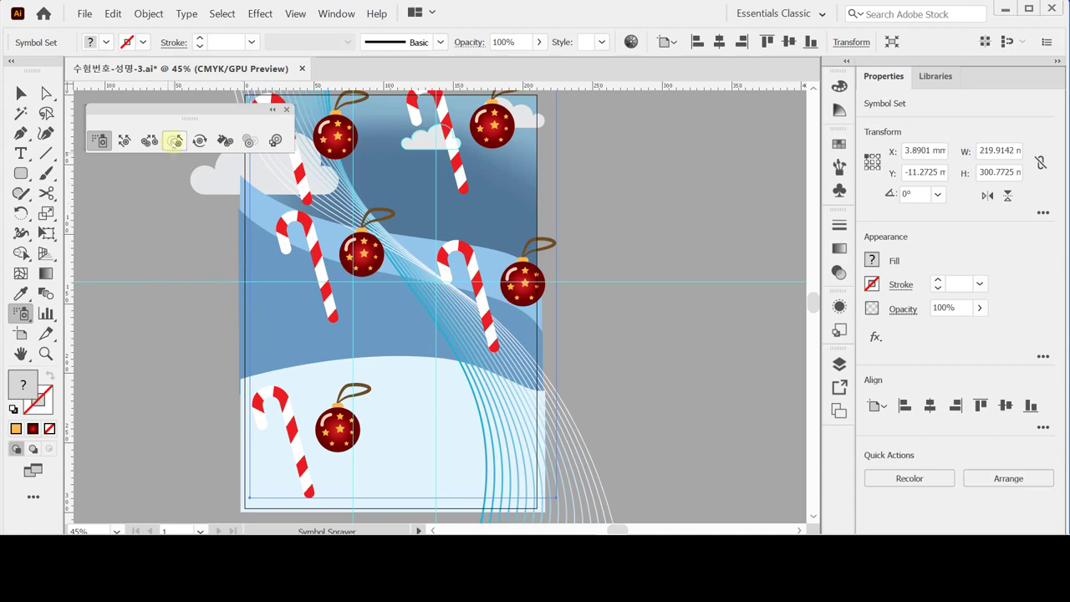
left_click(174, 143)
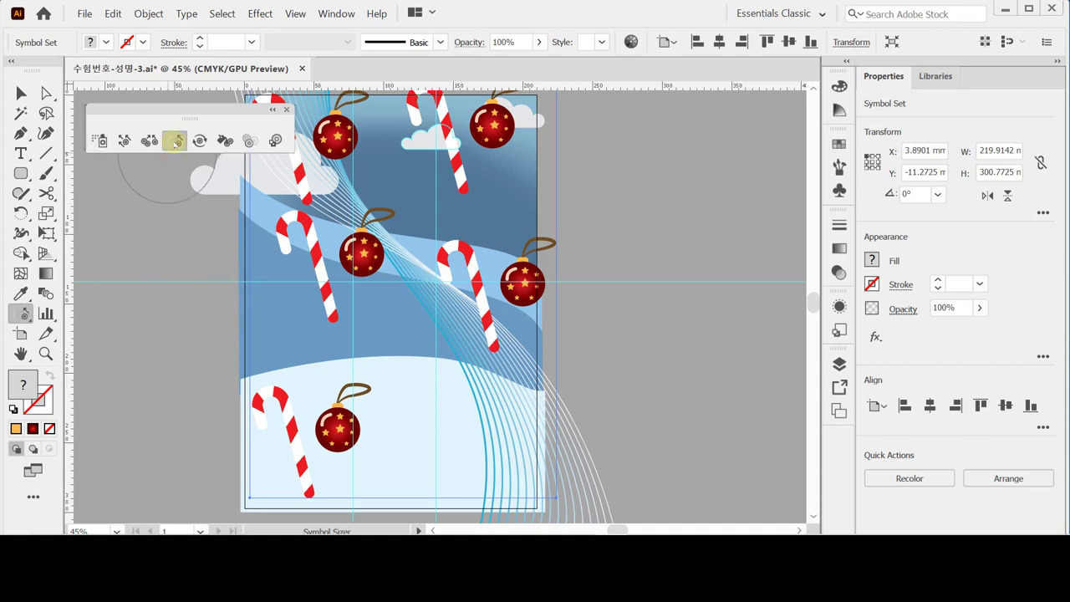
Try enlarging the 장식 instance at the poster's middle left with the Symbol Sizer.
left_click(355, 265)
left_click_drag(354, 266, 355, 265)
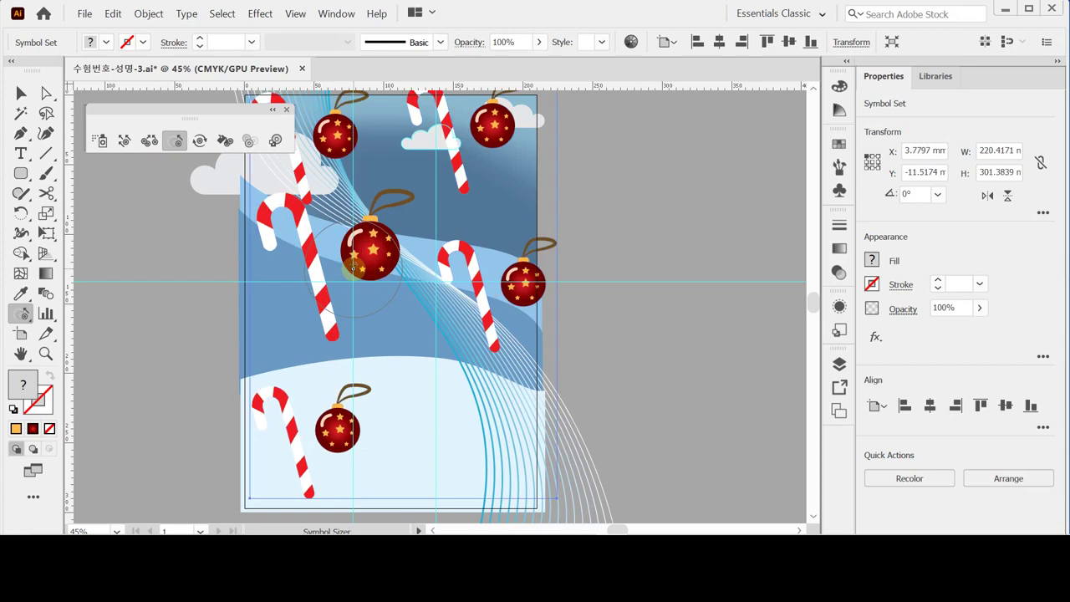
left_click_drag(353, 266, 382, 251)
Shrink the two upper 장식 instances strongly, the middle-left one moderately and the middle-right one slightly with the Symbol Sizer.
scroll(368, 242, "up", 2)
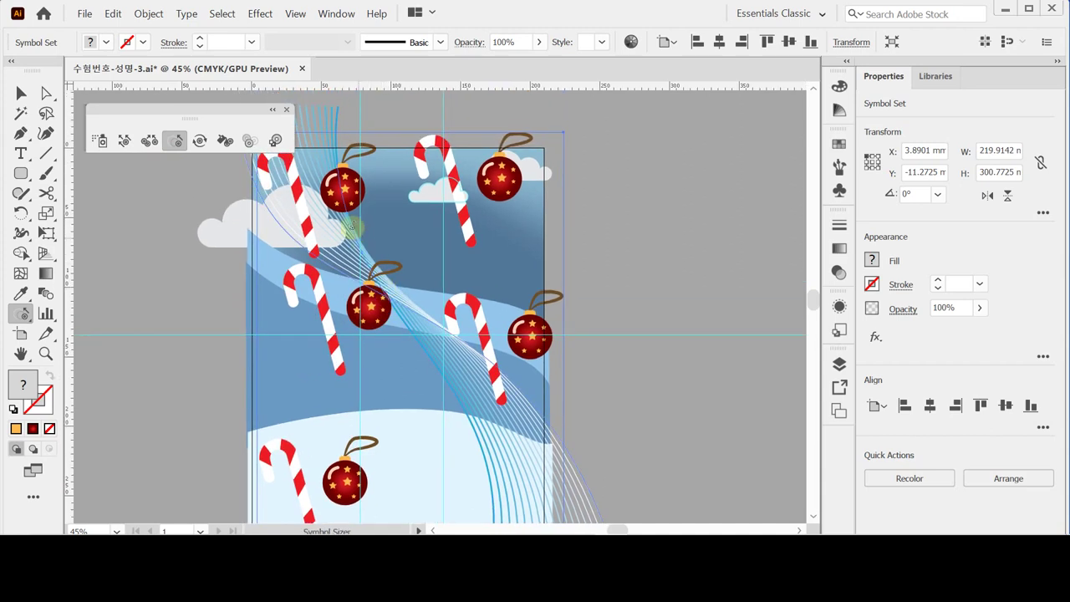
left_click_drag(315, 209, 313, 205)
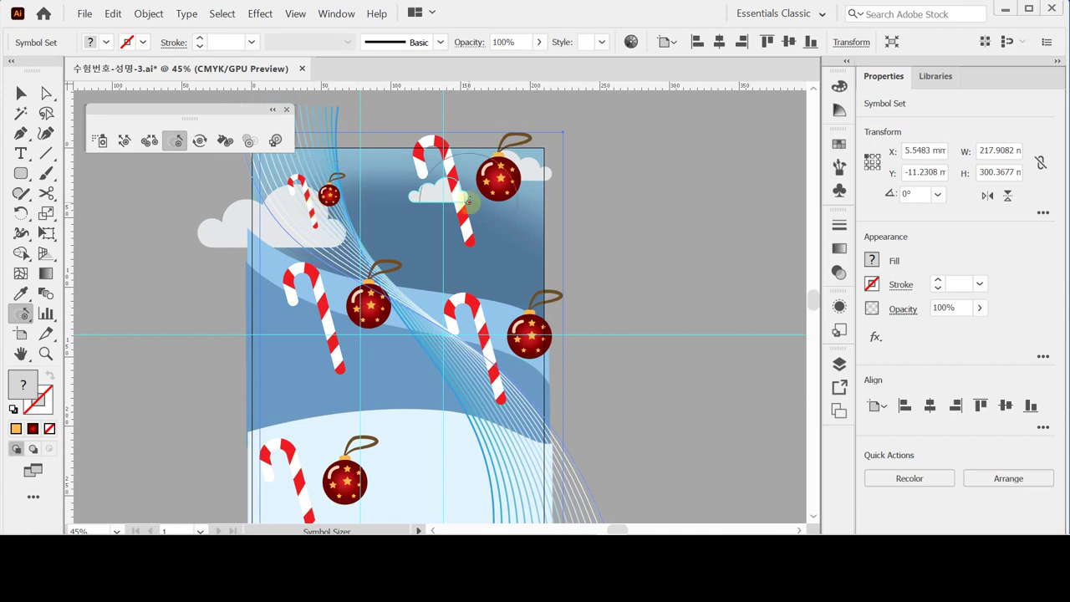
left_click_drag(469, 189, 470, 189)
left_click_drag(342, 334, 340, 330)
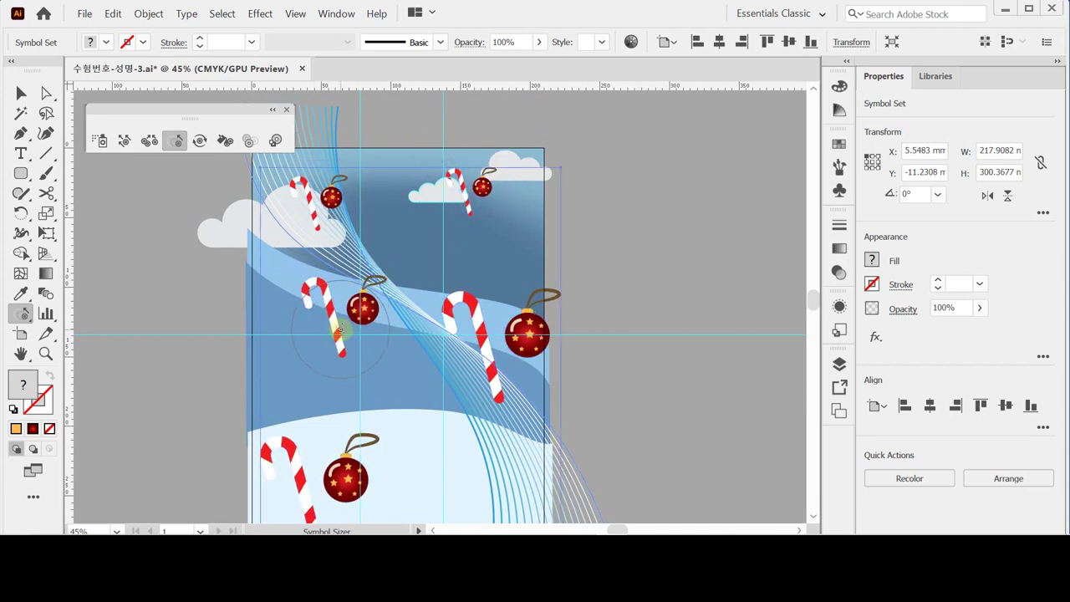
left_click_drag(483, 331, 485, 330)
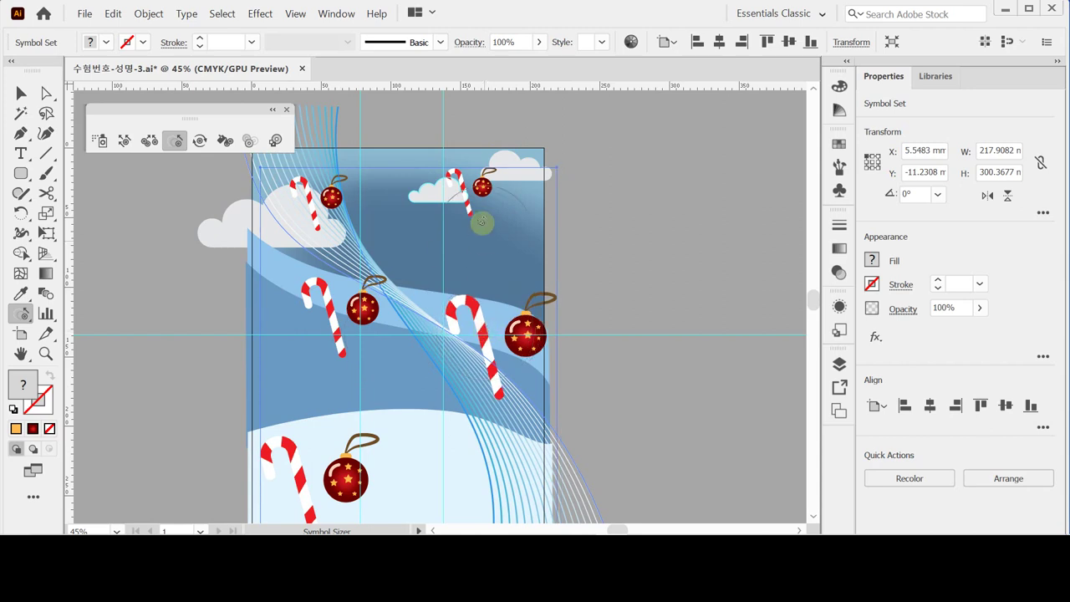
left_click_drag(456, 181, 482, 208)
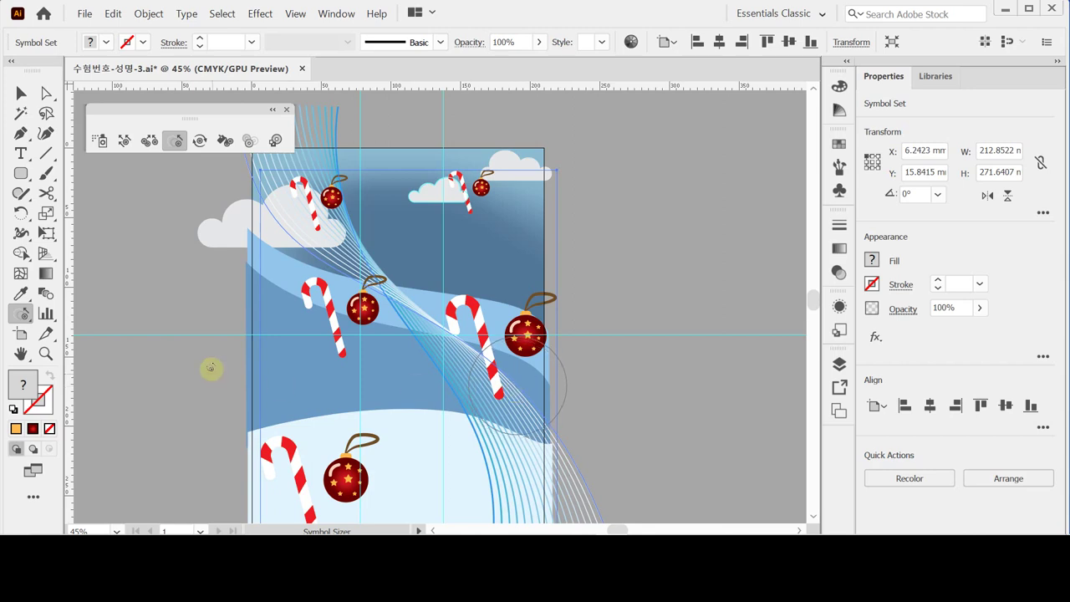
Nudge the upper and middle 장식 instances into better positions within the poster using the Symbol Shifter, and save the file.
left_click(123, 142)
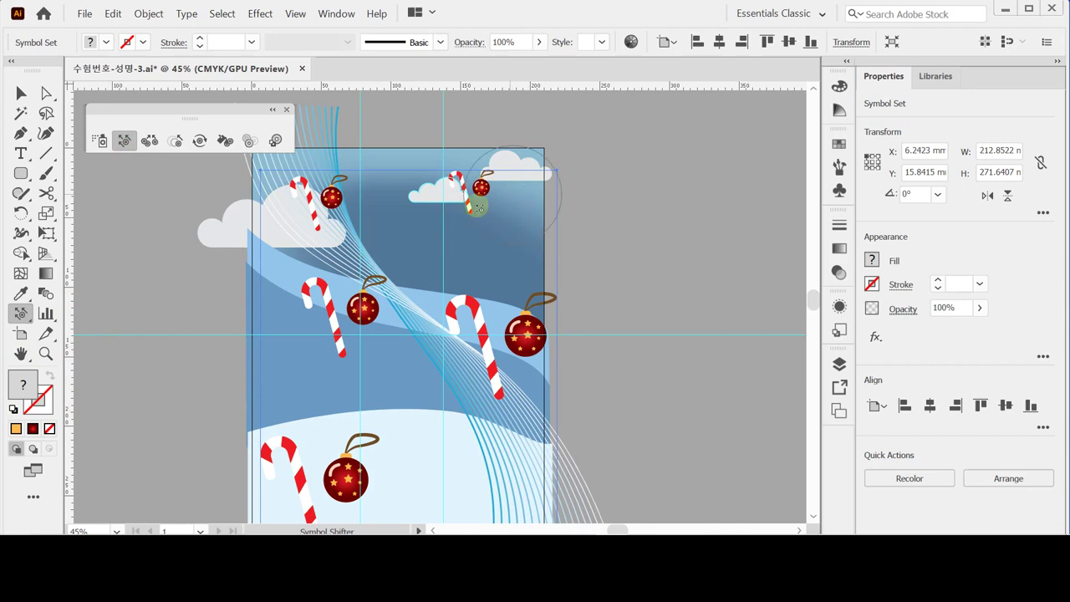
left_click_drag(483, 188, 493, 191)
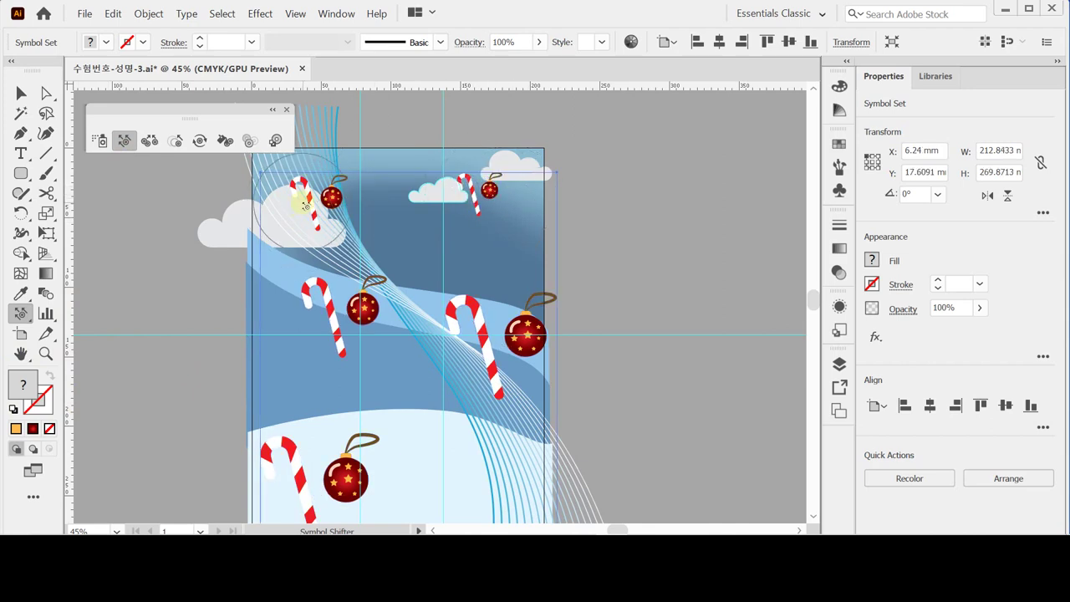
left_click_drag(308, 205, 289, 204)
left_click_drag(363, 306, 295, 294)
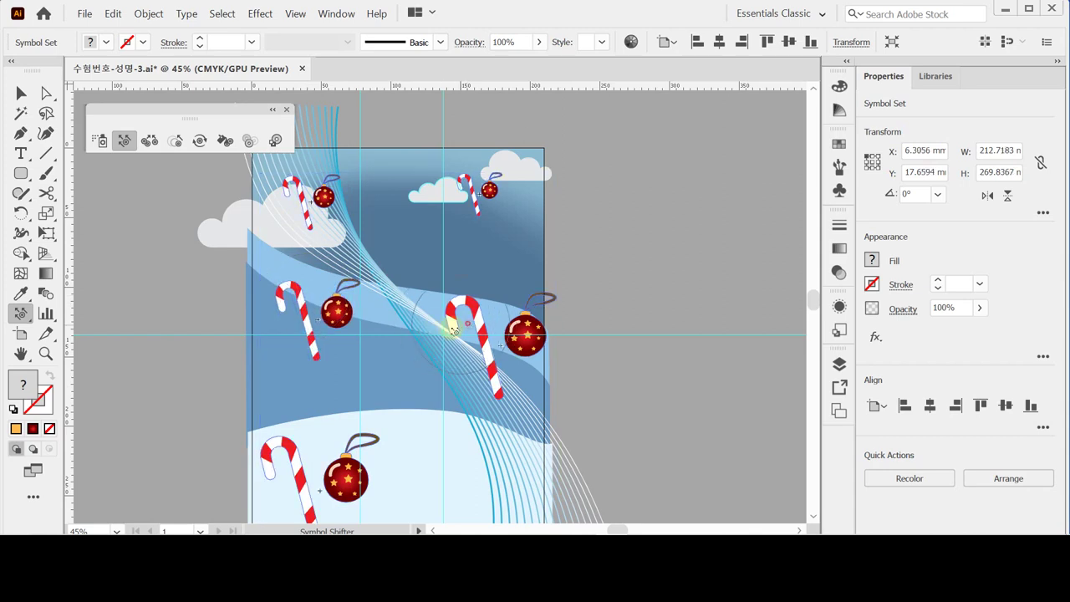
mouse_move(471, 333)
left_mouse_down()
mouse_move(459, 330)
mouse_move(505, 346)
mouse_move(485, 346)
left_mouse_up()
scroll(487, 346, "down", 4)
mouse_move(382, 426)
left_mouse_down()
mouse_move(318, 413)
mouse_move(322, 423)
left_mouse_up()
key("v")
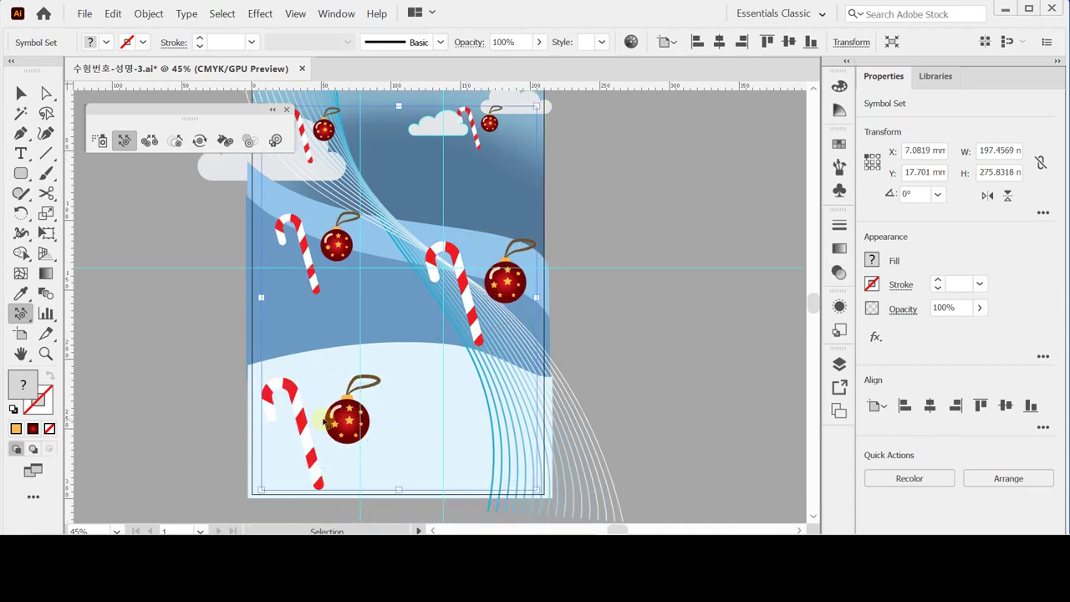
key("ctrl+s")
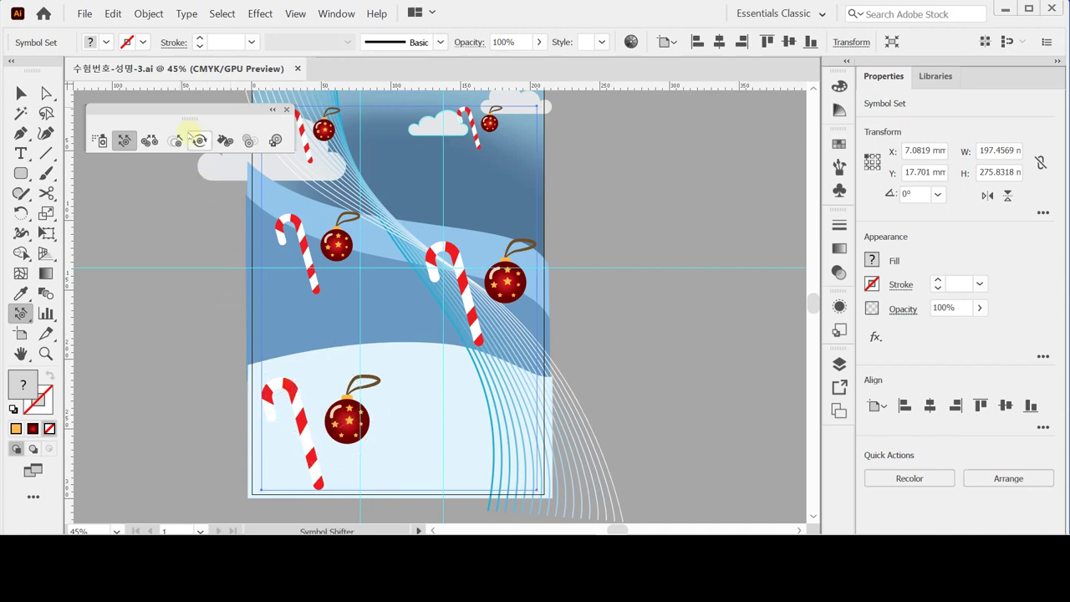
Rotate the upper-left, middle-right and middle-left 장식 instances to different angles with the Symbol Spinner.
left_click(199, 141)
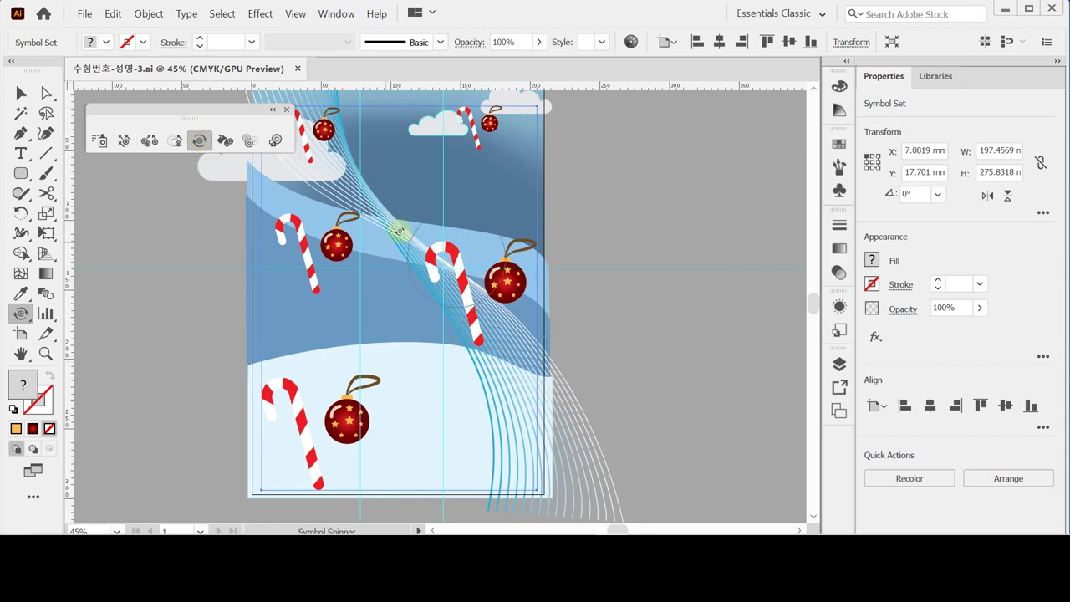
mouse_move(324, 142)
left_mouse_down()
mouse_move(337, 166)
mouse_move(310, 176)
mouse_move(300, 164)
mouse_move(330, 163)
mouse_move(326, 119)
mouse_move(370, 134)
mouse_move(345, 124)
mouse_move(367, 157)
mouse_move(335, 123)
mouse_move(357, 157)
mouse_move(320, 119)
mouse_move(351, 156)
mouse_move(322, 110)
mouse_move(454, 247)
left_mouse_up()
mouse_move(518, 233)
left_mouse_down()
mouse_move(436, 261)
mouse_move(481, 230)
mouse_move(466, 273)
mouse_move(483, 261)
mouse_move(473, 247)
mouse_move(492, 255)
mouse_move(473, 253)
left_mouse_up()
mouse_move(265, 258)
left_mouse_down()
mouse_move(287, 230)
mouse_move(275, 262)
mouse_move(295, 233)
mouse_move(272, 244)
left_mouse_up()
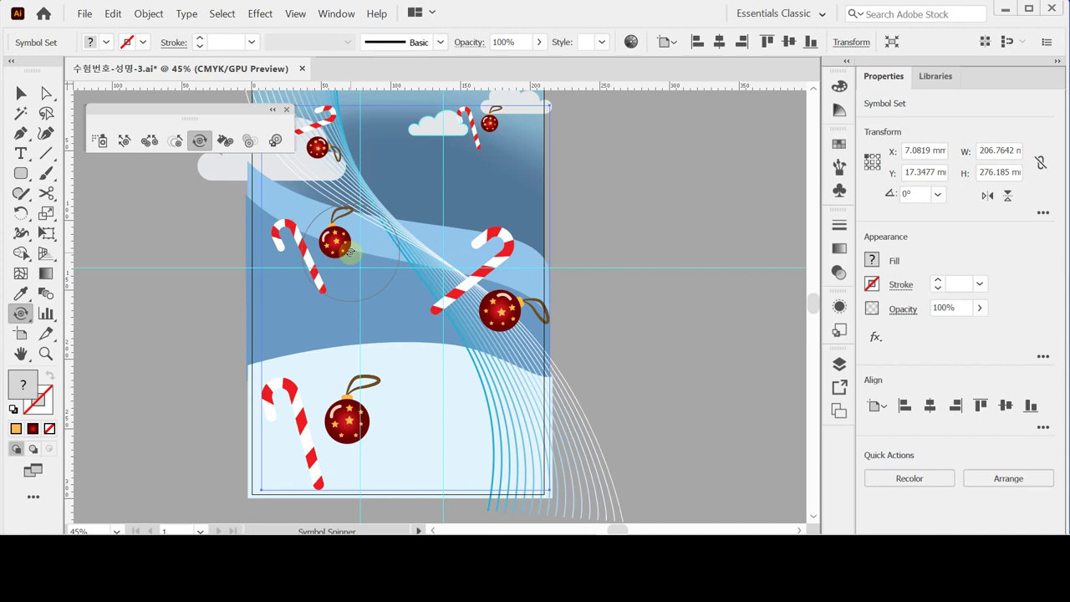
left_click_drag(350, 252, 255, 180)
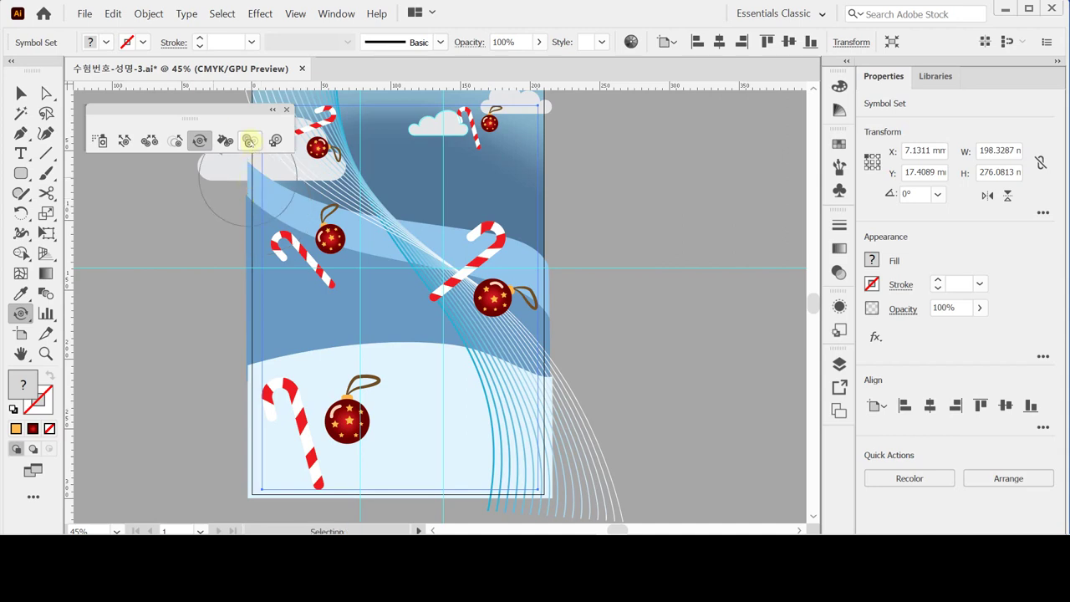
Make the middle-right 장식 instance semi-transparent with the Symbol Screener.
left_click(249, 140)
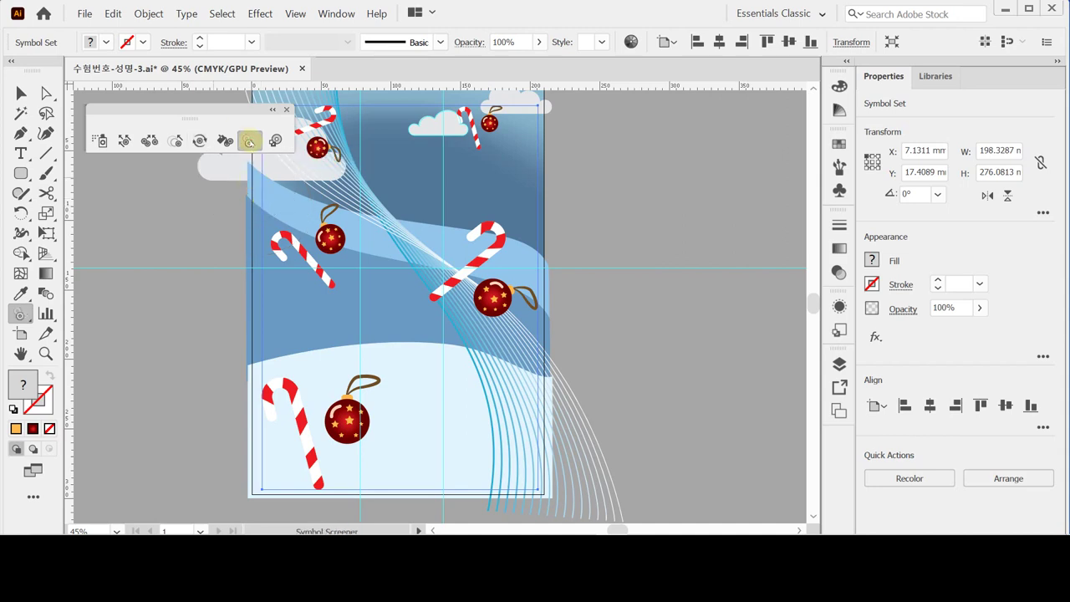
left_click_drag(473, 276, 482, 274)
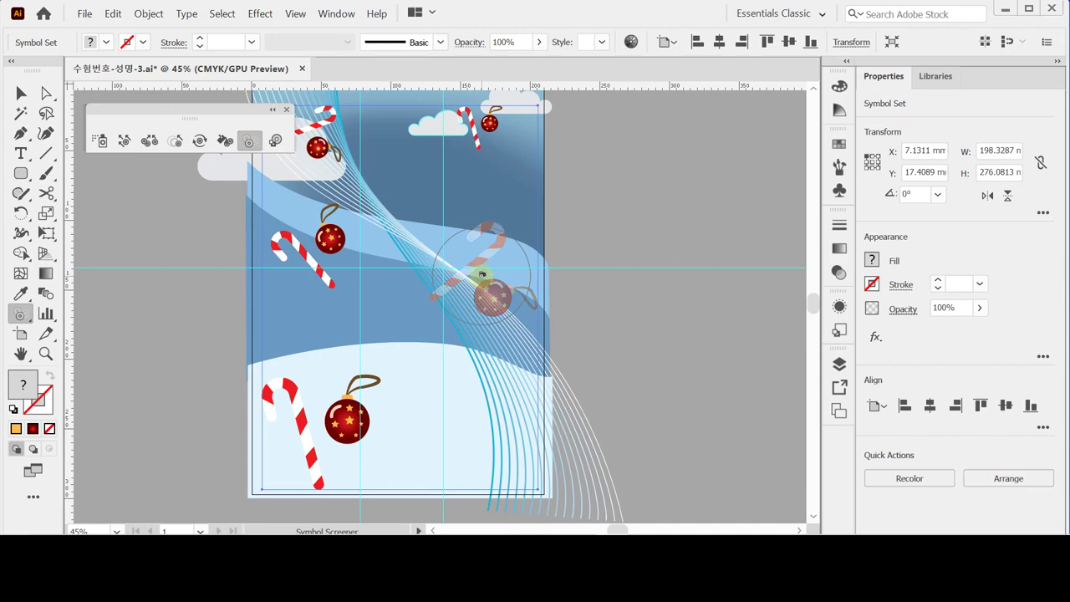
left_click_drag(481, 274, 482, 274)
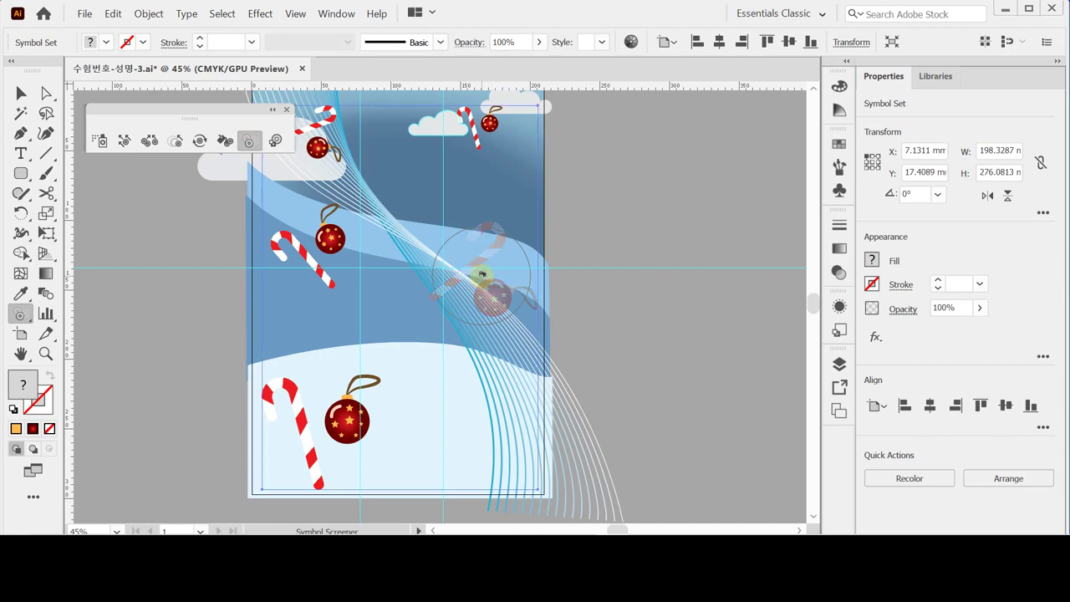
left_click_drag(483, 274, 482, 275)
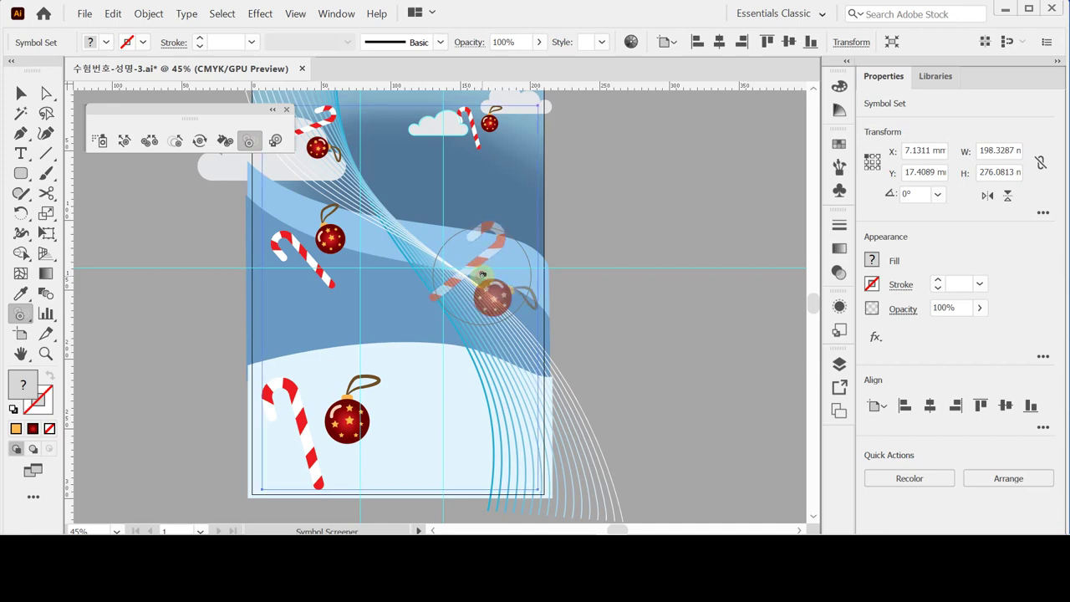
Tint the middle-left 장식 instance with the CMYK Cyan swatch using the Symbol Stainer.
left_click_drag(601, 265, 471, 327)
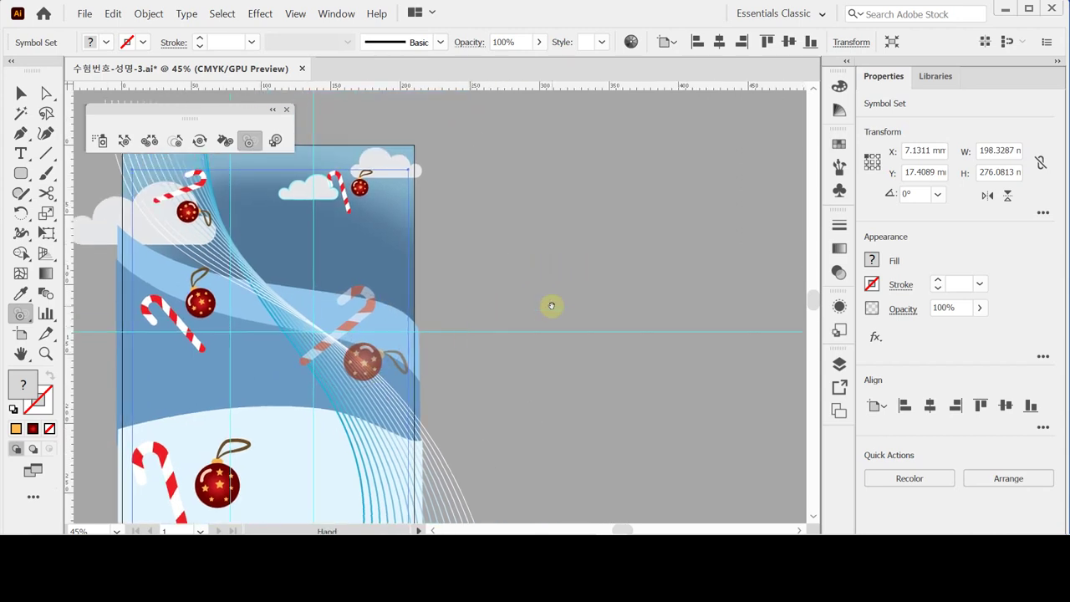
left_click_drag(417, 366, 514, 327)
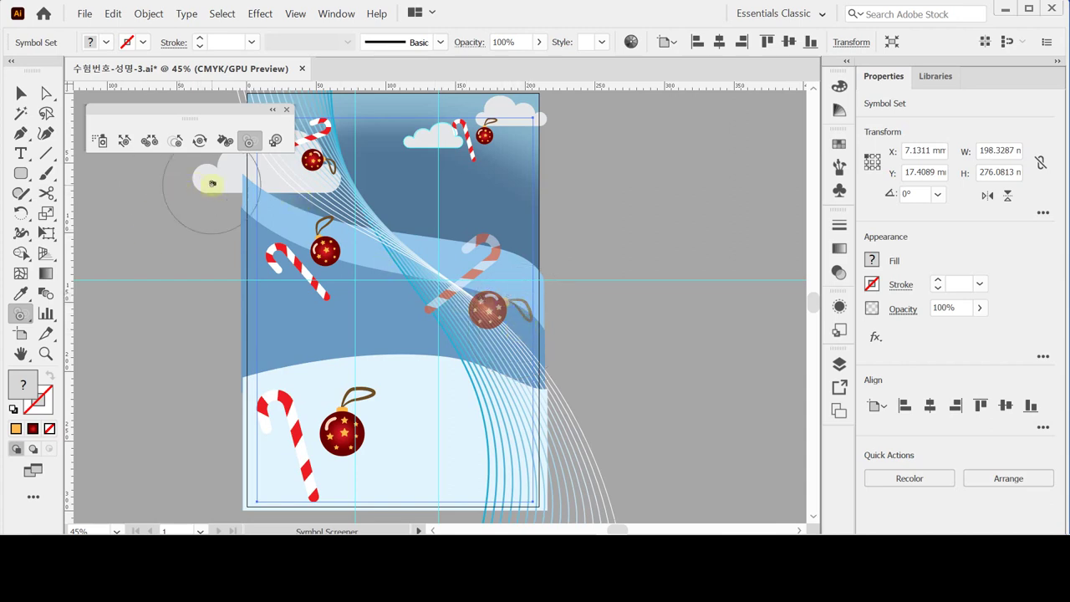
left_click(225, 141)
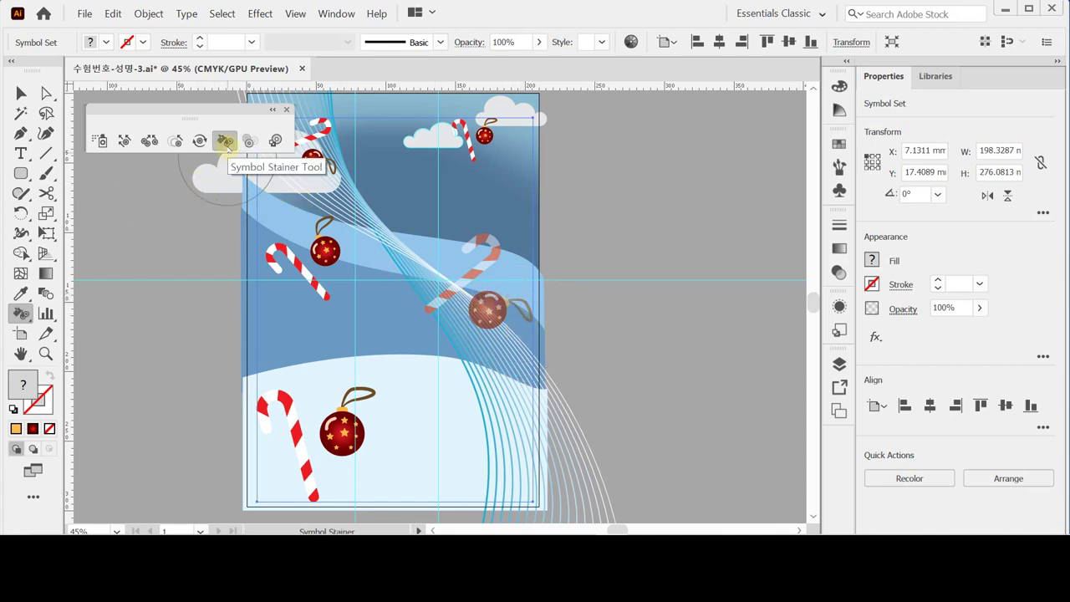
left_click(840, 144)
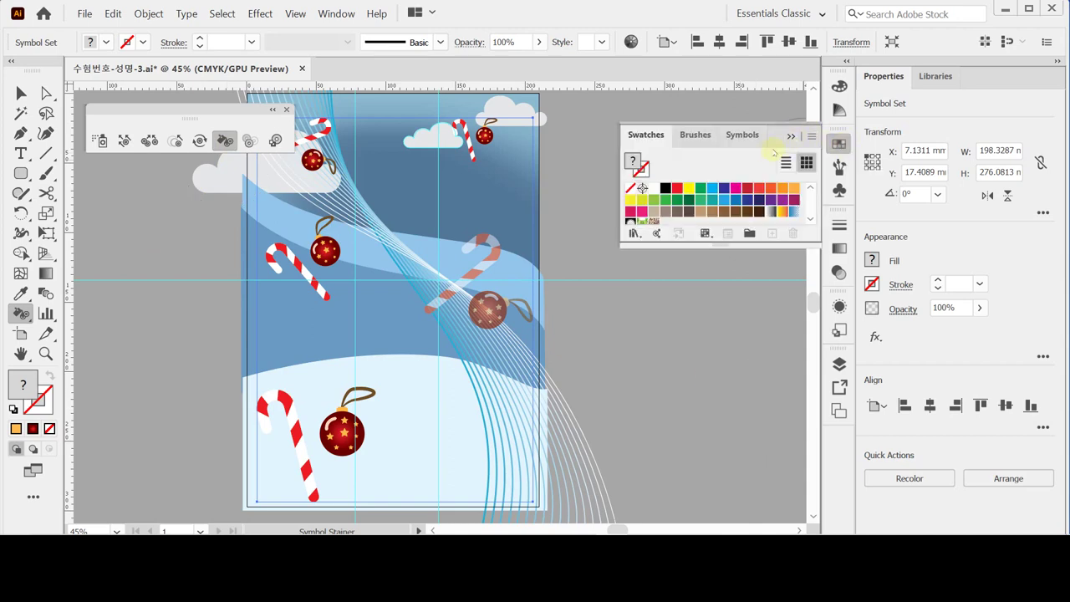
left_click(711, 188)
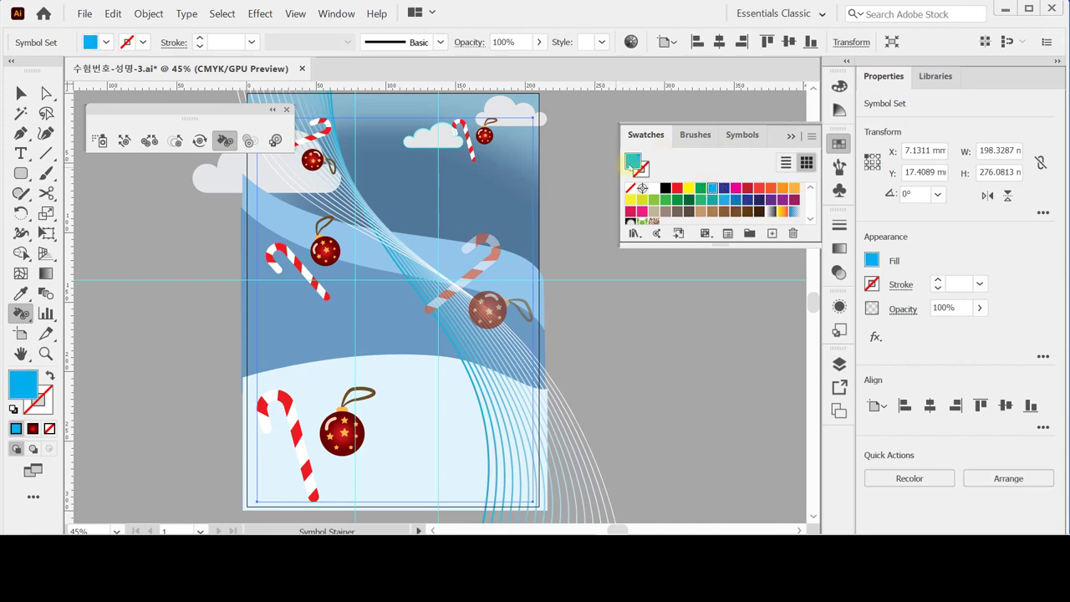
left_click(701, 174)
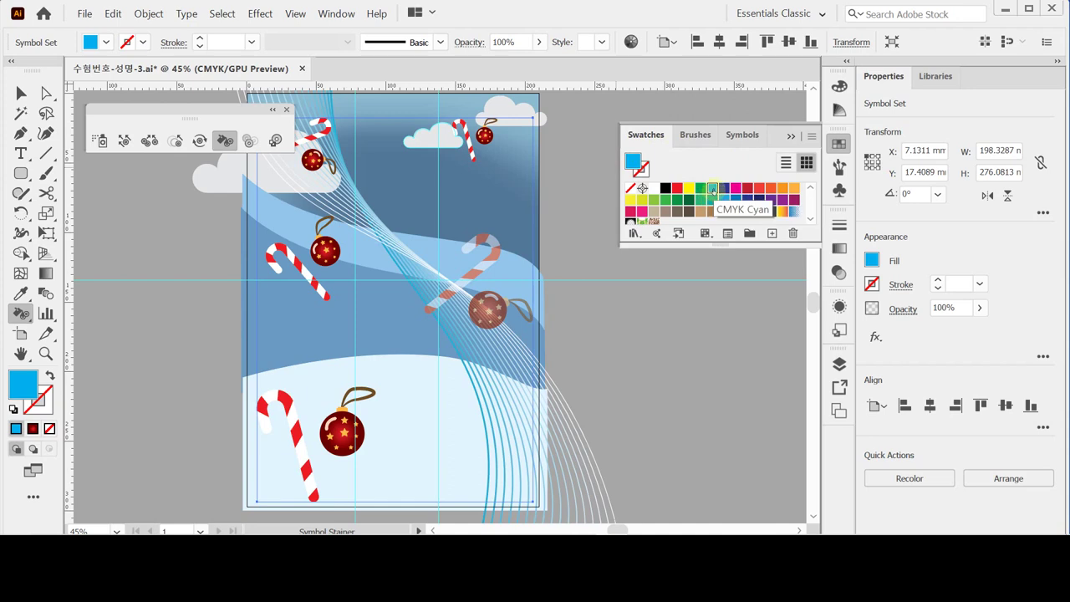
left_click(712, 189)
left_click_drag(308, 261, 303, 270)
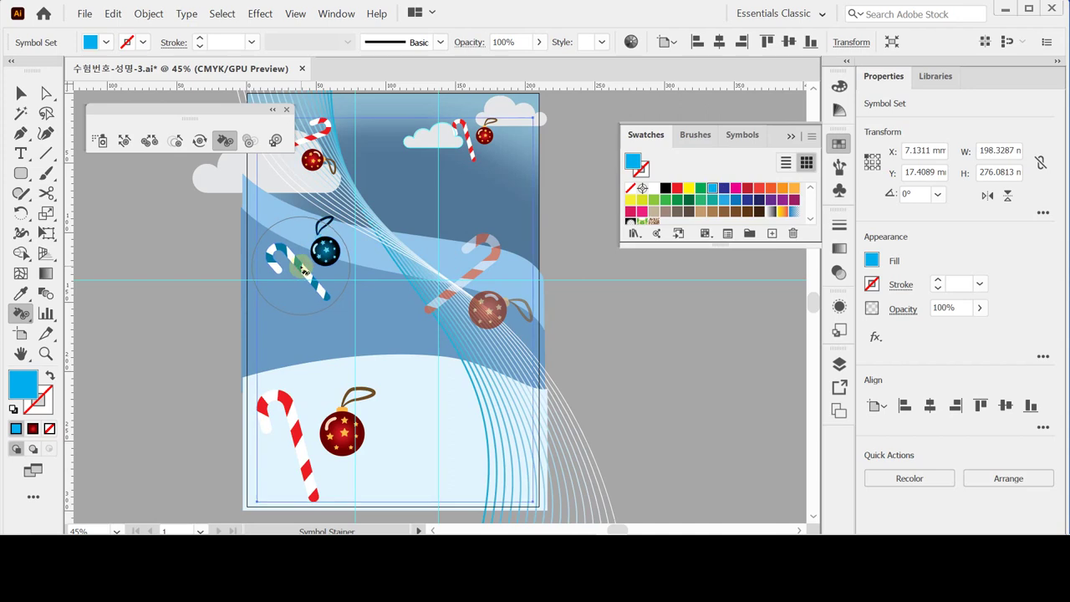
Stain the upper-right 장식 instance with a dark magenta swatch and save the file.
left_click(794, 200)
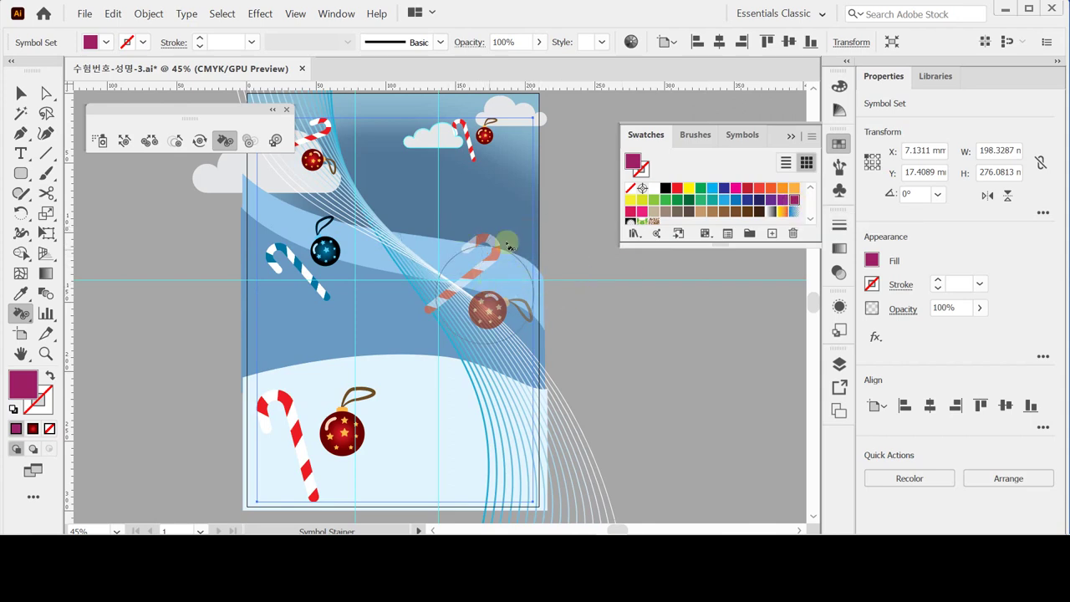
left_click(475, 139)
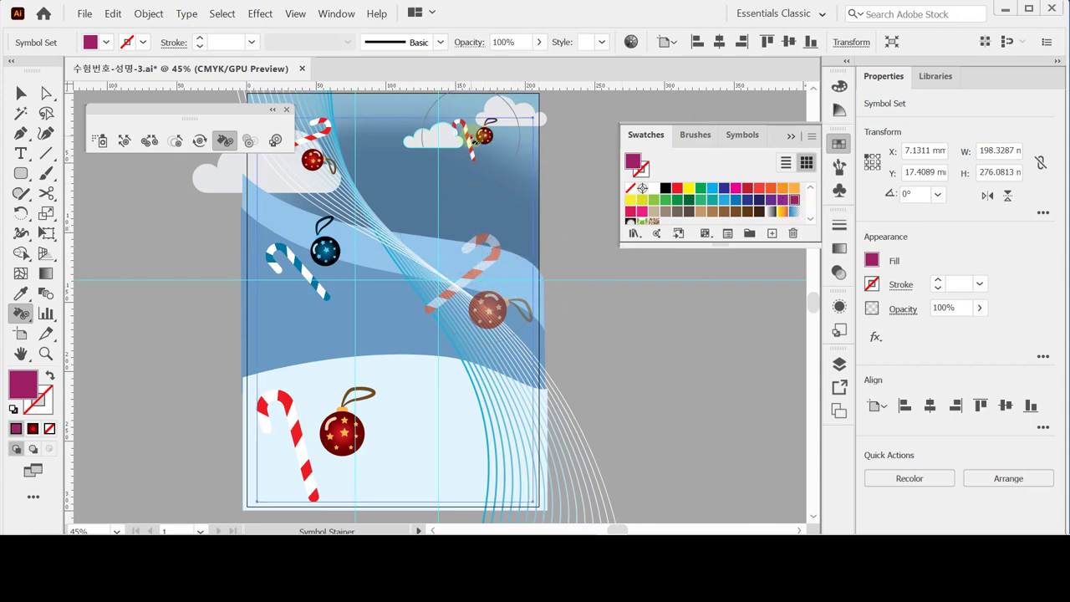
left_click_drag(474, 139, 493, 145)
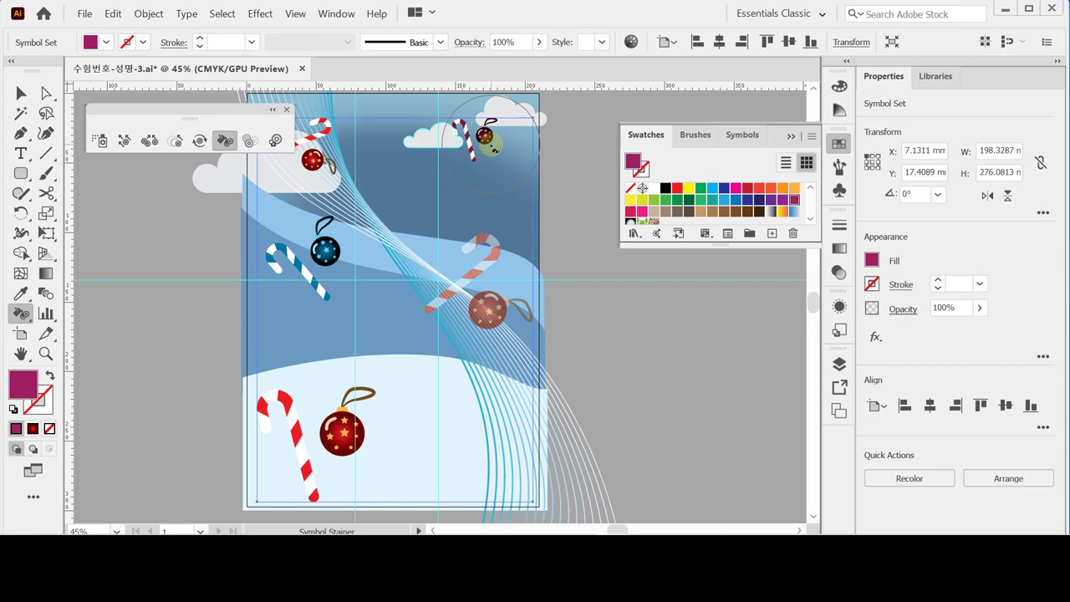
key("ctrl")
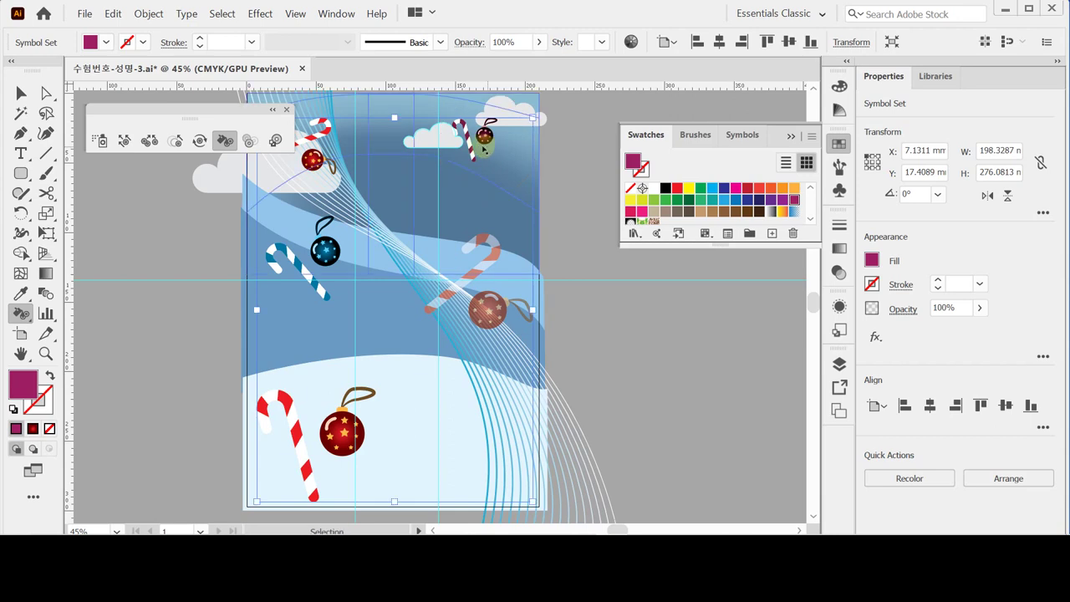
key("ctrl+s")
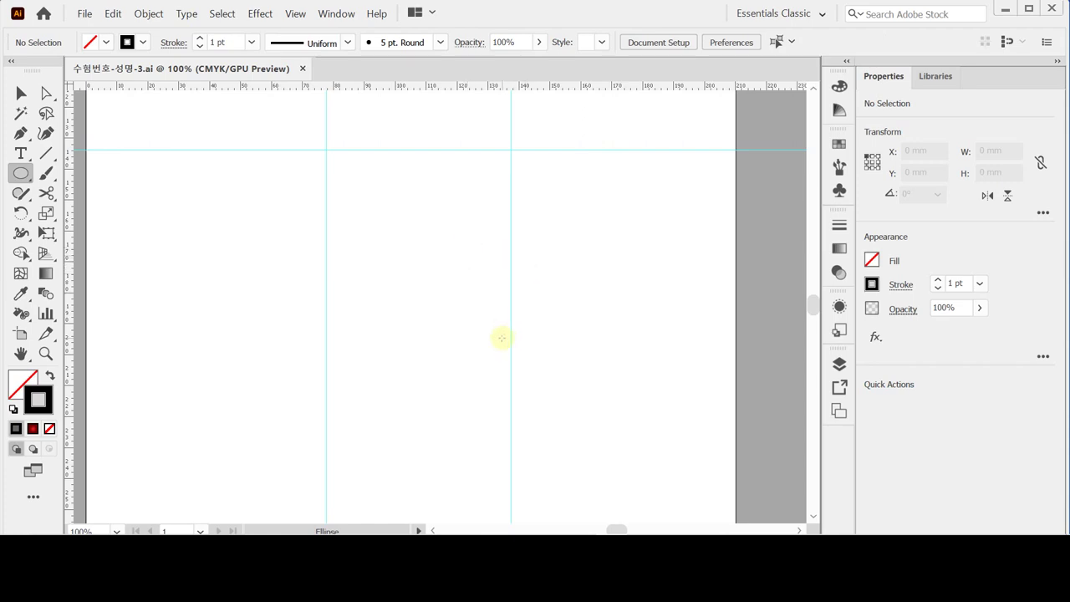
Draw a 121 mm circle and place it against the horizontal guide, centred on the inner vertical guide.
left_click(368, 211)
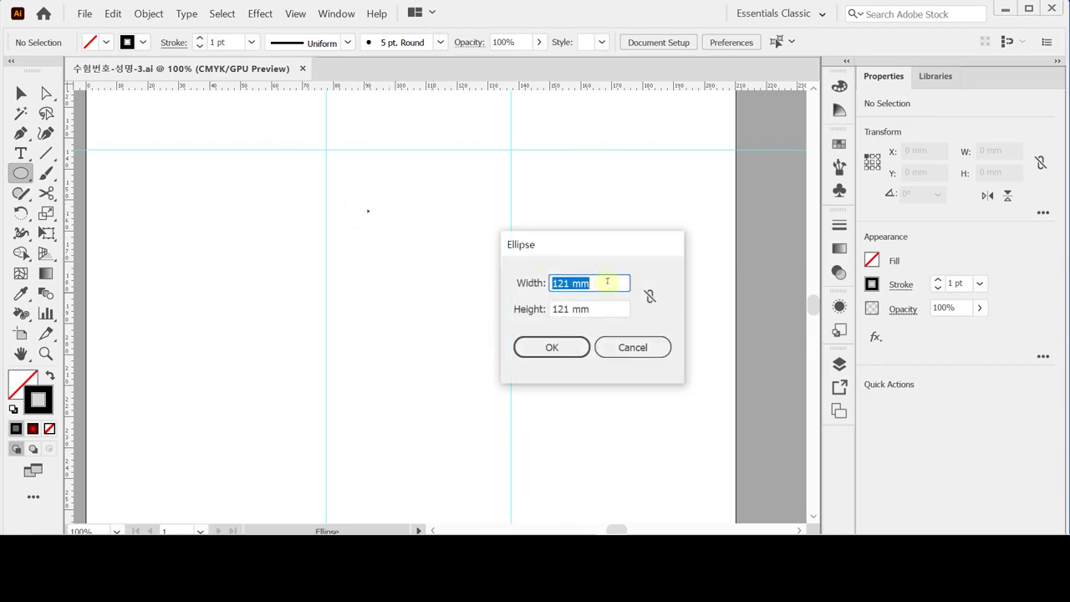
left_click(553, 346)
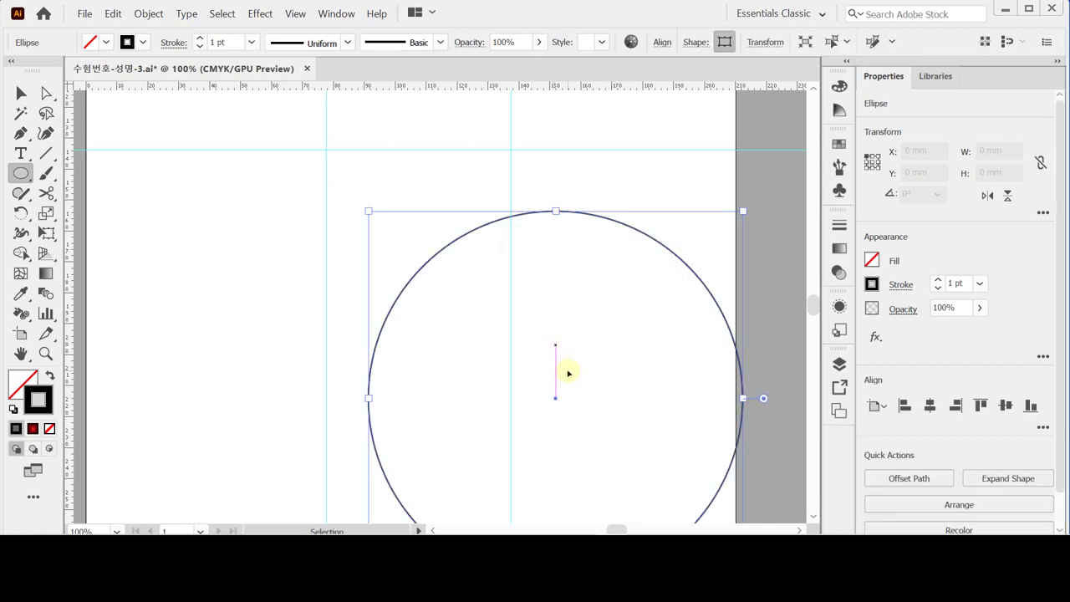
left_click_drag(566, 371, 513, 308)
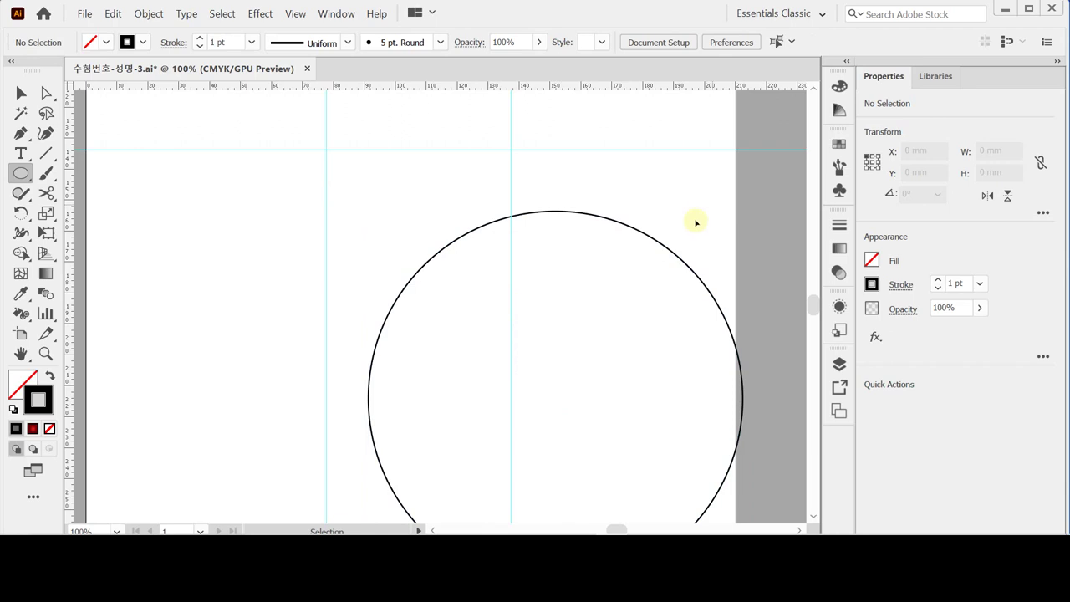
left_click_drag(636, 225, 625, 191)
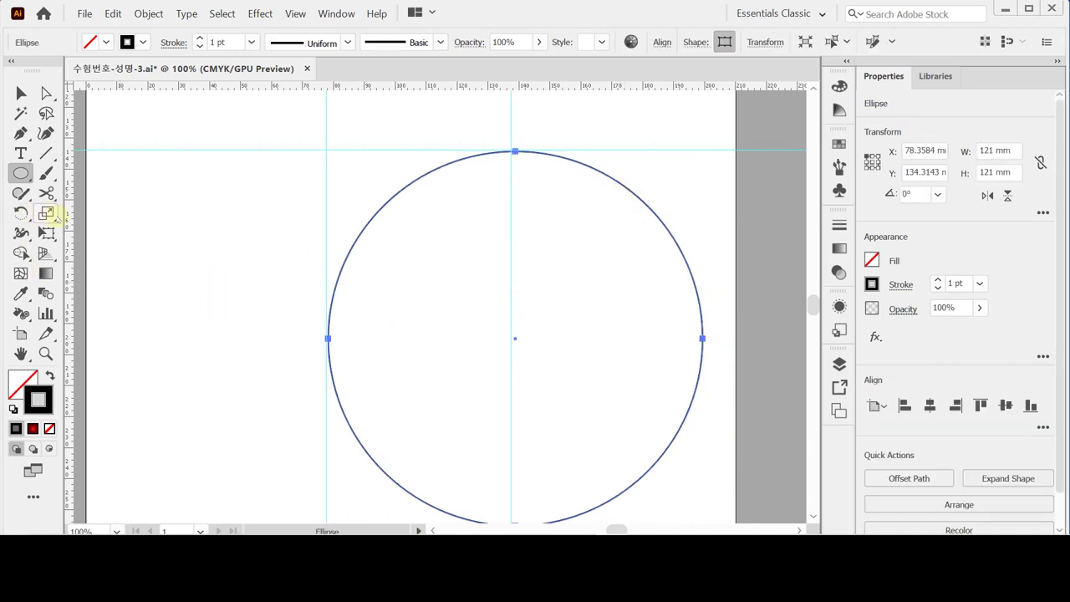
Create a non-uniformly scaled copy of the circle at 95% horizontal and 52% vertical.
double_click(46, 214)
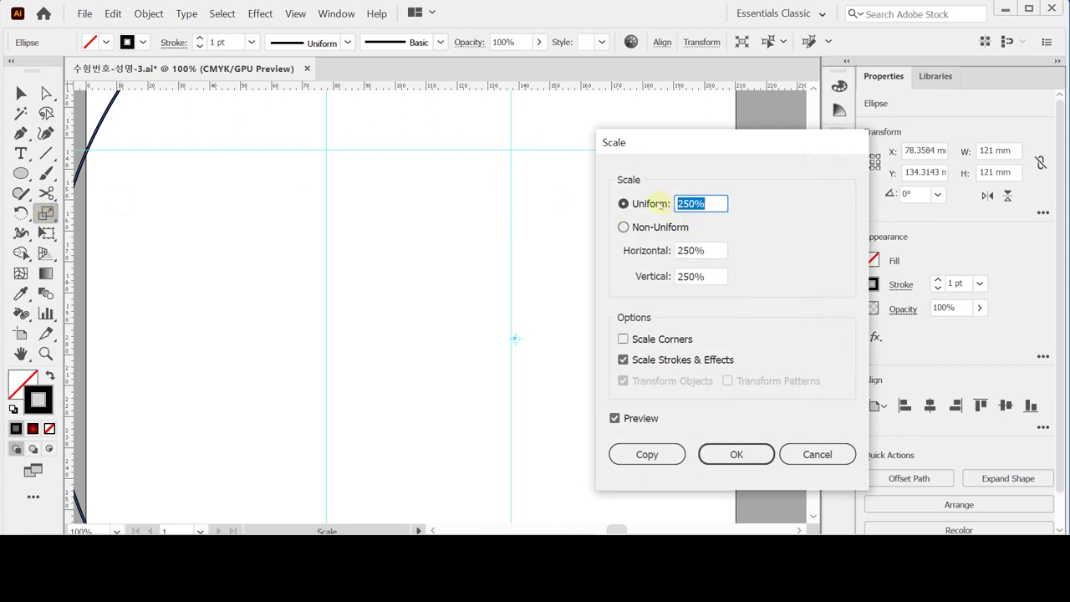
left_click(653, 229)
left_click(654, 229)
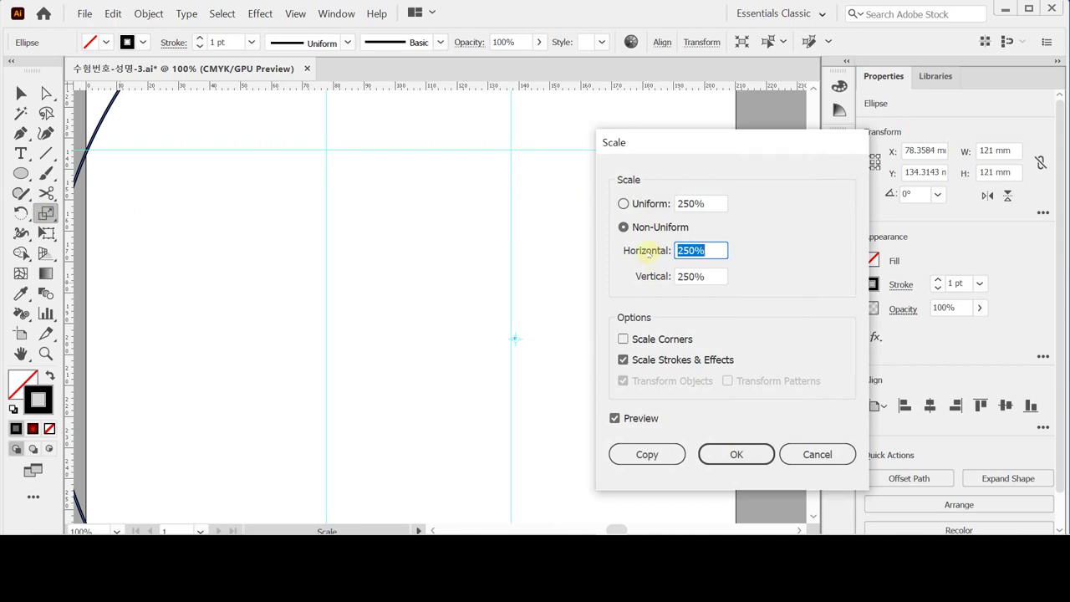
type("95")
key("Tab")
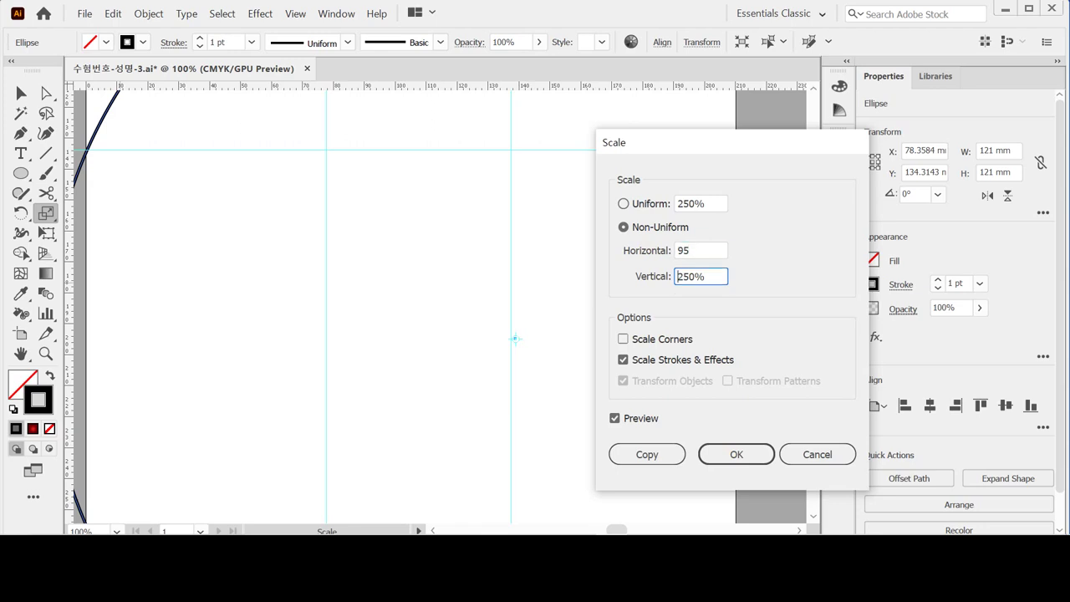
type("52")
key("Tab")
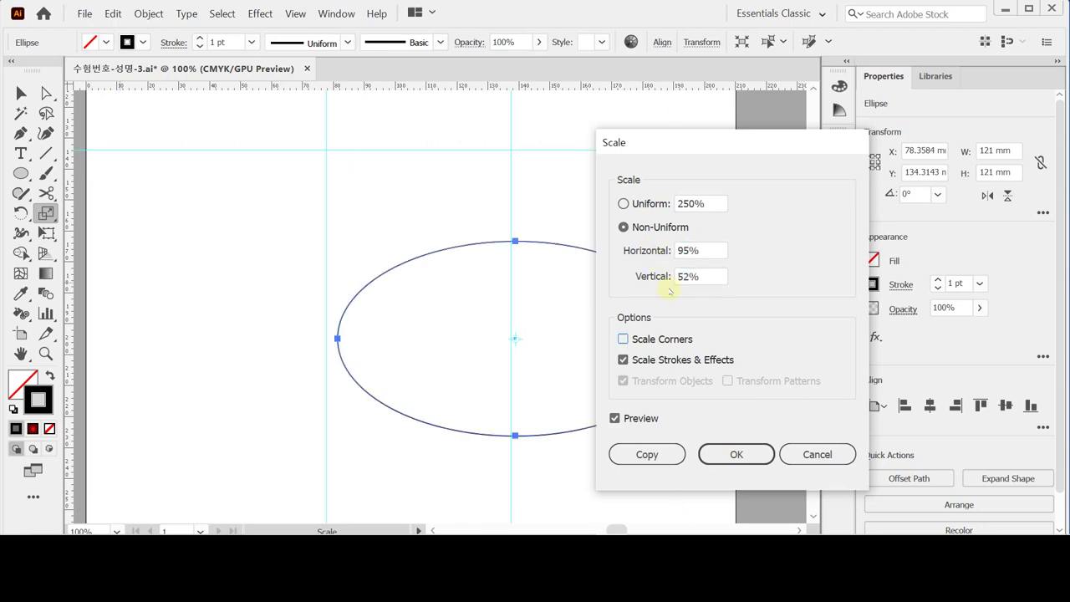
left_click(661, 455)
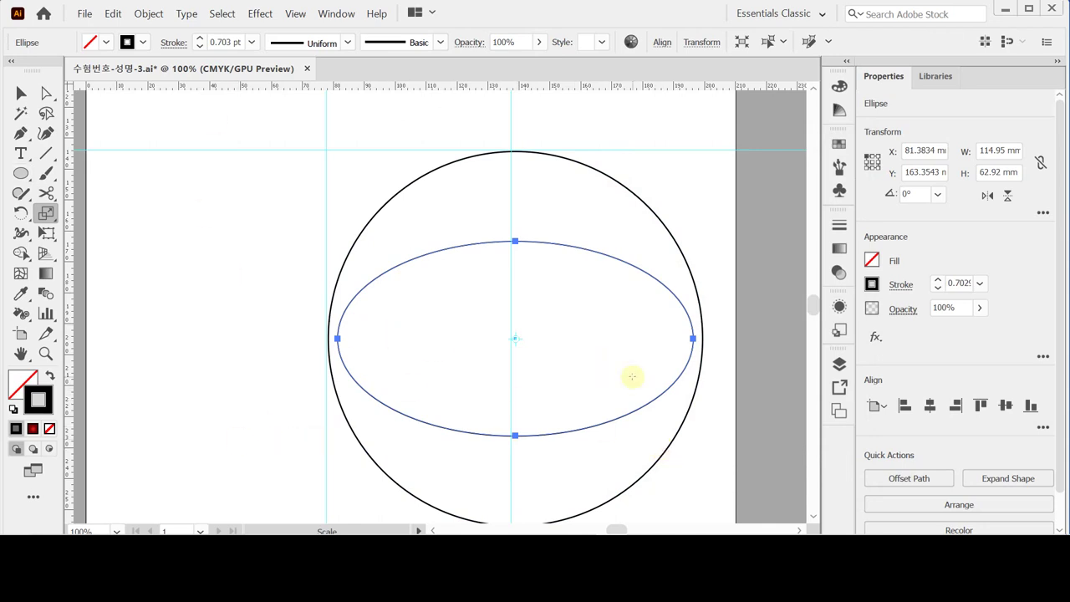
Move the flattened ellipse by 0 mm horizontally and 57 mm vertically.
scroll(632, 377, "down", 2)
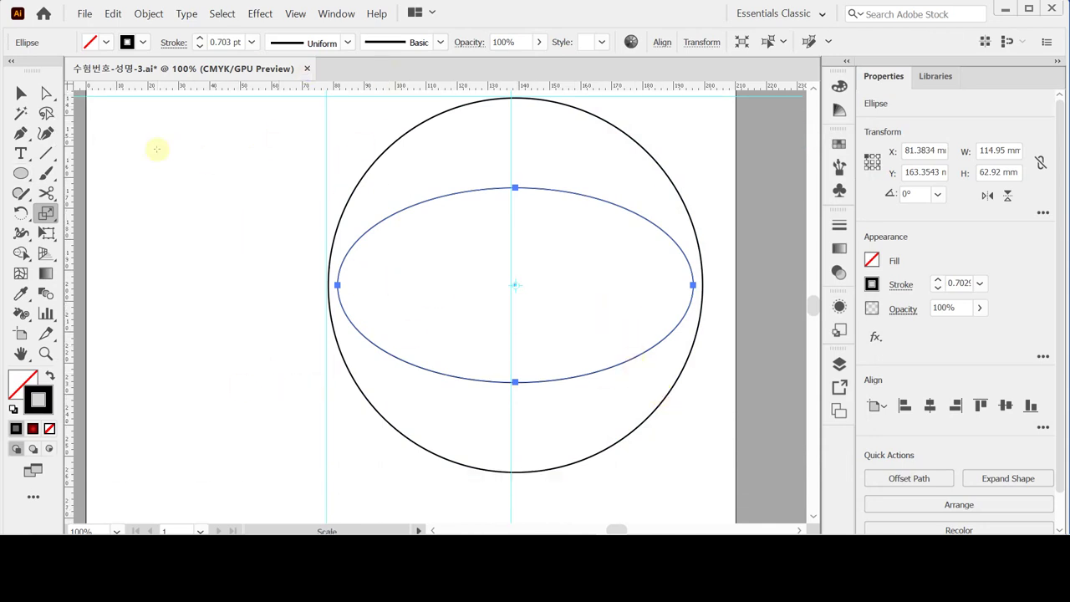
left_click(48, 92)
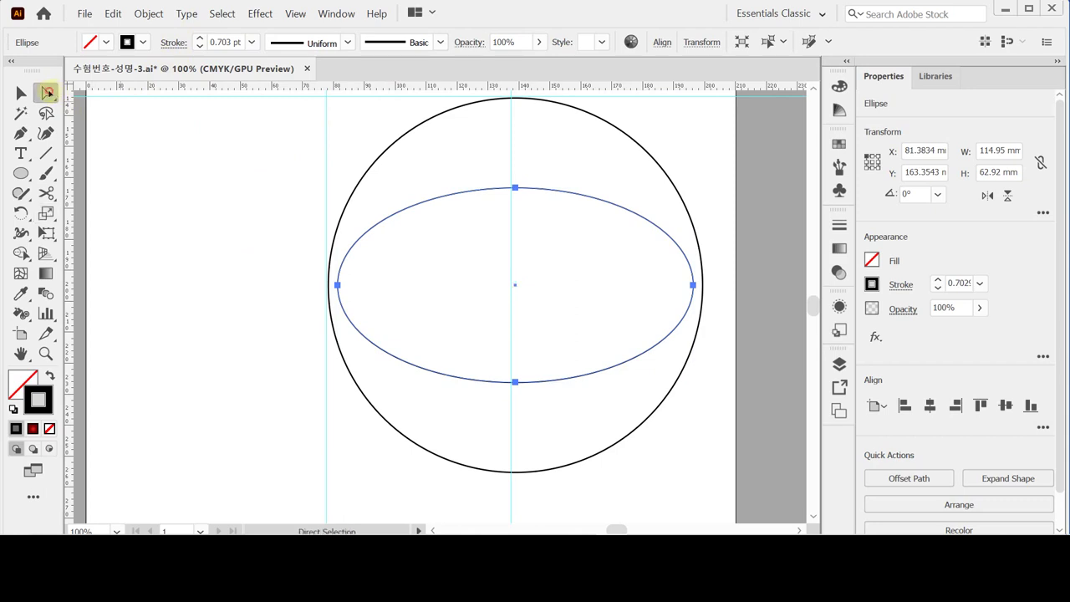
double_click(48, 92)
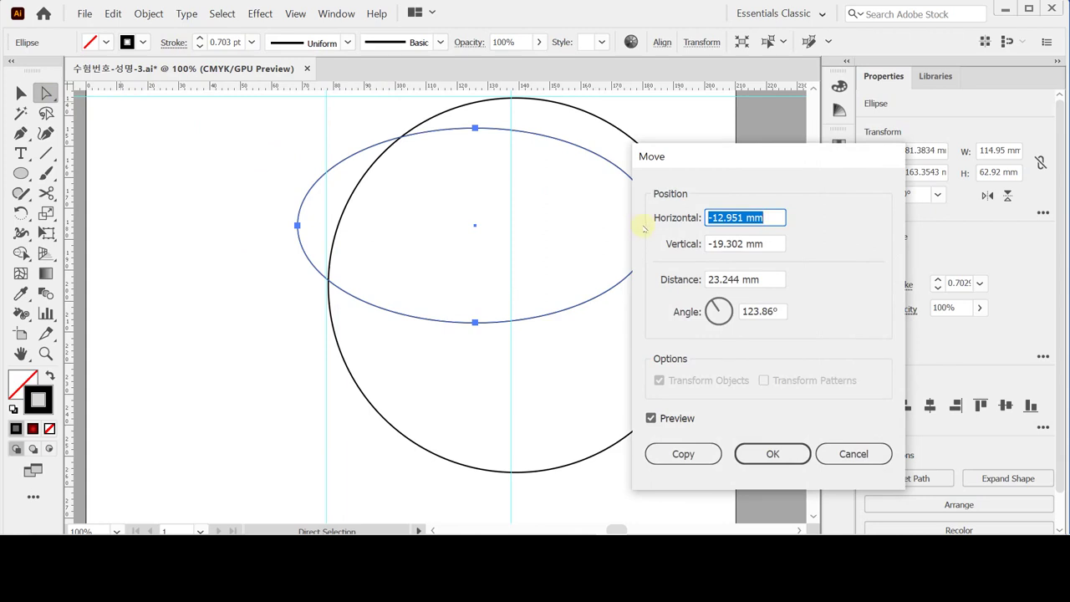
type("0")
key("Tab")
type("57")
key("Tab")
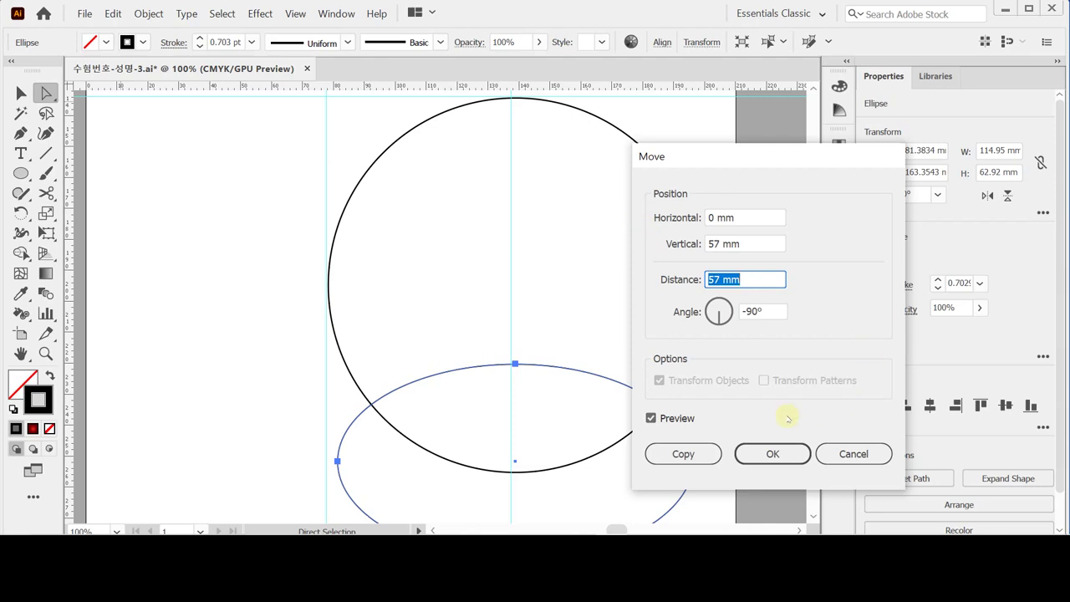
left_click(774, 454)
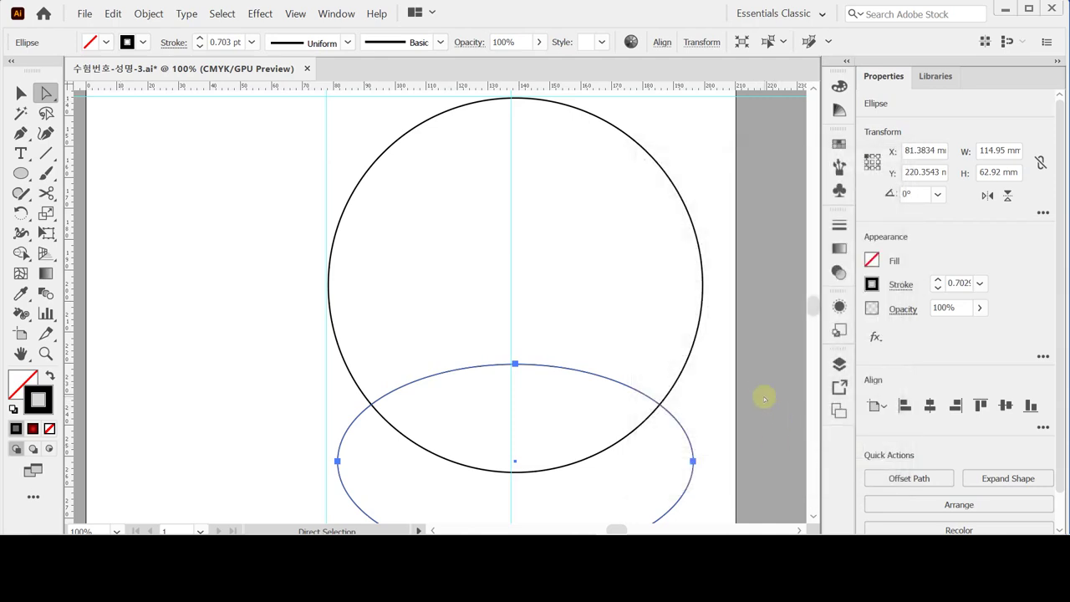
Draw an 80 × 70 mm rectangle and position it over the lower ellipse, centred on the vertical guide.
left_click(20, 174)
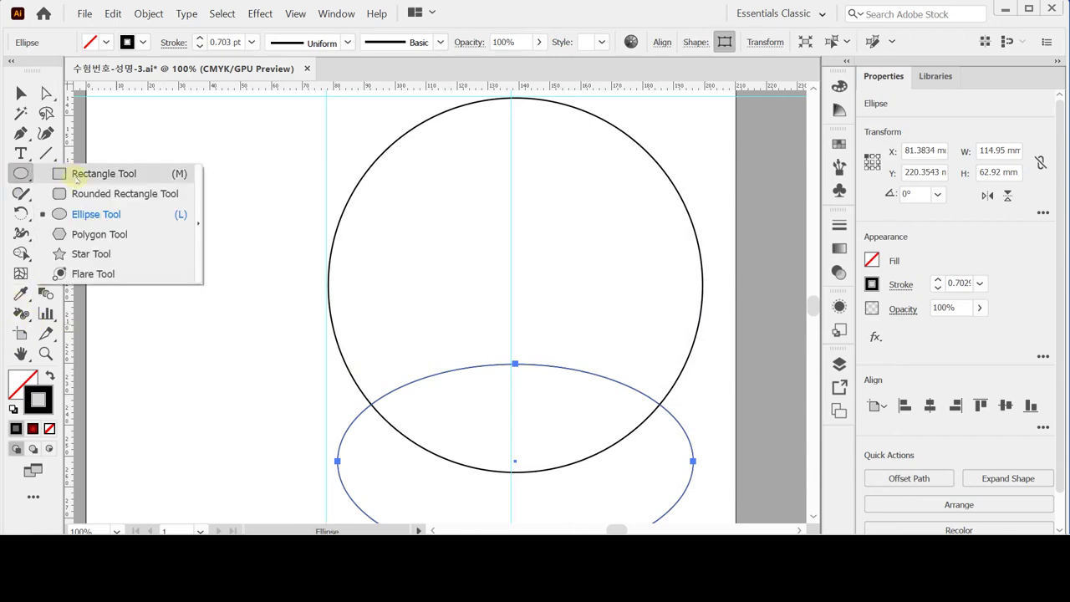
left_click(76, 173)
left_click(411, 343)
type("80")
key("Tab")
type("70")
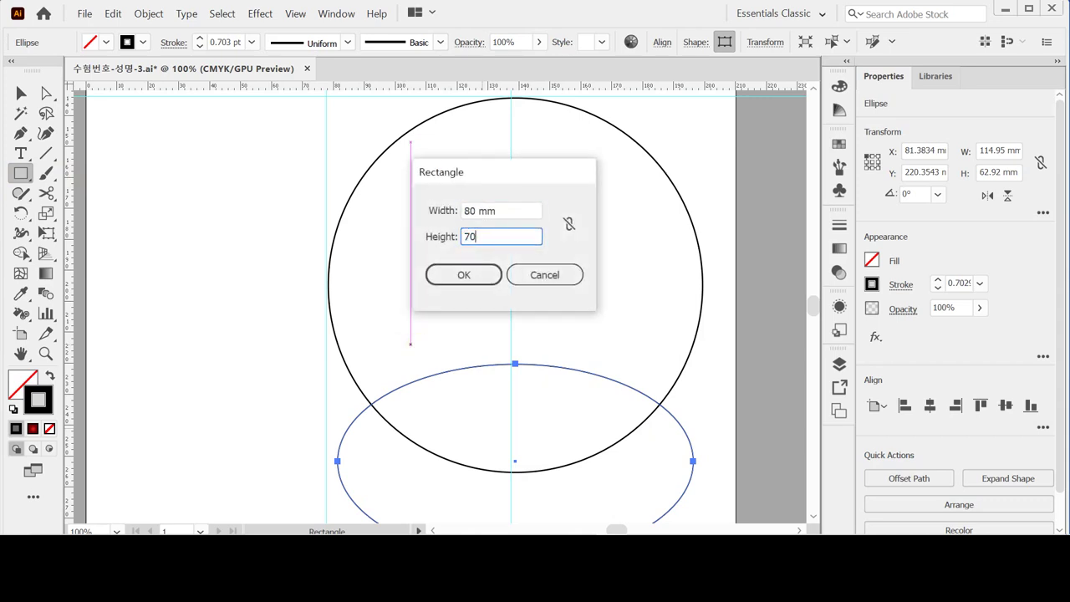
key("Return")
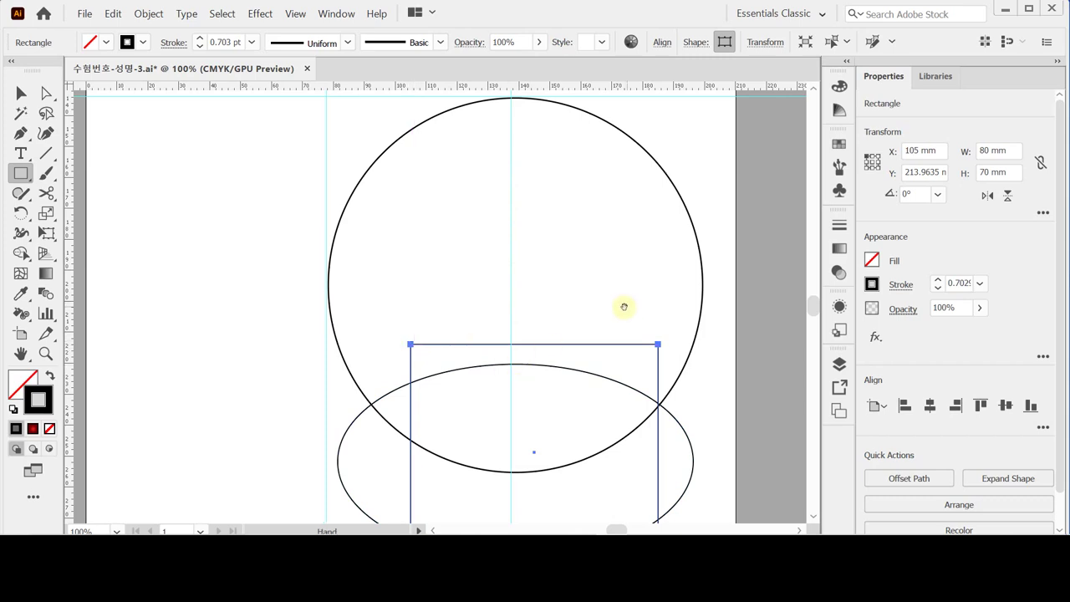
left_click_drag(550, 368, 546, 313)
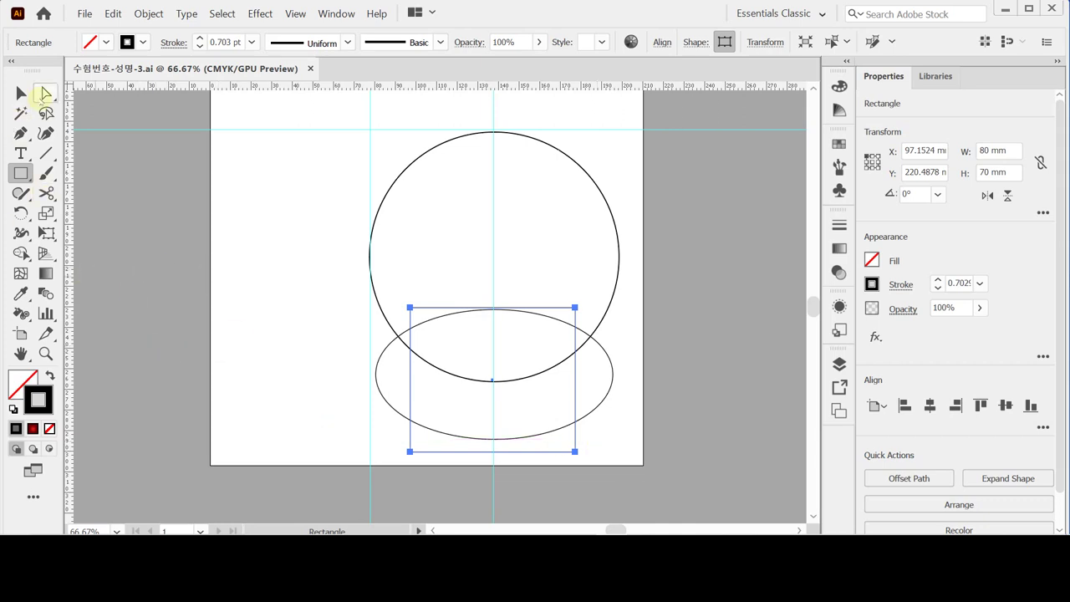
Scale the rectangle's two bottom anchor points uniformly by 145% to flare it into a trapezoid.
left_click(46, 93)
left_click_drag(378, 443, 608, 466)
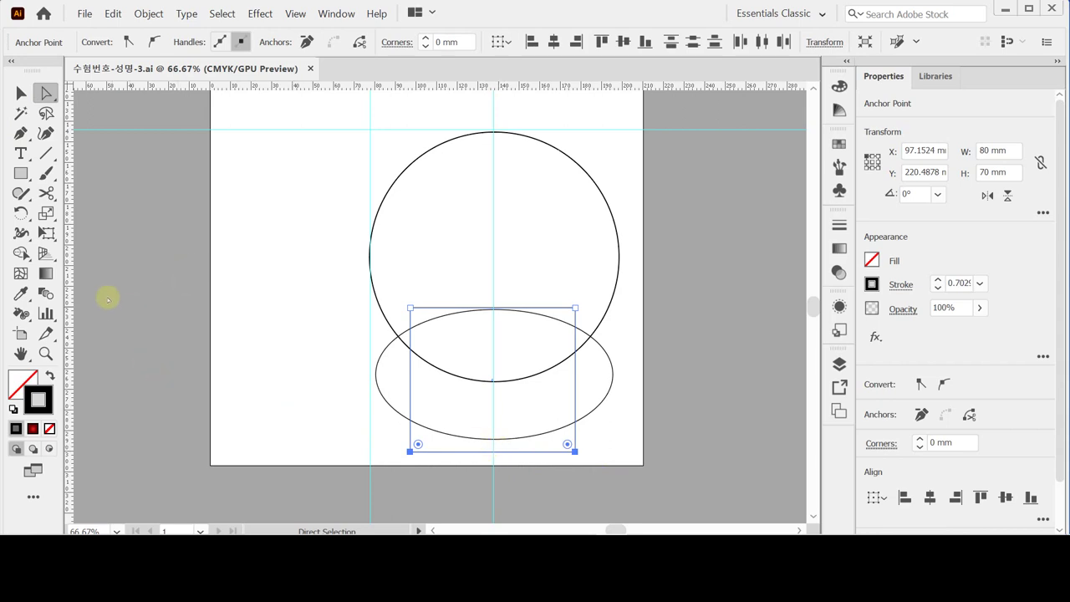
left_click(46, 213)
double_click(46, 213)
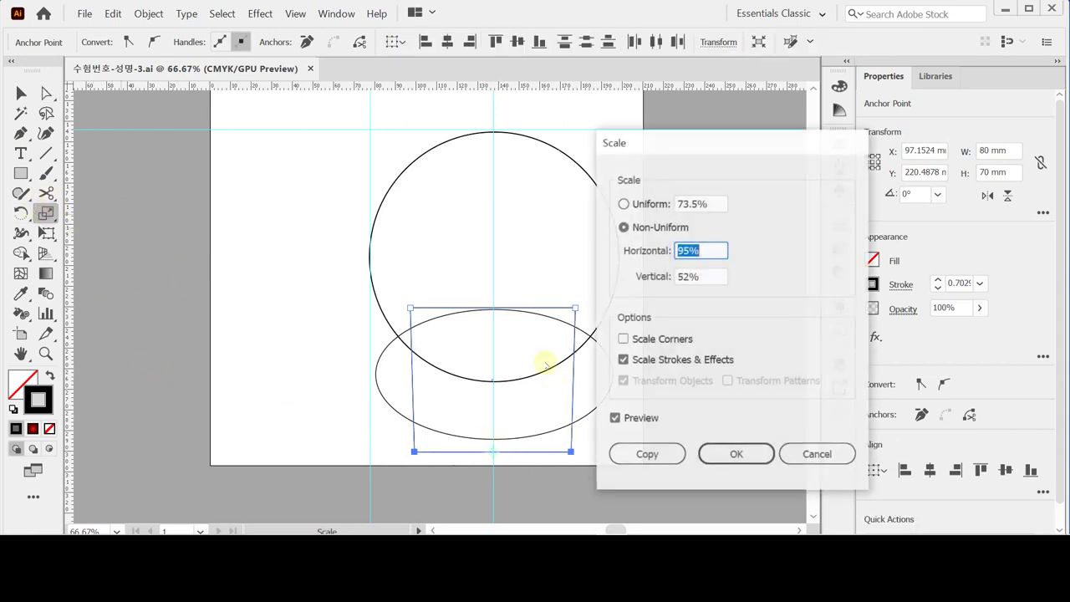
left_click(704, 203)
type("145")
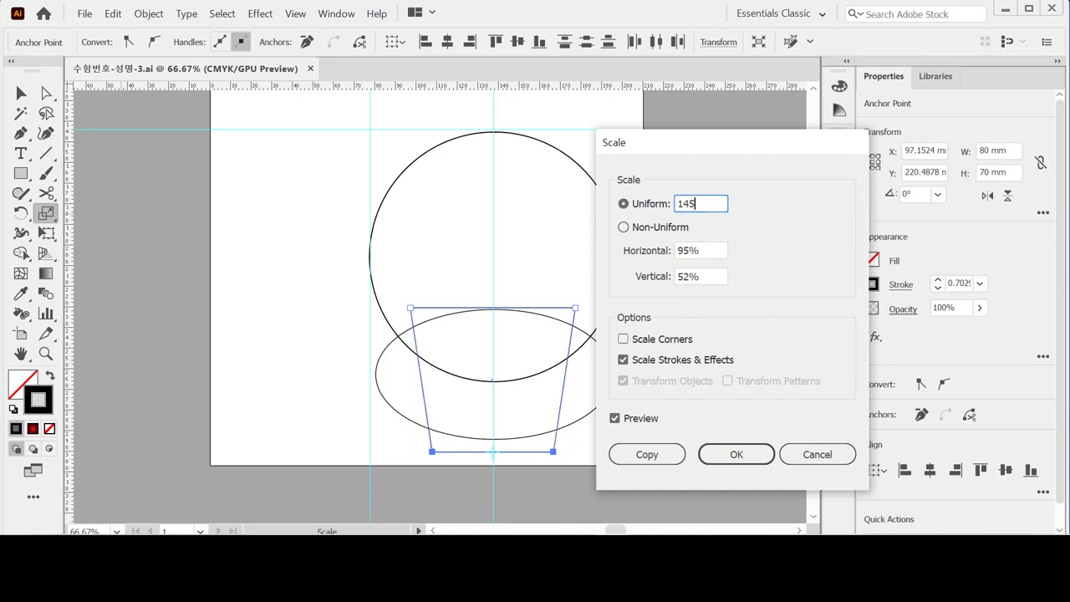
key("Return")
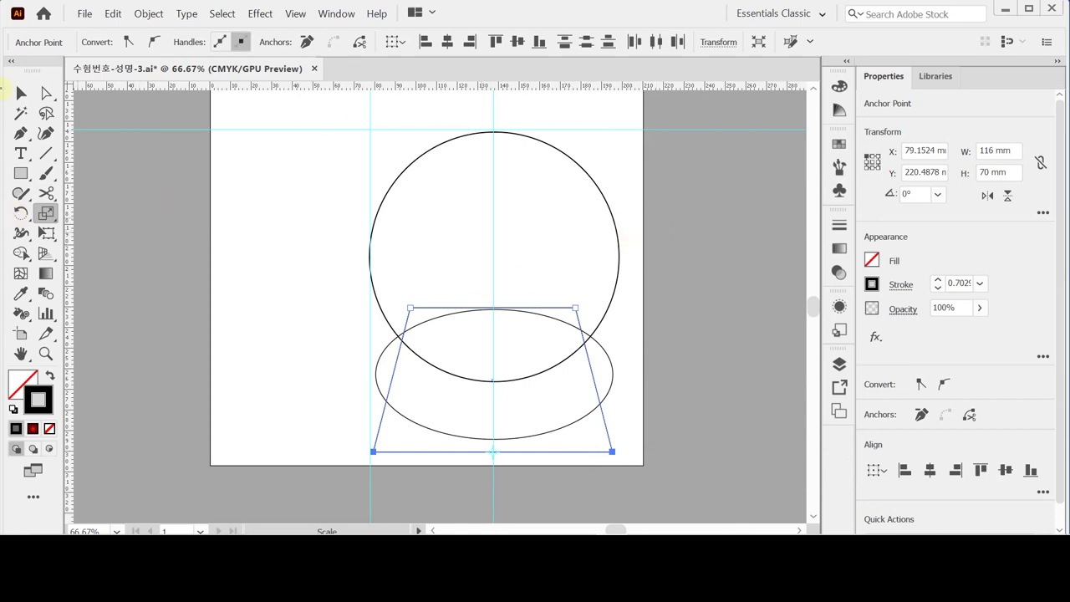
Try to intersect the trapezoid with the lower ellipse, and undo the intersection.
left_click(23, 93)
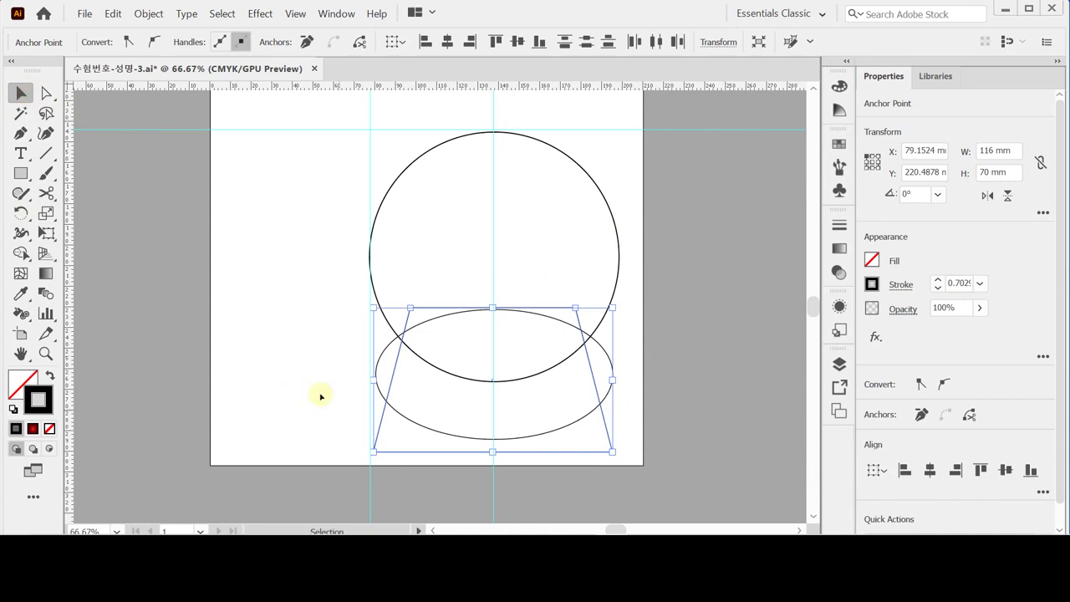
left_click_drag(351, 376, 457, 421)
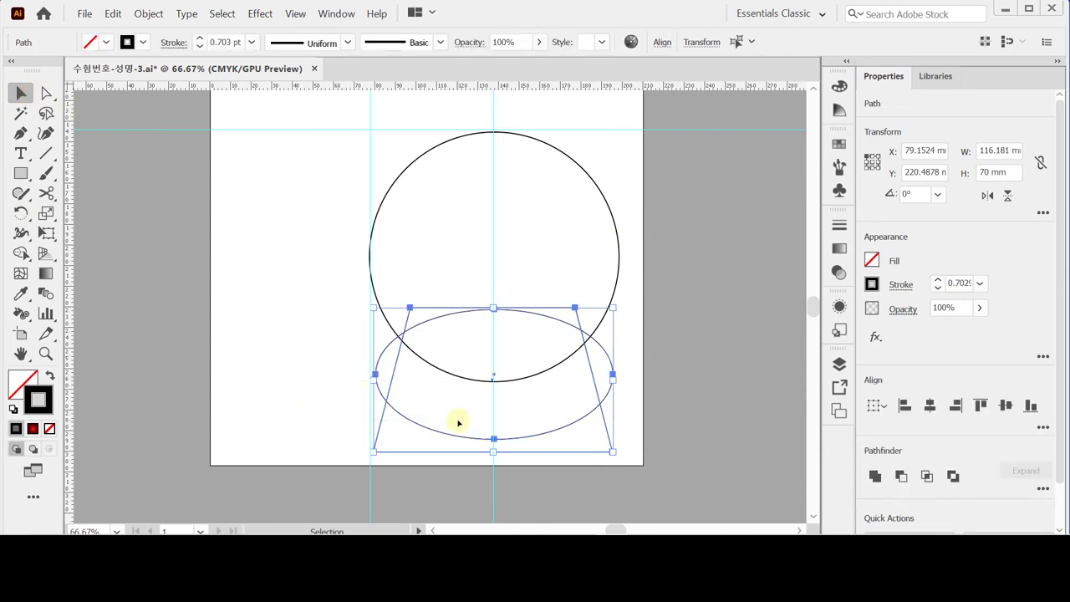
left_click_drag(356, 384, 422, 420)
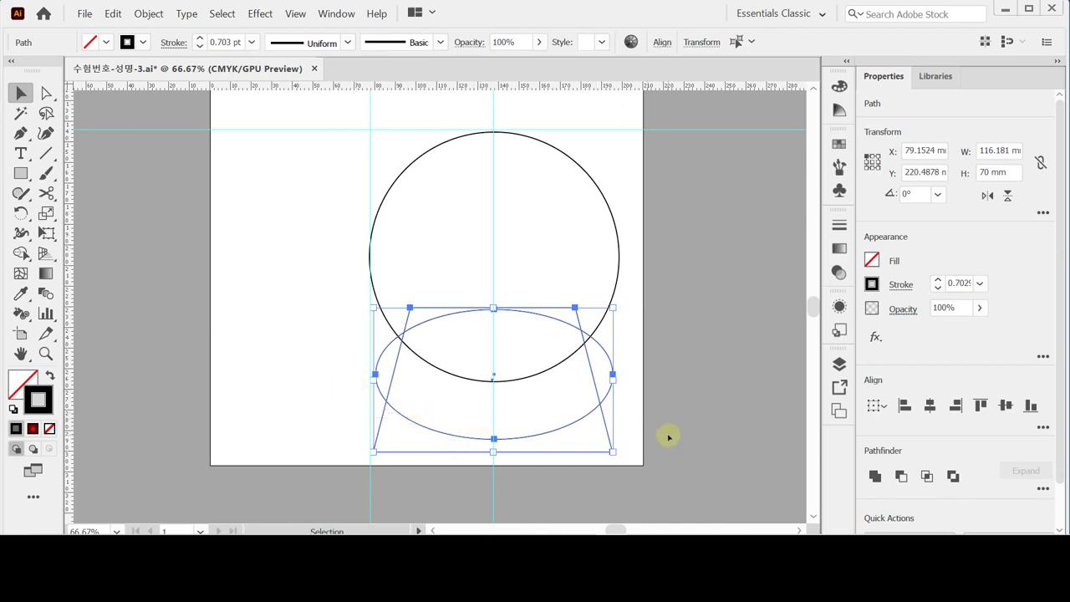
left_click(926, 476)
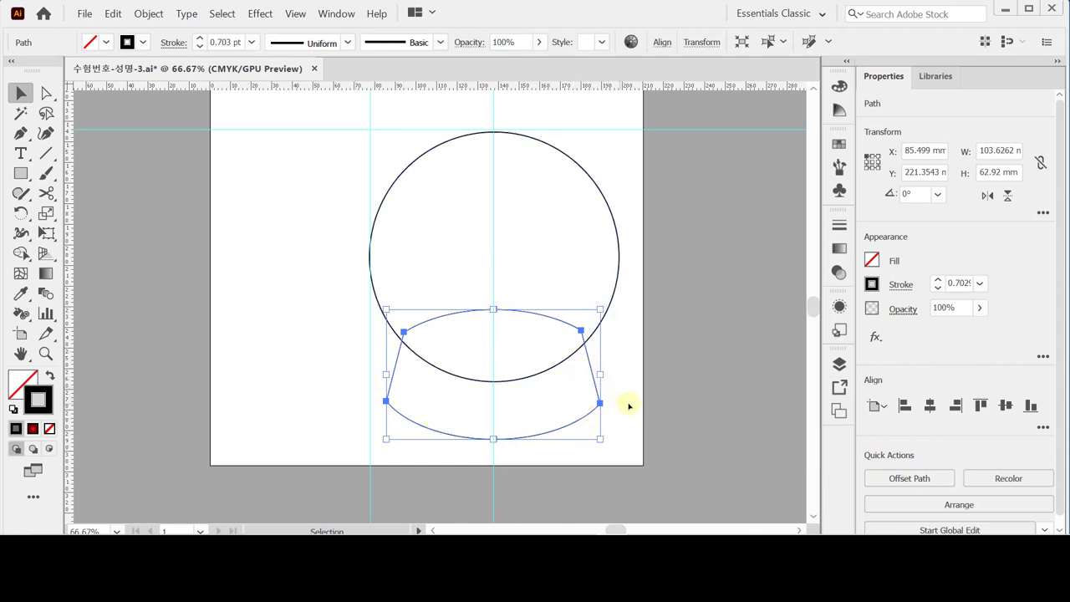
key("a")
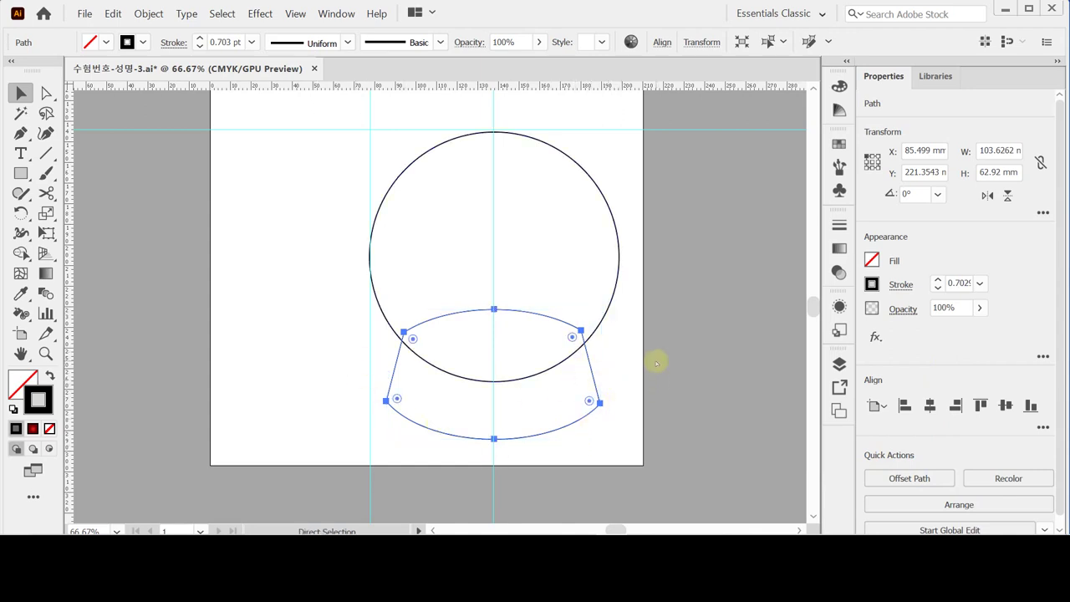
key("v")
key("ctrl+z")
left_click(482, 474)
key("ctrl+z")
Align the trapezoid and lower ellipse to their horizontal centres and intersect them into one shape.
left_click(930, 406)
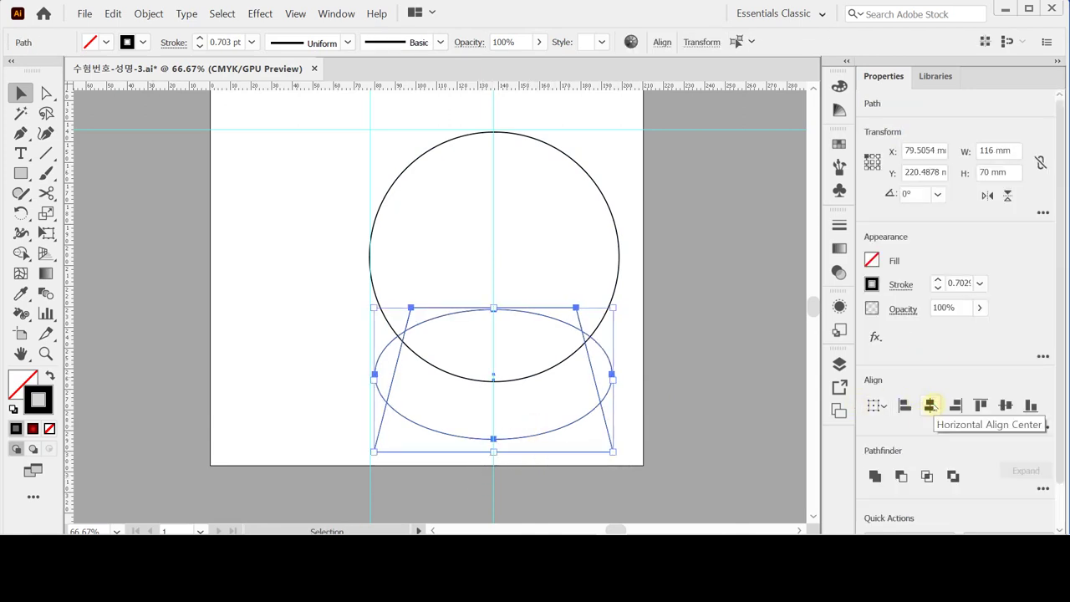
left_click(926, 476)
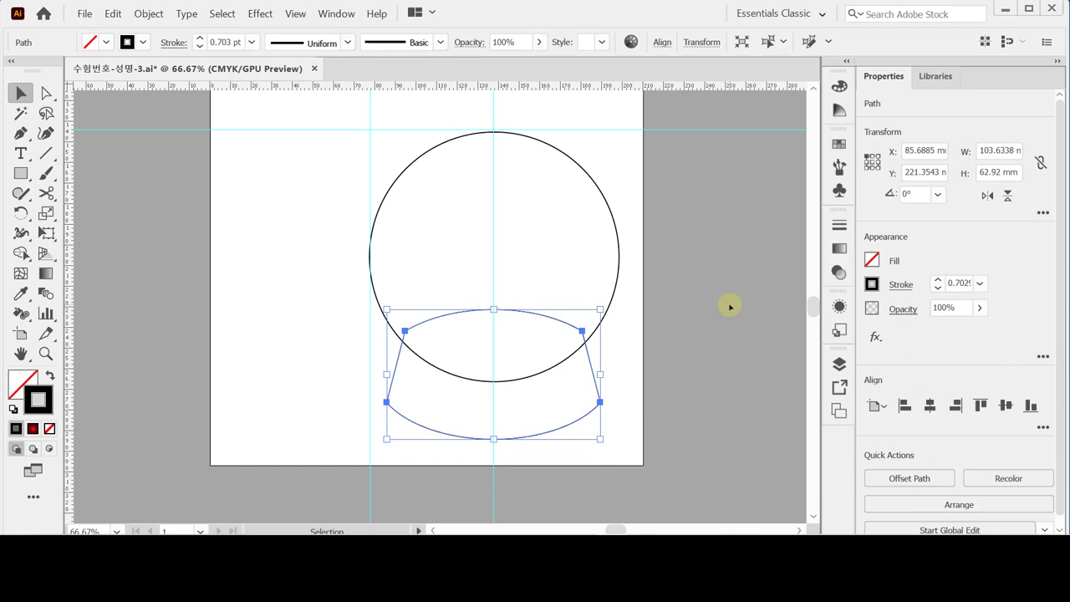
Round all four corners of the intersected base shape together using its live corner controls.
left_click(46, 93)
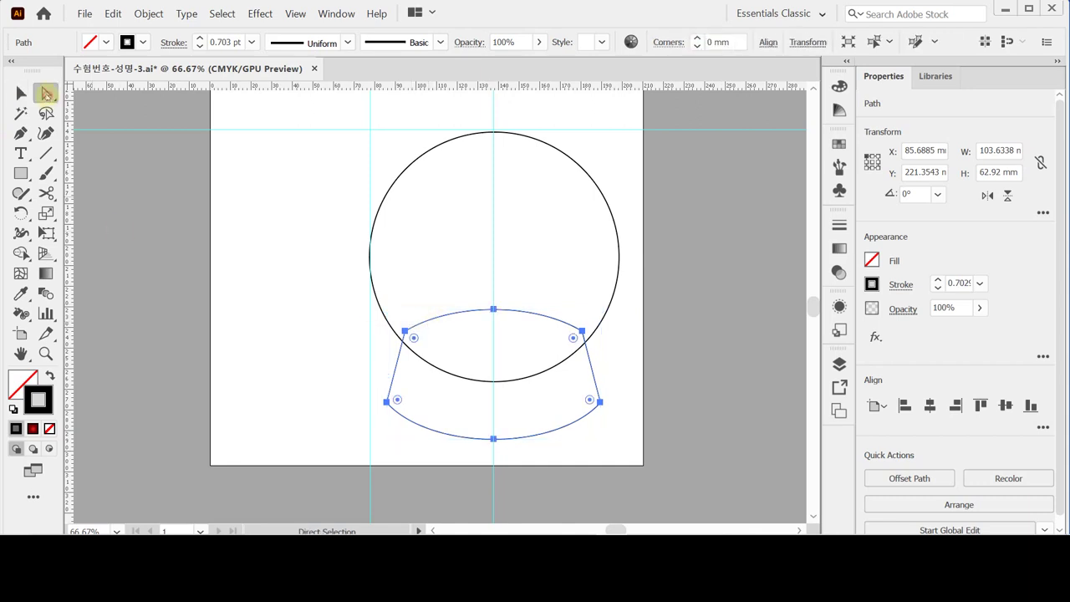
key("z")
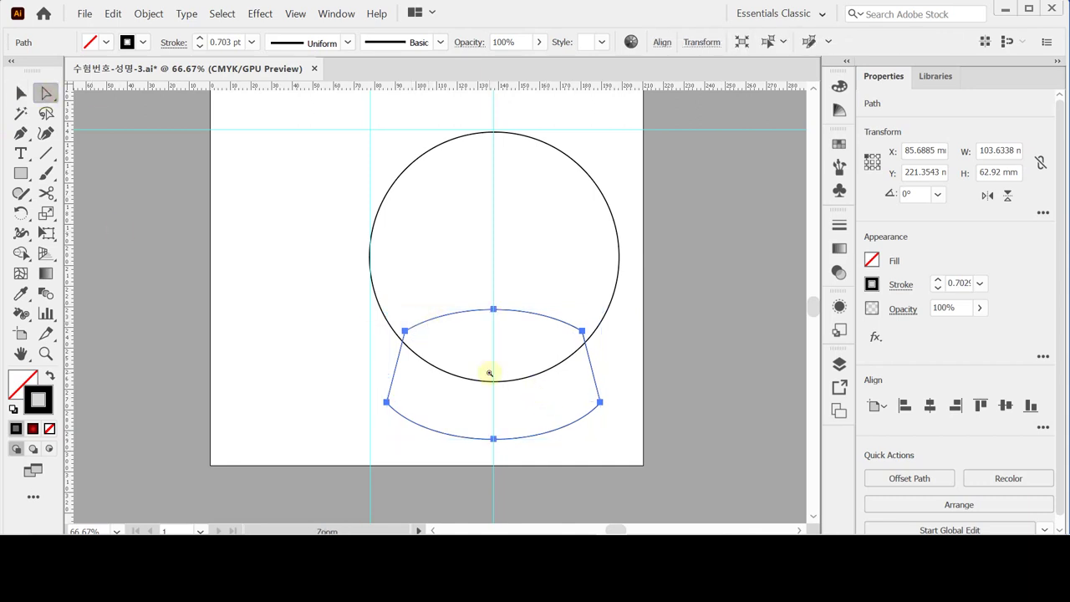
left_click(489, 374)
left_click(523, 390)
left_click_drag(349, 263, 460, 343)
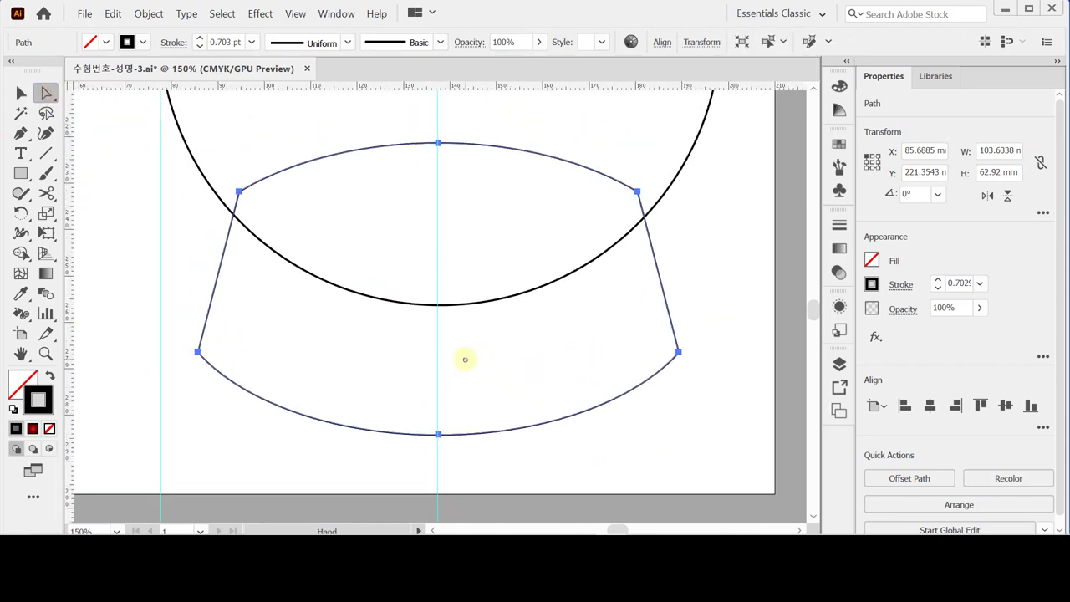
key("a")
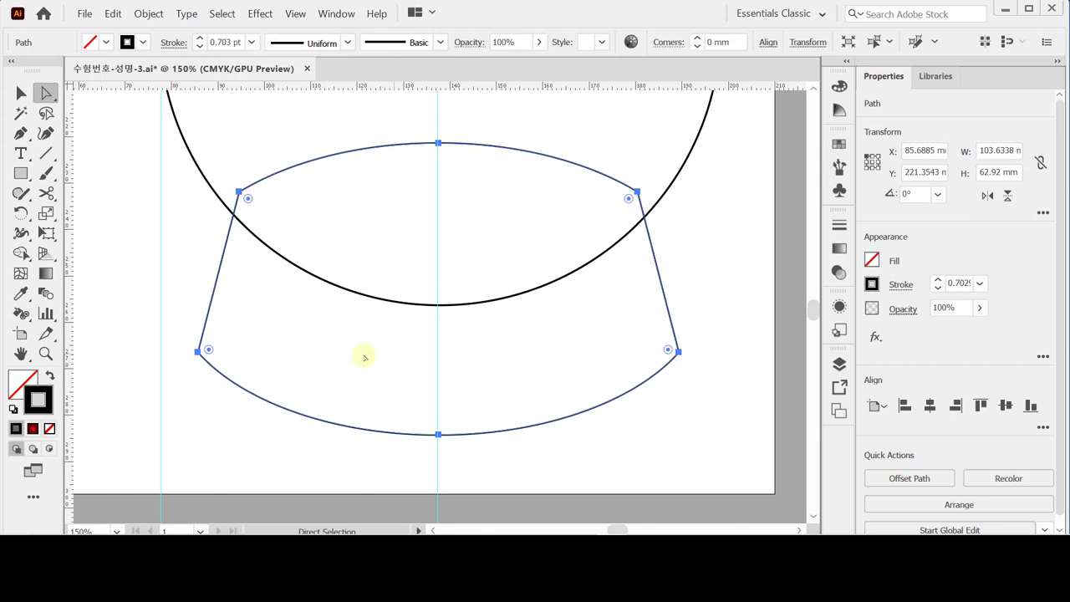
left_click_drag(209, 349, 233, 343)
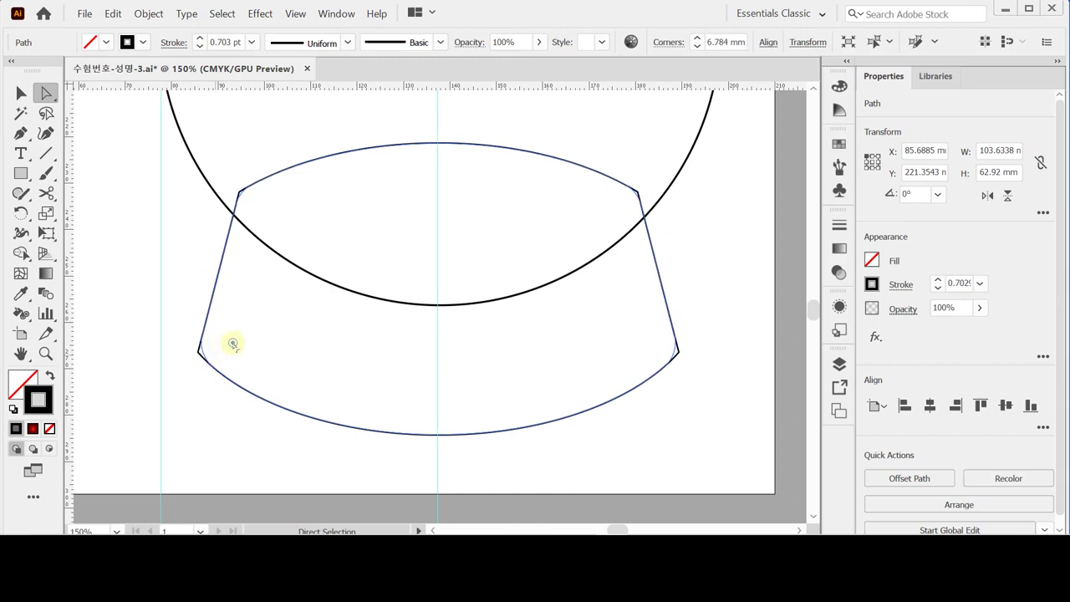
left_click_drag(232, 343, 246, 339)
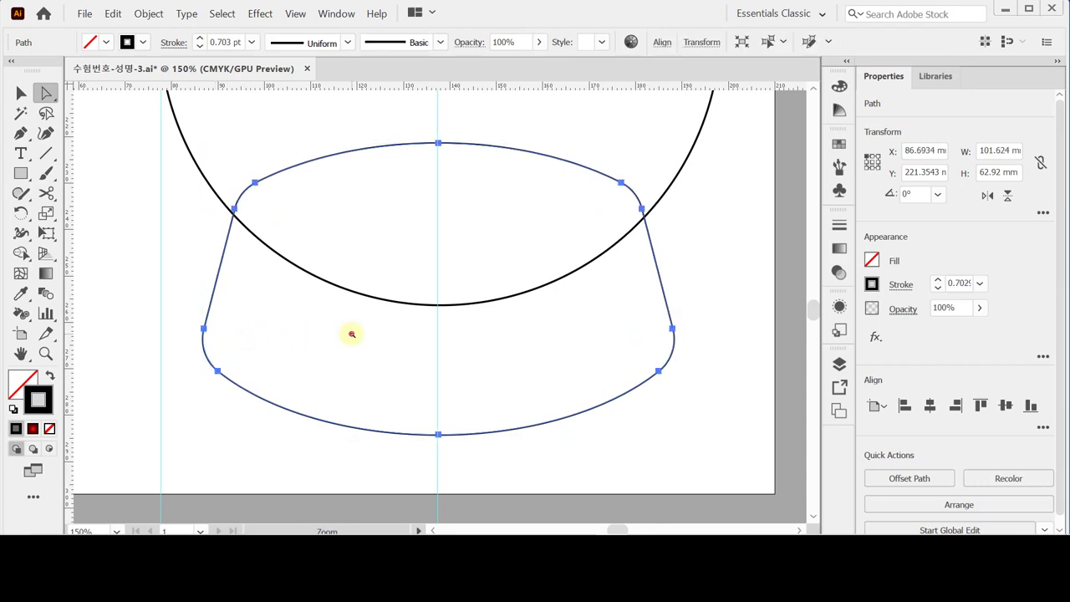
Fill the base shape with the red-to-dark-red gradient as a linear gradient and remove its stroke.
left_click(471, 356, "ctrl+alt")
left_click(563, 295, "ctrl+alt")
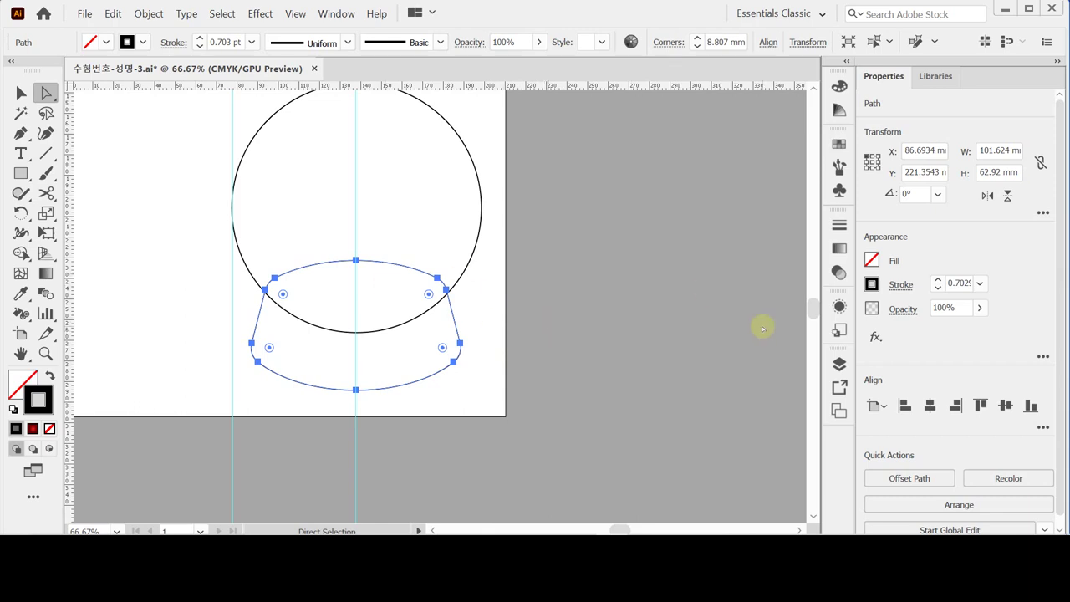
left_click(843, 250)
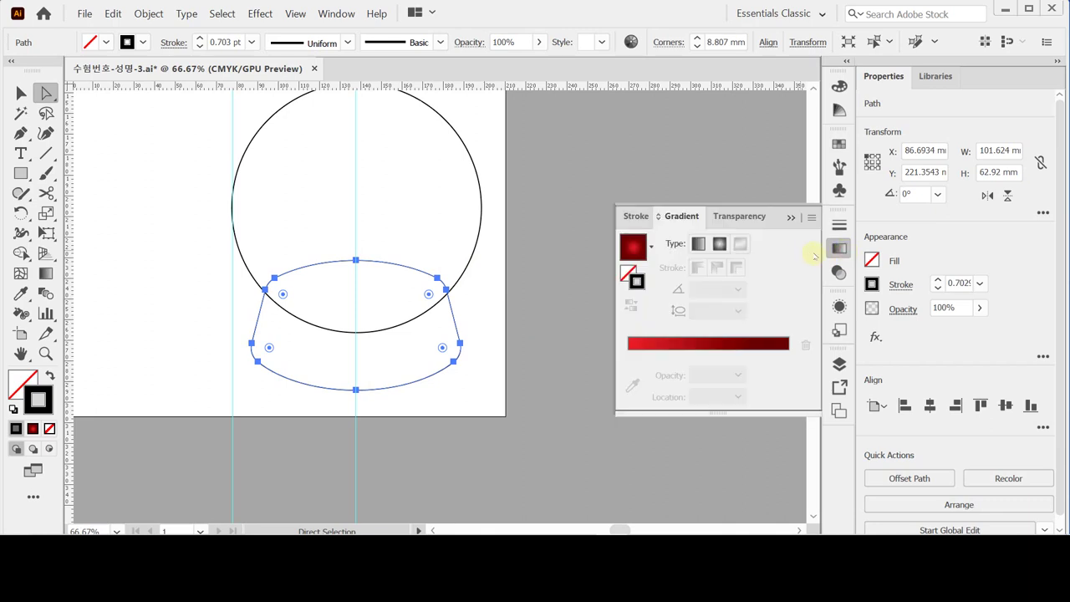
left_click(631, 251)
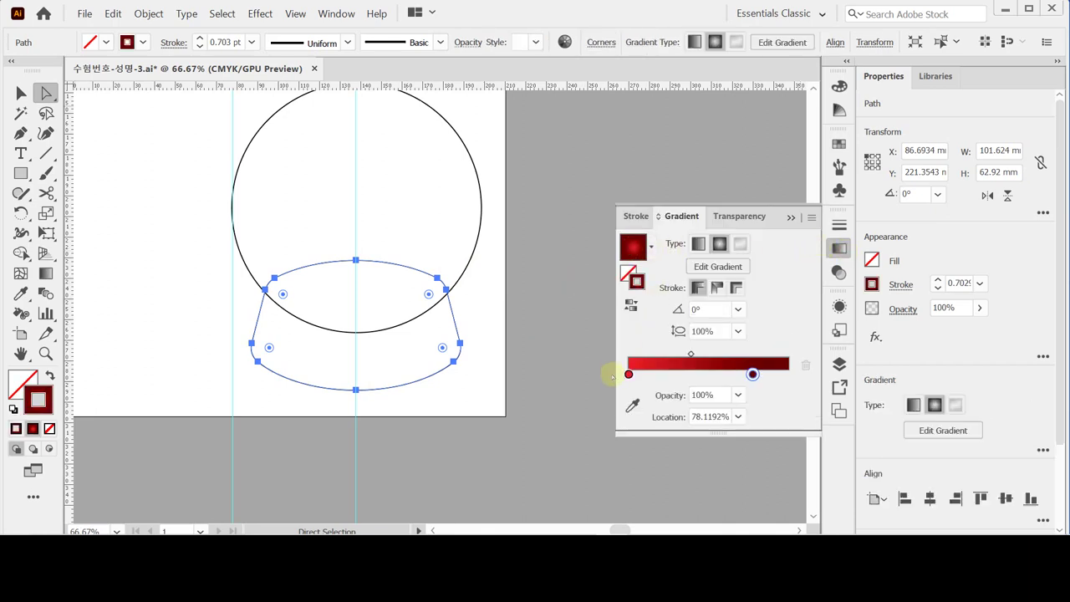
left_click(51, 374)
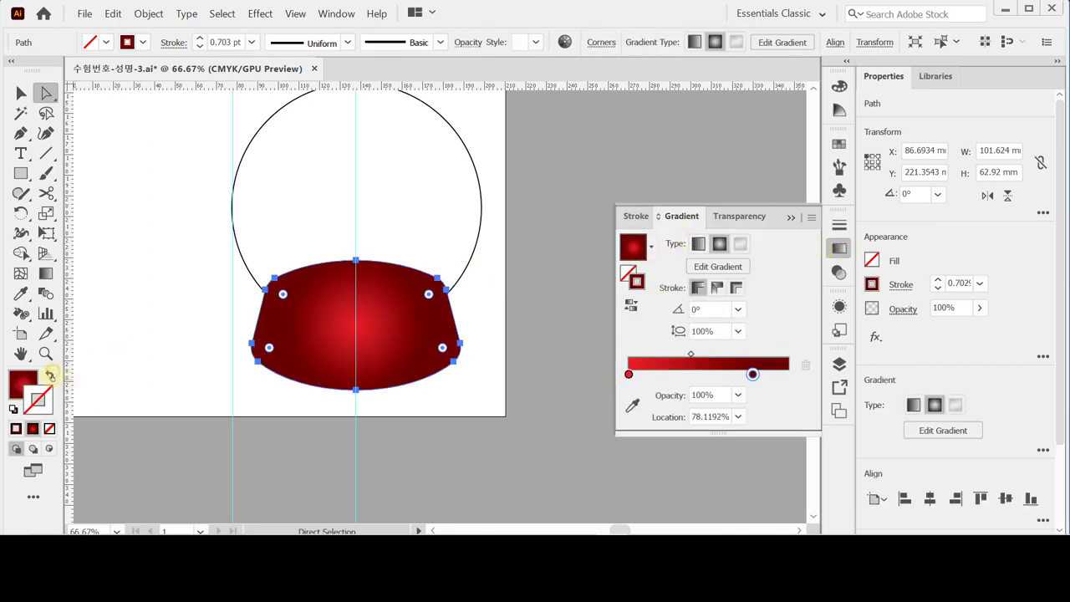
left_click(7, 382)
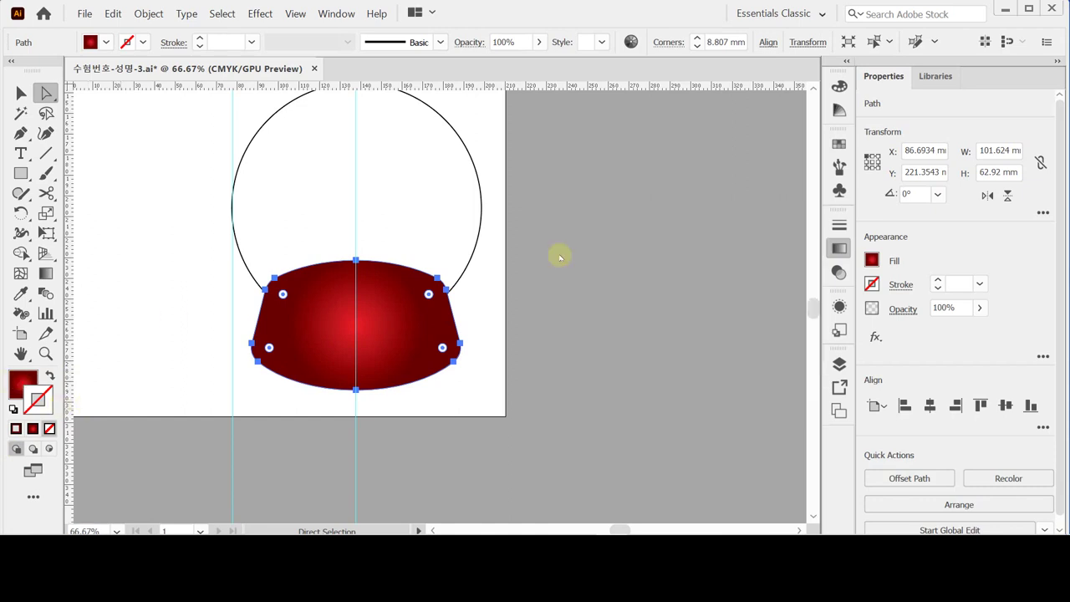
left_click(839, 248)
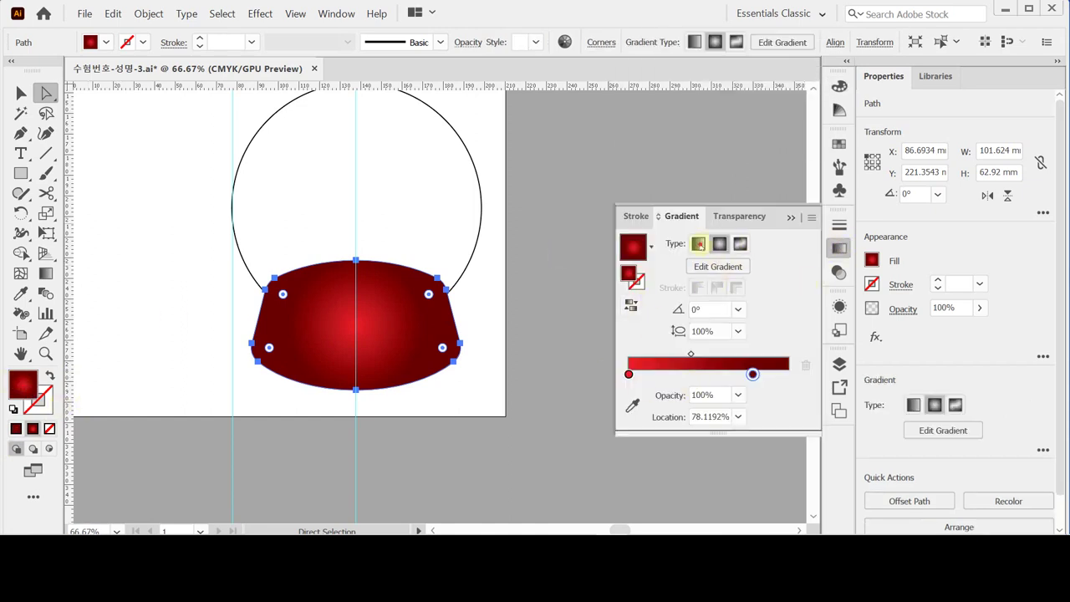
left_click(698, 244)
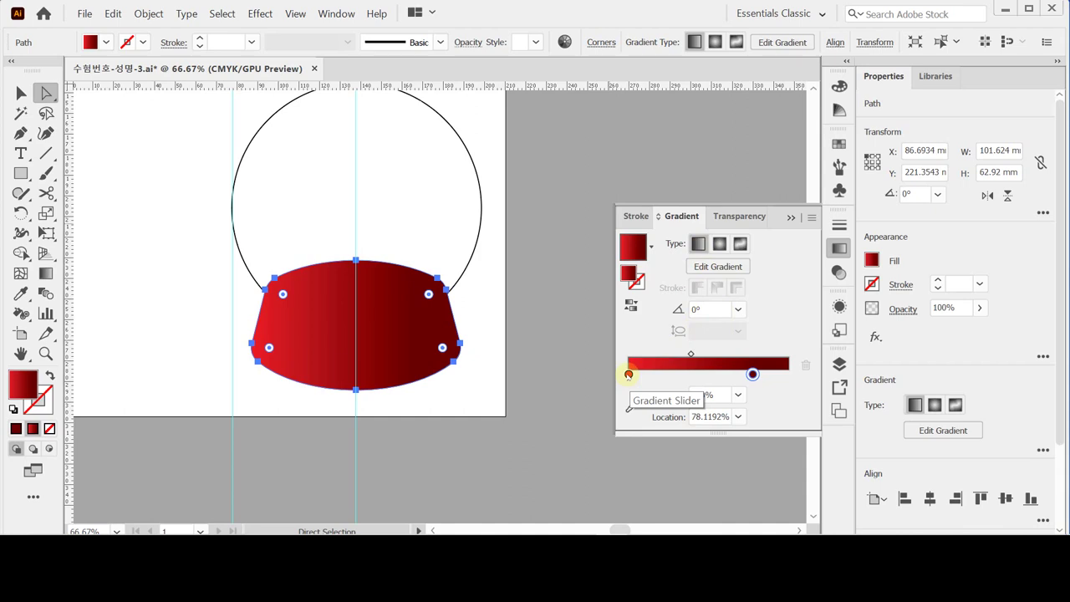
Set the starting colour stop of the base's gradient to M 80, Y 80.
left_click(628, 374)
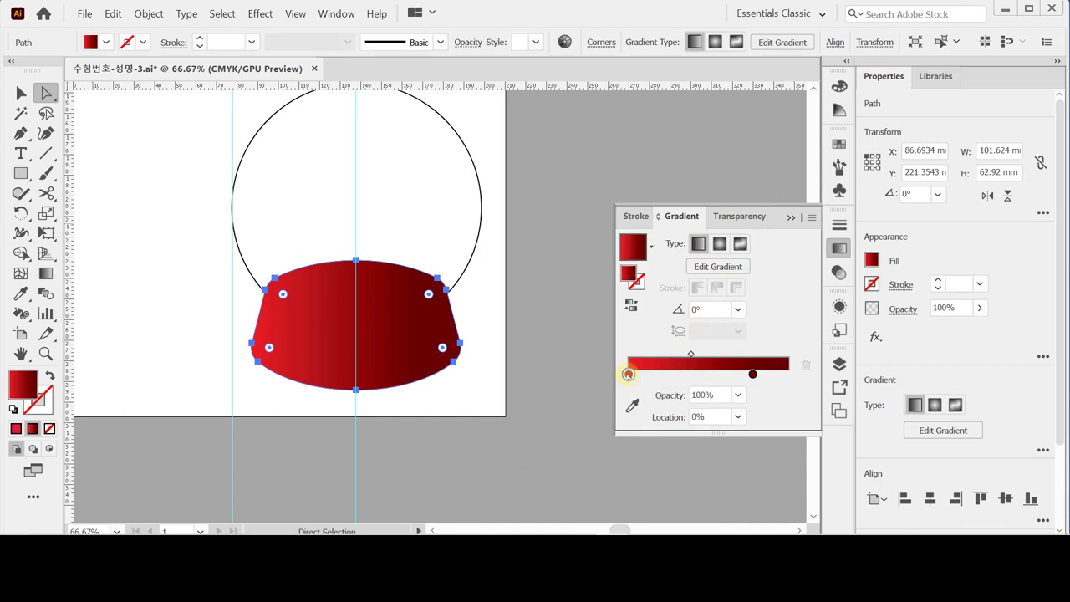
double_click(628, 375)
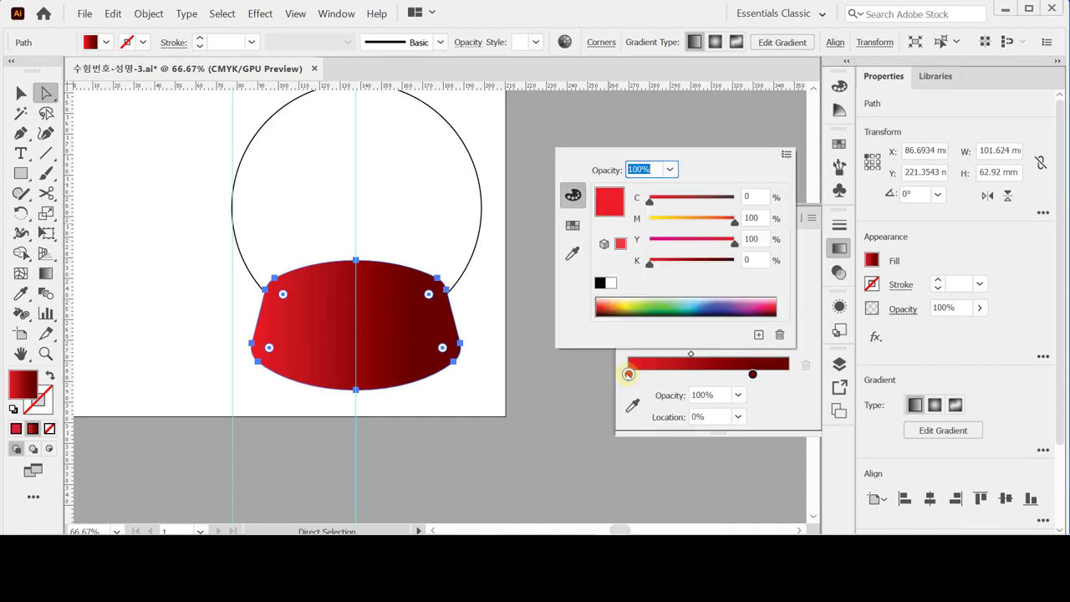
left_click(766, 216)
type("80")
key("Tab")
type("85")
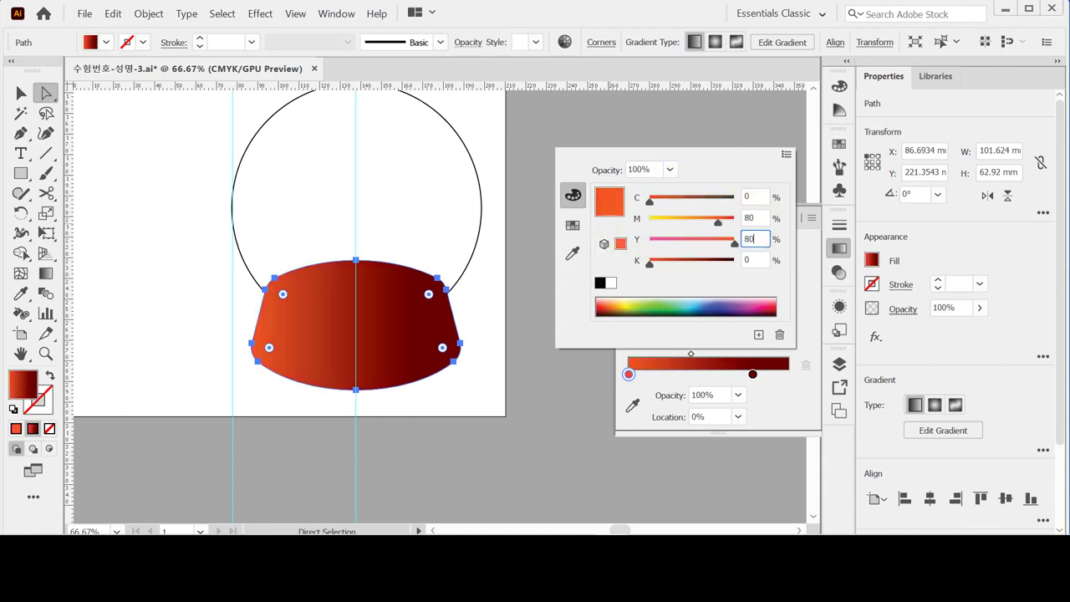
key("Return")
Move the starting colour stop of the base's gradient to a location of about 30%.
left_click(752, 373)
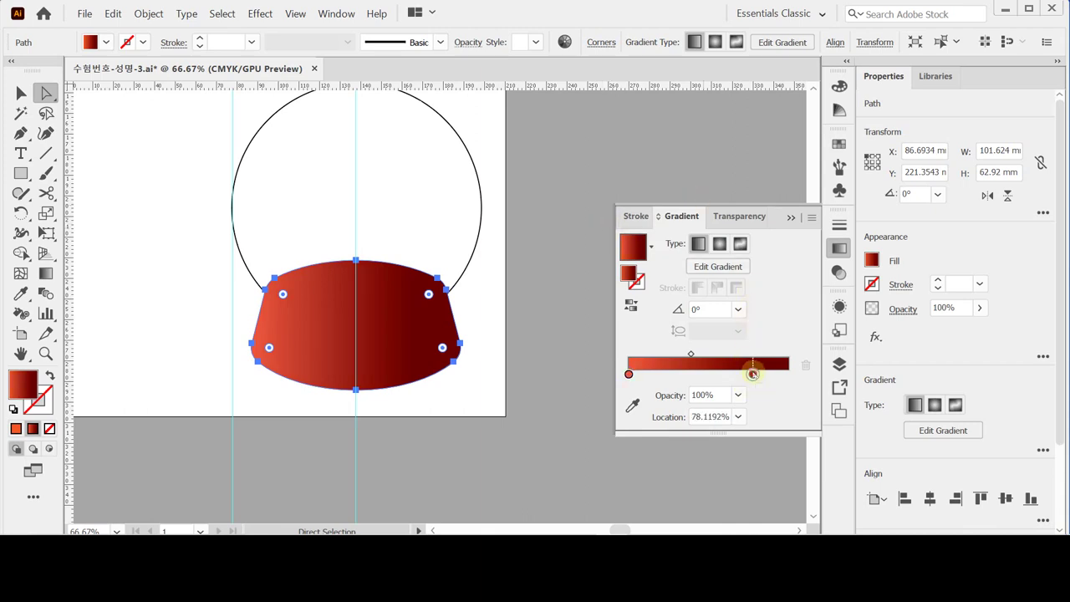
left_click(629, 375)
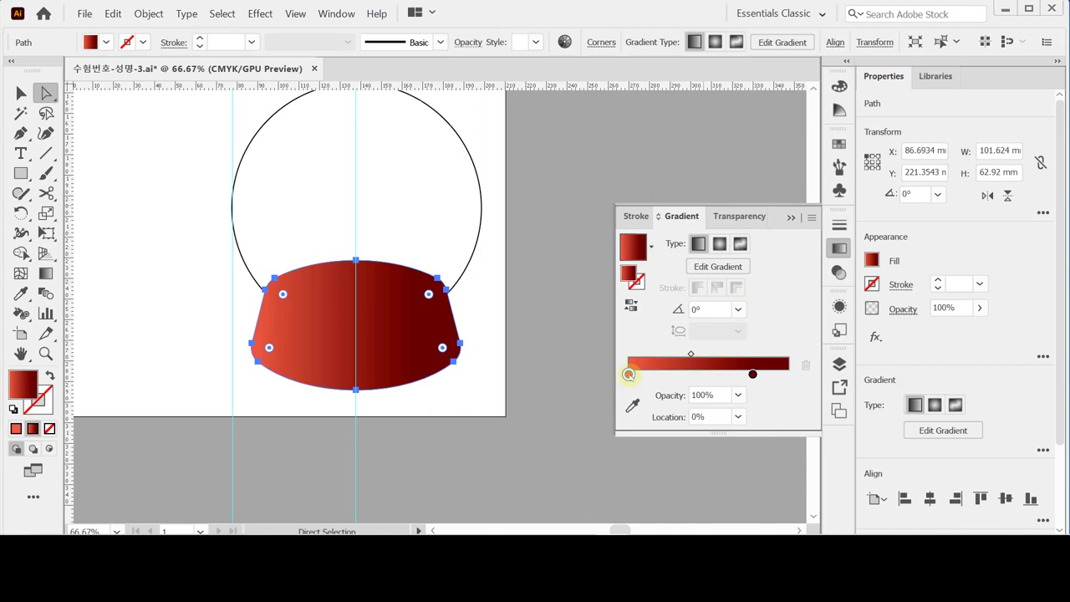
left_click_drag(629, 374, 676, 375)
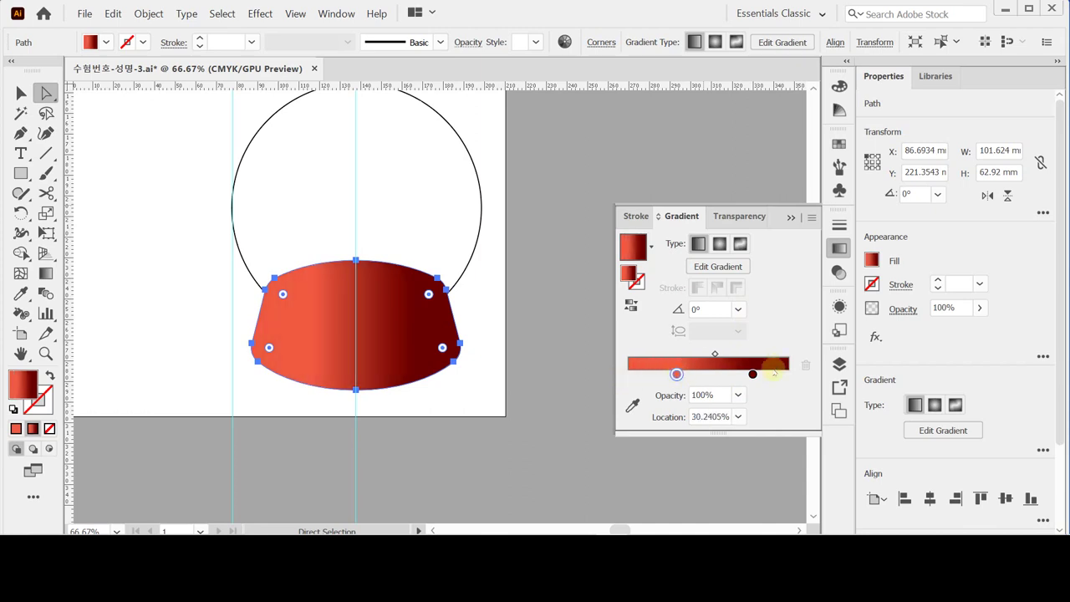
Set the black value of the gradient's dark red end stop to K 20.
left_click(752, 376)
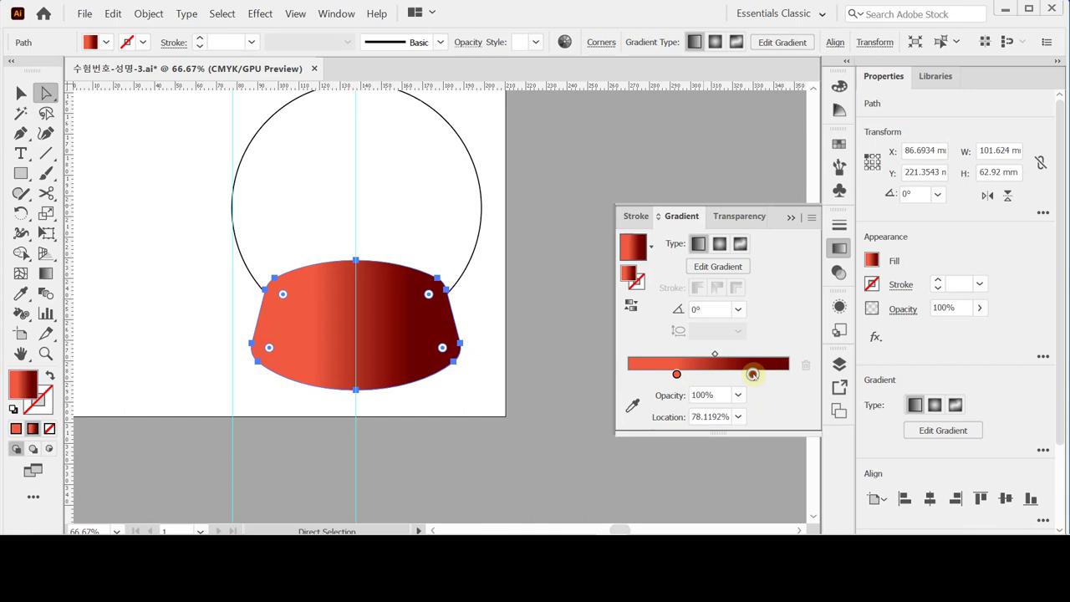
double_click(752, 374)
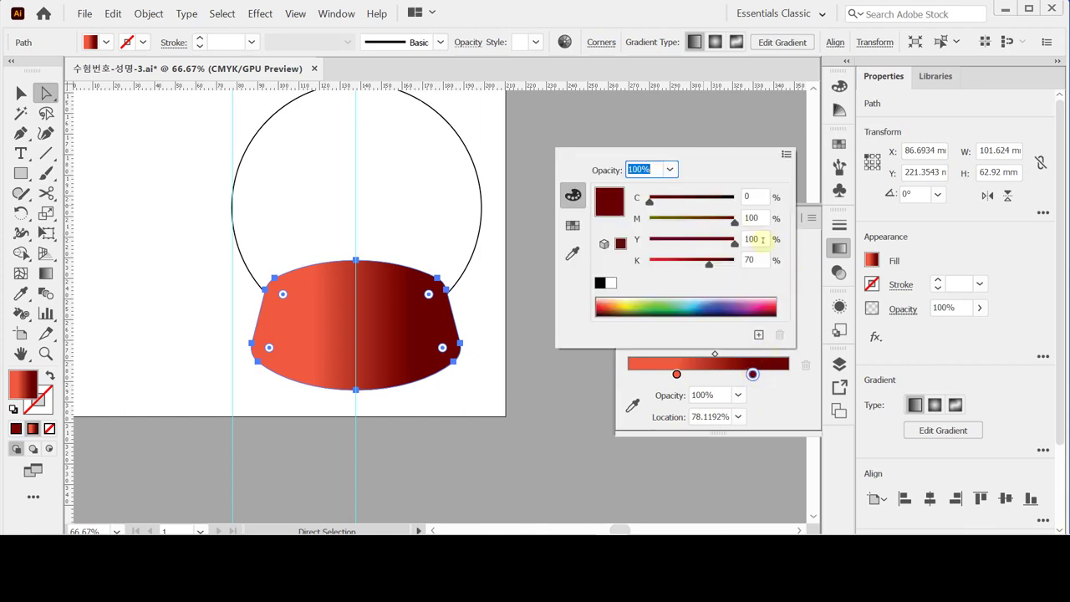
left_click(754, 260)
type("20")
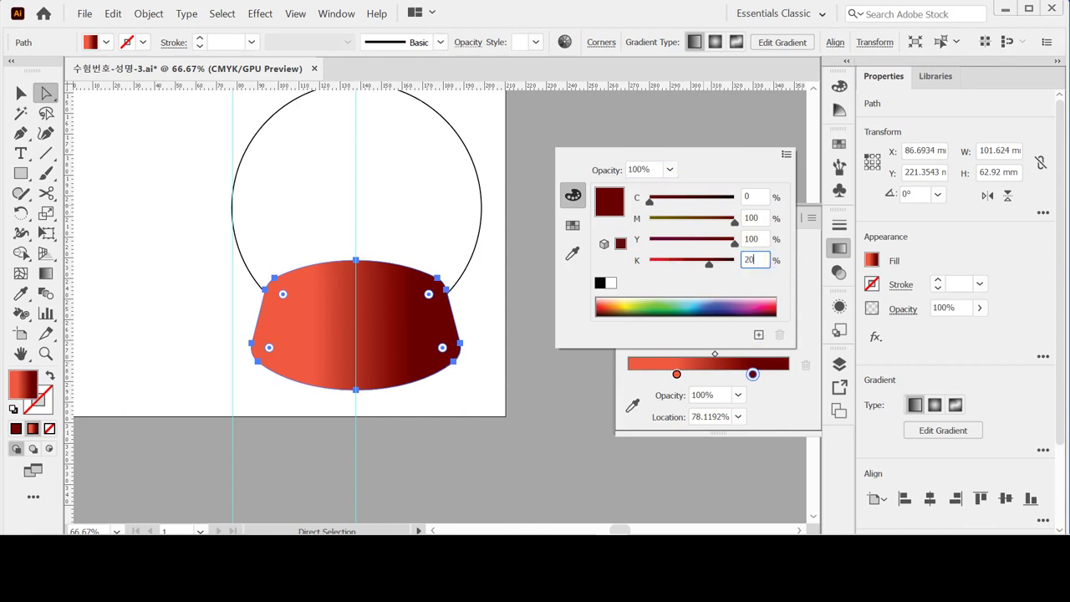
left_click(677, 265)
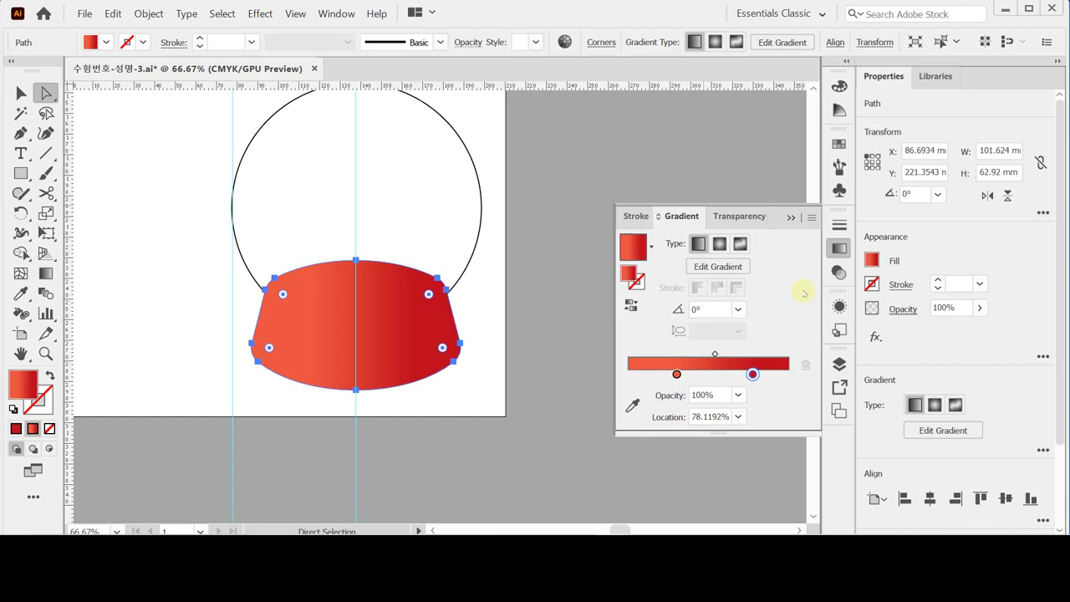
left_click(377, 333)
left_click(379, 332, "shift")
left_click(839, 249)
Create a copy of the large circle scaled uniformly to 95% from its top anchor point.
scroll(428, 233, "up", 2)
key("ctrl+plus")
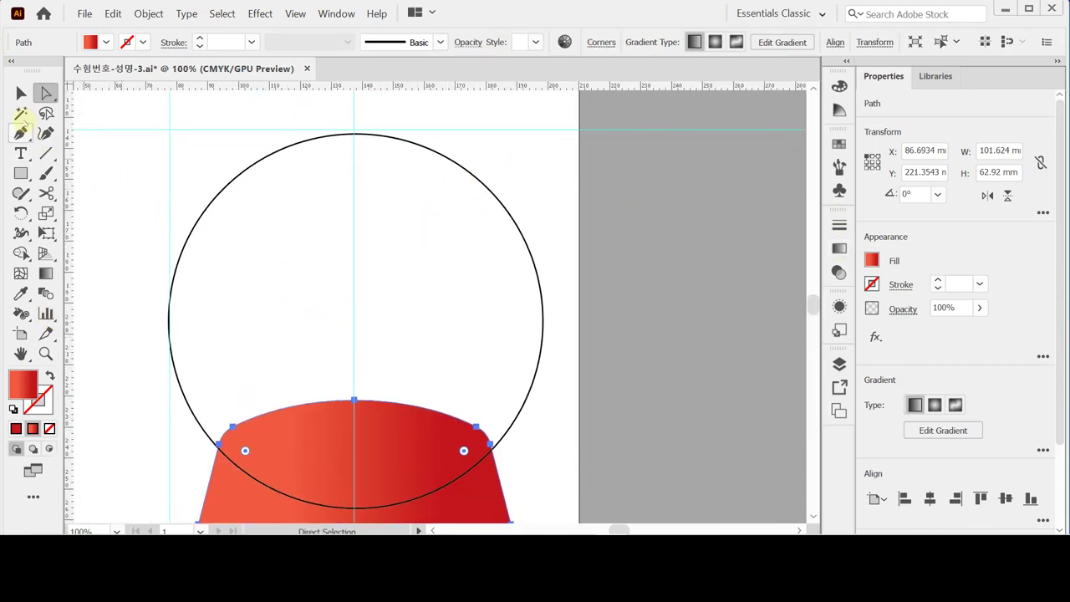
left_click(20, 93)
left_click(316, 225)
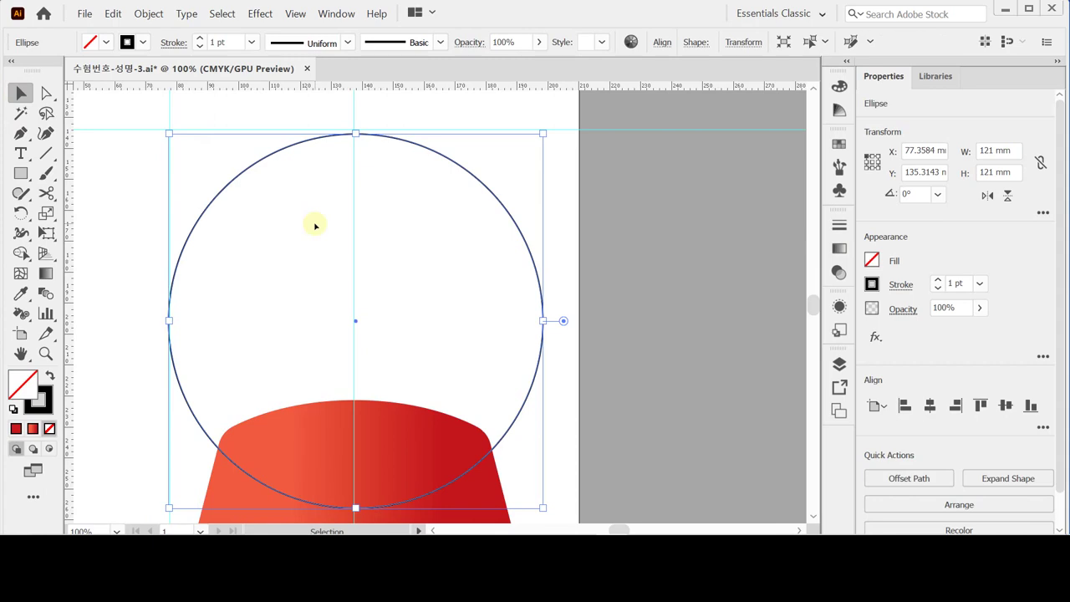
left_click(46, 212)
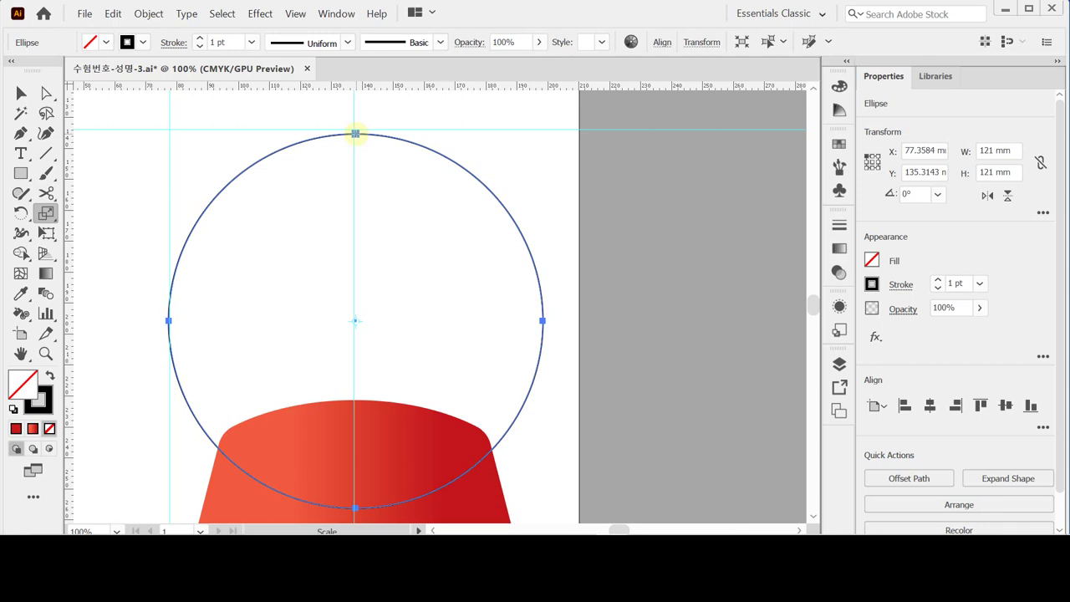
left_click(355, 133, "alt")
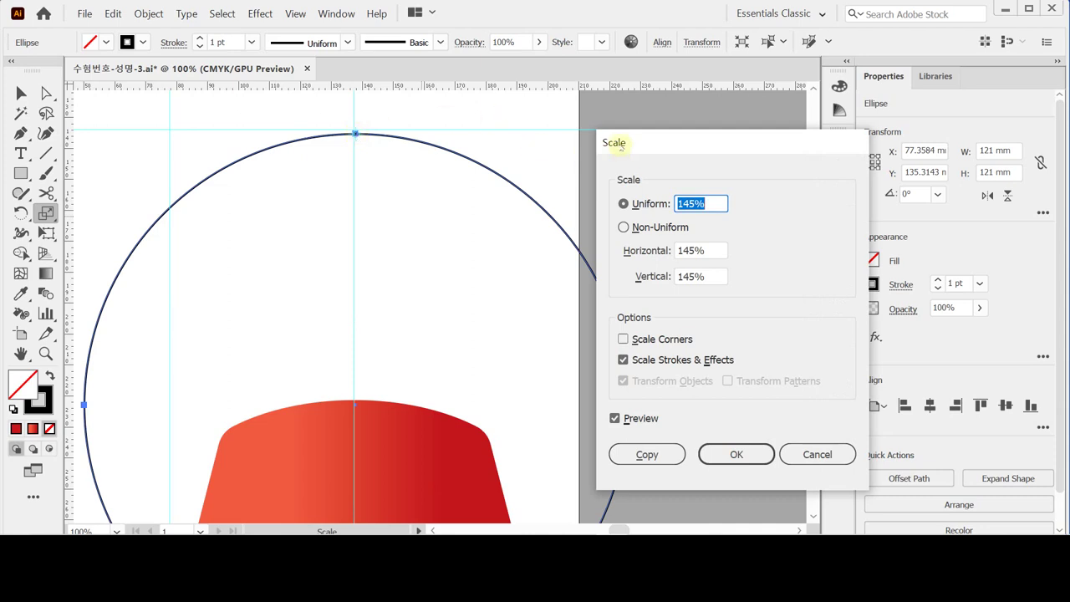
type("95")
left_click(655, 458)
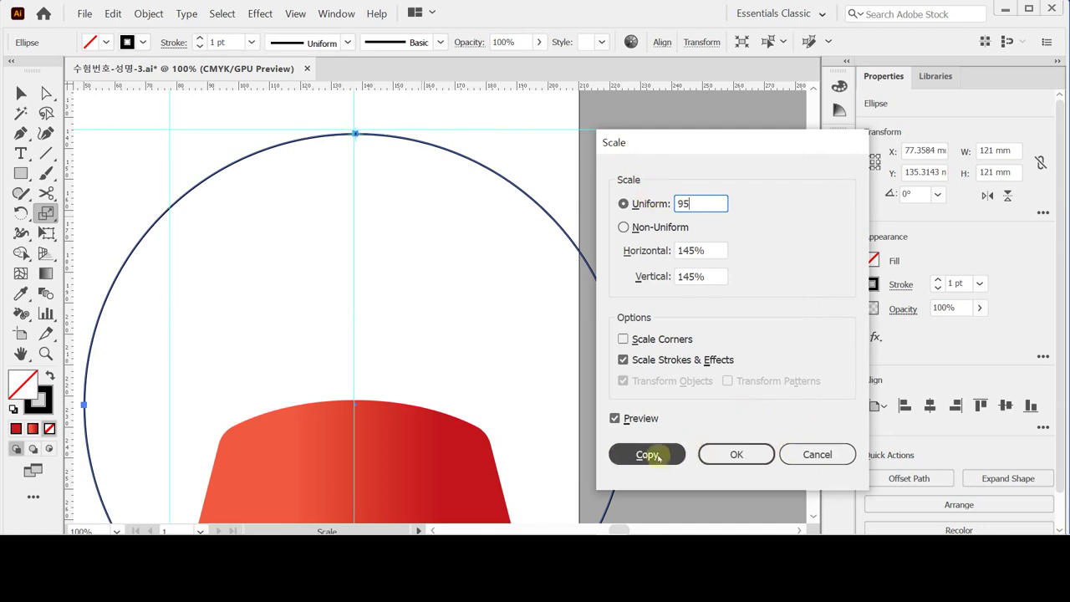
left_click(660, 456)
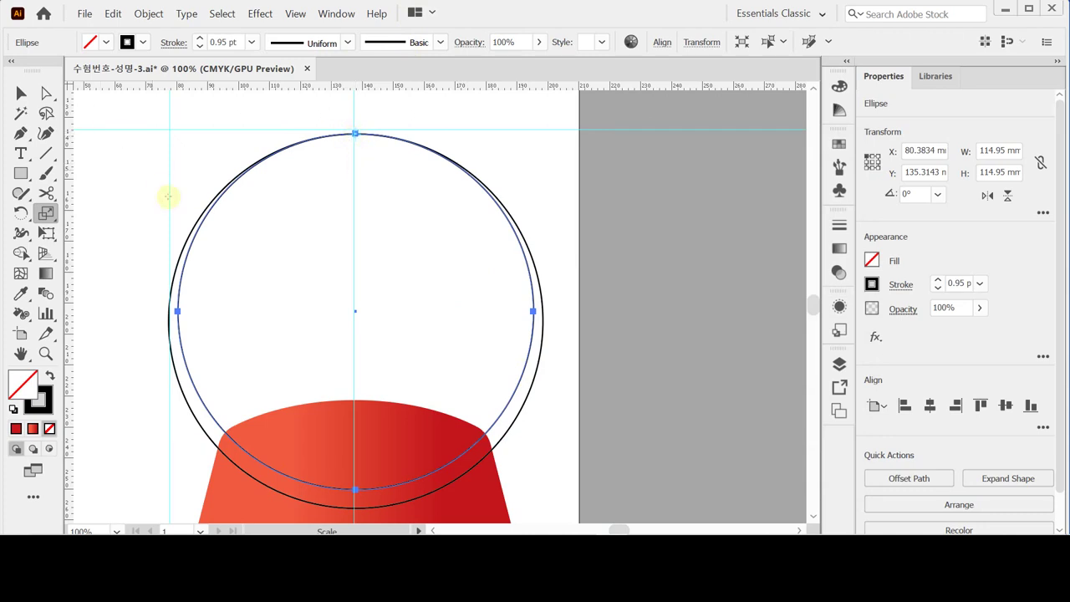
Isolate the smaller circle and create an ellipse 158 mm wide and 60 mm high over the base.
key("v")
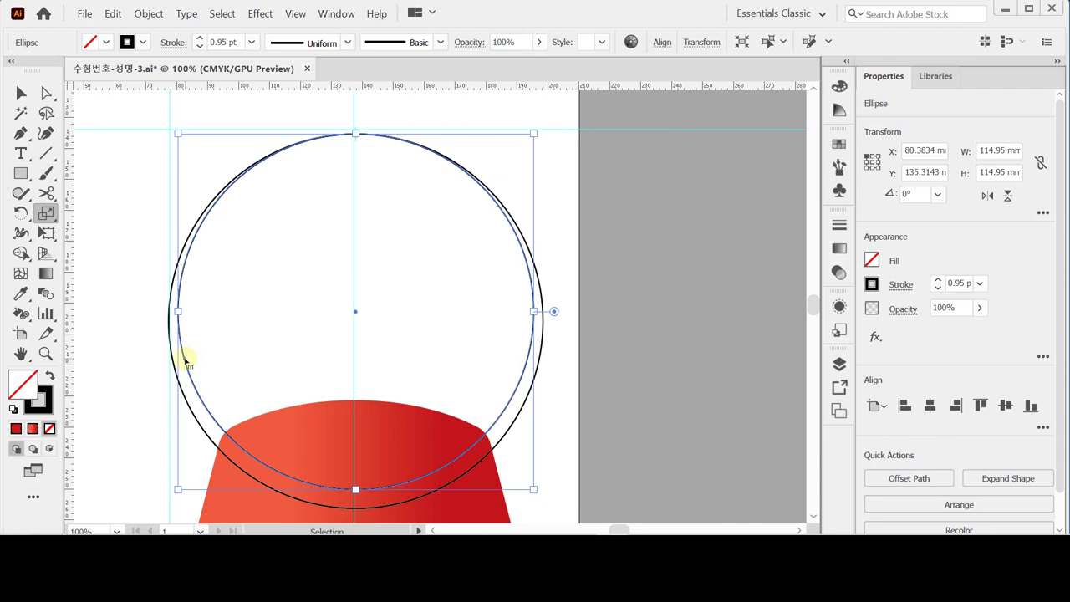
double_click(185, 361)
key("s")
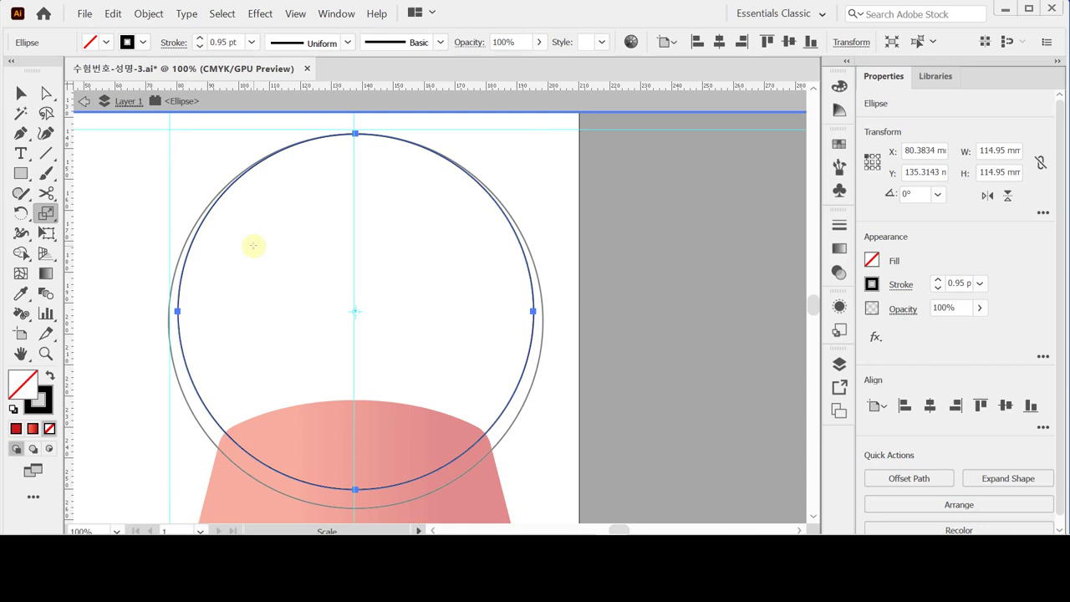
left_click(20, 173)
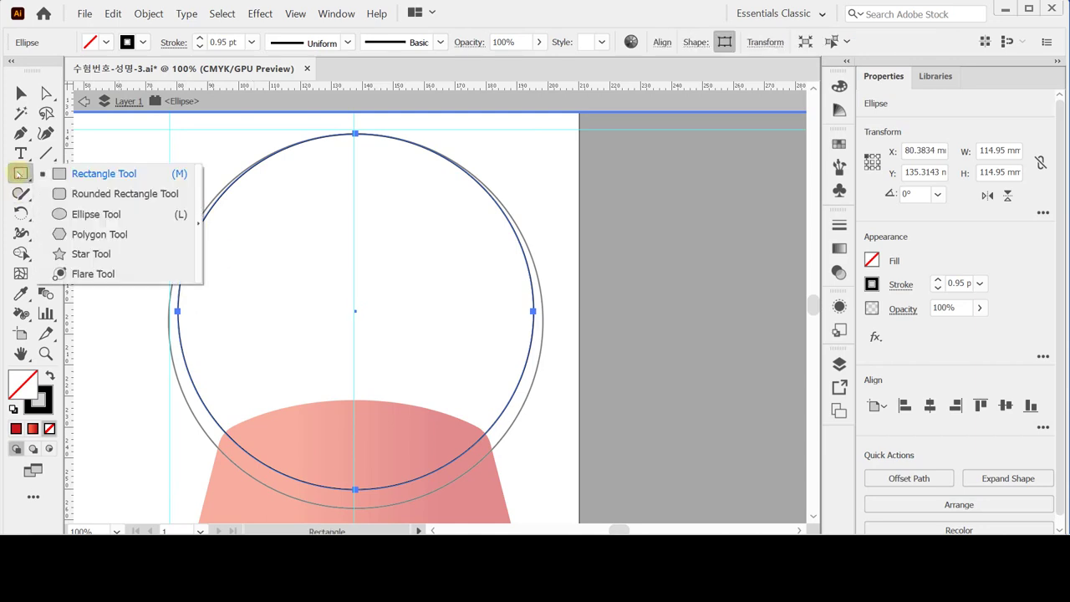
left_click(84, 215)
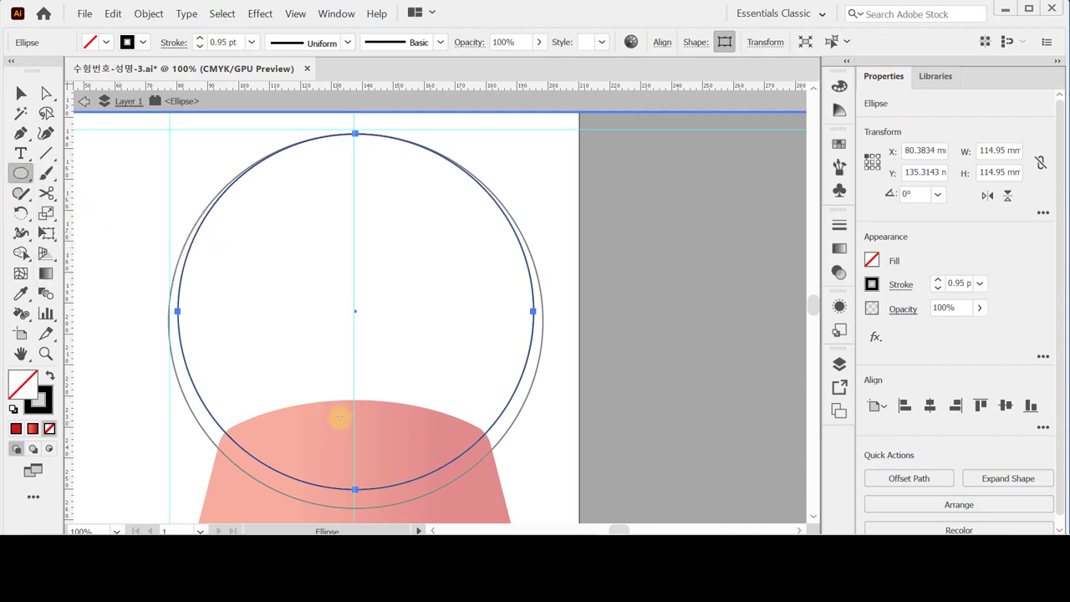
scroll(340, 418, "down", 3)
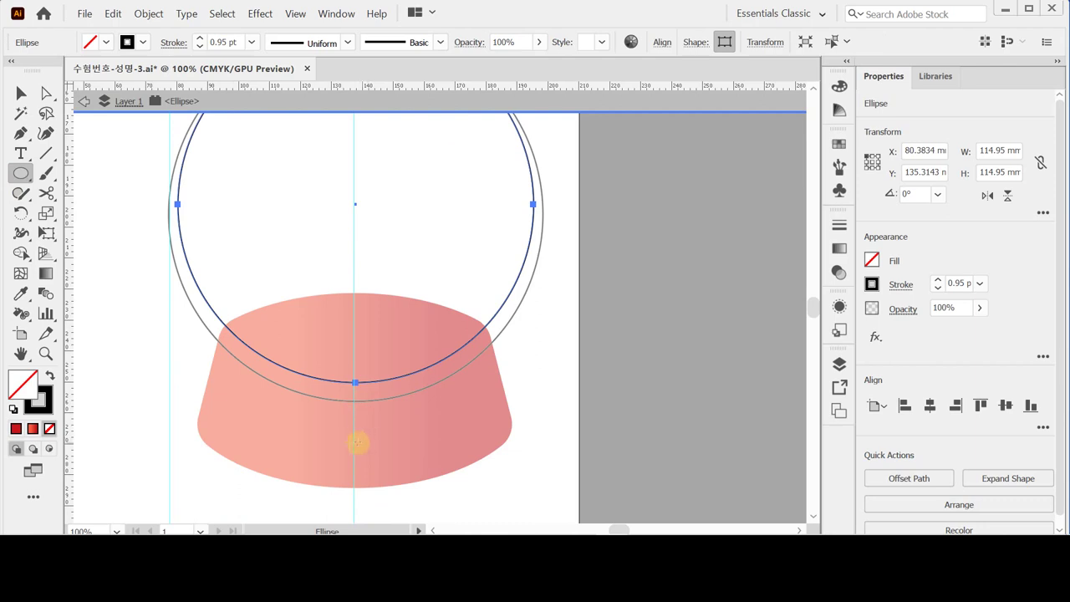
left_click(141, 312)
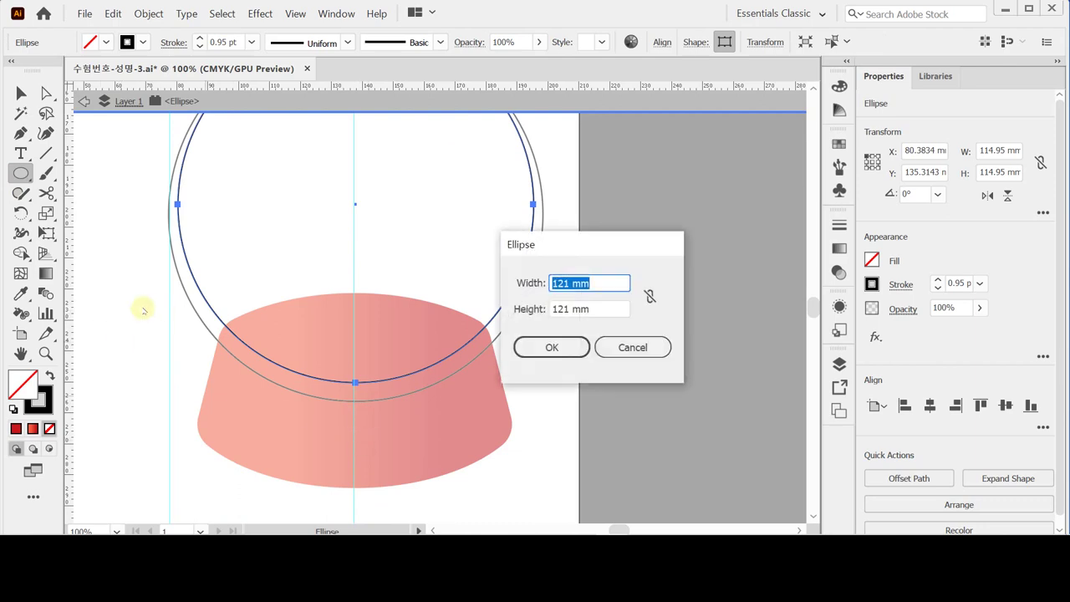
type("158")
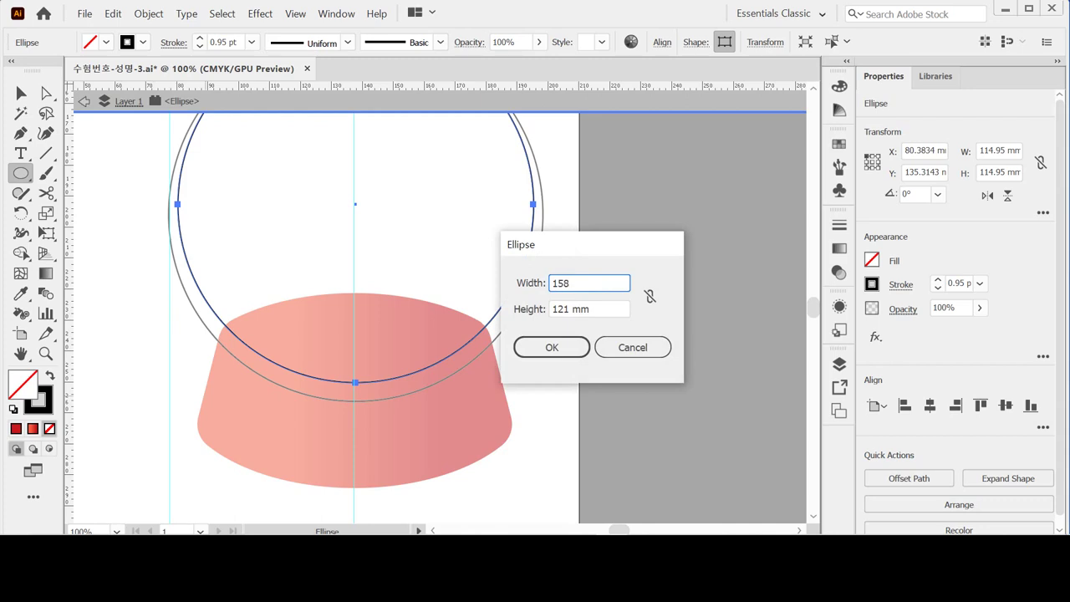
key("Tab")
type("60")
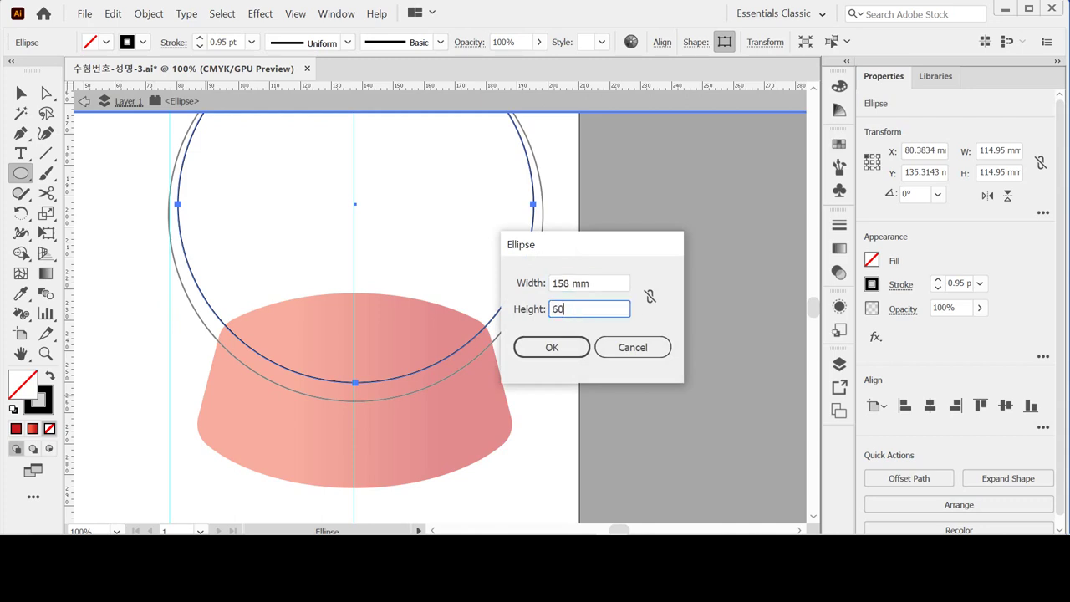
key("Return")
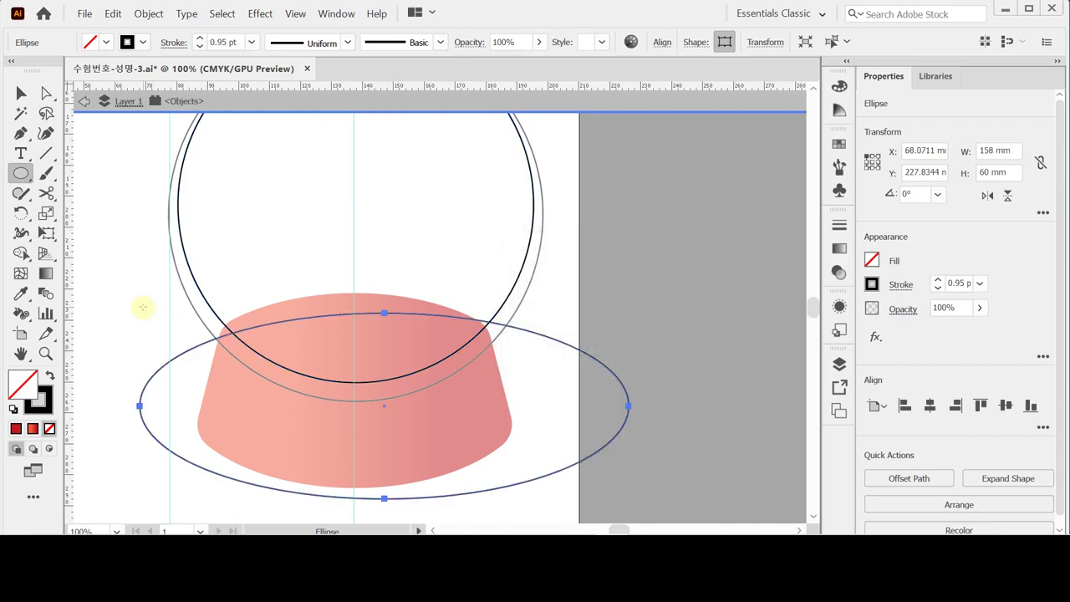
Shift the new ellipse sideways to centre it on the vertical guide and raise it 8 mm over the base.
key("Left")
key("Left")
key("Left")
key("Left")
key("Left")
key("Left")
key("Left")
key("Left")
key("Left")
key("Left")
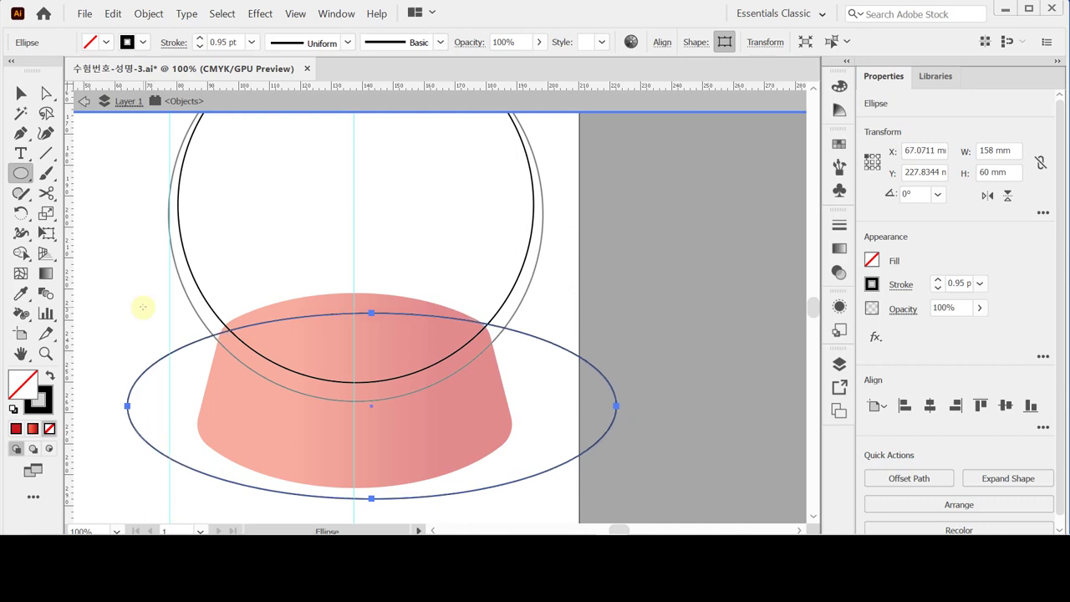
key("Right")
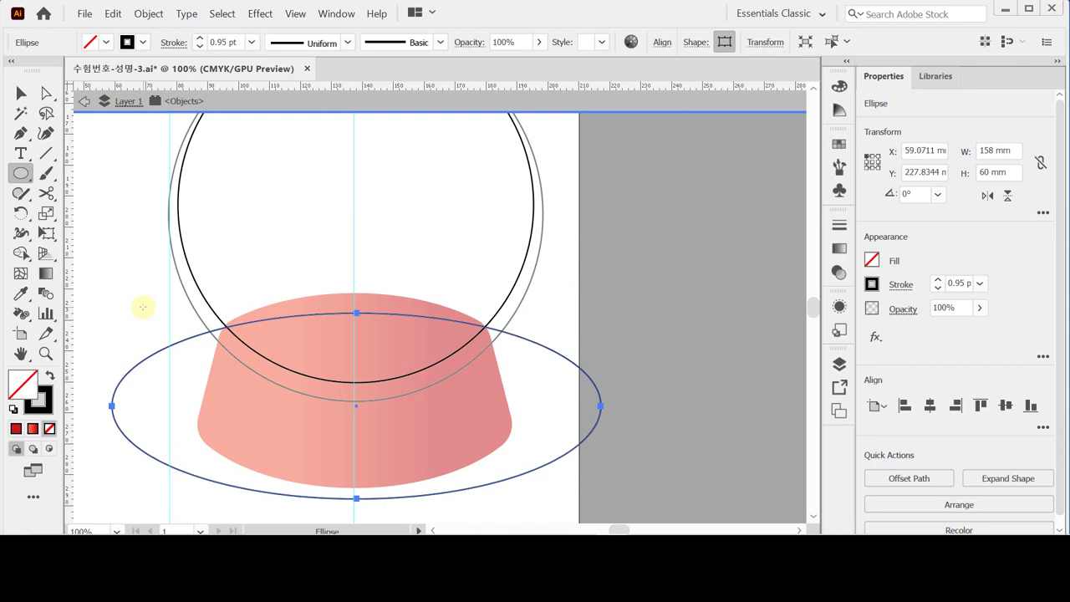
key("Up")
key("Up")
key("Up")
key("Up")
key("Up")
key("Up")
key("Up")
key("Up")
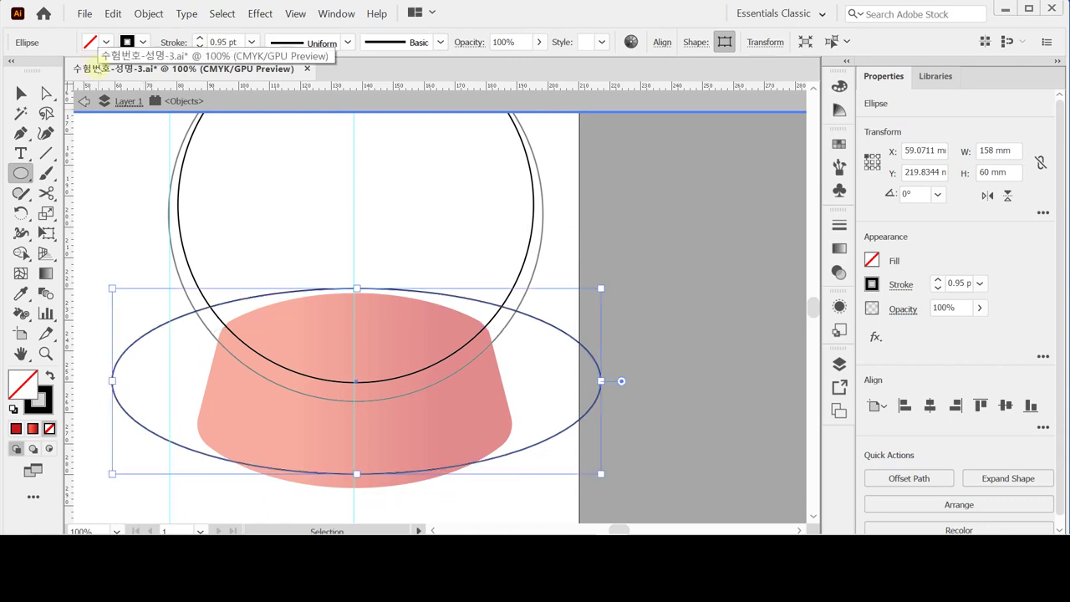
Align the smaller circle and the wide ellipse with each other by their horizontal centres.
left_click(323, 122, "shift")
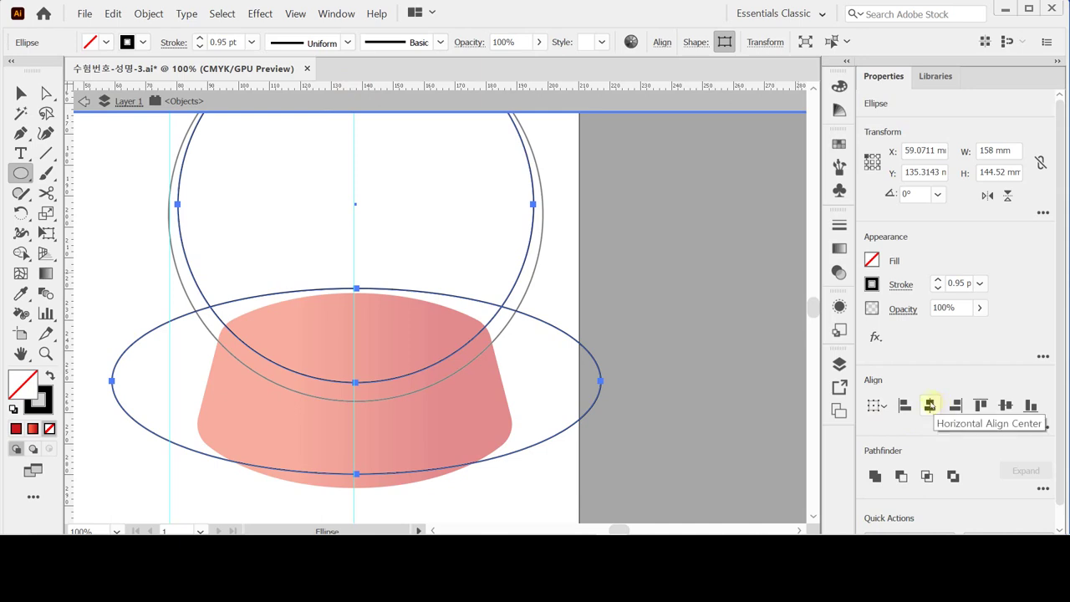
left_click(930, 405)
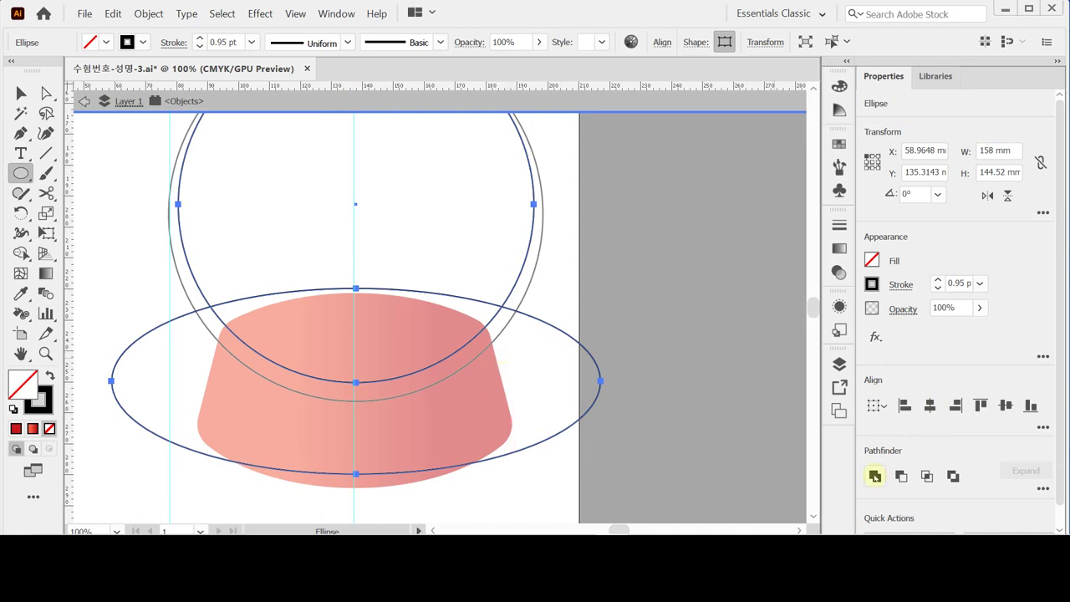
Divide the circle and ellipse with Pathfinder and delete the part of the ellipse outside the circle.
left_click(1043, 489)
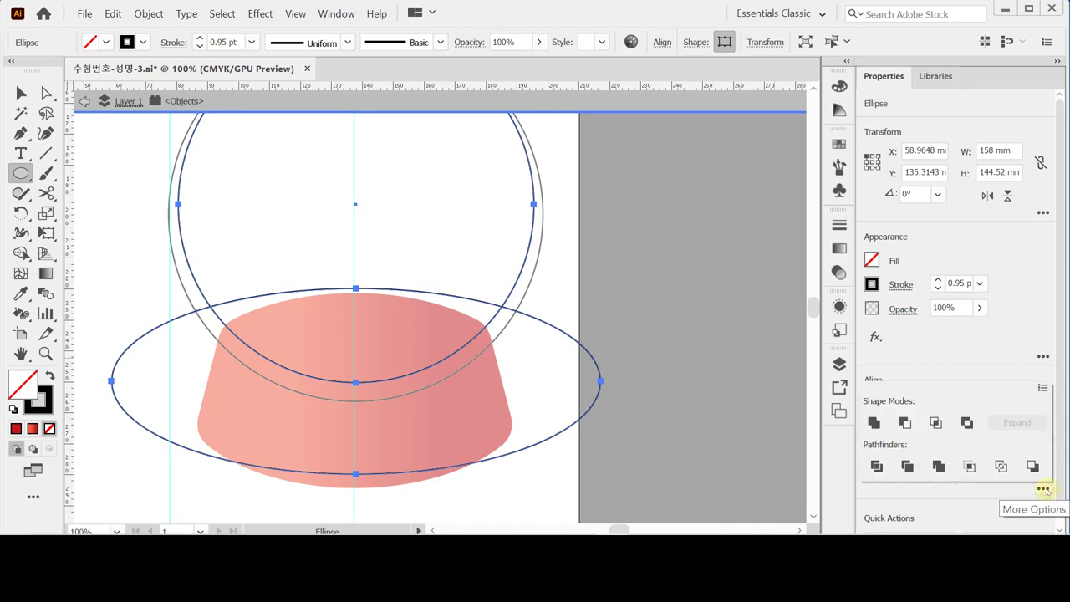
left_click(877, 466)
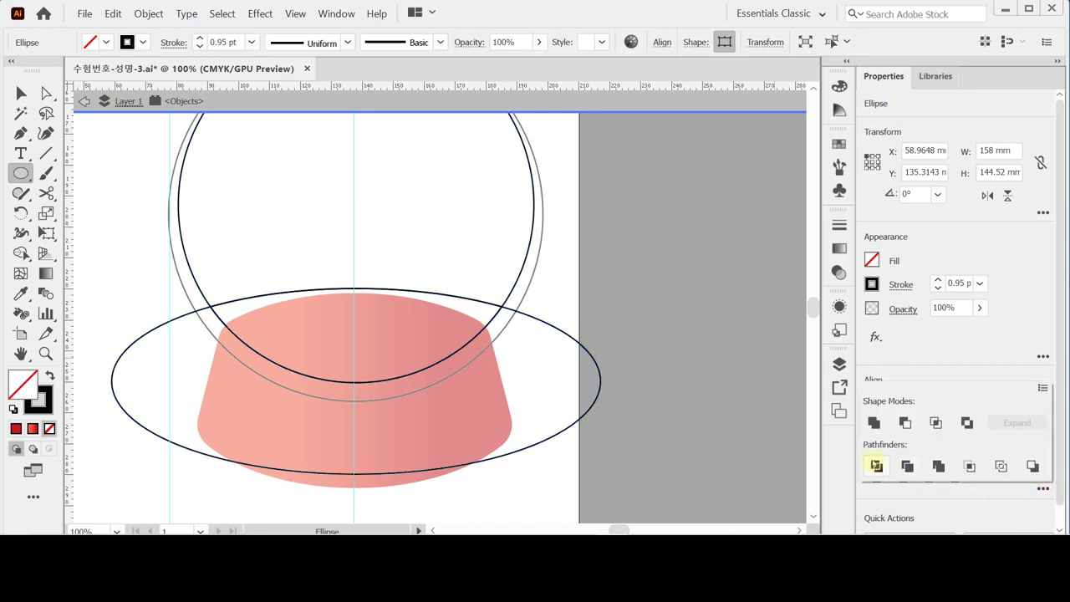
left_click(565, 428, "ctrl")
key("Delete")
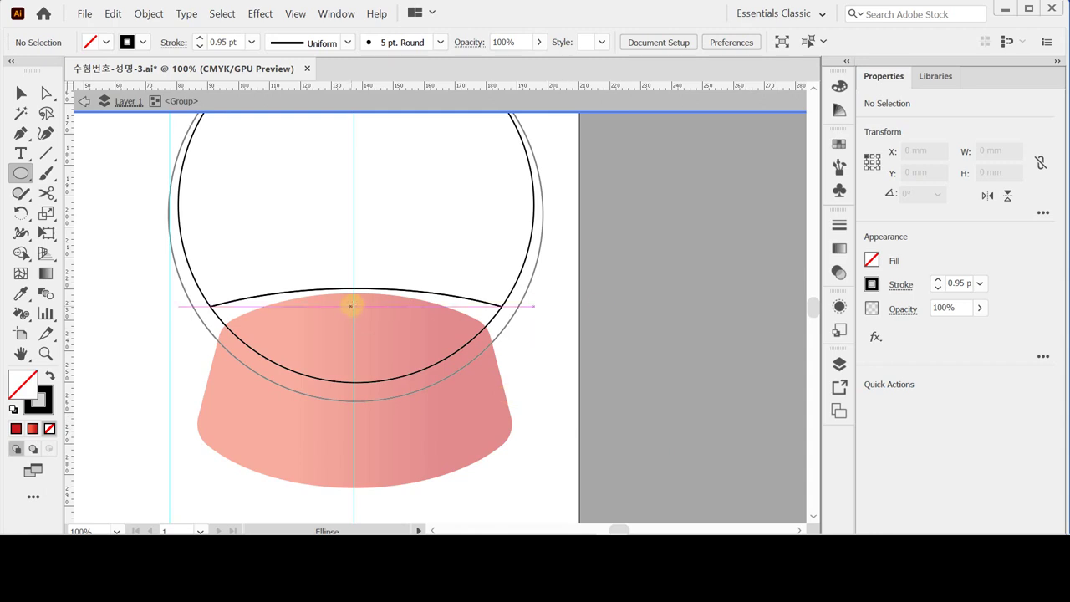
Fill the lower segment inside the smaller circle with C 0, M 0, Y 10, K 10 and remove its stroke.
left_click_drag(437, 265, 443, 311)
left_click(479, 384, "ctrl")
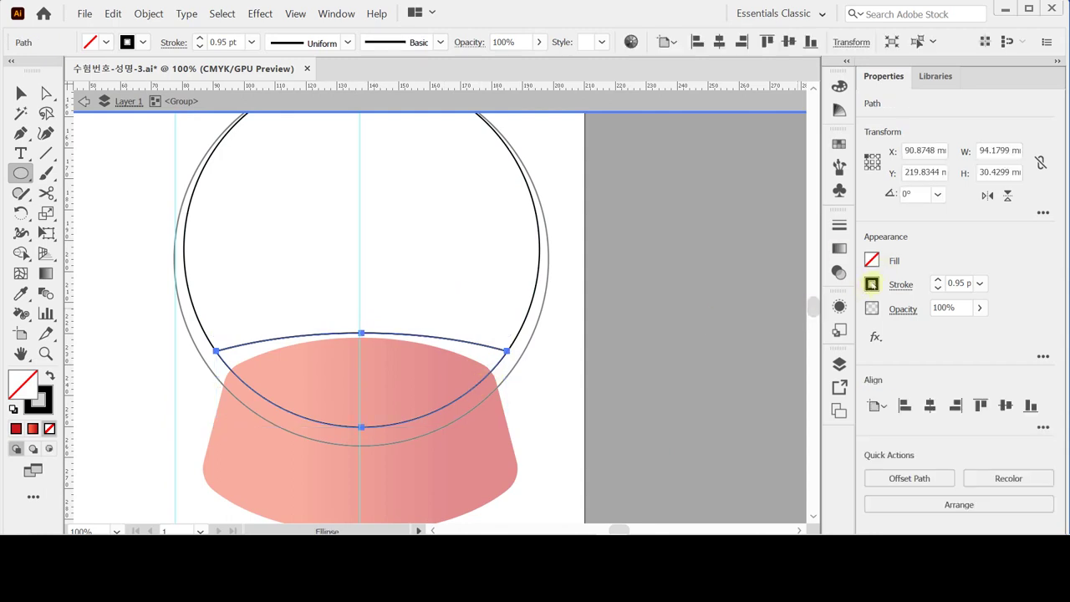
left_click(874, 258)
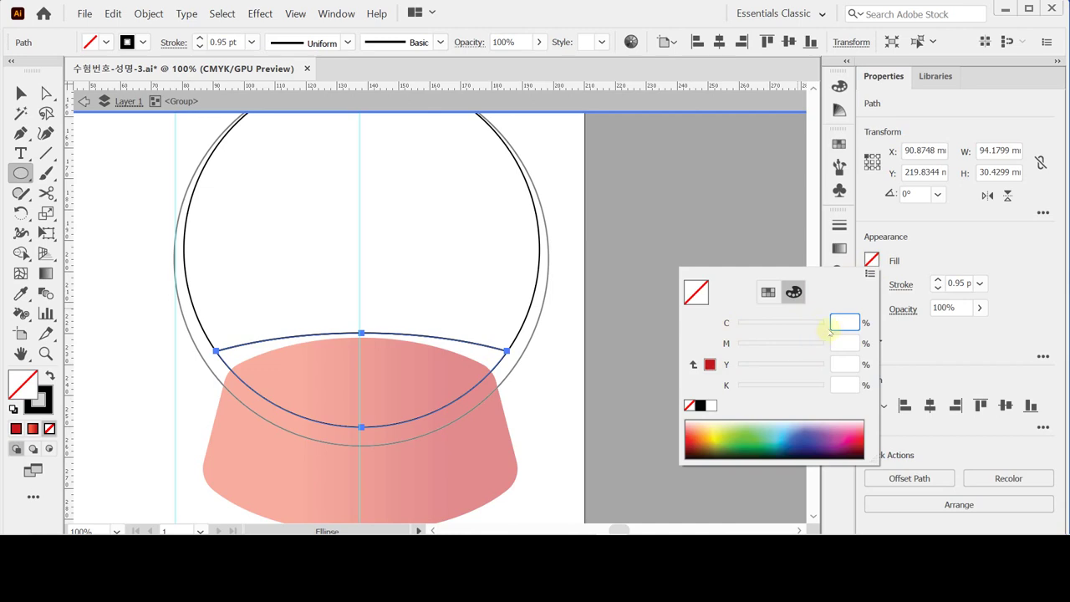
left_click(711, 405)
left_click_drag(841, 342, 805, 347)
type("10")
key("shift+Tab")
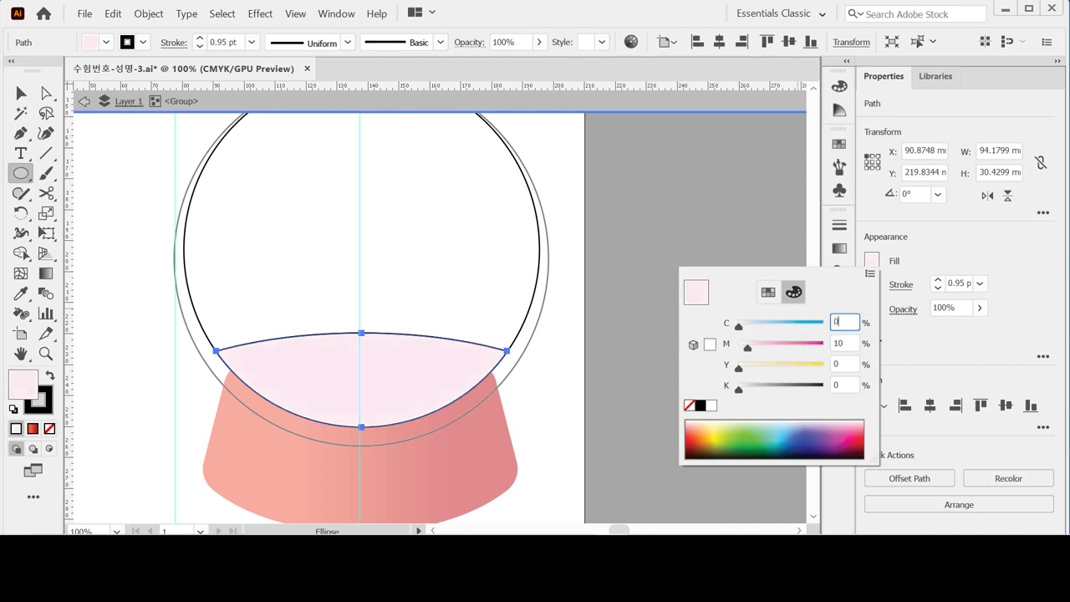
key("Tab")
type("0")
key("Tab")
type("10")
key("Tab")
type("10")
key("Return")
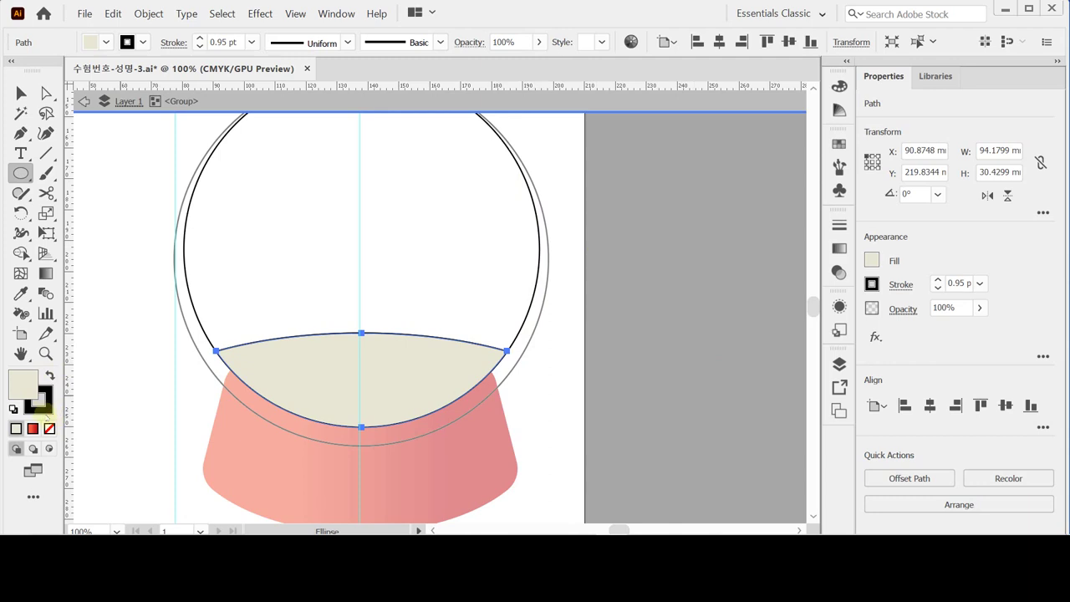
left_click(49, 428)
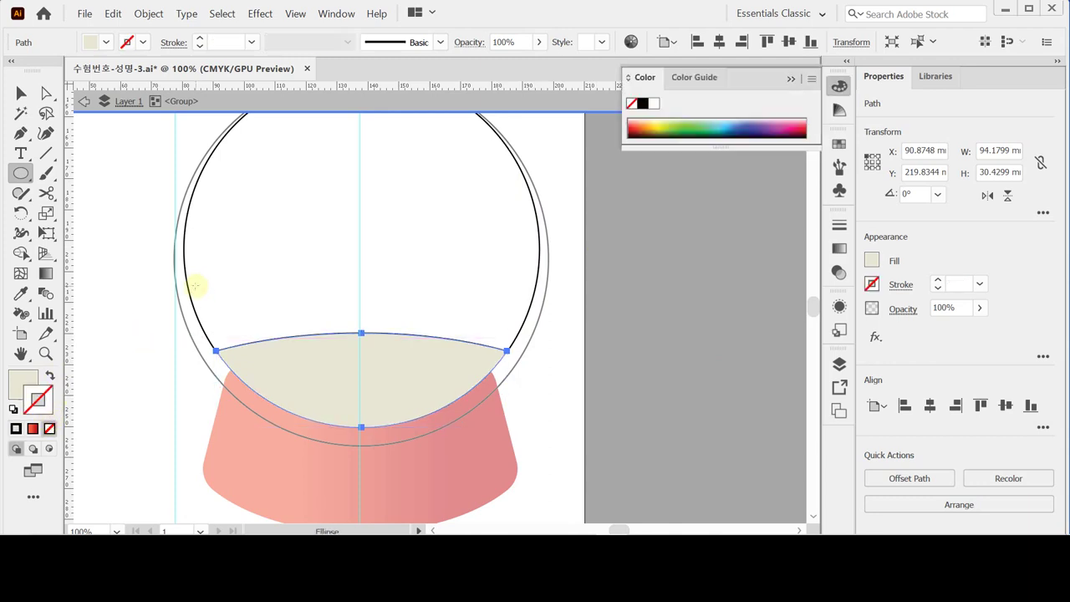
Give the upper part of the smaller circle the linear red gradient as its fill, with no stroke.
left_click(222, 14)
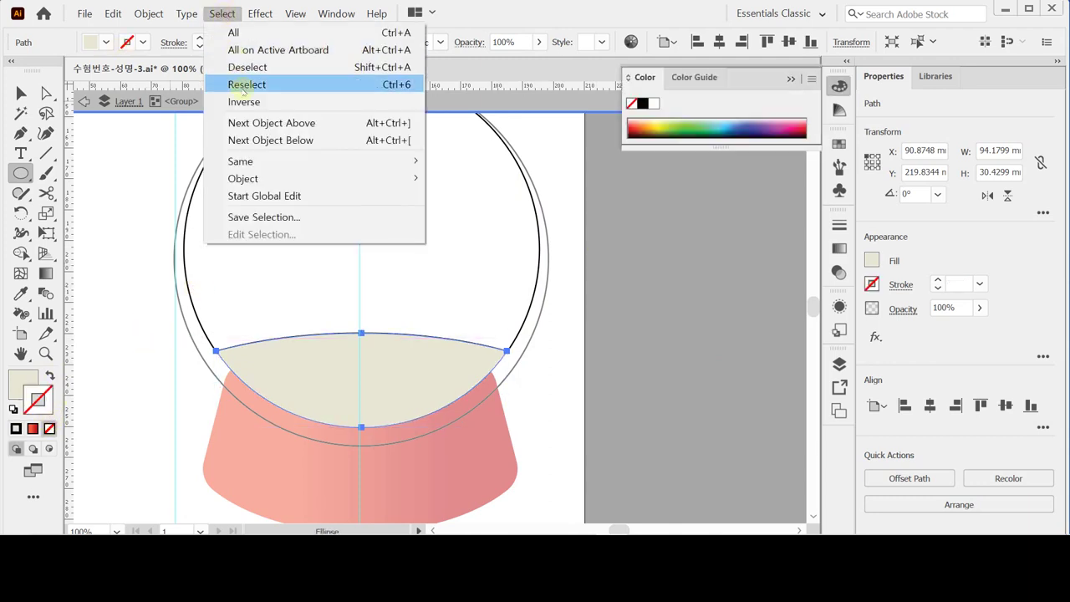
left_click(247, 84)
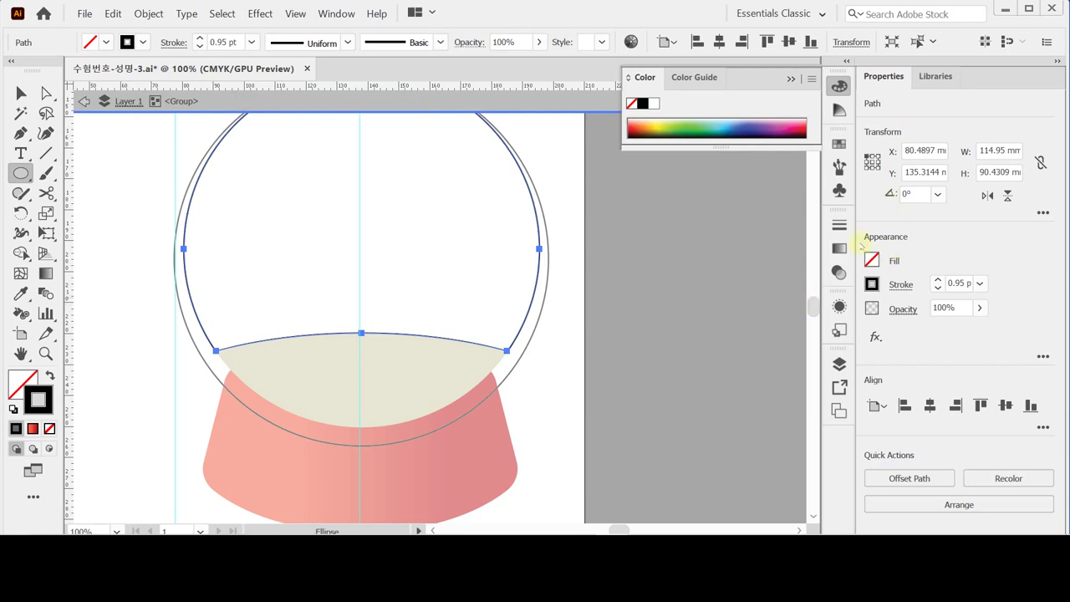
left_click(840, 248)
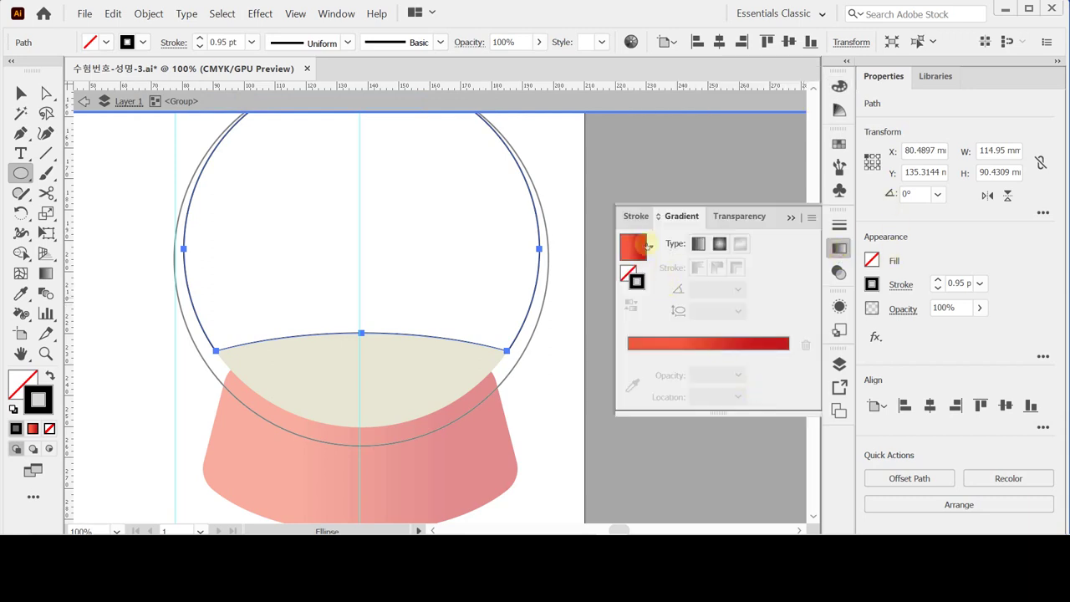
left_click(698, 243)
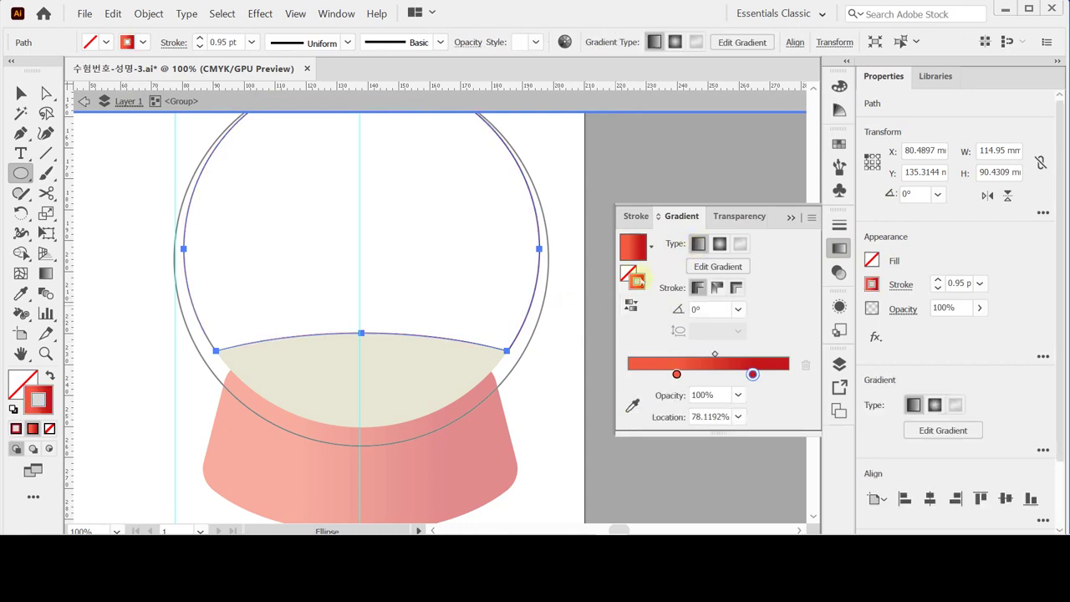
left_click(49, 375)
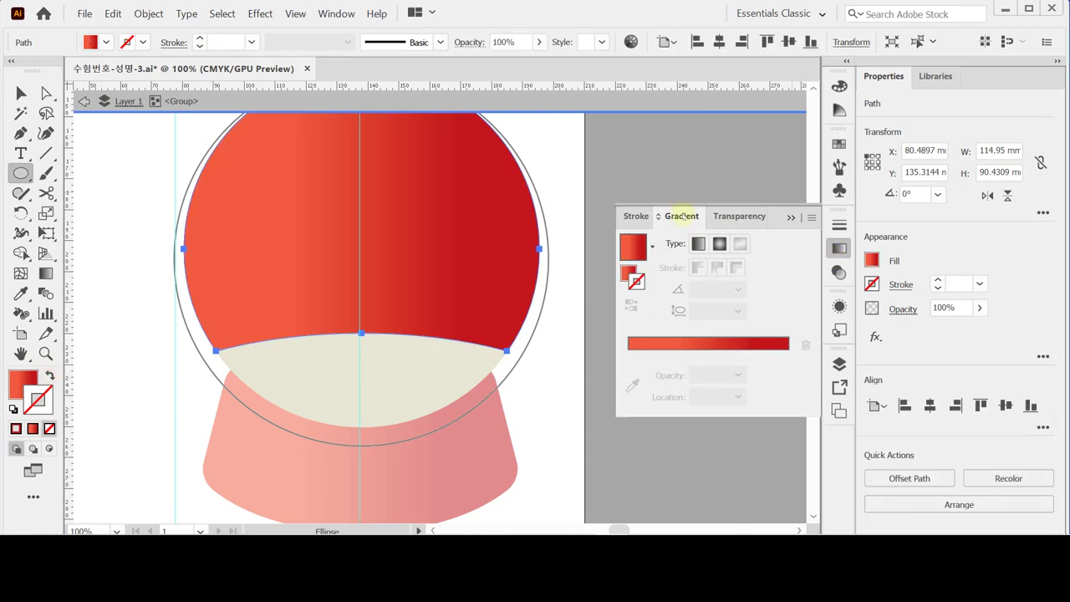
left_click(627, 272)
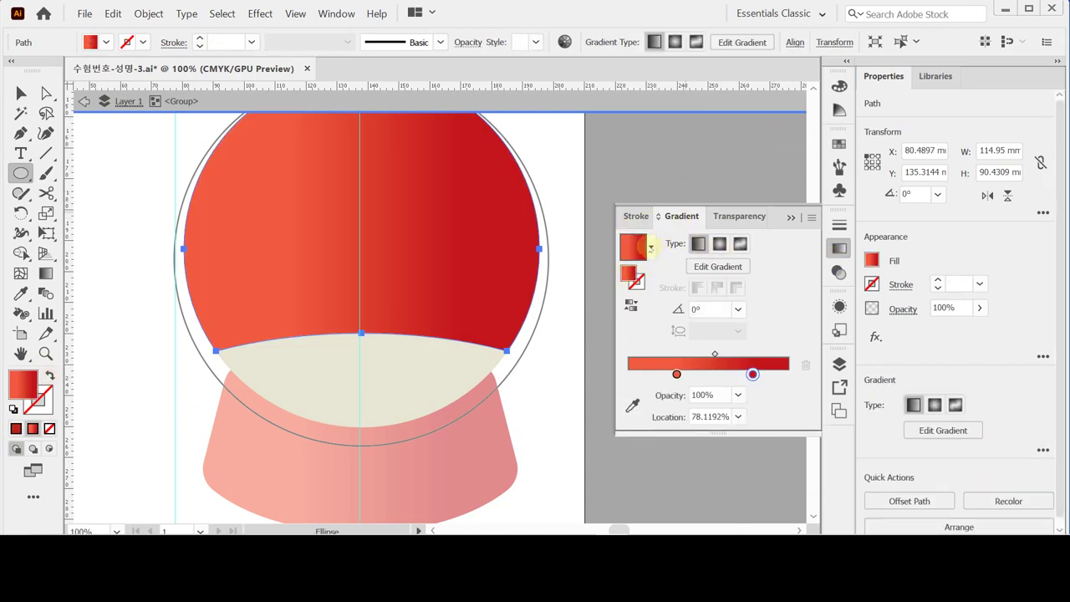
Open the colour values of the orange-red start stop in the upper part's gradient for editing.
left_click(650, 247)
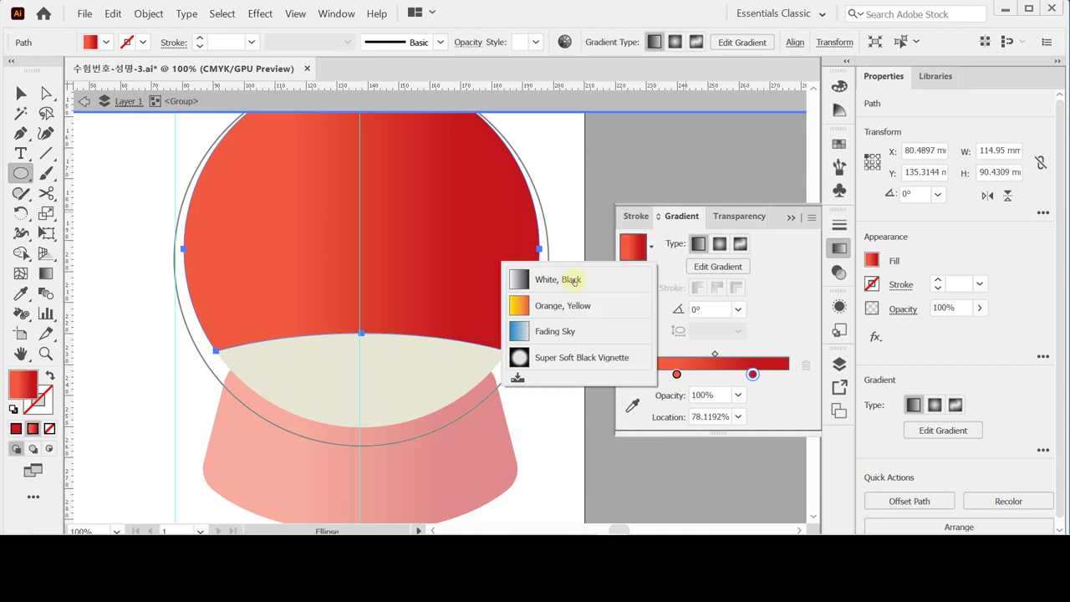
left_click(763, 323)
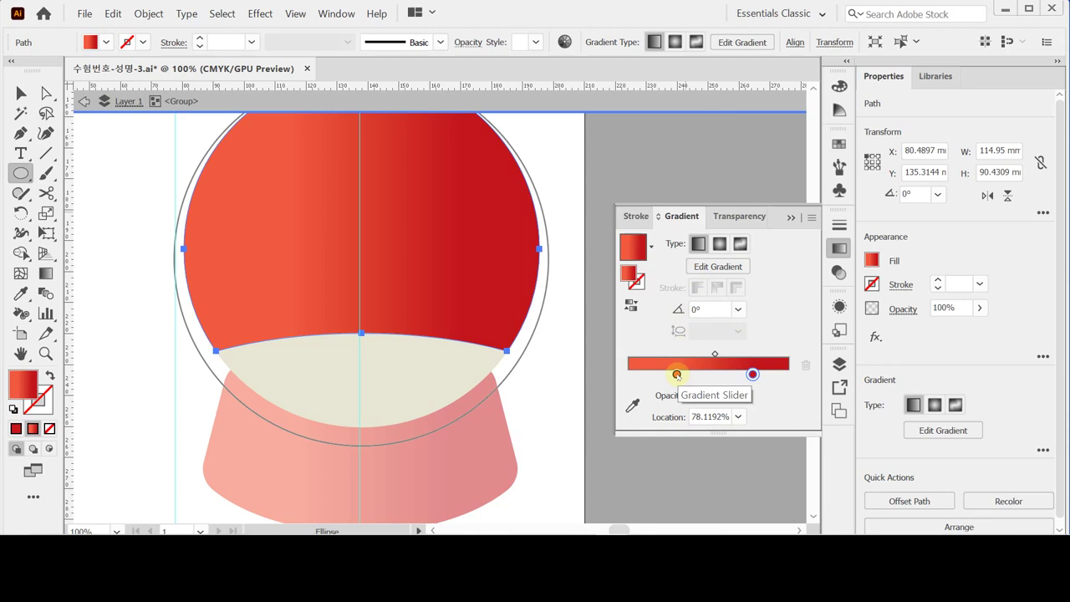
left_click(676, 374)
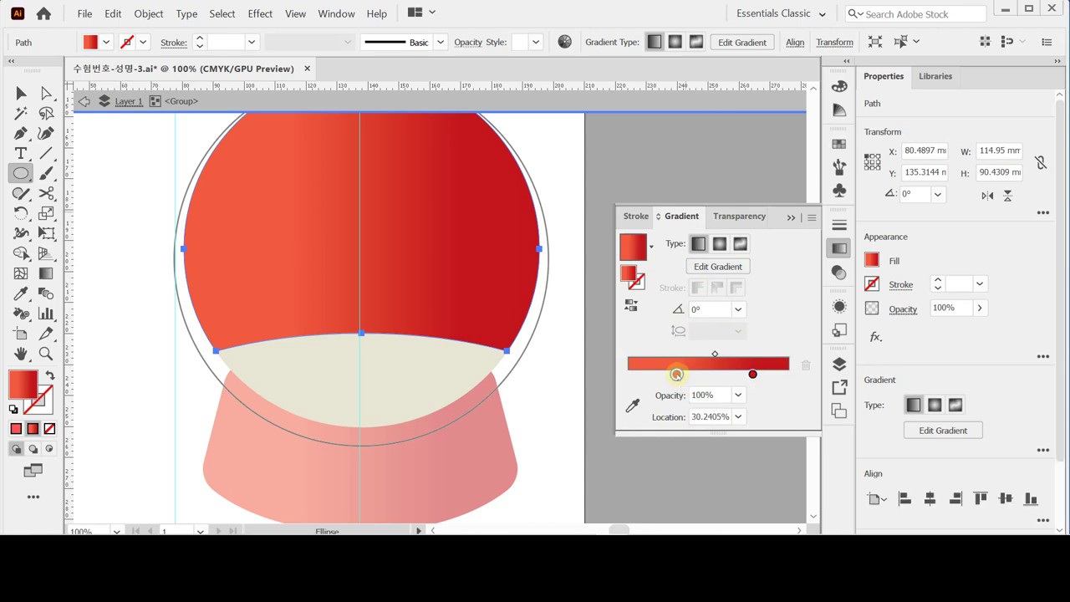
double_click(677, 373)
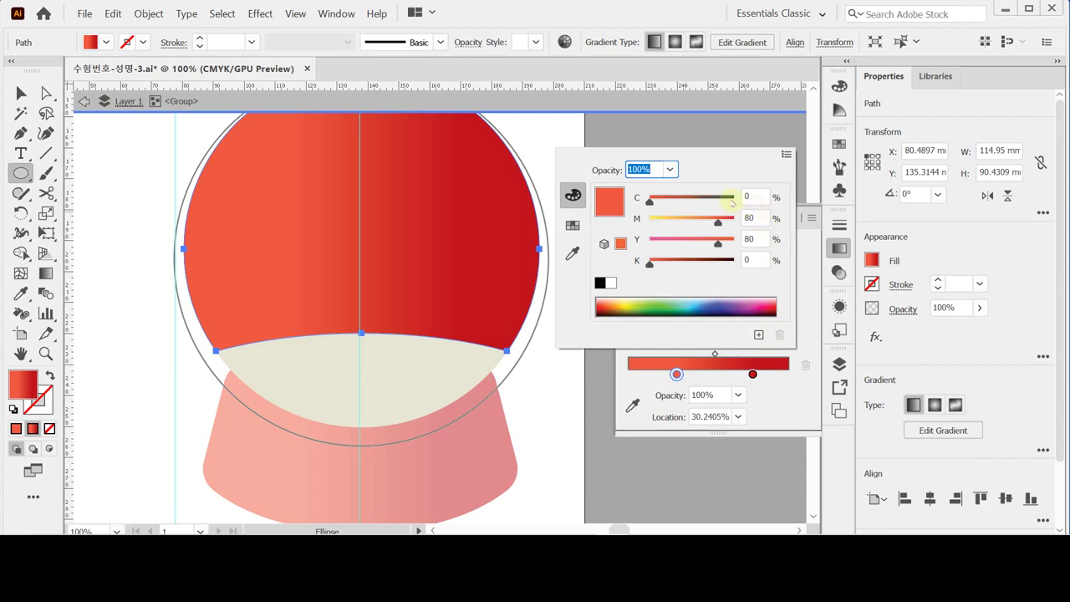
left_click(750, 197)
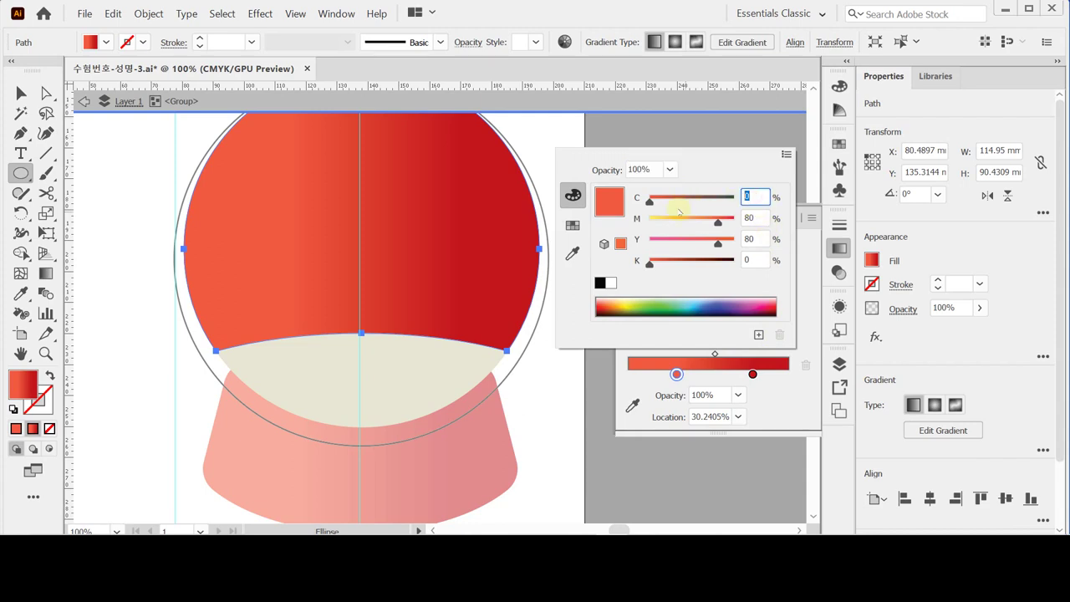
Set the starting gradient stop of the globe's inner background to C 30, M 0, Y 10, K 30.
key("Tab")
type("10")
key("Tab")
key("shift+Tab")
type("0")
key("Tab")
type("10")
key("Tab")
type("30")
key("Return")
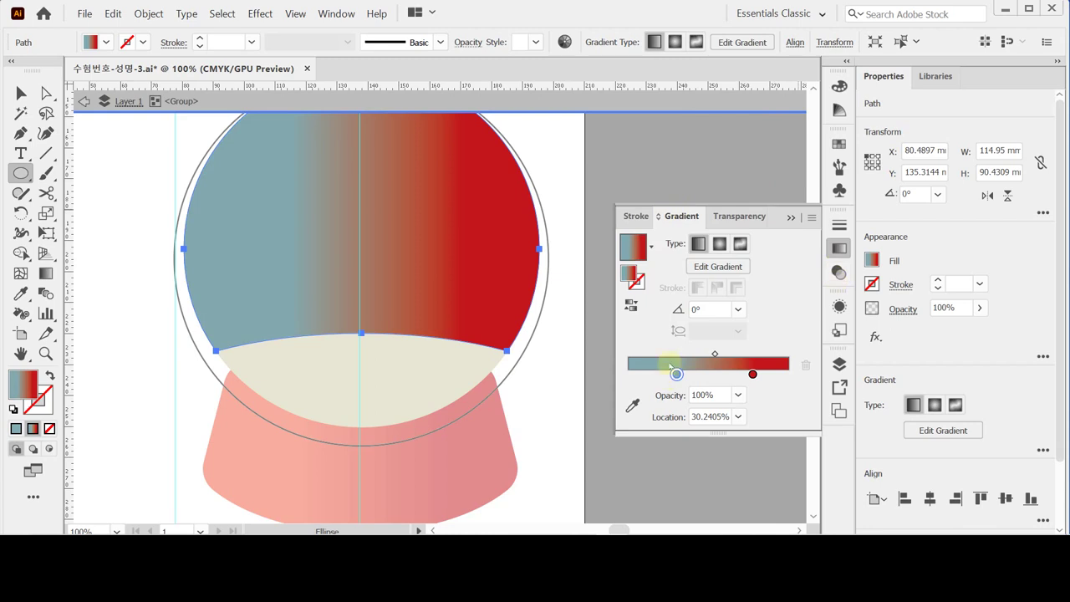
Make the other gradient stop light blue with a 90° gradient angle, and leave the group's isolation mode.
double_click(752, 373)
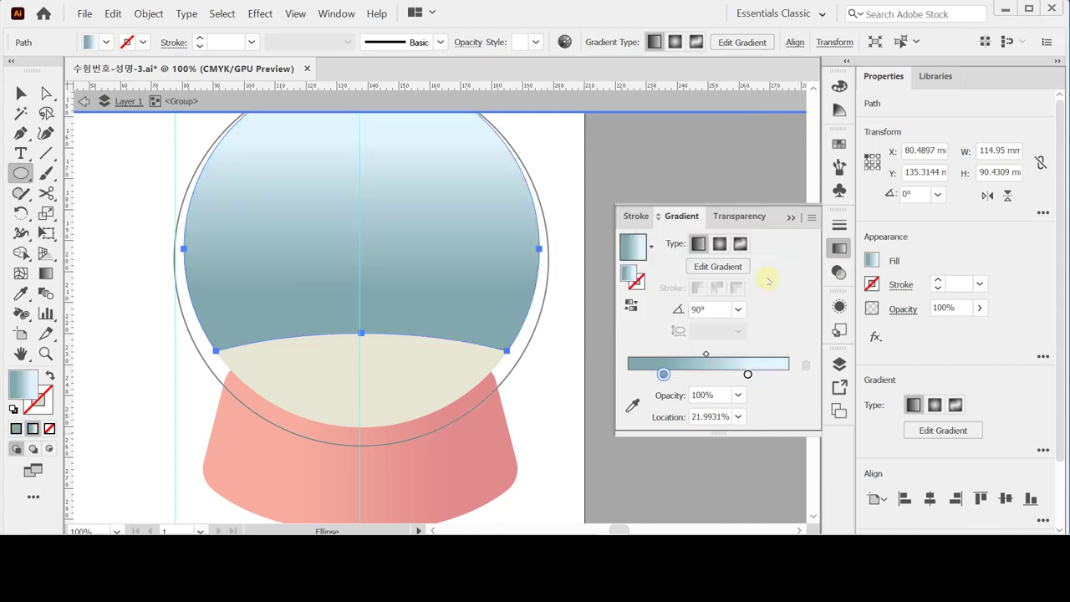
left_click(839, 250)
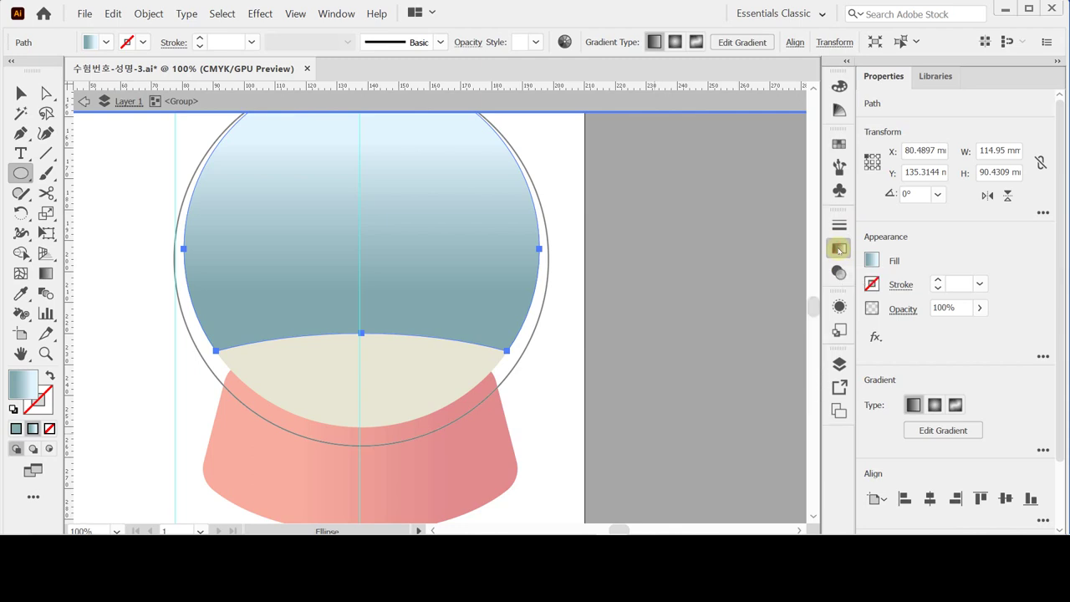
key("Escape")
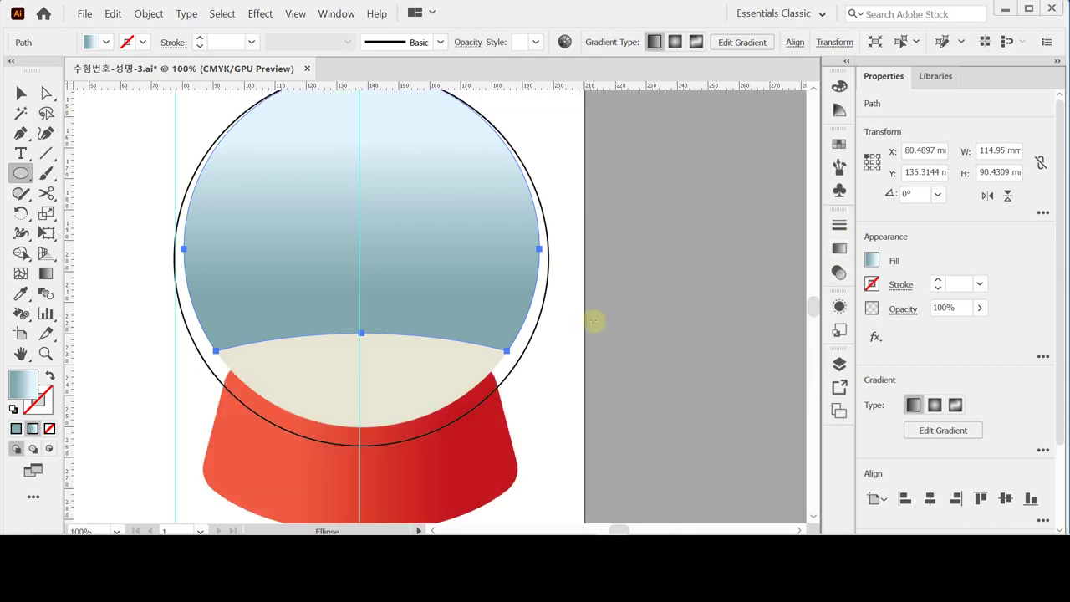
Fill the outer 121 mm circle of the globe with a light cyan-blue.
left_click(546, 305, "ctrl")
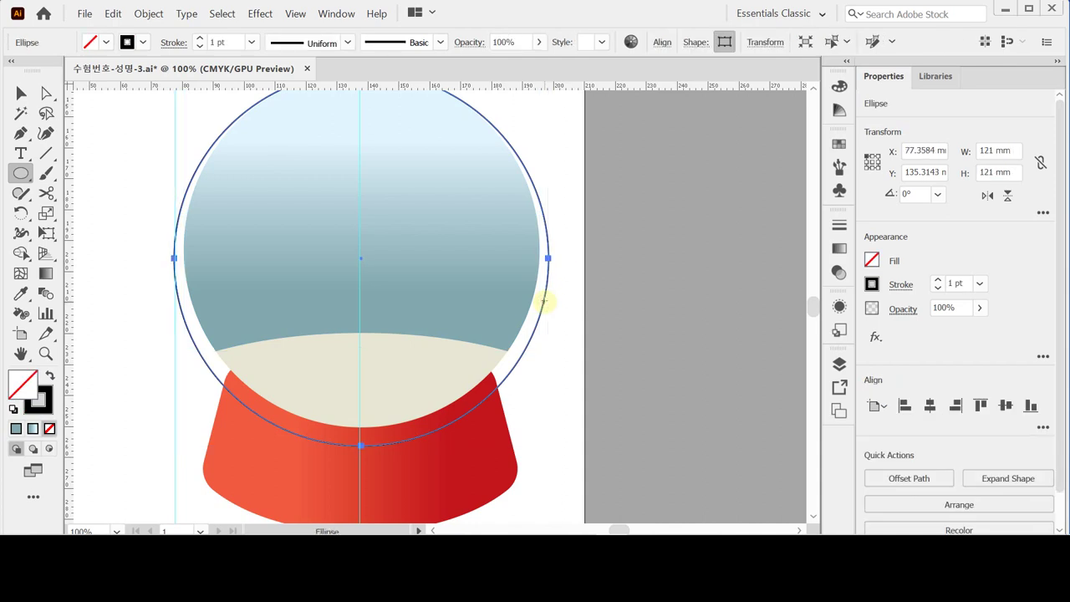
left_click(872, 260)
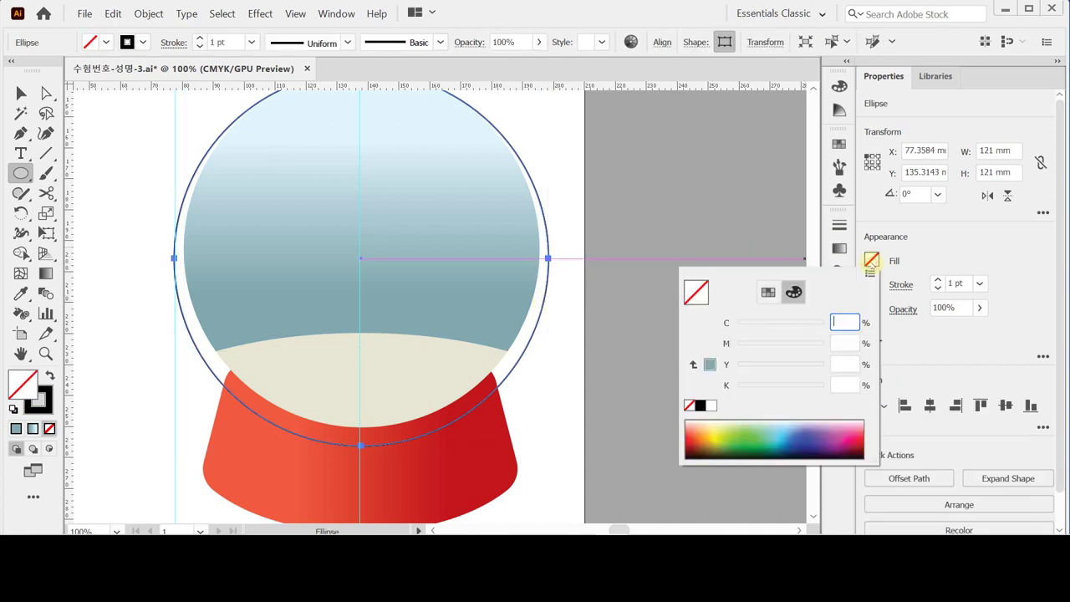
left_click(710, 365)
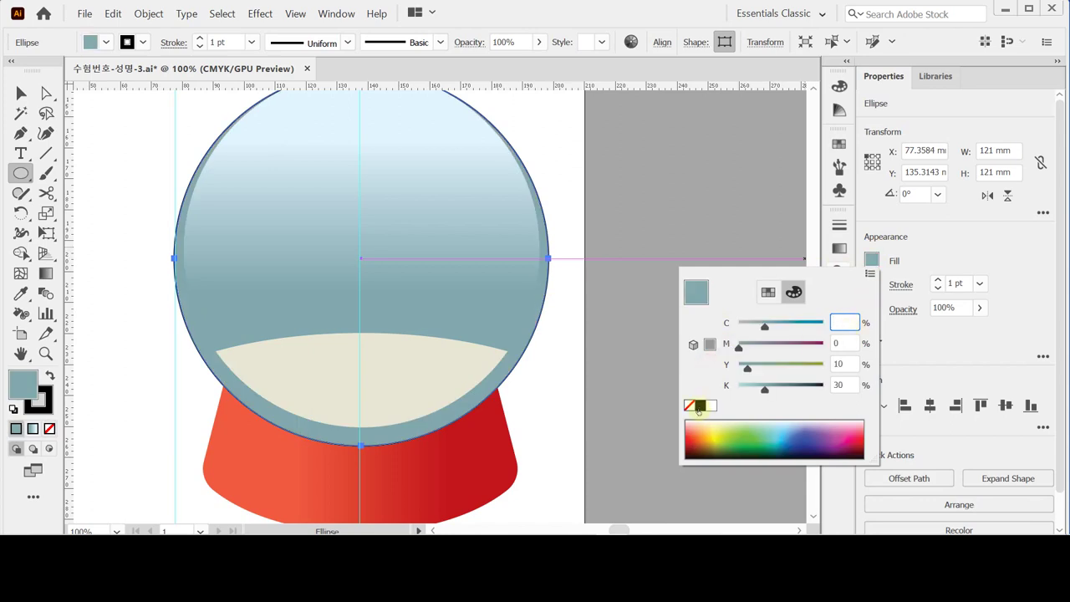
left_click(712, 405)
left_click(839, 322)
type("100")
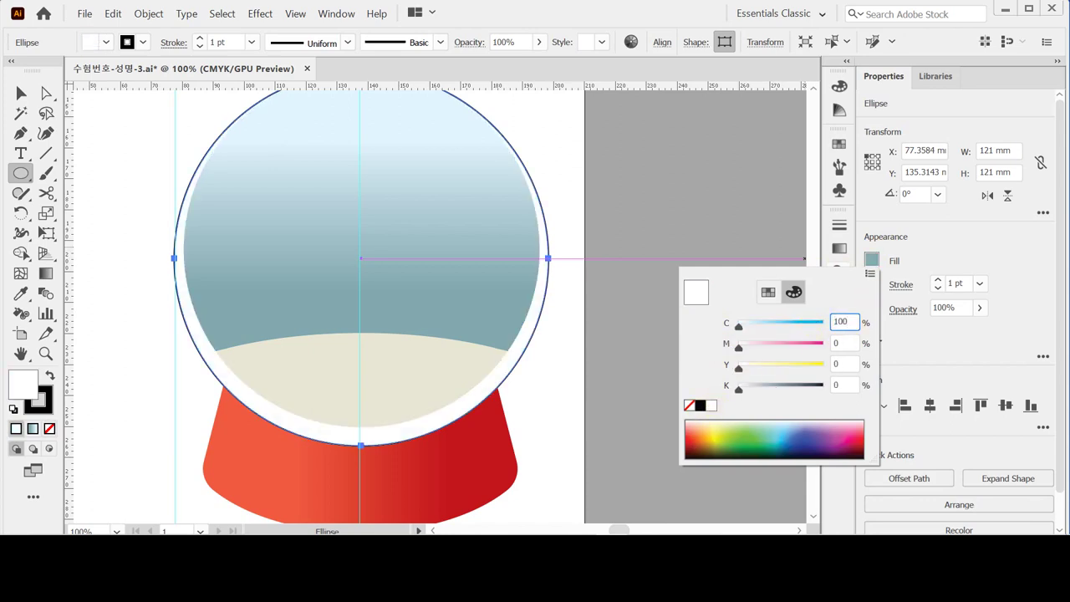
key("Return")
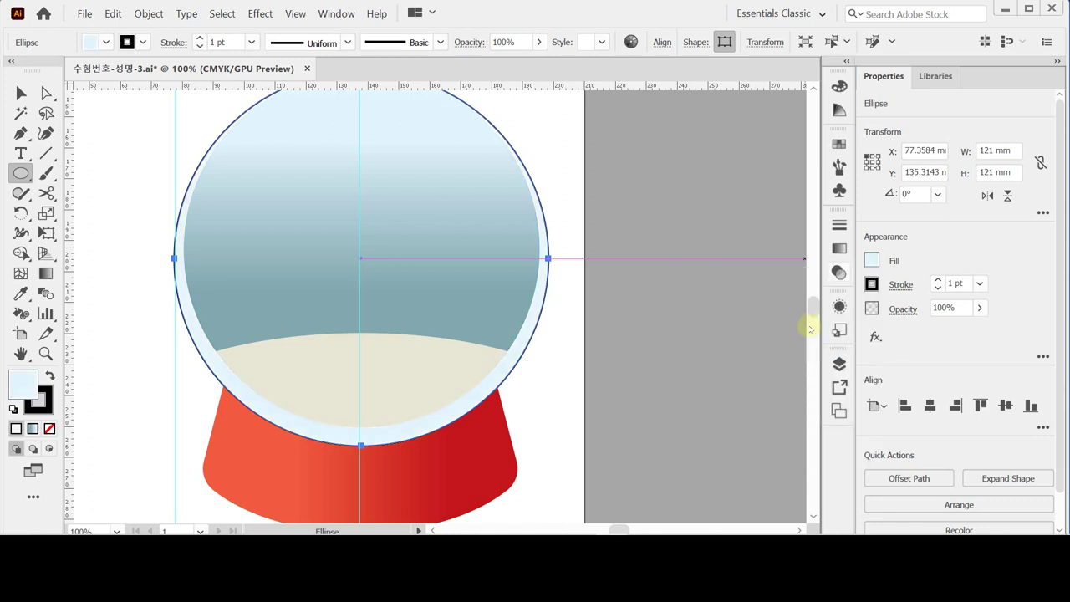
Remove the stroke from the globe's outer circle and save the document.
left_click(871, 284)
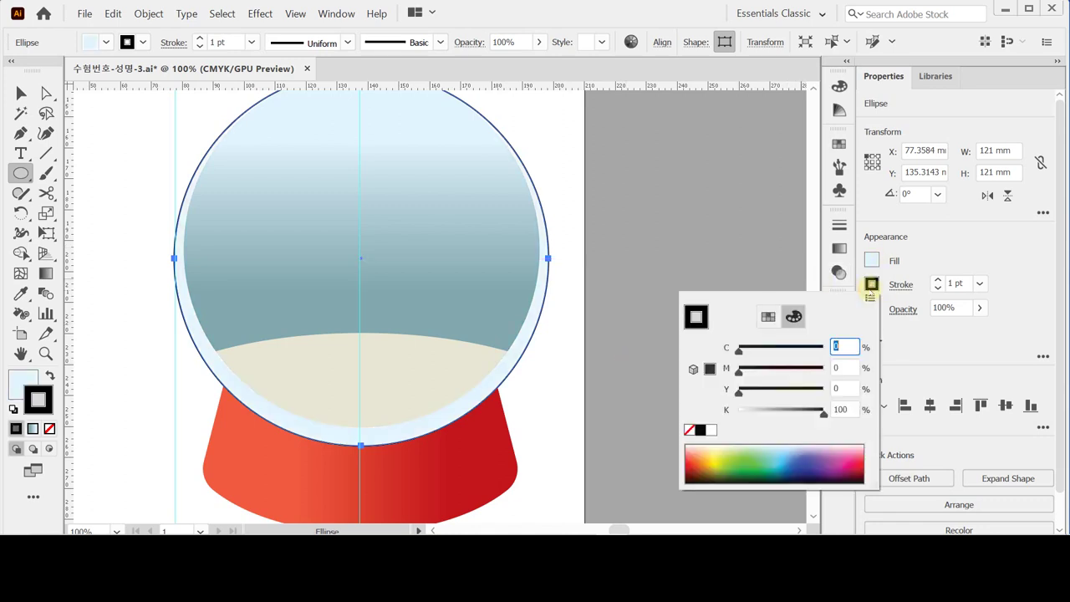
left_click(689, 431)
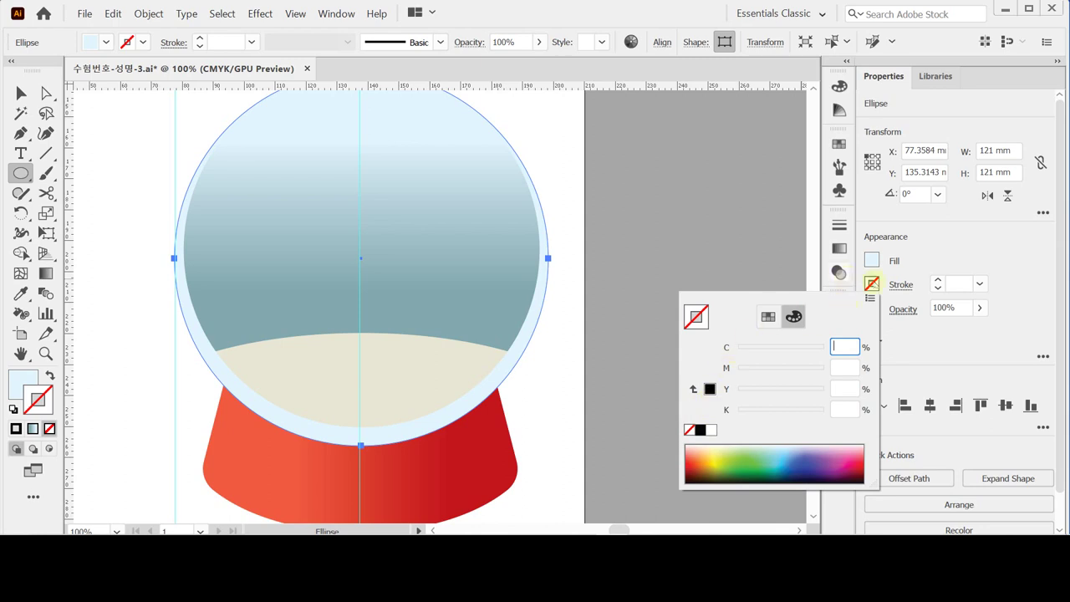
left_click(924, 264)
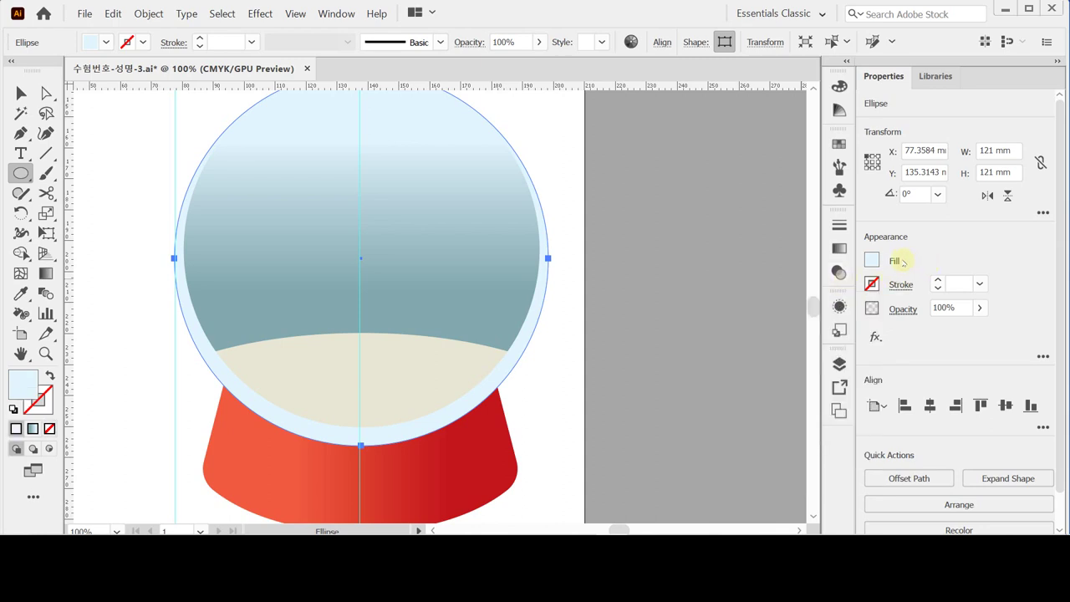
key("ctrl+s")
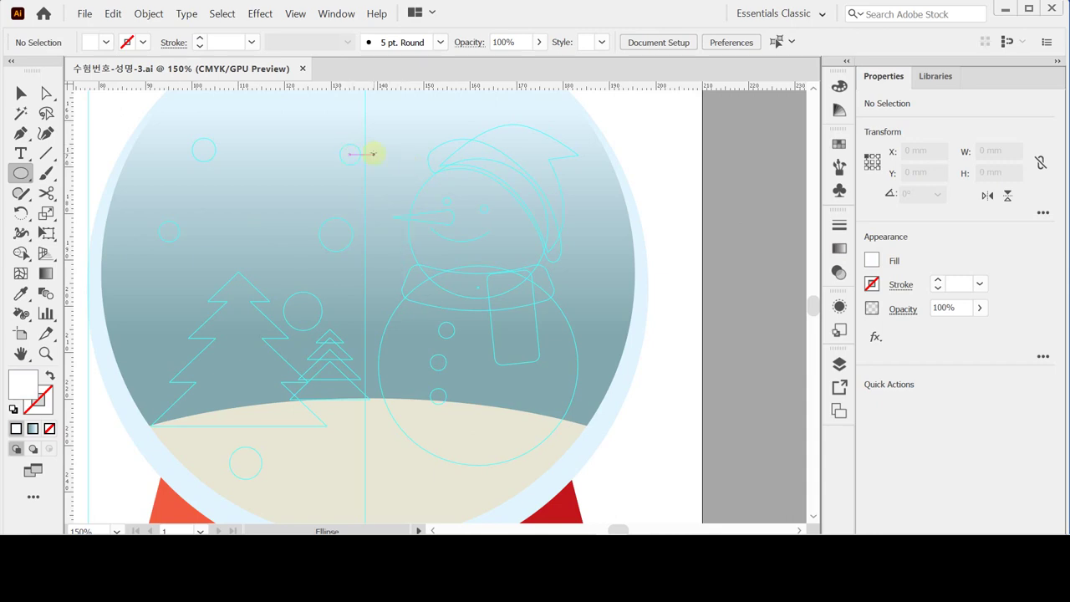
Create a white 30 × 30 mm circle and position it over the snowman's head outline.
left_click(401, 169)
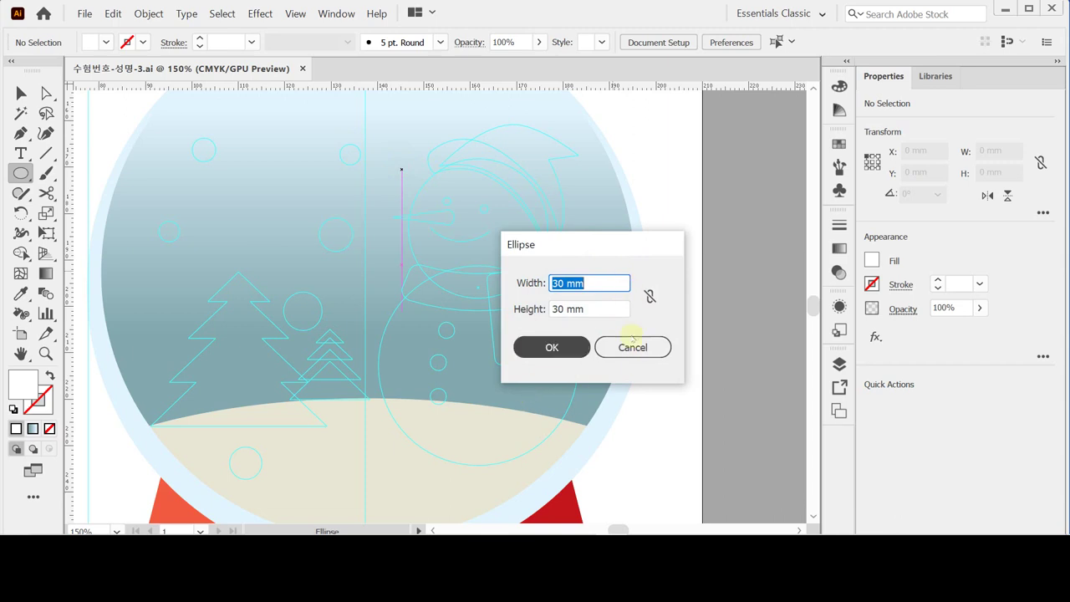
left_click(552, 347)
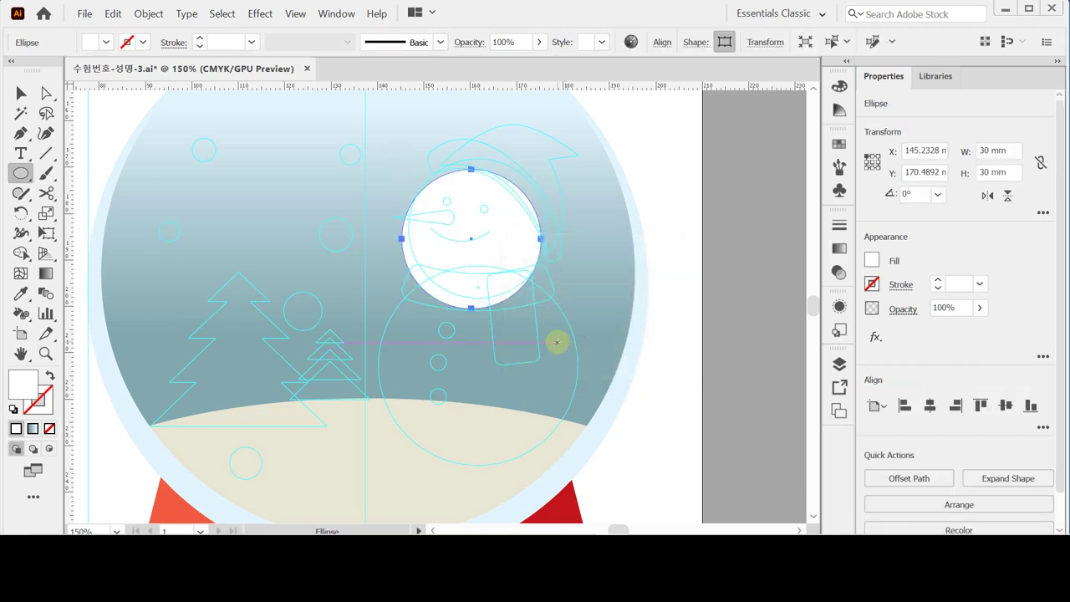
key("Right")
key("Up")
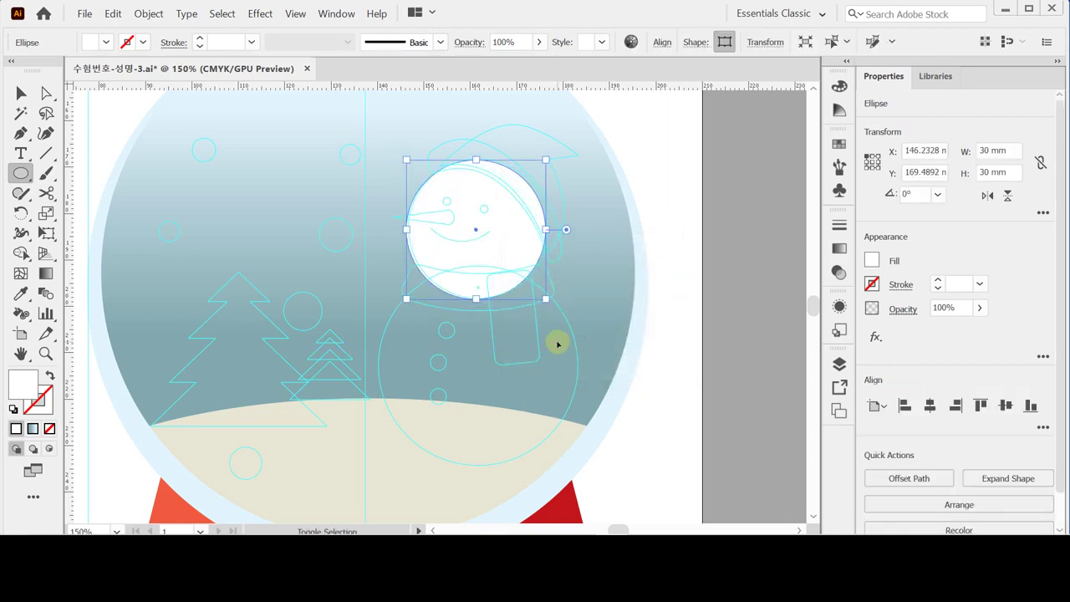
key("Right")
key("Right")
key("Up")
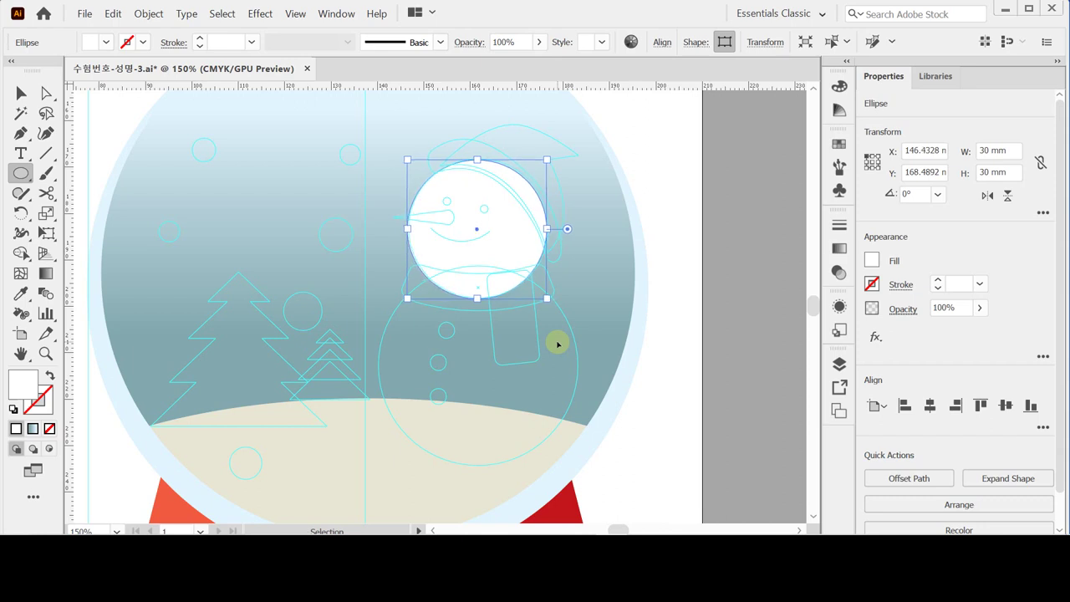
Create a white 43 × 43 mm circle and move it over the snowman's body outline.
left_click(374, 274)
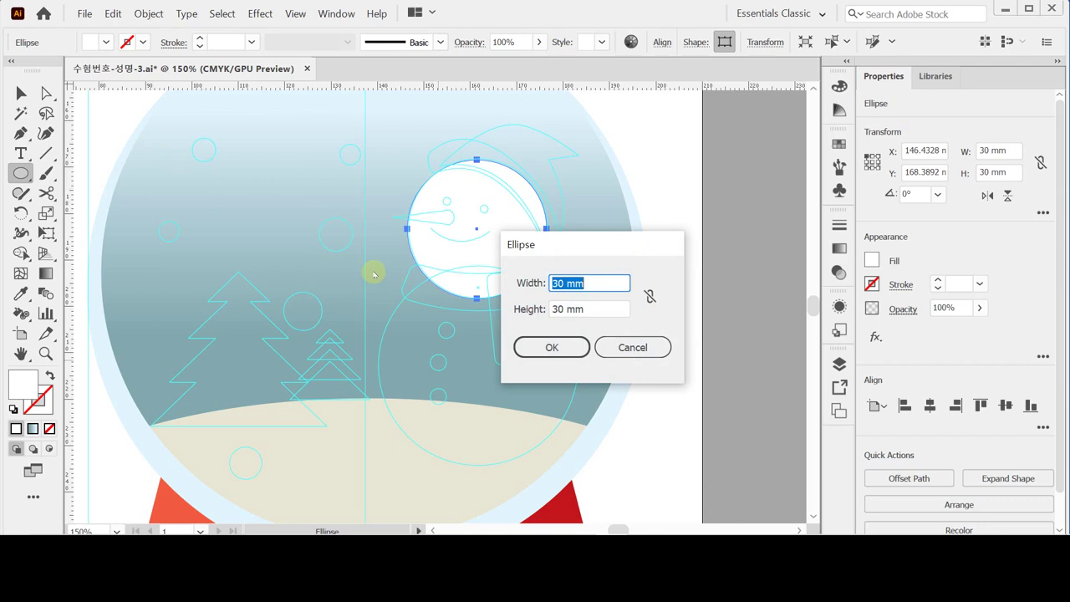
type("43")
key("Tab")
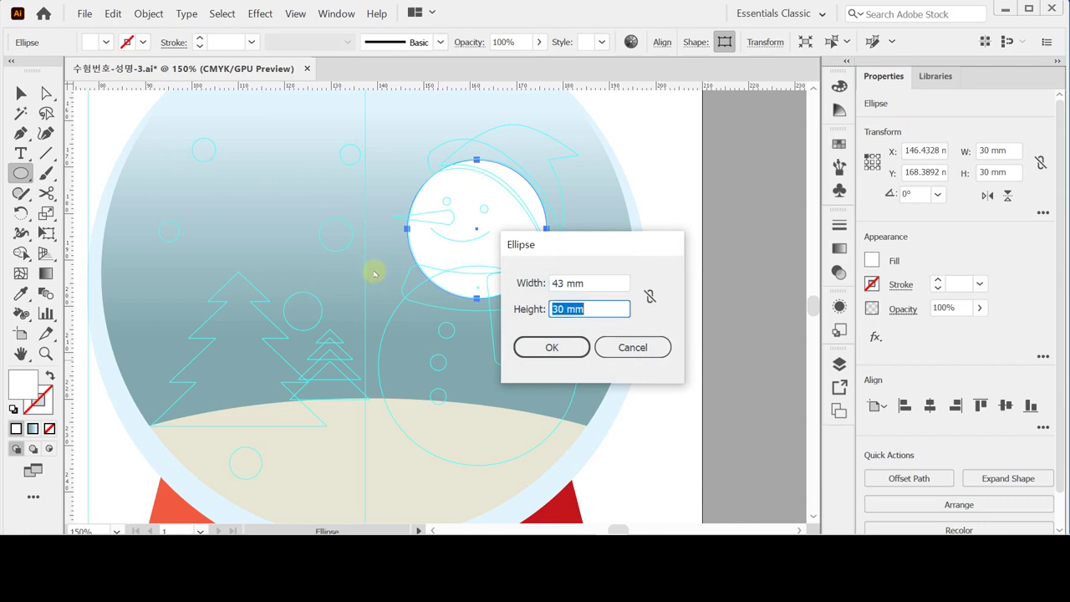
type("43")
key("Return")
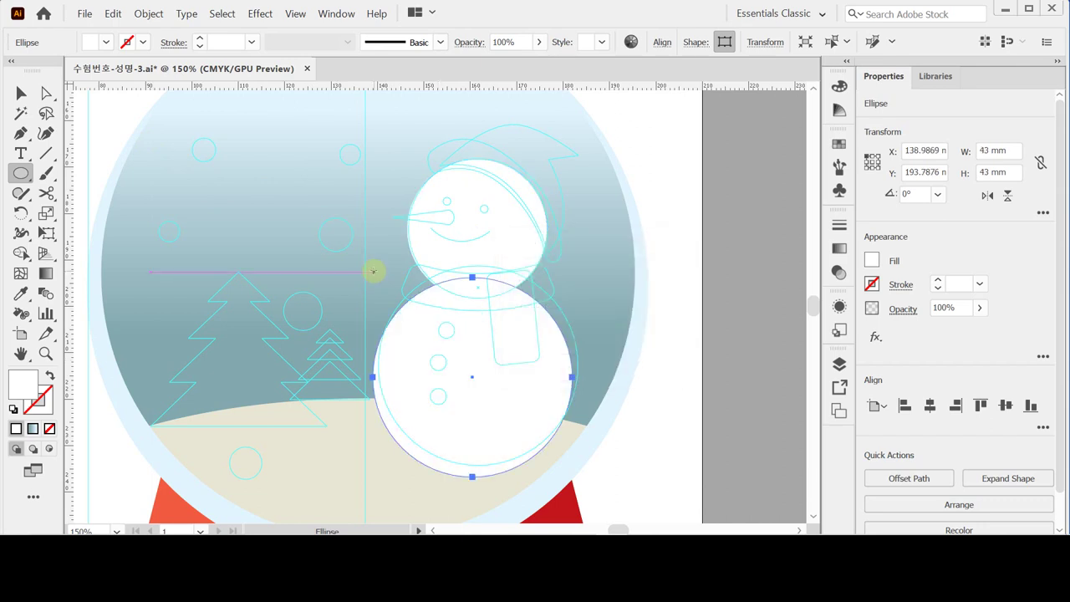
key("Up")
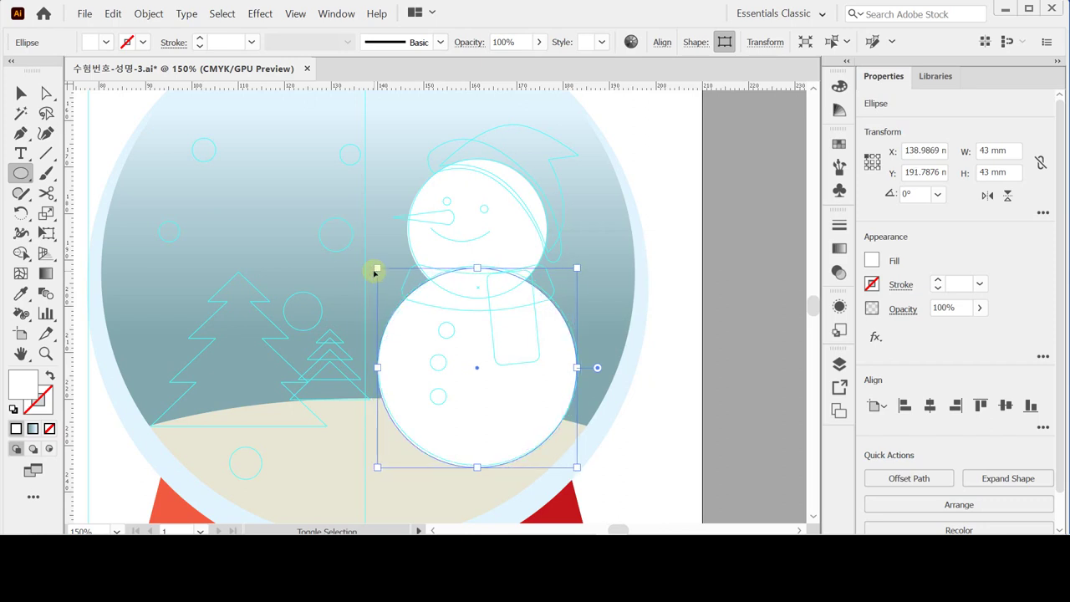
key("Up")
Center the head and body circles horizontally on each other, fine-tune the body circle over its outline, and save.
left_click(530, 243, "shift")
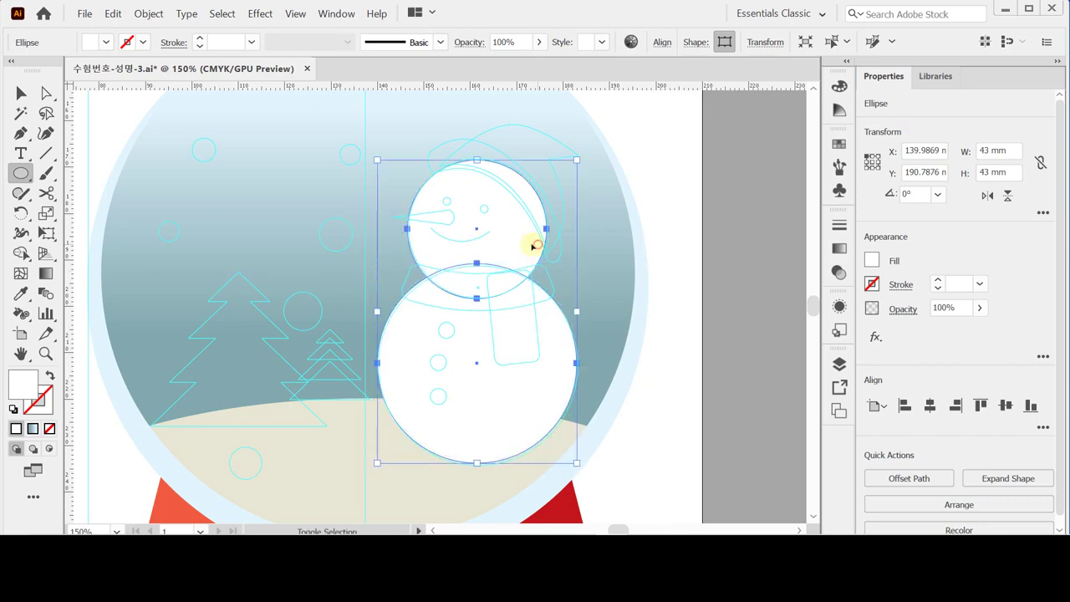
left_click(530, 365, "shift")
left_click(424, 398, "shift")
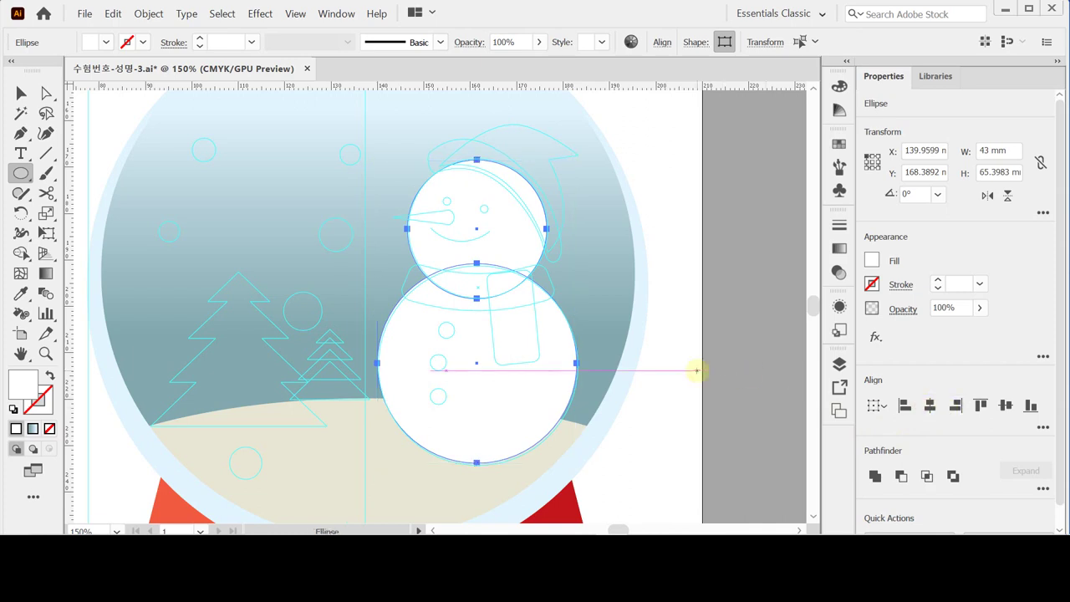
left_click(745, 330, "ctrl")
left_click(478, 398, "ctrl")
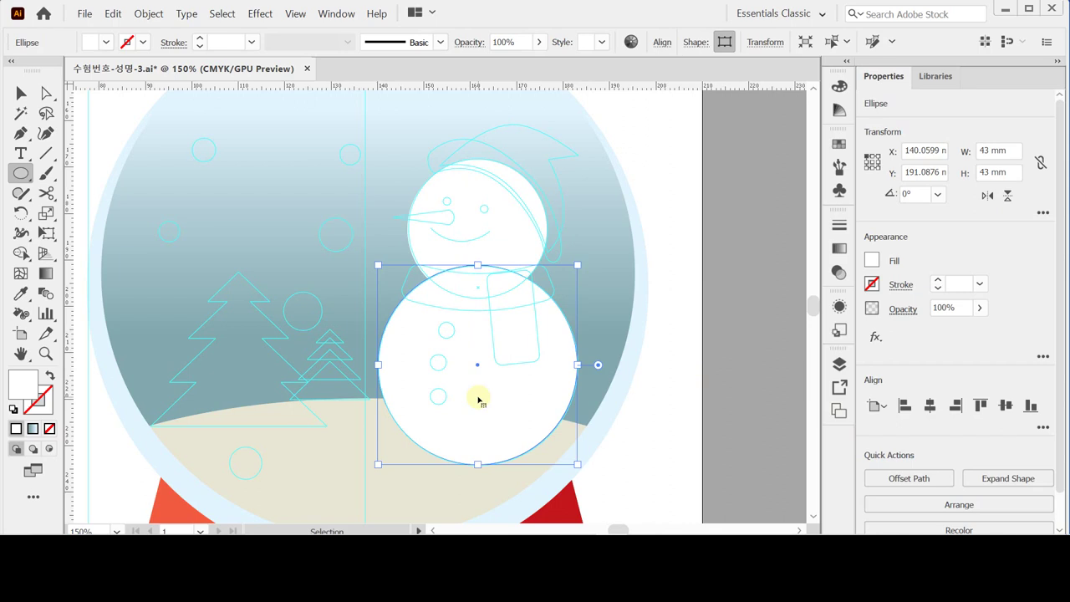
key("ctrl+s")
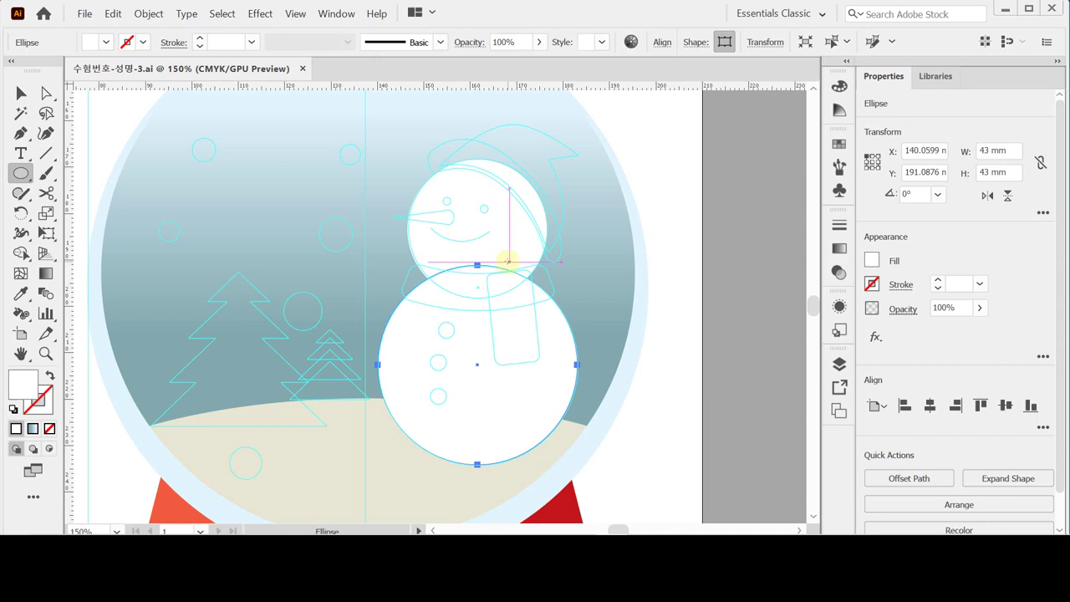
Create a 28 × 8 mm rounded rectangle with a 2 mm corner radius over the scarf outline at the snowman's neck.
left_click(732, 304, "ctrl")
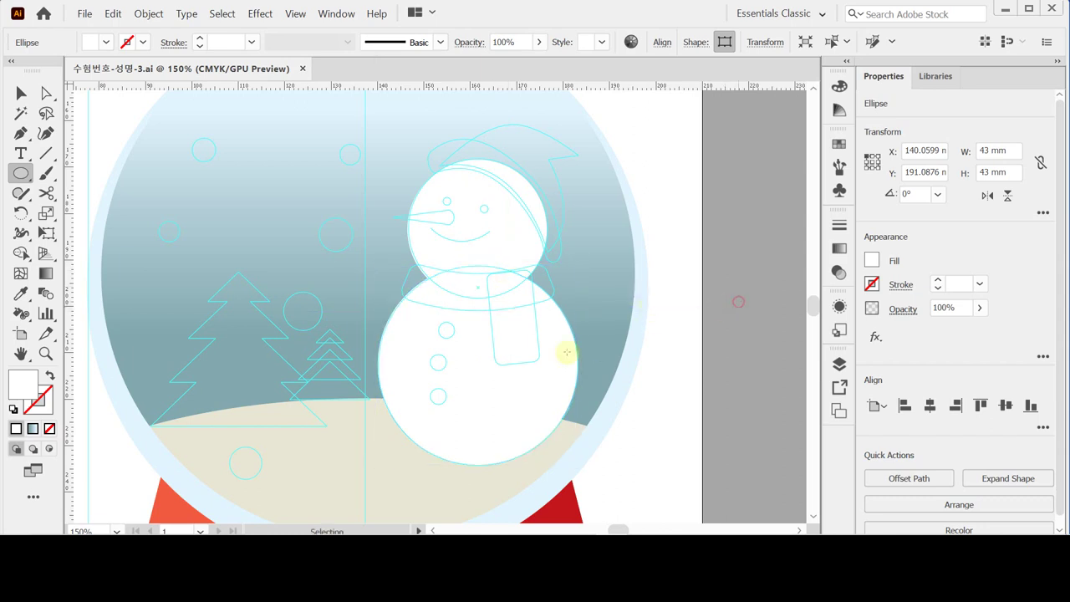
left_click(566, 353)
left_click_drag(418, 287, 430, 306)
left_click(430, 306)
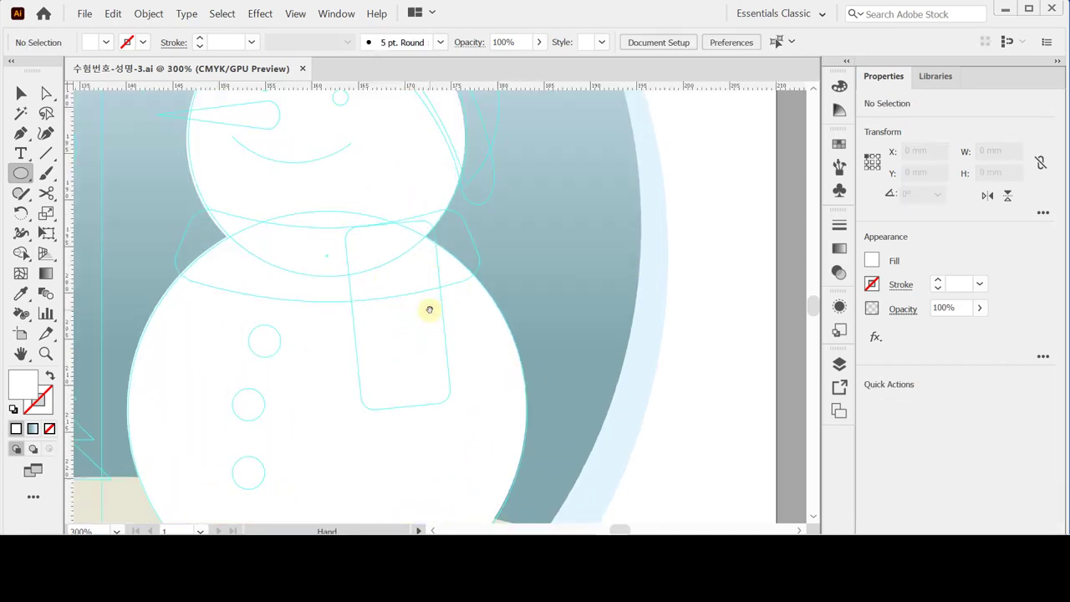
scroll(429, 299, "down", 1)
left_click_drag(21, 173, 115, 196)
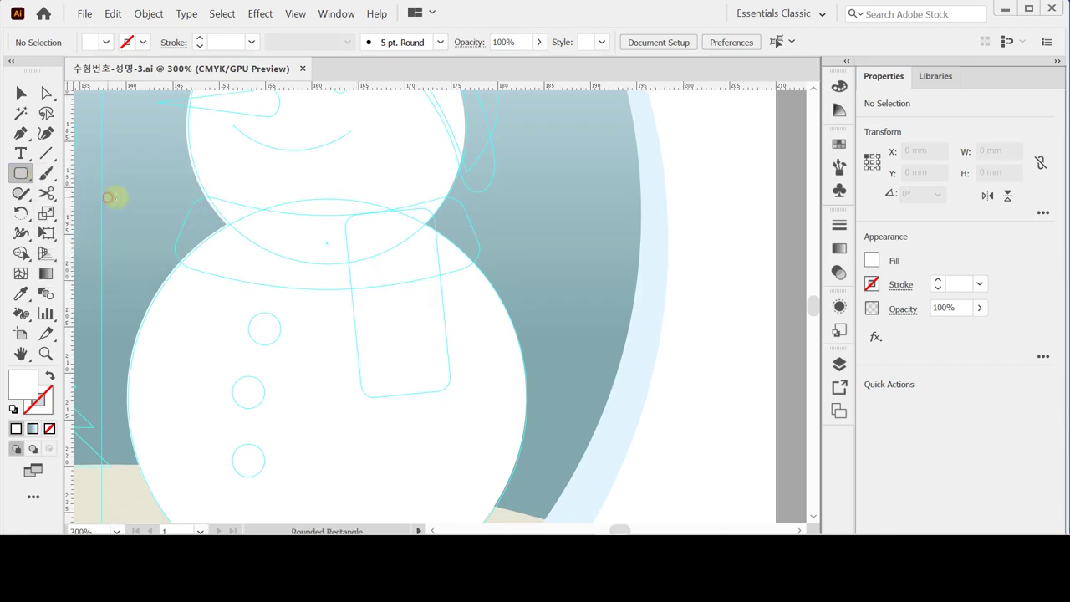
left_click(165, 206)
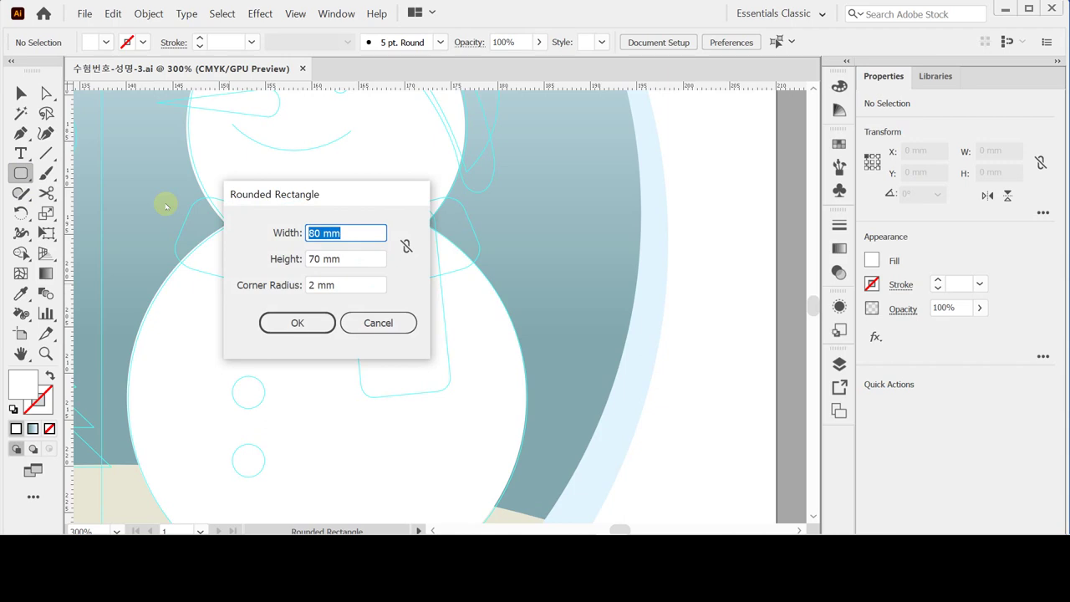
type("28")
key("Tab")
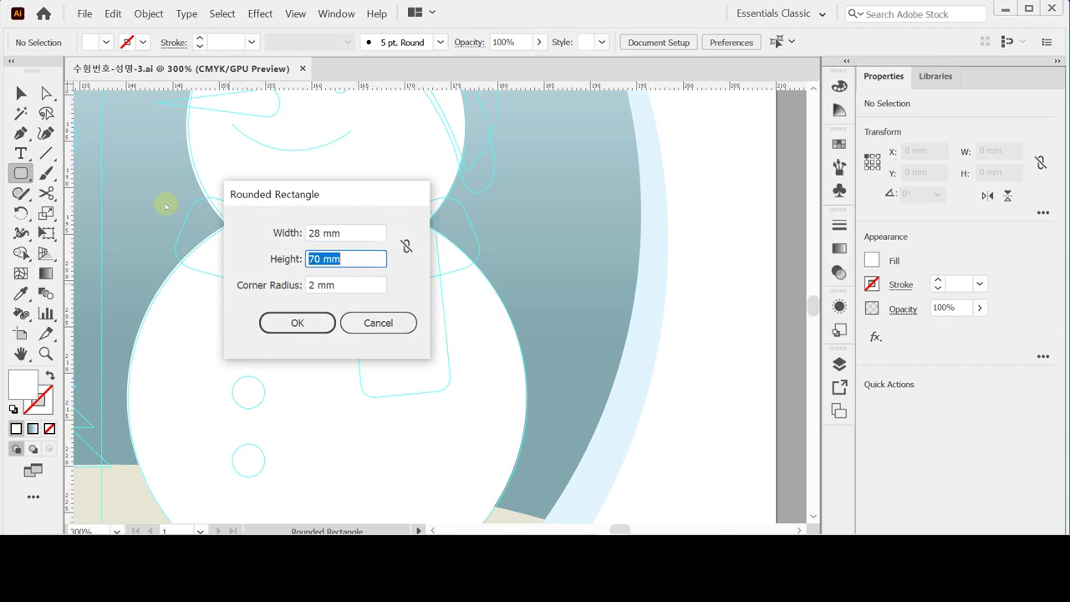
type("8")
key("Tab")
type("2")
key("Return")
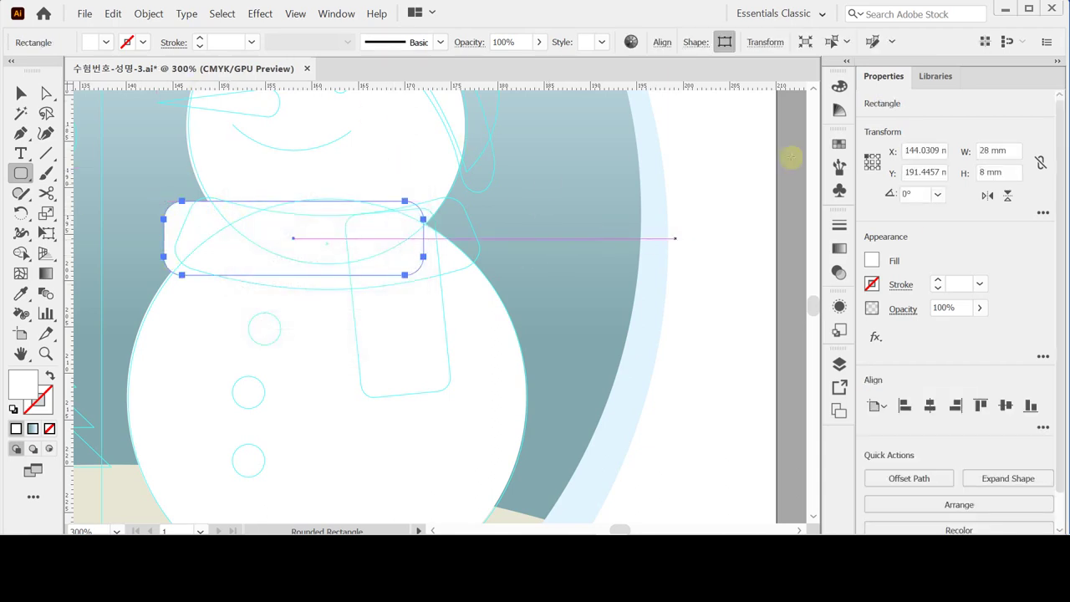
Fill the scarf's rounded rectangle with red at C 0, M 90, Y 80, K 0 and save the document.
left_click(871, 260)
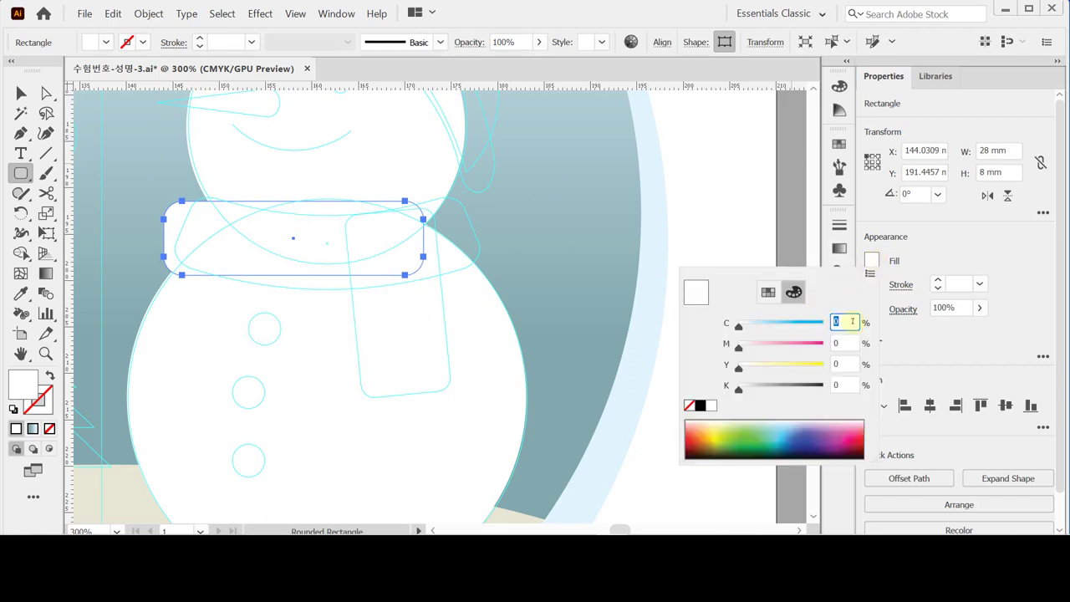
key("Tab")
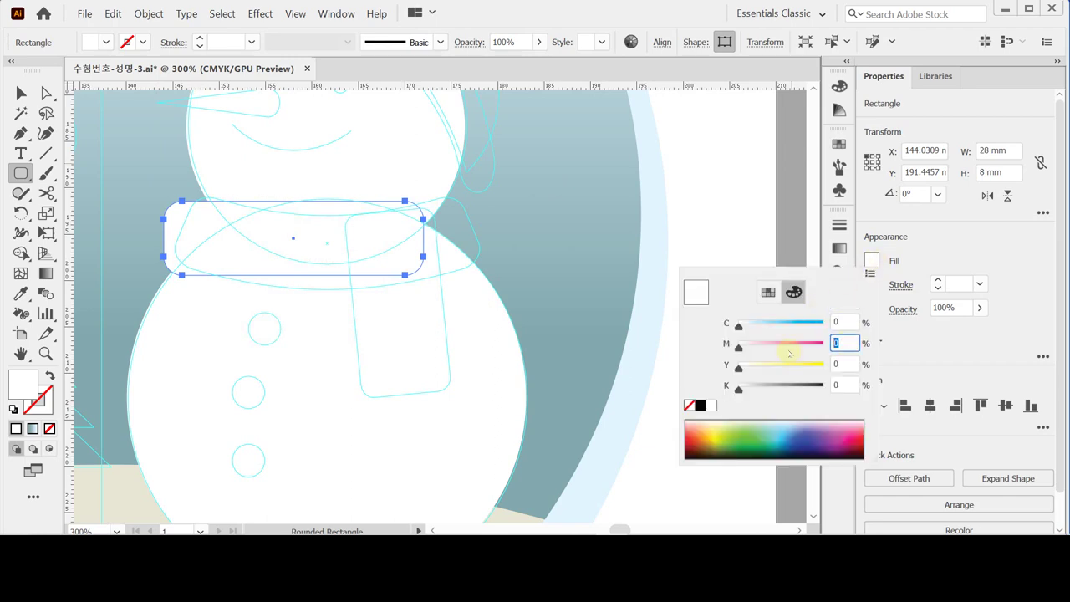
type("80")
key("Tab")
type("0")
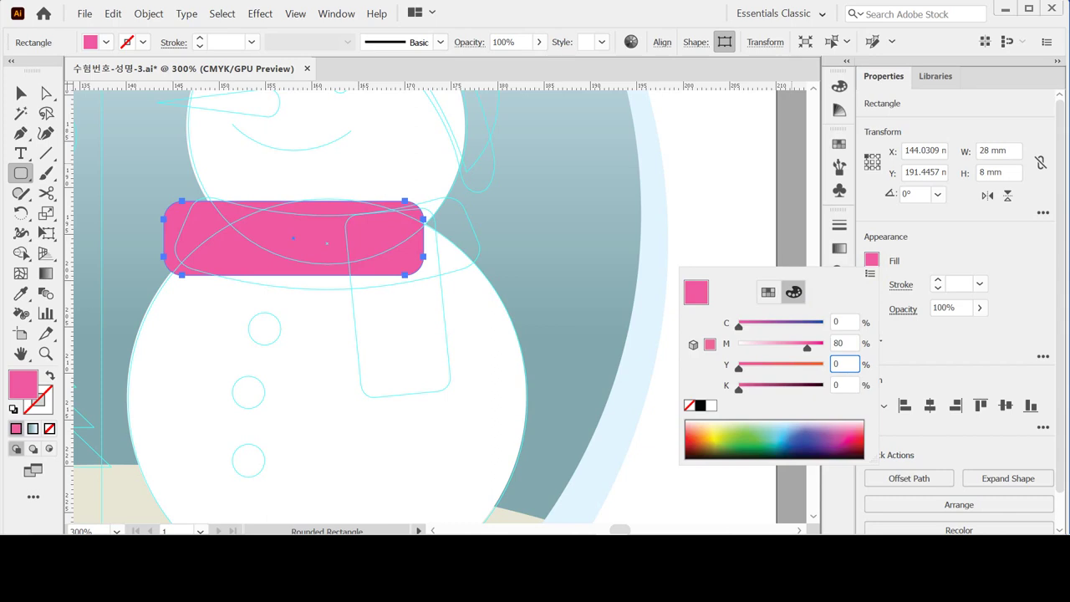
key("BackSpace")
type("80")
key("Tab")
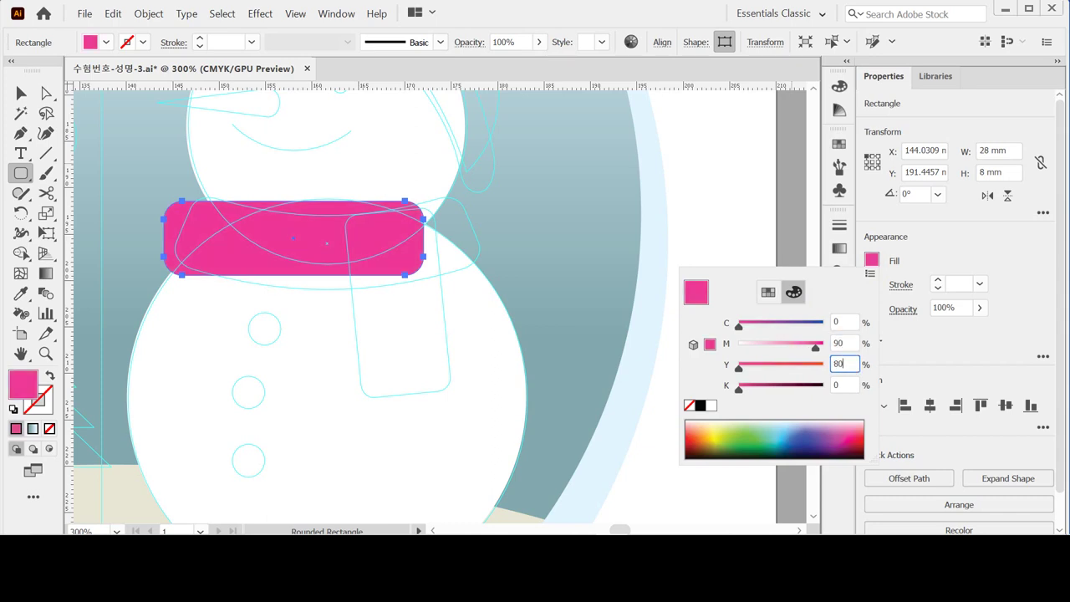
left_click(788, 349)
key("ctrl")
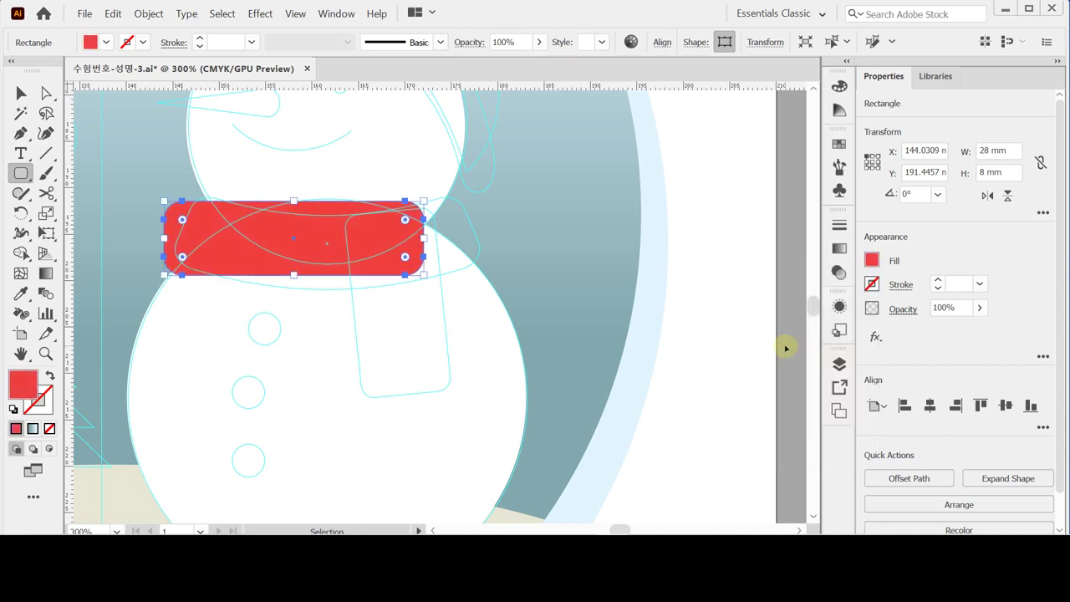
key("ctrl+s")
Shift the scarf rectangle to the middle of the snowman's neck and apply a horizontal Arc envelope warp with a -25% bend.
key("Right")
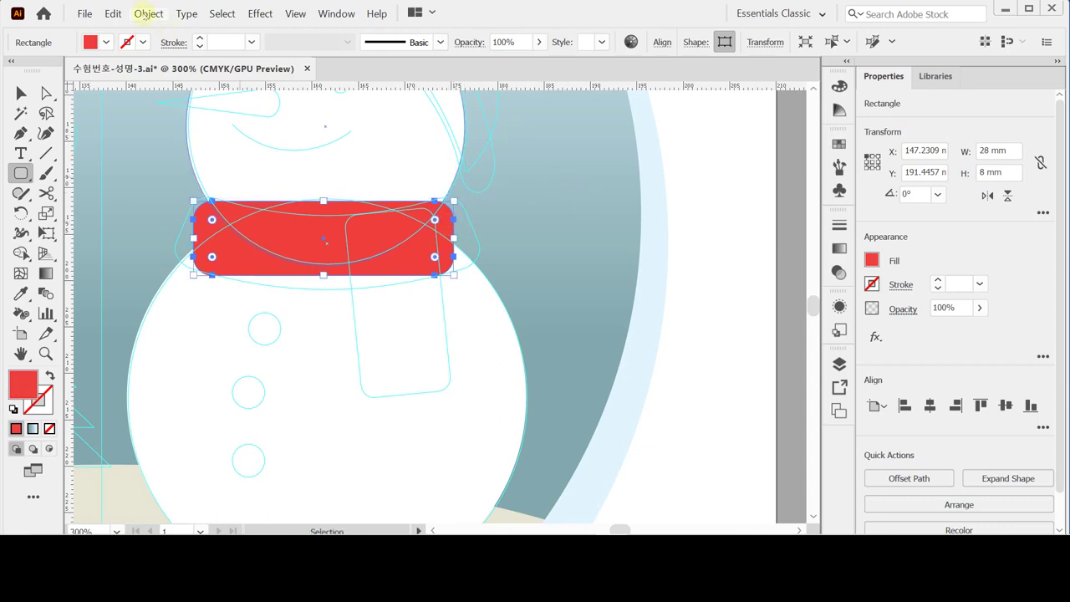
left_click(148, 14)
mouse_move(298, 364)
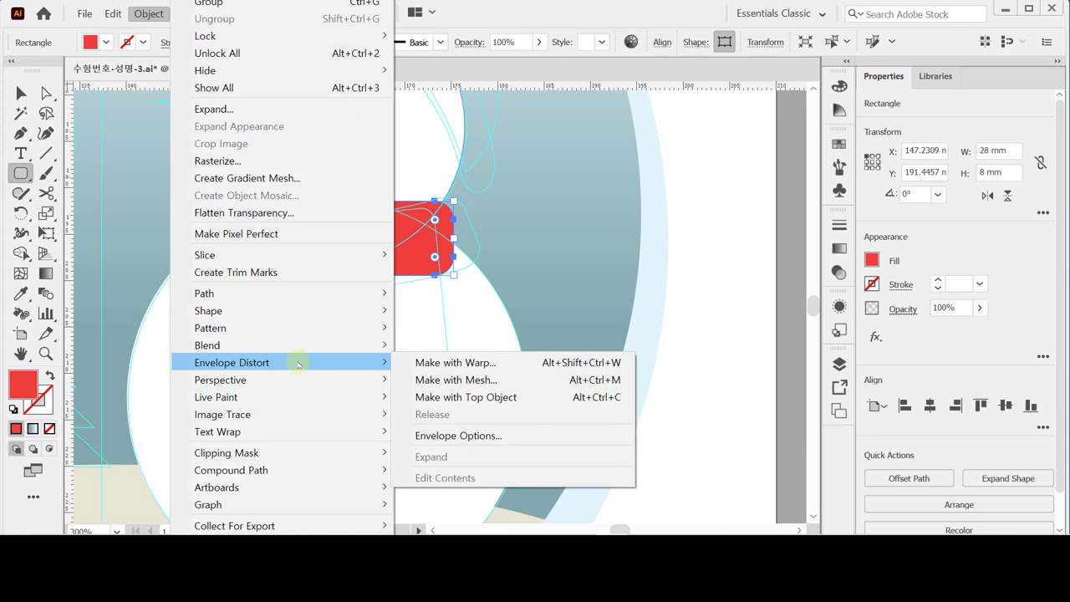
left_click(425, 363)
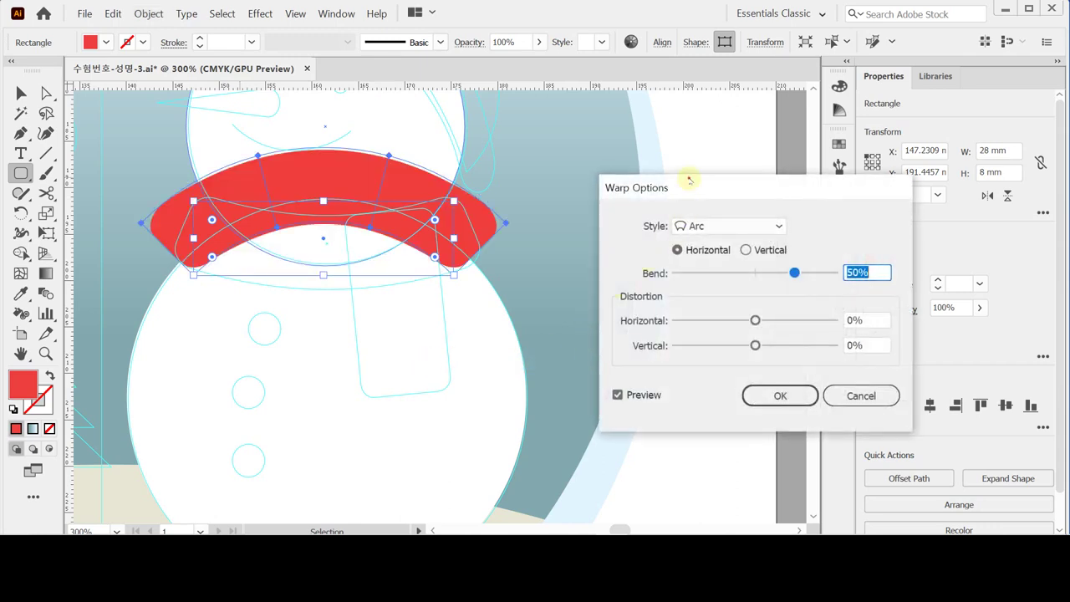
left_click_drag(690, 181, 653, 184)
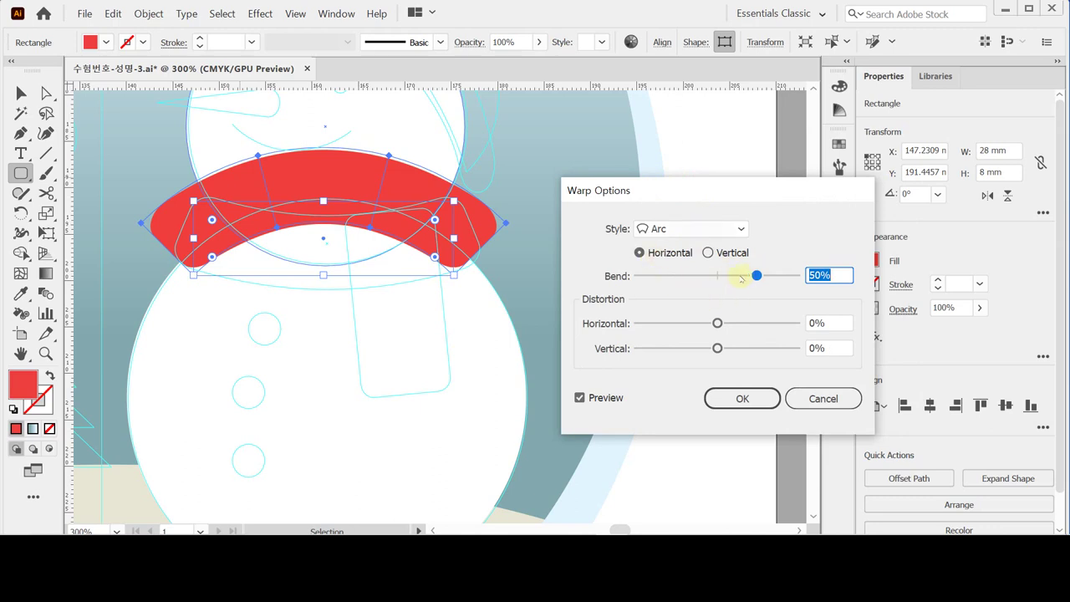
left_click_drag(755, 276, 697, 276)
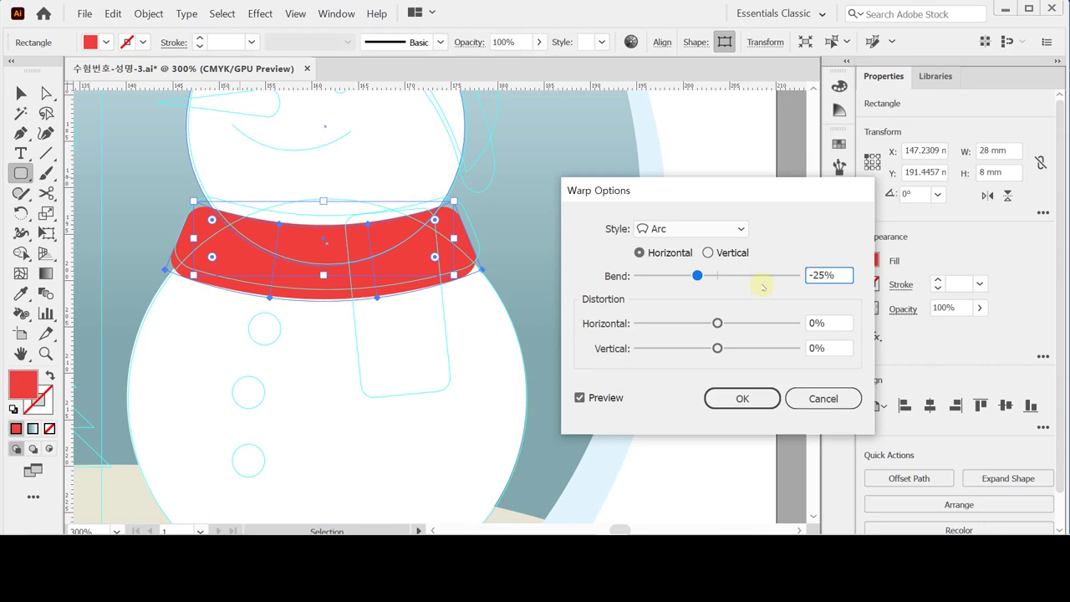
left_click(742, 398)
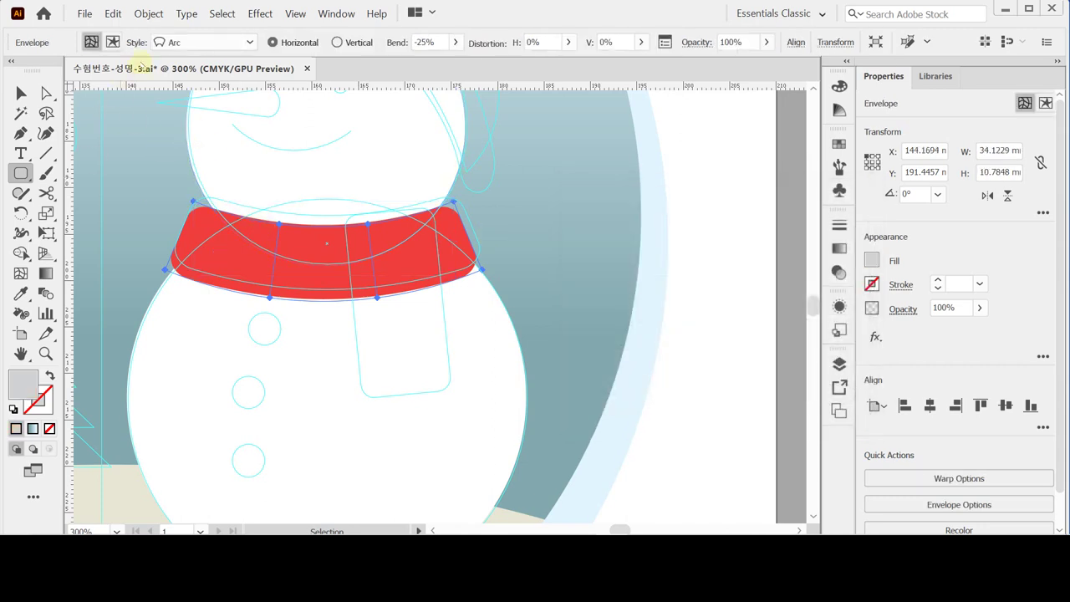
Expand the warped scarf's envelope, nudge the shape onto its guide outline, and save the document.
left_click(148, 13)
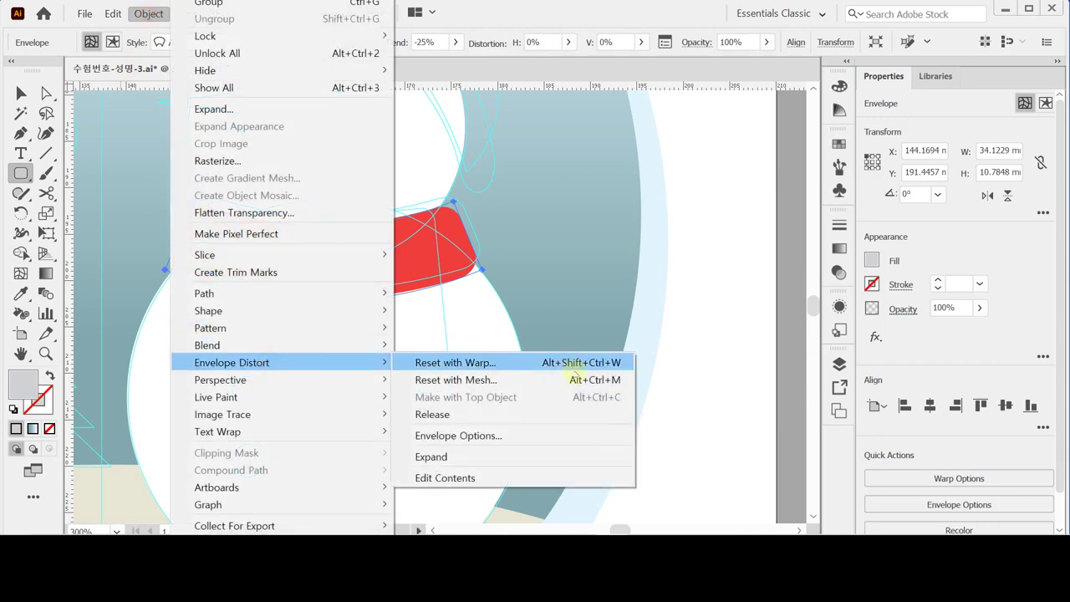
left_click(506, 460)
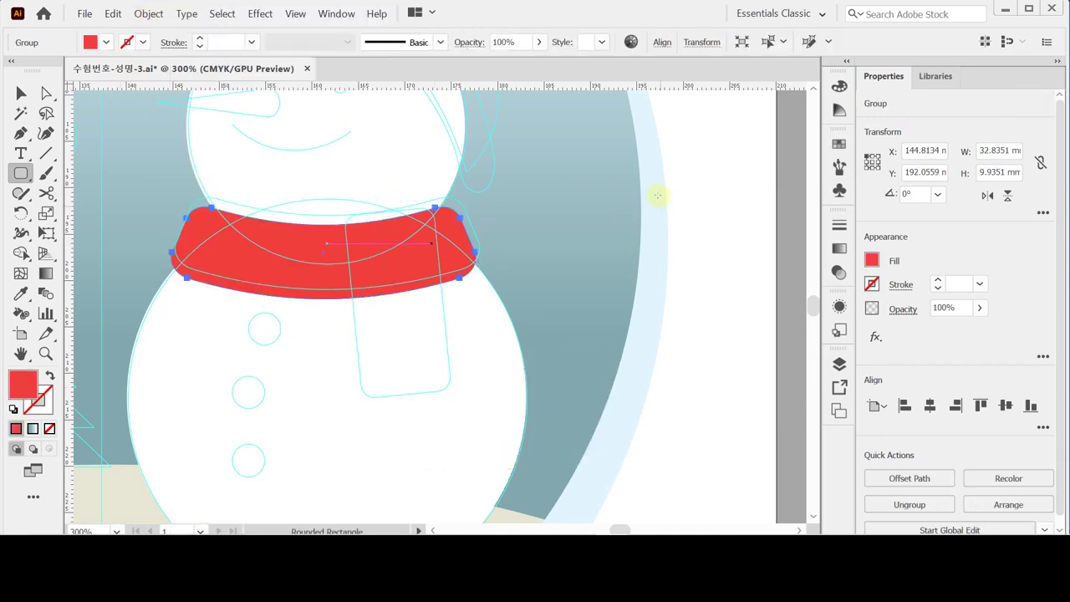
key("Up")
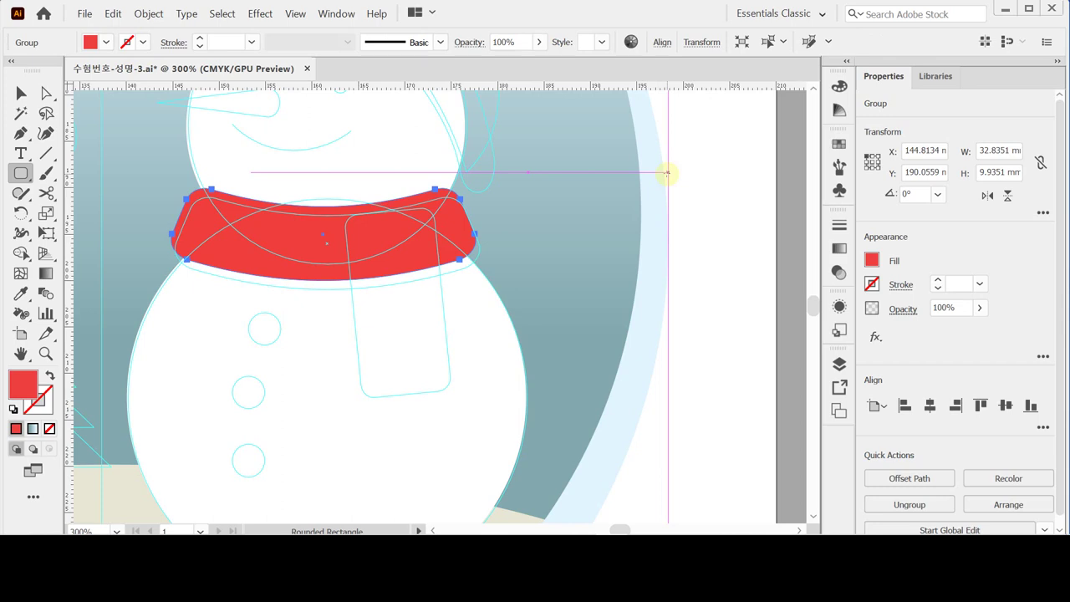
key("Right")
key("Right")
key("Right")
key("v")
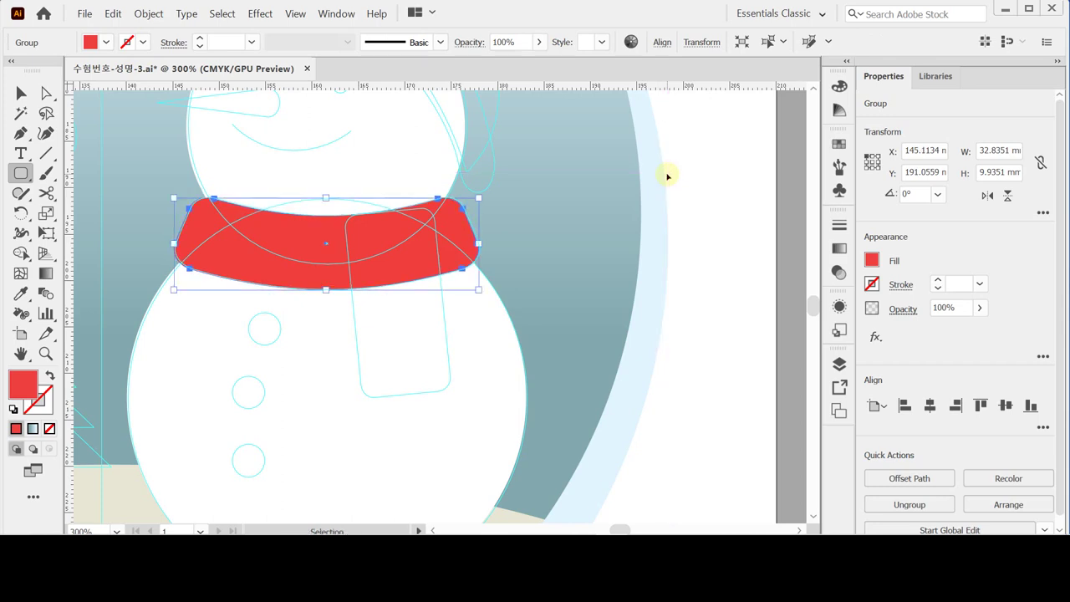
key("ctrl+s")
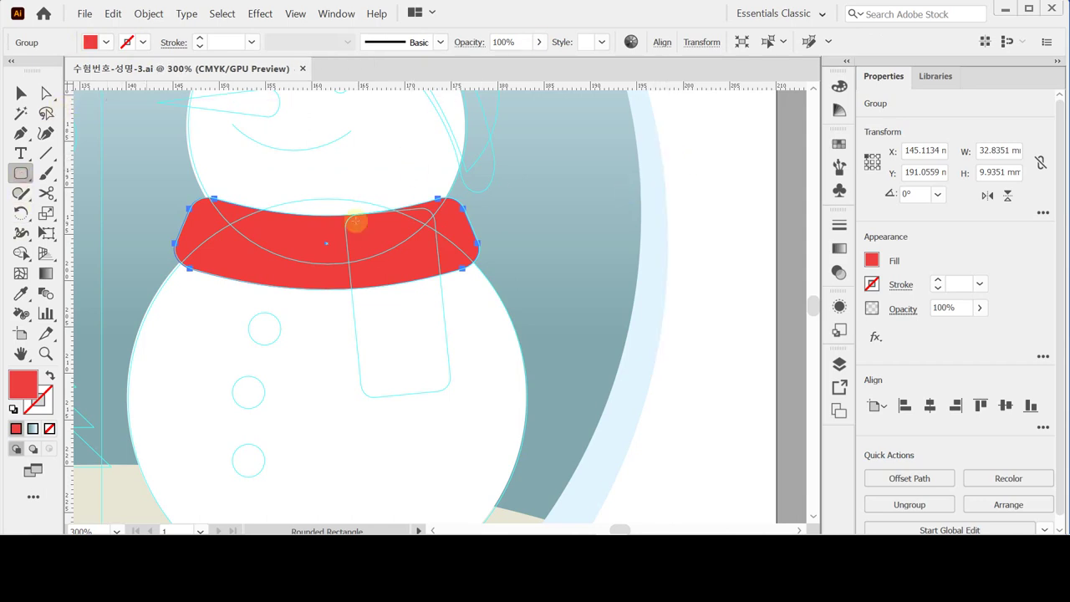
Draw a red rounded rectangle about 10 × 19 mm for the hanging scarf end, rotate it about 6° to fit its outline, and save.
left_click_drag(348, 217, 437, 395)
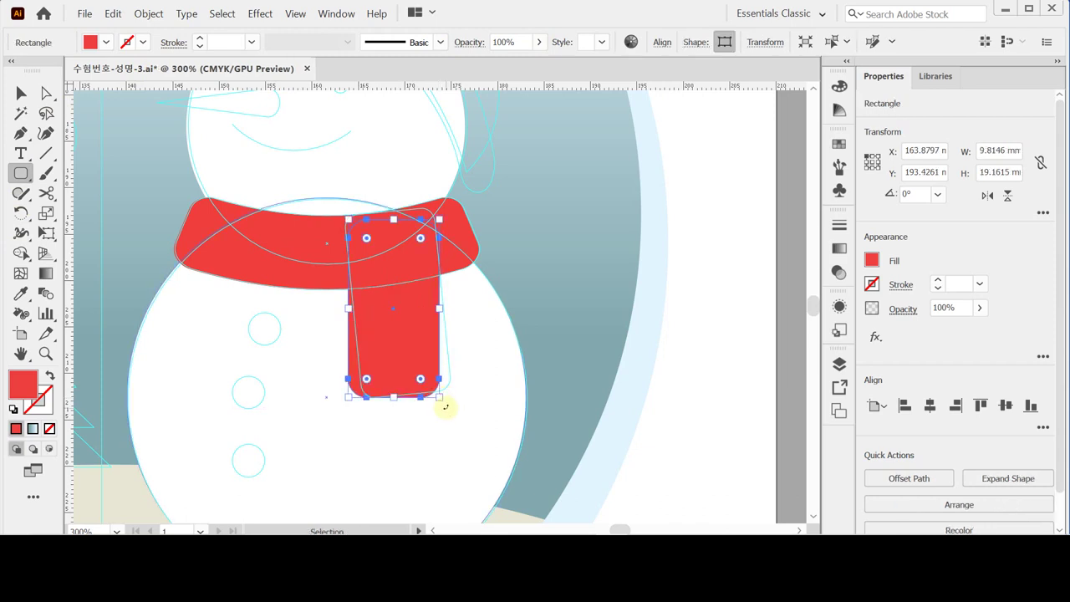
left_click_drag(444, 404, 454, 394)
left_click_drag(370, 323, 383, 318)
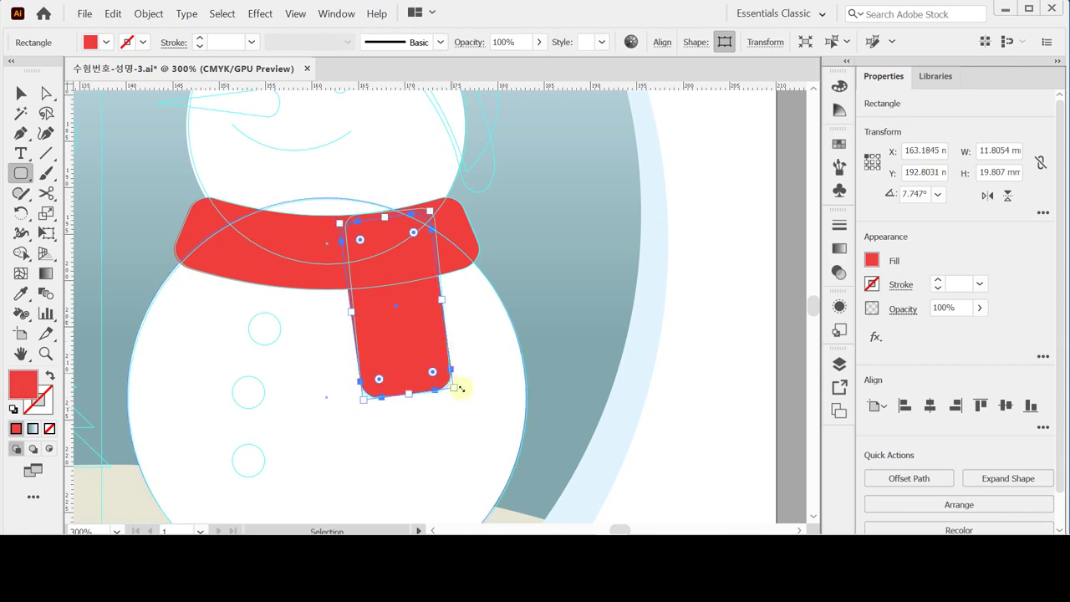
left_click_drag(418, 250, 418, 251)
left_click_drag(352, 310, 357, 309)
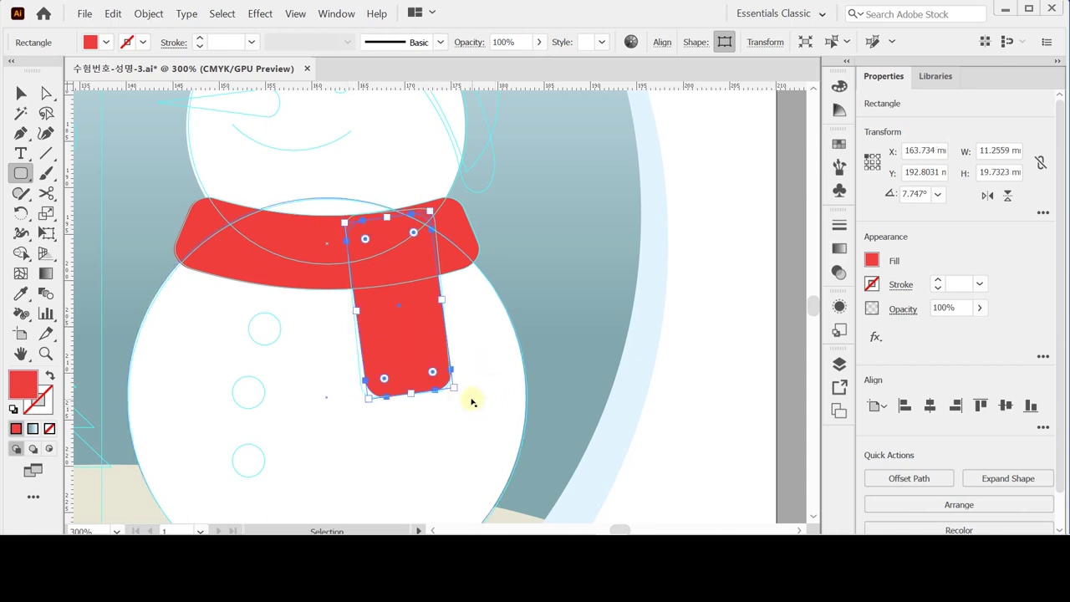
left_click_drag(460, 397, 457, 400)
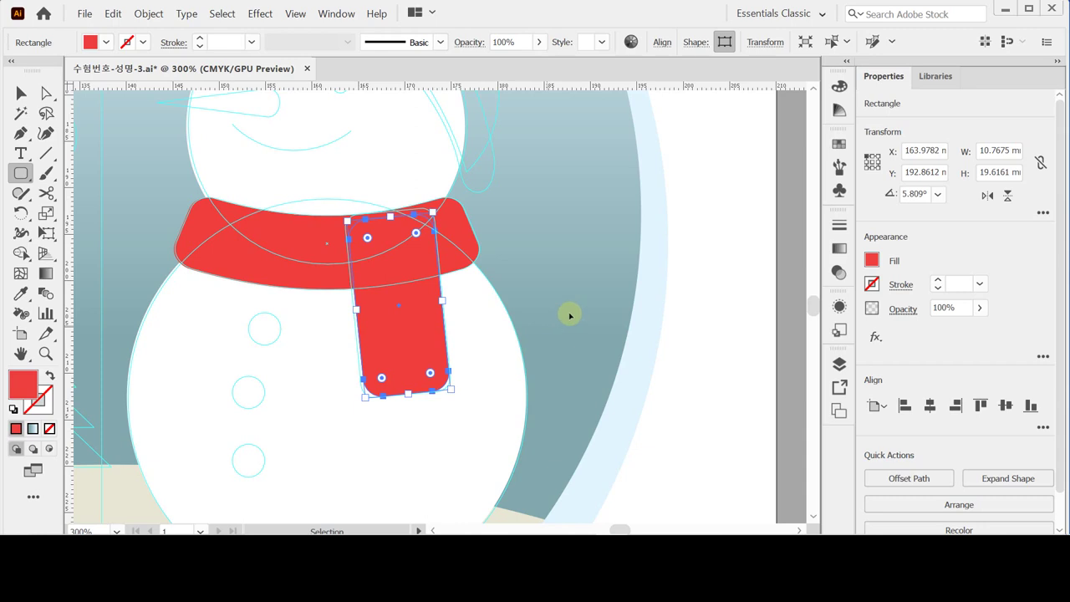
key("ctrl+s")
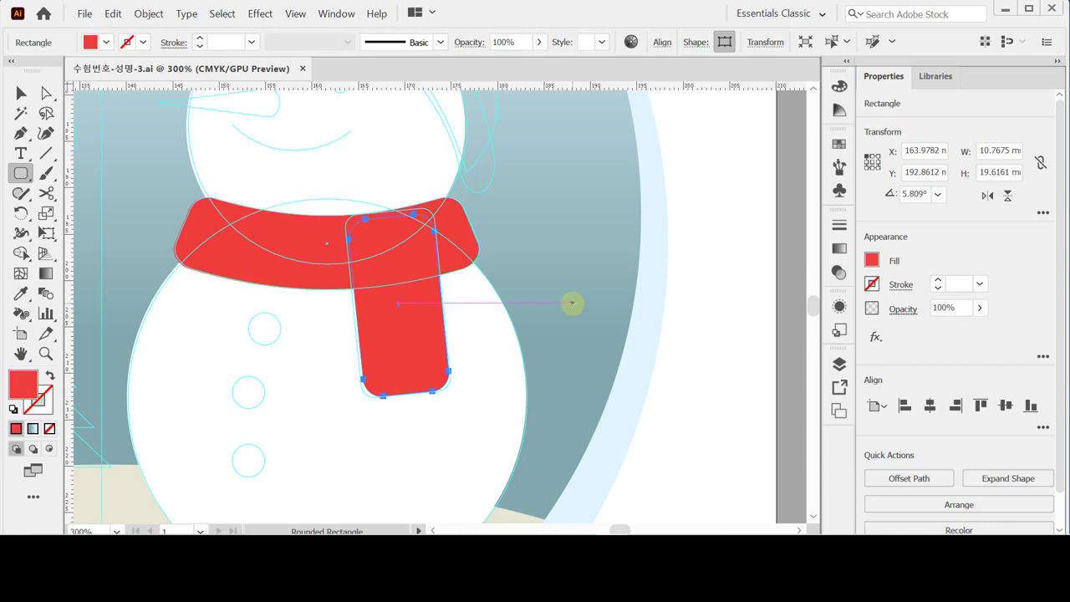
Start the red hat shape with the Pen tool, tracing its upper curve from the brim's upper end over the crown to the tip.
key("ctrl")
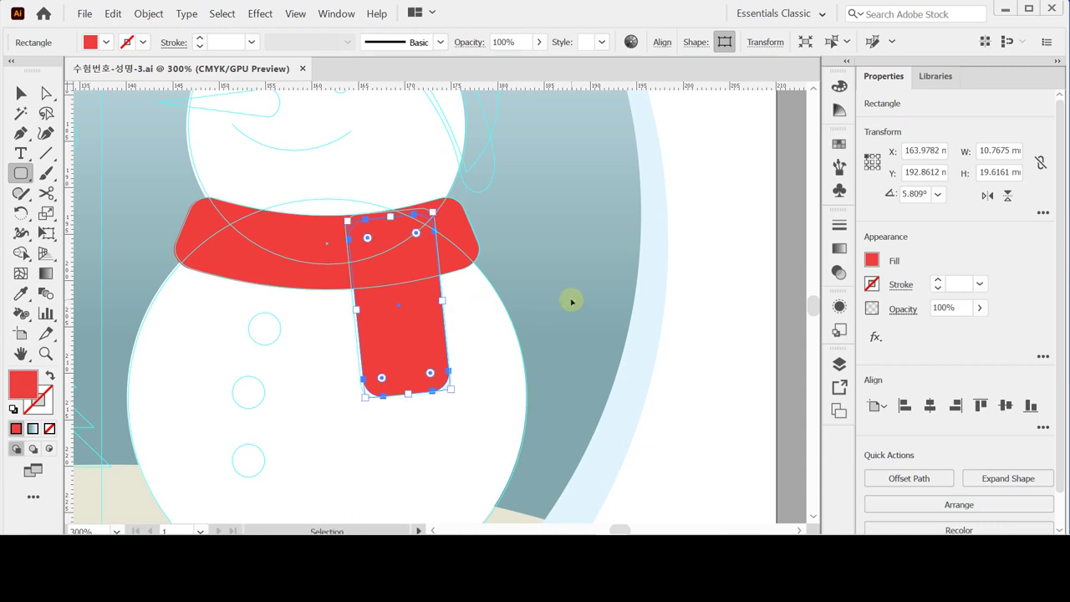
left_click_drag(494, 232, 377, 316)
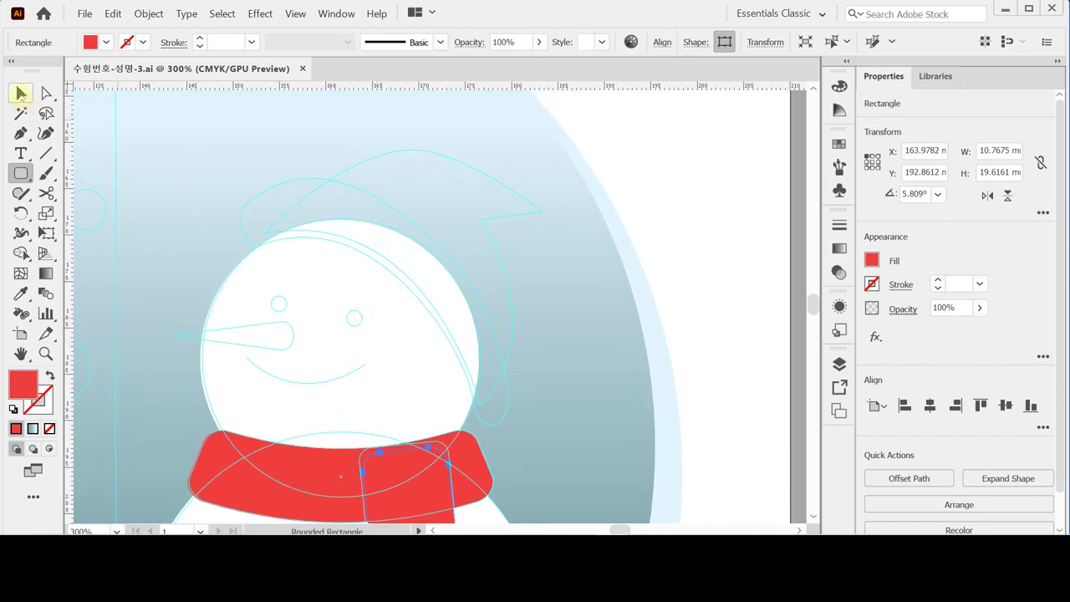
left_click(21, 94)
left_click(737, 242)
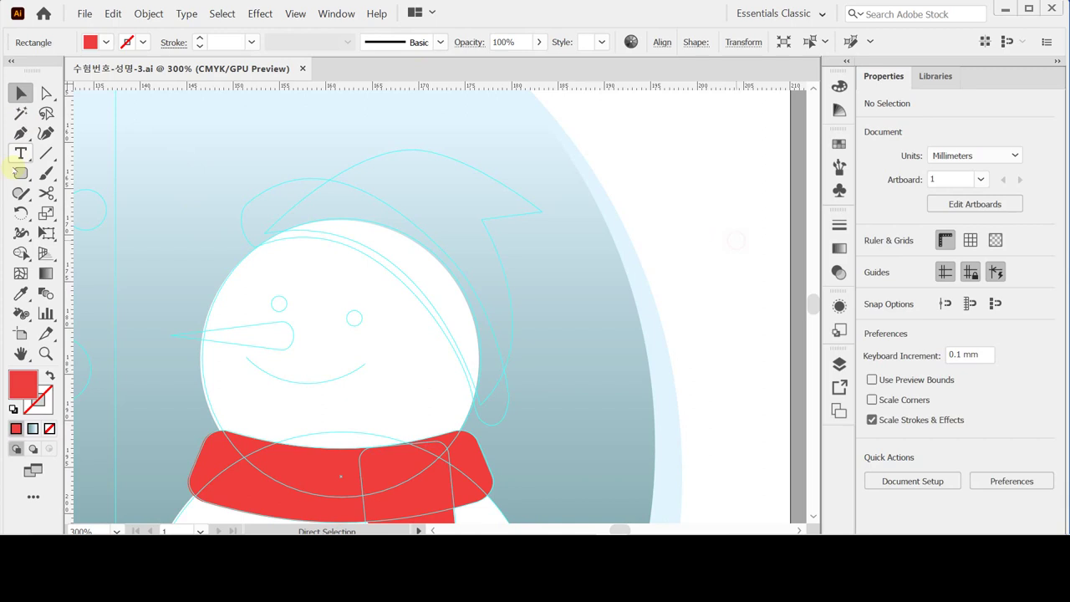
left_click(21, 132)
left_click(266, 235)
left_click_drag(301, 229, 246, 257)
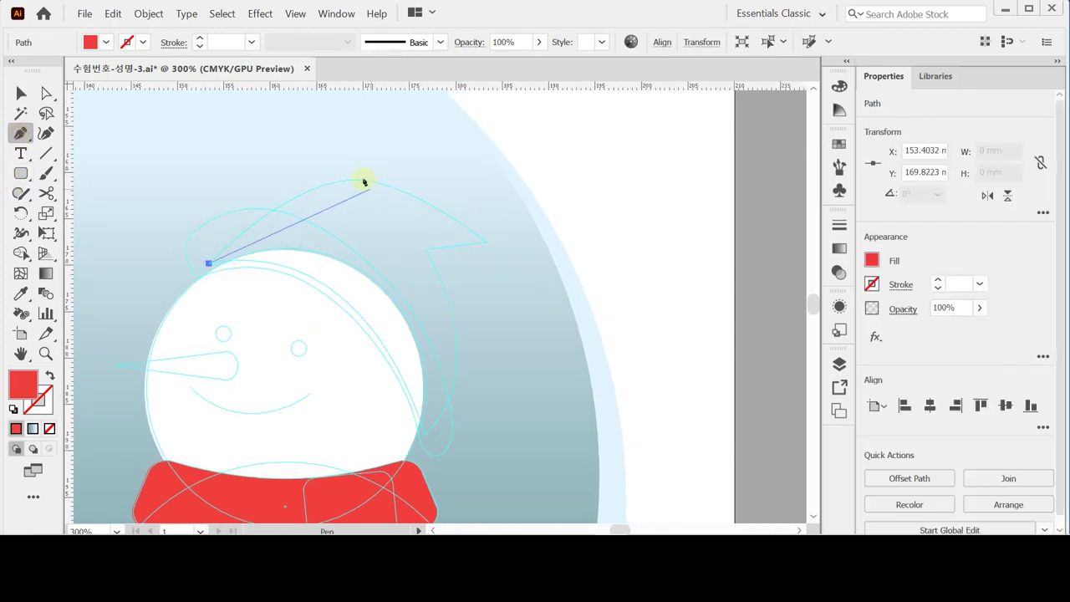
left_click_drag(339, 179, 386, 178)
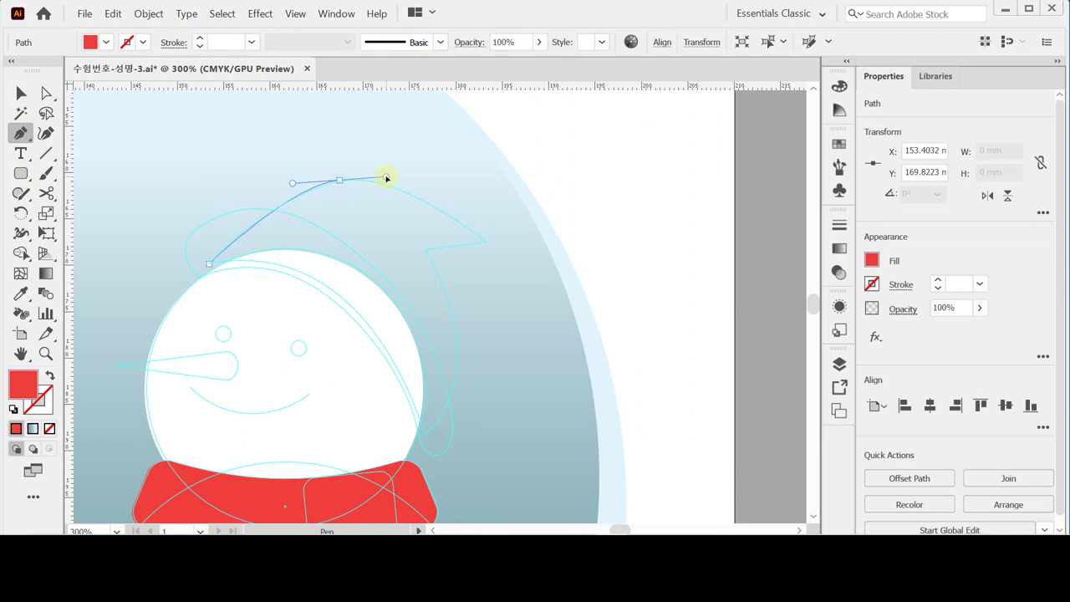
left_click(485, 242)
left_click_drag(494, 252, 534, 281)
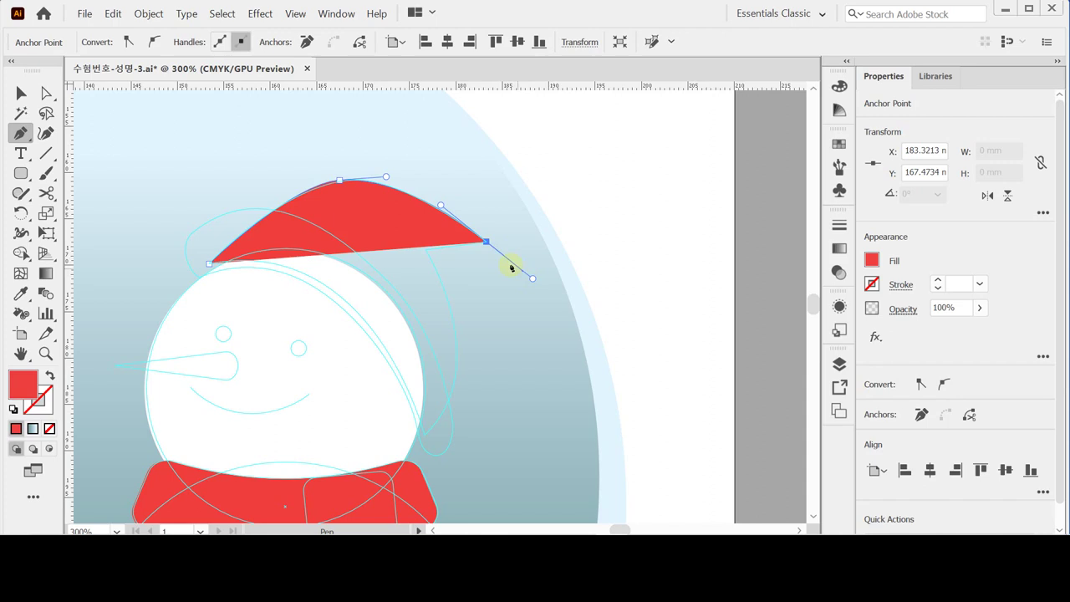
Continue the hat path from the tip down its outer edge, close it along the curve of the head, and deselect it.
left_click(484, 243)
left_click_drag(425, 250, 351, 499)
scroll(351, 499, "down", 3)
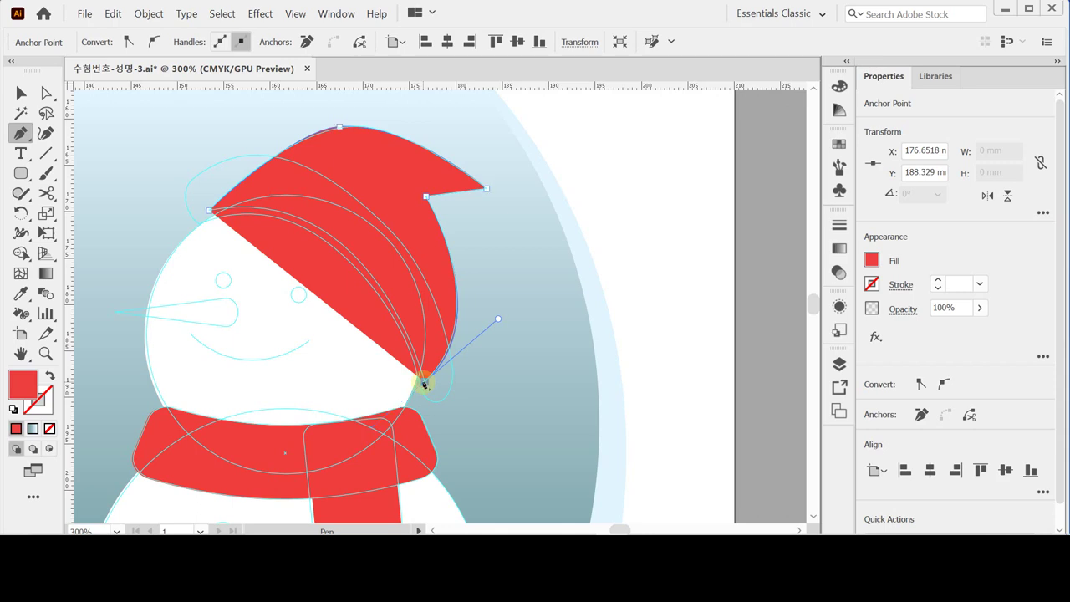
left_click(303, 228)
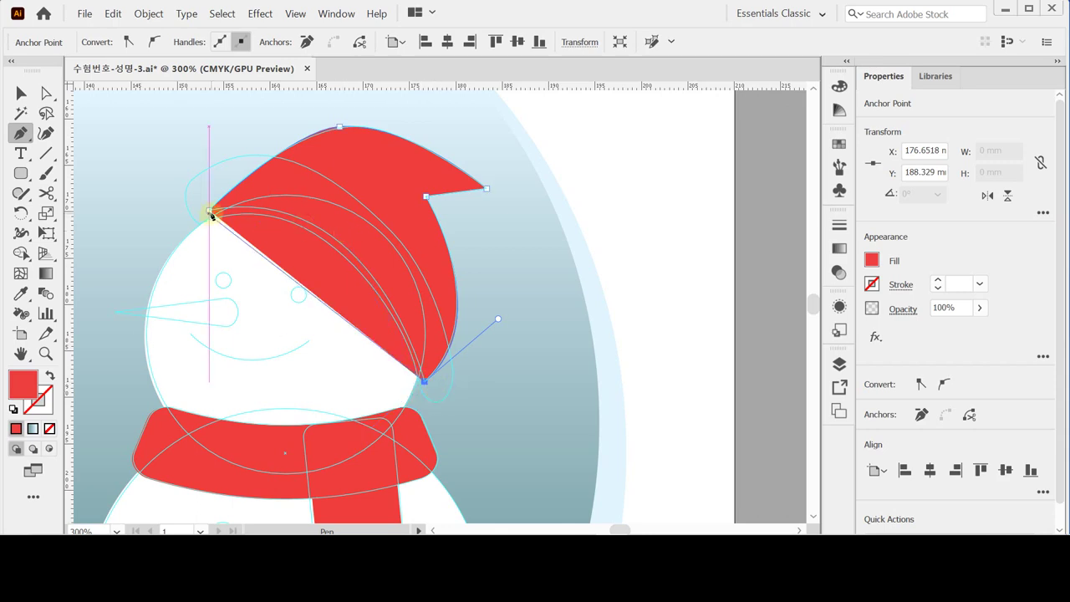
left_click_drag(210, 209, 89, 231)
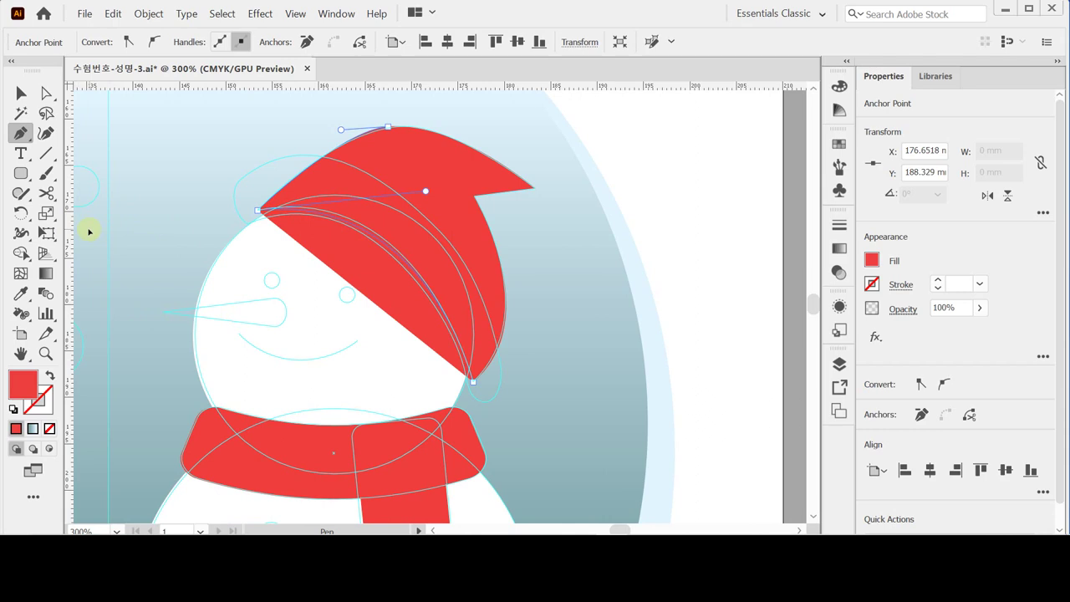
left_click(257, 209)
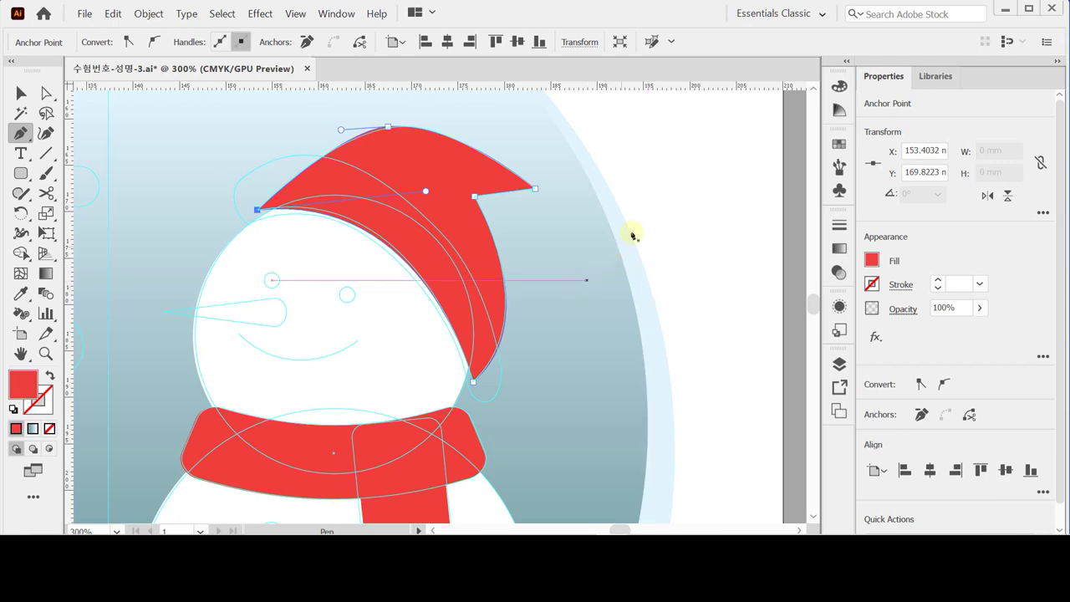
key("ctrl")
left_click(684, 207, "ctrl")
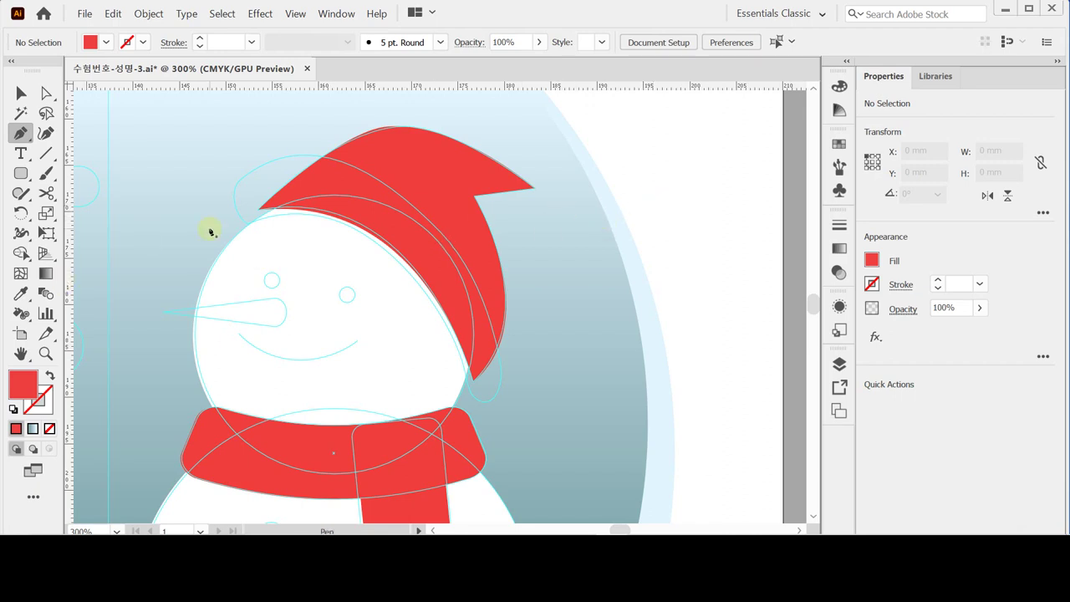
Trace the hat's brim as a closed red Pen path over its guide outline and adjust the curve along the snowman's forehead.
left_click(248, 225)
left_click_drag(245, 177, 280, 159)
left_click_drag(394, 192, 472, 255)
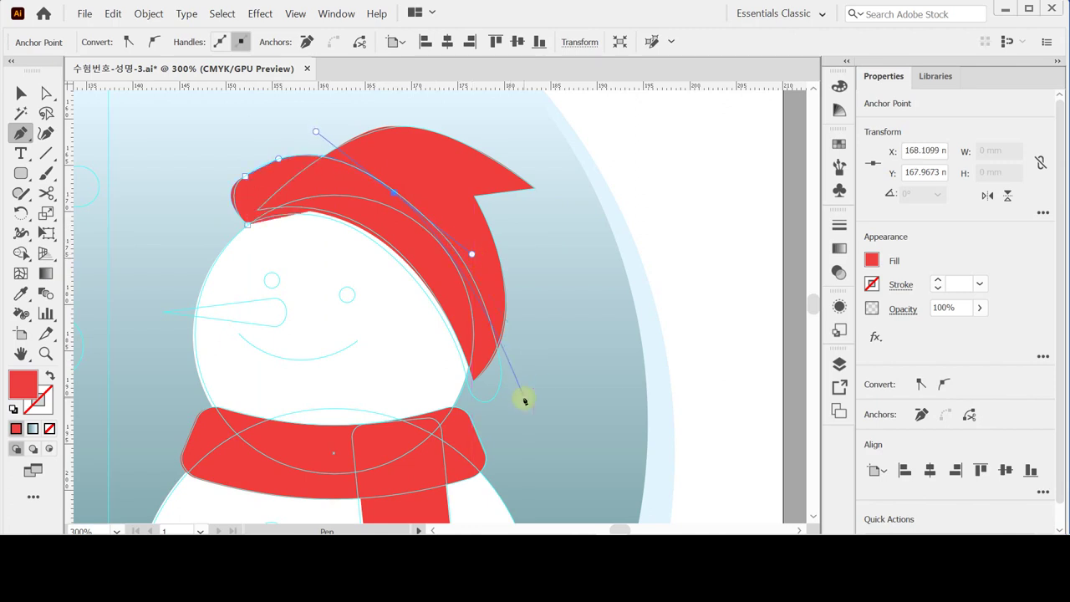
left_click_drag(502, 373, 501, 427)
left_click(465, 372)
left_click_drag(463, 372, 229, 237)
left_click(246, 226)
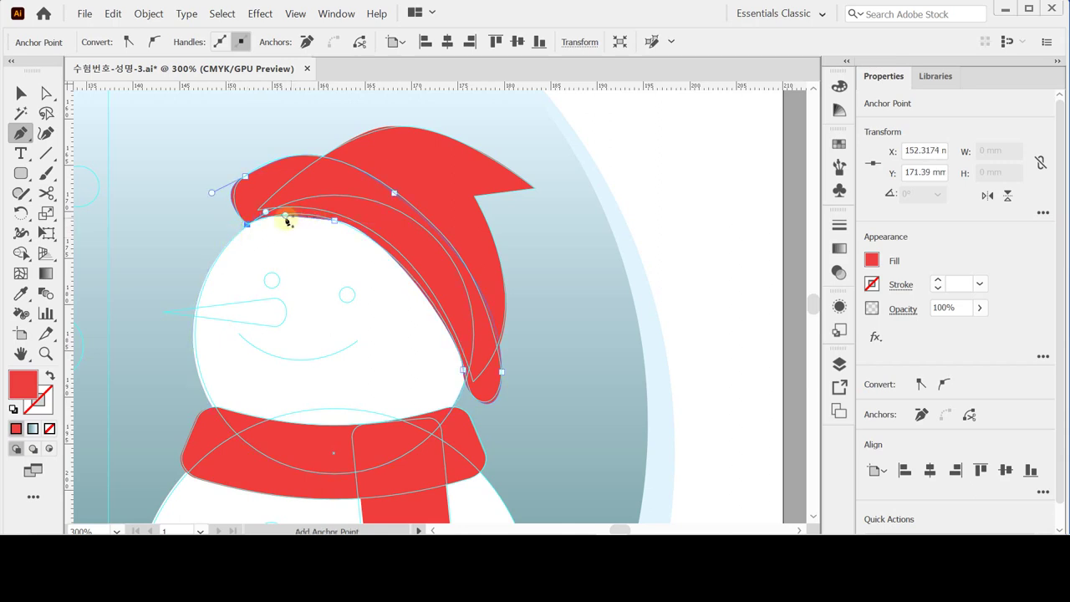
left_click(289, 213)
left_click(378, 219)
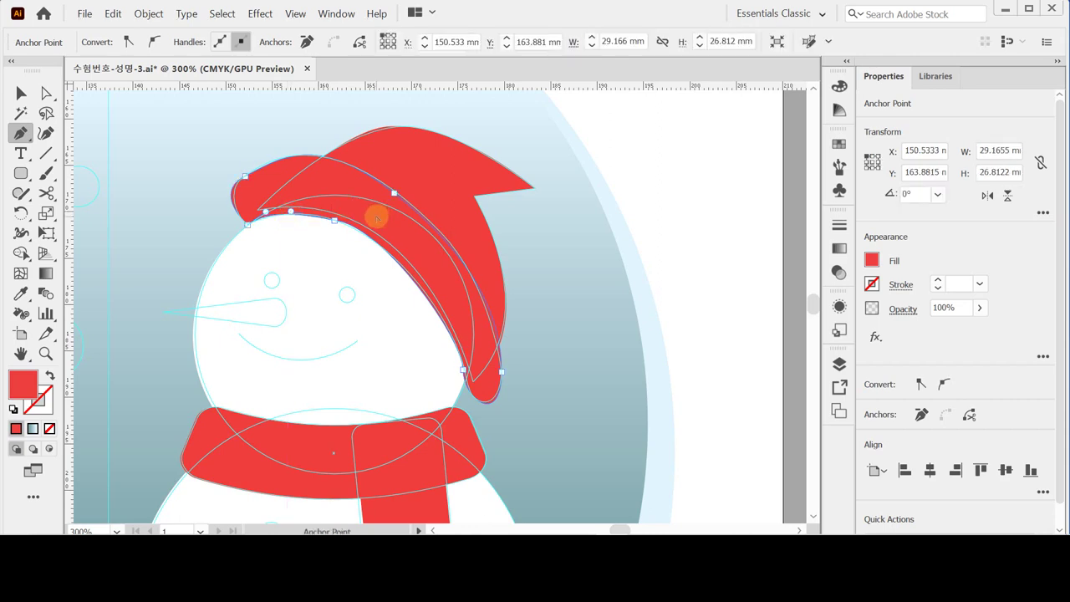
Adjust the curve handle at the upper front end of the hat's brim so the end follows its guide outline.
left_click_drag(245, 175, 223, 187)
left_click(212, 192, "alt")
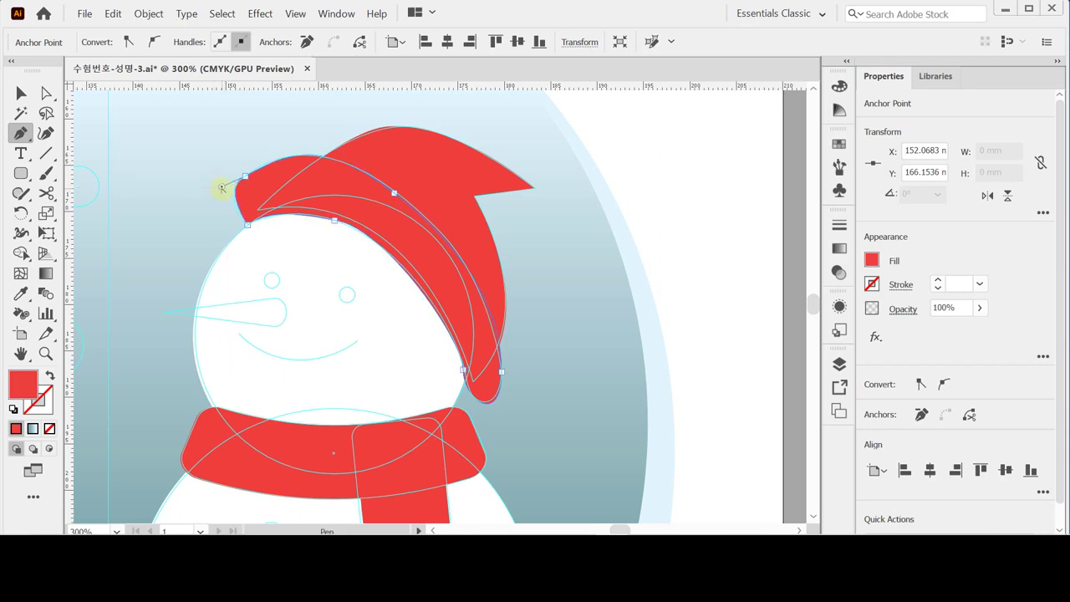
left_click(245, 177, "ctrl")
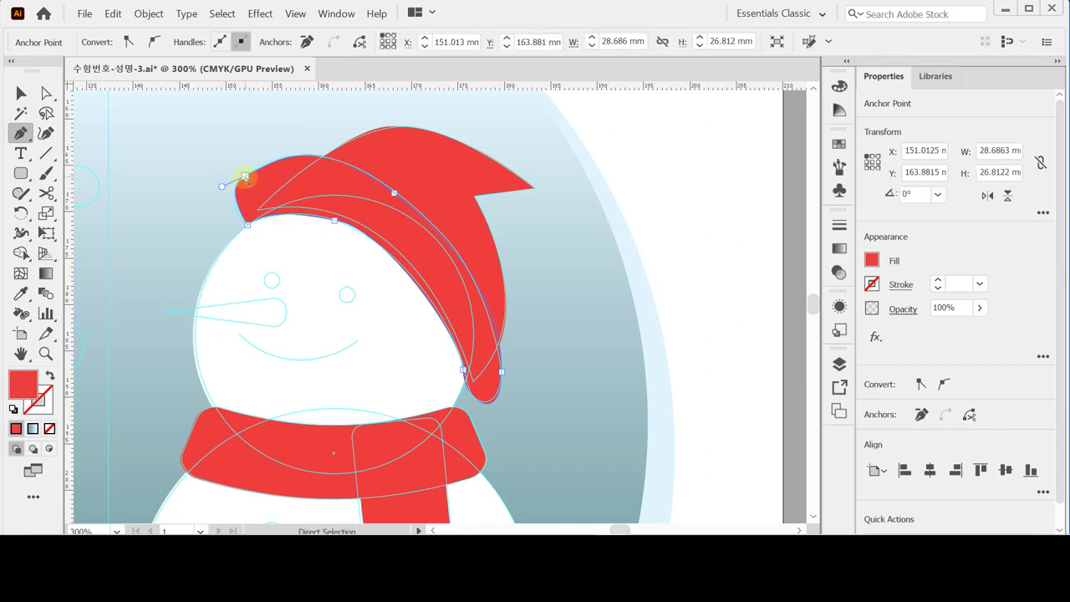
left_click(245, 177, "ctrl")
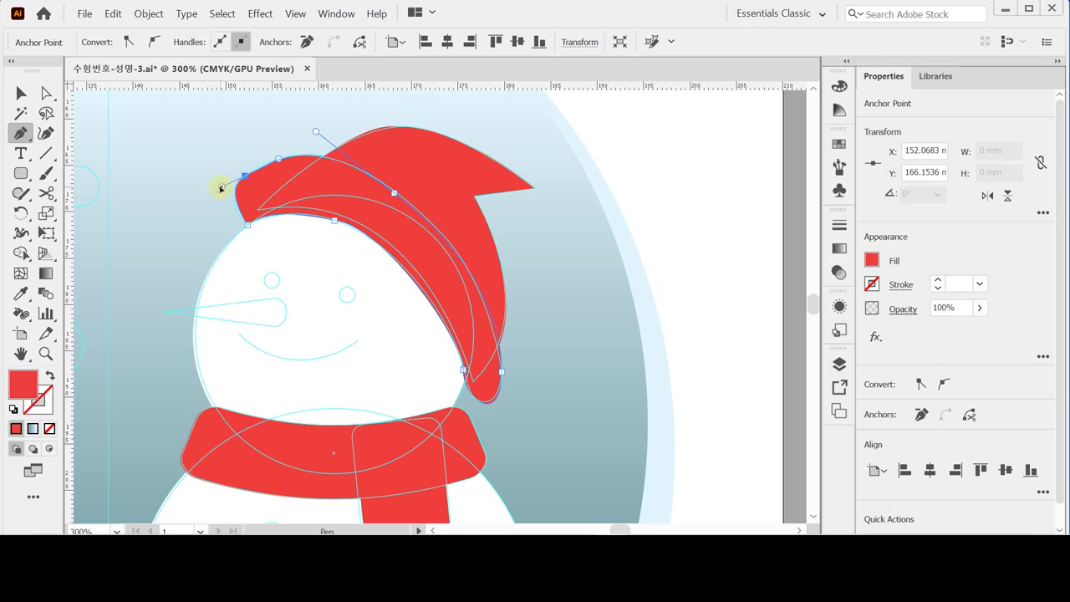
left_click(318, 172)
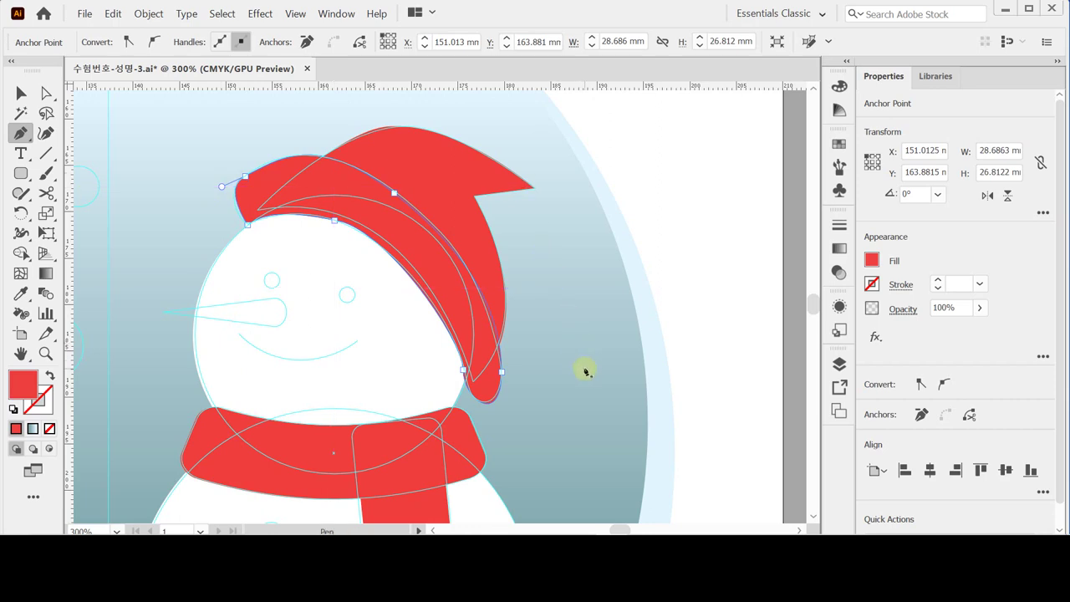
Fill the hat's brim with orange, C 0, M 50, Y 100, K 0, and deselect it.
left_click(873, 261)
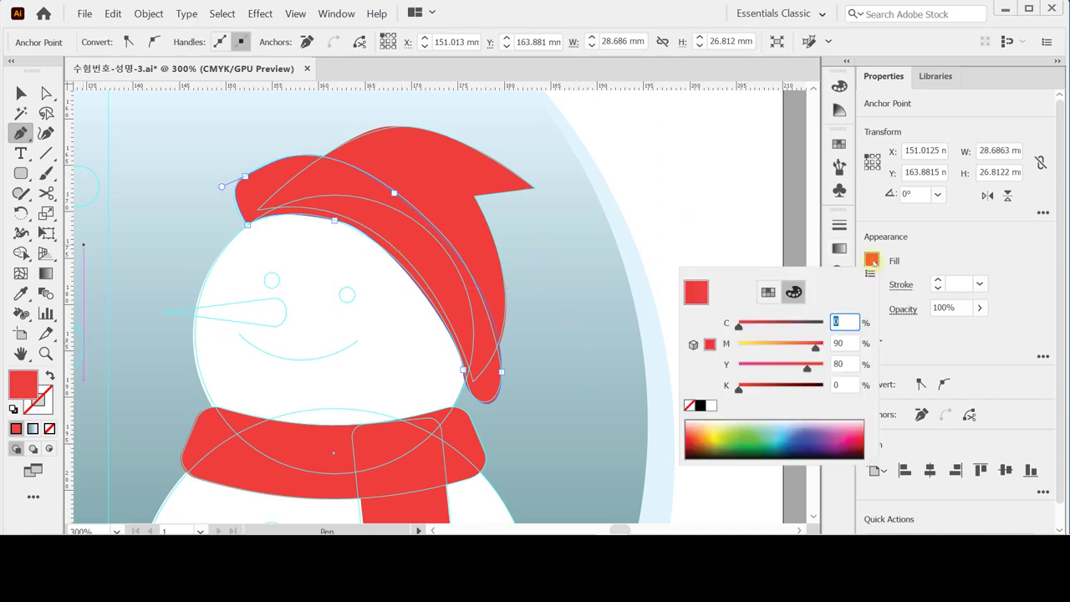
left_click(848, 342)
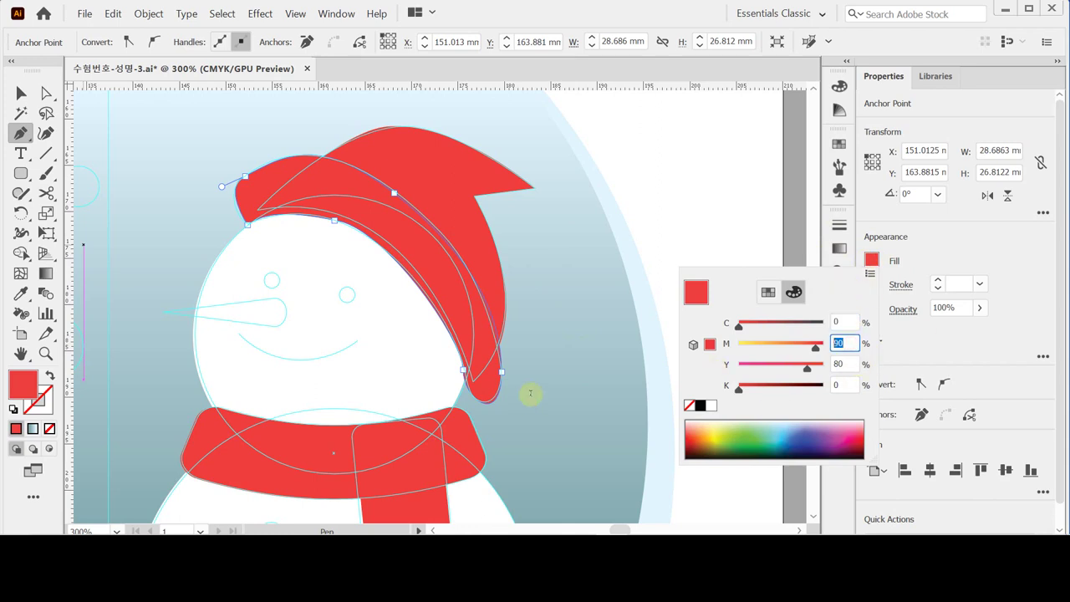
type("50")
key("Tab")
type("1")
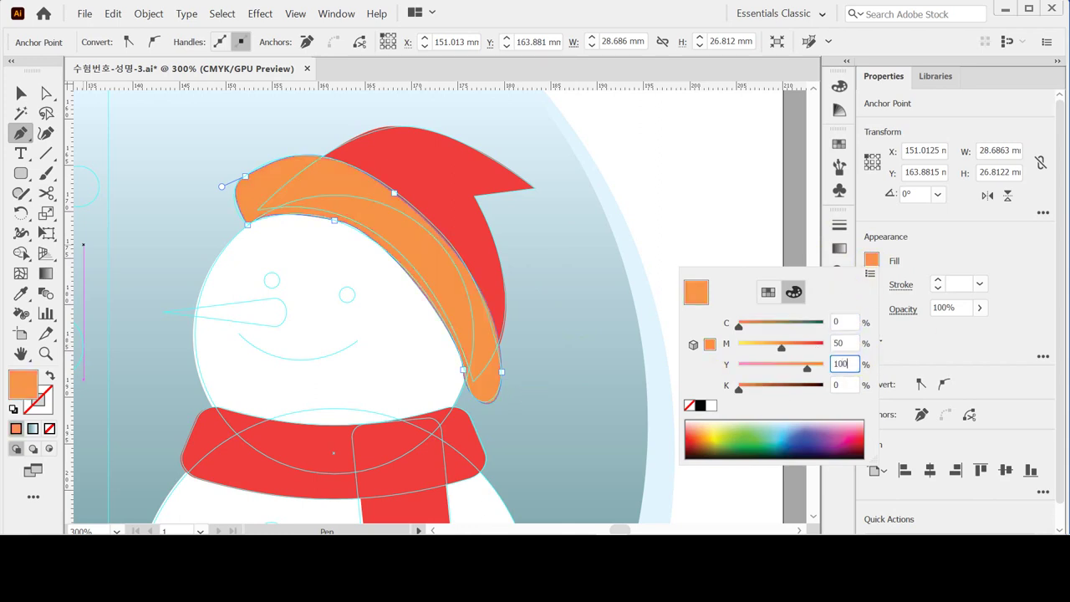
type("00")
key("Return")
left_click(667, 215, "ctrl")
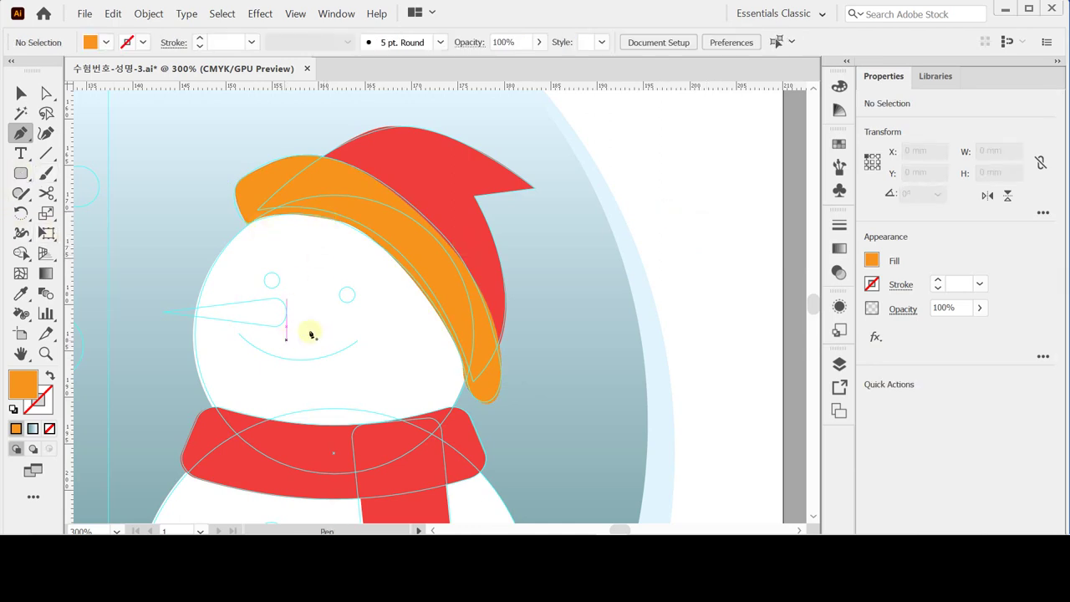
Trace the carrot nose as a closed orange Pen path with a rounded base, save the document, and deselect the nose.
left_click(163, 311)
left_click(276, 299)
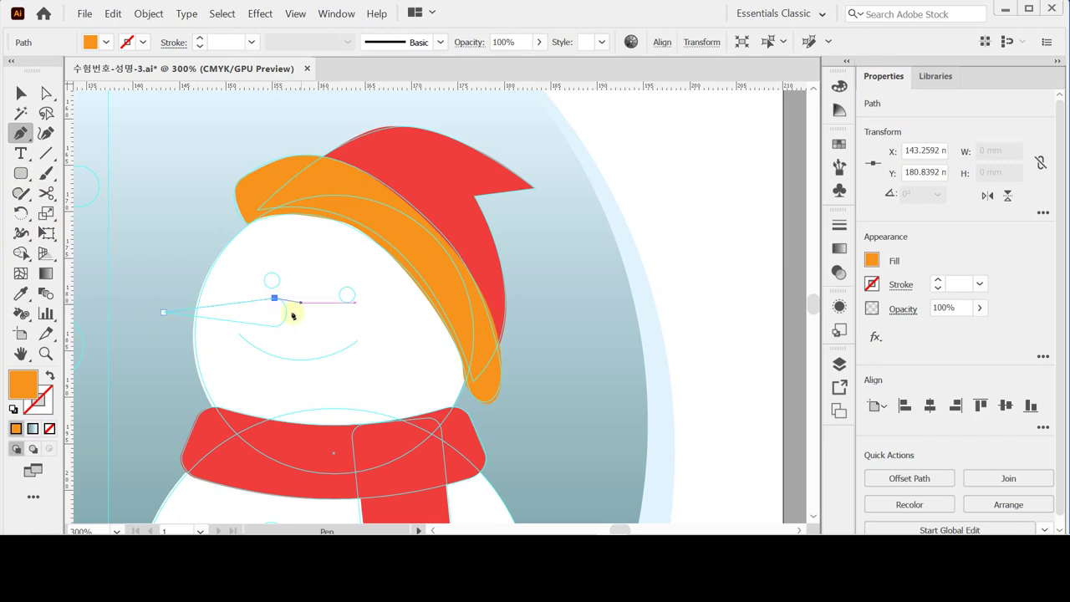
left_click_drag(279, 327, 266, 351)
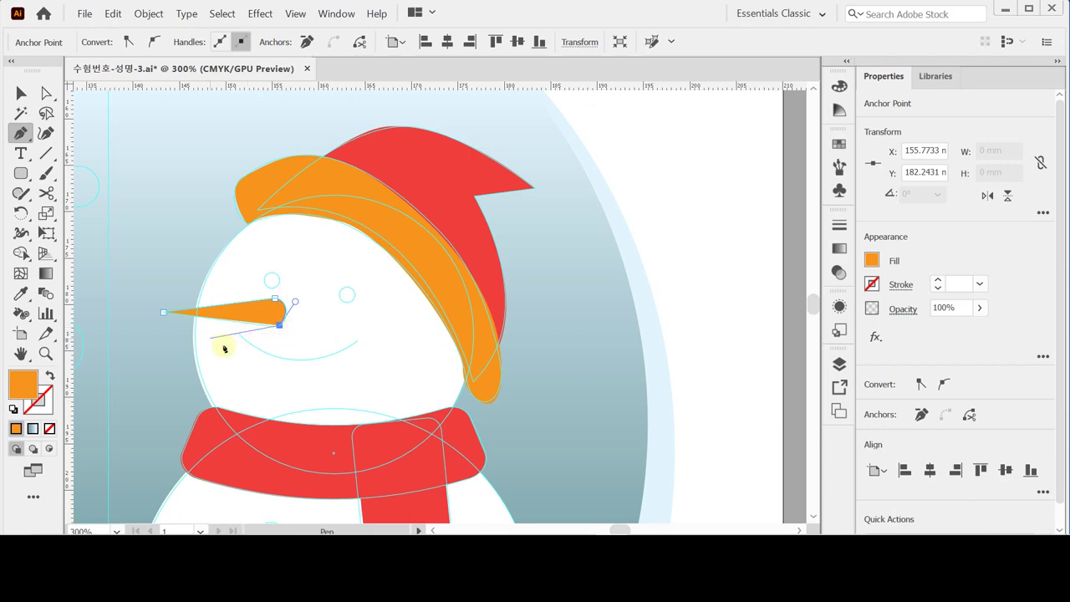
left_click(164, 315)
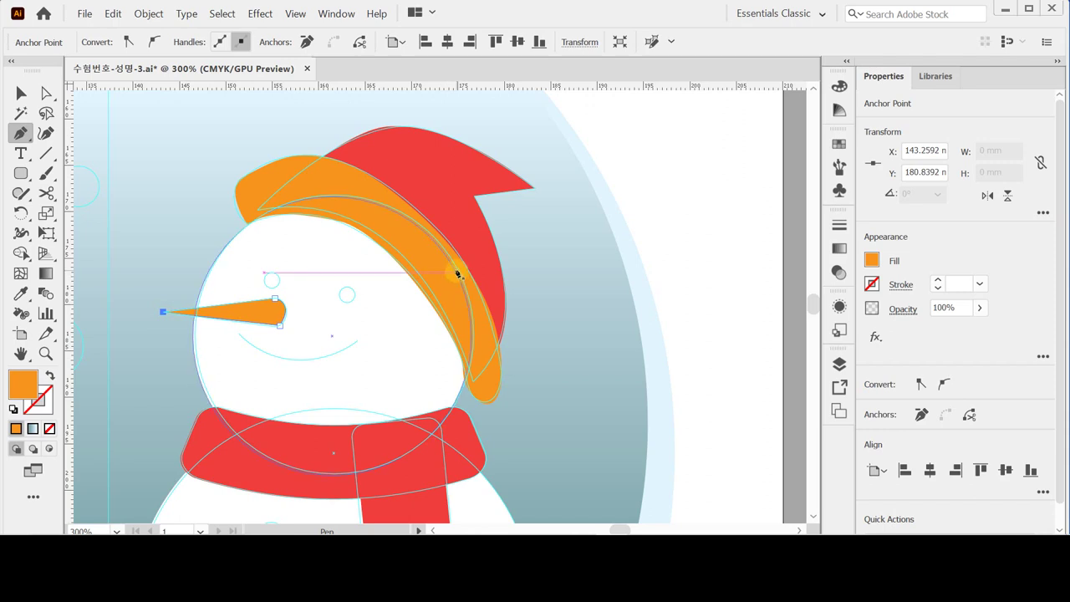
key("ctrl")
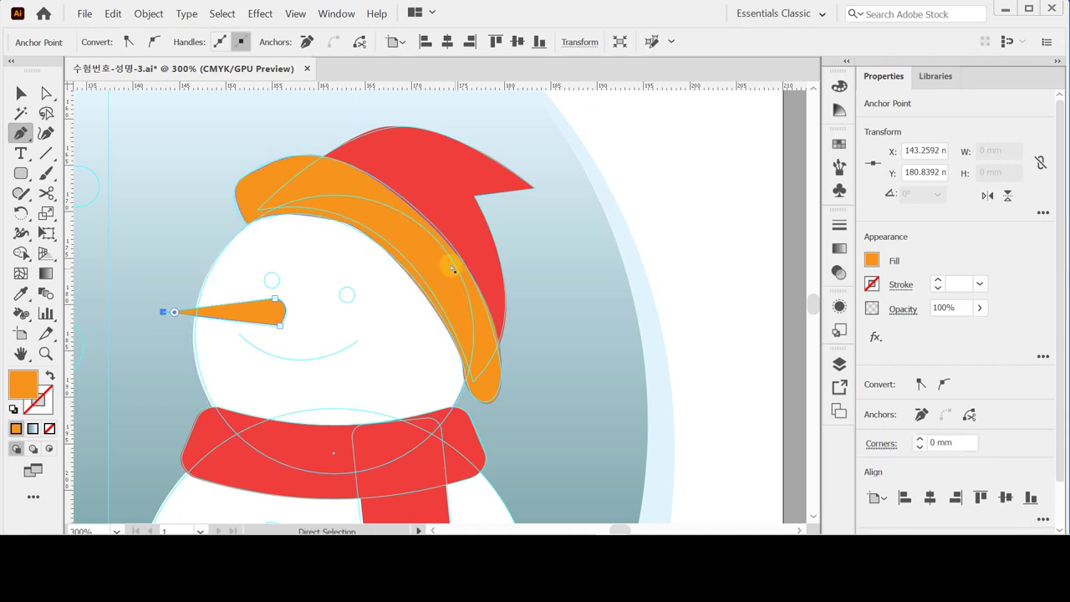
key("ctrl+s")
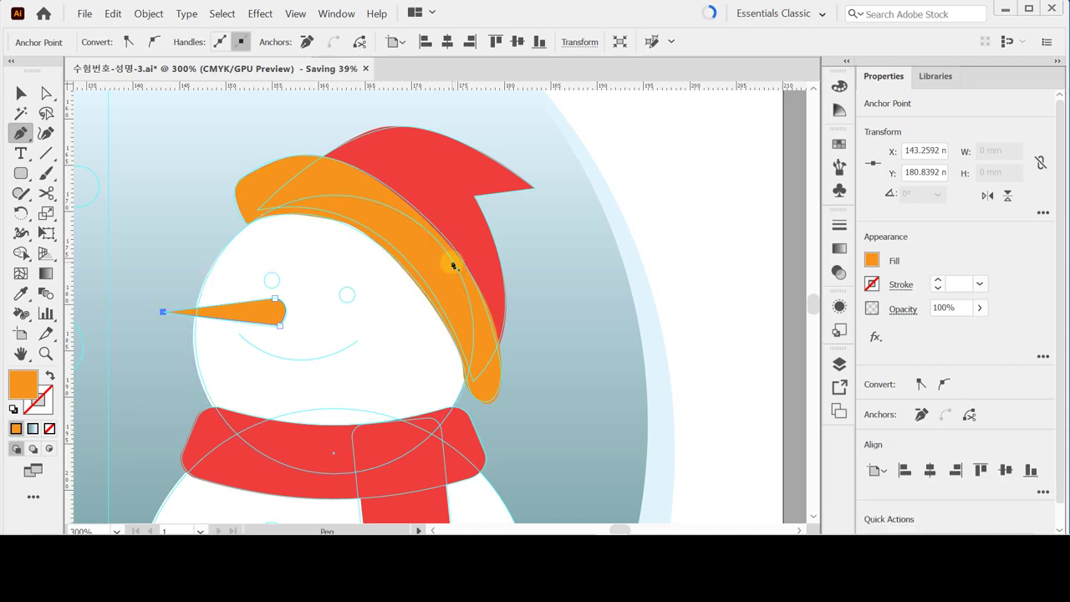
key("ctrl")
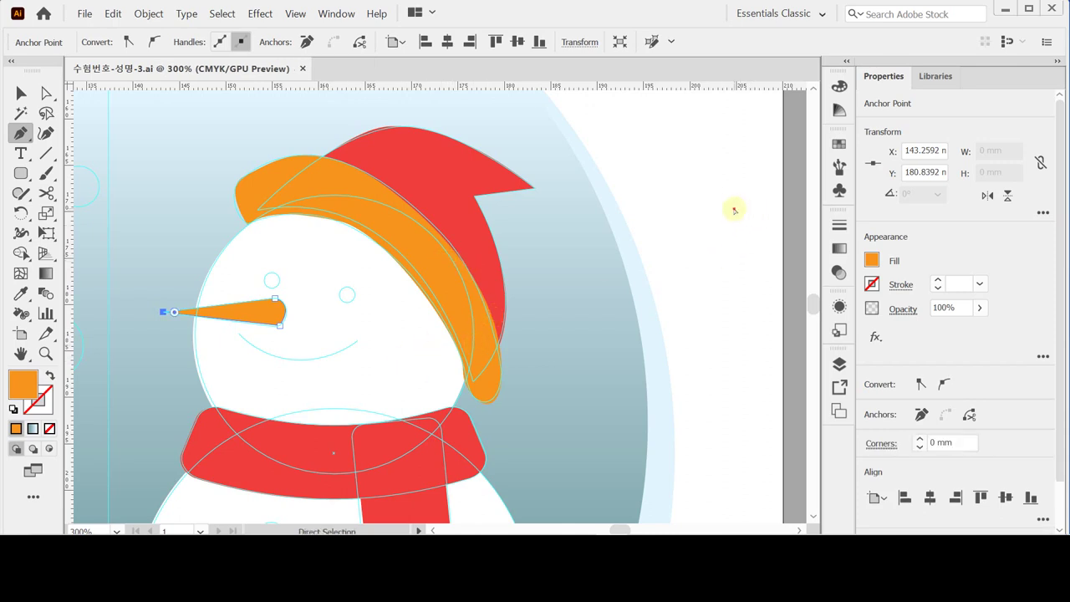
left_click(734, 211, "ctrl")
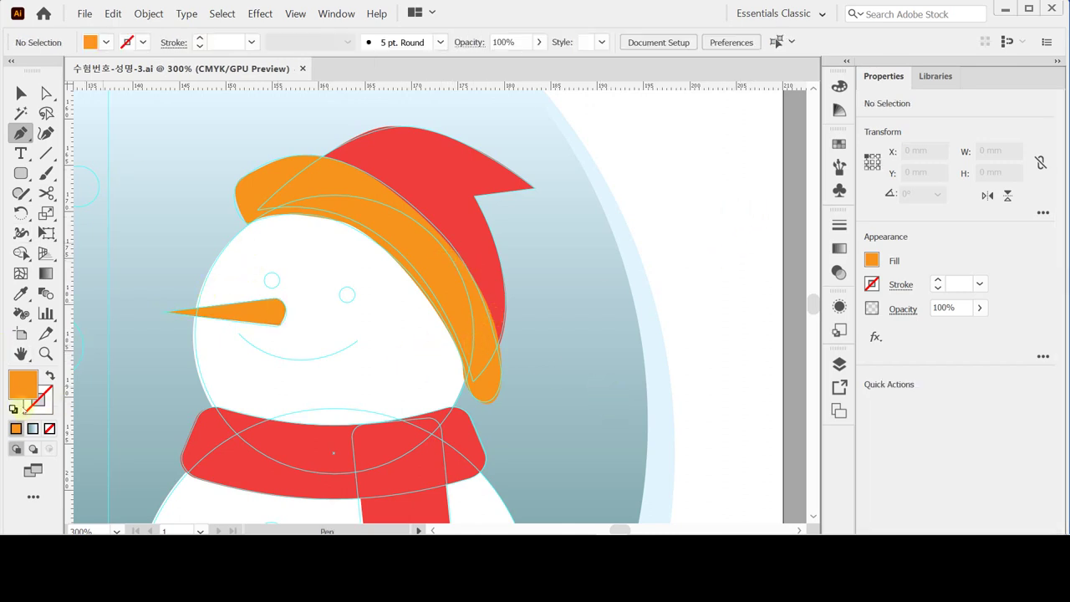
Draw the smiling mouth with the Pen tool as an unfilled black curve with a 2 pt stroke, and deselect it.
left_click(14, 408)
left_click(49, 428)
key("ctrl")
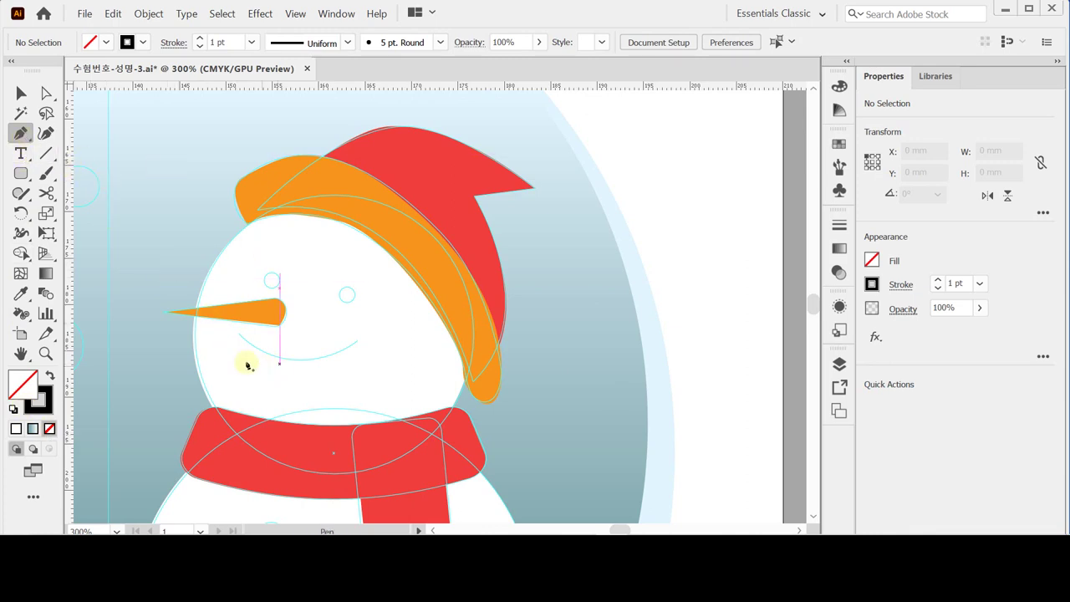
left_click(238, 335)
left_click_drag(355, 343, 428, 299)
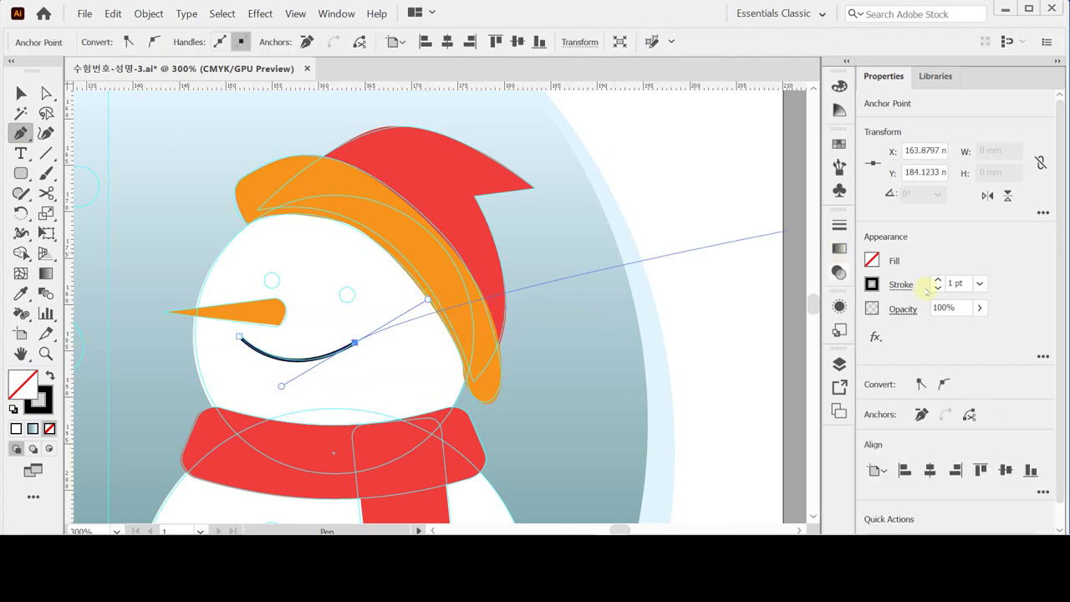
left_click(938, 279)
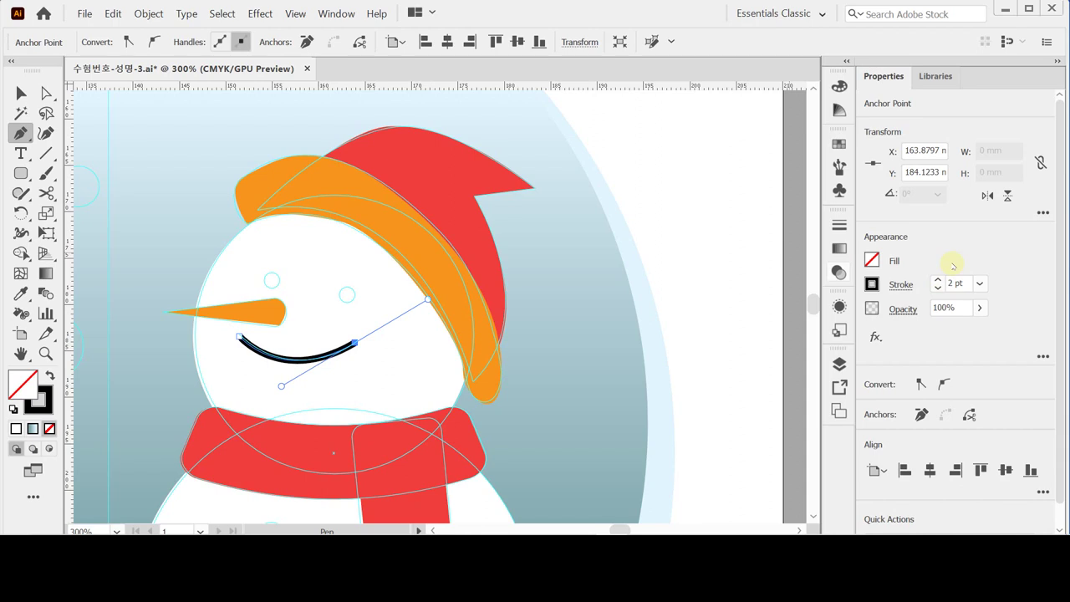
left_click(733, 231, "ctrl")
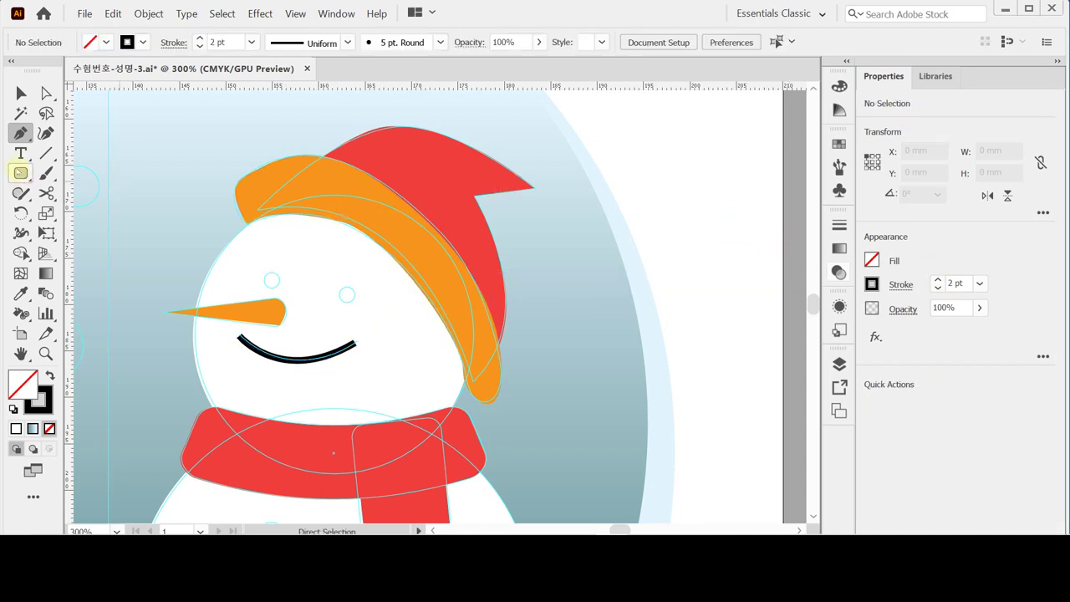
Draw a solid black circle about 1.6 mm across with the Ellipse tool on the eye outline above the nose.
left_click(20, 172)
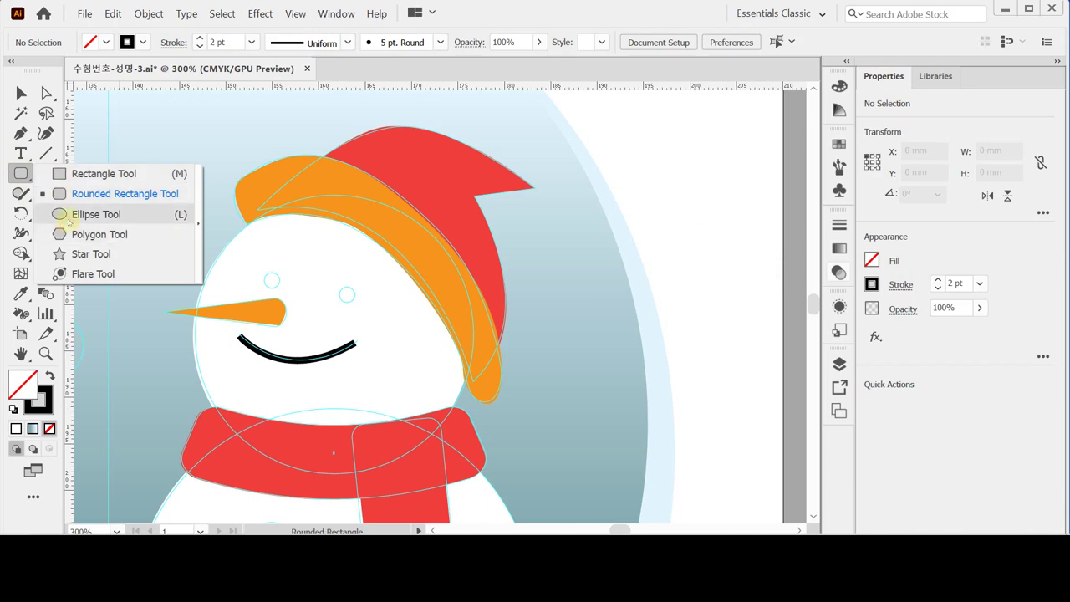
left_click(69, 219)
left_click(50, 376)
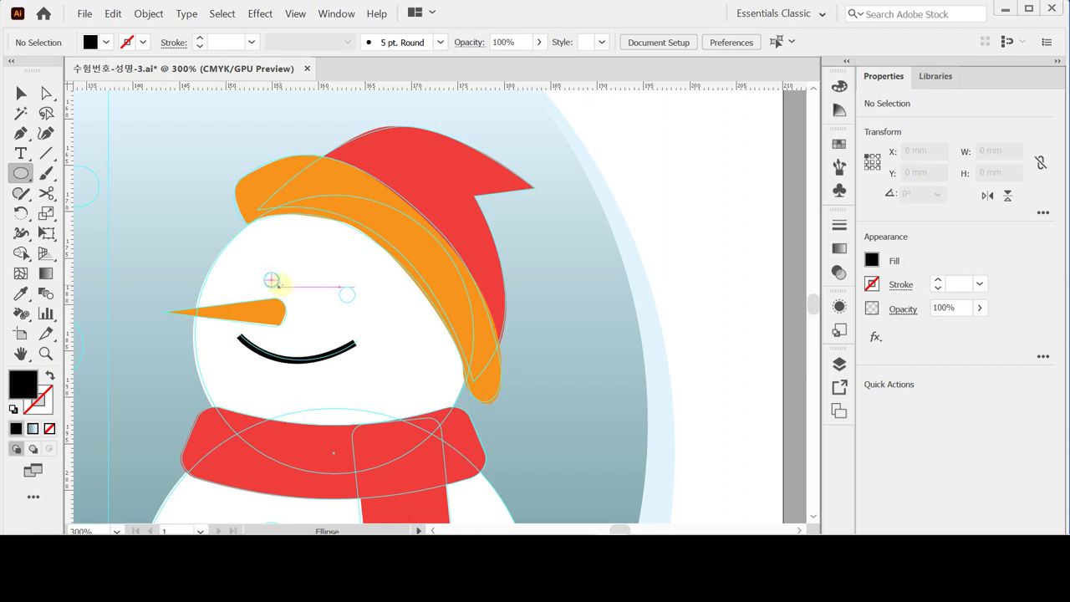
left_click_drag(271, 280, 282, 290)
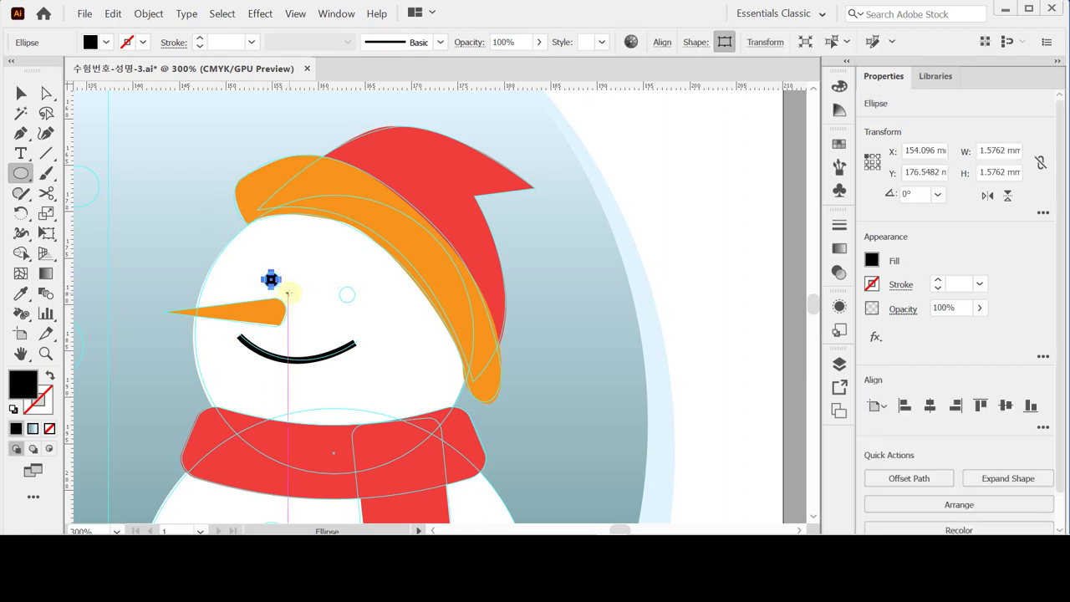
left_click(311, 298, "ctrl")
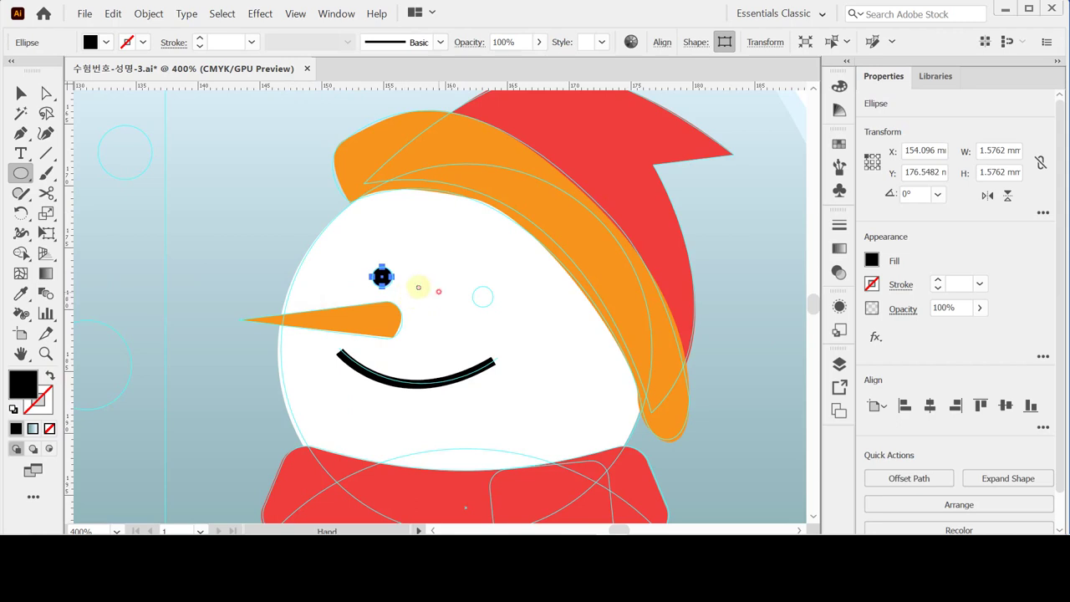
left_click_drag(418, 282, 381, 277)
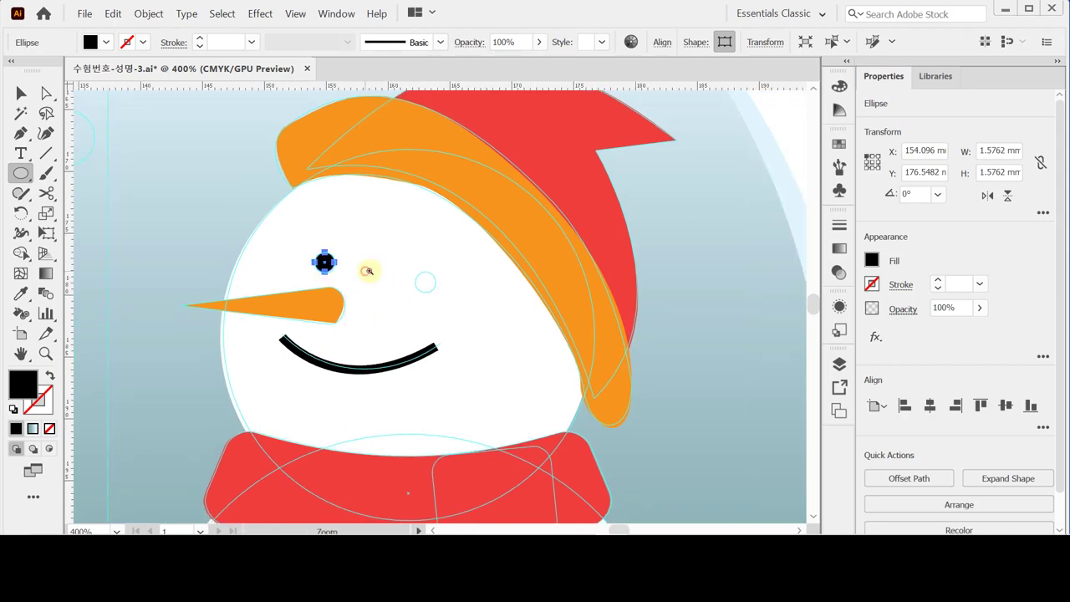
left_click(370, 270, "ctrl")
left_click_drag(440, 292, 354, 217)
left_click(270, 220, "ctrl")
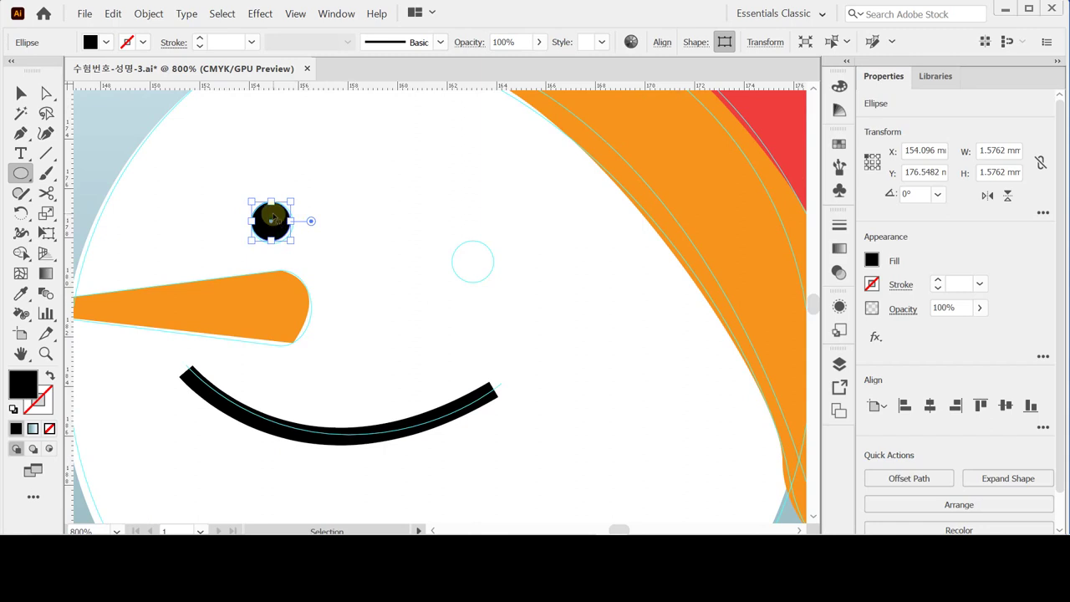
left_click_drag(311, 221, 433, 237)
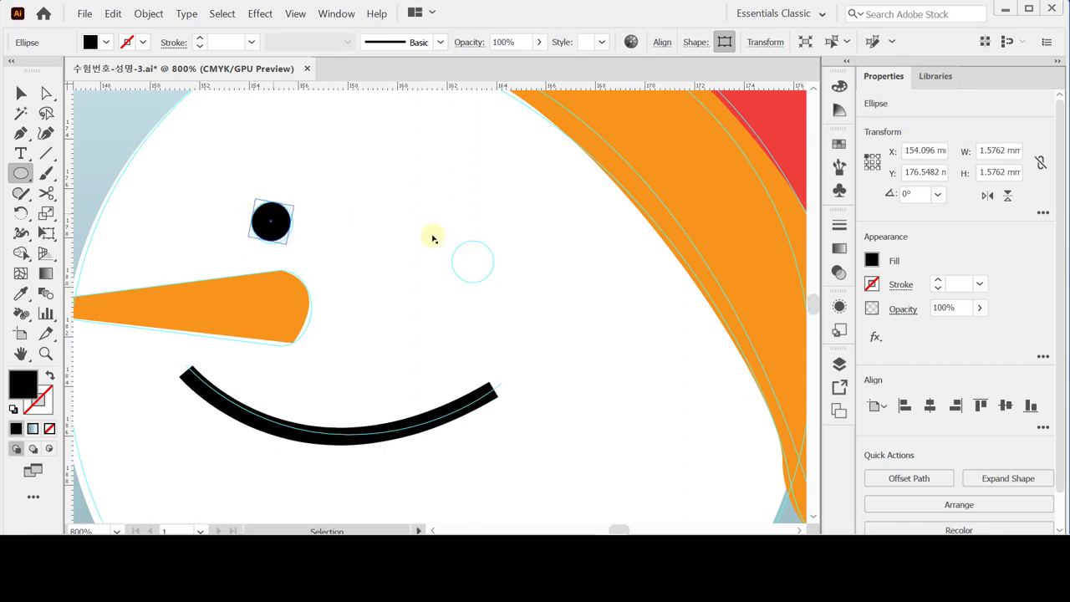
key("ctrl+z")
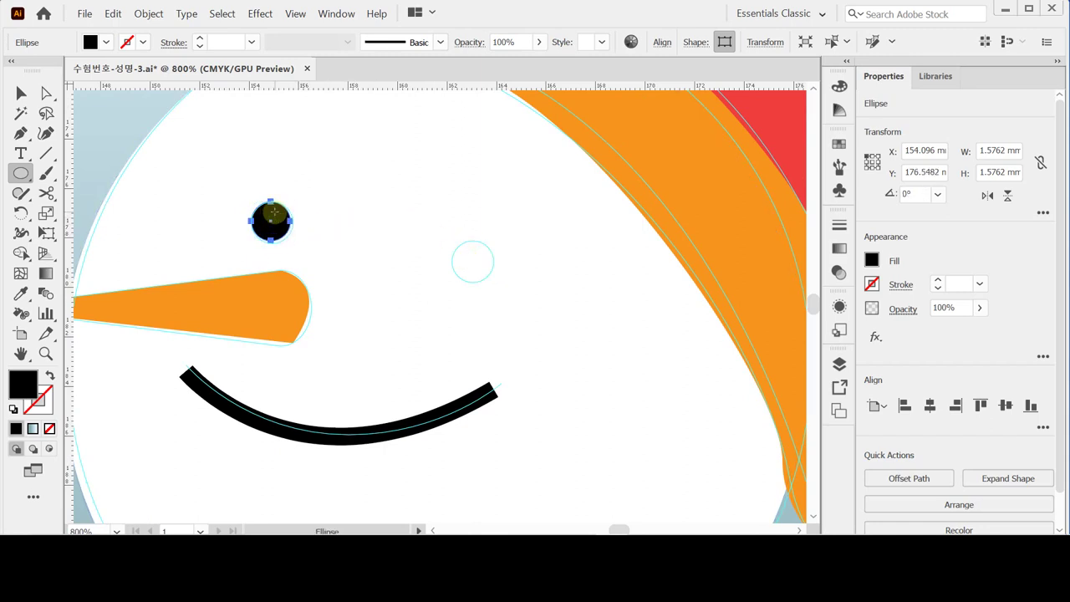
left_click_drag(294, 220, 420, 242)
Duplicate the black eye onto the second eye outline and save the document.
key("ctrl+plus")
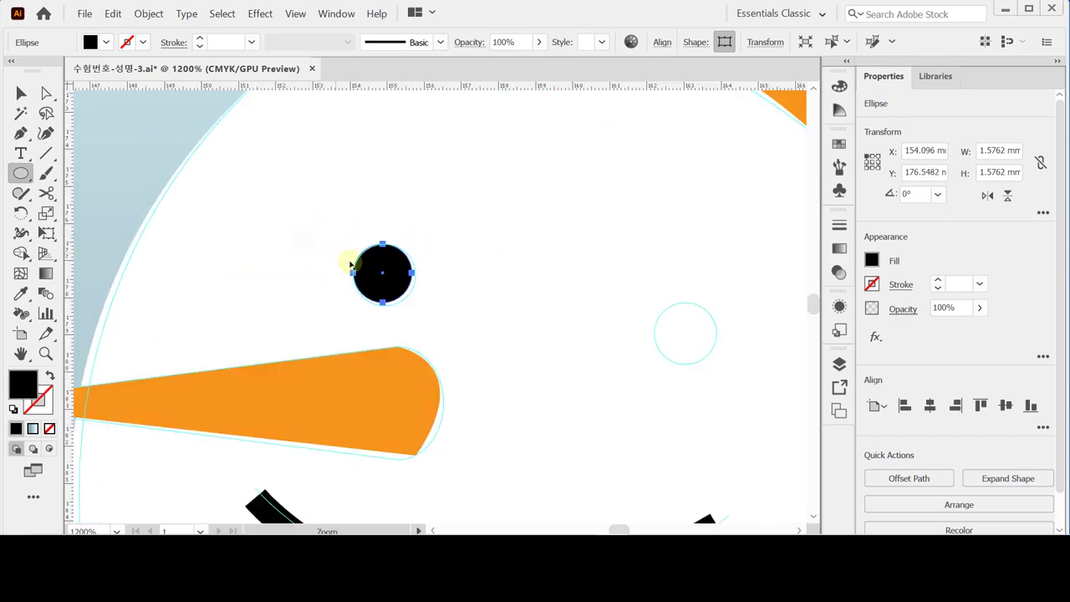
left_click(418, 272)
left_click_drag(417, 271, 695, 325)
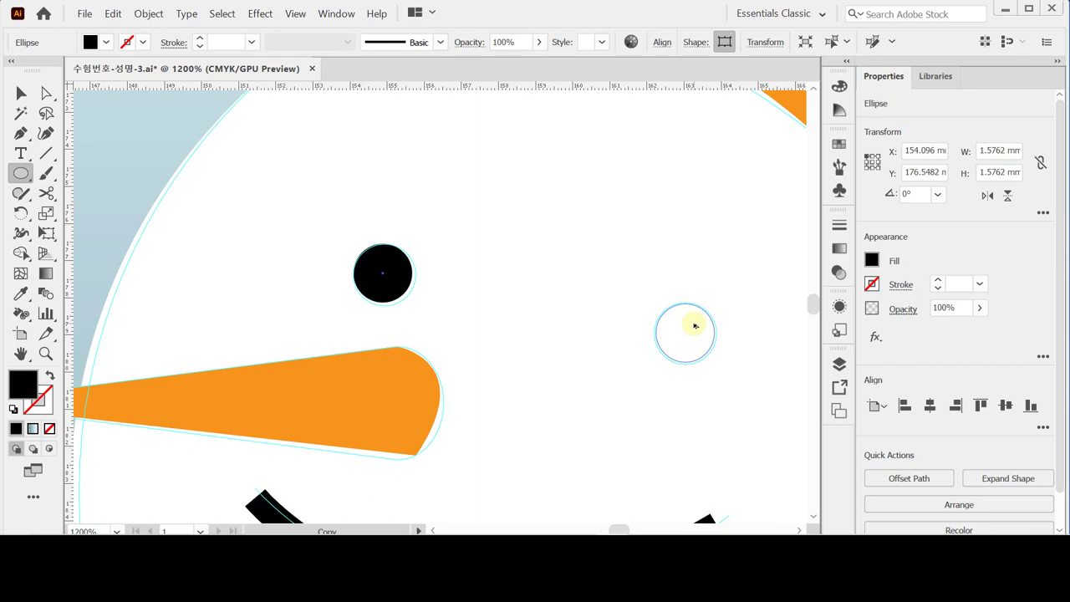
left_click_drag(695, 326, 694, 327)
left_click(567, 365, "ctrl+alt")
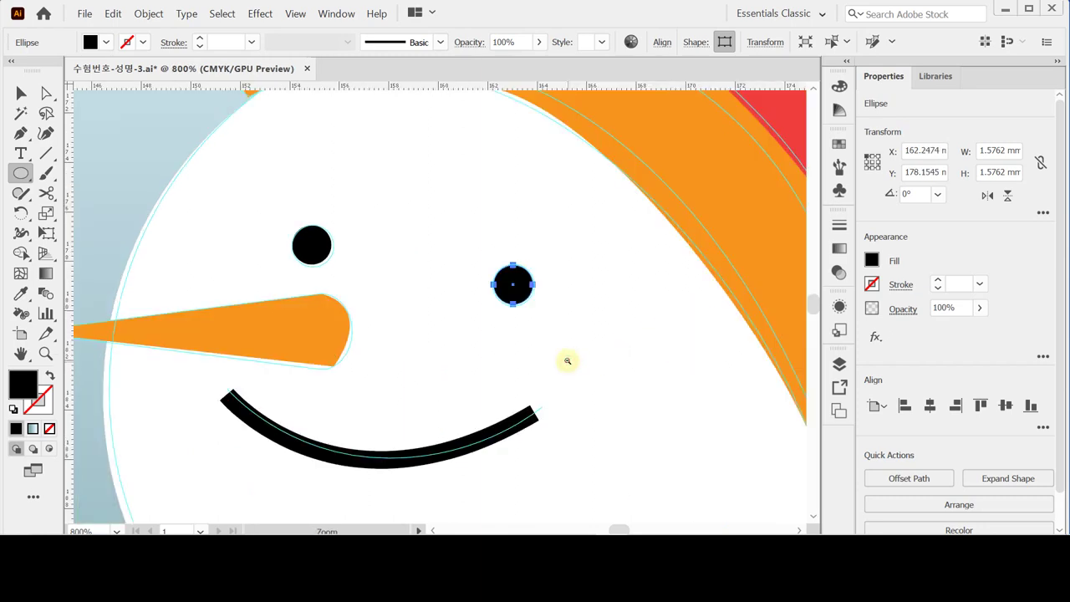
left_click(565, 352, "ctrl+alt")
left_click(491, 322, "ctrl+alt")
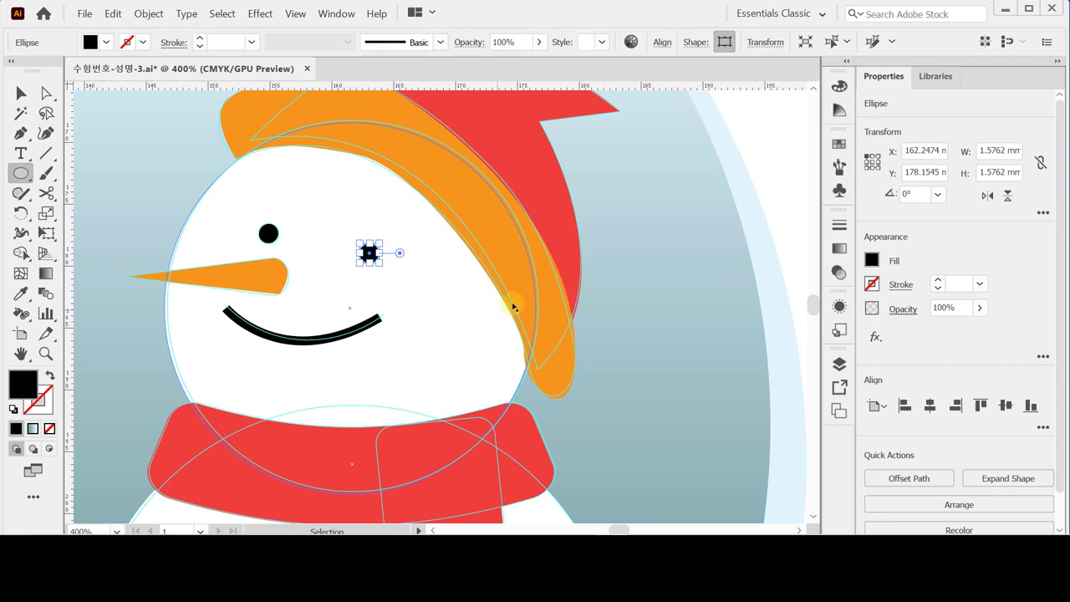
key("ctrl+s")
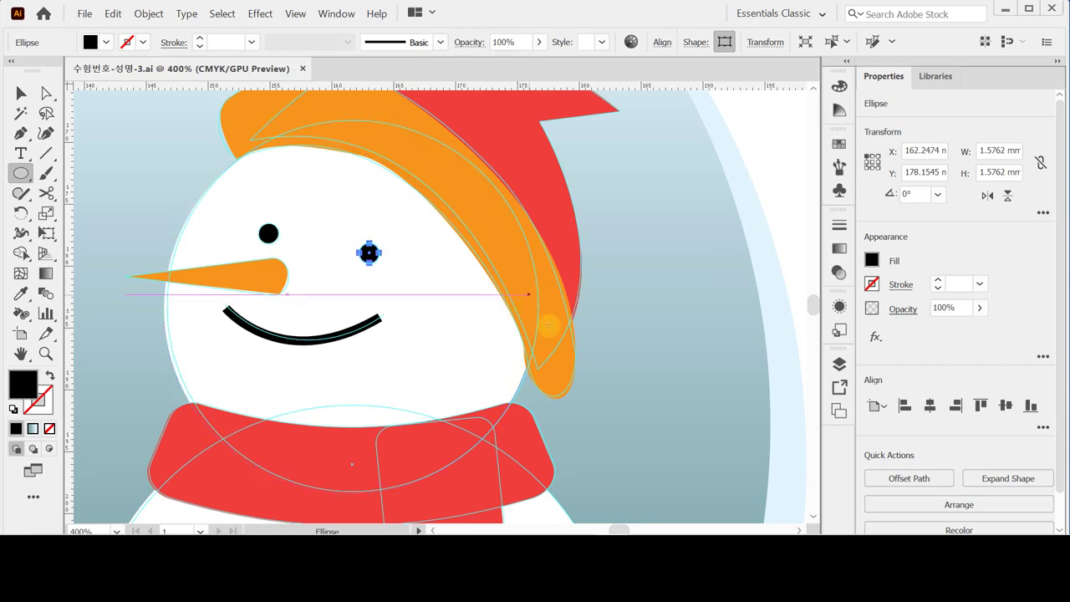
Draw a black circle about 3.7 mm across with the Ellipse tool on the top button outline of the snowman's body.
scroll(477, 376, "down", 10)
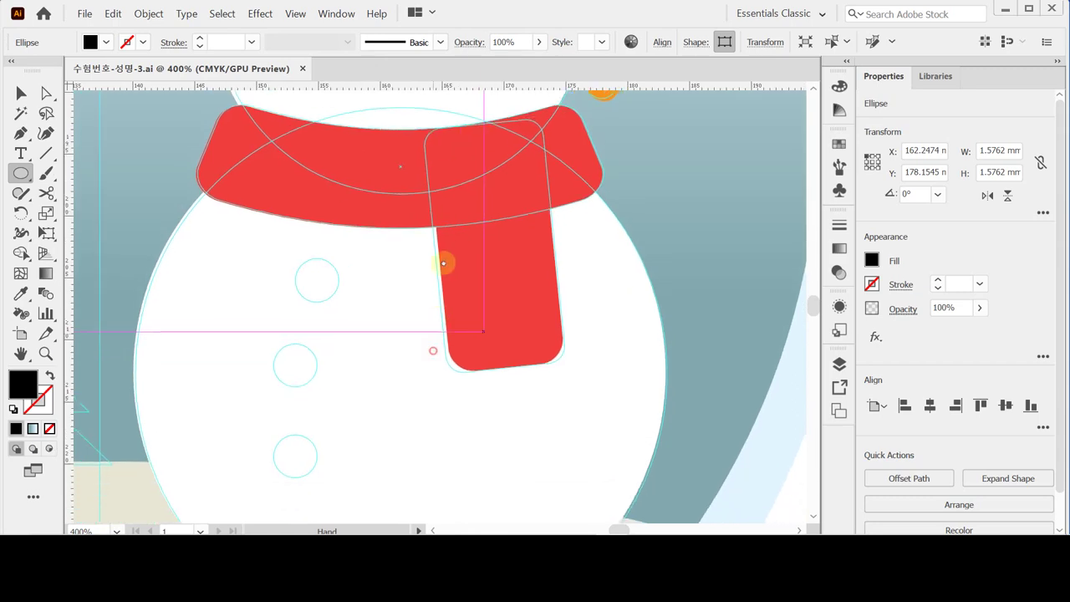
left_click_drag(443, 263, 454, 188)
left_click_drag(304, 181, 353, 226)
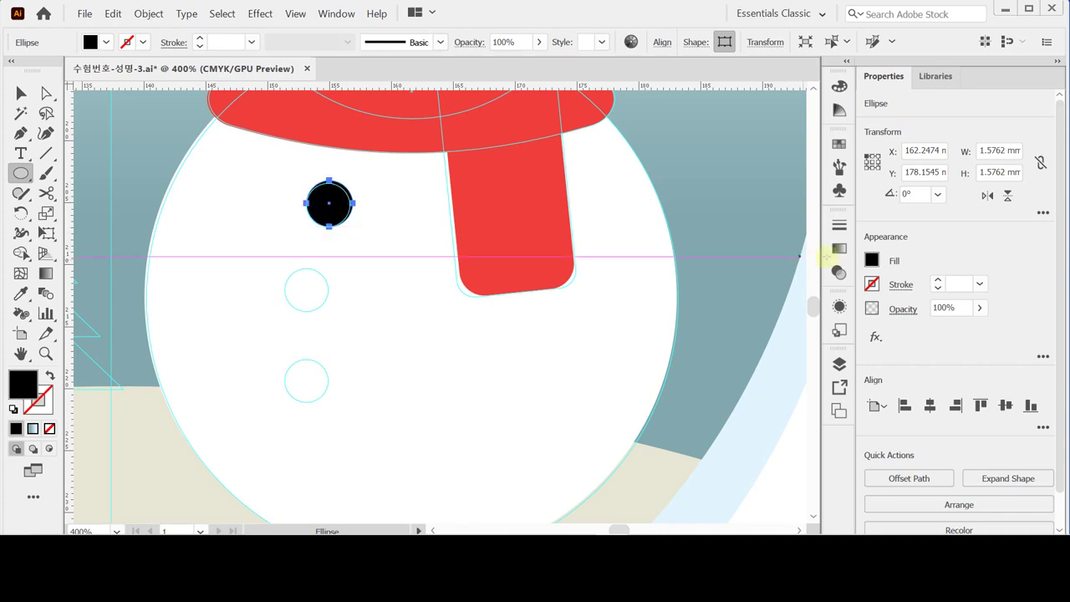
Try to recolour the top button's fill with M 90% and Y 80%.
left_click(871, 260)
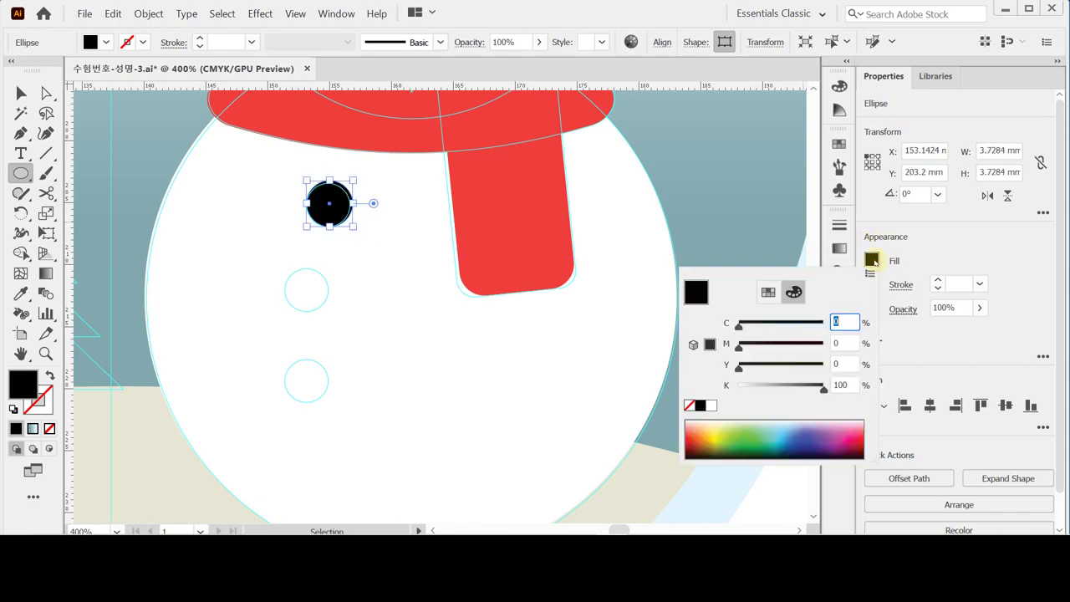
left_click(842, 341)
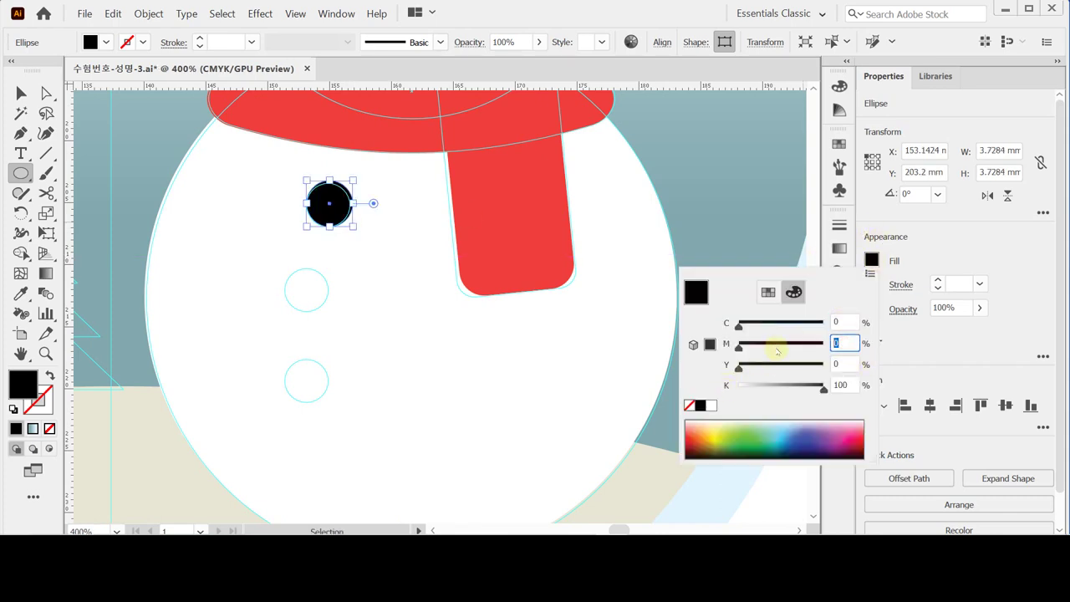
key("Tab")
type("40")
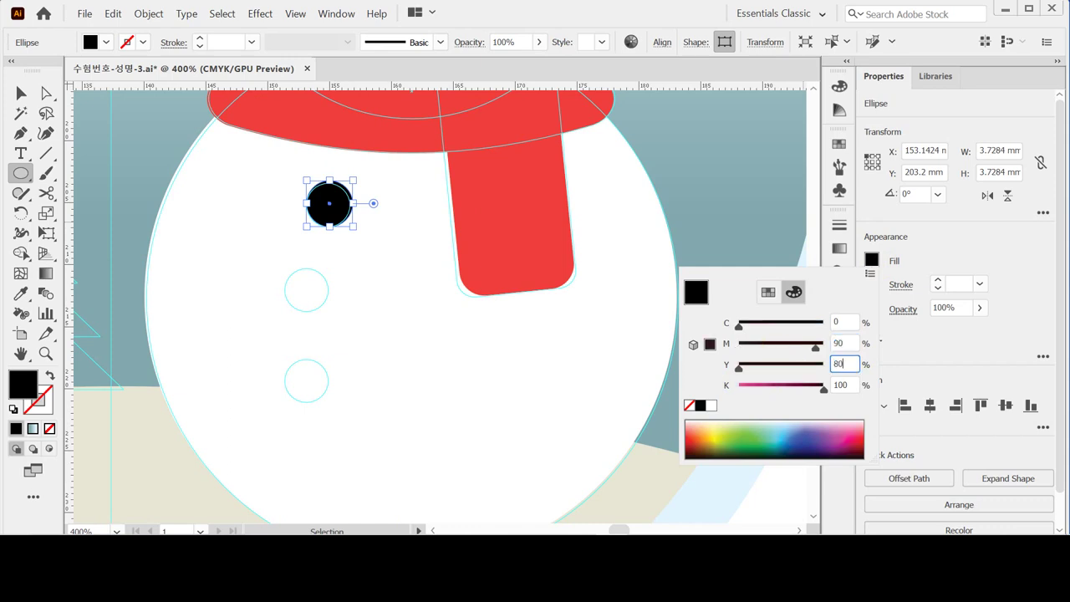
key("Return")
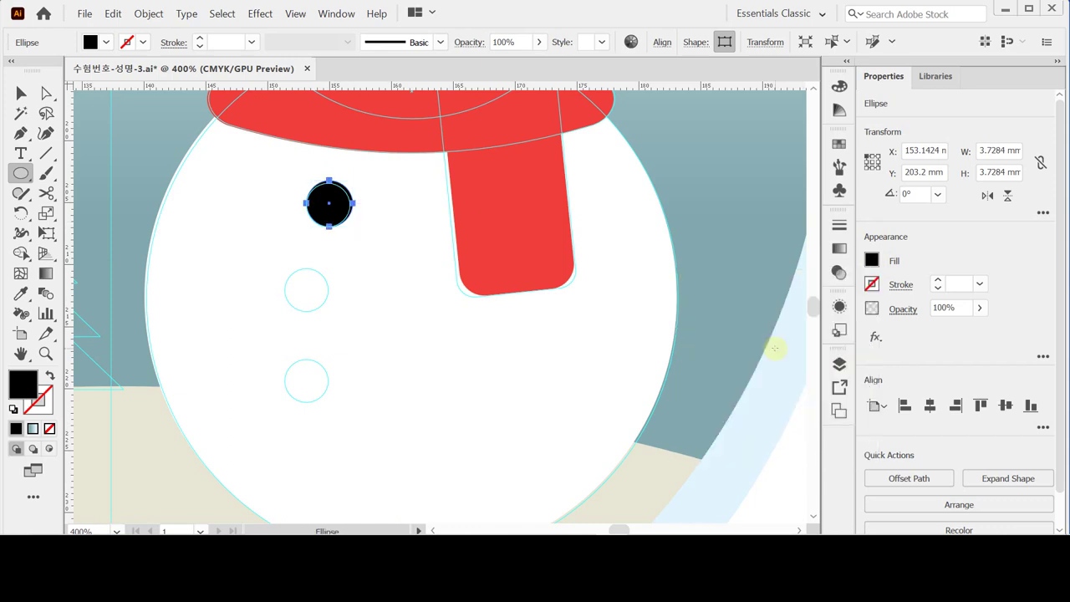
left_click(872, 260)
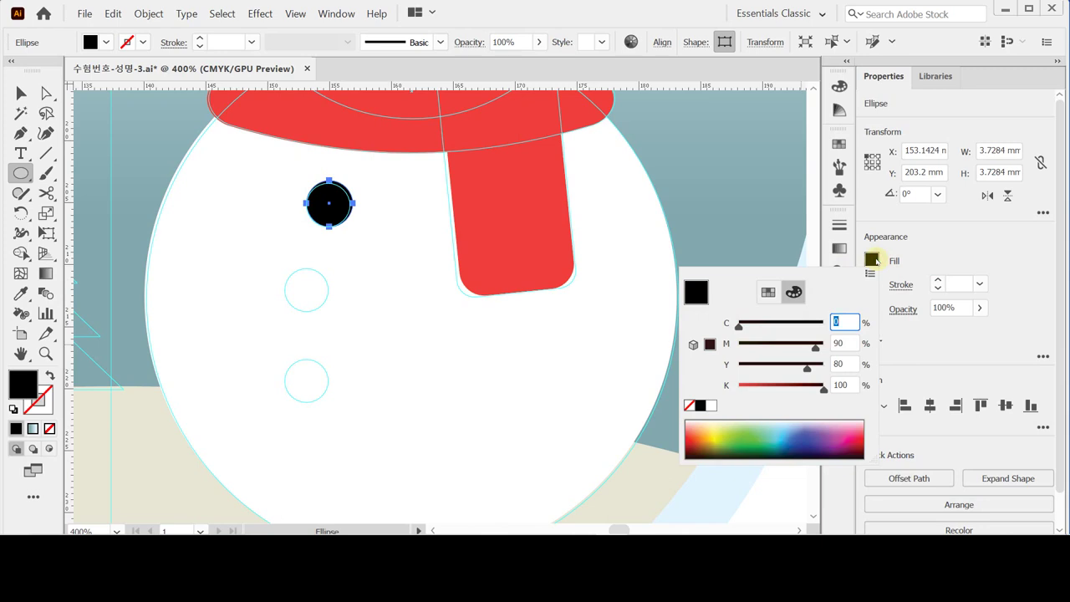
left_click(871, 260)
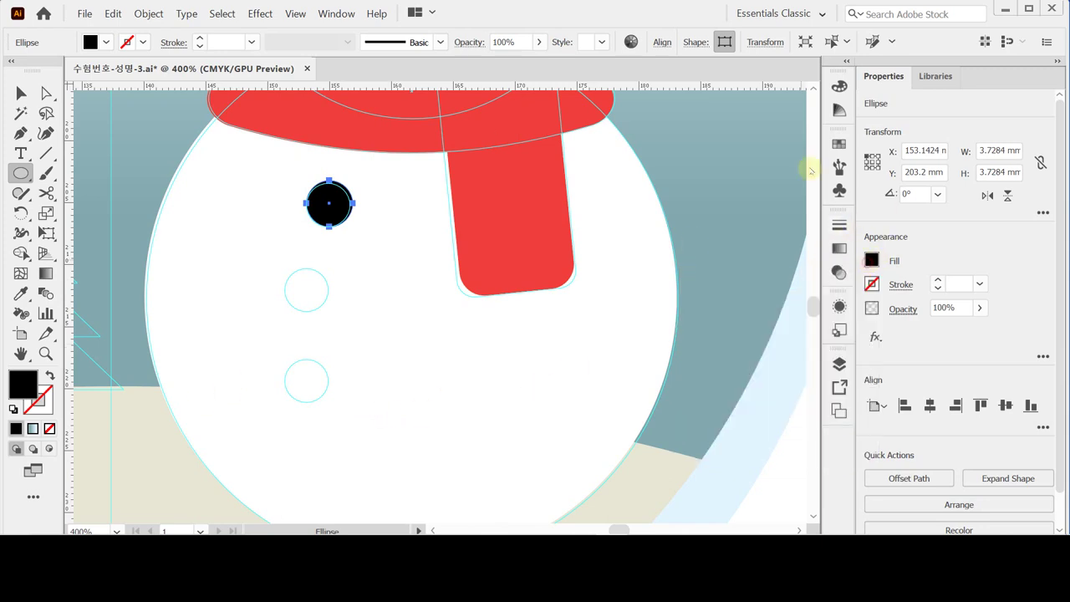
left_click(509, 198)
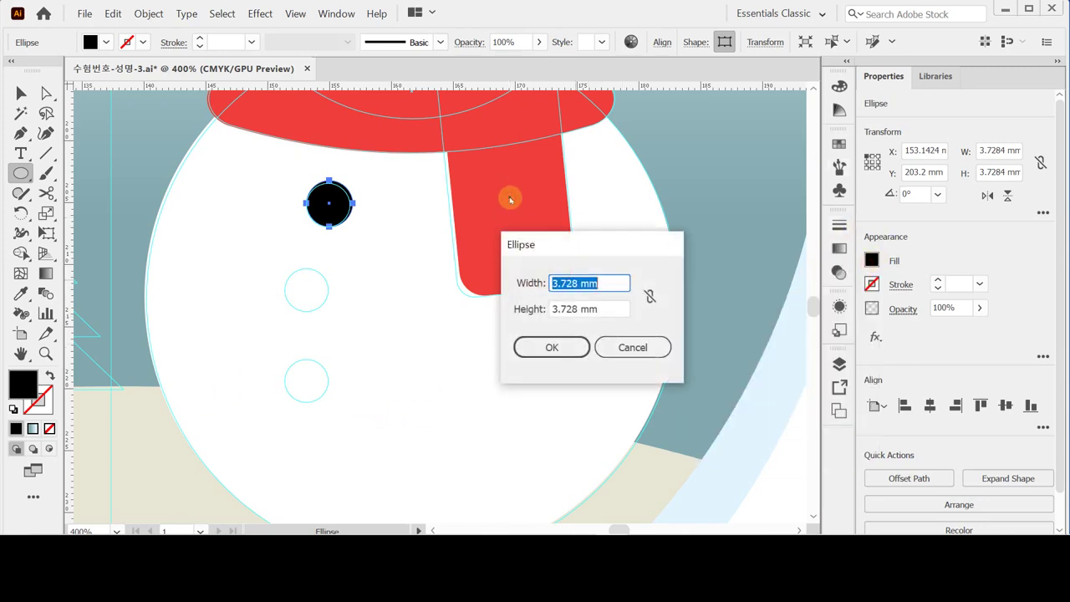
key("BackSpace")
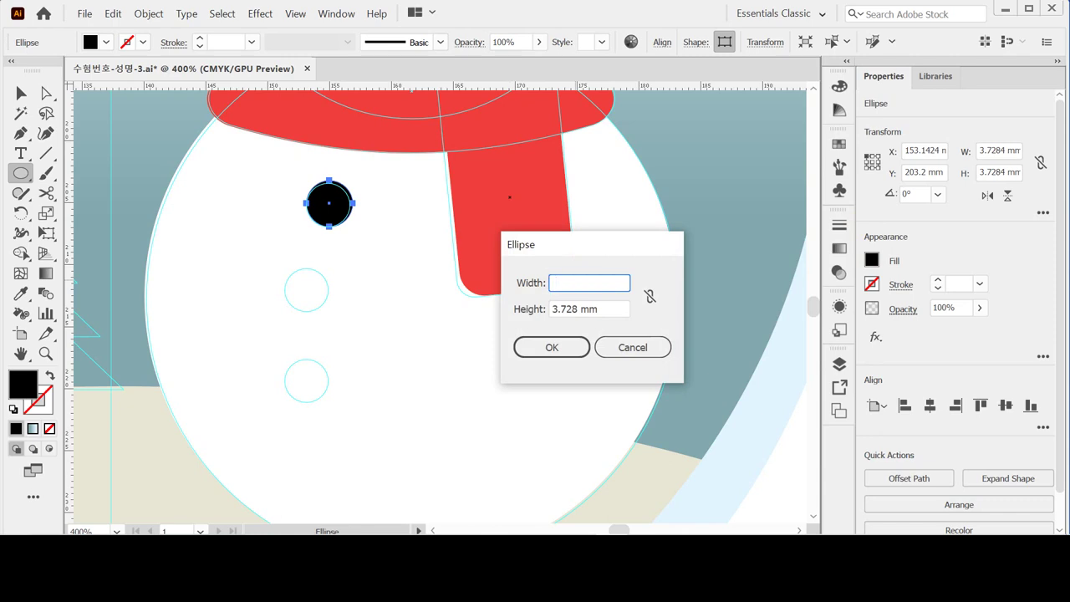
key("Escape")
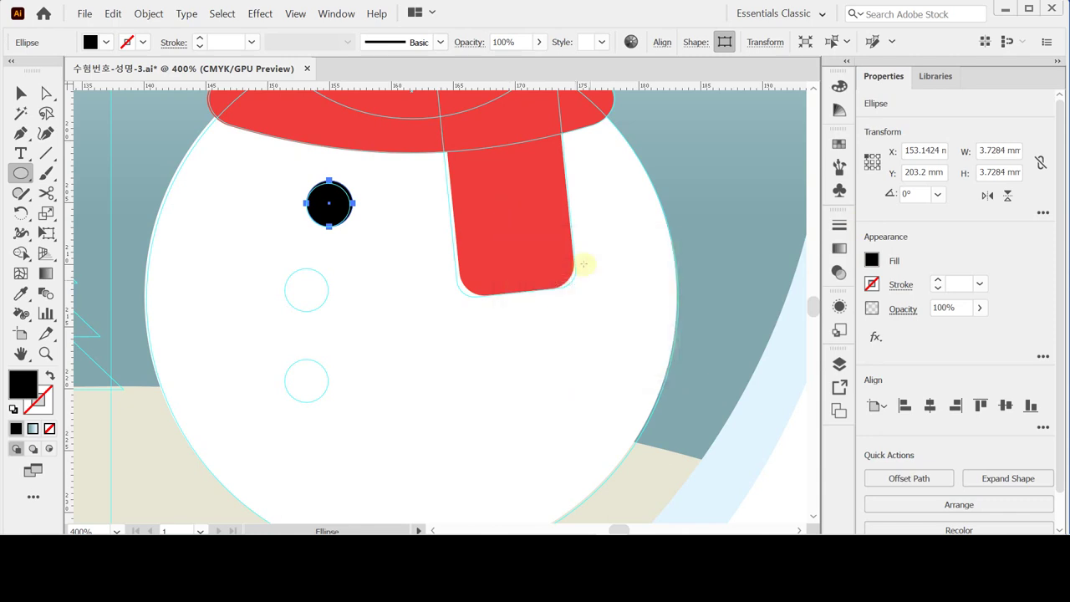
Sample the scarf's red onto the top button with the Eyedropper and shrink the button to about 3.5 mm to fit its outline.
key("i")
left_click(513, 197)
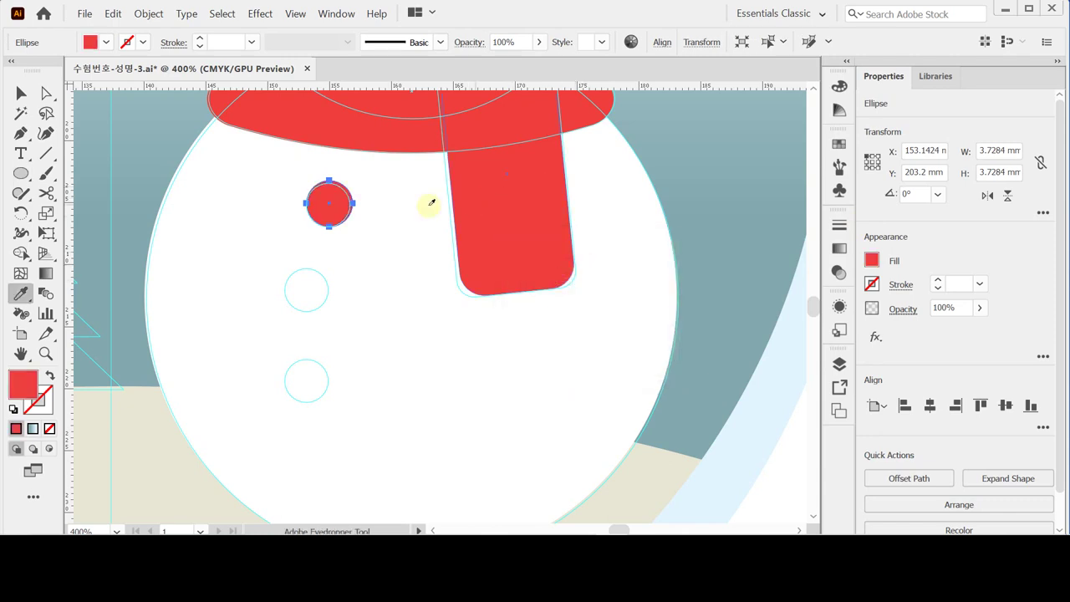
key("ctrl")
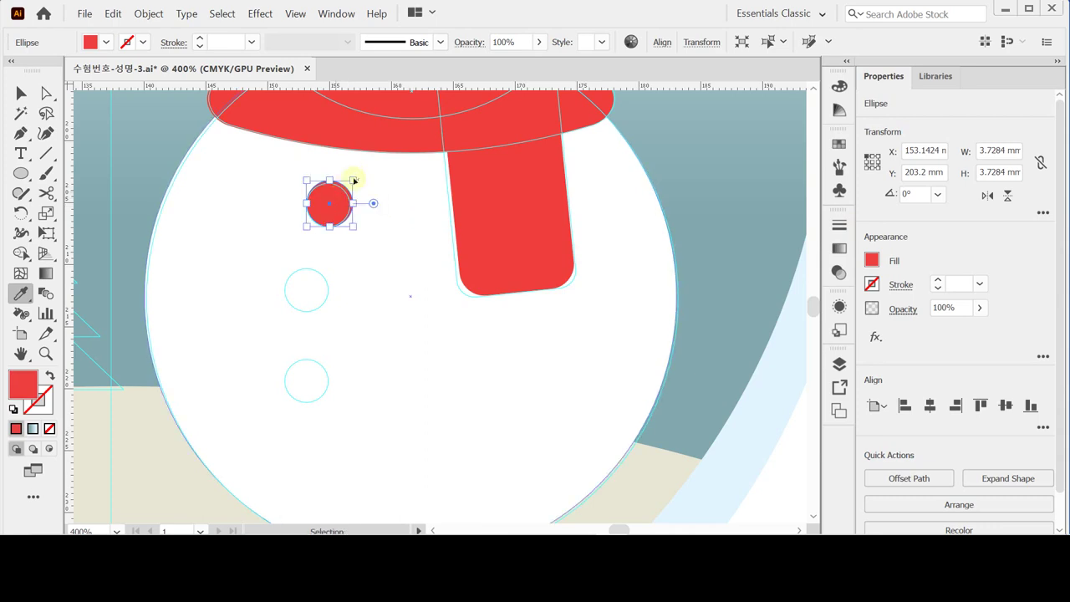
left_click_drag(353, 177, 348, 185)
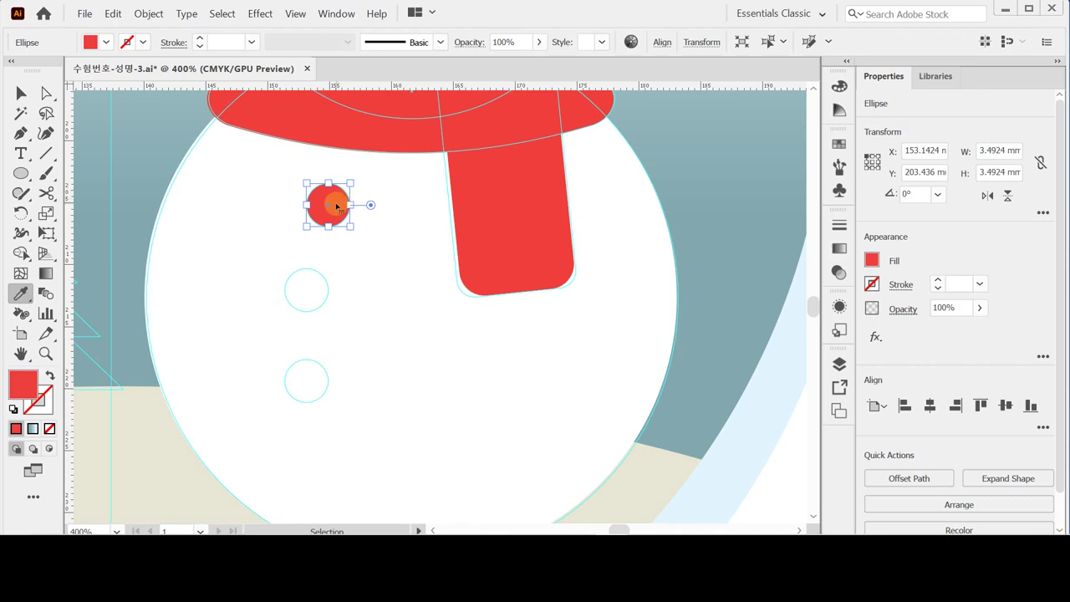
Duplicate the red button onto the two lower button outlines and align the middle copy with its outline.
key("ctrl")
left_click_drag(337, 203, 315, 379)
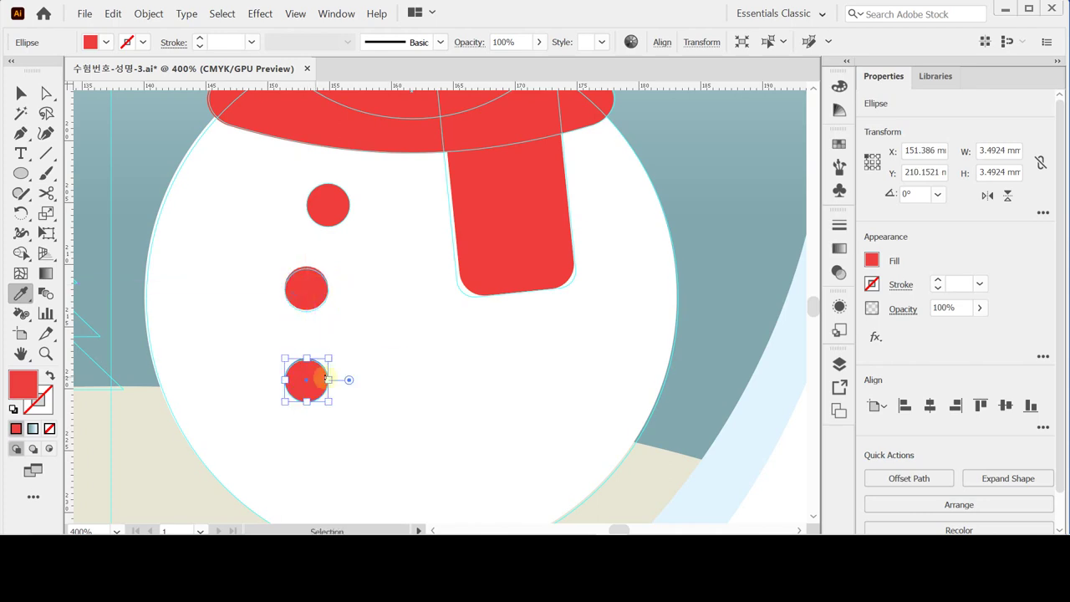
left_click(406, 344, "ctrl+alt")
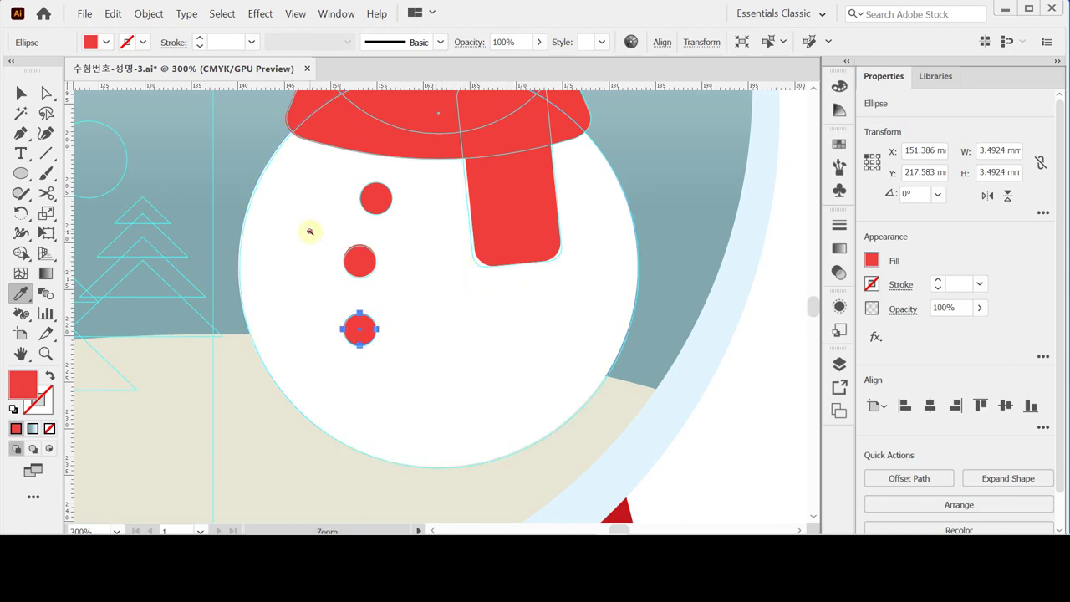
key("ctrl+minus")
left_click_drag(316, 195, 364, 337)
left_click_drag(349, 254, 349, 265)
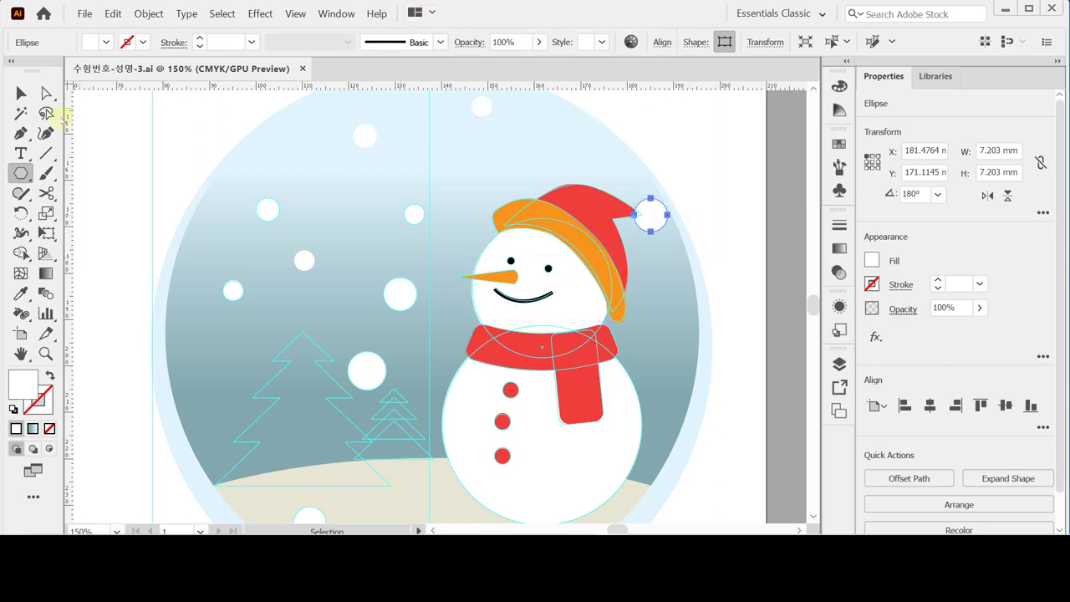
Create a white 3-sided polygon with a 10 mm radius and move it over the lower part of the small tree outline.
left_click(20, 173)
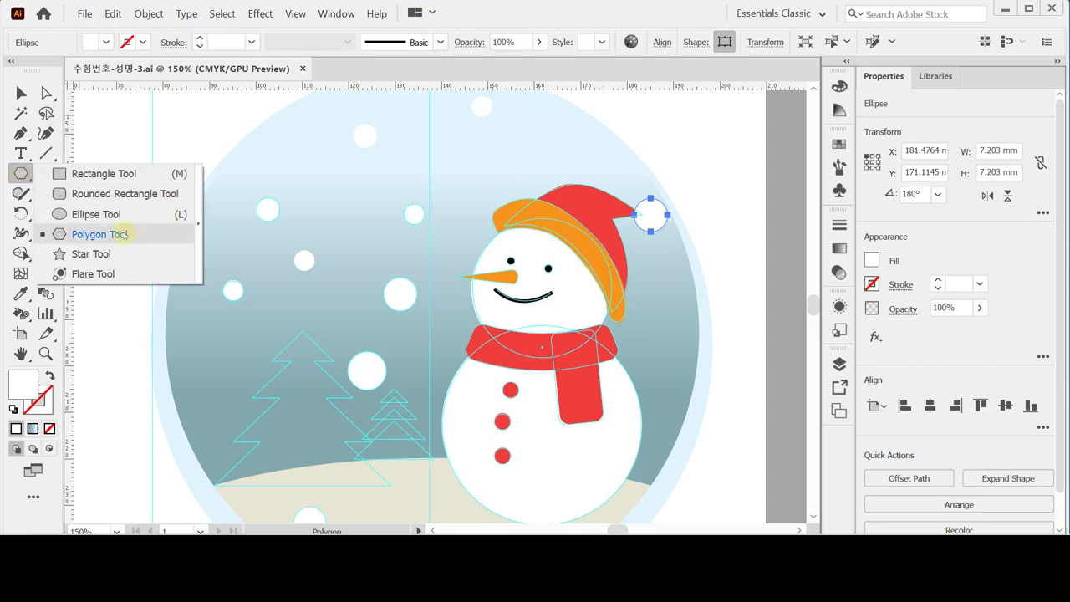
left_click(123, 234)
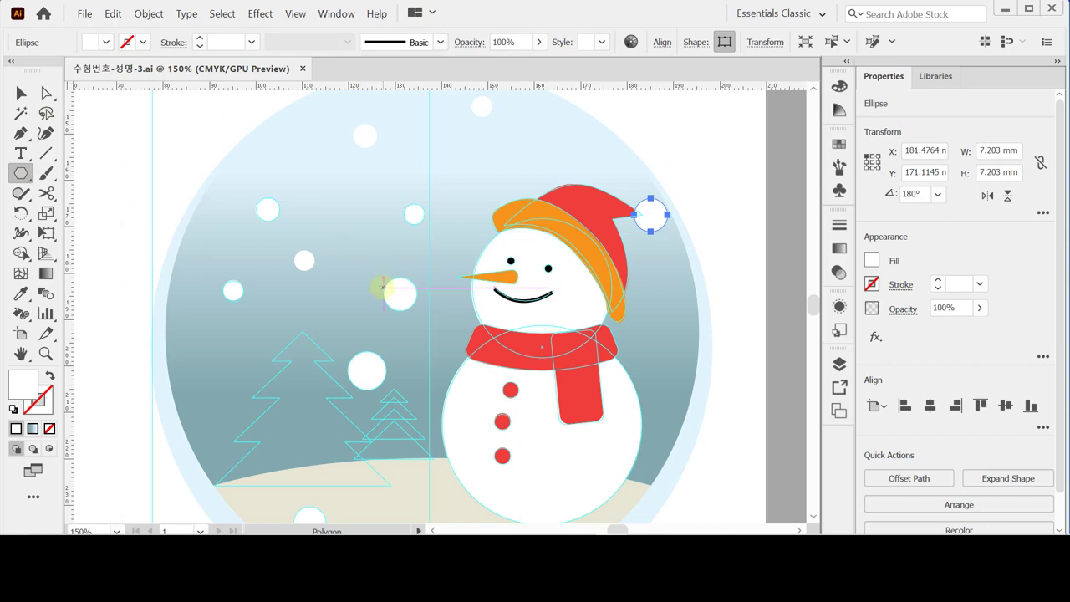
key("ctrl+plus")
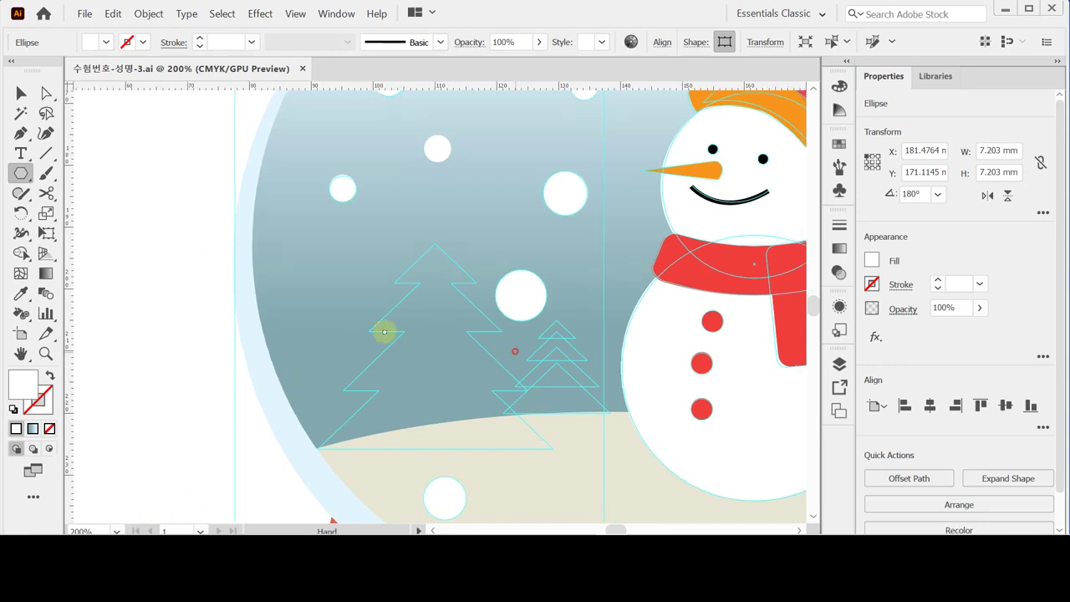
left_click_drag(483, 347, 346, 306)
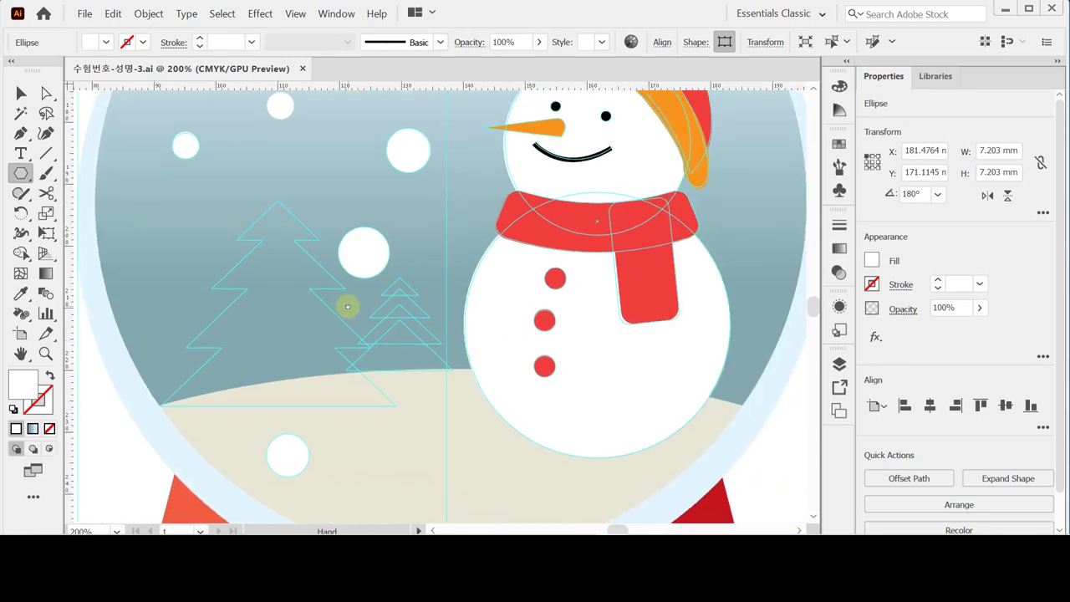
left_click(386, 273)
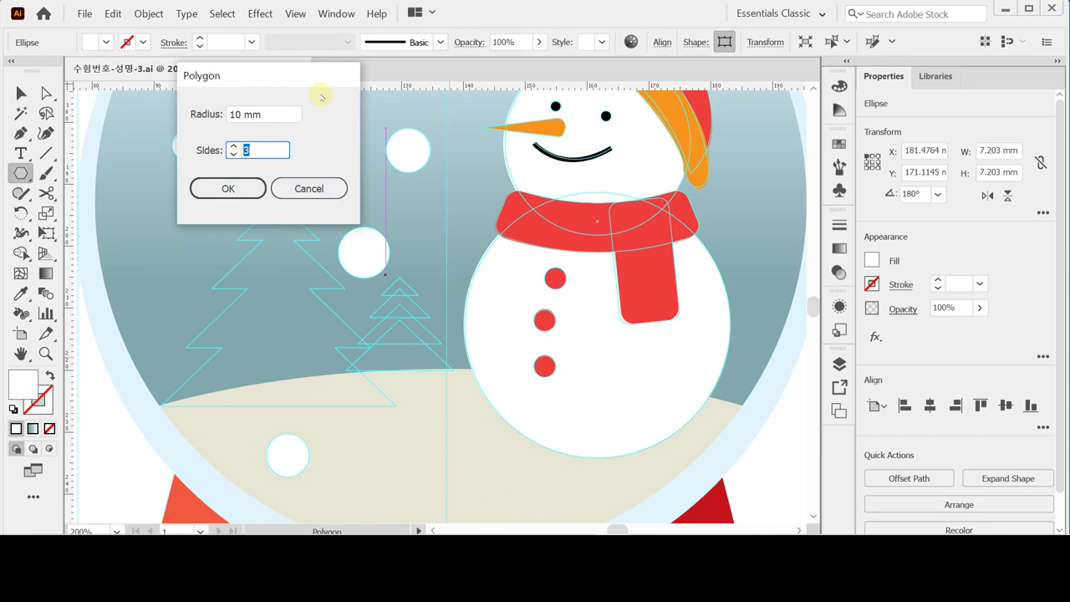
left_click(246, 191)
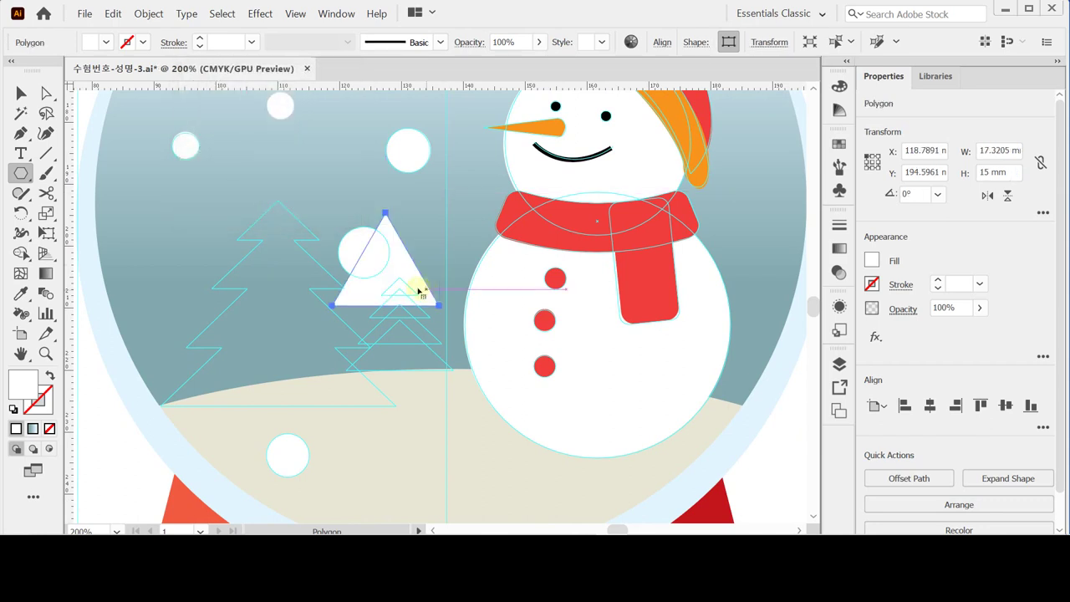
left_click_drag(411, 289, 418, 366)
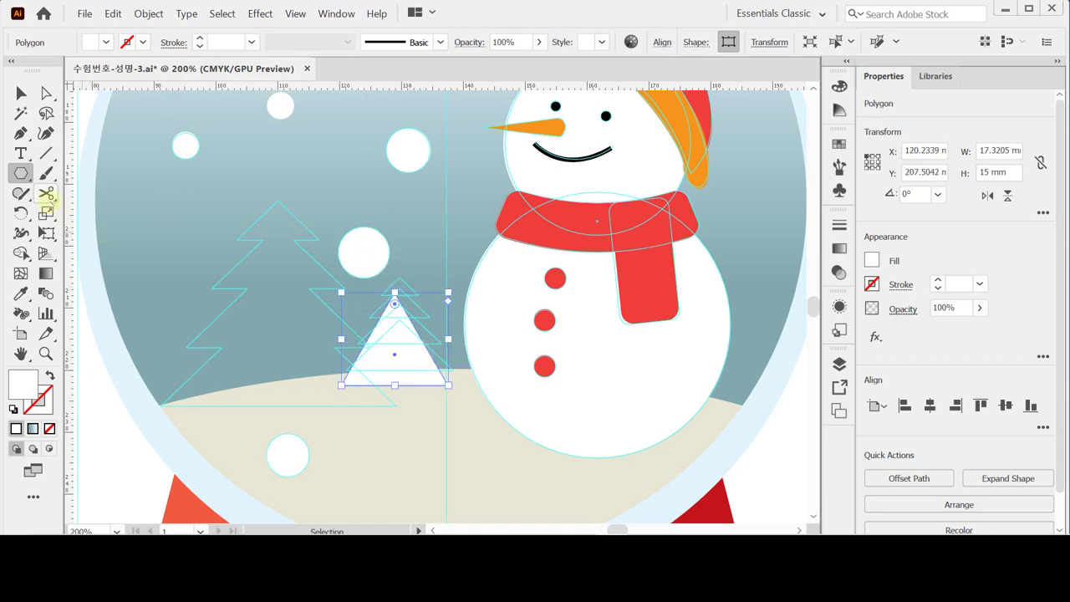
Scale the triangle non-uniformly to 100% horizontal and 55% vertical.
double_click(46, 213)
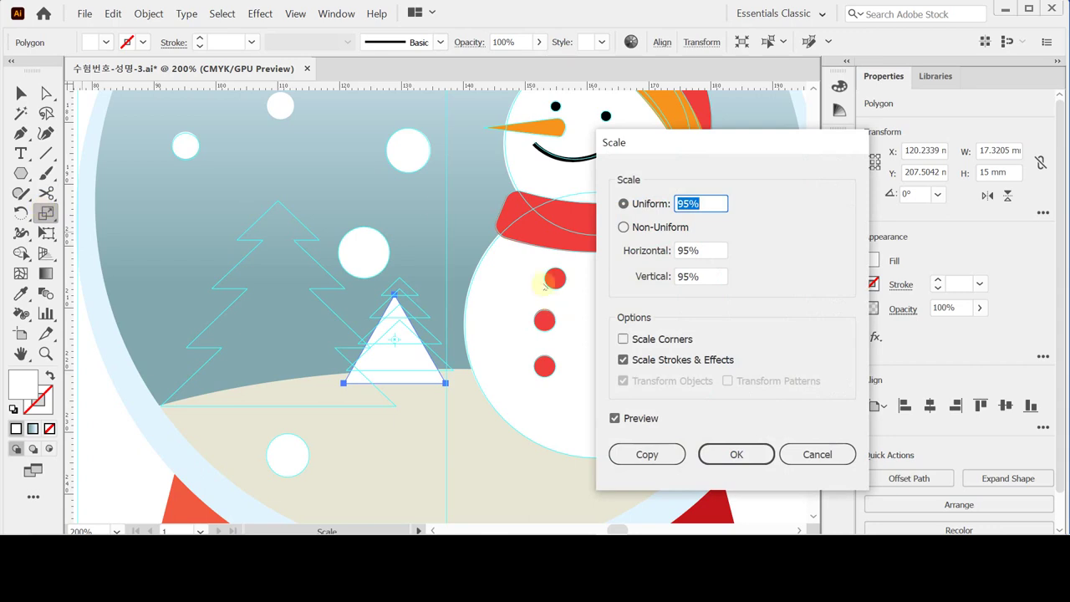
left_click(659, 255)
type("100")
key("Tab")
type("55")
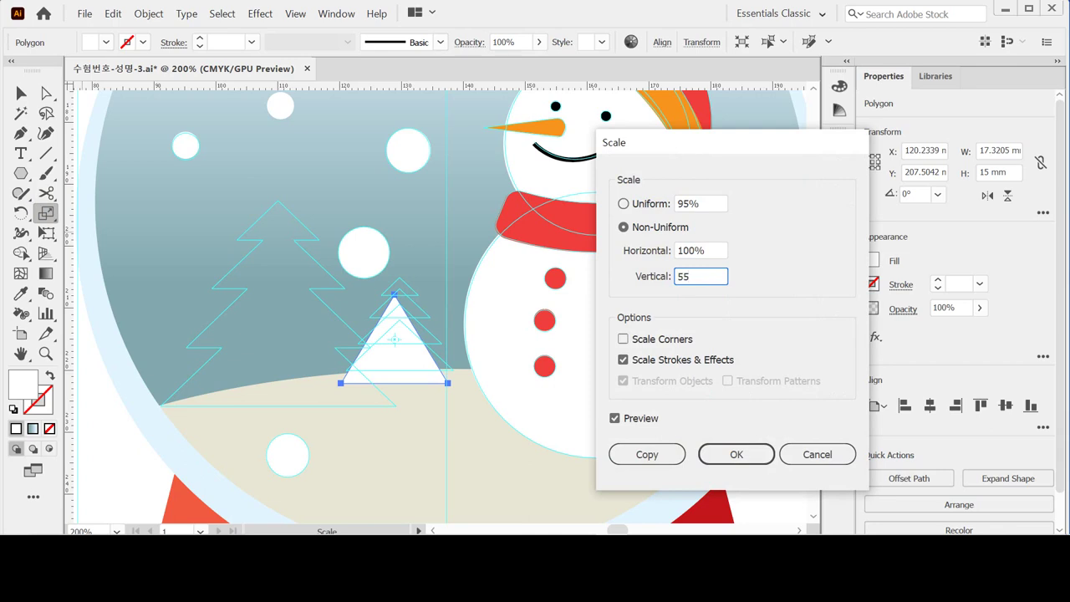
key("Tab")
left_click(722, 456)
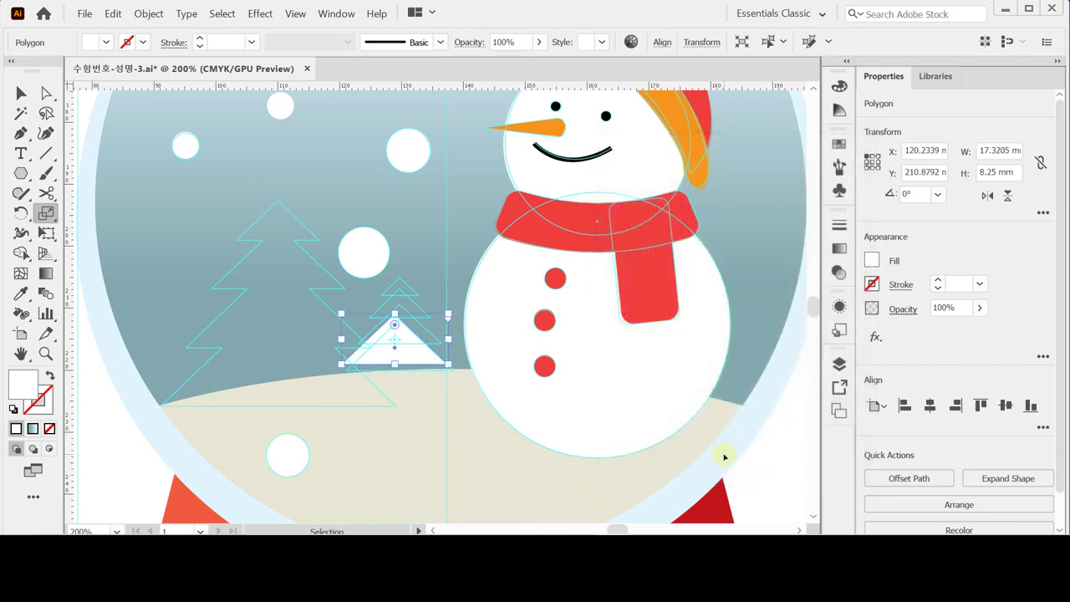
Nudge the flattened triangle onto the lowest tier of the small tree outline.
key("s")
key("Up")
key("Right")
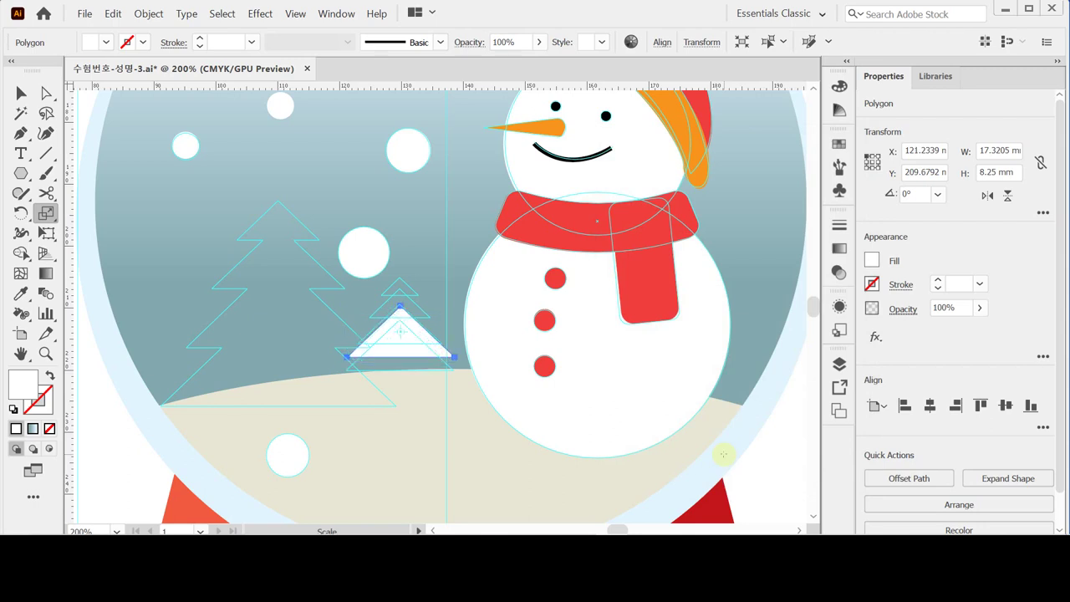
key("Down")
key("Down")
key("Down")
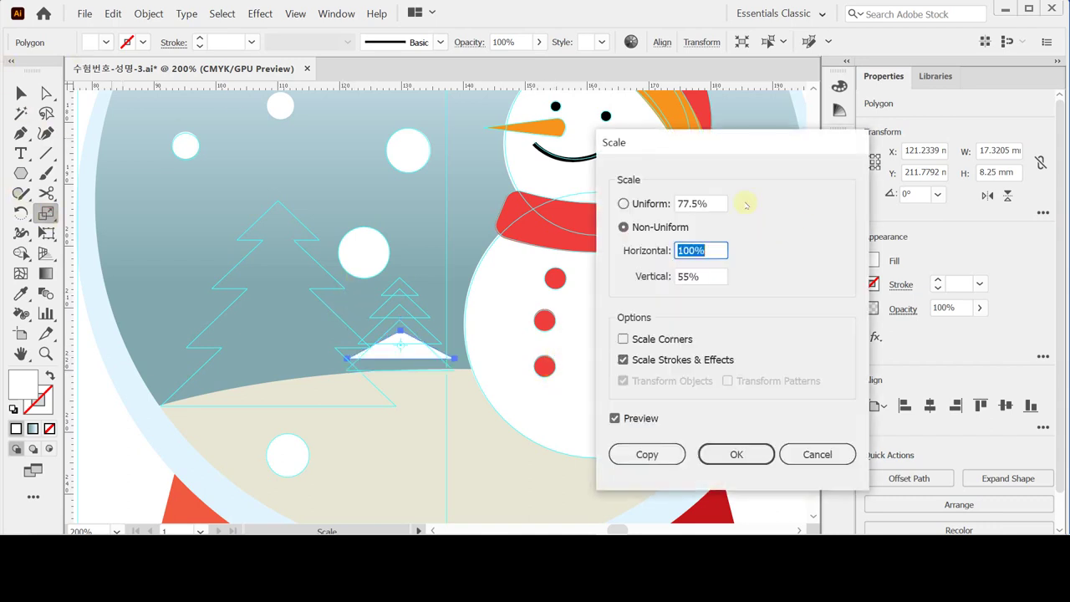
Make a copy of the triangle scaled uniformly to 35% and move it up to the small tree outline's top tier.
left_click(654, 204)
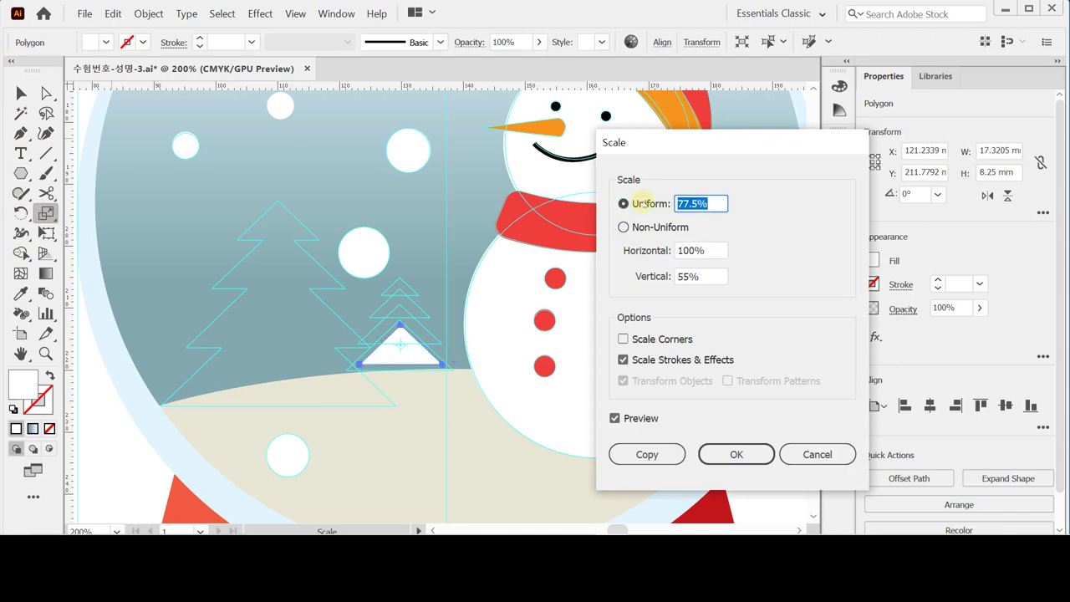
type("35")
left_click(642, 454)
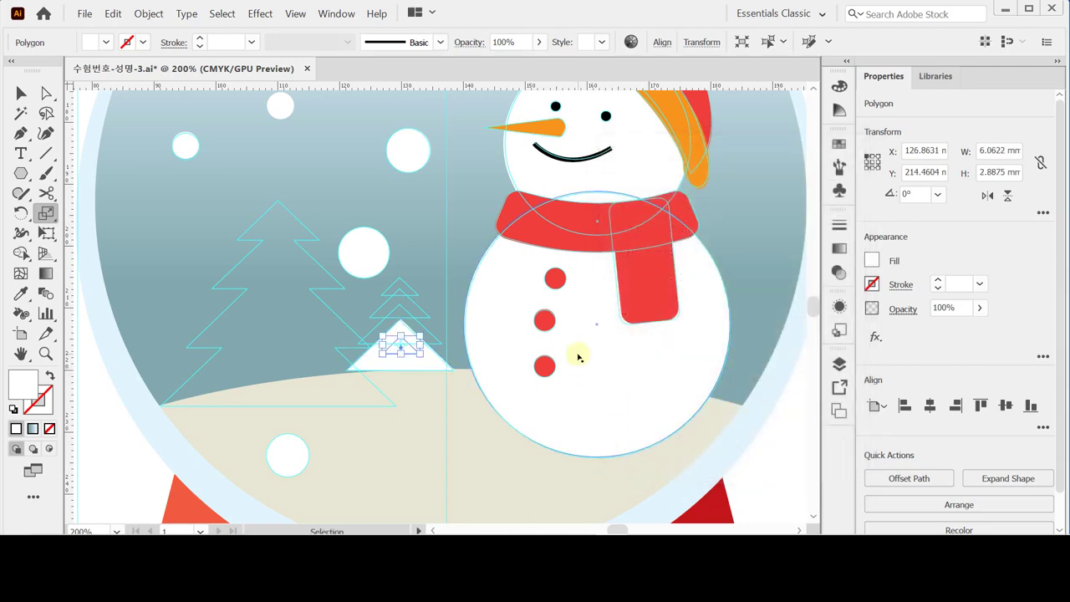
key("Up")
key("Up")
key("Up")
key("Up")
key("Up")
key("Up")
key("Up")
key("Up")
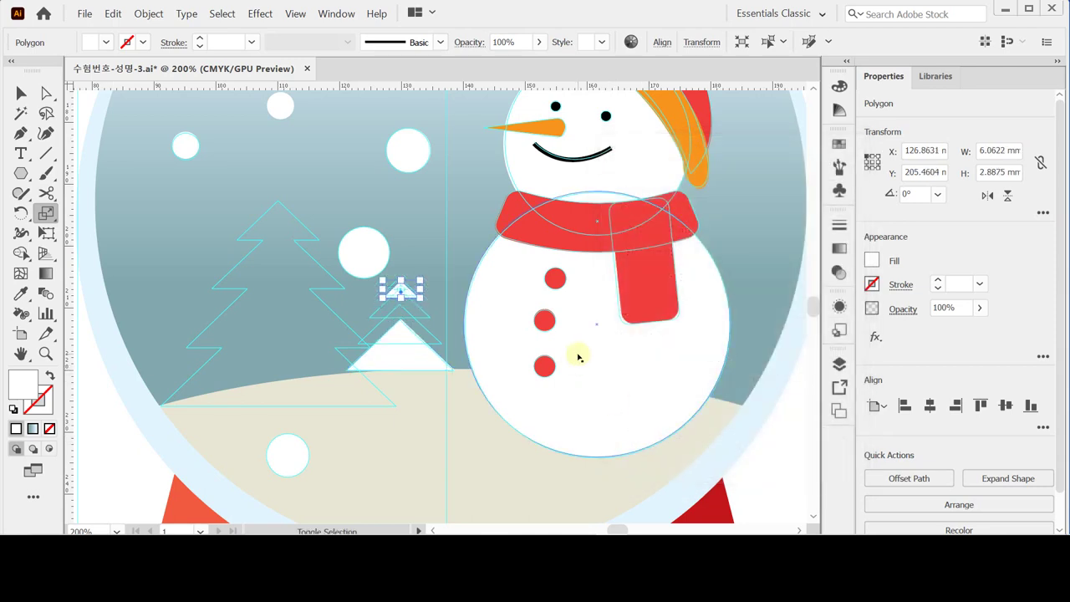
key("Up")
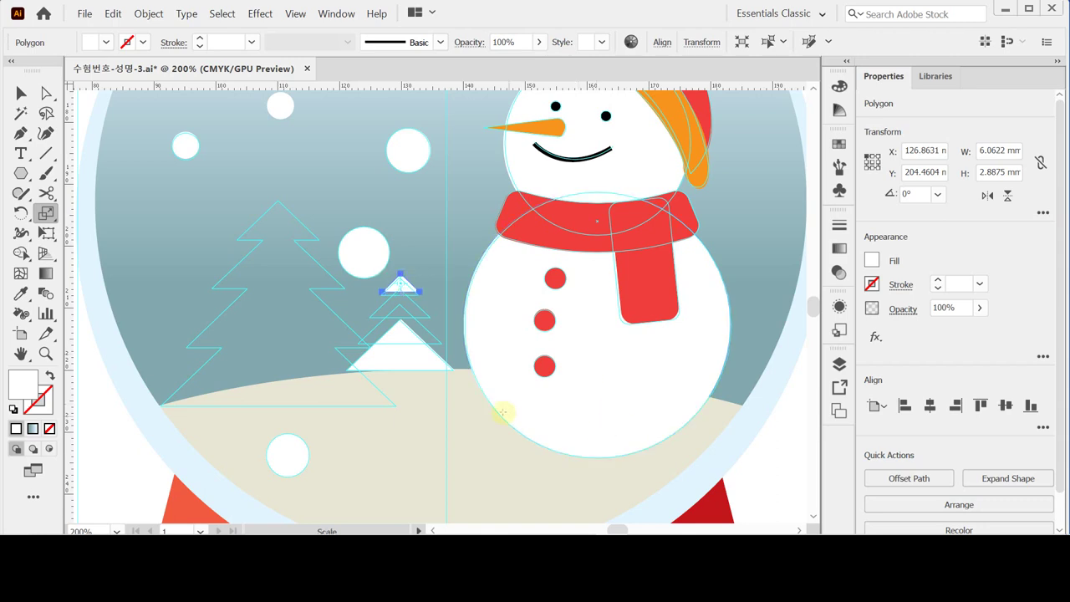
Fill both triangles of the small tree with C 90%, M 10%, Y 70%, K 20%.
key("v")
left_click(418, 358, "ctrl+shift")
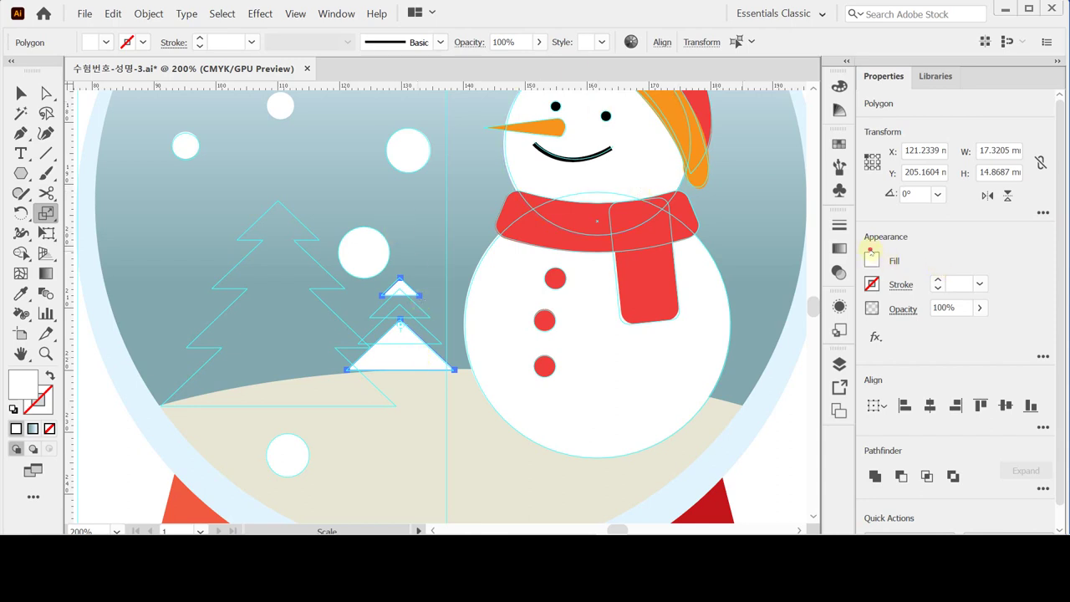
left_click(871, 260)
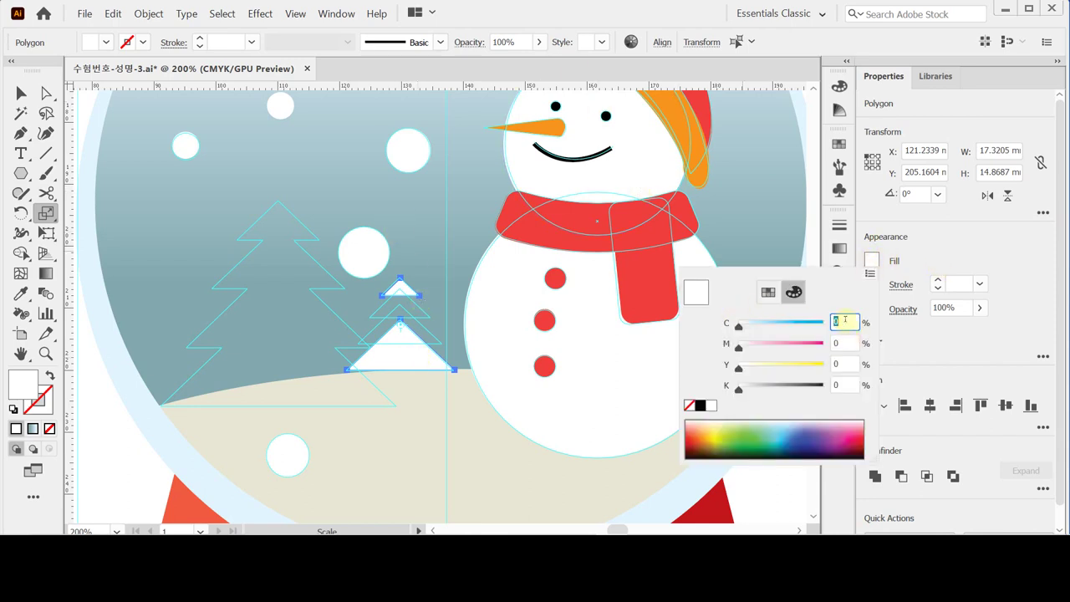
type("90")
key("Tab")
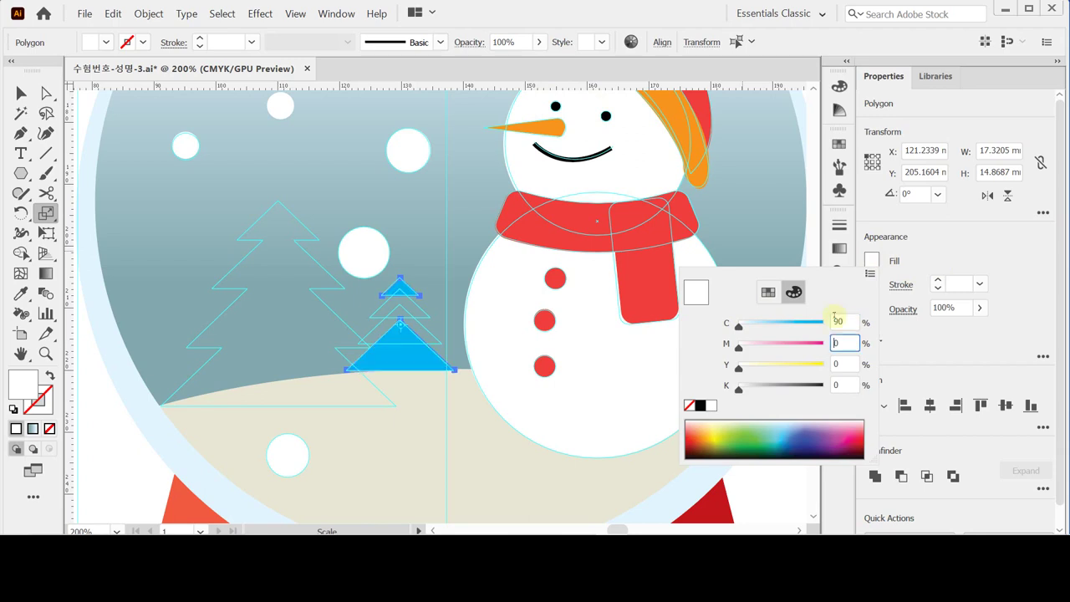
type("10")
key("Tab")
type("60")
key("Tab")
type("10")
key("Return")
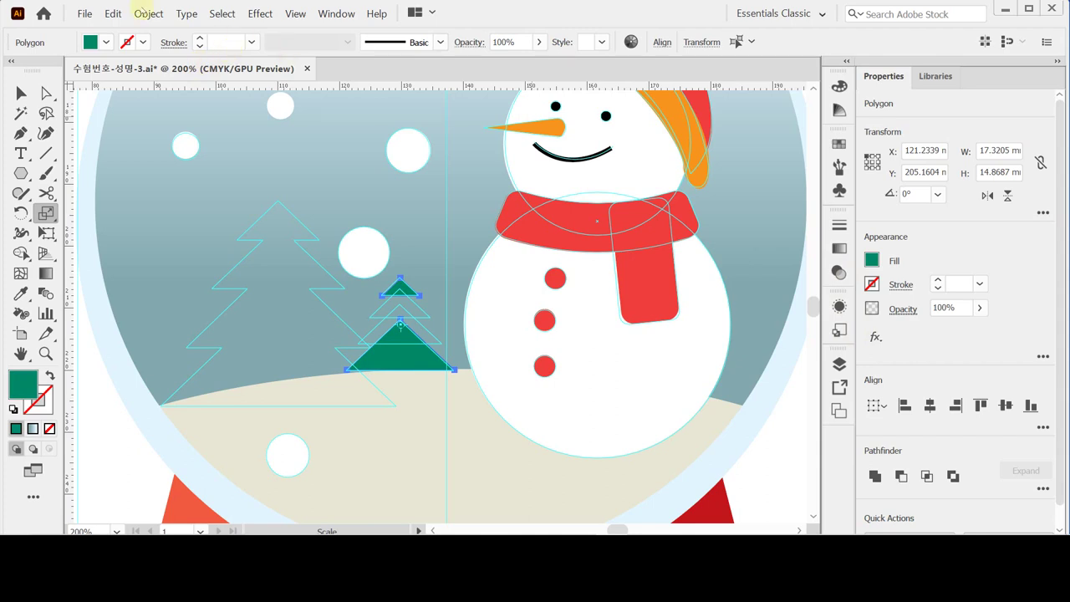
Blend the two green triangles using Specified Steps spacing with 2 steps.
left_click(149, 14)
mouse_move(273, 344)
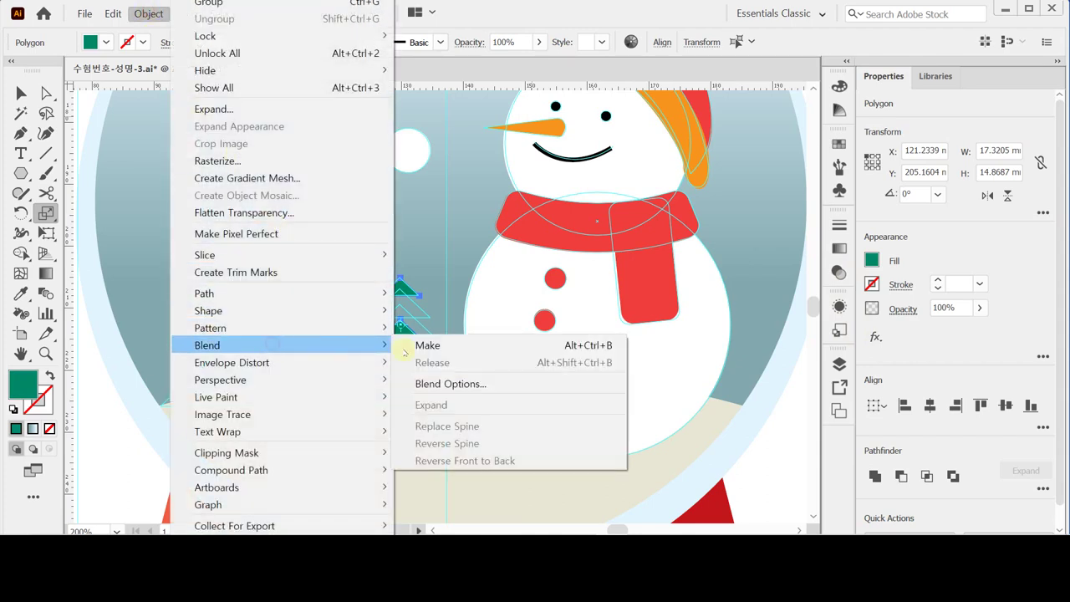
left_click(465, 347)
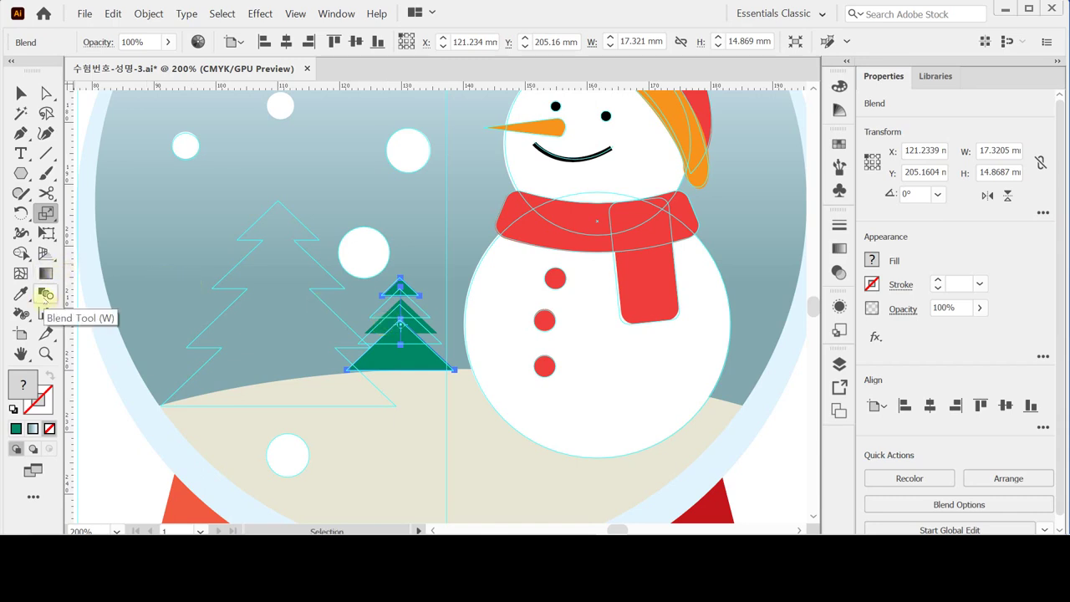
double_click(42, 303)
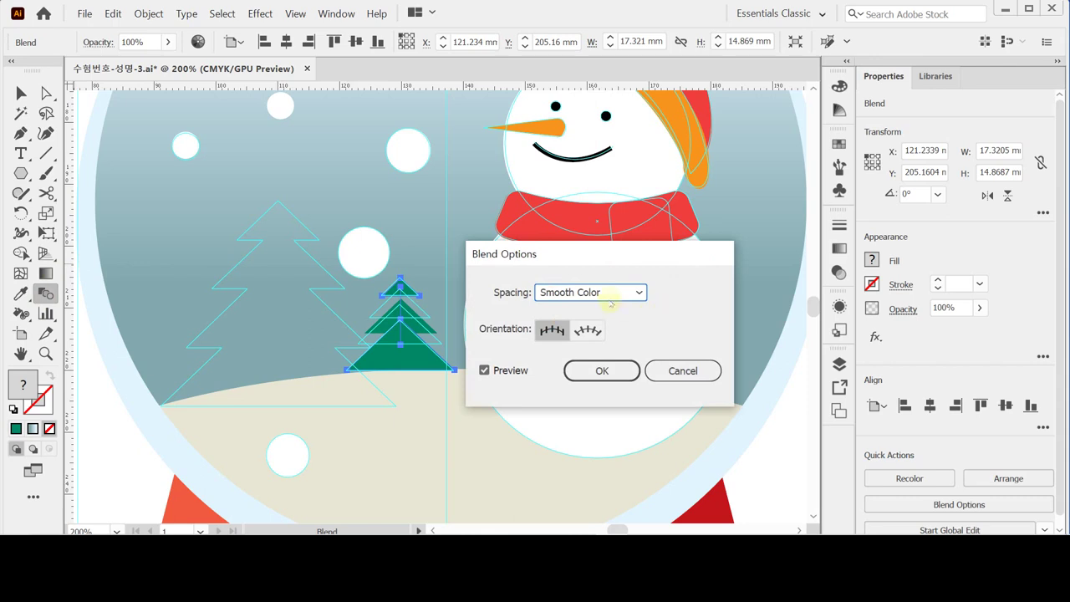
left_click(607, 288)
left_click(608, 330)
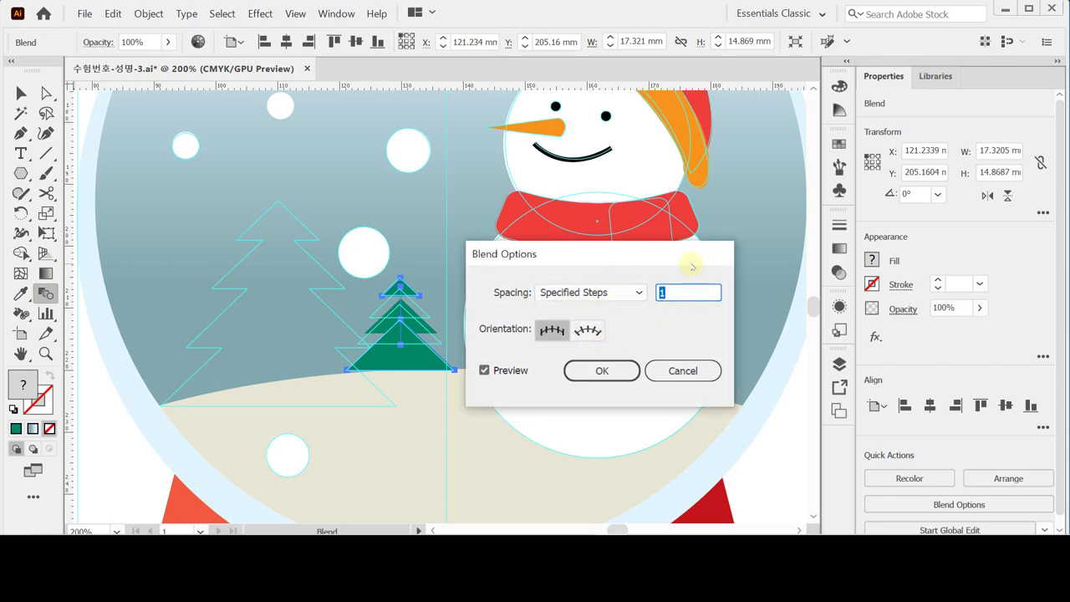
type("2")
key("Tab")
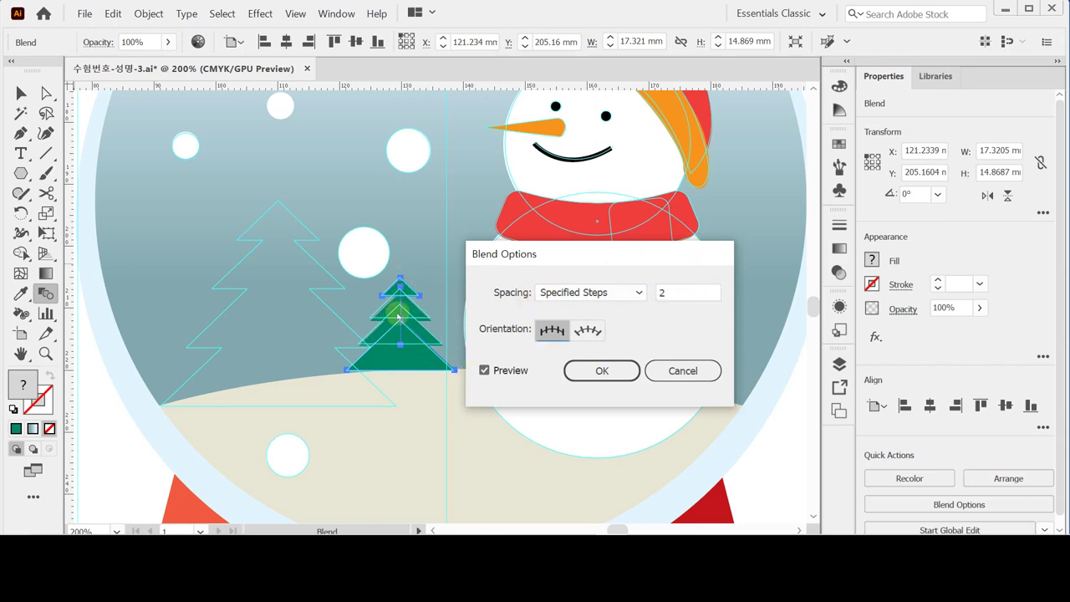
left_click(609, 373)
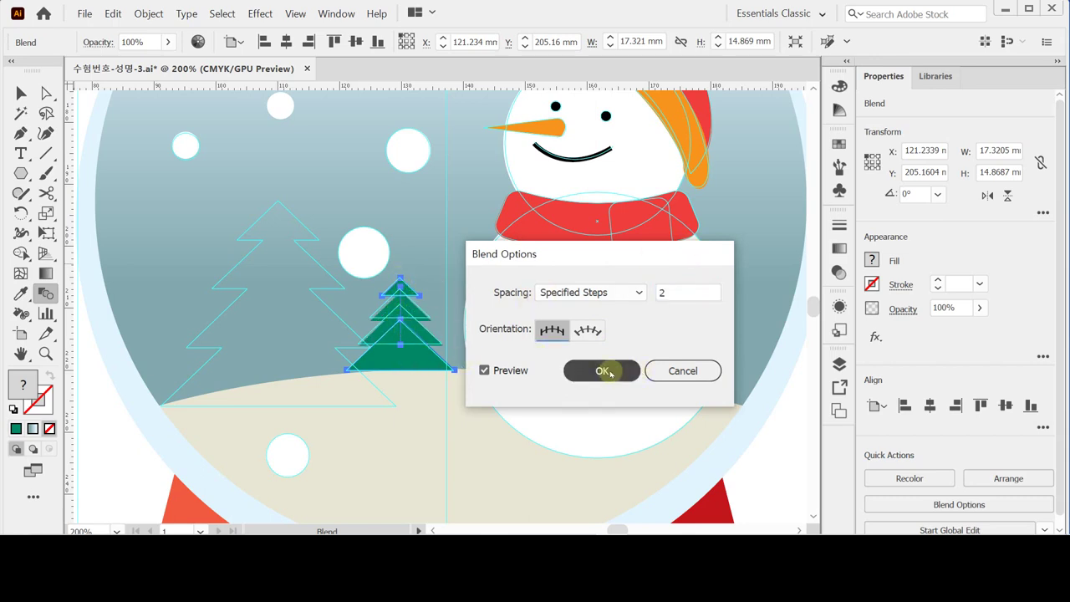
Expand the small tree's blend into separate triangle shapes.
left_click(148, 13)
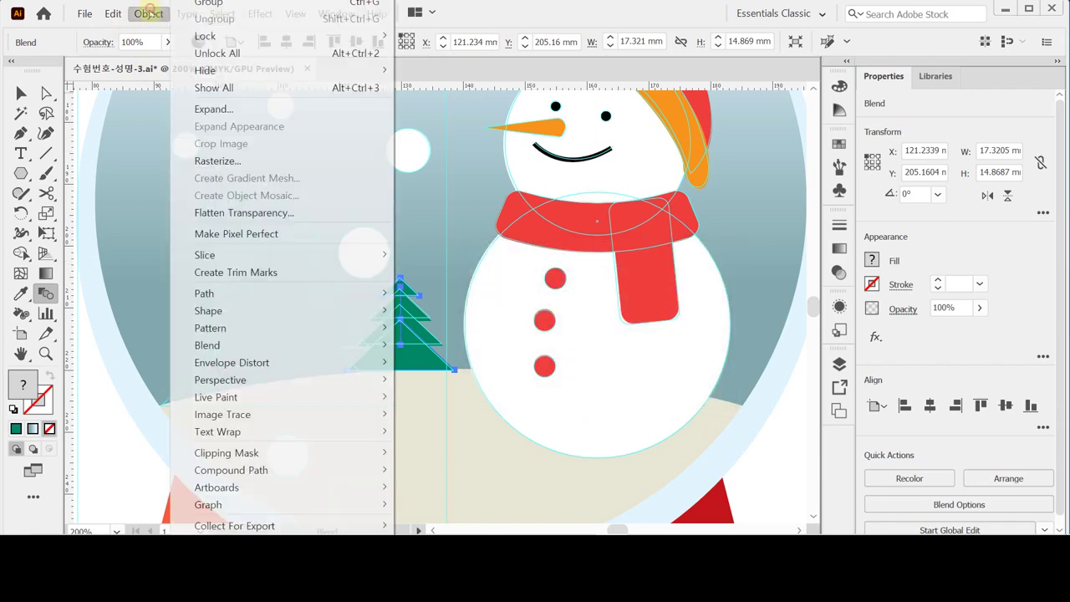
mouse_move(267, 343)
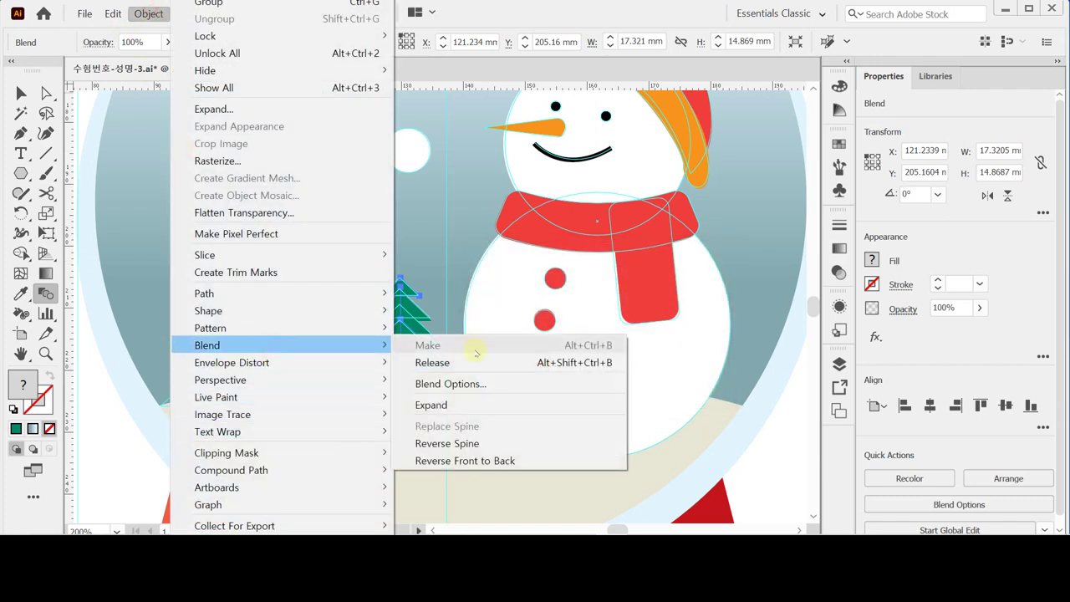
left_click(475, 406)
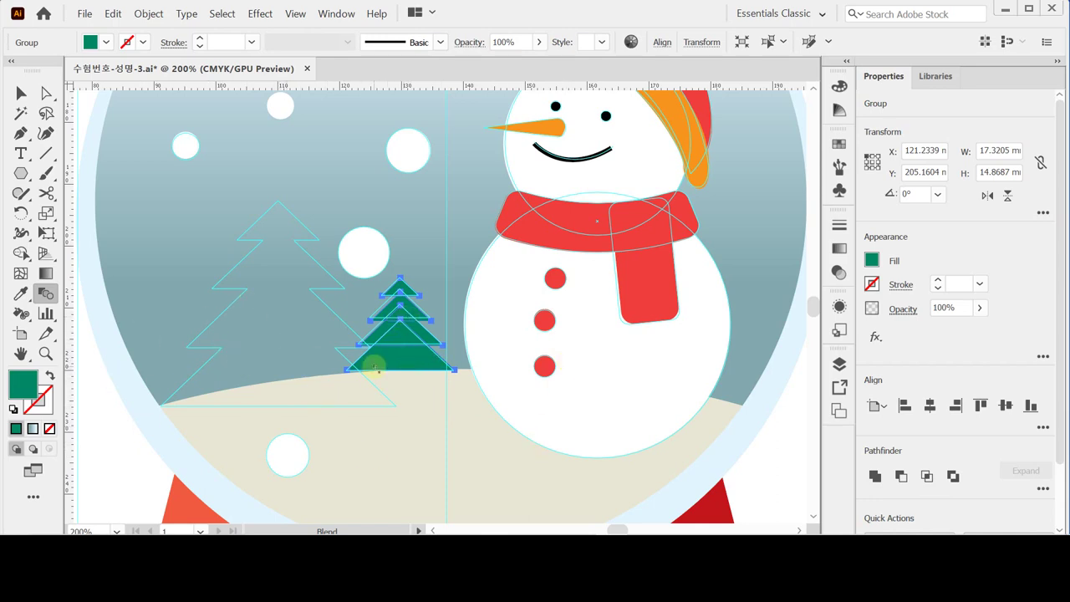
left_click(21, 93)
left_click(409, 361)
double_click(409, 362)
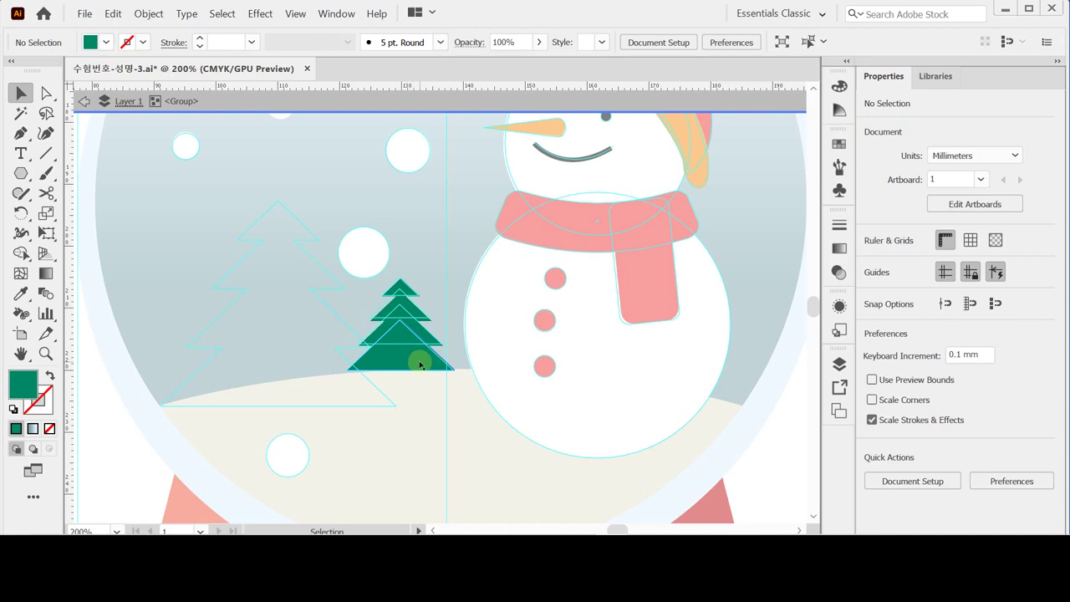
left_click(420, 363)
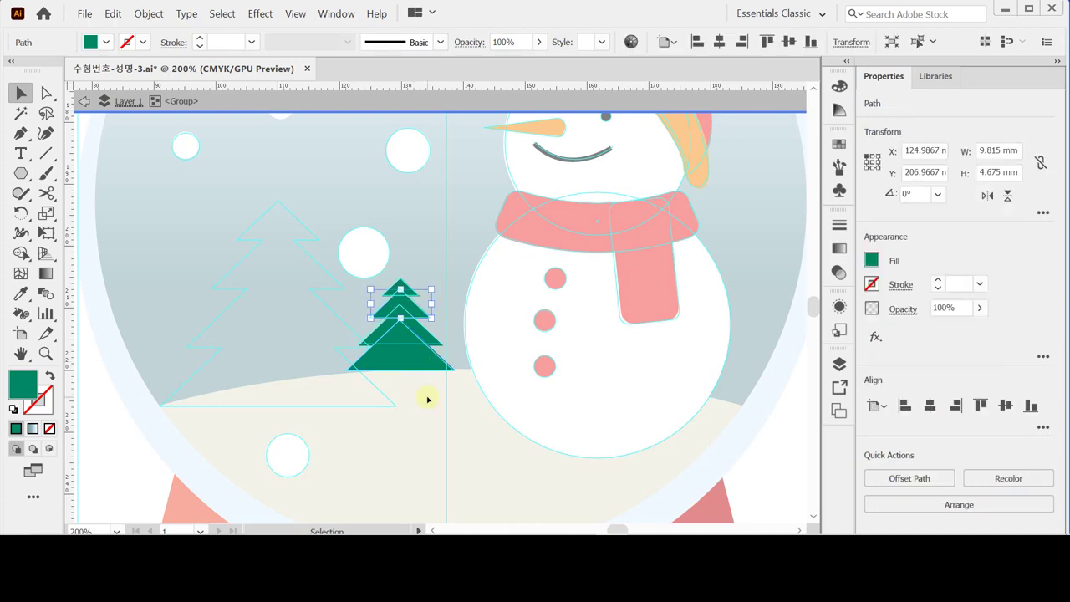
key("Escape")
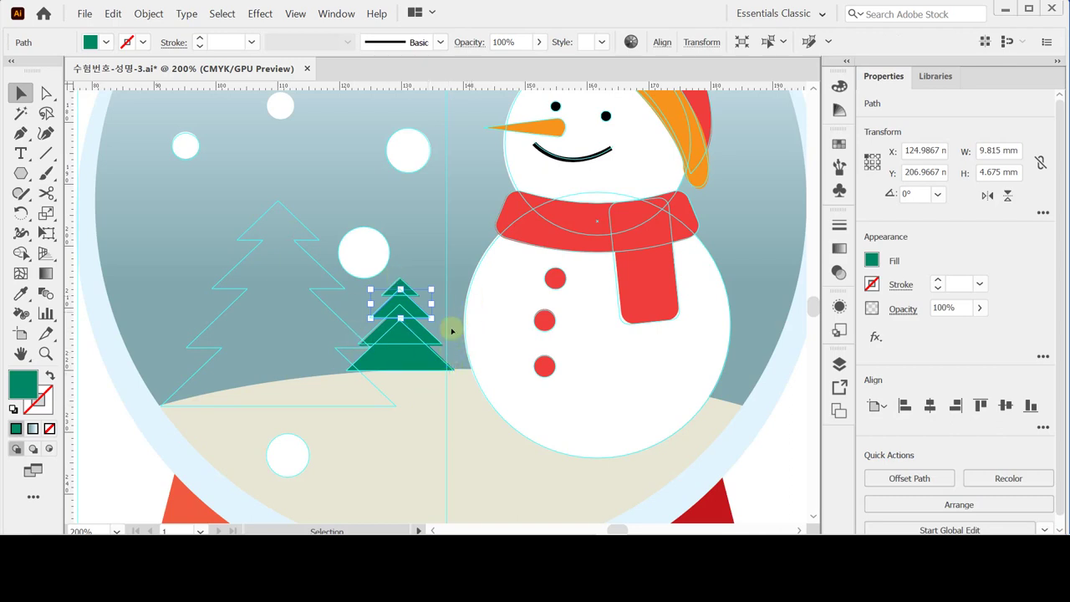
Unite the small tree's grouped triangles into a single shape.
left_click(402, 357)
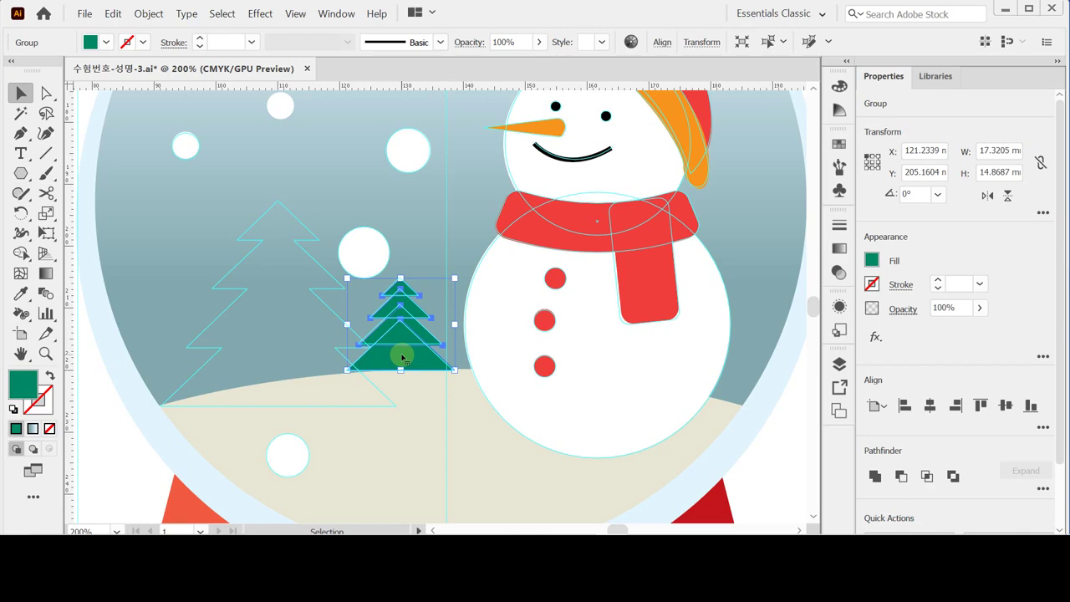
left_click(875, 476)
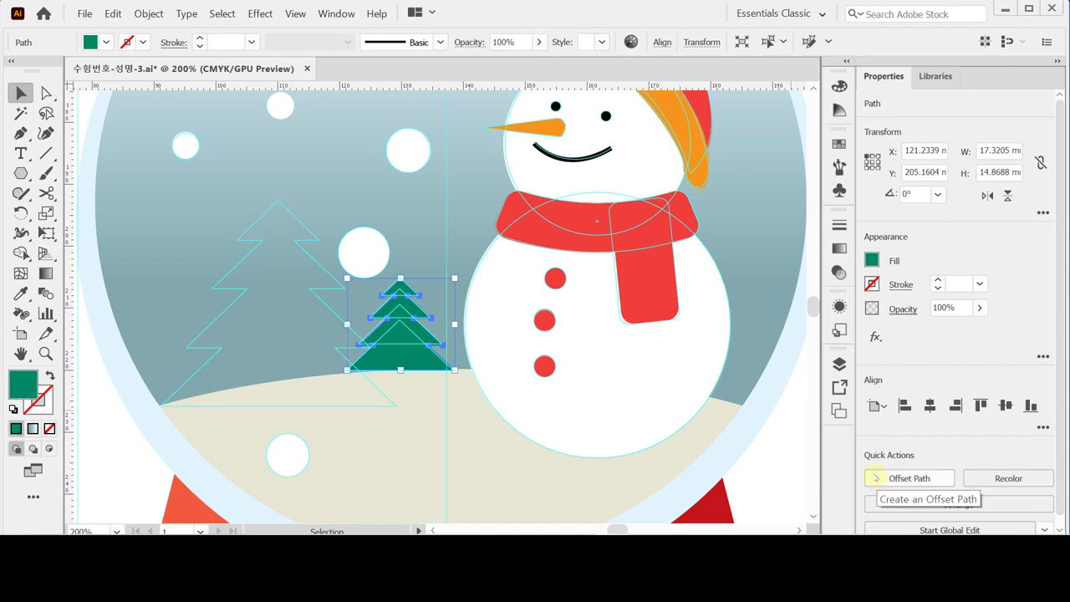
Make a copy of the small tree scaled uniformly to 220% and move it onto the large tree outline.
left_click(46, 212)
left_click_drag(276, 186, 342, 260)
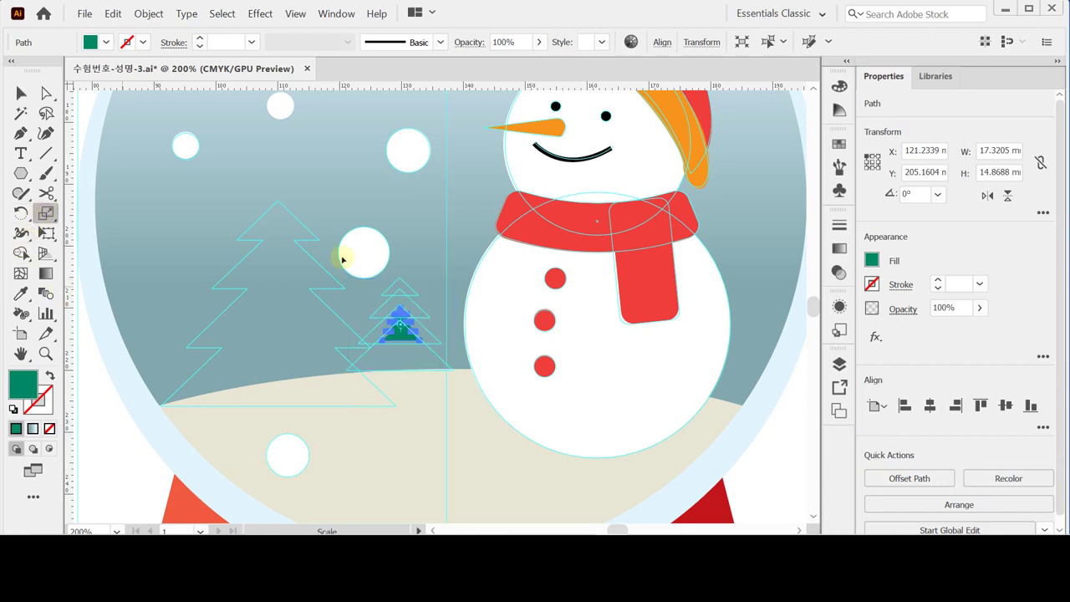
key("Return")
type("220")
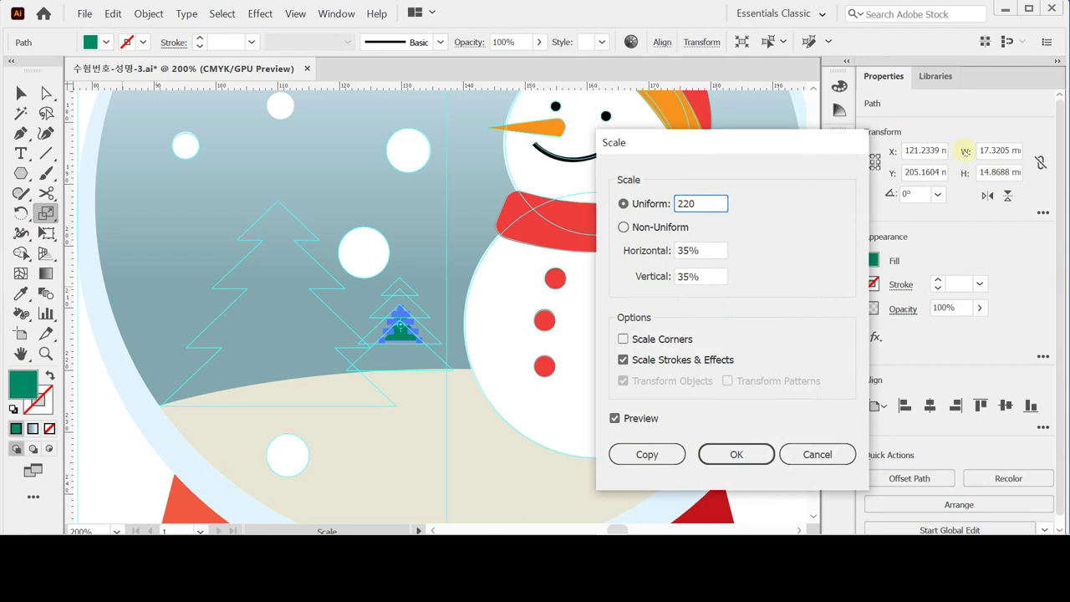
key("Tab")
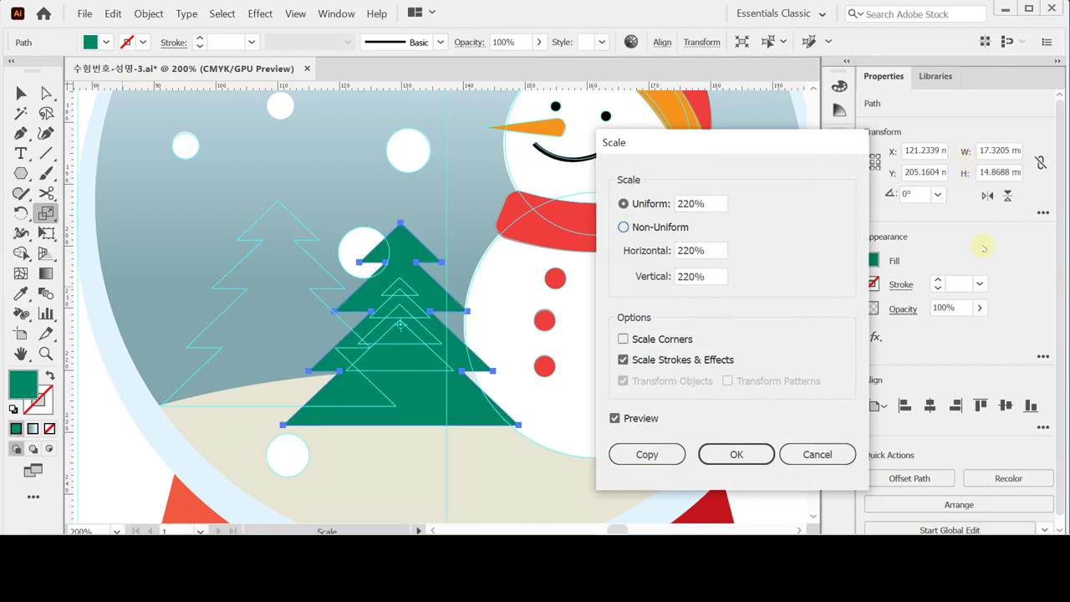
left_click(662, 454)
left_click_drag(364, 390, 303, 381)
Set the large tree's fill to C 100% and K 0%, keeping M and Y, and save the document.
left_click(872, 261)
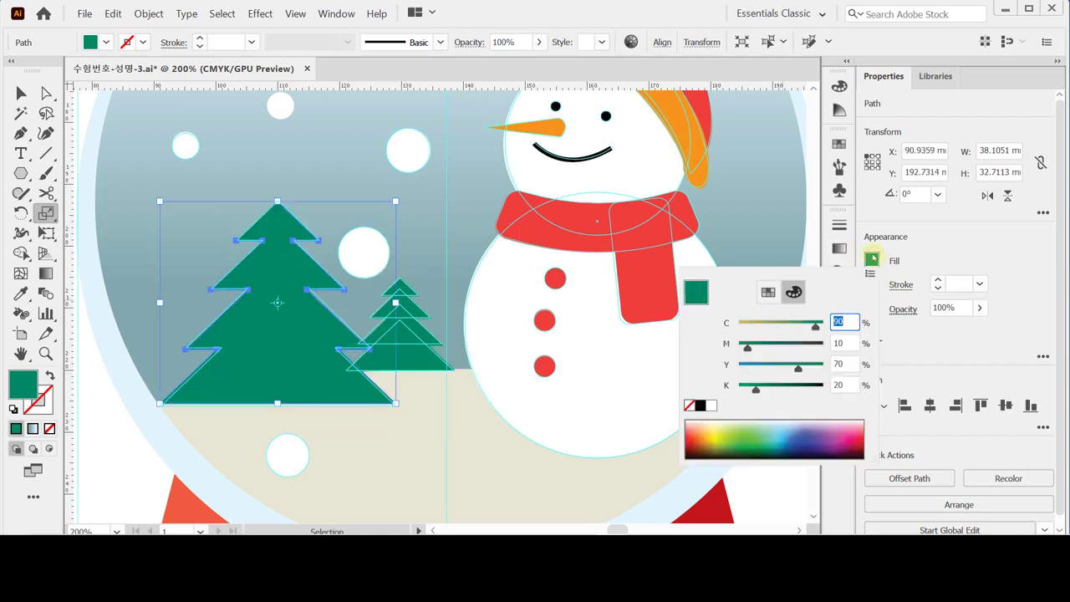
type("100")
key("Tab")
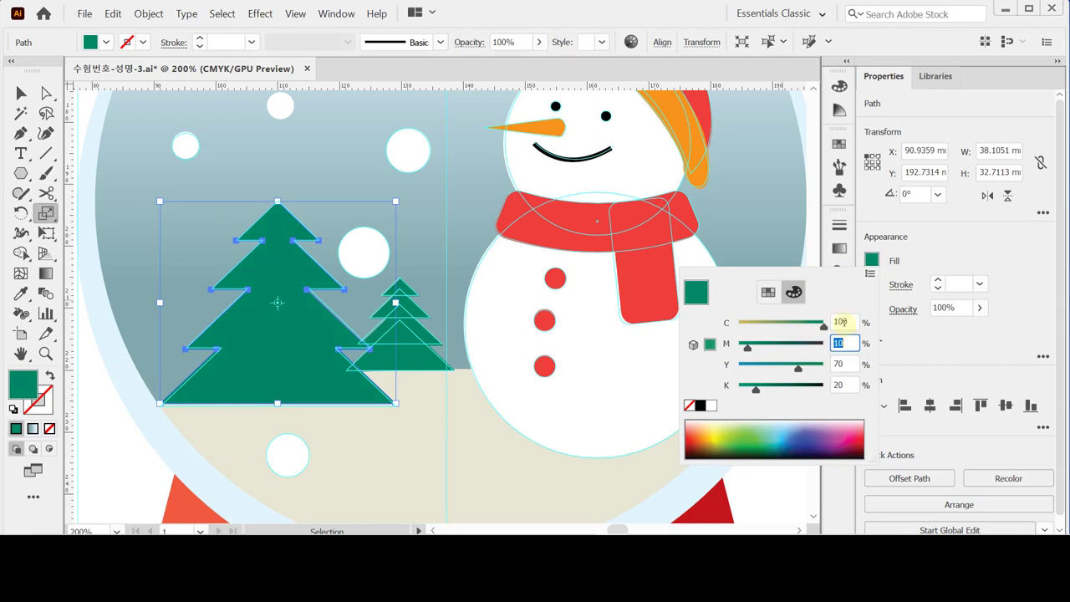
key("Tab")
key("Tab")
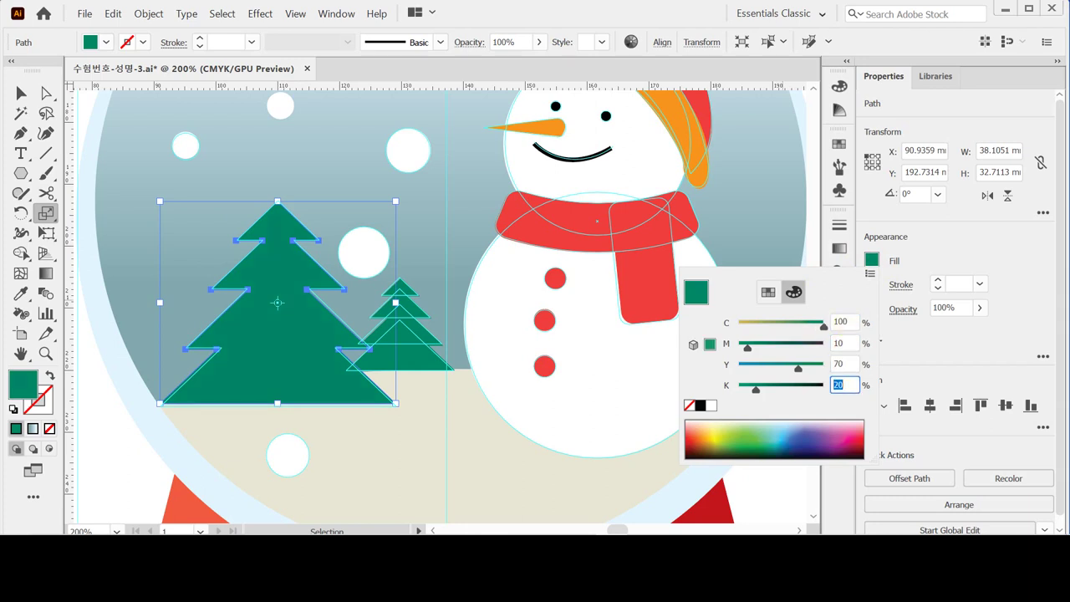
type("0")
key("Return")
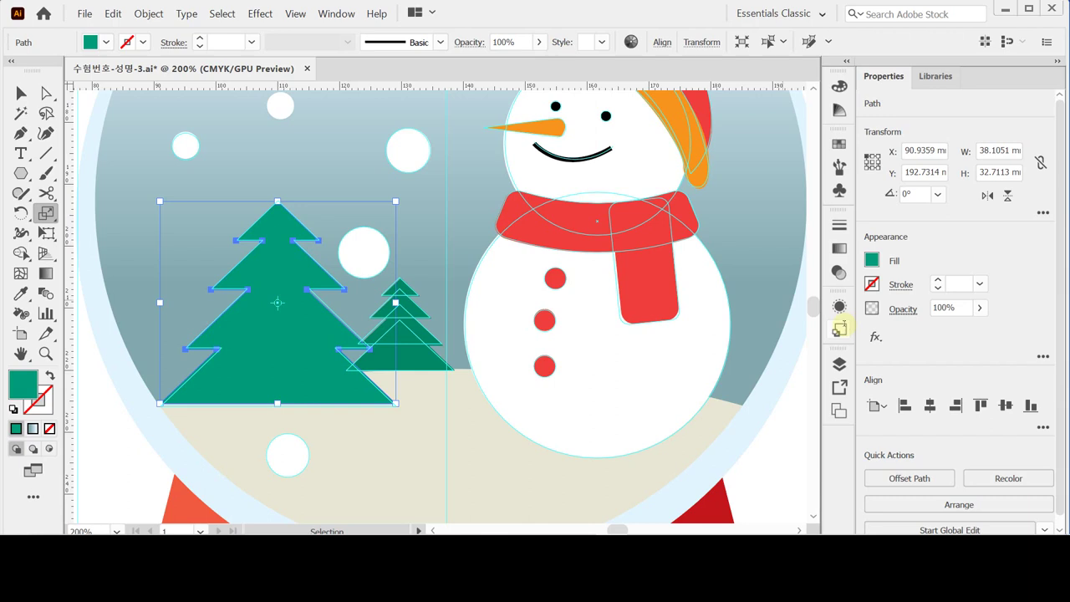
key("ctrl+s")
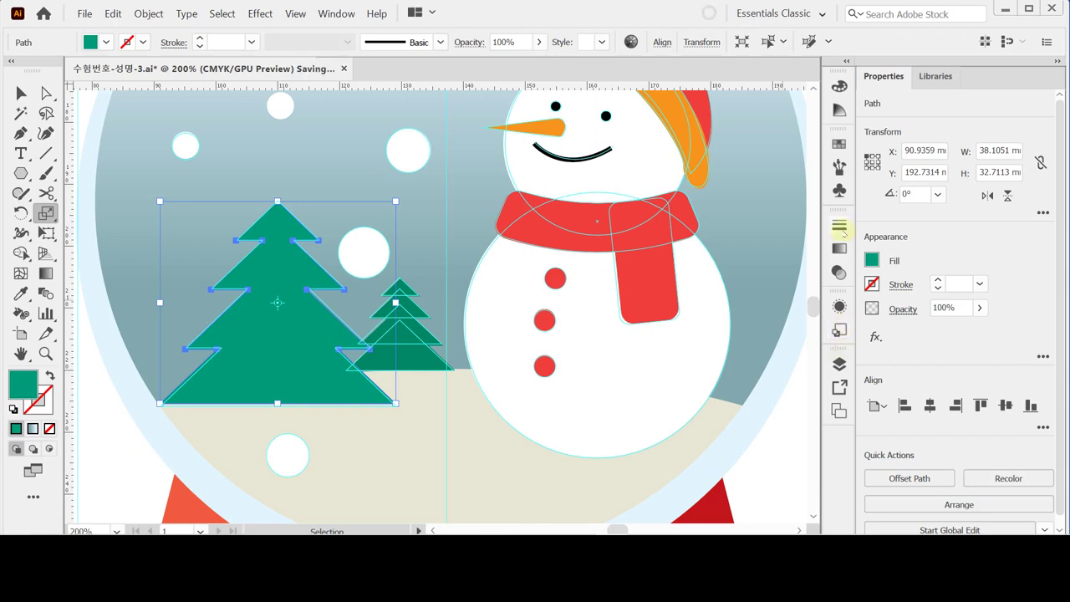
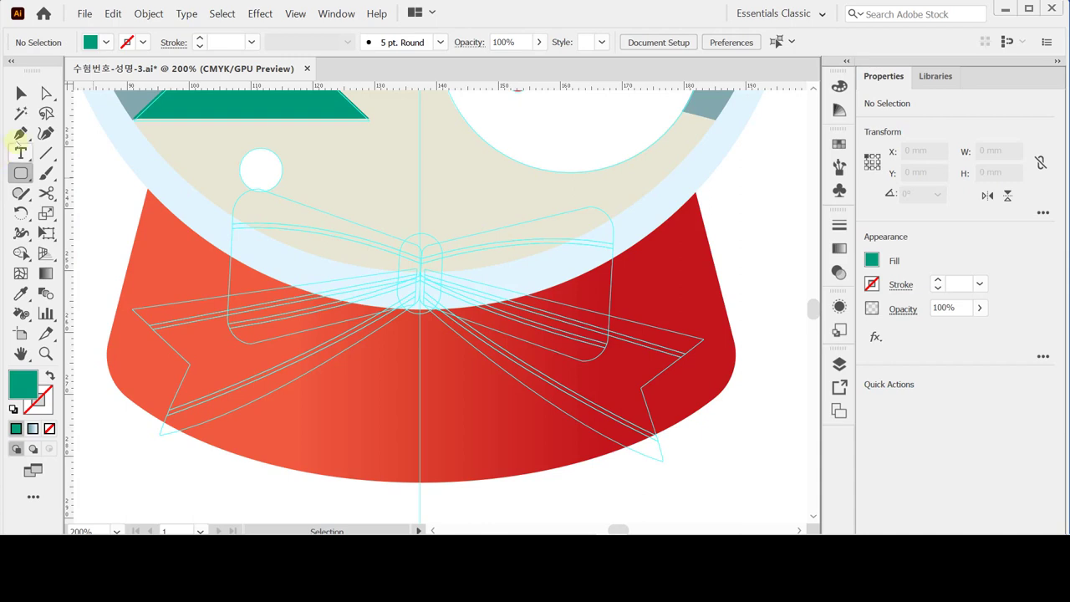
Create a 32 × 25 mm rounded rectangle with a 4 mm corner radius over the bow's left loop outline.
left_click(224, 189)
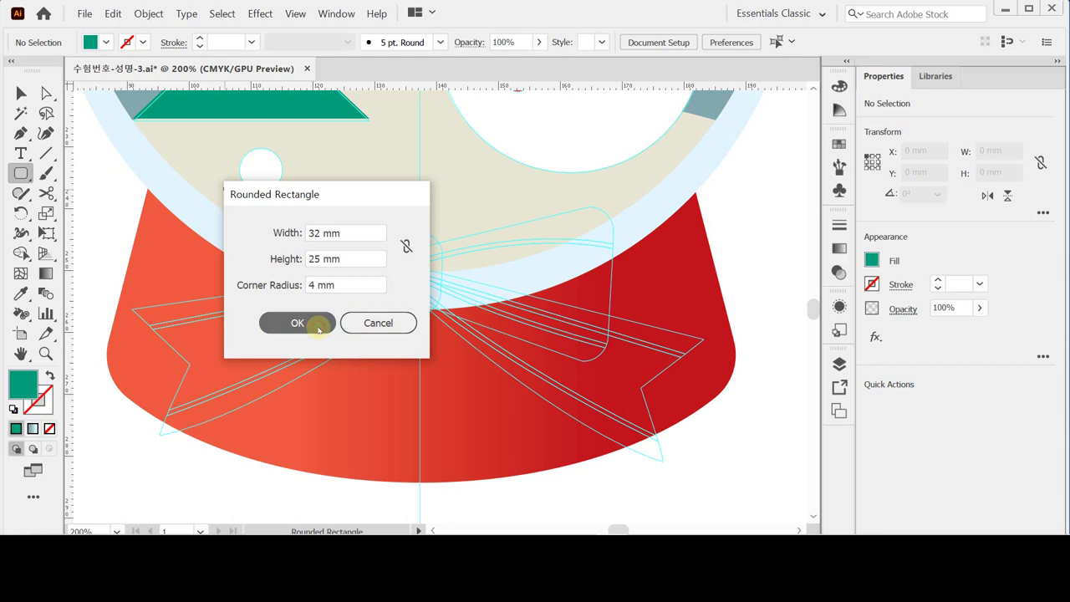
left_click(319, 327)
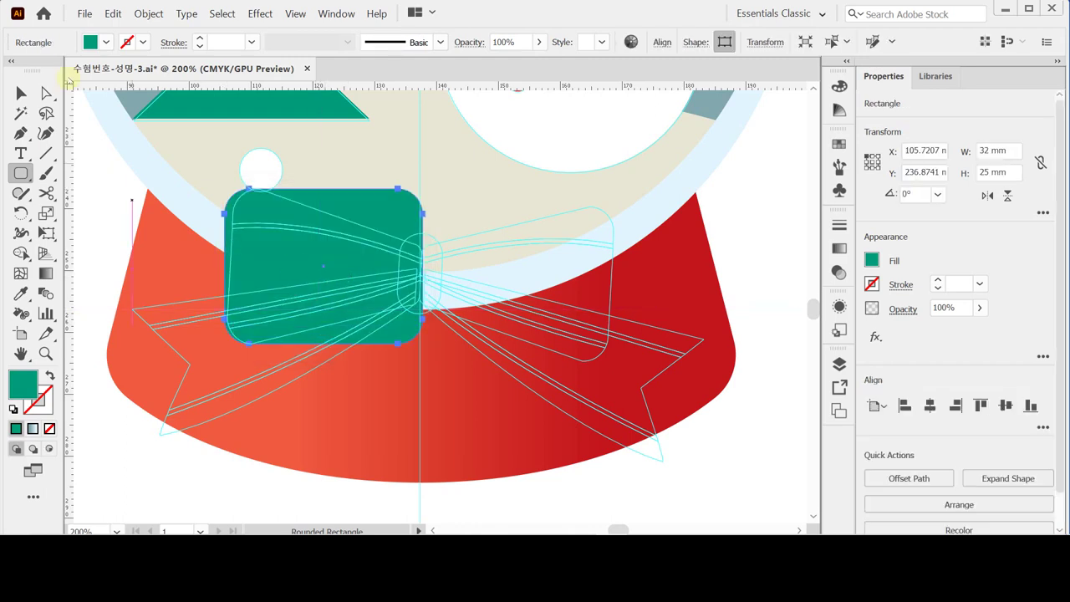
Scale only the rounded rectangle's right-hand anchor points uniformly to 40% and move the tapered shape onto the bow's left loop outline.
left_click(46, 93)
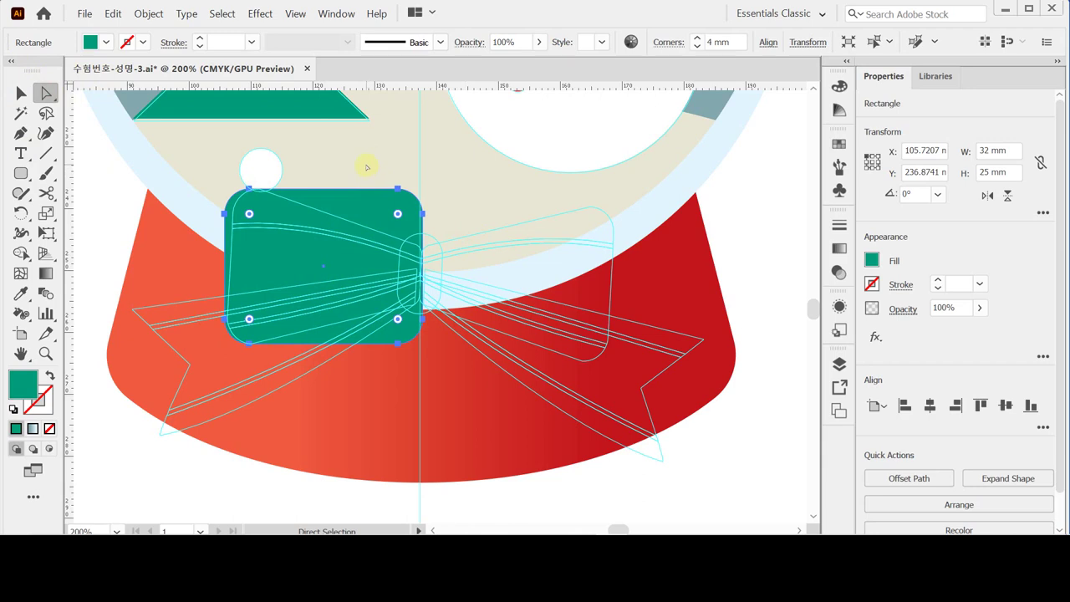
left_click_drag(358, 155, 443, 371)
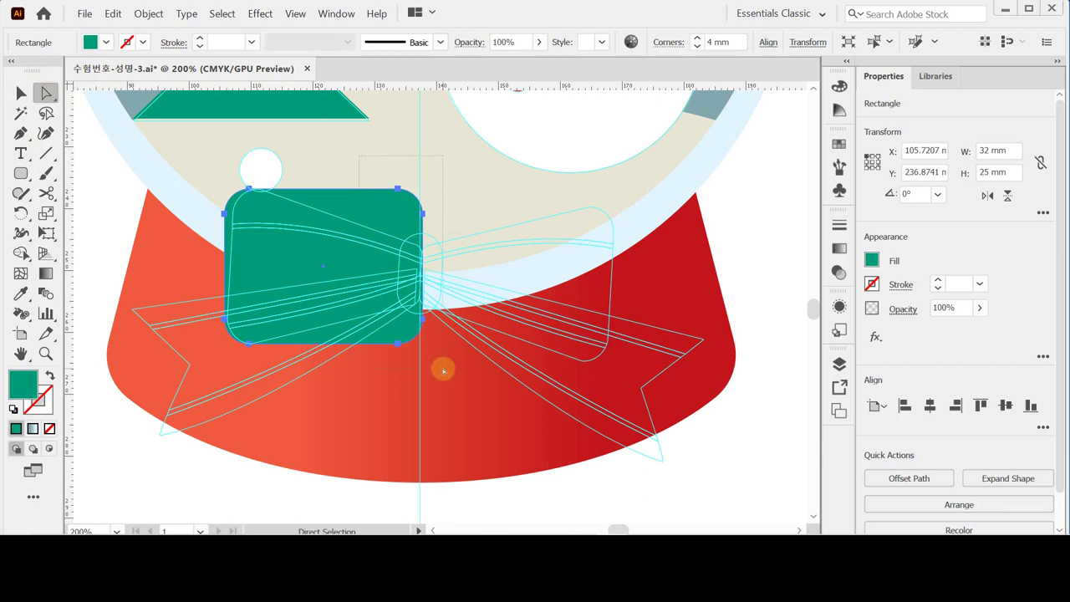
left_click_drag(443, 371, 443, 370)
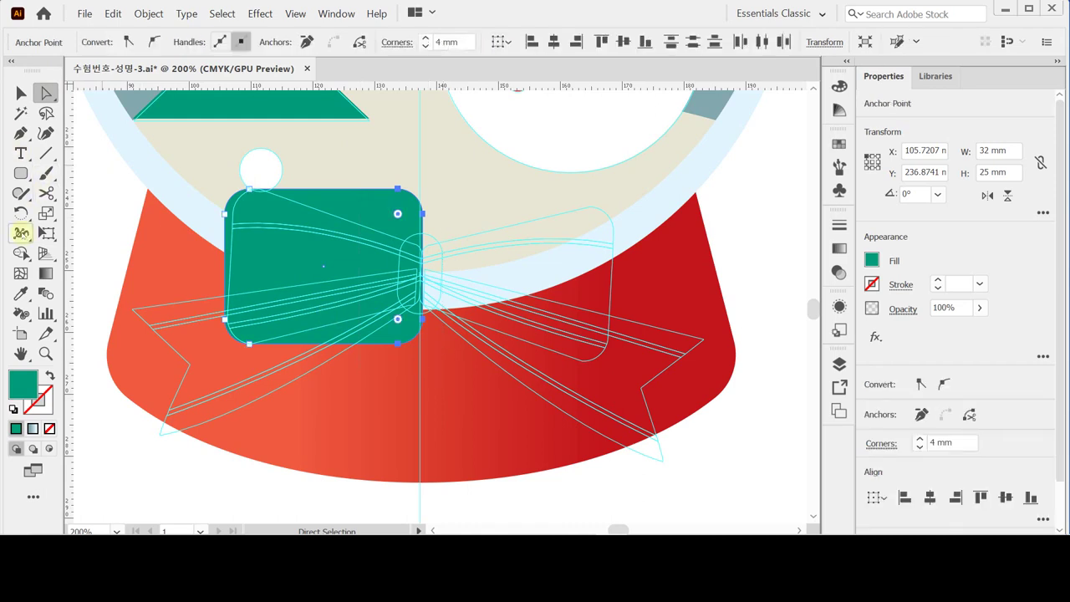
double_click(46, 213)
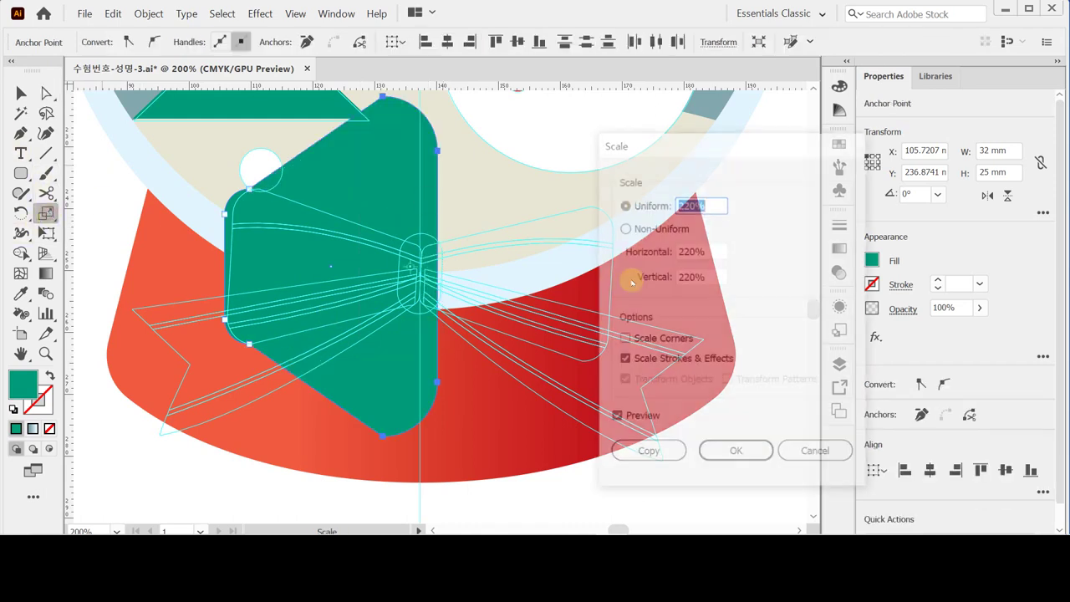
type("40")
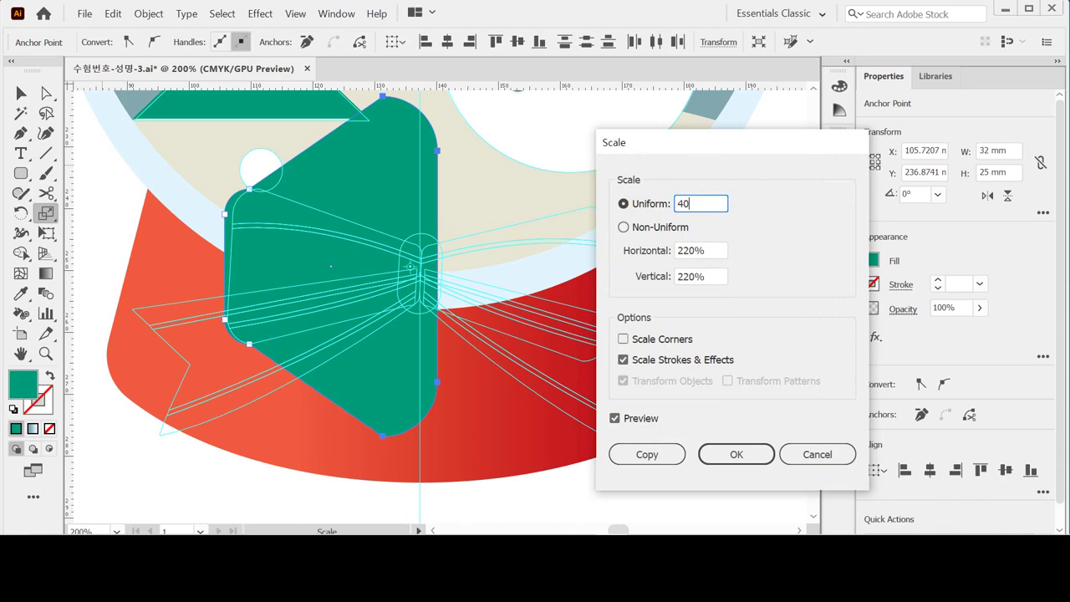
key("Return")
left_click_drag(358, 258, 285, 269)
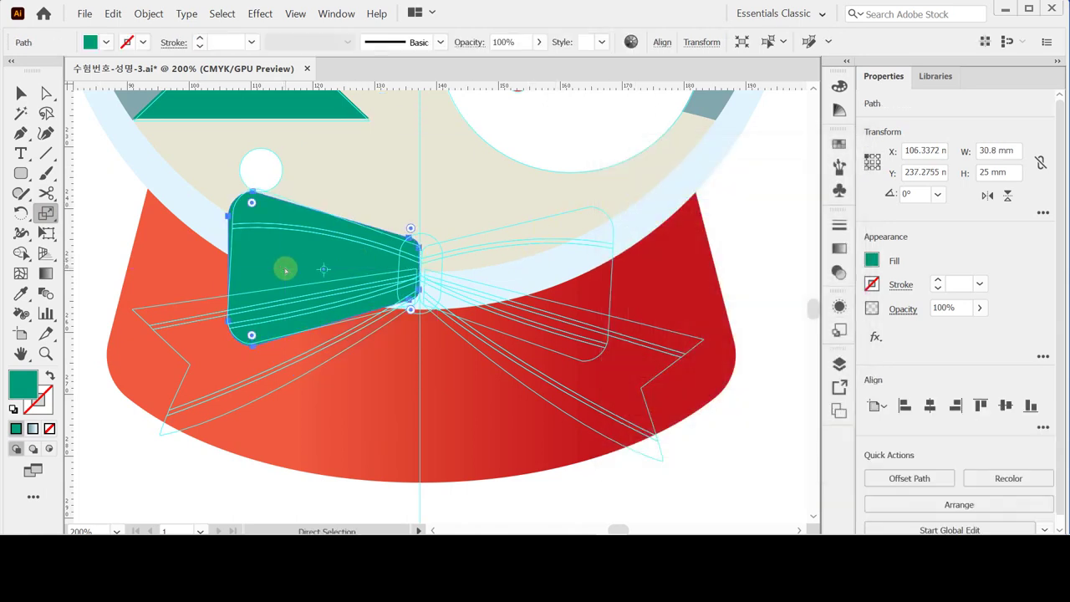
Draw the closed left ribbon tail, about 46 × 27 mm, over its outline with the Pen tool in darker green.
key("s")
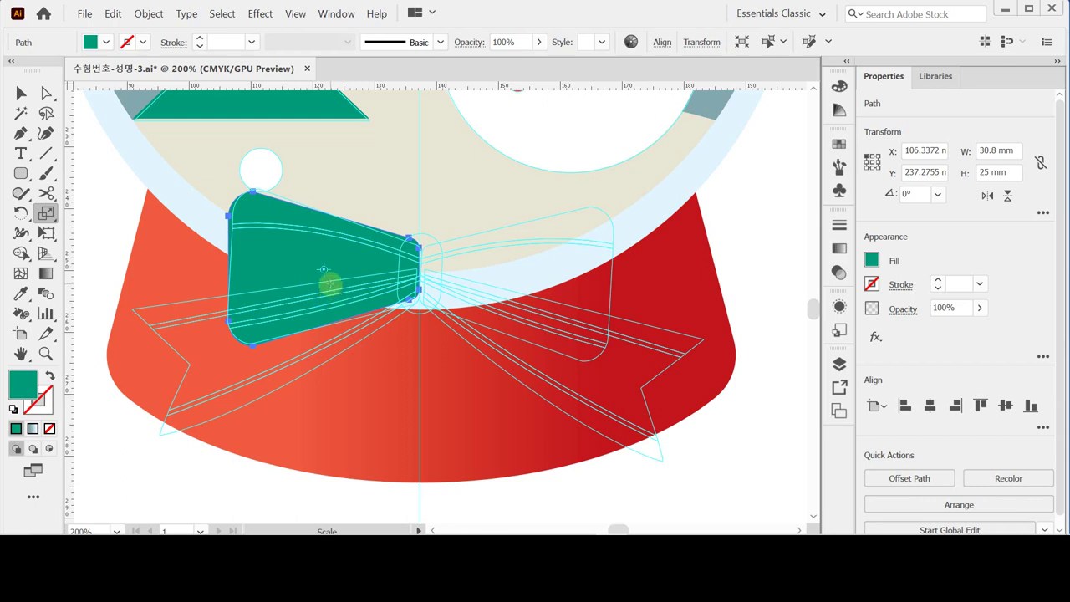
key("ctrl")
left_click(306, 422, "ctrl")
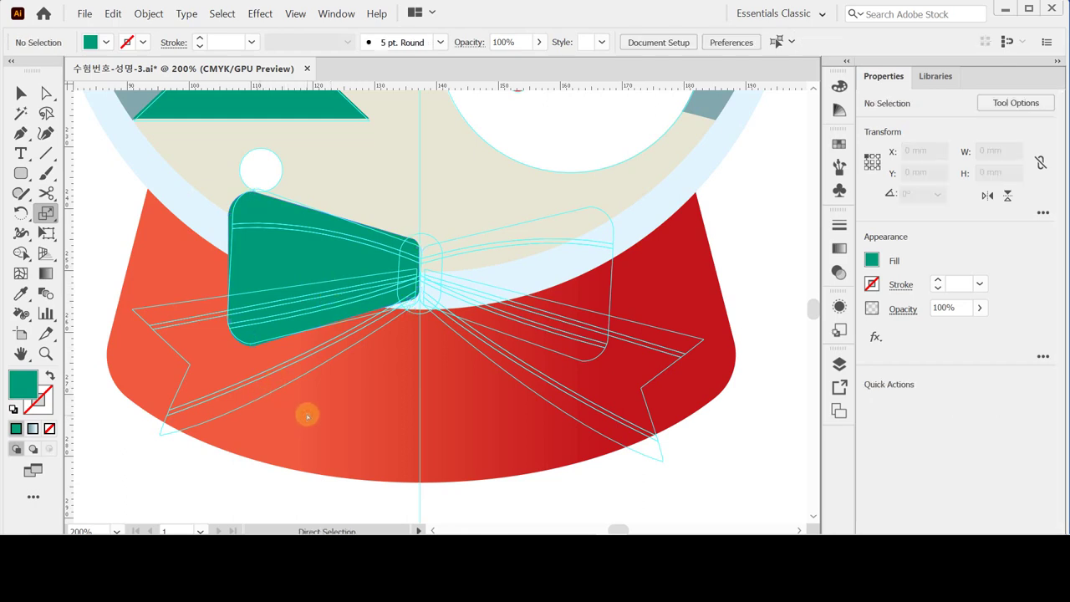
key("p")
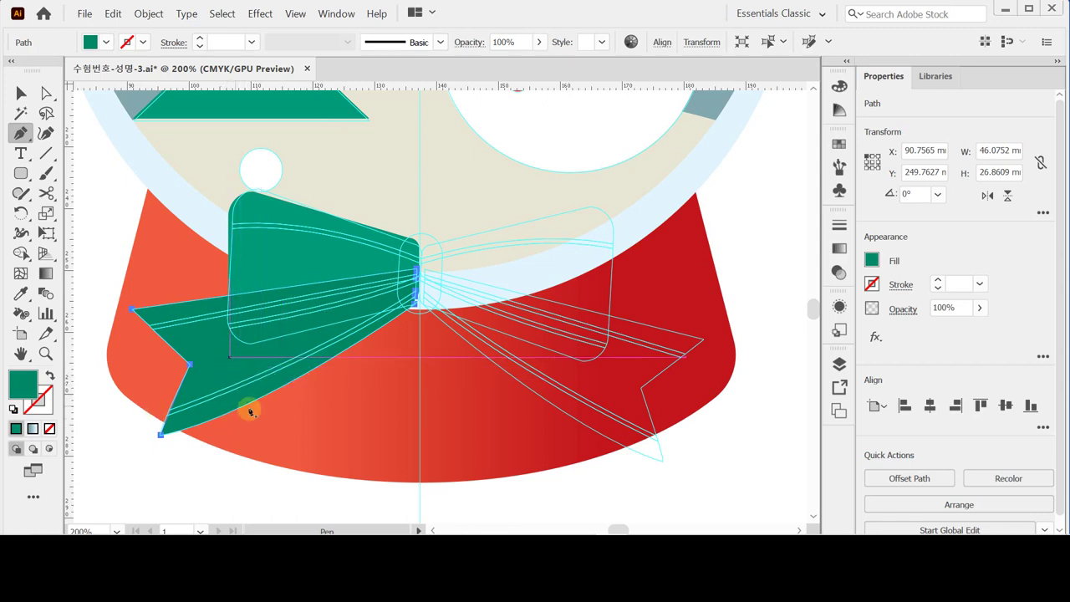
left_click(360, 381, "ctrl")
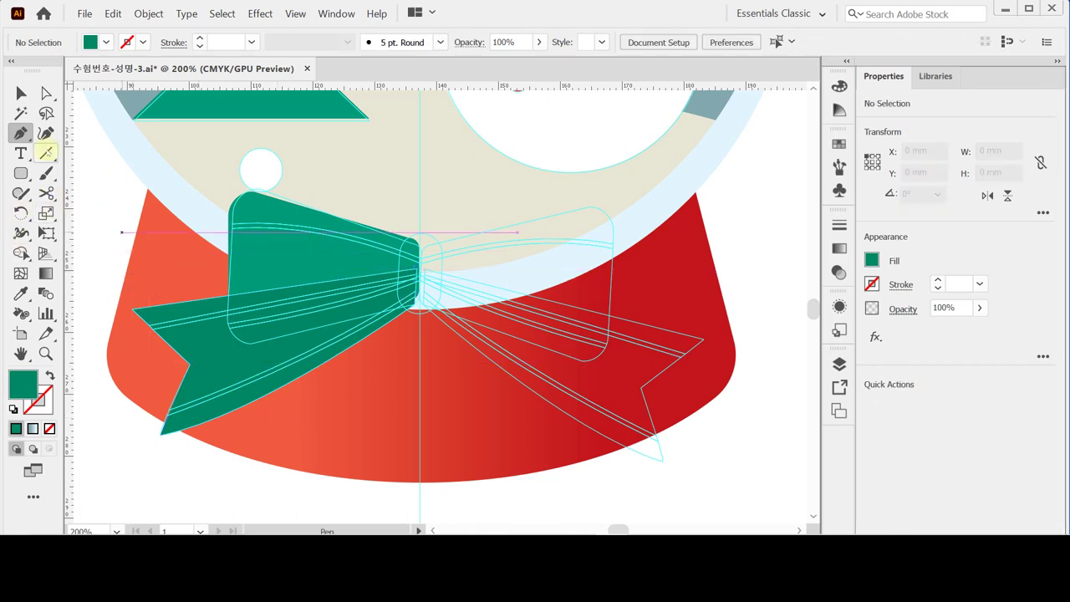
Draw an open curved line across the upper part of the left ribbon tail and nudge its inner endpoint up onto the guide outline.
left_click(132, 333)
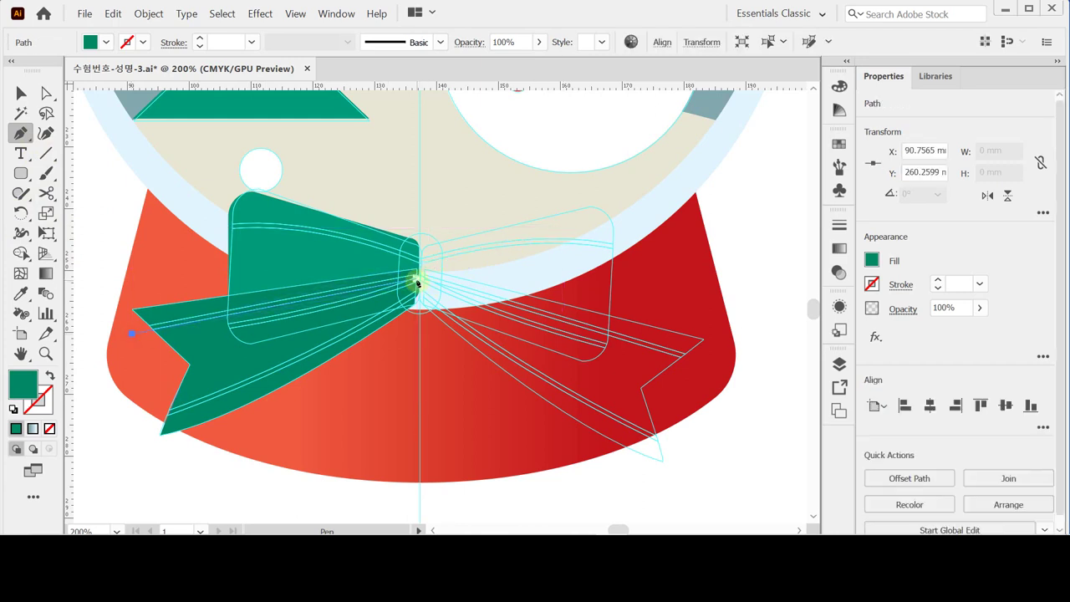
left_click_drag(418, 284, 520, 244)
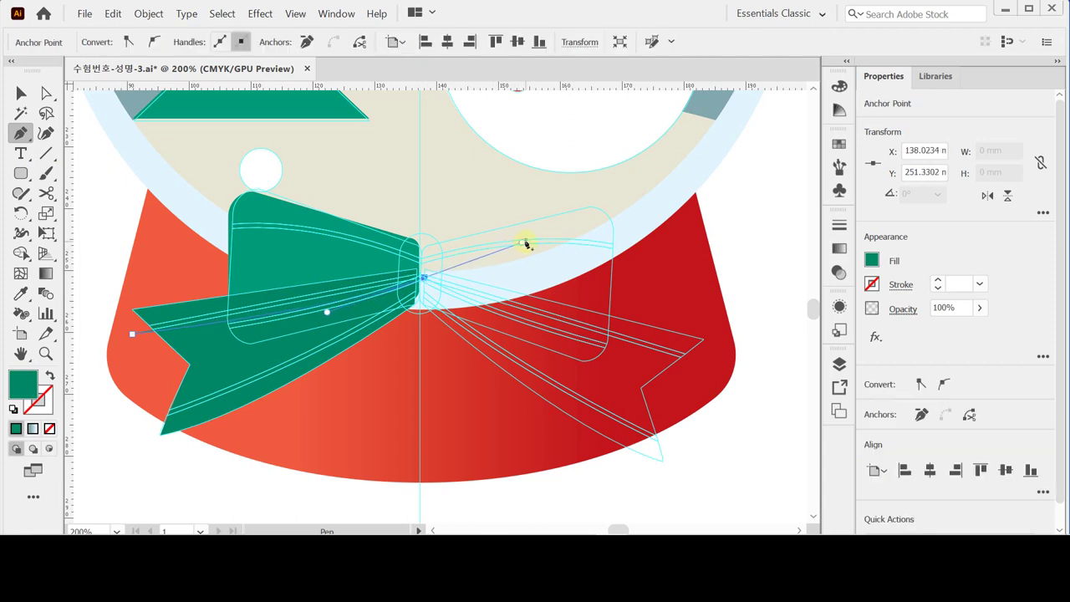
key("Up")
key("Up")
key("Up")
key("Up")
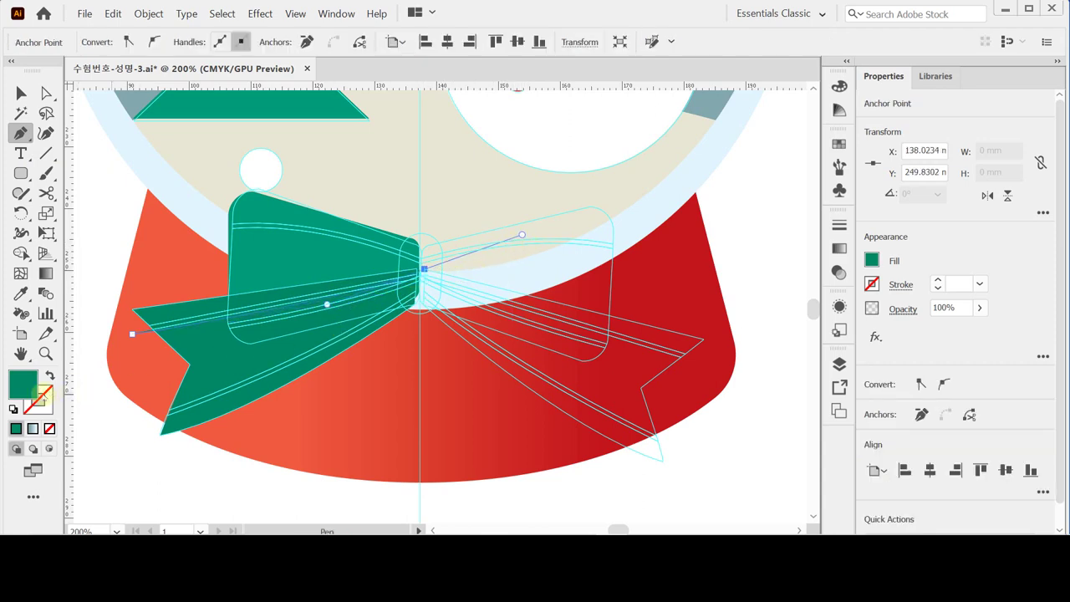
Give the curved line no fill and a 2 pt black stroke.
left_click(13, 410)
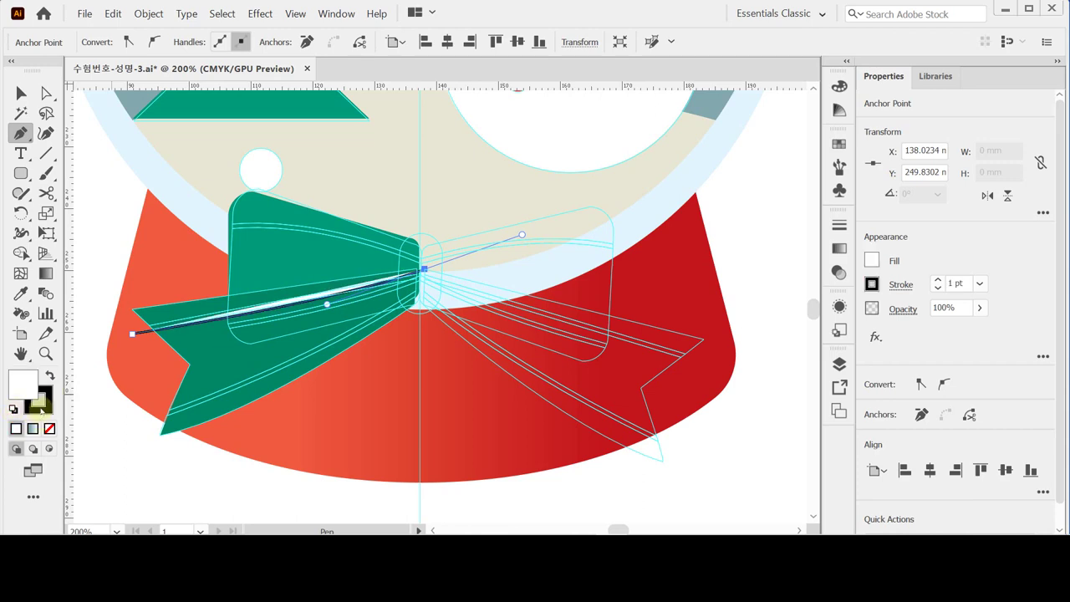
left_click(49, 429)
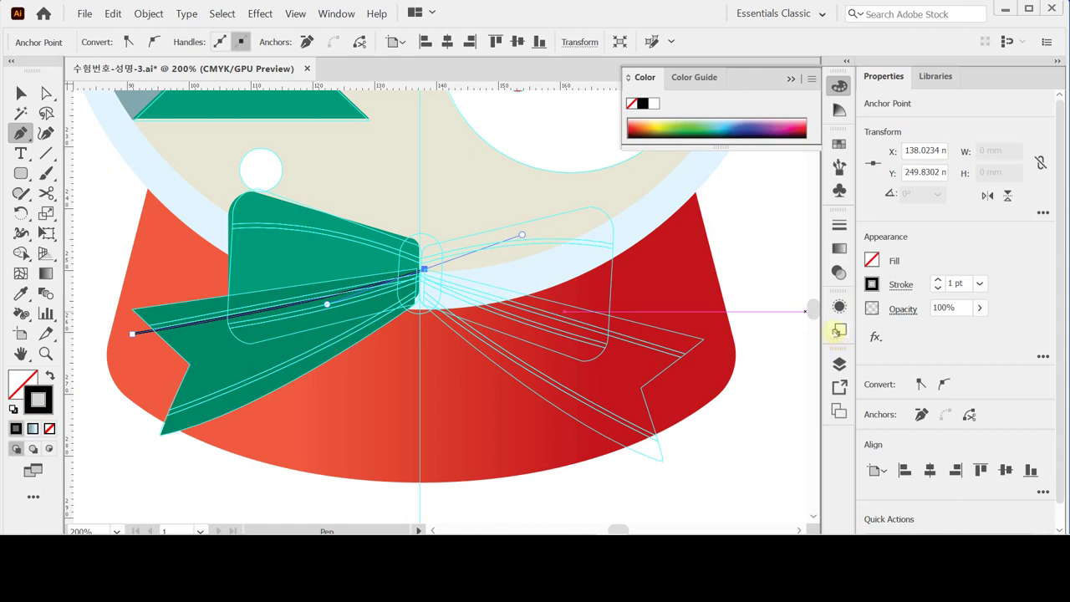
left_click(937, 280)
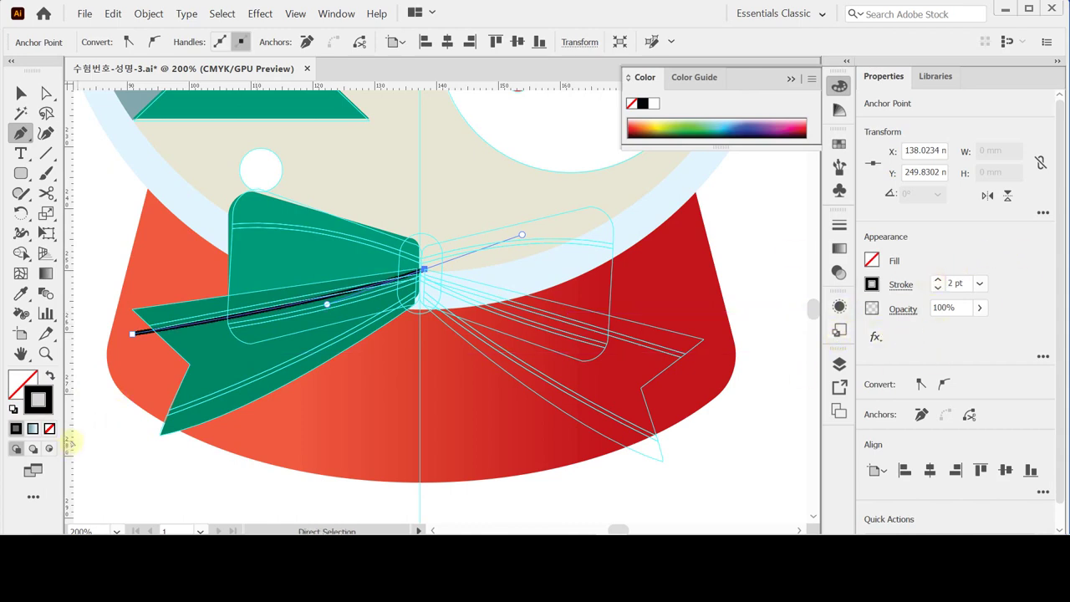
Draw a second 2 pt curved line along the ribbon tail's lower edge and colour both lines' strokes light green.
left_click(114, 460, "ctrl")
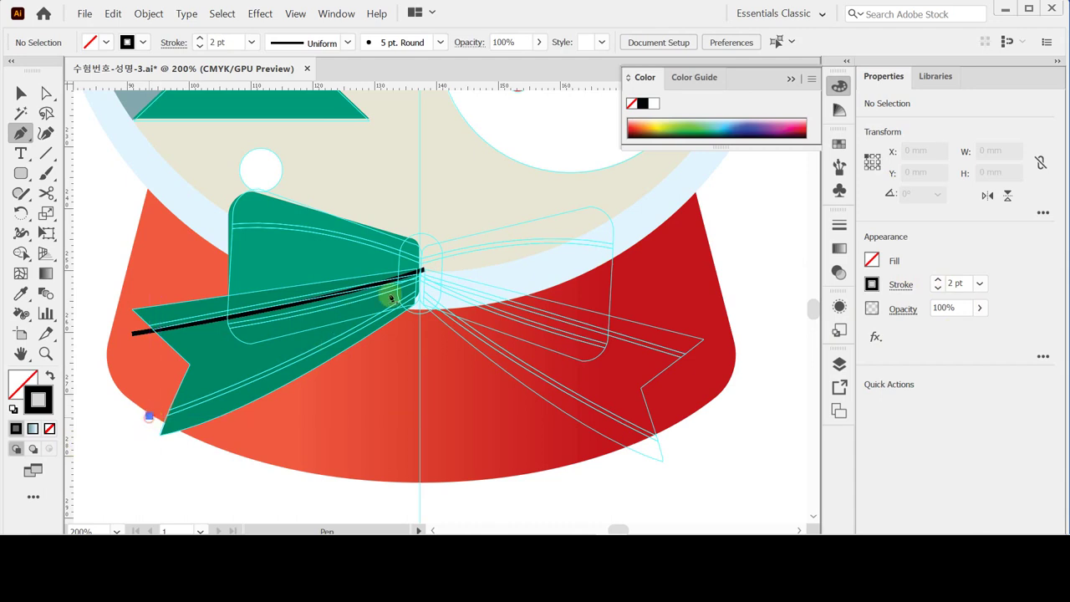
key("ctrl+z")
left_click_drag(426, 284, 508, 208)
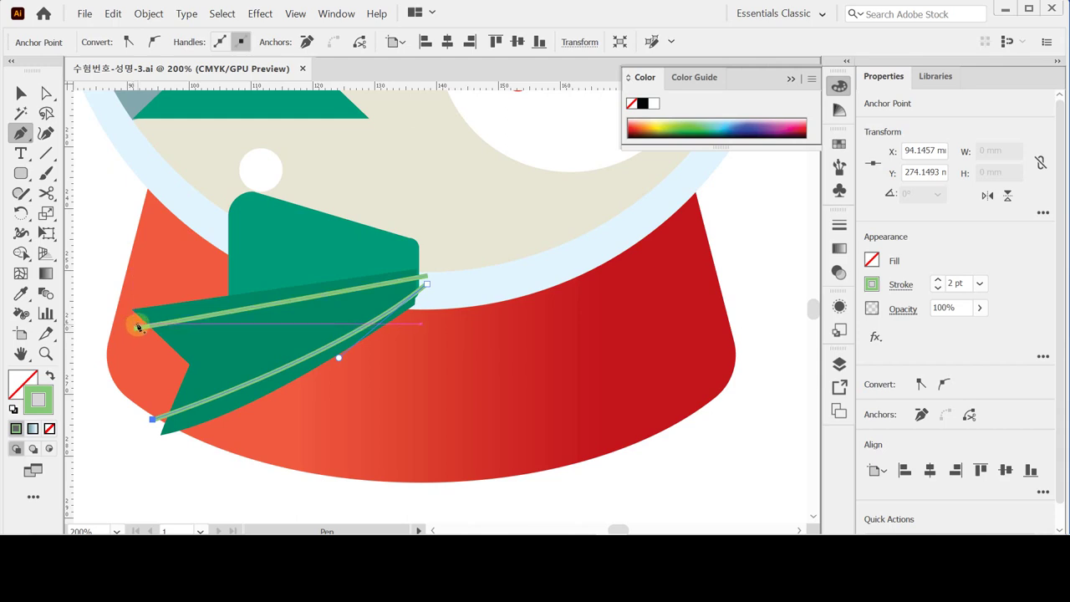
Convert the strokes of both light green lines on the ribbon tail to filled shapes with Outline Stroke.
key("v")
left_click(306, 339)
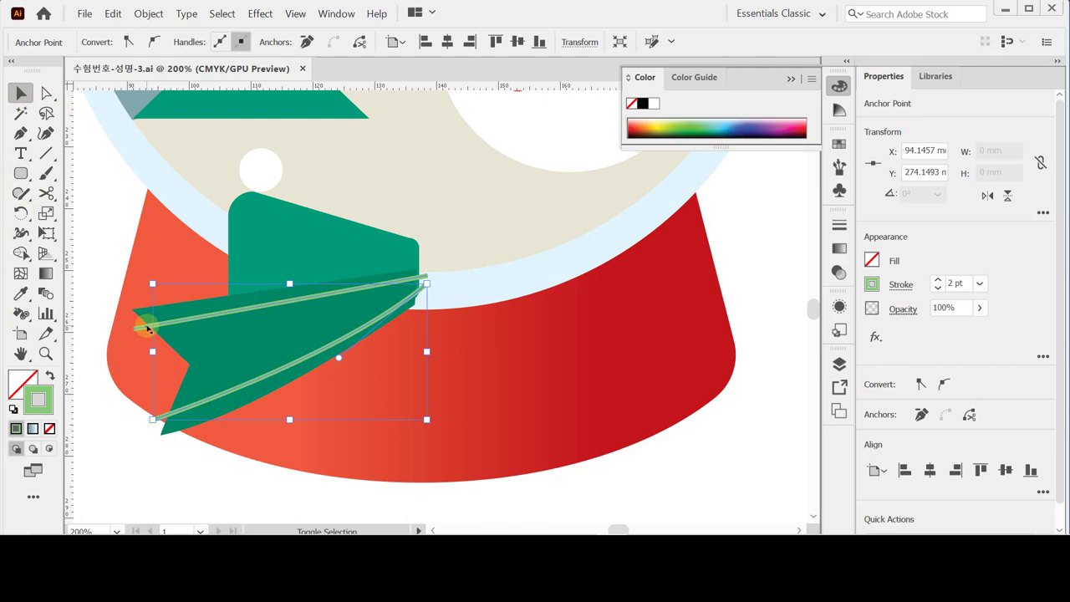
left_click(138, 326)
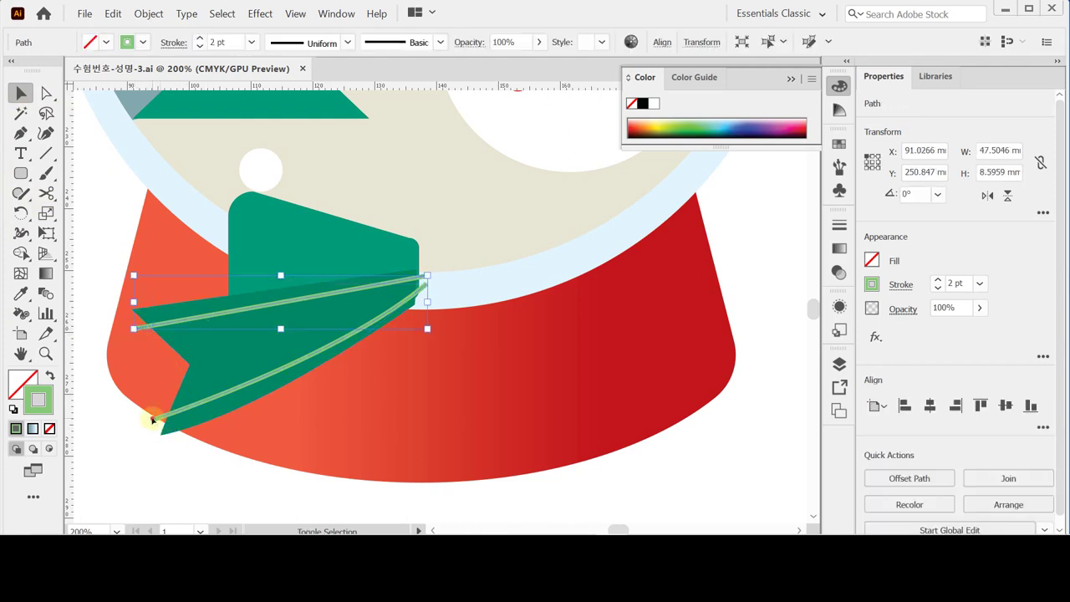
left_click(153, 420, "shift")
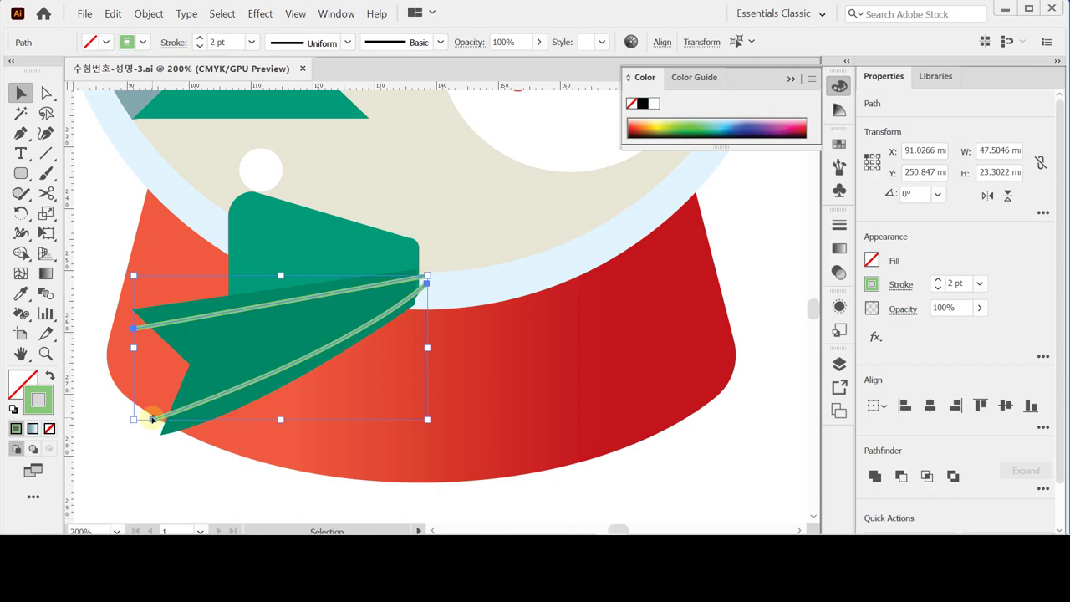
left_click(148, 13)
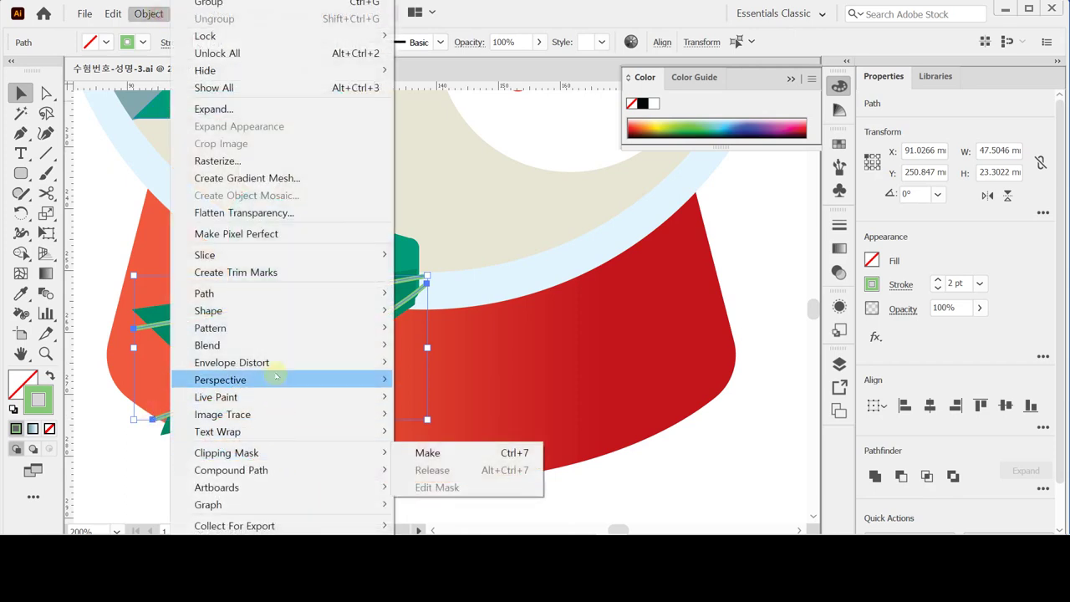
mouse_move(334, 293)
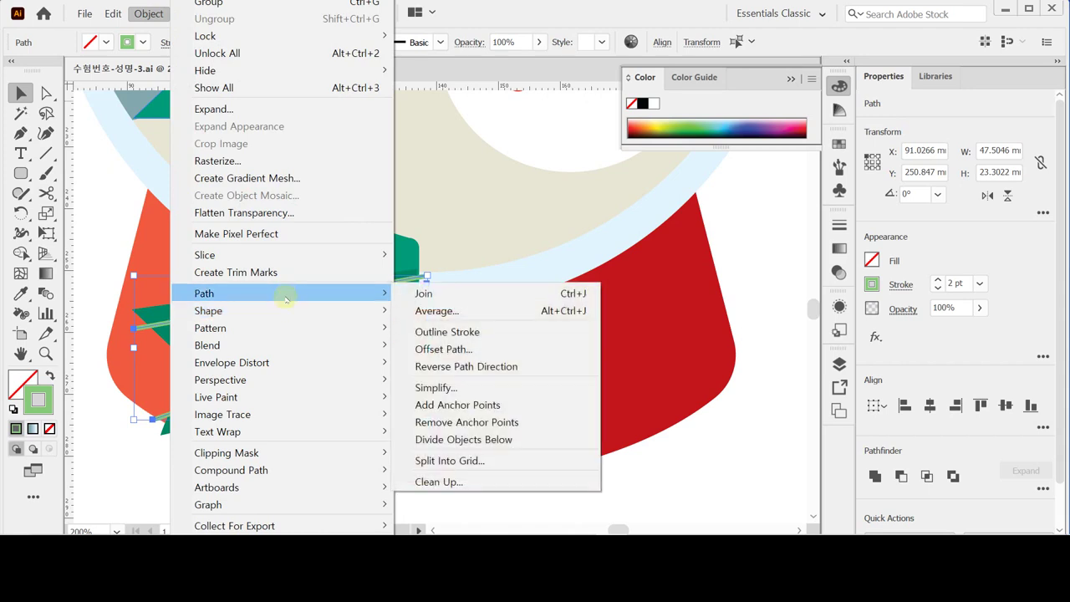
left_click(433, 332)
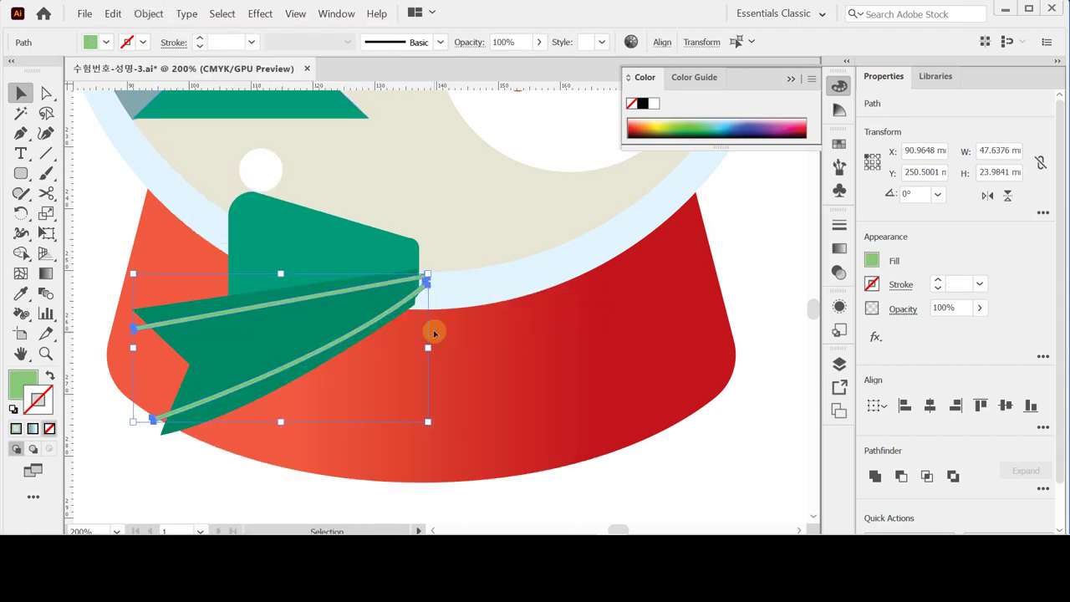
Divide the ribbon tail and its two light green stripes into separate pieces with Pathfinder Divide.
left_click(313, 329, "shift")
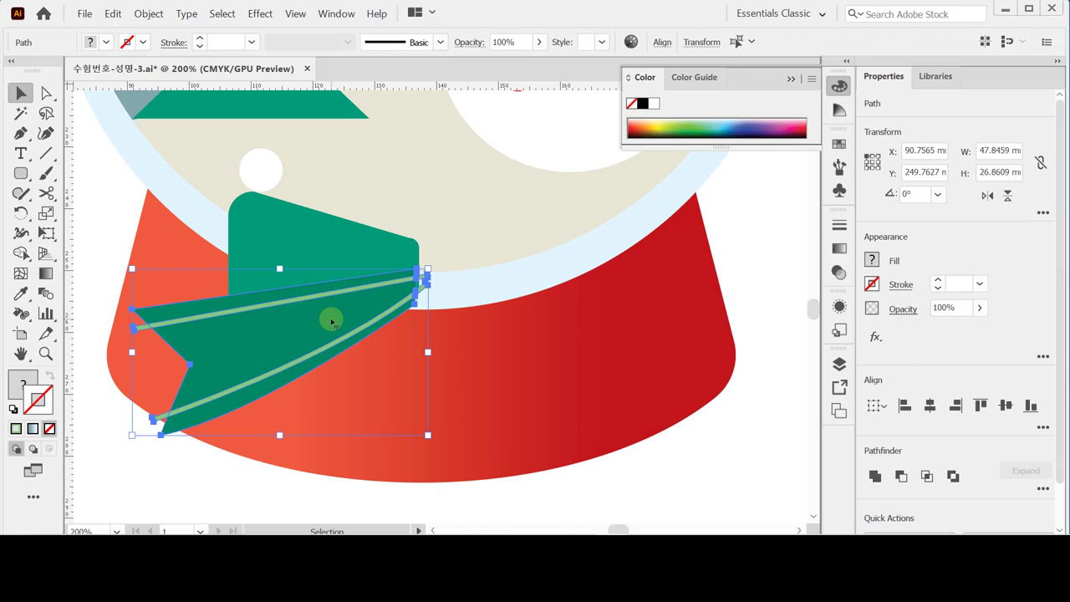
left_click(1044, 489)
left_click(876, 466)
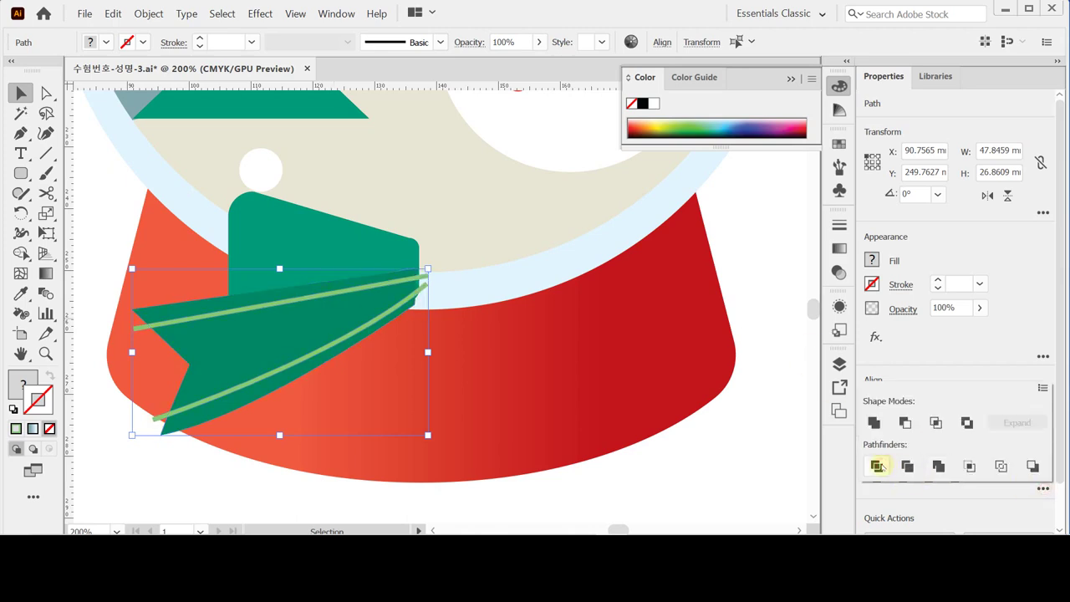
Isolate the divided tail group, delete the four stripe ends protruding beyond the ribbon tail, and exit isolation mode.
double_click(209, 338)
left_click(216, 343)
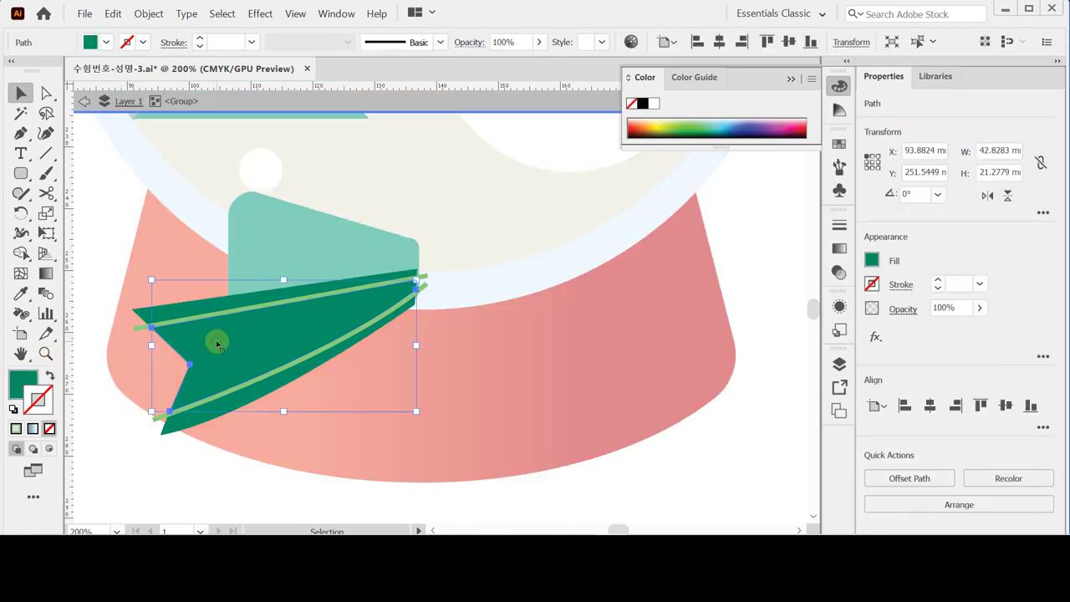
left_click(140, 328)
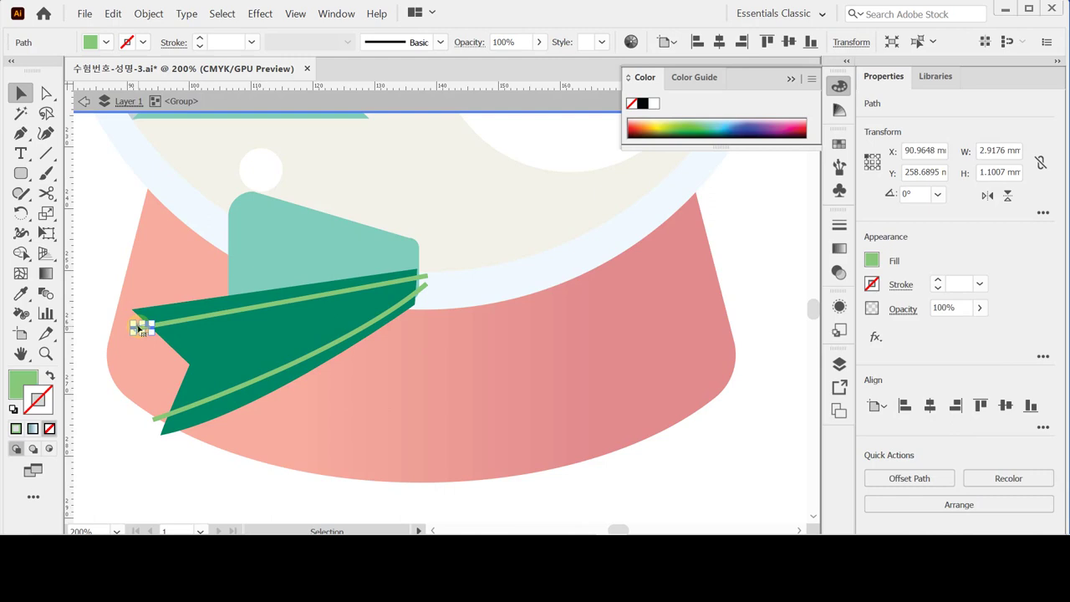
left_click(157, 415, "shift")
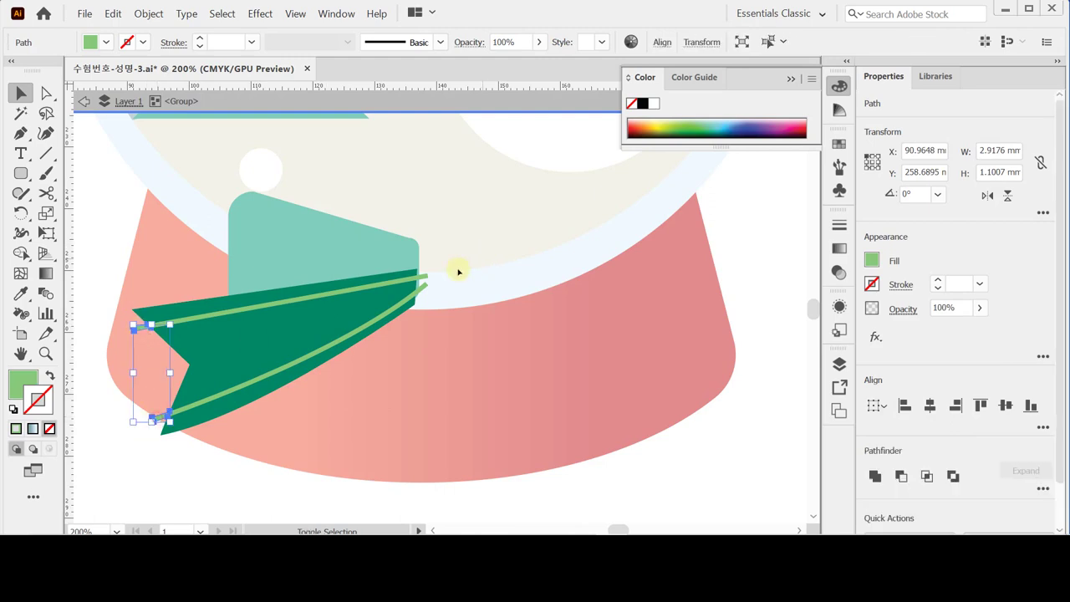
left_click(418, 281, "shift")
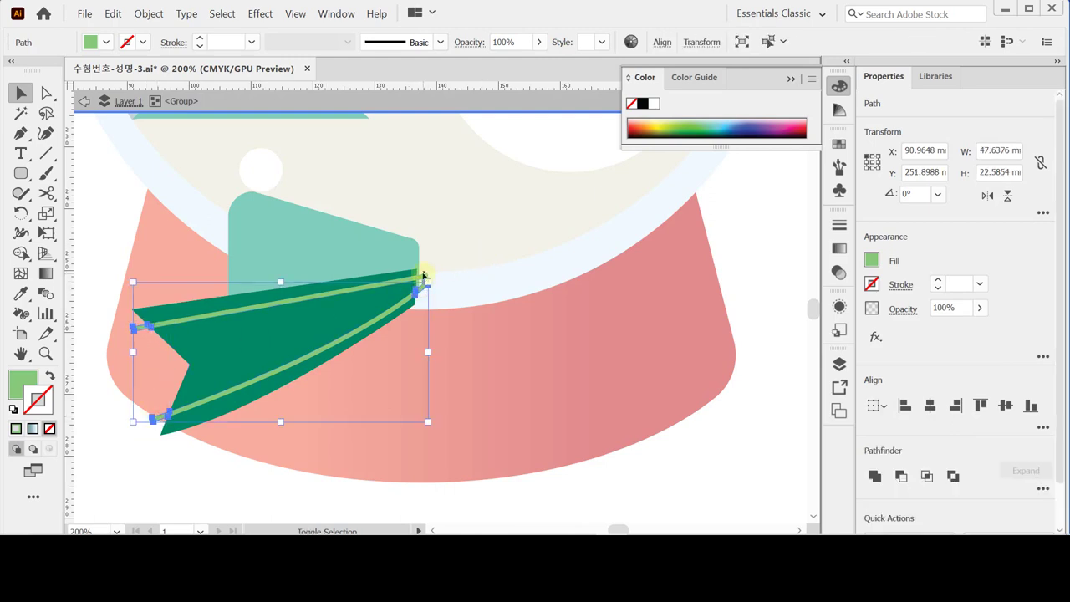
left_click(422, 275, "shift")
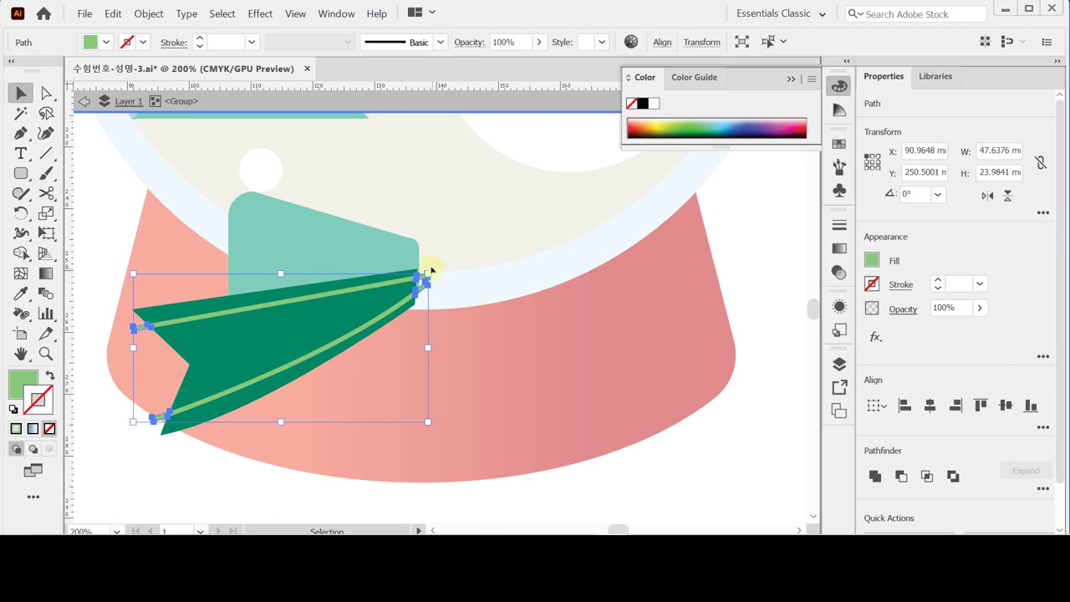
left_click(430, 266)
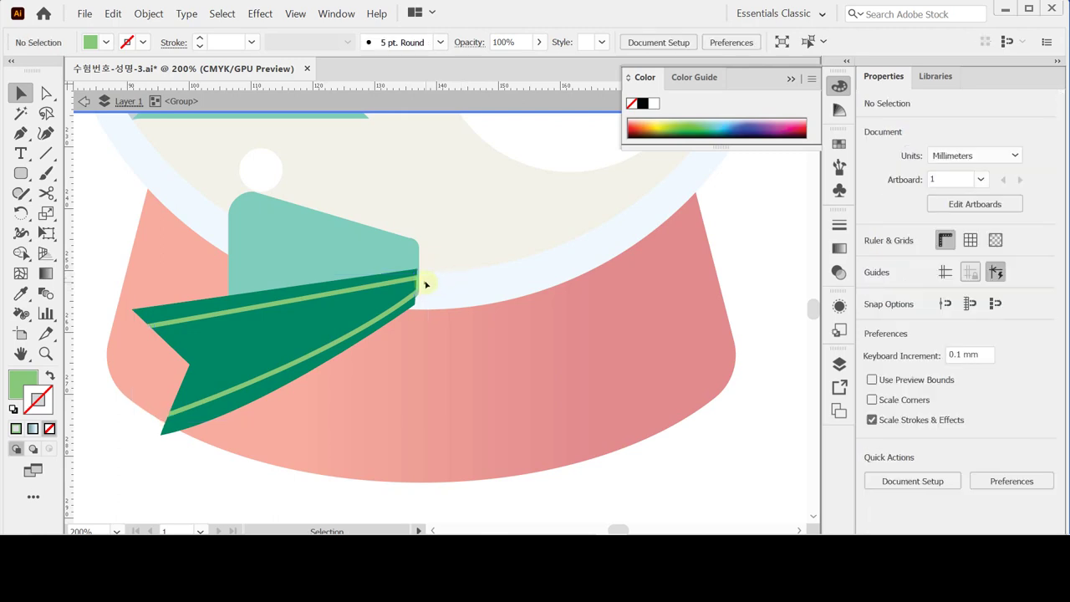
double_click(425, 285)
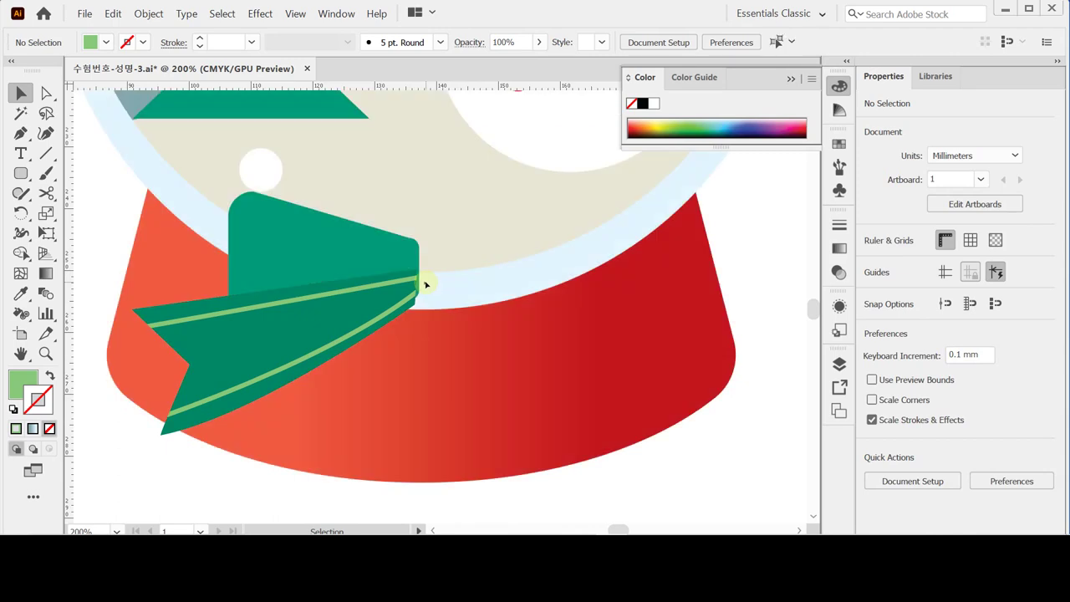
Send the striped ribbon tail behind the bow's left loop and add two matching light green curved stripes to the loop.
left_click(241, 336)
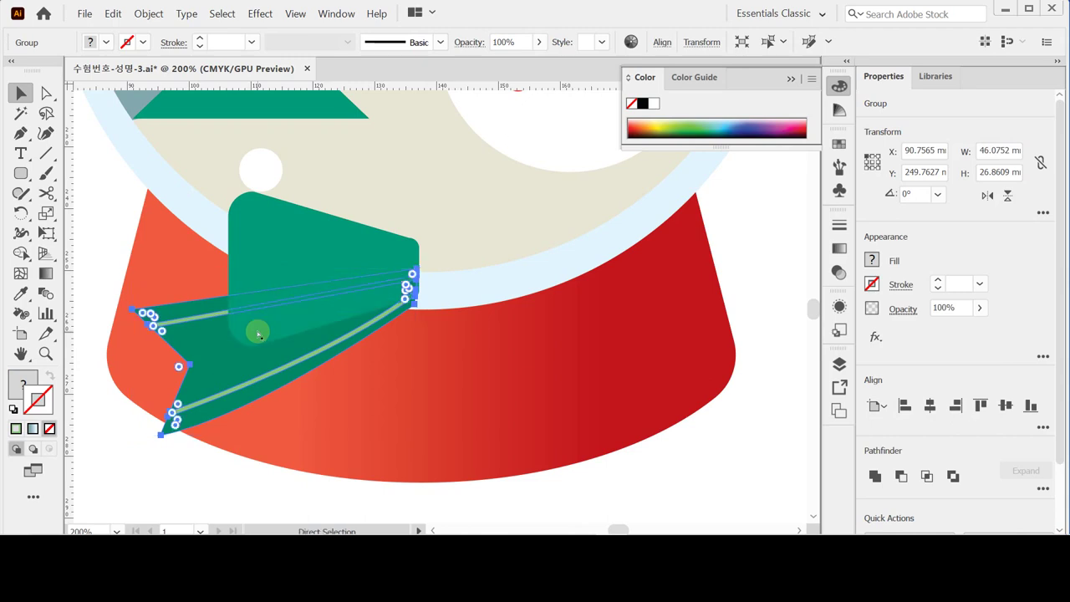
key("v")
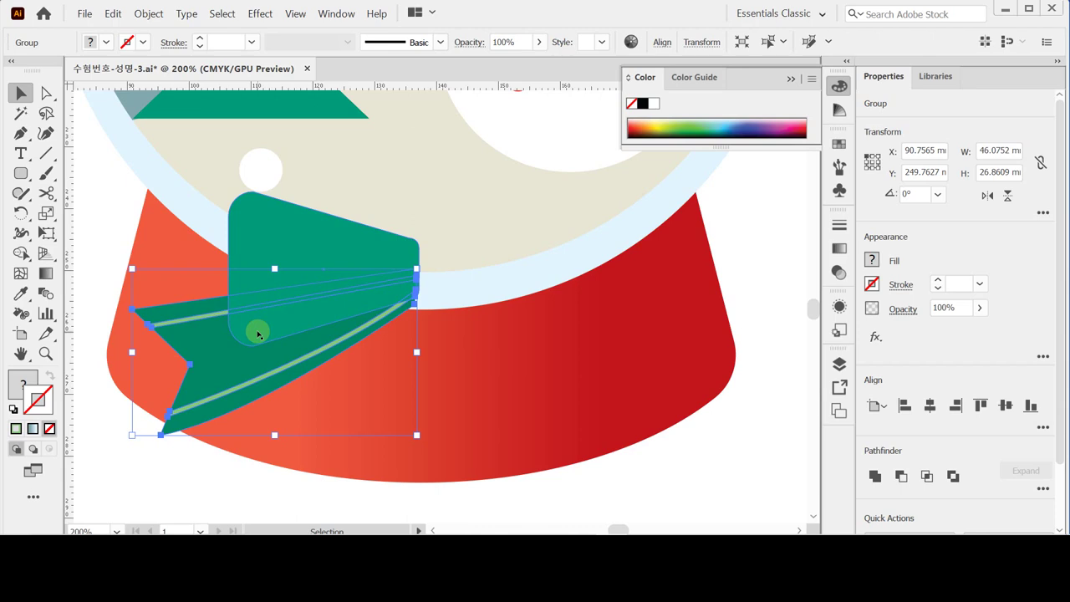
key("ctrl+shift+a")
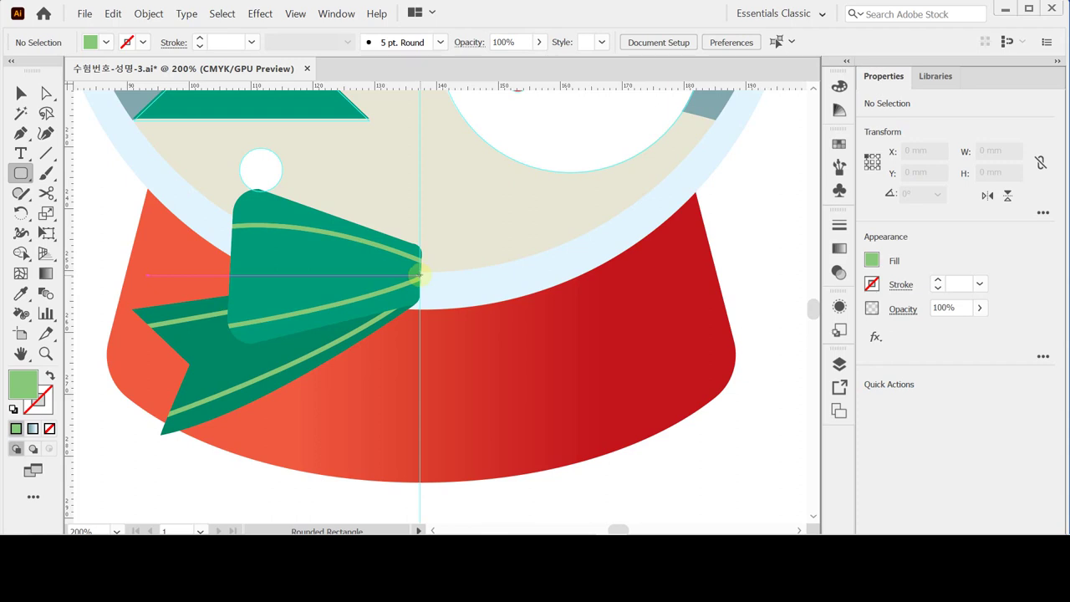
Create a light green 7 × 13 mm rounded rectangle with a 4 mm corner radius as the bow's knot, centred on the vertical guide.
left_click(535, 269)
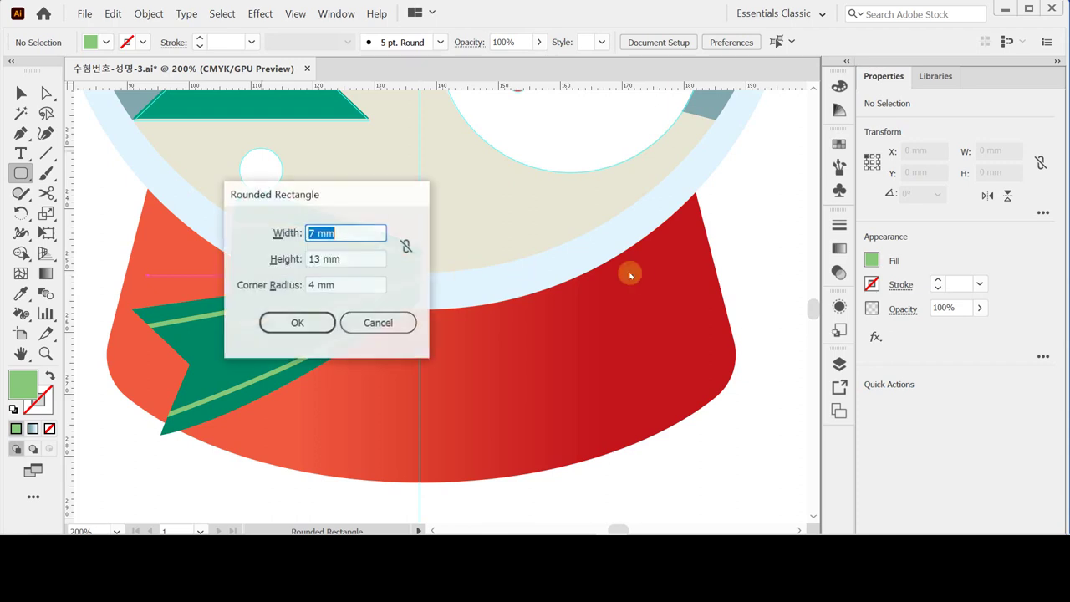
left_click_drag(279, 194, 582, 177)
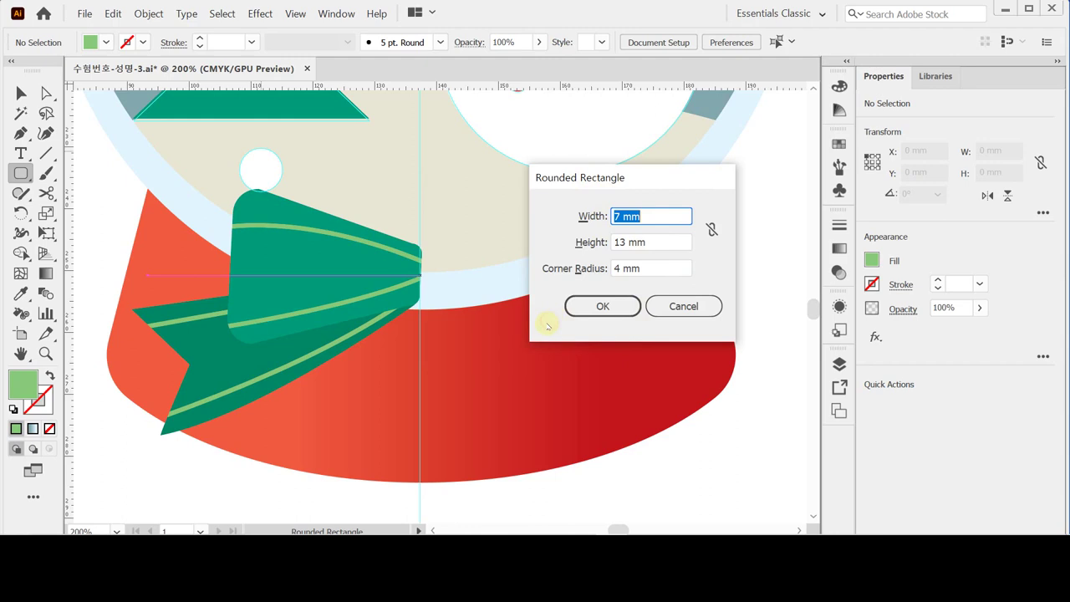
left_click(591, 309)
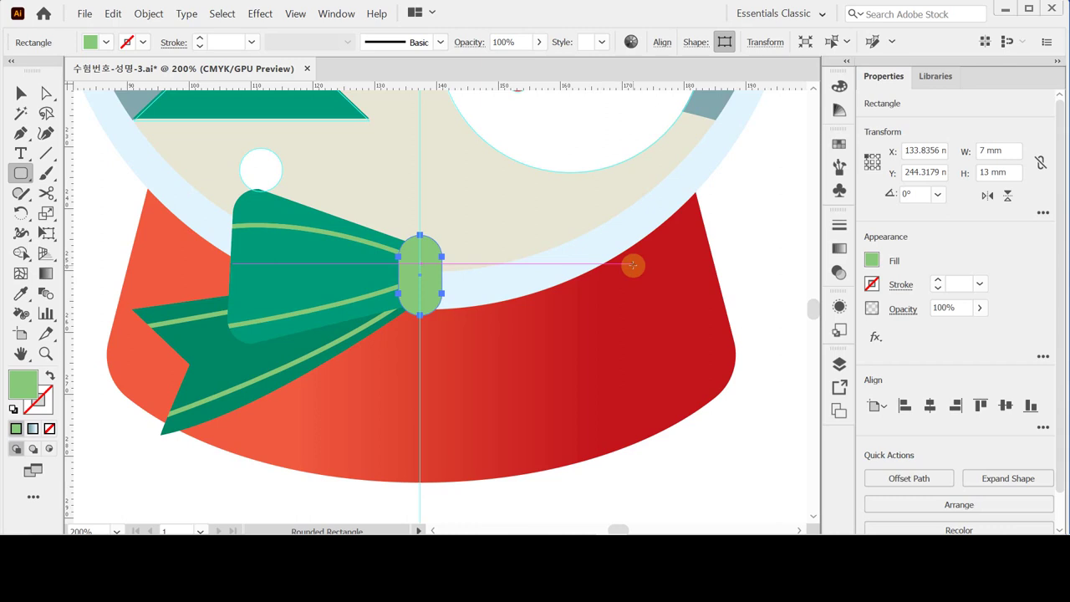
key("v")
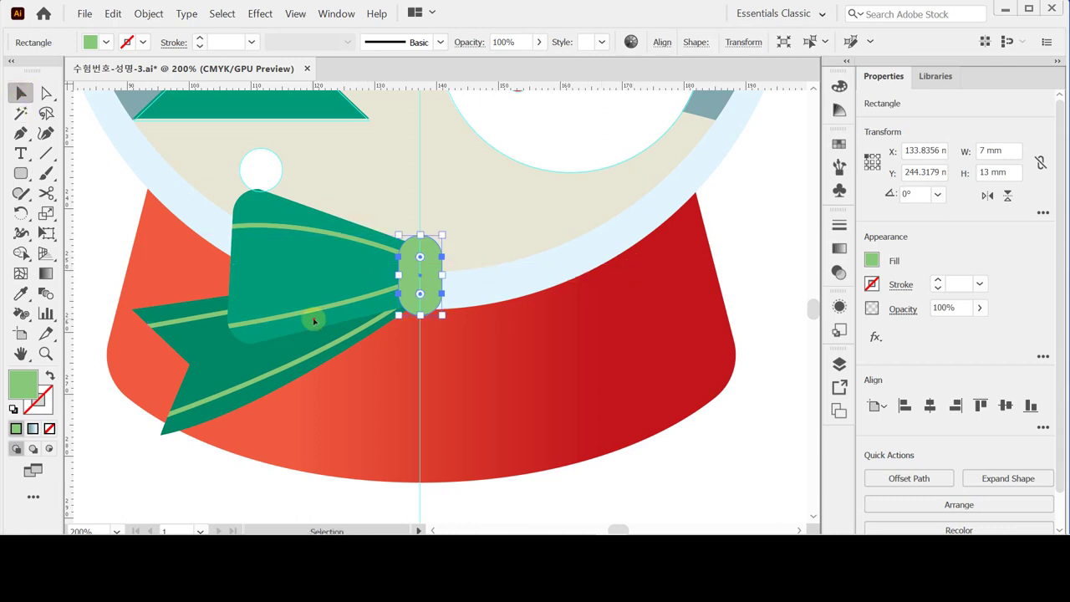
key("ctrl+shift+a")
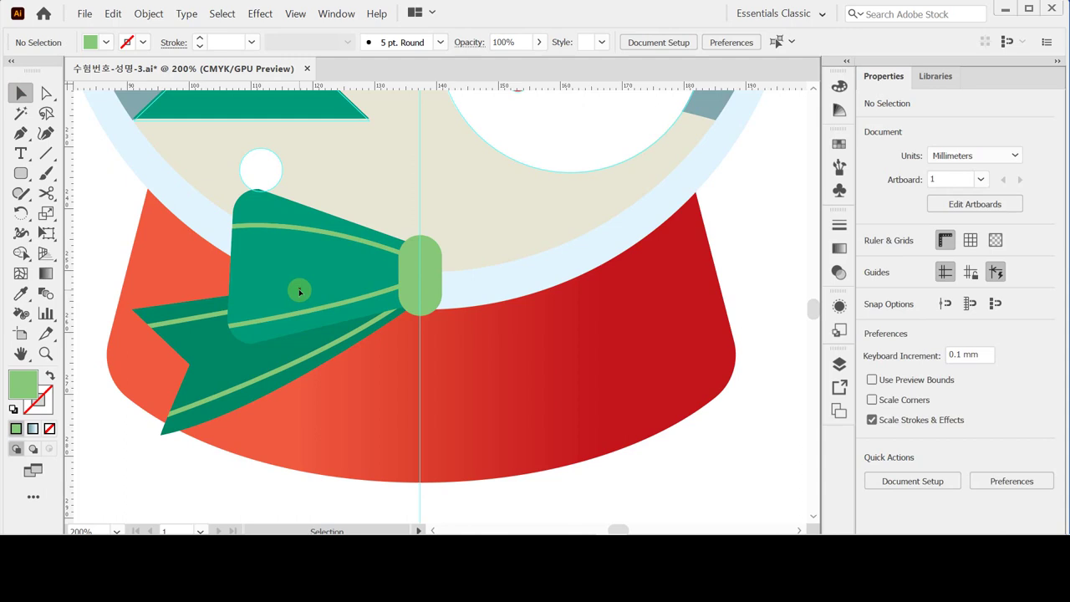
Reflect a copy of the striped left loop and ribbon tail vertically across the centre guide and save the file.
left_click(299, 291)
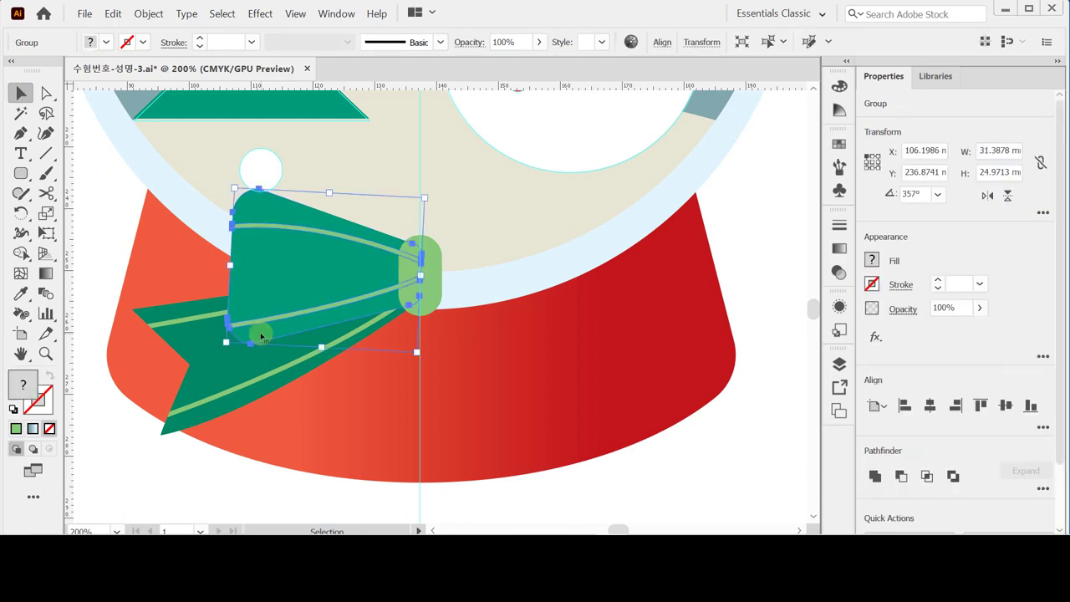
left_click(239, 389, "shift")
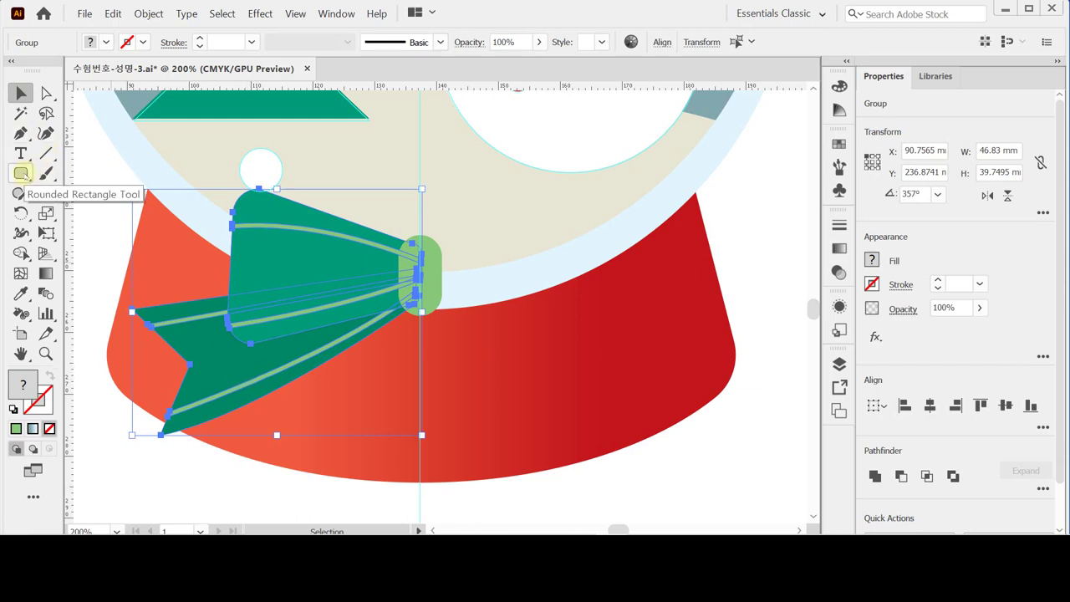
left_click_drag(22, 213, 63, 232)
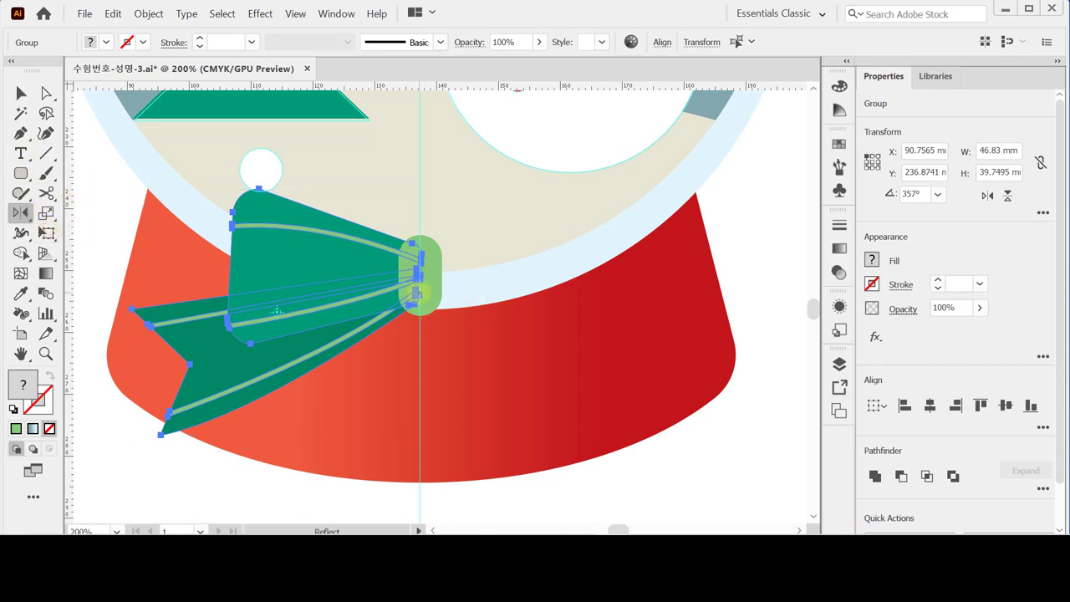
left_click(417, 294, "alt")
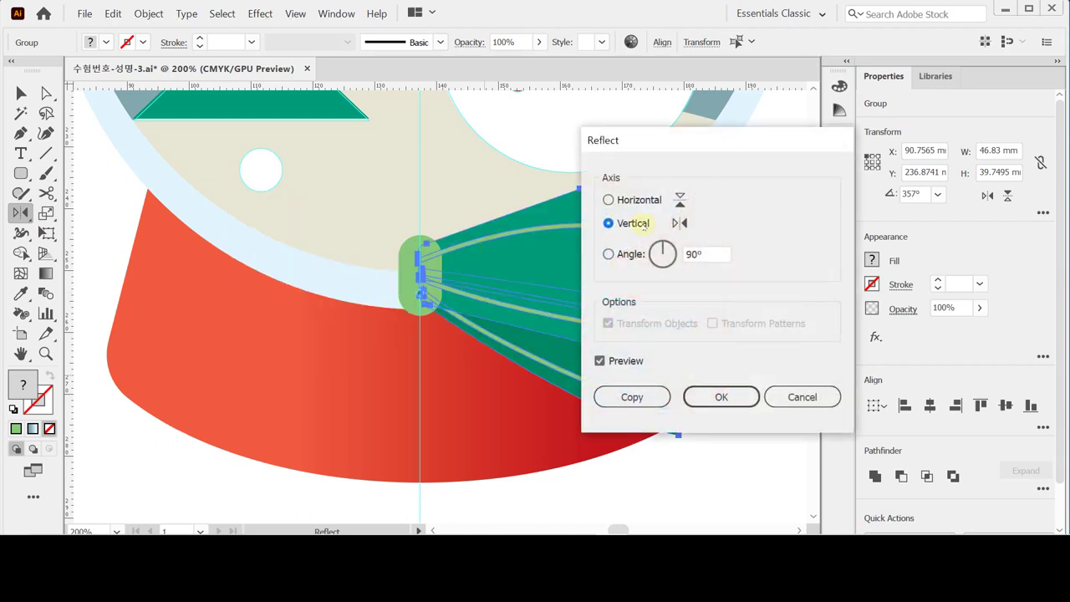
left_click(630, 398)
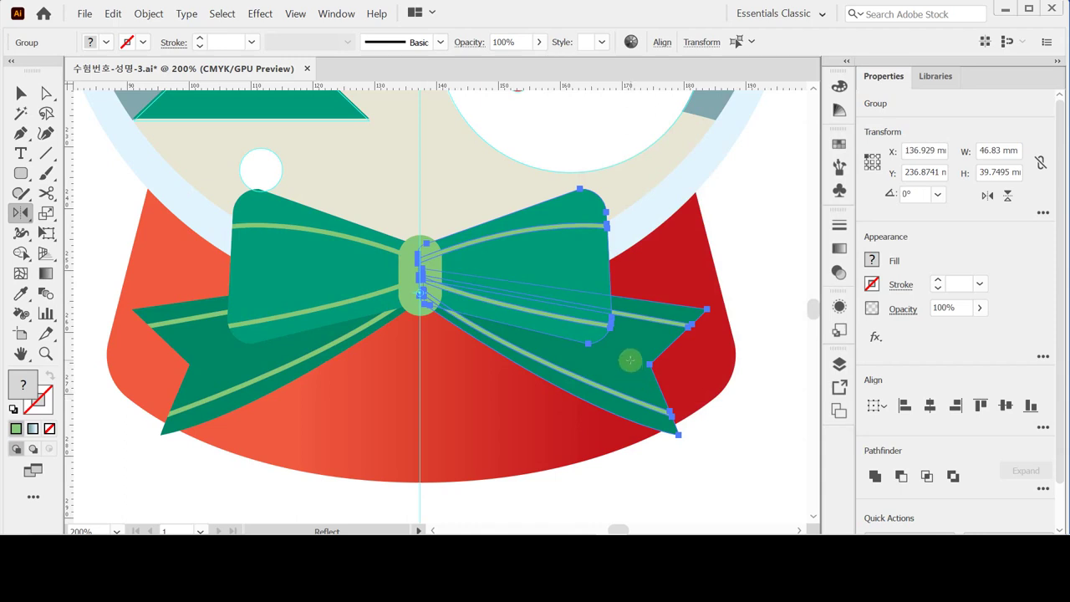
key("ctrl")
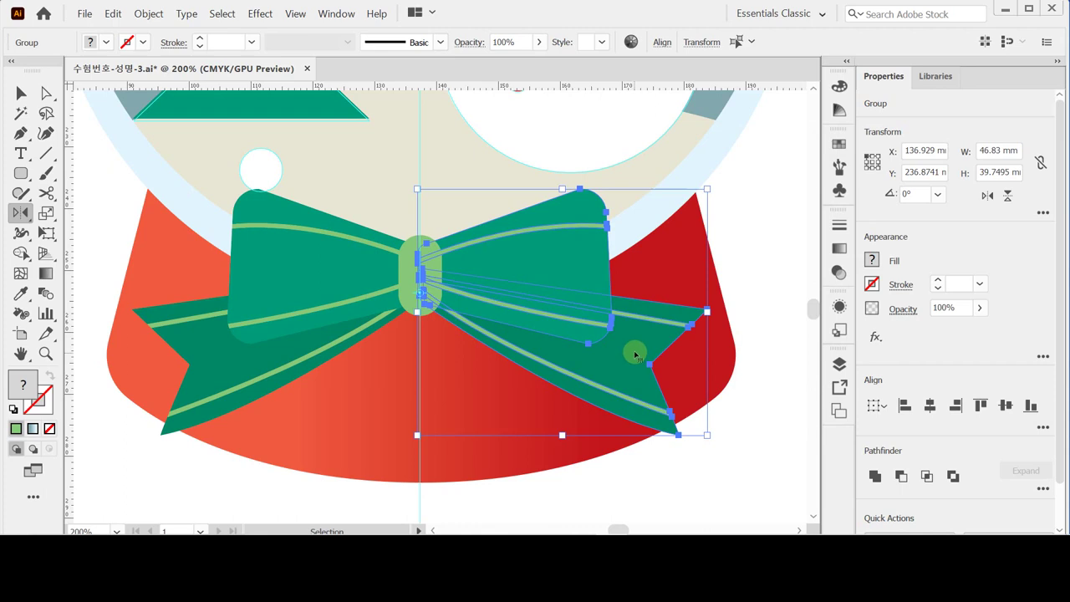
key("ctrl+s")
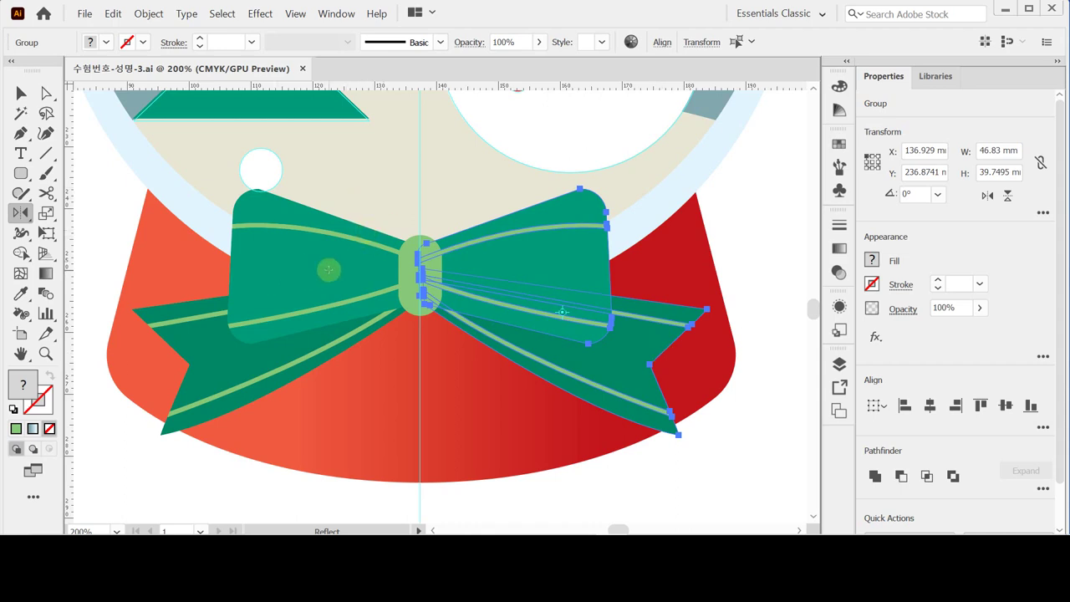
Rotate the whole bow, including both loops, both tails and the knot, by -3° and save the file.
key("v")
left_click(383, 293, "shift")
left_click(259, 376, "shift")
left_click(429, 239, "shift")
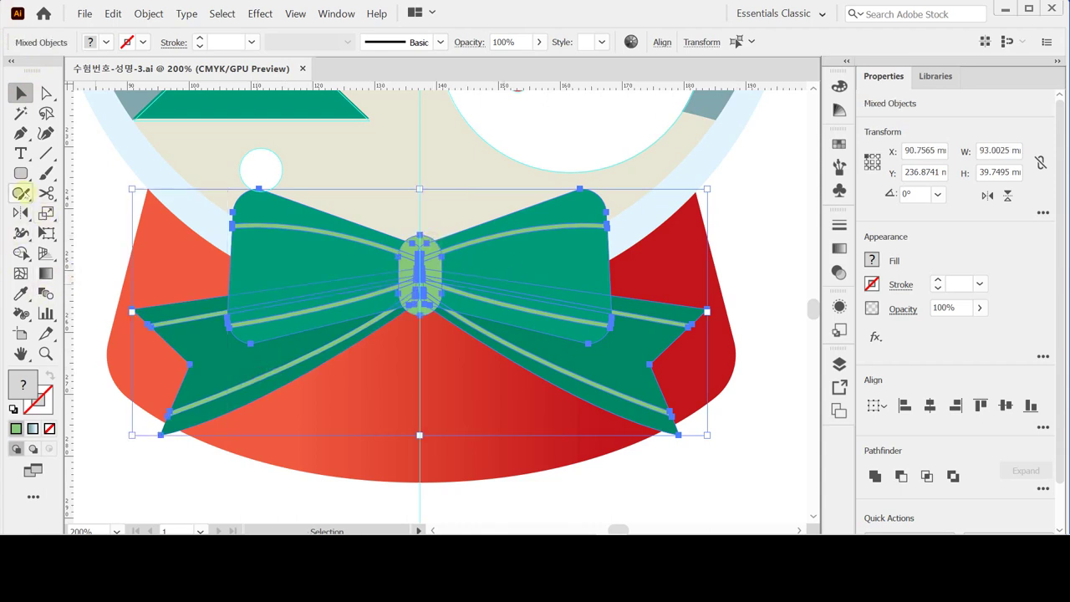
left_click(20, 209)
left_click_drag(20, 211, 52, 212)
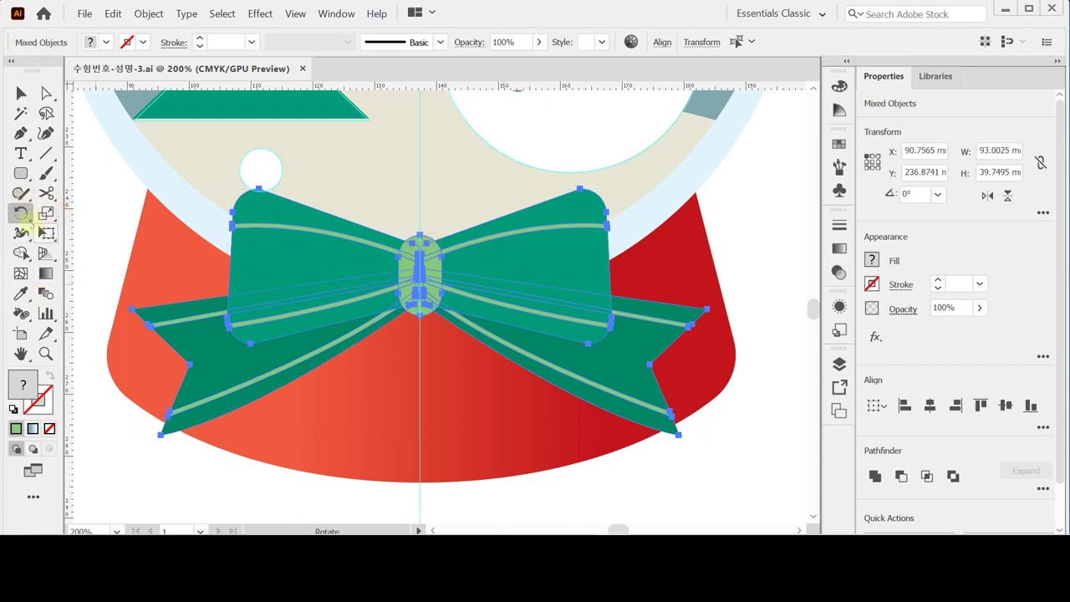
double_click(20, 213)
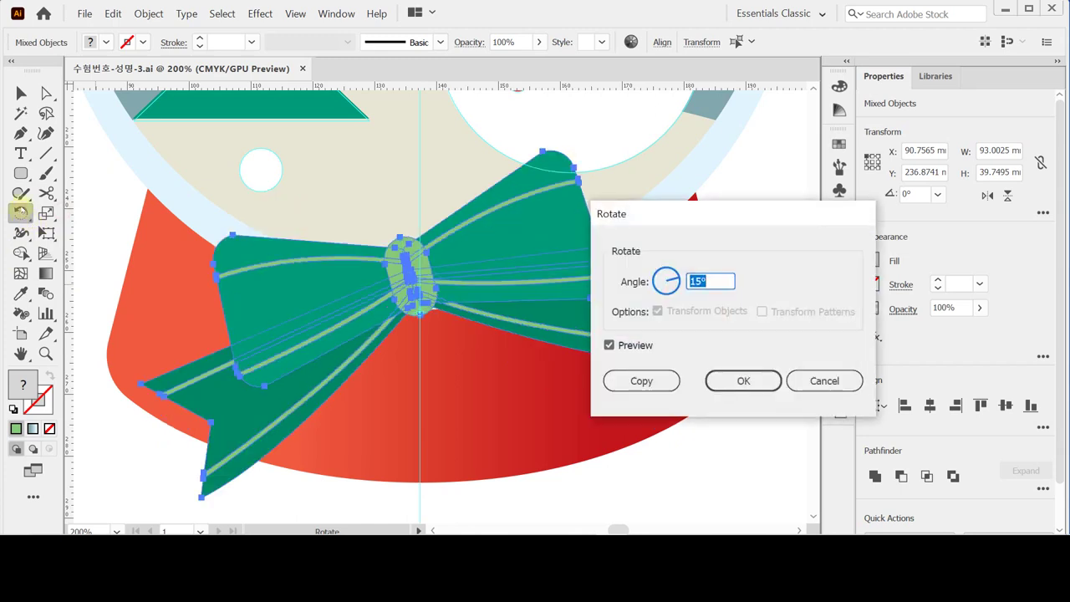
type("-3")
key("Return")
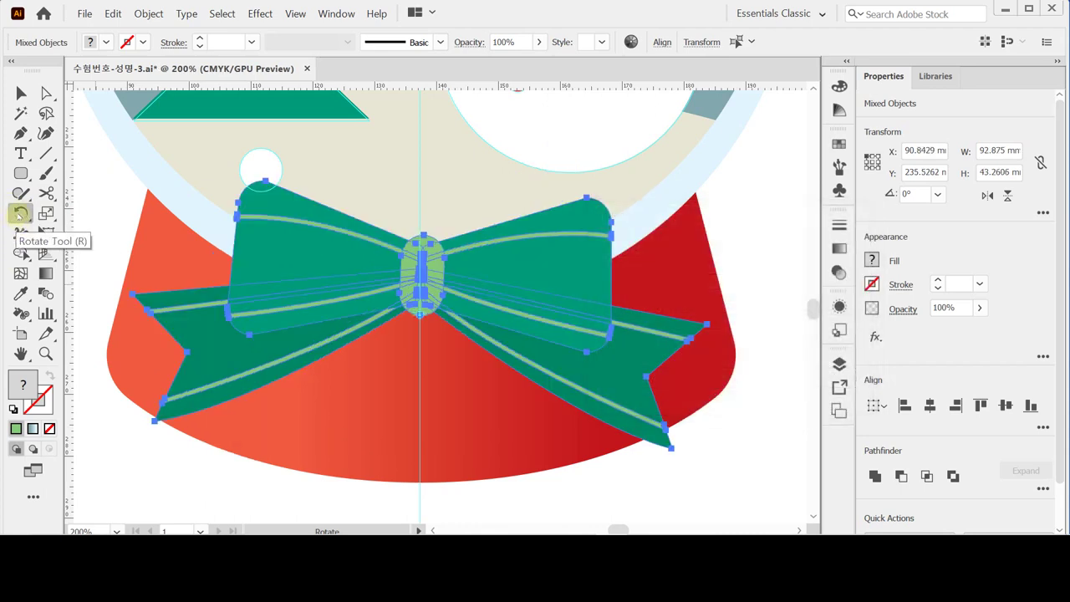
key("ctrl+s")
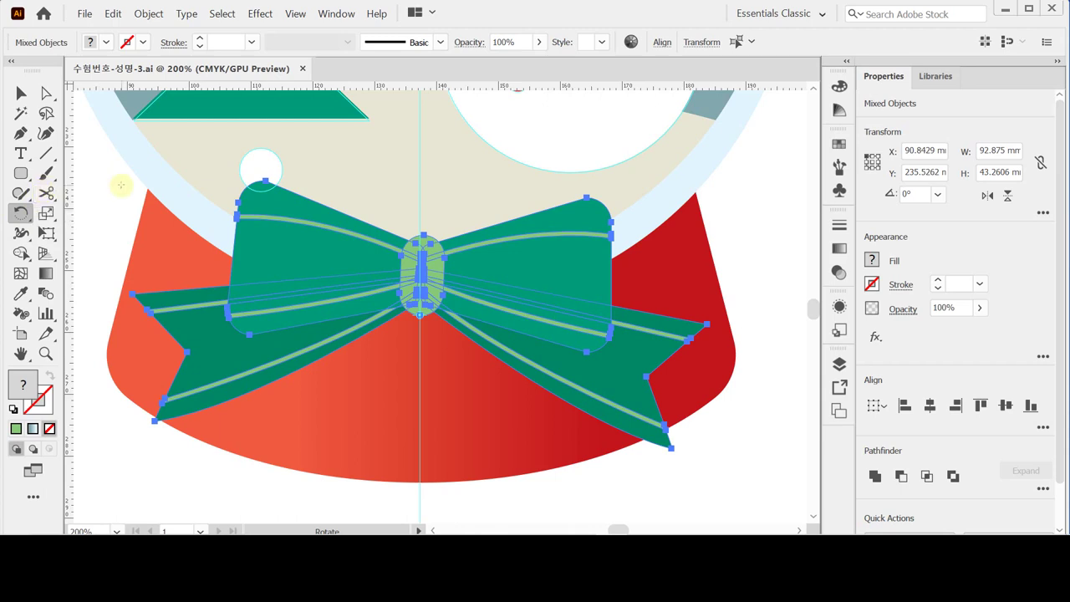
Unlock the locked globe, ground and red base shapes of the snow globe.
key("ctrl")
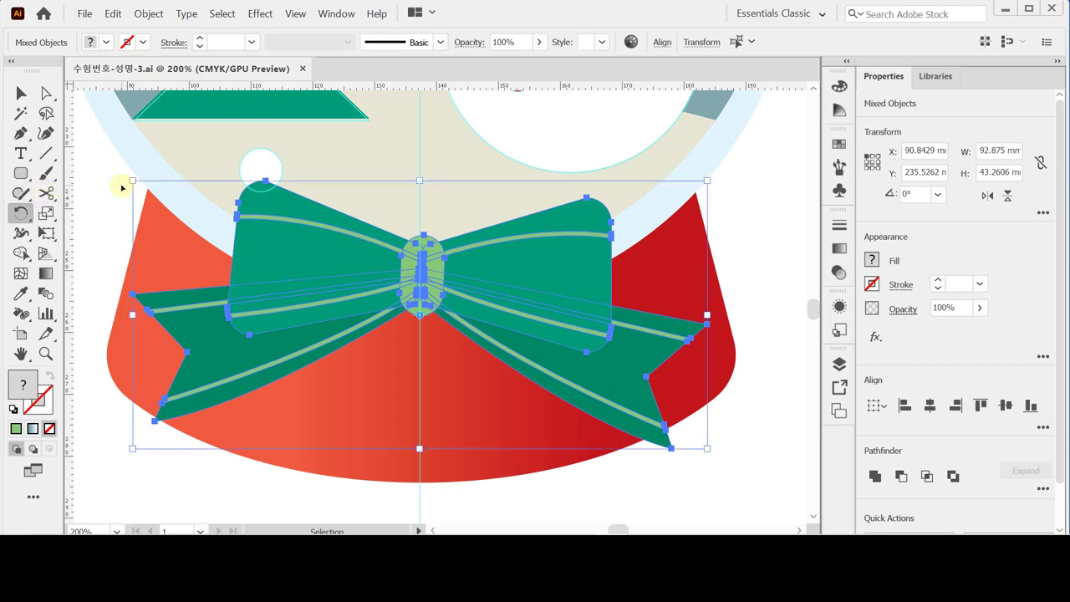
key("ctrl+minus")
key("ctrl+minus")
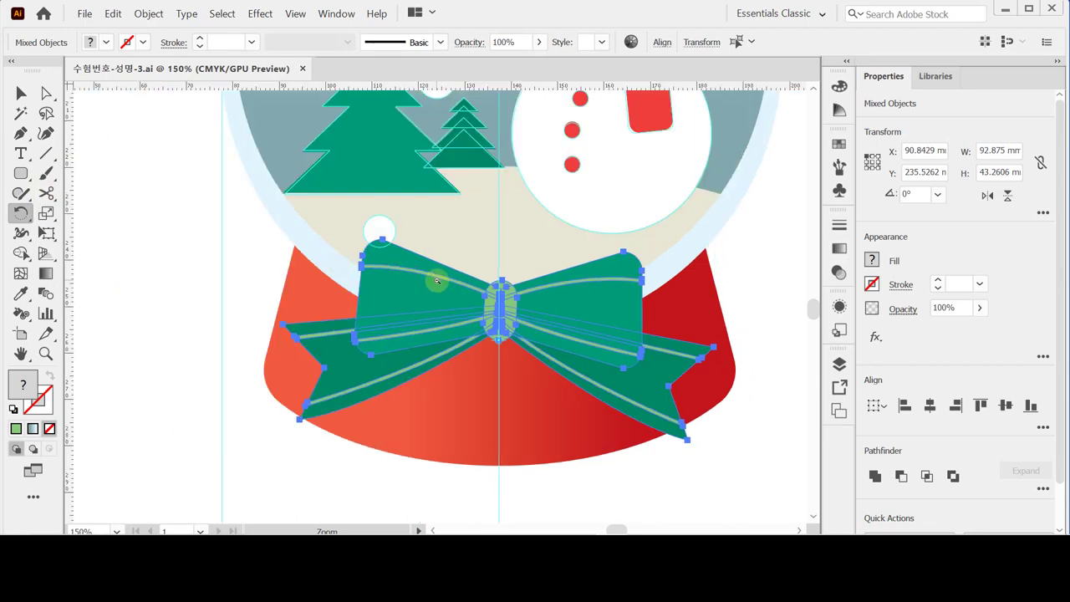
left_click_drag(438, 235, 395, 308)
key("ctrl+minus")
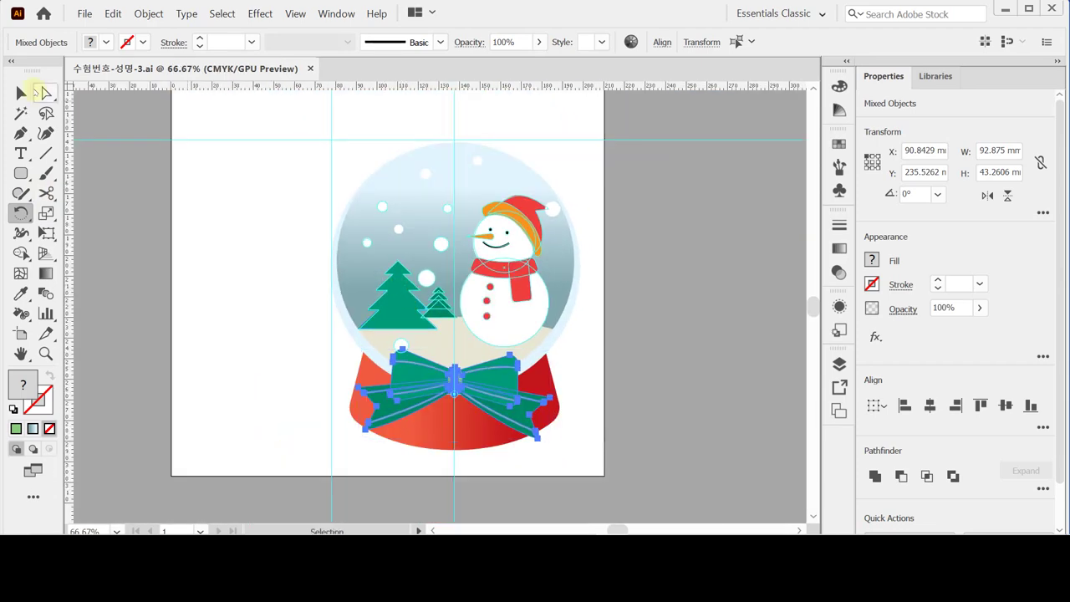
left_click(22, 93)
left_click_drag(311, 150, 594, 445)
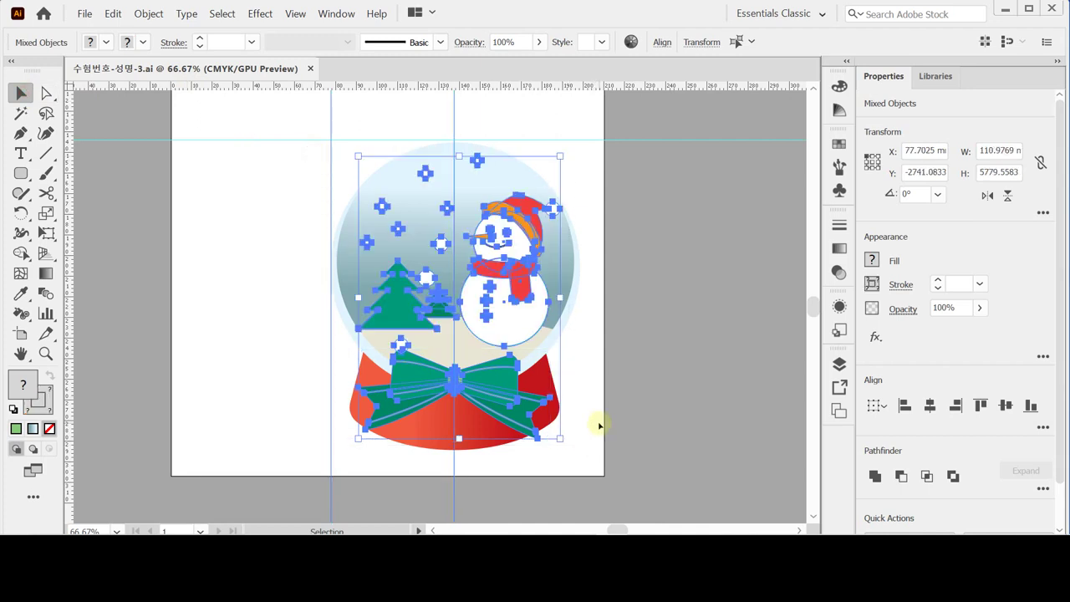
key("ctrl")
key("ctrl+z")
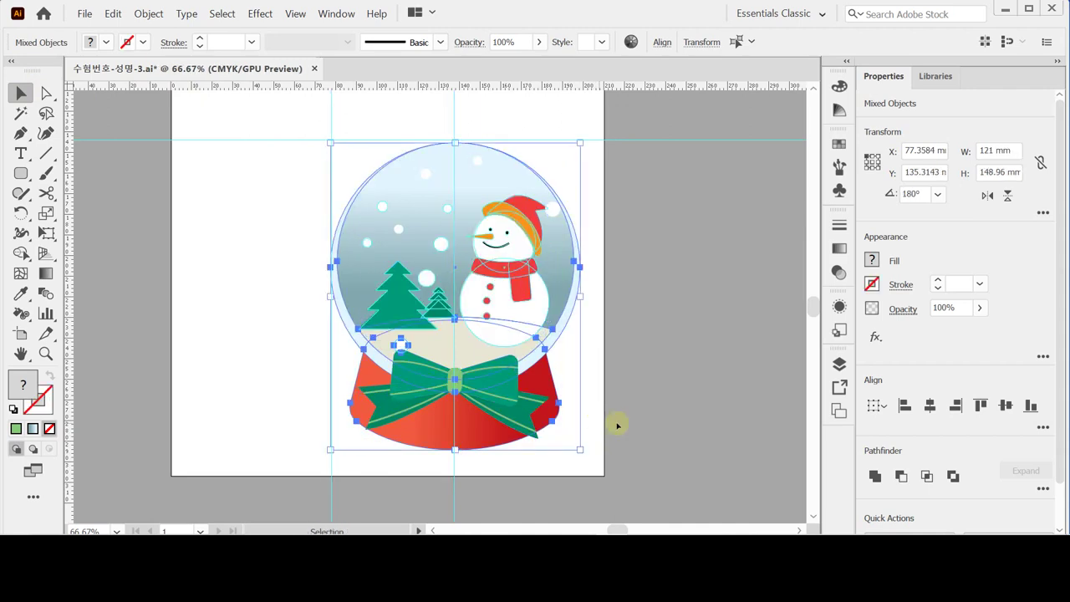
Select all of the snow globe artwork without the guides and group it.
left_click(623, 234)
left_click_drag(323, 148, 612, 445)
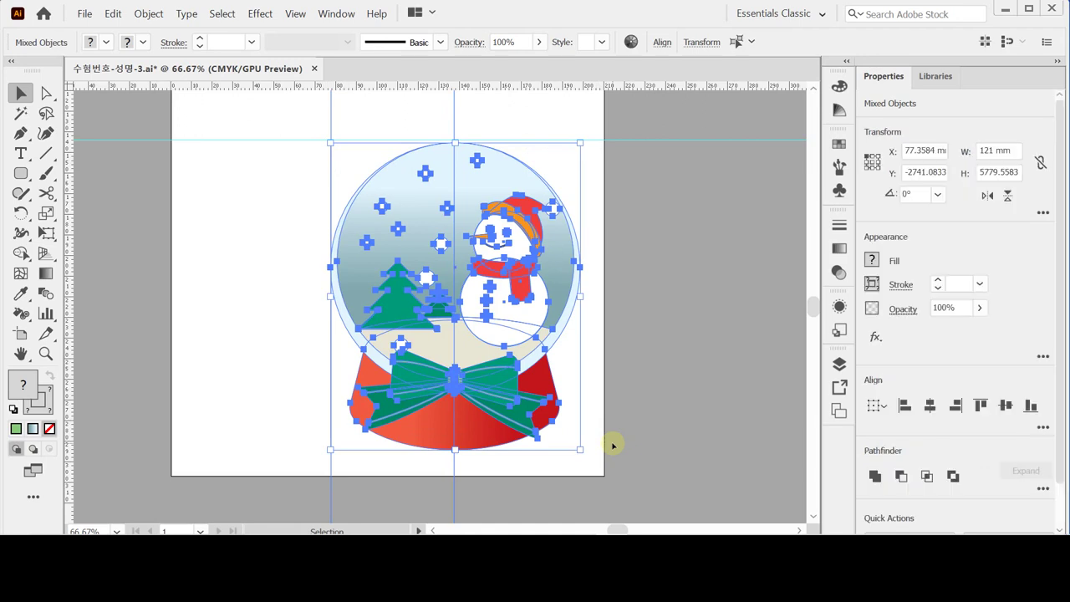
left_click(617, 403)
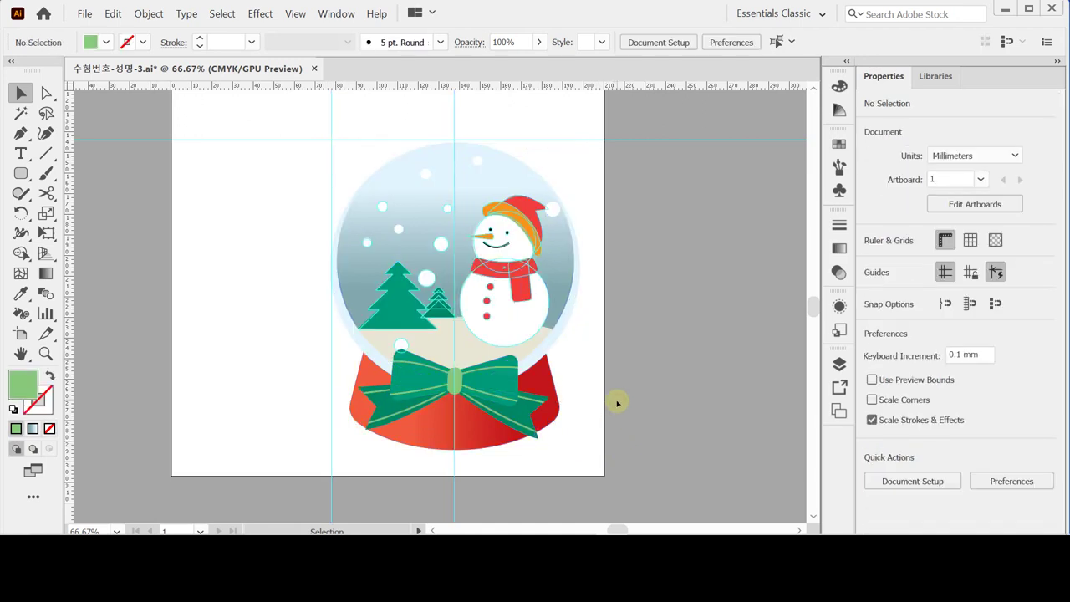
key("ctrl+a")
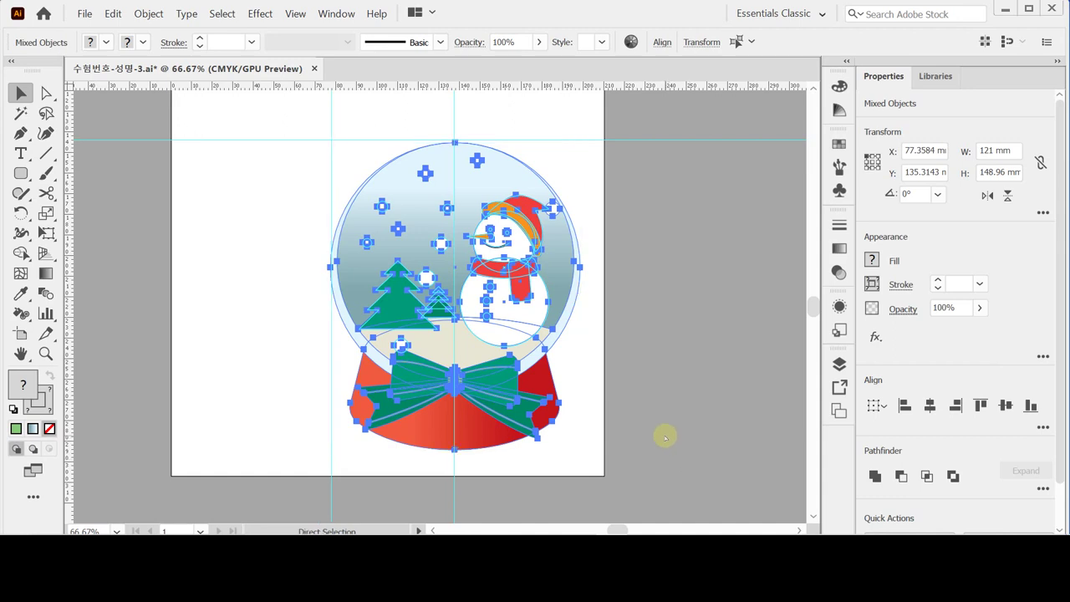
key("ctrl+g")
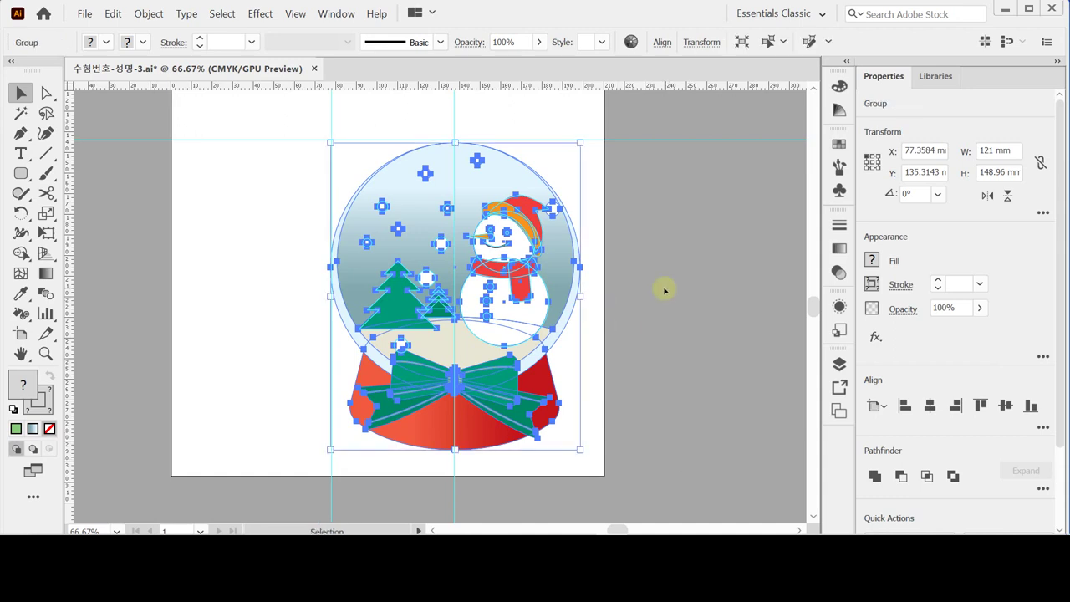
Apply a Drop Shadow to the snow globe group with 2 mm X and Y offsets and 2 mm blur, and save the file.
left_click(874, 338)
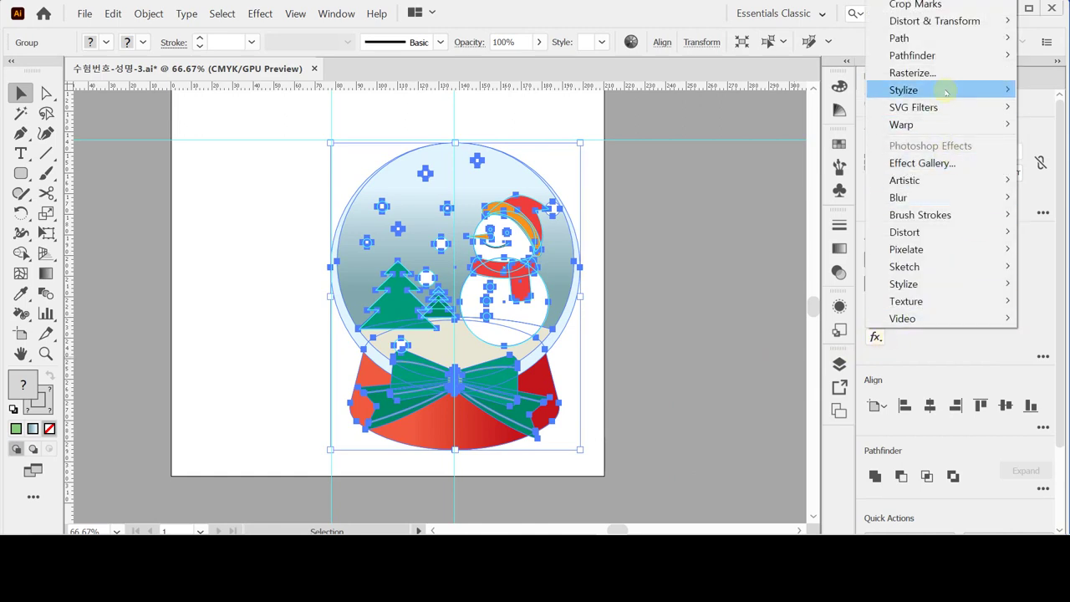
mouse_move(946, 92)
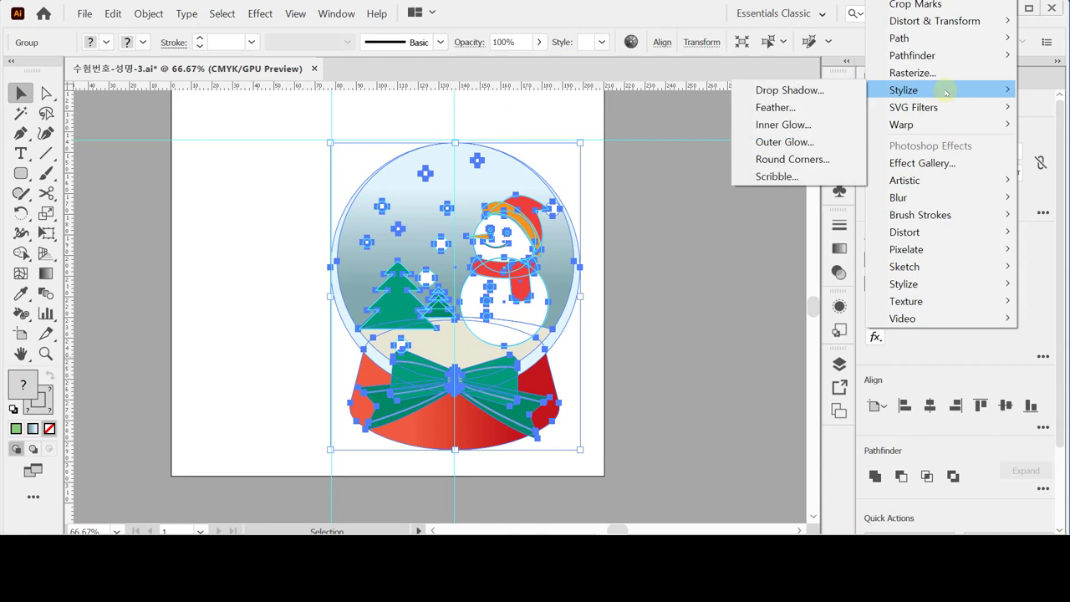
left_click(814, 90)
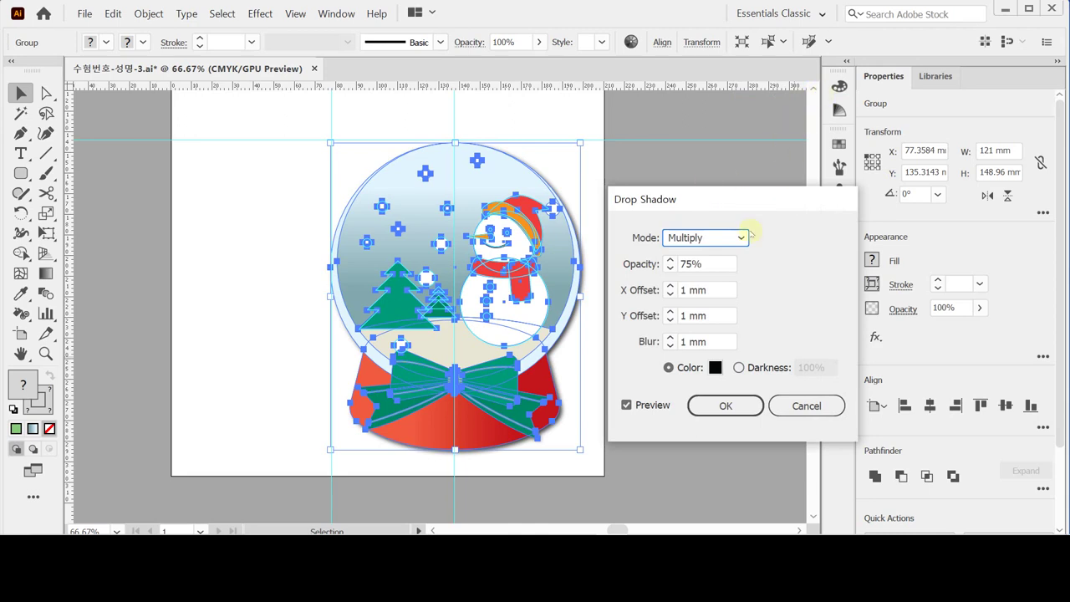
left_click(671, 285)
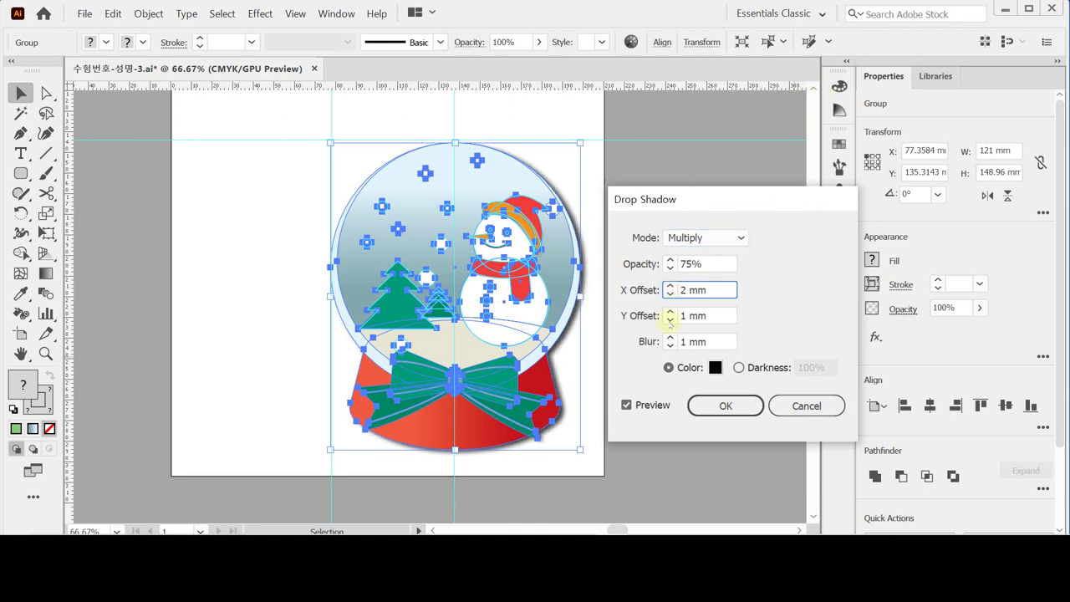
left_click(670, 312)
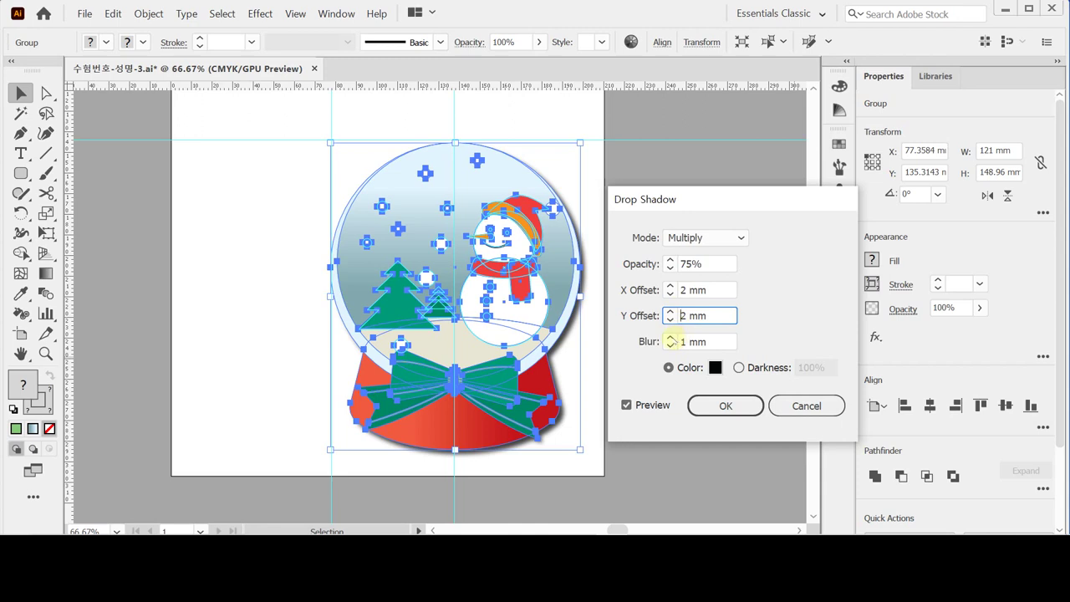
left_click(670, 337)
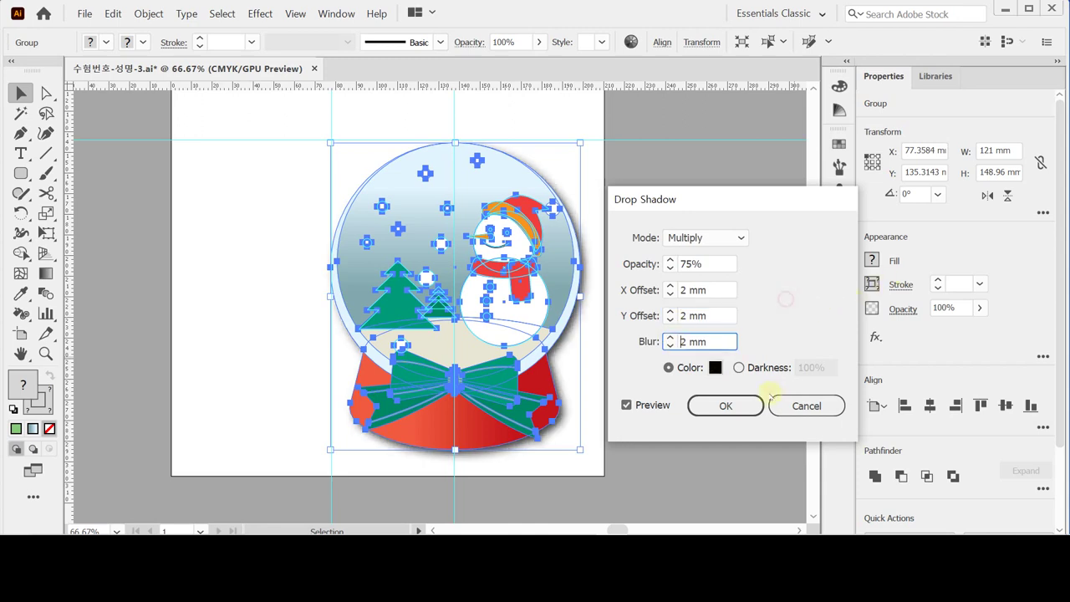
left_click(726, 407)
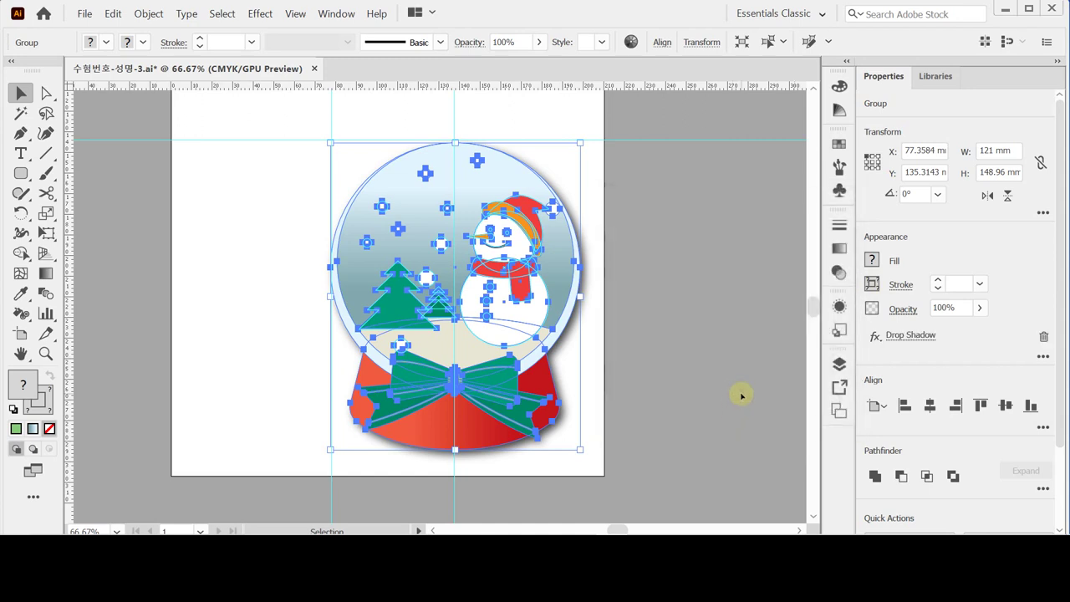
key("a")
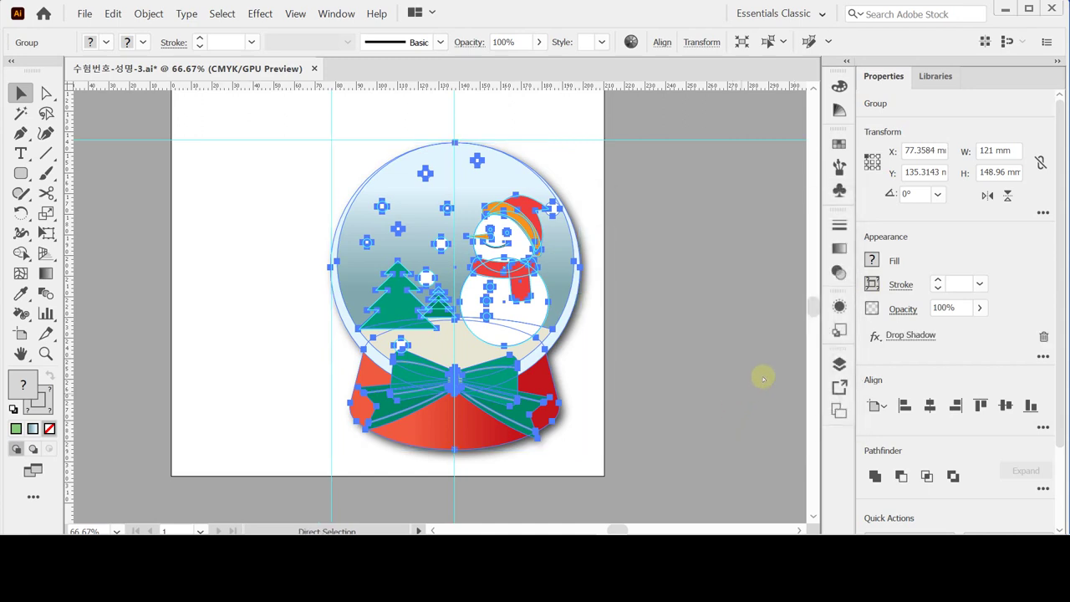
key("ctrl+s")
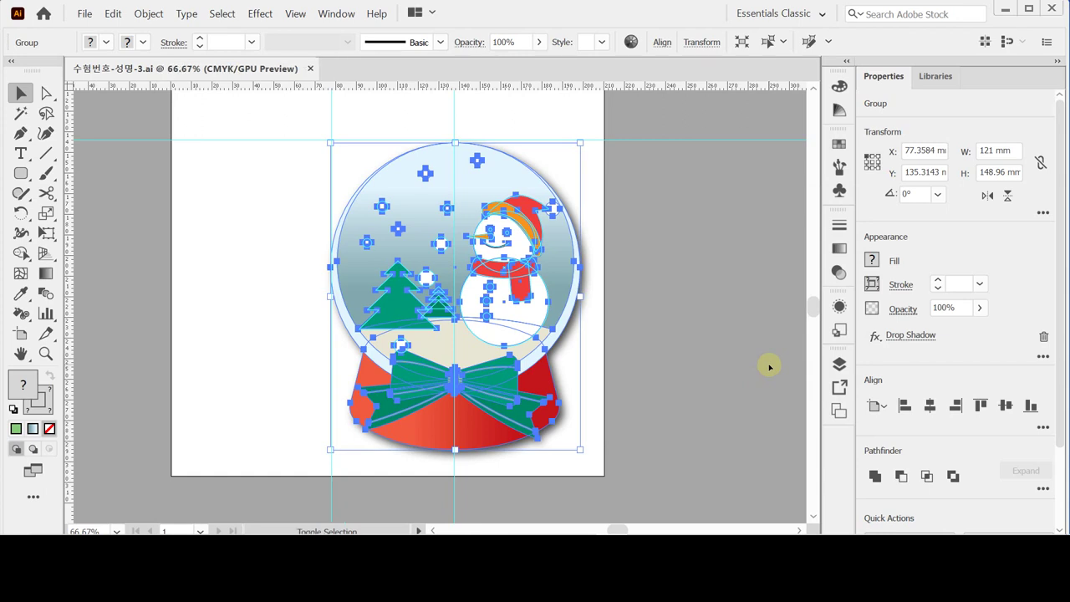
key("s")
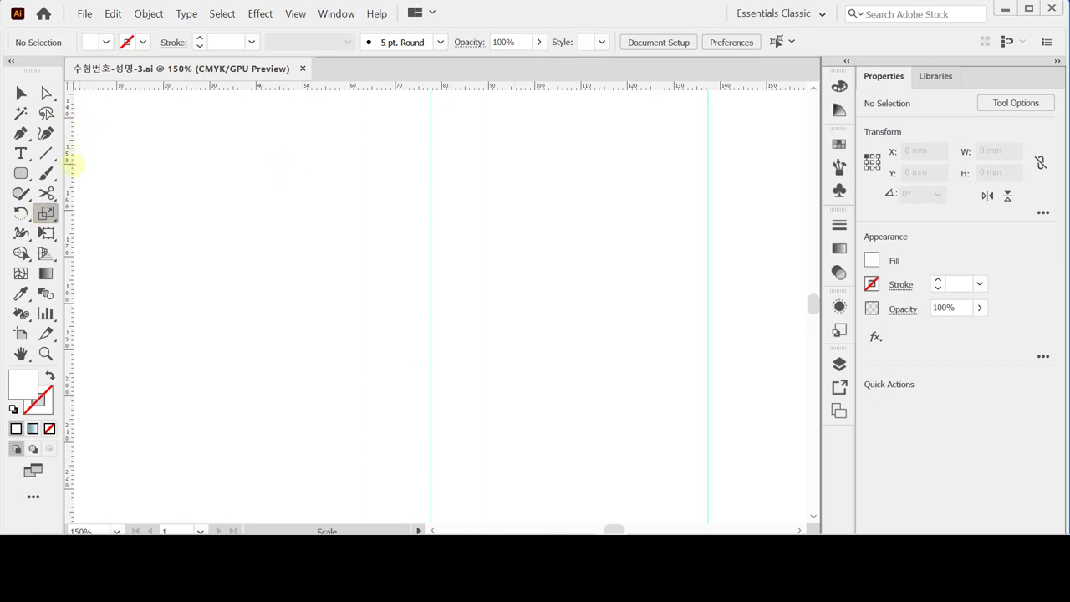
Create a five-pointed star with a 24 mm Radius 1 and a 12 mm Radius 2 on the blank part of the artboard.
left_click(25, 173)
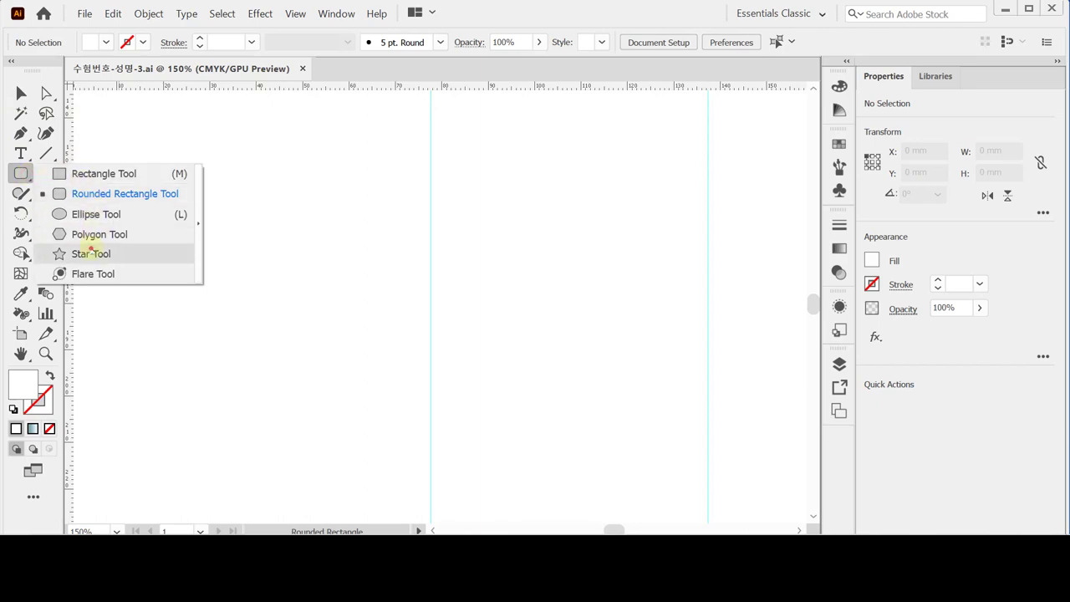
left_click(89, 252)
left_click(336, 282)
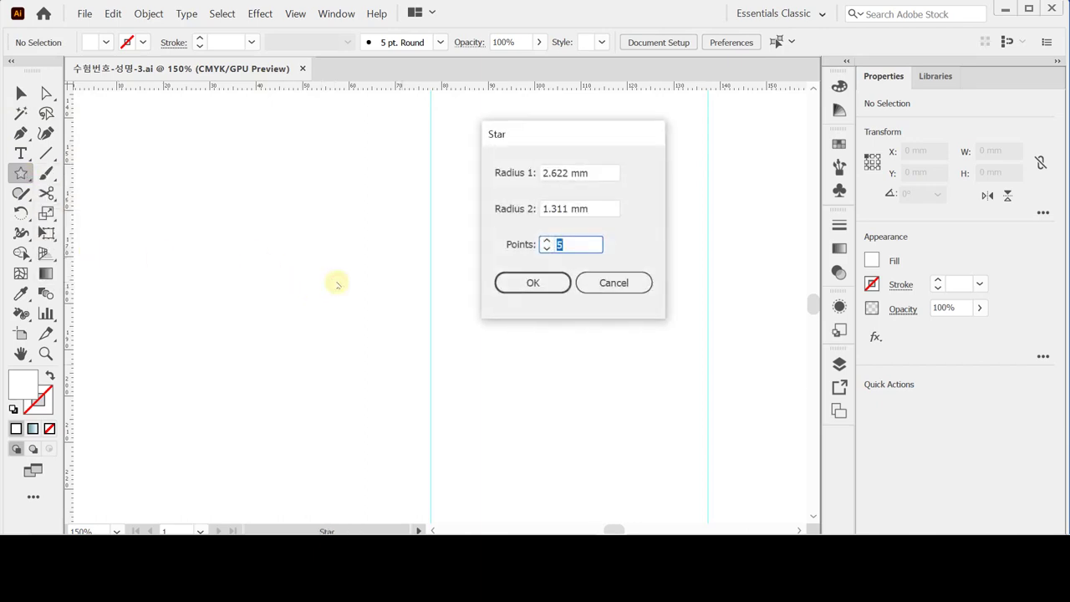
left_click(506, 173)
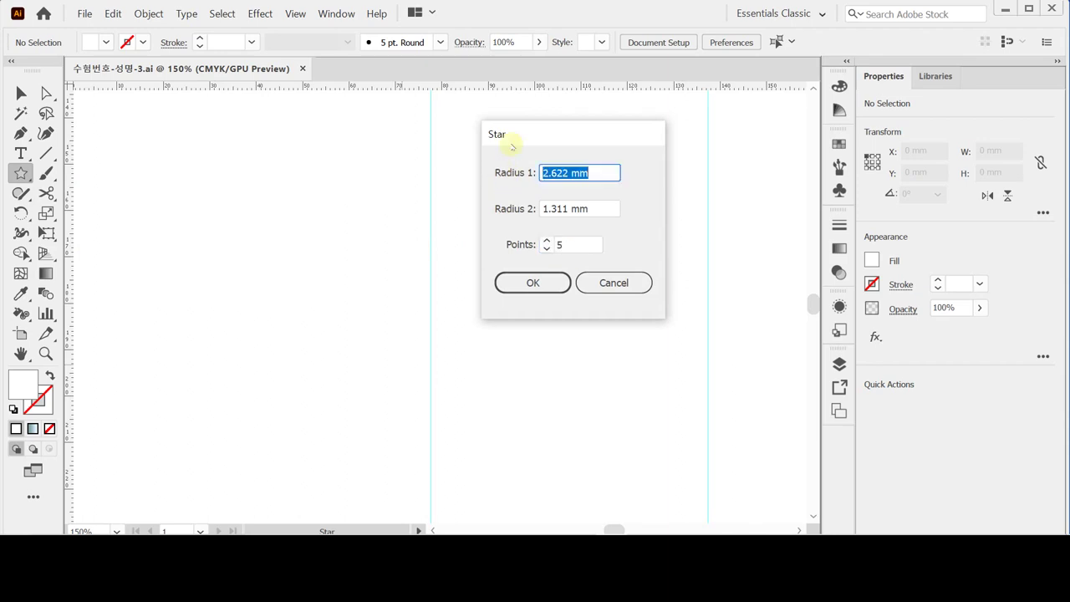
type("24")
key("Tab")
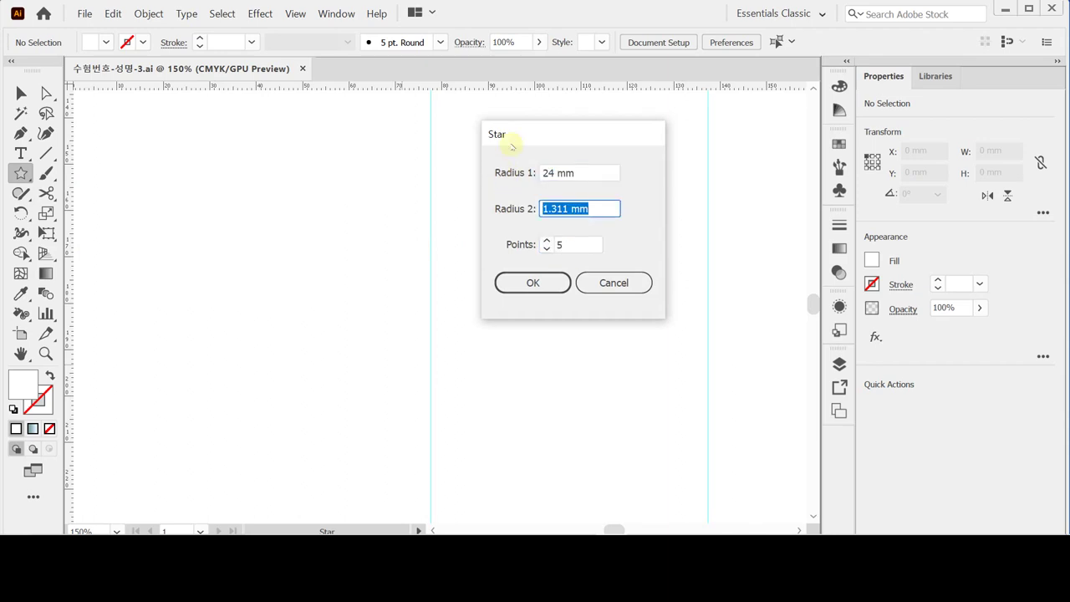
type("12")
key("Tab")
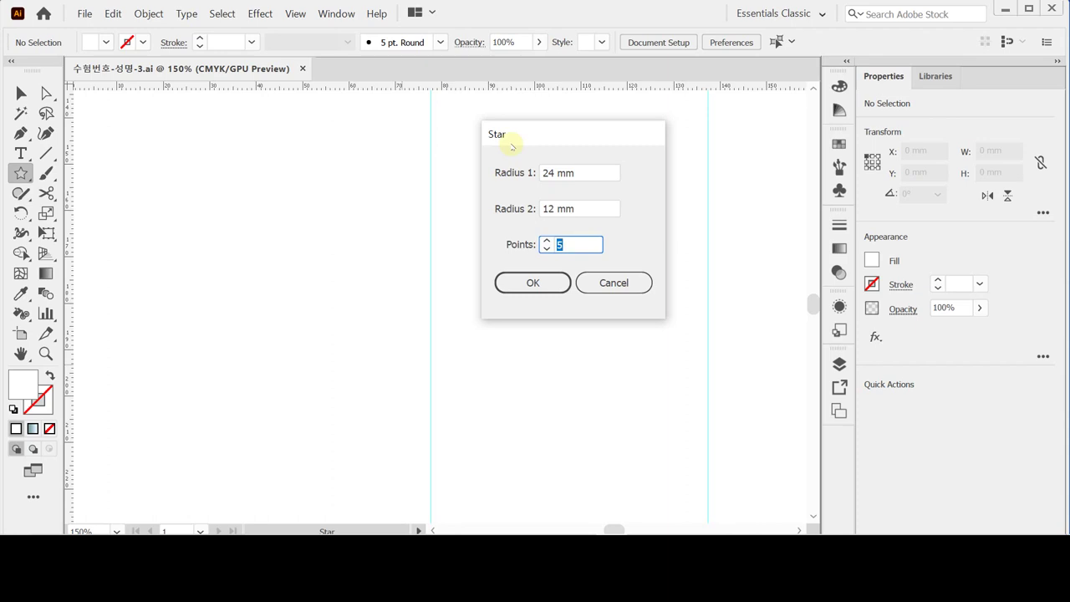
key("Return")
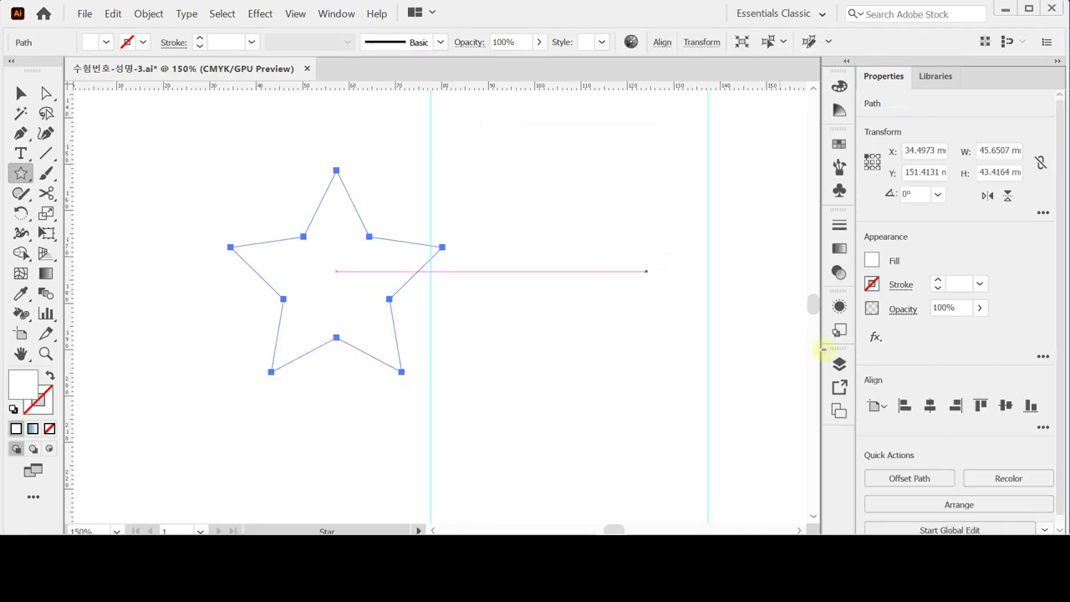
Fill the star with pure yellow, setting C, M and K to 0 and Y to 100%.
left_click(874, 265)
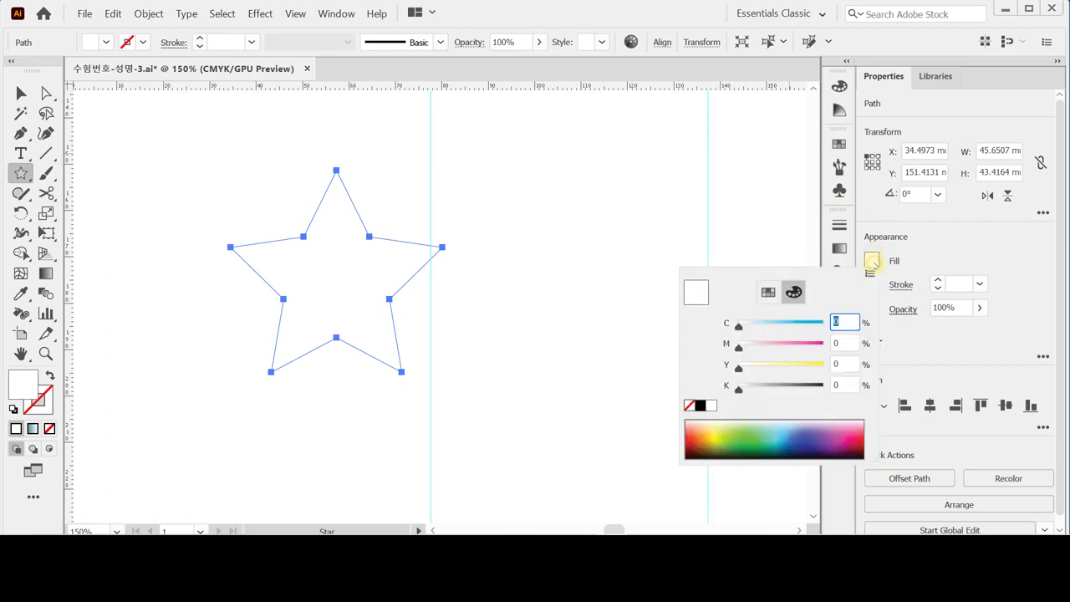
left_click_drag(741, 371, 861, 359)
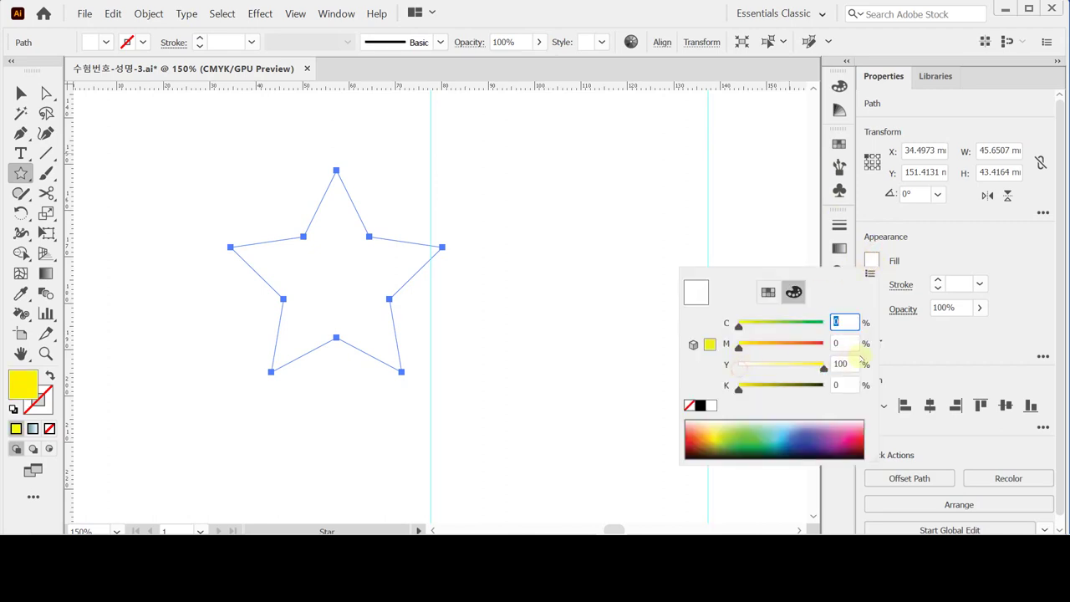
left_click(906, 261)
Move the yellow star so its top point sits on the nearby vertical guide, and save the file.
left_click(554, 330, "ctrl")
left_click_drag(313, 299, 415, 327)
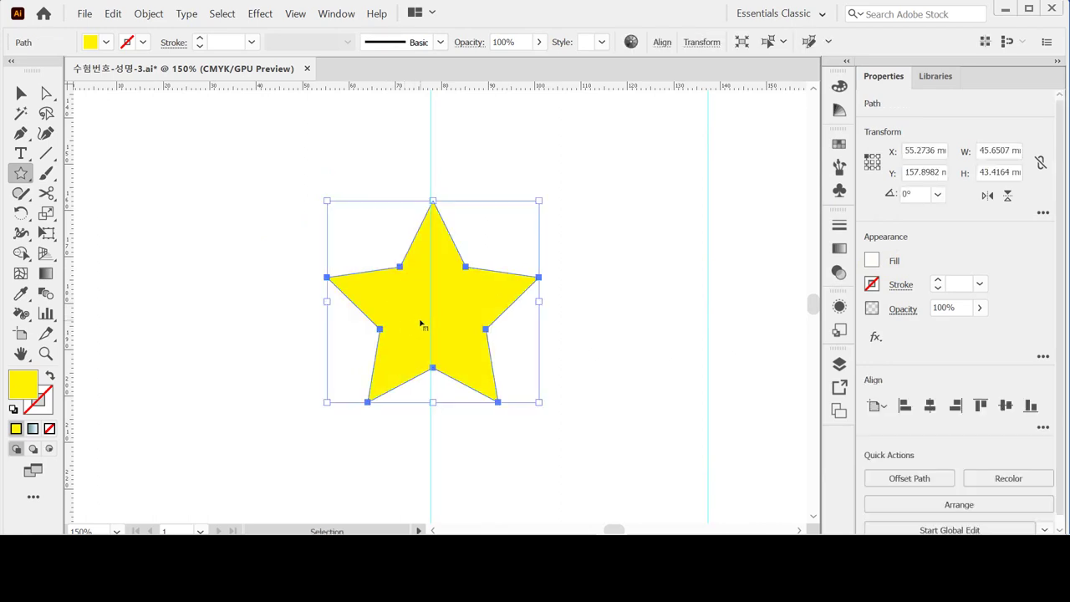
key("ctrl+s")
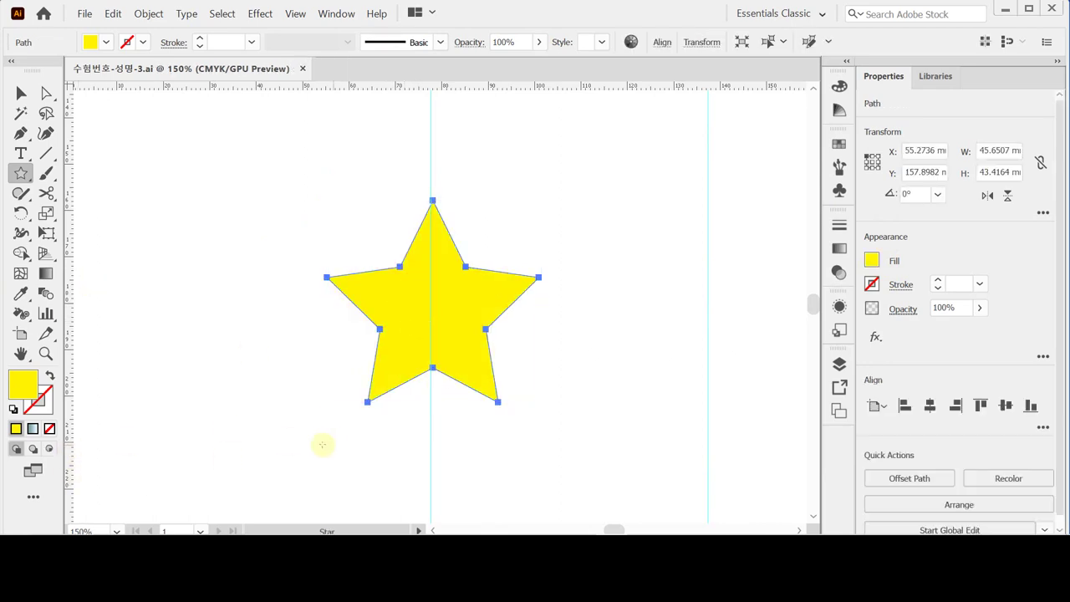
Draw a vertical line about 71 mm long through the star's top point and give it a black 1 pt stroke.
left_click_drag(524, 362, 519, 347)
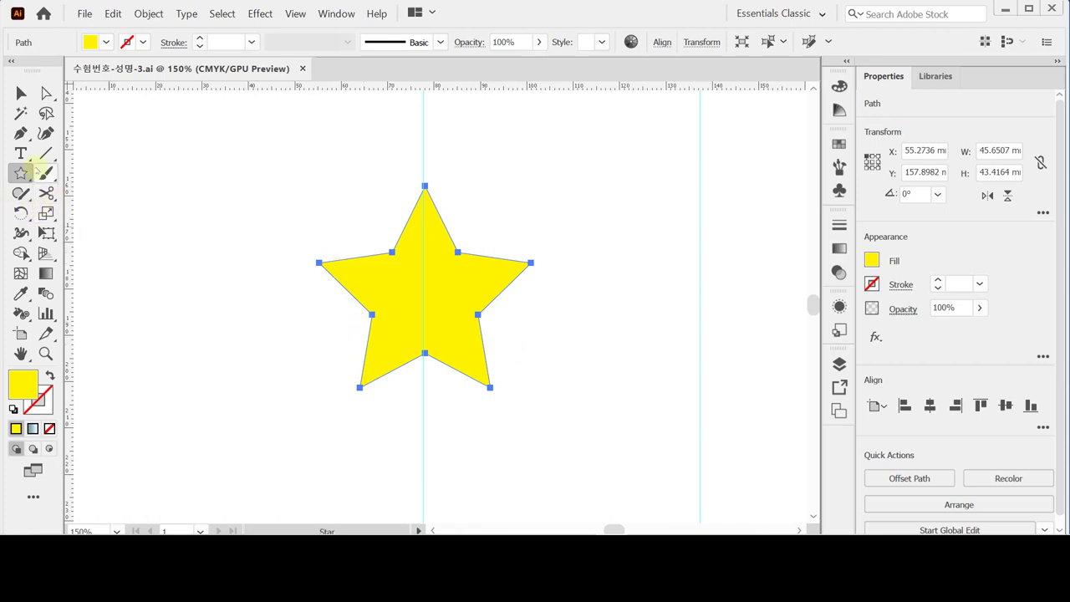
left_click(46, 153)
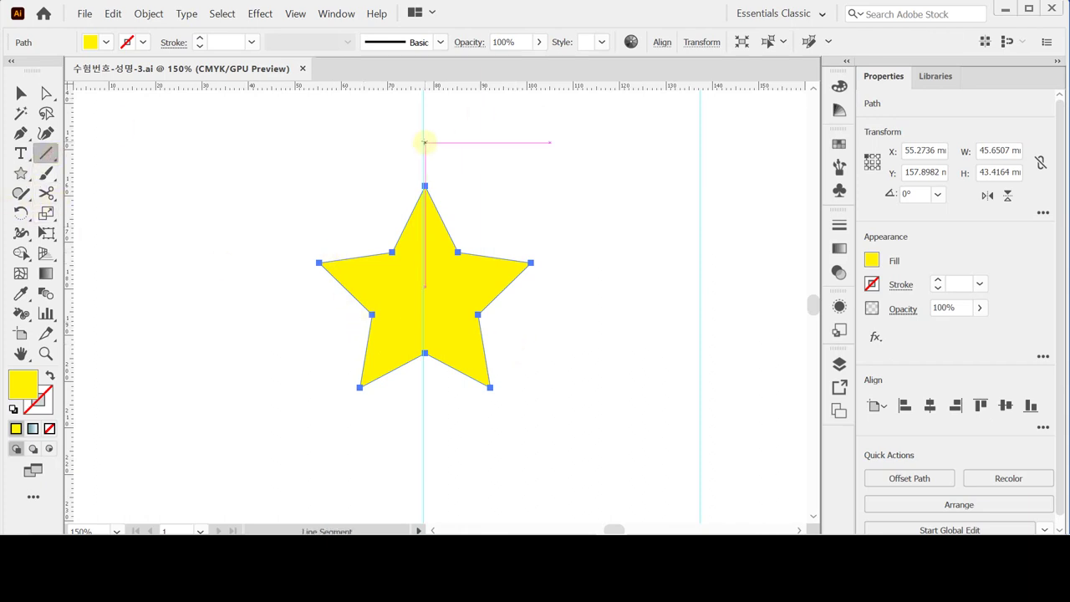
left_click_drag(425, 129, 433, 456)
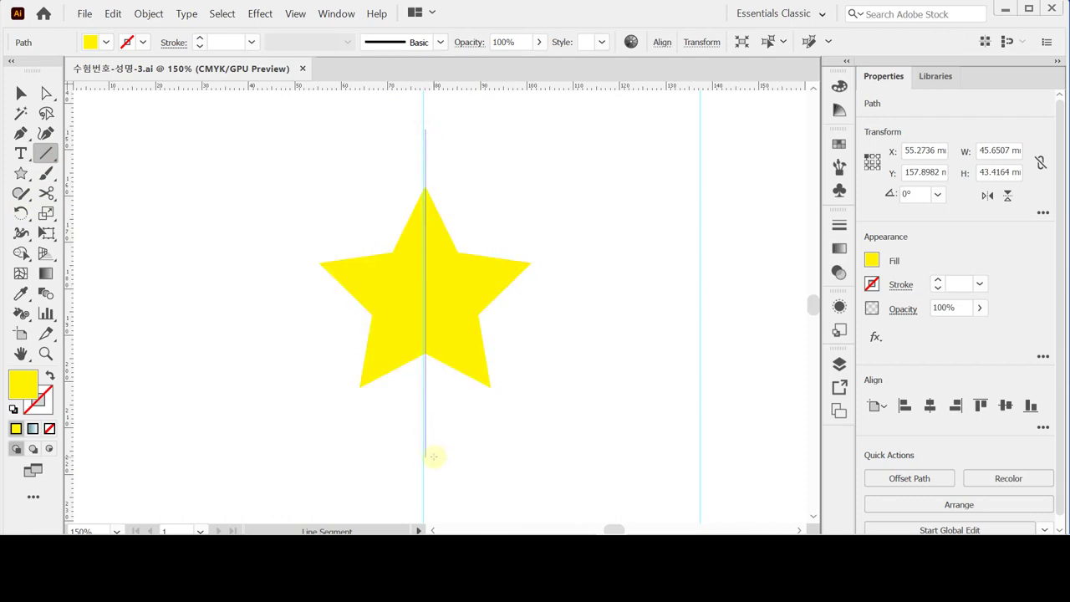
left_click_drag(433, 455, 433, 456)
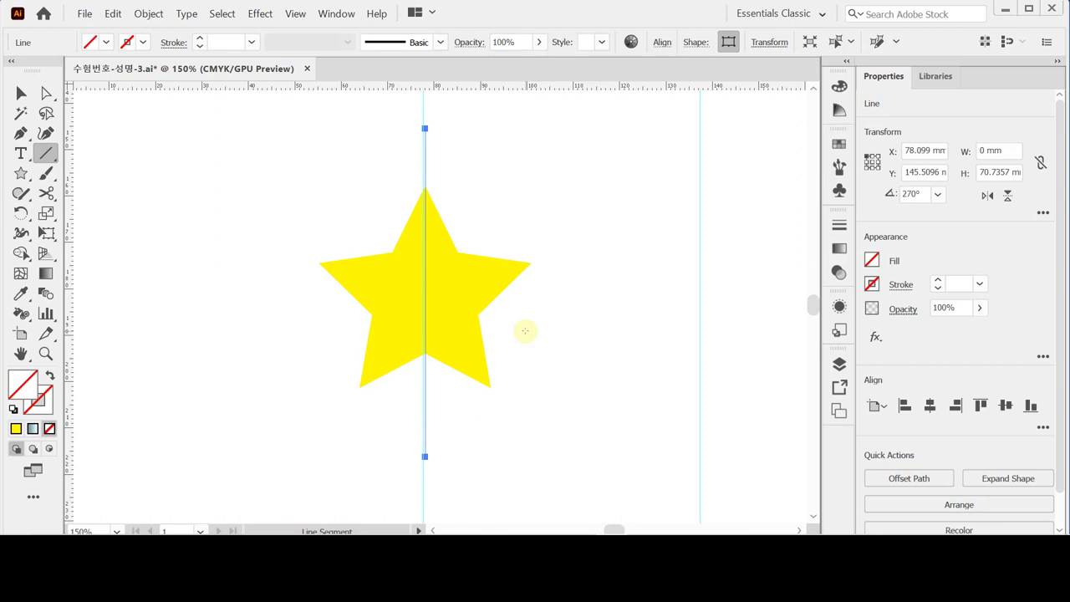
key("ctrl")
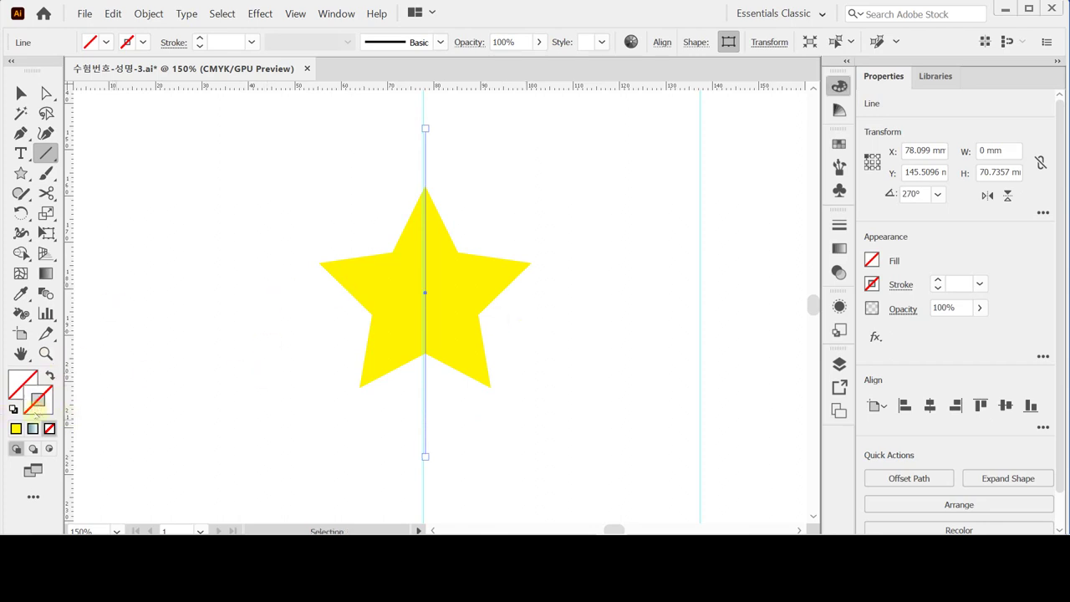
left_click(38, 401)
left_click(643, 104)
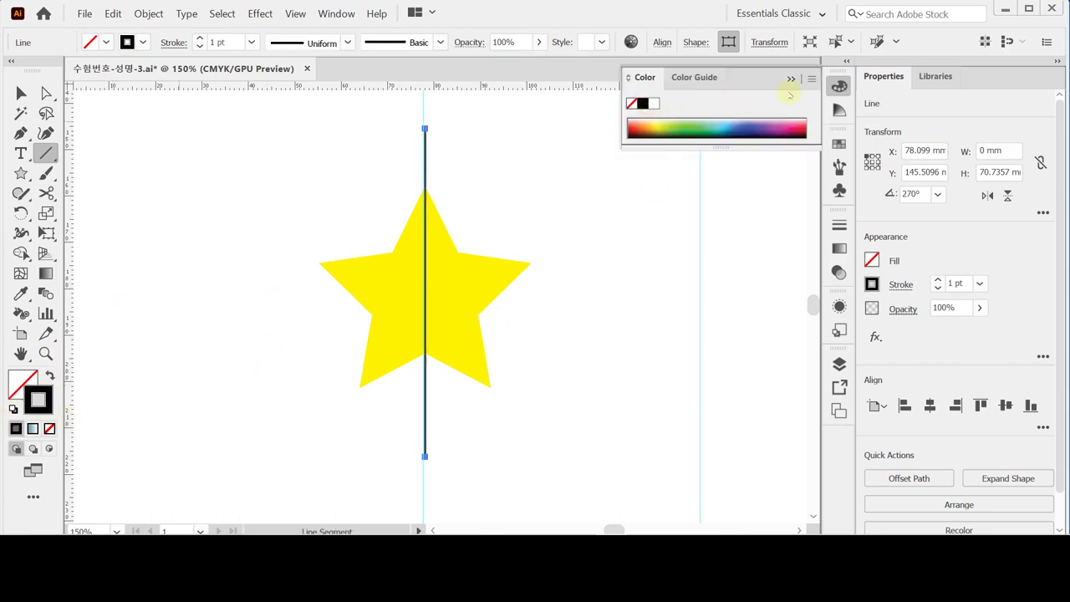
left_click(839, 85)
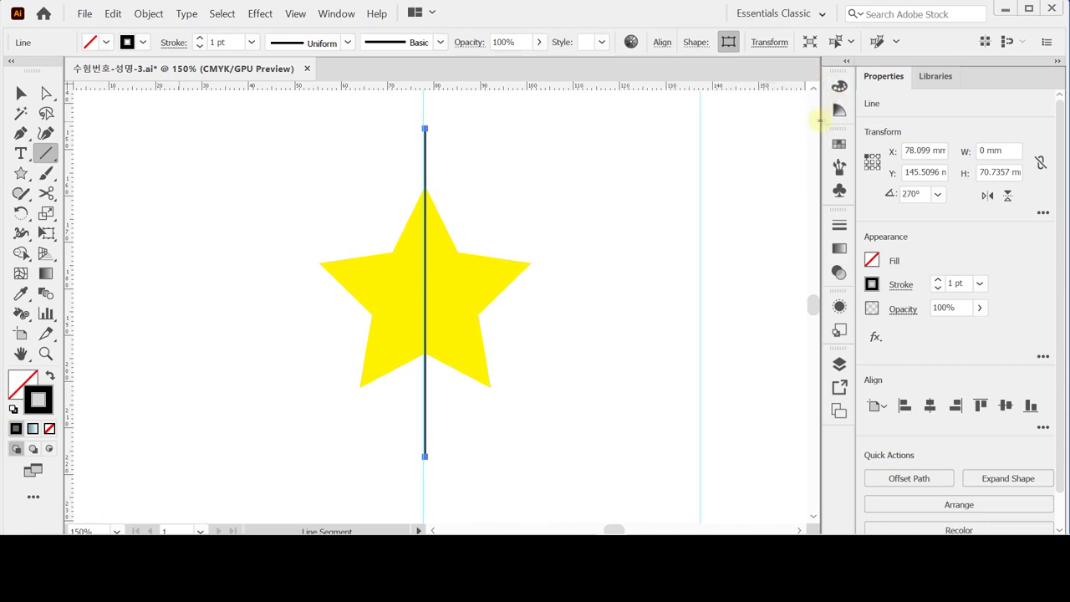
Select the star and the line together and align their vertical centres.
left_click(21, 93)
left_click(290, 197)
left_click_drag(373, 222, 518, 351)
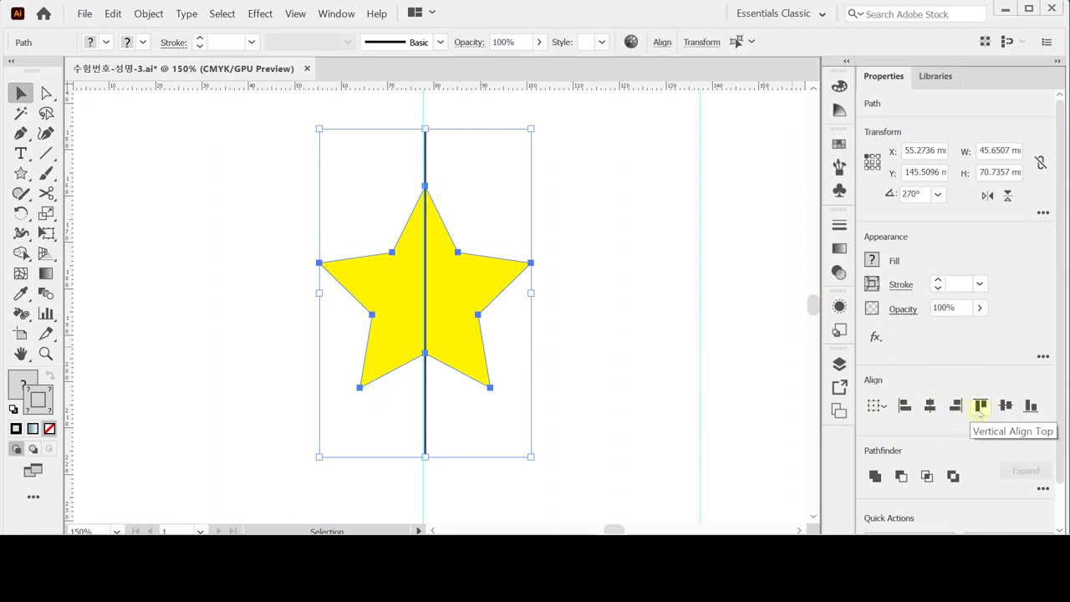
left_click(1004, 406)
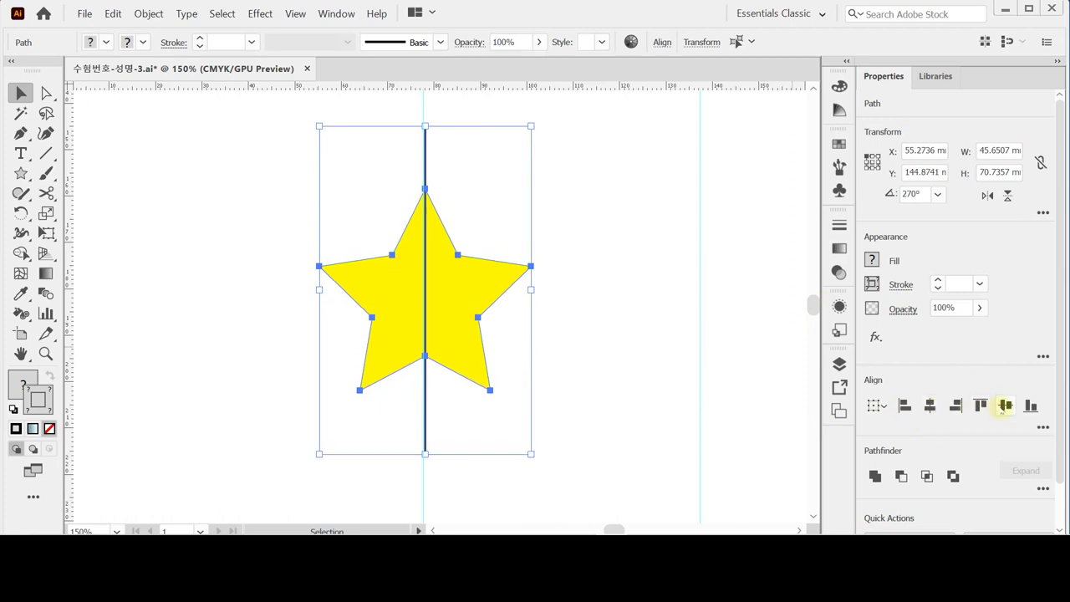
left_click(629, 312)
Make a copy of the line rotated by 36° and repeat the transformation three times to form five crossing lines.
left_click(426, 173)
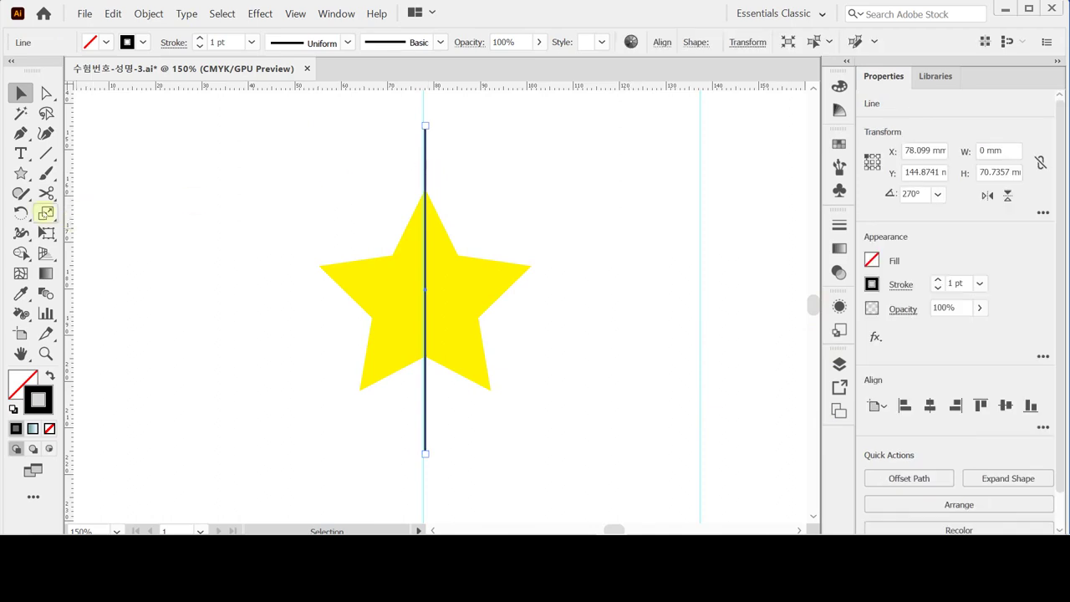
left_click(21, 213)
double_click(21, 213)
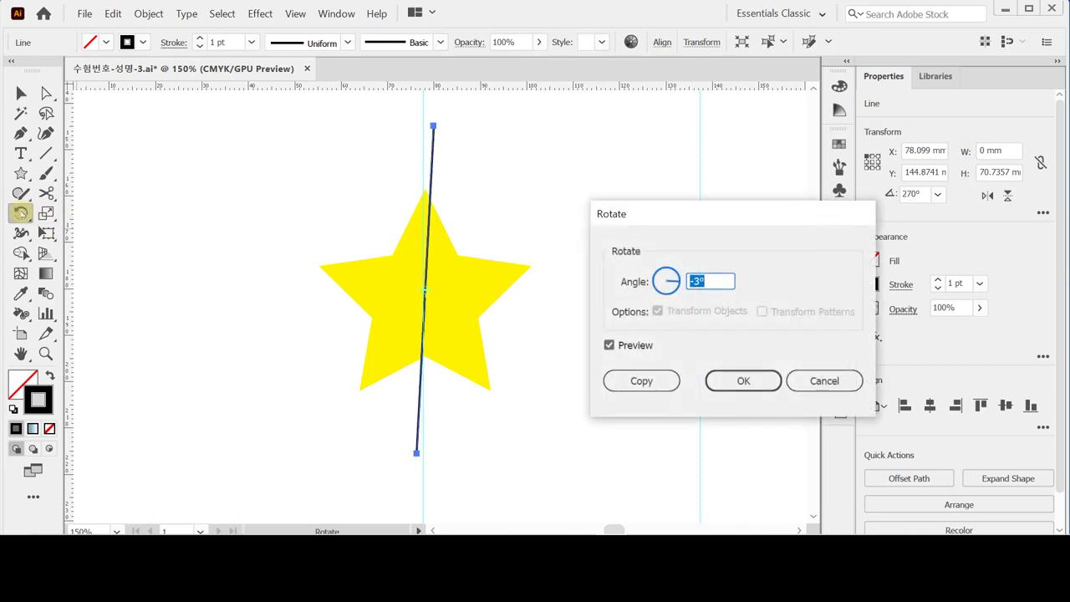
type("36")
left_click(625, 380)
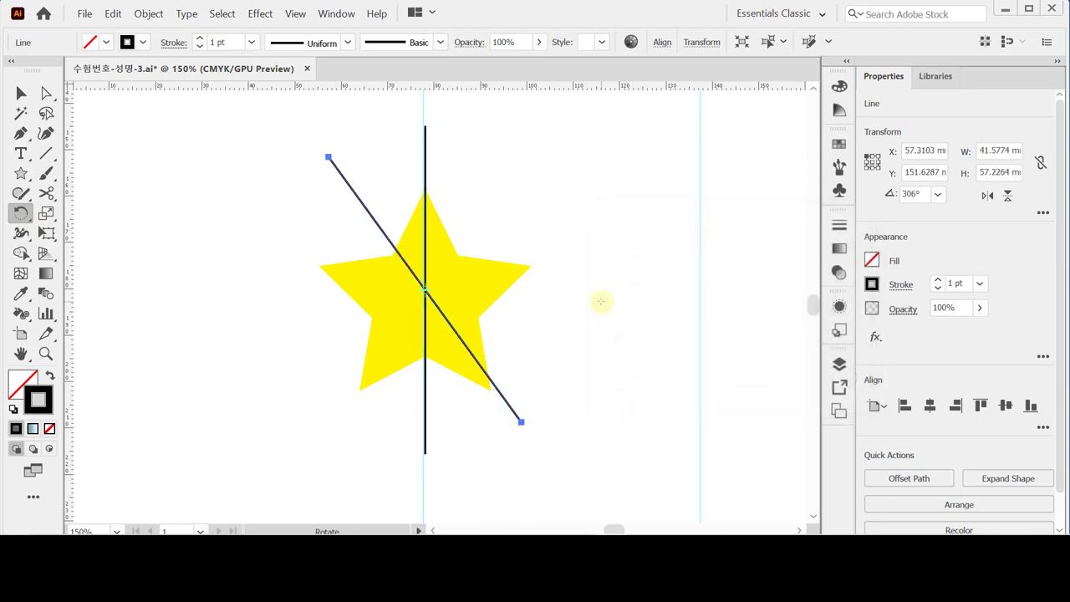
key("ctrl")
key("ctrl+d")
key("ctrl+d")
key("ctrl+d")
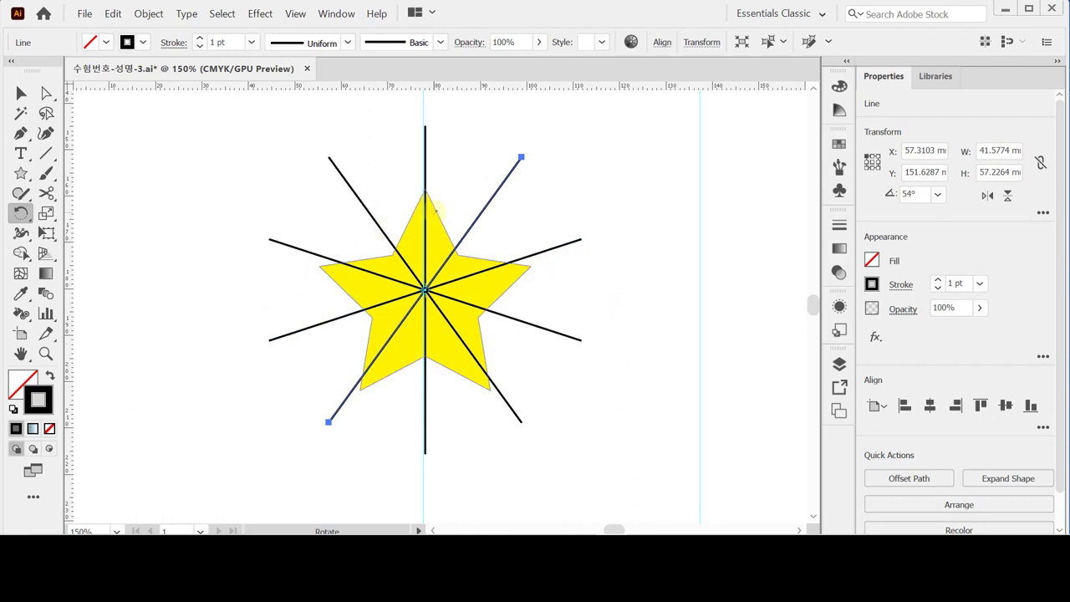
Select all five lines and nudge them down until they pass through the star's points and inner corners.
left_click(426, 157, "ctrl+shift")
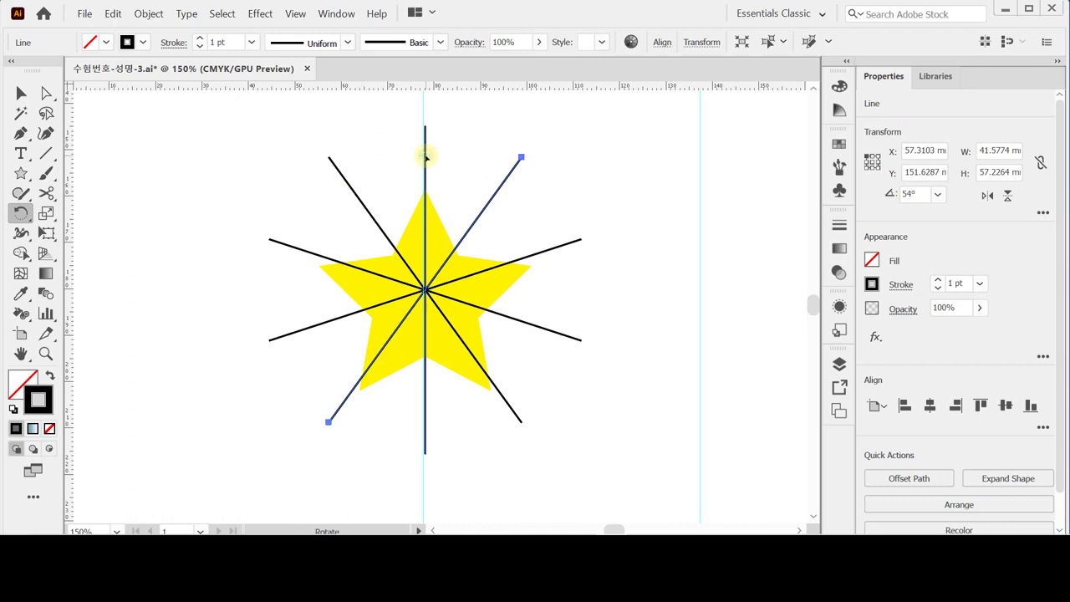
left_click(346, 182, "ctrl+shift")
left_click(276, 244, "ctrl+shift")
left_click(283, 337, "ctrl+shift")
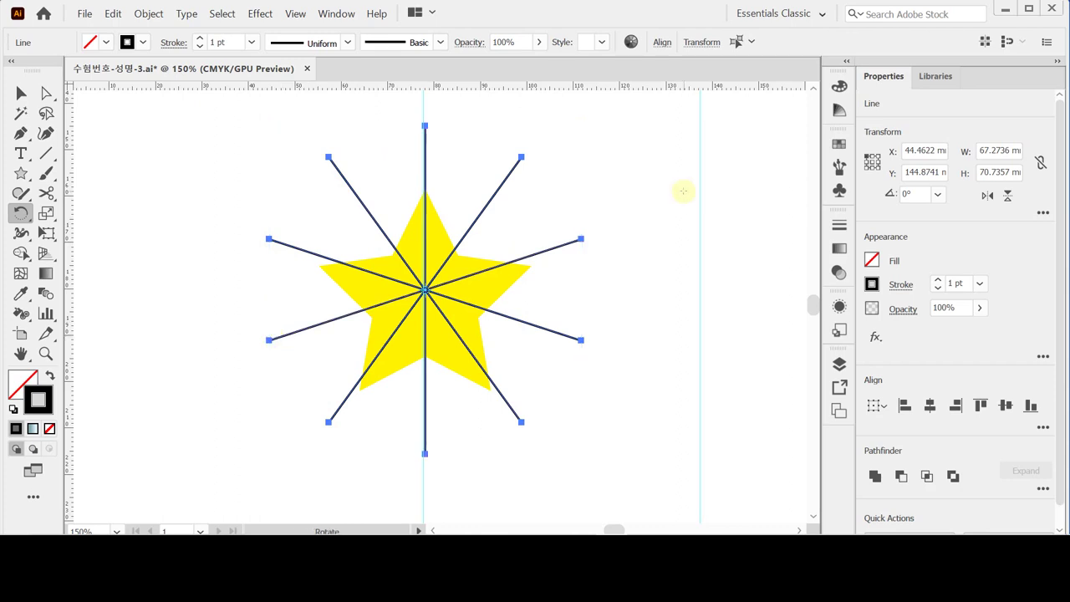
key("Up")
key("Up")
key("Down")
key("Down")
key("Down")
key("Down")
key("Down")
key("Down")
key("Down")
key("Down")
key("Down")
key("Down")
key("Down")
key("Down")
key("Down")
key("Down")
key("Down")
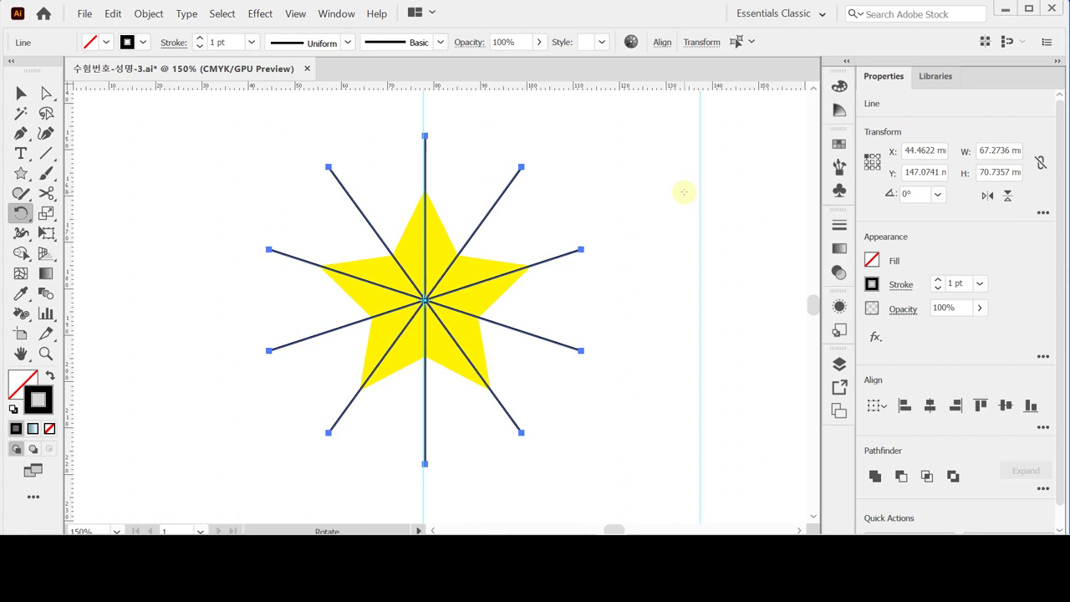
Add the star to the selected lines, split it along them with Pathfinder Divide, and deselect everything.
left_click(432, 253, "ctrl+shift")
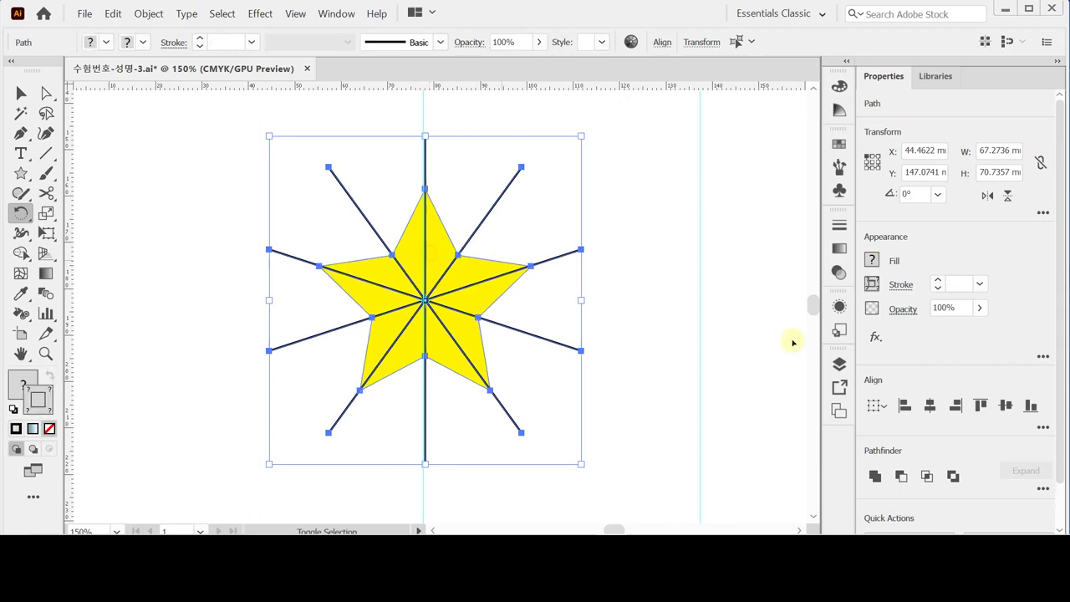
left_click(1044, 489)
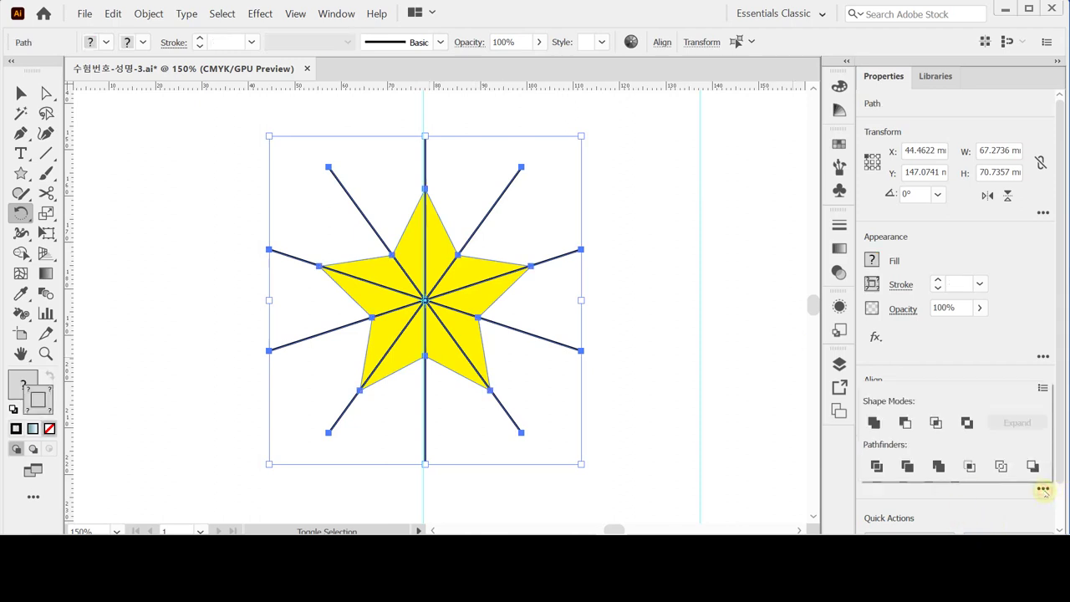
left_click(876, 467)
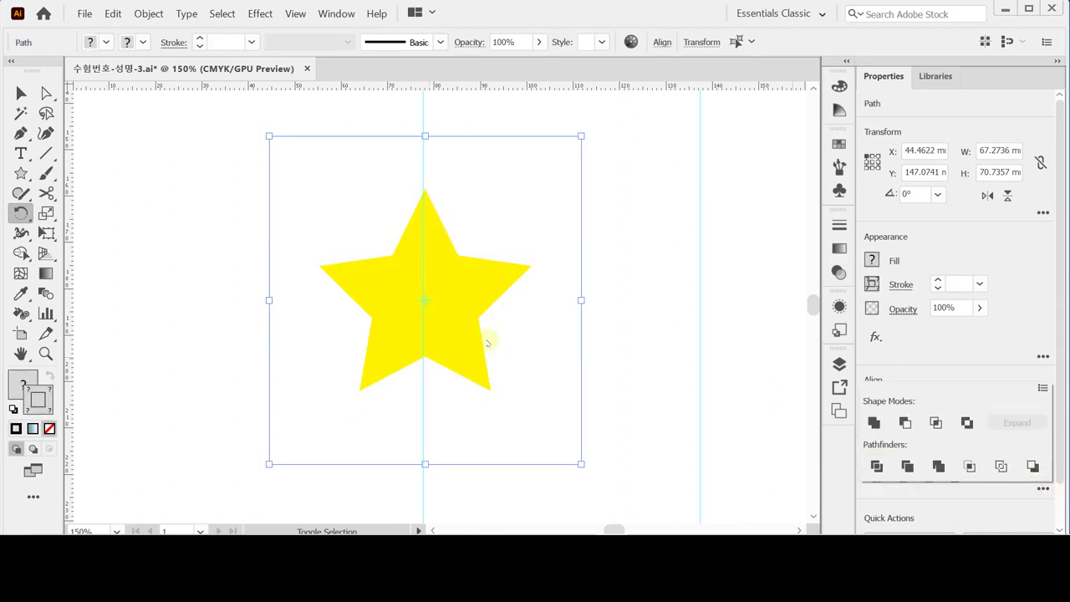
key("ctrl+shift+a")
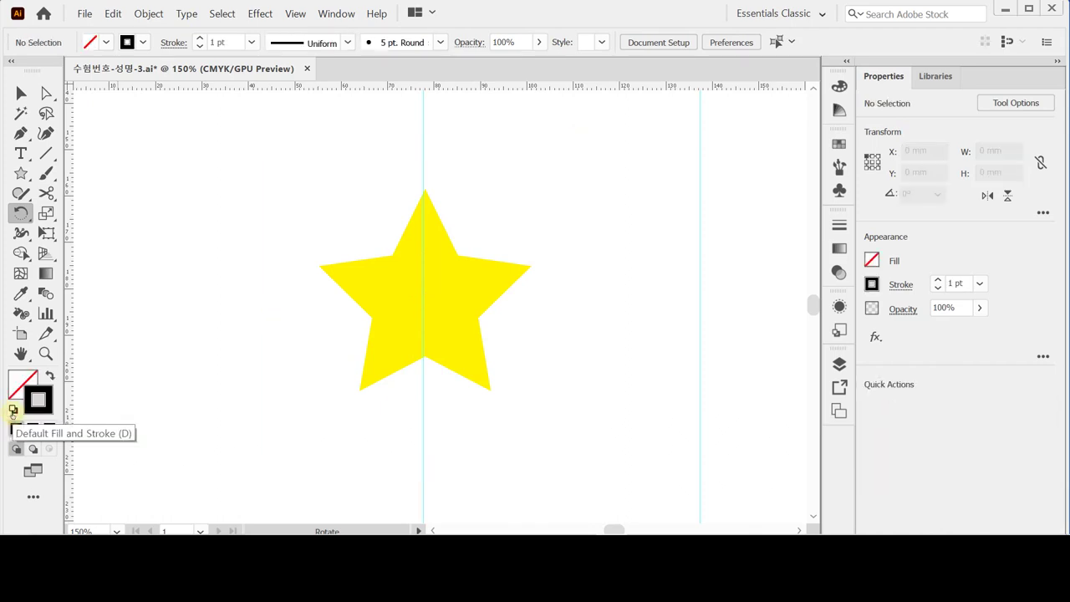
Give the divided star group a black 1 pt stroke while keeping its yellow fill.
left_click(454, 306, "ctrl")
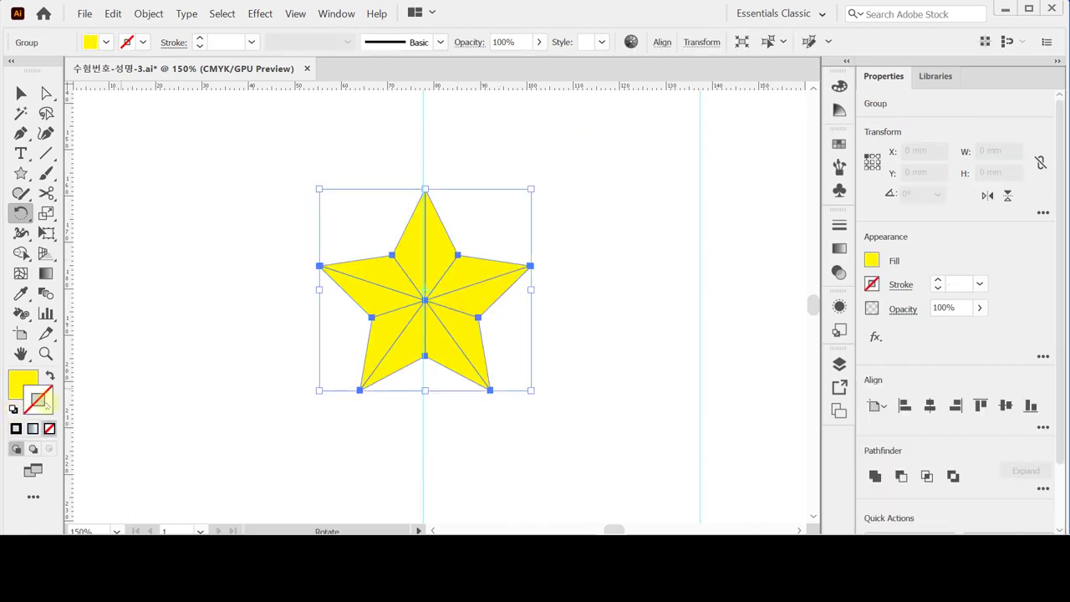
left_click(13, 409)
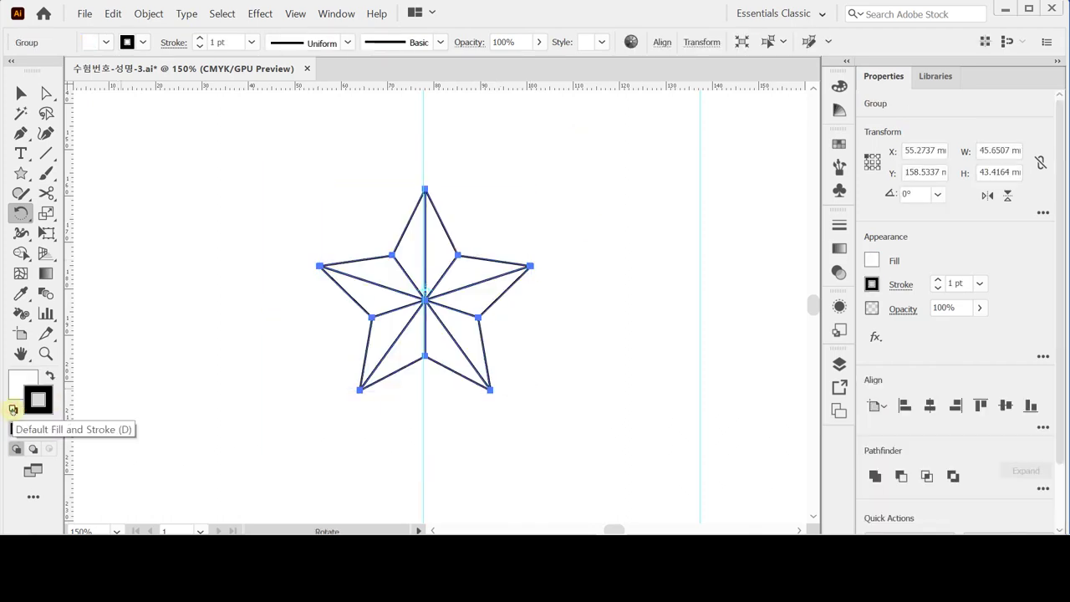
key("ctrl+z")
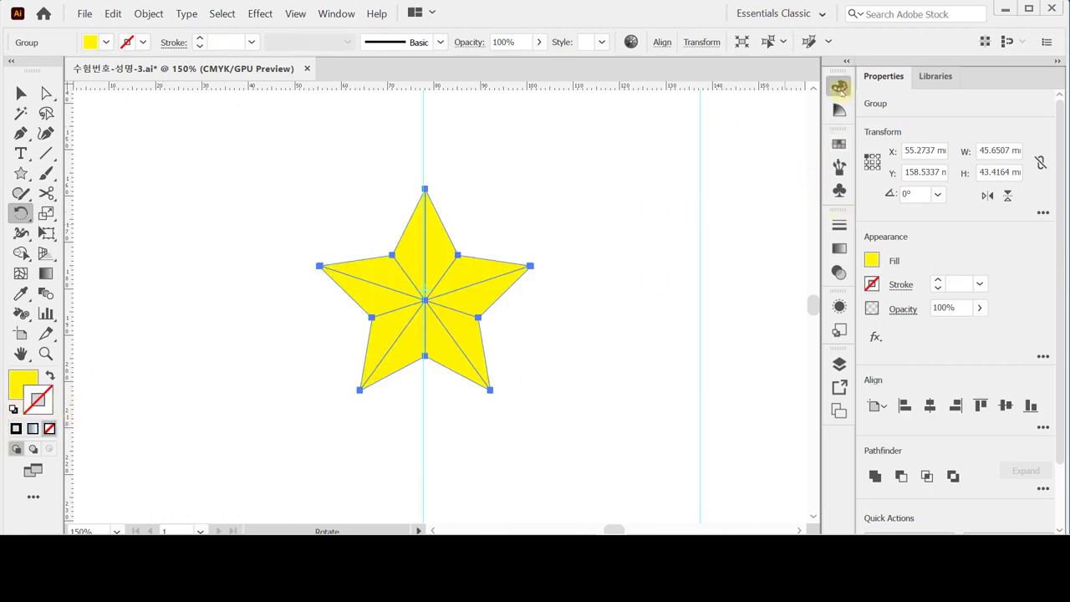
left_click(840, 86)
left_click(644, 105)
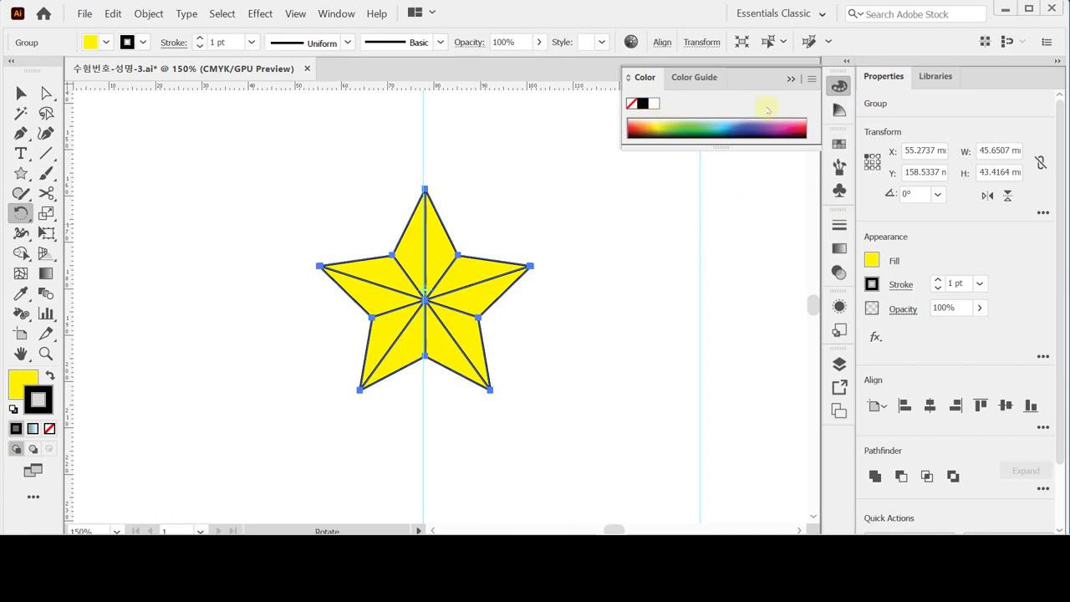
left_click(839, 89)
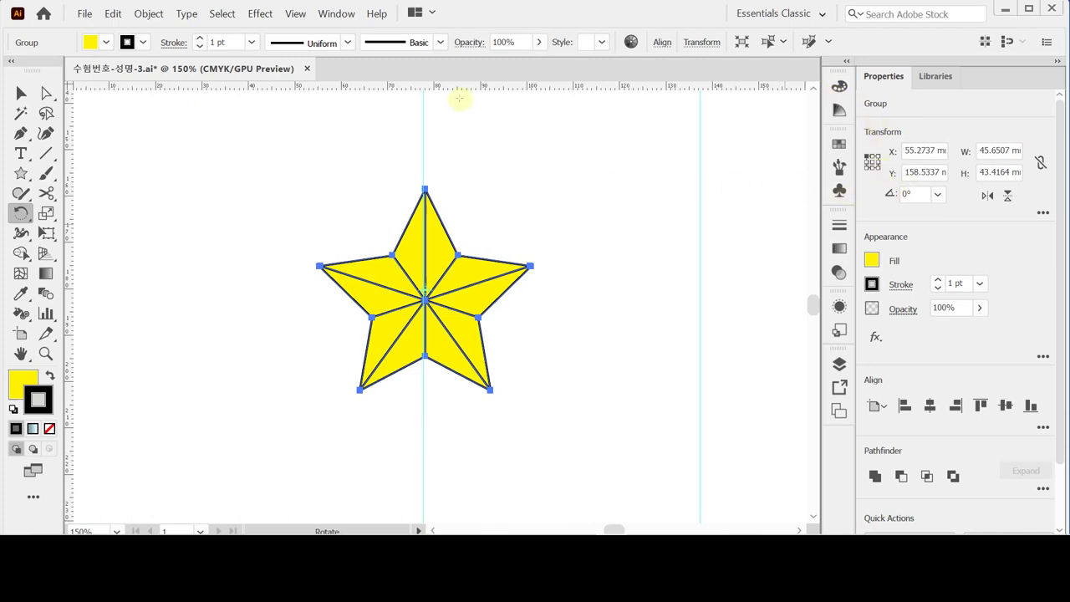
Deselect the divided star and enter isolation mode on its group so individual facets can be edited.
key("v")
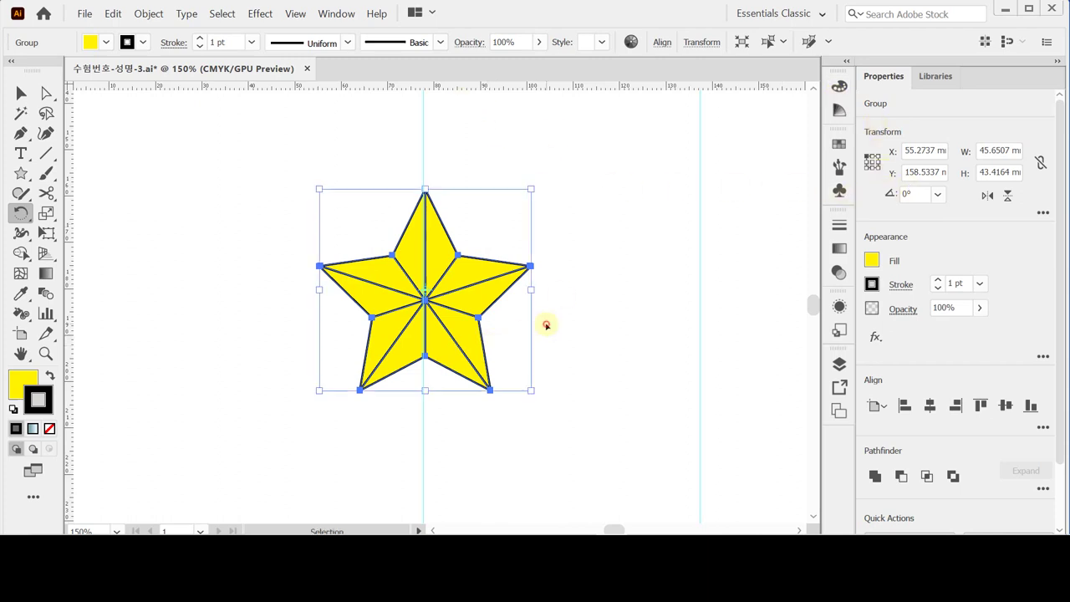
left_click(546, 325)
left_click(467, 278)
left_click(21, 93)
double_click(412, 285)
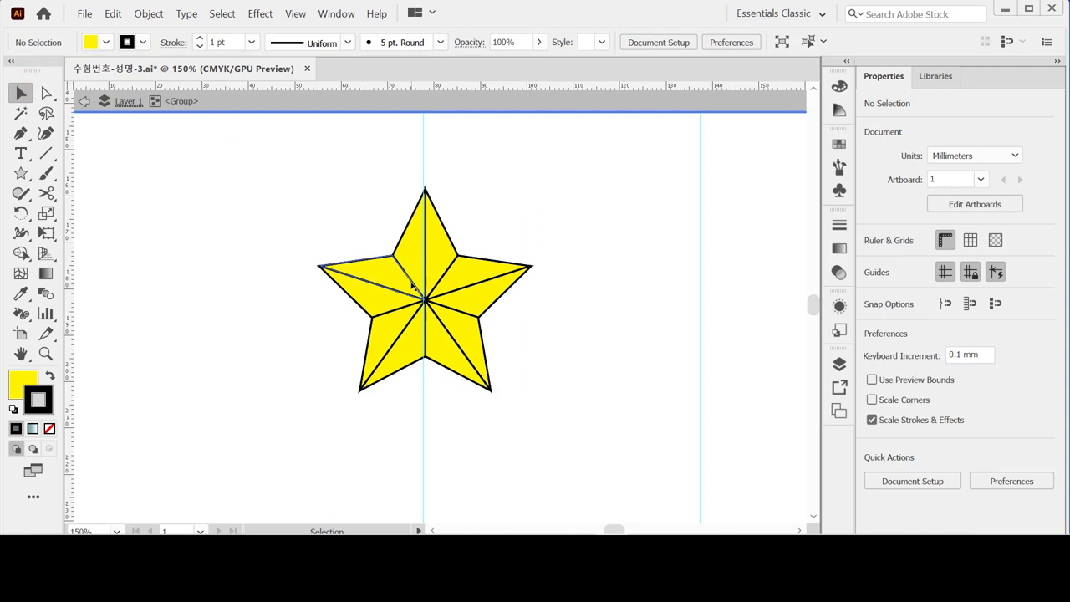
Select five alternate facets around the star and set the magenta value of their fill to 20%.
left_click(382, 271)
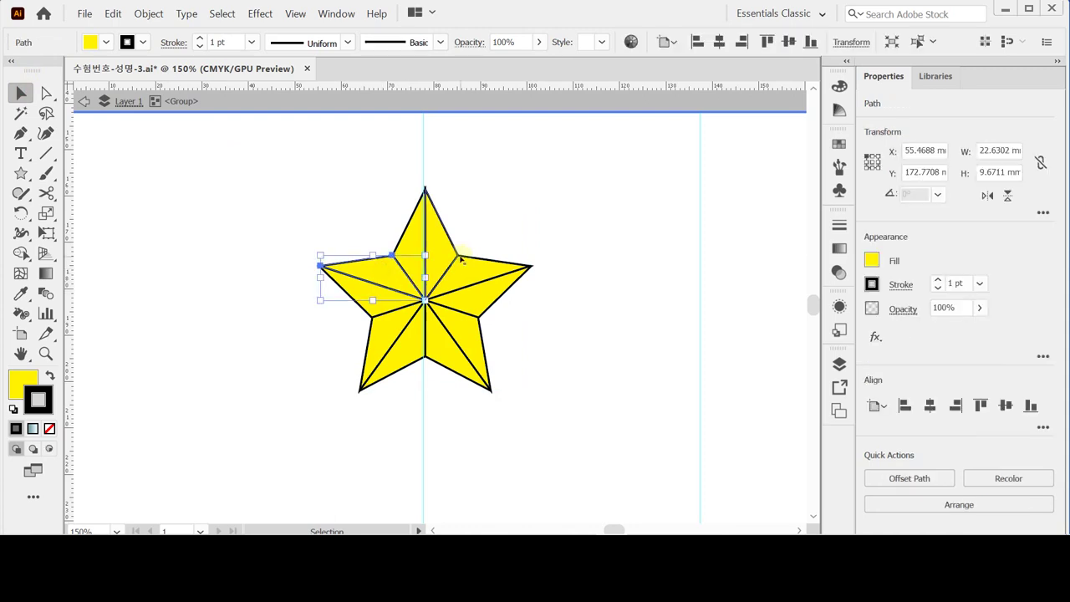
left_click(449, 257, "shift")
left_click(481, 297, "shift")
left_click(454, 358, "shift")
left_click(378, 354, "shift")
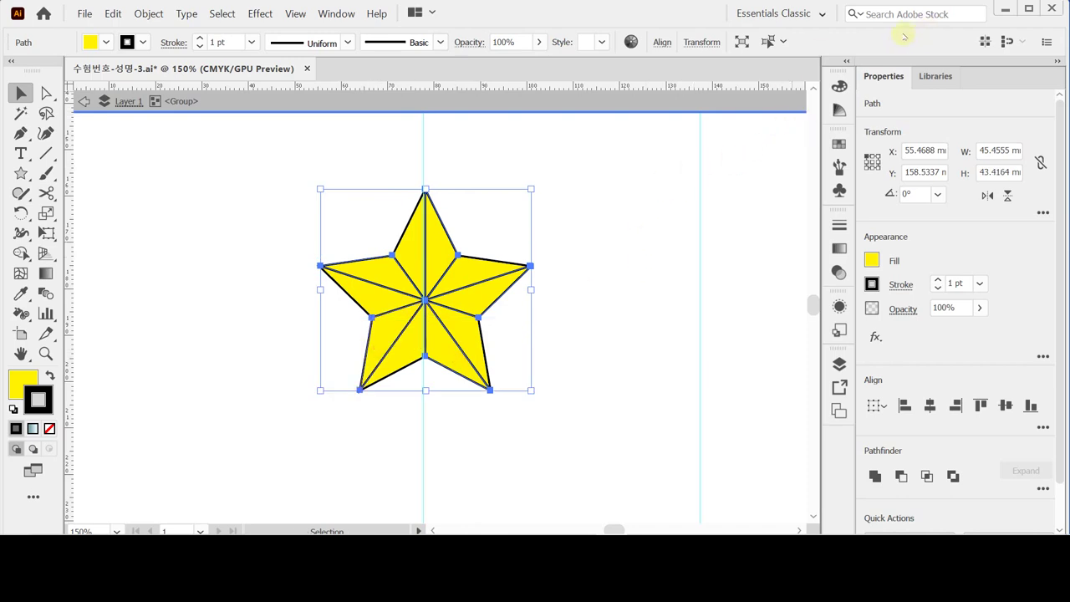
left_click(839, 86)
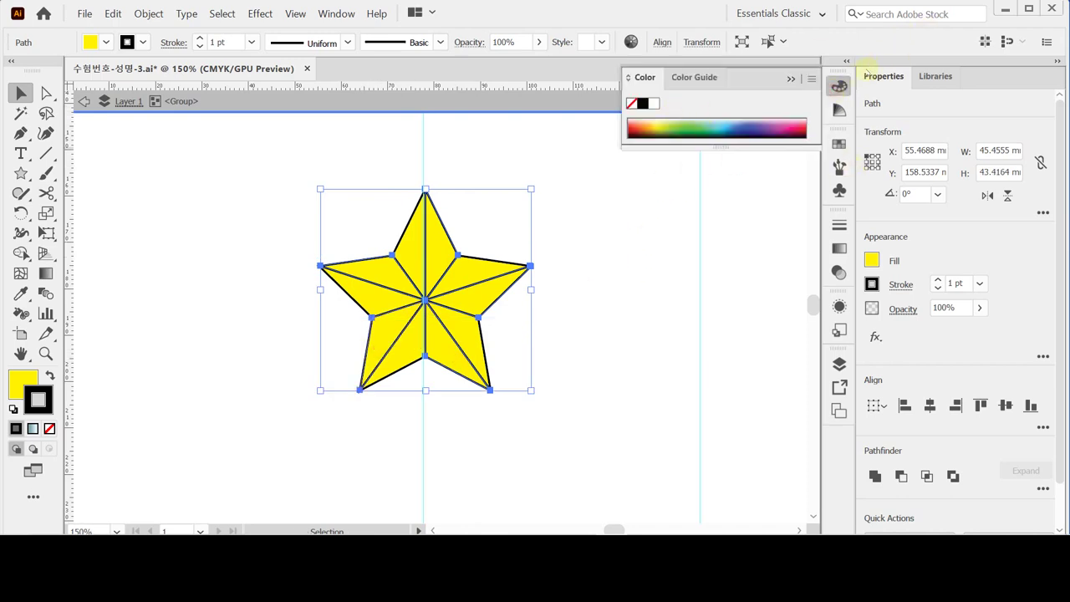
left_click(928, 261)
left_click(872, 260)
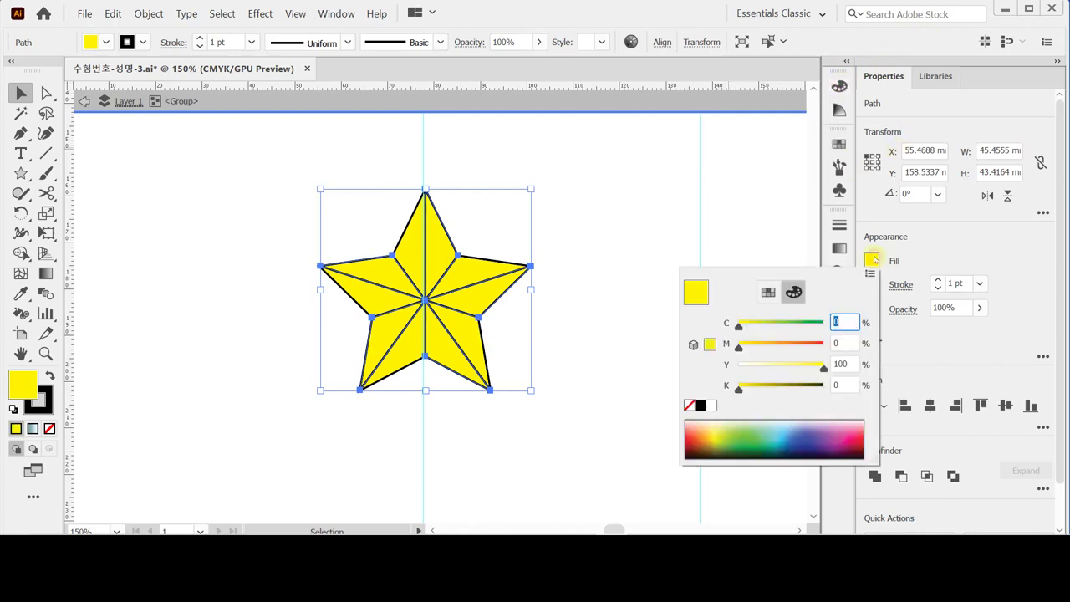
left_click(846, 342)
type("20")
key("Return")
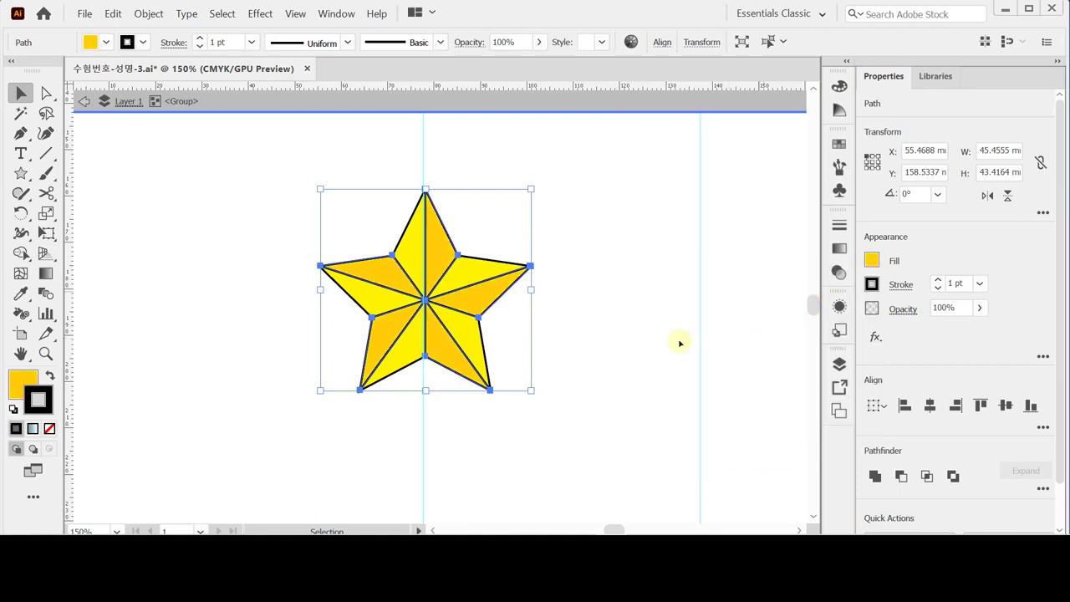
Remove the stroke from all of the star's facets, leaving the group's isolation mode, and save the document.
key("ctrl+a")
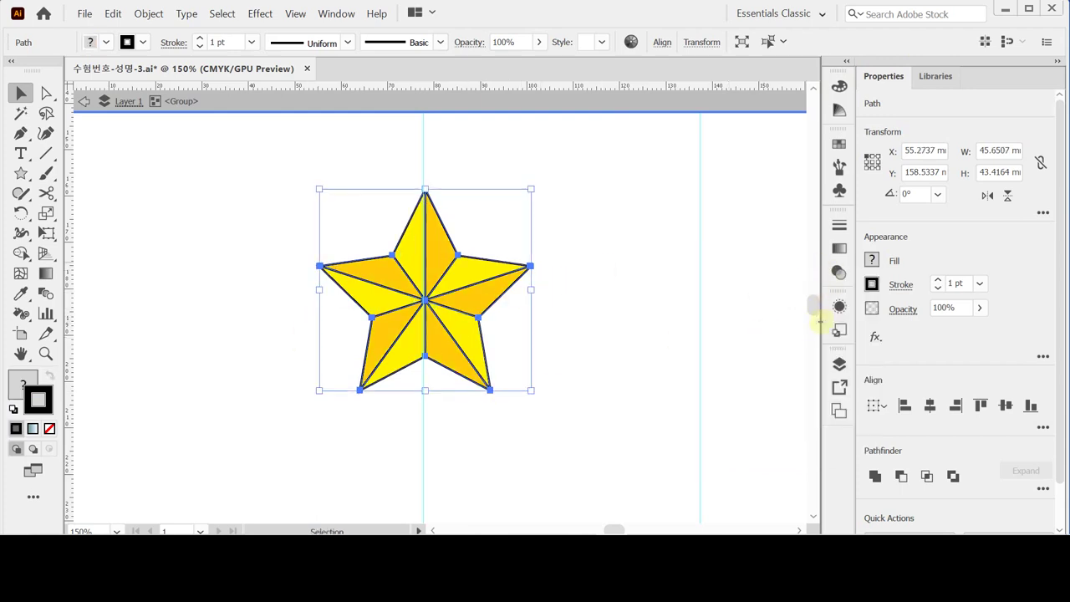
left_click(871, 285)
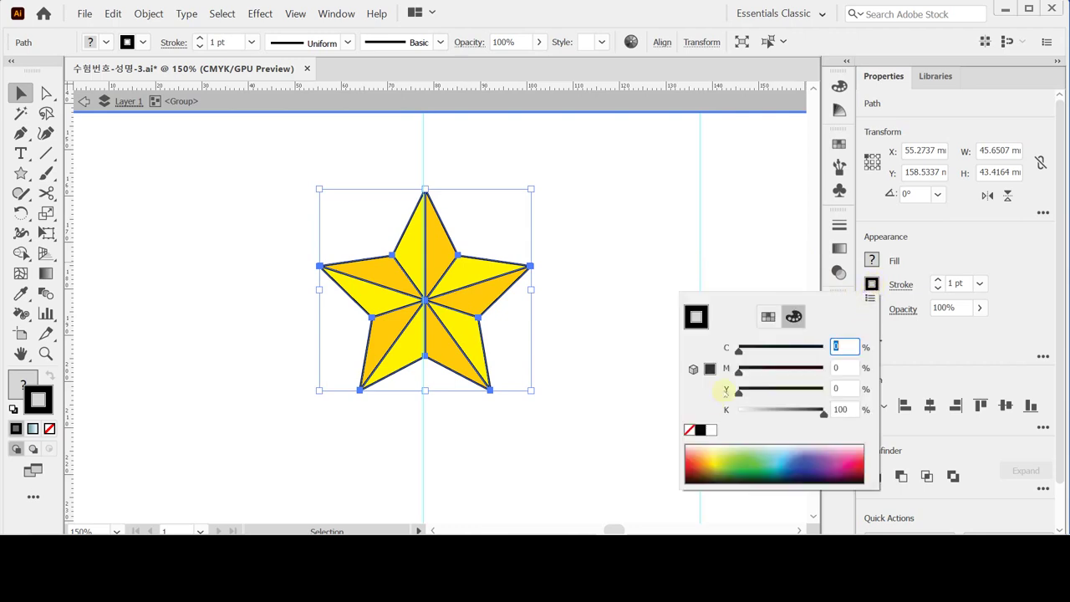
left_click(691, 430)
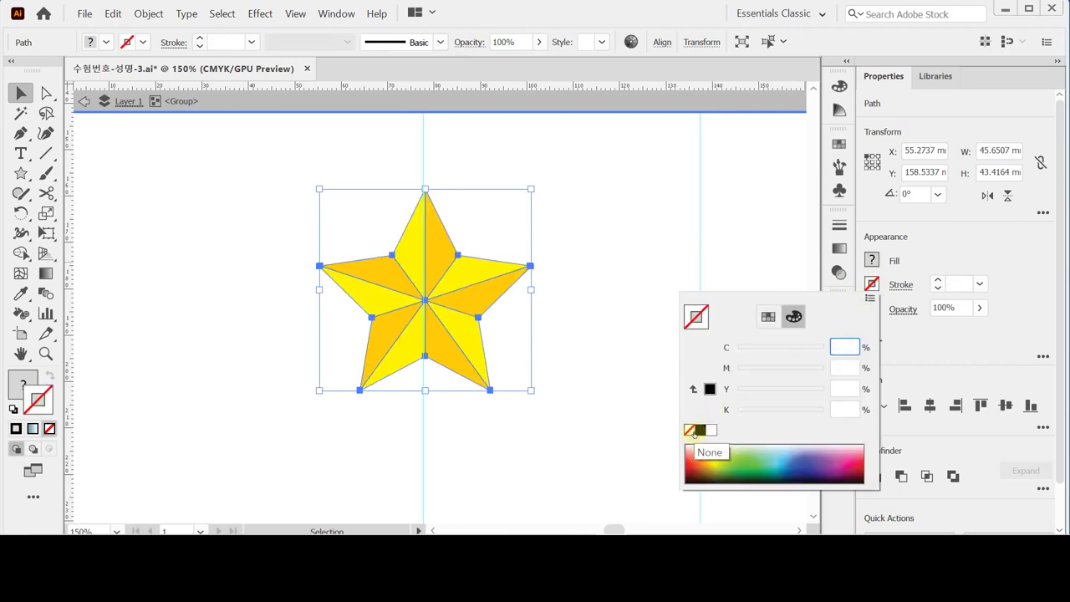
left_click(592, 368)
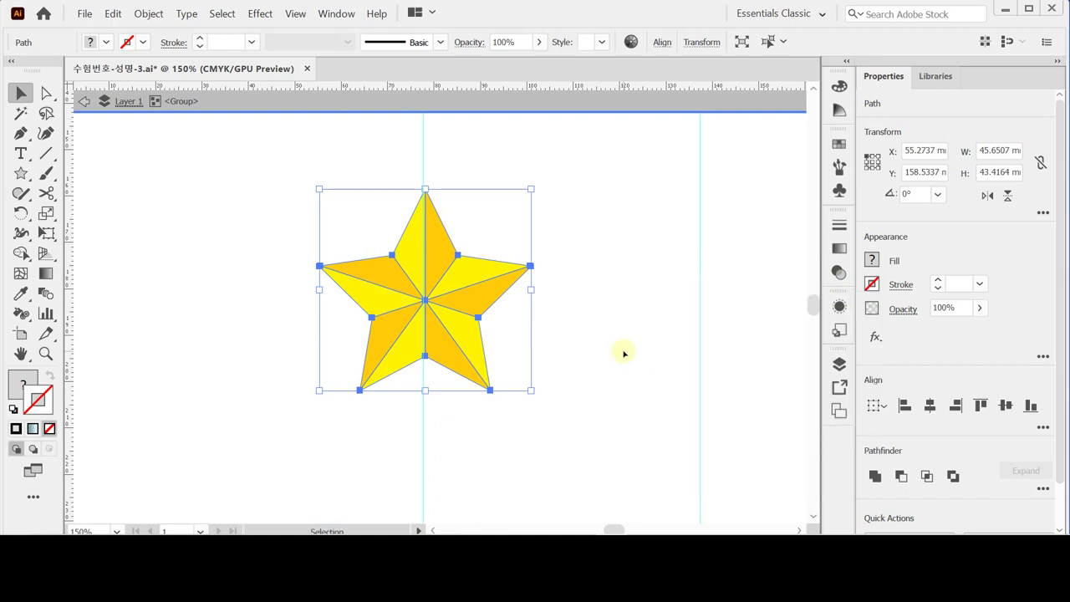
key("Escape")
left_click(623, 353)
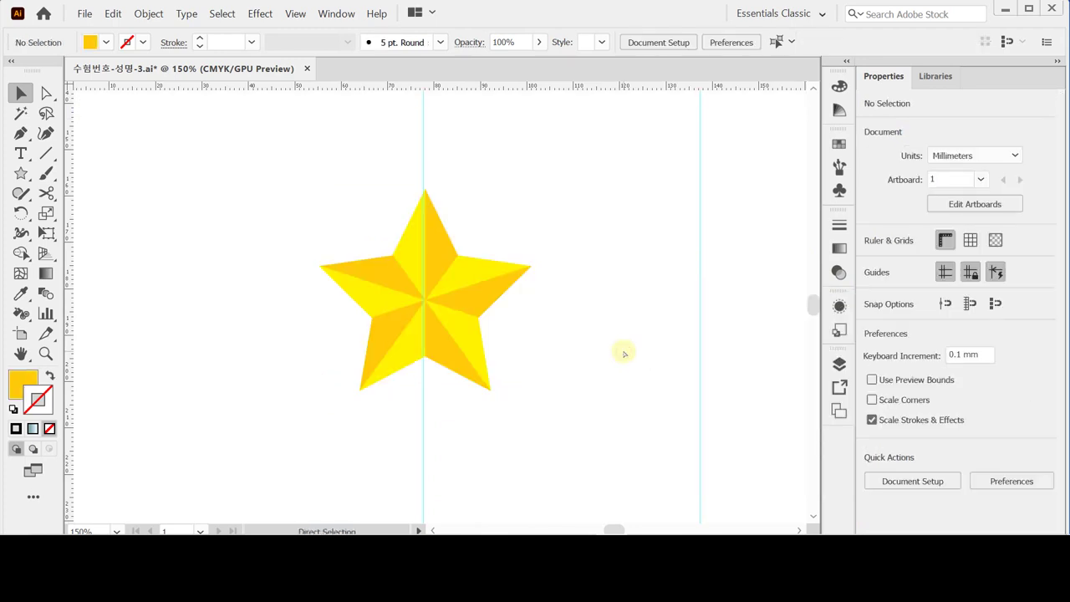
key("ctrl+s")
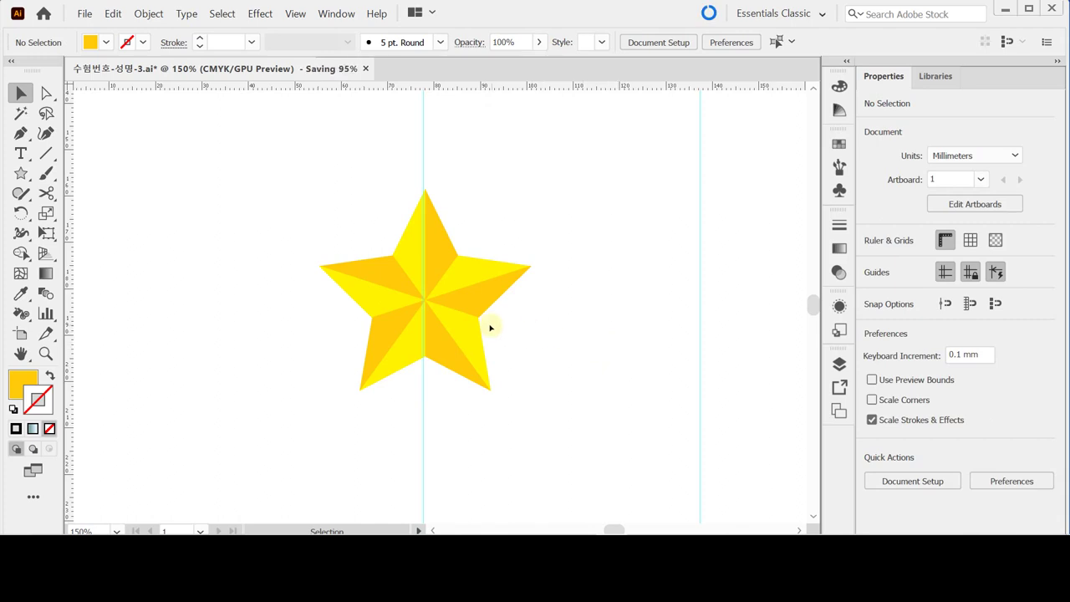
Rotate the star group by 30° and save the document.
left_click(460, 292)
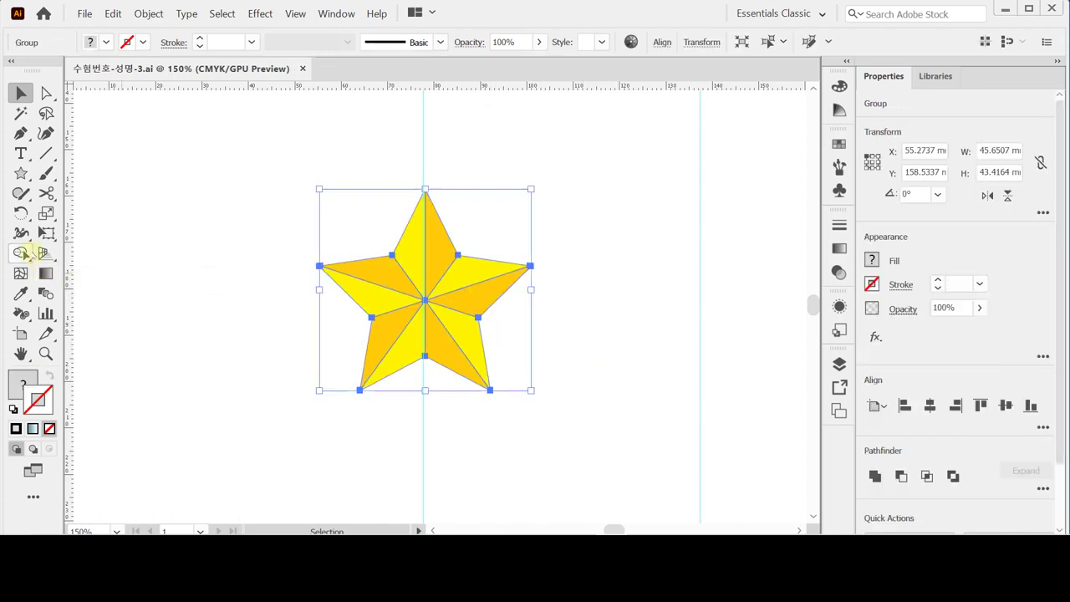
double_click(21, 214)
type("30")
key("Return")
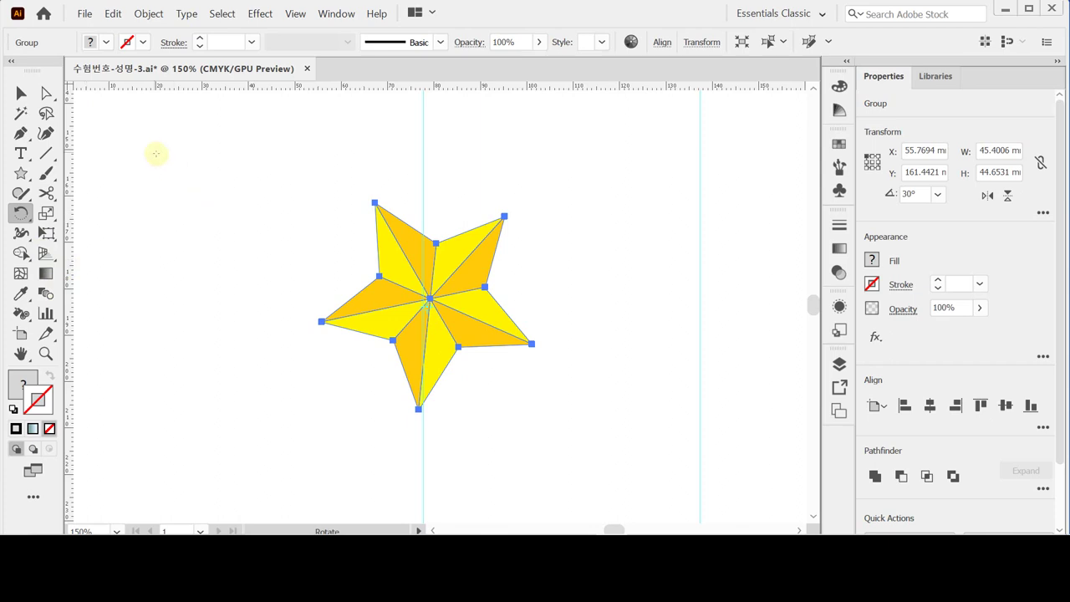
left_click(241, 232, "ctrl")
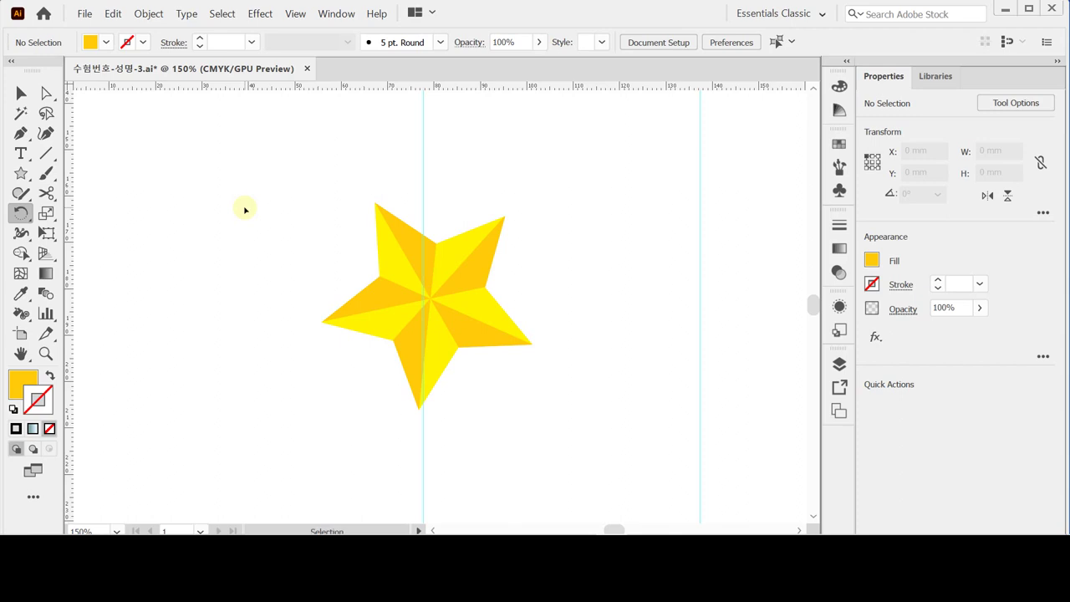
key("ctrl+s")
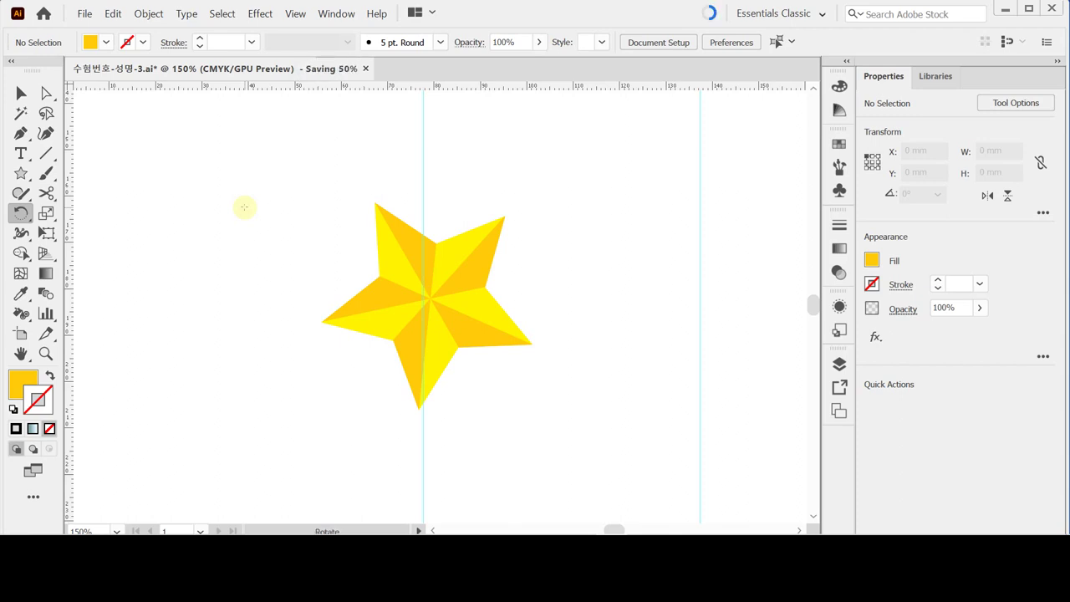
Open the Decorative_Scatter brush library, enlarge it to show all its brushes, and choose the 4pt. Star brush.
key("ctrl+0")
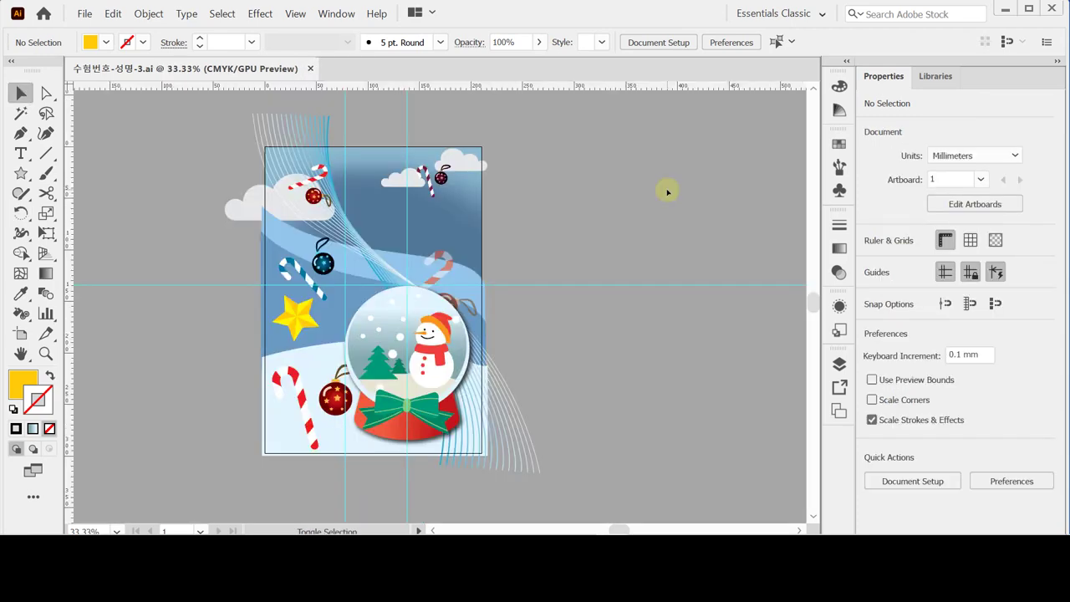
left_click(839, 170)
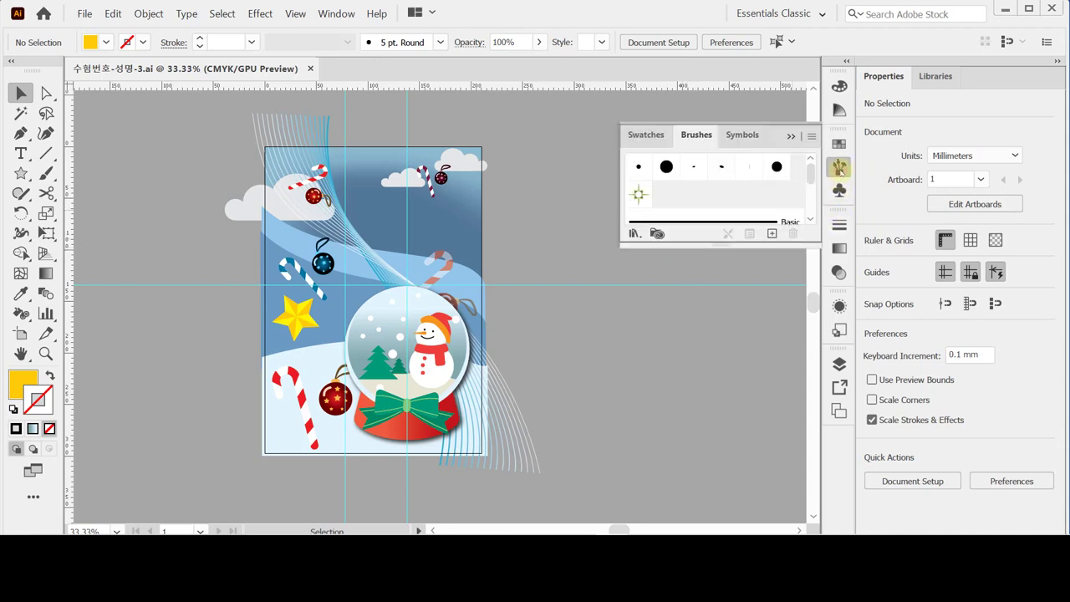
left_click(635, 233)
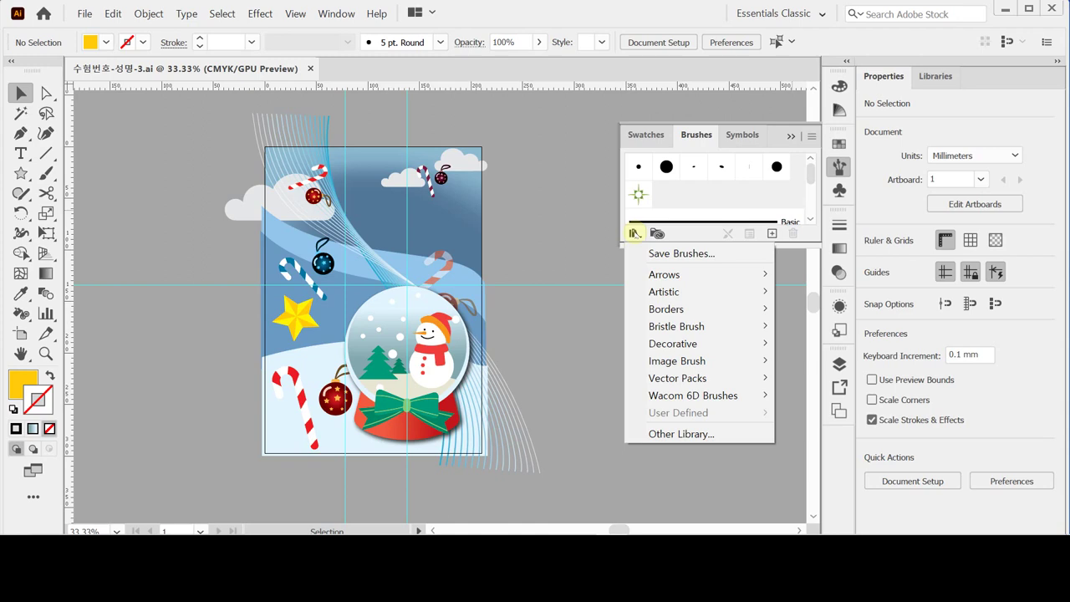
mouse_move(696, 344)
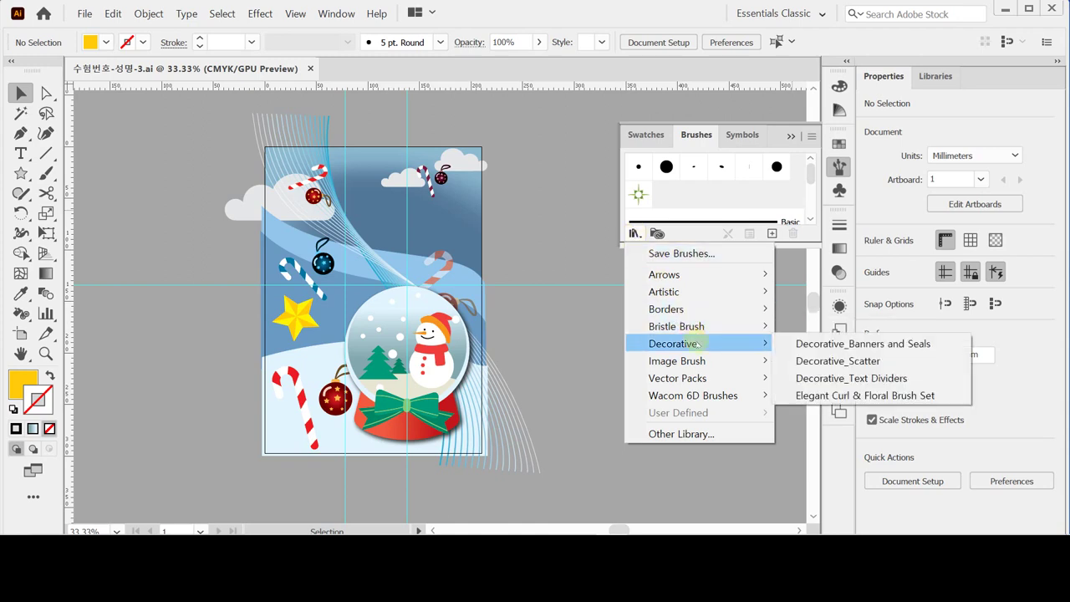
left_click(824, 361)
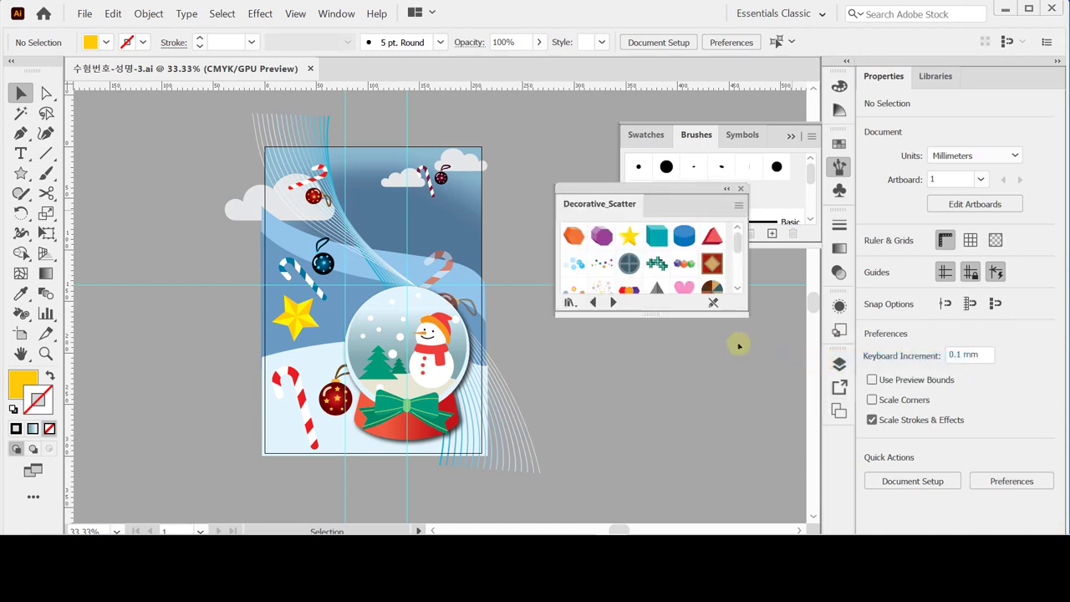
left_click_drag(655, 317, 652, 401)
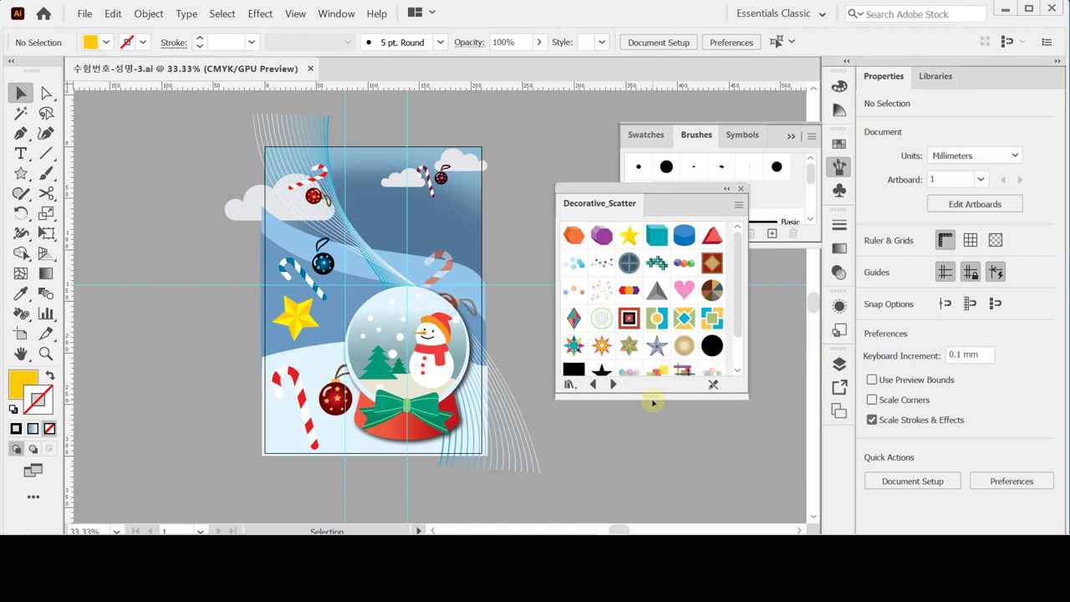
left_click_drag(737, 395, 735, 443)
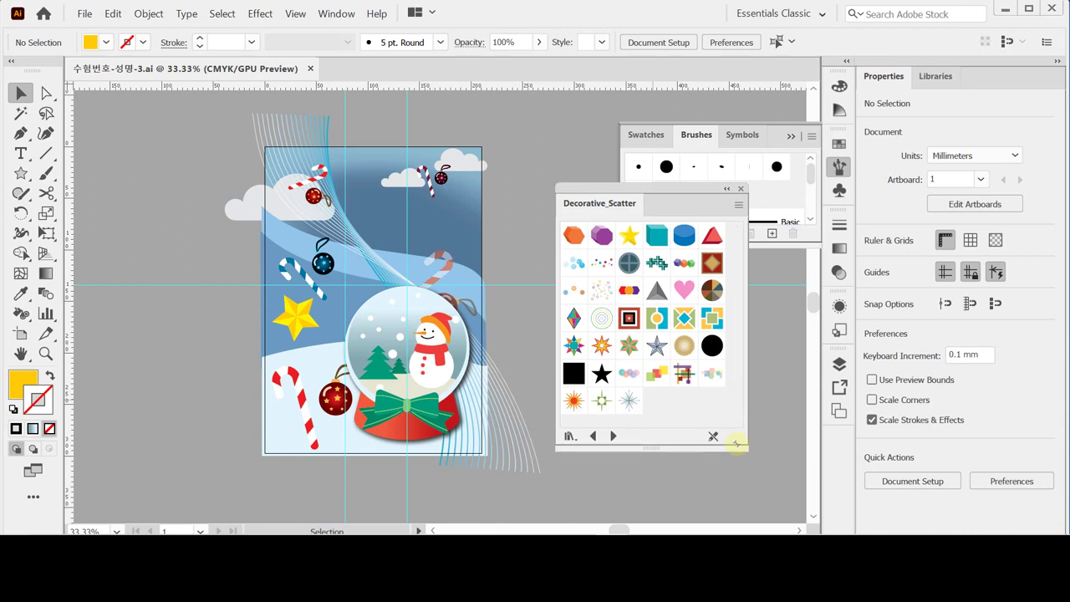
left_click(602, 403)
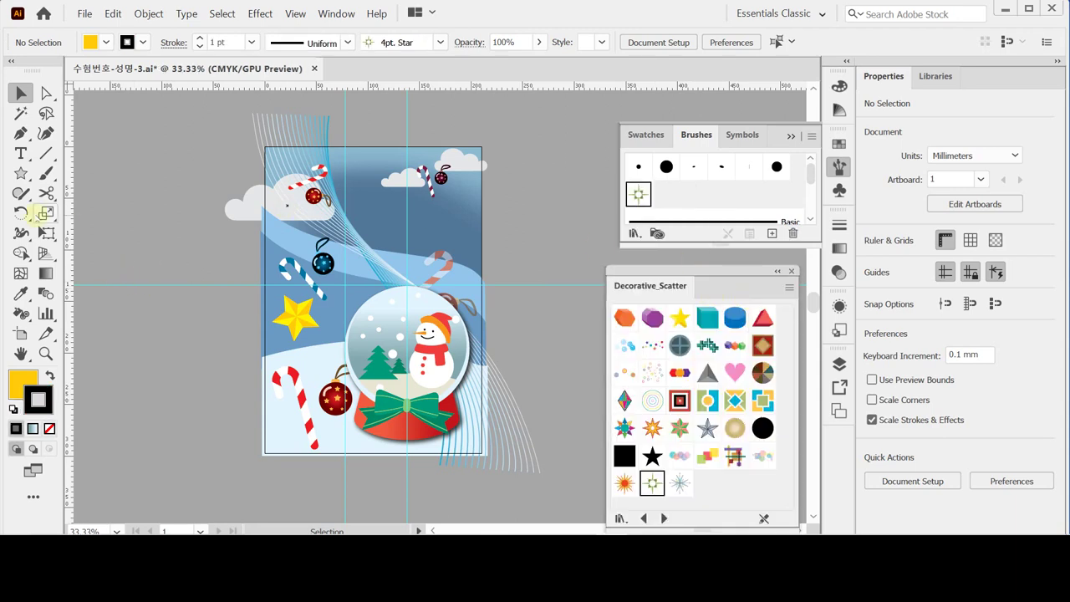
Paint a winding Paintbrush path without fill, about 300 mm wide and 318 mm tall, from above the artboard's upper-left corner past its lower-left edge.
left_click(47, 173)
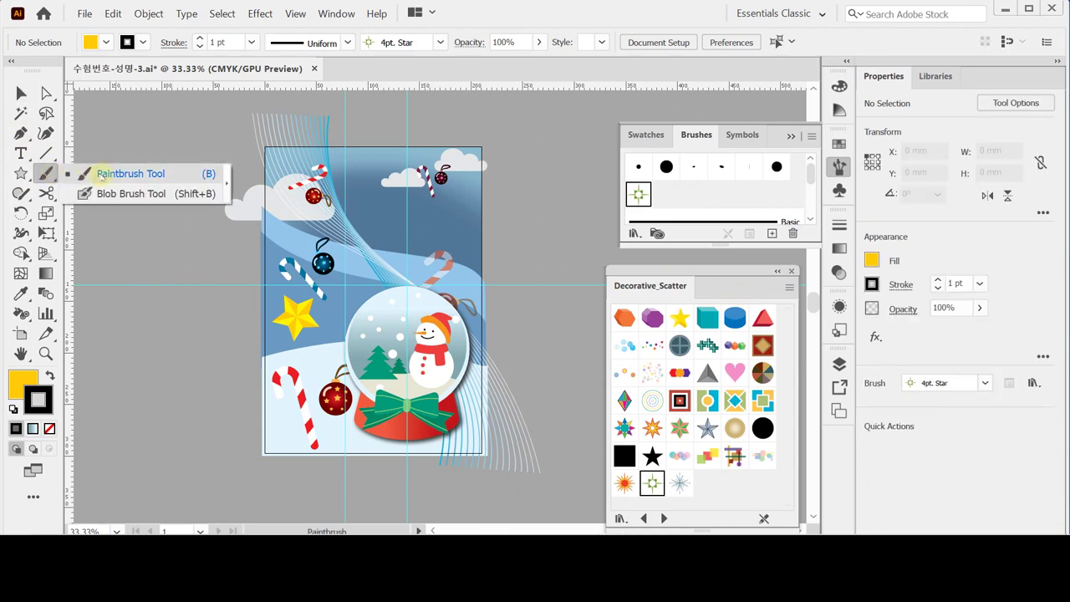
left_click(101, 173)
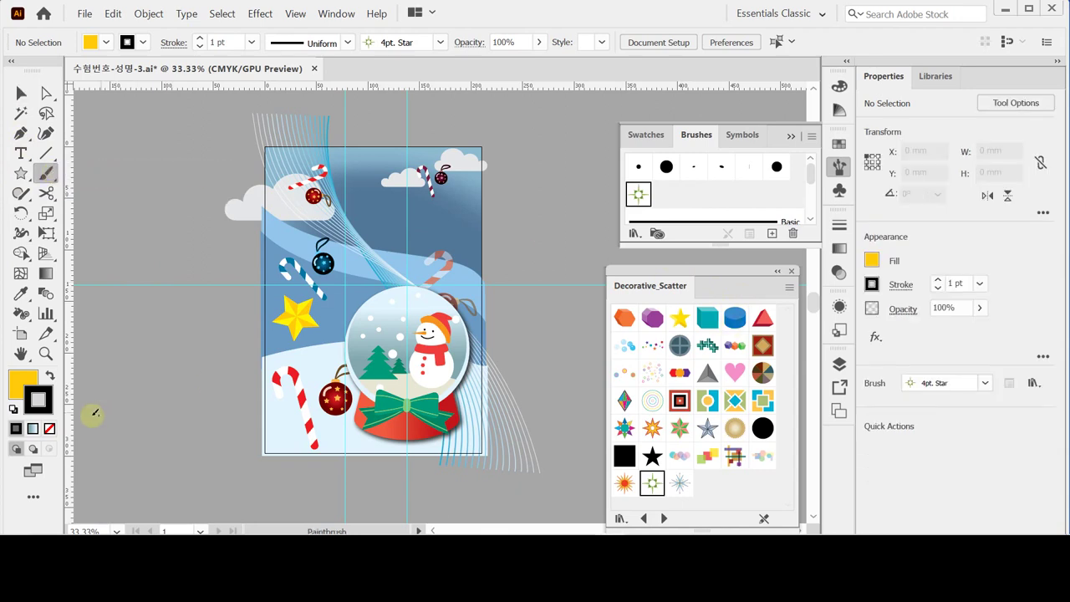
key("F5")
key("F6")
left_click(49, 428)
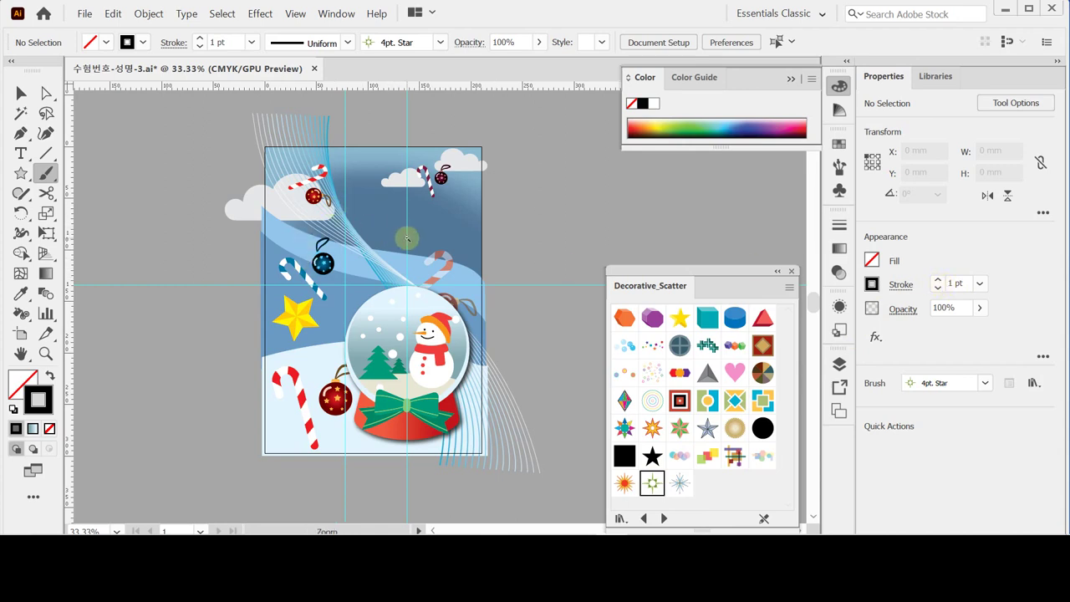
key("ctrl+minus")
left_click_drag(406, 236, 345, 215)
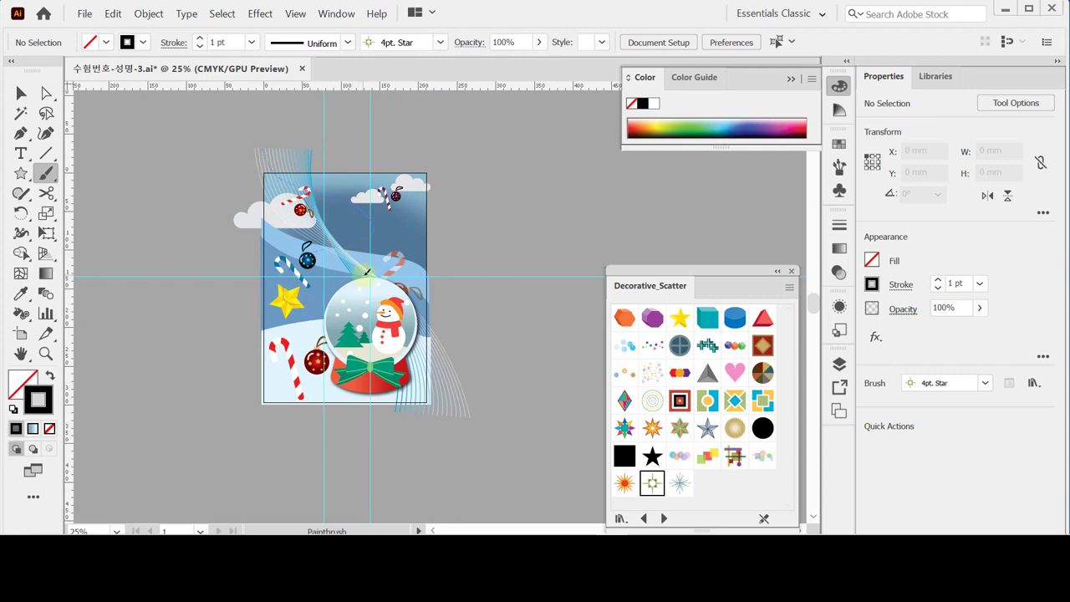
mouse_move(404, 270)
left_mouse_down()
mouse_move(449, 304)
mouse_move(442, 348)
left_mouse_up()
left_click_drag(260, 394, 223, 394)
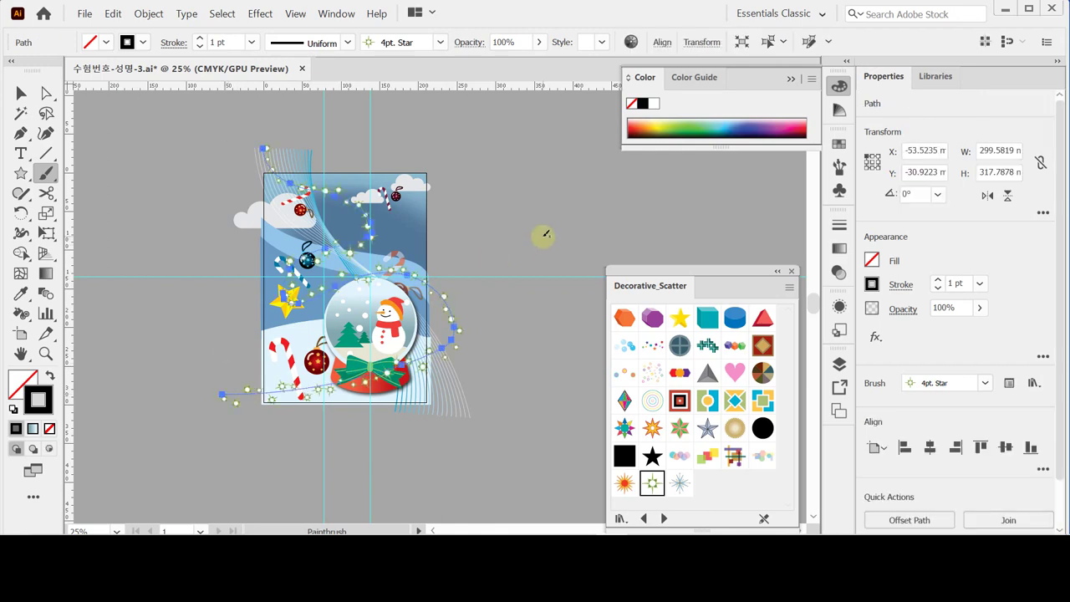
Move the star-brush path about 5 mm left and 20 mm up, and reapply the 4pt. Star brush repeatedly to reshuffle its scattered stars.
left_click(46, 93)
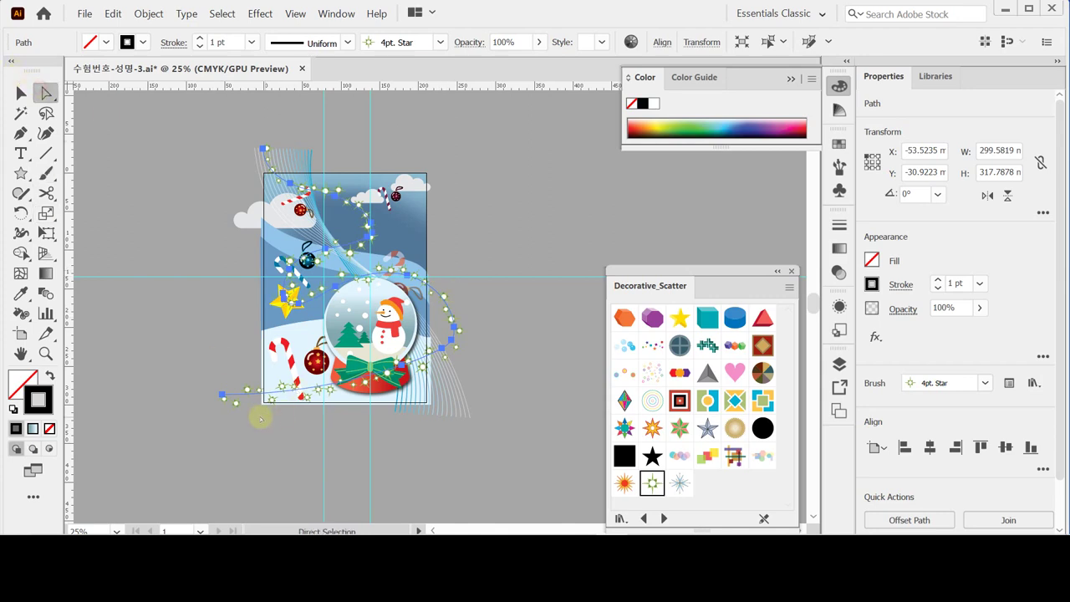
left_click_drag(222, 393, 217, 380)
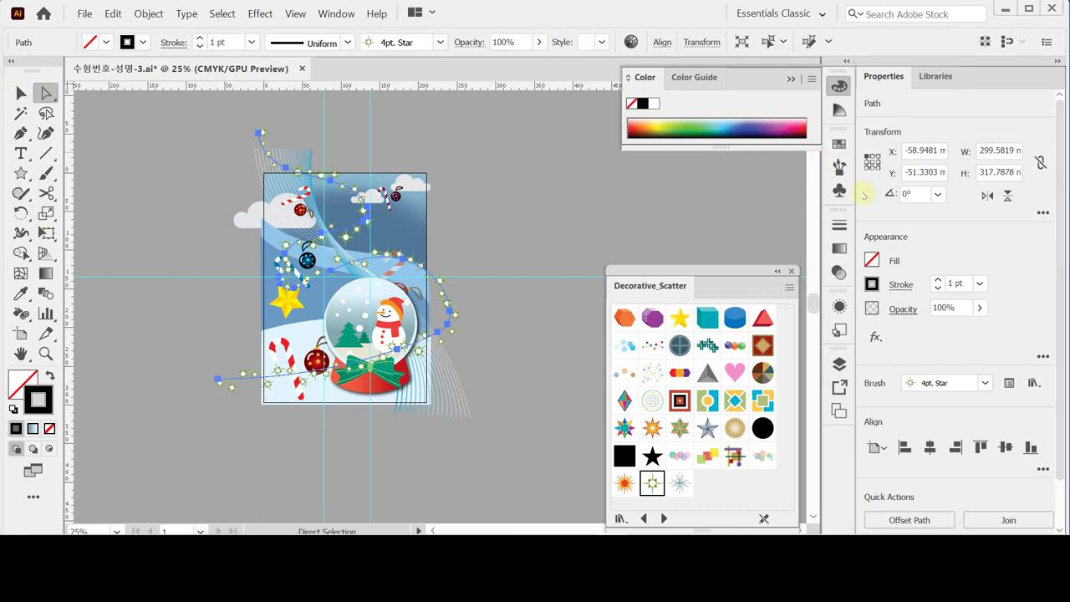
left_click(838, 166)
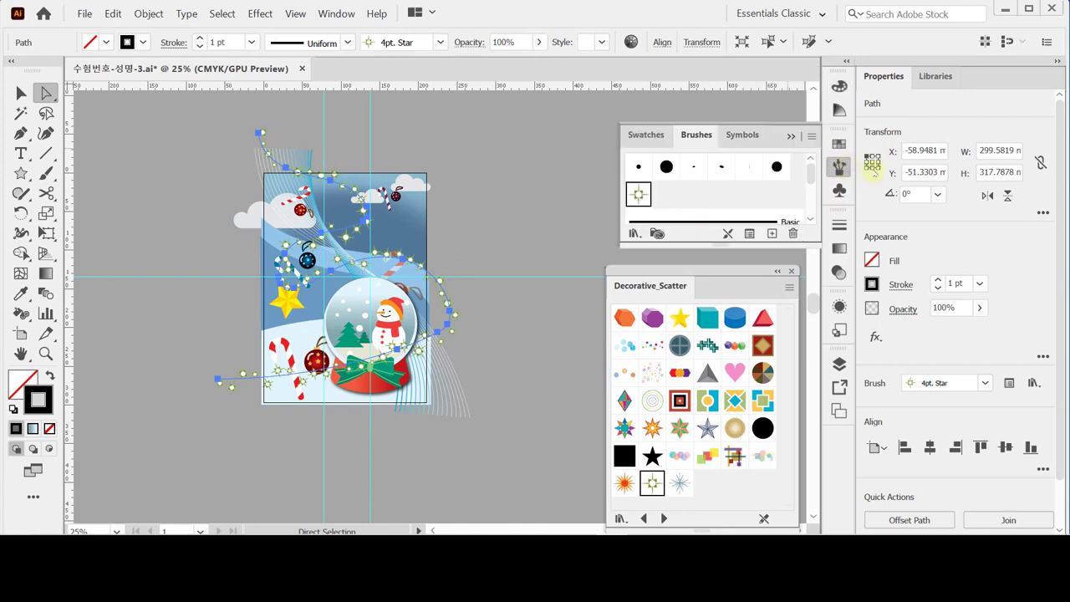
left_click(640, 199)
left_click(640, 199)
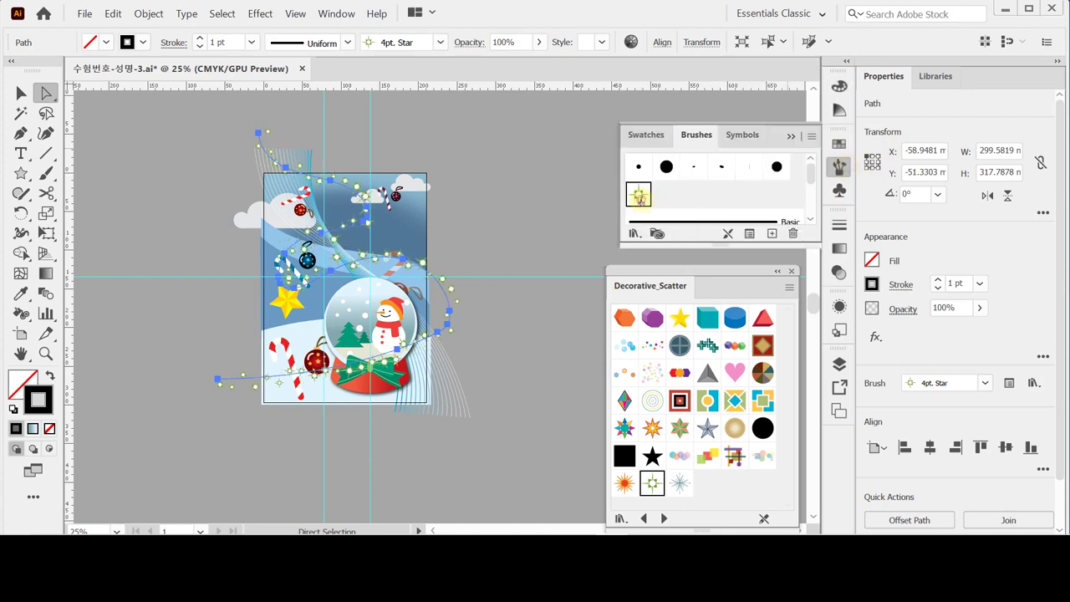
left_click(640, 198)
left_click(640, 199)
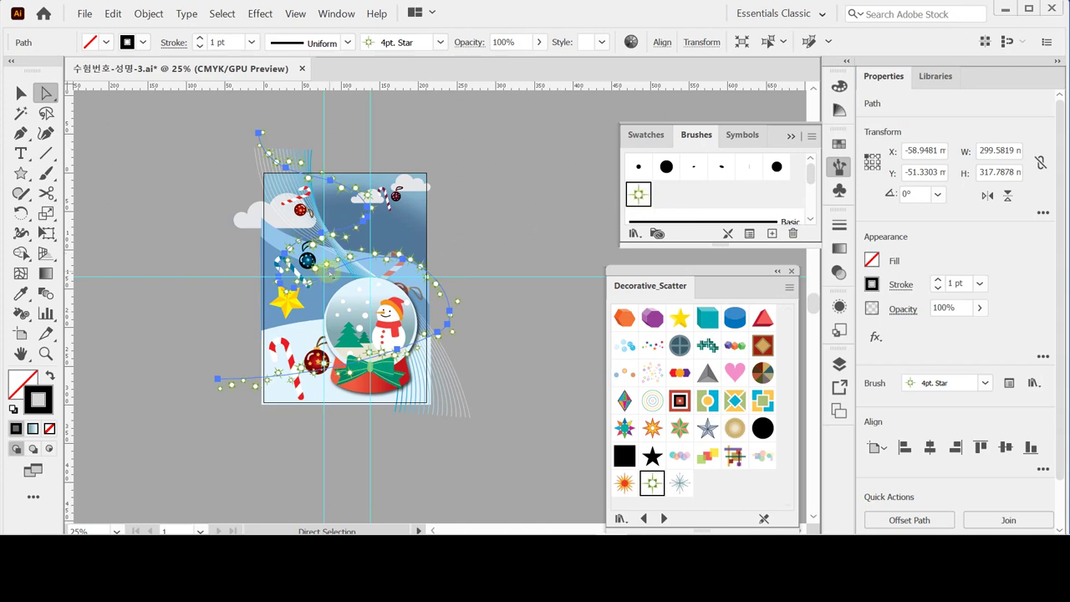
Place a new point text object in the sky above the snow globe and set its font to Arial Bold.
left_click_drag(330, 271, 403, 267)
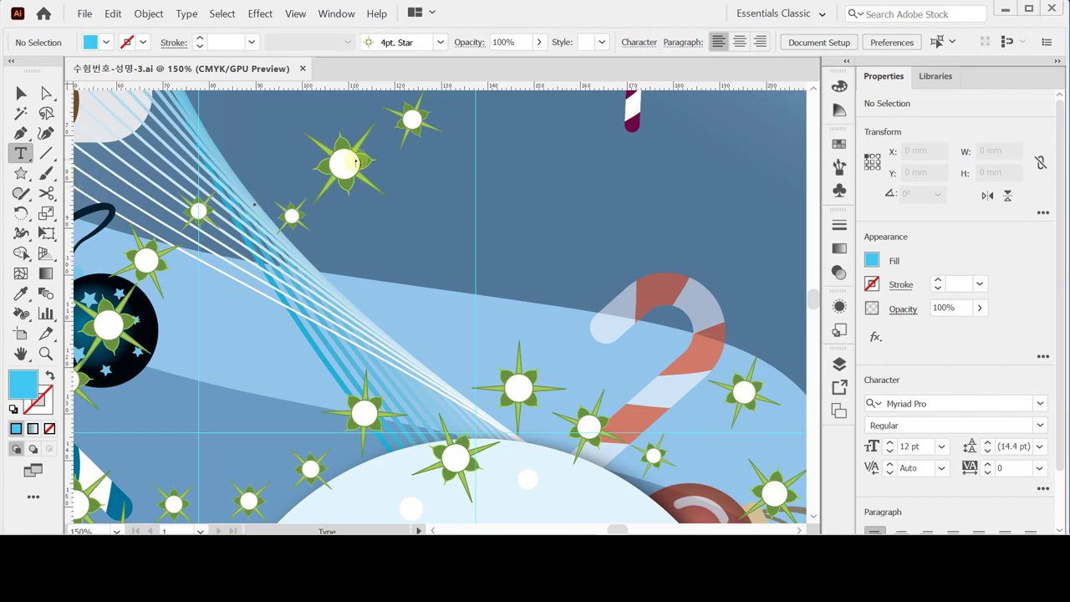
left_click(422, 172)
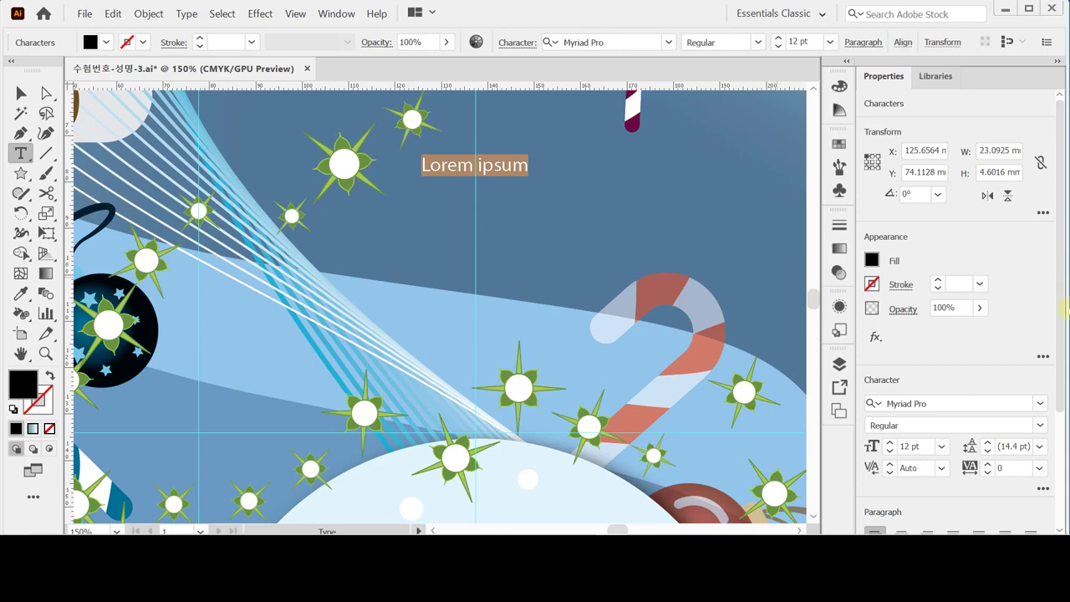
key("ctrl+t")
key("ctrl+t")
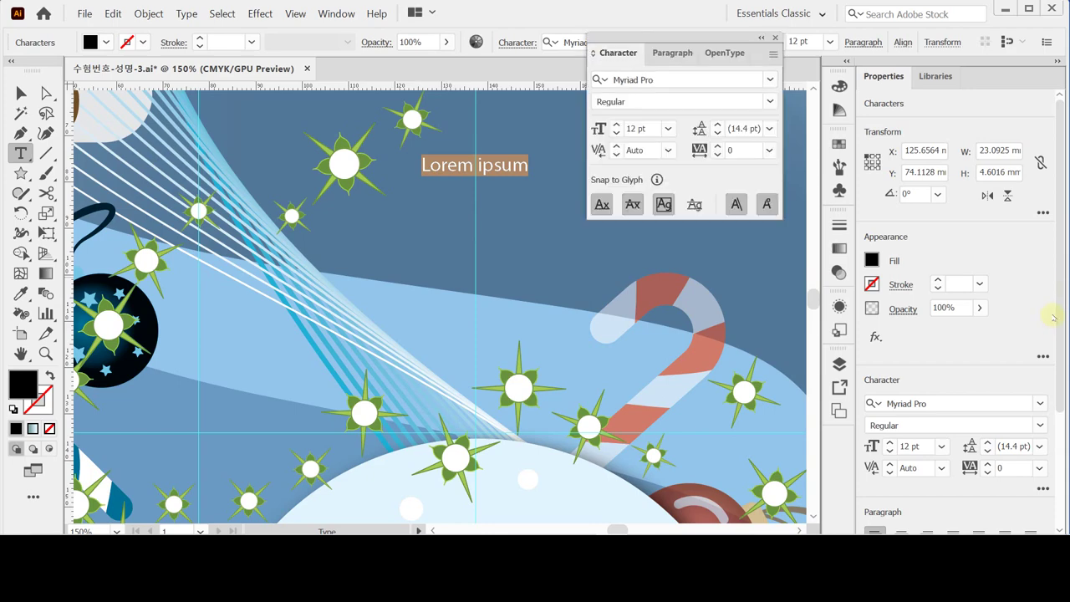
key("ctrl+t")
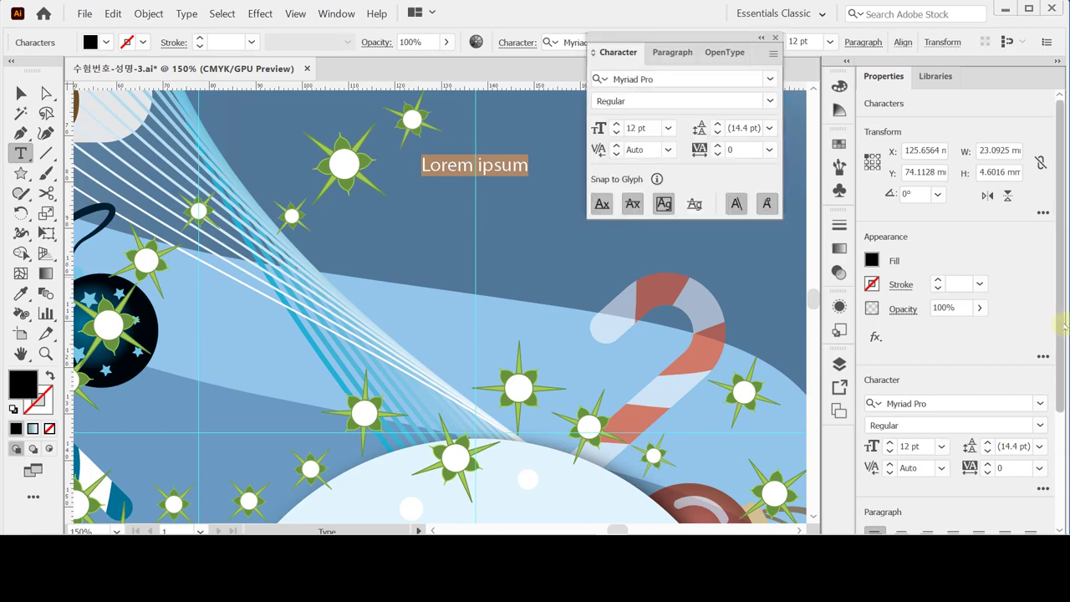
key("Escape")
left_click(664, 79)
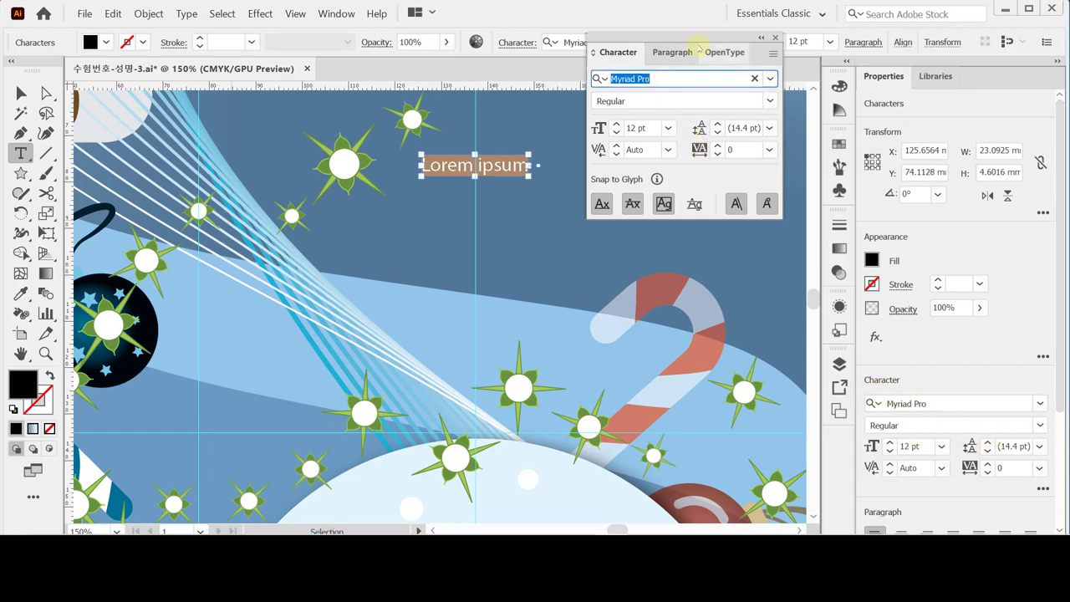
type("ar")
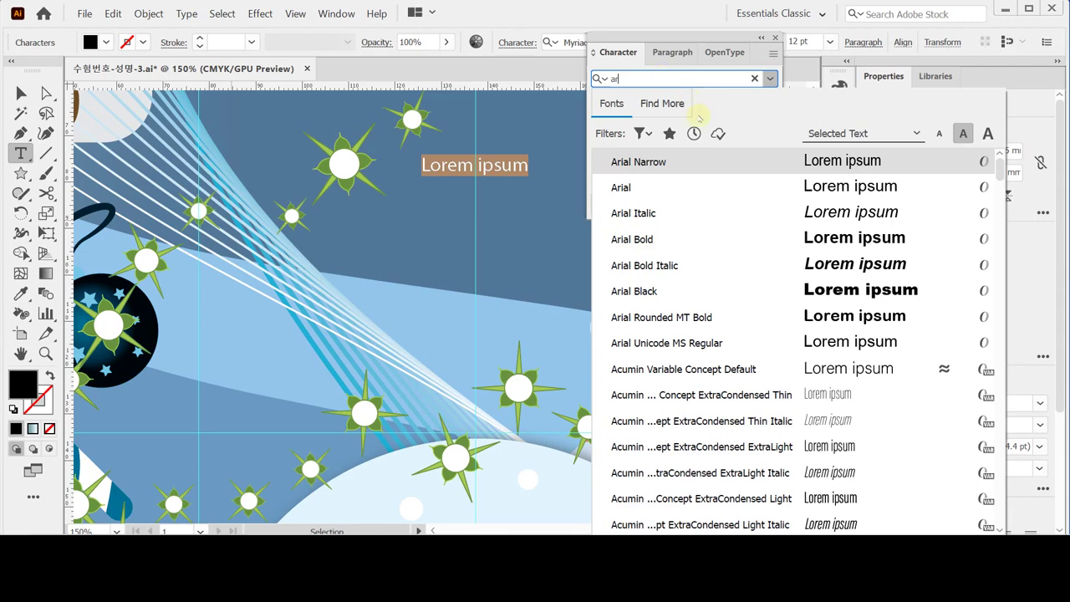
key("Return")
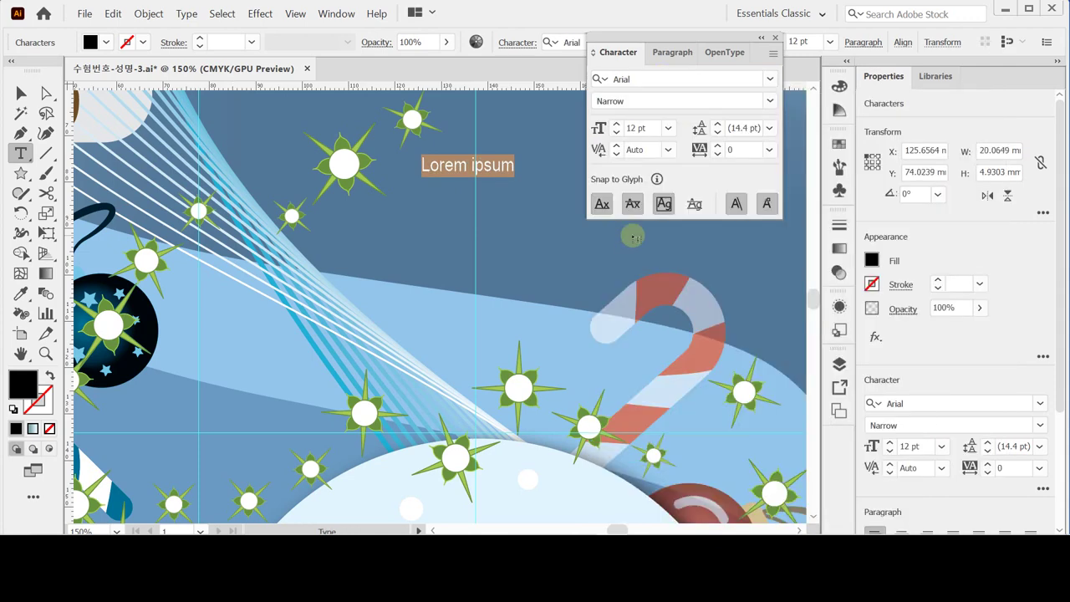
key("Tab")
left_click(769, 100)
left_click(619, 173)
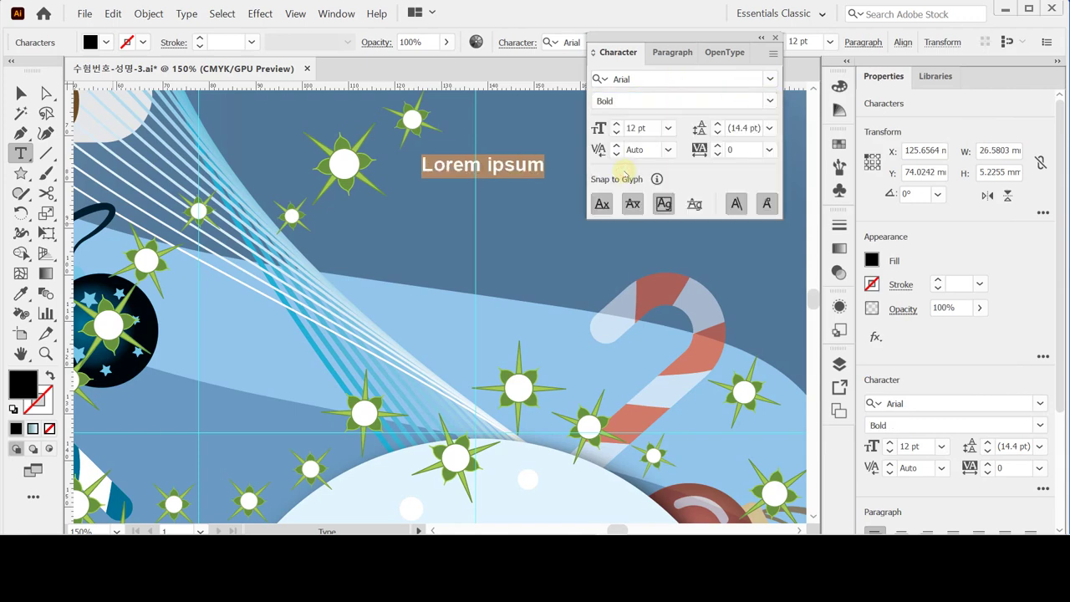
Set the placeholder text's size to 48 pt and its fill color to C=60, M=0, Y=0, K=0.
left_click(651, 128)
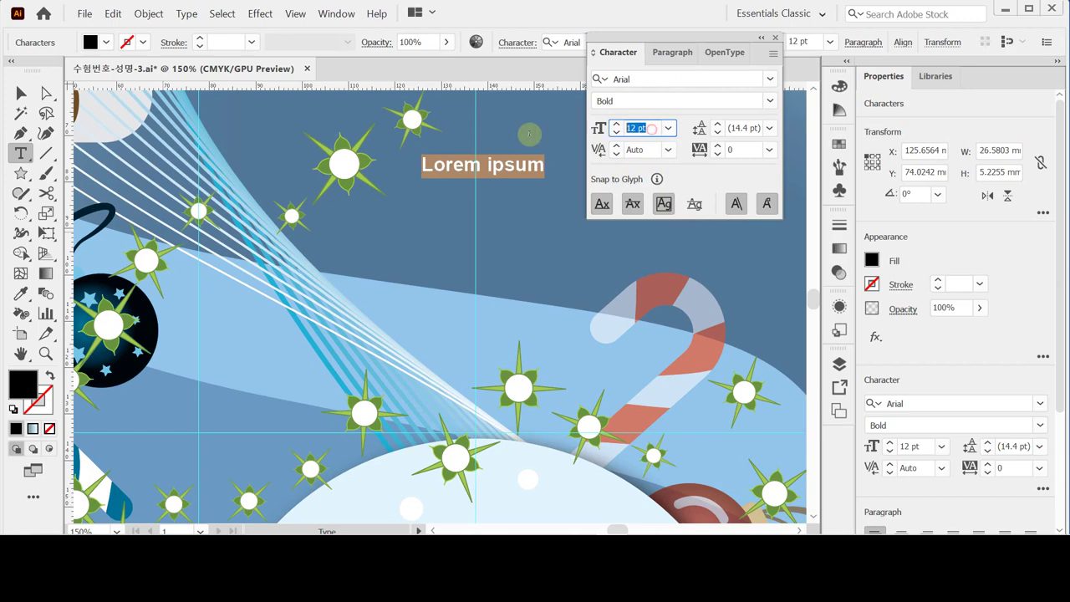
type("48")
key("Return")
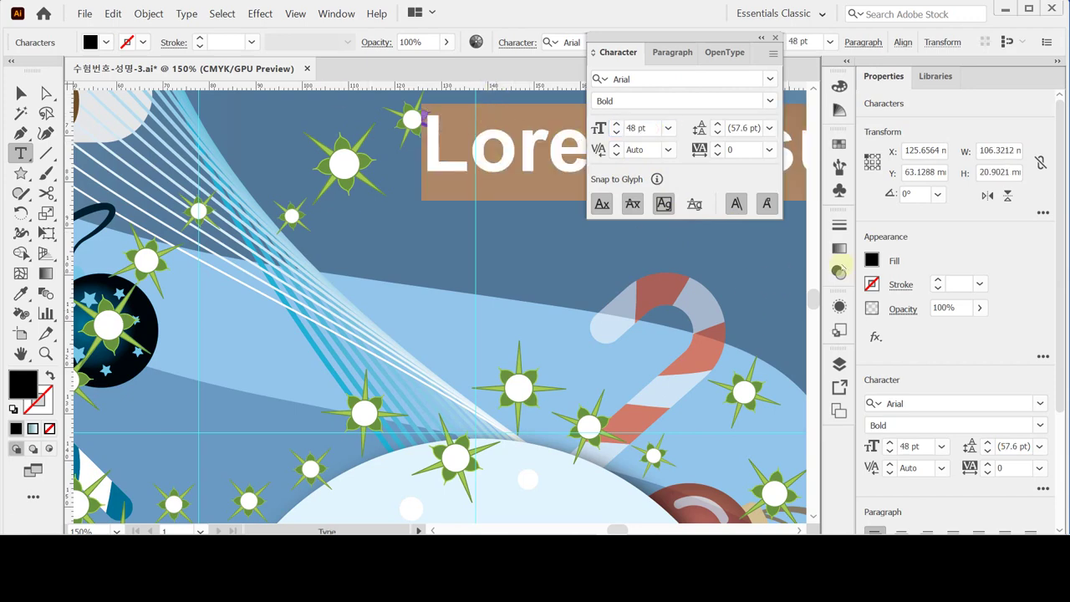
left_click(871, 261)
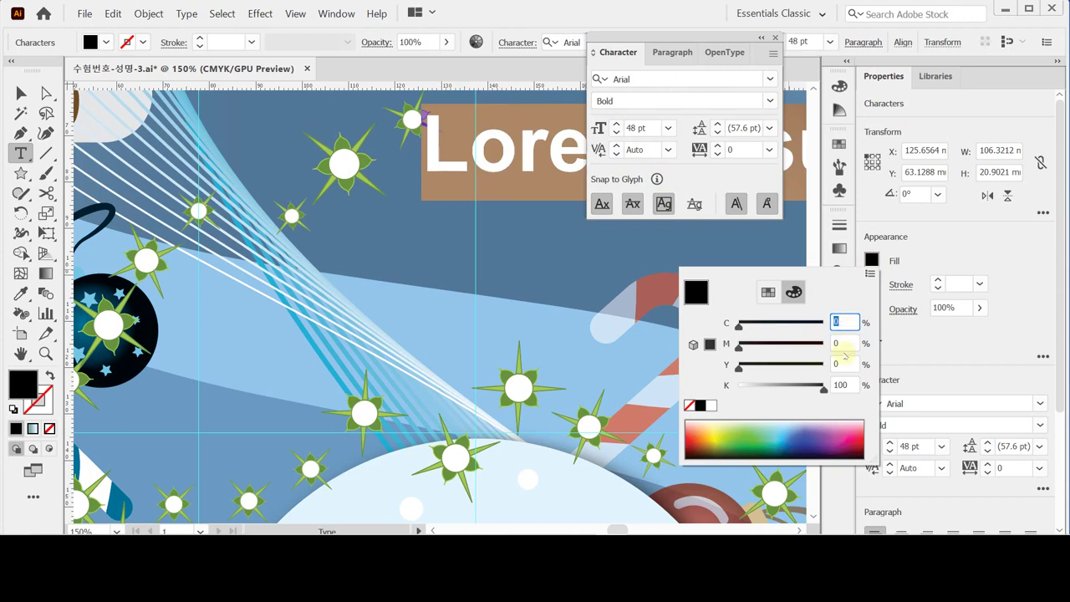
left_click(710, 406)
type("60")
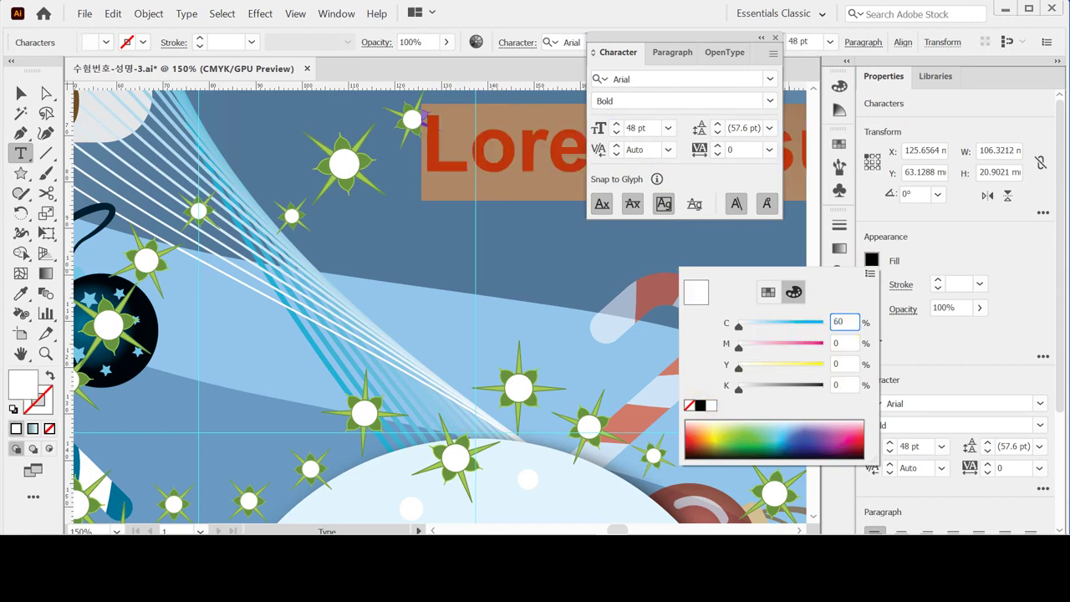
key("Return")
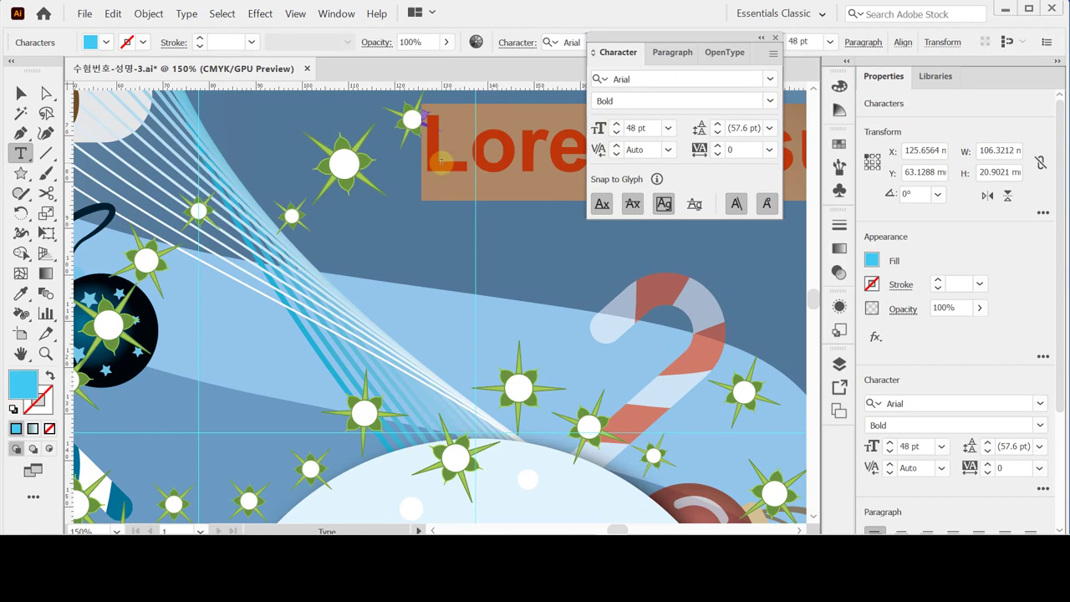
Replace the placeholder text with WHITE, move it about 10 mm left and 5 mm up, and save the document.
key("Caps_Lock")
type("WHIT")
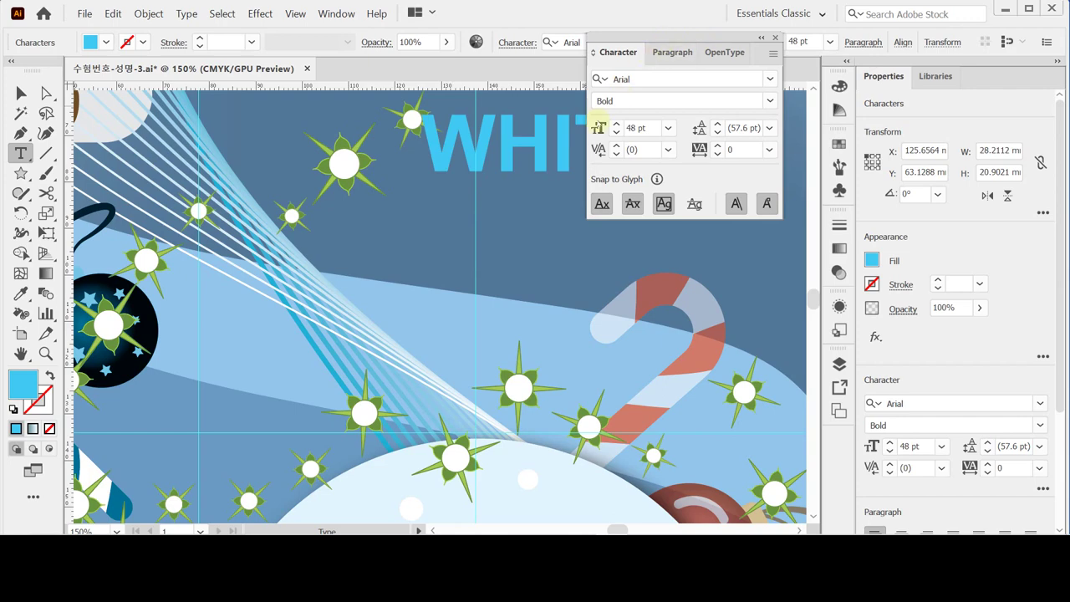
key("ctrl+a")
type("WHITE")
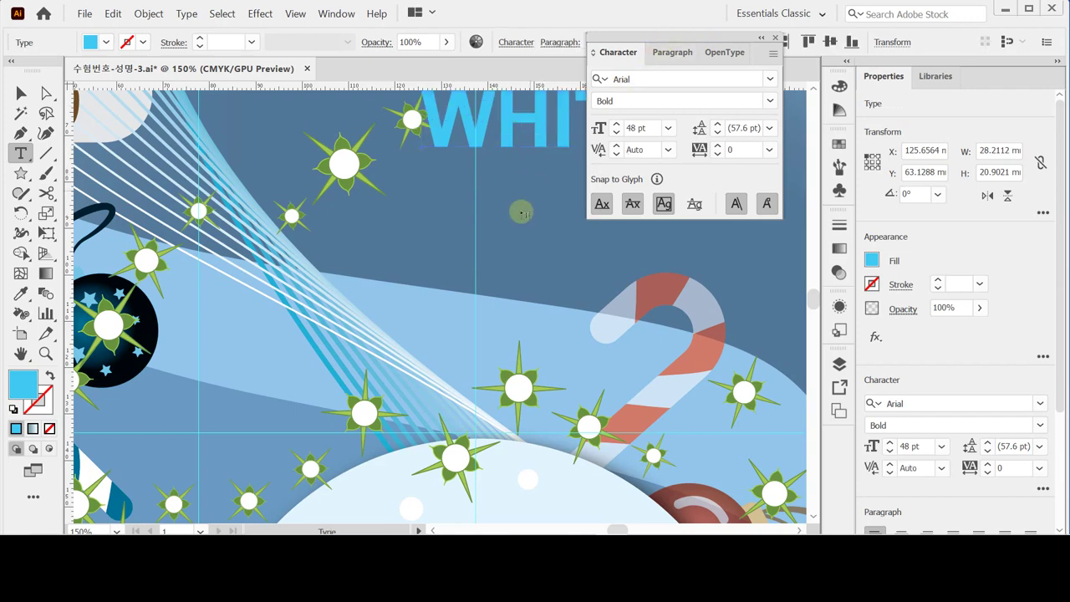
left_click_drag(408, 194, 361, 193)
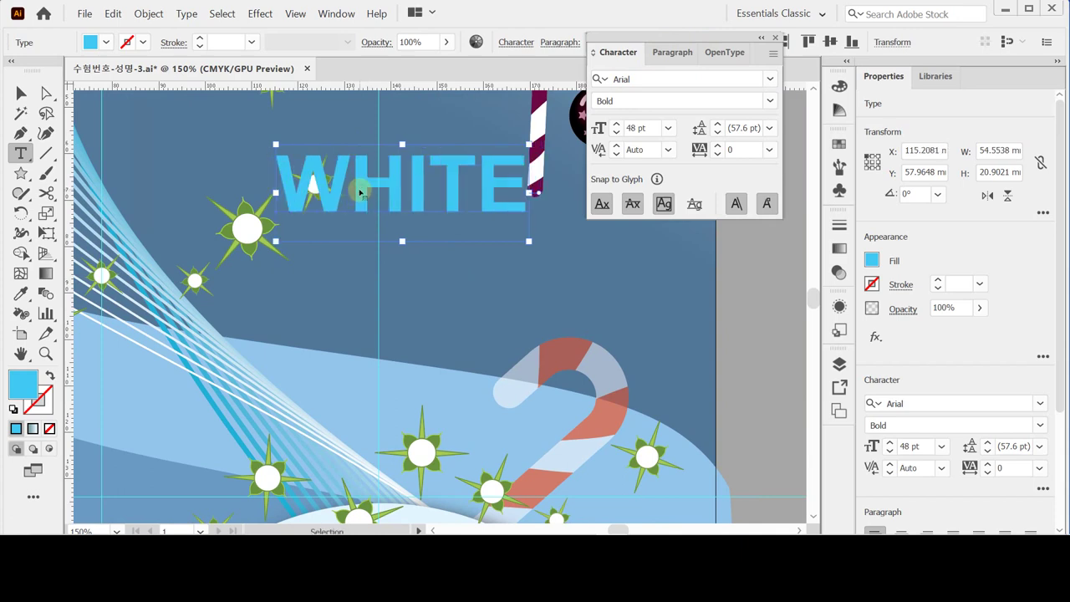
key("ctrl+s")
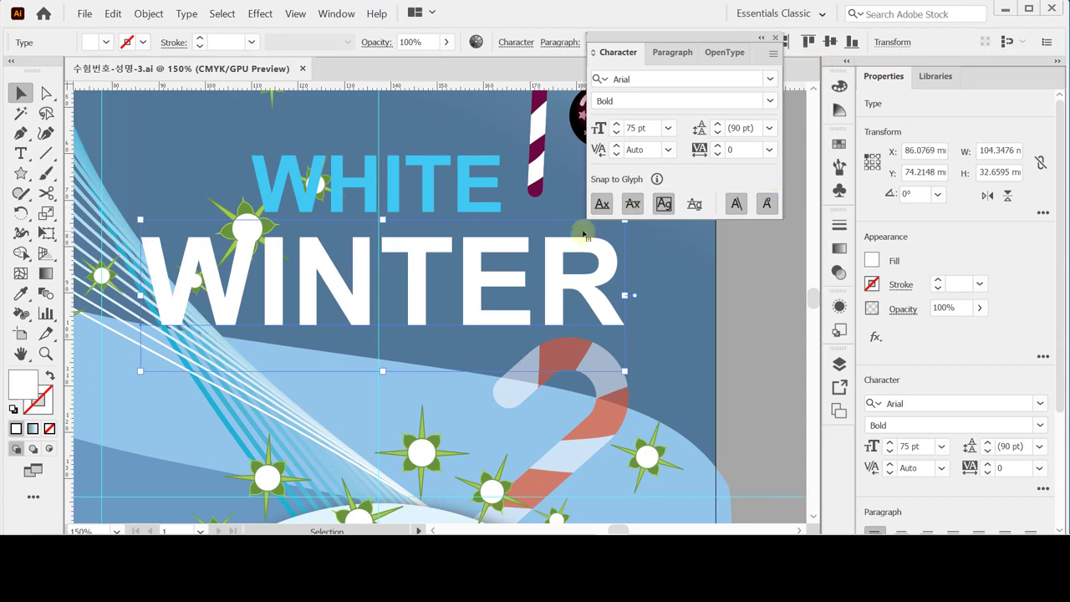
Warp the white WINTER text with a horizontal Arc envelope at 30% bend.
left_click(149, 15)
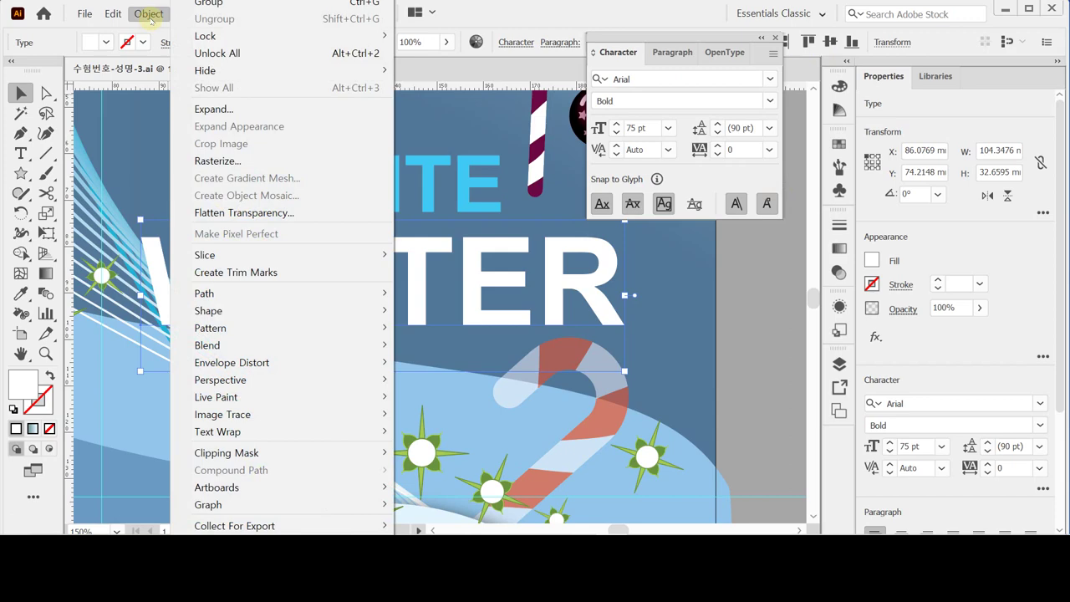
mouse_move(264, 358)
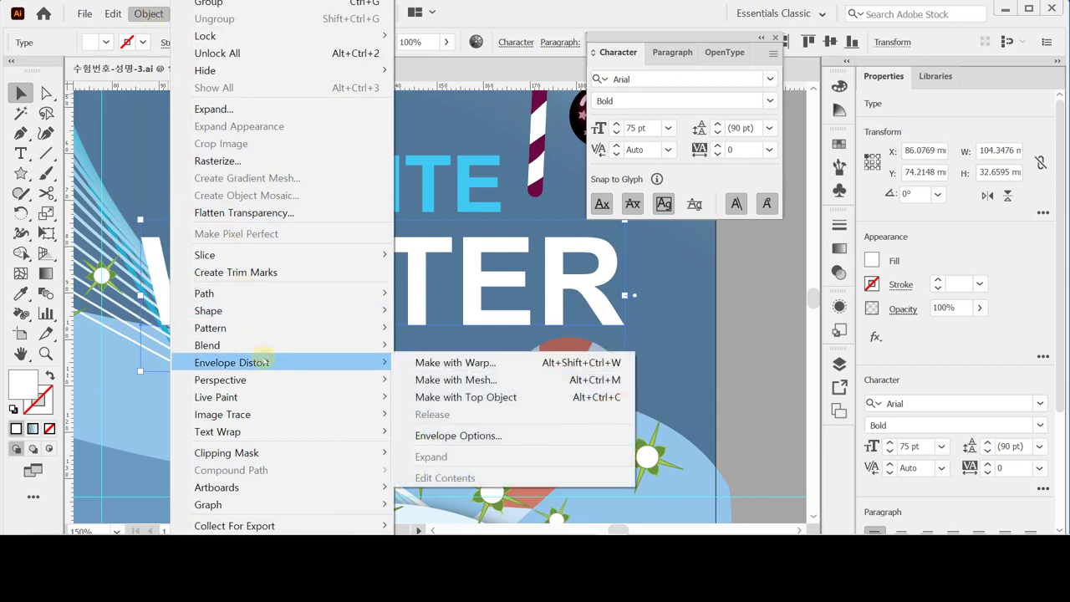
left_click(420, 362)
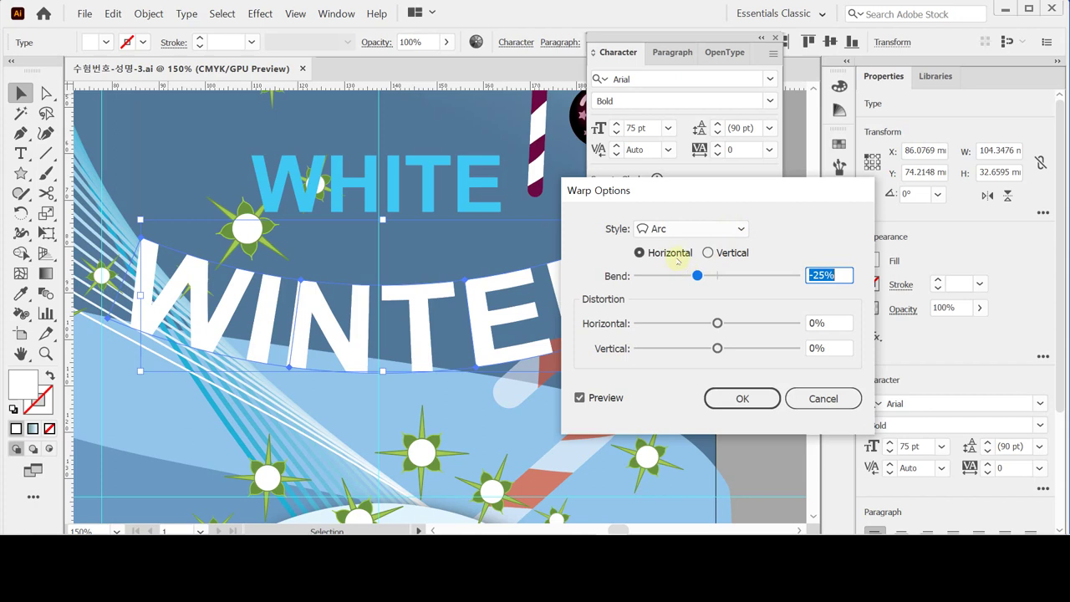
type("303")
key("BackSpace")
key("Tab")
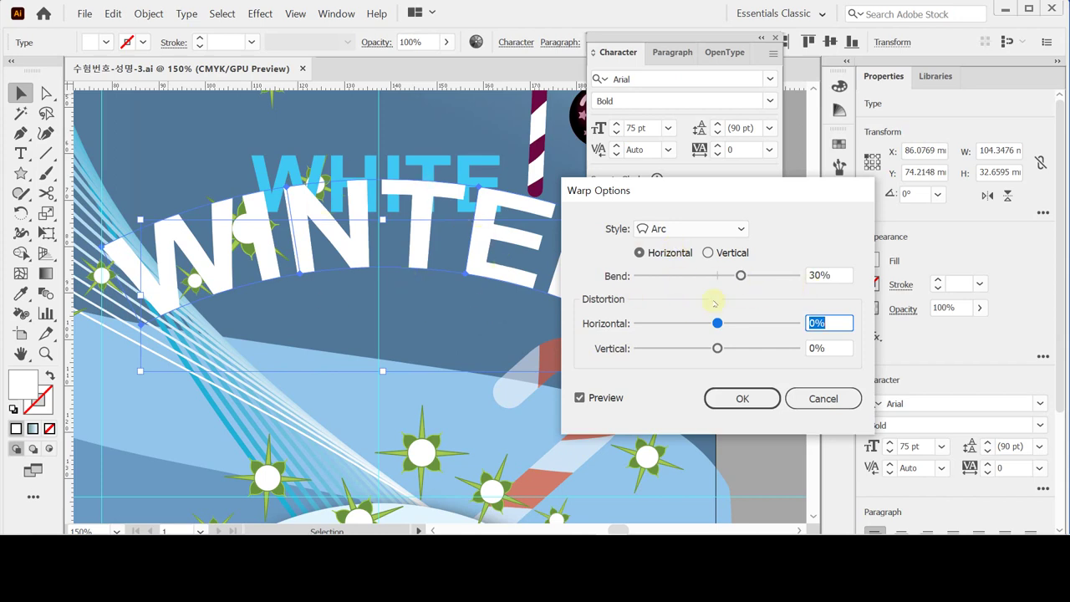
left_click(743, 400)
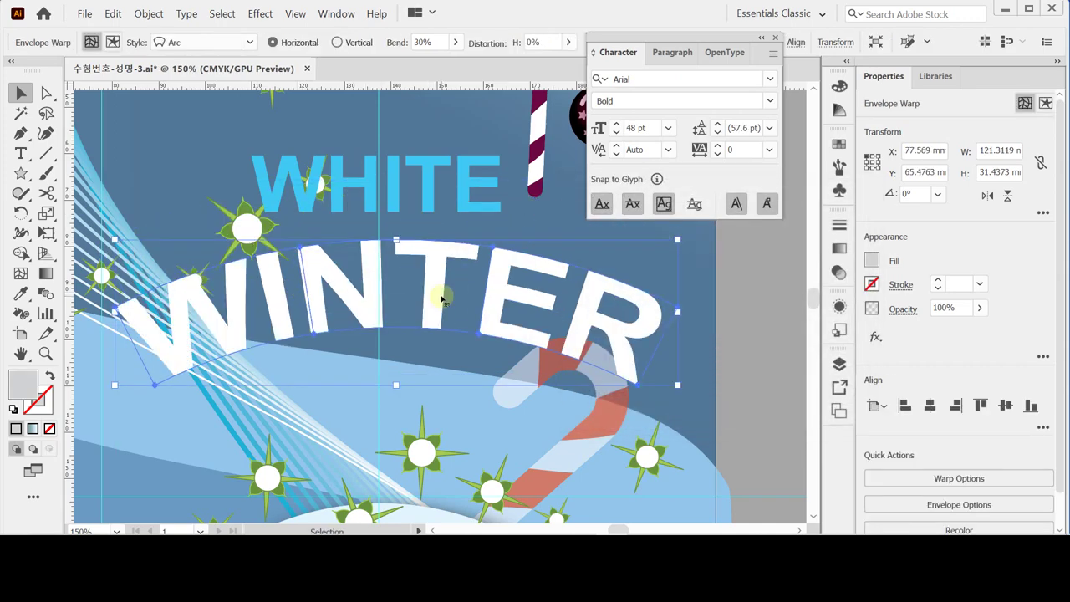
Move the arched WINTER text beneath WHITE, to about X 79.5 mm, Y 79.3 mm, and save the document.
left_click_drag(460, 305, 460, 305)
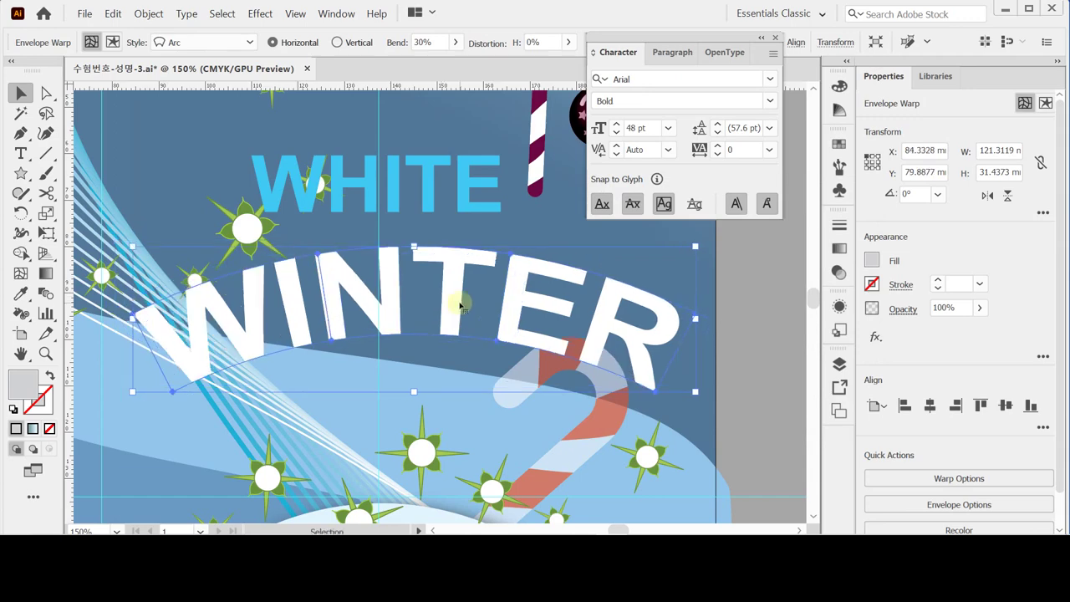
left_click_drag(458, 305, 437, 301)
key("ctrl")
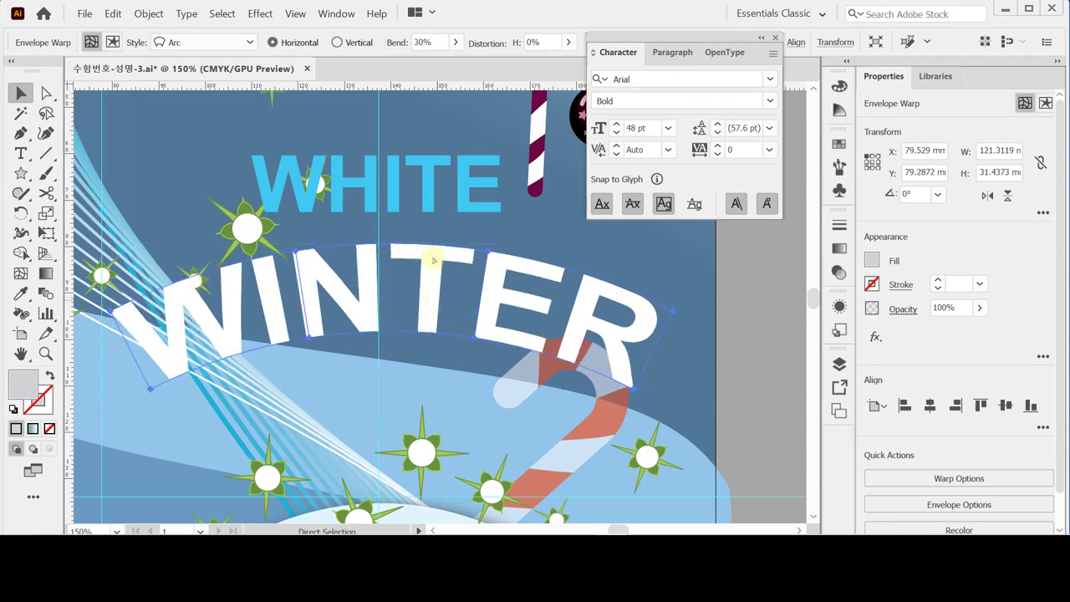
key("ctrl+s")
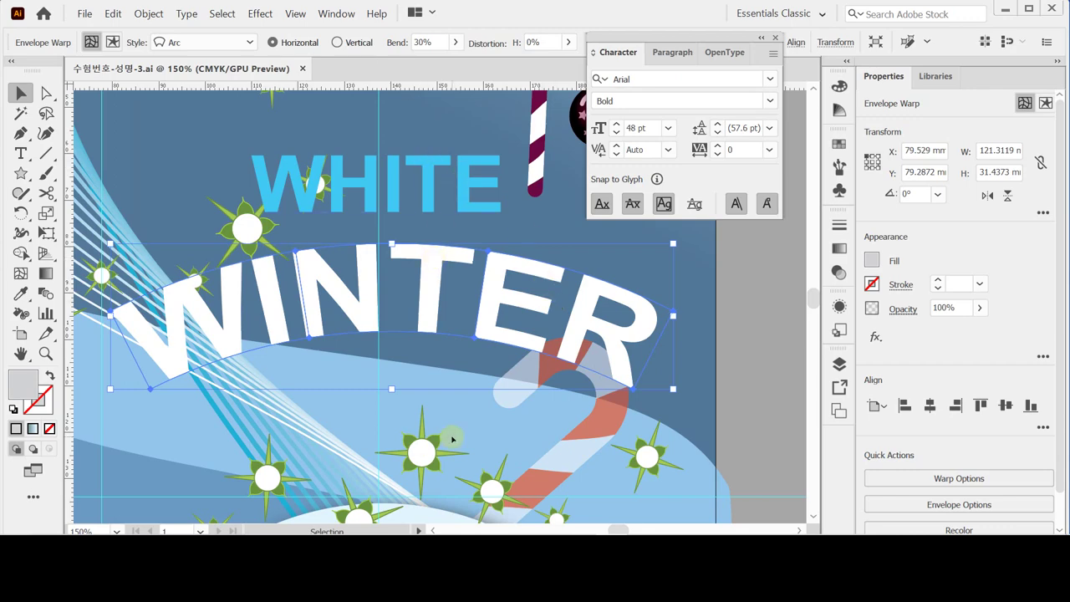
Warp the HAVE A HAPPY DAY text inside the snow globe with a horizontal Flag envelope at 100% bend.
scroll(457, 432, "down", 1)
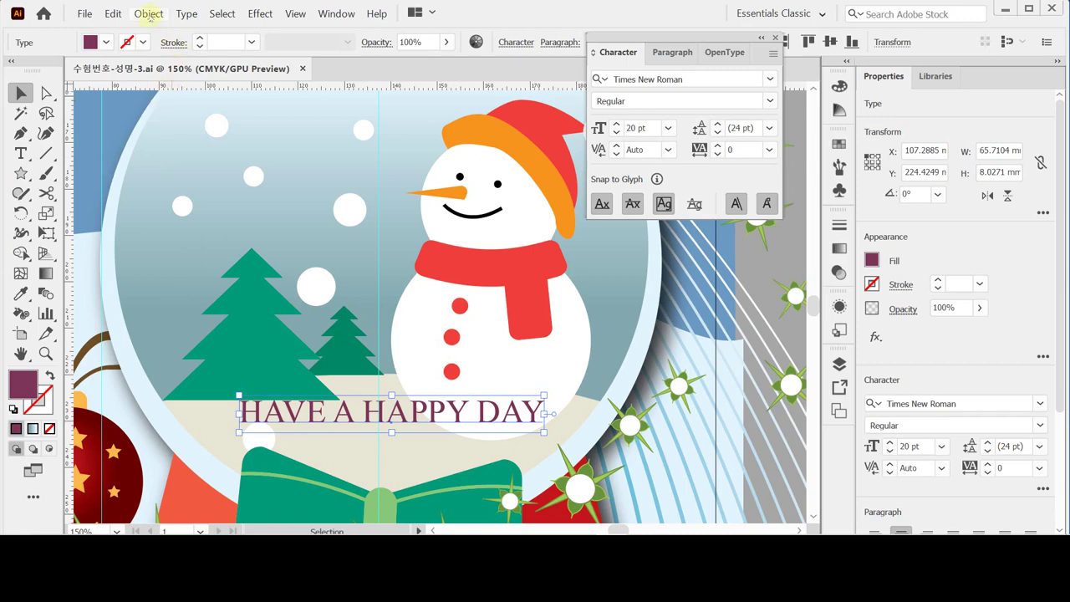
left_click(148, 14)
mouse_move(242, 363)
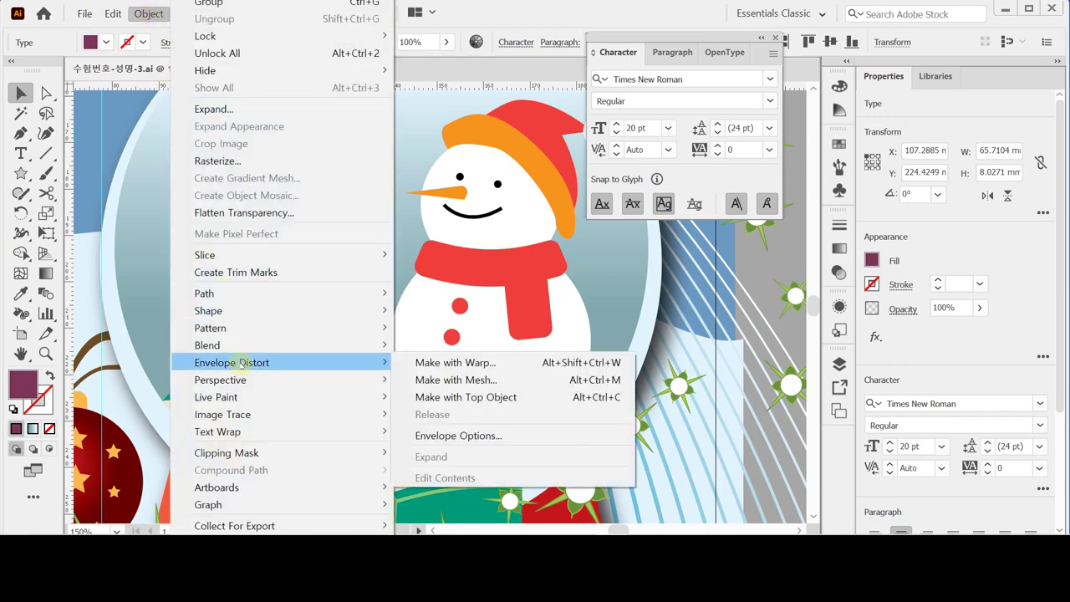
left_click(418, 362)
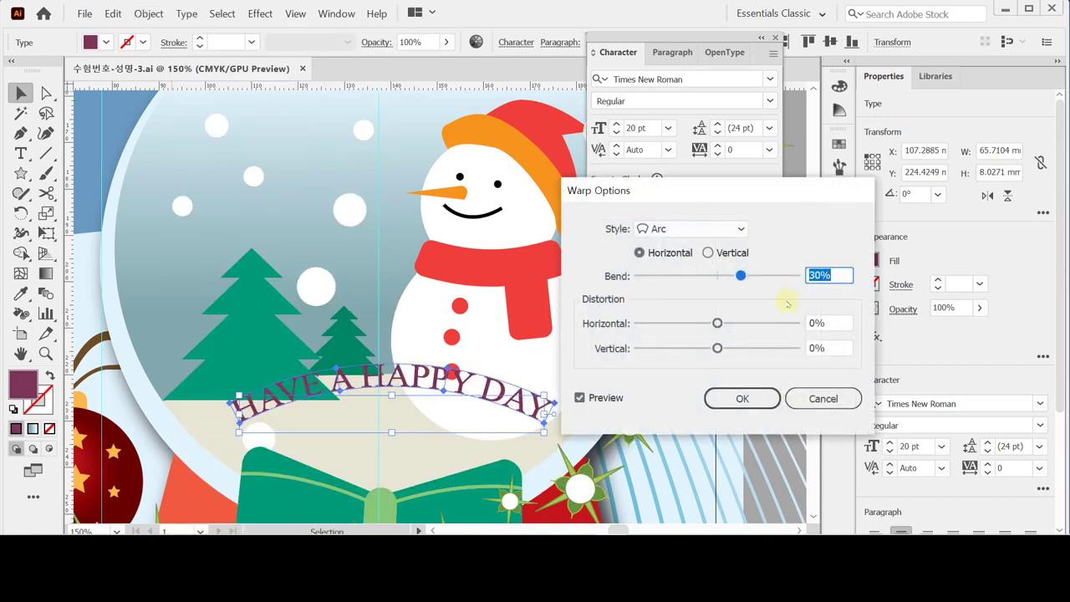
left_click(706, 227)
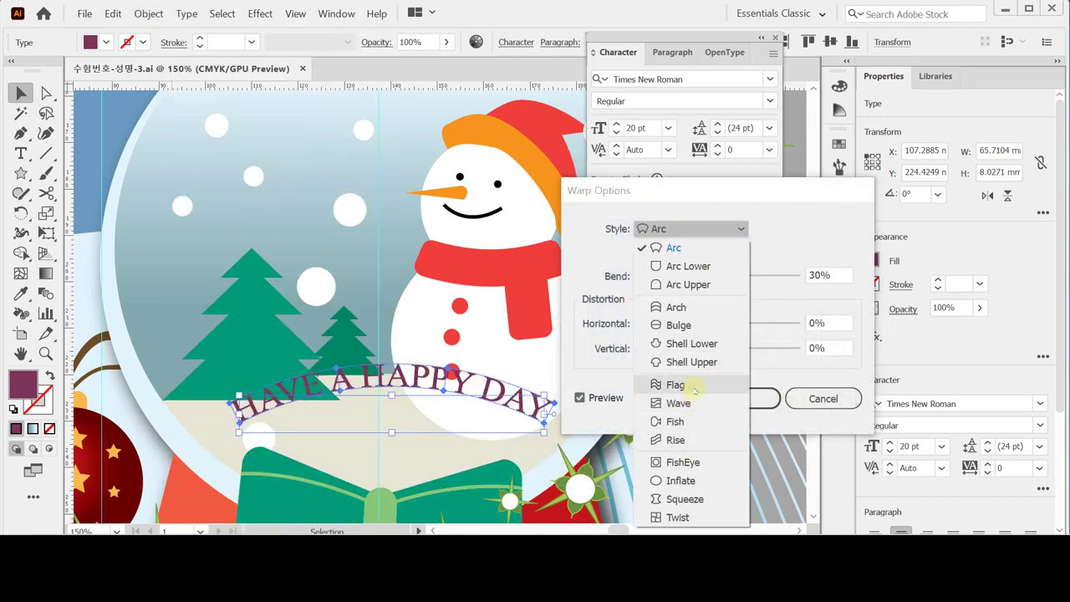
left_click(694, 385)
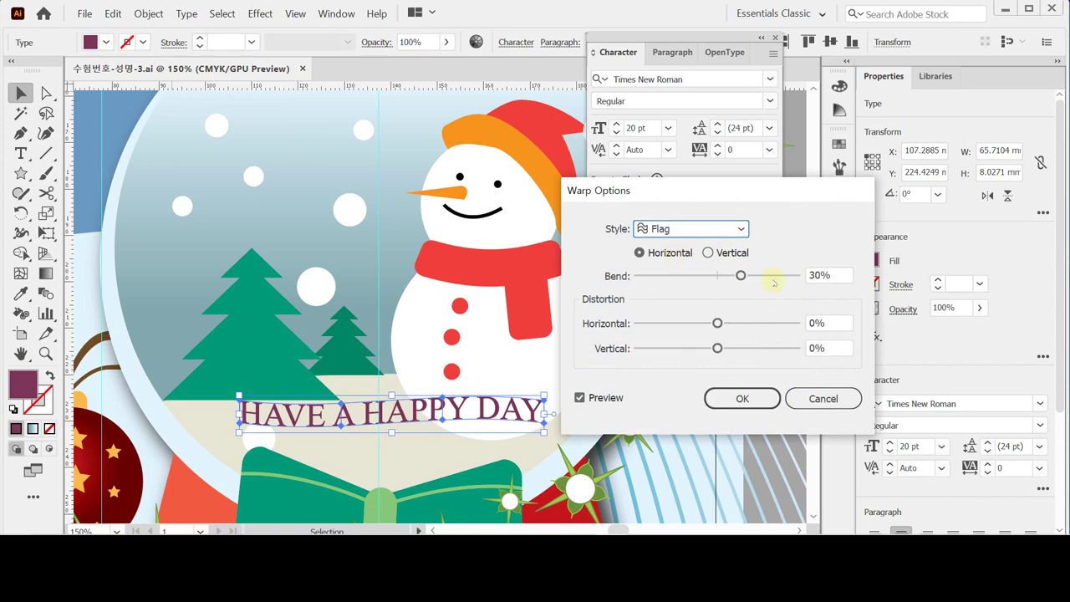
left_click_drag(741, 275, 796, 276)
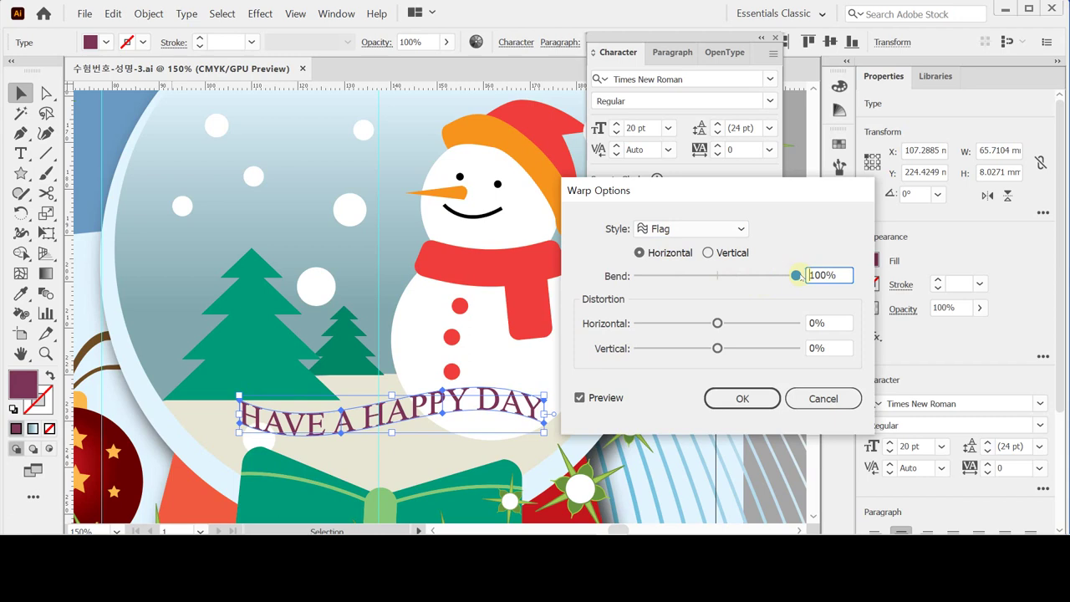
left_click(740, 399)
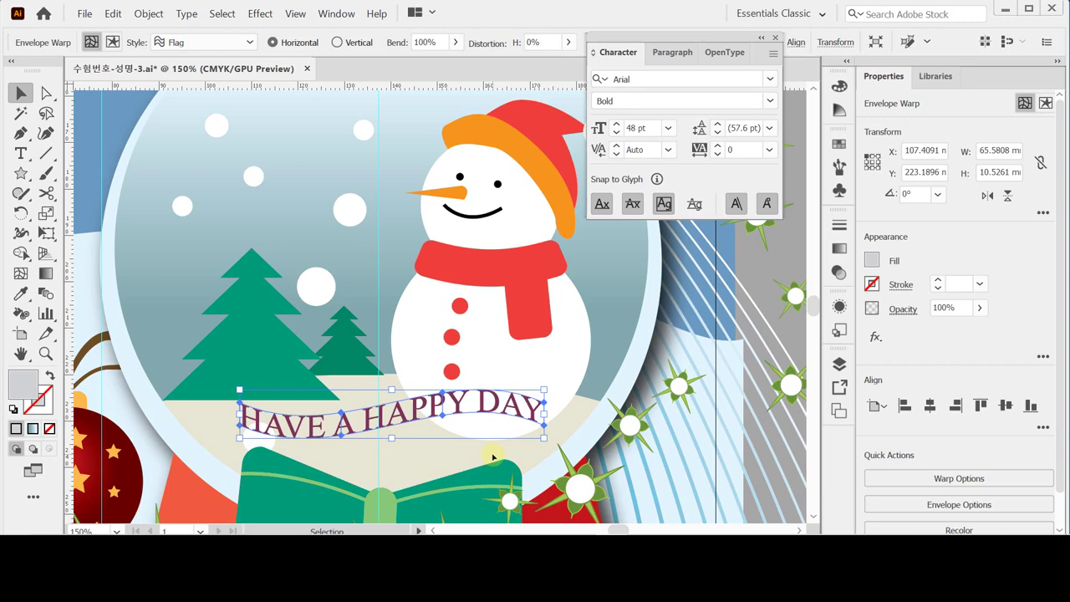
Deselect the waved text and fit the whole poster artboard in the view.
left_click(493, 456)
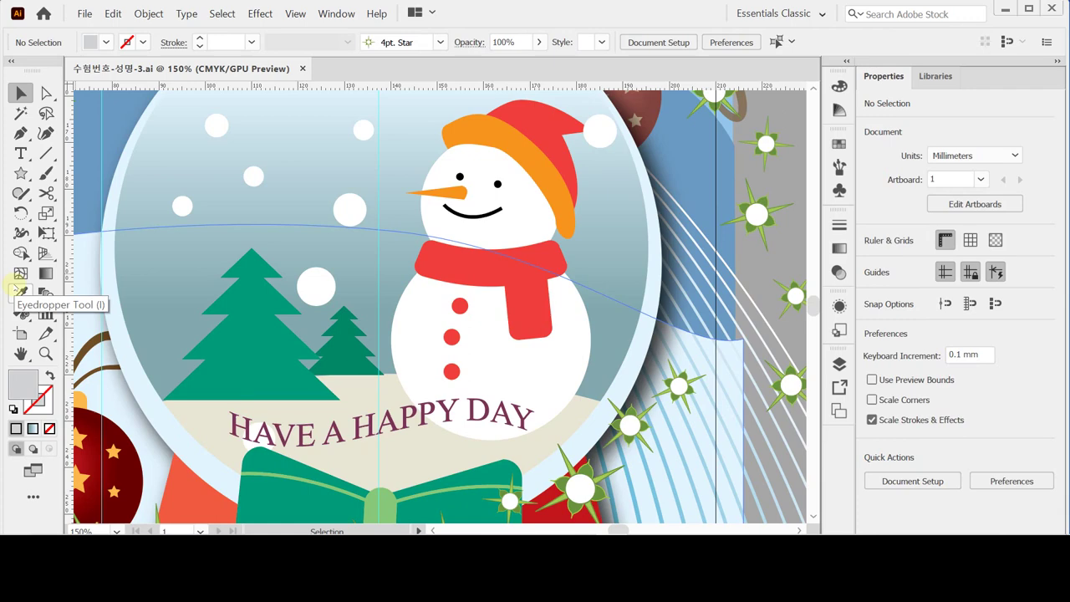
left_click(22, 354)
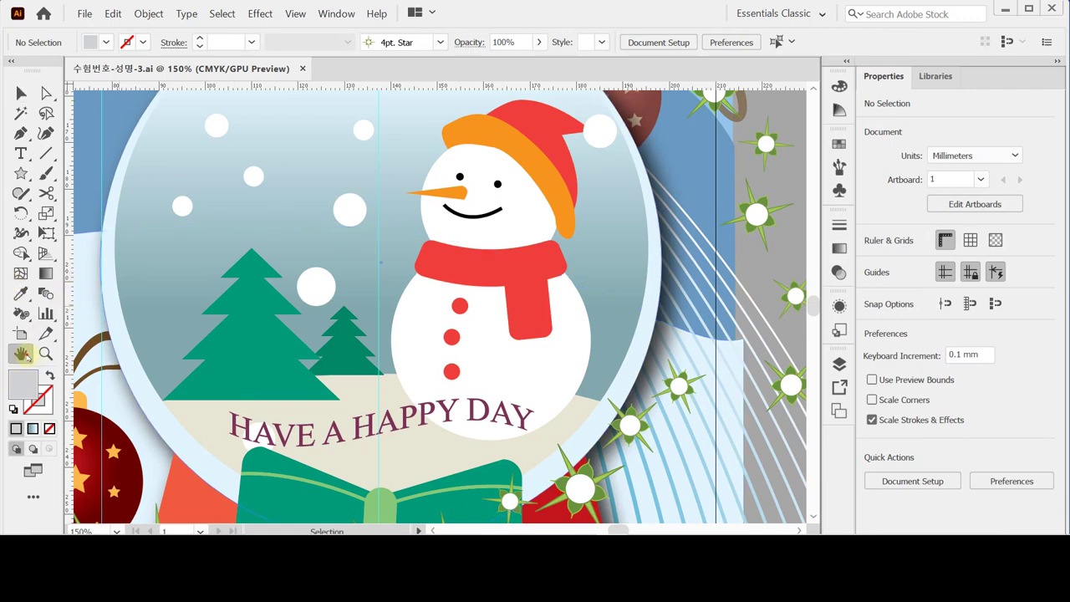
double_click(22, 354)
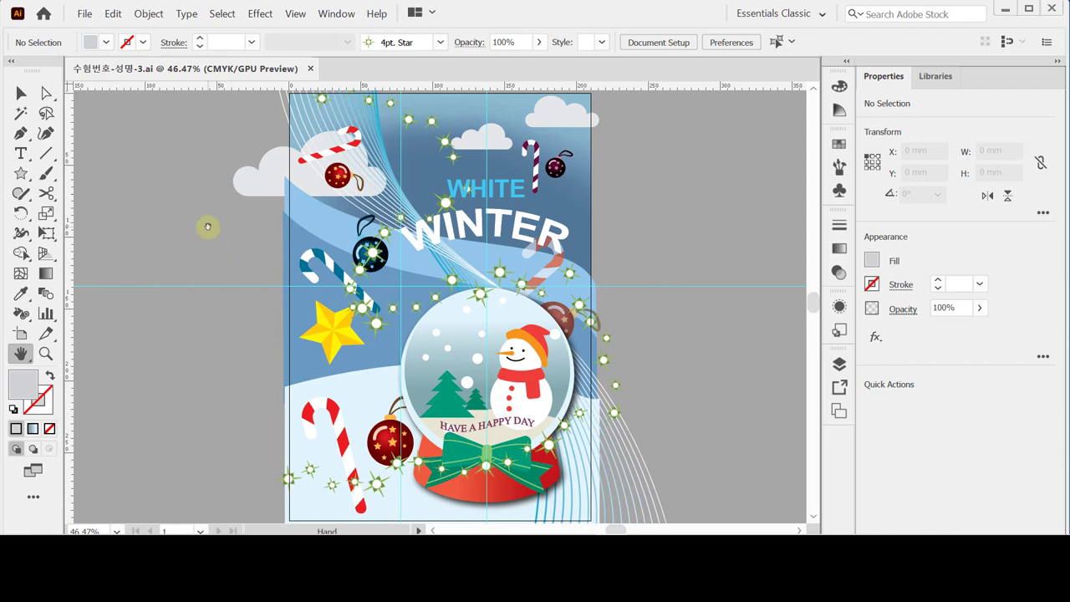
Examine the upper part of the poster where the lines, sparkles and clouds extend beyond the artboard edges.
left_click(282, 143, "ctrl")
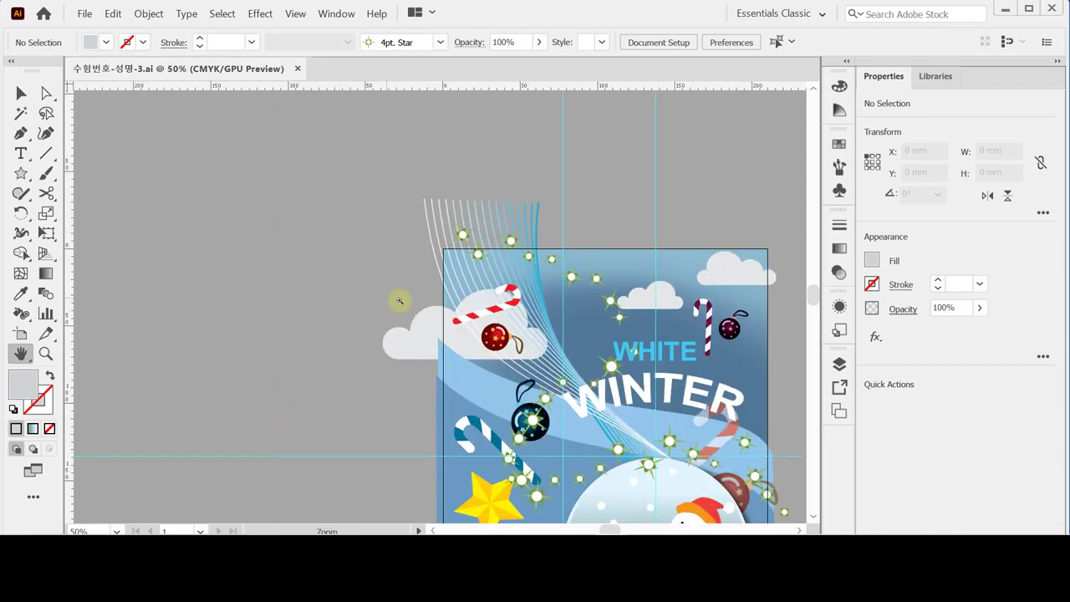
left_click(535, 289, "ctrl")
left_click(542, 286, "ctrl")
left_click_drag(331, 284, 288, 180)
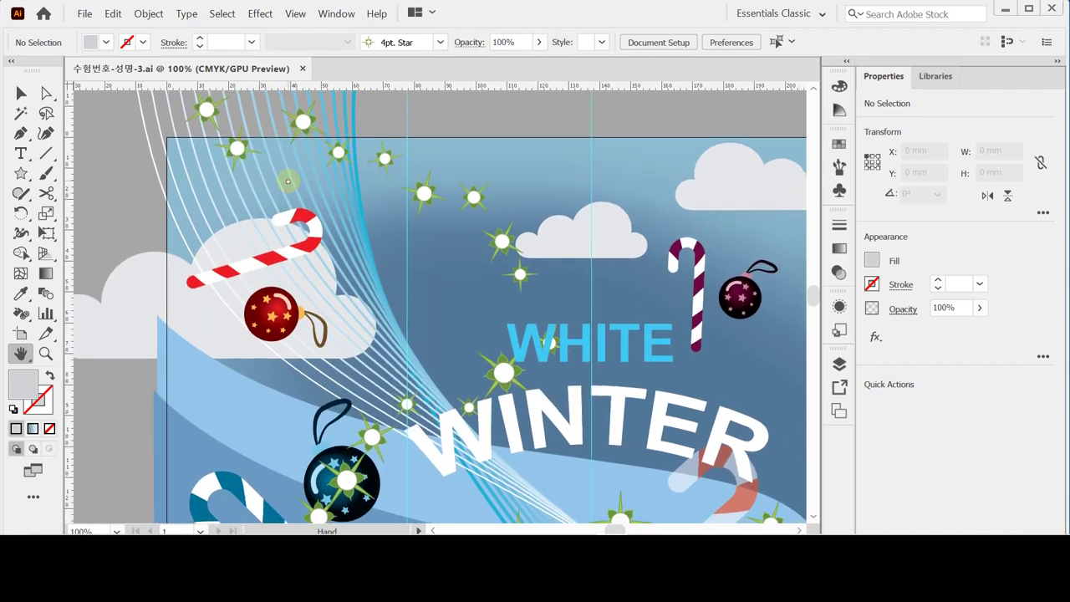
key("ctrl+minus")
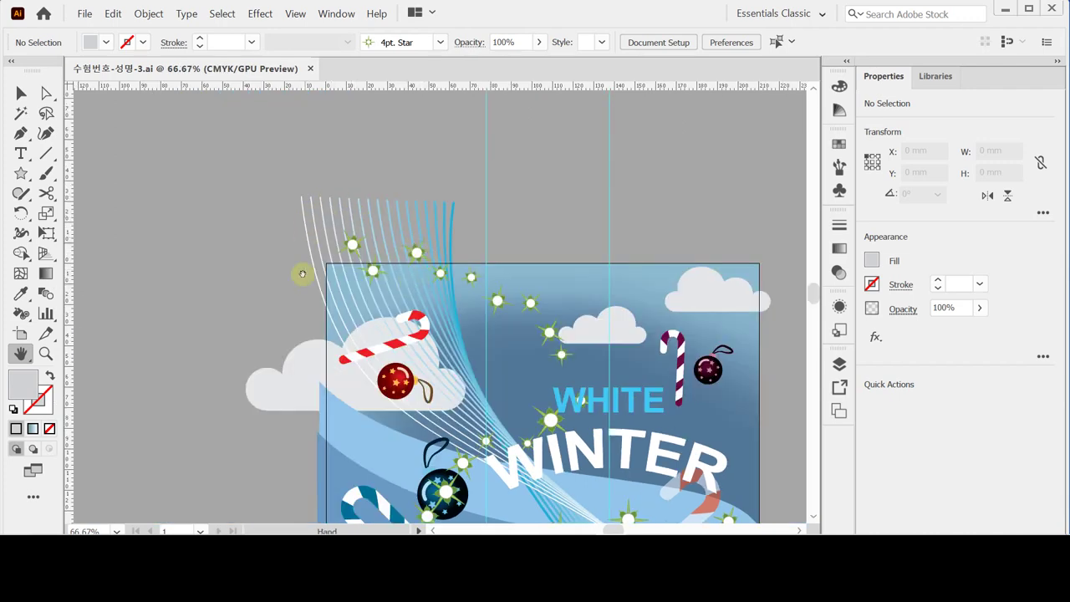
left_click_drag(361, 350, 328, 230)
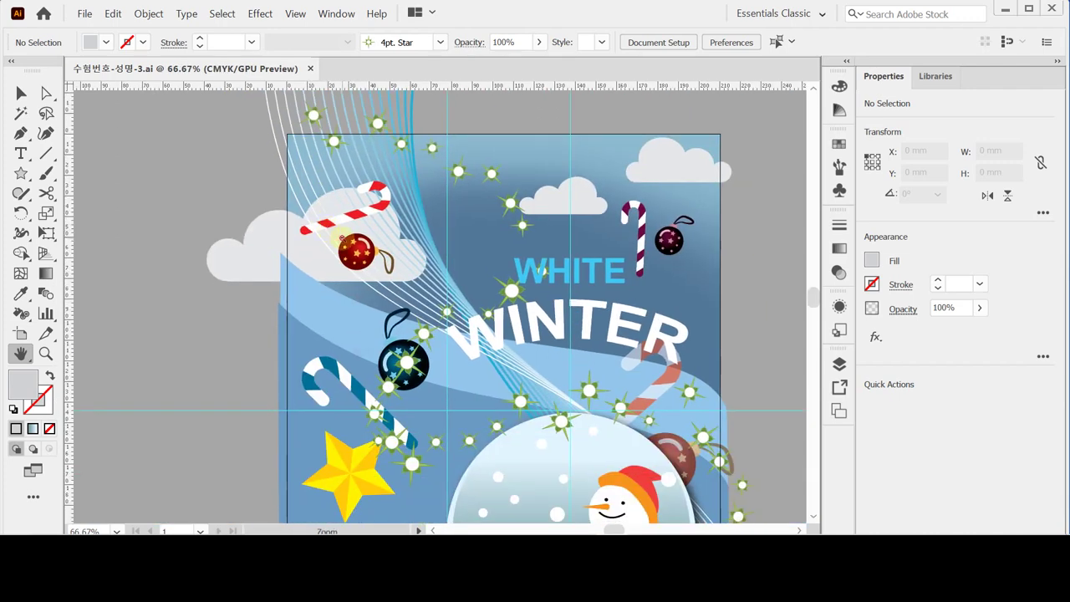
key("ctrl+minus")
left_click_drag(527, 332, 478, 301)
left_click_drag(391, 251, 385, 265)
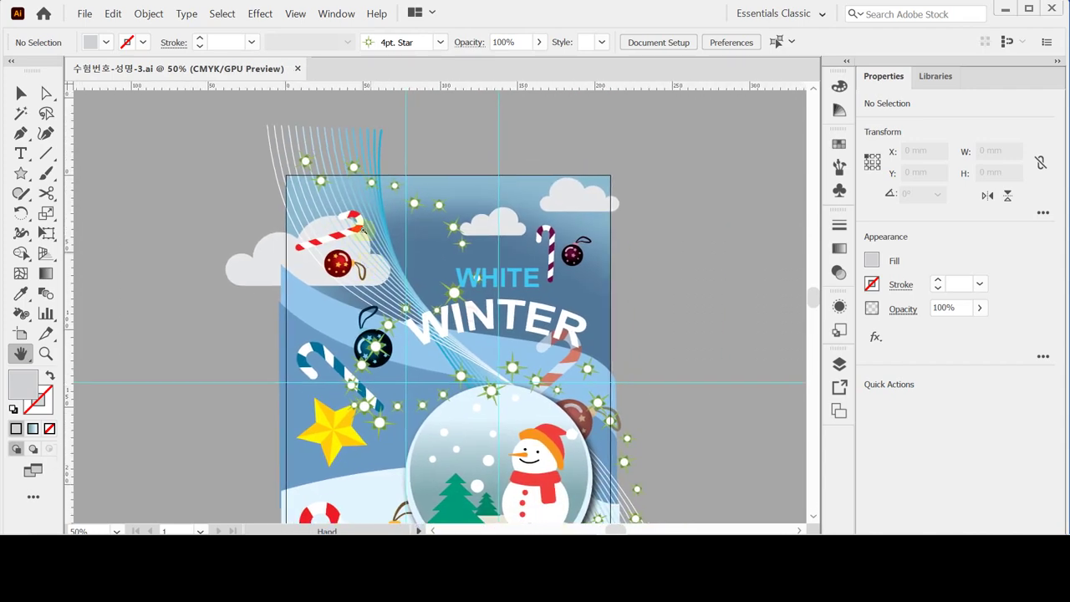
Draw a 210 mm by 297 mm rectangle starting at the artboard's upper-left corner, covering the whole poster.
scroll(386, 264, "up", 3)
left_click_drag(406, 279, 253, 197)
scroll(327, 220, "up", 1)
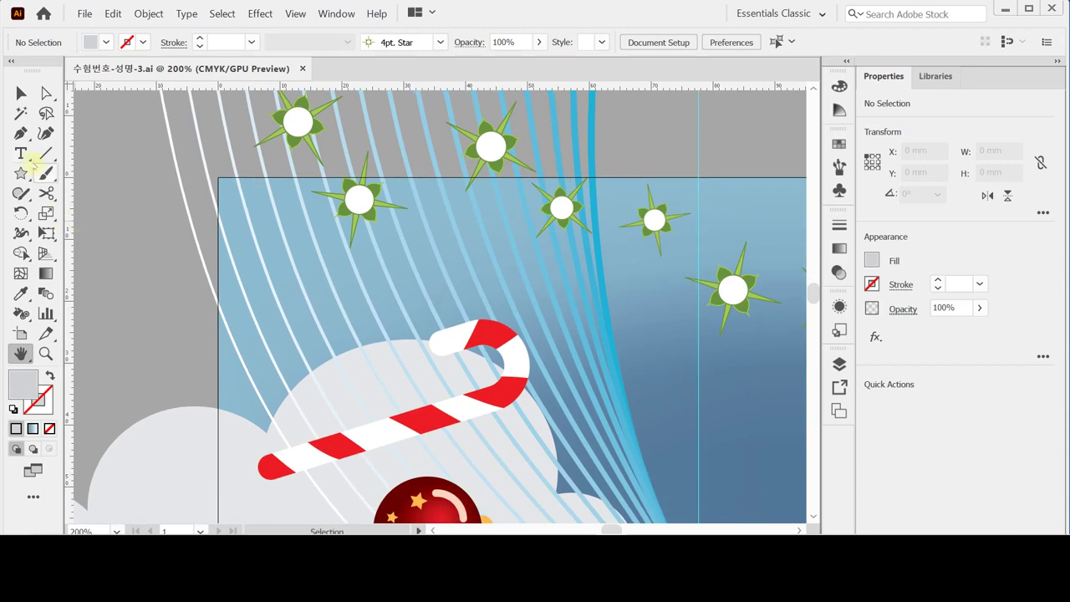
left_click(21, 173)
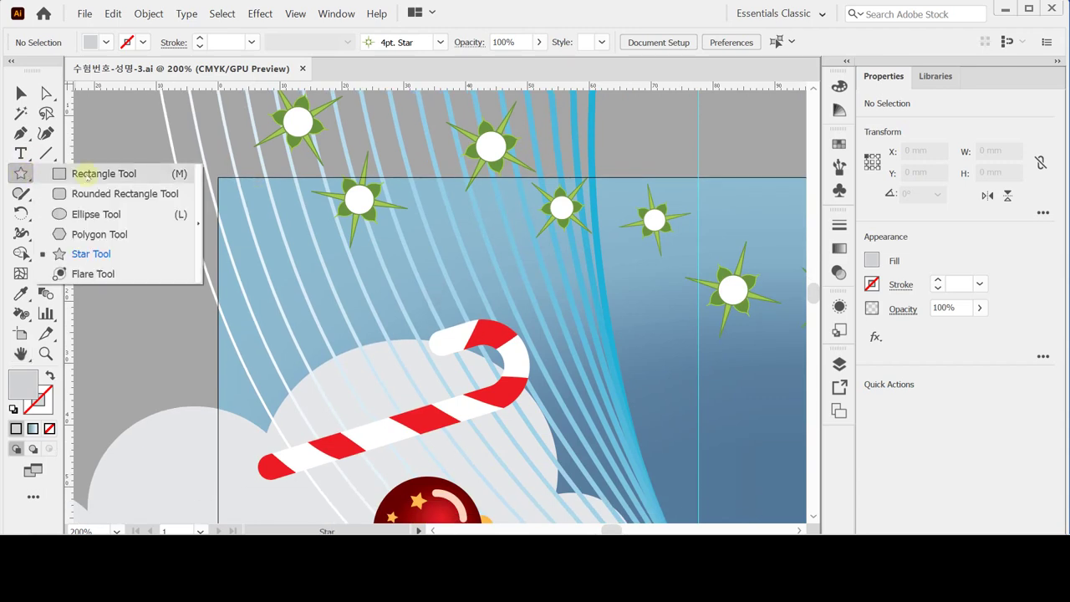
left_click(83, 173)
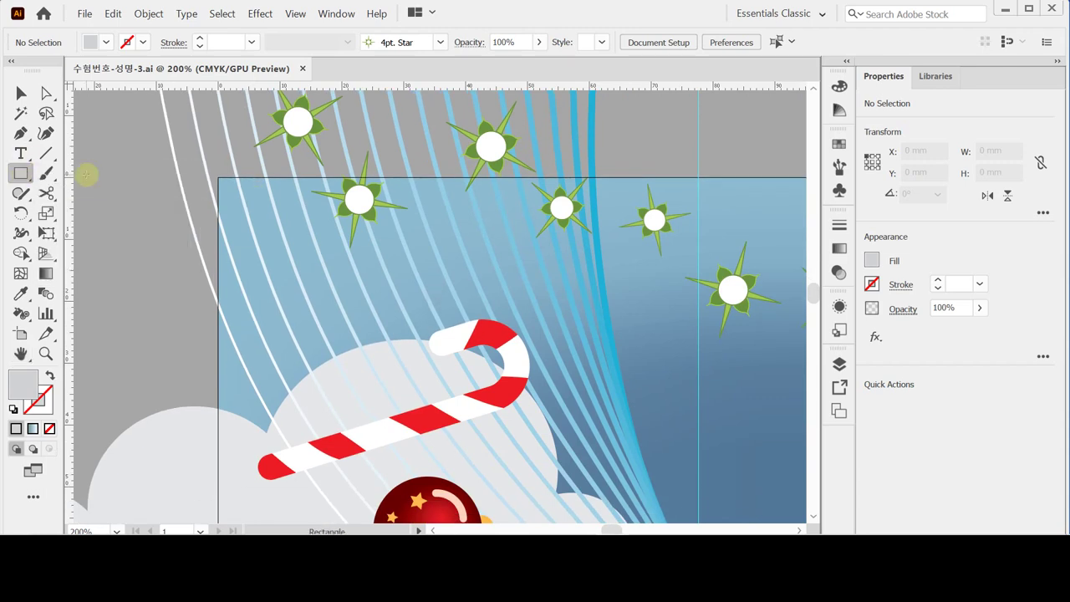
left_click(217, 178)
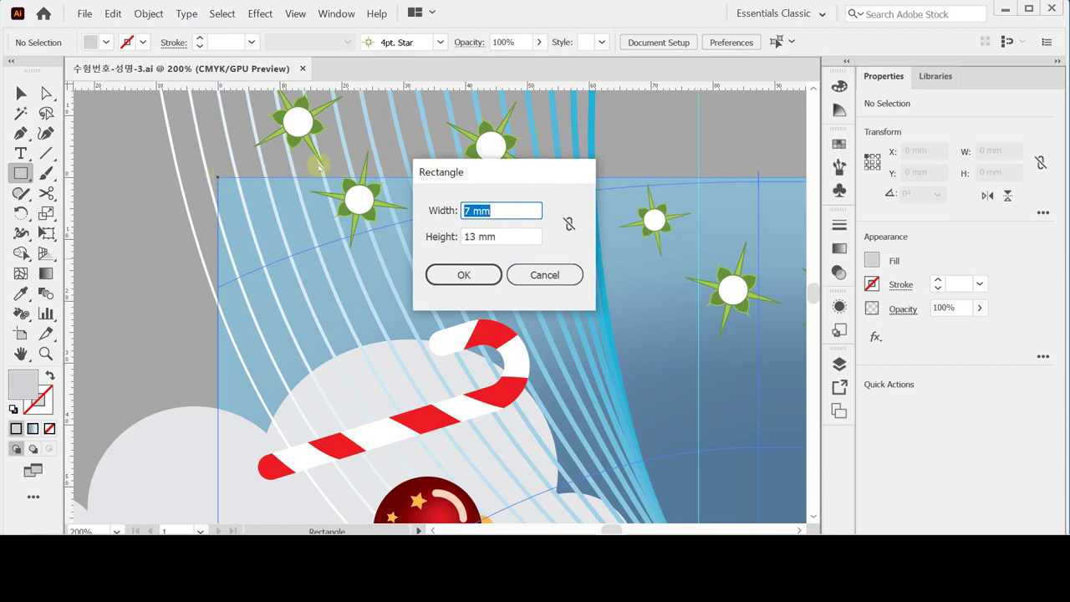
type("210")
key("Tab")
type("2")
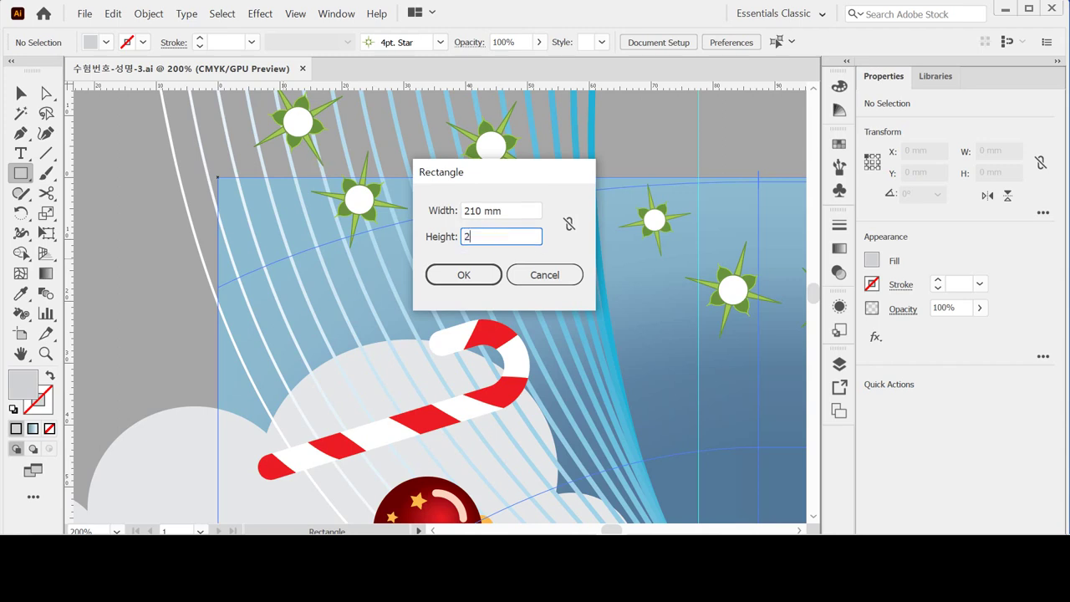
type("97")
key("Tab")
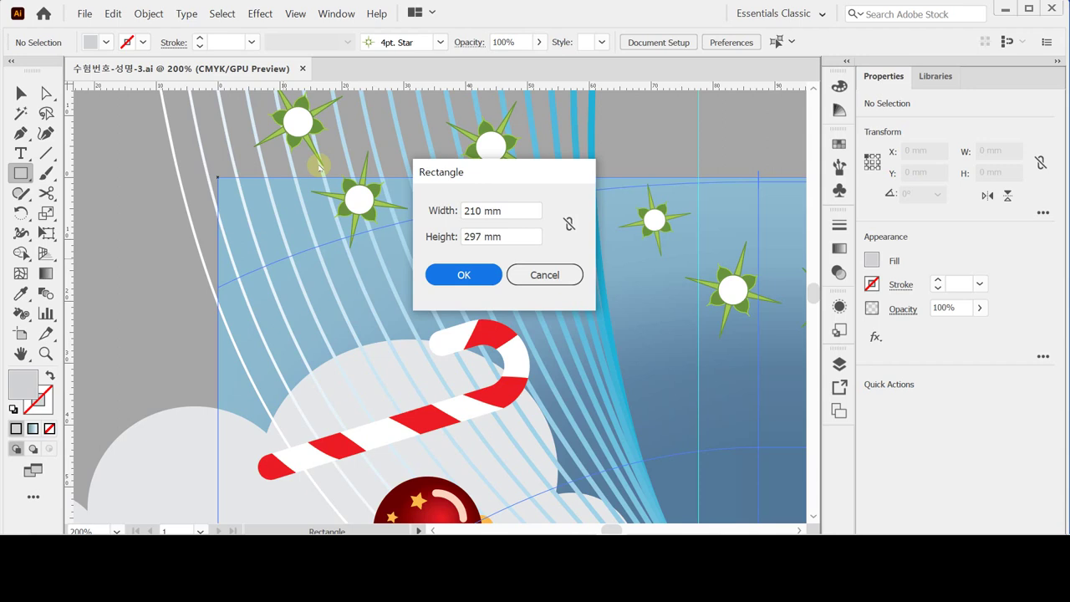
key("Return")
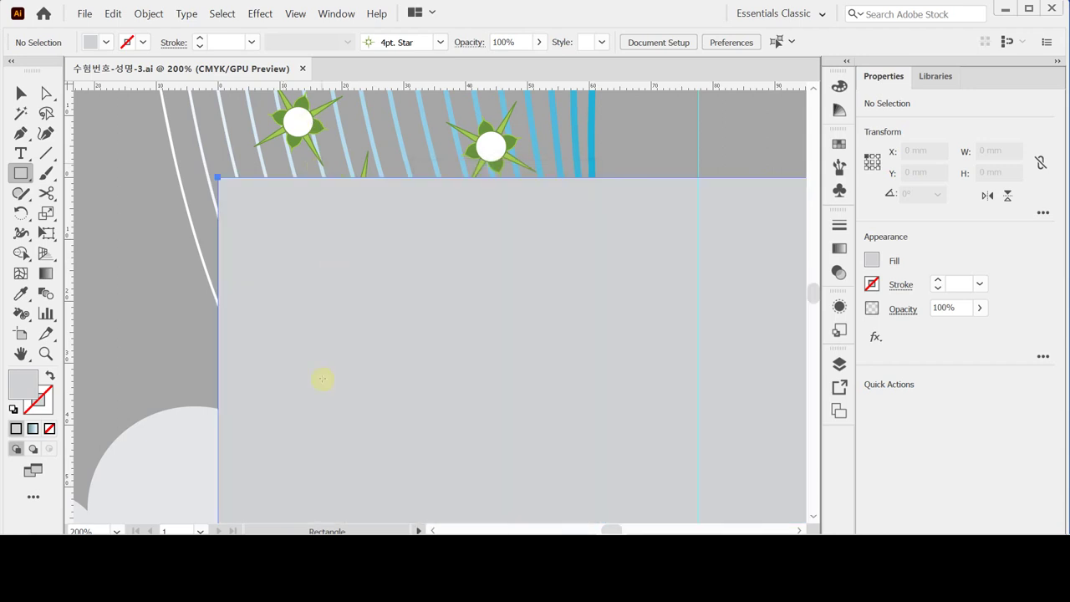
Make a clipping mask from all the artwork with the artboard-sized rectangle on top, deselect it and save the document.
key("ctrl+minus")
double_click(21, 353)
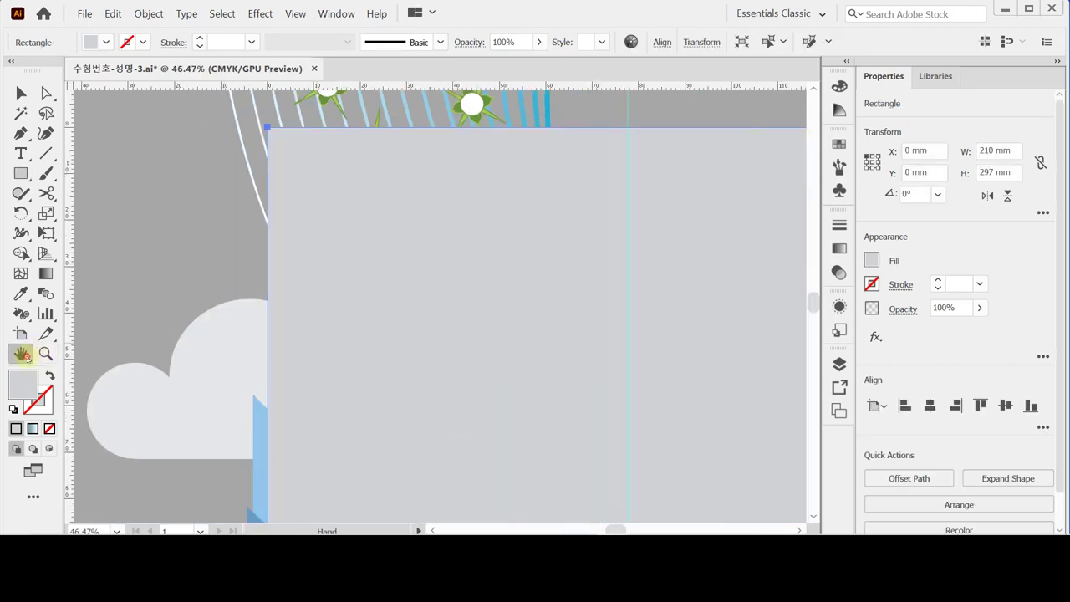
key("ctrl+minus")
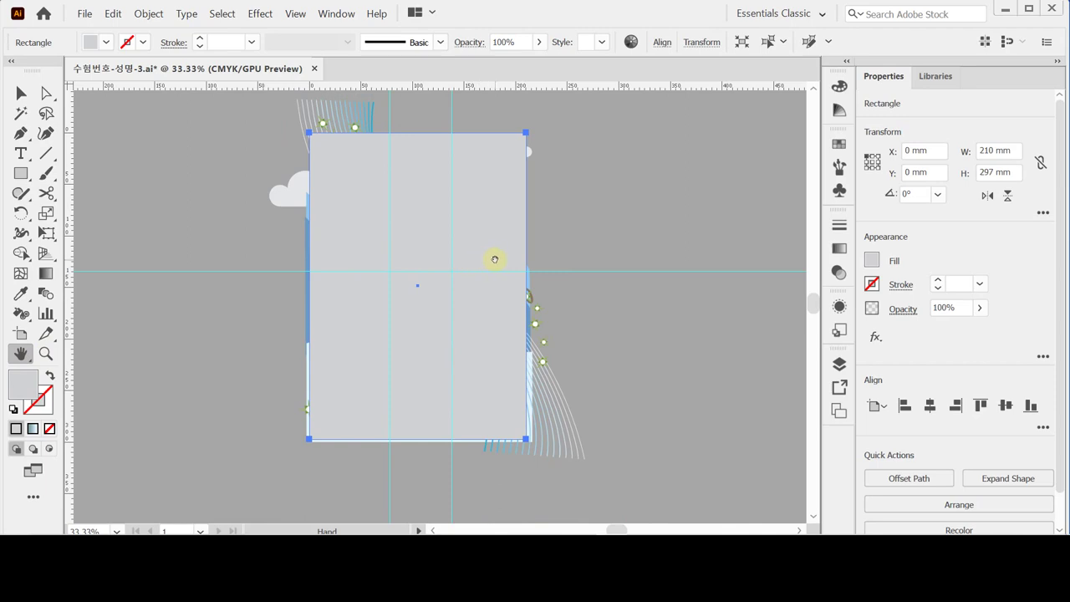
key("v")
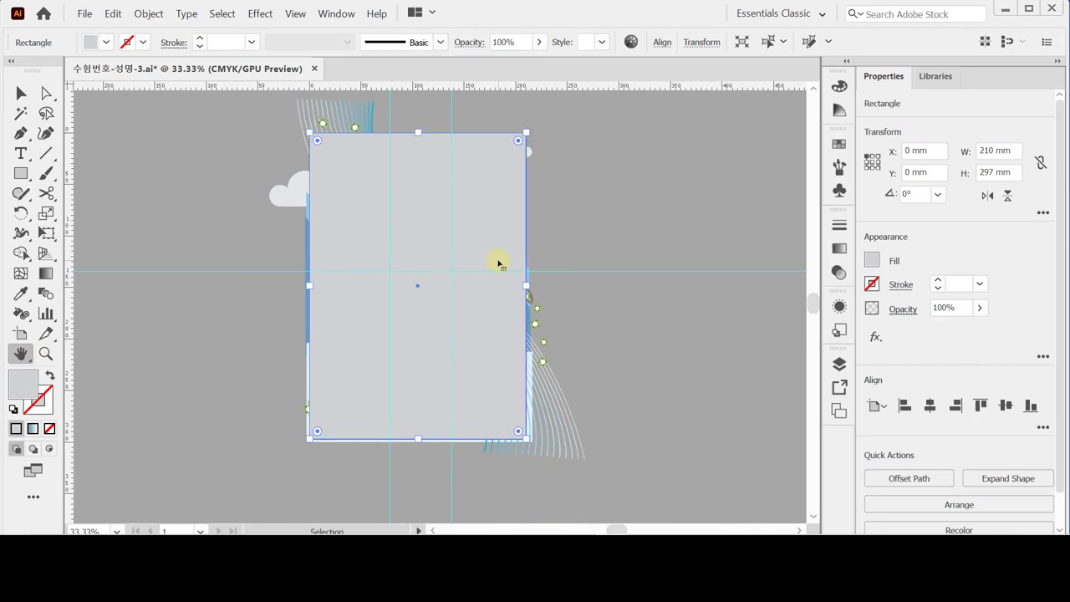
key("ctrl+a")
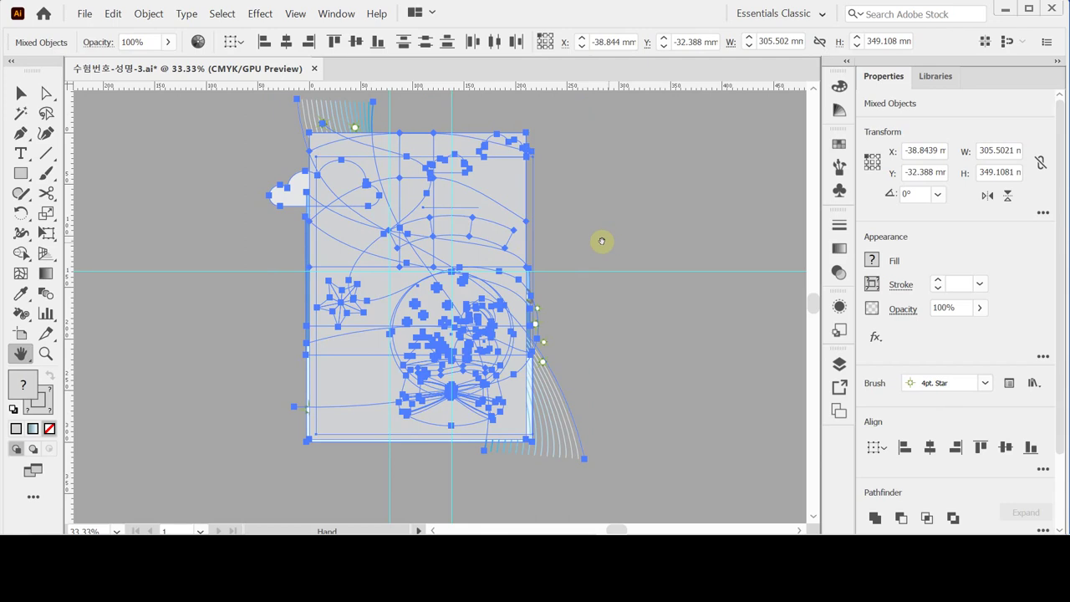
right_click(485, 207)
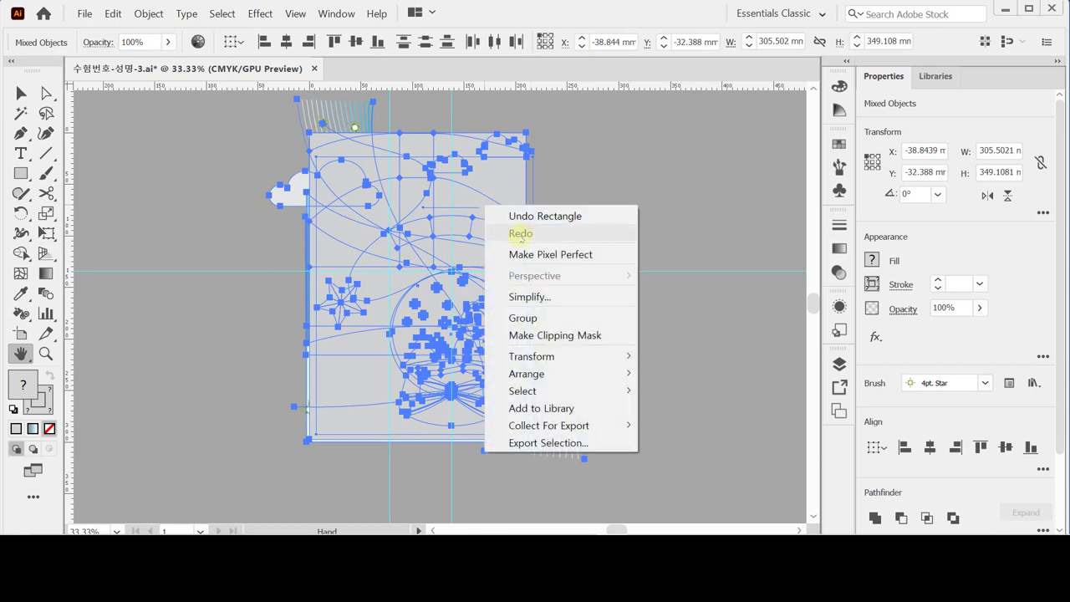
left_click(585, 338)
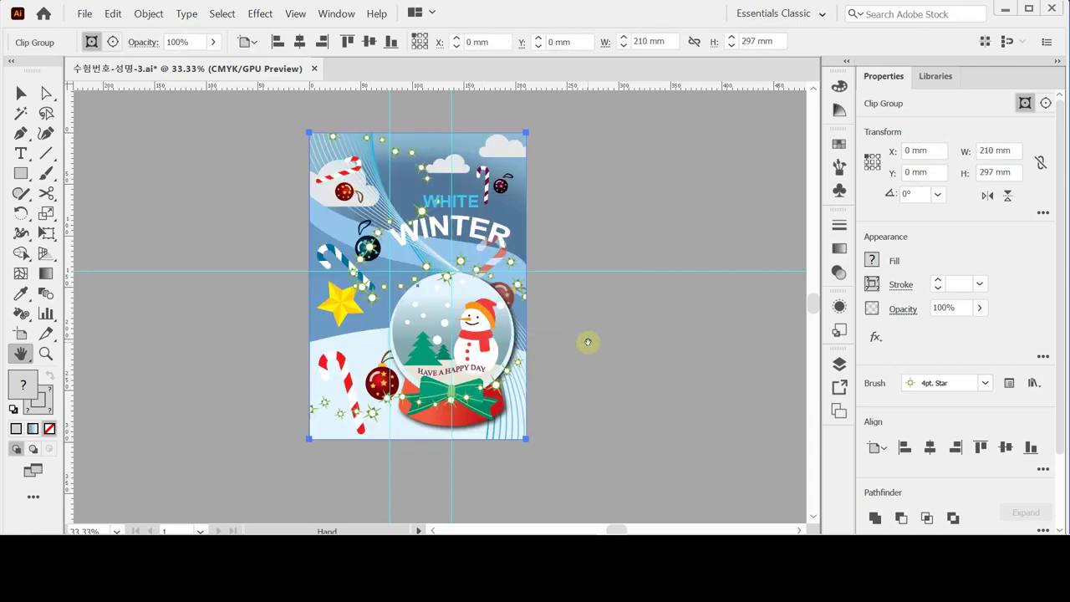
left_click(598, 339)
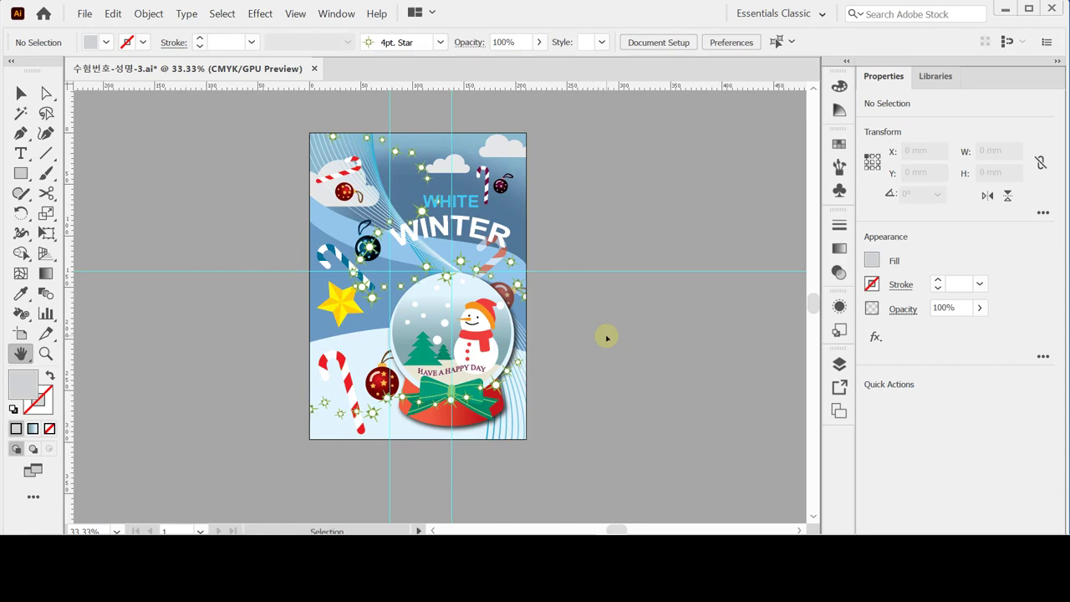
key("ctrl+s")
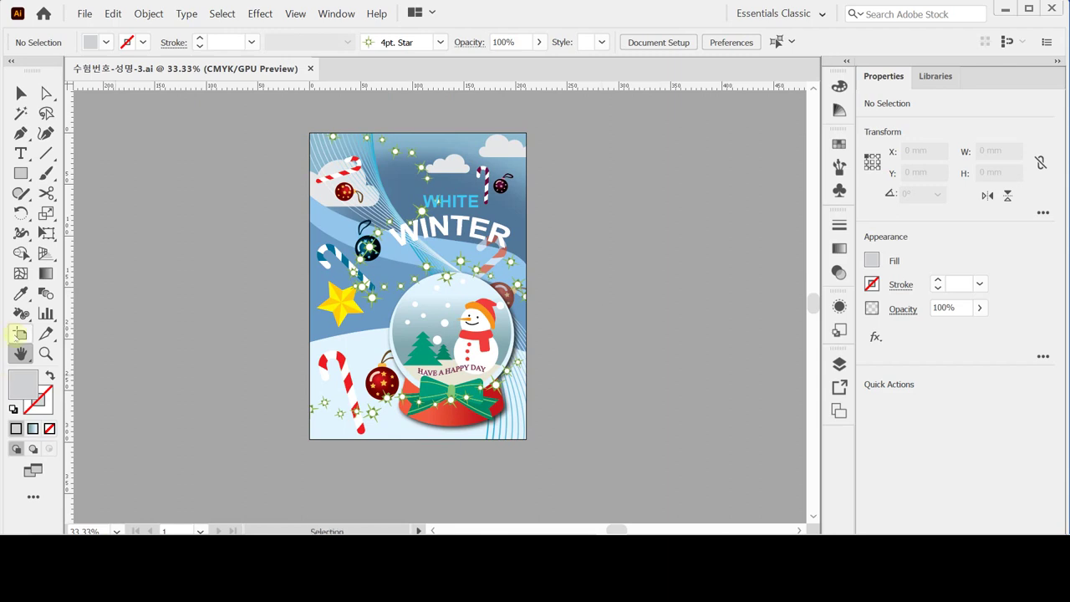
Save the poster as 수험번호-성명-3.ai in the GTQ folder, replacing the existing file and using the Illustrator 2020 version.
double_click(21, 353)
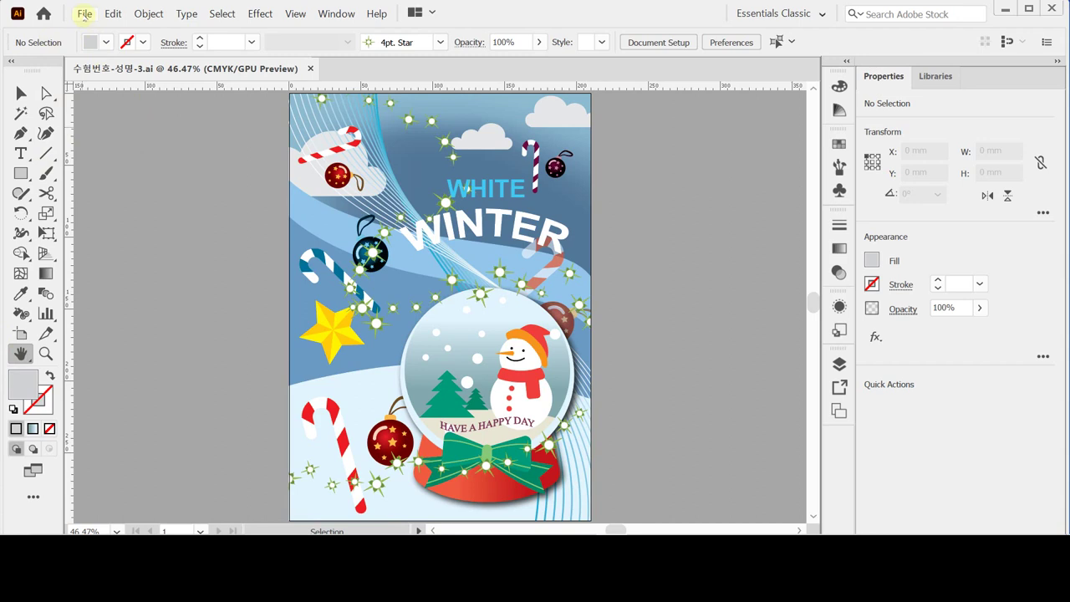
left_click(87, 15)
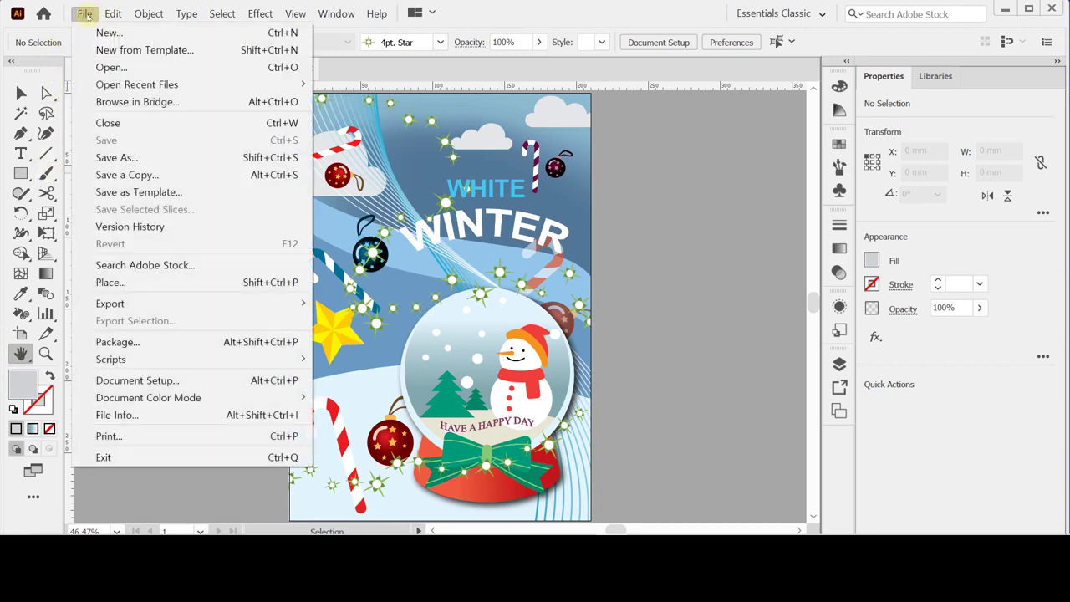
left_click(131, 159)
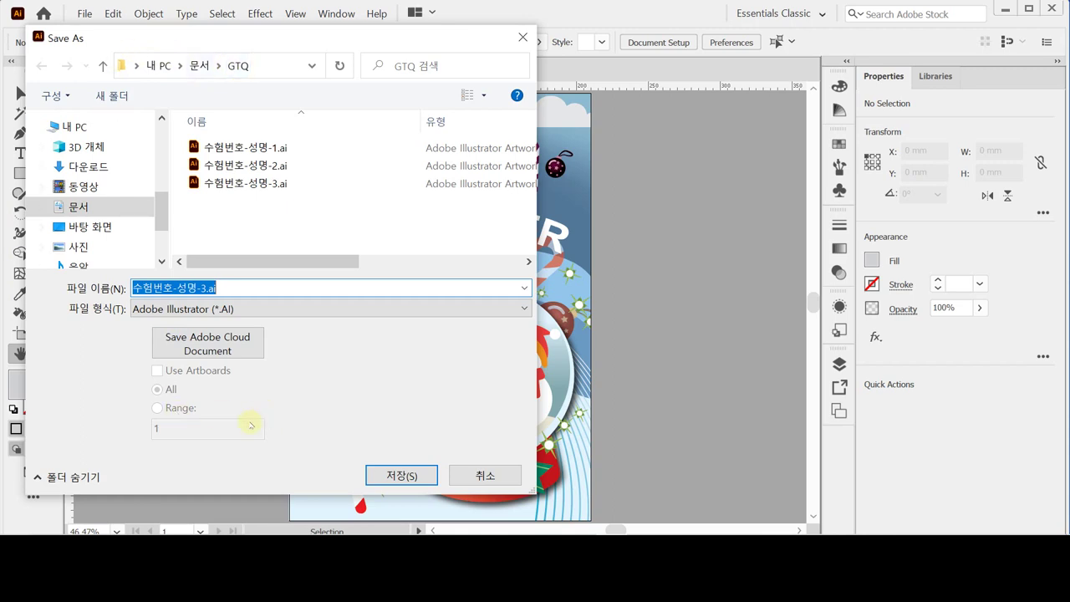
left_click(401, 475)
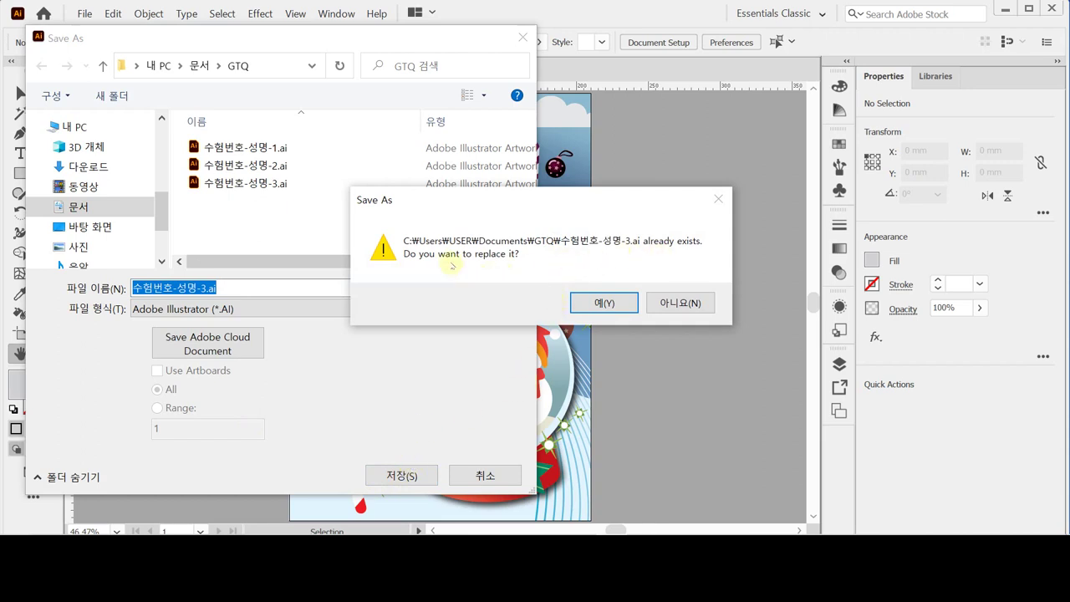
left_click(617, 305)
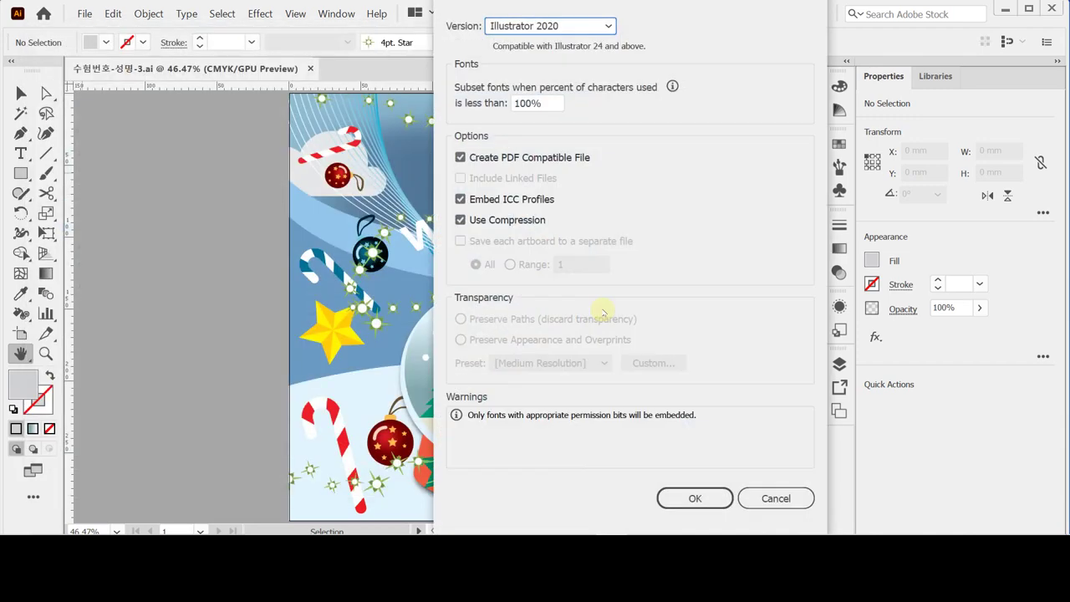
left_click(707, 500)
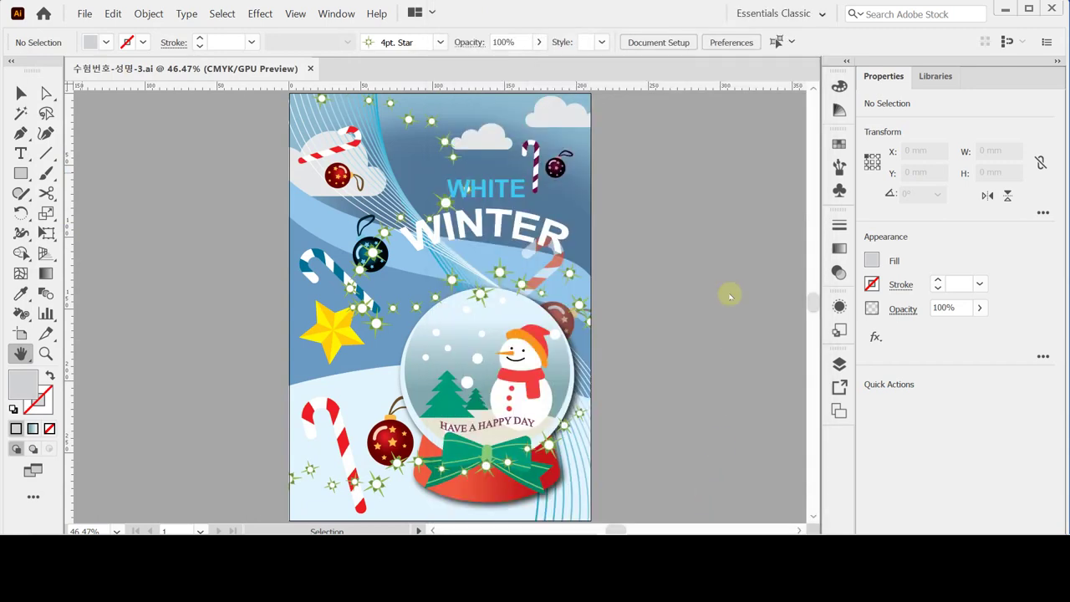